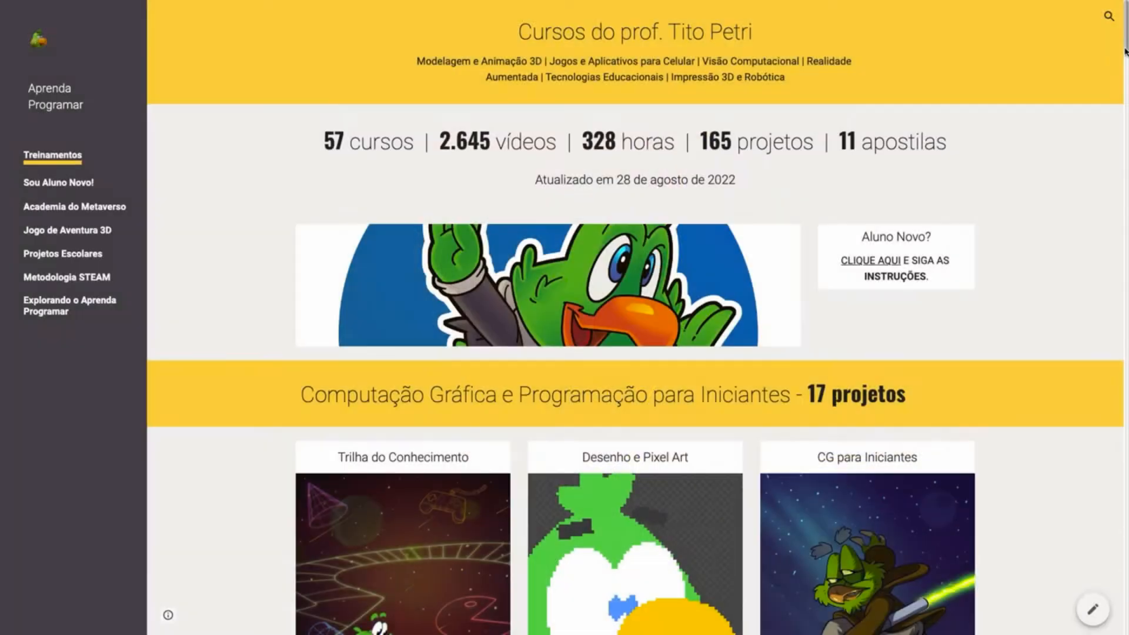
Step: Look through the course listing on the Aprenda Programar training page, from the beginner section to the Processing courses
scroll(1125, 52, down, 5)
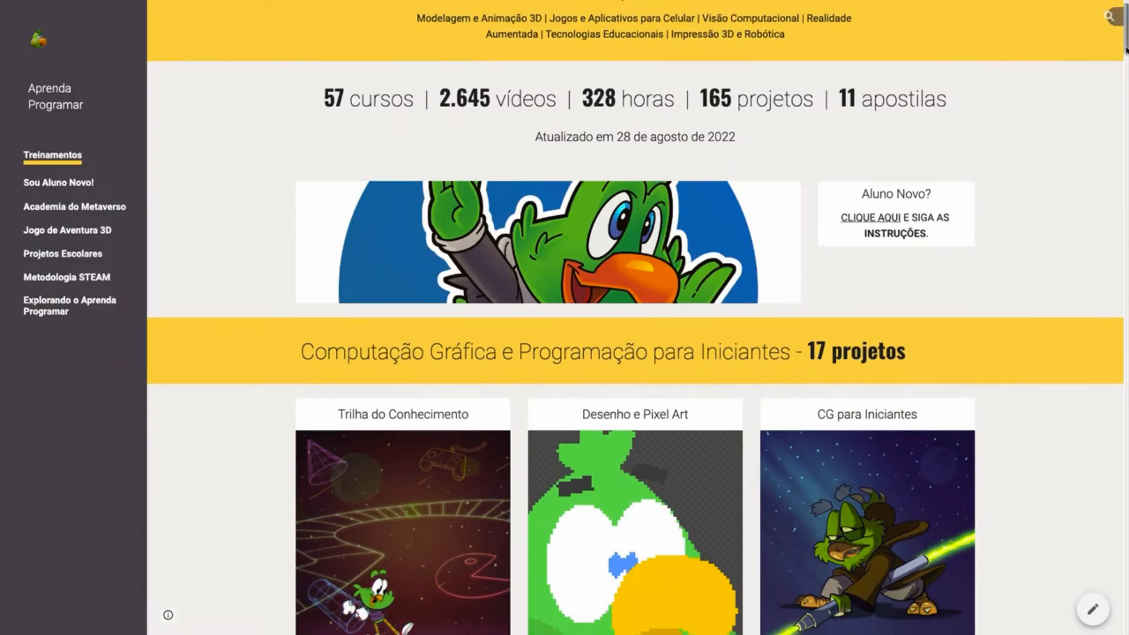
scroll(635, 317, down, 15)
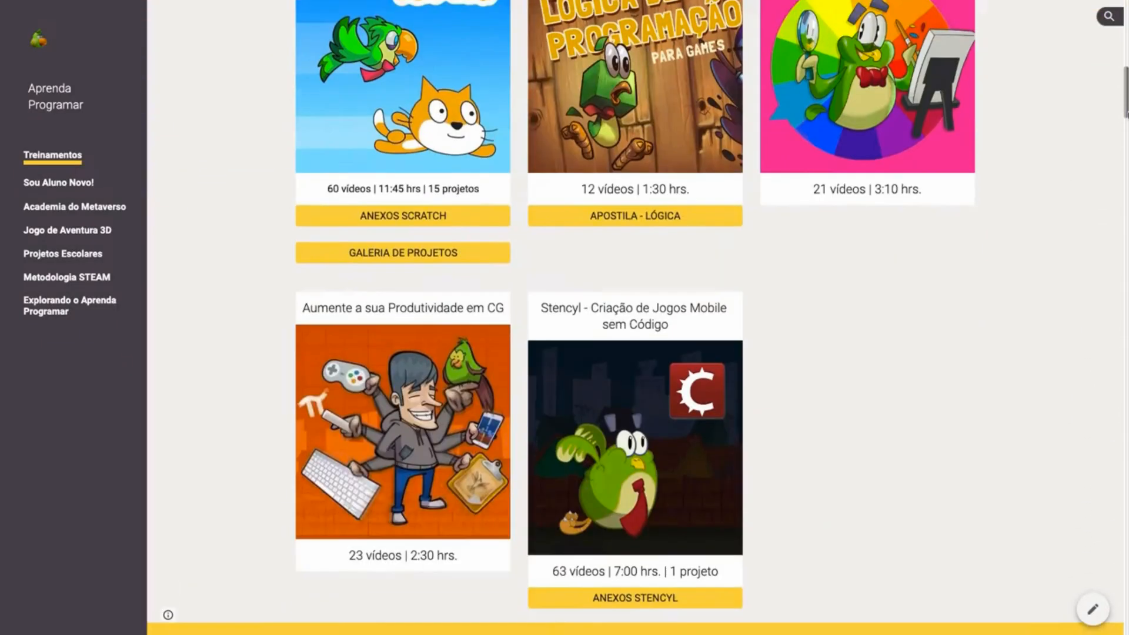
scroll(732, 503, down, 20)
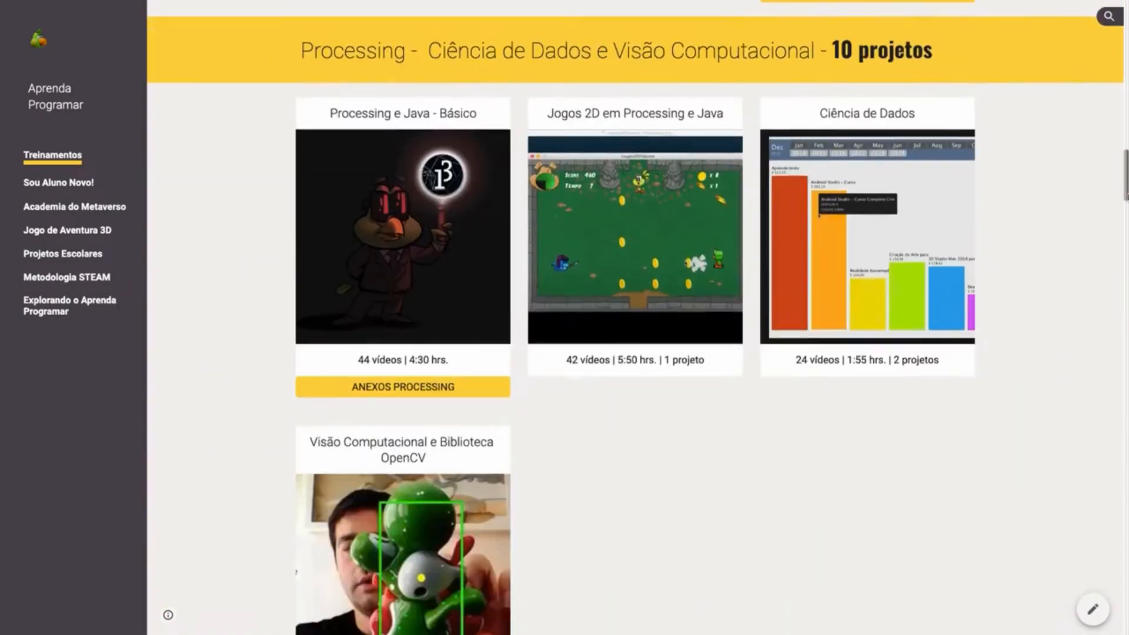
scroll(635, 317, down, 4)
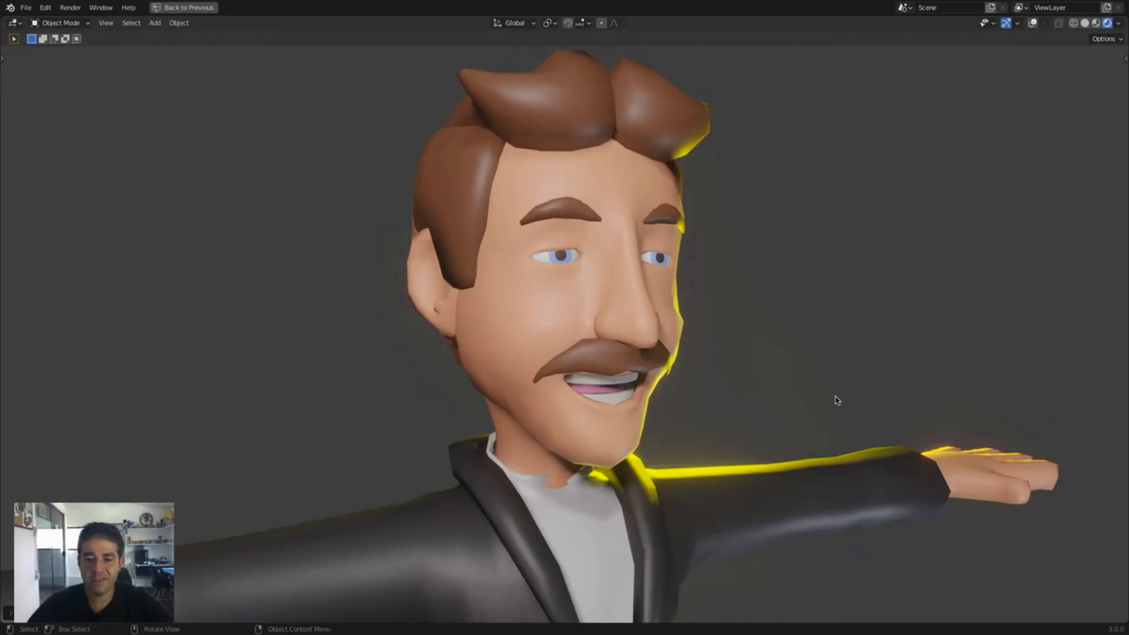
Step: Show the character in Solid viewport shading with the viewport overlays turned on
ctrl+middle_drag(812, 381, 755, 516)
middle_drag(755, 516, 741, 467)
mouse_move(819, 477)
middle_down()
mouse_move(874, 496)
mouse_move(976, 300)
middle_up()
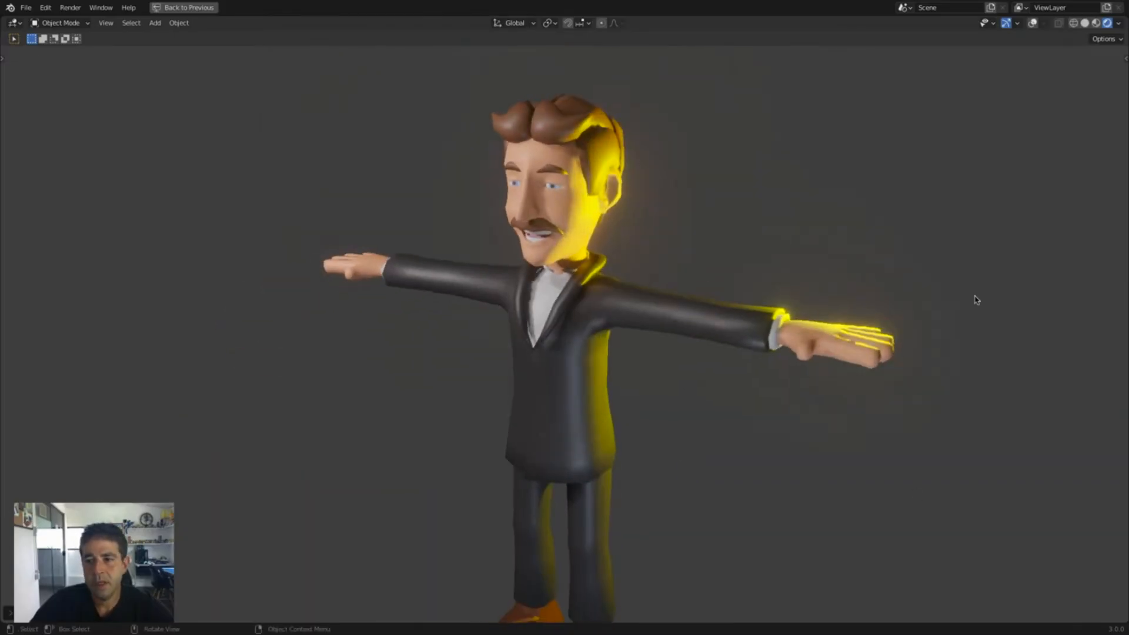
click(1085, 23)
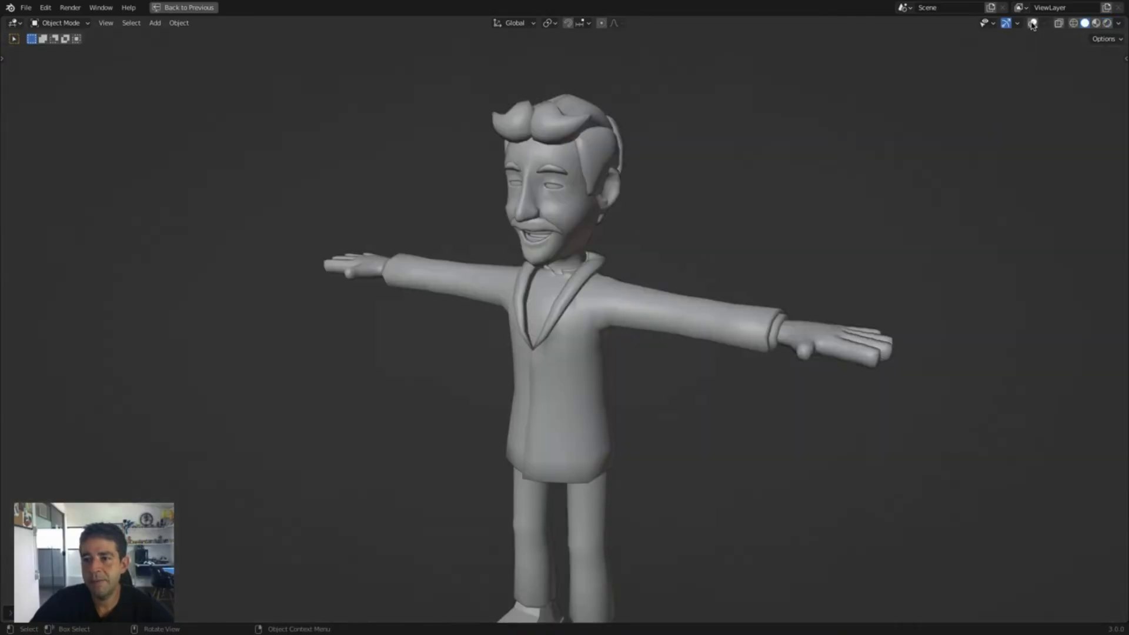
click(1032, 23)
middle_drag(662, 355, 708, 383)
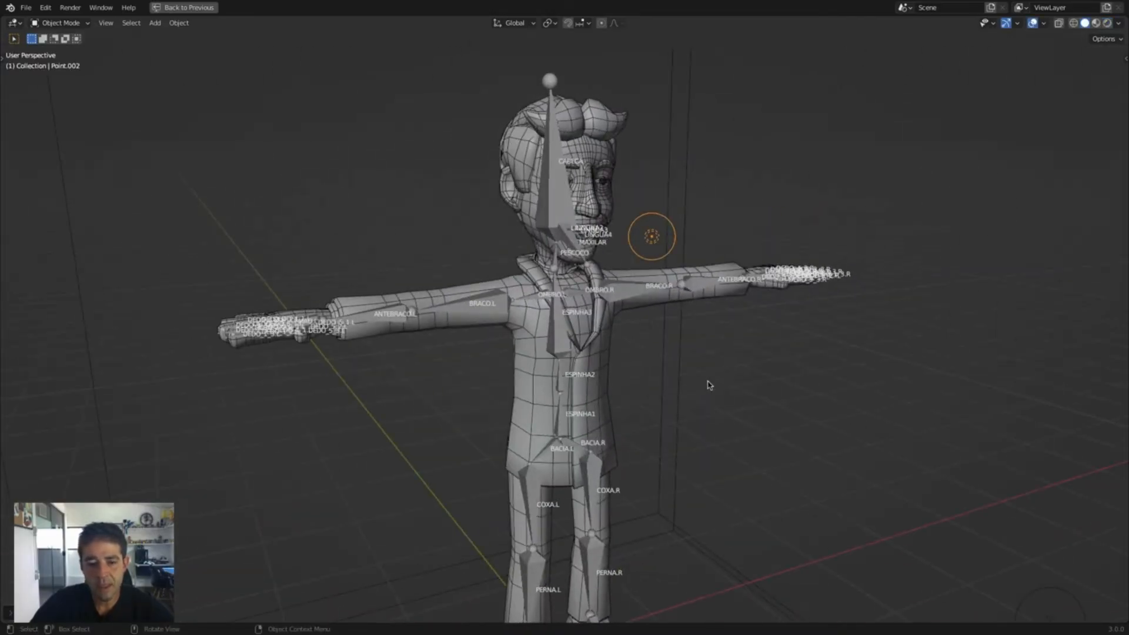
Step: Hide the character's armature so that only the meshes are displayed
scroll(715, 353, up, 3)
scroll(723, 321, up, 2)
shift+middle_drag(729, 306, 664, 425)
click(565, 338)
key(h)
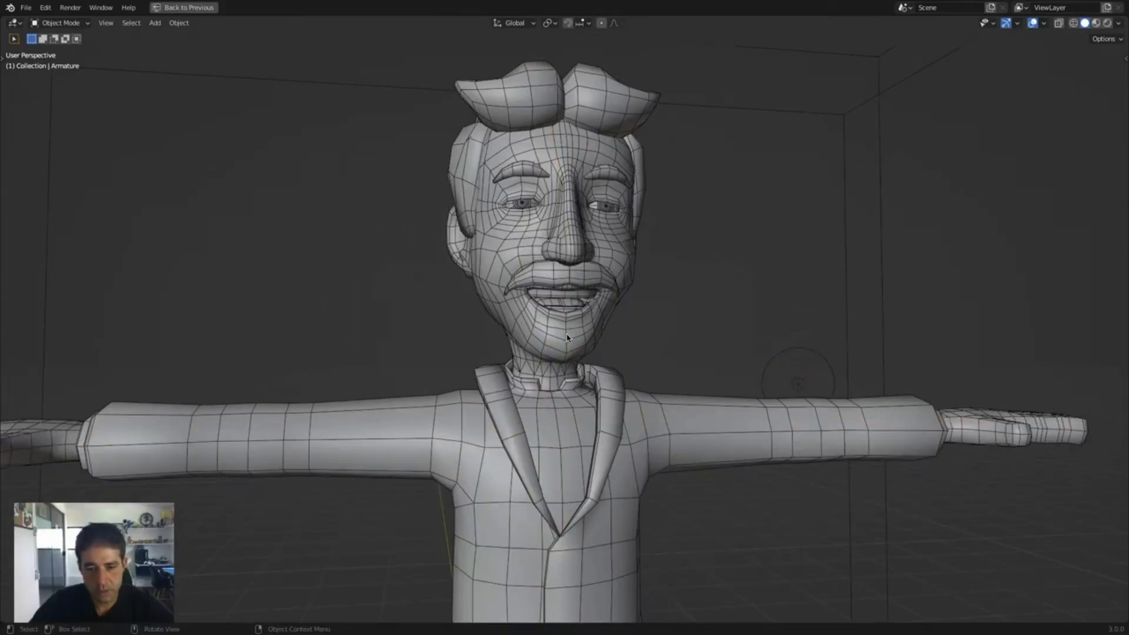
Step: Examine the wireframe topology of the character's face, jacket, sleeves and hands from several angles
middle_drag(609, 344, 576, 345)
scroll(576, 346, up, 1)
scroll(575, 345, up, 2)
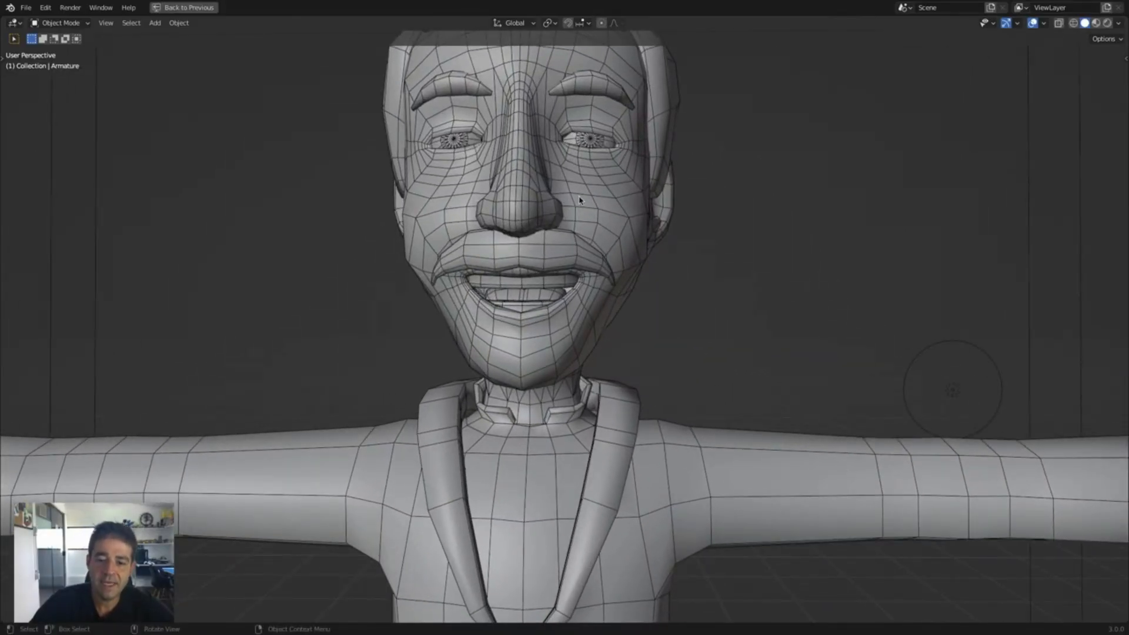
middle_drag(583, 200, 605, 203)
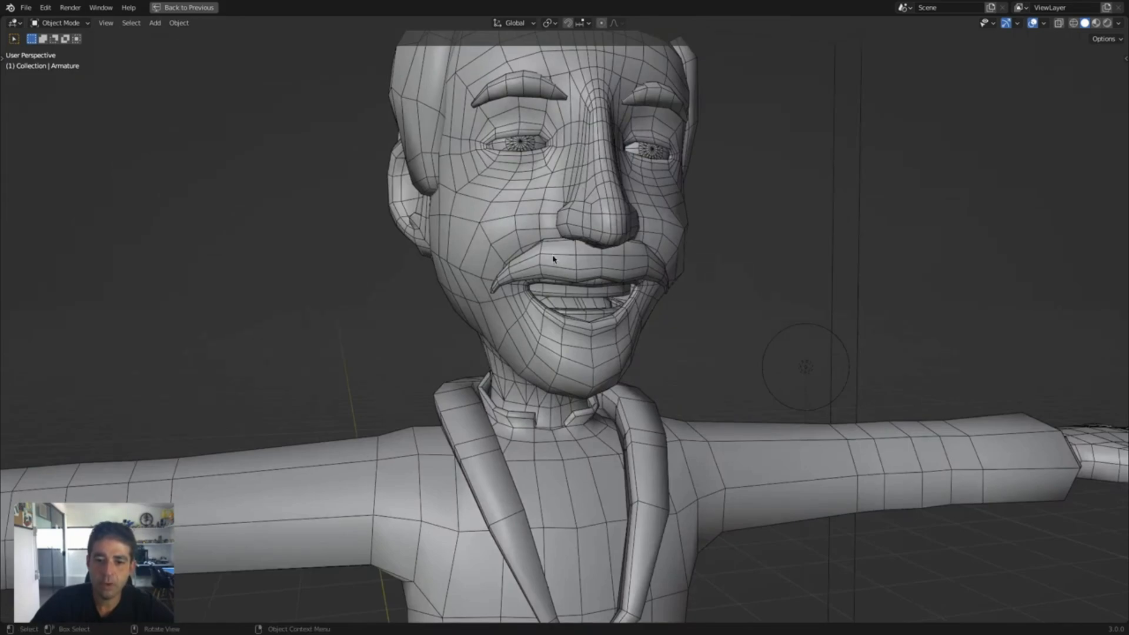
middle_drag(554, 255, 551, 255)
middle_drag(623, 364, 487, 336)
click(594, 407)
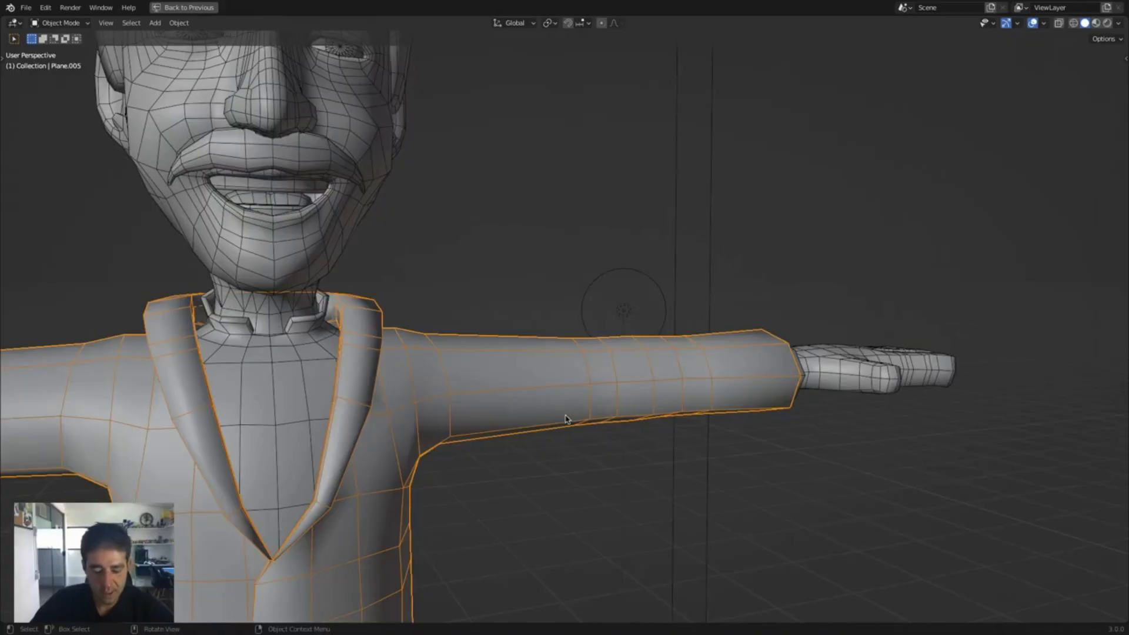
middle_drag(673, 373, 822, 403)
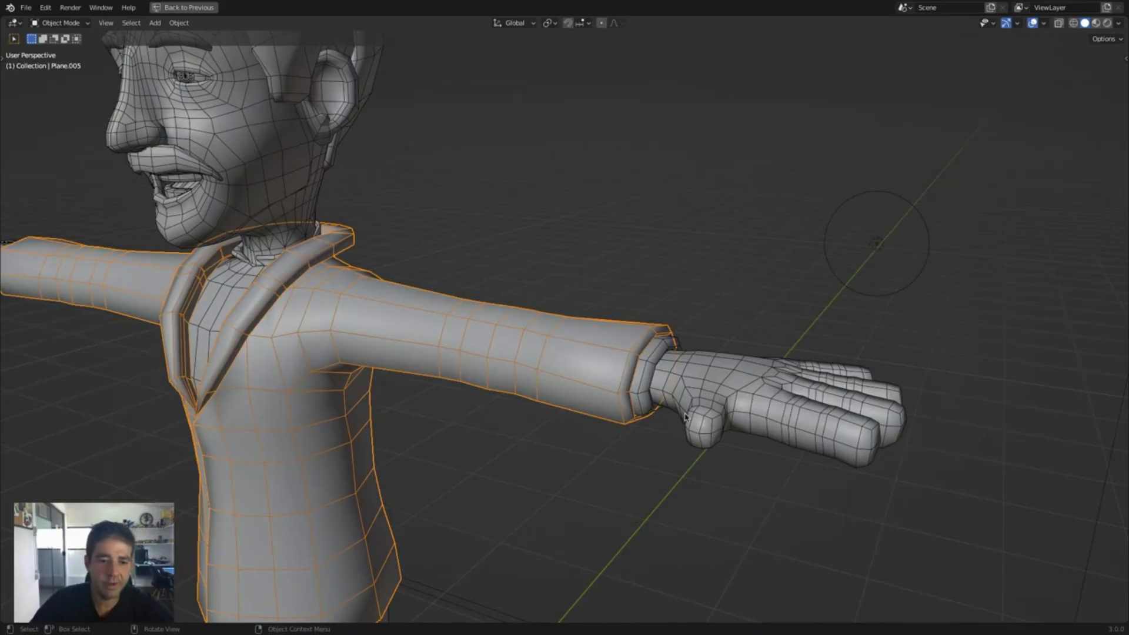
middle_drag(783, 401, 802, 382)
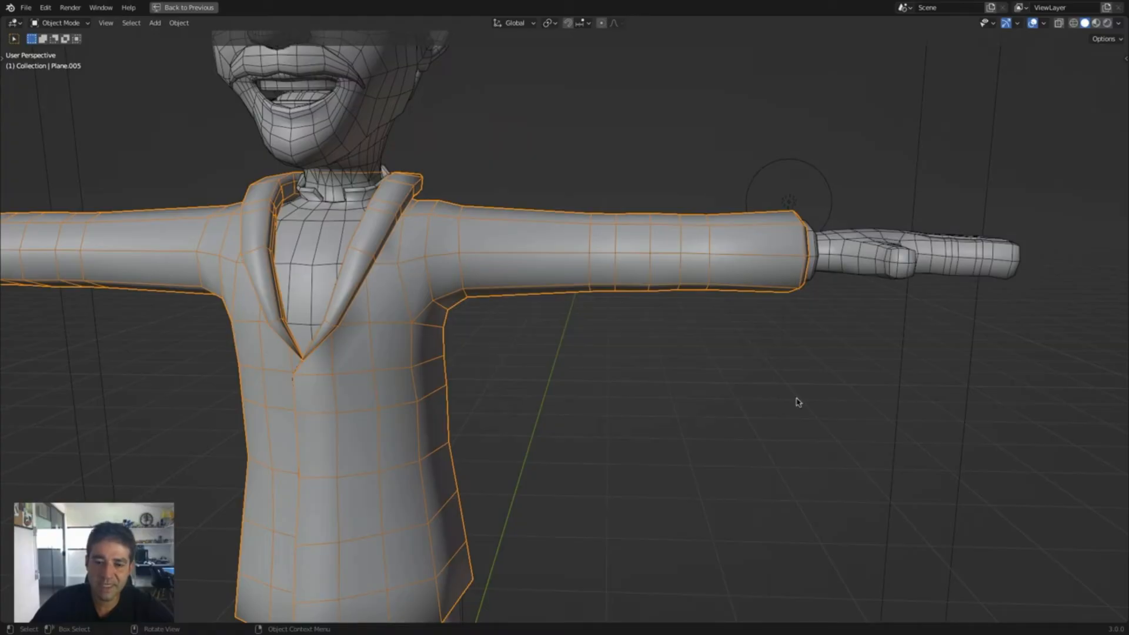
middle_drag(649, 458, 654, 459)
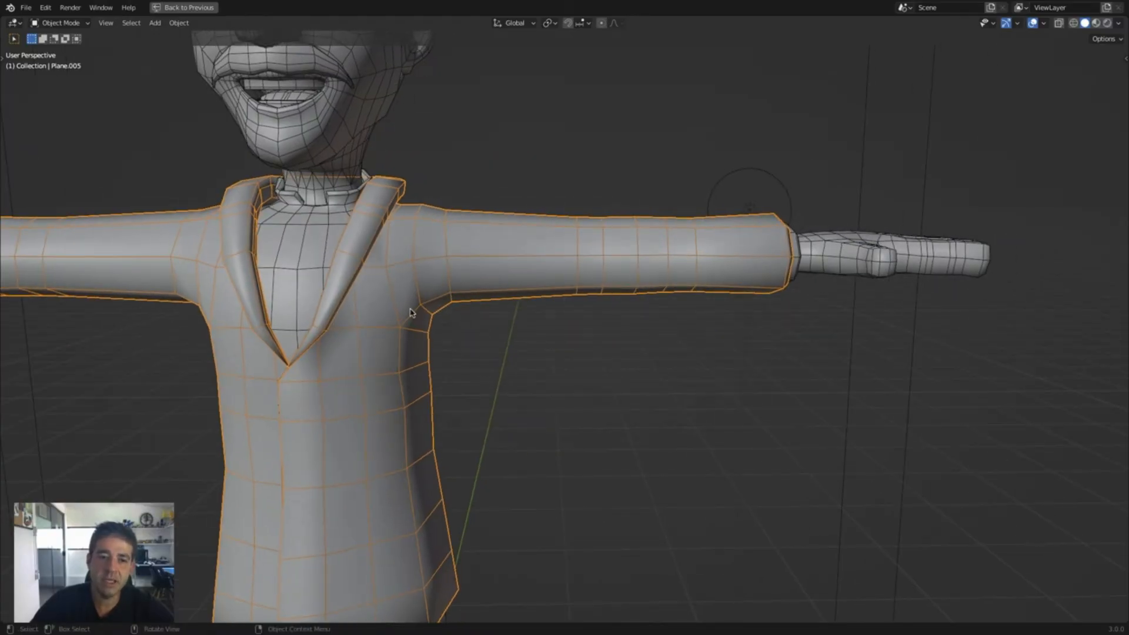
shift+middle_drag(501, 346, 580, 363)
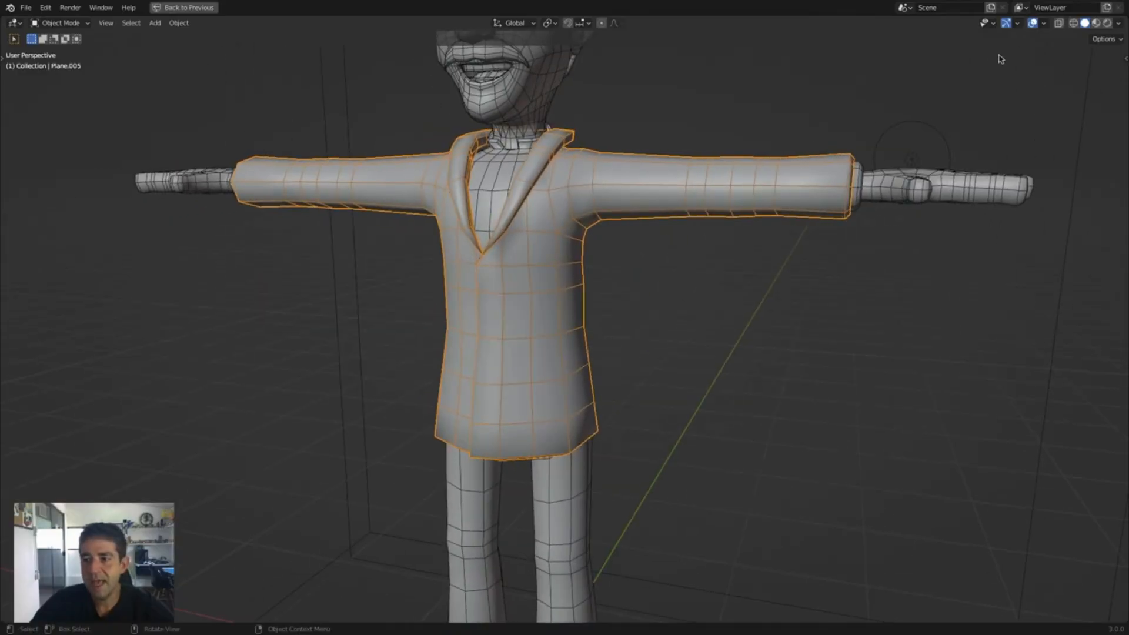
Step: Set the viewport to Material Preview shading and deselect the jacket
click(1096, 23)
click(736, 304)
shift+middle_drag(688, 265, 650, 320)
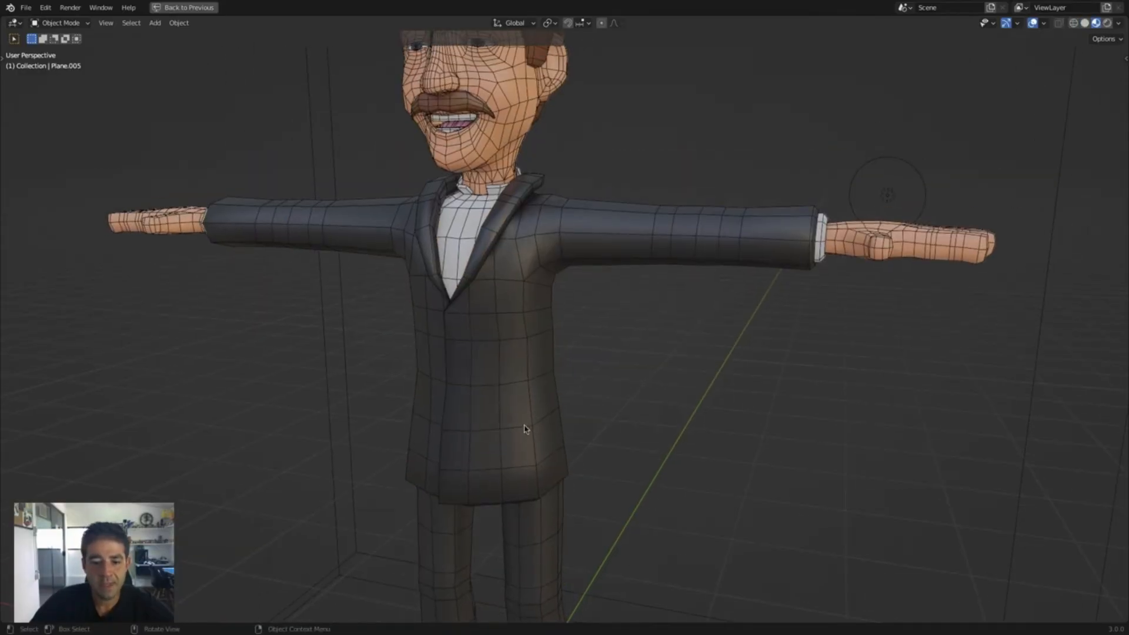
shift+middle_drag(527, 483, 491, 497)
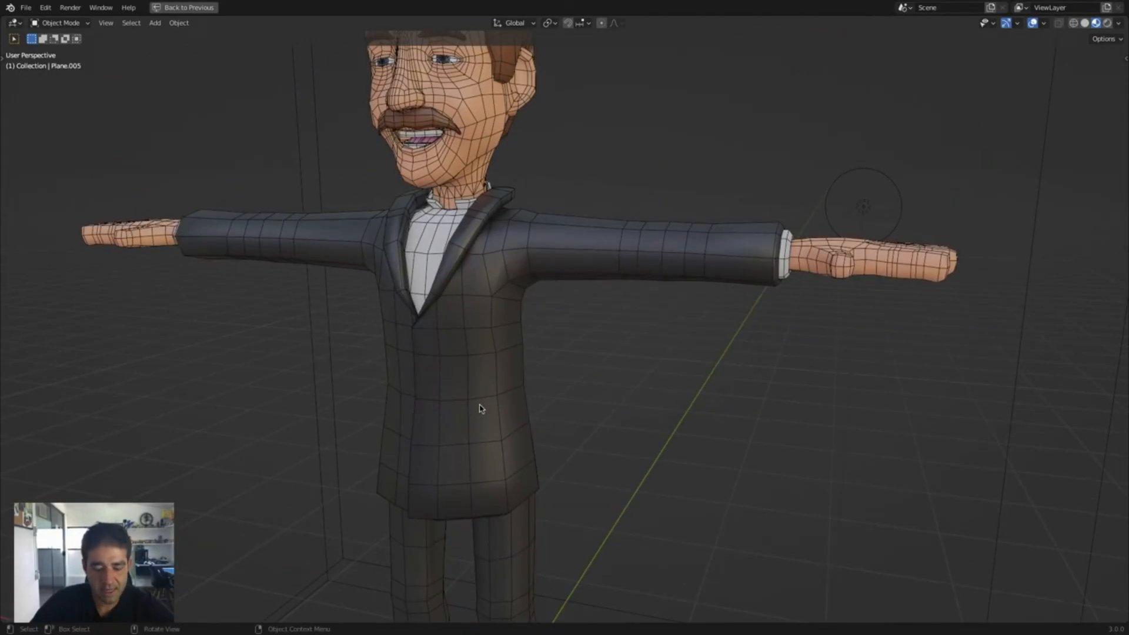
Step: Hide the character's jacket, shirt and trousers to expose the torso and legs underneath
click(479, 405)
key(h)
click(473, 355)
key(h)
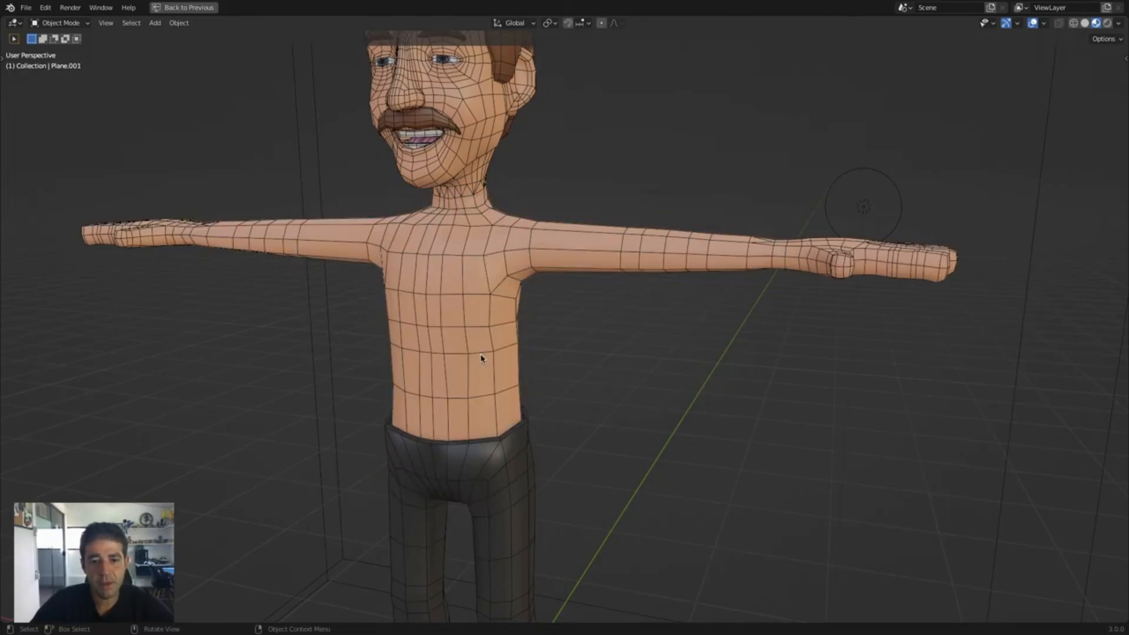
click(497, 462)
key(h)
middle_drag(497, 462, 658, 280)
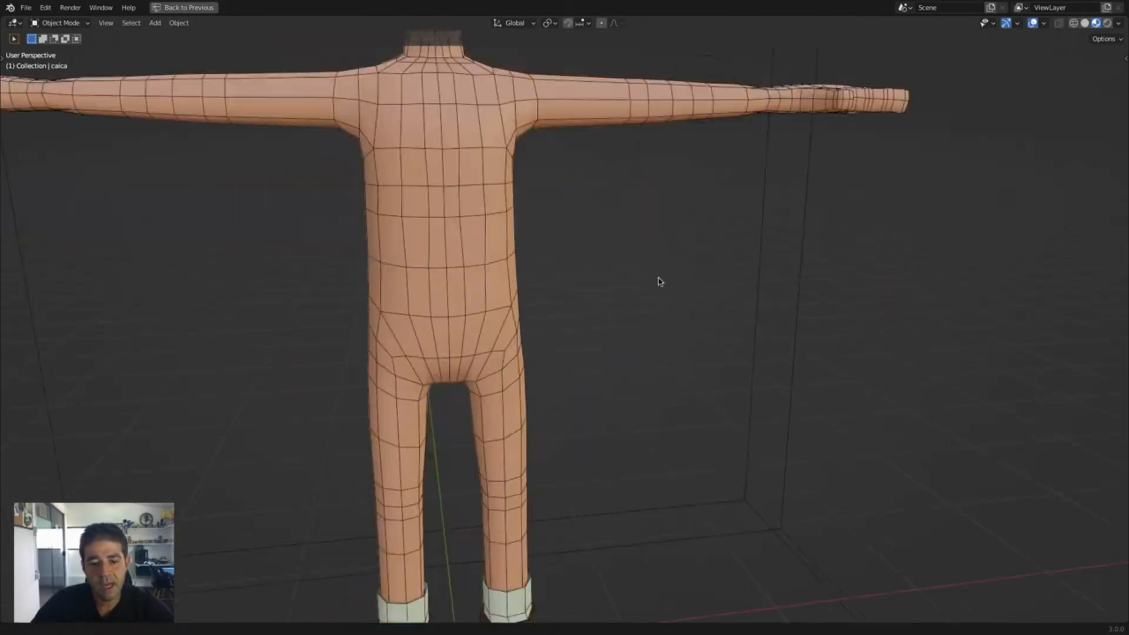
Step: Hide the character's shoes and socks to expose the bare feet
shift+middle_drag(579, 606, 567, 497)
click(545, 531)
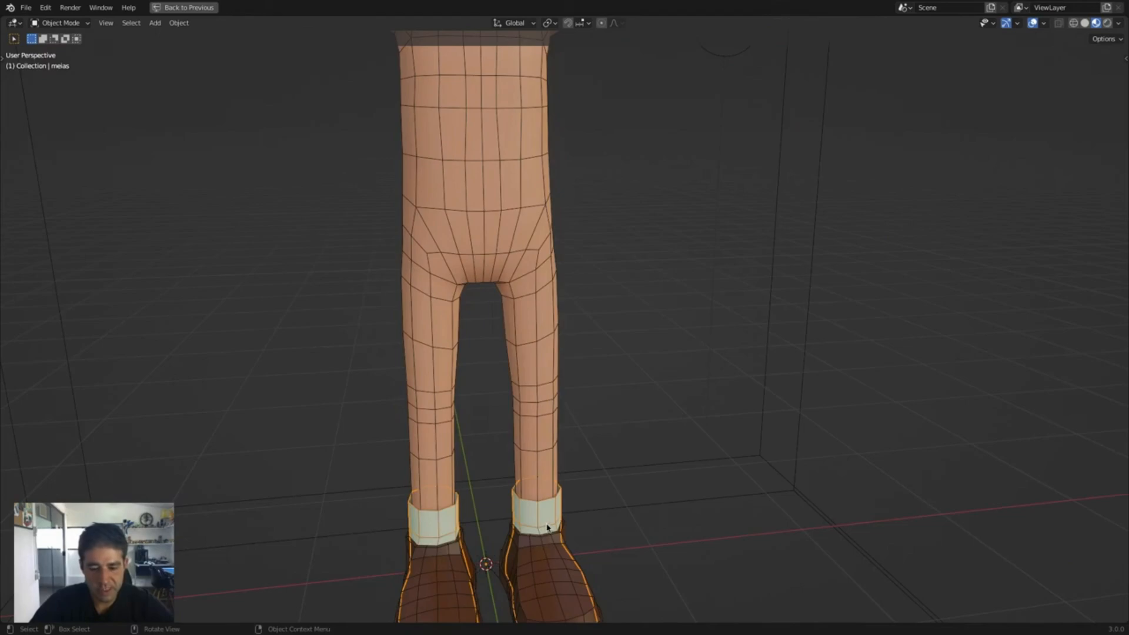
click(553, 562)
key(h)
click(568, 573)
key(h)
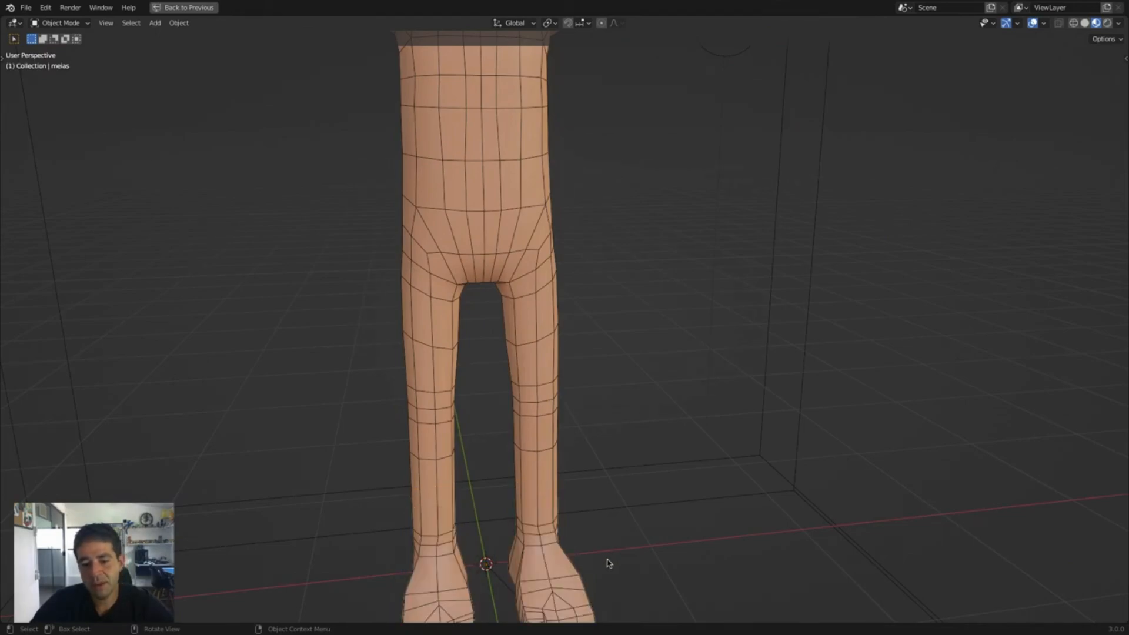
Step: Examine the unclothed body mesh from head to feet and from both sides
middle_drag(592, 553, 541, 464)
scroll(542, 463, down, 1)
shift+middle_drag(628, 347, 592, 447)
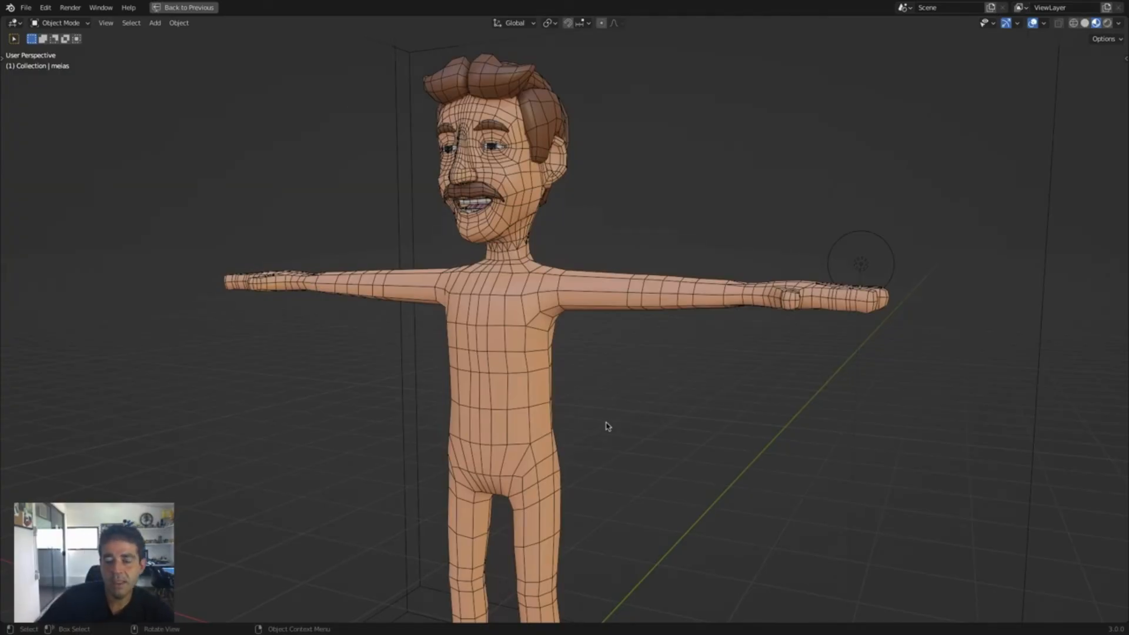
middle_drag(674, 437, 703, 428)
shift+middle_drag(702, 428, 711, 363)
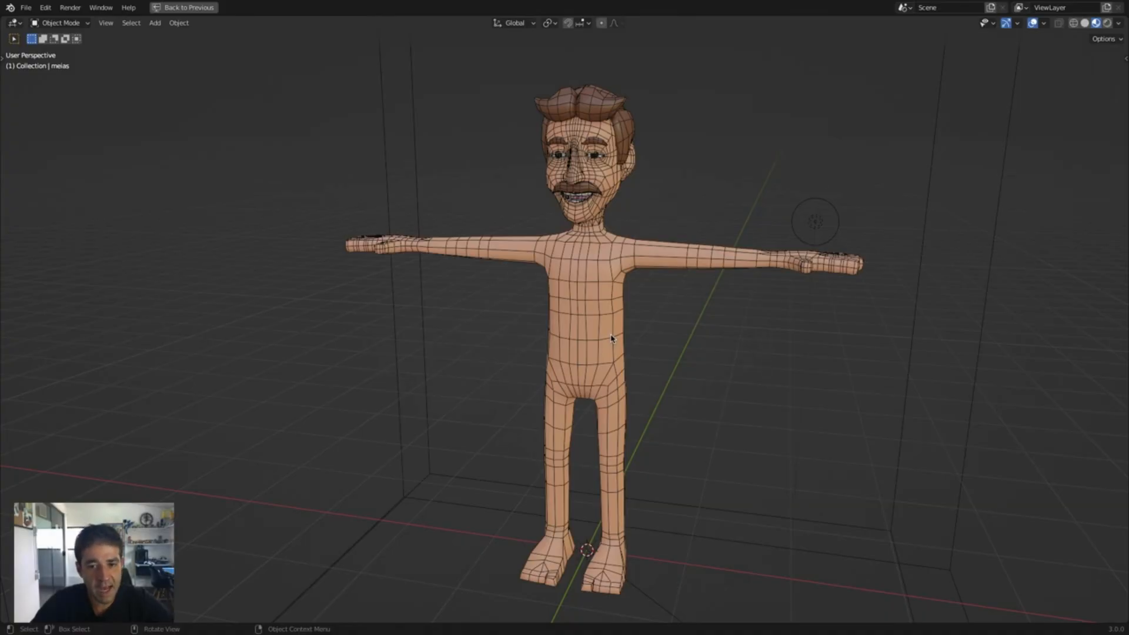
middle_drag(577, 350, 641, 347)
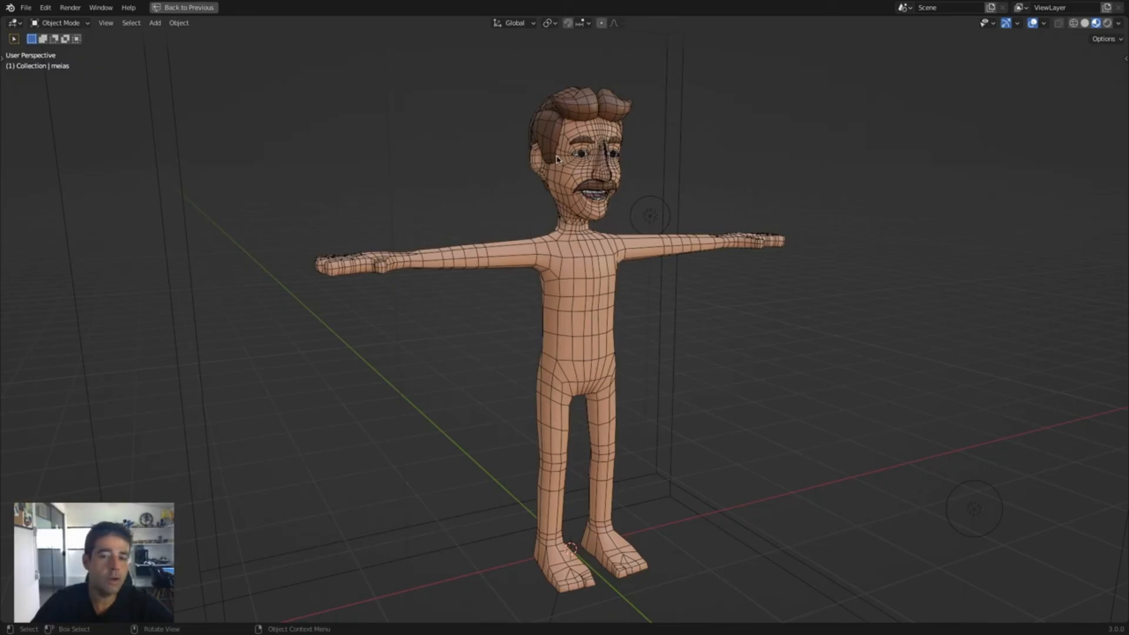
Step: Reveal all hidden clothing and the armature, and clear the selection
key(alt+h)
click(722, 304)
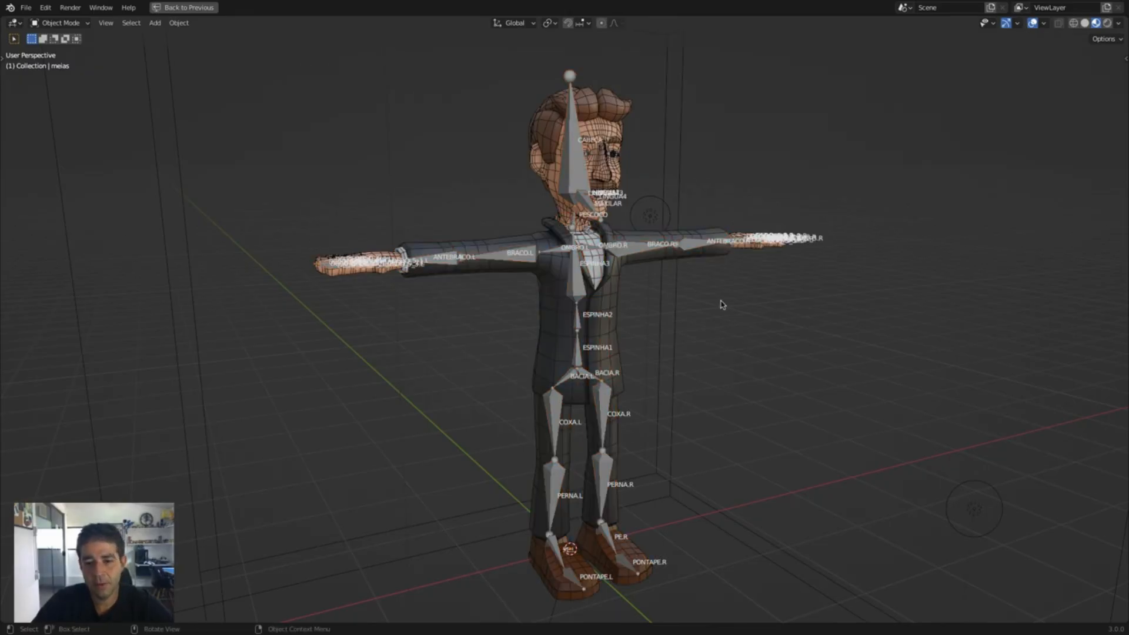
middle_drag(723, 315, 728, 421)
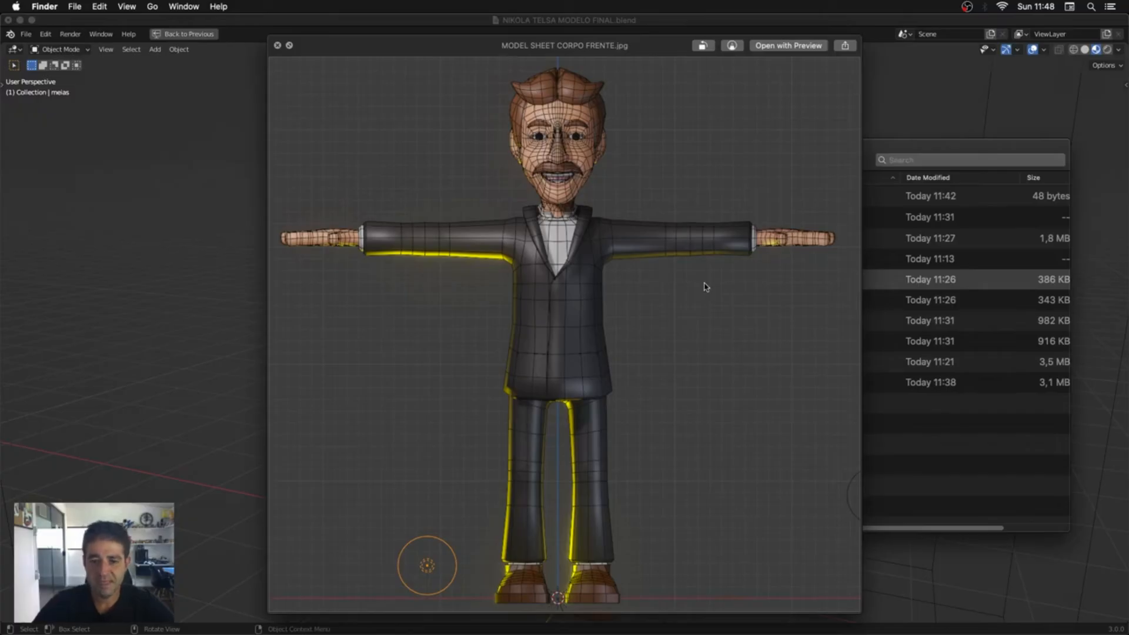
Step: Preview the body reference images MODEL SHEET CORPO FRENTE.jpg and MODEL SHEET CORPO LADO.jpg in Finder
key(space)
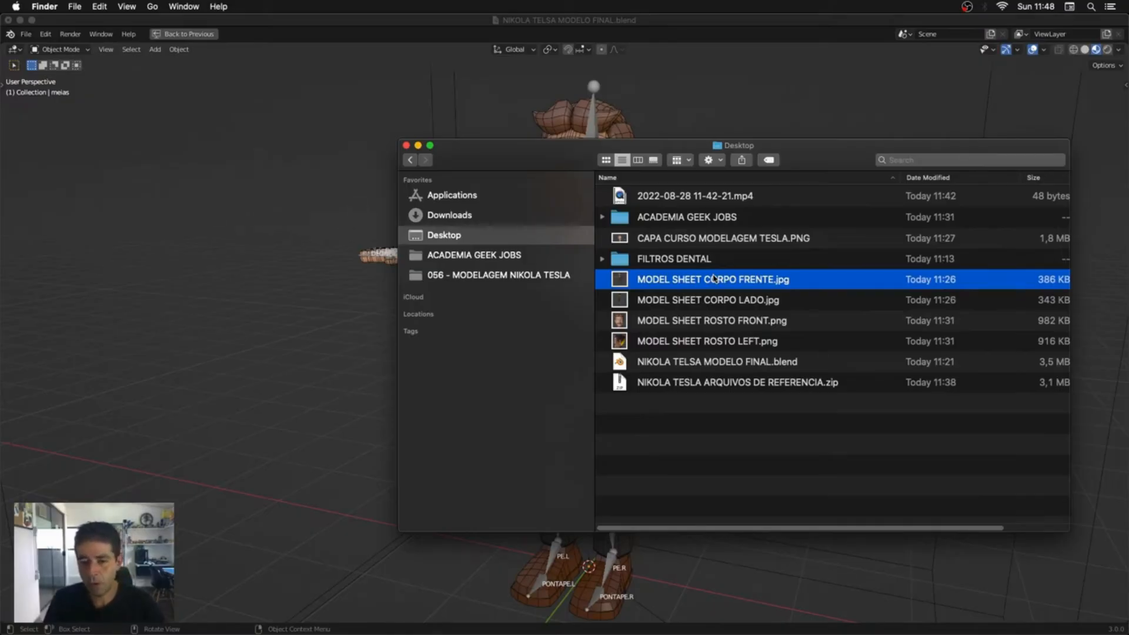
key(space)
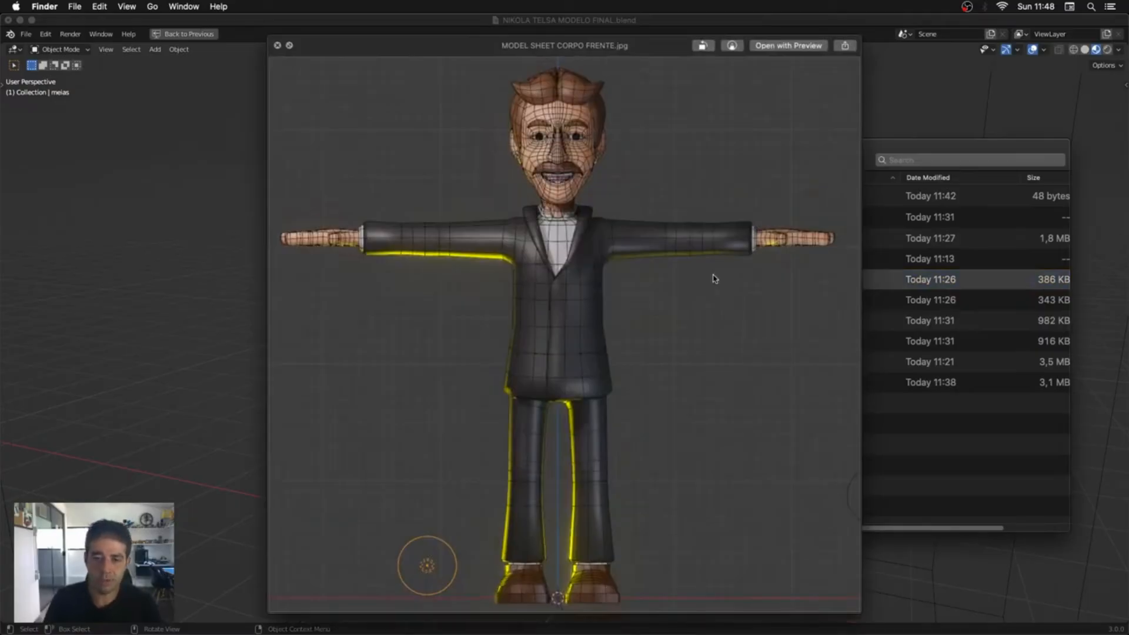
key(Down)
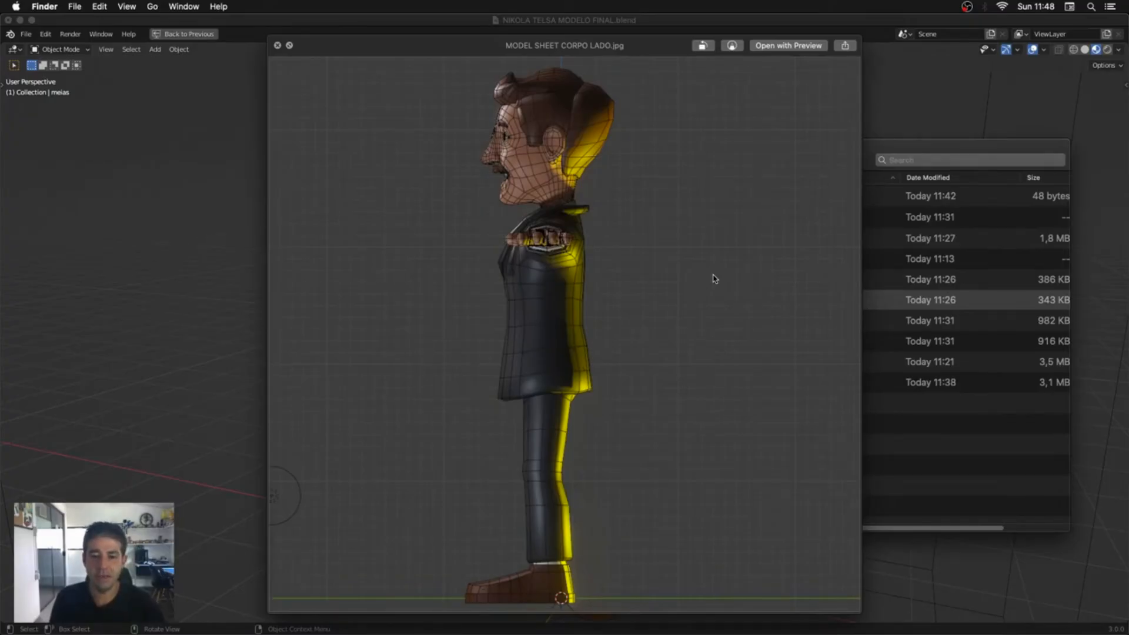
key(Up)
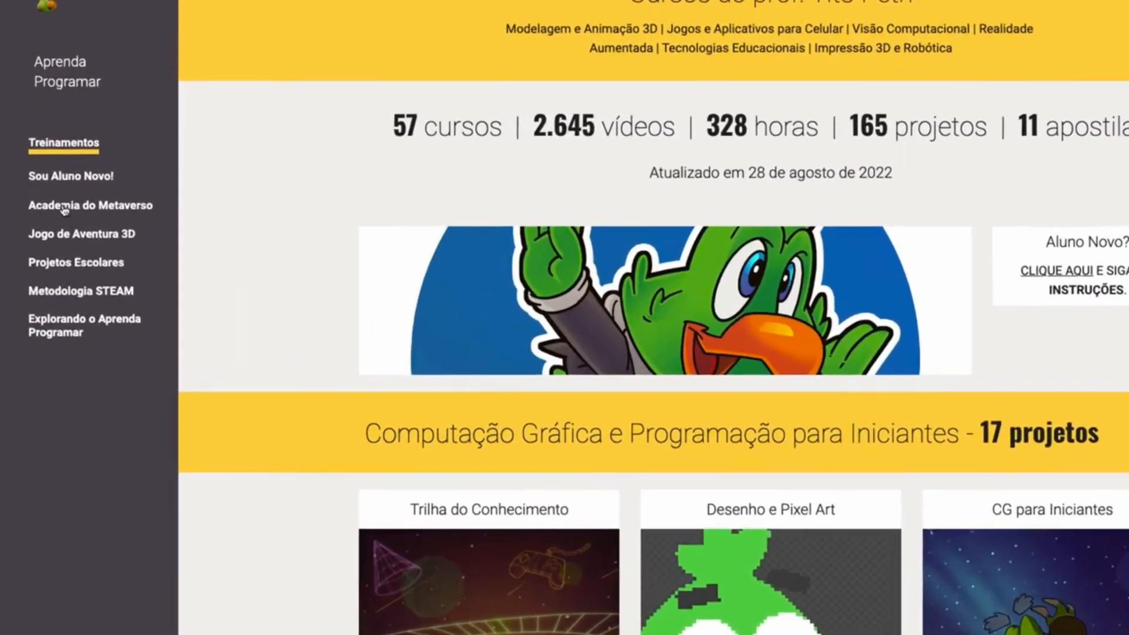
Step: Open the Academia do Metaverso page on the course website and look through its training list
click(65, 206)
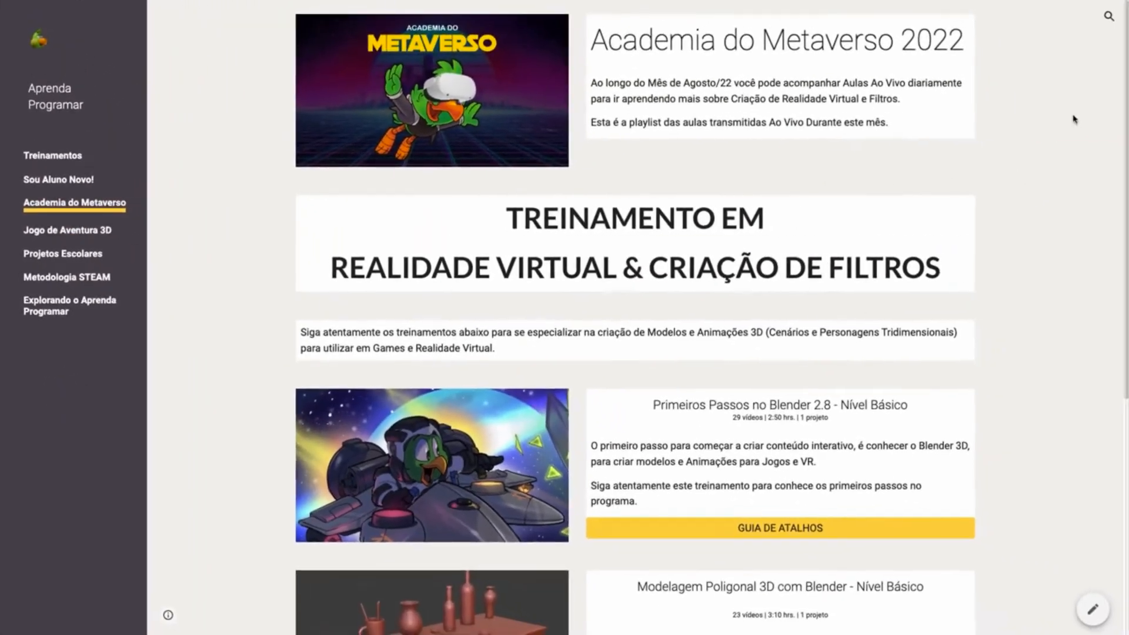
drag(1126, 85, 1126, 355)
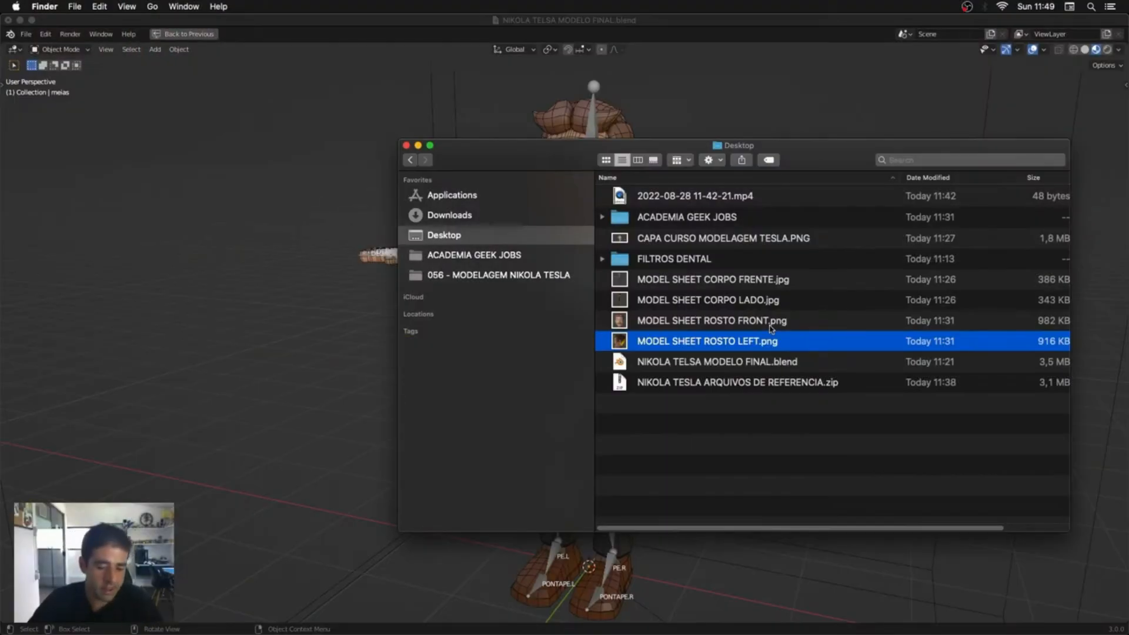
Step: Return to Blender, save the changes to NIKOLA TELSA MODELO FINAL.blend and start a new file
click(323, 485)
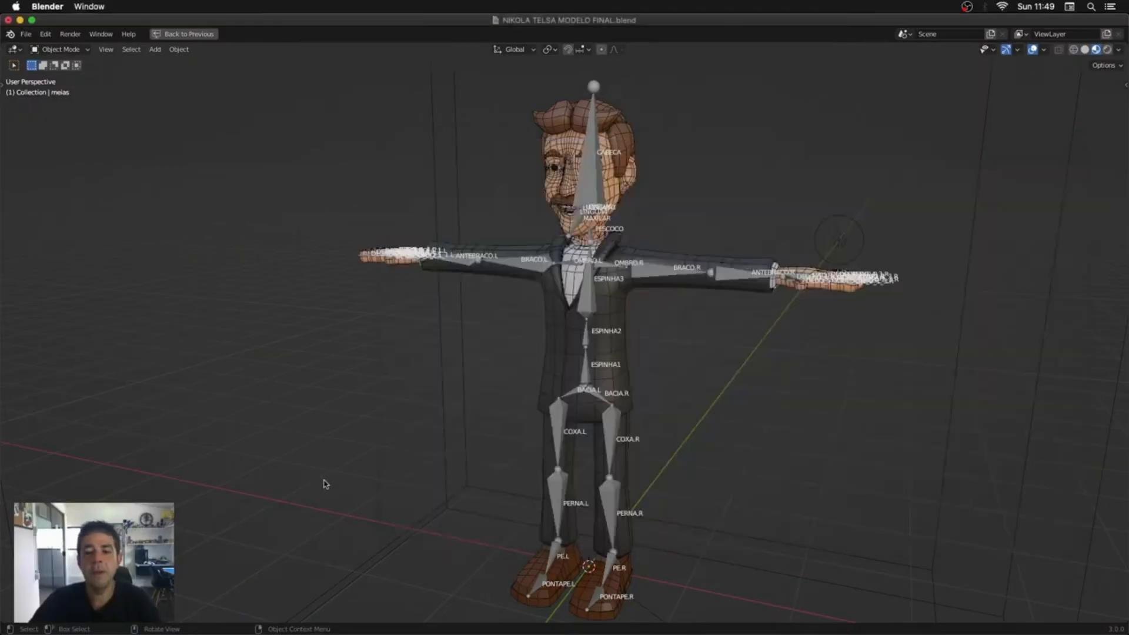
middle_drag(616, 475, 630, 474)
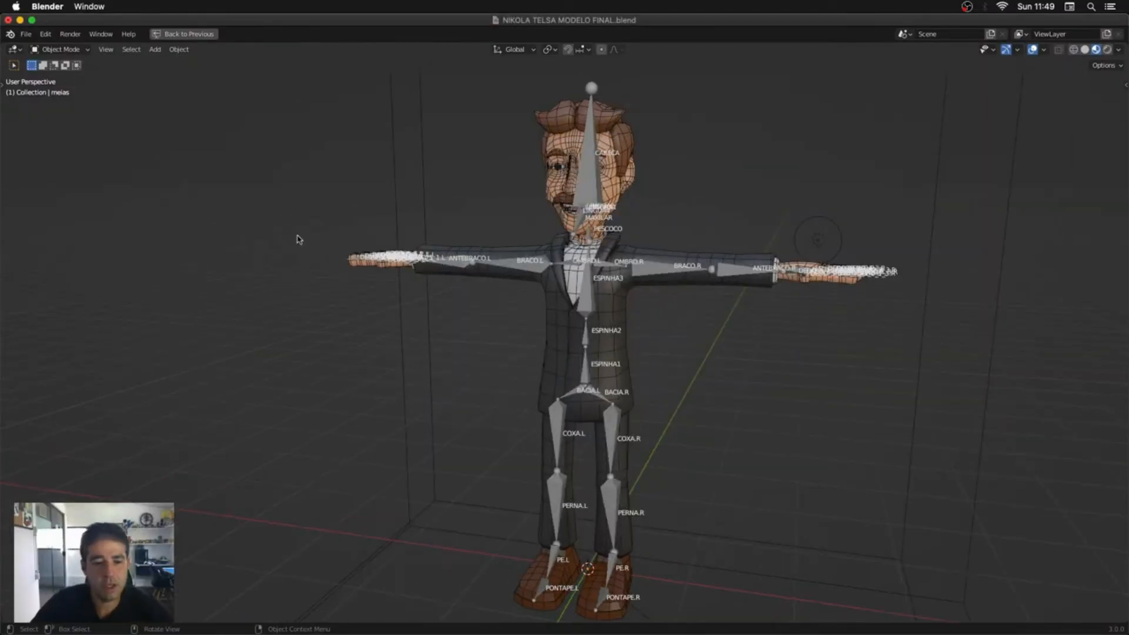
click(25, 34)
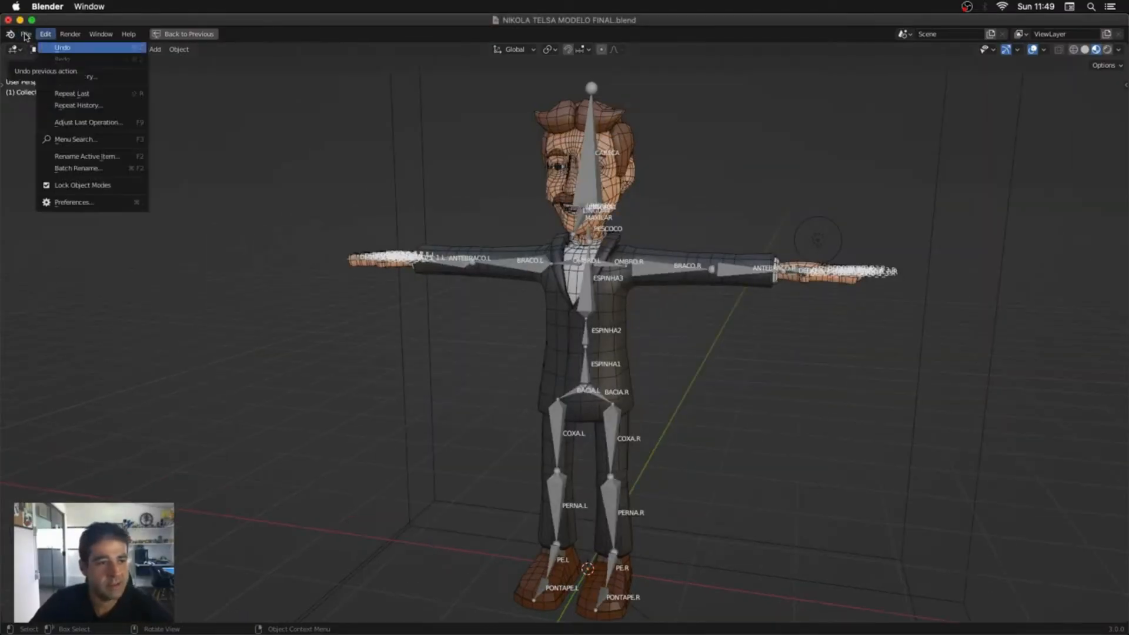
mouse_move(38, 46)
click(146, 47)
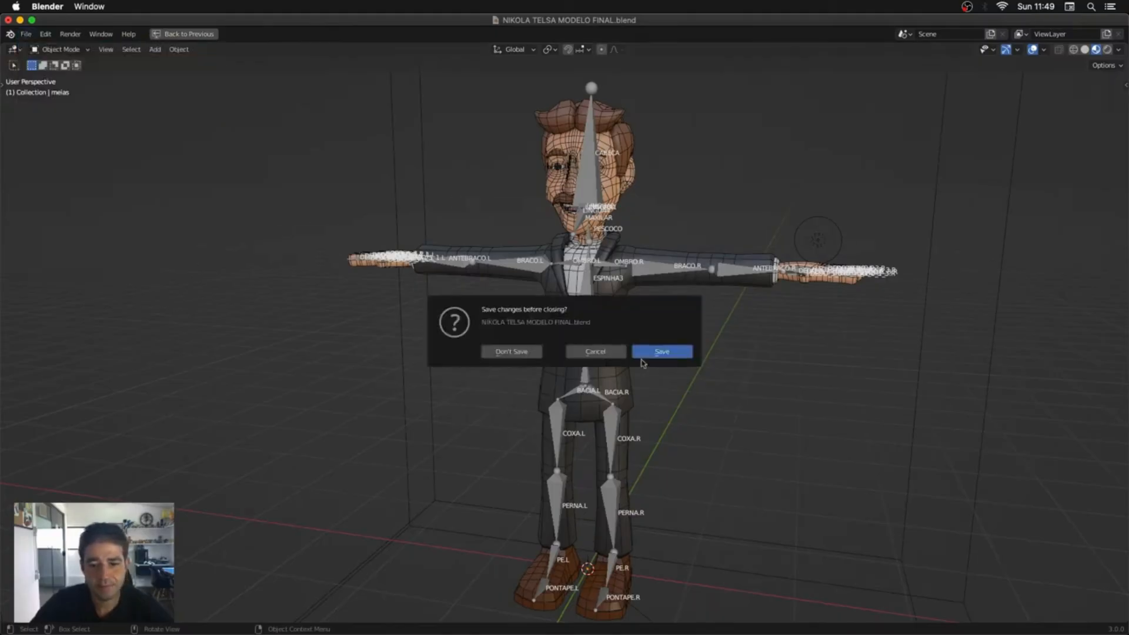
click(662, 355)
Step: Delete all default objects from the new scene
key(a)
key(x)
click(591, 353)
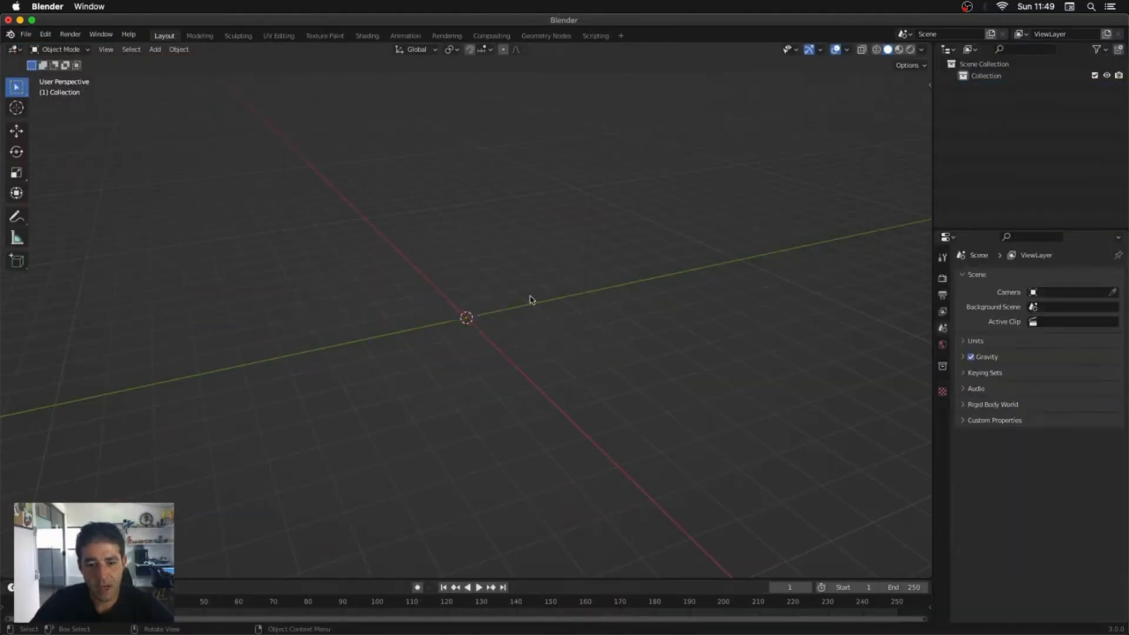
middle_drag(438, 391, 461, 383)
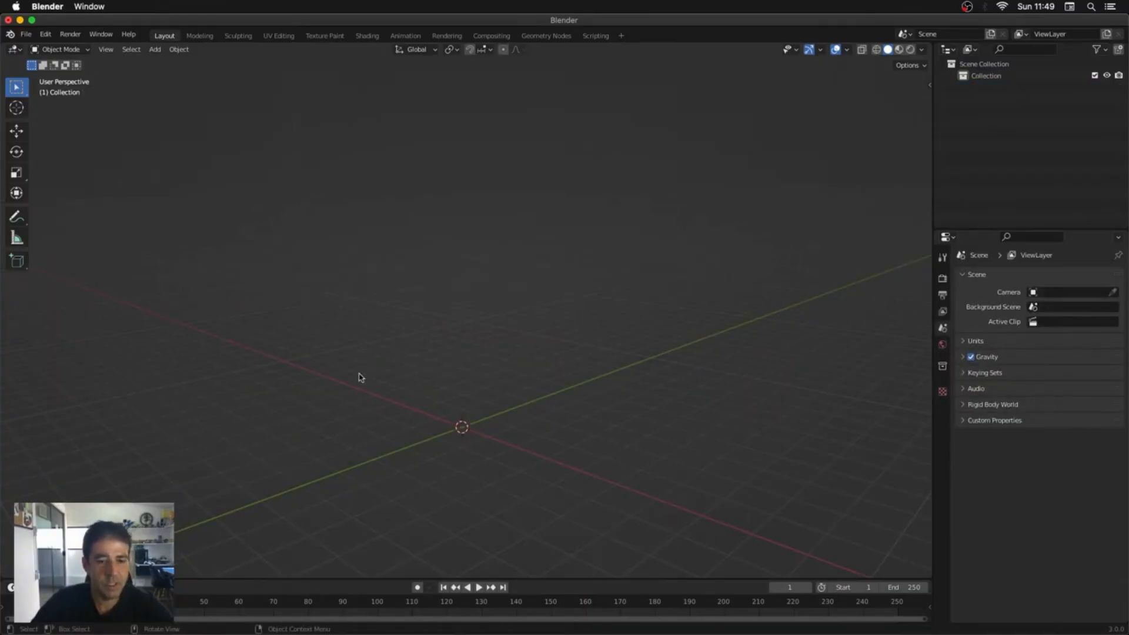
Step: Change the 3D view to the Image Editor and load MODEL SHEET CORPO FRENTE.jpg and MODEL SHEET CORPO LADO.jpg from the Desktop
click(19, 52)
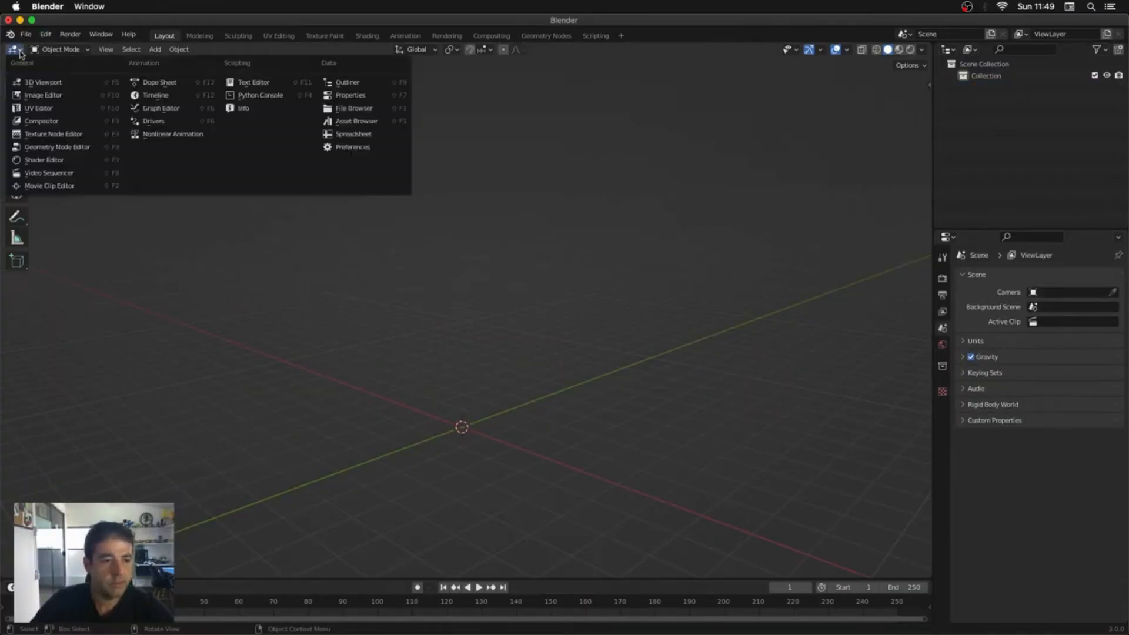
click(59, 95)
key(super+Tab)
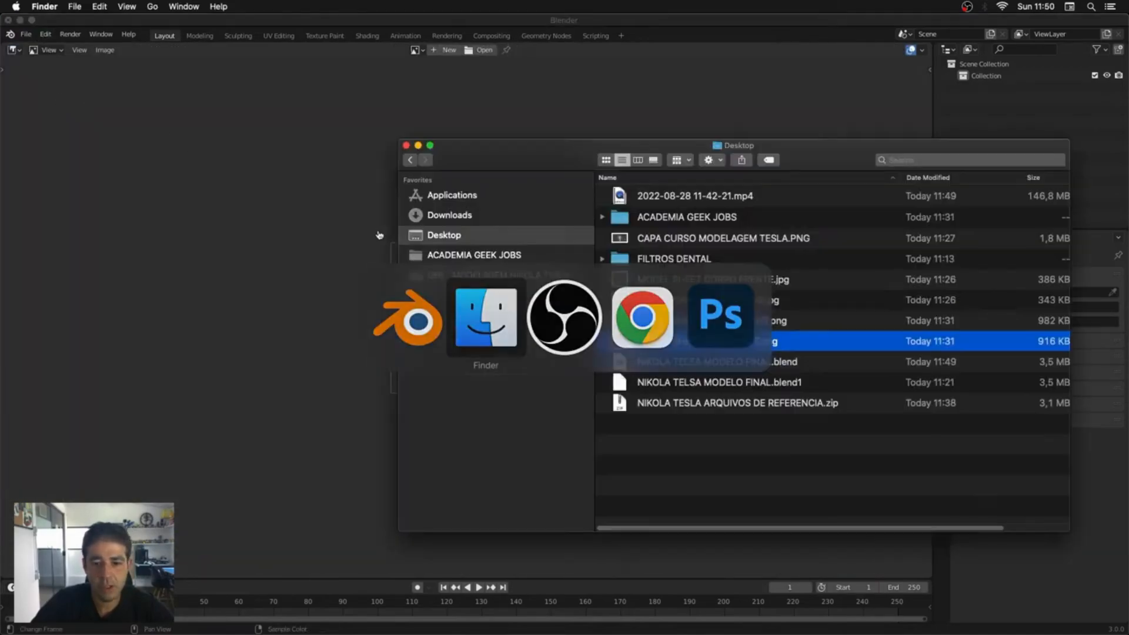
click(663, 281)
drag(662, 281, 308, 305)
key(super+Tab)
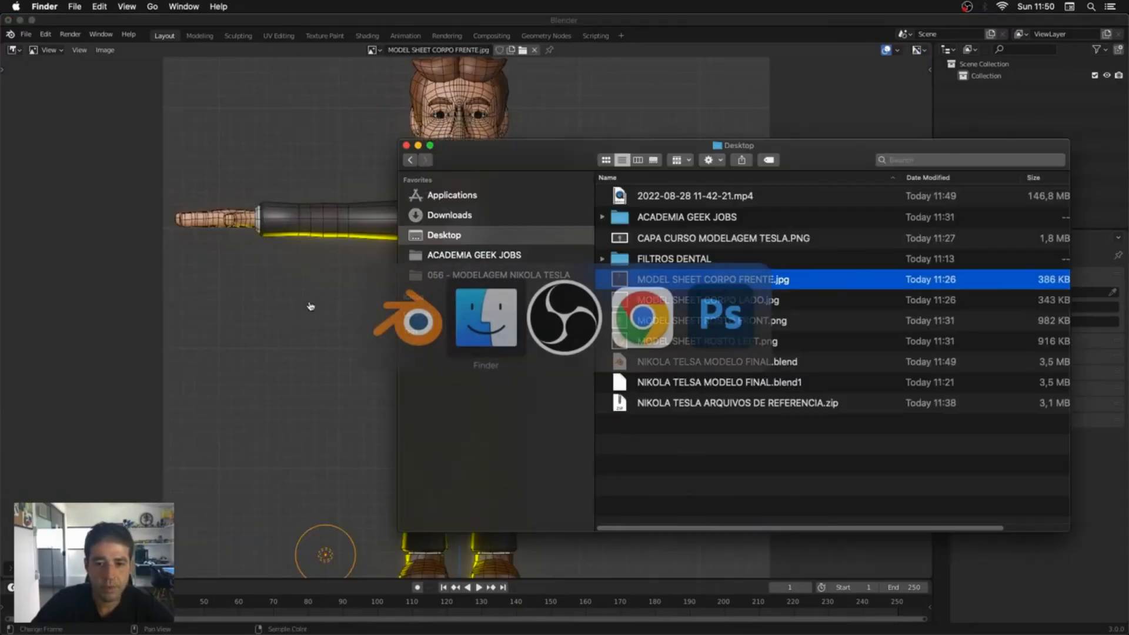
drag(679, 301, 294, 341)
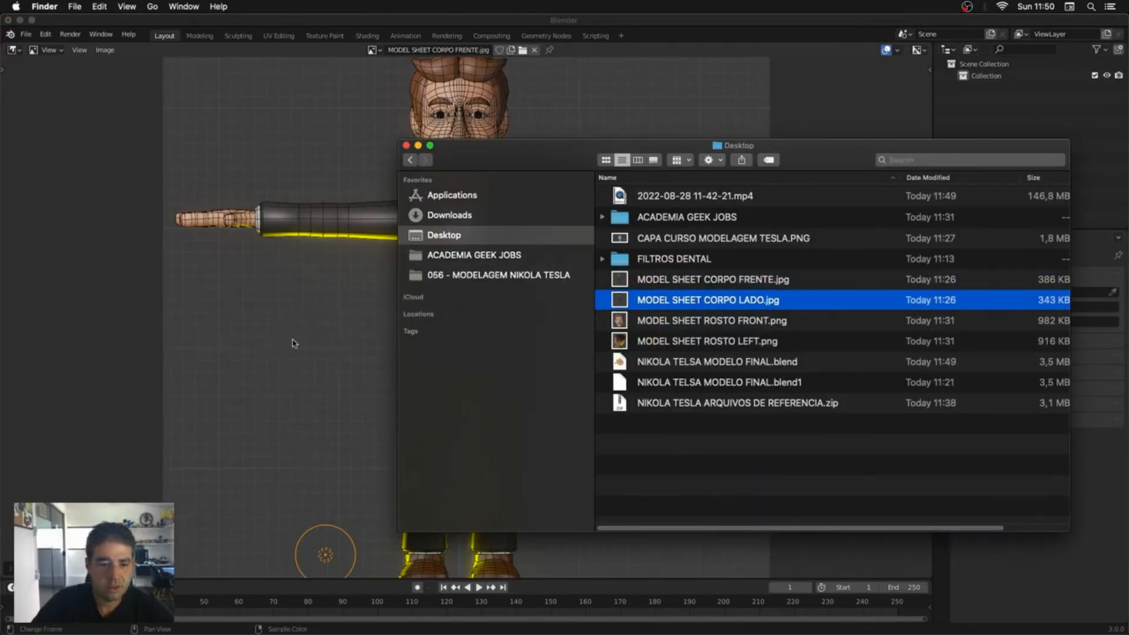
click(294, 342)
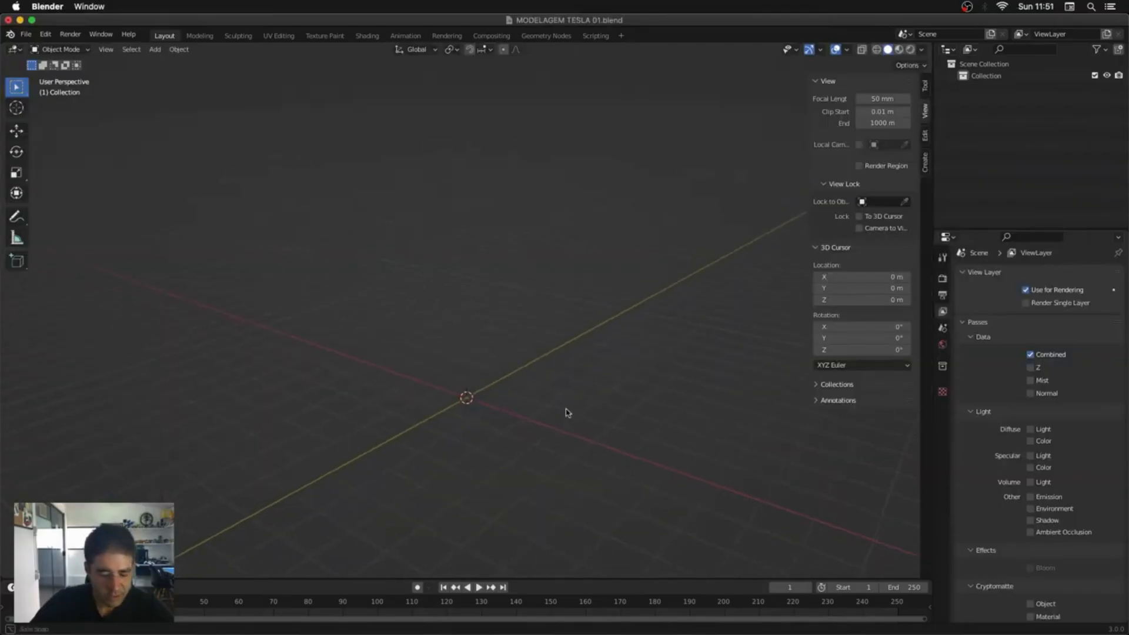
Step: Add an image empty at the origin and assign MODEL SHEET CORPO FRENTE.jpg to it
key(shift+a)
mouse_move(563, 407)
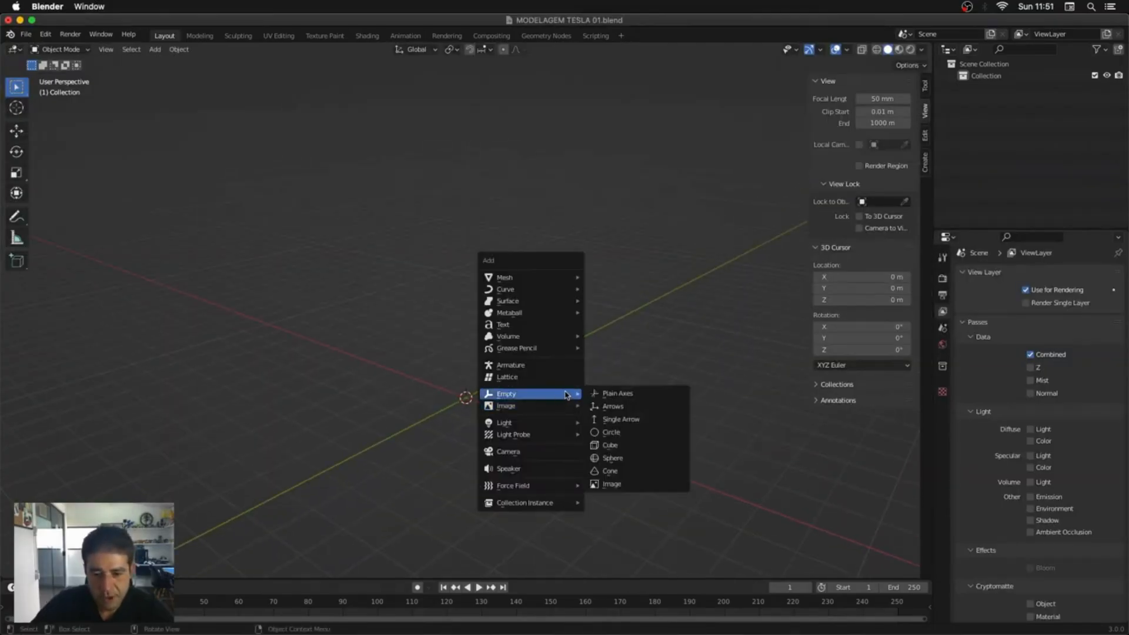
click(621, 484)
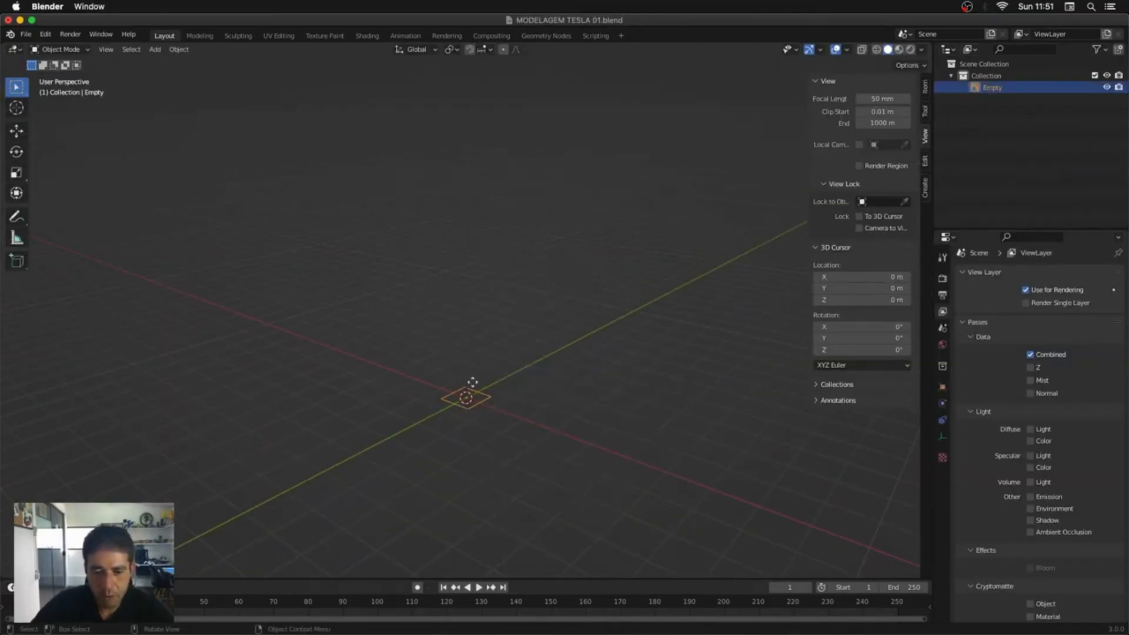
click(943, 436)
click(975, 452)
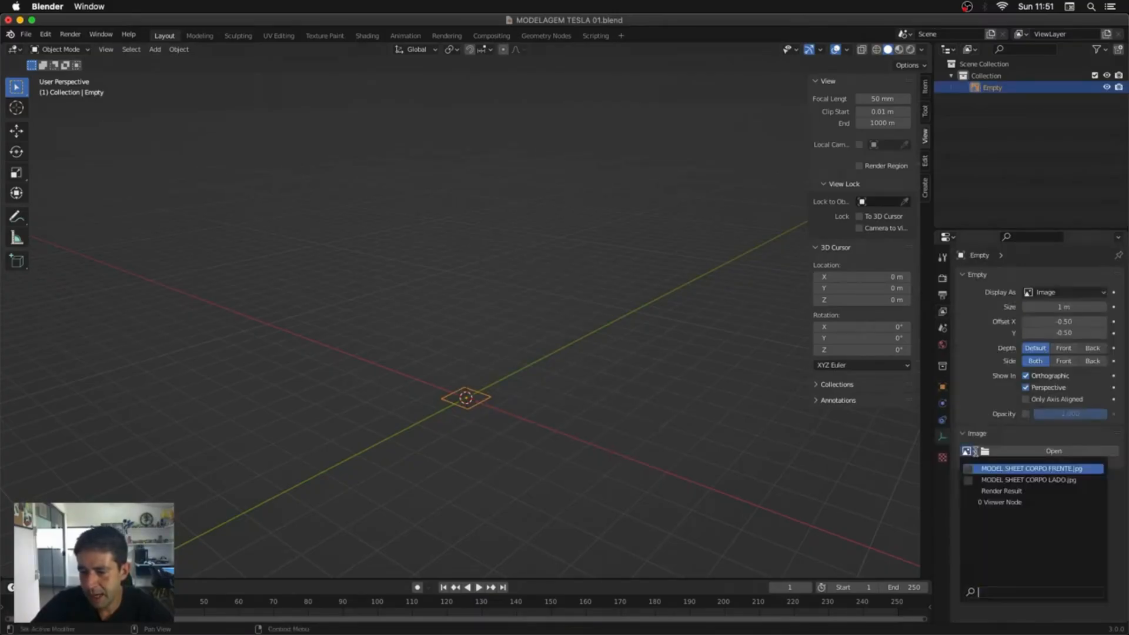
click(1002, 469)
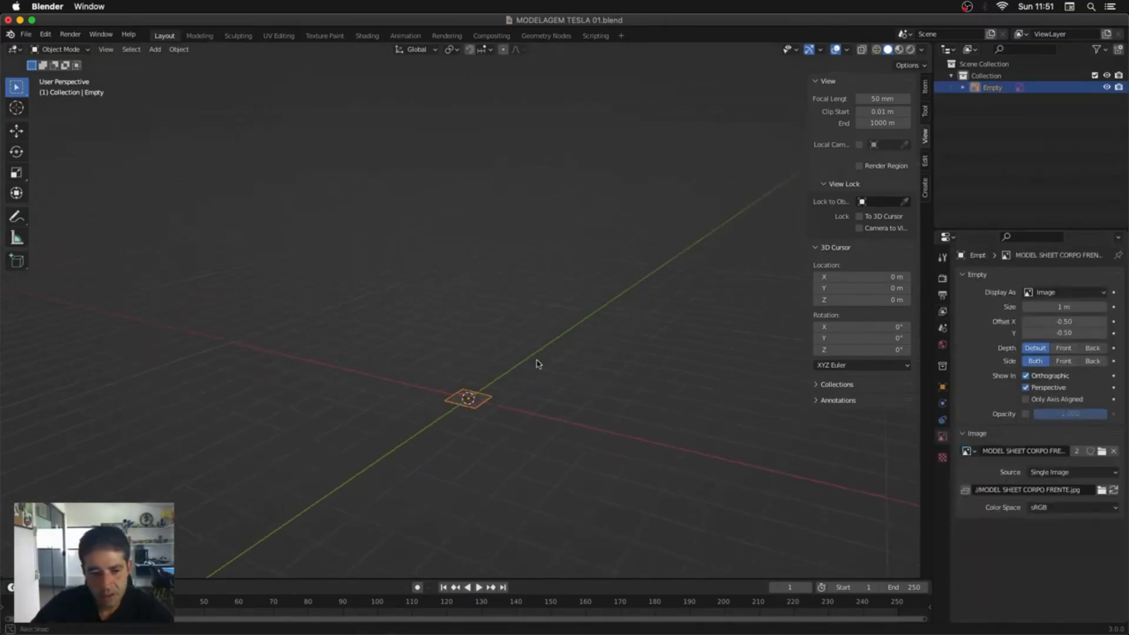
Step: Rotate the front reference image 90° about X and scale it by a factor of 10
text(r)
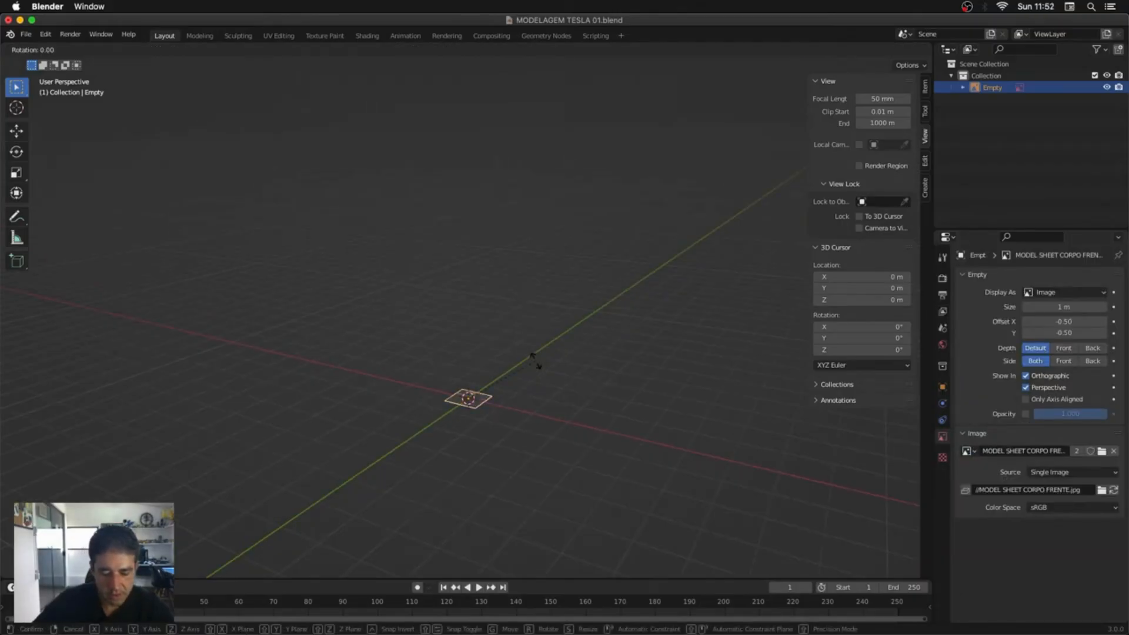
text(x90)
key(Return)
text(s10)
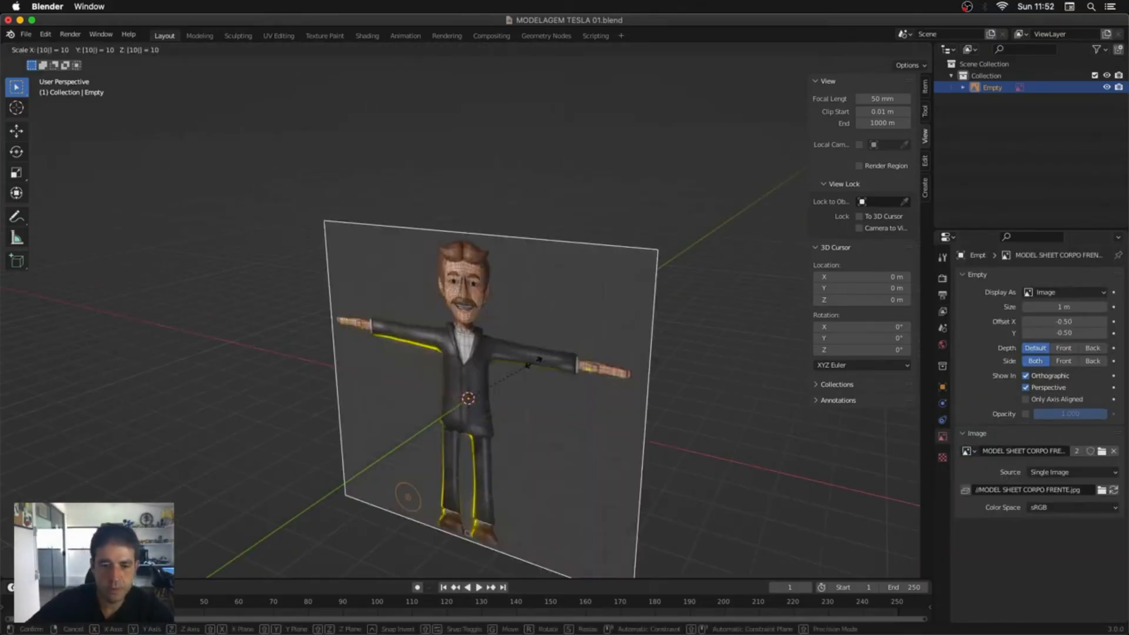
key(Return)
Step: Move the front reference image back to 10 m on Y and up to 5 m on Z
key(g)
key(y)
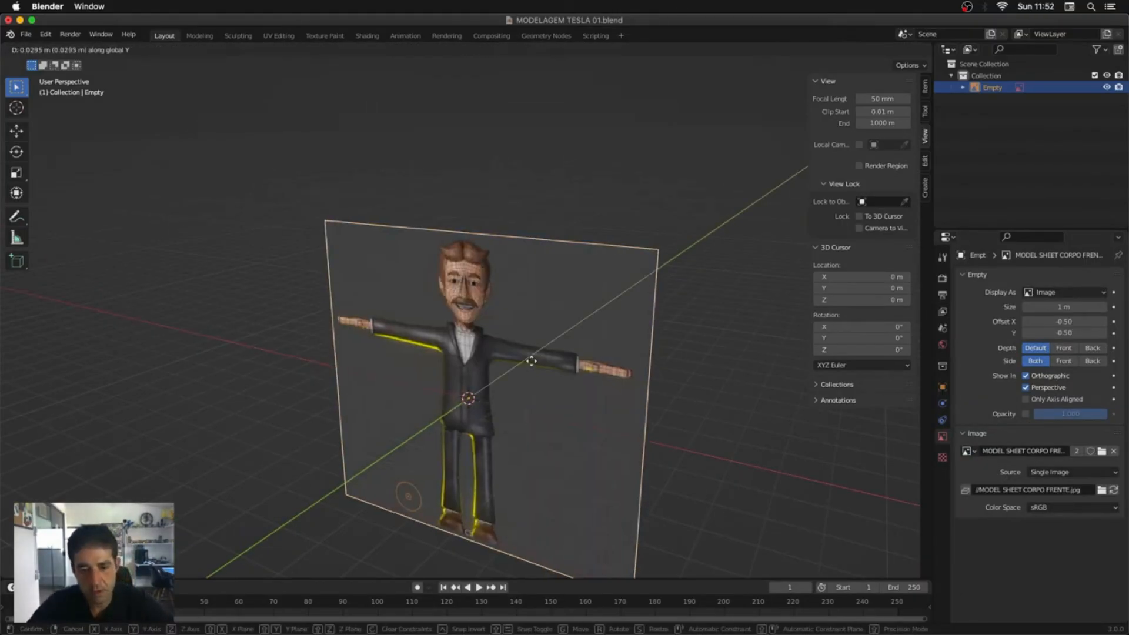
click(648, 288)
middle_drag(579, 359, 546, 391)
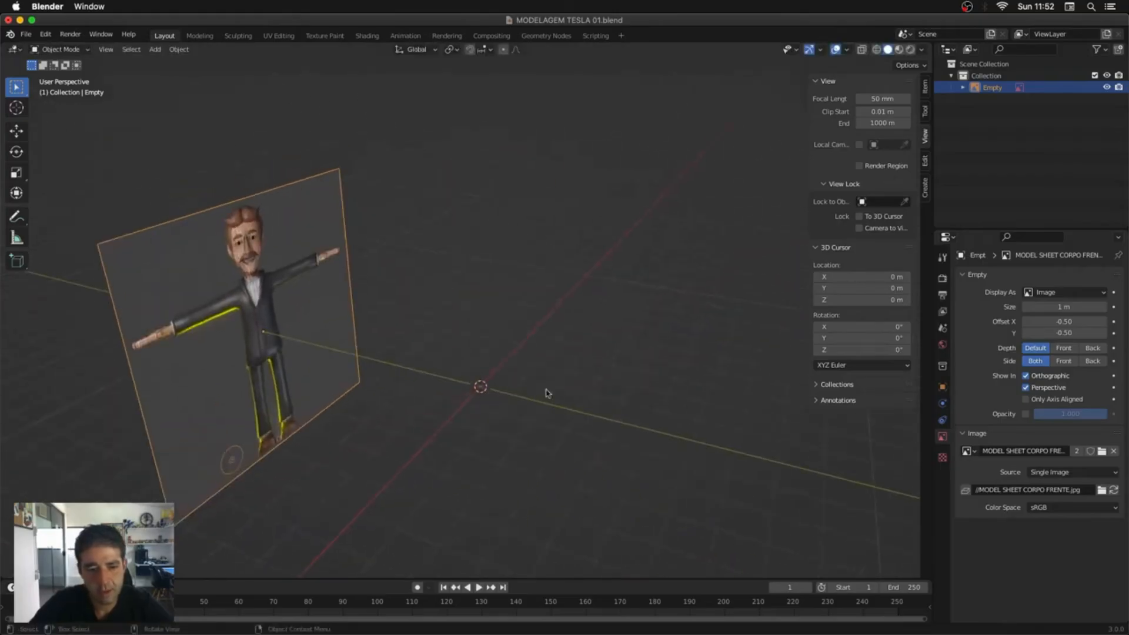
key(g)
middle_drag(400, 250, 479, 285)
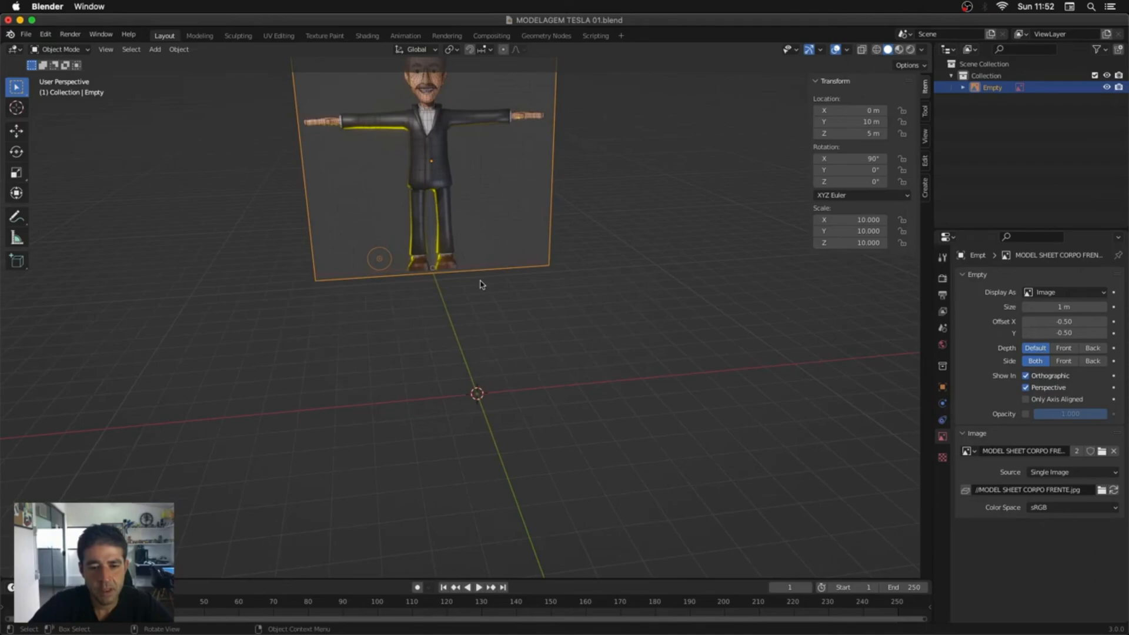
Step: Add a second image empty at the origin and assign MODEL SHEET CORPO LADO.jpg to it
key(shift+a)
mouse_move(481, 287)
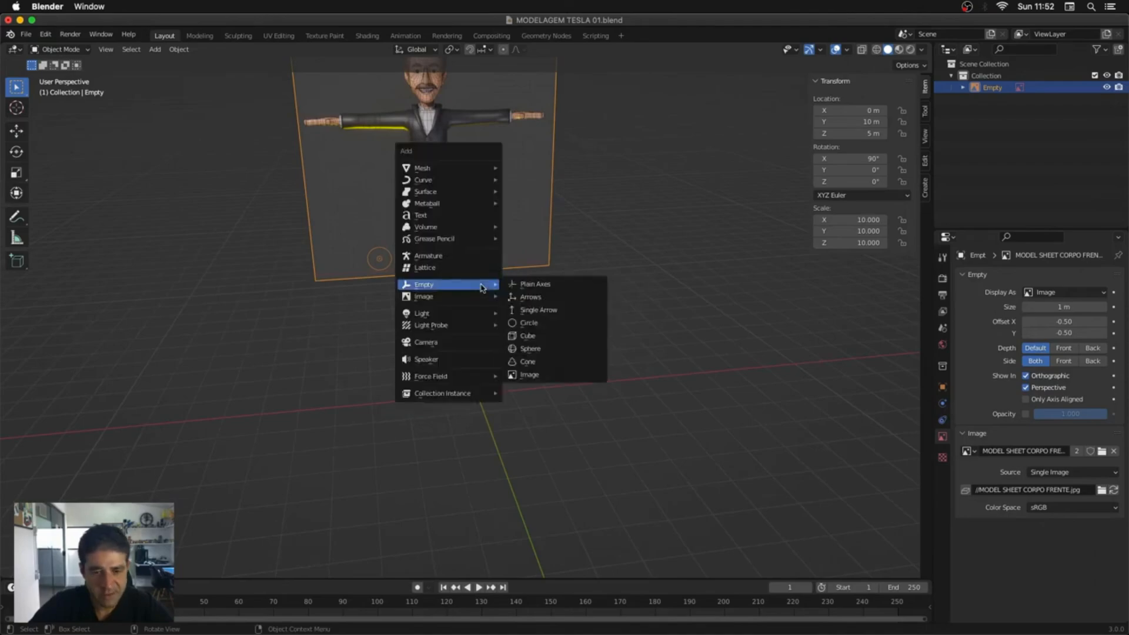
click(527, 378)
click(968, 451)
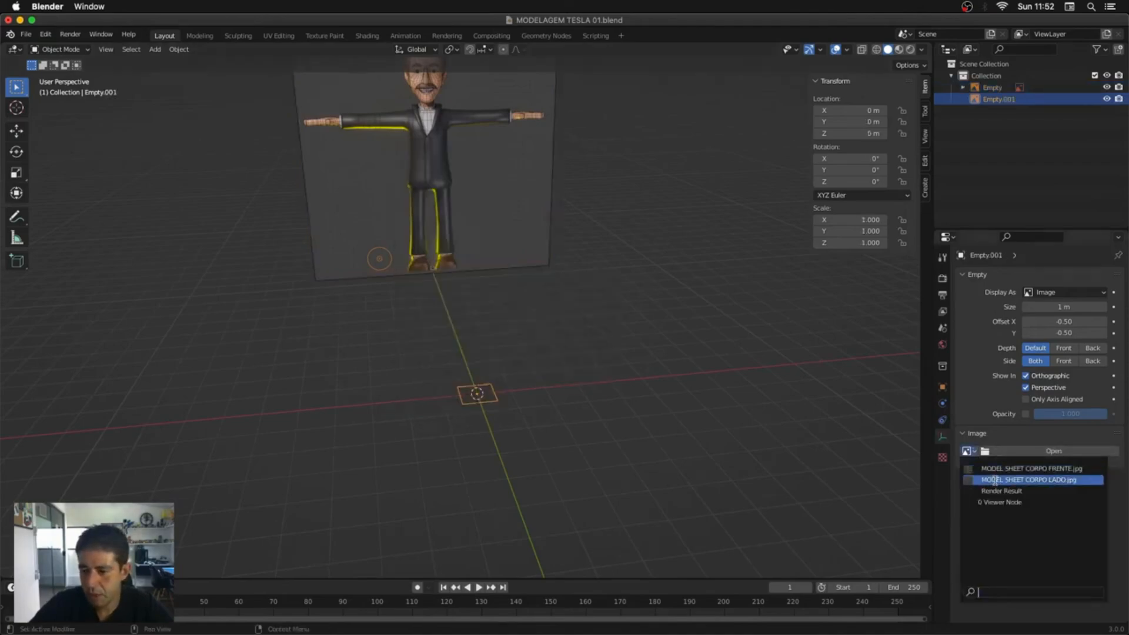
click(996, 480)
Step: Rotate the side reference image upright to 90° on X and 90° on Z, and scale it by a factor of 10
text(r)
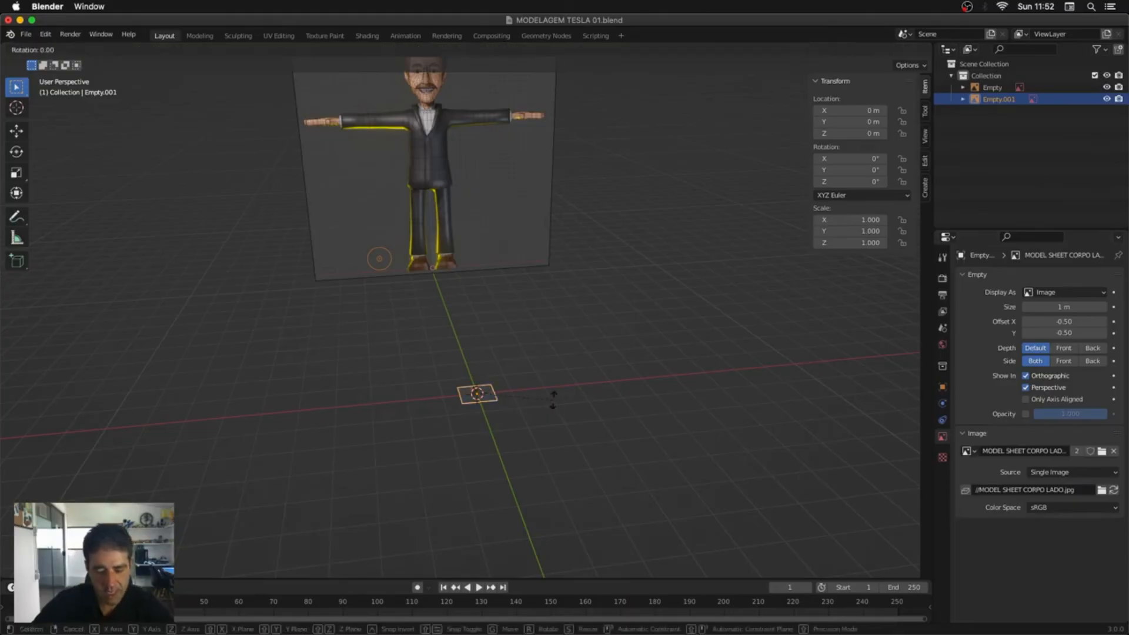
text(y90)
key(Return)
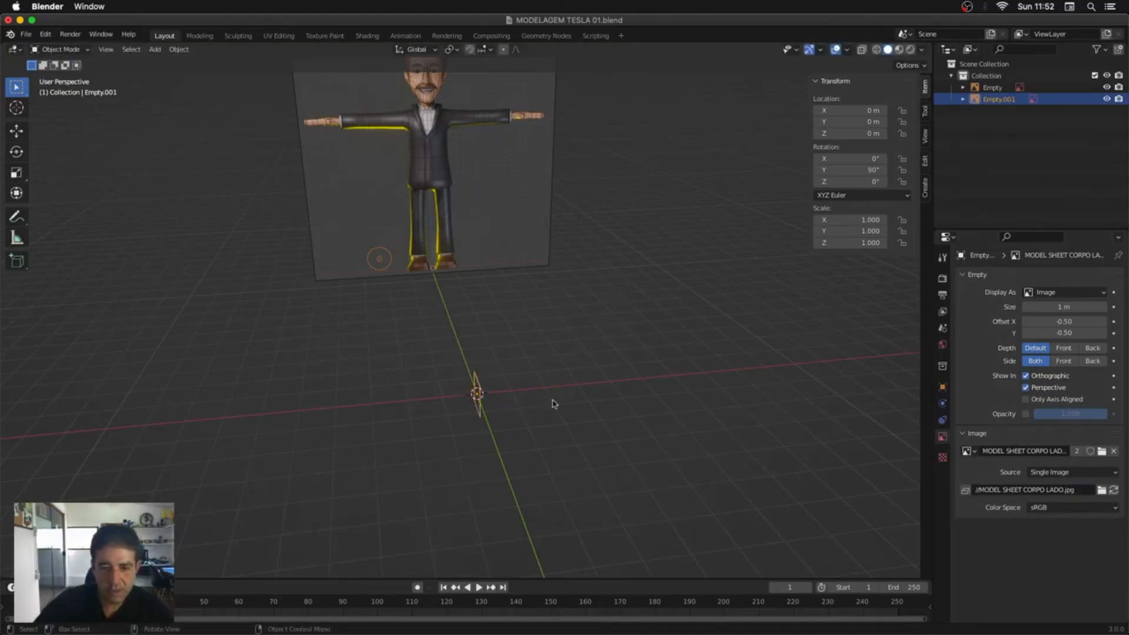
key(Return)
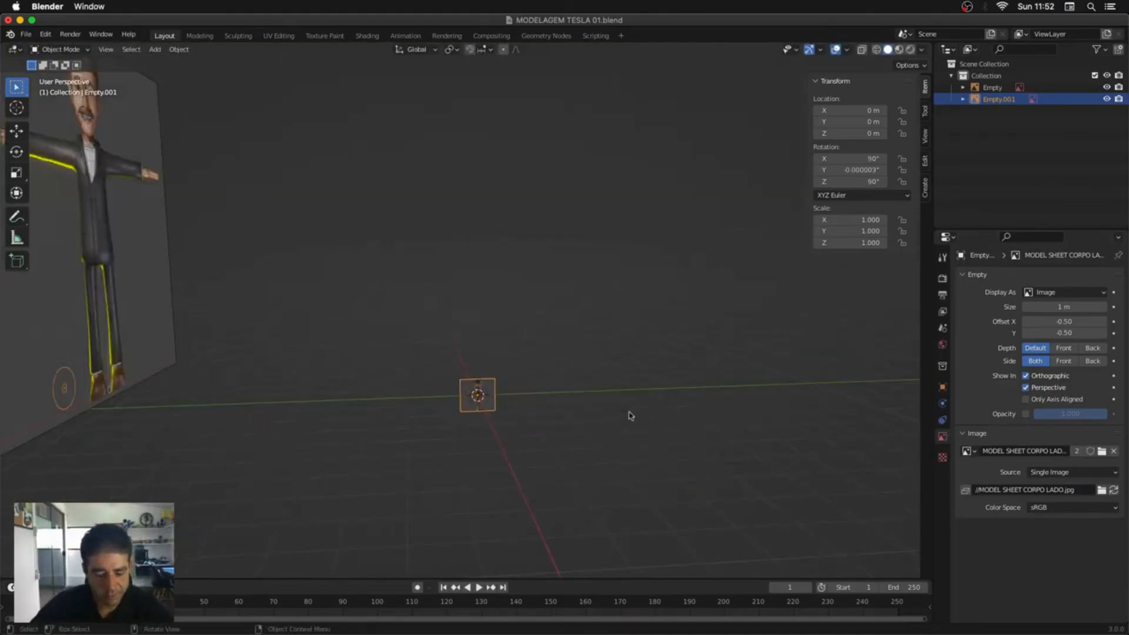
text(s10)
key(Return)
Step: Move the side reference image 5 m along Z and 5 m along X, and bring the front reference image to 5 m on Y
middle_drag(630, 415, 569, 426)
text(gz5)
key(Return)
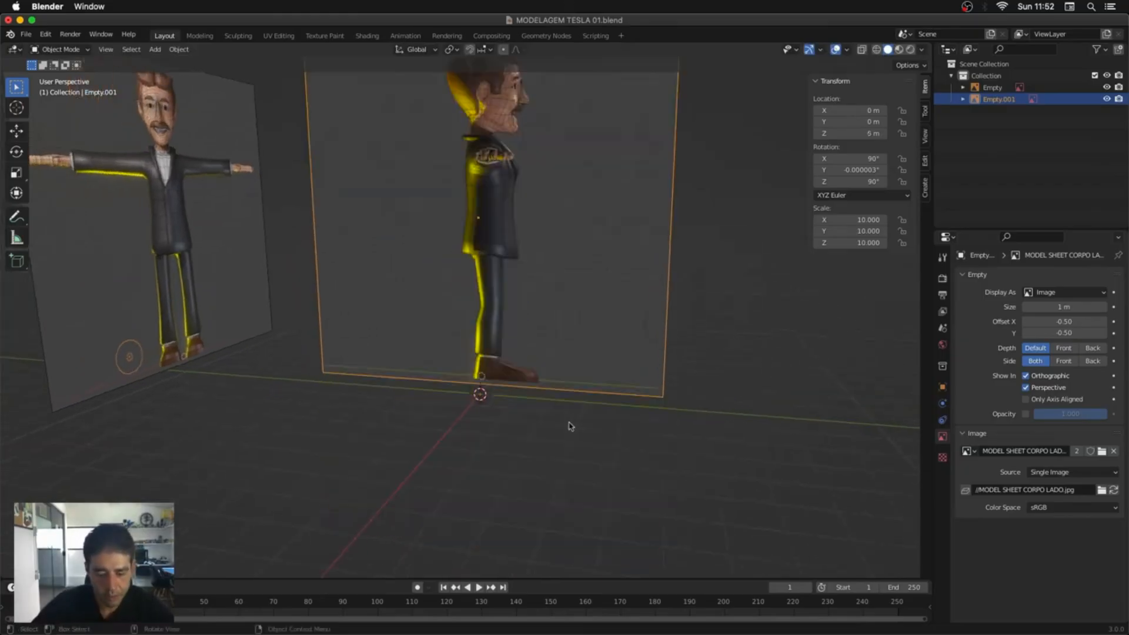
text(gx5)
key(Return)
middle_drag(568, 426, 630, 420)
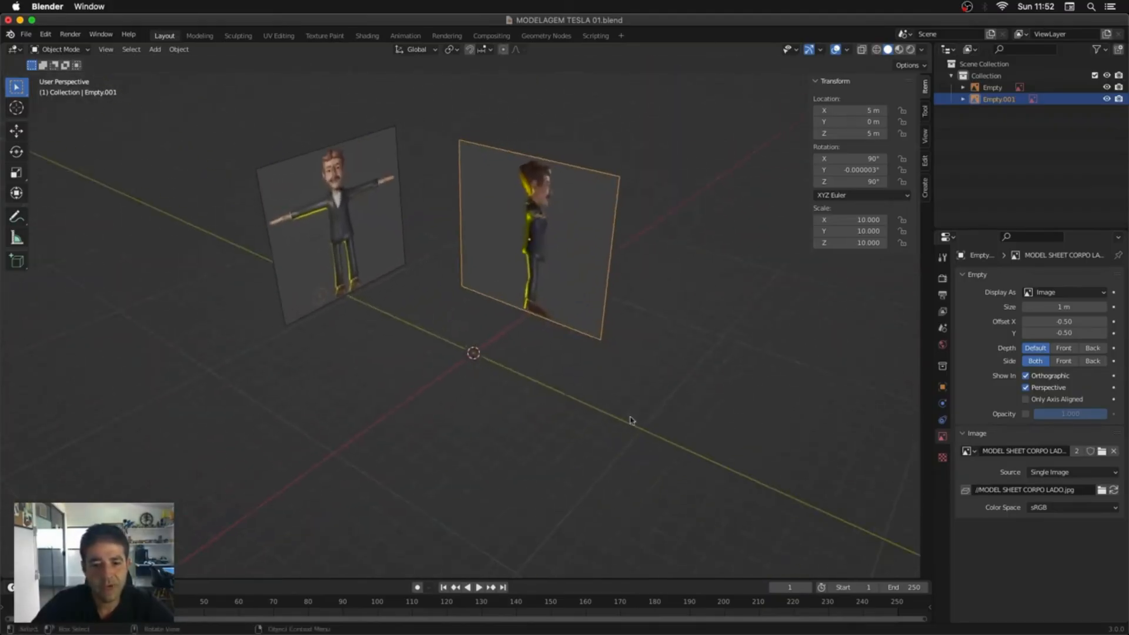
click(378, 259)
middle_drag(378, 259, 554, 441)
Step: Add a 2 m cube at the origin and toggle the viewport overlays off and on to compare it with the reference images
key(shift+a)
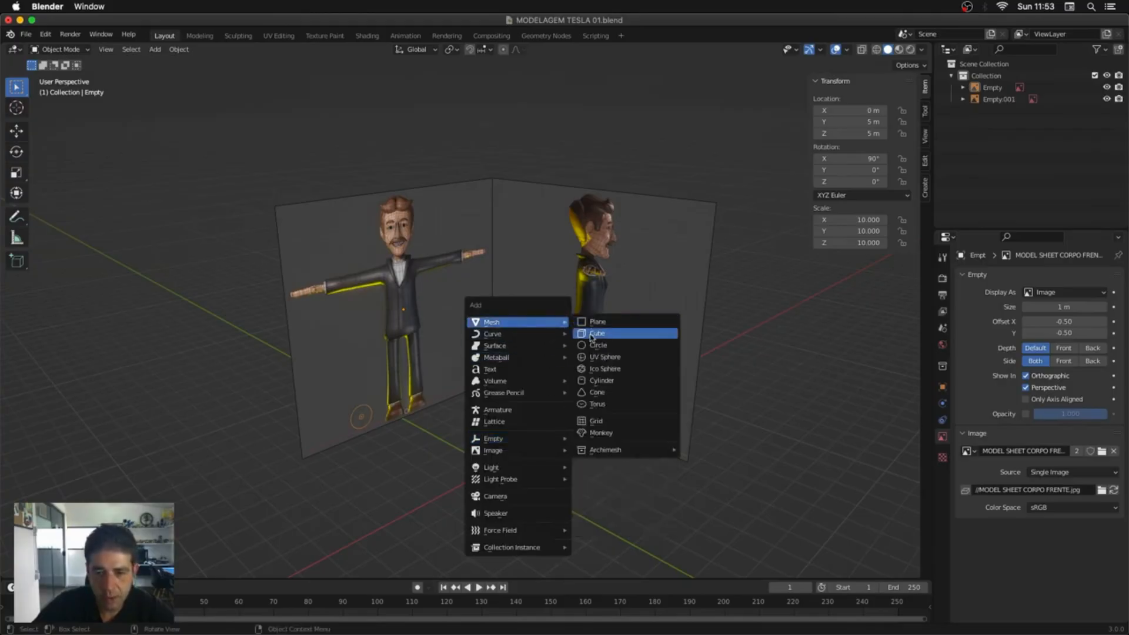
click(597, 333)
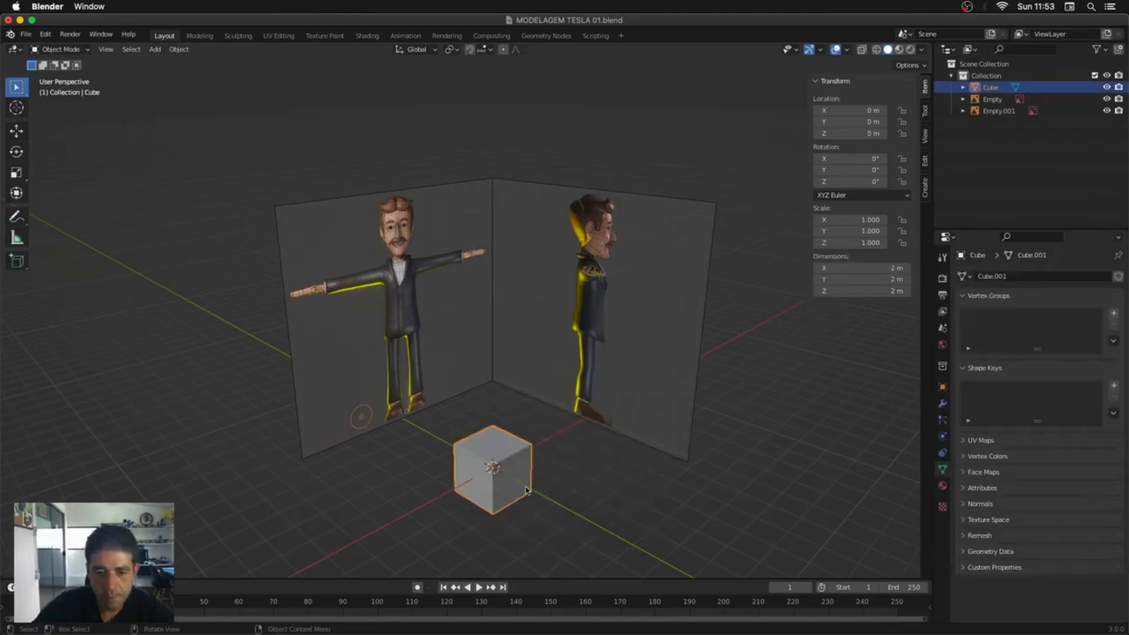
click(835, 49)
click(835, 49)
click(836, 50)
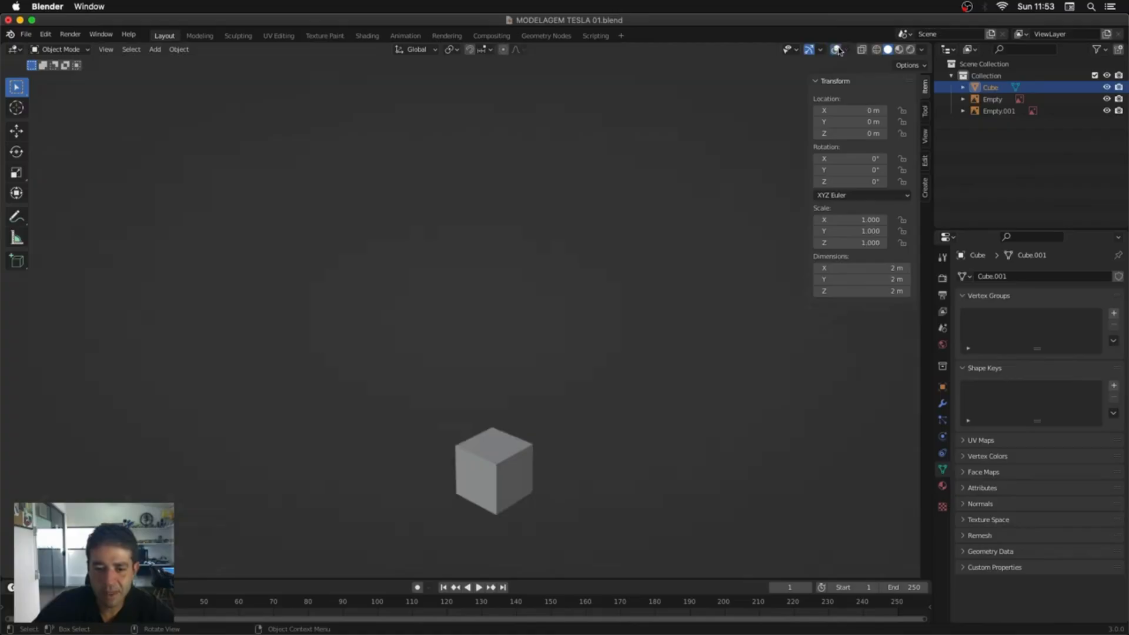
key(n)
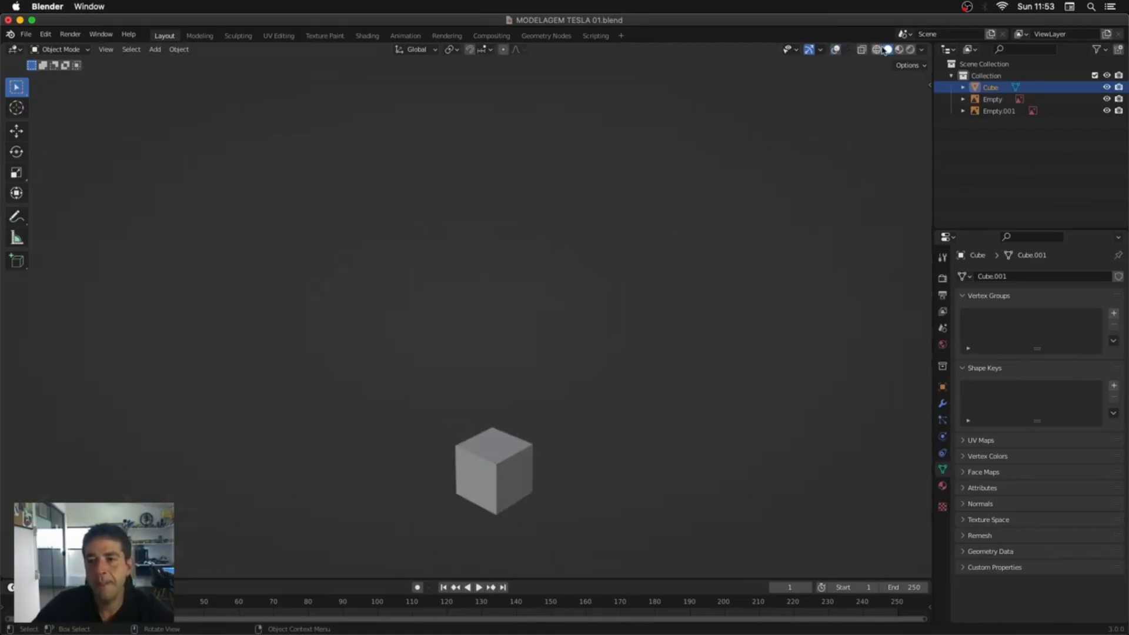
click(835, 50)
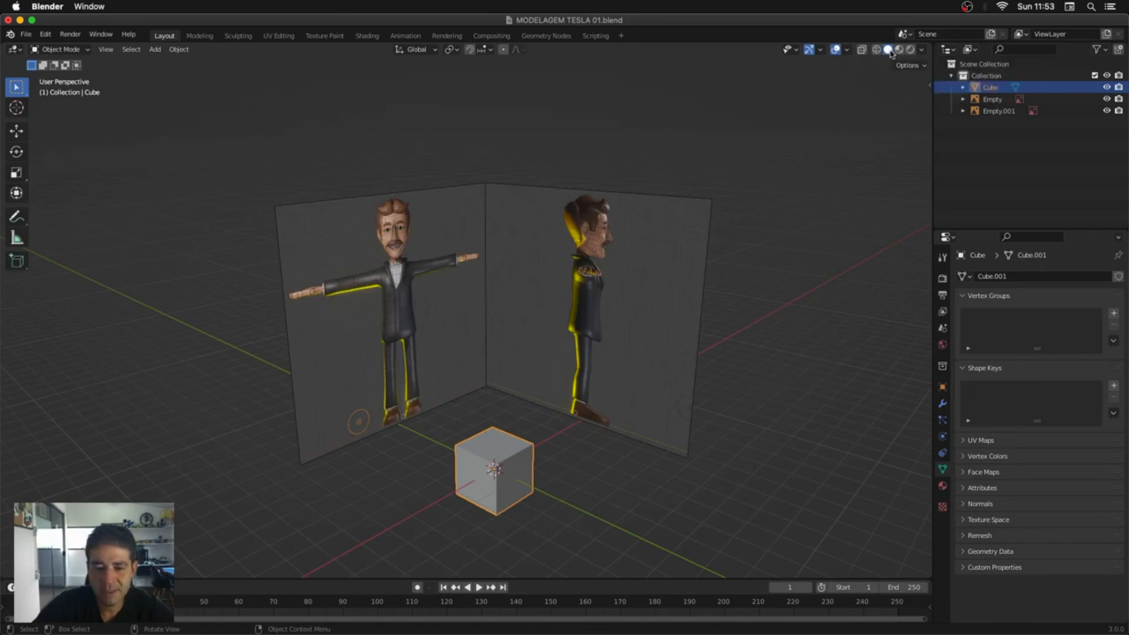
middle_drag(602, 353, 568, 235)
drag(518, 156, 553, 251)
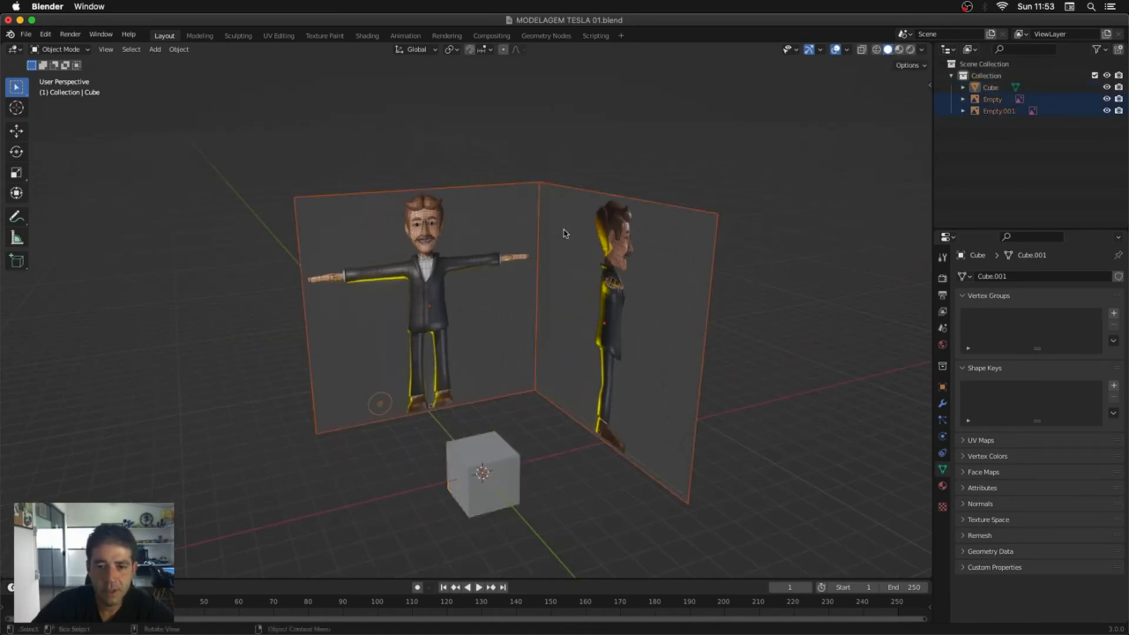
key(shift+a)
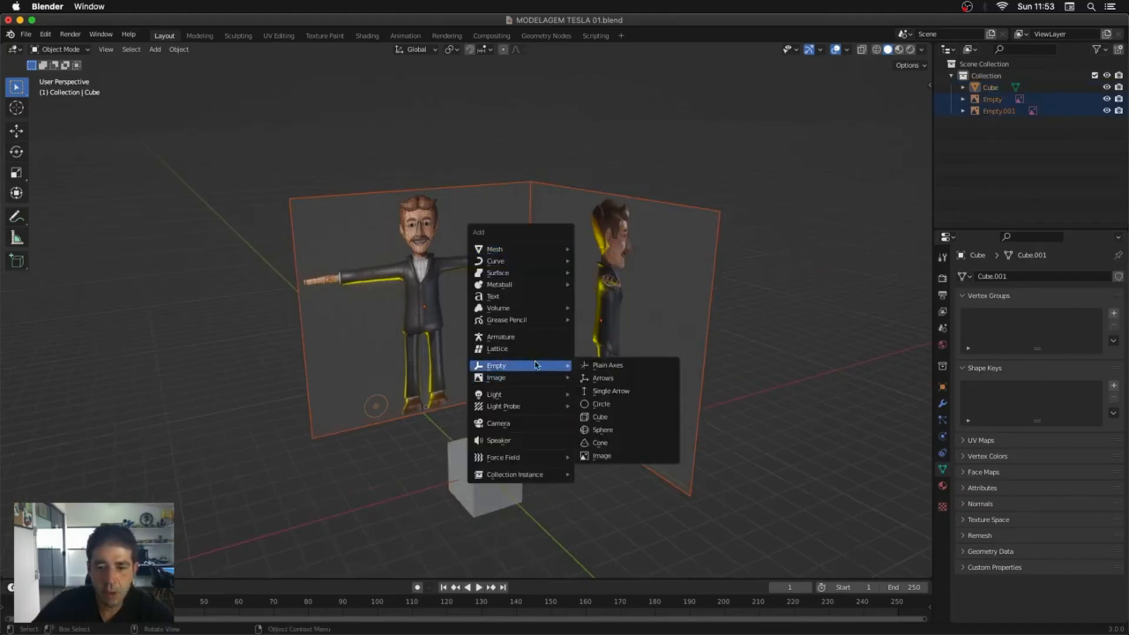
mouse_move(532, 378)
click(386, 478)
middle_drag(521, 440, 545, 436)
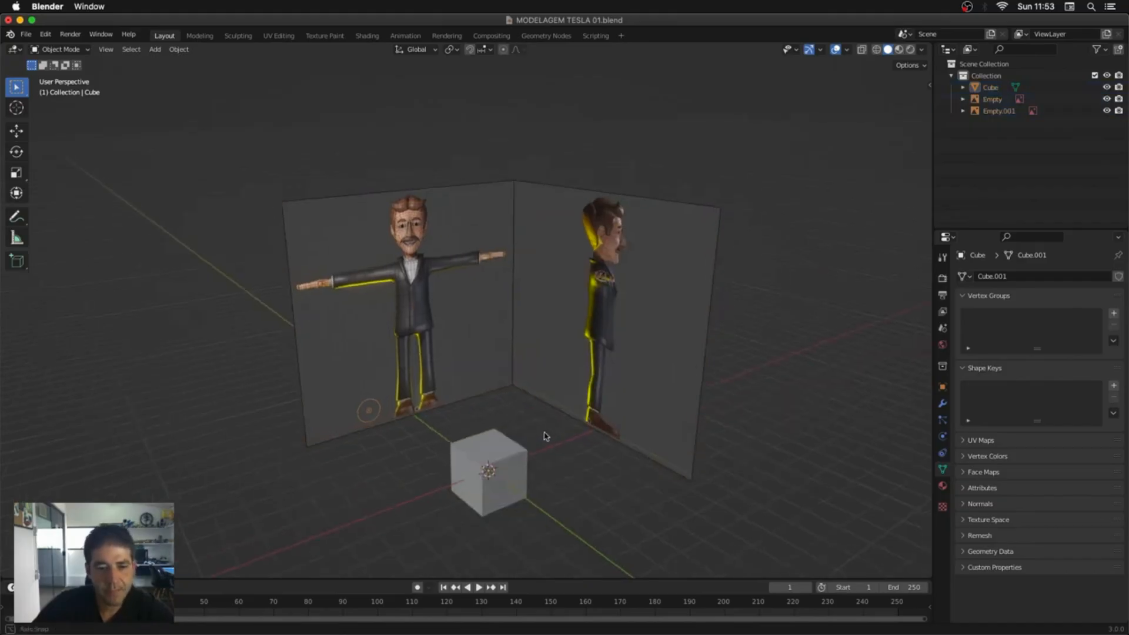
Step: Add a Skin modifier to the cube at the origin
click(506, 462)
shift+middle_drag(576, 473, 575, 427)
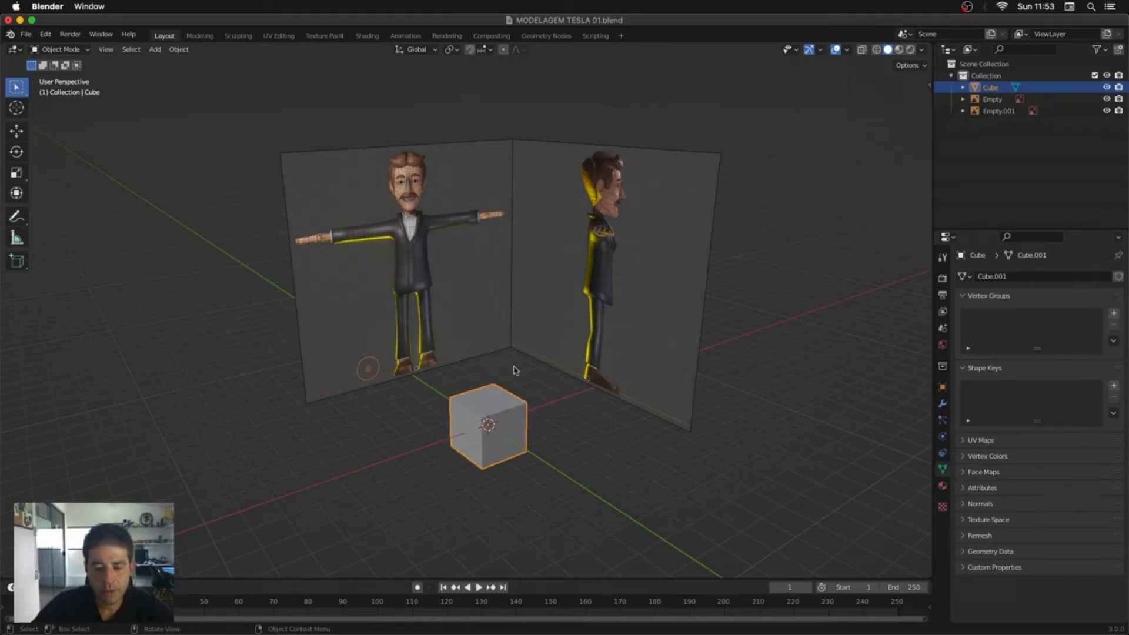
click(942, 404)
click(1006, 276)
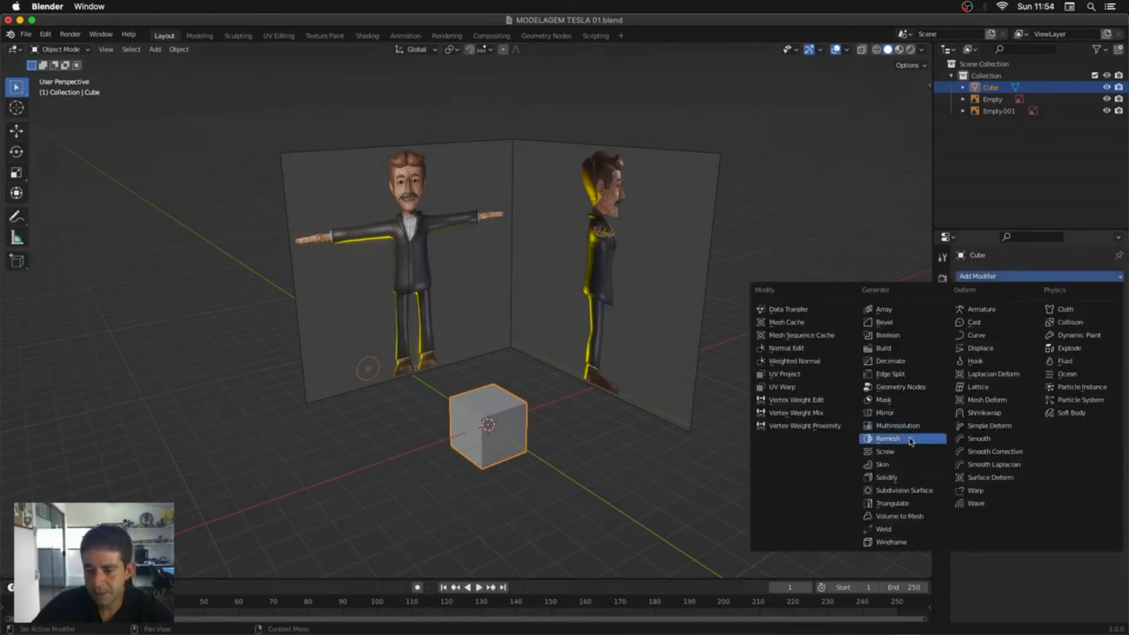
click(897, 464)
middle_drag(497, 366, 471, 422)
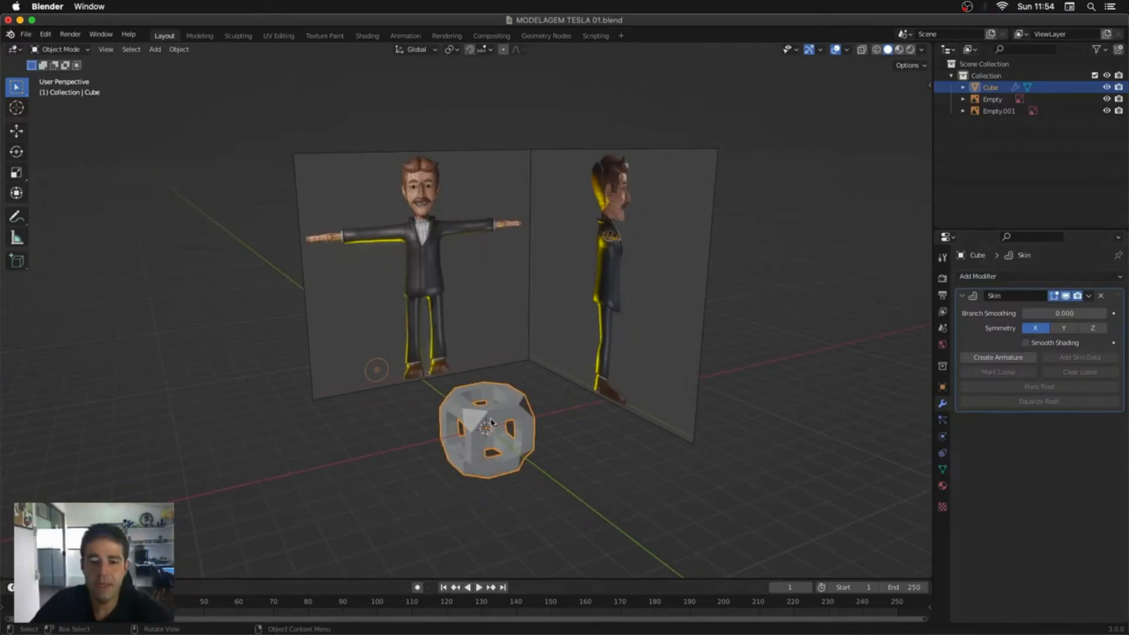
Step: Delete the cube's vertices in see-through display so that only a single vertex remains in the mesh
middle_drag(511, 440, 534, 406)
key(Tab)
drag(480, 377, 391, 544)
key(alt+z)
middle_drag(489, 376, 478, 374)
drag(478, 373, 404, 524)
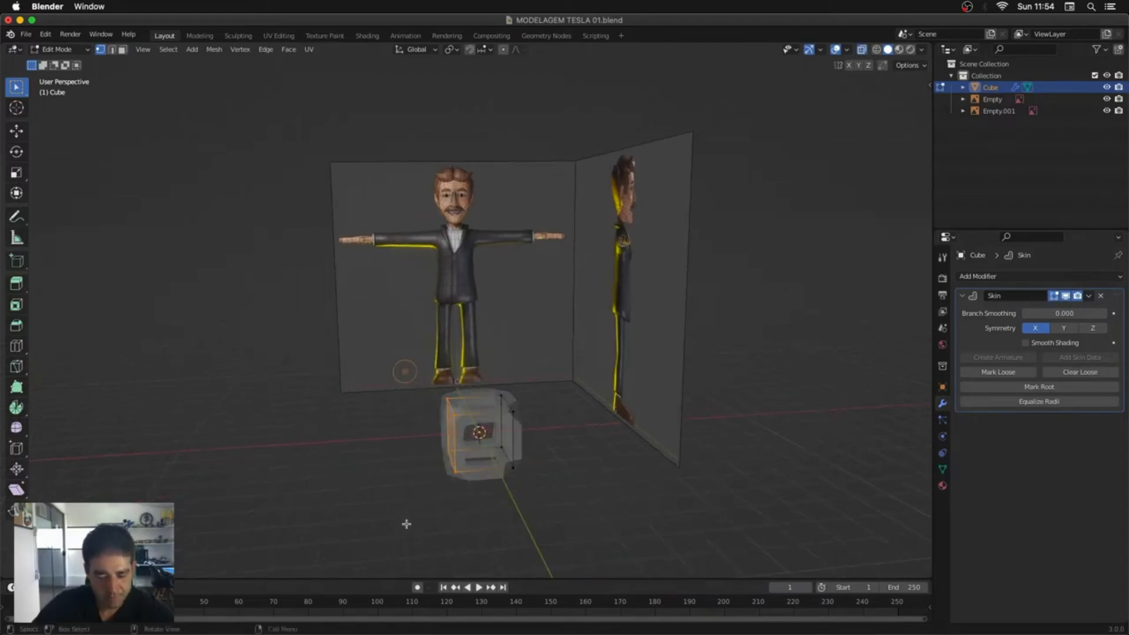
key(x)
click(359, 494)
key(x)
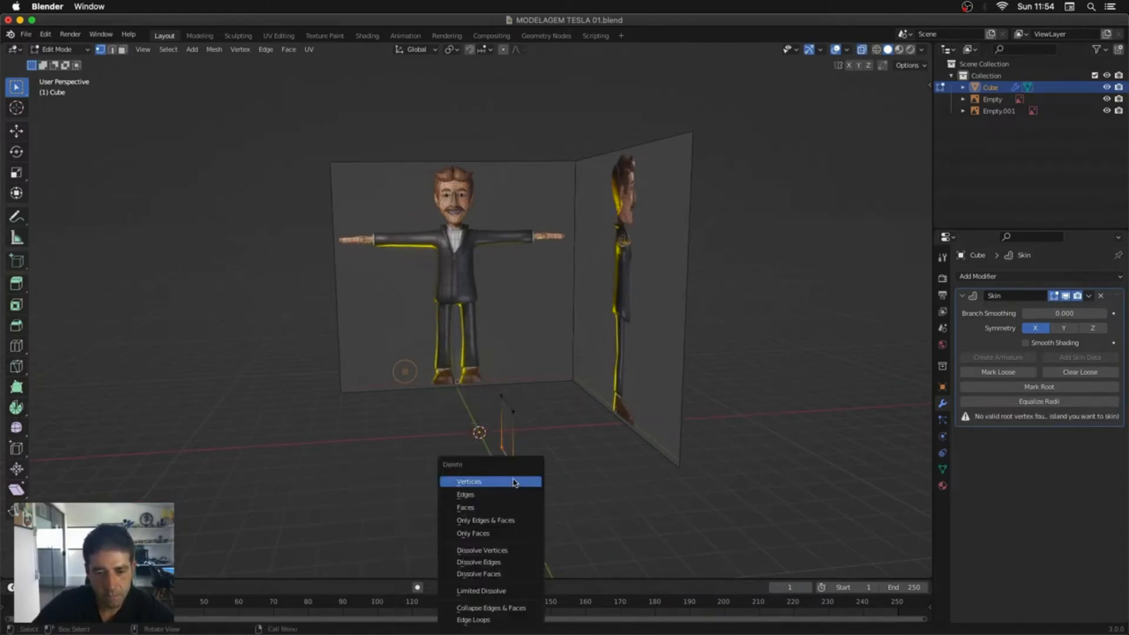
click(520, 480)
key(b)
key(x)
click(523, 414)
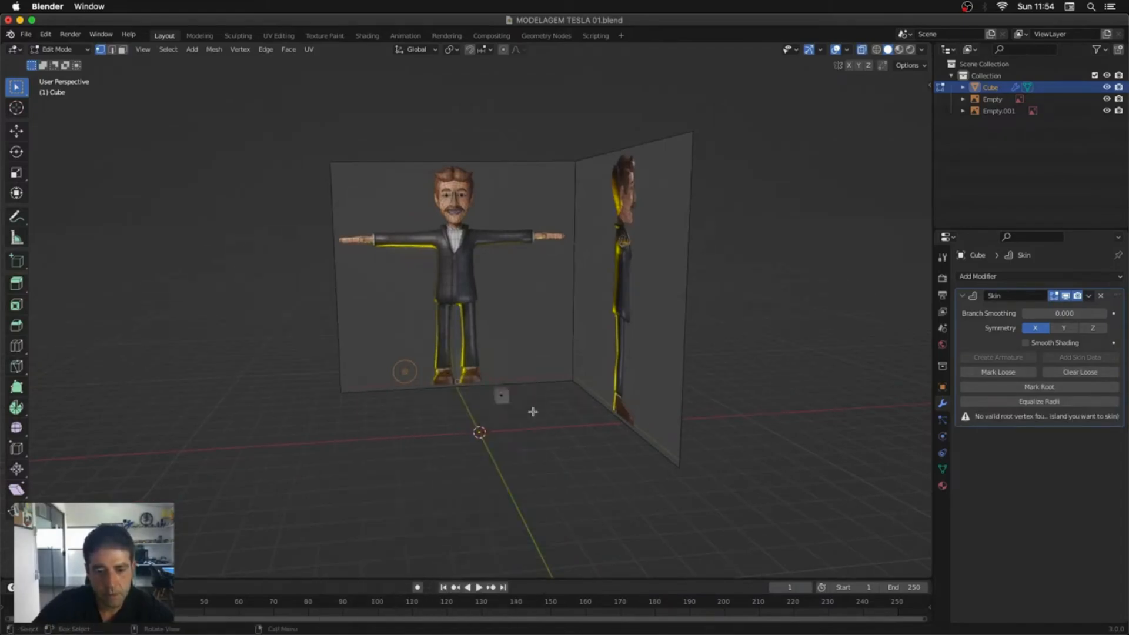
Step: Set the remaining vertex's local coordinates to 0 on X, Y and Z
drag(527, 386, 489, 407)
key(n)
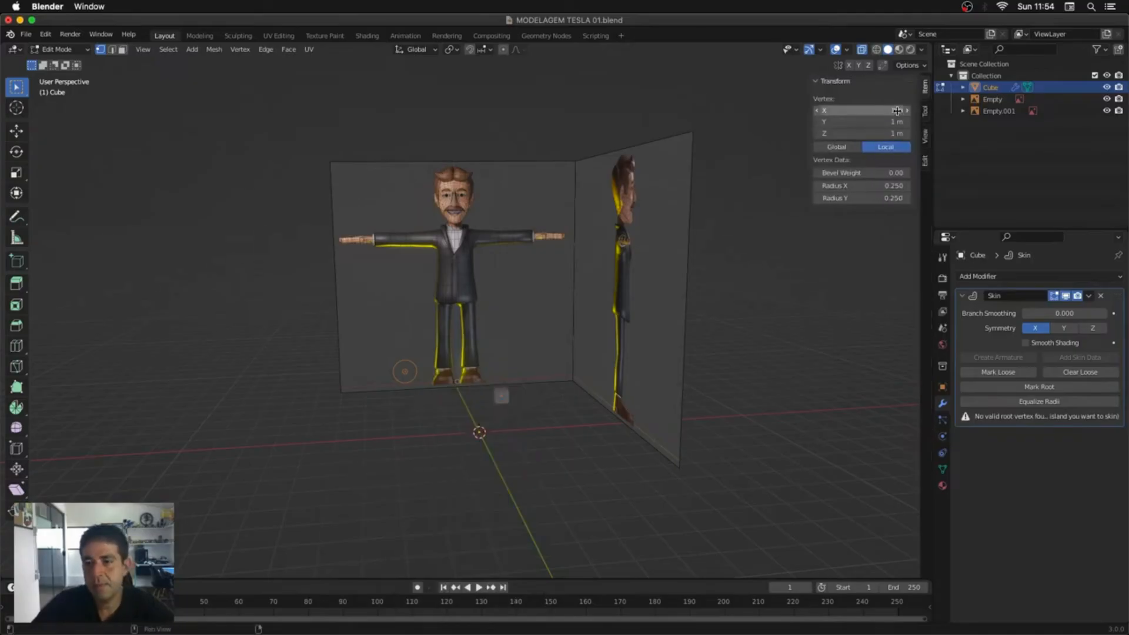
click(896, 109)
text(0)
key(Tab)
text(0)
key(Tab)
text(0)
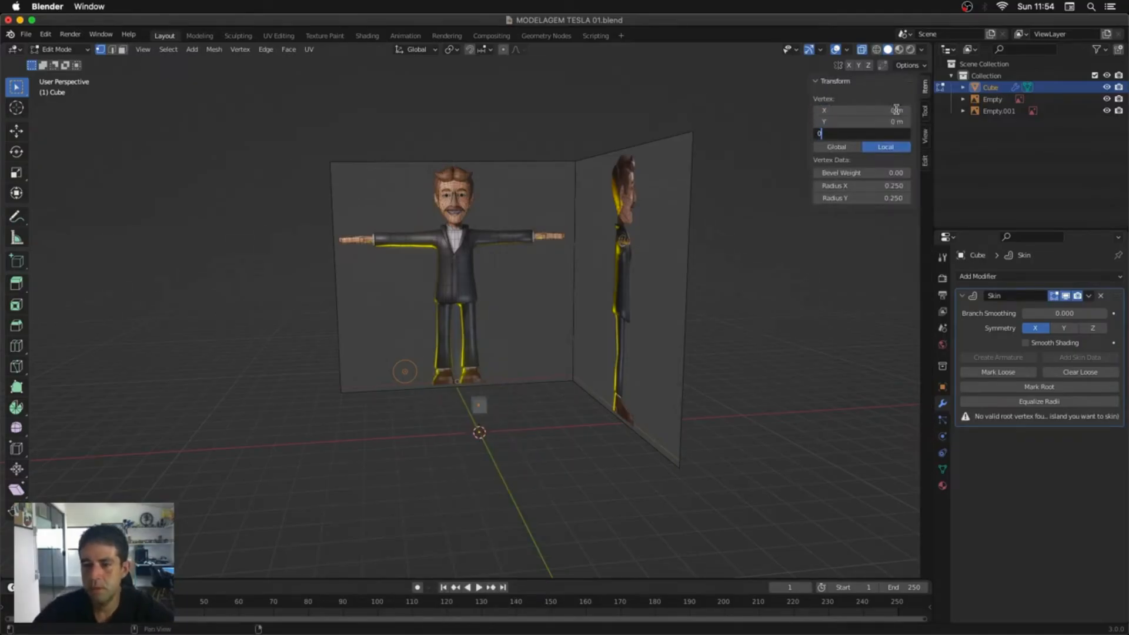
key(Tab)
key(Return)
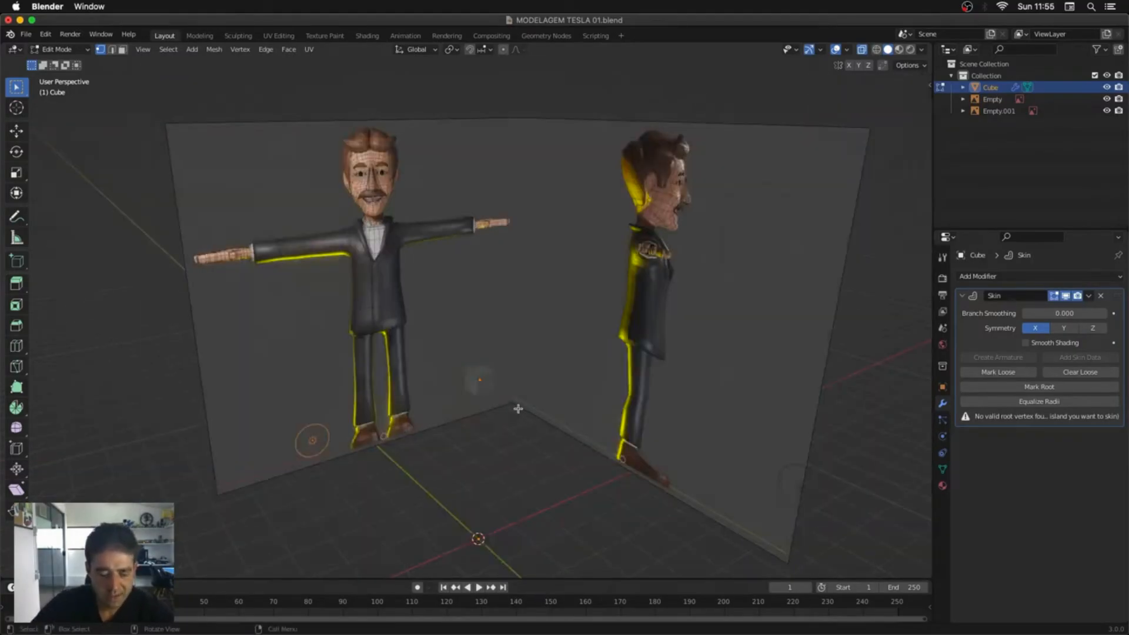
Step: Extrude the vertex upward and select the new top vertex in see-through display
key(e)
click(541, 353)
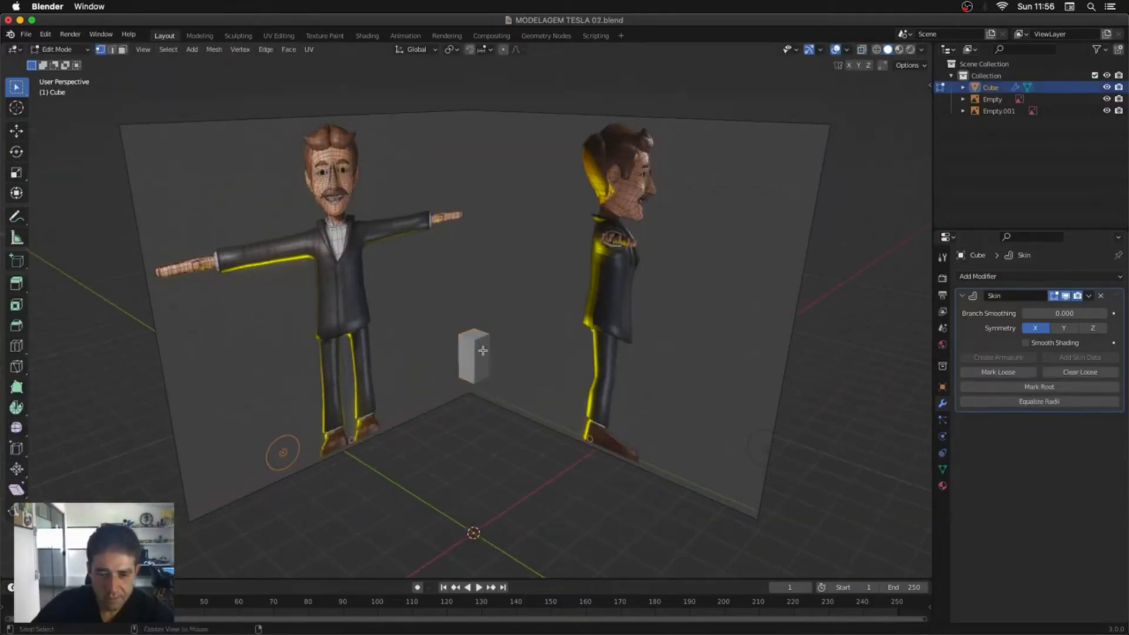
key(alt+z)
drag(483, 329, 464, 351)
key(alt+z)
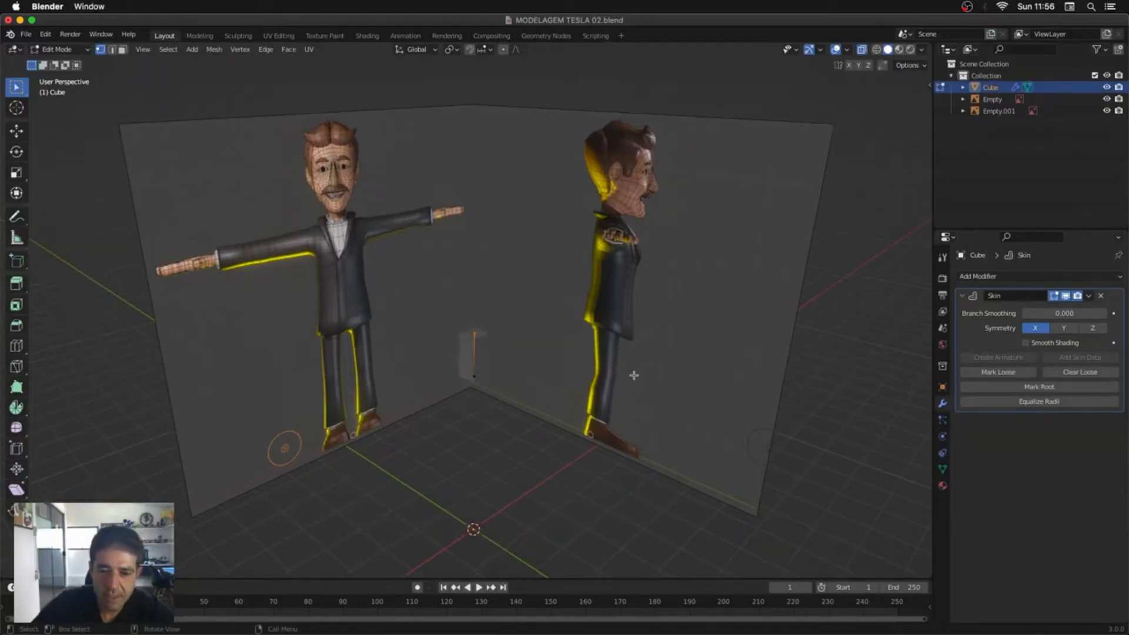
Step: Add a Subdivision Surface modifier after the Skin modifier and extrude the top vertex about 1 m up along Z
key(Tab)
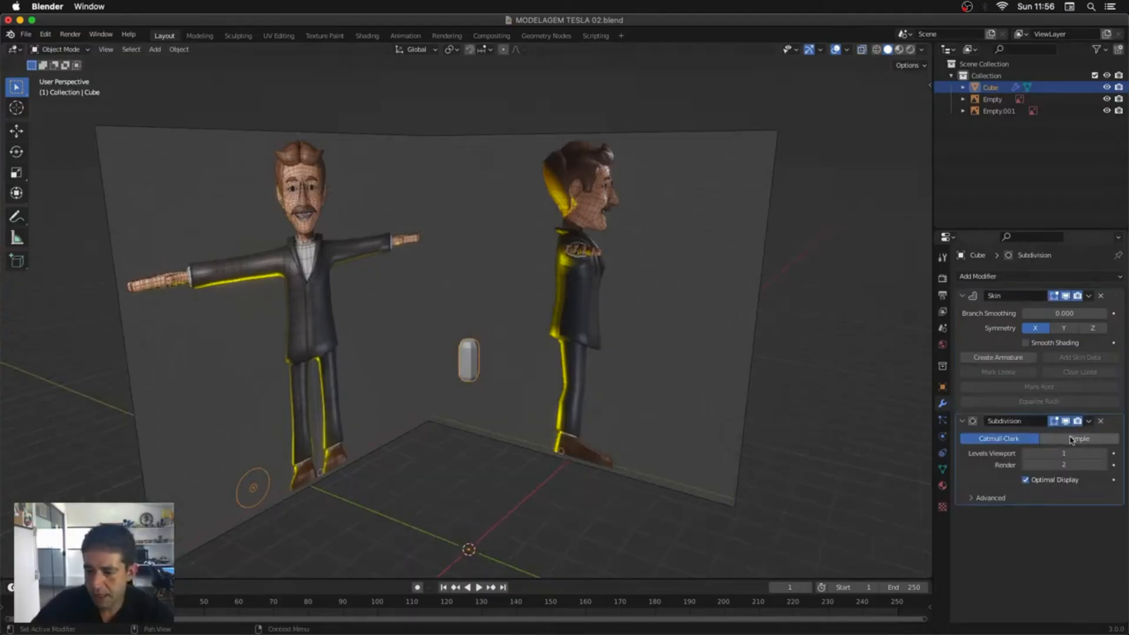
middle_drag(731, 440, 717, 434)
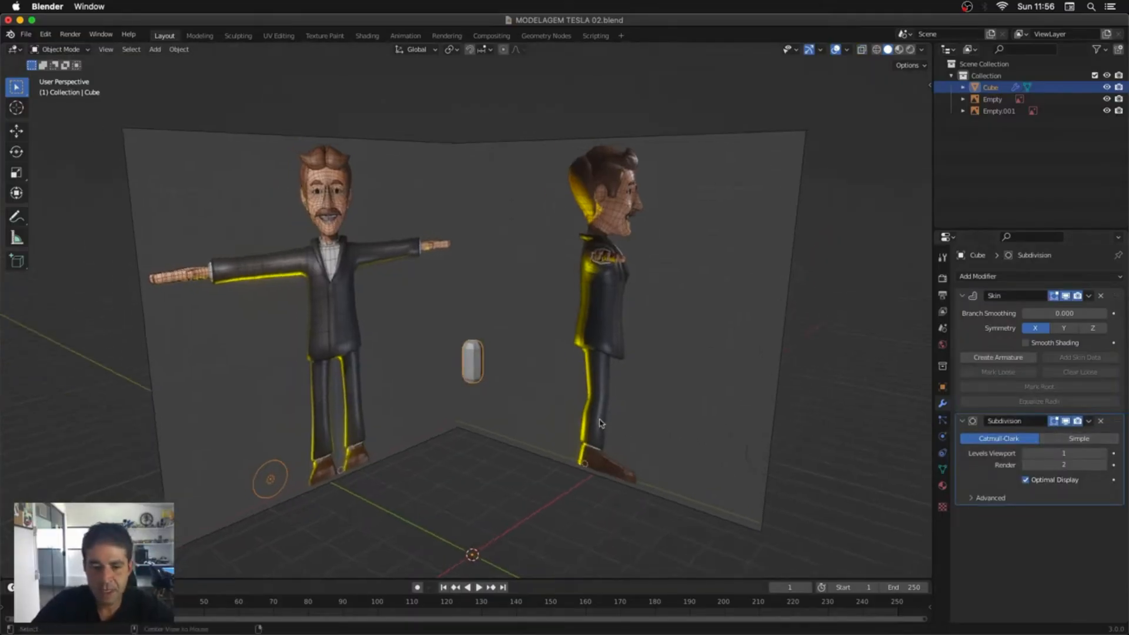
key(alt+z)
key(Tab)
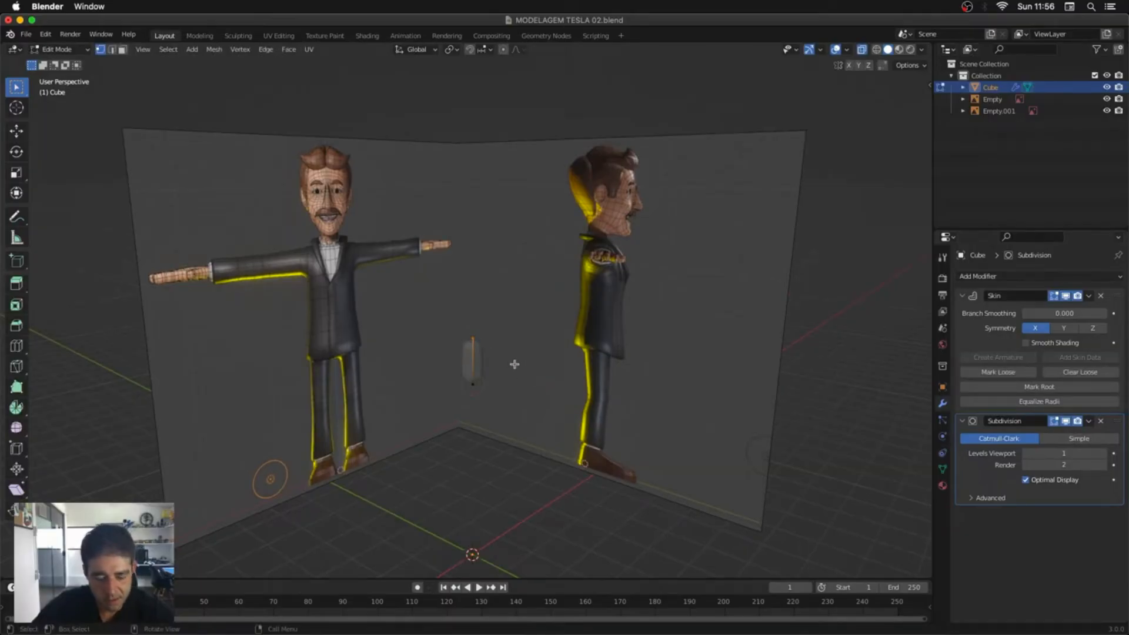
key(e)
key(z)
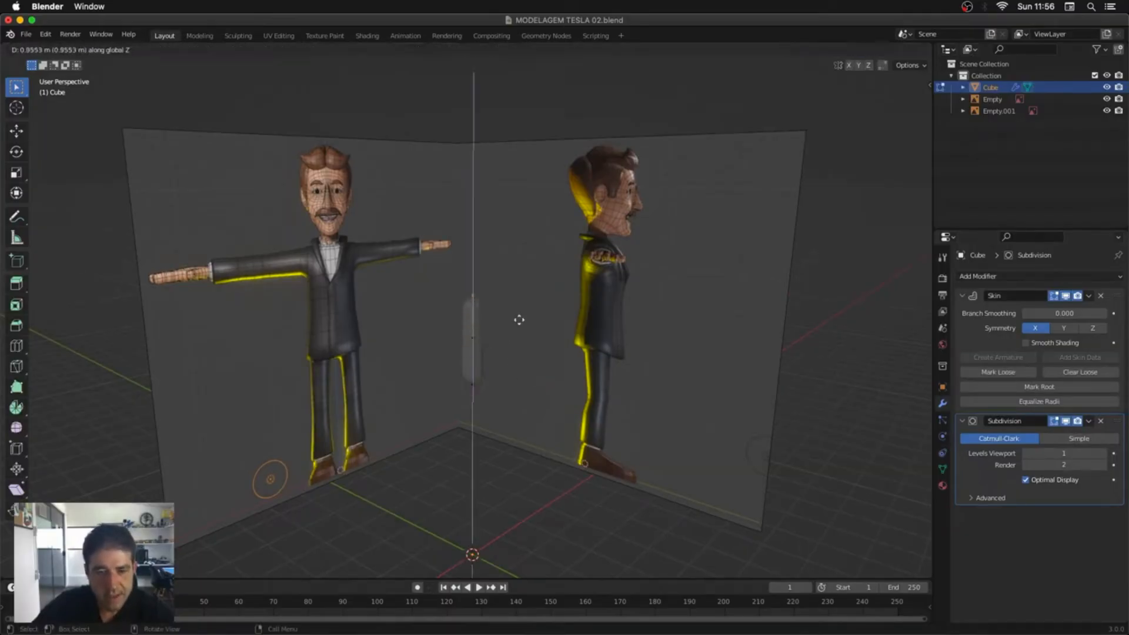
click(521, 311)
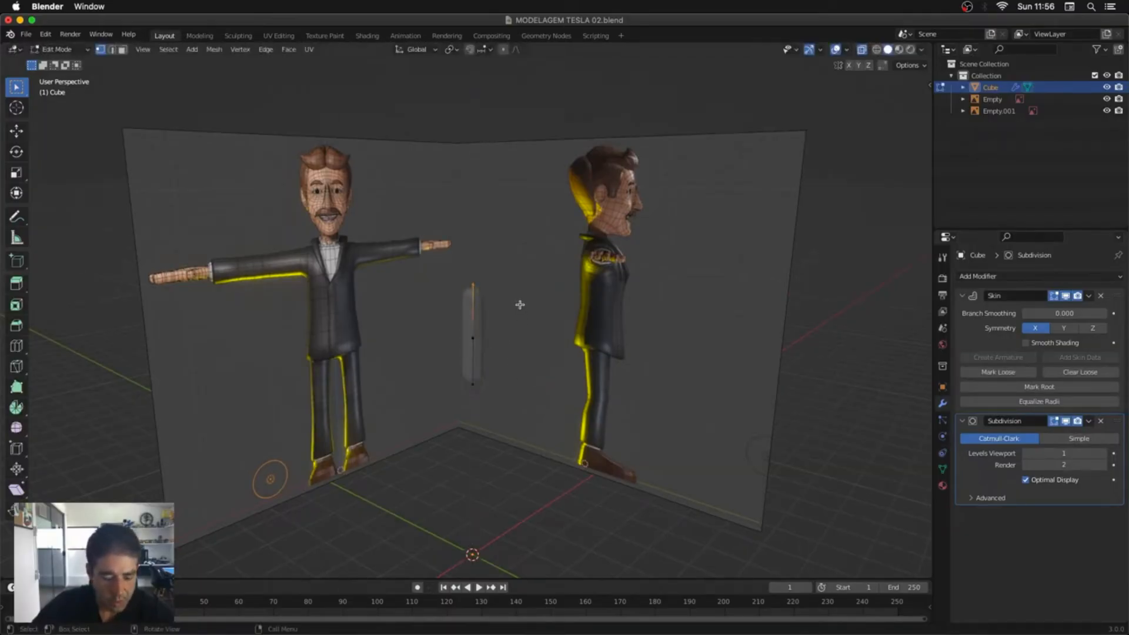
Step: Enlarge the skin radius at the top vertex by a factor of about 2.5 and return to solid display
drag(464, 274, 482, 293)
key(shift+a)
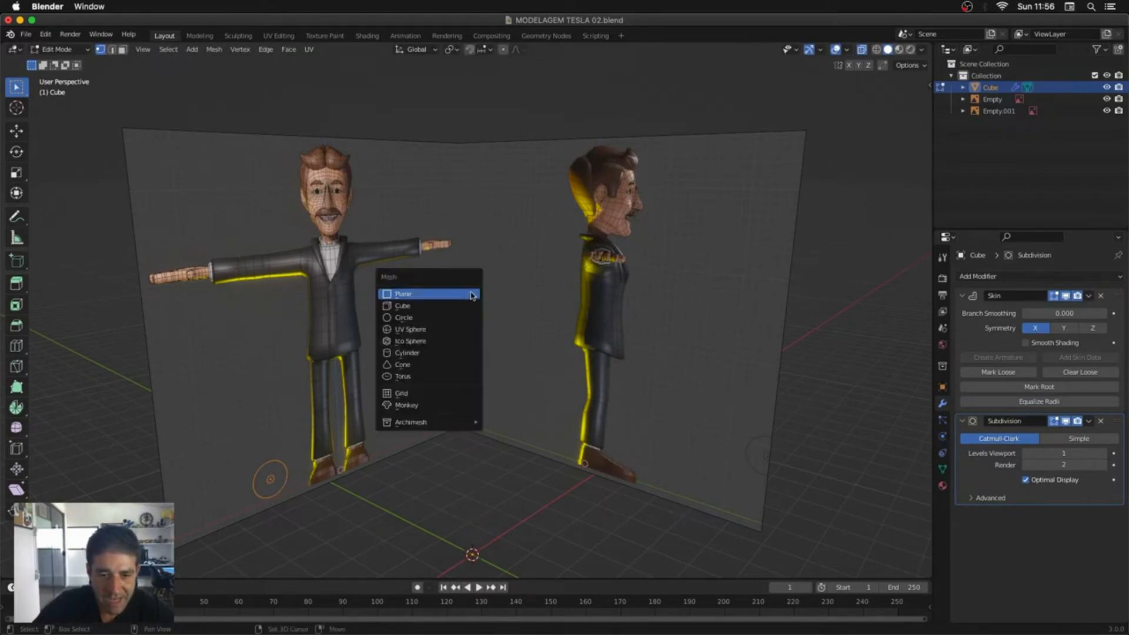
key(Escape)
key(ctrl+a)
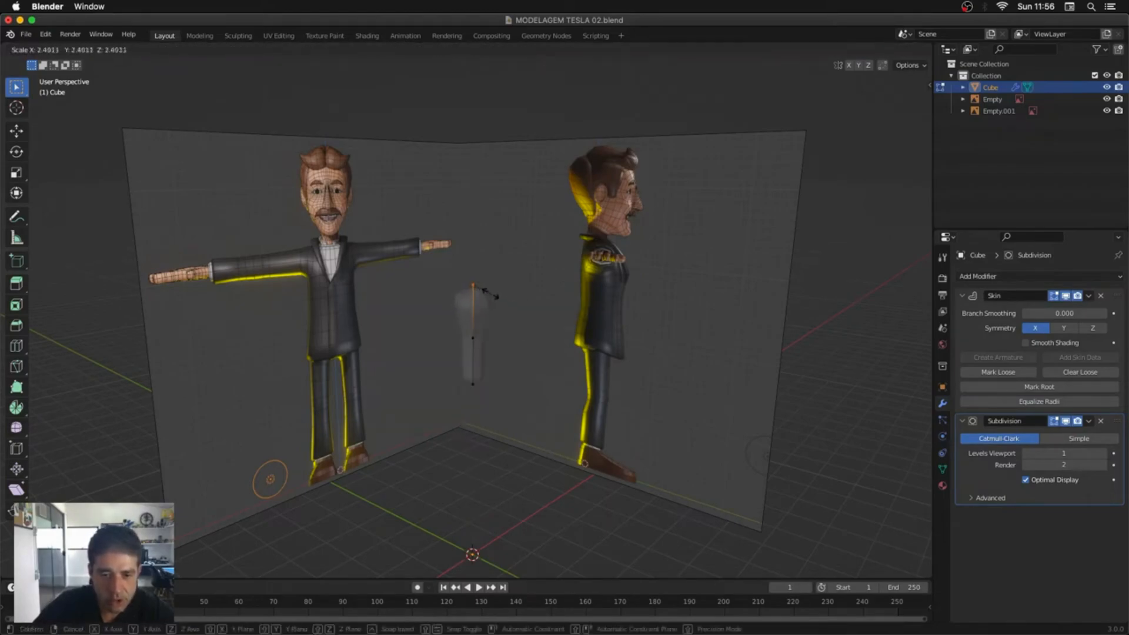
click(492, 294)
middle_drag(538, 329, 531, 323)
key(alt+z)
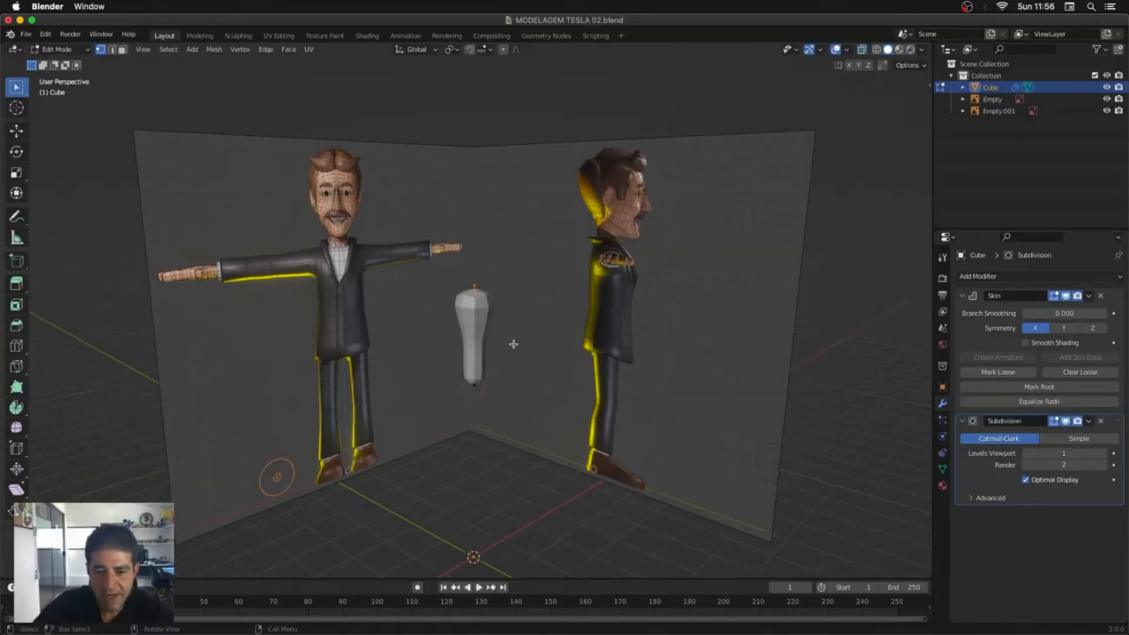
Step: Enable Smooth Shading on the Skin modifier
scroll(514, 344, up, 5)
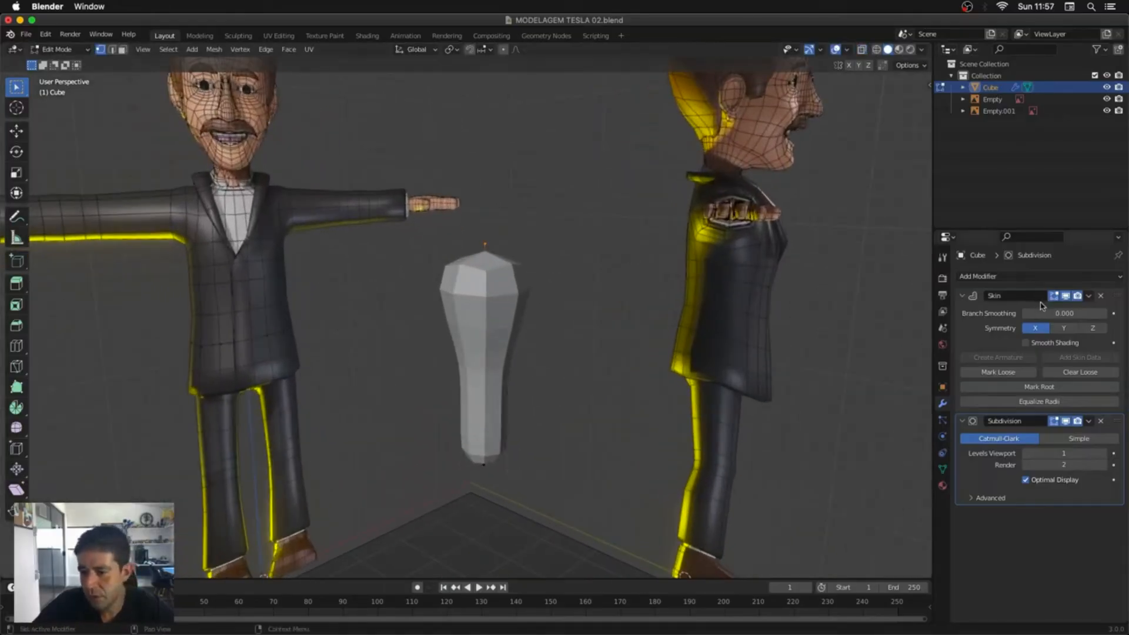
click(1026, 344)
middle_drag(587, 355, 548, 362)
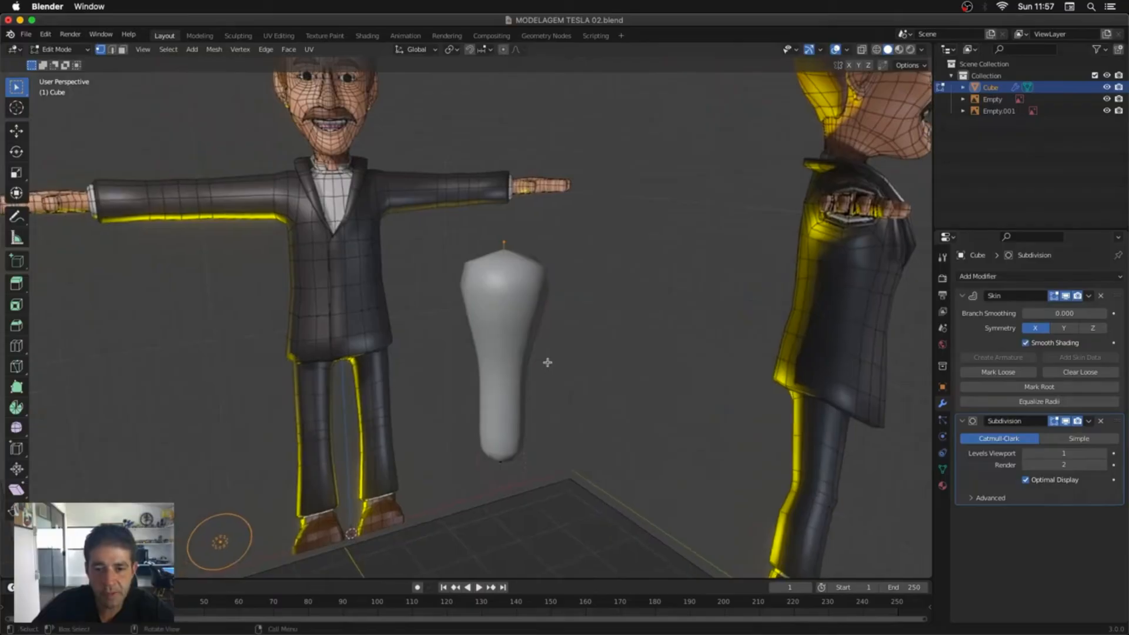
Step: Show the wireframe overlay in the viewport and turn off Optimal Display on the Subdivision modifier
click(848, 50)
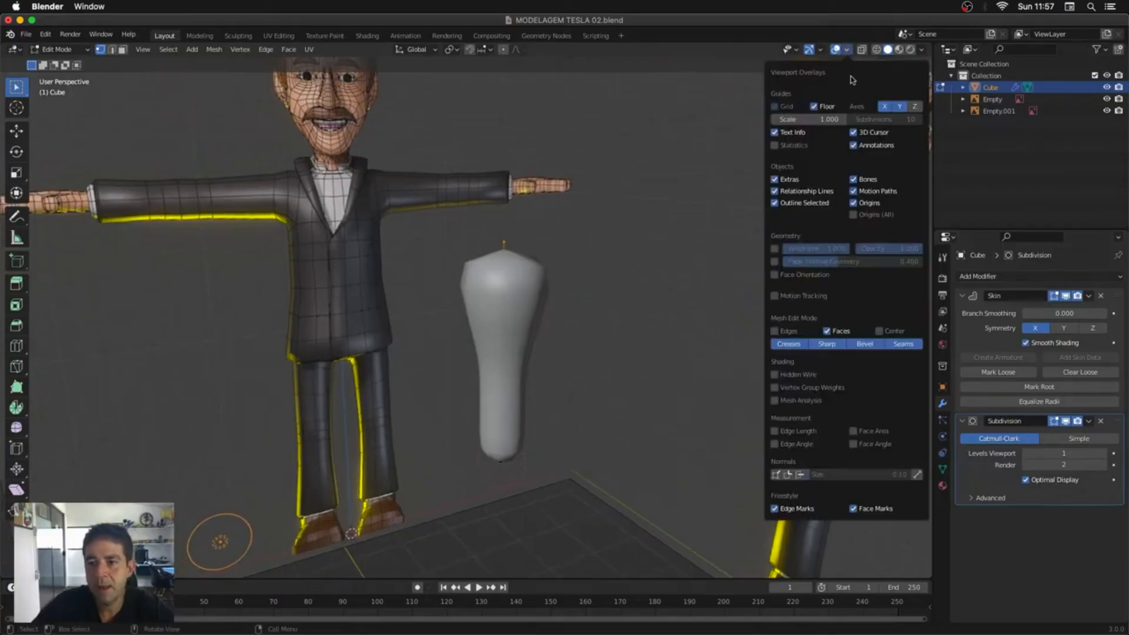
click(775, 248)
middle_drag(594, 320, 690, 365)
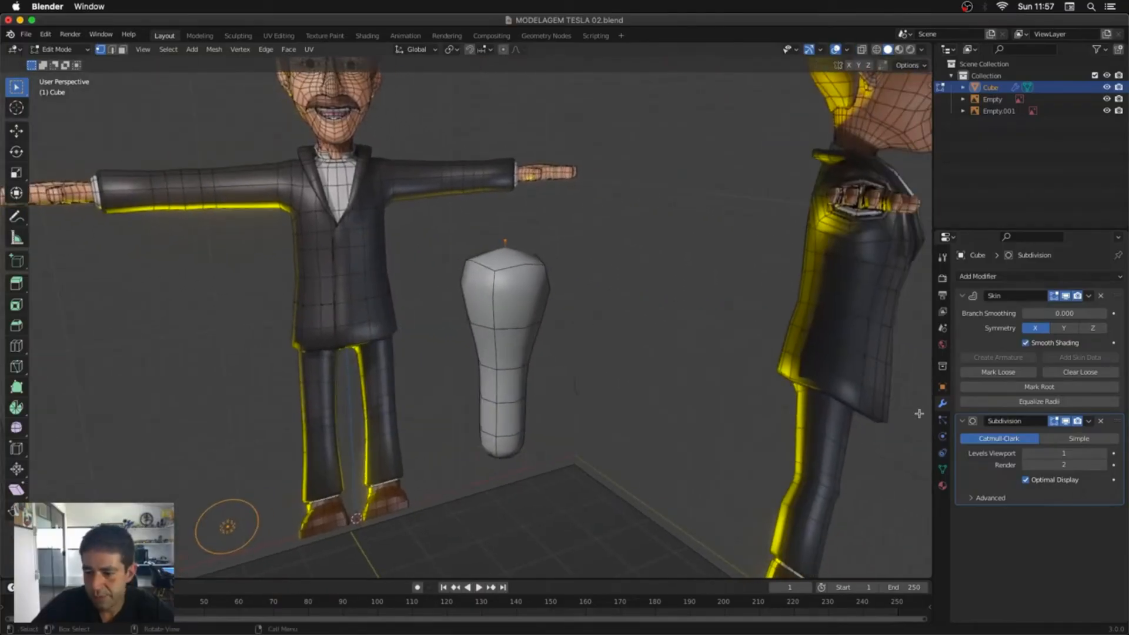
click(1037, 484)
Step: In see-through front view, move the bottom vertex down along Z to the hem of the jacket
middle_drag(588, 383, 533, 385)
scroll(540, 357, down, 3)
key(alt+z)
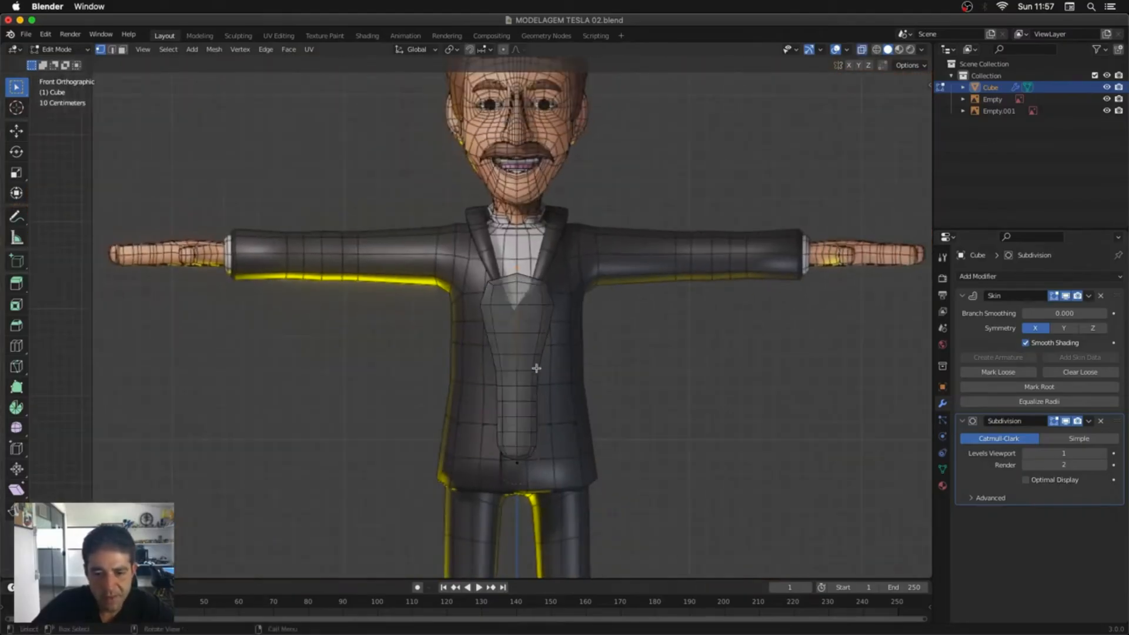
key(Tab)
key(Tab)
click(529, 350)
drag(529, 351, 500, 390)
drag(502, 420, 532, 471)
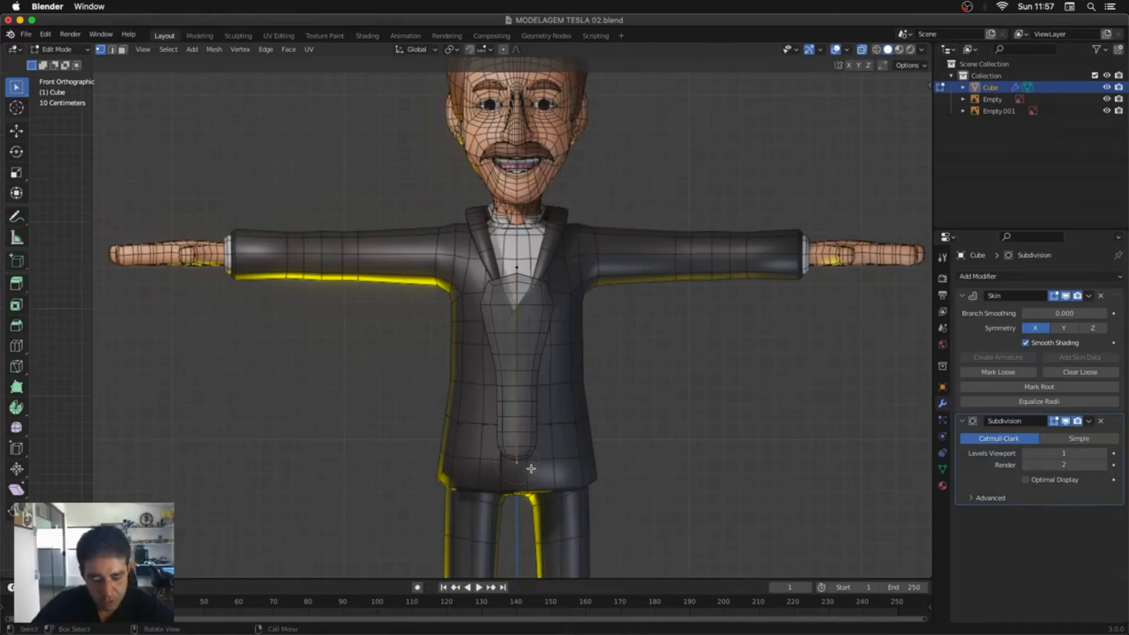
key(g)
key(z)
click(557, 487)
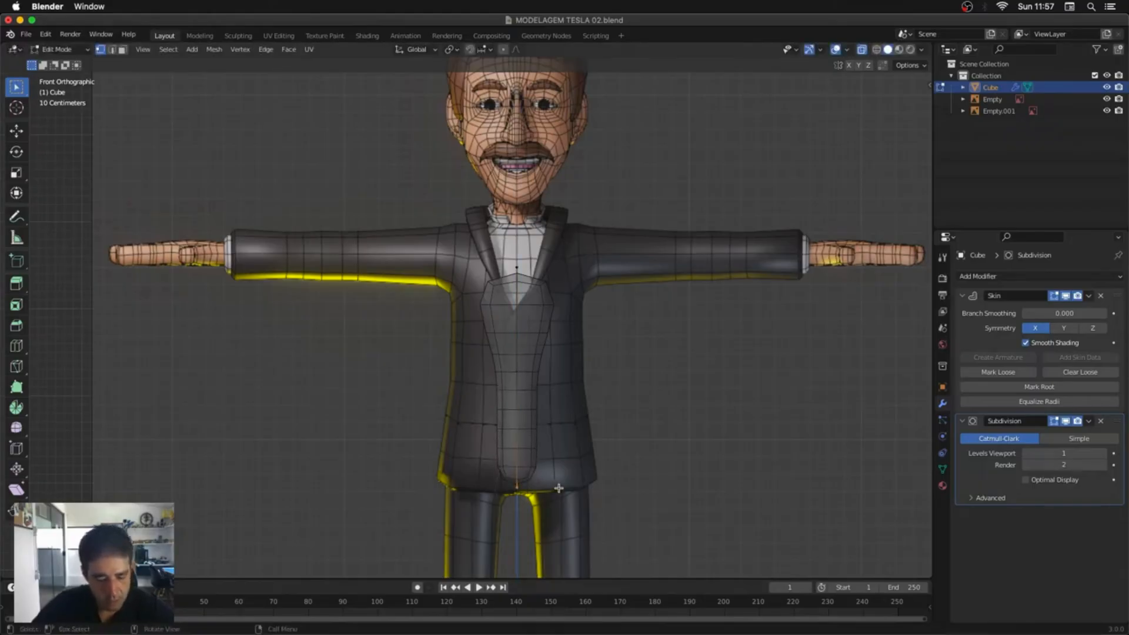
Step: Enlarge the skin radius at the bottom vertex to widen the hip area of the torso
key(shift+a)
key(Escape)
key(s)
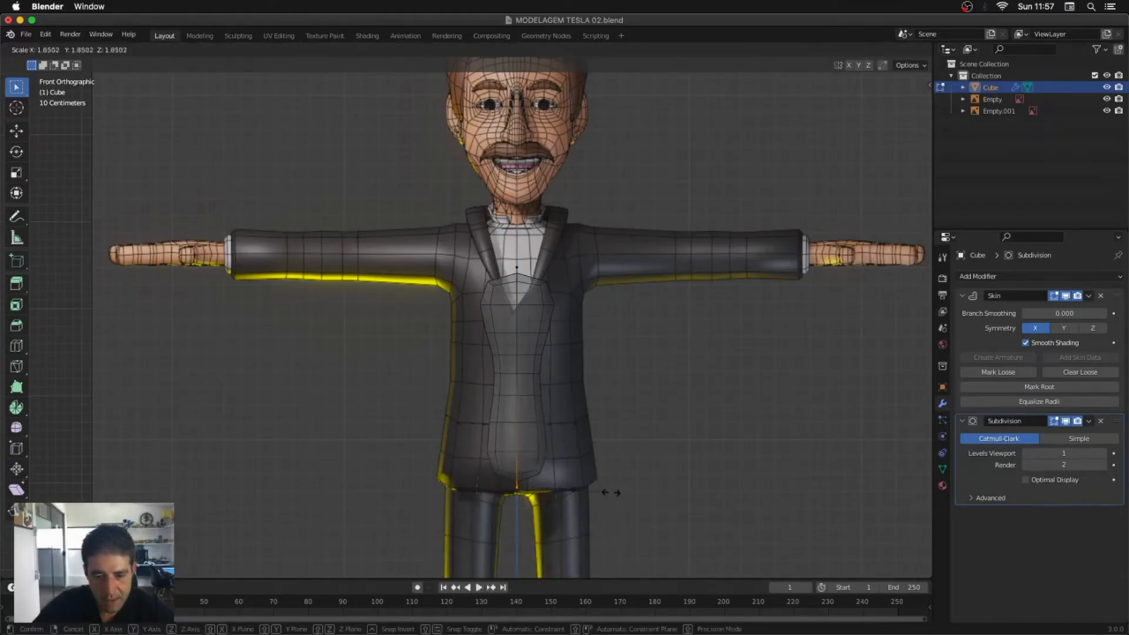
click(622, 492)
Step: Move the middle vertex slightly down along Z and enlarge its skin radius towards the jacket's waist width
drag(543, 343, 487, 383)
key(g)
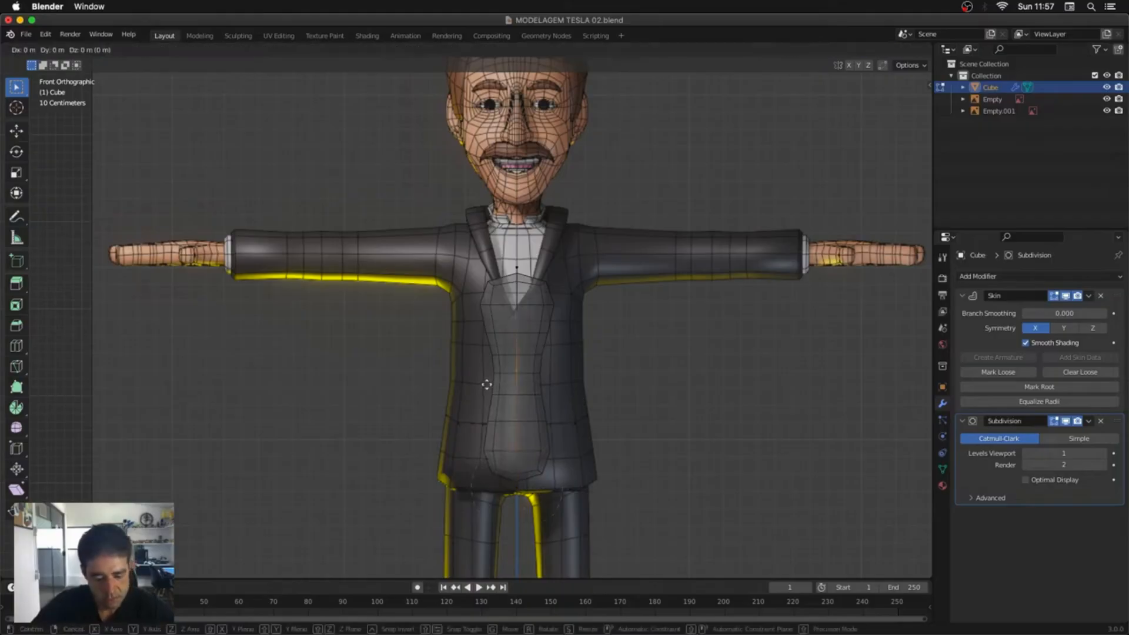
key(z)
click(487, 396)
key(s)
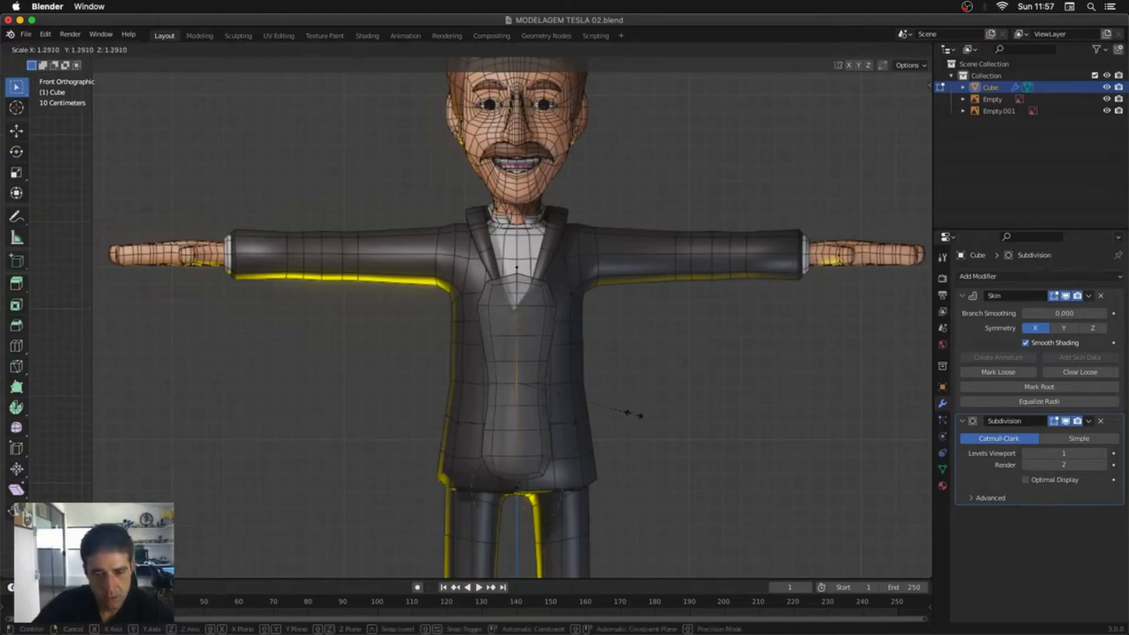
click(748, 423)
Step: Move the top vertex up along Z on the chest of the front reference
drag(545, 251, 501, 277)
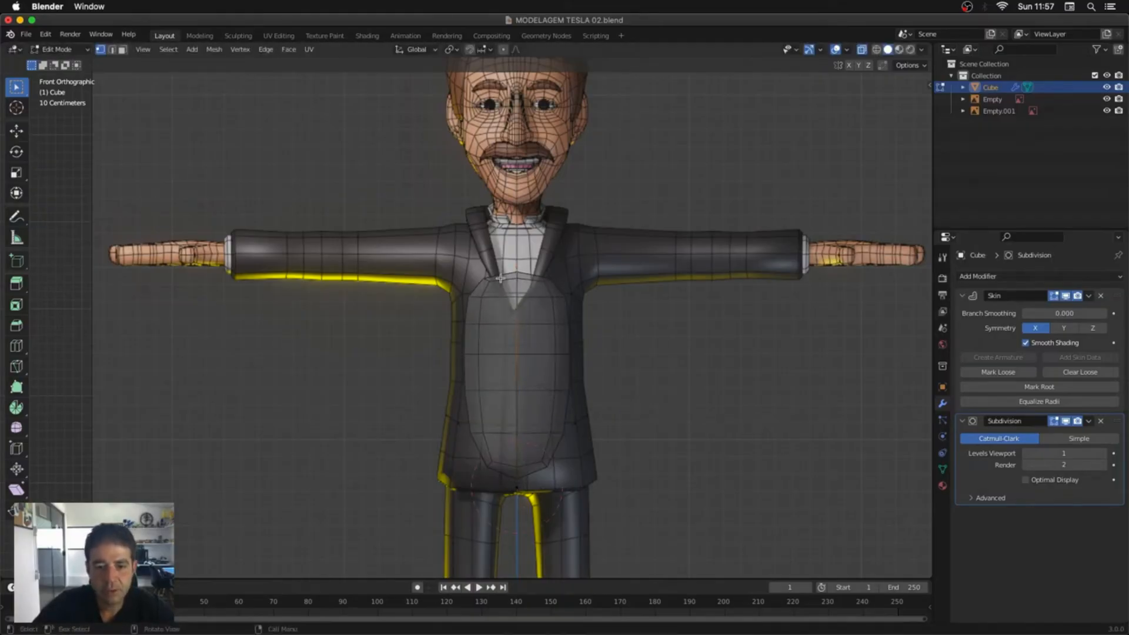
key(g)
key(z)
click(504, 258)
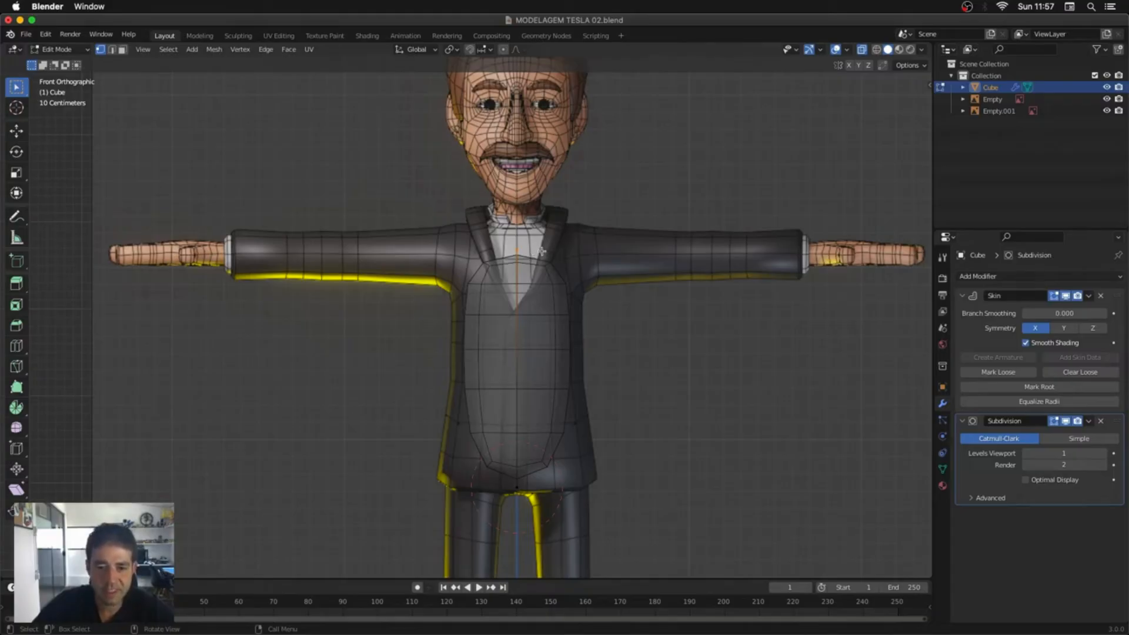
Step: Extrude the top vertex up along Z to the jacket's collar
key(g)
key(z)
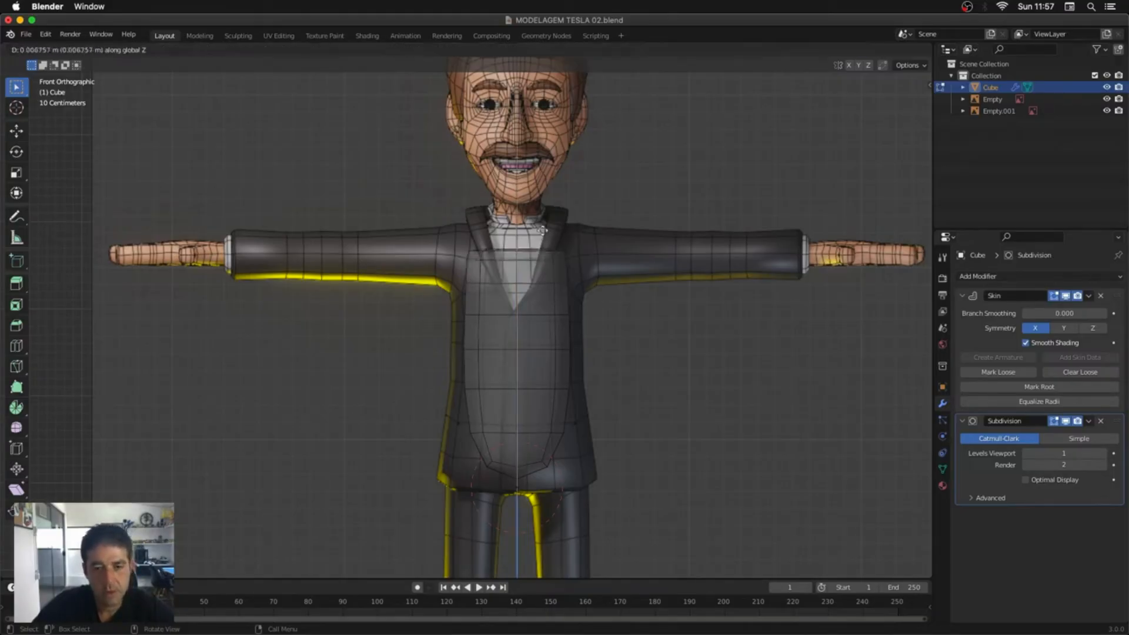
click(545, 208)
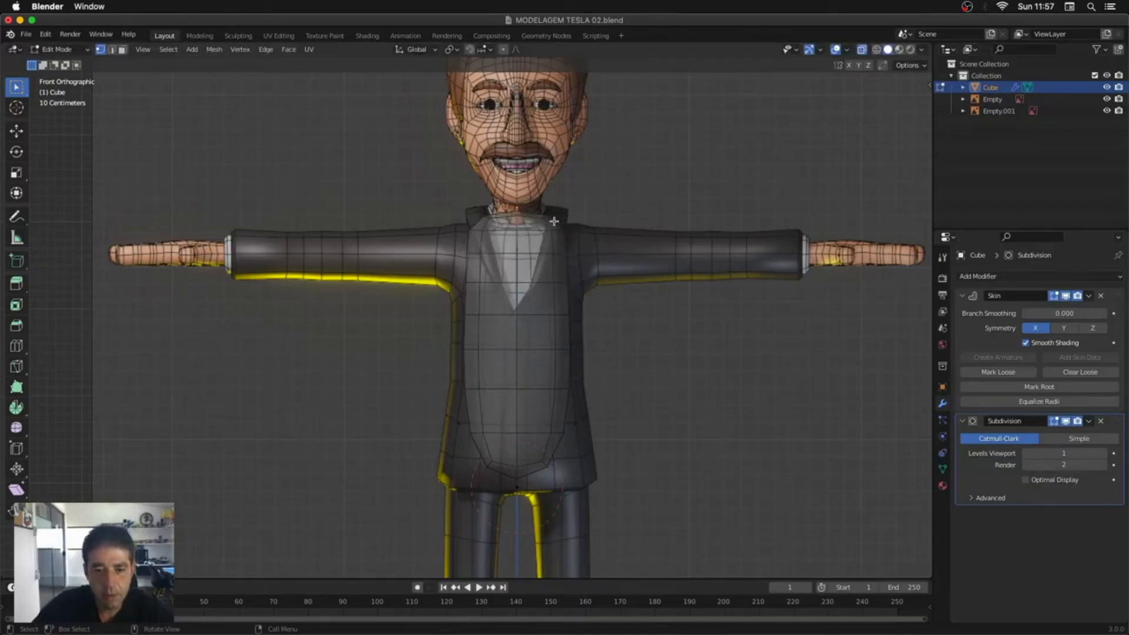
Step: Raise the body's top vertex along Z towards the neck and reduce its skin radius to the neck's width
middle_drag(554, 221, 654, 245)
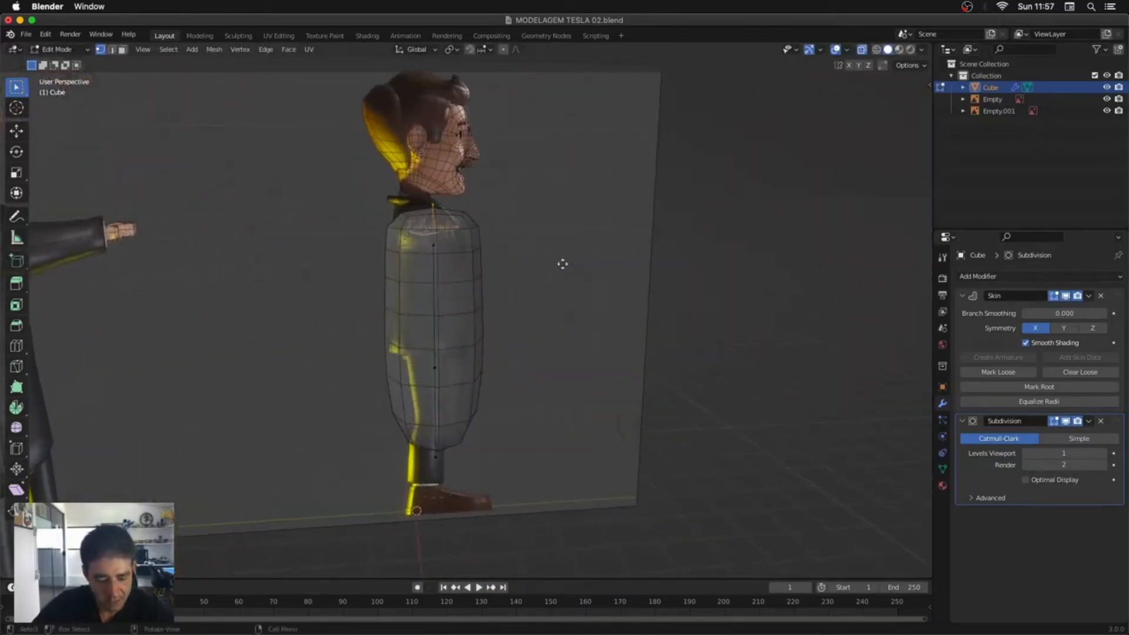
key(g)
key(z)
click(579, 231)
key(shift+a)
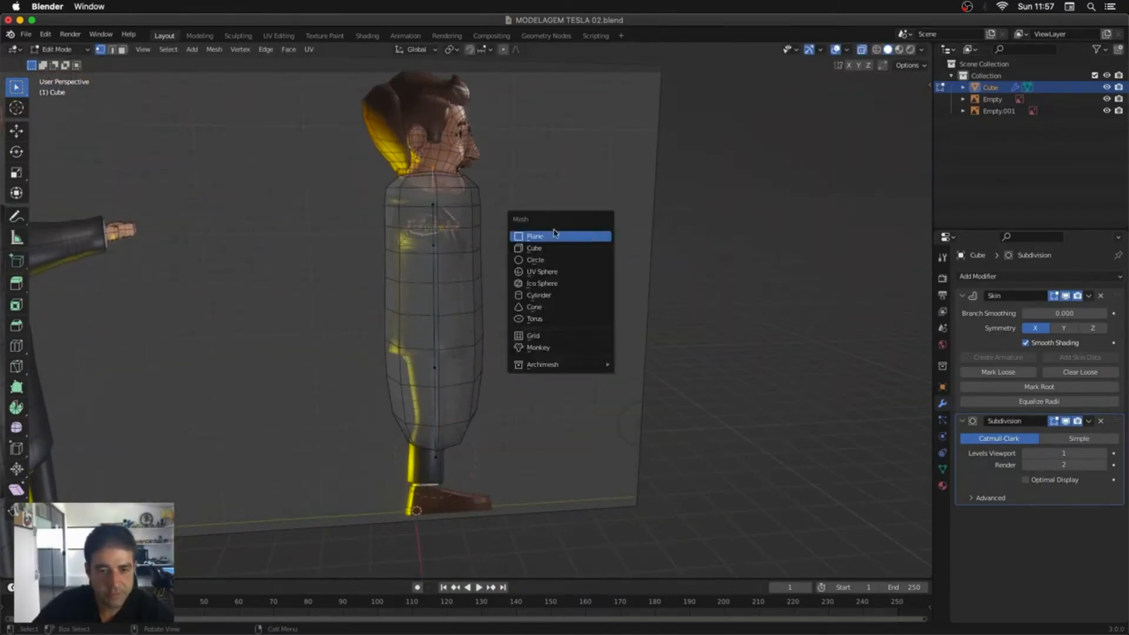
key(Escape)
key(a)
click(458, 154)
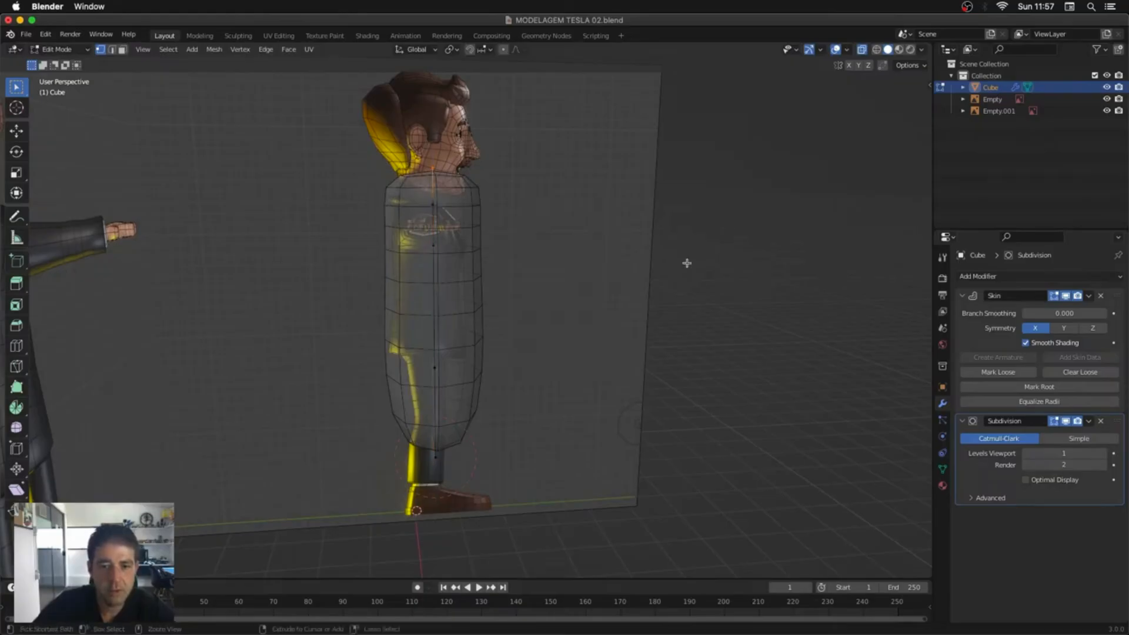
key(ctrl+a)
click(507, 235)
Step: Extrude the neck vertex up along Z, enlarge the skin radius for the head, and extrude up again to form it
shift+middle_drag(507, 234, 530, 289)
key(e)
key(z)
click(544, 262)
key(e)
click(544, 262)
key(ctrl+a)
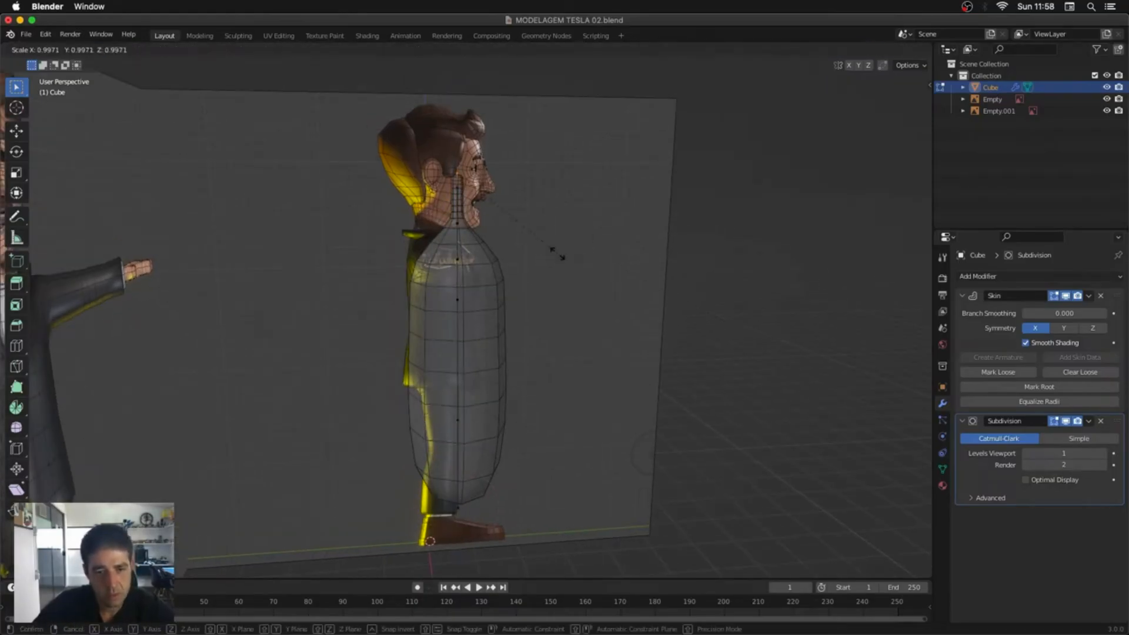
click(655, 328)
key(e)
key(z)
click(666, 257)
Step: In the left side view, shift the torso vertices forward to centre them on the jacket of the side reference
key(ctrl+KP_3)
drag(536, 252, 443, 521)
shift+middle_drag(443, 521, 422, 438)
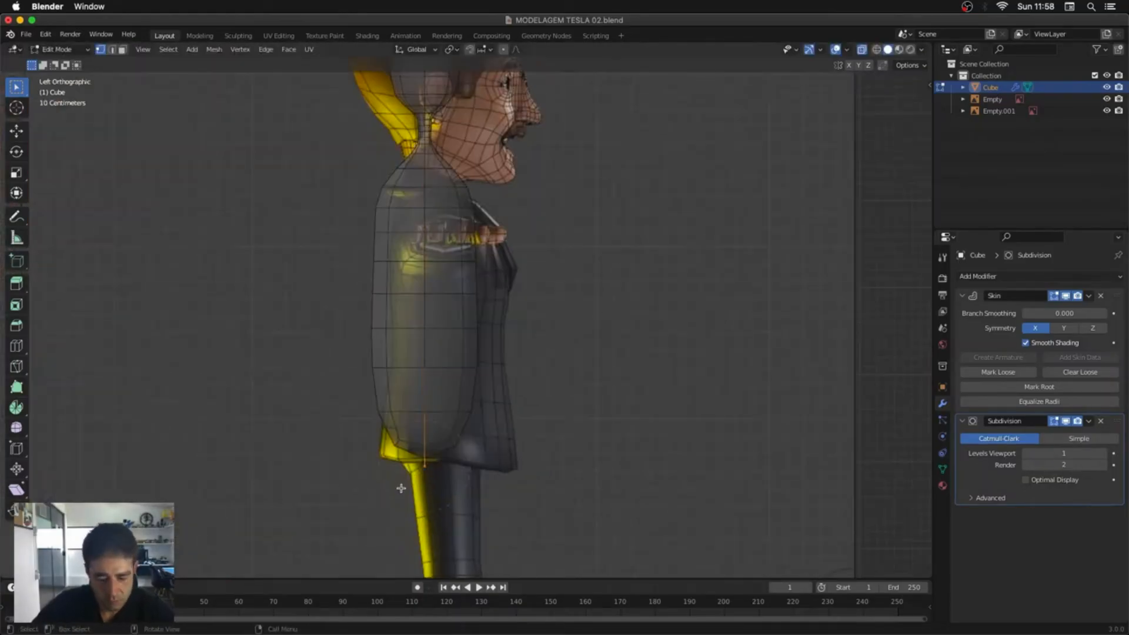
key(g)
click(465, 302)
click(429, 191)
key(g)
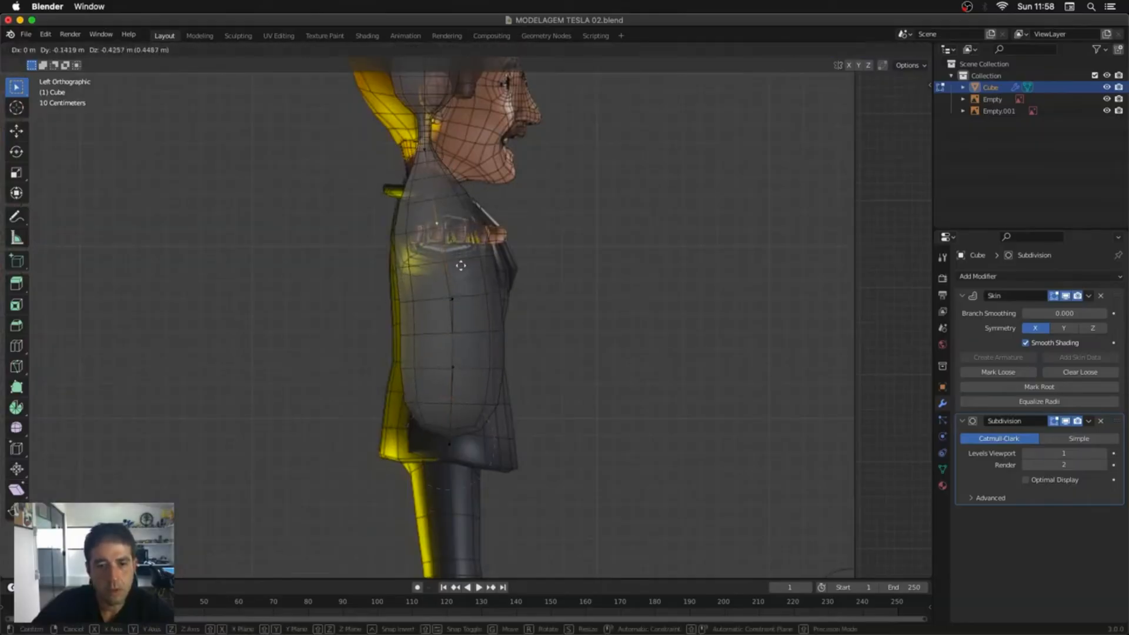
click(461, 264)
Step: Move the collar and neck vertices in the side view to follow the neck line of the reference
key(g)
click(429, 190)
key(g)
click(439, 104)
key(g)
click(470, 207)
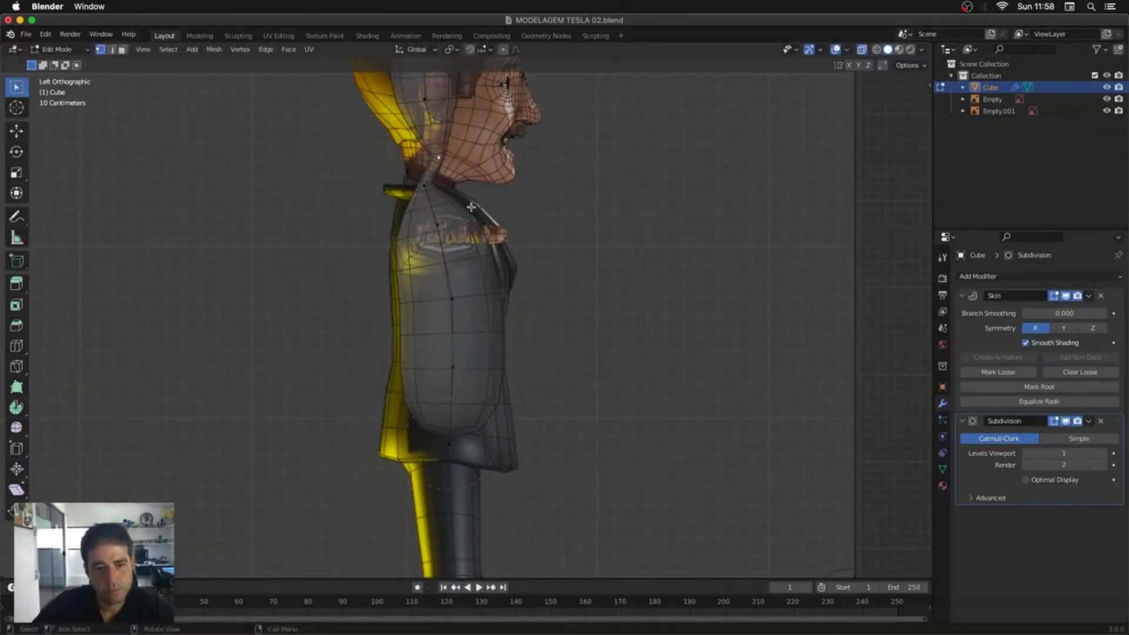
Step: Enlarge the skin radius of the neck vertex and of the head vertices to fill the side reference
key(ctrl+a)
click(641, 230)
shift+middle_drag(505, 112, 520, 313)
drag(392, 169, 489, 319)
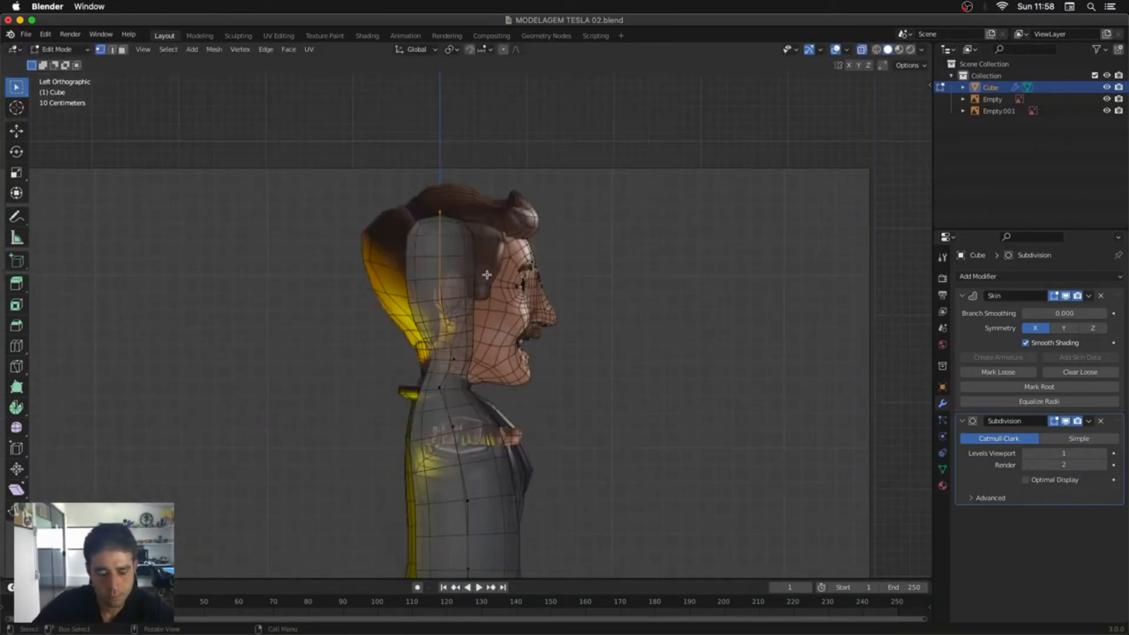
key(ctrl+a)
click(609, 305)
Step: Reposition the top and lower head vertices in the side view so the head volume fits the skull and jaw
drag(406, 183, 471, 254)
key(g)
click(522, 237)
drag(413, 281, 506, 351)
key(g)
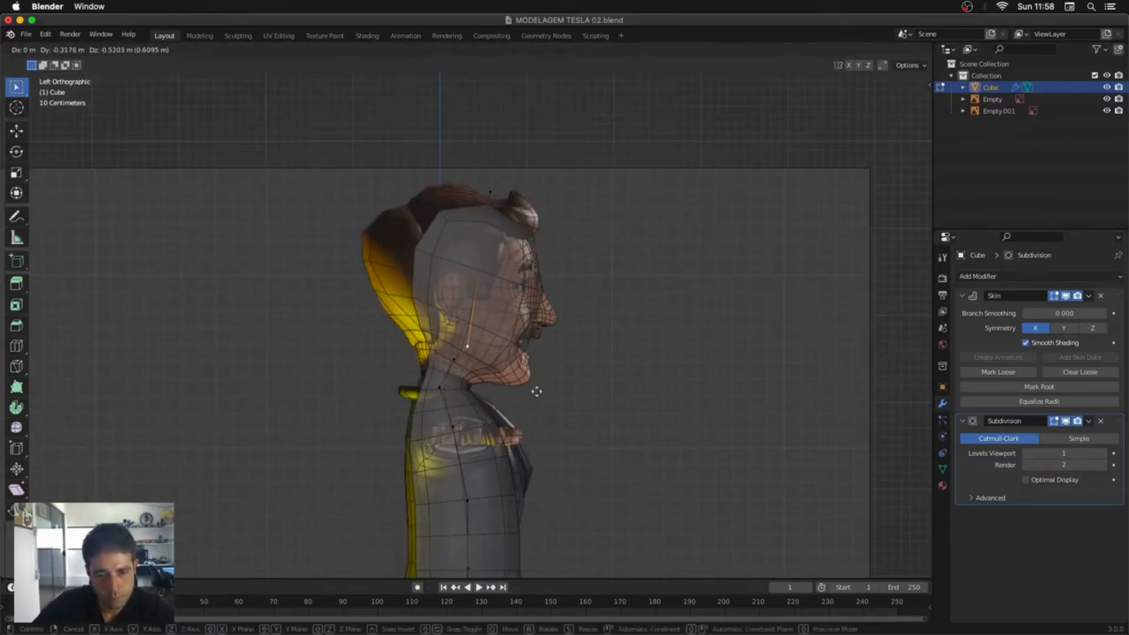
click(540, 391)
key(g)
click(470, 388)
drag(470, 170, 512, 212)
key(g)
click(460, 184)
Step: Adjust the neck-base vertex and the waist vertex in the side view to follow the body's curve
shift+middle_drag(483, 330, 472, 236)
drag(411, 276, 451, 315)
key(g)
click(452, 318)
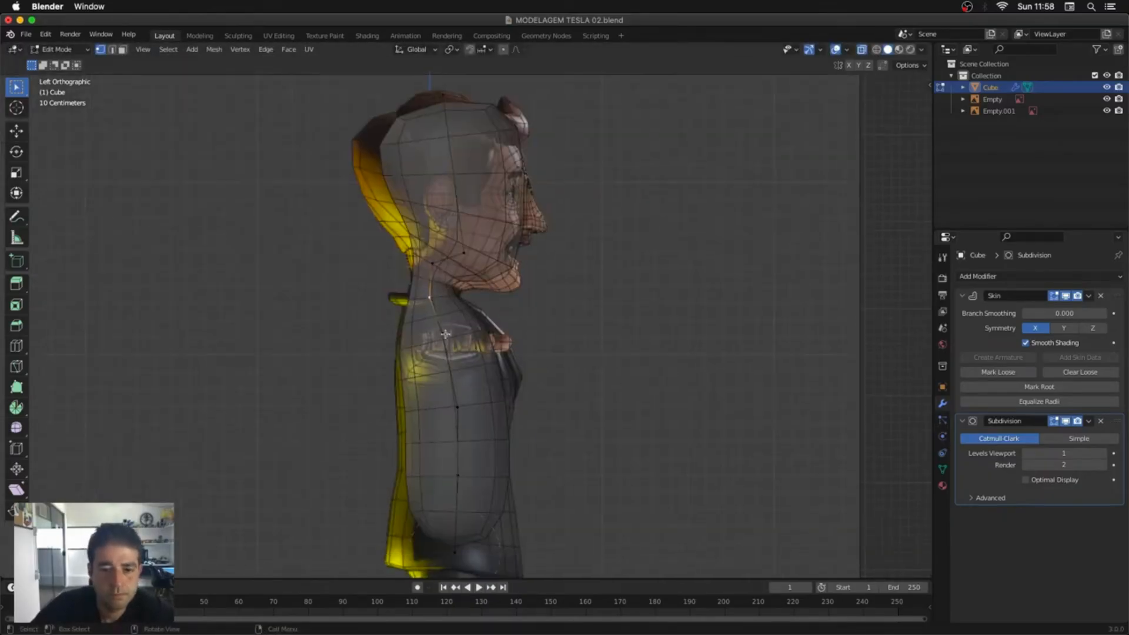
drag(434, 454, 483, 500)
key(g)
click(479, 495)
Step: In the front view, extrude the bottom torso vertex about 0.65 m sideways to the character's left hip
shift+middle_drag(486, 512, 506, 360)
drag(438, 364, 549, 421)
key(KP_1)
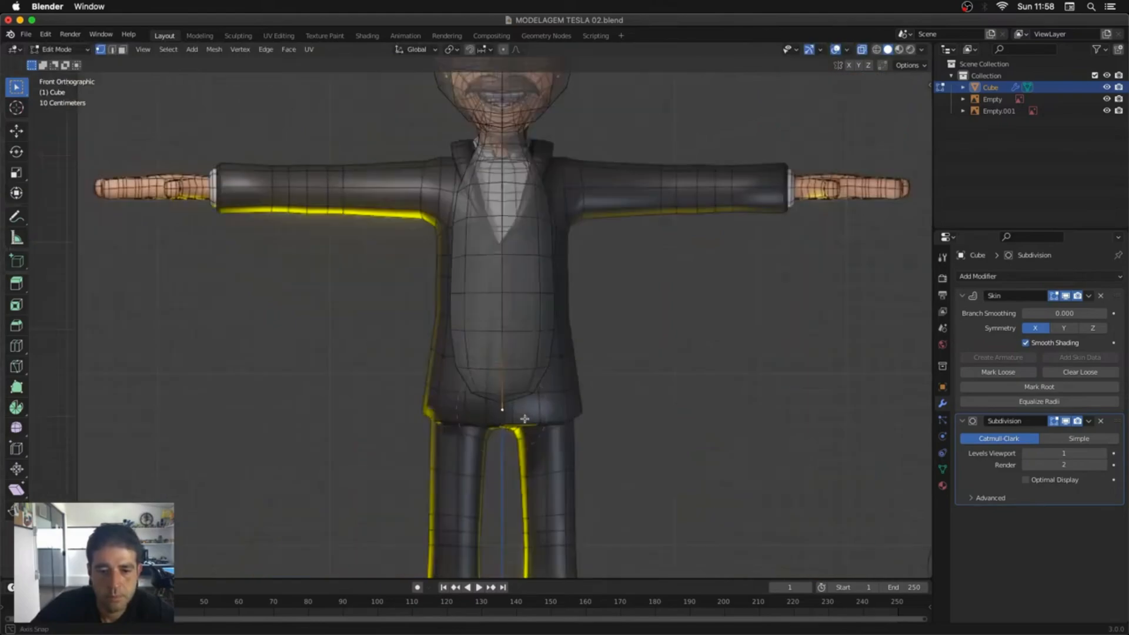
ctrl+middle_drag(576, 365, 579, 386)
key(g)
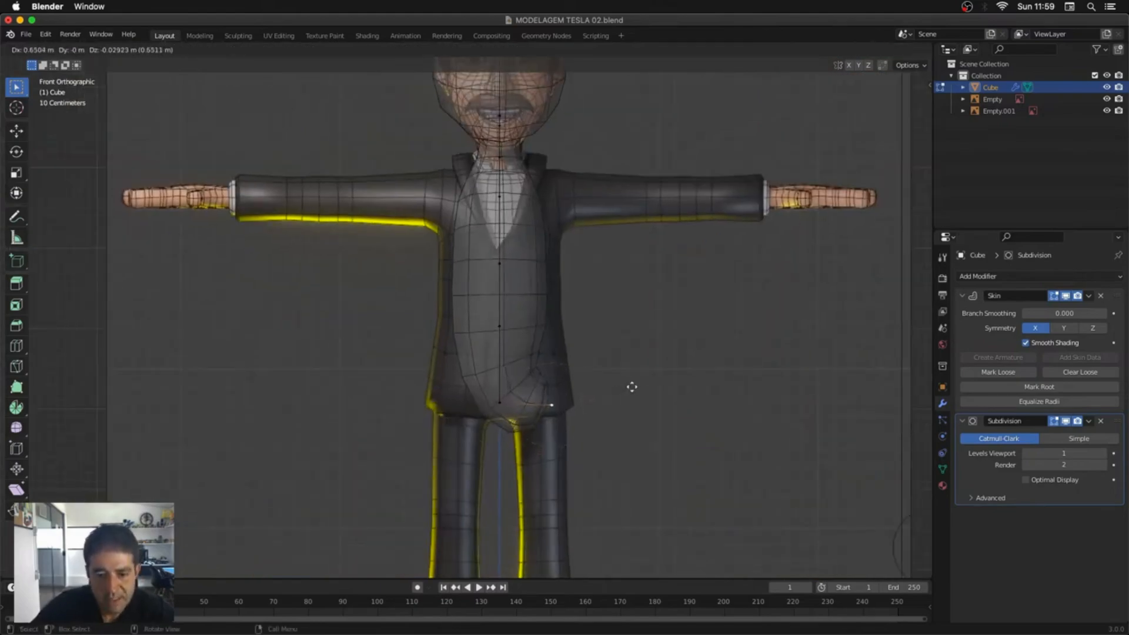
click(628, 374)
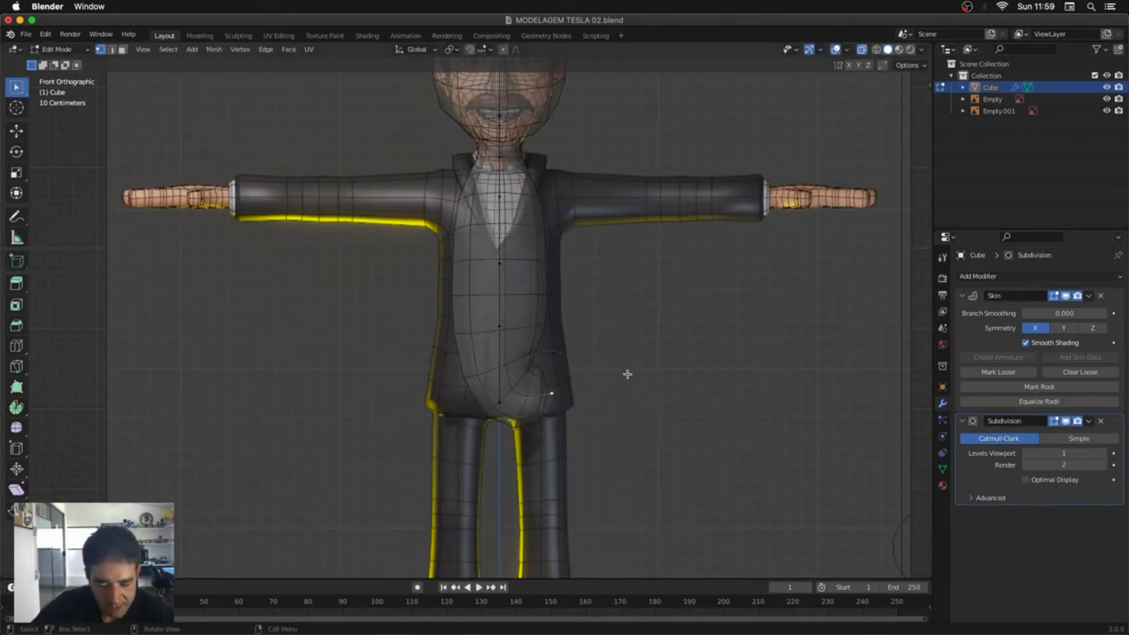
Step: Extrude the hip vertex down the leg to the knee and ankle, reducing the skin radius to the trouser's width
key(e)
click(620, 506)
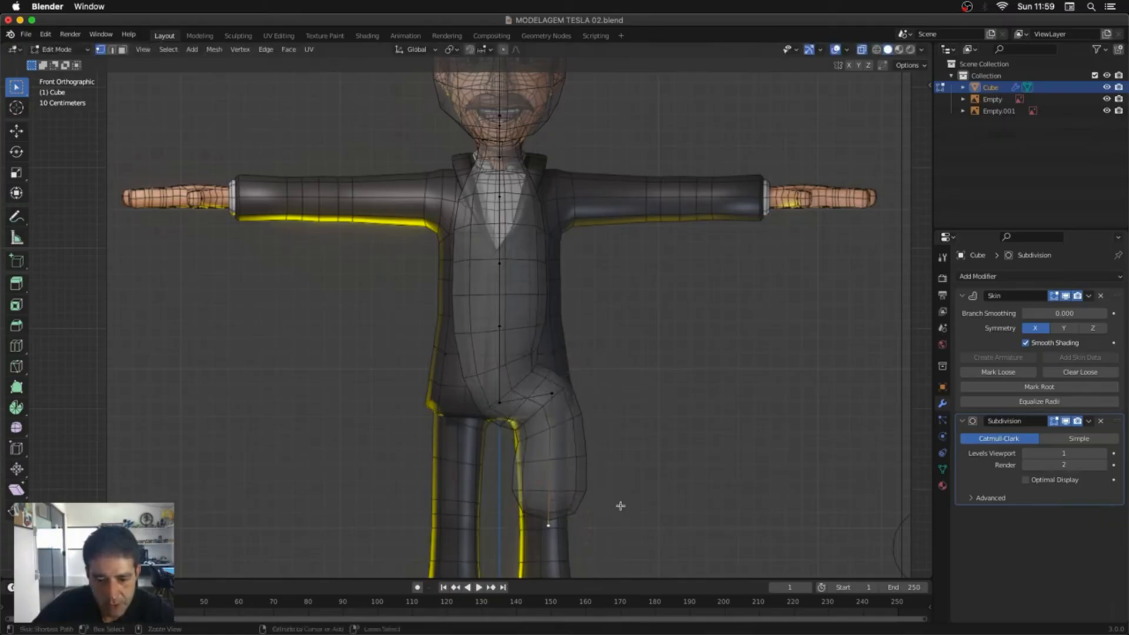
key(ctrl+a)
click(585, 504)
shift+middle_drag(640, 473, 629, 221)
key(e)
click(625, 377)
alt+middle_drag(626, 375, 554, 156)
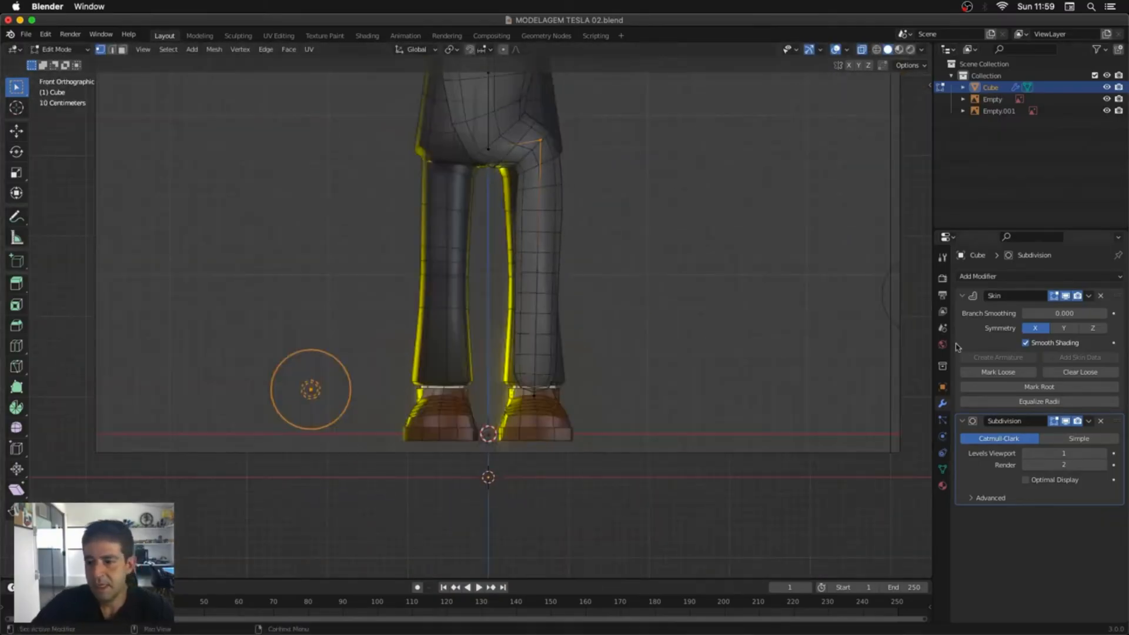
Step: Add a Mirror modifier on the X axis and place it above the Skin and Subdivision modifiers
click(963, 296)
click(977, 276)
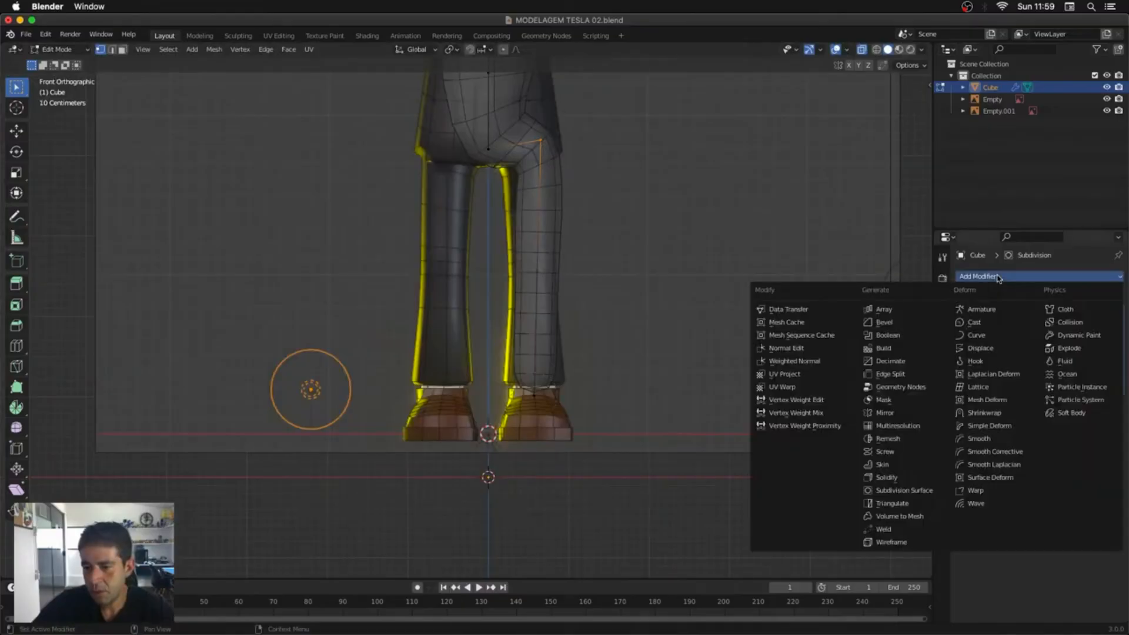
click(905, 410)
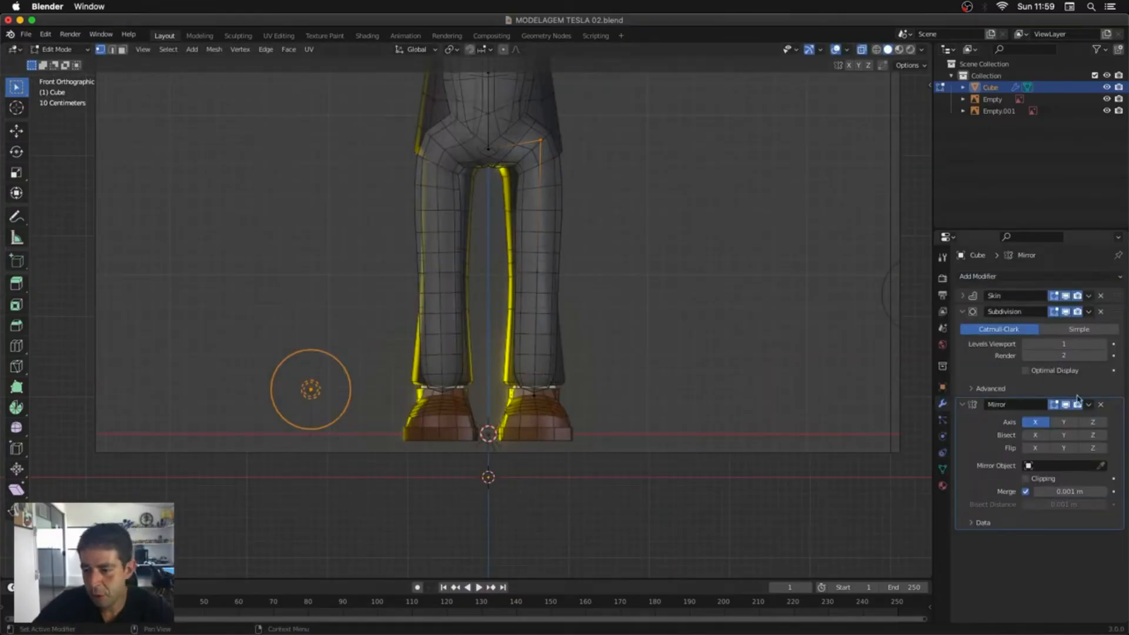
drag(1118, 410, 1117, 297)
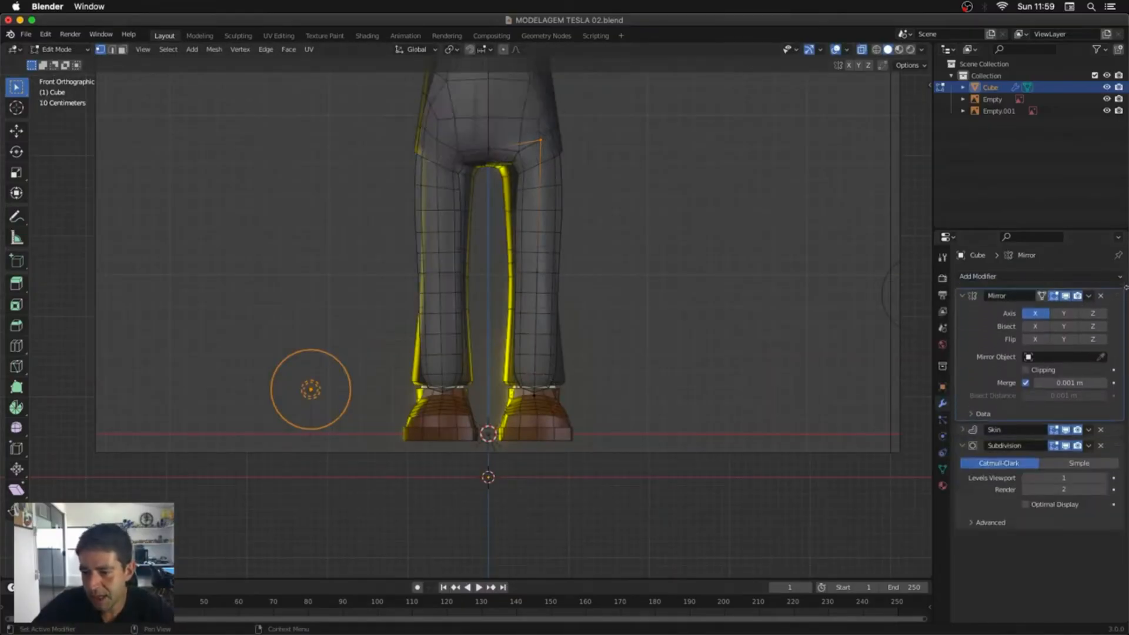
click(963, 296)
Step: Check the mirrored mesh without X-ray, restore X-ray, and move the hip vertex slightly inward and down
shift+middle_drag(629, 215, 609, 418)
key(alt+z)
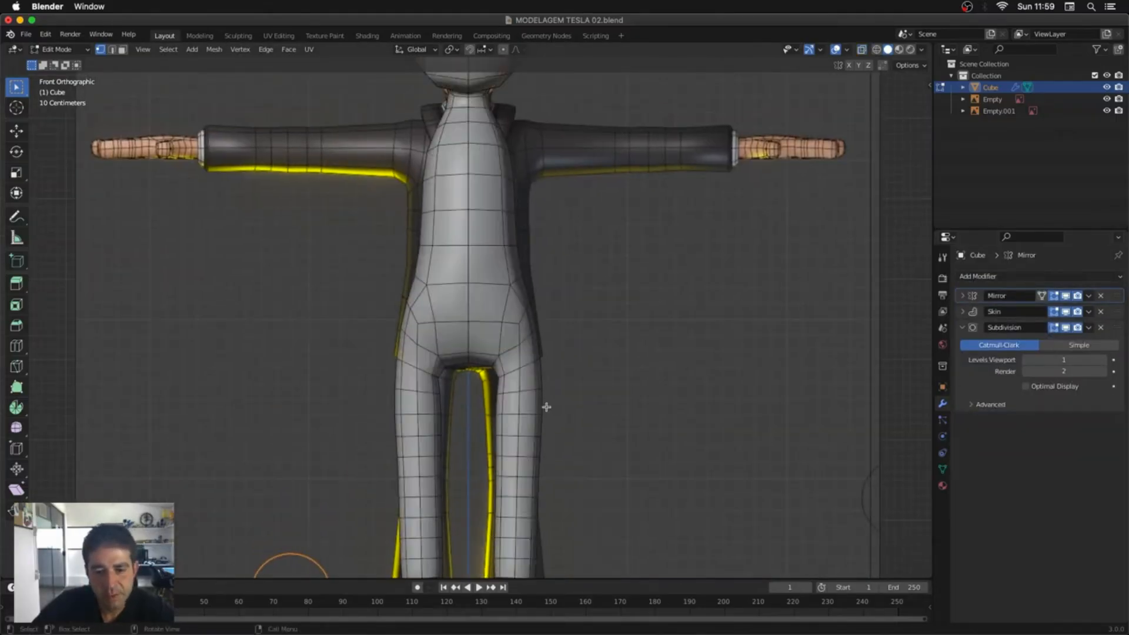
key(alt+z)
key(alt+z)
key(alt+z)
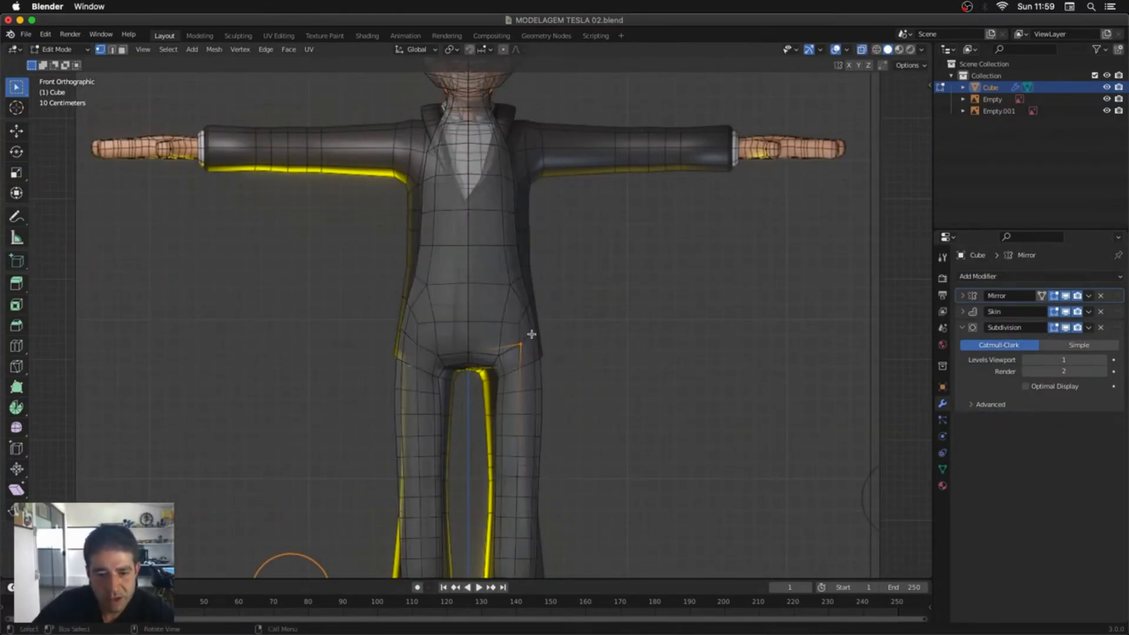
key(g)
click(506, 372)
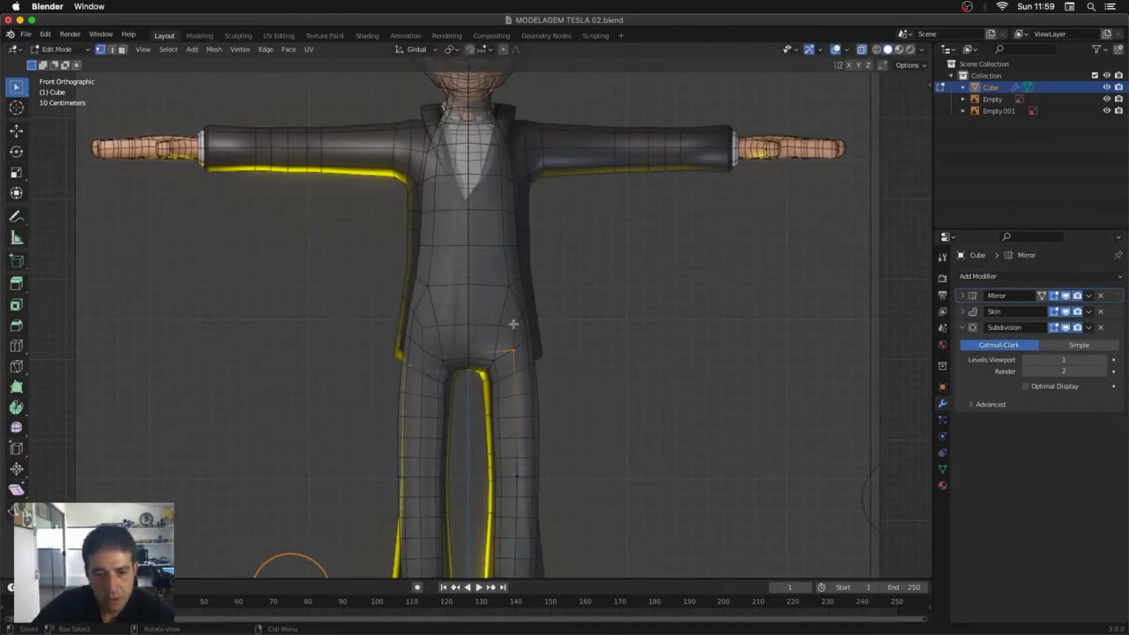
Step: Move the torso's waist vertex slightly down along Z in the front view
drag(501, 267, 454, 288)
key(g)
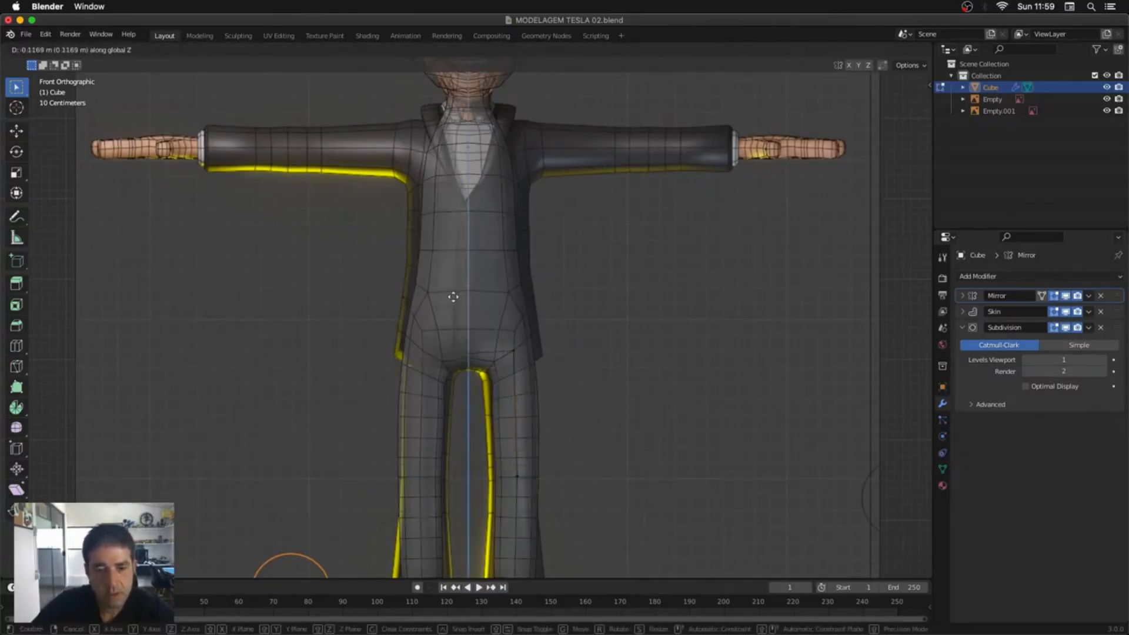
click(471, 242)
Step: Subdivide the torso edge between chest and waist and move the new middle vertex slightly up
drag(482, 203, 454, 299)
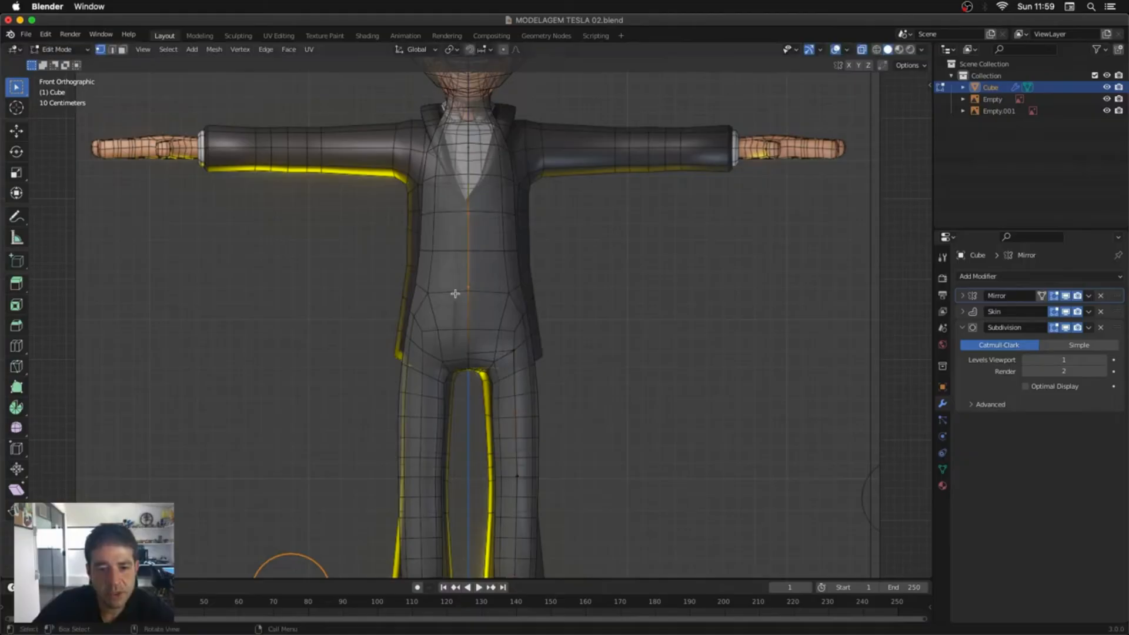
click(268, 50)
click(281, 116)
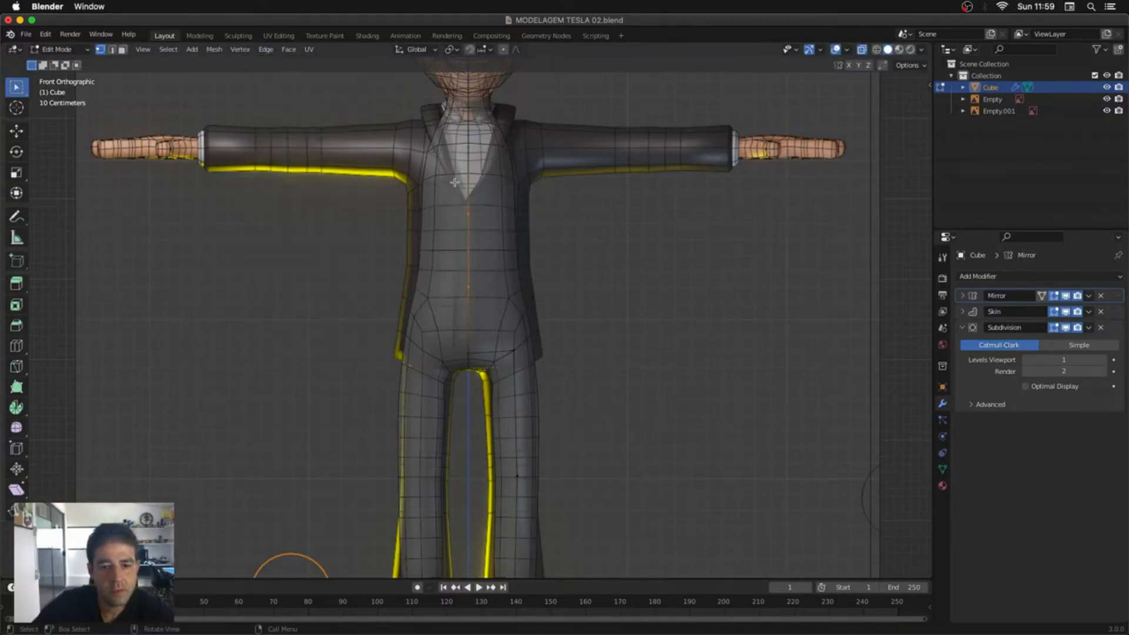
drag(466, 251, 460, 257)
key(g)
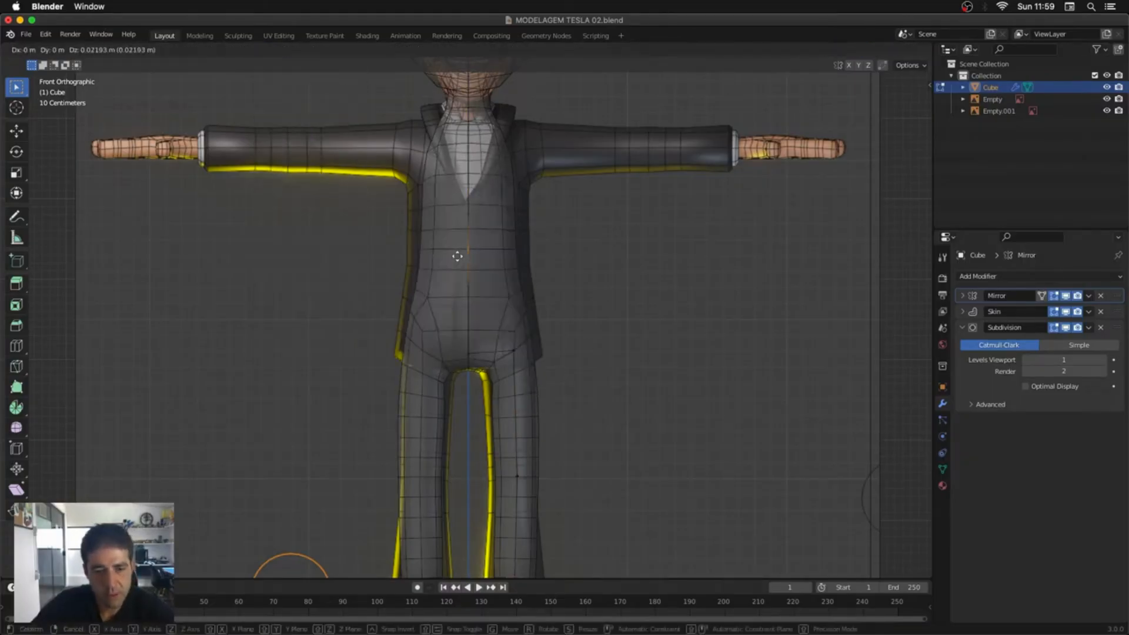
click(458, 255)
Step: In the side view, adjust the chest and waist vertices to space out the spine along the jacket
middle_drag(458, 255, 594, 264)
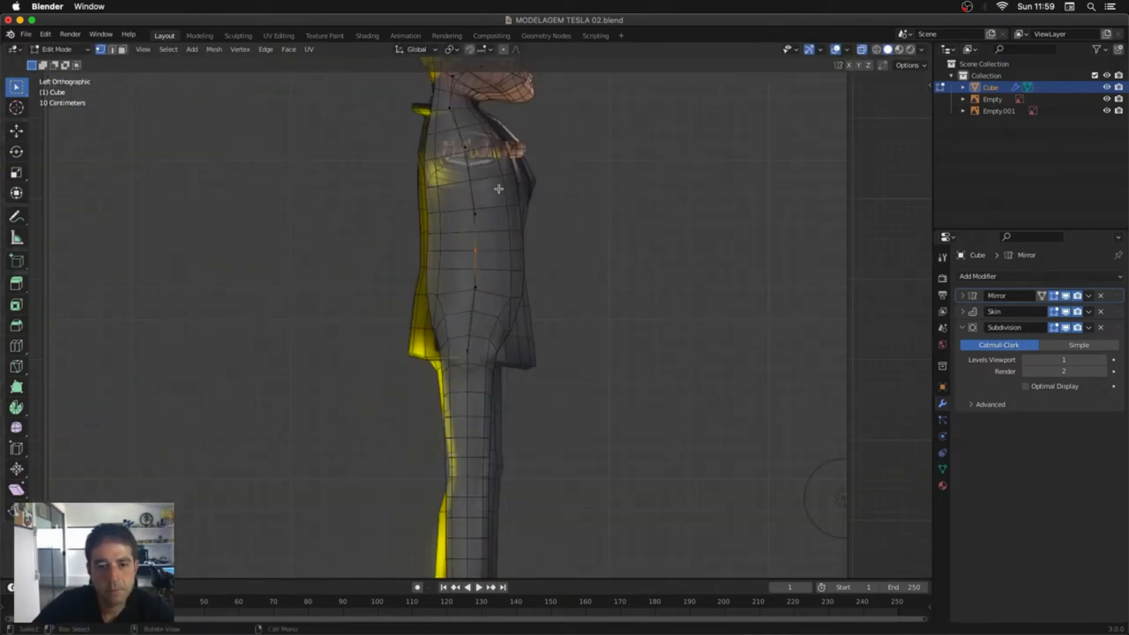
drag(493, 195, 467, 217)
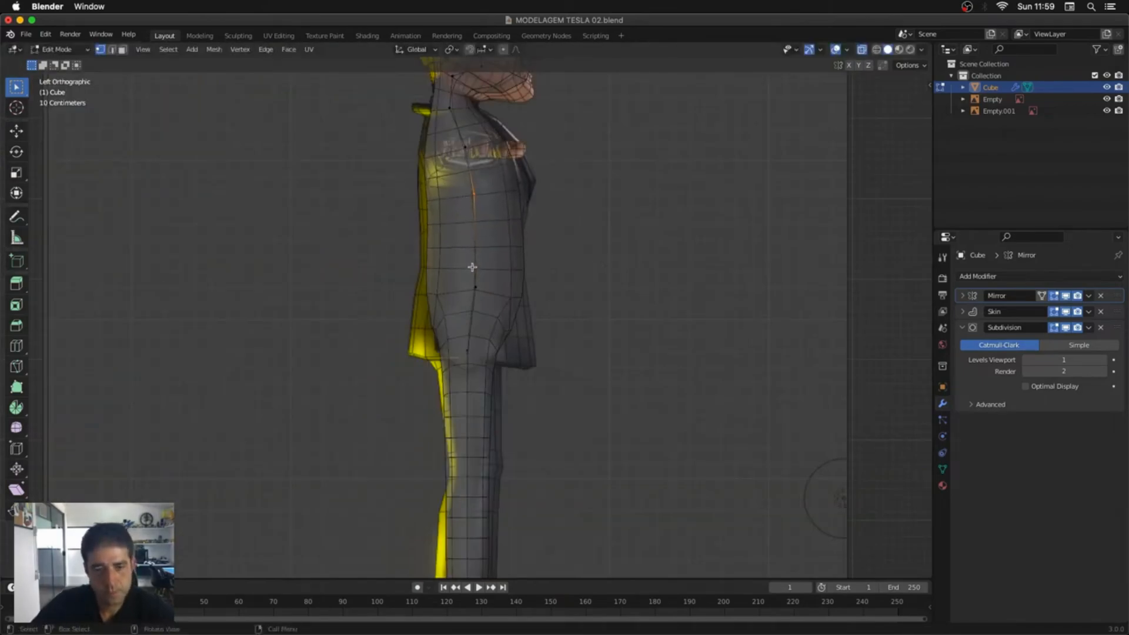
click(477, 288)
key(g)
click(478, 301)
Step: Enlarge the skin radius of the pelvis vertex and adjust its position in the front view
click(472, 353)
key(ctrl+a)
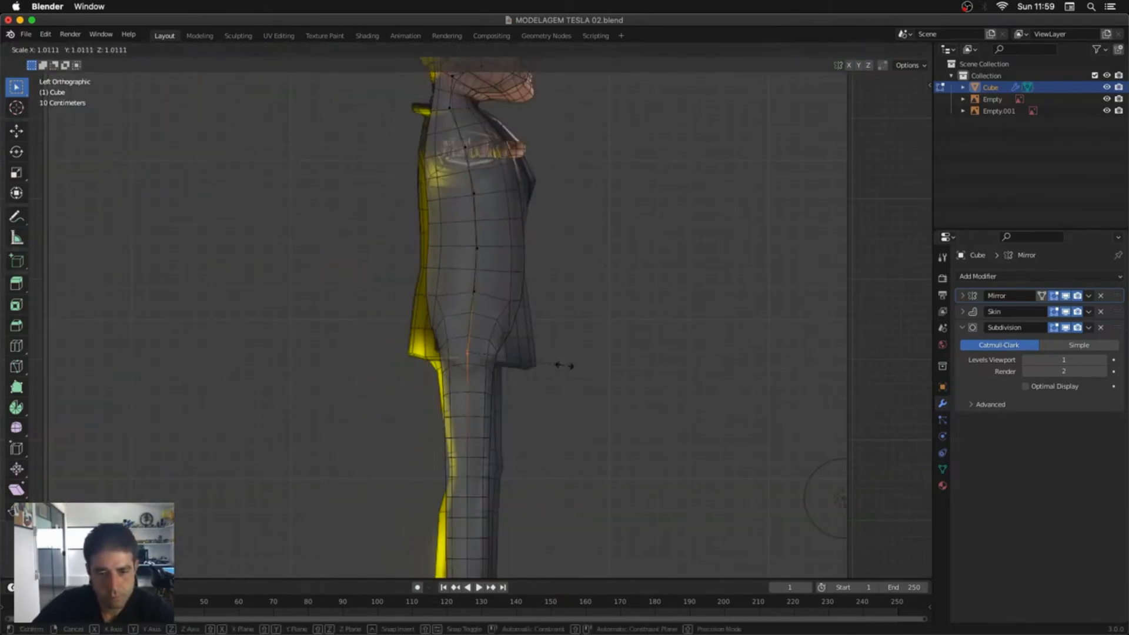
click(582, 369)
alt+middle_drag(583, 369, 464, 370)
key(g)
click(509, 360)
Step: Extrude the upper chest vertex outward along the character's left arm through the shoulder and elbow to the hand
scroll(532, 182, down, 1)
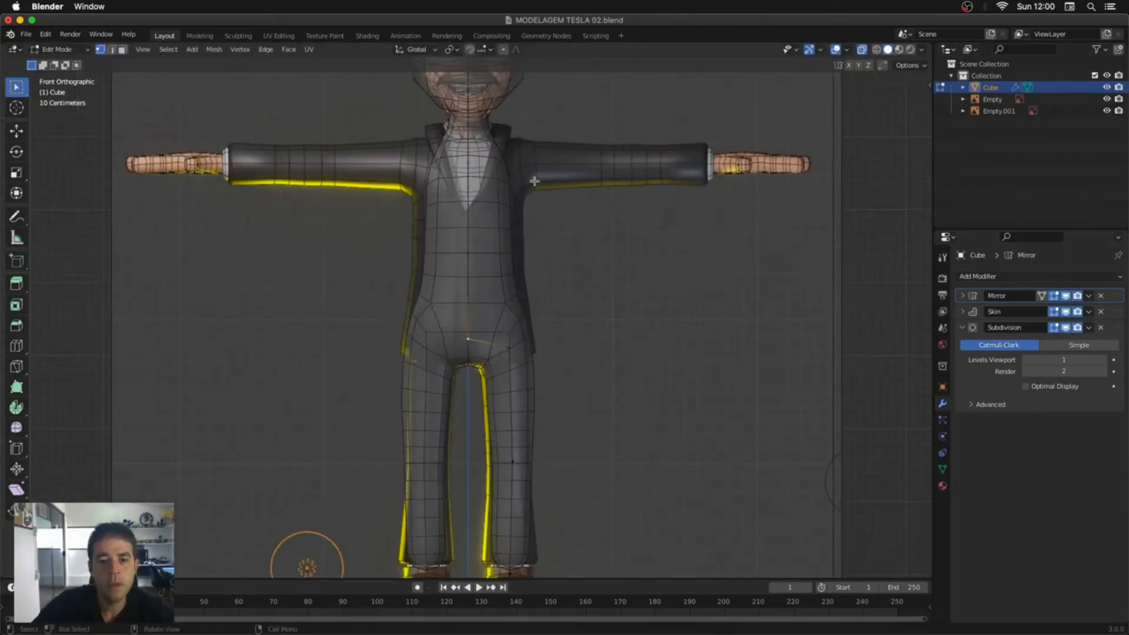
drag(519, 154, 470, 166)
key(g)
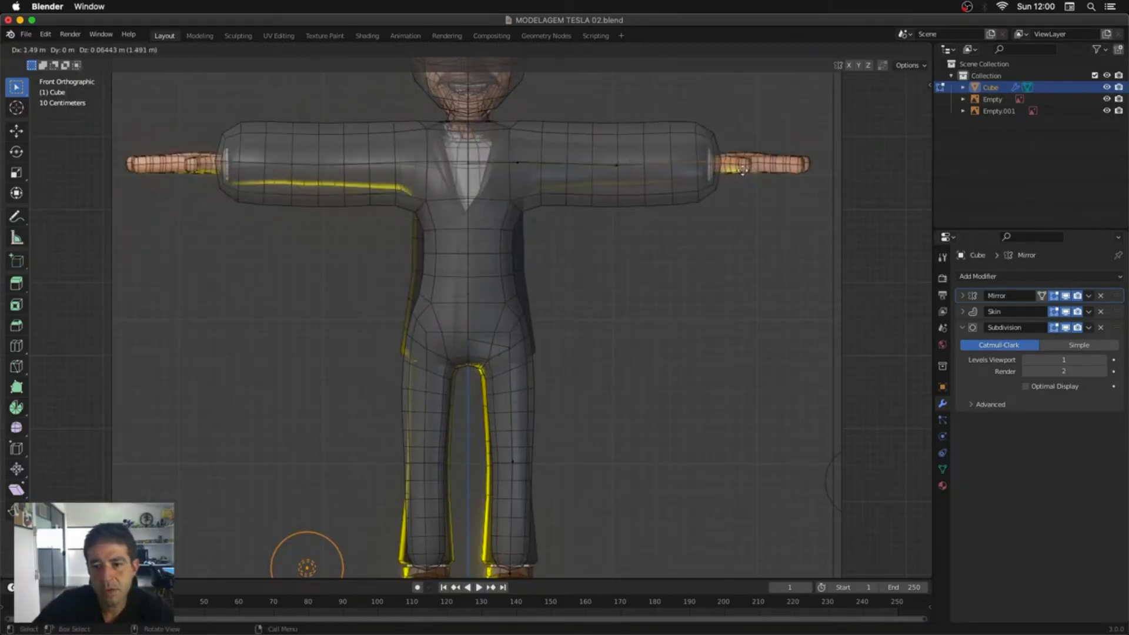
click(794, 175)
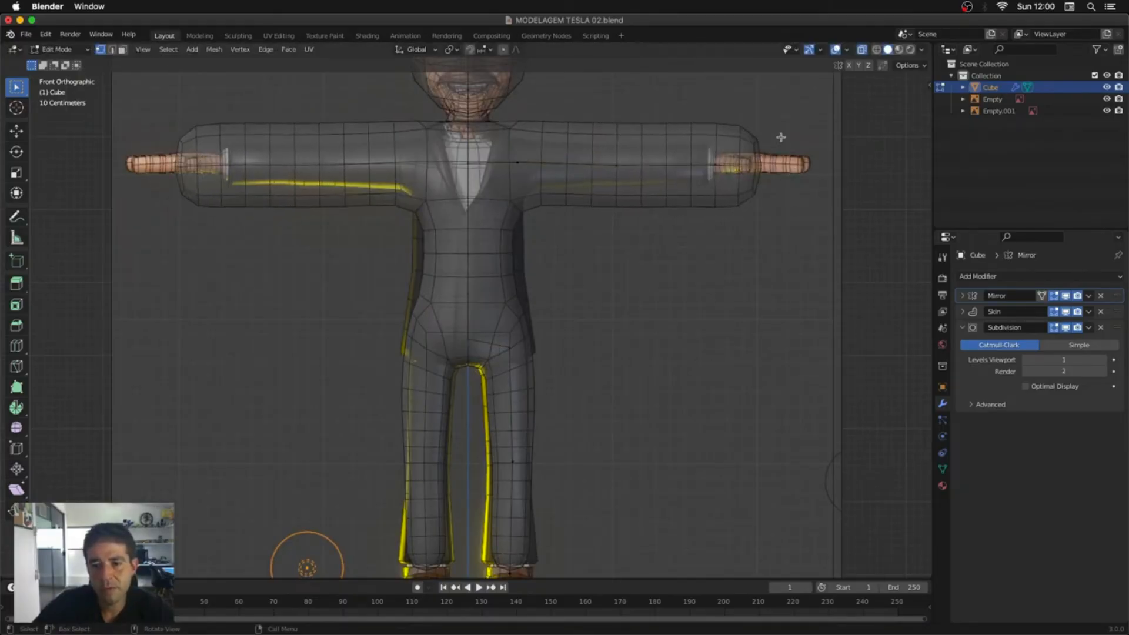
Step: Select the left arm's outer vertices, save the file, and save a new version as MODELAGEM TESLA 03.blend
drag(783, 134, 545, 211)
key(ctrl+q)
key(Escape)
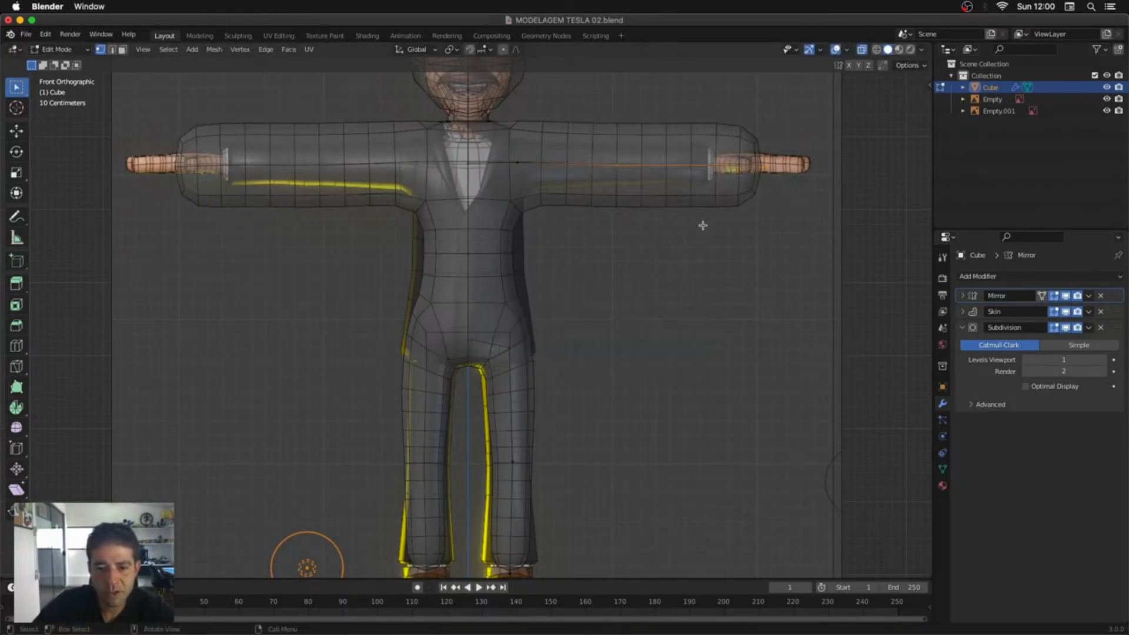
key(ctrl+s)
key(ctrl+shift+s)
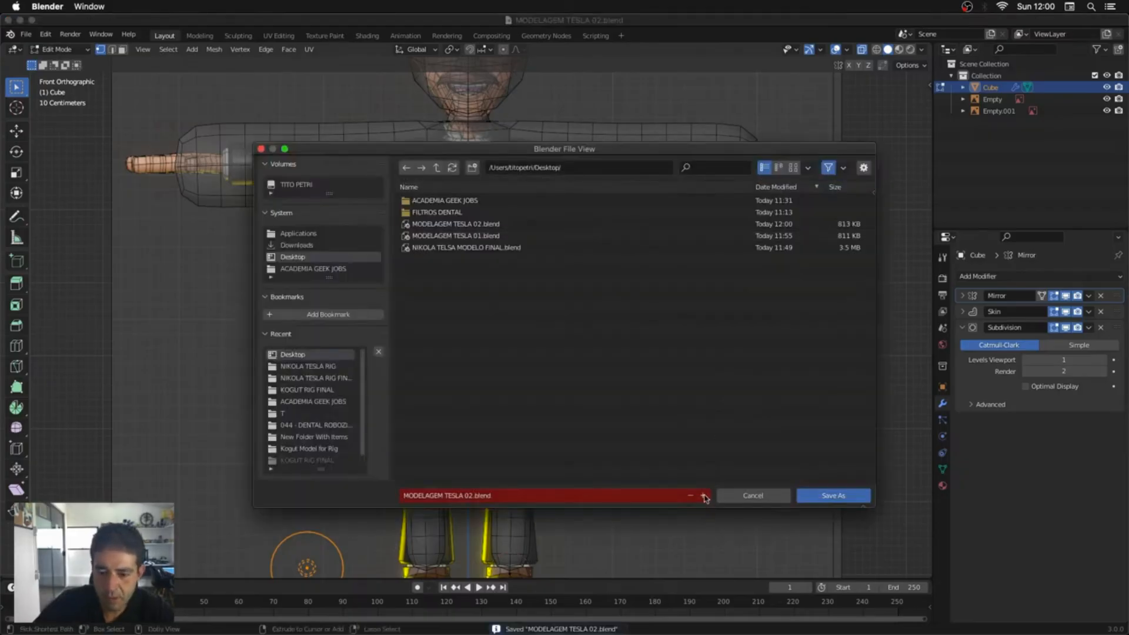
click(705, 498)
click(833, 495)
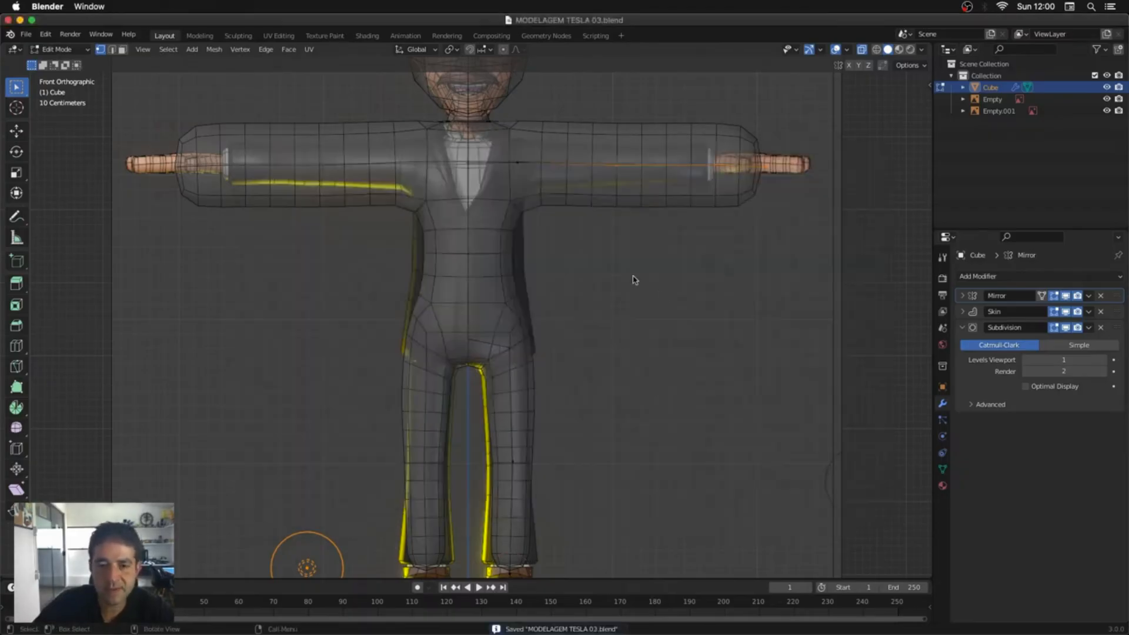
Step: Reduce the skin radius of the left arm's vertices in the front view to match the thickness of the jacket sleeve
key(ctrl+a)
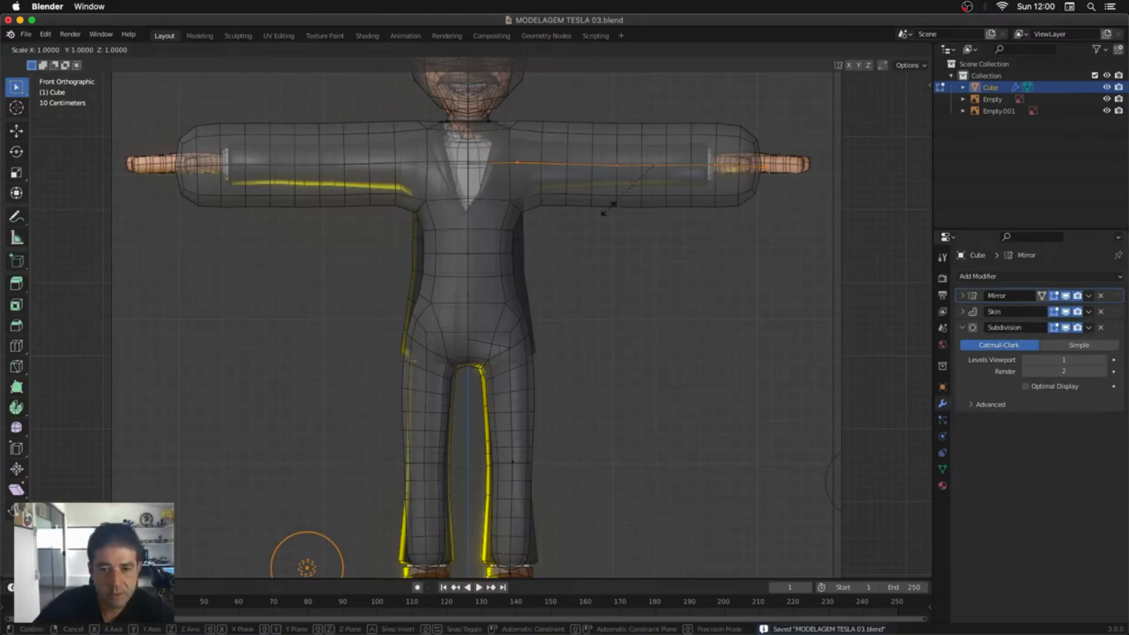
click(637, 170)
middle_drag(637, 170, 593, 217)
key(KP_1)
click(629, 174)
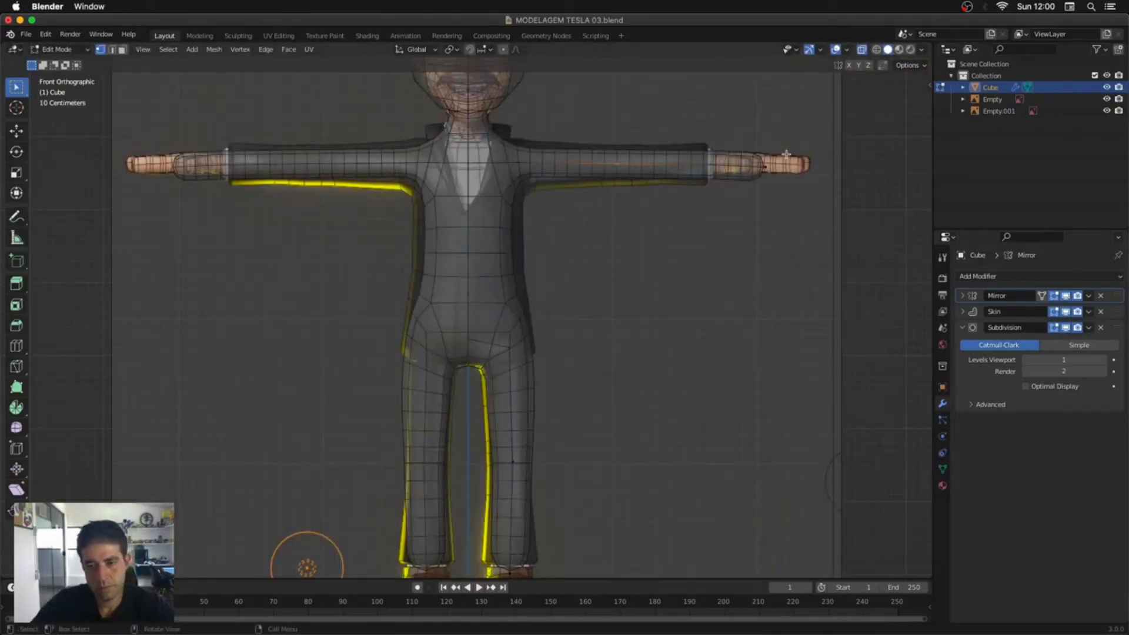
Step: Move the left hand's end vertex about 0.62 m outward to the fingertips and slightly enlarge the shoulder vertex's skin radius
key(g)
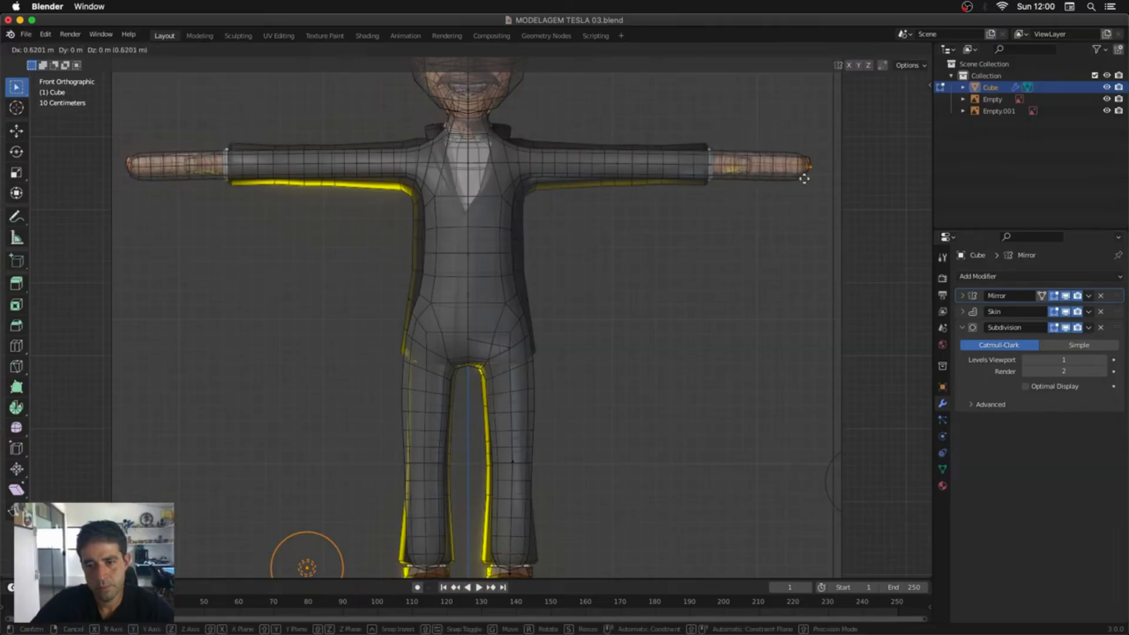
click(804, 176)
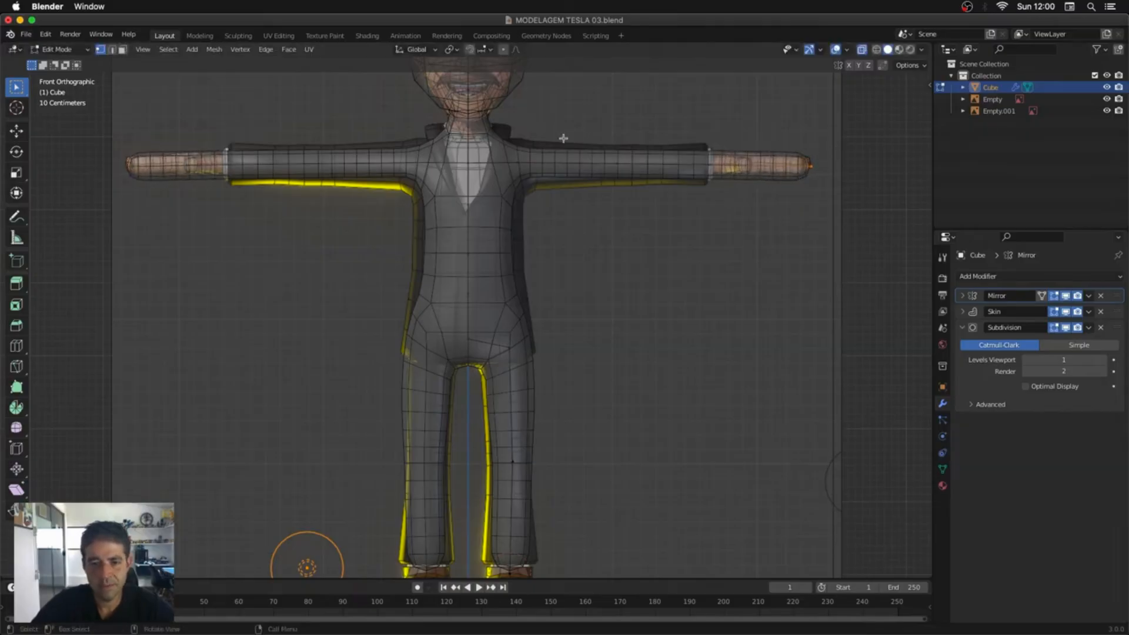
key(s)
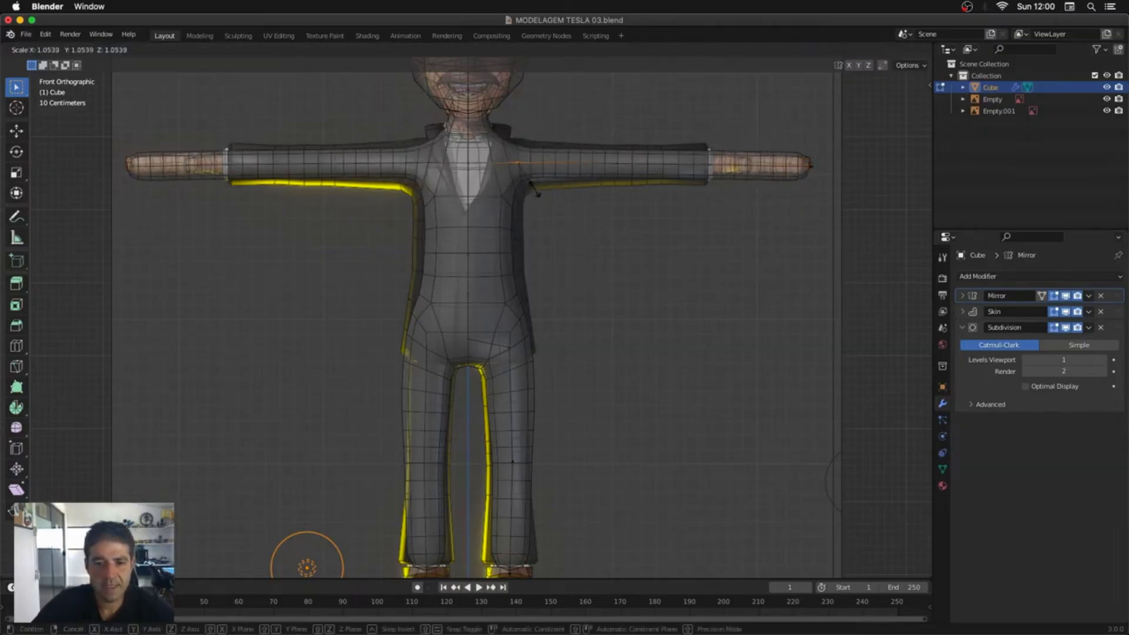
click(534, 189)
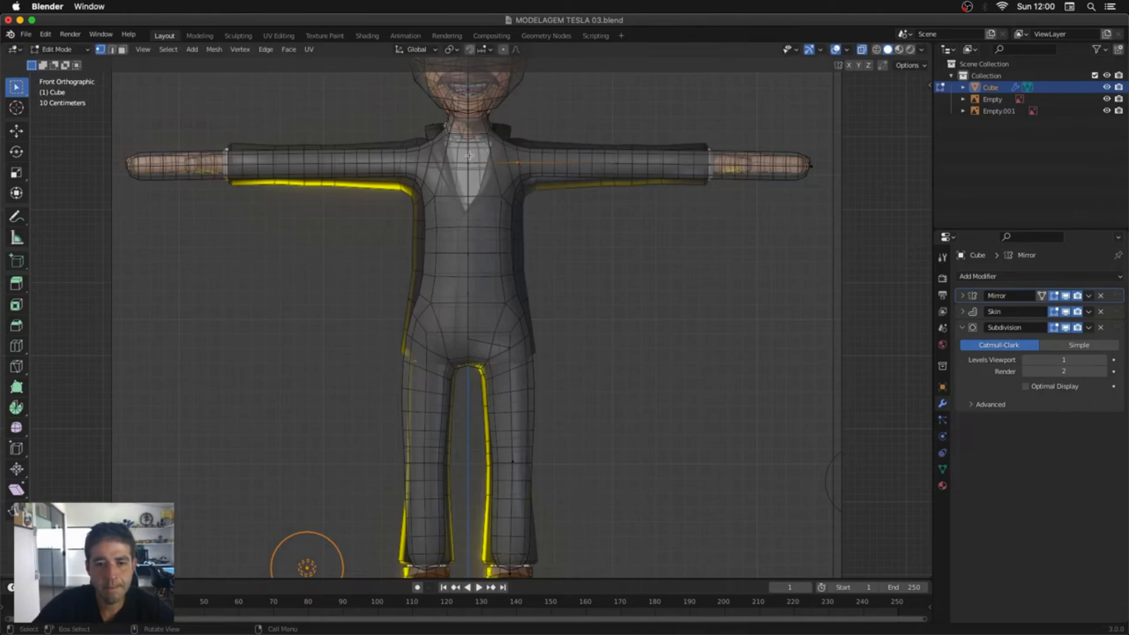
Step: Subdivide the edge between the upper chest and the left shoulder, and move the new vertex slightly toward the shoulder
mouse_move(465, 157)
middle_down()
mouse_move(554, 194)
mouse_move(456, 153)
middle_up()
key(KP_1)
shift+click(469, 160)
click(268, 50)
click(288, 116)
drag(497, 155, 485, 169)
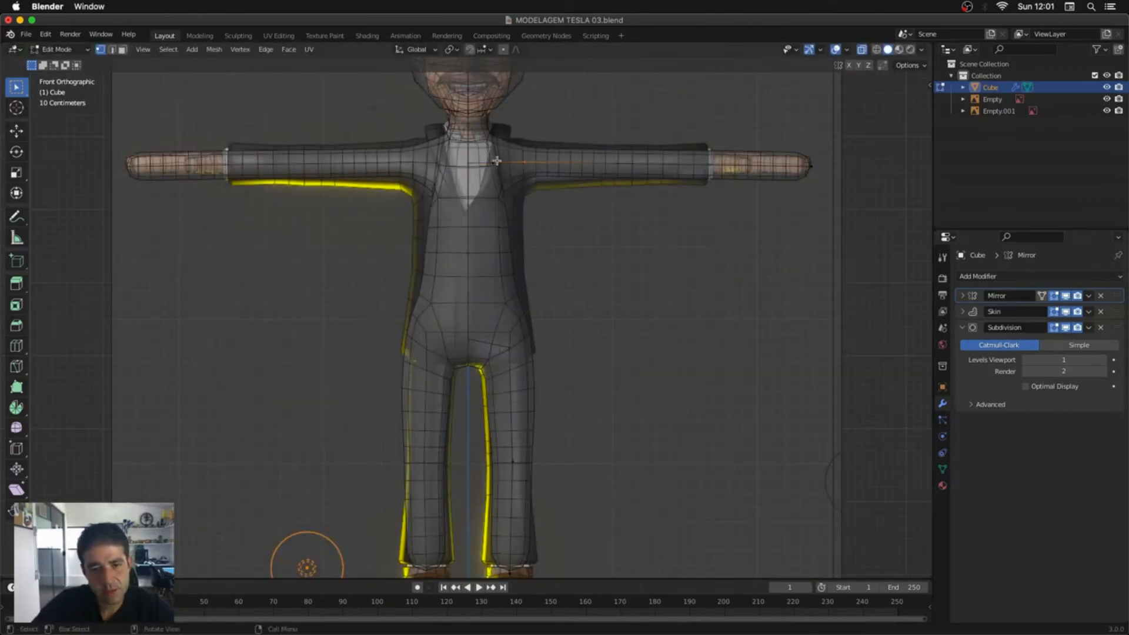
key(g)
click(521, 153)
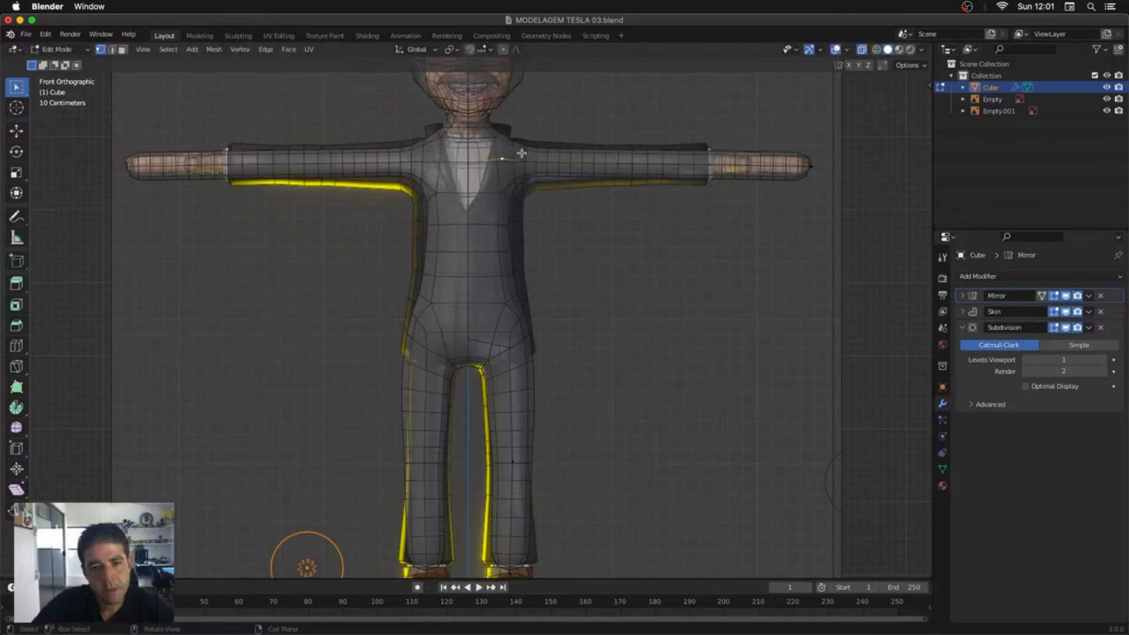
Step: Adjust the skin radius of the chest and lower spine vertices to fit the jacket outline in the front view
drag(519, 201, 432, 235)
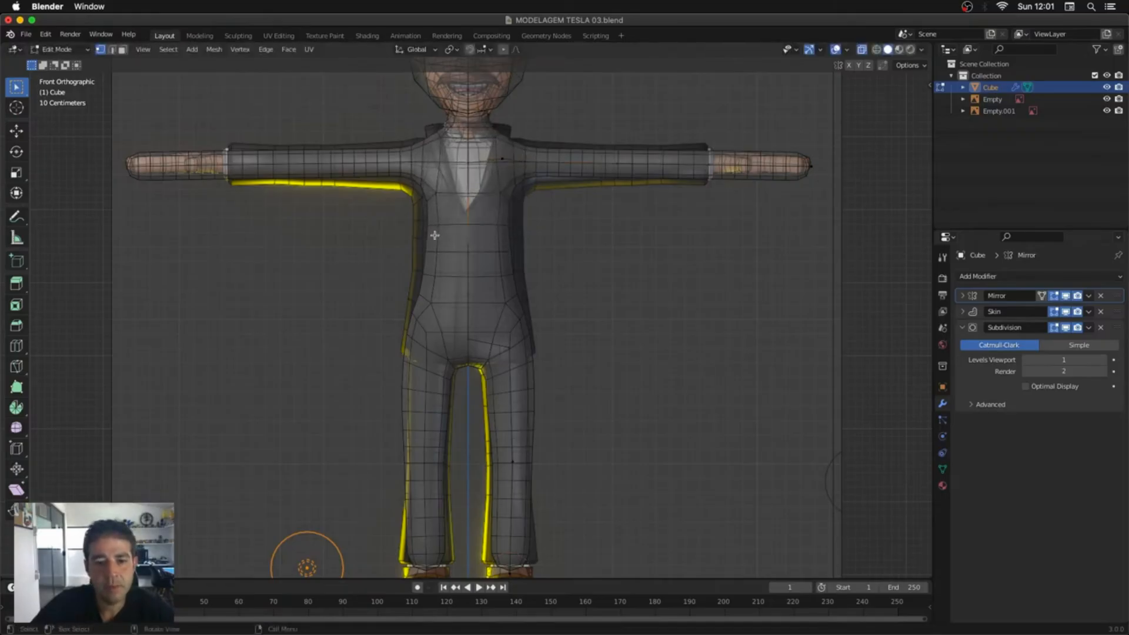
key(s)
click(499, 261)
key(ctrl+a)
click(497, 272)
click(478, 305)
key(ctrl+a)
middle_drag(506, 312, 578, 323)
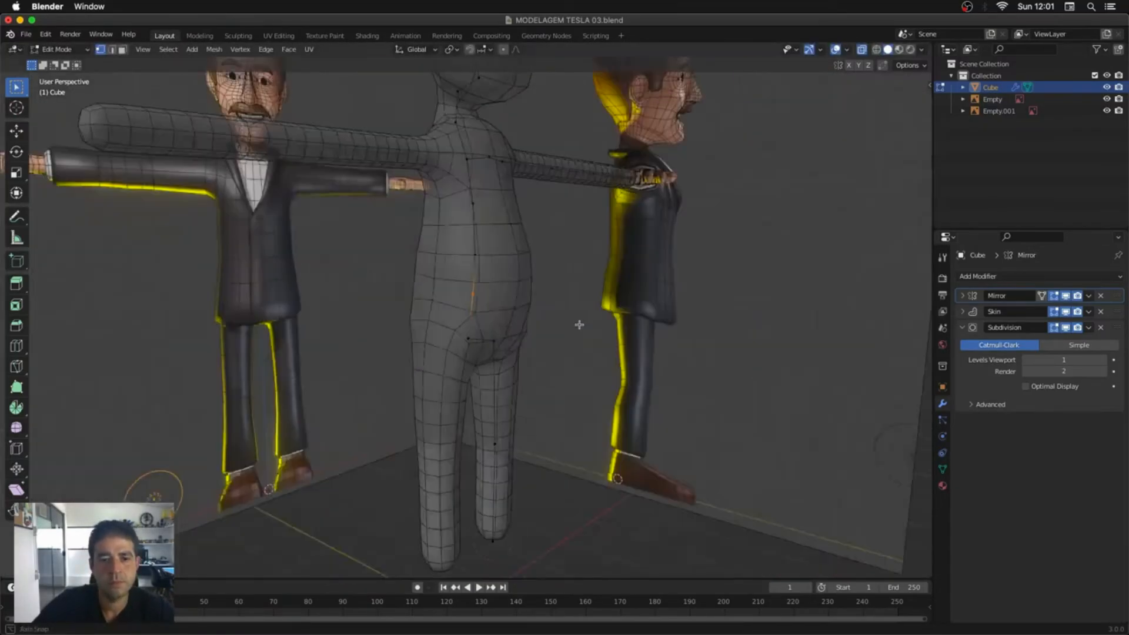
Step: Refine the skin radius of the mid-torso vertices in the front view to follow the jacket's waist
key(KP_1)
shift+click(497, 241)
key(ctrl+a)
click(588, 325)
drag(502, 240, 451, 260)
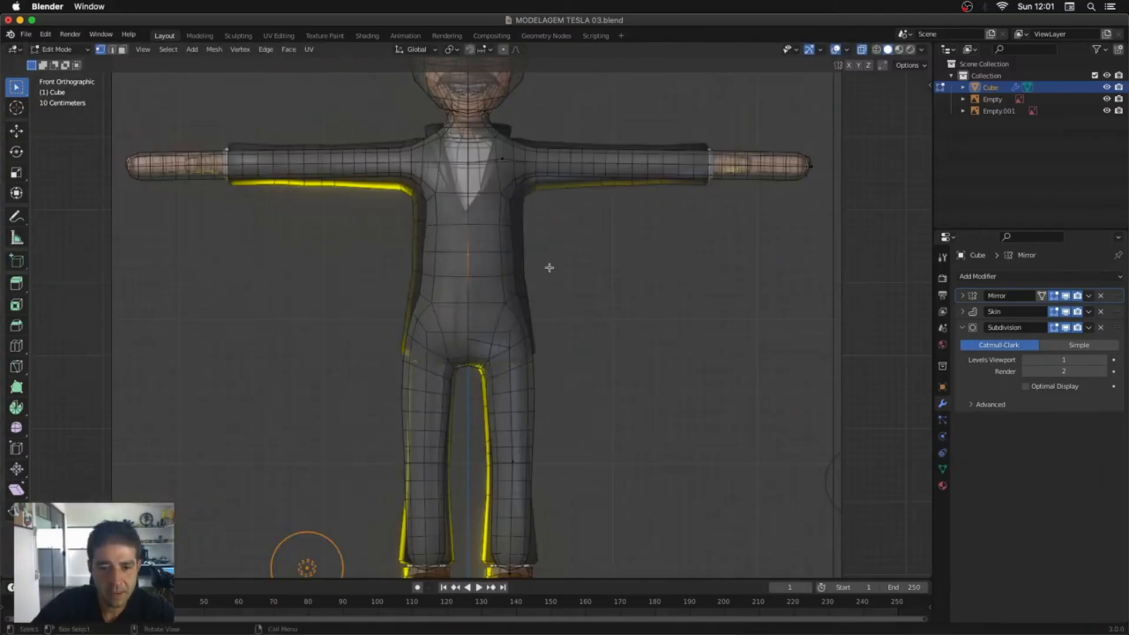
key(ctrl+a)
click(549, 267)
Step: Scale the skin radius of the left leg's hip, knee and ankle vertices to match the trousers in the front view
drag(553, 324, 492, 365)
key(ctrl+a)
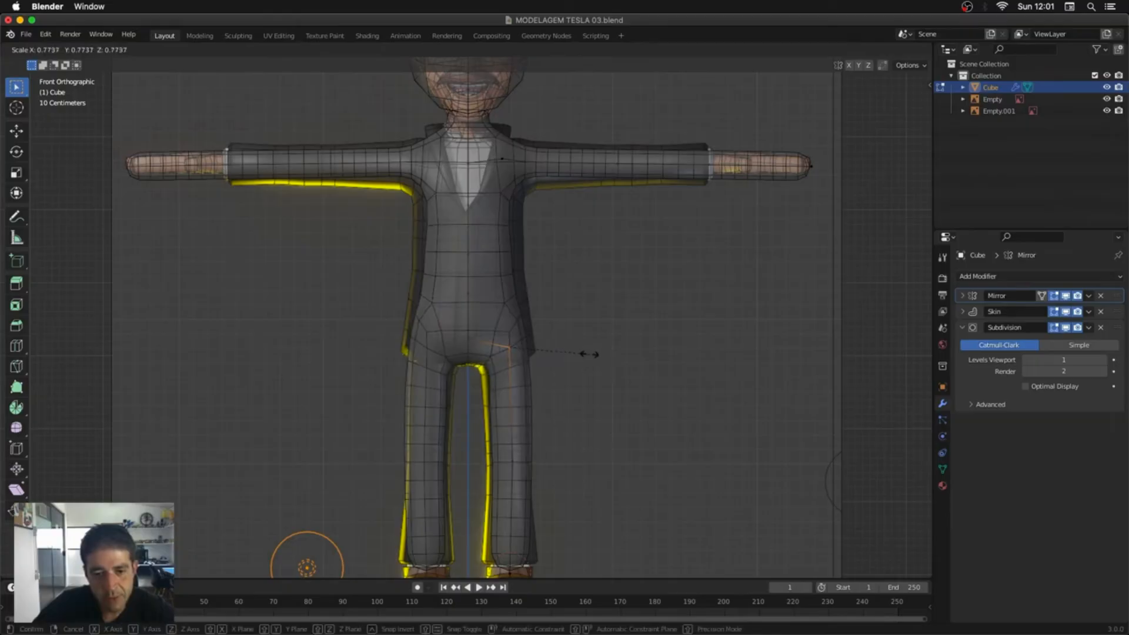
click(582, 350)
drag(541, 427, 497, 482)
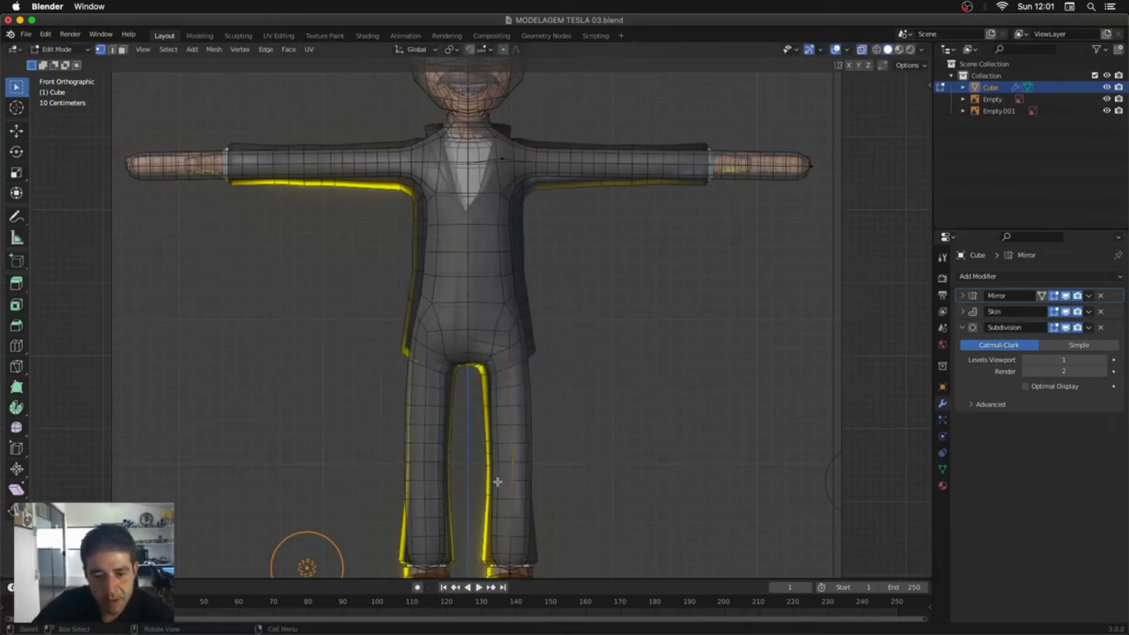
key(ctrl+a)
click(580, 478)
drag(536, 534, 494, 579)
key(ctrl+a)
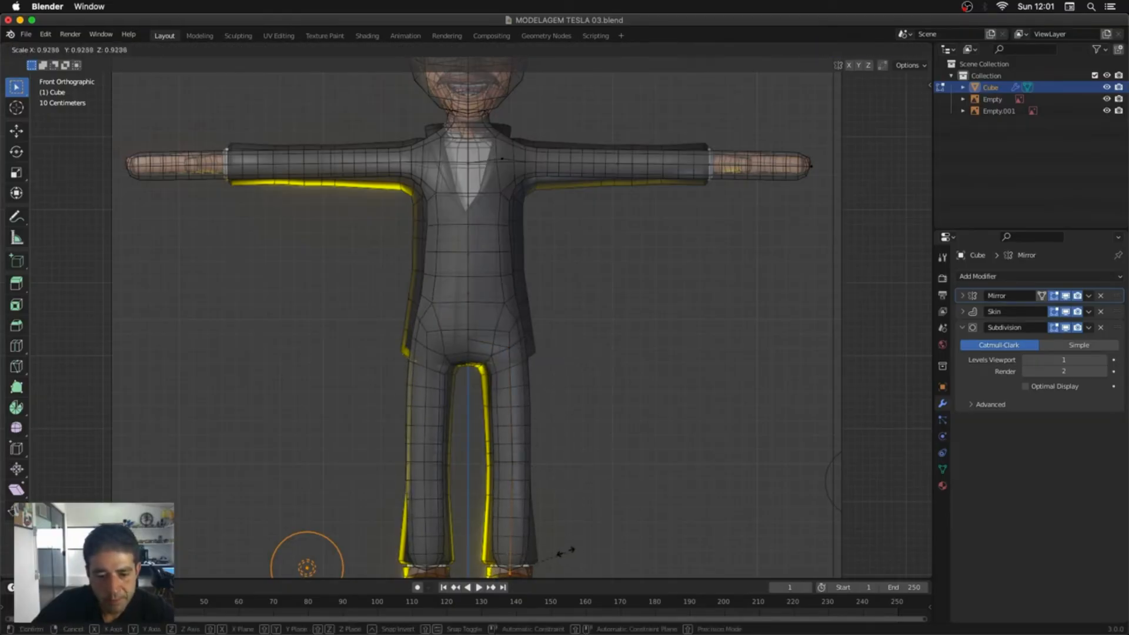
click(564, 552)
Step: Leave mesh editing and move the side reference image along X to the opposite side of the body, at about -5.03 m
middle_drag(643, 506, 634, 277)
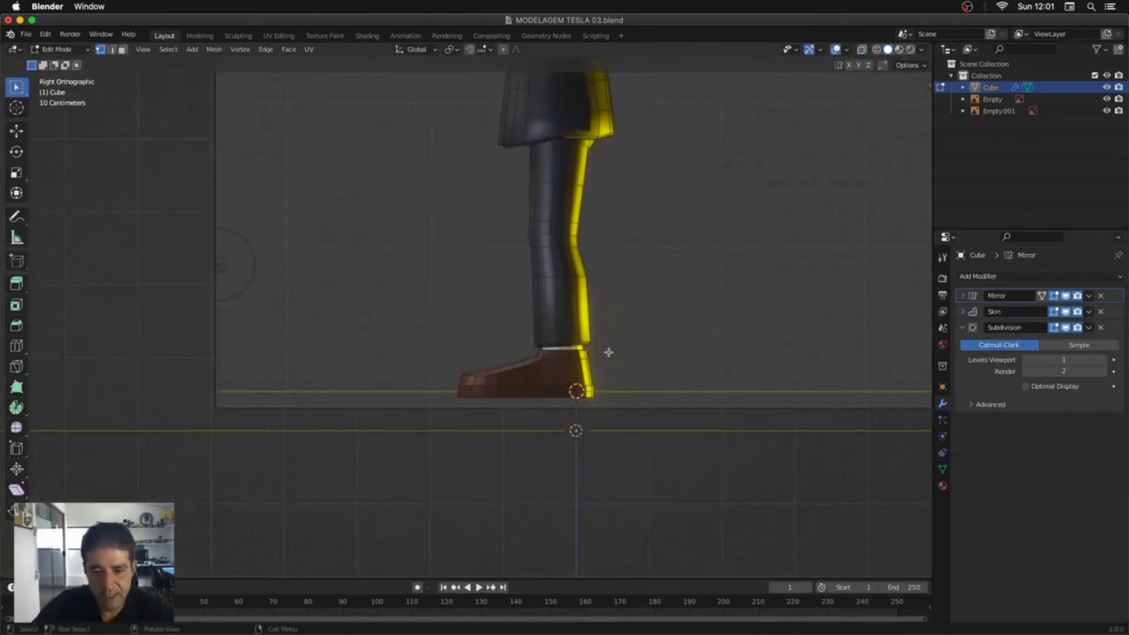
middle_drag(605, 353, 637, 364)
key(Tab)
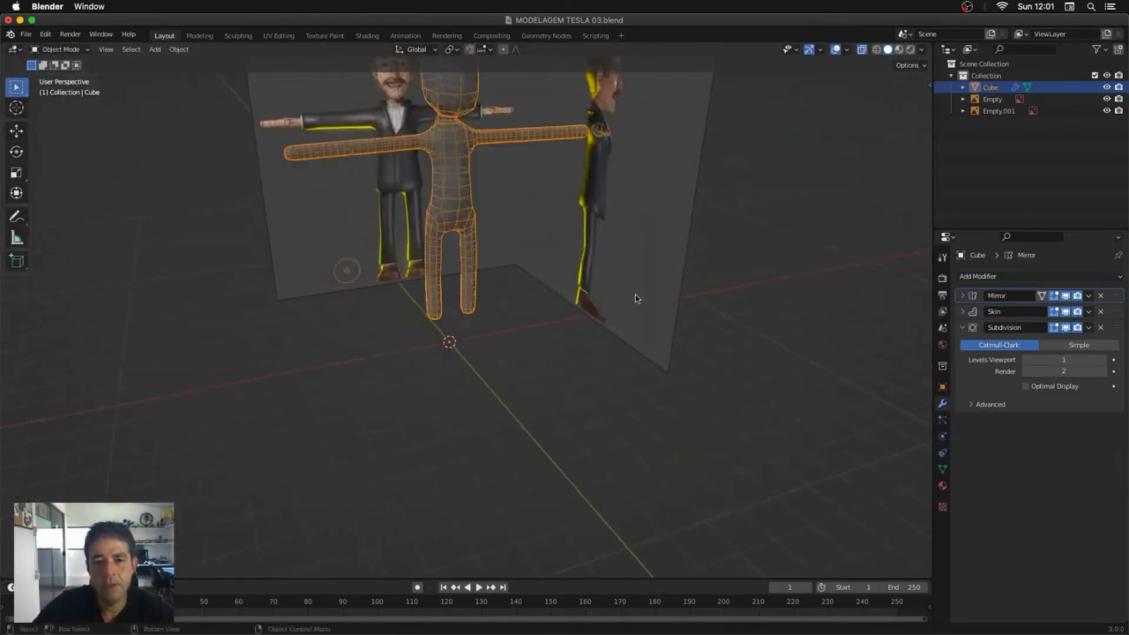
click(631, 273)
key(g)
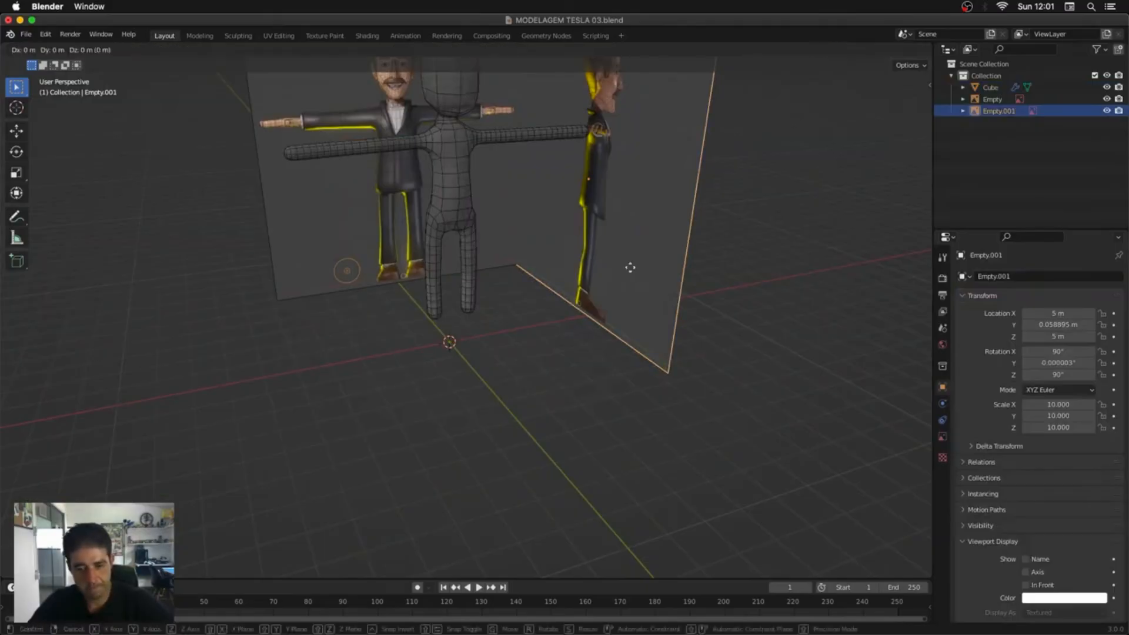
key(x)
click(325, 339)
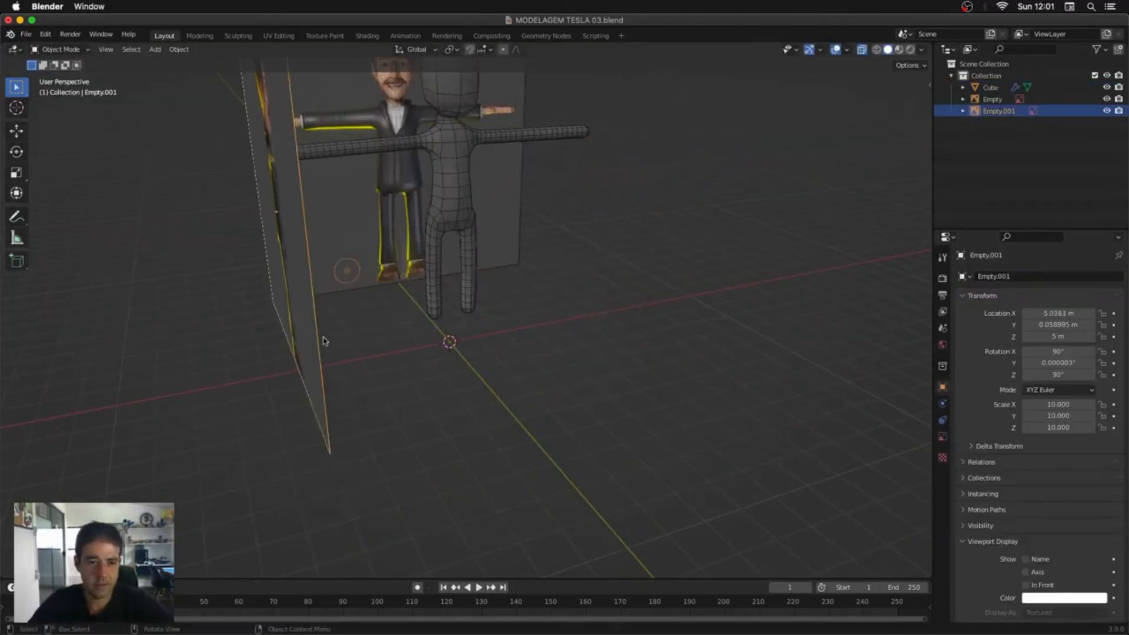
Step: In the right side view, edit the body mesh and move the knee vertex forward to follow the reference leg's curve
middle_drag(447, 344, 330, 313)
key(3)
scroll(544, 317, up, 3)
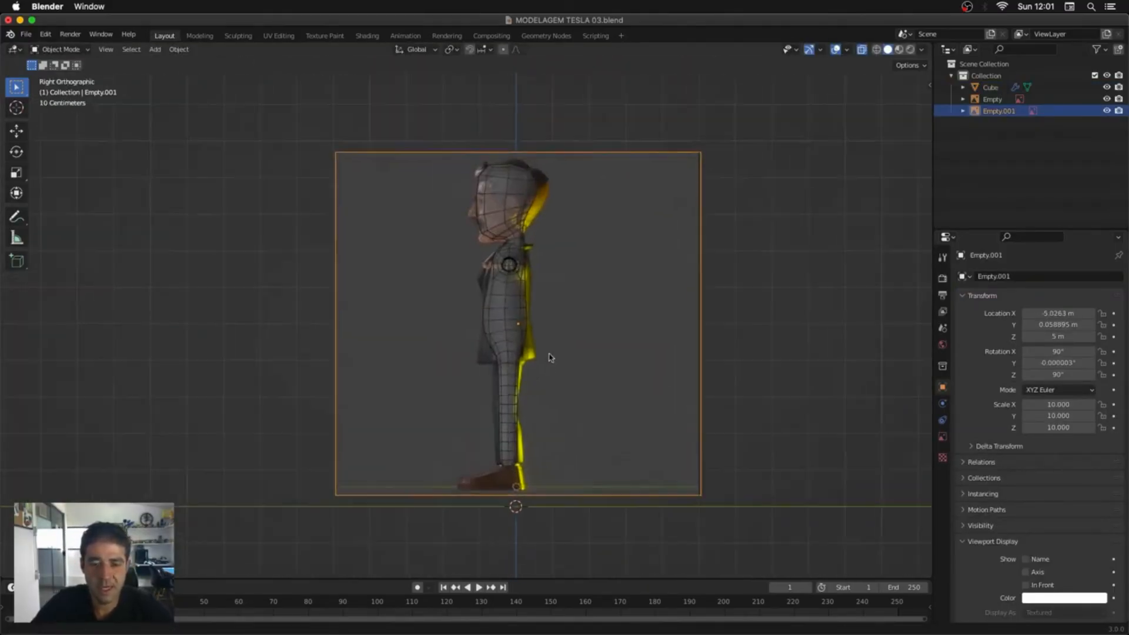
click(544, 447)
key(Tab)
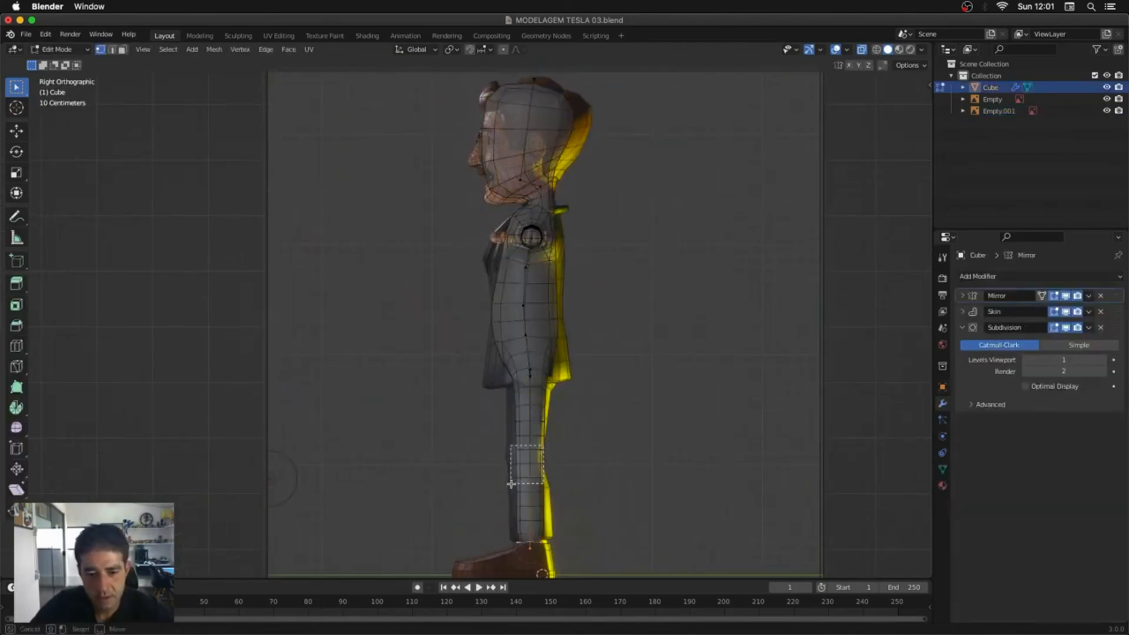
key(g)
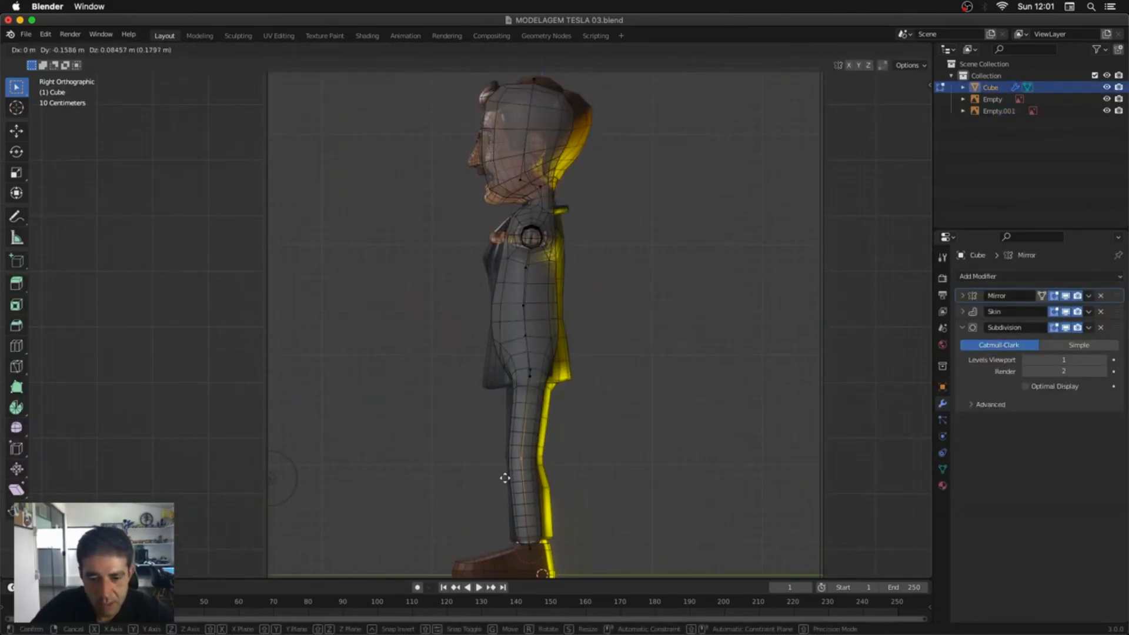
click(504, 478)
Step: In the top view, reposition the left arm's elbow, wrist and hand vertices to bend the forearm slightly forward
middle_drag(558, 280, 562, 376)
key(KP_7)
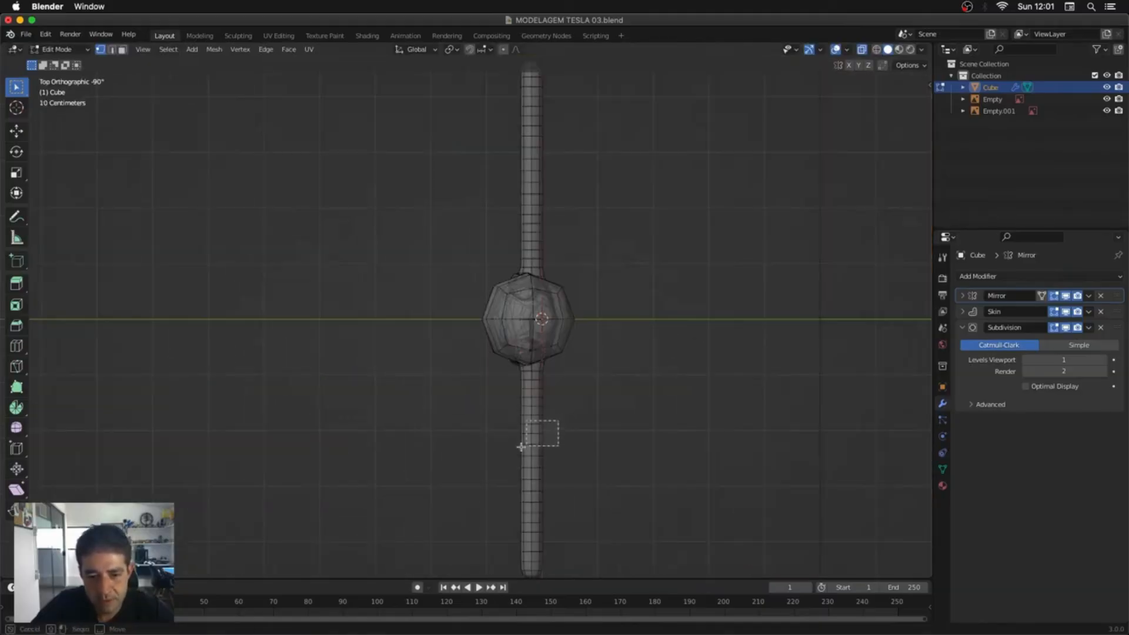
key(g)
click(523, 447)
drag(519, 493, 541, 523)
shift+middle_drag(596, 437, 607, 287)
drag(531, 417, 555, 441)
key(g)
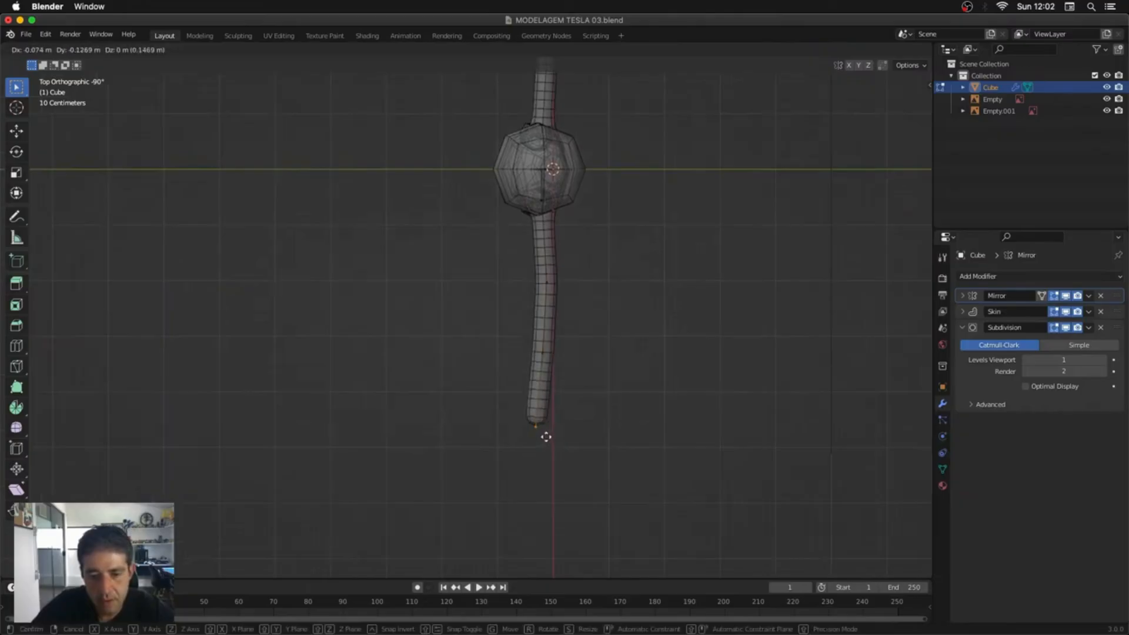
click(546, 434)
drag(541, 283, 574, 311)
key(g)
click(540, 269)
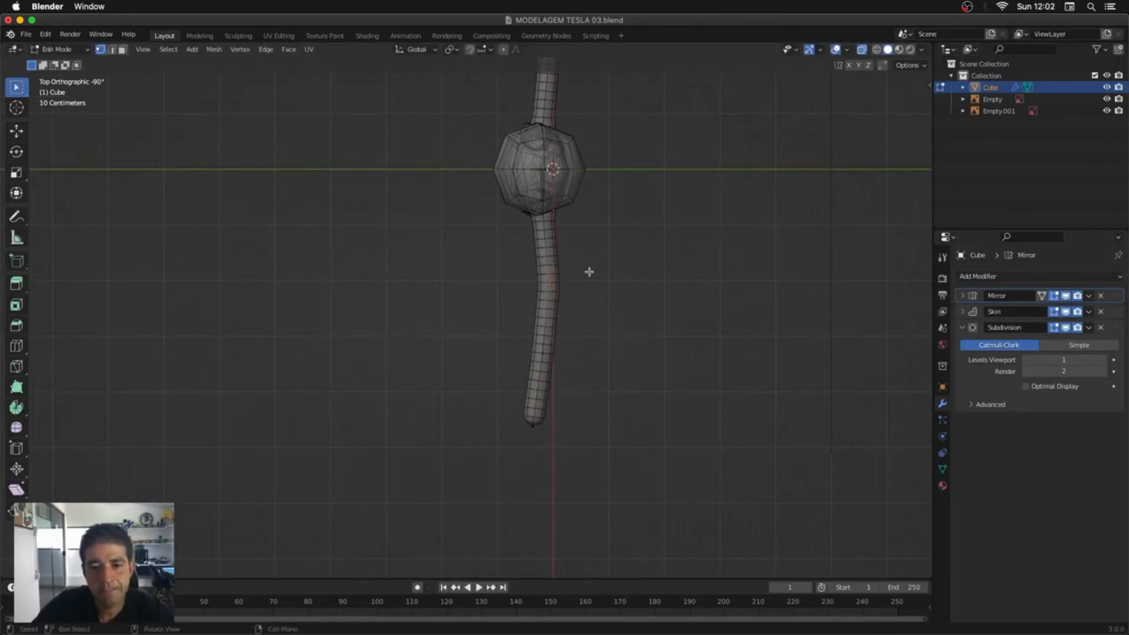
Step: Select the pelvis and hip vertices in the front view and reduce their mean skin radius to about 0.313
middle_drag(587, 270, 605, 328)
key(KP_1)
drag(511, 177, 424, 321)
mouse_move(424, 320)
alt+middle_down()
mouse_move(617, 324)
mouse_move(501, 340)
mouse_move(417, 332)
alt+middle_up()
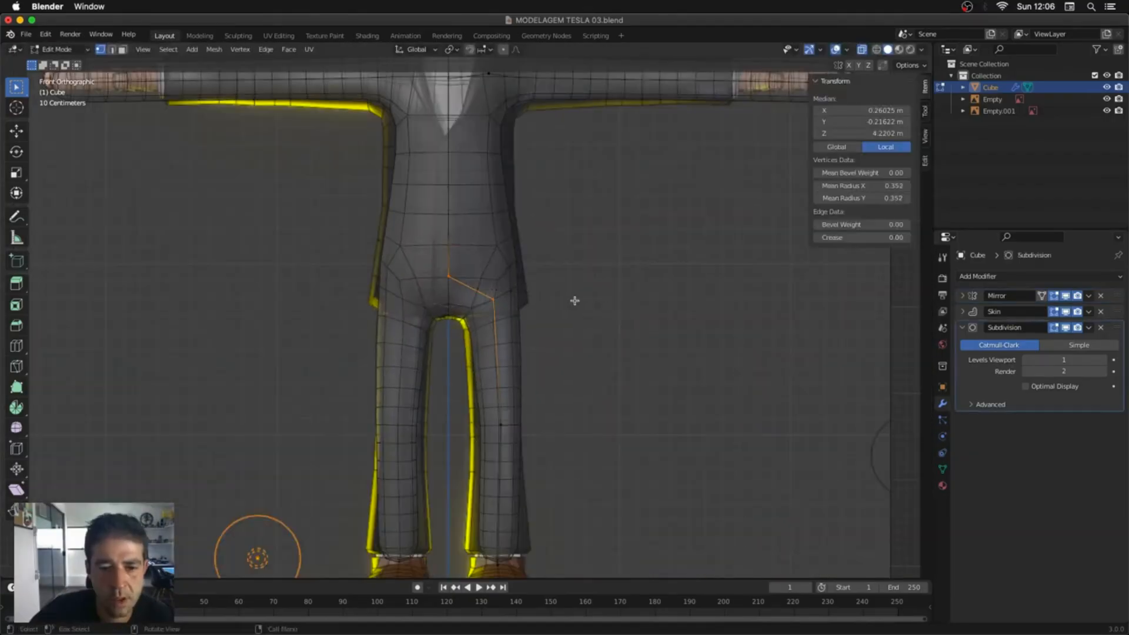
key(Escape)
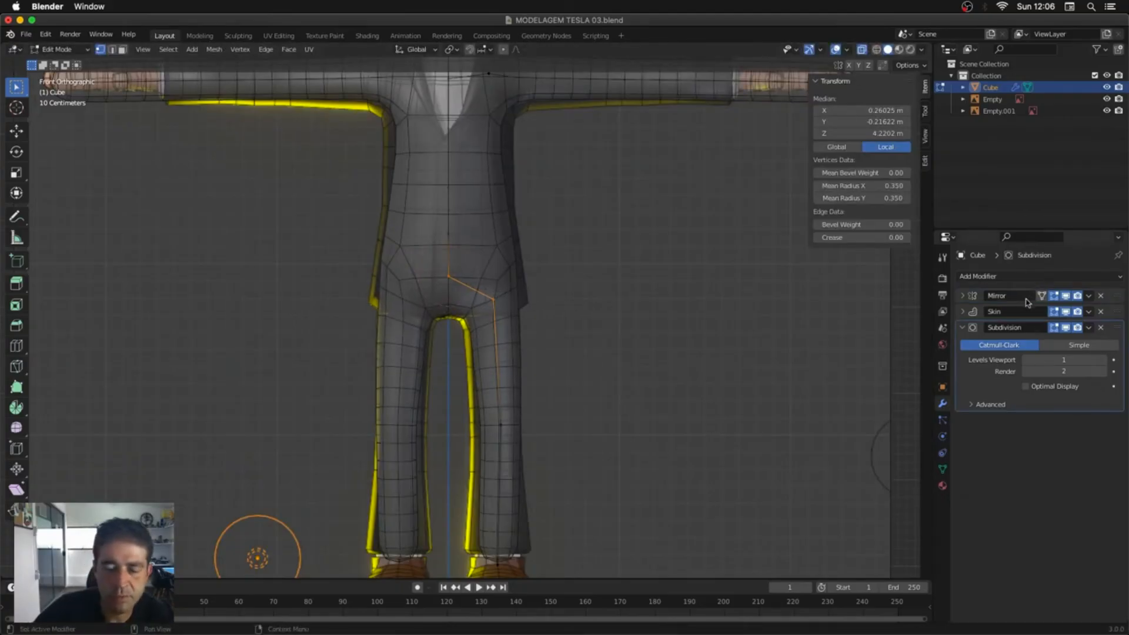
click(962, 327)
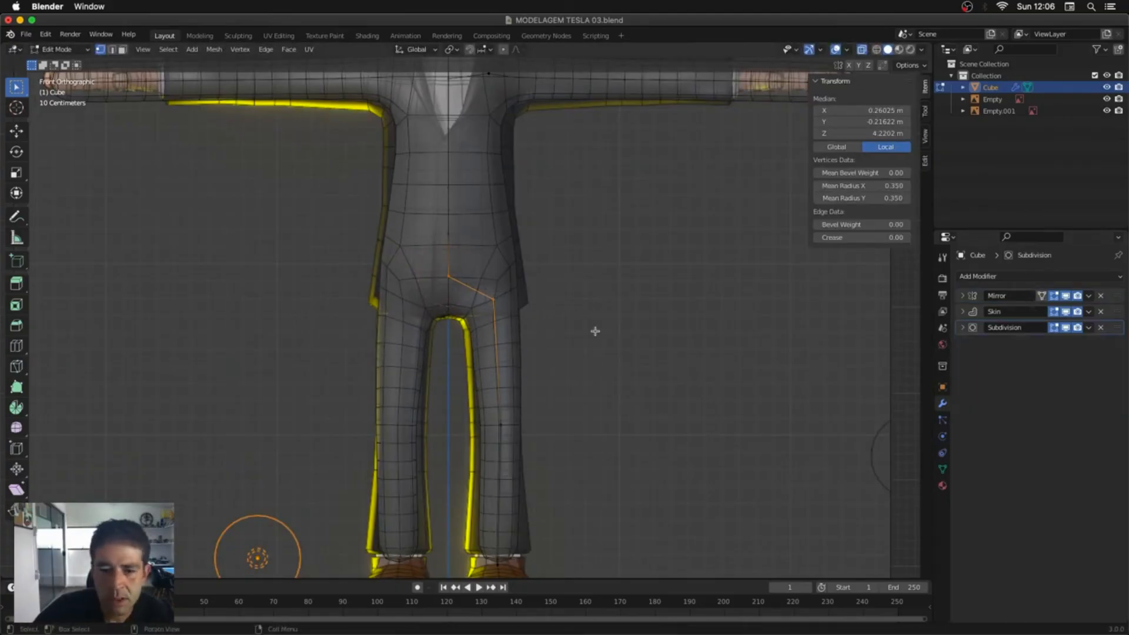
key(ctrl+a)
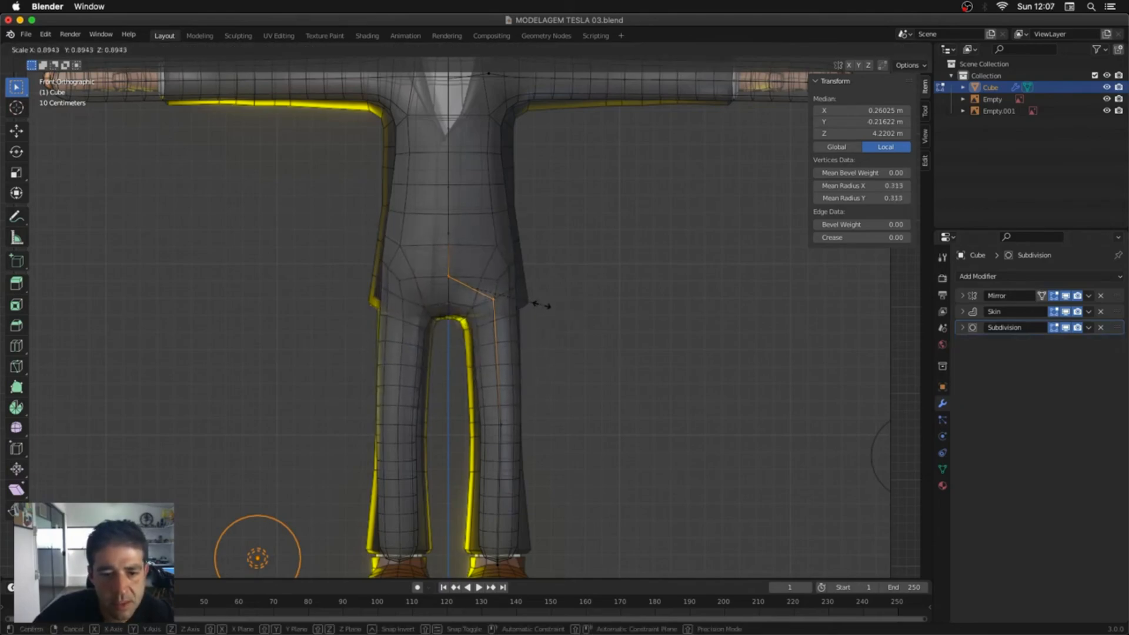
click(553, 306)
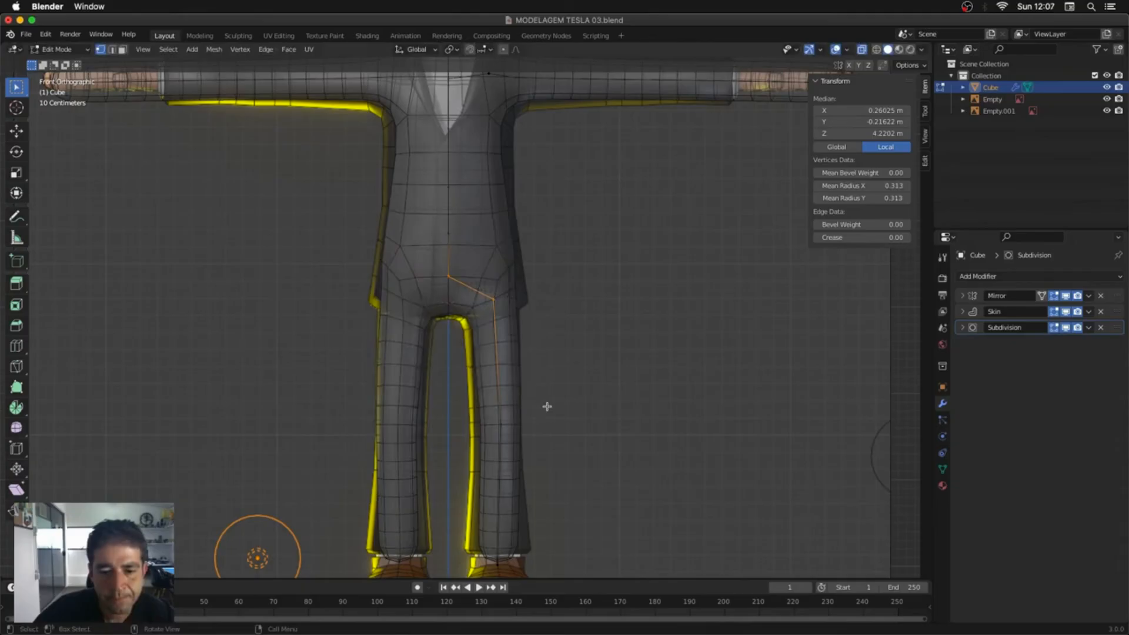
Step: Examine the solid body mesh in perspective from several angles with X-ray turned off
key(KP_3)
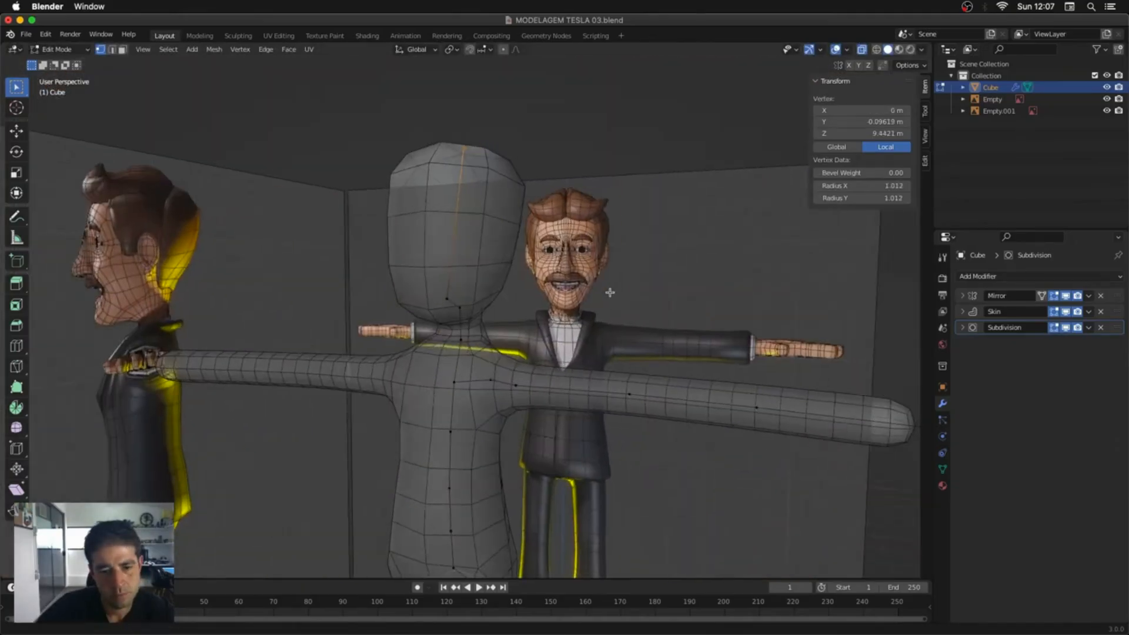
scroll(610, 292, down, 3)
mouse_move(550, 411)
middle_down()
mouse_move(576, 421)
mouse_move(547, 414)
middle_up()
key(alt+z)
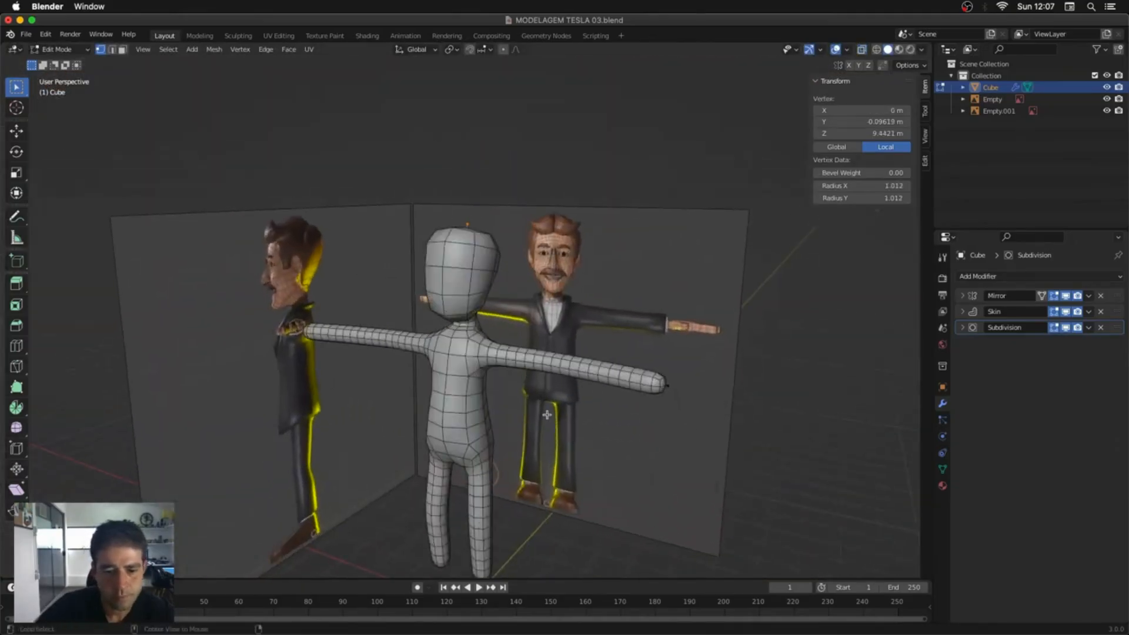
scroll(547, 414, up, 3)
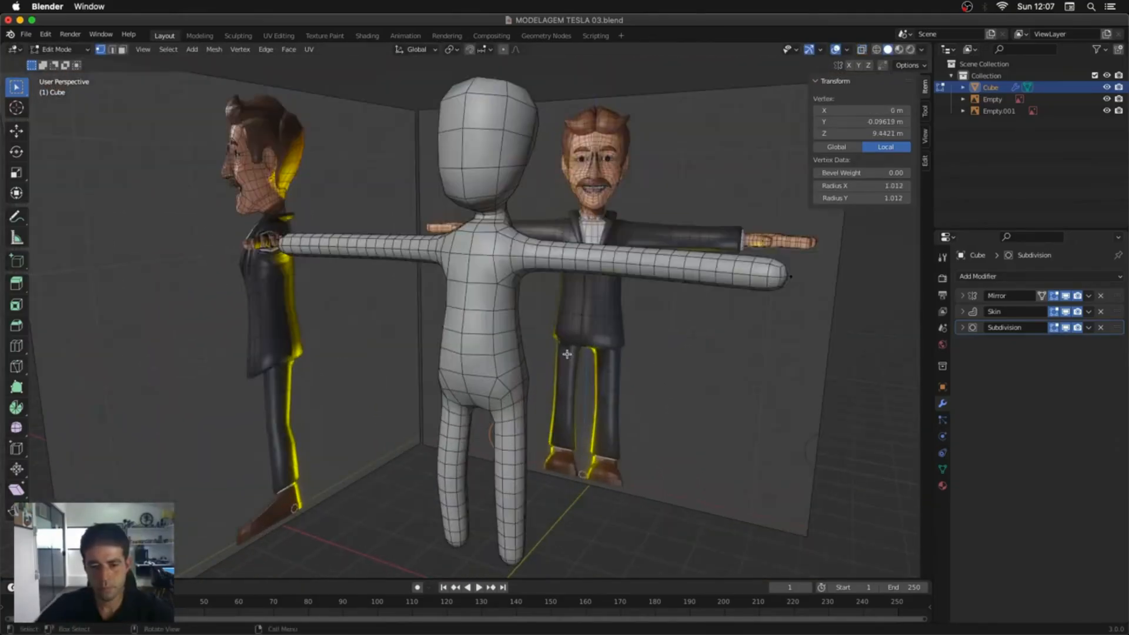
mouse_move(599, 468)
middle_down()
mouse_move(688, 466)
mouse_move(598, 477)
middle_up()
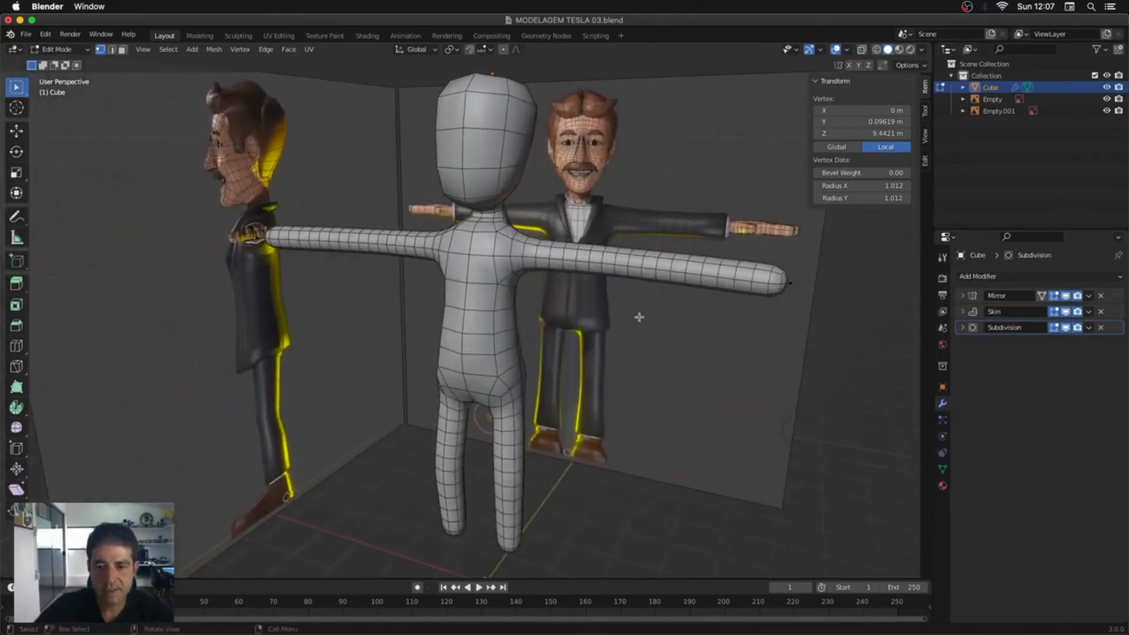
middle_drag(663, 301, 557, 294)
Step: Reduce the skin radius of the neck-base vertex to about 0.214 in edit mode
key(Tab)
key(Tab)
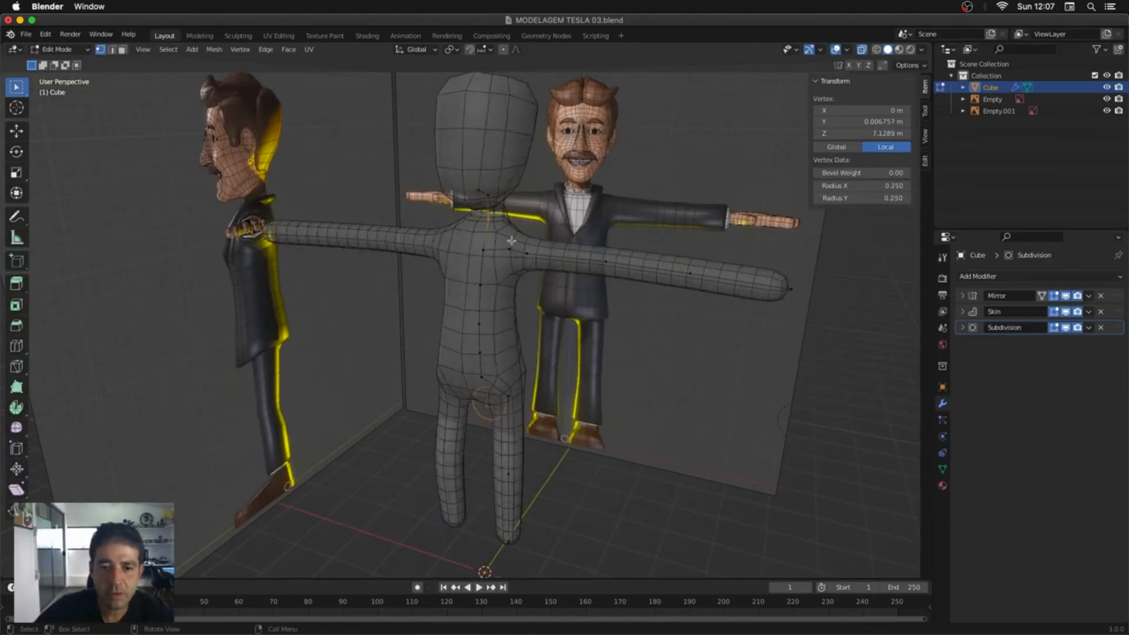
key(s)
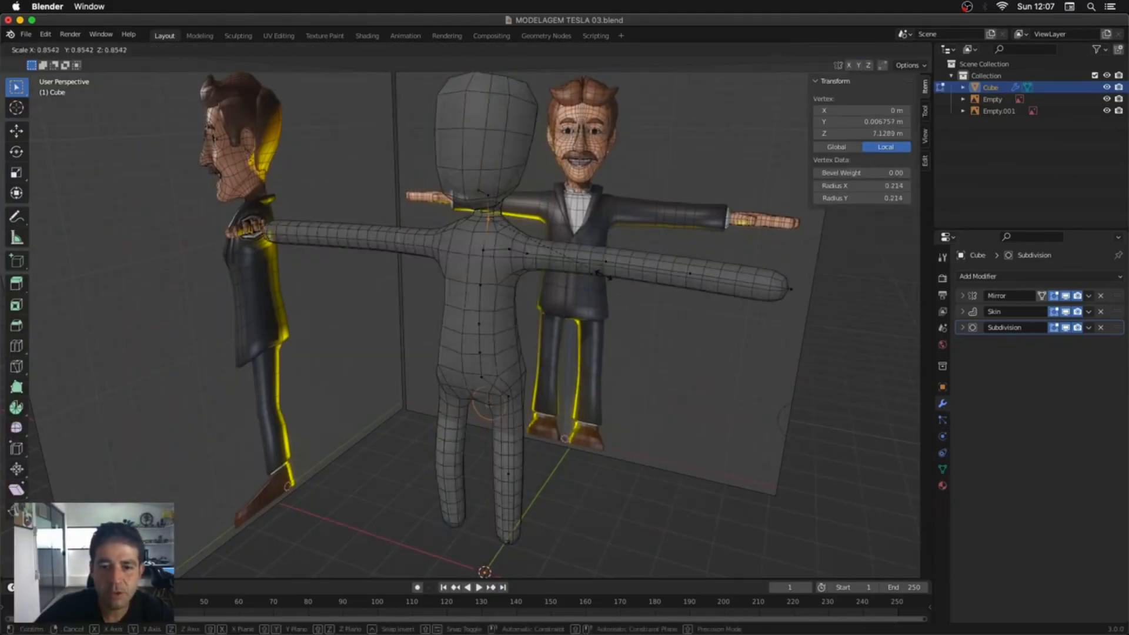
click(604, 275)
mouse_move(687, 286)
middle_down()
mouse_move(500, 285)
mouse_move(705, 280)
mouse_move(687, 302)
middle_up()
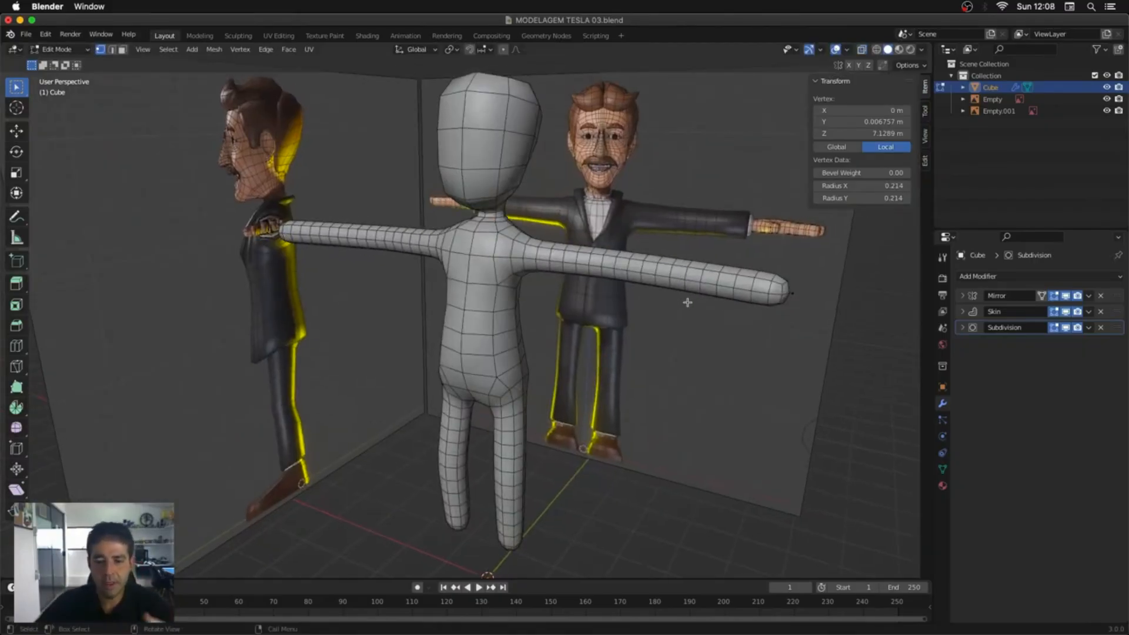
mouse_move(563, 416)
middle_down()
mouse_move(594, 411)
mouse_move(565, 417)
middle_up()
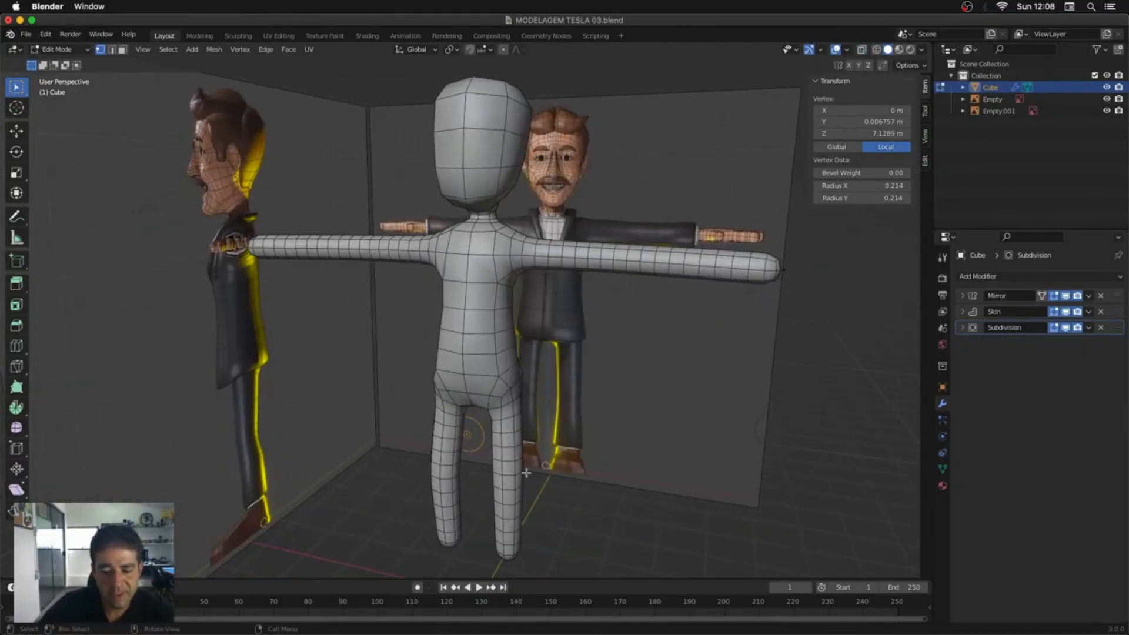
middle_drag(526, 473, 492, 472)
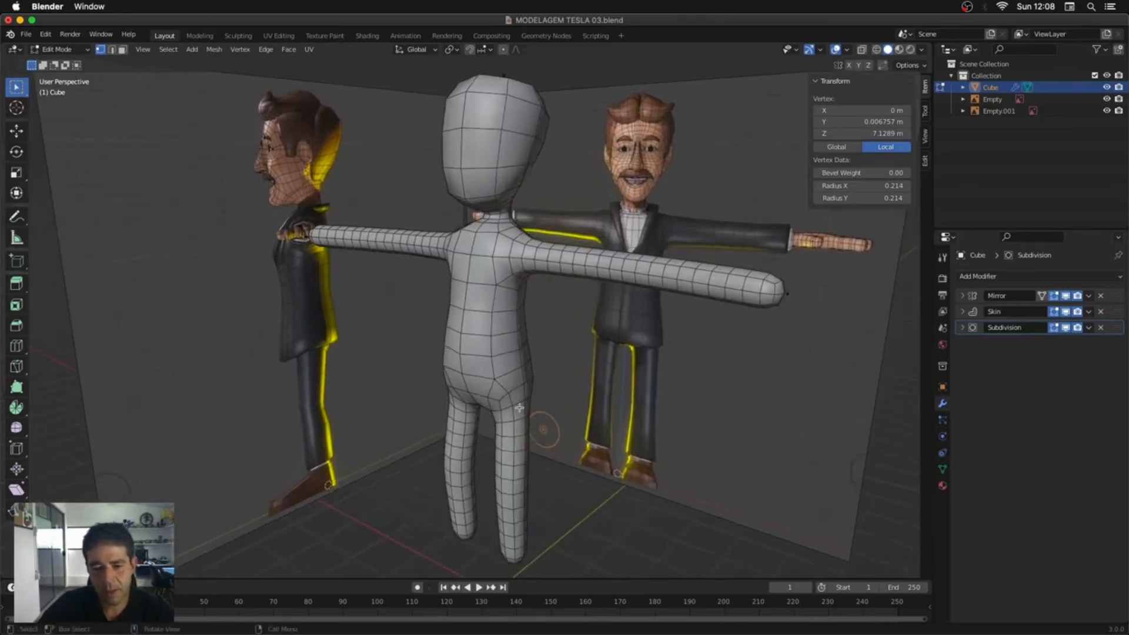
middle_drag(519, 407, 479, 398)
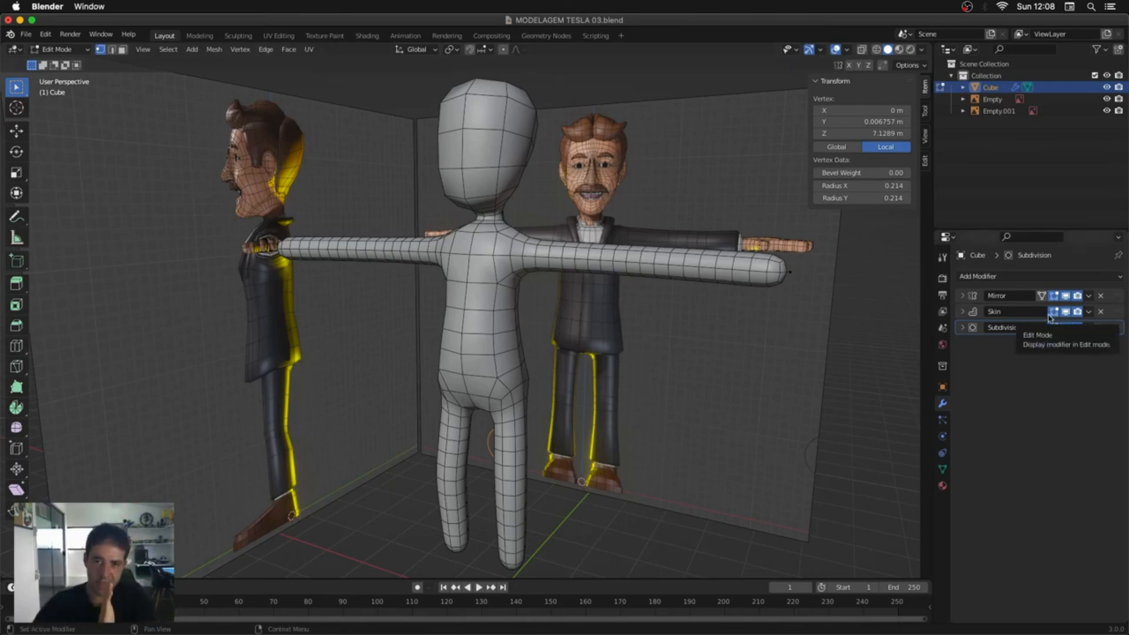
middle_drag(722, 343, 735, 339)
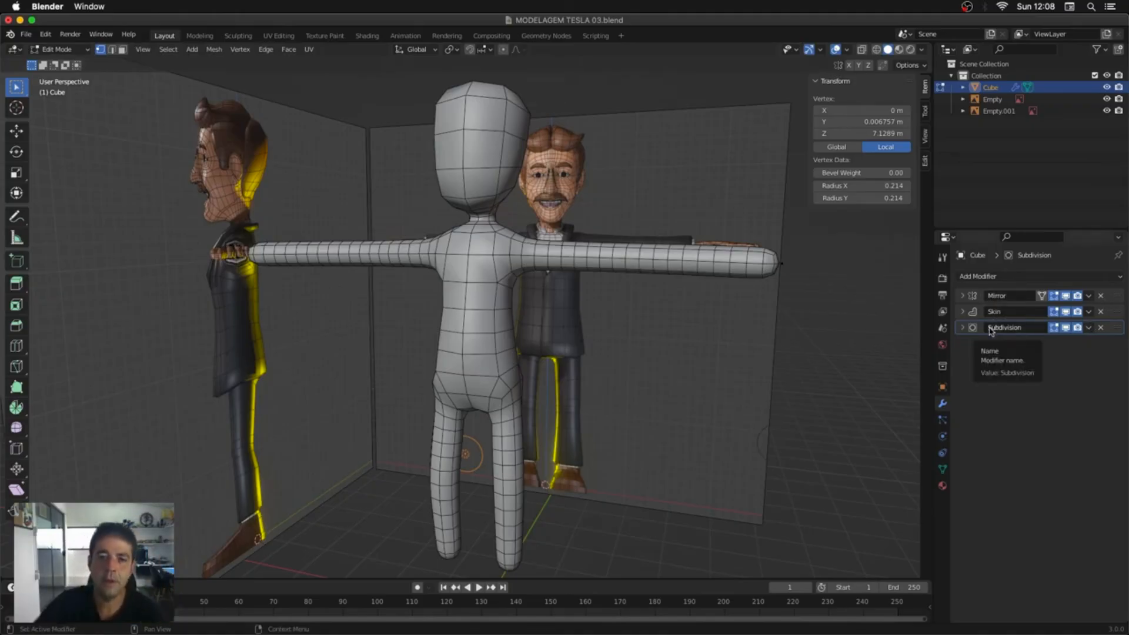
middle_drag(629, 357, 585, 383)
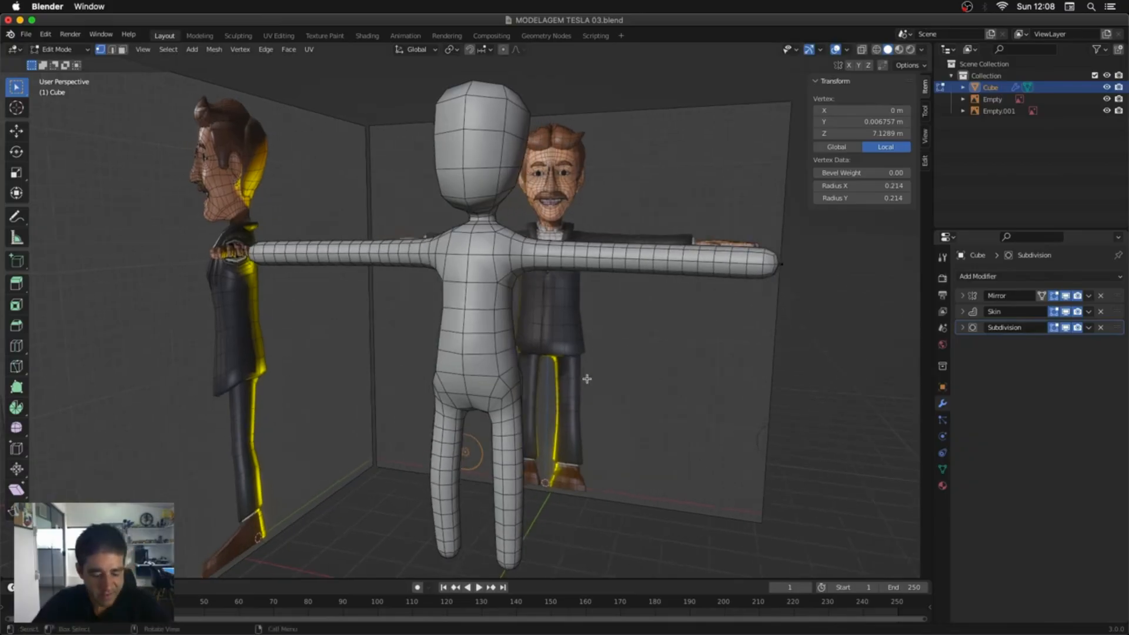
Step: Try to adjust the skin radius of the left hip vertex to about 0.328
key(alt+z)
click(506, 404)
key(ctrl+a)
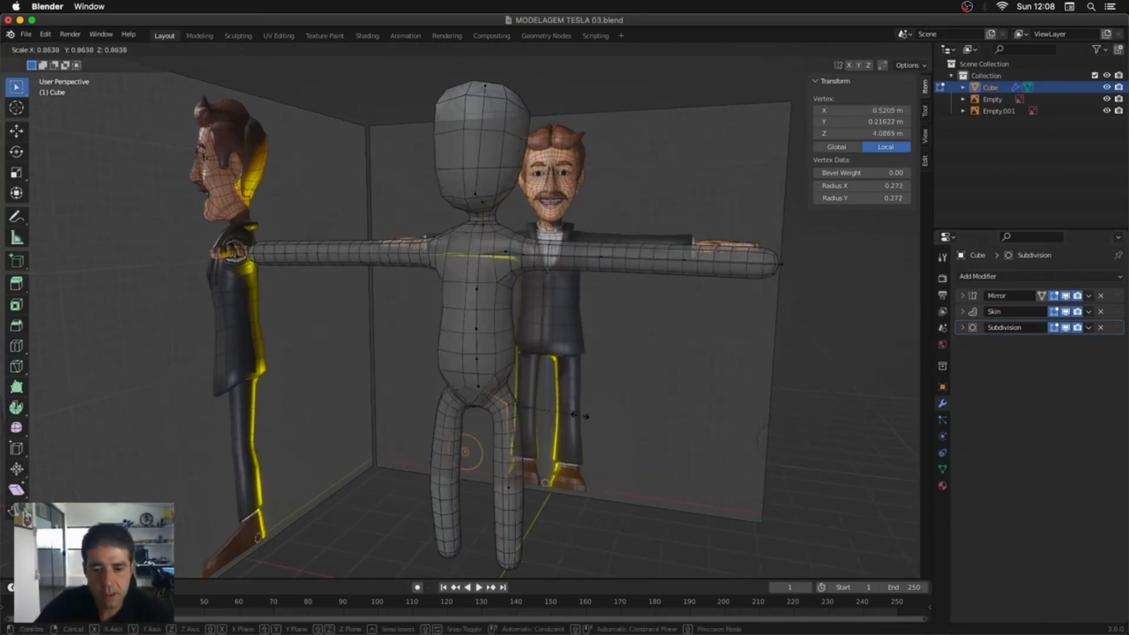
click(592, 417)
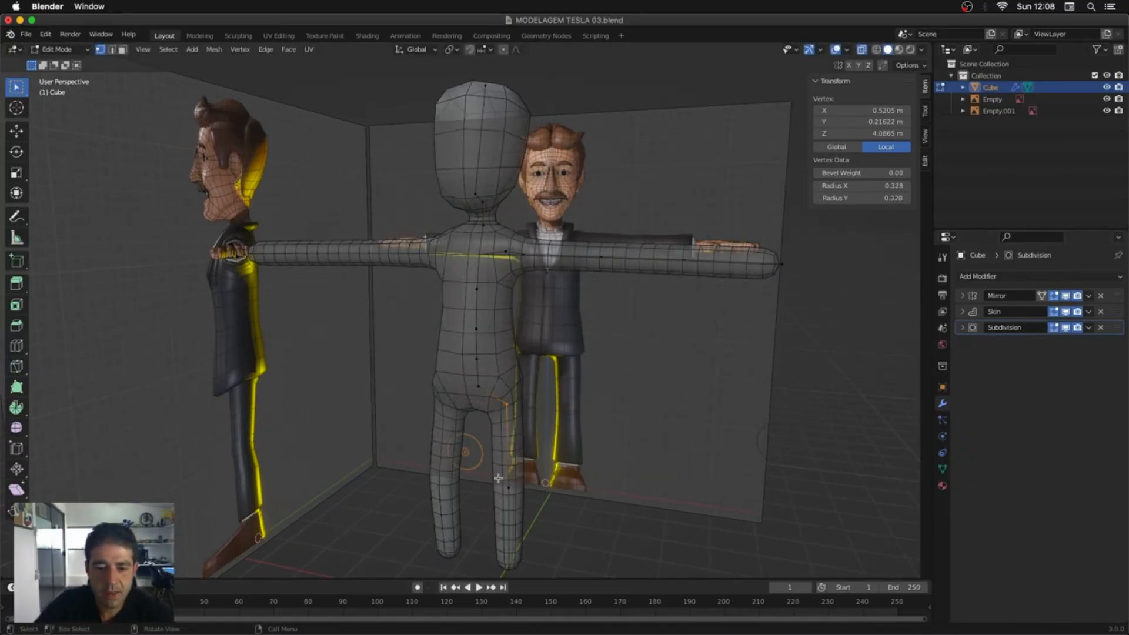
Step: Examine the solid body mesh in perspective from several angles against the reference images
middle_drag(492, 375, 481, 406)
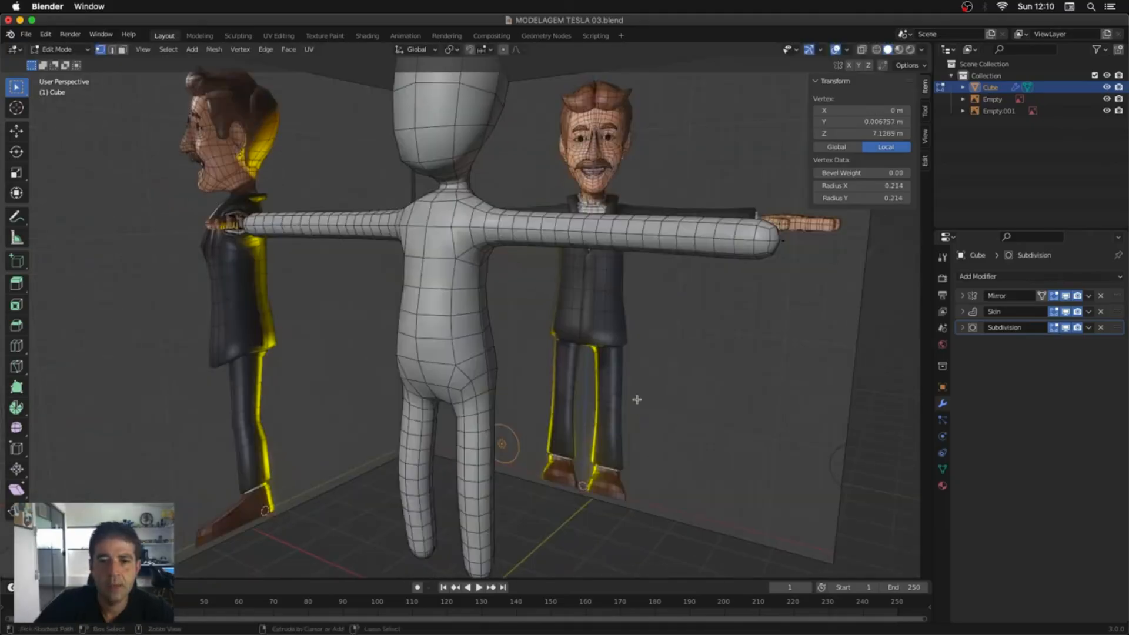
middle_drag(638, 396, 565, 400)
middle_drag(508, 375, 458, 415)
middle_drag(548, 471, 477, 347)
middle_drag(470, 276, 468, 183)
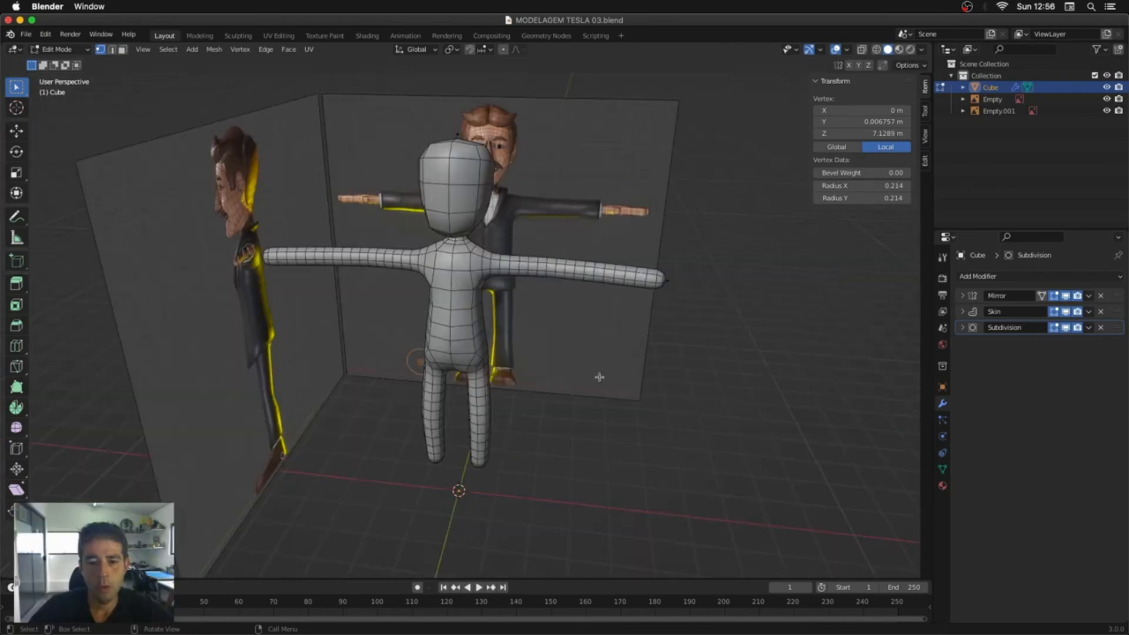
middle_drag(598, 376, 462, 311)
middle_drag(468, 477, 556, 254)
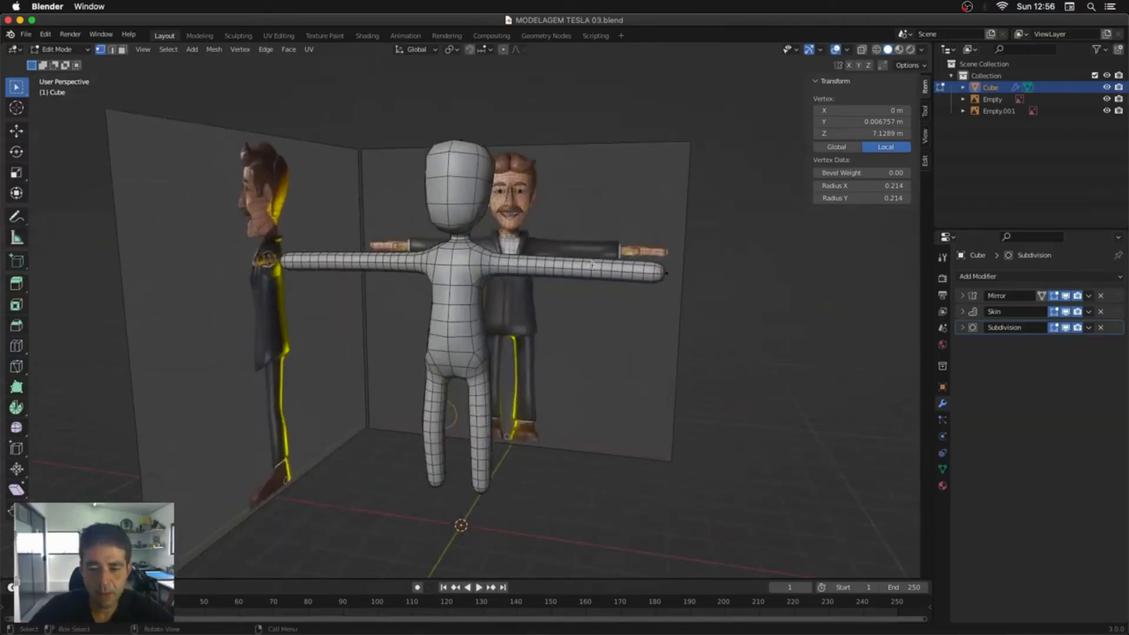
middle_drag(578, 289, 481, 369)
Step: Return the body to Object Mode and convert its modifier stack into real geometry with Visual Geometry to Mesh
key(ctrl+Tab)
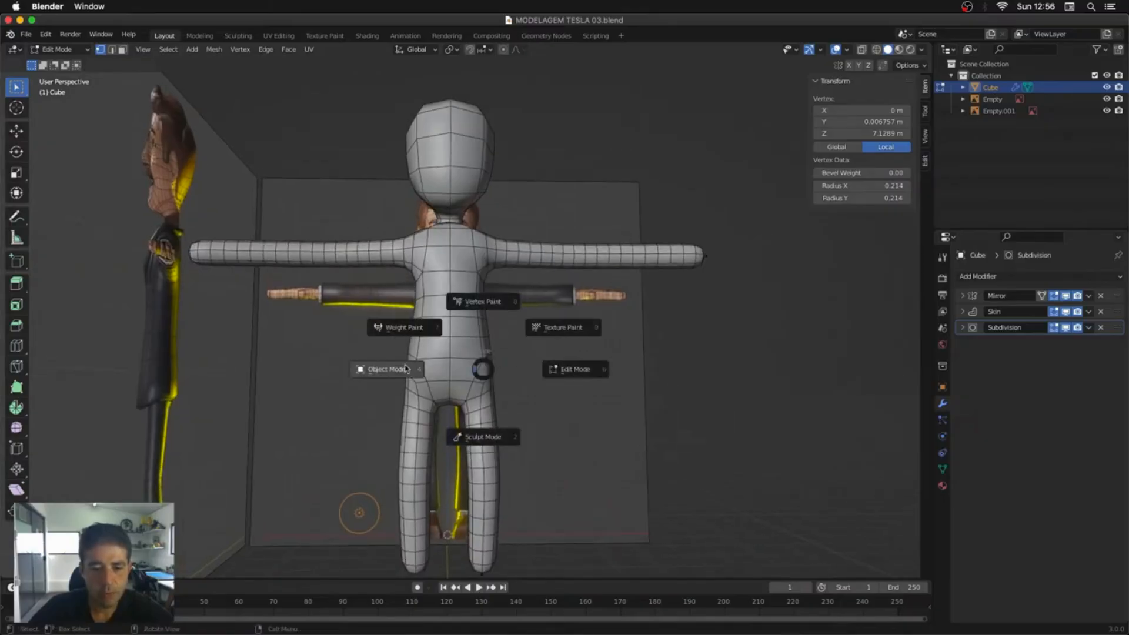
click(405, 370)
key(KP_1)
key(ctrl+a)
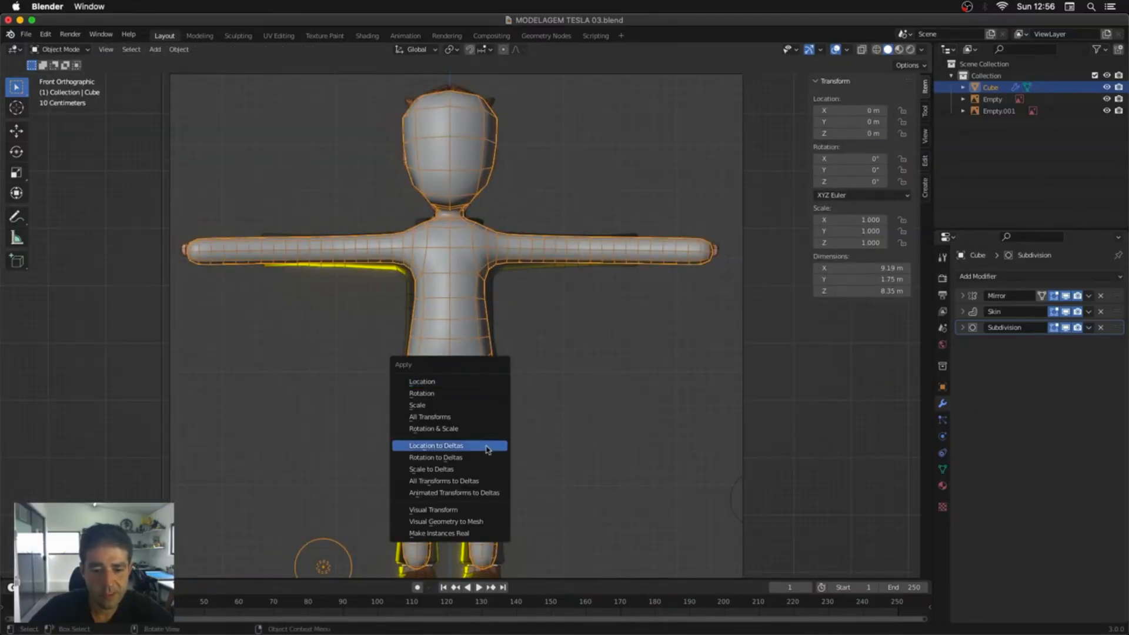
click(475, 527)
Step: Edit the converted mesh in the front view and dissolve the surplus edge loops on the left upper arm and forearm
key(Tab)
middle_drag(517, 390, 492, 361)
key(alt+z)
key(KP_1)
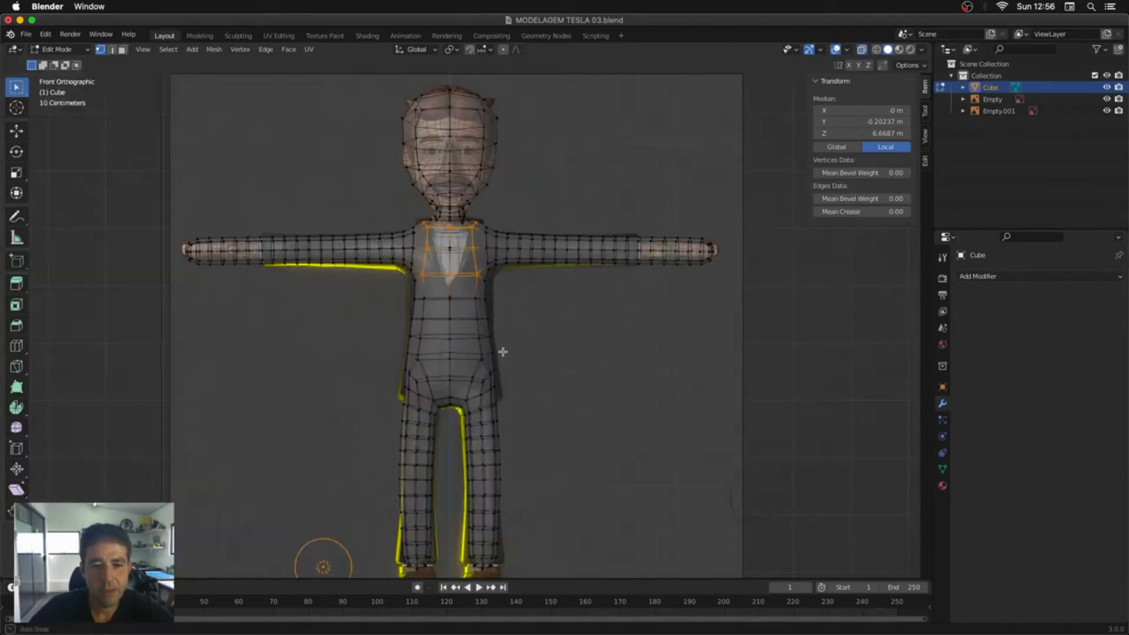
key(2)
alt+click(528, 244)
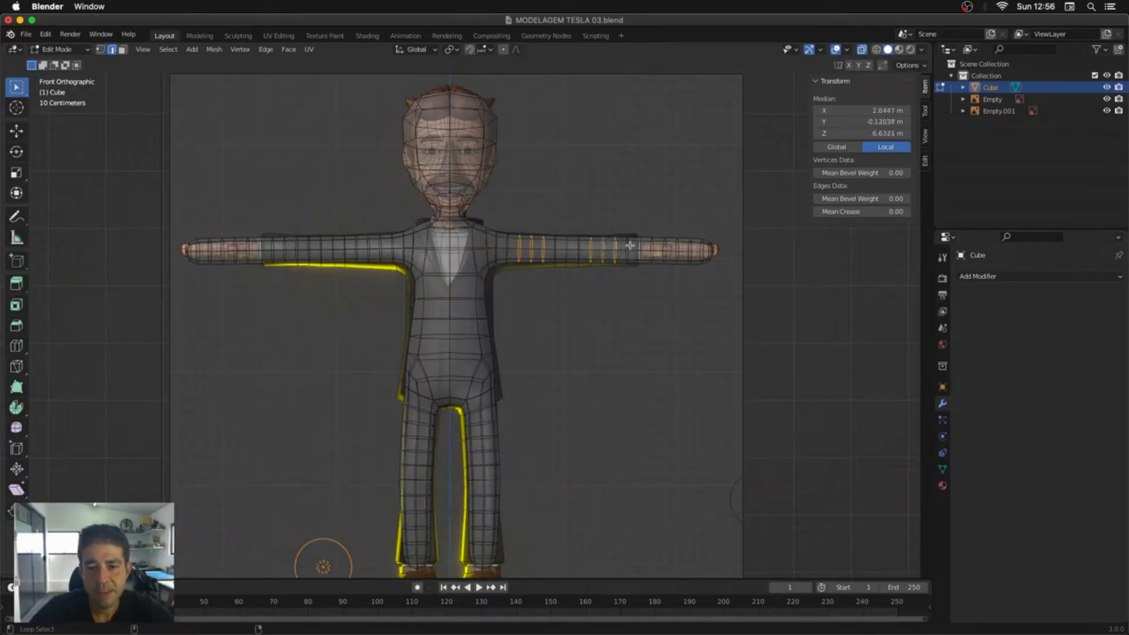
key(alt+a)
middle_drag(638, 252, 636, 276)
Step: Select the right half of the body on the negative X side, from head to leg, and delete it
key(1)
drag(447, 74, 141, 385)
shift+middle_drag(324, 379, 362, 255)
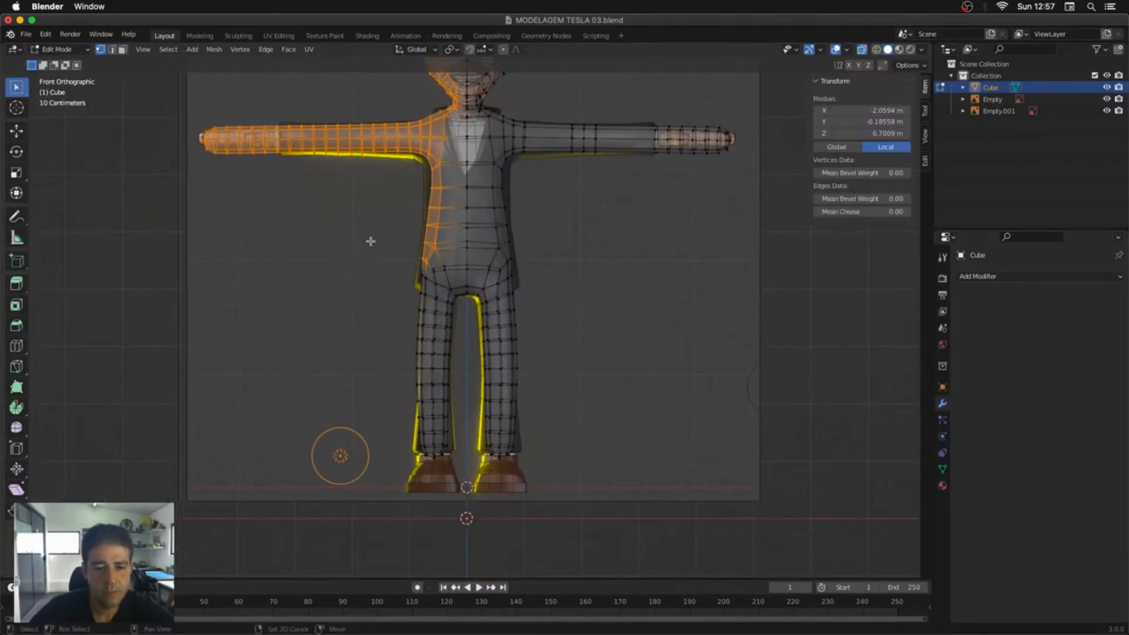
shift+drag(370, 241, 462, 492)
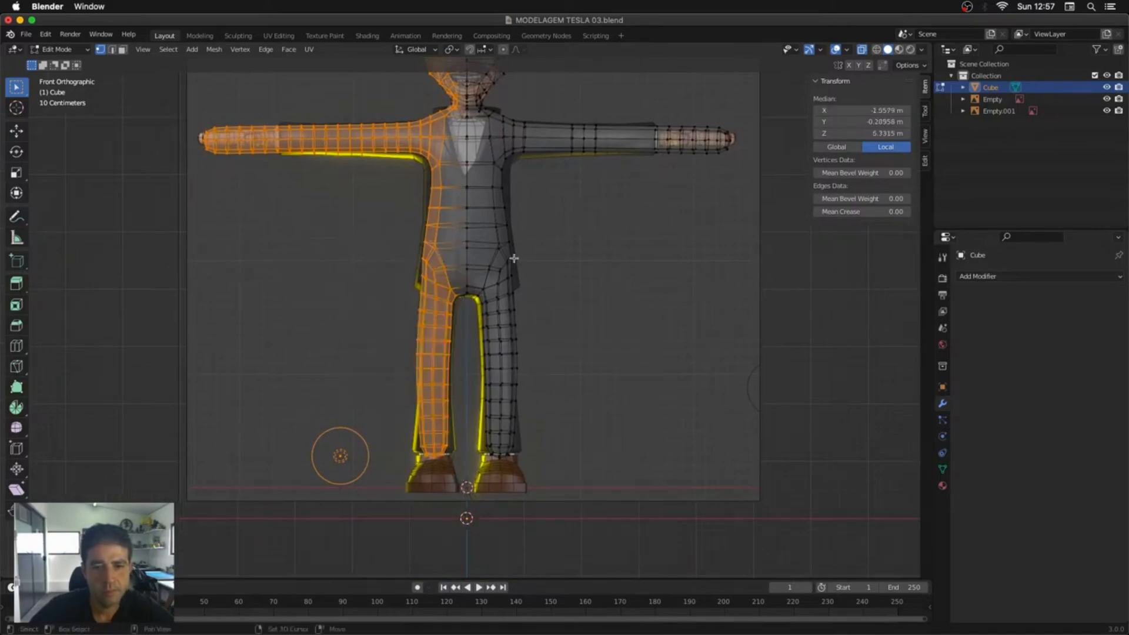
shift+middle_drag(514, 258, 494, 411)
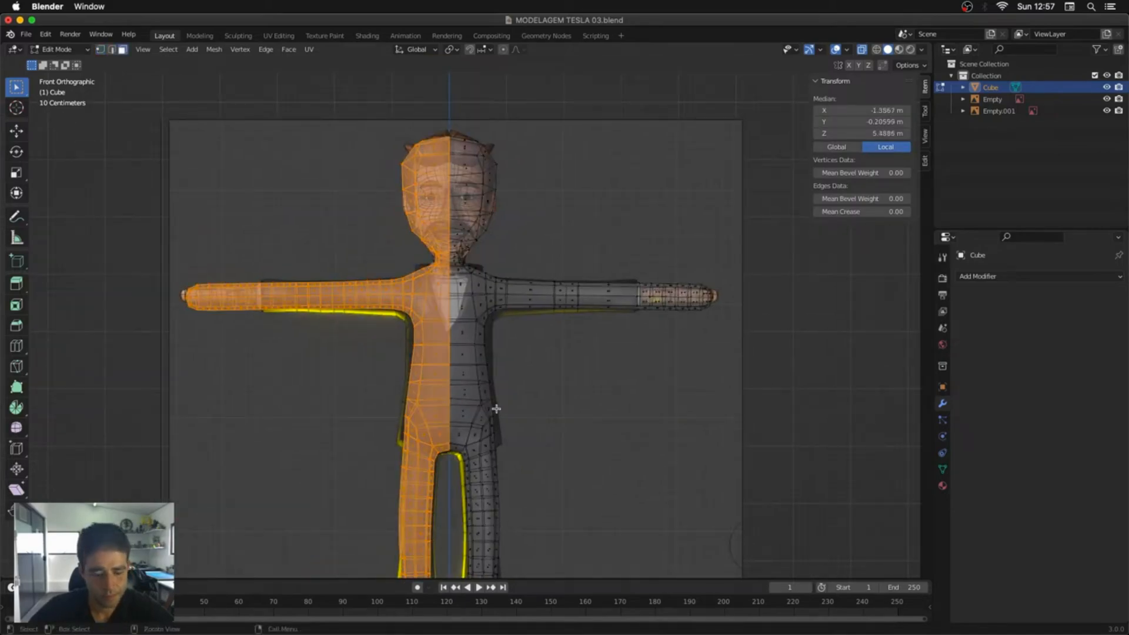
key(x)
click(488, 434)
Step: Select surplus edge loops along the remaining left leg and dissolve them to simplify its topology
middle_drag(503, 432, 508, 341)
key(alt+z)
key(2)
alt+click(512, 477)
key(KP_3)
key(alt+a)
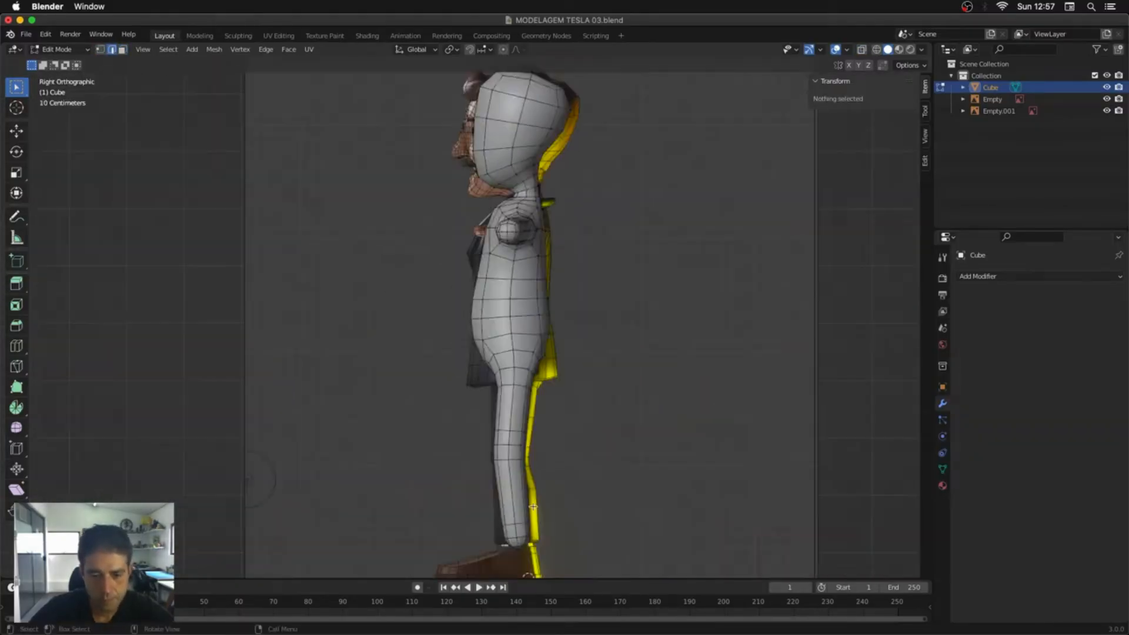
Step: Delete the rounded end of the left leg in the right side view and dissolve the extra loop just above it
key(alt+z)
key(1)
drag(483, 560, 615, 537)
key(x)
alt+click(519, 525)
key(ctrl+x)
Step: Scale the leg's open end loop and move it vertically to match the reference trouser hem
alt+click(522, 533)
key(s)
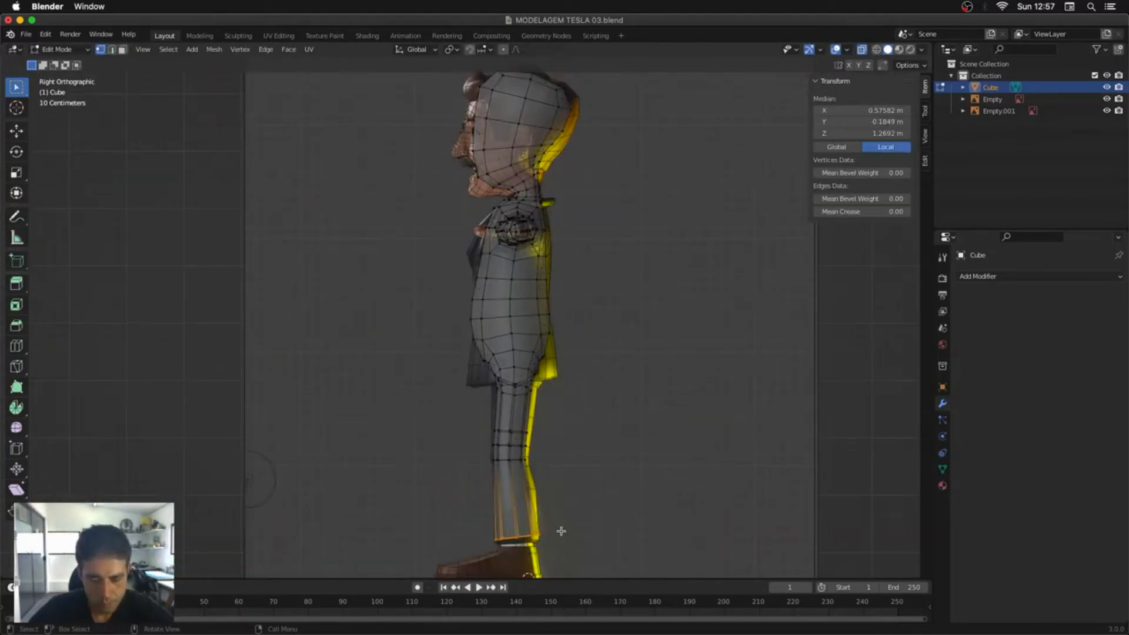
shift+middle_drag(561, 531, 579, 441)
key(g)
key(z)
click(567, 505)
ctrl+middle_drag(579, 441, 591, 379)
key(e)
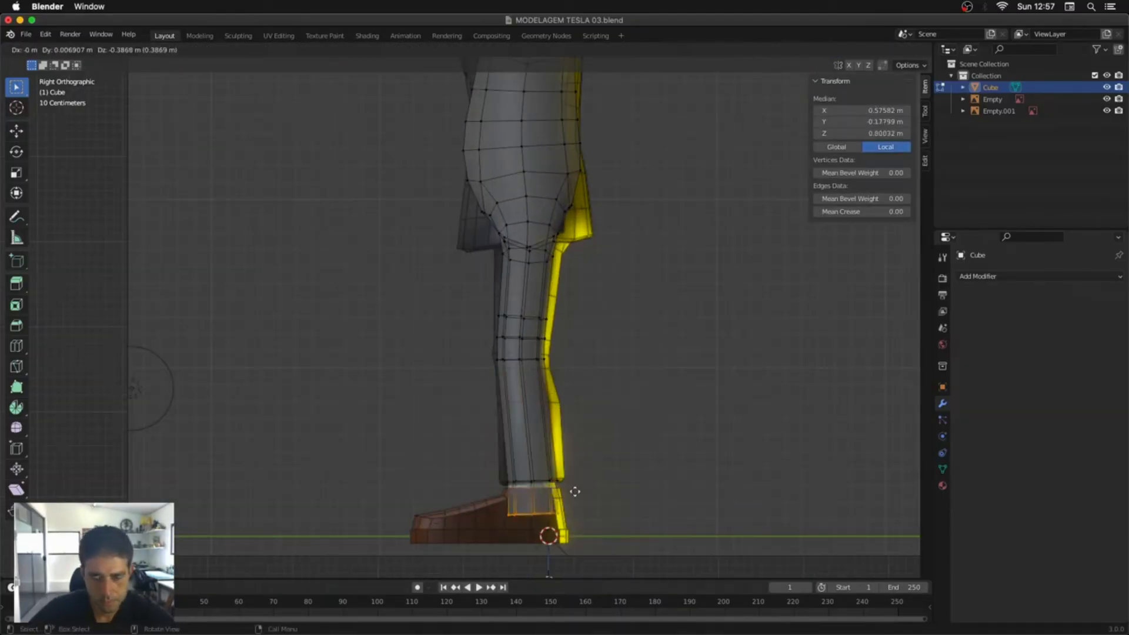
key(Escape)
Step: Select the extra edge loops around the left knee and dissolve them
shift+middle_drag(523, 325, 586, 403)
alt+click(516, 373)
key(KP_1)
alt+shift+click(494, 410)
key(ctrl+x)
Step: Move the remaining knee loop down to about Z 2.68 m in the front view to match the reference knee
drag(512, 374, 424, 407)
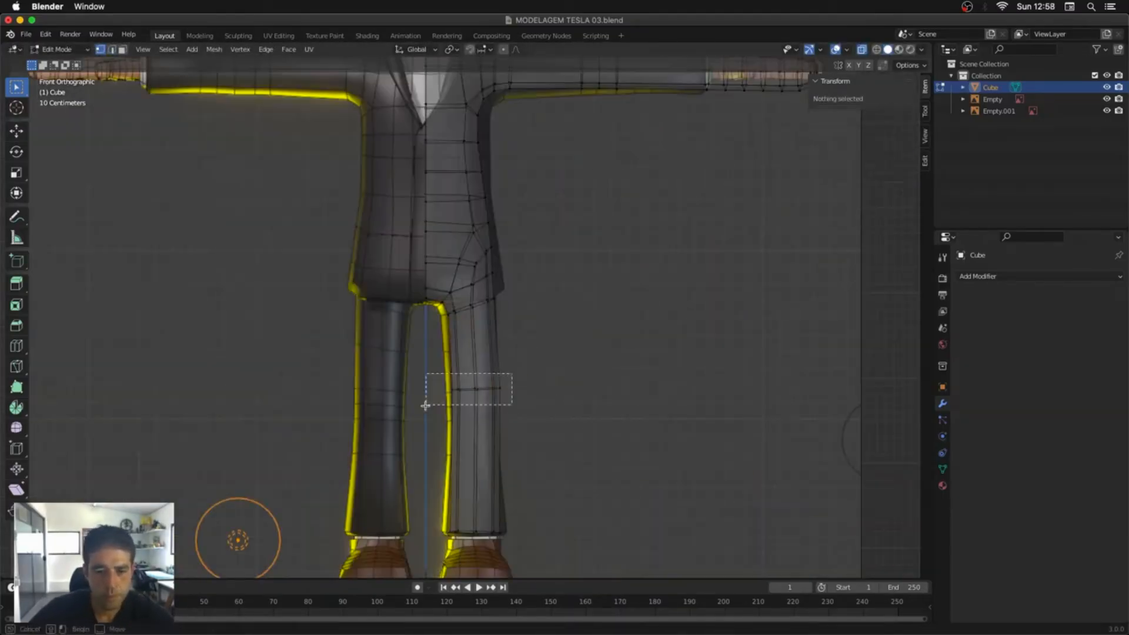
key(g)
click(509, 428)
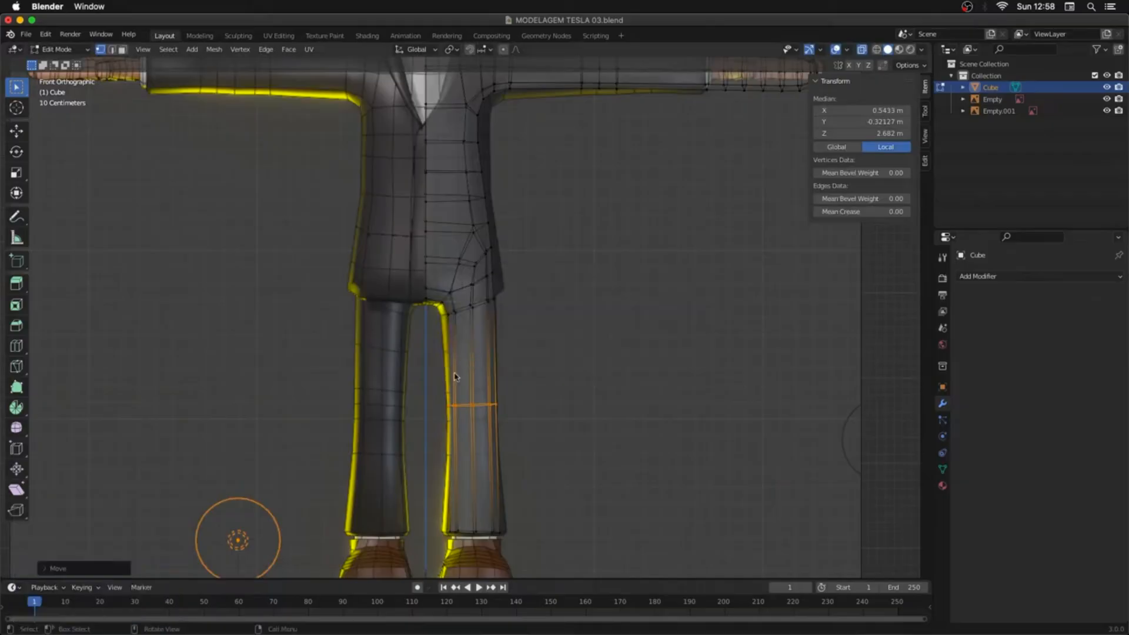
Step: Add a loop cut at the top of the left leg, slide it near the crotch, and scale and rotate the loop there
key(ctrl+r)
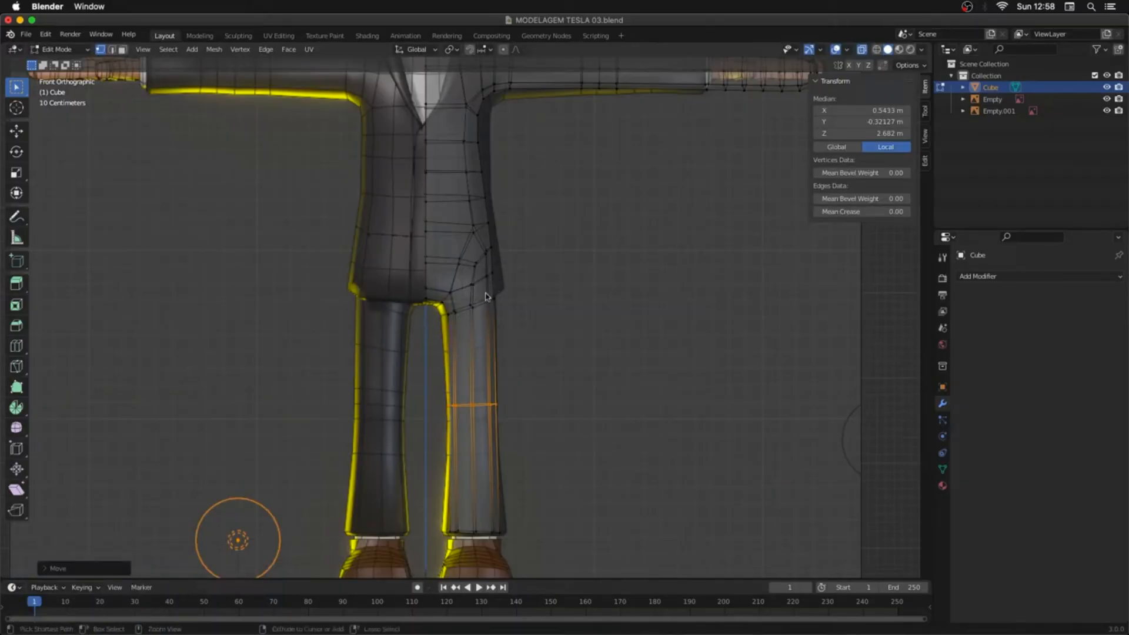
click(477, 296)
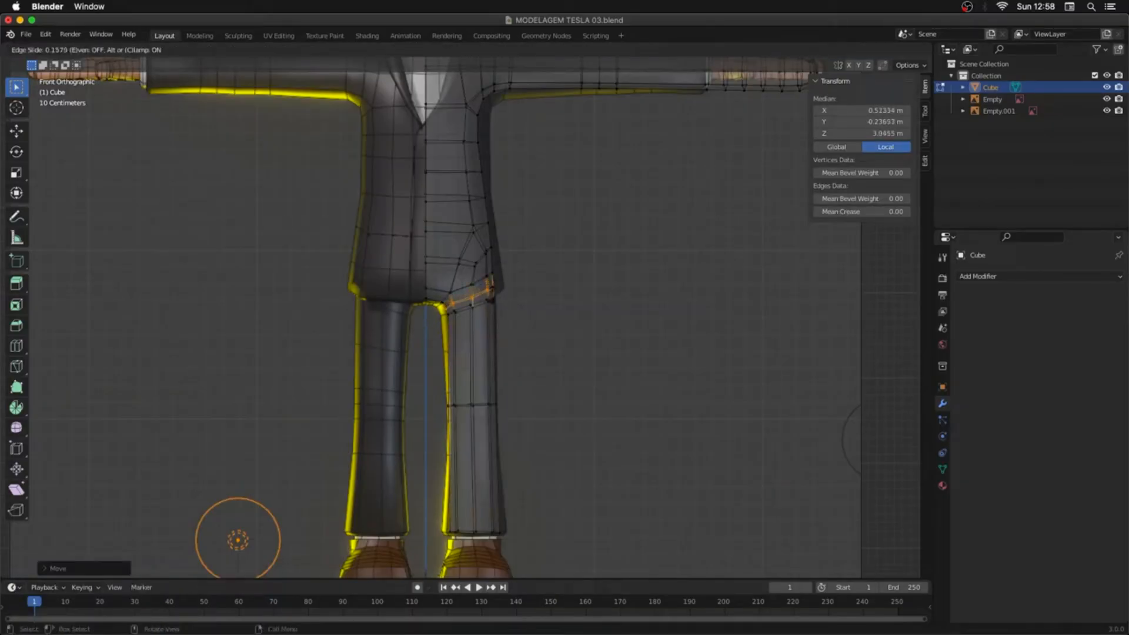
click(505, 288)
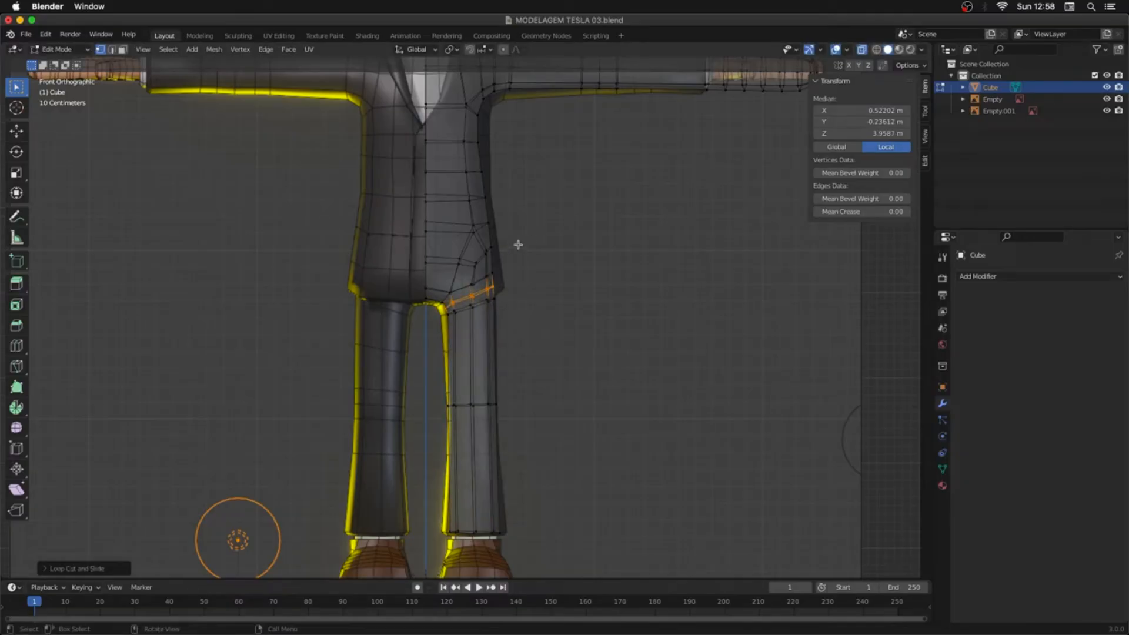
key(ctrl+l)
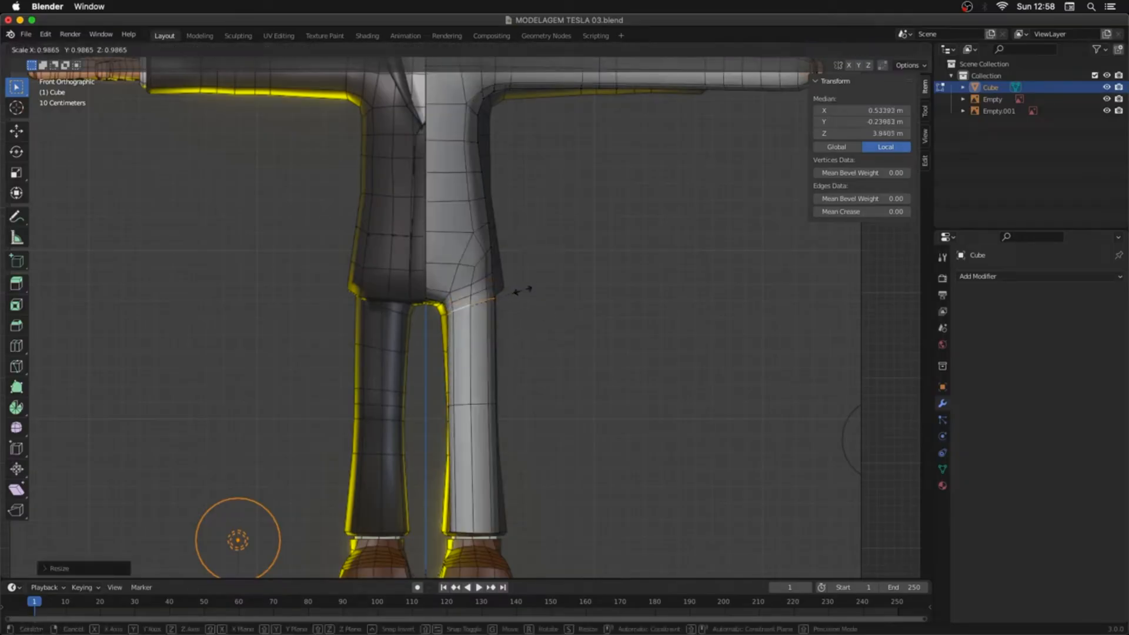
key(r)
click(567, 532)
Step: Rotate the knee edge loop slightly in the right side view to follow the reference leg
key(KP_3)
drag(471, 382, 558, 428)
key(r)
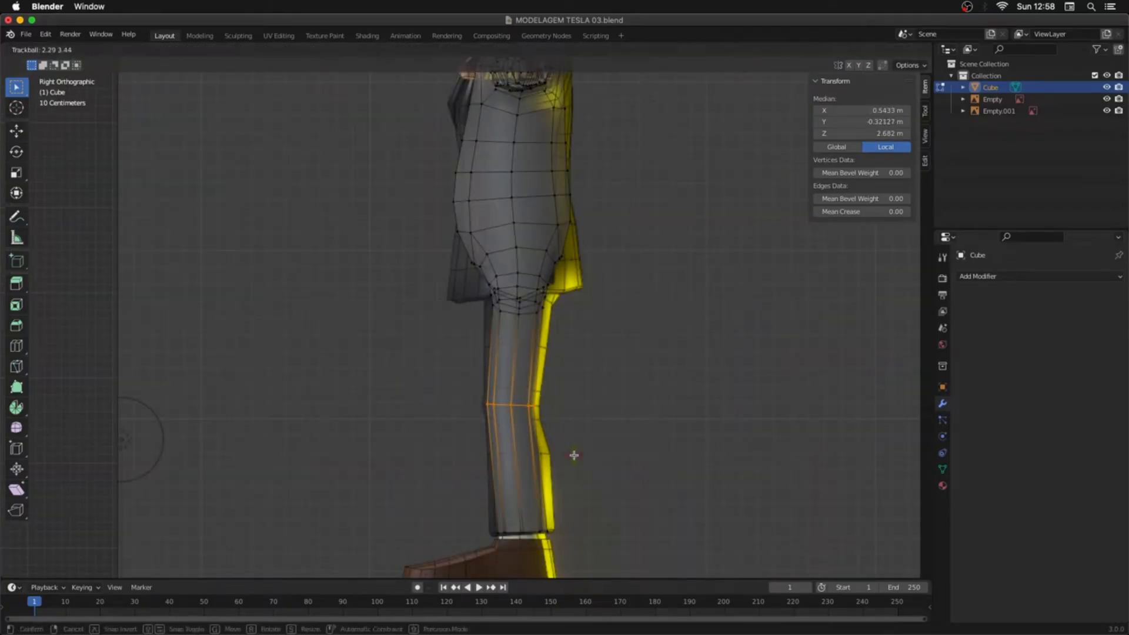
click(574, 456)
Step: Delete the rounded hand end of the left arm
middle_drag(570, 170, 690, 185)
key(KP_1)
drag(697, 144, 623, 205)
key(x)
click(630, 179)
key(alt+z)
middle_drag(630, 178, 487, 300)
key(x)
click(429, 199)
Step: In the right side view, select the torso's waist edge loop, rotate it and reposition it against the reference jacket
key(KP_3)
scroll(487, 300, up, 3)
key(alt+z)
drag(348, 232, 342, 297)
key(r)
click(562, 267)
key(g)
click(574, 249)
Step: Scale the waist loop along Y, move it toward the back, and rotate it slightly to fit the jacket's profile
key(s)
key(y)
click(529, 291)
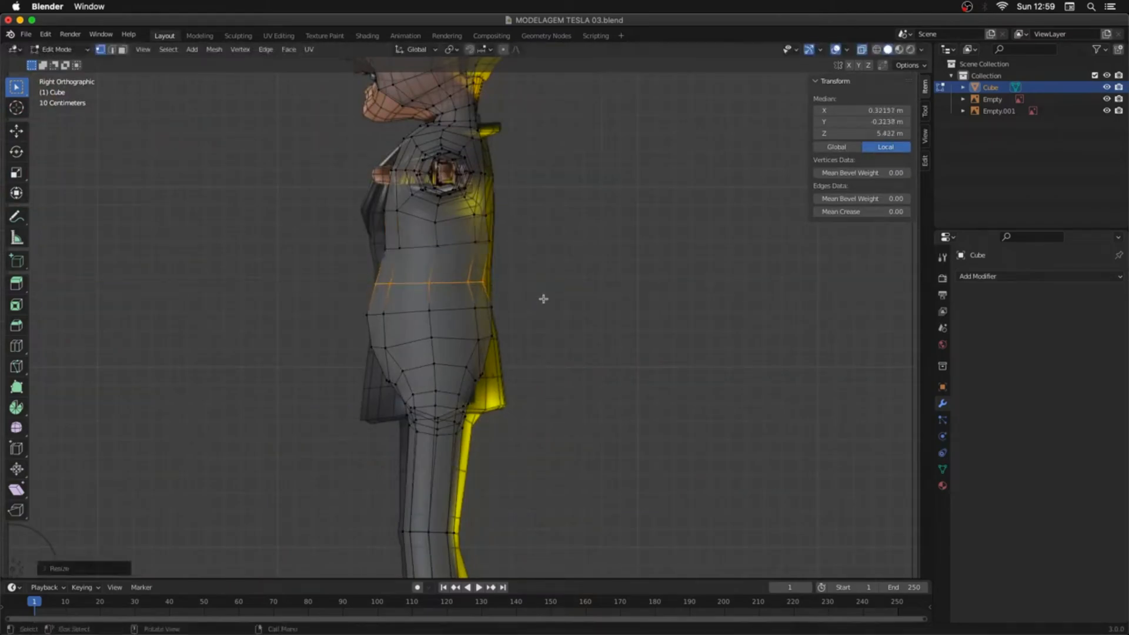
key(g)
key(r)
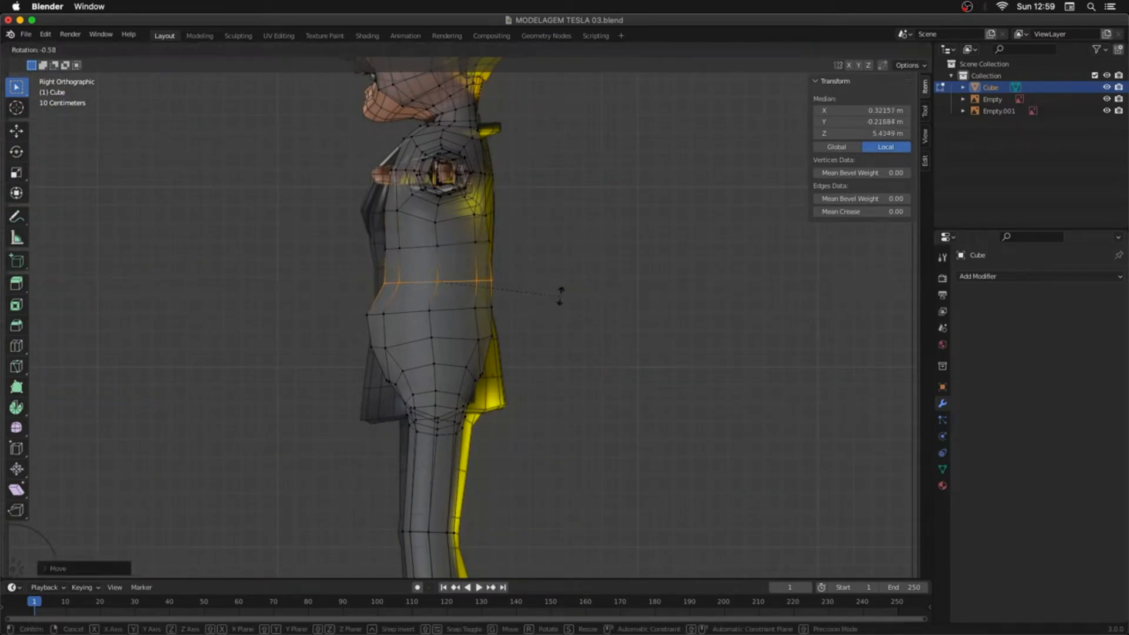
click(559, 297)
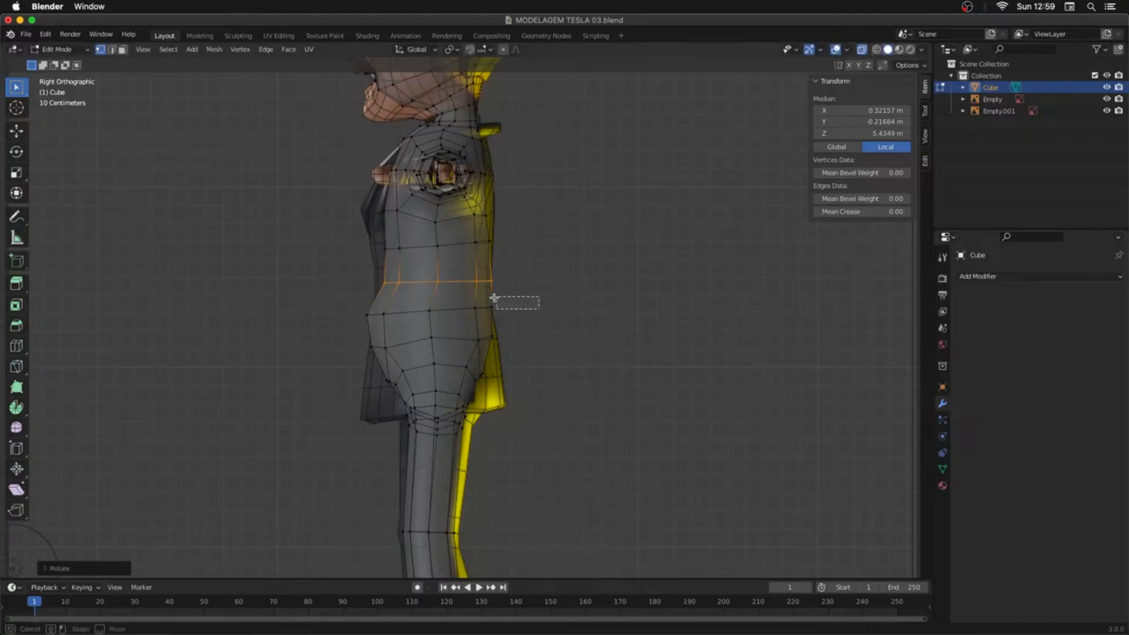
Step: Scale the edge loop just below the waist and narrow the next lower loop along Y to match the jacket
drag(494, 298, 489, 298)
drag(505, 296, 314, 337)
key(s)
click(578, 339)
drag(559, 325, 347, 360)
key(s)
key(y)
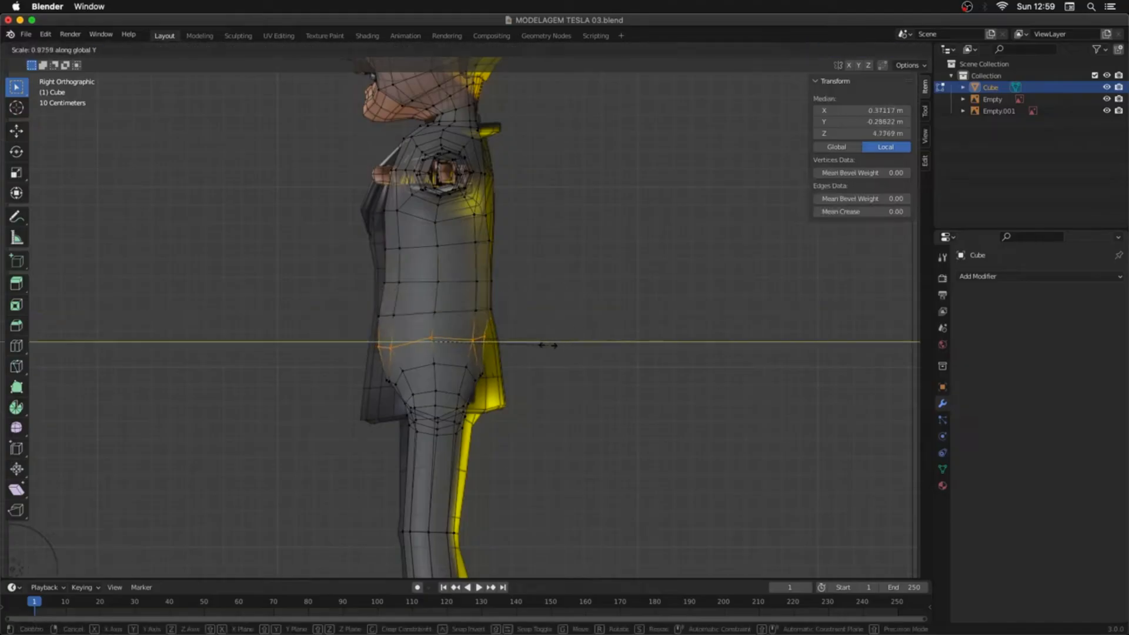
click(547, 343)
Step: Scale the edge loops of the mid torso above the waist along Y to fit the reference jacket's side profile
drag(520, 296, 350, 327)
key(s)
drag(523, 268, 350, 296)
middle_drag(353, 294, 444, 279)
key(KP_3)
key(alt+z)
key(s)
key(y)
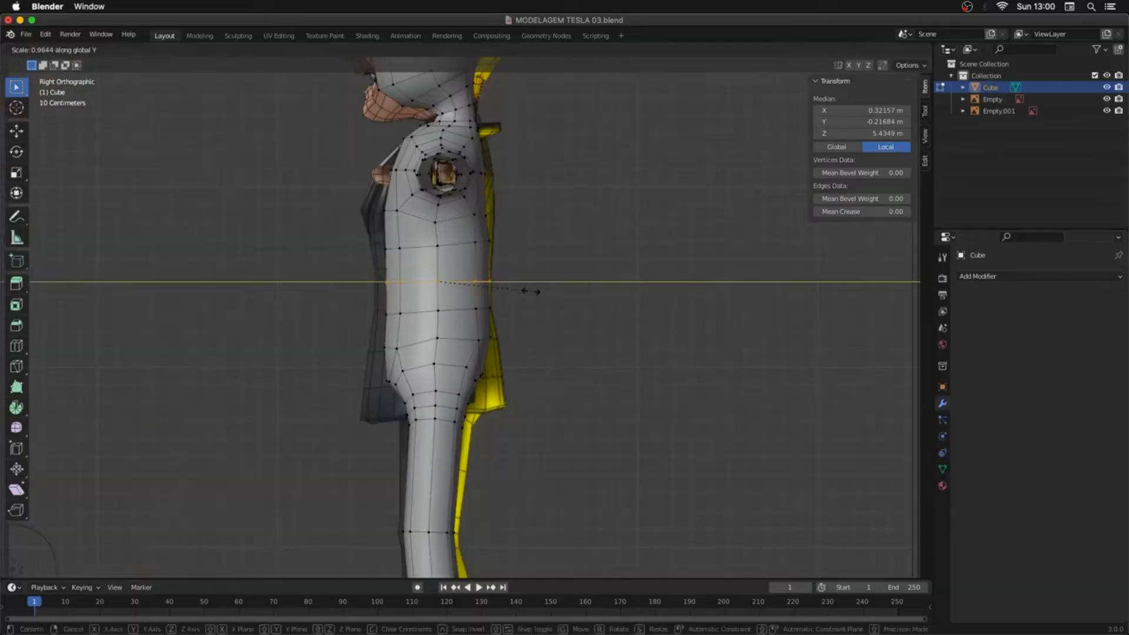
click(529, 290)
drag(512, 228, 357, 263)
Step: Leave mesh editing, deselect the body, and hide the body and both reference images to clear the scene
middle_drag(513, 303, 496, 183)
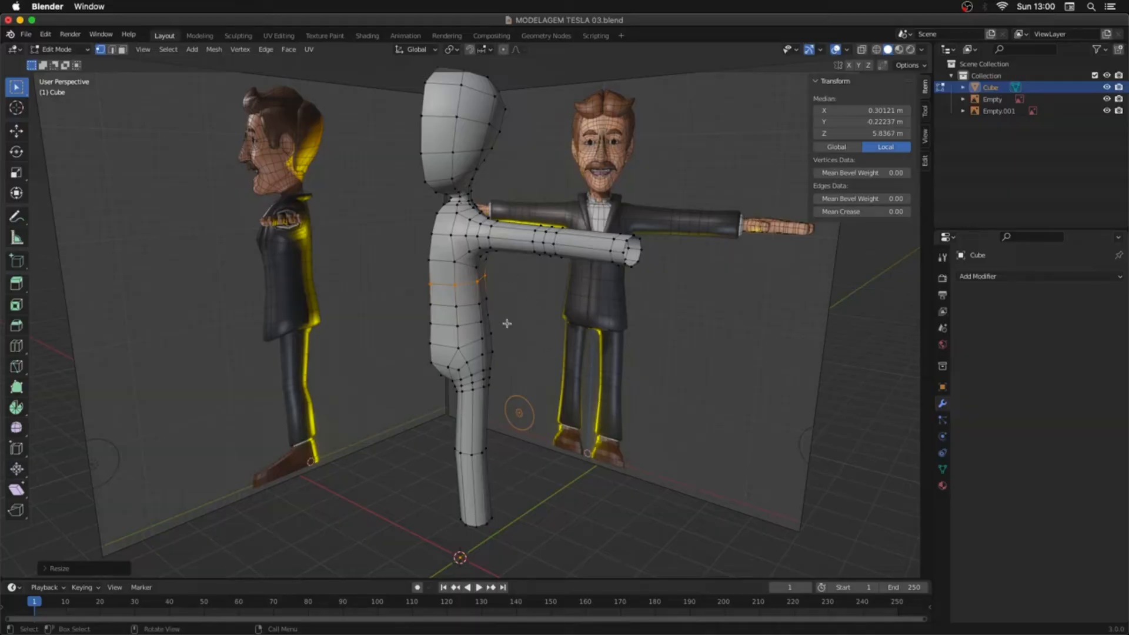
middle_drag(520, 332, 544, 333)
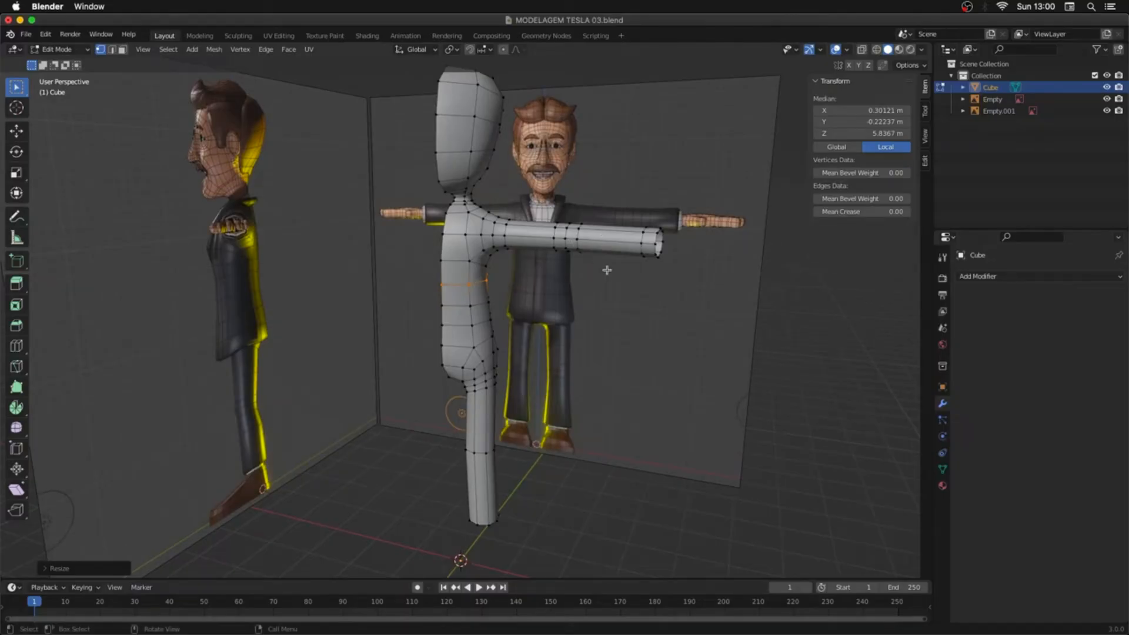
middle_drag(602, 274, 602, 277)
key(Tab)
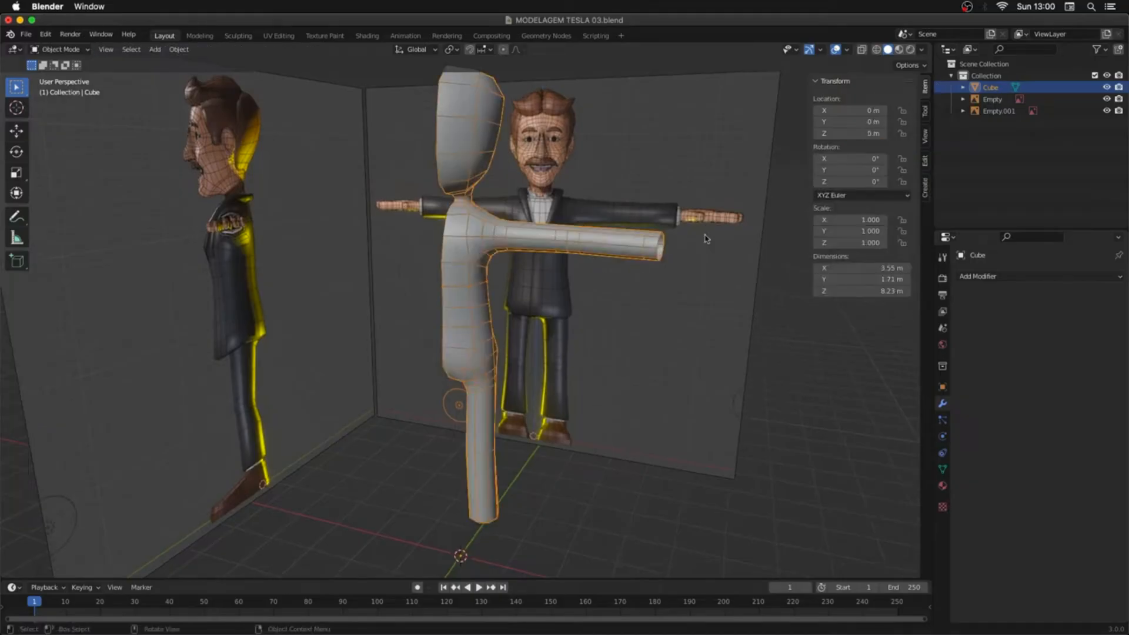
click(582, 490)
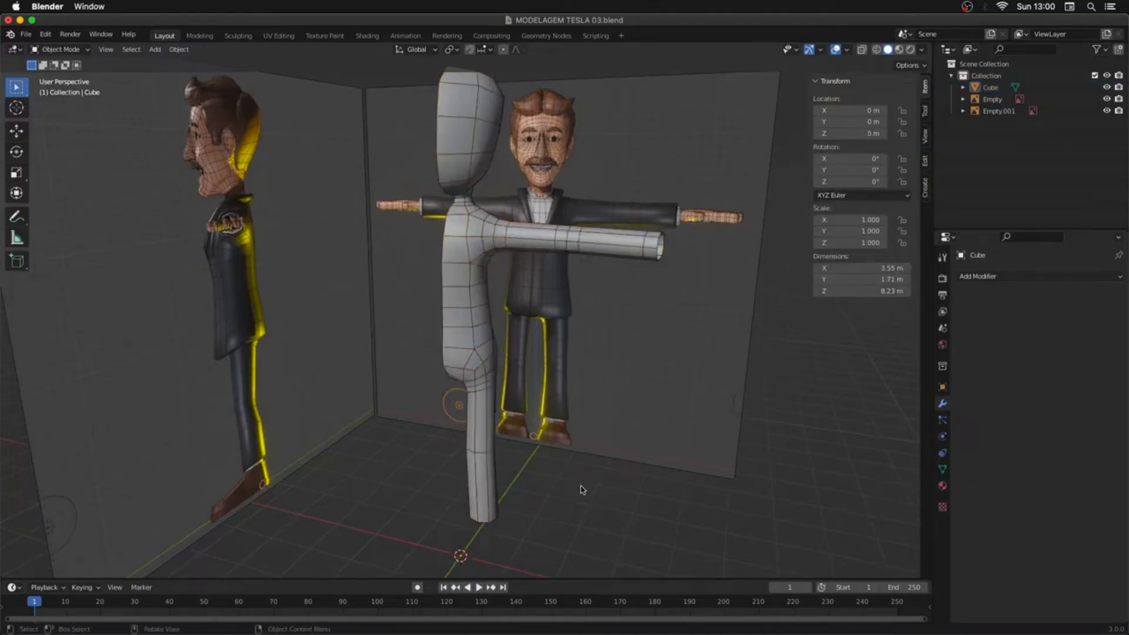
key(shift+h)
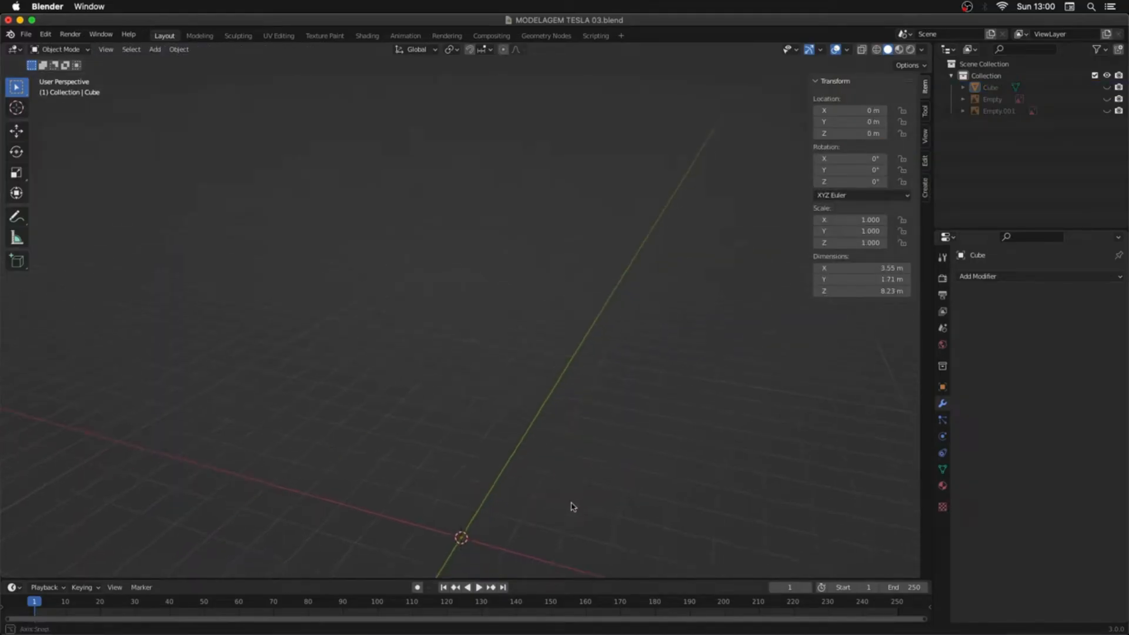
Step: Add a cube, flatten it into a block, and add a lengthwise loop cut through its middle
key(shift+a)
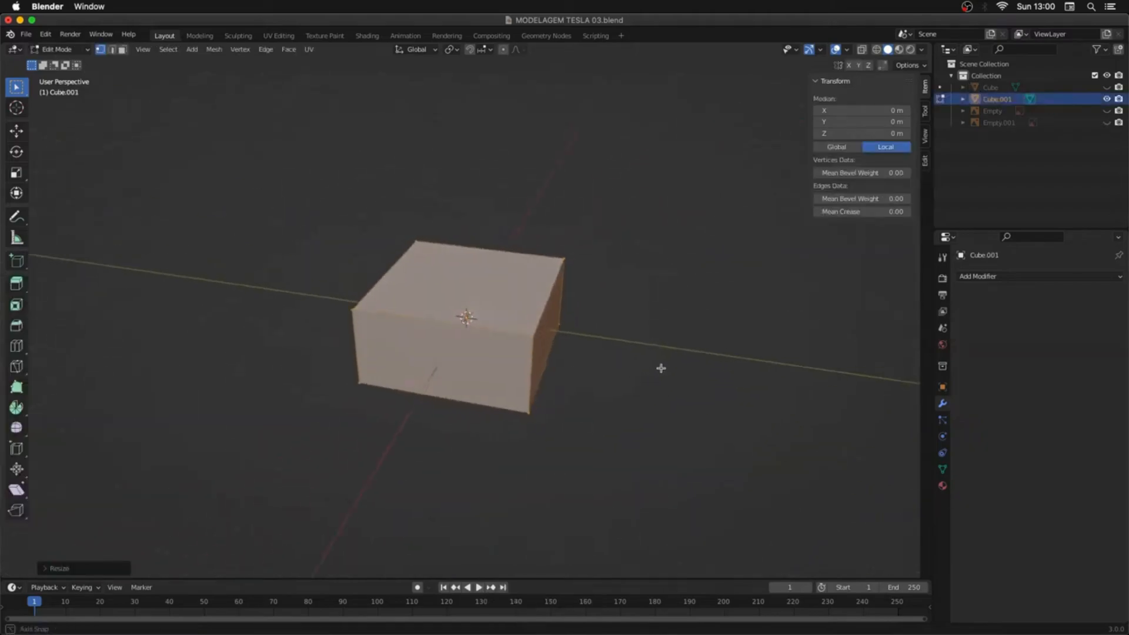
key(ctrl+r)
click(553, 309)
Step: Extrude the two end faces of the block, scale them wider, and extrude them again to rough out the palm
key(3)
middle_drag(554, 309, 597, 350)
click(527, 333)
shift+click(555, 328)
key(e)
click(735, 379)
middle_drag(735, 379, 547, 406)
key(s)
click(514, 394)
key(e)
click(521, 477)
Step: From the top view, select the palm sections through the mesh, shorten them along Y and bring them closer to the wrist
middle_drag(521, 477, 633, 458)
shift+middle_drag(550, 259, 549, 298)
key(1)
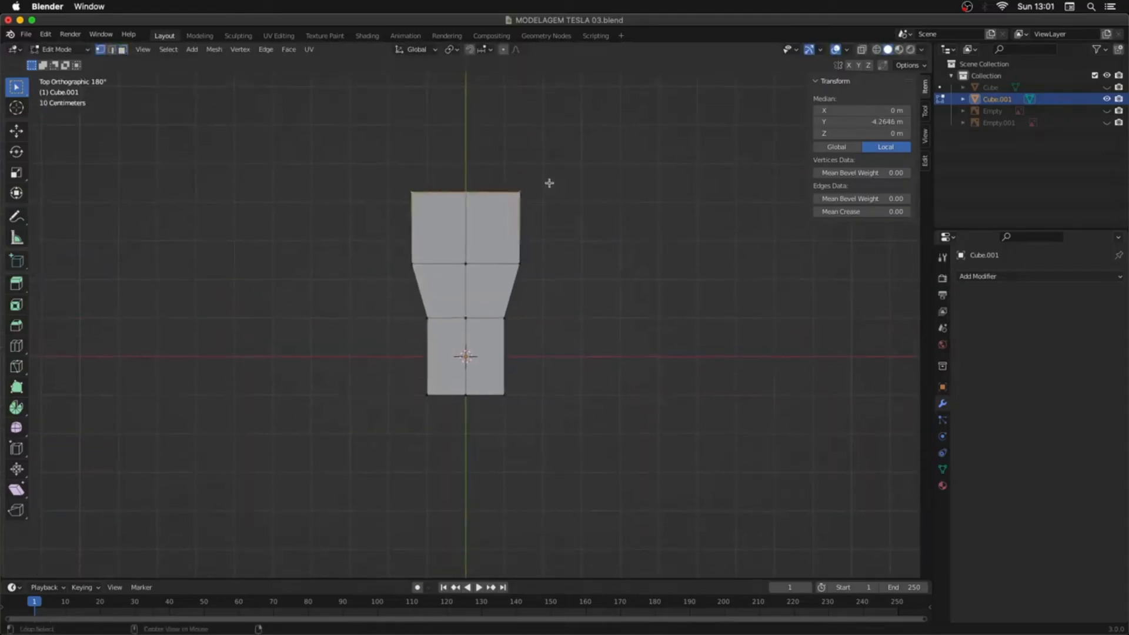
key(alt+z)
drag(551, 169, 353, 344)
key(s)
key(y)
click(599, 311)
middle_drag(597, 312, 518, 318)
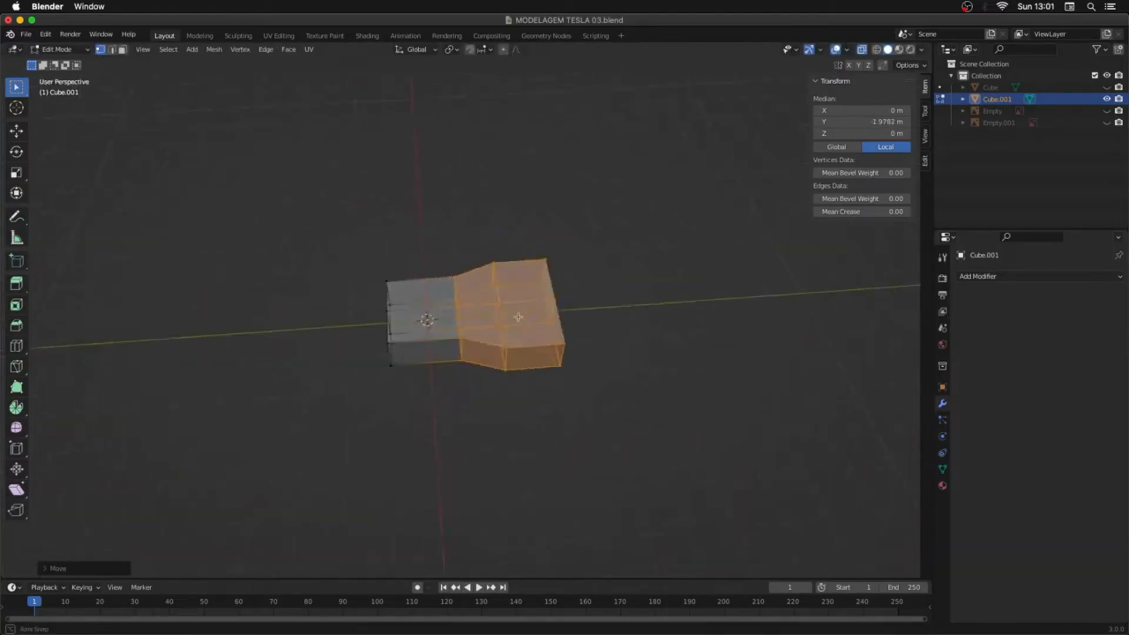
Step: Add lengthwise loop cuts to both halves of the hand block and shift the front vertices along Y into a knuckle arc
key(ctrl+r)
click(568, 323)
click(640, 320)
drag(562, 183, 404, 230)
key(g)
key(y)
click(403, 222)
drag(498, 197, 464, 250)
key(g)
key(y)
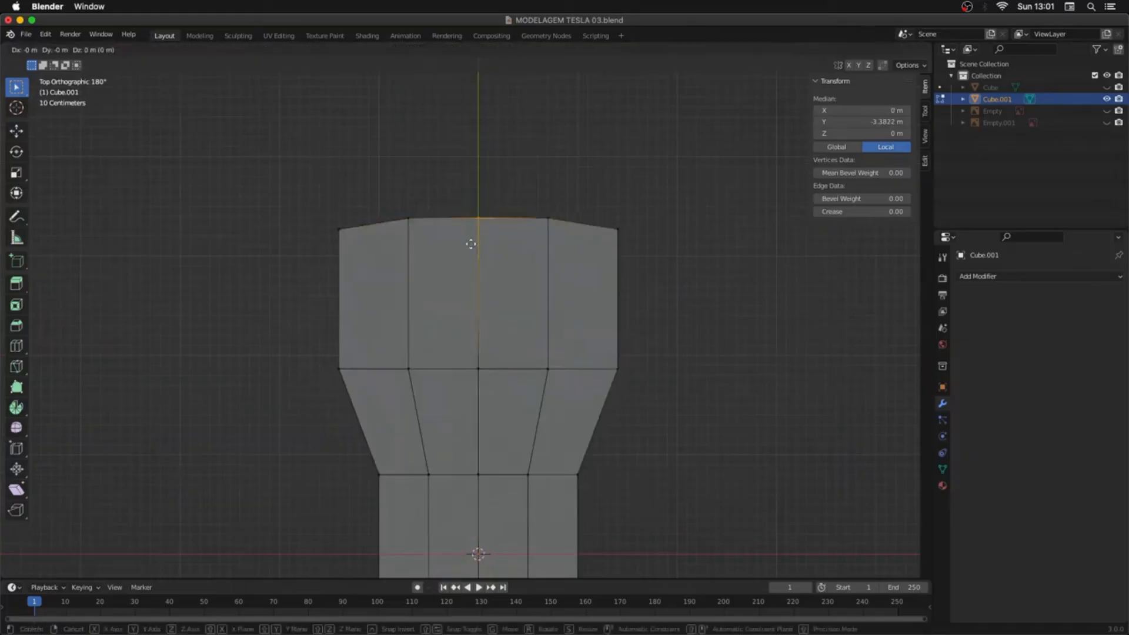
click(471, 244)
Step: Select the vertex ring where the palm meets the wrist and round it with To Sphere
drag(606, 450, 358, 494)
middle_drag(412, 459, 110, 482)
drag(481, 382, 642, 390)
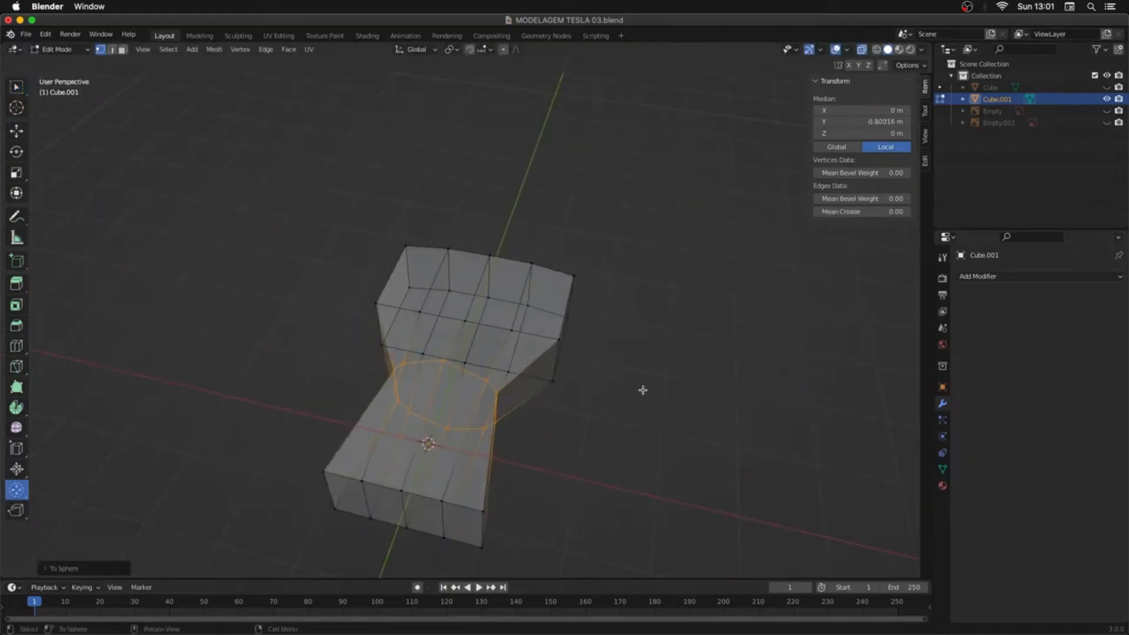
click(16, 491)
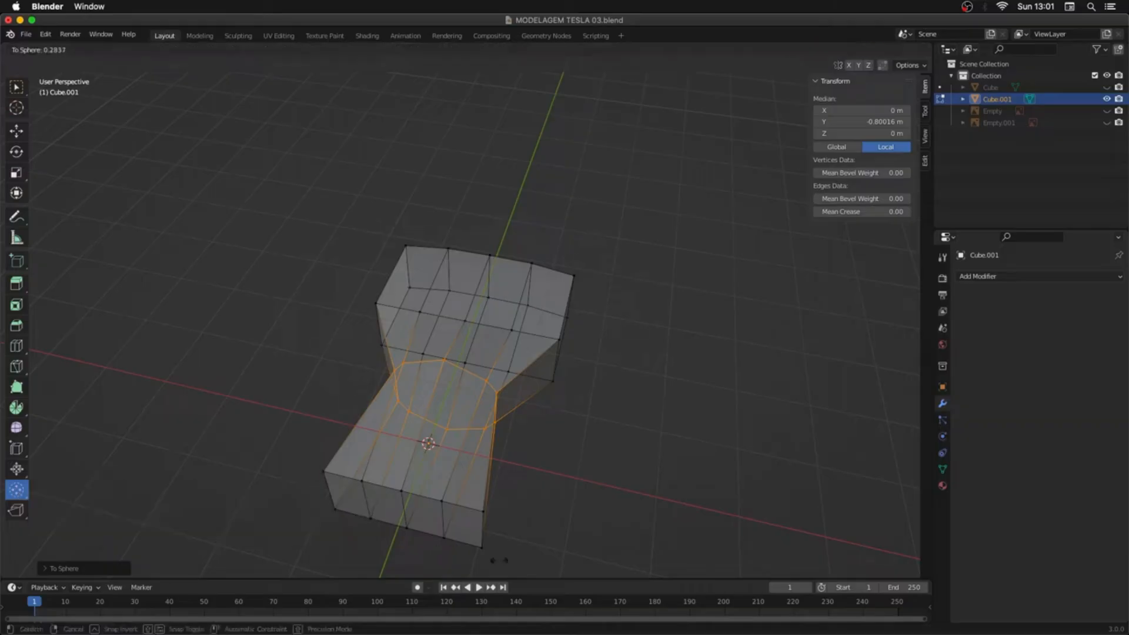
drag(524, 558, 270, 466)
middle_drag(270, 467, 424, 499)
shift+middle_drag(424, 499, 376, 441)
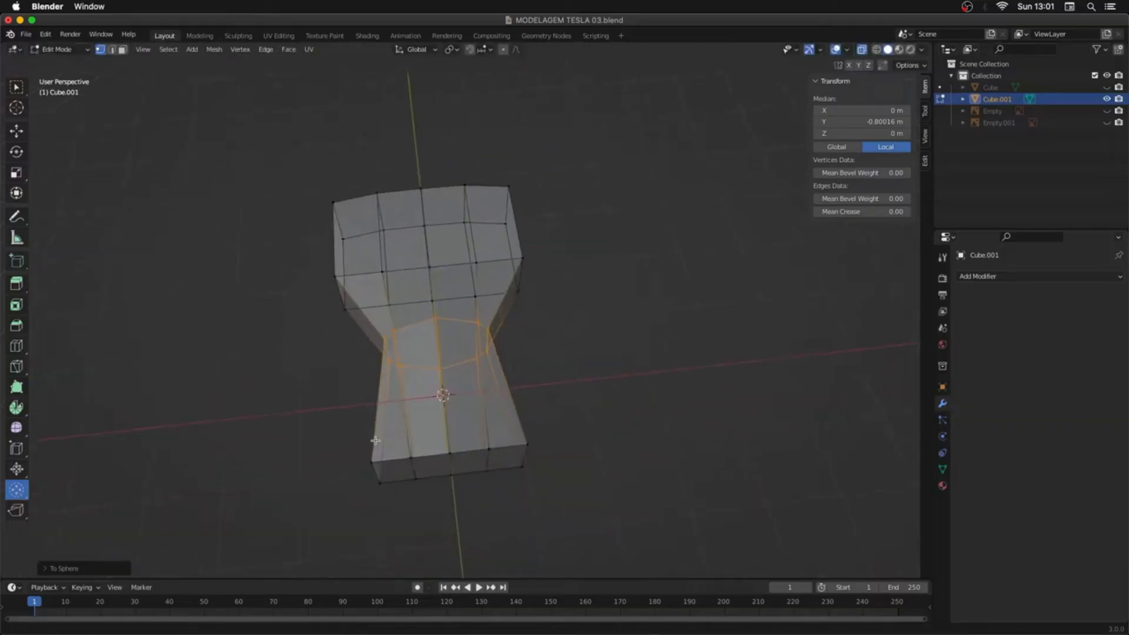
Step: Delete the square wrist end and extrude the rounded open edge loop along Y to form a new wrist
drag(557, 422, 341, 497)
click(16, 87)
middle_drag(376, 492, 353, 432)
key(x)
click(353, 432)
key(2)
alt+click(475, 330)
key(e)
key(y)
click(465, 382)
middle_drag(617, 364, 480, 360)
Step: Add a horizontal loop cut around the hand, scale the palm's front end along Z, and add a loop cut across the palm near the knuckles
key(ctrl+r)
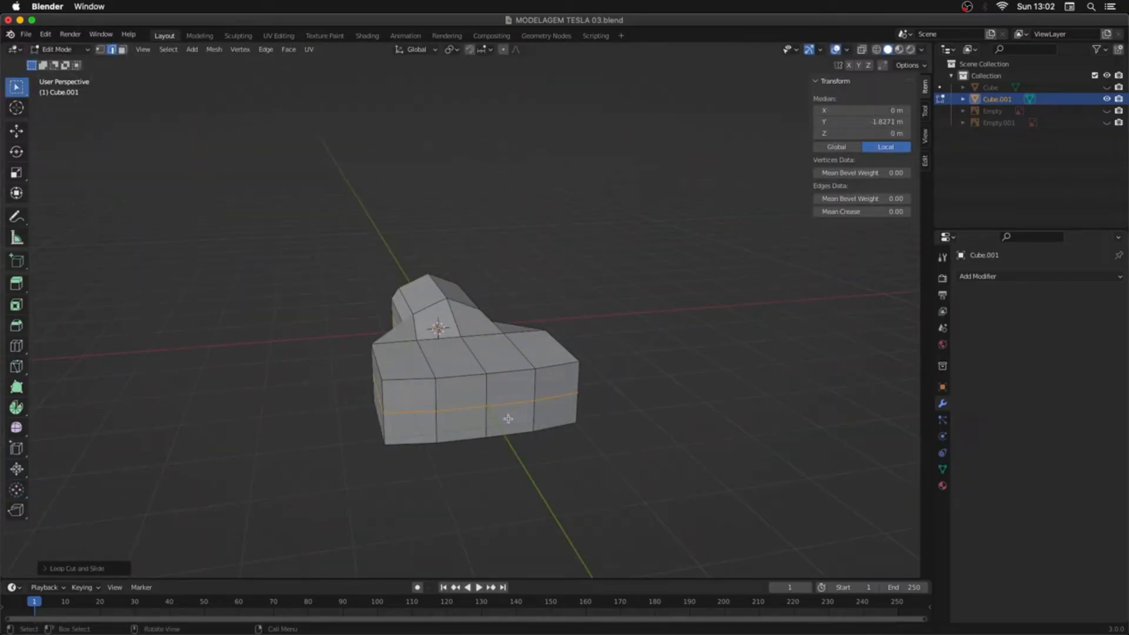
middle_drag(508, 418, 588, 329)
key(3)
key(alt+z)
drag(541, 435, 617, 308)
key(s)
key(z)
middle_drag(617, 329, 470, 388)
key(ctrl+r)
Step: Extrude the side faces of the palm into a thumb base, move, rotate and scale it, and extrude a second thumb segment
key(3)
click(494, 445)
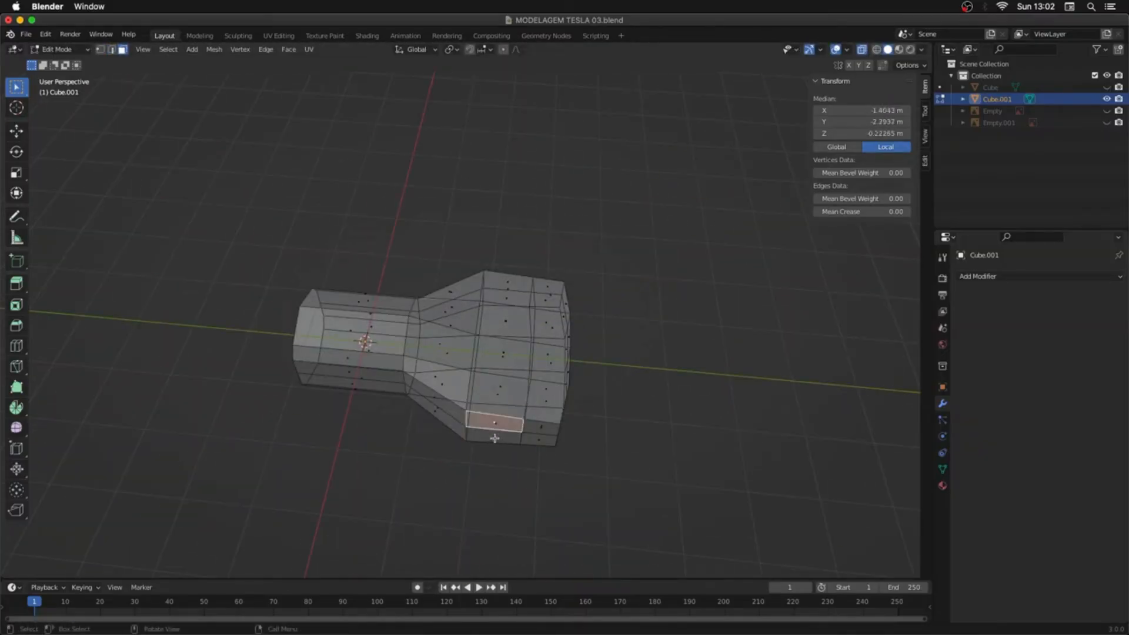
key(alt+z)
middle_drag(495, 438, 593, 449)
key(e)
click(605, 408)
key(1)
key(g)
key(r)
key(s)
click(552, 341)
key(e)
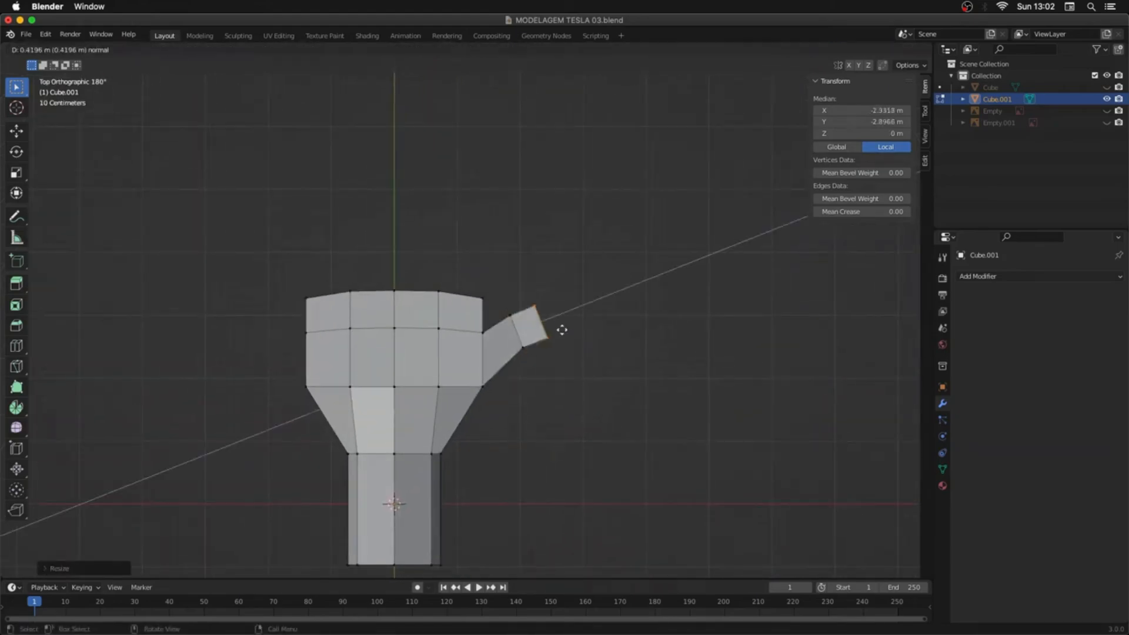
click(565, 325)
Step: Inset the front face groups of the knuckle row one finger at a time to separate the four finger bases
key(3)
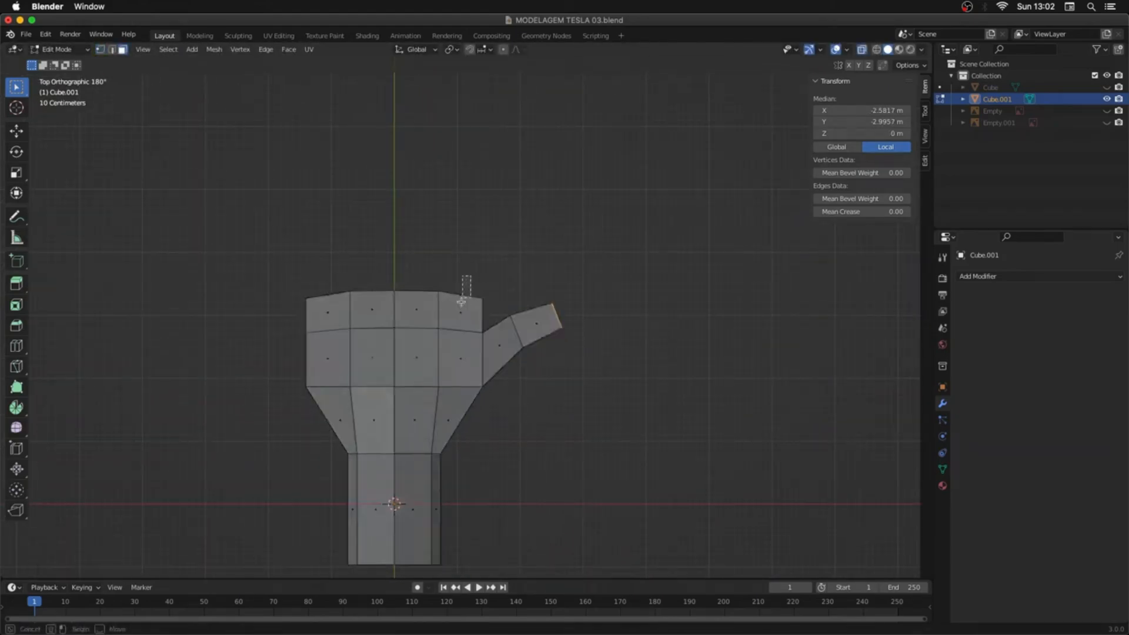
key(i)
click(512, 279)
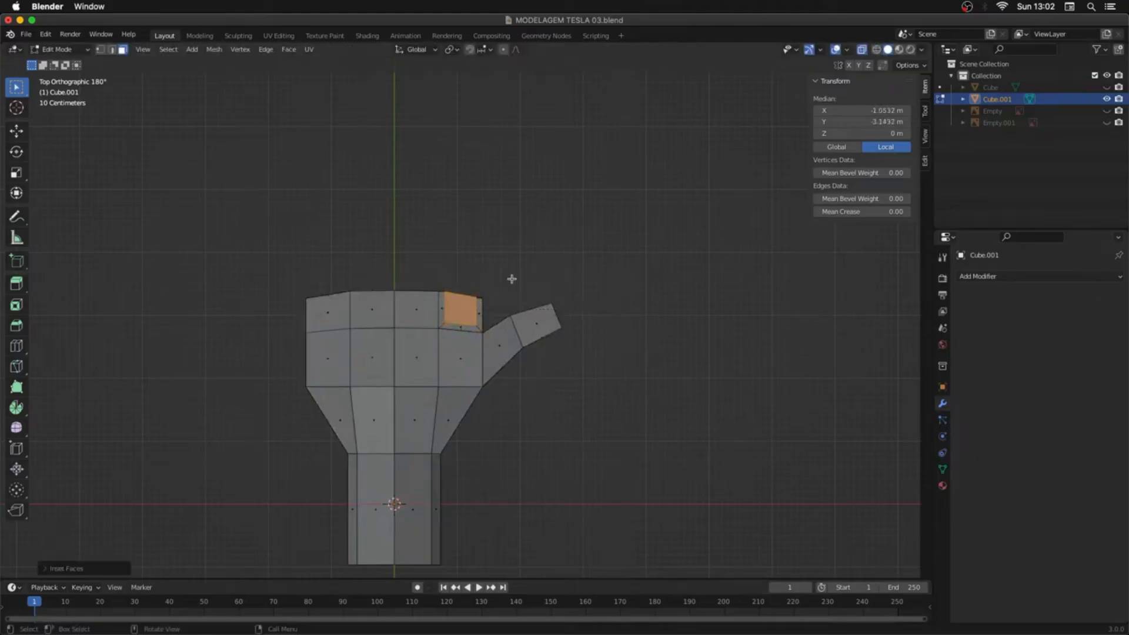
drag(417, 310, 412, 314)
key(i)
click(517, 305)
key(i)
drag(377, 277, 324, 314)
key(i)
middle_drag(381, 295, 644, 339)
scroll(650, 377, up, 1)
Step: Add lengthwise loop cuts through the inset finger bases and across the hand
key(alt+z)
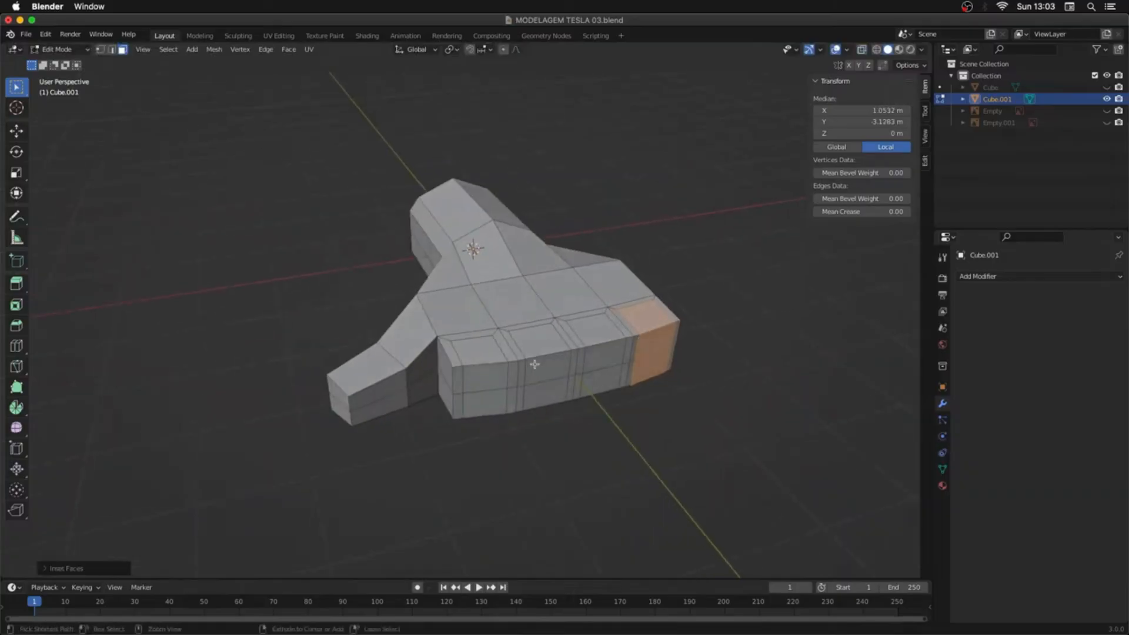
key(ctrl+r)
click(601, 340)
key(ctrl+r)
click(650, 339)
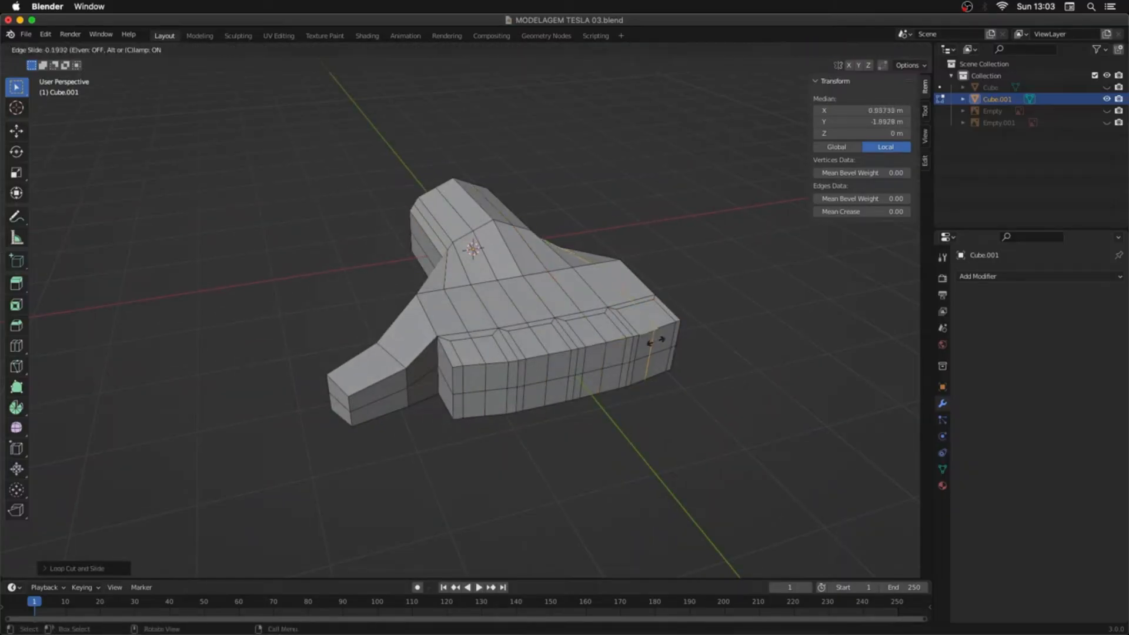
click(651, 340)
middle_drag(651, 342, 618, 394)
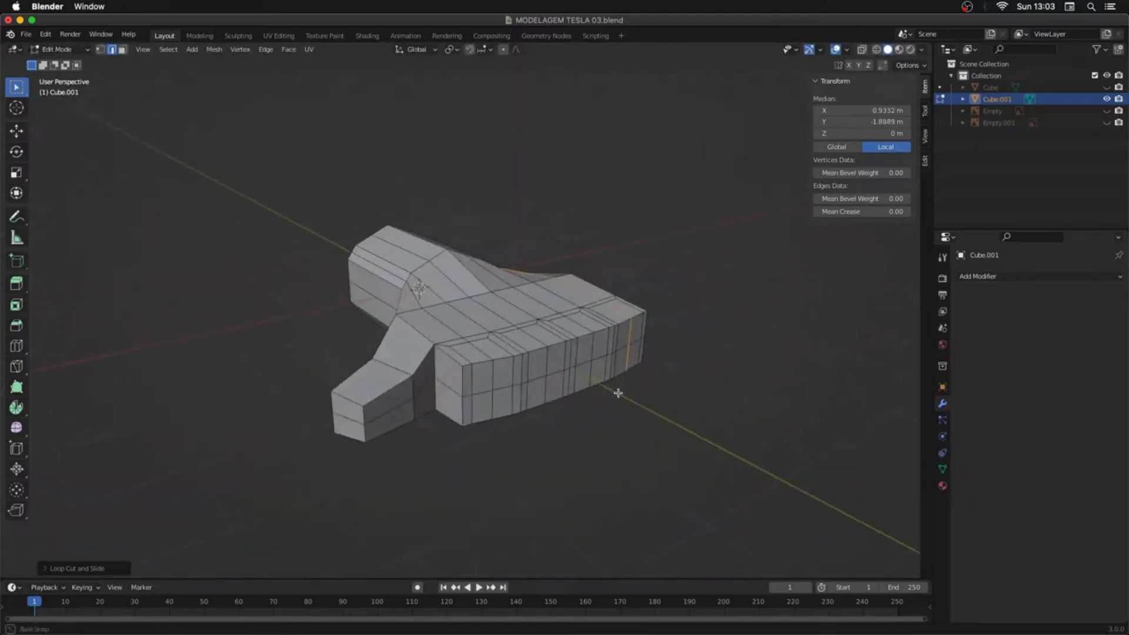
Step: Try to extrude a finger from the inset front faces nearest the thumb
key(3)
click(505, 390)
middle_drag(504, 390, 508, 391)
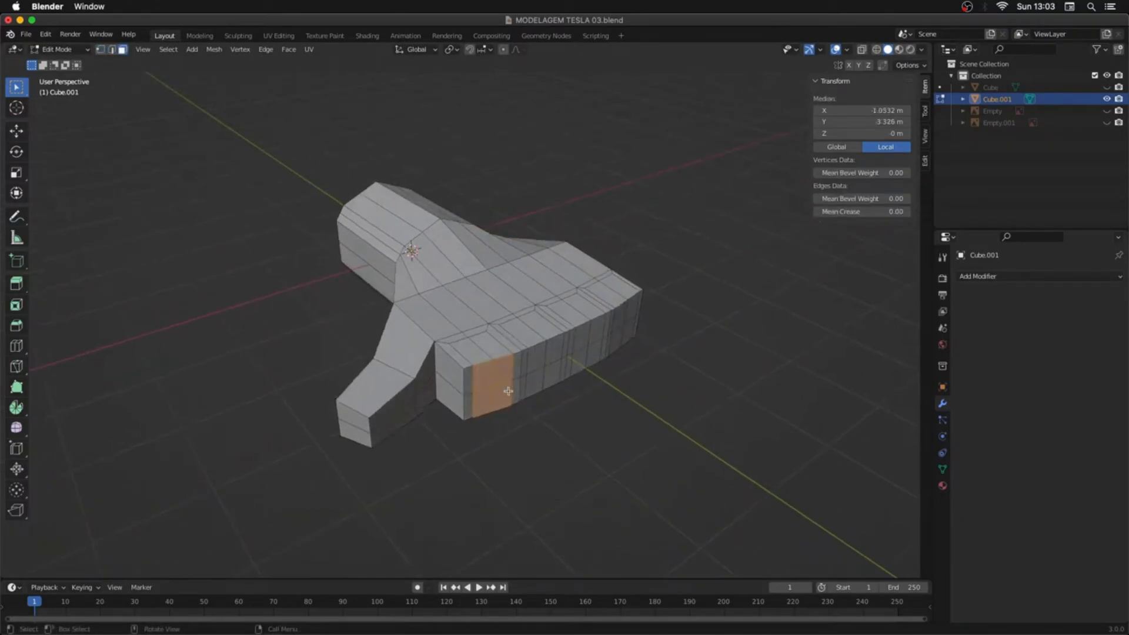
key(e)
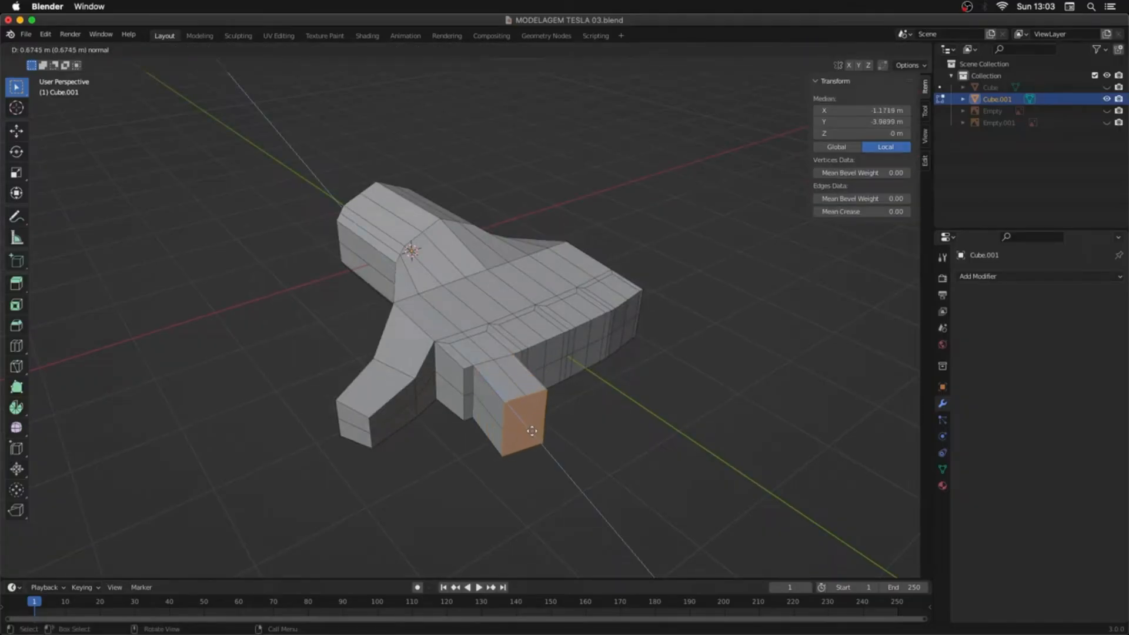
click(531, 431)
middle_drag(531, 431, 547, 363)
click(631, 387)
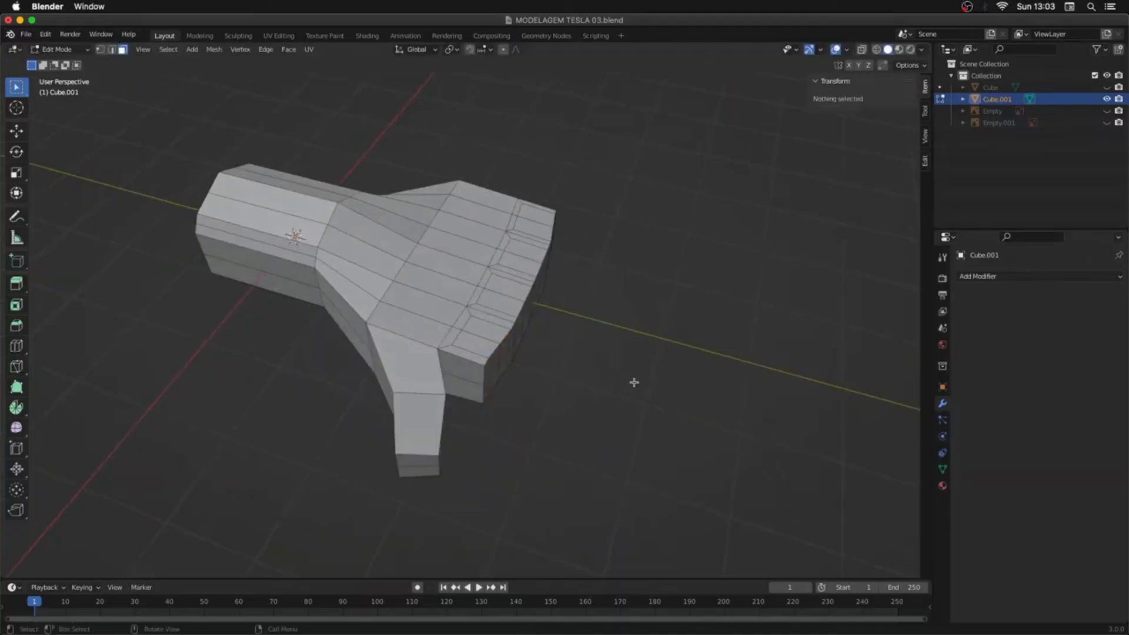
Step: Add a cylinder, reduce its vertex count, and scale it thinner on every axis except Z
key(a)
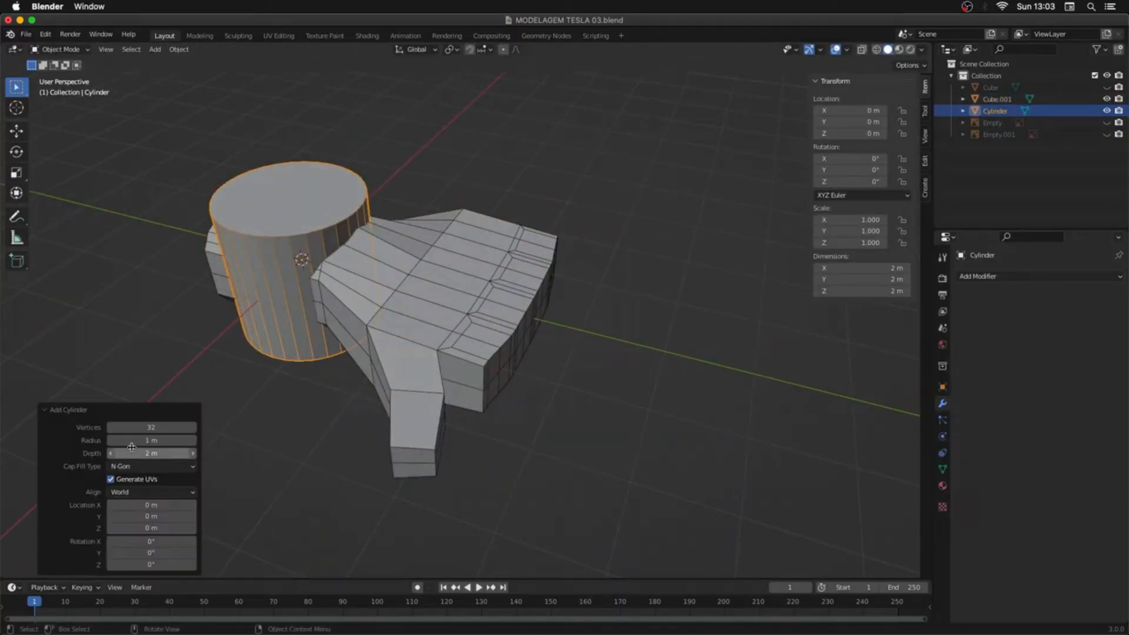
drag(152, 427, 135, 426)
key(s)
key(shift+z)
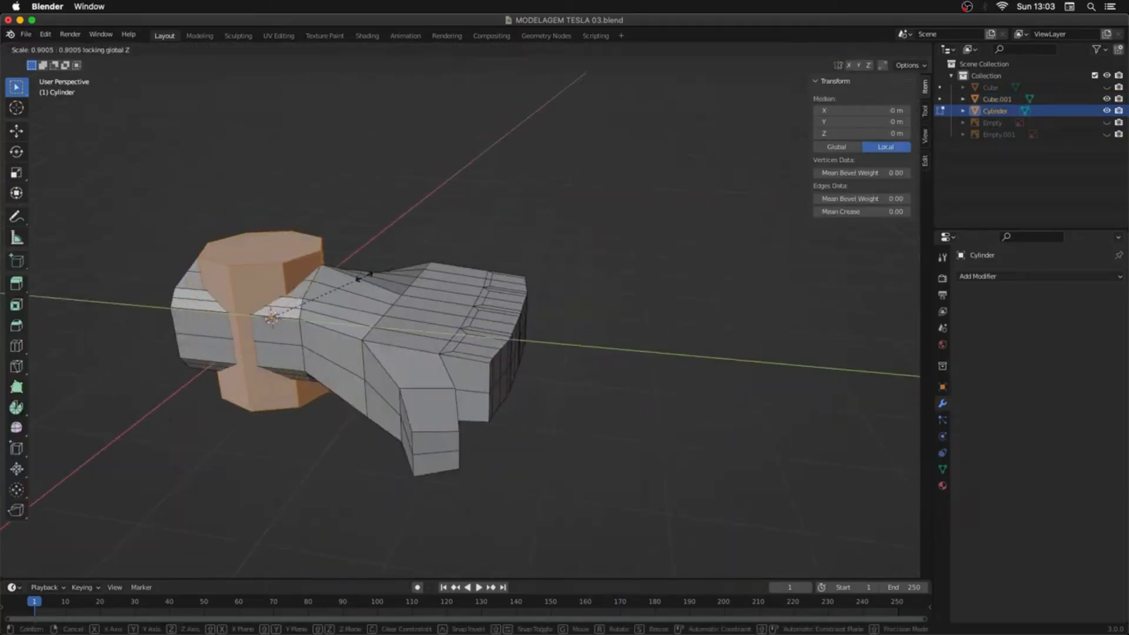
click(363, 277)
Step: Select the hand mesh and move it away from the cylinder
key(Tab)
click(323, 360)
key(g)
click(192, 371)
Step: Scale the cylinder's top face inward by 0.7, then extrude and shrink it again to round the fingertip
key(Tab)
key(s)
click(387, 204)
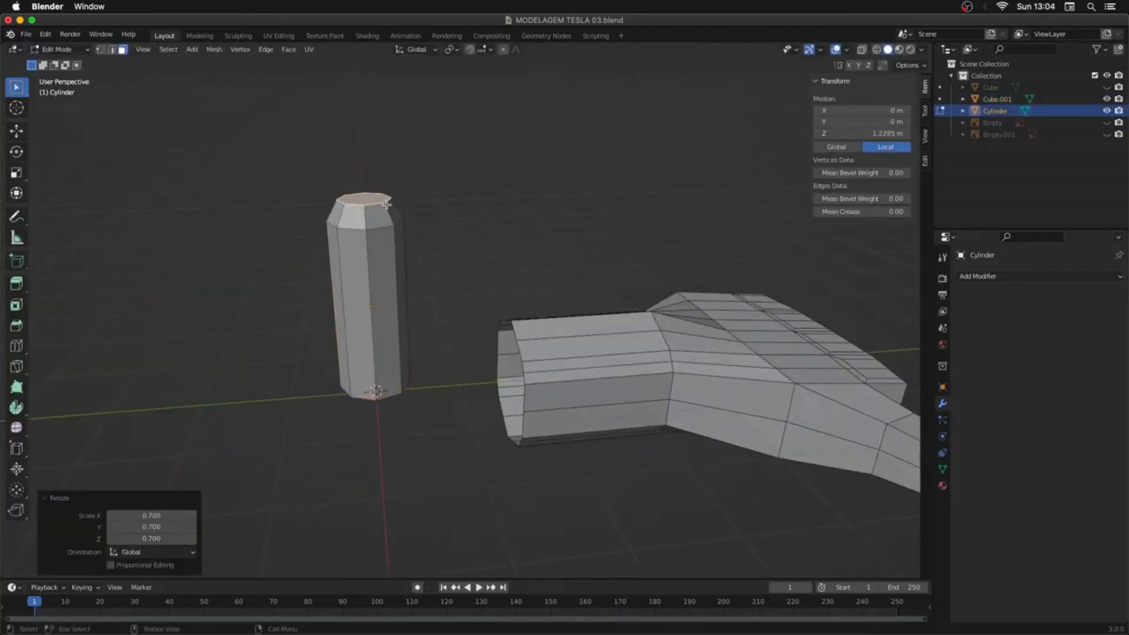
key(e)
key(s)
Step: Add loop cuts at the two finger joints and bevel them into pairs of loops
middle_drag(387, 204, 464, 236)
key(ctrl+r)
click(421, 321)
click(434, 378)
middle_drag(434, 378, 426, 293)
key(ctrl+b)
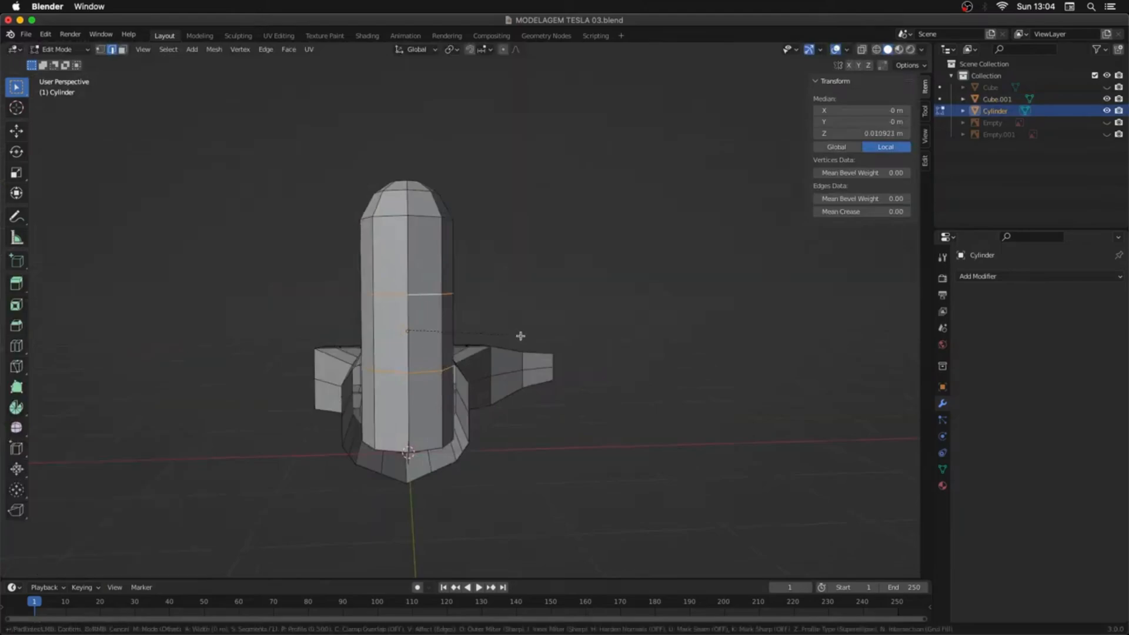
click(528, 336)
Step: In the back view, select the vertices on one side of both finger joints and move them inward along X as creases
click(194, 400)
key(ctrl+KP_1)
key(1)
key(alt+z)
drag(354, 286, 400, 297)
shift+drag(355, 347, 398, 358)
key(g)
key(x)
Step: Add a loop cut across the fingertip segment and move its vertices on the creased side along X to shape the pad
key(ctrl+r)
drag(351, 246, 404, 263)
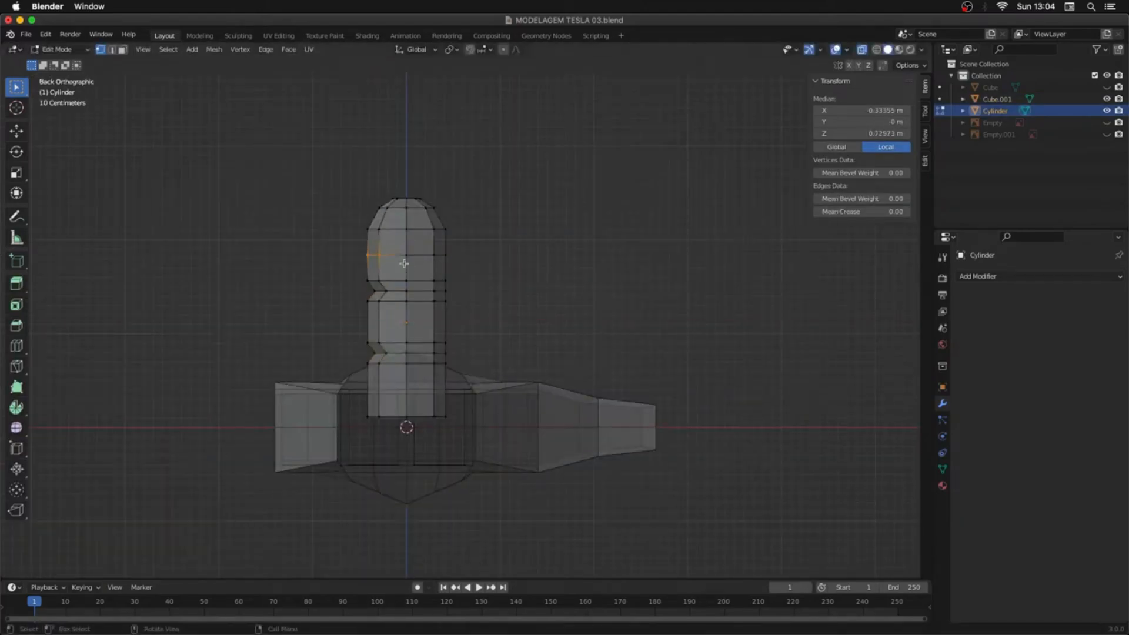
key(g)
key(x)
Step: Scale the rounded fingertip and adjust the loop below it along Z
drag(347, 183, 459, 235)
key(s)
drag(350, 244, 462, 265)
key(g)
key(z)
click(500, 267)
middle_drag(500, 268, 406, 252)
click(406, 260)
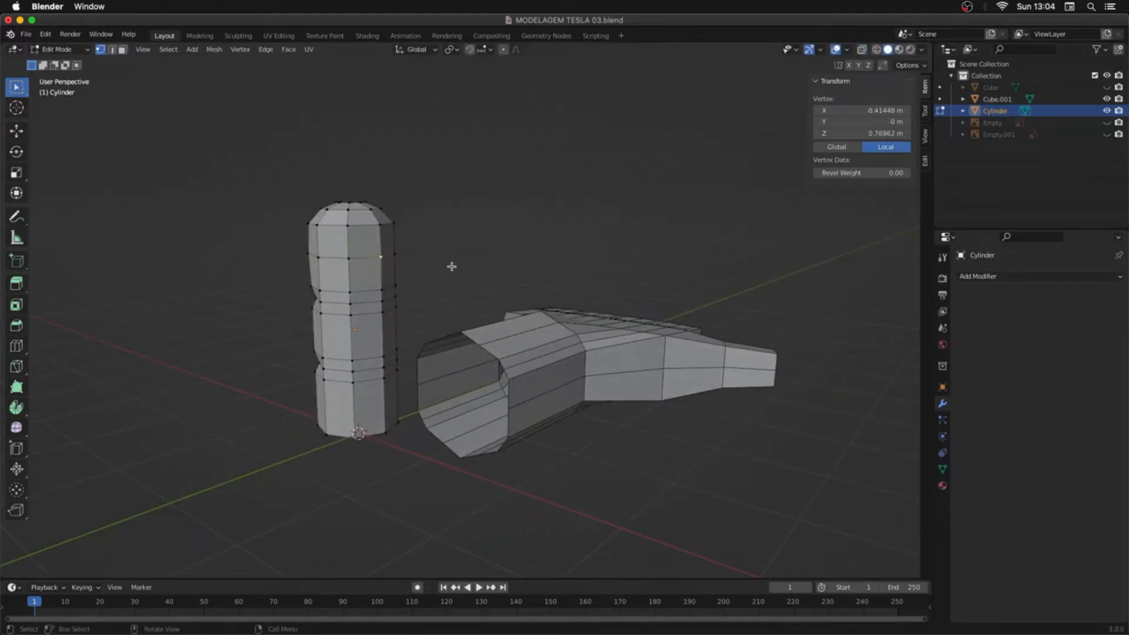
key(ctrl+KP_Add)
key(s)
key(Escape)
click(499, 297)
Step: In the left view, scale the vertex loop across the fingertip segment and the loops at the lower finger joint
key(Tab)
middle_drag(499, 297, 464, 272)
key(ctrl+KP_3)
key(Tab)
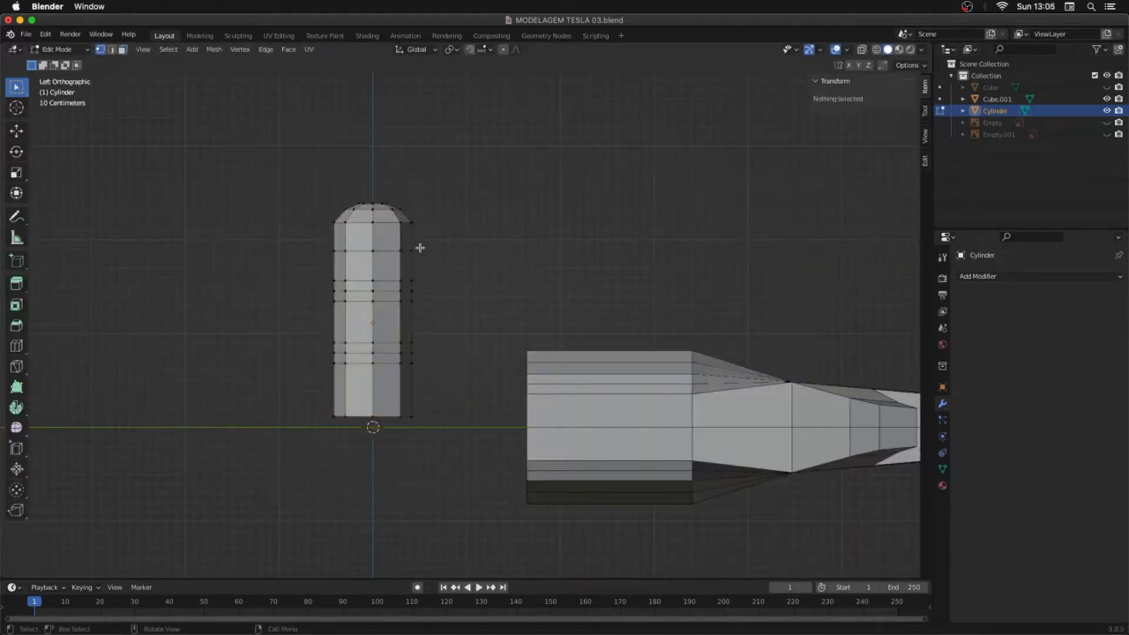
key(alt+z)
drag(317, 238, 435, 265)
key(s)
click(443, 272)
drag(317, 334, 429, 380)
key(s)
middle_drag(435, 421, 572, 310)
key(Tab)
key(r)
key(x)
key(Escape)
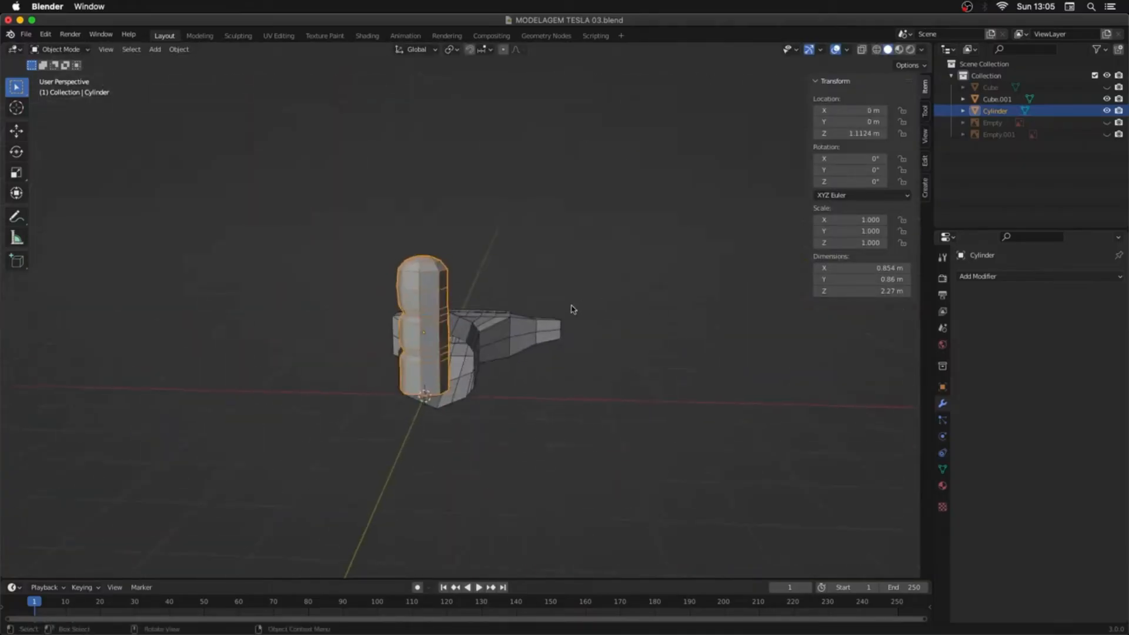
Step: Set the finger object's origin to the 3D cursor
right_click(573, 310)
mouse_move(548, 360)
click(609, 383)
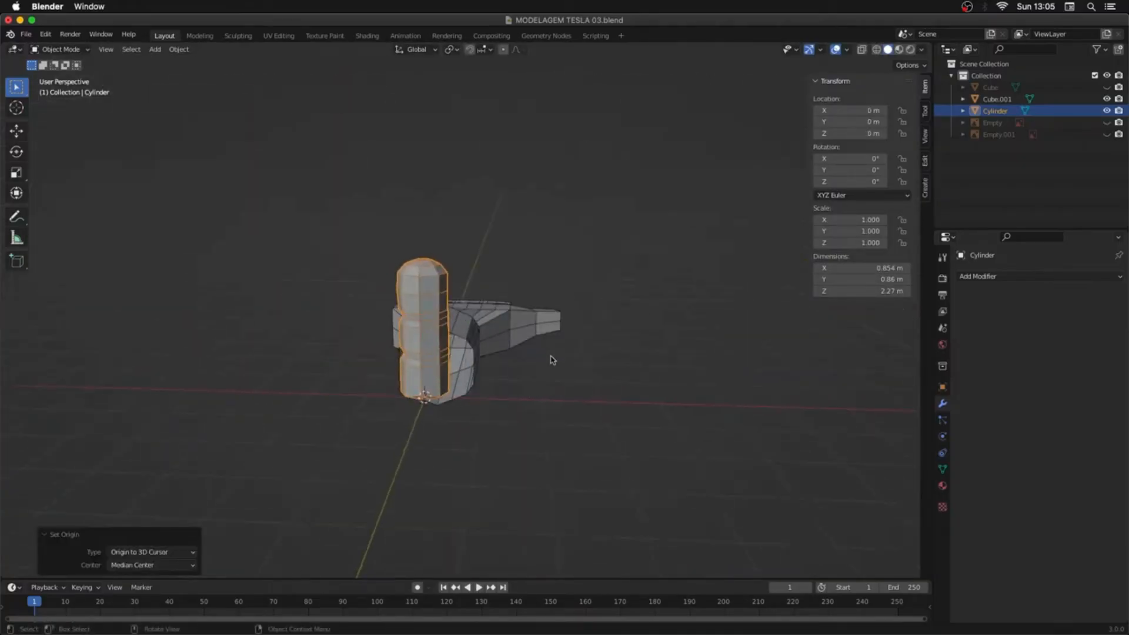
Step: Rotate the finger 90° around X and 90° around Y
key(r)
key(x)
key(9)
key(0)
key(Return)
key(r)
key(y)
key(9)
key(0)
key(Return)
Step: Move the palm object along Y so that its finger end sits at the base of the finger
middle_drag(550, 355, 456, 376)
click(544, 401)
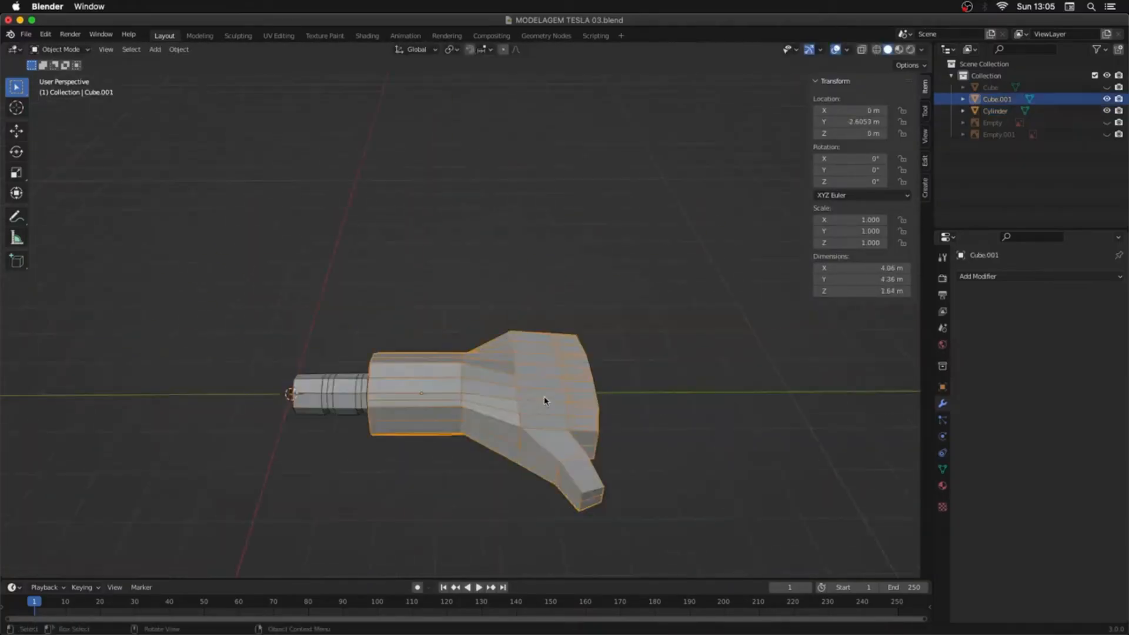
key(g)
key(y)
Step: From the opposite top view, scale the finger to 0.695, tilt it to 97.1° in X and place it as the index finger
click(329, 393)
alt+middle_drag(365, 400, 503, 260)
key(g)
key(s)
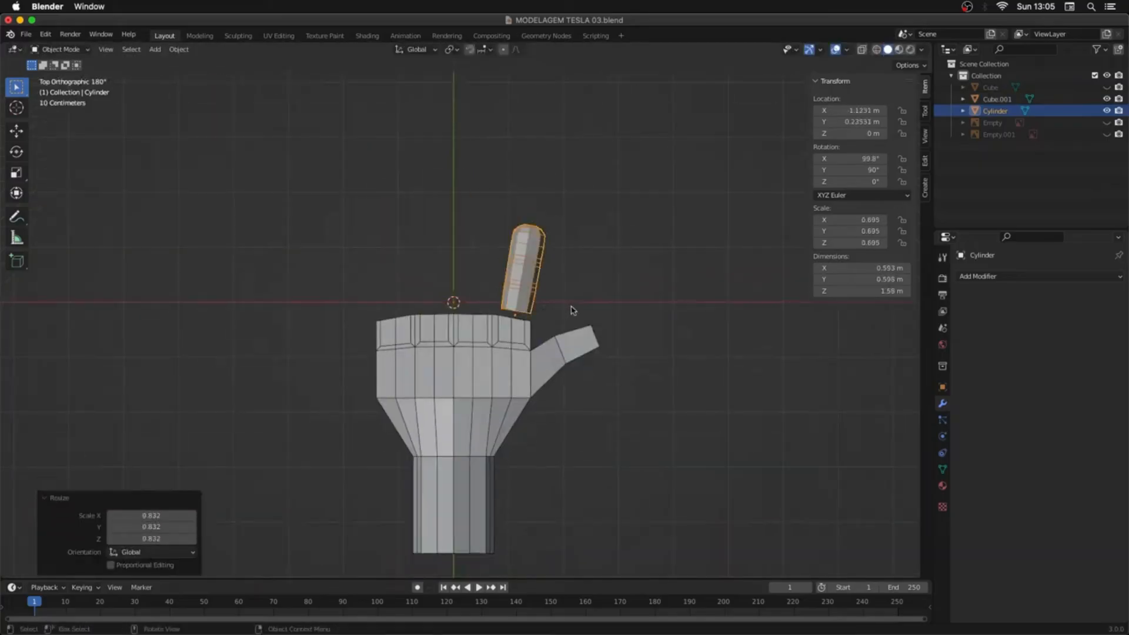
key(r)
click(575, 307)
key(g)
click(573, 309)
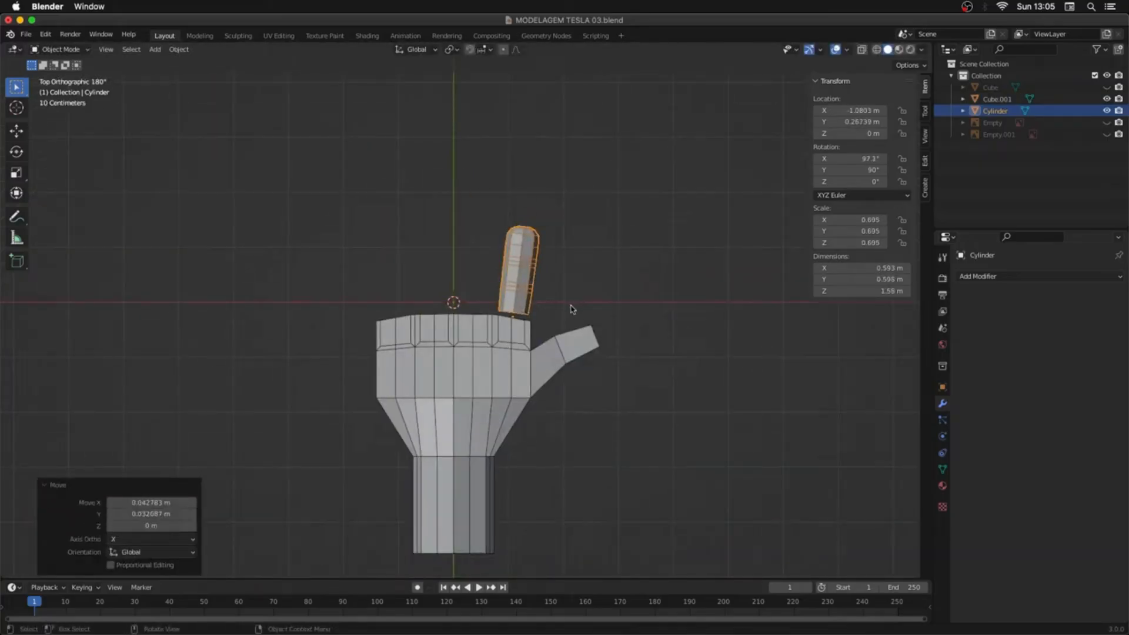
Step: Duplicate the index finger as the middle finger, straighten it, enlarge it and lengthen it along Y
key(shift+d)
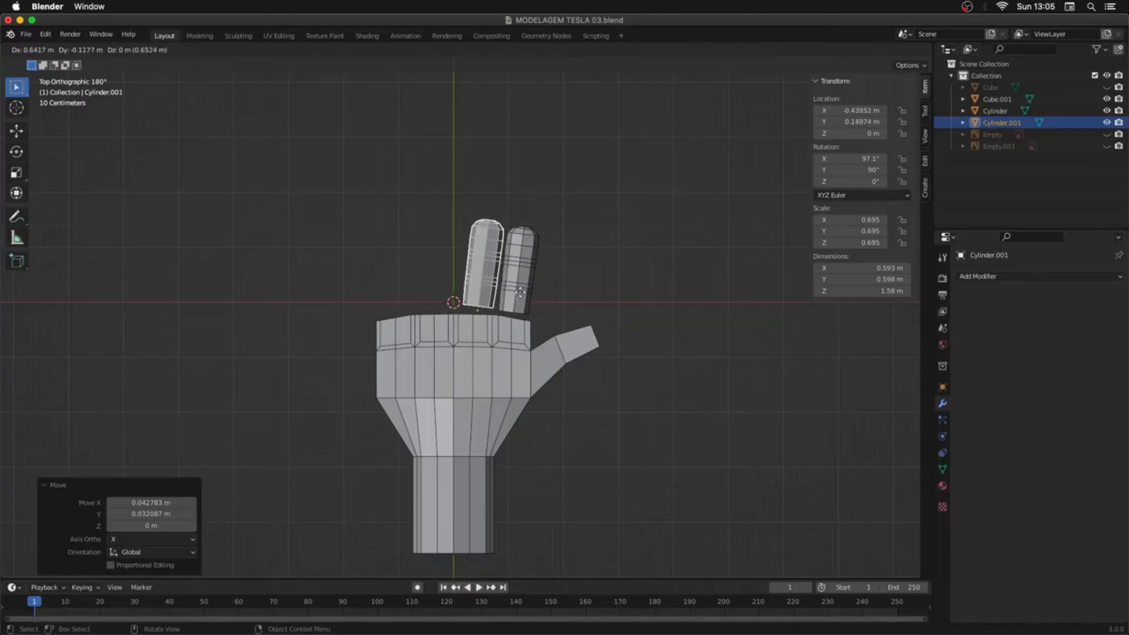
click(519, 299)
key(r)
click(534, 287)
key(s)
click(540, 283)
key(s)
key(y)
click(497, 279)
Step: Duplicate the middle finger as the ring finger beside it and scale it down to 0.951
key(shift+d)
click(532, 297)
key(s)
click(527, 298)
Step: Duplicate fingers for the little finger at the palm's outer edge and delete the surplus copy
key(shift+d)
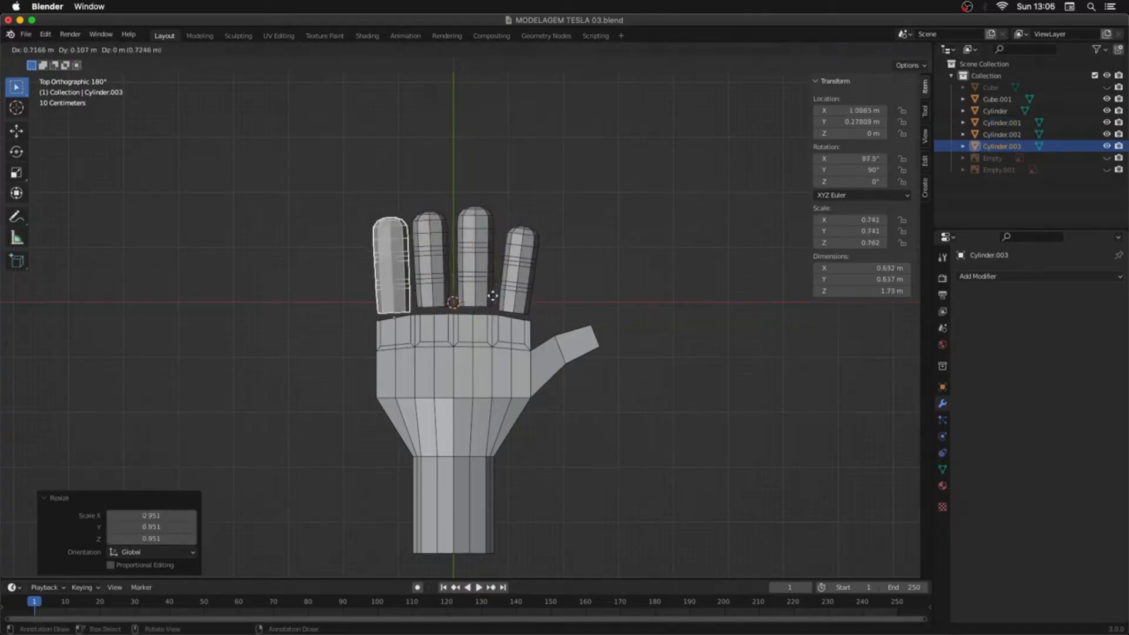
right_click(492, 298)
key(shift+d)
key(x)
key(d)
Step: Fine-tune the sizes of the ring finger and the middle finger by scaling them
click(429, 264)
key(s)
click(554, 264)
click(476, 264)
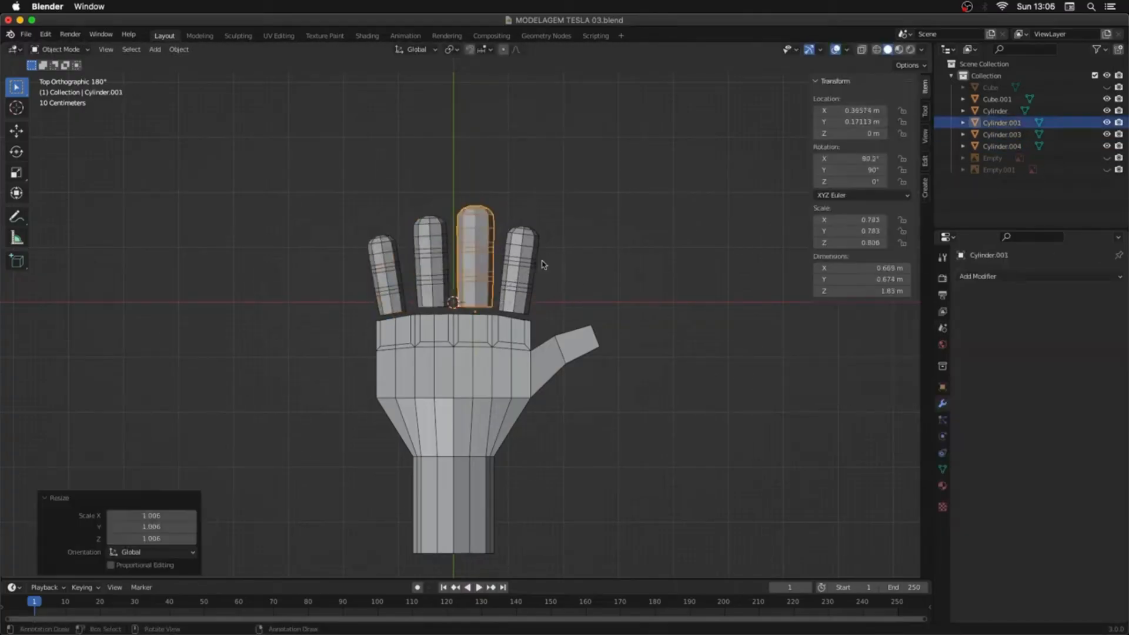
key(s)
click(543, 259)
click(521, 268)
Step: In Sculpt Mode, reshape the palm's knuckle edge into a curve with the Grab brush at 112 px radius and strength 1.000
click(506, 335)
key(Tab)
key(ctrl+Tab)
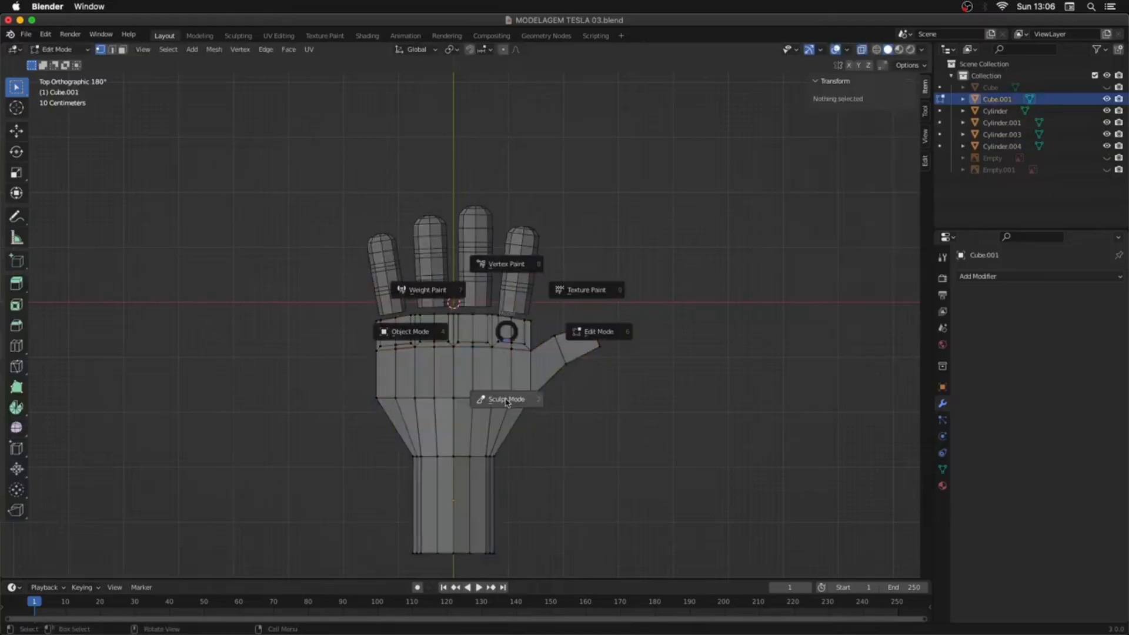
click(506, 402)
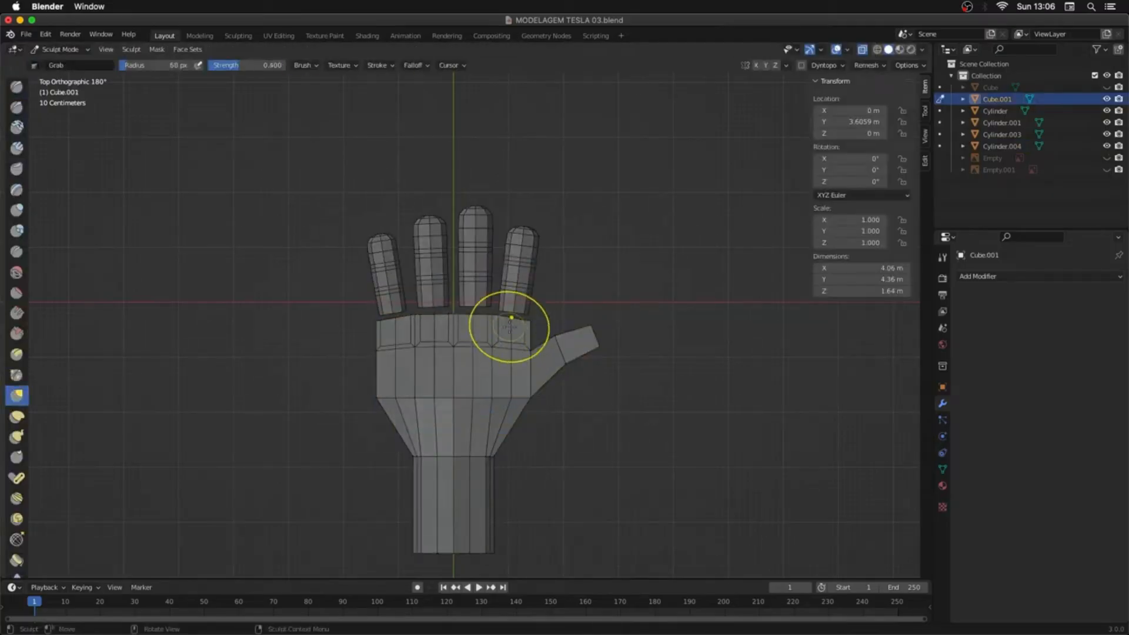
middle_drag(509, 322, 536, 398)
scroll(522, 307, up, 4)
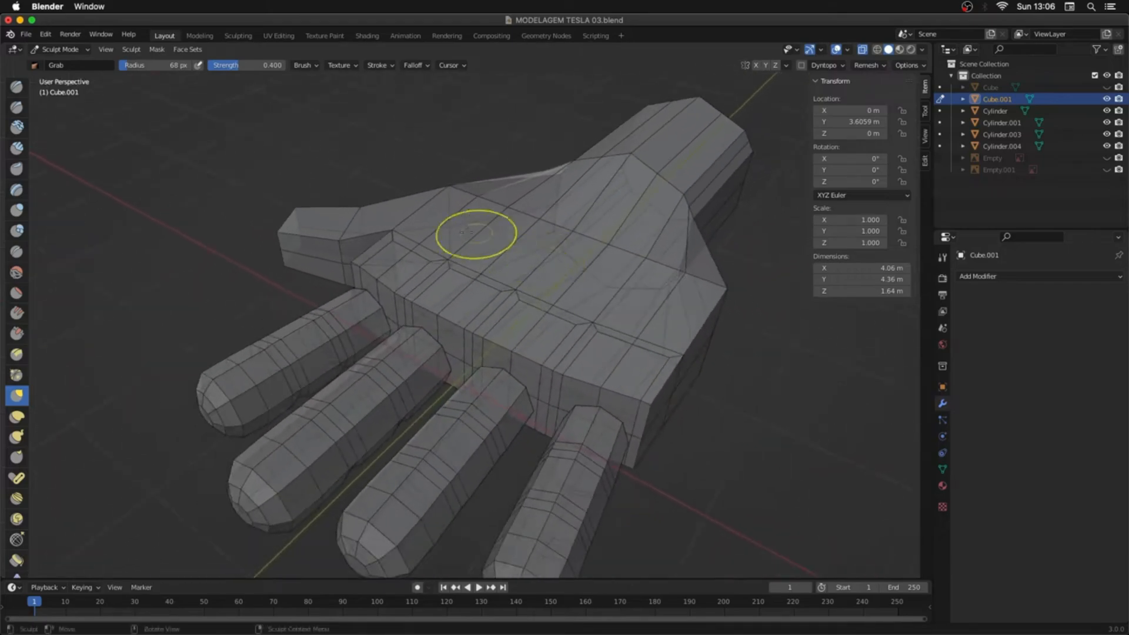
click(442, 262)
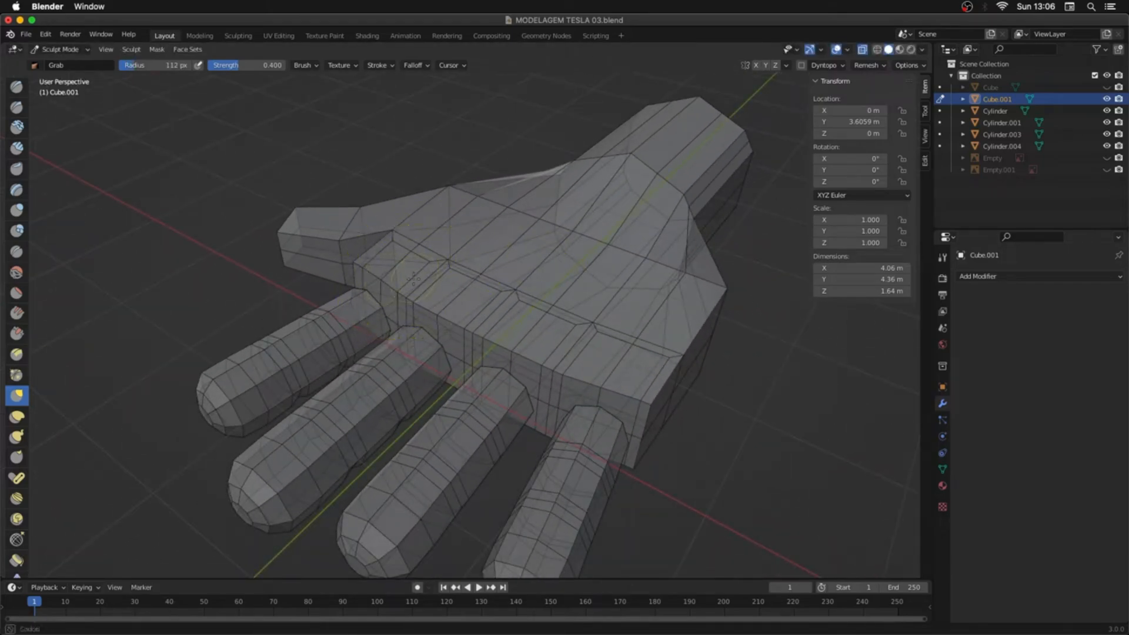
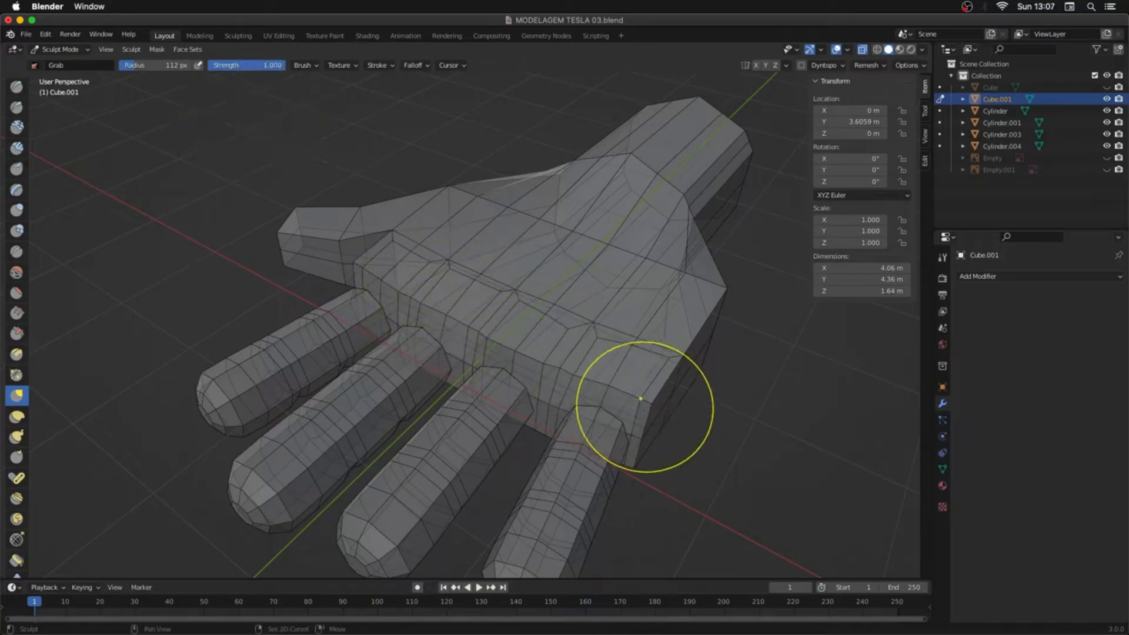
middle_drag(538, 173, 438, 334)
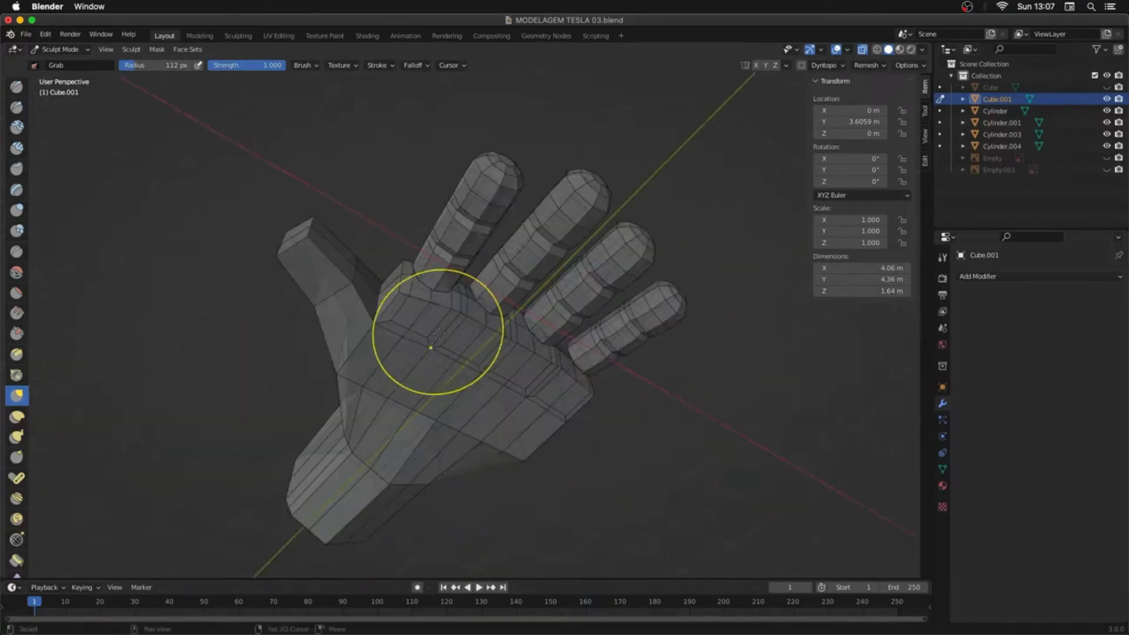
Step: Select the four finger objects and join them with the palm into one object
middle_drag(551, 362, 567, 270)
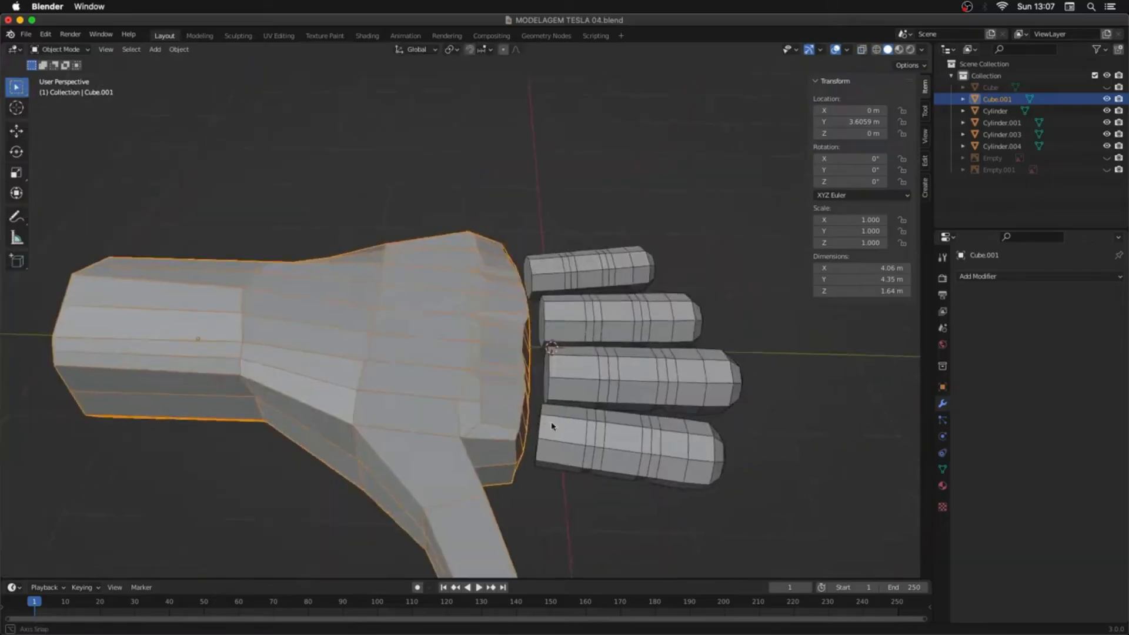
shift+drag(750, 212, 618, 488)
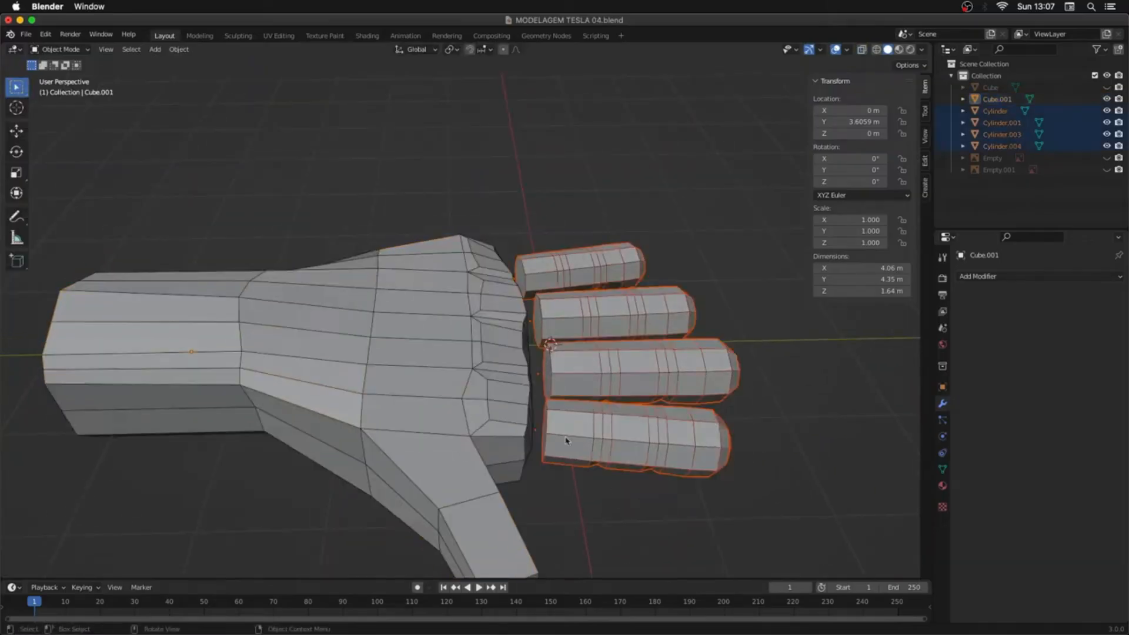
key(ctrl+j)
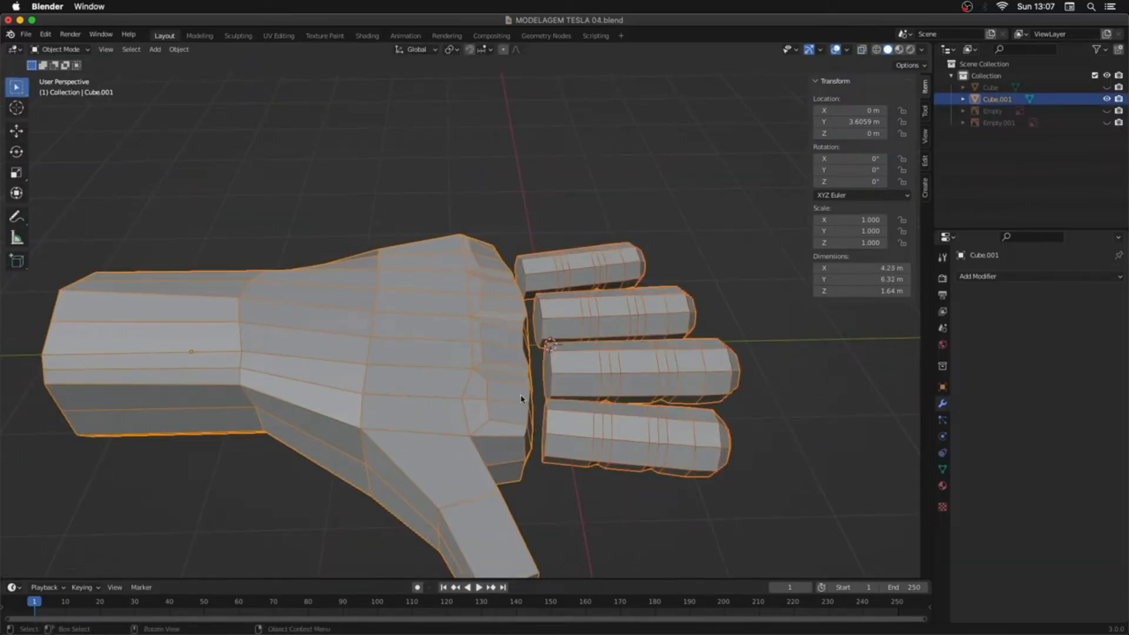
Step: In Edit Mode, select the faces at the palm's finger end and delete them to open sockets for the fingers
middle_drag(522, 396, 551, 435)
middle_drag(475, 448, 479, 445)
key(Tab)
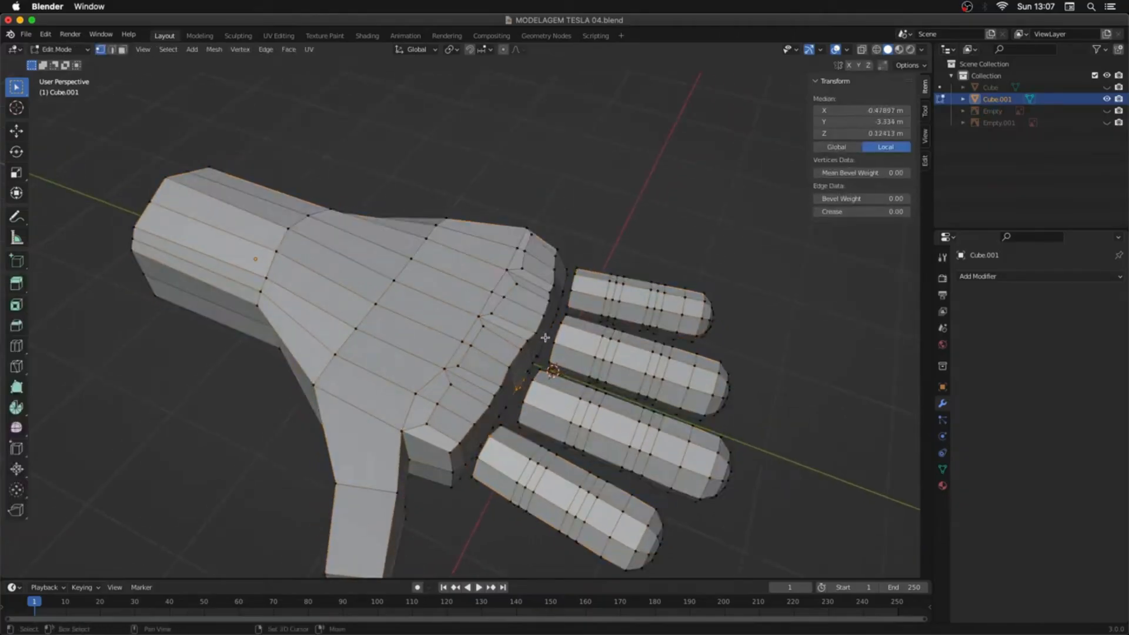
middle_drag(802, 333, 365, 328)
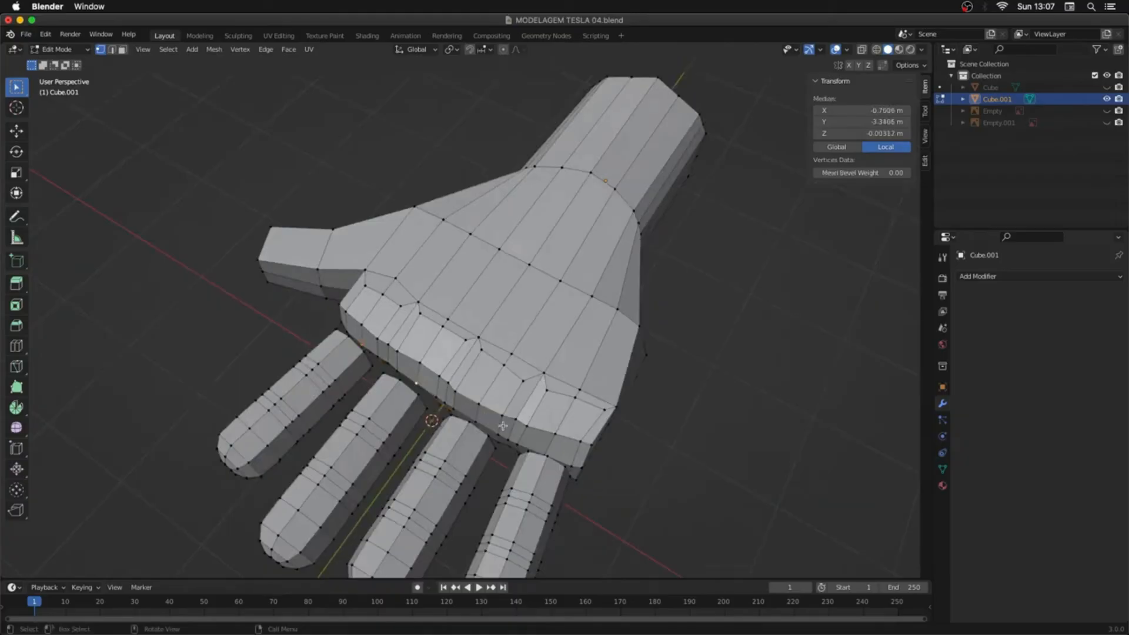
shift+click(474, 423)
shift+click(540, 457)
key(ctrl+KP_Add)
key(3)
middle_drag(637, 451, 525, 363)
key(x)
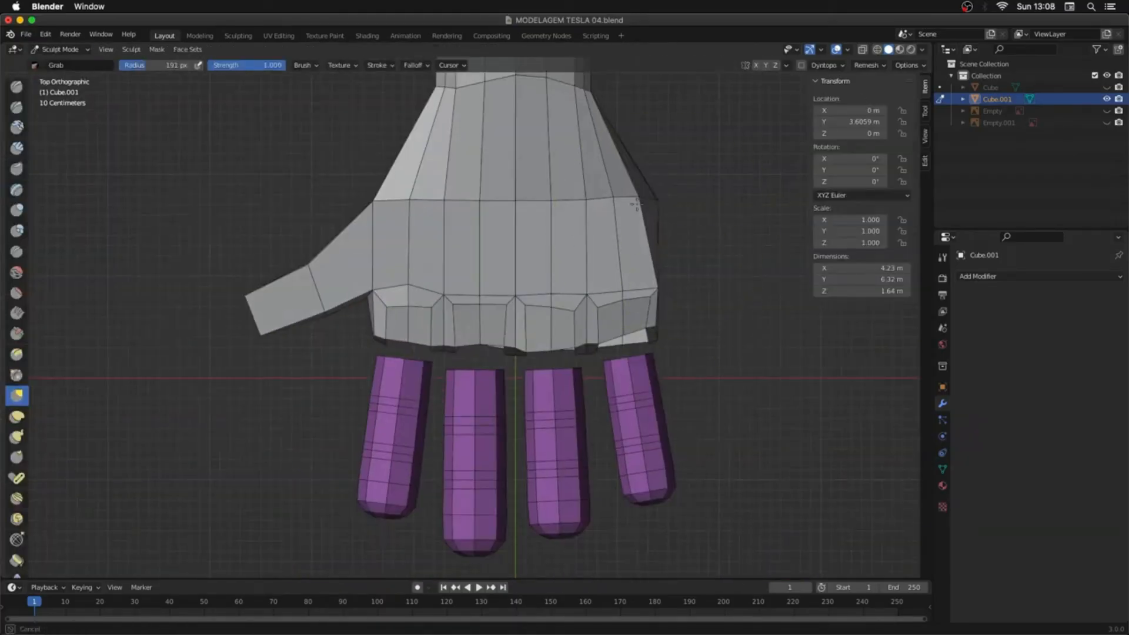
Step: Round the palm's outline with the Grab brush from the top view, and move the corner edges near the little finger using proportional editing
mouse_move(547, 235)
middle_down()
mouse_move(529, 224)
mouse_move(515, 156)
mouse_move(530, 194)
middle_up()
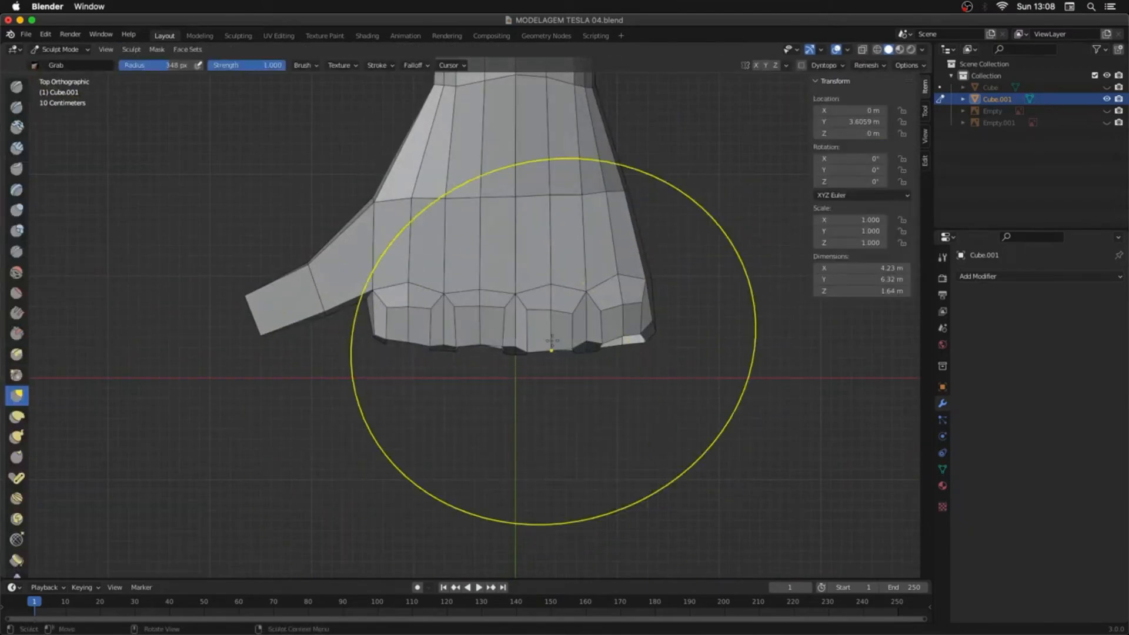
middle_drag(529, 352, 559, 264)
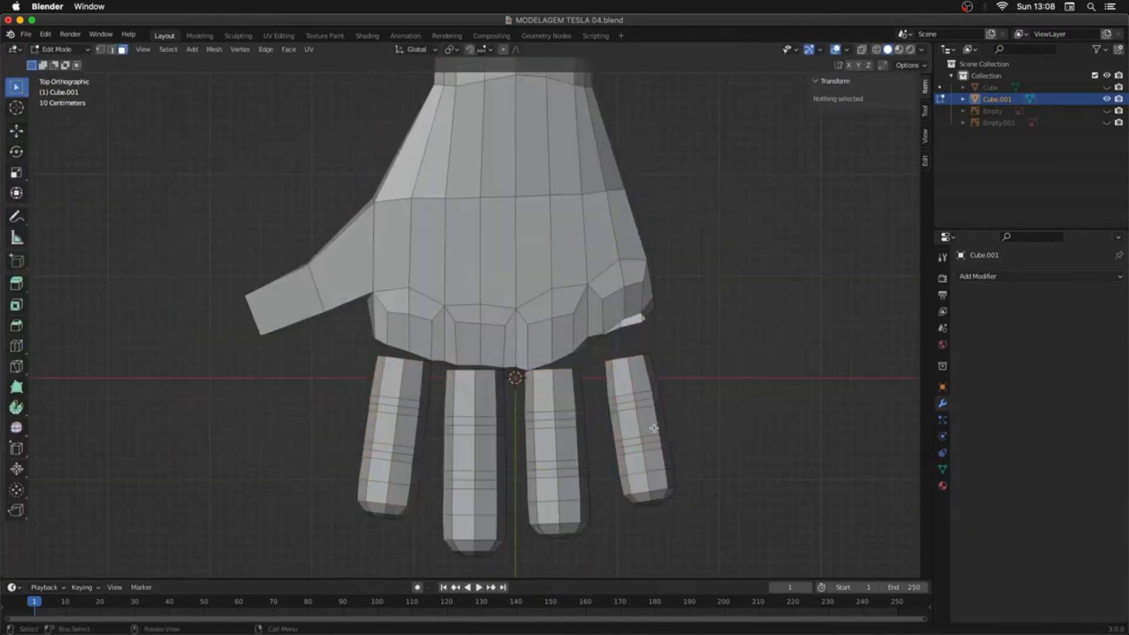
click(502, 49)
click(518, 49)
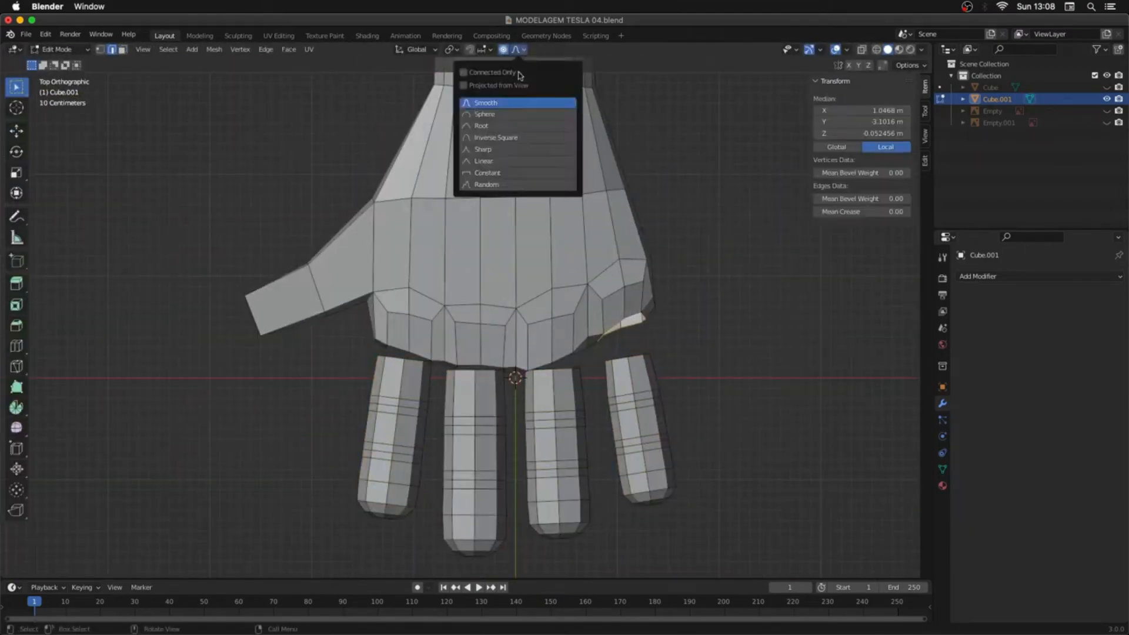
key(g)
click(643, 370)
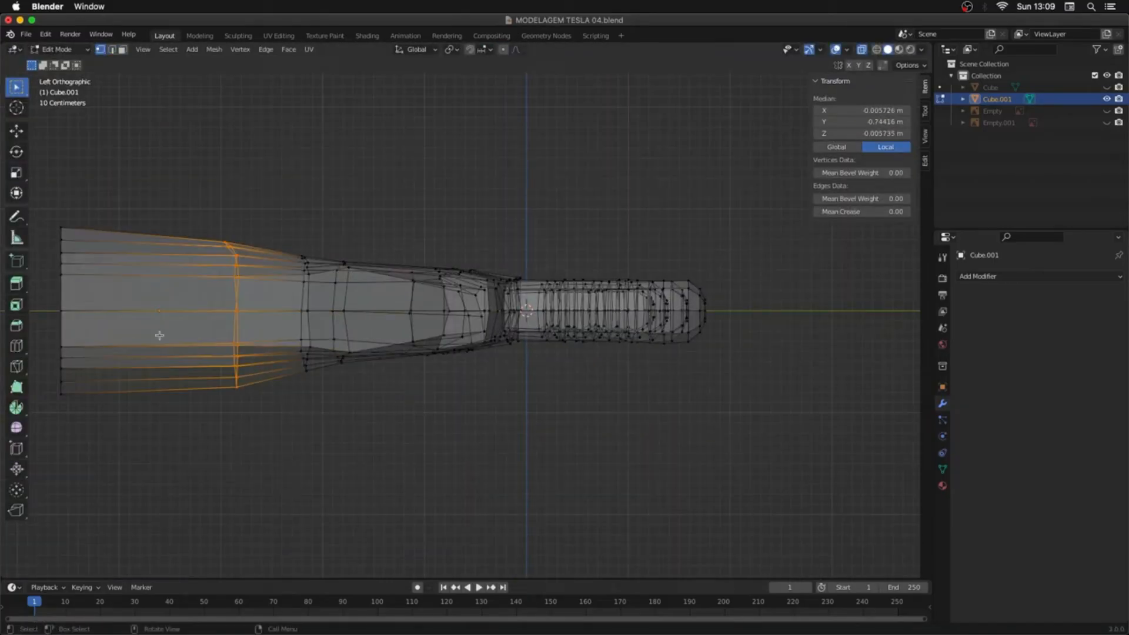
Step: In the left view, flatten the wrist section along Z and move it closer to the palm
drag(36, 206, 265, 420)
key(s)
key(z)
click(308, 259)
key(g)
click(552, 277)
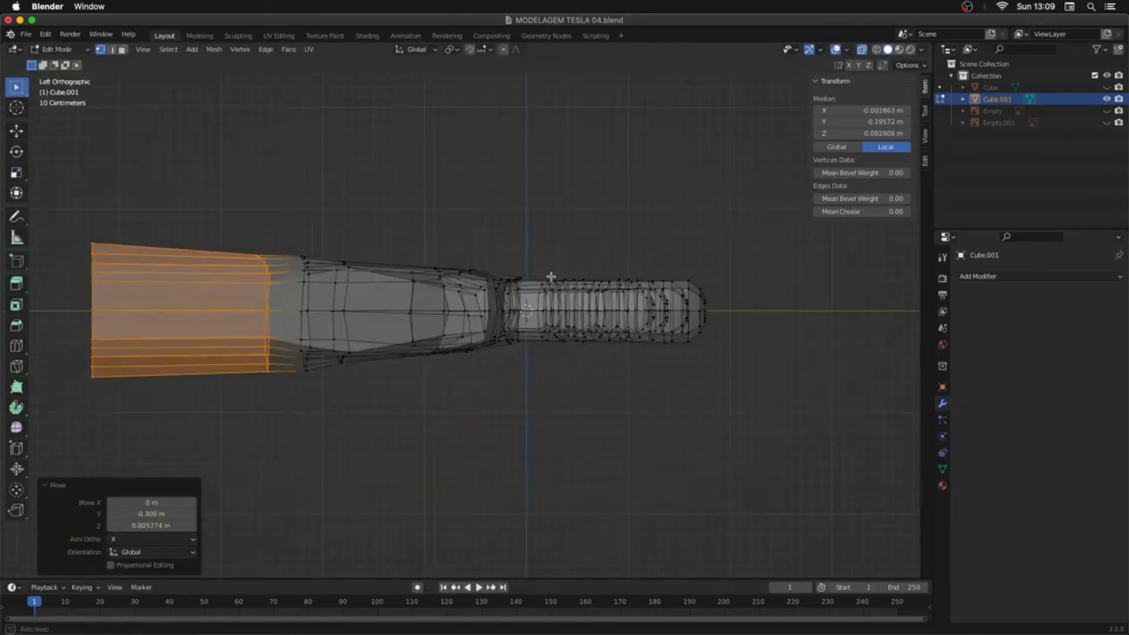
key(s)
key(z)
click(290, 235)
Step: In the top view, rotate the edge loop across the lower palm by about 6.5° and move it towards the thumb's base
alt+middle_drag(471, 329, 519, 296)
alt+click(556, 272)
key(r)
key(g)
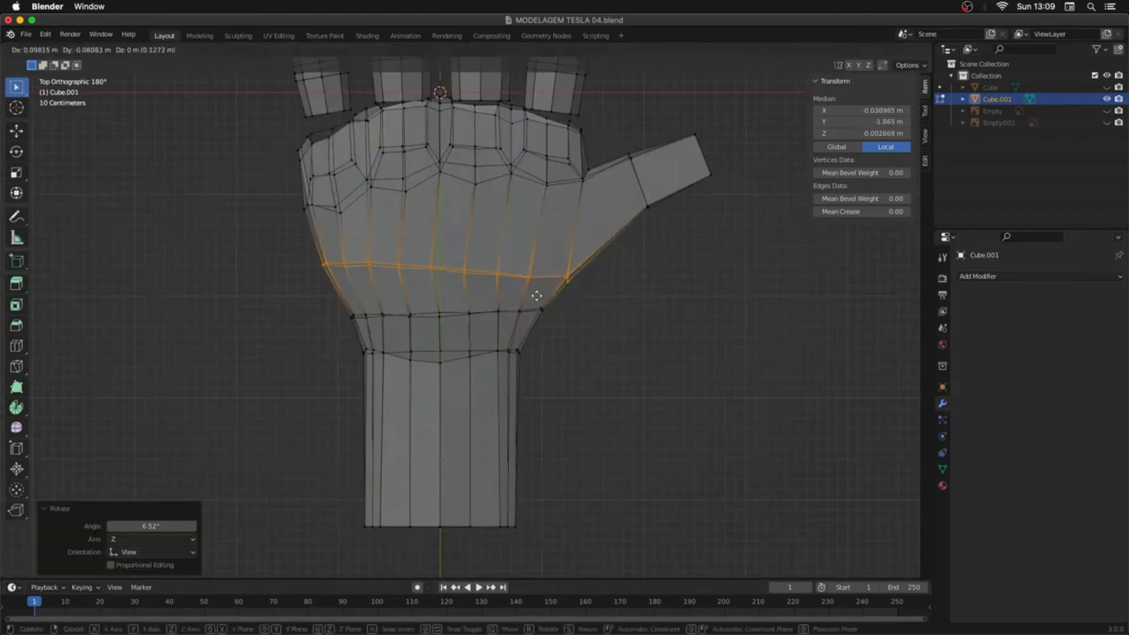
click(534, 292)
Step: Move and scale the edge loop just above the wrist, and flatten the wrist loop along Y
alt+click(519, 312)
key(g)
key(s)
click(554, 326)
alt+click(507, 351)
key(s)
key(y)
click(443, 353)
alt+click(529, 311)
key(g)
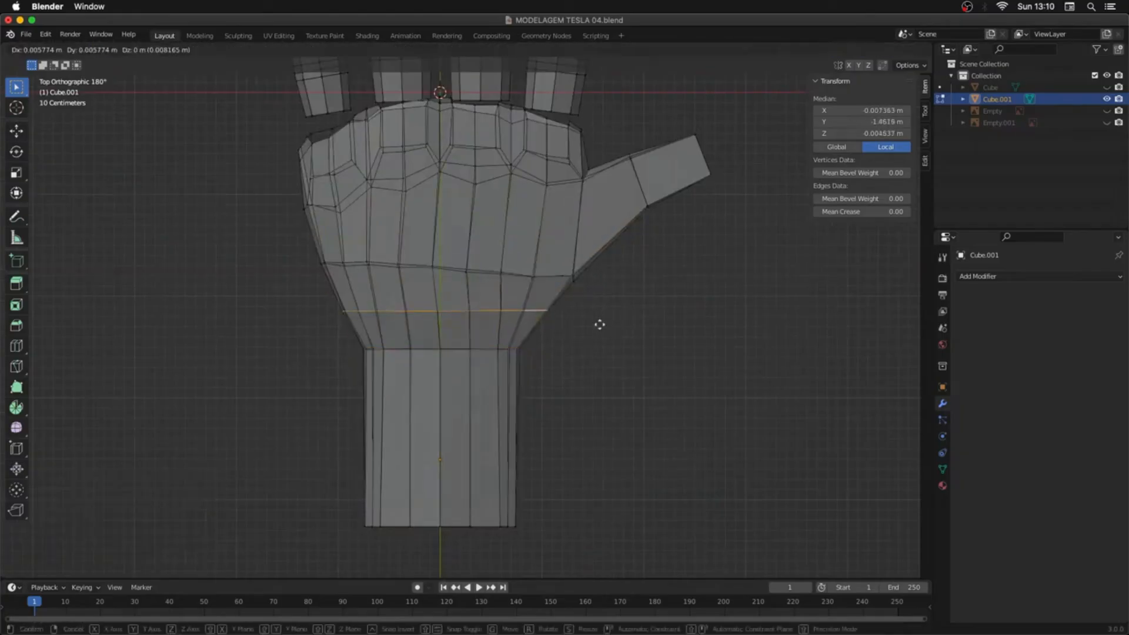
Step: Scale the edge loop across the thumb's base by 1.044 along X to widen the palm
alt+click(549, 277)
key(s)
key(y)
click(529, 269)
Step: In Sculpt Mode, reshape the thumb and the base of the thumb with the Grab brush from several angles
middle_drag(529, 269, 279, 223)
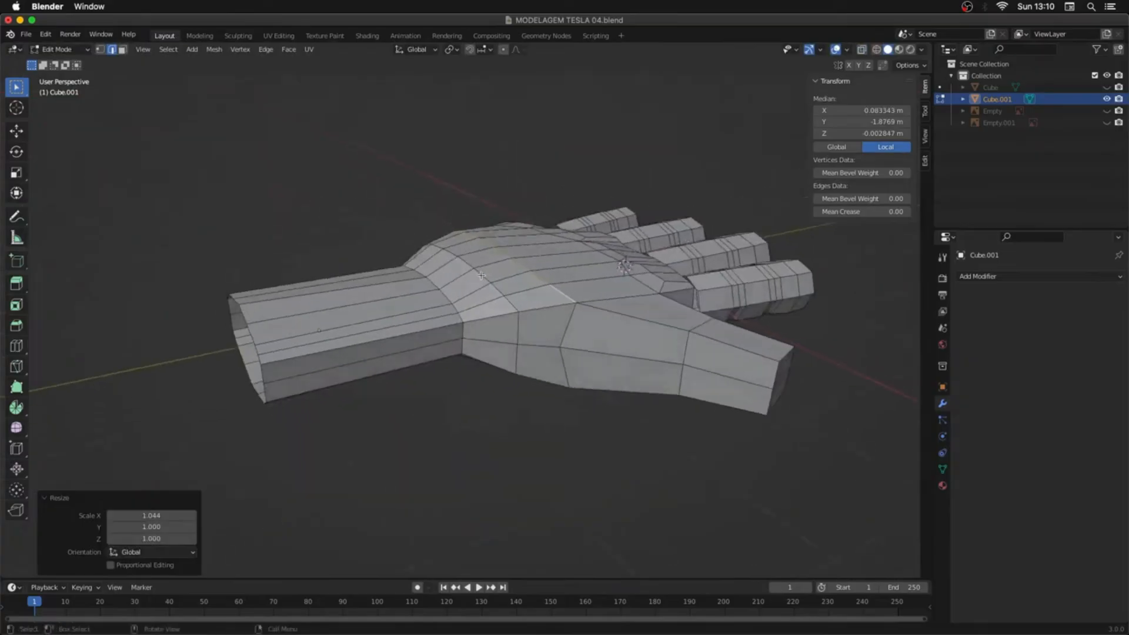
key(ctrl+Tab)
click(596, 416)
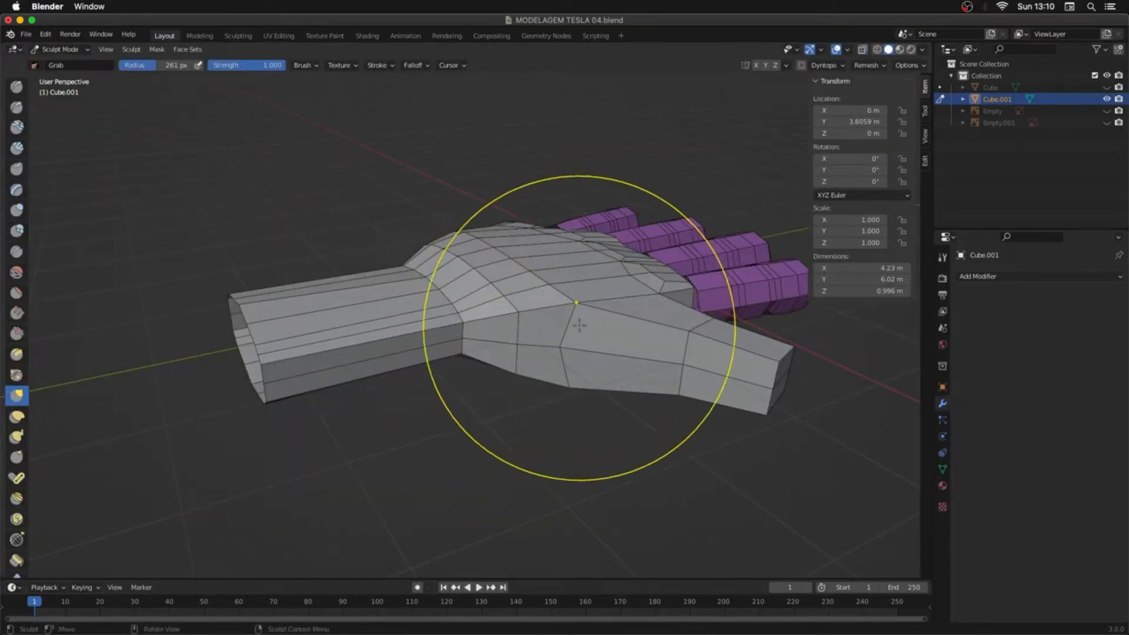
mouse_move(553, 333)
middle_down()
mouse_move(562, 302)
mouse_move(504, 275)
mouse_move(555, 304)
mouse_move(544, 258)
middle_up()
mouse_move(554, 115)
middle_down()
mouse_move(579, 132)
mouse_move(599, 112)
mouse_move(517, 163)
middle_up()
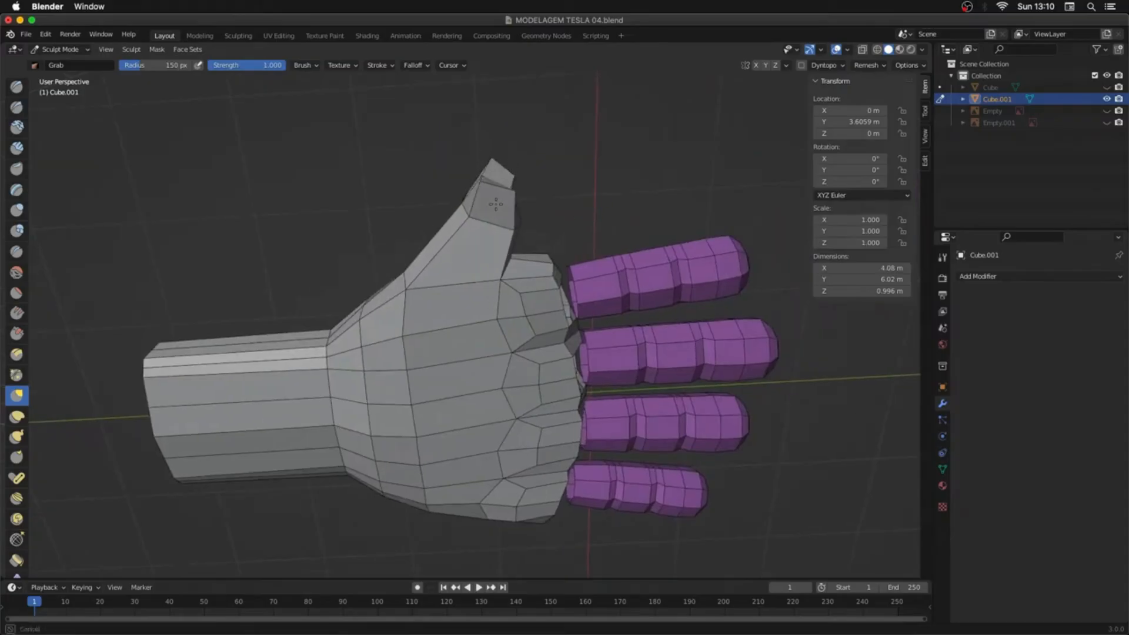
mouse_move(496, 204)
middle_down()
mouse_move(392, 402)
mouse_move(391, 435)
mouse_move(378, 428)
mouse_move(593, 403)
mouse_move(603, 358)
mouse_move(494, 323)
mouse_move(520, 365)
mouse_move(560, 279)
middle_up()
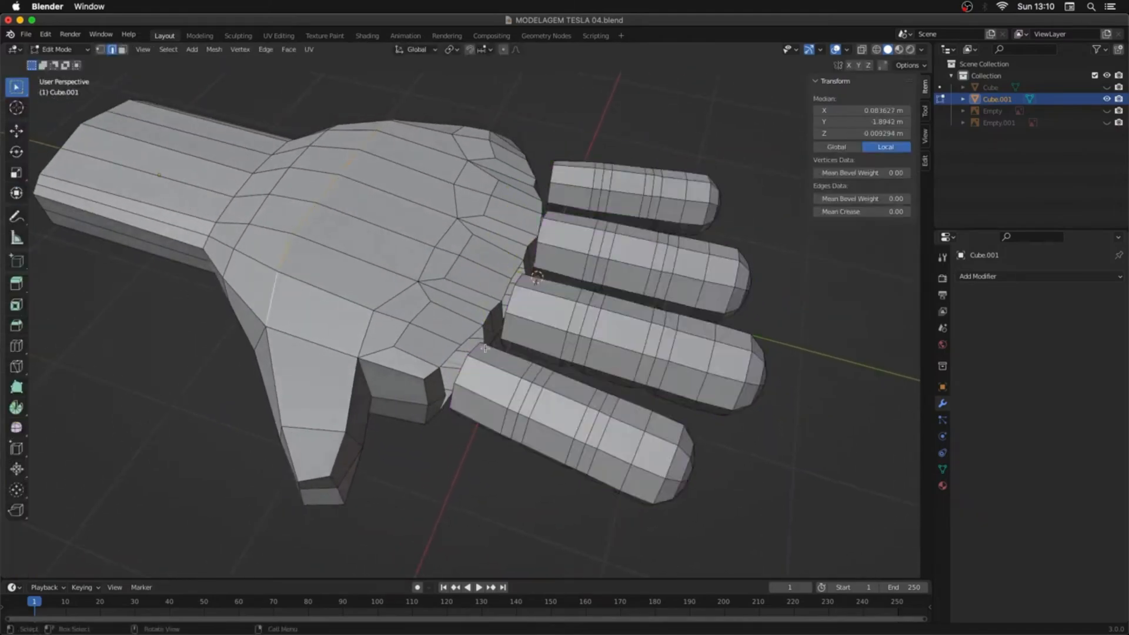
Step: Select the palm opening and the index finger's base edges and connect them with Bridge Edge Loops
middle_drag(538, 323, 542, 323)
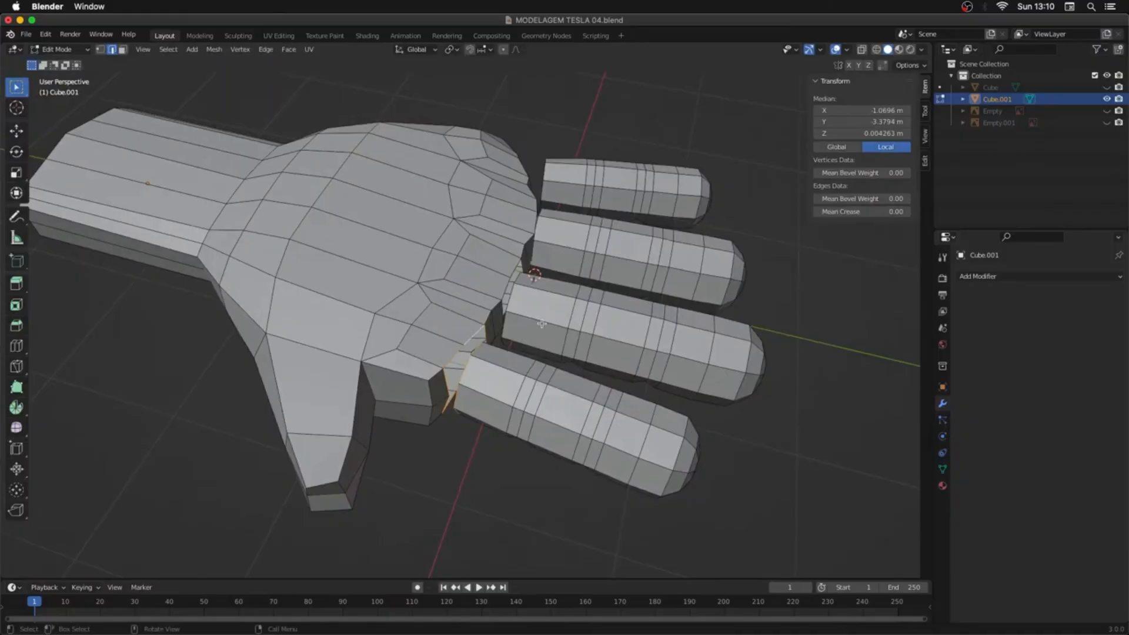
right_click(565, 317)
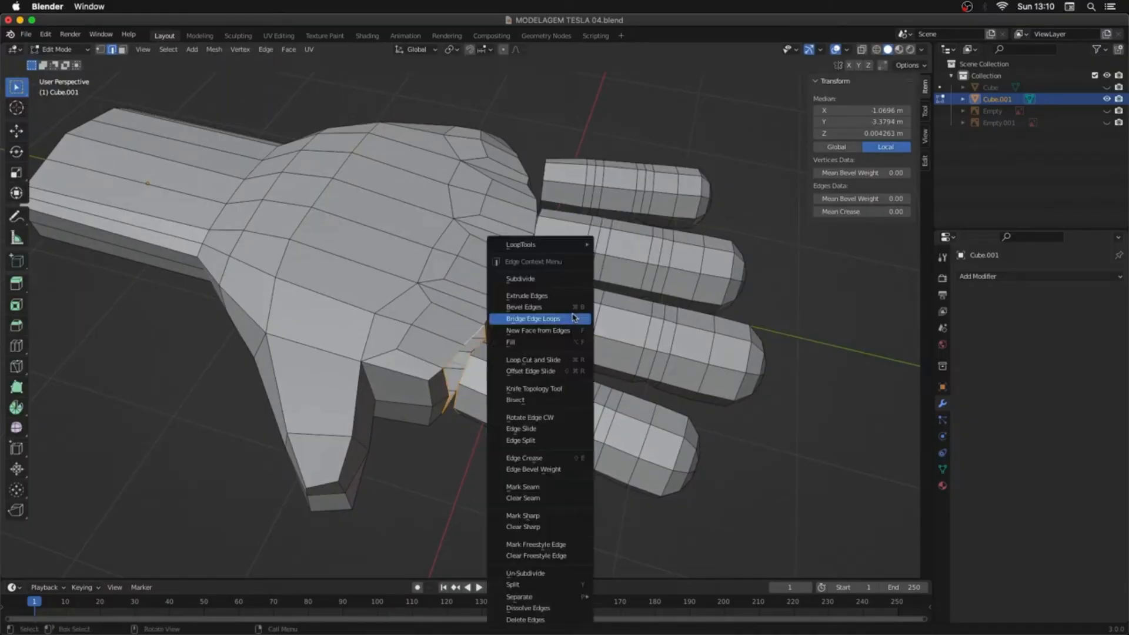
click(568, 323)
middle_drag(524, 319, 583, 382)
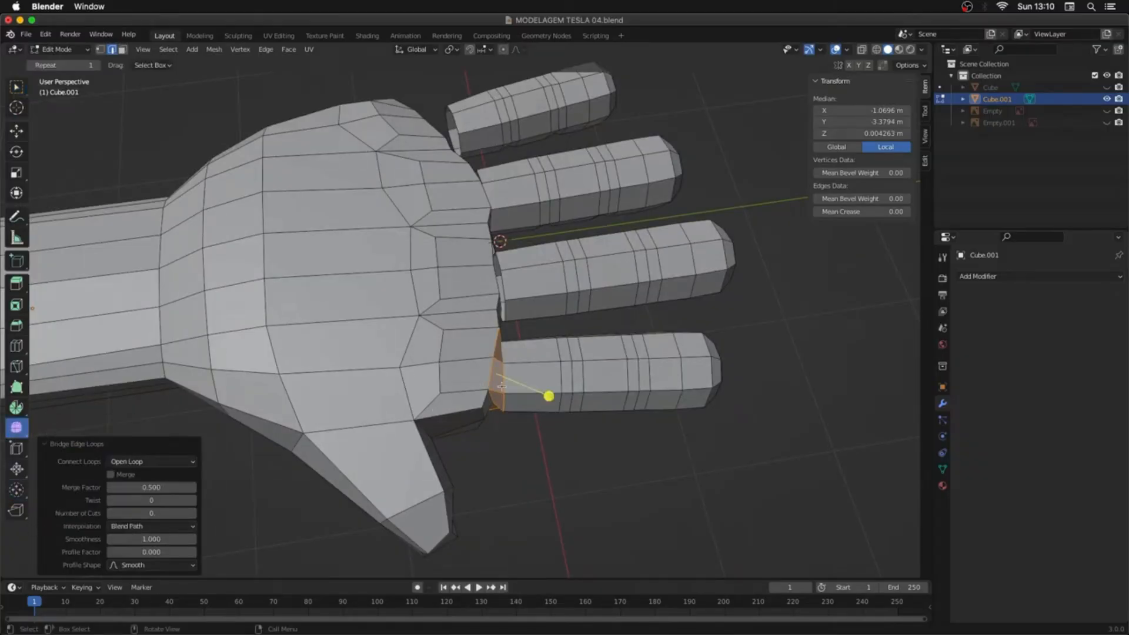
Step: Bridge the base edges of the middle finger to its palm opening and smooth the finger junctions
drag(617, 422, 611, 418)
middle_drag(562, 344, 541, 306)
alt+click(504, 285)
alt+shift+click(498, 284)
right_click(561, 290)
click(561, 289)
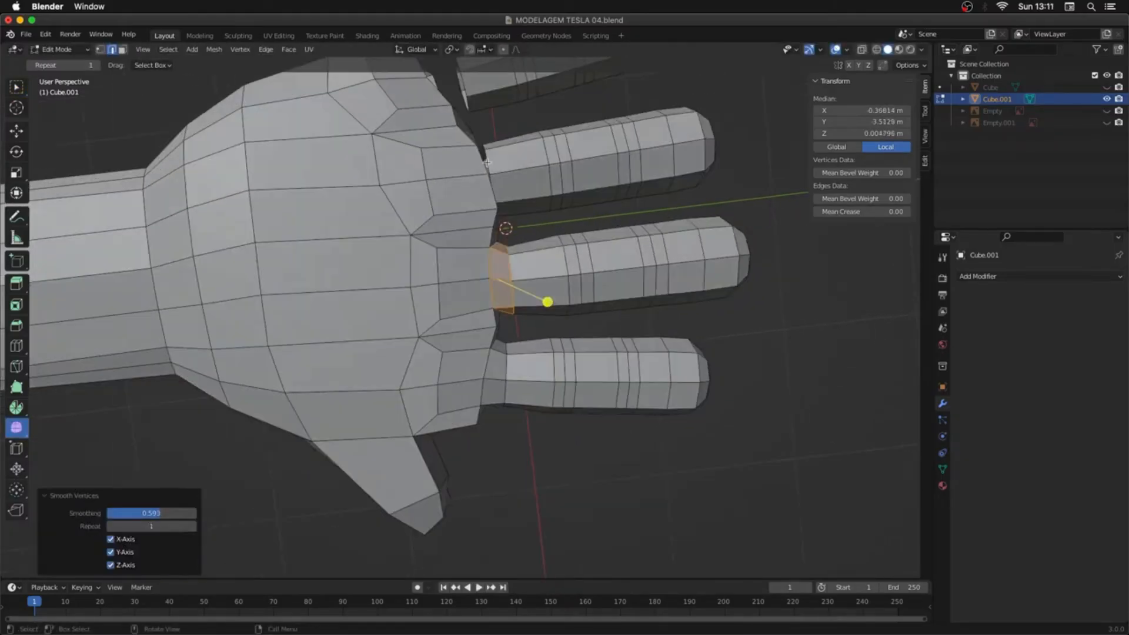
Step: Bridge the ring and little fingers' base edges to their palm openings and smooth both junctions
alt+click(492, 187)
alt+shift+click(487, 164)
right_click(524, 161)
click(524, 160)
drag(541, 162, 565, 154)
alt+click(450, 162)
alt+shift+click(415, 171)
right_click(530, 156)
alt+middle_drag(565, 236, 688, 353)
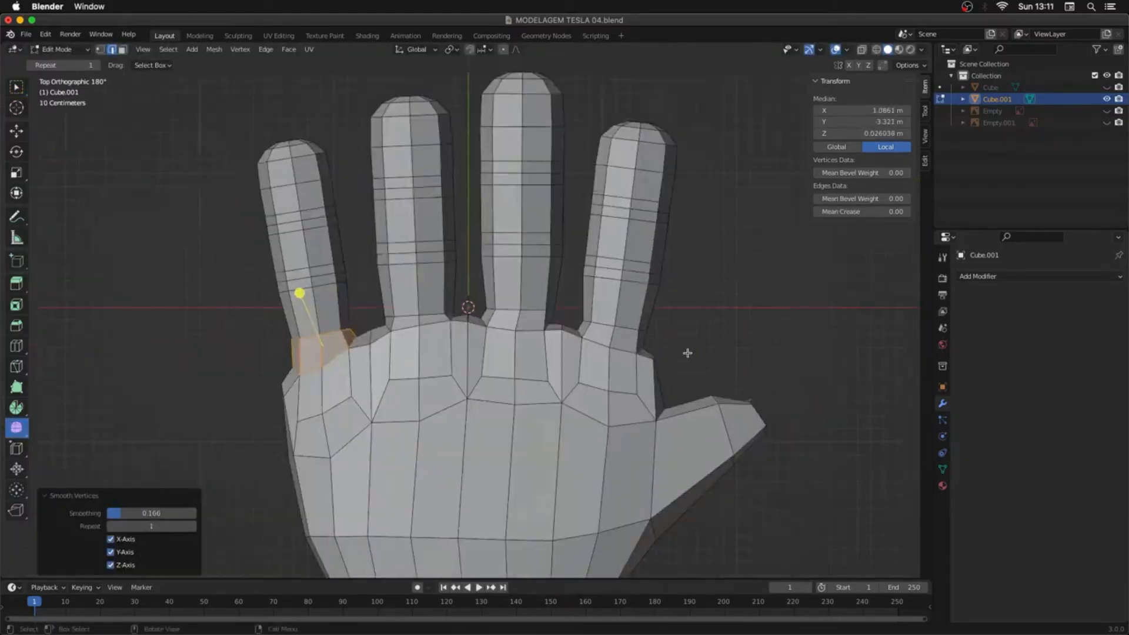
Step: Adjust the edge loops at the bases of the index and middle fingers by scaling
alt+click(615, 327)
key(3)
key(KP_5)
alt+click(512, 318)
key(s)
key(2)
alt+click(516, 308)
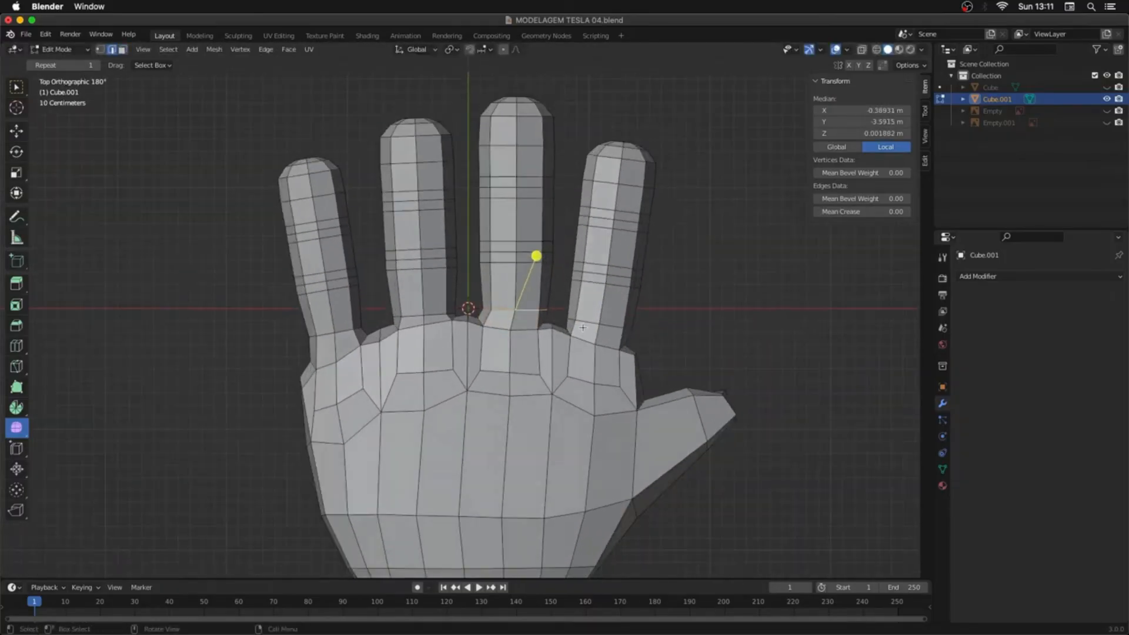
Step: In Sculpt Mode, reshape the knuckle area and the finger webs with the Grab brush at 150 px radius
key(ctrl+Tab)
drag(467, 320, 467, 328)
middle_drag(398, 331, 580, 478)
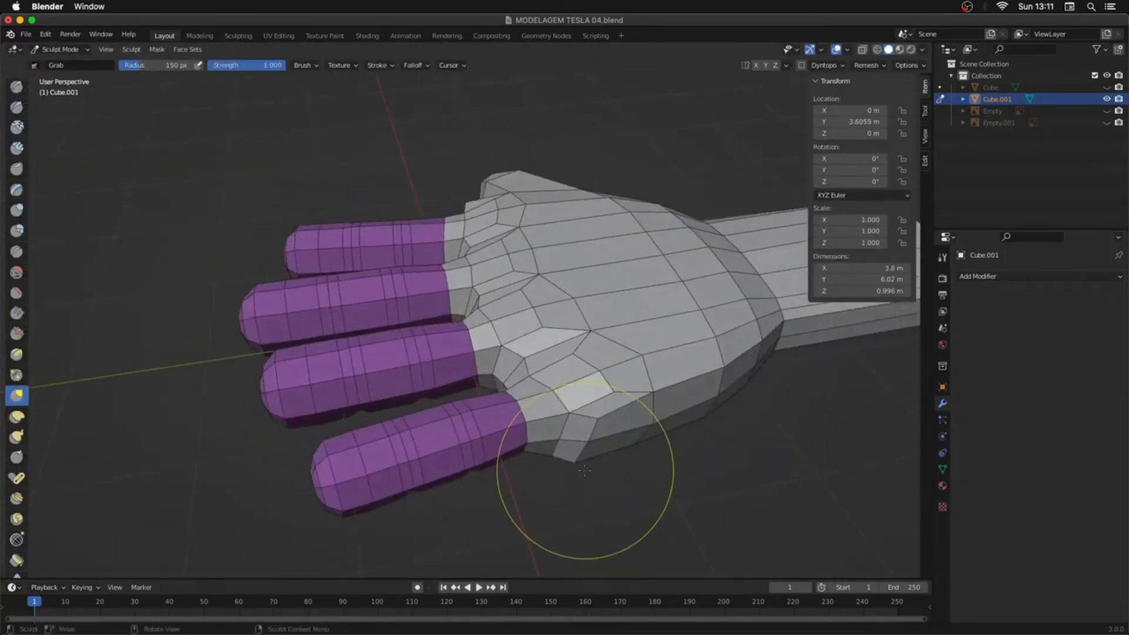
middle_drag(630, 268, 599, 227)
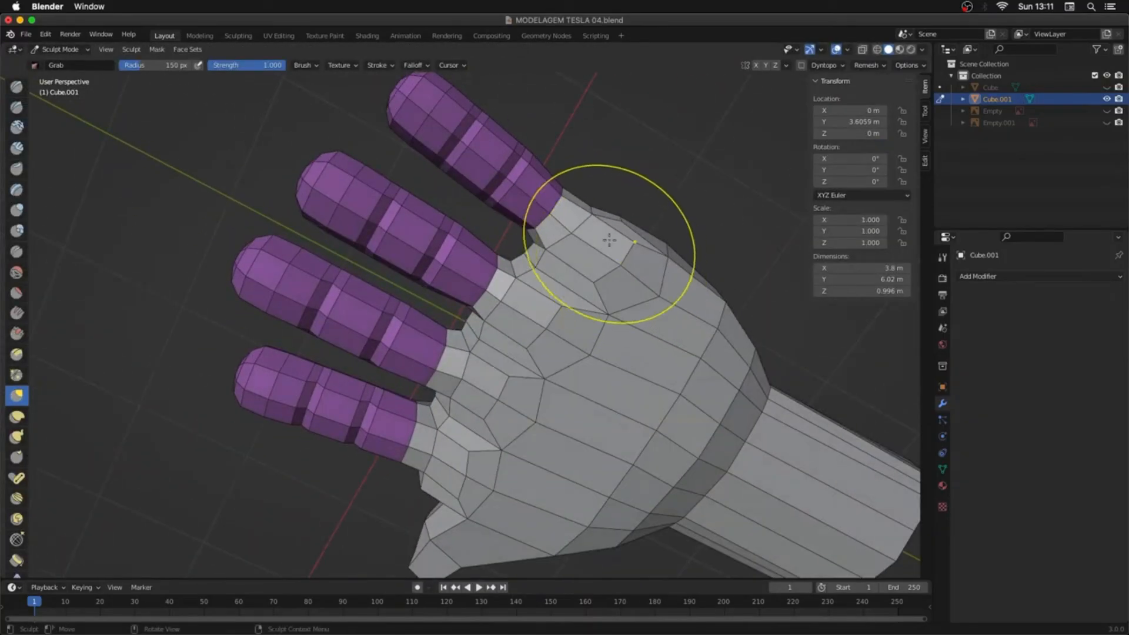
scroll(515, 269, up, 3)
Step: In Edit Mode, select all palm and thumb vertices and scale them by 0.919 with smooth proportional editing
alt+middle_drag(516, 269, 567, 288)
key(Tab)
scroll(566, 288, down, 2)
key(b)
drag(609, 301, 281, 462)
click(505, 51)
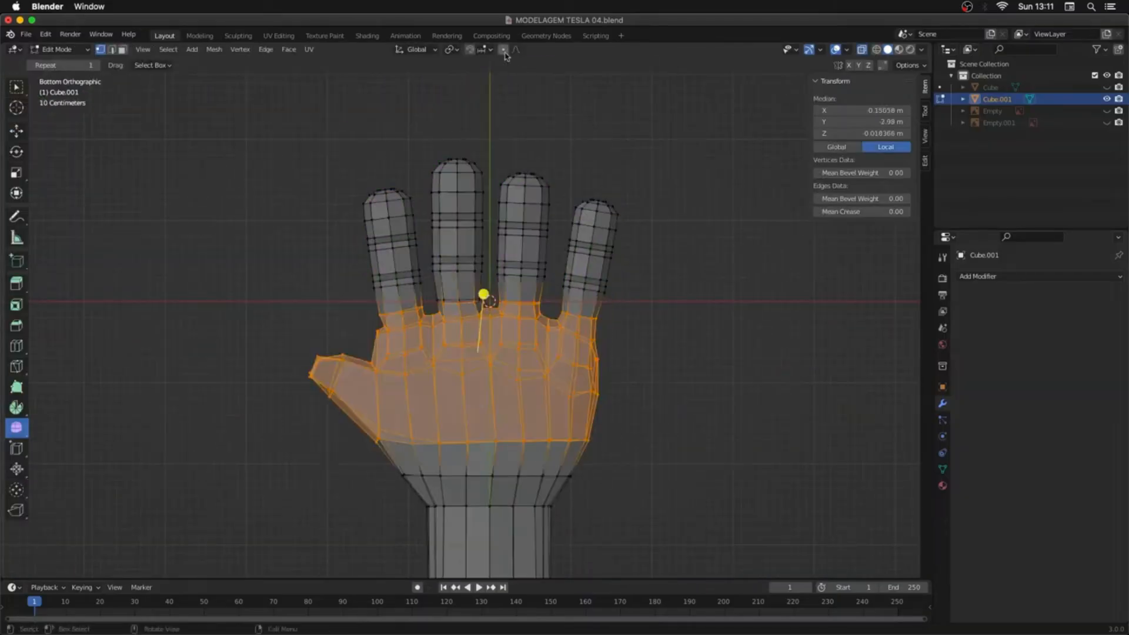
key(s)
right_click(557, 308)
key(s)
scroll(526, 253, down, 6)
scroll(524, 257, up, 5)
click(524, 257)
scroll(541, 294, up, 2)
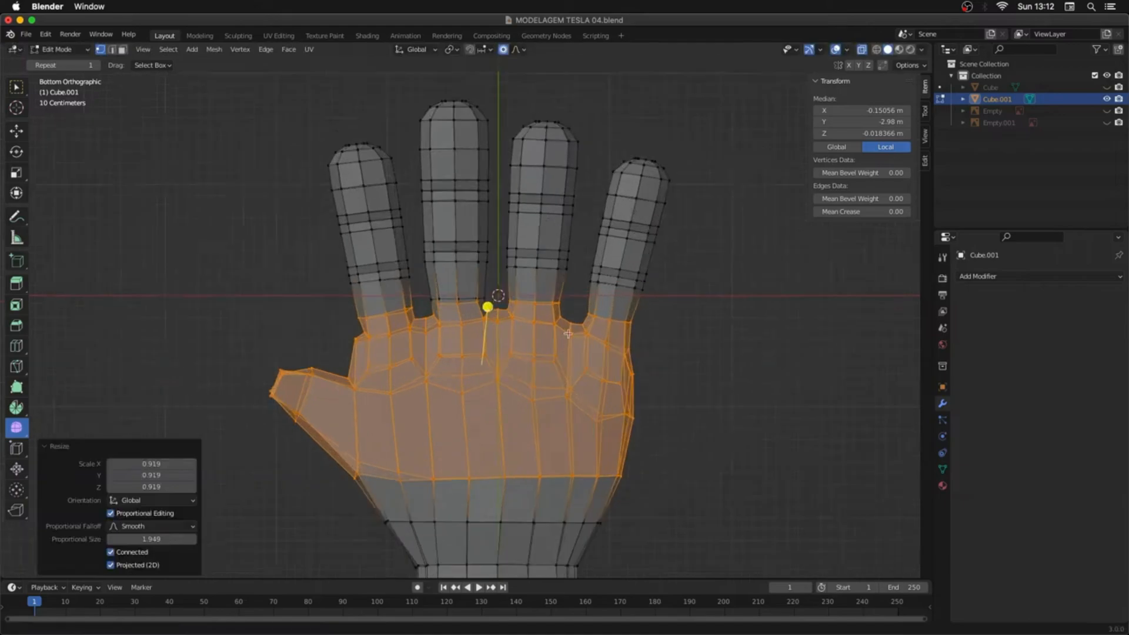
Step: Narrow the webs between the fingers with proportional scaling, using 0.865 between ring and little finger, and reposition the index-middle web
drag(551, 294, 610, 340)
key(s)
click(590, 312)
drag(526, 289, 475, 334)
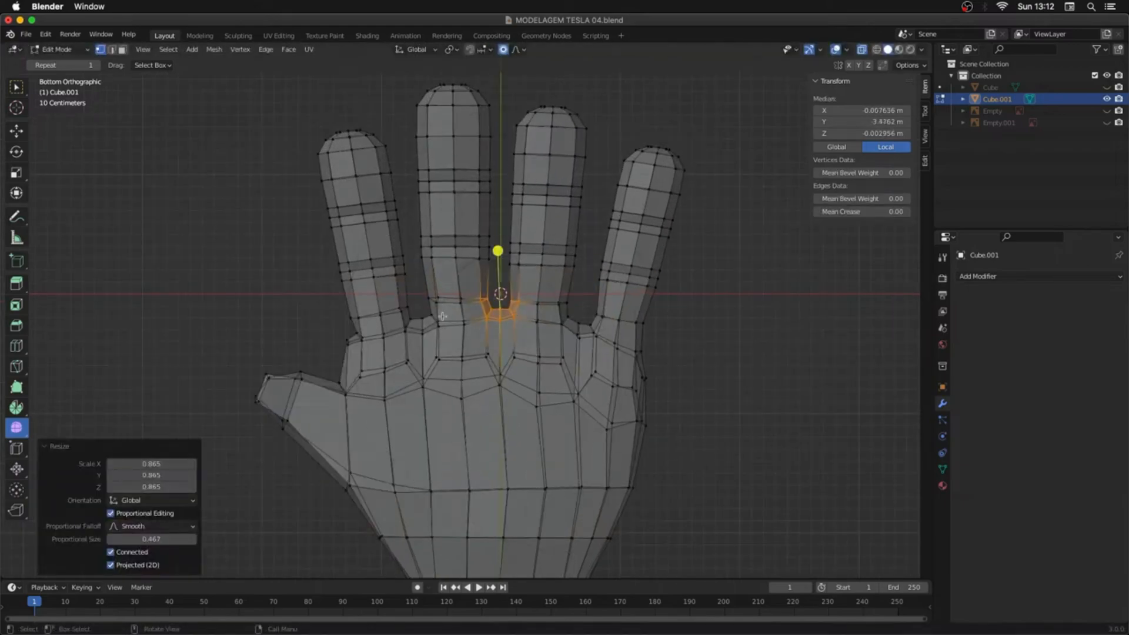
key(s)
click(406, 323)
drag(444, 296, 358, 348)
key(g)
click(353, 382)
Step: Add a loop cut across the thumb, then move its tip by about -0.128 m in X and -0.148 m in Y
middle_drag(342, 433, 630, 451)
key(ctrl+e)
key(ctrl+r)
click(625, 444)
click(627, 441)
drag(626, 434, 626, 434)
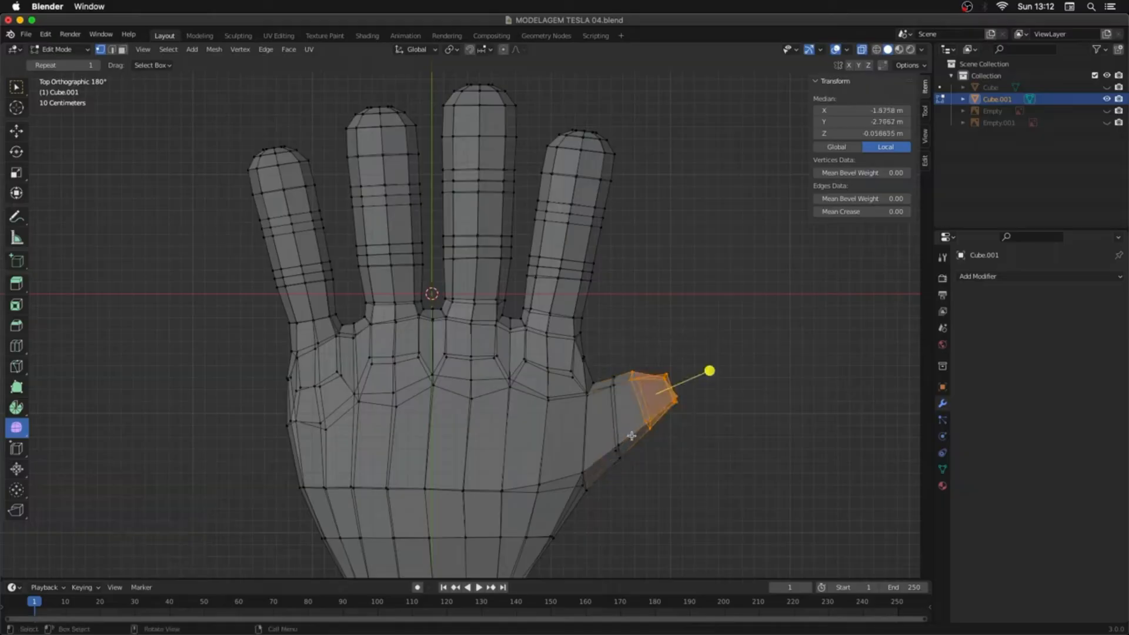
key(g)
click(647, 417)
key(e)
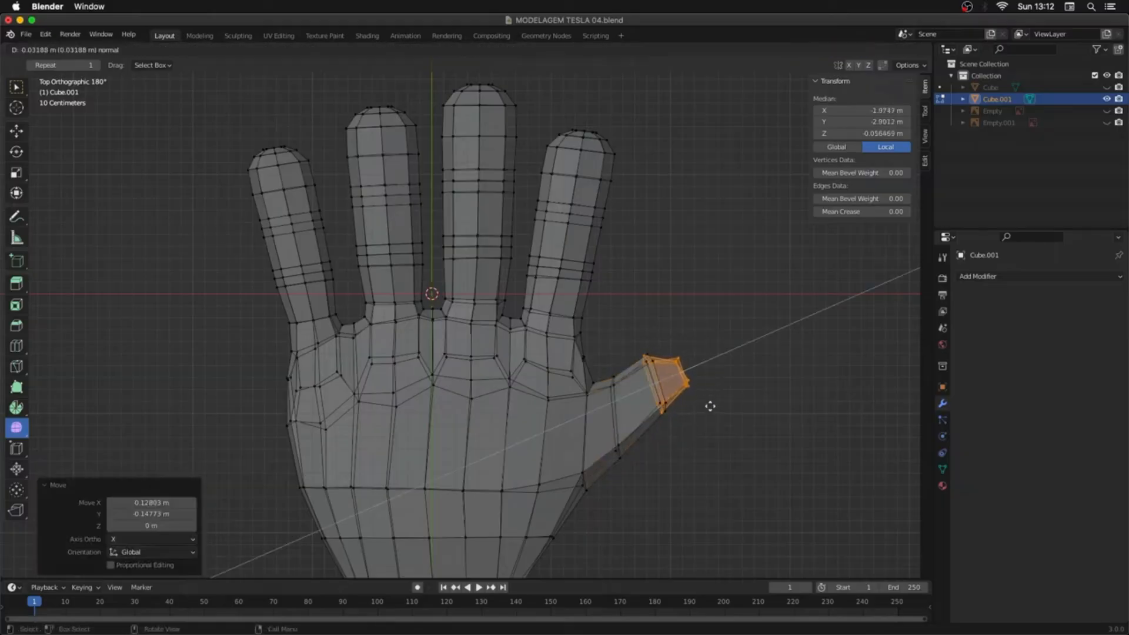
right_click(711, 404)
key(ctrl+z)
Step: Rotate the thumb's tip segment by 8.3°, then scale and smooth its end face with a smoothing of 0.300
key(r)
click(726, 406)
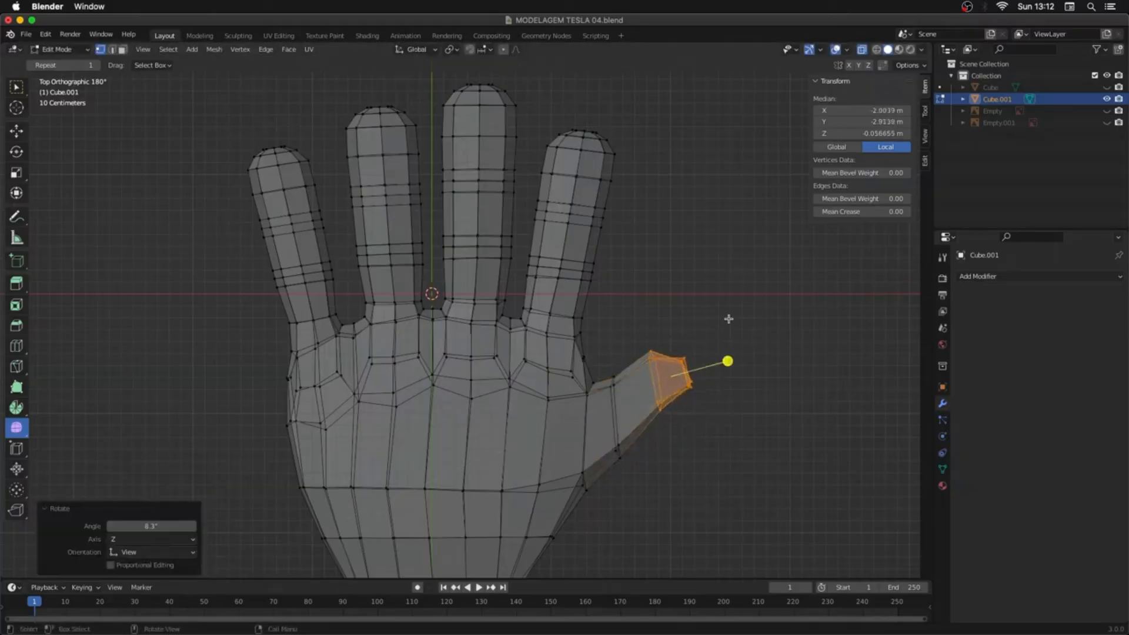
drag(729, 320, 672, 408)
click(695, 402)
key(s)
click(760, 349)
drag(761, 348, 744, 382)
middle_drag(728, 440, 682, 383)
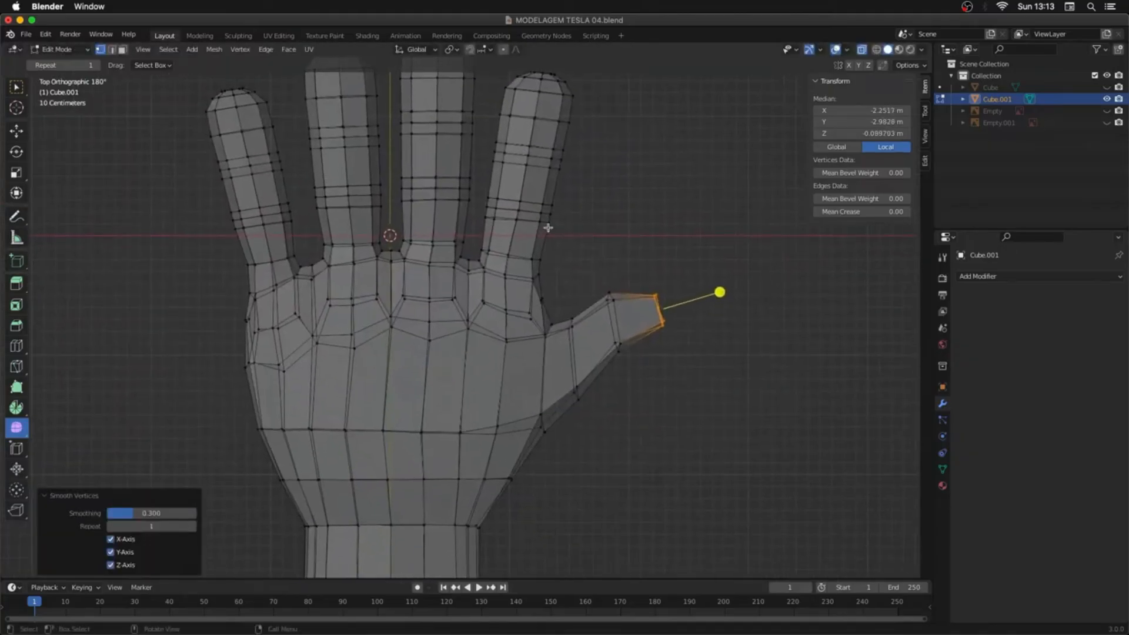
Step: Reposition the middle finger, then move its base edge loop and scale it by 1.059
shift+middle_drag(480, 78, 493, 217)
drag(501, 119, 395, 354)
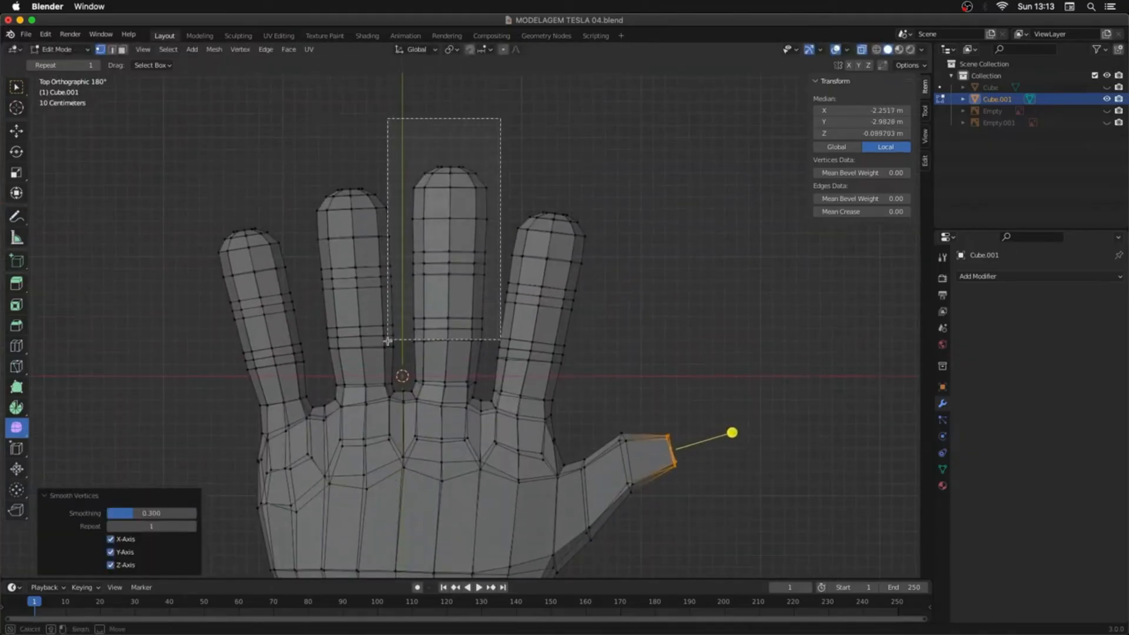
key(g)
click(417, 349)
key(2)
alt+click(456, 385)
key(g)
click(522, 386)
key(s)
click(527, 386)
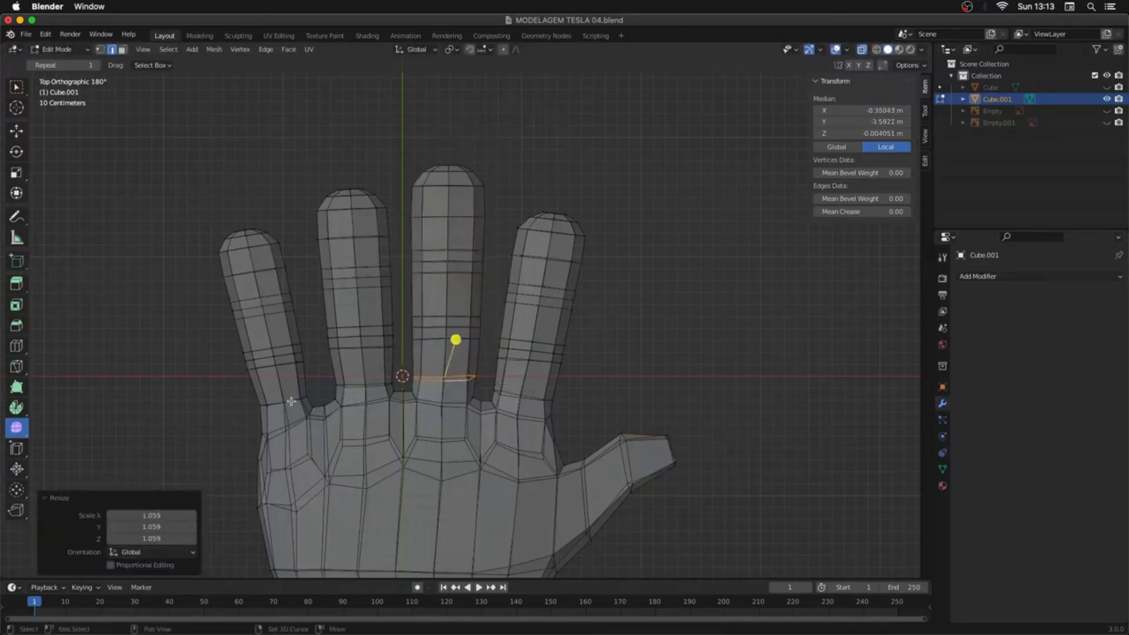
Step: Dissolve the edge loops at the bases of the four fingers and cut a new loop near the index finger's base
alt+shift+click(291, 401)
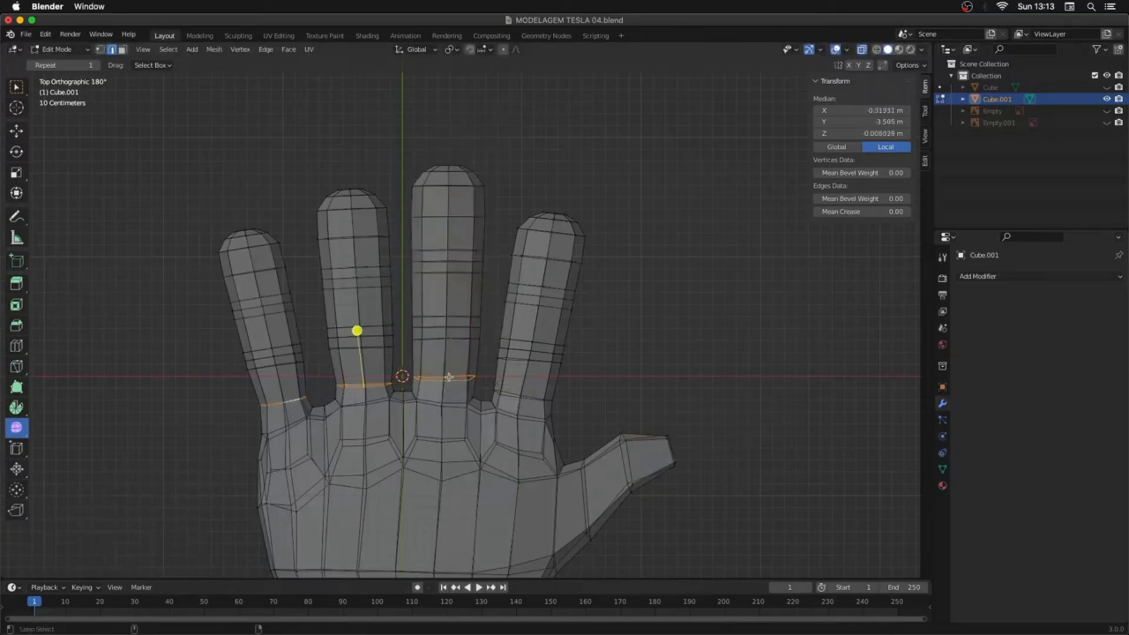
key(ctrl+x)
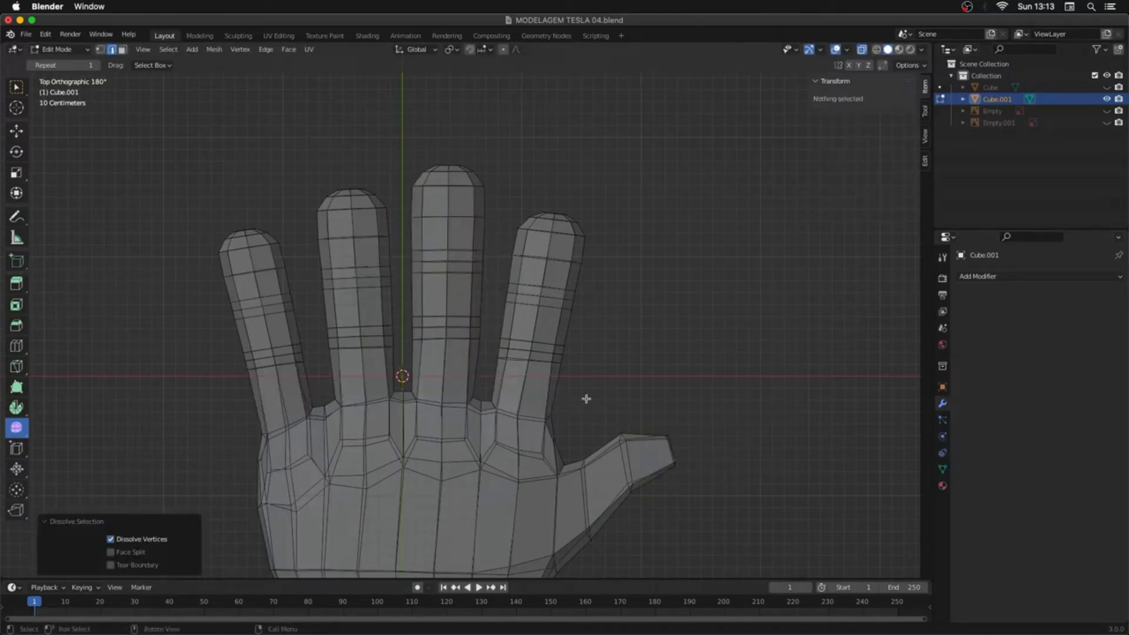
drag(556, 397, 544, 405)
click(544, 411)
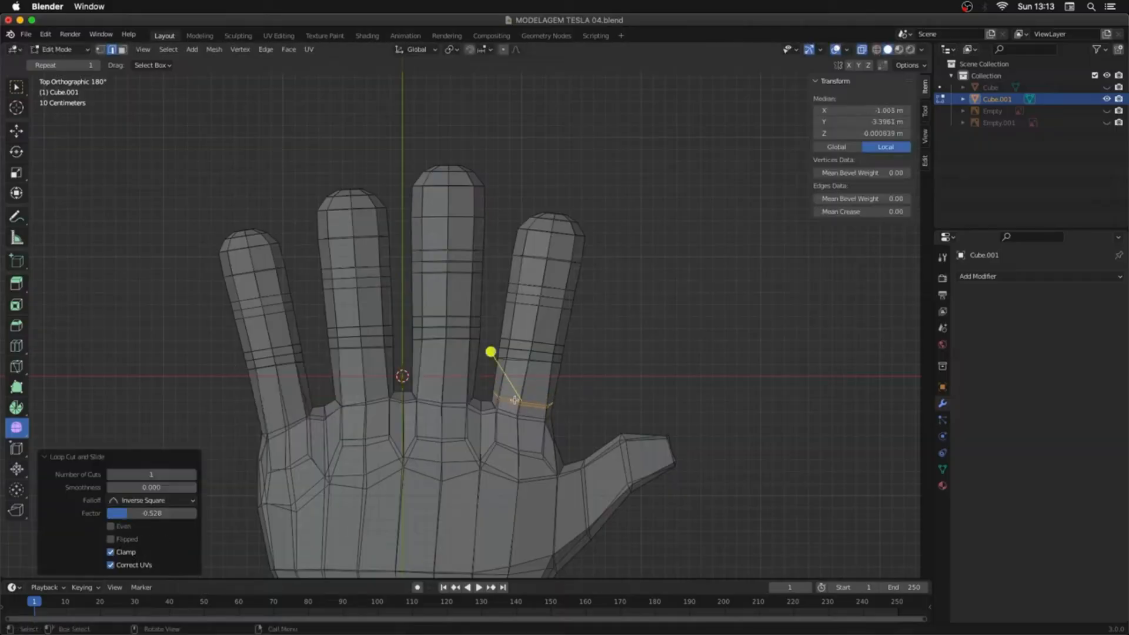
Step: Cut new edge loops near the bases of the middle, ring and little fingers
click(467, 385)
click(464, 400)
key(s)
key(ctrl+r)
click(378, 383)
key(ctrl+r)
click(297, 403)
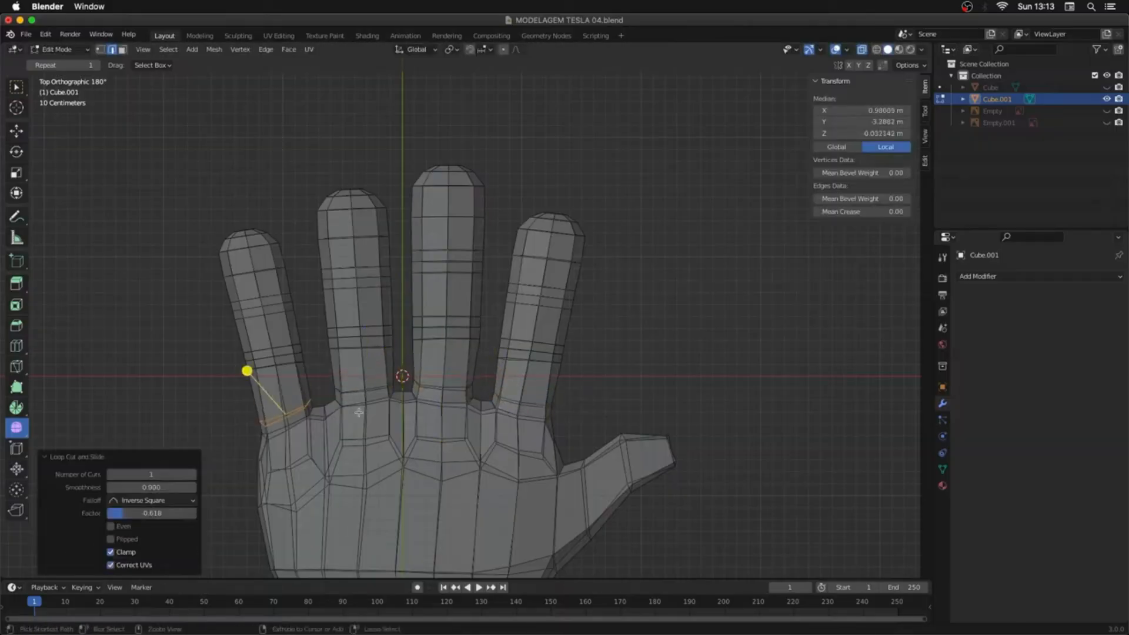
Step: Scale the little finger's base loop by 0.963 and edge-slide it by a factor of 0.117
key(s)
shift+middle_drag(559, 411, 608, 312)
key(g)
key(g)
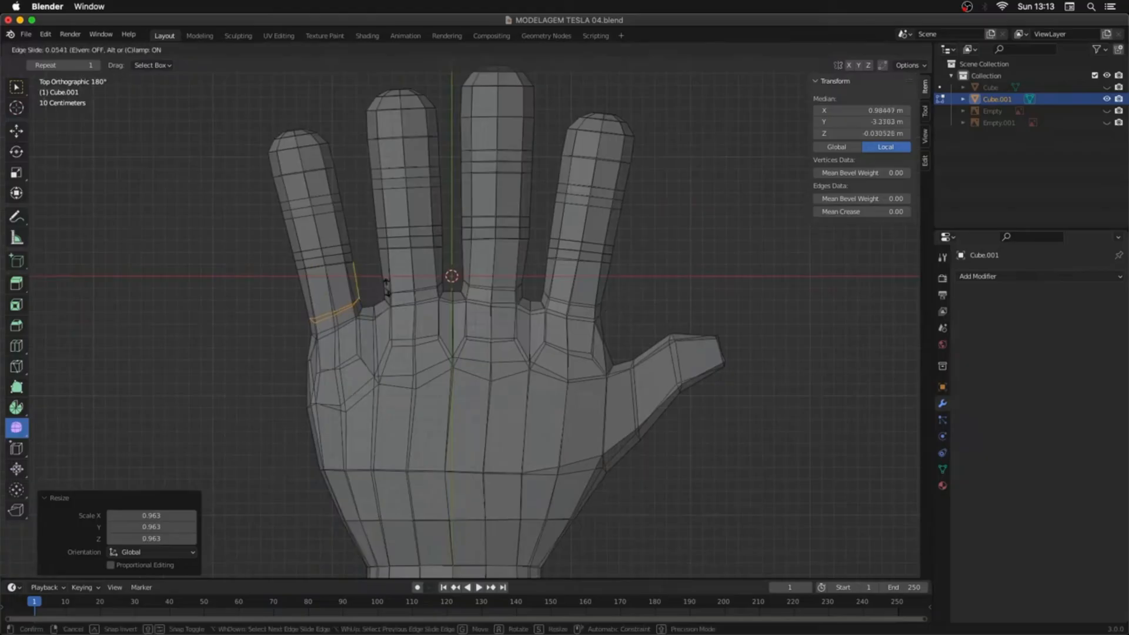
click(385, 285)
key(Tab)
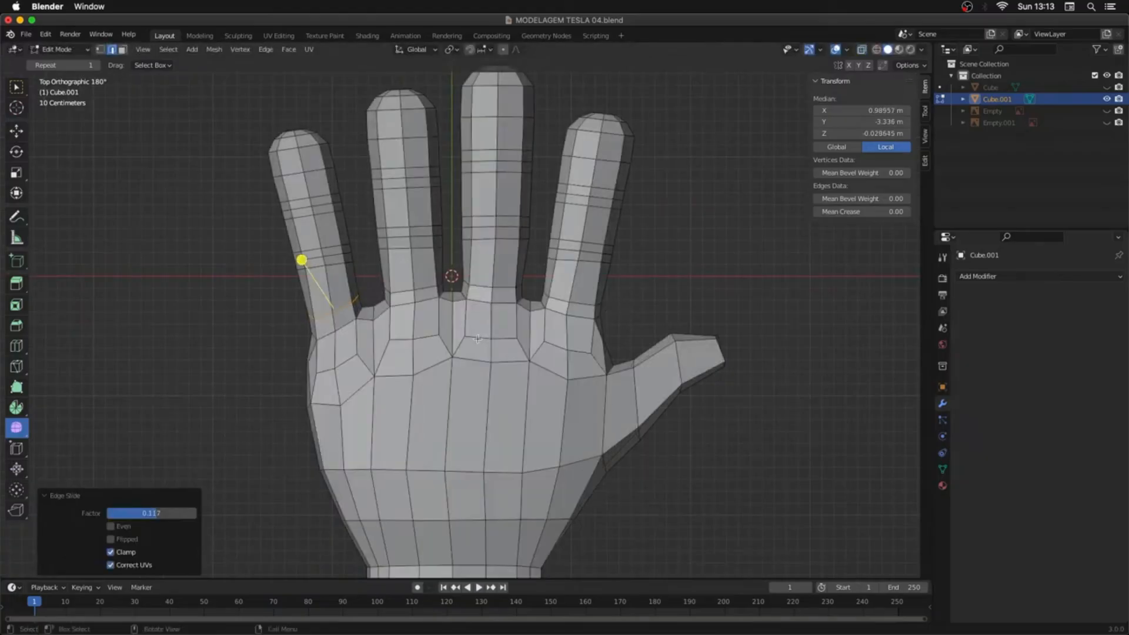
key(Tab)
Step: In Sculpt Mode, set the Grab brush radius to 175 px and reshape the palm's edge below the little finger
key(ctrl+Tab)
click(449, 436)
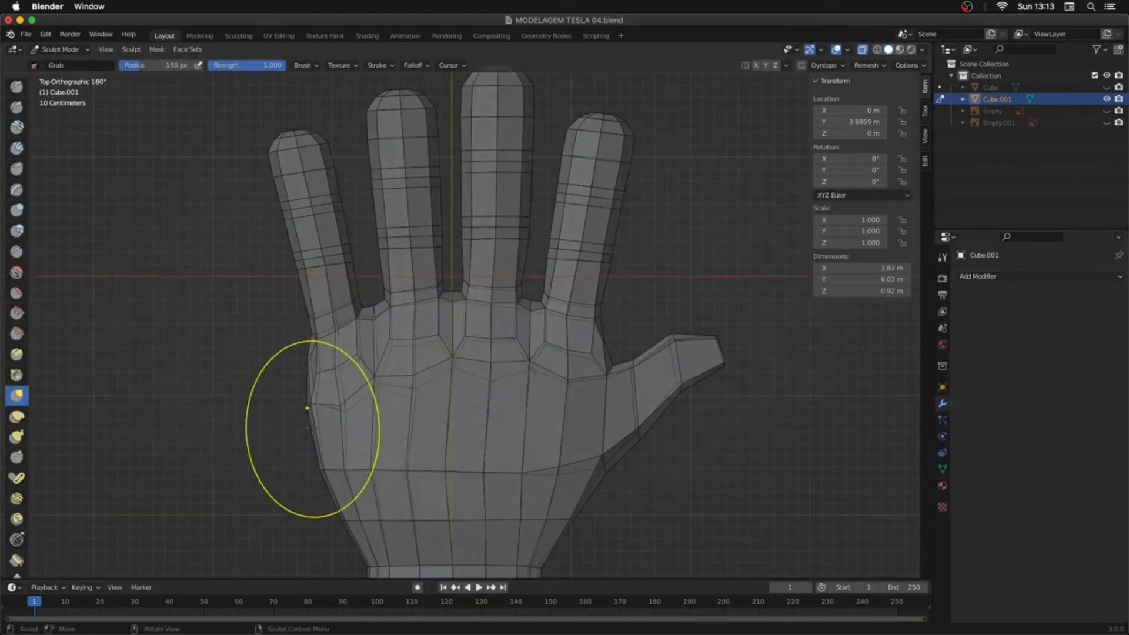
key(f)
click(341, 409)
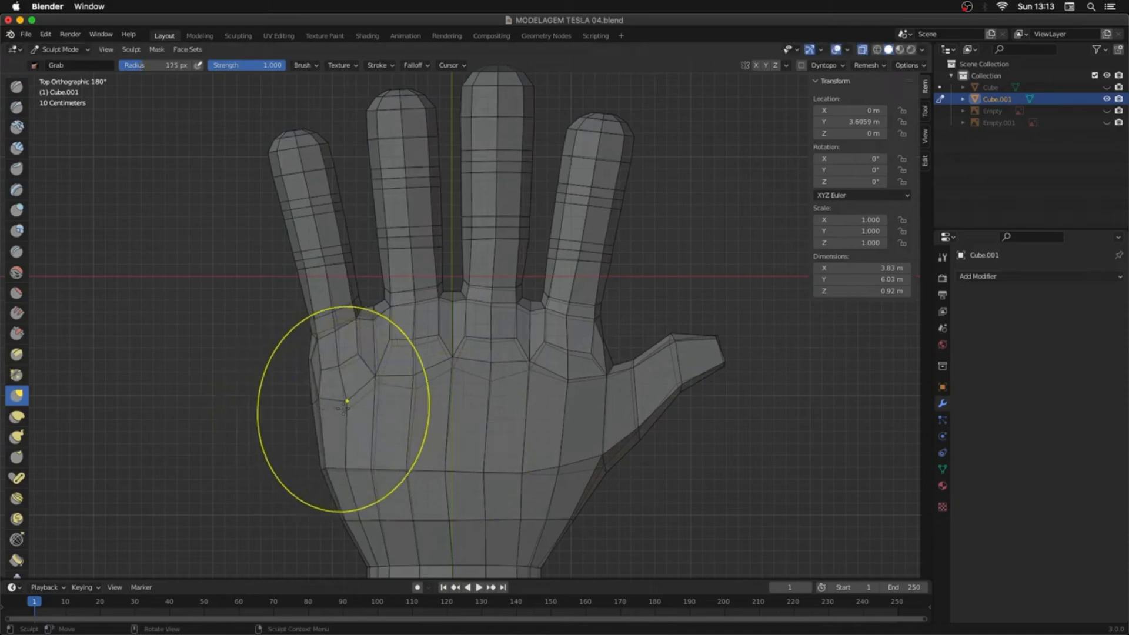
middle_drag(330, 467, 453, 327)
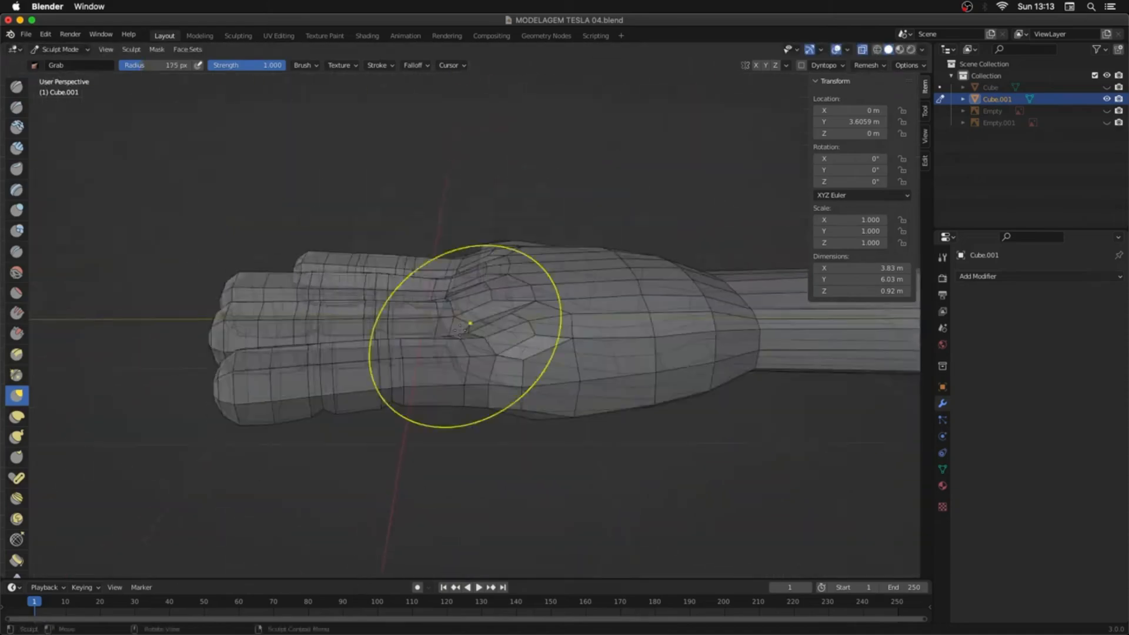
mouse_move(568, 382)
middle_down()
mouse_move(612, 197)
mouse_move(529, 235)
middle_up()
Step: In Edit Mode, scale and reposition the little finger, and rescale its base edge loop
scroll(470, 318, down, 1)
key(Tab)
drag(265, 142, 374, 287)
key(s)
click(392, 294)
key(g)
click(390, 294)
key(s)
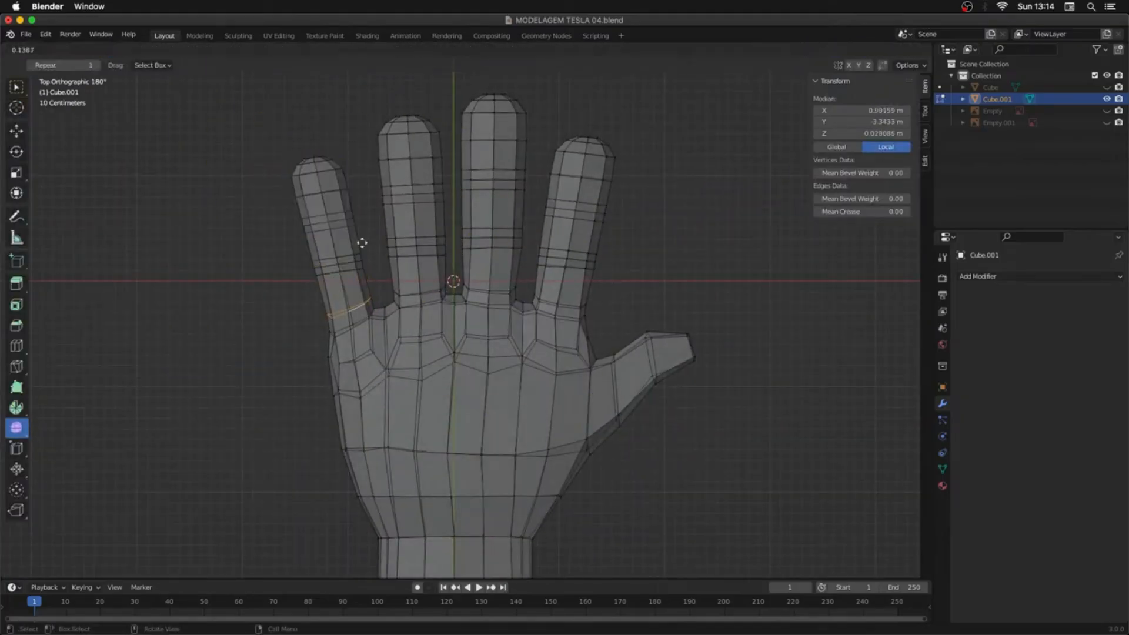
click(360, 242)
Step: Select the vertices at the thumb's end and move them, checking the shape from another angle
drag(670, 316, 706, 348)
key(g)
middle_drag(697, 329, 746, 247)
drag(729, 262, 685, 300)
middle_drag(691, 300, 700, 453)
Step: Rotate and move the thumb's lower edge loop, then move the tip segment about 0.167 m along Y
drag(597, 347, 632, 436)
key(r)
click(665, 425)
key(g)
drag(715, 315, 638, 400)
key(g)
click(675, 393)
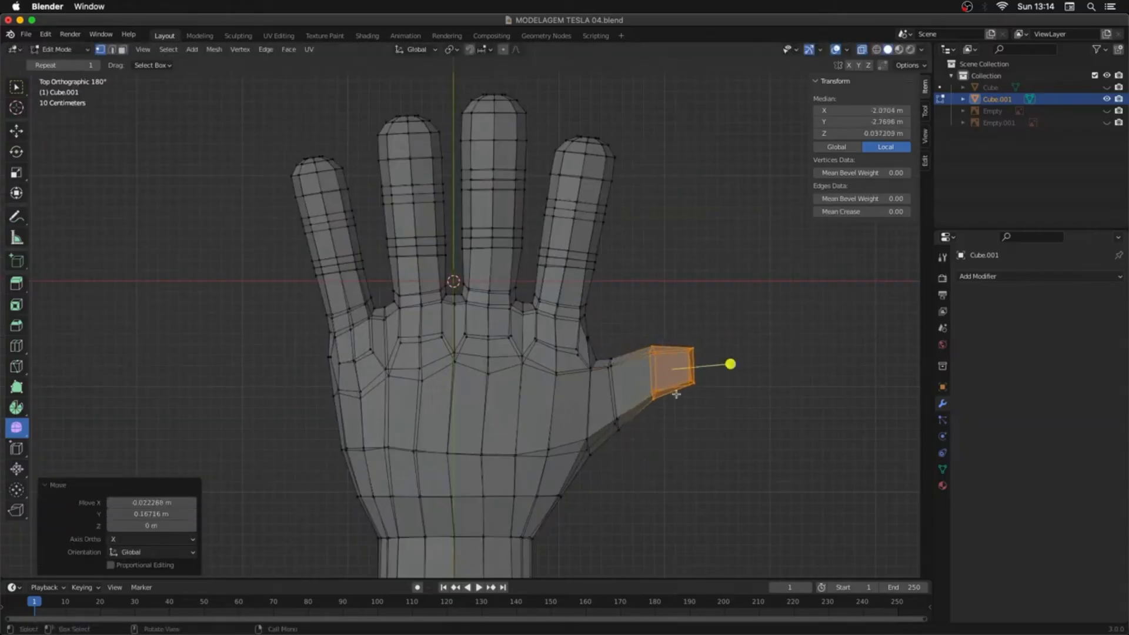
Step: Try to bevel the edge loop across the lower thumb, then undo the bevel
key(2)
alt+click(617, 400)
key(ctrl+b)
click(718, 429)
key(ctrl+z)
key(alt+a)
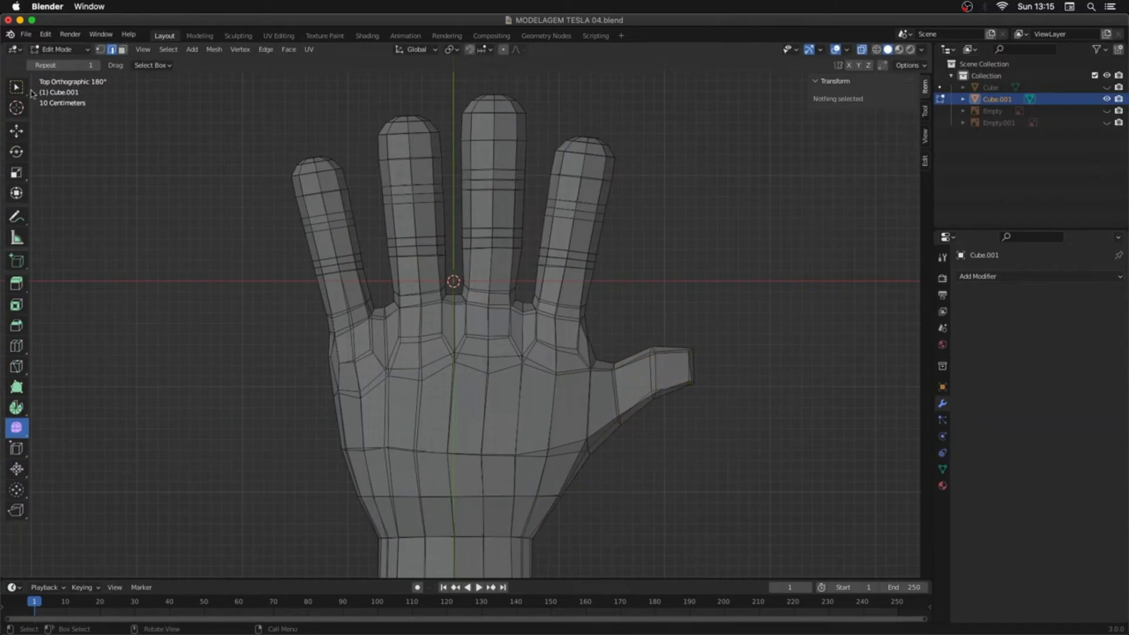
Step: Switch to the box selection tool and add a centred loop cut running along the thumb and across the palm
key(w)
shift+middle_drag(654, 390, 537, 329)
key(ctrl+r)
click(557, 308)
right_click(561, 307)
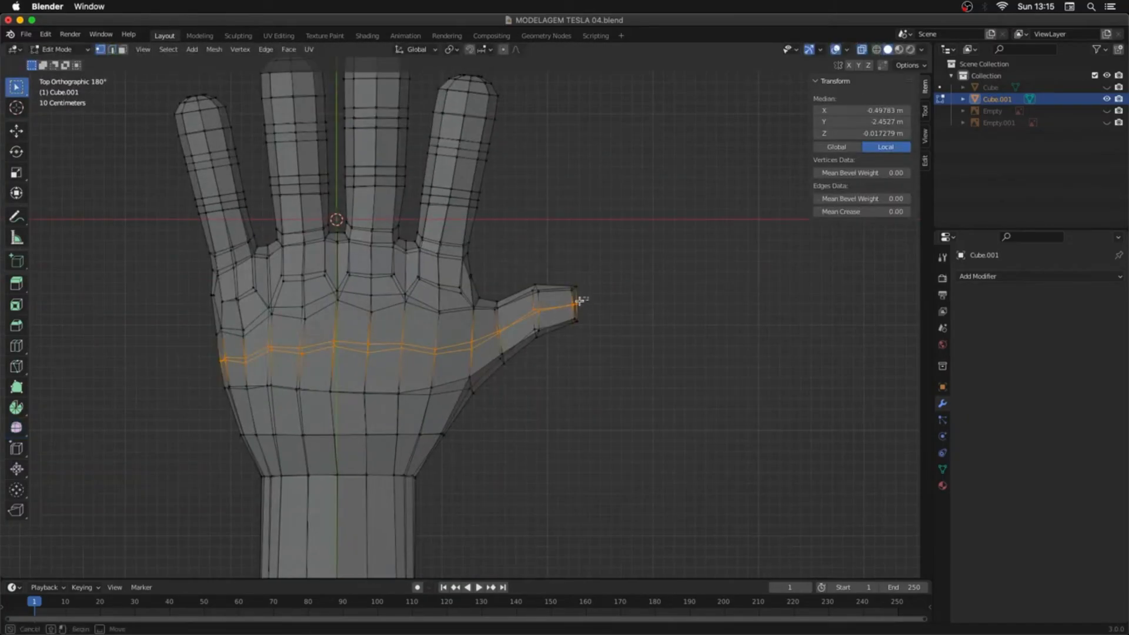
Step: Move the middle vertices of the thumb's end outward by about 0.078 m in X to start rounding the tip
click(577, 306)
key(1)
key(g)
click(583, 309)
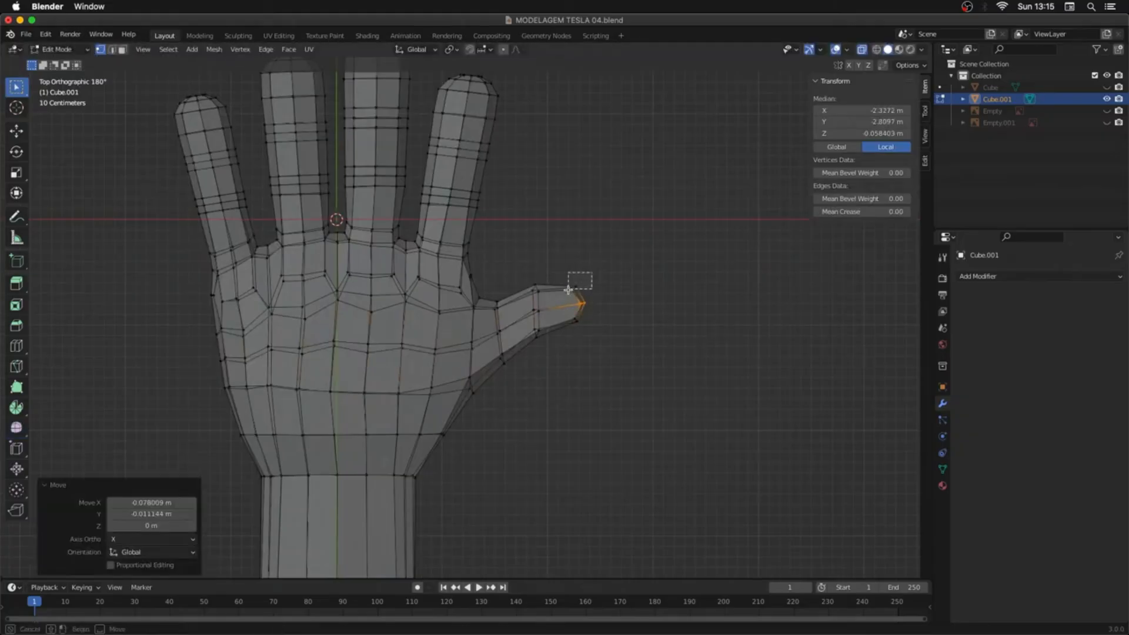
Step: Reposition the corner and side vertices around the thumb's tip to give it a rounded outline
key(g)
drag(568, 289, 546, 320)
click(554, 271)
key(g)
click(531, 292)
key(g)
click(546, 322)
Step: Edge-slide the loop across the thumb's middle toward the tip and bevel it 0.107 m wide with 2 segments
alt+click(503, 346)
key(g)
key(g)
click(547, 353)
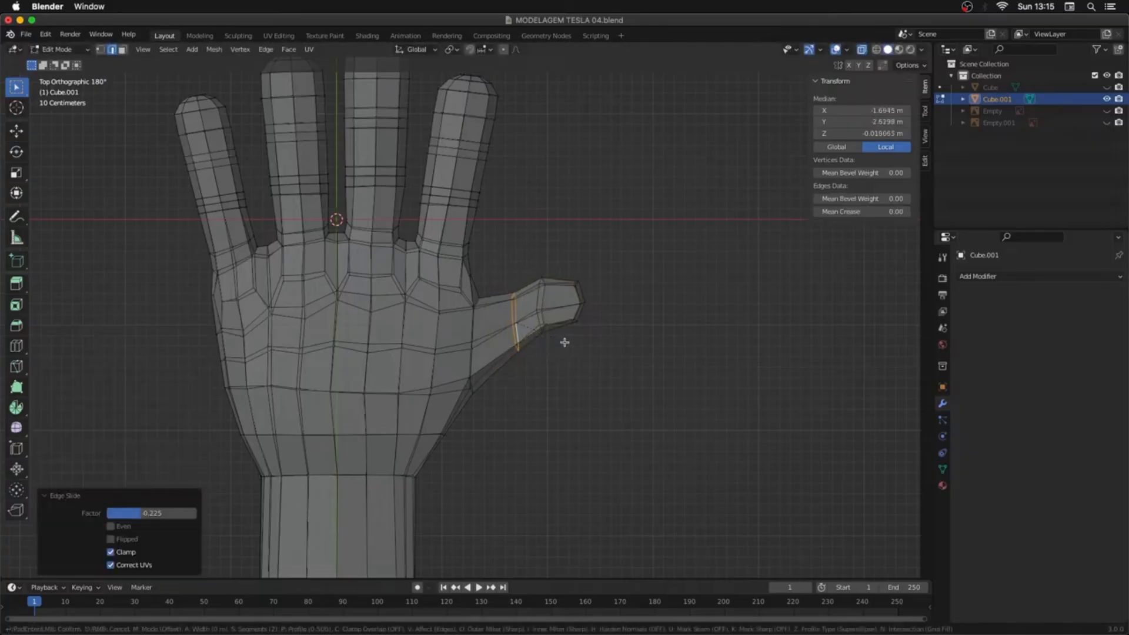
click(575, 346)
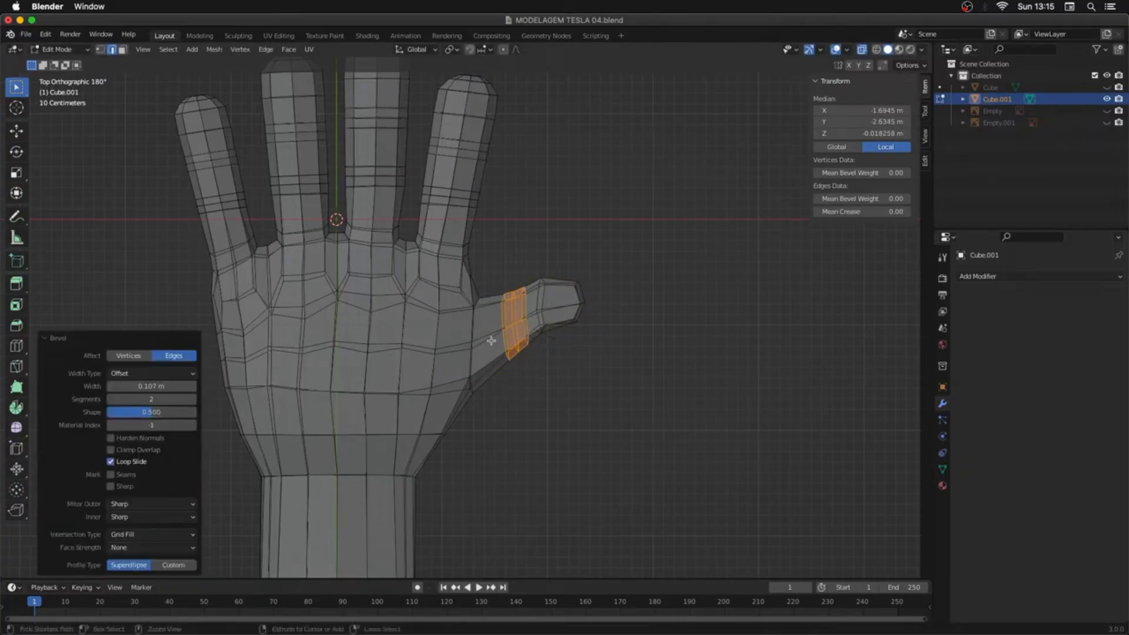
Step: Cut a new edge loop across the thumb's base with a slide factor of 0.274
alt+click(491, 341)
key(g)
key(g)
click(486, 367)
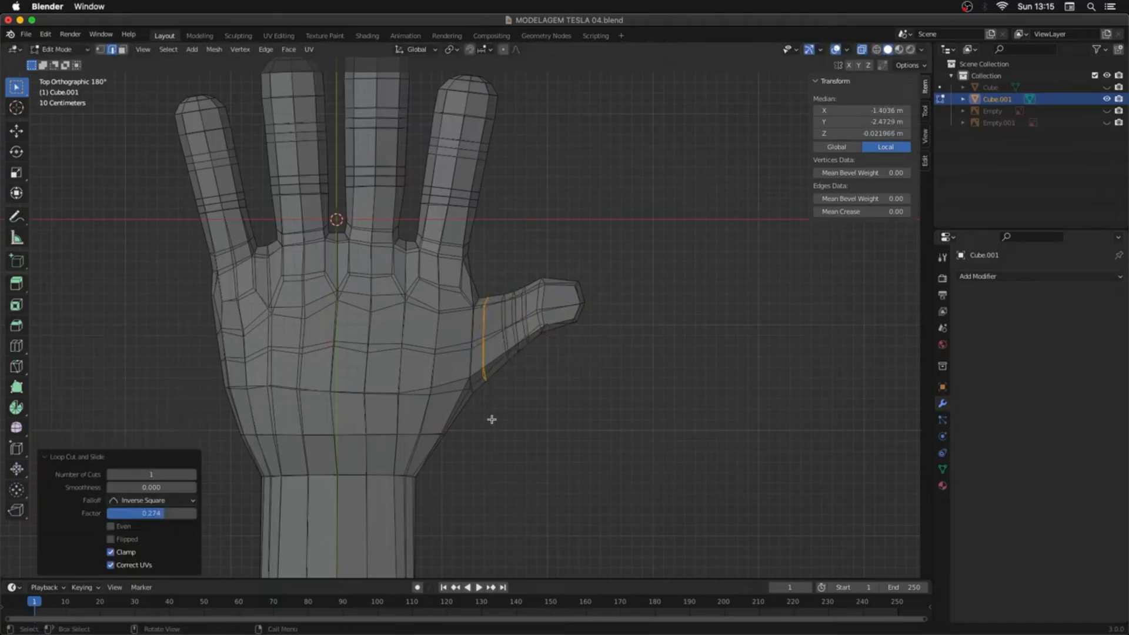
Step: Move the thumb's base loop toward the palm and scale the innermost loop of the bevelled joint by 0.970
key(1)
key(g)
click(459, 403)
alt+click(506, 326)
key(s)
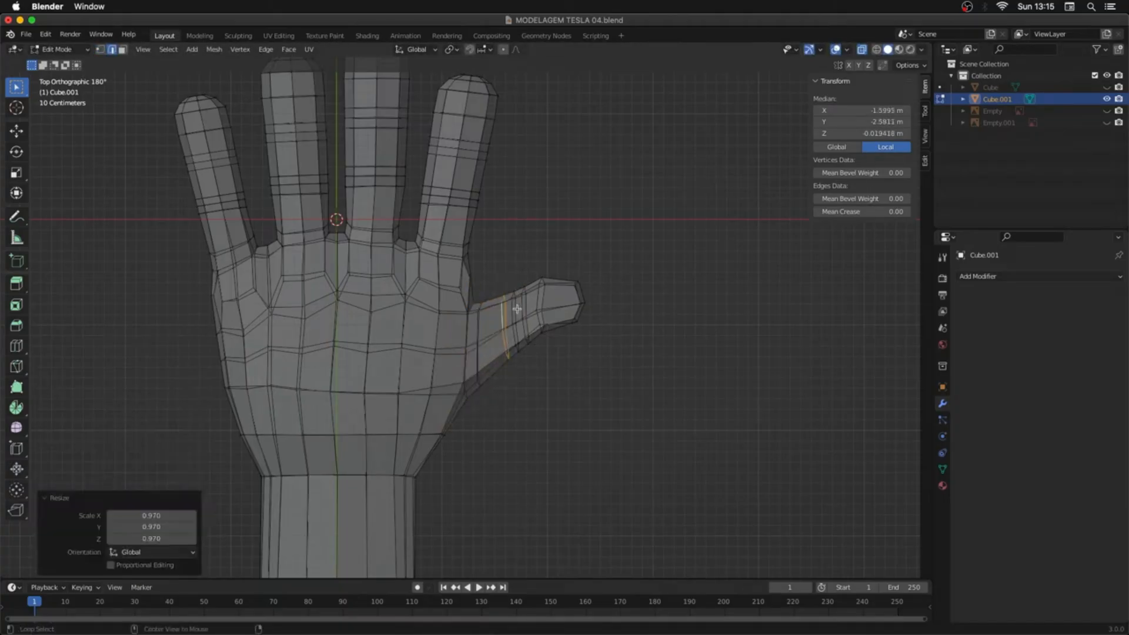
Step: Reposition the vertices of the thumb's tip section in the top view
drag(534, 265, 597, 341)
key(g)
click(605, 351)
Step: Select the finger-base vertices in the side view and thicken them along Z with smooth proportional editing at a size of 1.21
shift+middle_drag(505, 311, 611, 307)
key(ctrl+KP_3)
scroll(595, 252, down, 1)
scroll(594, 252, up, 2)
drag(588, 253, 538, 374)
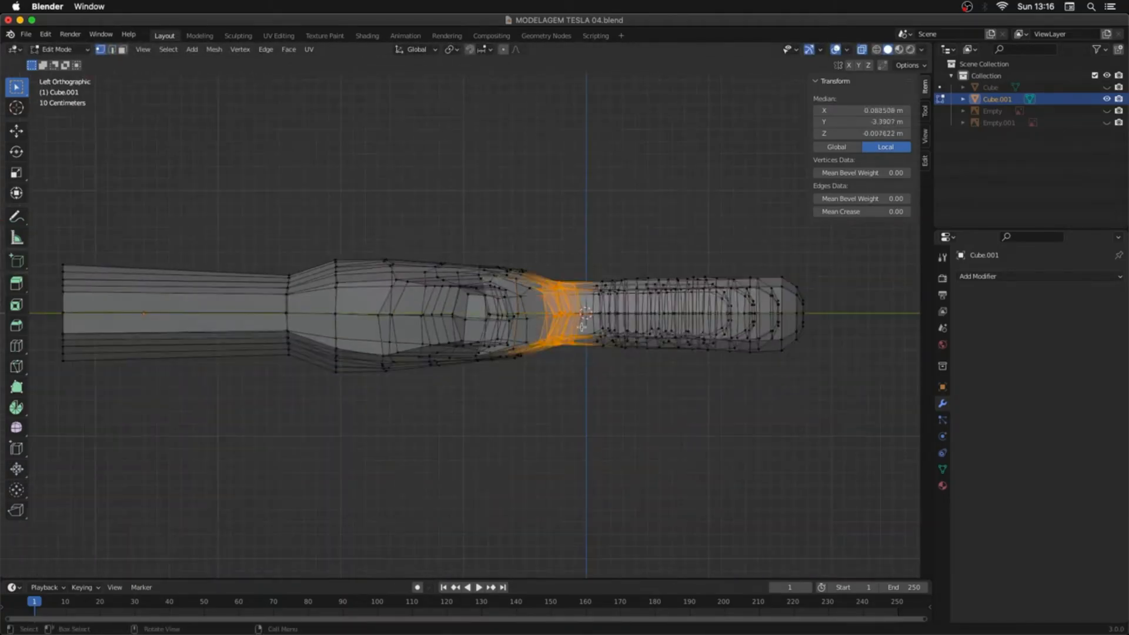
key(o)
key(s)
key(z)
scroll(565, 315, down, 4)
key(Escape)
key(s)
key(z)
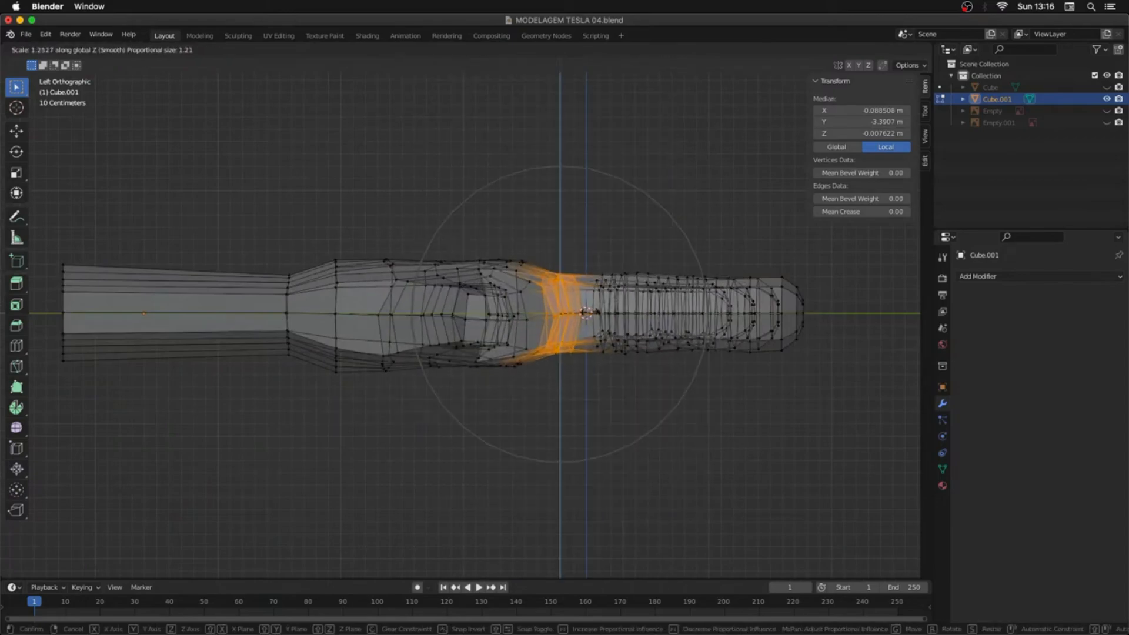
click(615, 294)
Step: Scale the finger bases by 1.214 along Z with a proportional size of 0.424
key(s)
key(z)
scroll(621, 295, up, 9)
scroll(624, 294, up, 2)
click(635, 293)
middle_drag(635, 293, 600, 335)
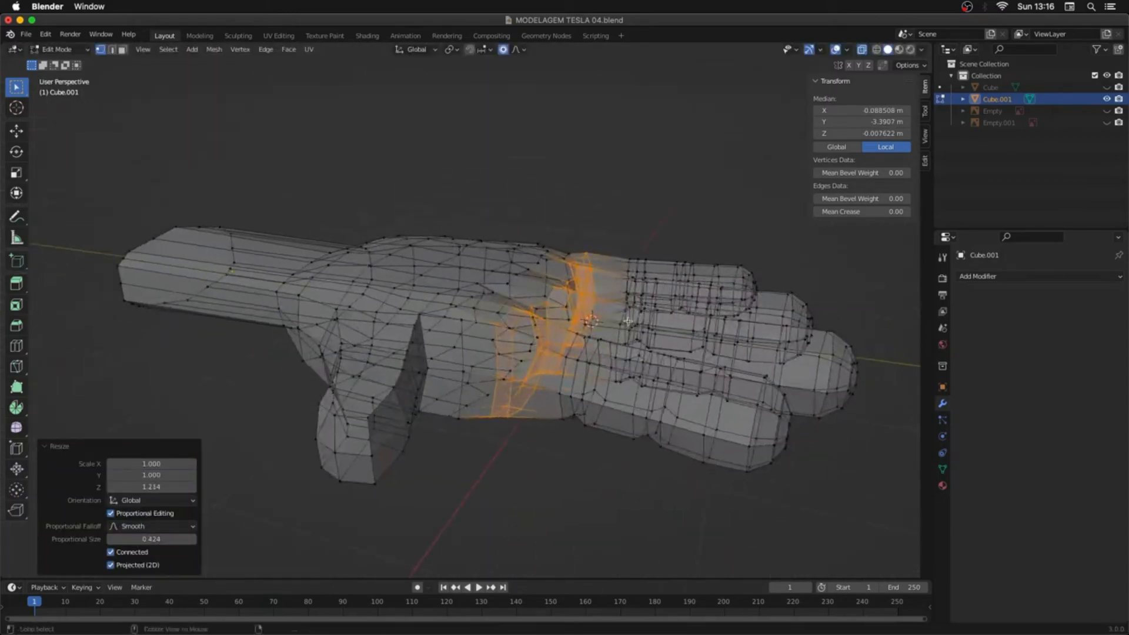
key(alt+z)
middle_drag(644, 240, 628, 270)
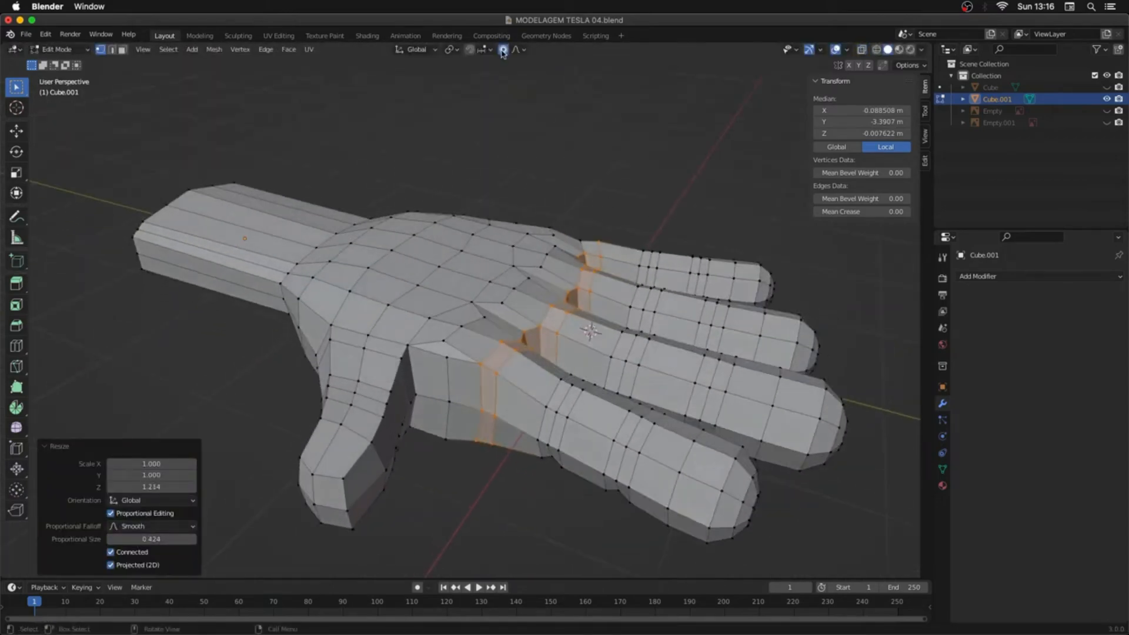
Step: Move the last palm edge loop and the wrist edge loop slightly toward the fingers along Y
middle_drag(679, 239, 588, 307)
scroll(563, 308, down, 2)
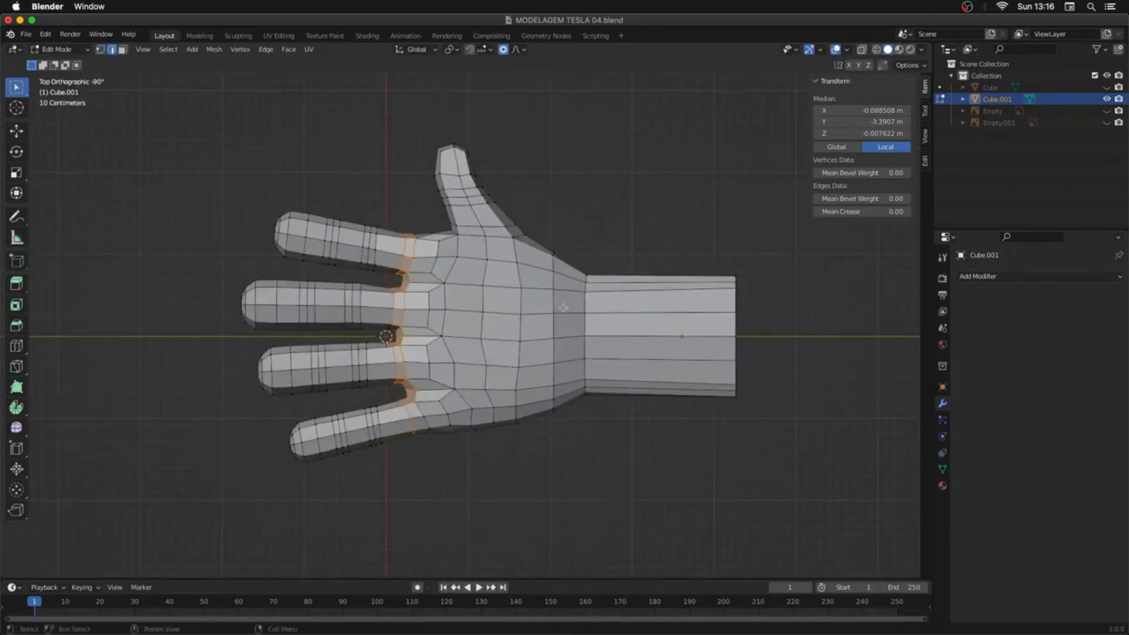
key(g)
key(y)
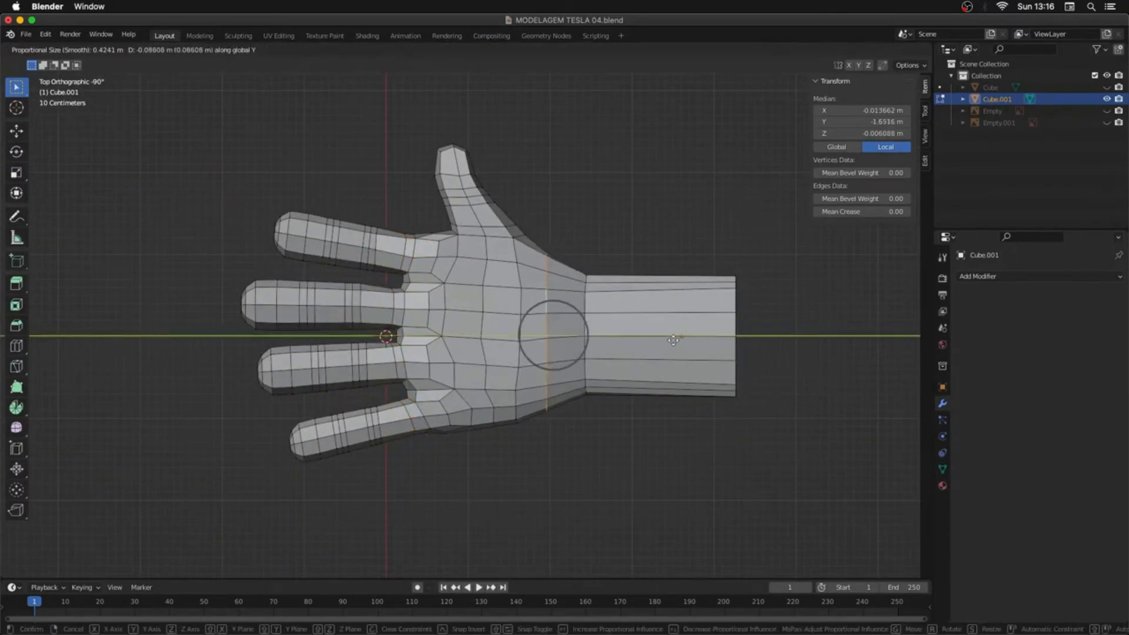
click(636, 295)
key(g)
key(y)
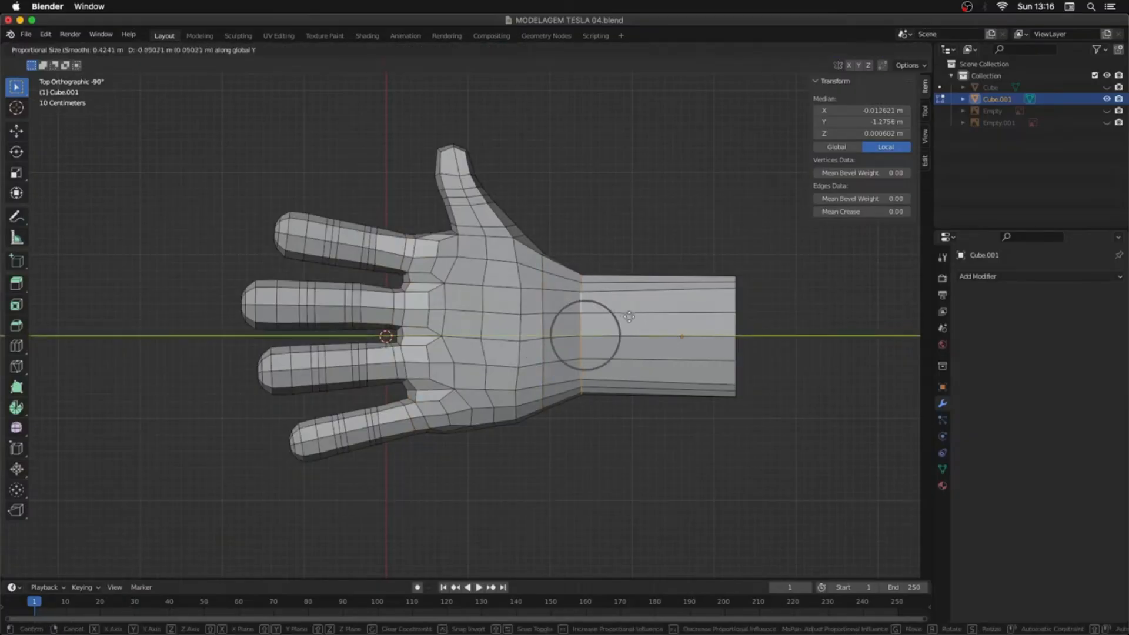
click(618, 316)
Step: Shorten the wrist by moving its open end 0.624 m along Y toward the palm
drag(767, 245, 733, 245)
key(s)
click(788, 396)
key(g)
key(Escape)
key(alt+z)
key(g)
key(y)
click(679, 253)
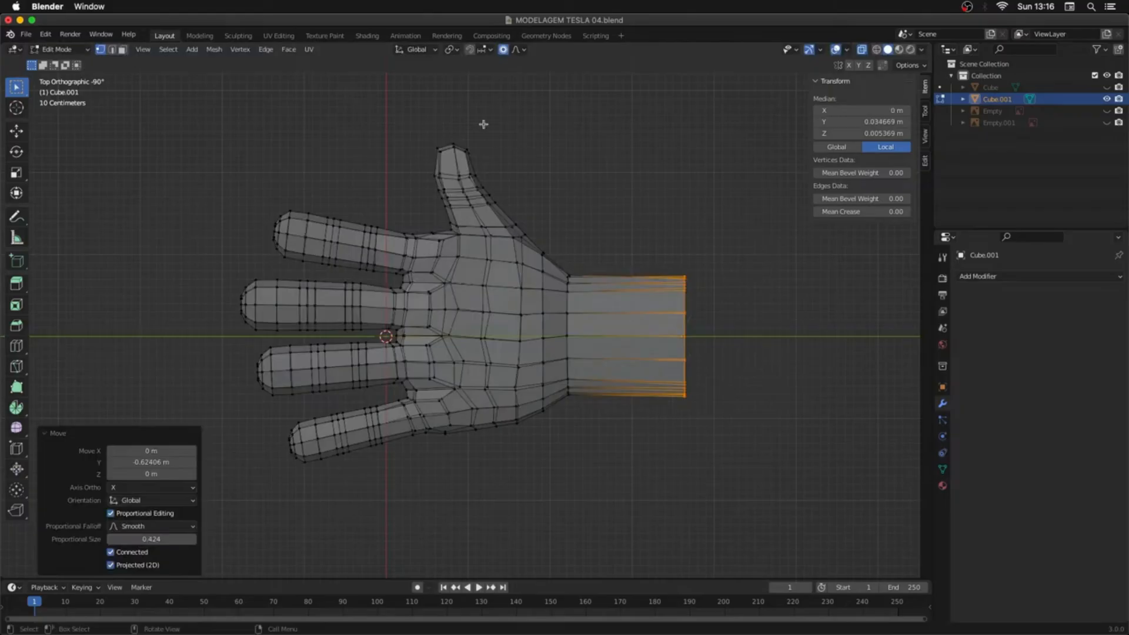
Step: Nudge the thumb's outer section slightly outward in the top view
drag(405, 120, 536, 211)
key(g)
click(534, 207)
Step: Shift the edge loop at the thumb's base toward the palm and adjust the neighbouring loop beside it
key(2)
alt+click(519, 229)
key(g)
key(g)
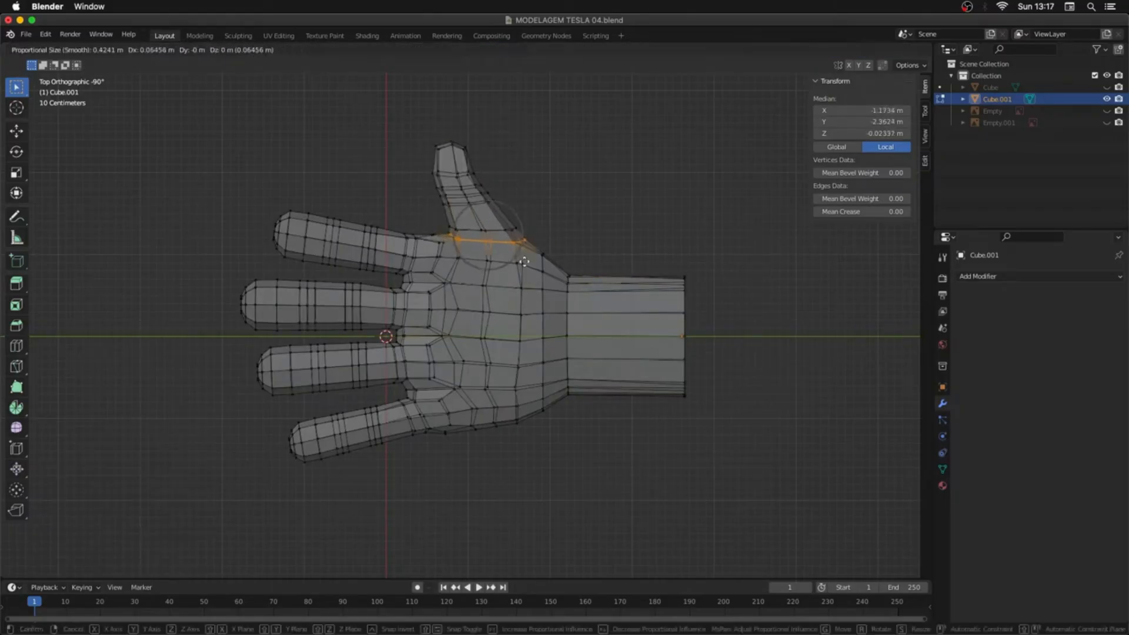
click(532, 231)
key(g)
key(g)
click(561, 232)
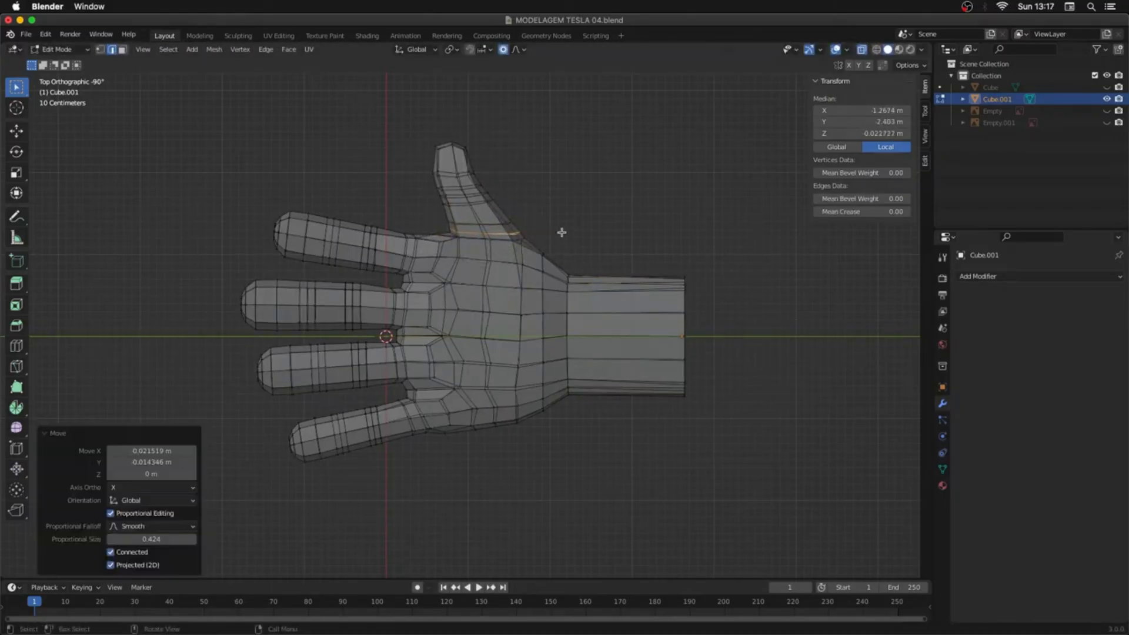
Step: Scale the whole hand mesh slightly narrower across its width
key(a)
key(s)
key(z)
click(542, 308)
Step: Move the two edge loops where the palm meets the wrist about 0.05 m along Y toward the fingers
key(1)
drag(590, 250, 548, 421)
key(g)
key(y)
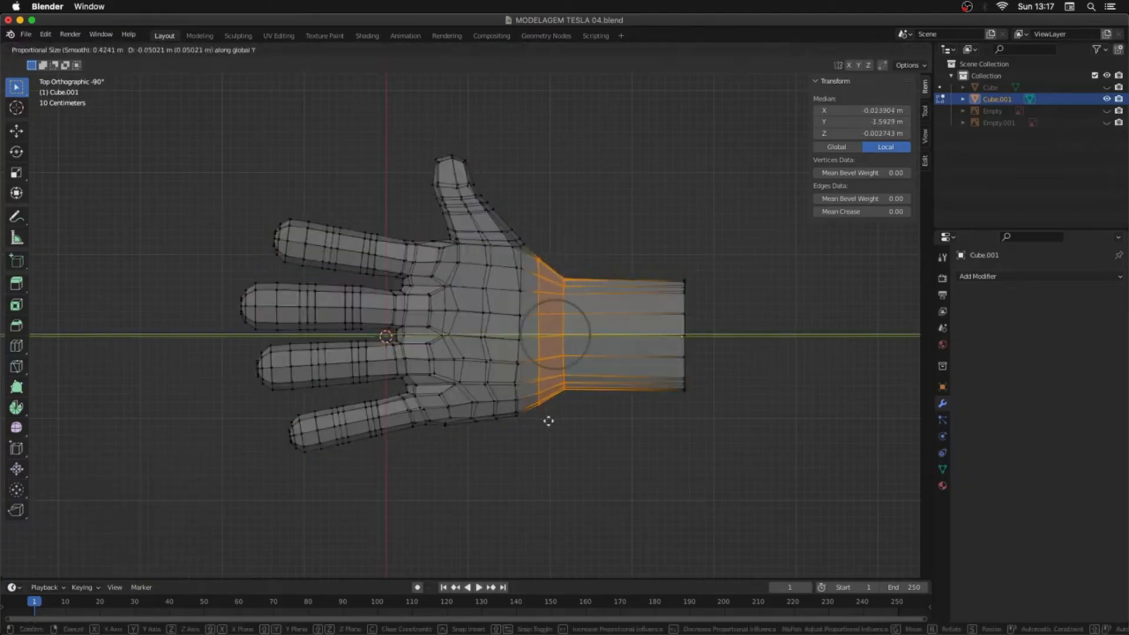
click(548, 421)
Step: Round the wrist section with To Sphere at factor 1.000 and scale it along Z
drag(708, 260, 659, 442)
middle_drag(653, 435, 586, 336)
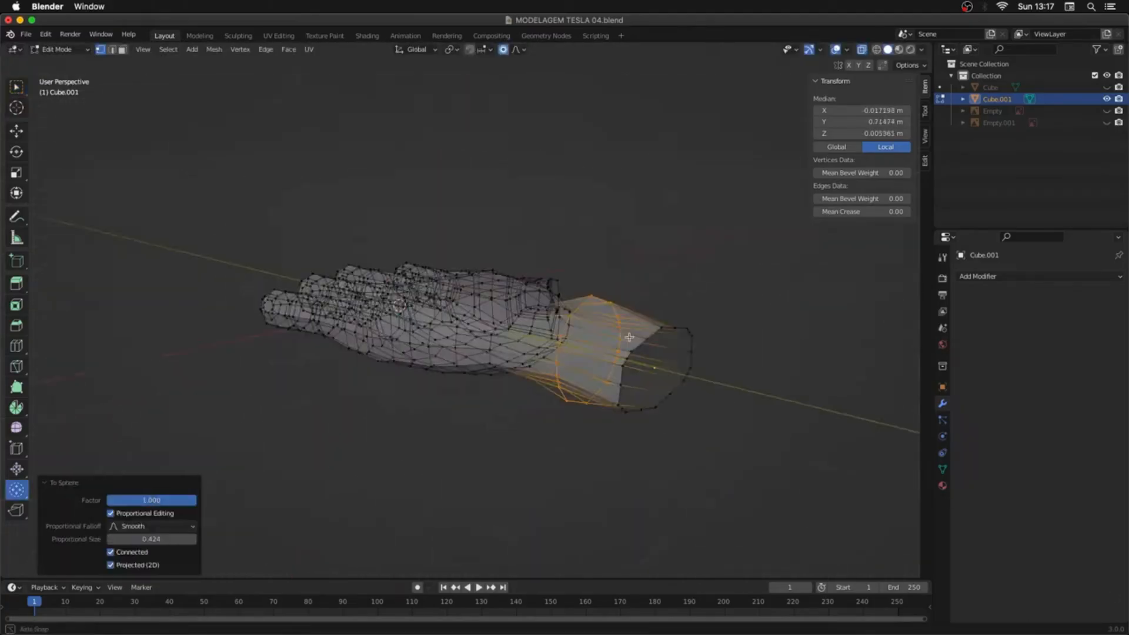
key(s)
key(z)
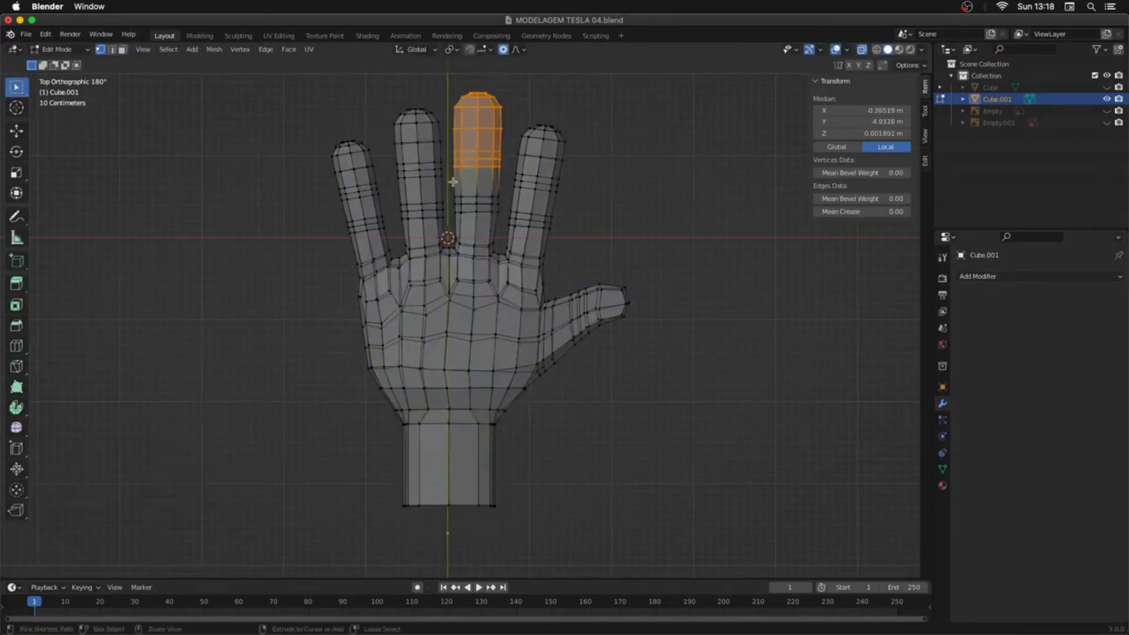
Step: Rotate the outer section of the middle finger in the top view
key(r)
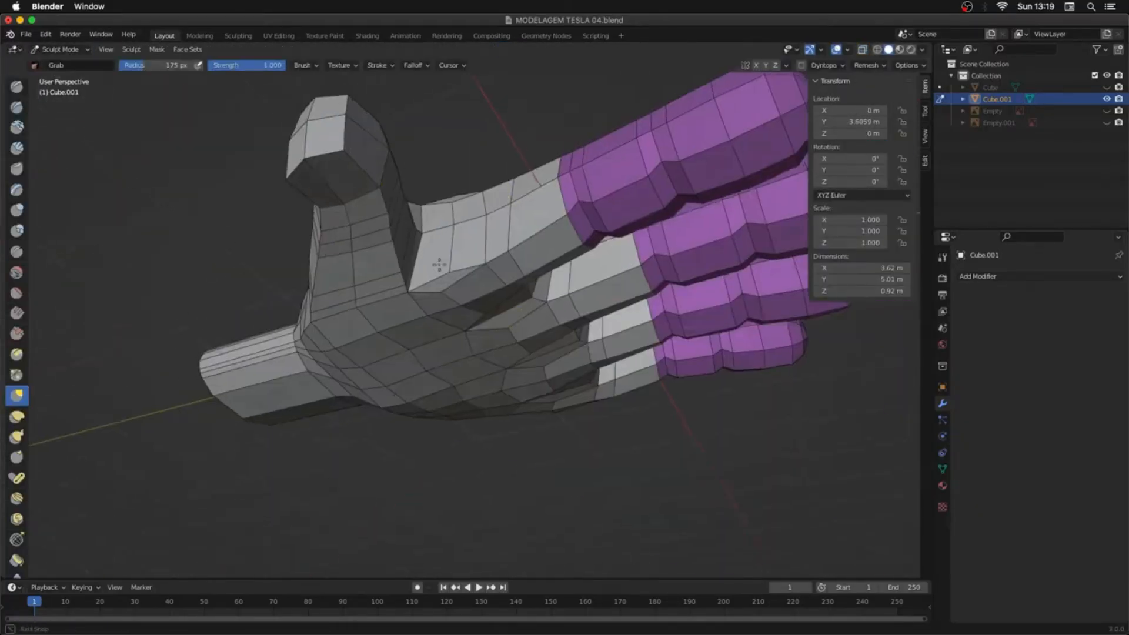
Step: Return the hand to Object Mode and apply Shade Smooth
mouse_move(439, 265)
middle_down()
mouse_move(411, 265)
mouse_move(452, 234)
mouse_move(425, 246)
mouse_move(454, 239)
mouse_move(443, 329)
mouse_move(456, 353)
mouse_move(497, 376)
mouse_move(507, 317)
mouse_move(491, 341)
mouse_move(585, 302)
mouse_move(548, 288)
mouse_move(563, 275)
mouse_move(548, 218)
middle_up()
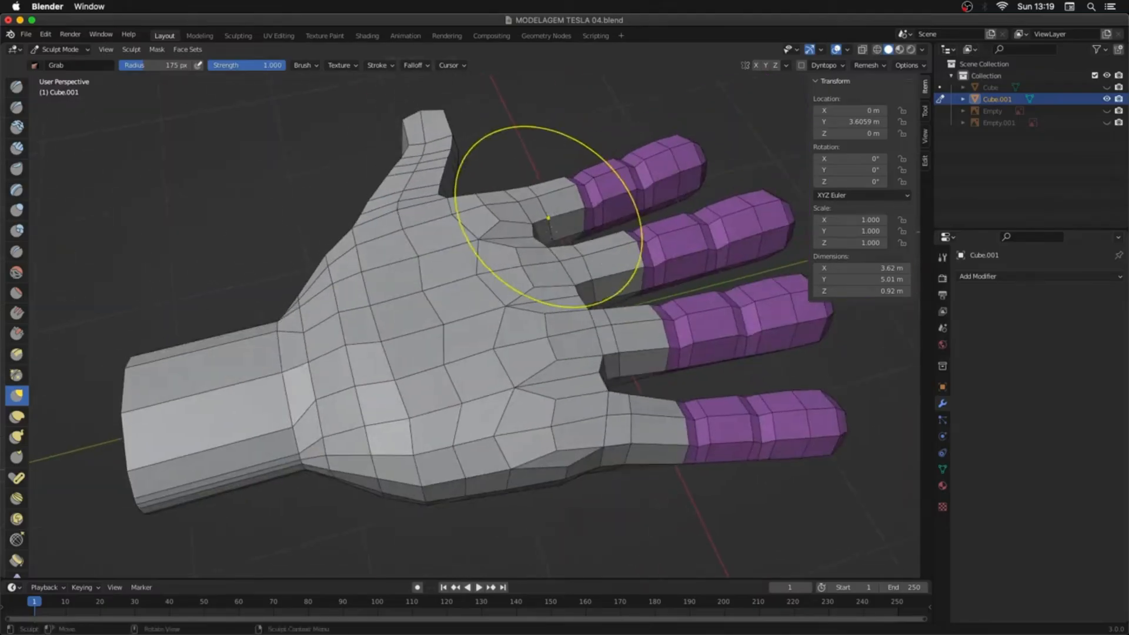
mouse_move(563, 375)
middle_down()
mouse_move(558, 359)
mouse_move(579, 338)
mouse_move(626, 320)
mouse_move(688, 382)
mouse_move(590, 381)
mouse_move(699, 326)
middle_up()
key(Tab)
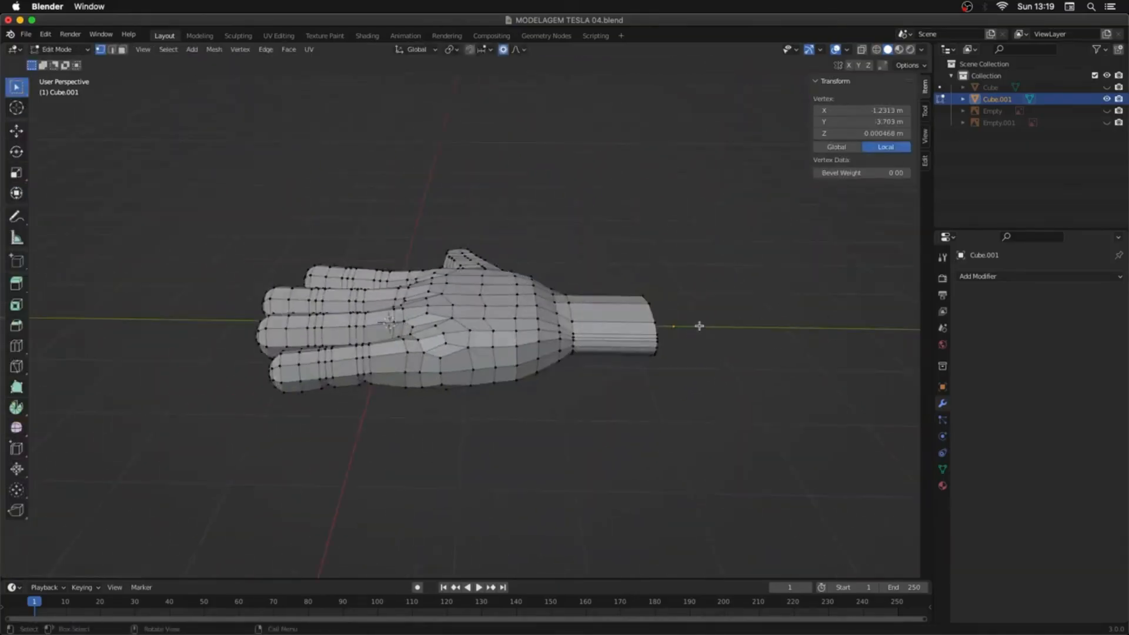
key(ctrl+Tab)
click(624, 322)
right_click(640, 321)
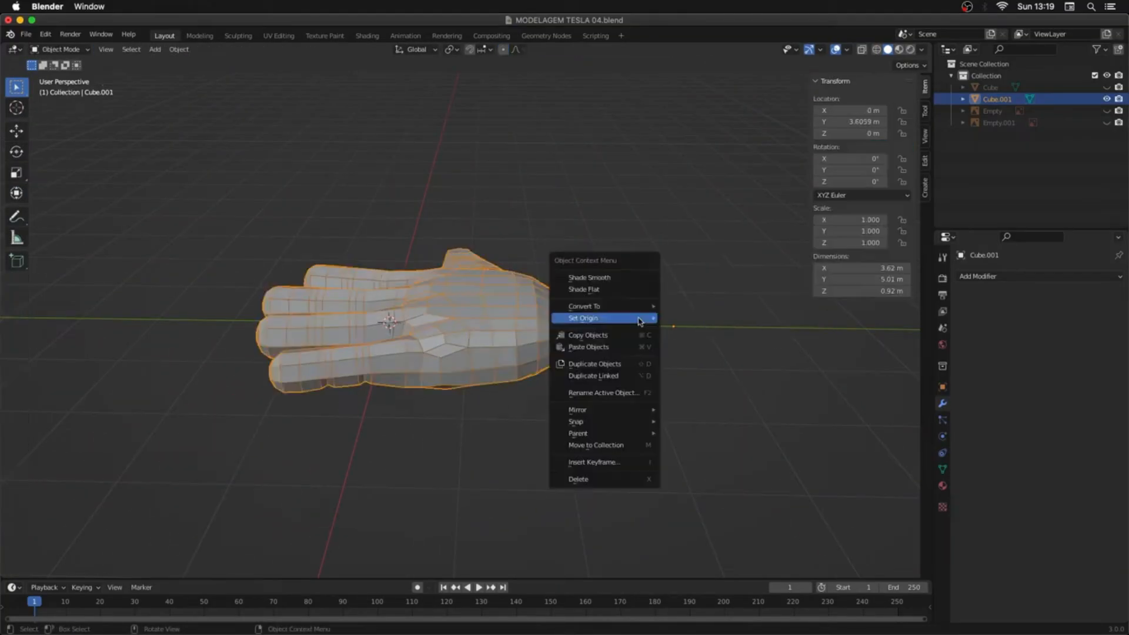
click(633, 279)
Step: Unhide the body mesh and reference images, and save the project as MODELAGEM TESLA 05.blend
middle_drag(483, 305, 593, 276)
ctrl+middle_drag(593, 277, 526, 295)
key(alt+h)
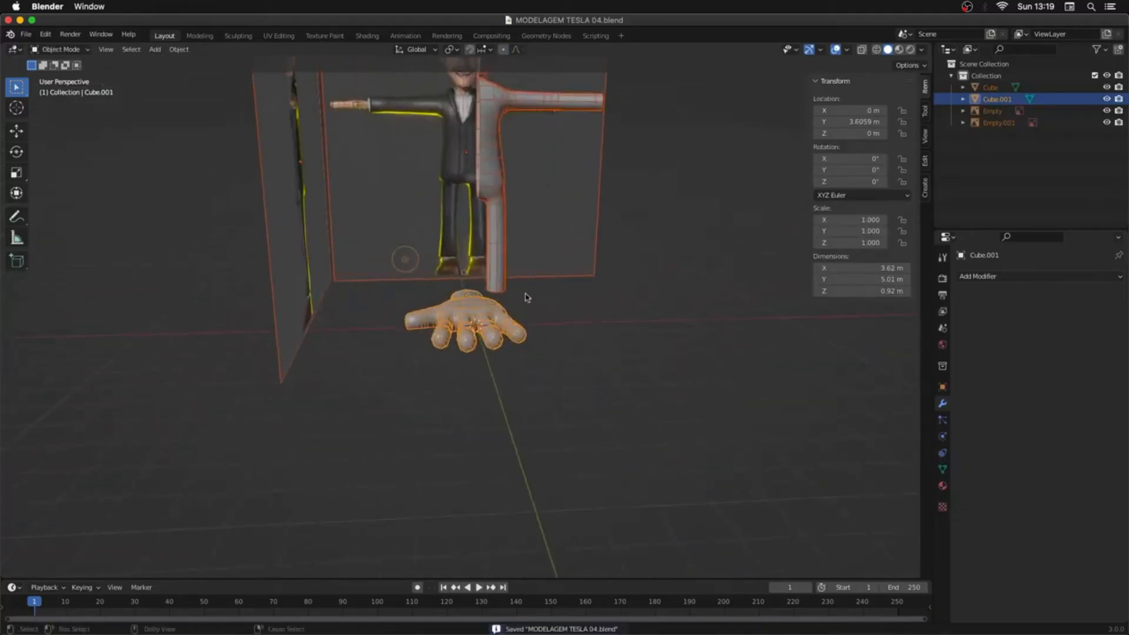
key(shift+super+s)
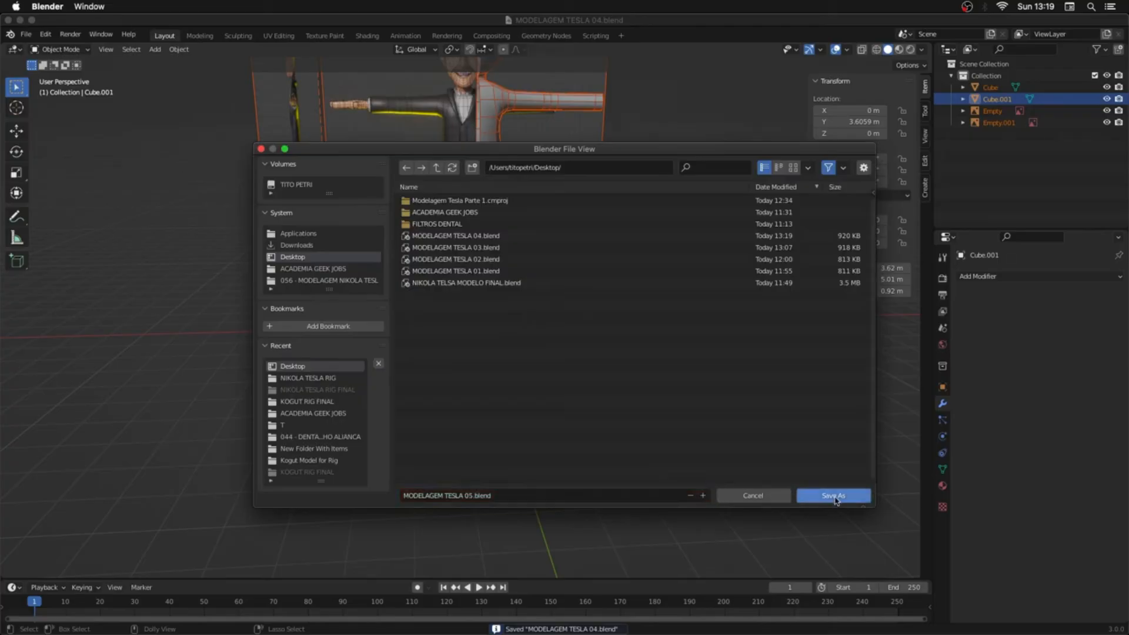
click(833, 496)
Step: Rotate the hand 90° about the Z axis so its fingers point along the arm
middle_drag(635, 323, 622, 333)
key(KP_1)
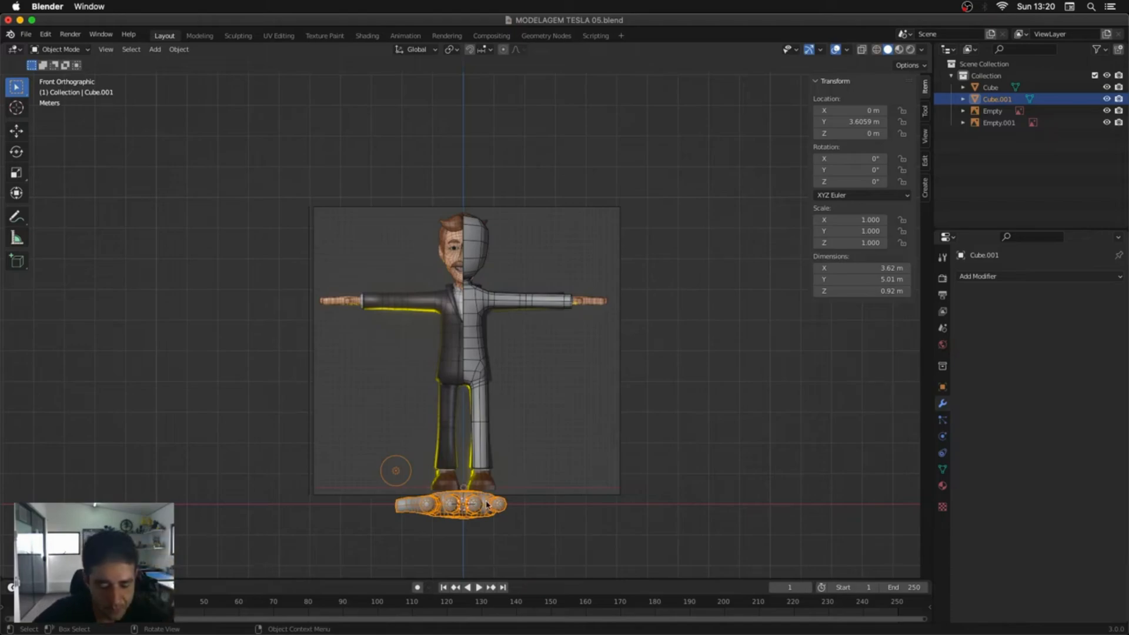
text(rz)
text(90)
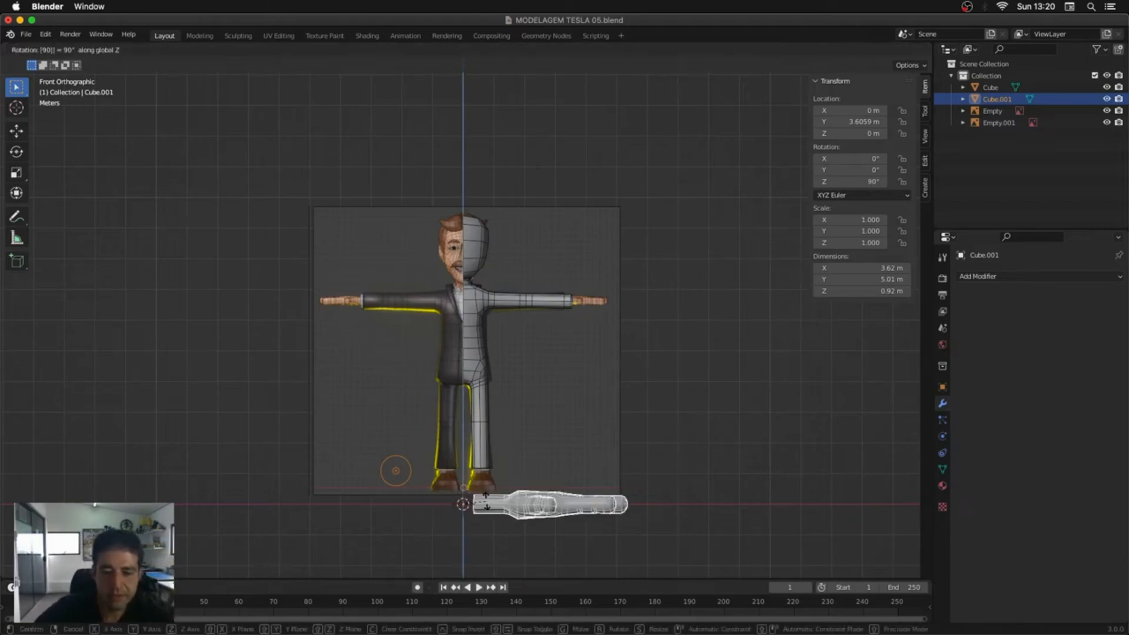
key(Return)
Step: Scale the hand down to 0.402 and move it to the arm's end over the front reference
key(s)
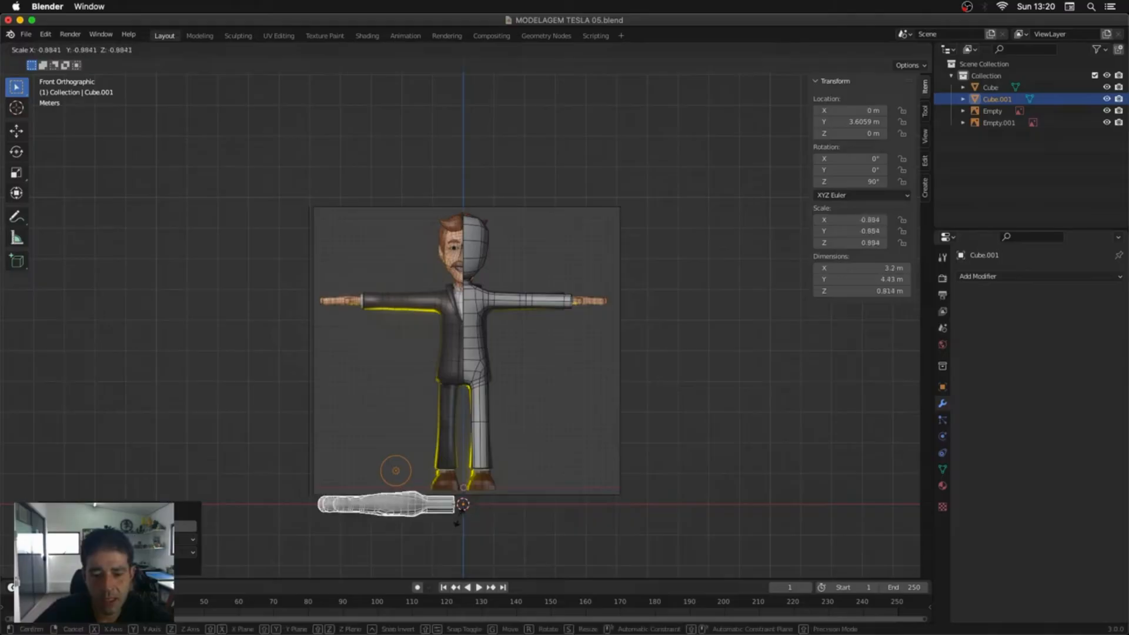
key(Escape)
key(s)
click(707, 457)
key(s)
click(702, 466)
key(g)
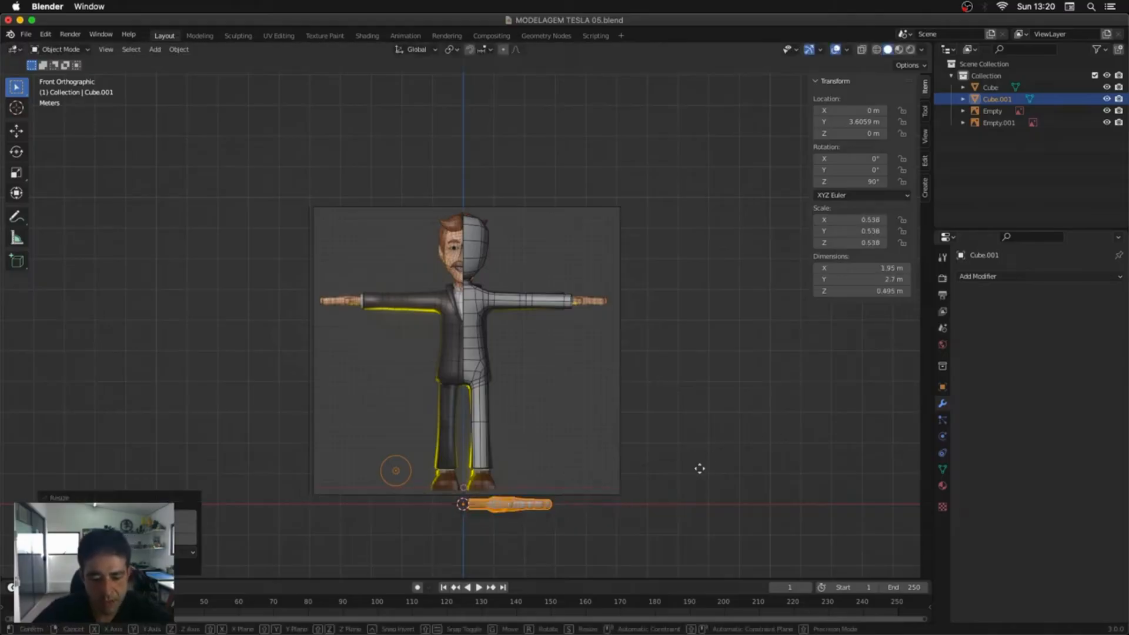
key(alt+z)
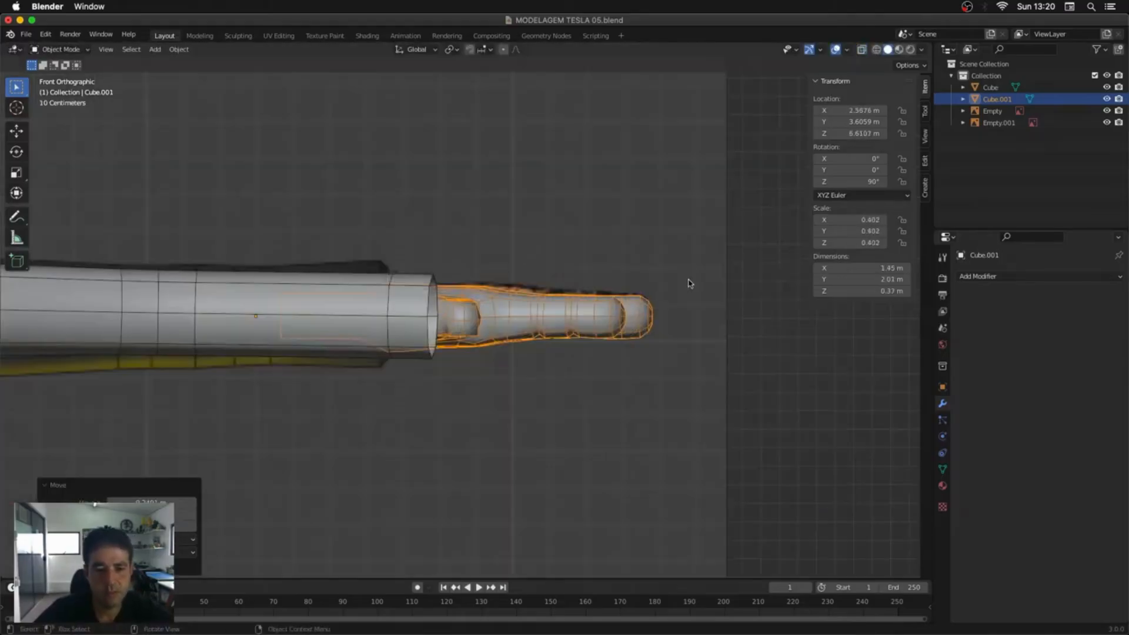
Step: Move the hand along Y to about -0.294 m so it lines up with the arm in depth
middle_drag(691, 284, 519, 390)
scroll(520, 390, down, 5)
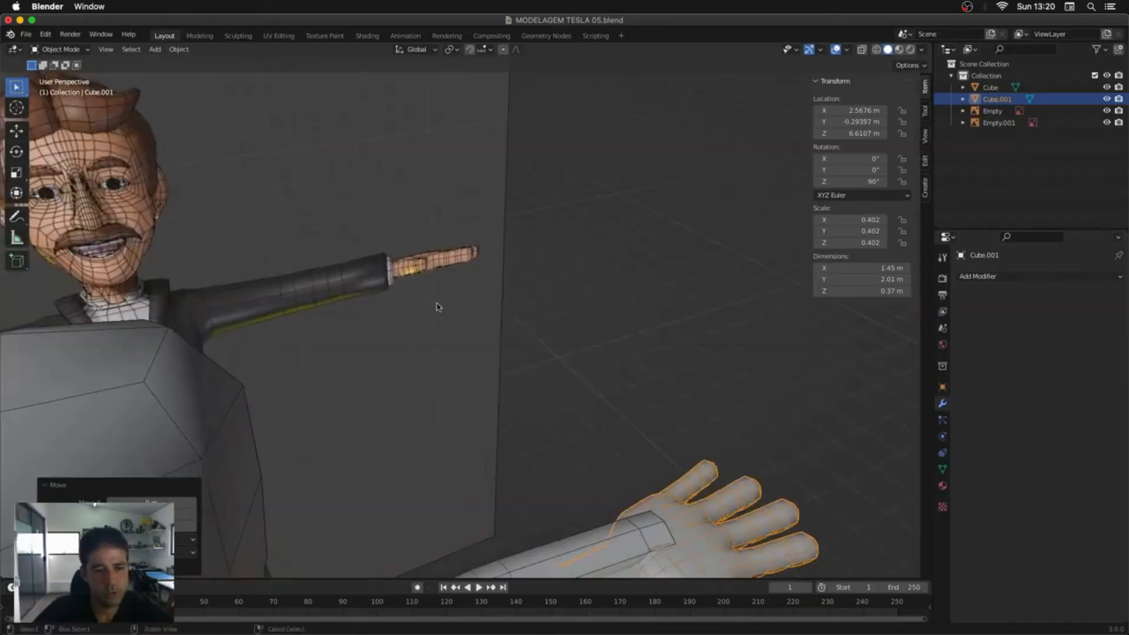
middle_drag(439, 308, 442, 355)
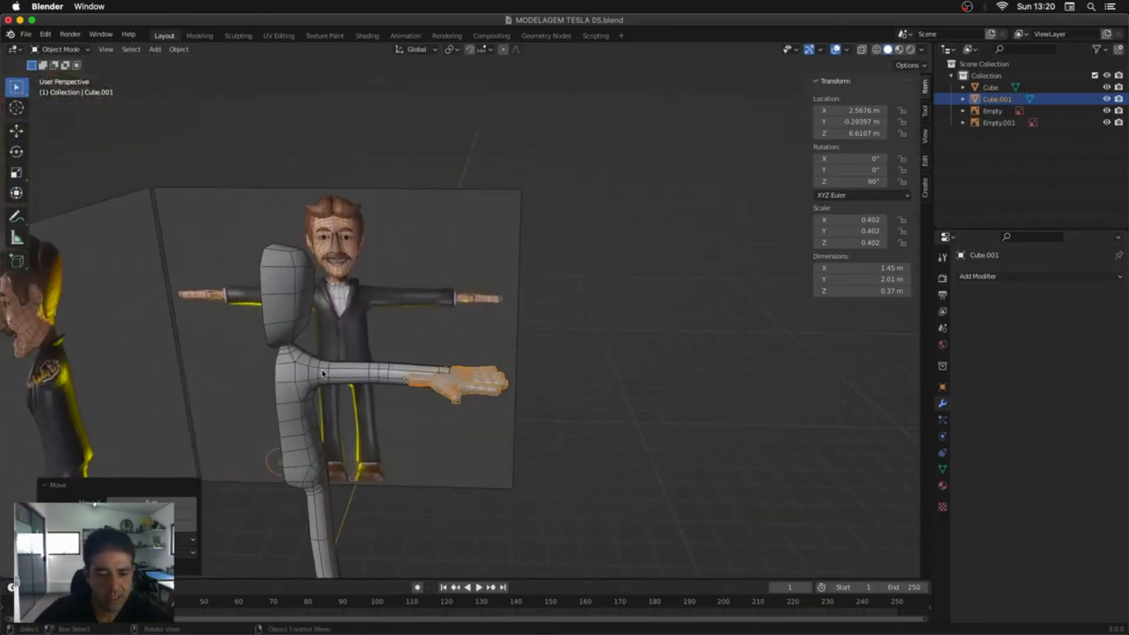
shift+middle_drag(402, 395, 439, 315)
scroll(463, 285, up, 4)
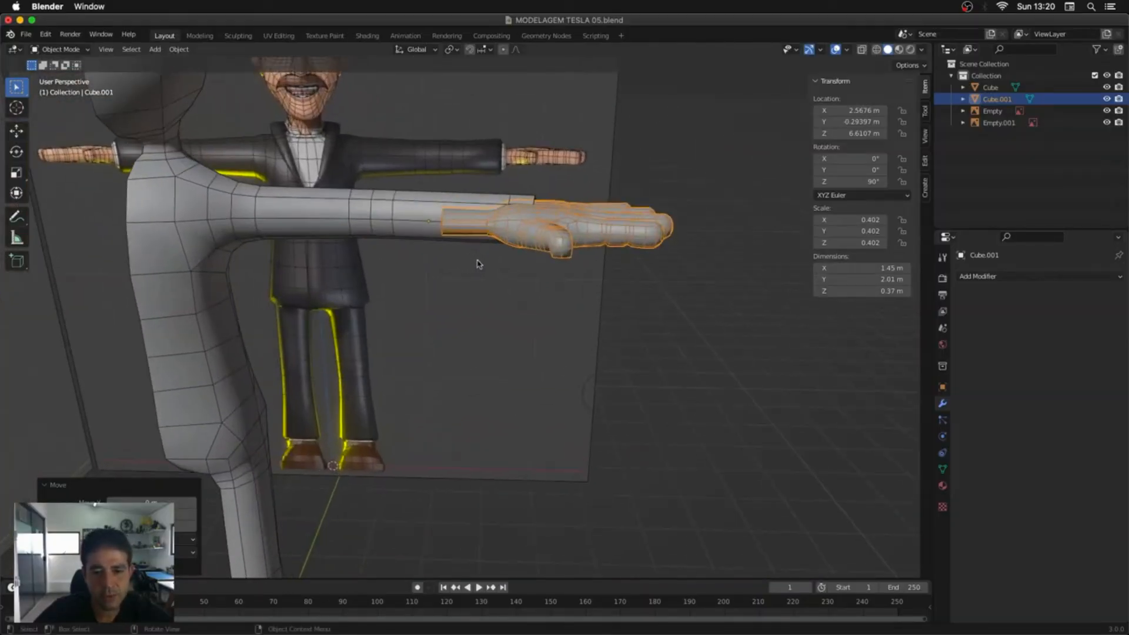
Step: Enlarge the hand to a scale of 0.520, judging its size against the arm from the front and top
middle_drag(493, 265, 525, 238)
key(KP_1)
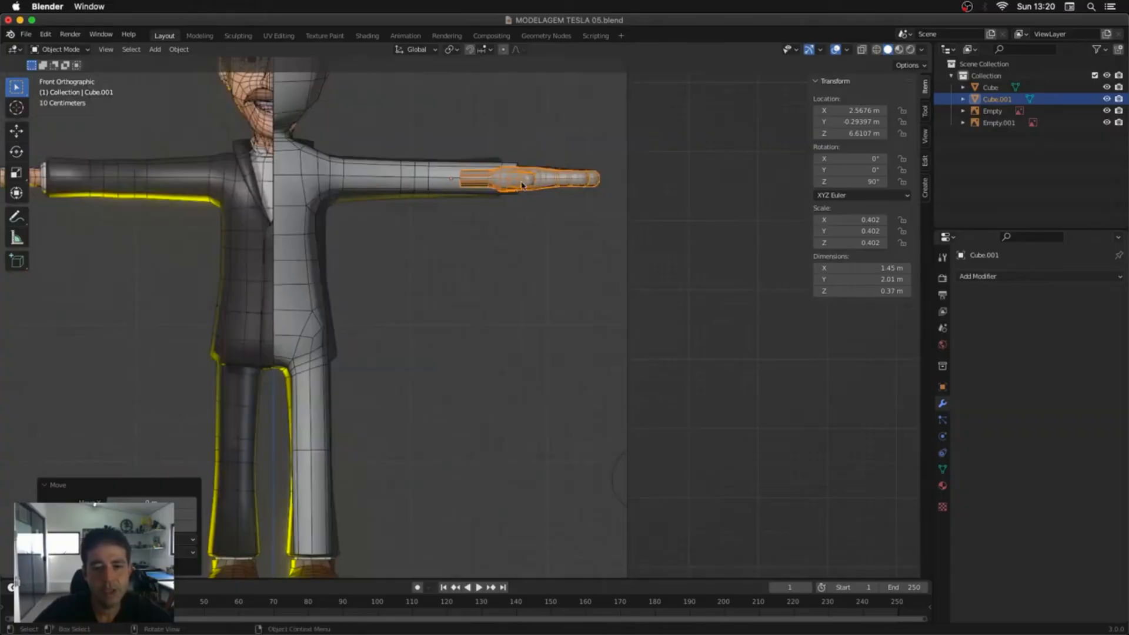
key(s)
click(600, 196)
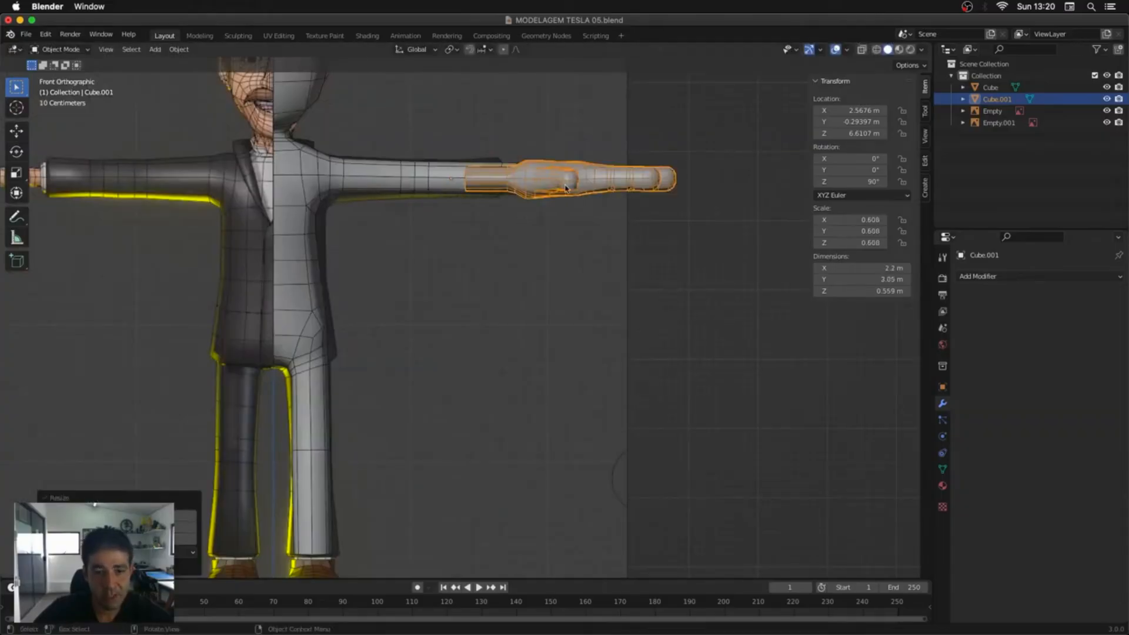
middle_drag(573, 198, 560, 288)
key(KP_7)
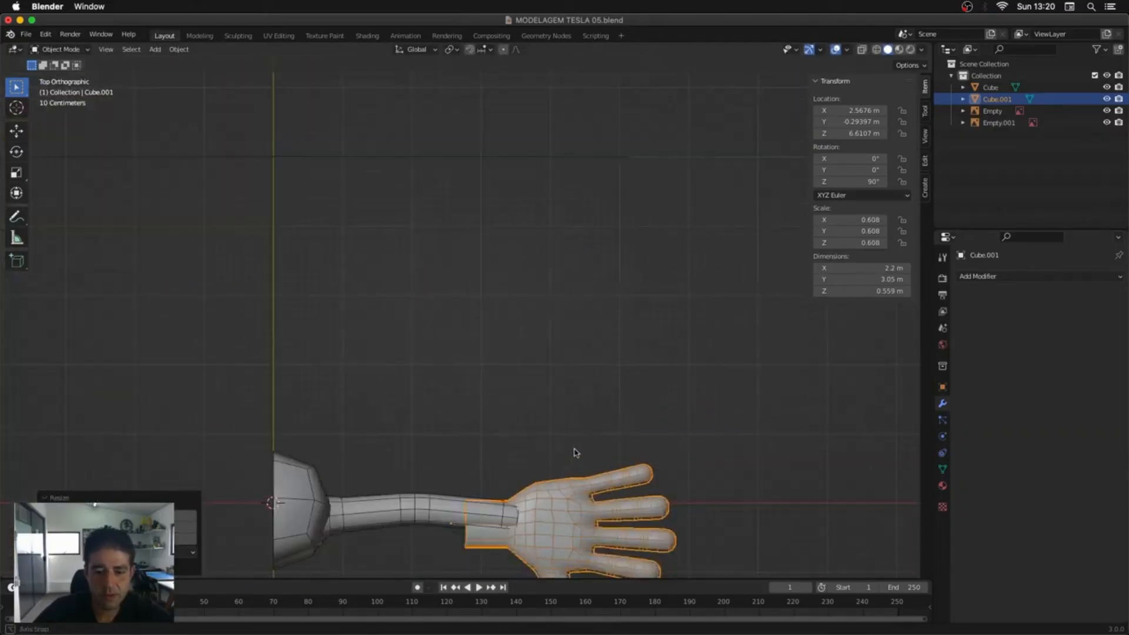
key(s)
click(594, 371)
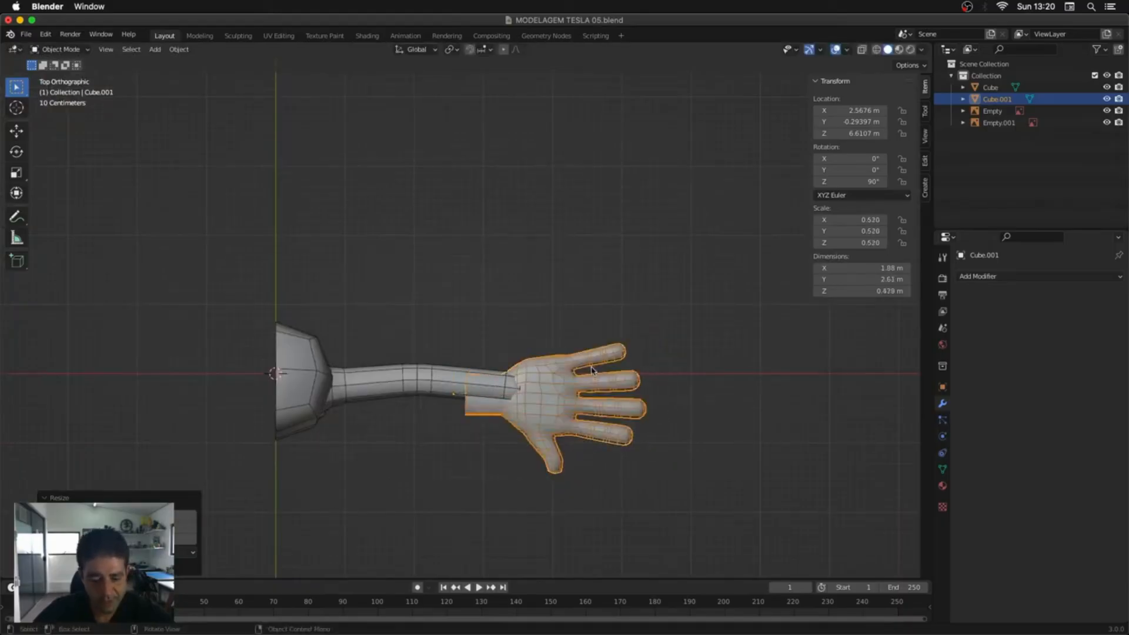
Step: Move the hand clear of the arm's open end, to about X 3.706 m and Y -0.209 m
key(g)
click(653, 368)
scroll(622, 369, up, 2)
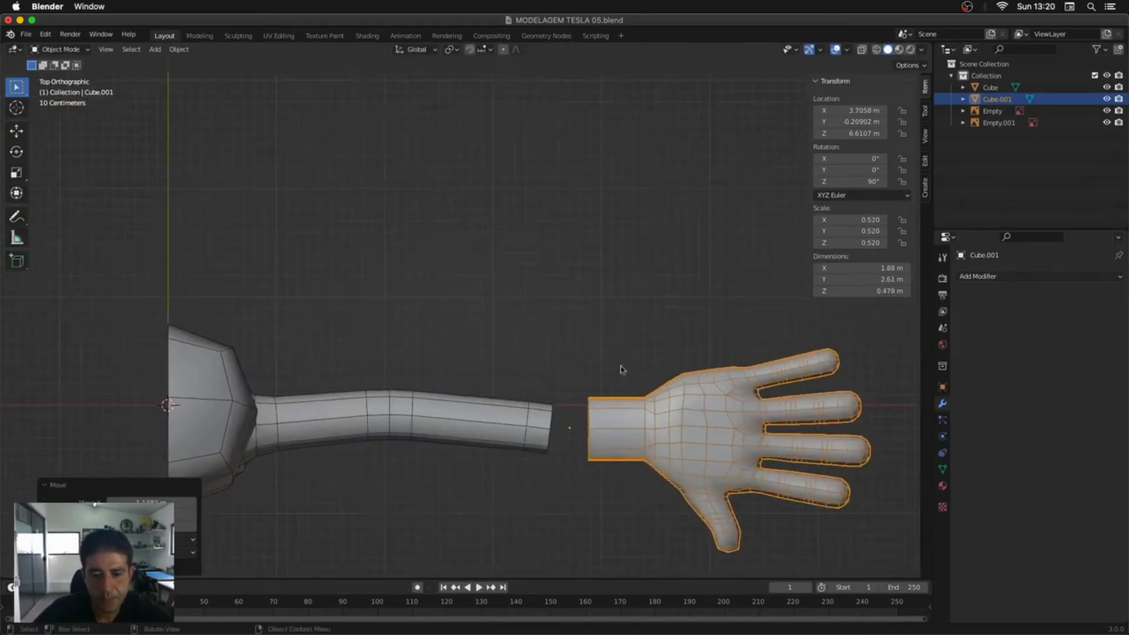
Step: Save the project as a new version named MODELAGEM TESLA 06.blend
key(super+shift+s)
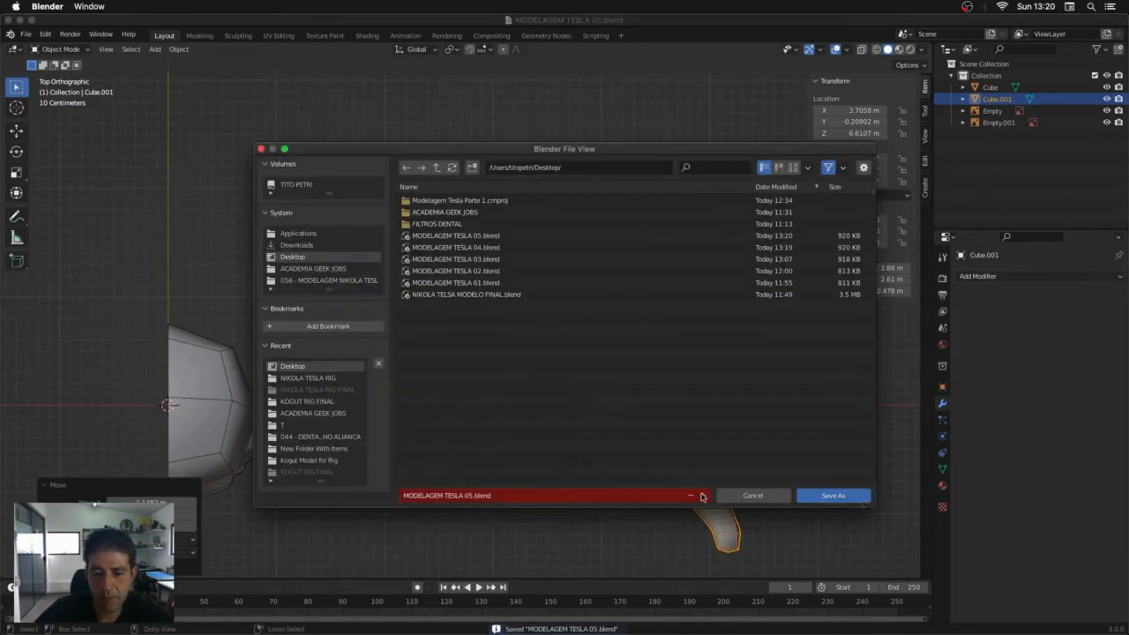
key(KP_Add)
key(Return)
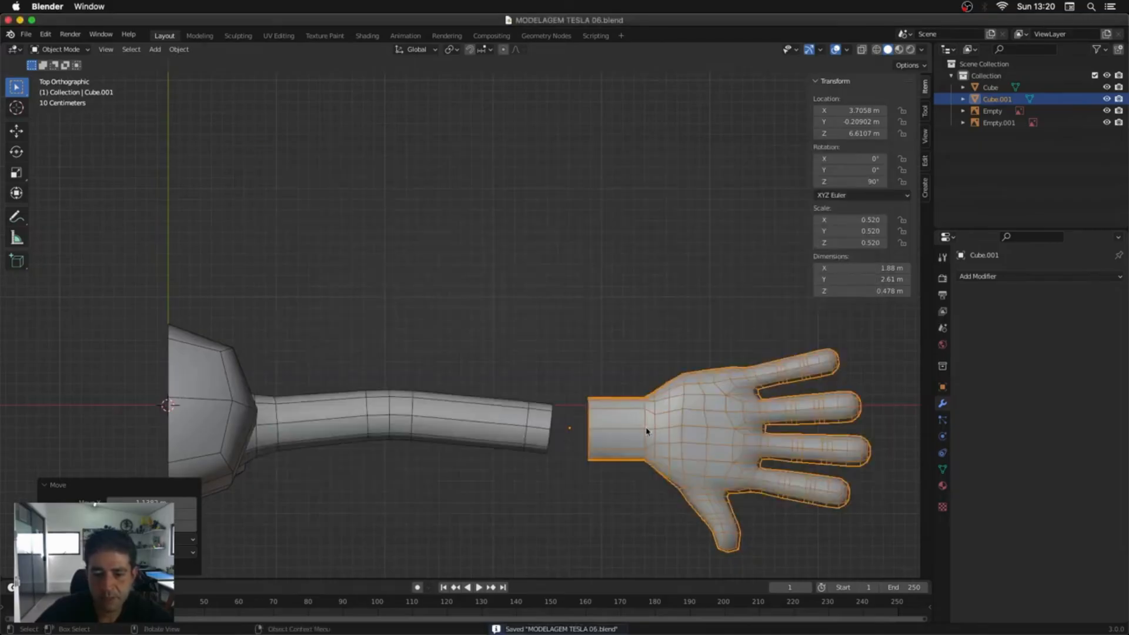
Step: Join the hand object into the body object so that both form a single mesh
click(527, 440)
click(606, 442)
shift+click(538, 438)
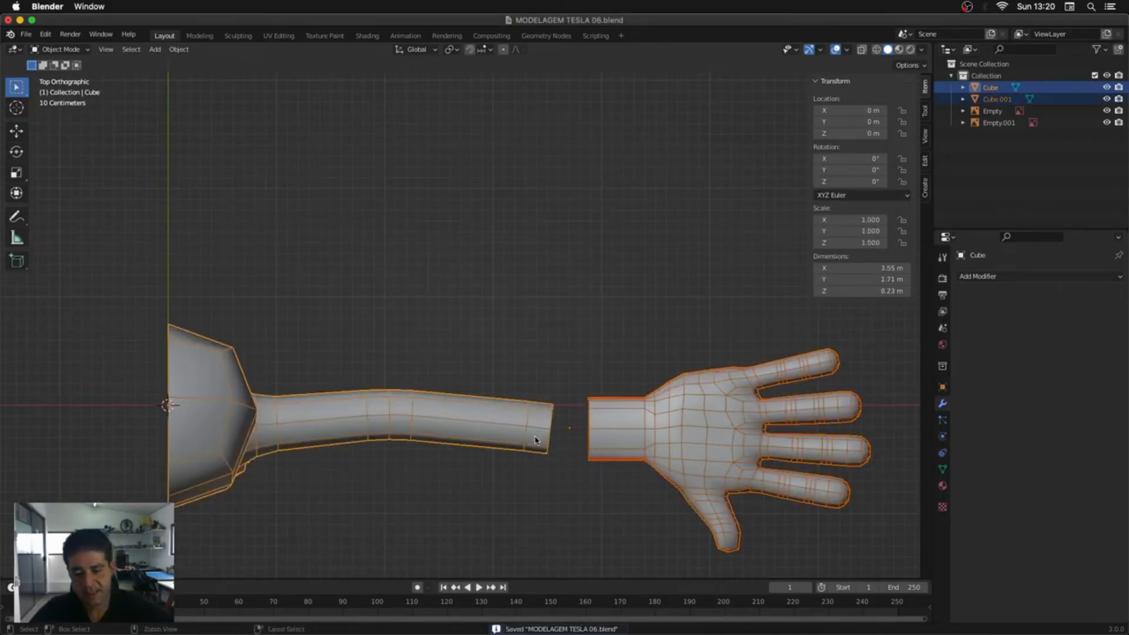
key(ctrl+j)
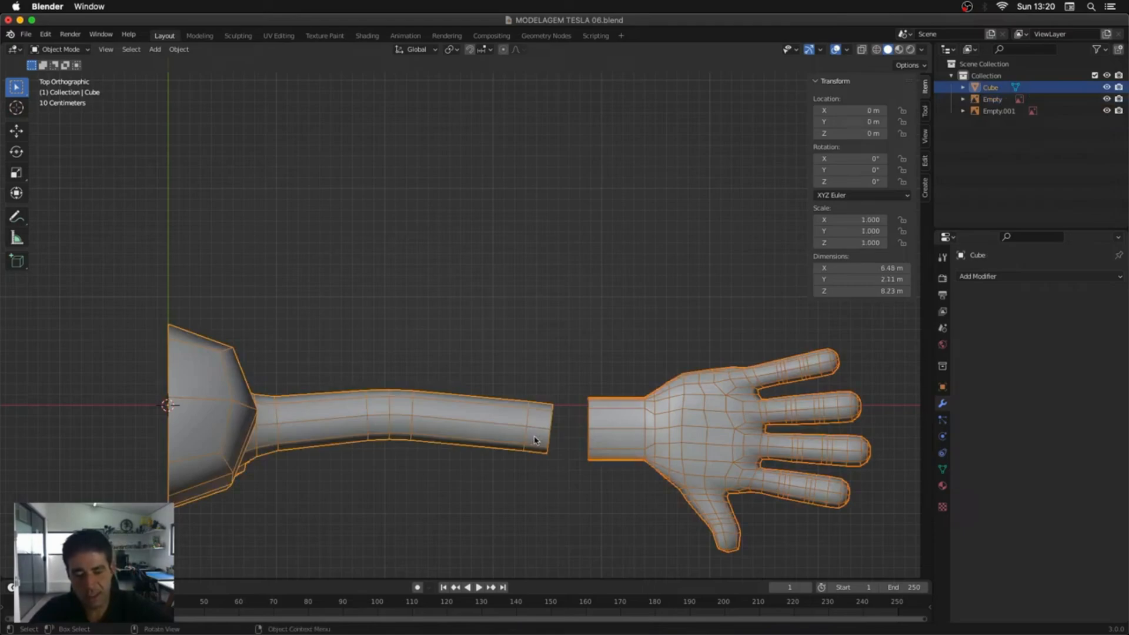
Step: Bridge the open edge loop of the hand's wrist with the open edge loop at the end of the arm
key(Tab)
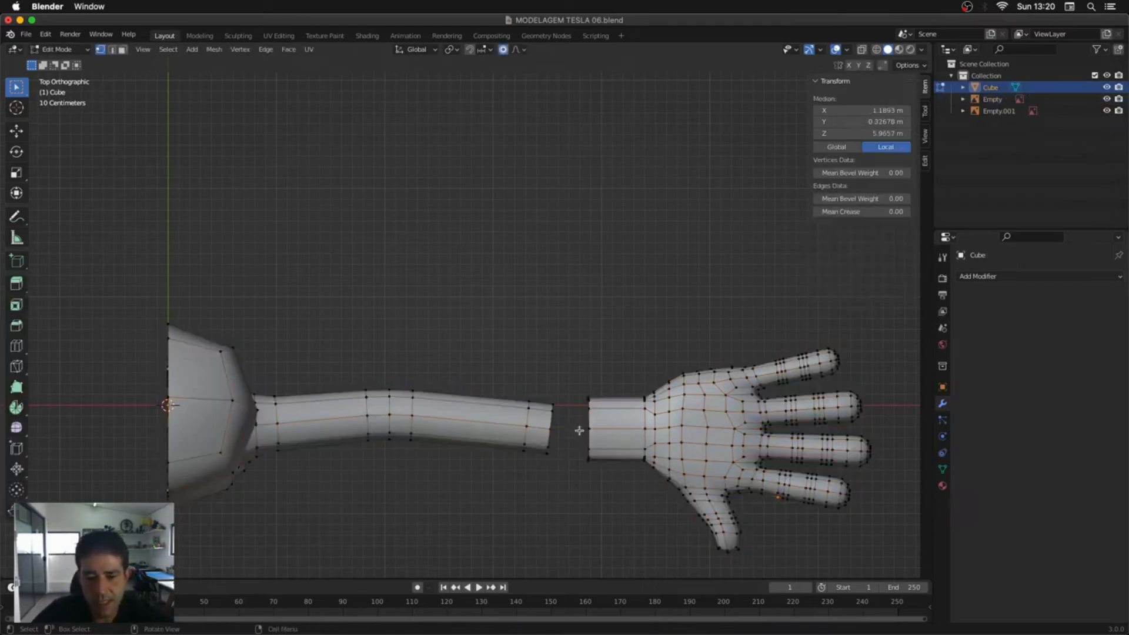
key(2)
alt+click(589, 421)
middle_drag(589, 422, 635, 327)
key(KP_Decimal)
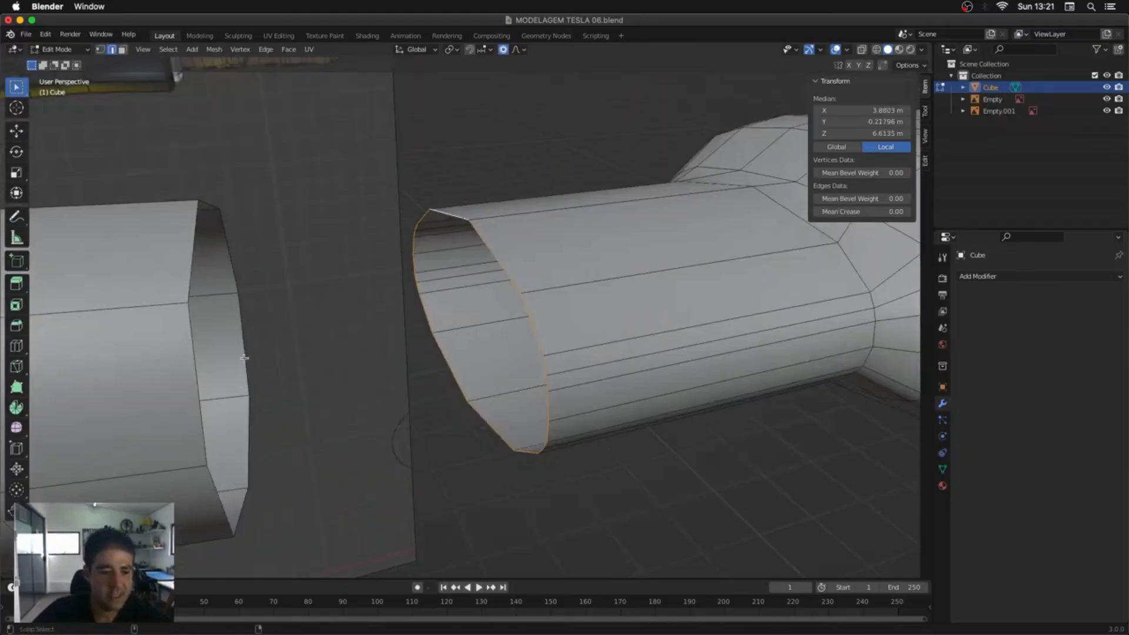
middle_drag(476, 328, 533, 411)
right_click(491, 353)
click(467, 319)
scroll(533, 303, down, 5)
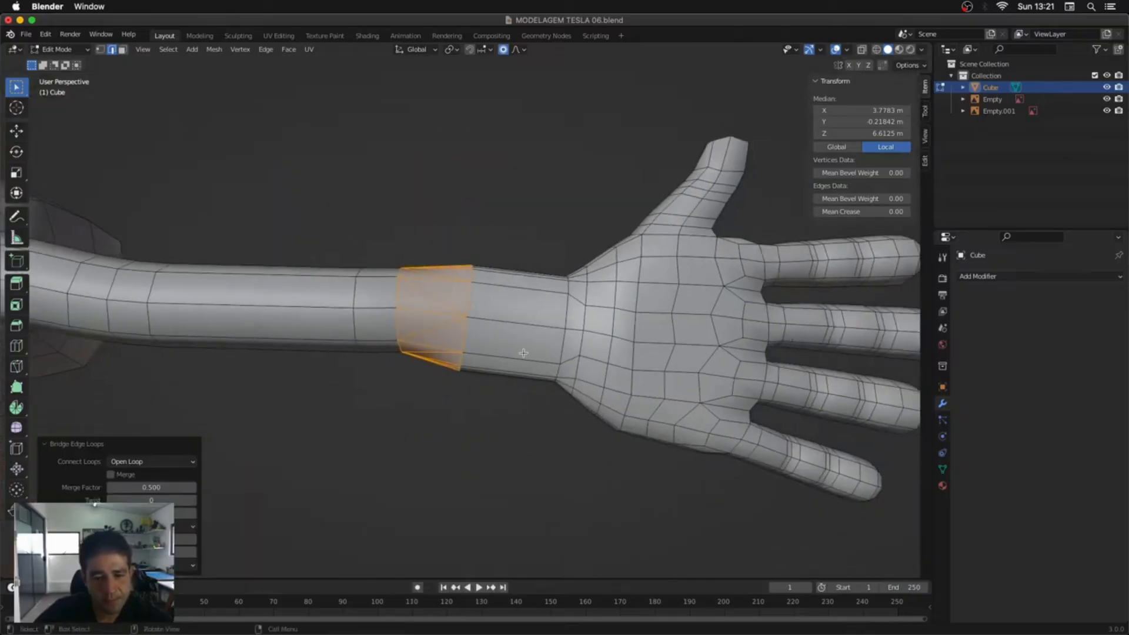
Step: Check the bridged join with see-through display, and slide the edge loop at the base of the hand toward the forearm
middle_drag(528, 283, 471, 335)
key(alt+z)
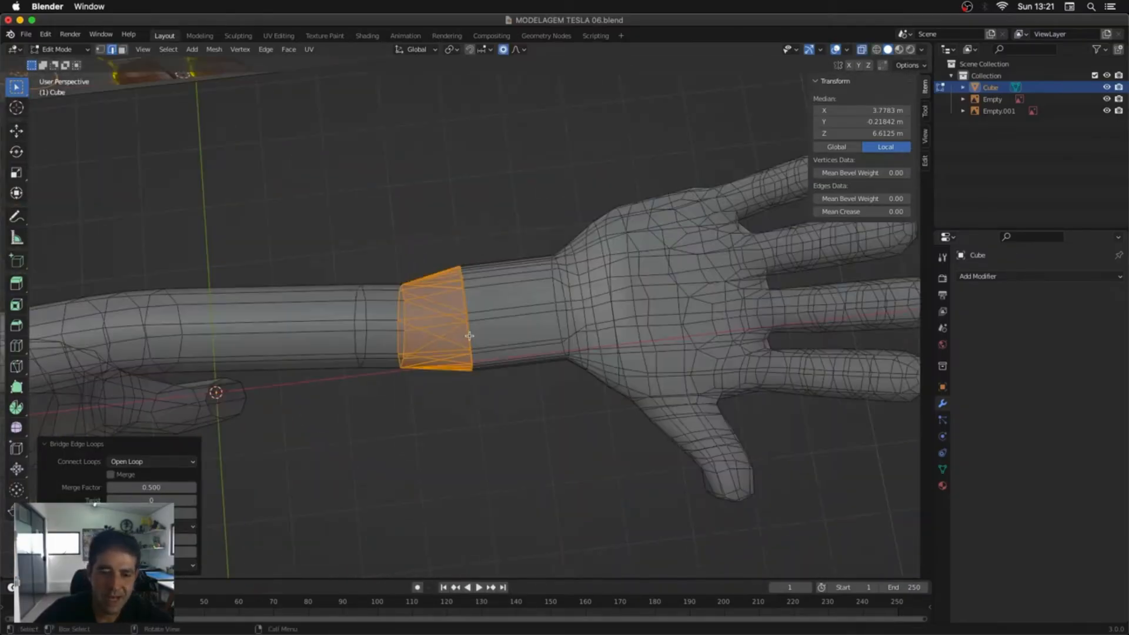
middle_drag(576, 273, 591, 298)
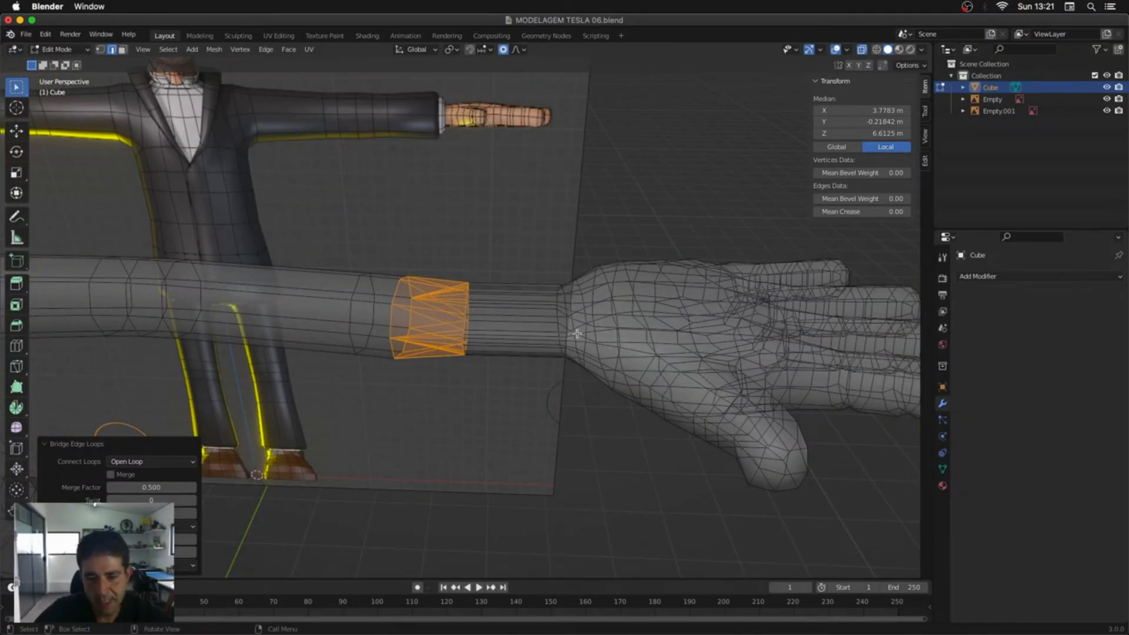
key(alt+z)
middle_drag(572, 322, 564, 333)
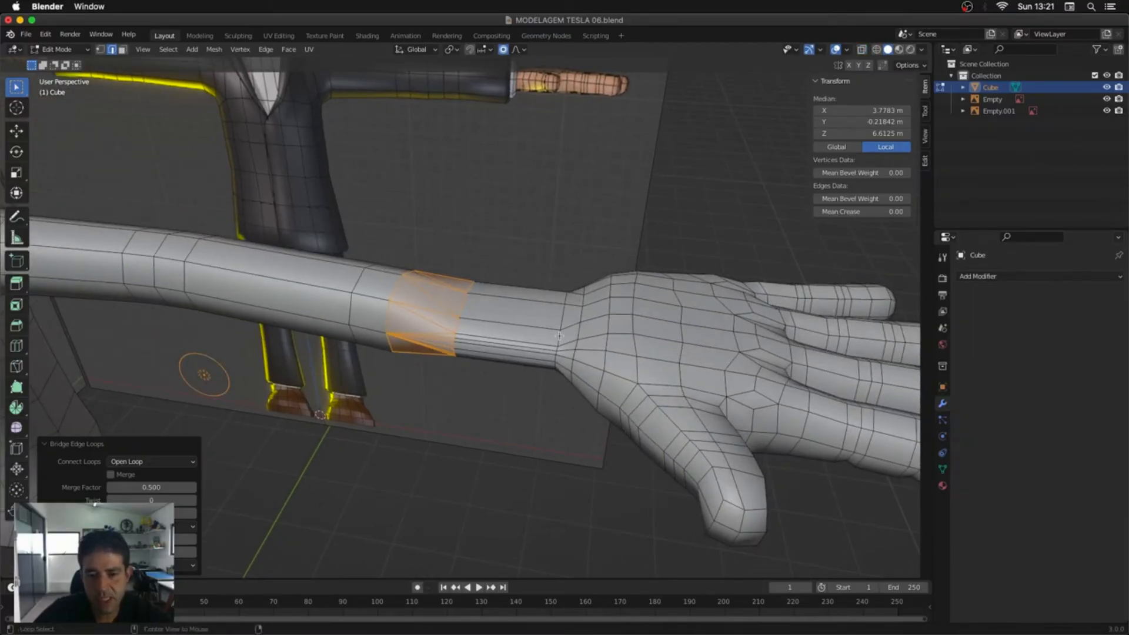
alt+click(568, 319)
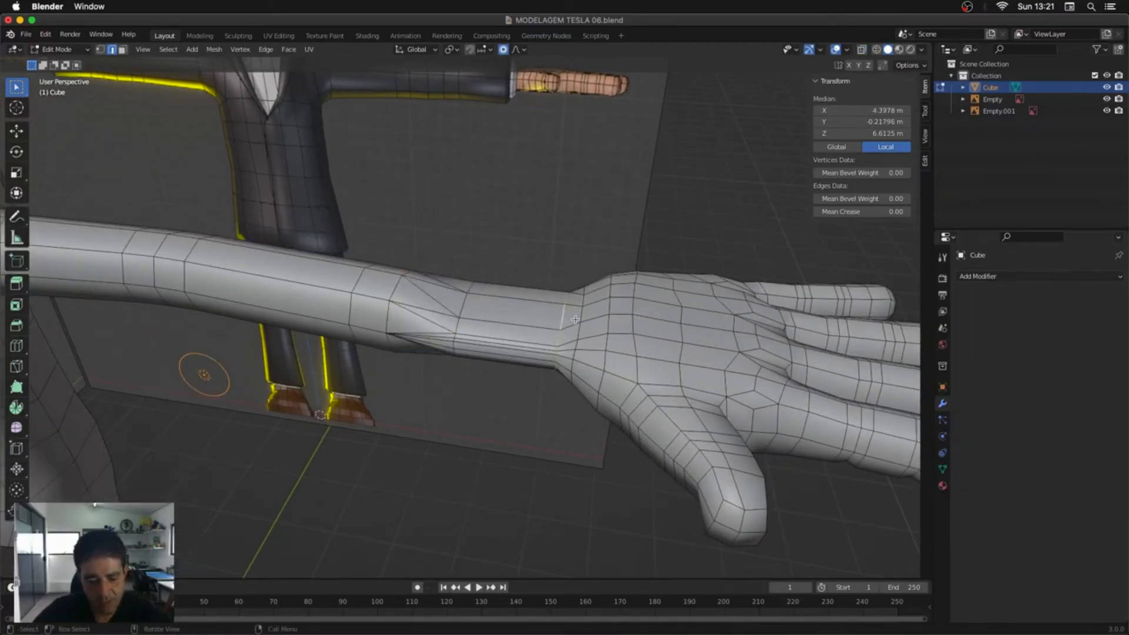
key(g)
key(g)
click(594, 327)
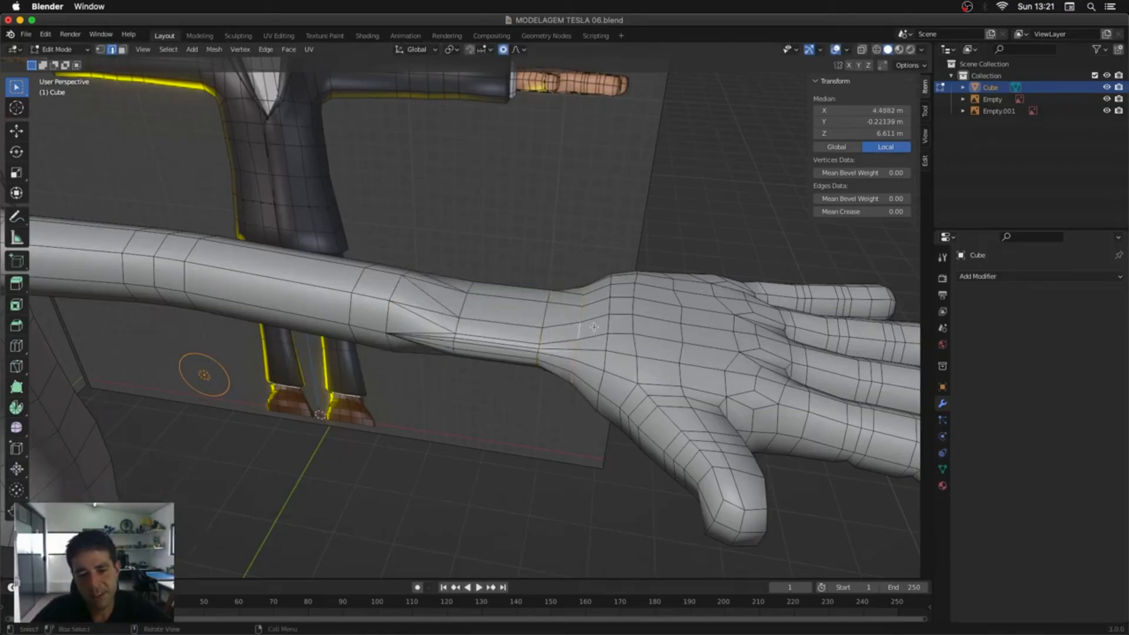
Step: Slide the edge loop between the wrist and the hand slightly toward the forearm
key(g)
key(g)
click(579, 300)
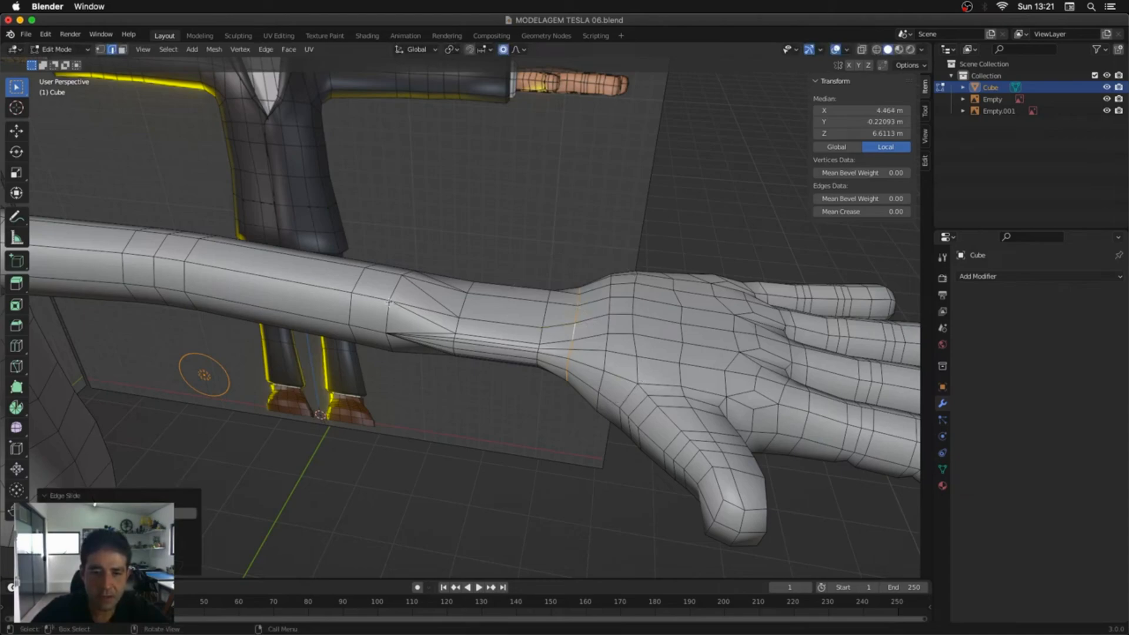
Step: Select the full vertex ring at the forearm end of the wrist and scale it up along Z for a smoother taper
alt+middle_drag(455, 281, 474, 248)
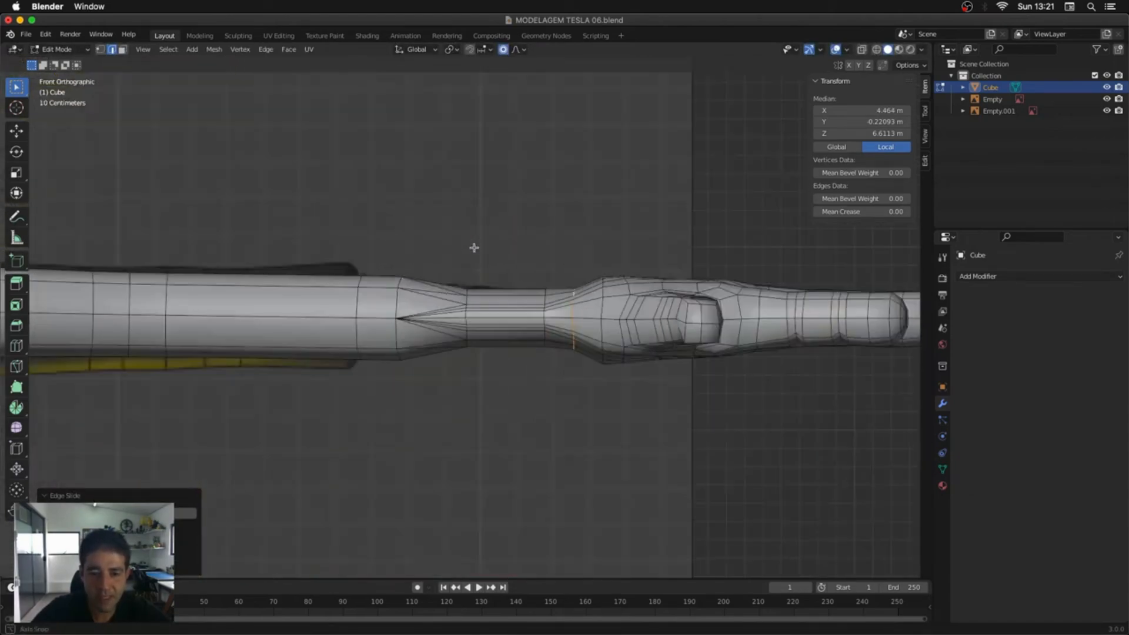
scroll(494, 290, up, 3)
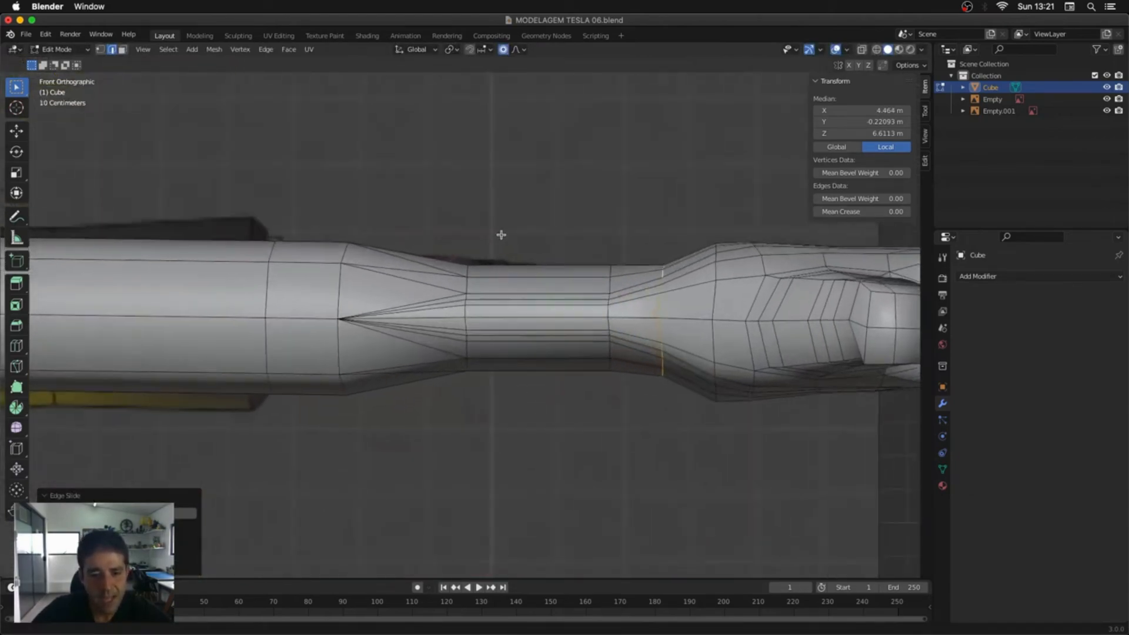
middle_drag(415, 340, 410, 285)
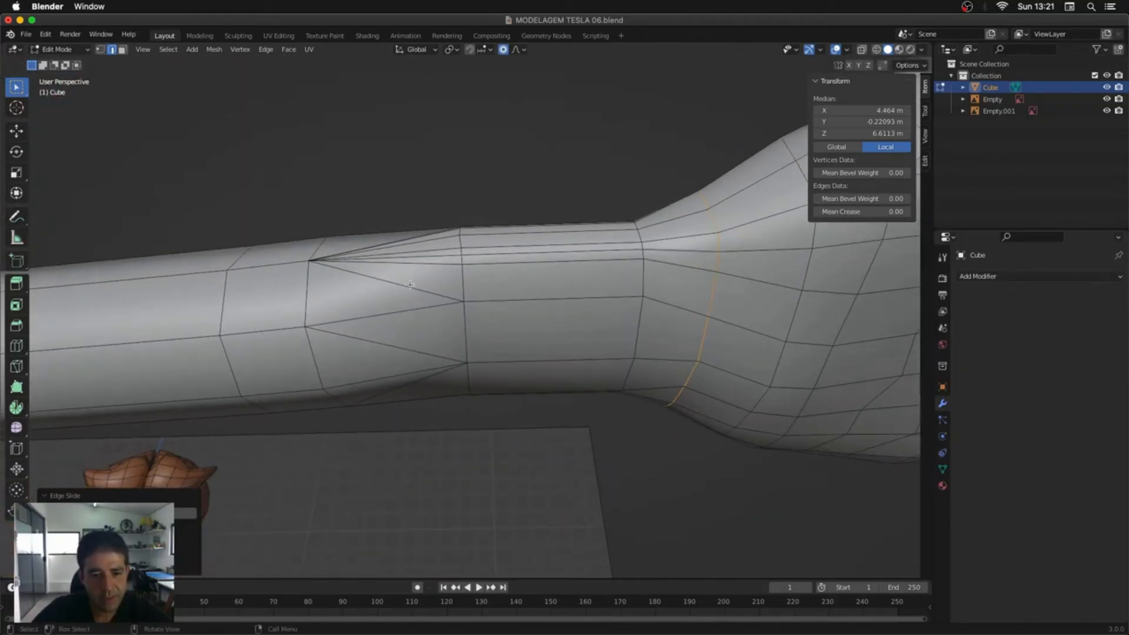
click(431, 266)
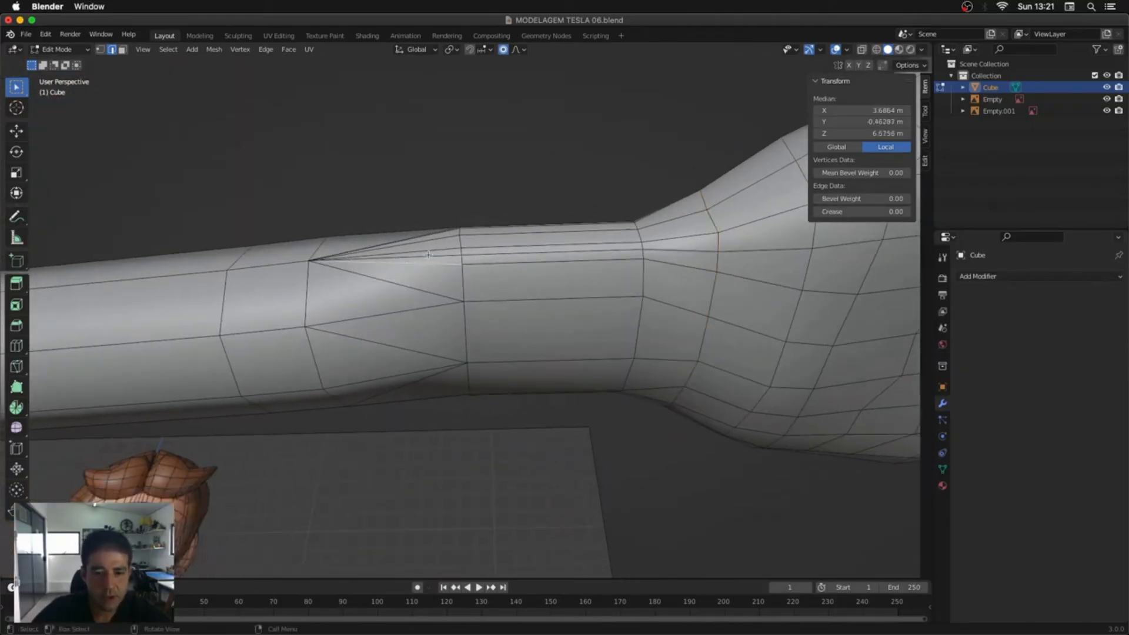
alt+middle_drag(442, 269, 448, 294)
key(1)
drag(501, 227, 456, 453)
key(s)
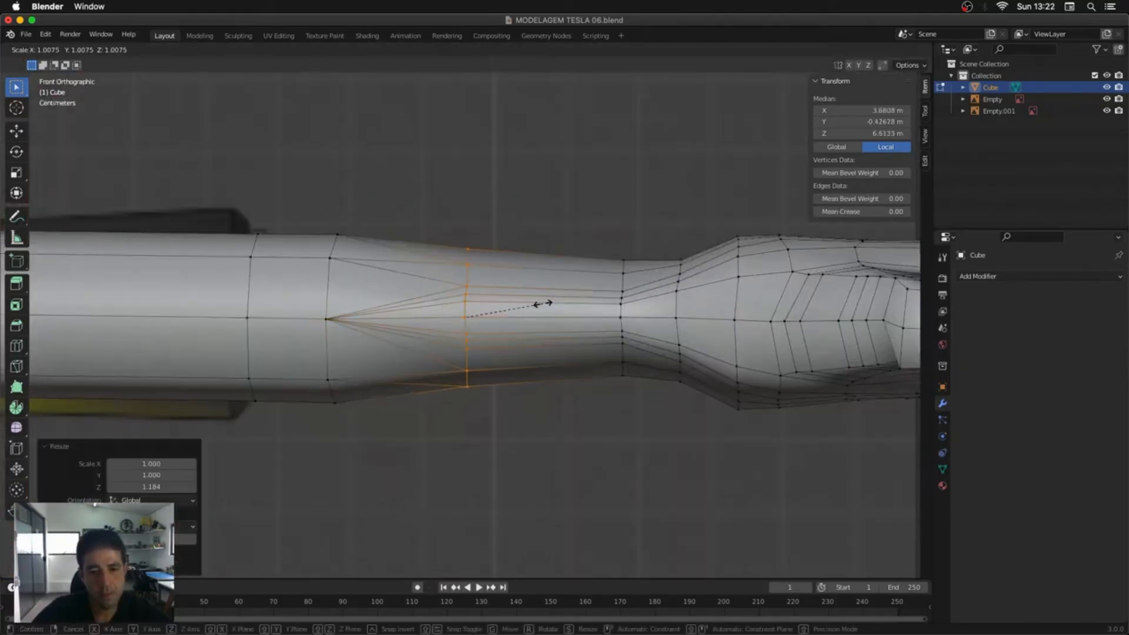
key(z)
click(547, 304)
scroll(547, 305, down, 4)
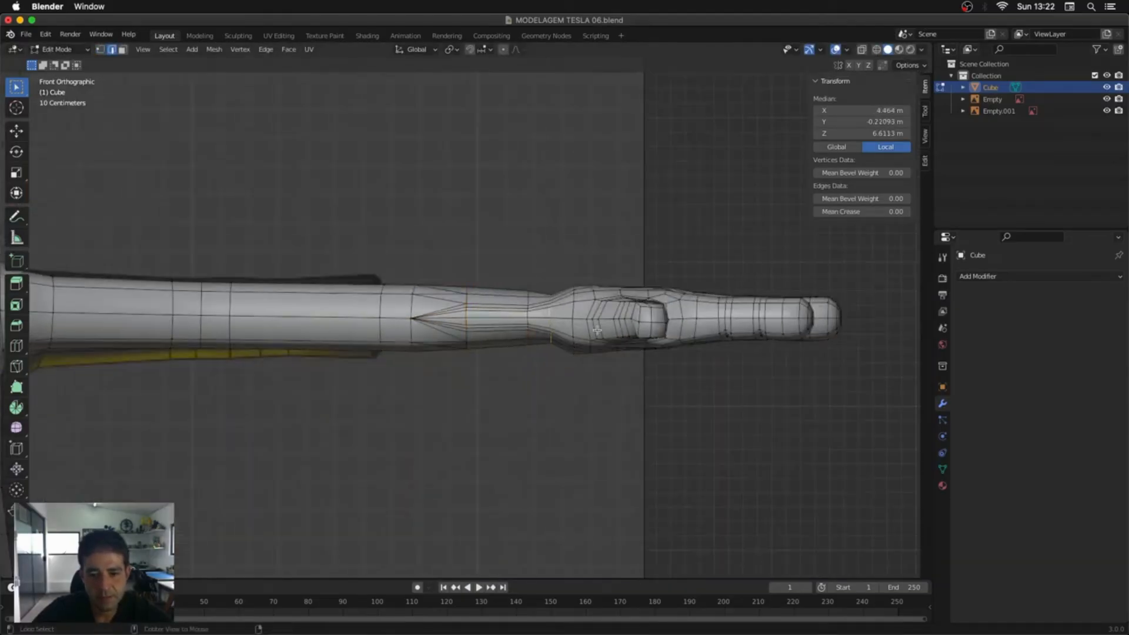
Step: Connect the wrist-ring vertex to the forearm vertex across the lower transition face using Connect Vertex Pairs
drag(857, 257, 520, 408)
key(alt+z)
middle_drag(521, 408, 506, 377)
scroll(506, 377, up, 5)
key(2)
click(411, 350)
middle_drag(412, 350, 414, 320)
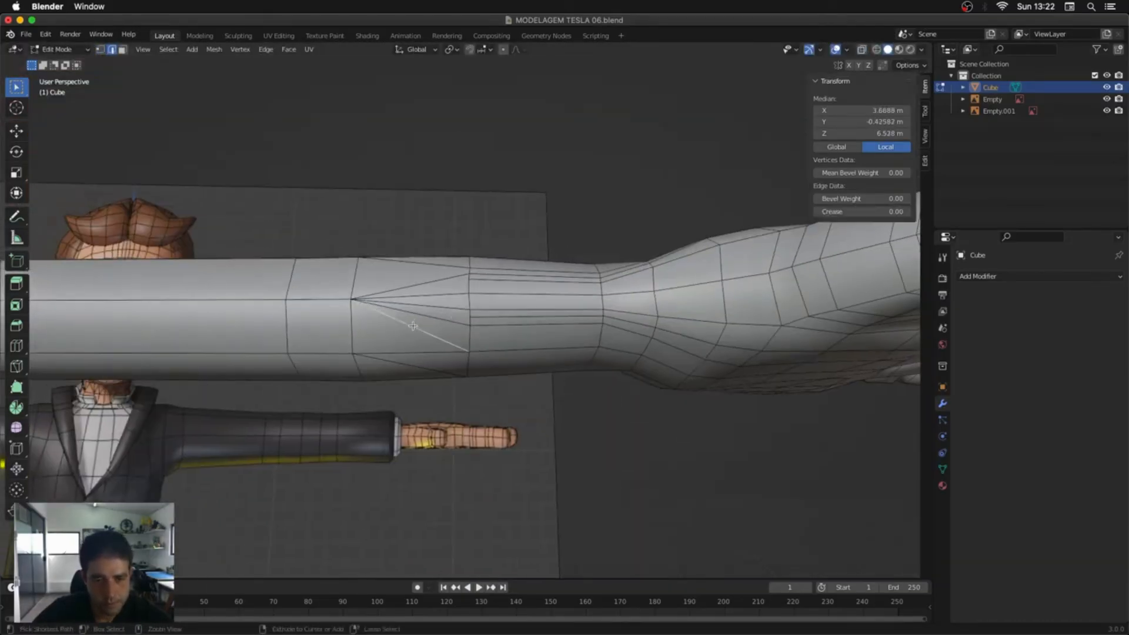
key(1)
click(468, 327)
shift+click(352, 353)
right_click(518, 332)
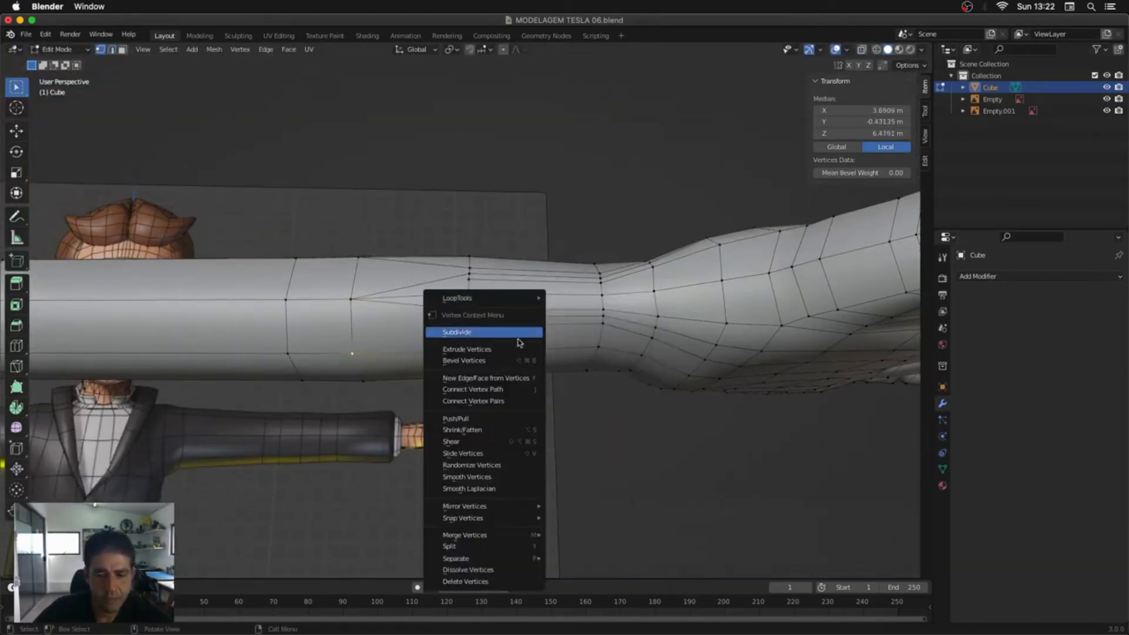
click(504, 402)
Step: Dissolve the surplus edge loop on the forearm just before the wrist transition
middle_drag(486, 328, 468, 361)
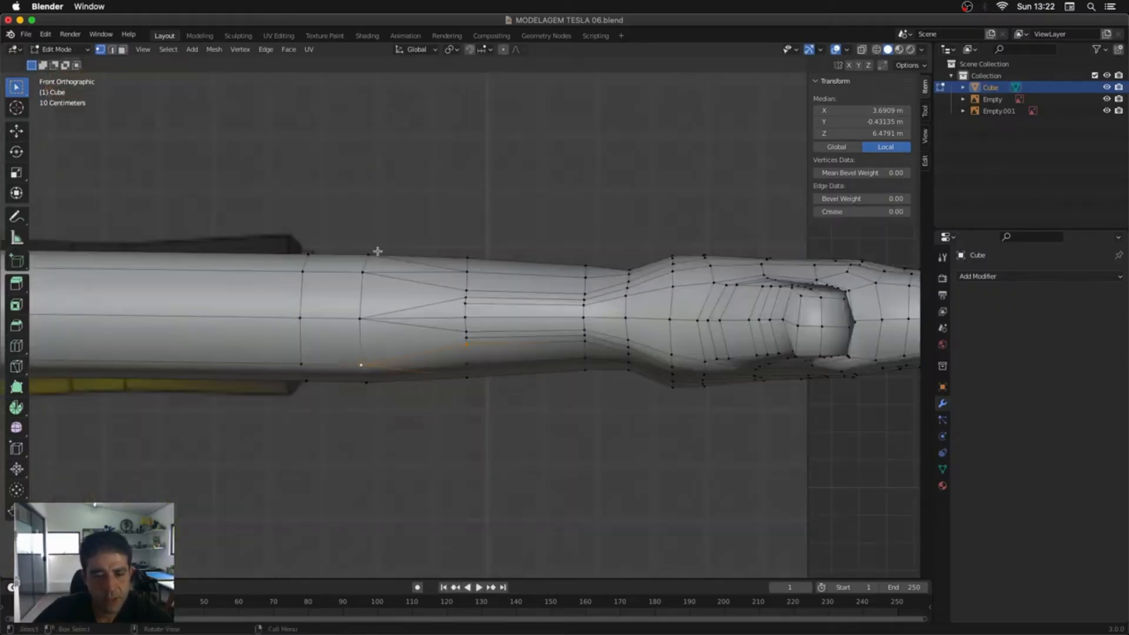
middle_drag(377, 251, 390, 417)
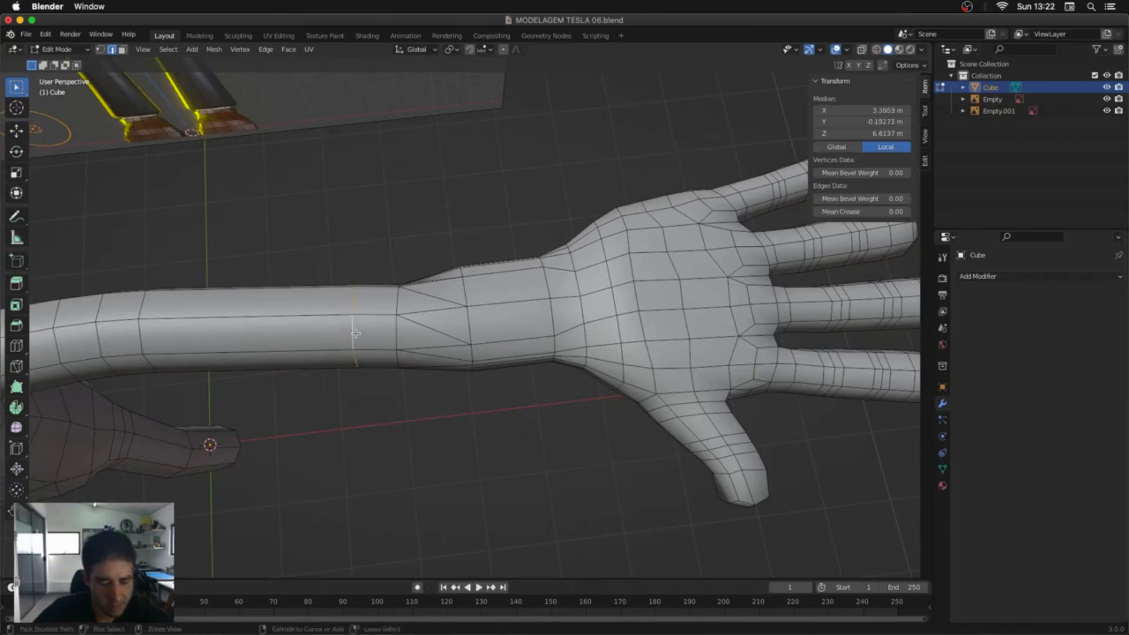
key(ctrl+x)
Step: Scale the vertex ring at the start of the wrist transition to about 0.72 along Z and adjust its vertical position
middle_drag(470, 320, 470, 376)
key(1)
key(alt+z)
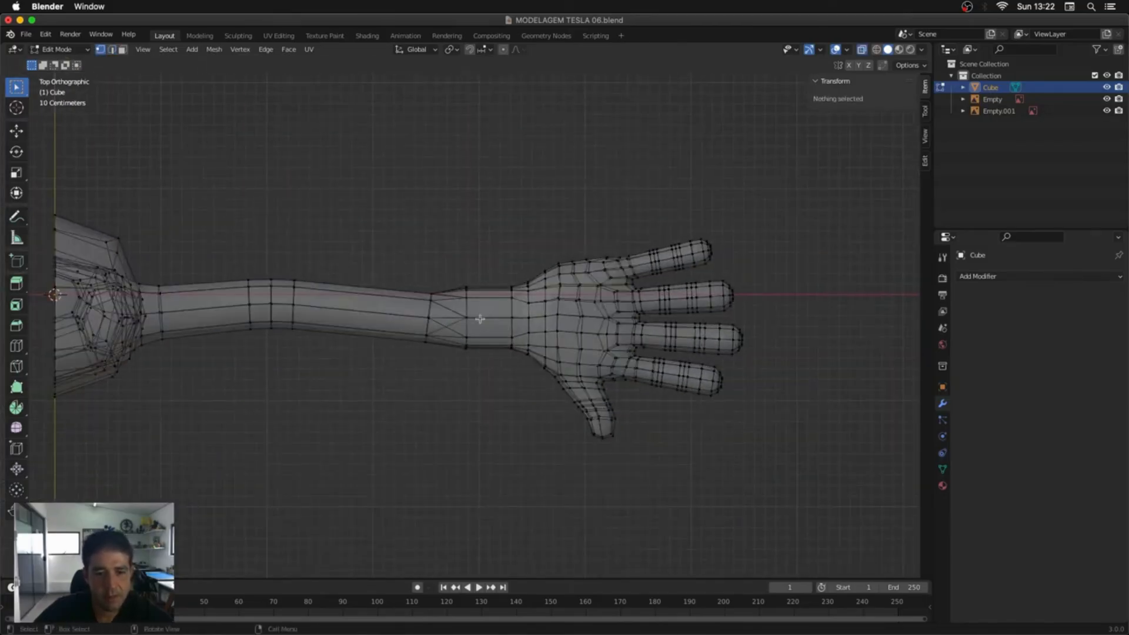
alt+click(428, 329)
key(1)
key(s)
key(z)
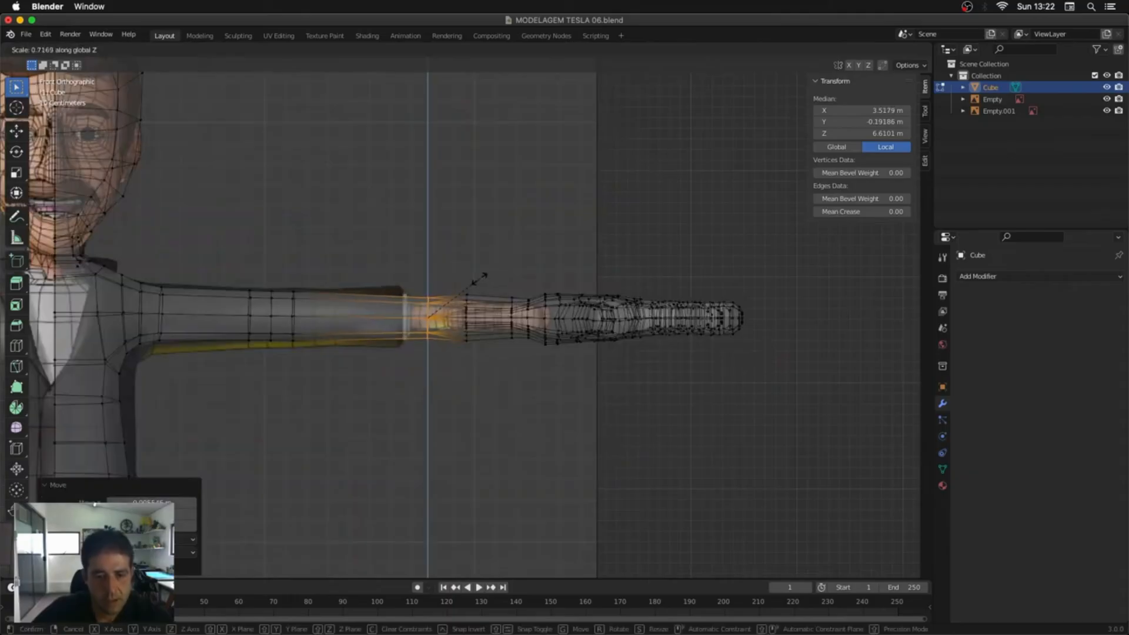
click(482, 277)
key(g)
key(z)
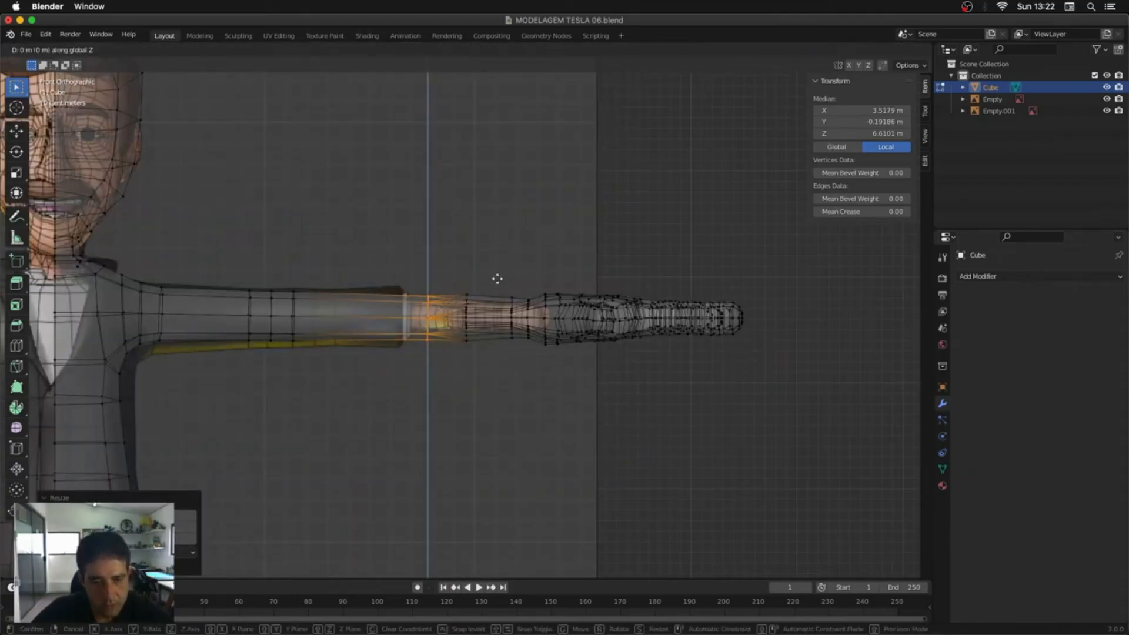
click(497, 279)
Step: Reposition the neighbouring vertex ring at the wrist in the top view
key(7)
alt+click(468, 341)
key(g)
click(466, 382)
Step: Move the hand with its wrist section toward the body and enlarge it slightly against the front reference
key(1)
drag(401, 231, 782, 404)
key(g)
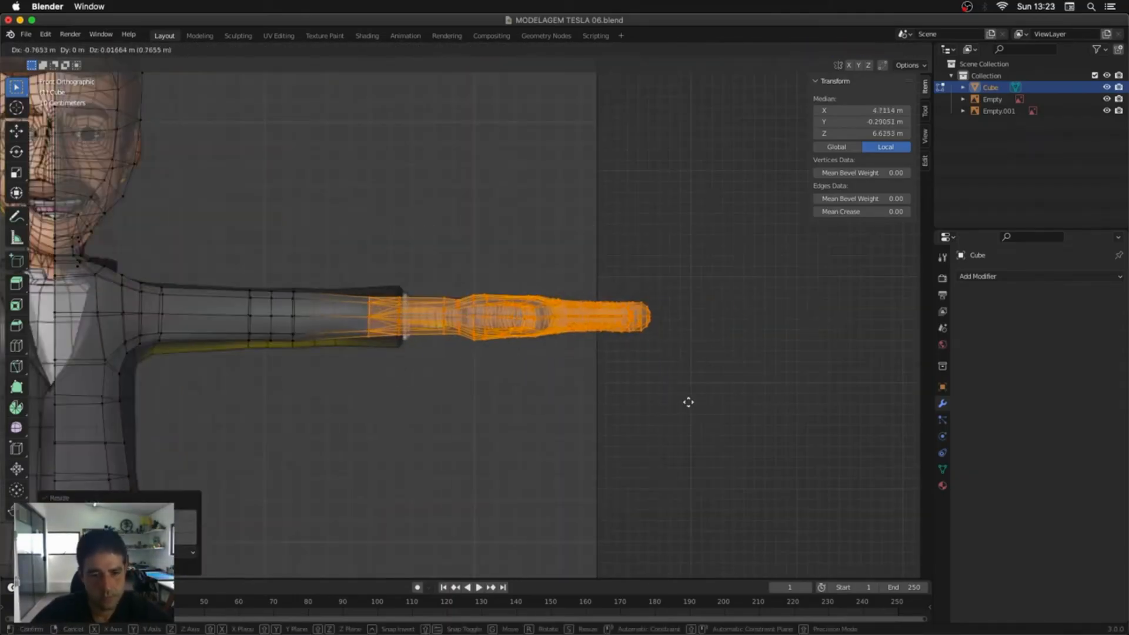
click(666, 399)
key(s)
click(677, 394)
key(g)
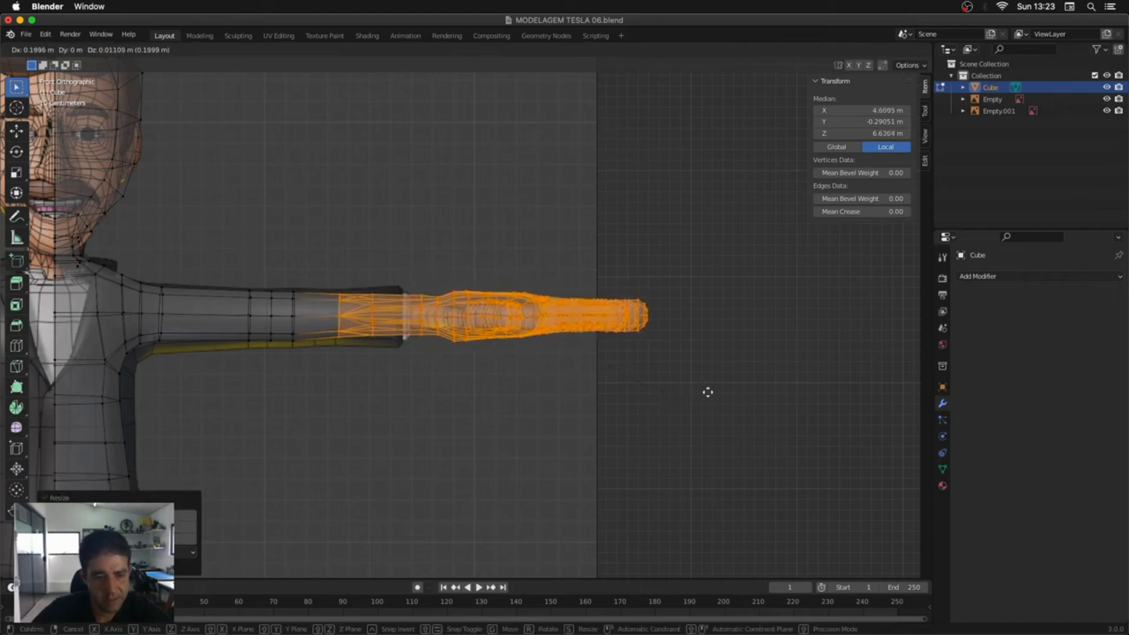
click(707, 392)
Step: Scale down the hand alone and move it about 0.34 m toward the sleeve cuff along X
drag(687, 210, 396, 379)
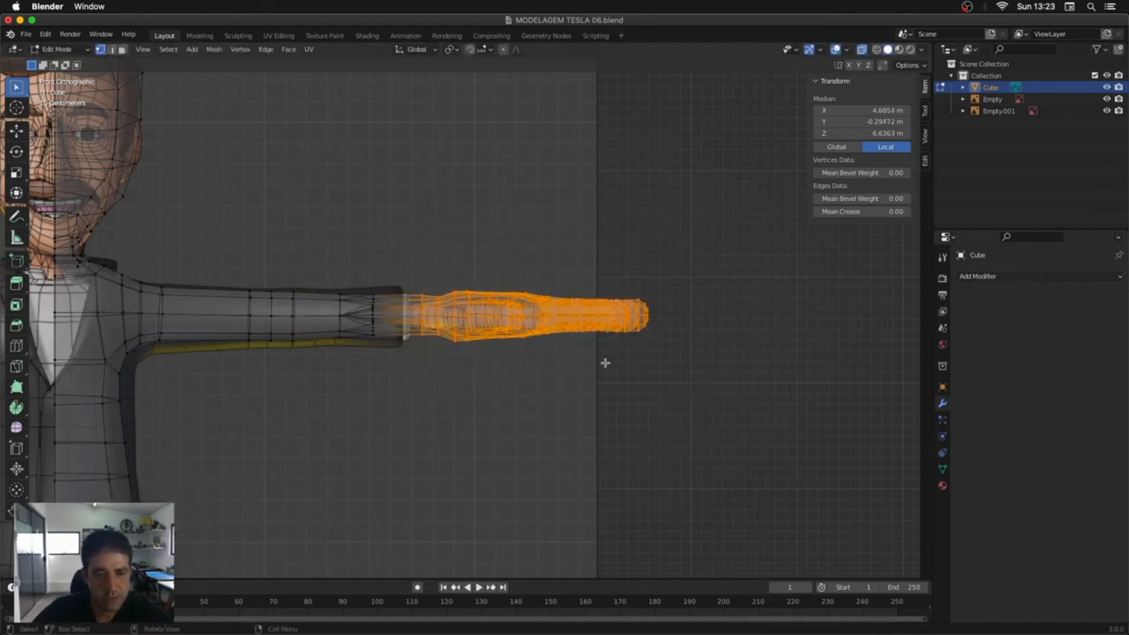
key(s)
click(605, 357)
key(g)
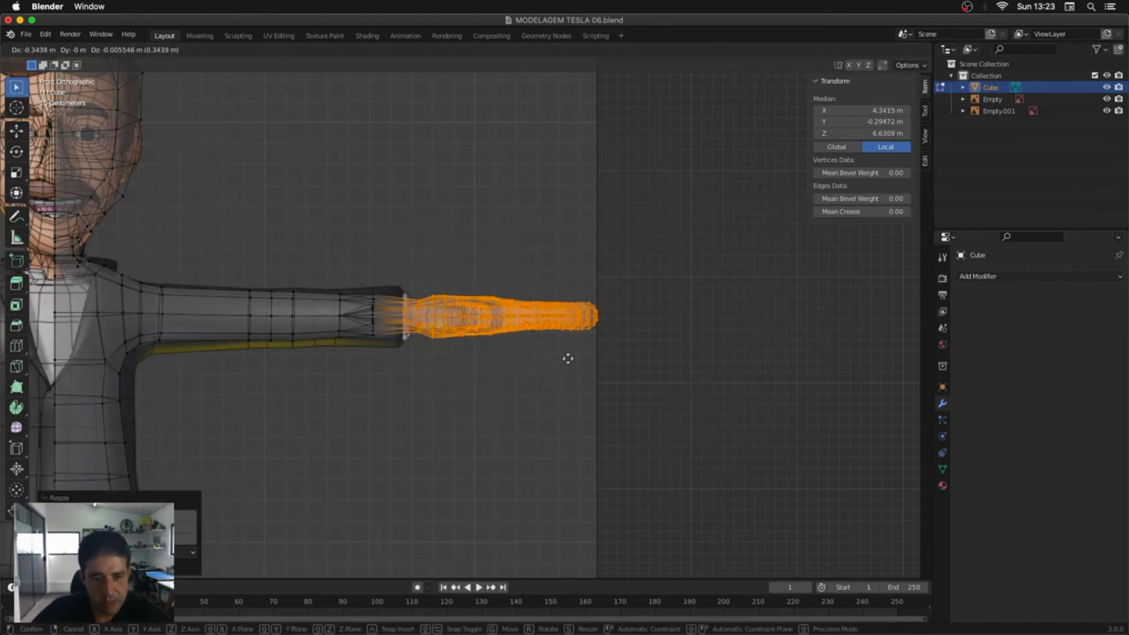
click(567, 359)
Step: Clean up the converging edges at the forearm-to-wrist transition by dissolving the surplus geometry
middle_drag(568, 357, 577, 228)
key(alt+z)
scroll(577, 434, down, 3)
scroll(579, 411, up, 4)
scroll(608, 289, up, 3)
click(585, 254)
right_click(571, 222)
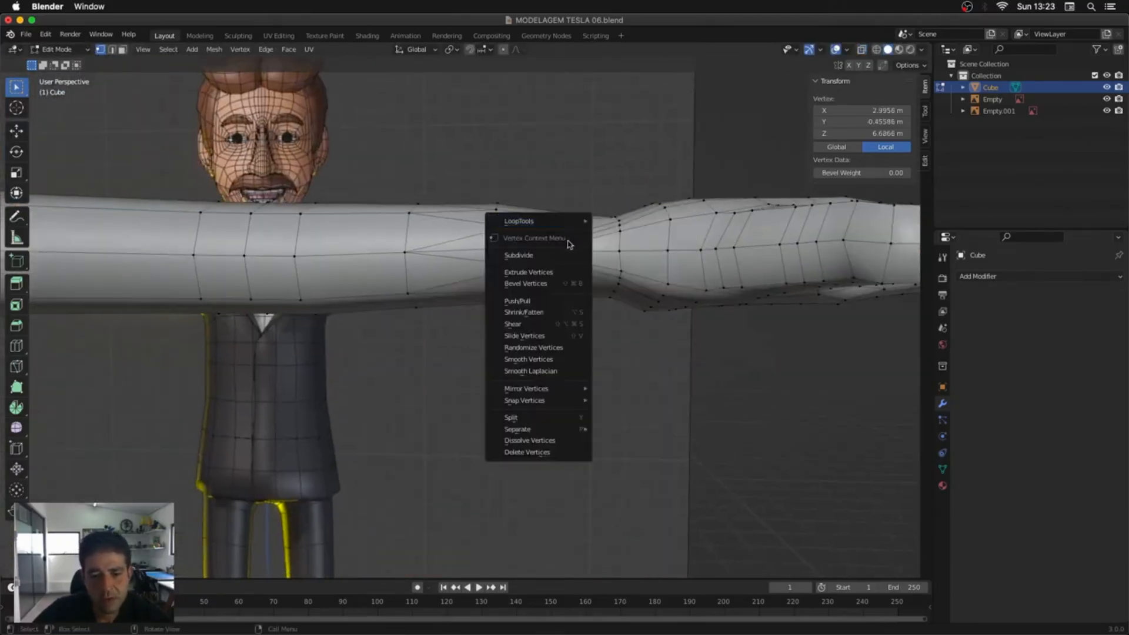
shift+click(499, 271)
click(506, 280)
shift+click(503, 286)
middle_drag(529, 282, 444, 235)
key(alt+z)
key(alt+z)
scroll(445, 259, up, 3)
key(ctrl+x)
Step: Rescale the hand and wrist and reposition them about 0.32 m toward the body and 0.08 m along Y
scroll(506, 470, down, 8)
key(Tab)
key(alt+z)
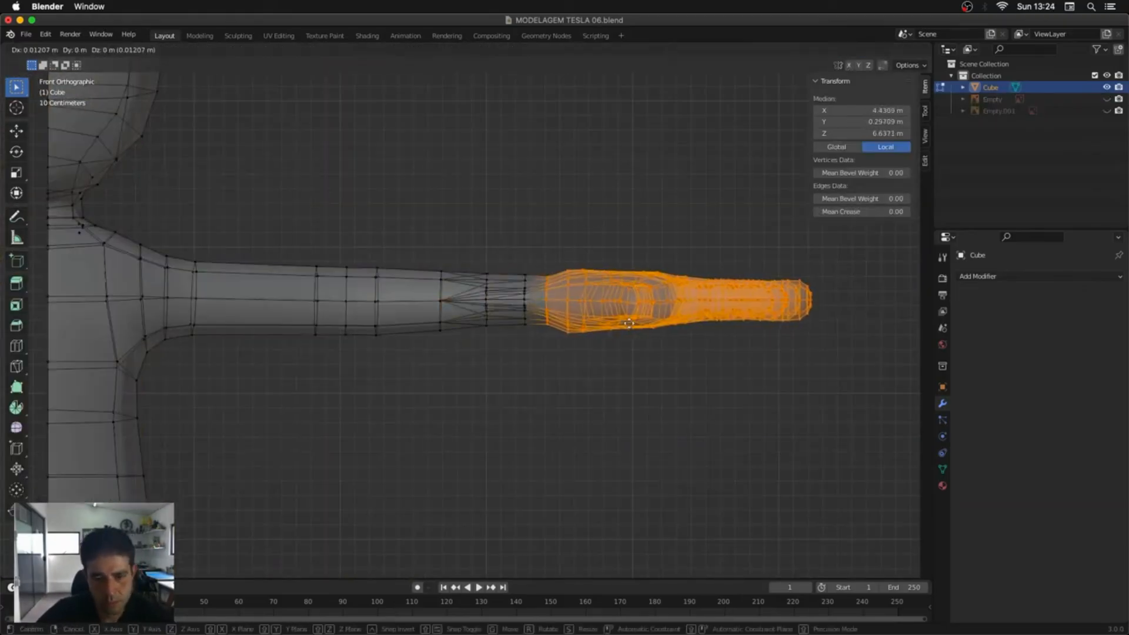
key(s)
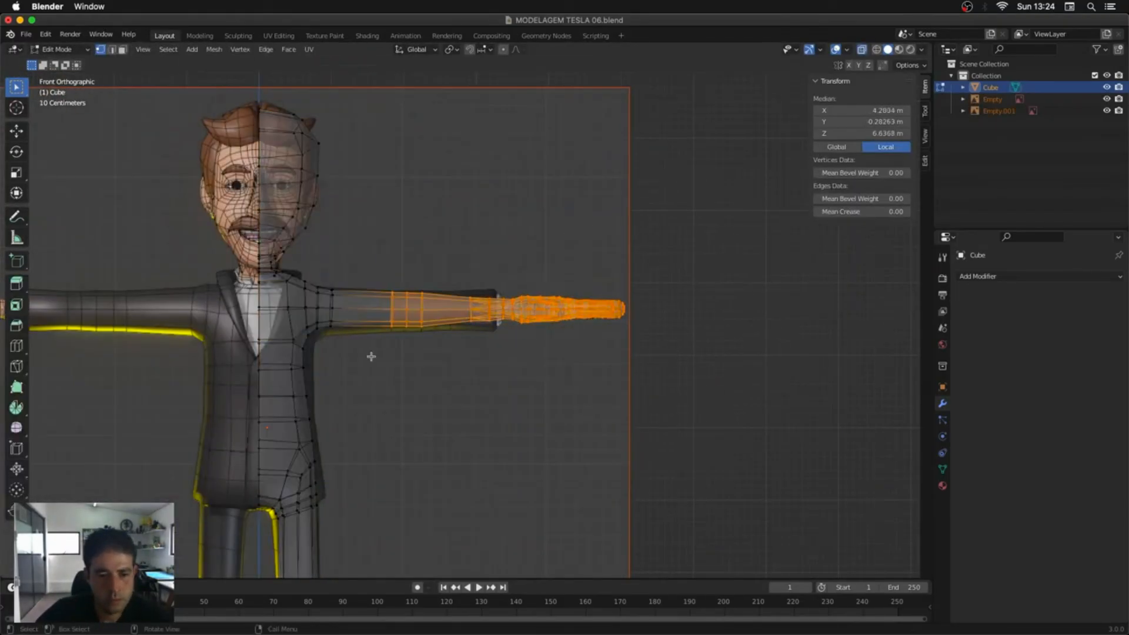
key(g)
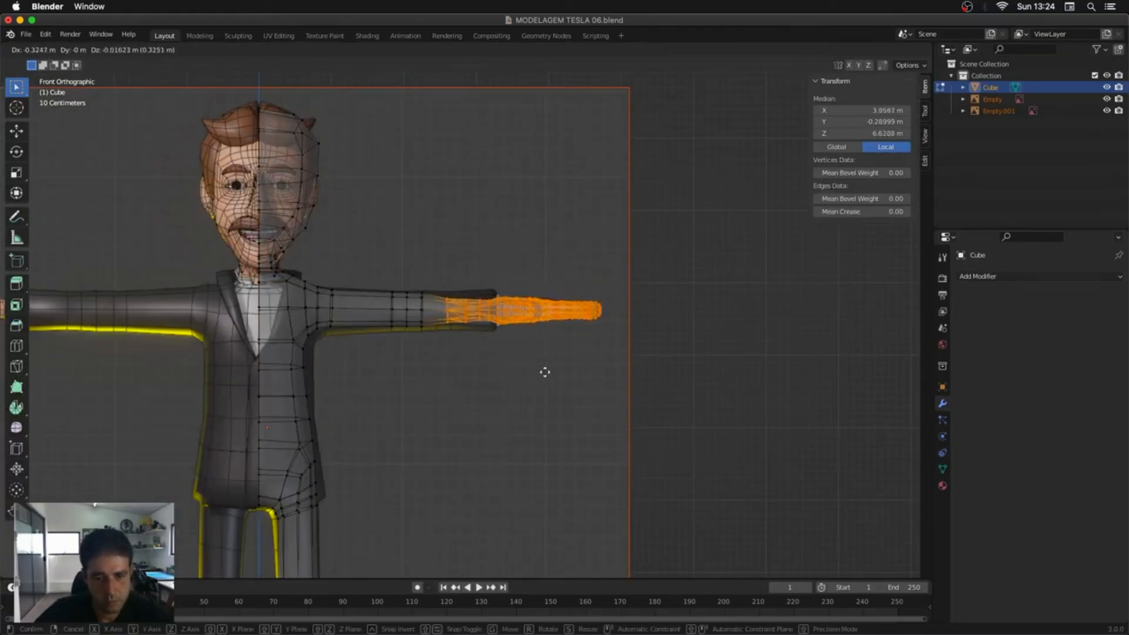
click(545, 372)
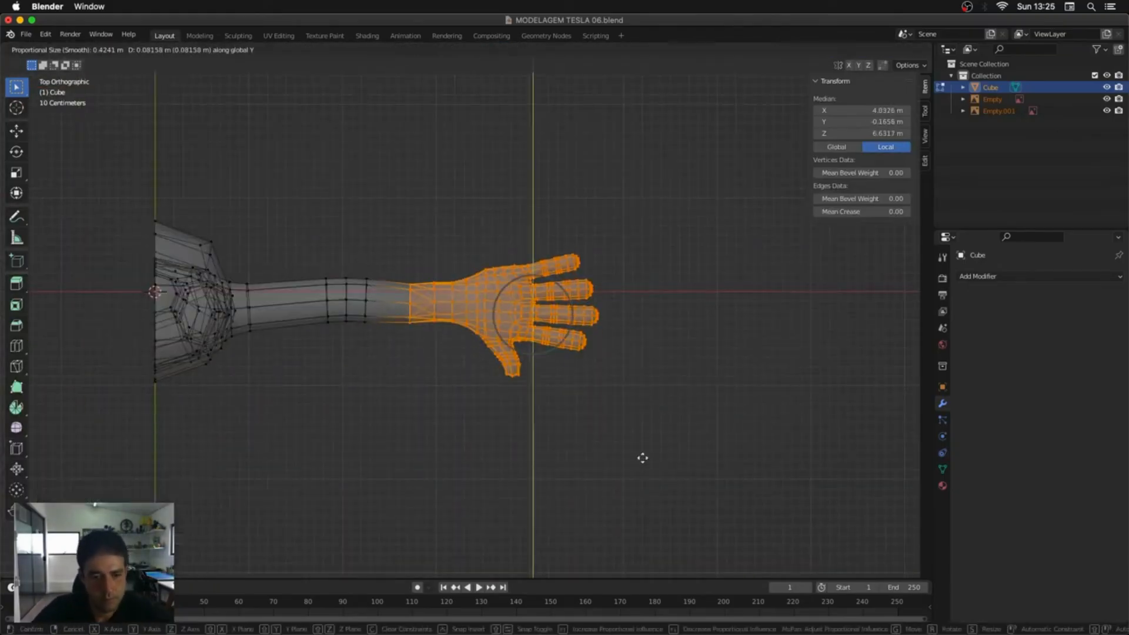
click(643, 456)
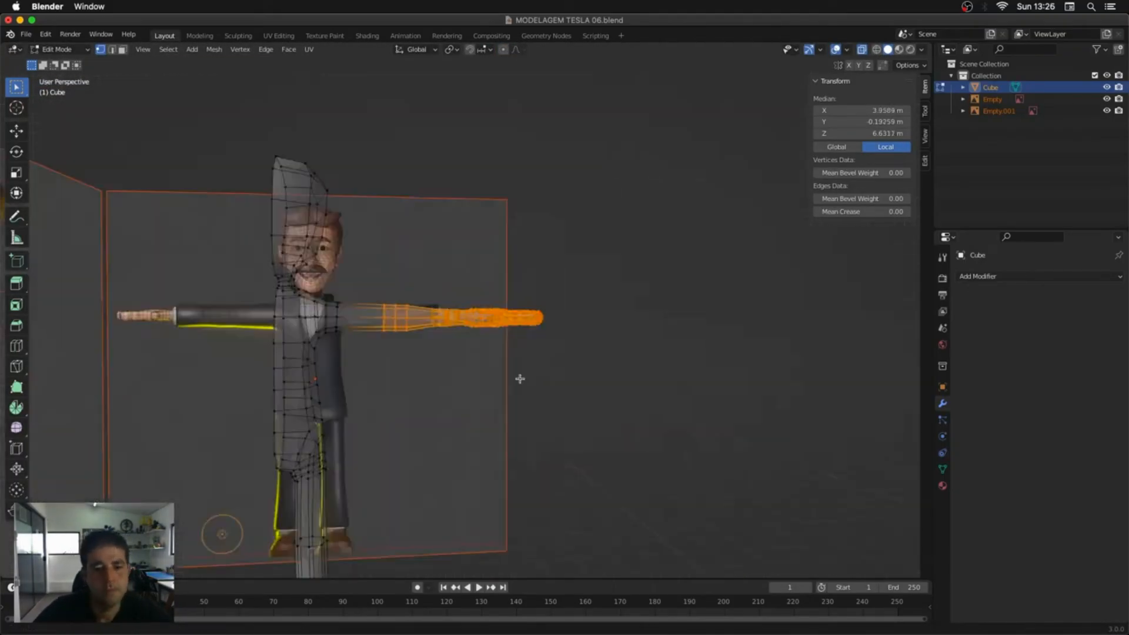
Step: Scale the elbow edge loop to about 0.79, nudge it into place and bevel it 0.204 m wide with 2 segments
key(s)
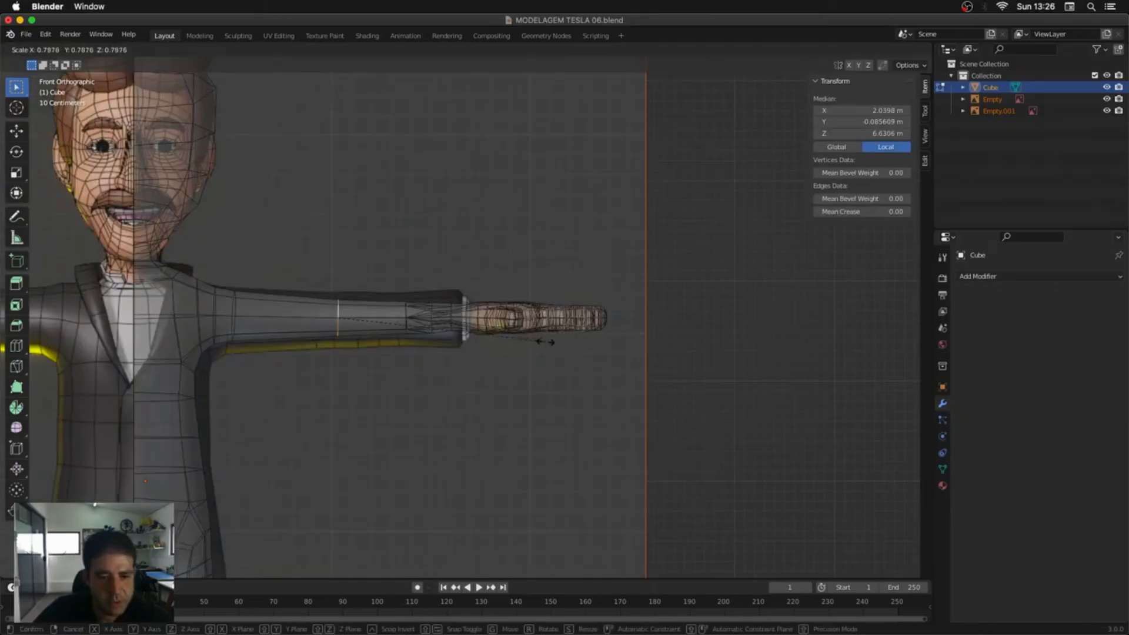
click(545, 341)
key(g)
click(550, 341)
key(ctrl+b)
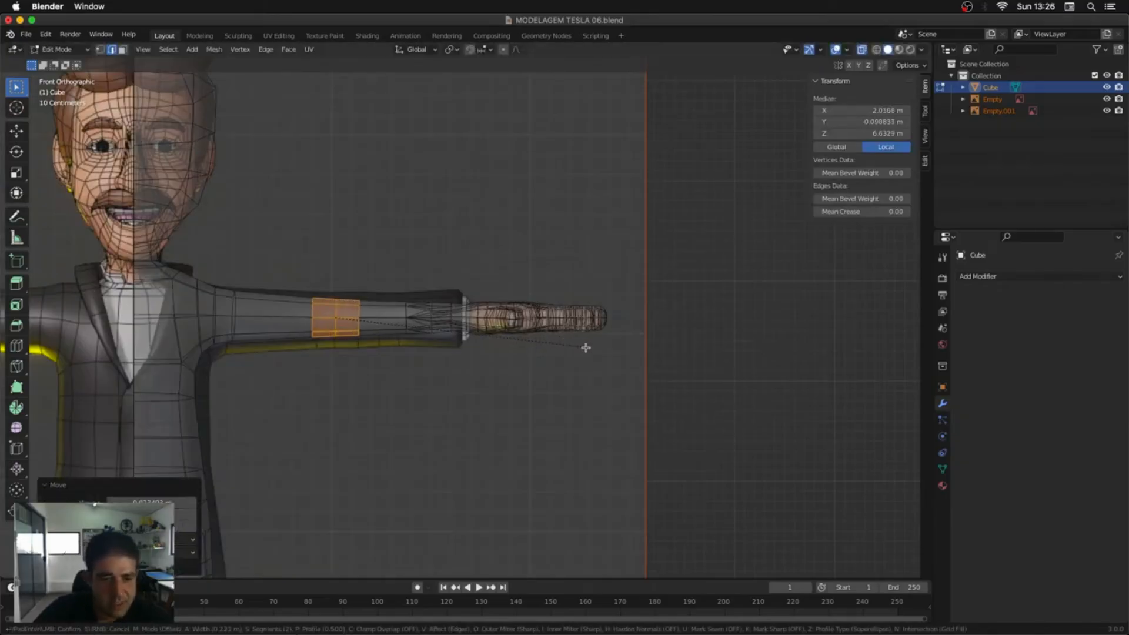
click(583, 348)
Step: Move the vertices at the back of the elbow's middle loop outward along Y to form the elbow point
middle_drag(517, 290, 402, 332)
middle_drag(358, 272, 358, 337)
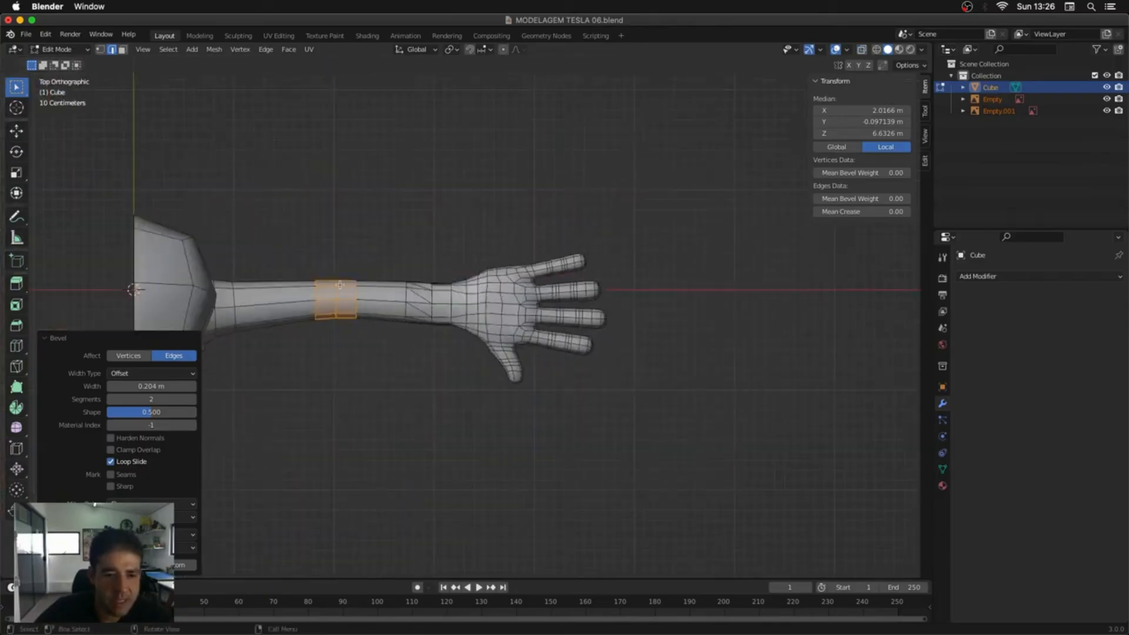
key(1)
drag(340, 270, 334, 281)
key(g)
key(y)
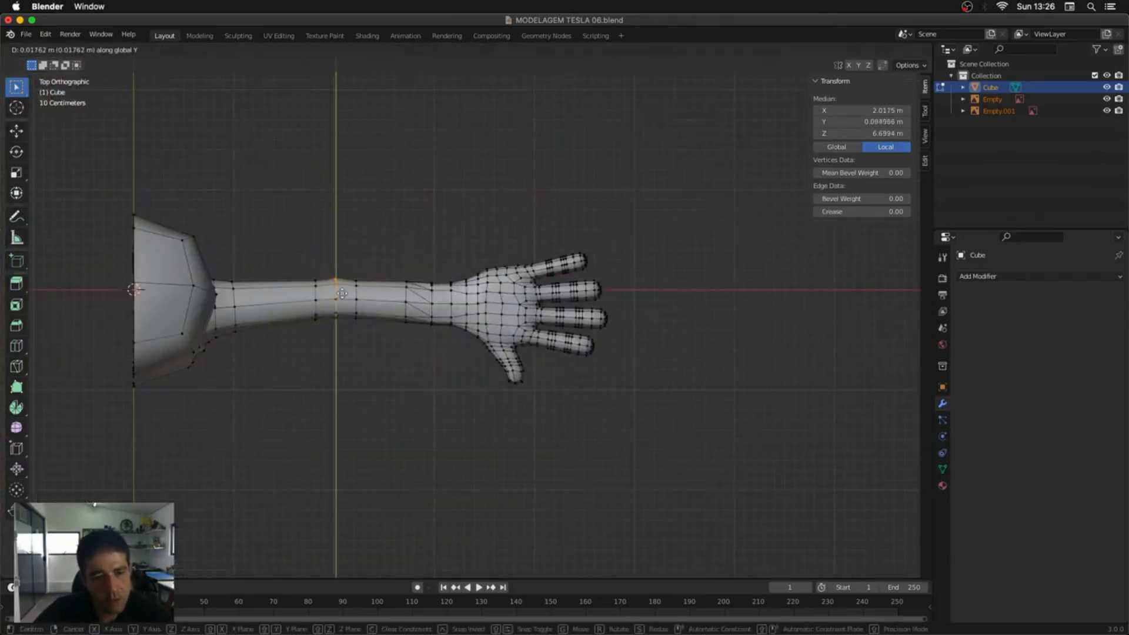
click(346, 291)
Step: Slide the edge loops on both sides of the elbow closer to its middle loop
click(360, 278)
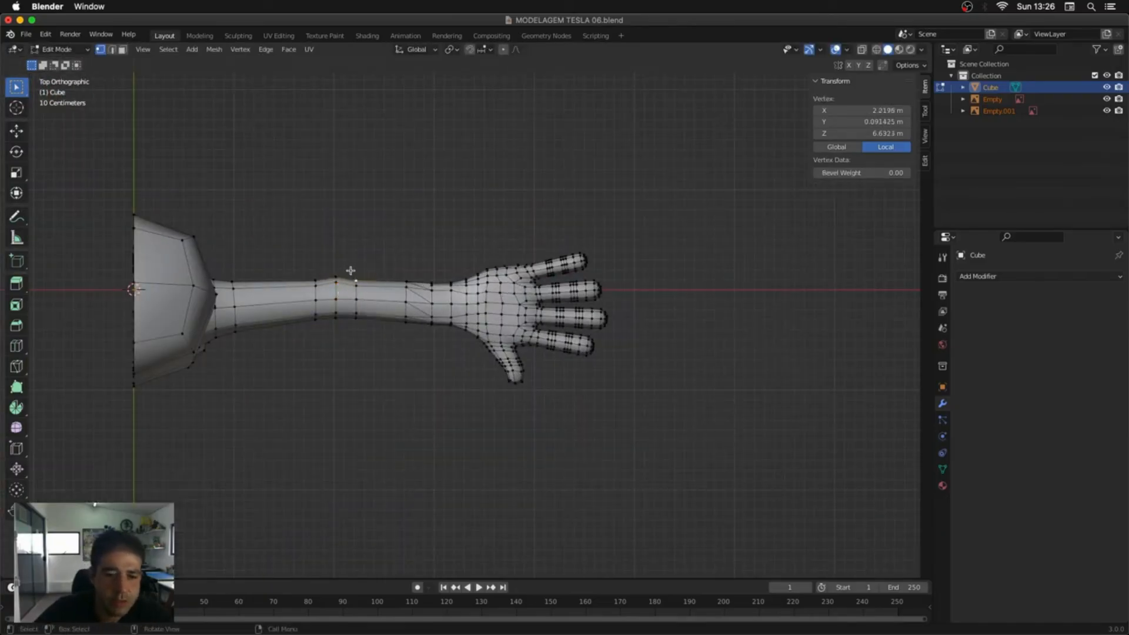
key(2)
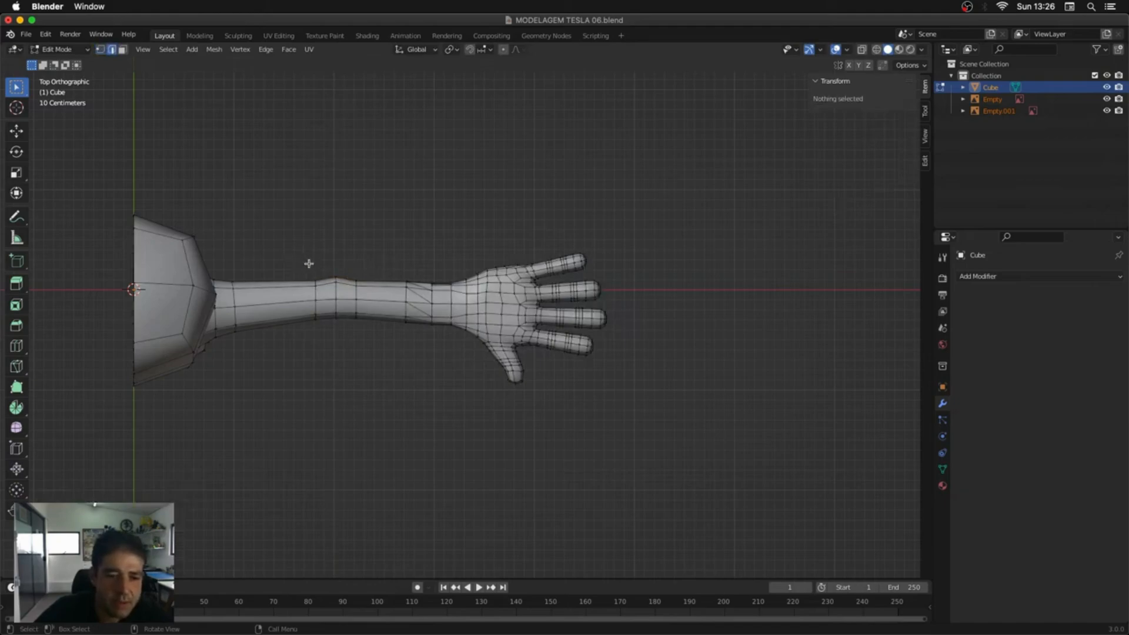
click(356, 293)
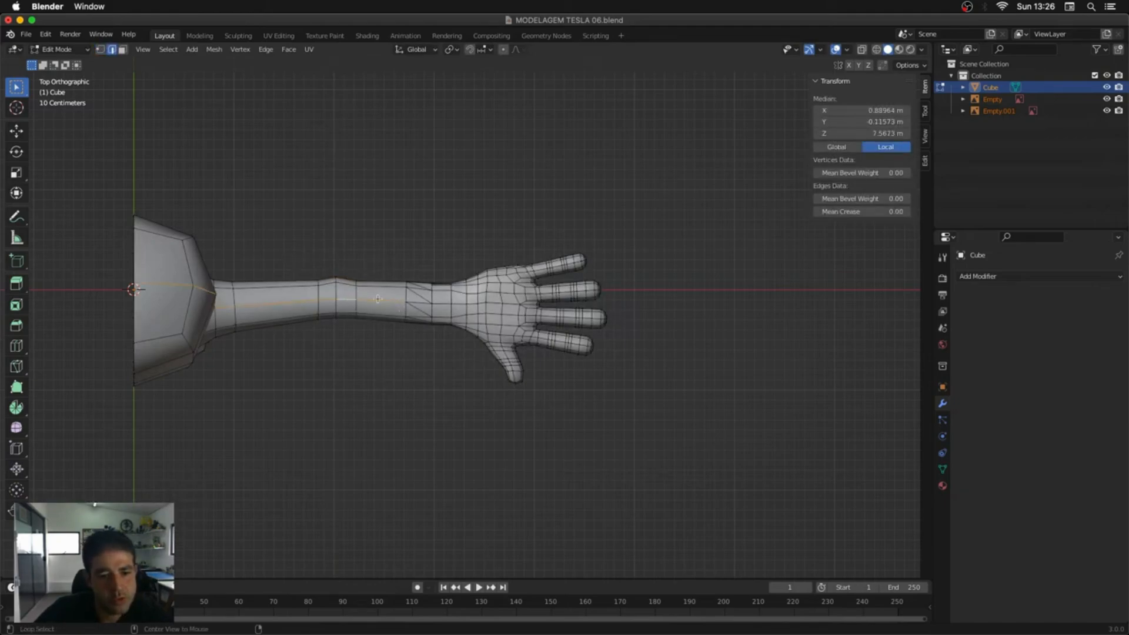
key(g)
key(g)
click(453, 328)
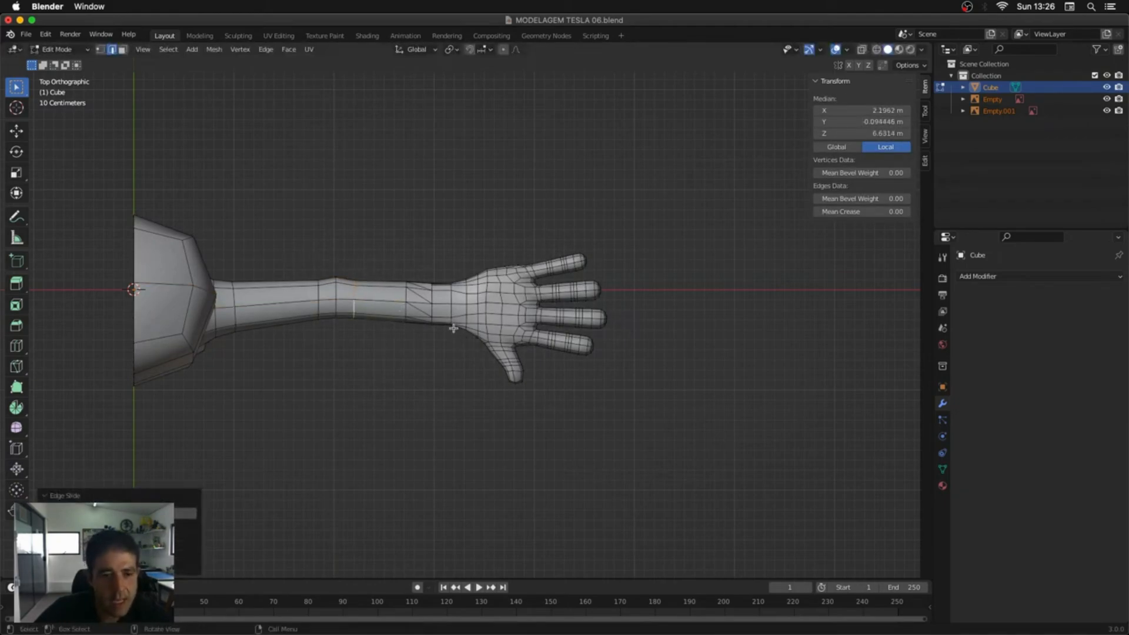
Step: Add an edge loop midway along the upper arm and scale it up slightly
click(277, 305)
key(s)
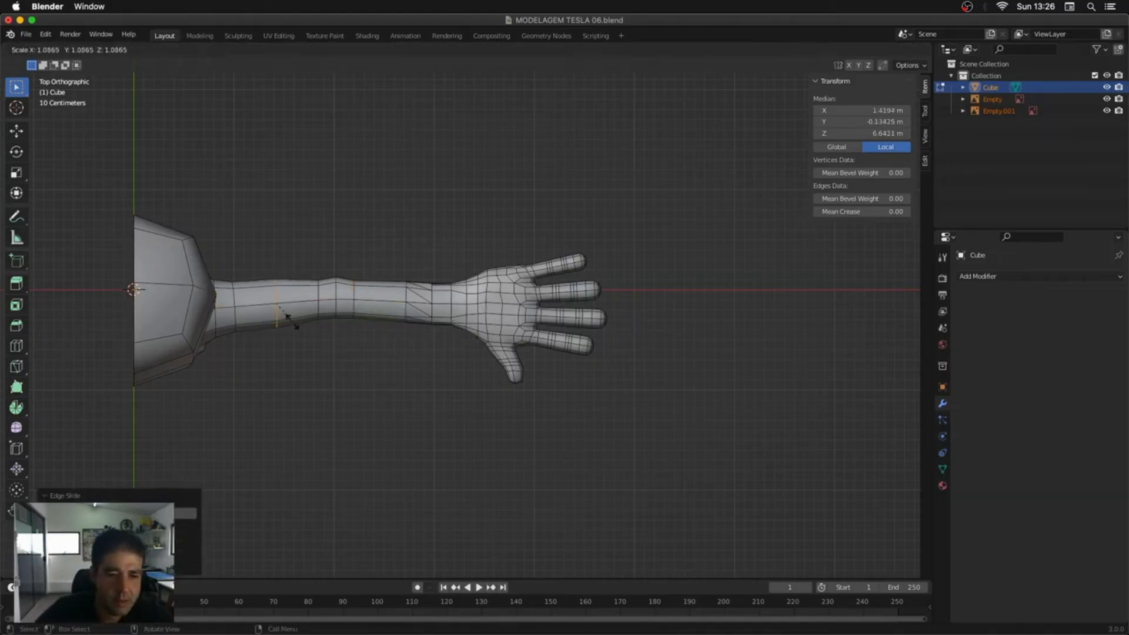
click(293, 323)
Step: Add an edge loop midway along the forearm, scale it slightly and nudge it into place
key(ctrl+r)
click(394, 315)
click(391, 314)
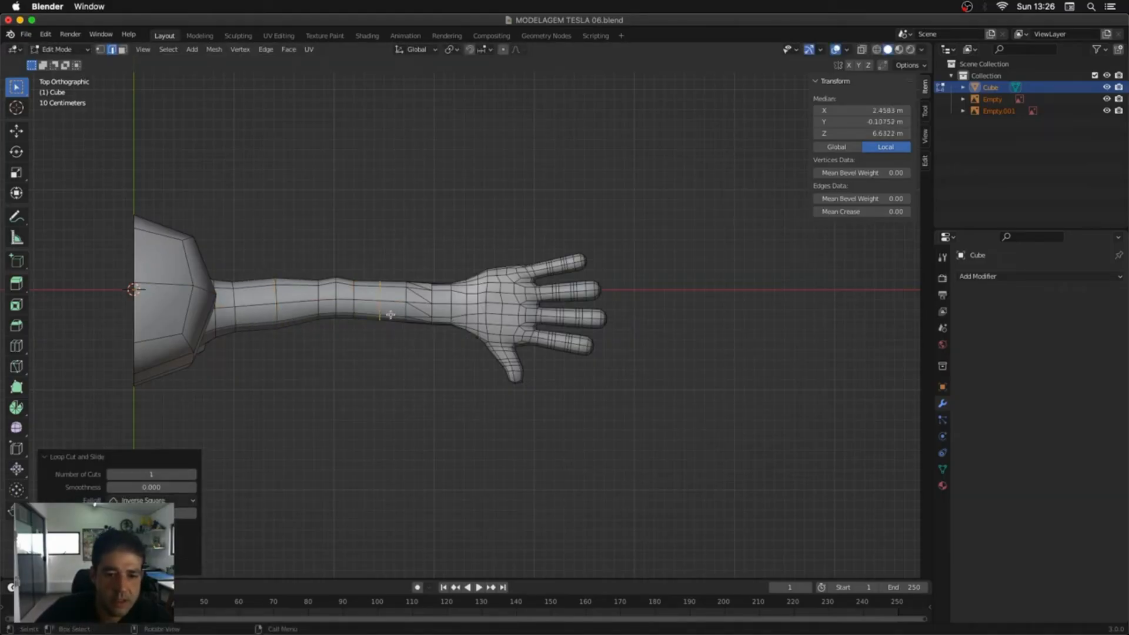
key(s)
click(393, 317)
key(g)
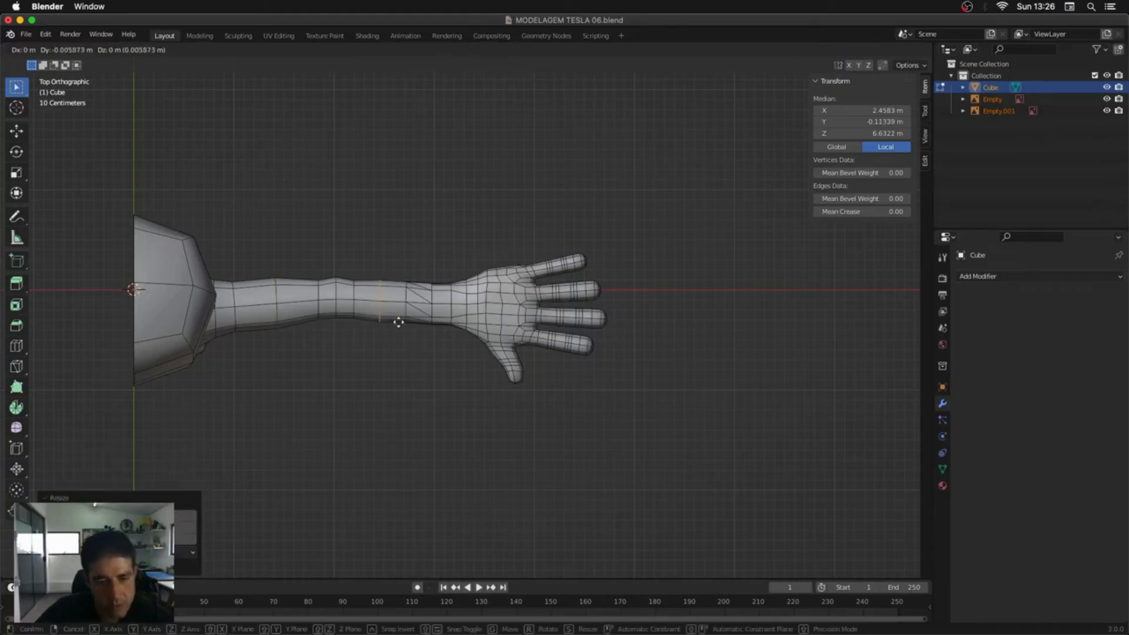
click(401, 323)
Step: Select the edge loop midway along the upper arm and scale it along Z to about 0.93
alt+middle_drag(404, 323, 399, 270)
scroll(398, 270, up, 3)
key(1)
key(alt+z)
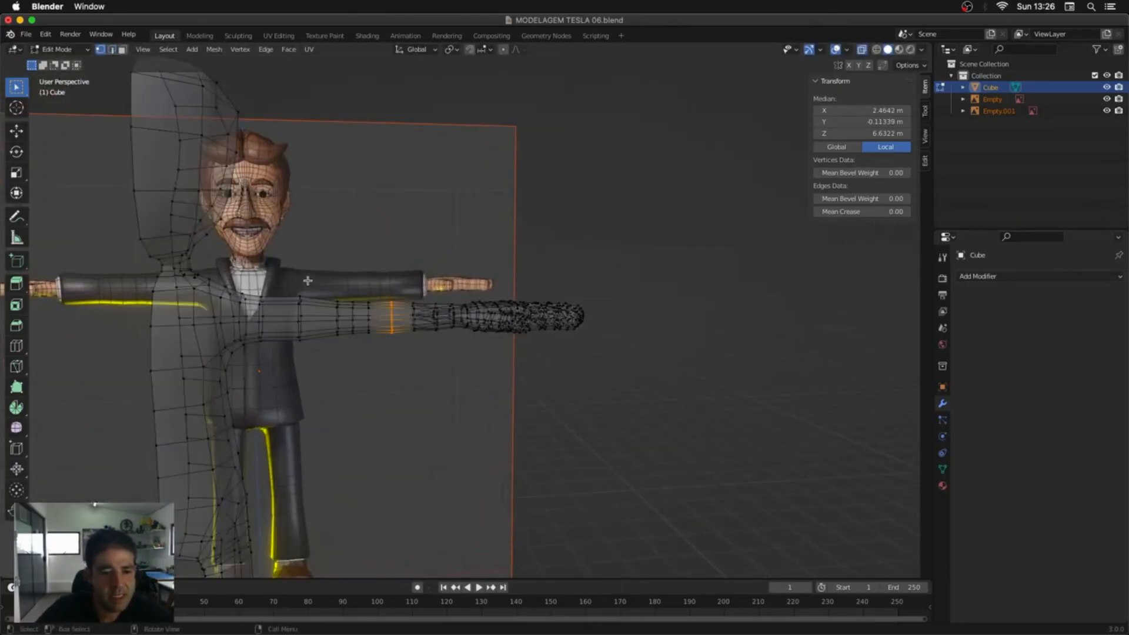
drag(308, 280, 274, 415)
middle_drag(286, 400, 293, 391)
key(s)
key(z)
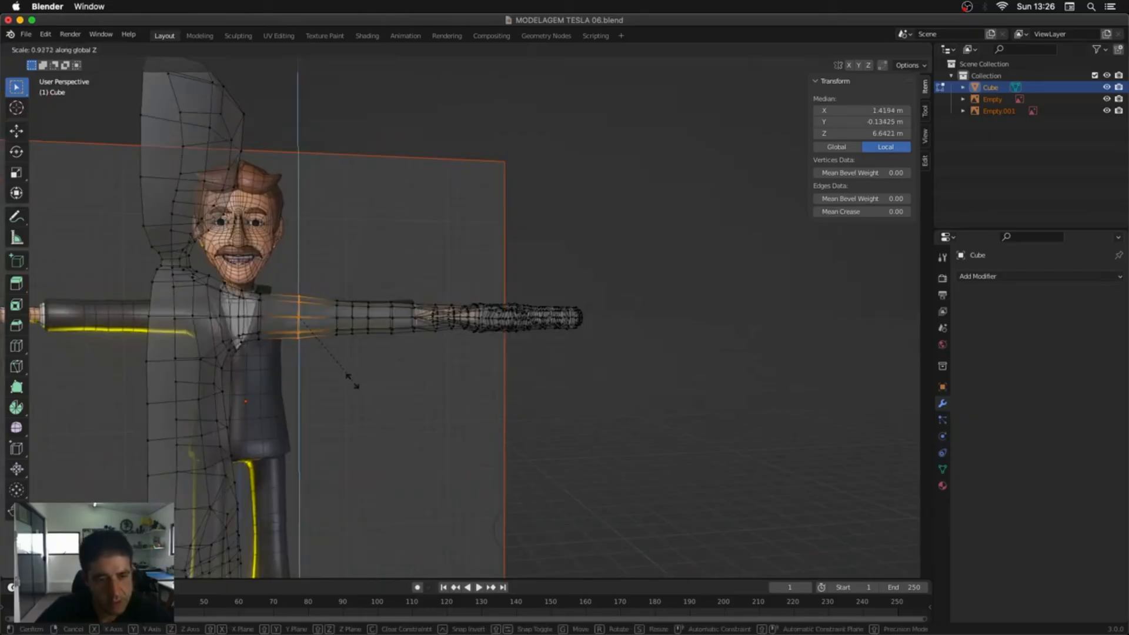
click(352, 381)
key(KP_1)
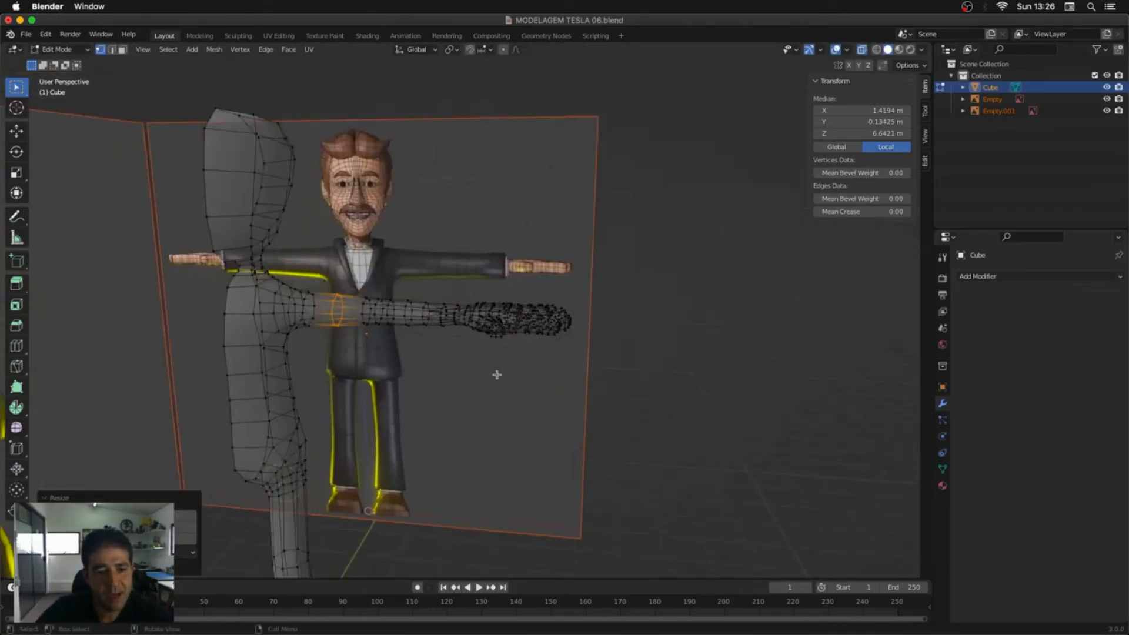
middle_drag(515, 394, 635, 368)
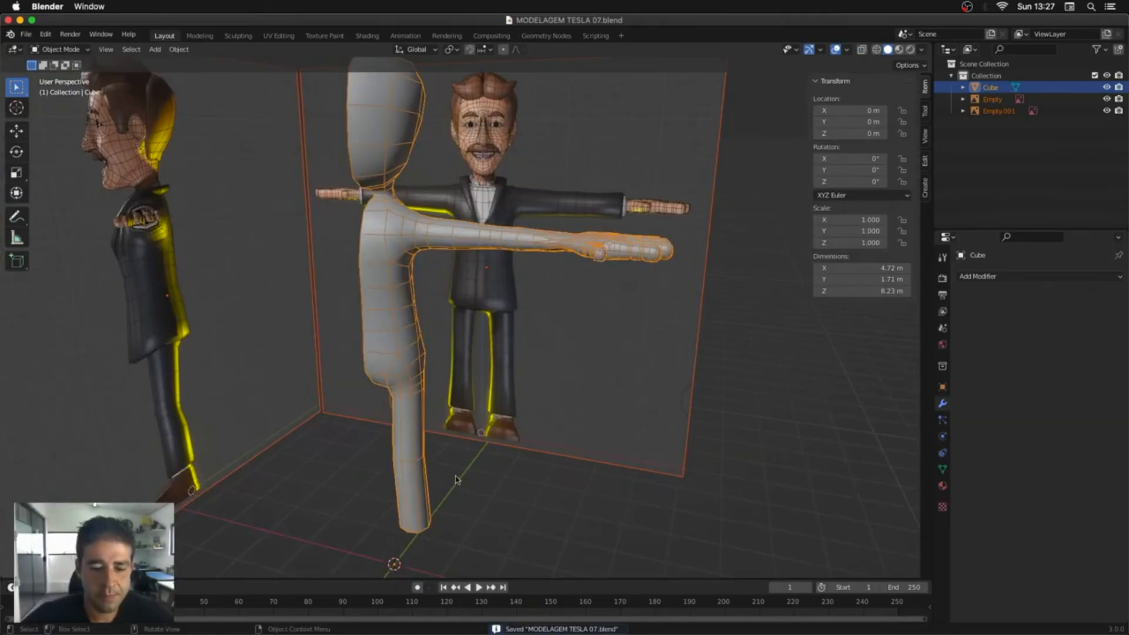
Step: Add a cube, scale it down and place it over the shoe's heel in the side reference
click(463, 520)
key(shift+a)
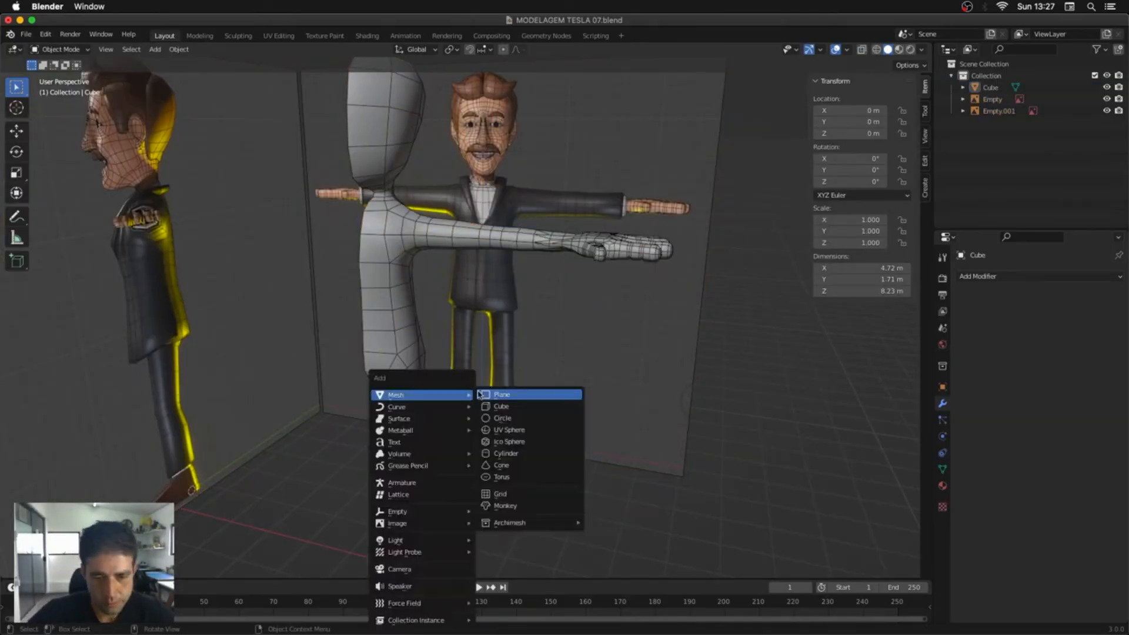
click(502, 406)
middle_drag(512, 408, 496, 451)
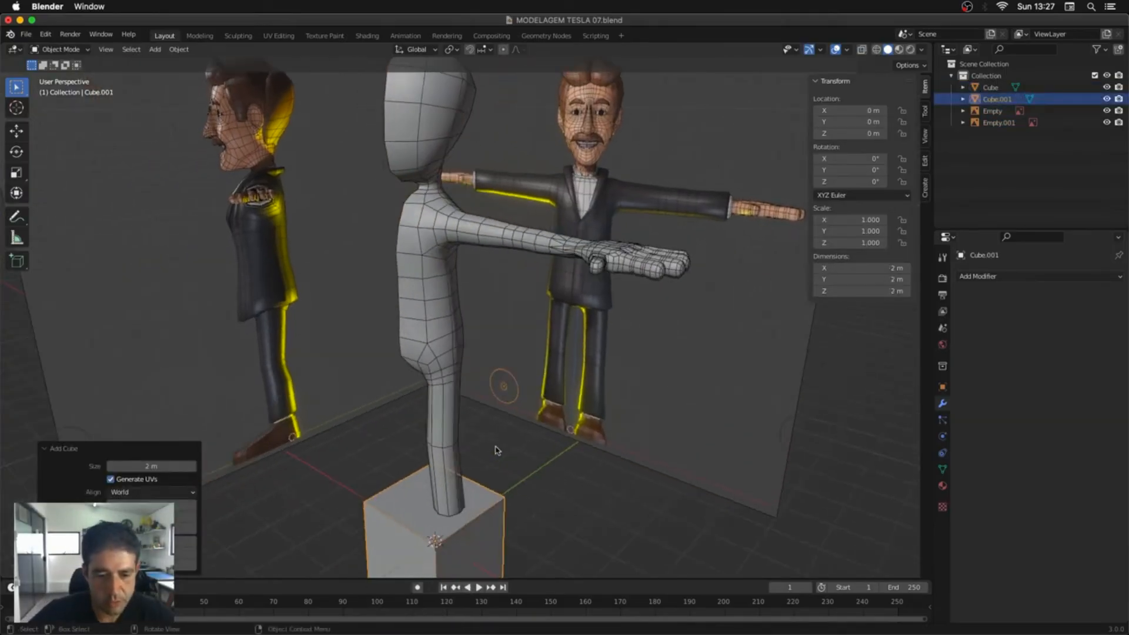
click(494, 513)
key(Tab)
key(s)
key(KP_3)
key(g)
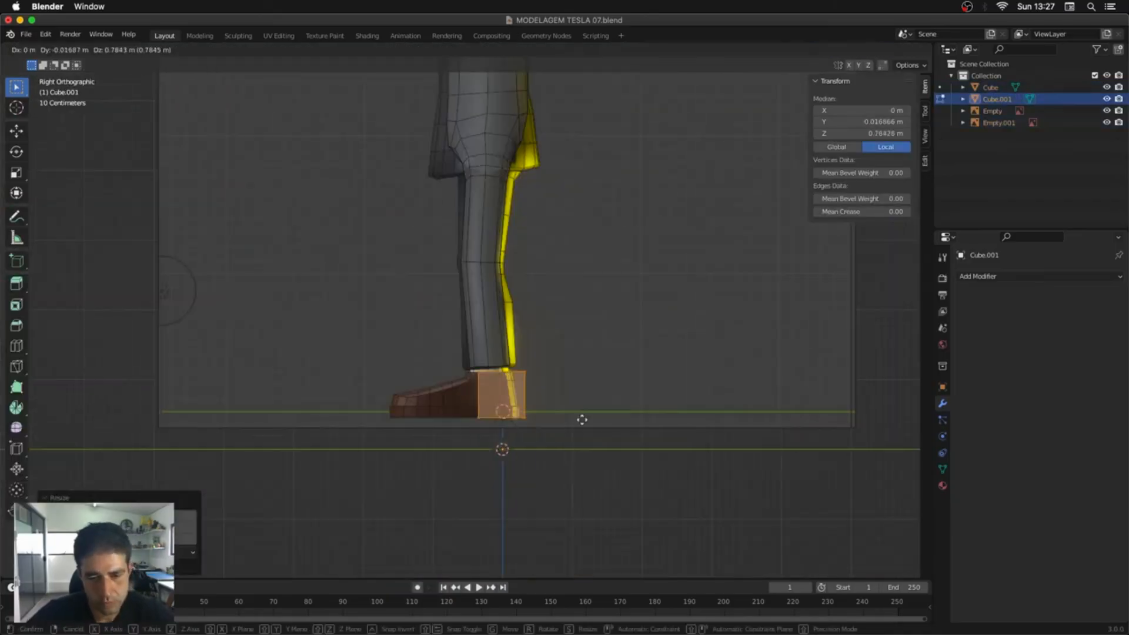
click(580, 421)
Step: Extrude the cube twice toward the toe to block out the foot and add a centred edge loop across the heel block
key(e)
key(e)
click(423, 446)
middle_drag(422, 445, 360, 358)
click(419, 365)
right_click(418, 366)
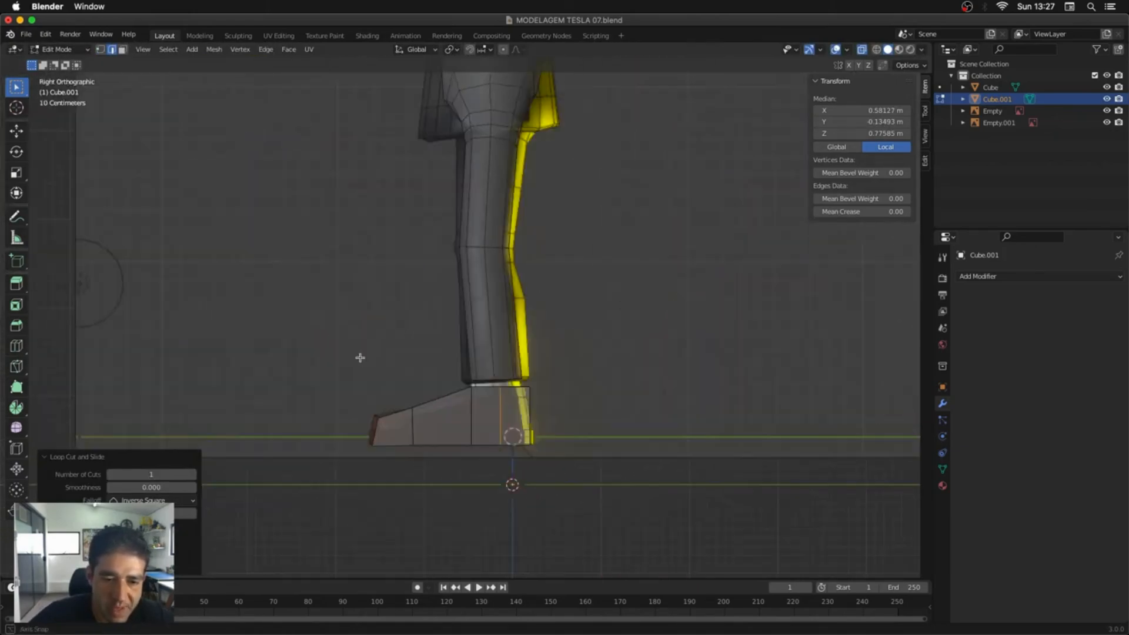
Step: Add an edge loop across the instep and lower the top edges of the two front loops along Z to follow the shoe's profile
key(1)
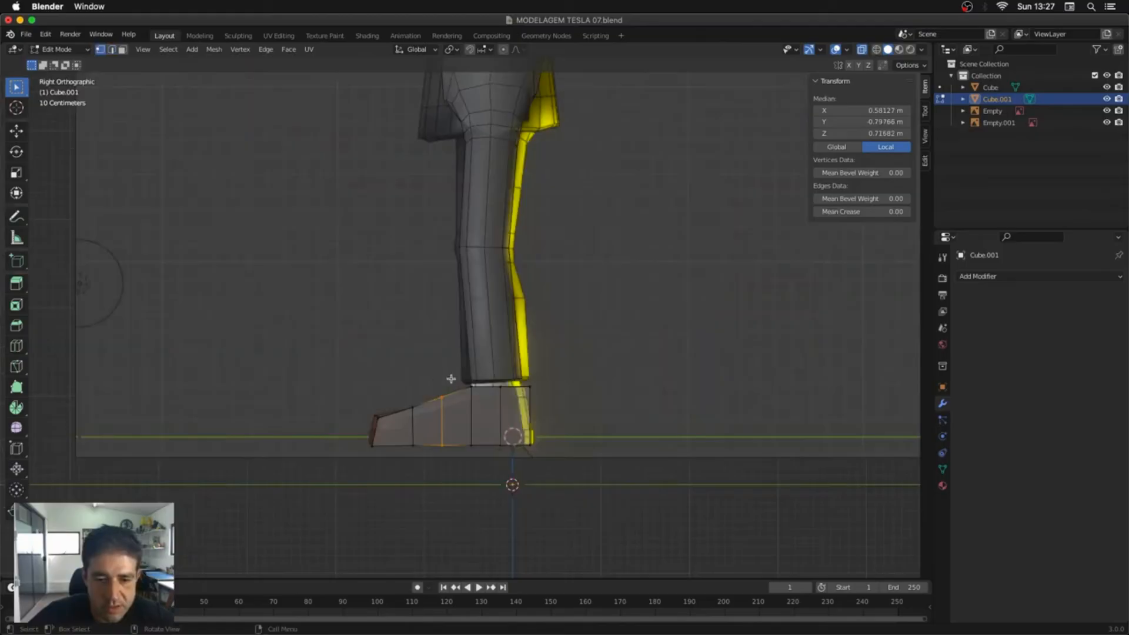
key(g)
key(z)
click(437, 417)
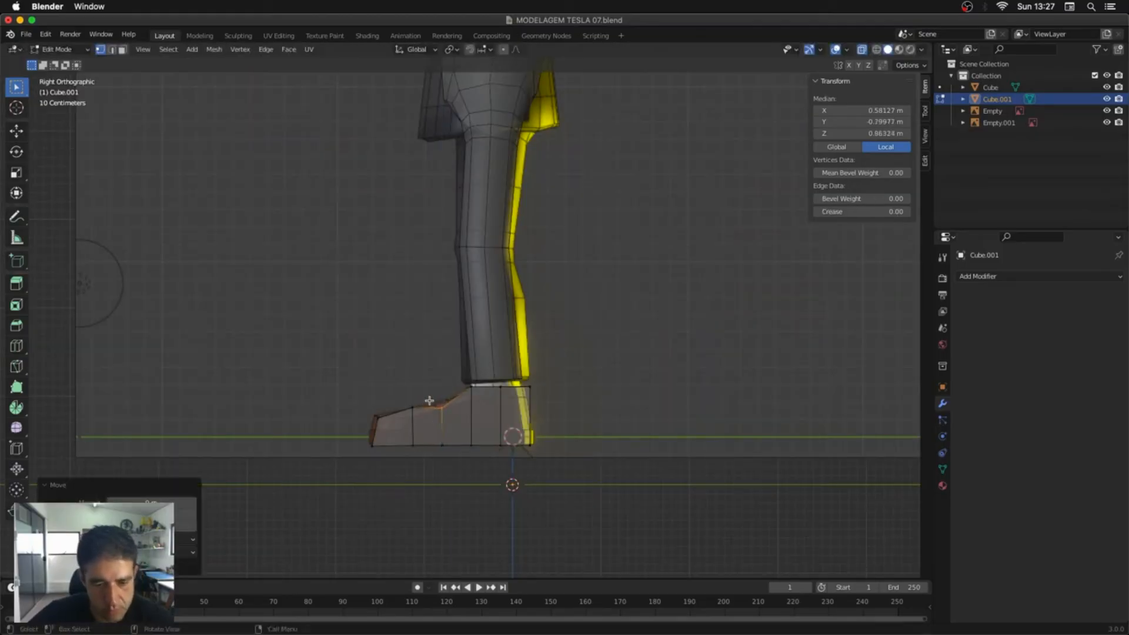
drag(428, 399, 407, 421)
key(g)
key(z)
click(408, 431)
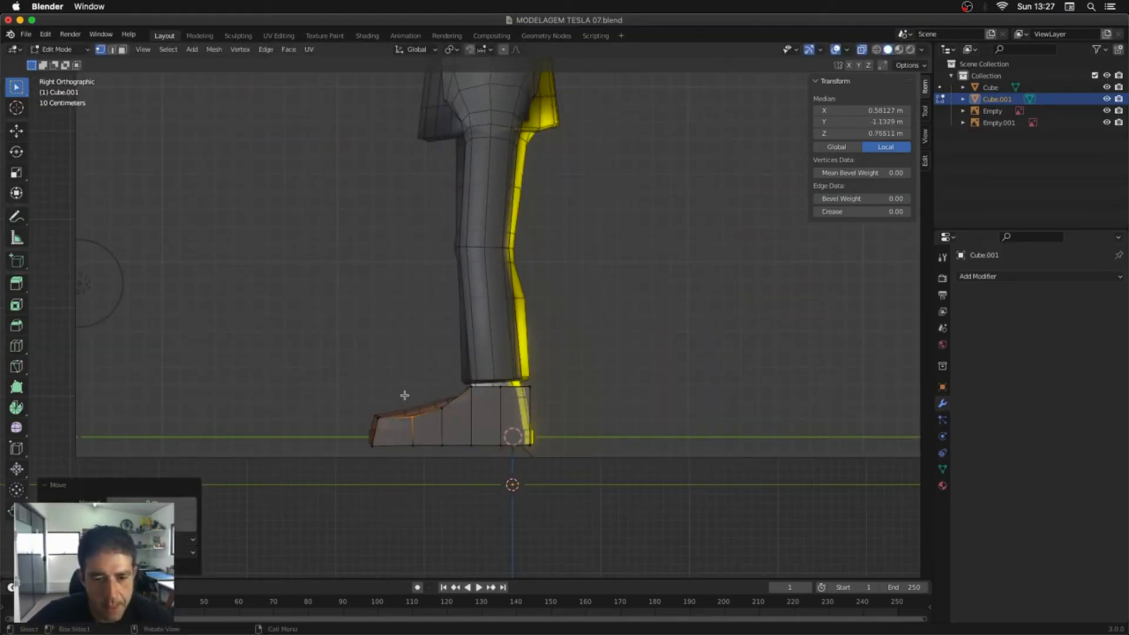
Step: Add a lengthwise edge loop down the middle of the foot
middle_drag(401, 393, 393, 368)
key(2)
alt+click(452, 411)
key(3)
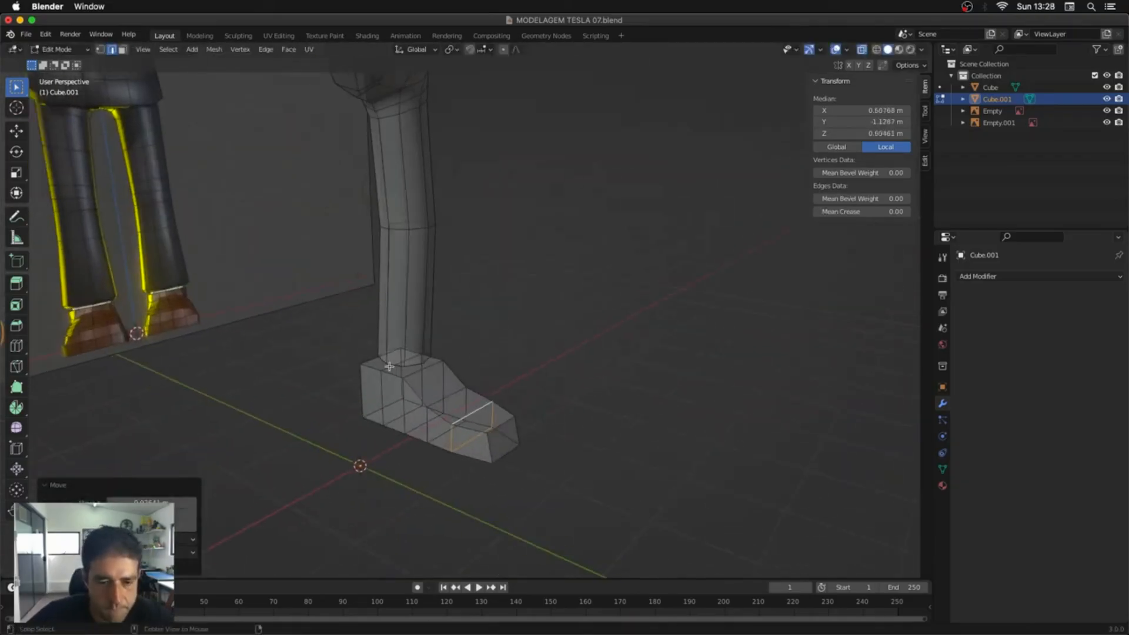
click(392, 369)
click(499, 424)
click(498, 429)
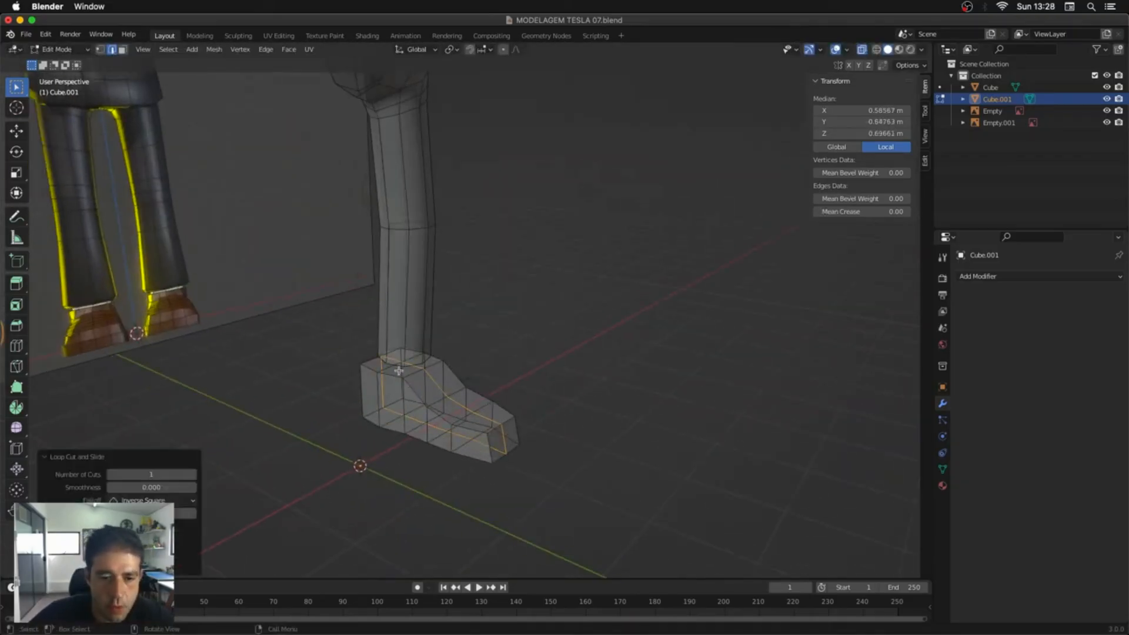
Step: Undo the last few edits on the foot mesh
alt+middle_drag(498, 430, 418, 429)
key(super+z)
key(super+z)
key(super+z)
key(super+z)
key(super+z)
key(super+z)
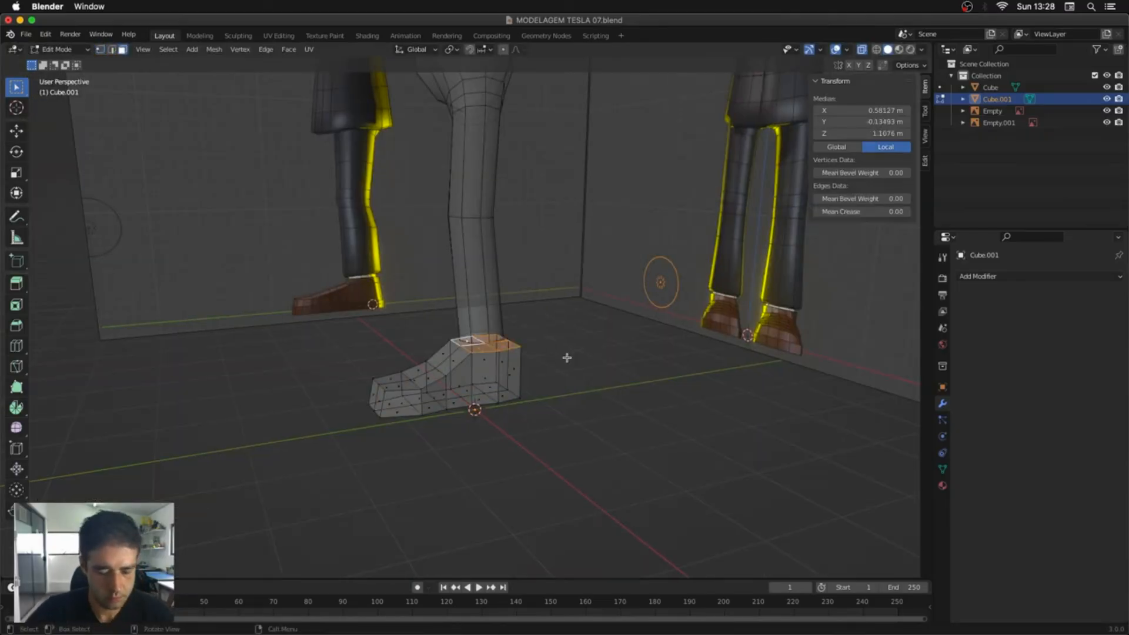
Step: Select the foot together with the body in Object Mode and save the file as MODELAGEM TESLA 08.blend
alt+middle_drag(554, 343, 486, 353)
key(Tab)
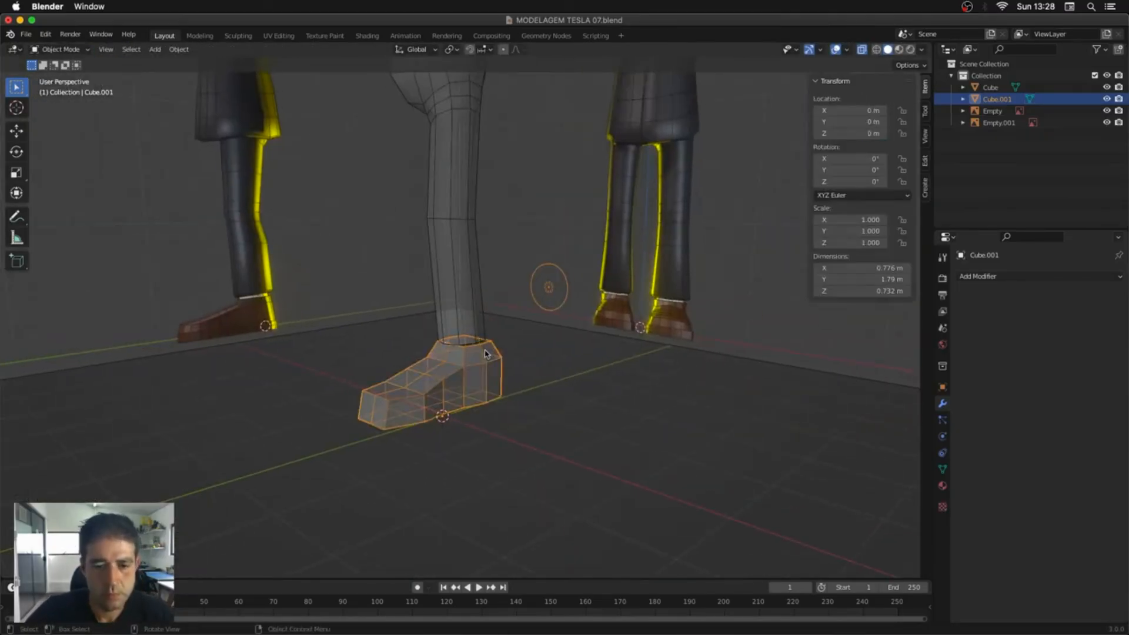
shift+click(473, 329)
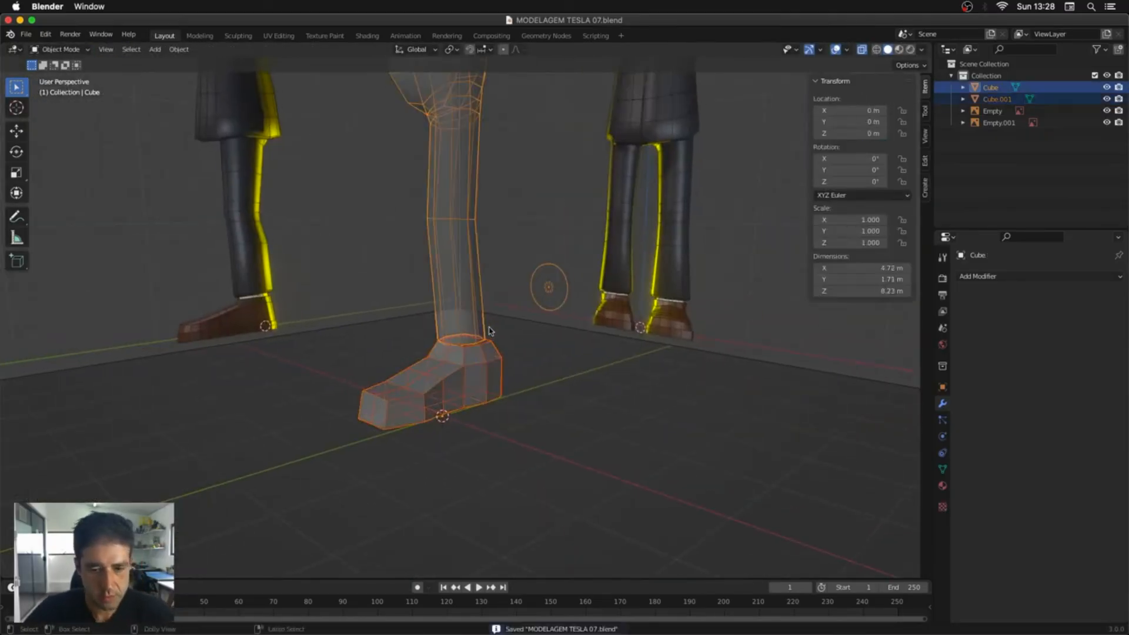
key(super+shift+s)
click(705, 497)
click(835, 495)
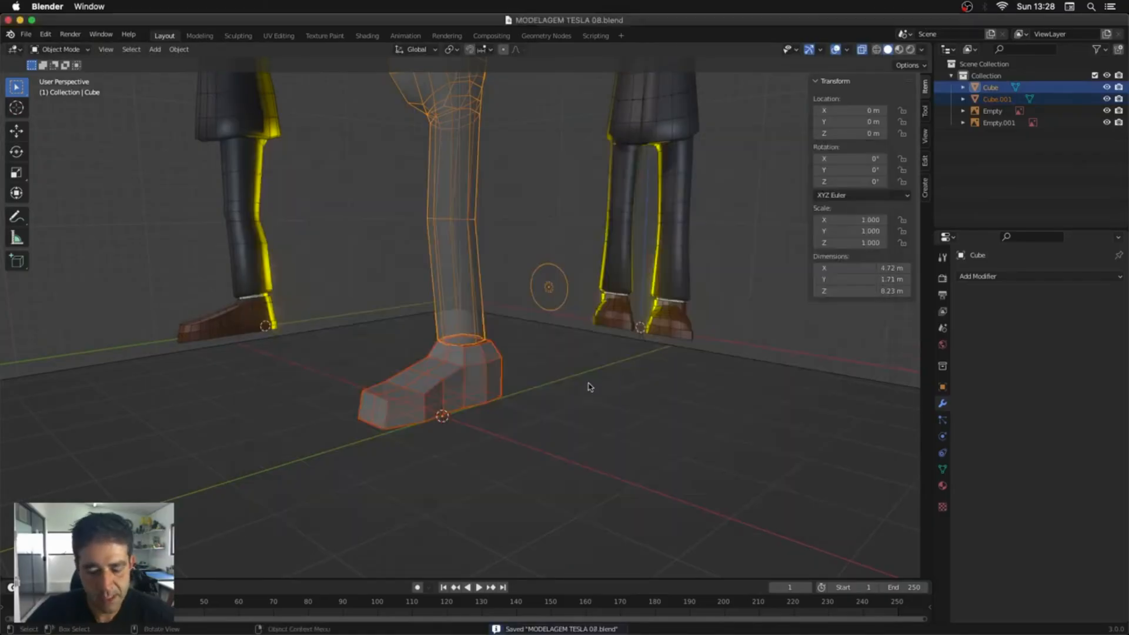
Step: Join the foot to the body and bridge the leg's open bottom loop with the foot's ankle opening
scroll(504, 270, up, 4)
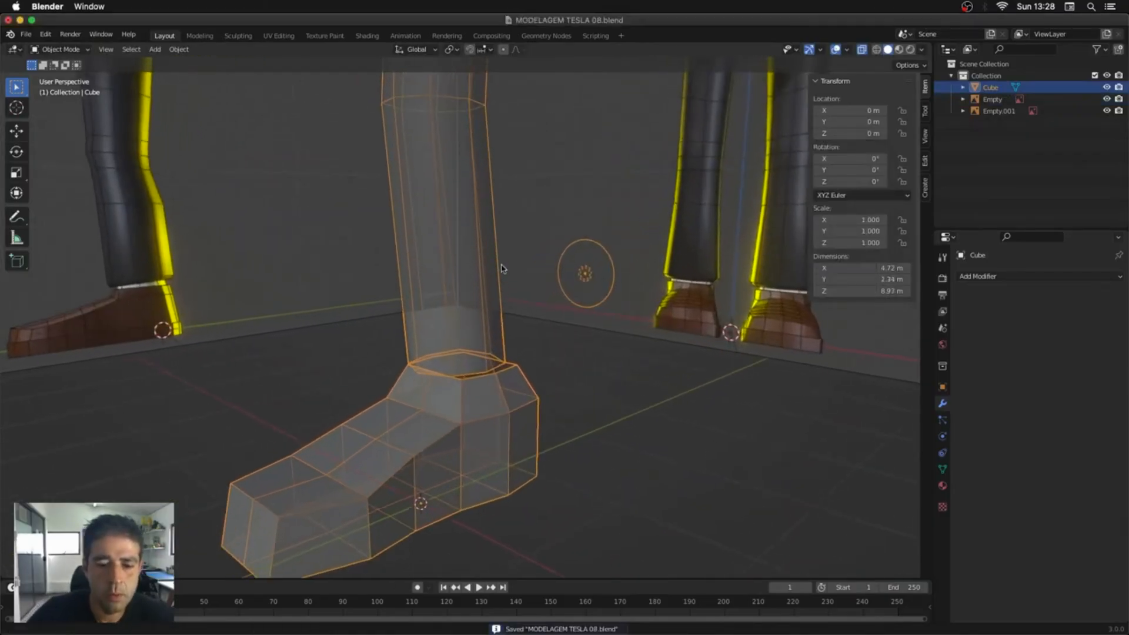
click(532, 369)
key(Tab)
alt+click(499, 356)
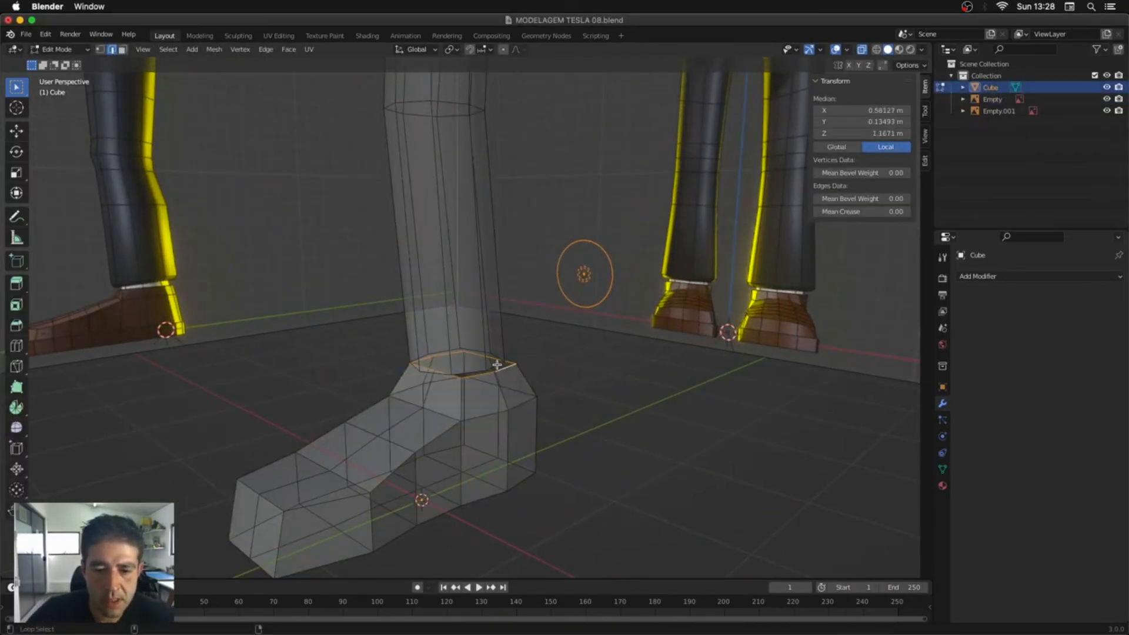
right_click(496, 366)
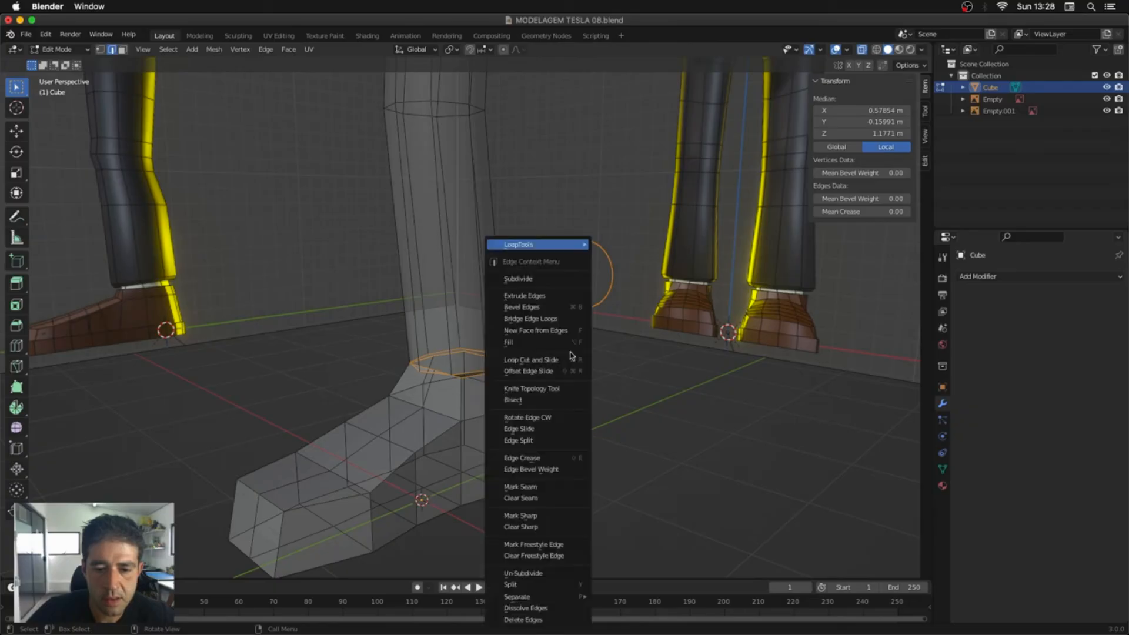
click(553, 319)
mouse_move(505, 368)
middle_down()
mouse_move(541, 352)
mouse_move(518, 363)
middle_up()
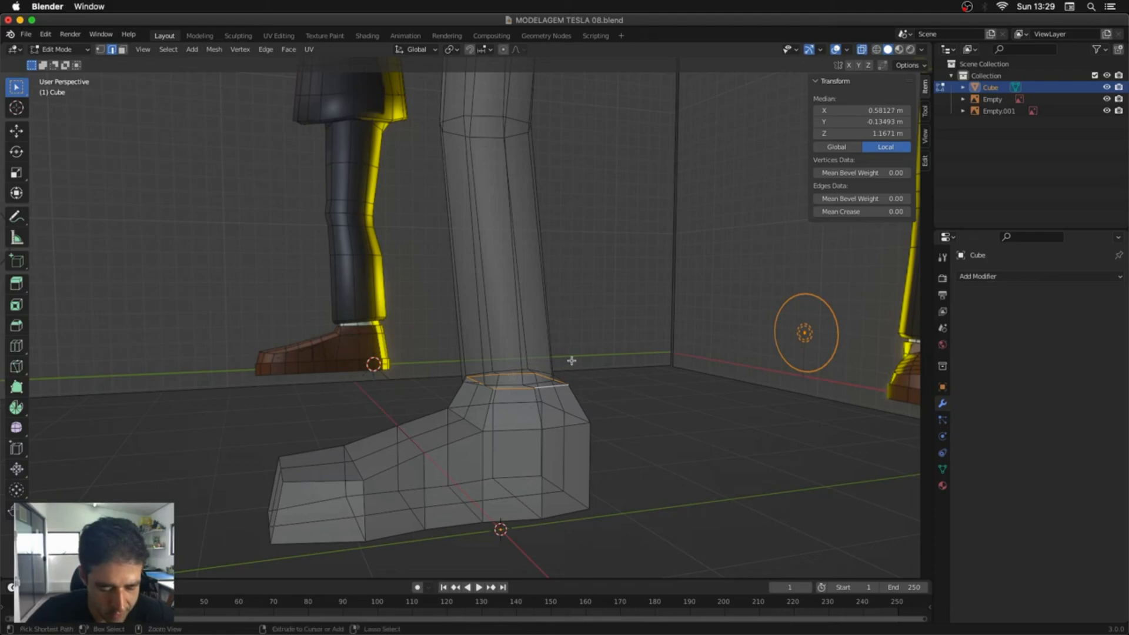
Step: Move the upper back edges of the heel slightly inward to match the side reference
key(alt+a)
alt+middle_drag(559, 423, 530, 411)
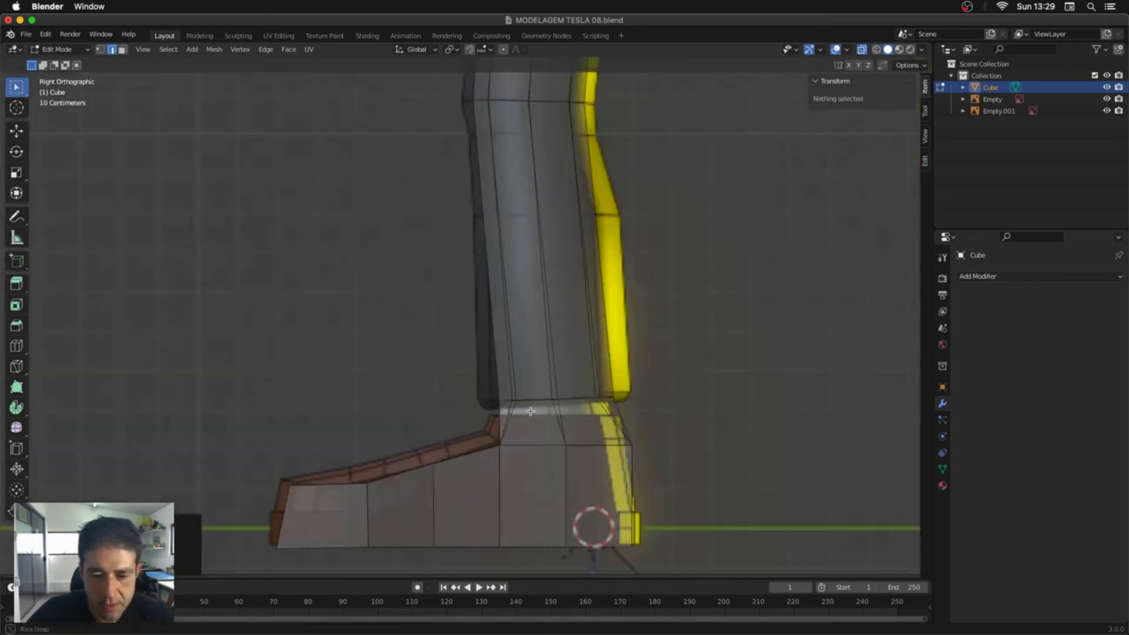
drag(619, 457, 619, 458)
key(g)
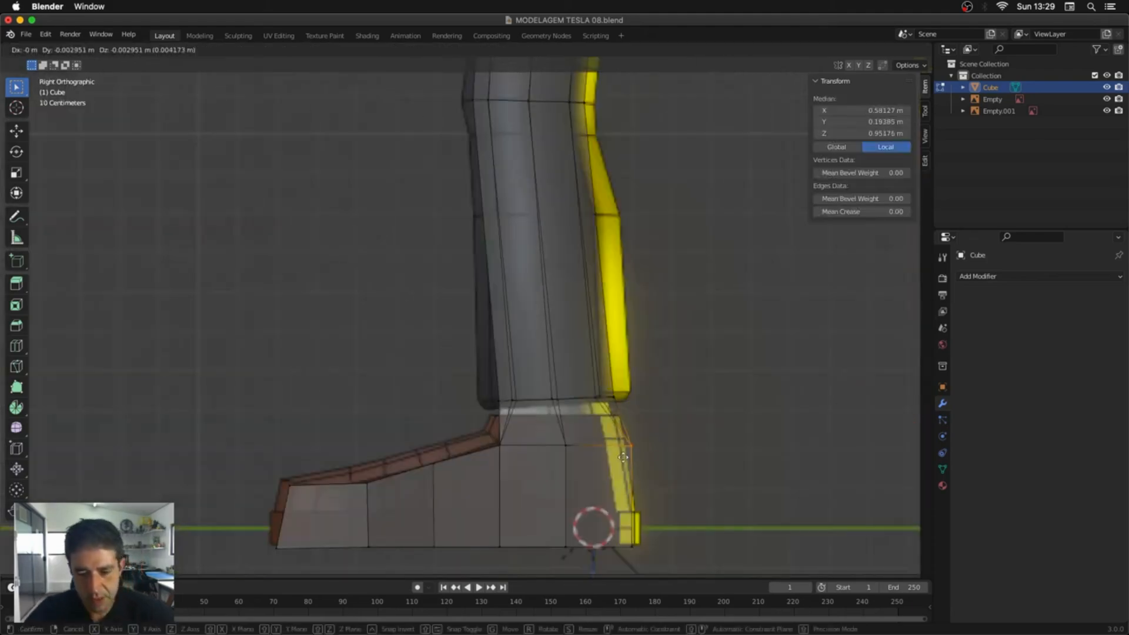
click(615, 456)
Step: Move the bottom edge at the back of the heel along Y to shape the heel
middle_drag(615, 451, 637, 532)
scroll(679, 535, down, 2)
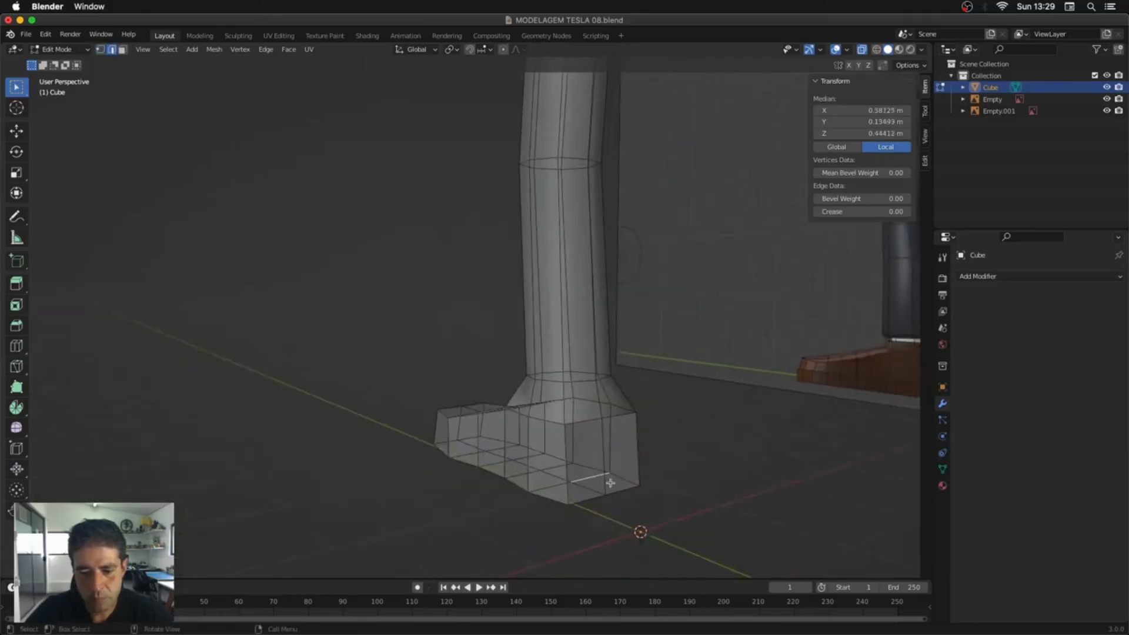
alt+middle_drag(608, 482, 683, 470)
key(g)
key(y)
click(692, 469)
Step: Scale an edge loop on the foot and refine the foot's shape in Sculpt Mode with the Grab brush
alt+click(507, 382)
key(s)
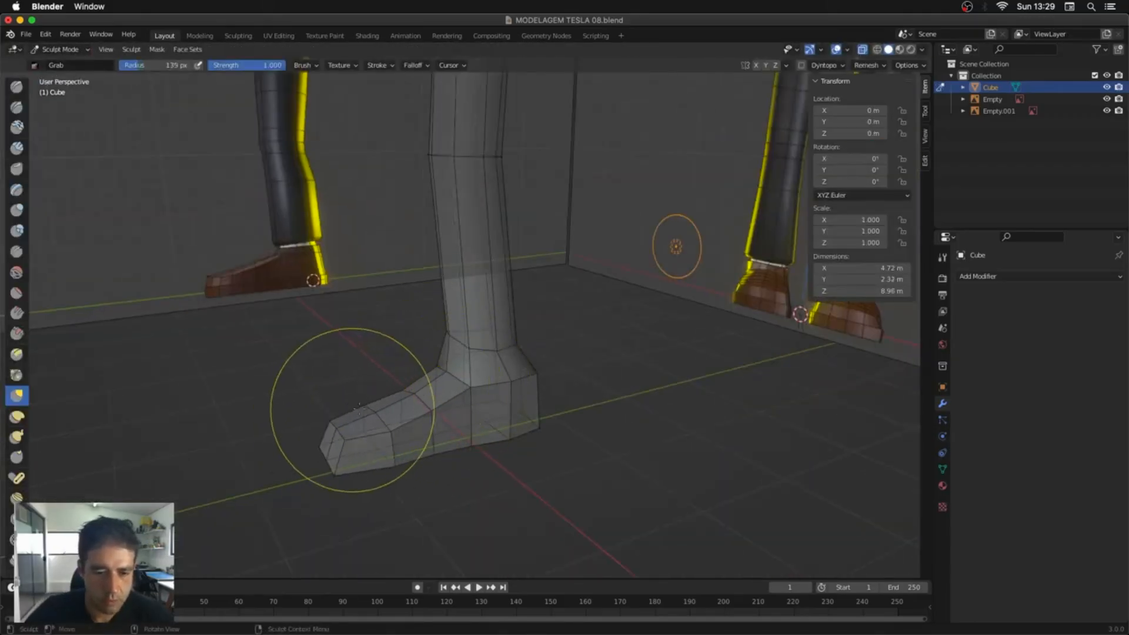
middle_drag(354, 425, 406, 417)
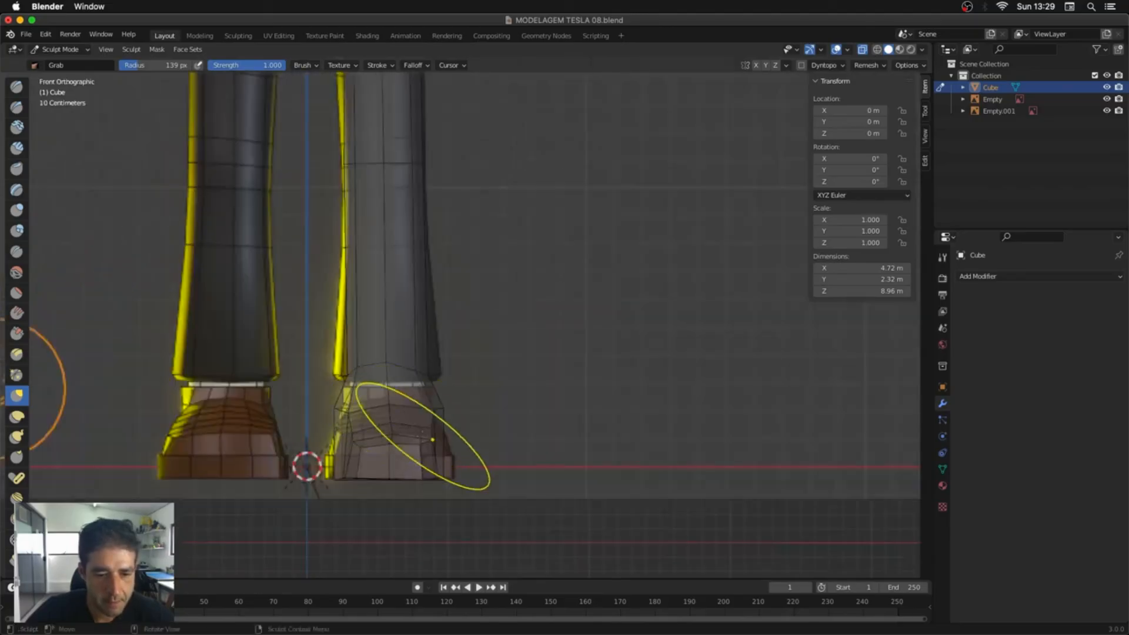
click(547, 443)
Step: Widen the front part of the foot by scaling it along X to about 1.14
mouse_move(529, 444)
alt+middle_down()
mouse_move(435, 448)
mouse_move(506, 470)
alt+middle_up()
key(s)
key(x)
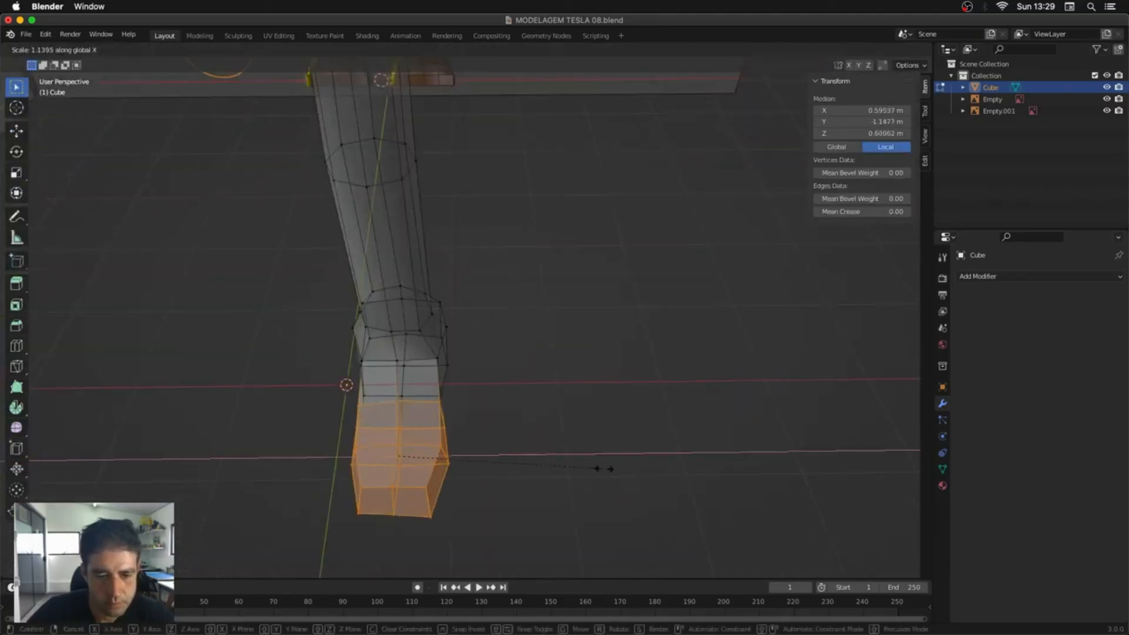
click(602, 469)
Step: Adjust the edges across the foot's instep and rotate them to fit the front reference
alt+click(418, 360)
middle_drag(479, 371, 441, 408)
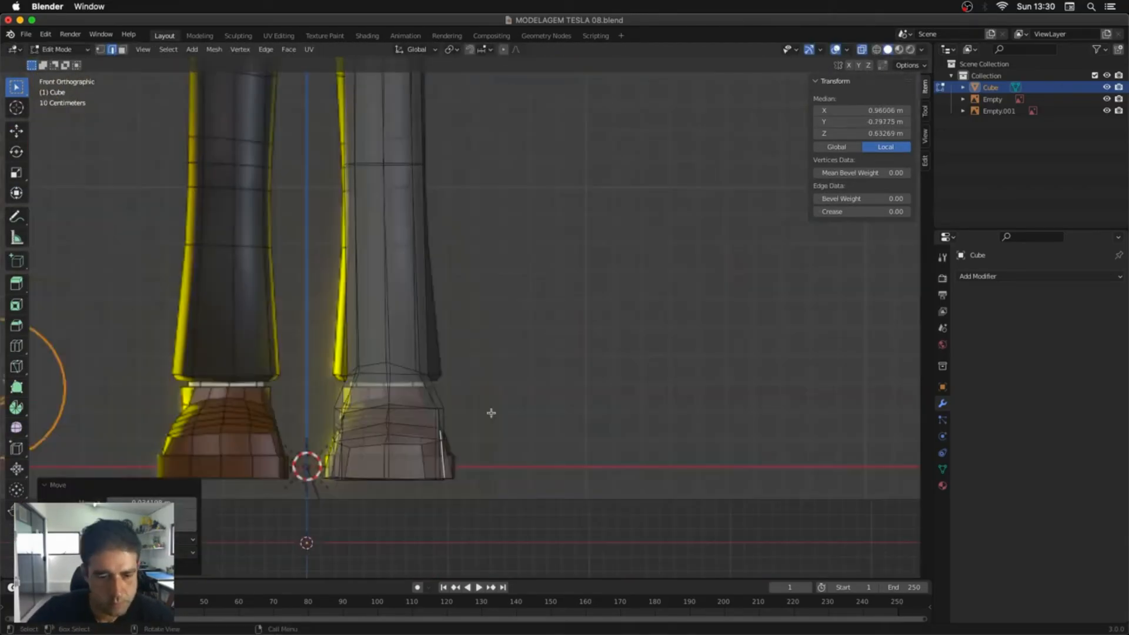
key(r)
alt+middle_drag(491, 413, 535, 345)
click(383, 403)
Step: Scale the next foot edge loop along Z and rotate it to follow the slope of the shoe
alt+click(486, 354)
key(s)
key(z)
click(679, 273)
key(r)
click(675, 347)
Step: Move the centre vertex on top of the instep to refine the foot's profile and return to Object Mode
alt+click(498, 379)
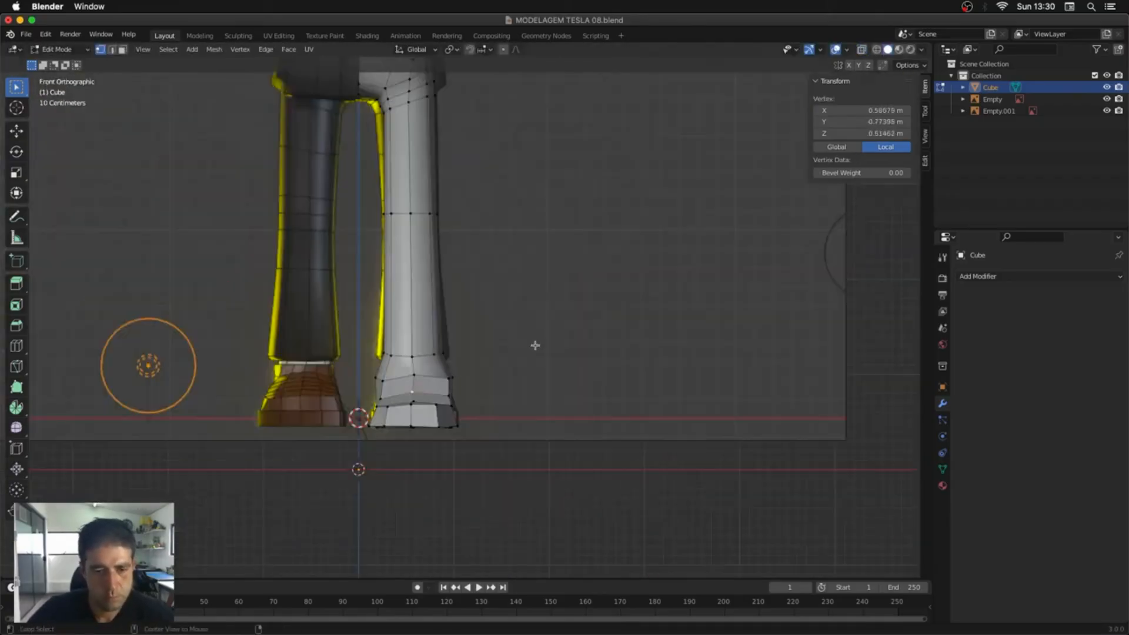
key(g)
click(609, 369)
middle_drag(609, 370, 557, 282)
key(alt+z)
key(2)
key(Tab)
scroll(579, 440, down, 6)
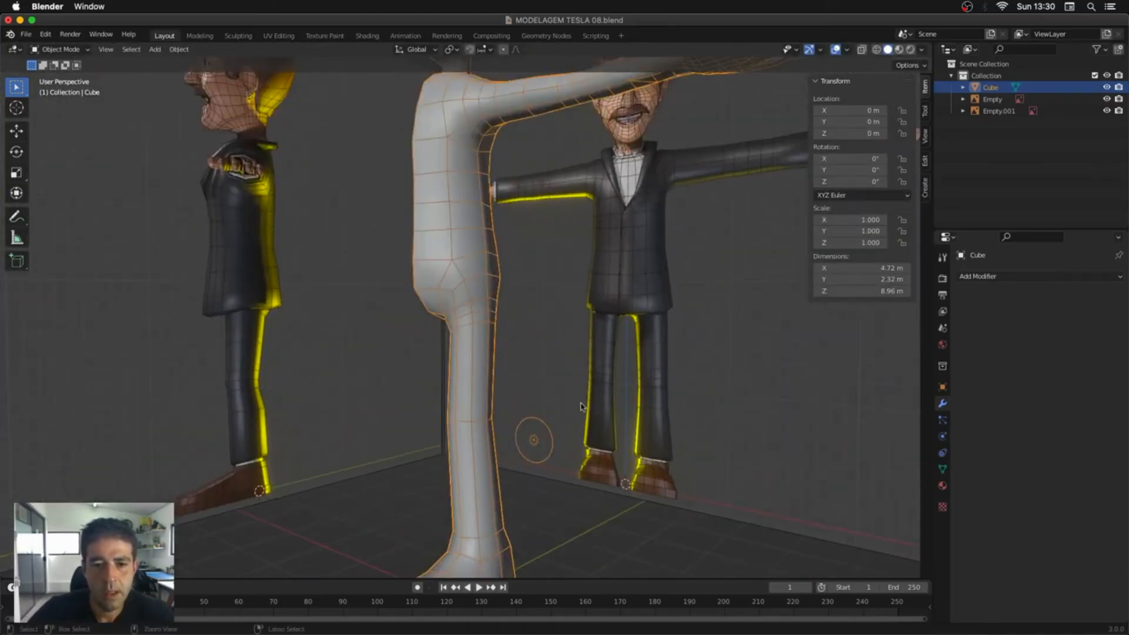
Step: Add an edge loop around the ankle just above the foot
middle_drag(579, 439, 486, 479)
key(Tab)
key(ctrl+r)
click(487, 523)
click(487, 520)
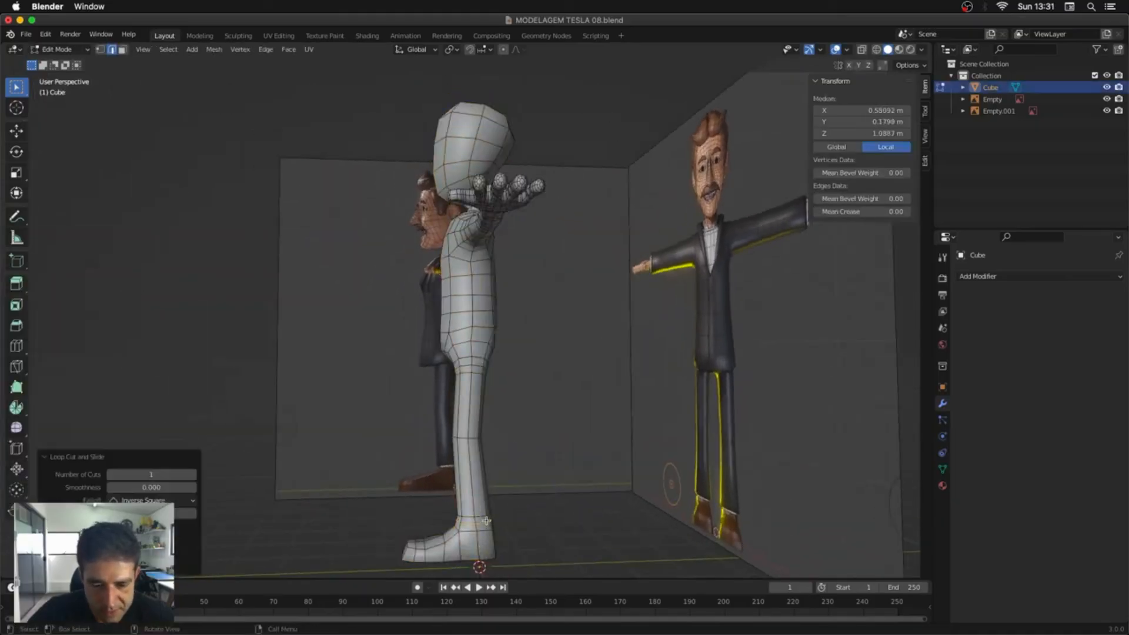
Step: Select the ankle vertices through the mesh in side view and scale them along X
alt+middle_drag(527, 523, 519, 507)
key(1)
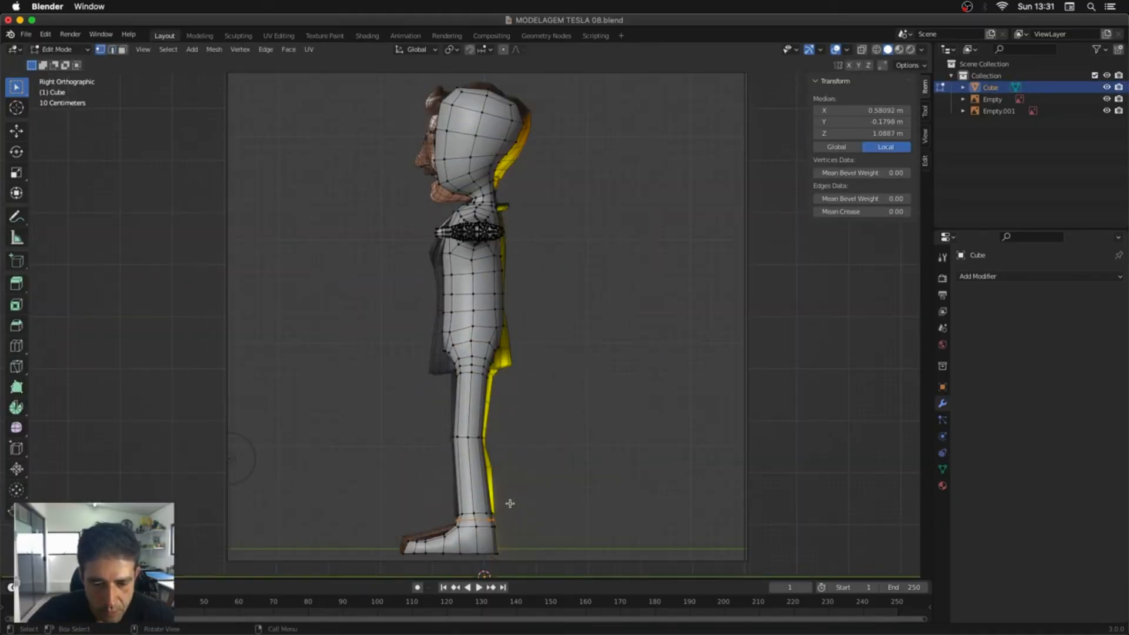
key(alt+z)
drag(511, 500, 452, 526)
key(s)
key(x)
middle_drag(609, 538, 607, 398)
click(600, 460)
Step: Move the selected ankle vertices along Z, scale them against the side reference and return to Object Mode
key(g)
key(z)
click(551, 503)
key(KP_3)
key(s)
click(563, 504)
key(Tab)
scroll(605, 416, down, 1)
scroll(615, 347, up, 2)
middle_drag(616, 345, 613, 371)
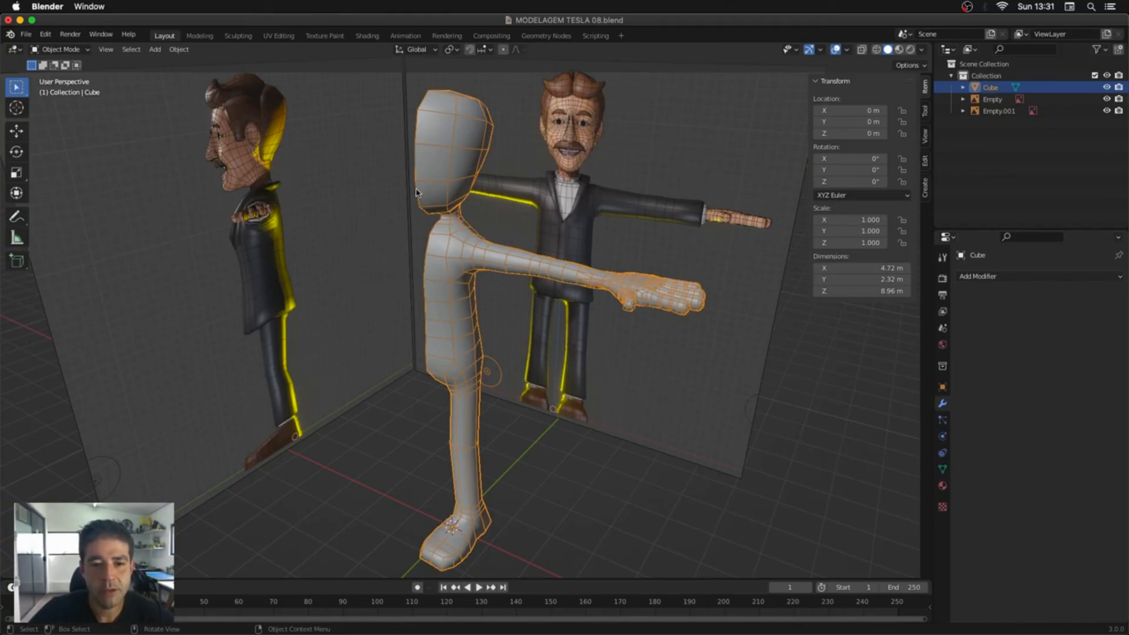
Step: In front view, select the forearm vertex ring just before the wrist and scale it along Z
key(KP_1)
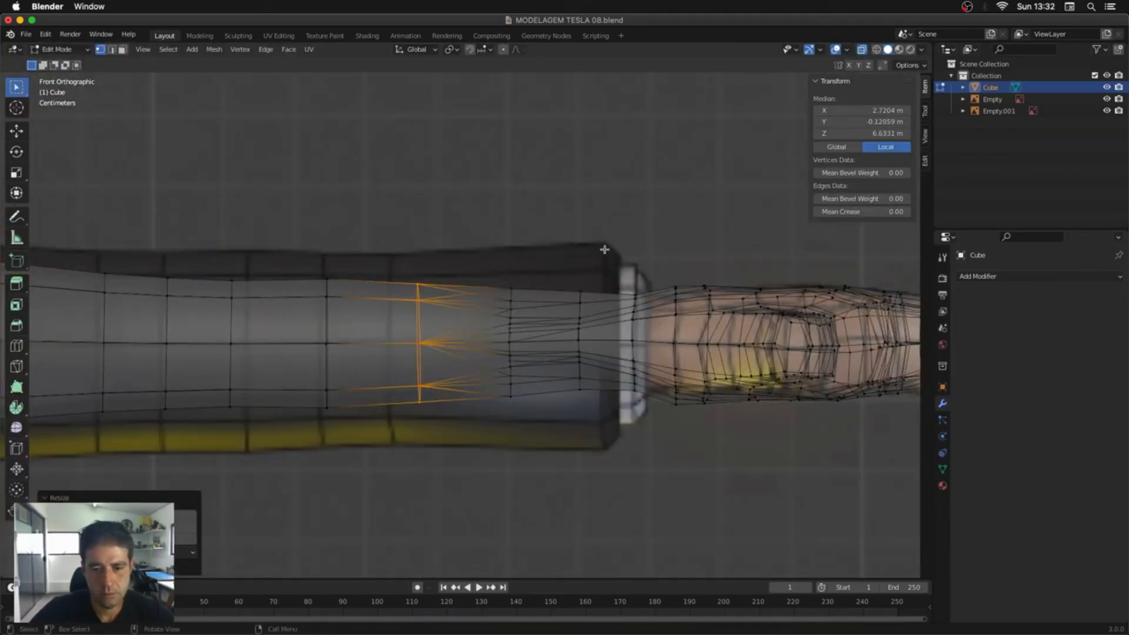
drag(604, 249, 555, 429)
click(17, 427)
drag(555, 253, 617, 444)
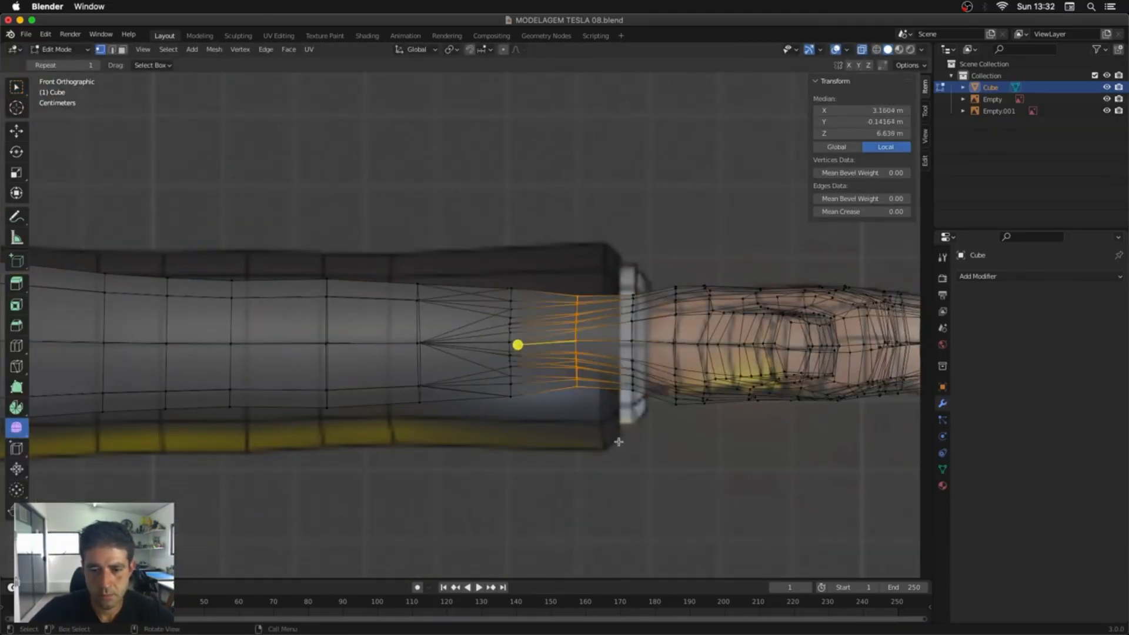
key(s)
key(z)
Step: Box-select the last two forearm vertex rings before the wrist and scale them along Z
click(16, 87)
drag(491, 253, 600, 438)
key(s)
key(z)
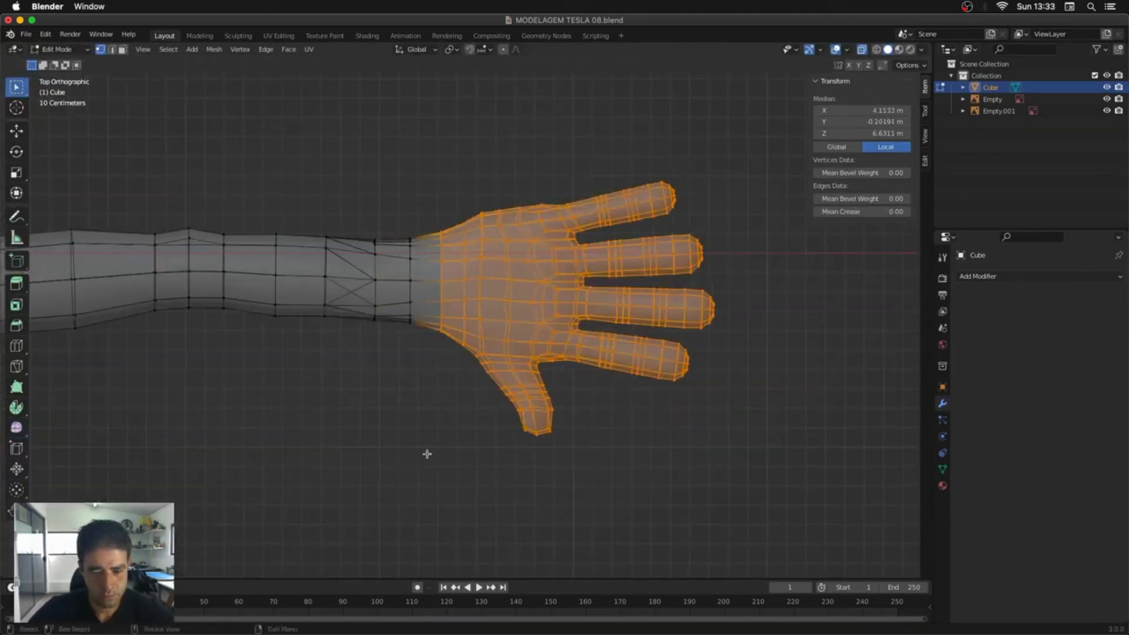
Step: Move the selected hand along X to fit the front reference, turn off X-ray and save the file
key(g)
key(x)
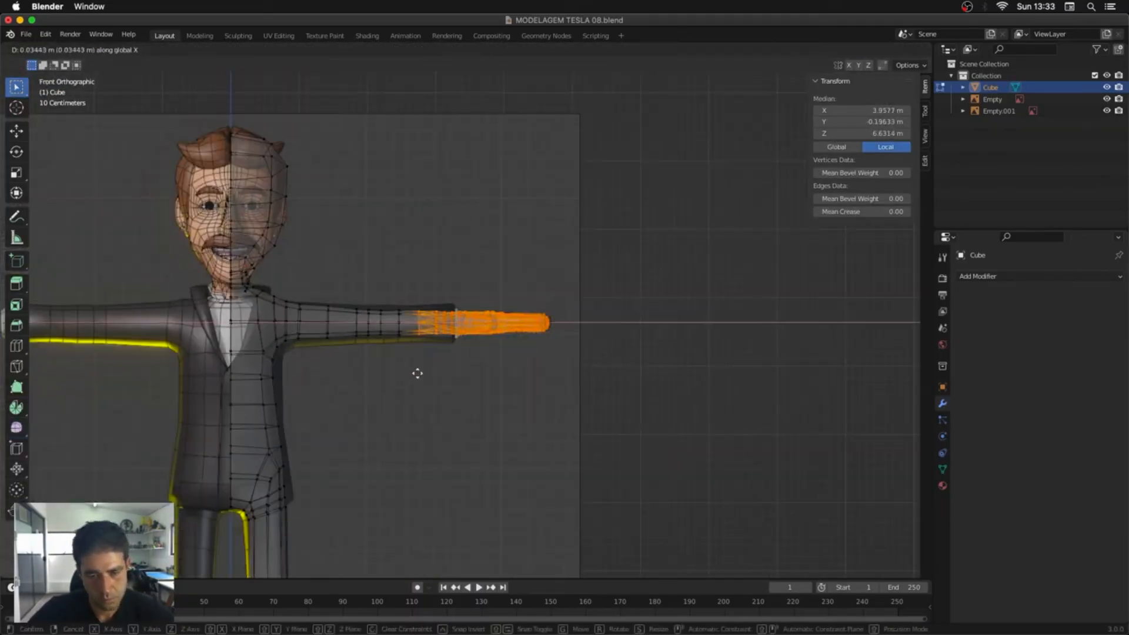
click(418, 373)
click(542, 335)
key(alt+z)
middle_drag(529, 353, 411, 399)
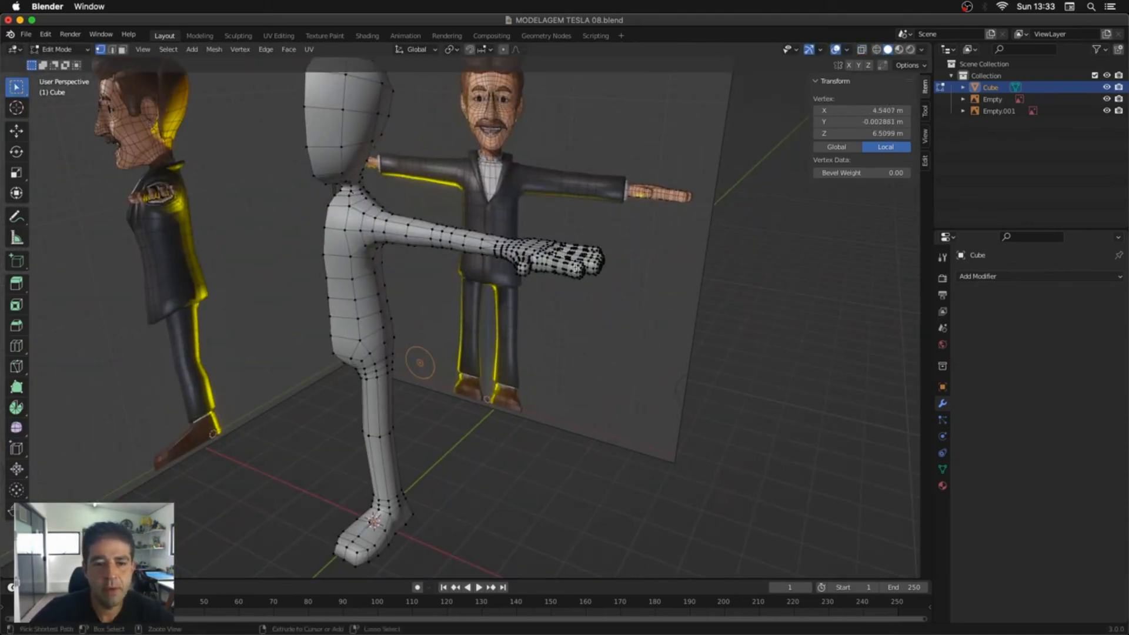
middle_drag(573, 268, 640, 272)
key(super+s)
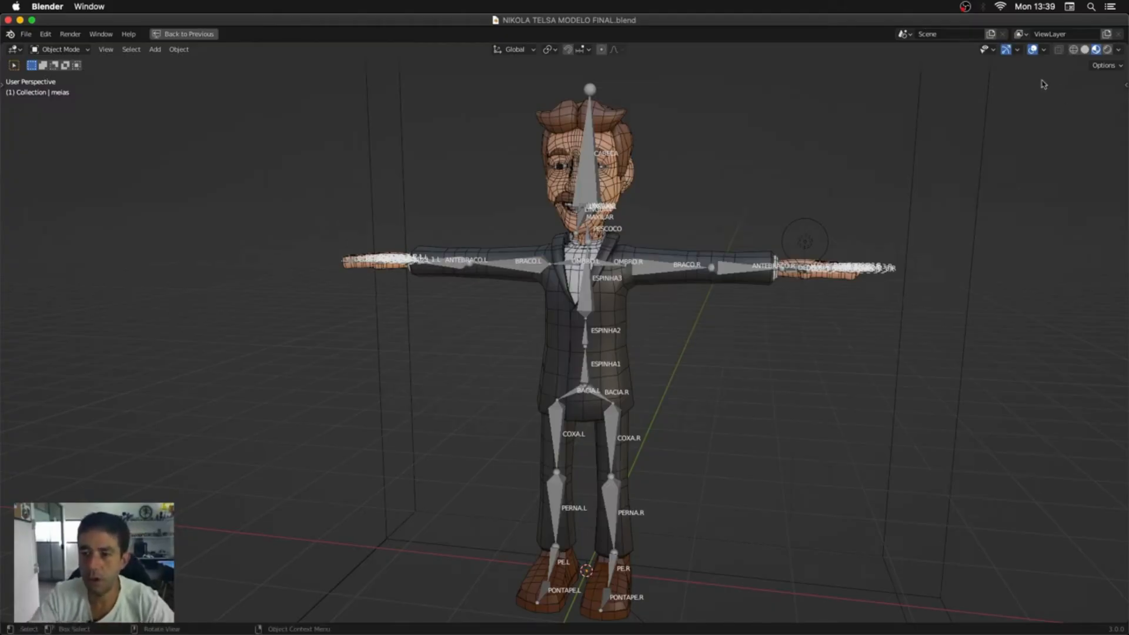
Step: View the finished Nikola Tesla character with the viewport overlays hidden and turn the overlays back on
click(1033, 49)
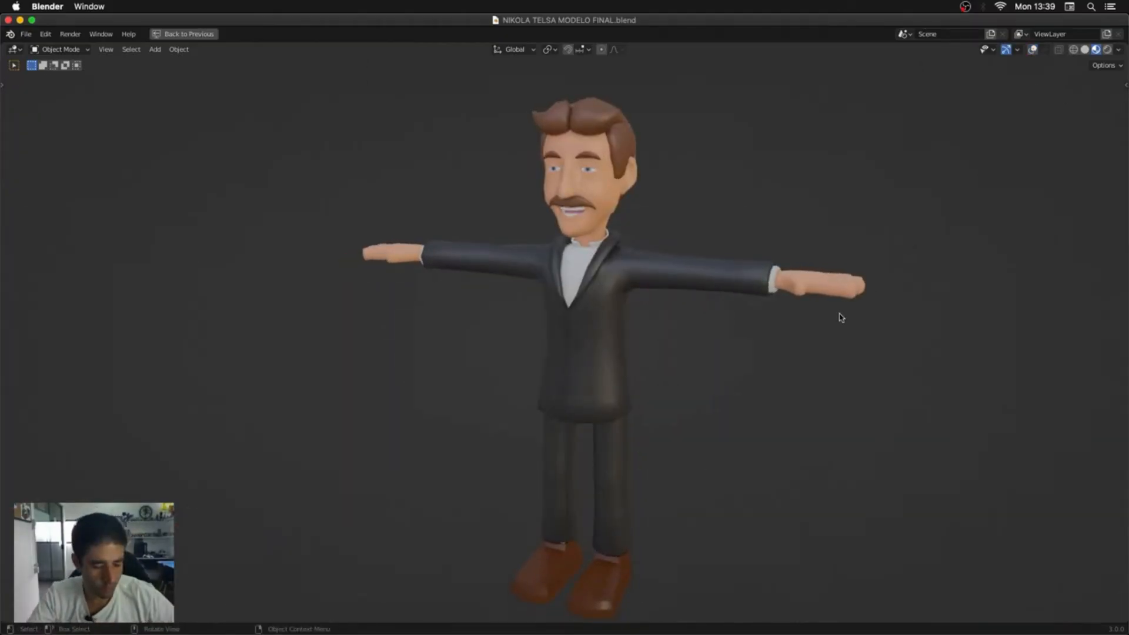
middle_drag(839, 315, 866, 317)
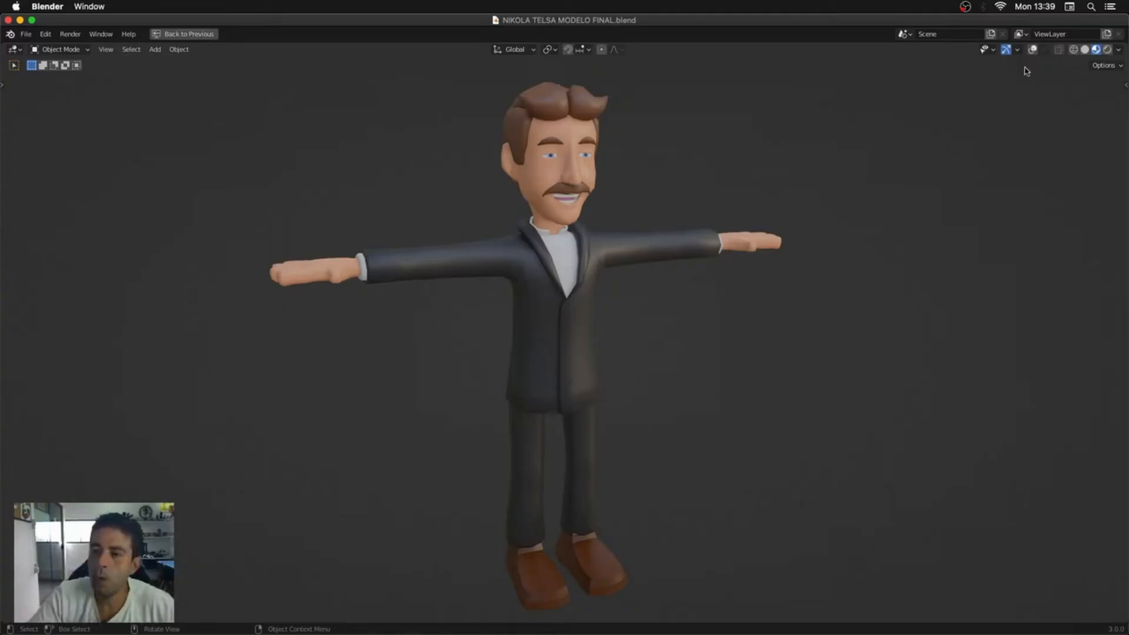
click(1033, 50)
key(KP_1)
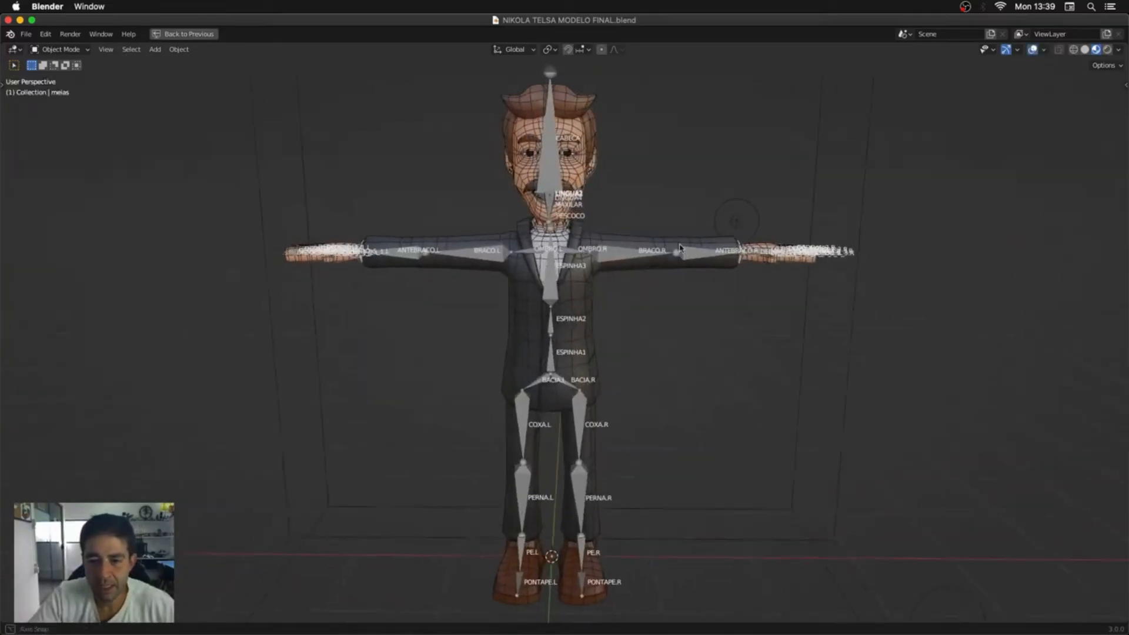
Step: Examine the arm bones against the sleeve's shoulder and elbow edge loops, turning on X-ray
scroll(692, 253, up, 3)
scroll(598, 300, up, 5)
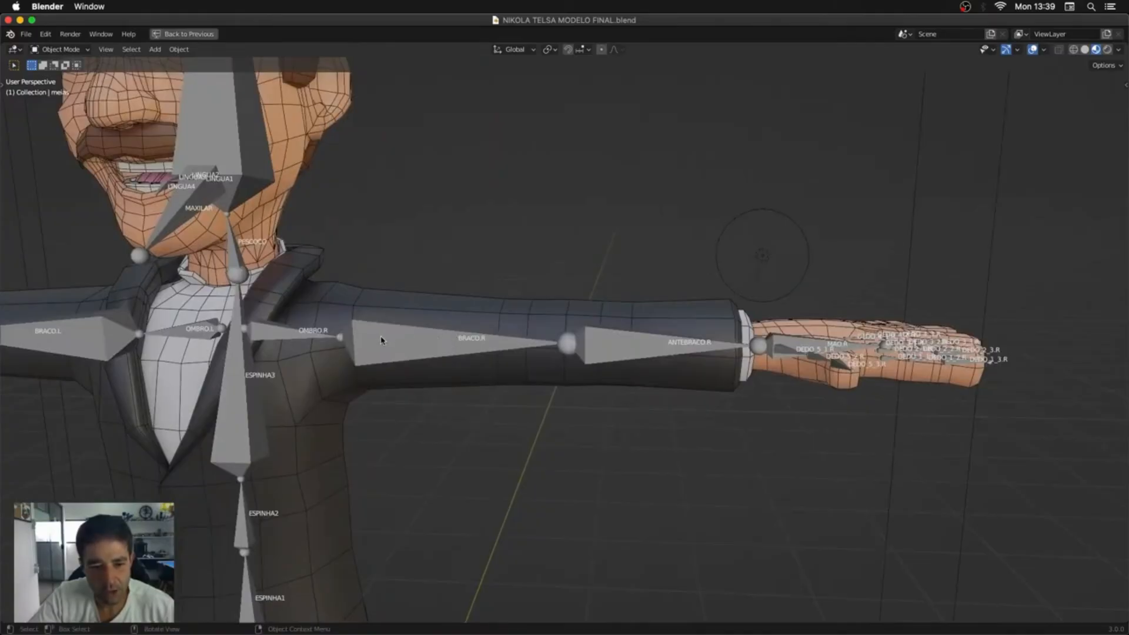
middle_drag(626, 368, 638, 351)
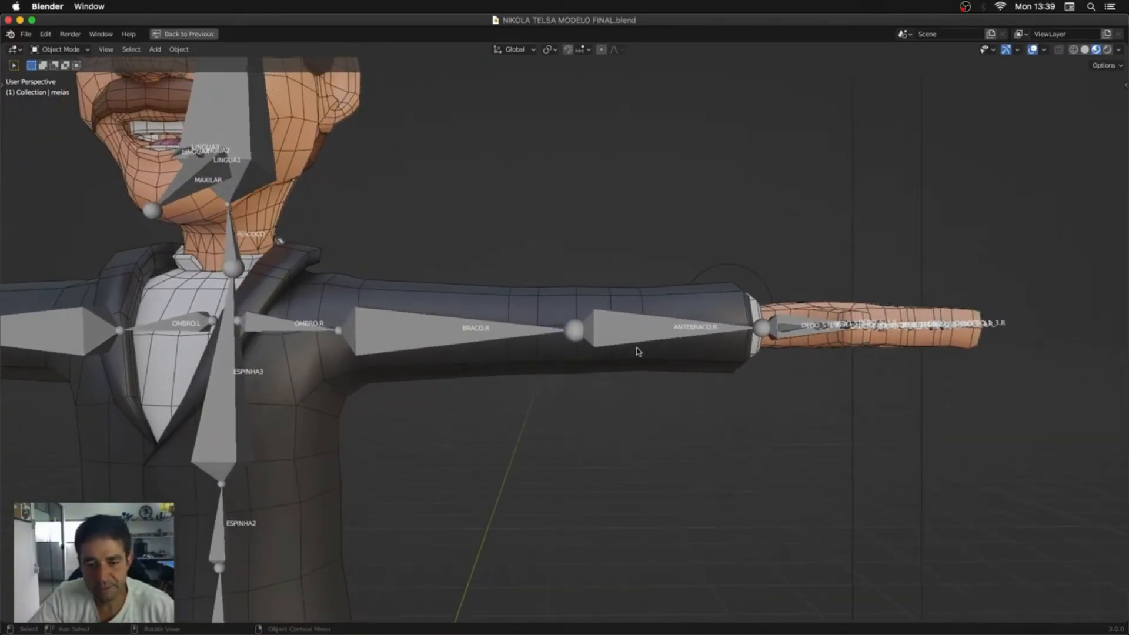
click(1058, 50)
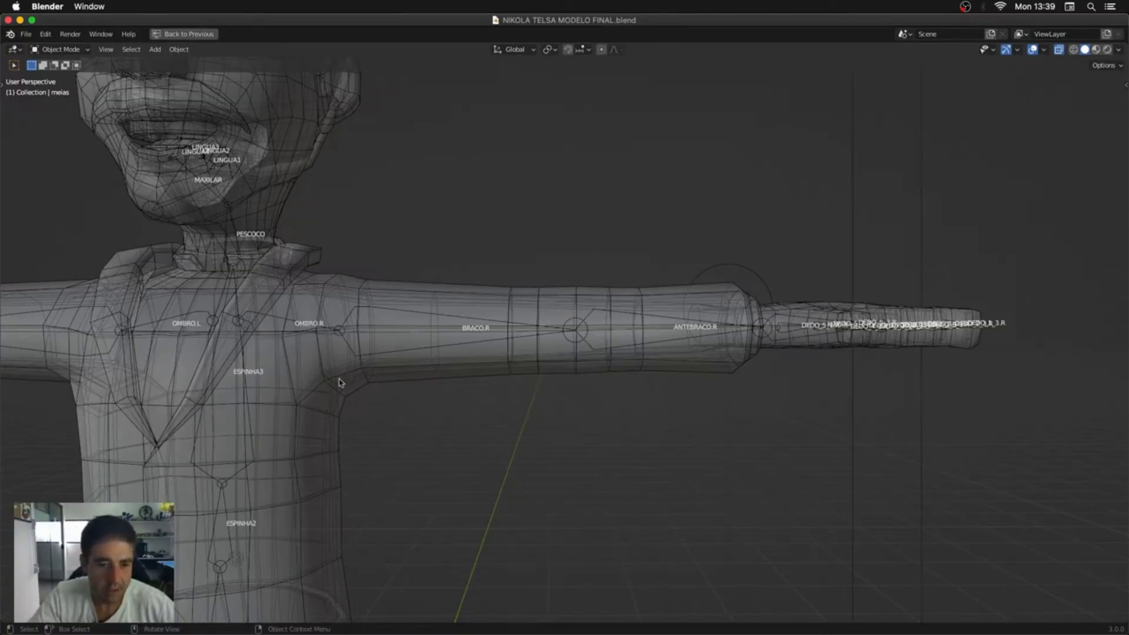
middle_drag(343, 383, 358, 333)
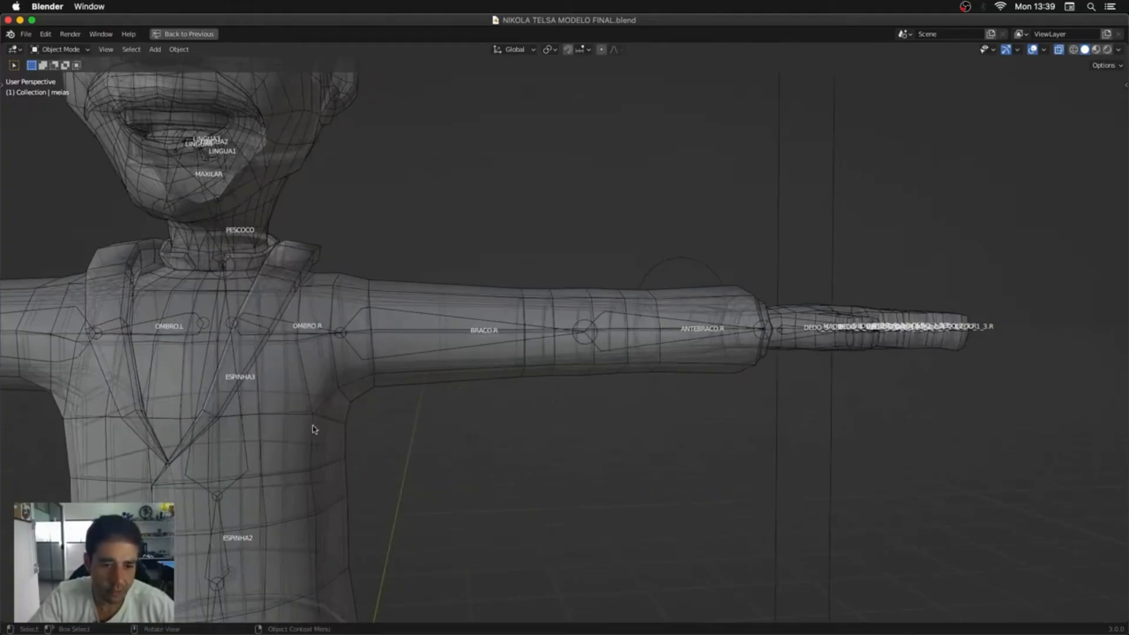
middle_drag(553, 366, 728, 337)
Step: Examine the edge loops of the torso, hips, knees and ankles against the armature joints through the mesh
shift+middle_drag(507, 445, 622, 248)
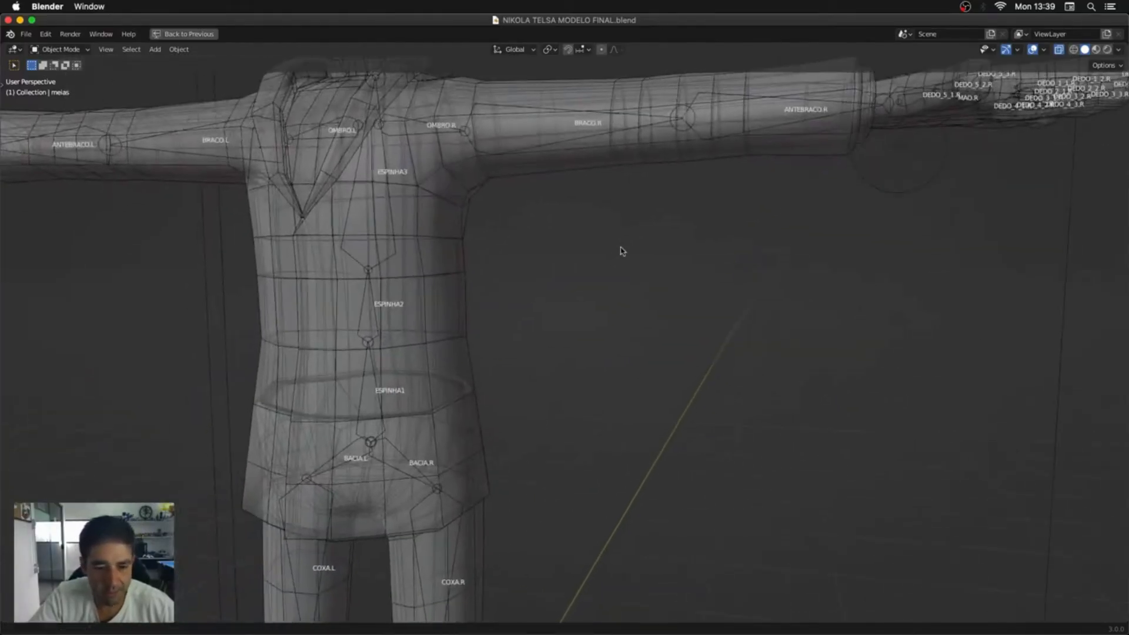
shift+middle_drag(538, 408, 619, 175)
shift+middle_drag(575, 340, 594, 234)
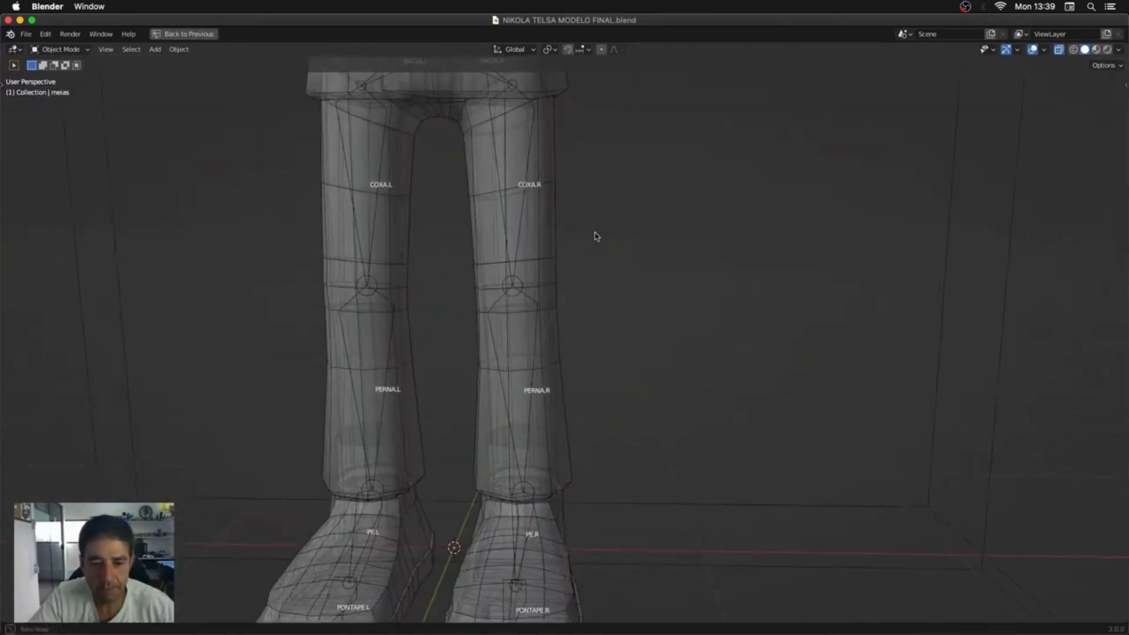
shift+middle_drag(554, 312, 622, 463)
shift+middle_drag(635, 270, 701, 406)
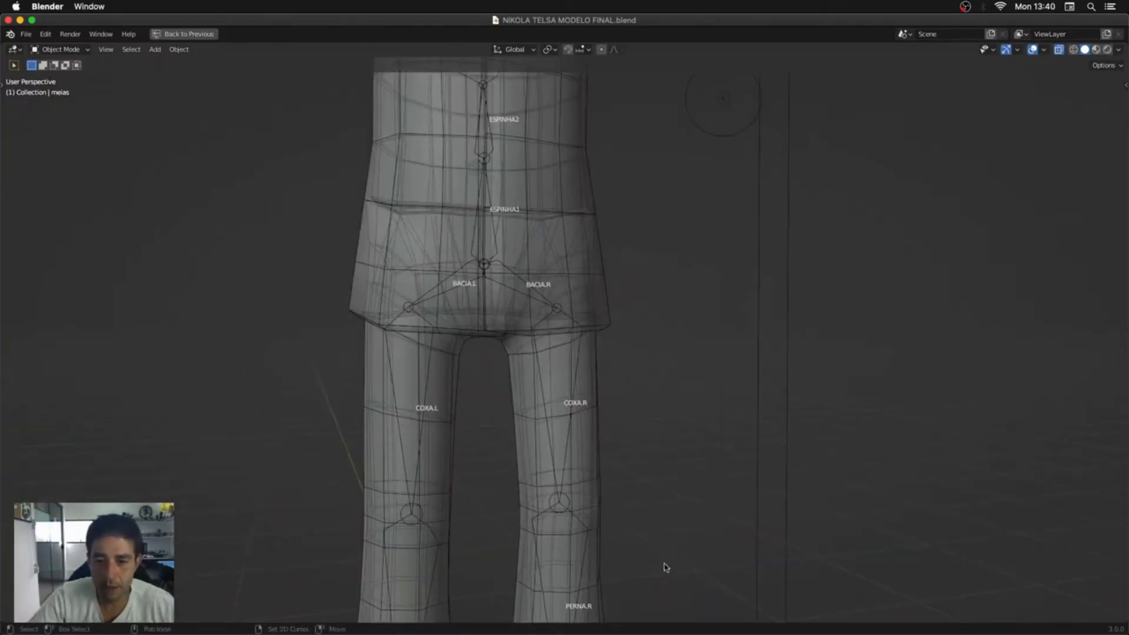
middle_drag(663, 555, 647, 579)
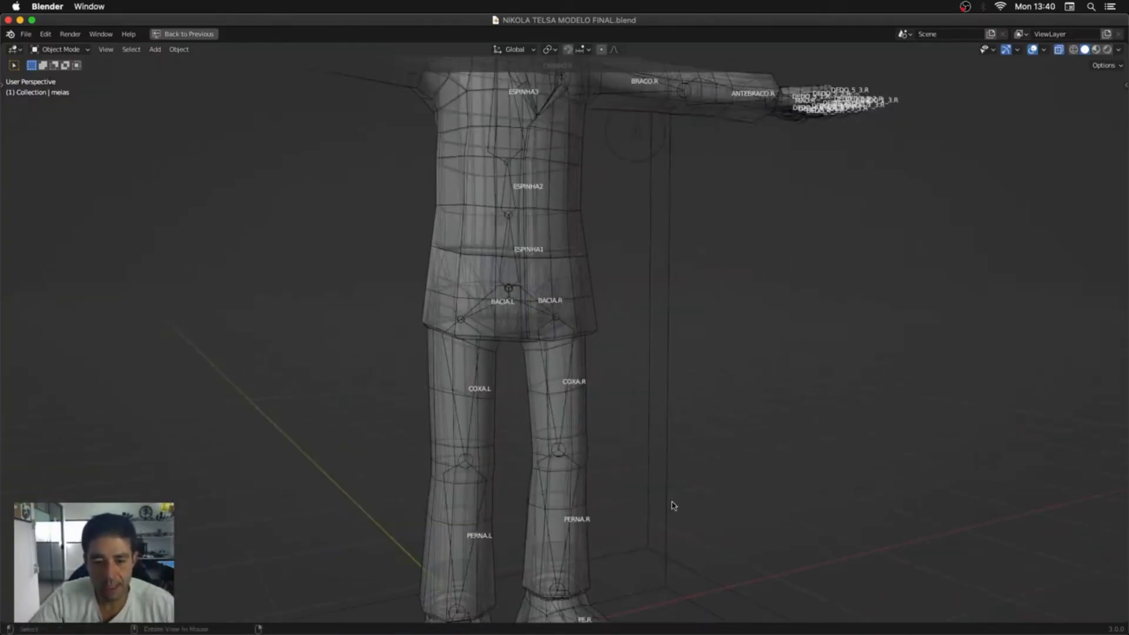
Step: Turn off X-ray, select the armature and hide it
key(alt+z)
shift+middle_drag(725, 242, 735, 438)
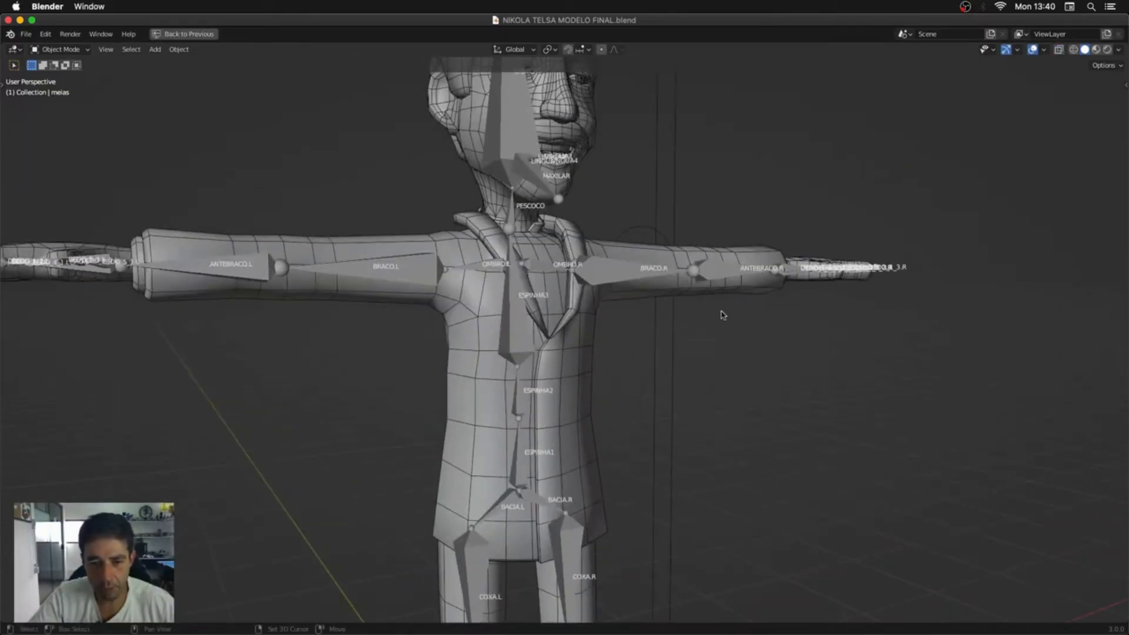
shift+middle_drag(683, 176, 715, 328)
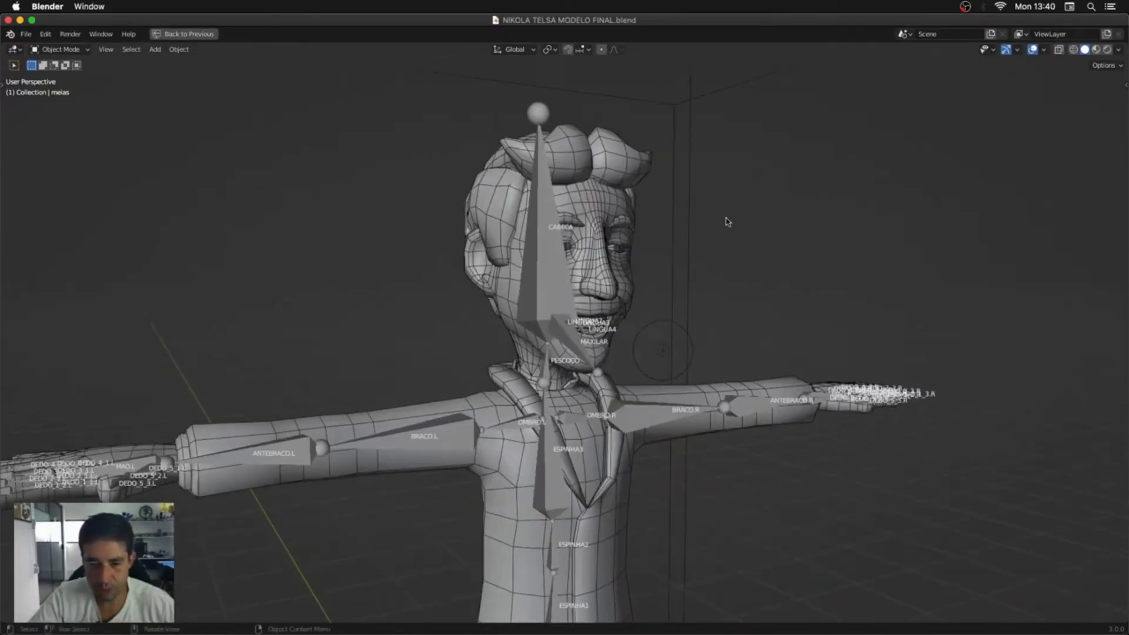
click(545, 285)
key(h)
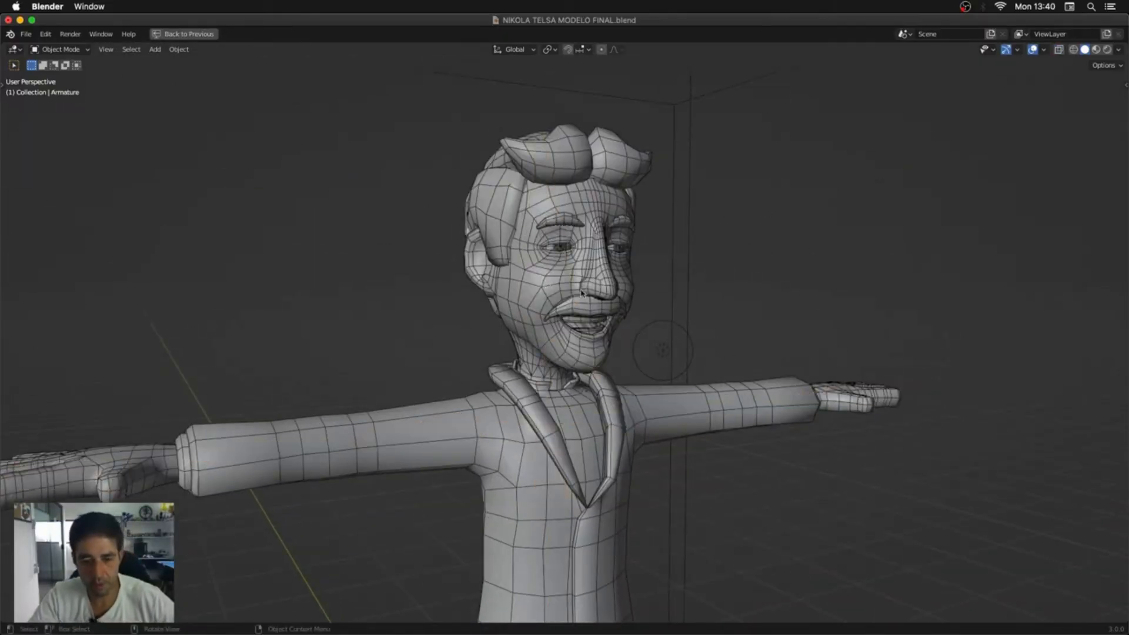
Step: Select the head mesh and examine its face topology from several angles
middle_drag(544, 285, 673, 359)
scroll(574, 297, up, 2)
click(582, 268)
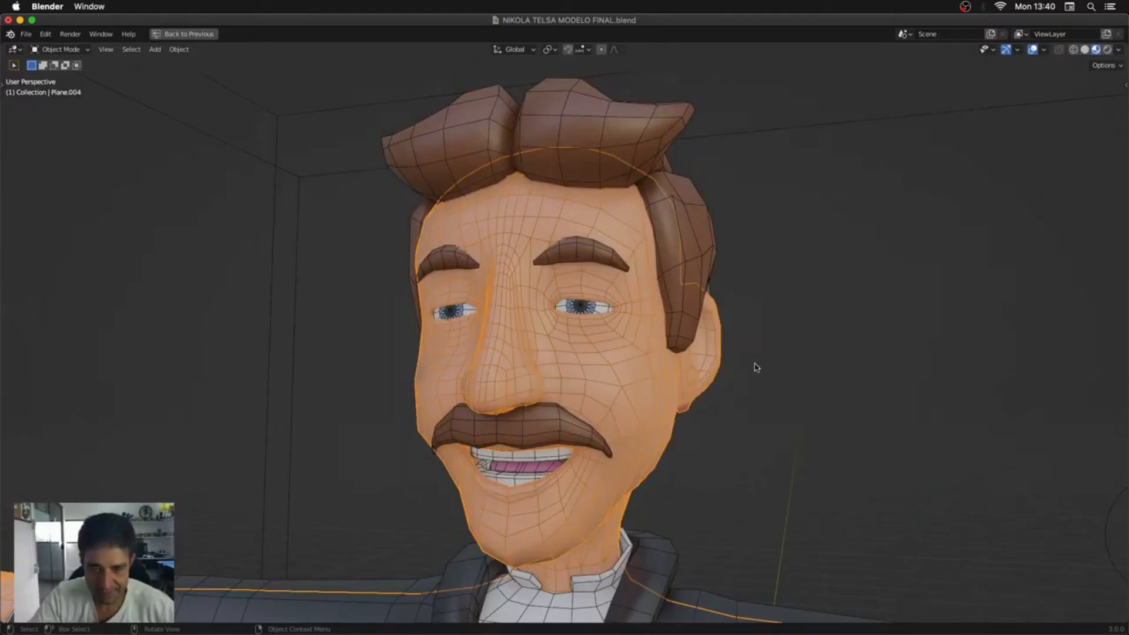
middle_drag(756, 367, 564, 486)
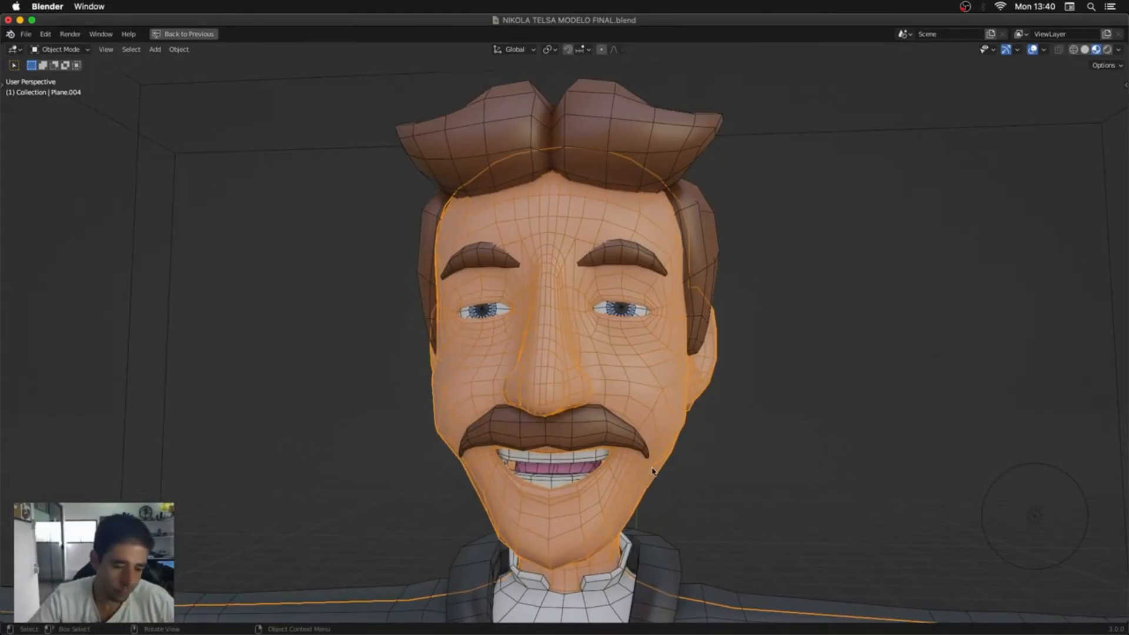
middle_drag(654, 479, 634, 486)
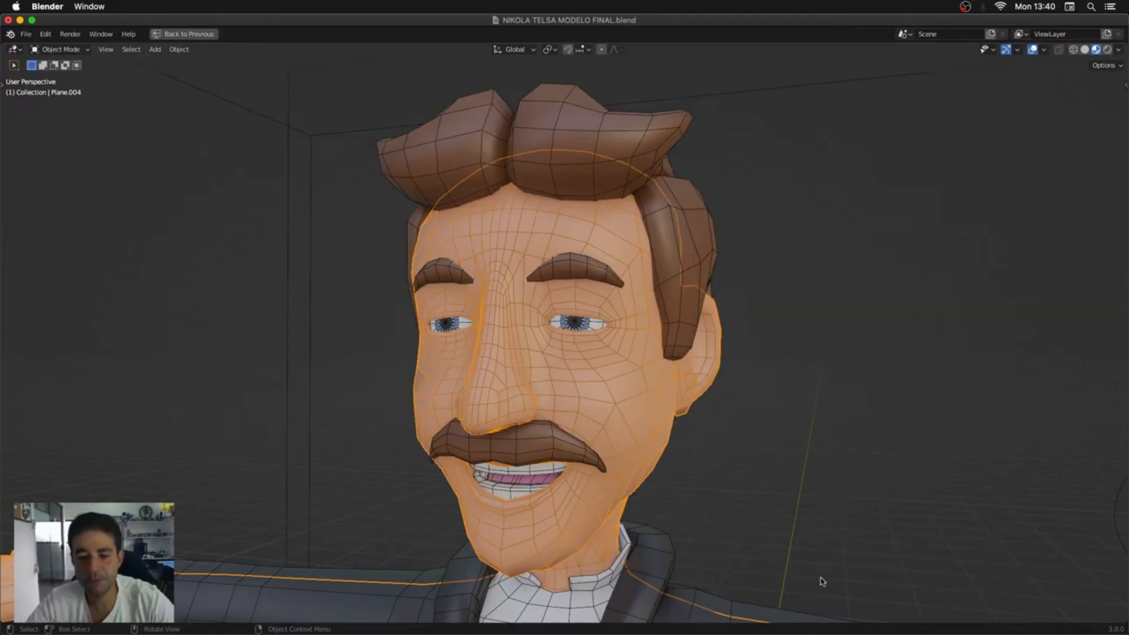
middle_drag(819, 580, 713, 486)
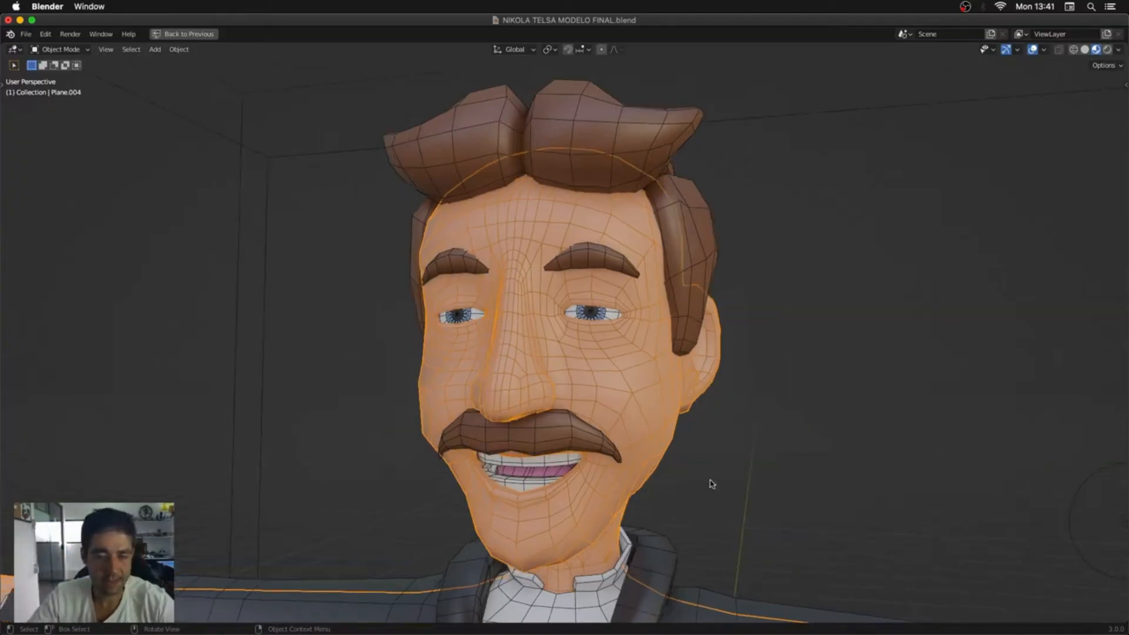
Step: Box-select the head and hair objects, hide everything unselected, and hide the box-shaped cage around the head
drag(802, 225, 359, 480)
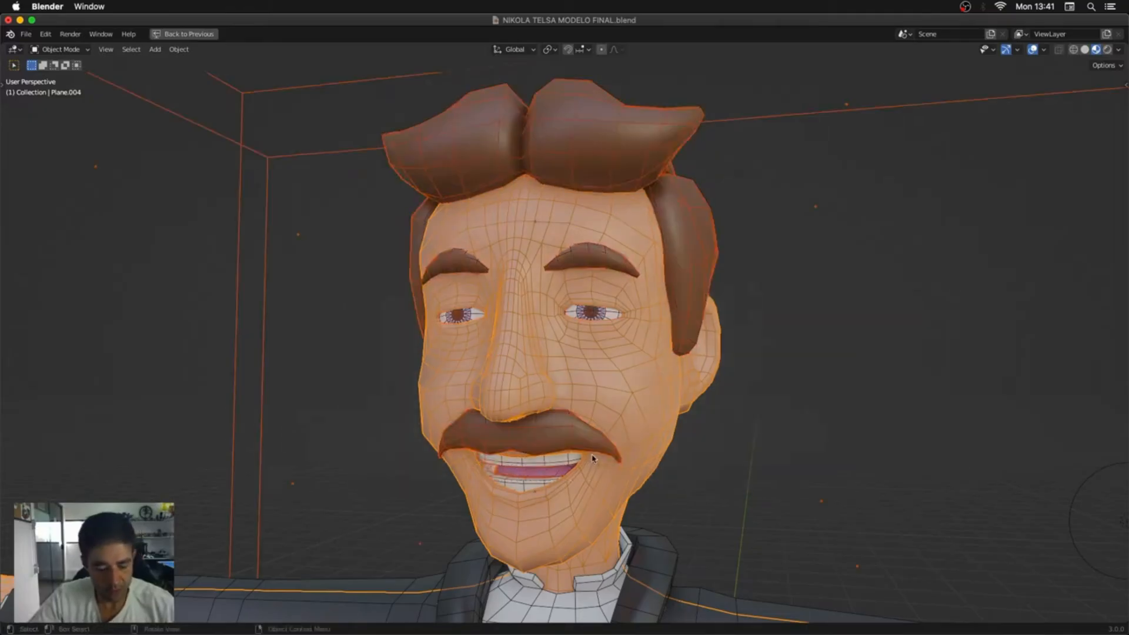
key(shift+h)
middle_drag(591, 458, 882, 445)
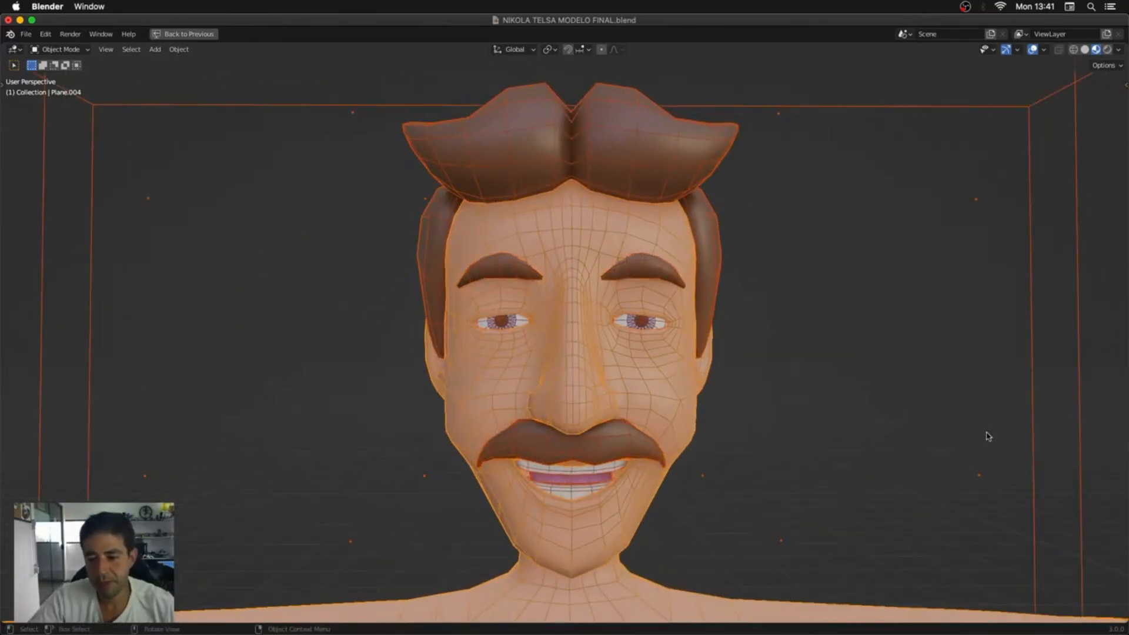
click(1035, 494)
key(h)
middle_drag(1035, 494, 1076, 492)
Step: Enter Edit Mode on the head mesh in face selection and select the face loop crossing the nose and jaw
click(585, 403)
key(Tab)
key(3)
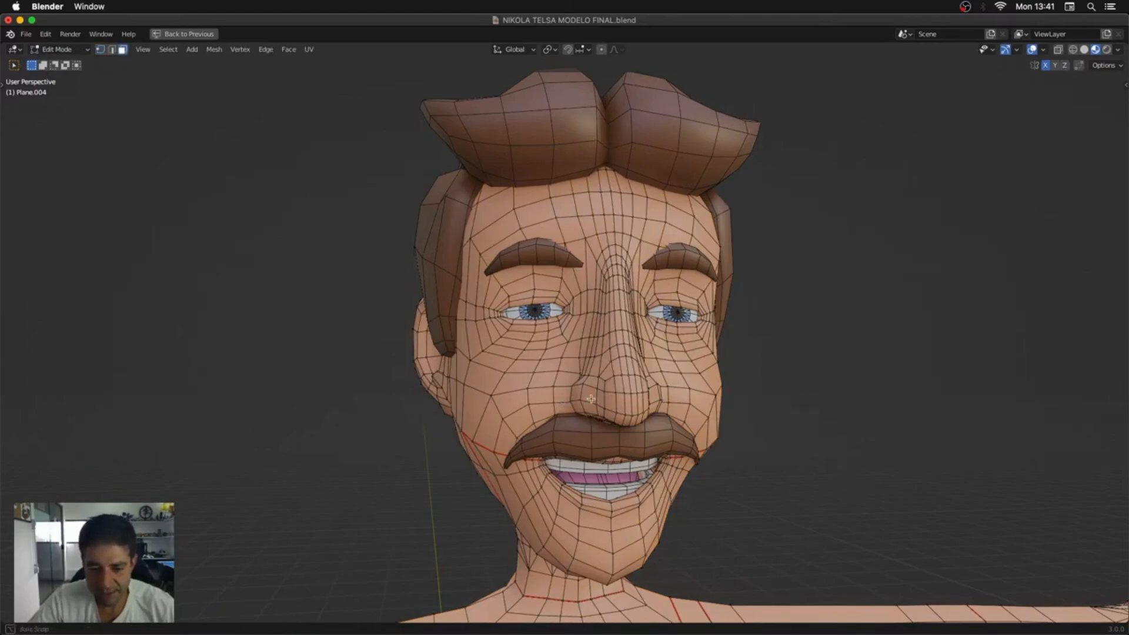
middle_drag(586, 402, 553, 382)
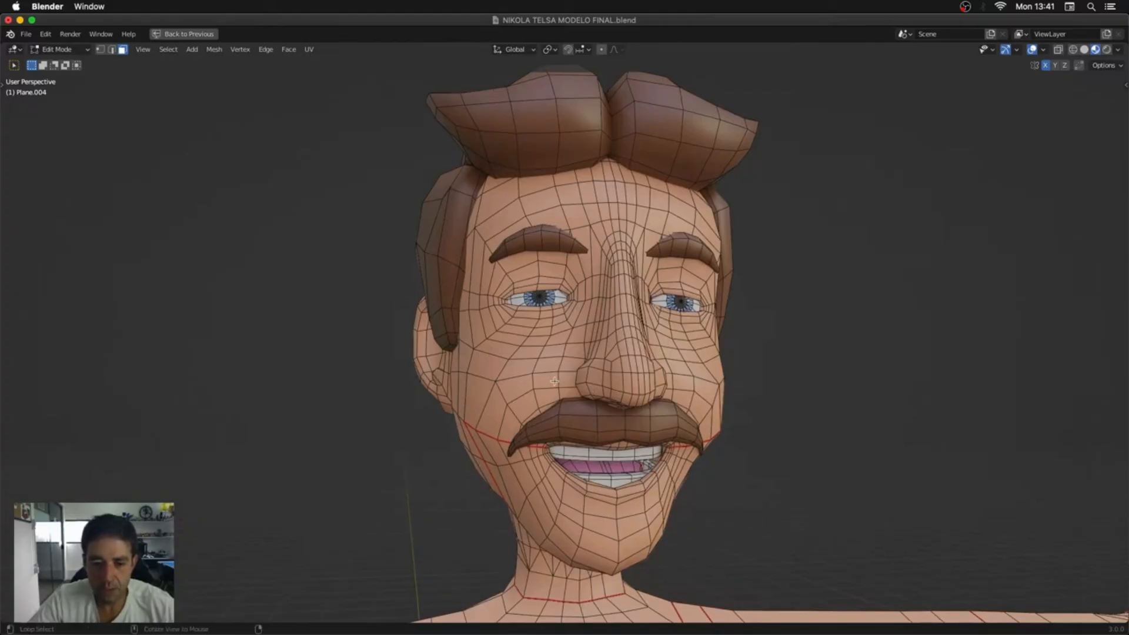
alt+click(555, 381)
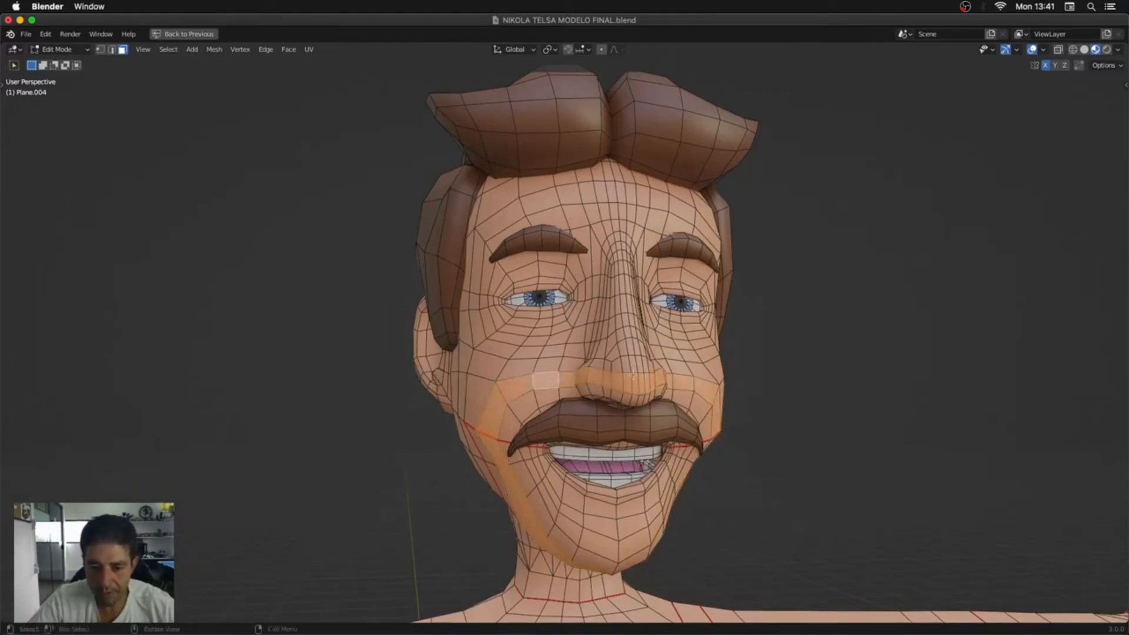
Step: Select the face loops around the mouth and chin, and pick an edge loop beside the mouth in edge selection
alt+click(529, 456)
alt+click(539, 482)
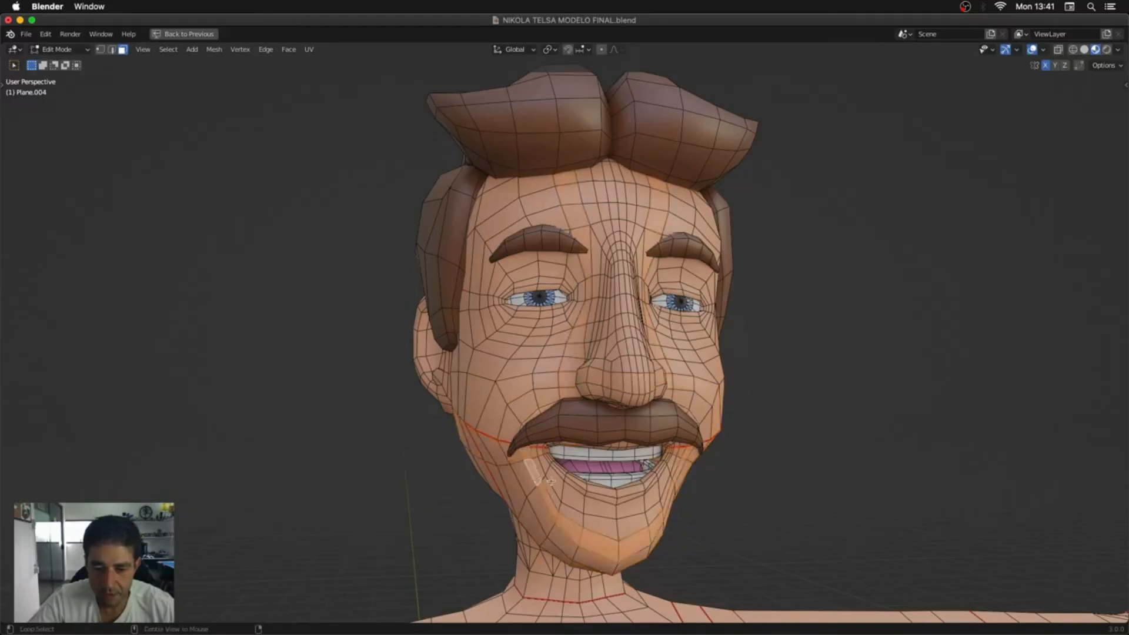
key(2)
alt+click(546, 479)
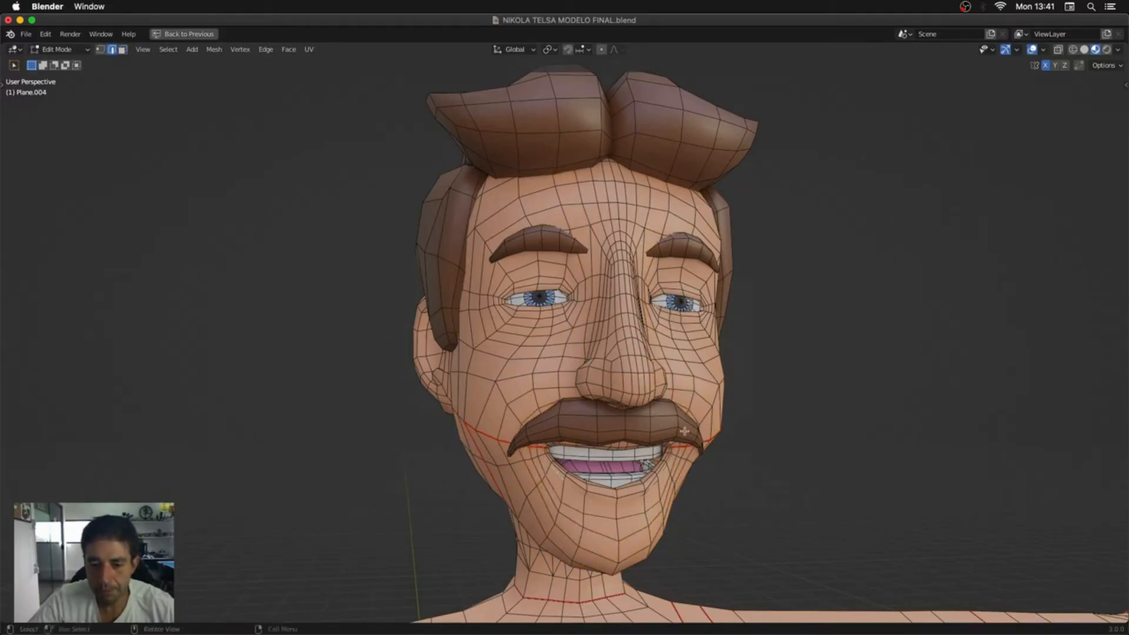
Step: Select edge loops around the eye and a face loop encircling both eyes to inspect the facial topology
middle_drag(687, 415, 656, 421)
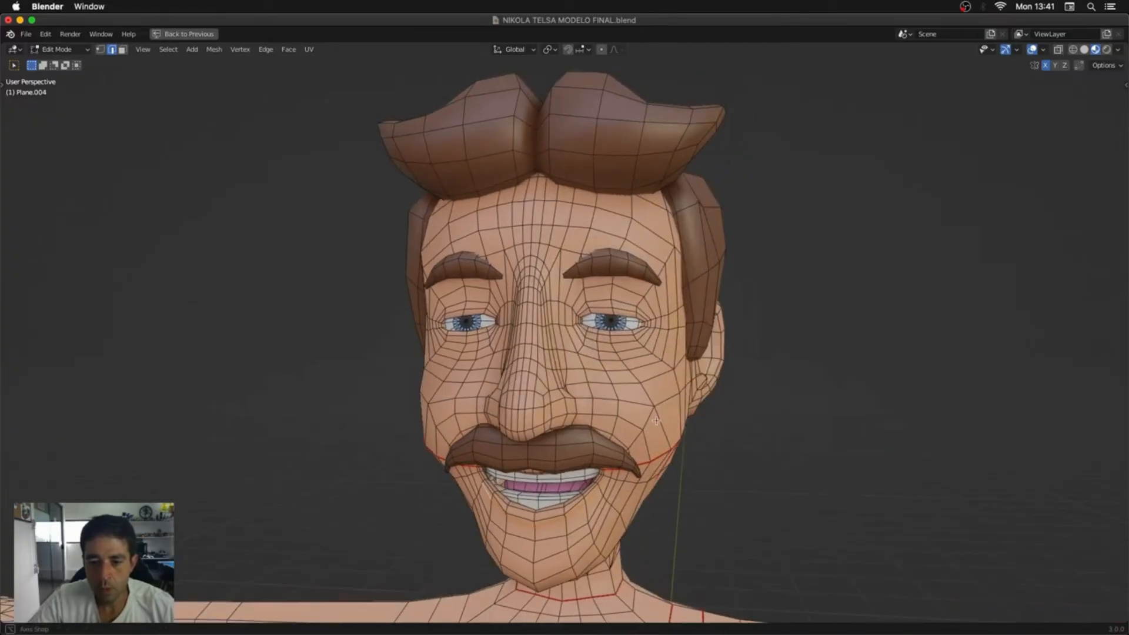
alt+click(624, 301)
alt+click(623, 308)
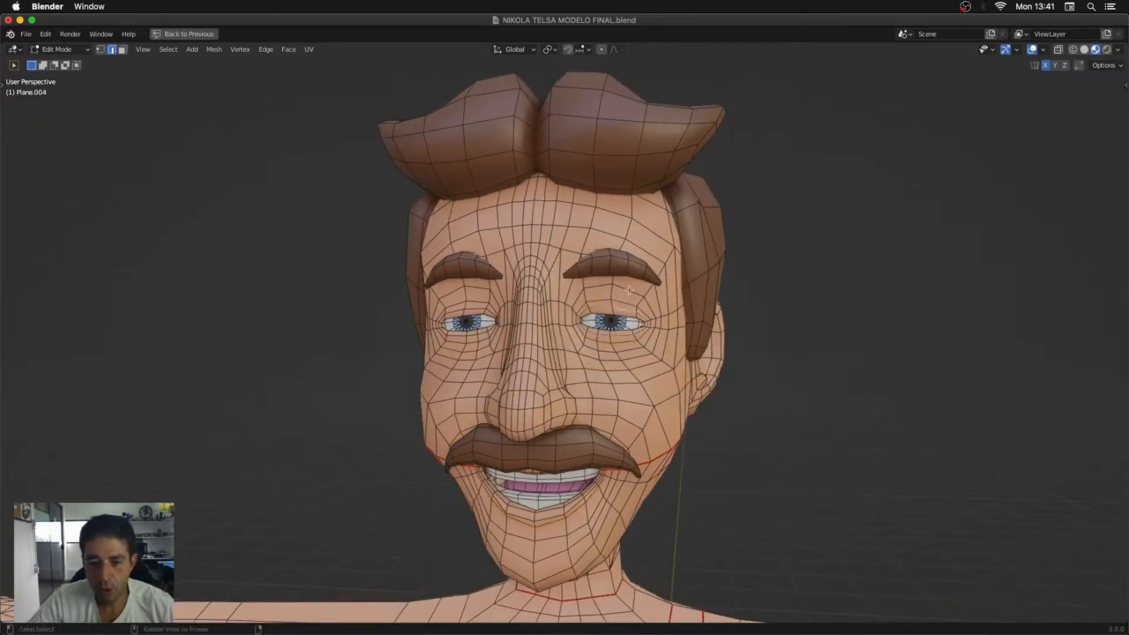
alt+click(627, 290)
key(3)
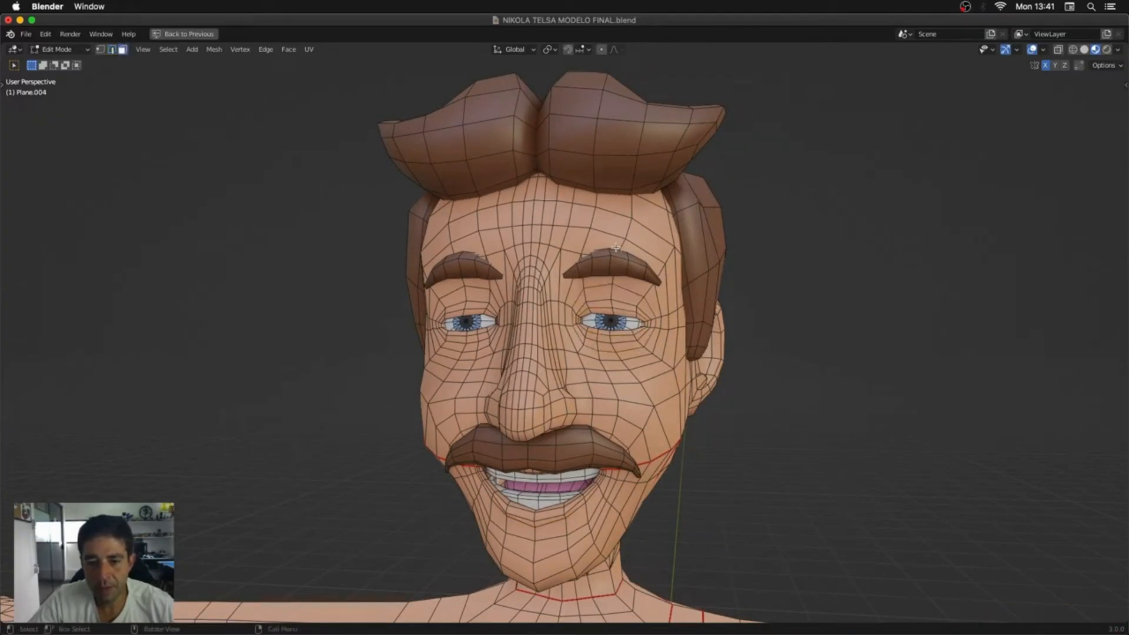
alt+click(616, 249)
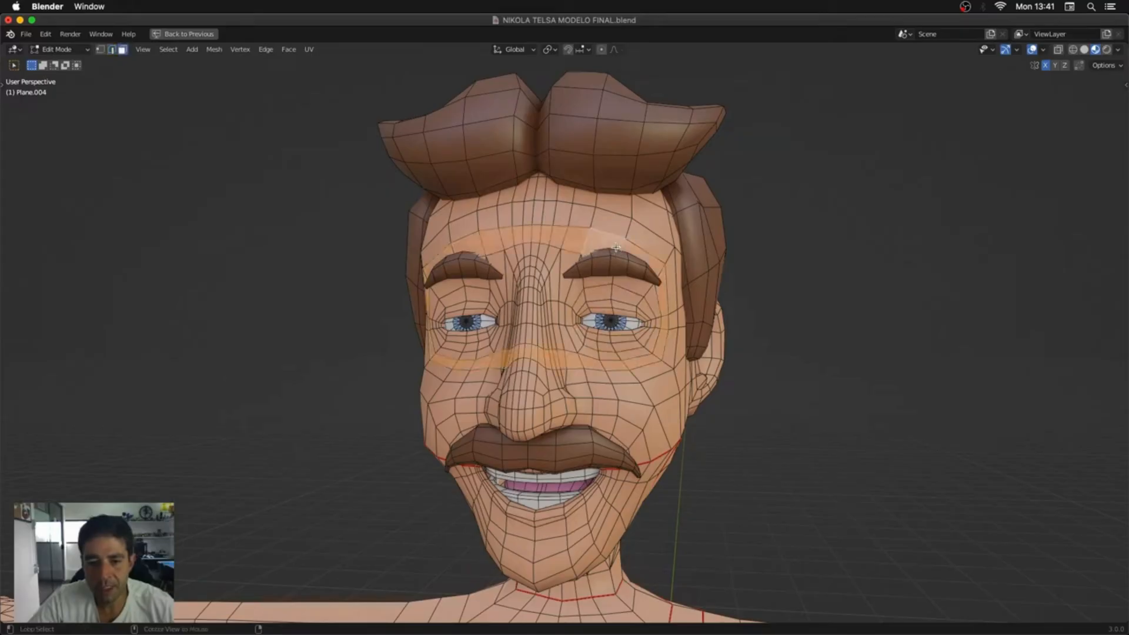
Step: Select the face loop encircling both eyes, set the front view, and turn on proportional editing
alt+click(606, 377)
middle_drag(608, 374, 617, 348)
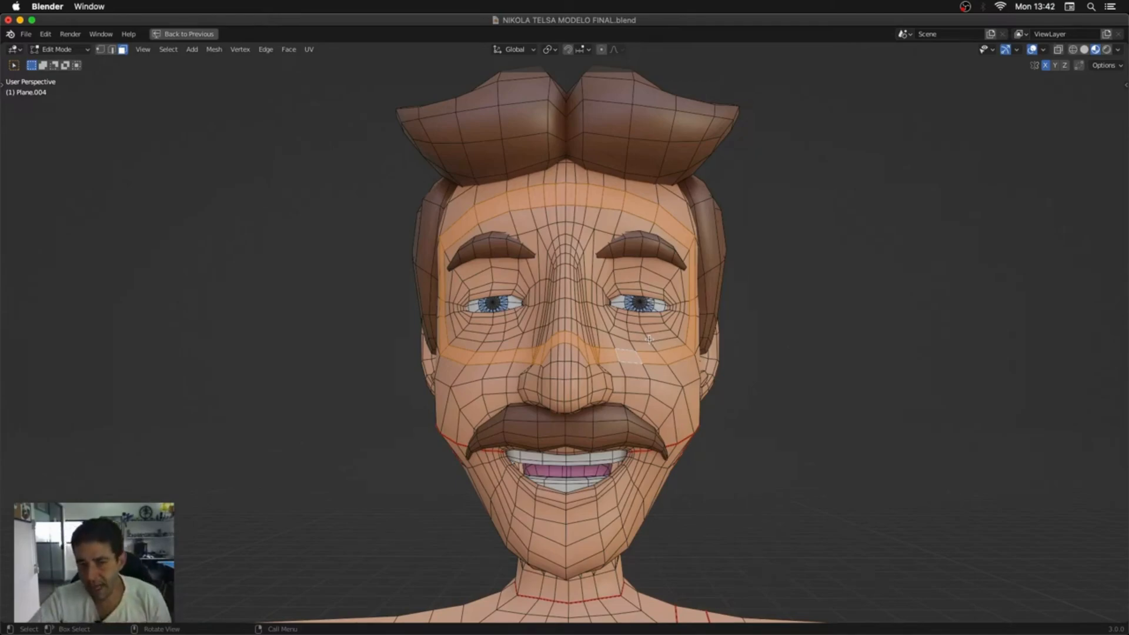
middle_drag(756, 360, 687, 360)
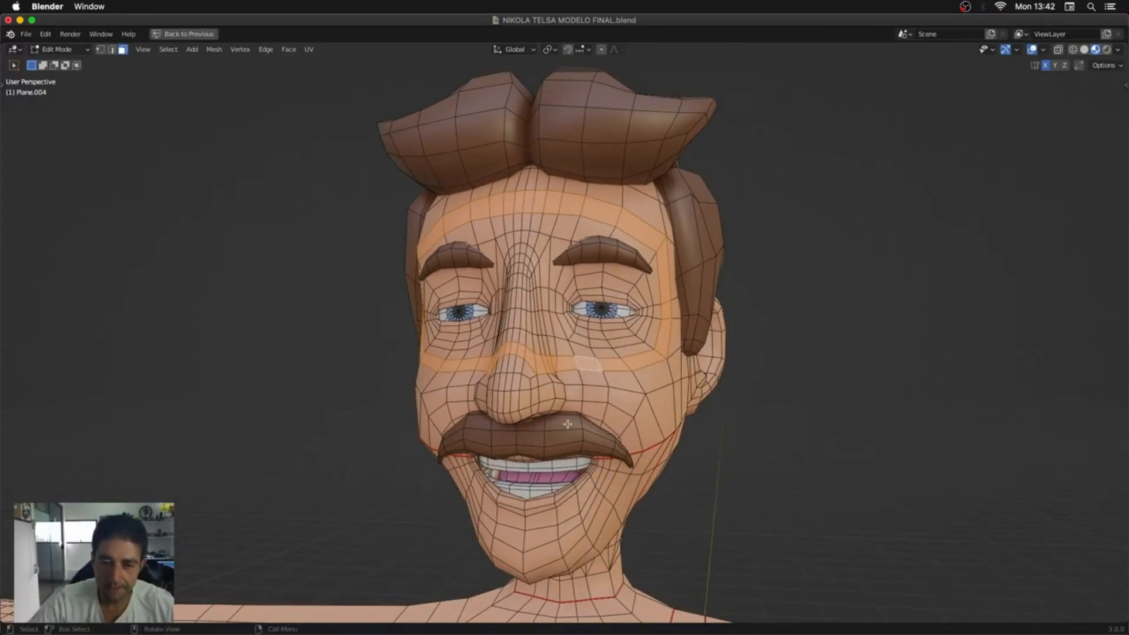
key(KP_1)
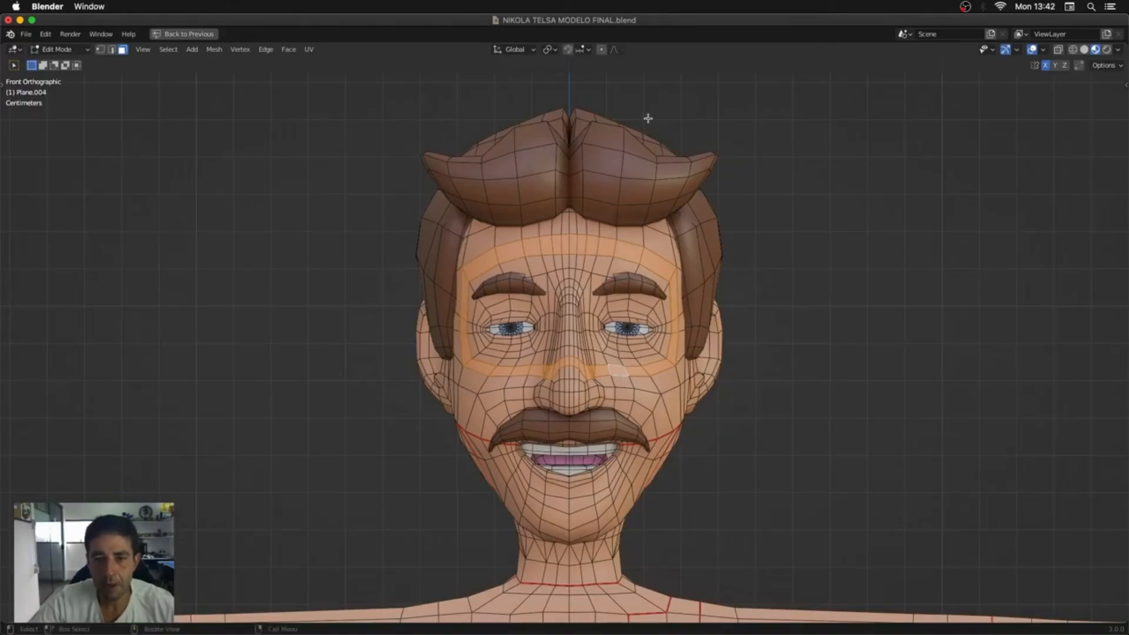
click(601, 50)
Step: Try scaling the face loop around the eyes along Z and X, reducing the proportional size to 0.24
key(s)
key(z)
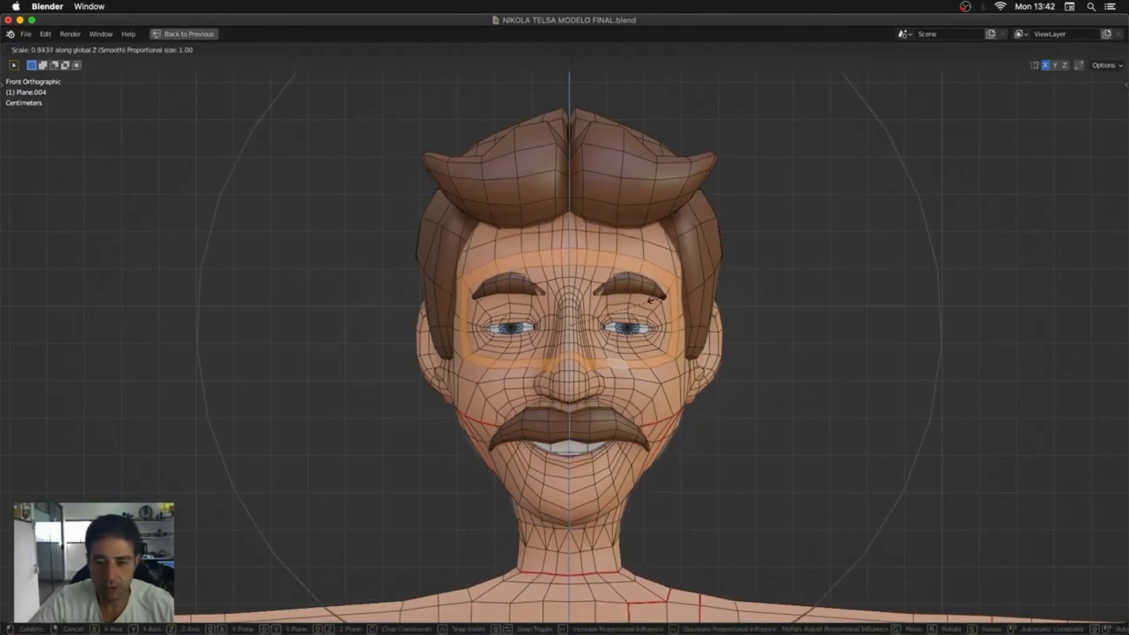
key(Escape)
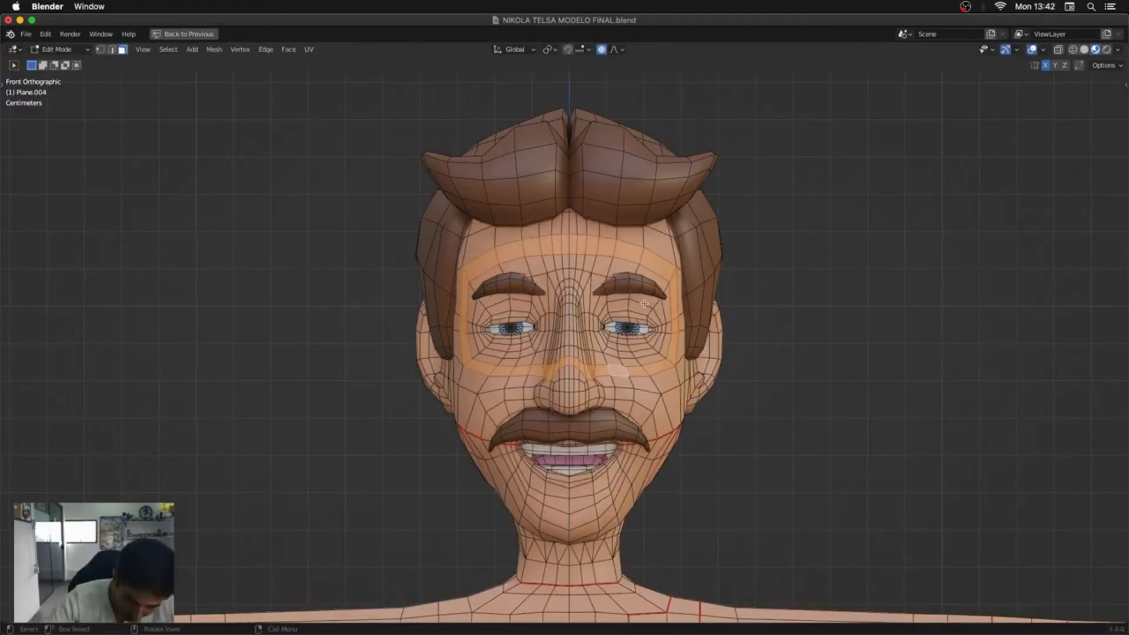
key(s)
key(x)
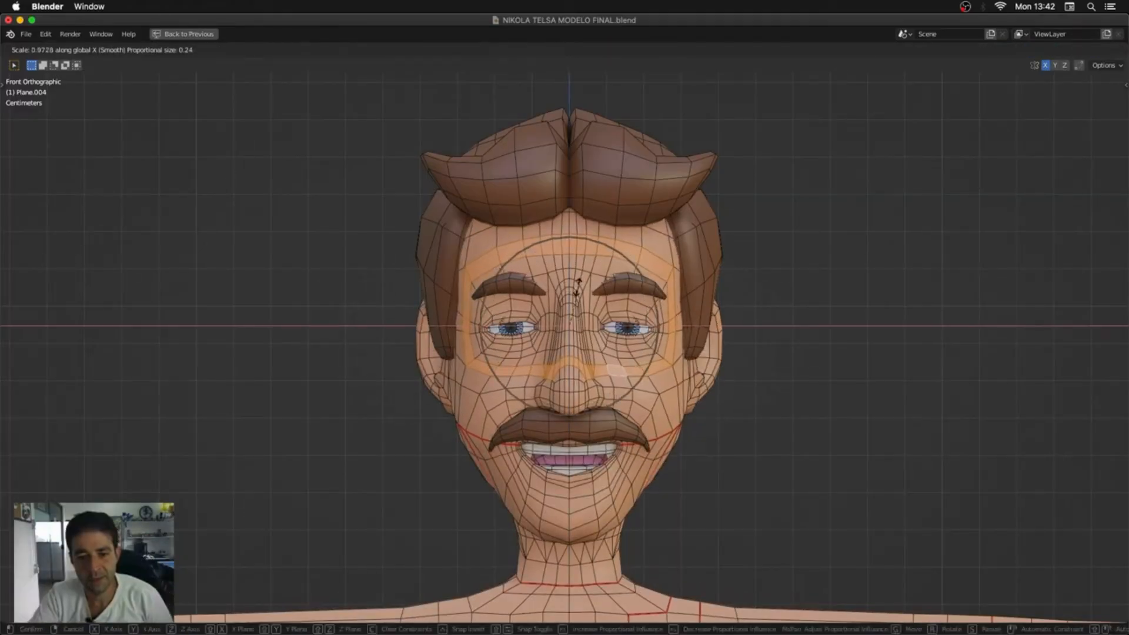
key(z)
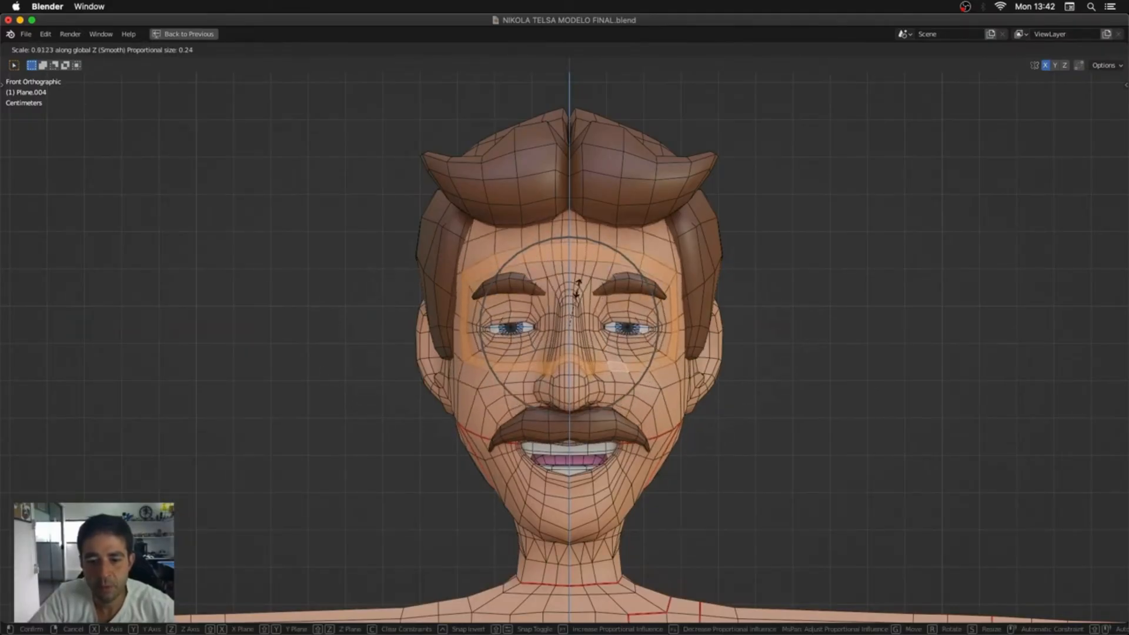
click(577, 288)
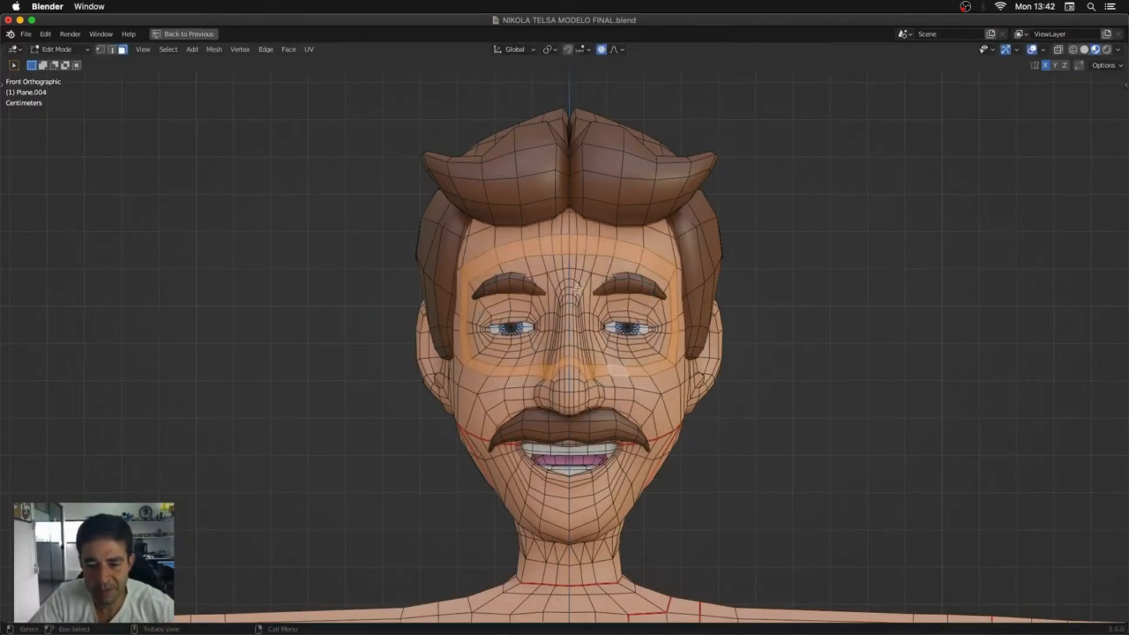
Step: Select the face loop around the mouth and chin and try squashing it along Z with proportional editing
alt+click(626, 406)
key(s)
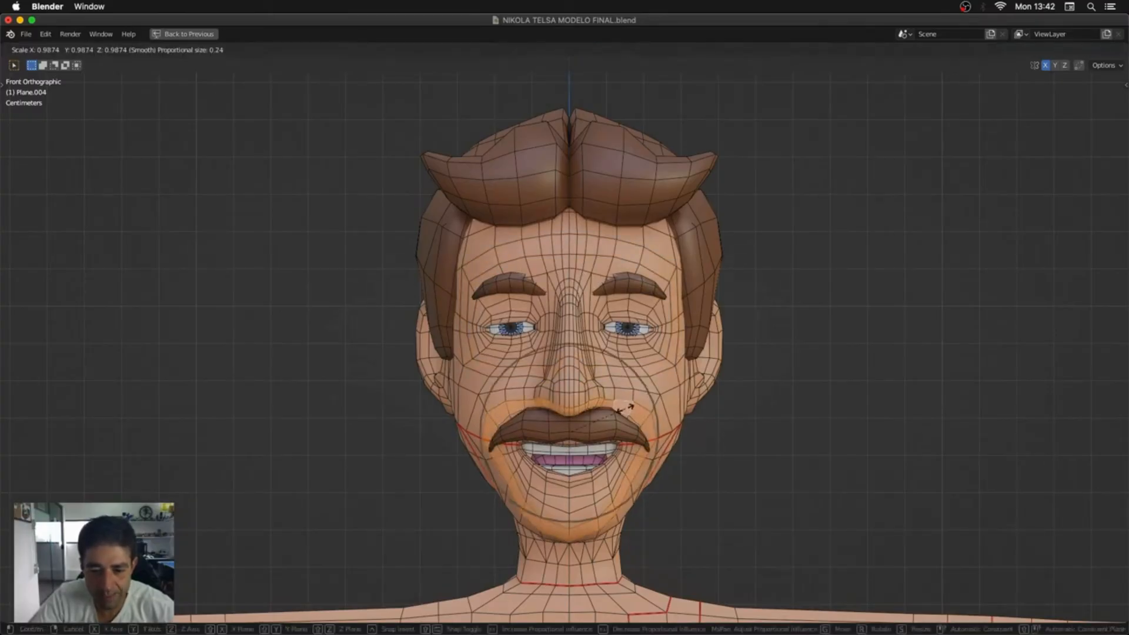
key(z)
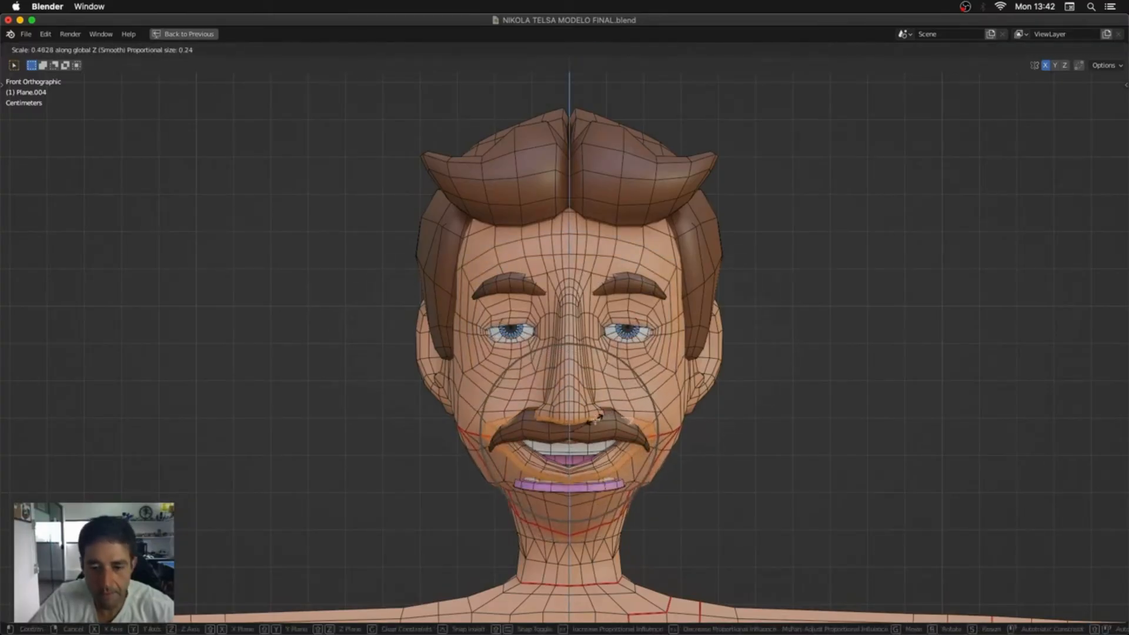
click(595, 420)
Step: Scale the face loop around the lips along Z to close the mouth, inspect it in profile, and undo the scaling
alt+click(598, 476)
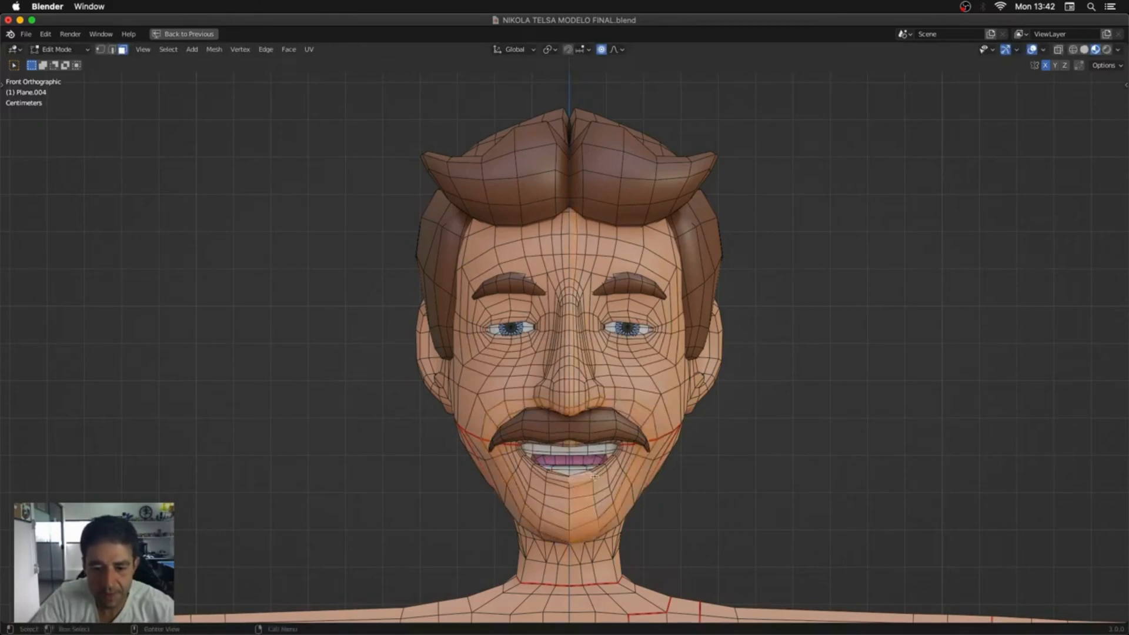
key(s)
key(z)
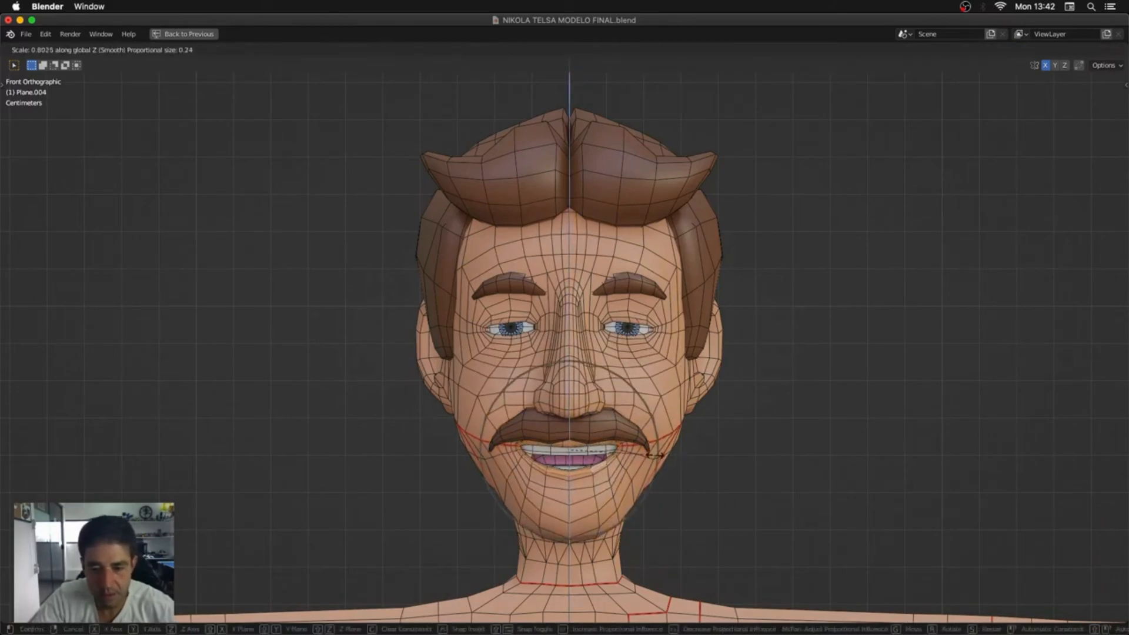
click(611, 454)
key(KP_5)
middle_drag(612, 454, 690, 429)
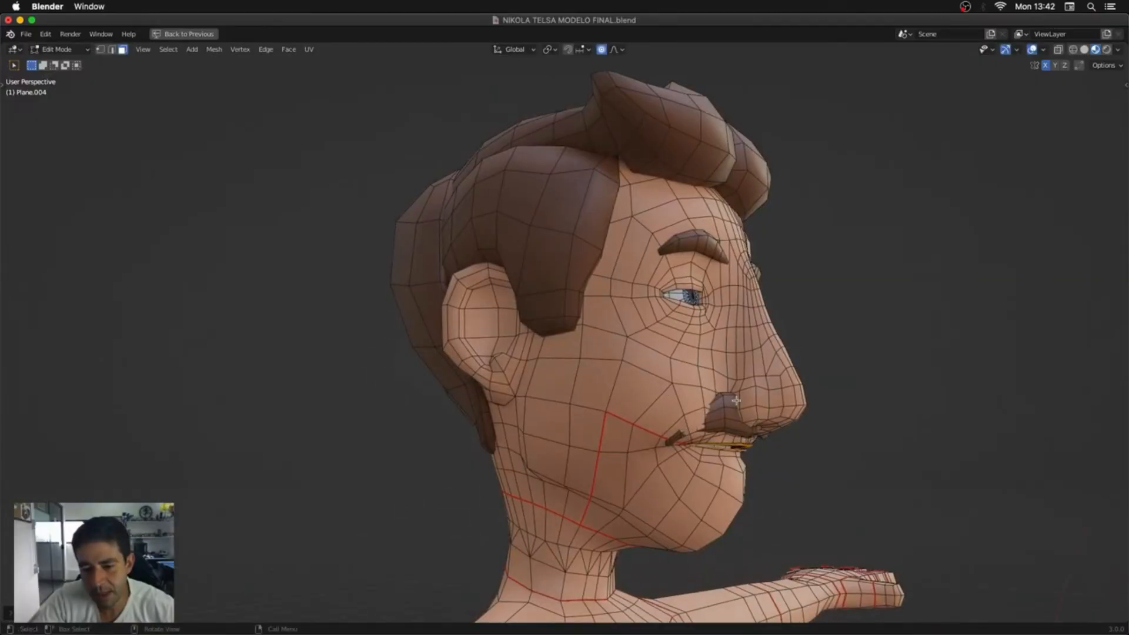
key(ctrl+z)
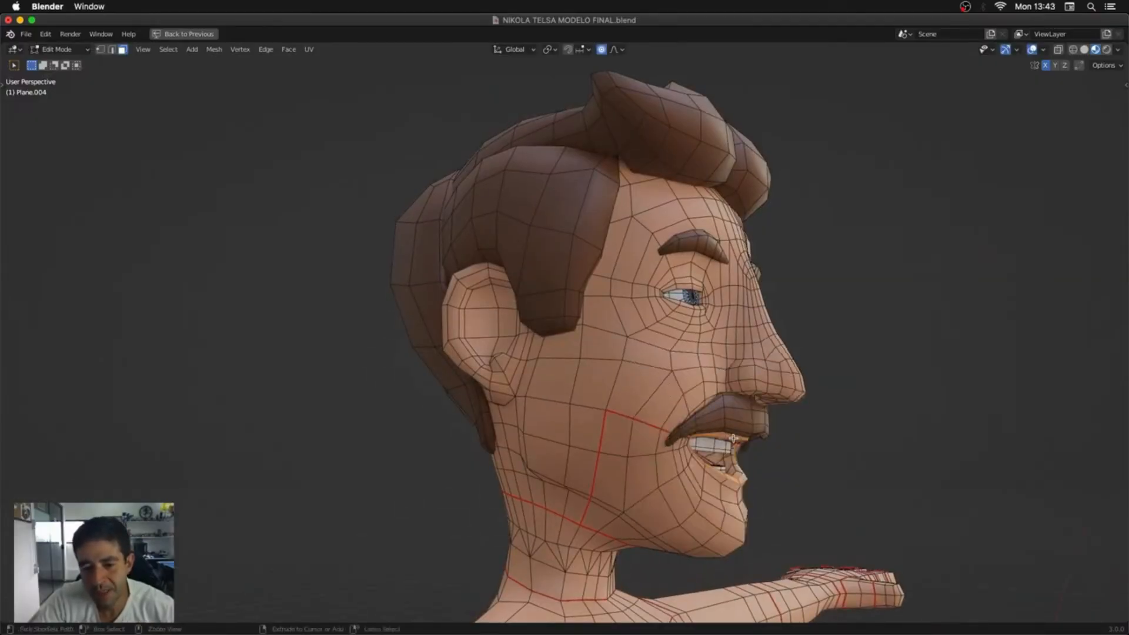
middle_drag(732, 437, 640, 439)
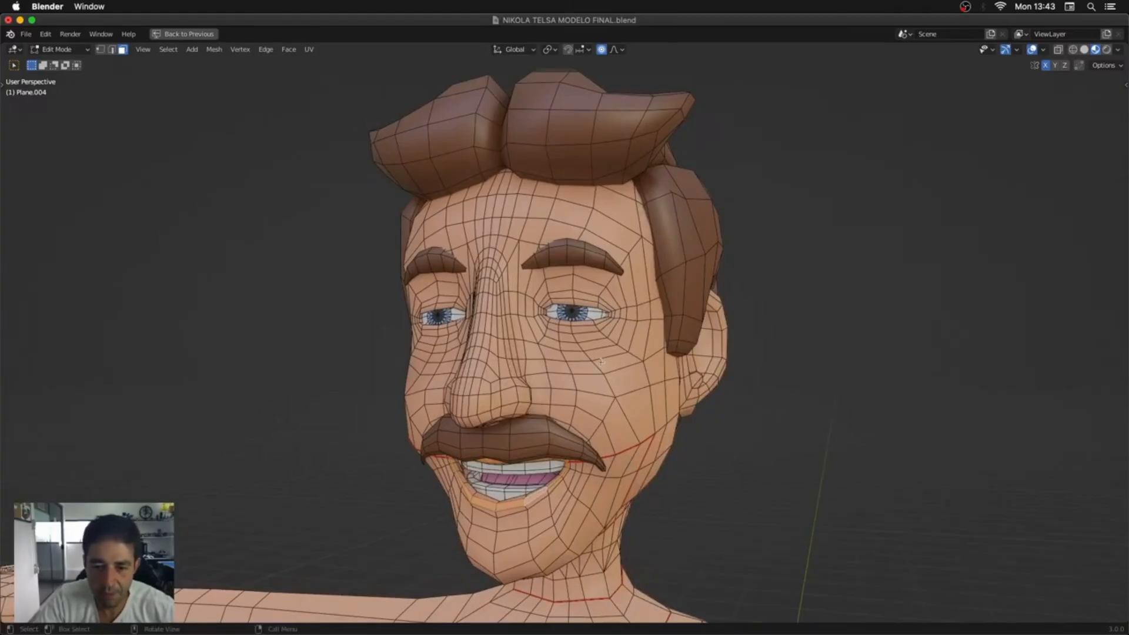
Step: Examine the labelled face muscles image in Chrome and return to Blender
key(super+Tab)
key(super+Tab)
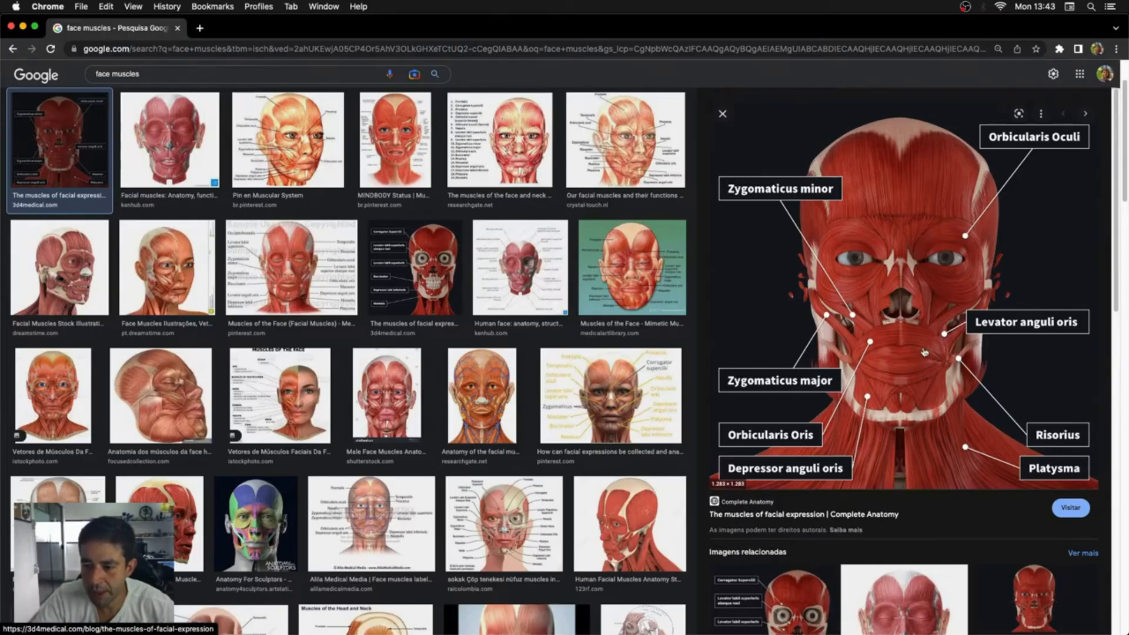
key(super+Tab)
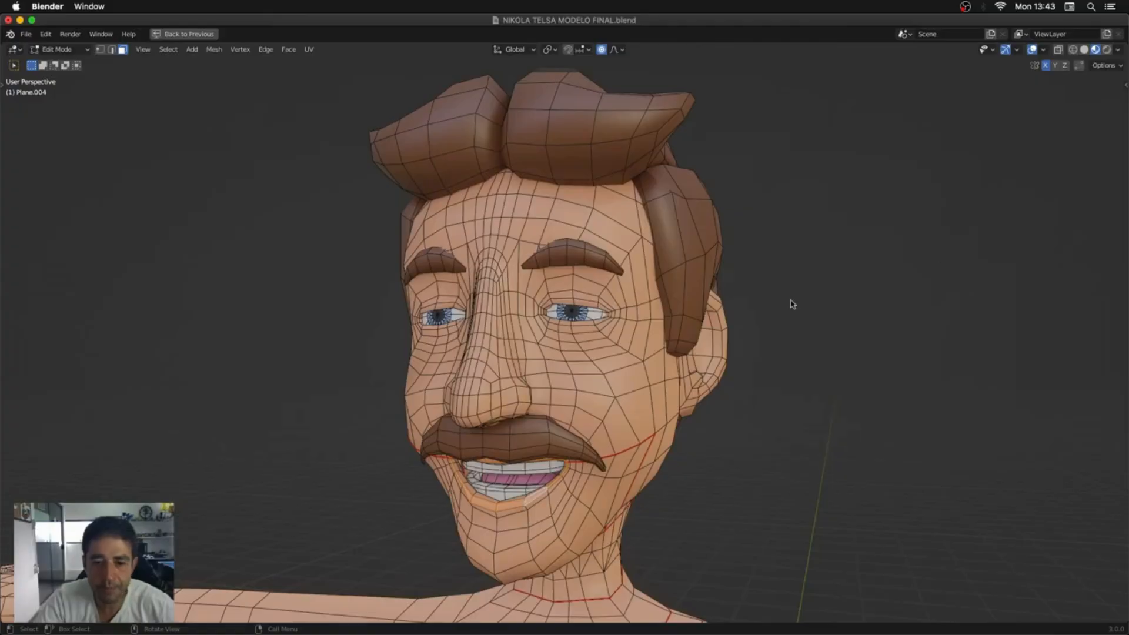
Step: Select the face loop from the inner eye down to the mustache and try scaling it along Z in edge selection
alt+click(561, 363)
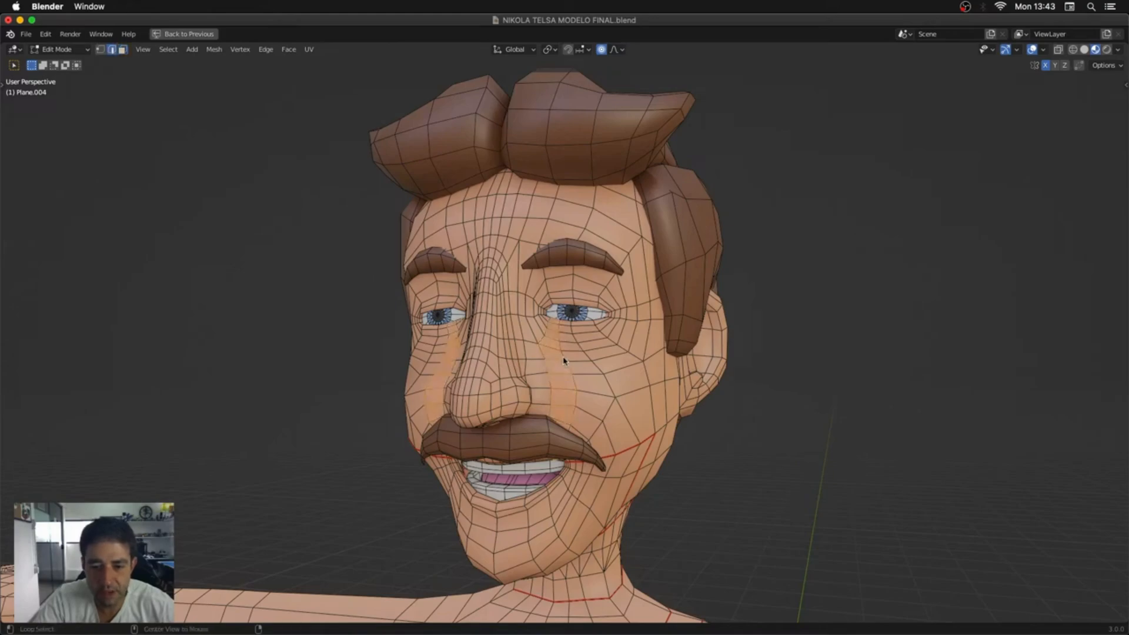
key(2)
key(s)
key(z)
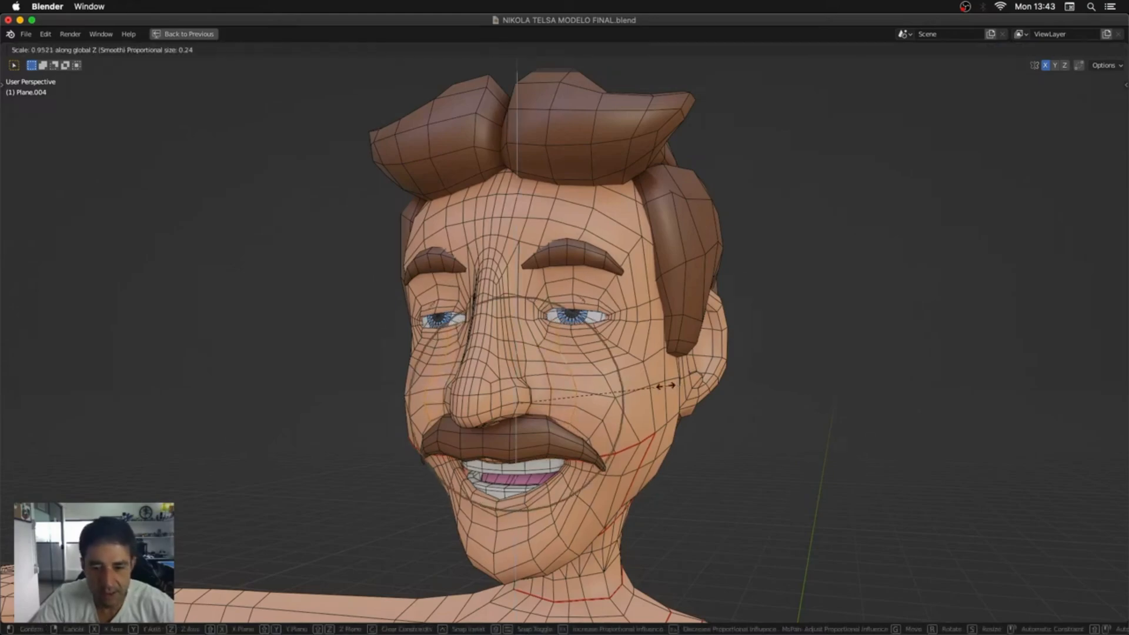
right_click(655, 386)
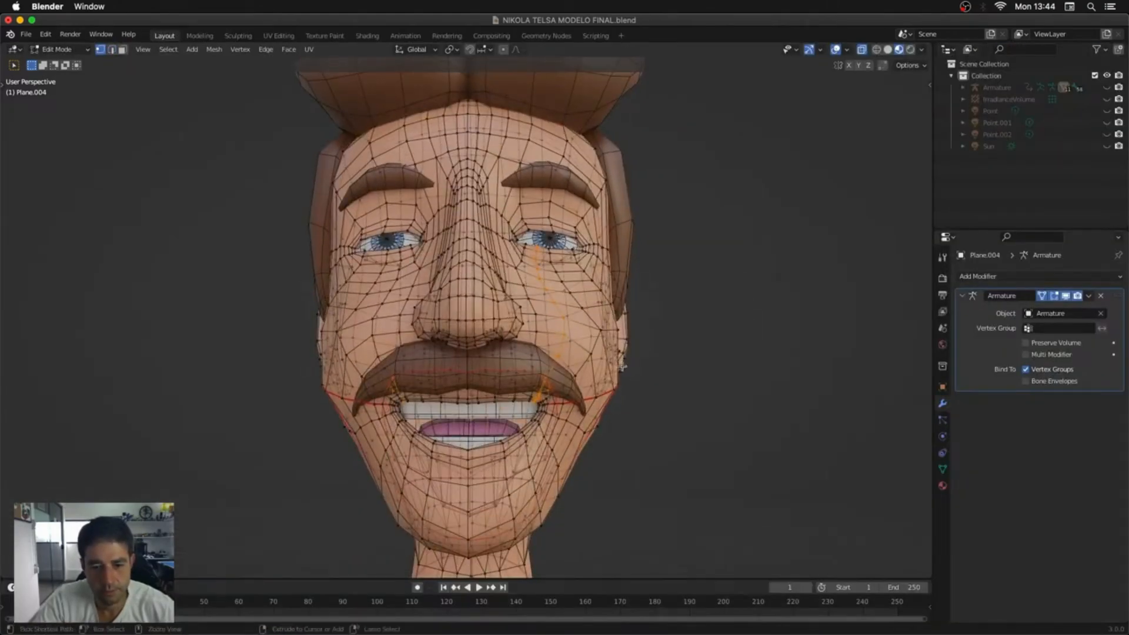
Step: Turn off X-ray and try scaling and moving the vertex path below the eye with proportional editing
middle_drag(653, 376, 640, 383)
key(alt+z)
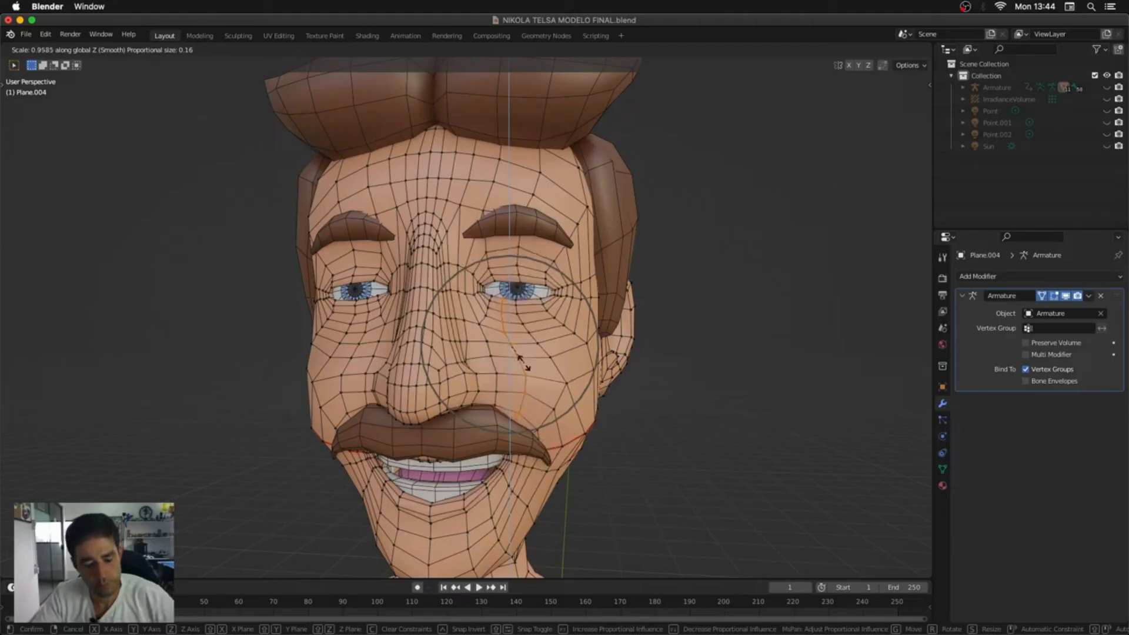
click(527, 352)
key(g)
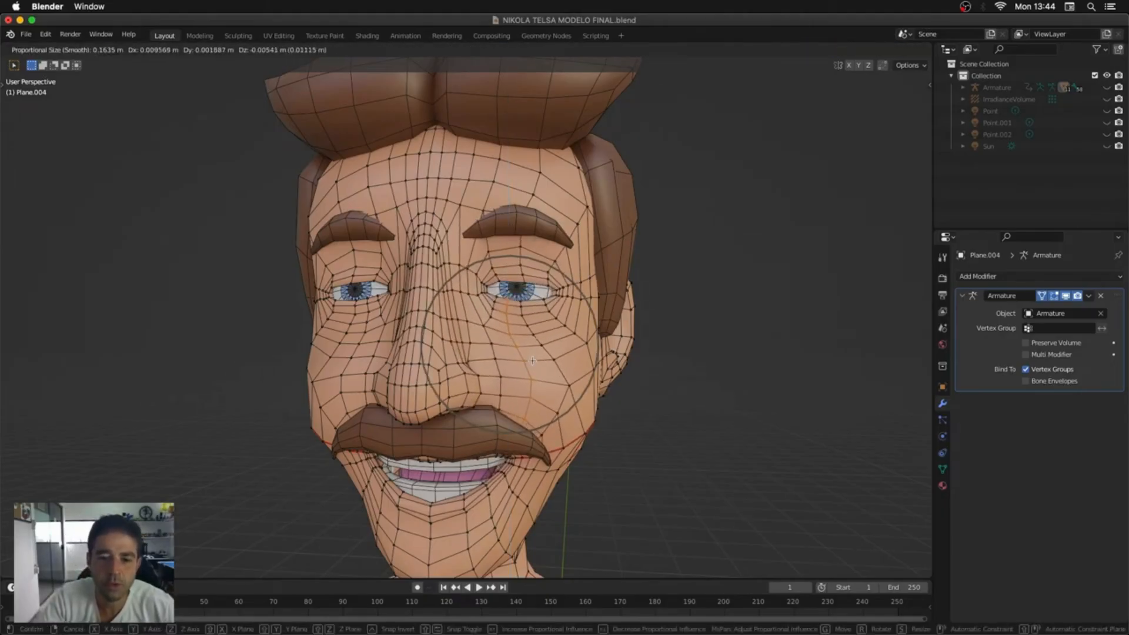
key(Escape)
Step: Check the proportional editing falloff options and try moving and uniformly scaling the cheek's vertex path
click(518, 50)
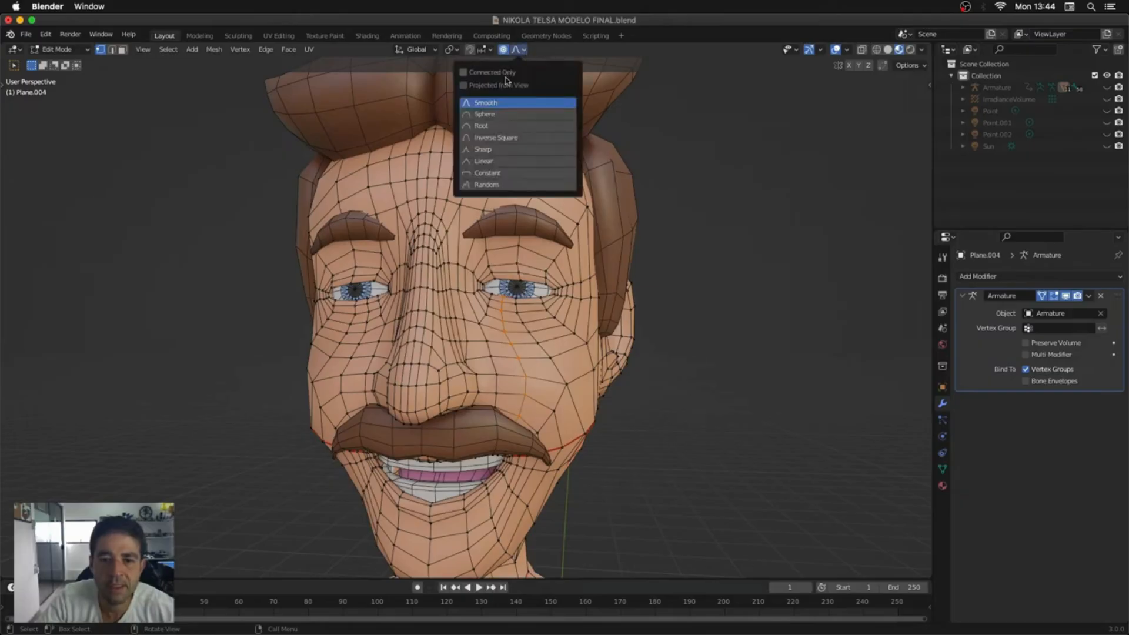
key(g)
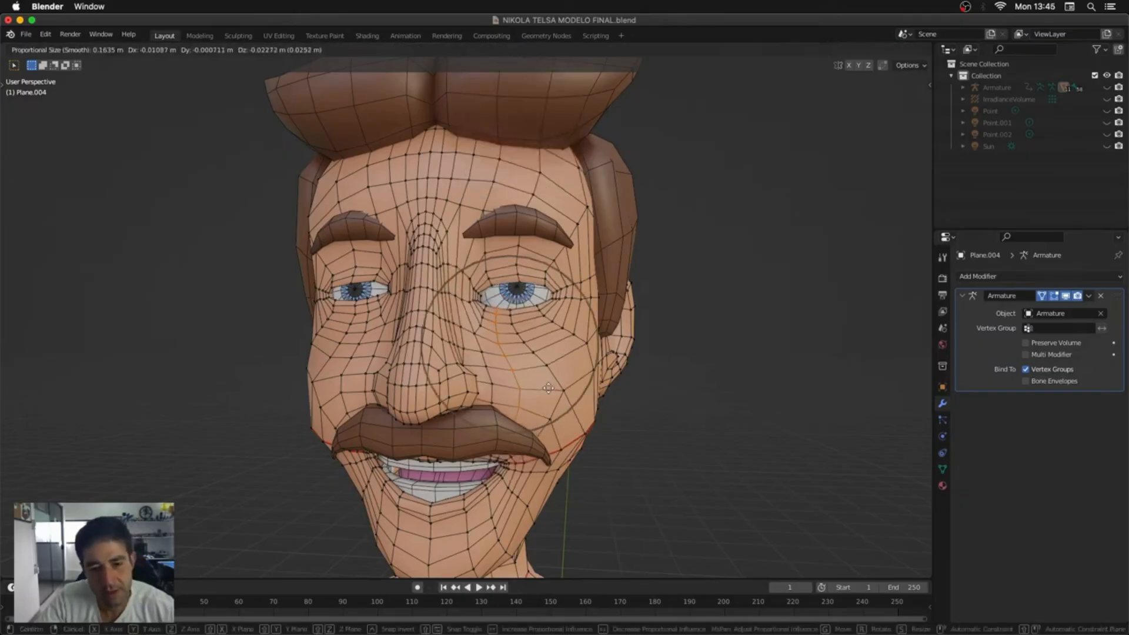
key(s)
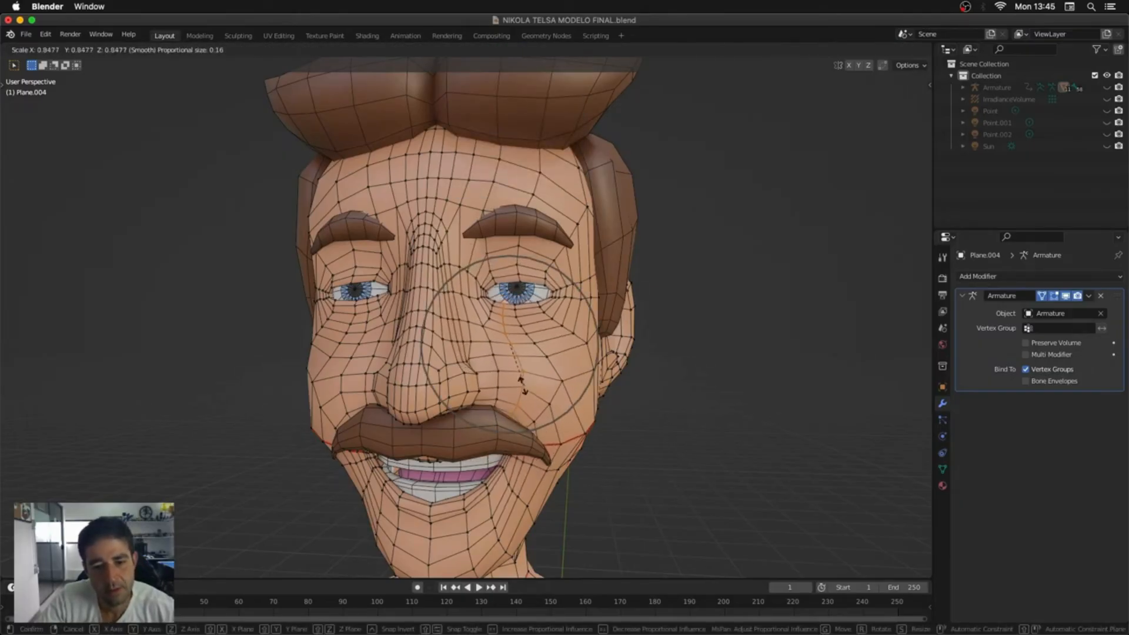
key(Escape)
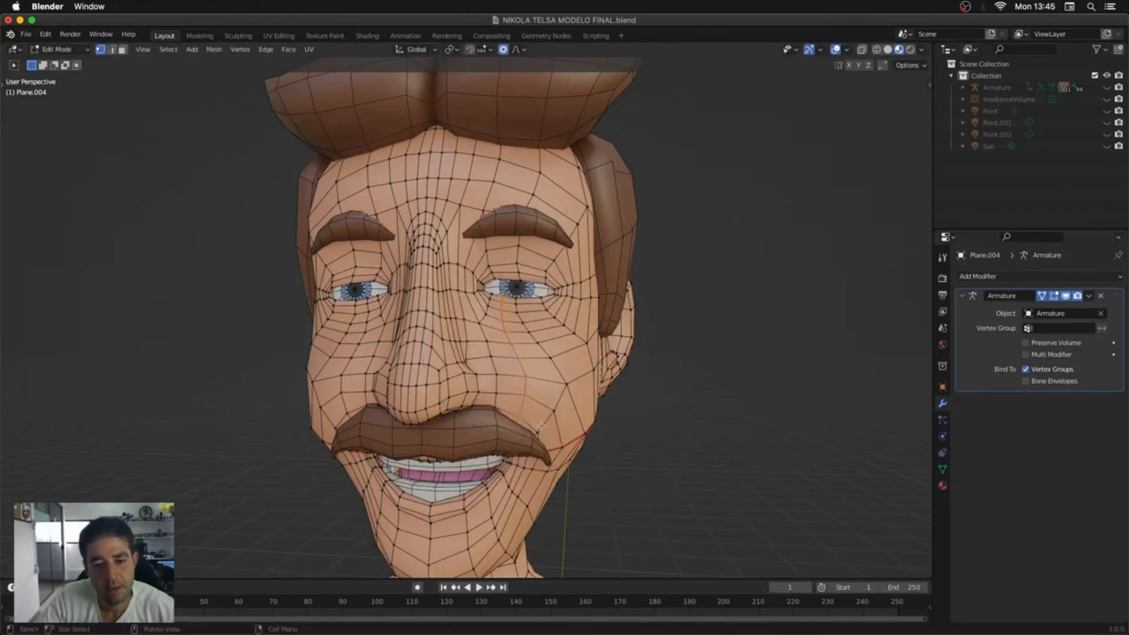
Step: Try pulling the vertices beside the mustache tip and mouth corner up and down with proportional editing
middle_drag(541, 425, 564, 376)
key(g)
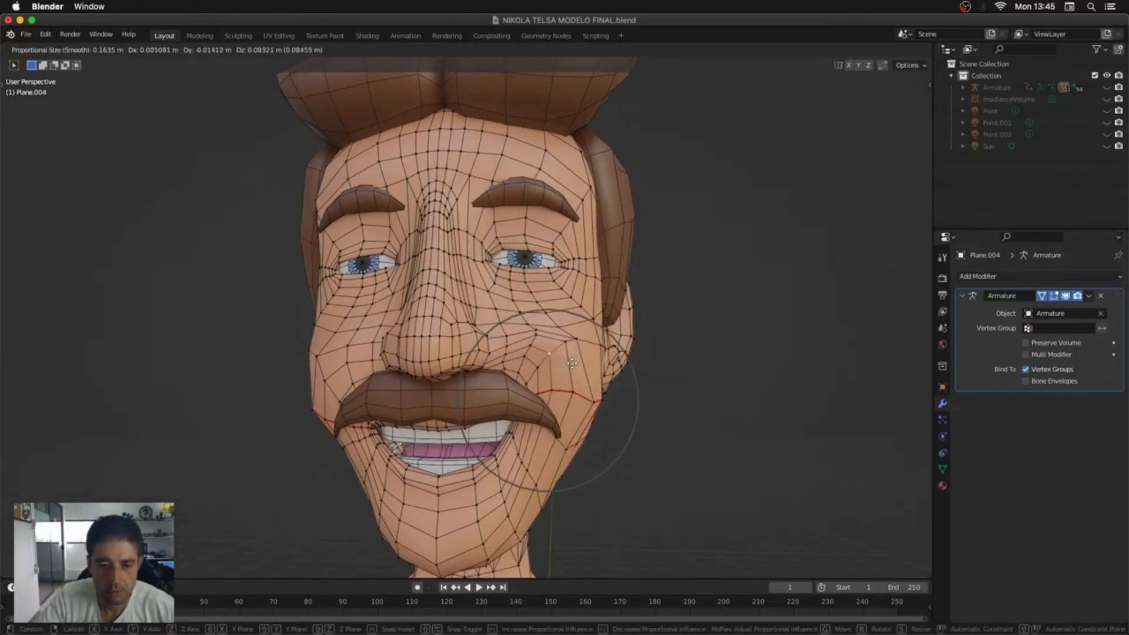
key(Escape)
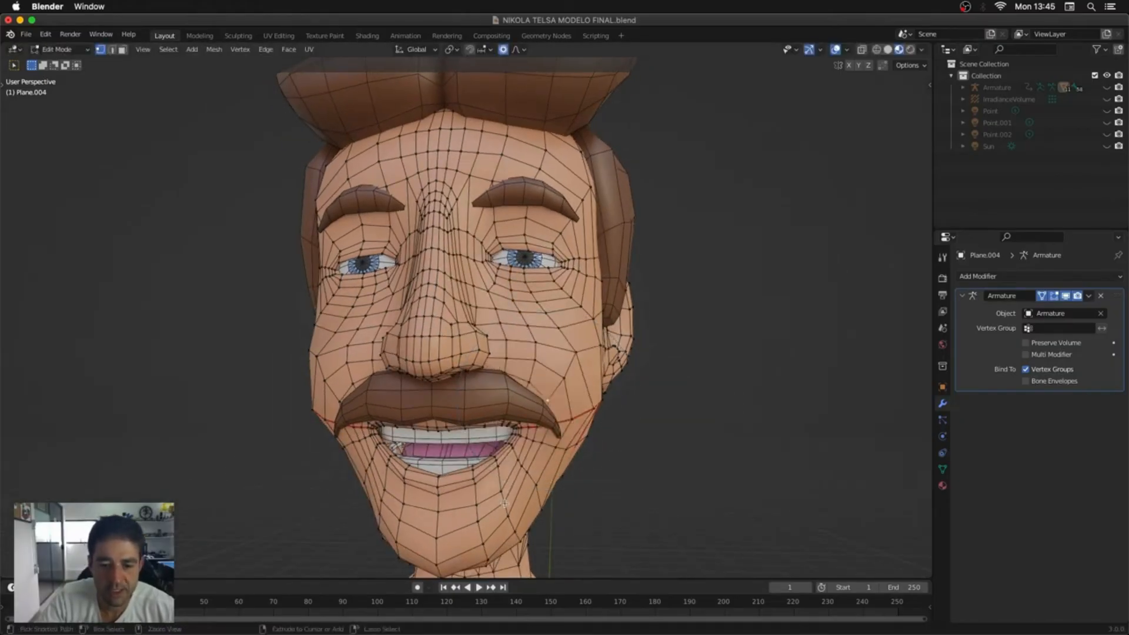
key(g)
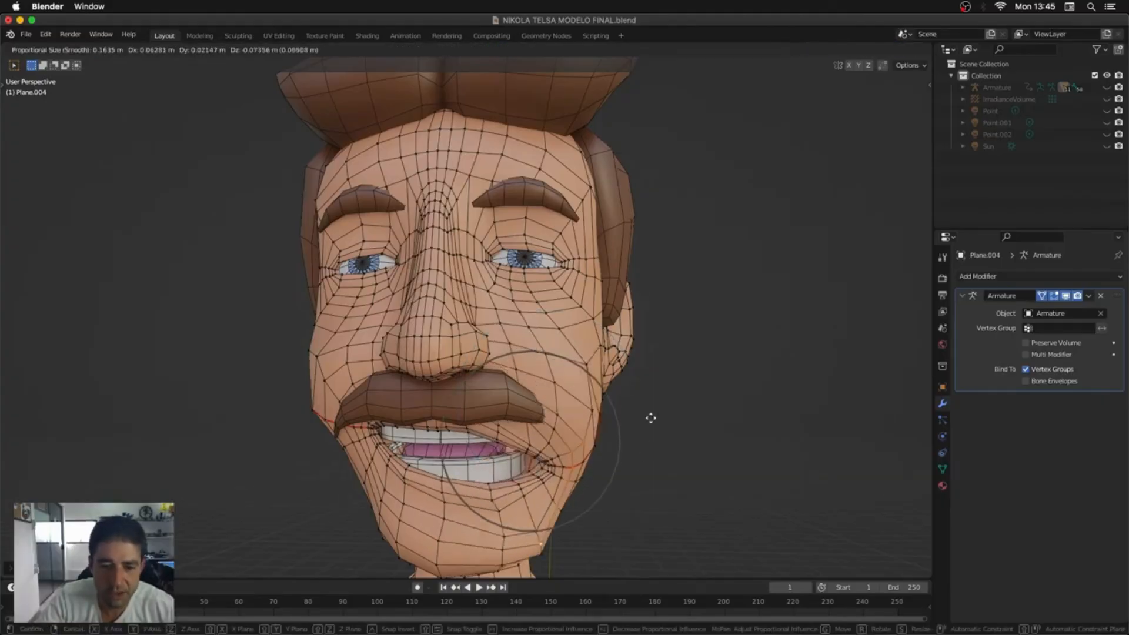
click(668, 383)
middle_drag(668, 383, 678, 497)
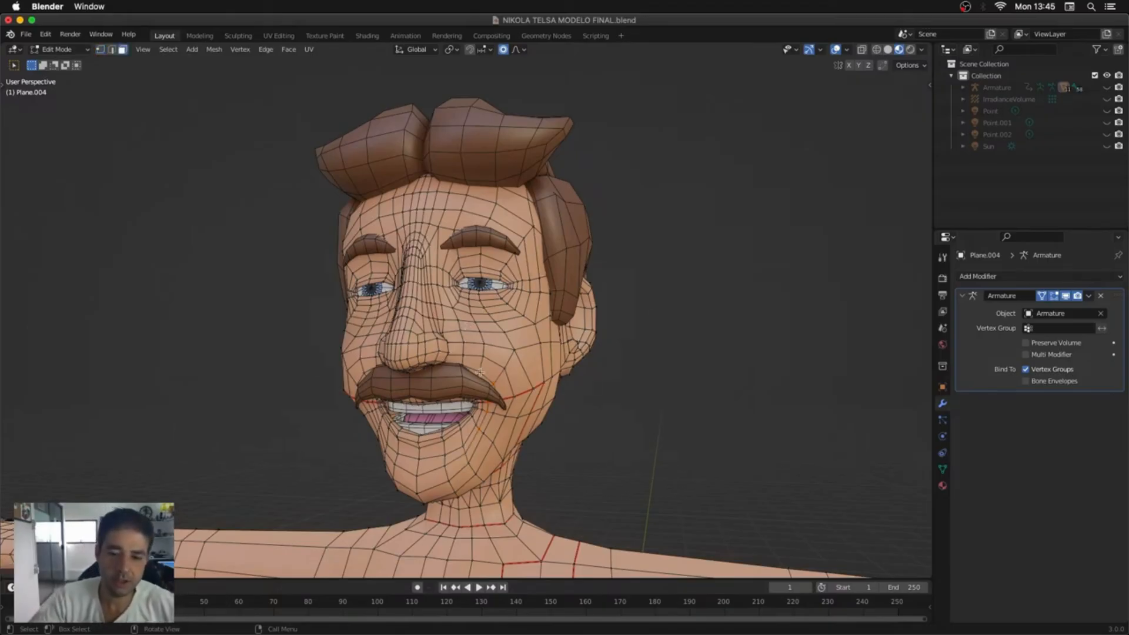
Step: Switch to Chrome to compare the head's face topology with the labelled facial muscles image
key(3)
key(l)
key(super+Tab)
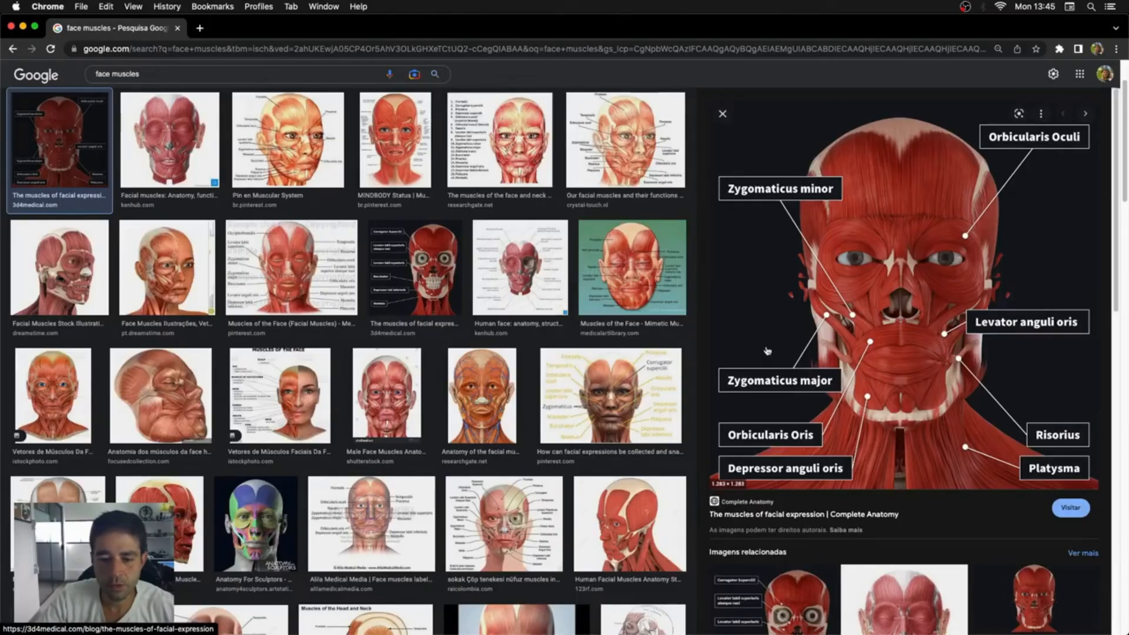
key(super+Tab)
key(super+Tab)
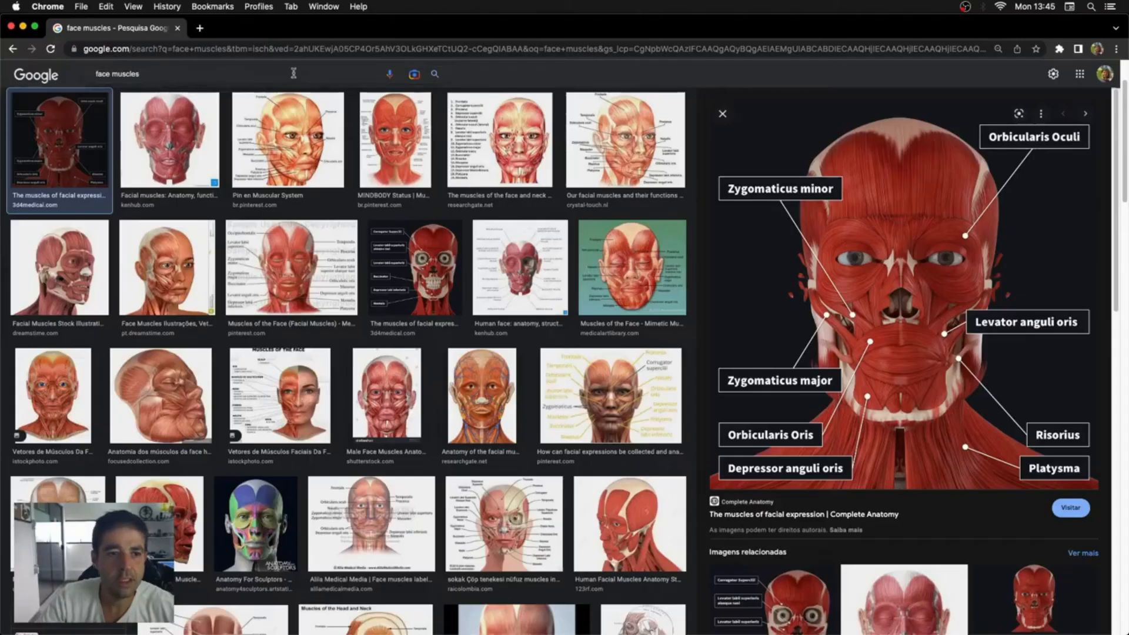
Step: Show image results for "3D CHARACTERS EDGE LOOPS" and browse the edge-loop examples, starting with the coloured eye and mouth loops
click(161, 119)
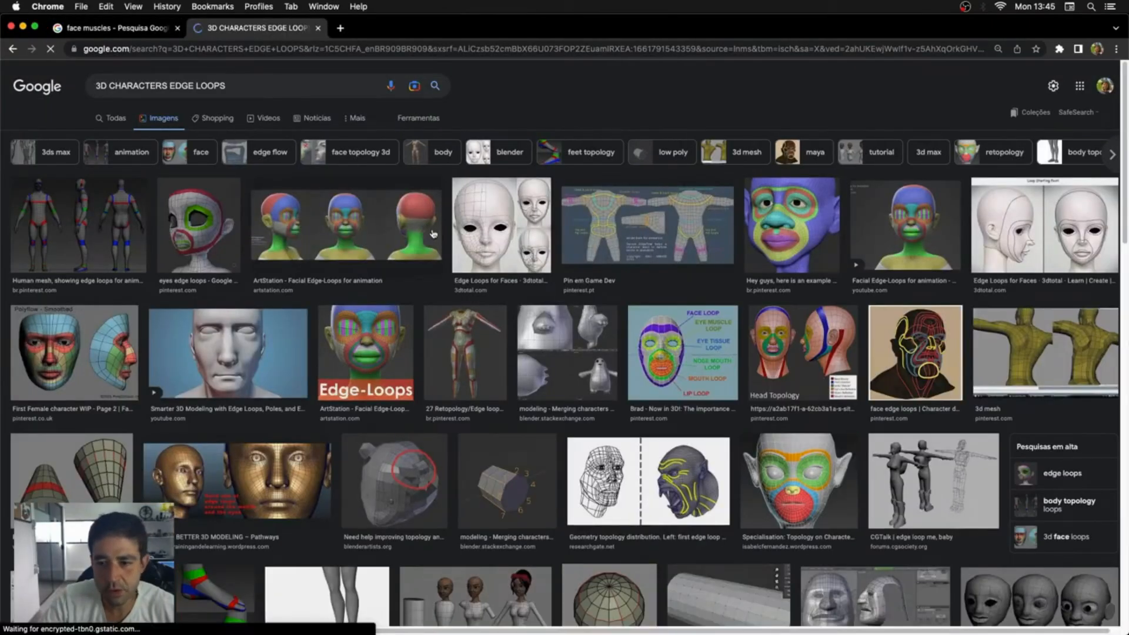
click(221, 235)
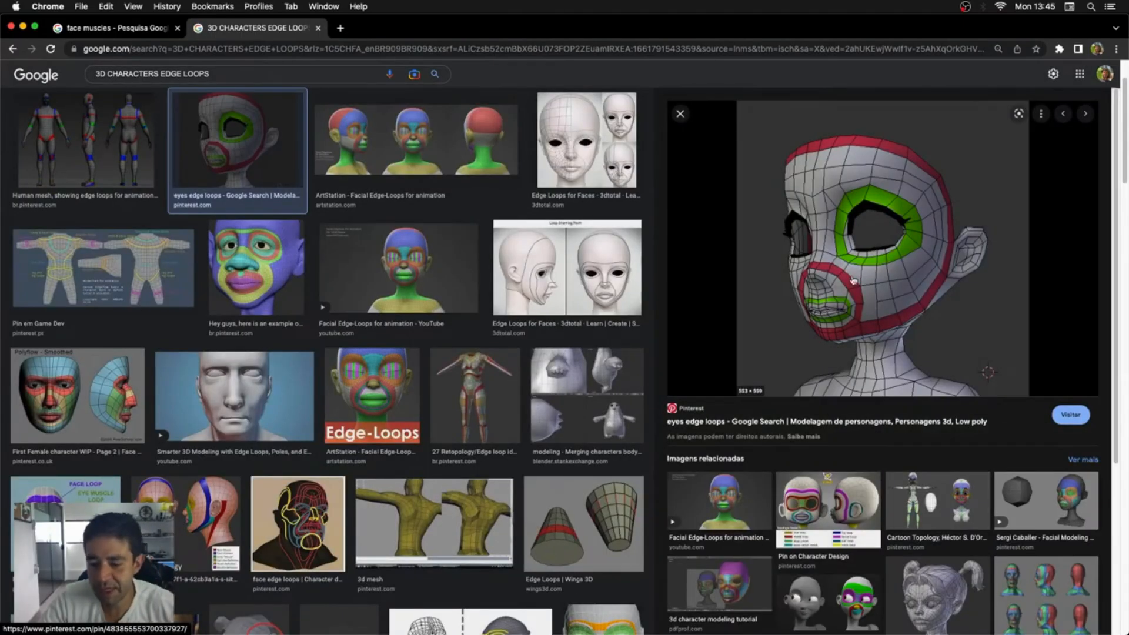
key(Right)
key(Right)
key(Right)
key(Right)
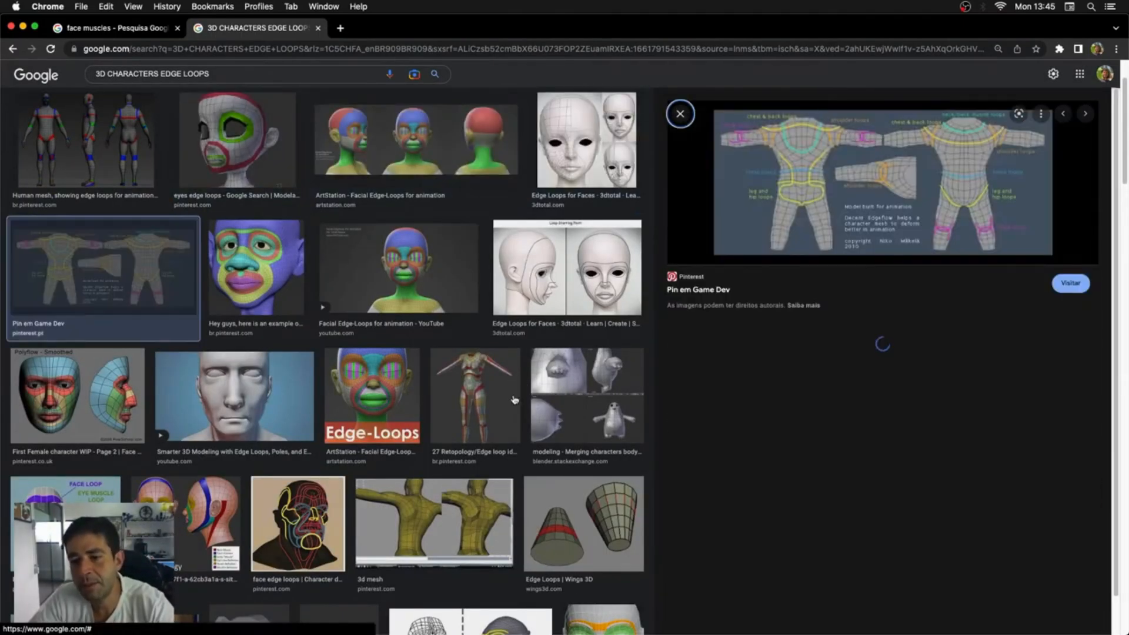
Step: View further facial edge-loop image results, then switch back to Blender and examine the finished head's mesh
key(Right)
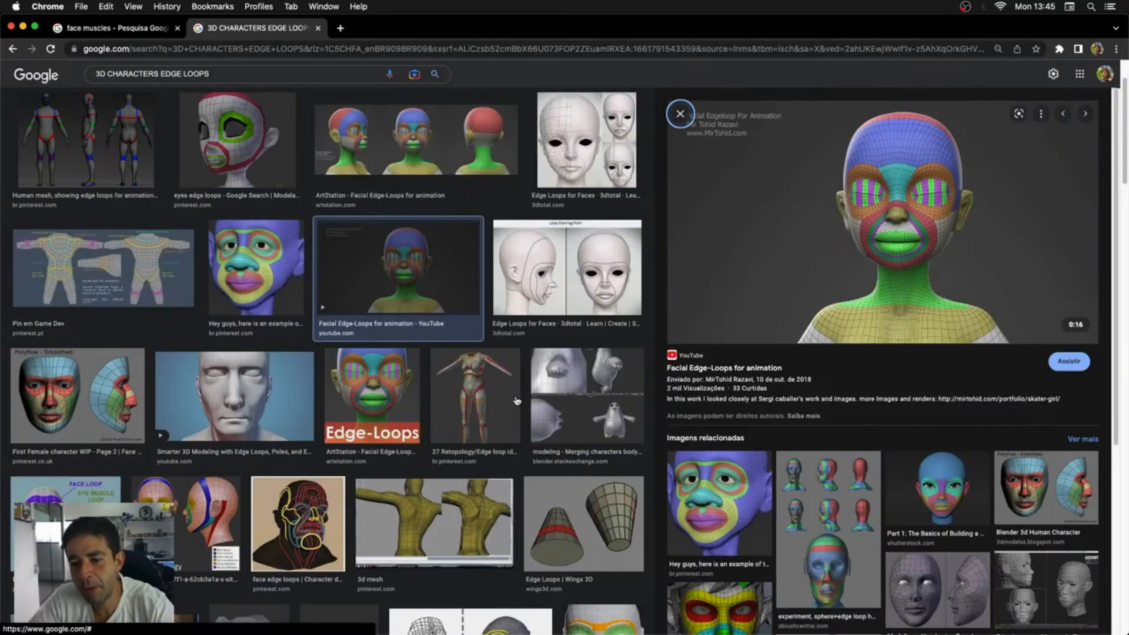
key(Right)
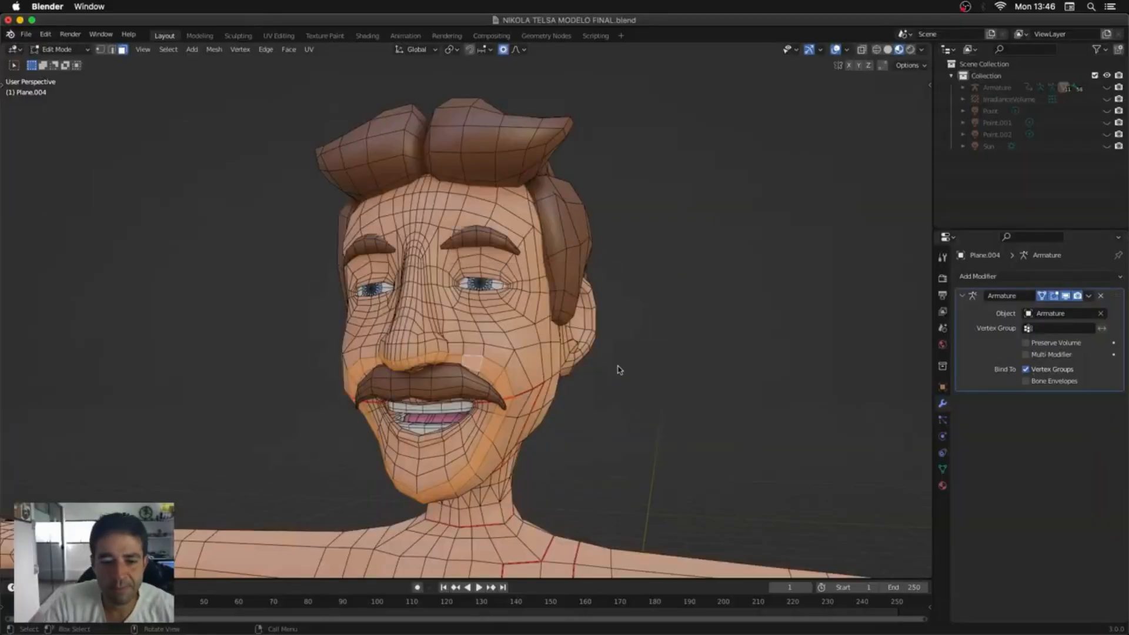
middle_drag(618, 367, 612, 373)
click(612, 373)
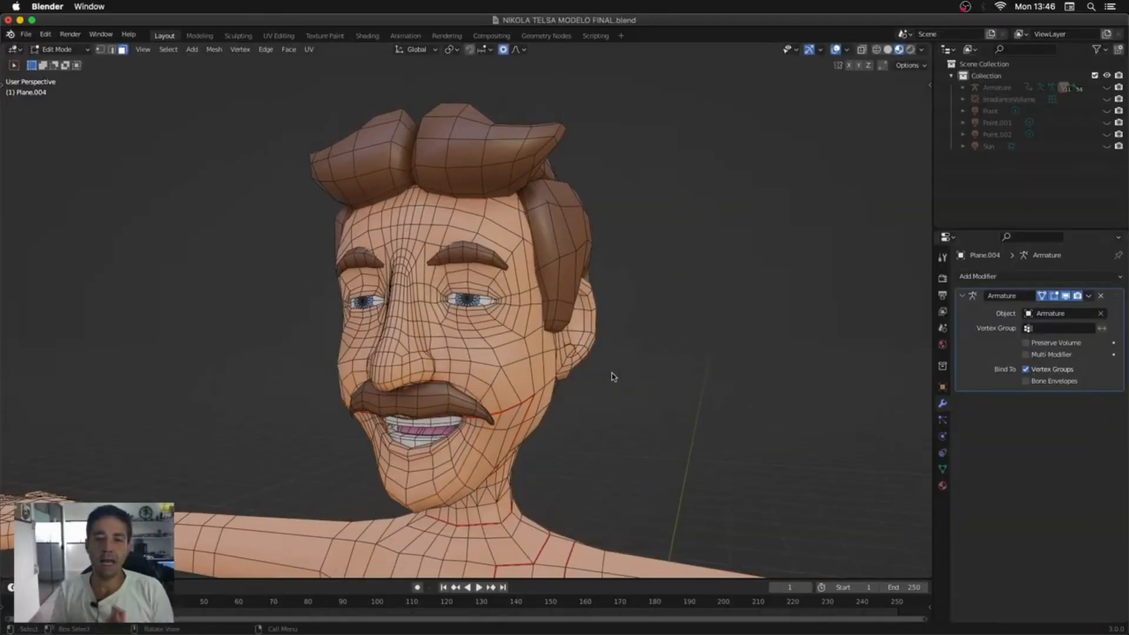
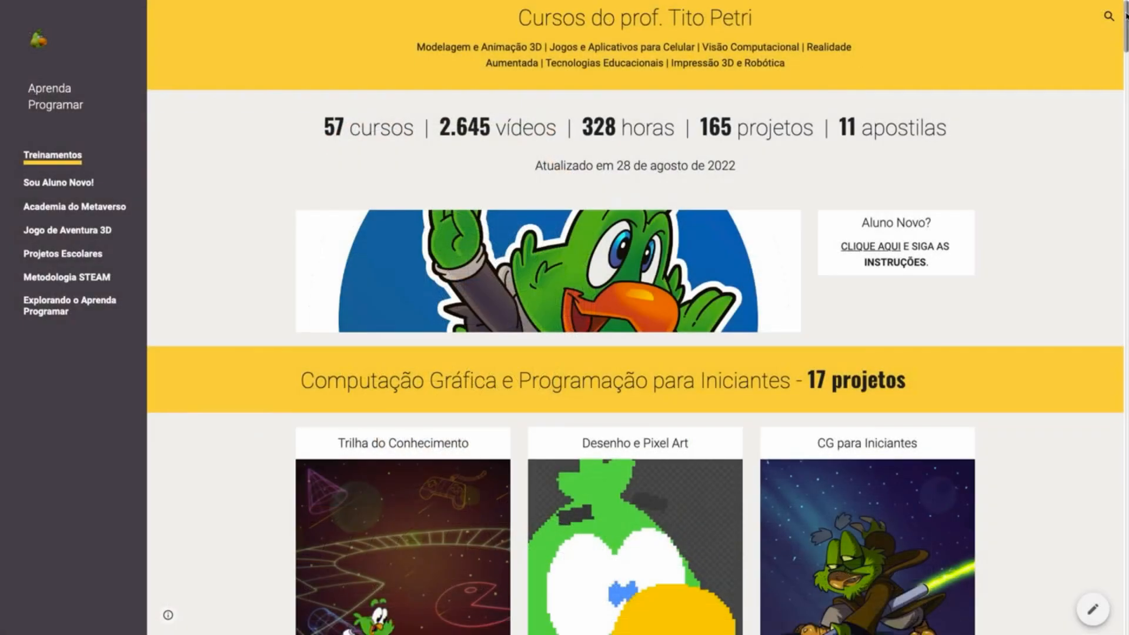
Step: Find the "Modelagem, Rigging e Animação de Personagem" course on the training page and open its playlist
scroll(635, 318, down, 5)
drag(1127, 39, 1115, 199)
scroll(1111, 235, down, 5)
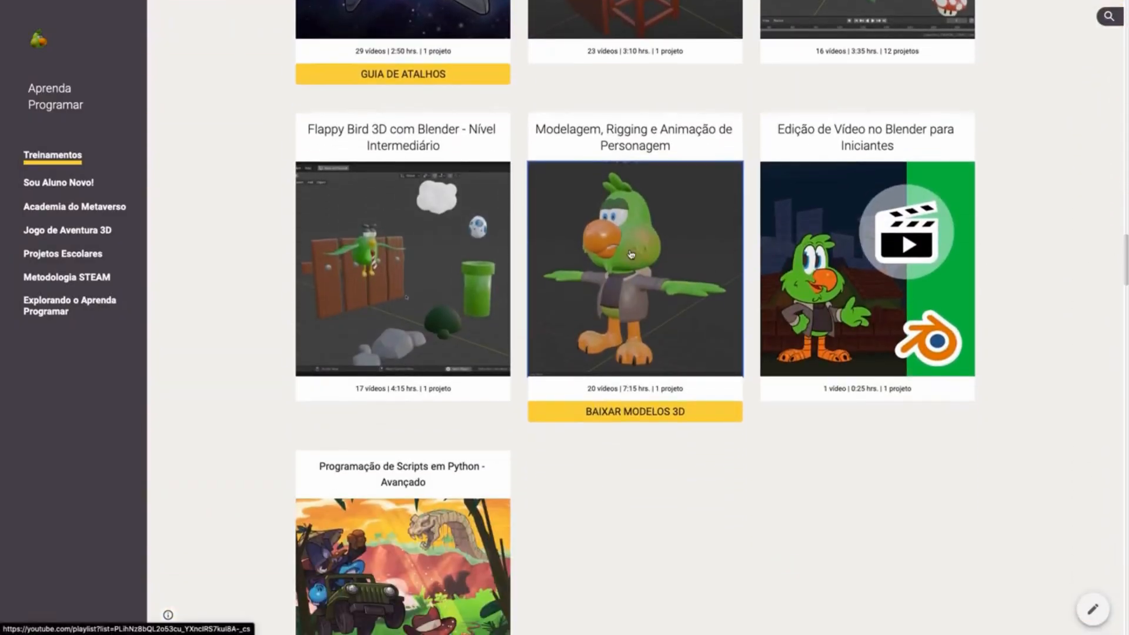
click(631, 254)
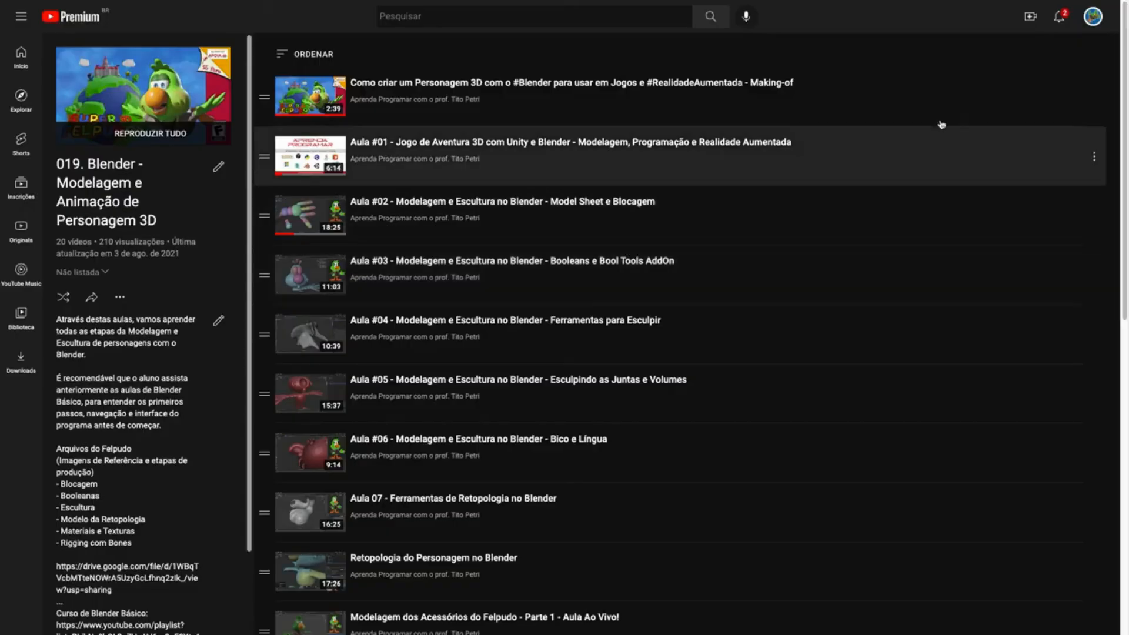
Step: Look through the playlist's lessons on character modelling, retopology, accessories and UVW unwrapping
scroll(1126, 85, down, 2)
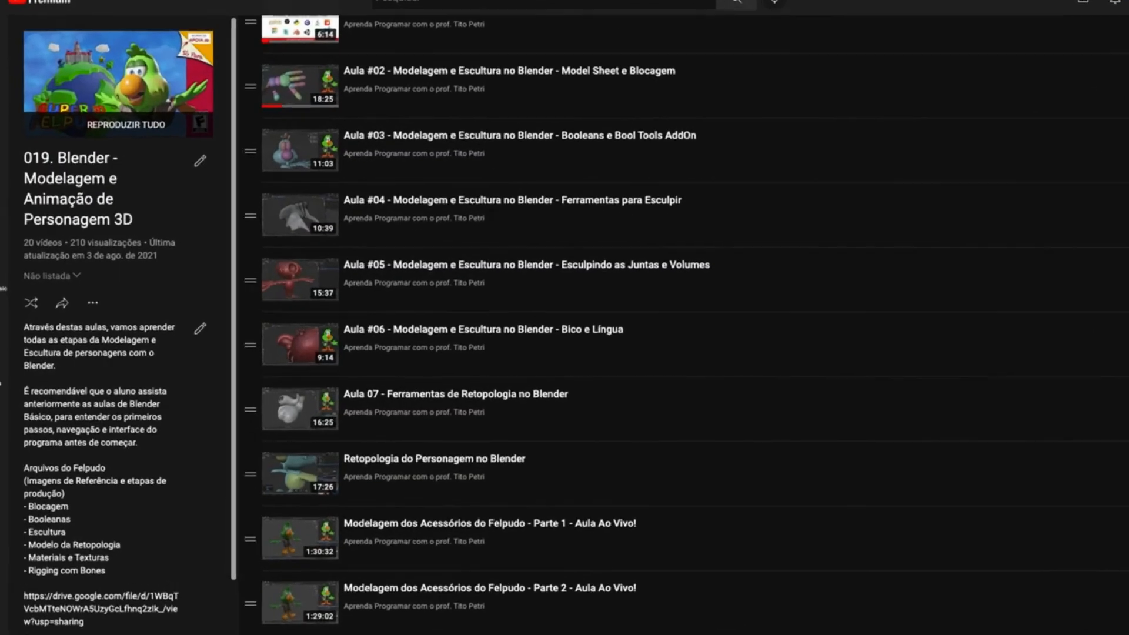
scroll(694, 317, down, 3)
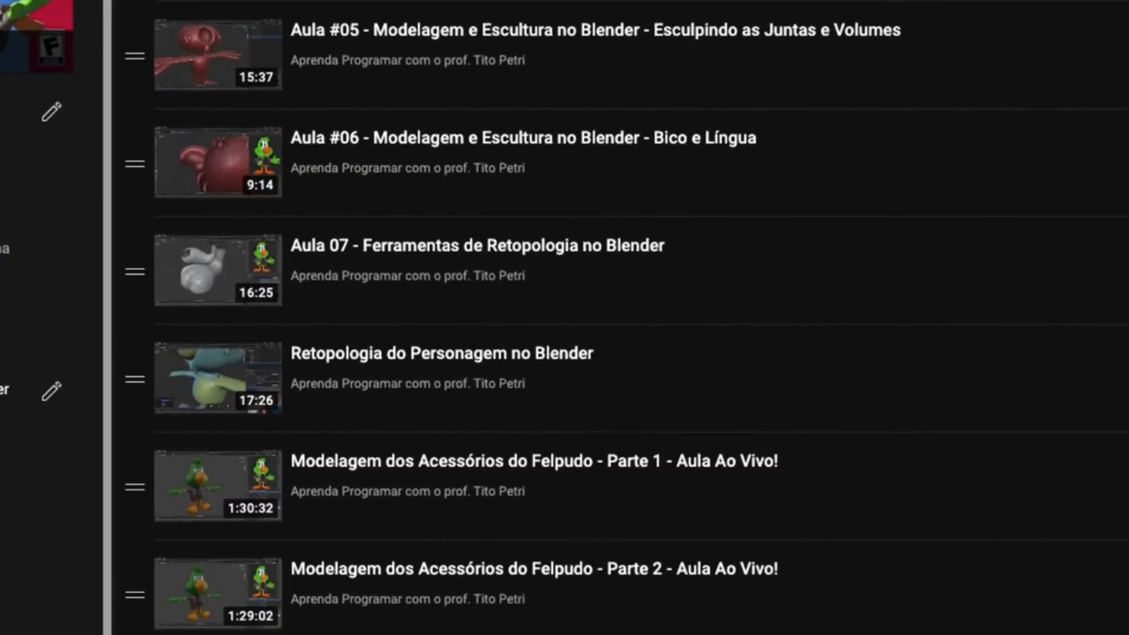
scroll(588, 318, down, 2)
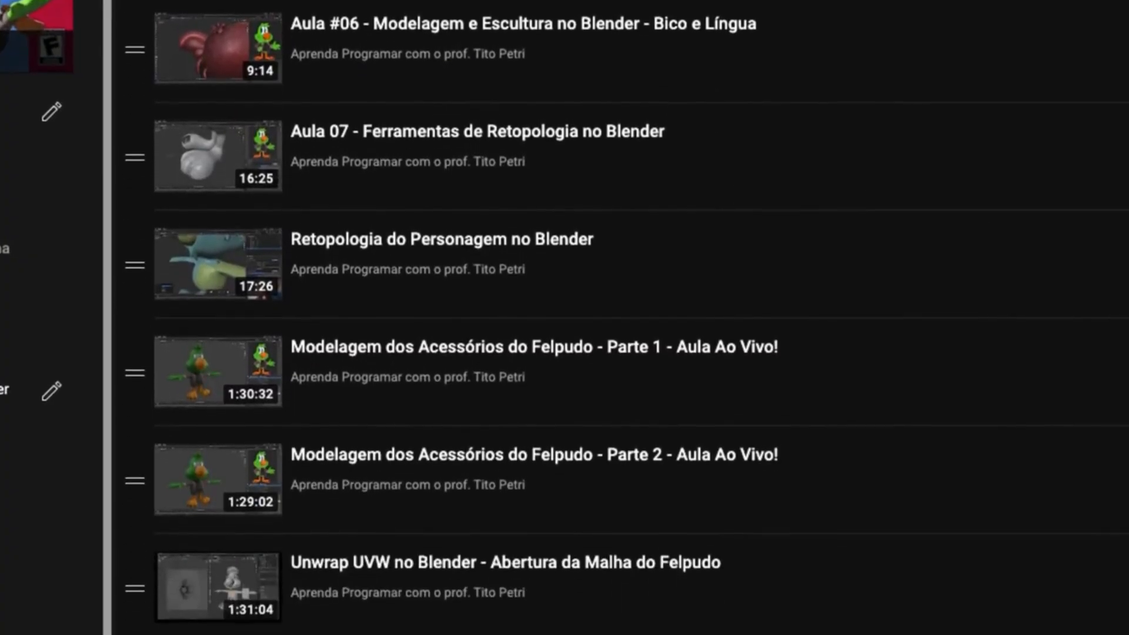
scroll(627, 317, down, 5)
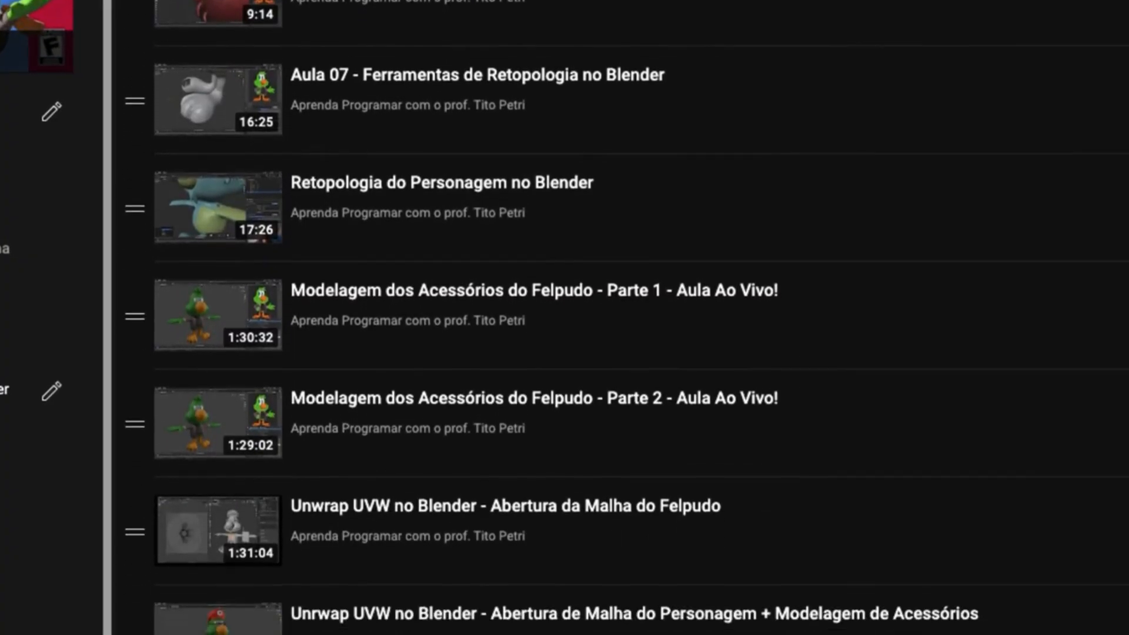
scroll(626, 317, down, 4)
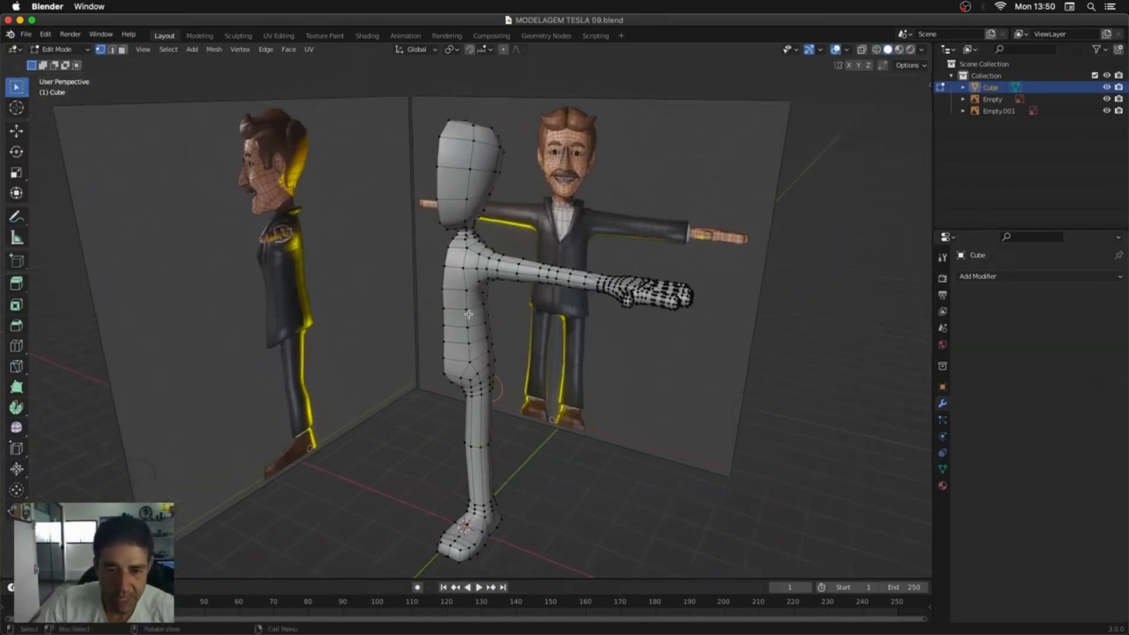
Step: Leave mesh editing on the half body and add a Mirror modifier
middle_drag(469, 314, 834, 302)
key(Tab)
click(1012, 277)
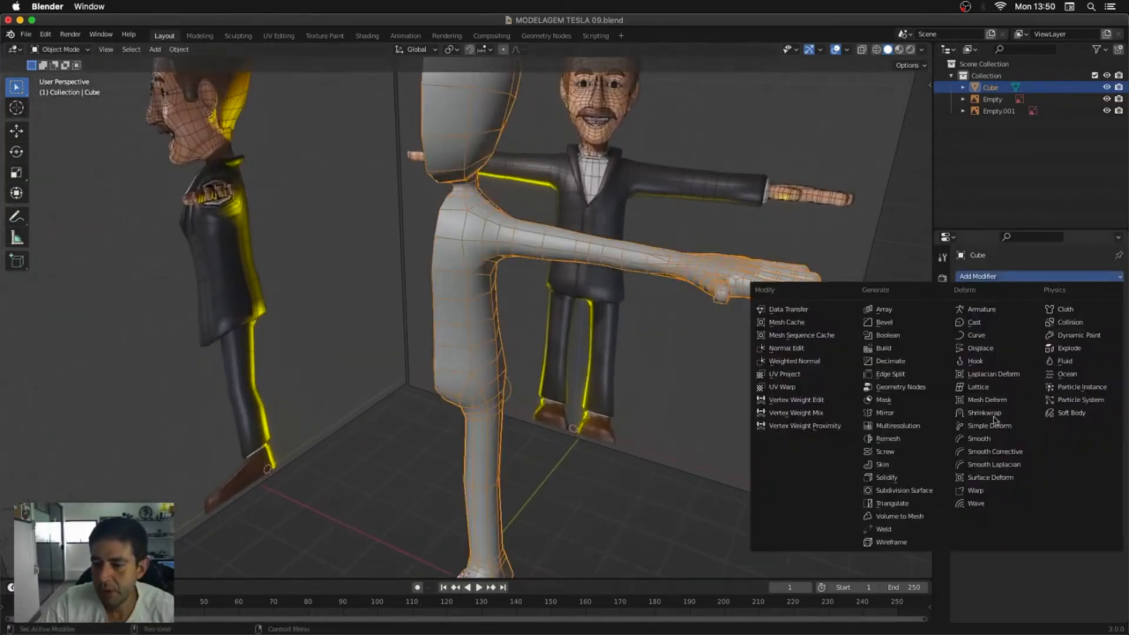
click(873, 414)
Step: Add one vertical loop cut along the head and torso near the mirror line and scale it along Y
middle_drag(855, 404, 538, 402)
key(Tab)
key(ctrl+r)
click(481, 332)
right_click(482, 333)
key(s)
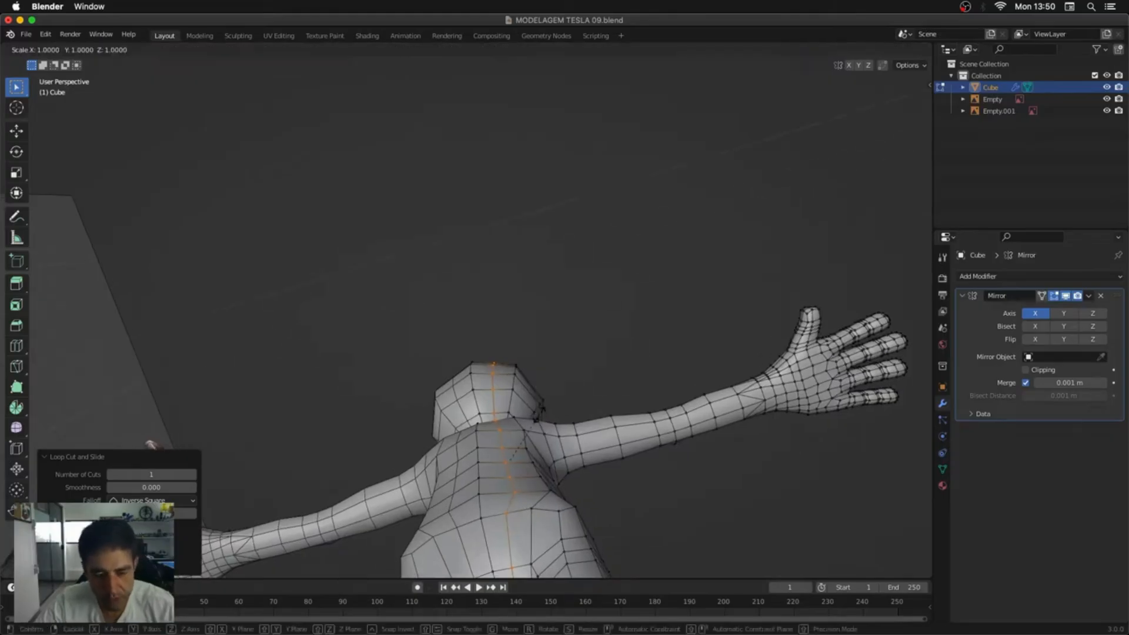
key(y)
click(548, 410)
middle_drag(548, 410, 646, 389)
scroll(647, 382, down, 4)
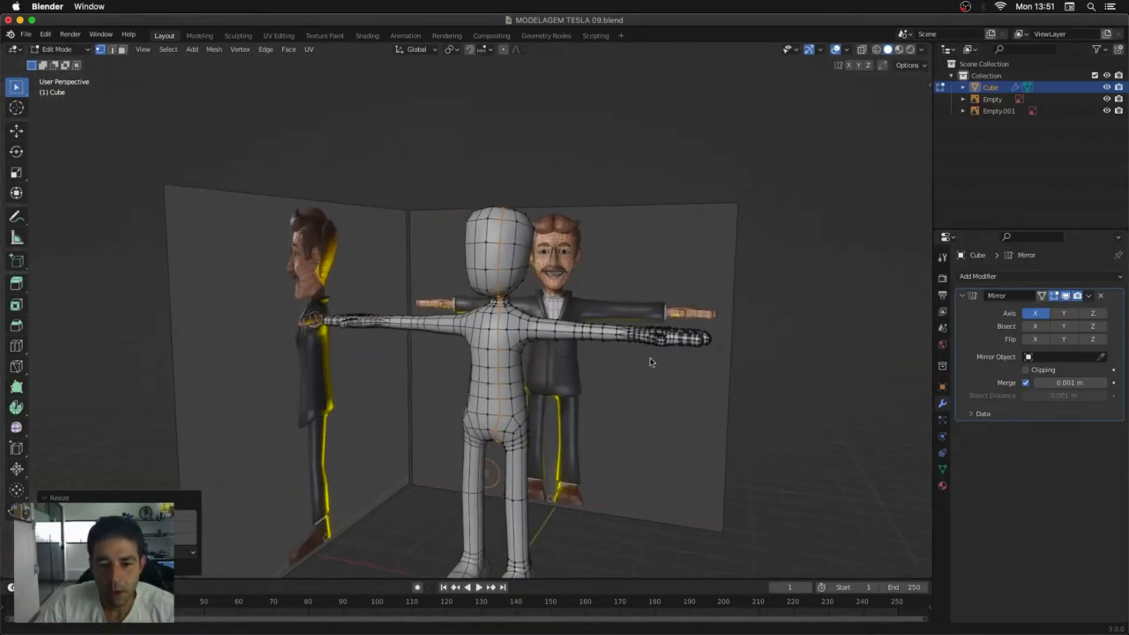
Step: Return to Object Mode and save the file as MODELAGEM TESLA 10.blend
key(Tab)
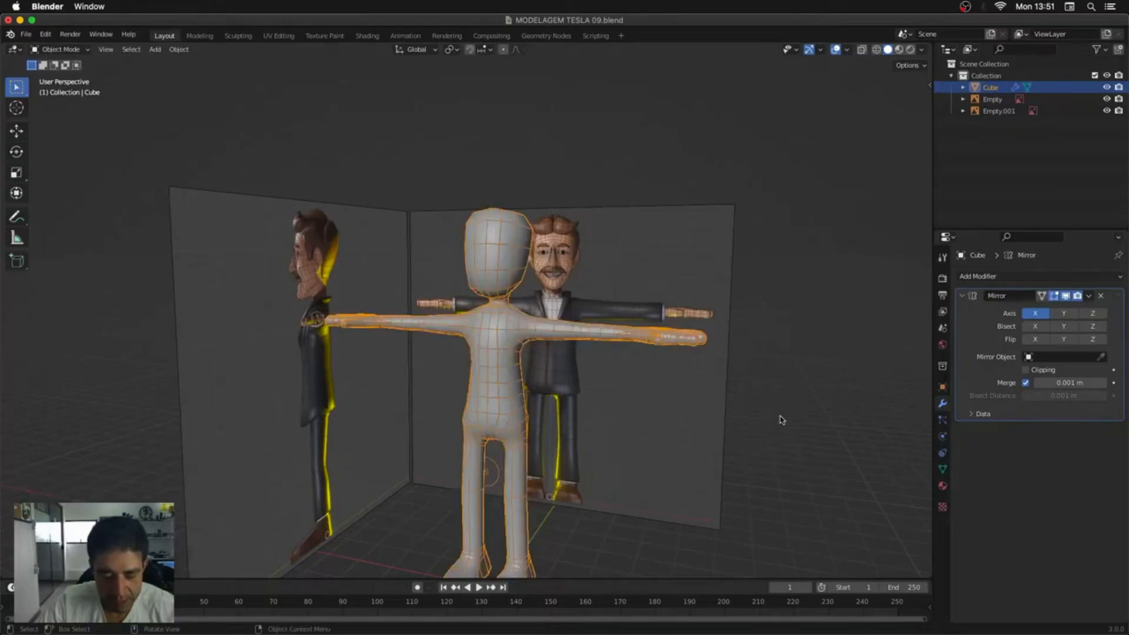
key(ctrl+shift+s)
key(KP_Add)
key(Return)
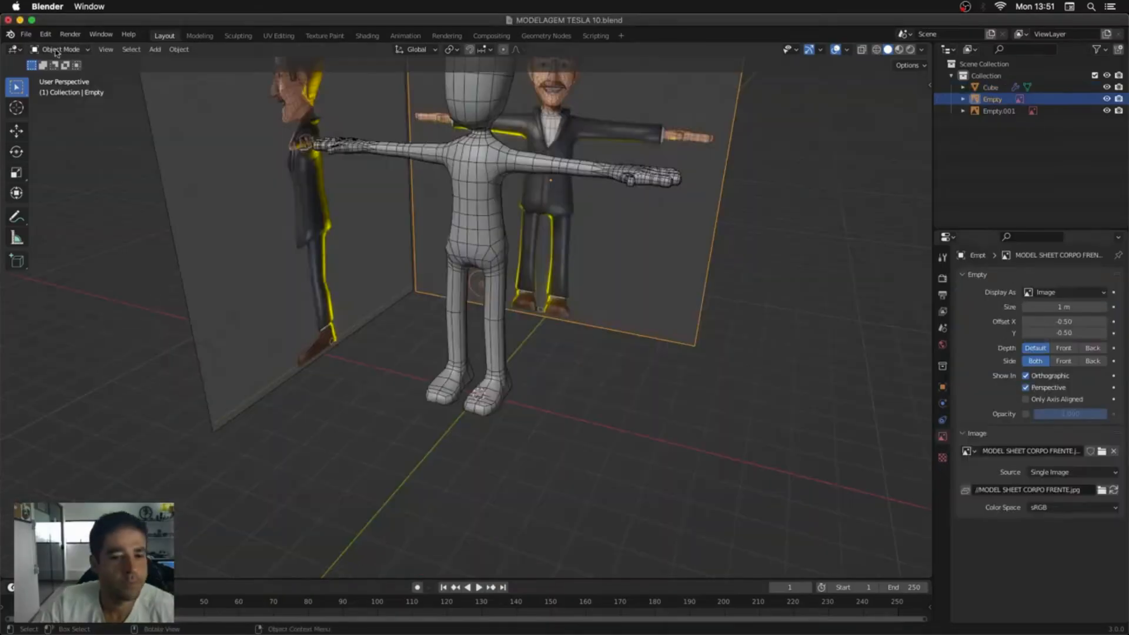
Step: Load MODEL SHEET ROSTO FRONT.png and MODEL SHEET ROSTO LEFT.png and show them on the front and side reference planes
middle_drag(395, 227, 423, 363)
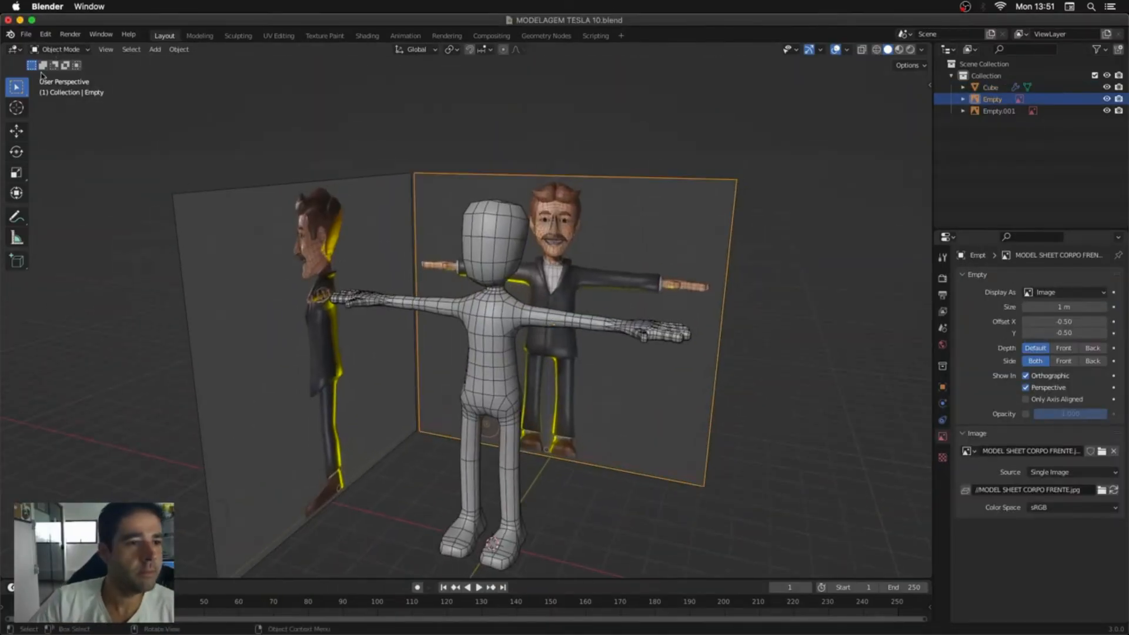
click(18, 51)
click(35, 96)
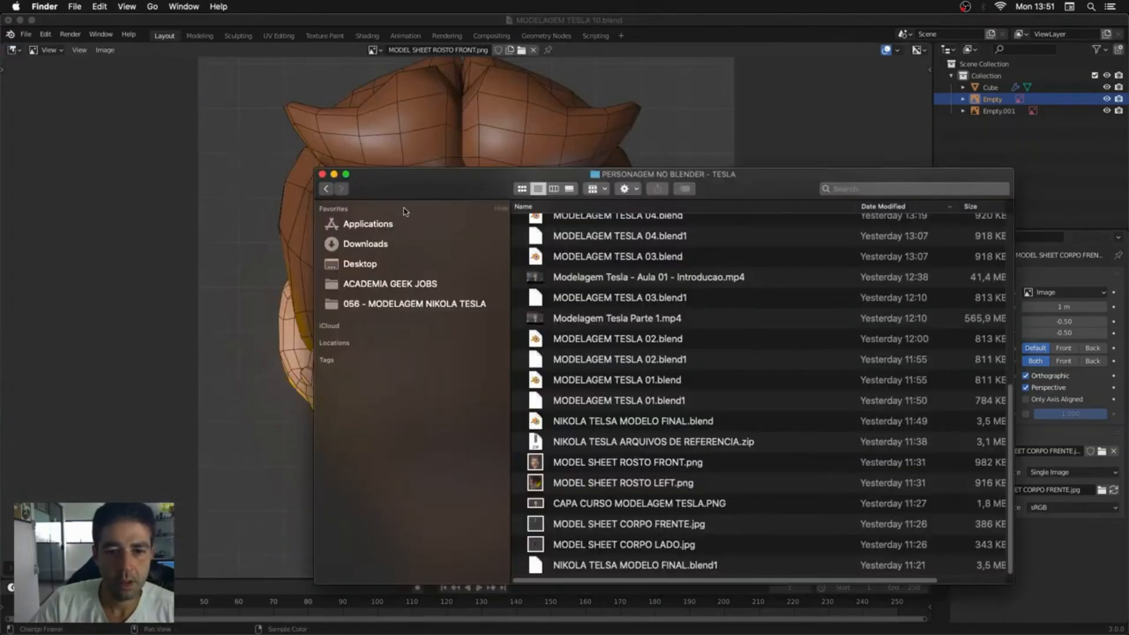
drag(414, 194, 703, 107)
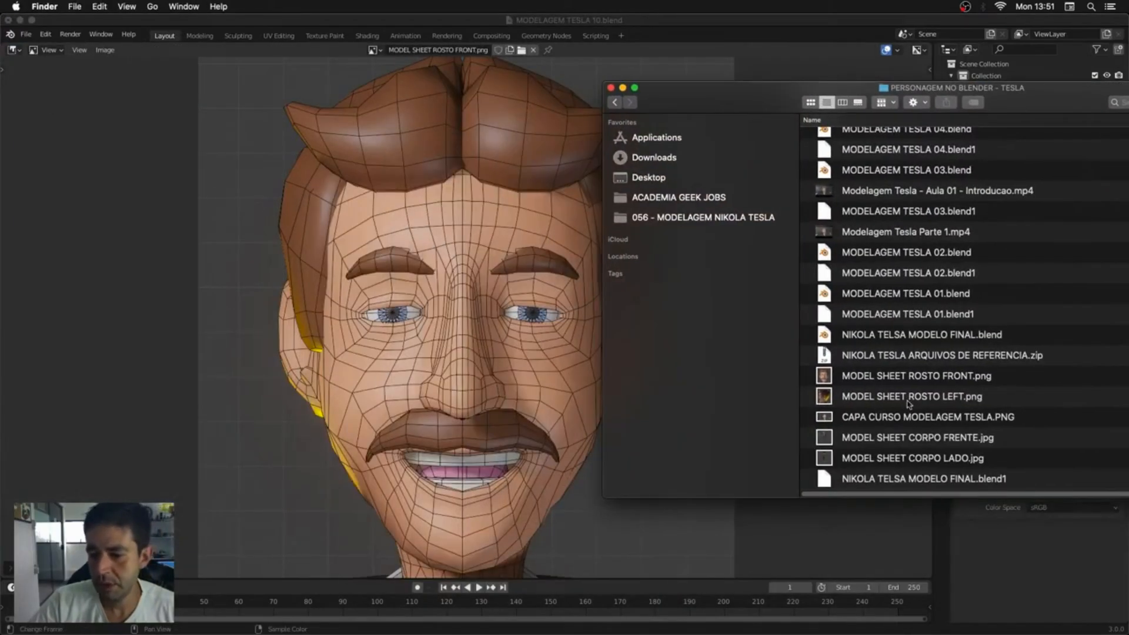
drag(909, 405, 459, 418)
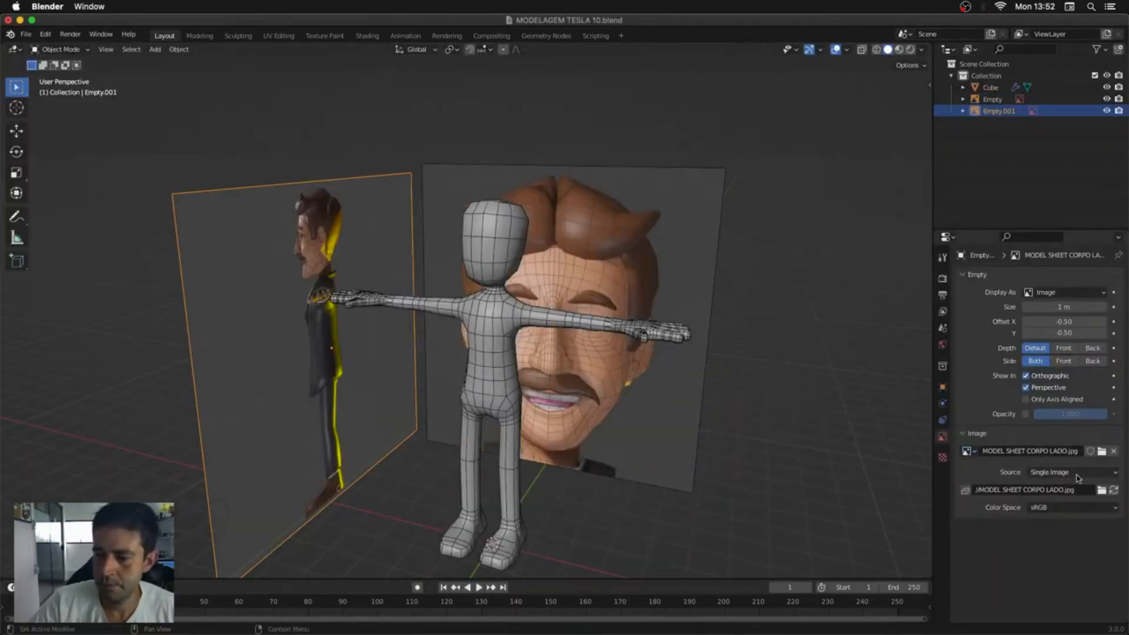
click(968, 451)
click(1016, 502)
Step: Move both face reference images up to the head in right view and scale them down to match its size
middle_drag(676, 282, 579, 265)
key(KP_3)
scroll(581, 235, down, 5)
drag(583, 217, 544, 265)
click(490, 52)
key(s)
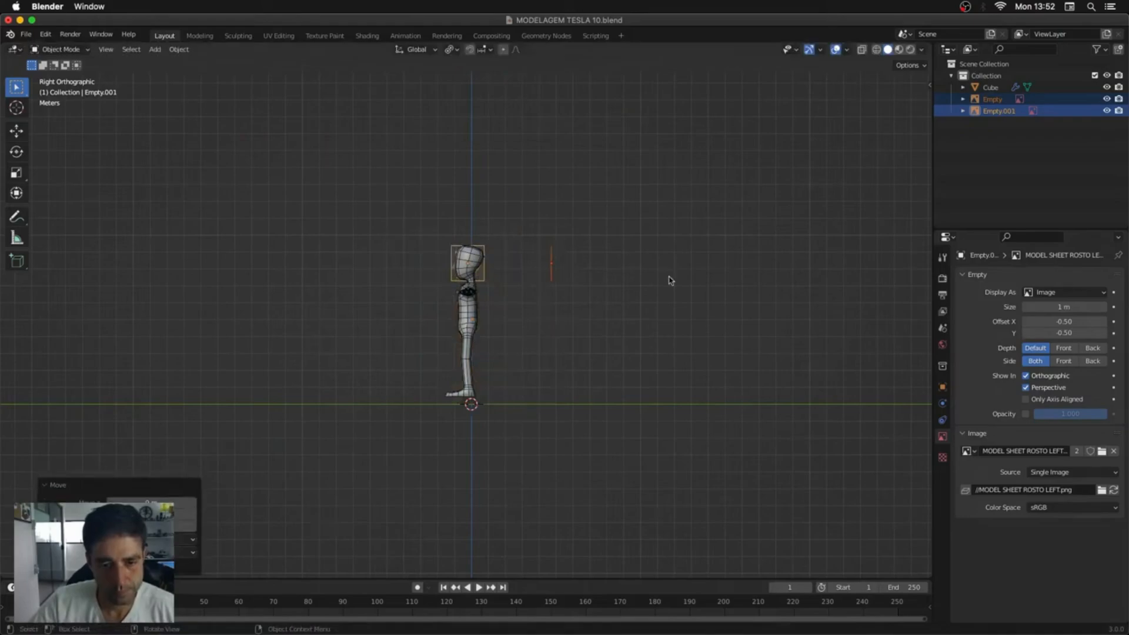
scroll(669, 278, up, 8)
click(680, 295)
scroll(680, 294, down, 5)
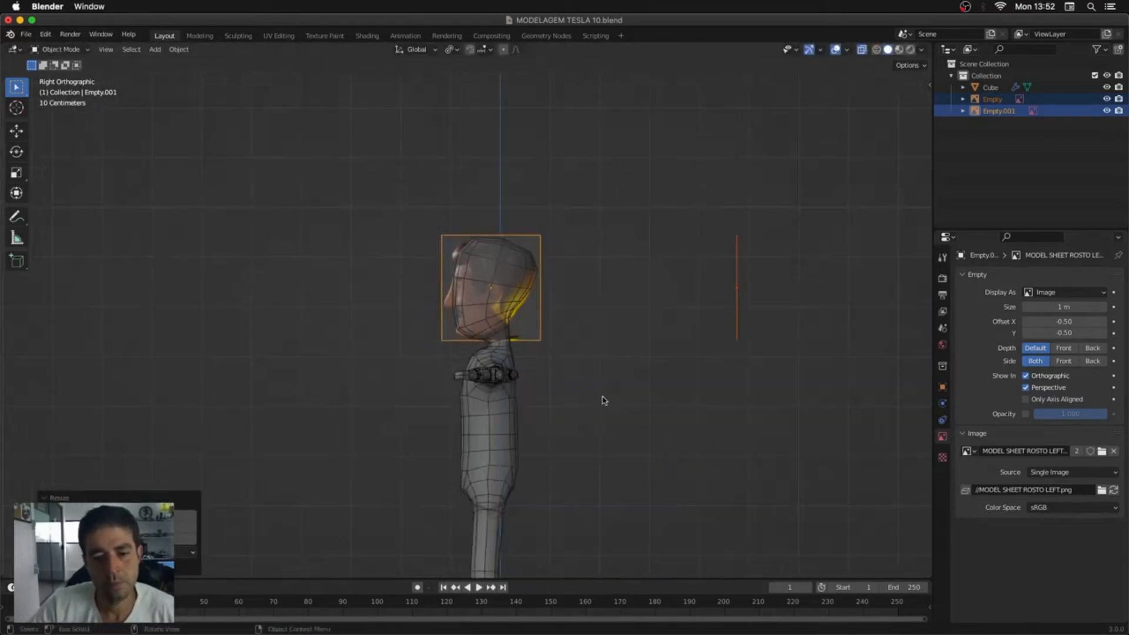
Step: Align the face reference along X with the head in front view, turn off X-ray and select the body
key(KP_1)
click(638, 321)
key(g)
key(x)
click(648, 333)
key(alt+z)
click(615, 370)
middle_drag(746, 329, 580, 353)
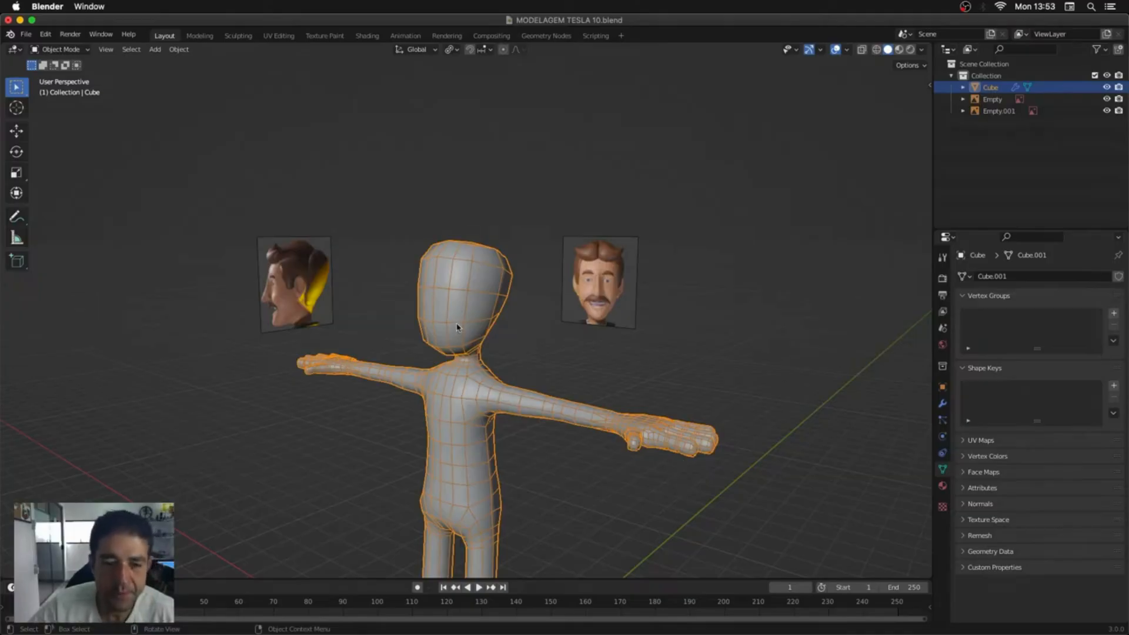
Step: Save the file as MODELAGEM TESLA 11.blend and apply the body's mirroring with Visual Geometry to Mesh
scroll(485, 348, up, 5)
key(ctrl+shift+s)
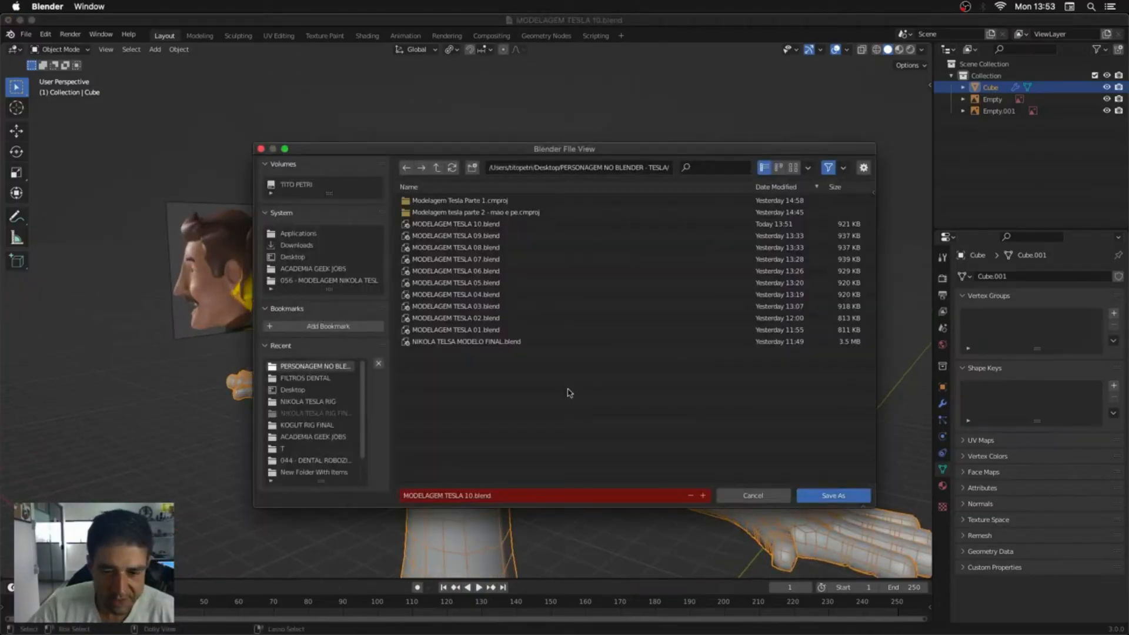
key(Return)
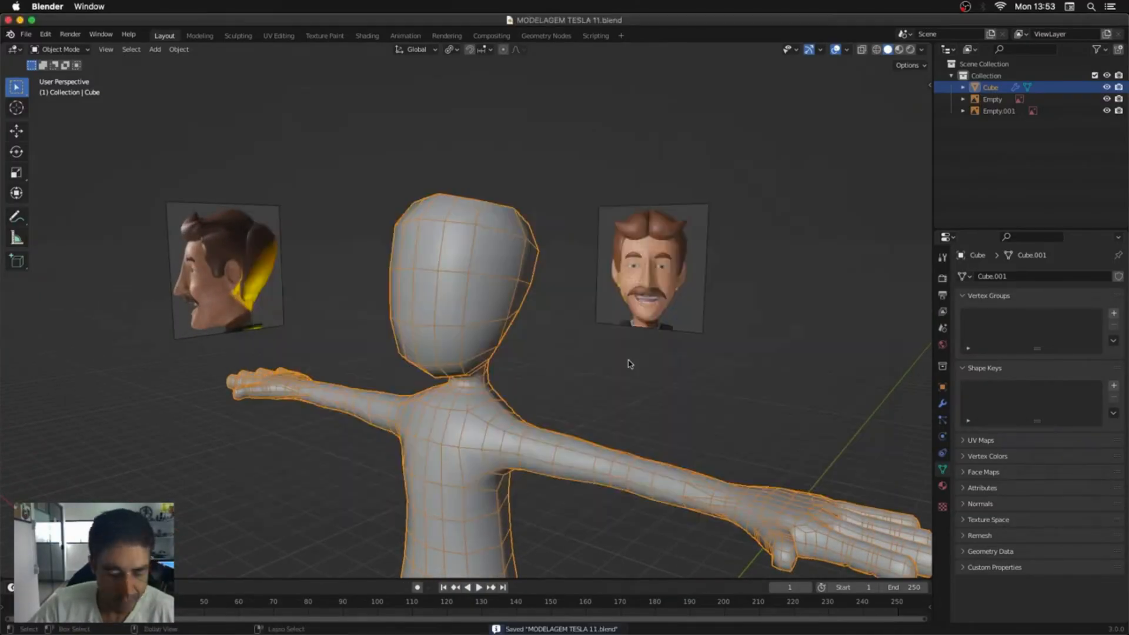
key(ctrl+a)
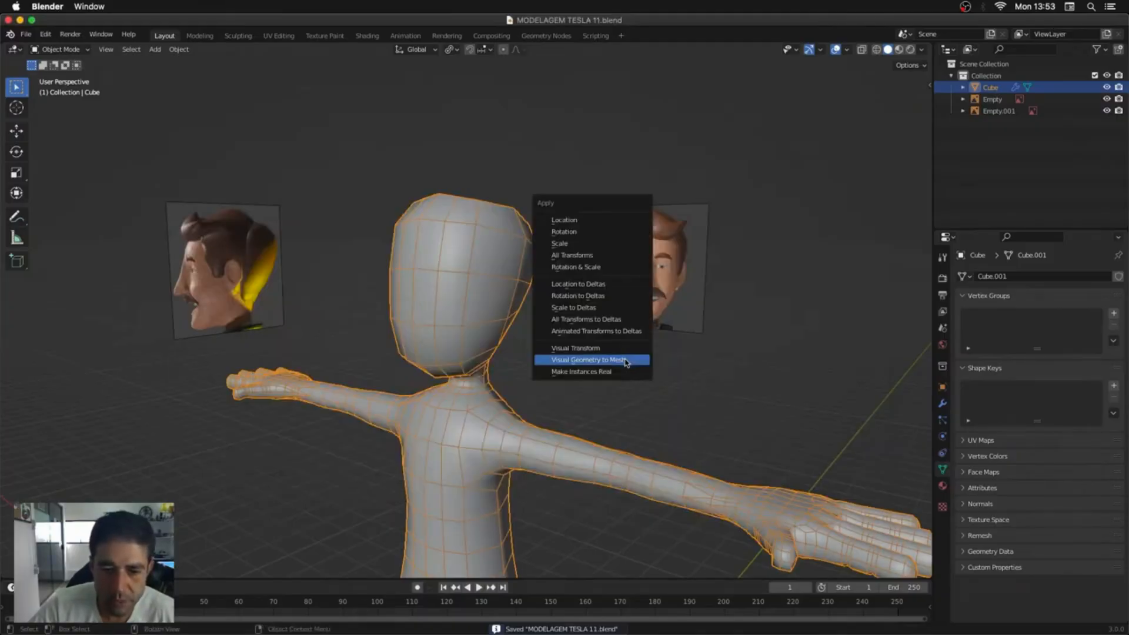
click(626, 361)
Step: Select all the head's faces through X-ray in right view and separate the selection into its own object
key(KP_3)
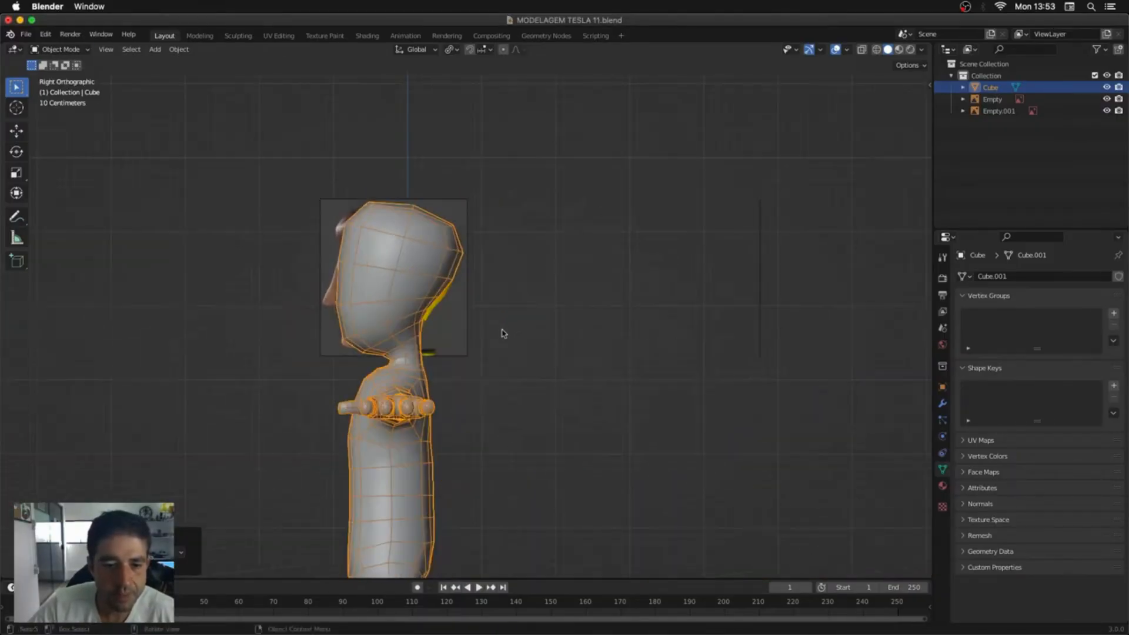
key(Tab)
key(alt+z)
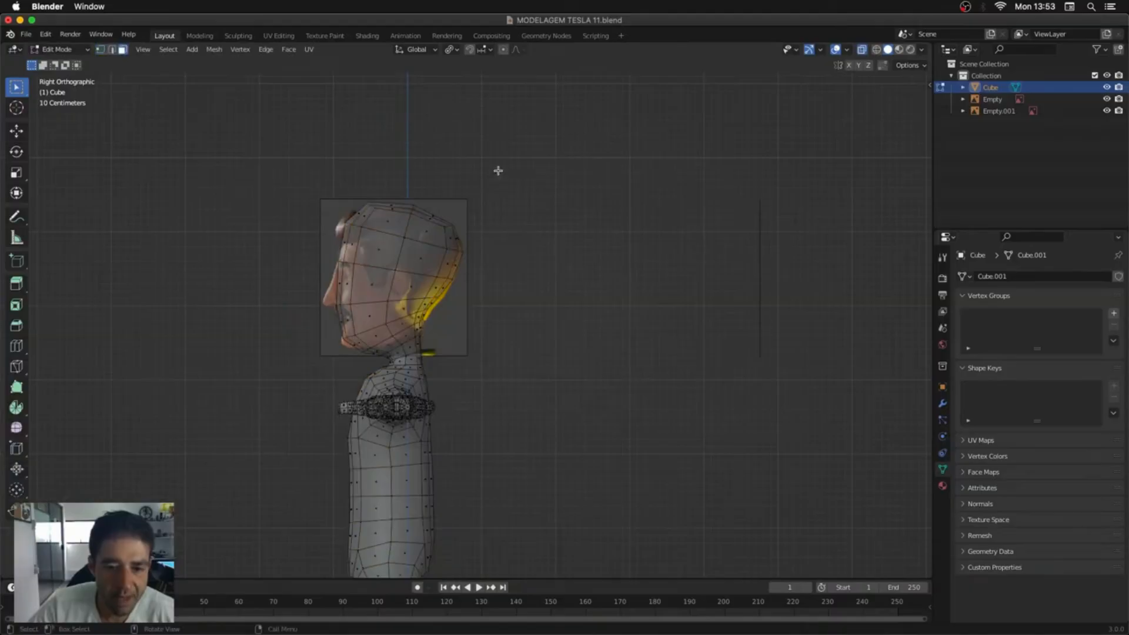
drag(498, 167, 234, 360)
key(p)
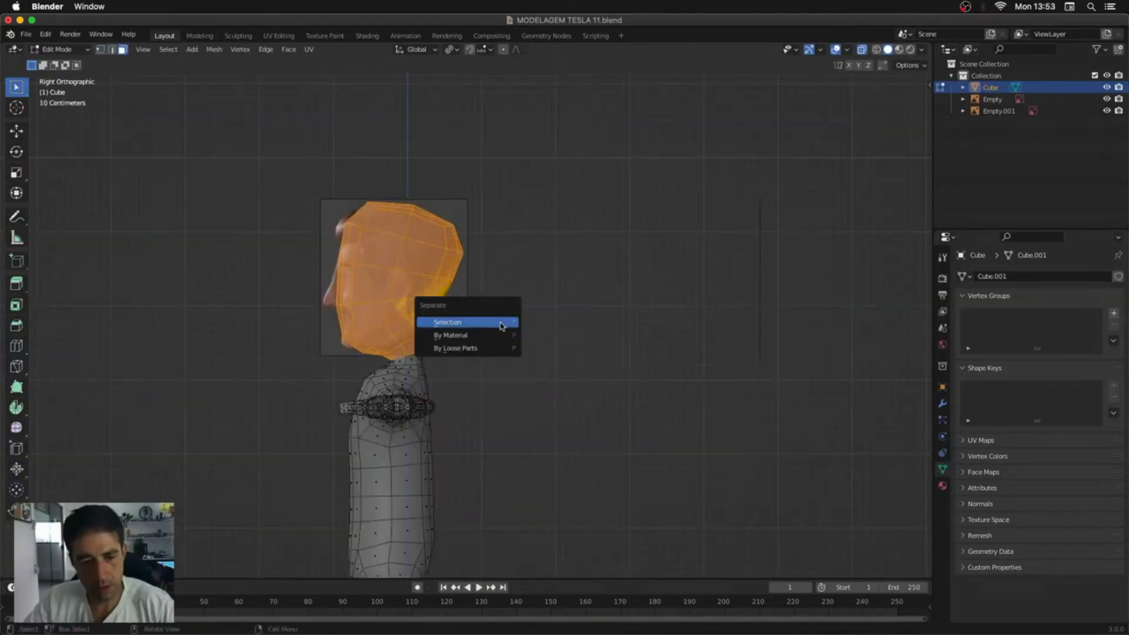
click(499, 323)
middle_drag(499, 321, 554, 360)
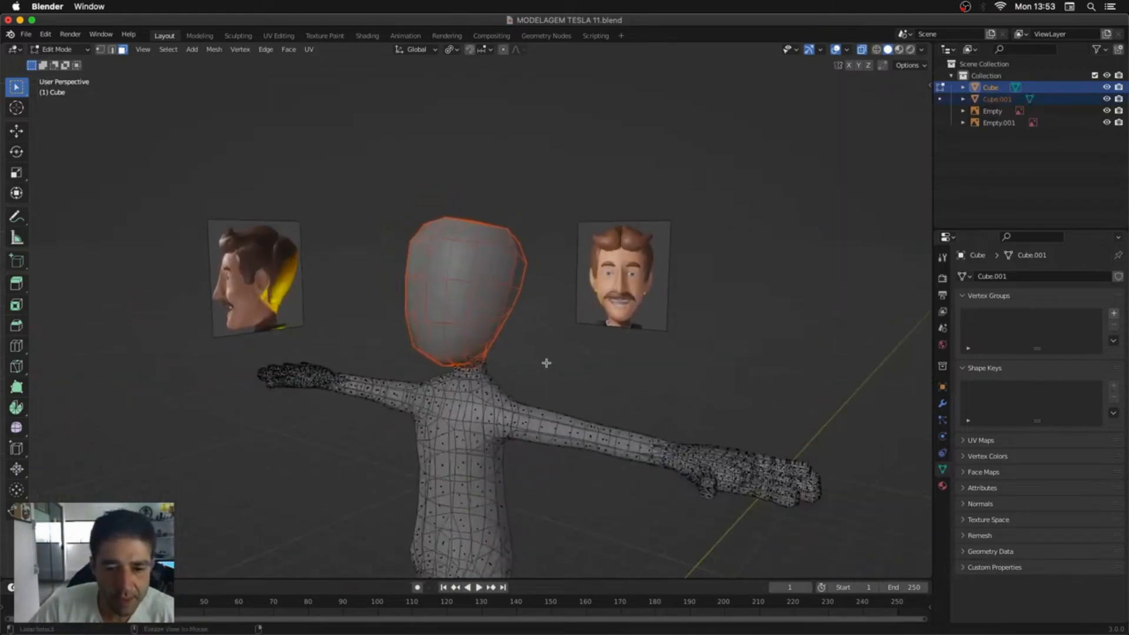
Step: Return to Object Mode and hide the body, leaving the separated head and reference images in view
key(Tab)
key(alt+a)
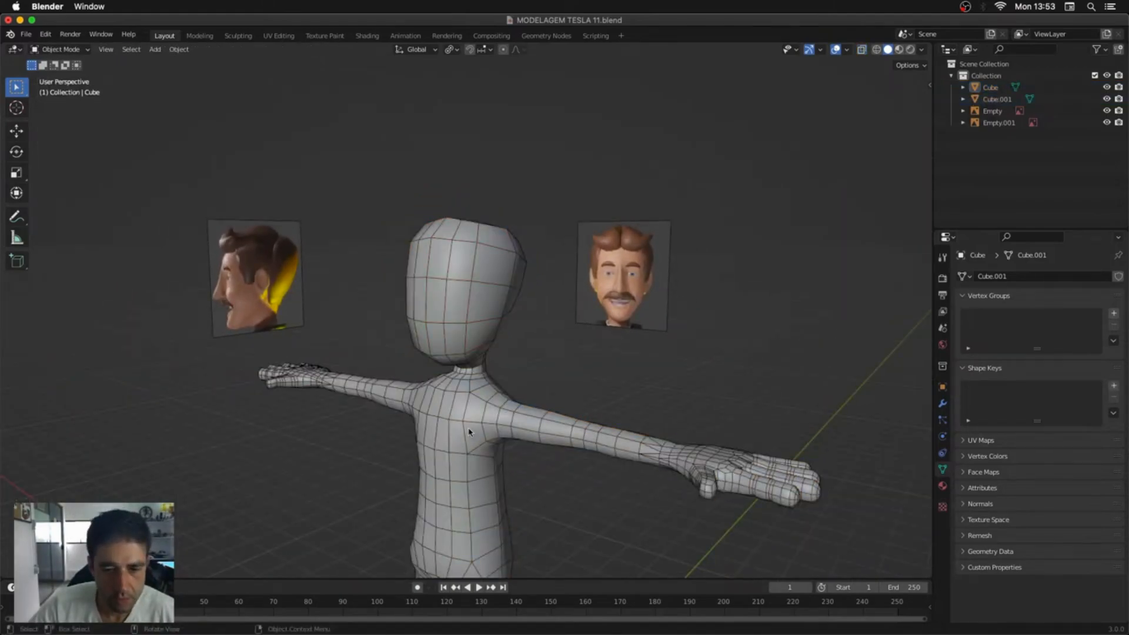
click(498, 431)
key(h)
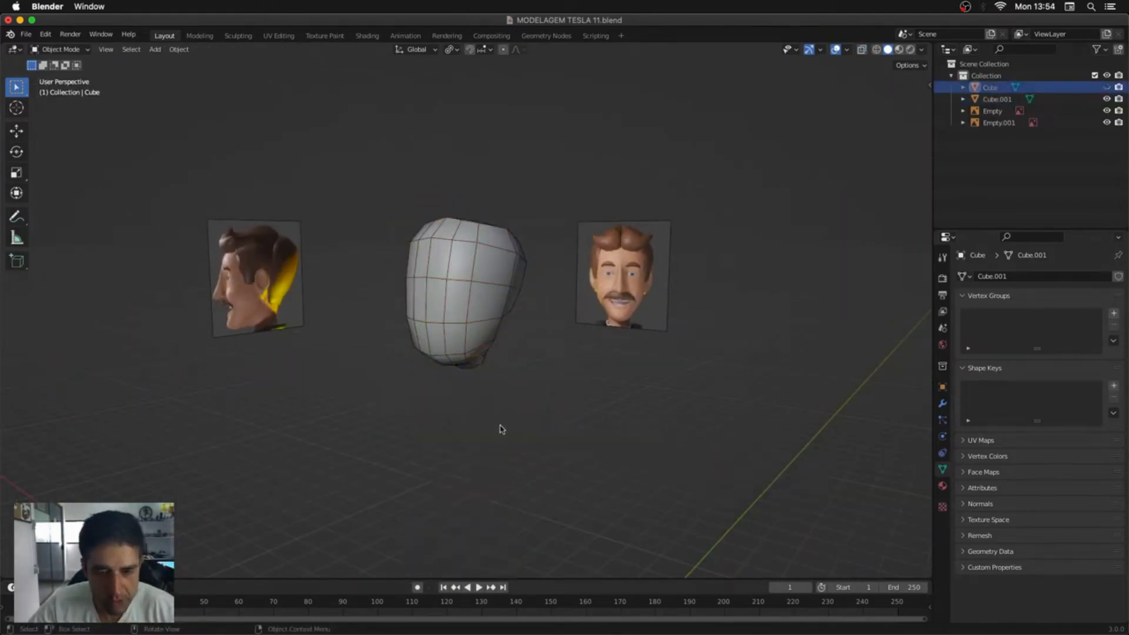
Step: Select the head in front view, turn on X-ray and switch it to Sculpt Mode
key(KP_1)
click(535, 300)
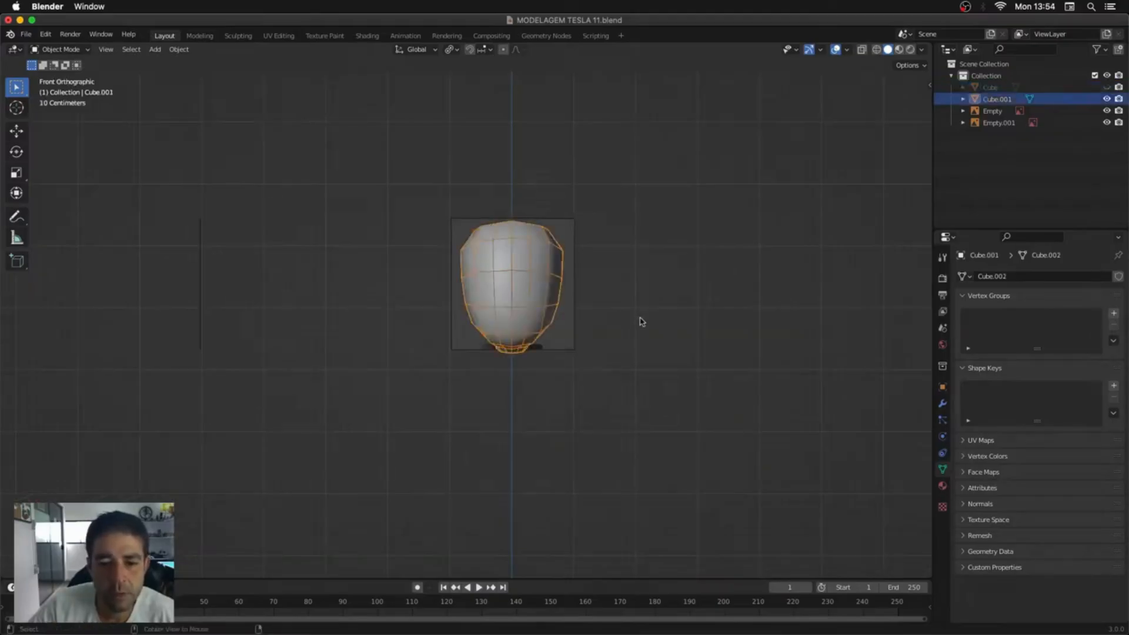
key(alt+z)
key(ctrl+Tab)
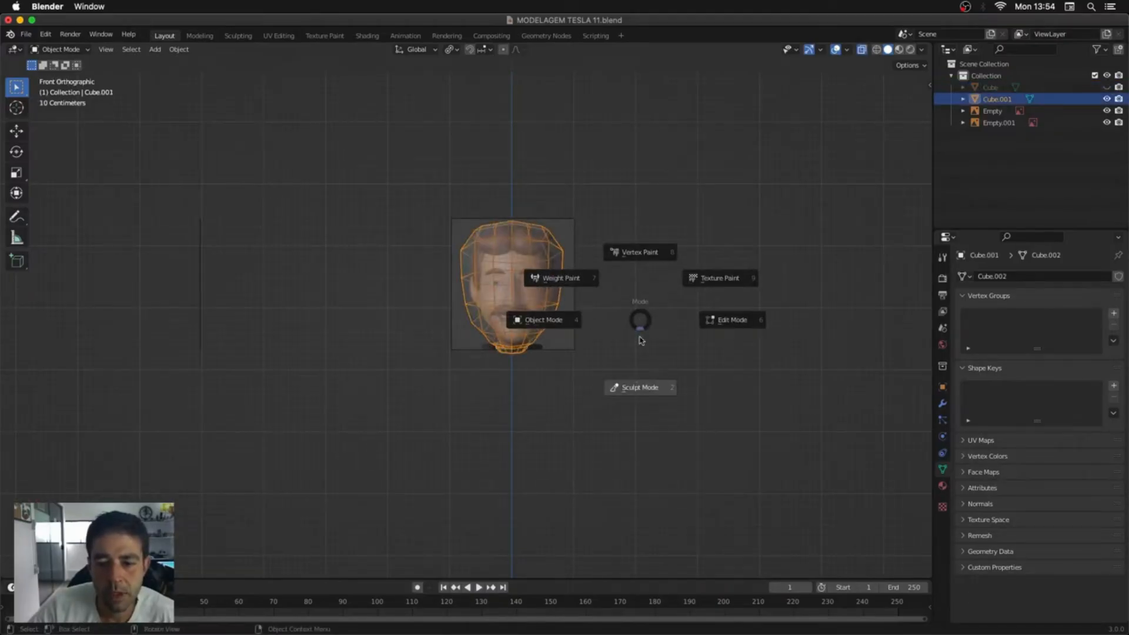
click(642, 340)
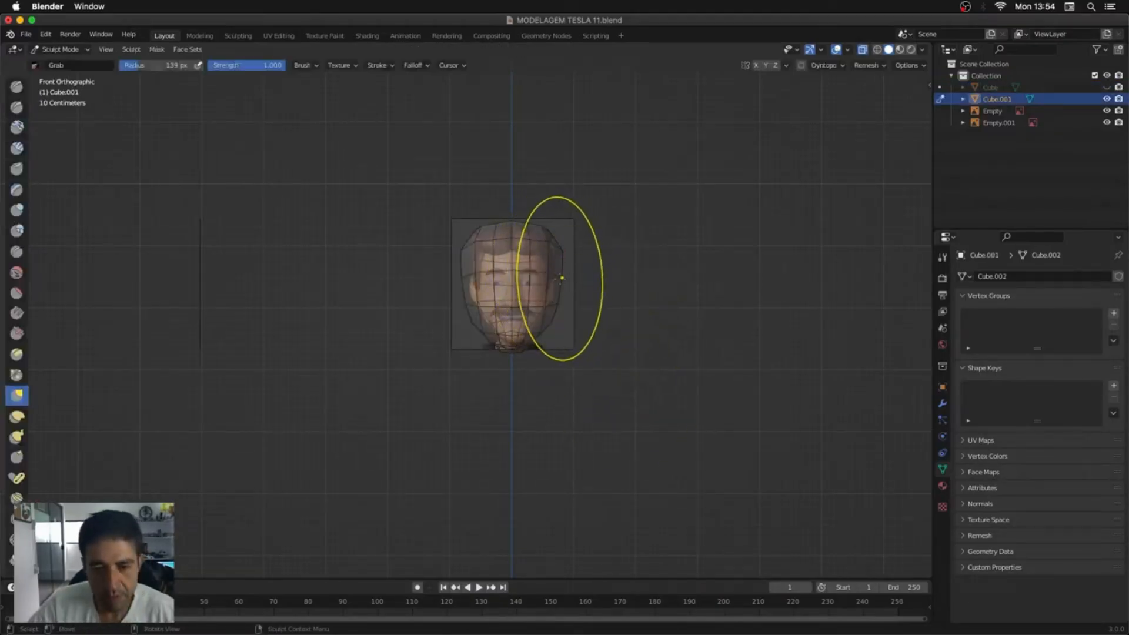
Step: Enable X symmetry and grab the head's sides inward and its crown down to the front reference, using a 253 px brush for the crown
drag(558, 278, 546, 279)
click(756, 65)
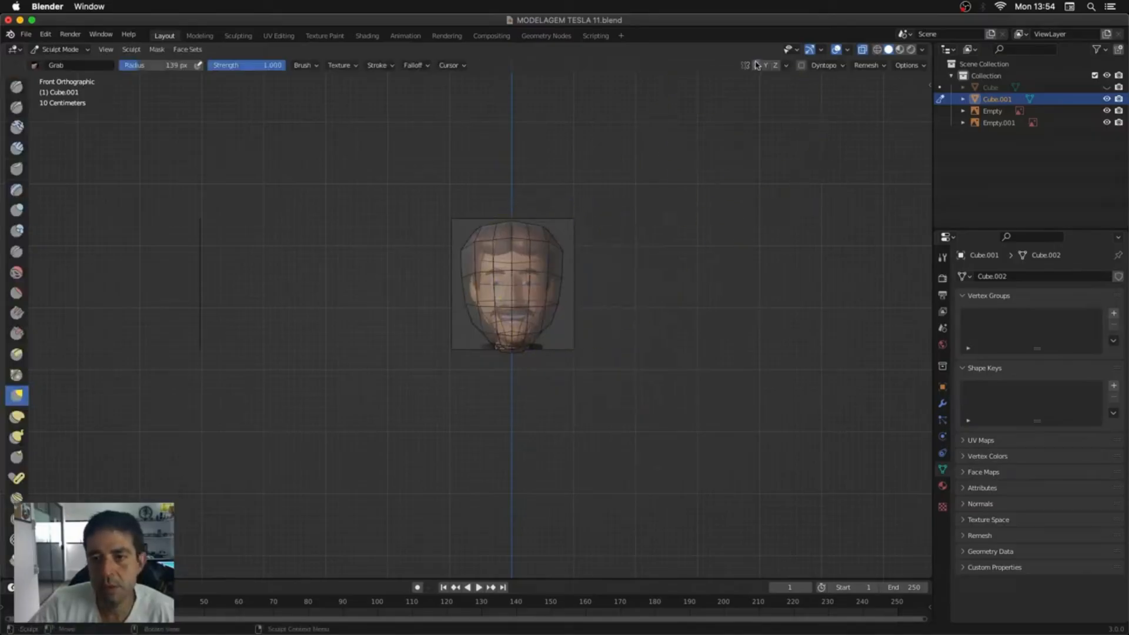
scroll(600, 219, up, 7)
shift+middle_drag(600, 219, 456, 286)
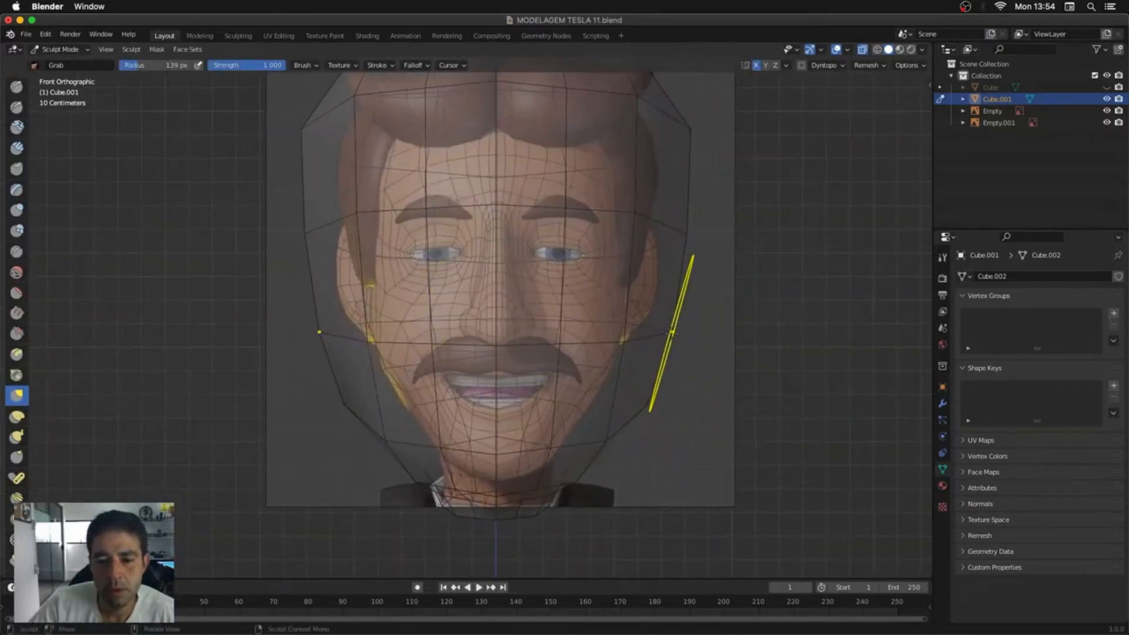
drag(673, 331, 626, 337)
scroll(665, 338, down, 3)
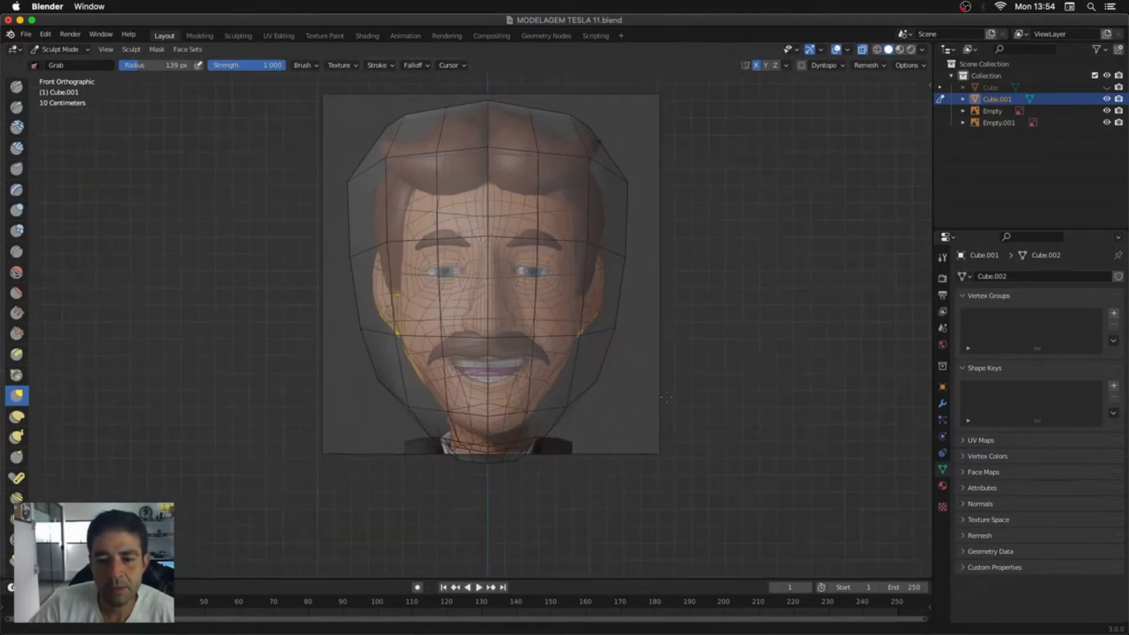
key(f)
click(664, 351)
drag(505, 160, 504, 189)
Step: Set the Grab brush radius to 83 px and shape the chin, jaw and nape to the profile reference in right view
key(KP_3)
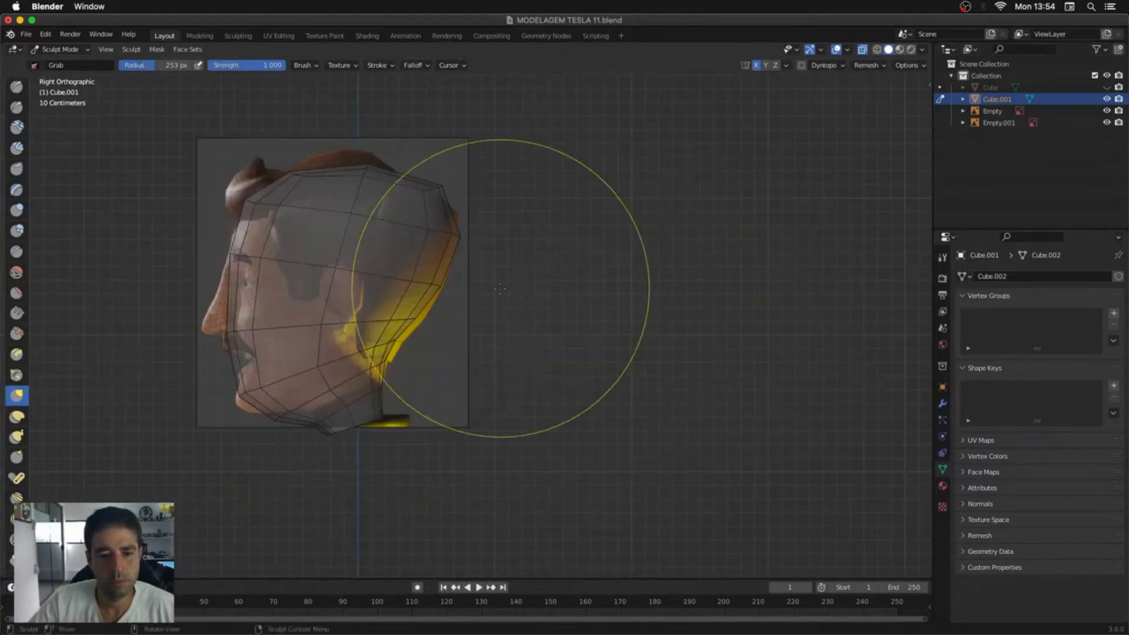
middle_drag(501, 288, 559, 276)
key(KP_3)
key(f)
click(294, 411)
key(f)
click(291, 416)
drag(291, 415, 315, 412)
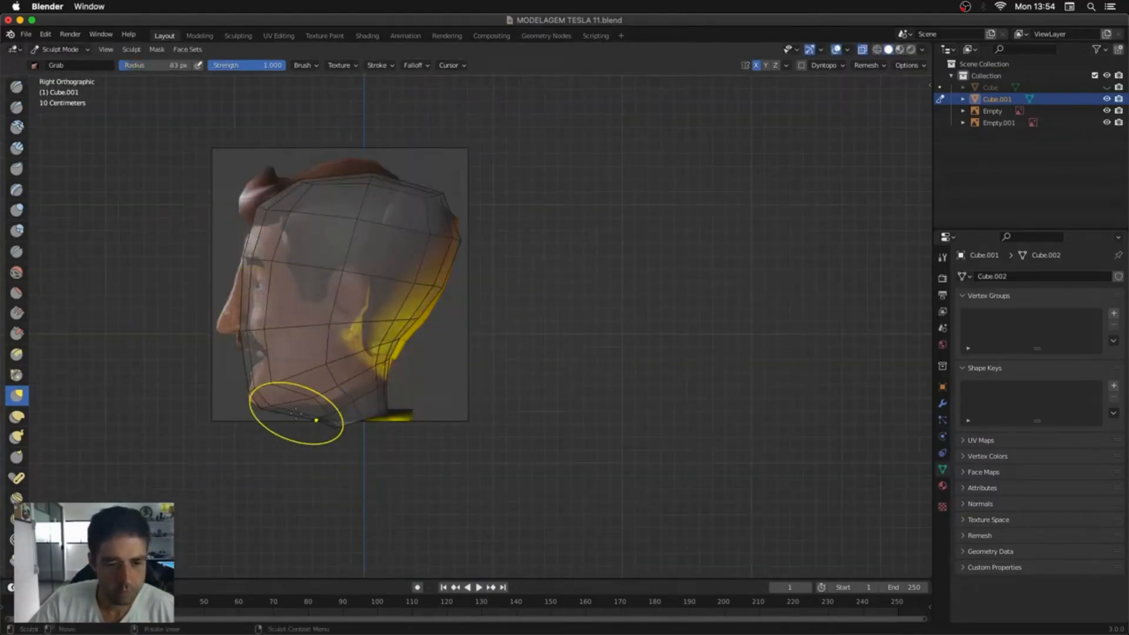
drag(272, 380, 271, 401)
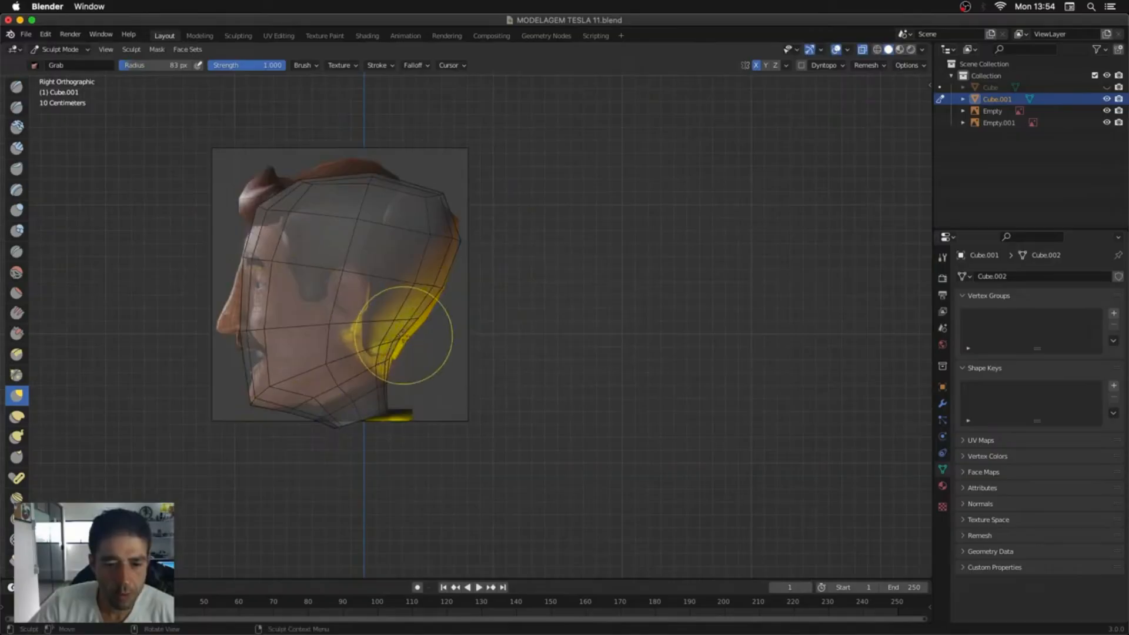
drag(403, 336, 422, 319)
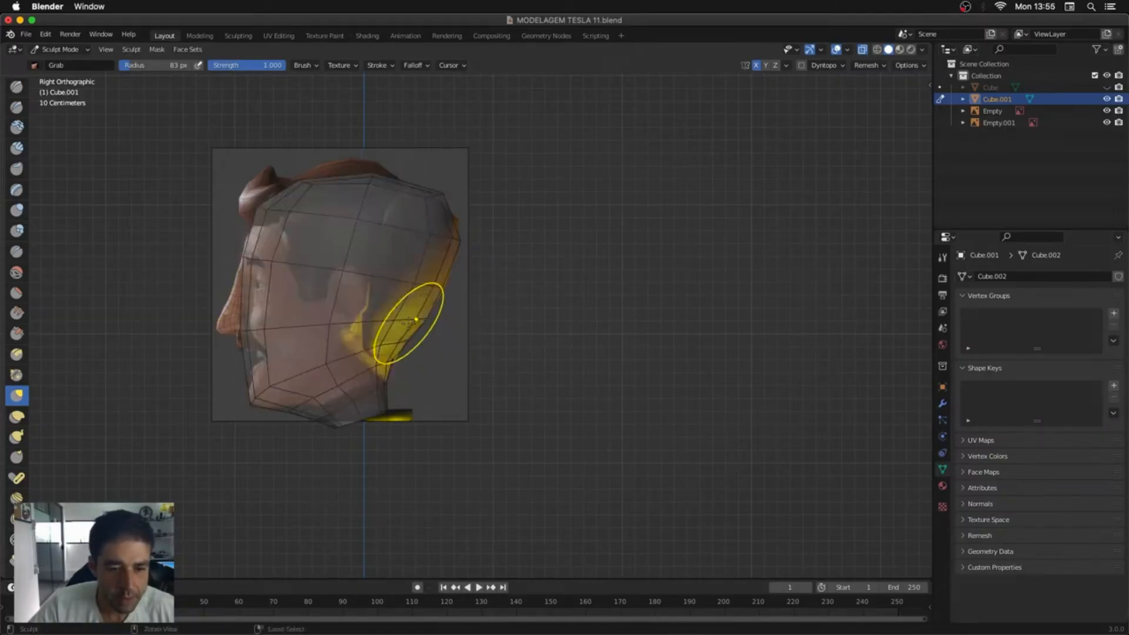
Step: In Edit Mode, add three horizontal loop cuts around the head: at the mouth line, just below it and just above it
key(Tab)
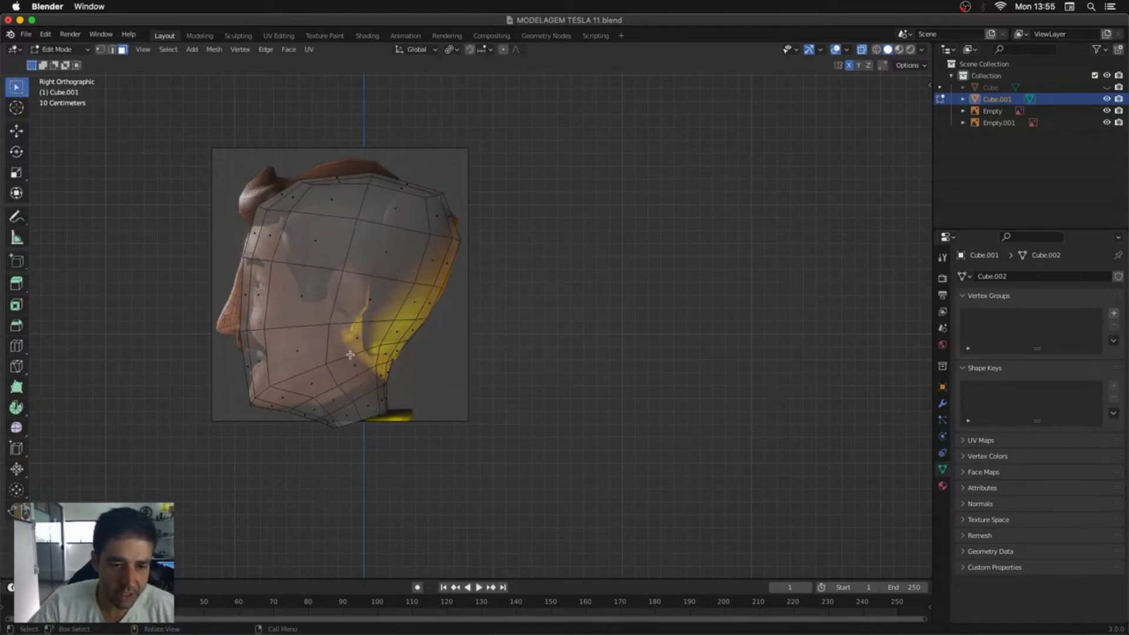
ctrl+middle_drag(411, 353, 630, 306)
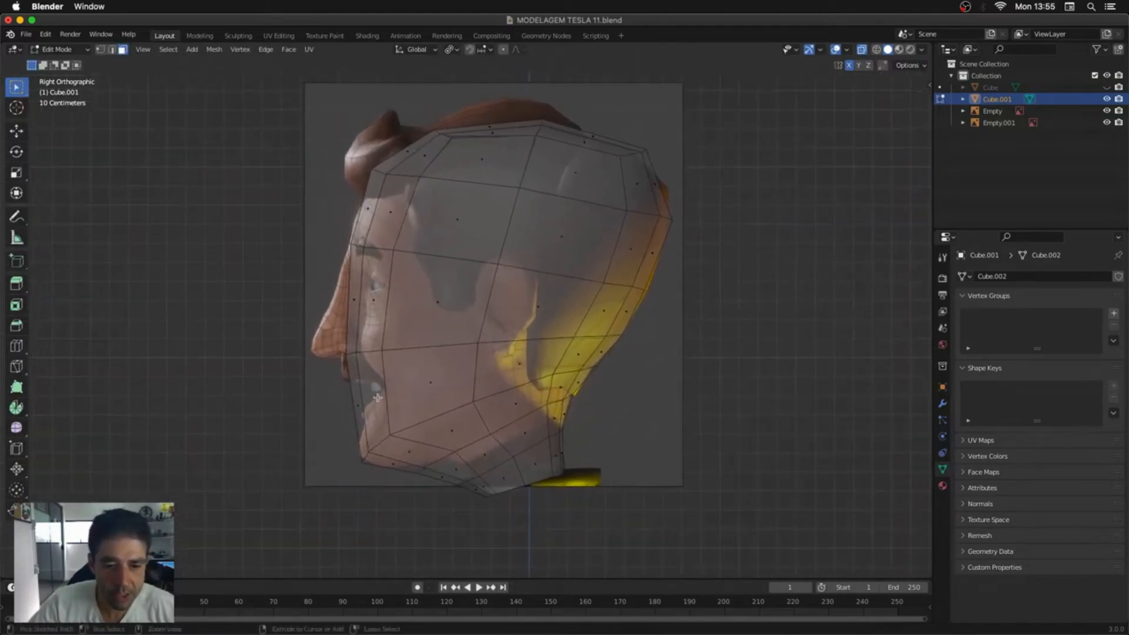
key(ctrl+r)
click(385, 391)
click(395, 384)
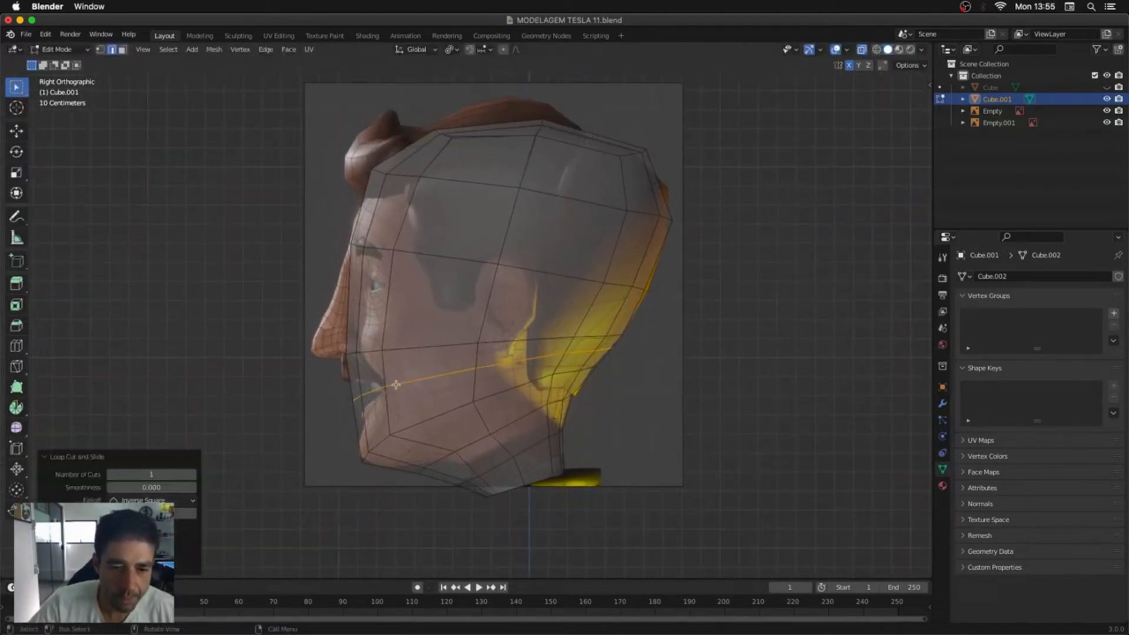
key(g)
key(g)
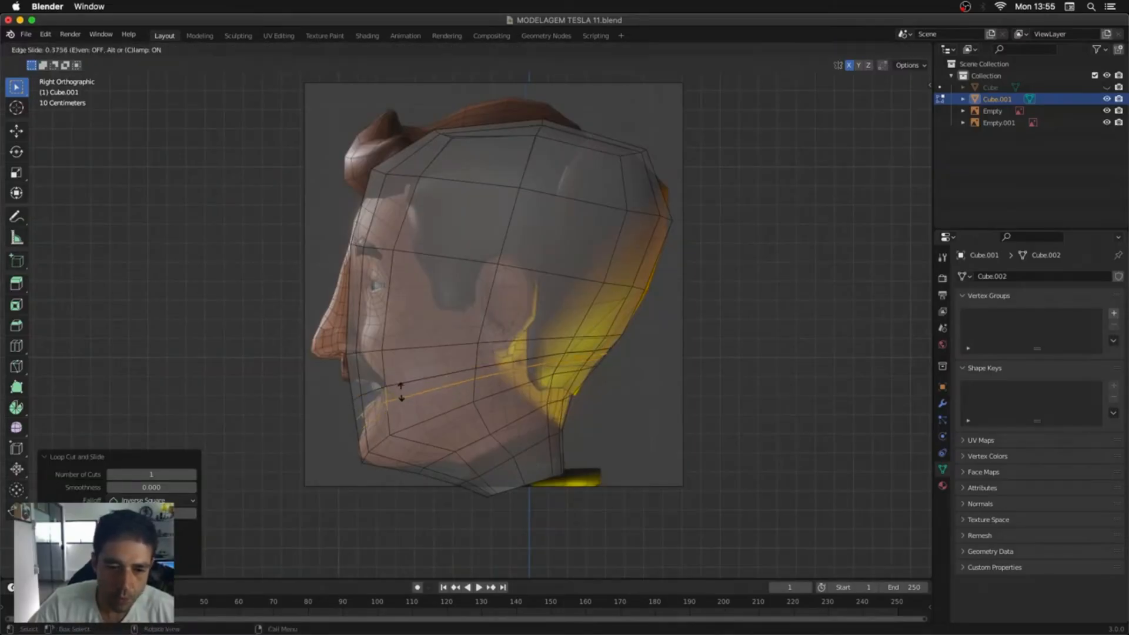
click(402, 391)
key(ctrl+r)
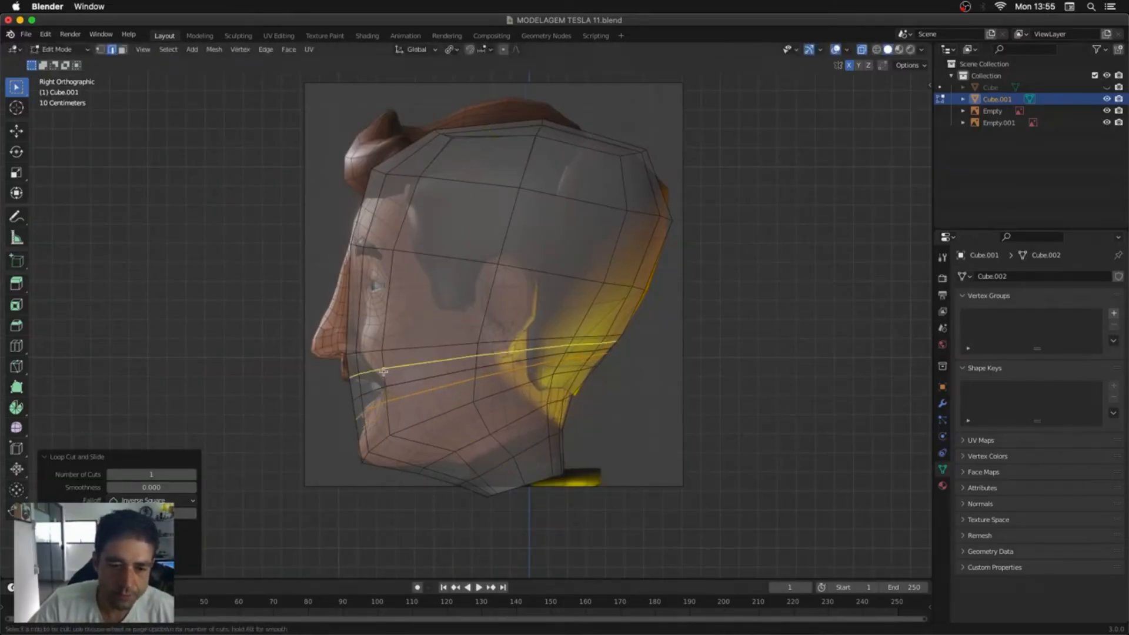
click(383, 375)
click(384, 374)
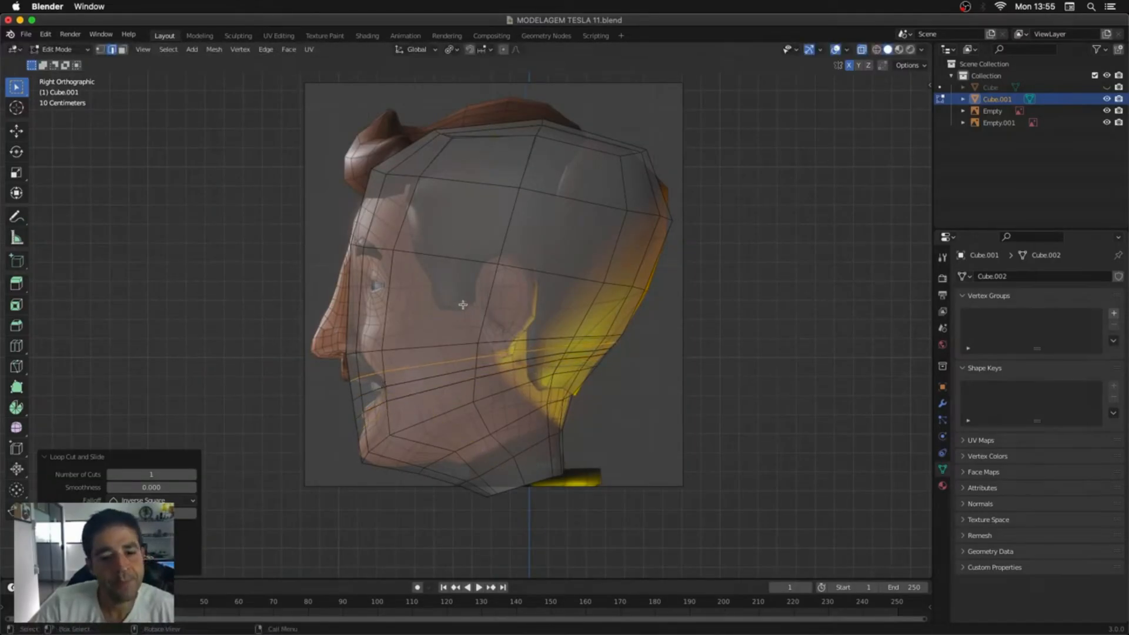
Step: Add two horizontal loop cuts around the head, one below the eyes and one just under the eyebrows
key(ctrl+r)
click(414, 296)
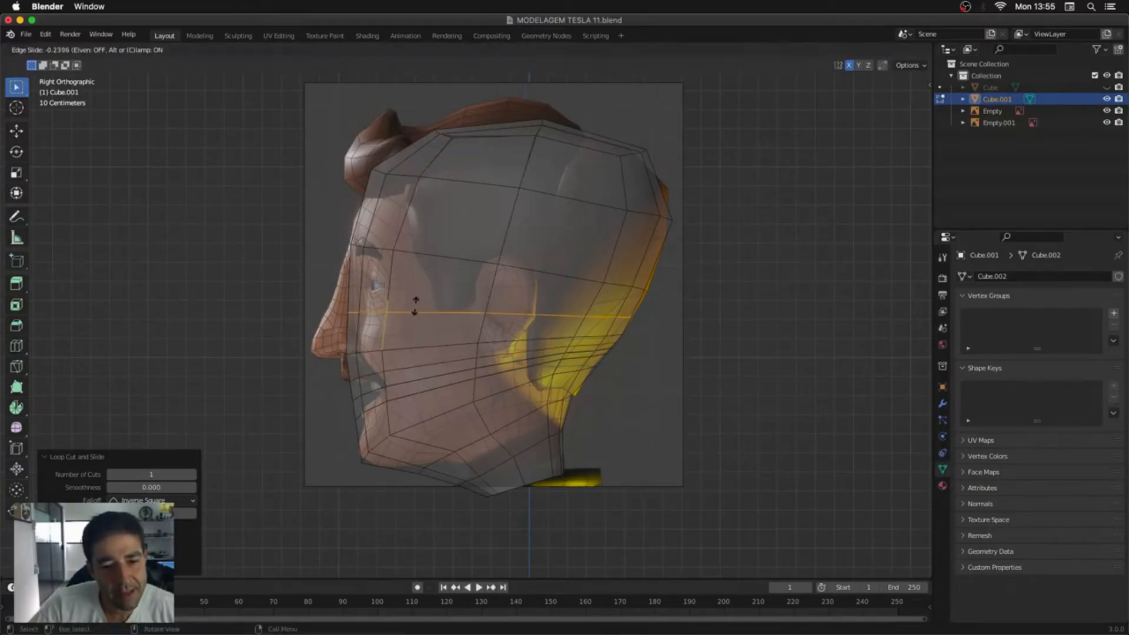
click(414, 306)
key(ctrl+r)
click(391, 256)
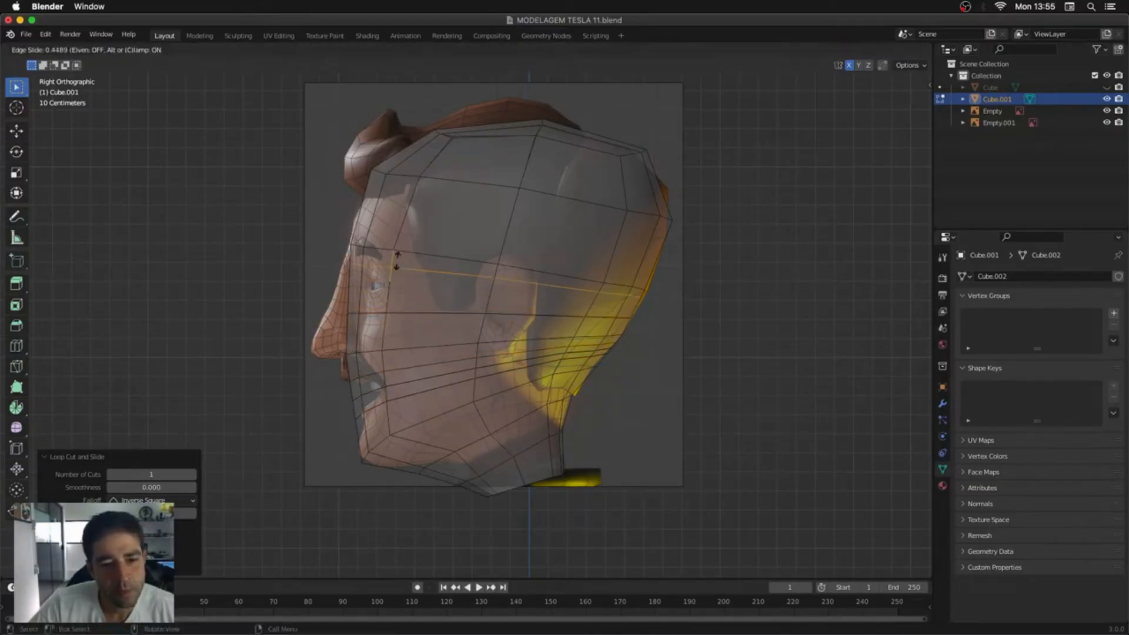
click(398, 264)
Step: Adjust the eye-level loops in front view to frame the reference's eyes through X-ray, and switch the head to Sculpt Mode
middle_drag(401, 268, 560, 301)
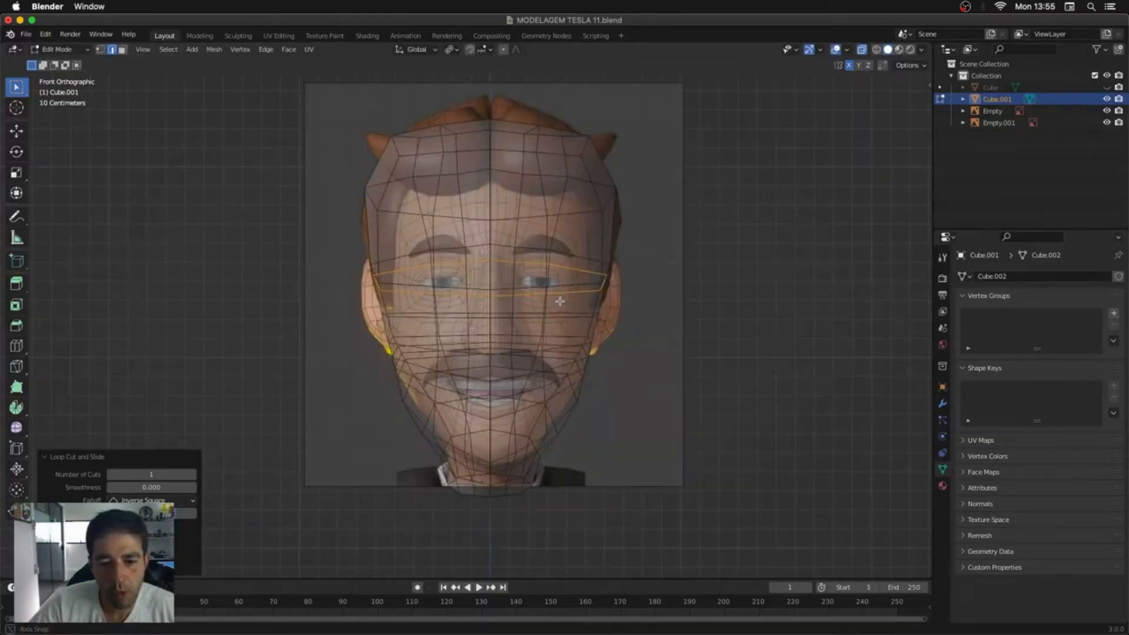
key(alt+z)
scroll(558, 224, down, 2)
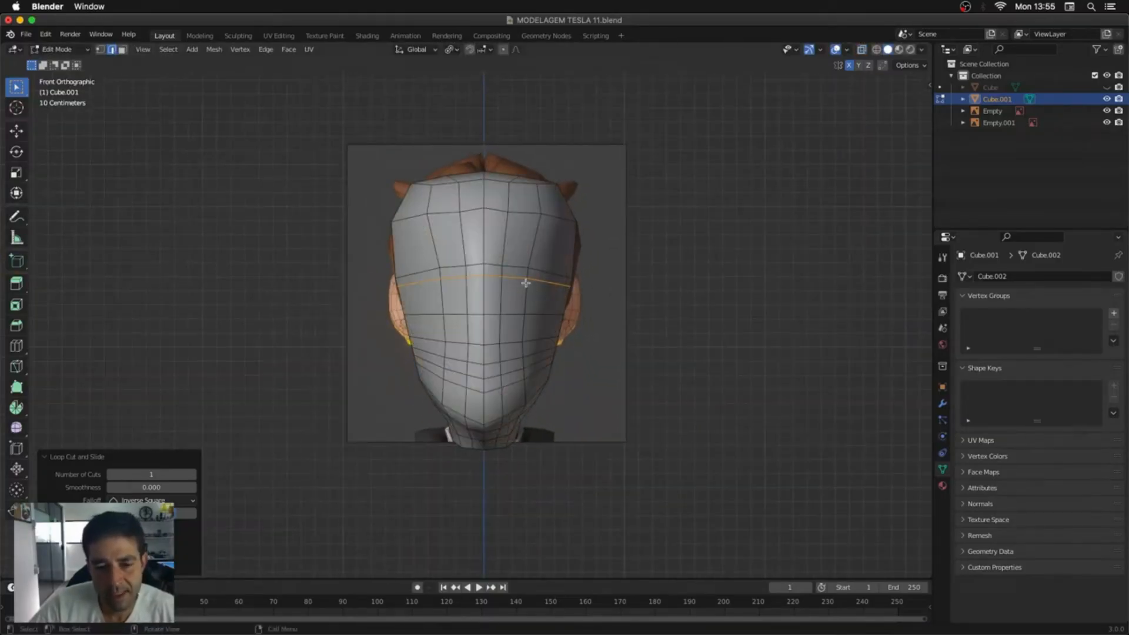
key(alt+z)
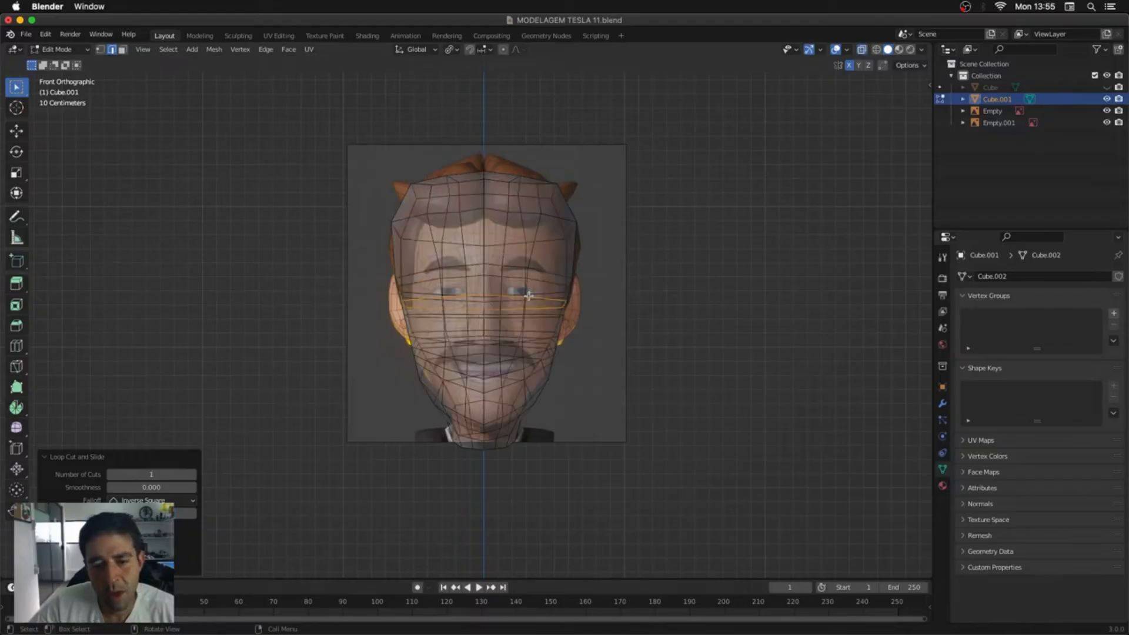
click(527, 292)
key(alt+z)
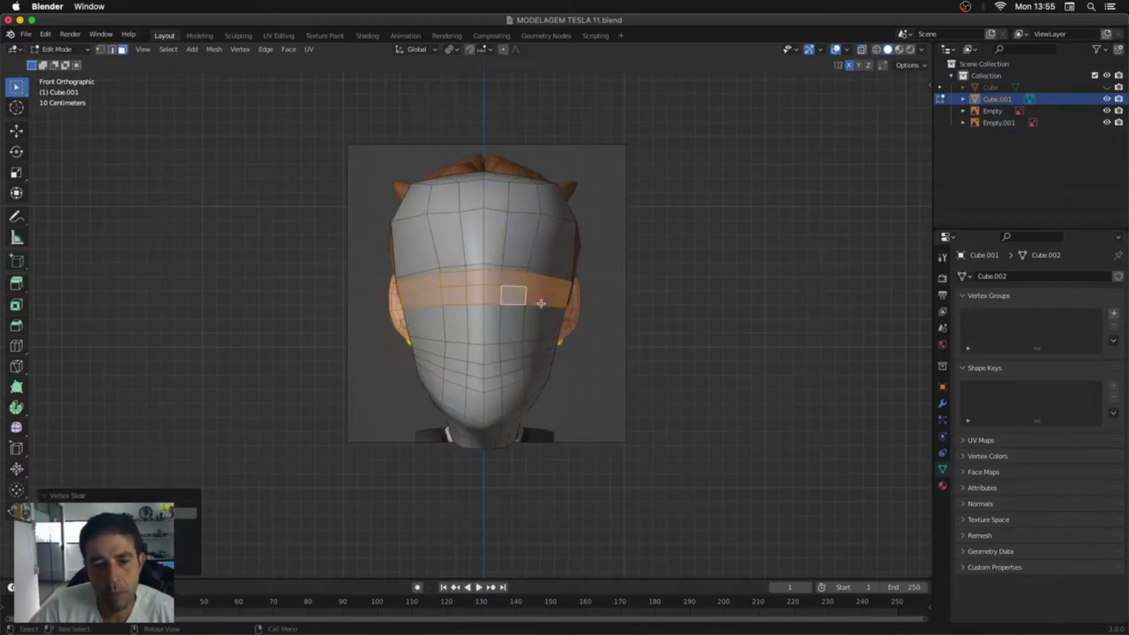
click(548, 298)
key(ctrl+Tab)
scroll(470, 318, up, 4)
key(alt+z)
key(alt+z)
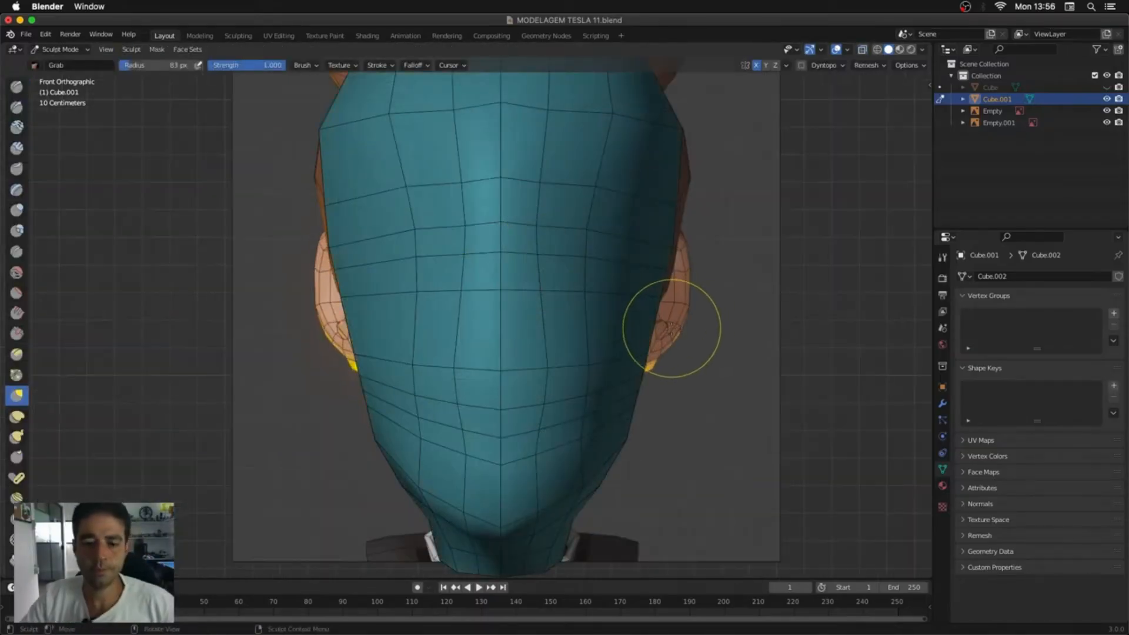
Step: Back in Edit Mode, add a vertical loop cut near the eye's inner corner and another down the side of the head
key(Tab)
key(ctrl+r)
click(516, 360)
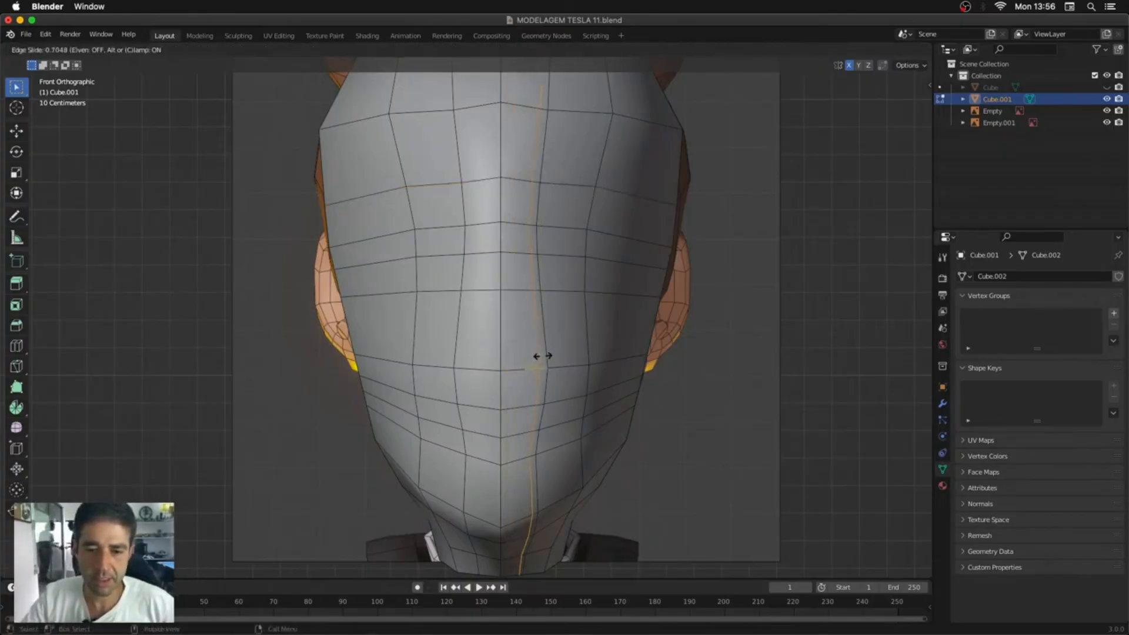
click(537, 356)
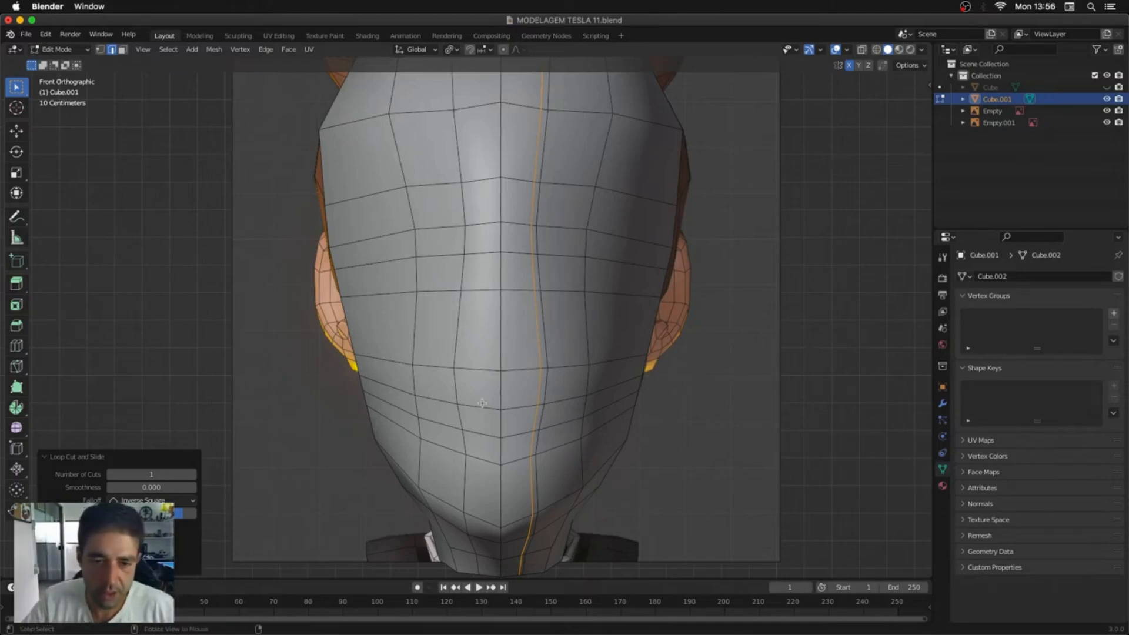
middle_drag(604, 356, 524, 315)
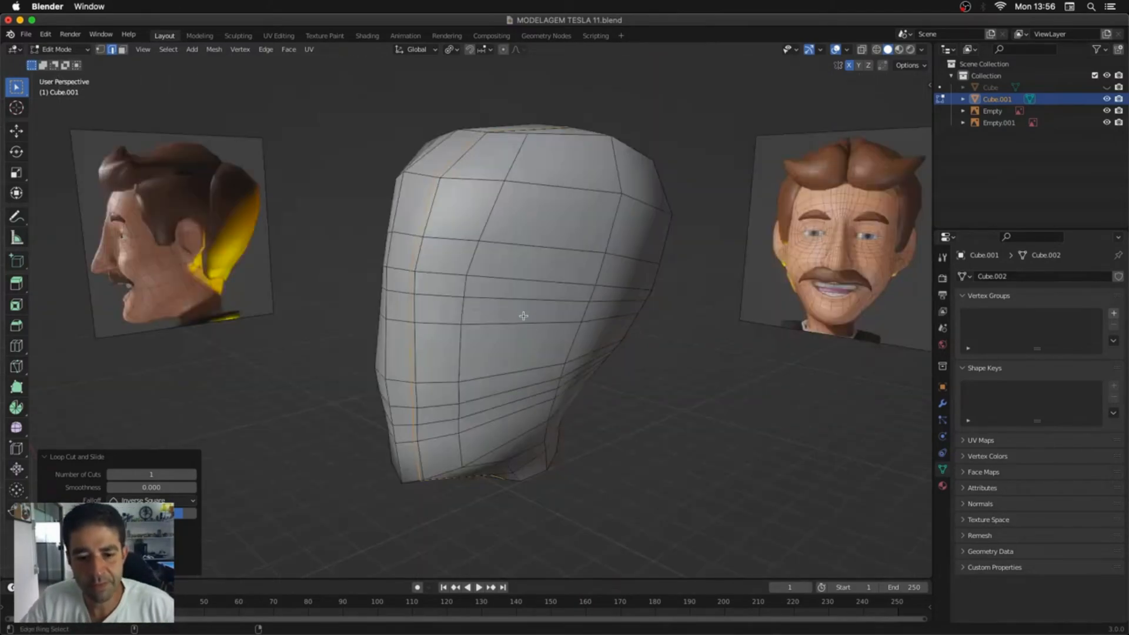
key(ctrl+r)
click(524, 310)
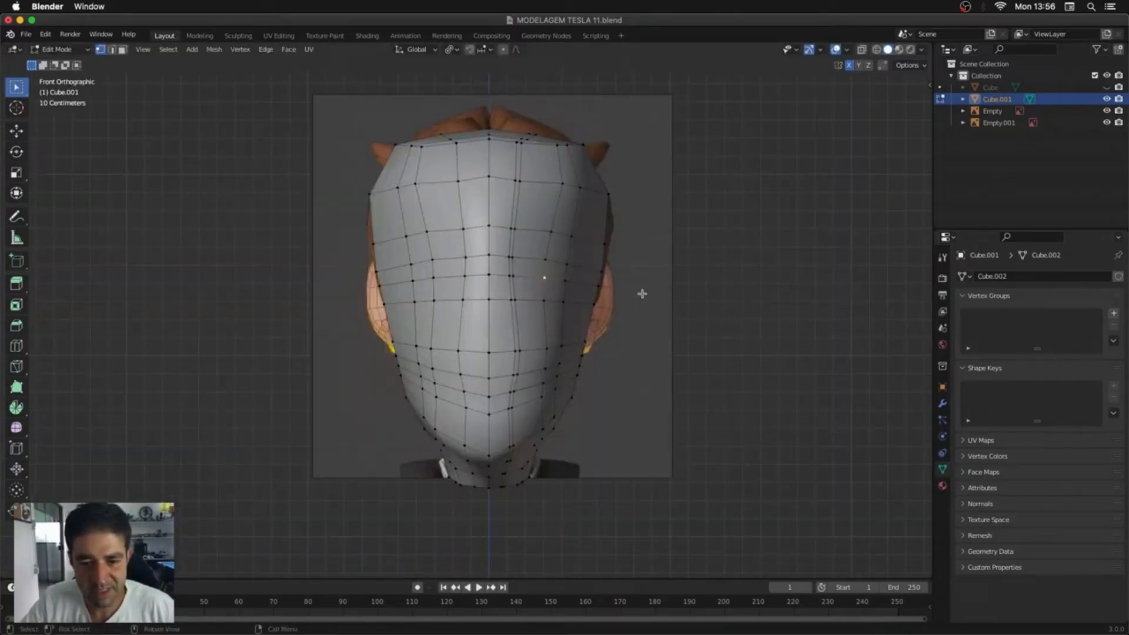
Step: Inset the four faces over one eye by about 0.028 m, extrude them inward and delete them to open the socket
key(3)
click(540, 272)
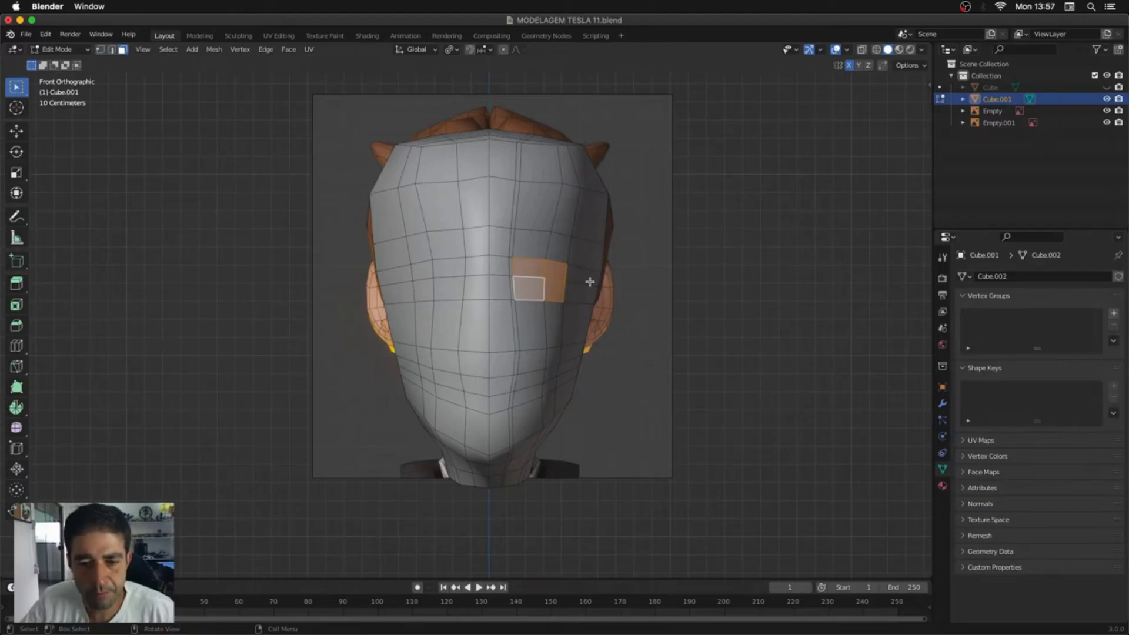
scroll(590, 282, up, 3)
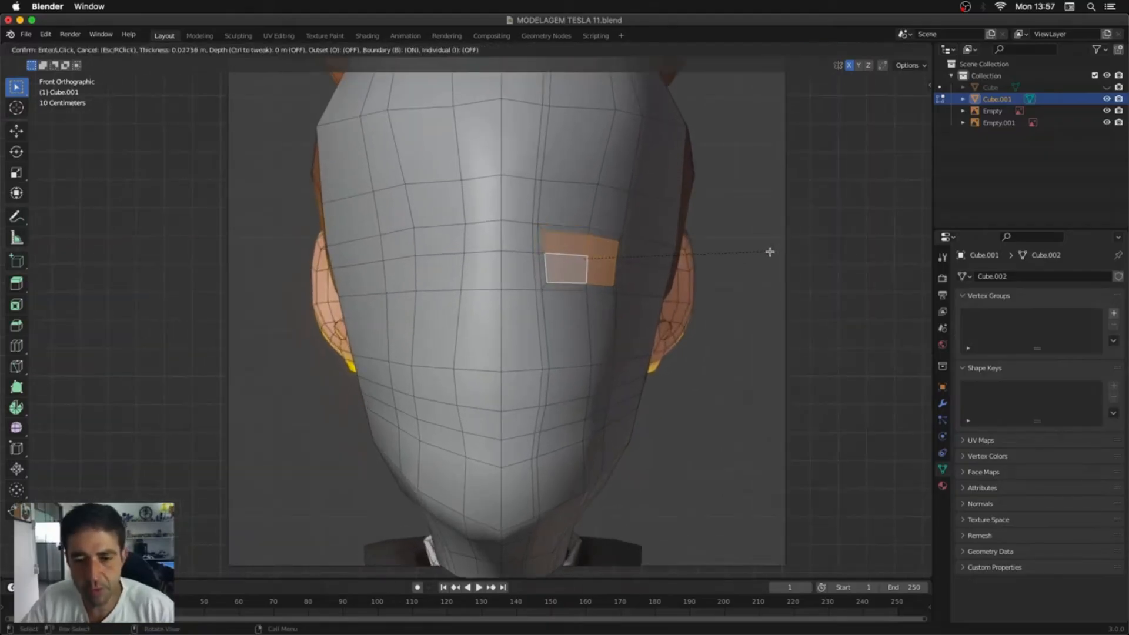
click(767, 252)
key(e)
click(646, 293)
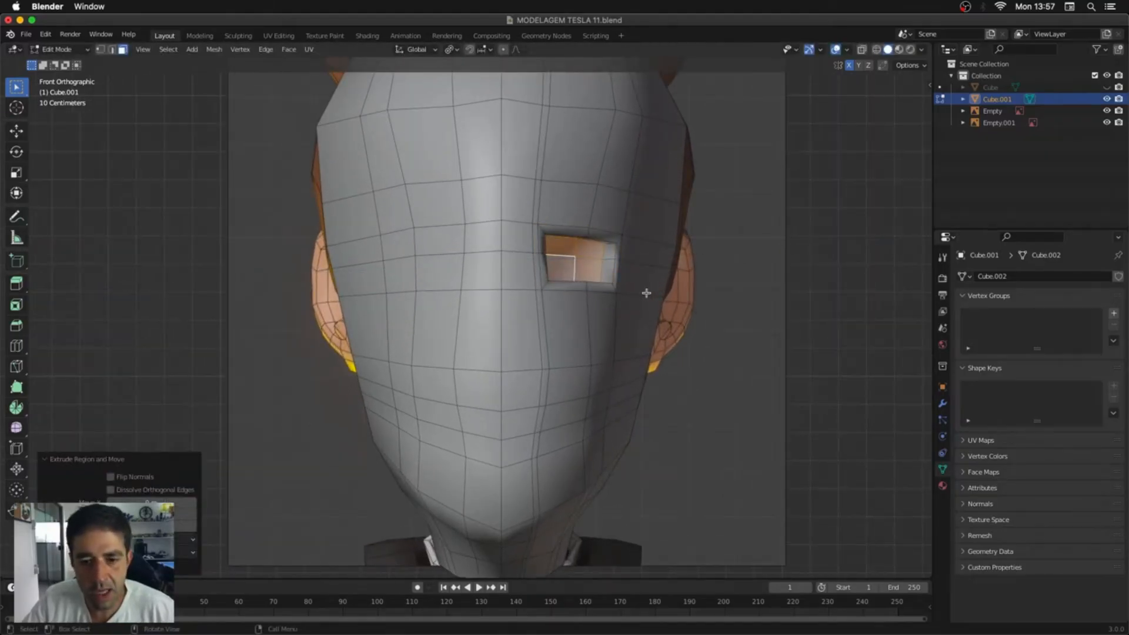
key(x)
click(645, 325)
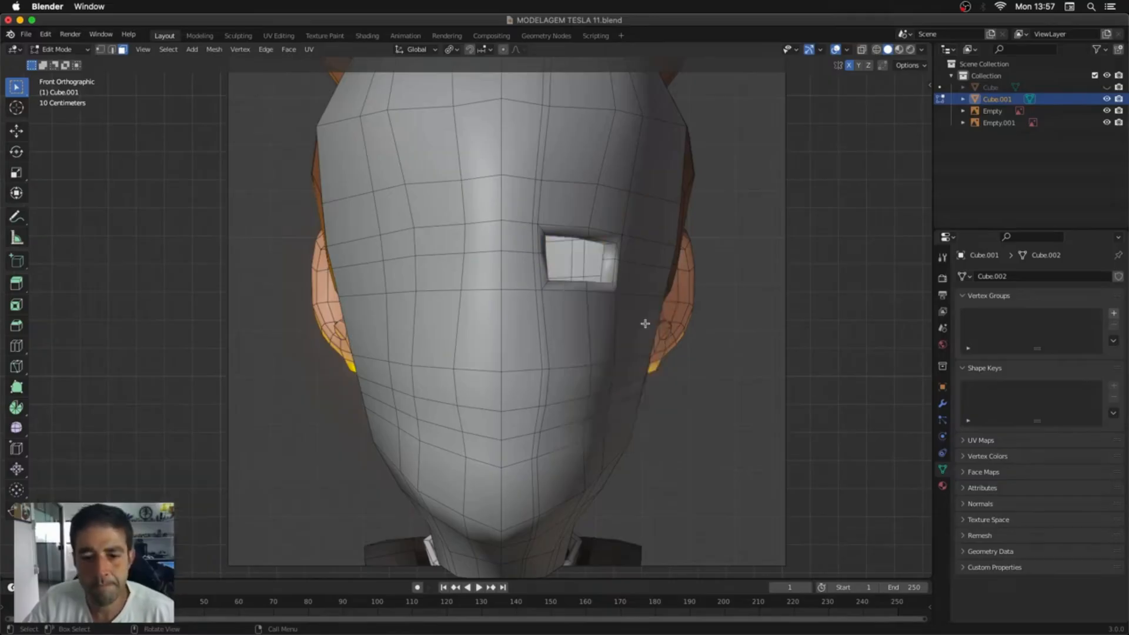
Step: Pull the chin down with the Grab brush in Sculpt Mode and compare the mesh with the references through X-ray
key(alt+z)
key(alt+z)
key(ctrl+Tab)
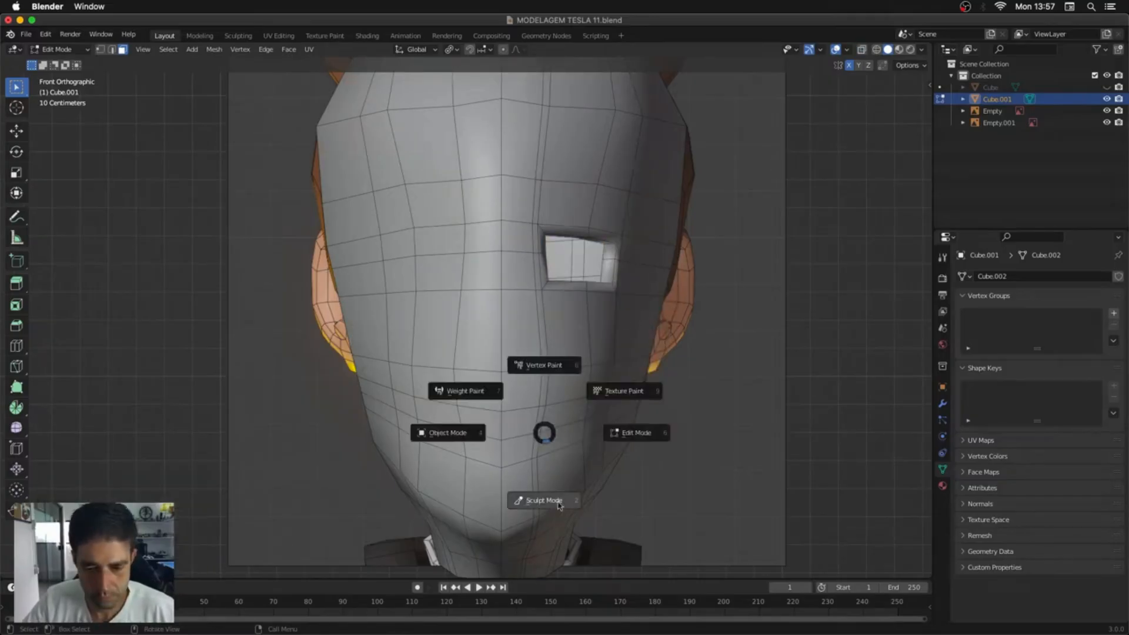
click(544, 499)
middle_drag(543, 497, 511, 463)
drag(511, 463, 500, 492)
mouse_move(500, 492)
middle_down()
mouse_move(501, 439)
mouse_move(524, 386)
middle_up()
key(KP_1)
key(Tab)
key(alt+z)
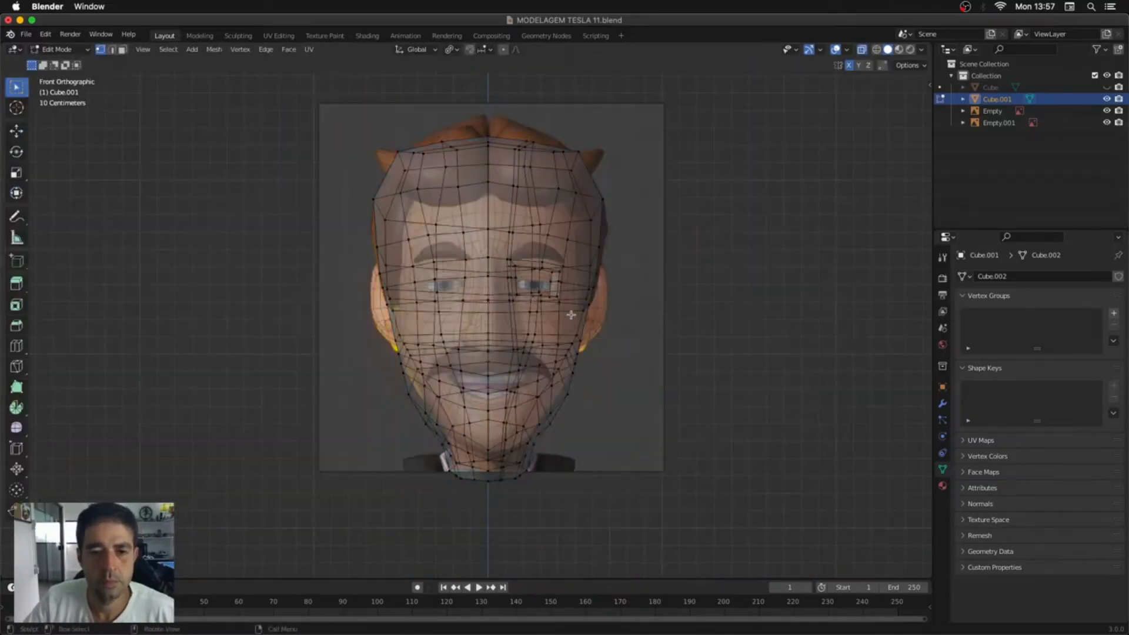
key(alt+z)
key(Tab)
key(KP_3)
key(alt+z)
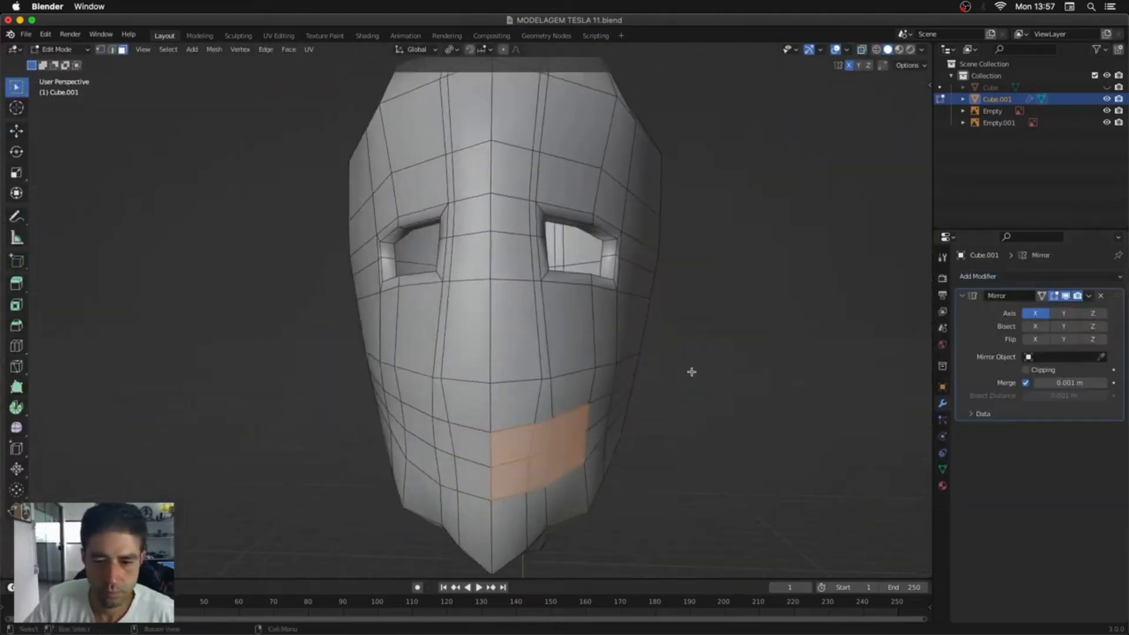
Step: Apply the head's X-axis Mirror modifier and check the selected mouth faces against the front reference through X-ray
key(ctrl+a)
click(604, 373)
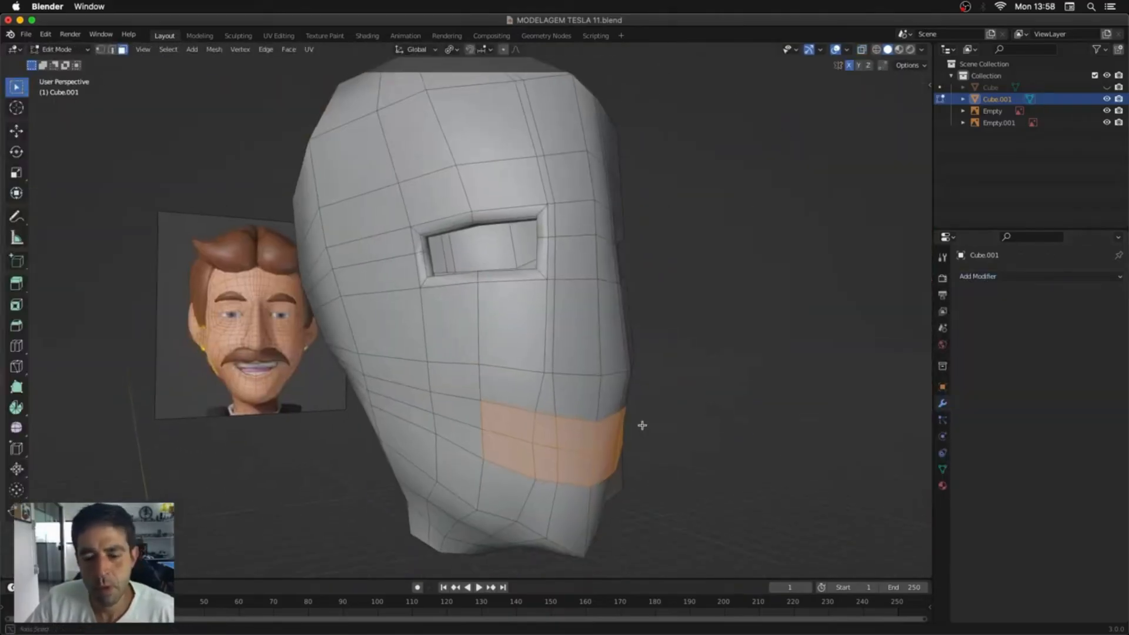
middle_drag(637, 424, 610, 413)
key(KP_1)
key(alt+z)
key(alt+z)
middle_drag(628, 415, 681, 443)
Step: Inset the selected mouth faces, extrude them inward twice and delete them to open the mouth
key(i)
click(606, 405)
key(e)
click(655, 441)
key(e)
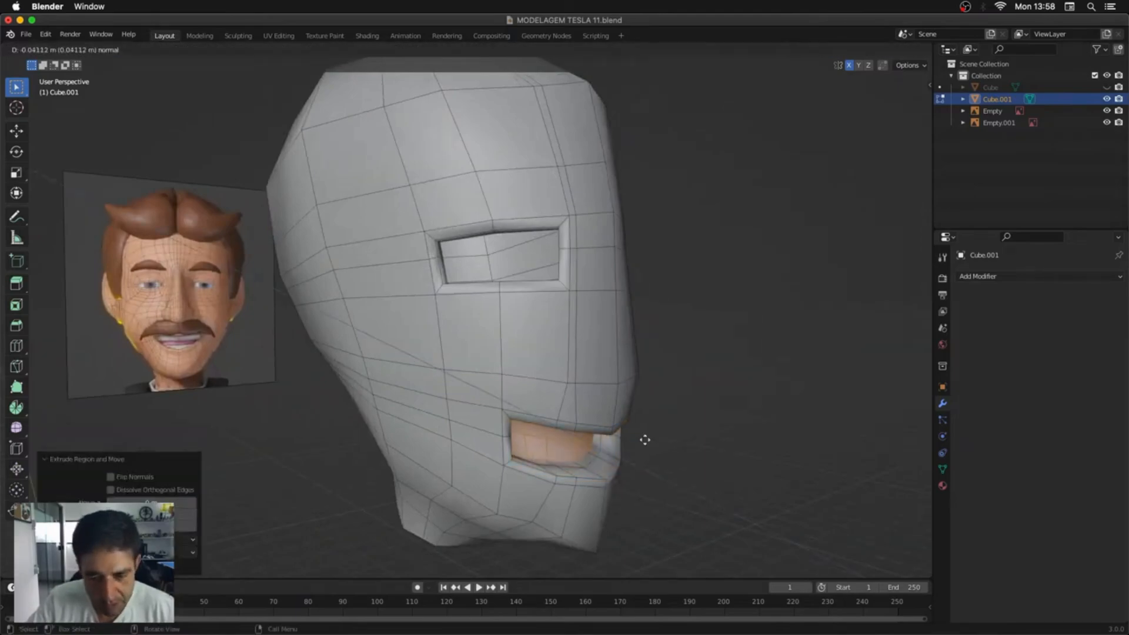
click(635, 439)
key(x)
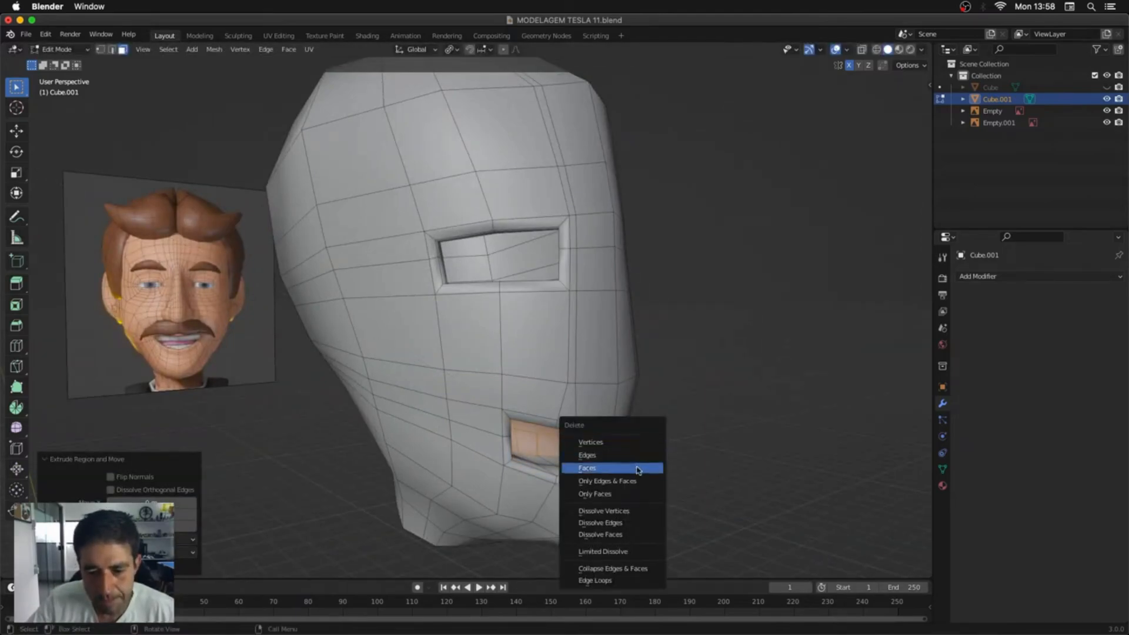
click(641, 466)
middle_drag(641, 466, 607, 428)
key(KP_1)
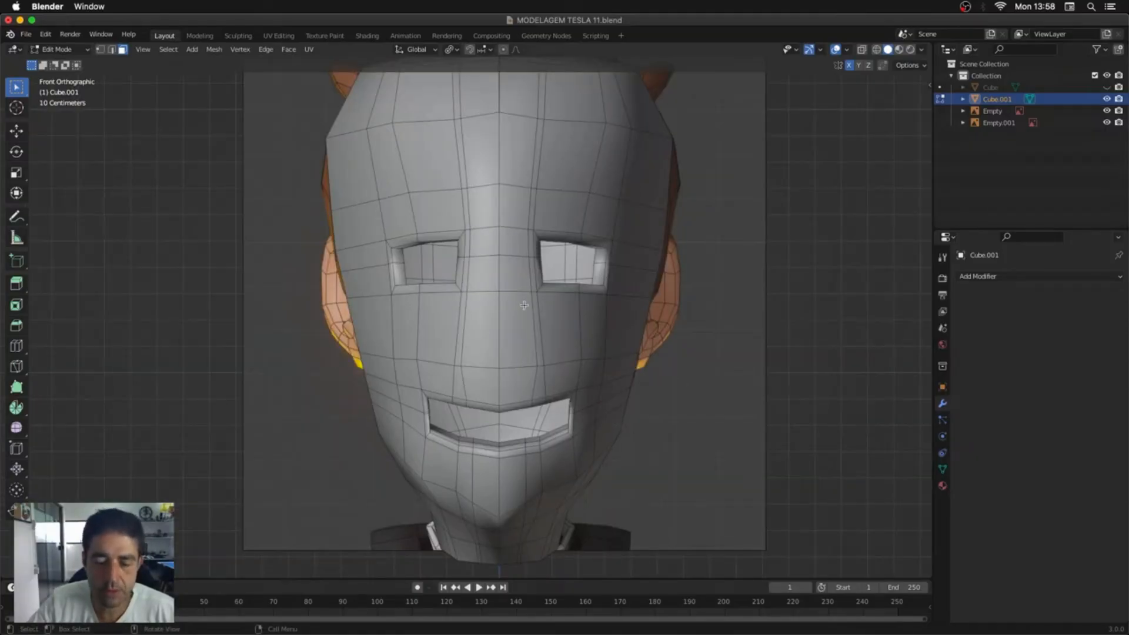
Step: Delete the vertices on the negative-X half of the head and save the file as MODELAGEM TESLA 12.blend
key(alt+z)
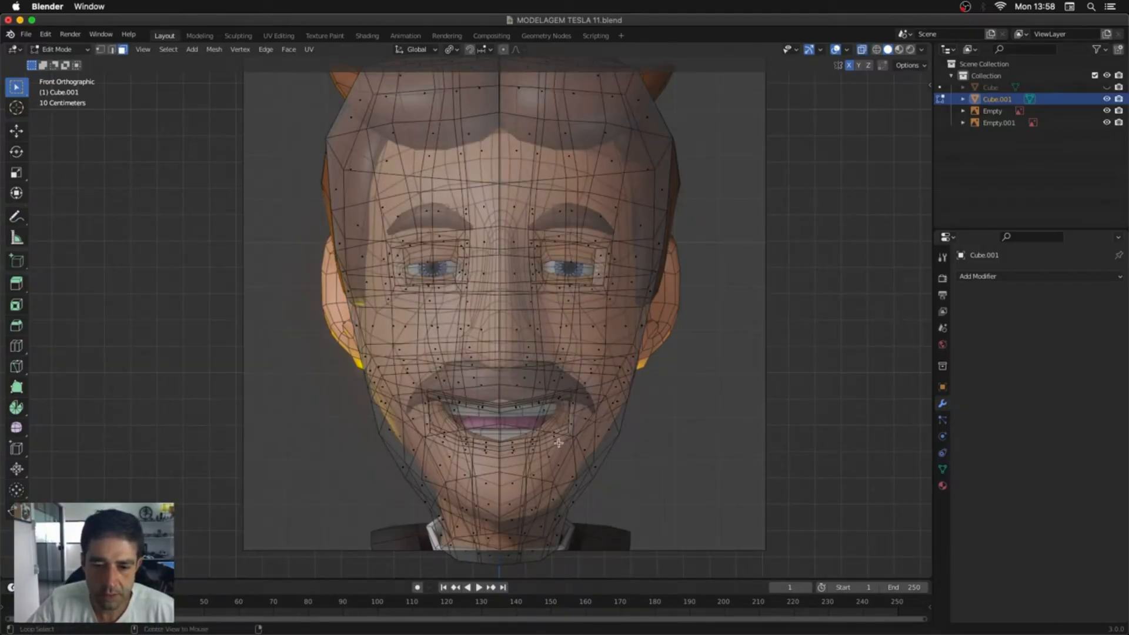
key(alt+z)
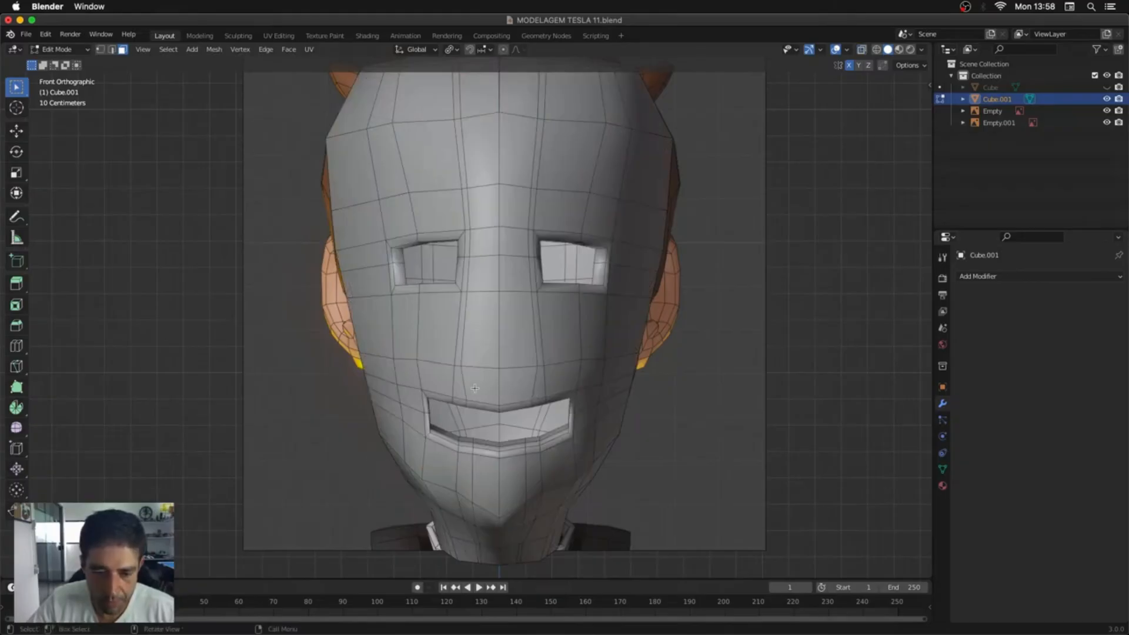
key(2)
ctrl+middle_drag(487, 382, 487, 506)
key(alt+z)
key(1)
drag(356, 130, 478, 479)
key(x)
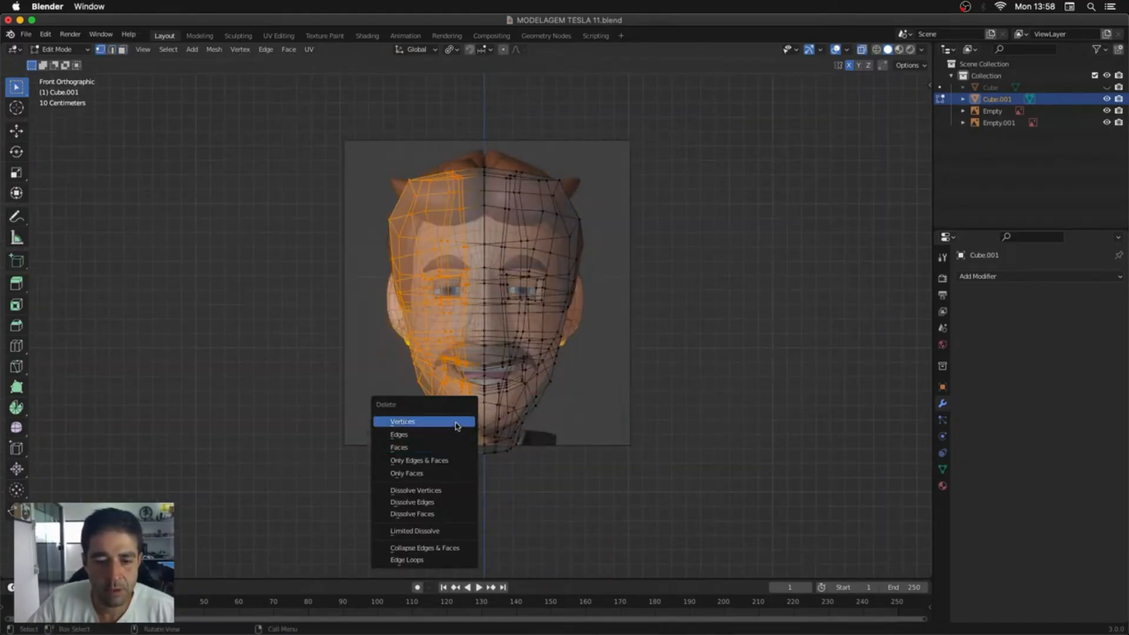
click(456, 422)
ctrl+middle_drag(489, 413, 489, 407)
key(alt+z)
scroll(489, 407, up, 2)
scroll(517, 388, up, 2)
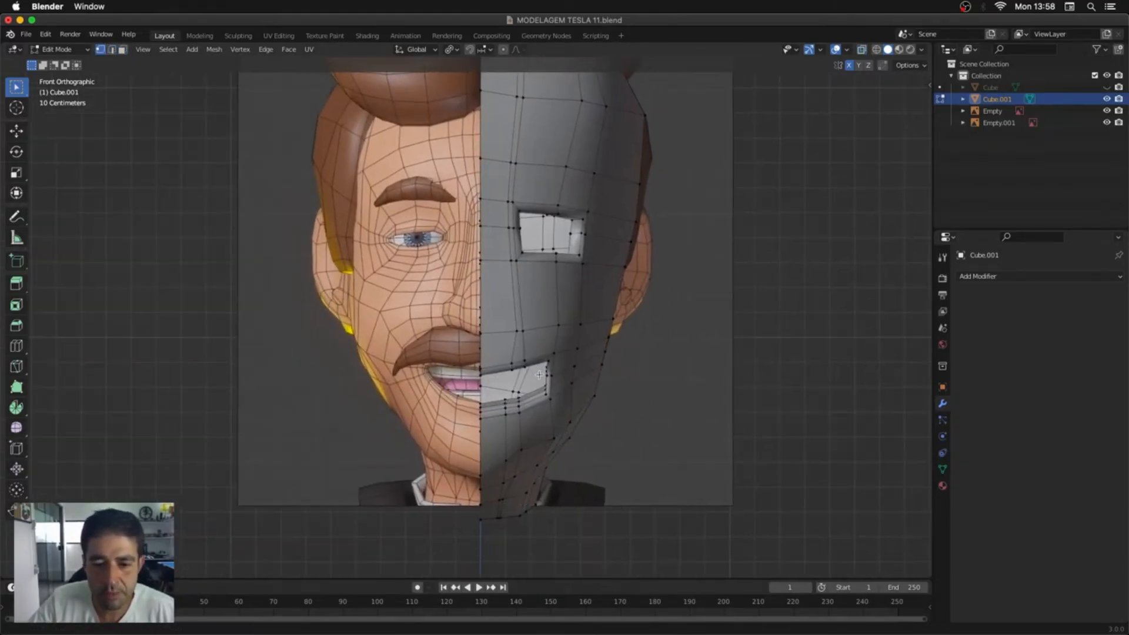
key(super+s)
key(super+alt+s)
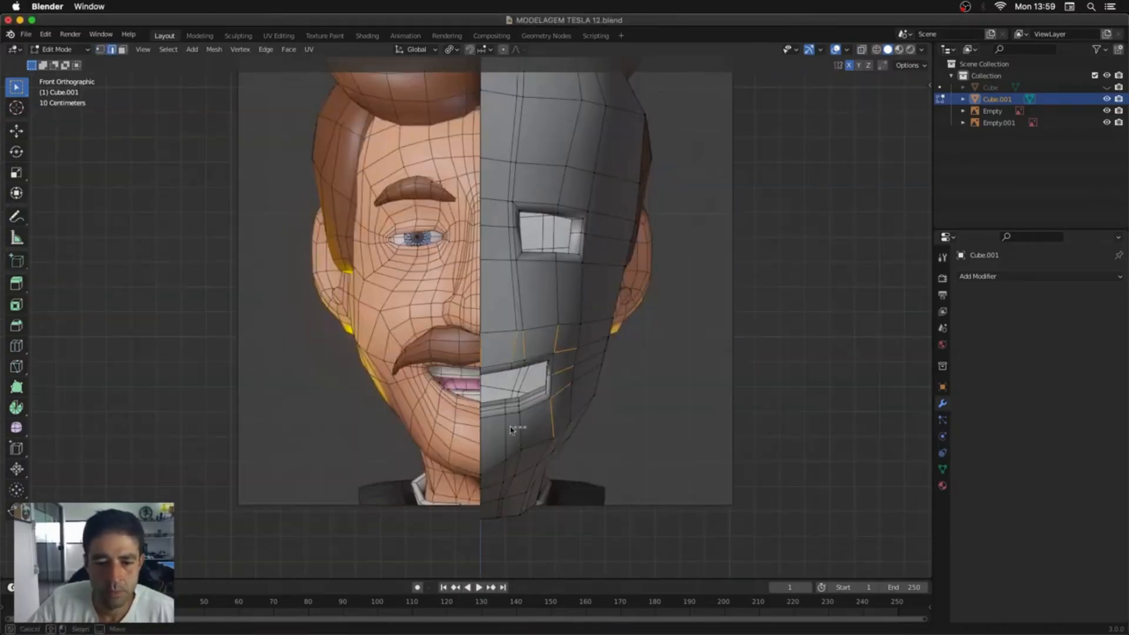
Step: Collapse the short edge above the mouth corner and add one loop cut between the lower eye rim and the upper lip
right_click(510, 430)
click(523, 280)
middle_drag(523, 280, 498, 393)
click(515, 347)
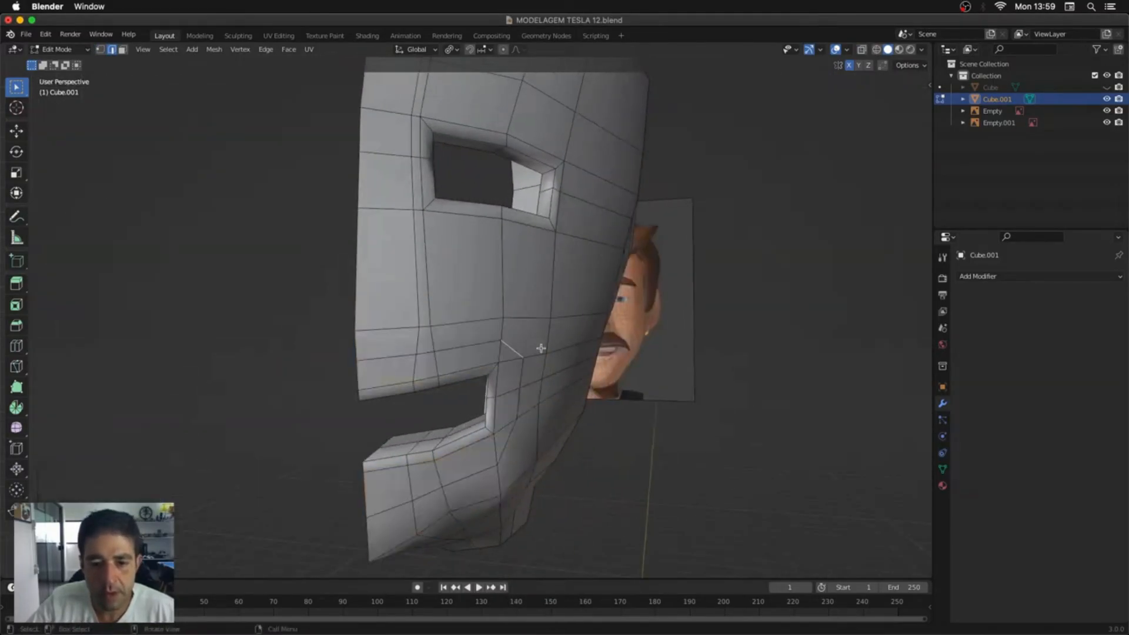
key(m)
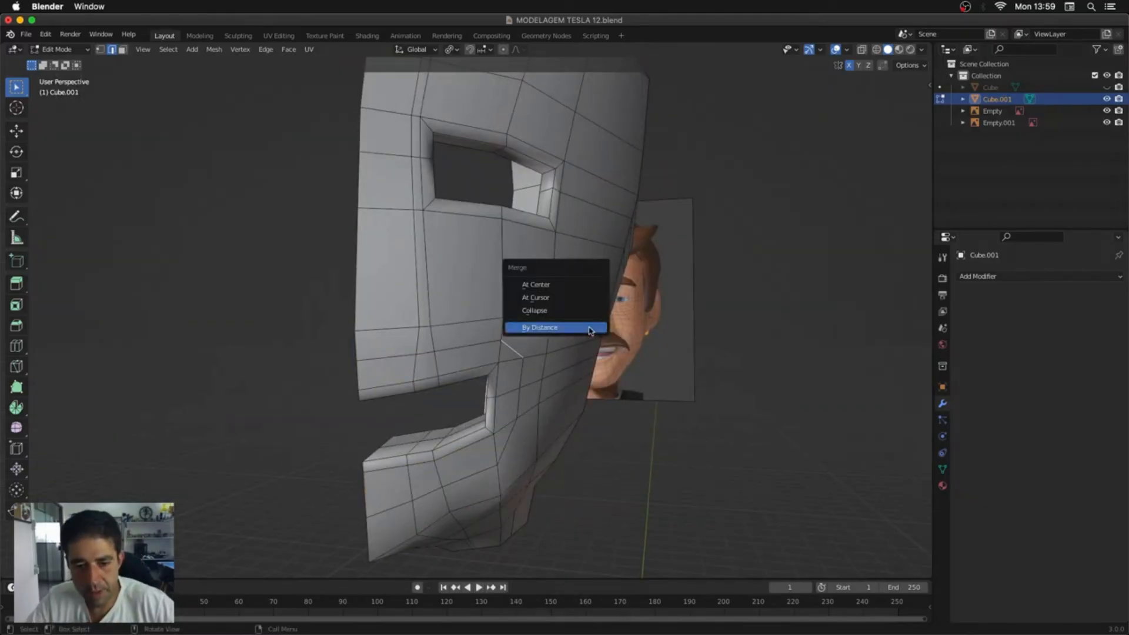
click(592, 312)
ctrl+middle_drag(471, 316, 466, 352)
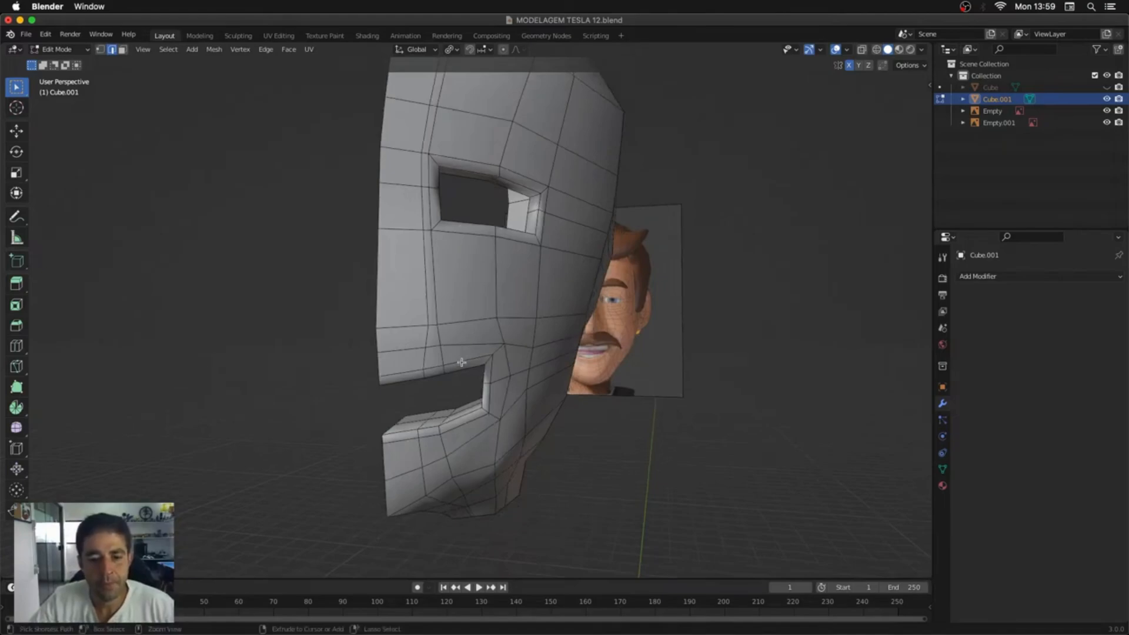
click(462, 362)
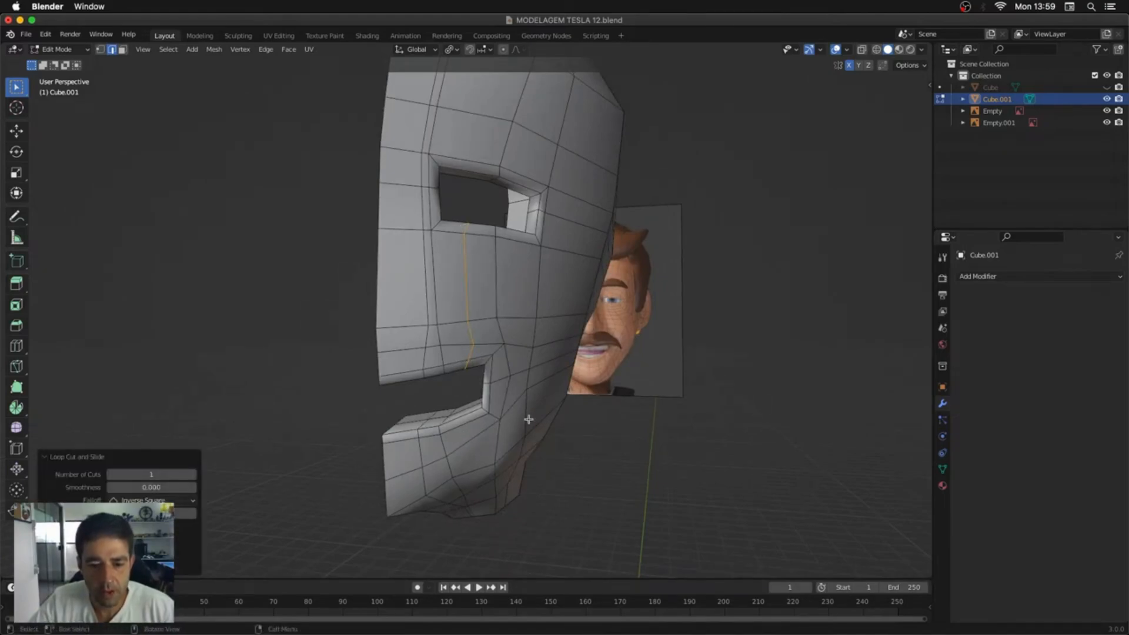
Step: Add an X-axis Mirror modifier to the half head in Object Mode
key(Tab)
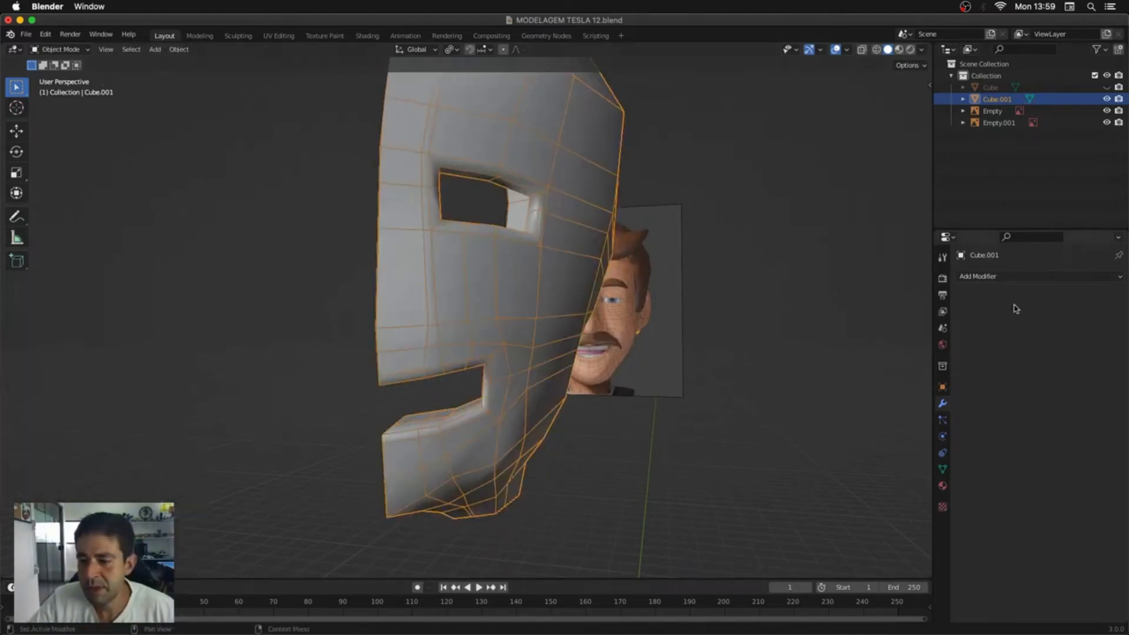
click(1019, 276)
click(902, 416)
middle_drag(558, 341, 597, 305)
Step: Round the mouth opening and its surrounding loops with the Grab brush in Sculpt Mode
key(ctrl+Tab)
click(602, 372)
middle_drag(573, 370, 579, 367)
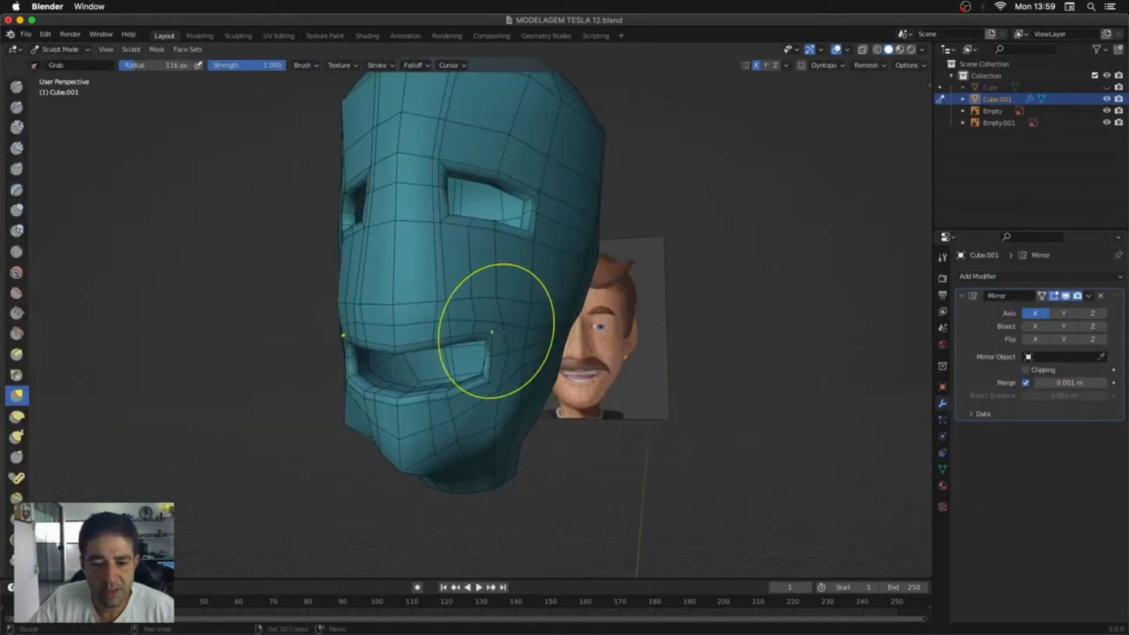
mouse_move(491, 340)
mouse_down()
mouse_move(479, 421)
mouse_move(401, 470)
mouse_up()
Step: Apply the Mirror modifier in Object Mode and return the head to Edit Mode
key(ctrl+Tab)
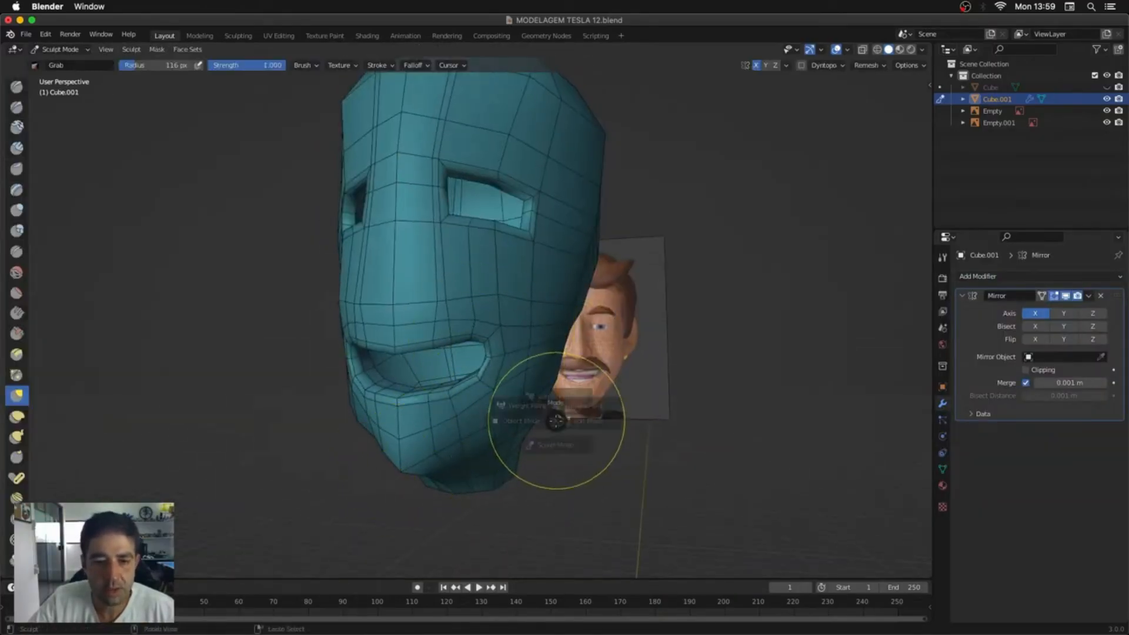
click(483, 423)
key(ctrl+a)
click(547, 399)
key(Tab)
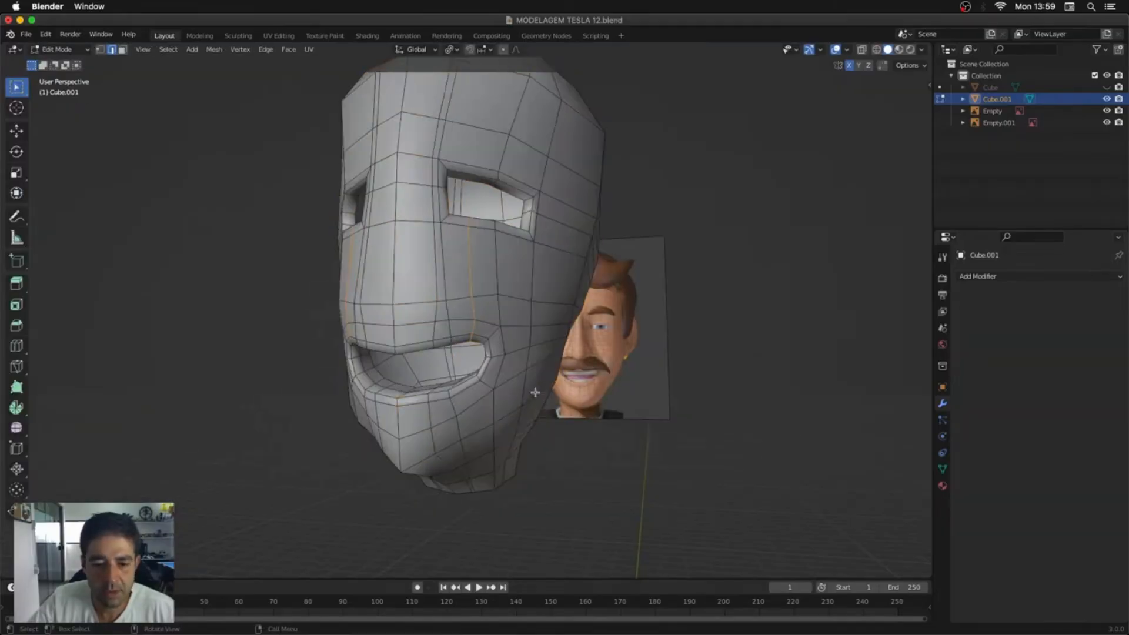
Step: Round the corners and lower rims of the eye openings with the Grab brush in Sculpt Mode
key(KP_1)
key(ctrl+Tab)
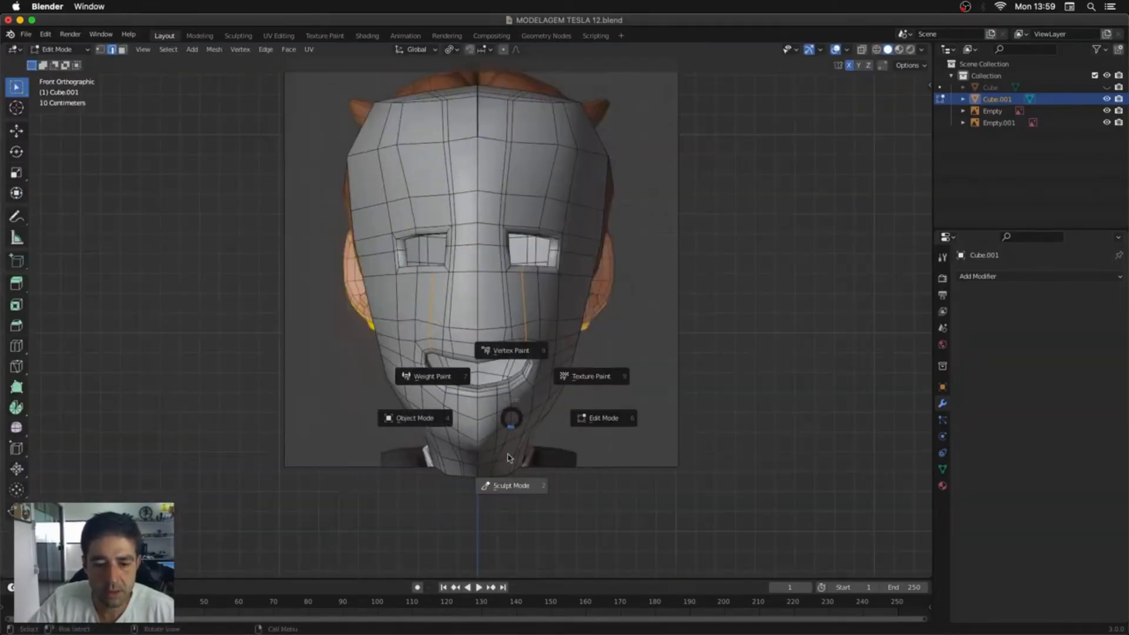
click(509, 481)
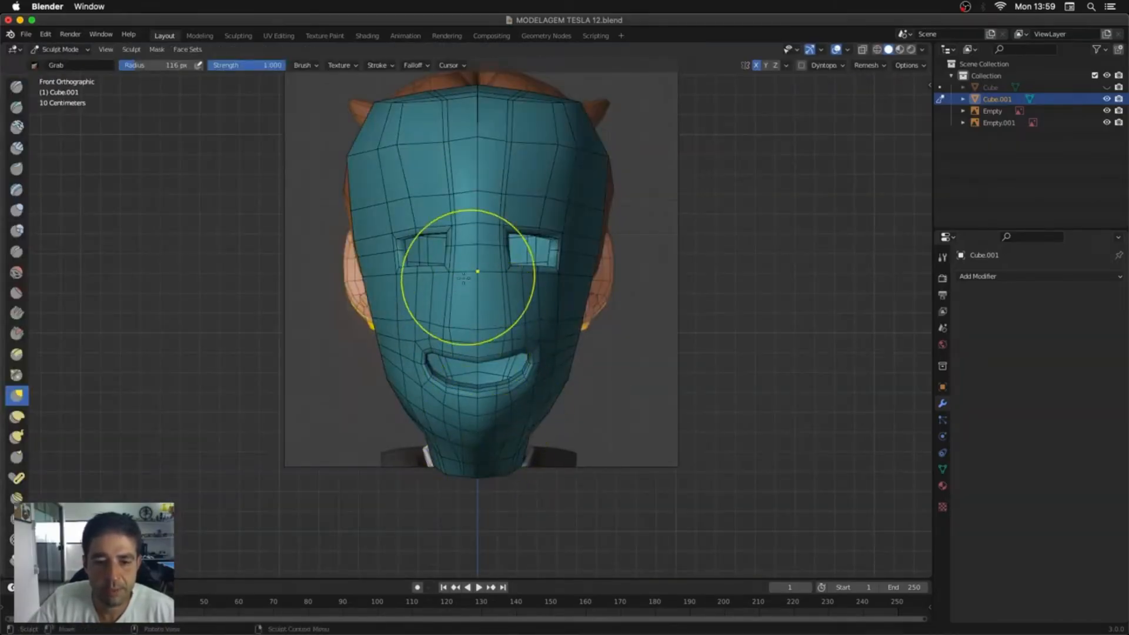
middle_drag(600, 335, 580, 345)
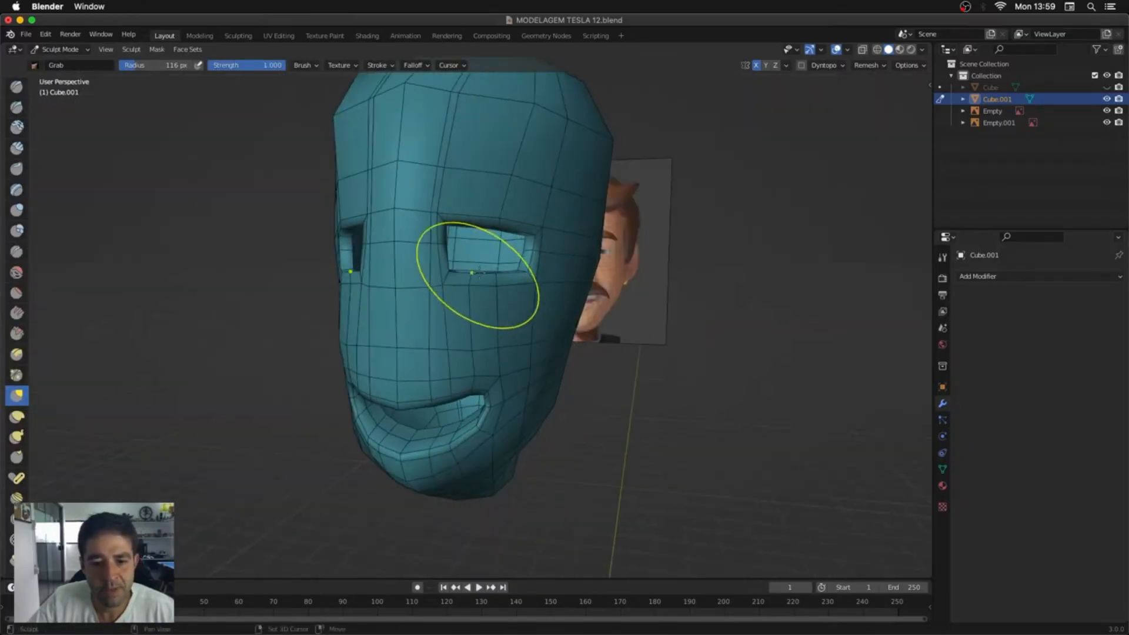
drag(443, 219, 456, 223)
drag(534, 230, 529, 236)
drag(494, 275, 493, 286)
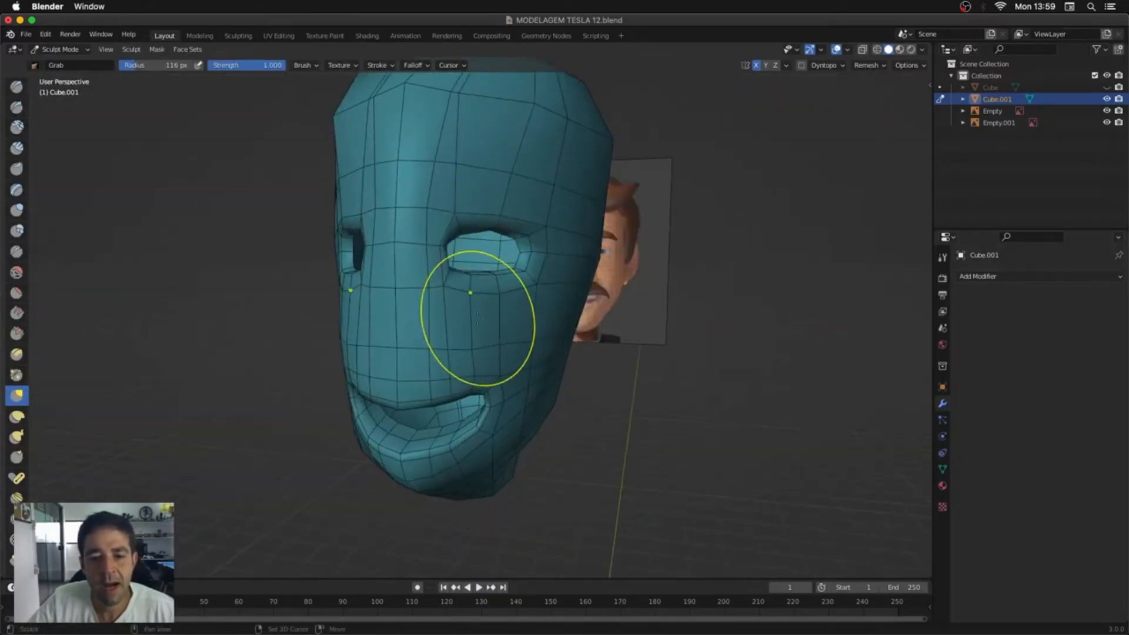
Step: Enlarge the Grab brush to 163 px and pull the upper lip and chin forward toward the side reference profile
middle_drag(477, 319, 428, 324)
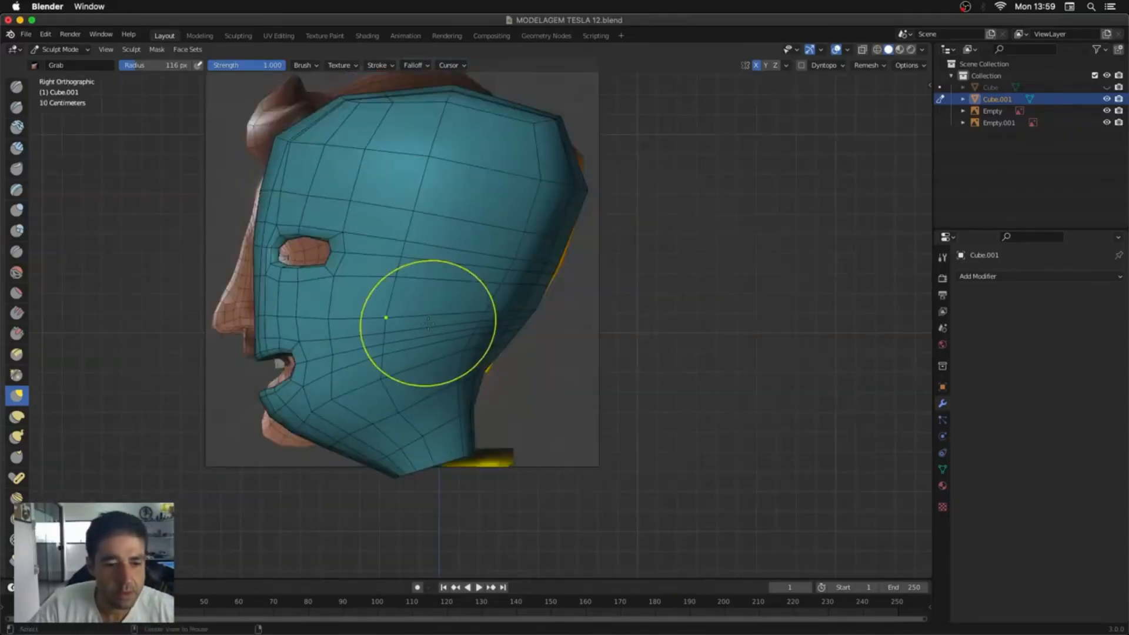
key(f)
click(319, 334)
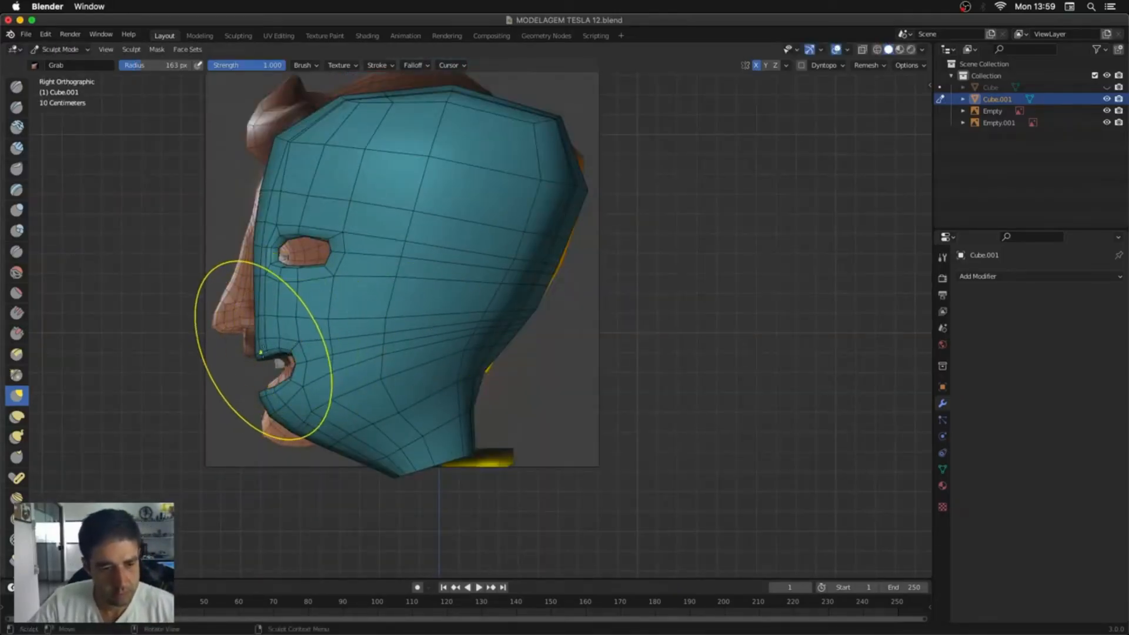
drag(260, 352, 243, 350)
mouse_move(267, 401)
mouse_down()
mouse_move(269, 428)
mouse_move(254, 408)
mouse_up()
key(super+z)
Step: Refine the chin underside and the area above the upper lip with a smaller Grab brush, checking the reference through X-ray
key(f)
click(232, 425)
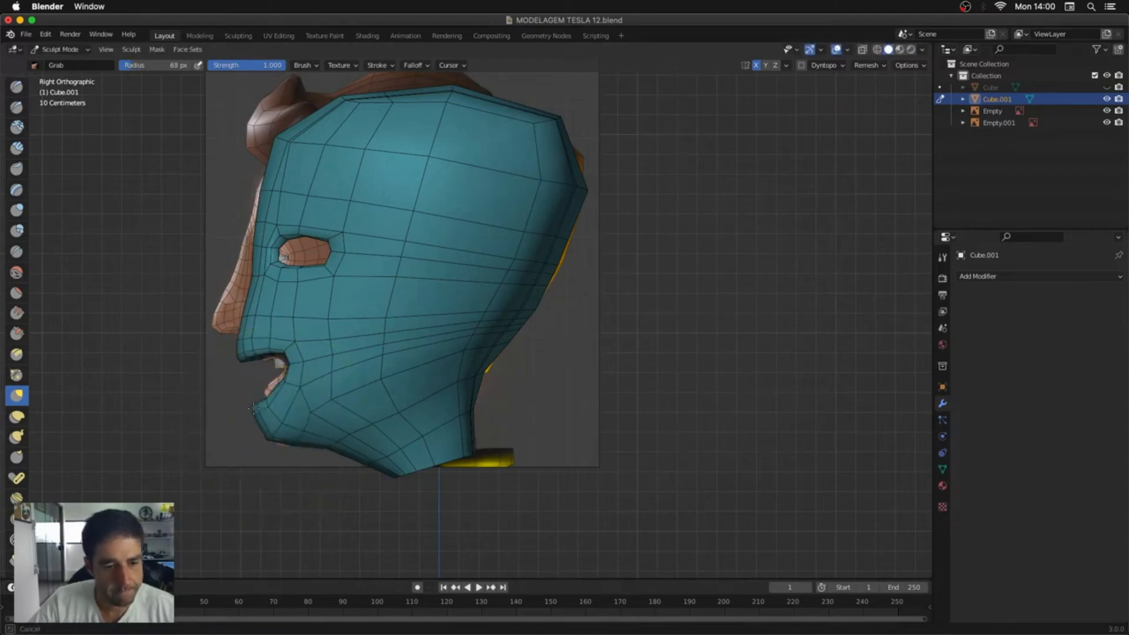
drag(302, 444, 301, 452)
drag(240, 330, 247, 328)
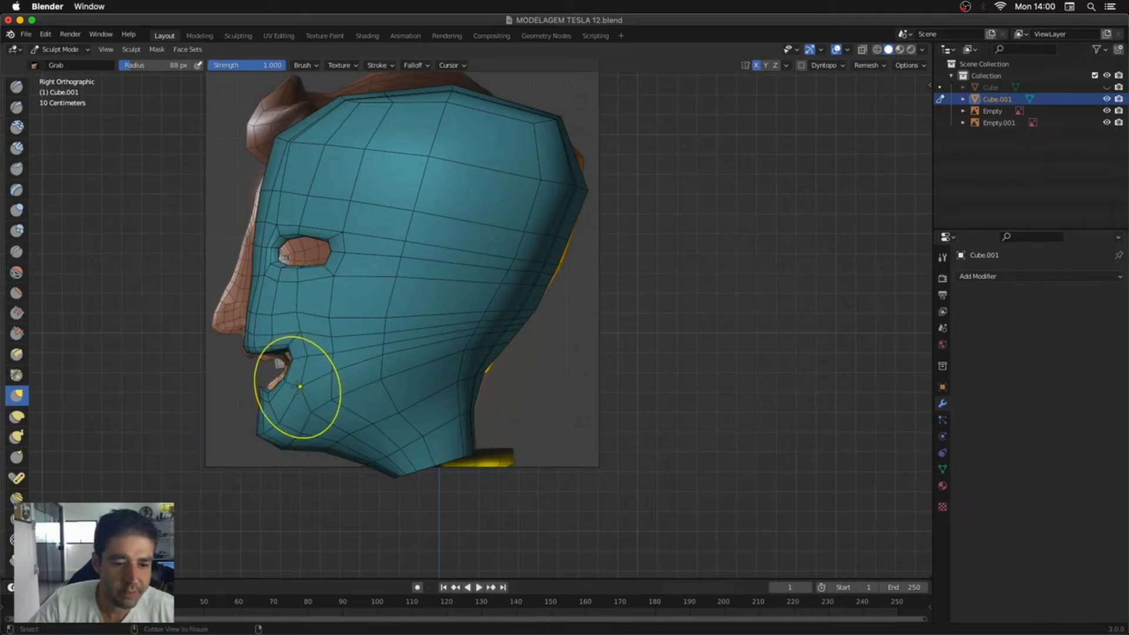
key(alt+z)
key(alt+z)
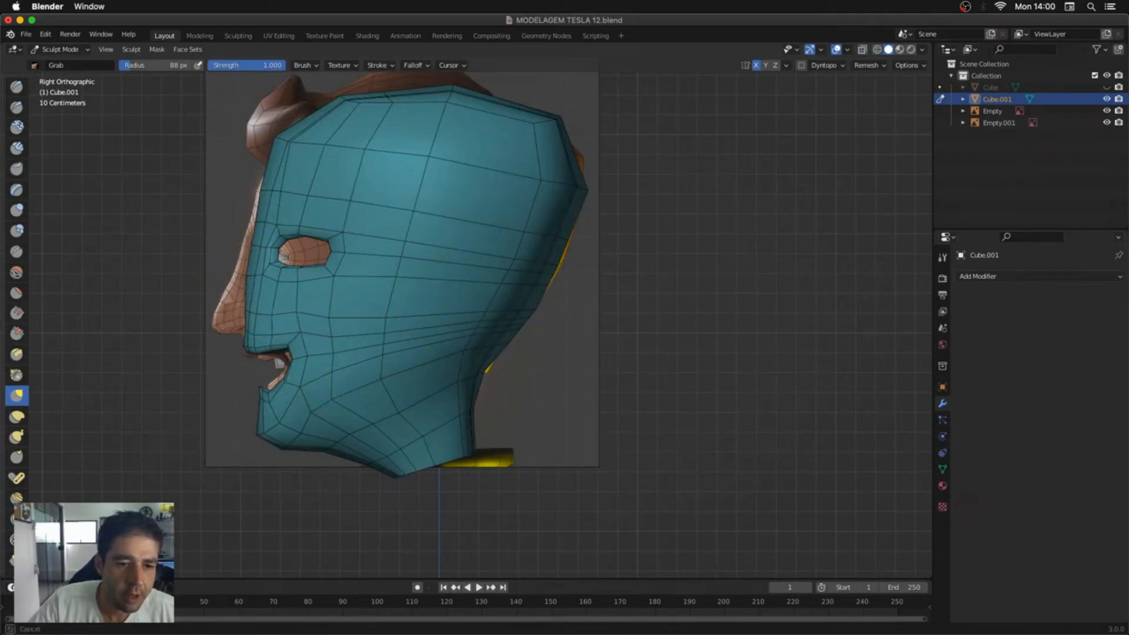
Step: Enlarge the Grab brush in the front view, undo the last brush changes and save the file as MODELAGEM TESLA 13.blend
middle_drag(238, 286, 462, 370)
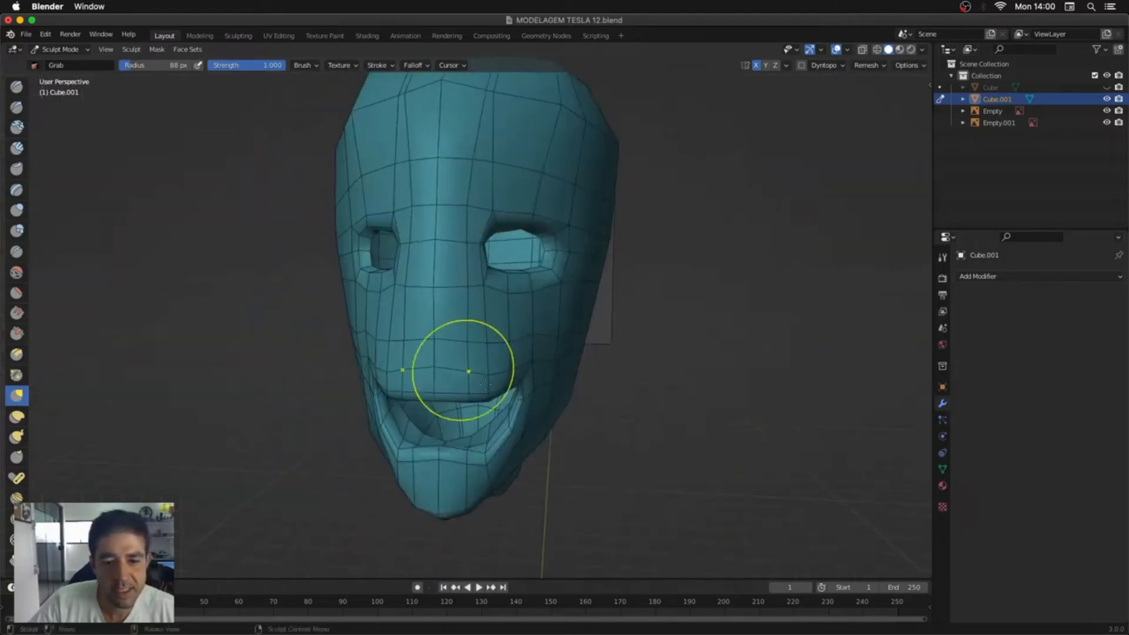
key(KP_1)
key(f)
click(549, 313)
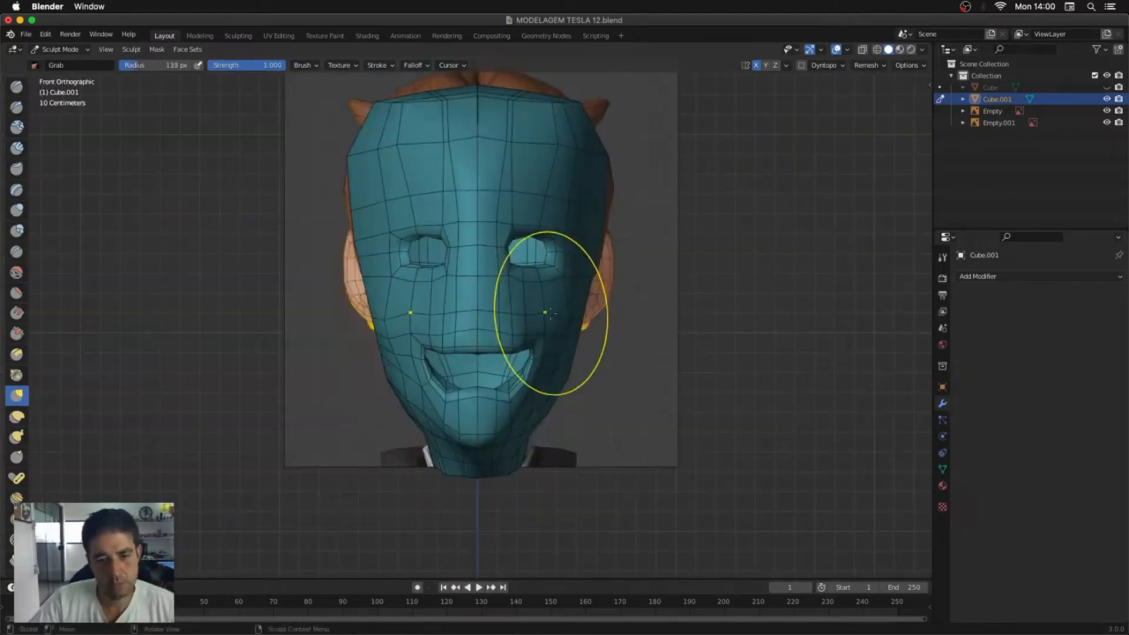
key(ctrl+z)
key(ctrl+z)
key(ctrl+z)
key(ctrl+z)
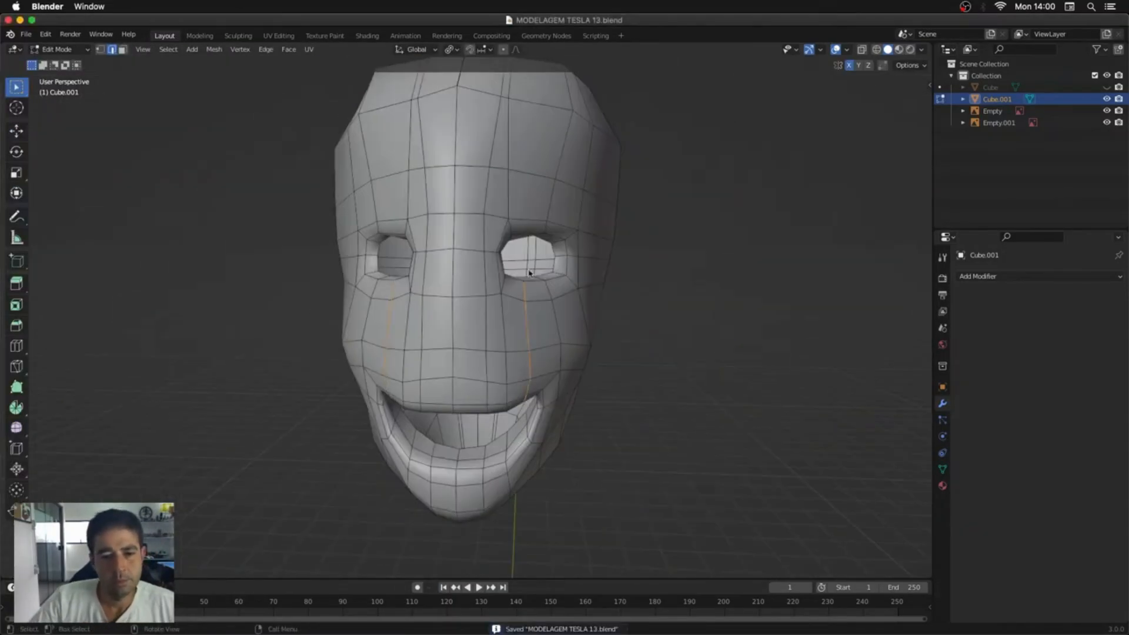
Step: Extrude the eight central faces between the eyes and the upper lip forward to start the nose
shift+click(442, 278)
shift+click(464, 284)
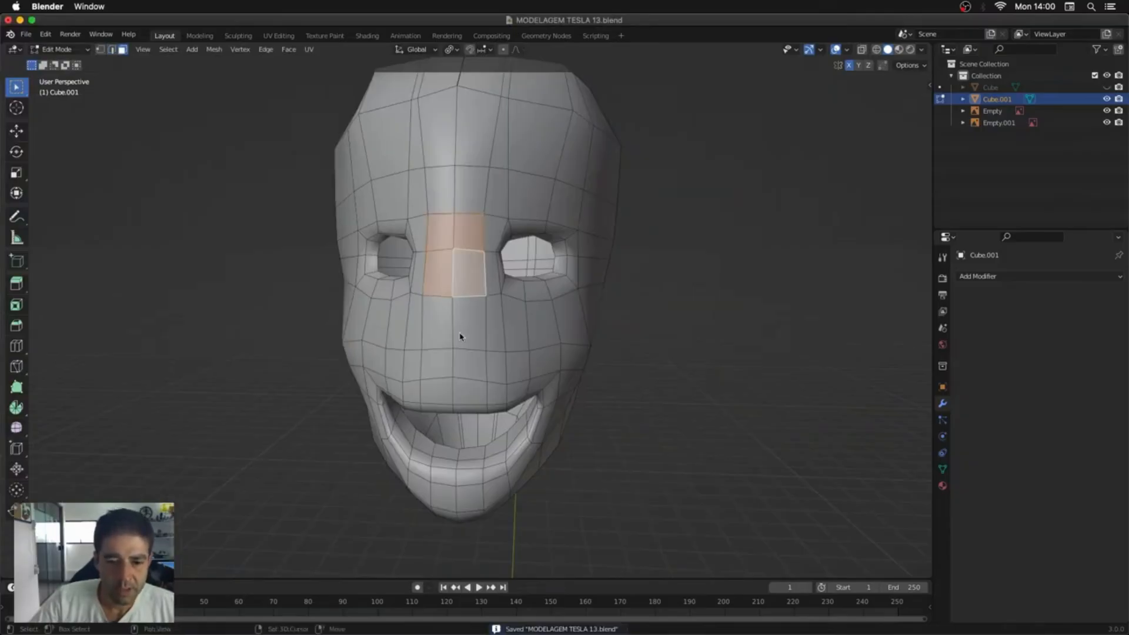
shift+click(463, 335)
shift+click(439, 338)
shift+click(439, 361)
shift+click(461, 362)
middle_drag(497, 362, 371, 345)
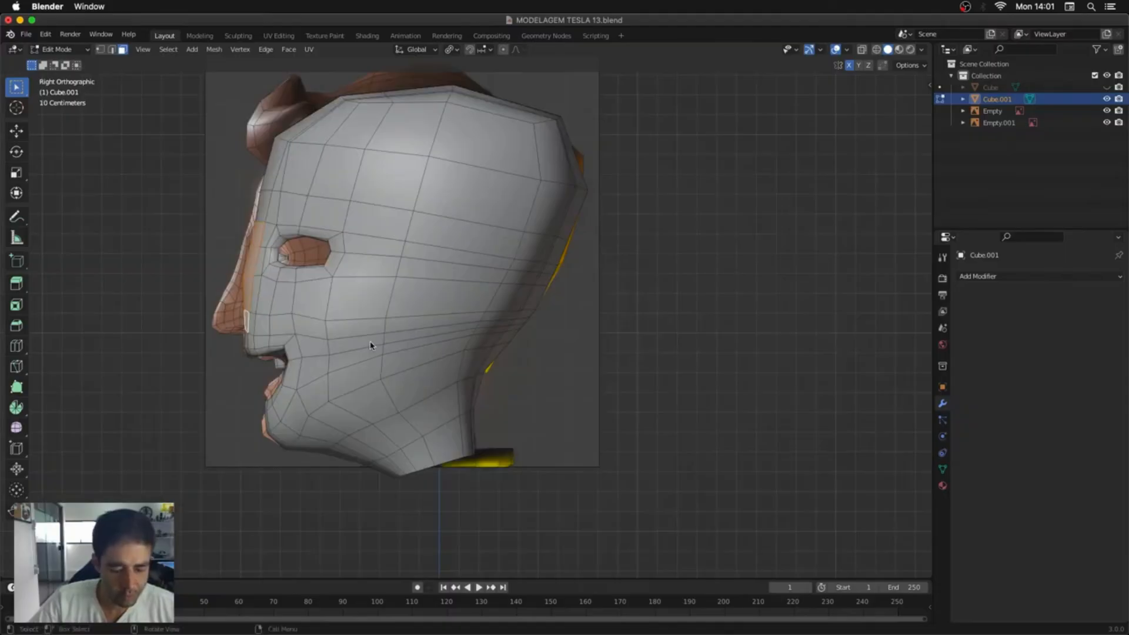
key(e)
click(360, 344)
Step: Move and rotate the extruded nose faces to follow the nose slope in the side reference
key(g)
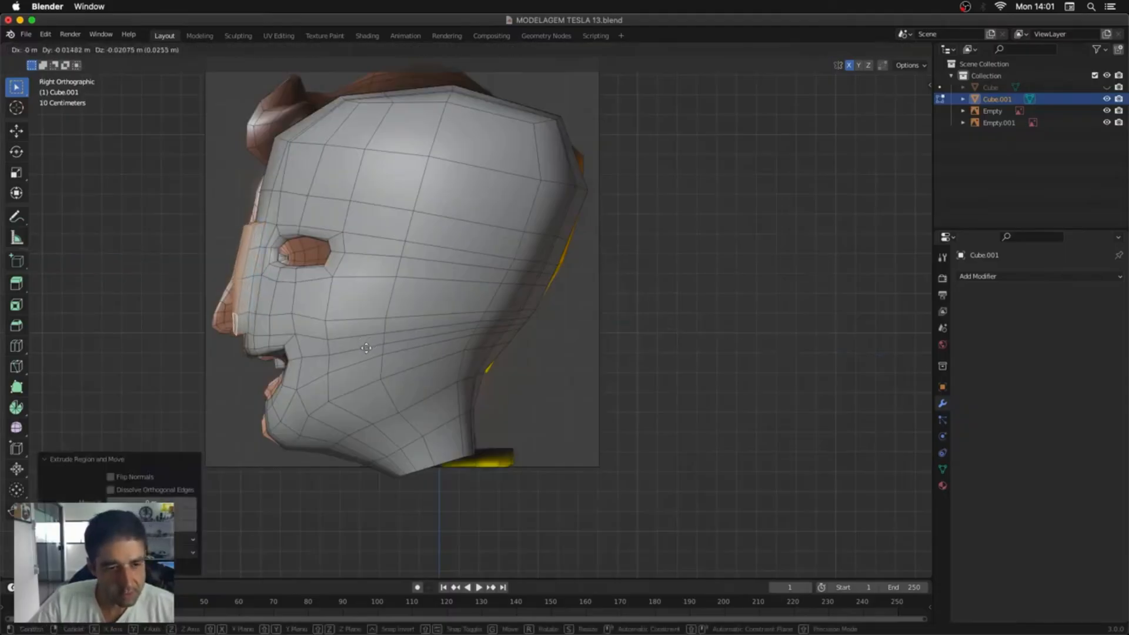
click(360, 343)
key(r)
click(353, 335)
key(g)
click(325, 287)
key(alt+z)
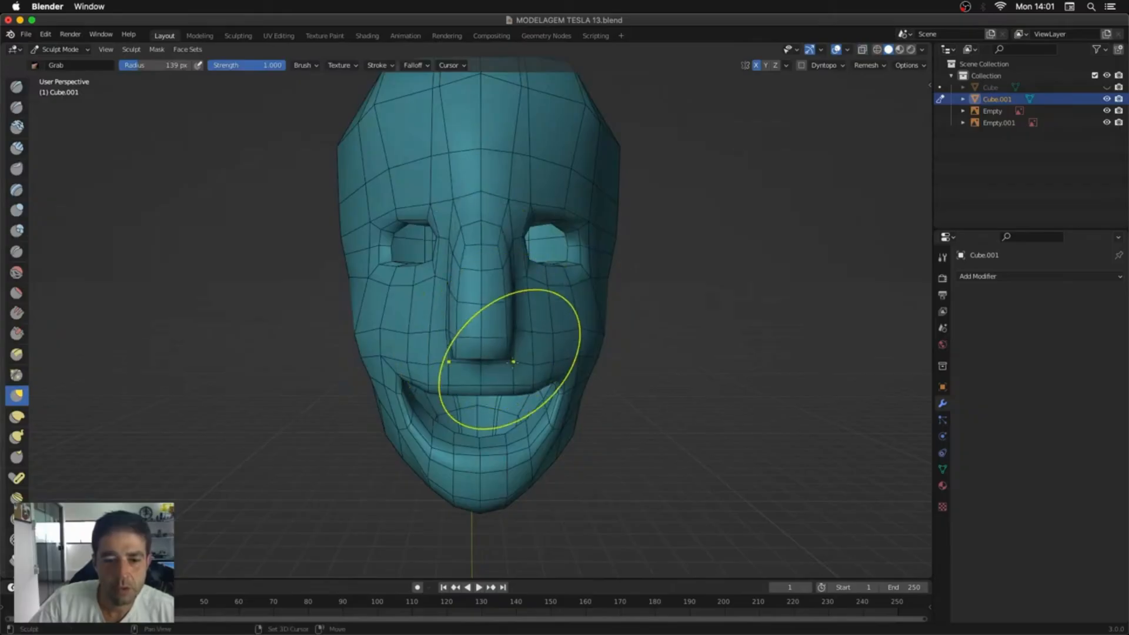
Step: Push the area beneath the nose back with the Grab brush in the side view
middle_drag(512, 360, 462, 336)
key(super+Tab)
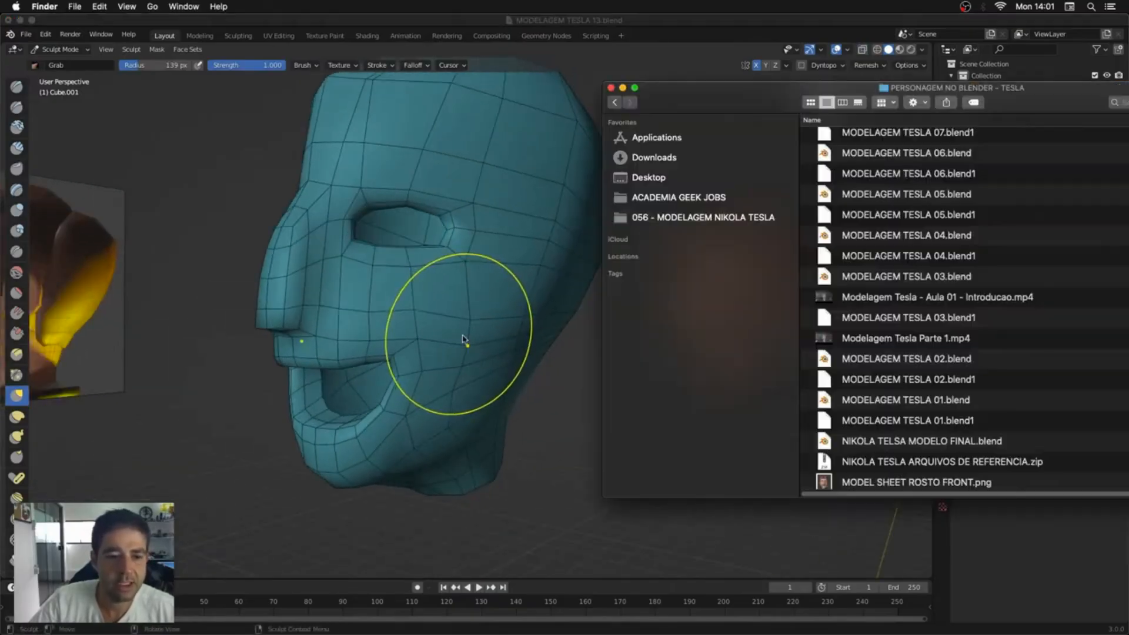
key(super+Tab)
key(KP_3)
drag(272, 352, 285, 351)
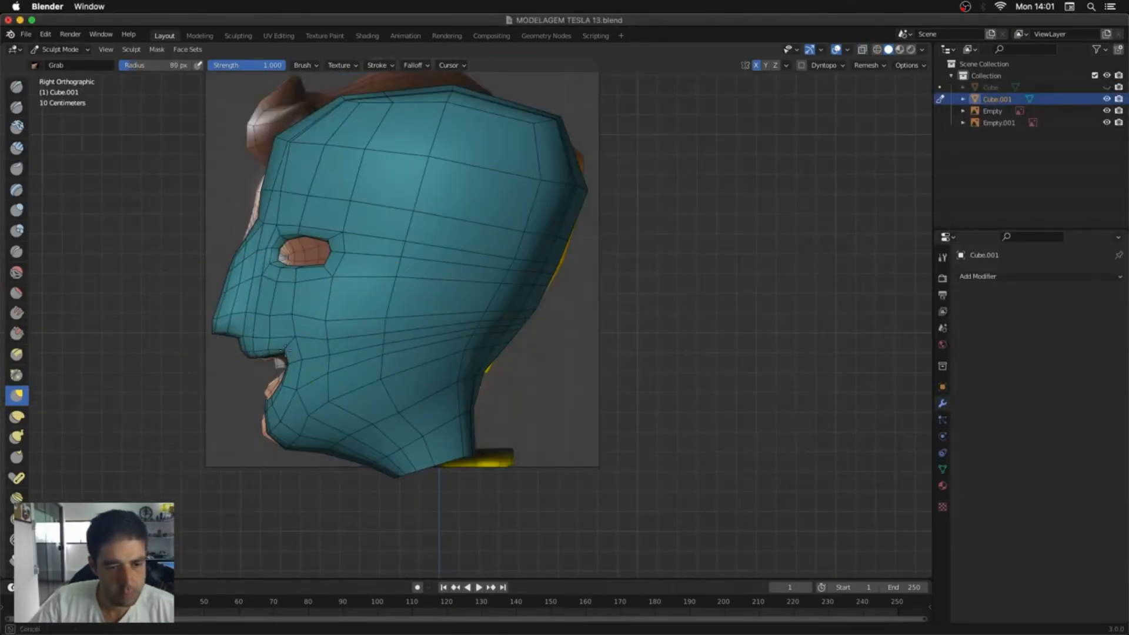
Step: Compare the head with the front and side references through X-ray, with the Grab brush radius at 147 px
key(alt+z)
key(KP_1)
key(f)
click(618, 156)
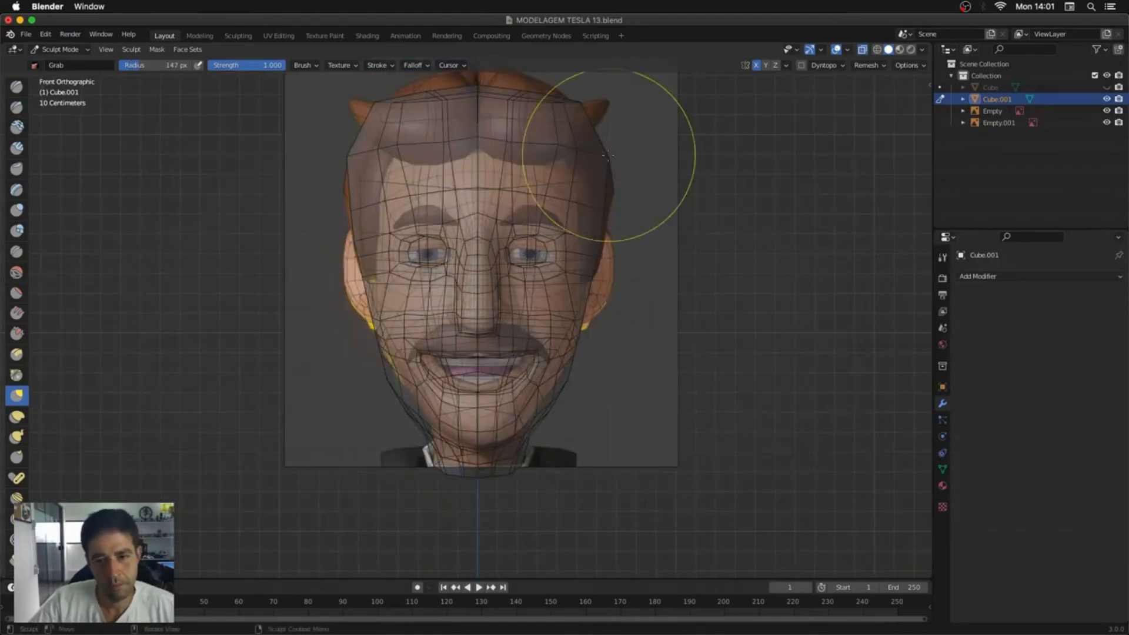
middle_drag(637, 207, 620, 216)
key(KP_3)
mouse_move(390, 252)
middle_down()
mouse_move(570, 229)
mouse_move(630, 253)
middle_up()
key(alt+z)
scroll(488, 235, down, 3)
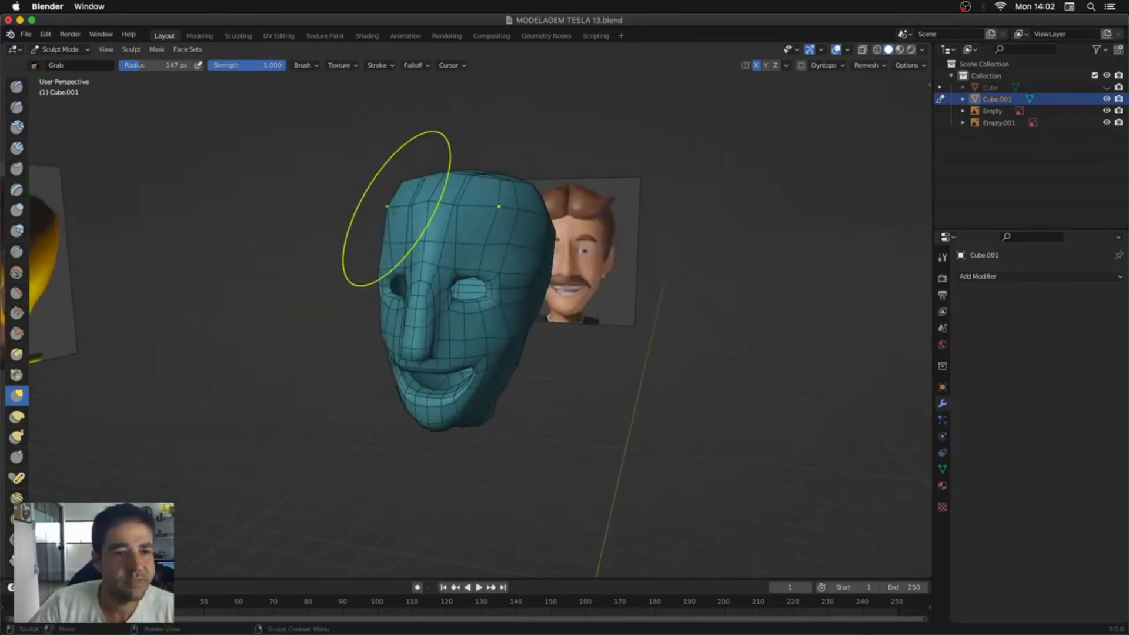
Step: Create a face set from the visible faces of the head
click(182, 51)
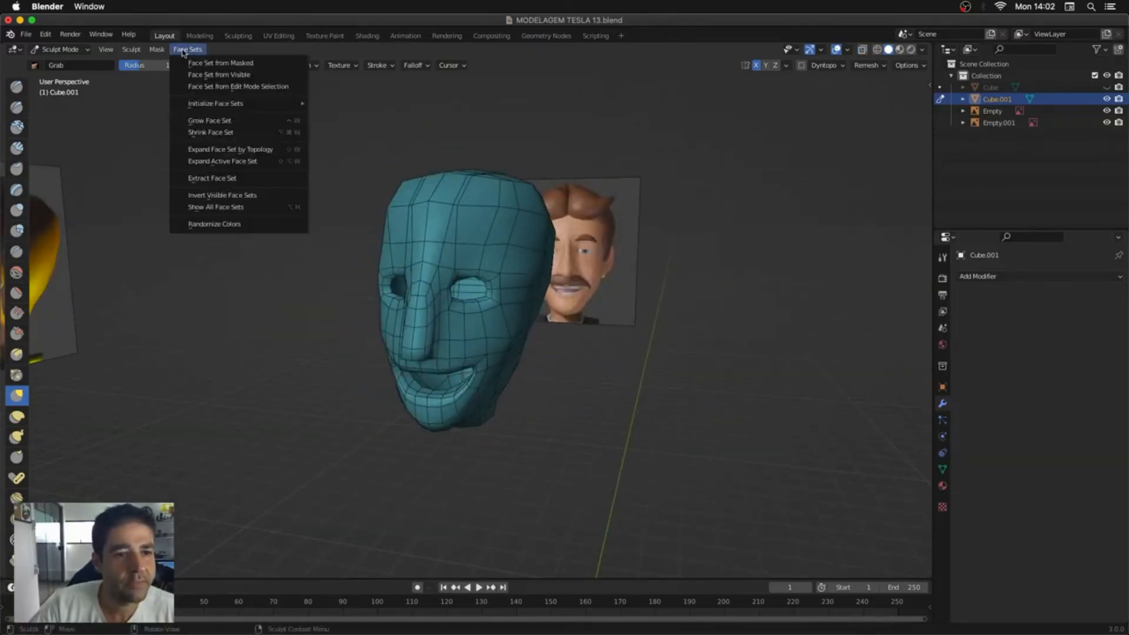
click(224, 77)
middle_drag(553, 142, 500, 147)
mouse_move(569, 287)
middle_down()
mouse_move(500, 290)
mouse_move(459, 201)
middle_up()
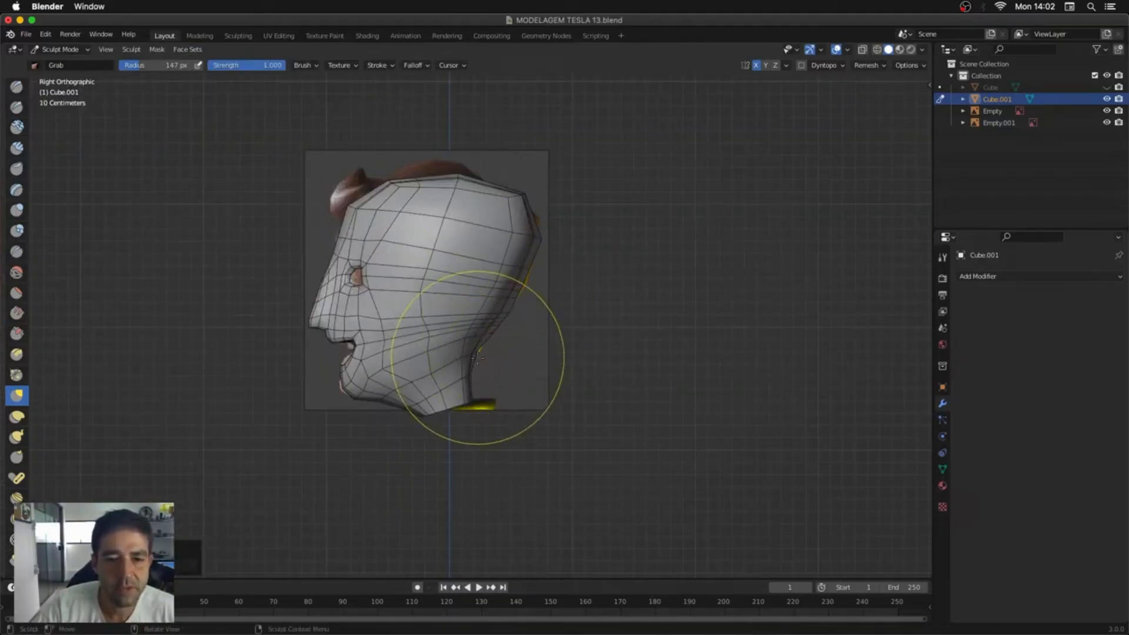
Step: Add one vertical loop cut just in front of the ear, using X-ray in the side view
key(alt+z)
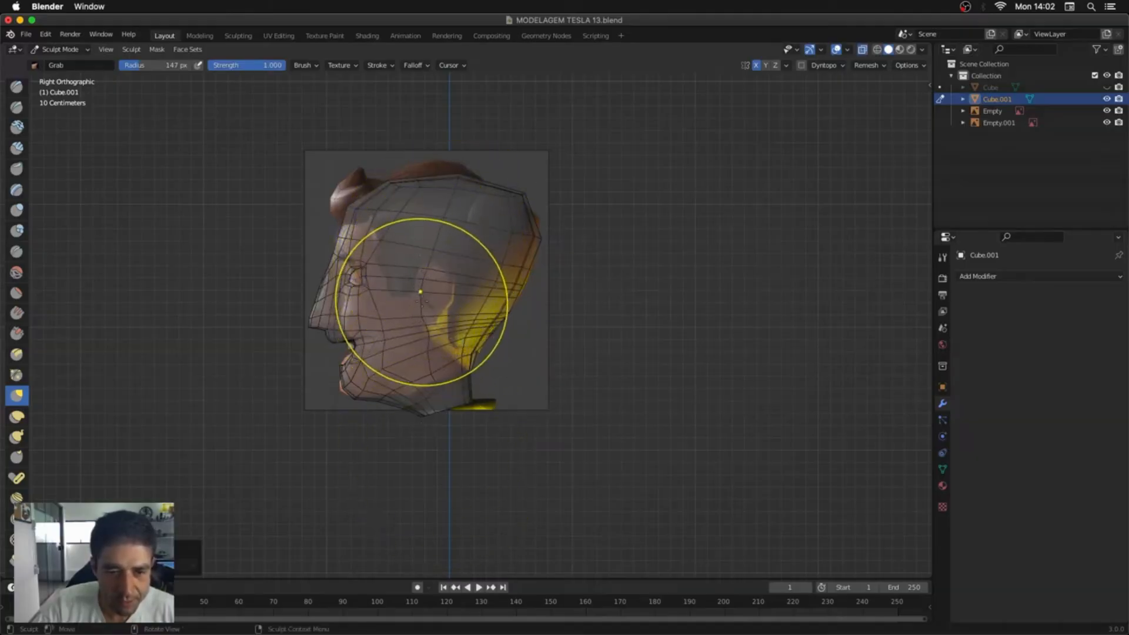
mouse_move(446, 356)
middle_down()
mouse_move(477, 353)
mouse_move(444, 360)
mouse_move(464, 287)
middle_up()
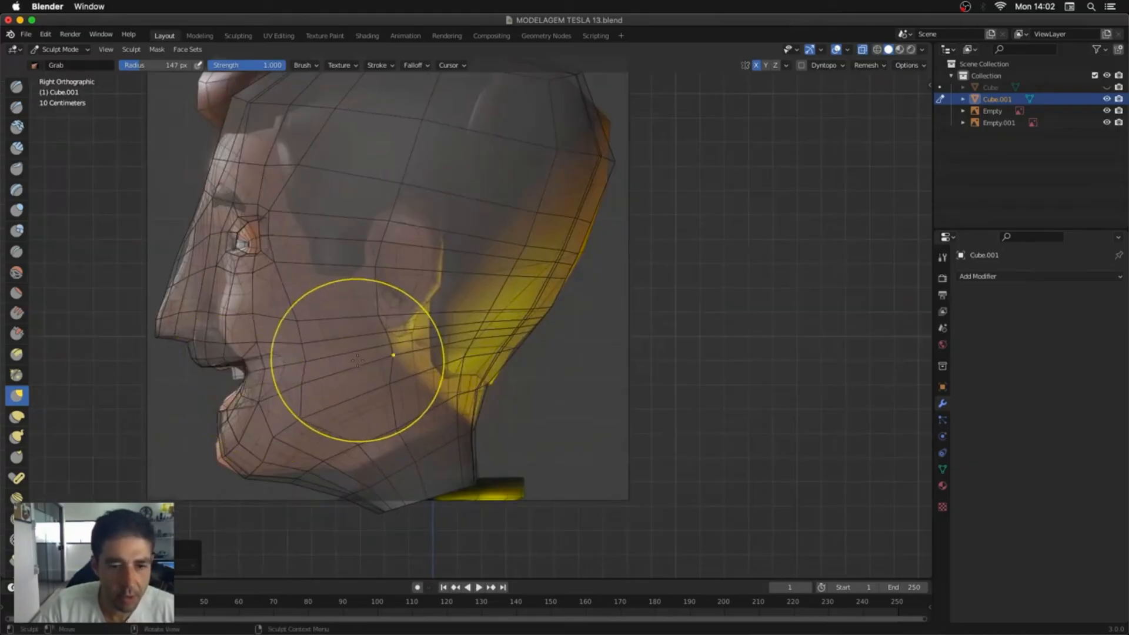
key(Tab)
key(ctrl+r)
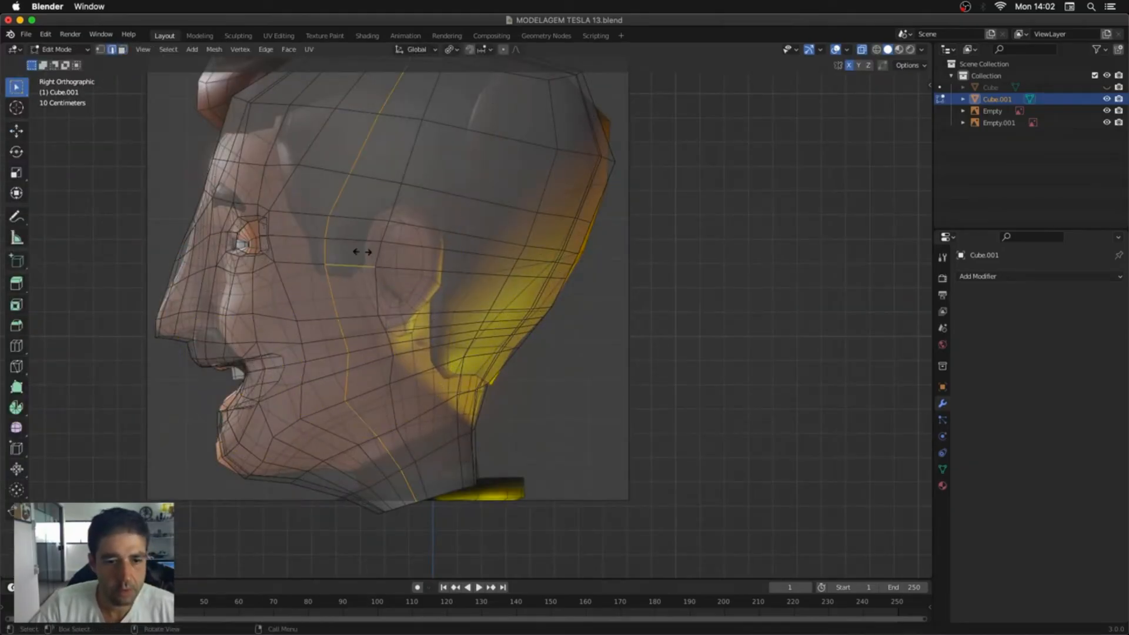
click(368, 253)
click(368, 258)
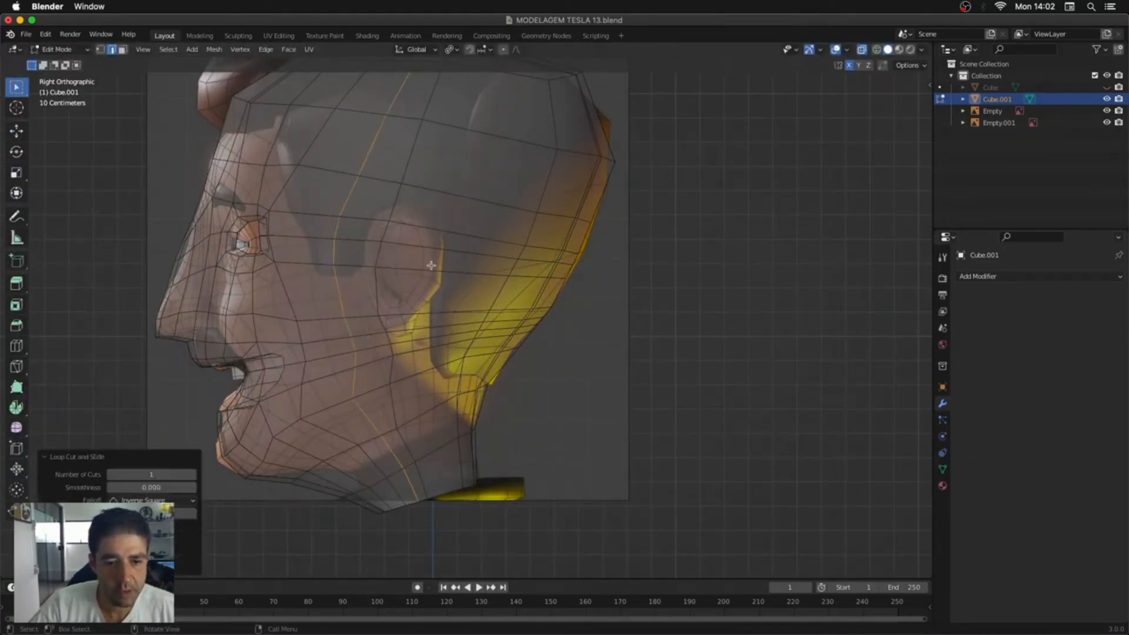
Step: Select the vertical face loop at the front edge of the ear and slide it toward the ear
key(3)
alt+click(370, 246)
key(g)
key(g)
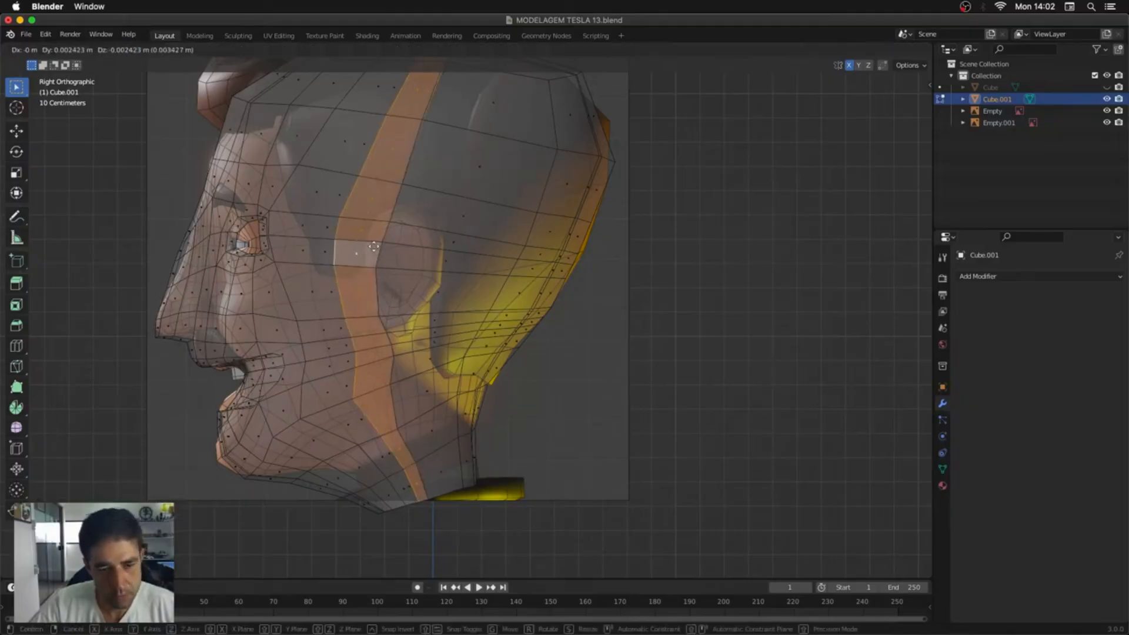
click(395, 247)
Step: Select the temple vertices between the eye and the ear and move them in the side view
ctrl+middle_drag(328, 228, 327, 238)
key(1)
drag(327, 233, 301, 259)
key(g)
Step: Remove one half of the head in the front view and rebuild it with a Mirror modifier on the X axis
middle_drag(317, 250, 576, 347)
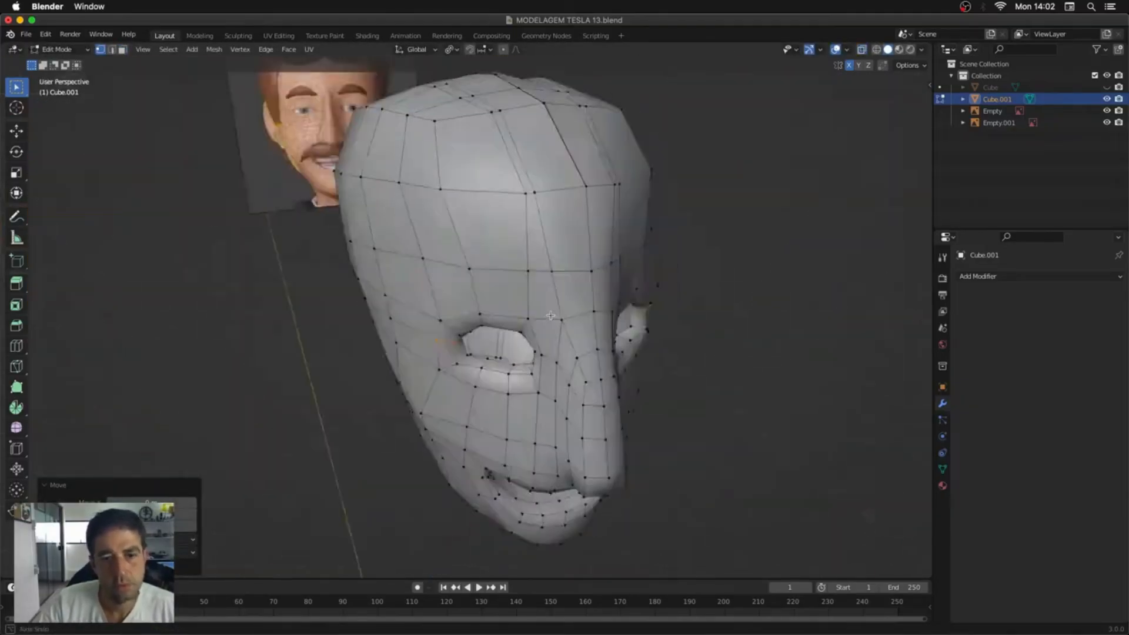
key(KP_1)
drag(471, 113, 328, 484)
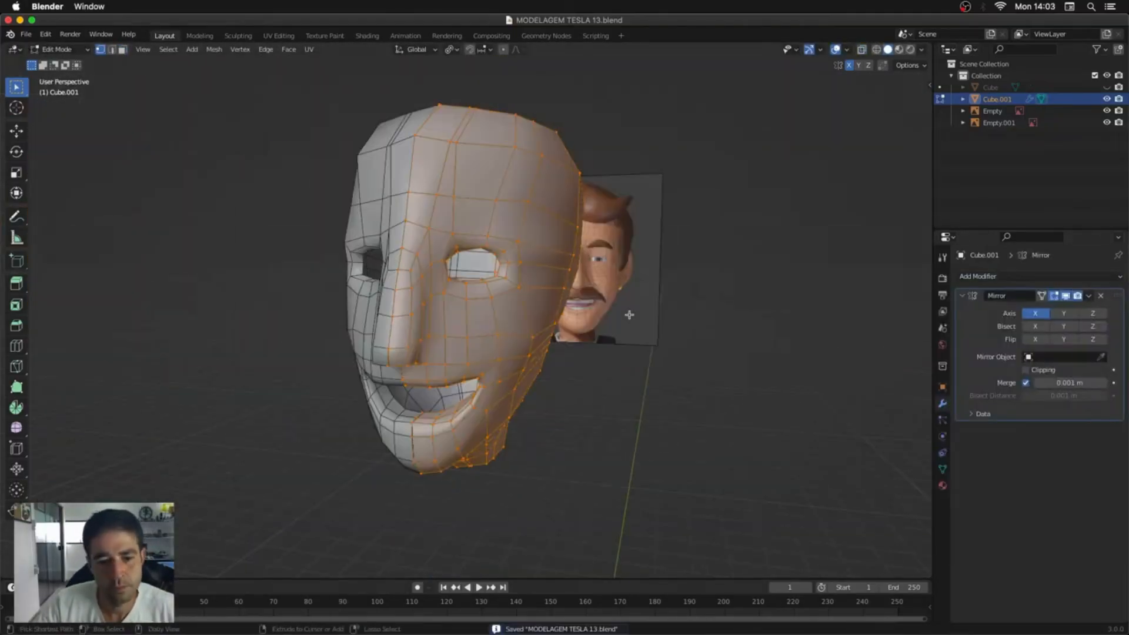
Step: Add a loop cut through the ear area in the side view
key(KP_3)
key(ctrl+r)
click(403, 227)
Step: Select the ear faces on the side of the head, scale them along Y and extrude them outward
key(3)
click(419, 258)
shift+click(410, 297)
key(ctrl+Tab)
middle_drag(412, 320, 472, 455)
key(s)
key(y)
click(489, 302)
key(e)
click(504, 360)
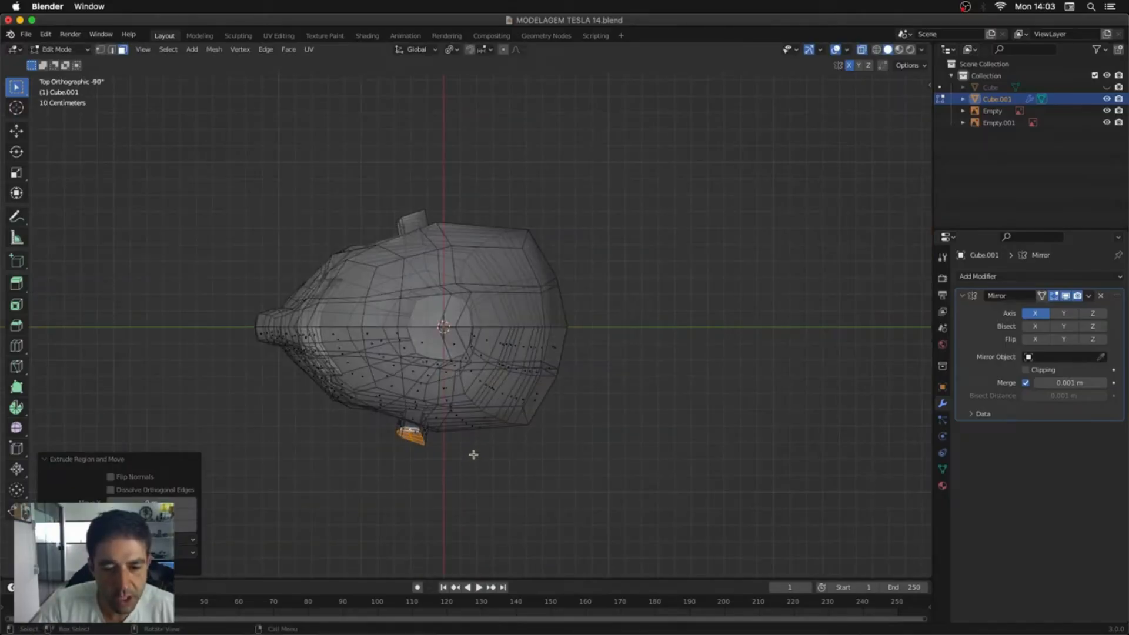
Step: Shift the ear's end faces in the top view and extrude them again, outward and toward the back of the head
key(g)
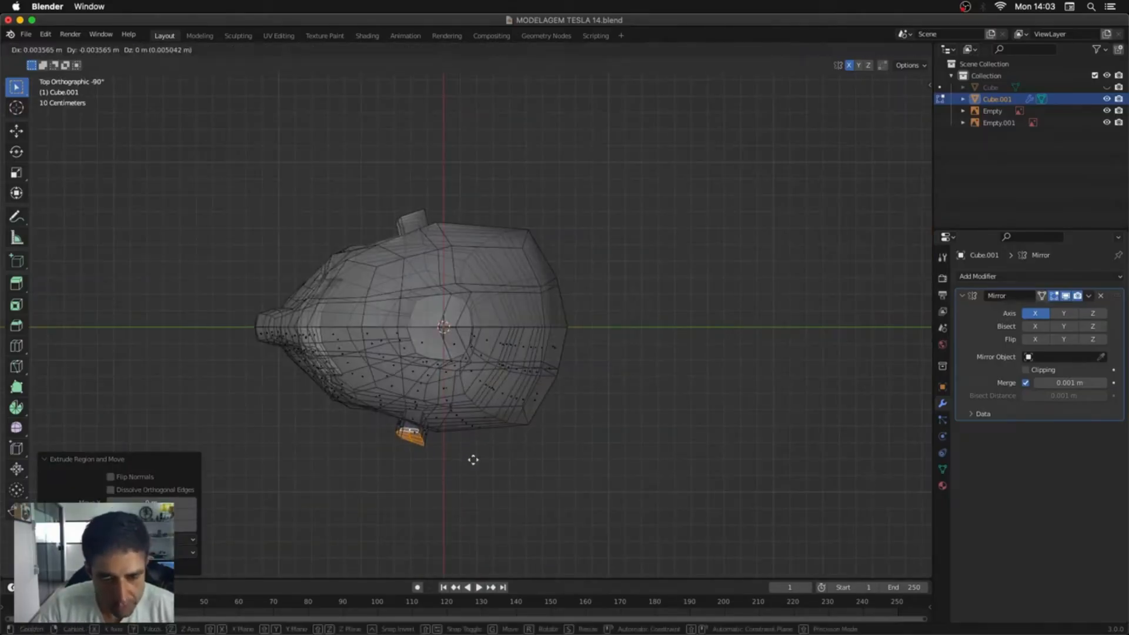
click(478, 464)
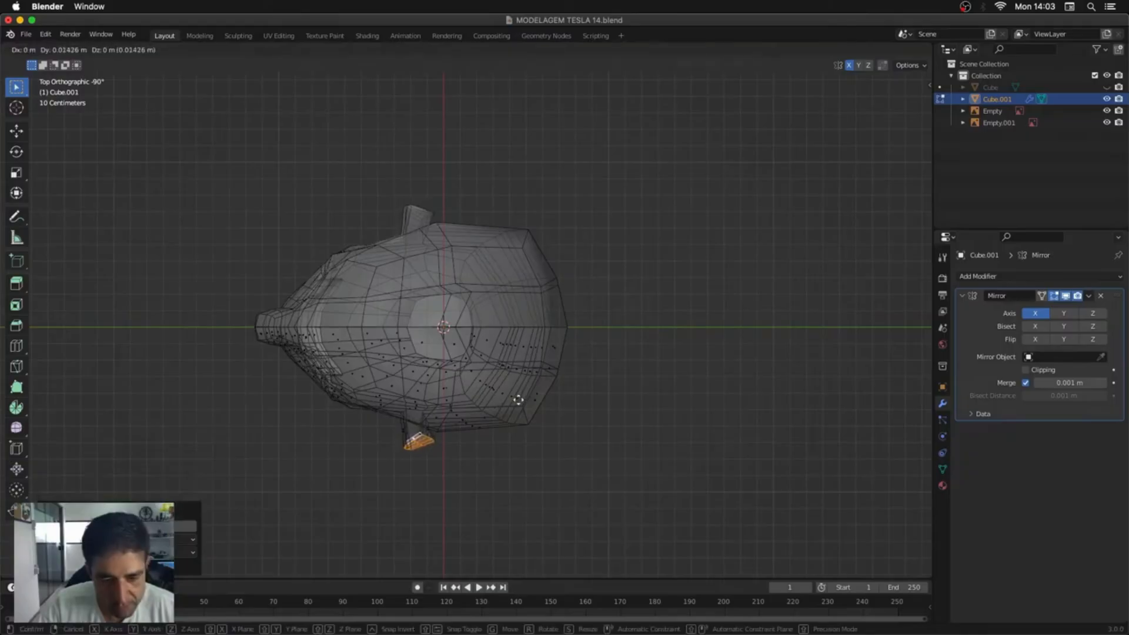
key(e)
click(547, 422)
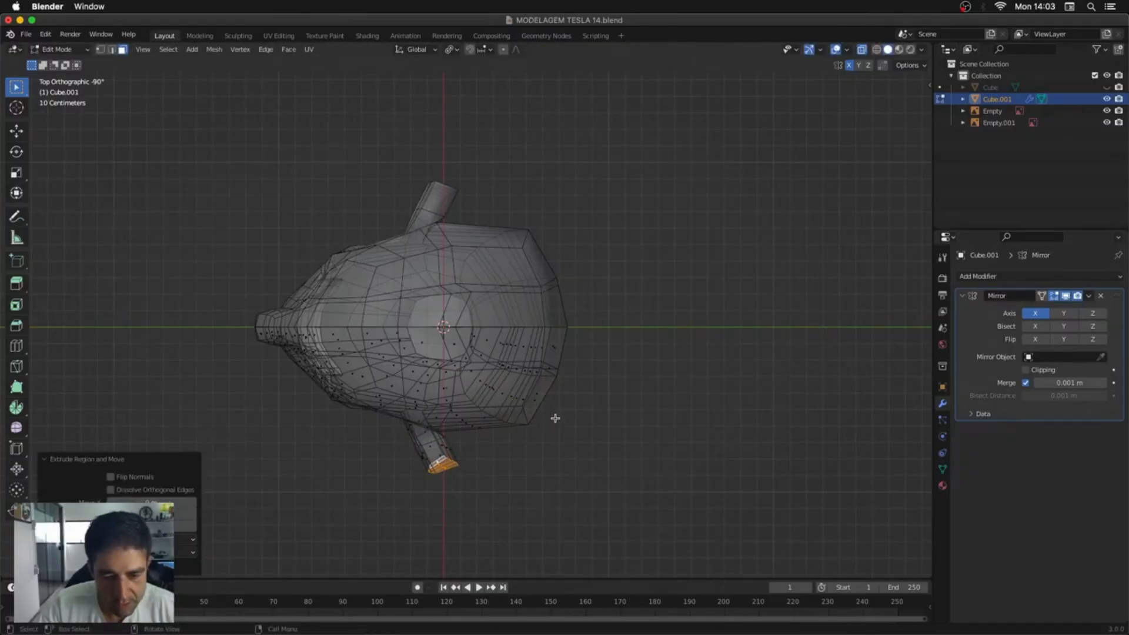
Step: Rotate and move the ear's end faces in the top view so the ear slants backward along the head
key(r)
click(525, 251)
key(g)
click(534, 263)
middle_drag(534, 262, 658, 344)
key(alt+z)
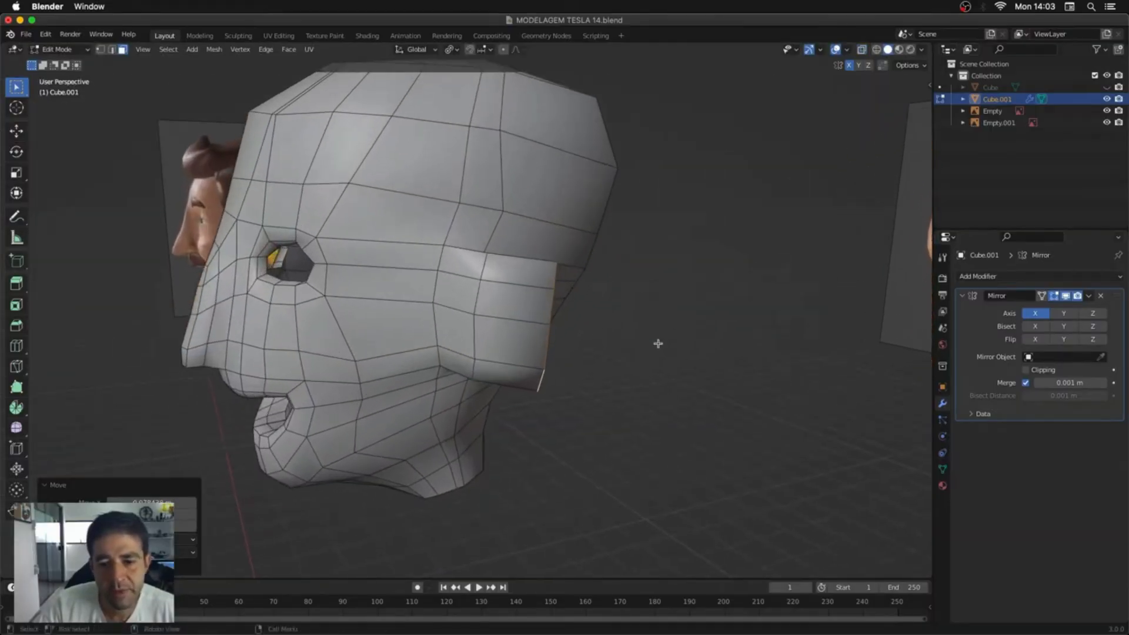
Step: Shape the ear's outline with the Grab brush against the references and save the file as MODELAGEM TESLA 15.blend
key(ctrl+Tab)
click(647, 413)
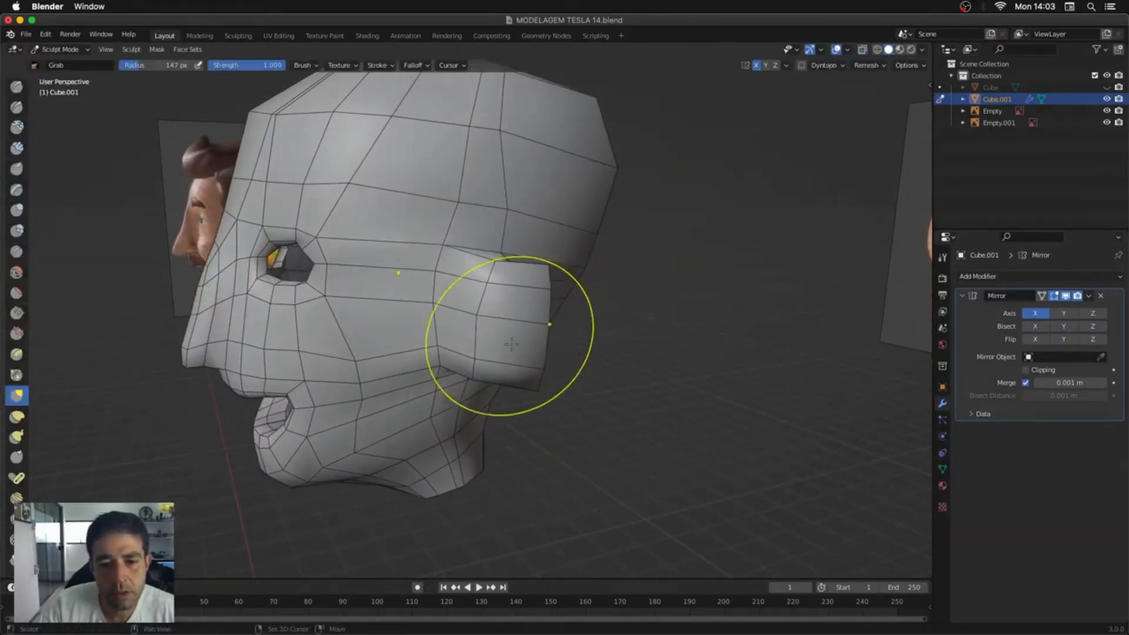
middle_drag(512, 345, 559, 264)
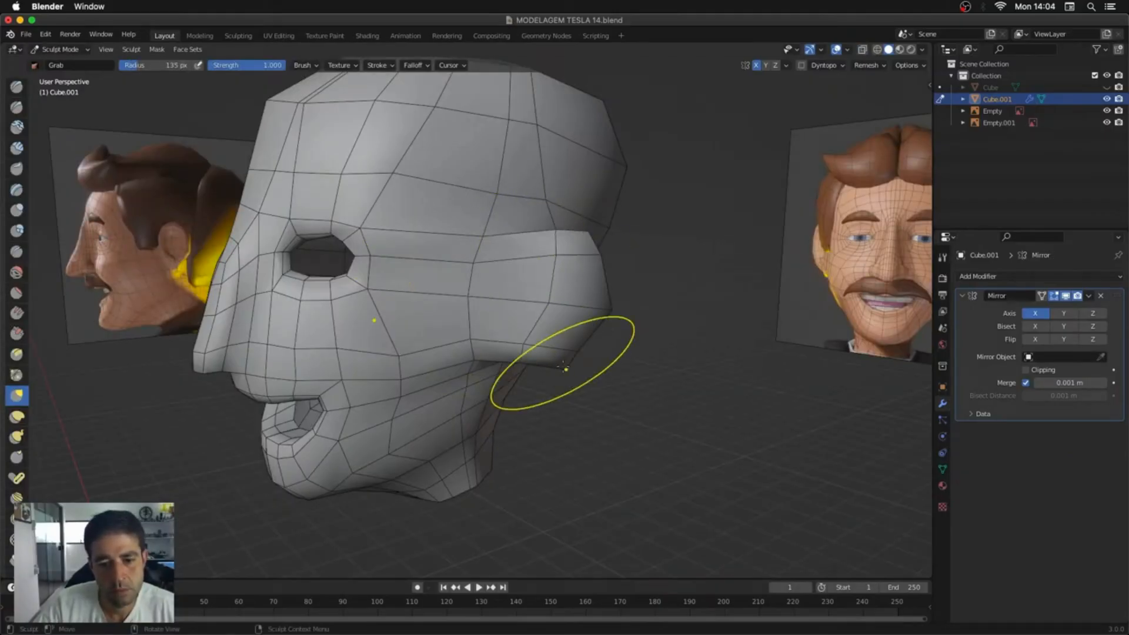
key(KP_1)
drag(642, 293, 621, 286)
key(alt+z)
key(f)
click(707, 356)
drag(619, 341, 609, 329)
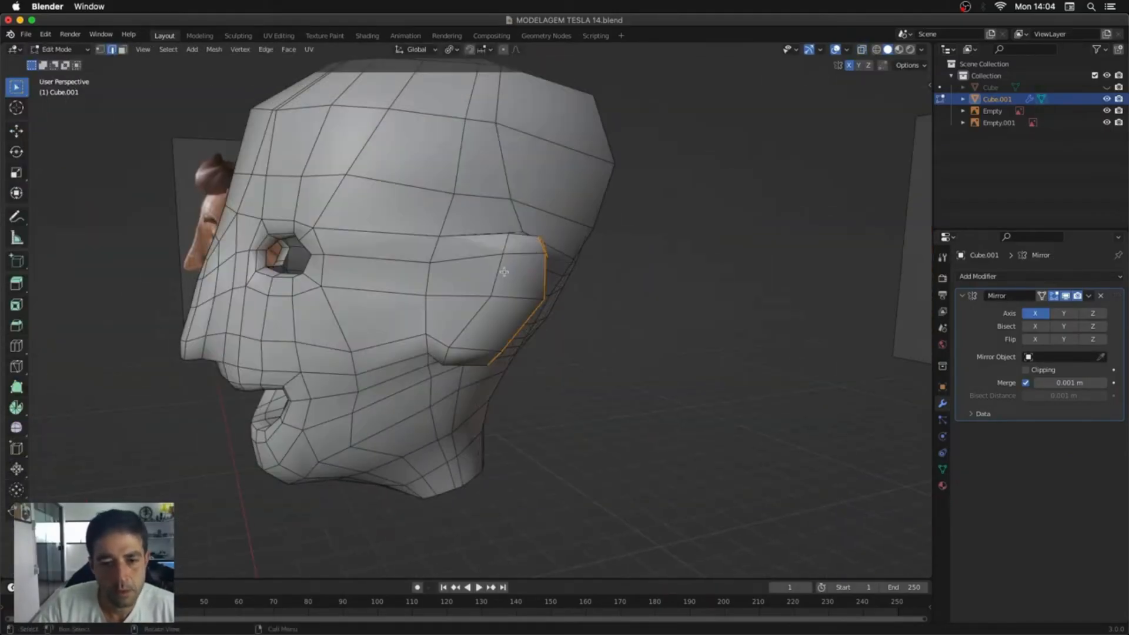
key(super+s)
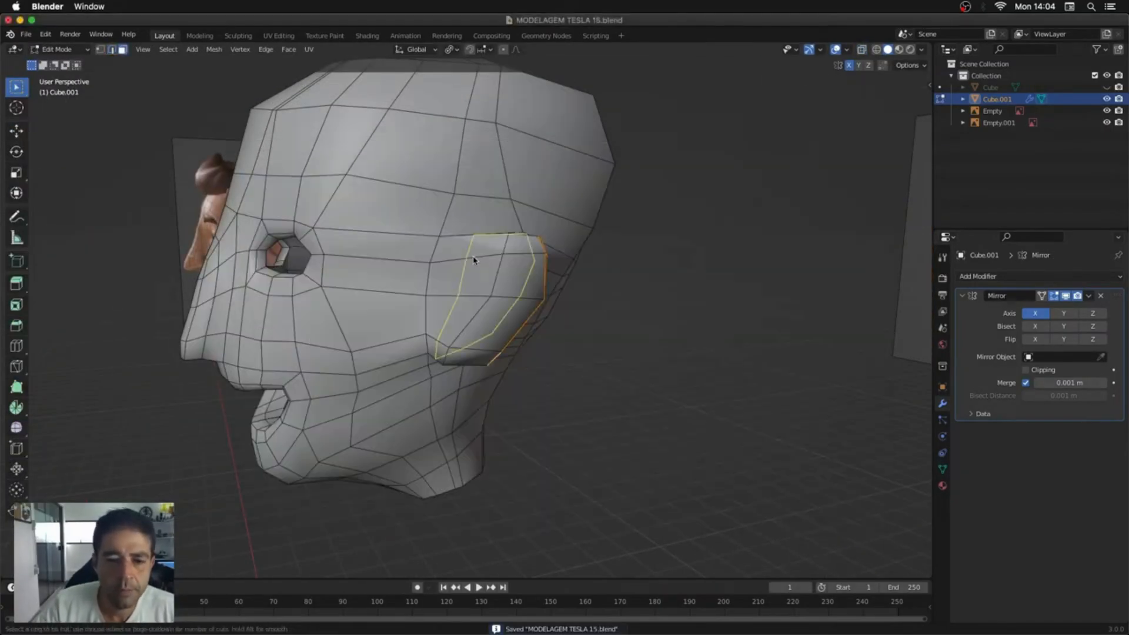
Step: Add a loop cut down the ear and round its upper and lower ends with the Grab brush at 113 px
click(474, 259)
click(478, 250)
key(ctrl+Tab)
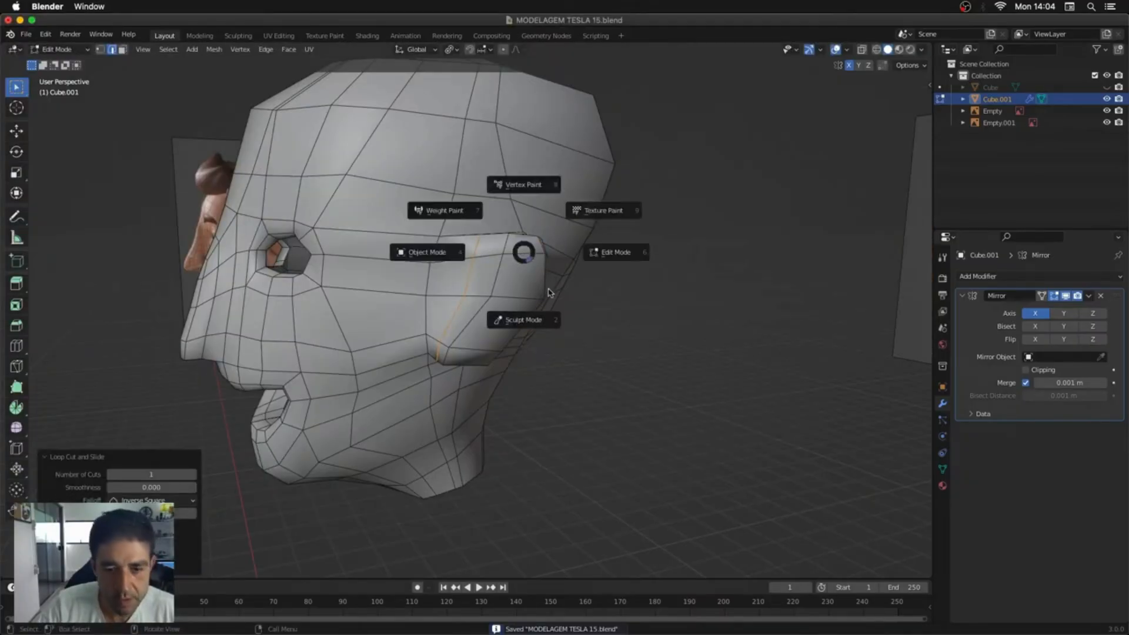
click(530, 315)
key(f)
click(496, 238)
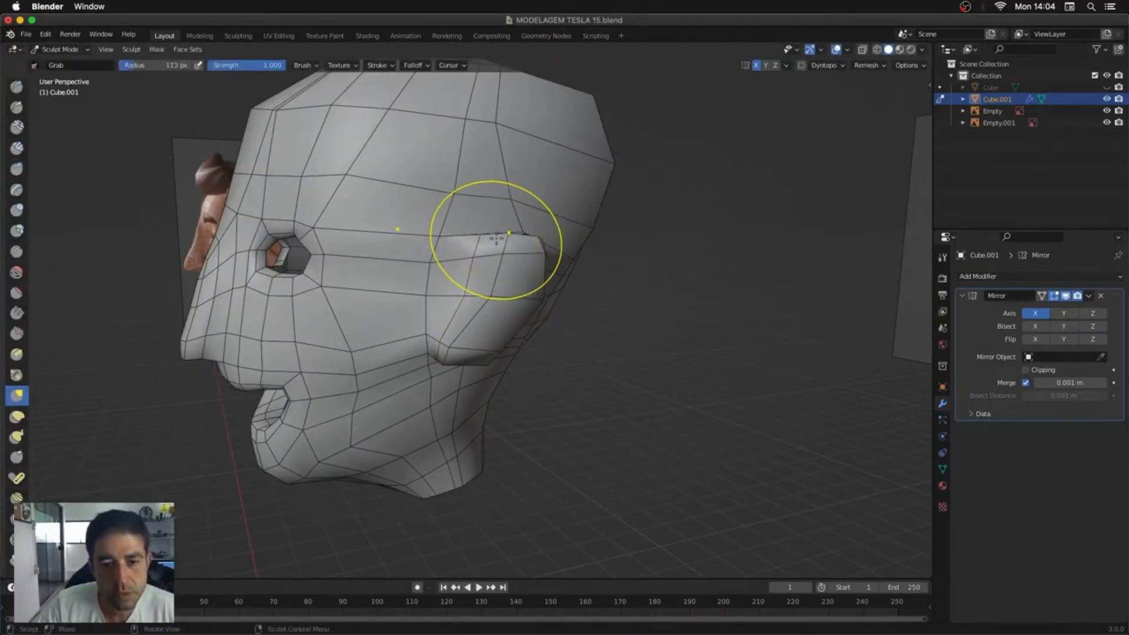
drag(478, 358, 480, 372)
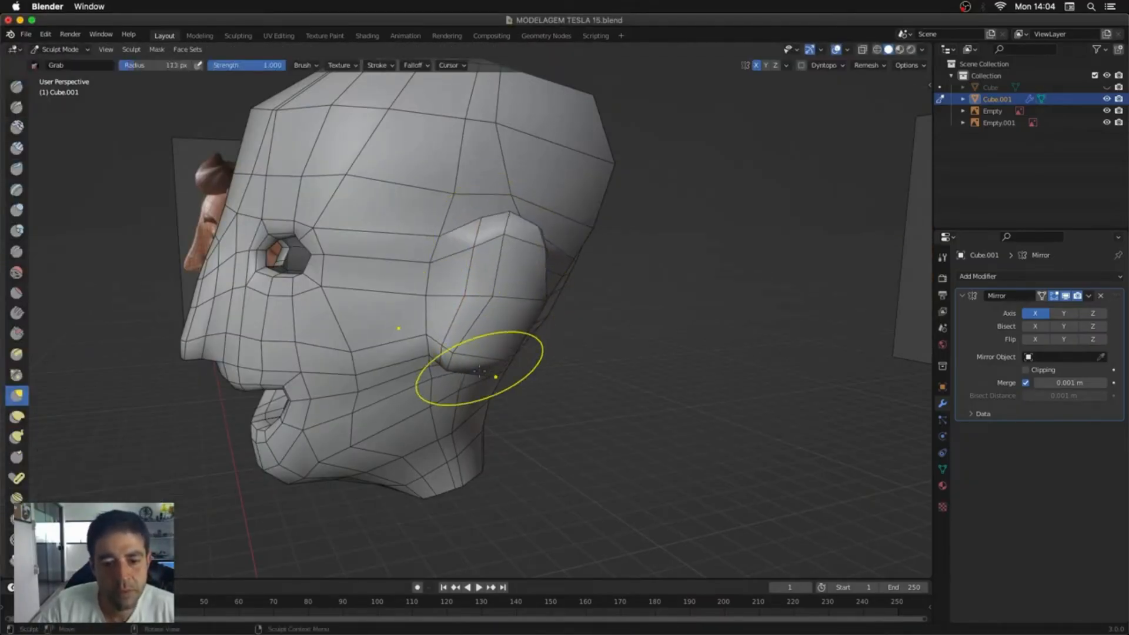
Step: Inset the faces on the ear's outer side and move the inset faces to start the ear cavity
key(Tab)
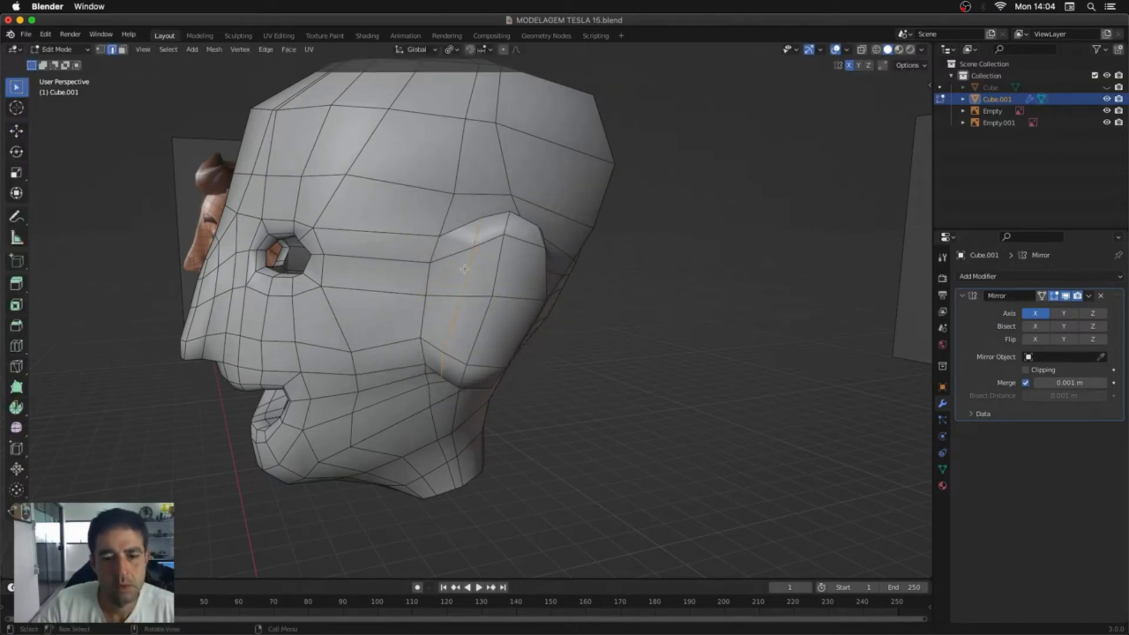
key(l)
middle_drag(695, 370, 501, 330)
key(g)
click(606, 332)
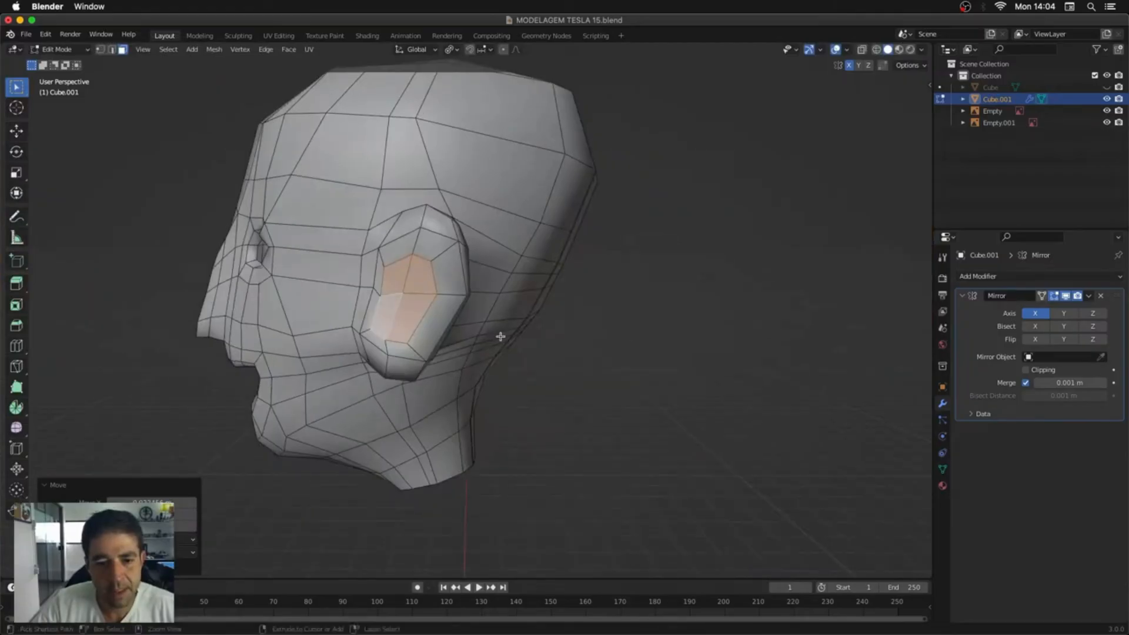
Step: Try to extrude the faces at the lower front of the ear, including one inner face
scroll(511, 306, up, 4)
click(284, 325)
key(e)
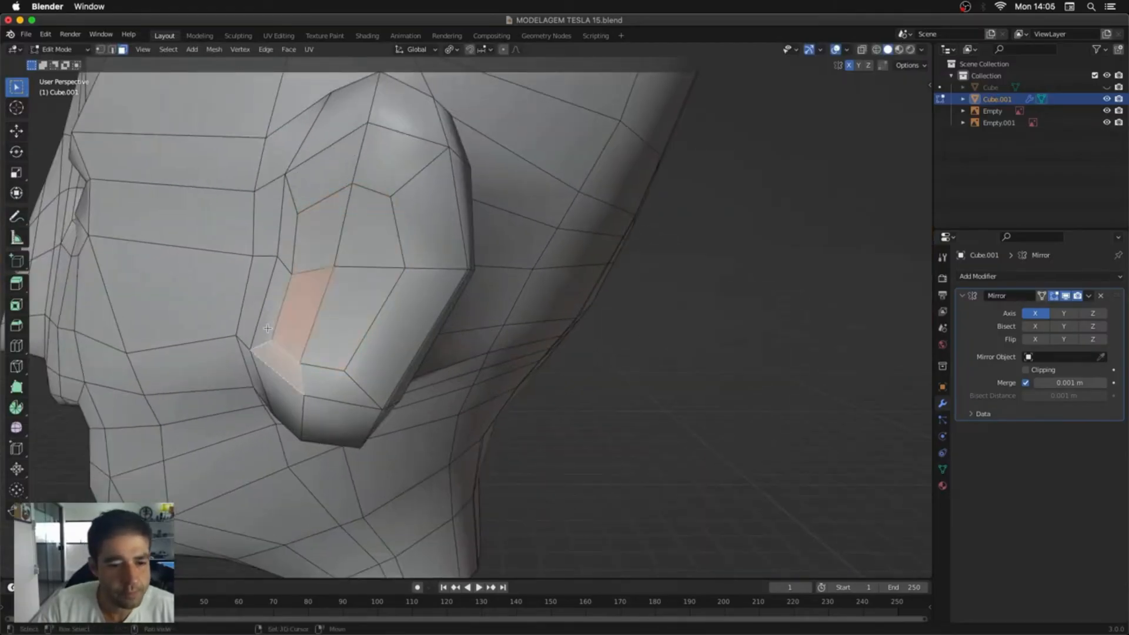
click(352, 320)
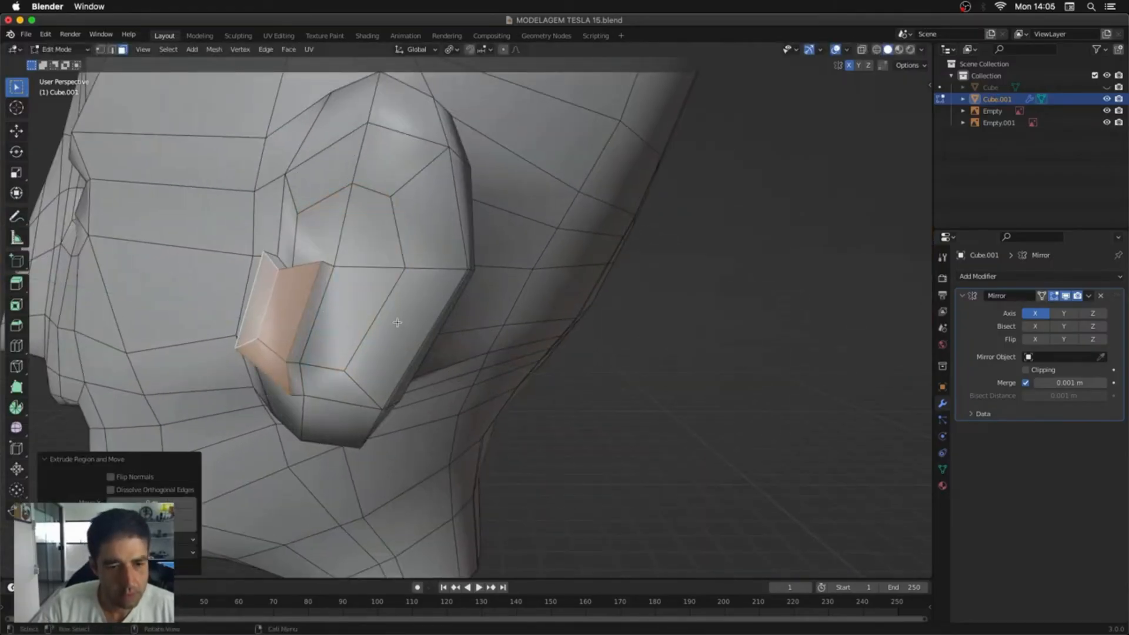
middle_drag(365, 329, 421, 333)
key(ctrl+z)
key(ctrl+z)
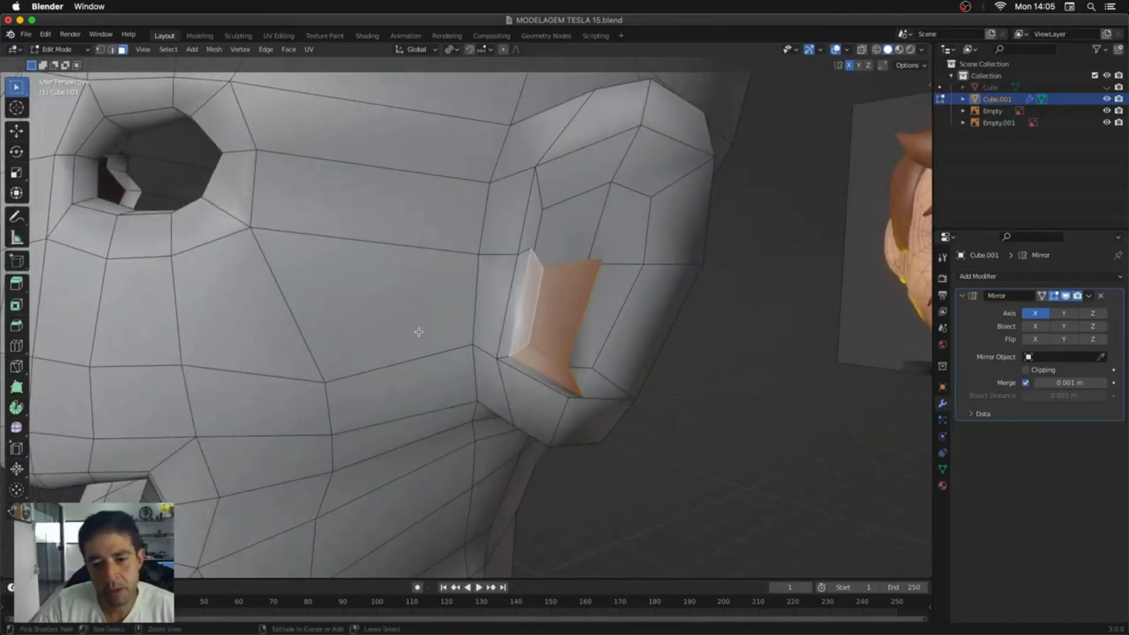
Step: Select the rim faces at the lower front corner of the ear cavity and extrude them into a tragus
click(527, 366)
shift+click(512, 334)
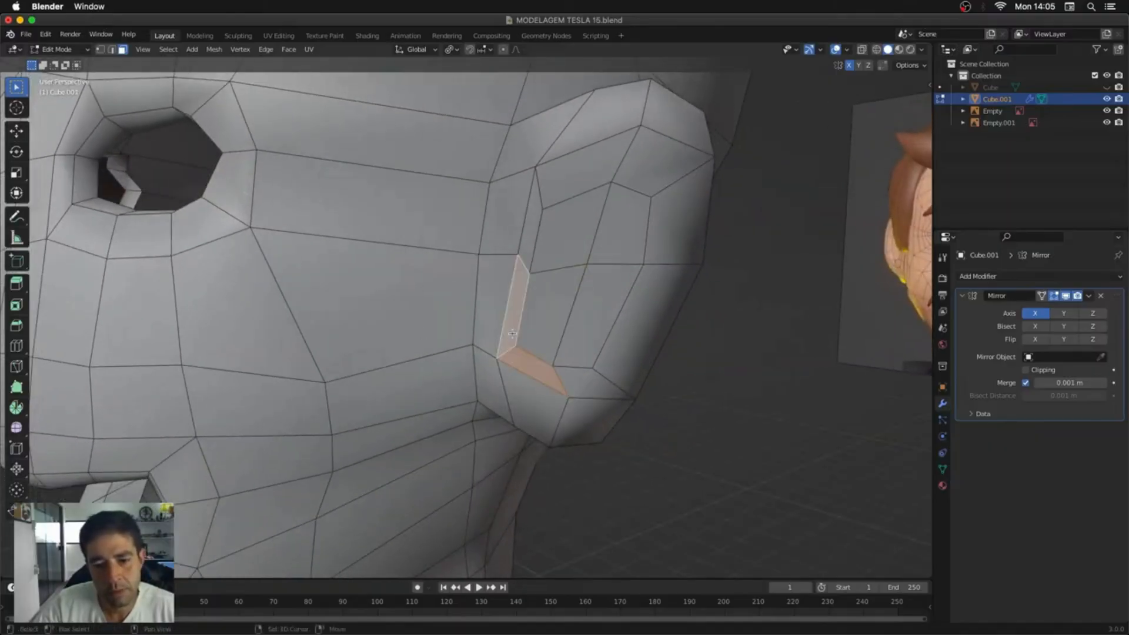
click(538, 356)
key(e)
click(575, 346)
Step: Move the tip of the extruded tragus into place and scale it down
middle_drag(575, 345, 566, 338)
key(g)
click(570, 328)
key(s)
click(562, 325)
Step: Add a centred vertical loop cut on the side of the face in front of the ear
scroll(471, 338, down, 6)
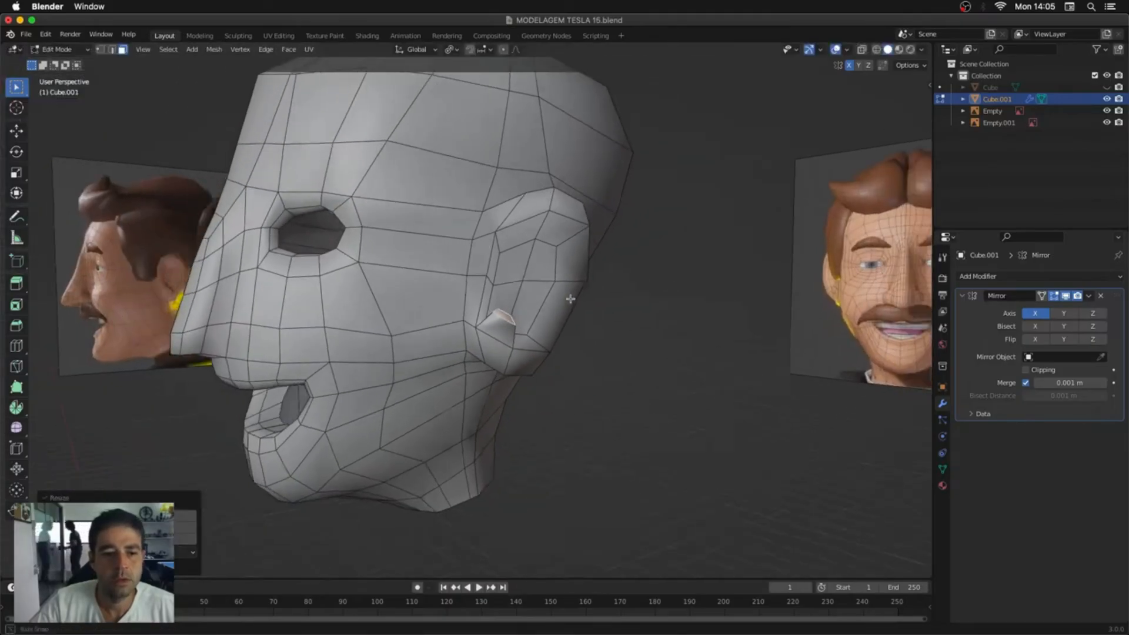
click(436, 304)
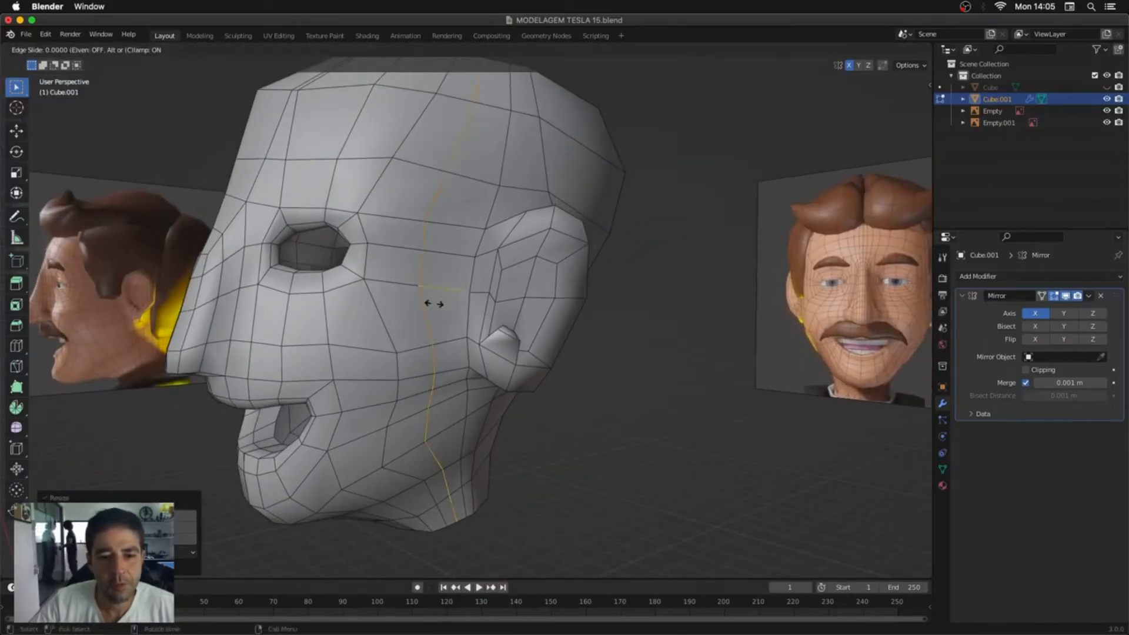
right_click(437, 305)
Step: Smooth the cheek and forehead mesh in Sculpt Mode with the Draw brush's smoothing
key(ctrl+Tab)
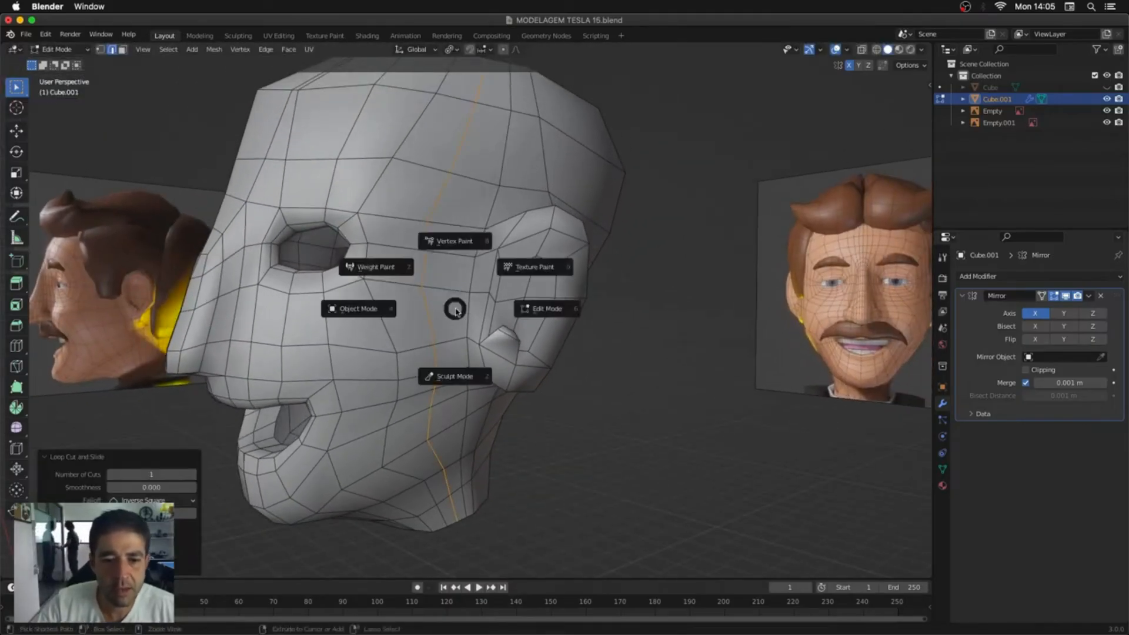
click(450, 374)
key(x)
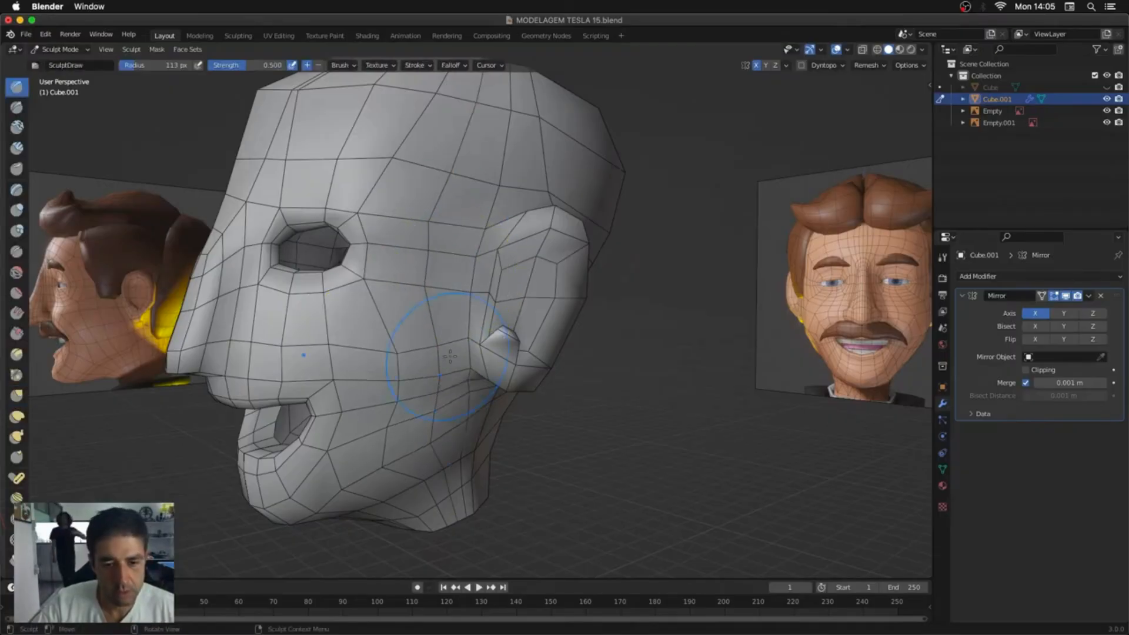
shift+drag(447, 381, 433, 365)
middle_drag(426, 258, 365, 214)
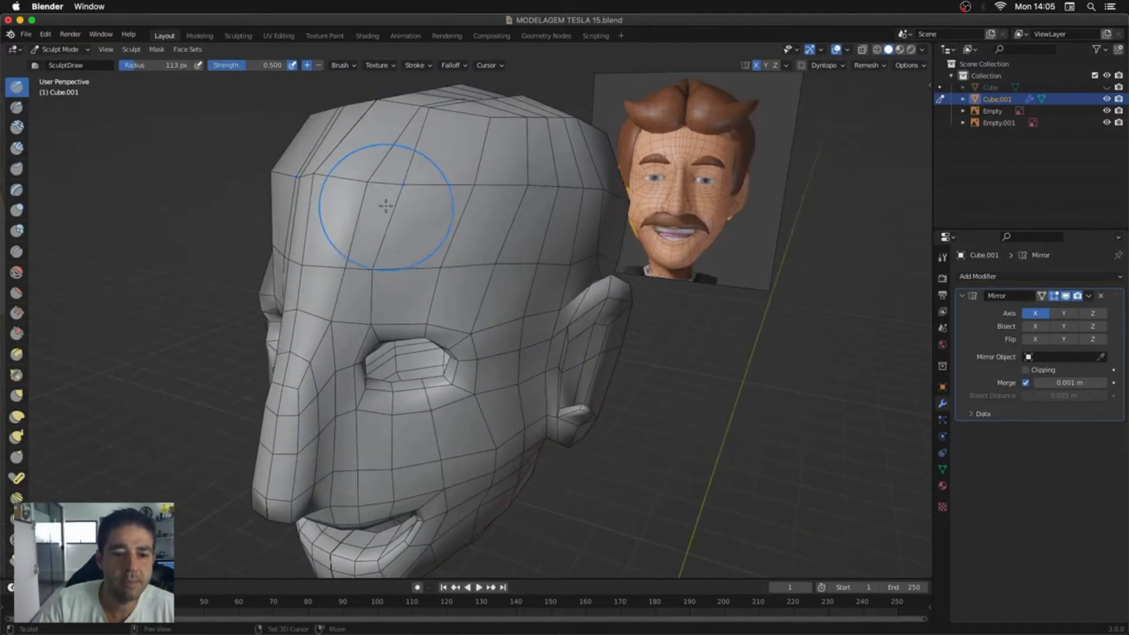
middle_drag(385, 205, 378, 491)
scroll(504, 339, up, 5)
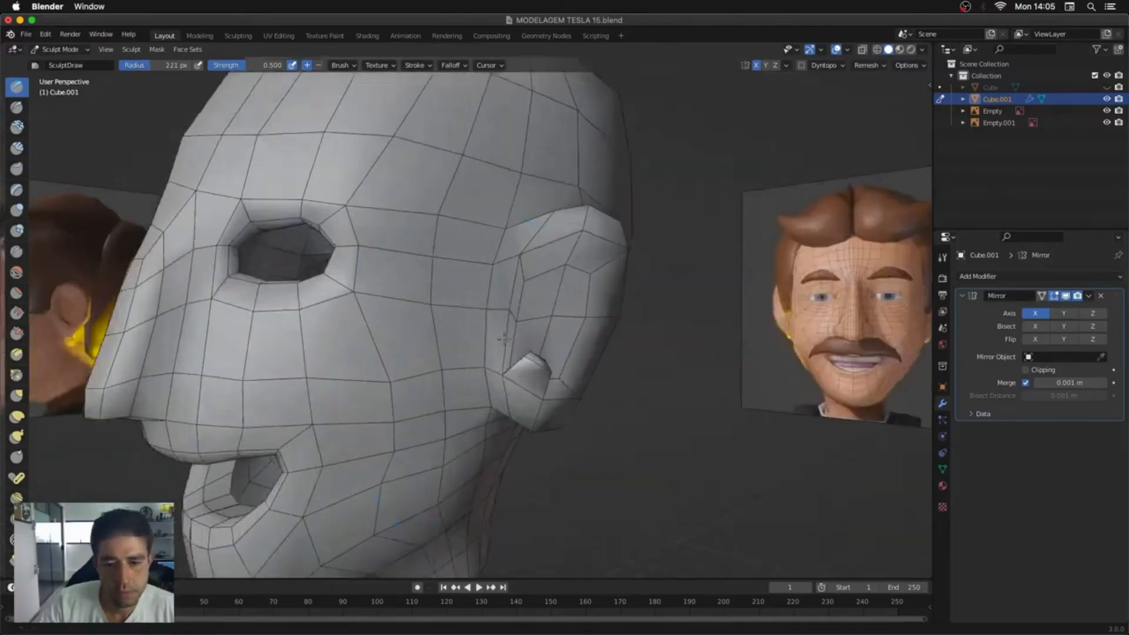
Step: Sink the ear's inner faces to hollow out the ear and even out the rim around the cavity
mouse_move(504, 340)
middle_down()
mouse_move(466, 391)
mouse_move(470, 412)
middle_up()
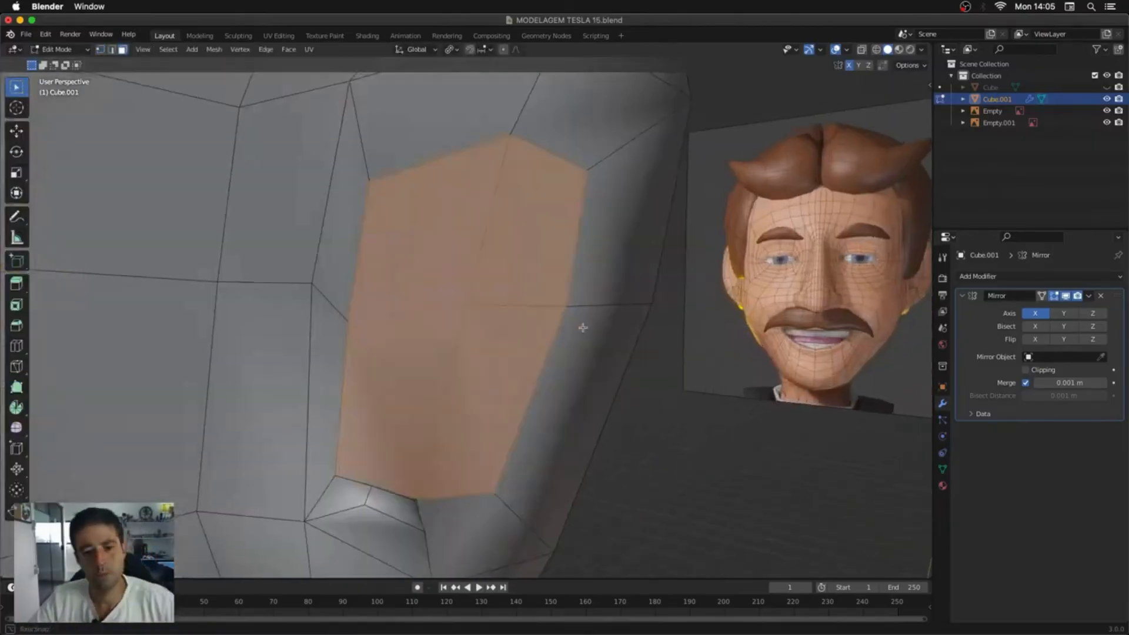
scroll(558, 364, up, 3)
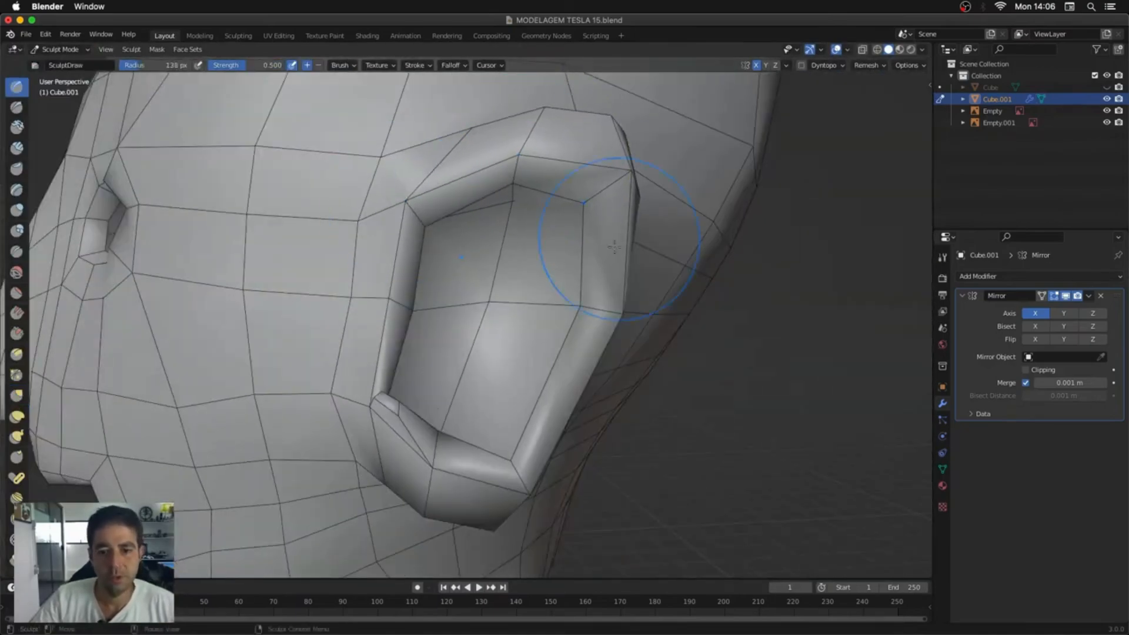
scroll(533, 321, down, 5)
mouse_move(535, 309)
middle_down()
mouse_move(597, 297)
mouse_move(481, 289)
mouse_move(314, 340)
middle_up()
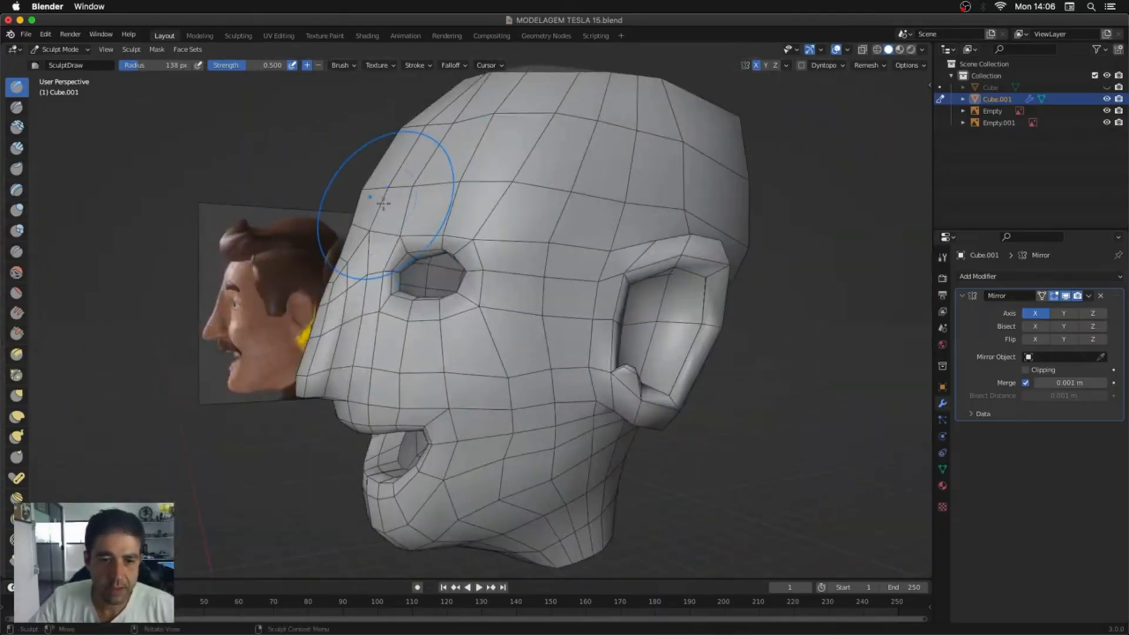
key(super+Tab)
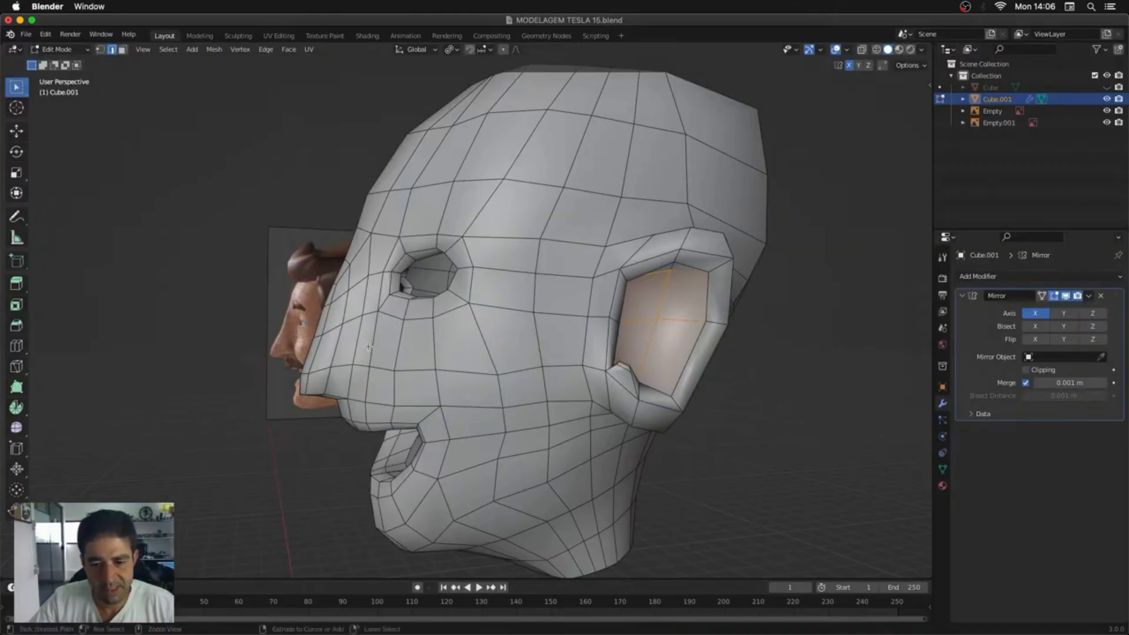
Step: Subdivide the edges radiating around the eye, from brow to cheek and nose, to add an extra loop around the socket
key(ctrl+r)
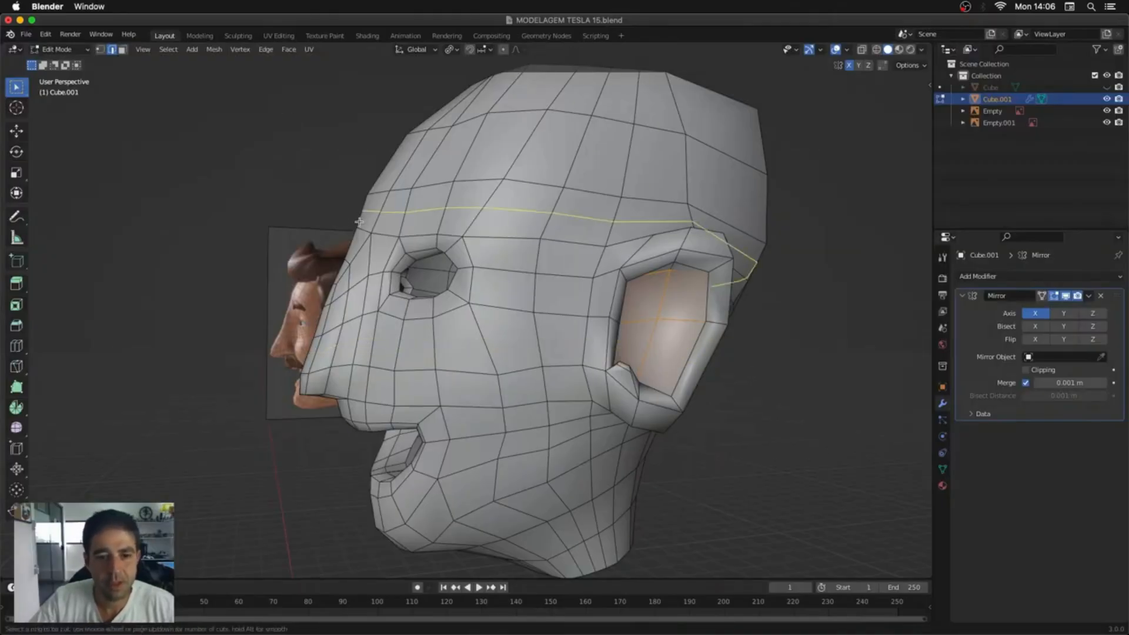
key(alt+z)
middle_drag(369, 223, 368, 226)
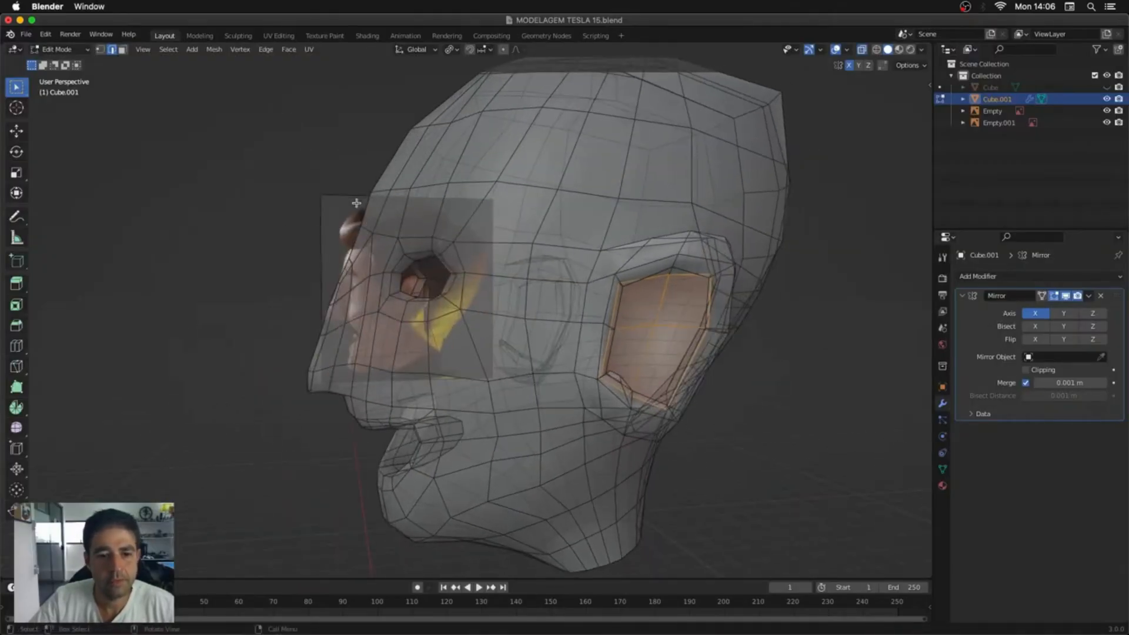
drag(356, 203, 483, 220)
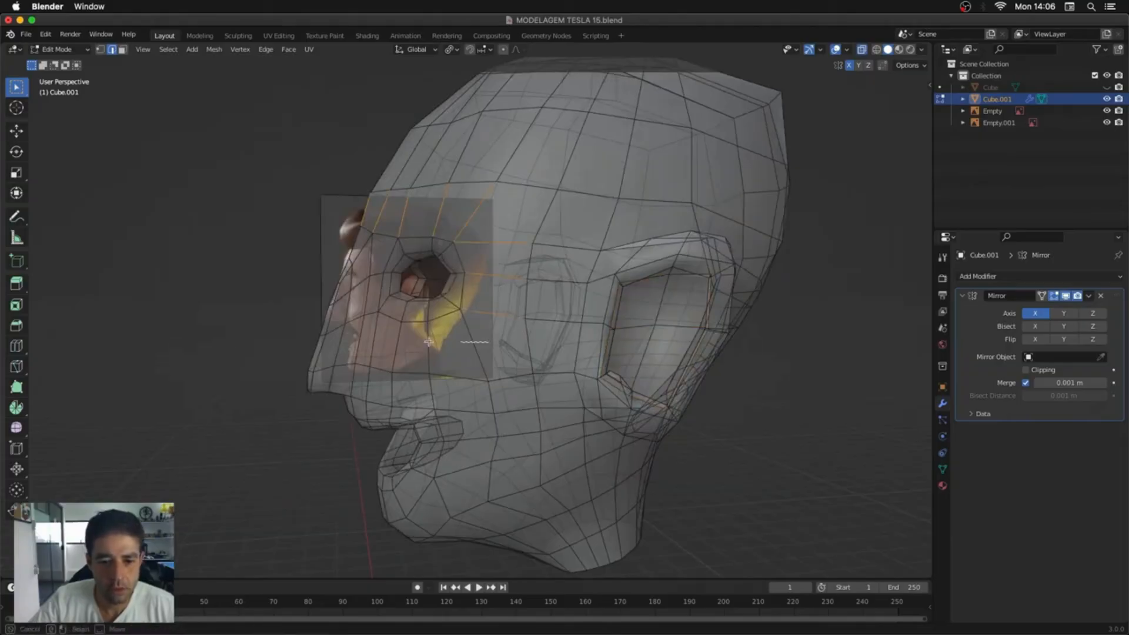
shift+drag(284, 343, 286, 343)
right_click(534, 291)
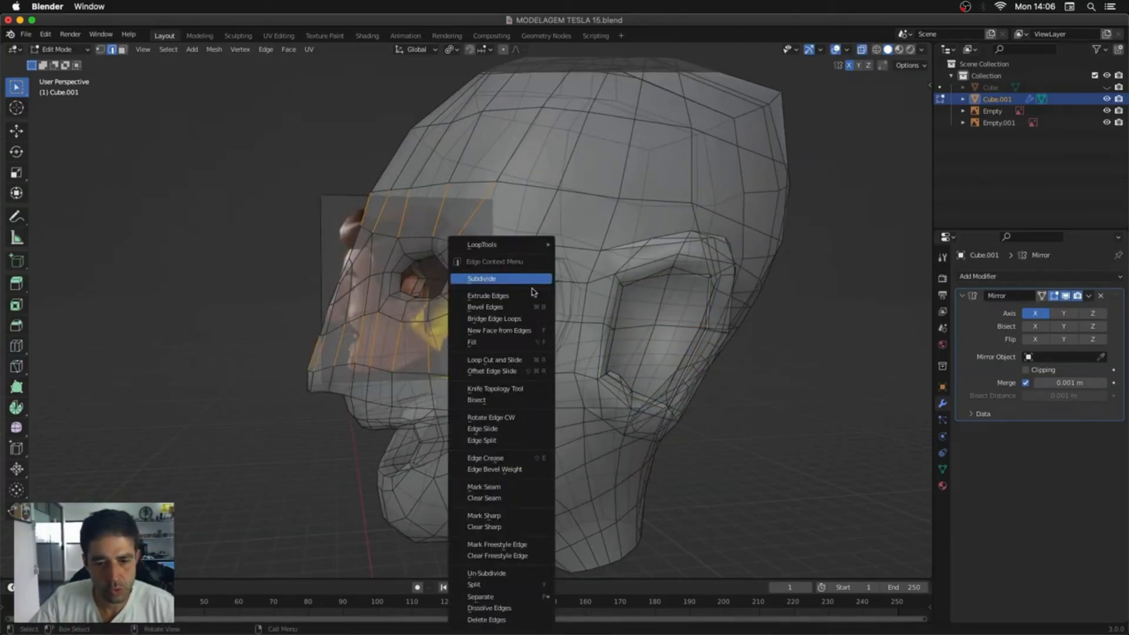
click(532, 283)
Step: Merge the leftover short edge at the outer corner of the new eye loop
click(486, 231)
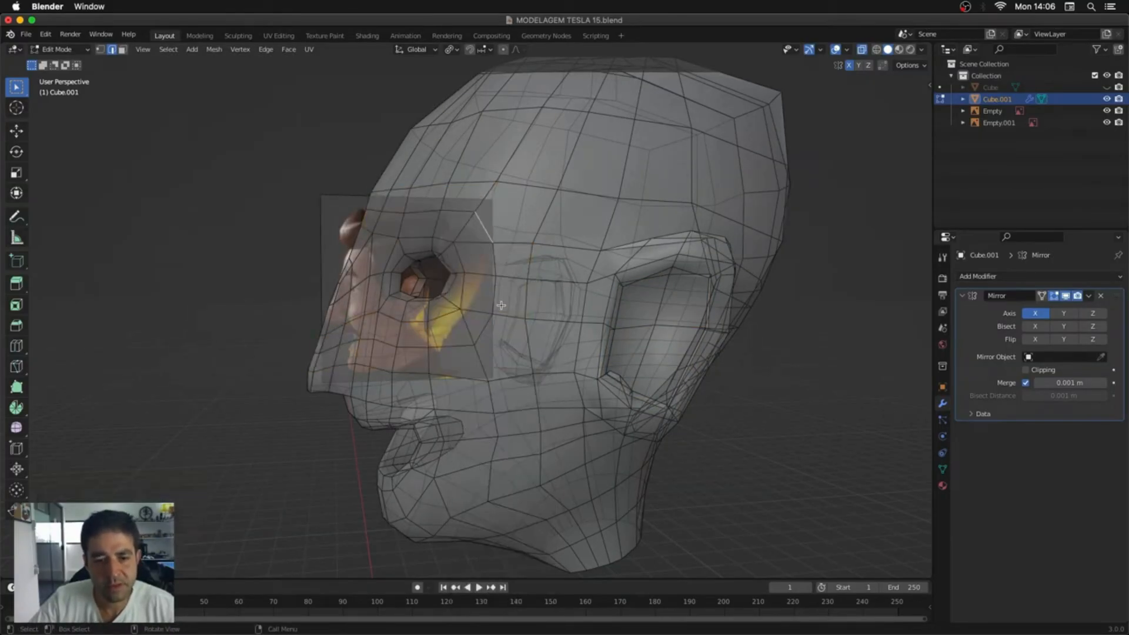
key(m)
click(510, 300)
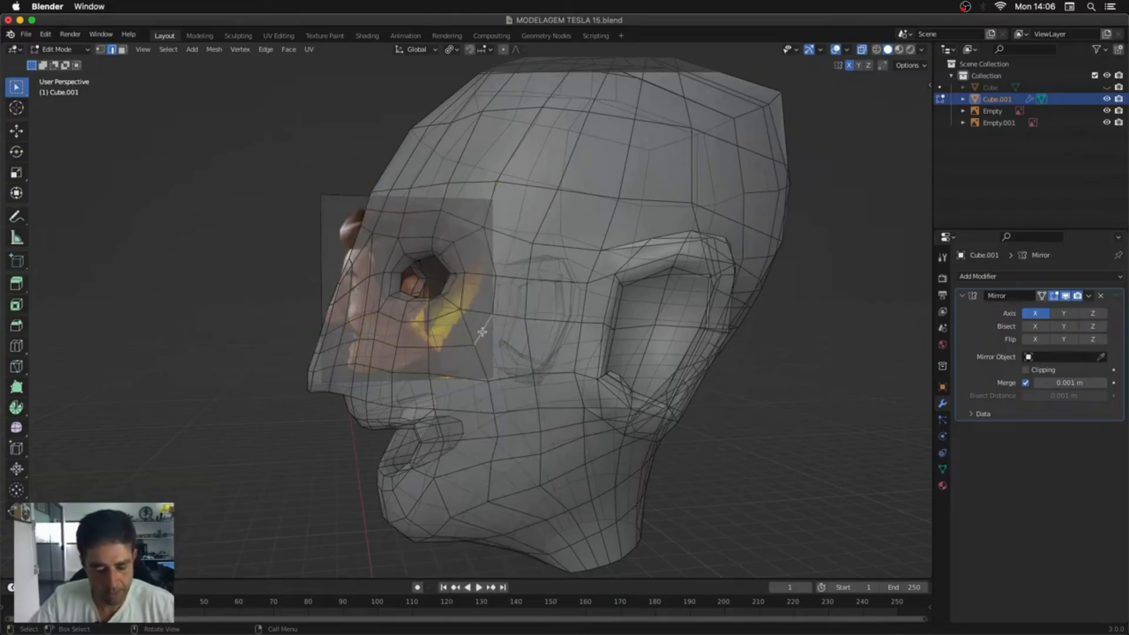
Step: Reposition the vertices where the lower eye loop meets the nose bridge, working in side view against the reference
alt+click(478, 273)
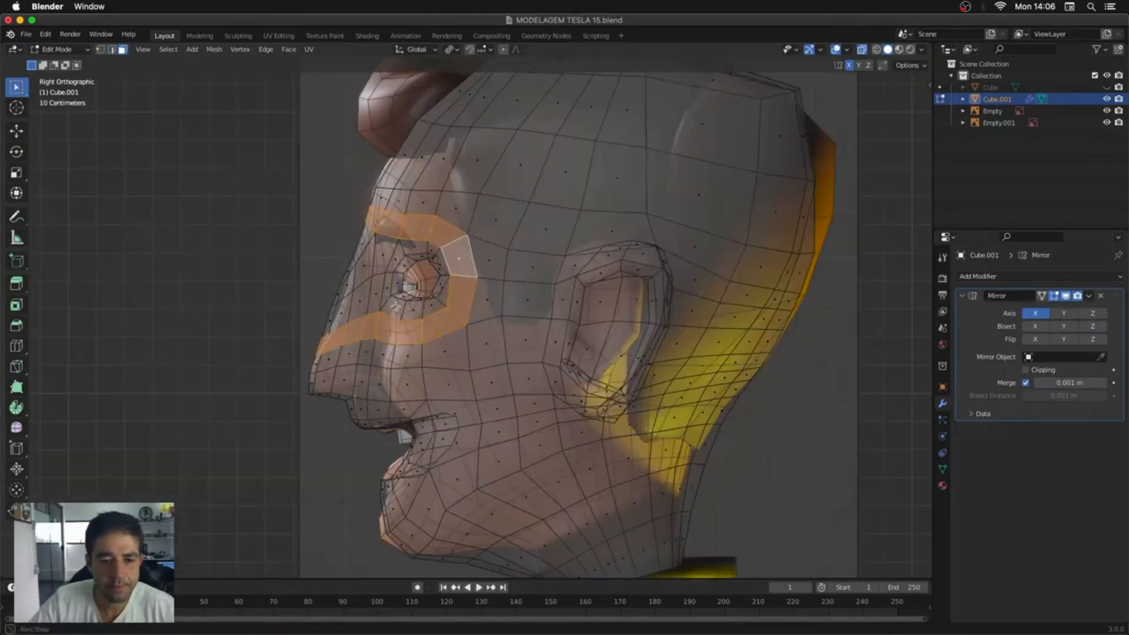
key(ctrl+Tab)
key(g)
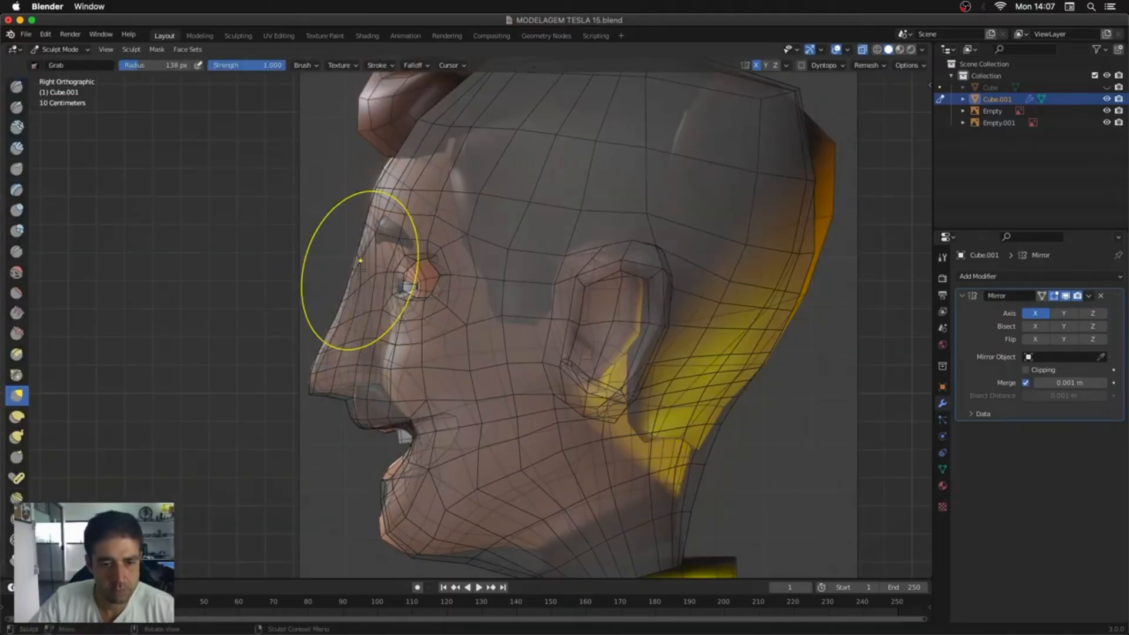
key(KP_1)
middle_drag(606, 284, 532, 316)
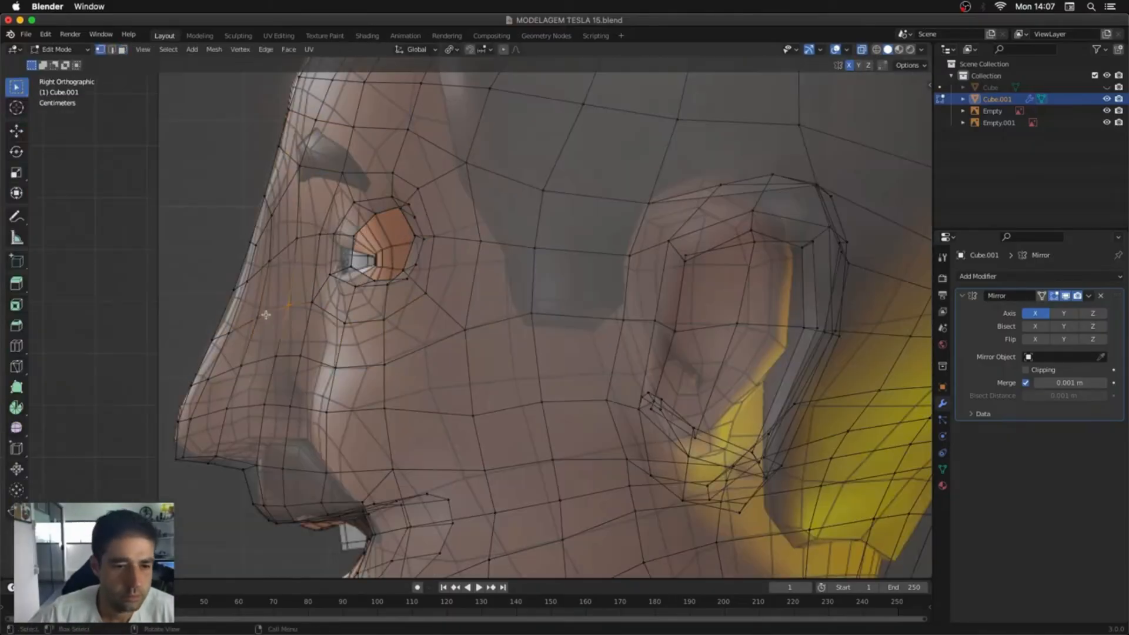
drag(206, 343, 206, 344)
key(g)
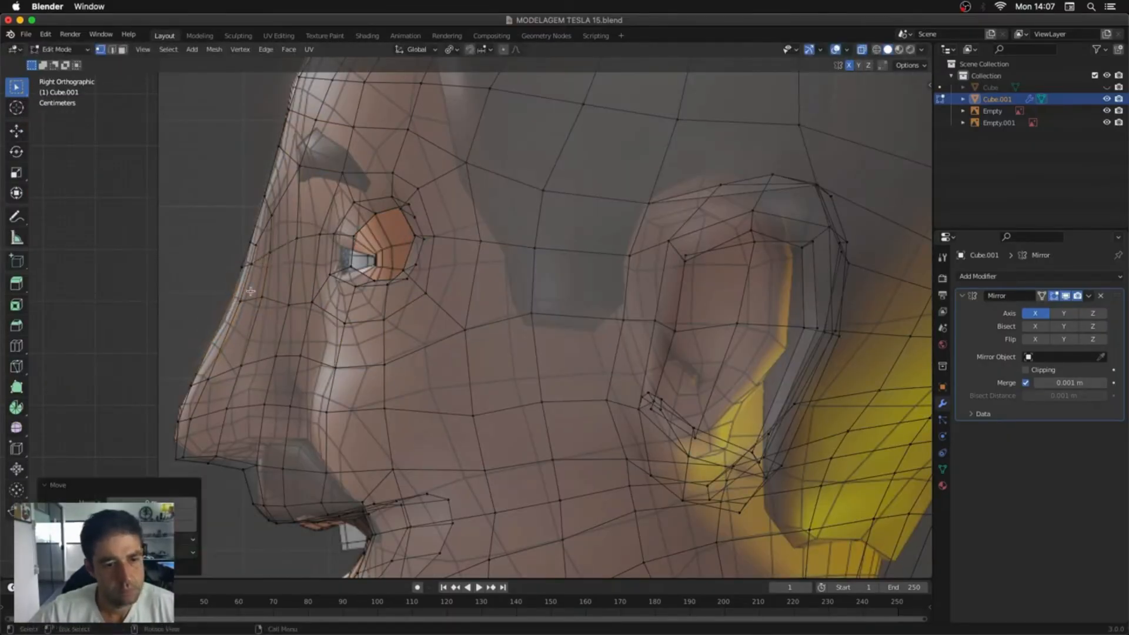
click(261, 286)
click(286, 306)
key(g)
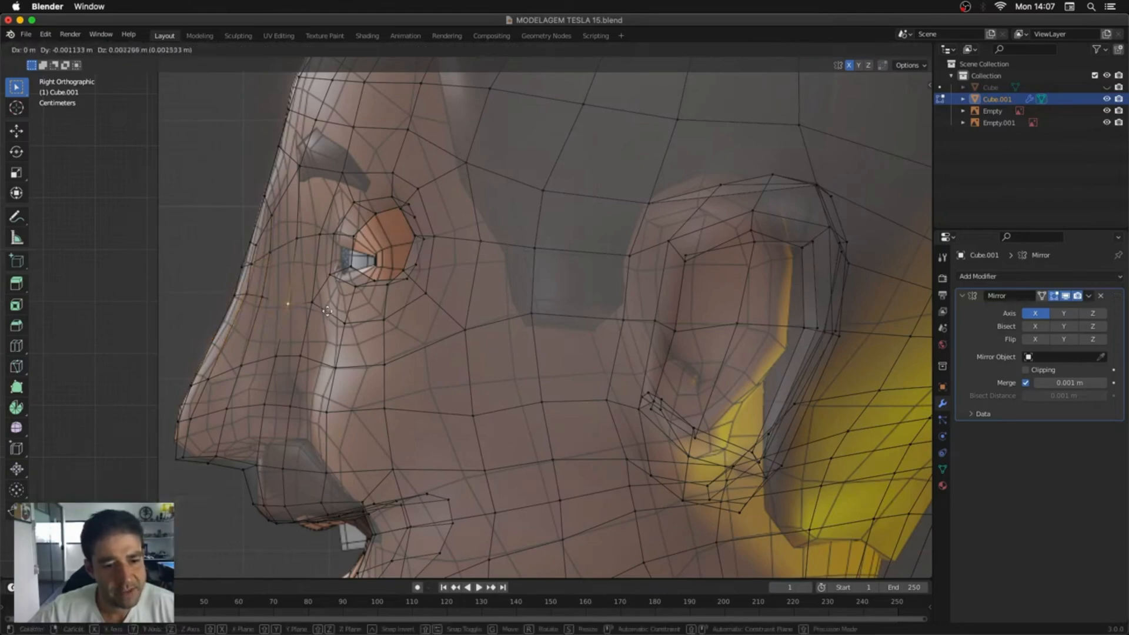
click(311, 290)
Step: Adjust the lower nose-bridge vertices and the nose-tip vertices to even out the nose profile
key(3)
alt+click(315, 330)
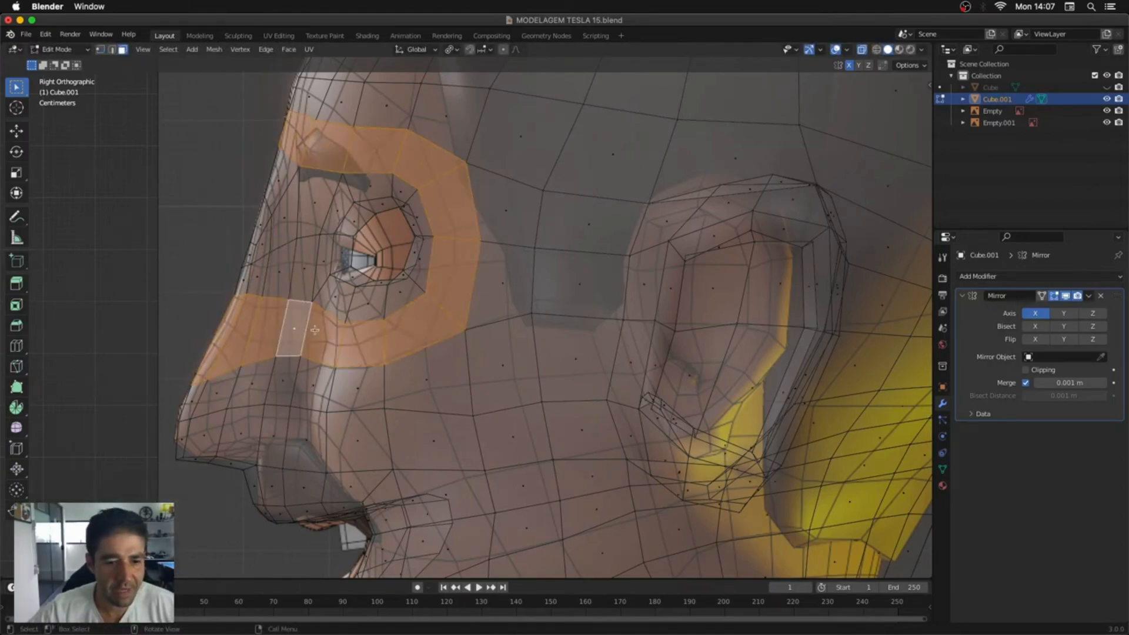
key(1)
drag(234, 393, 237, 396)
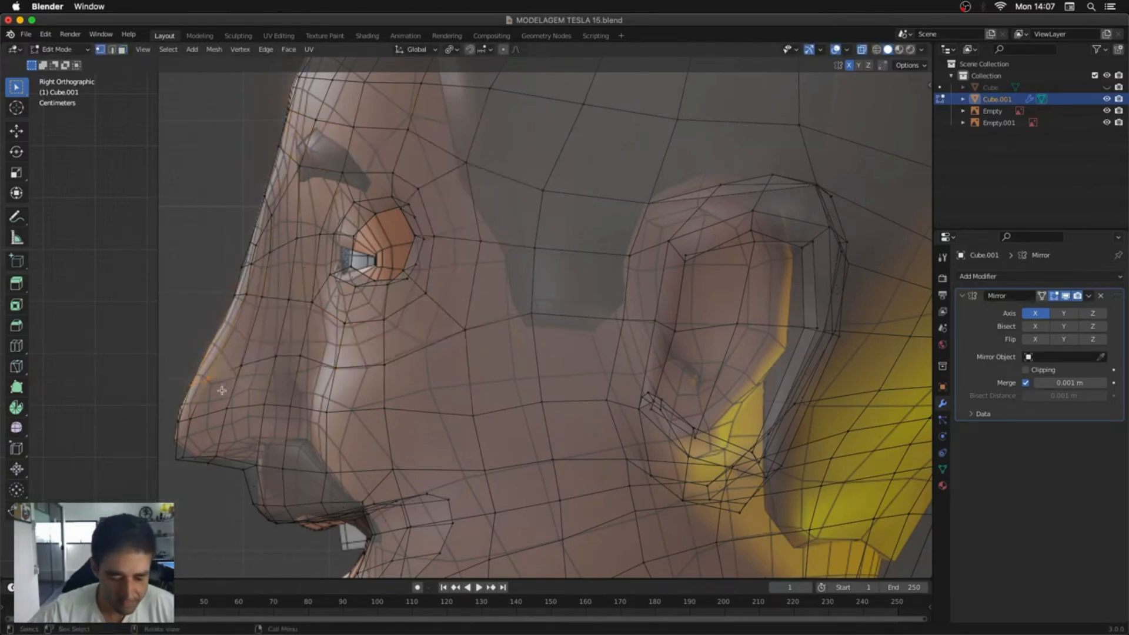
key(g)
click(241, 361)
drag(175, 435, 191, 472)
scroll(353, 383, down, 8)
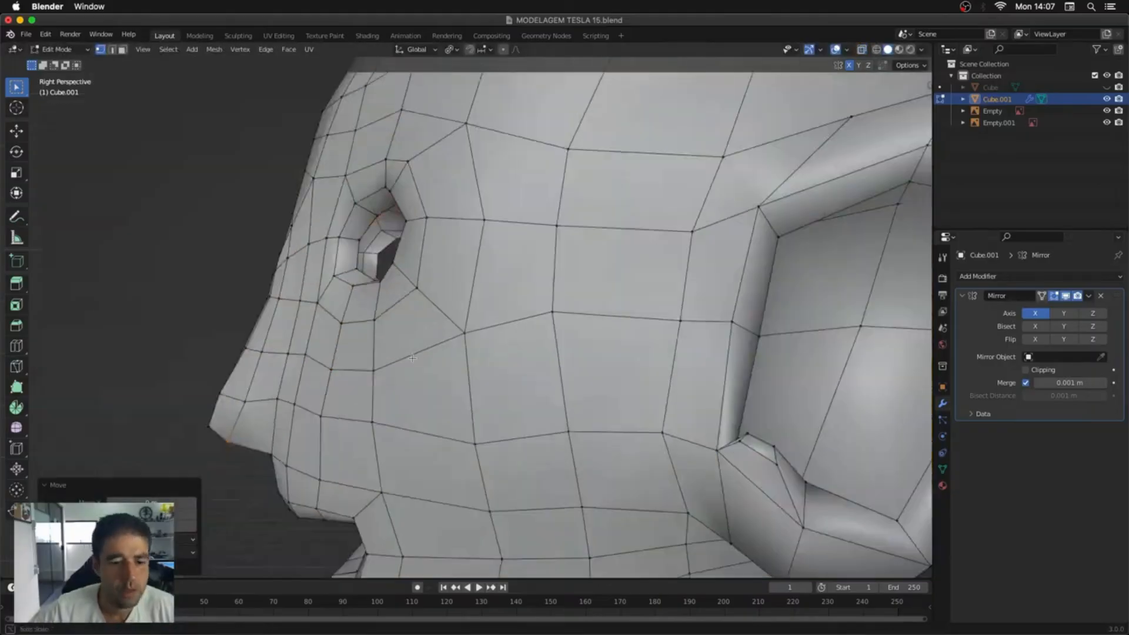
Step: Select all vertices along the head's centre line in front view and flatten them by scaling to 0 along X
key(KP_1)
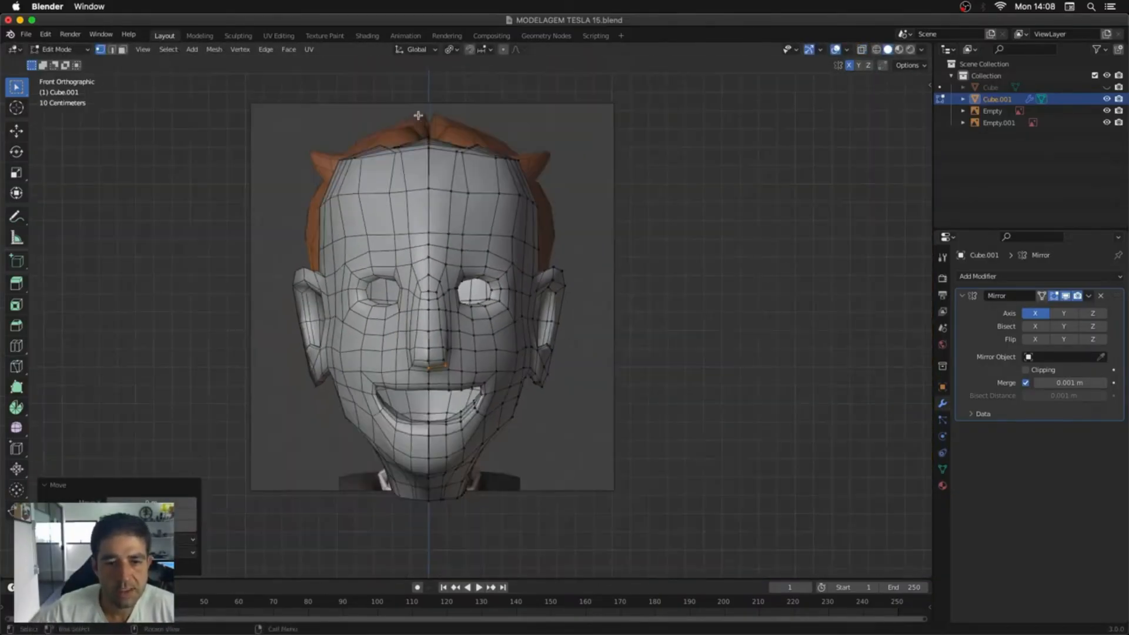
drag(431, 514, 431, 514)
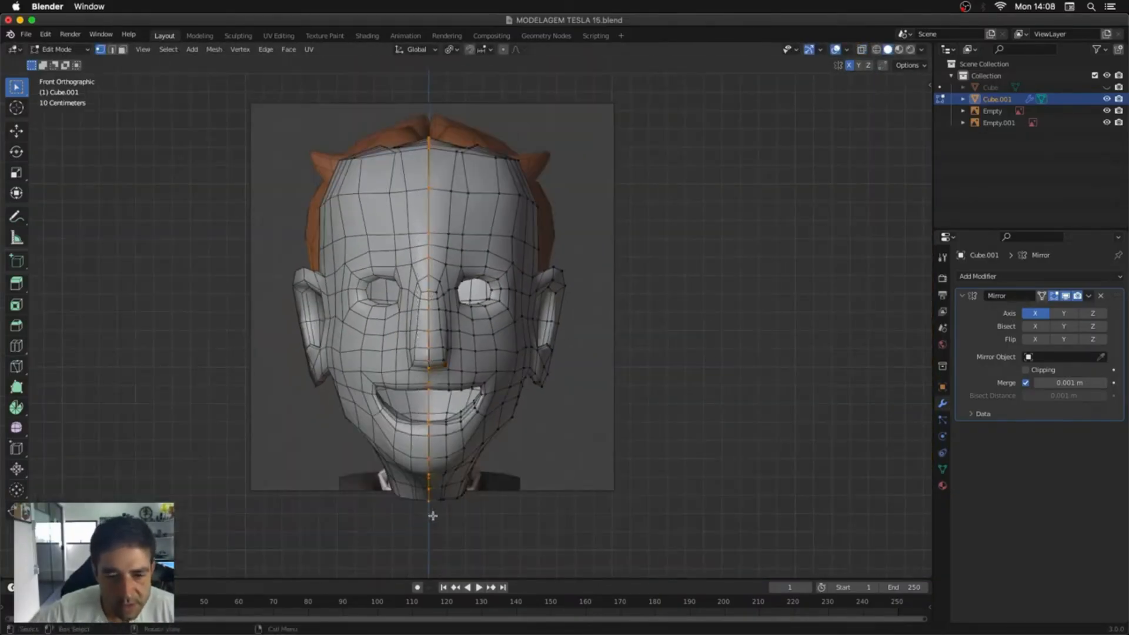
key(alt+z)
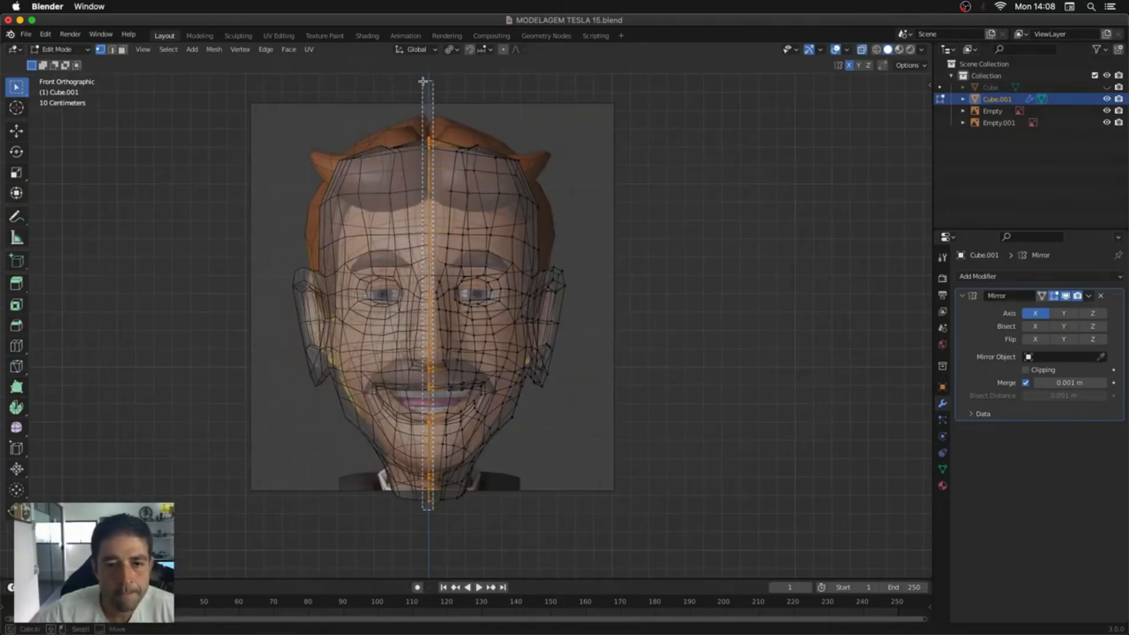
drag(422, 81, 422, 80)
key(s)
key(x)
key(0)
key(Return)
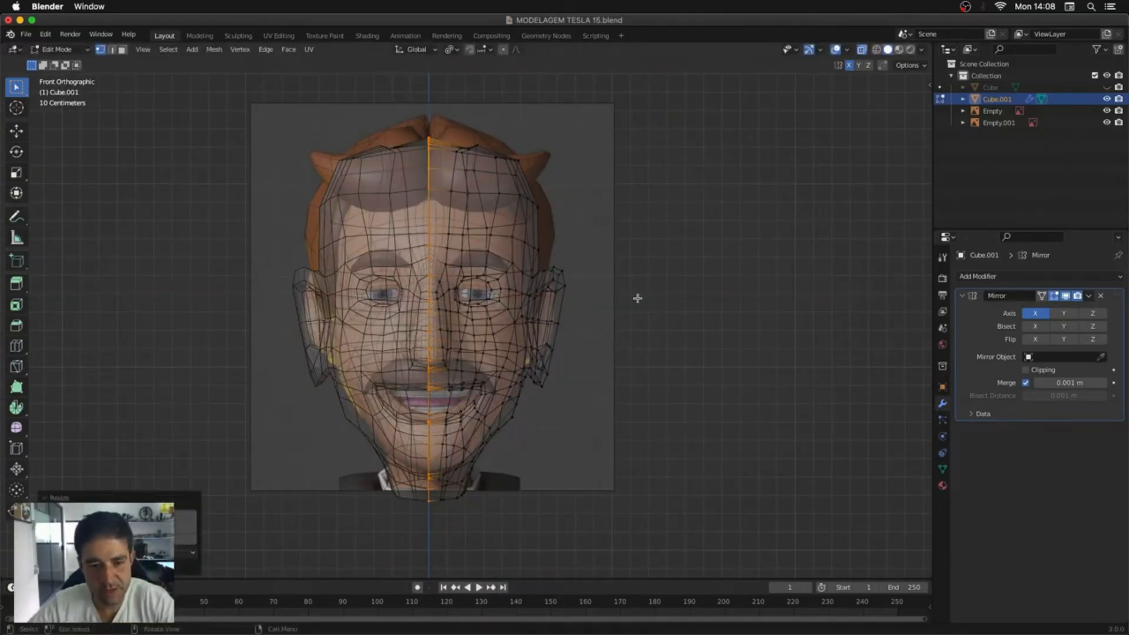
key(alt+z)
mouse_move(630, 305)
middle_down()
mouse_move(650, 340)
mouse_move(555, 344)
mouse_move(688, 318)
middle_up()
Step: Return the head to Object Mode and apply Visual Geometry to Mesh to bake in the Mirror modifier
key(ctrl+Tab)
key(ctrl+Tab)
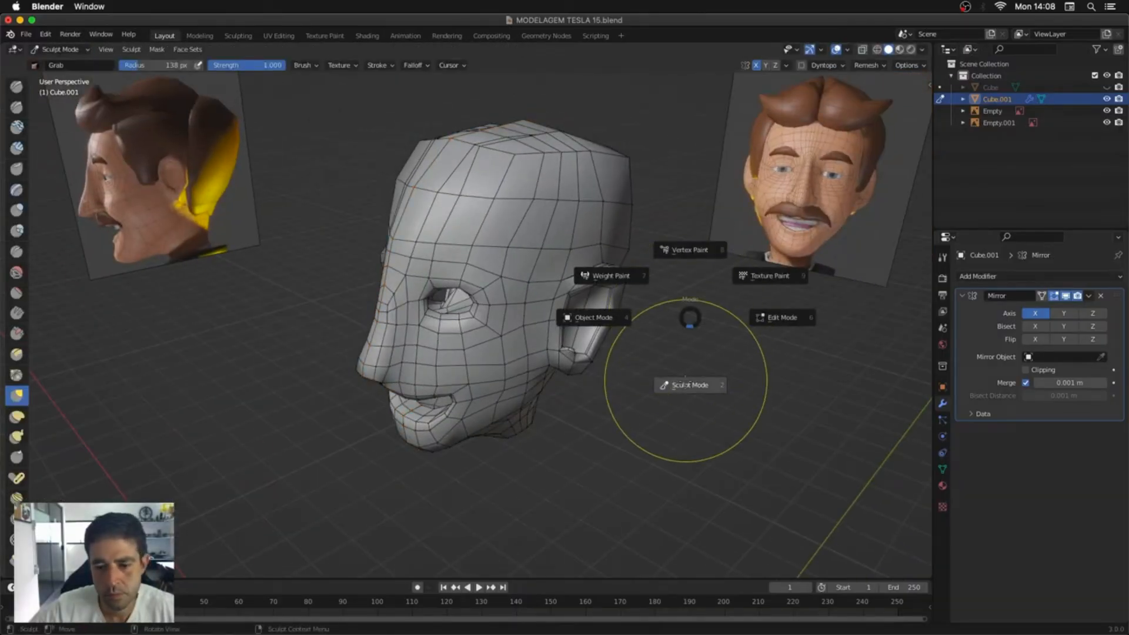
click(686, 381)
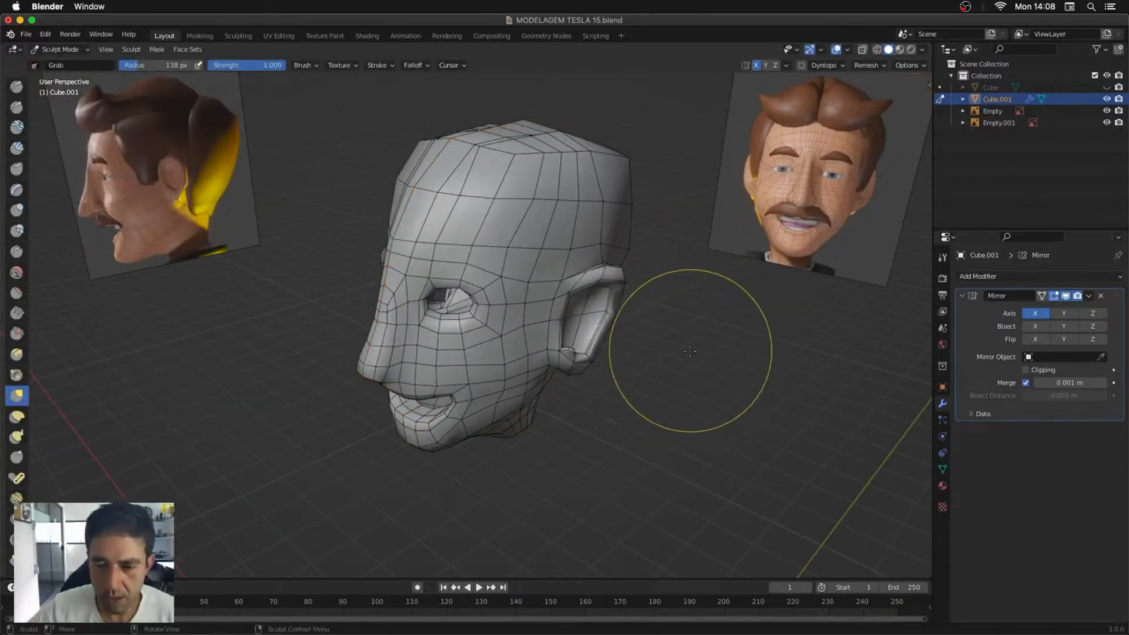
key(ctrl+Tab)
click(625, 351)
key(ctrl+a)
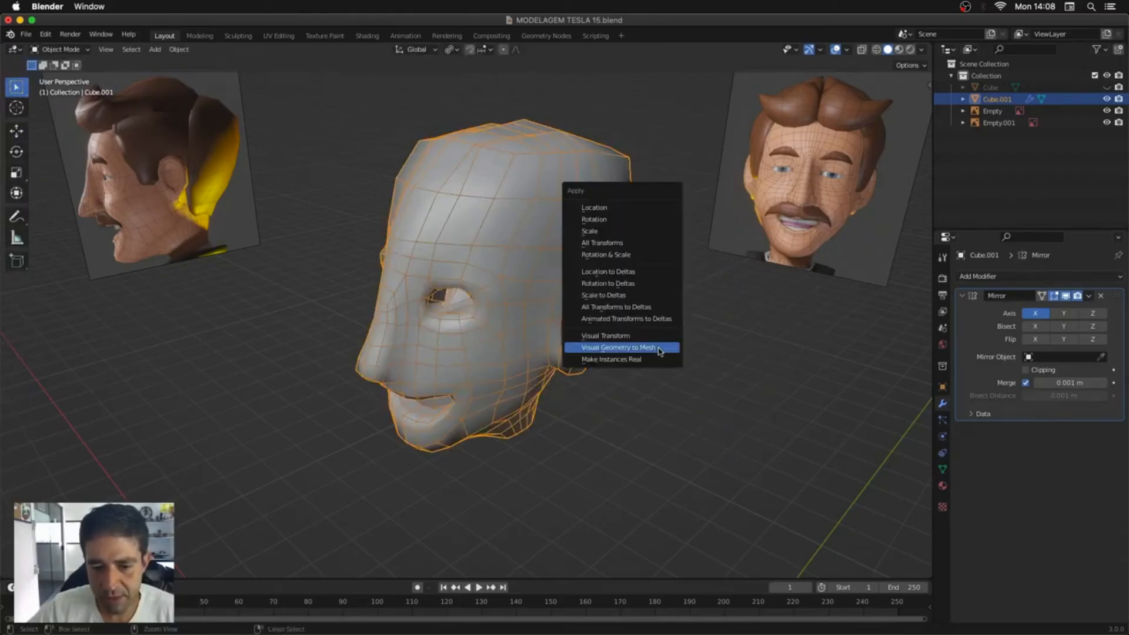
click(658, 348)
Step: Save the file as the incremented version MODELAGEM TESLA 16.blend
key(shift+super+s)
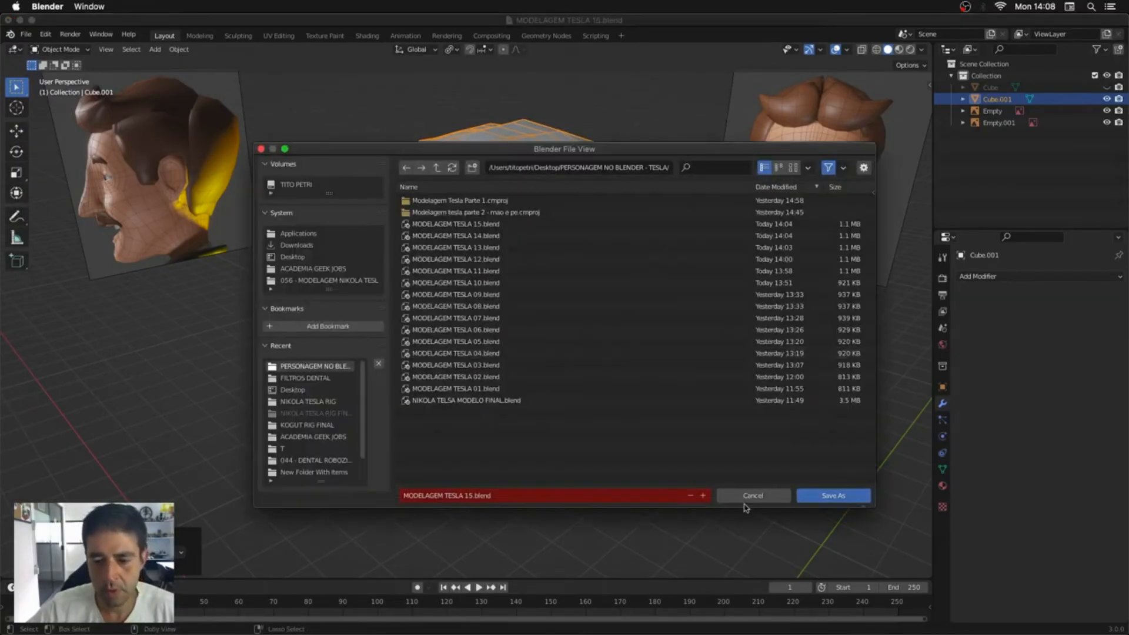
click(704, 496)
click(834, 498)
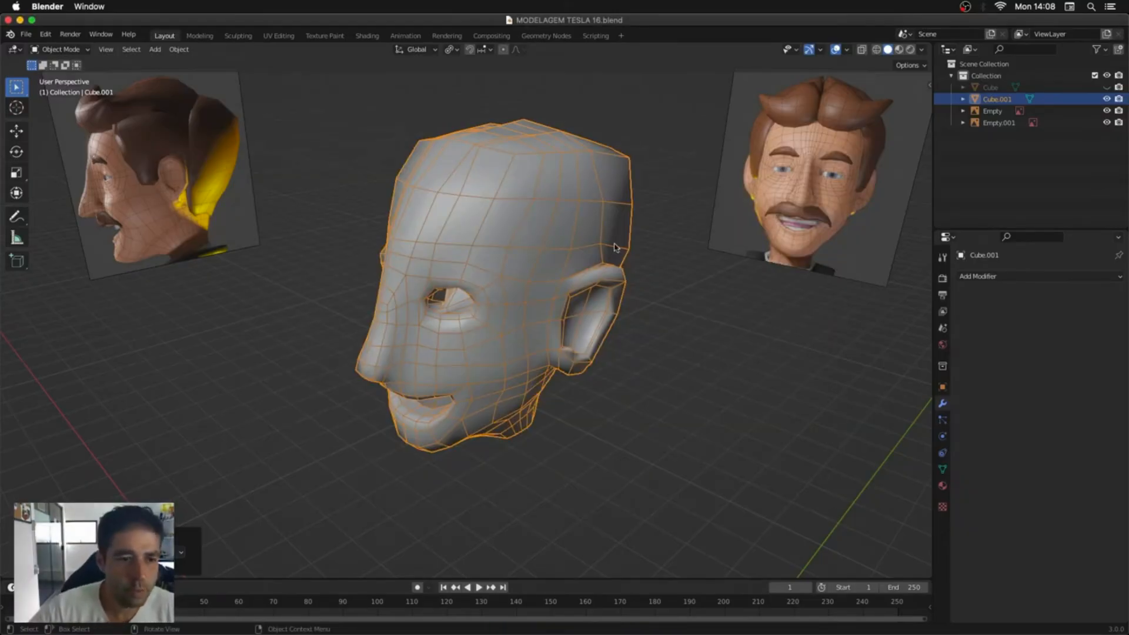
Step: Sculpt the top and back of the head in side view to round off the boxy crown
middle_drag(614, 244, 553, 223)
key(KP_3)
key(ctrl+Tab)
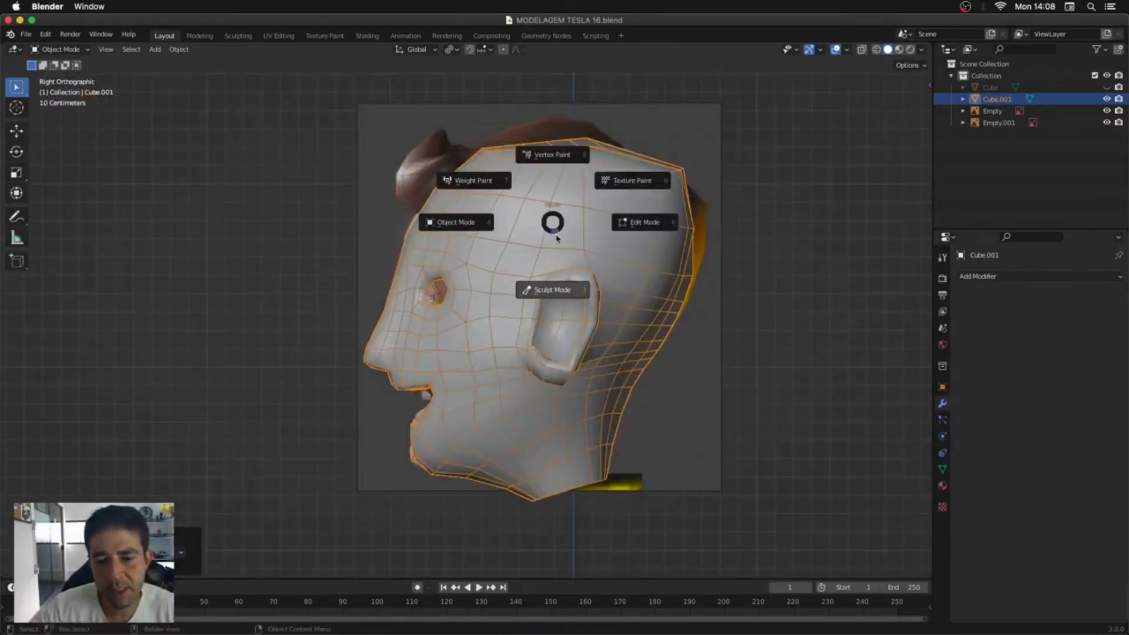
click(526, 297)
mouse_move(681, 118)
middle_down()
mouse_move(590, 222)
mouse_move(534, 386)
mouse_move(526, 243)
mouse_move(469, 265)
mouse_move(561, 367)
middle_up()
key(KP_3)
key(KP_3)
Step: Move the vertices at the upper back of the head in Edit Mode to soften the crown's corner
key(Tab)
key(alt+z)
key(g)
click(746, 206)
mouse_move(747, 206)
middle_down()
mouse_move(531, 184)
mouse_move(485, 167)
mouse_move(497, 148)
middle_up()
scroll(531, 184, up, 3)
key(alt+z)
middle_drag(492, 188, 509, 184)
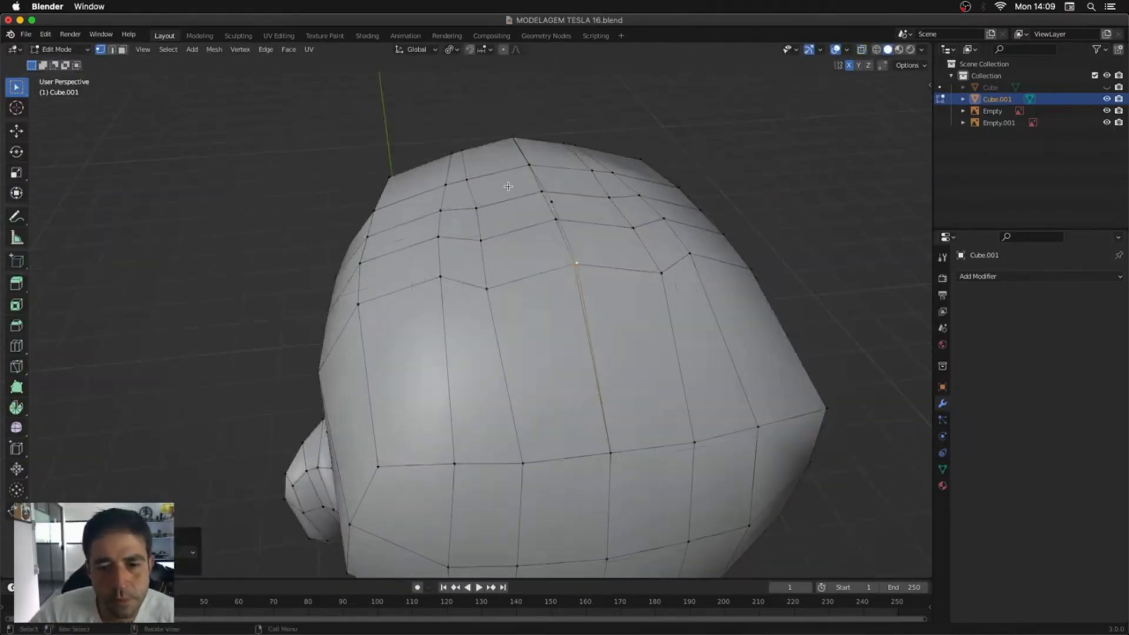
Step: Even out the back of the crown in Sculpt Mode with a 181 px brush radius and undo the last change
key(2)
alt+click(573, 214)
middle_drag(571, 213, 530, 229)
key(Tab)
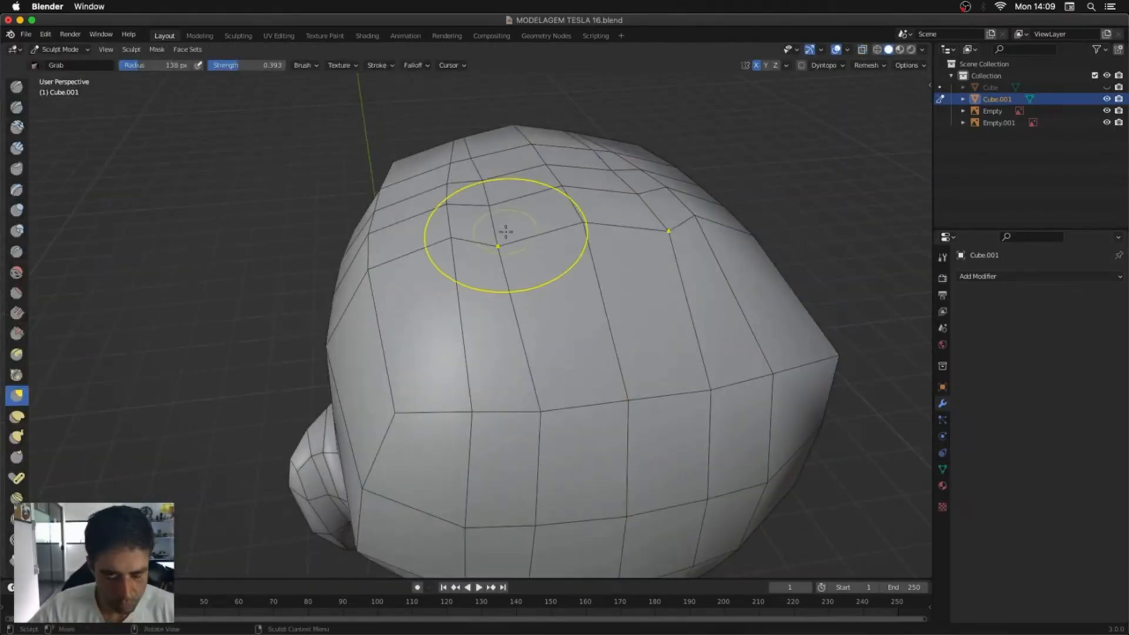
scroll(523, 241, down, 5)
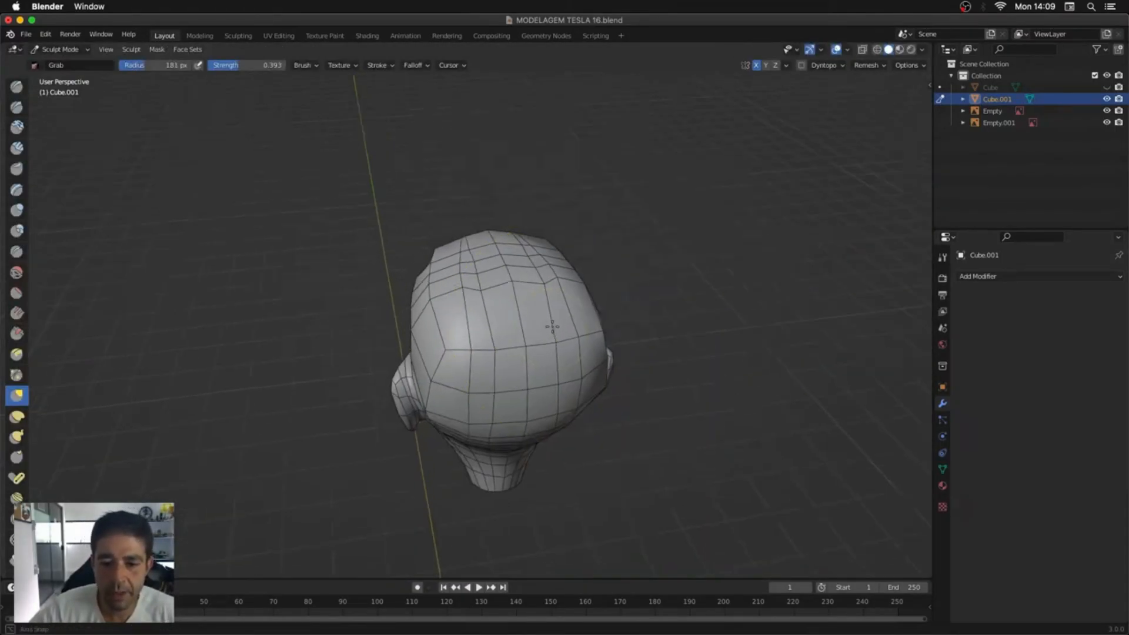
middle_drag(523, 241, 529, 269)
middle_drag(605, 226, 670, 262)
mouse_move(639, 221)
middle_down()
mouse_move(635, 242)
mouse_move(722, 278)
mouse_move(738, 241)
middle_up()
key(super+z)
Step: Move the vertices at the upper back corner of the skull outward towards the hair in the side reference
shift+middle_drag(738, 238, 542, 329)
key(Tab)
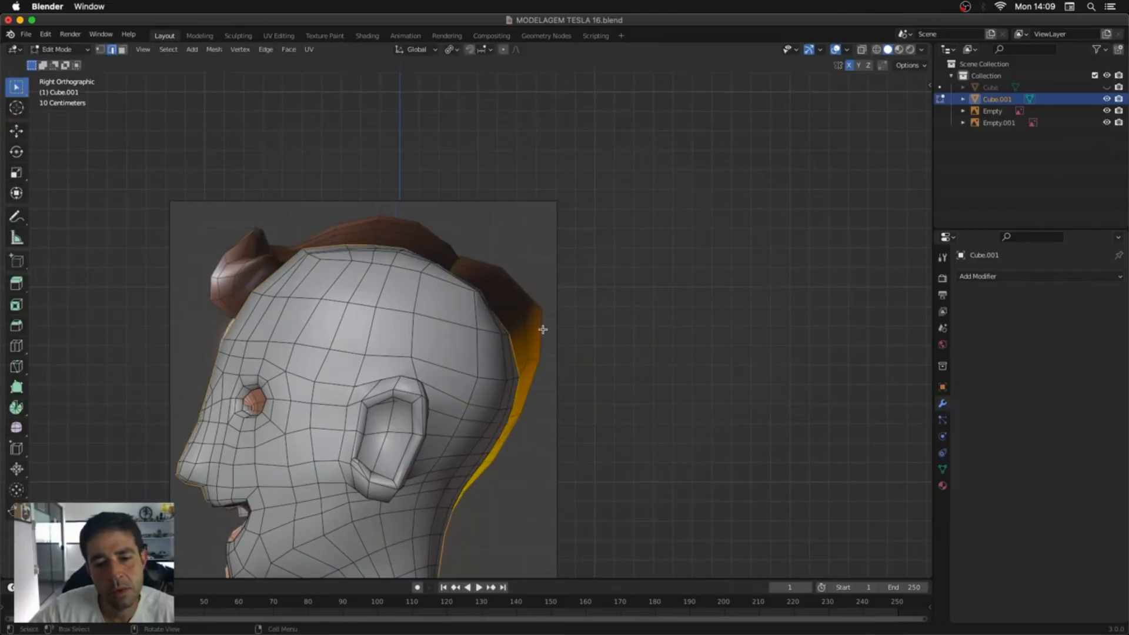
key(alt+z)
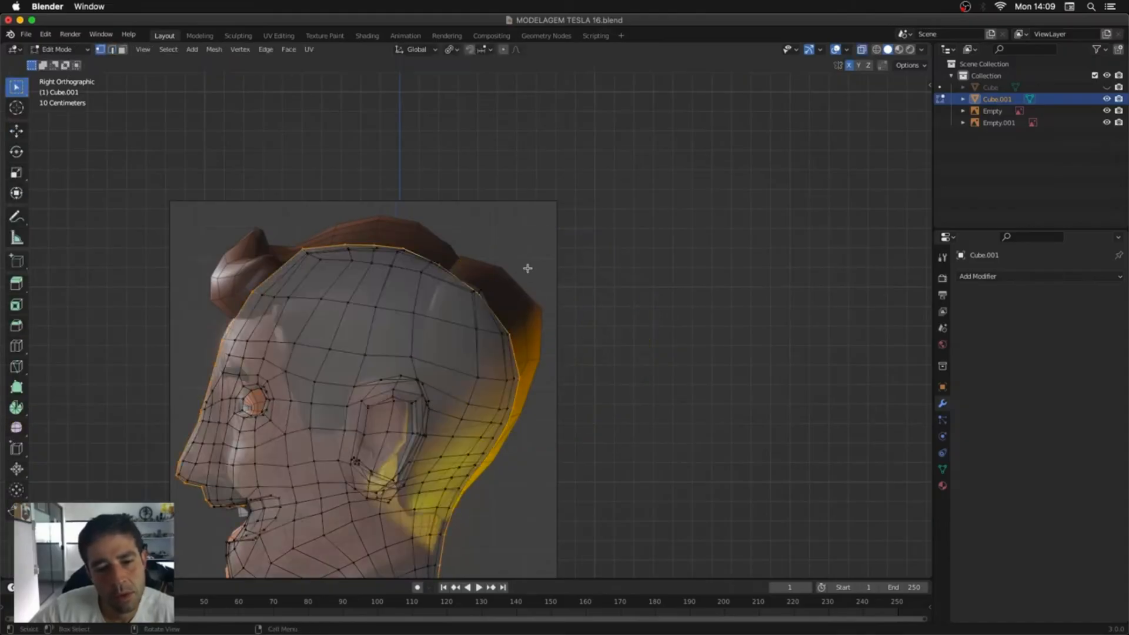
drag(452, 304, 453, 304)
key(g)
click(503, 302)
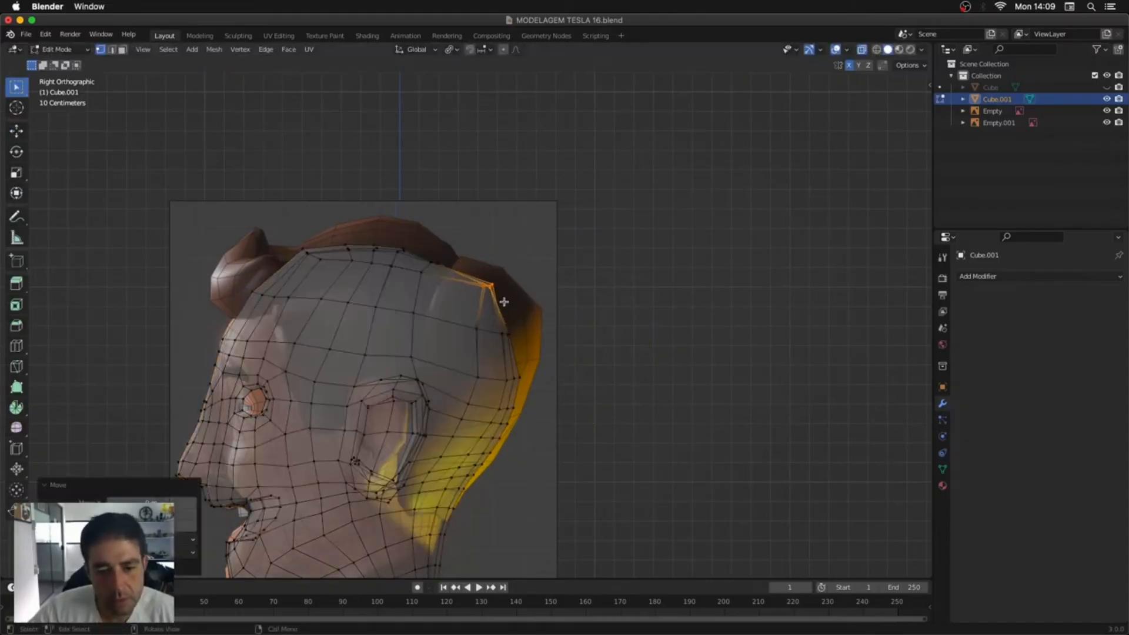
Step: Reshape the upper back and side of the skull in Sculpt Mode using the Grab brush at 181 px
middle_drag(609, 301, 601, 321)
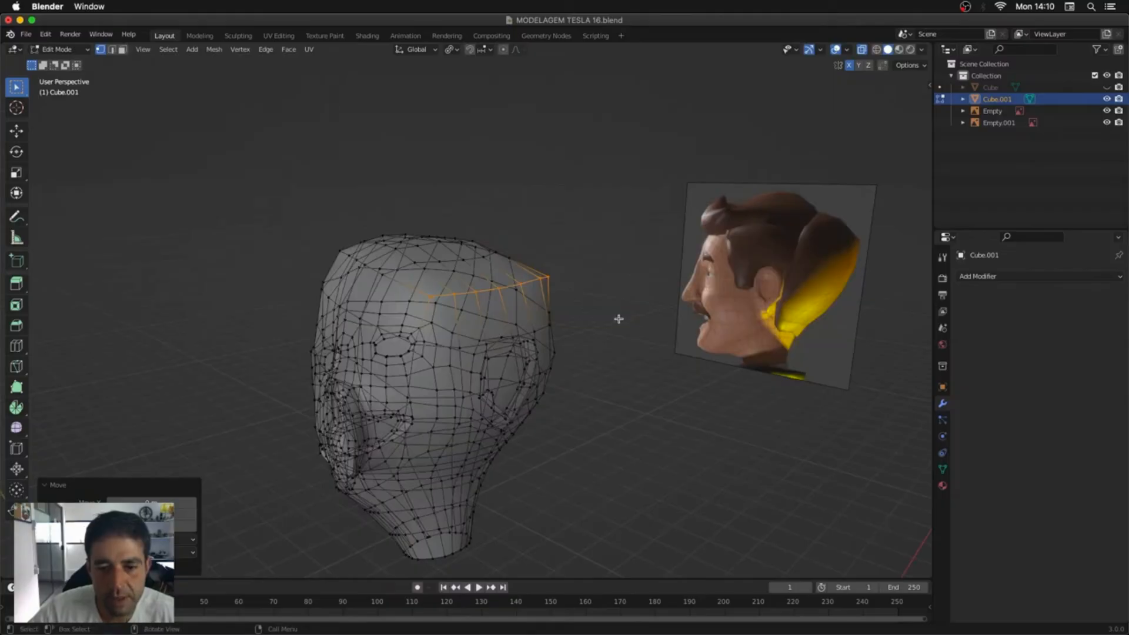
key(ctrl+Tab)
click(618, 386)
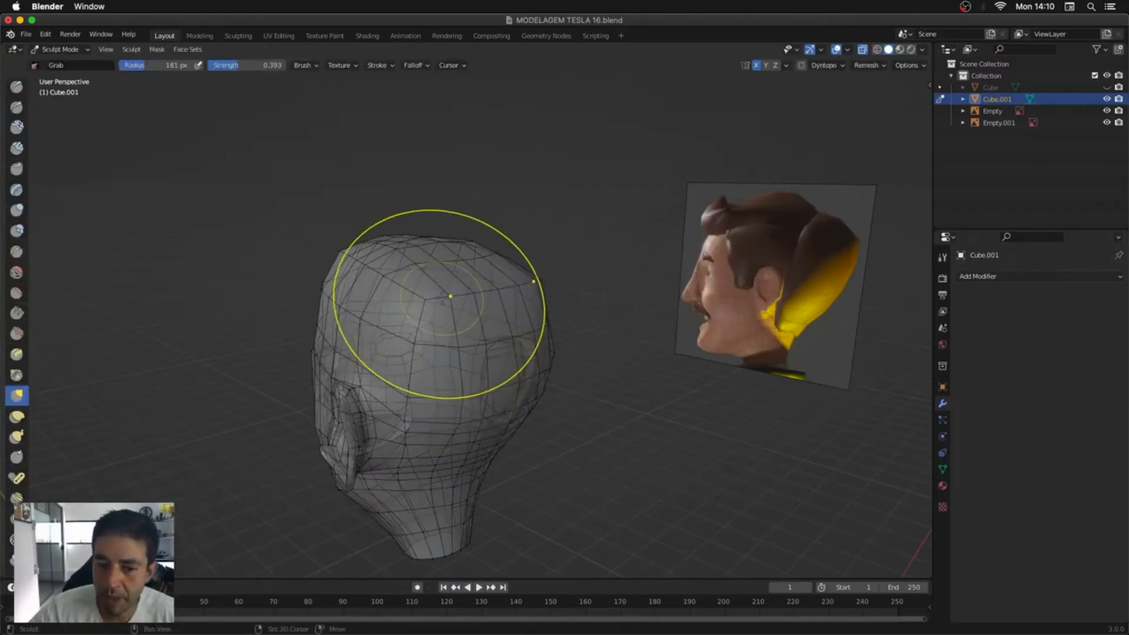
mouse_move(490, 301)
mouse_down()
mouse_move(507, 291)
mouse_move(499, 271)
mouse_move(509, 268)
mouse_up()
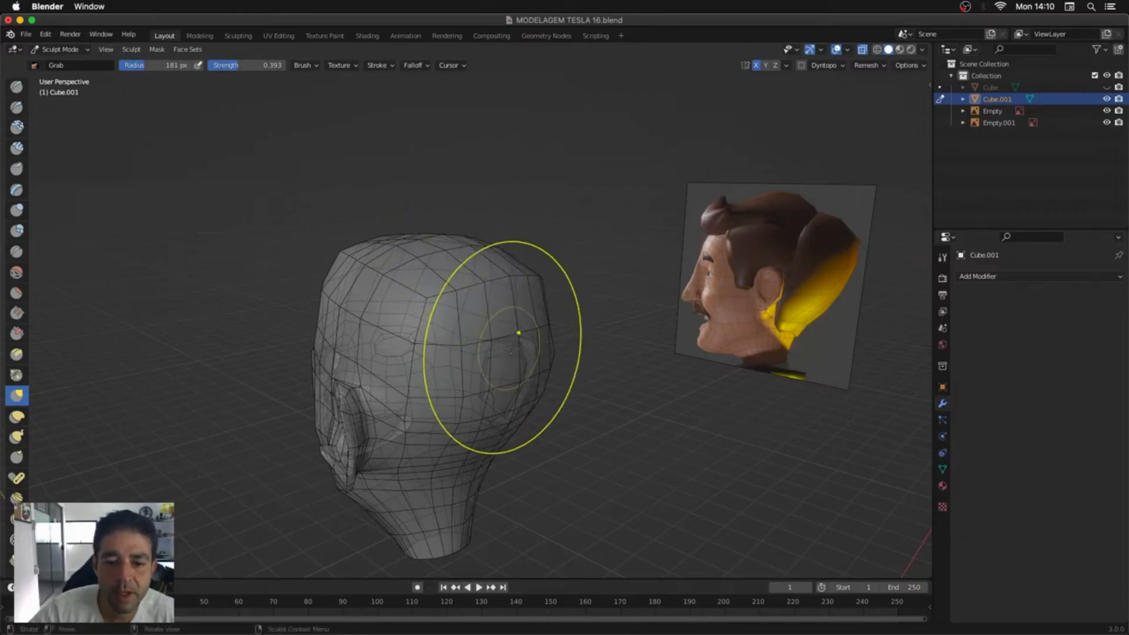
drag(512, 348, 517, 360)
middle_drag(517, 378, 605, 366)
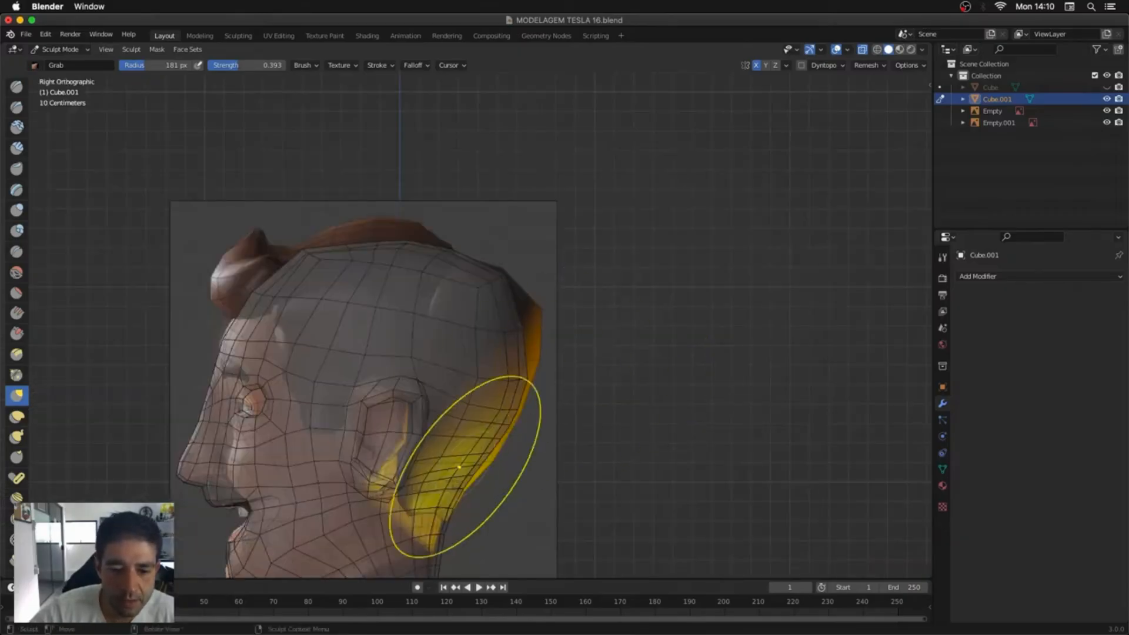
Step: Grab the nape, back of the head and upper forehead in side view to fit the side reference
drag(460, 484, 470, 491)
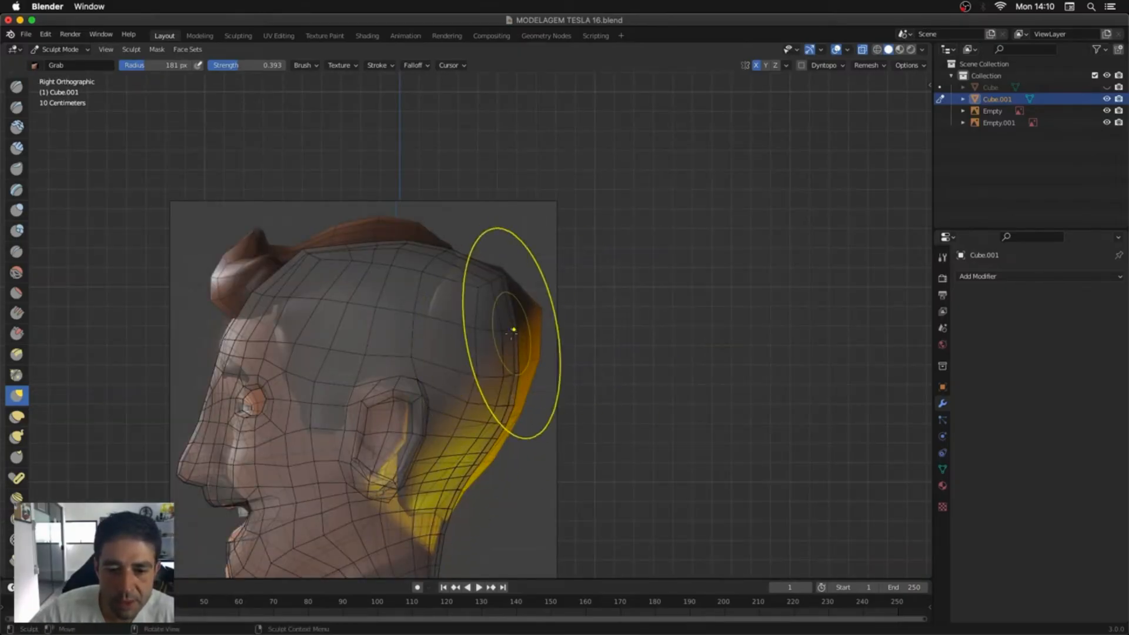
drag(524, 324, 588, 342)
drag(502, 442, 519, 452)
drag(288, 266, 298, 279)
Step: Nudge the mesh around the eye's outer corner and the cheek in side view with the Grab brush
scroll(267, 380, up, 4)
shift+middle_drag(266, 380, 312, 224)
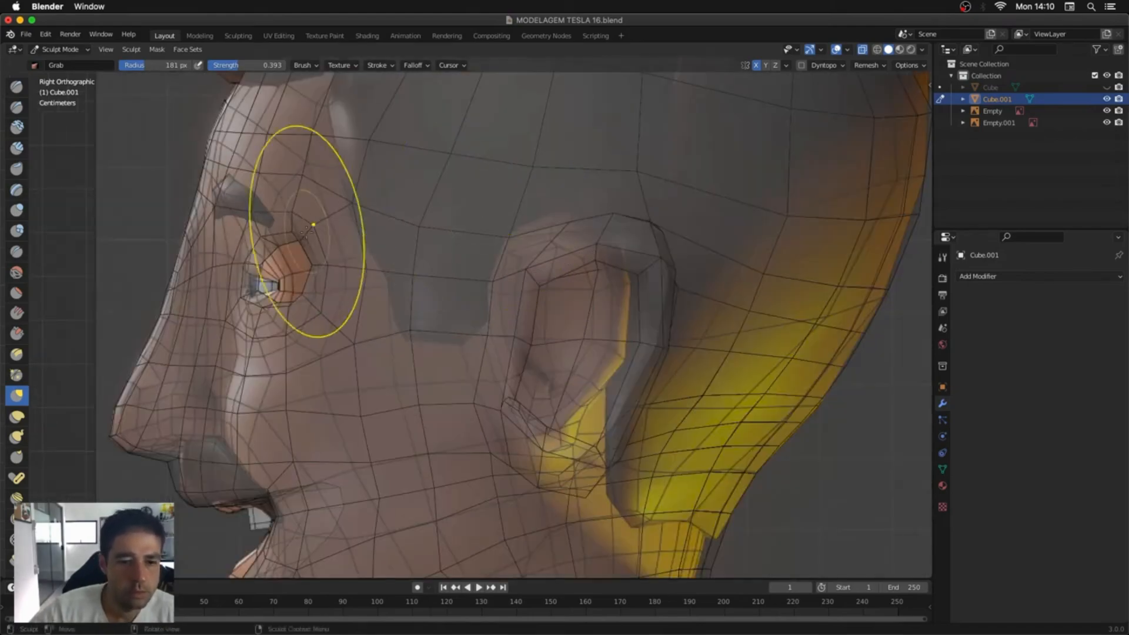
drag(310, 231, 300, 250)
drag(346, 363, 366, 386)
Step: Reduce the brush radius to 99 px and adjust the mouth corner in front view
scroll(376, 382, down, 6)
key(KP_1)
key(alt+z)
key(f)
click(462, 447)
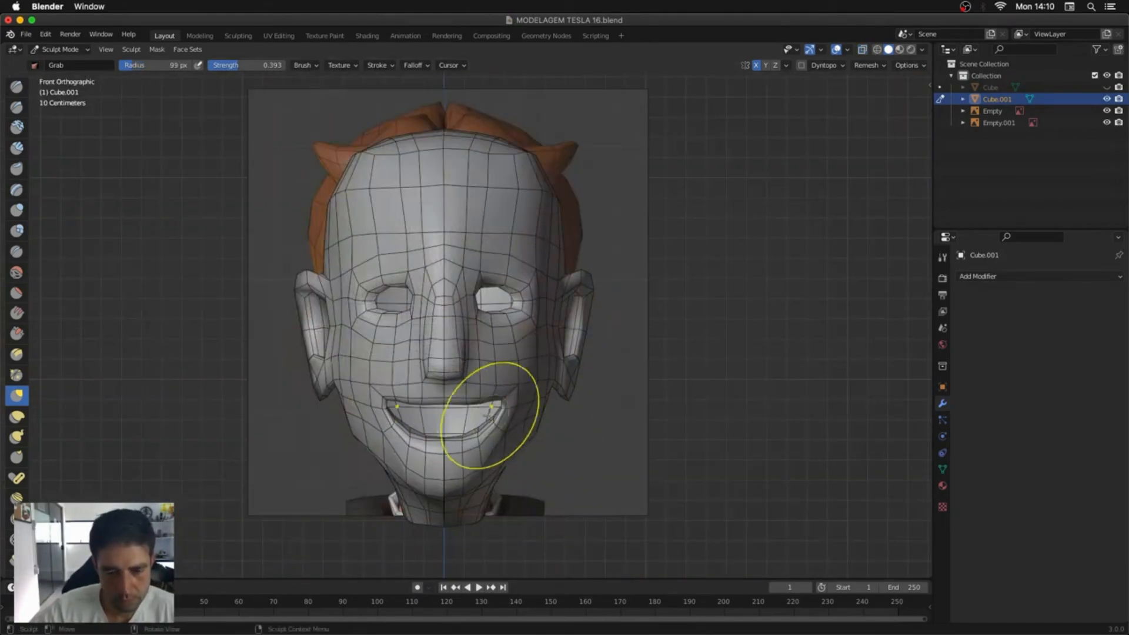
mouse_move(491, 415)
mouse_down()
mouse_move(481, 406)
mouse_move(454, 450)
mouse_up()
Step: Flatten the head's centre line of vertices by scaling it to 0 along the X axis
key(Tab)
key(alt+z)
mouse_move(421, 112)
mouse_down()
mouse_move(439, 542)
mouse_move(452, 542)
mouse_up()
key(s)
key(x)
key(0)
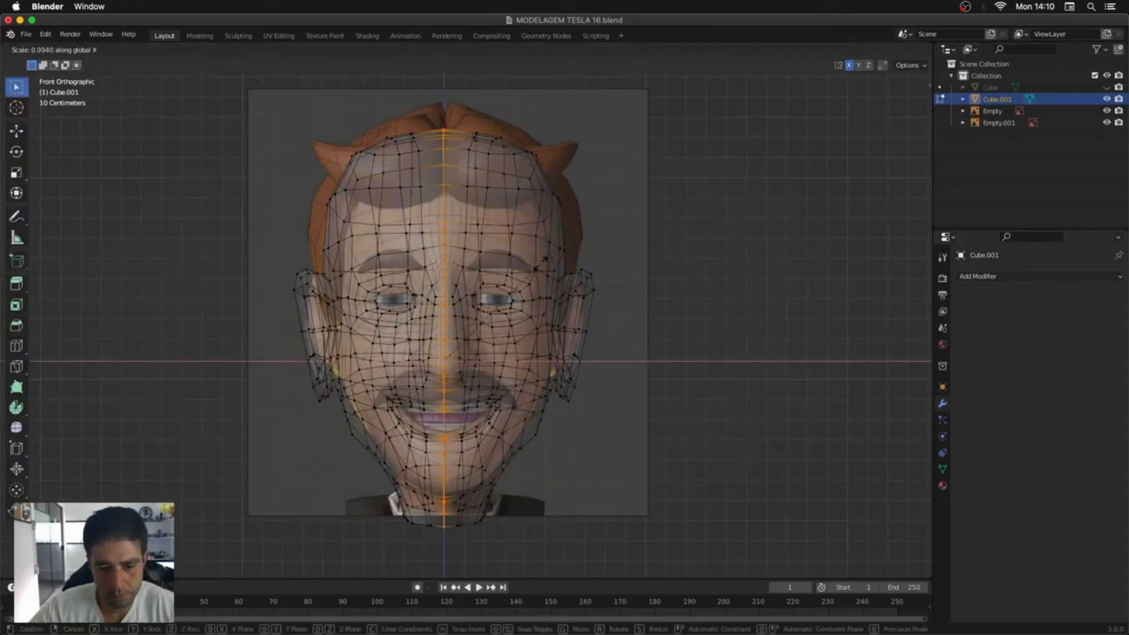
key(Return)
Step: Merge the duplicate centre-line vertices by distance and return to Object Mode with a solid view
key(Tab)
key(ctrl+Tab)
click(509, 280)
key(Tab)
key(m)
click(509, 280)
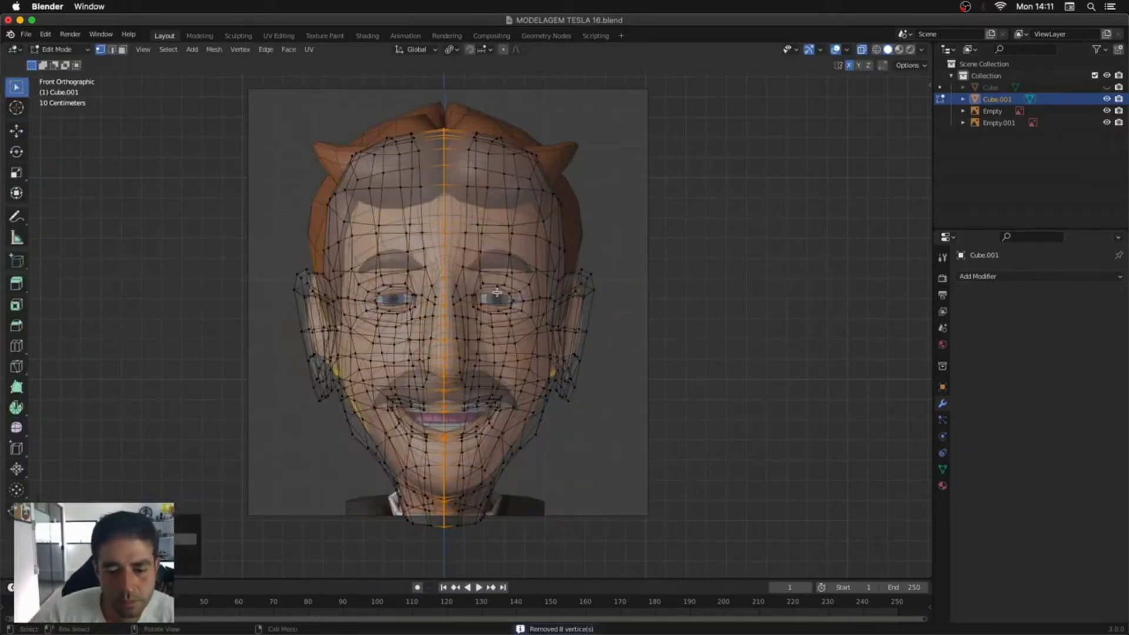
key(Tab)
key(alt+z)
Step: Preview the head with a level 1 Subdivision modifier and undo it
middle_drag(509, 280, 610, 311)
click(609, 311)
click(587, 374)
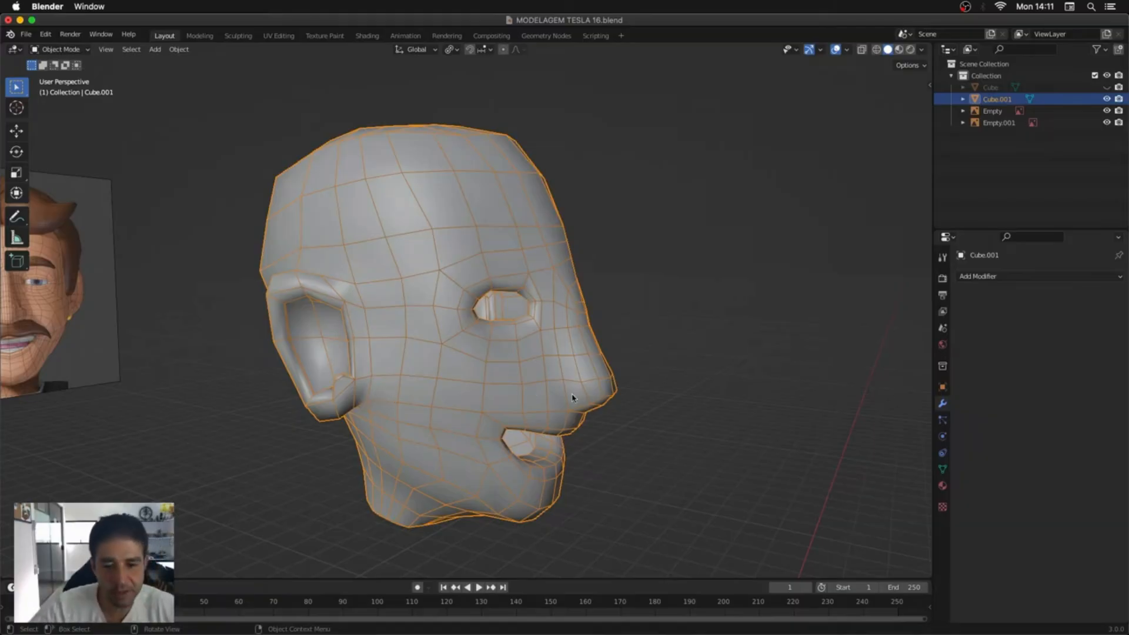
middle_drag(573, 397, 565, 397)
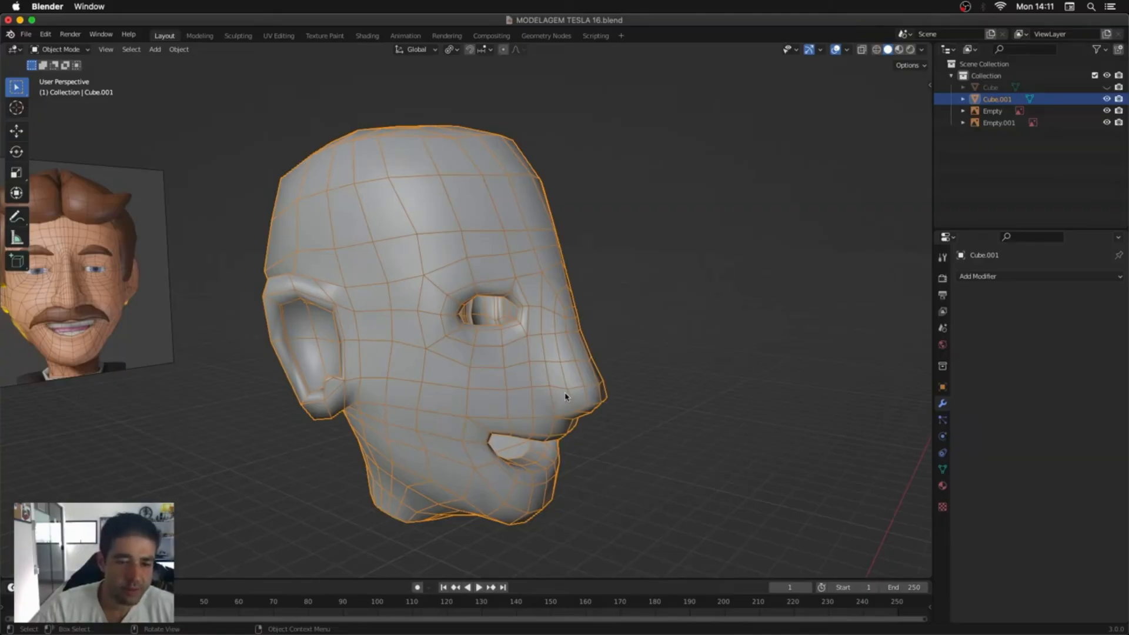
middle_drag(564, 397, 390, 438)
key(ctrl+1)
middle_drag(605, 316, 786, 259)
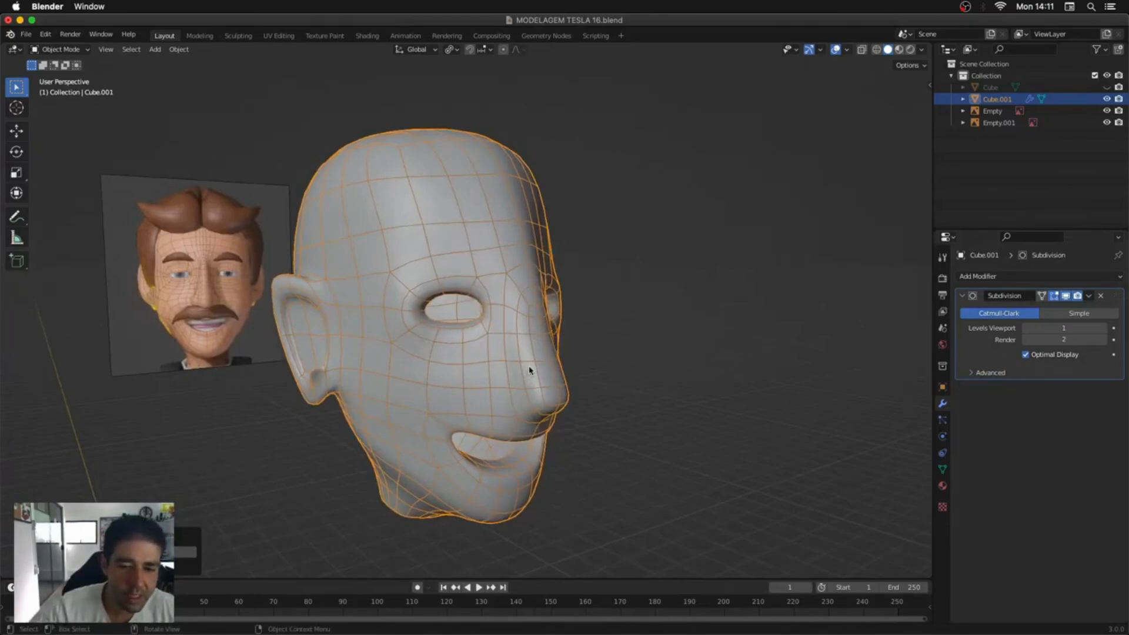
key(super+z)
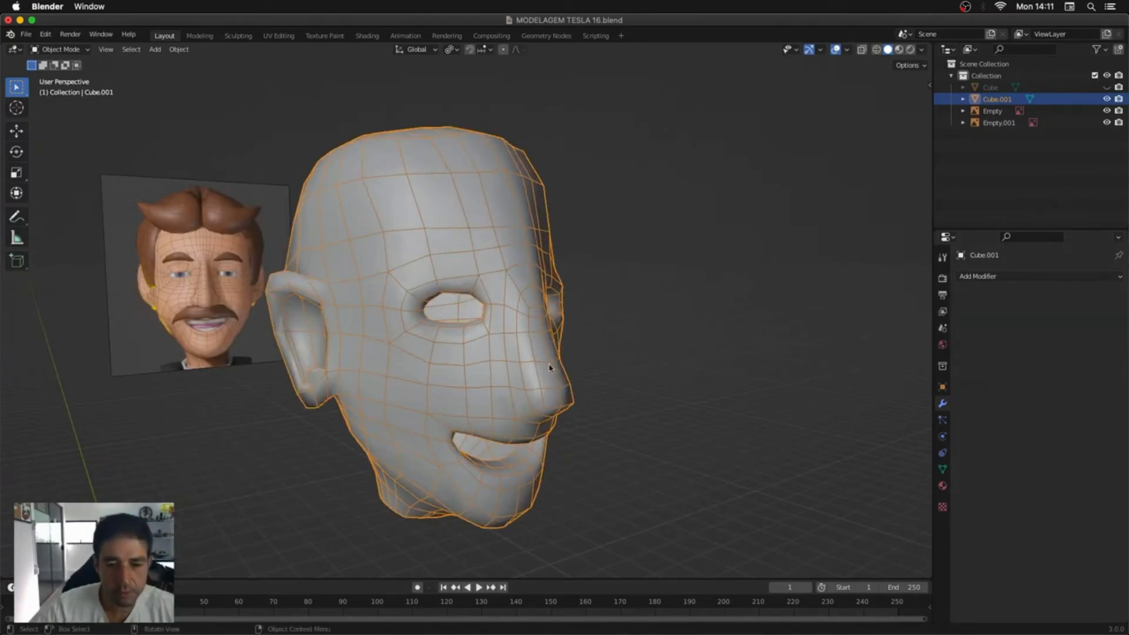
Step: Return to Sculpt Mode and reshape the side of the head around the ear with a 131 px Grab brush
middle_drag(552, 368, 444, 346)
key(ctrl+Tab)
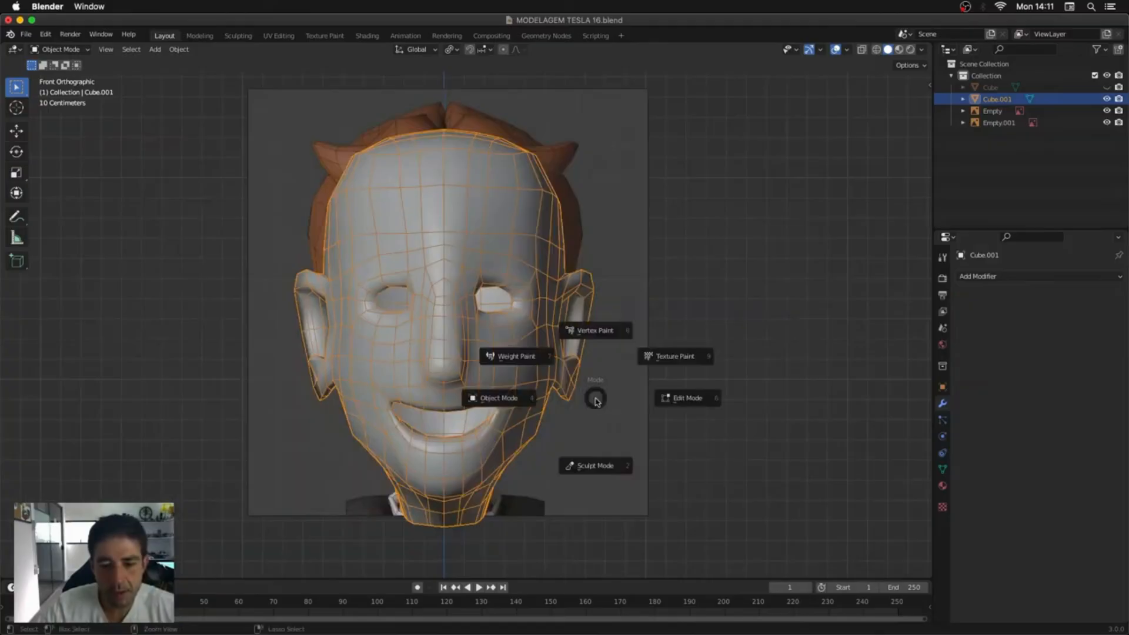
click(591, 466)
key(f)
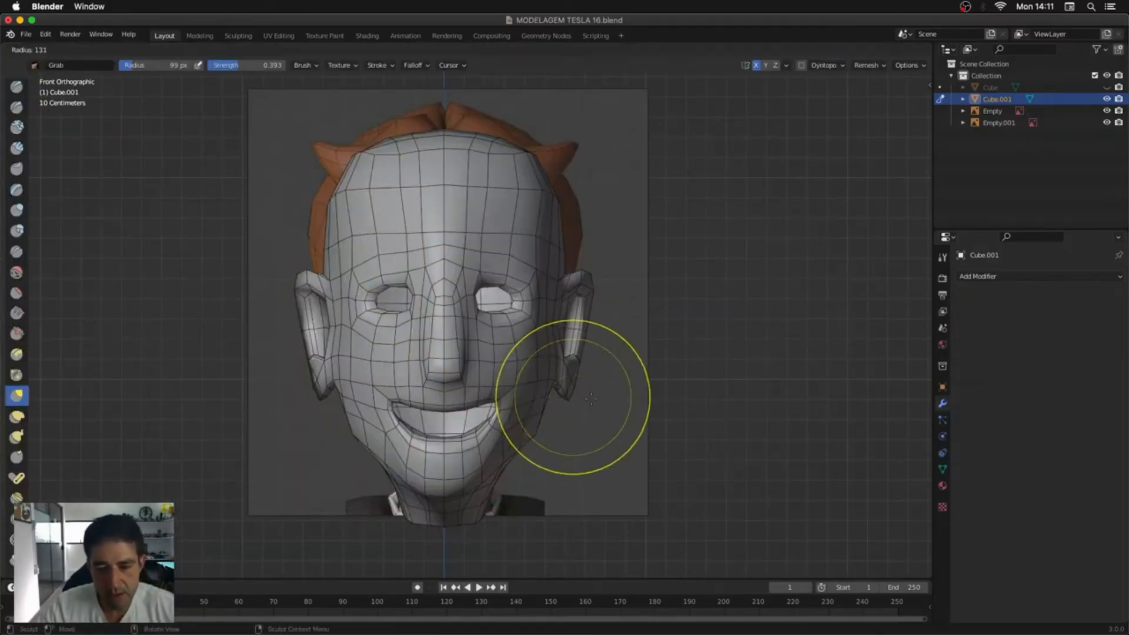
click(570, 379)
mouse_move(570, 380)
middle_down()
mouse_move(547, 345)
mouse_move(587, 423)
mouse_move(511, 336)
middle_up()
mouse_move(514, 327)
mouse_down()
mouse_move(516, 265)
mouse_move(508, 253)
mouse_move(468, 255)
mouse_up()
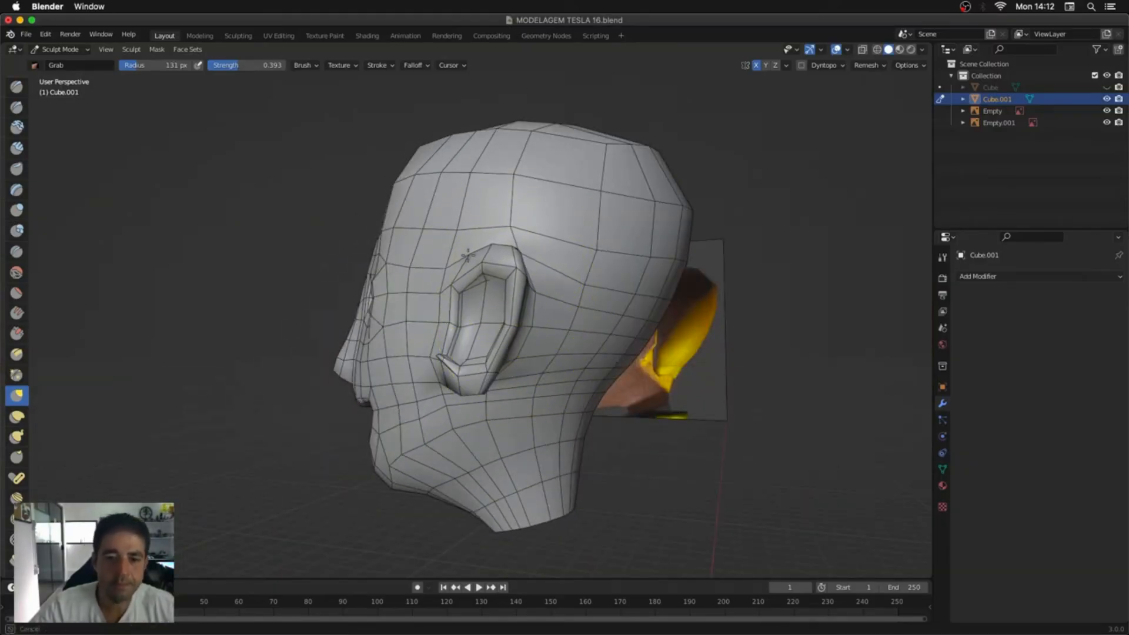
Step: Reduce the brush radius to 77 px and fit the ear to the side reference
key(bracketleft)
key(bracketleft)
key(bracketleft)
key(bracketleft)
key(bracketleft)
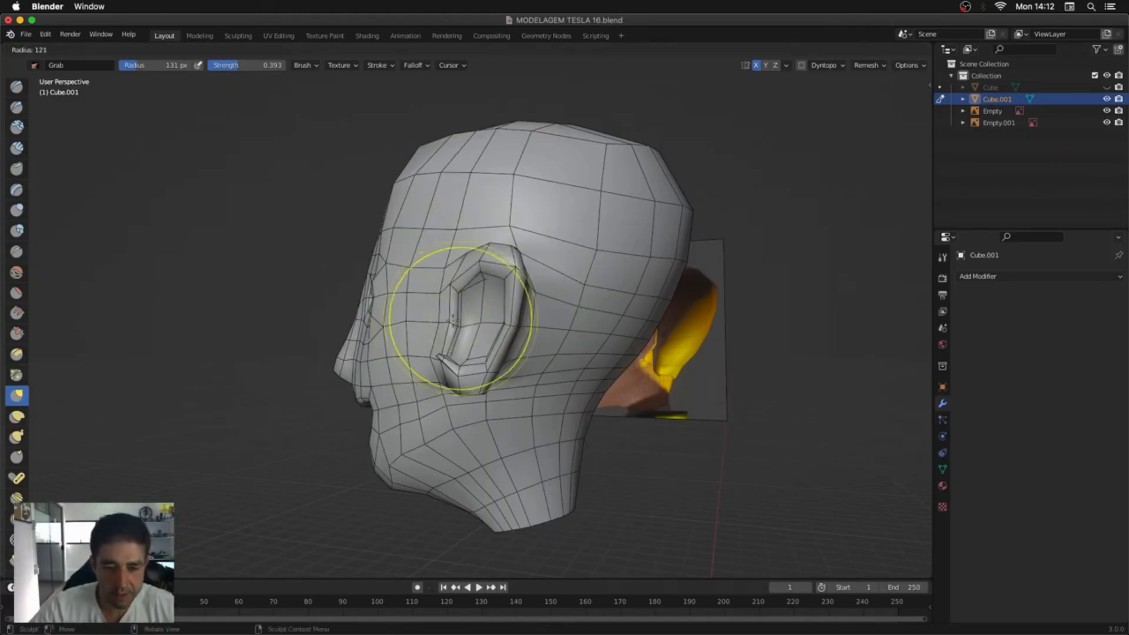
middle_drag(458, 325, 507, 324)
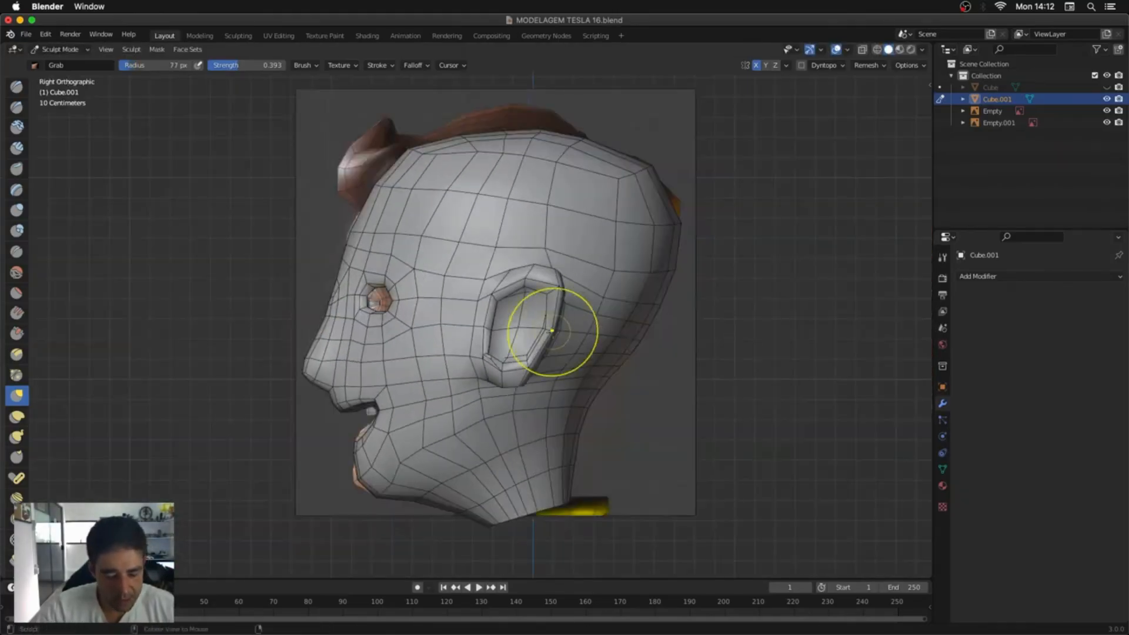
key(alt+z)
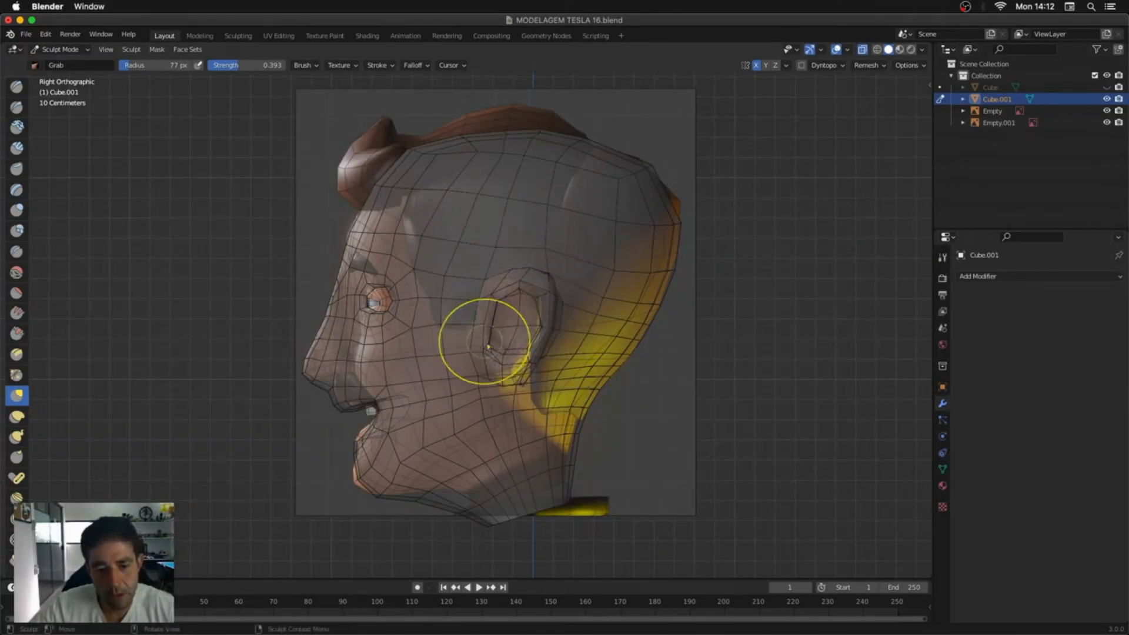
key(alt+z)
middle_drag(488, 347, 530, 346)
Step: Select the faces inside the ear in Edit Mode and scale them
scroll(529, 341, up, 5)
mouse_move(519, 412)
middle_down()
mouse_move(357, 349)
mouse_move(446, 385)
middle_up()
key(Tab)
key(3)
drag(655, 279, 700, 344)
mouse_move(665, 332)
middle_down()
mouse_move(760, 323)
mouse_move(616, 348)
mouse_move(603, 338)
middle_up()
key(s)
click(746, 324)
Step: Even out the ear's inner faces with the Smooth tool and select the small face at the tragus
click(521, 281)
click(17, 427)
drag(558, 302, 542, 310)
middle_drag(542, 310, 377, 352)
click(362, 422)
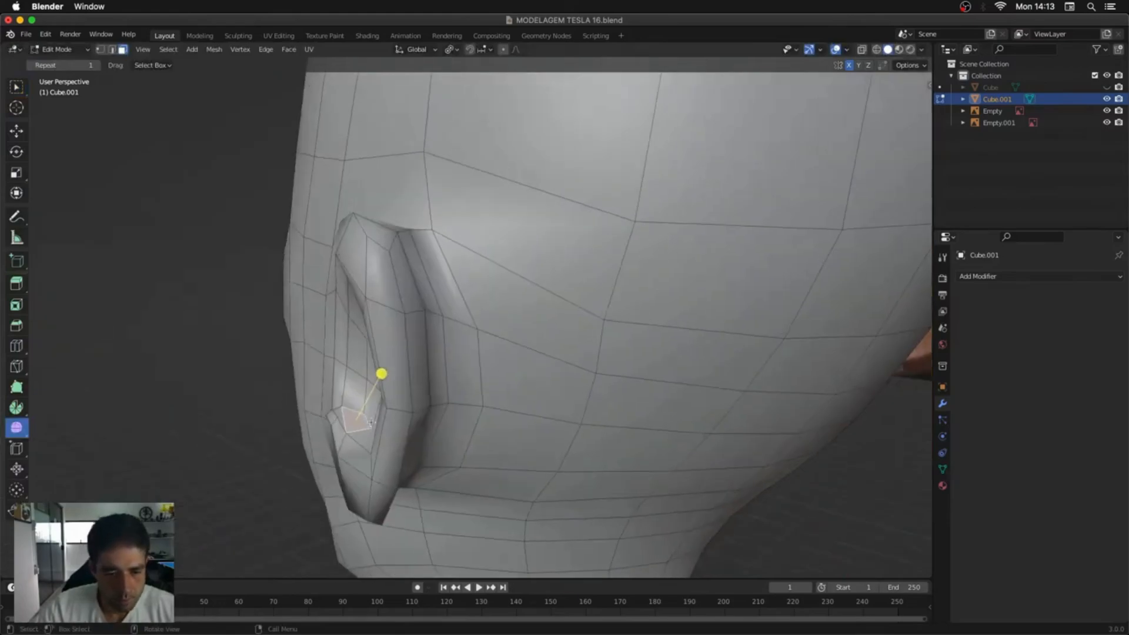
Step: Move the tragus face and the faces of the ear's inner bowl to refine the ear cavity
middle_drag(371, 422, 507, 419)
key(g)
click(511, 421)
drag(676, 271, 738, 344)
middle_drag(738, 347, 713, 354)
key(g)
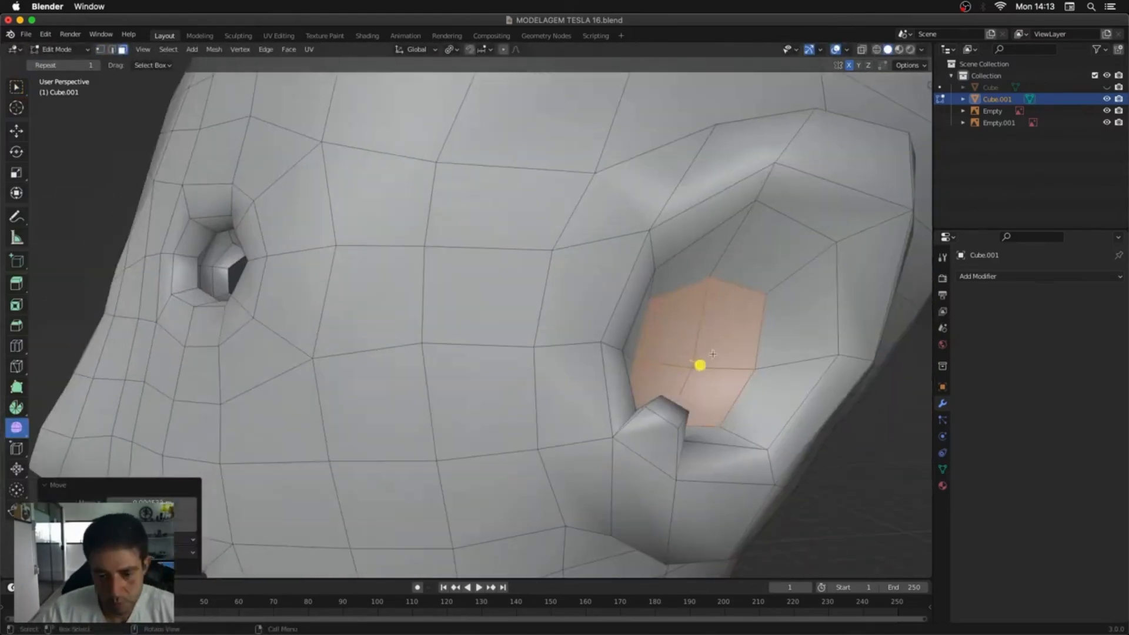
Step: Move individual vertices around the ear's inner rim to round the opening
key(1)
click(651, 299)
key(g)
click(731, 236)
key(g)
middle_drag(764, 204, 623, 245)
key(2)
middle_drag(352, 182, 463, 208)
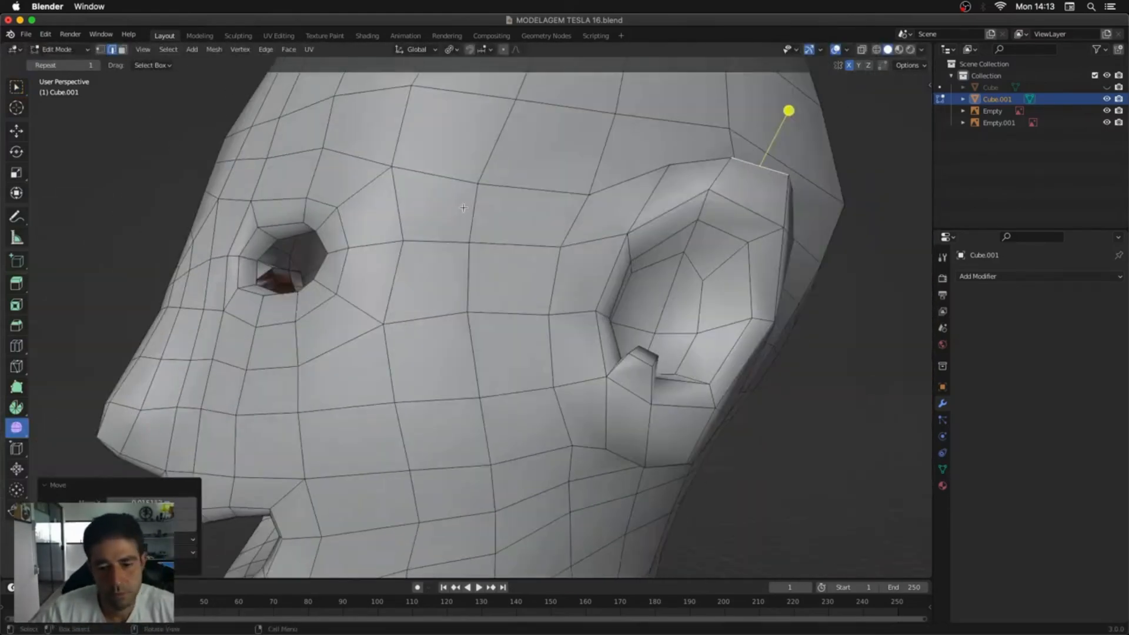
key(3)
click(642, 354)
middle_drag(643, 354, 509, 385)
Step: Sculpt the chin at a 112 px radius and the area under the nose at 50 px in side view
key(KP_3)
scroll(509, 386, down, 5)
key(alt+z)
key(ctrl+Tab)
key(alt+z)
key(alt+z)
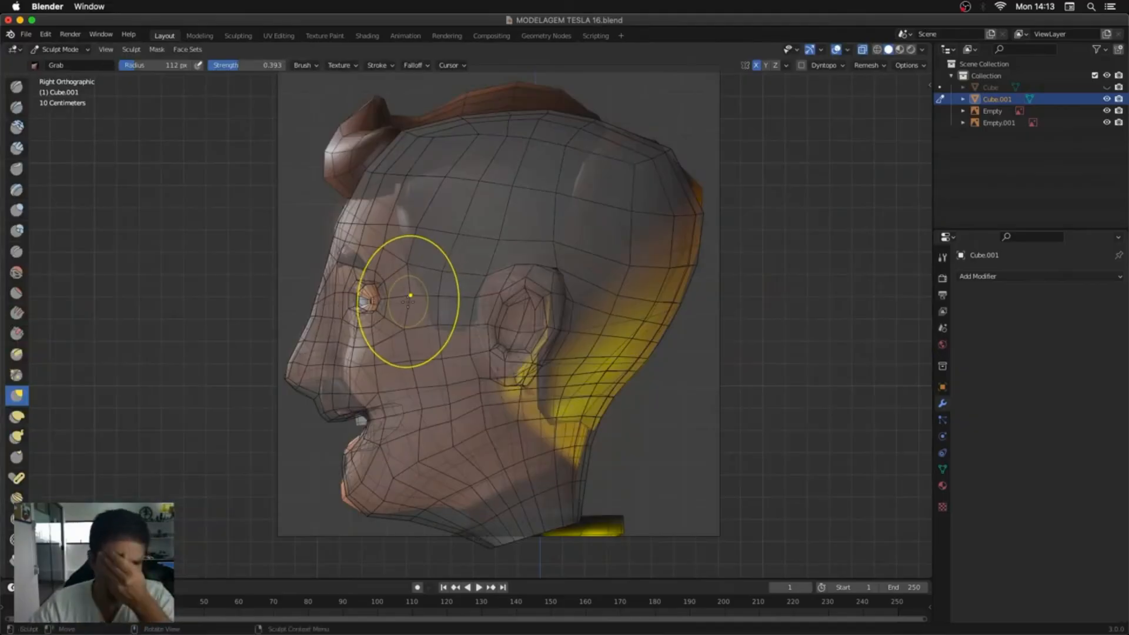
drag(357, 499, 349, 499)
key(f)
click(357, 379)
drag(319, 397, 330, 381)
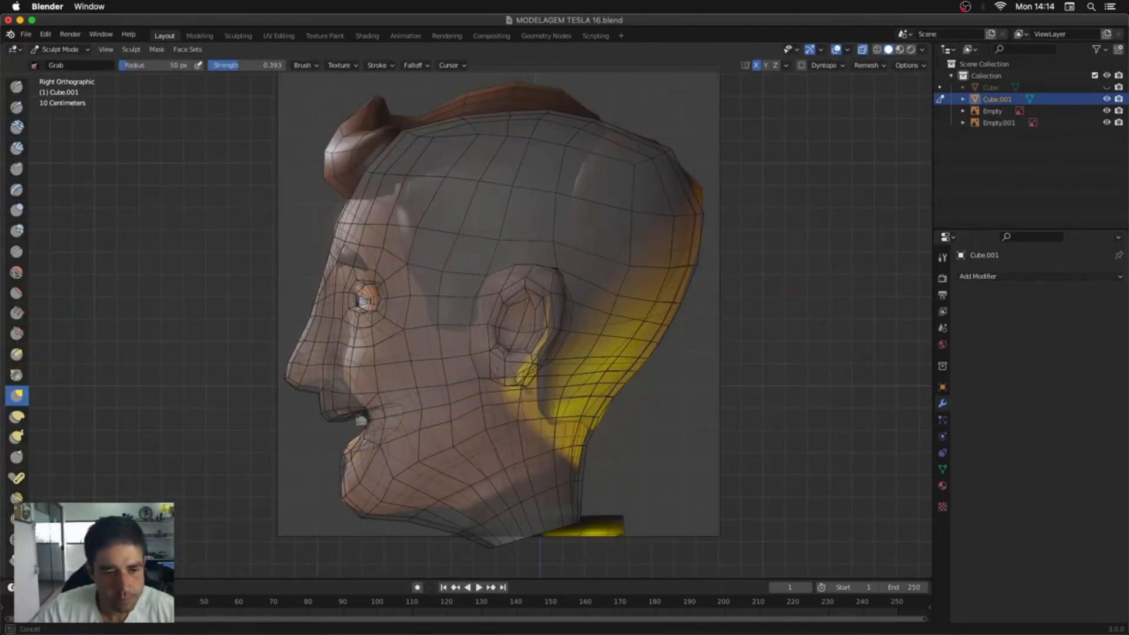
Step: Inspect the nose, mouth and jaw from several angles against the front and side references
middle_drag(374, 346, 473, 377)
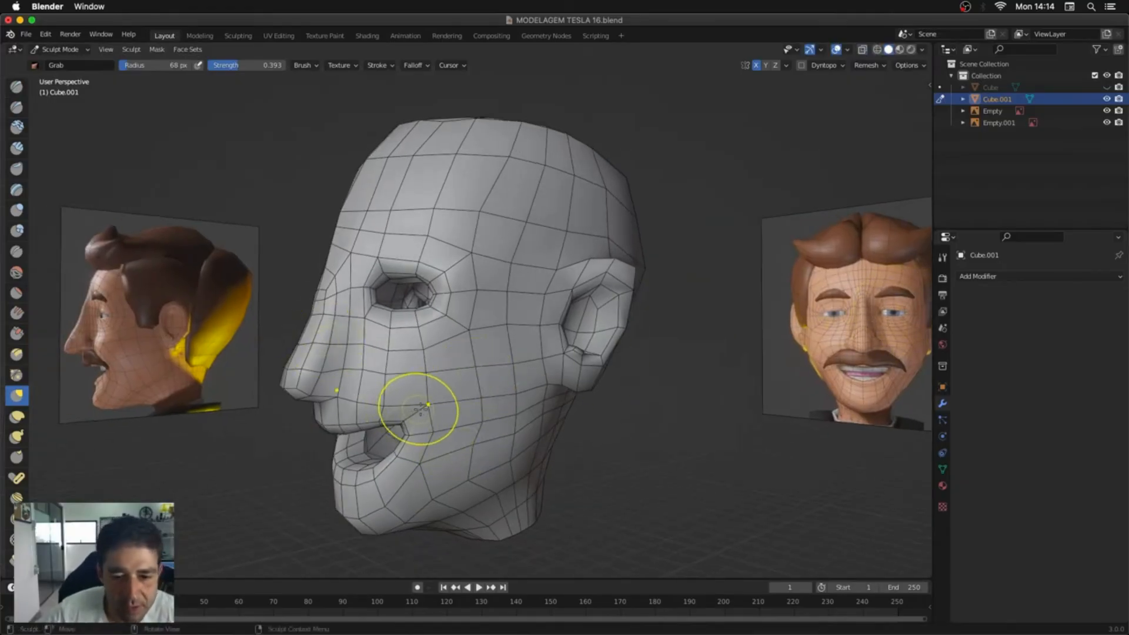
key(f)
click(508, 419)
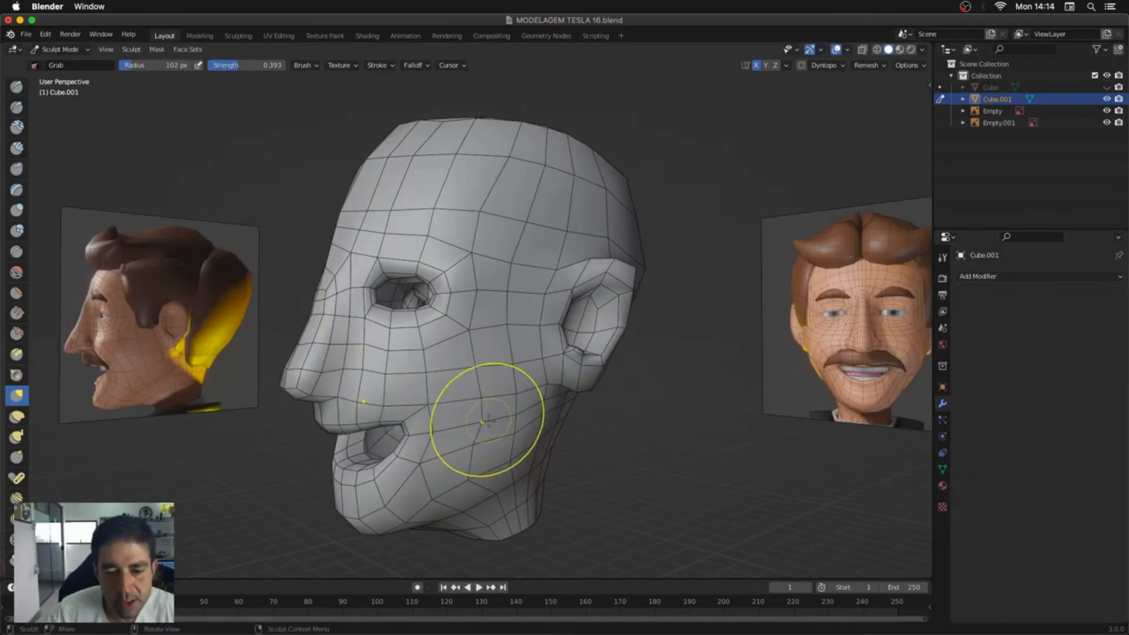
middle_drag(491, 479, 346, 290)
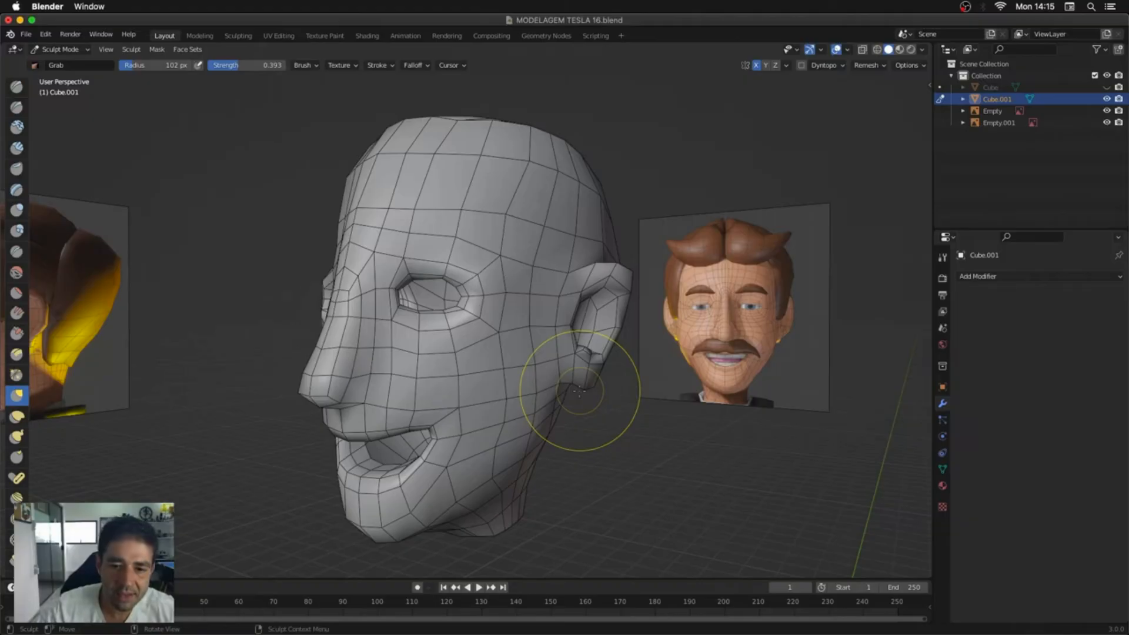
middle_drag(579, 391, 504, 297)
key(x)
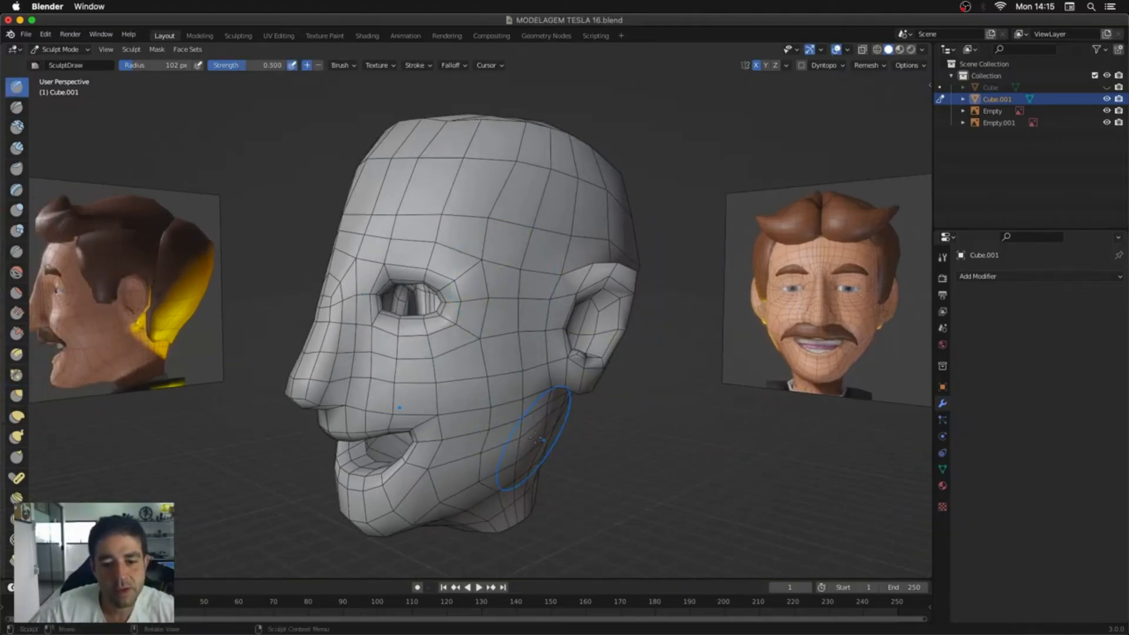
middle_drag(440, 482, 519, 284)
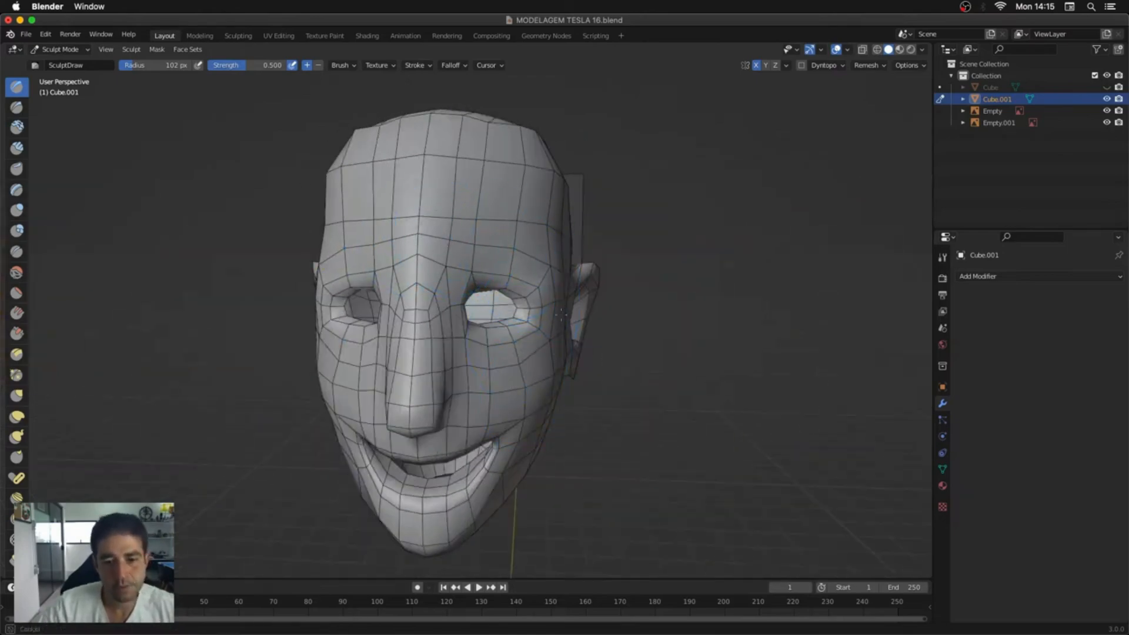
middle_drag(519, 388, 396, 384)
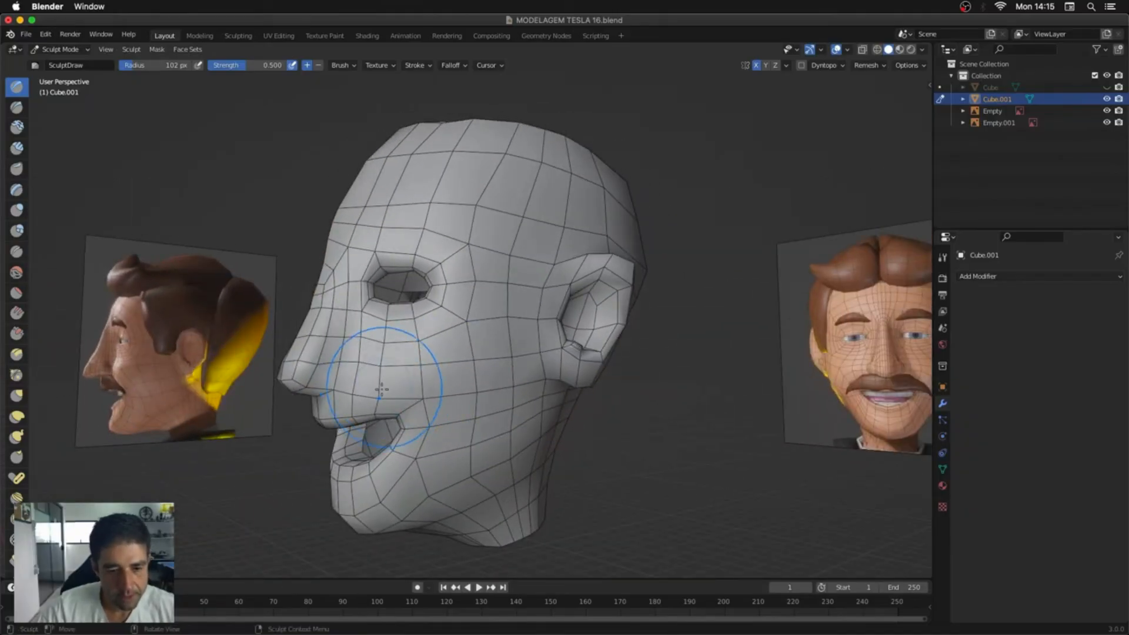
key(g)
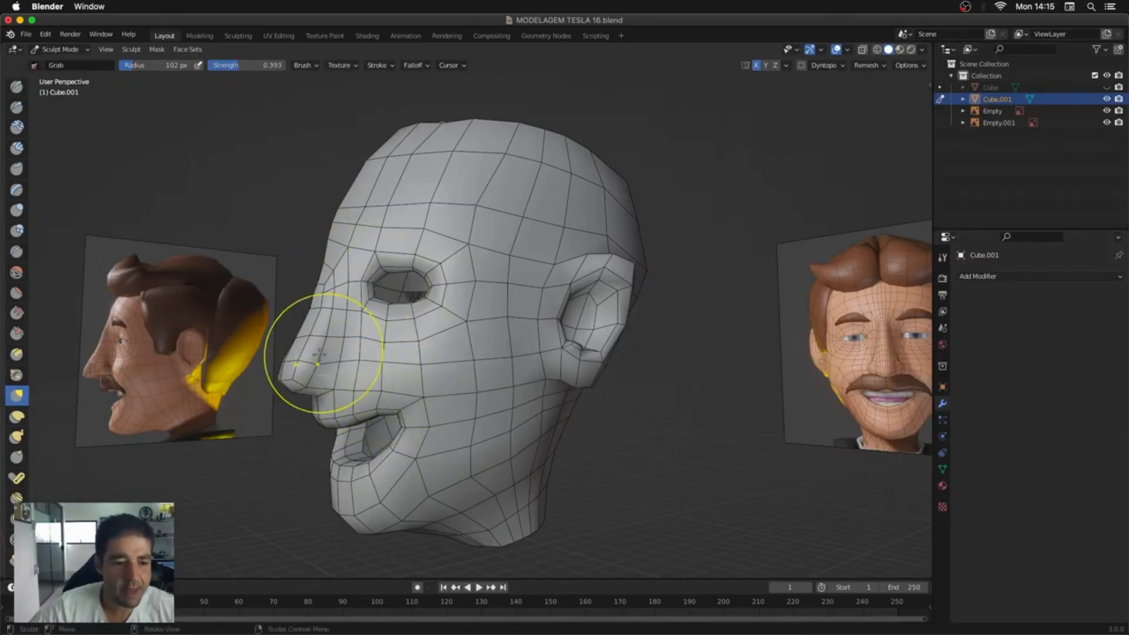
middle_drag(458, 351, 464, 352)
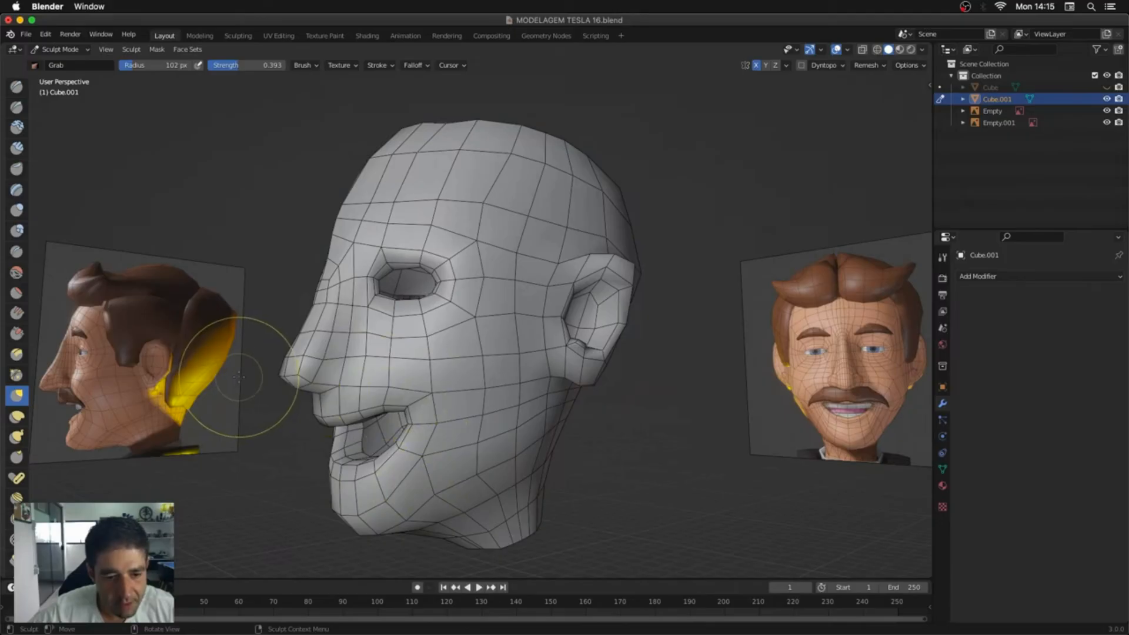
Step: Move the vertices at the front of the chin to the side reference's outline in Edit Mode
key(Tab)
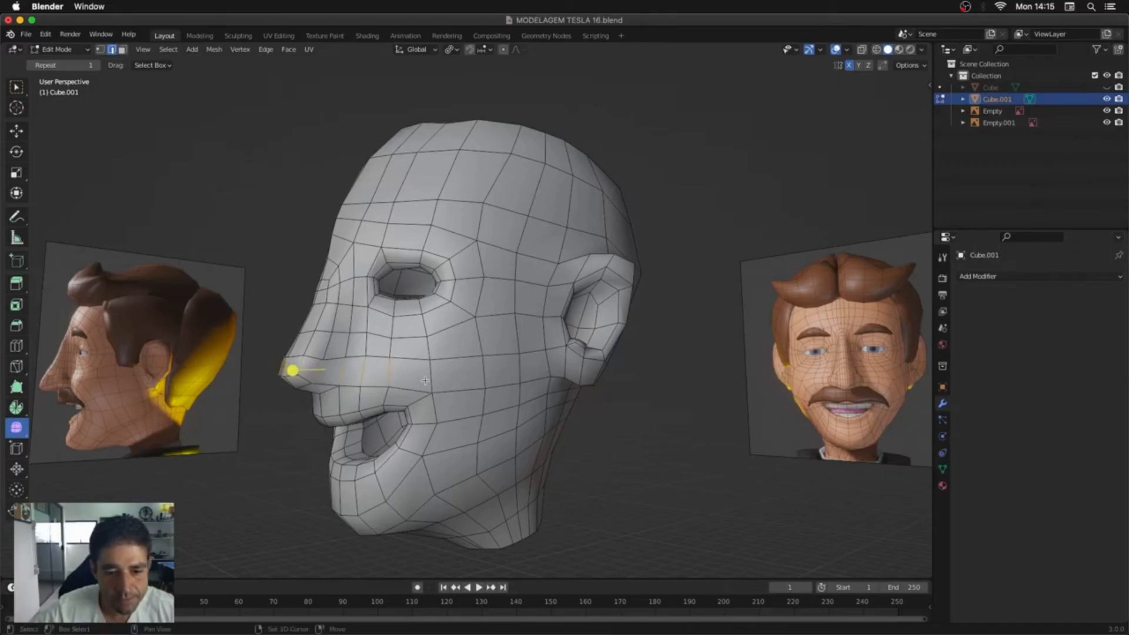
middle_drag(357, 411, 347, 494)
click(347, 500)
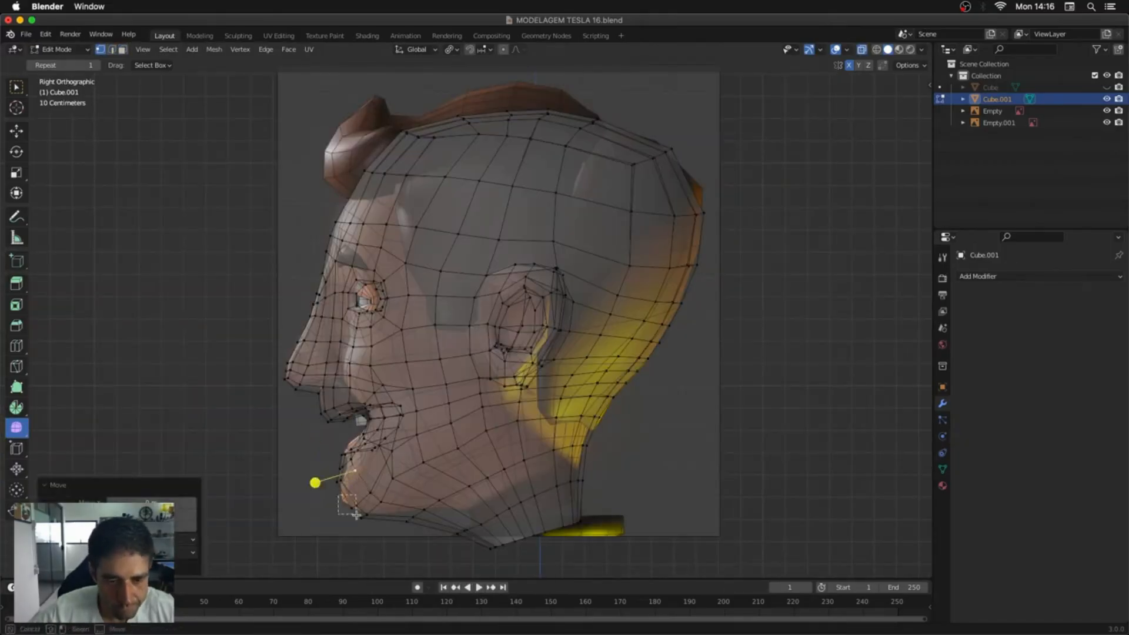
drag(356, 515, 358, 517)
Step: Select the face loop that runs from the nose tip around the mouth to the chin
key(alt+z)
key(3)
middle_drag(417, 450, 483, 422)
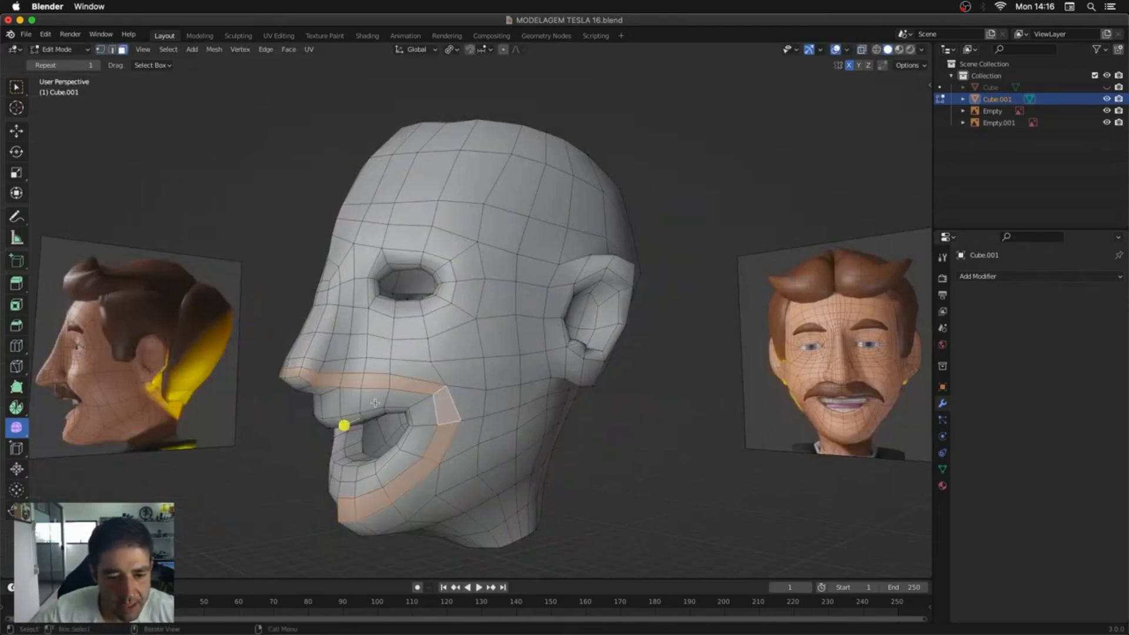
Step: Add an edge loop around the mouth, then switch to Sculpt Mode with a Draw brush radius of 74 px
drag(368, 401, 383, 399)
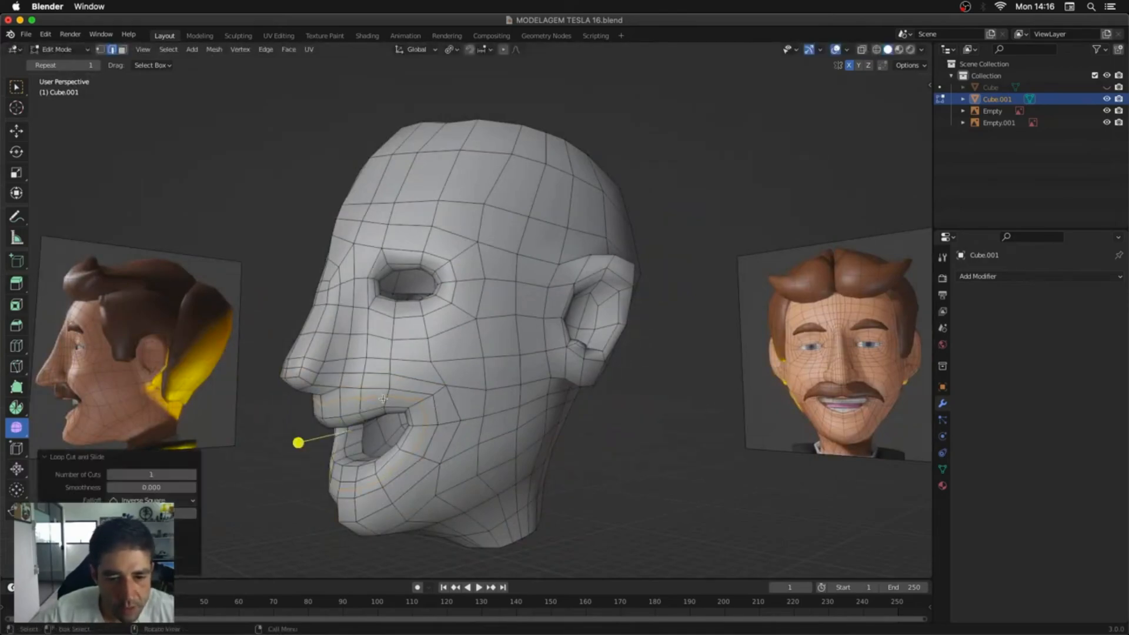
key(ctrl+Tab)
click(429, 448)
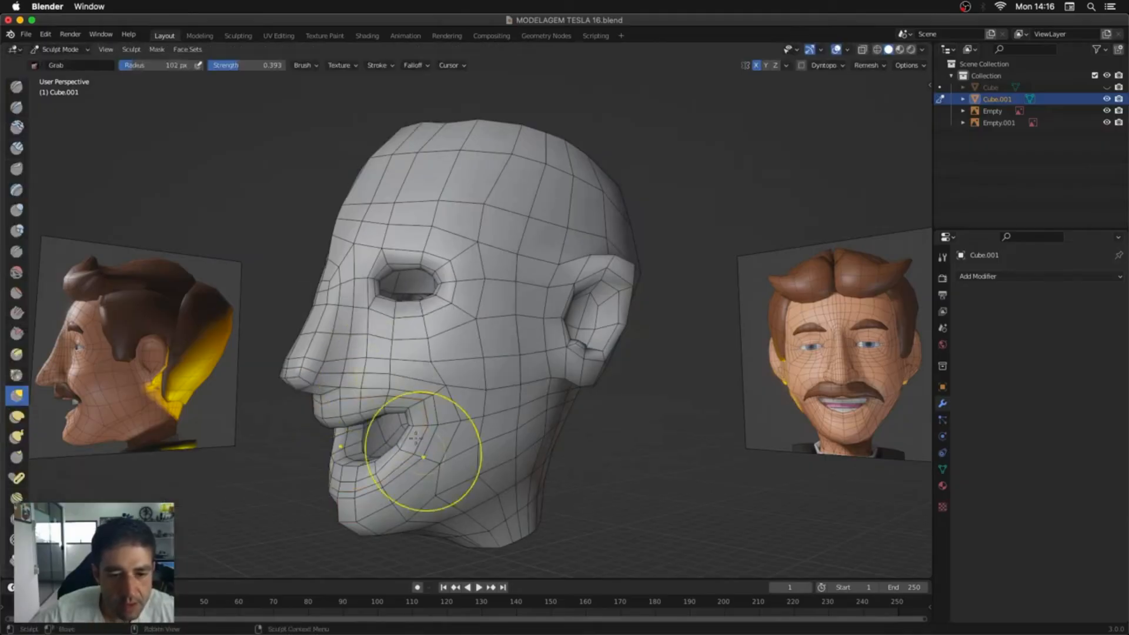
key(f)
click(365, 379)
key(x)
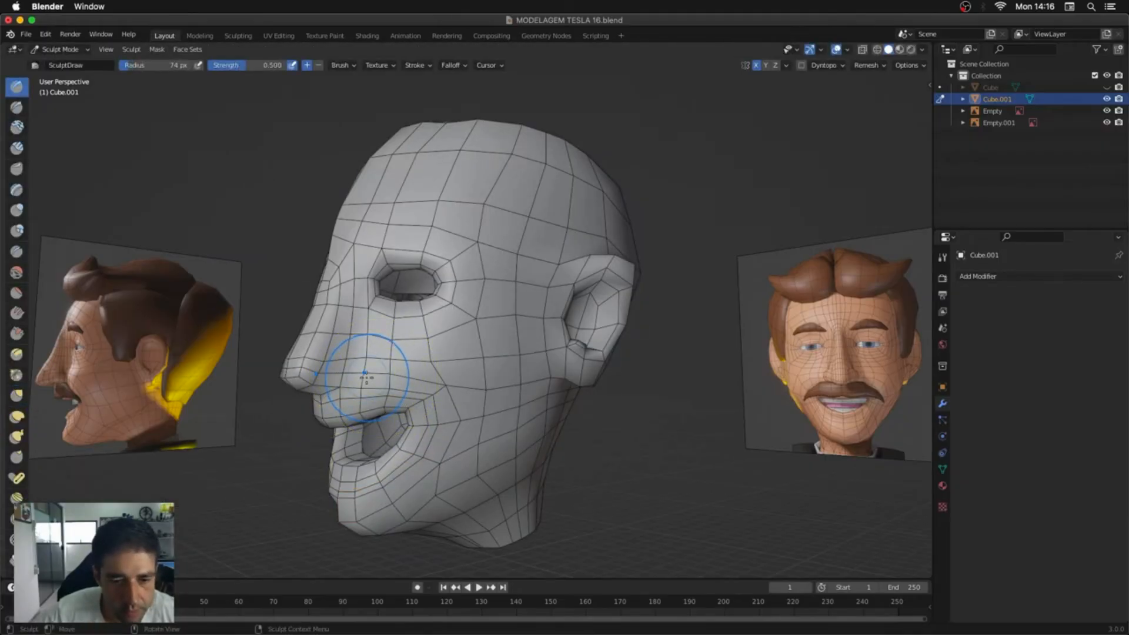
Step: Reshape the upper lip profile under the nose with the Grab brush in the right side view
key(KP_3)
scroll(355, 393, up, 7)
key(g)
drag(277, 411, 317, 384)
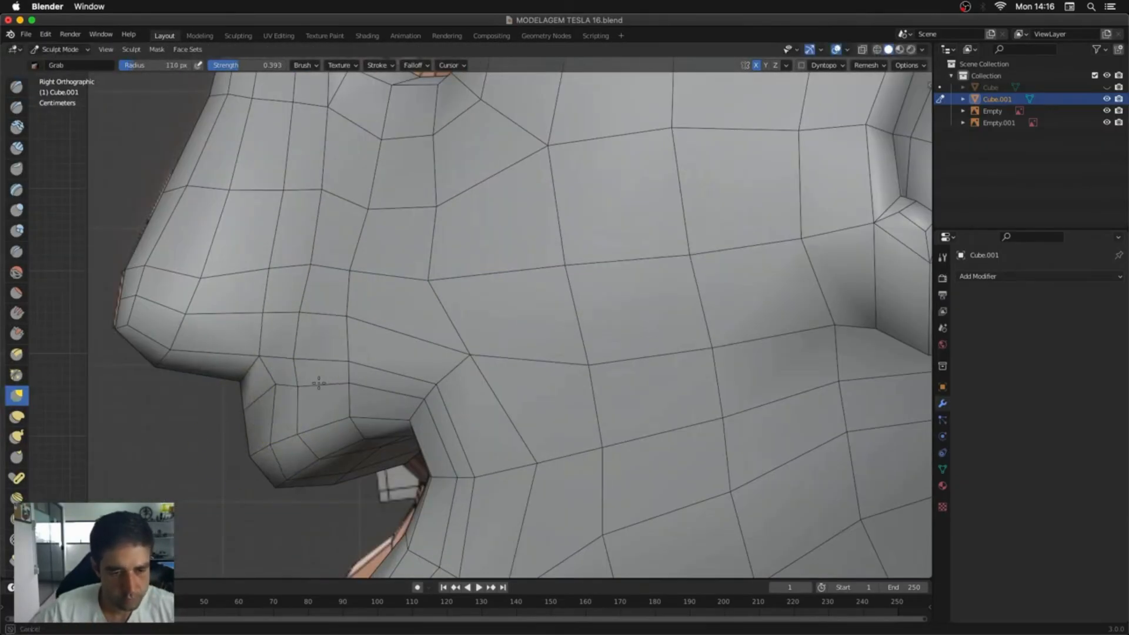
Step: Reposition the upper lip geometry in Edit Mode, using X-ray to match the side reference
key(KP_3)
key(Tab)
mouse_move(317, 384)
middle_down()
mouse_move(352, 388)
mouse_move(492, 328)
middle_up()
key(alt+z)
key(g)
click(335, 359)
key(alt+z)
Step: Return to Sculpt Mode and smooth the mesh on the cheek beside the mouth
key(Tab)
key(x)
shift+drag(553, 423, 559, 492)
key(KP_3)
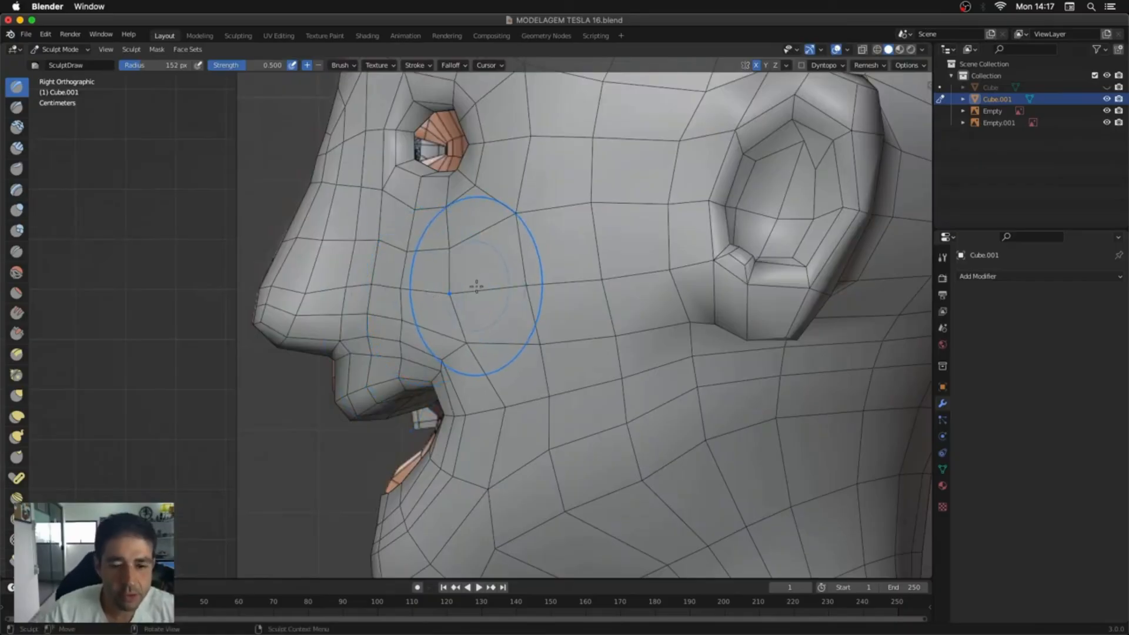
Step: Refine the upper lip and the side of the nose with the Grab brush from the right side view
key(g)
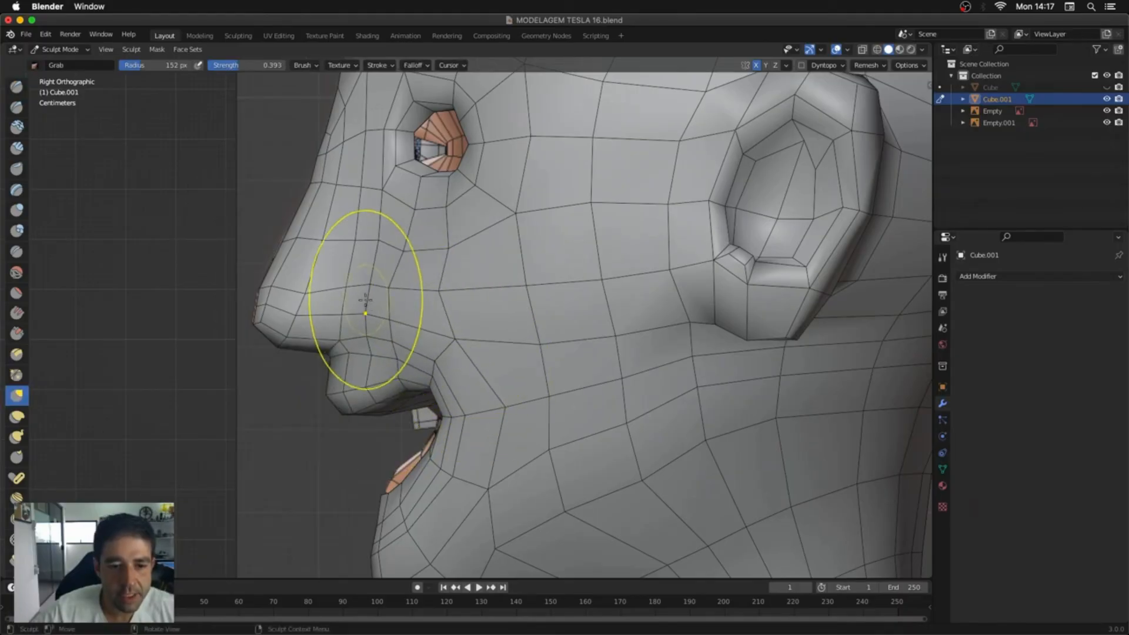
middle_drag(328, 298, 479, 312)
key(x)
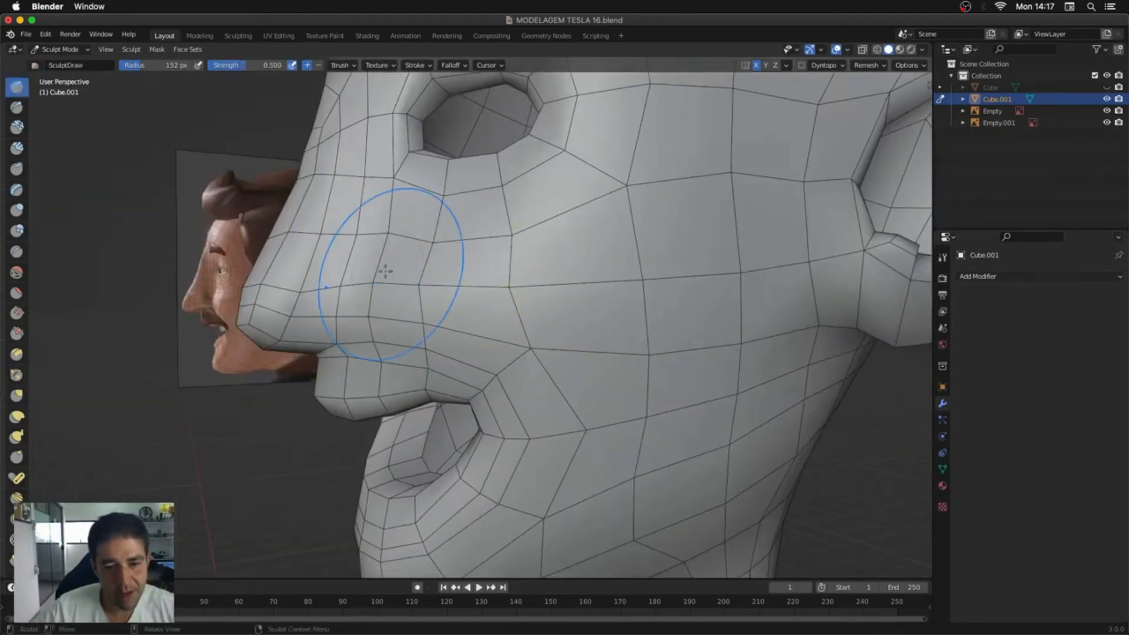
key(KP_3)
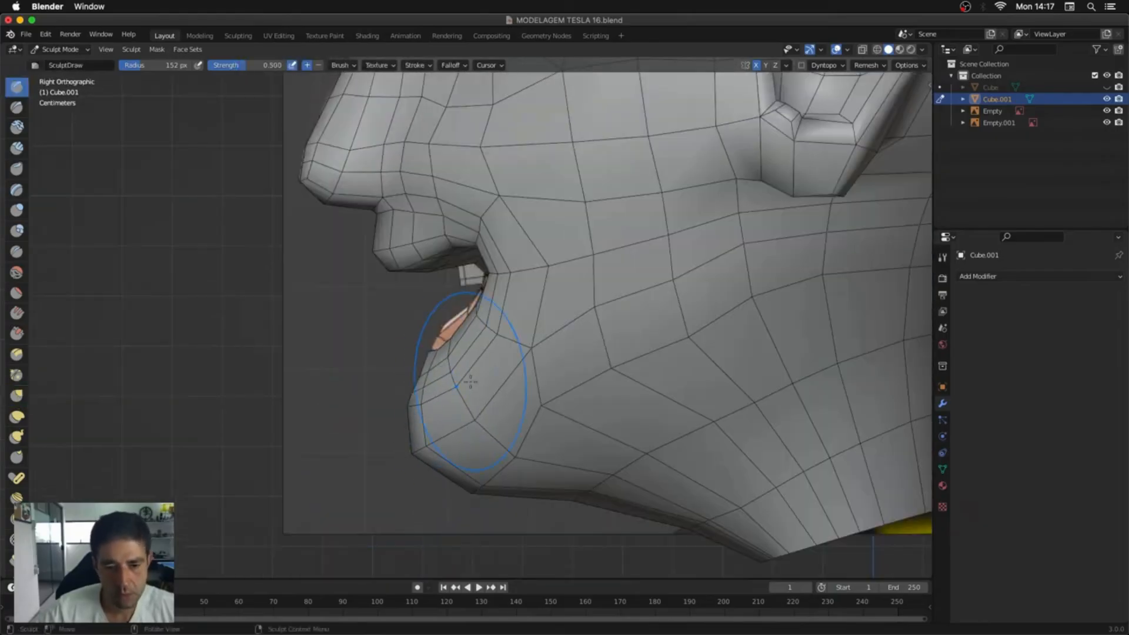
Step: Set the Grab brush radius to 201 px and adjust the lower lip profile against the side reference using X-ray
scroll(470, 382, down, 3)
mouse_move(471, 382)
middle_down()
mouse_move(506, 288)
mouse_move(509, 311)
middle_up()
middle_drag(465, 174, 502, 191)
key(KP_3)
key(alt+z)
key(alt+z)
scroll(458, 418, up, 6)
key(g)
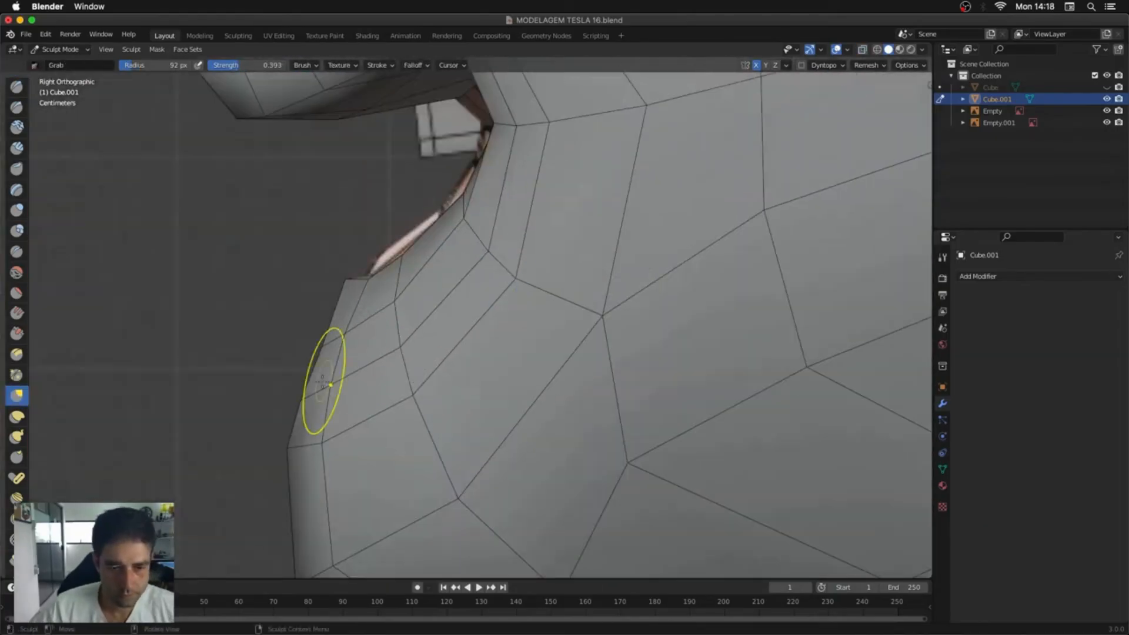
key(f)
click(345, 334)
drag(346, 334, 414, 338)
scroll(418, 320, down, 3)
key(alt+z)
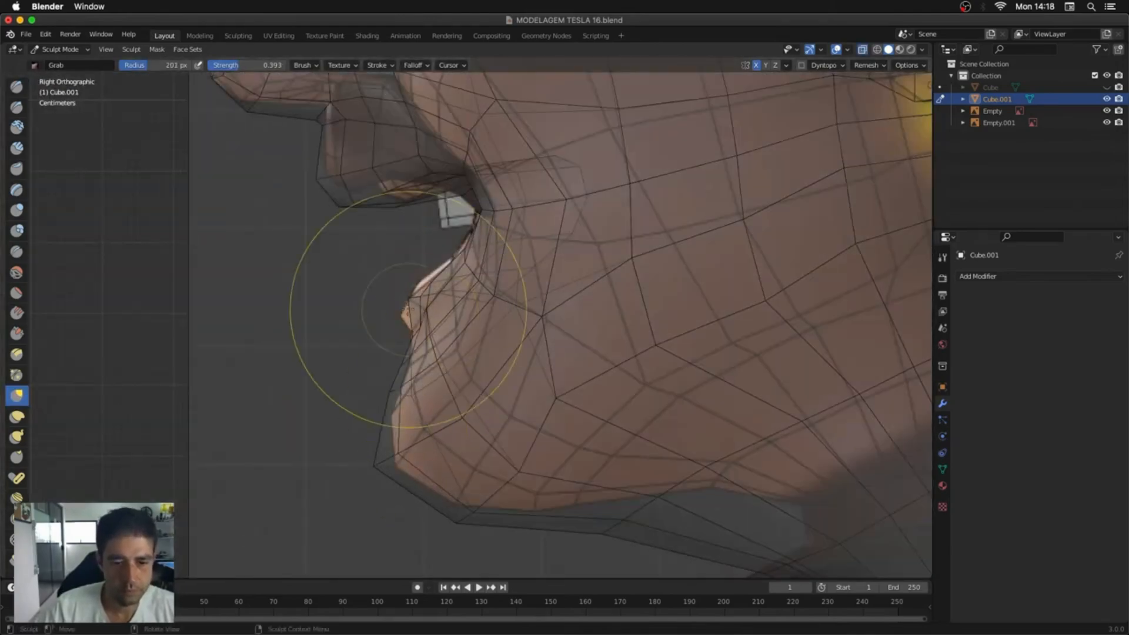
scroll(556, 302, down, 5)
key(alt+z)
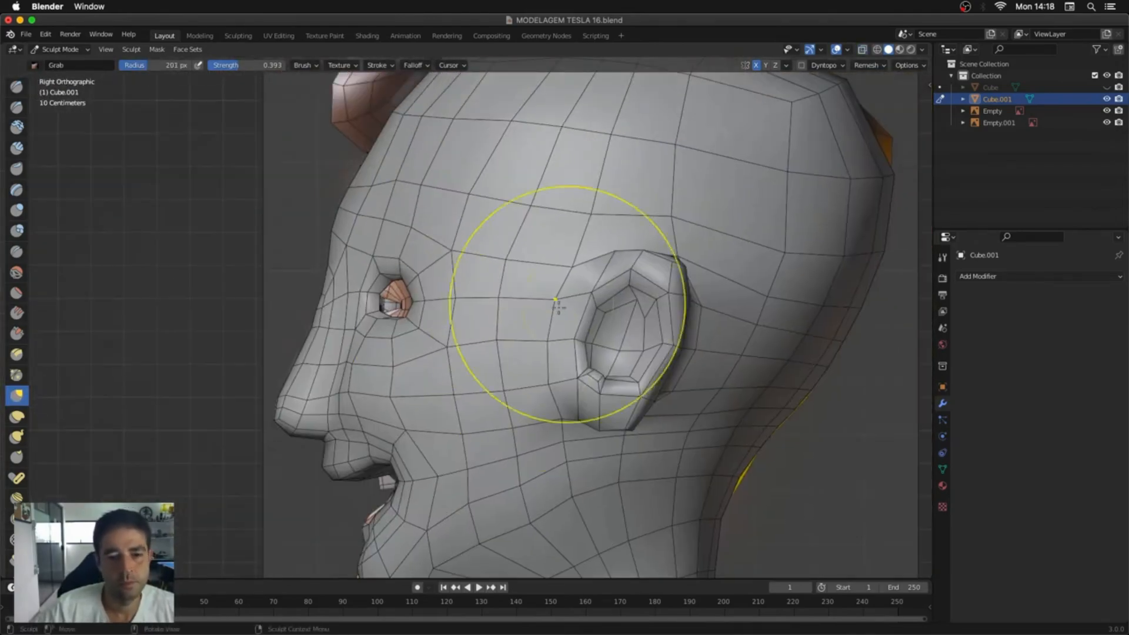
Step: Save an incremental copy of the file as MODELAGEM TESLA 17.blend
scroll(366, 378, down, 2)
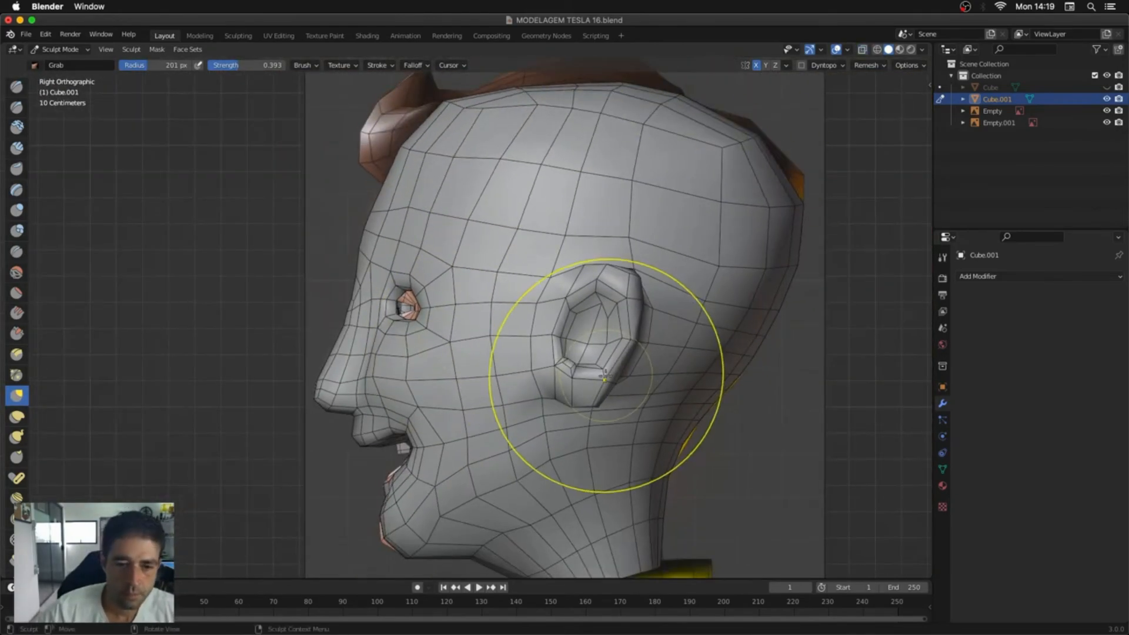
key(ctrl+shift+s)
key(KP_Add)
key(Return)
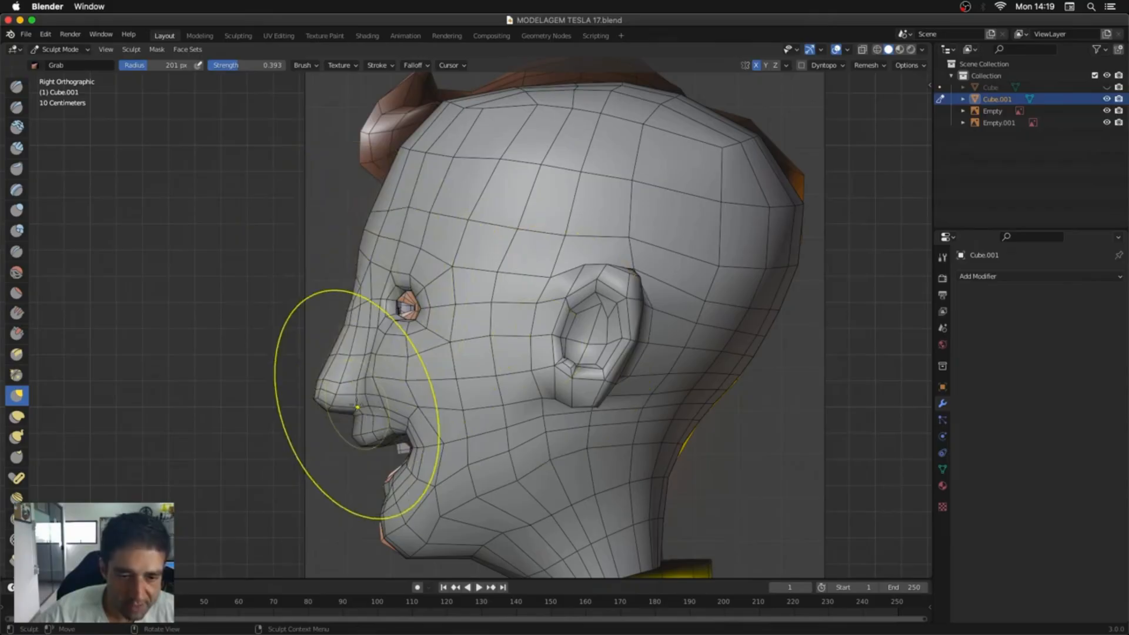
Step: Add a loop cut running down the side of the nose in Edit Mode
key(Tab)
key(ctrl+r)
click(356, 357)
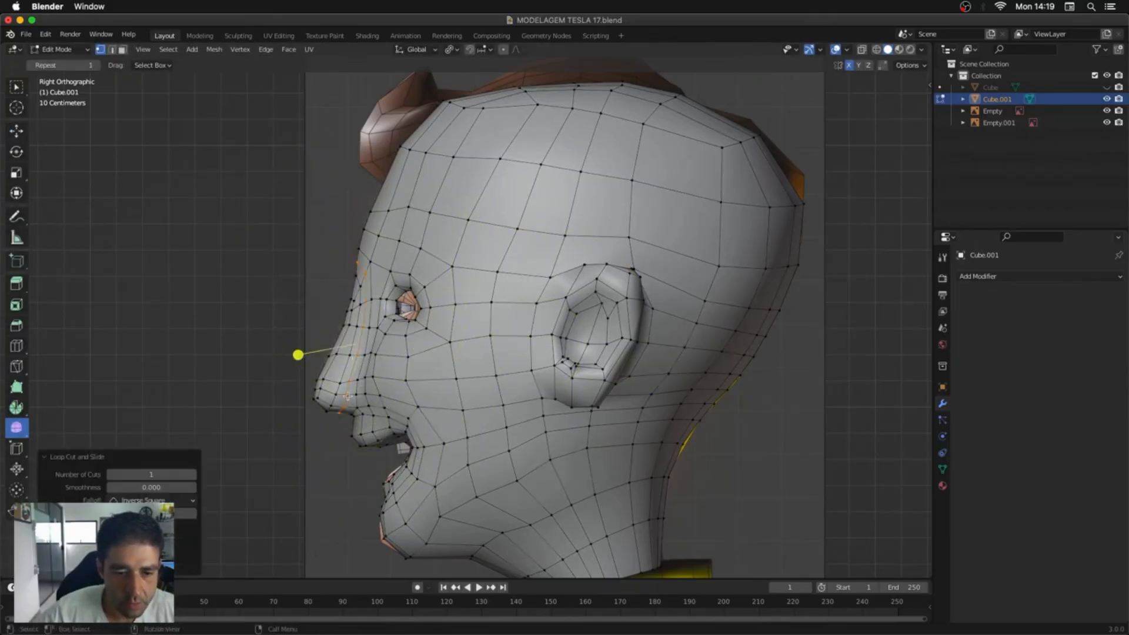
Step: Slide the edge loop along the side of the nose toward the cheek crease
middle_drag(355, 368, 525, 236)
scroll(526, 251, up, 5)
scroll(527, 251, down, 4)
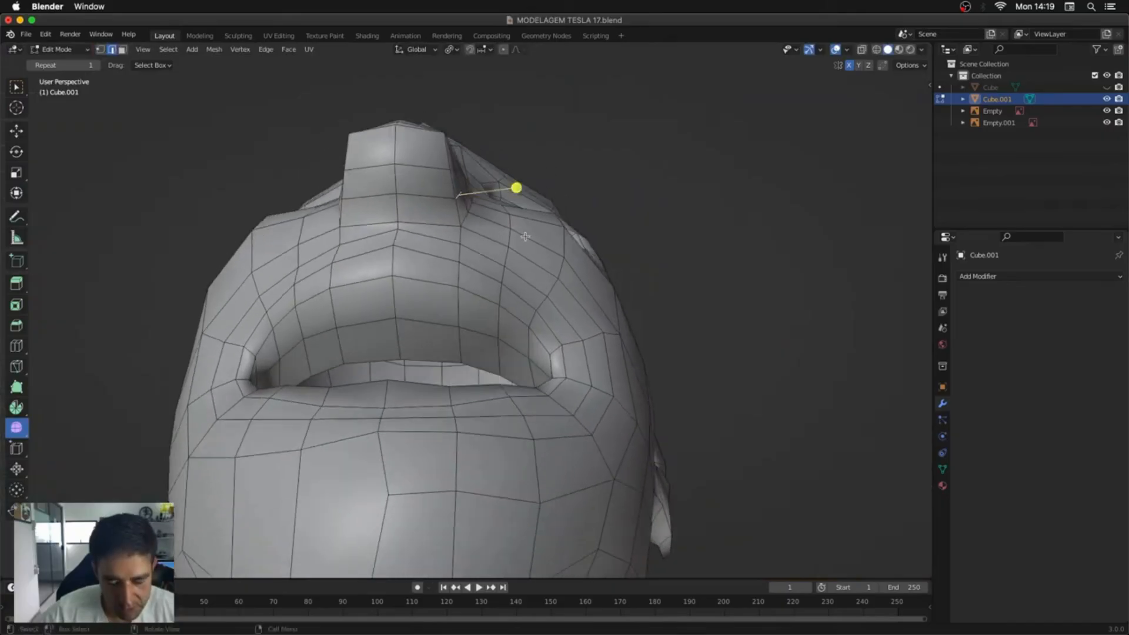
middle_drag(437, 193, 477, 249)
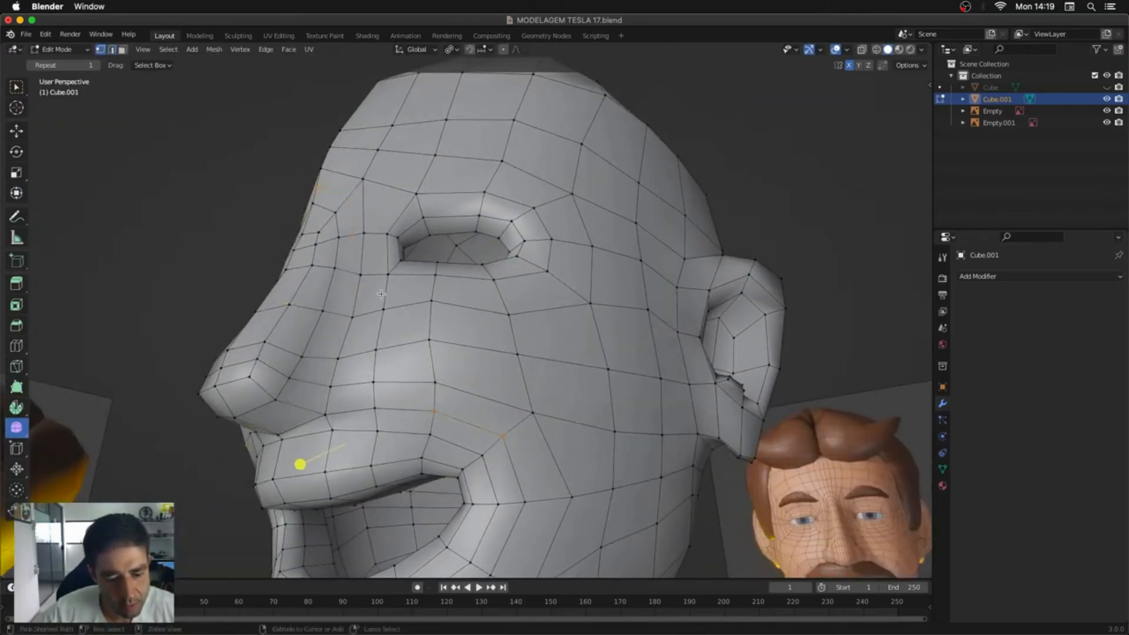
key(g)
key(g)
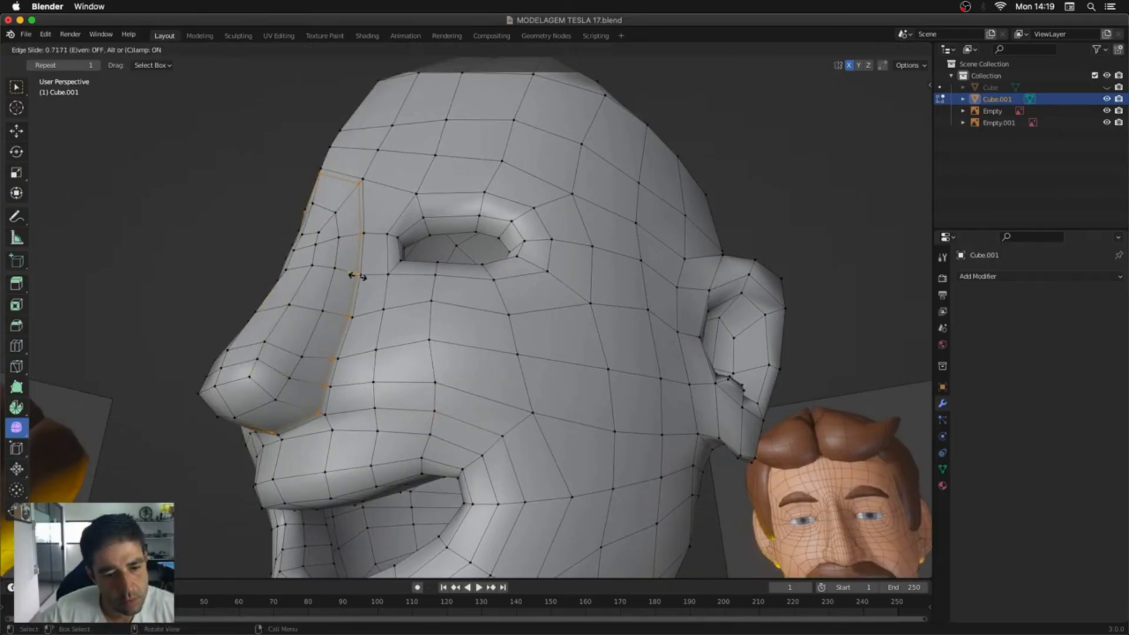
click(357, 275)
Step: Add another loop cut along the side of the nose, shifted toward the cheek crease
key(ctrl+r)
click(346, 271)
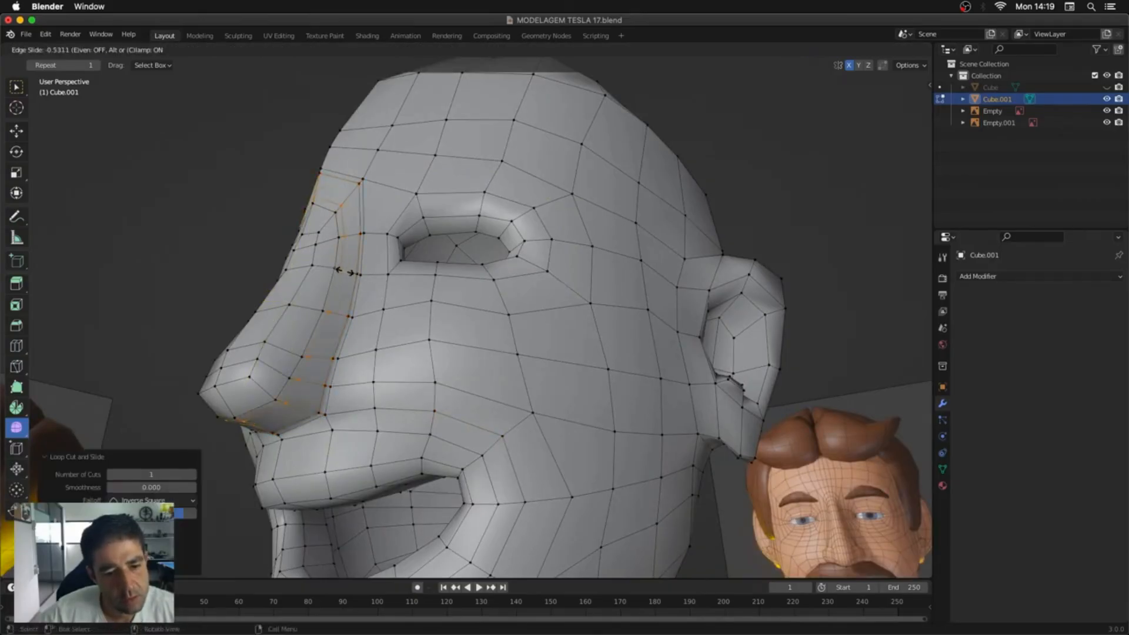
click(351, 274)
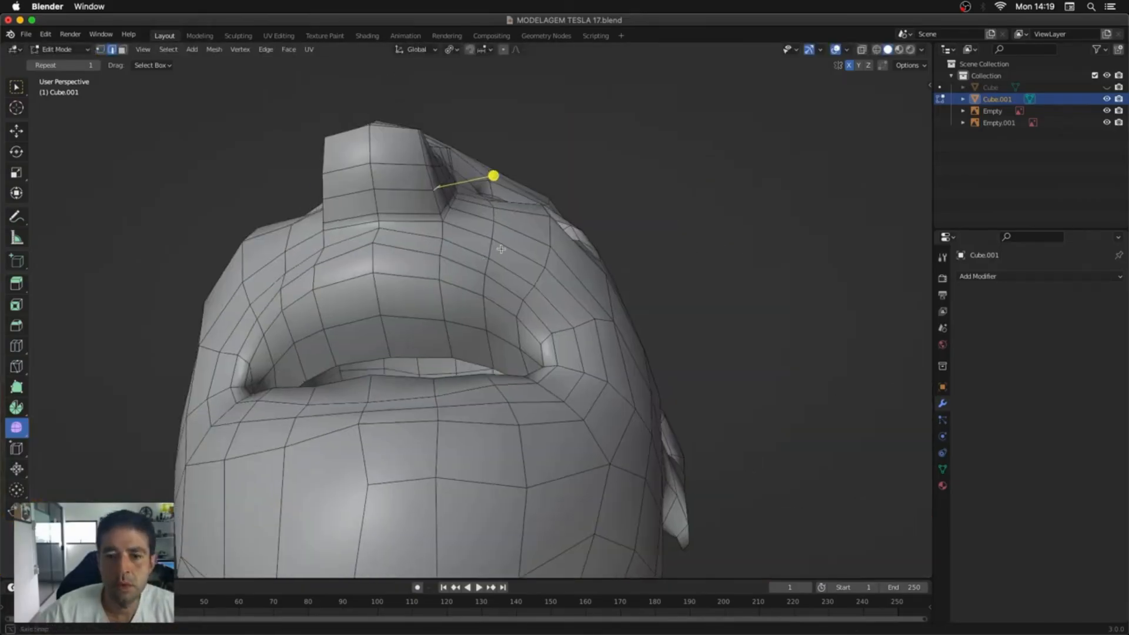
Step: Delete one half of the head mesh and add a Mirror modifier on the X axis
key(x)
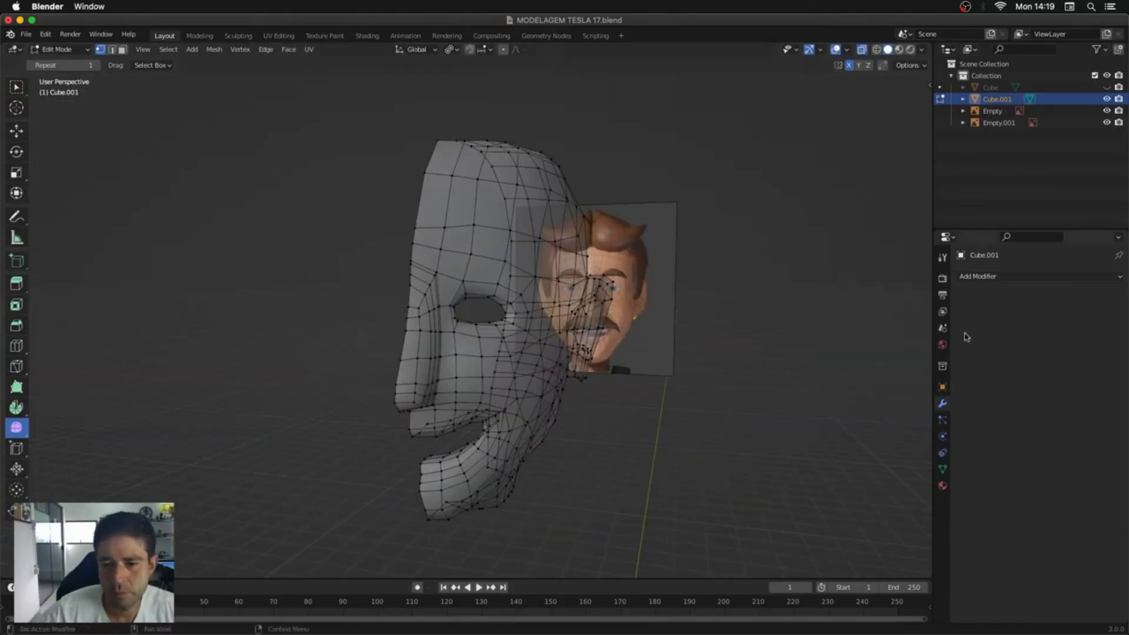
click(963, 333)
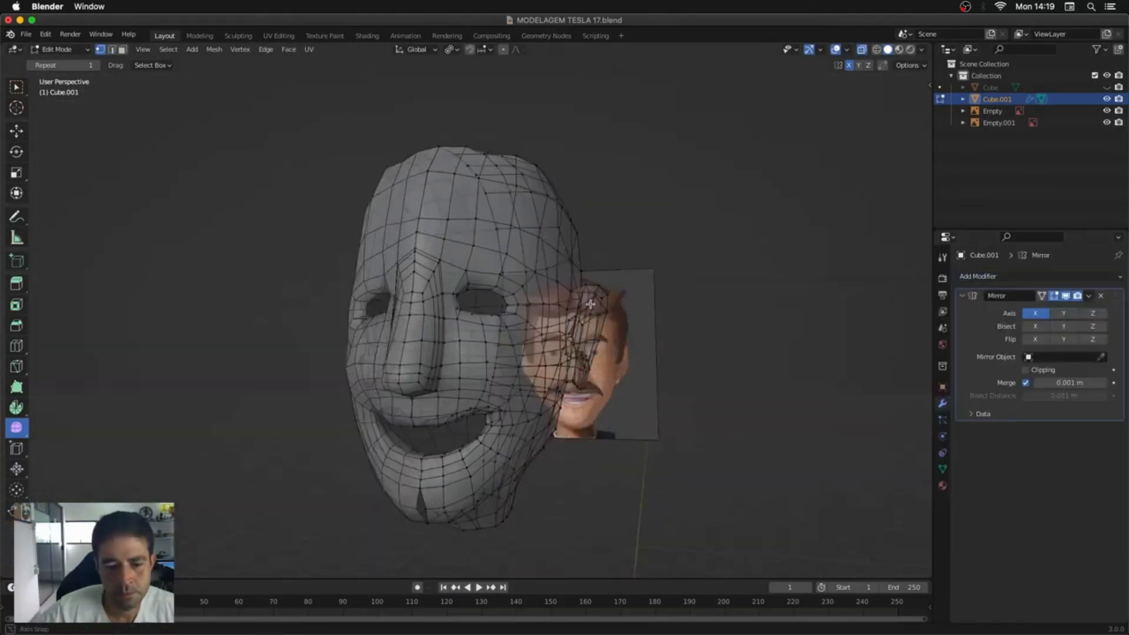
Step: Select the centre edge loop of the face and flatten it by scaling to 0 along X
key(KP_1)
key(n)
alt+click(419, 549)
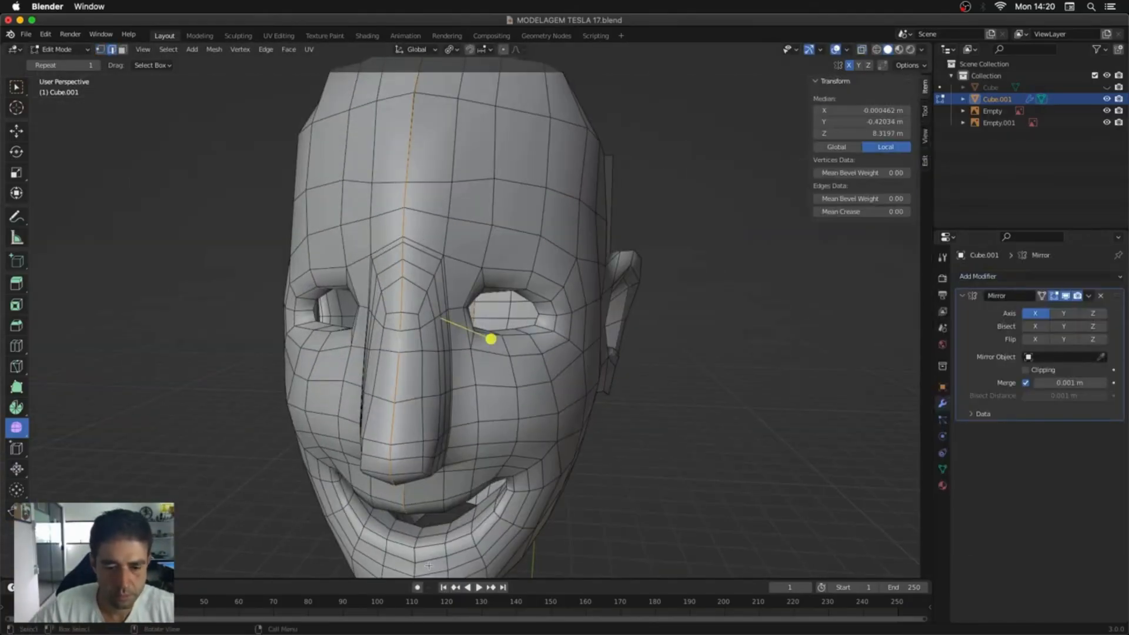
key(s)
key(x)
key(0)
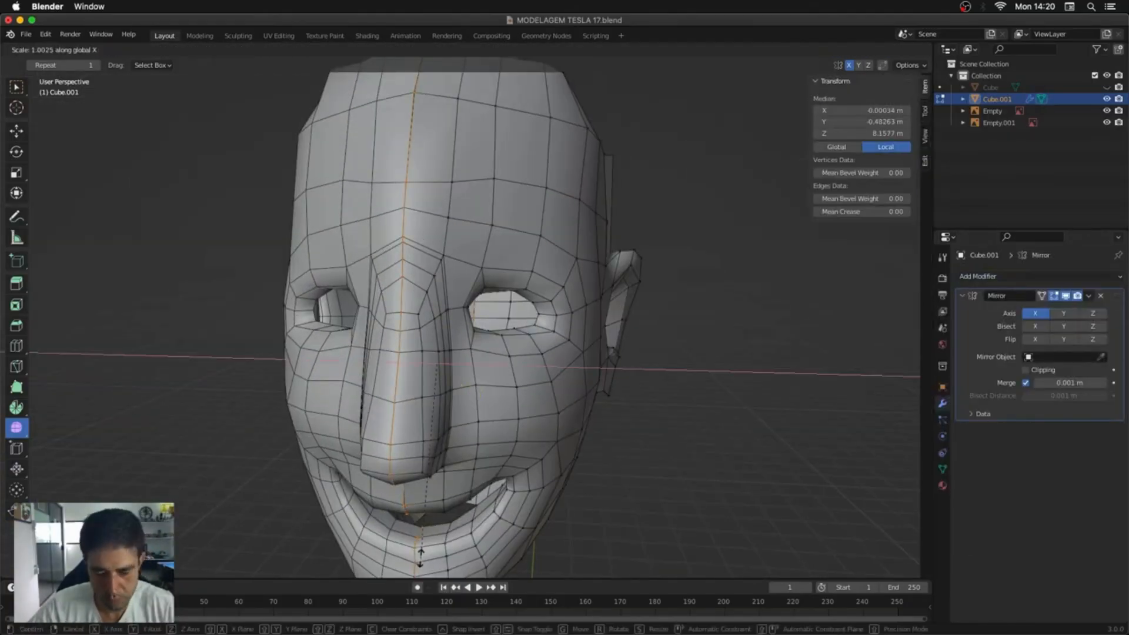
key(Return)
Step: Move the face at the nostril wing outward and widen the lower nose with the Grab brush
middle_drag(564, 518, 459, 329)
alt+shift+click(380, 295)
key(3)
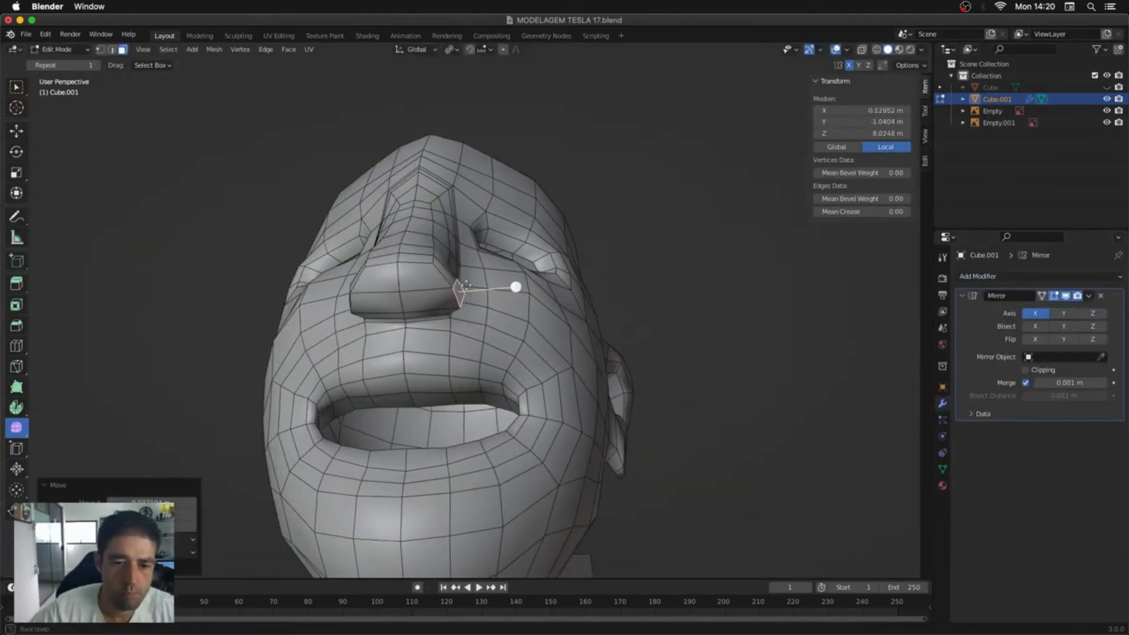
key(g)
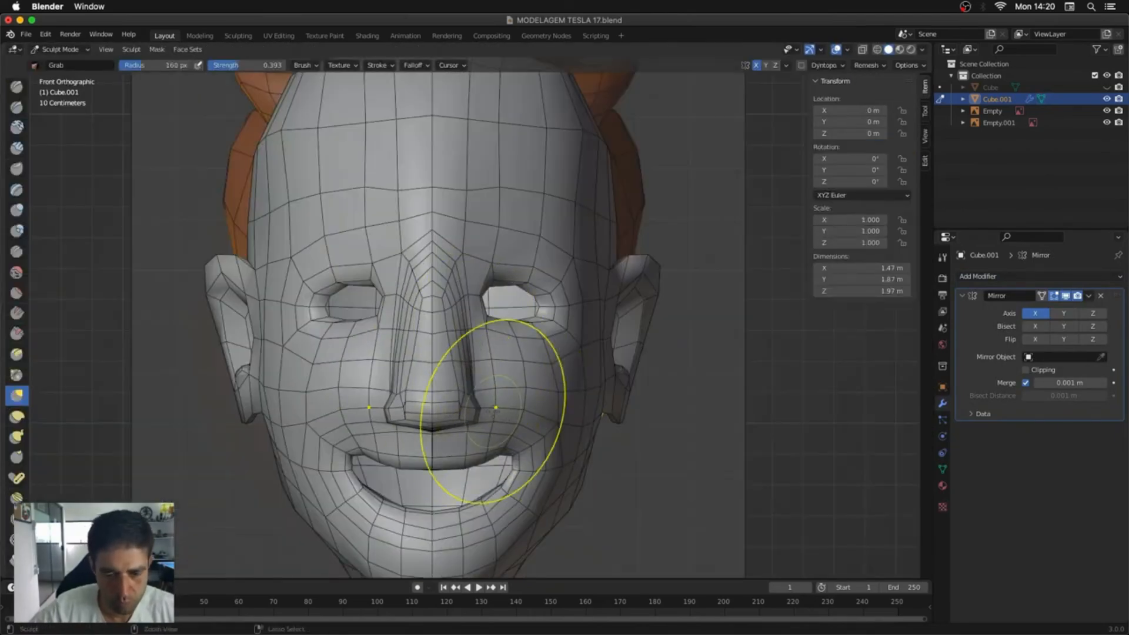
scroll(479, 441, up, 4)
drag(419, 305, 526, 360)
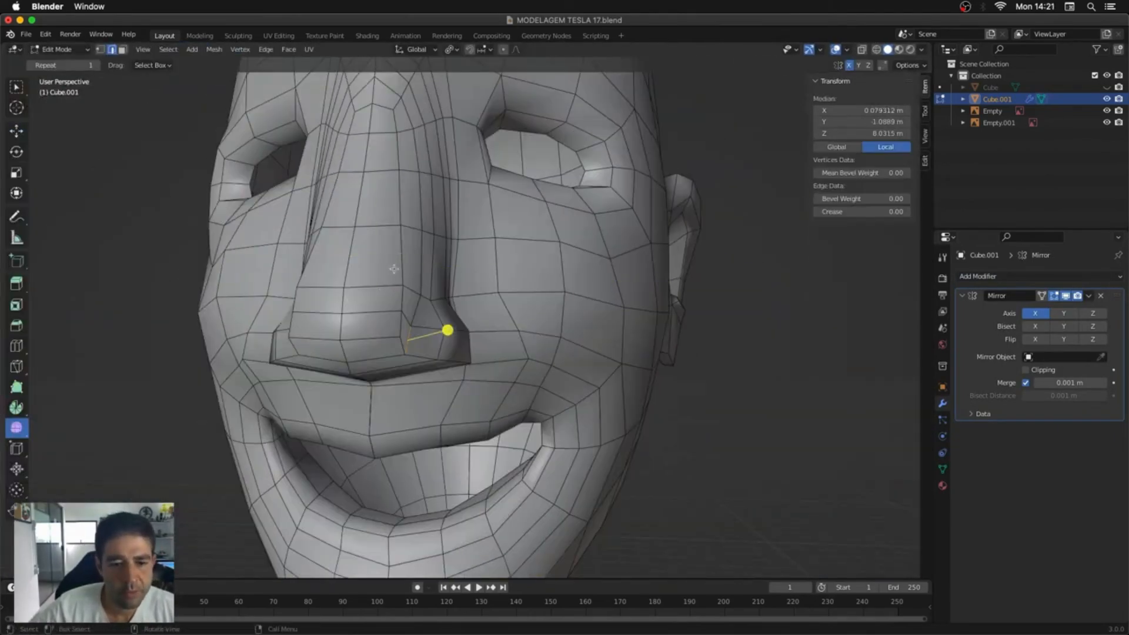
Step: Add a lengthwise loop cut through the underside of the nose, between the centreline and the nostril wing
middle_drag(394, 269, 470, 200)
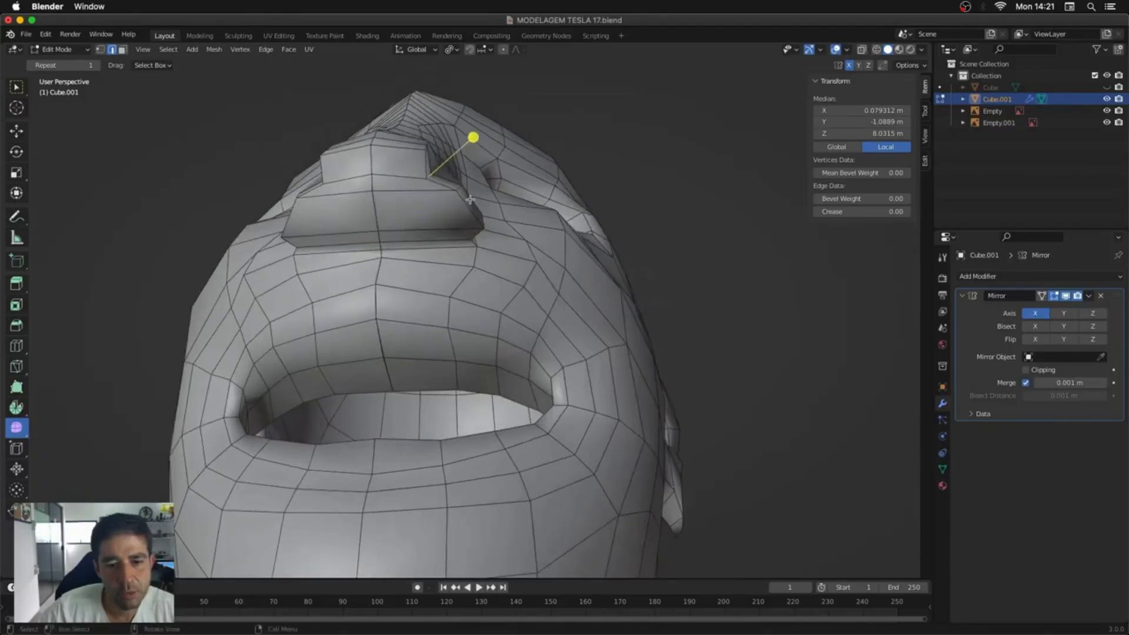
key(ctrl+r)
click(406, 173)
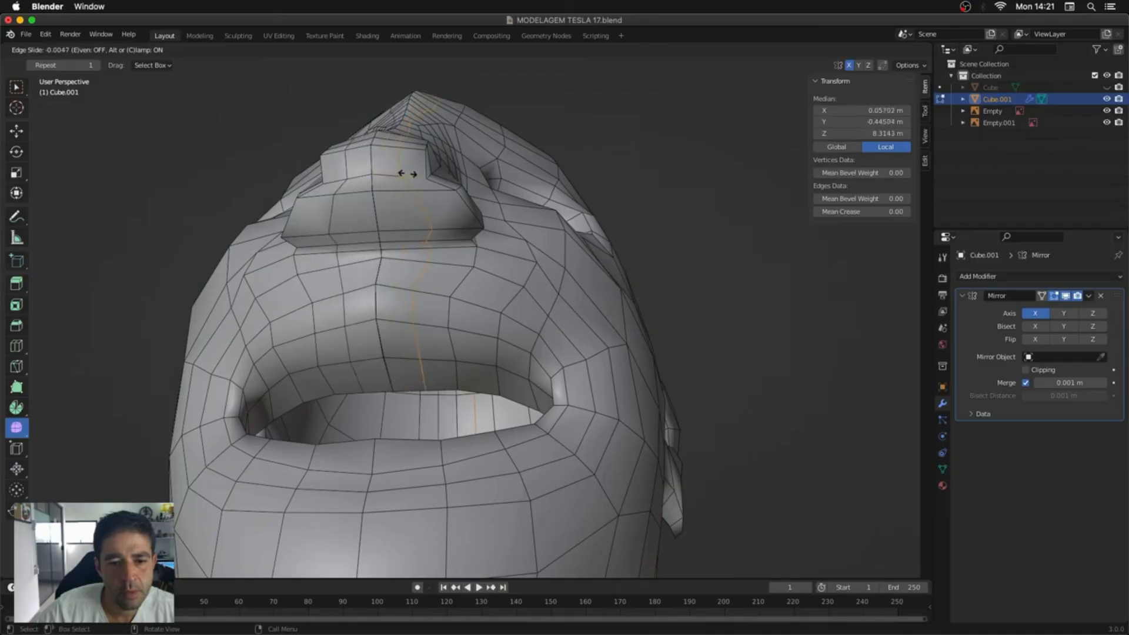
click(409, 173)
Step: Slide the crosswise edges on the underside of the nose toward the nose tip
key(1)
click(427, 231)
key(2)
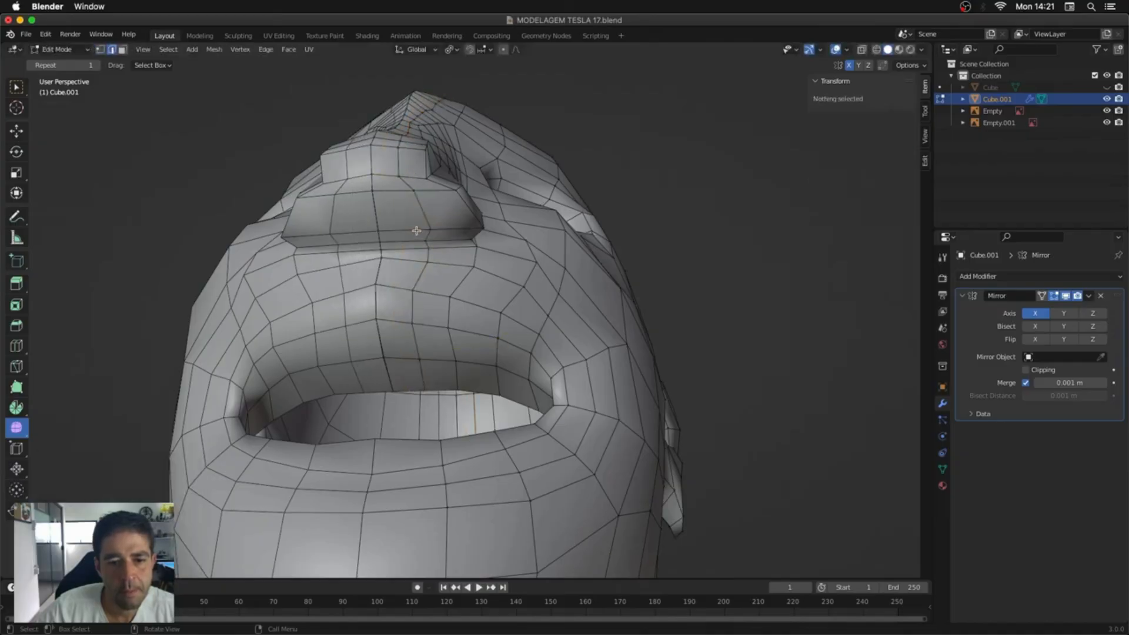
click(439, 229)
Step: Select the four faces around the nostril vertex under the nose, inset them and scale the inset
key(1)
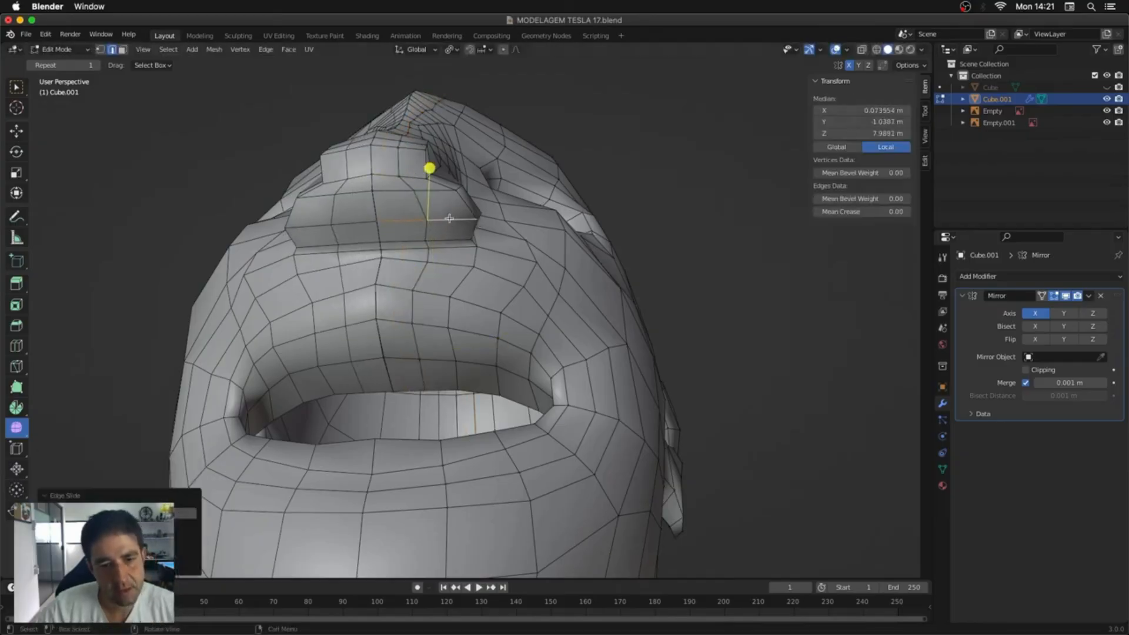
click(438, 222)
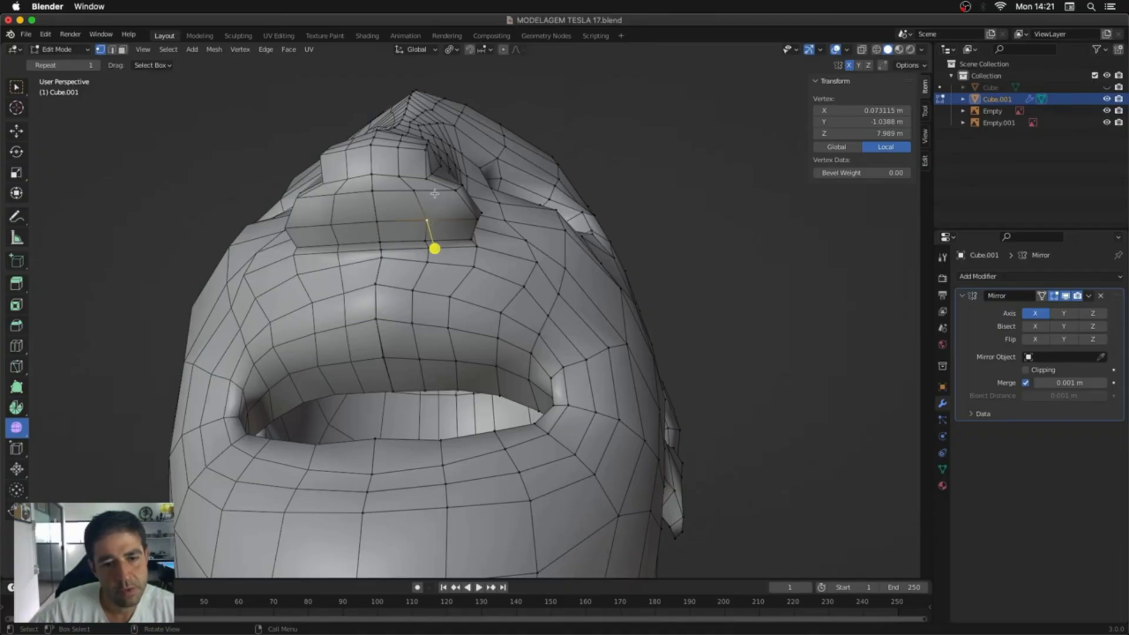
key(3)
click(453, 212)
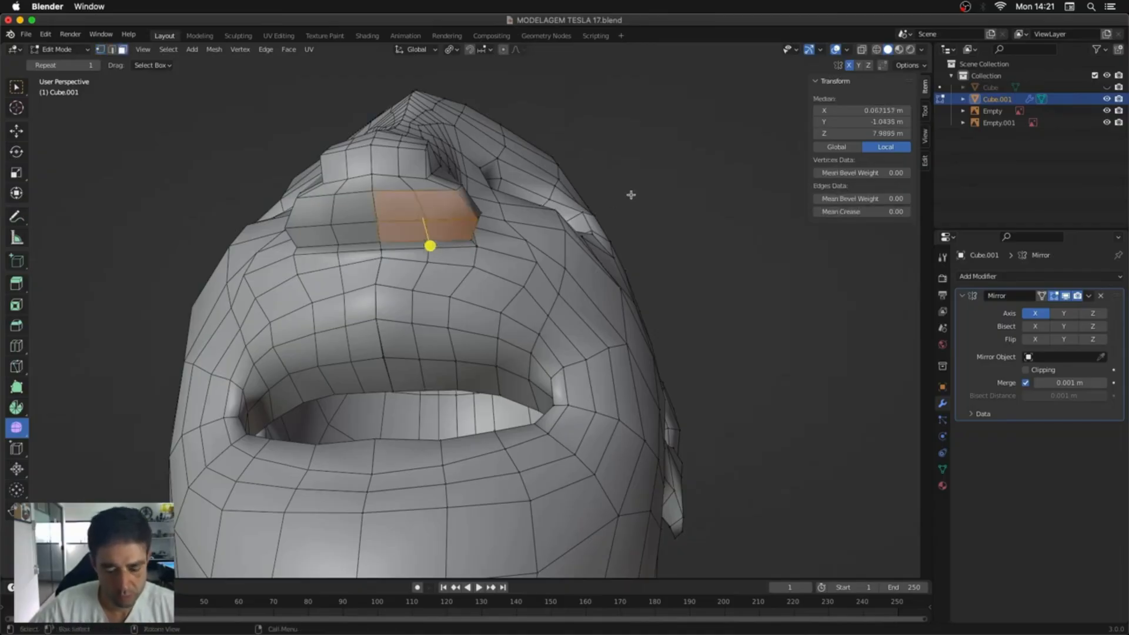
key(i)
click(606, 202)
key(s)
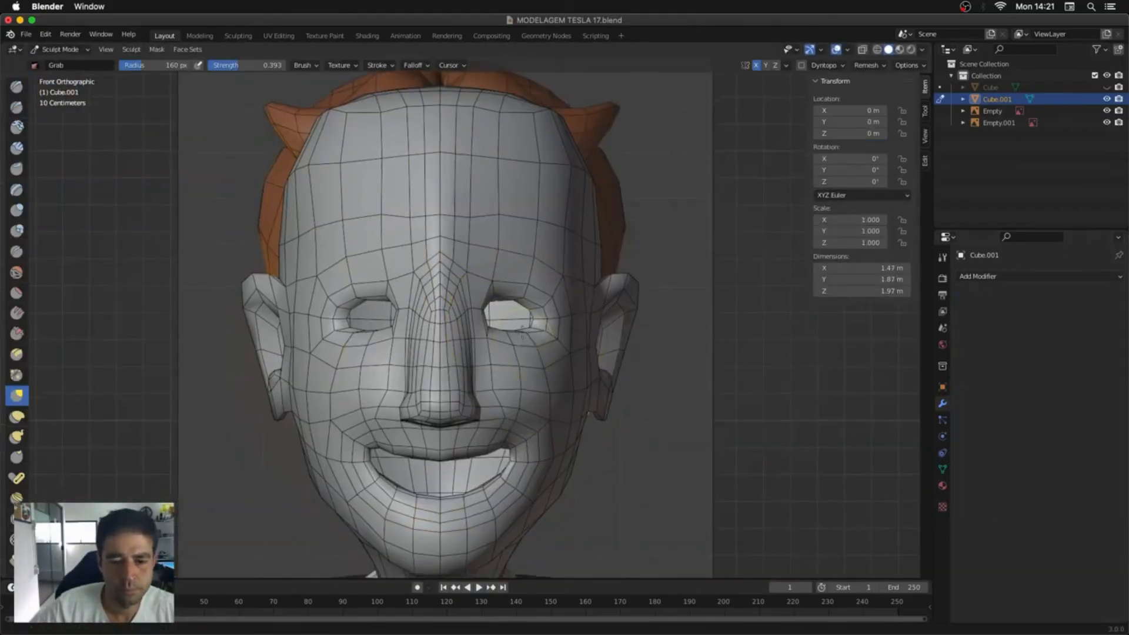
Step: Pull the mesh at the top of the nose bridge upward with the Grab brush, against the front reference
shift+middle_drag(522, 332, 498, 192)
mouse_move(482, 268)
ctrl+middle_down()
mouse_move(465, 221)
mouse_move(420, 447)
ctrl+middle_up()
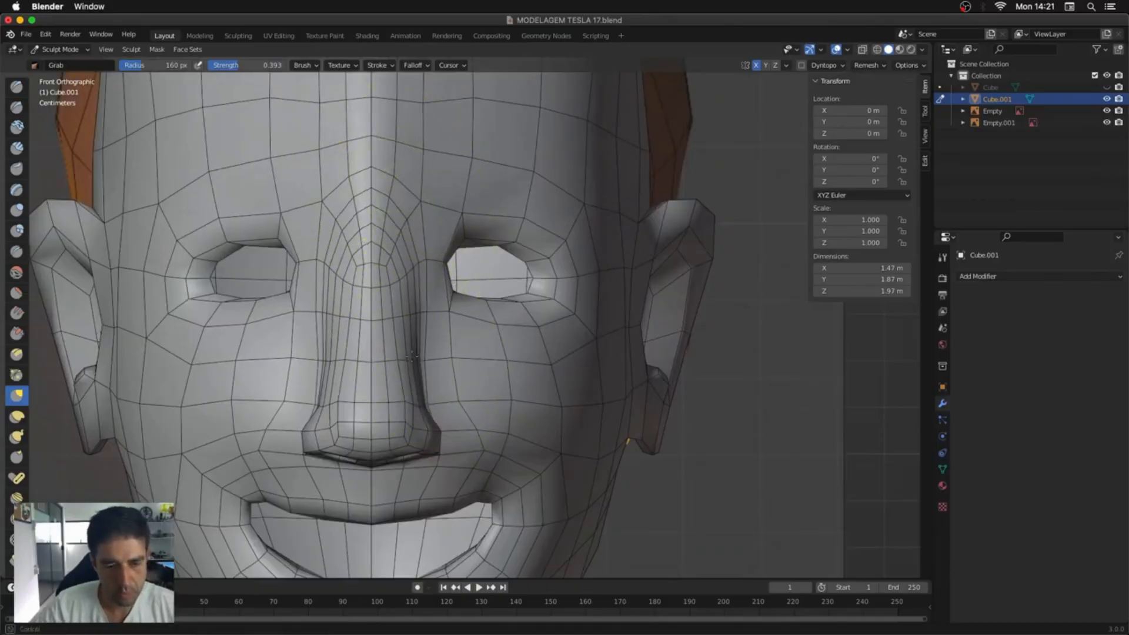
key(alt+z)
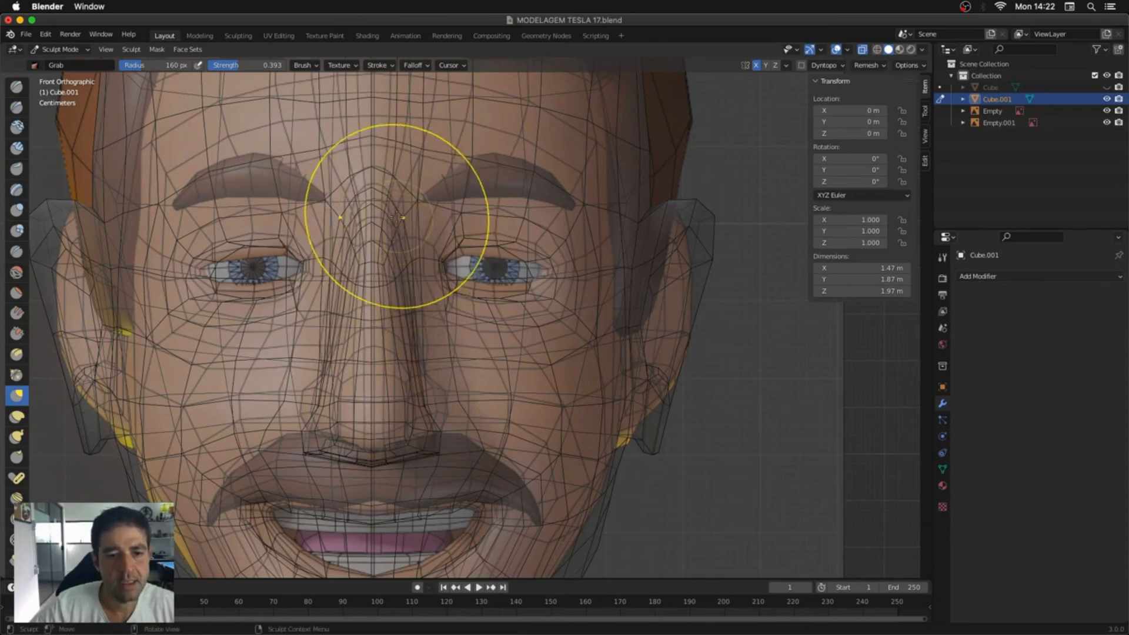
drag(397, 217, 389, 167)
key(alt+z)
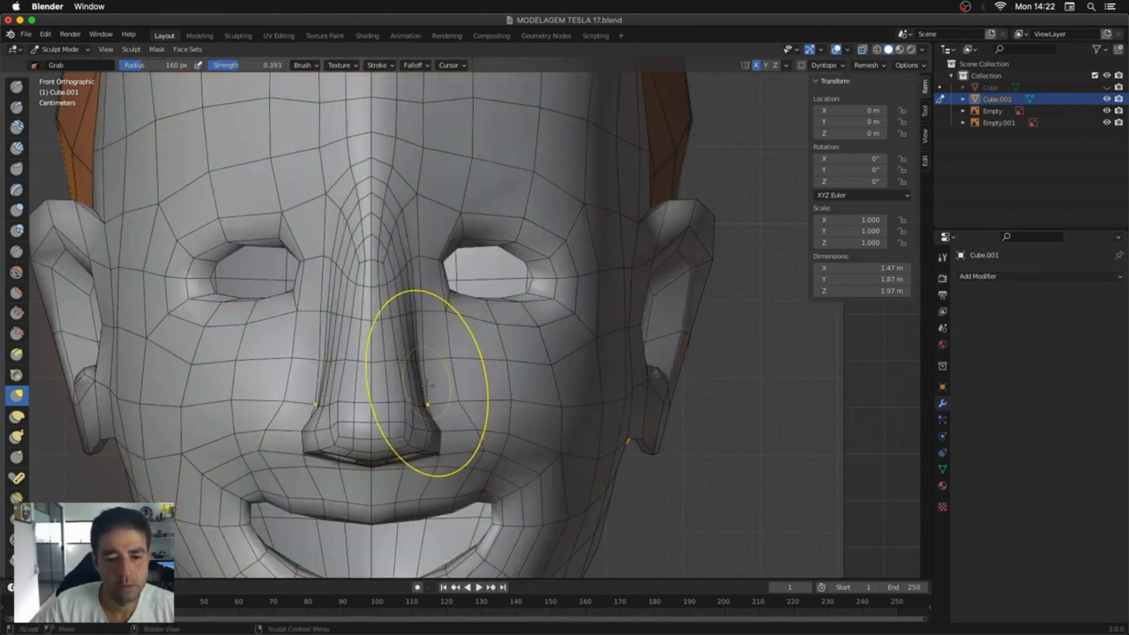
Step: Widen the nostril wing outward and raise the nose base and upper lip slightly with the Grab brush
mouse_move(445, 410)
mouse_down()
mouse_move(453, 400)
mouse_move(466, 420)
mouse_up()
drag(361, 475, 364, 468)
drag(373, 518, 371, 508)
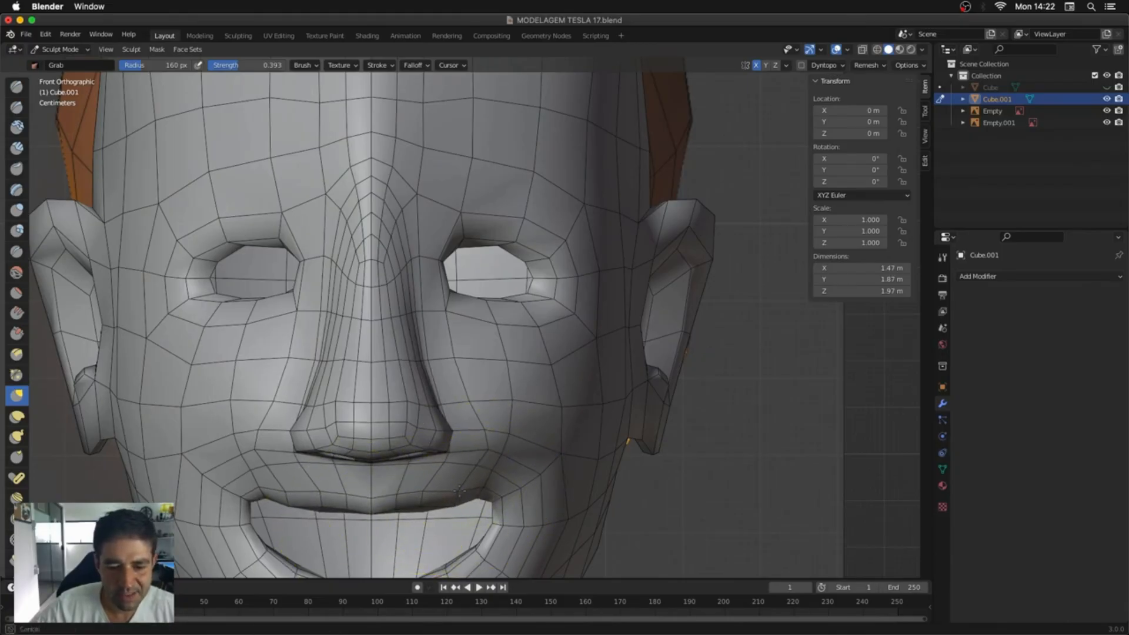
Step: Set the Grab brush radius to 94 px and reshape the nostril wing and adjoining nose surface from below
mouse_move(482, 416)
middle_down()
mouse_move(416, 411)
mouse_move(510, 352)
mouse_move(491, 202)
mouse_move(441, 272)
mouse_move(365, 327)
middle_up()
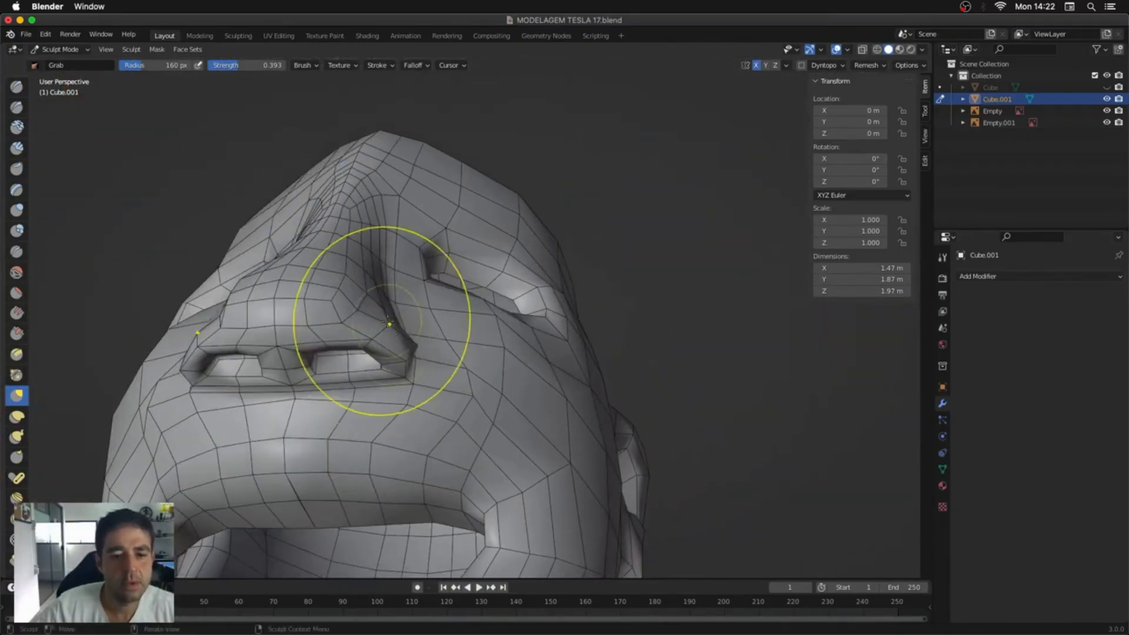
key(f)
click(378, 338)
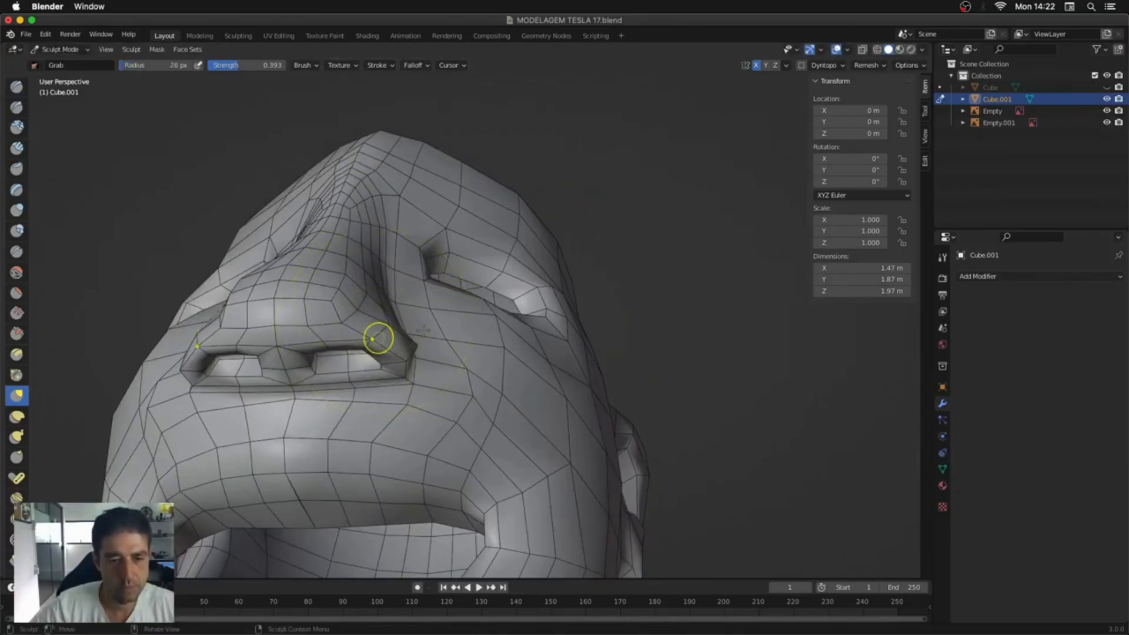
key(f)
click(432, 327)
drag(389, 325, 383, 277)
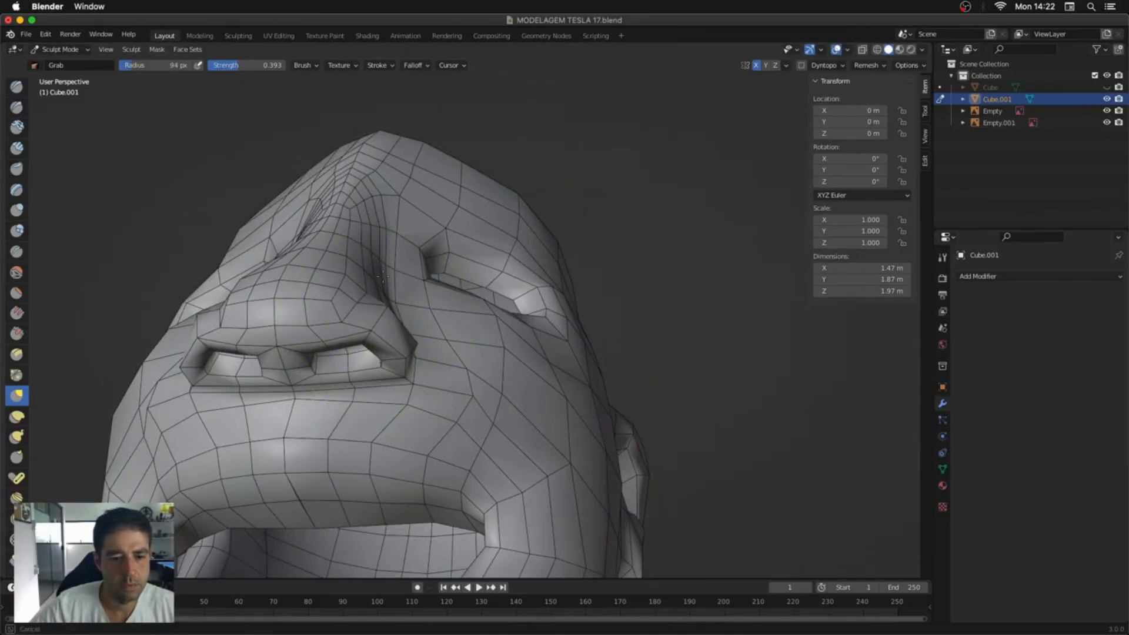
drag(349, 315, 339, 303)
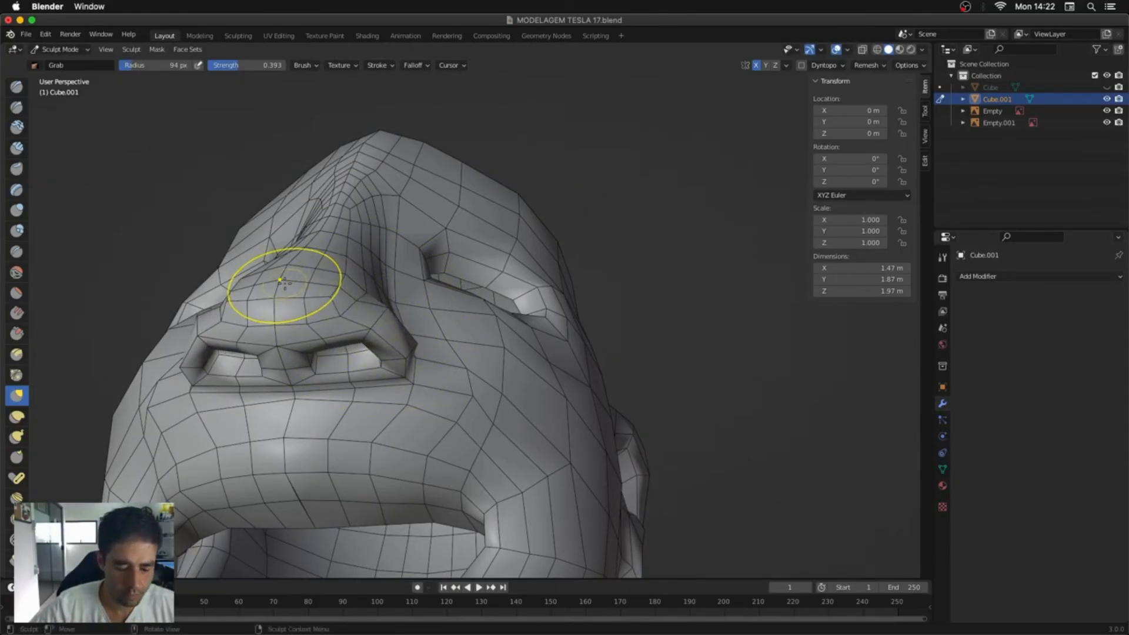
Step: Enlarge the Grab brush to 178 px and pull the nose tip forward
key(f)
click(334, 284)
drag(271, 299, 263, 265)
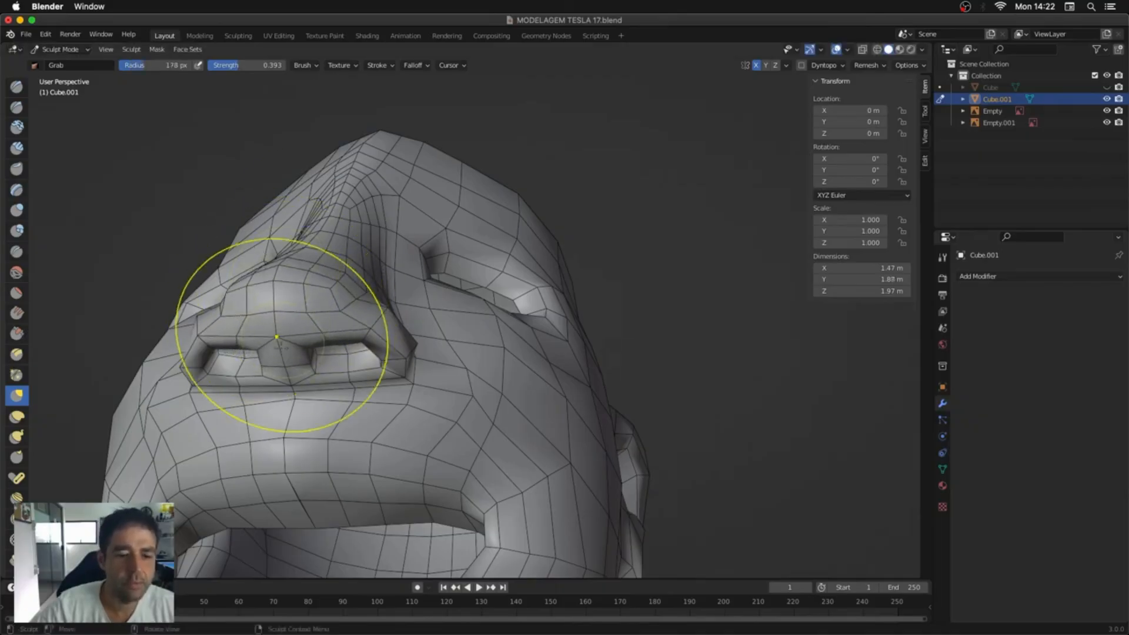
Step: Grab the nose tip, nose base, mouth corner and lower lip area in side view to follow the reference profile
middle_drag(277, 336, 320, 415)
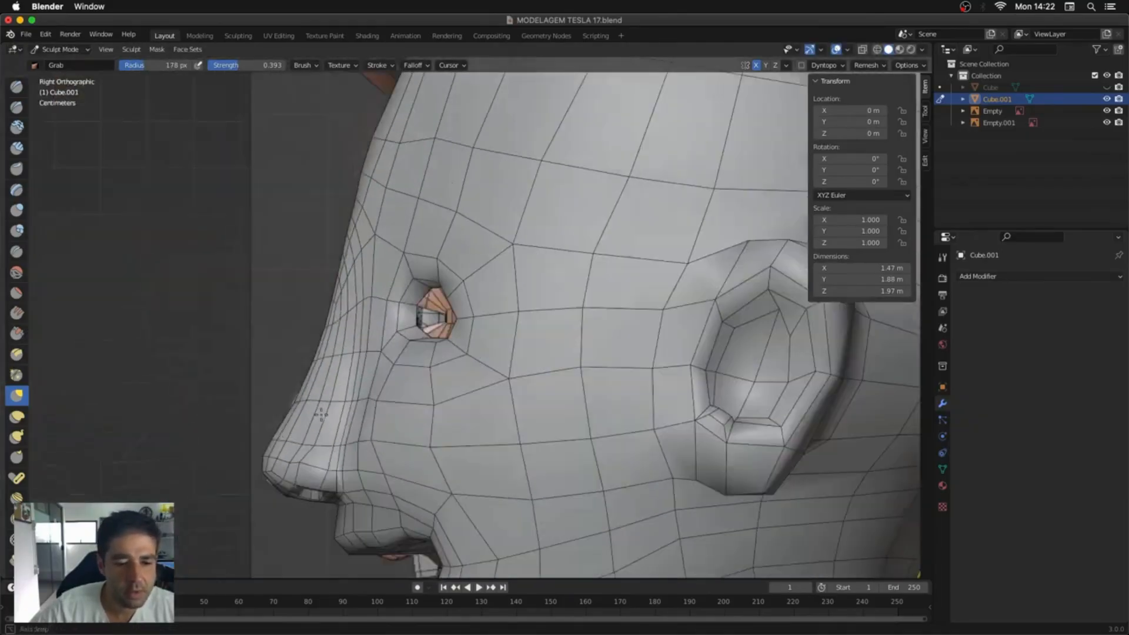
key(alt+z)
mouse_move(263, 444)
mouse_down()
mouse_move(272, 477)
mouse_move(281, 473)
mouse_up()
drag(345, 491, 352, 472)
shift+middle_drag(386, 475, 360, 264)
drag(438, 360, 447, 356)
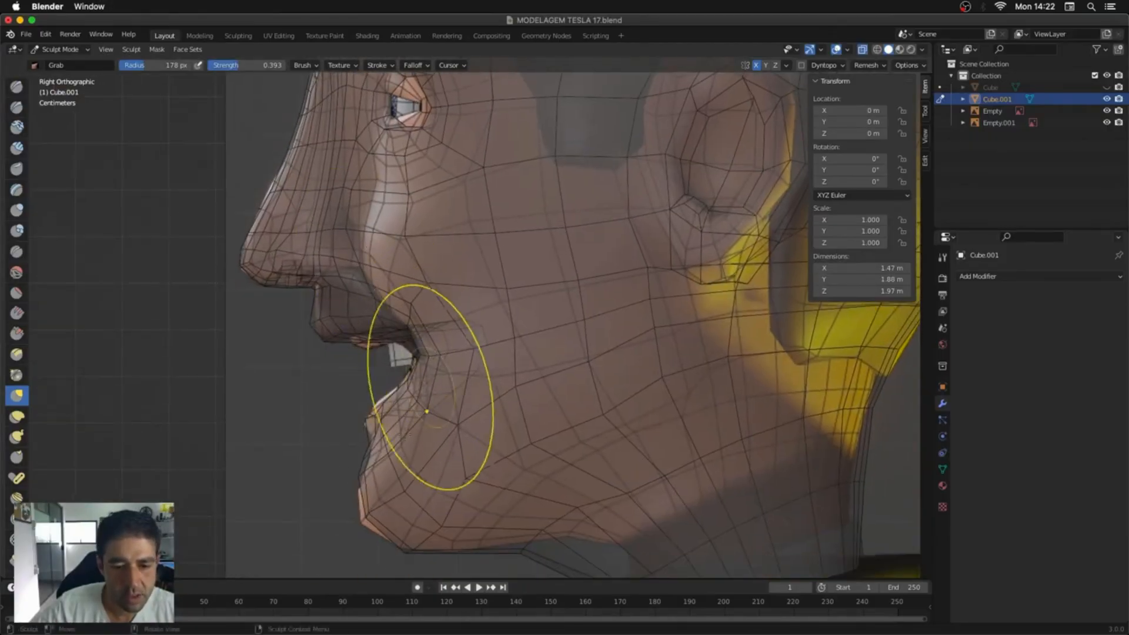
drag(426, 412, 369, 482)
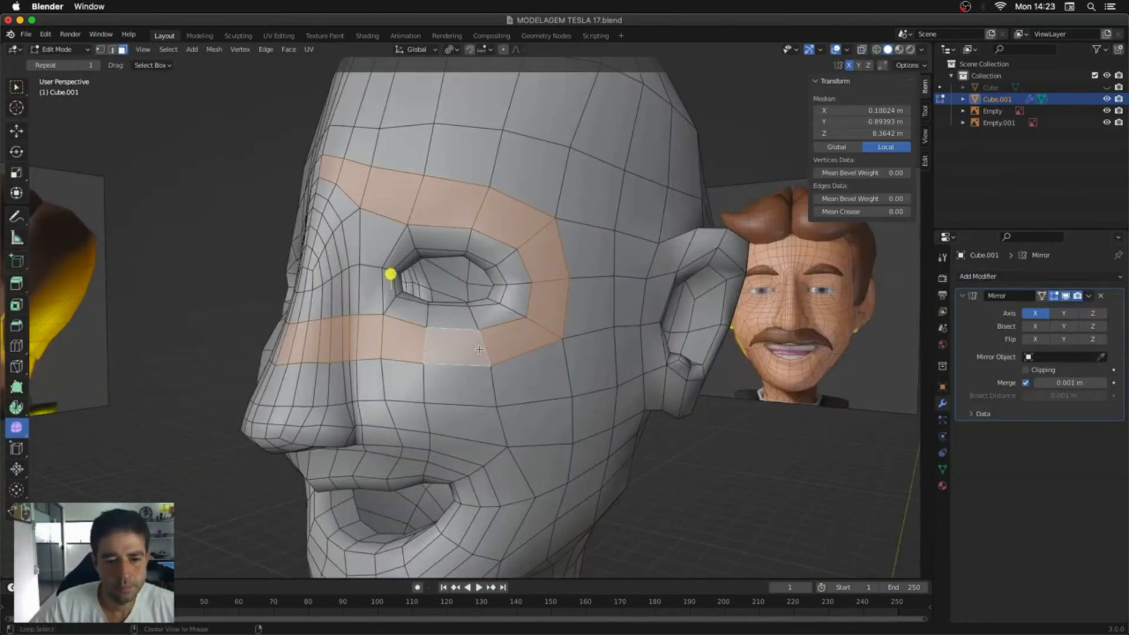
Step: Bevel the edge line running from the outer eye corner to the ear with a width of 0.0127 m
alt+click(457, 270)
alt+middle_drag(606, 300, 524, 326)
key(alt+z)
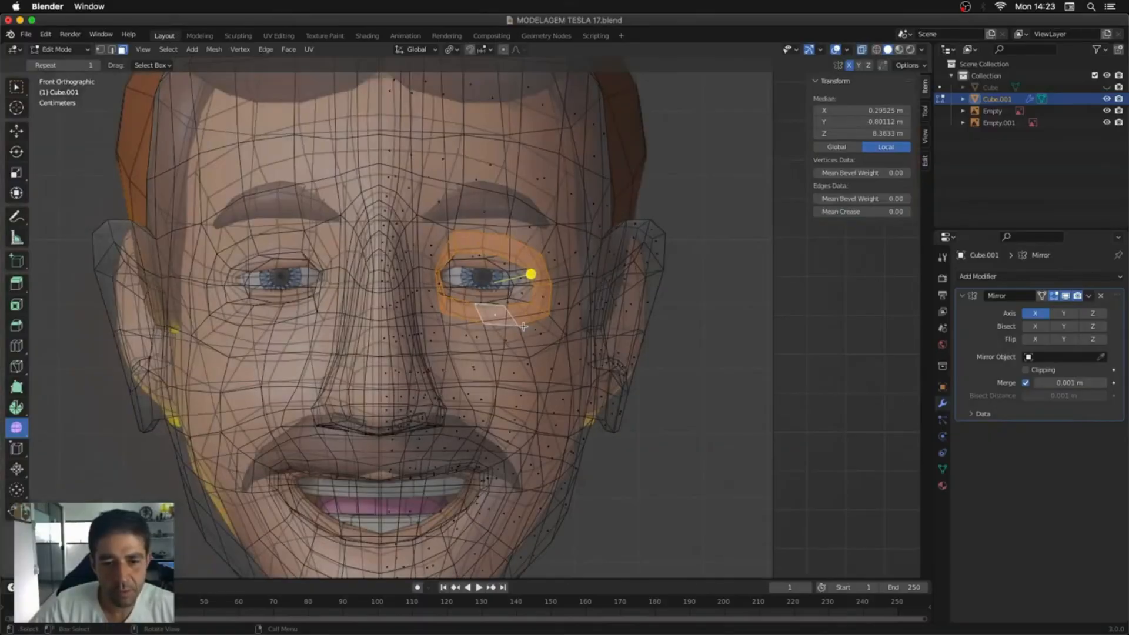
key(alt+z)
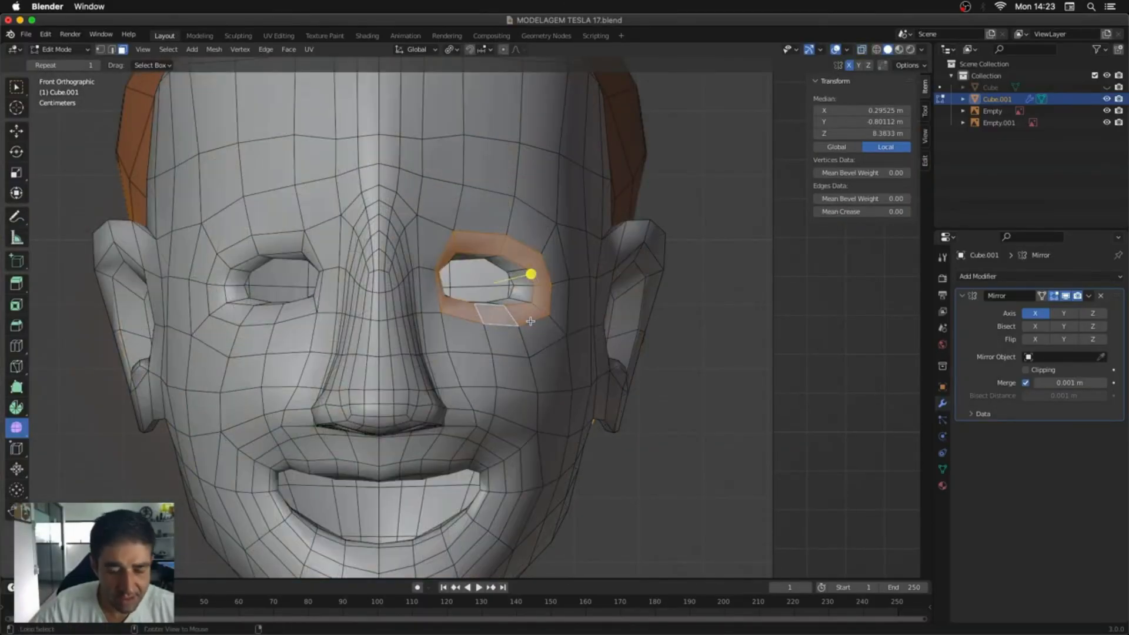
middle_drag(568, 291, 752, 300)
key(2)
alt+click(545, 283)
middle_drag(575, 282, 612, 311)
key(ctrl+b)
click(641, 286)
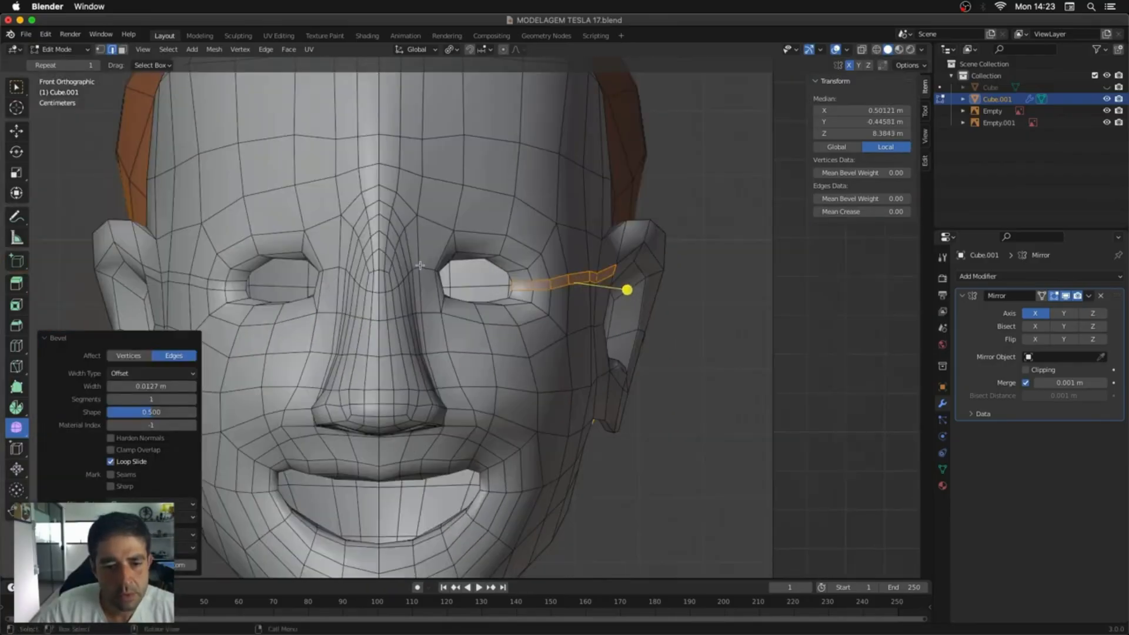
Step: Bevel the edge line between the inner eye corner and the nose bridge with a width of 0.0143 m
click(428, 268)
key(ctrl+b)
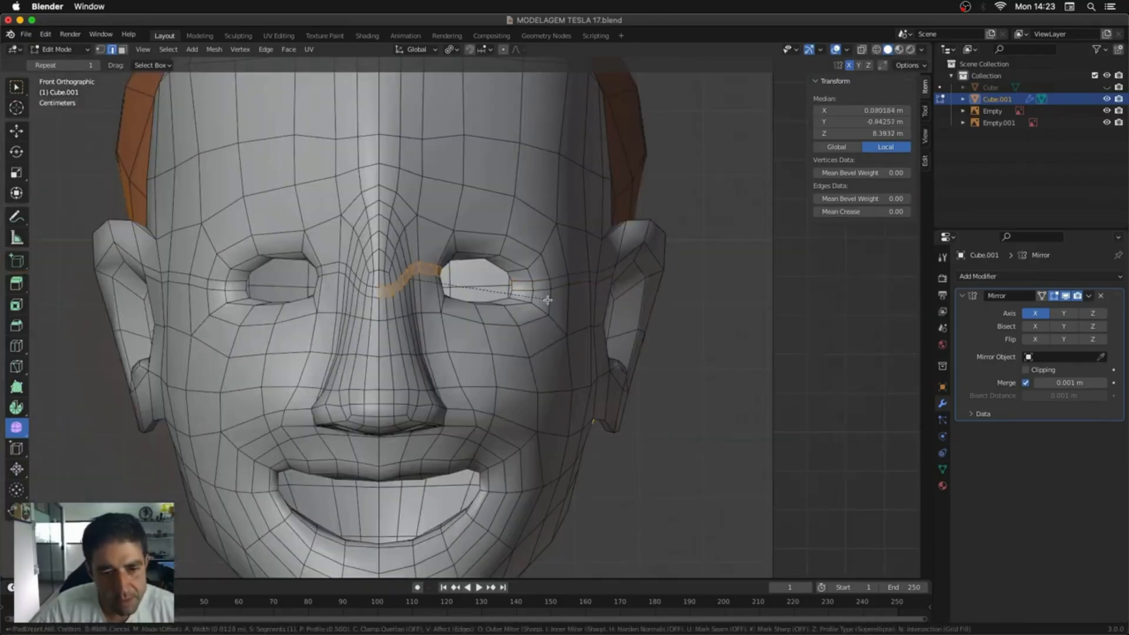
click(550, 301)
middle_drag(549, 301, 505, 274)
key(KP_1)
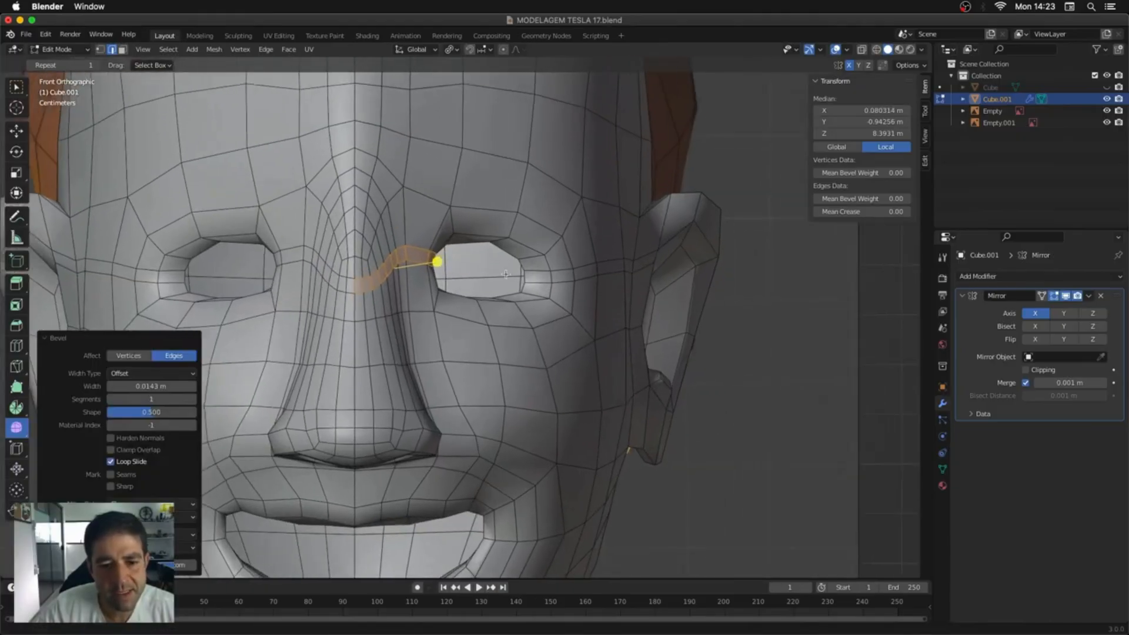
Step: Select the inner eye corner vertices, scale them and move them to match the front reference
key(alt+z)
key(1)
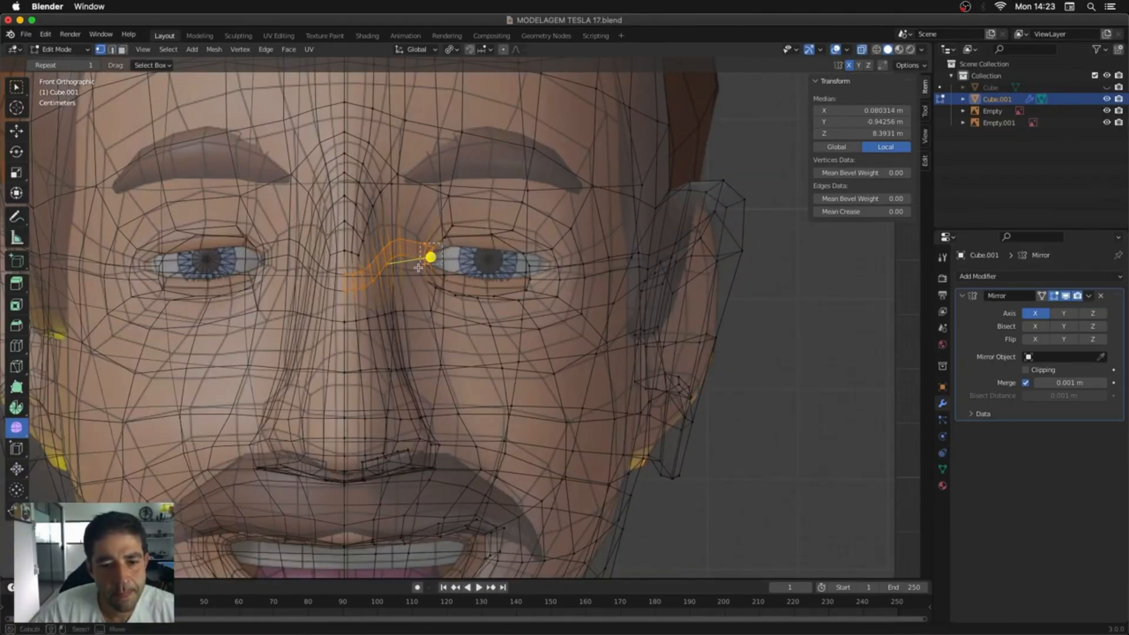
drag(418, 268, 416, 271)
key(s)
click(485, 259)
key(g)
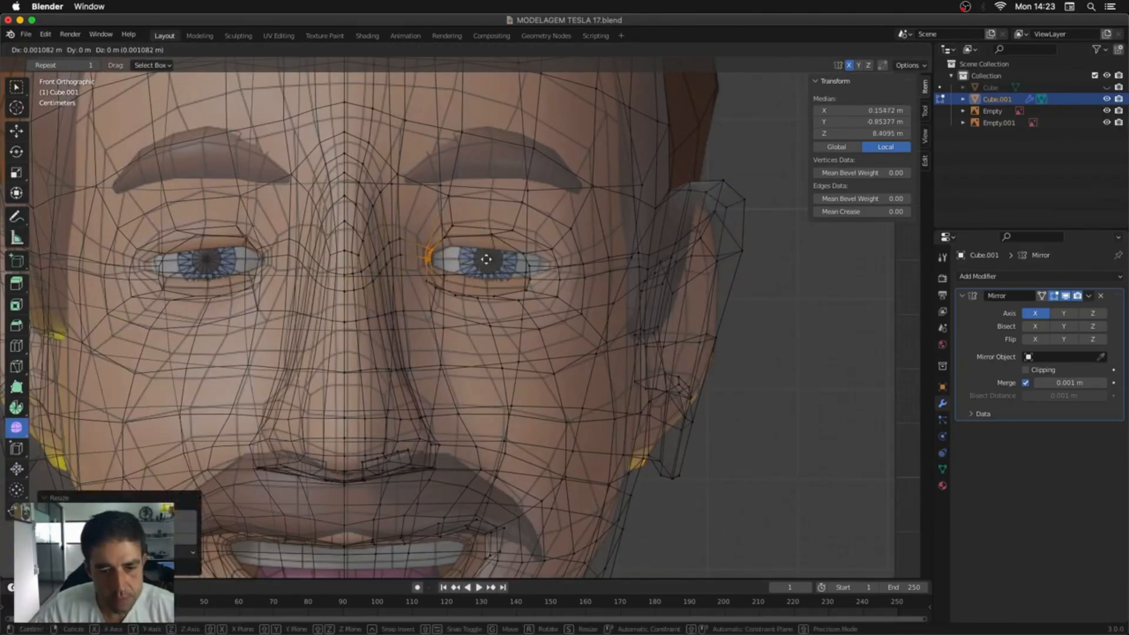
click(478, 260)
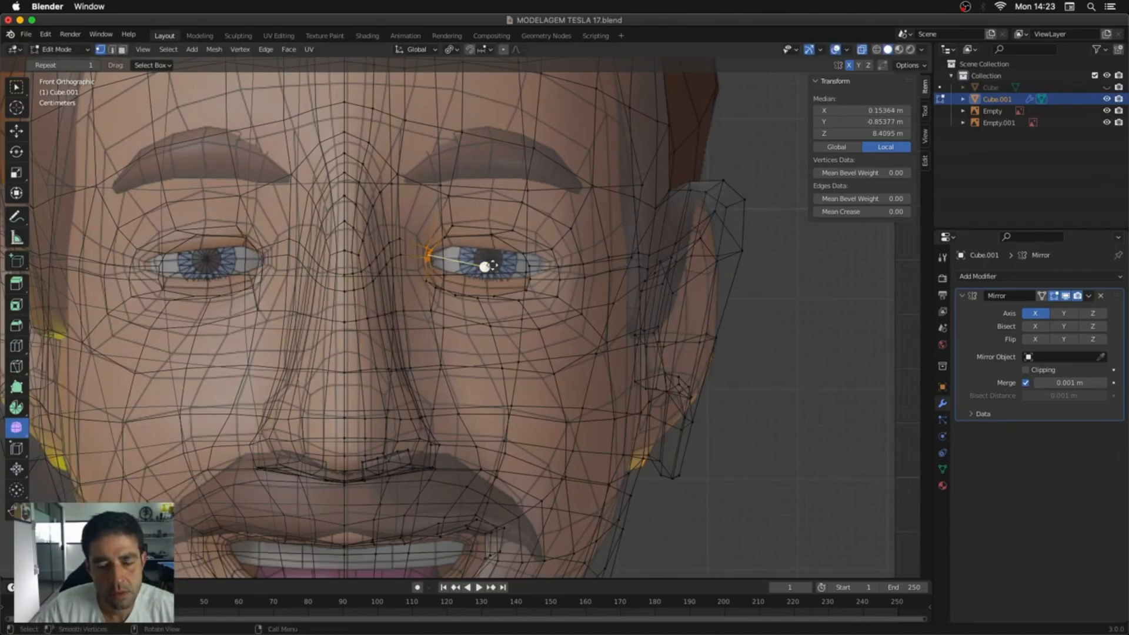
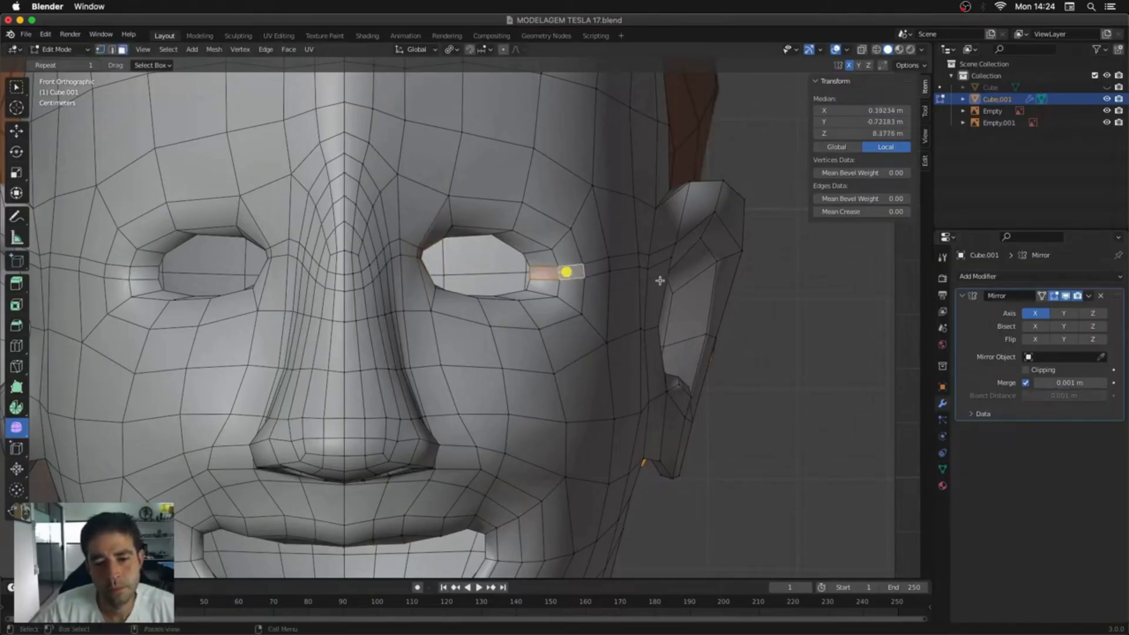
Step: Scale the narrow faces at the outer eye corner and move them to shape the corner
key(s)
click(630, 273)
middle_drag(629, 273, 559, 252)
key(g)
click(604, 275)
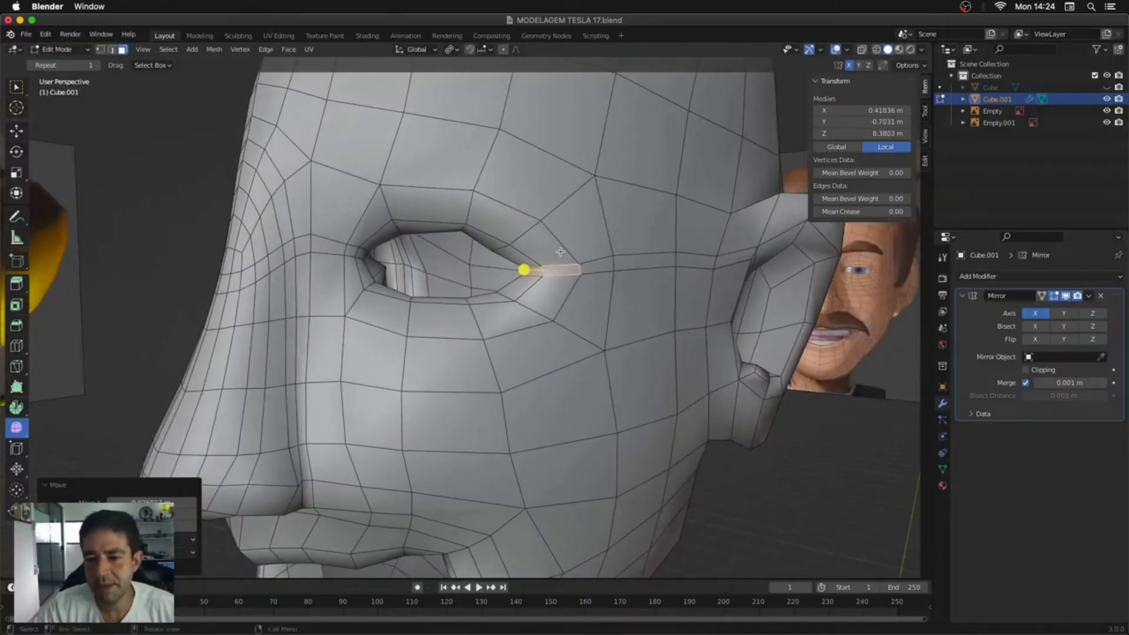
Step: Reposition the short edges at the inner eye corner to shape the tear-duct area
key(g)
click(372, 252)
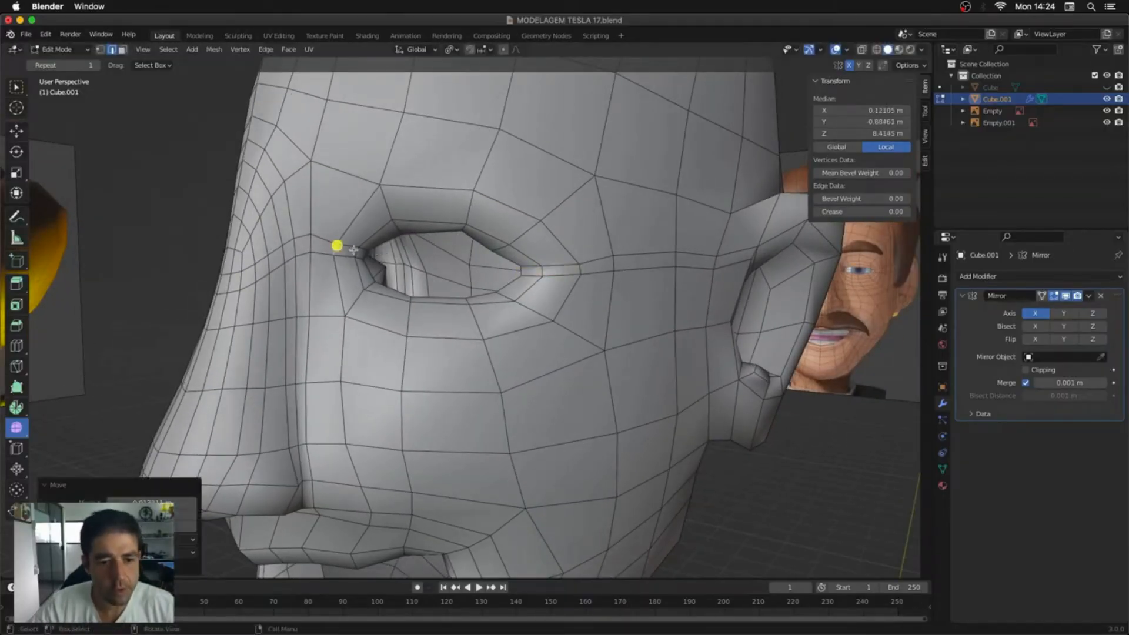
click(386, 259)
key(g)
click(373, 256)
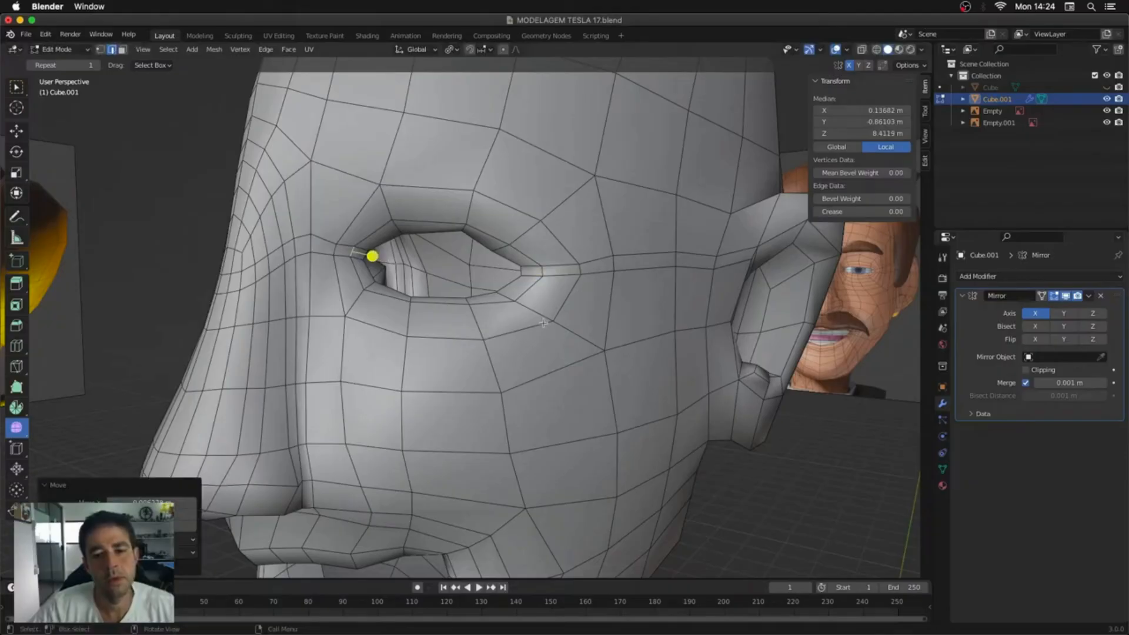
Step: Select the face loop around the lips and examine the mouth from the front and side
middle_drag(527, 264, 484, 263)
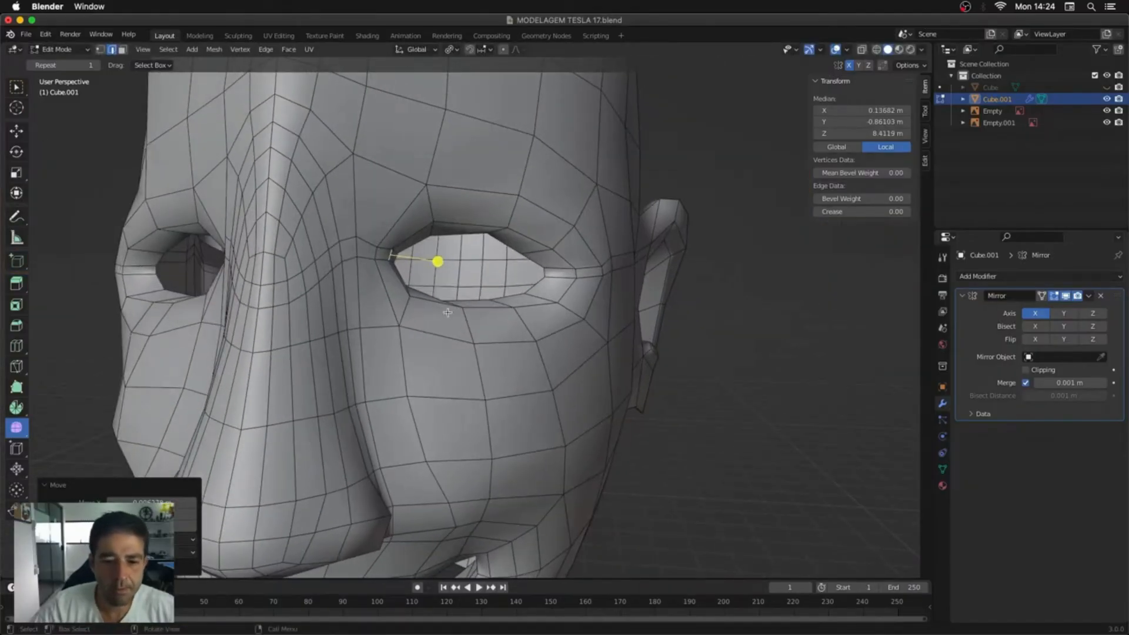
middle_drag(575, 276, 453, 365)
click(404, 383)
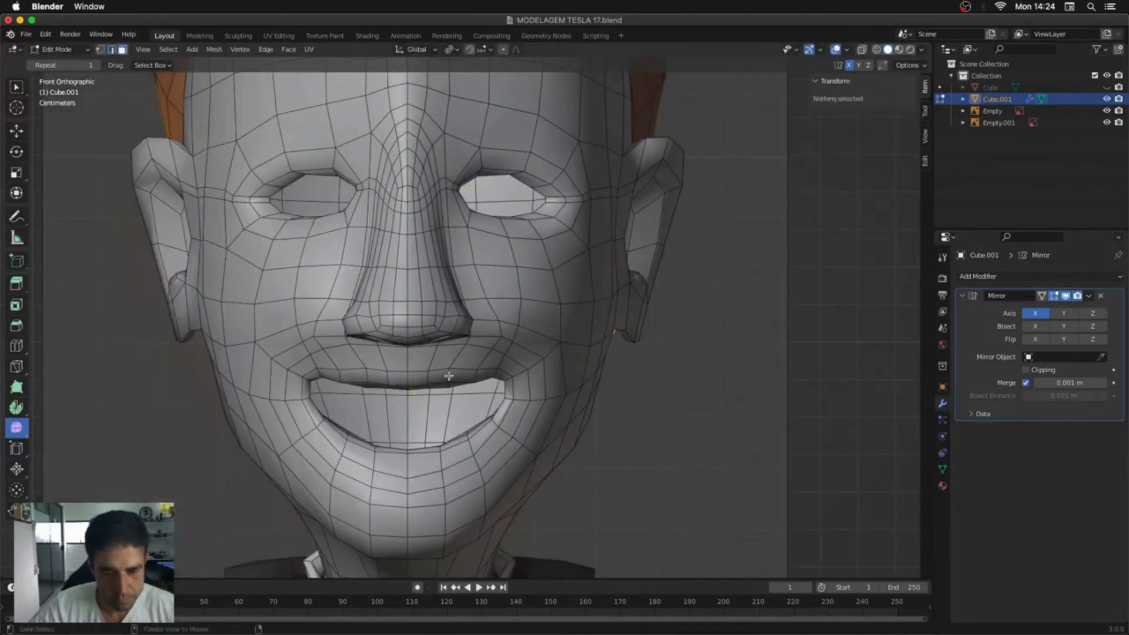
alt+click(447, 375)
drag(531, 410, 495, 428)
mouse_move(554, 419)
middle_down()
mouse_move(448, 428)
mouse_move(545, 430)
middle_up()
mouse_move(592, 337)
middle_down()
mouse_move(559, 354)
mouse_move(547, 344)
middle_up()
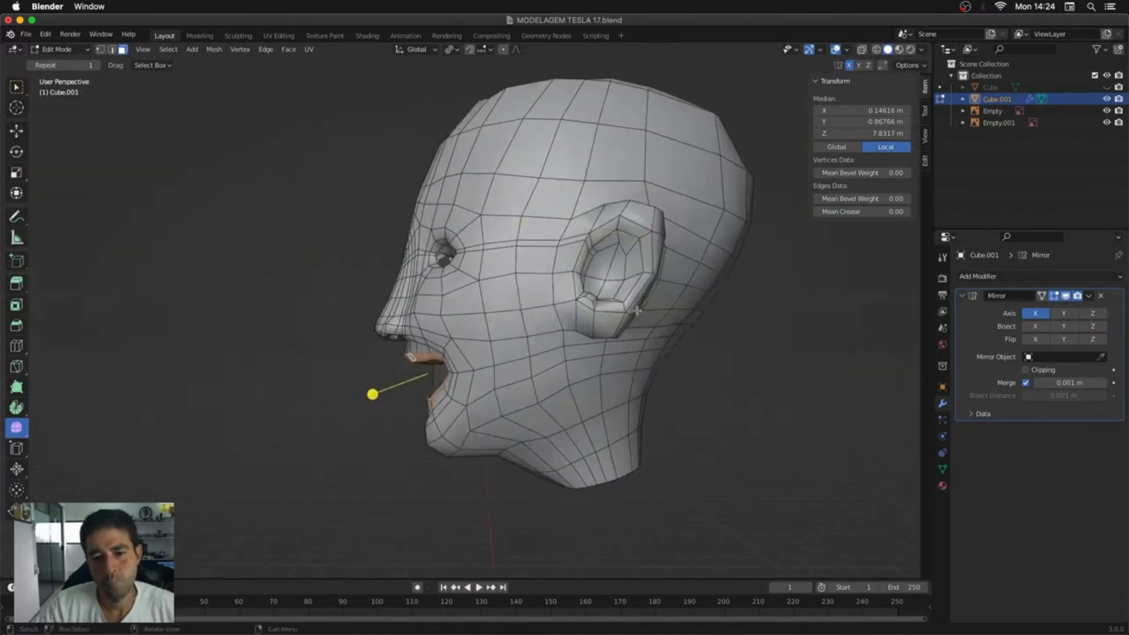
Step: Return to Object Mode and apply the head's Mirror modifier
key(Tab)
key(alt+z)
alt+middle_drag(609, 263, 600, 261)
mouse_move(457, 277)
alt+middle_down()
mouse_move(584, 372)
mouse_move(555, 396)
mouse_move(660, 429)
alt+middle_up()
key(alt+z)
key(ctrl+a)
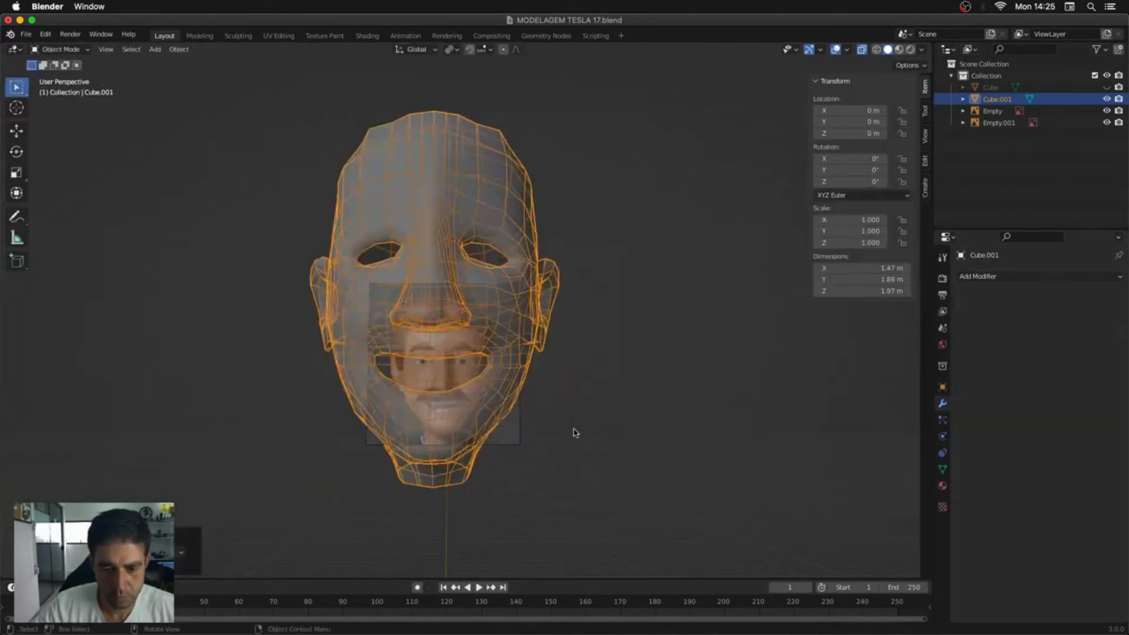
Step: Add a loop cut around the neck in Edit Mode, scale it along X and slide it into place
key(Tab)
key(s)
key(x)
mouse_move(575, 431)
alt+middle_down()
mouse_move(606, 435)
mouse_move(583, 406)
mouse_move(726, 411)
mouse_move(593, 411)
mouse_move(662, 386)
mouse_move(713, 325)
mouse_move(601, 327)
mouse_move(753, 338)
mouse_move(720, 272)
alt+middle_up()
click(672, 443)
key(ctrl+r)
double_click(582, 399)
key(s)
key(x)
click(717, 411)
key(g)
key(g)
click(658, 388)
Step: Scale the edge loop where the jaw meets the neck along the X axis to refine the neck width
shift+click(625, 321)
key(s)
key(x)
click(763, 340)
key(alt+z)
key(s)
key(x)
click(682, 294)
middle_drag(670, 306, 607, 378)
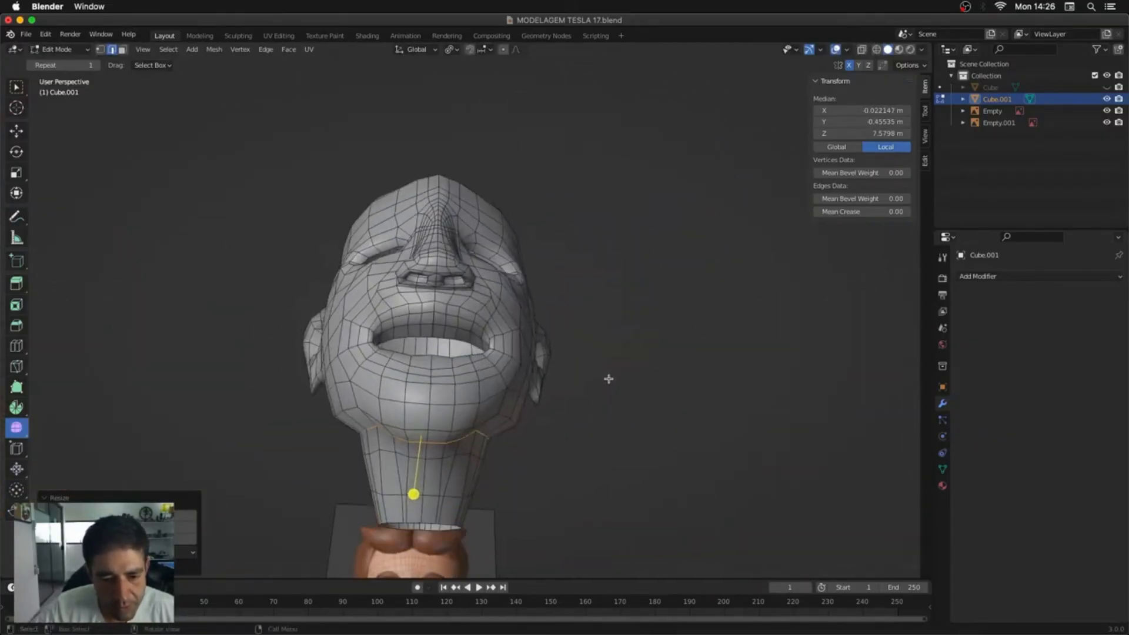
key(s)
key(x)
click(599, 384)
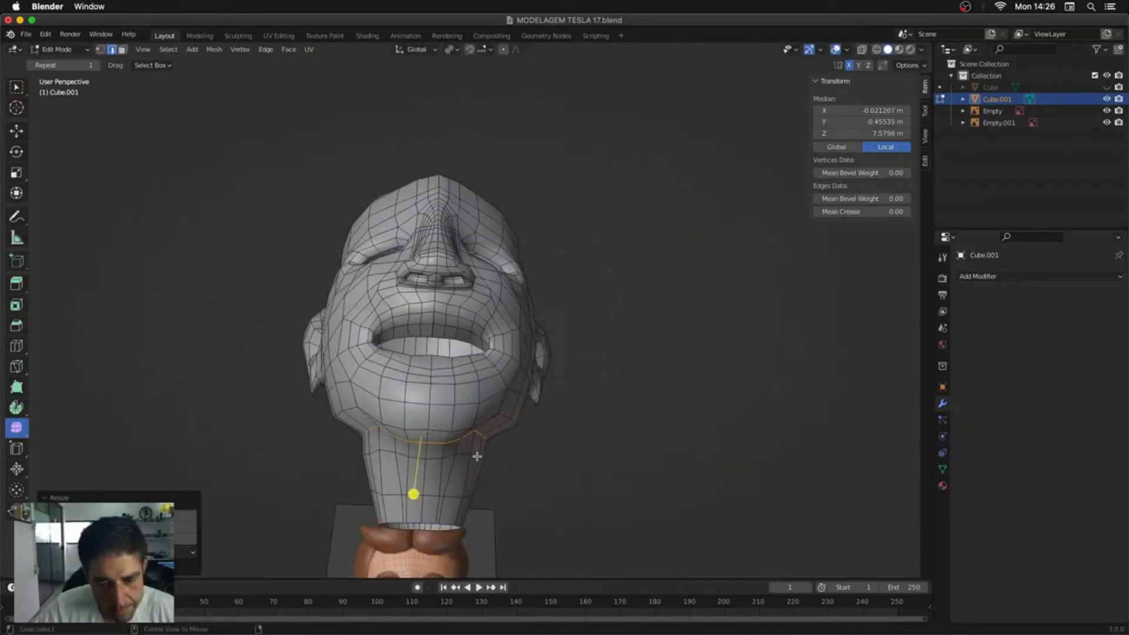
Step: Add another loop cut around the neck and move the front throat vertices to follow the side reference
key(ctrl+r)
click(479, 458)
click(479, 458)
key(KP_3)
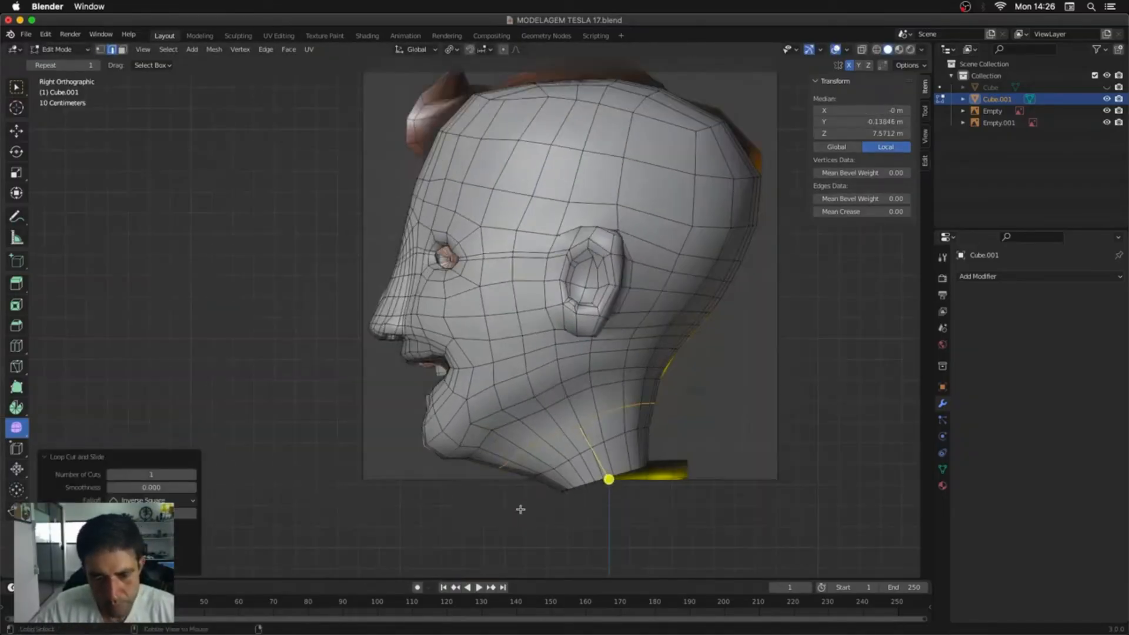
key(alt+z)
key(1)
drag(529, 454, 556, 429)
key(g)
click(542, 448)
Step: Scale the middle edge loop of the neck to about 0.78 and move it to fit the side reference
alt+click(612, 439)
key(s)
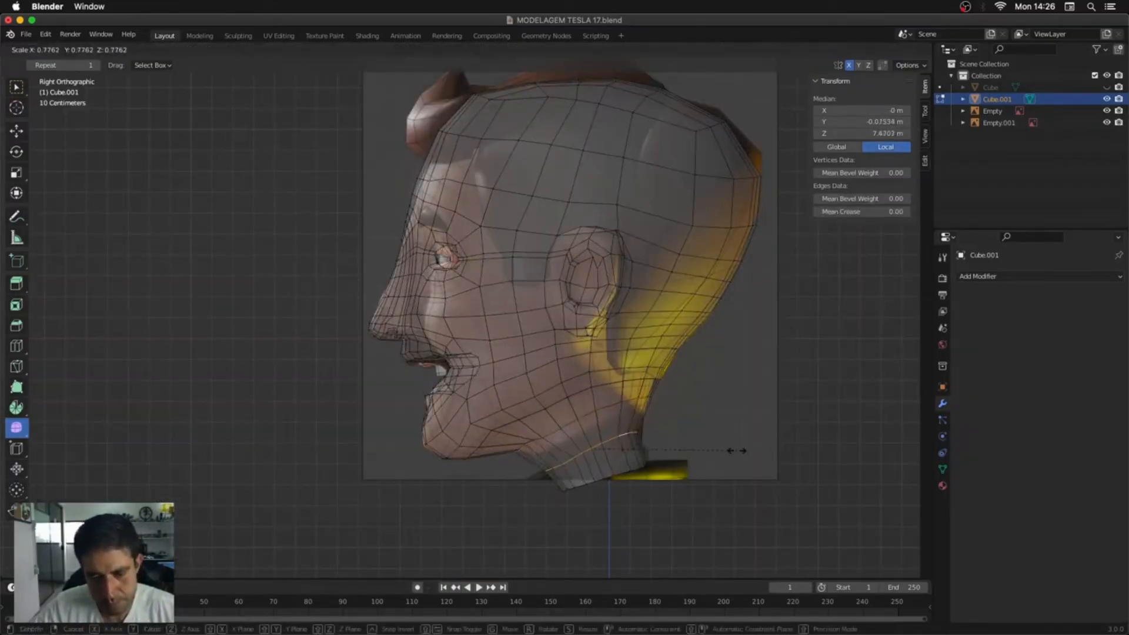
click(735, 451)
key(g)
click(713, 451)
Step: Rotate the neck's bottom edge loop and level it horizontally
alt+click(642, 469)
key(r)
click(700, 529)
key(alt+z)
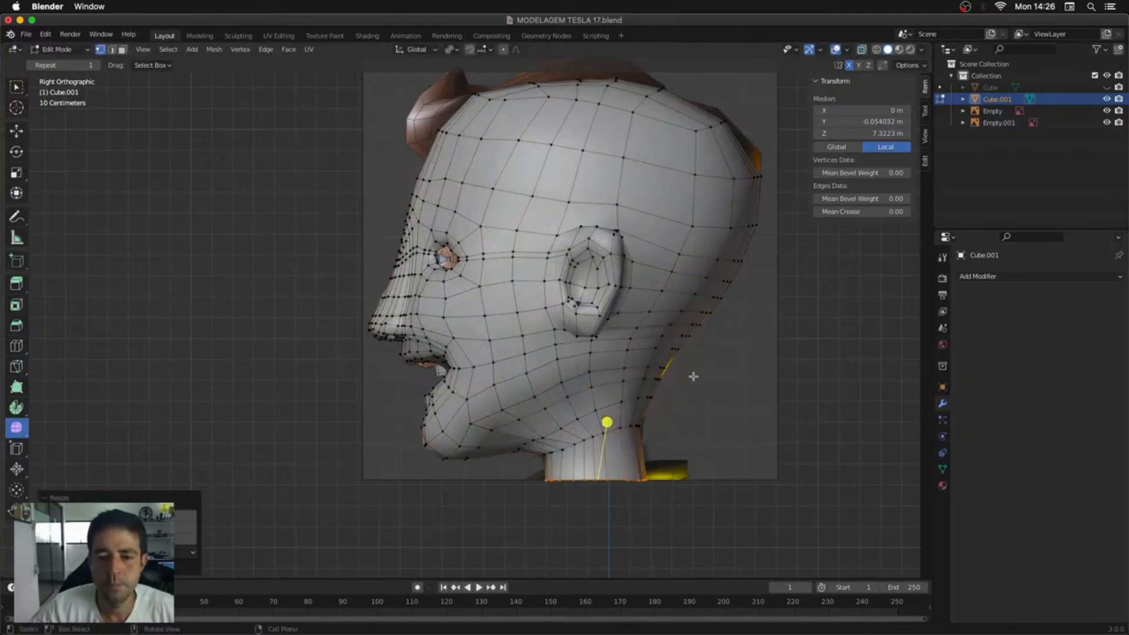
Step: Save the file as a new version named MODELAGEM TESLA 18.blend
middle_drag(693, 378, 660, 366)
key(shift+super+s)
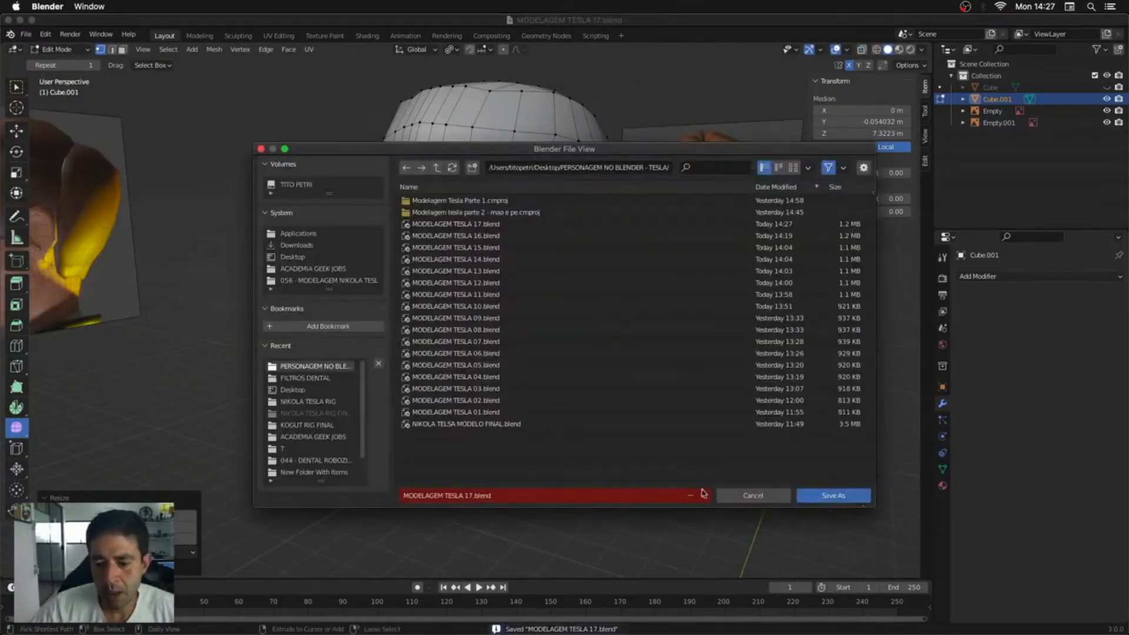
click(703, 495)
click(833, 496)
middle_drag(731, 337, 503, 262)
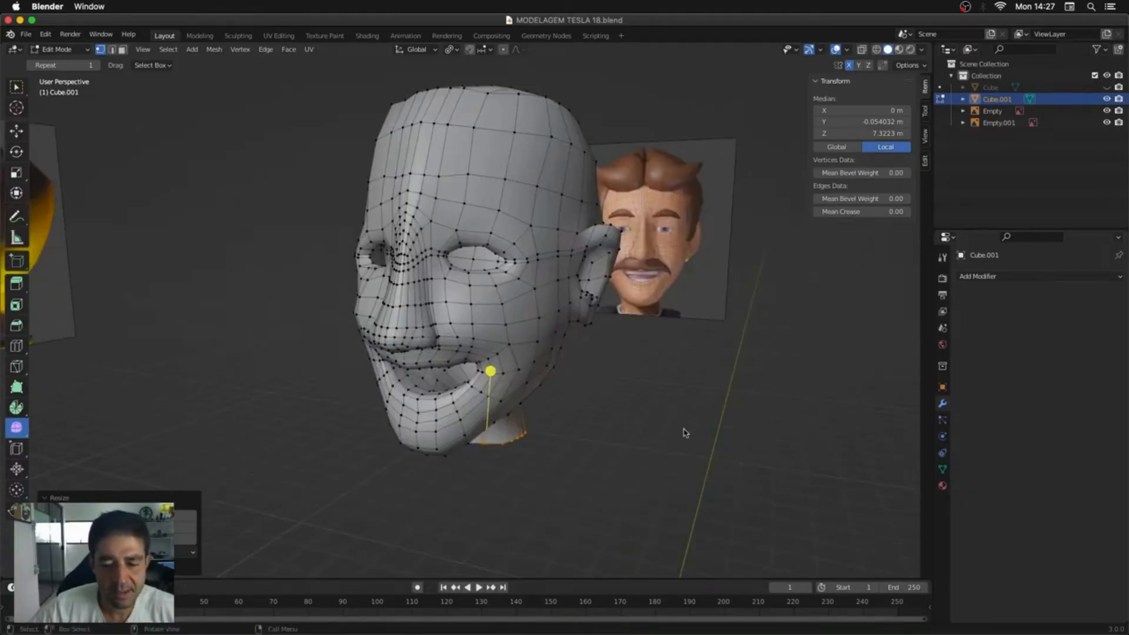
Step: Add a UV sphere with 16 segments and 8 rings for the eyeball
middle_drag(685, 423, 699, 423)
key(Tab)
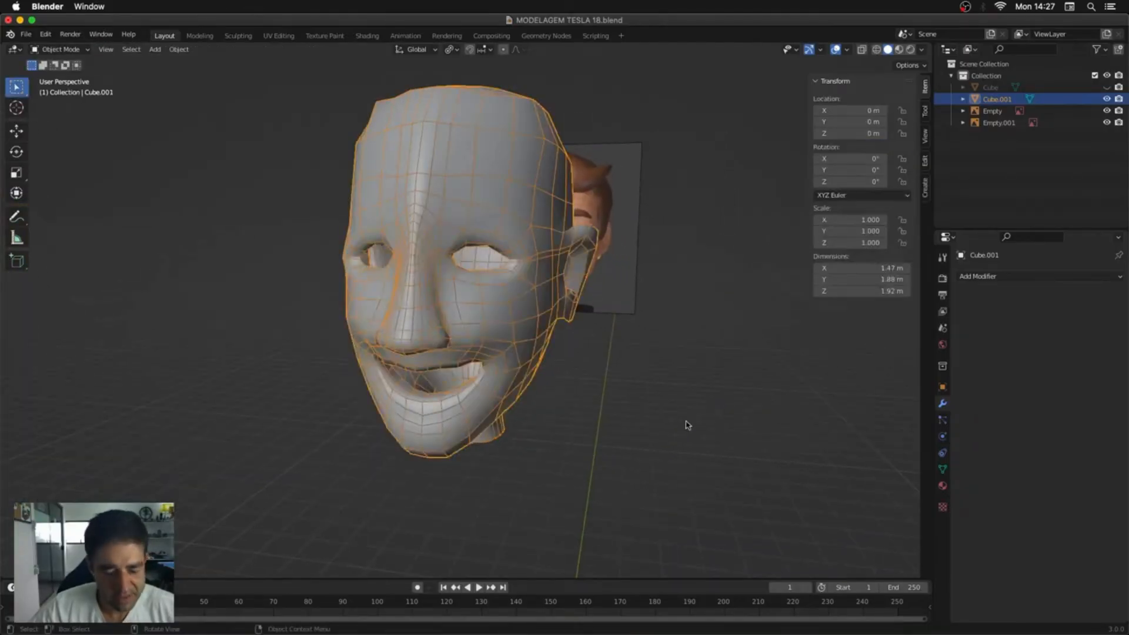
key(shift+a)
mouse_move(705, 266)
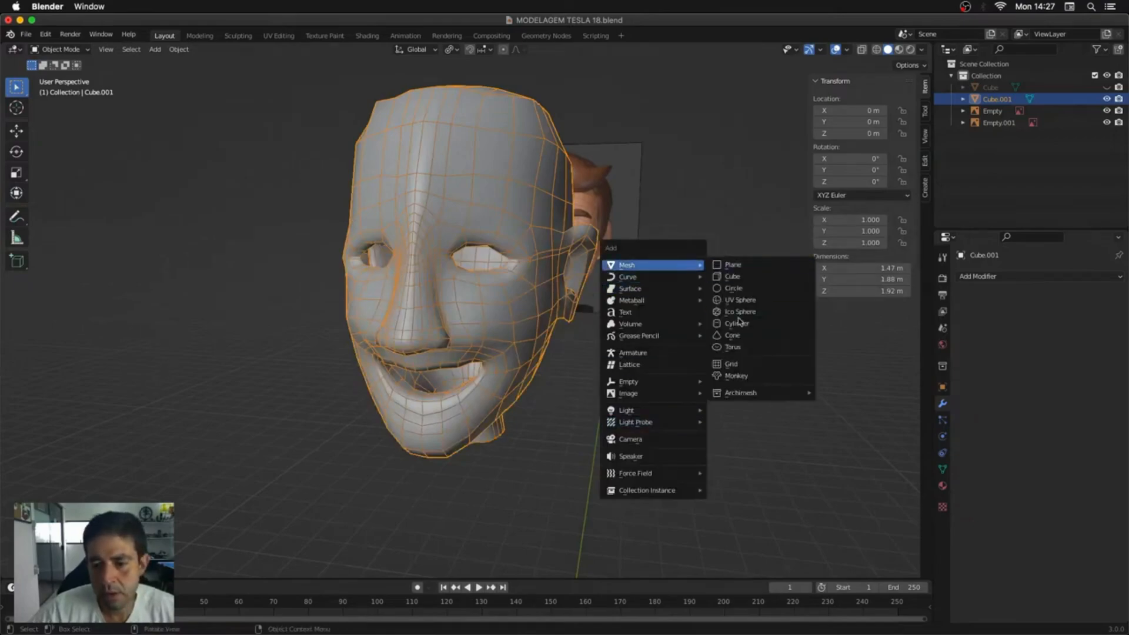
click(750, 303)
scroll(557, 459, down, 8)
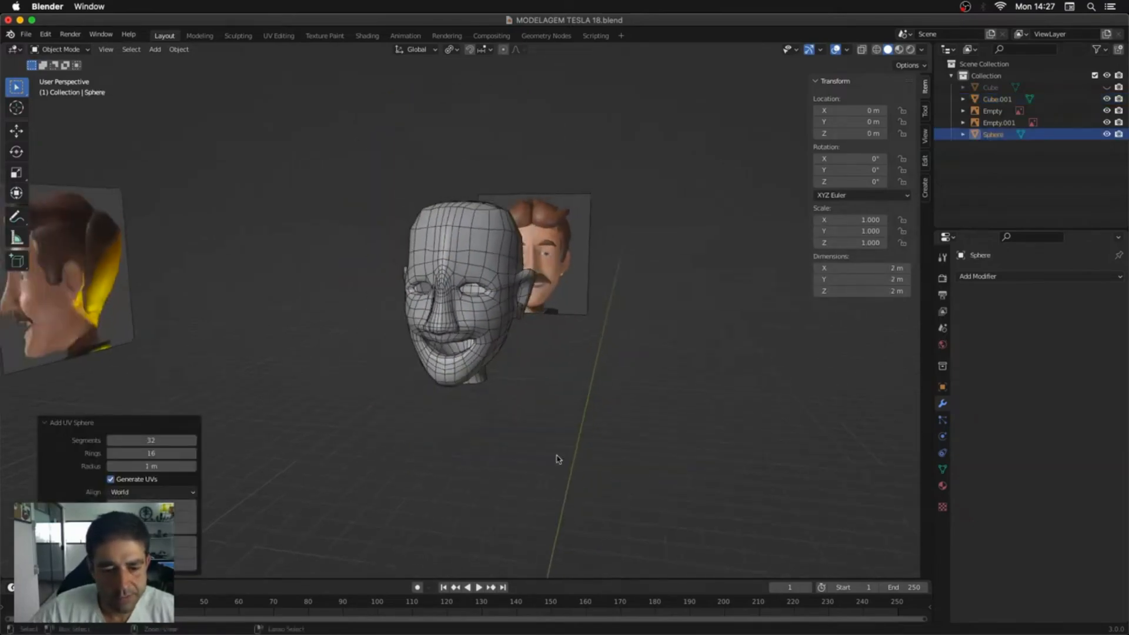
text(1)
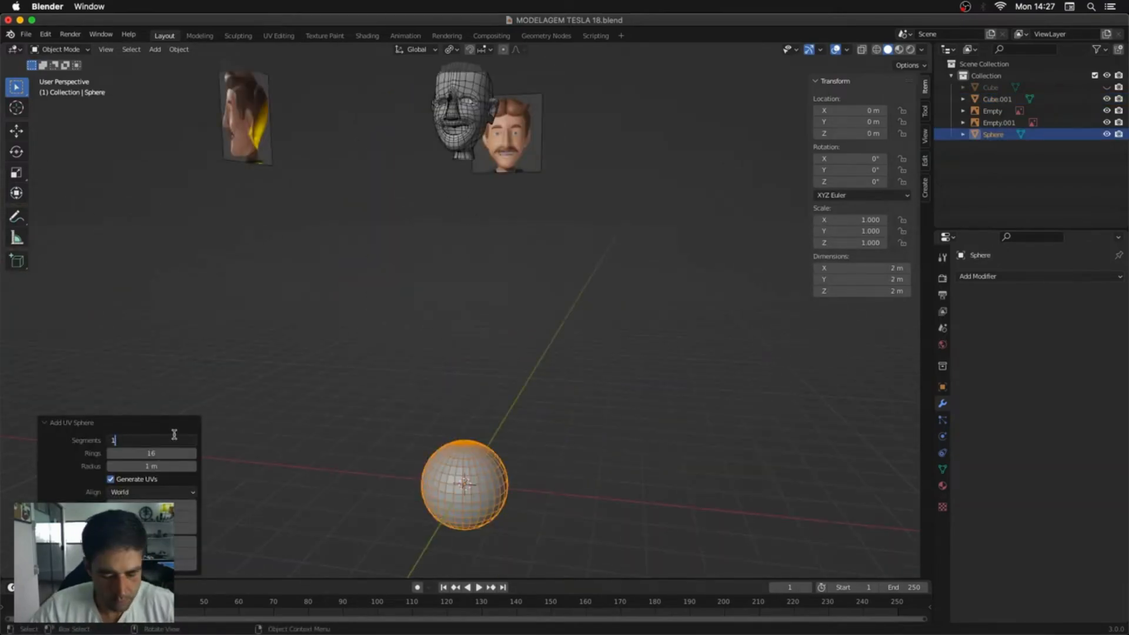
text(6)
key(Tab)
text(8)
key(Return)
Step: Rotate the sphere's mesh 90° about the X axis, then scale and place it over the positive-X eye in the front reference
key(KP_1)
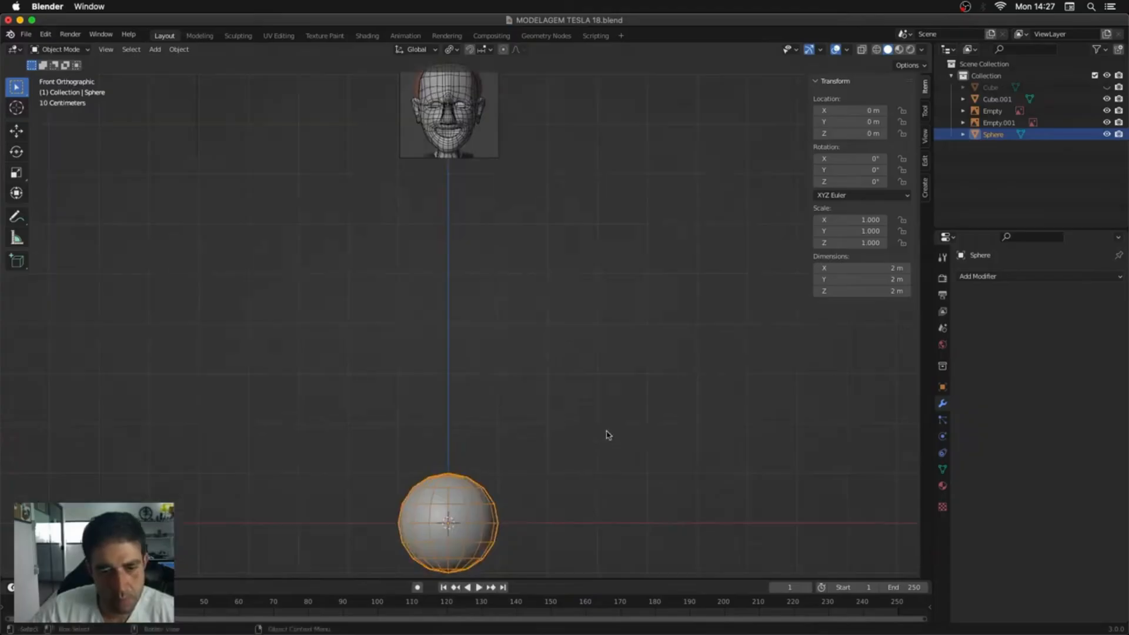
key(Tab)
key(r)
key(x)
key(9)
key(0)
key(Return)
key(s)
click(567, 453)
Step: Add a Mirror modifier on the X axis to the eyeball and fit it into the eye socket
click(977, 277)
click(976, 400)
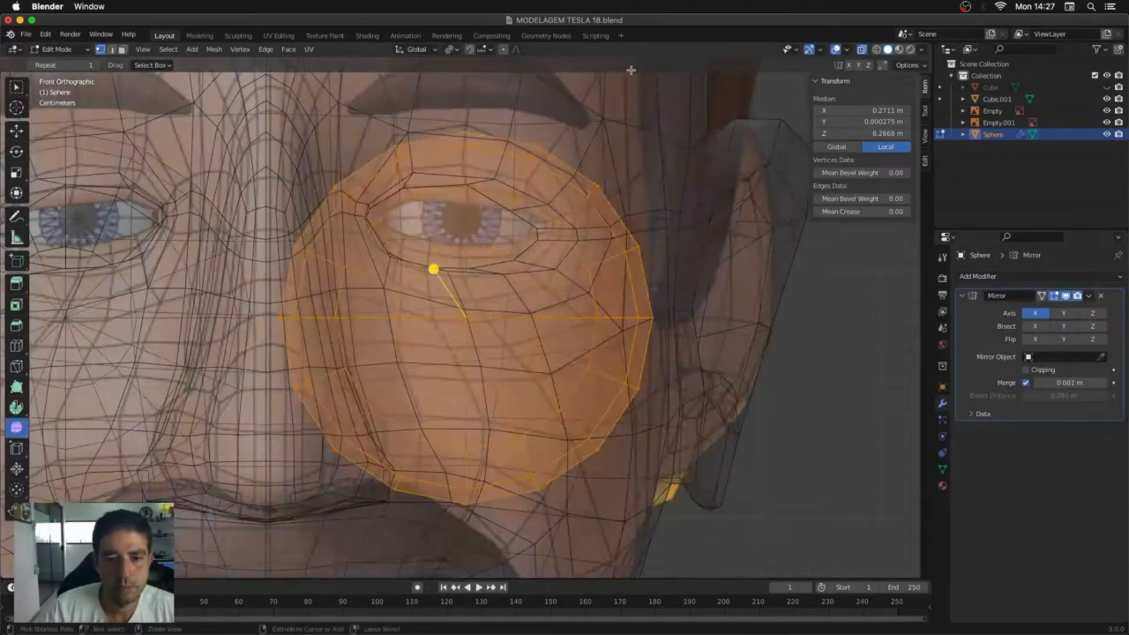
scroll(564, 391, down, 5)
key(KP_3)
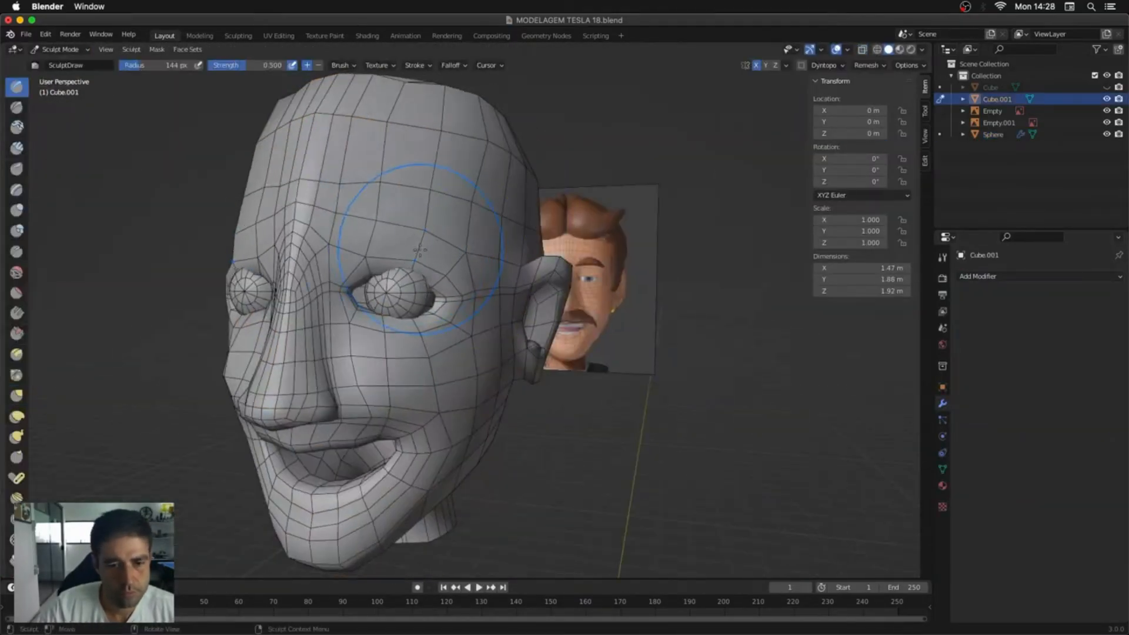
Step: Sculpt the head's brow and eyelid area around the eyeballs using the Draw and Grab brushes with a 144 px radius
mouse_move(419, 250)
middle_down()
mouse_move(379, 97)
mouse_move(423, 336)
middle_up()
middle_drag(477, 261, 399, 301)
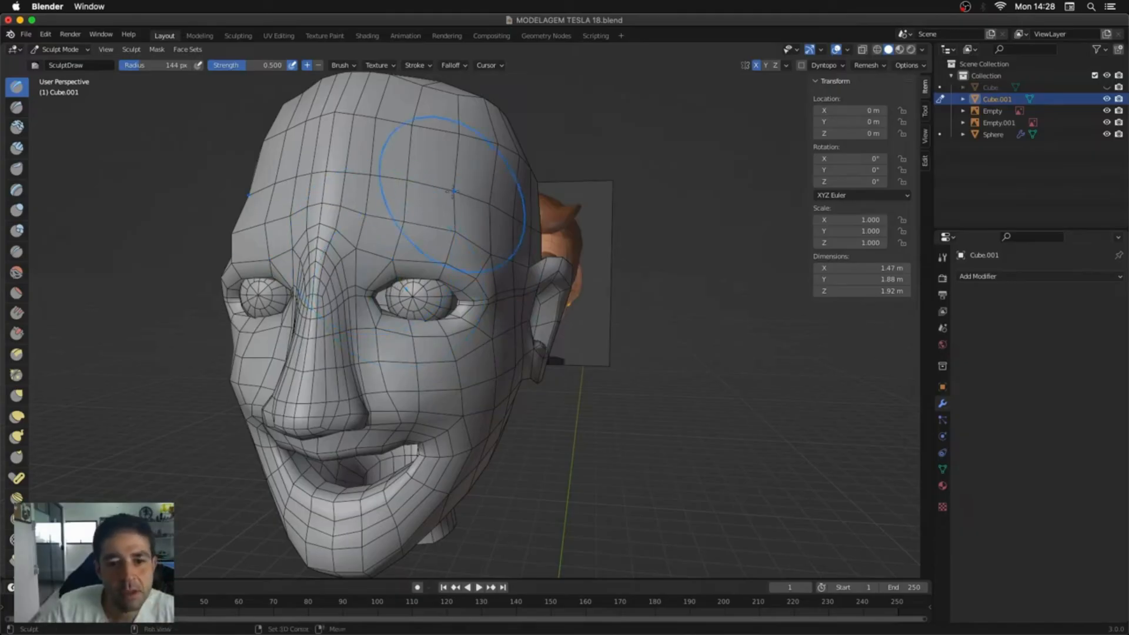
drag(398, 177, 444, 179)
middle_drag(511, 213, 485, 294)
key(KP_1)
key(alt+z)
key(alt+z)
key(KP_3)
scroll(493, 245, up, 4)
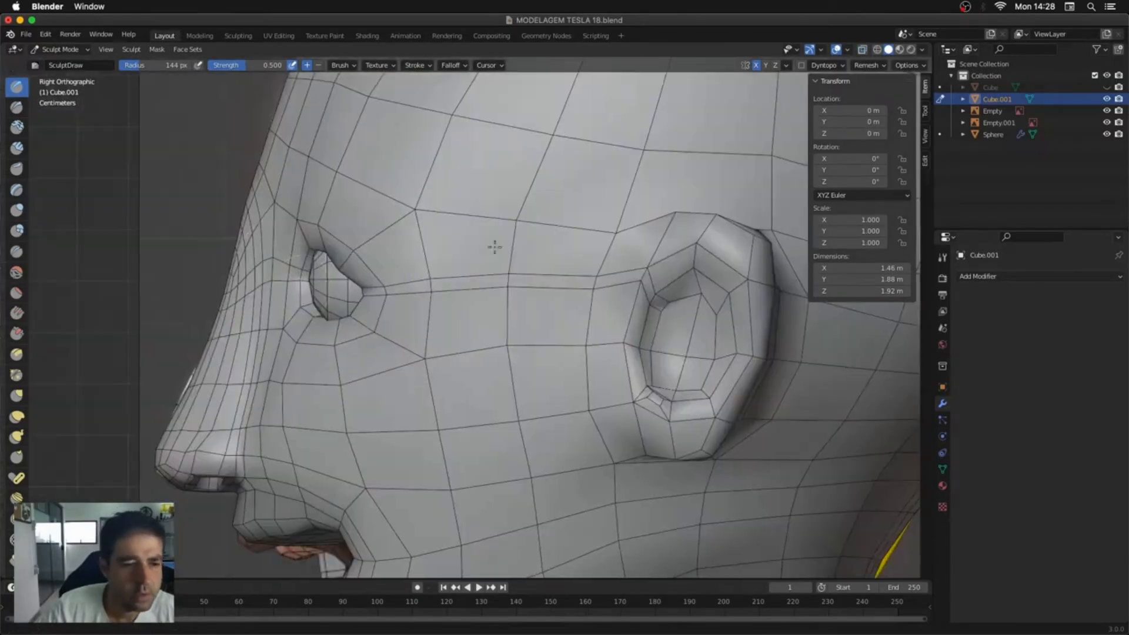
key(g)
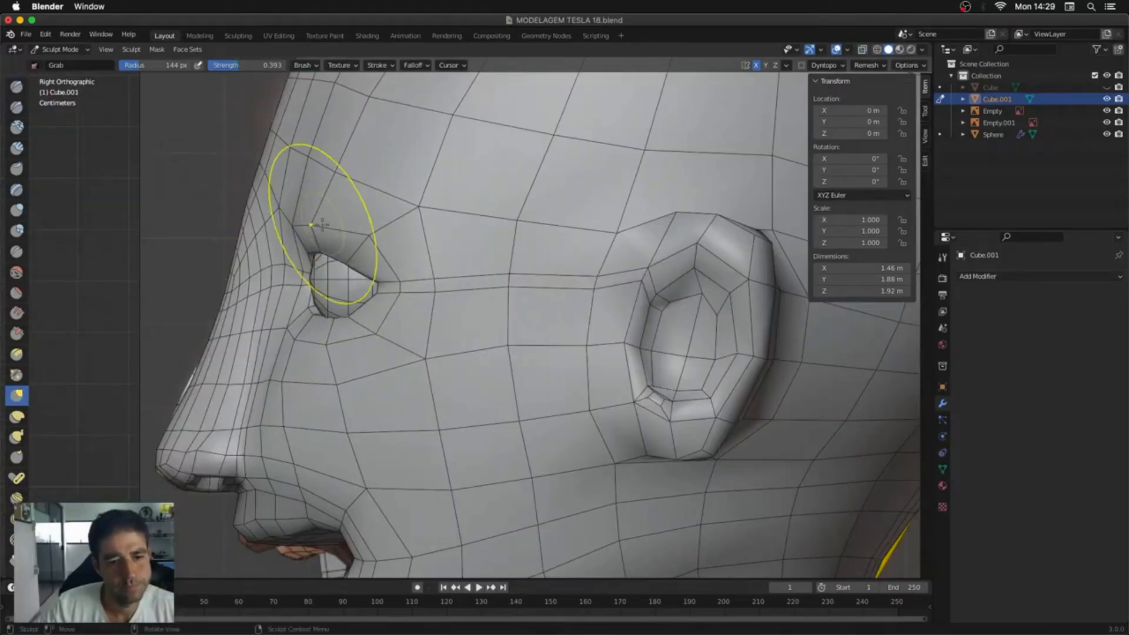
key(KP_1)
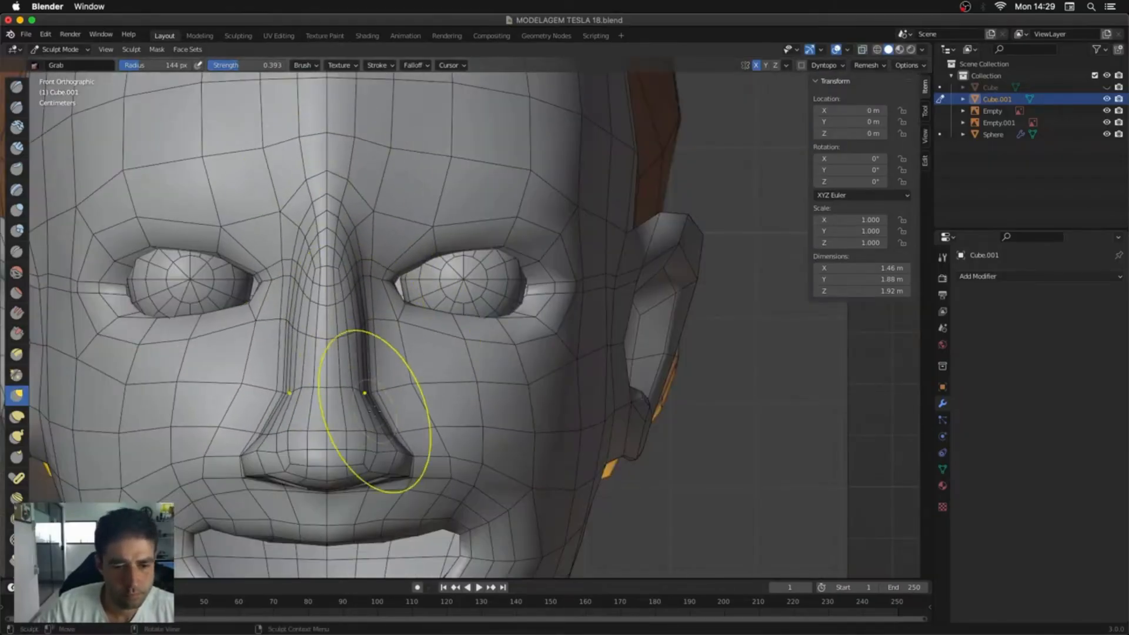
key(Tab)
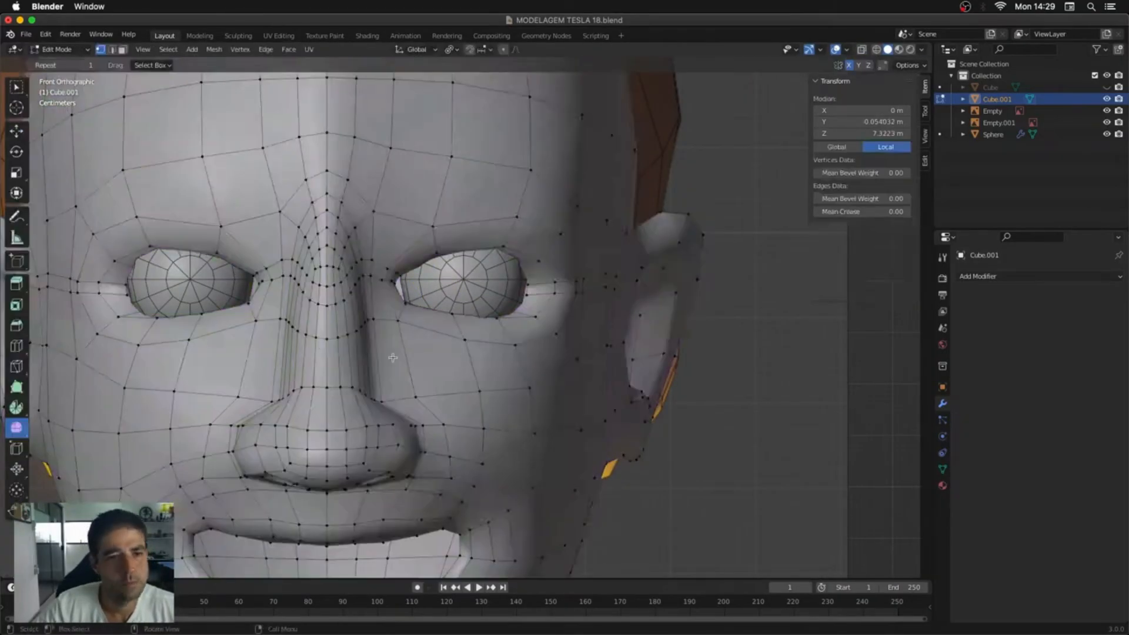
key(Tab)
key(ctrl+z)
click(186, 49)
click(250, 170)
key(Tab)
click(433, 415)
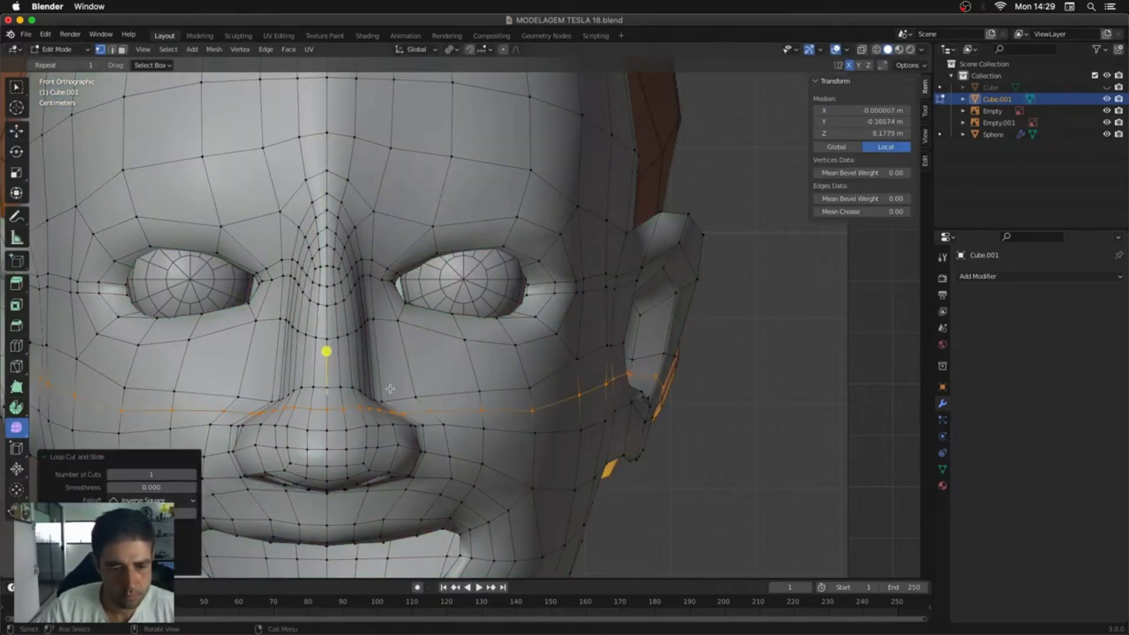
key(ctrl+z)
key(ctrl+z)
Step: Add a loop cut across the cheeks and nose just above the nose wings
key(Tab)
key(ctrl+r)
click(394, 380)
click(394, 379)
key(Tab)
middle_drag(394, 382, 347, 393)
Step: Refine the crease beside the nose wings with the Draw sculpt brush at a 42 px radius
key(x)
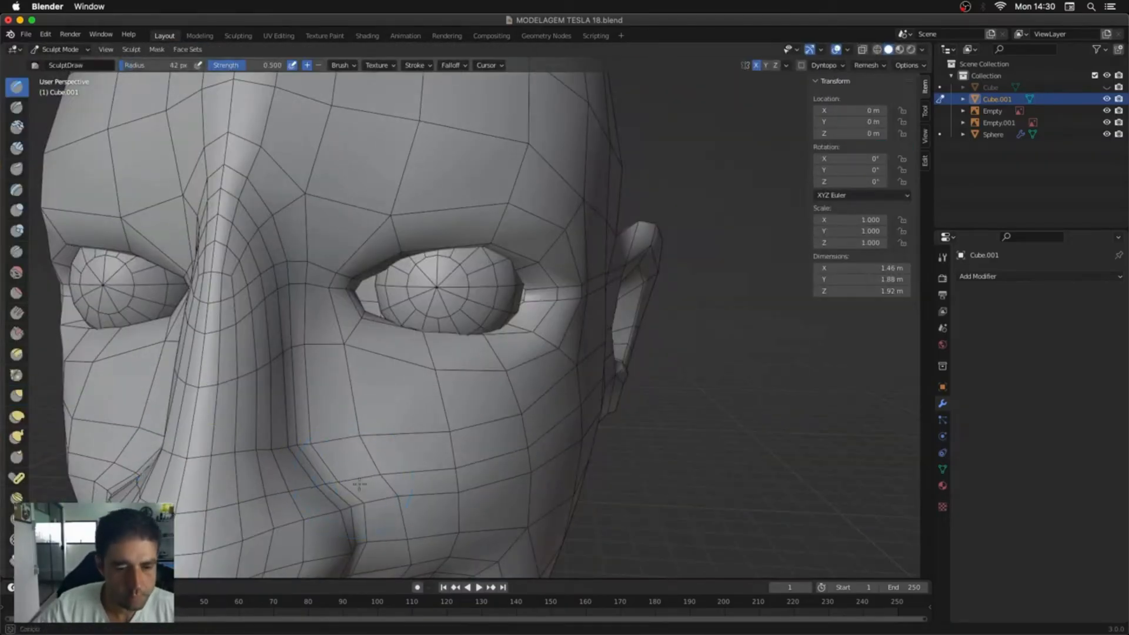
mouse_move(418, 475)
middle_down()
mouse_move(385, 501)
mouse_move(442, 412)
mouse_move(416, 491)
middle_up()
scroll(421, 470, down, 3)
key(KP_3)
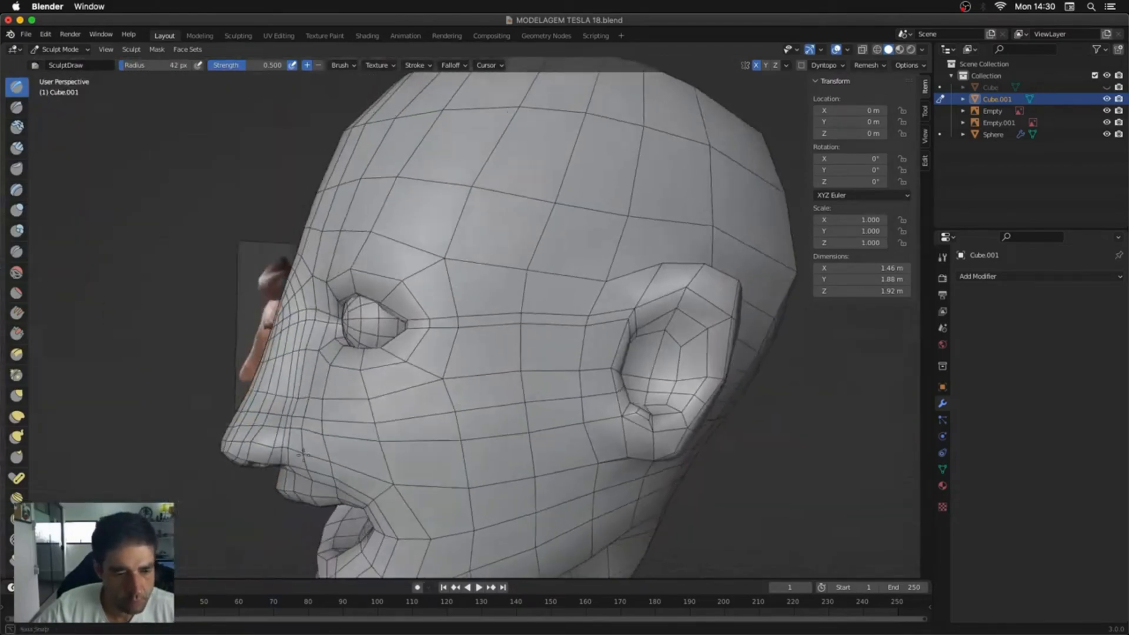
Step: Reshape the nose wings and nearby cheeks with the Grab brush at an 88 px radius
key(g)
key(f)
click(343, 440)
key(alt+z)
key(alt+z)
key(KP_1)
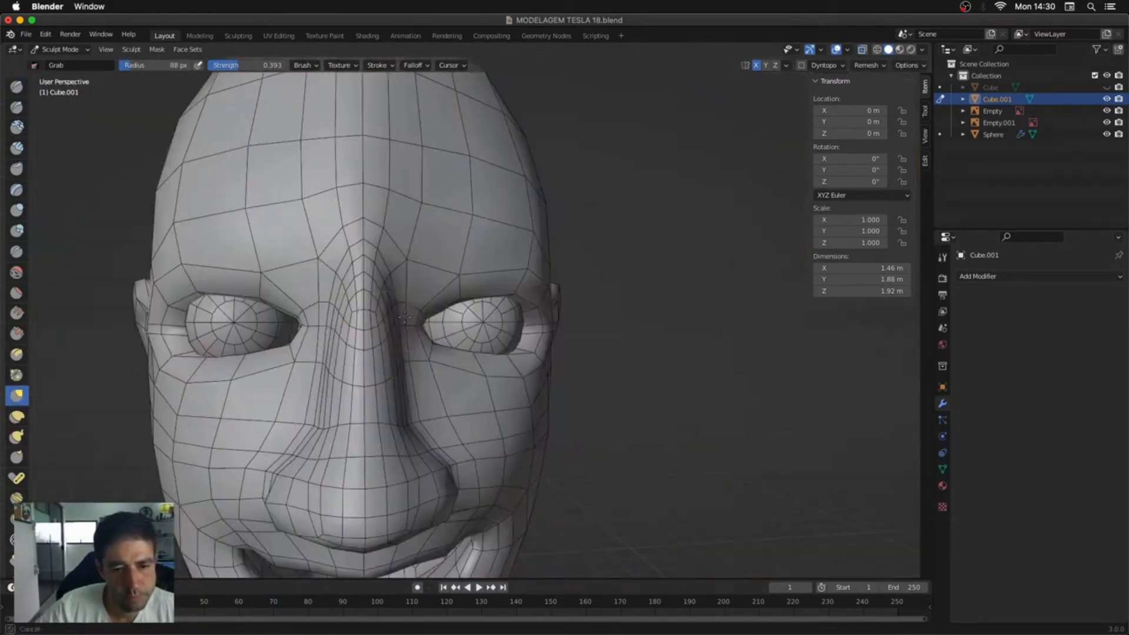
scroll(410, 388, down, 1)
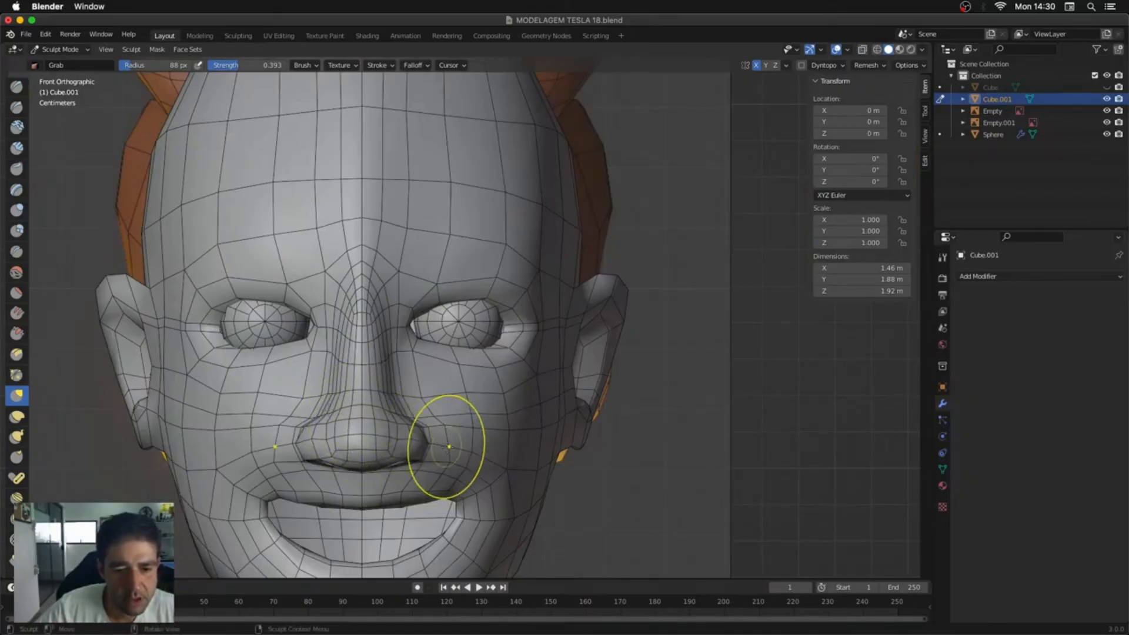
scroll(449, 447, up, 8)
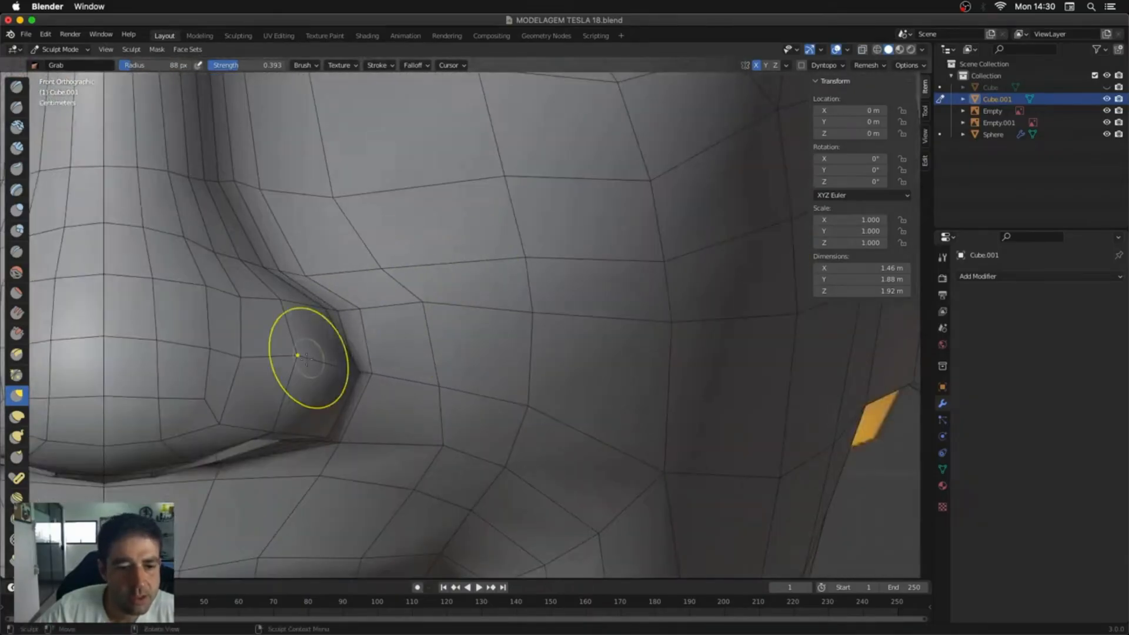
drag(254, 415, 259, 408)
Step: Set the Grab brush radius to 123 px and adjust the brows and inner eye corners around the eyeballs
scroll(259, 408, down, 2)
key(f)
scroll(294, 394, down, 4)
mouse_move(606, 294)
middle_down()
mouse_move(511, 250)
mouse_move(500, 299)
mouse_move(491, 284)
mouse_move(507, 241)
mouse_move(486, 315)
middle_up()
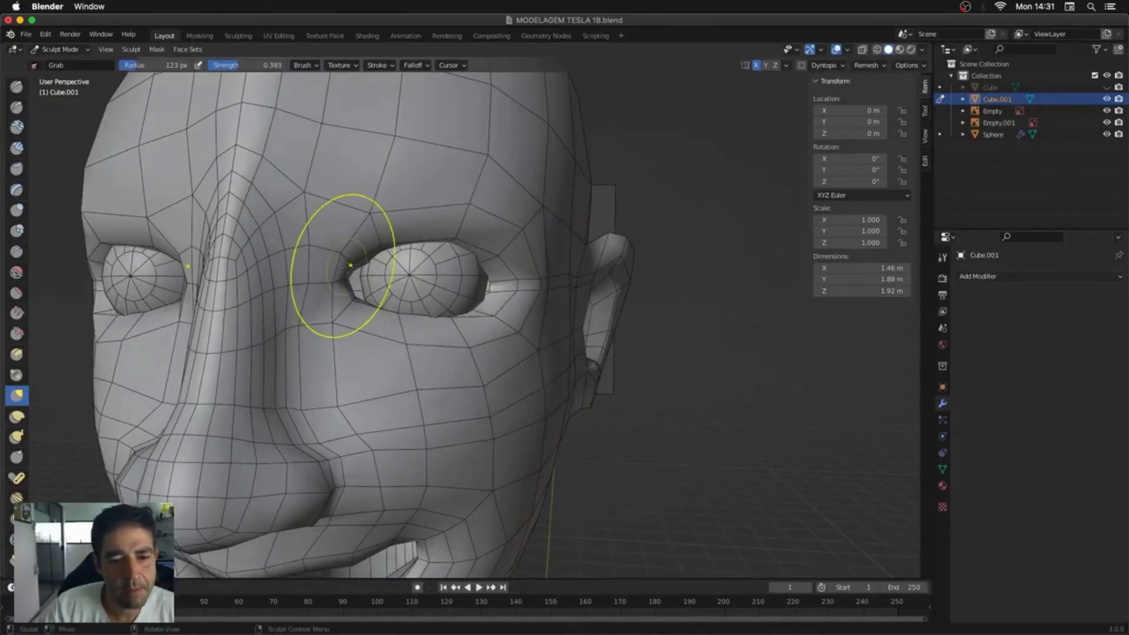
key(KP_1)
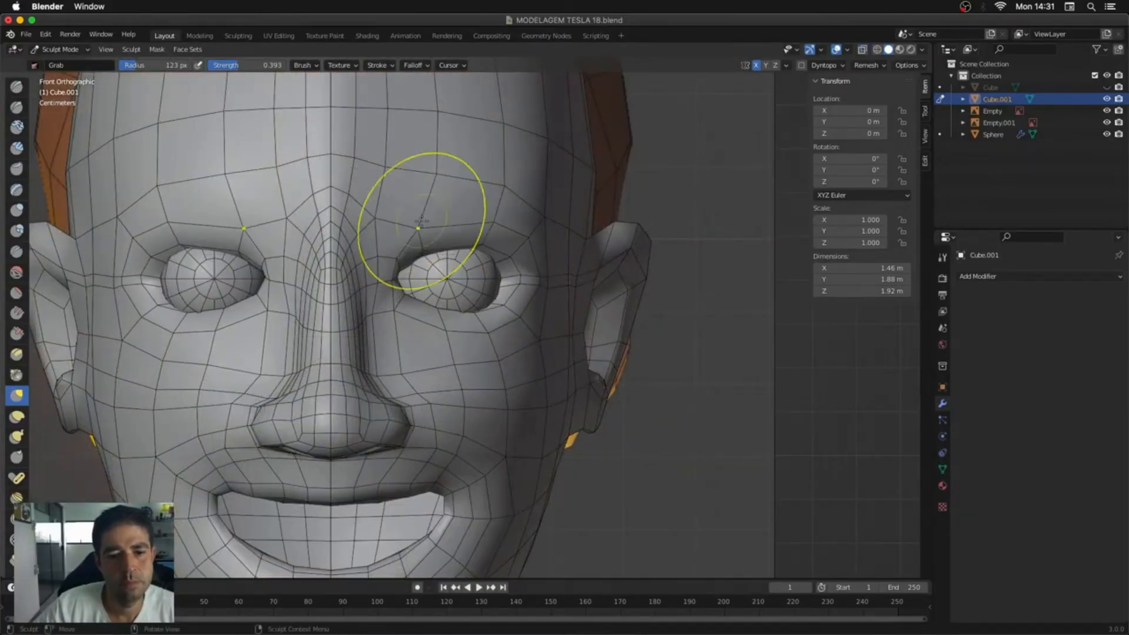
middle_drag(422, 220, 373, 201)
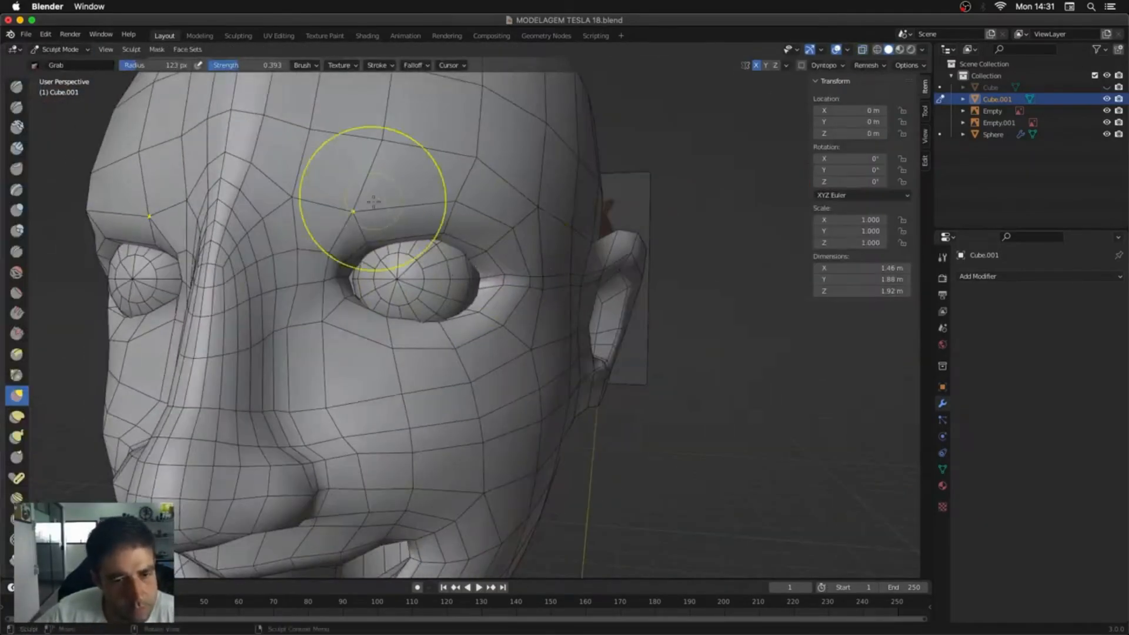
middle_drag(315, 284, 297, 285)
mouse_move(411, 286)
middle_down()
mouse_move(346, 310)
mouse_move(401, 275)
middle_up()
Step: Delete the faces of the head's negative-X half
key(Tab)
key(KP_1)
key(alt+z)
drag(375, 120, 235, 566)
drag(368, 294, 378, 334)
key(x)
click(559, 305)
key(alt+z)
middle_drag(559, 305, 462, 291)
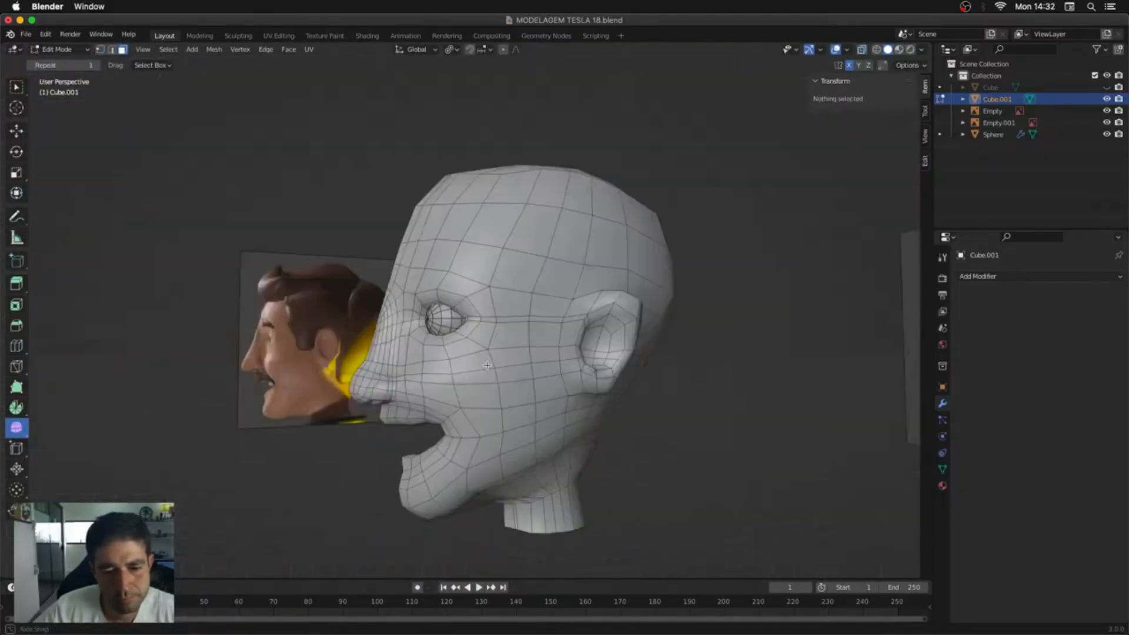
Step: Bevel the edge loop running from the mouth corner across the cheek to the nape into two parallel loops
key(2)
alt+click(569, 351)
key(ctrl+b)
click(585, 413)
Step: Smooth out the cheek flow behind the mouth corner in side view with the Grab brush at a 149 px radius
key(KP_3)
key(ctrl+Tab)
click(392, 471)
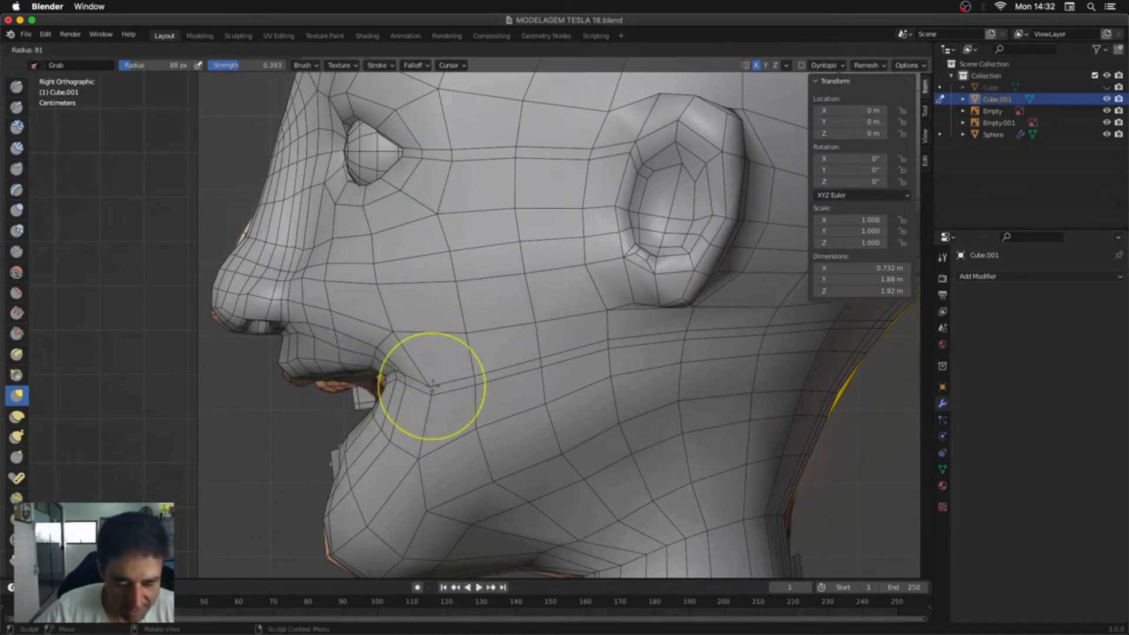
click(465, 379)
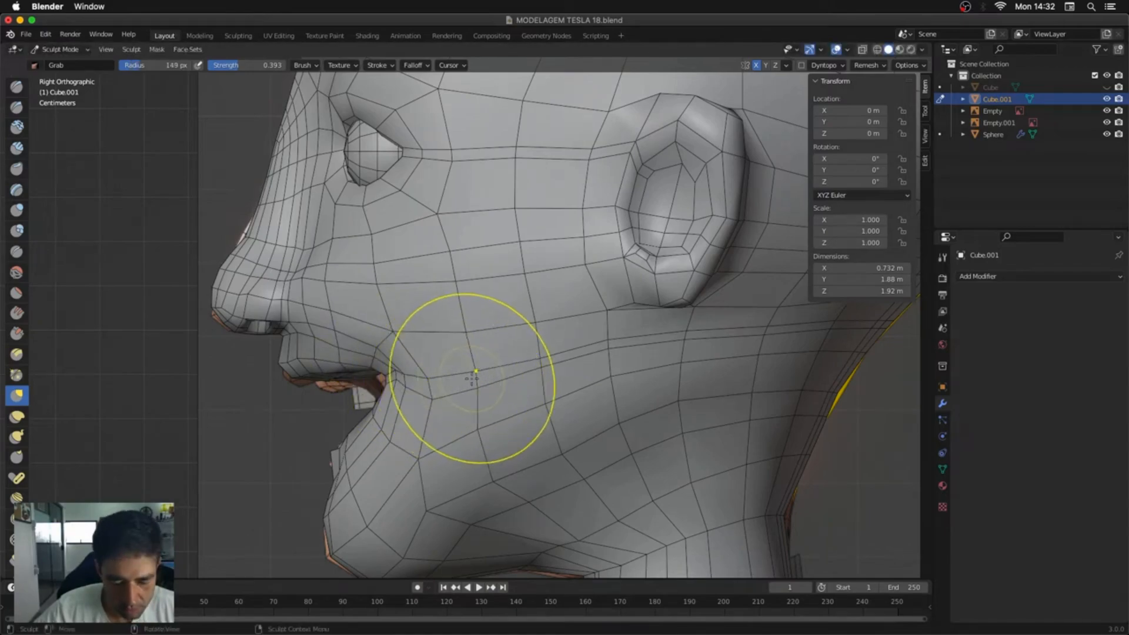
drag(472, 378, 579, 376)
mouse_move(500, 400)
middle_down()
mouse_move(526, 356)
mouse_move(629, 375)
mouse_move(522, 403)
mouse_move(521, 446)
mouse_move(511, 411)
middle_up()
key(KP_3)
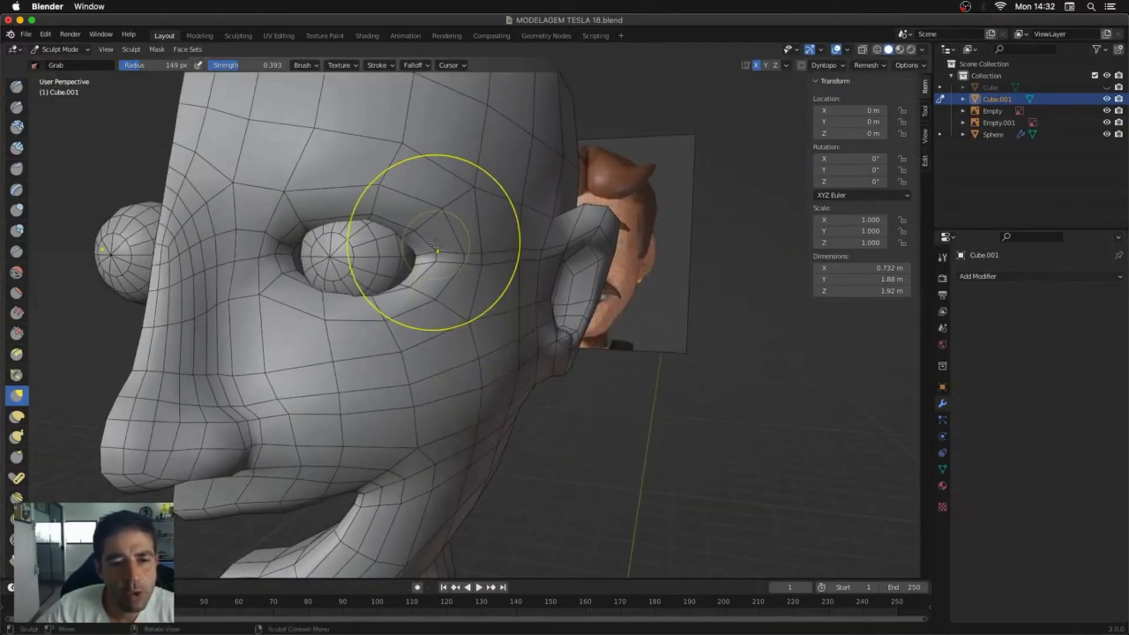
Step: Add a loop cut around the eye opening to give the eyelid an extra edge ring
key(Tab)
key(ctrl+r)
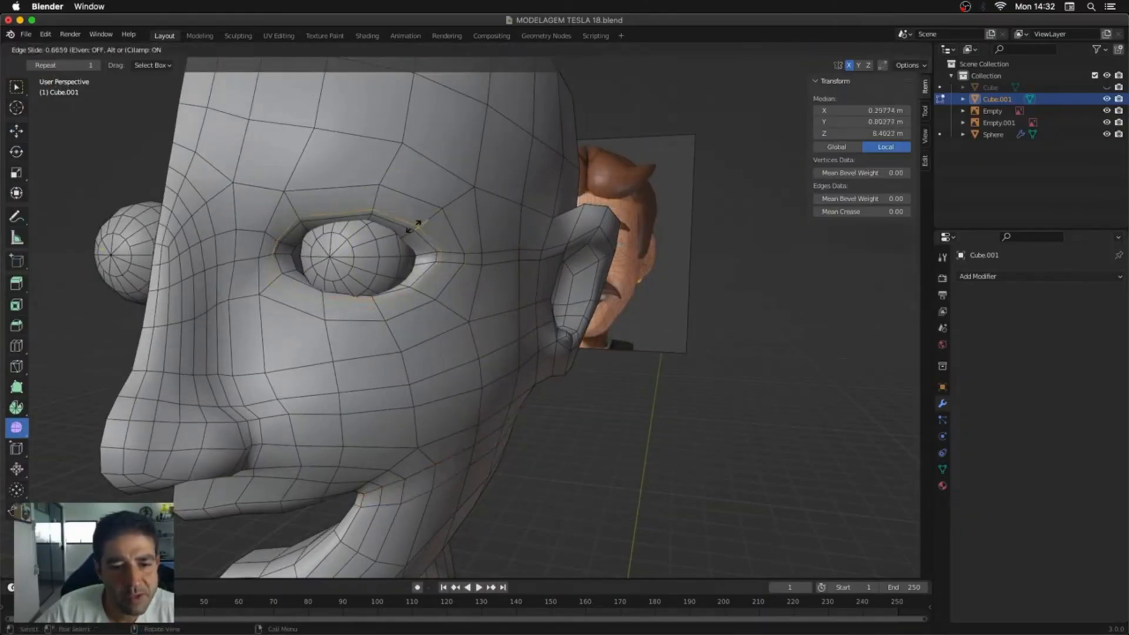
click(420, 230)
right_click(420, 230)
Step: Move the lower eyelid's rim vertices one by one to follow the curve of the eyeball
click(306, 287)
middle_drag(329, 282, 265, 274)
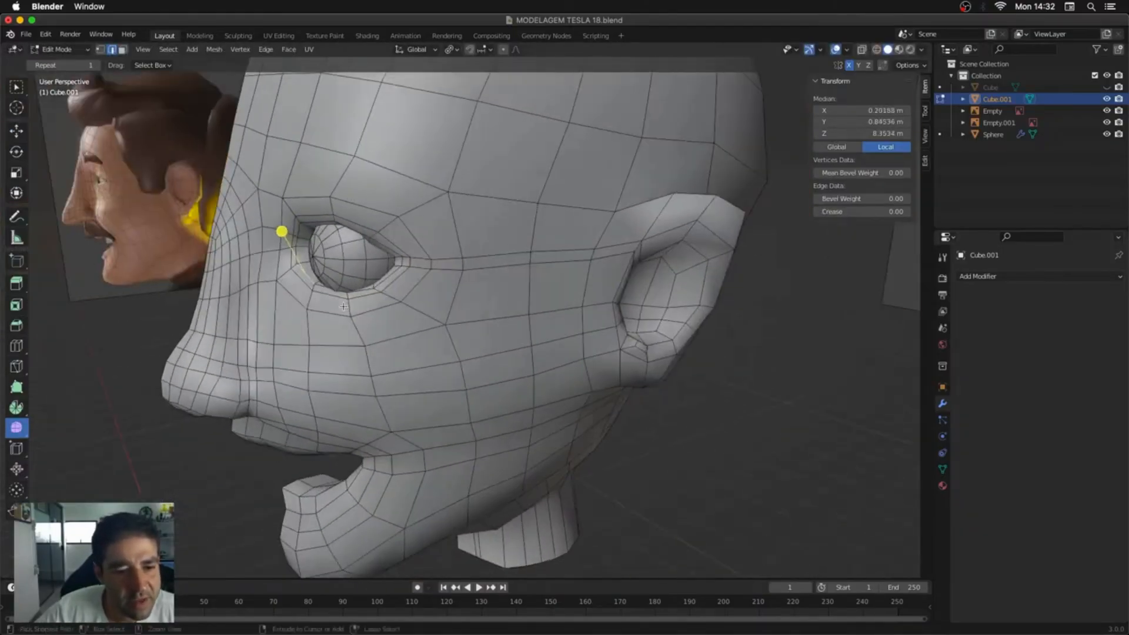
scroll(329, 265, up, 3)
middle_drag(376, 253, 261, 271)
key(g)
click(318, 245)
click(322, 268)
key(g)
click(320, 269)
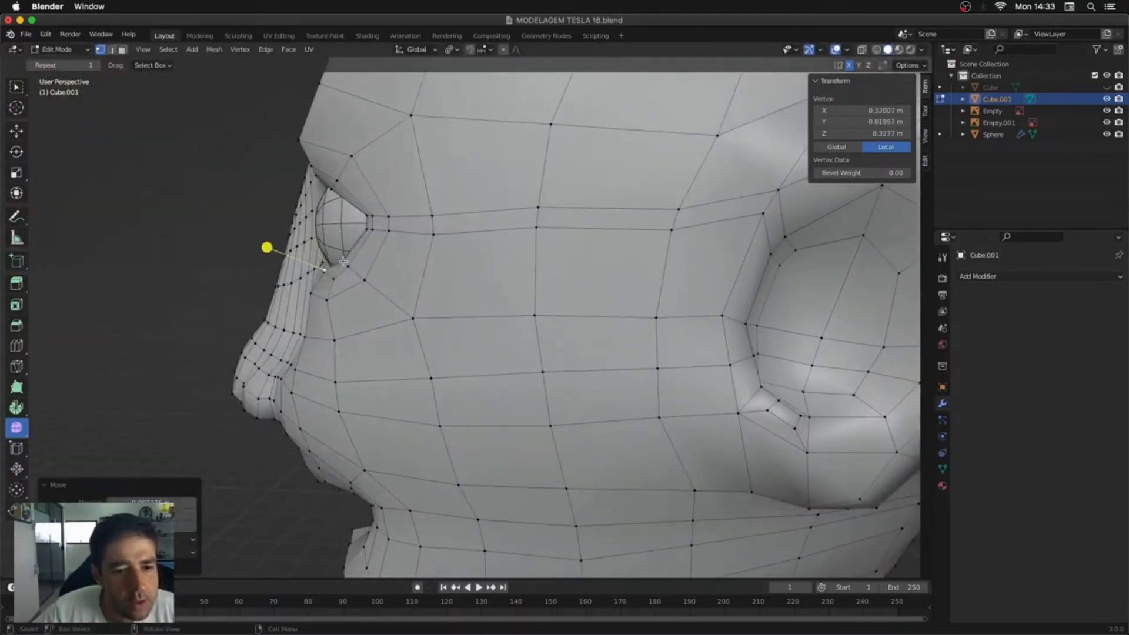
click(343, 262)
key(g)
click(324, 252)
middle_drag(324, 252, 524, 227)
middle_drag(410, 206, 399, 217)
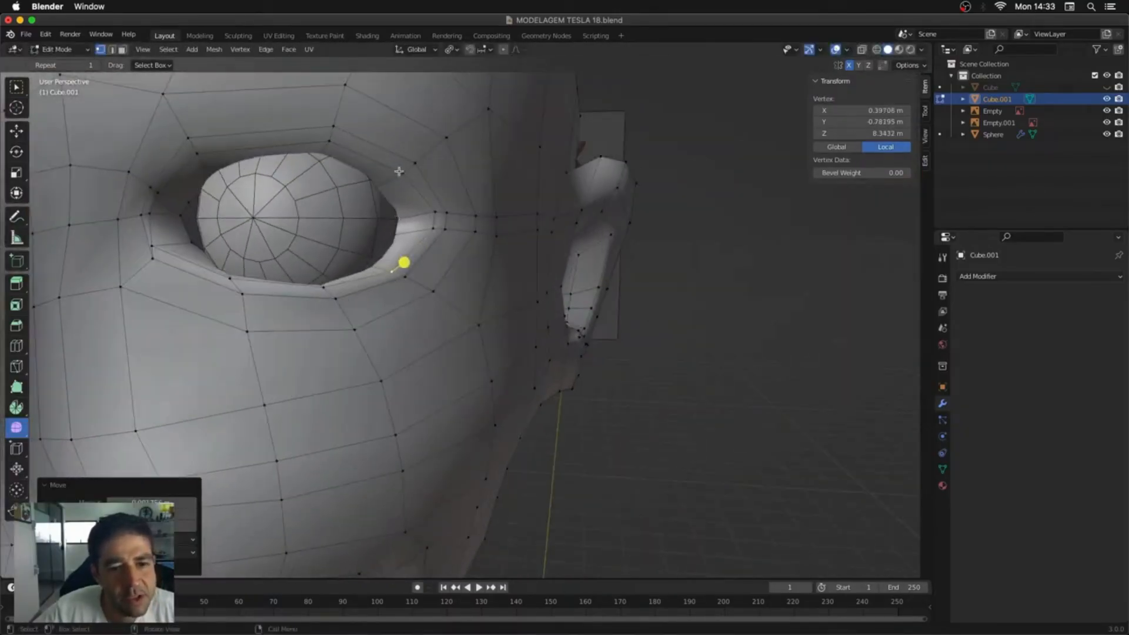
Step: Move the first upper eyelid rim vertex closer to the eyeball surface
click(395, 173)
middle_drag(395, 173, 273, 191)
click(274, 188)
key(g)
click(269, 197)
Step: Move the remaining upper eyelid vertices toward the outer eye corner to wrap around the eyeball
key(g)
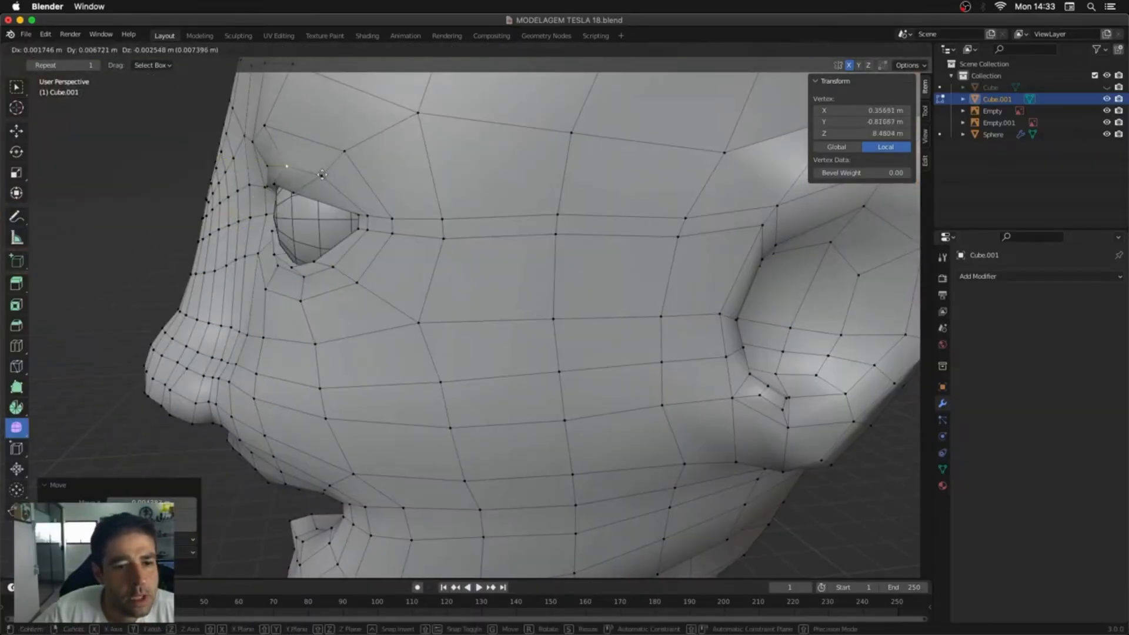
key(x)
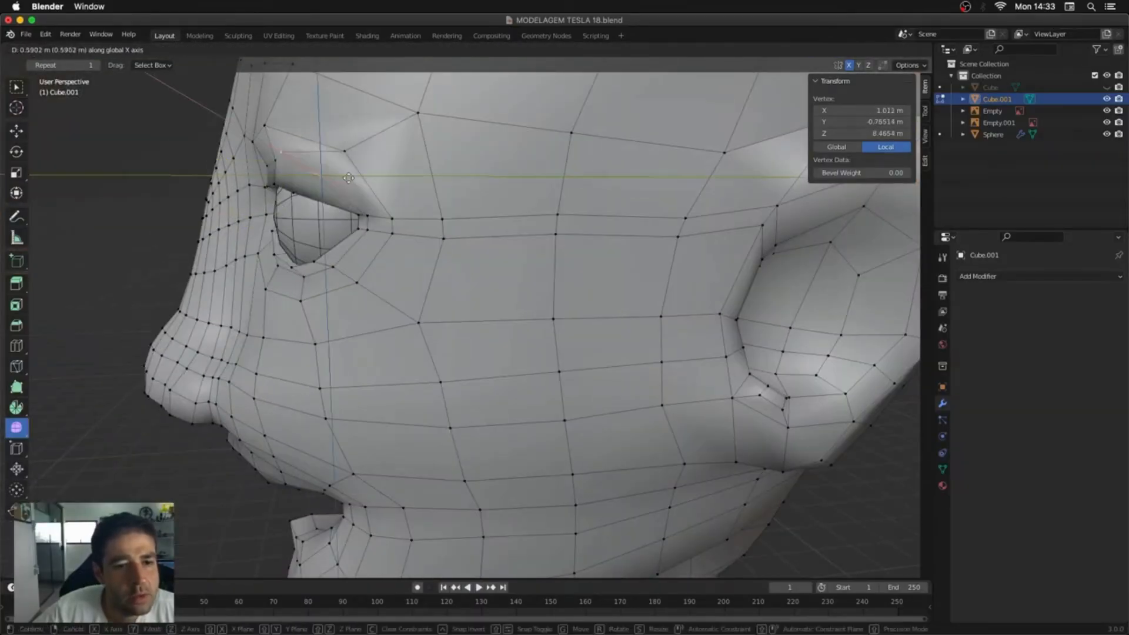
right_click(351, 177)
middle_drag(351, 177, 516, 188)
key(g)
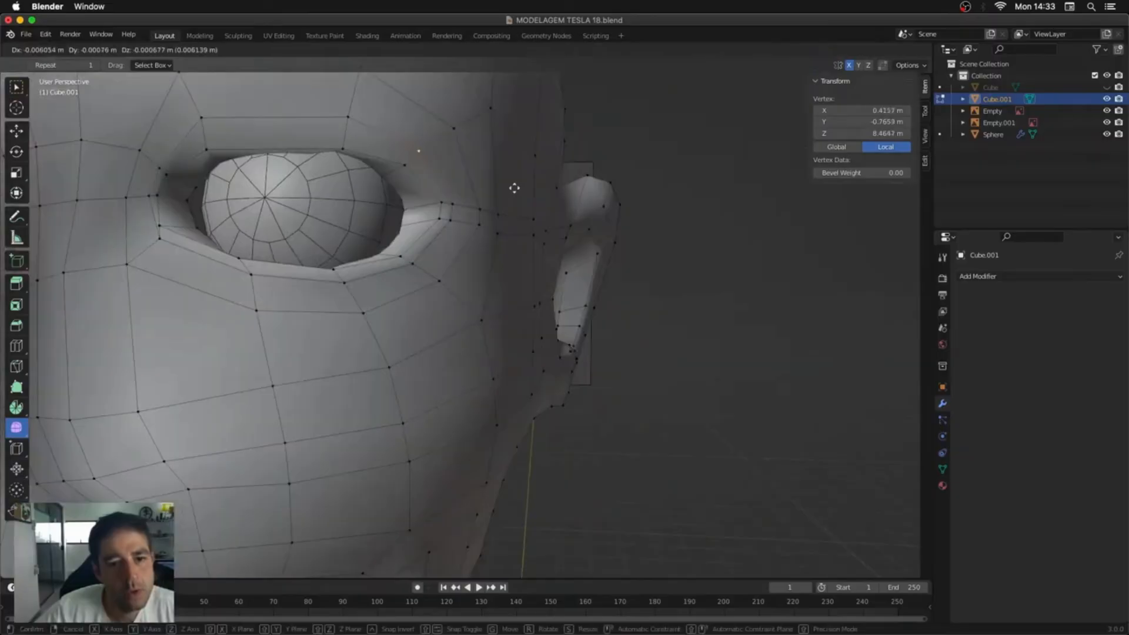
click(510, 189)
middle_drag(399, 222, 434, 227)
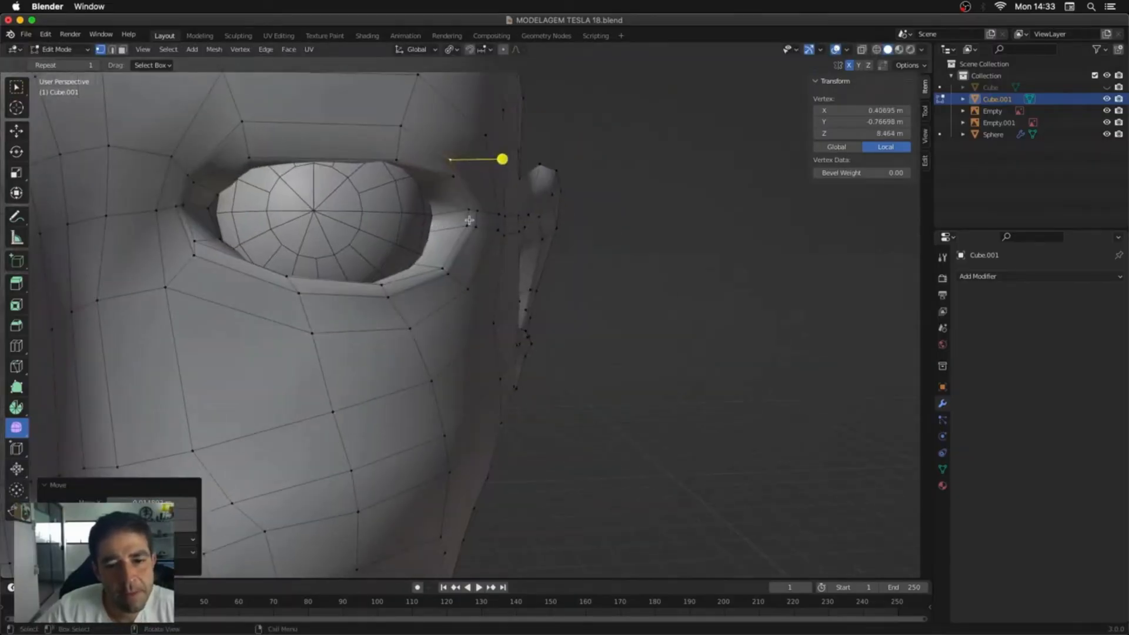
key(g)
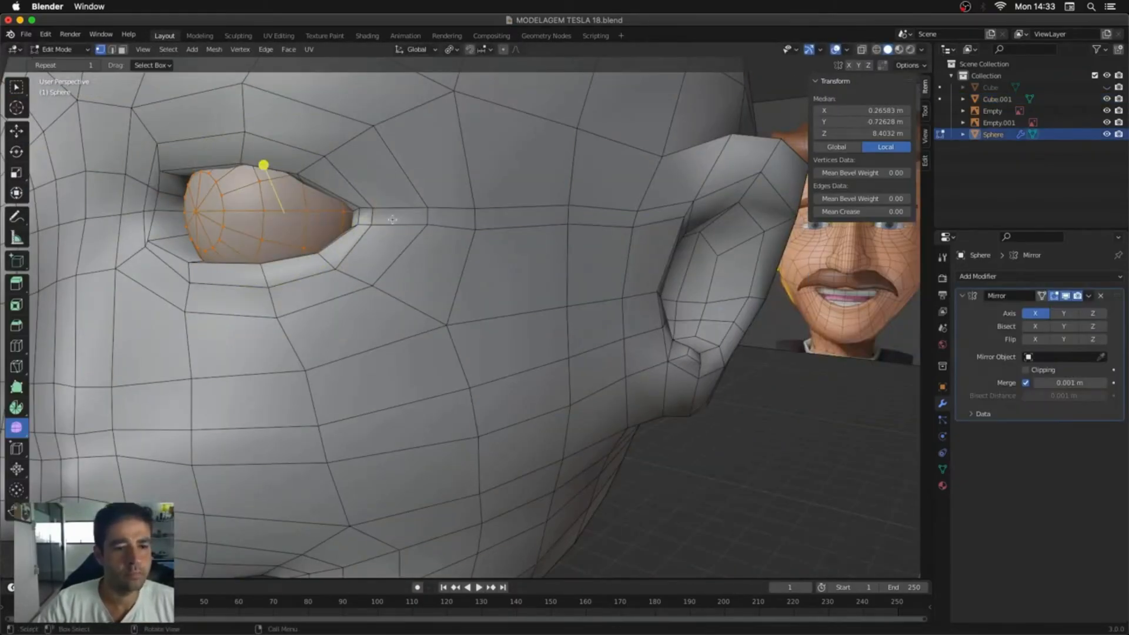
Step: Switch from editing the eyeball to the head mesh and adjust the inner eye corner area in Sculpt Mode
key(ctrl+Tab)
click(237, 231)
click(272, 319)
key(Tab)
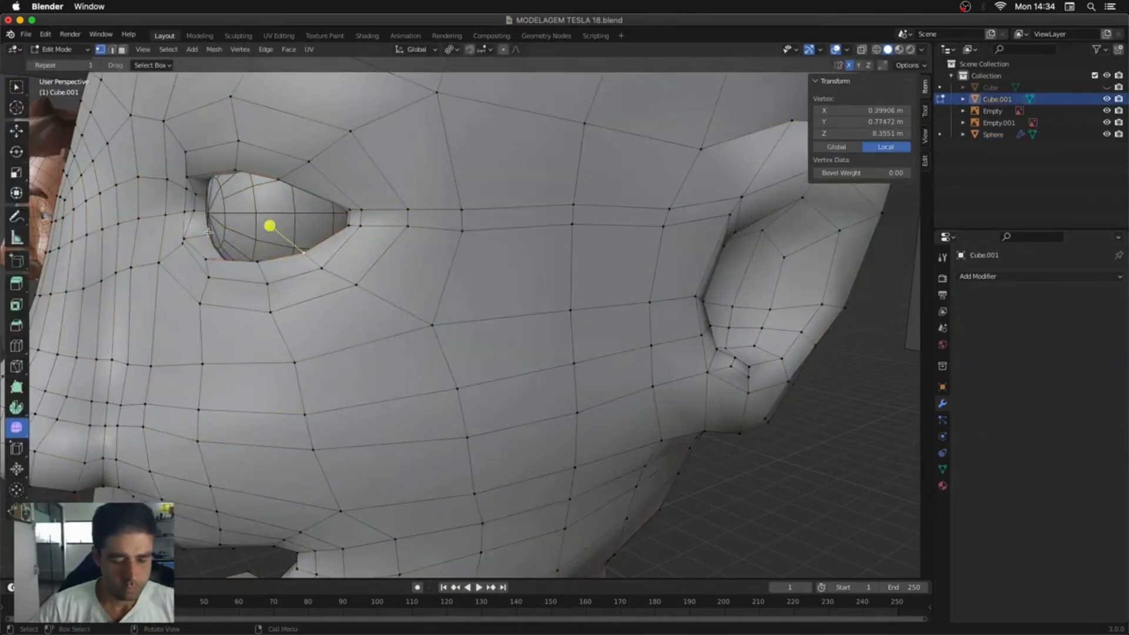
key(ctrl+Tab)
click(238, 186)
drag(179, 241, 206, 234)
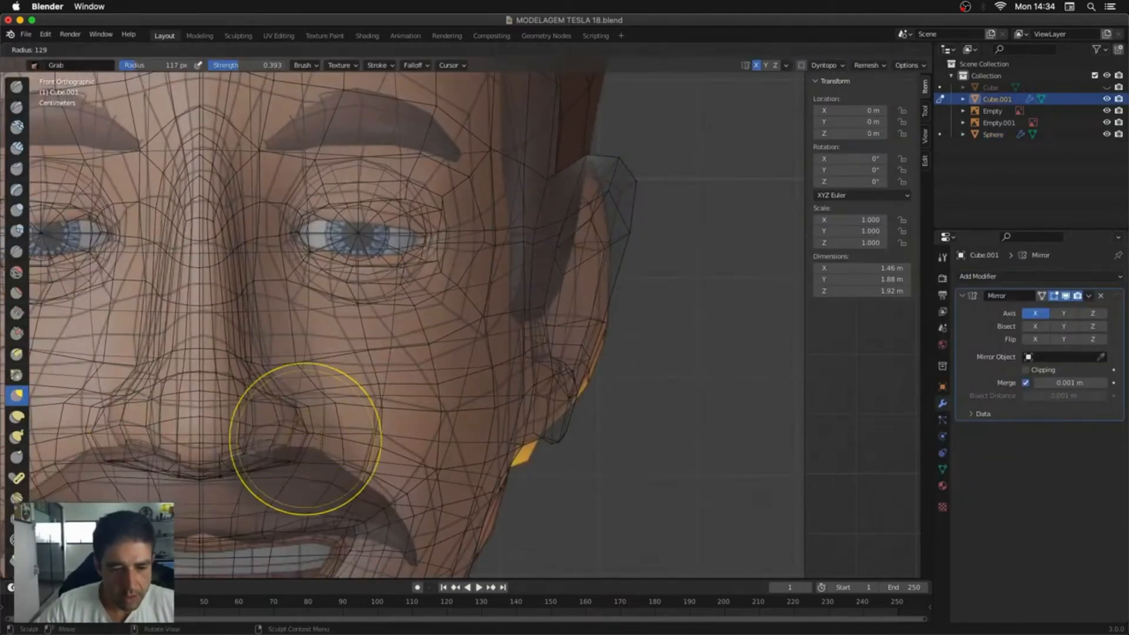
Step: Reshape the cheek beside the nostril and the side of the nose with the Grab brush to match the front reference
drag(290, 424, 283, 433)
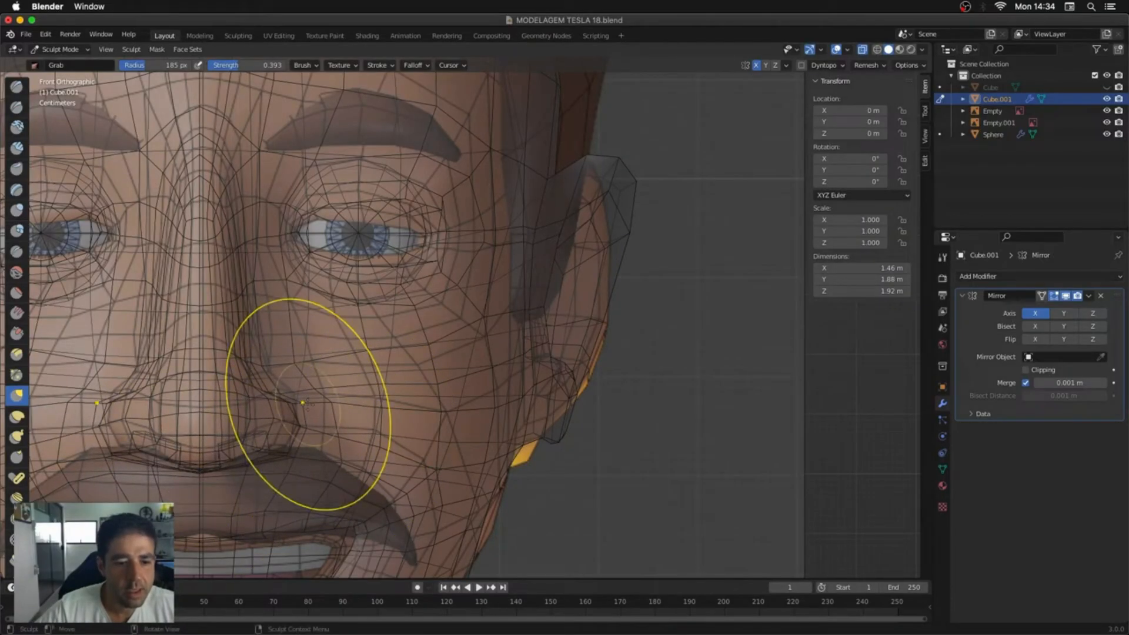
drag(280, 393, 275, 342)
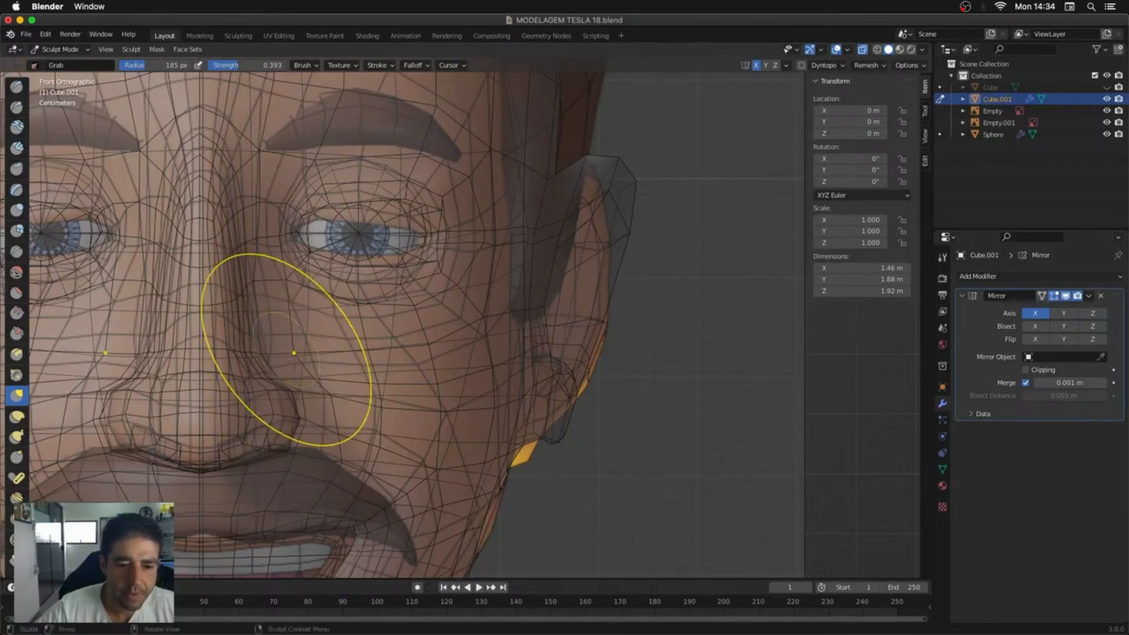
ctrl+middle_drag(294, 361, 297, 320)
key(f)
click(325, 361)
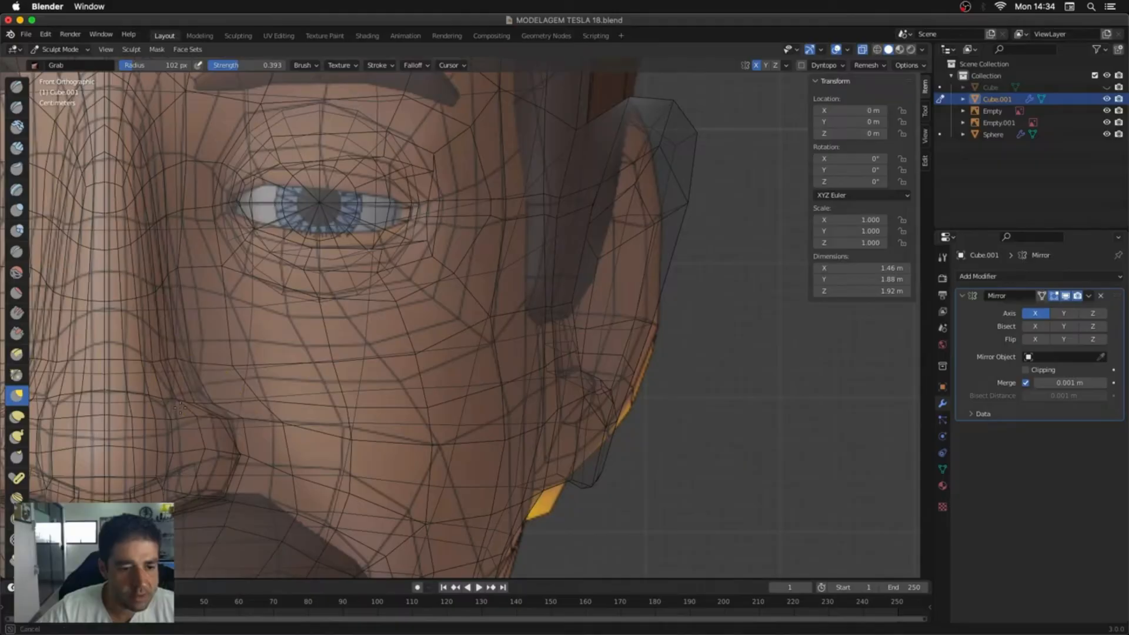
Step: Adjust the lower contour of the nose in right side view against the reference
middle_drag(234, 454, 207, 434)
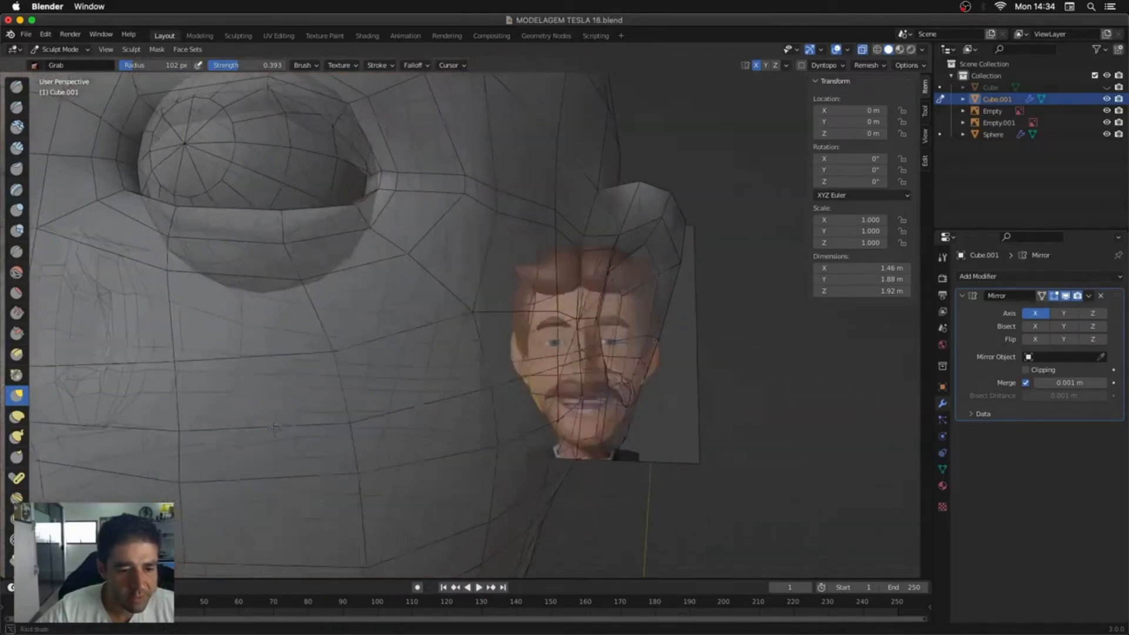
key(alt+z)
middle_drag(235, 376, 258, 387)
scroll(460, 312, down, 3)
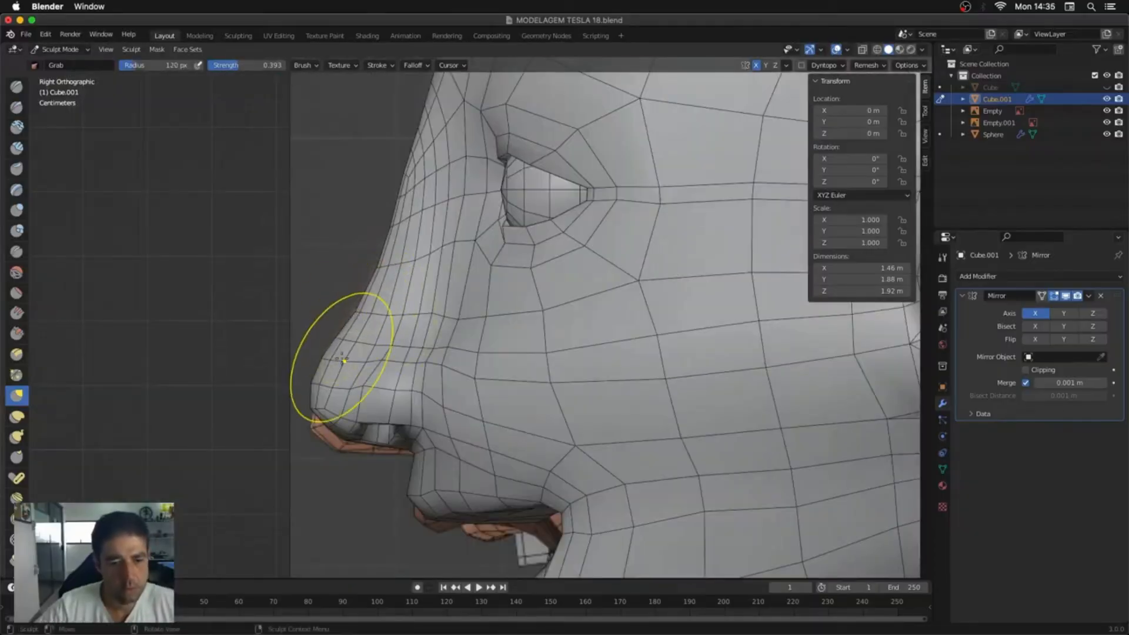
key(alt+z)
key(alt+z)
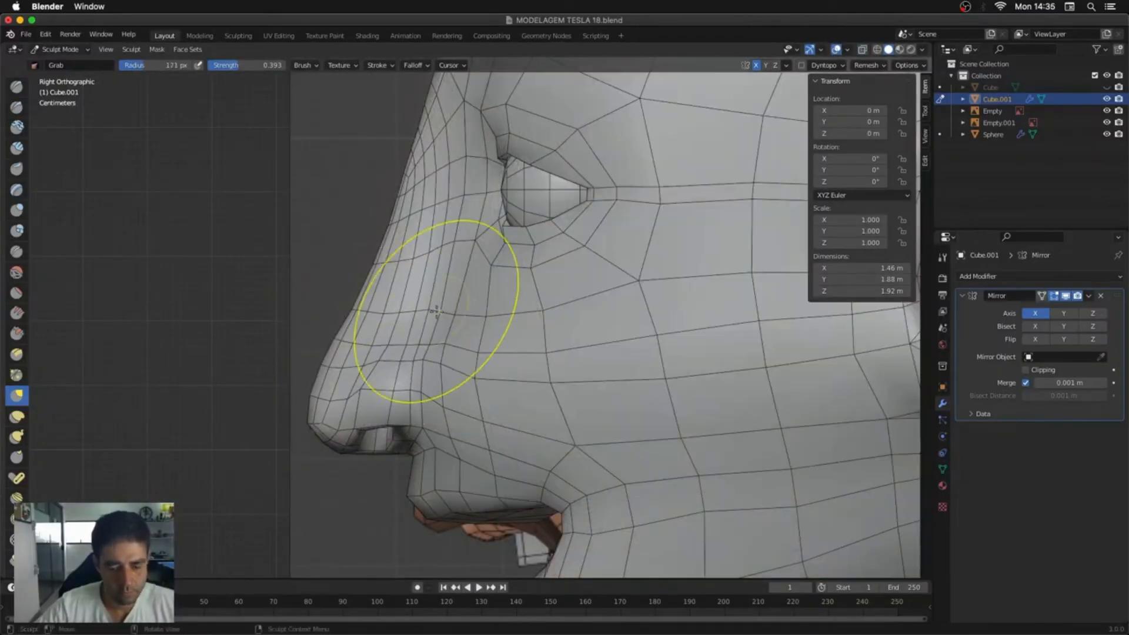
key(x)
mouse_move(428, 315)
middle_down()
mouse_move(601, 344)
mouse_move(315, 340)
mouse_move(547, 290)
mouse_move(391, 163)
mouse_move(416, 245)
mouse_move(458, 265)
mouse_move(518, 286)
mouse_move(560, 230)
middle_up()
scroll(390, 164, up, 5)
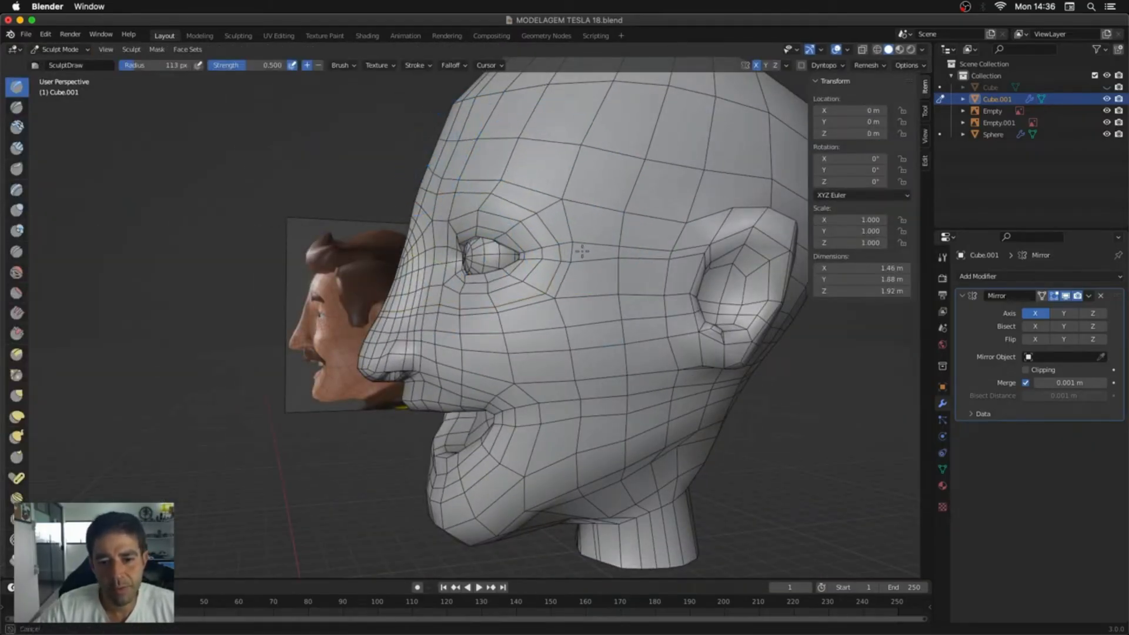
middle_drag(465, 294, 505, 327)
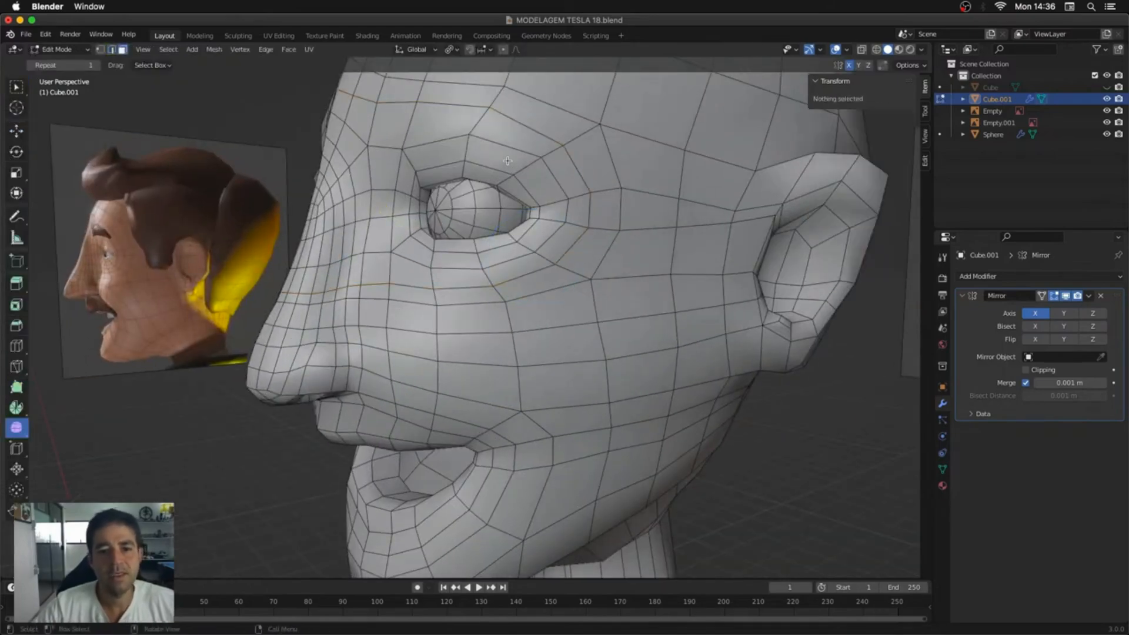
Step: Select successive face loops around the eye to examine how the topology flows around the socket
alt+click(515, 165)
alt+click(534, 212)
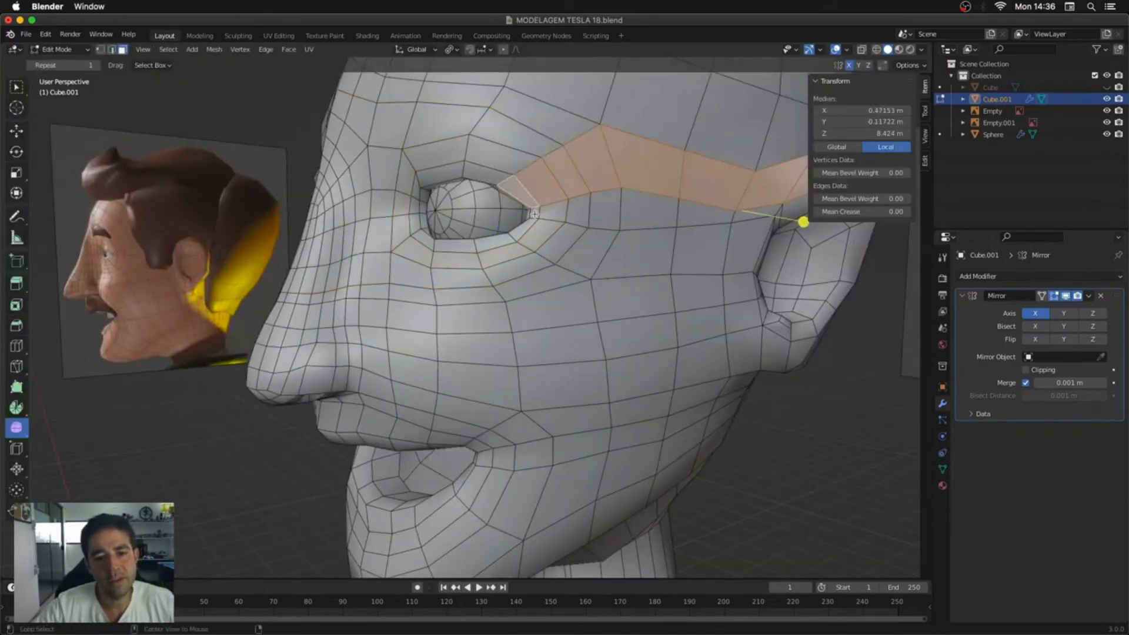
alt+click(676, 224)
alt+click(445, 208)
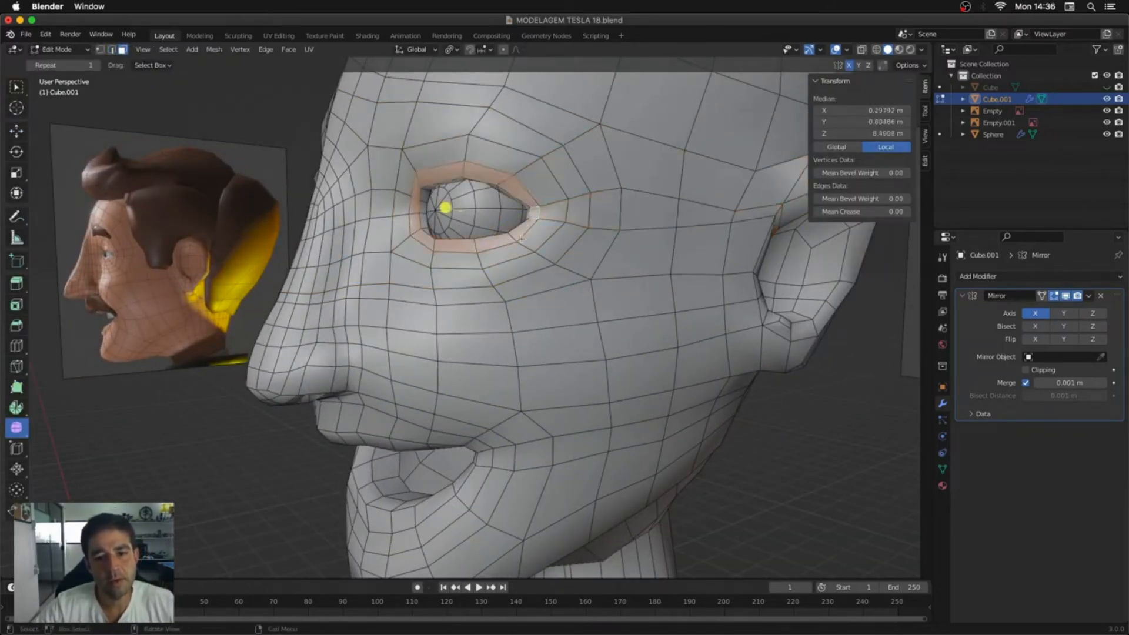
alt+click(553, 199)
alt+click(567, 198)
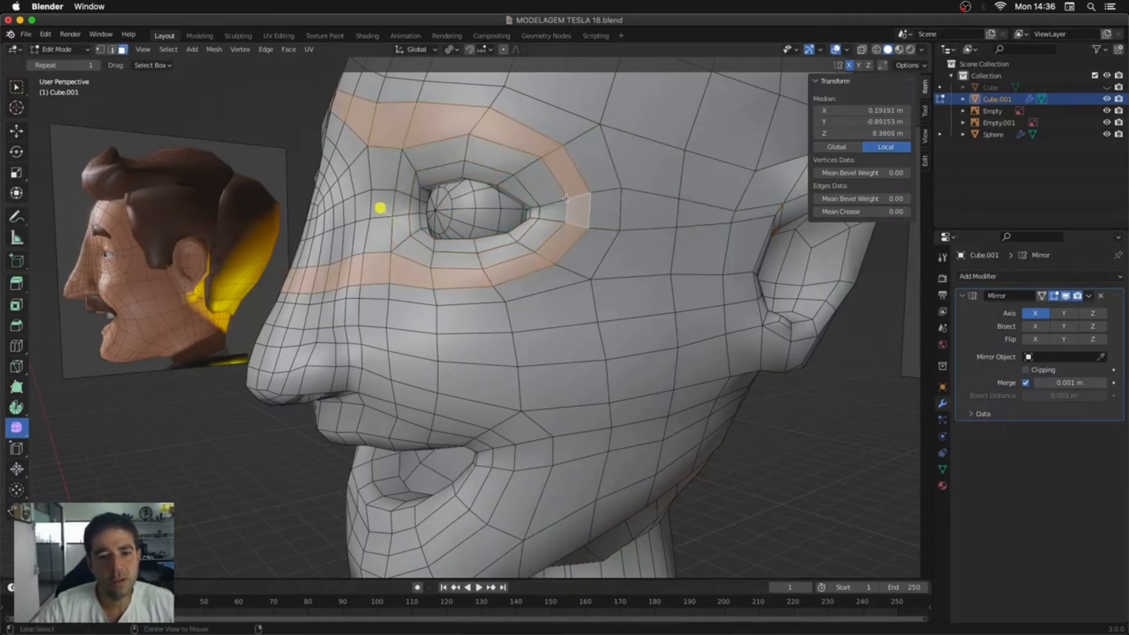
alt+click(606, 203)
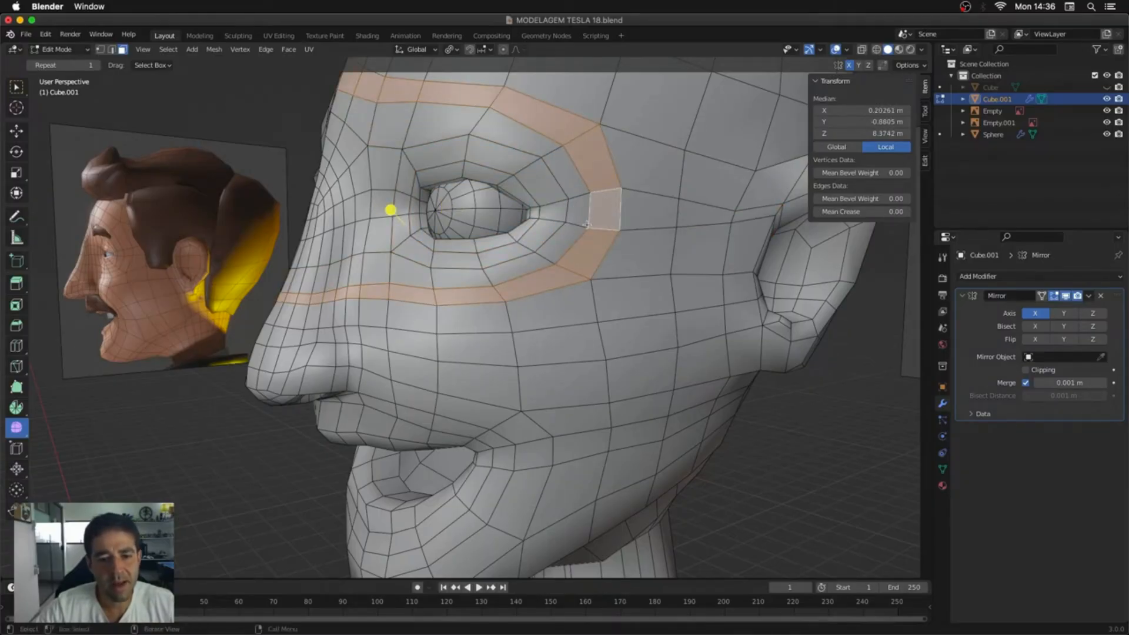
Step: Select successive face loops around the mouth and lips to examine the topology flow there
middle_drag(587, 224, 474, 254)
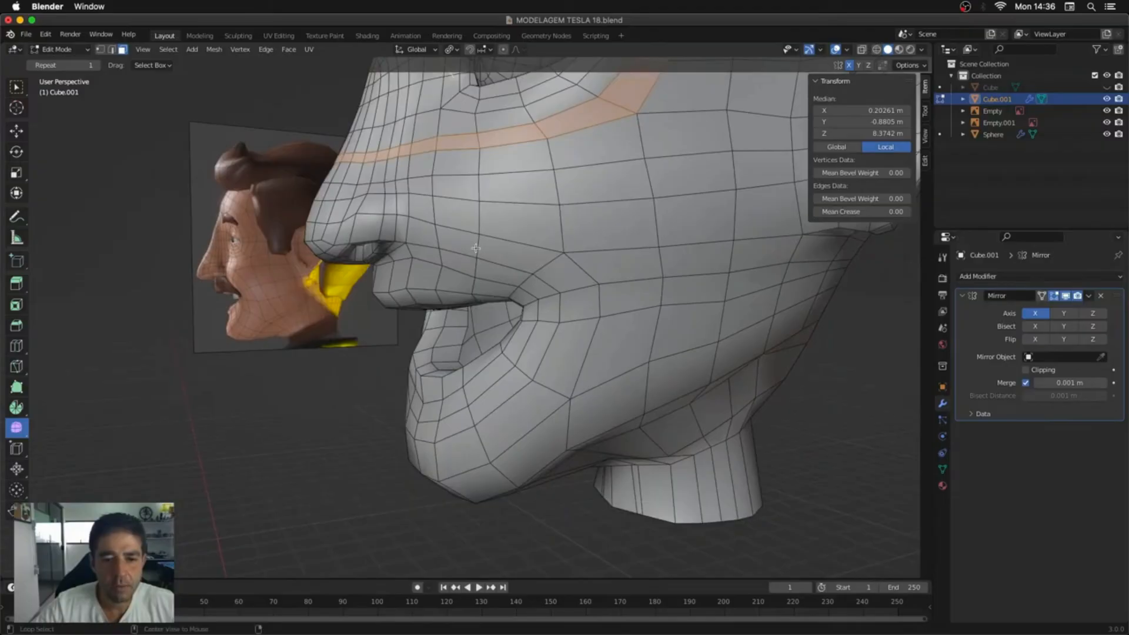
alt+click(472, 252)
alt+click(473, 268)
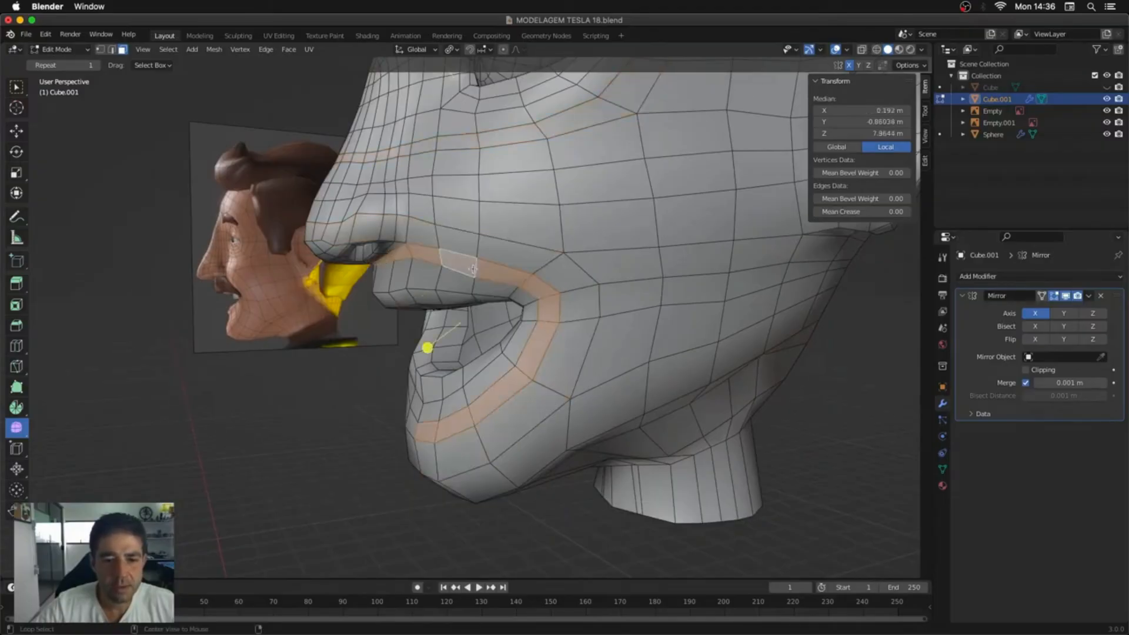
alt+click(470, 289)
alt+click(468, 302)
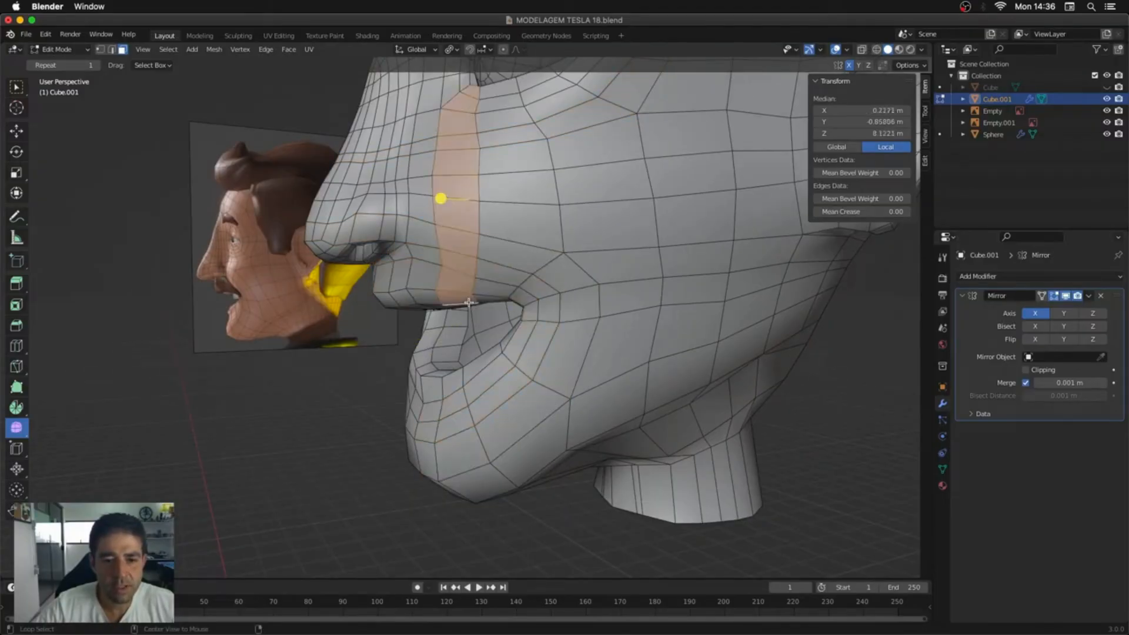
alt+click(474, 299)
alt+middle_drag(474, 300, 454, 297)
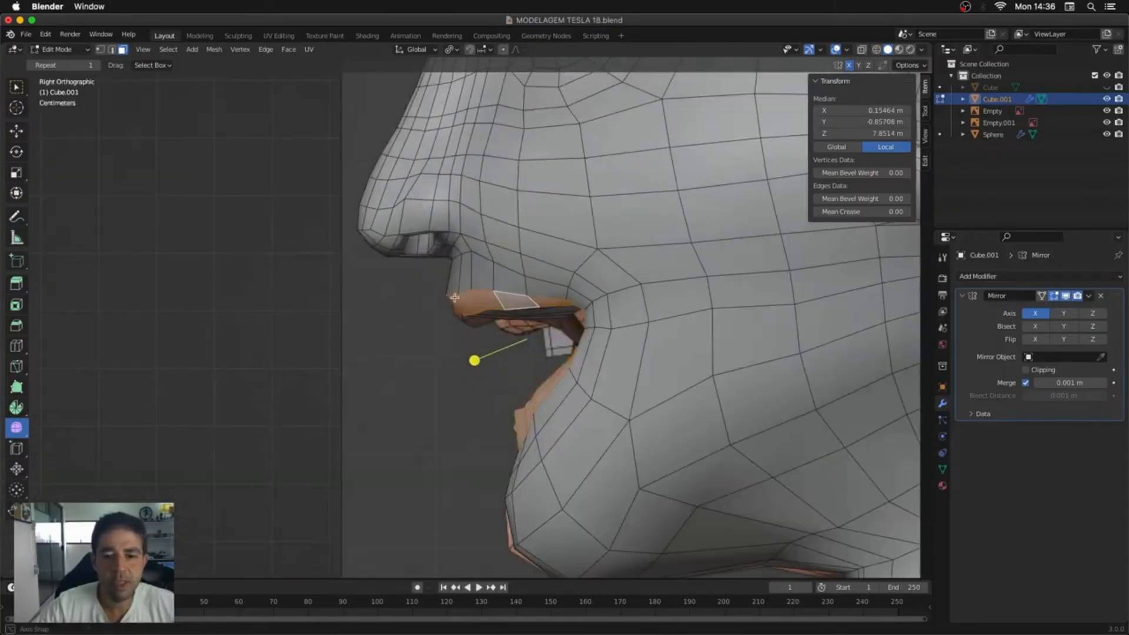
scroll(561, 257, down, 4)
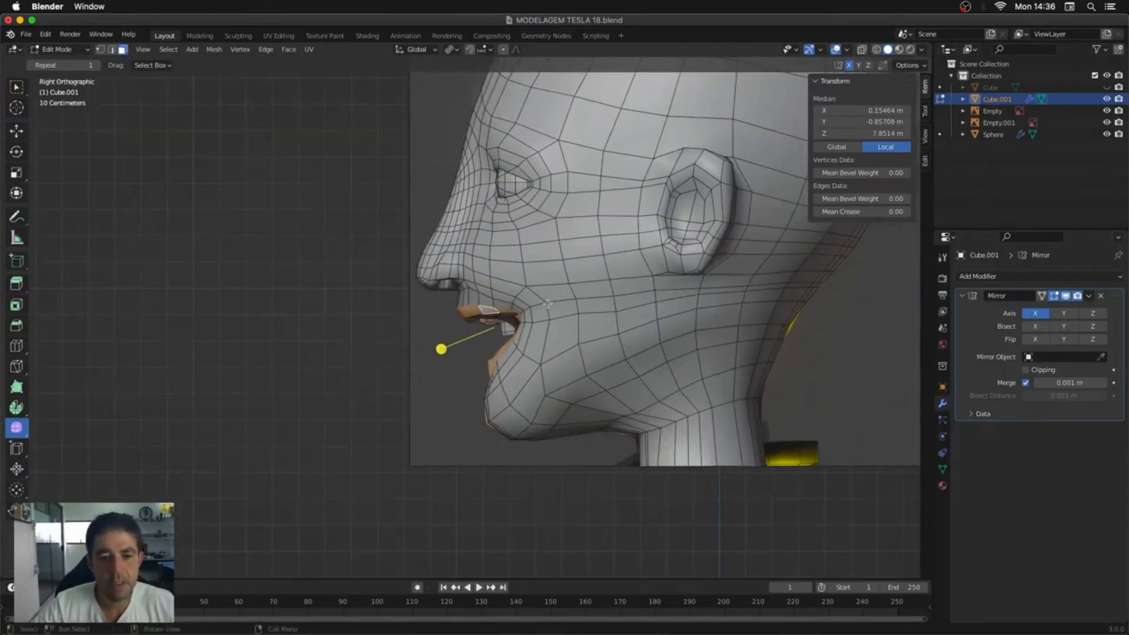
Step: Move individual vertices around the base of the nose to even out the nostril area
scroll(548, 304, up, 5)
key(ctrl+Tab)
key(Tab)
key(1)
click(464, 237)
key(g)
mouse_move(376, 400)
middle_down()
mouse_move(438, 344)
mouse_move(489, 338)
mouse_move(570, 277)
middle_up()
shift+click(444, 380)
key(g)
Step: Scale the nostril faces under the nose and extrude them into the nose with a changed scale to form the cavity
key(3)
click(401, 444)
key(s)
click(454, 438)
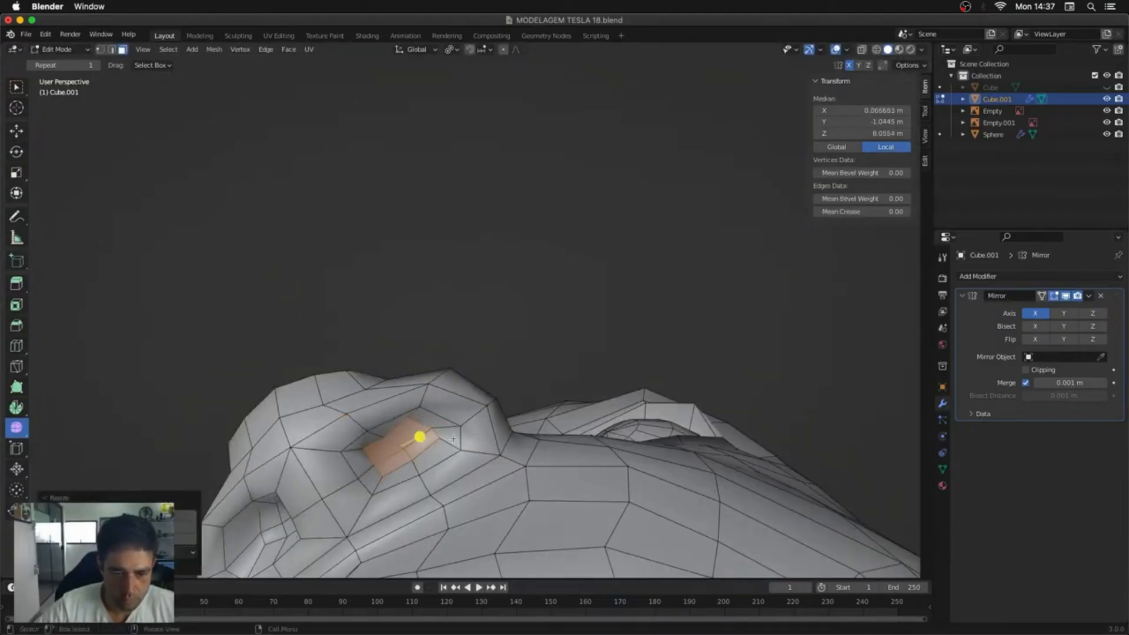
key(alt+z)
key(KP_1)
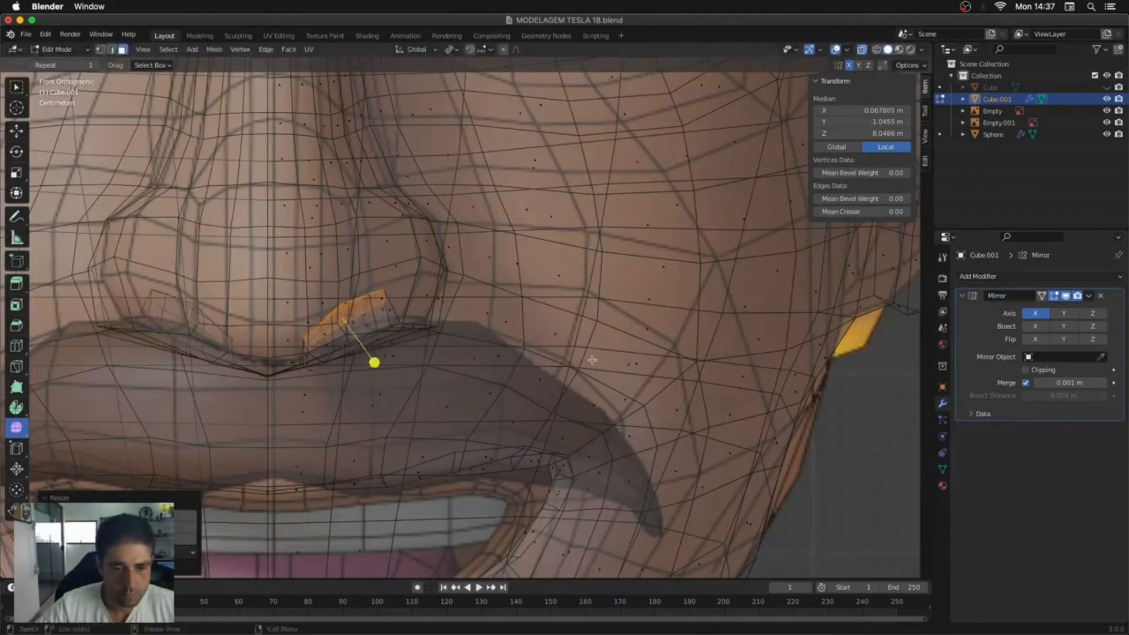
key(e)
key(s)
click(522, 327)
Step: Scale the edge loop around the nostril opening and add a loop cut inside the nostril
key(2)
alt+click(390, 304)
key(alt+z)
mouse_move(395, 306)
middle_down()
mouse_move(433, 289)
mouse_move(523, 347)
mouse_move(529, 327)
mouse_move(569, 318)
mouse_move(575, 236)
middle_up()
key(s)
click(491, 326)
key(ctrl+r)
click(470, 327)
click(470, 327)
Step: Reshape the nostril rim from below with the Grab brush in Sculpt Mode
key(ctrl+Tab)
click(570, 301)
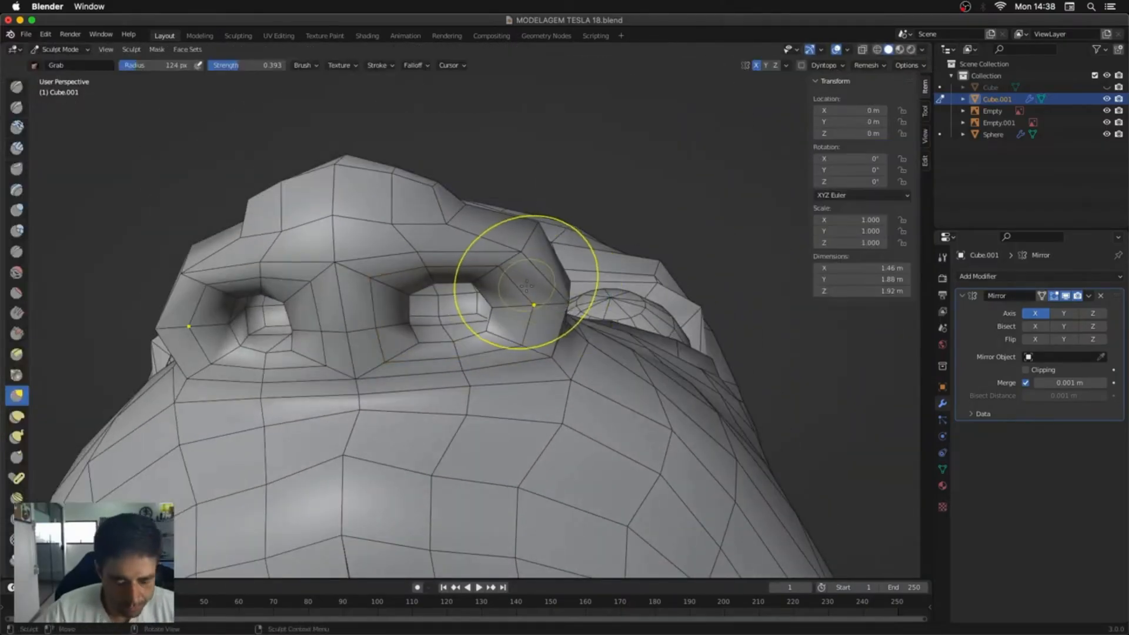
key(x)
key(g)
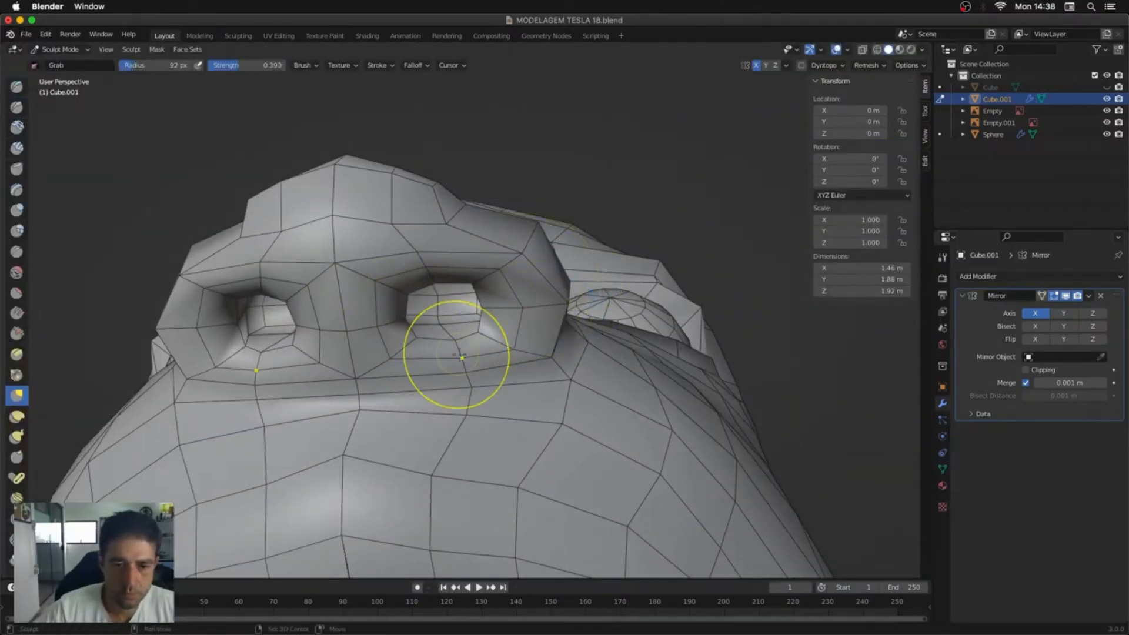
Step: Enlarge the Grab brush to 187 px, pull the nostril wings inward and lift the nose tip slightly in front view
key(f)
click(584, 340)
middle_drag(459, 357, 532, 336)
scroll(529, 365, down, 3)
middle_drag(497, 256, 548, 300)
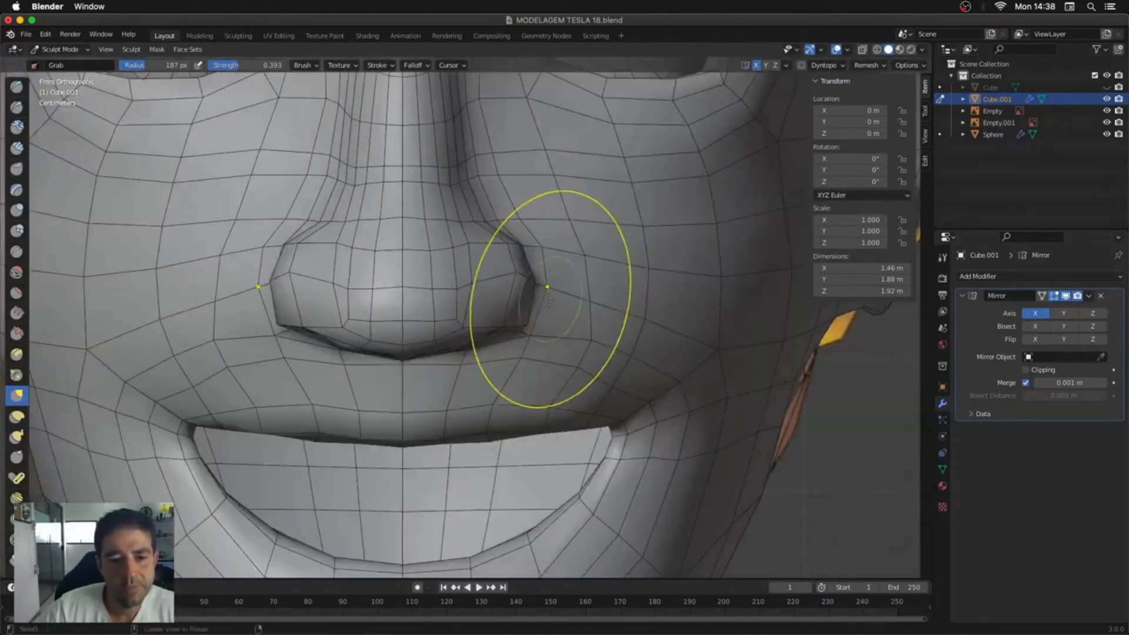
mouse_move(527, 323)
mouse_down()
mouse_move(531, 341)
mouse_move(501, 331)
mouse_up()
key(alt+z)
key(alt+z)
drag(518, 249, 502, 248)
drag(531, 341, 511, 337)
drag(405, 313, 404, 301)
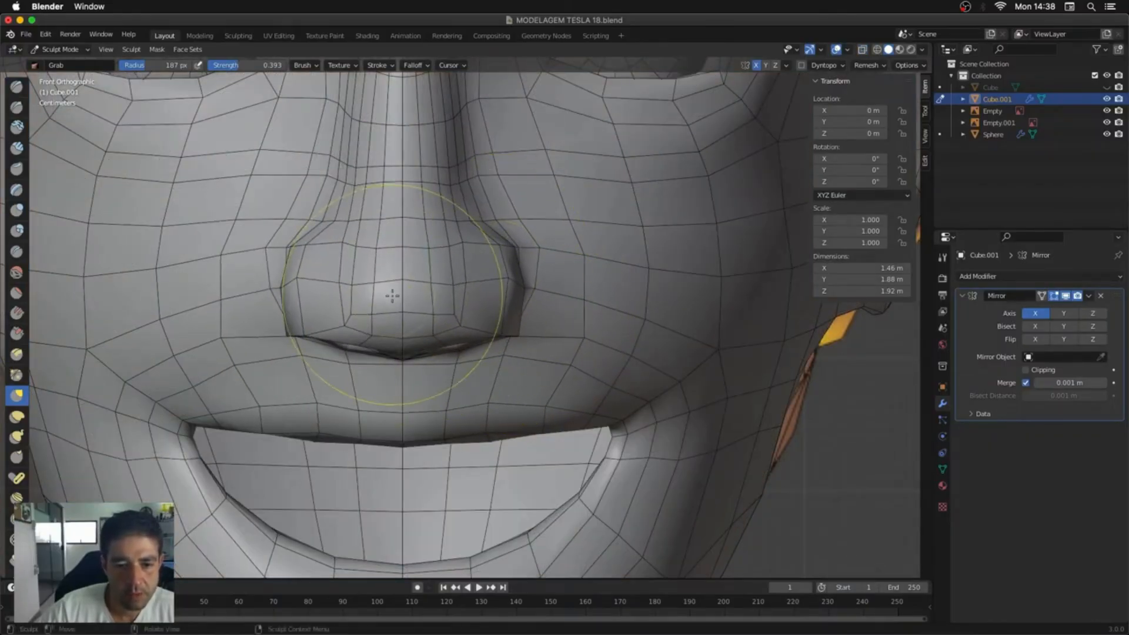
Step: Move two vertices of the row above the upper lip slightly upward in right side view, in Edit Mode
key(KP_3)
key(Tab)
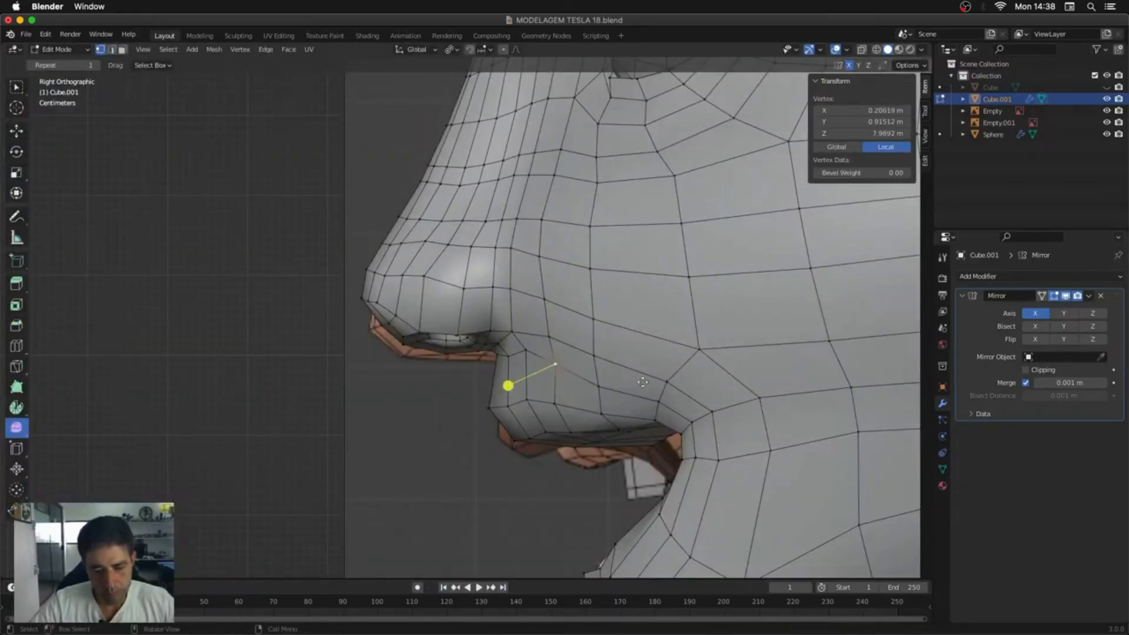
click(639, 368)
click(600, 388)
key(g)
click(603, 371)
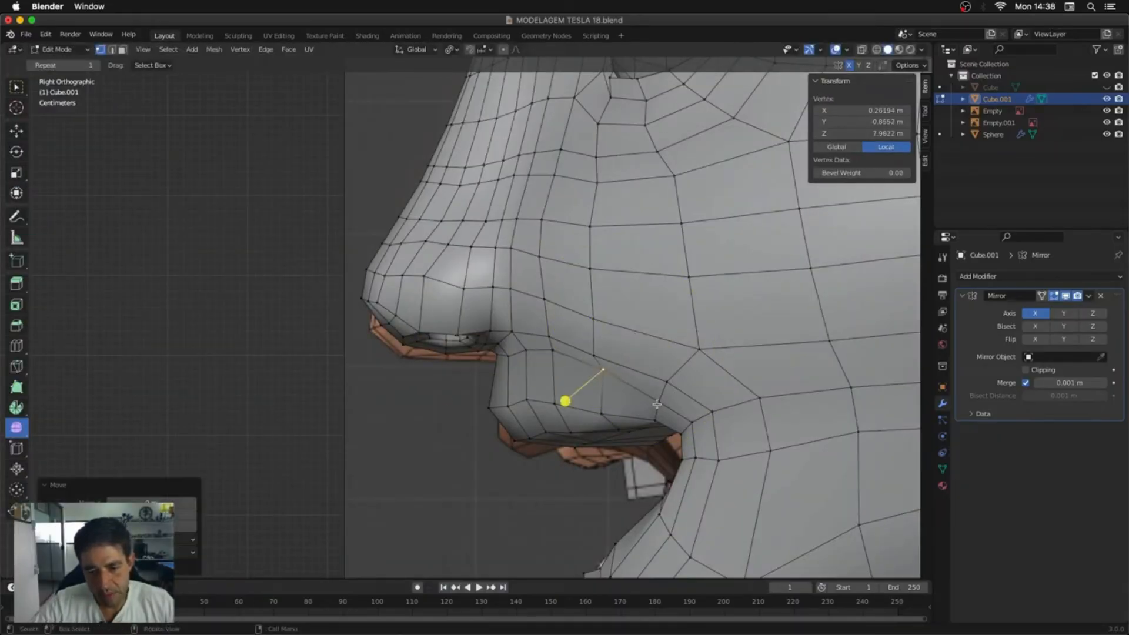
click(659, 403)
key(g)
click(663, 394)
Step: Shift the two outer vertices at the mouth corner slightly back toward the cheek
click(692, 424)
key(g)
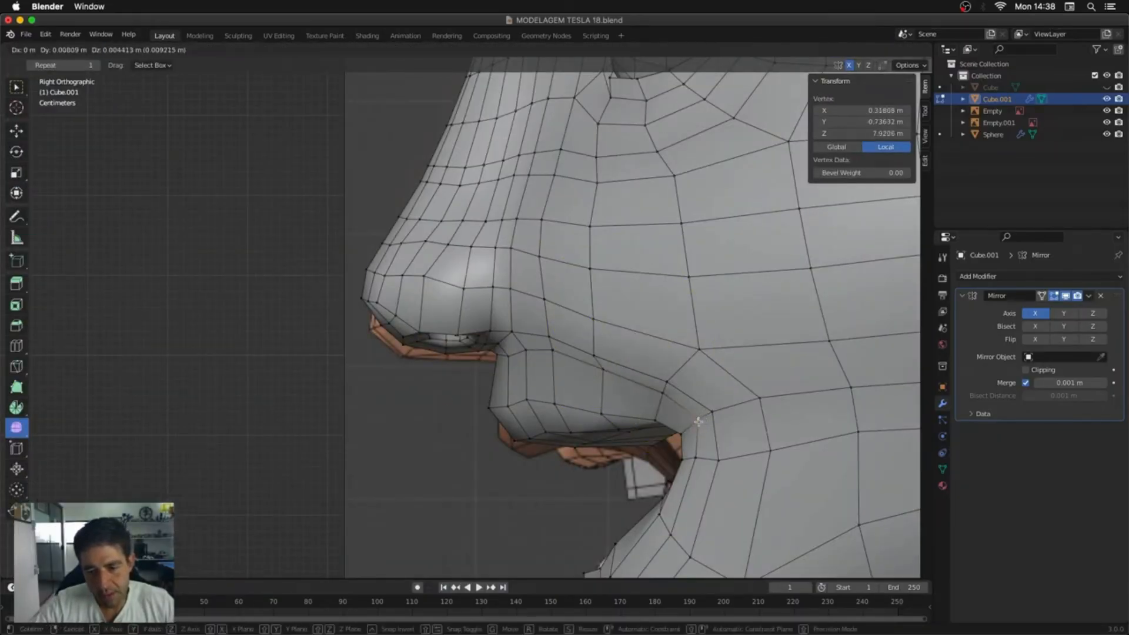
click(699, 422)
click(696, 459)
key(g)
click(699, 458)
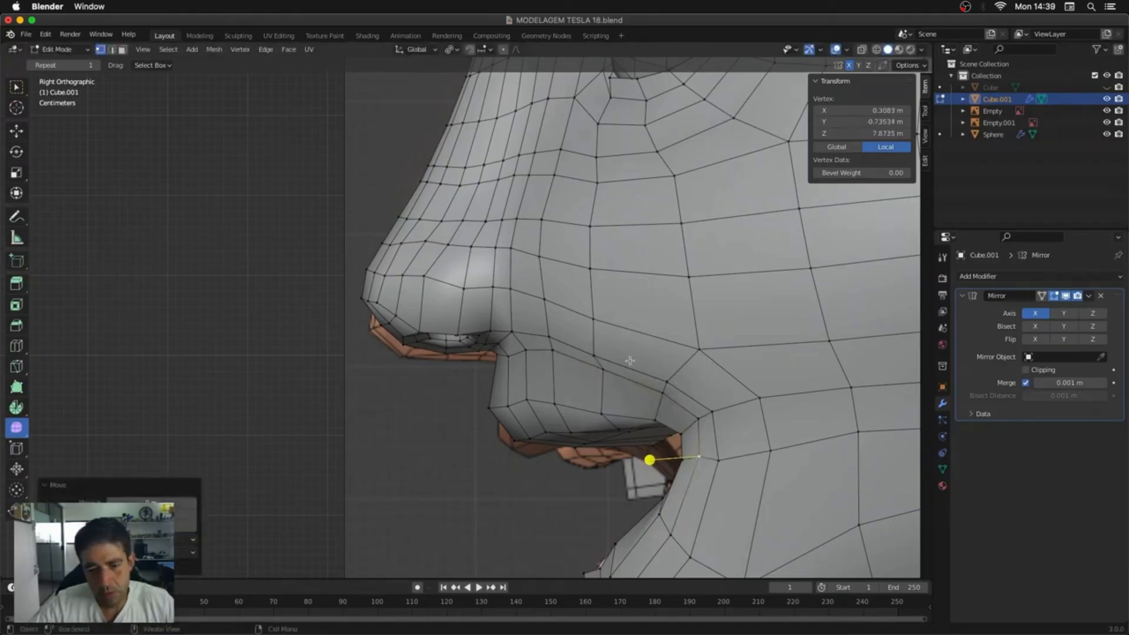
Step: Move the two vertices beside the nostril wing forward, closer to the nose
click(548, 337)
key(g)
click(540, 336)
click(541, 302)
key(g)
click(525, 292)
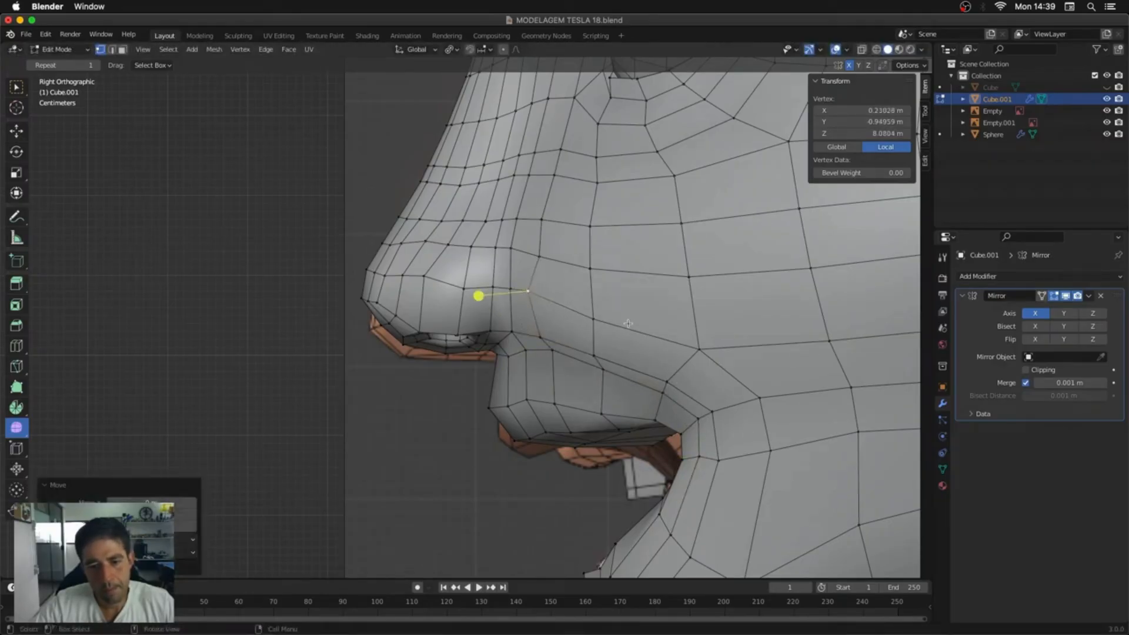
Step: Raise the two cheek vertices above the smile fold and shift them toward the nose
click(597, 318)
key(g)
click(582, 301)
click(700, 351)
key(g)
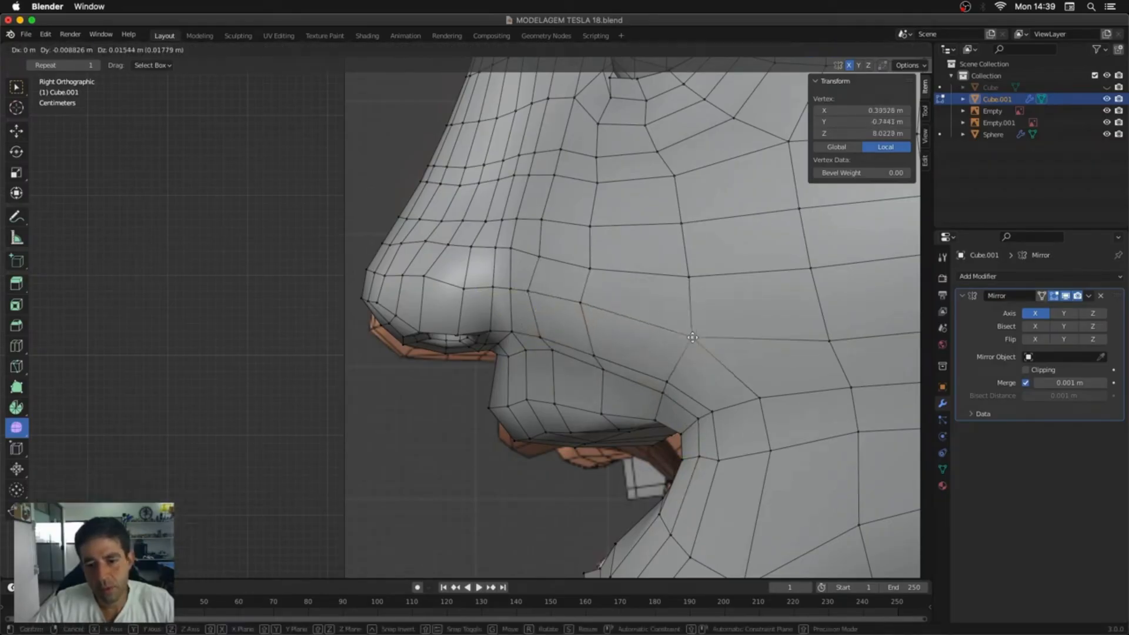
click(693, 339)
Step: Move two pairs of cheek vertices beside the nose up and forward to even out the edge flow
click(591, 267)
shift+click(540, 257)
key(g)
click(531, 251)
click(541, 221)
shift+click(591, 226)
key(g)
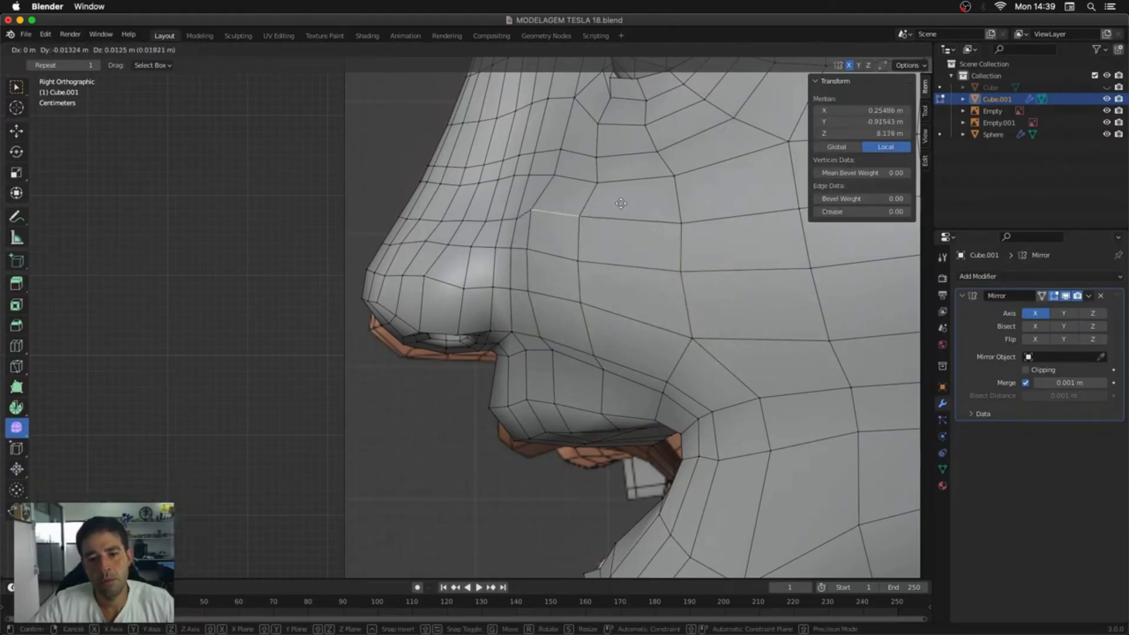
click(584, 220)
Step: Adjust the upper lip vertices beneath the nose and above the mouth corner against the side reference, with X-ray enabled
key(ctrl+Tab)
key(n)
key(KP_3)
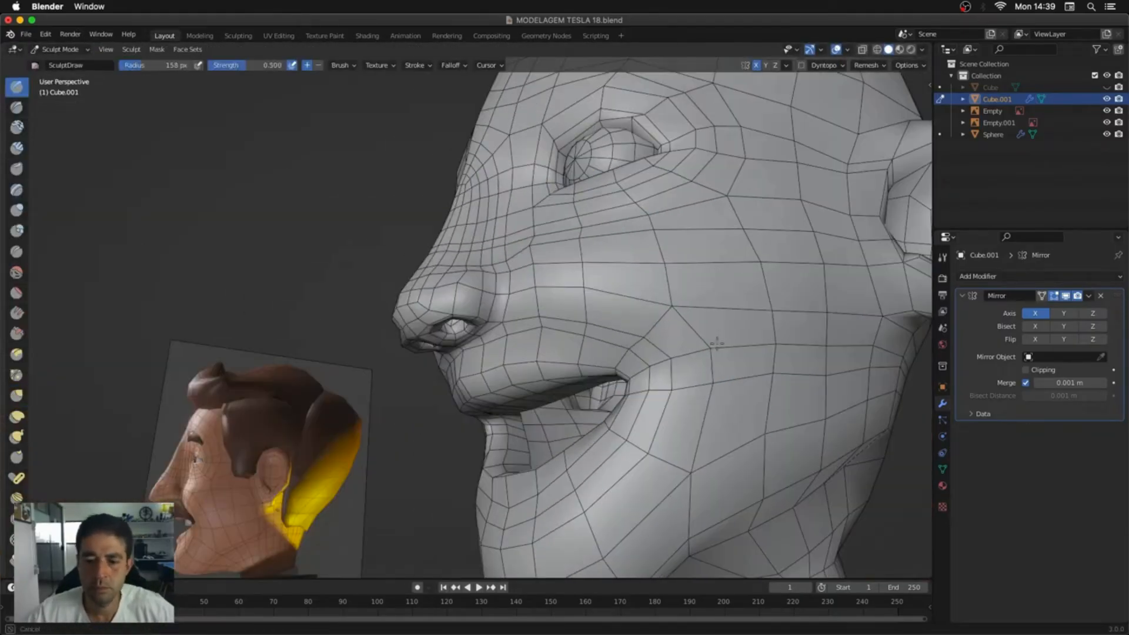
key(alt+z)
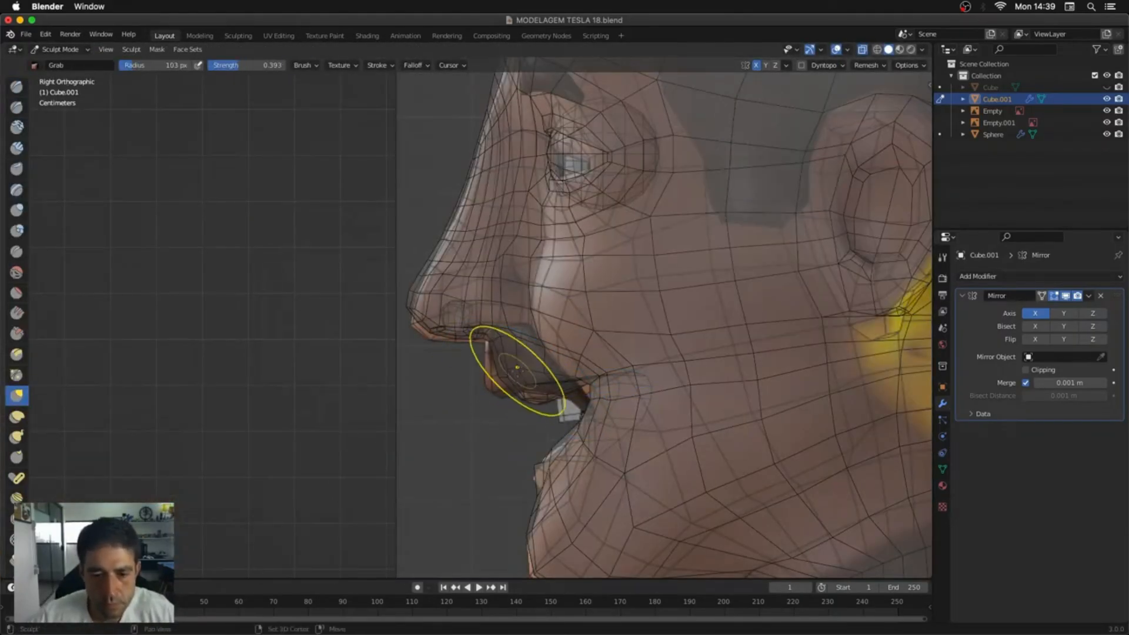
key(Tab)
key(alt+z)
key(alt+z)
click(495, 340)
key(g)
click(522, 348)
click(585, 357)
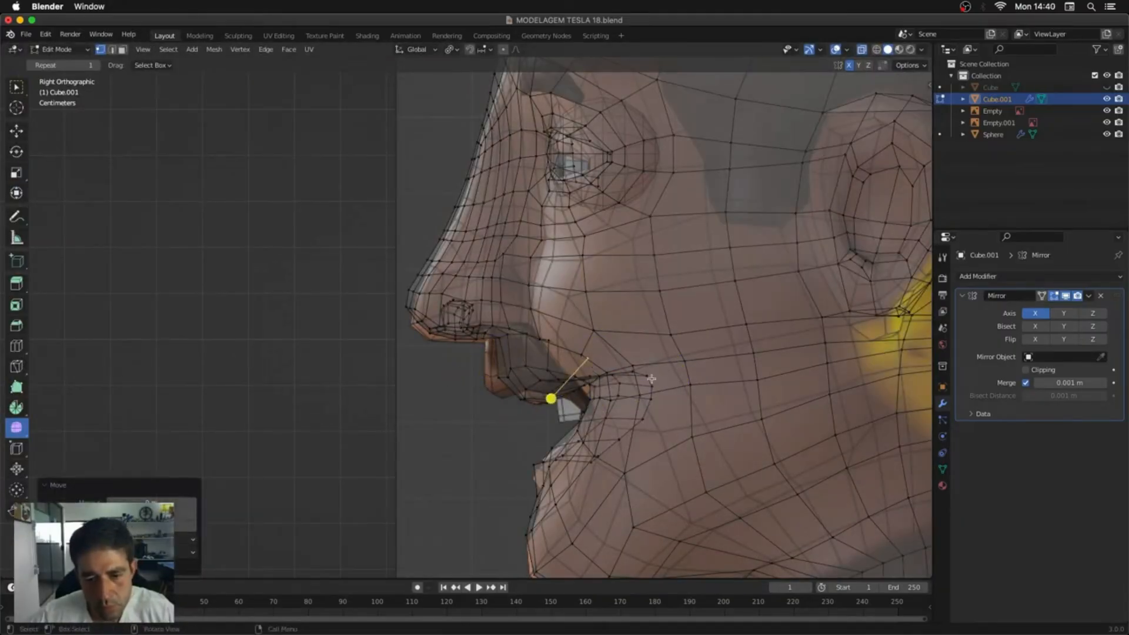
Step: Smooth the cheek around the mouth corner in Sculpt Mode with X-ray off and return to mesh editing
key(alt+z)
key(ctrl+Tab)
mouse_move(652, 380)
middle_down()
mouse_move(735, 329)
mouse_move(597, 264)
middle_up()
click(617, 377)
key(f)
key(KP_3)
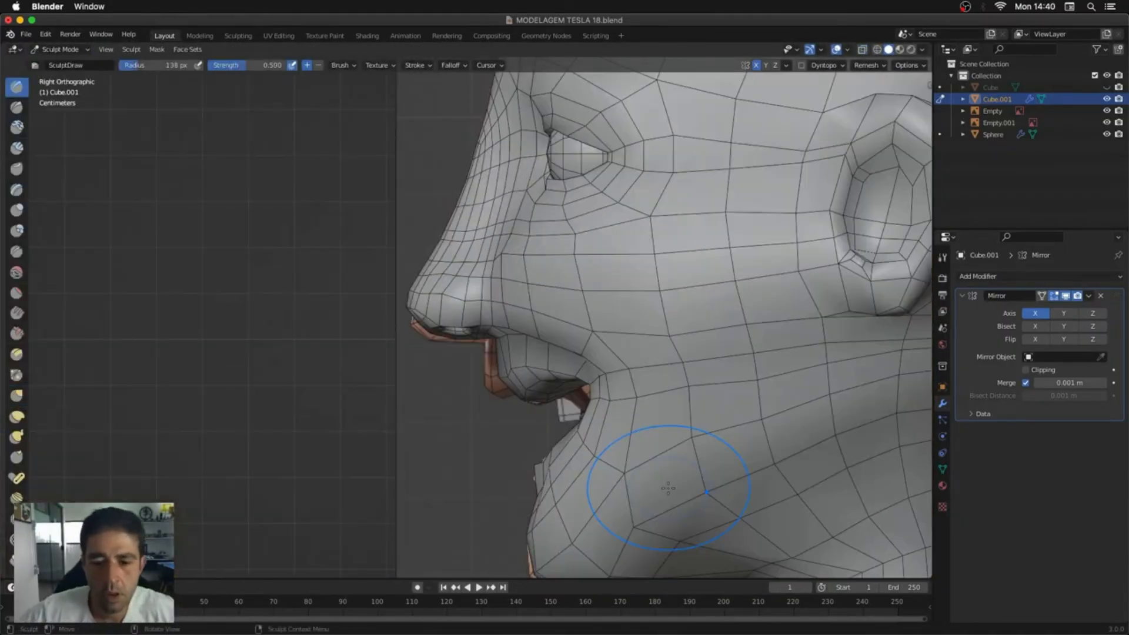
key(Tab)
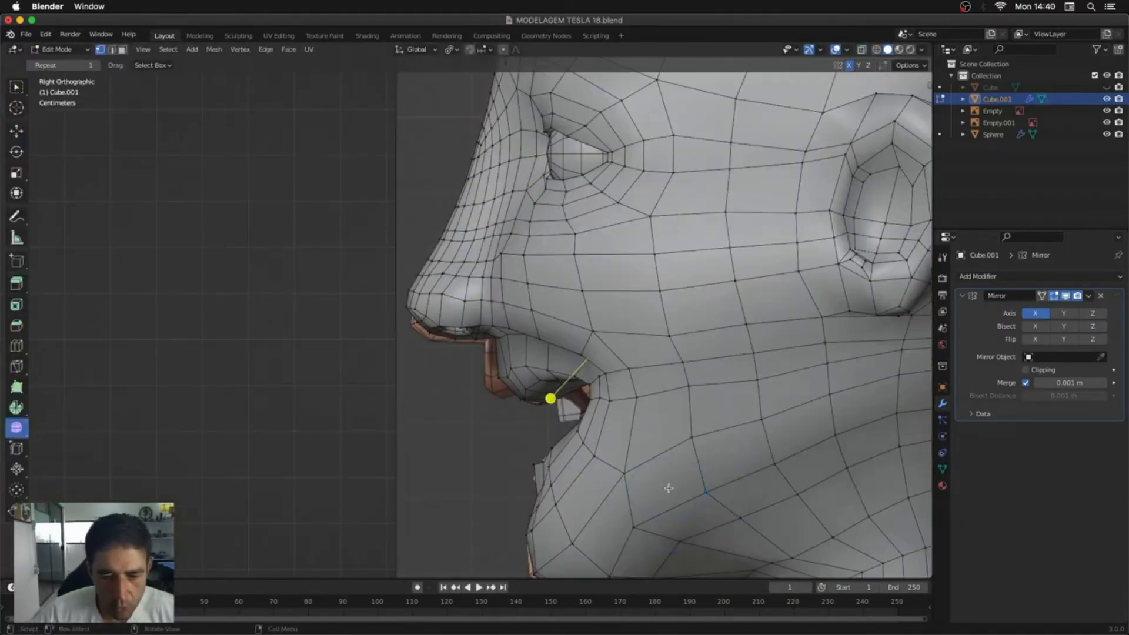
Step: Slide the inner lip edge loop and move the front upper lip vertices about 0.014 m forward and down
click(513, 388)
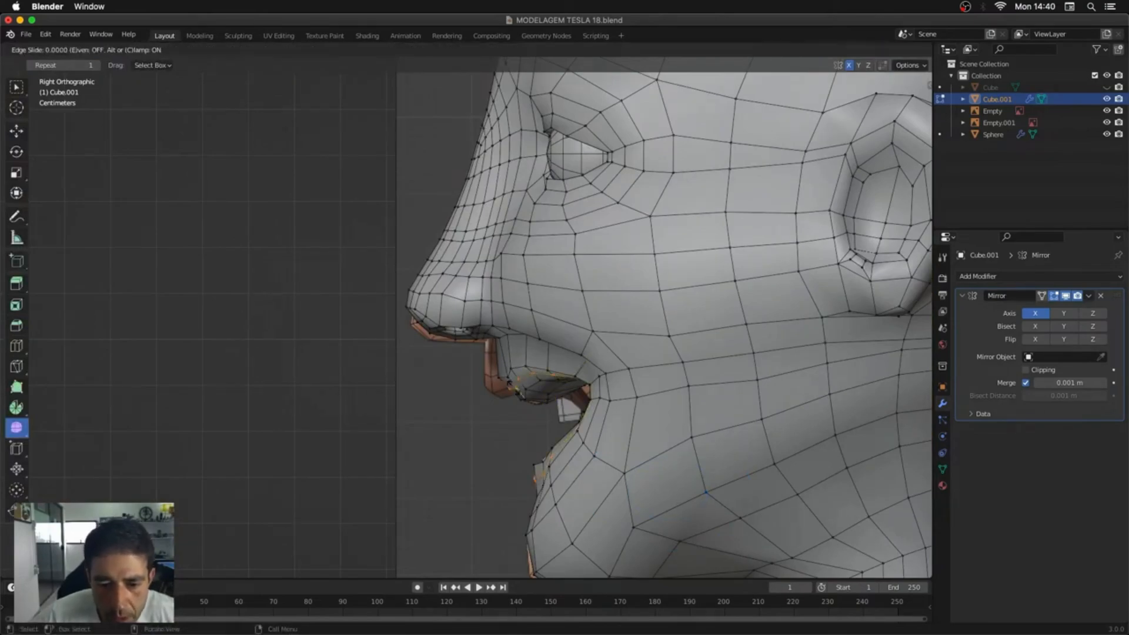
click(505, 383)
key(alt+z)
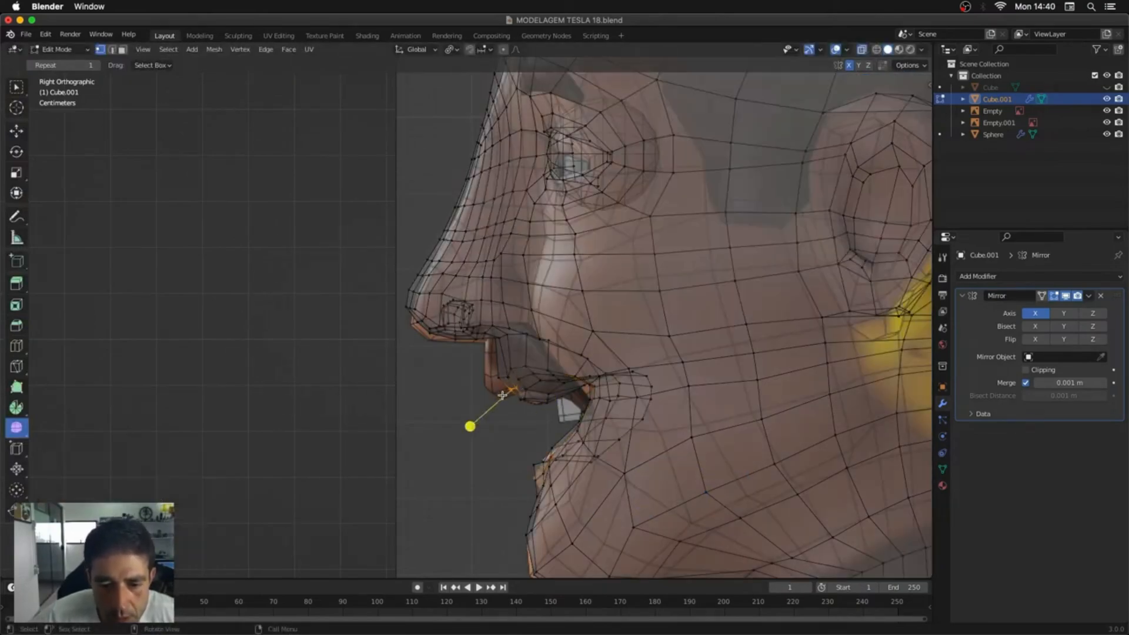
key(alt+z)
key(g)
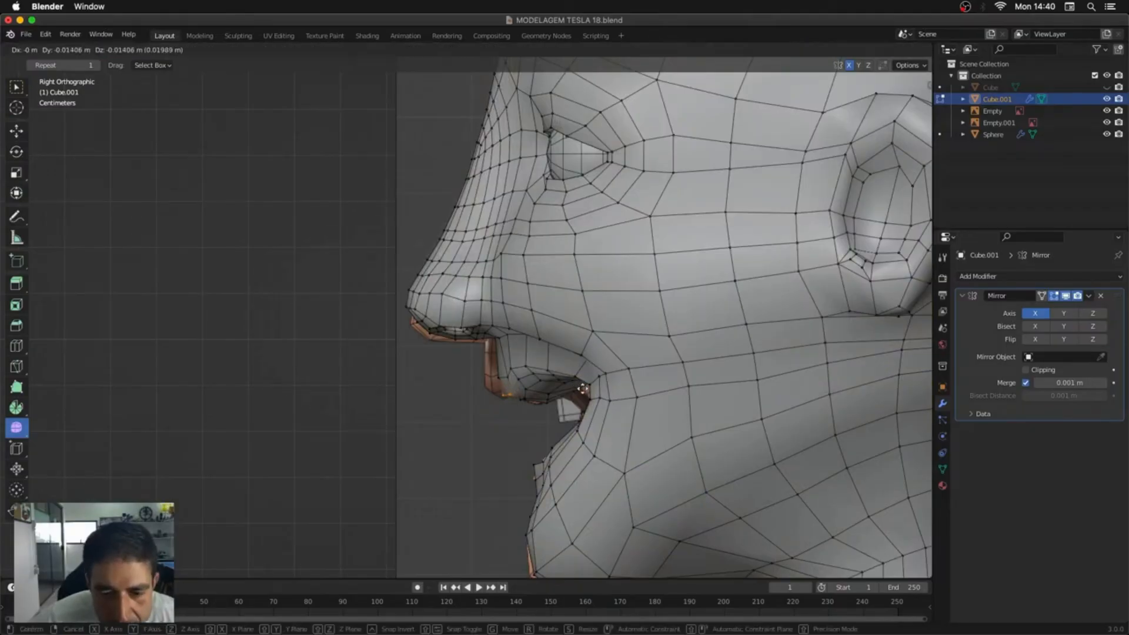
click(576, 392)
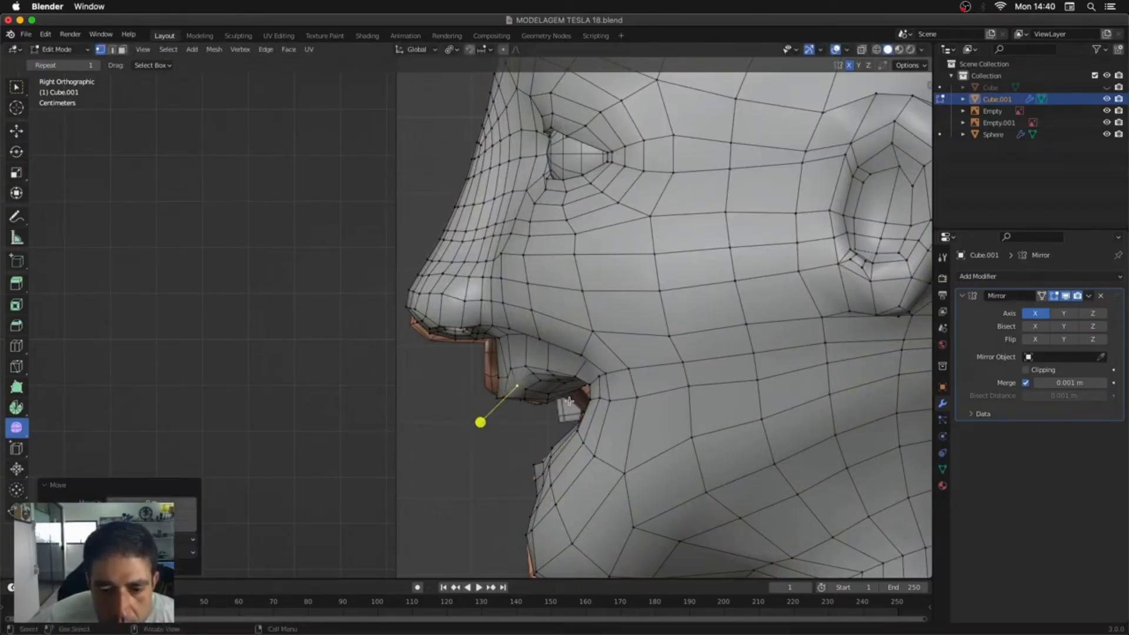
Step: Reposition the cluster of vertices at the front of the upper lip, shaping its profile in the side view
key(g)
click(492, 389)
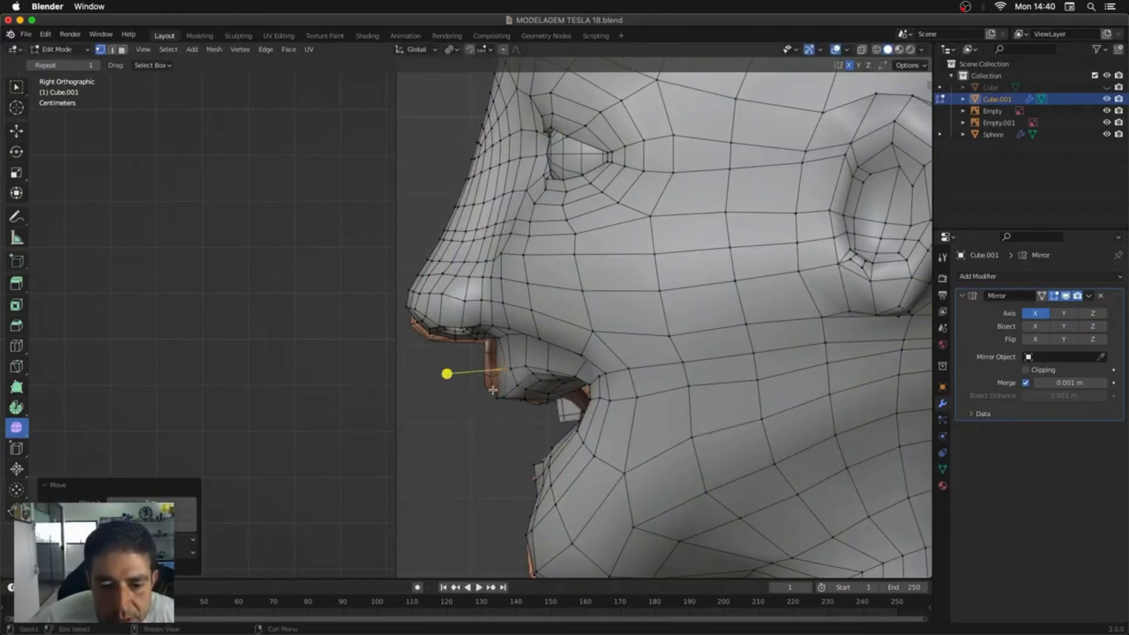
key(KP_1)
key(KP_3)
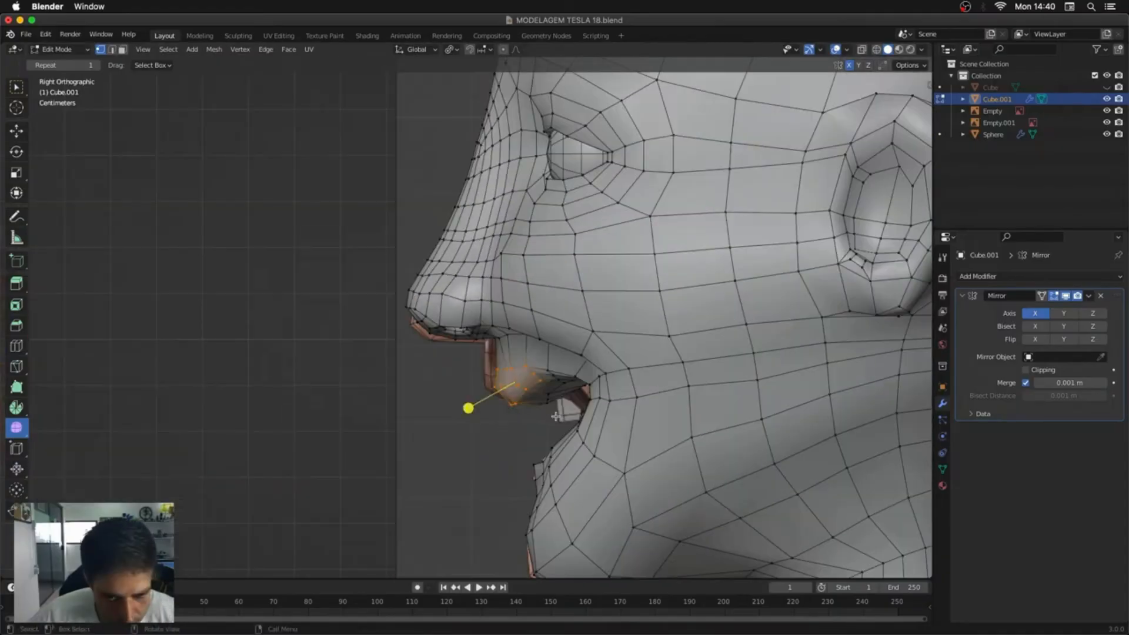
key(g)
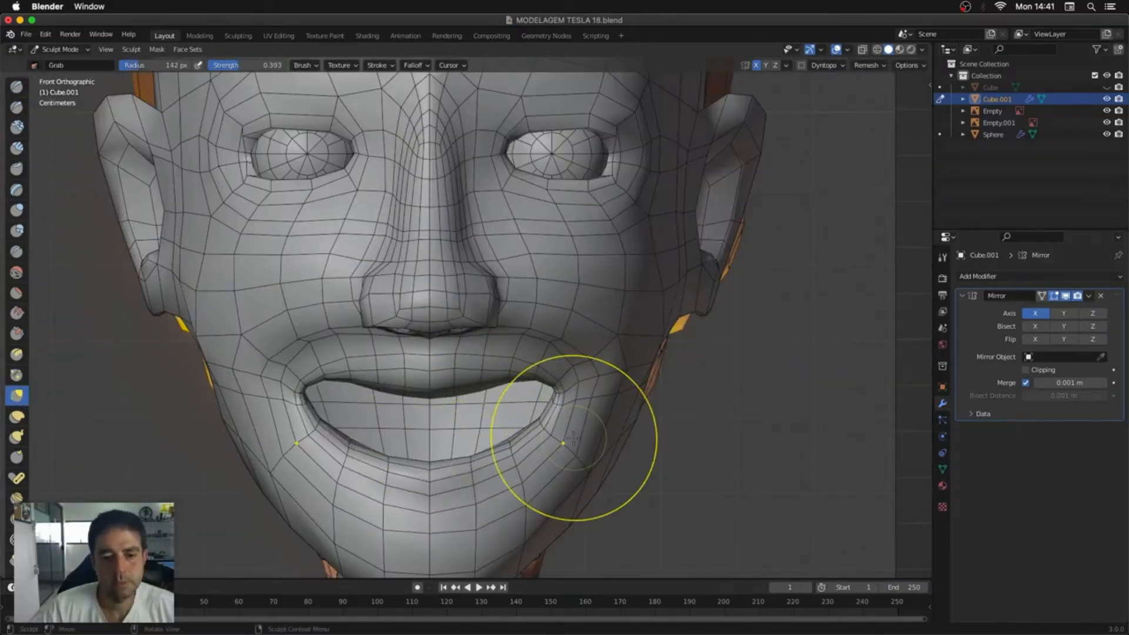
Step: Reshape the lower lip against the side reference using the Grab brush with X-ray enabled and a radius of 170 px
key(ctrl+KP_3)
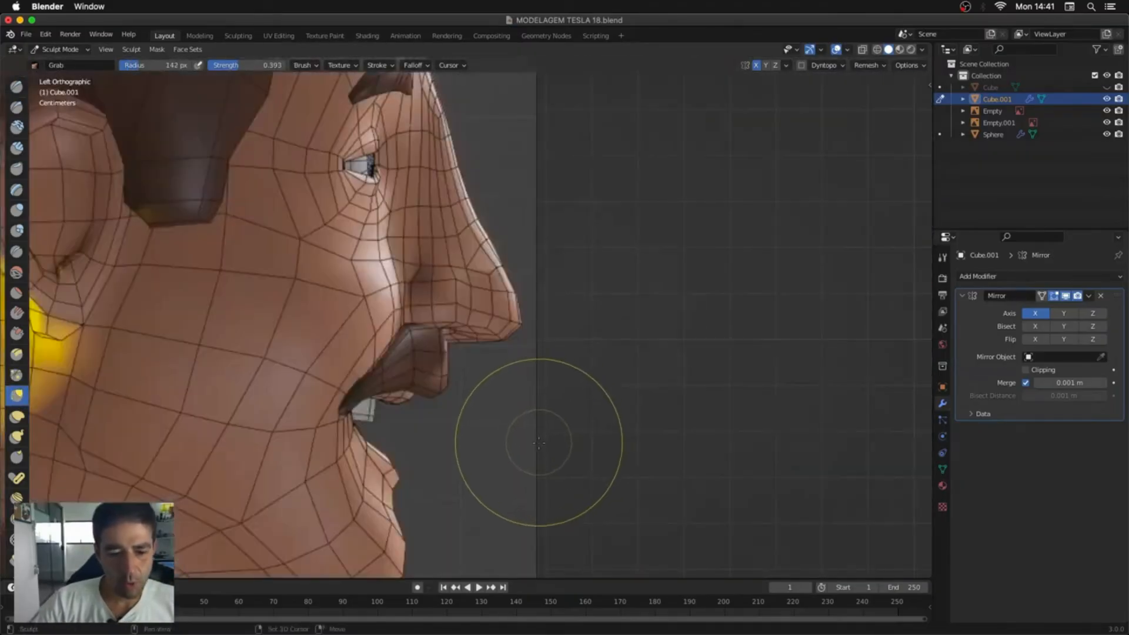
middle_drag(596, 441, 388, 430)
key(KP_3)
key(alt+z)
scroll(529, 414, down, 3)
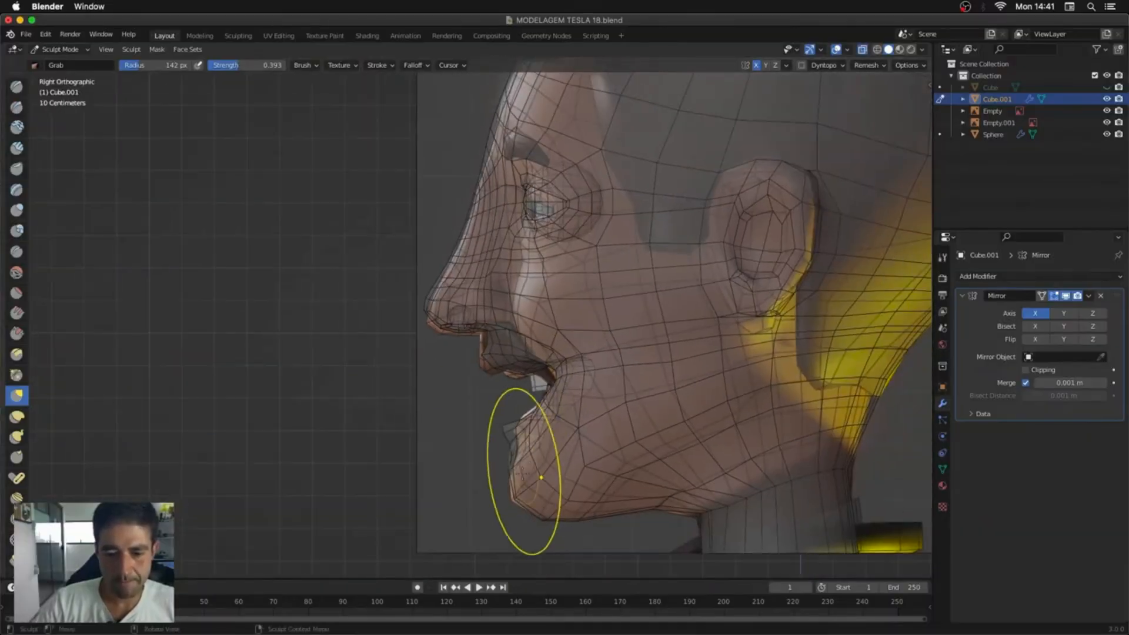
key(f)
click(534, 471)
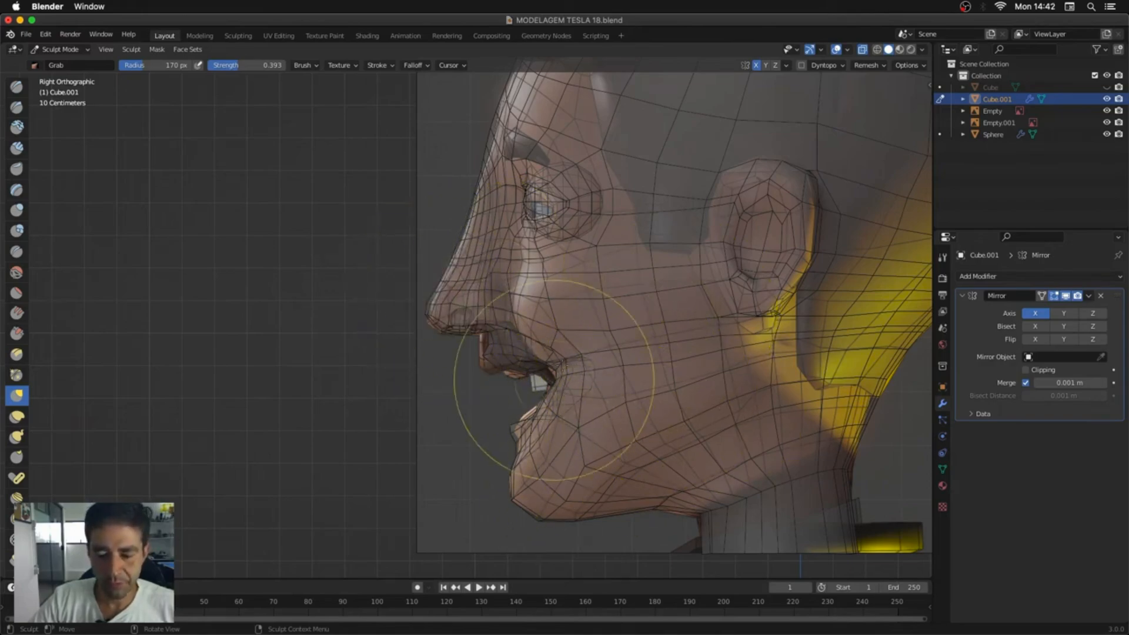
Step: Reshape the upper sides of the skull to the front reference with the Grab brush at a 142 px radius
middle_drag(676, 376, 718, 381)
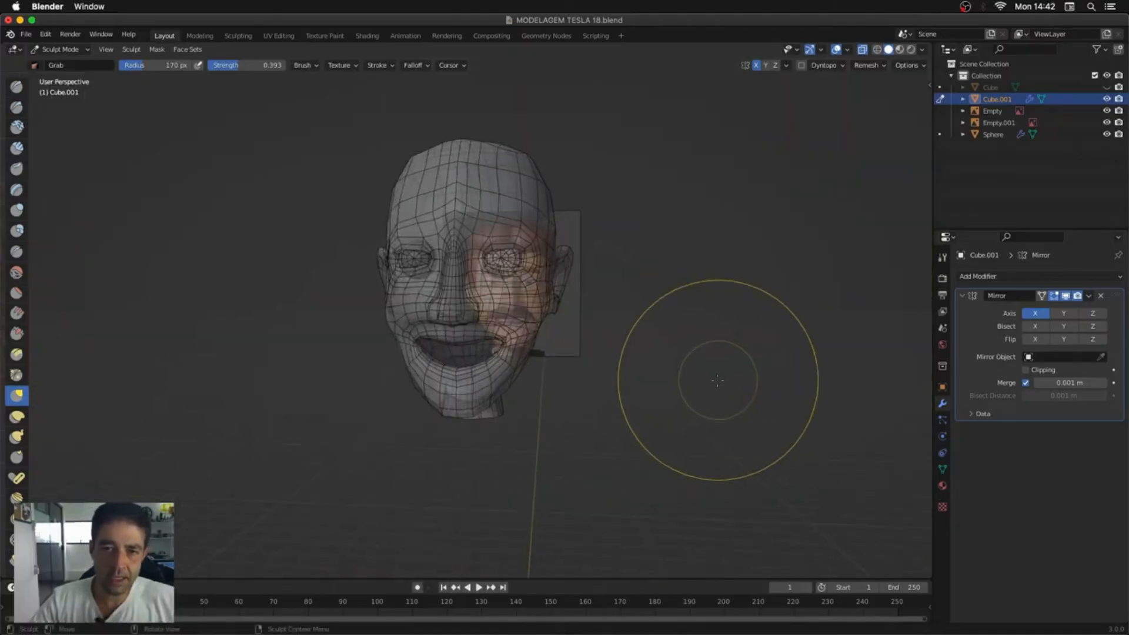
key(KP_1)
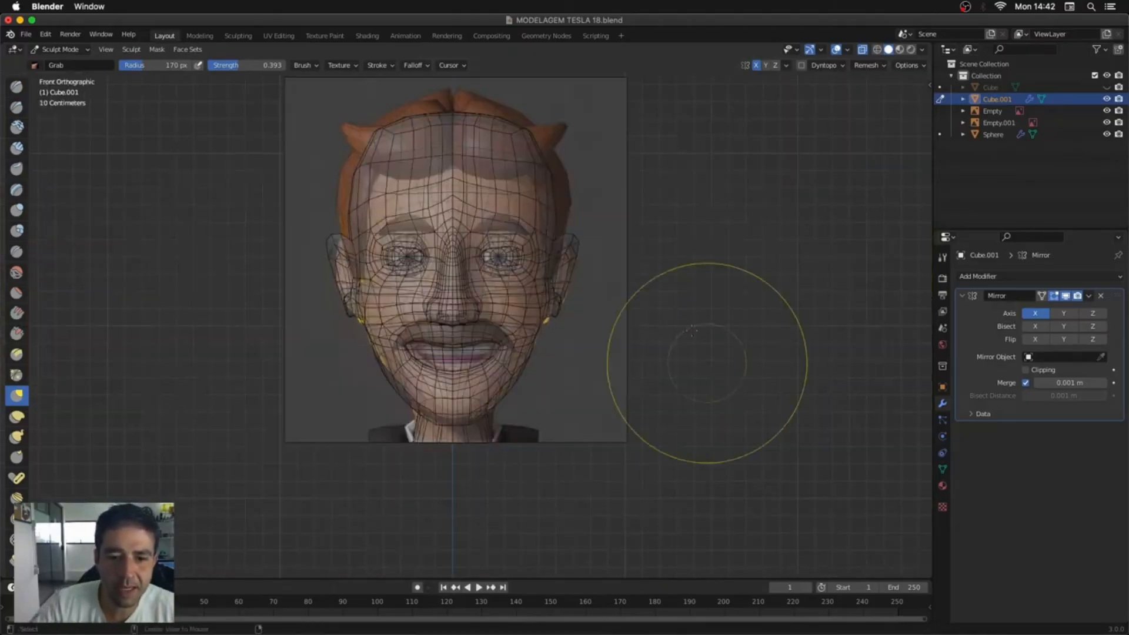
key(f)
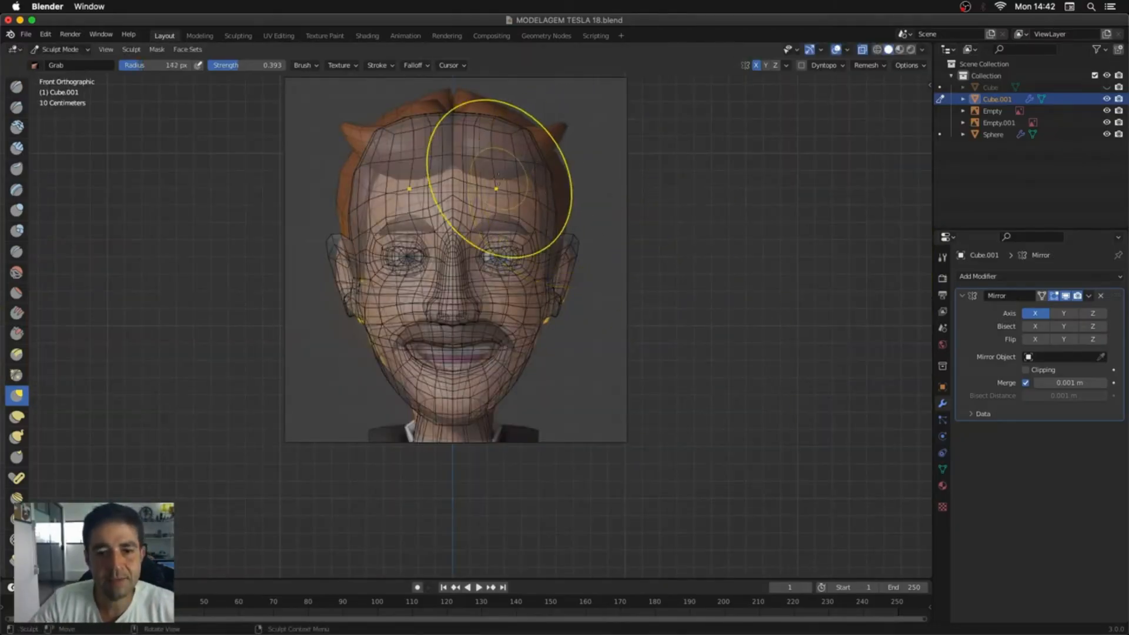
click(507, 170)
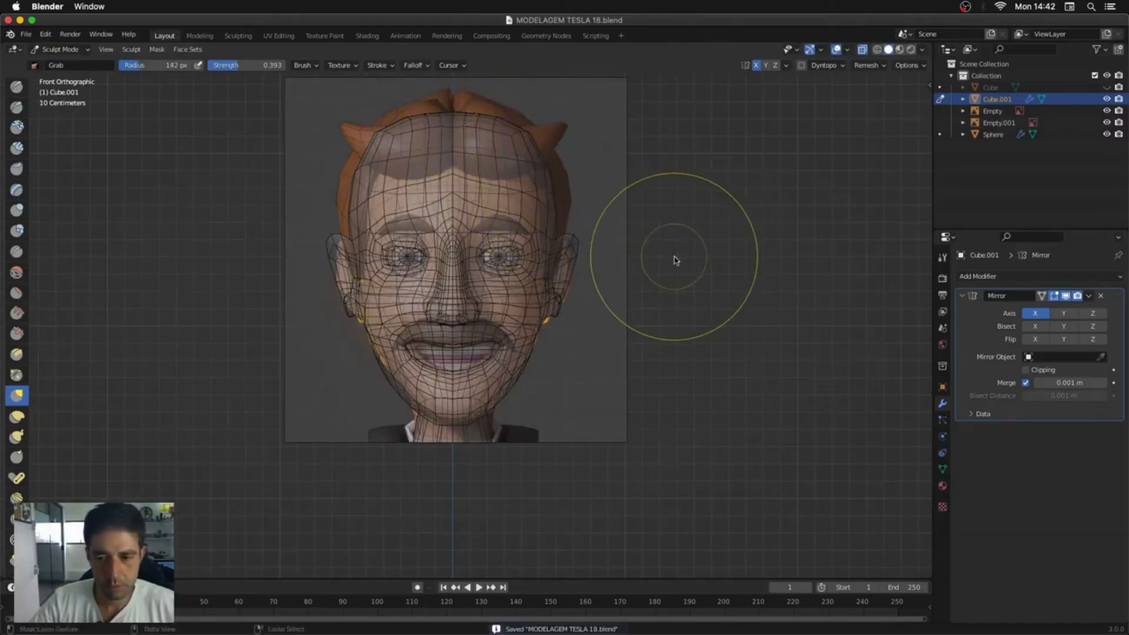
Step: Save the project as a new version named MODELAGEM TESLA 19.blend
key(super+shift+s)
click(705, 493)
click(819, 500)
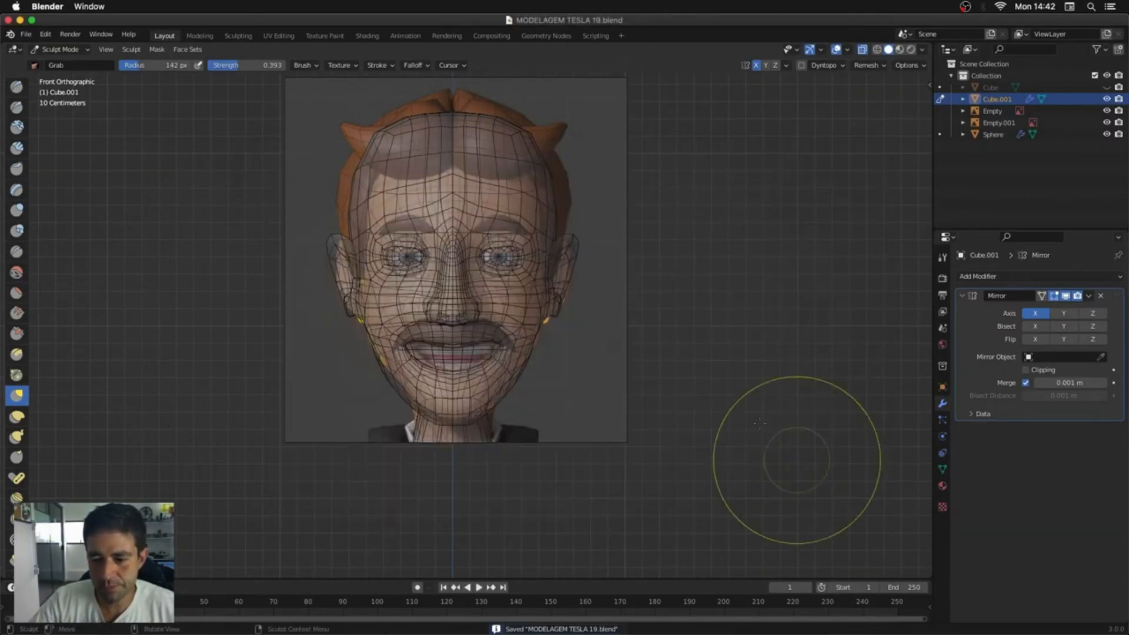
mouse_move(737, 388)
middle_down()
mouse_move(728, 394)
mouse_move(735, 386)
middle_up()
key(super+Tab)
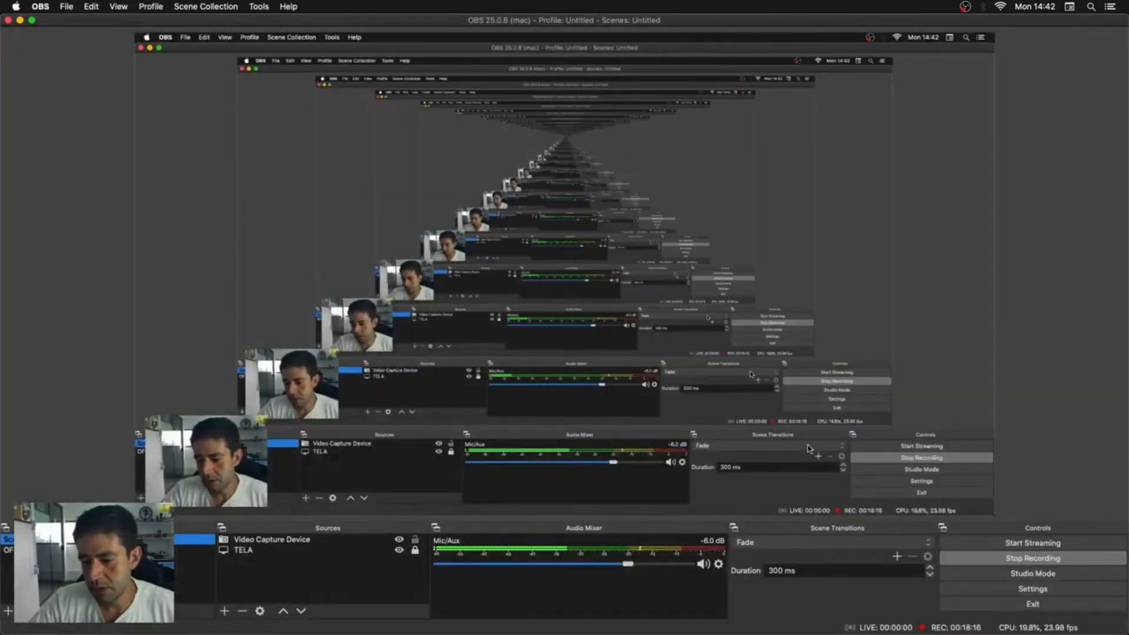
key(super+Tab)
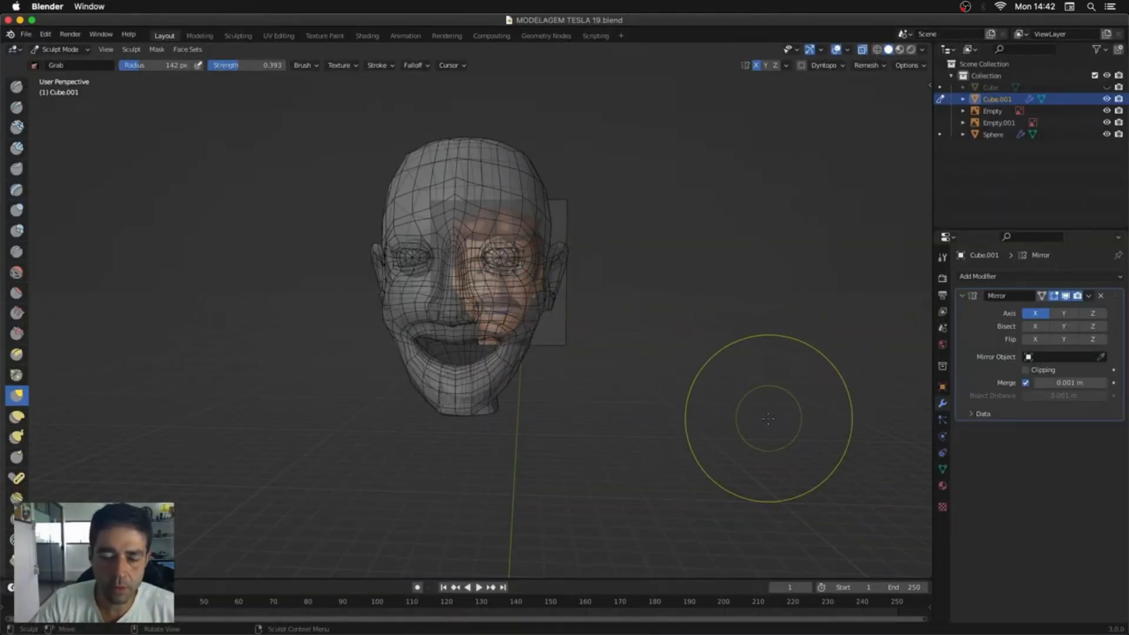
Step: Pull the back of the head and nape toward the side reference, using Grab brush radii of 225 px and 135 px
middle_drag(763, 417, 674, 408)
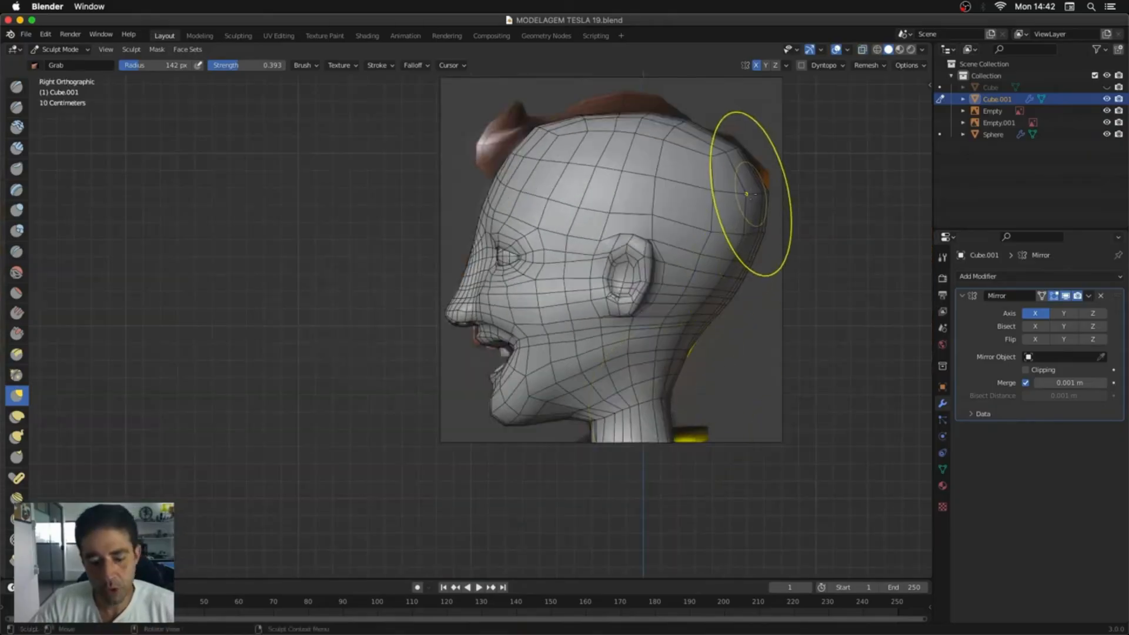
key(f)
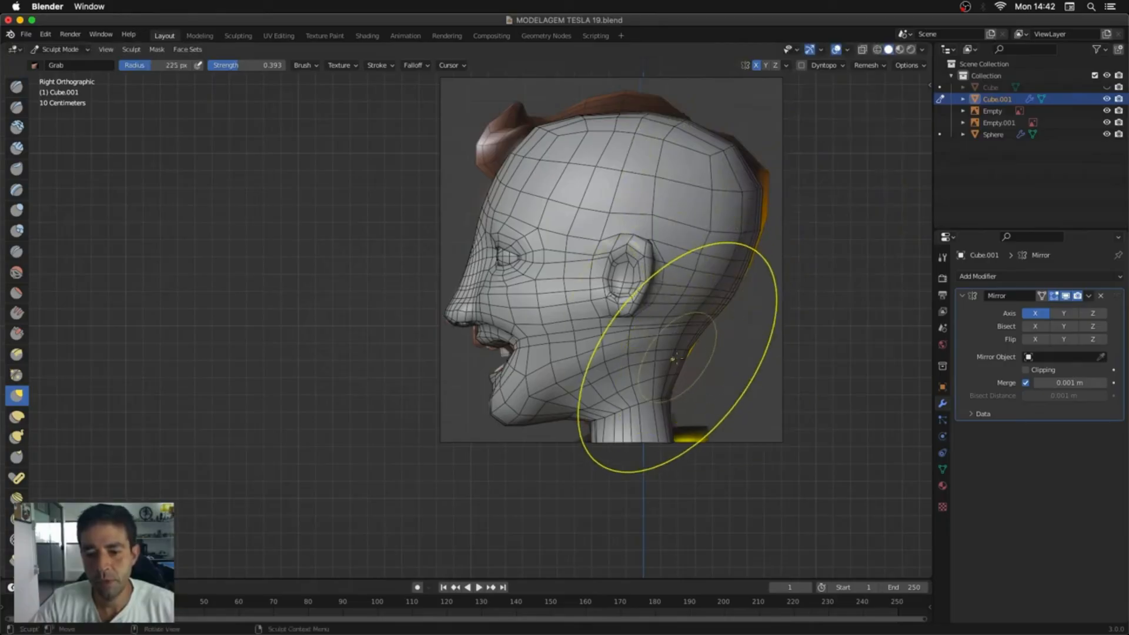
key(f)
click(683, 383)
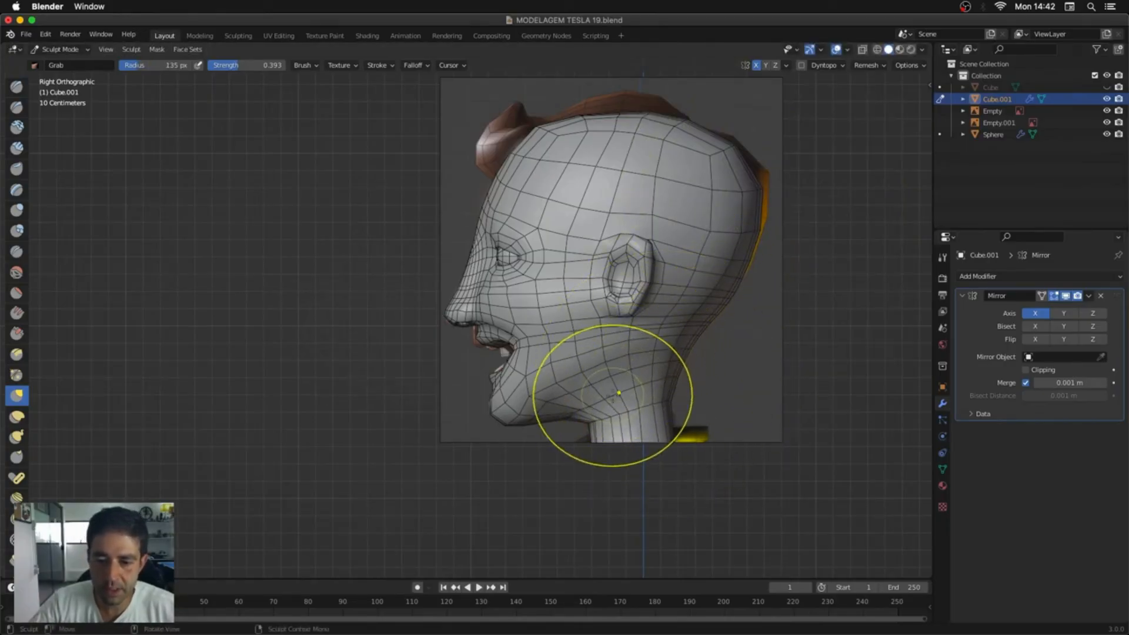
Step: Refine the jaw and chin contour with the 135 px Grab brush, checking it from the front and at an angle
mouse_move(609, 394)
middle_down()
mouse_move(668, 394)
mouse_move(682, 319)
mouse_move(598, 333)
middle_up()
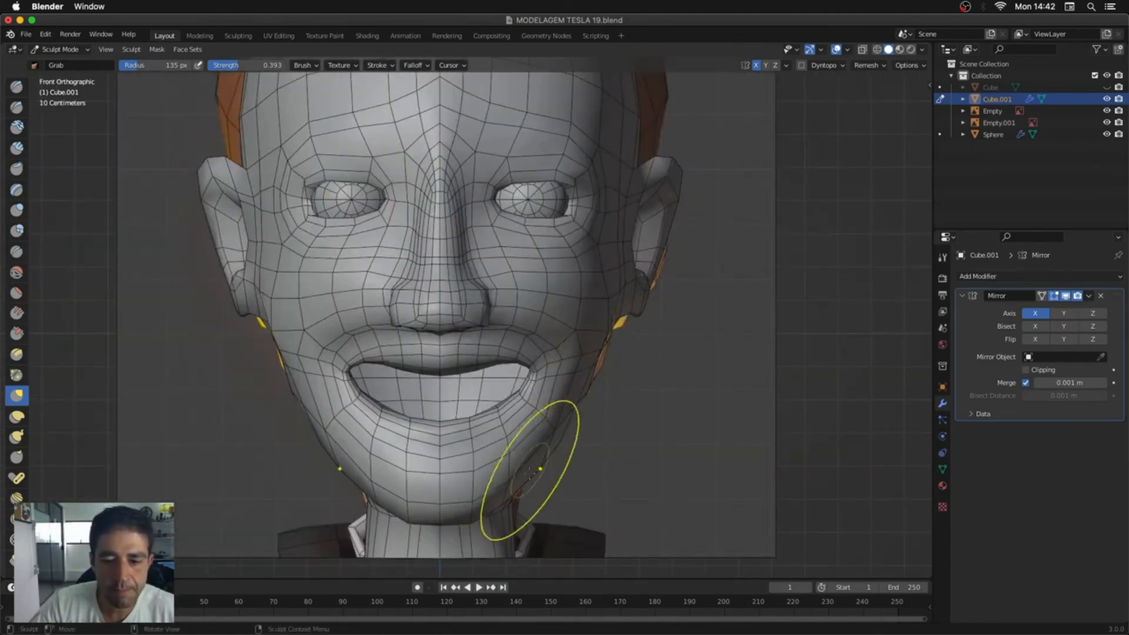
middle_drag(558, 441, 560, 329)
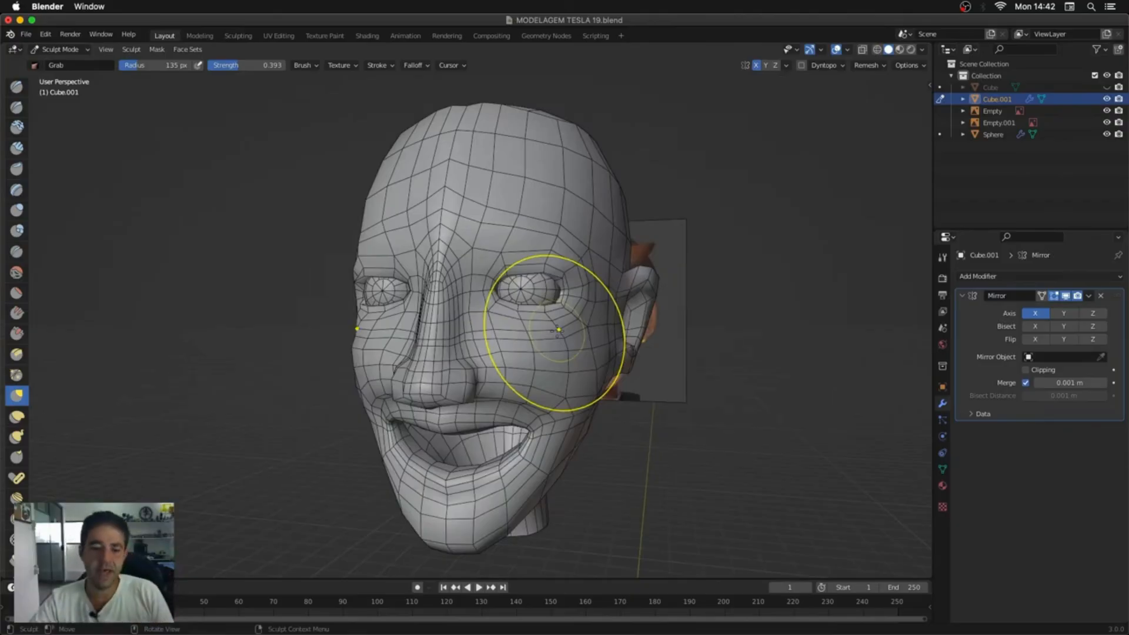
middle_drag(558, 330, 625, 316)
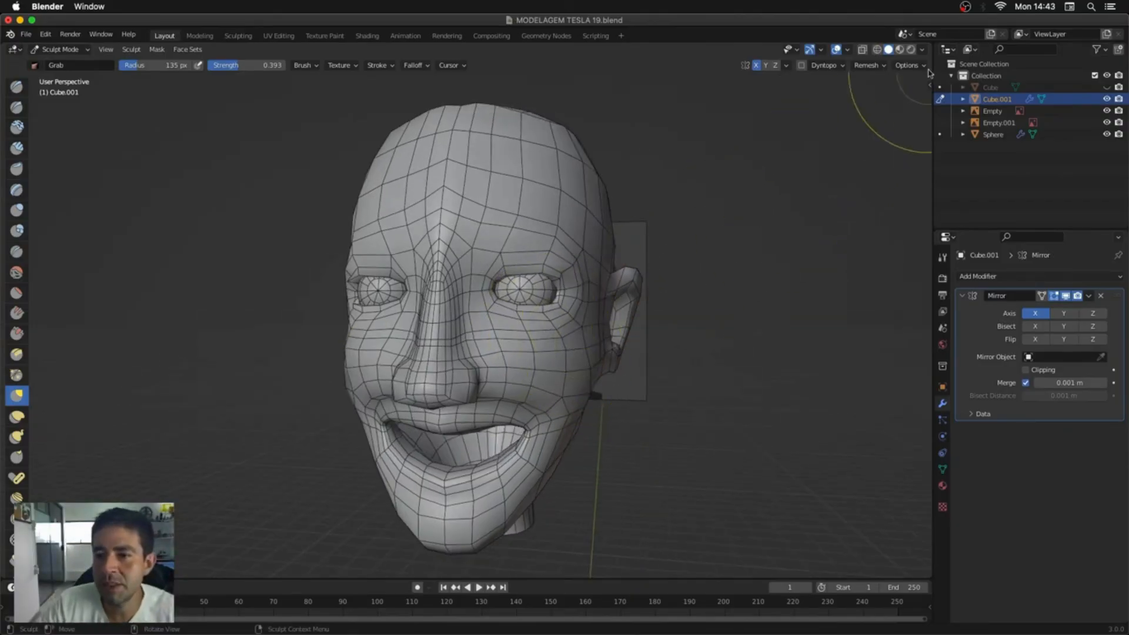
Step: Enable backface culling in the viewport and fit the mouth opening to the front reference with the Grab brush
click(923, 51)
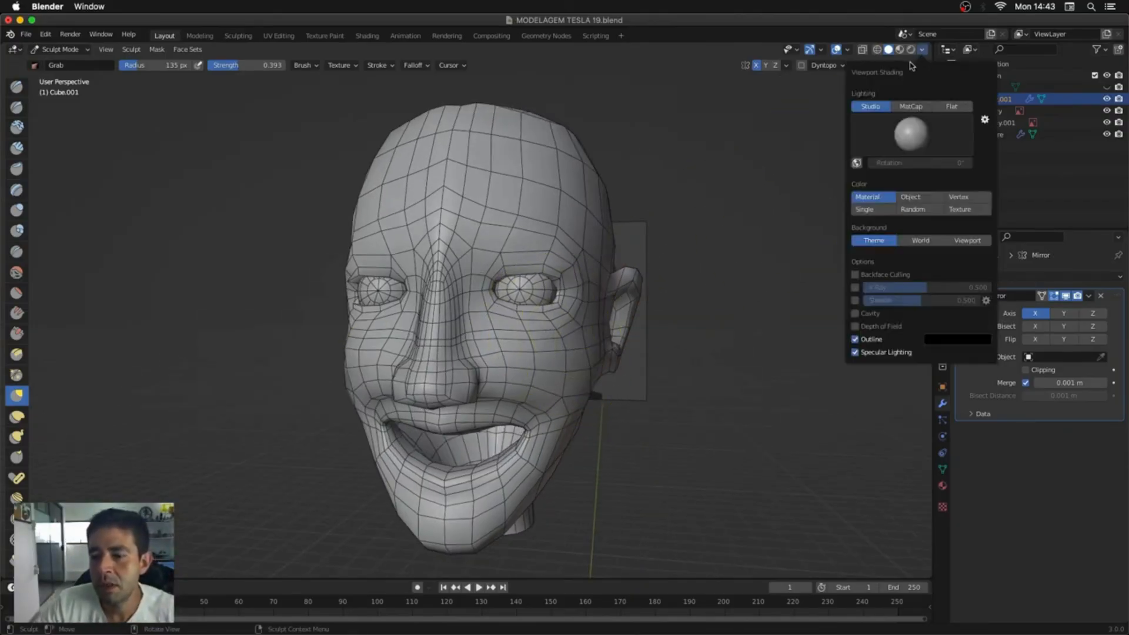
click(855, 275)
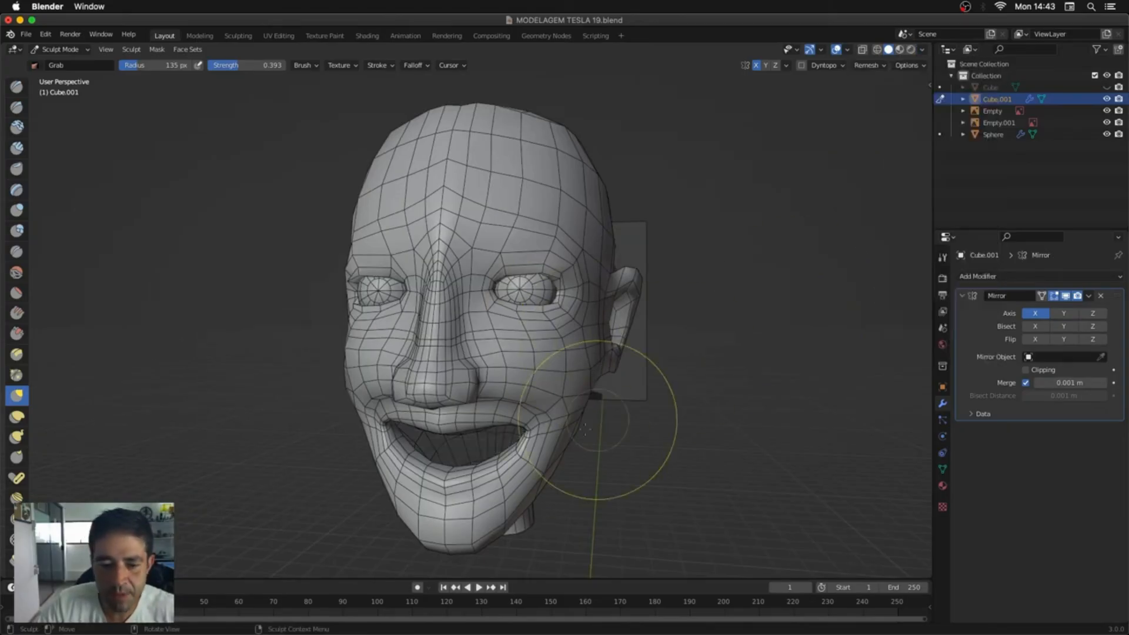
alt+middle_drag(580, 416, 589, 437)
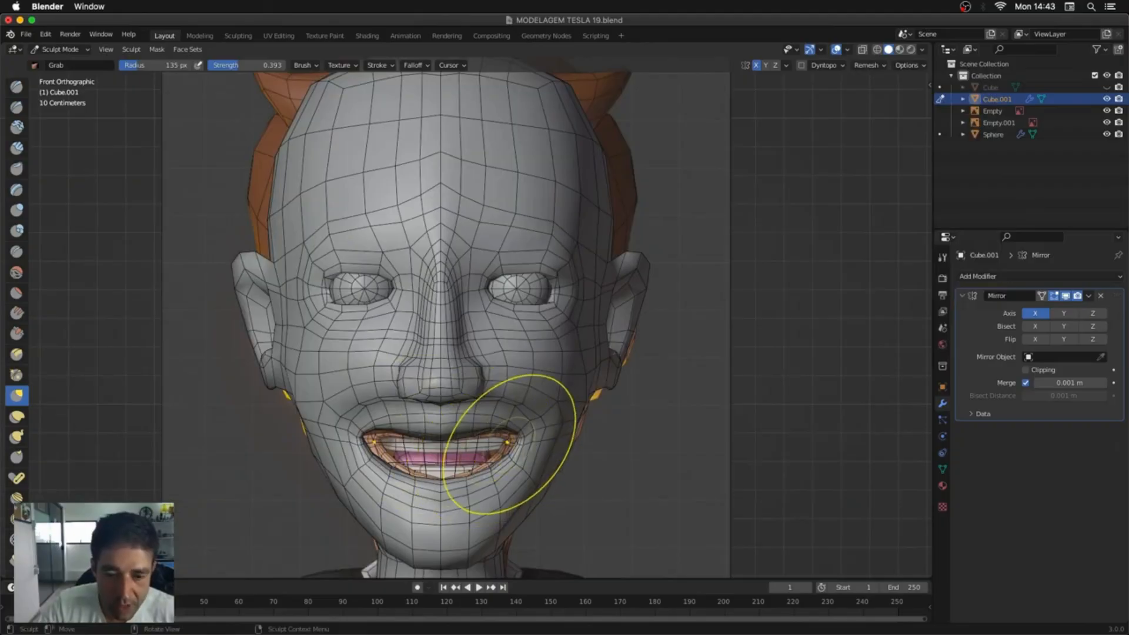
mouse_move(533, 451)
mouse_down()
mouse_move(517, 443)
mouse_move(502, 455)
mouse_move(514, 428)
mouse_move(453, 471)
mouse_up()
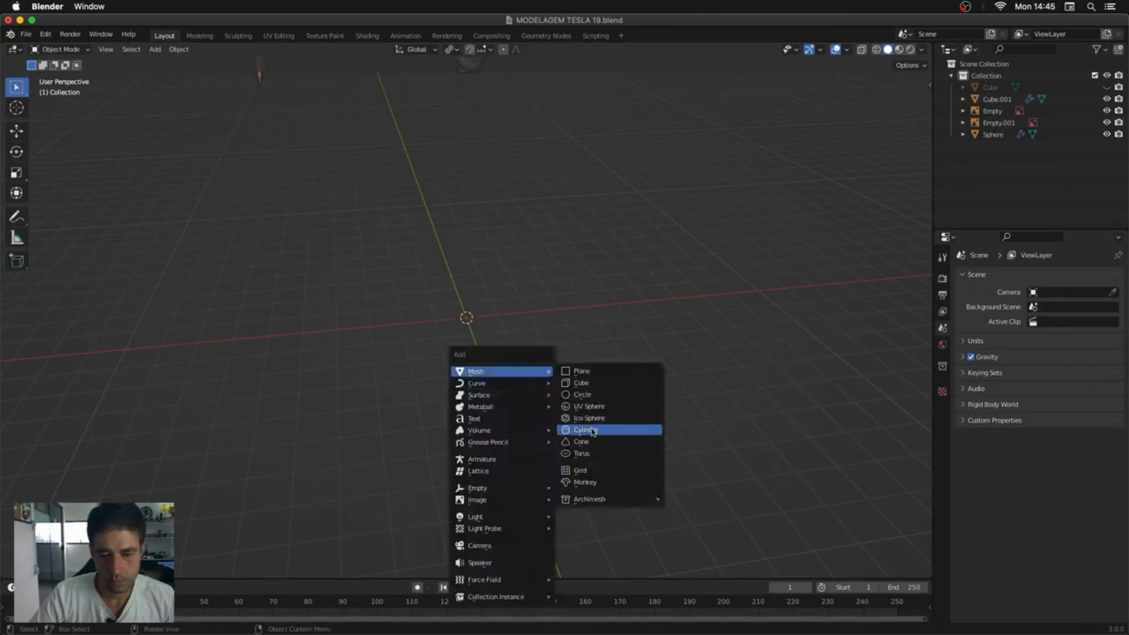
Step: Add a cylinder mesh and delete the faces on the back side of its ring, leaving a U-shaped arch
click(611, 429)
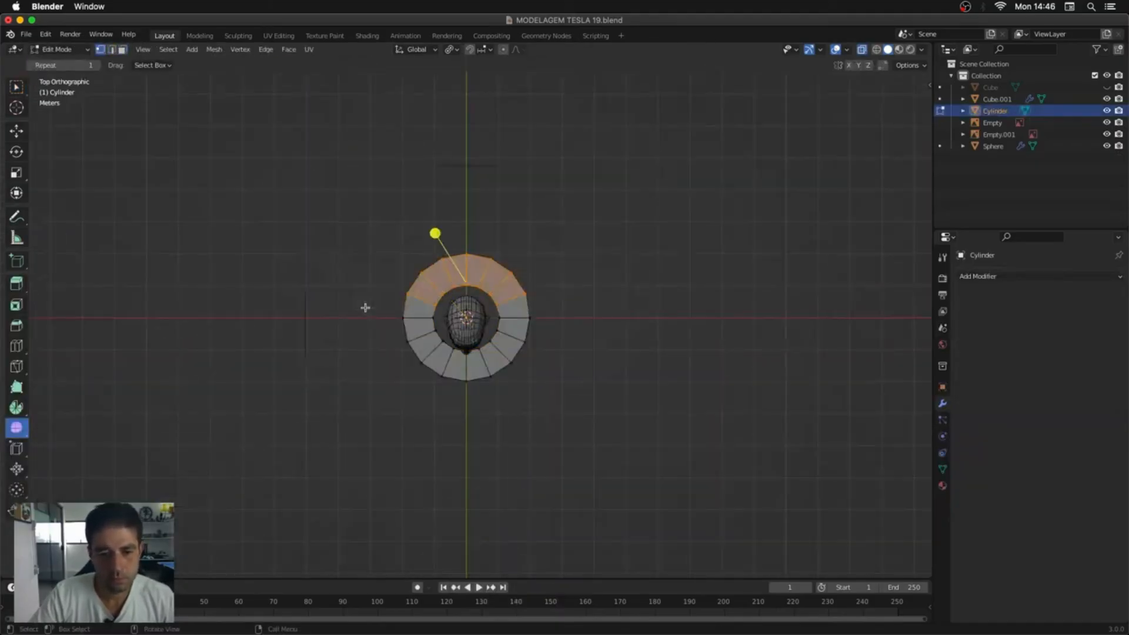
key(x)
key(f)
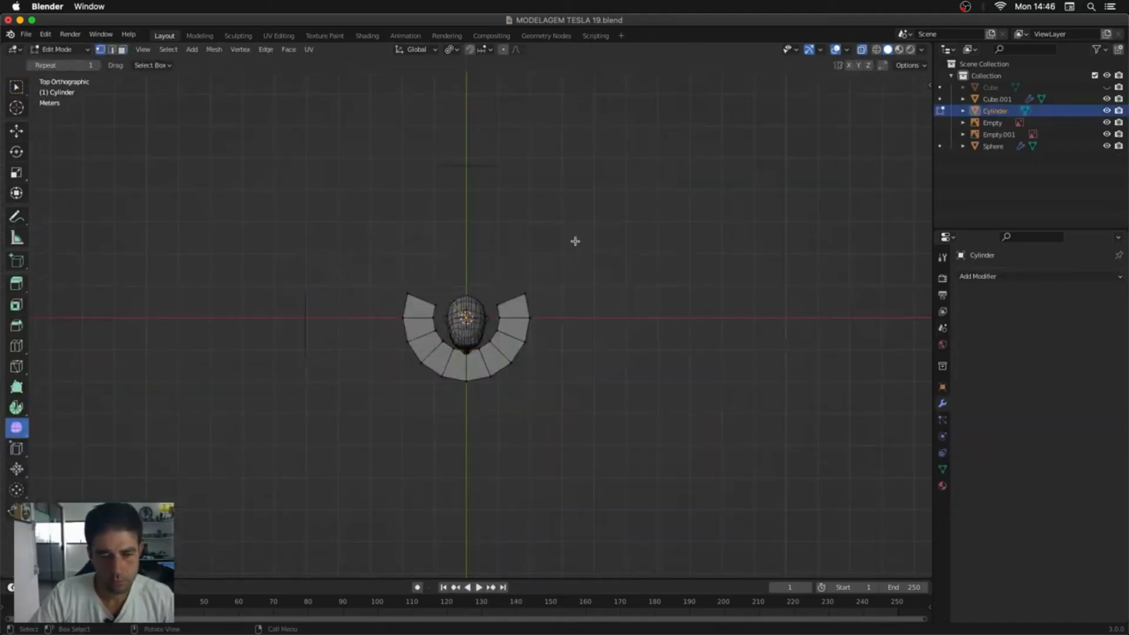
Step: Scale the whole arch narrower along X and enlarge its inner edge loop to thin the band
key(a)
key(s)
key(x)
click(529, 362)
key(2)
alt+click(476, 364)
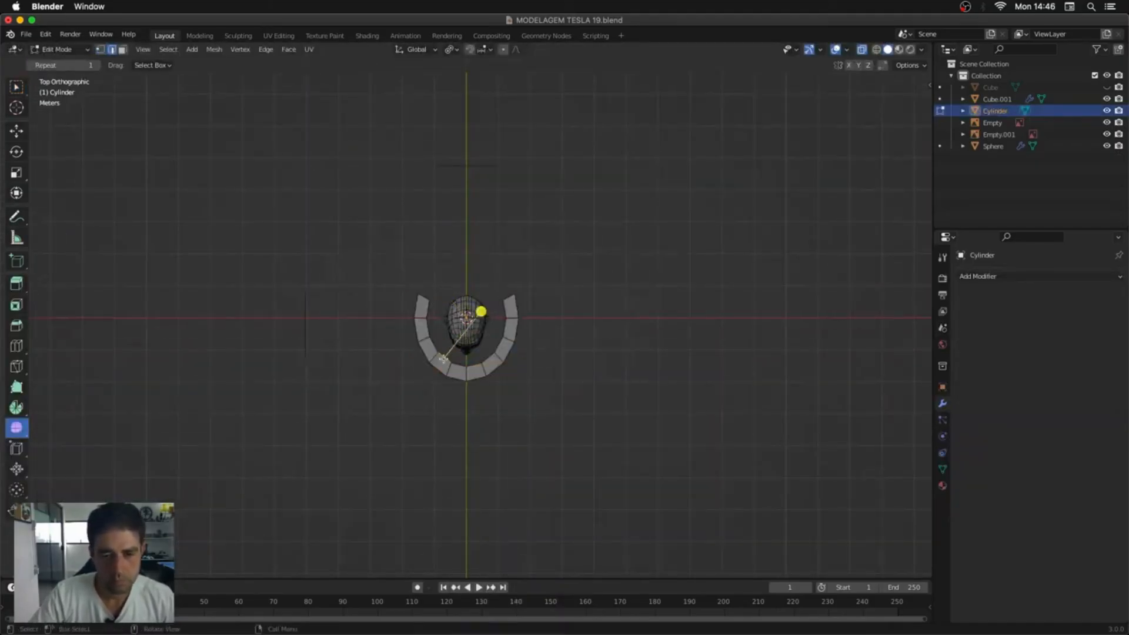
Step: Resize the arch's inner edge loop in the horizontal plane, reposition it, and widen the front section of the band along X
key(KP_1)
key(KP_7)
key(s)
key(x)
click(538, 396)
key(g)
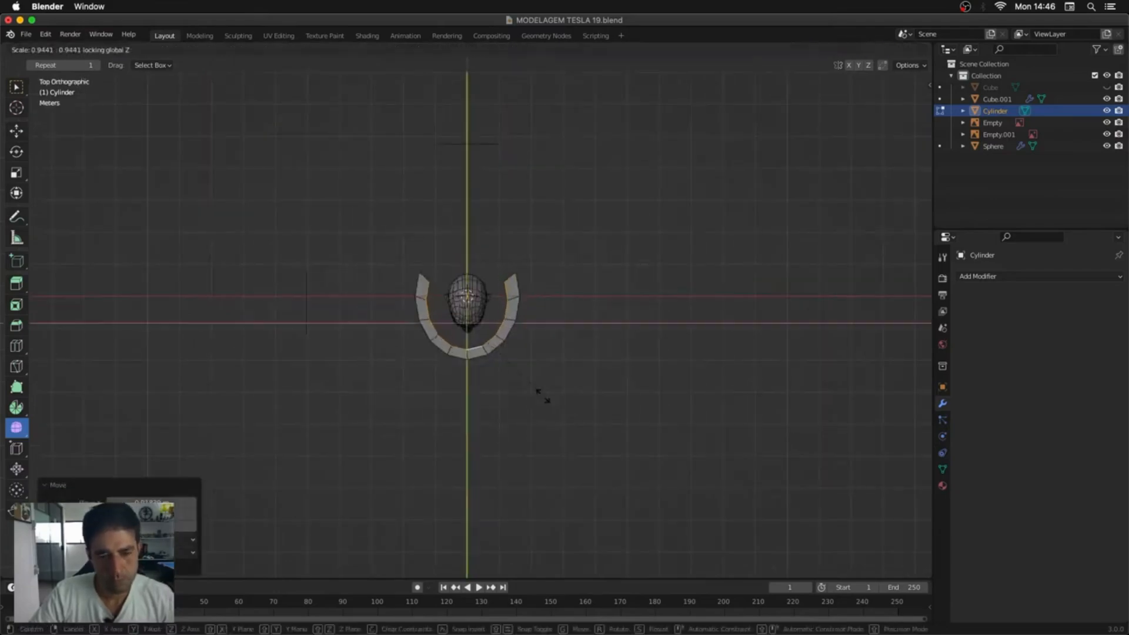
click(542, 391)
drag(546, 248, 350, 303)
key(s)
key(x)
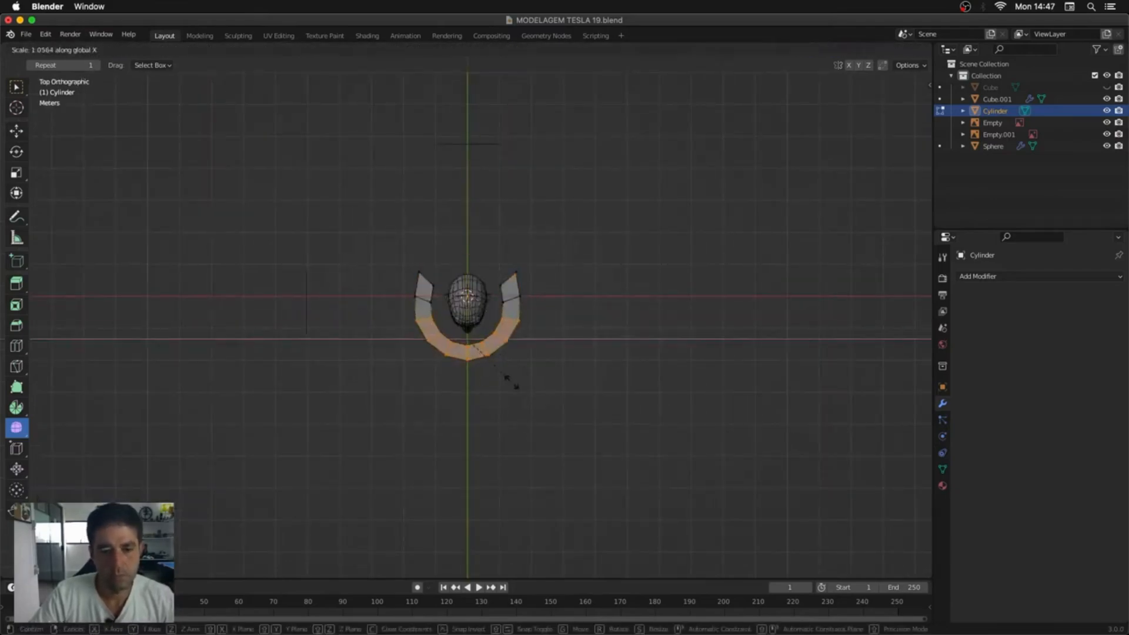
click(512, 381)
Step: Delete the half of the arch on the positive X side of the centre line in top view
drag(545, 234, 474, 377)
key(x)
click(483, 403)
Step: Rotate and move the rear-end vertices of the remaining half arch to straighten its end and even out the band width
drag(453, 253, 382, 309)
key(r)
click(536, 345)
drag(444, 253, 388, 290)
key(g)
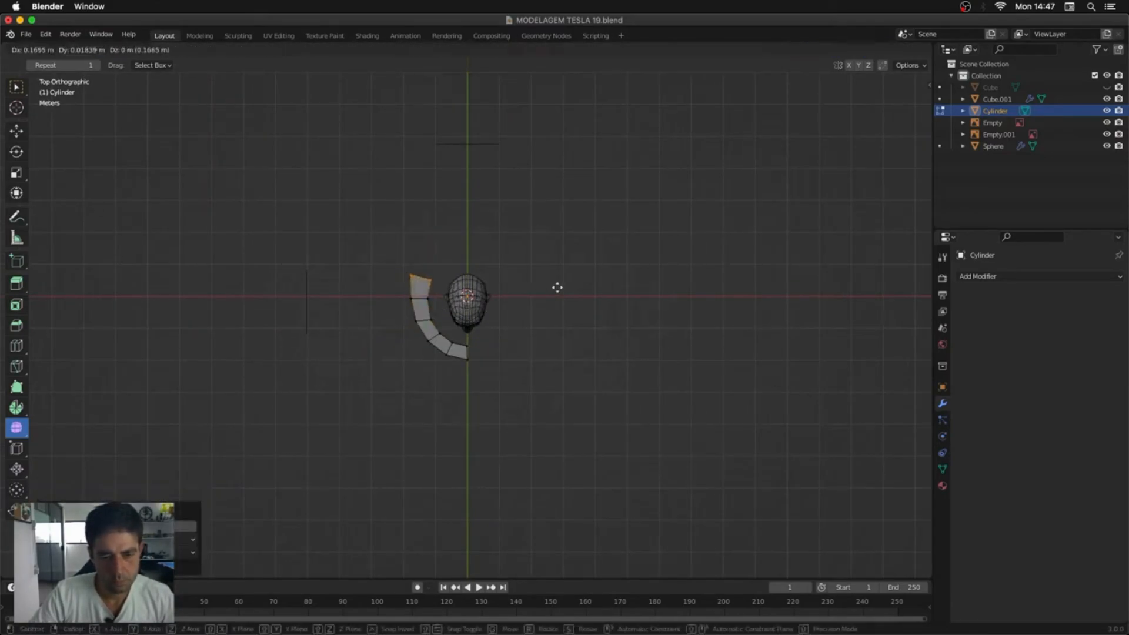
click(557, 287)
click(431, 286)
key(g)
click(481, 292)
key(Tab)
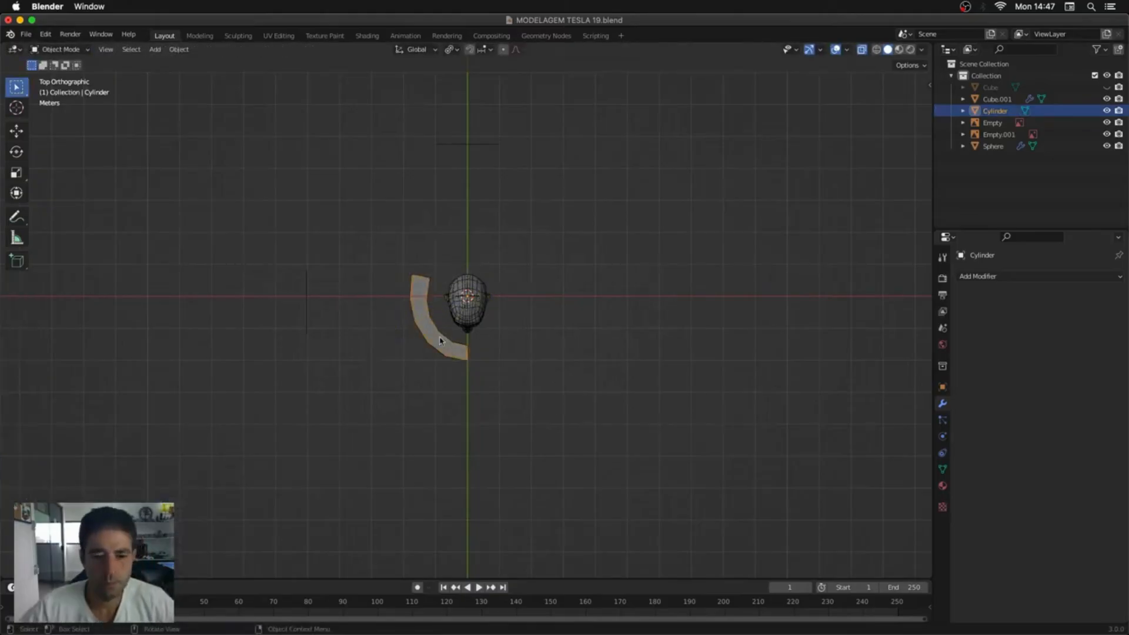
Step: Add a Mirror modifier to the half arch and apply it to rebuild the full U shape
middle_drag(458, 329, 558, 282)
click(1034, 276)
click(887, 413)
key(ctrl+a)
key(Tab)
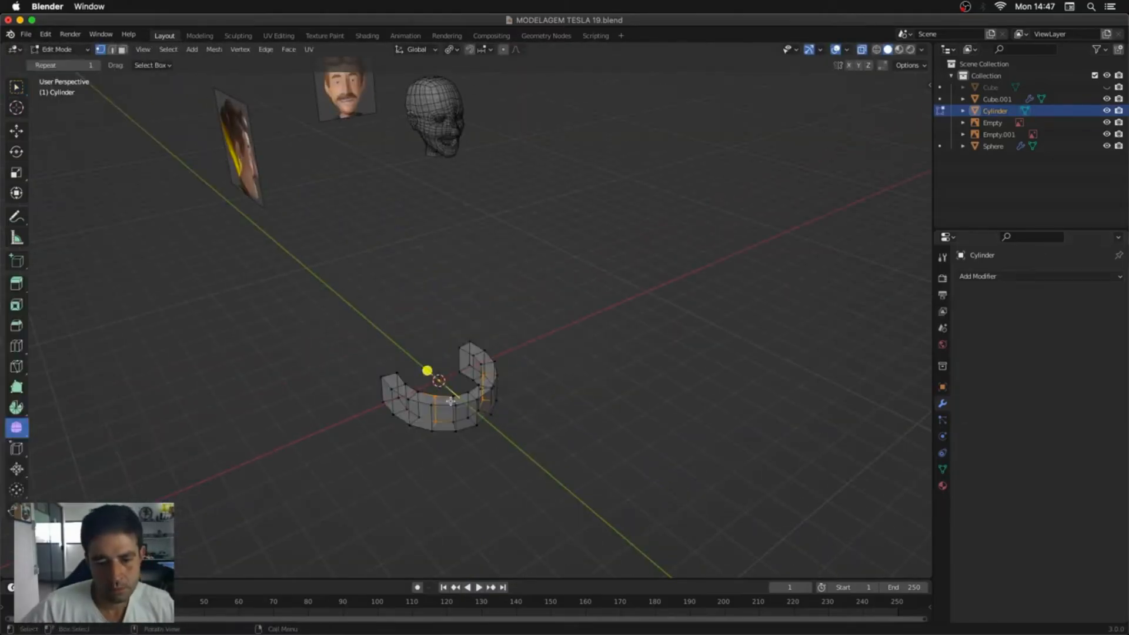
Step: Extrude the arch's top faces upward, and extrude the upper band outward along its normals to form a thicker gum rim
key(3)
key(e)
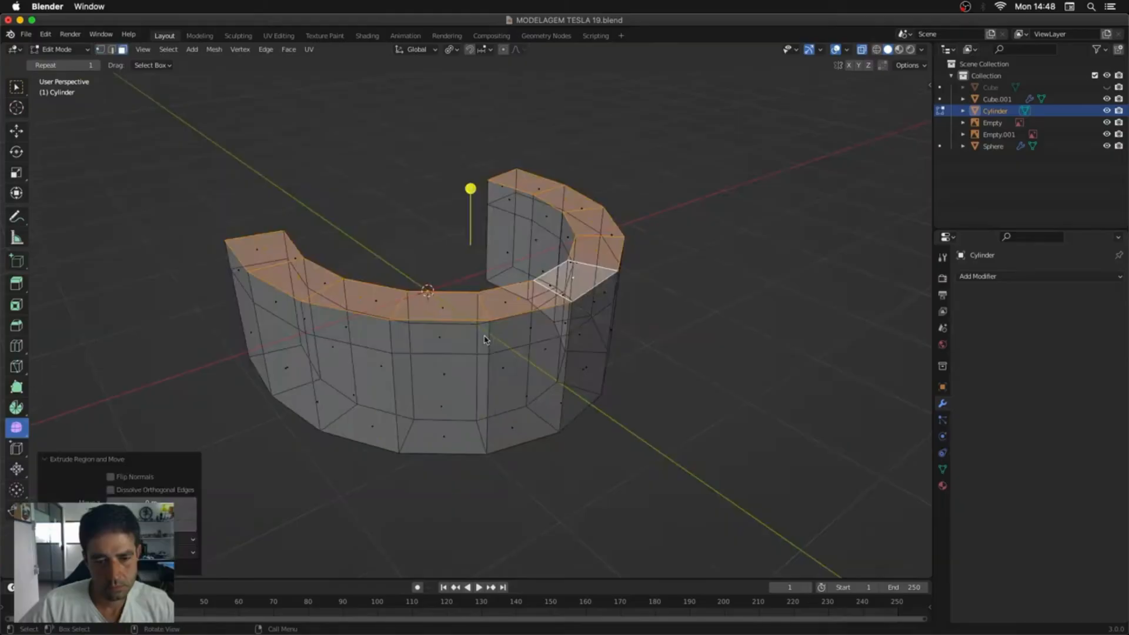
alt+shift+click(441, 329)
key(alt+e)
click(647, 346)
click(681, 333)
Step: Shade the arch smooth
key(Tab)
middle_drag(662, 377, 603, 402)
right_click(640, 323)
click(632, 325)
Step: Fill the open faces of the arch and bevel the edge loop around its underside
key(Tab)
key(2)
alt+click(587, 242)
click(464, 404)
alt+click(464, 404)
middle_drag(465, 404, 513, 346)
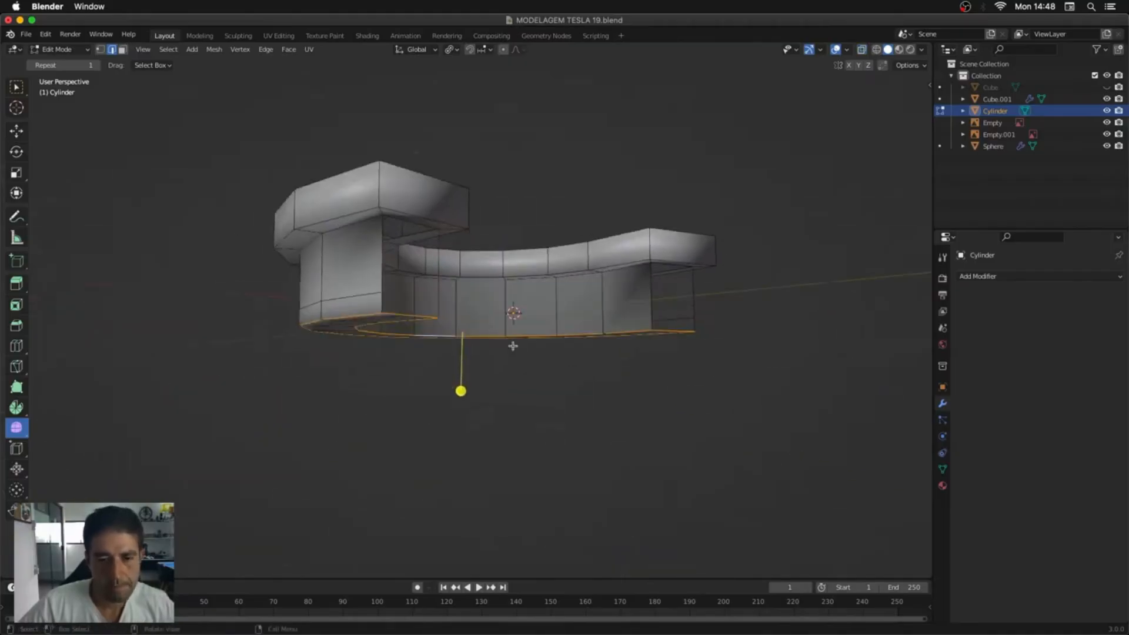
middle_drag(425, 262, 312, 327)
key(ctrl+r)
key(f)
key(f)
alt+click(361, 332)
middle_drag(629, 347, 594, 359)
key(ctrl+b)
click(637, 351)
Step: Add a loop cut around the arch's thick upper rim and slide it into place
key(ctrl+r)
click(633, 306)
click(635, 281)
drag(313, 307, 315, 306)
Step: Duplicate the arch and place a slightly smaller, vertically flipped copy beneath it as the lower teeth
key(Tab)
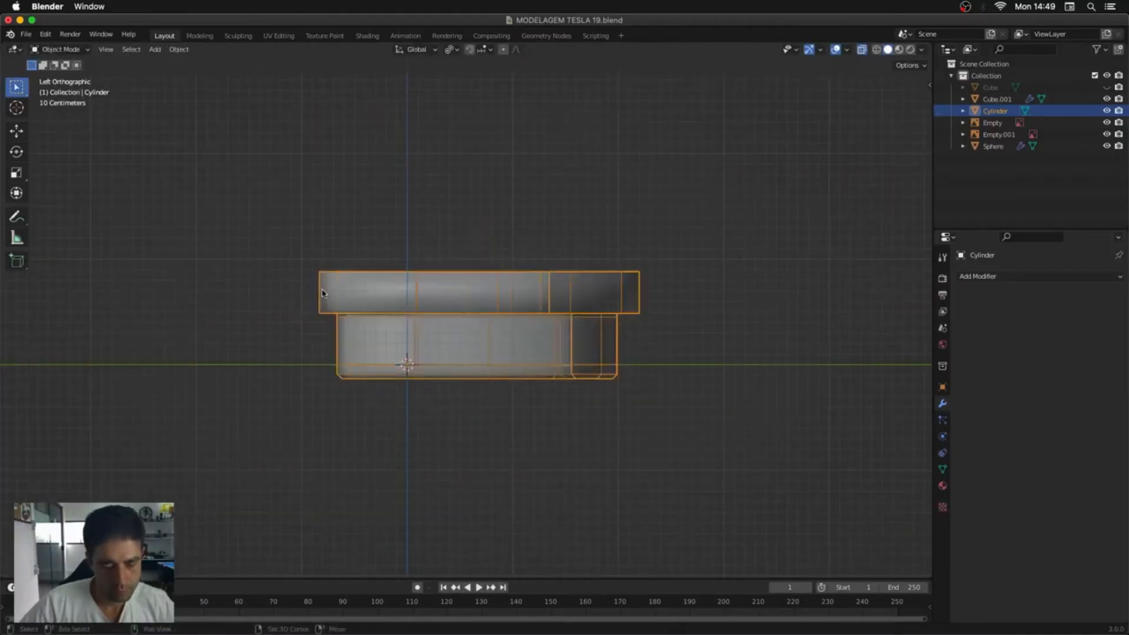
key(shift+d)
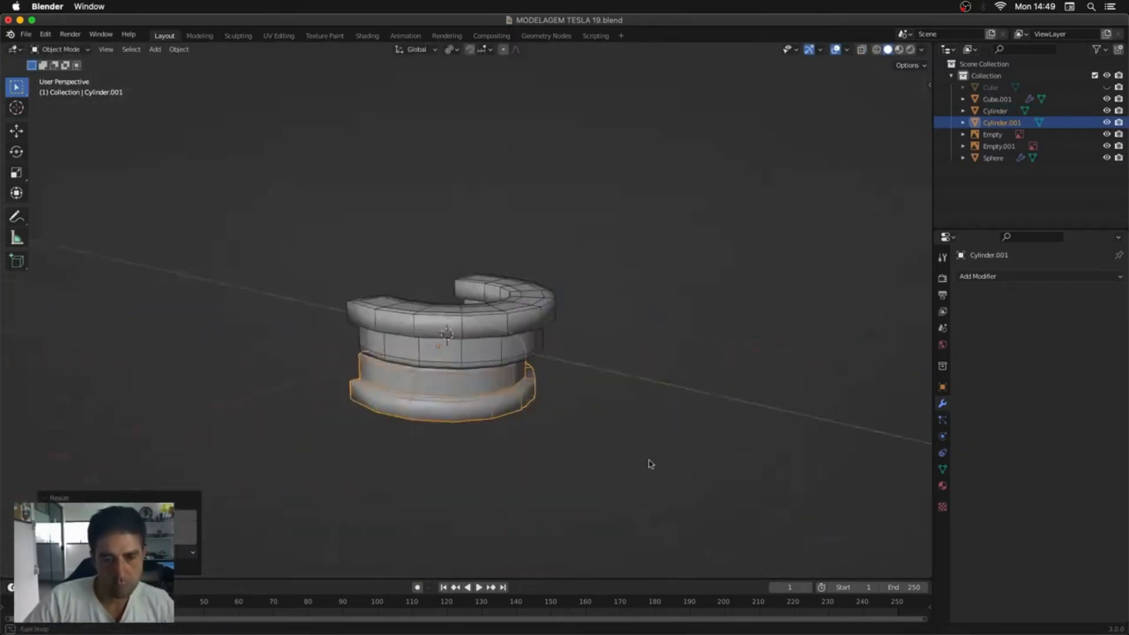
middle_drag(650, 461, 694, 321)
Step: Add a cube at the centre of the arches, round it by subdivision and scale up its mesh for the tongue
key(ctrl+1)
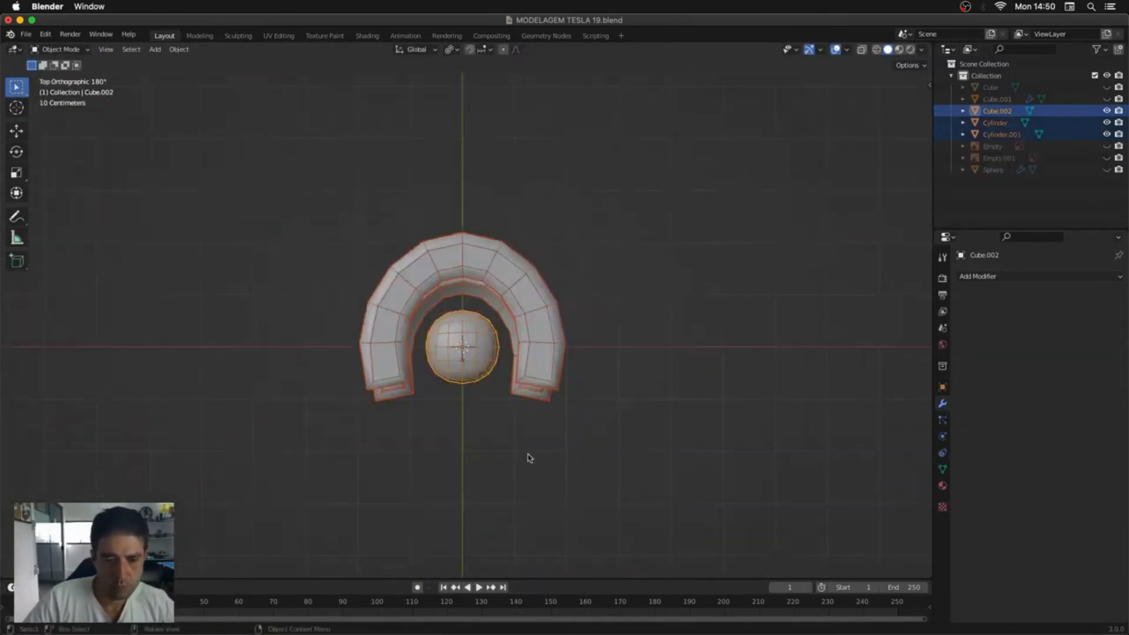
key(Tab)
key(s)
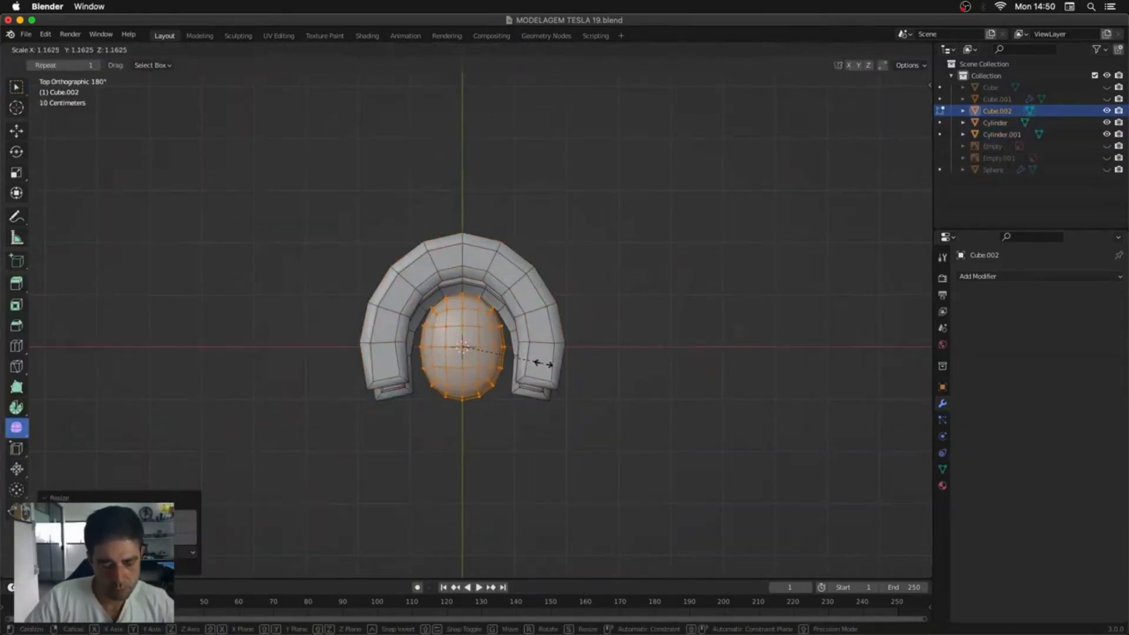
Step: Move the back vertices of the rounded cube along Y to lengthen the tongue, and add a loop cut across it
drag(438, 382, 435, 381)
key(g)
key(y)
key(ctrl+r)
click(484, 362)
right_click(484, 363)
middle_drag(484, 363, 534, 373)
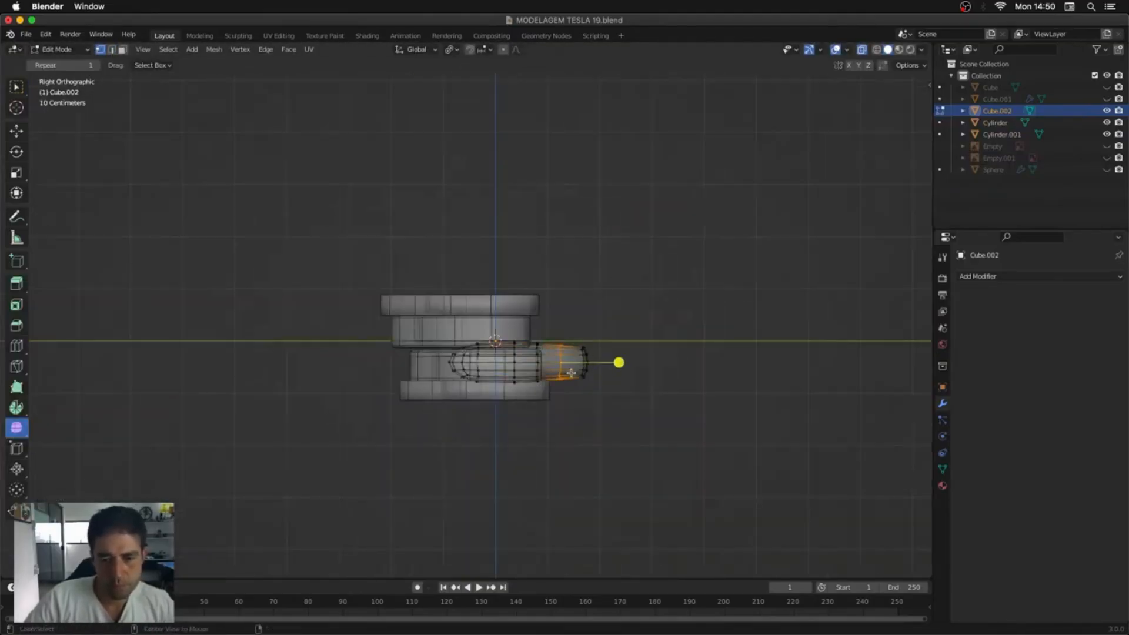
Step: Delete the faces closing the rear end of the tongue
click(610, 381)
middle_drag(610, 381, 579, 391)
key(x)
key(Escape)
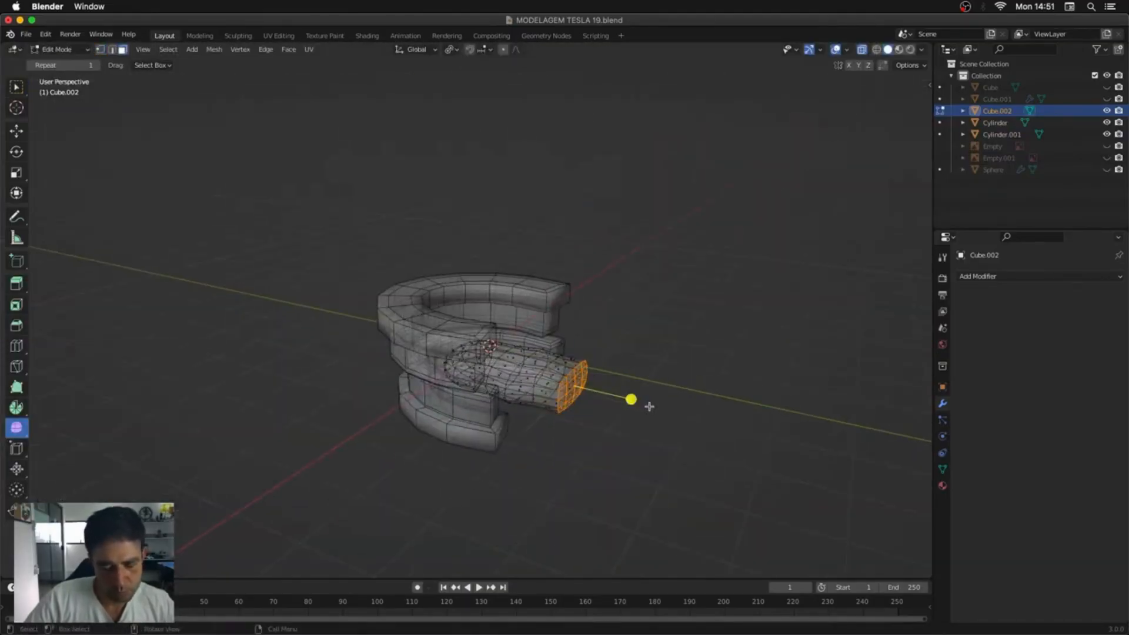
key(x)
click(645, 432)
Step: Extrude the tongue's open rear end downward in side view and rotate it by about 36° to bend toward the throat
key(KP_3)
key(1)
drag(569, 323, 666, 390)
key(g)
key(e)
click(652, 464)
key(r)
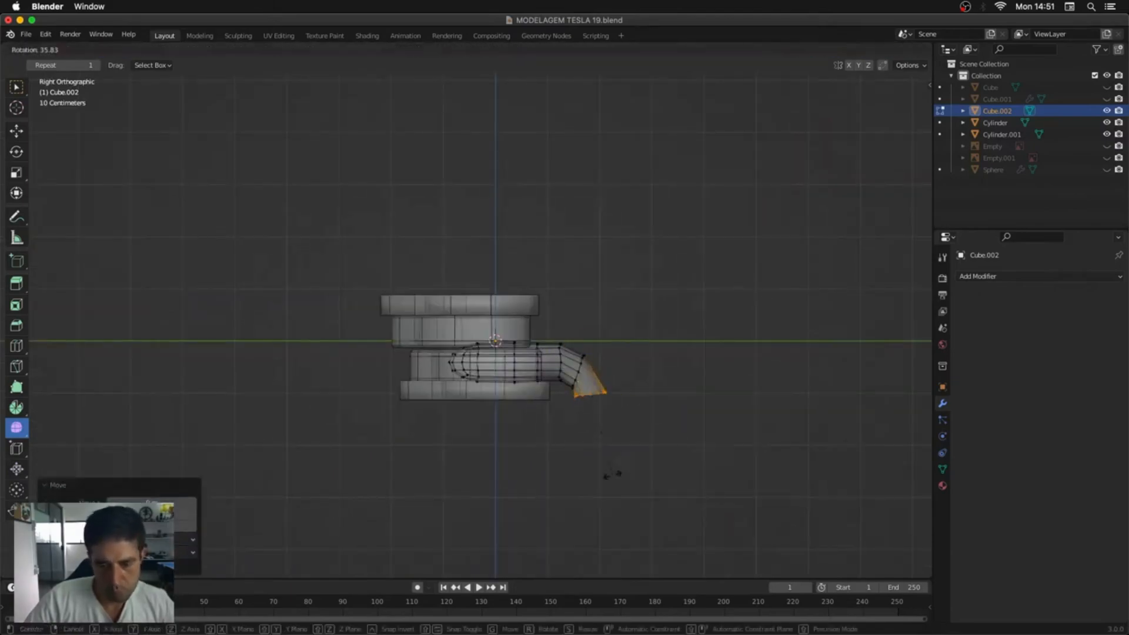
click(612, 474)
Step: Scale the tongue's rear end along X, and adjust the whole tongue's width along X
middle_drag(704, 408, 555, 431)
key(s)
key(x)
click(593, 390)
key(a)
key(s)
key(x)
click(541, 494)
Step: Bevel the tongue's central lengthwise edges with a width of 0.0645 m and adjust the number of segments
key(2)
alt+click(465, 404)
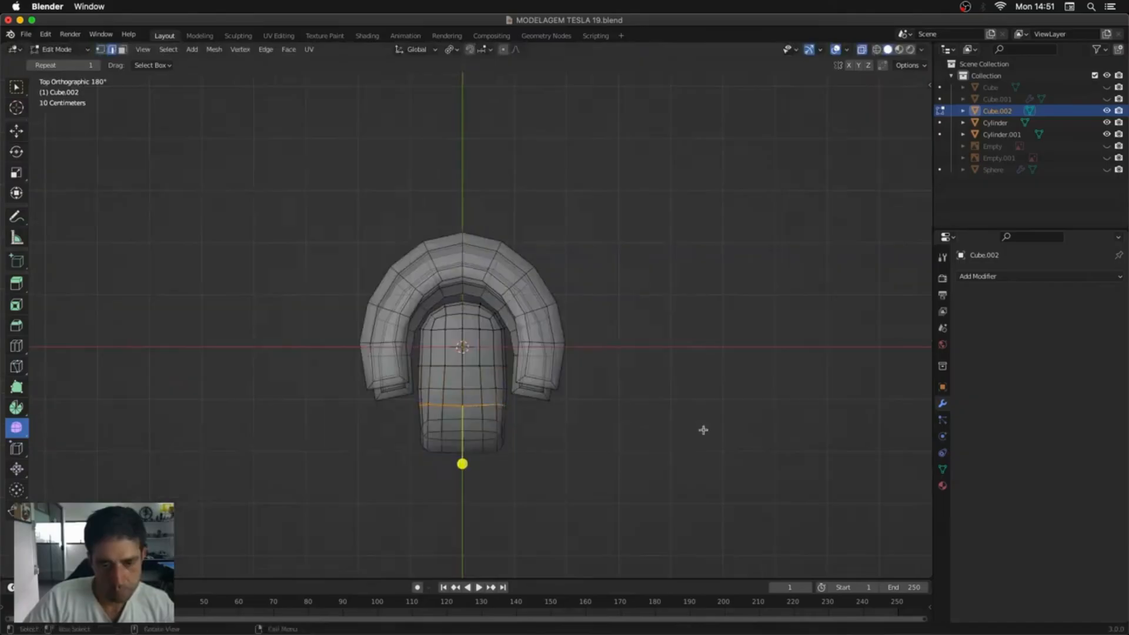
middle_drag(703, 429, 758, 370)
shift+middle_drag(588, 435, 542, 373)
key(alt+z)
key(ctrl+b)
click(194, 398)
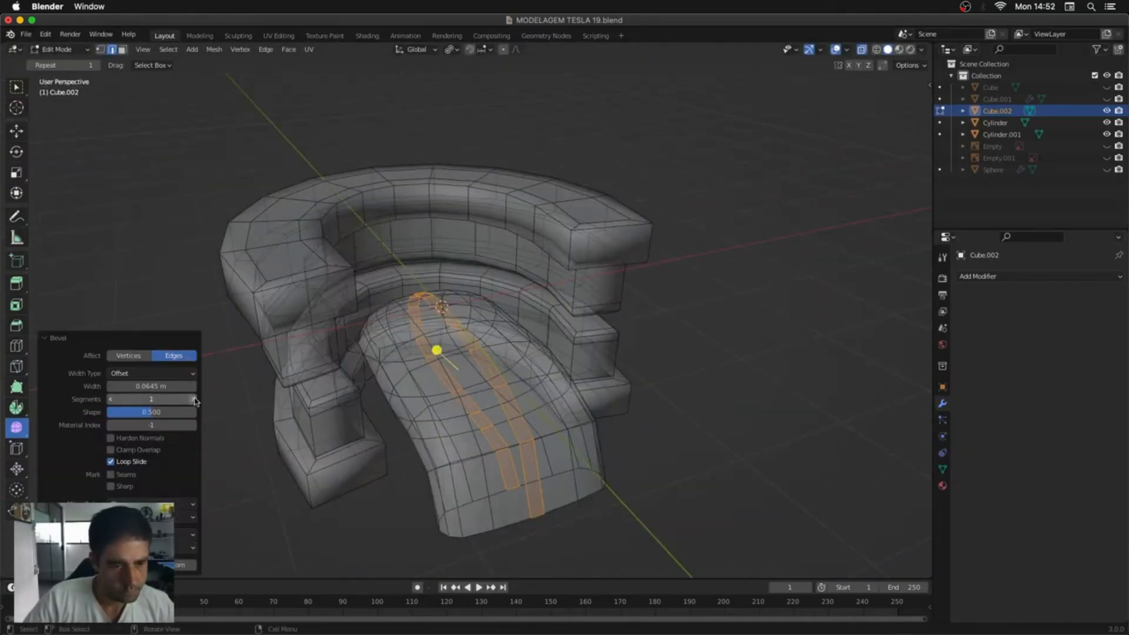
Step: Move the selected tongue vertices along Z to shape the central groove, and scale the selection along X
alt+middle_drag(694, 306, 773, 232)
key(1)
drag(606, 205, 656, 318)
key(g)
key(z)
key(alt+z)
middle_drag(565, 258, 549, 282)
key(s)
key(x)
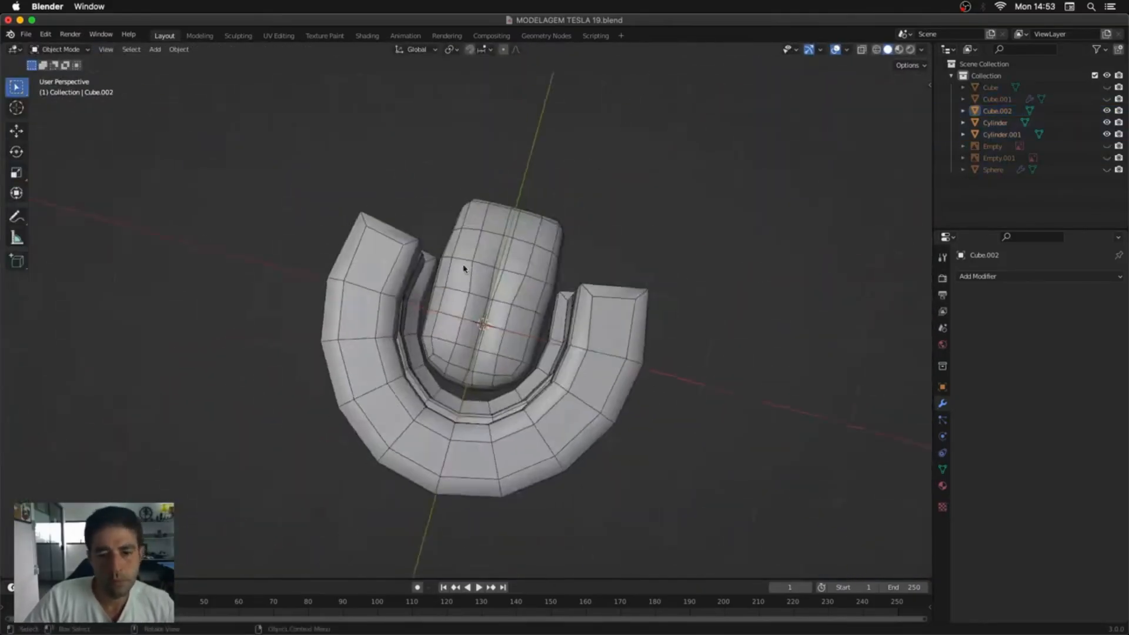
Step: Widen the whole tongue along X and slightly rescale its middle cross edge loop
key(Tab)
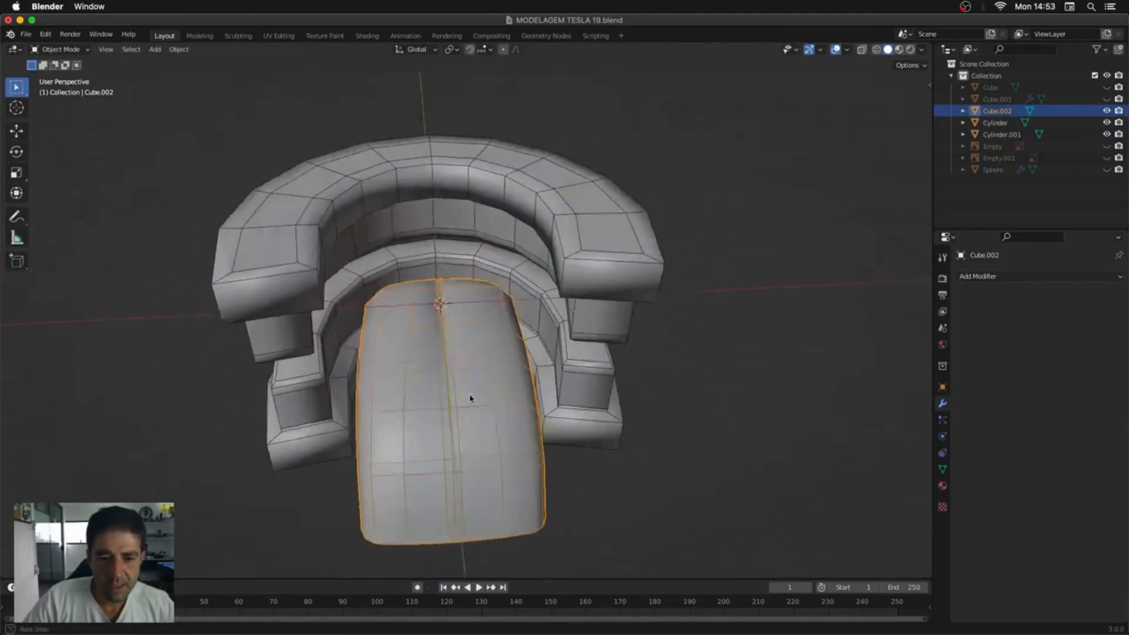
middle_drag(468, 396, 466, 441)
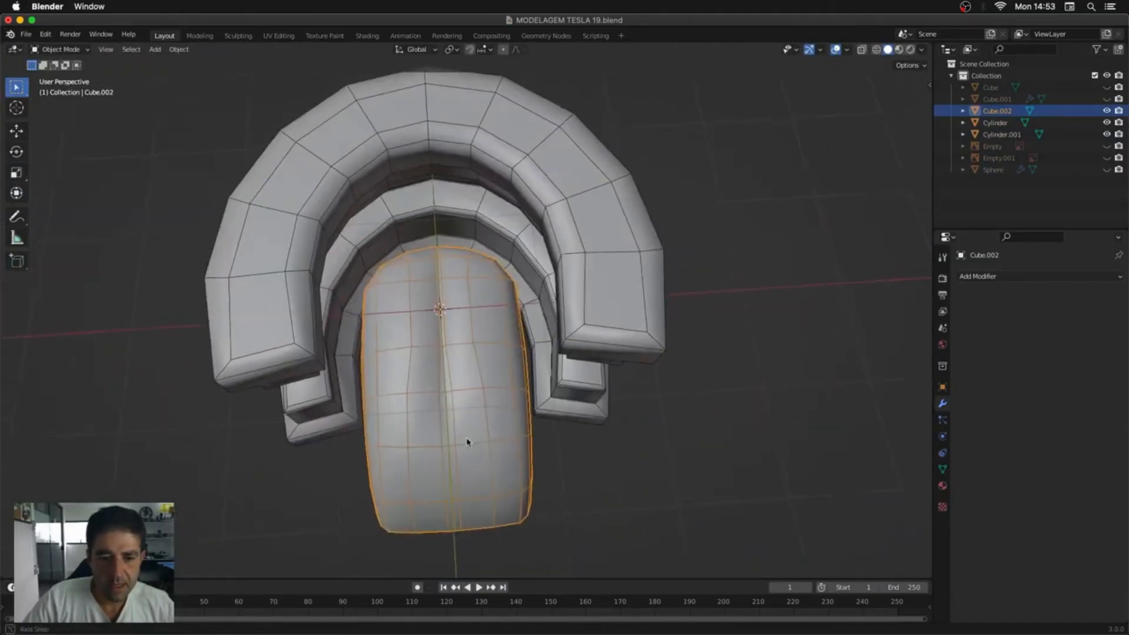
key(Tab)
key(s)
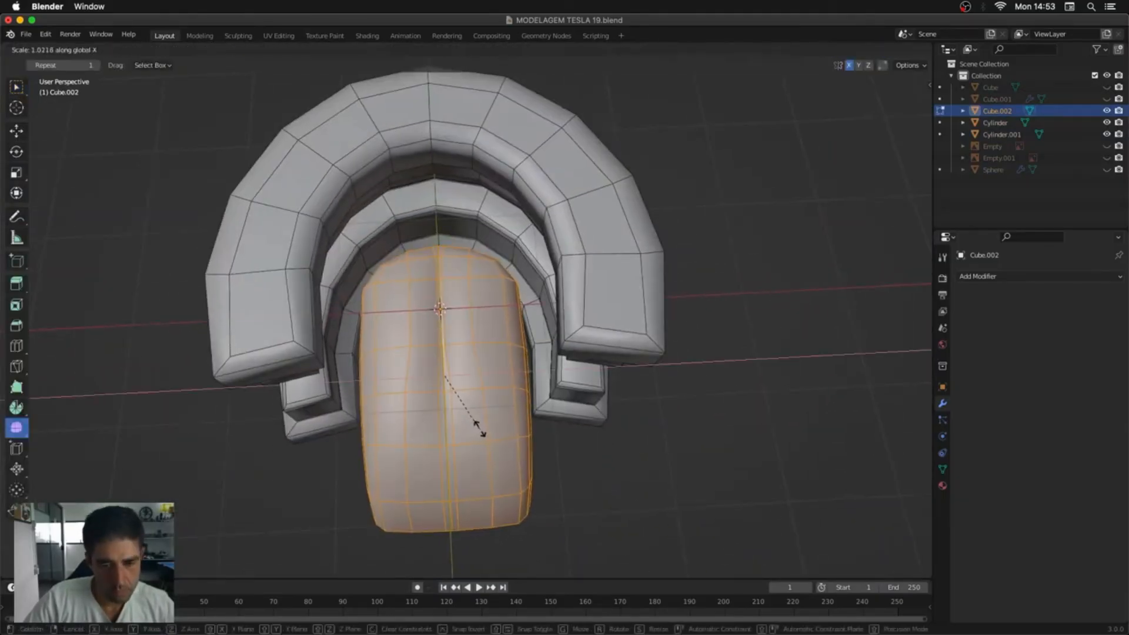
click(489, 428)
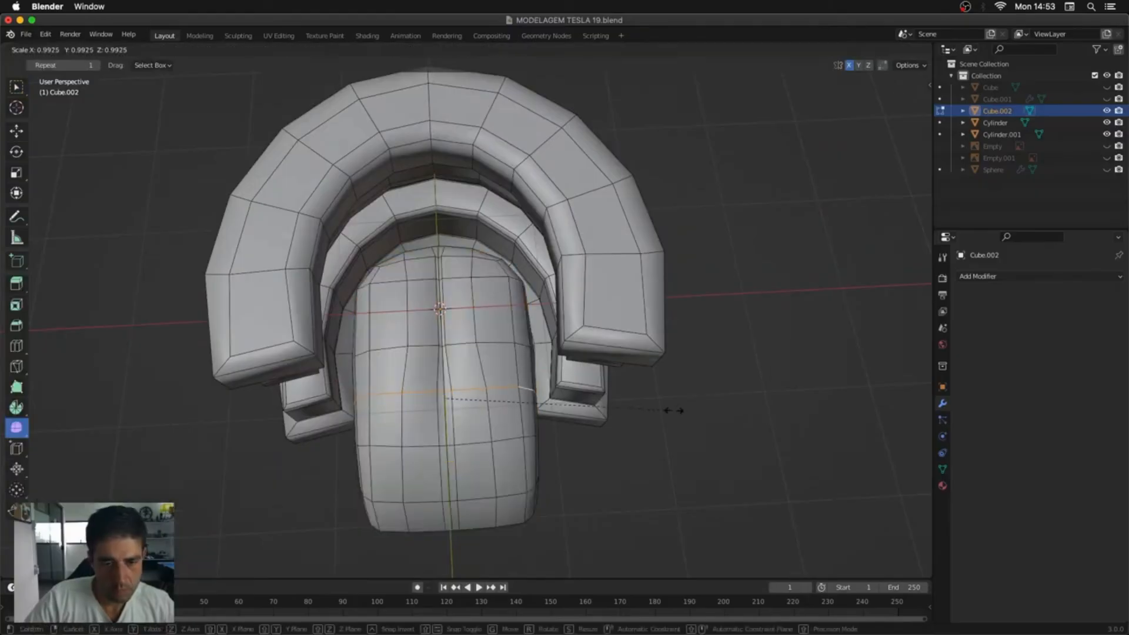
middle_drag(670, 431, 776, 395)
Step: Select both teeth arches and the tongue, and move and scale them into the head's mouth in side view
key(Tab)
key(a)
middle_drag(662, 317, 676, 367)
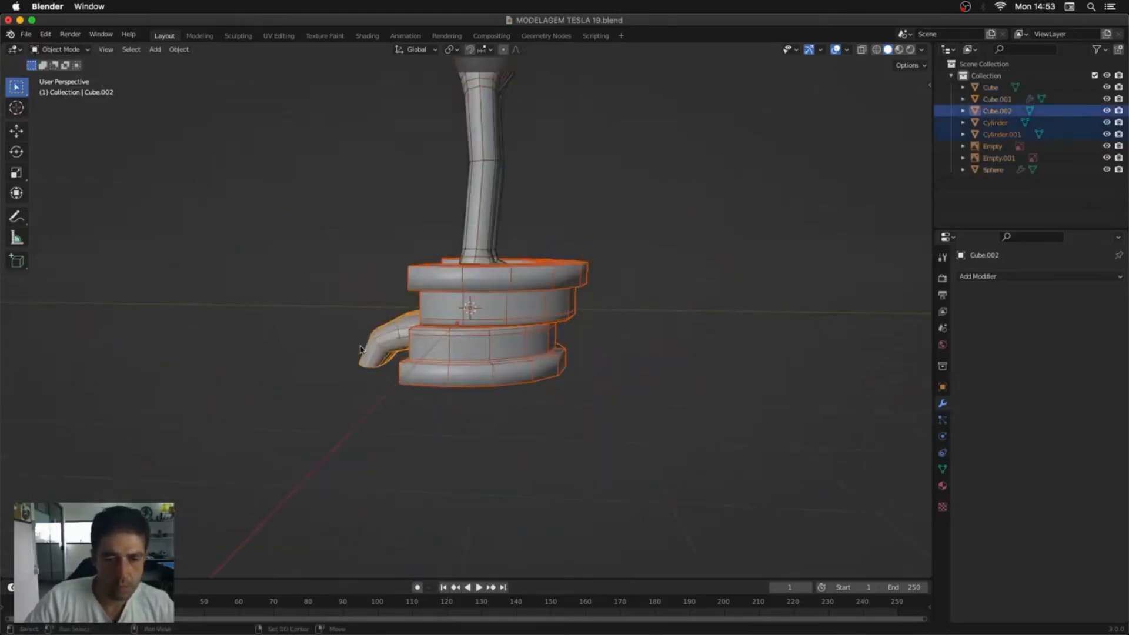
shift+middle_drag(359, 350, 365, 506)
scroll(365, 505, down, 2)
key(ctrl+KP_3)
key(KP_3)
key(g)
click(641, 83)
key(s)
click(558, 200)
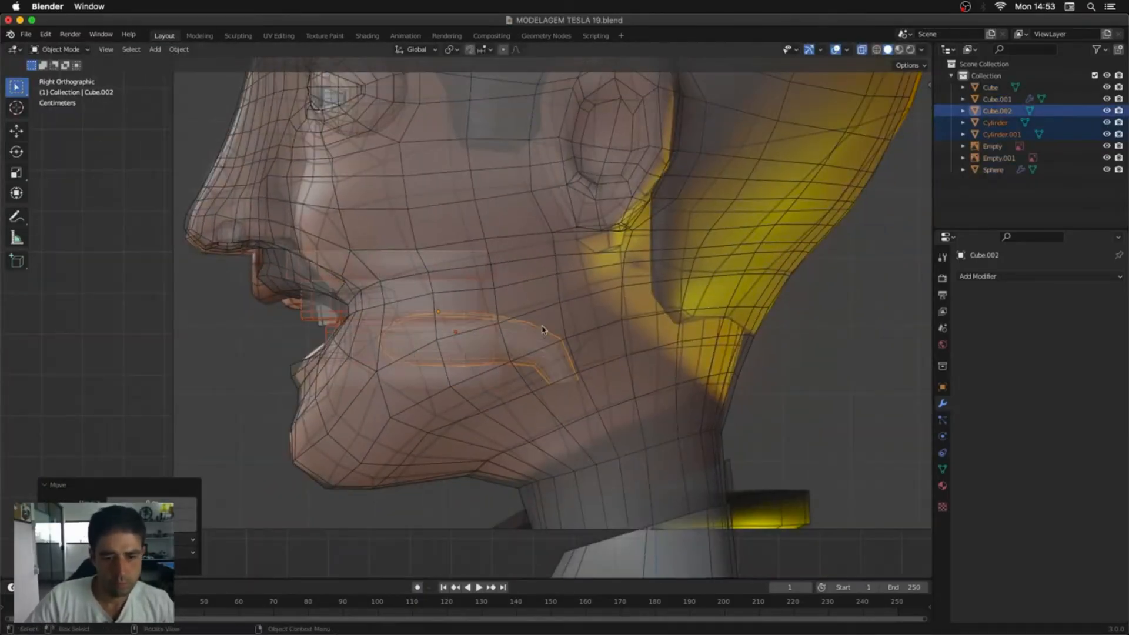
Step: Refine the size and position of the teeth and tongue inside the mouth, checking the smile opening from the front
middle_drag(588, 294, 668, 315)
scroll(668, 315, down, 1)
key(s)
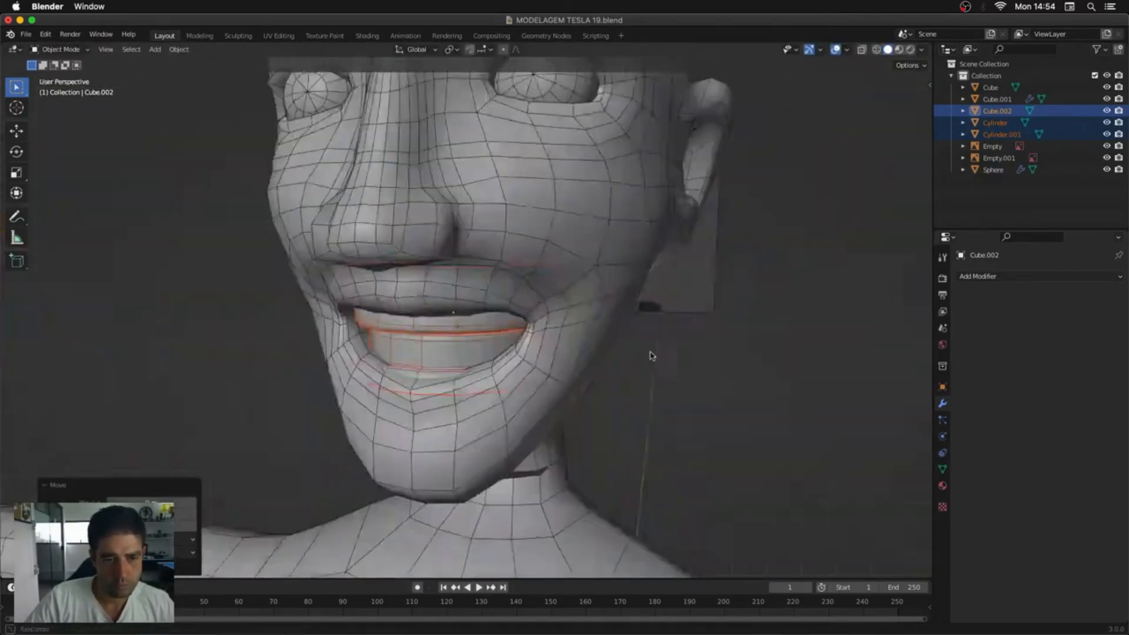
scroll(645, 353, down, 2)
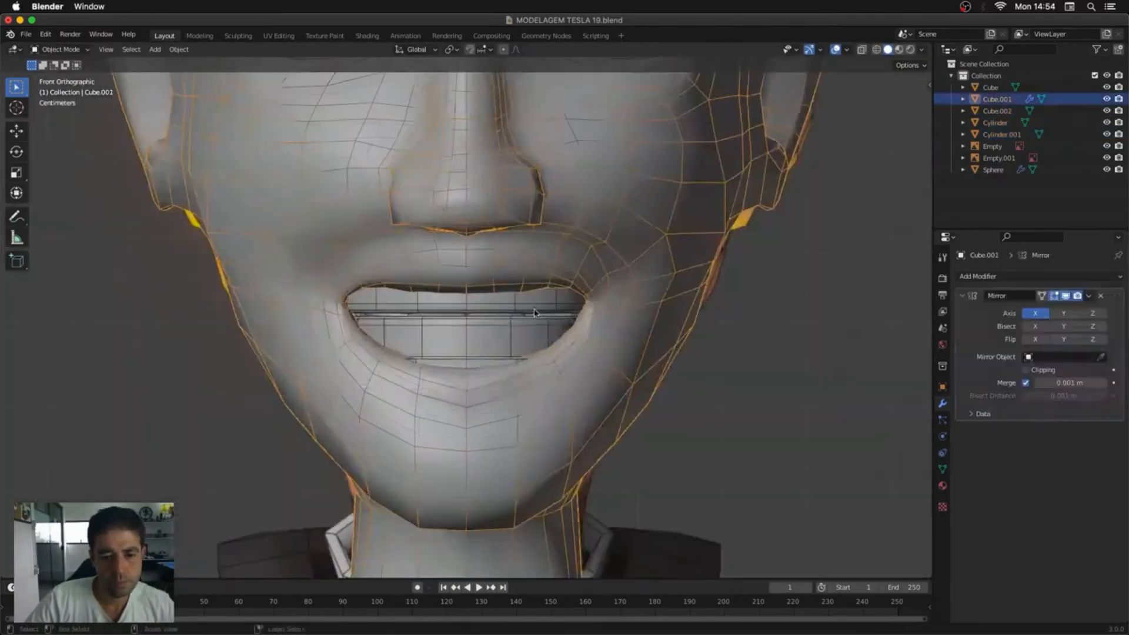
click(534, 313)
click(502, 333)
Step: Select all the head parts together and examine the head on the full body from several angles
middle_drag(502, 333, 635, 377)
scroll(635, 376, down, 8)
click(635, 454)
middle_drag(636, 453, 554, 166)
scroll(555, 166, down, 3)
drag(573, 244, 485, 106)
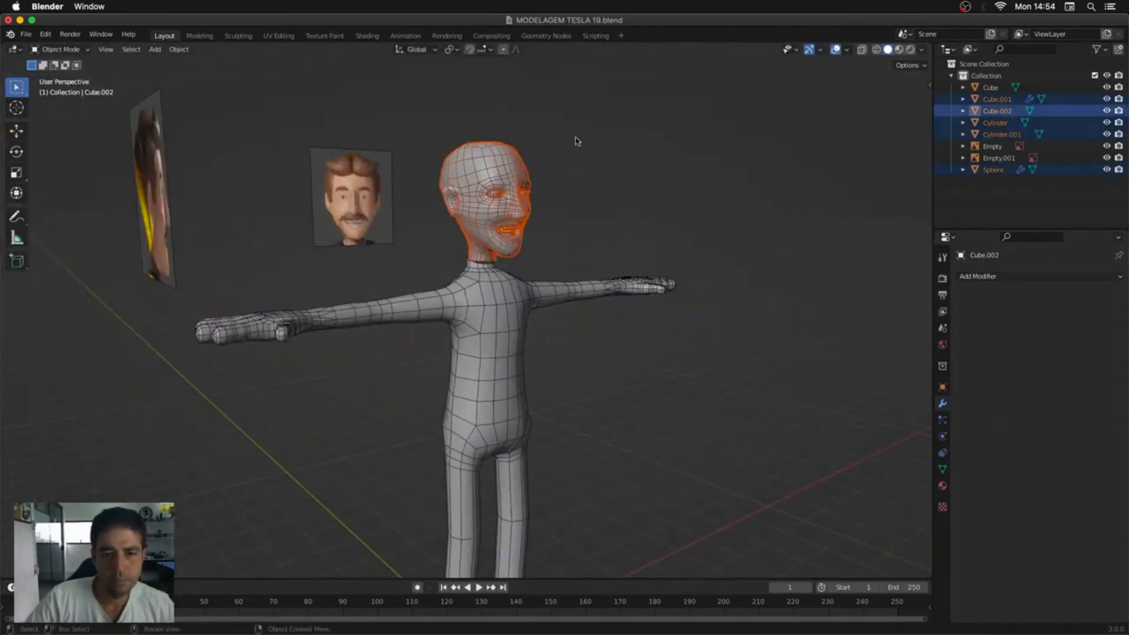
middle_drag(576, 141, 522, 179)
scroll(522, 179, up, 5)
key(KP_1)
key(KP_3)
scroll(479, 352, up, 5)
middle_drag(478, 352, 628, 296)
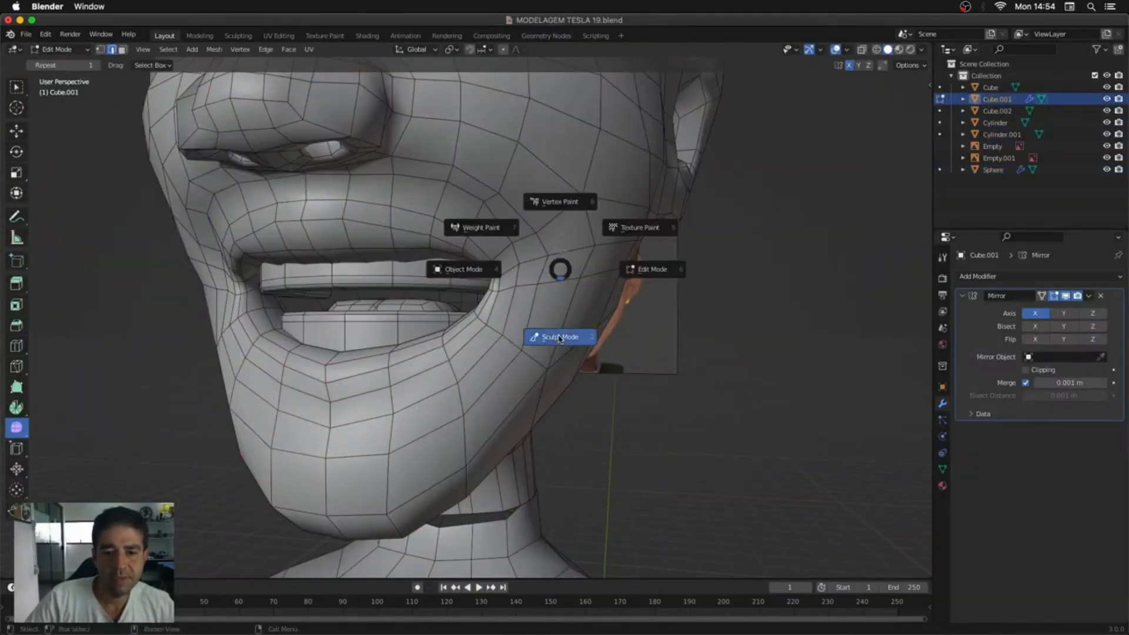
Step: Remove the Mirror modifier from the head mesh, checking the mouth interior from below with X-ray display
click(560, 338)
mouse_move(559, 338)
middle_down()
mouse_move(504, 252)
mouse_move(533, 272)
middle_up()
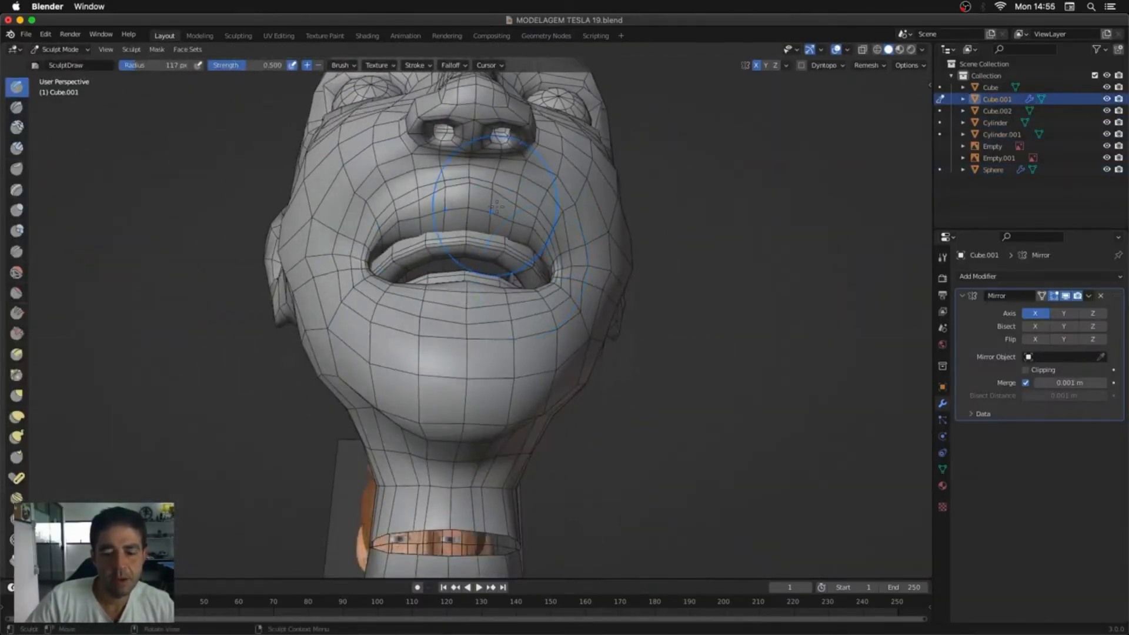
key(alt+z)
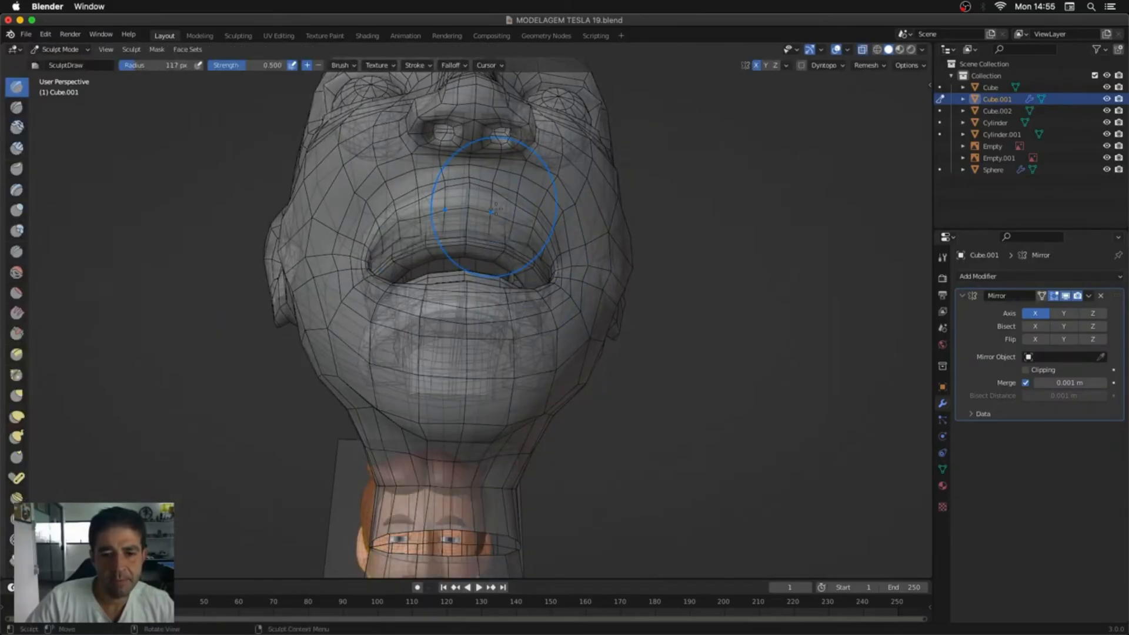
key(Tab)
middle_drag(504, 244, 467, 261)
middle_drag(282, 378, 764, 323)
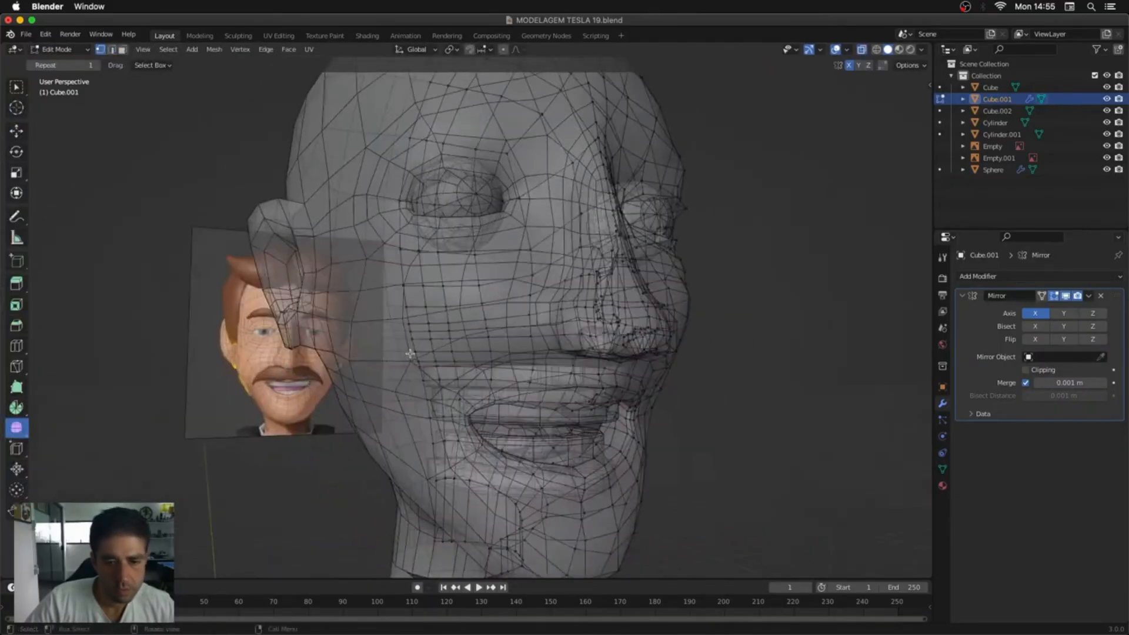
key(Tab)
click(1101, 297)
key(alt+z)
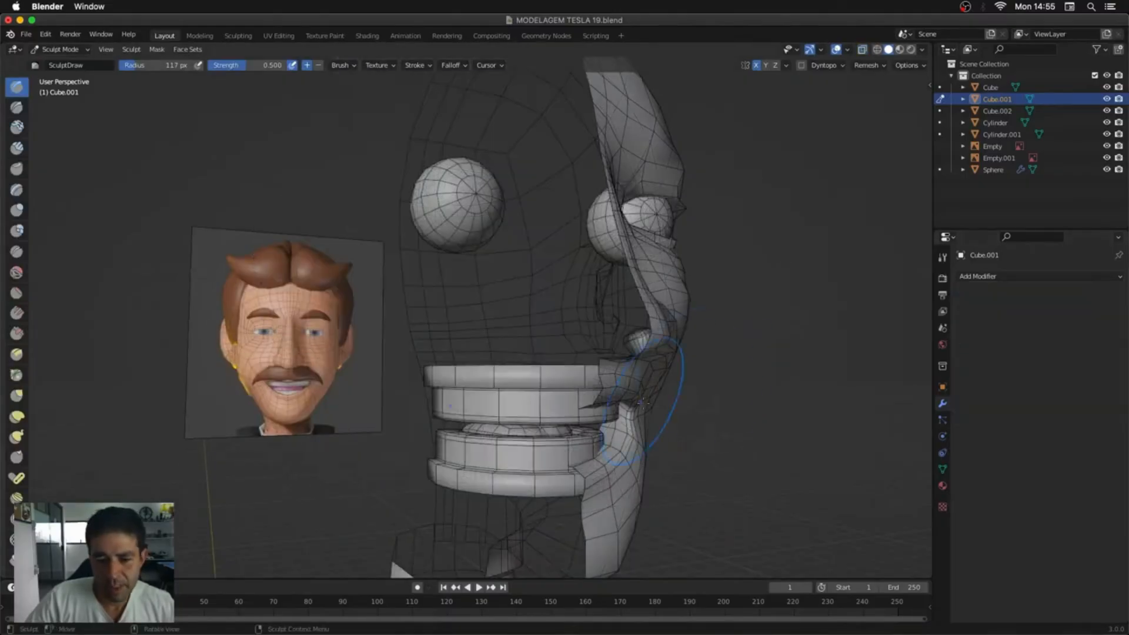
Step: Isolate the mouth parts with the half head, return to Object Mode and select the upper teeth arch
mouse_move(616, 382)
middle_down()
mouse_move(691, 406)
mouse_move(647, 342)
mouse_move(676, 328)
mouse_move(612, 318)
mouse_move(709, 279)
middle_up()
key(Tab)
key(alt+z)
key(Tab)
key(ctrl+Tab)
click(612, 279)
click(617, 285)
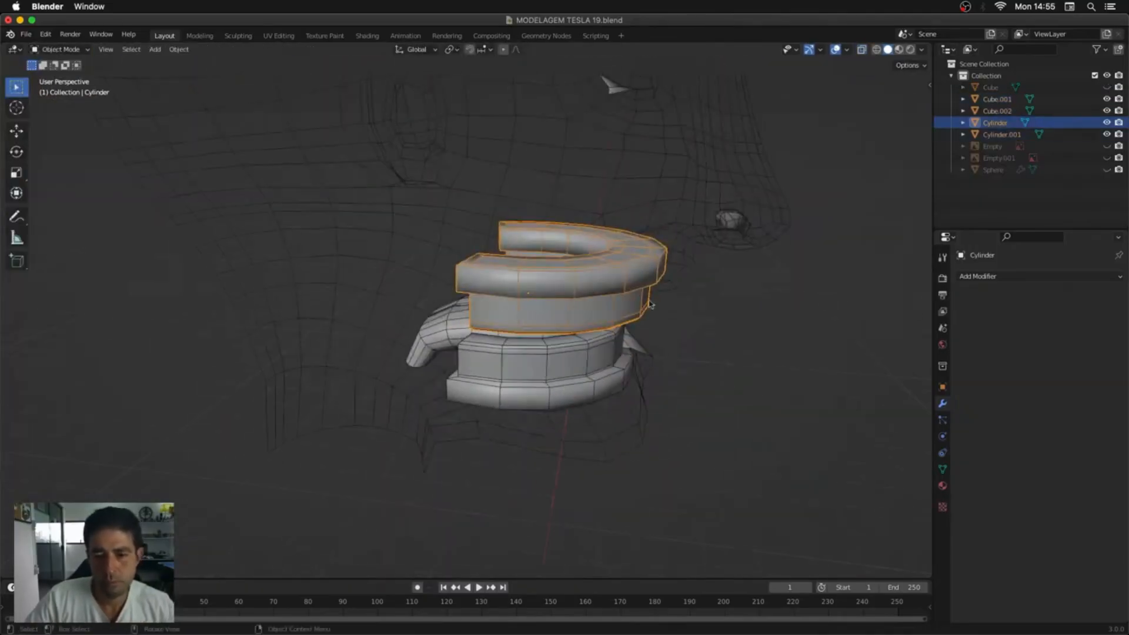
Step: Move both teeth arches and the tongue together farther back inside the mouth
shift+click(600, 355)
shift+click(438, 332)
key(g)
click(633, 347)
Step: Extrude the inner lip edge of the head mesh backwards in several scaled sections to form the mouth cavity around the teeth
key(Tab)
key(ctrl+KP_3)
key(s)
key(g)
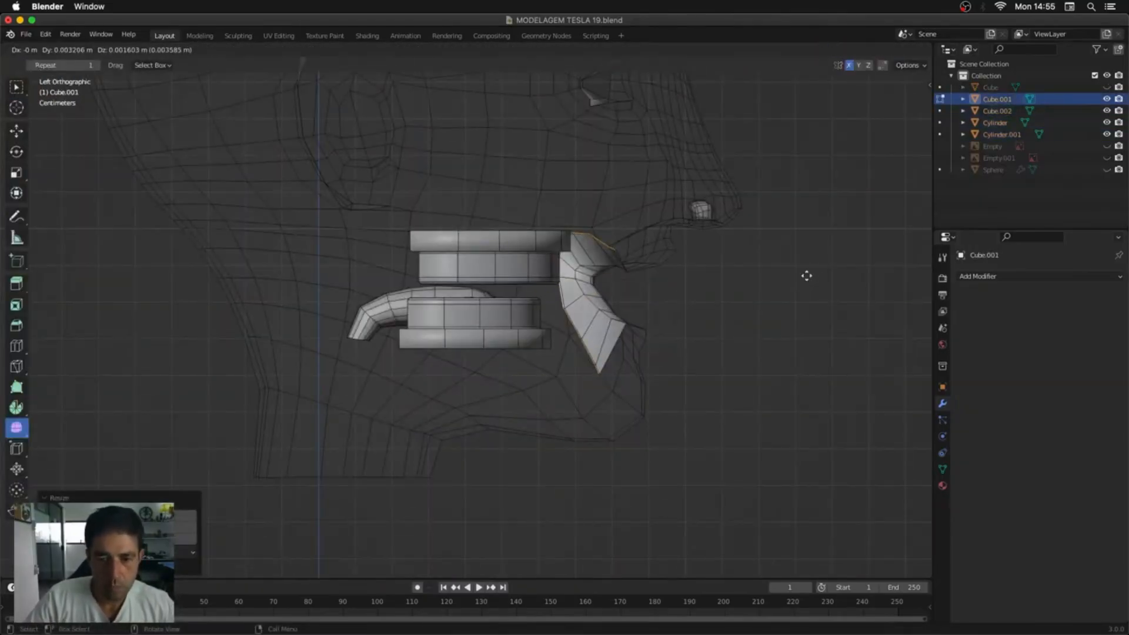
click(769, 270)
key(s)
click(837, 278)
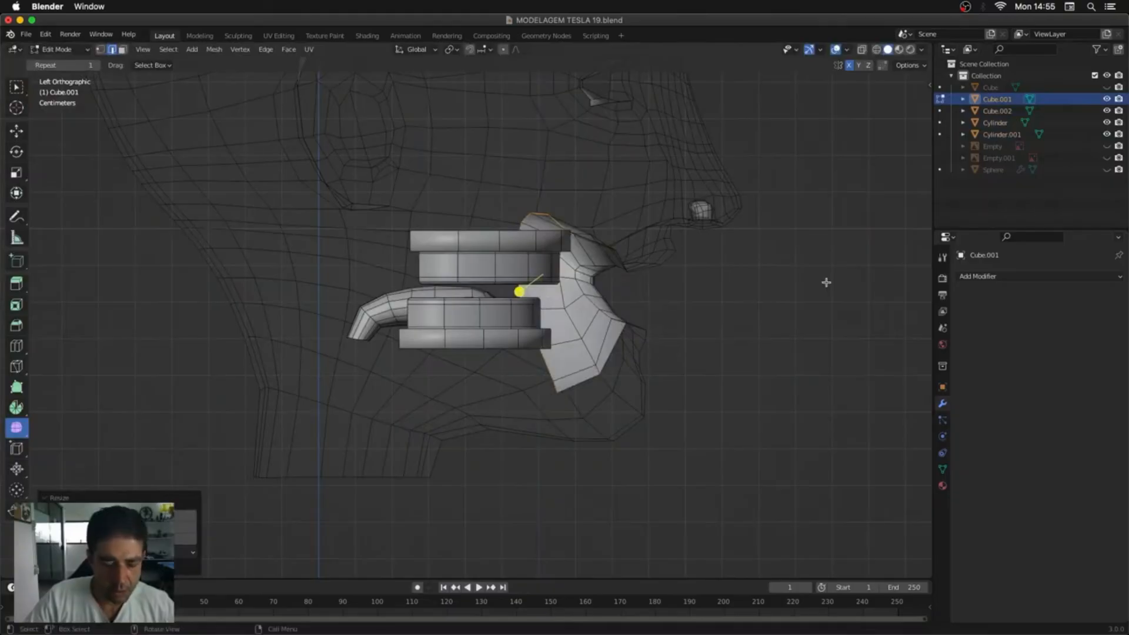
click(710, 280)
key(s)
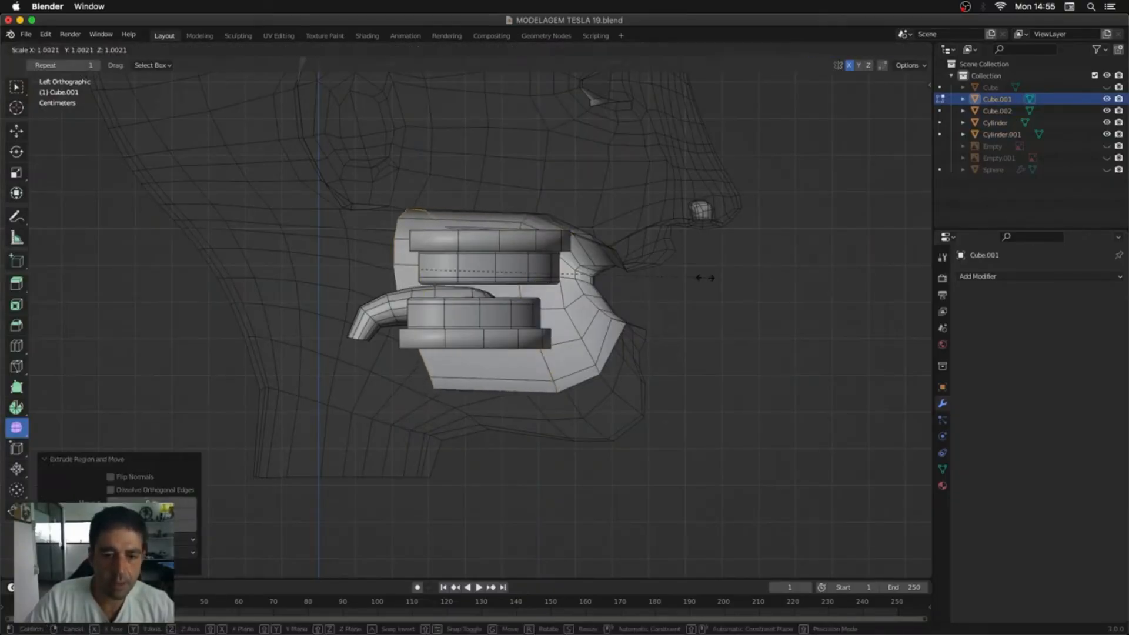
key(Escape)
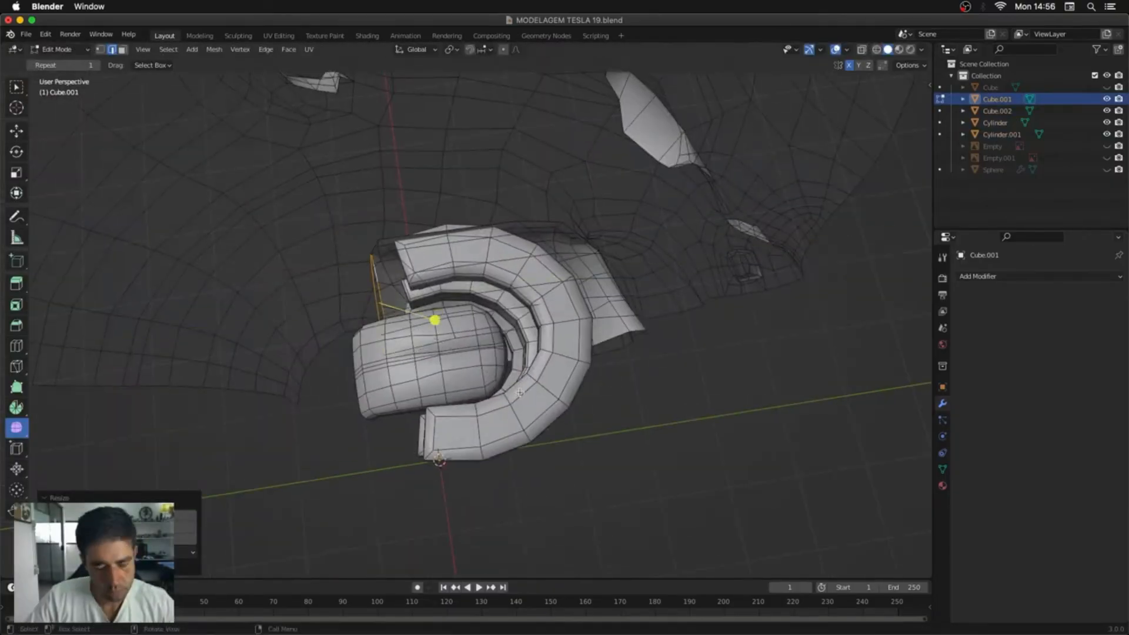
Step: Move the upper and then the lower teeth arch forward towards the lips in the side view
key(ctrl+KP_3)
click(553, 271)
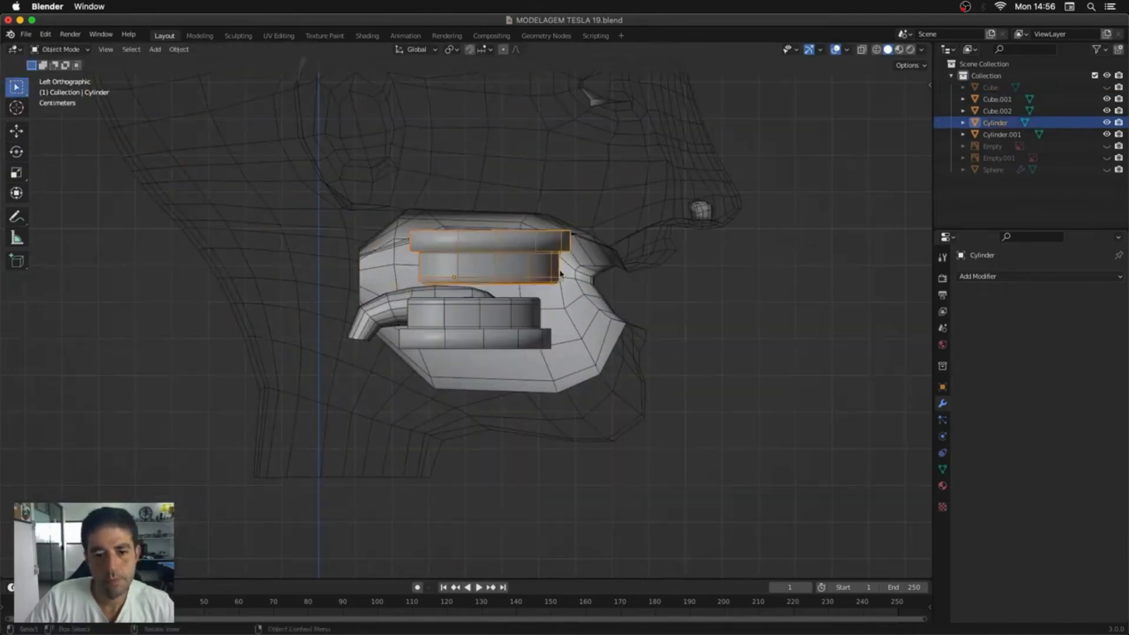
key(g)
click(553, 338)
click(538, 338)
key(g)
middle_drag(552, 282, 582, 184)
key(ctrl+Tab)
click(578, 248)
key(g)
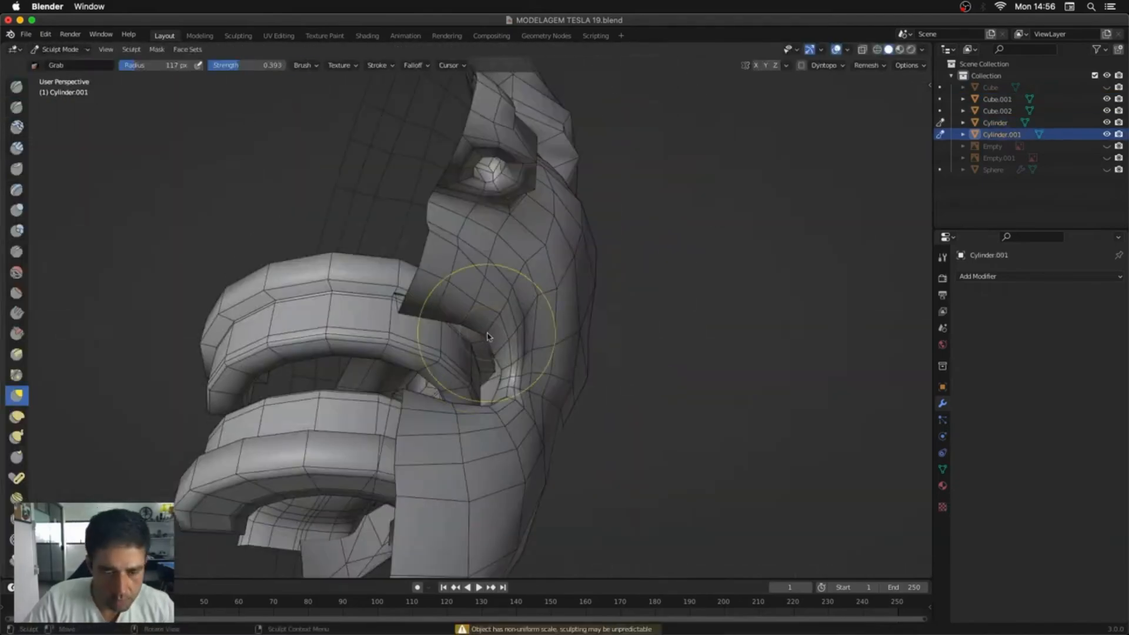
key(ctrl+Tab)
click(428, 337)
Step: Put the head mesh in Sculpt Mode and reshape the lips over the teeth with the Grab brush from the front
click(529, 329)
key(Tab)
key(Tab)
key(ctrl+Tab)
click(544, 393)
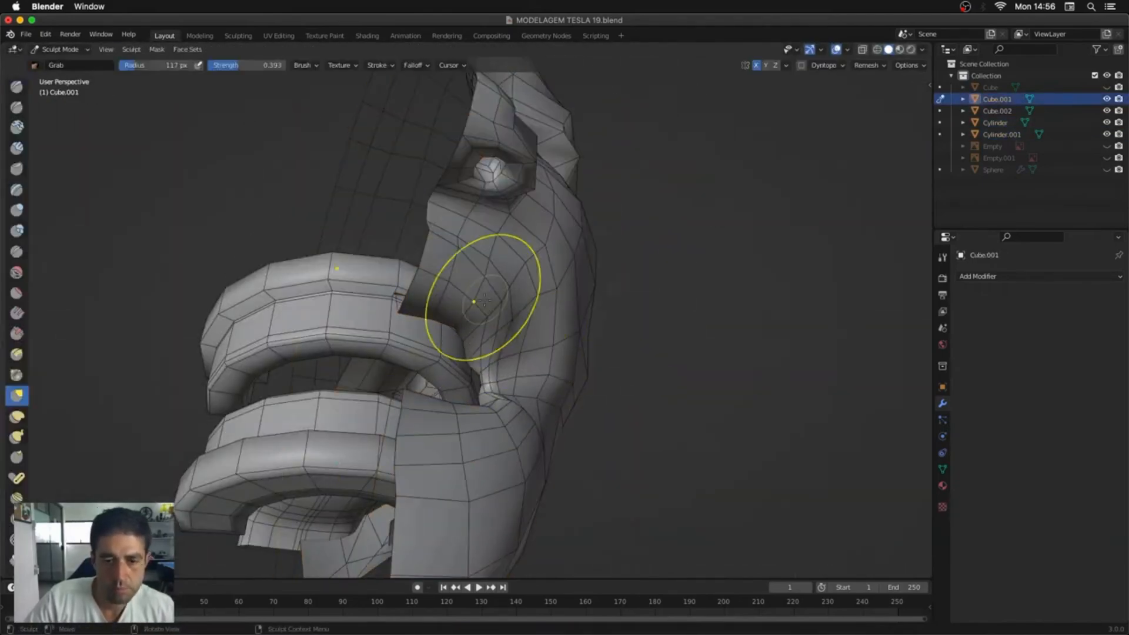
mouse_move(484, 301)
middle_down()
mouse_move(474, 403)
mouse_move(620, 397)
mouse_move(559, 391)
mouse_move(521, 309)
mouse_move(569, 339)
mouse_move(380, 331)
middle_up()
key(x)
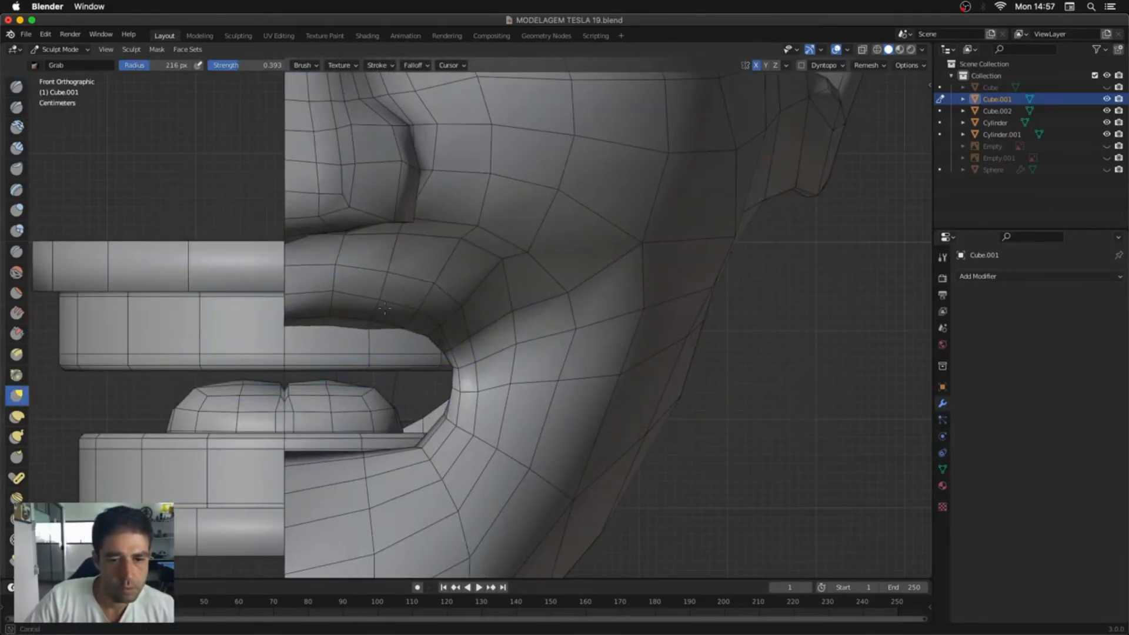
drag(385, 308, 384, 305)
Step: Move the vertex at the corner of the mouth outward and up to widen the smile
key(Tab)
shift+click(489, 346)
key(g)
click(495, 327)
key(Tab)
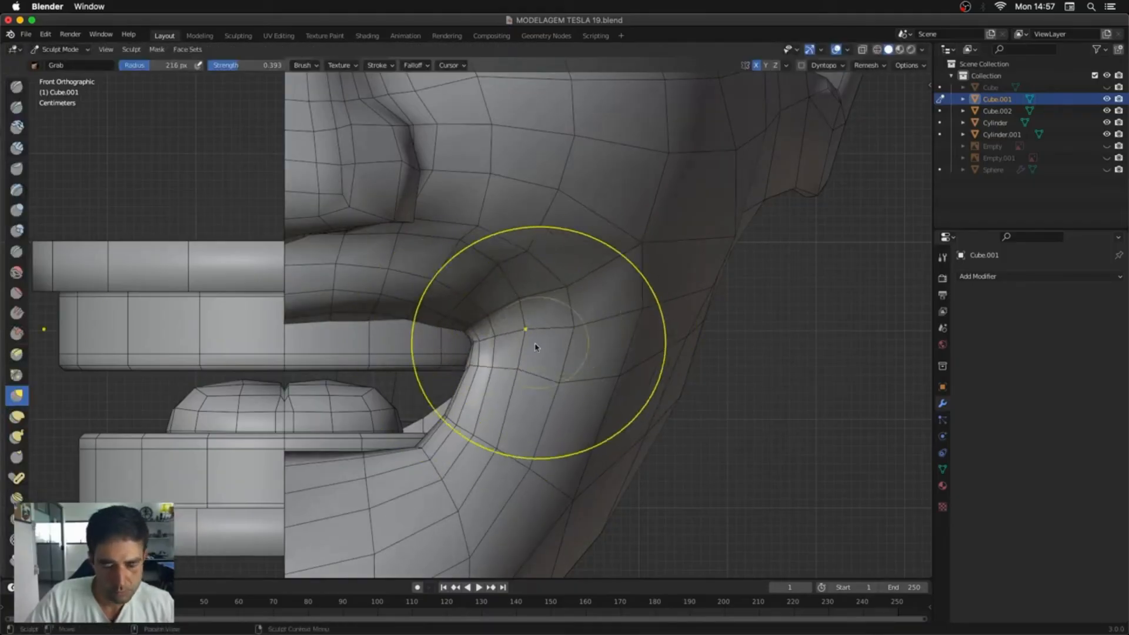
scroll(535, 347, down, 5)
alt+middle_drag(535, 347, 460, 250)
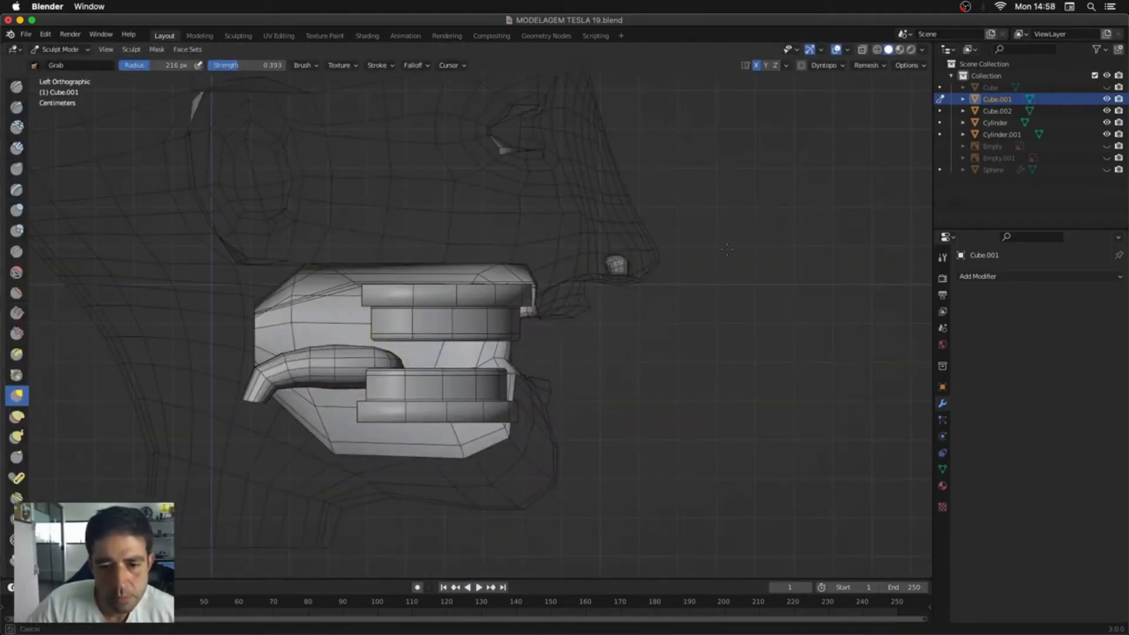
Step: Select the rear rim vertices of the mouth cavity with X-ray display, then scale and move them to square off its back
middle_drag(272, 316, 563, 351)
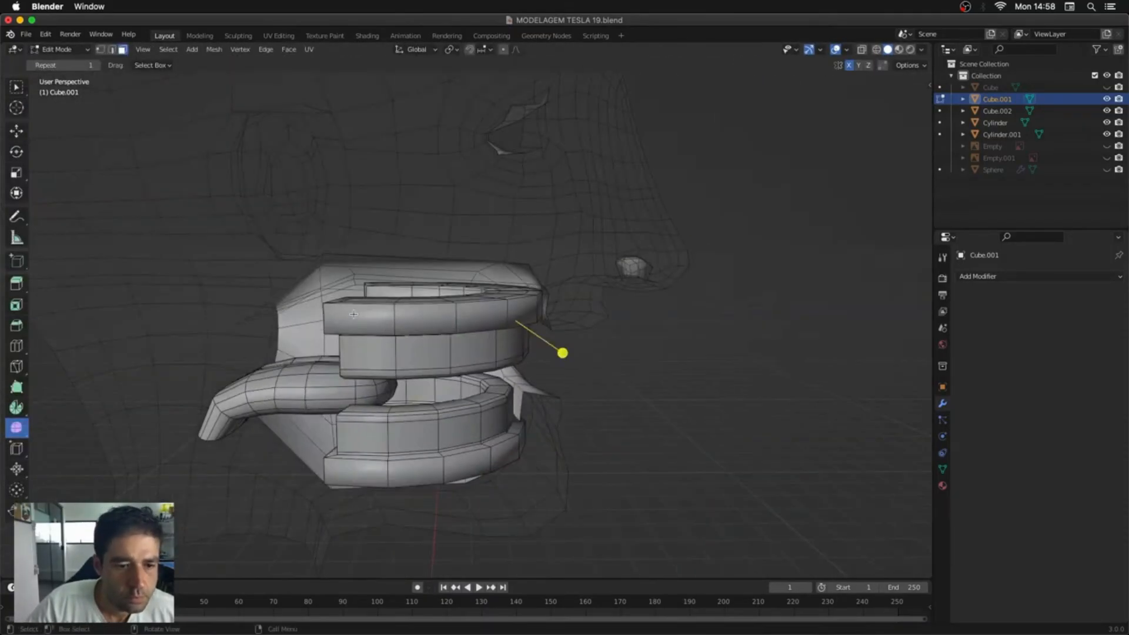
middle_drag(353, 315, 407, 322)
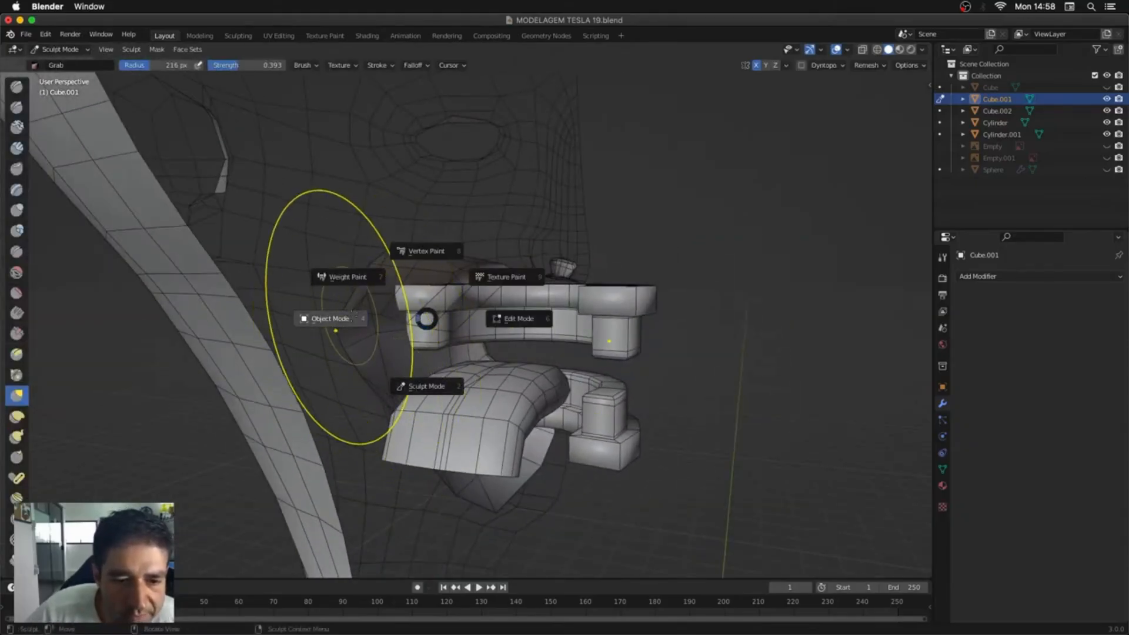
click(354, 313)
key(Tab)
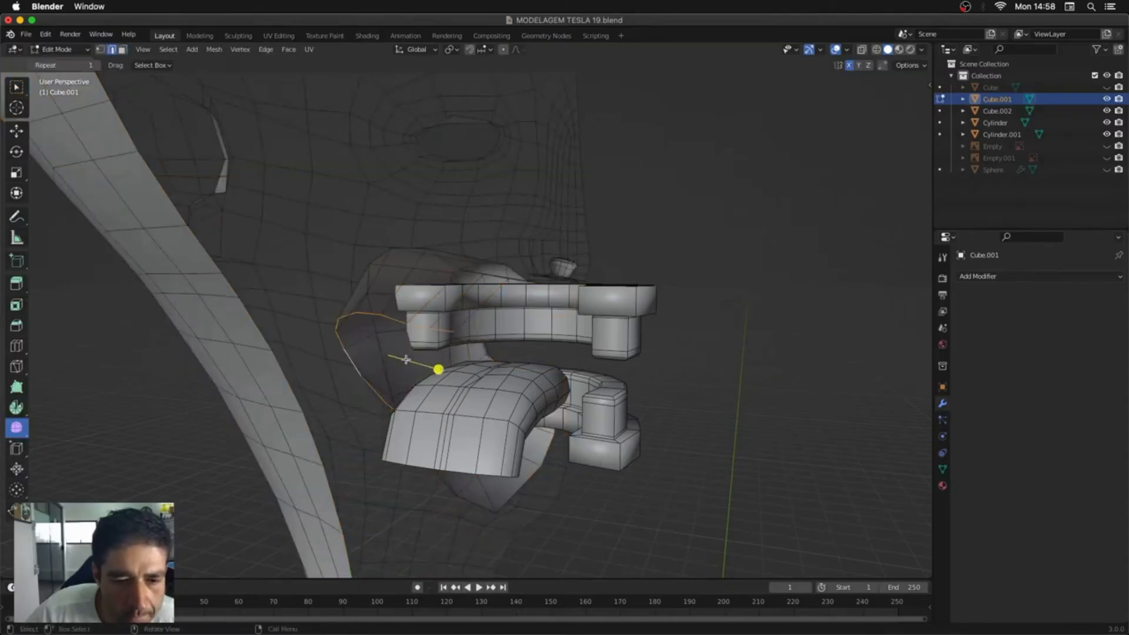
middle_drag(406, 359, 287, 333)
key(1)
key(alt+z)
drag(235, 241, 308, 448)
key(ctrl+KP_3)
key(s)
key(g)
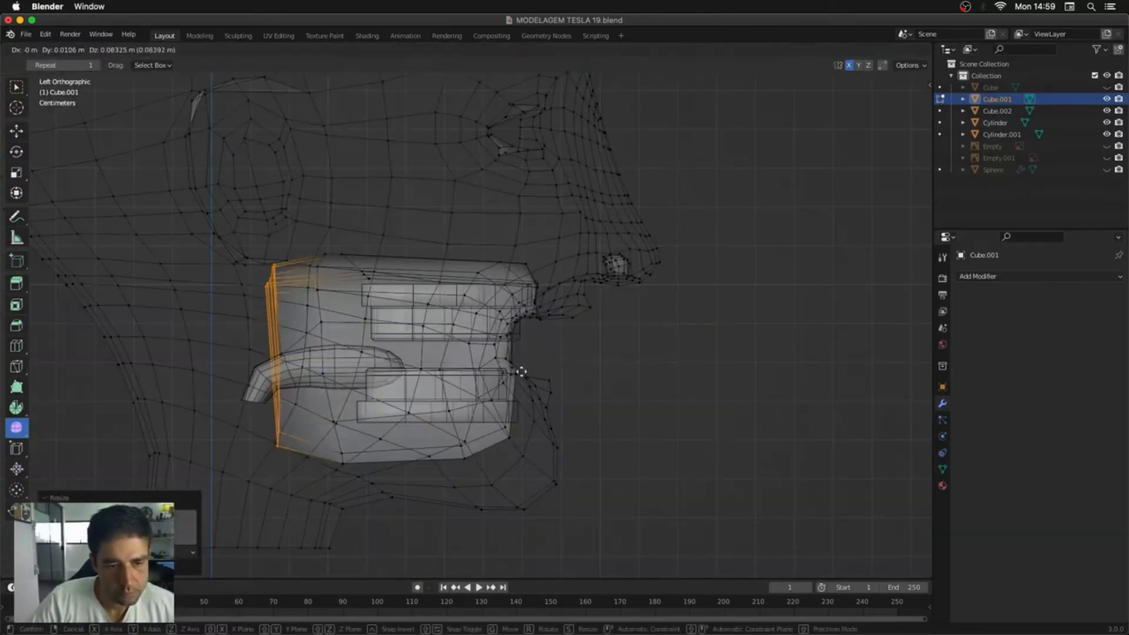
click(521, 372)
Step: Move the tongue object forward and slightly down so it sits within the lower teeth arch
middle_drag(522, 372, 567, 370)
key(alt+z)
key(Tab)
click(394, 399)
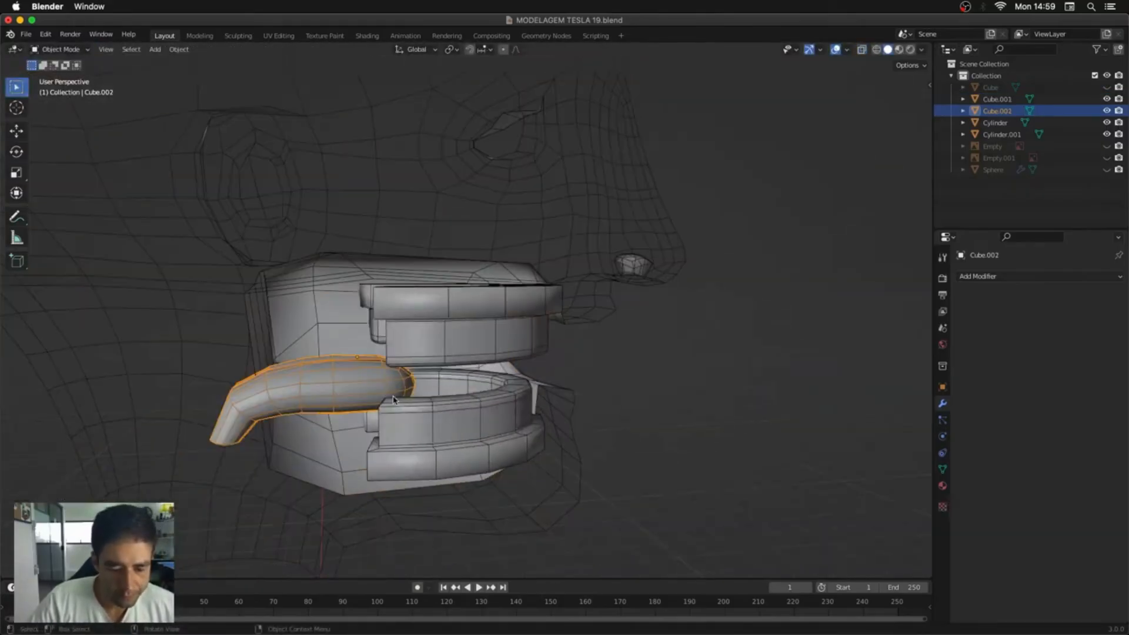
middle_drag(393, 400, 396, 383)
key(ctrl+KP_3)
key(g)
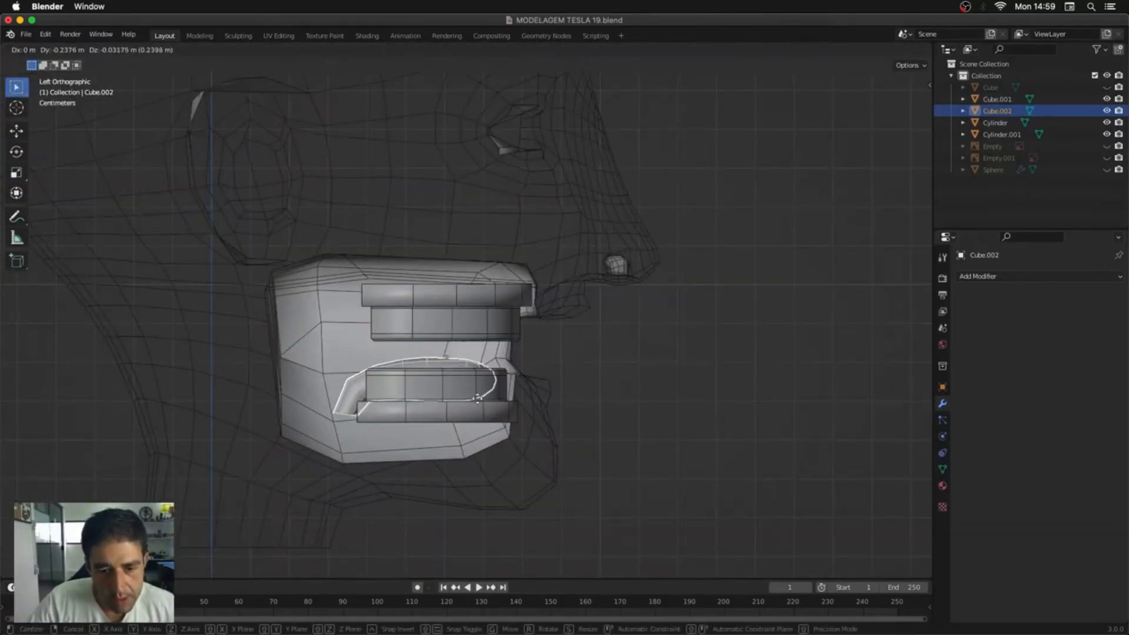
click(476, 404)
Step: Lower the root vertices of the tongue inside the cavity, then open the head mesh for editing
key(Tab)
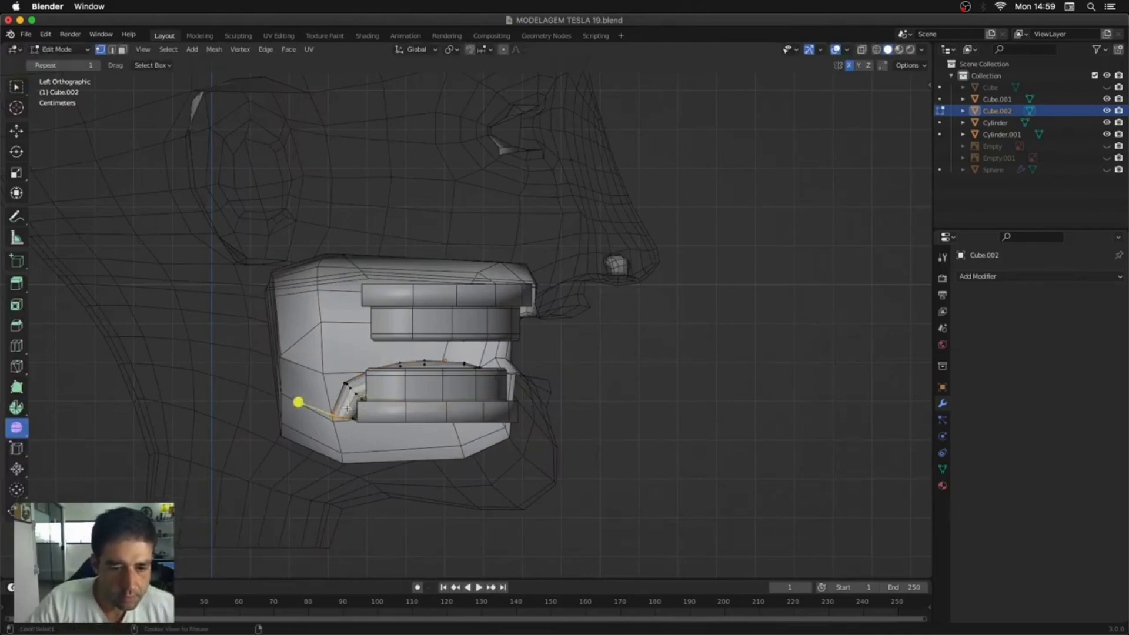
key(alt+z)
drag(323, 438, 380, 411)
key(Tab)
click(321, 322)
key(Tab)
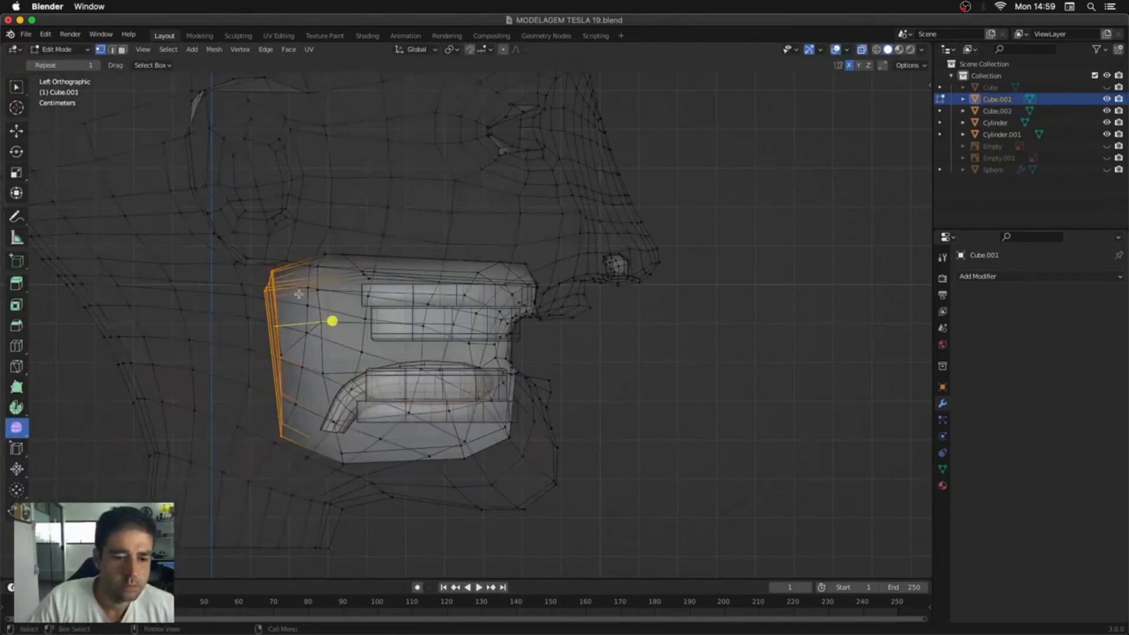
Step: Add an X-axis Mirror modifier with a 0.013 m merge distance and a level 1 Subdivision modifier to the head
middle_drag(547, 341, 579, 361)
key(Tab)
click(1039, 276)
click(847, 397)
scroll(718, 341, down, 5)
middle_drag(717, 341, 744, 464)
key(alt+z)
key(ctrl+1)
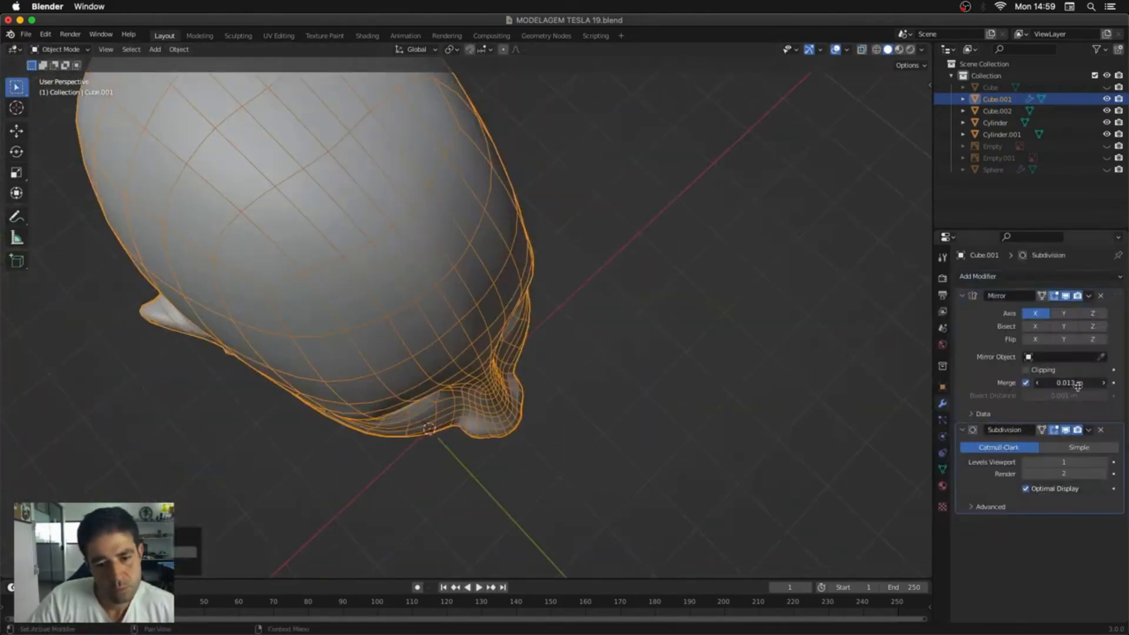
Step: Apply the Mirror modifier on the head and remove its Subdivision modifier
middle_drag(744, 411, 638, 329)
click(1089, 296)
click(1058, 310)
click(1100, 296)
ctrl+middle_drag(638, 353, 634, 311)
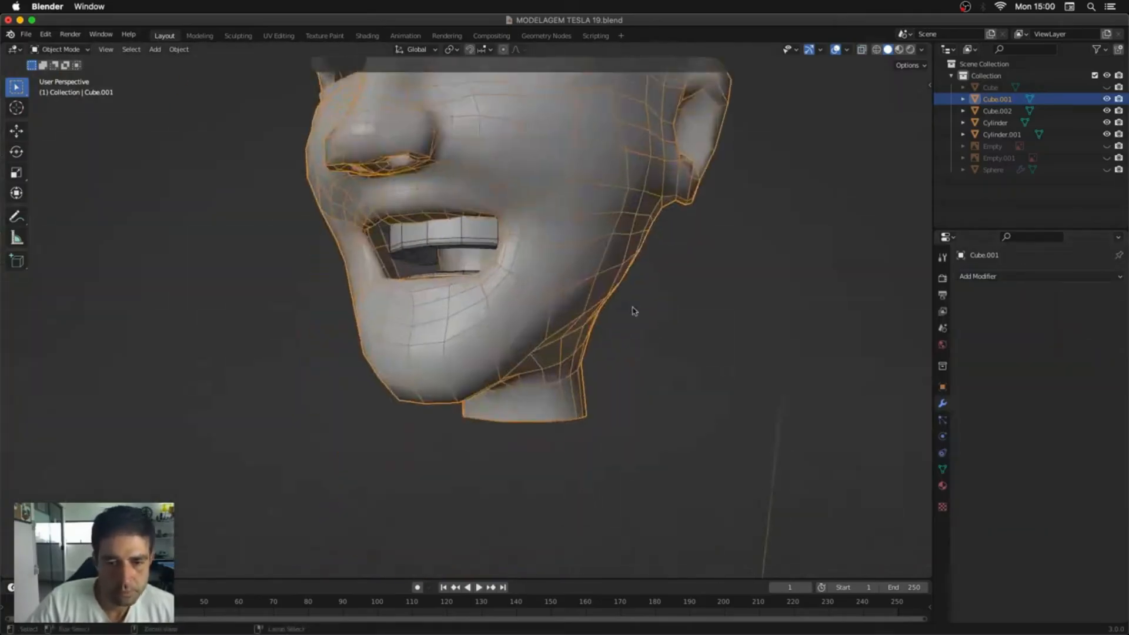
Step: Select the mouth cavity geometry in the X-ray side view and examine the full head from the front
key(ctrl+KP_3)
key(alt+z)
key(Tab)
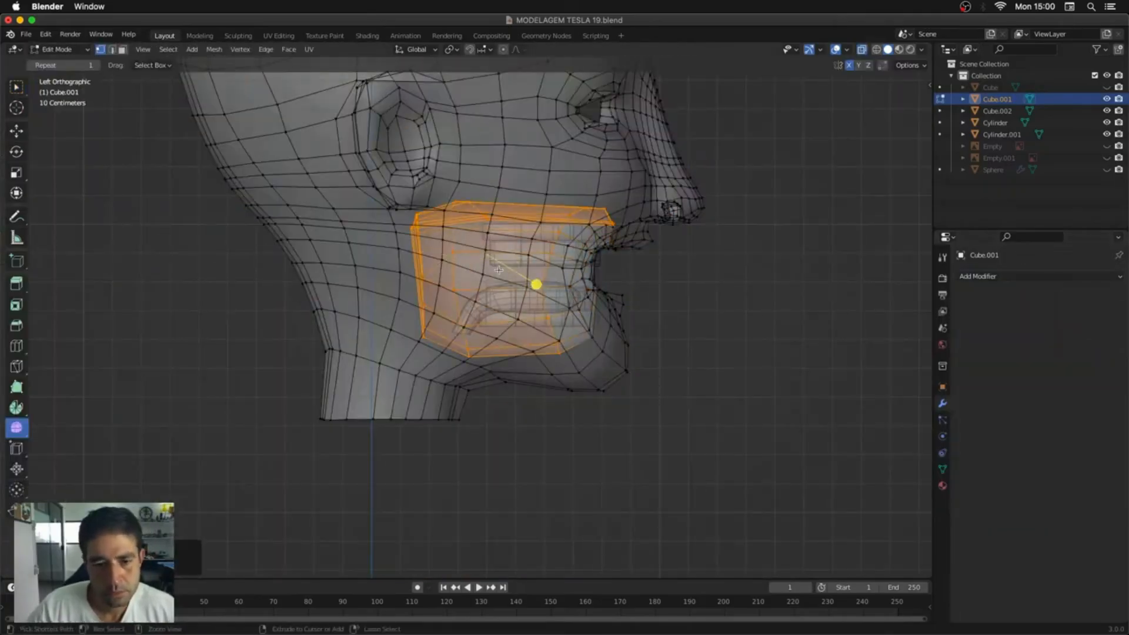
middle_drag(499, 267, 509, 265)
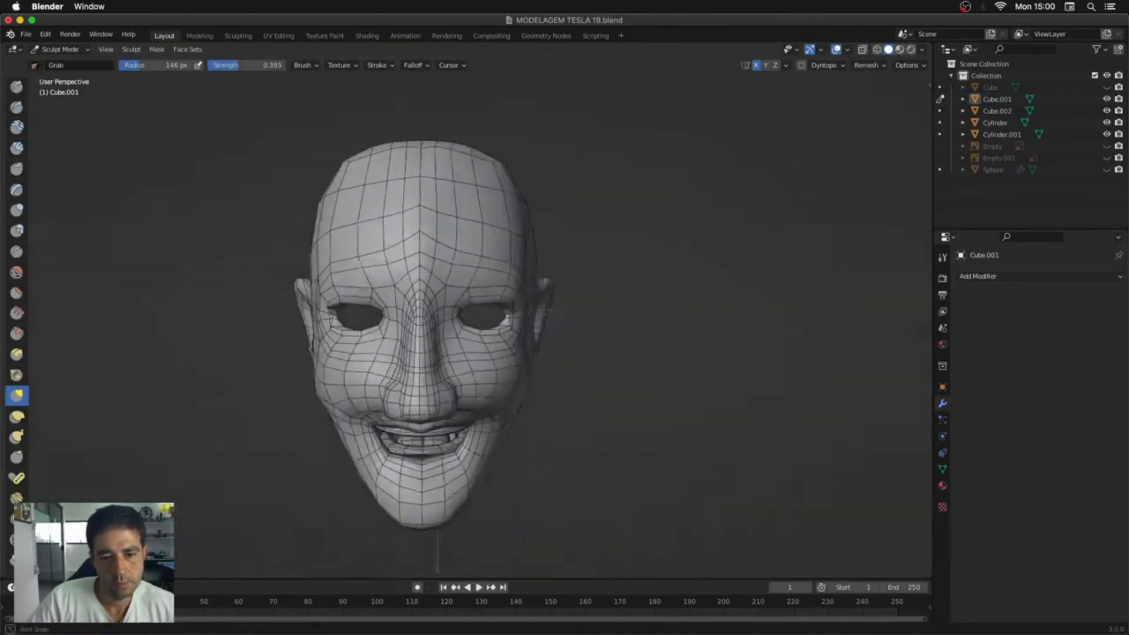
middle_drag(500, 296, 583, 312)
Step: Select all faces on one side of the head's centre line in the X-ray front view and delete that half
key(Tab)
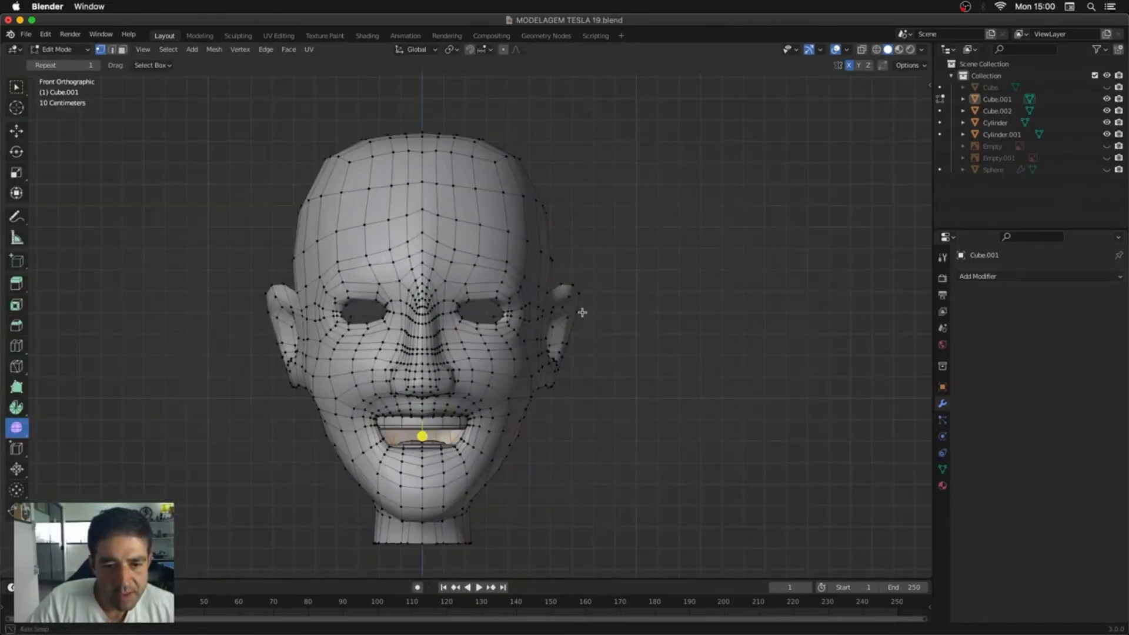
key(alt+z)
scroll(343, 171, down, 2)
drag(241, 129, 430, 522)
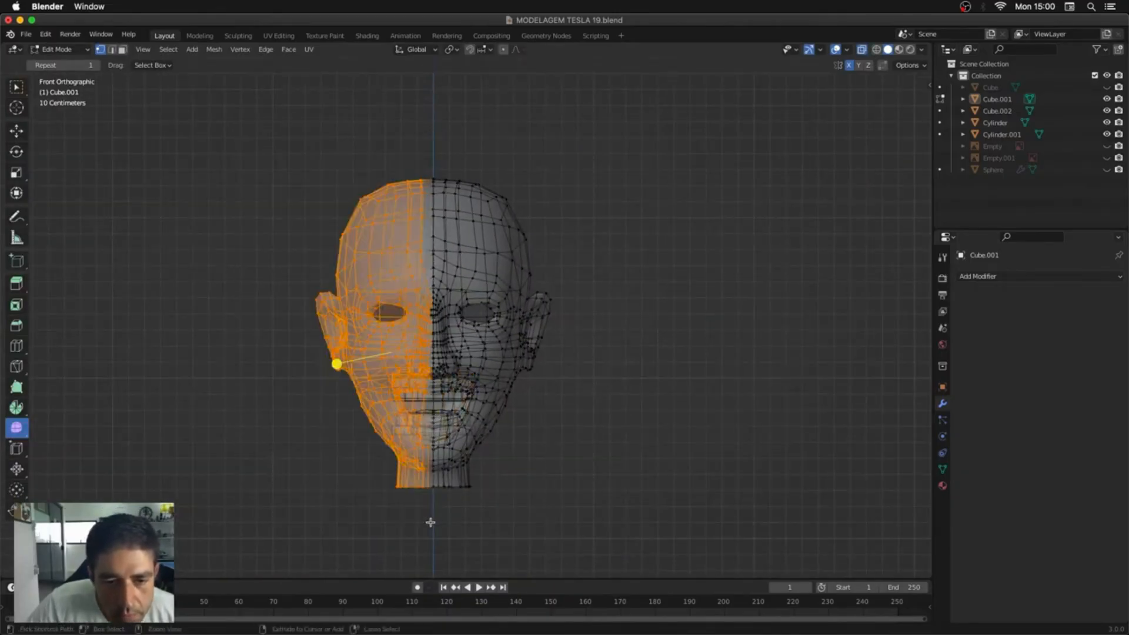
key(3)
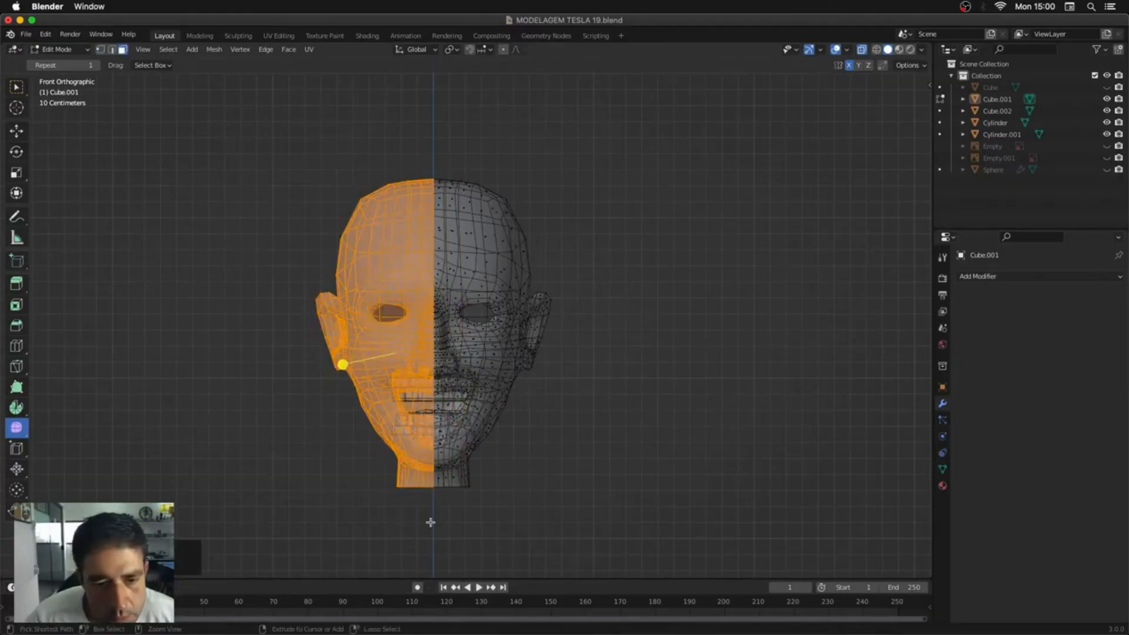
key(x)
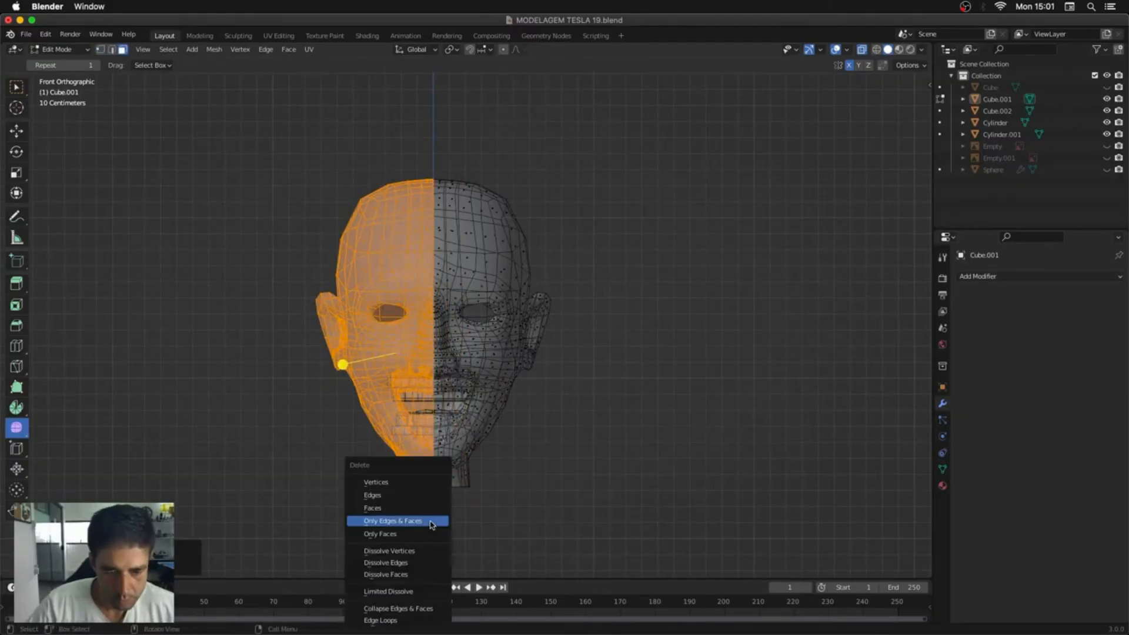
click(429, 498)
Step: Add an edge loop running from the upper eyelid over the forehead, then switch the half head to Sculpt Mode
middle_drag(504, 459, 610, 371)
scroll(617, 302, up, 5)
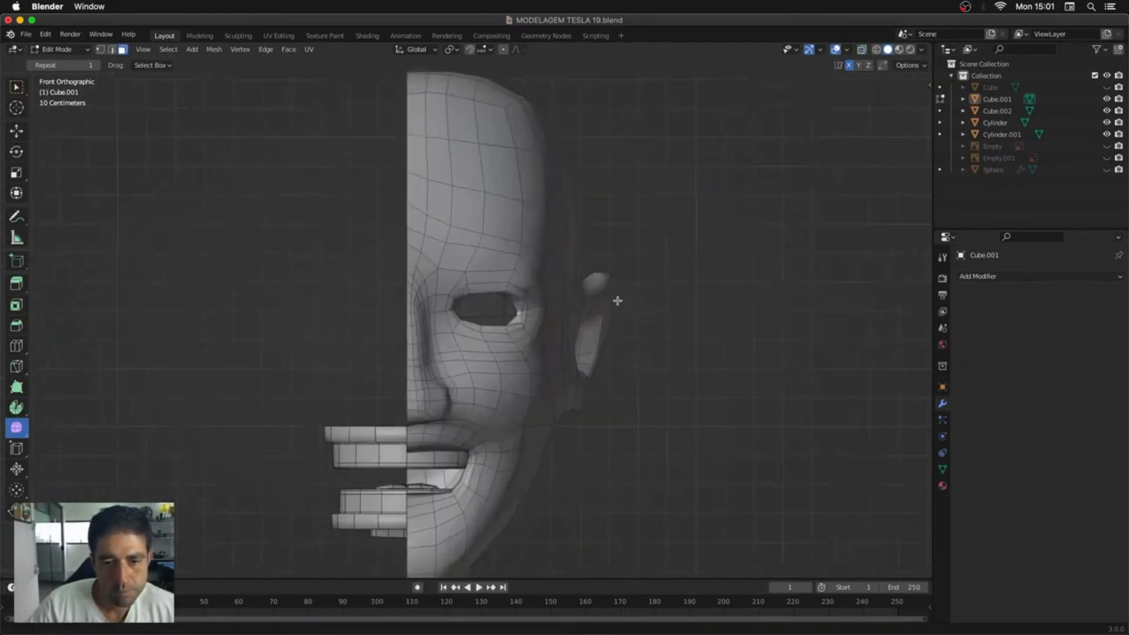
middle_drag(599, 281, 565, 282)
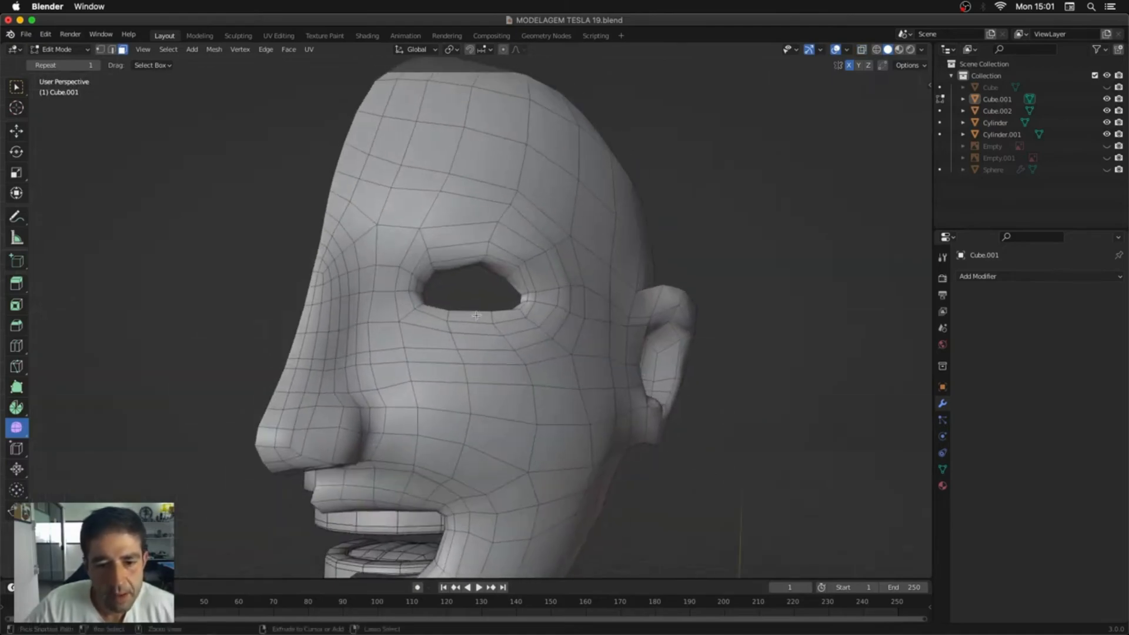
drag(461, 244, 466, 244)
key(ctrl+Tab)
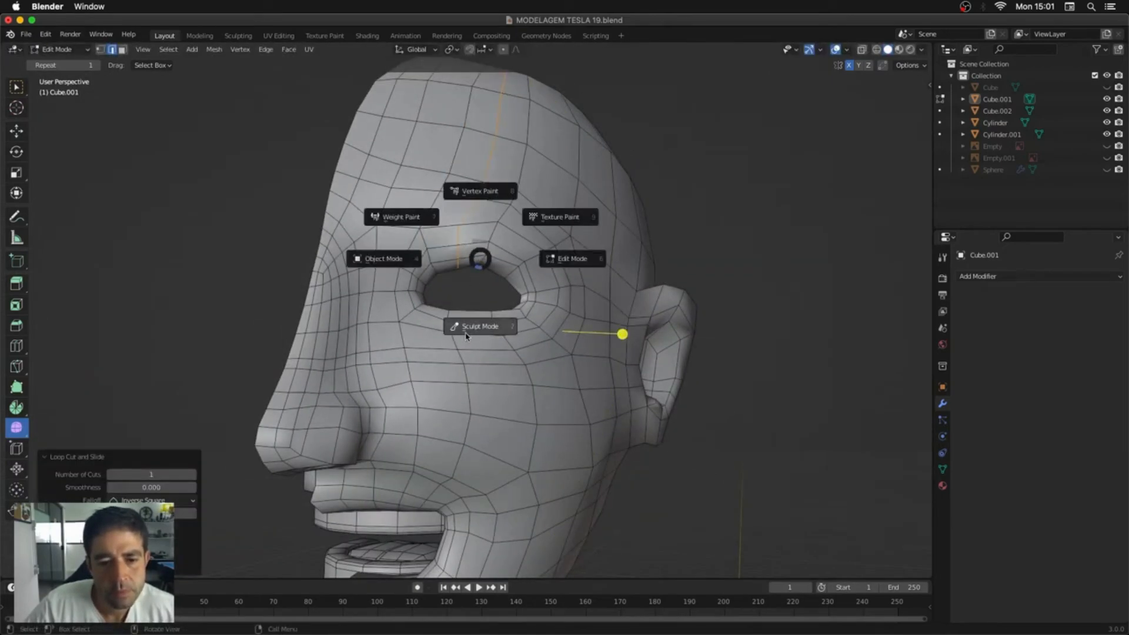
click(462, 328)
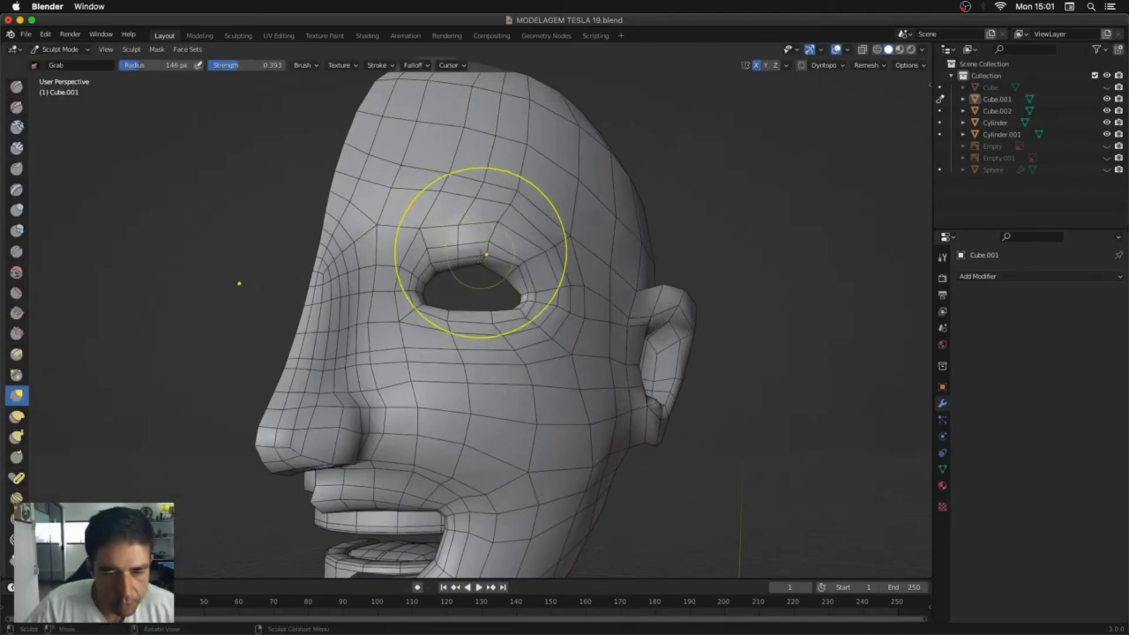
Step: Undo the last two changes while shaping the eye area
middle_drag(529, 256, 510, 259)
key(ctrl+z)
key(ctrl+z)
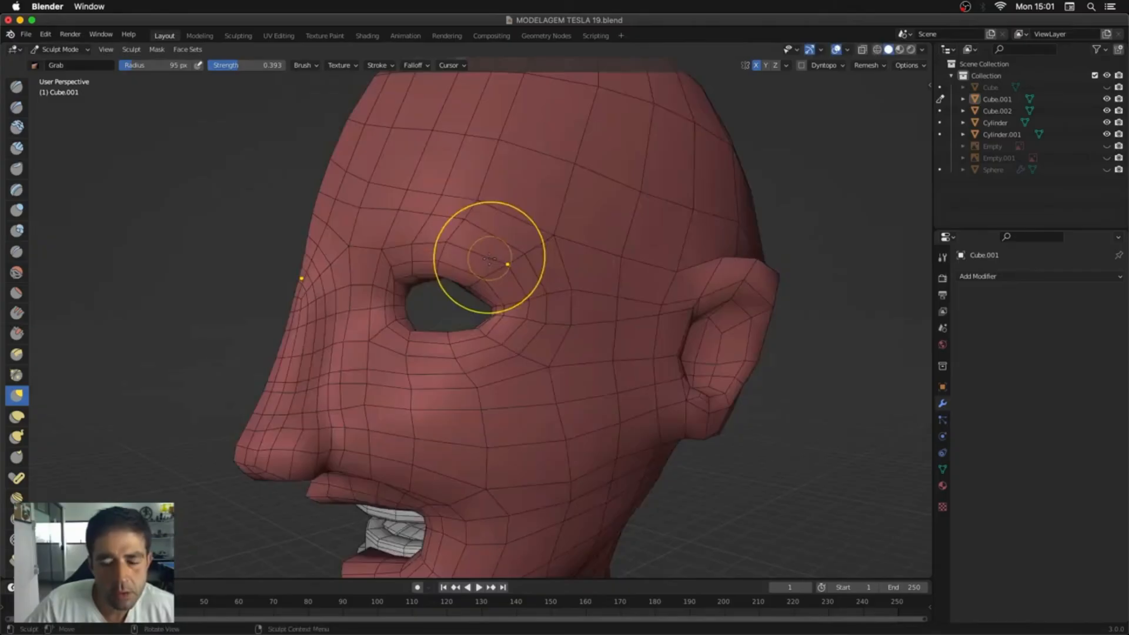
Step: Add a second edge loop from the outer part of the upper eyelid over the forehead and return to sculpting the eye area
key(Tab)
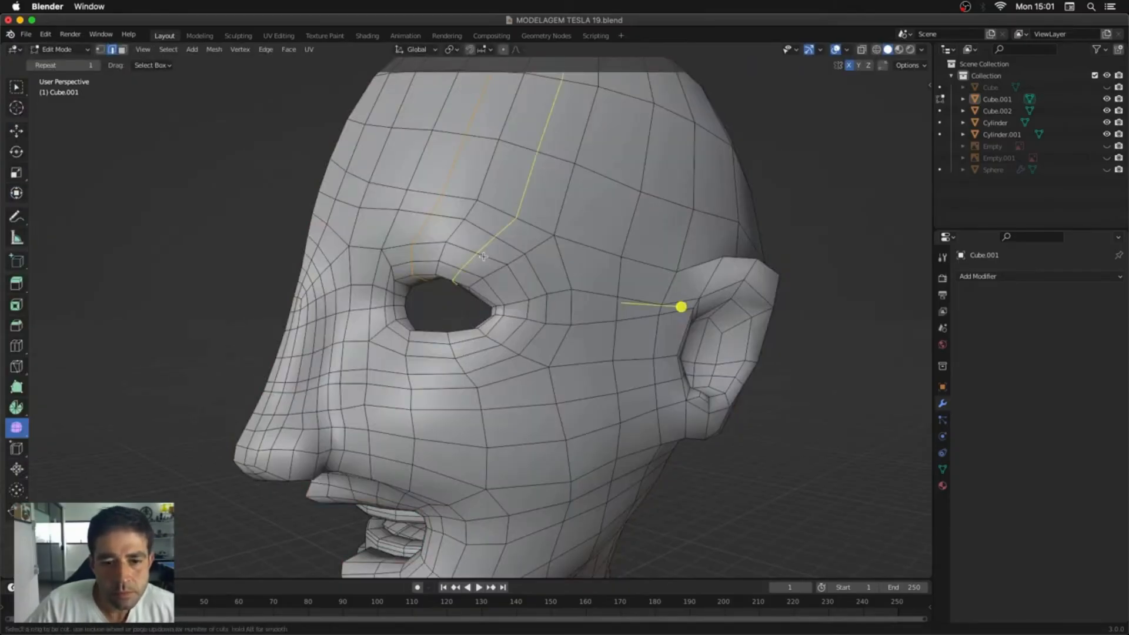
mouse_move(493, 255)
middle_down()
mouse_move(530, 246)
mouse_move(555, 282)
middle_up()
key(Tab)
key(x)
scroll(577, 235, up, 5)
Step: Add a Mirror modifier to the half head on the X axis and set its merge distance to 0.024 m
key(Tab)
click(1062, 277)
click(884, 412)
middle_drag(641, 315, 711, 323)
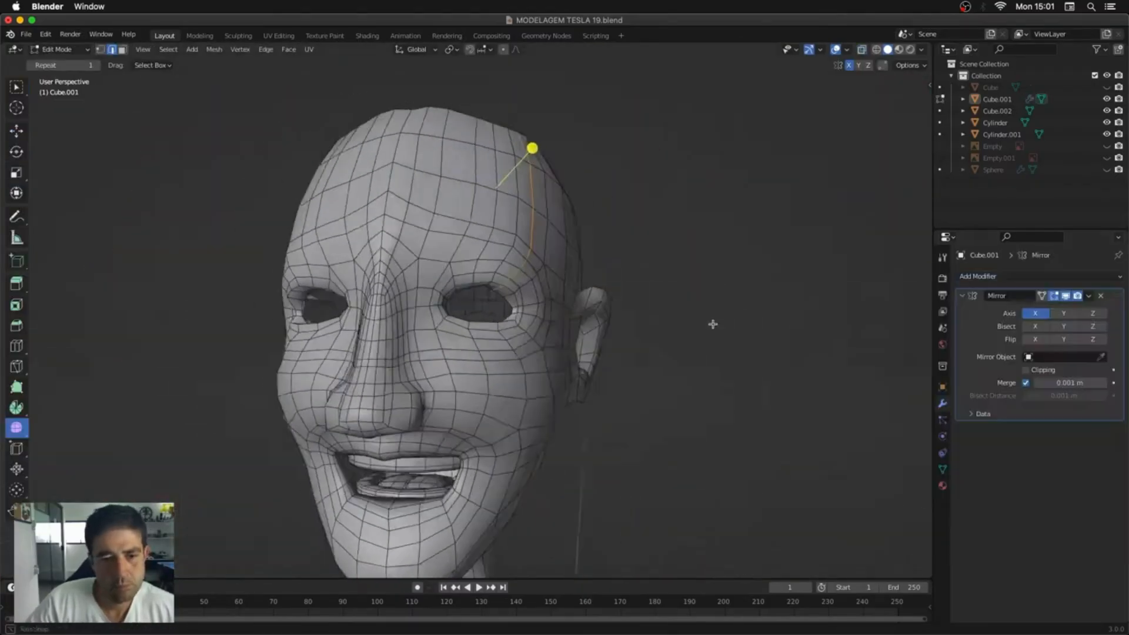
key(KP_3)
key(Tab)
middle_drag(432, 180, 552, 188)
key(ctrl+Tab)
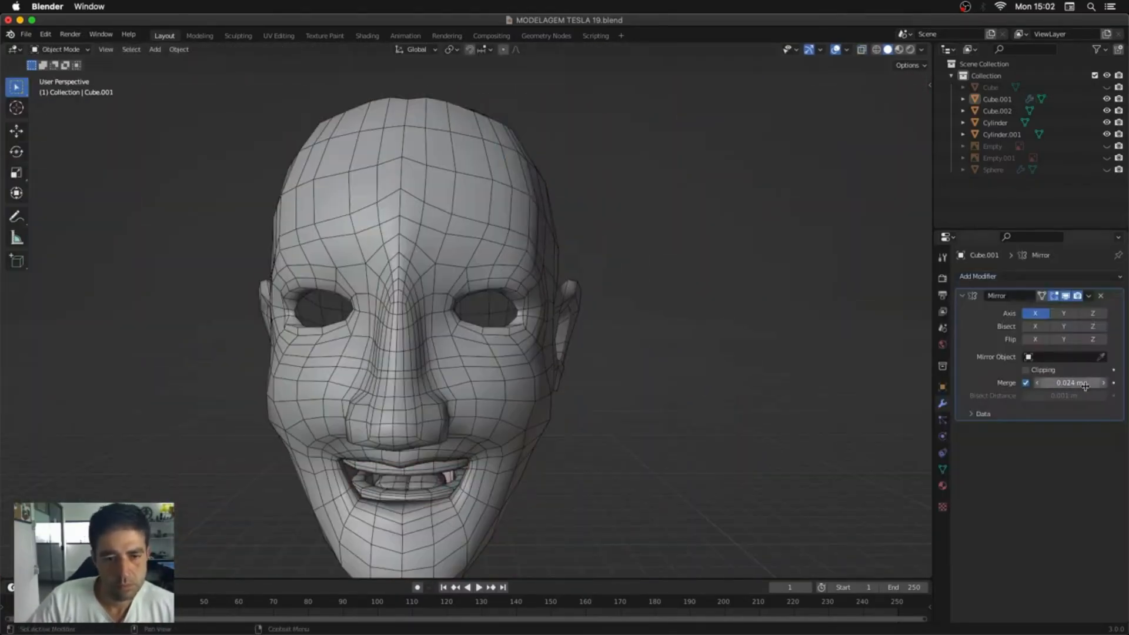
Step: Apply the Mirror modifier on the head mesh and switch it to Sculpt Mode
middle_drag(783, 338, 721, 348)
click(529, 247)
key(ctrl+a)
middle_drag(599, 335, 676, 329)
key(ctrl+Tab)
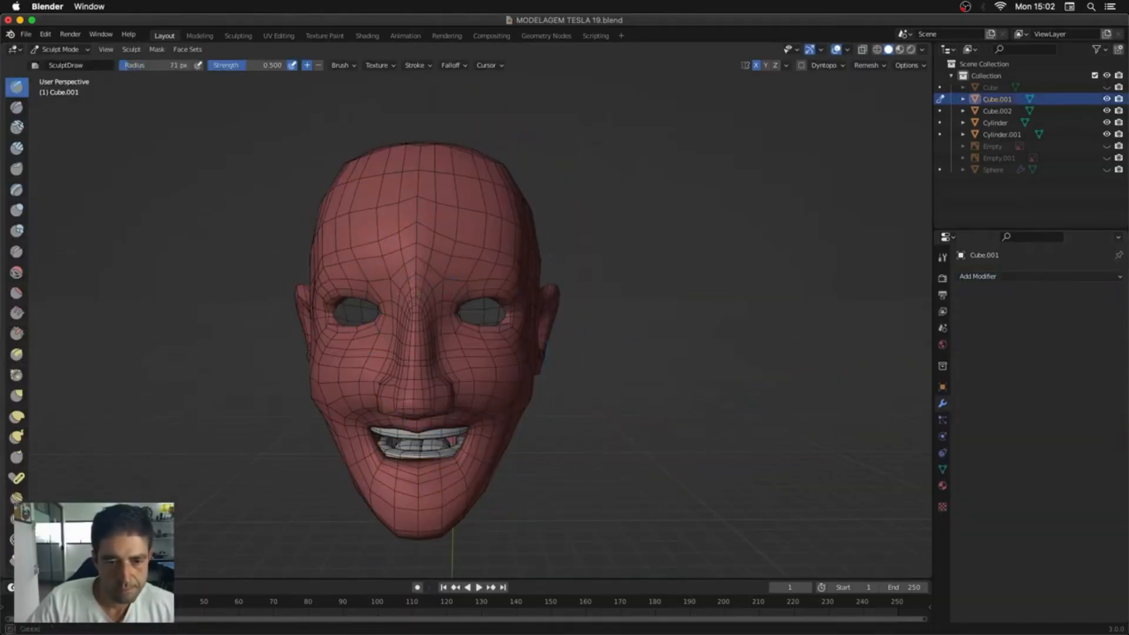
Step: Unhide all hidden objects and display the head in the right side view
middle_drag(432, 196, 450, 240)
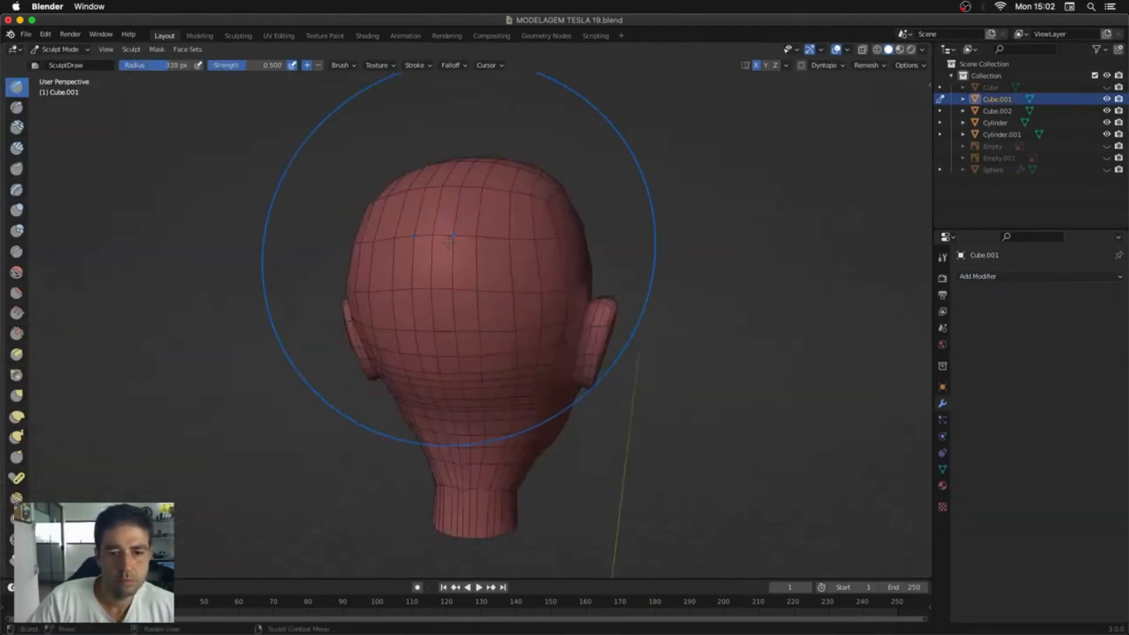
key(Tab)
key(alt+z)
middle_drag(464, 283, 637, 319)
key(Tab)
key(alt+h)
key(KP_3)
scroll(582, 227, up, 7)
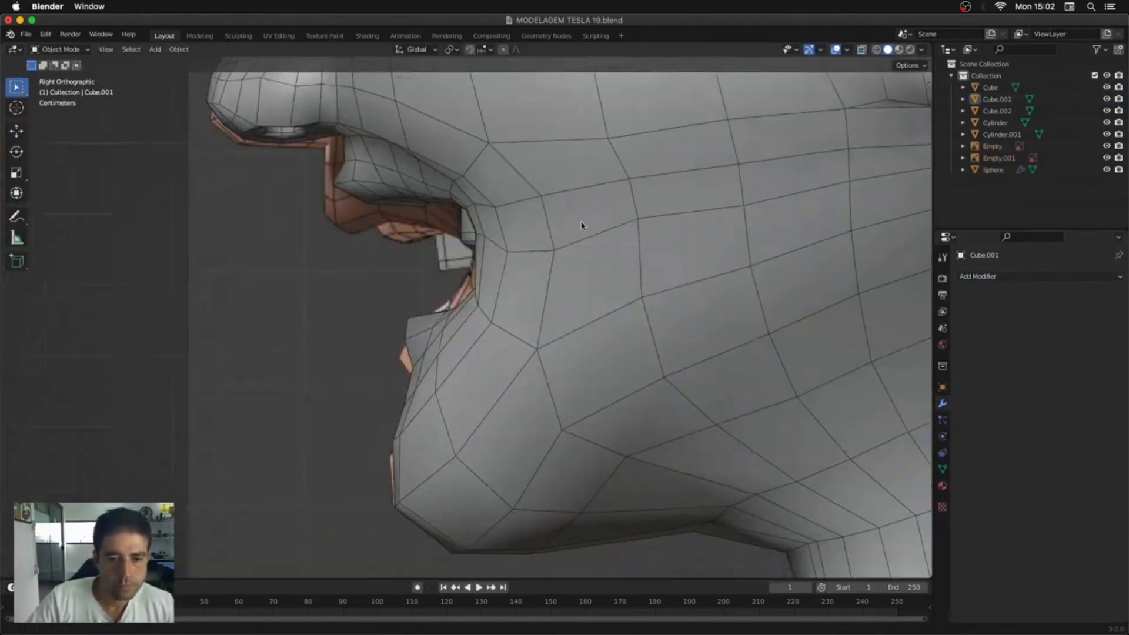
Step: Select the head mesh and inspect its mouth area in Edit Mode with see-through shading
click(470, 237)
middle_drag(474, 385, 553, 294)
click(315, 224)
key(Tab)
key(alt+z)
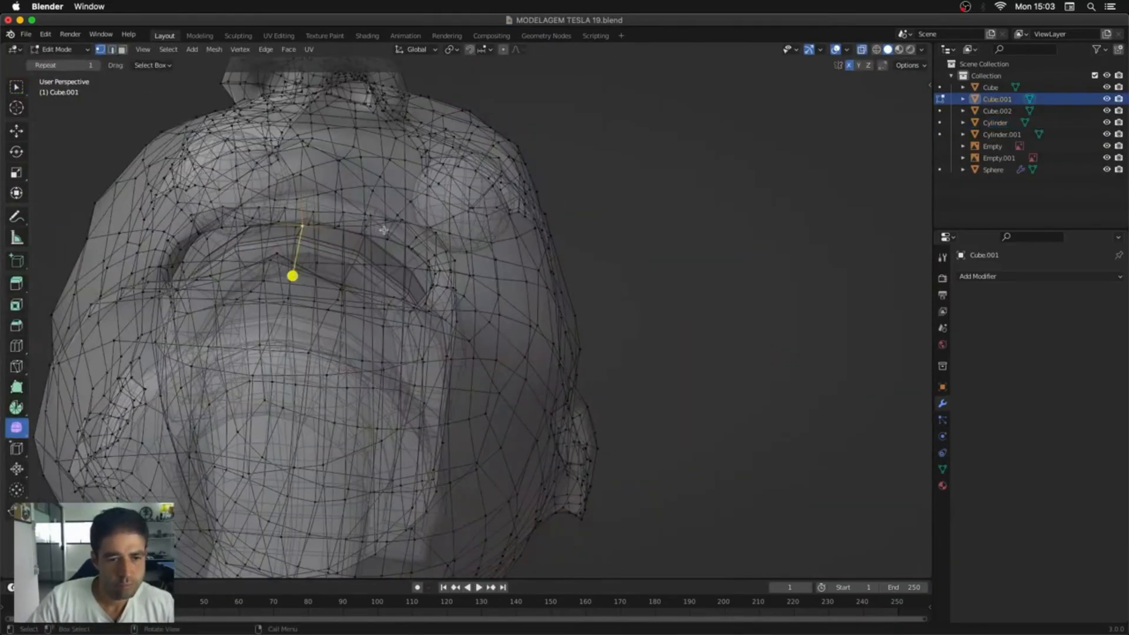
key(ctrl+Tab)
mouse_move(269, 222)
middle_down()
mouse_move(345, 262)
mouse_move(413, 335)
mouse_move(396, 363)
middle_up()
key(alt+z)
key(KP_3)
key(x)
scroll(378, 262, down, 4)
scroll(272, 113, down, 2)
Step: Adjust the ear in Sculpt Mode using the Grab brush with a radius of 151 px
key(ctrl+Tab)
mouse_move(693, 305)
middle_down()
mouse_move(559, 330)
mouse_move(501, 322)
middle_up()
scroll(502, 322, up, 4)
click(501, 323)
key(ctrl+Tab)
key(f)
click(675, 287)
mouse_move(452, 270)
middle_down()
mouse_move(675, 287)
mouse_move(443, 273)
mouse_move(524, 333)
mouse_move(720, 295)
middle_up()
key(g)
drag(720, 296, 713, 312)
middle_drag(713, 312, 694, 253)
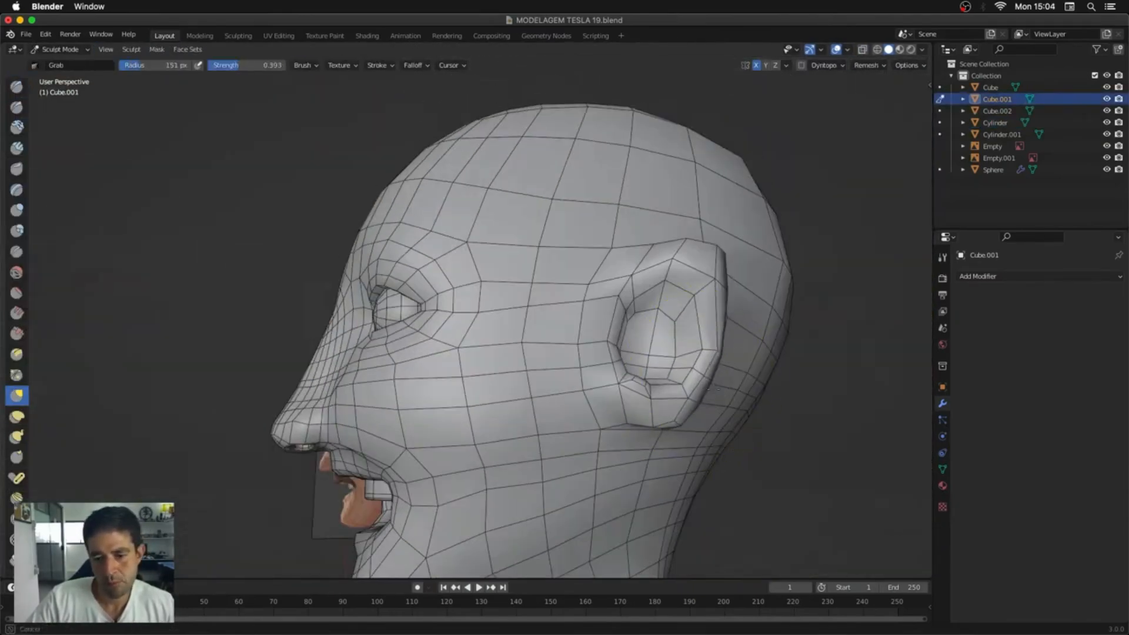
Step: Switch the head to Edit Mode and reposition a vertex on the ear
middle_drag(694, 329, 754, 384)
key(Tab)
key(g)
click(670, 360)
key(3)
scroll(671, 370, down, 3)
key(Tab)
key(Tab)
scroll(755, 383, up, 4)
Step: Move vertices around the earlobe and the lower rim of the ear to refine its outline
key(alt+z)
middle_drag(646, 482, 317, 282)
key(g)
click(497, 388)
key(alt+z)
key(g)
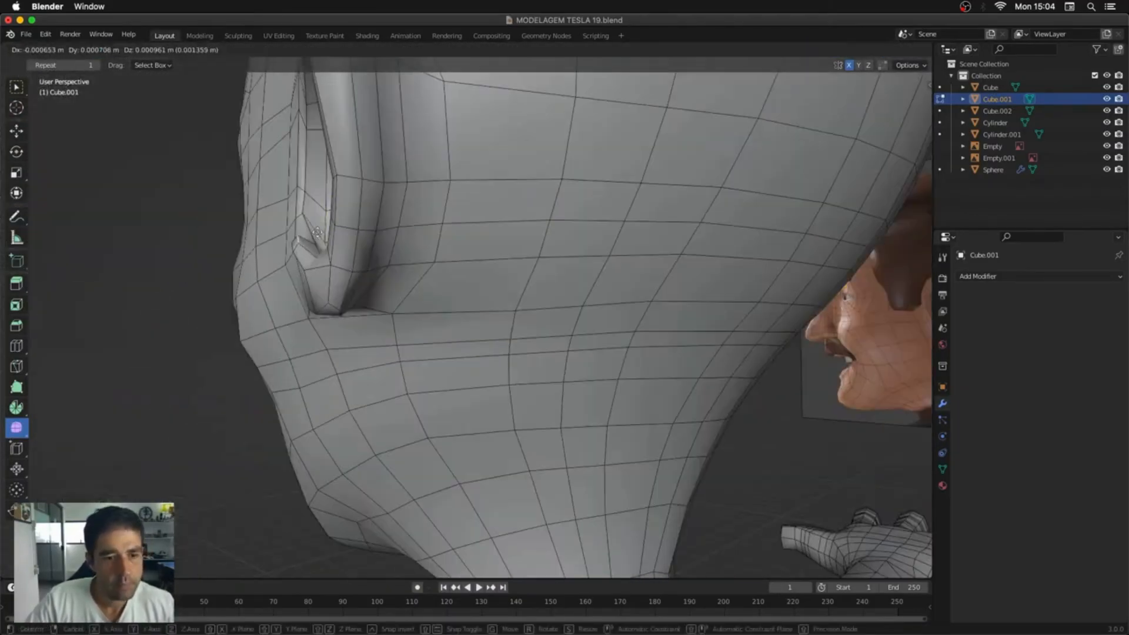
middle_drag(735, 294, 612, 250)
key(g)
click(606, 309)
key(g)
click(633, 241)
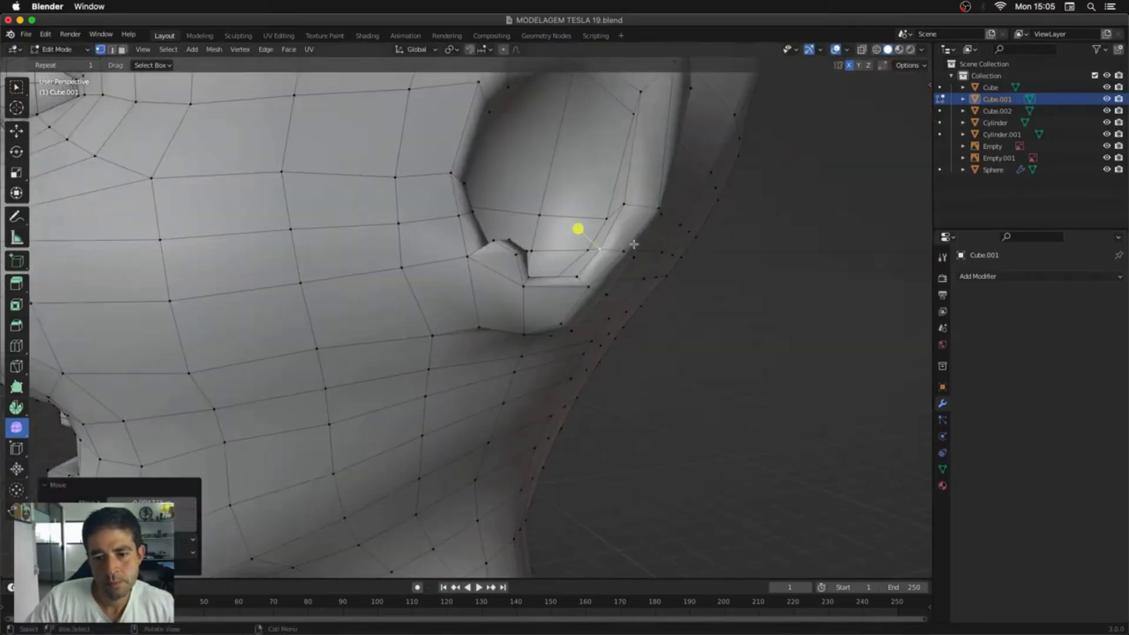
Step: Reposition further vertices along the ear rim and where the ear meets the head
click(631, 240)
shift+middle_drag(662, 114, 669, 237)
middle_drag(547, 130, 352, 168)
click(333, 257)
key(g)
middle_drag(332, 256, 377, 229)
click(470, 188)
key(3)
middle_drag(447, 218, 568, 220)
key(1)
scroll(568, 220, down, 4)
middle_drag(470, 224, 606, 247)
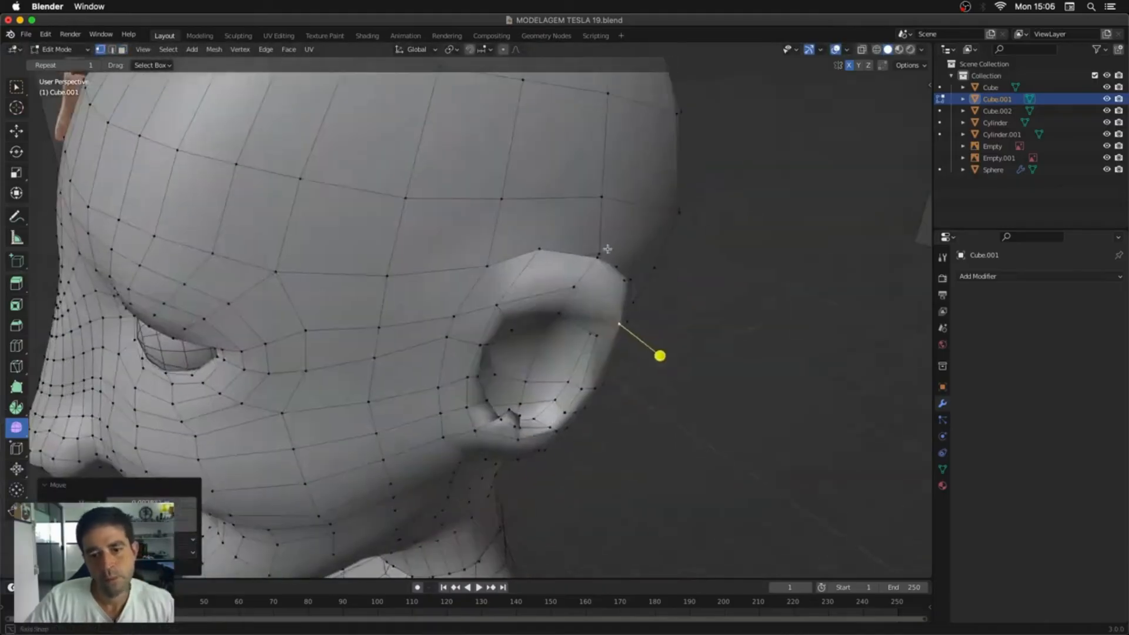
Step: Move the vertices on the upper and back parts of the ear to round its shape
key(alt+z)
key(g)
key(alt+z)
middle_drag(579, 207, 482, 223)
key(g)
middle_drag(659, 208, 560, 272)
click(544, 335)
key(g)
middle_drag(544, 335, 452, 347)
click(471, 347)
key(g)
click(455, 351)
scroll(549, 358, down, 10)
key(alt+z)
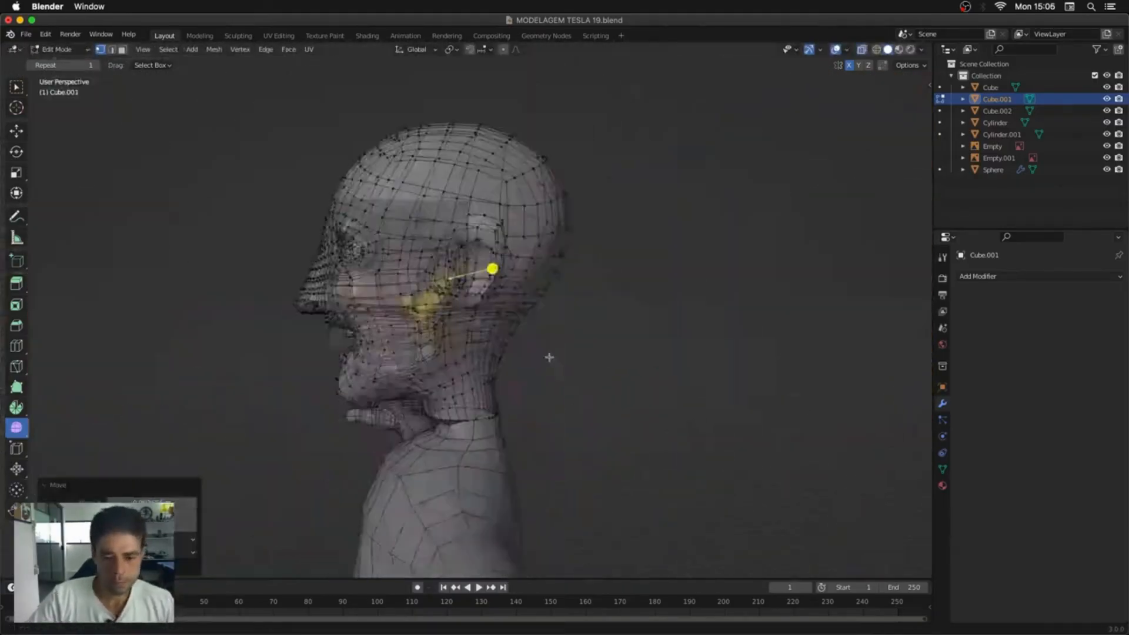
Step: Display the head in the front view and save MODELAGEM TESLA 19.blend
key(KP_1)
scroll(673, 295, down, 1)
key(super+Tab)
key(super+Tab)
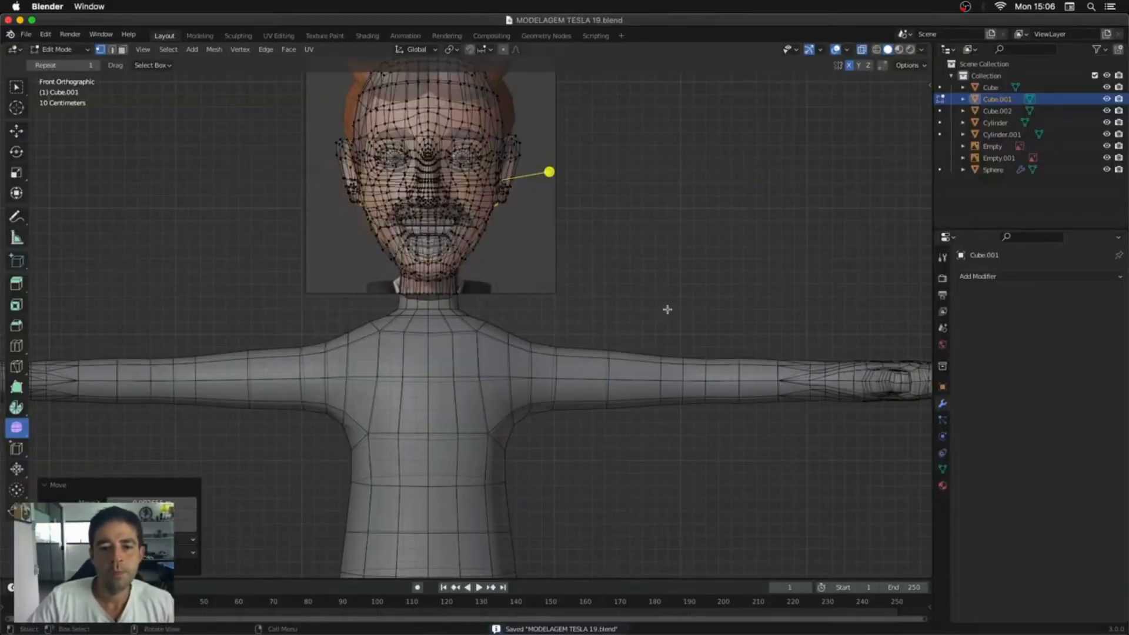
Step: Move the forehead profile vertices above the nose to match the side reference image
key(alt+z)
middle_drag(668, 309, 518, 318)
scroll(501, 175, up, 5)
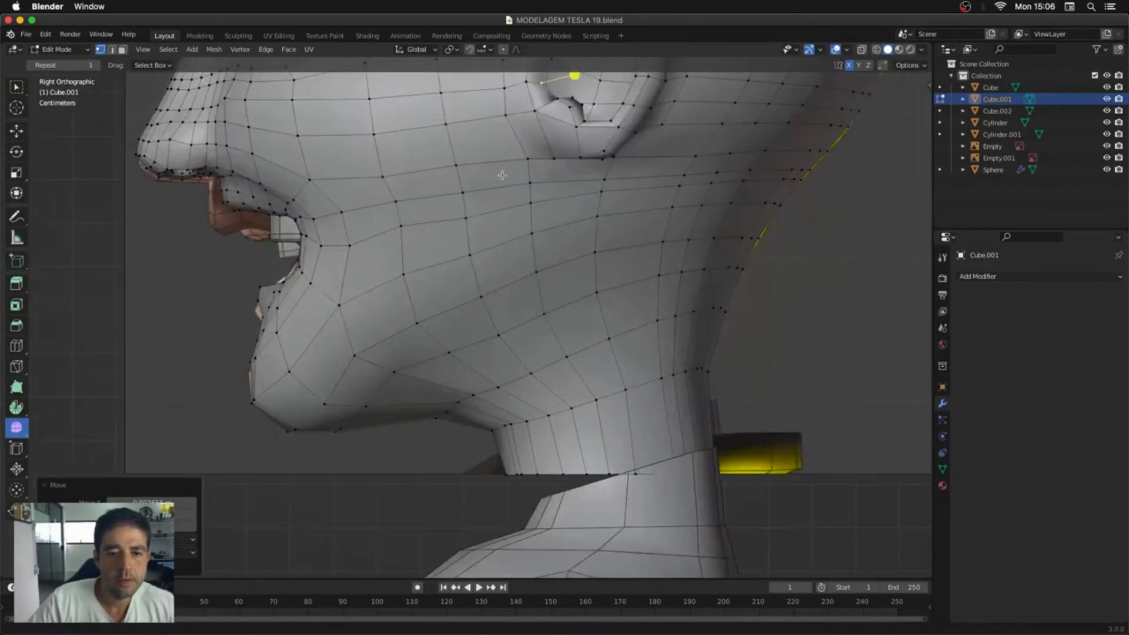
shift+middle_drag(502, 175, 755, 622)
key(alt+z)
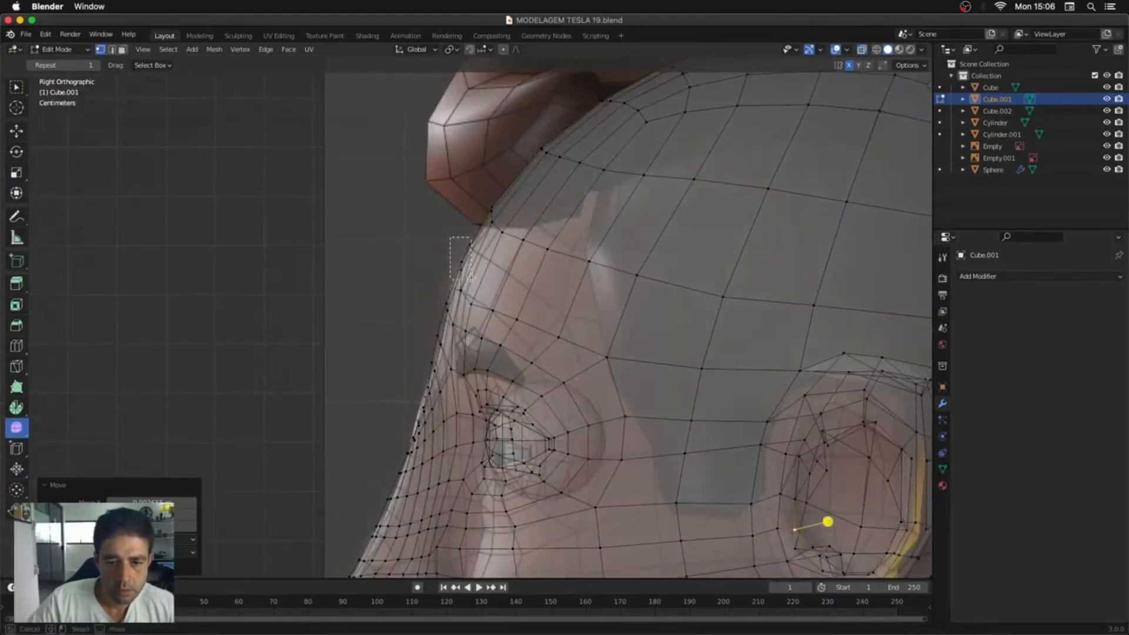
drag(471, 278, 467, 280)
key(g)
click(447, 303)
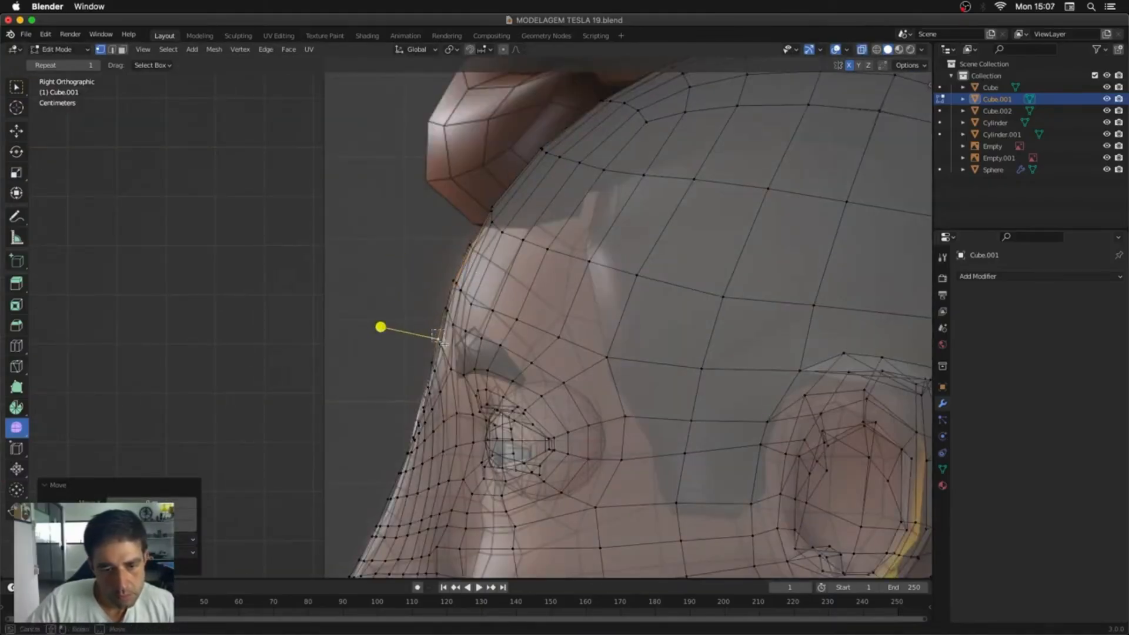
key(g)
click(497, 322)
Step: Switch the head to Sculpt Mode, nudge its surface with the Grab brush and set the brush radius to 108 px
key(alt+z)
mouse_move(497, 322)
middle_down()
mouse_move(726, 361)
mouse_move(700, 217)
mouse_move(677, 194)
middle_up()
key(ctrl+Tab)
drag(609, 369, 612, 359)
key(f)
click(586, 363)
mouse_move(586, 364)
middle_down()
mouse_move(731, 483)
mouse_move(734, 378)
mouse_move(713, 353)
mouse_move(646, 353)
middle_up()
scroll(731, 484, down, 2)
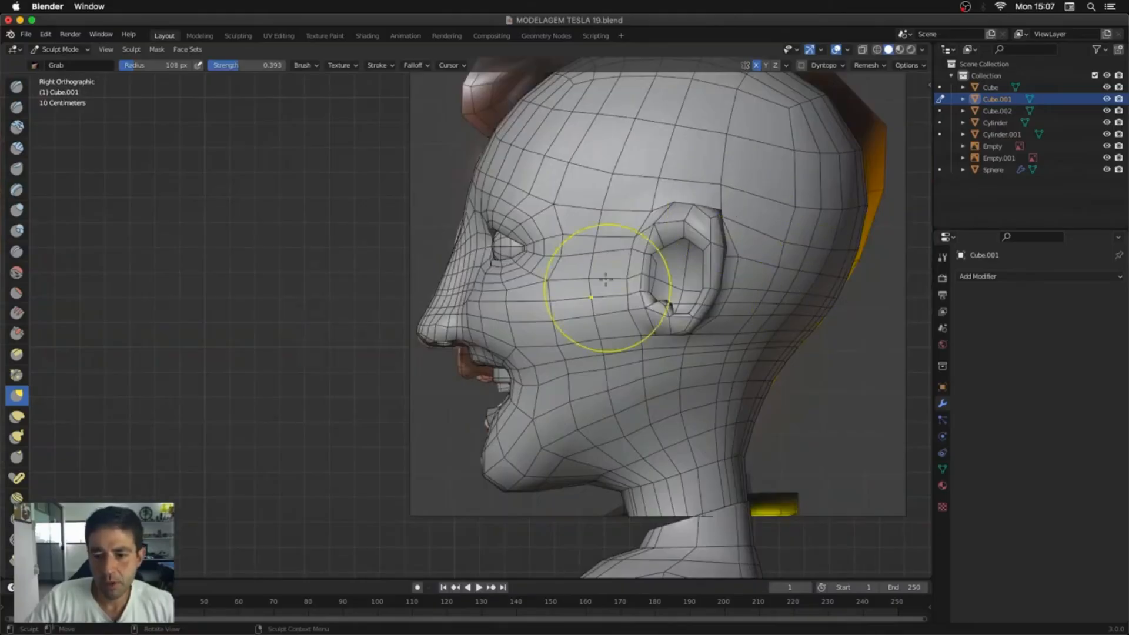
Step: Pull the back and top edges of the ear with the Grab brush and set the brush radius to 138 px
middle_drag(696, 271, 711, 338)
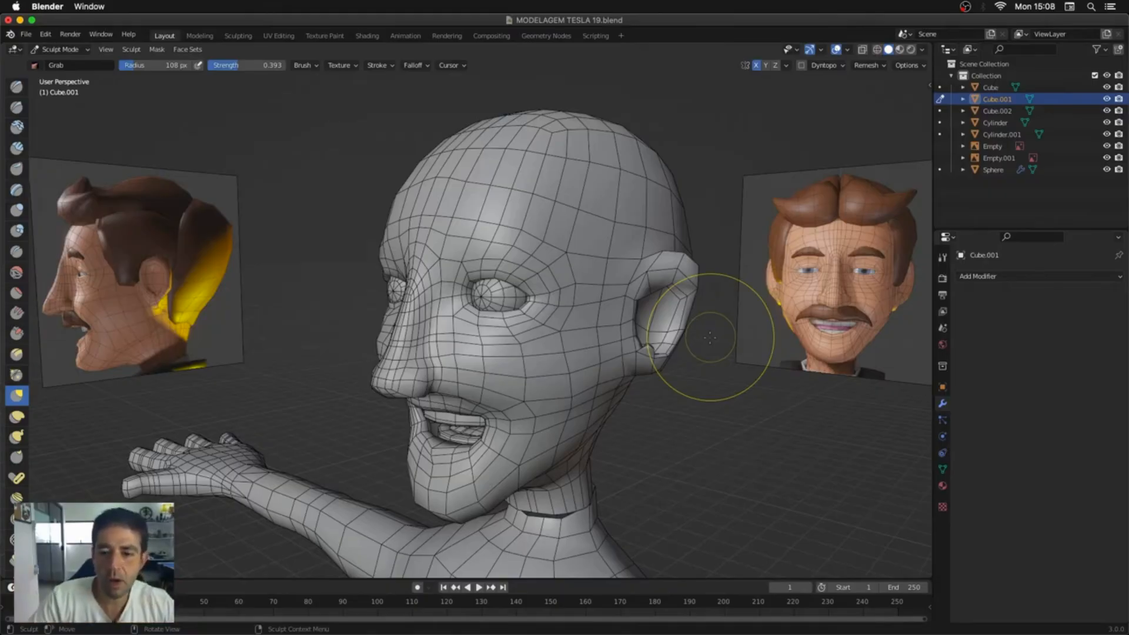
mouse_move(580, 390)
middle_down()
mouse_move(718, 370)
mouse_move(600, 368)
mouse_move(680, 373)
middle_up()
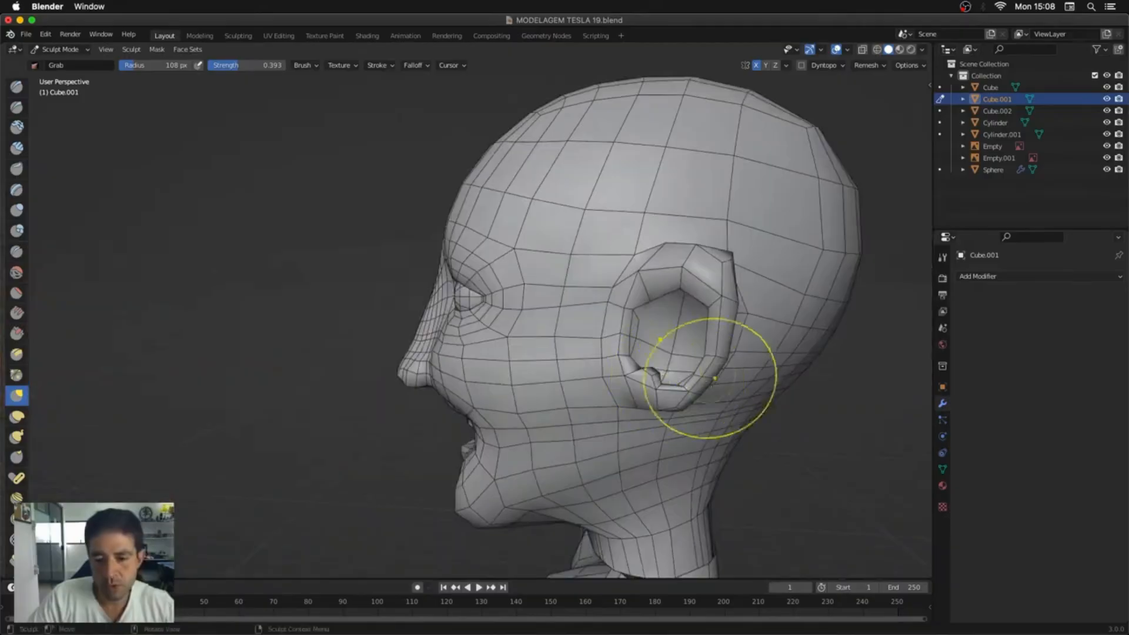
drag(703, 378, 728, 342)
mouse_move(691, 271)
mouse_down()
mouse_move(689, 289)
mouse_move(731, 276)
mouse_up()
drag(655, 266, 645, 260)
middle_drag(644, 259, 686, 322)
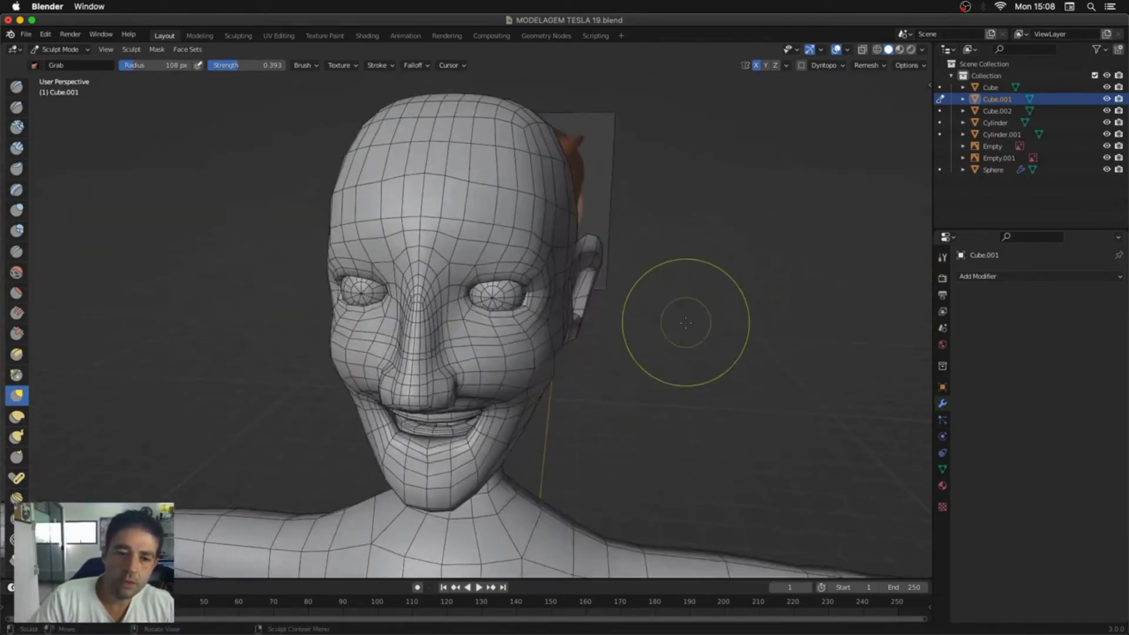
key(f)
click(529, 187)
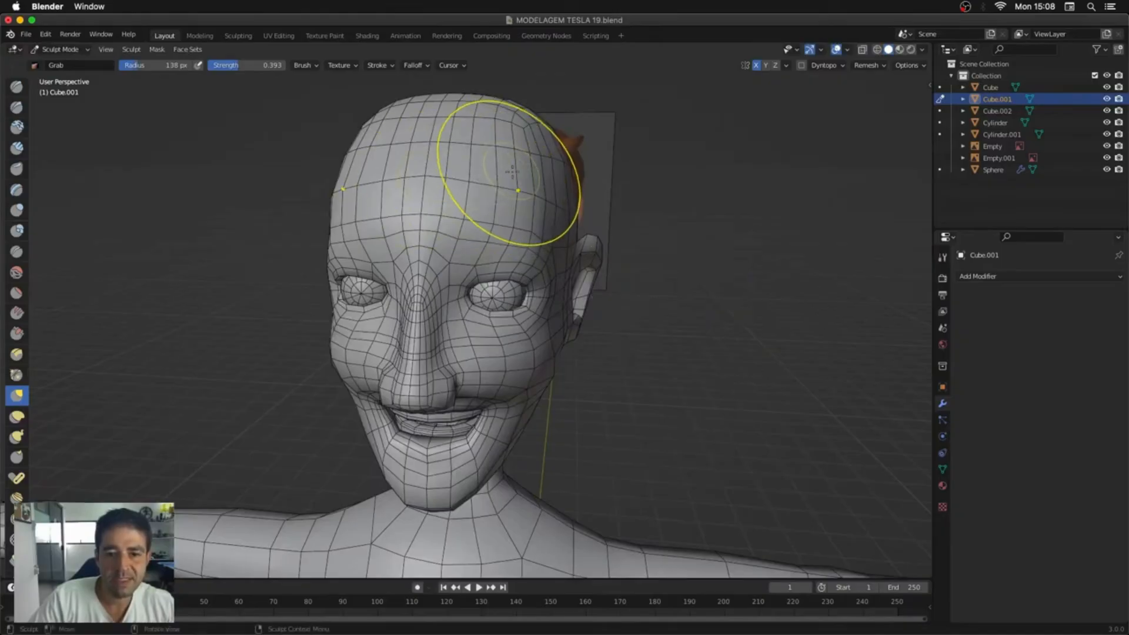
Step: Examine the head, the mouth and the full body from several angles against the reference images
middle_drag(550, 194, 516, 189)
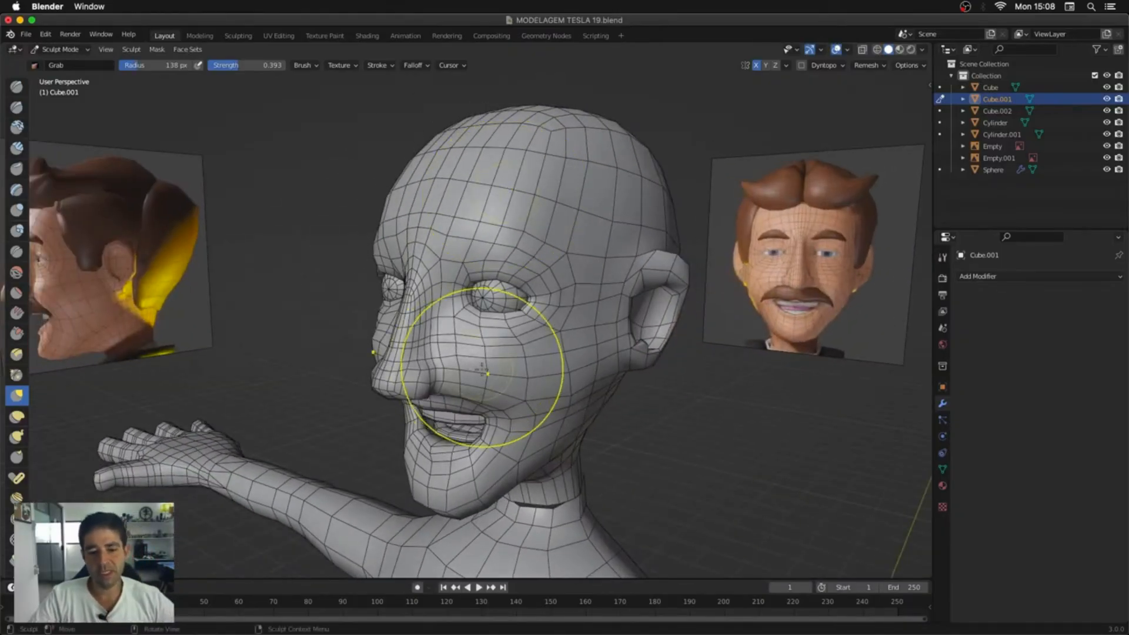
middle_drag(483, 371, 478, 353)
scroll(511, 305, up, 6)
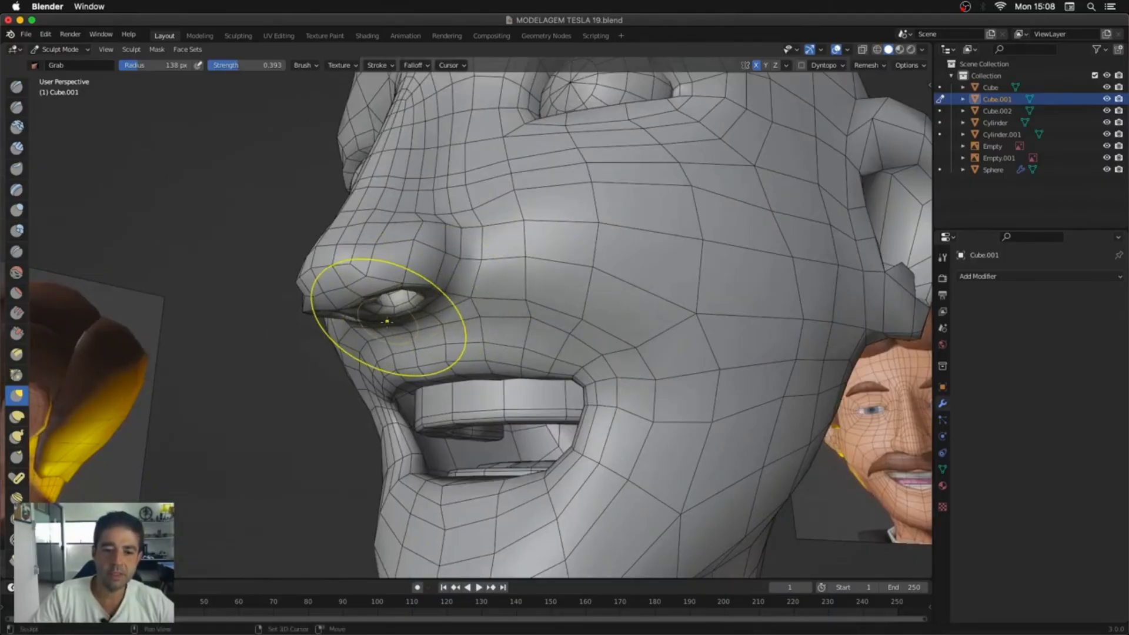
mouse_move(579, 267)
middle_down()
mouse_move(553, 318)
mouse_move(633, 287)
mouse_move(654, 298)
mouse_move(686, 289)
mouse_move(686, 385)
middle_up()
scroll(641, 298, down, 3)
scroll(654, 298, down, 4)
scroll(686, 288, up, 3)
scroll(686, 385, down, 3)
middle_drag(688, 423, 650, 457)
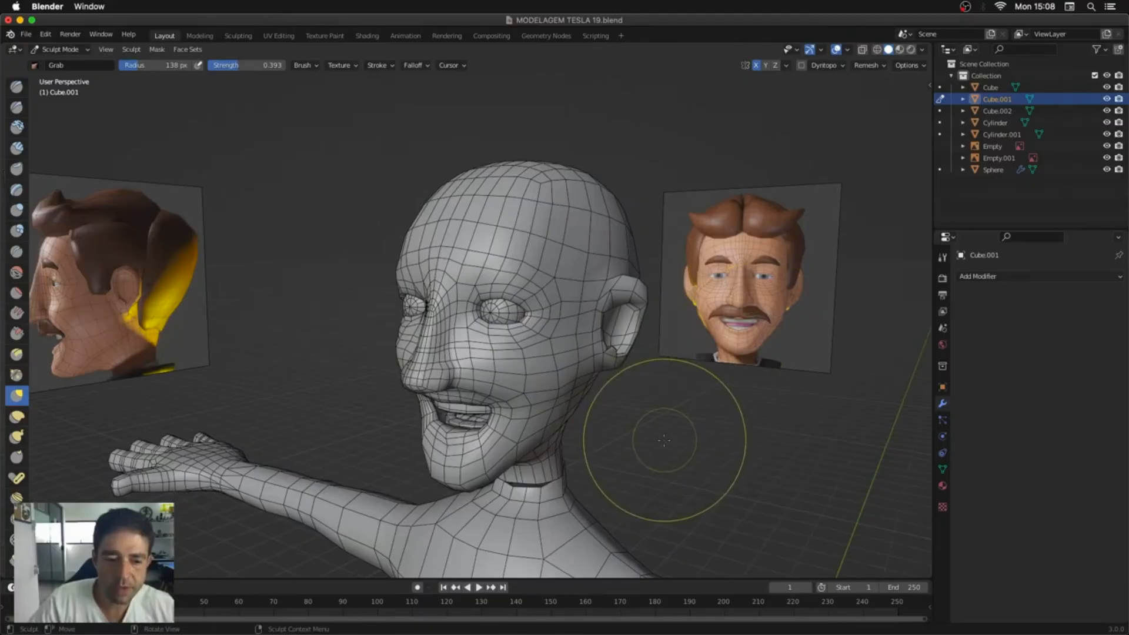
mouse_move(663, 440)
shift+middle_down()
mouse_move(626, 254)
mouse_move(647, 308)
shift+middle_up()
scroll(654, 347, down, 3)
scroll(626, 254, down, 2)
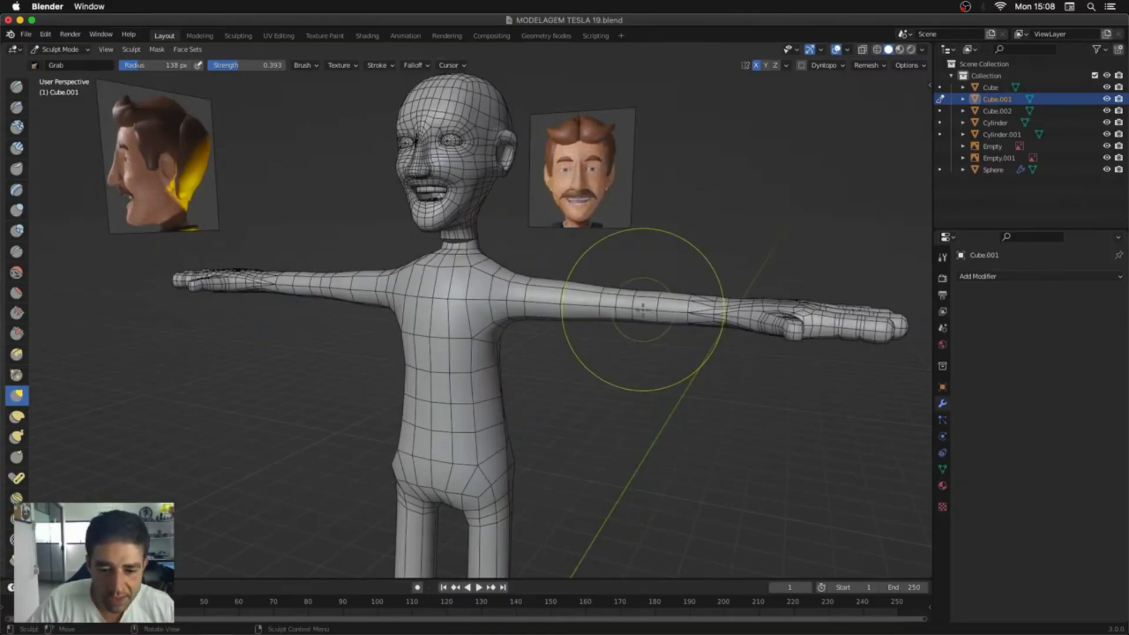
Step: Select the body mesh in Object Mode, switch it to Sculpt Mode and enable X-axis symmetry
key(ctrl+Tab)
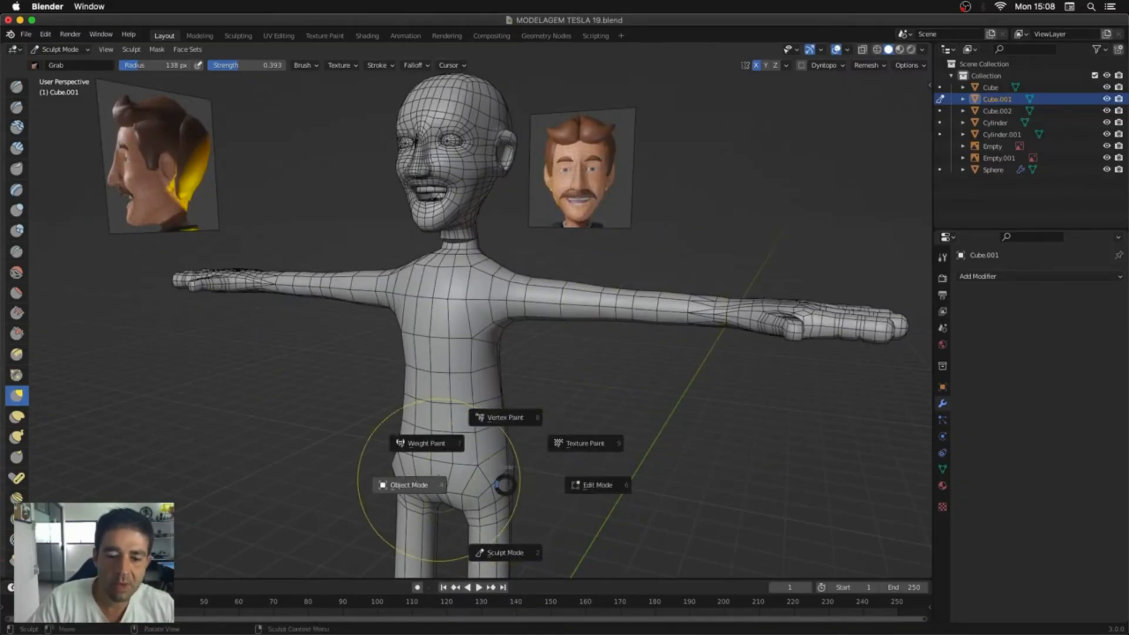
click(404, 484)
click(517, 490)
key(ctrl+Tab)
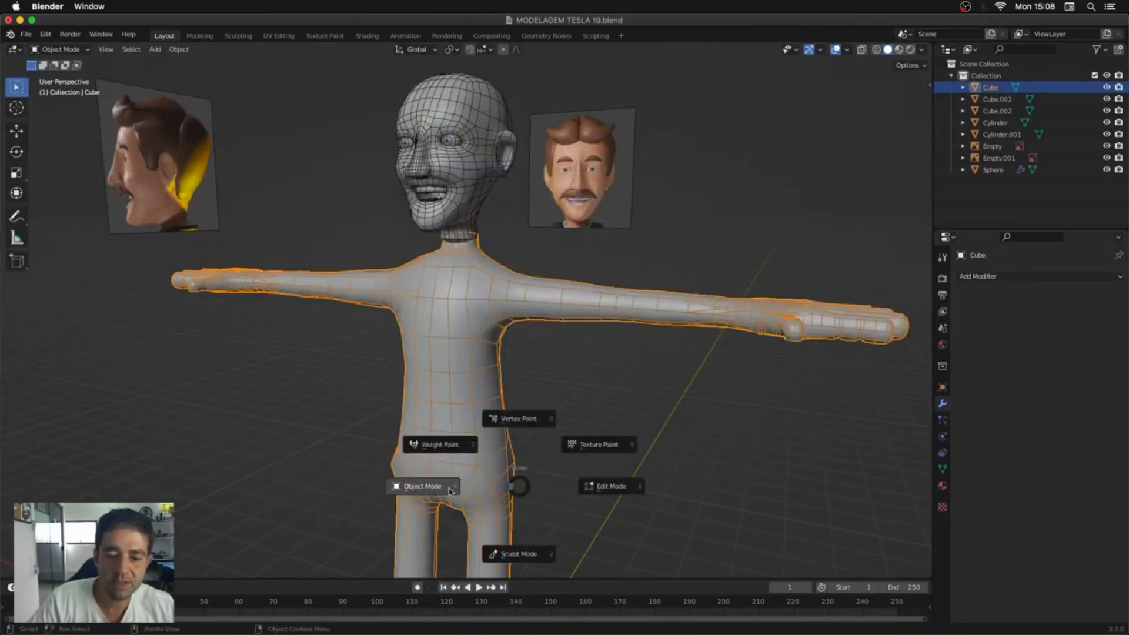
click(517, 552)
middle_drag(517, 552, 646, 547)
middle_drag(456, 479, 424, 468)
middle_drag(545, 499, 624, 510)
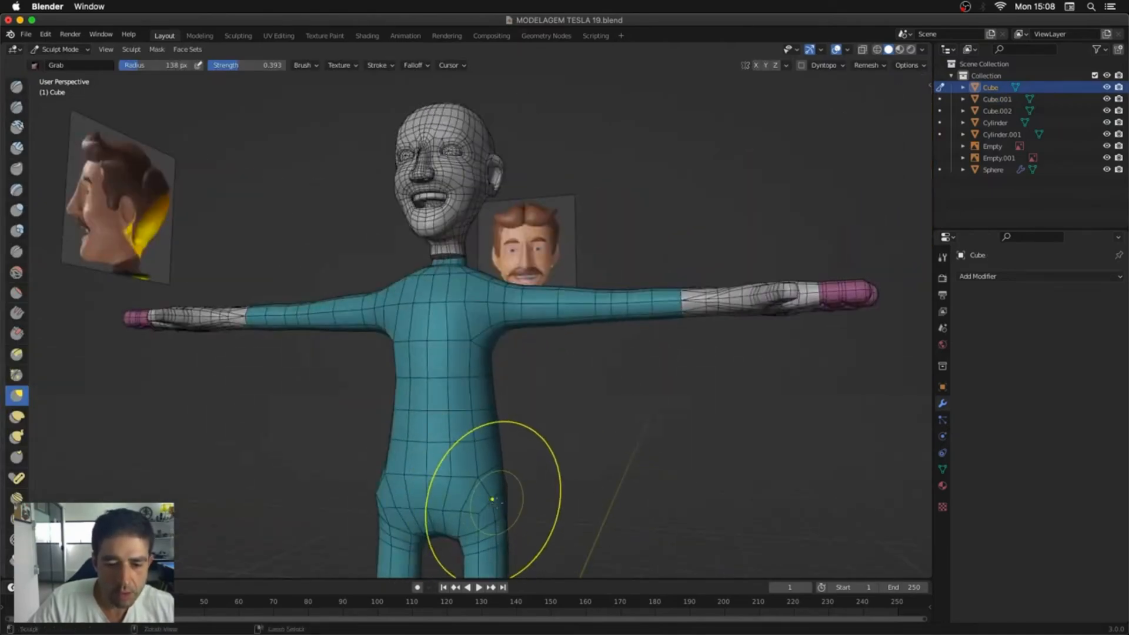
click(757, 68)
Step: Set the Grab brush radius to 131 px and pull the sides of the hips slightly inward
key(KP_3)
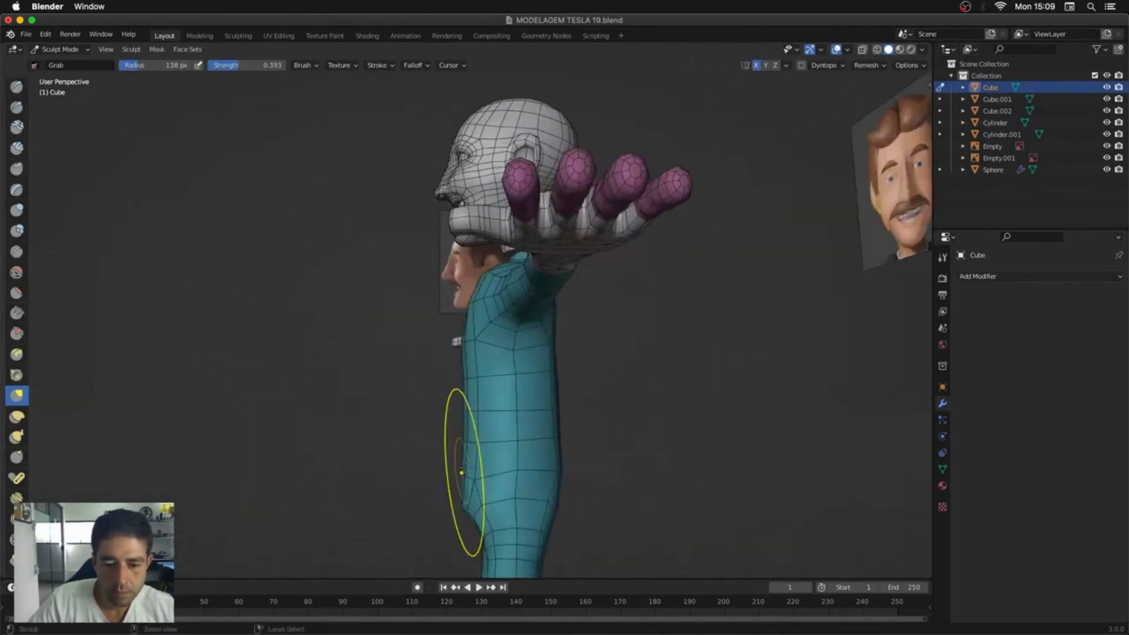
key(f)
click(469, 499)
mouse_move(471, 501)
middle_down()
mouse_move(516, 466)
mouse_move(378, 492)
middle_up()
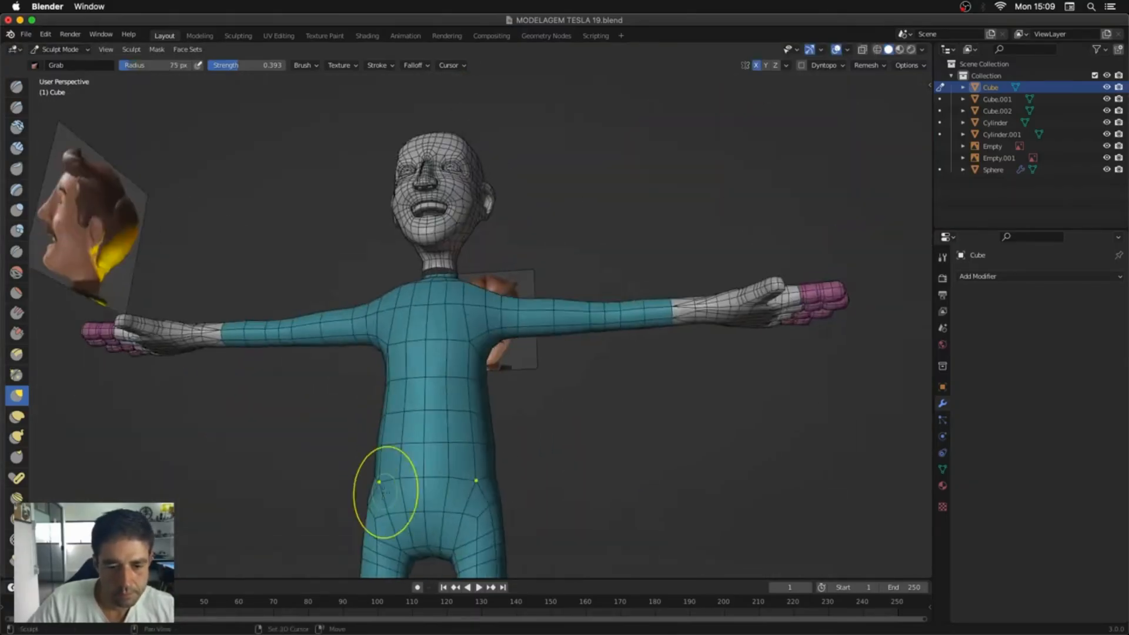
key(KP_1)
key(f)
key(f)
click(435, 465)
drag(488, 467, 480, 466)
Step: Save the file and apply a Face Sets command to the body mesh
middle_drag(638, 382, 553, 403)
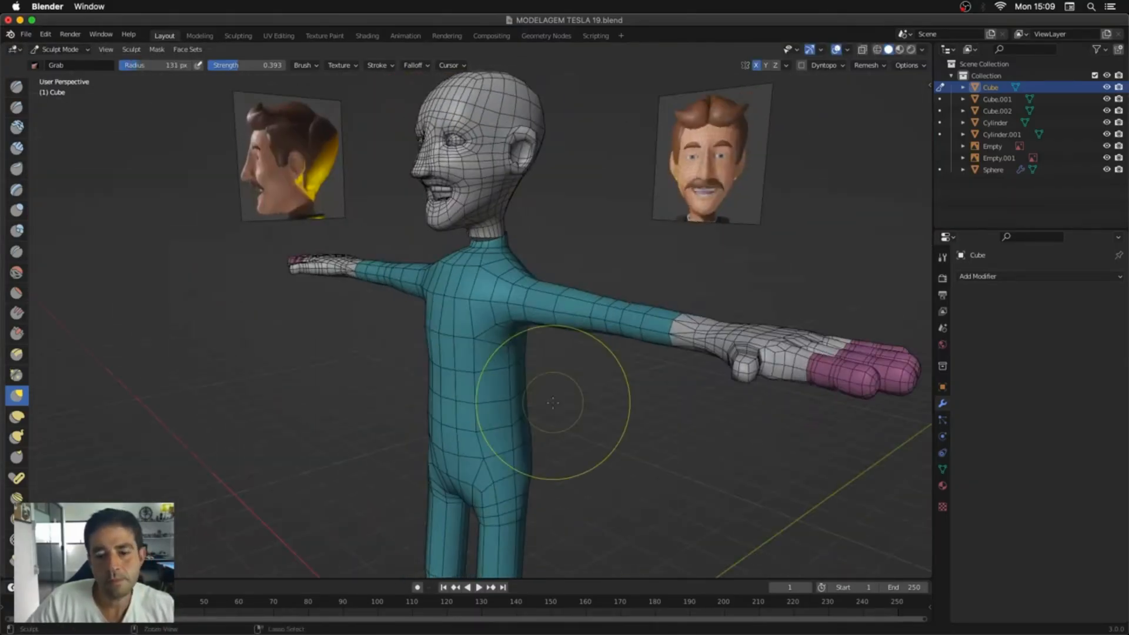
key(super+s)
click(187, 50)
click(255, 76)
Step: Switch the body to Edit Mode and save the project as MODELAGEM TESLA 20.blend
middle_drag(394, 163, 529, 202)
key(Tab)
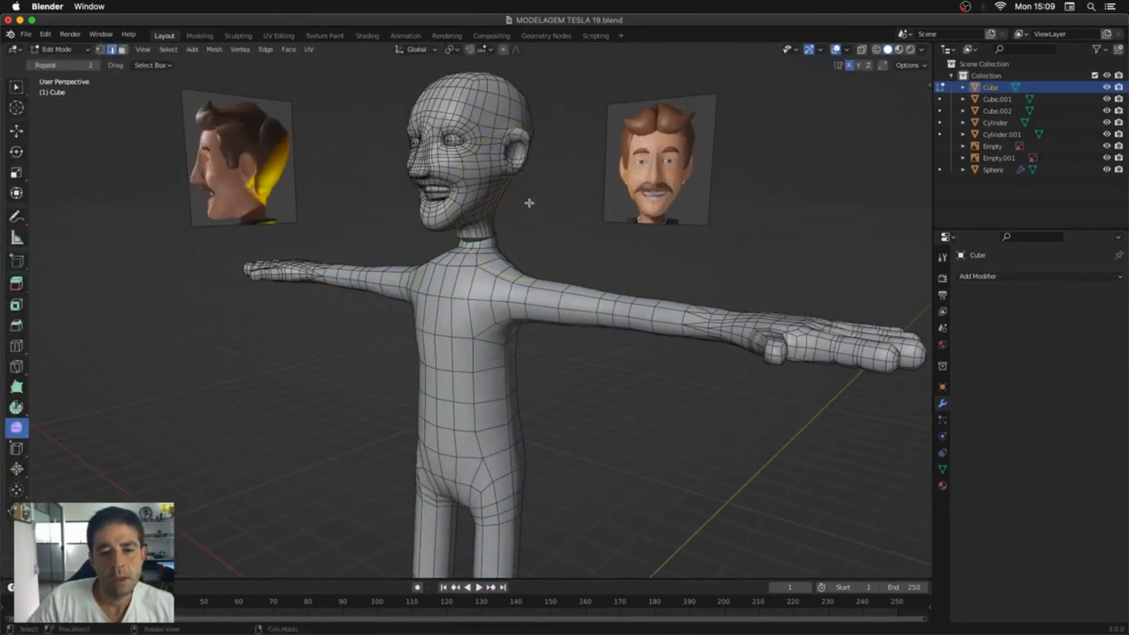
key(shift+super+s)
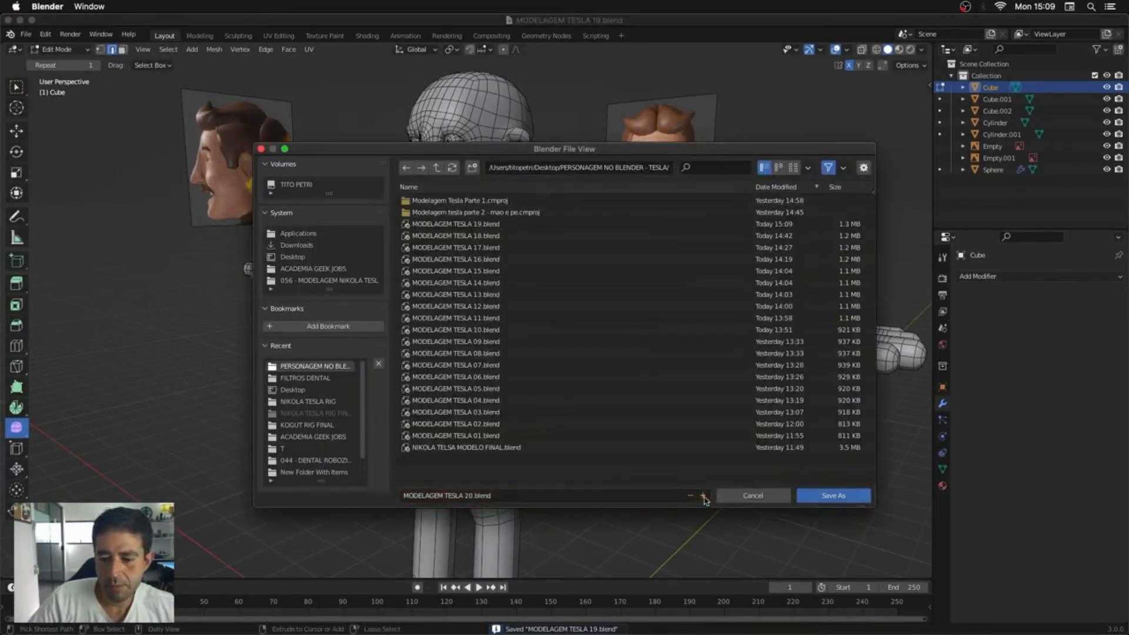
key(Return)
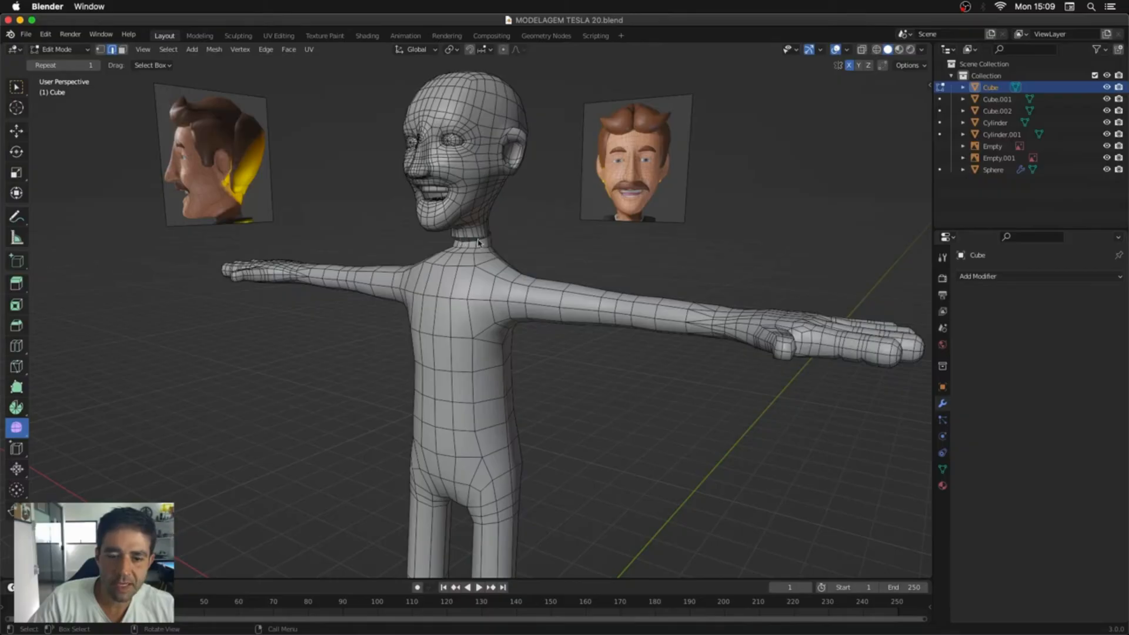
Step: Bevel the knee edge loops on both legs with a width of 0.228 m and 2 segments
scroll(480, 240, up, 2)
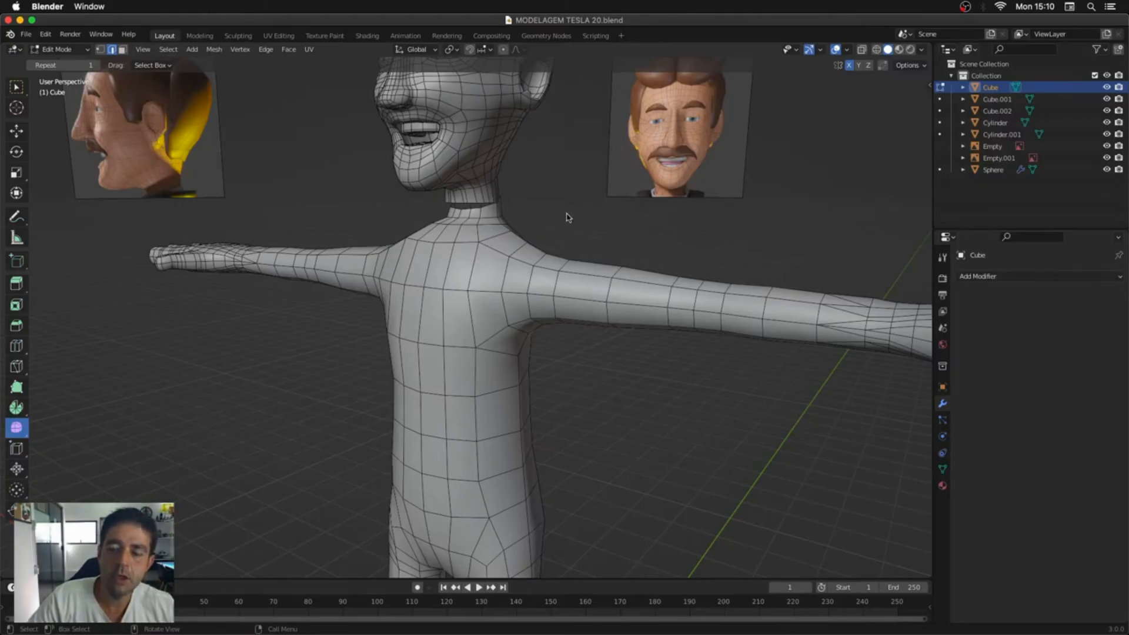
ctrl+middle_drag(598, 246, 561, 236)
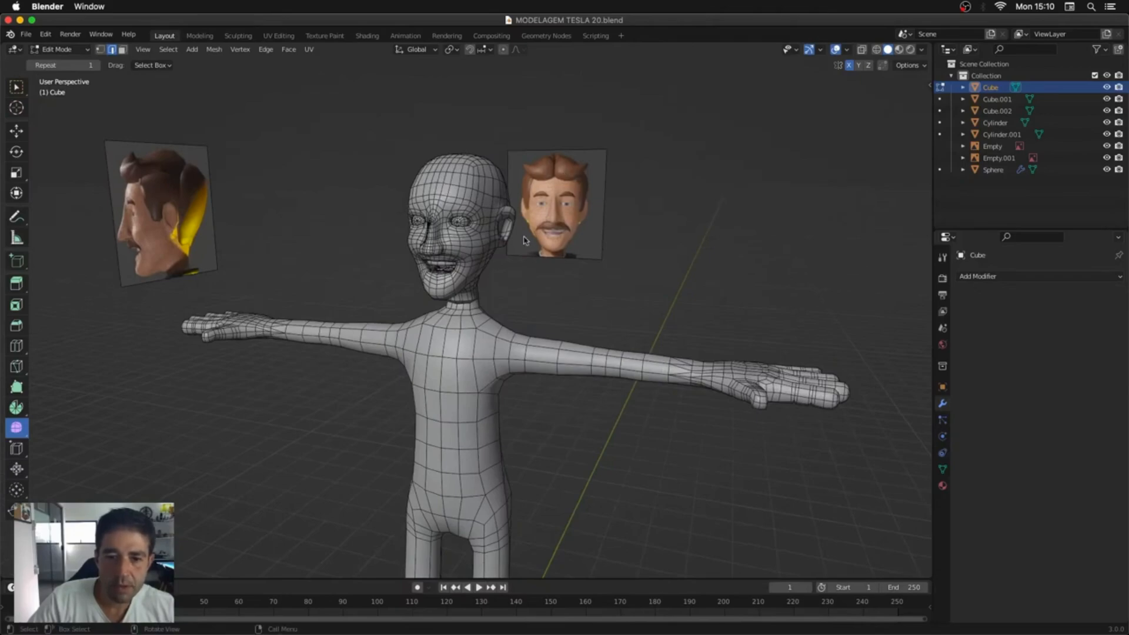
middle_drag(542, 484, 525, 347)
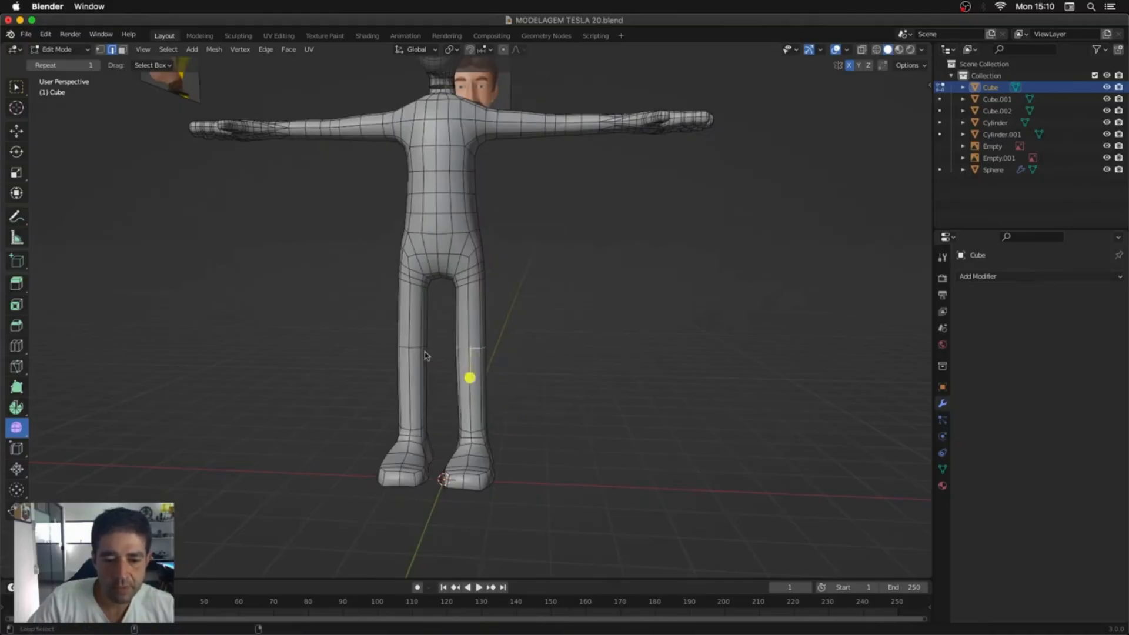
key(ctrl+b)
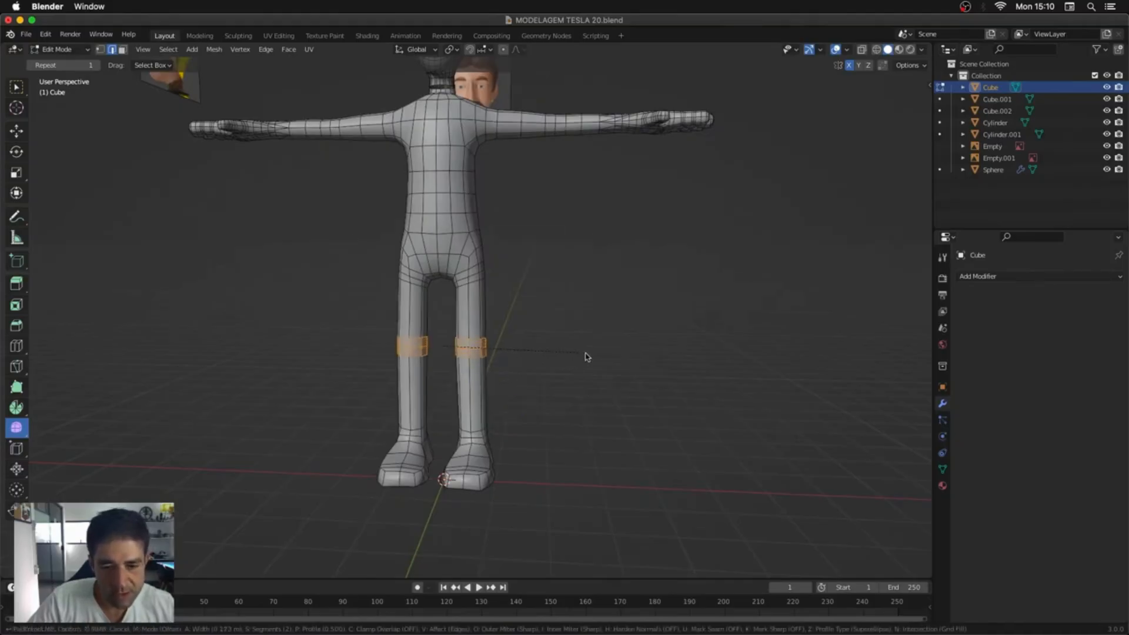
click(613, 361)
alt+middle_drag(612, 361, 538, 366)
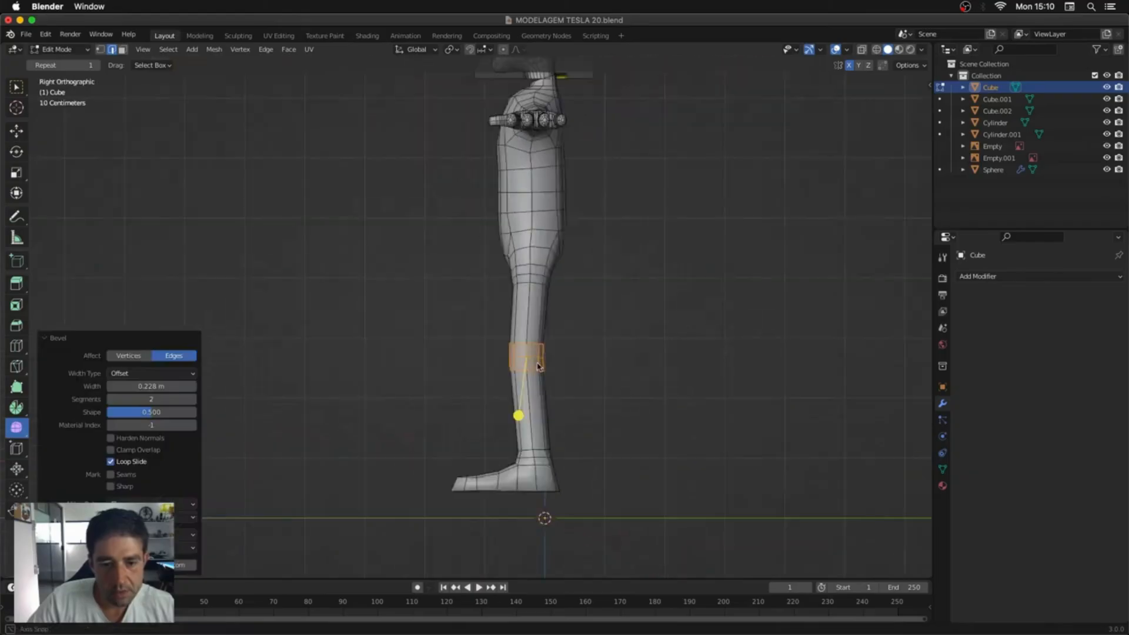
Step: Scale the middle knee loop and then the back and front knee vertices on both legs to shape the knees in side view
key(1)
drag(513, 362, 504, 364)
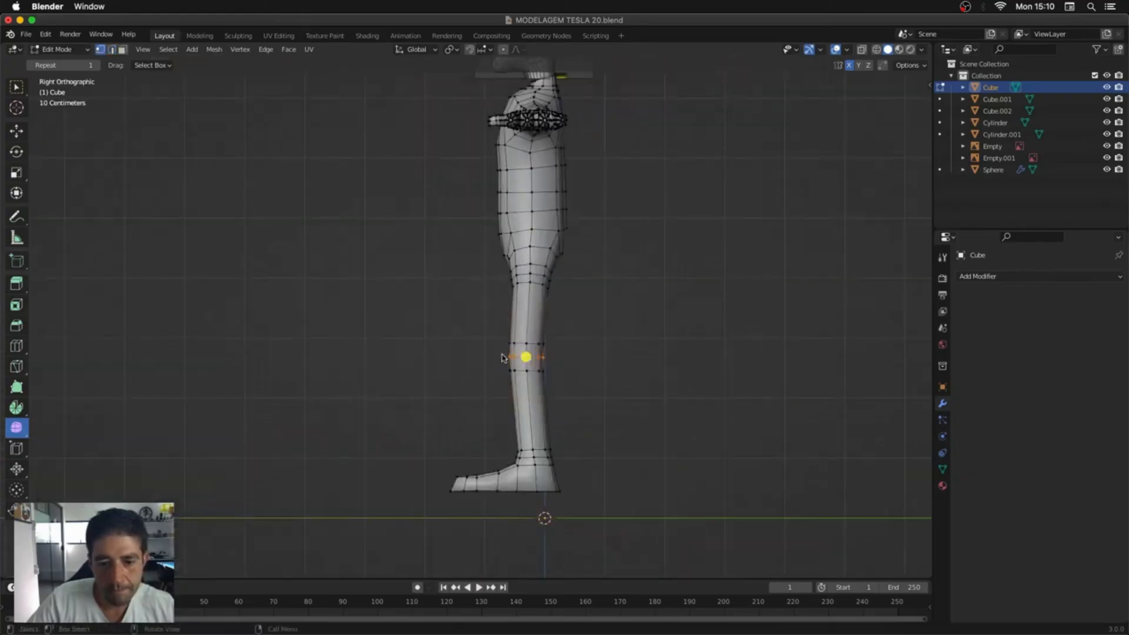
key(s)
key(alt+z)
drag(566, 330, 536, 383)
key(s)
click(599, 388)
drag(520, 330, 534, 382)
key(s)
click(663, 404)
alt+middle_drag(663, 404, 638, 437)
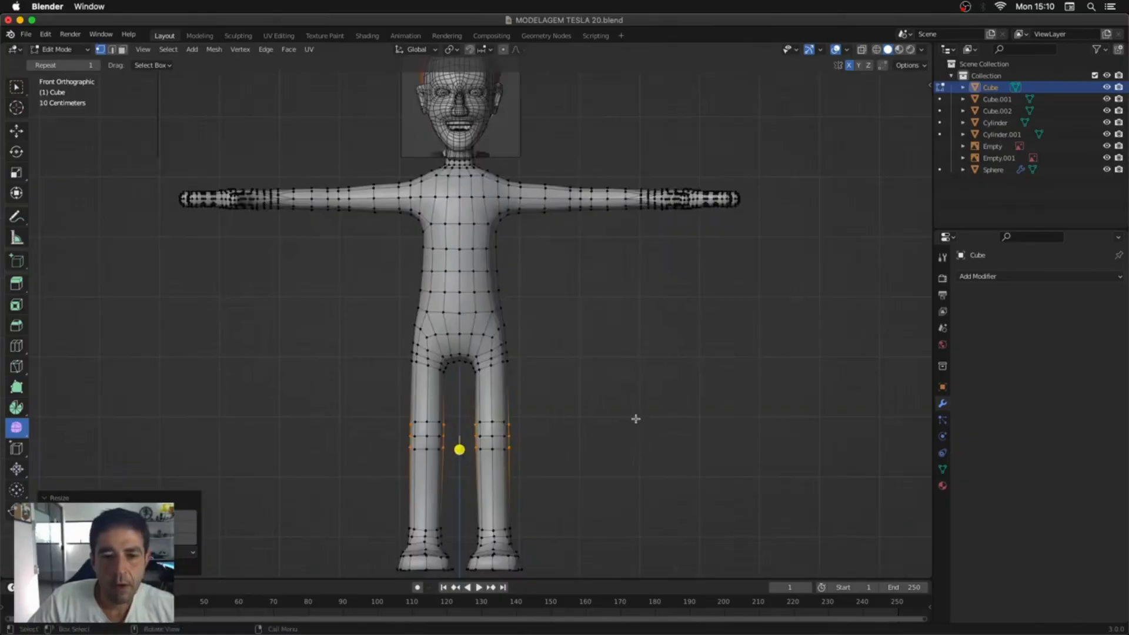
Step: Save the project as a new version named MODELAGEM TESLA 21.blend
middle_drag(611, 297, 514, 327)
scroll(514, 328, up, 3)
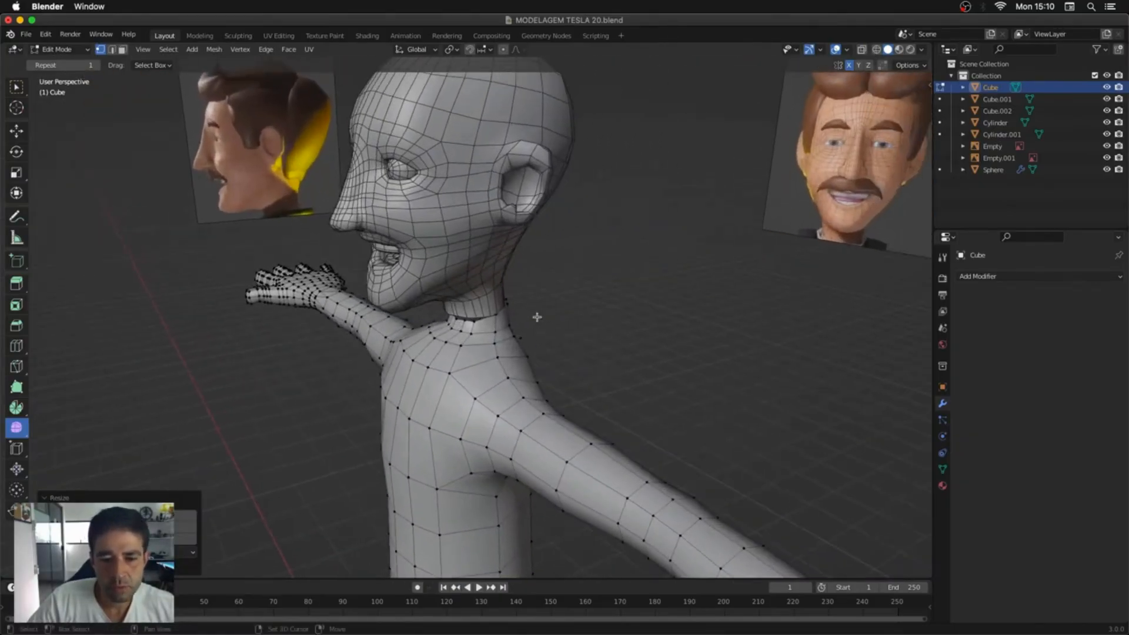
key(shift+super+s)
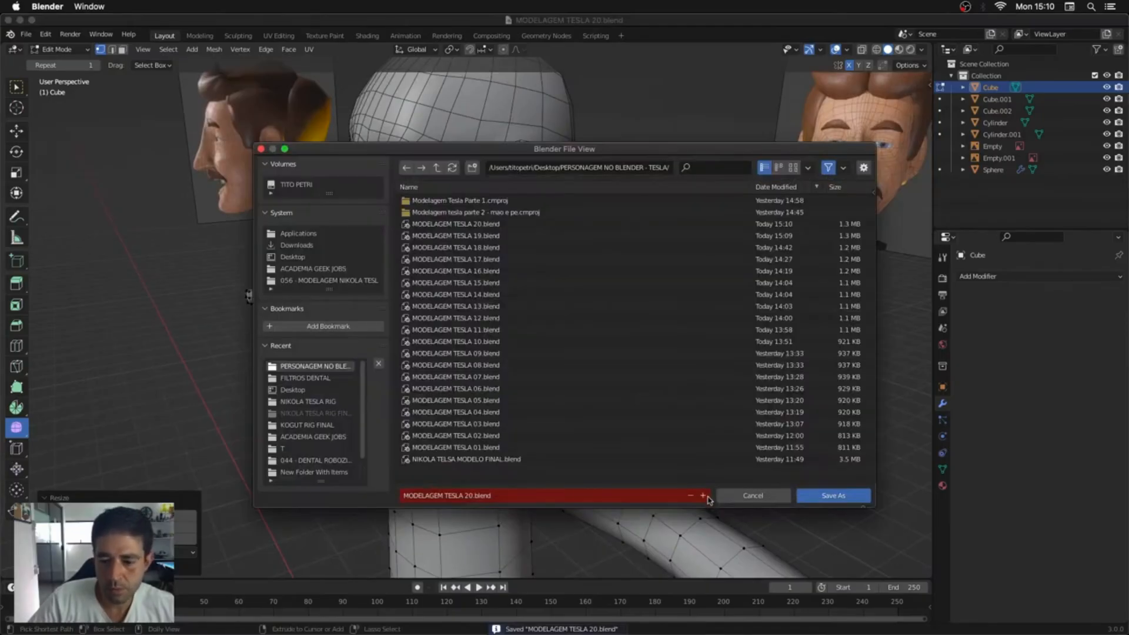
click(816, 497)
scroll(630, 362, up, 2)
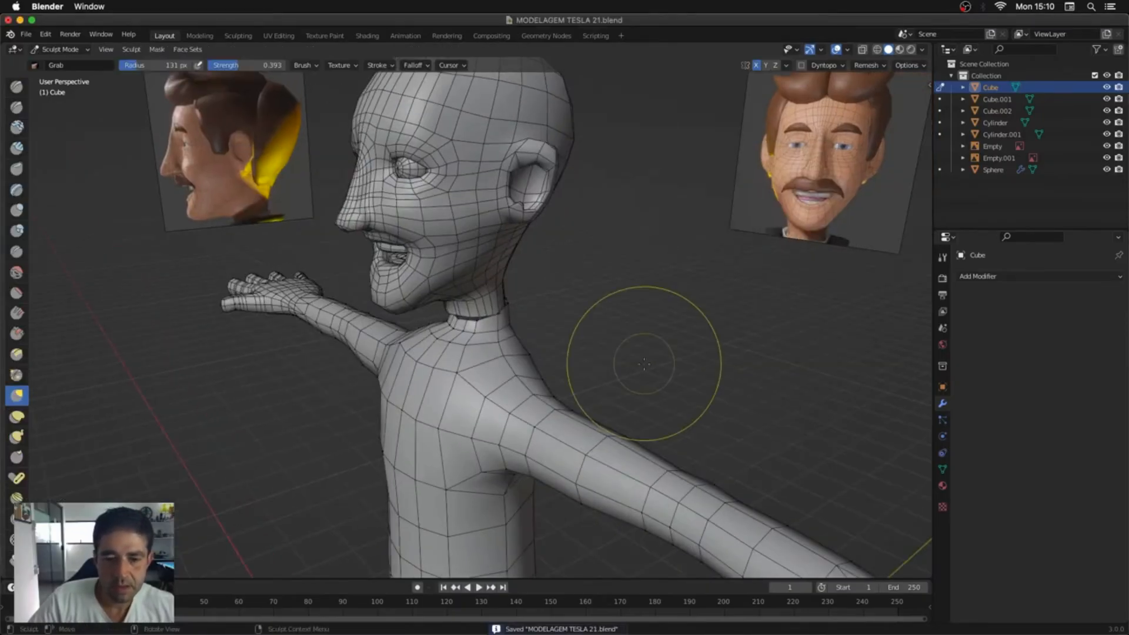
Step: Delete the faces at the top of the body's neck to open it beneath the head
middle_drag(562, 345, 542, 333)
scroll(542, 333, up, 5)
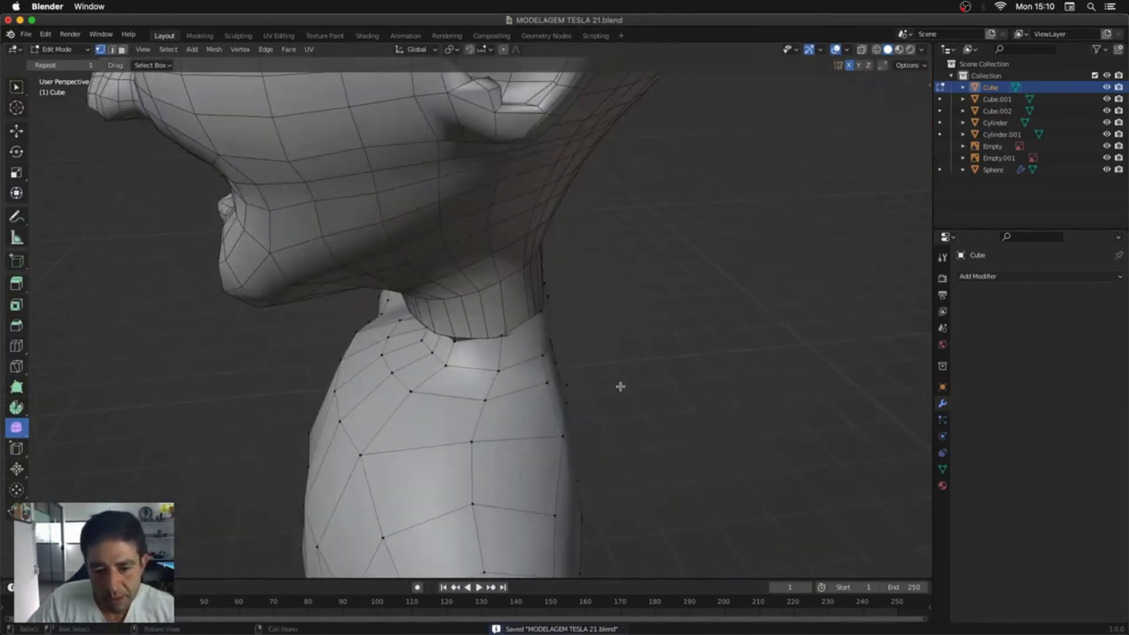
mouse_move(568, 385)
middle_down()
mouse_move(568, 351)
mouse_move(603, 326)
mouse_move(583, 475)
mouse_move(524, 479)
mouse_move(494, 501)
mouse_move(554, 461)
mouse_move(539, 469)
mouse_move(743, 472)
middle_up()
key(x)
click(608, 323)
Step: Return to Object Mode and join the body and head into one object, with the head as the active object
key(ctrl+Tab)
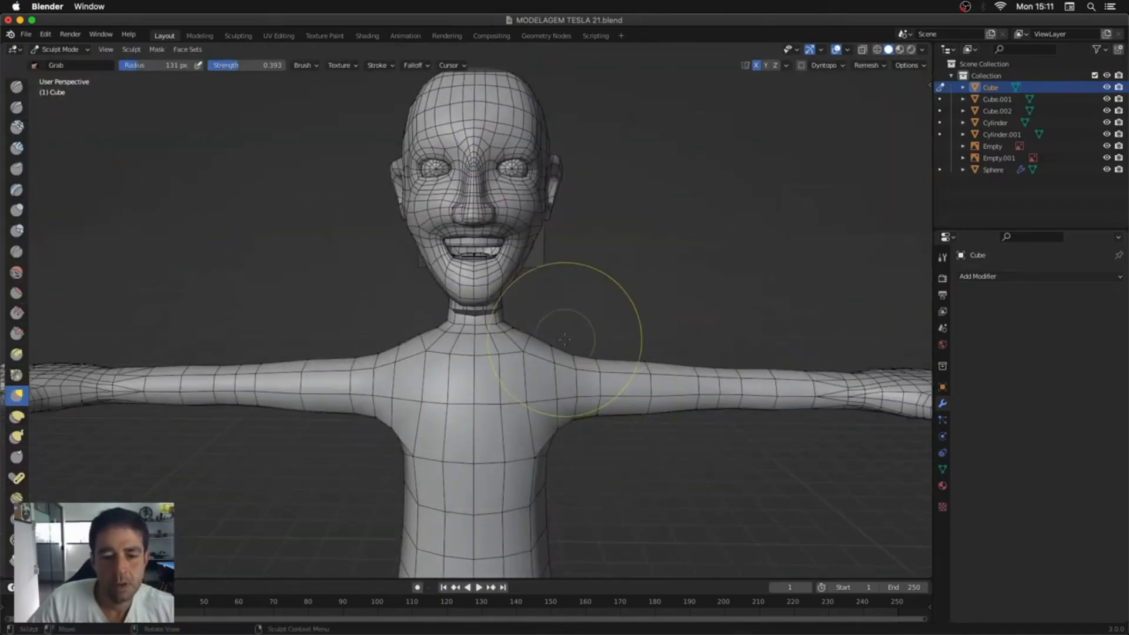
key(ctrl+Tab)
shift+click(502, 290)
middle_drag(501, 291, 478, 305)
key(ctrl+j)
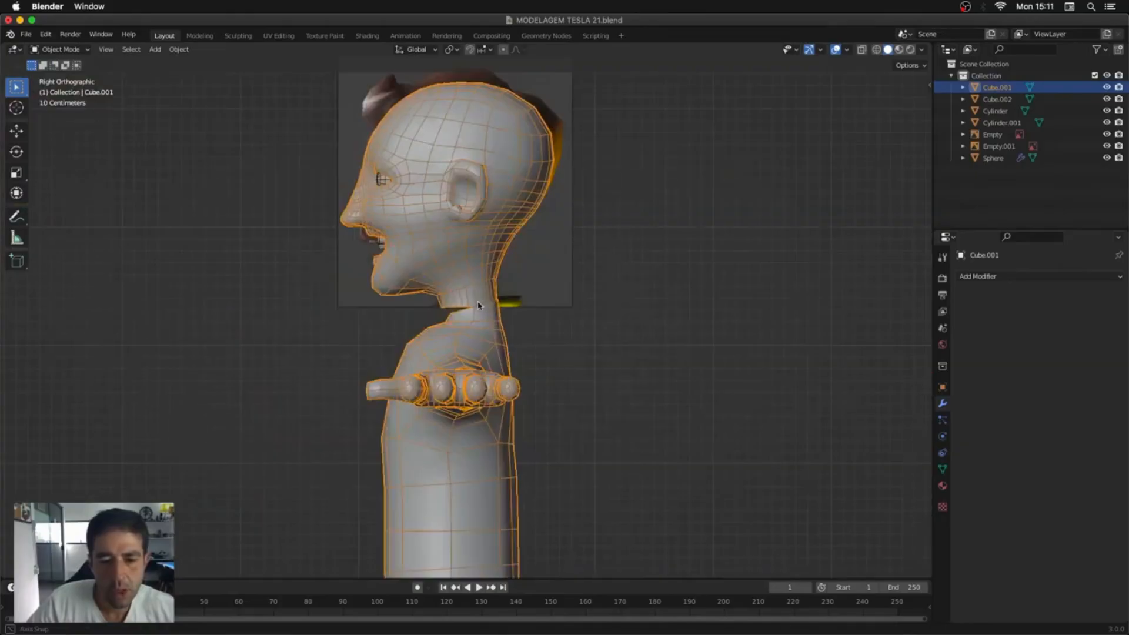
Step: Delete the lowest ring of faces on the head's neck in Edit Mode
scroll(547, 333, up, 4)
key(Tab)
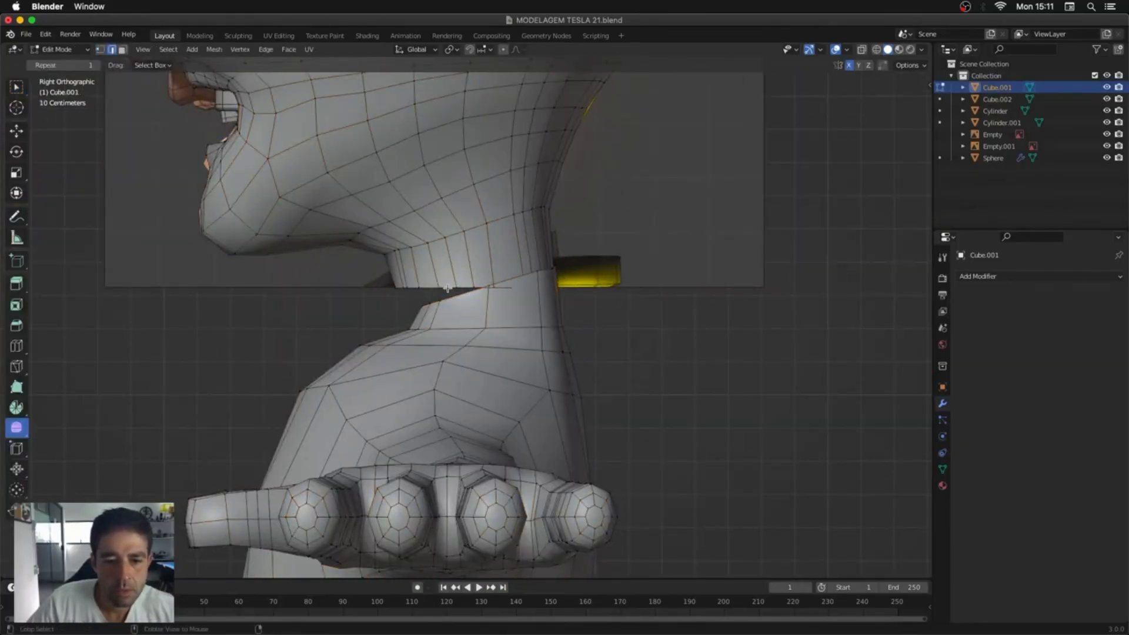
key(alt+h)
key(x)
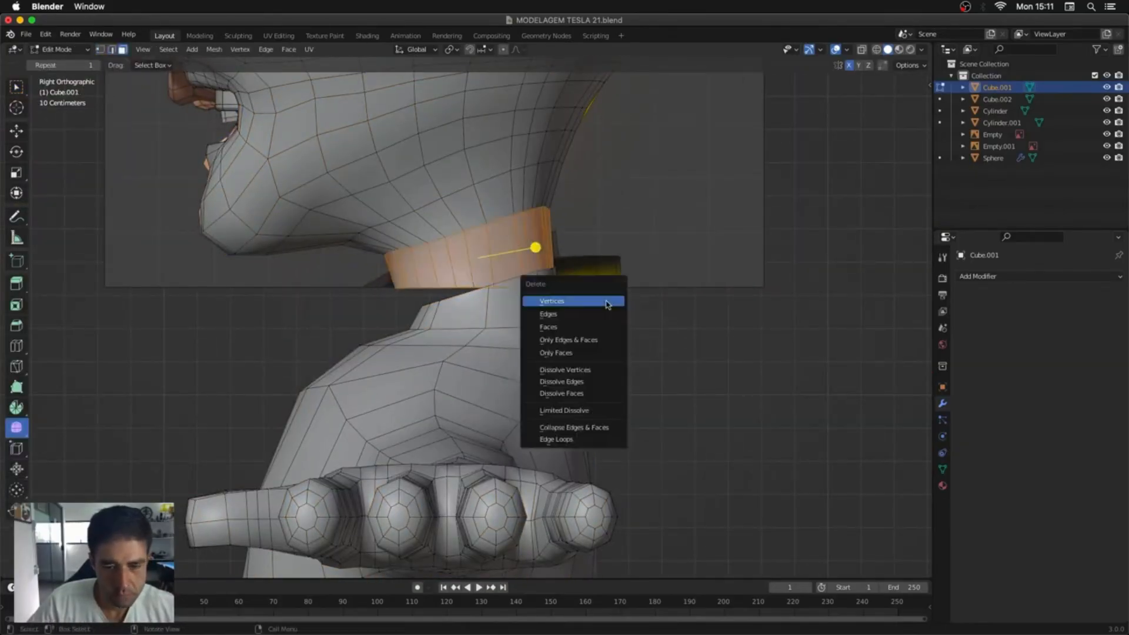
click(604, 328)
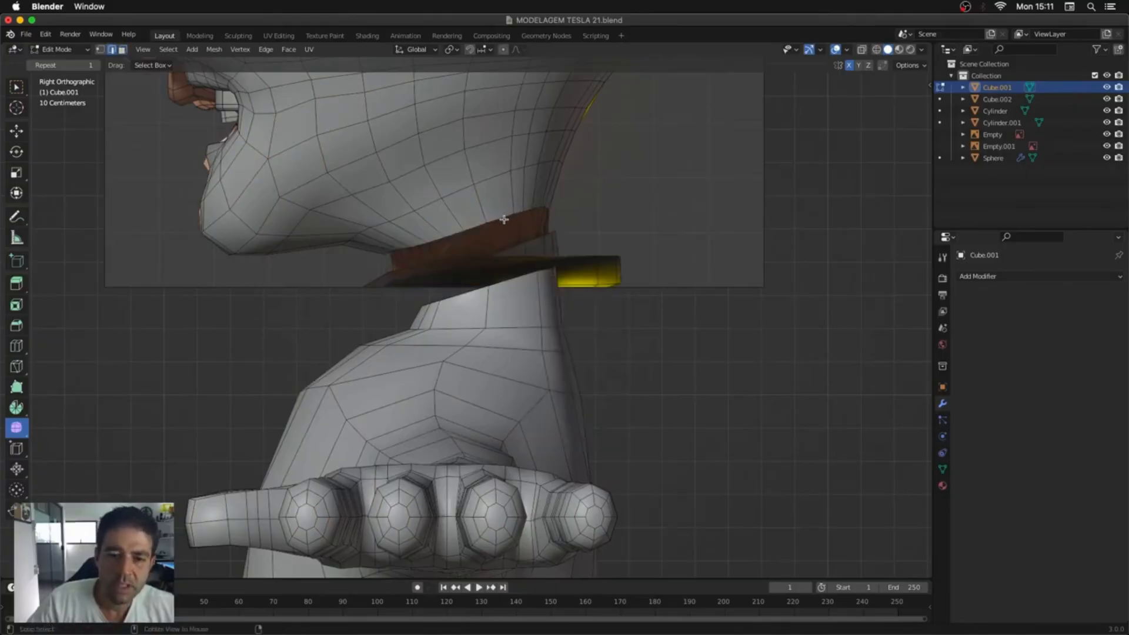
Step: Bridge the open edge loops of the head's neck and the body's neck
right_click(603, 258)
click(596, 316)
middle_drag(596, 315, 471, 243)
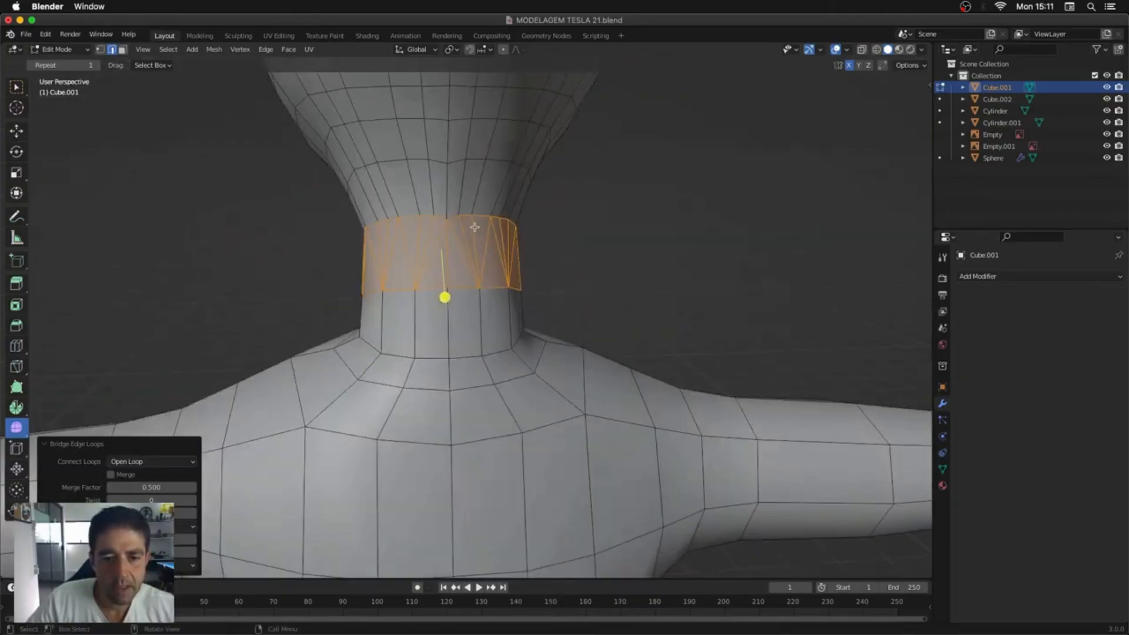
click(489, 238)
scroll(487, 216, down, 3)
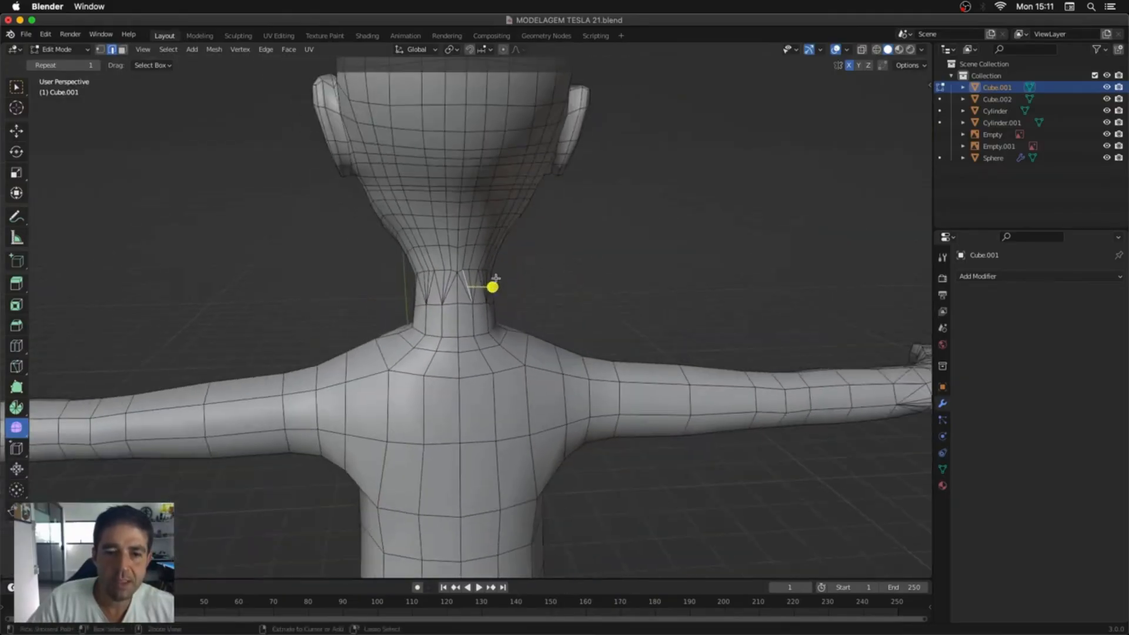
Step: Delete the character's right half of the joined mesh in front view and save the project as MODELAGEM TESLA 22.blend
middle_drag(487, 220, 483, 450)
key(KP_1)
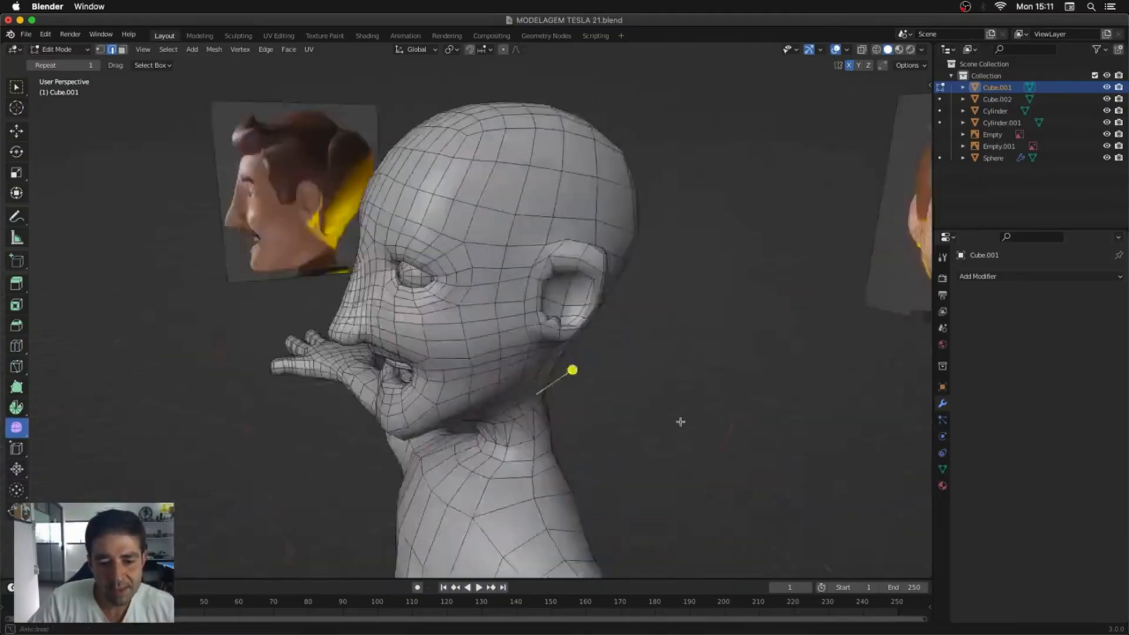
key(1)
key(alt+z)
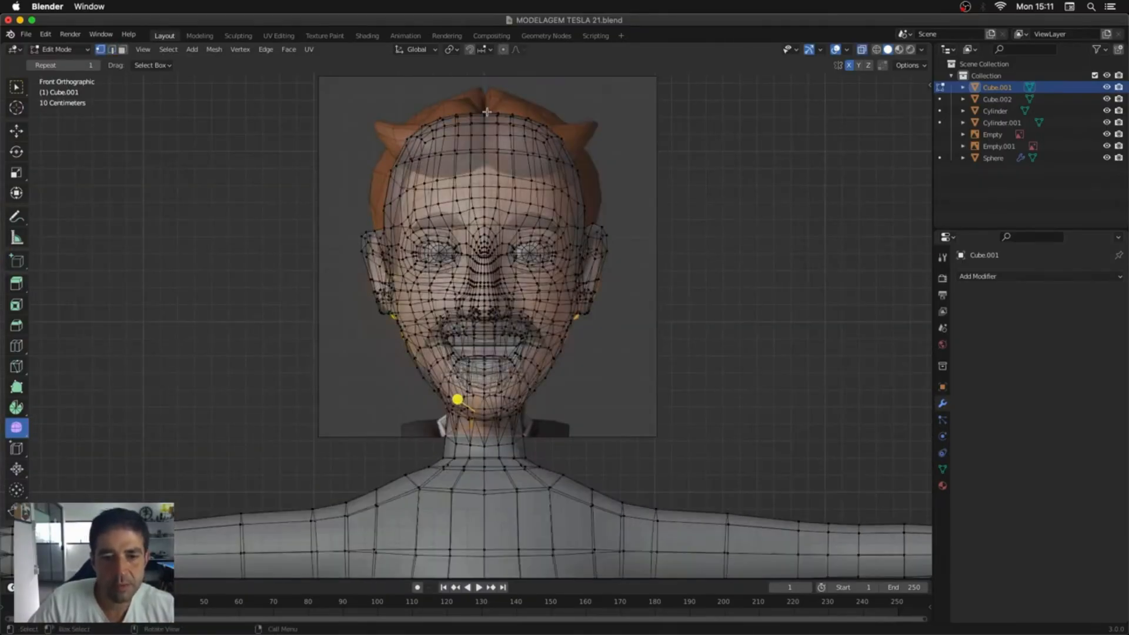
drag(438, 194, 287, 490)
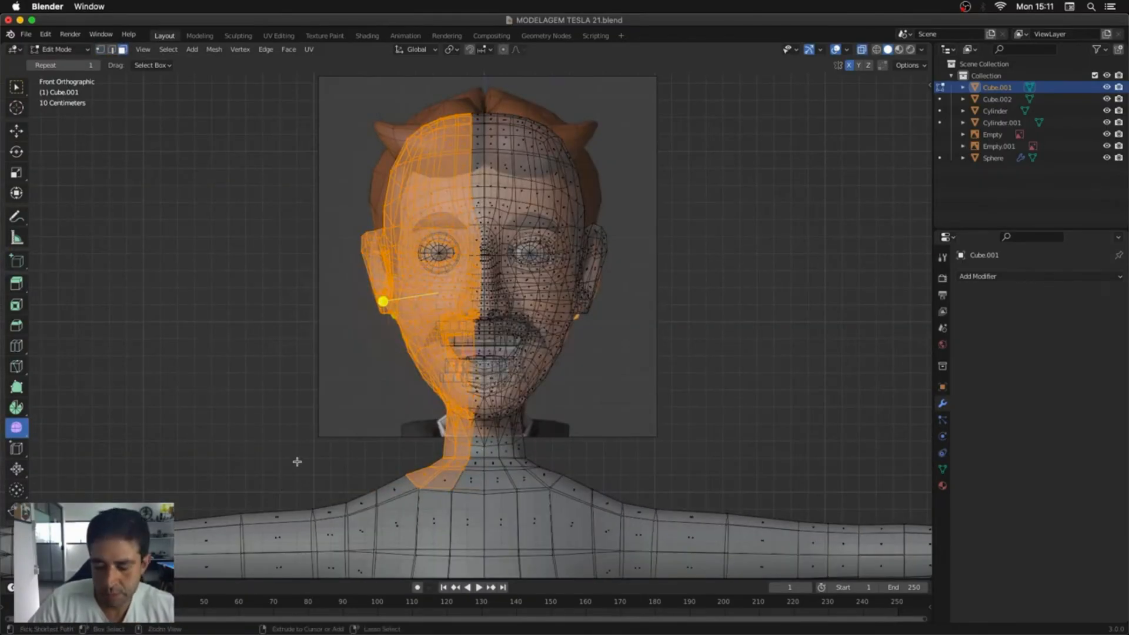
key(ctrl+KP_Add)
scroll(297, 462, down, 8)
shift+middle_drag(297, 462, 305, 324)
ctrl+drag(229, 149, 474, 570)
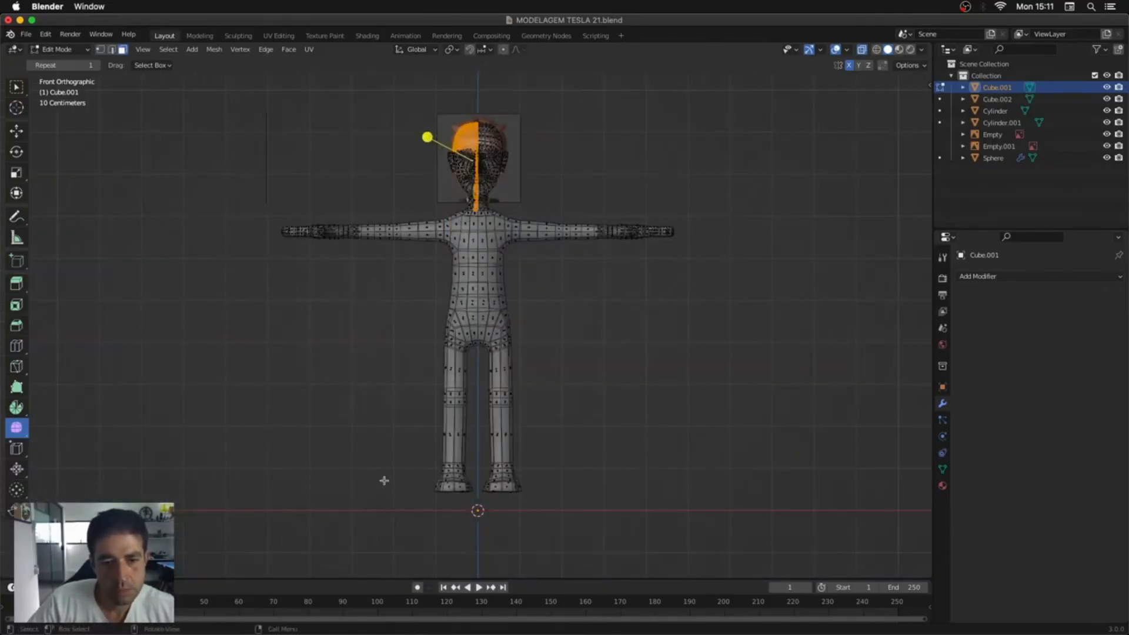
shift+drag(230, 99, 475, 551)
scroll(577, 327, down, 1)
shift+middle_drag(574, 255, 570, 386)
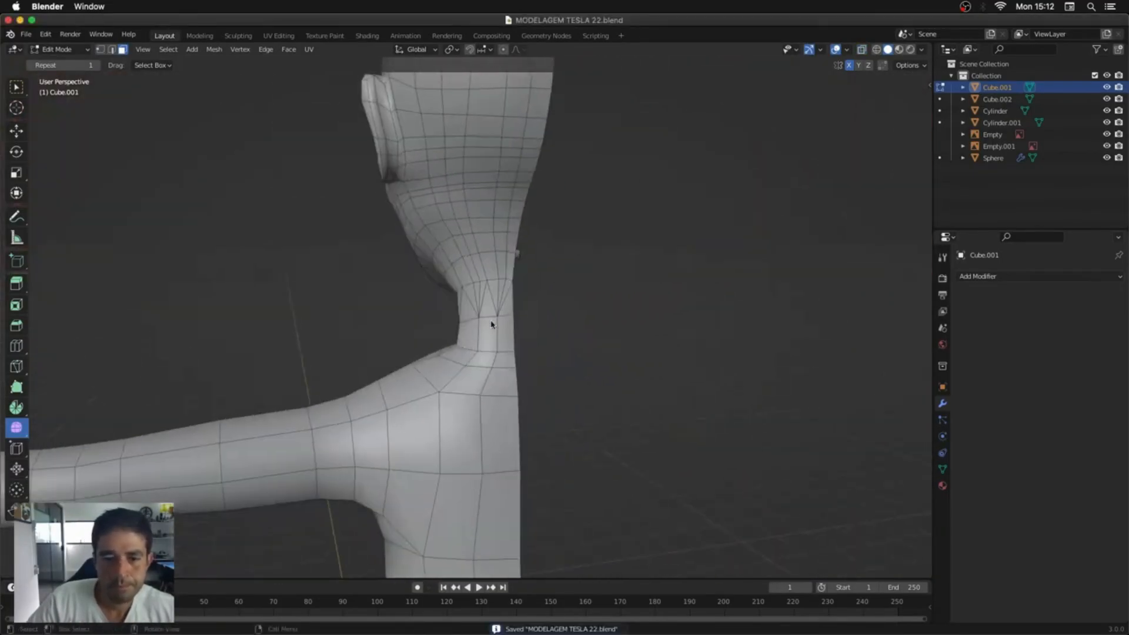
Step: Examine how the vertical edge loops on the back of the head run into the neck bridge and shoulders
shift+middle_drag(492, 325, 489, 445)
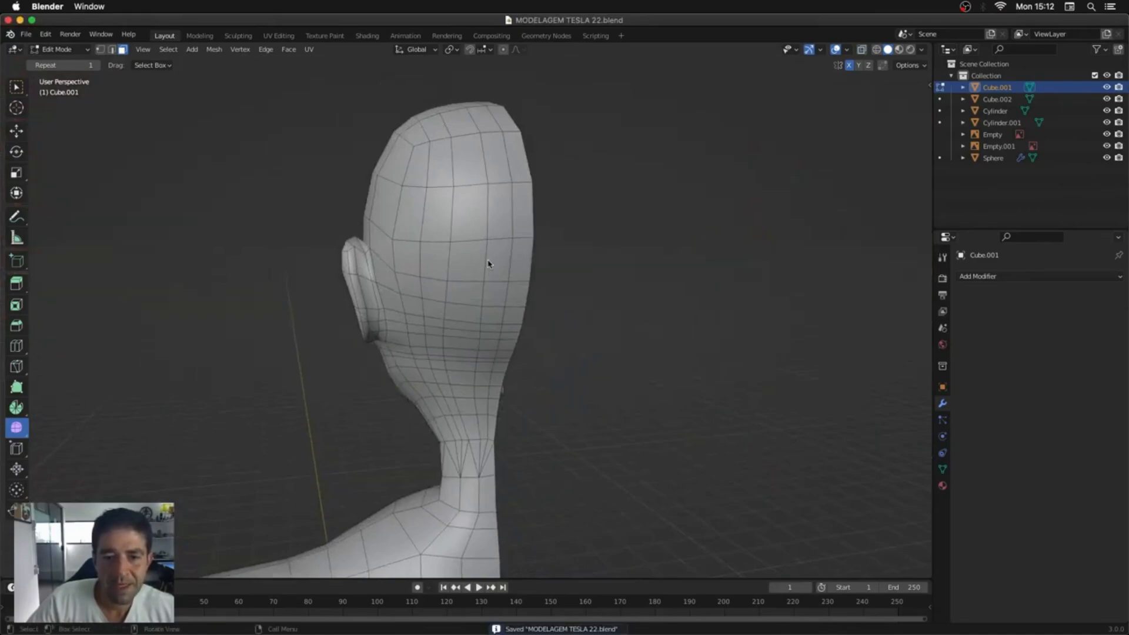
key(2)
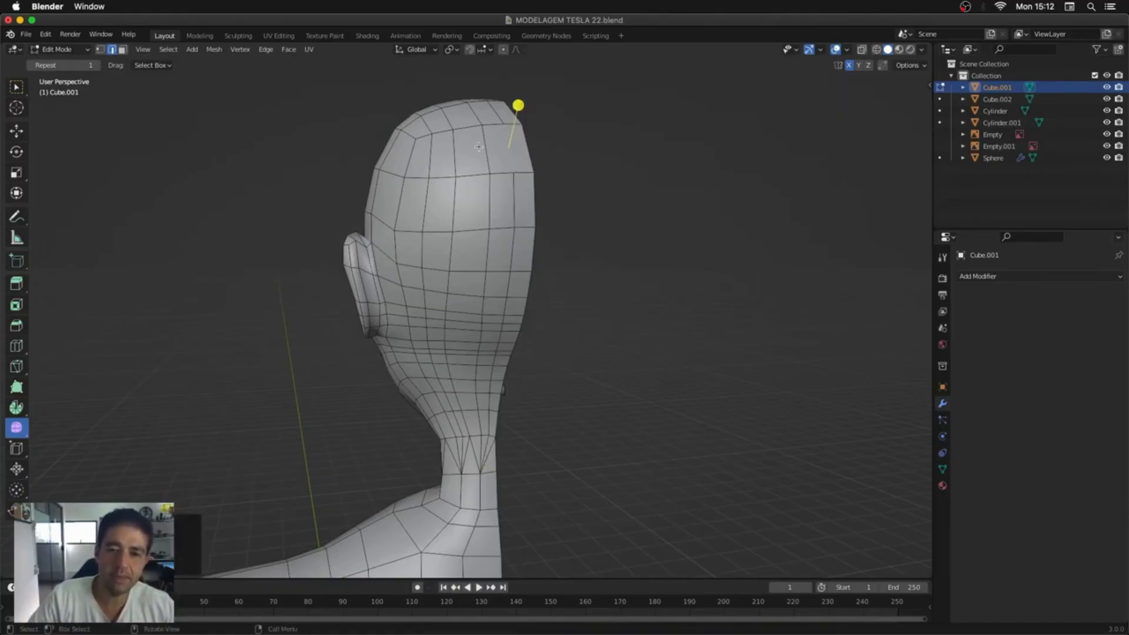
alt+click(515, 194)
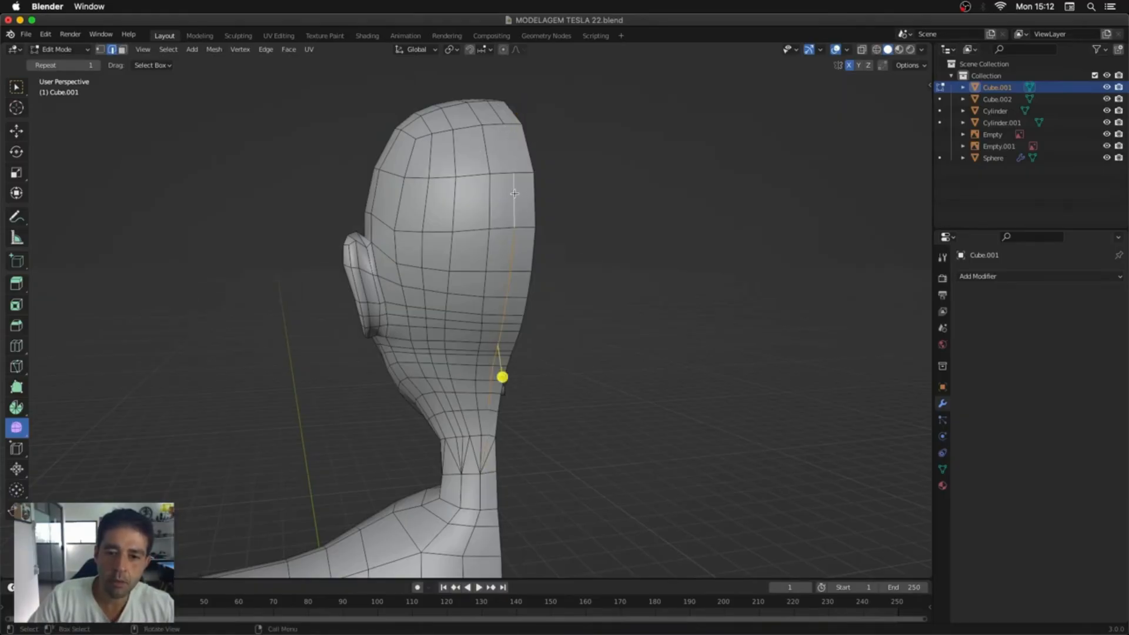
middle_drag(517, 200, 566, 357)
middle_drag(470, 395, 465, 344)
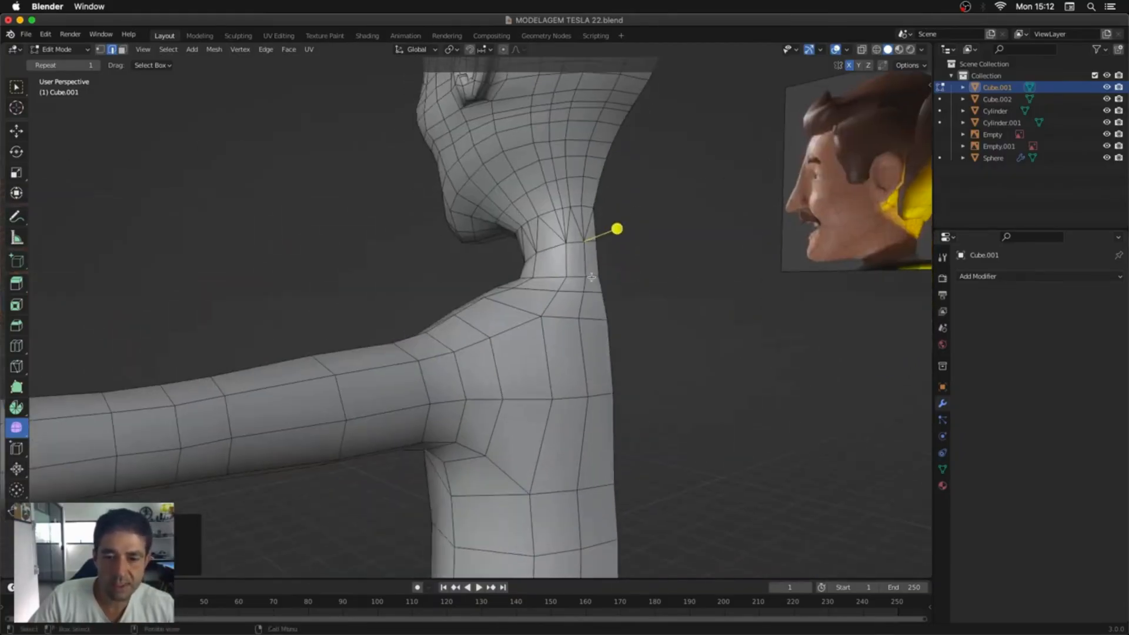
middle_drag(591, 277, 523, 292)
alt+middle_drag(570, 281, 622, 281)
key(1)
key(alt+z)
drag(611, 275, 537, 310)
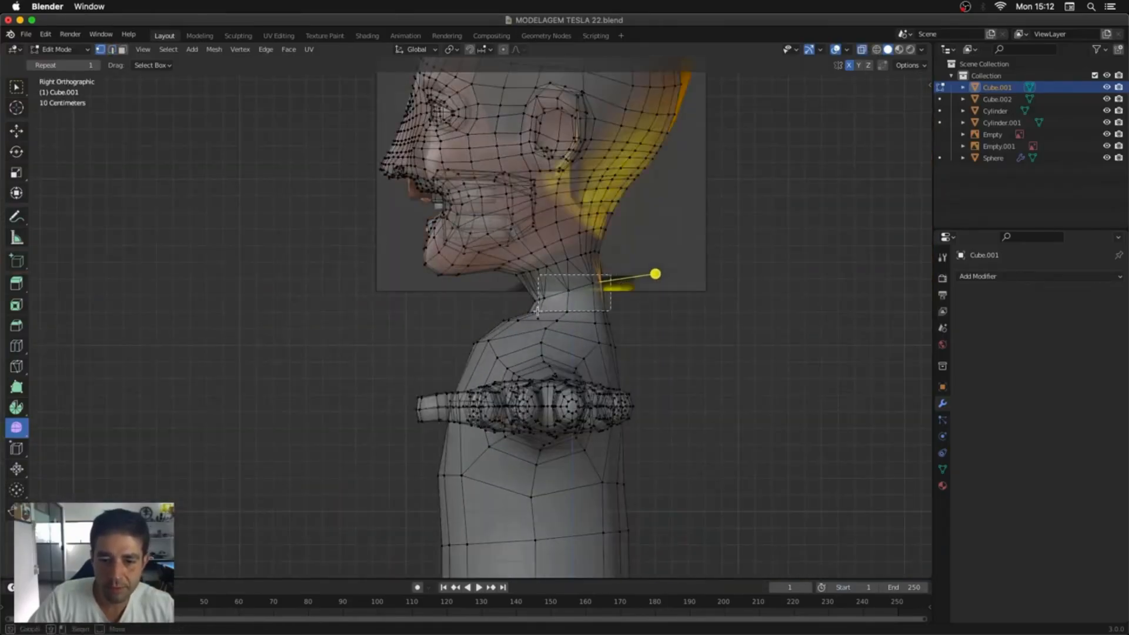
key(2)
key(alt+z)
middle_drag(642, 285, 564, 341)
middle_drag(532, 385, 517, 441)
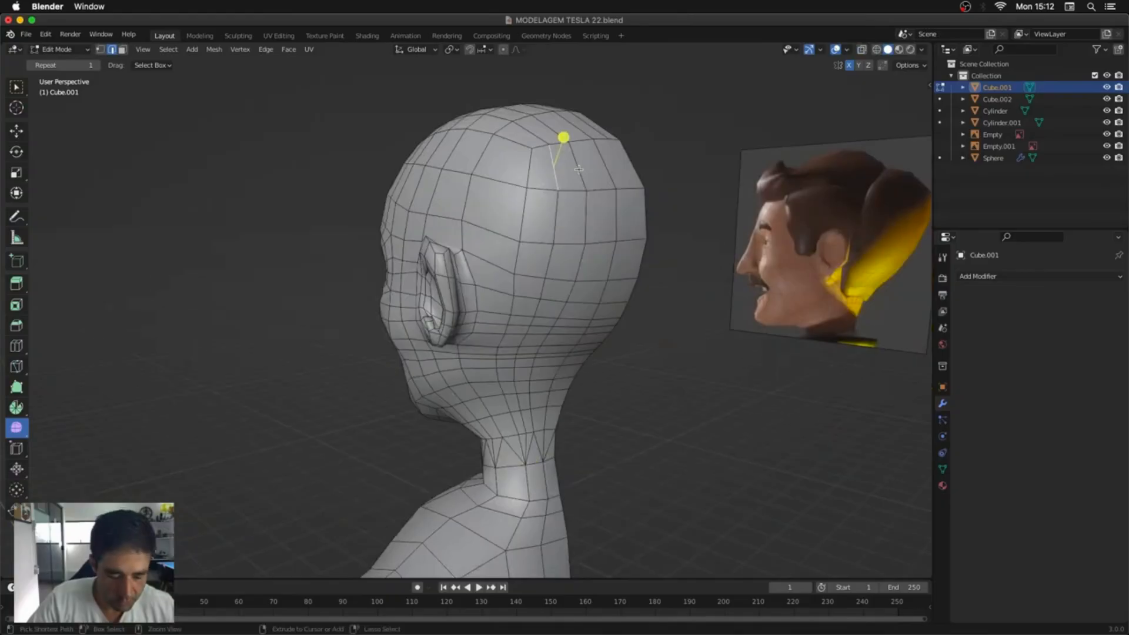
alt+click(554, 215)
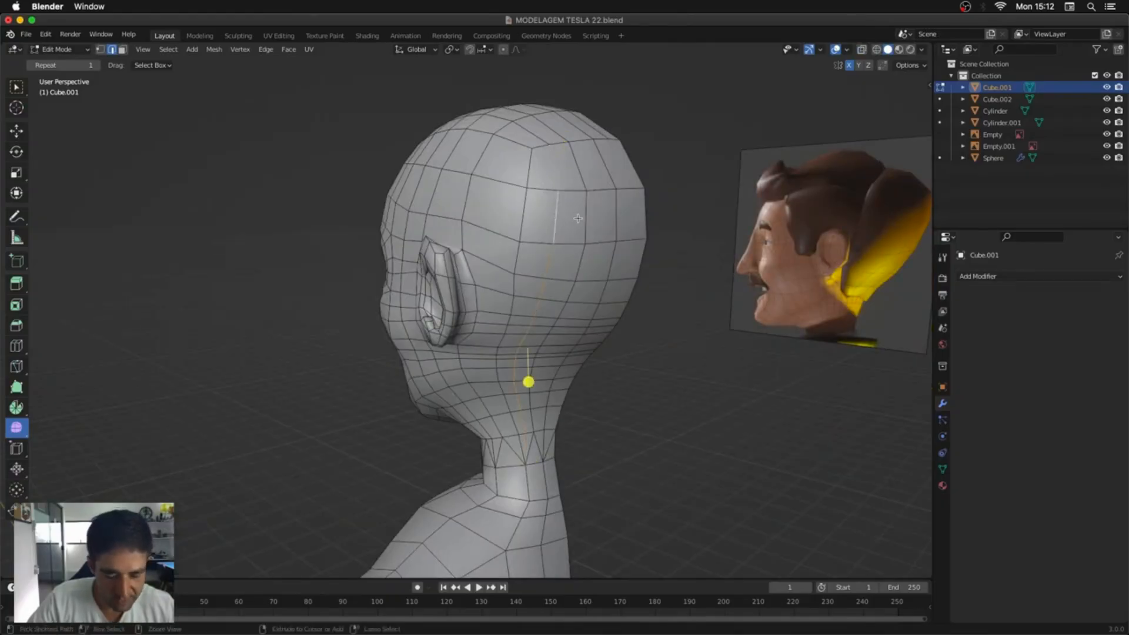
middle_drag(578, 218, 492, 471)
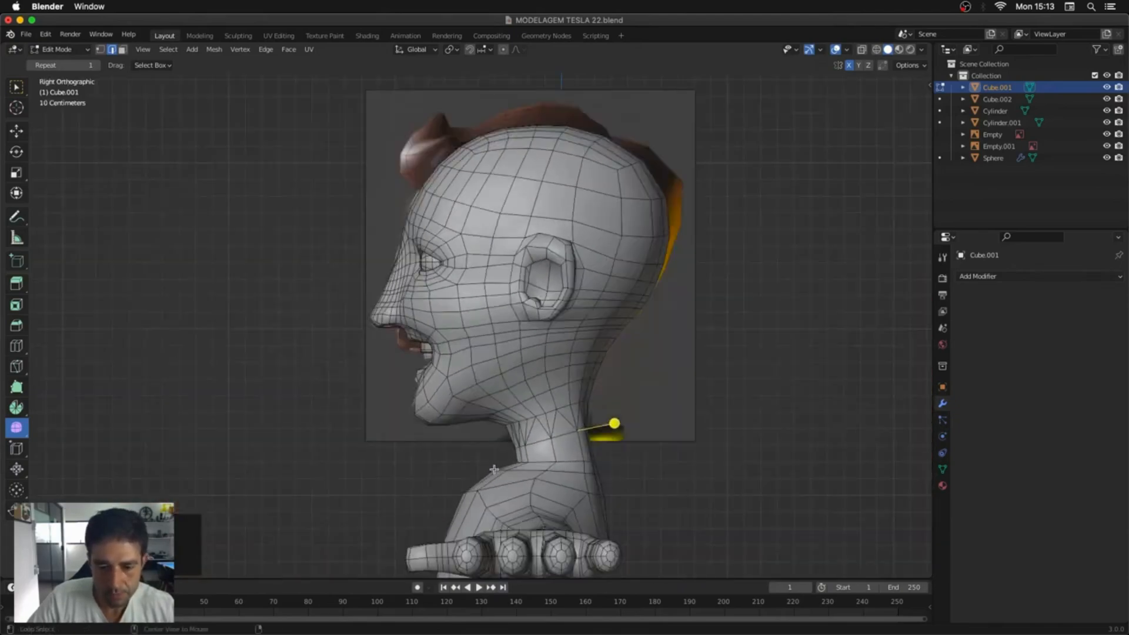
key(alt+z)
key(alt+z)
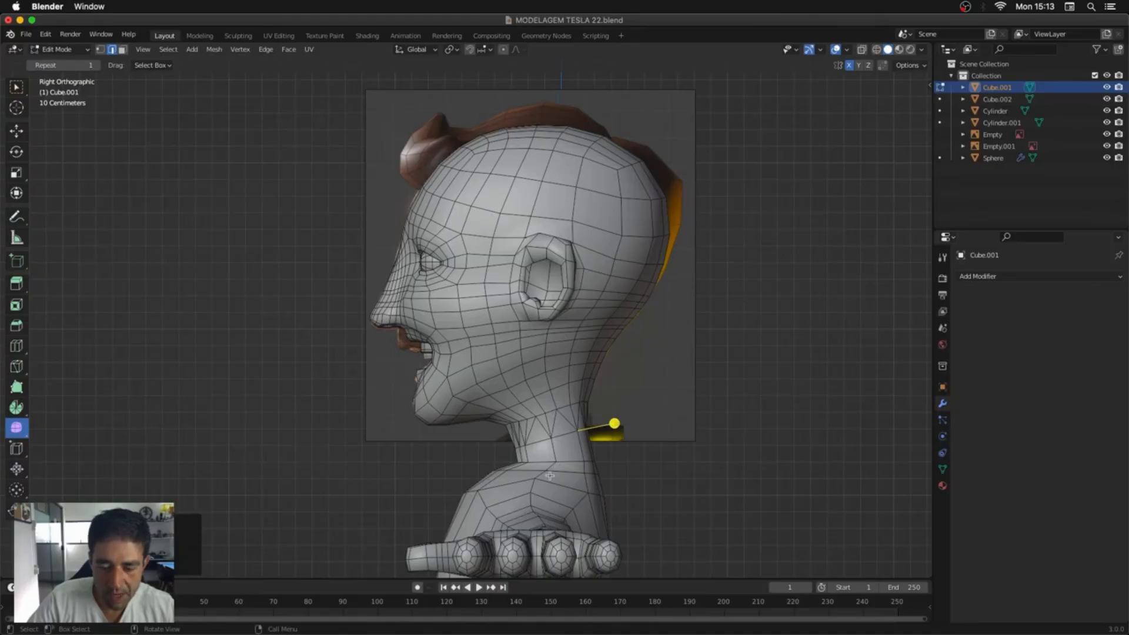
Step: Try a loop cut across the neck and a 2-segment bevel of 0.0426 m on the loop at the neck base
drag(556, 455, 563, 469)
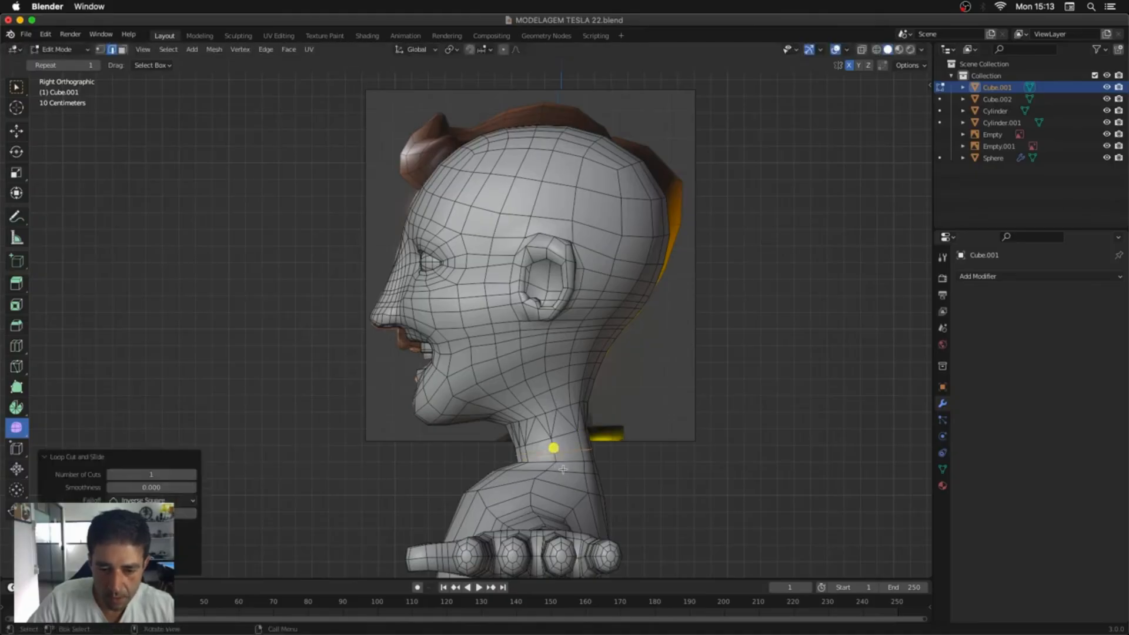
key(ctrl+z)
key(ctrl+b)
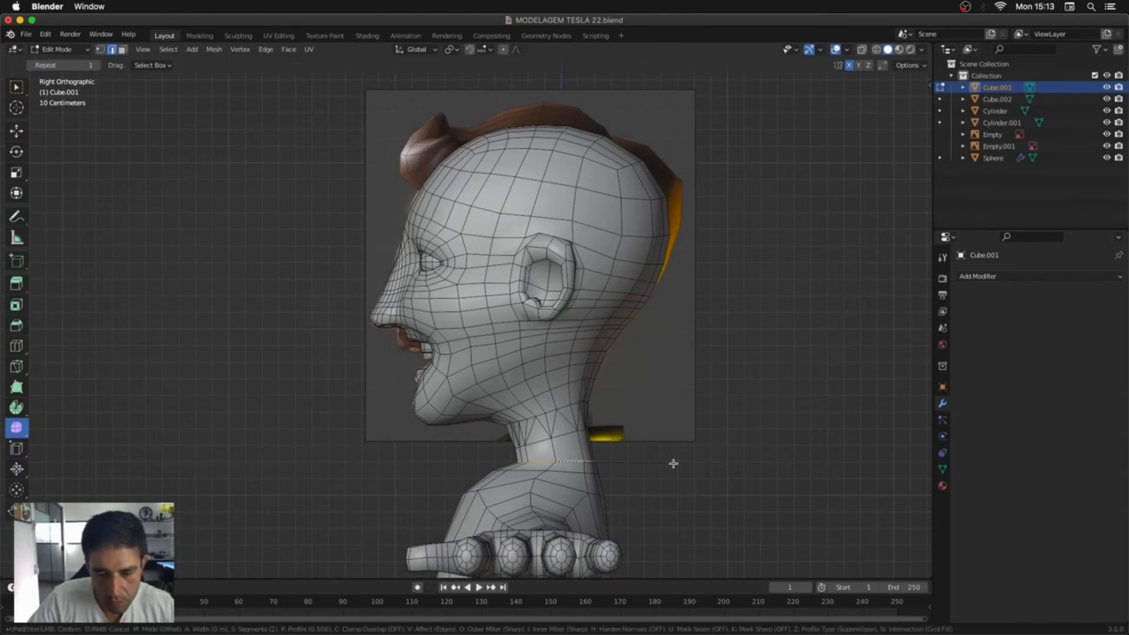
click(684, 466)
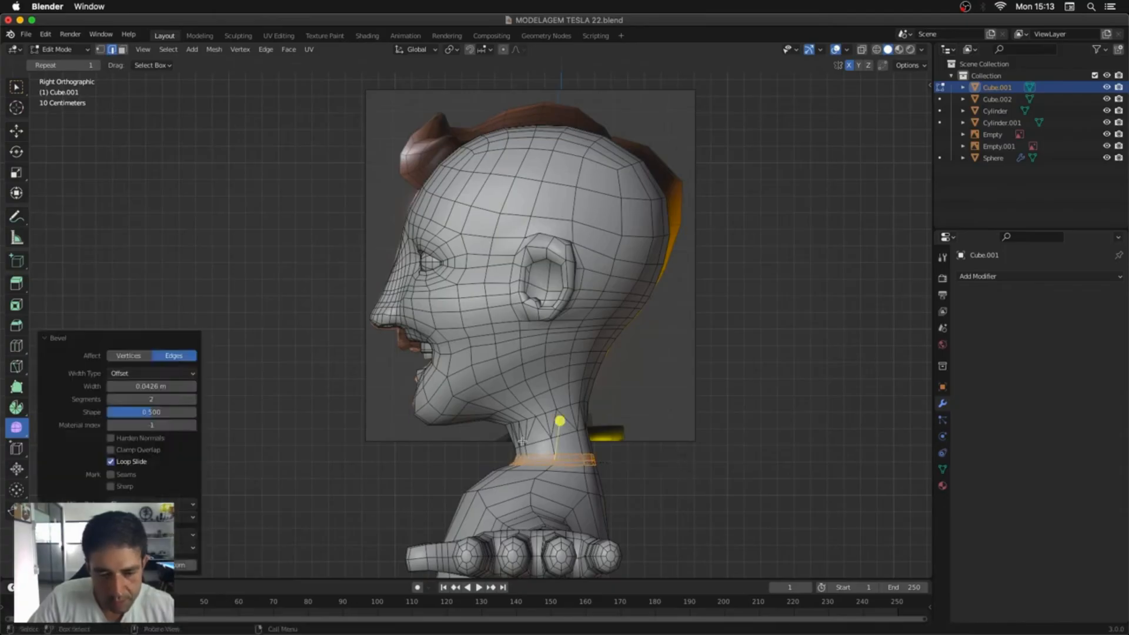
key(ctrl+z)
Step: Move and slide the edge loop just below the neck bridge to even out the spacing of the neck rings
key(1)
key(alt+z)
alt+click(552, 432)
key(g)
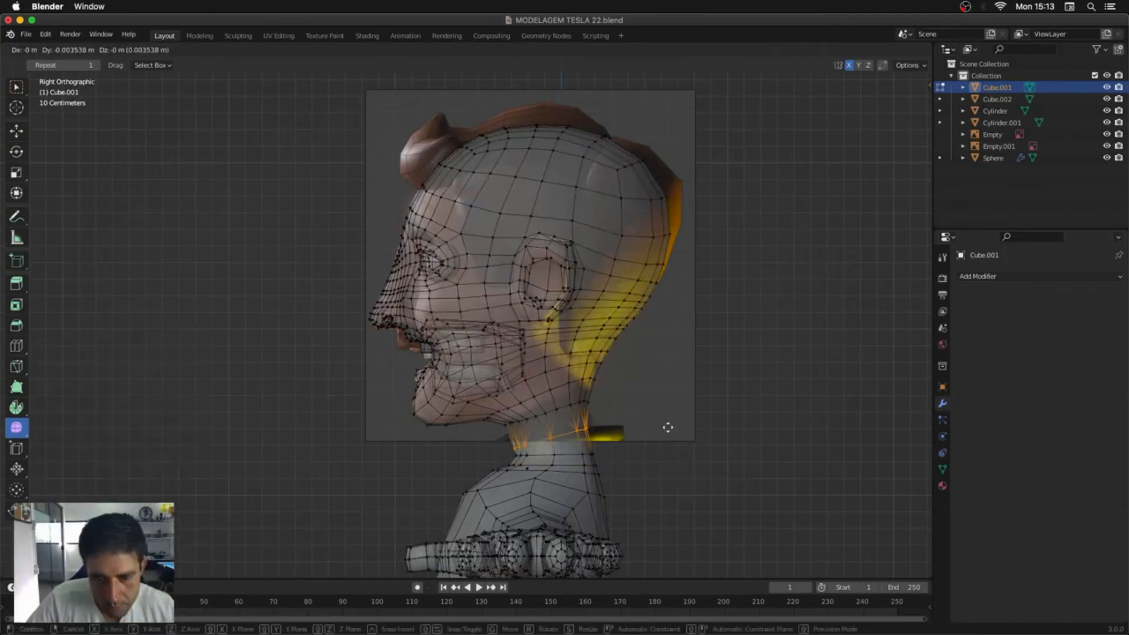
click(668, 426)
key(g)
key(g)
click(688, 411)
middle_drag(647, 406, 688, 411)
key(alt+z)
key(x)
click(449, 476)
Step: Leave Edit Mode and add a Mirror modifier on the X axis to the joined half character
middle_drag(705, 329, 587, 323)
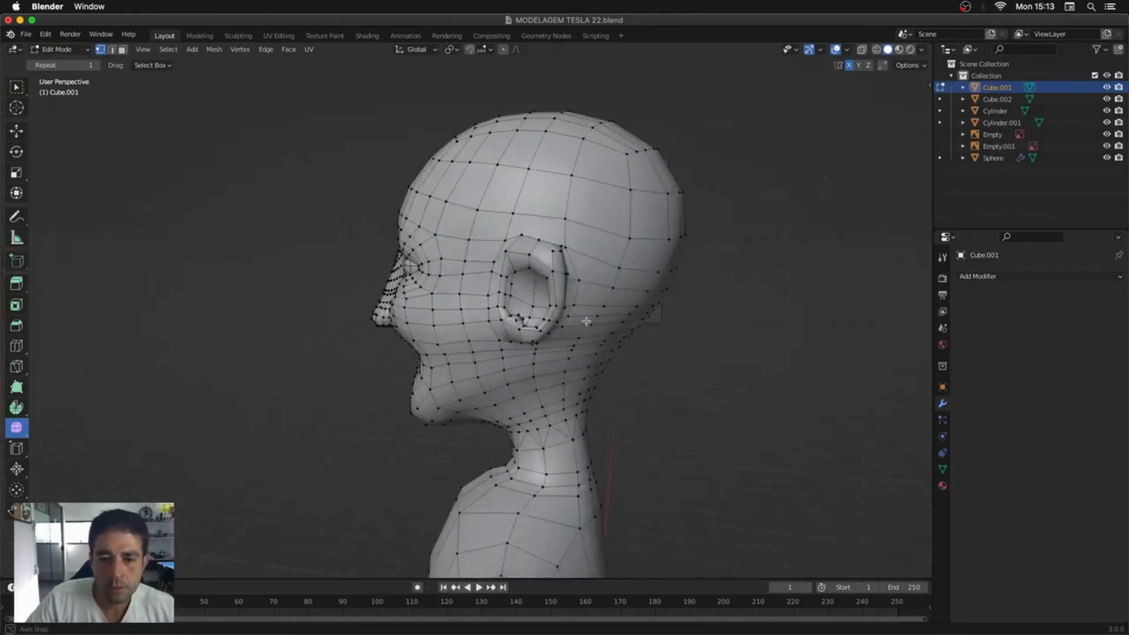
key(Tab)
click(1039, 276)
click(885, 412)
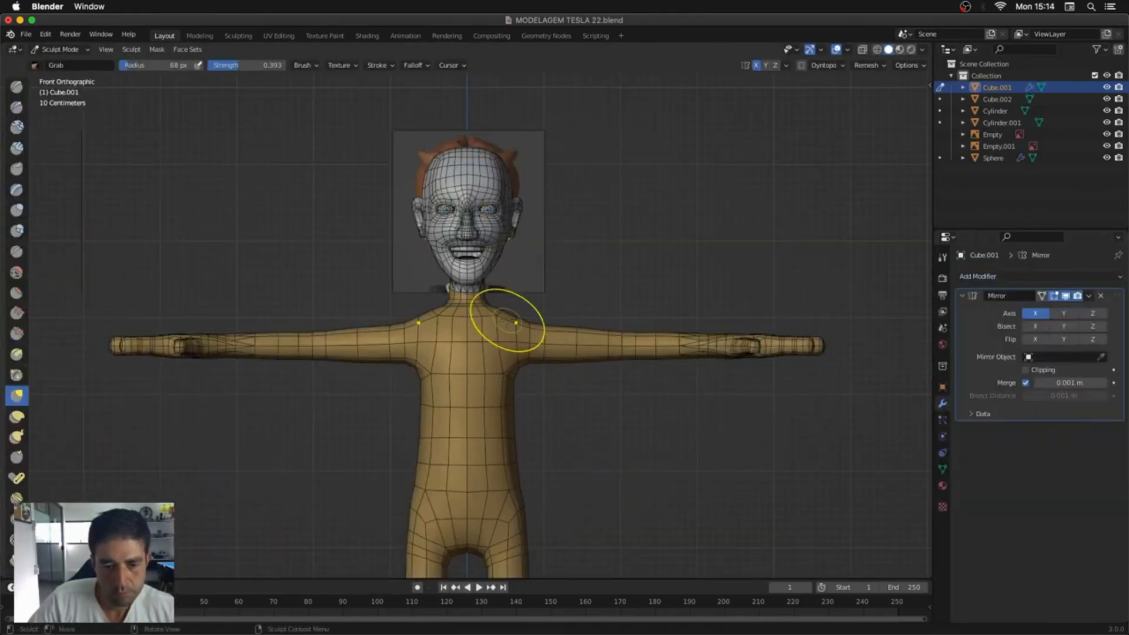
Step: Reshape the shoulders and arms of the mirrored body with the Grab brush at a 154 px radius
mouse_move(517, 323)
middle_down()
mouse_move(476, 344)
mouse_move(504, 290)
middle_up()
key(1)
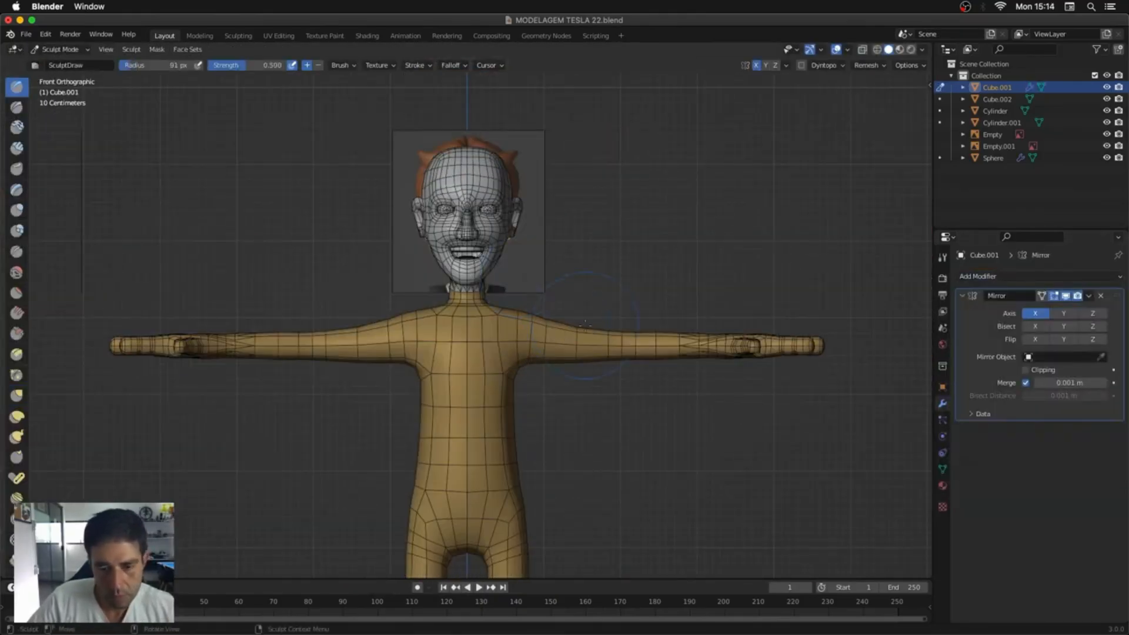
key(f)
drag(555, 337, 549, 323)
drag(635, 349, 636, 343)
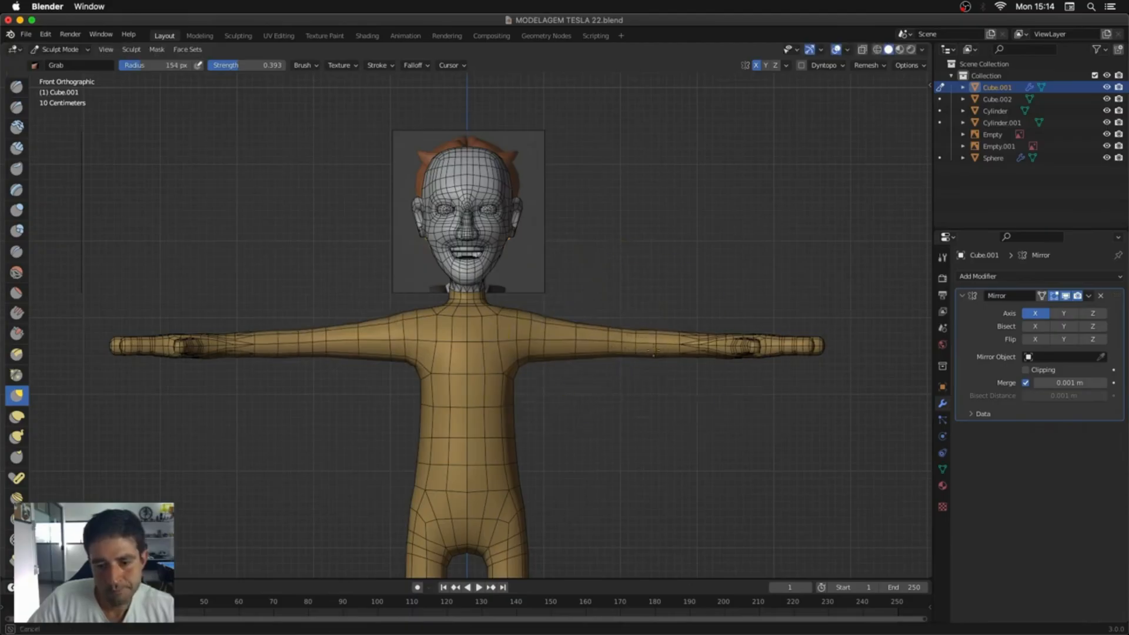
mouse_move(652, 351)
middle_down()
mouse_move(587, 386)
mouse_move(606, 367)
middle_up()
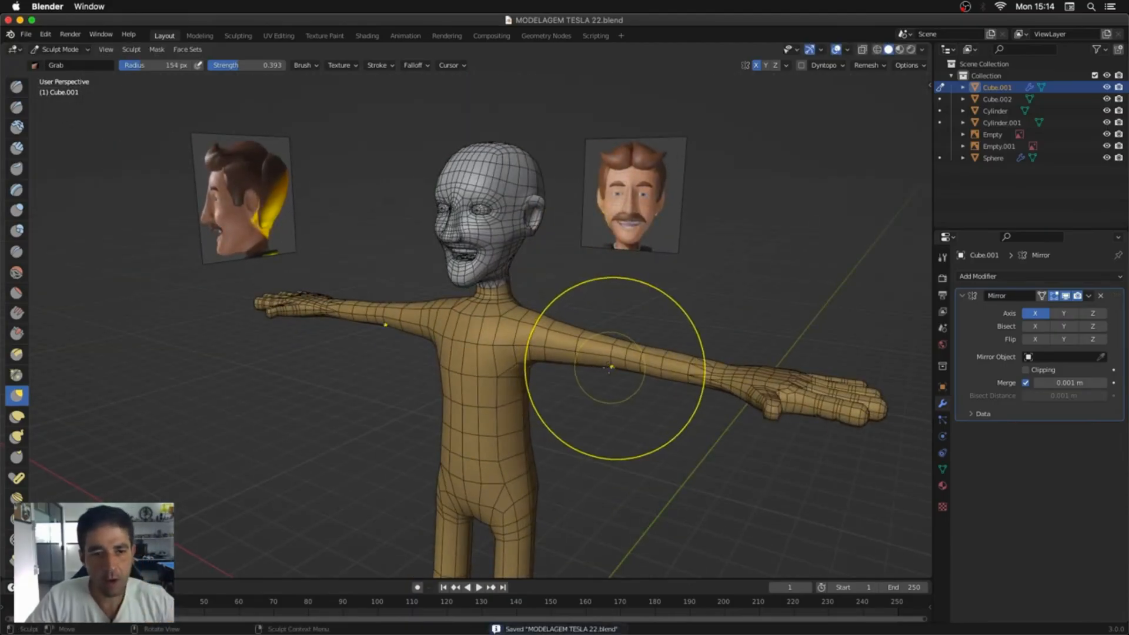
Step: Switch to Object Mode and examine the complete body mesh from different angles with the wireframe overlay
click(190, 50)
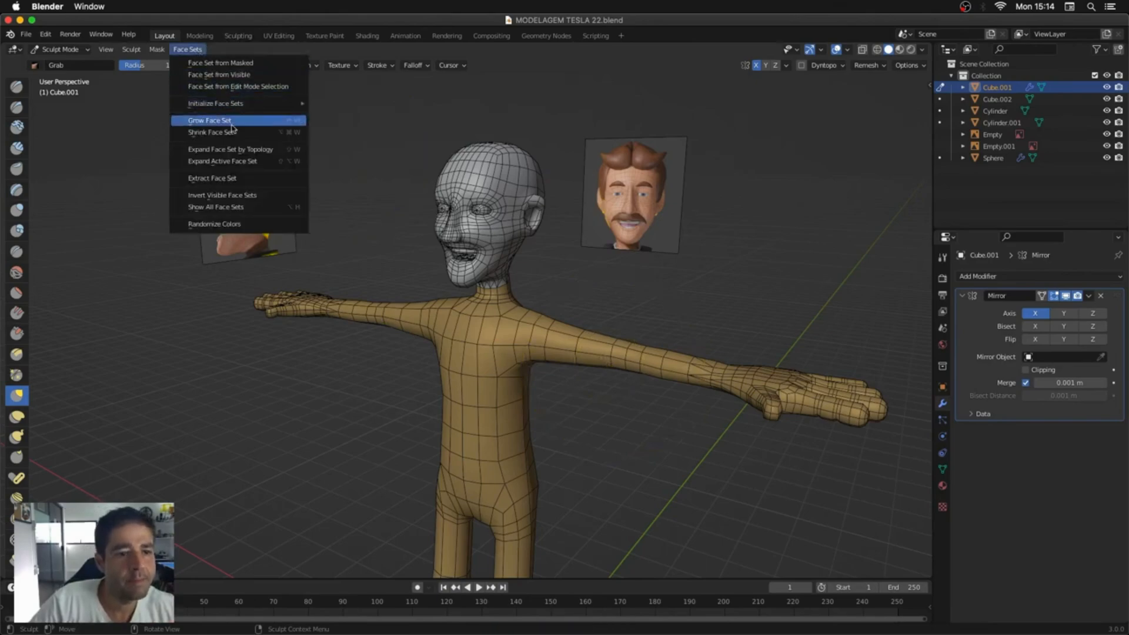
key(Tab)
key(ctrl+Tab)
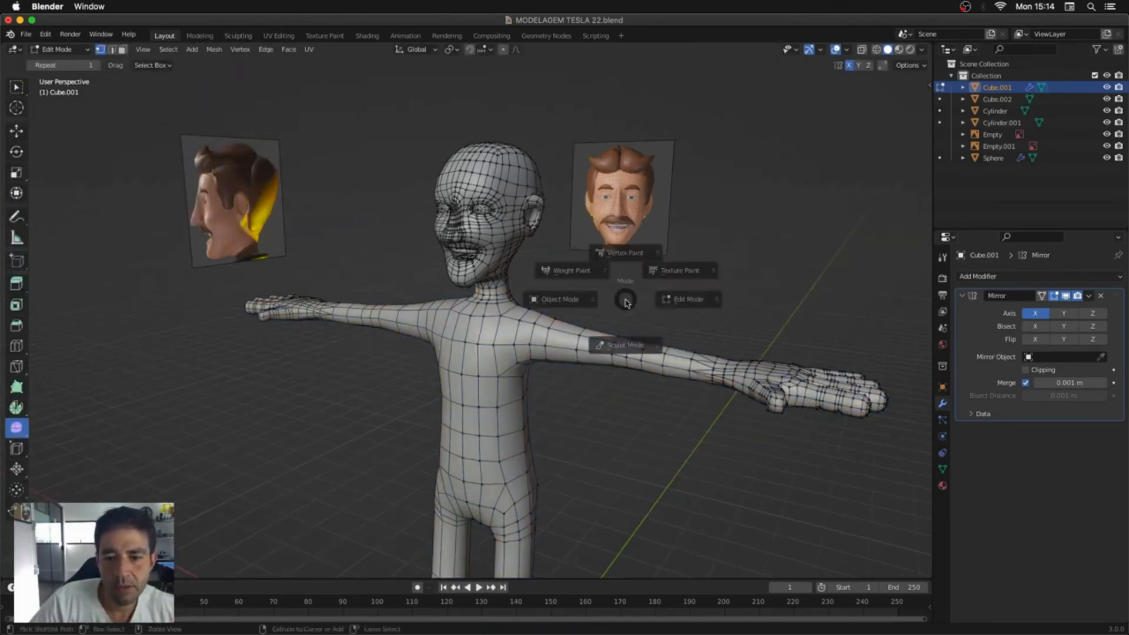
click(573, 303)
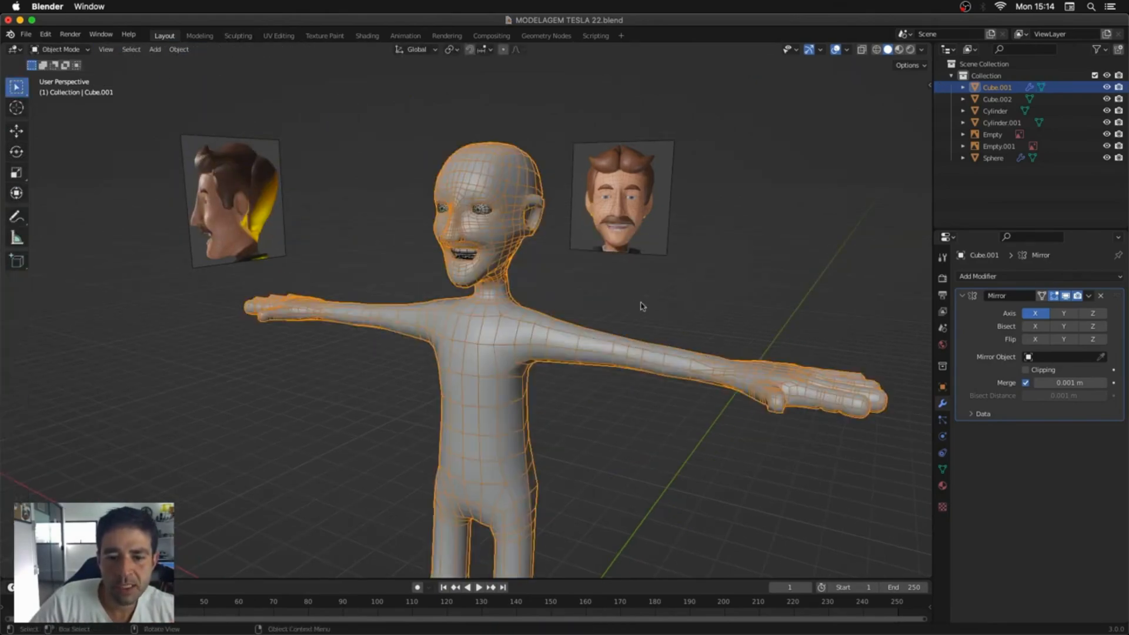
click(837, 50)
middle_drag(723, 292, 647, 279)
scroll(730, 174, down, 2)
click(835, 50)
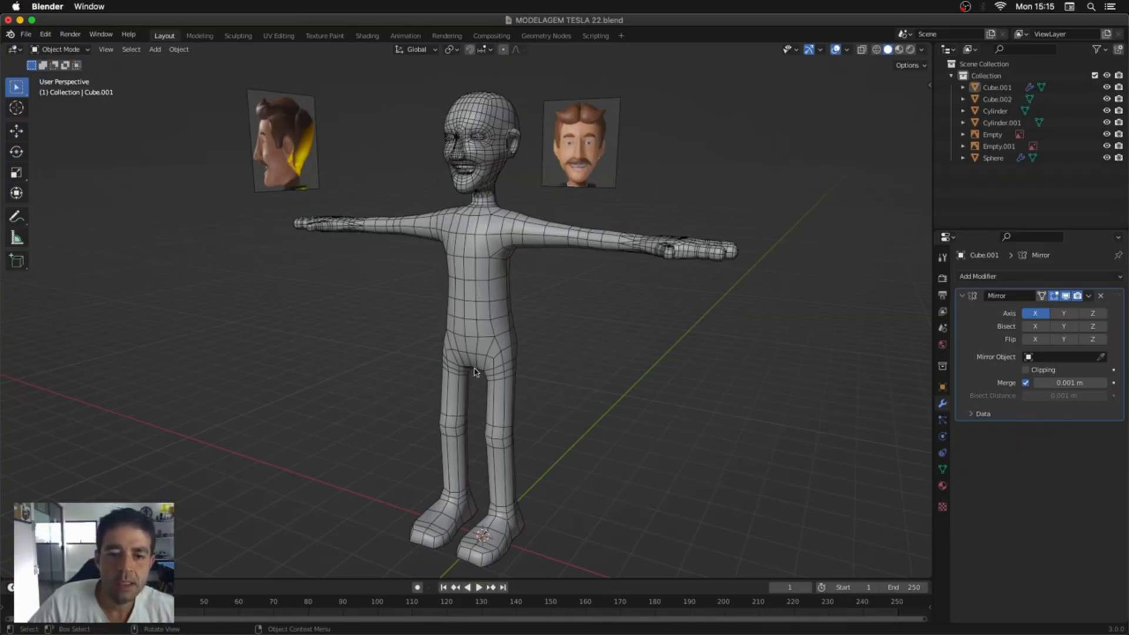
mouse_move(499, 251)
middle_down()
mouse_move(630, 255)
mouse_move(511, 267)
mouse_move(446, 249)
mouse_move(537, 249)
mouse_move(513, 257)
middle_up()
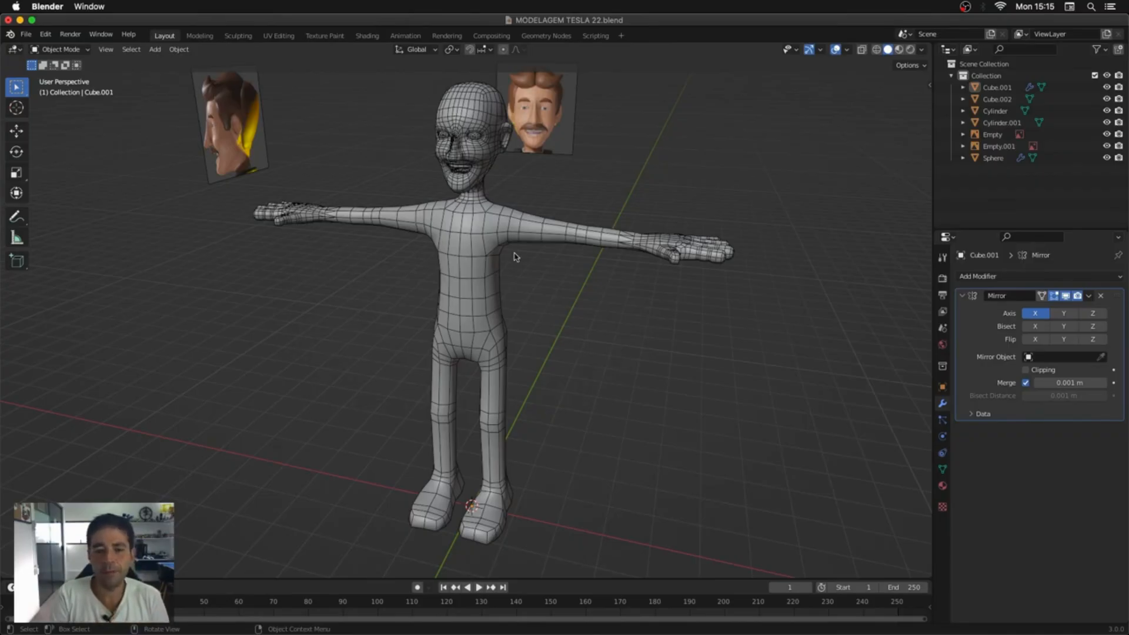
middle_drag(645, 306, 632, 298)
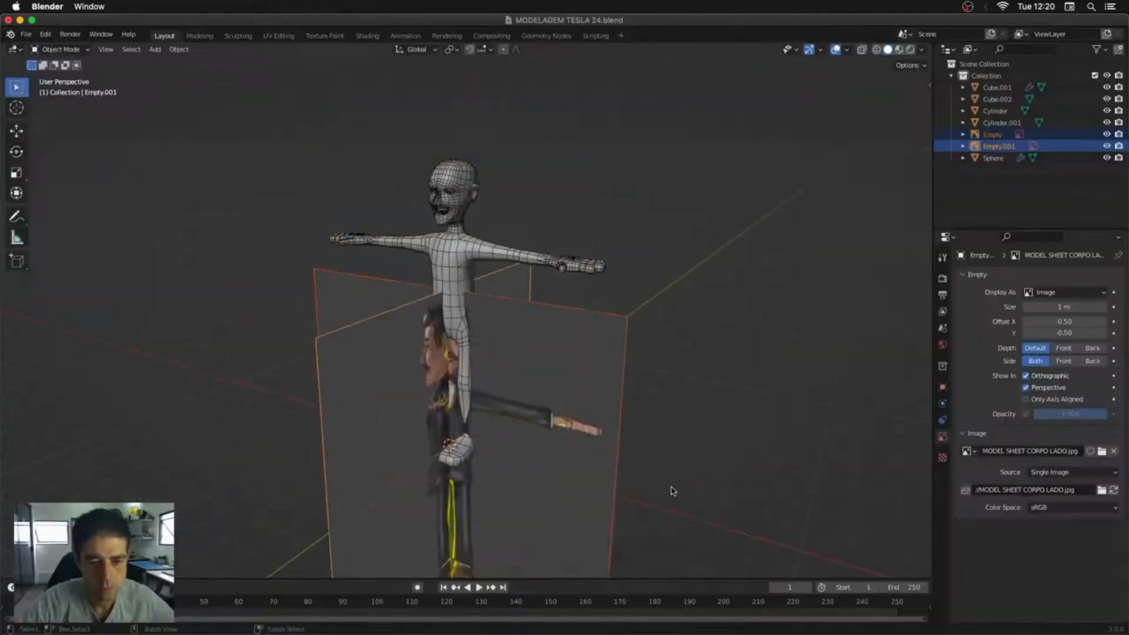
Step: Move the front and side full-body reference images vertically along the Z axis to line them up with the ground
middle_drag(617, 353, 812, 390)
scroll(559, 376, up, 5)
key(KP_1)
click(610, 418)
key(g)
key(z)
key(KP_3)
click(602, 353)
key(g)
key(z)
key(KP_1)
Step: Scale all character objects together and move them along Z to match the front body reference, leaving out the reference images
click(471, 253)
key(a)
ctrl+drag(688, 96, 579, 170)
key(s)
click(585, 249)
key(g)
key(z)
click(587, 246)
Step: Select the whole head with its eyes and teeth in Edit Mode, and move and scale it to the side reference
key(Tab)
key(alt+z)
drag(564, 111, 345, 210)
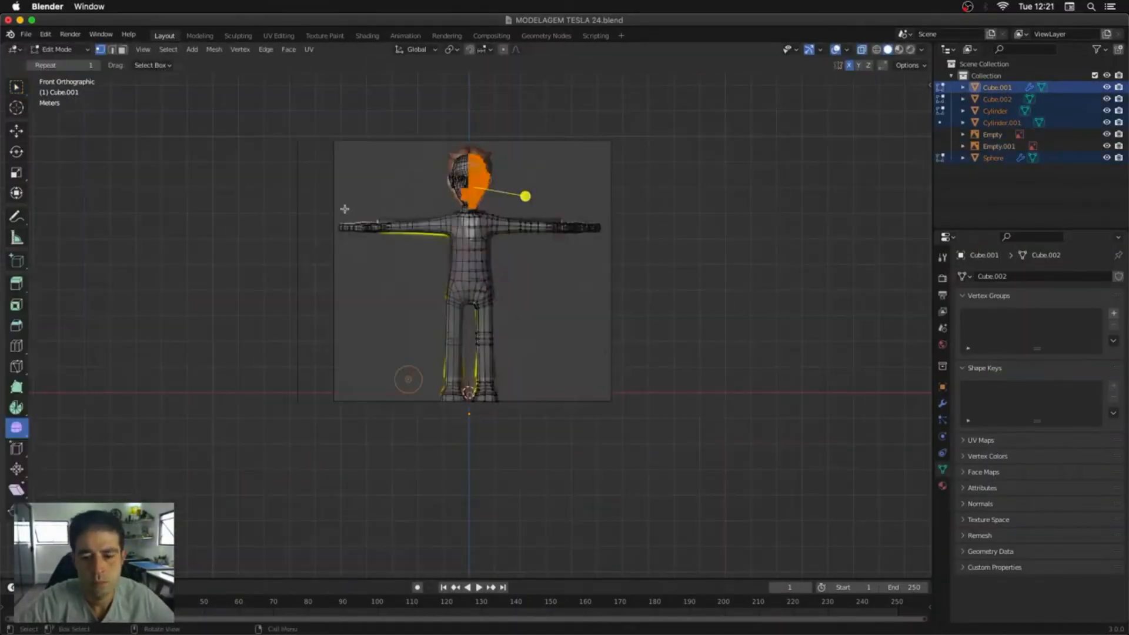
scroll(537, 267, up, 5)
key(KP_3)
key(g)
scroll(615, 244, up, 5)
key(s)
click(625, 242)
key(g)
click(617, 253)
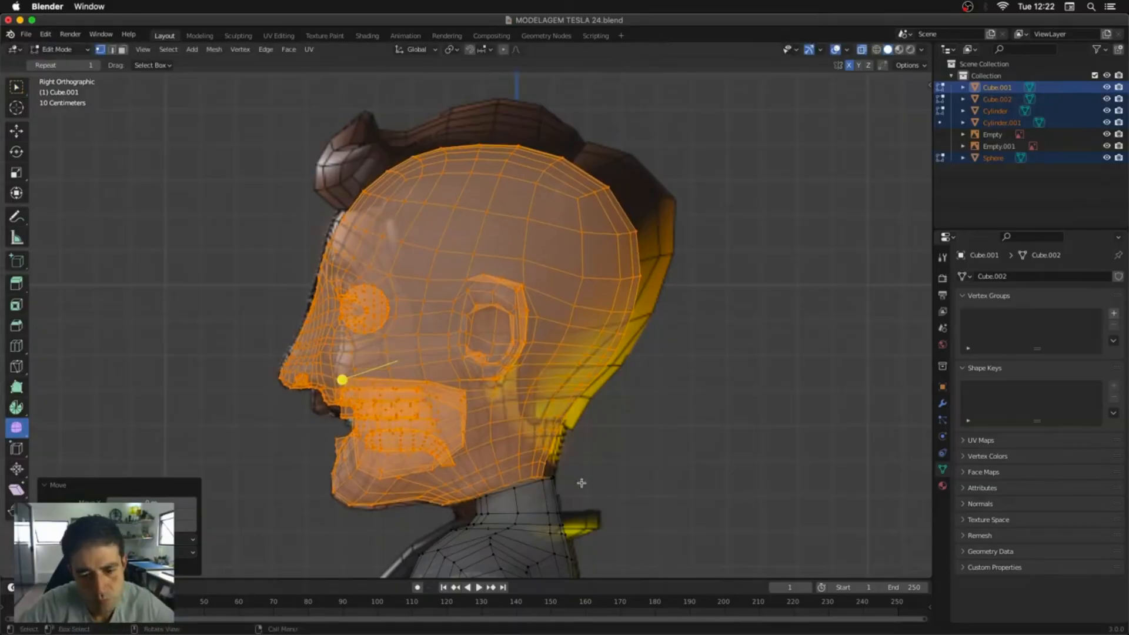
Step: Move the vertices at the nape of the neck to follow the side reference outline
scroll(579, 482, up, 4)
shift+middle_drag(580, 481, 664, 341)
click(552, 343)
shift+click(597, 329)
key(g)
click(593, 368)
click(627, 330)
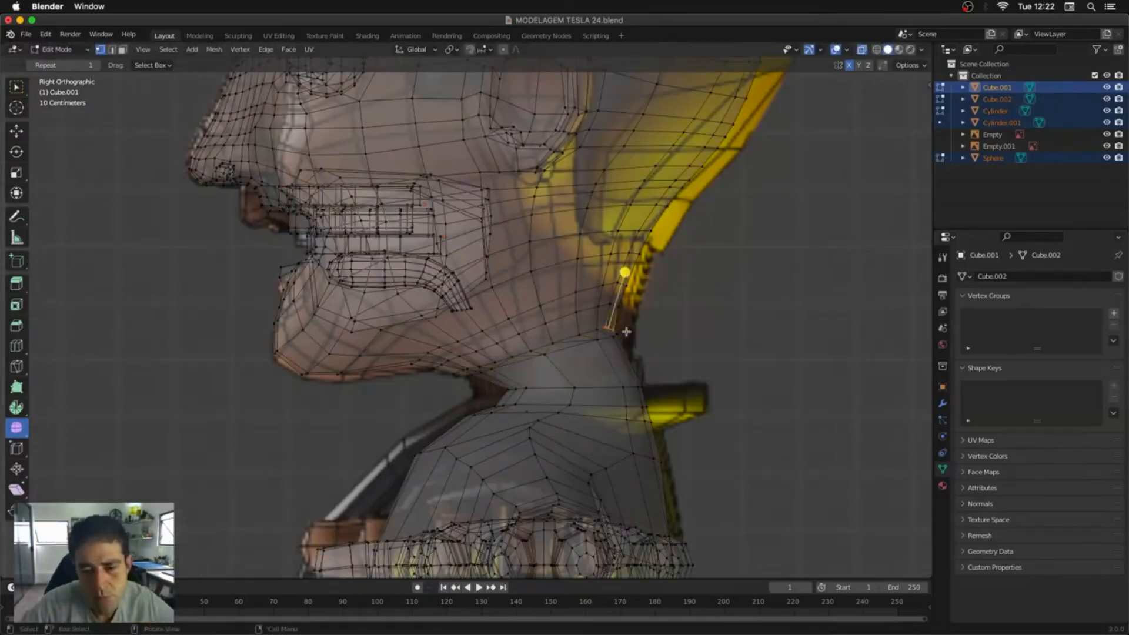
Step: Select the edge loop below the head and shape the neck in Sculpt Mode using the Grab brush at 193 px
key(2)
alt+click(612, 377)
key(ctrl+Tab)
drag(687, 168, 703, 175)
middle_drag(659, 306, 449, 427)
key(KP_3)
key(f)
click(450, 388)
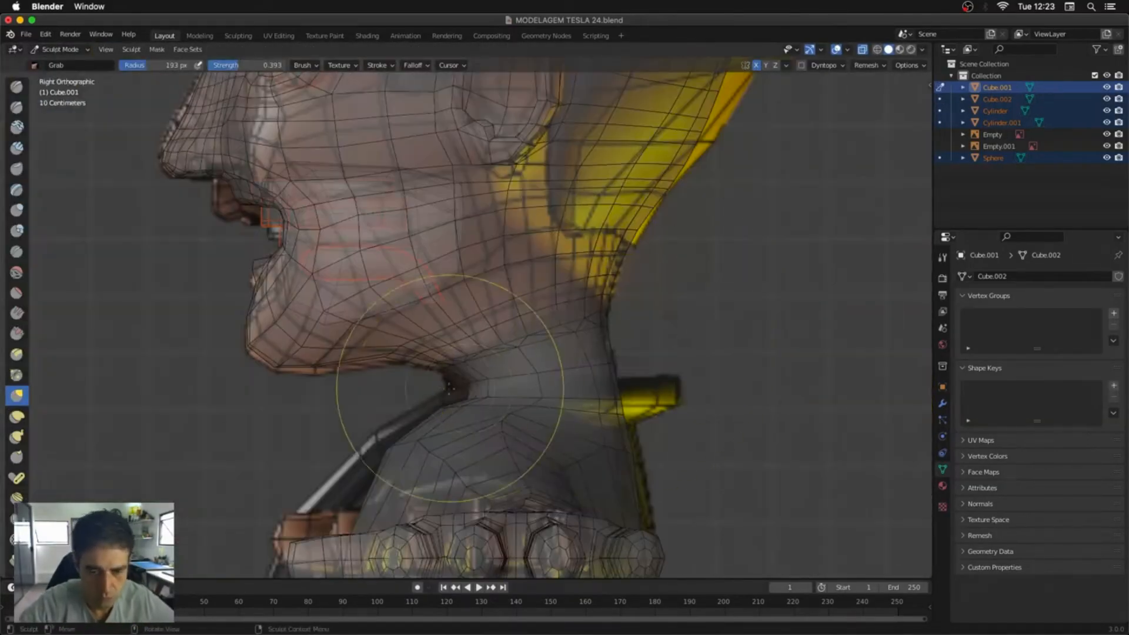
Step: Return to Edit Mode and adjust the edge loops around the neck against the side reference
key(alt+z)
middle_drag(277, 363, 635, 294)
key(Tab)
alt+click(668, 383)
key(KP_3)
key(alt+z)
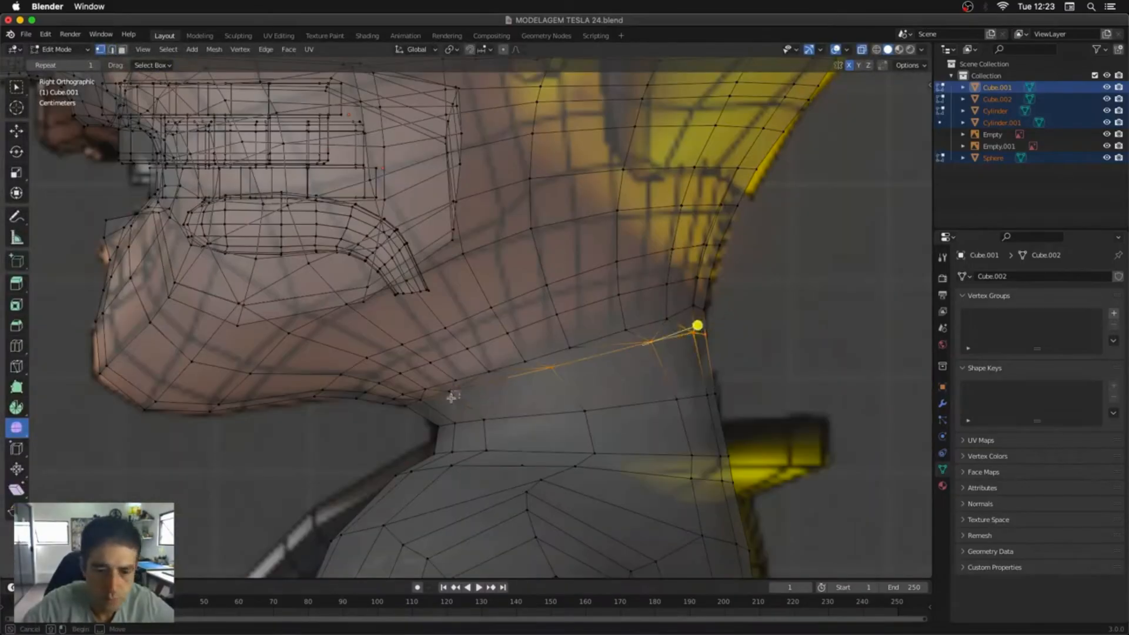
alt+click(627, 411)
alt+click(632, 452)
Step: Smooth out the neck and nape contour in Sculpt Mode with the Grab brush at a 291 px radius
scroll(743, 496, down, 2)
middle_drag(743, 497, 537, 273)
key(alt+z)
key(ctrl+Tab)
click(538, 339)
middle_drag(538, 340, 417, 388)
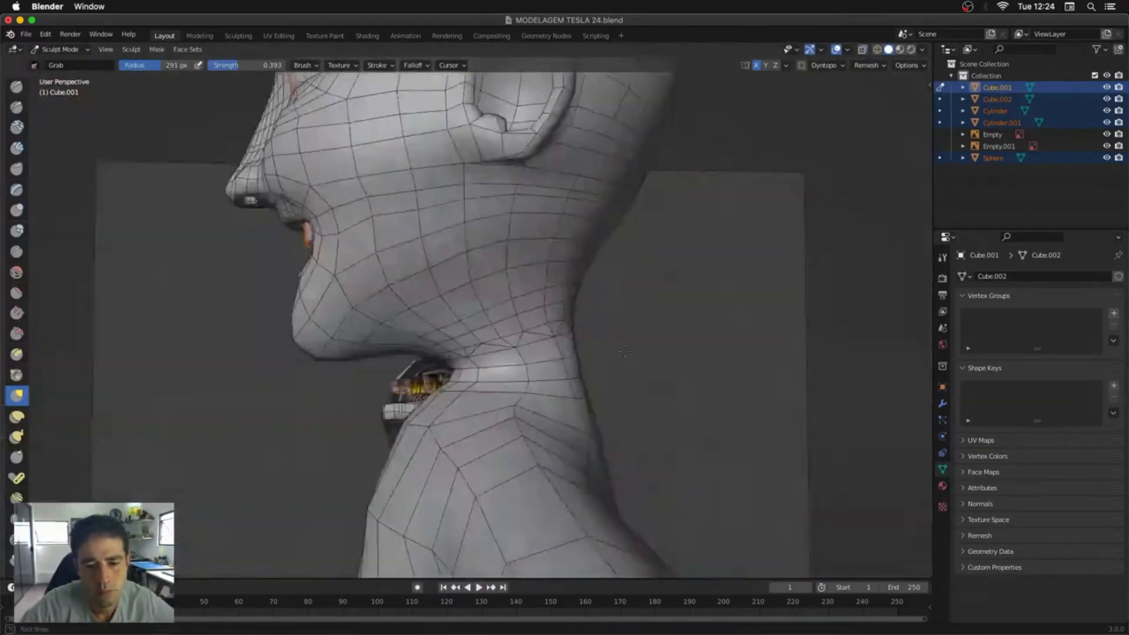
Step: Reshape the skull and the sides of the head against the front reference with the Grab brush, starting at a 422 px radius
key(KP_1)
mouse_move(692, 118)
shift+middle_down()
mouse_move(620, 267)
mouse_move(628, 463)
shift+middle_up()
key(f)
click(585, 239)
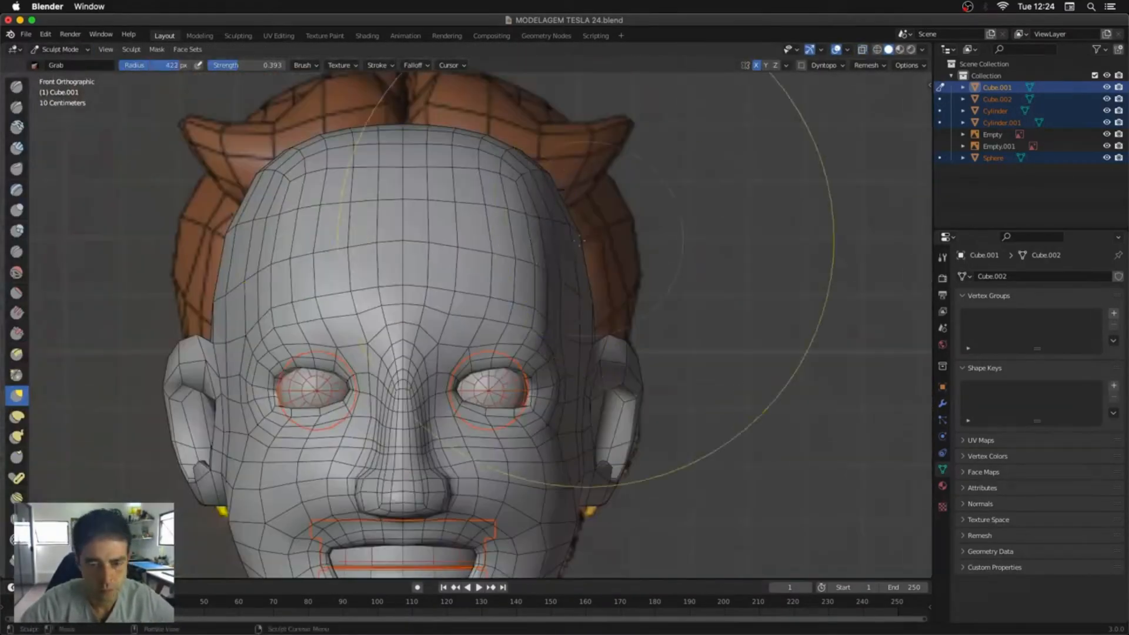
scroll(575, 235, up, 5)
mouse_move(584, 239)
middle_down()
mouse_move(470, 235)
mouse_move(602, 209)
mouse_move(382, 138)
mouse_move(329, 177)
middle_up()
key(f)
click(390, 236)
scroll(537, 221, up, 3)
key(f)
click(366, 136)
scroll(255, 234, down, 1)
drag(255, 235, 294, 237)
Step: Refine the facial forms from several angles with the Grab brush at varying radii, smoothing the surface where needed
mouse_move(506, 245)
middle_down()
mouse_move(532, 290)
mouse_move(418, 261)
mouse_move(544, 288)
mouse_move(371, 391)
mouse_move(526, 328)
mouse_move(410, 222)
middle_up()
key(super+Tab)
click(399, 540)
key(super+Tab)
middle_drag(468, 188, 517, 153)
key(f)
click(502, 413)
mouse_move(412, 382)
middle_down()
mouse_move(502, 406)
mouse_move(423, 420)
middle_up()
shift+drag(412, 420, 398, 434)
mouse_move(398, 434)
middle_down()
mouse_move(327, 438)
mouse_move(529, 353)
mouse_move(459, 353)
mouse_move(529, 317)
middle_up()
scroll(500, 353, up, 4)
key(f)
click(459, 412)
middle_drag(435, 421, 450, 429)
scroll(457, 207, down, 4)
Step: Adjust the brush radius and refine the nose profile against the side reference in Sculpt Mode
middle_drag(457, 207, 679, 294)
scroll(679, 282, up, 4)
key(f)
click(679, 277)
middle_drag(586, 289, 250, 320)
key(g)
key(KP_3)
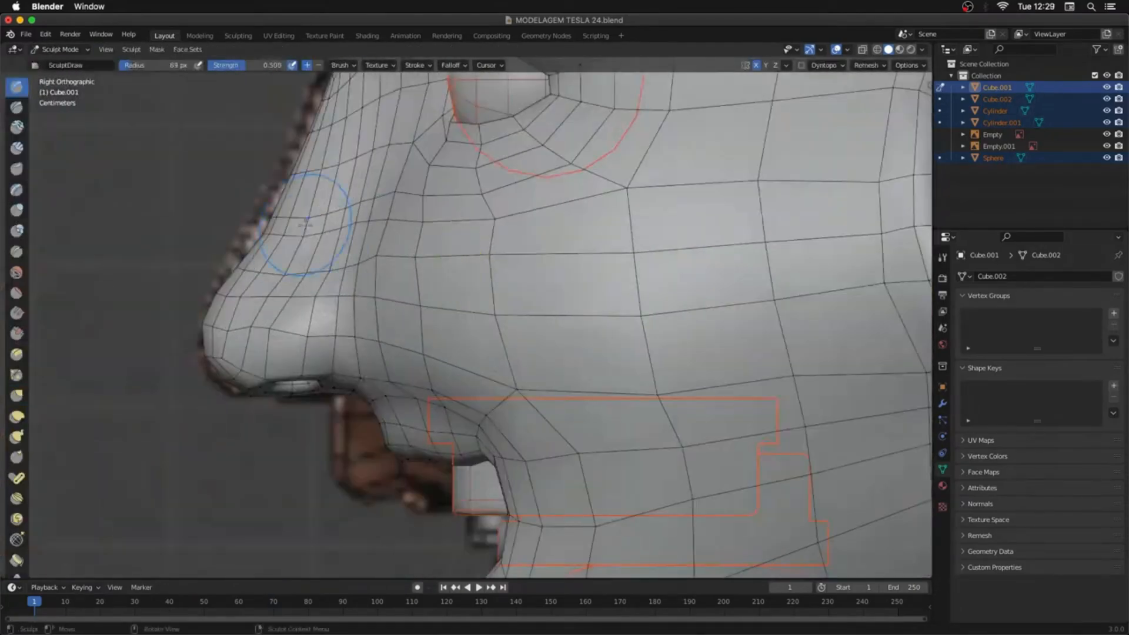
Step: Reposition individual face vertices in Edit Mode and return to Sculpt Mode
key(Tab)
key(g)
click(439, 282)
key(g)
mouse_move(438, 282)
middle_down()
mouse_move(405, 317)
mouse_move(529, 247)
mouse_move(600, 353)
mouse_move(353, 329)
middle_up()
click(420, 332)
key(g)
click(428, 293)
scroll(530, 382, down, 5)
mouse_move(529, 383)
middle_down()
mouse_move(593, 430)
mouse_move(682, 372)
mouse_move(635, 369)
middle_up()
key(Tab)
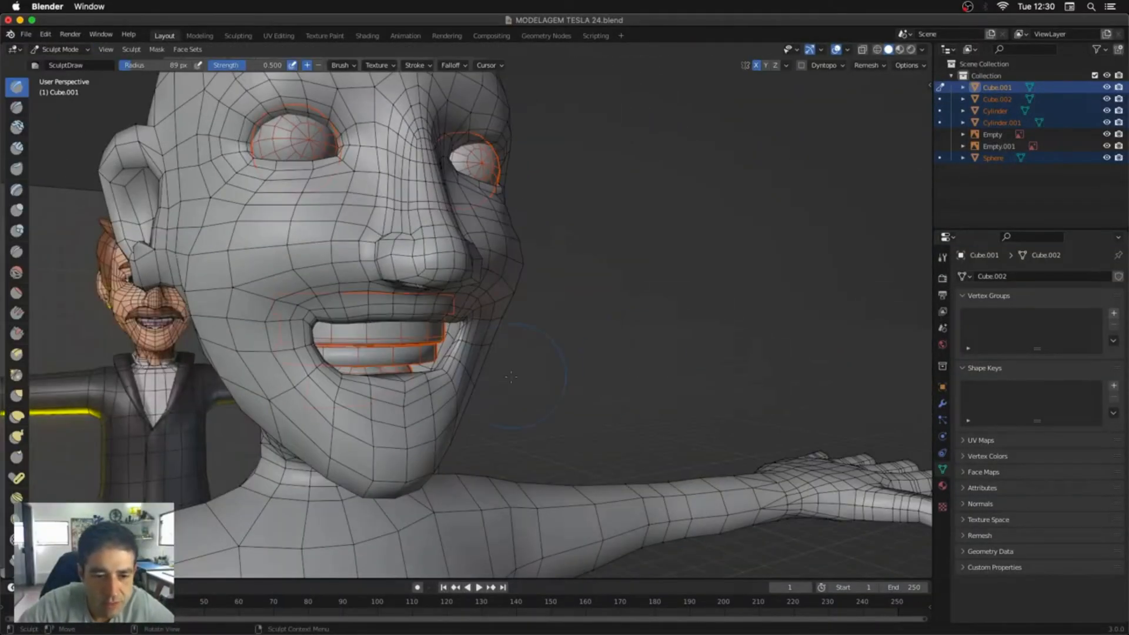
Step: Examine the head and full body from perspective and front views against the reference images
middle_drag(505, 369, 415, 371)
ctrl+middle_drag(568, 353, 573, 420)
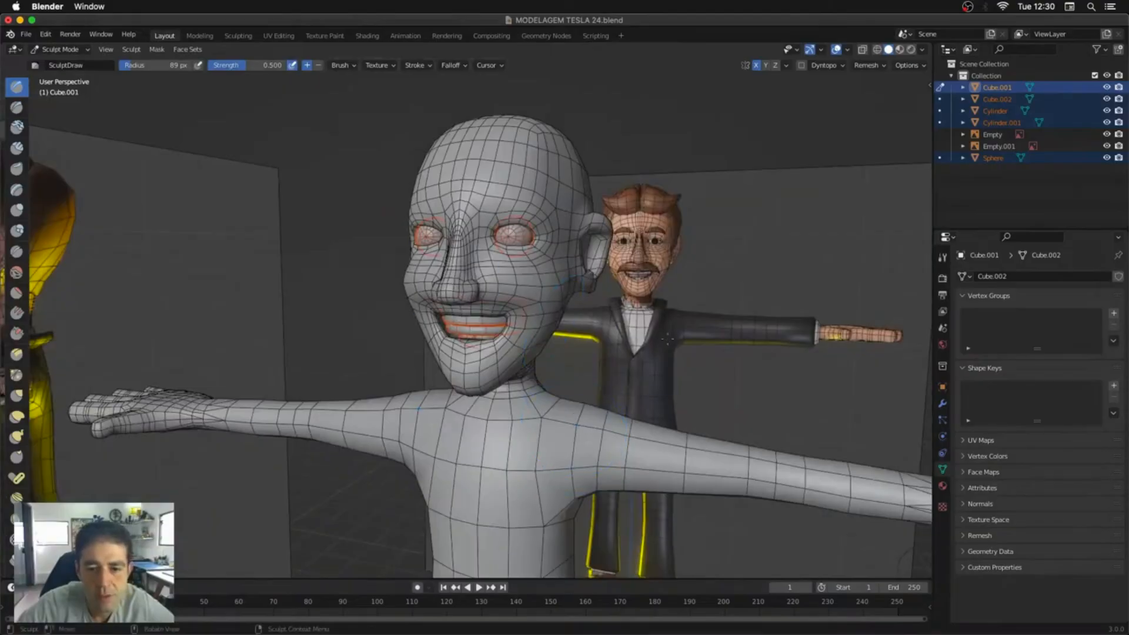
middle_drag(667, 340, 613, 329)
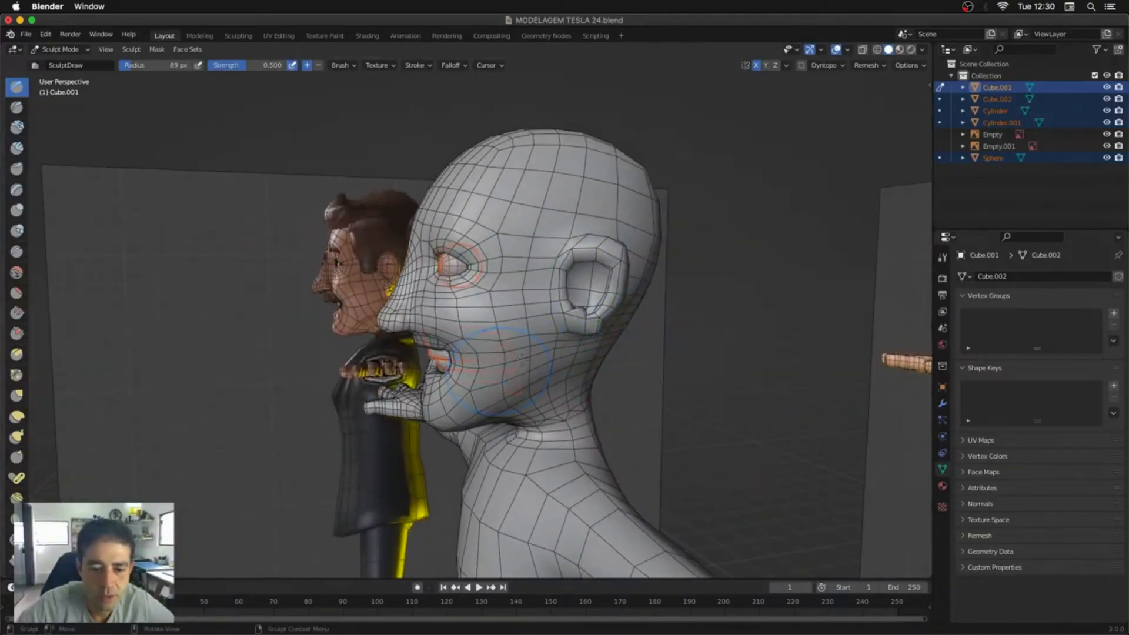
alt+middle_drag(503, 203, 525, 339)
key(KP_1)
scroll(574, 351, down, 5)
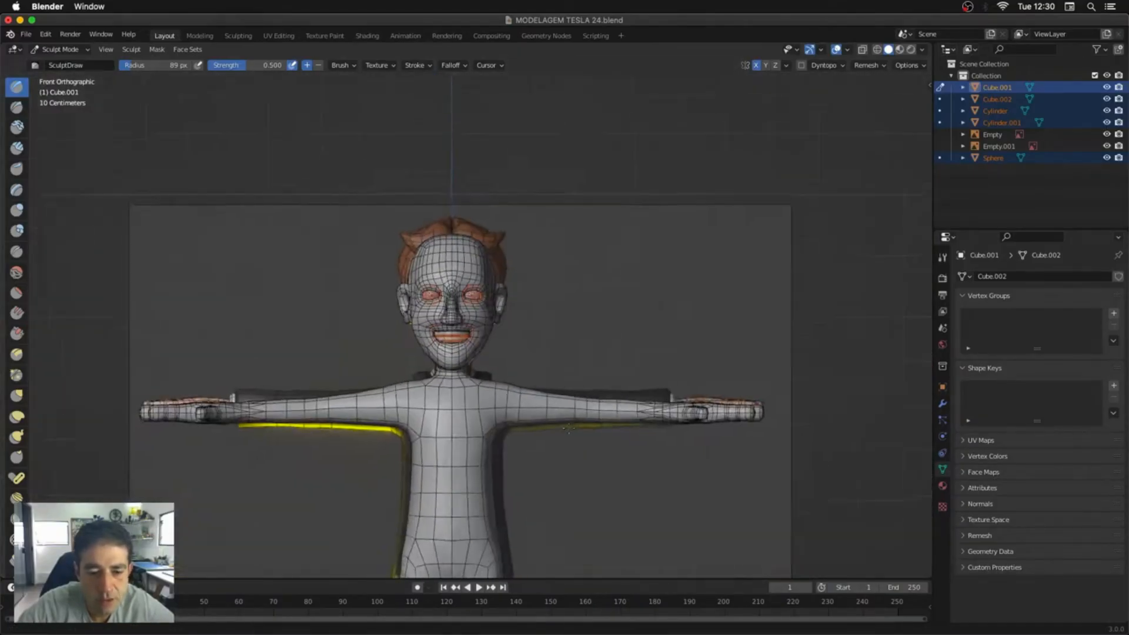
shift+middle_drag(536, 564, 537, 465)
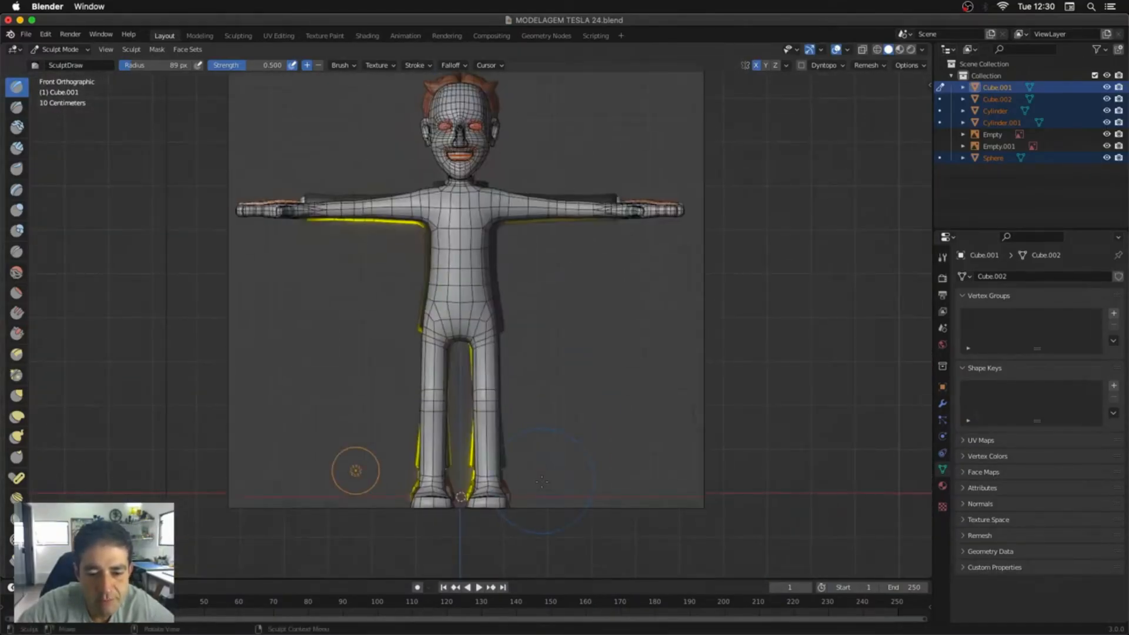
Step: Select both feet in Edit Mode with X-ray on and move them along Z, checking their placement against the side reference
key(Tab)
key(alt+z)
drag(537, 444, 301, 554)
key(g)
key(z)
click(522, 514)
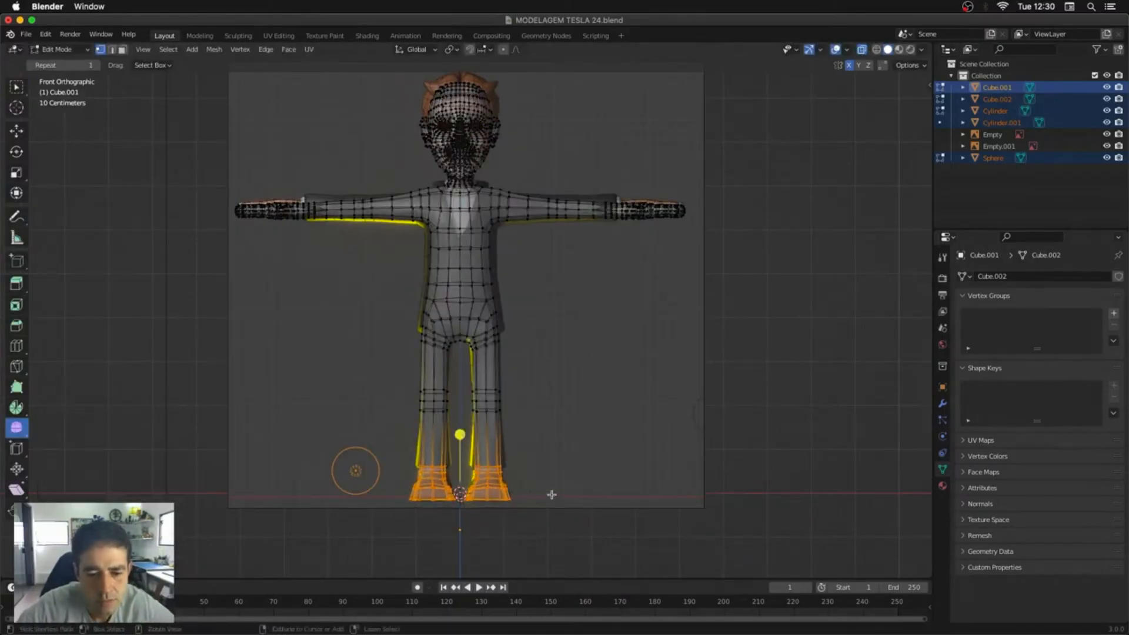
scroll(605, 412, up, 2)
key(KP_3)
drag(463, 406, 546, 484)
middle_drag(561, 394, 705, 402)
Step: Select the hip and crotch area of the body and move it along Z to match the front reference
key(KP_1)
drag(547, 281, 348, 394)
key(g)
key(z)
click(598, 383)
middle_drag(693, 332, 609, 345)
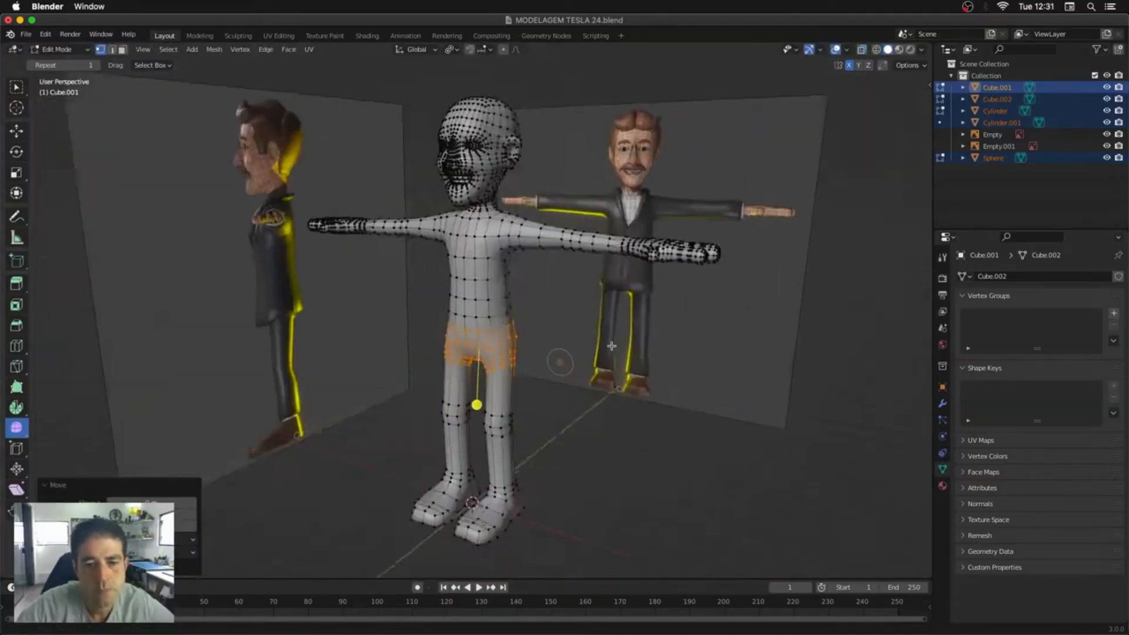
Step: Dissolve the edge loops along the arm between the shoulder and the forearm
key(KP_1)
scroll(374, 218, up, 5)
key(2)
alt+click(369, 223)
alt+click(574, 252)
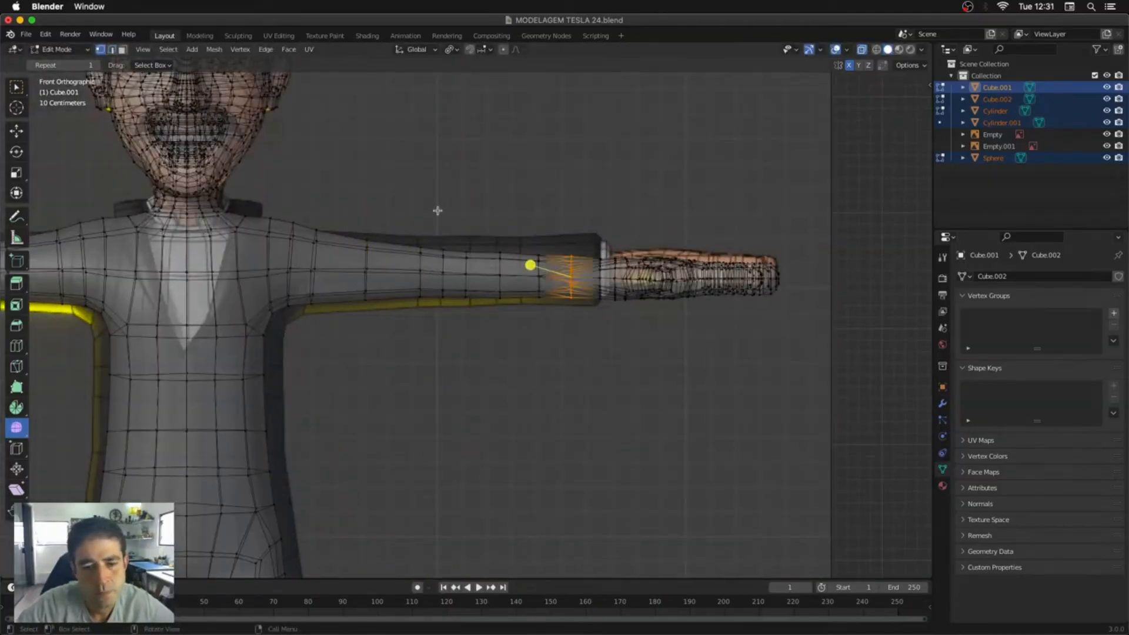
alt+click(425, 250)
alt+shift+click(444, 265)
key(ctrl+x)
alt+click(365, 257)
key(ctrl+x)
Step: Raise the hand and wrist vertices to match the front reference and rescale the edge loop at the wrist
key(1)
drag(521, 235, 794, 323)
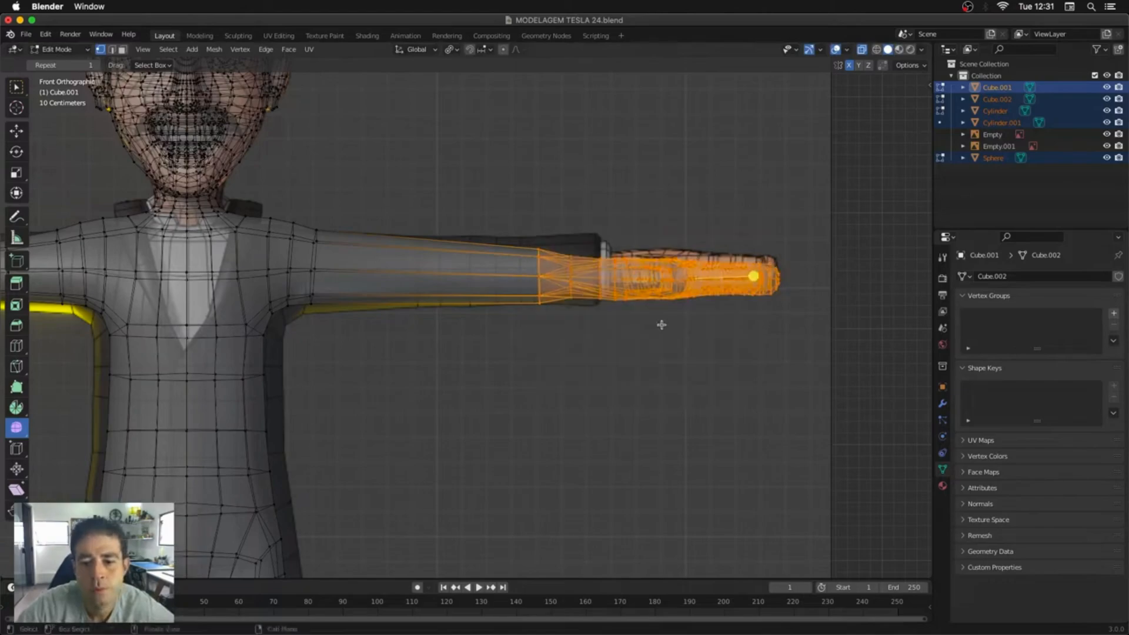
key(g)
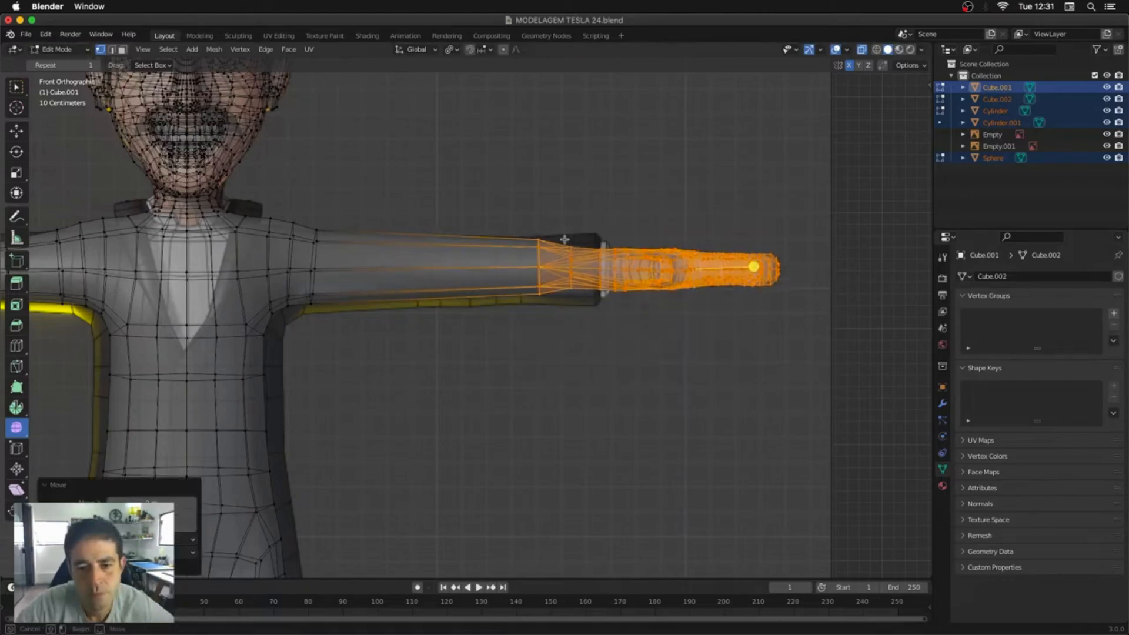
drag(561, 236, 586, 306)
key(s)
click(579, 294)
Step: Slide the edge loop at the shoulder end of the arm slightly toward the torso
key(2)
alt+click(316, 253)
key(g)
key(g)
click(489, 309)
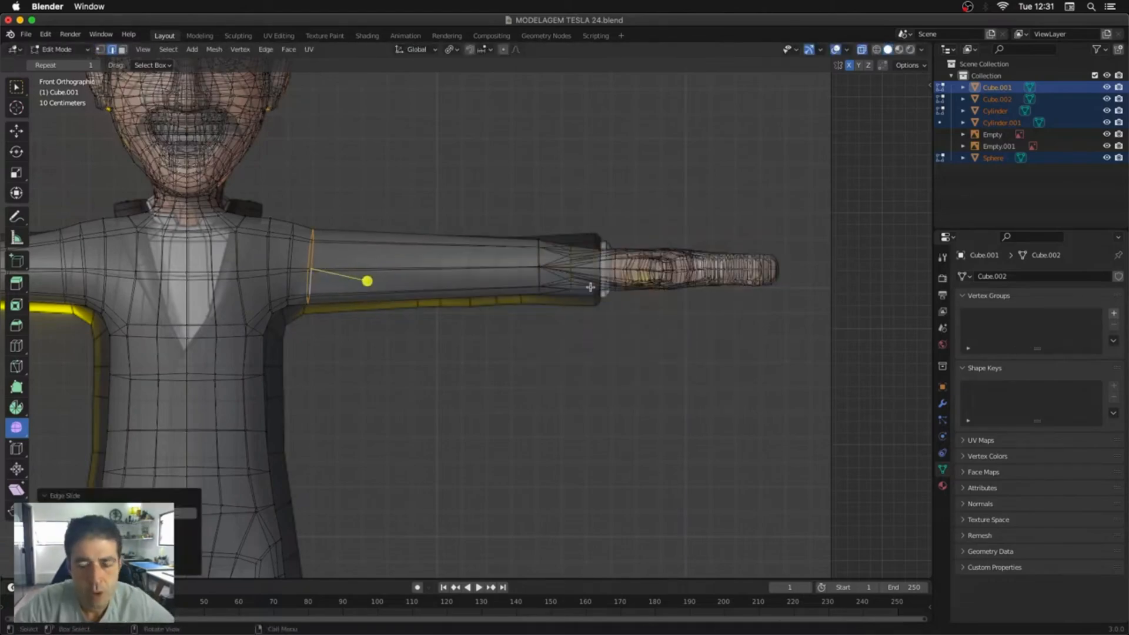
Step: Scale down the forearm edge loop nearest the wrist with X-ray on and move it slightly toward the hand
key(1)
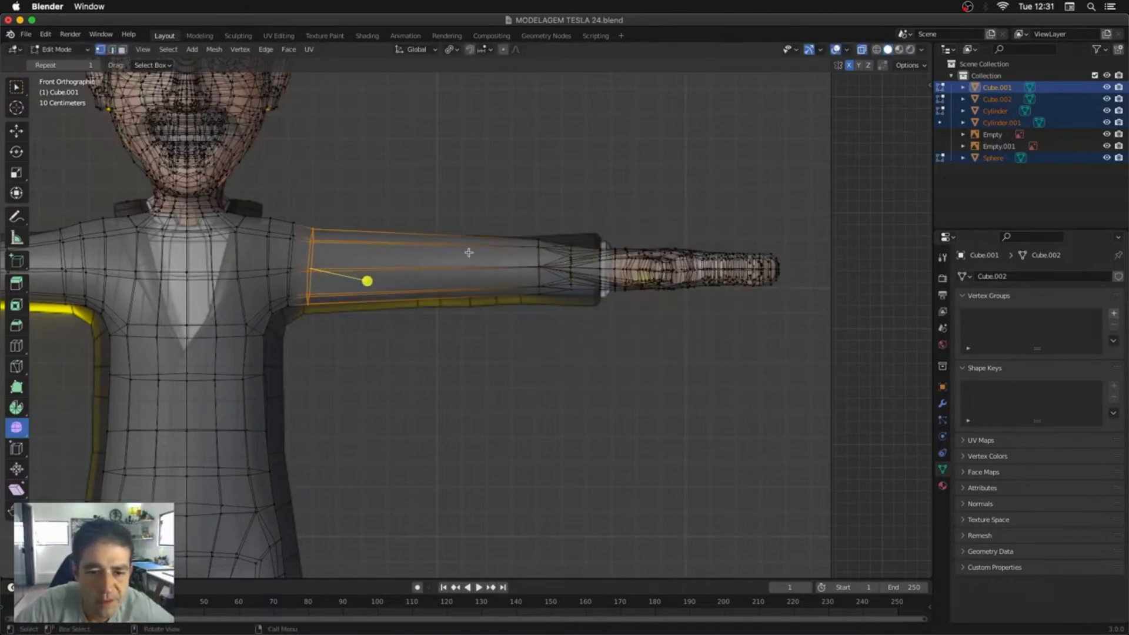
key(alt+z)
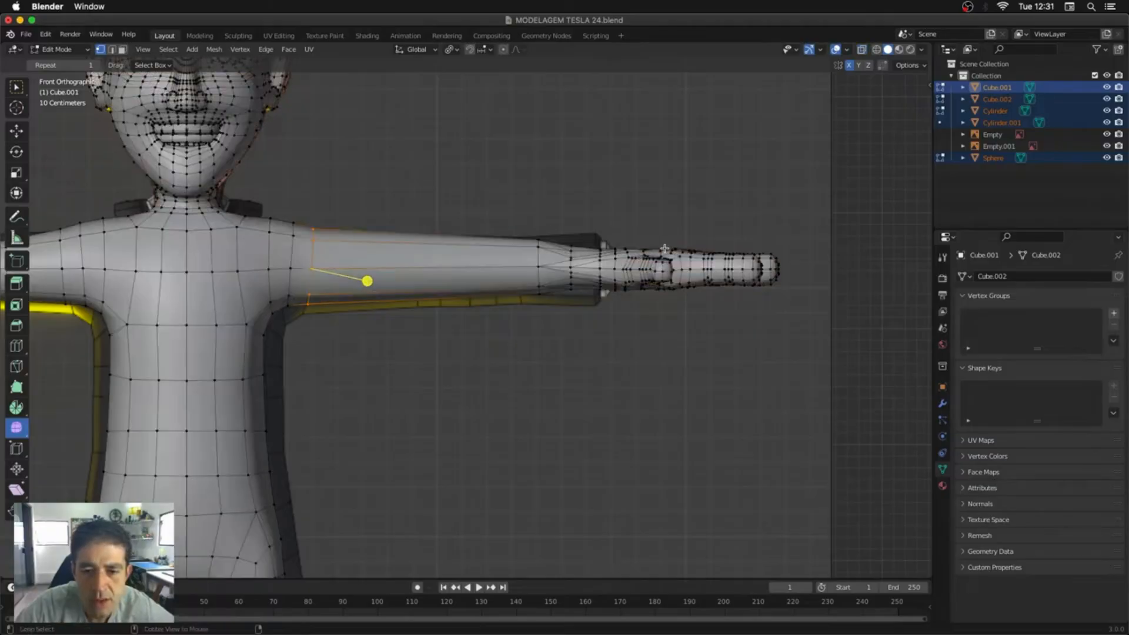
drag(550, 215, 523, 382)
key(alt+z)
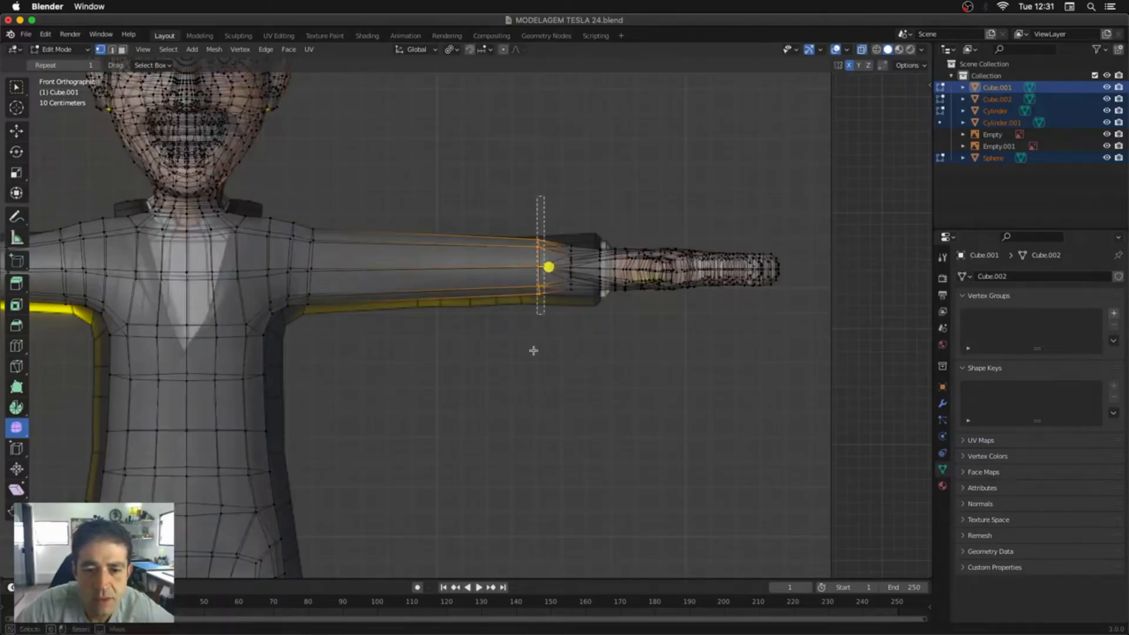
key(s)
click(585, 378)
key(s)
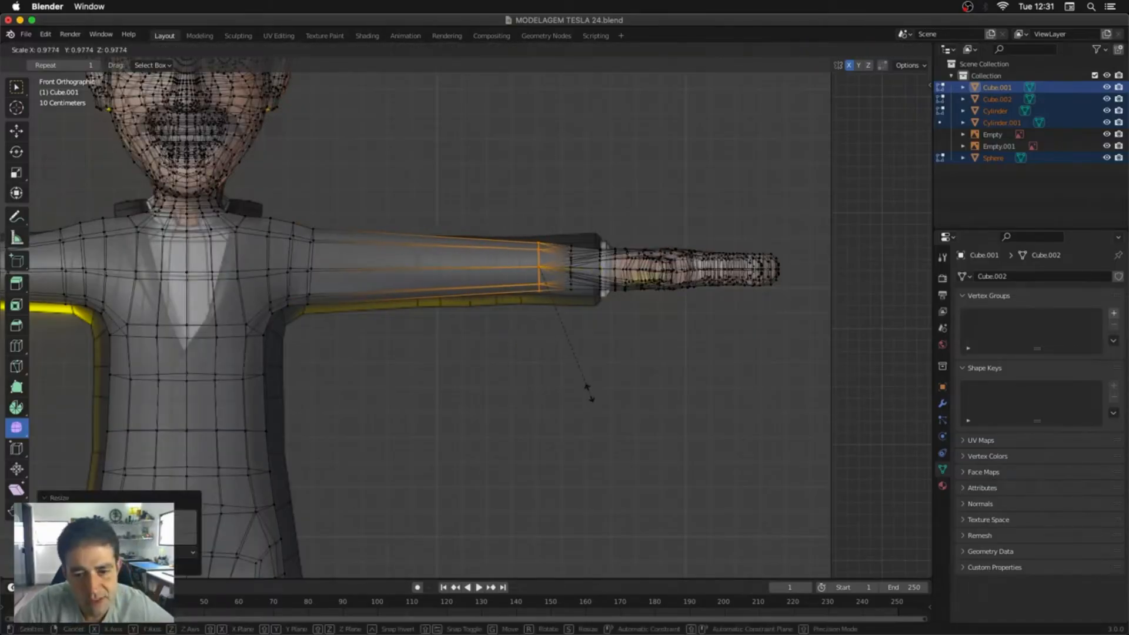
click(591, 390)
middle_drag(600, 361, 608, 481)
key(g)
click(621, 448)
Step: Add an edge loop at the wrist and select the vertices at the base of the hand, checking them from above
key(ctrl+r)
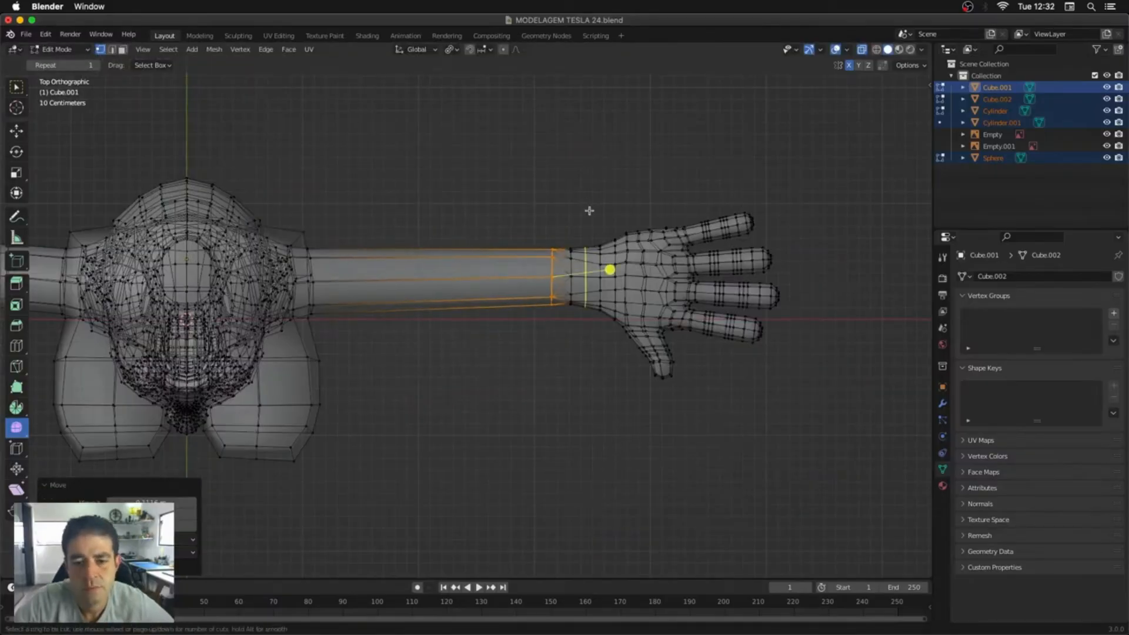
double_click(589, 210)
alt+middle_drag(589, 210, 592, 114)
click(607, 252)
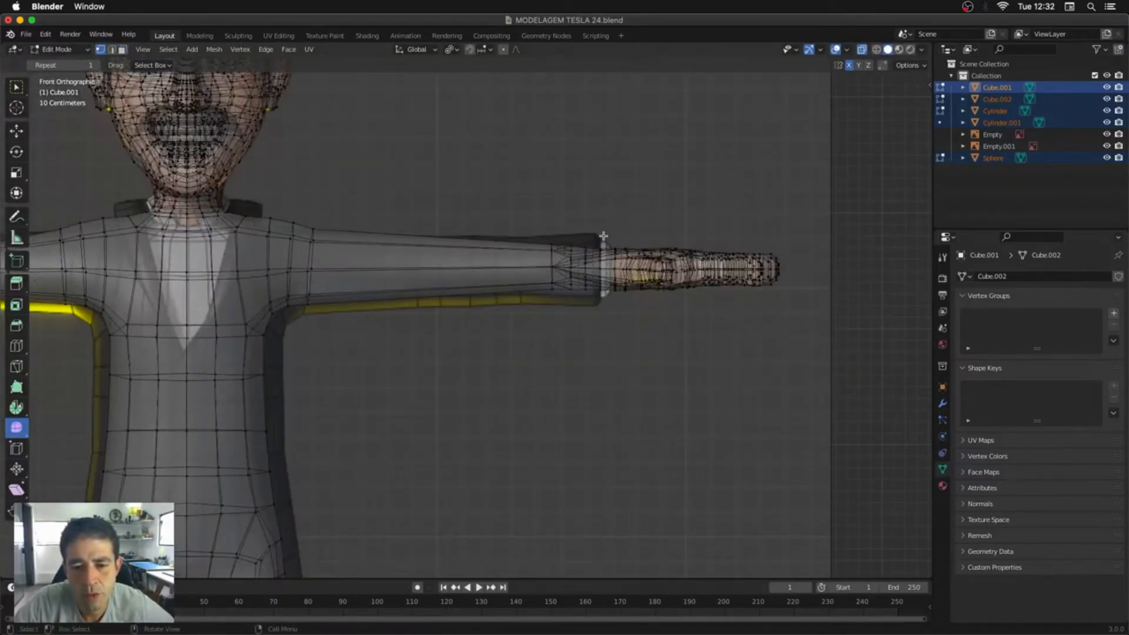
drag(606, 312, 608, 312)
middle_drag(622, 310, 657, 363)
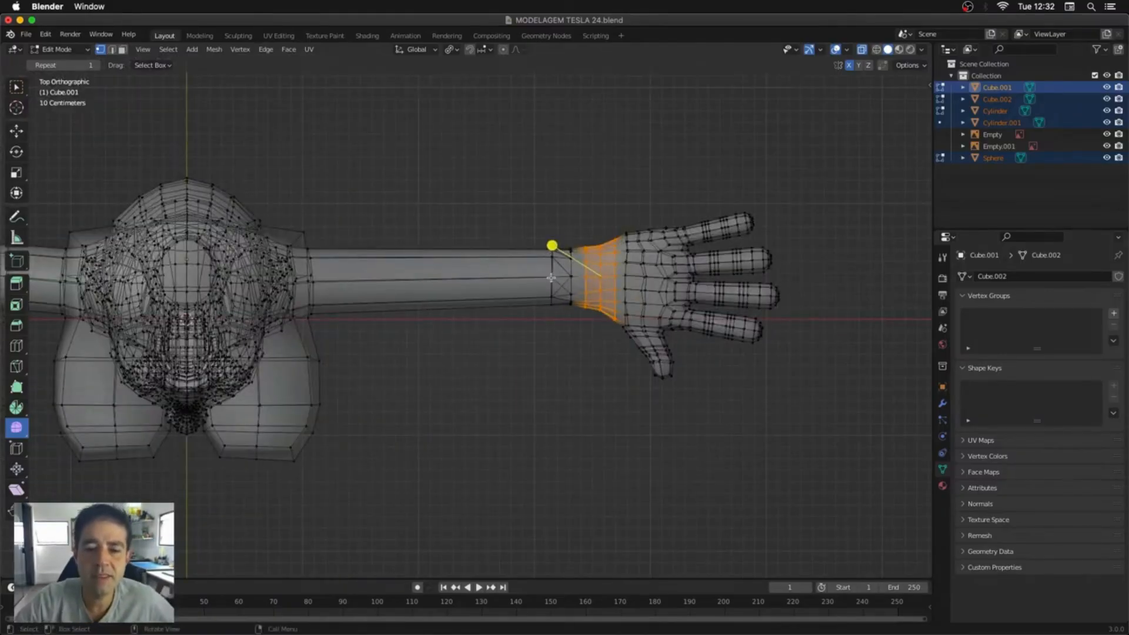
Step: Add an edge loop around the middle of the arm at the elbow and bevel it with a width of 0.101 m
click(448, 261)
click(427, 256)
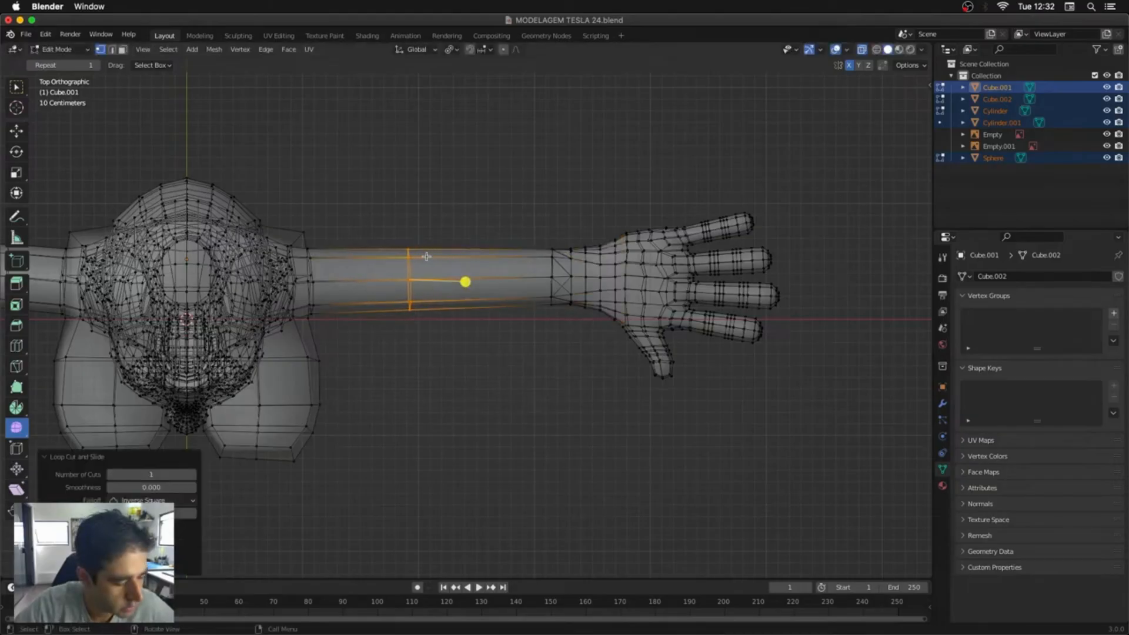
key(ctrl+b)
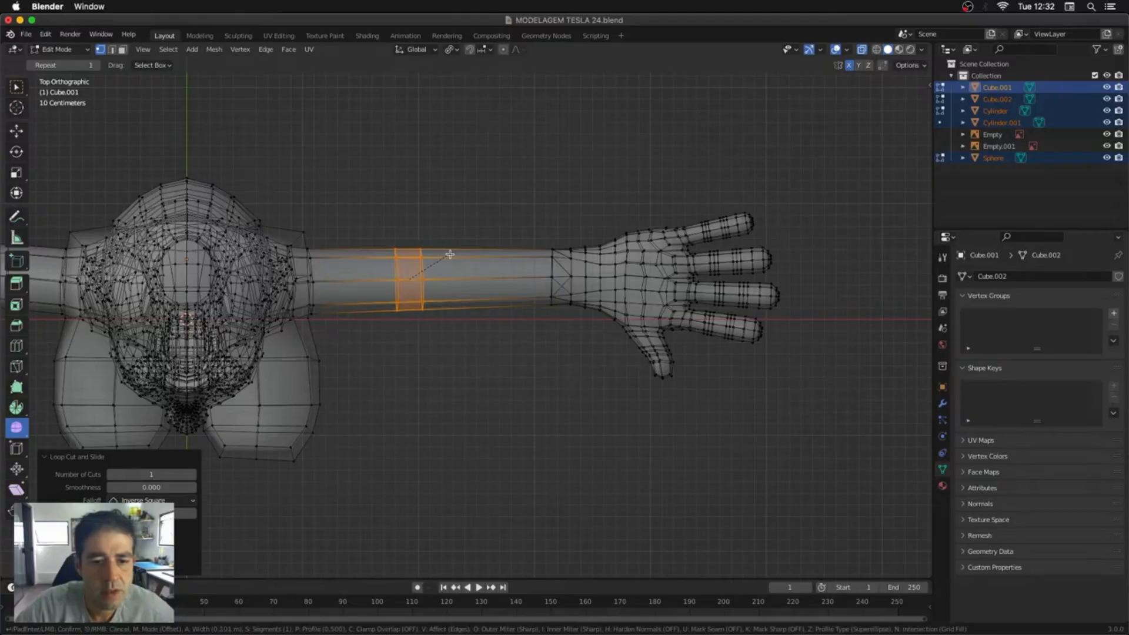
click(464, 283)
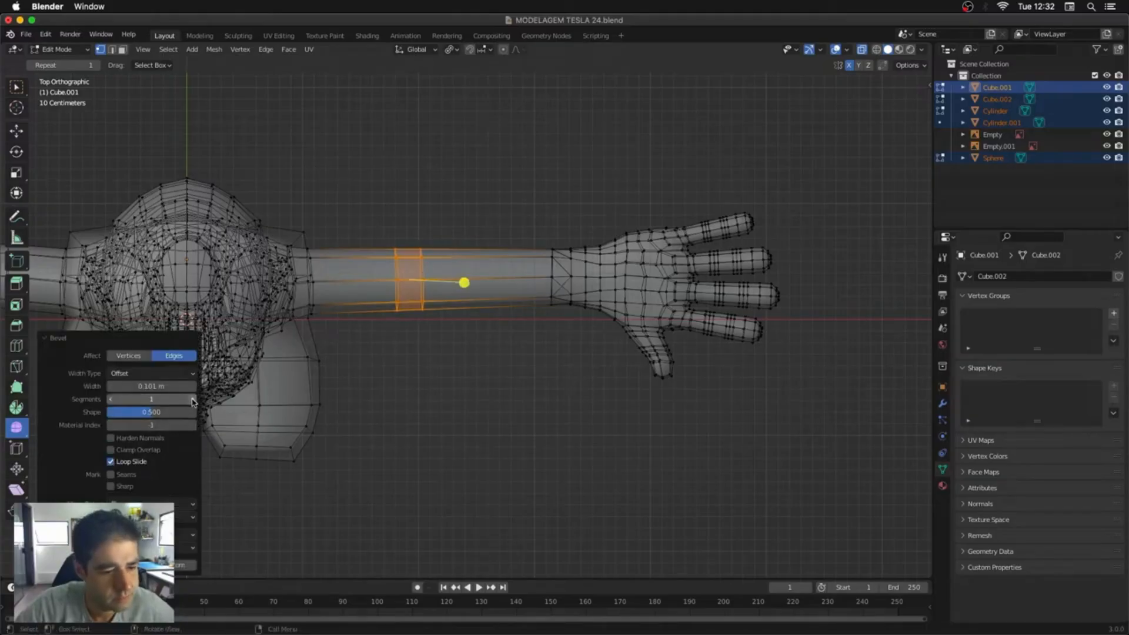
Step: Undo the bevel on the edge loop across the arm near the elbow
middle_drag(462, 365, 466, 265)
key(KP_1)
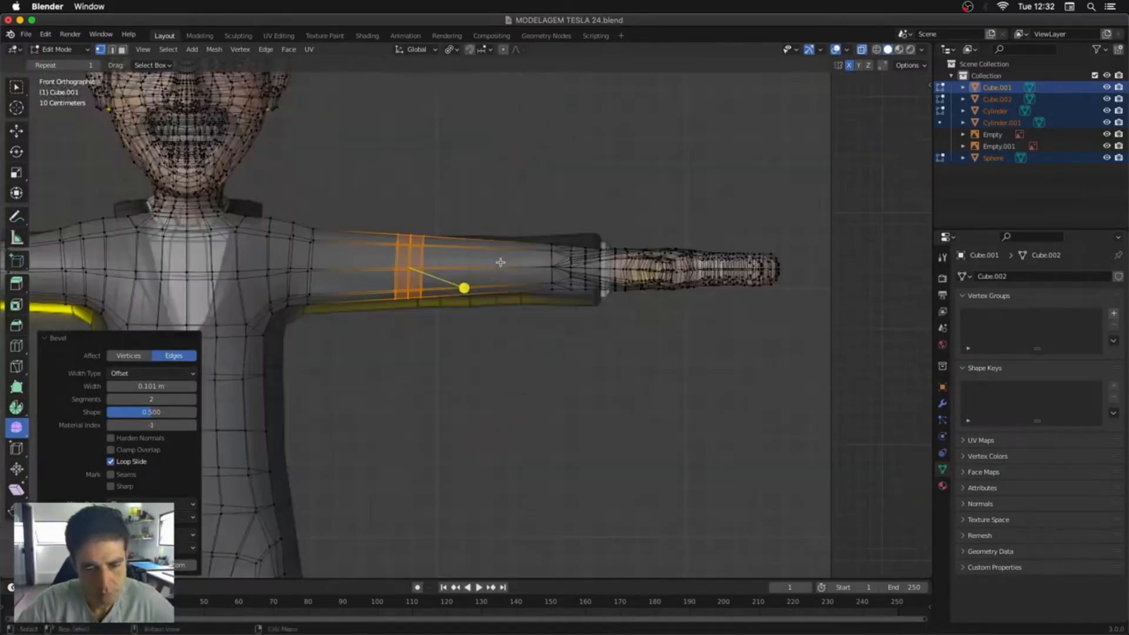
key(ctrl+z)
key(ctrl+z)
Step: Add an edge loop across the arm near the elbow and bevel it into several loops
key(s)
click(634, 318)
key(ctrl+r)
click(529, 232)
click(549, 226)
key(ctrl+b)
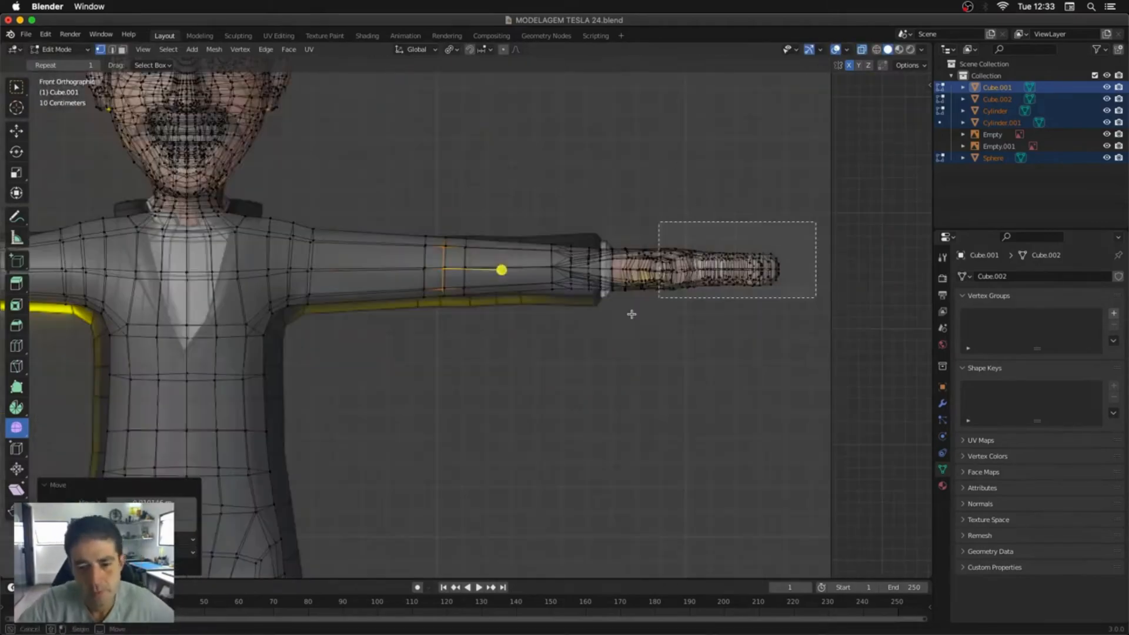
Step: Select the hand beyond the sleeve cuff and scale the selection along the Z axis to match the front reference
drag(661, 221, 814, 285)
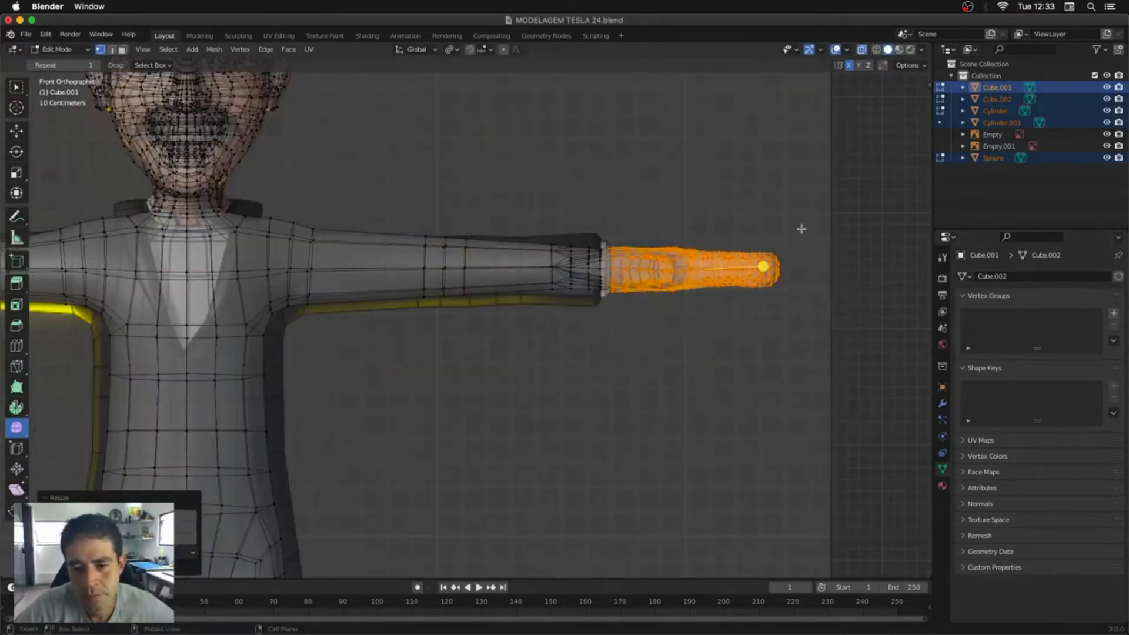
scroll(801, 229, down, 3)
key(s)
key(z)
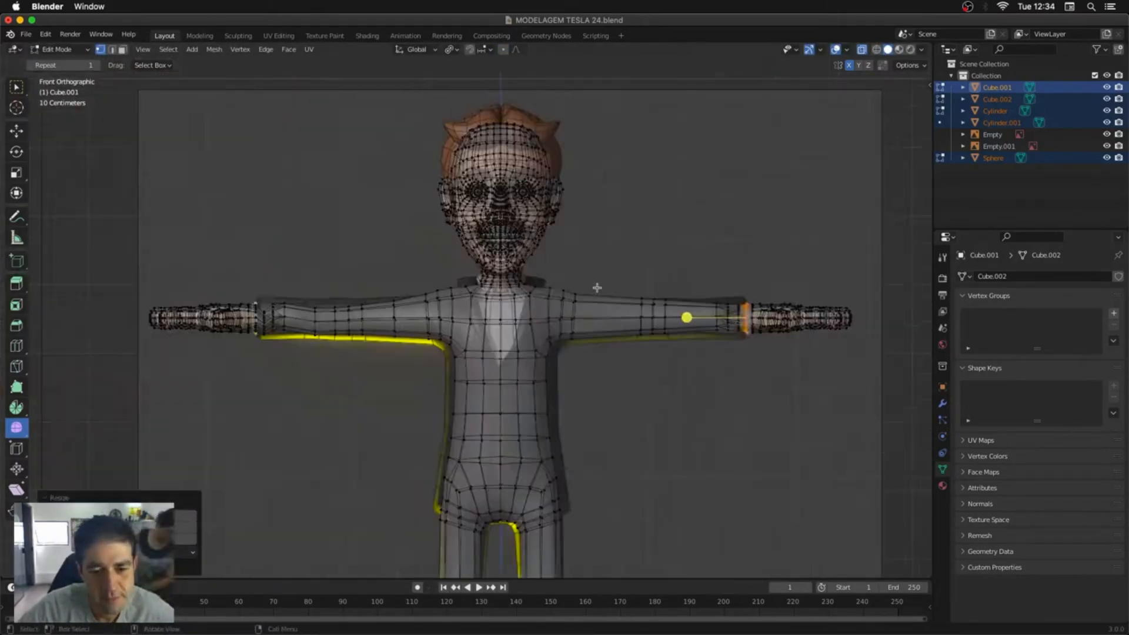
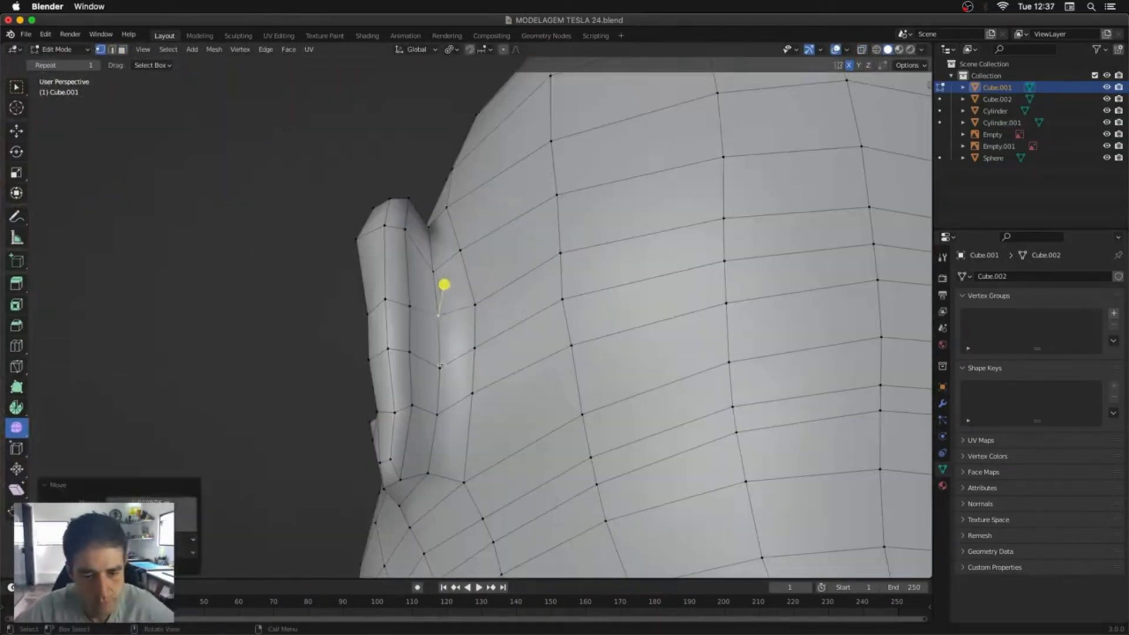
Step: Reposition the vertex in the crease behind the ear where it joins the head
click(442, 365)
middle_drag(442, 365, 522, 386)
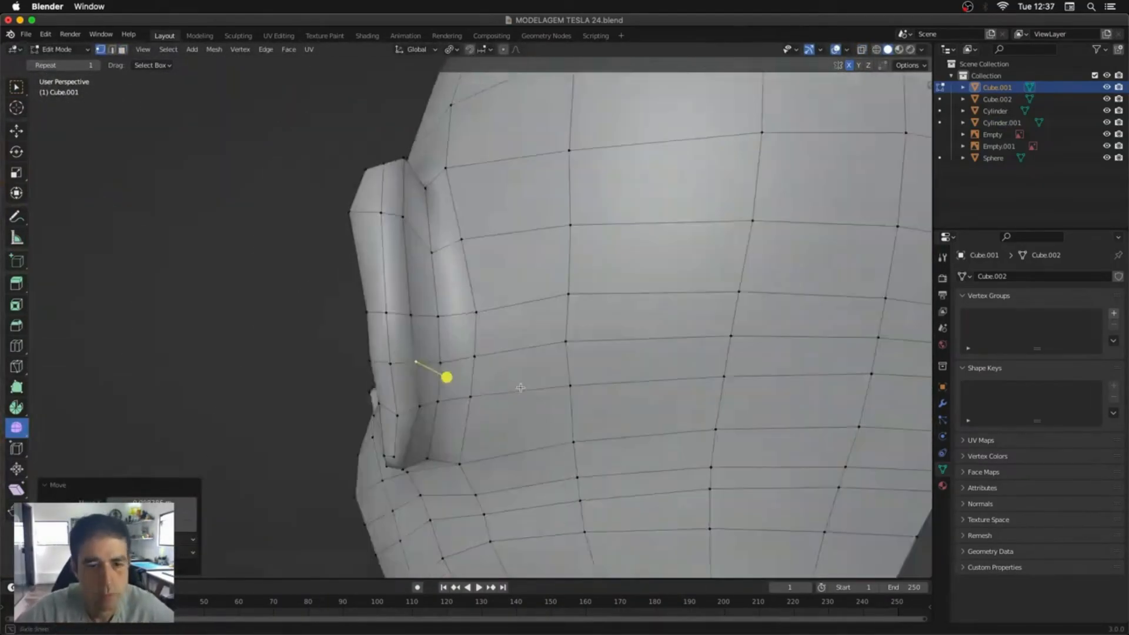
key(g)
click(432, 347)
scroll(433, 323, down, 2)
middle_drag(412, 305, 434, 280)
key(Tab)
mouse_move(433, 353)
middle_down()
mouse_move(512, 401)
mouse_move(260, 400)
middle_up()
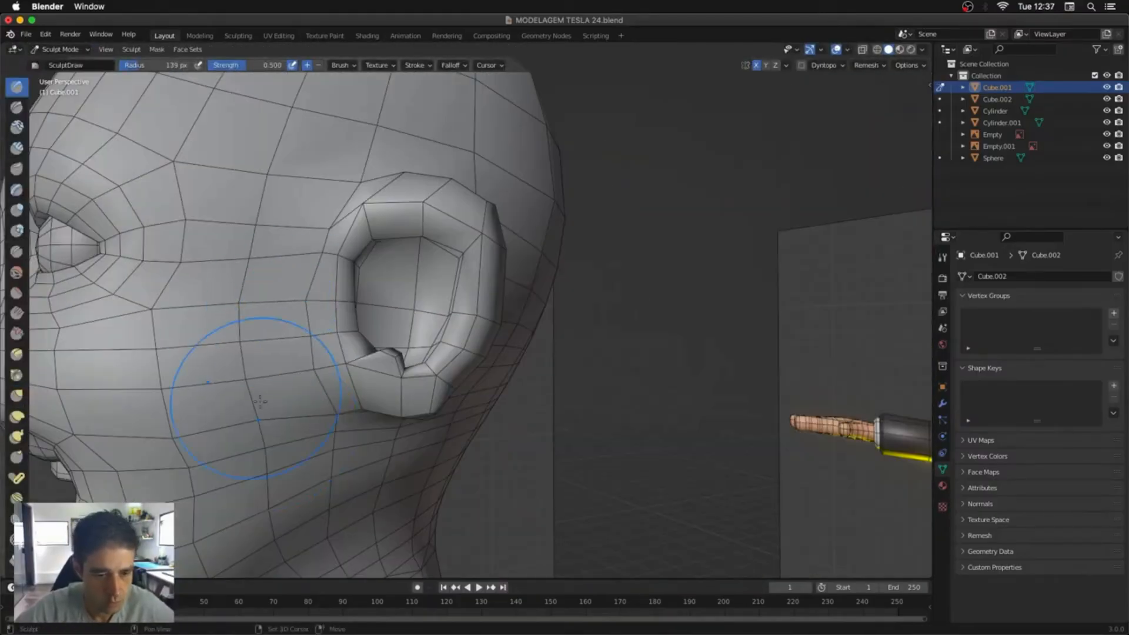
Step: Add a Mirror modifier on the X axis to the body mesh and set its merge distance to 0.018 m
key(Tab)
click(943, 403)
click(978, 277)
click(917, 413)
middle_drag(588, 382, 735, 364)
drag(1058, 382, 1076, 383)
middle_drag(735, 382, 613, 448)
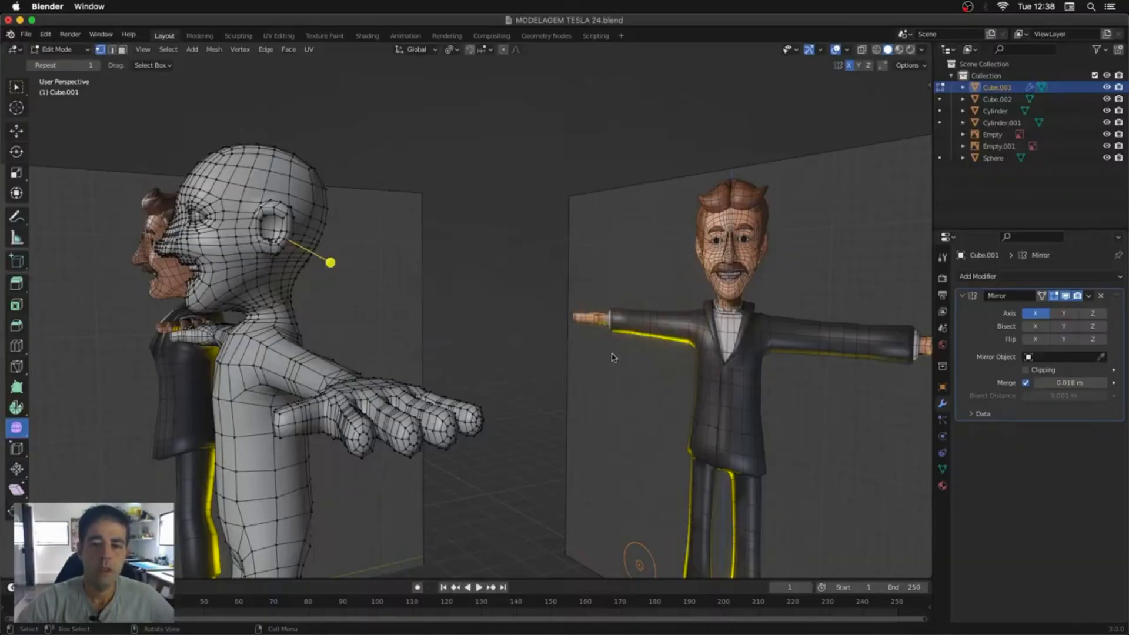
middle_drag(612, 357, 767, 332)
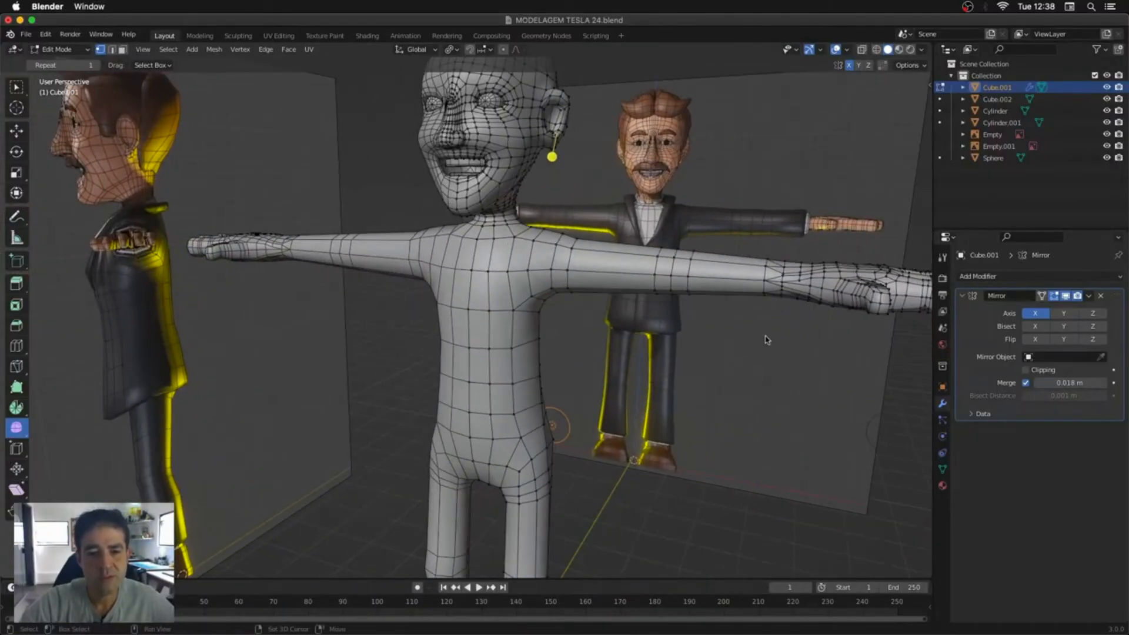
scroll(768, 339, down, 4)
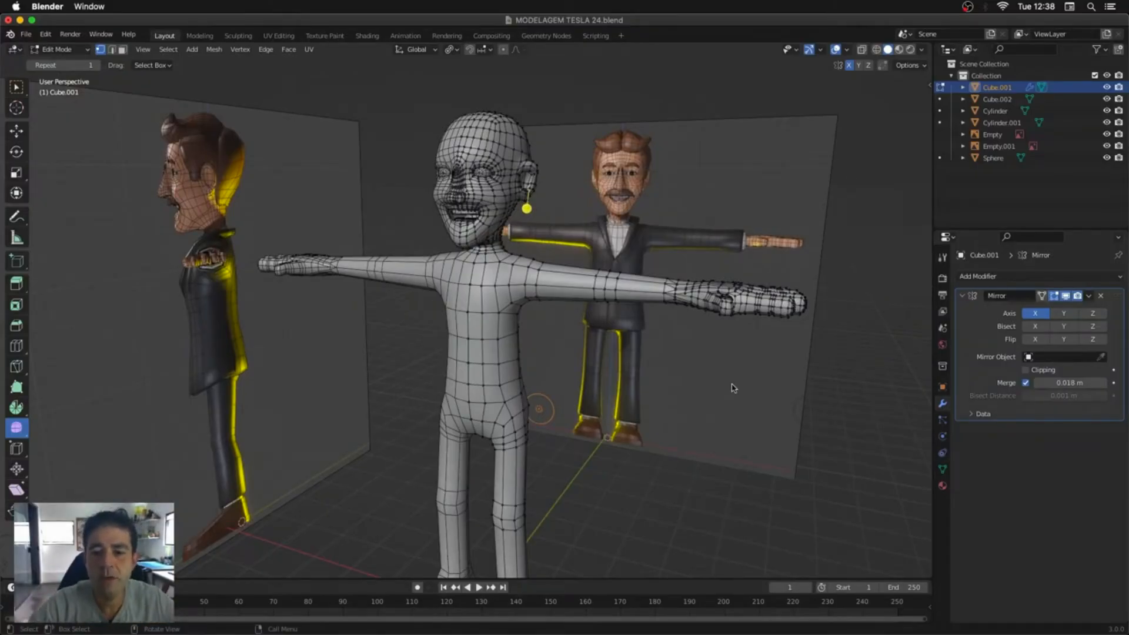
middle_drag(608, 367, 567, 263)
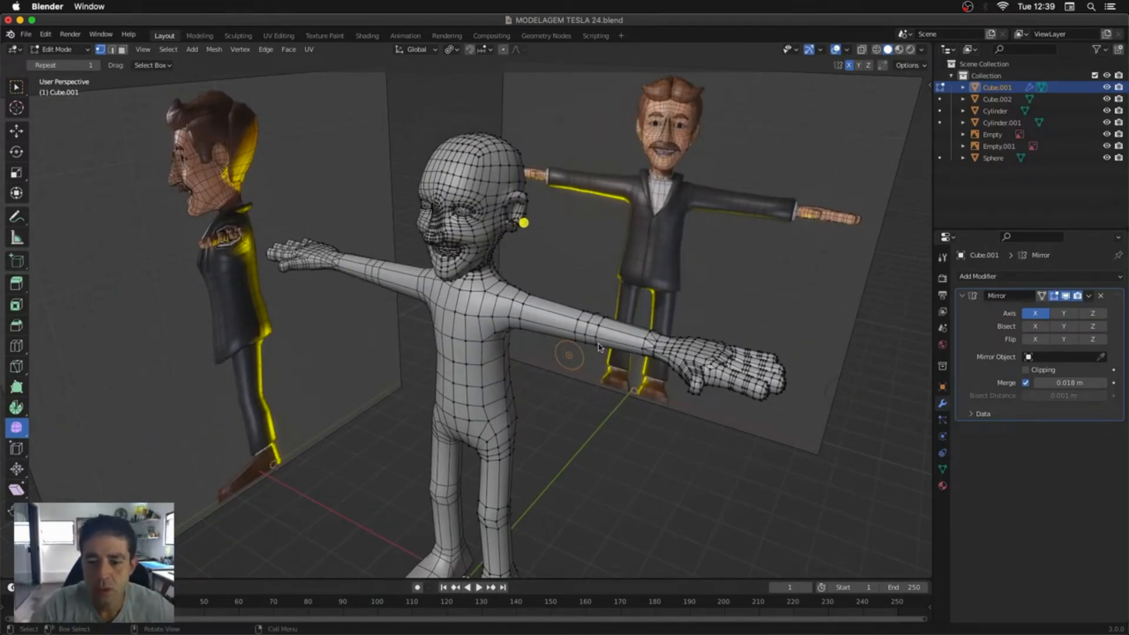
Step: Smooth the selected vertices on the wrist with Smooth Vertices
middle_drag(599, 347, 370, 336)
right_click(503, 166)
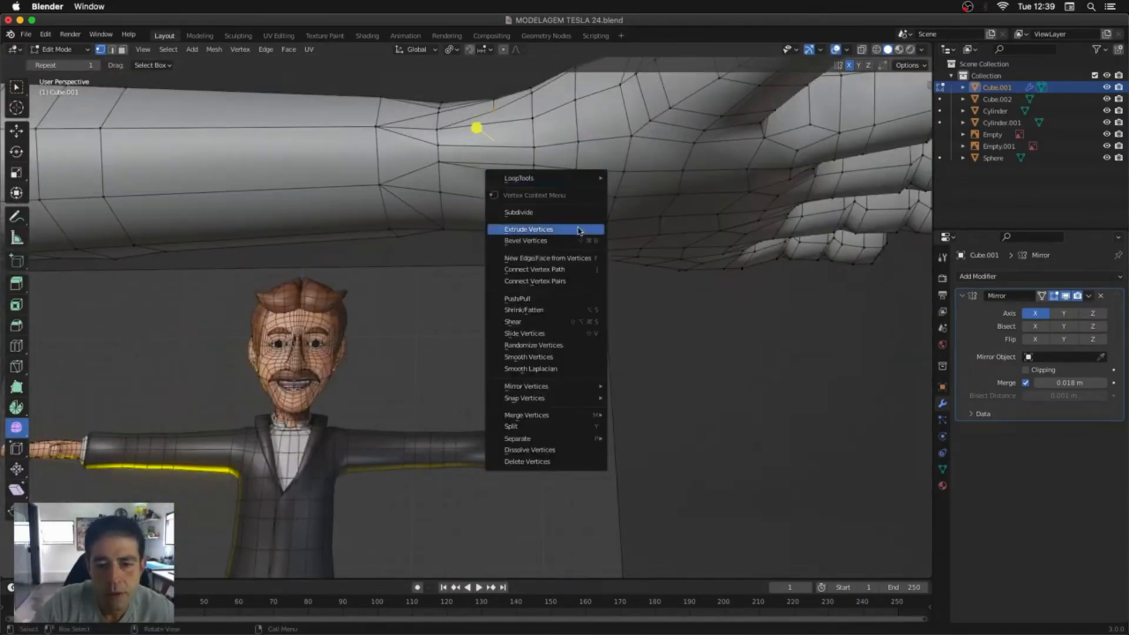
click(516, 227)
middle_drag(532, 182, 446, 313)
Step: Select the vertices around the hand side of the wrist against the front reference and scale them
key(KP_1)
key(alt+z)
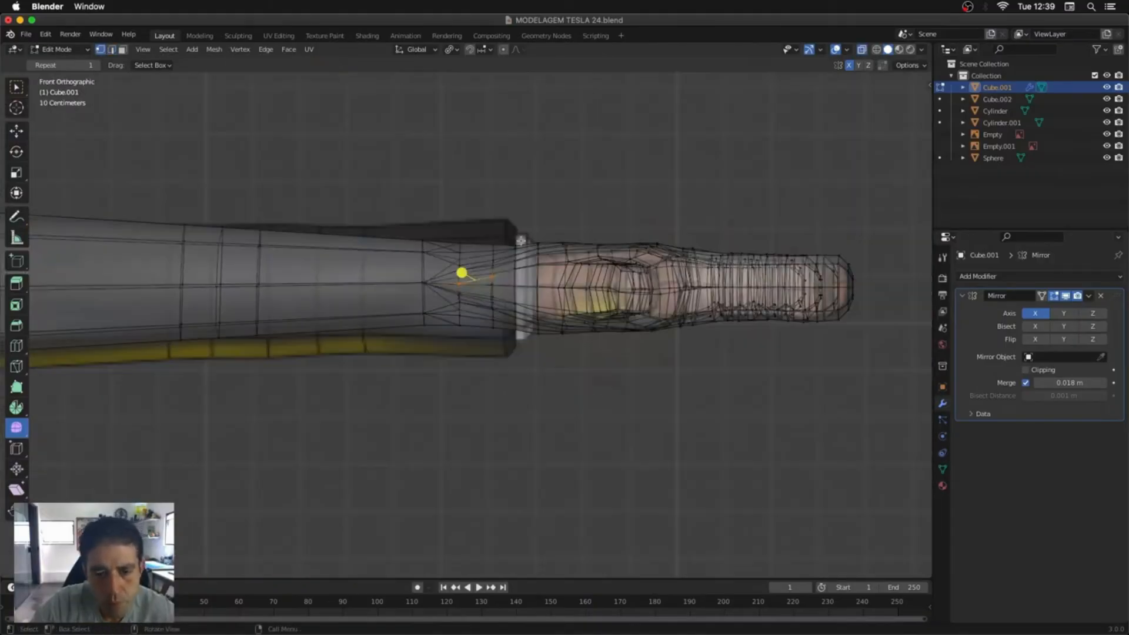
drag(520, 336, 546, 346)
key(s)
click(469, 285)
key(alt+z)
middle_drag(468, 285, 488, 347)
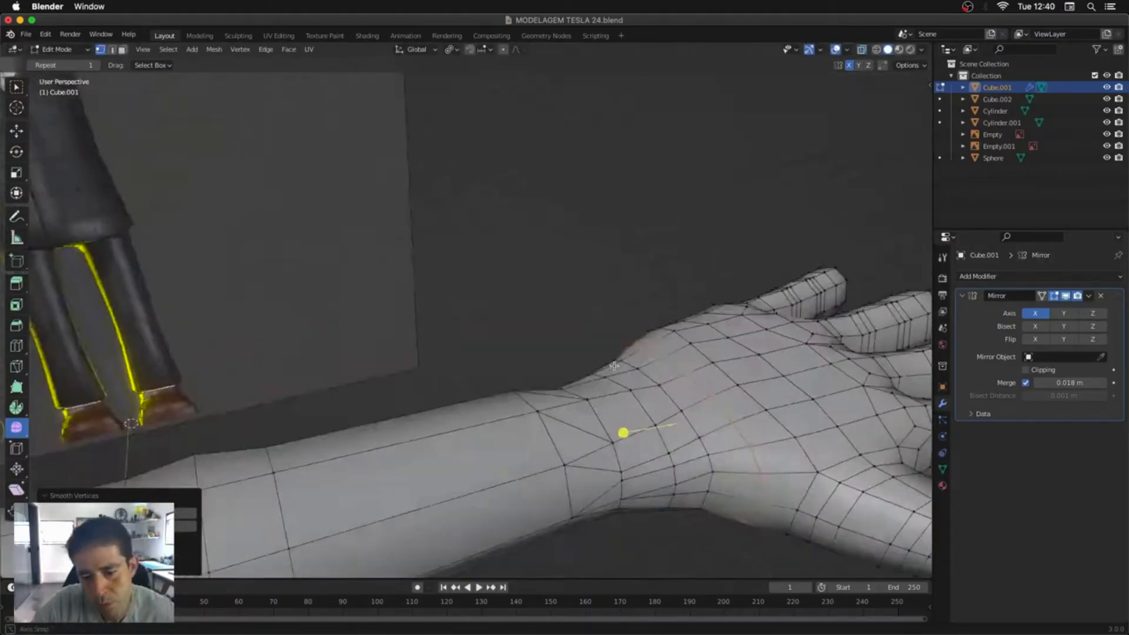
Step: Select the column of vertices where the forearm meets the wrist in see-through front view
key(KP_1)
key(alt+z)
drag(447, 221, 471, 343)
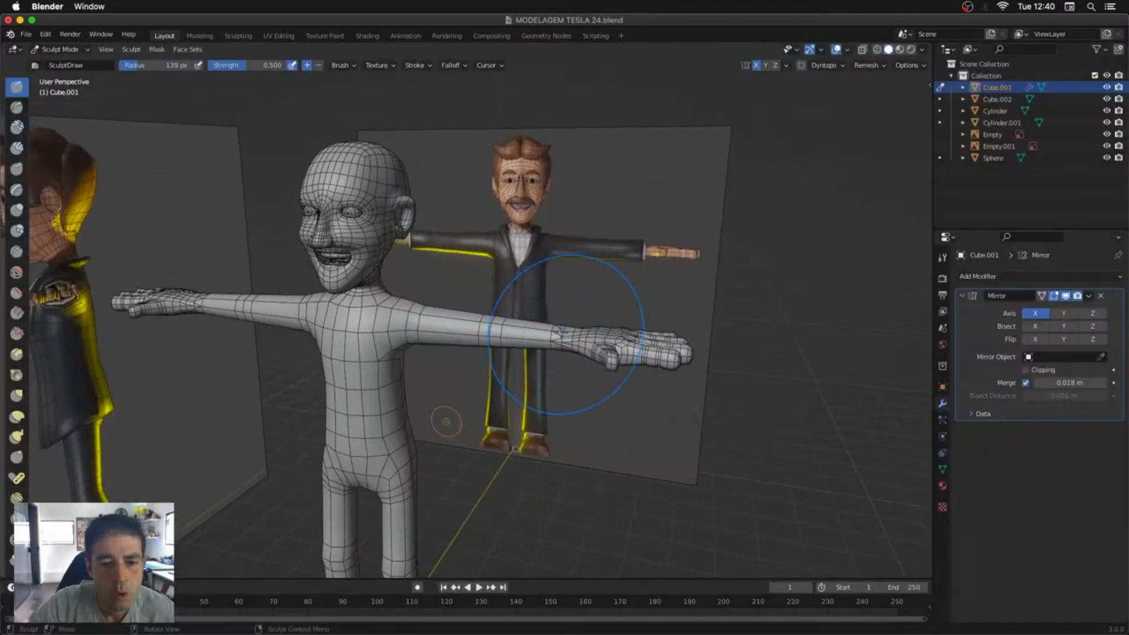
Step: Return to Object Mode and duplicate the body mesh in place
middle_drag(566, 334, 488, 332)
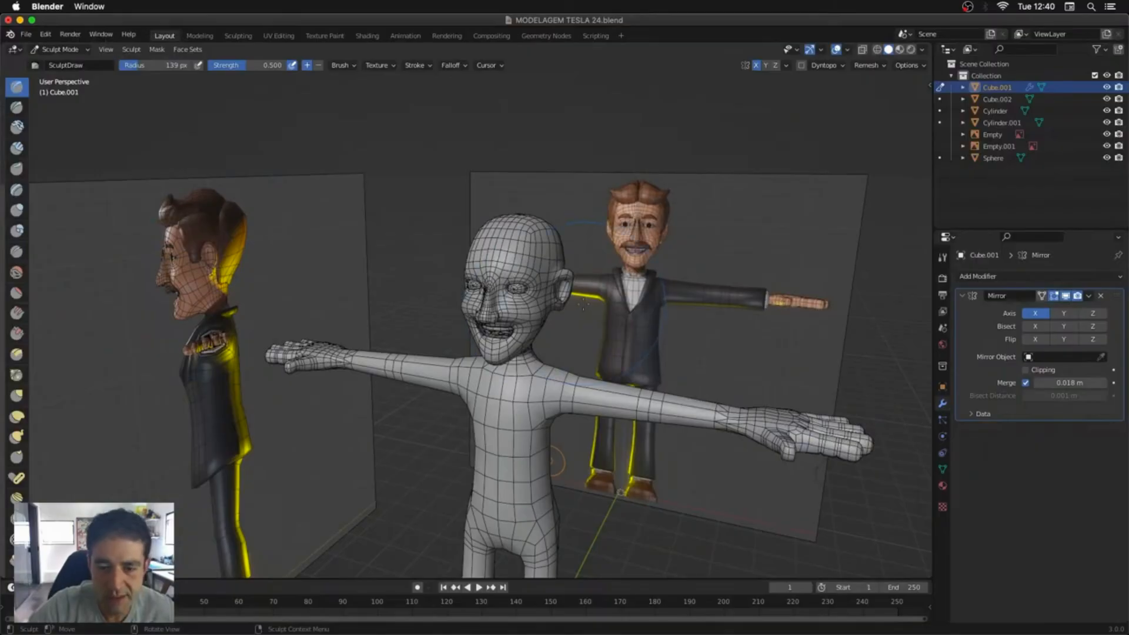
mouse_move(581, 304)
middle_down()
mouse_move(610, 307)
mouse_move(567, 248)
mouse_move(493, 247)
middle_up()
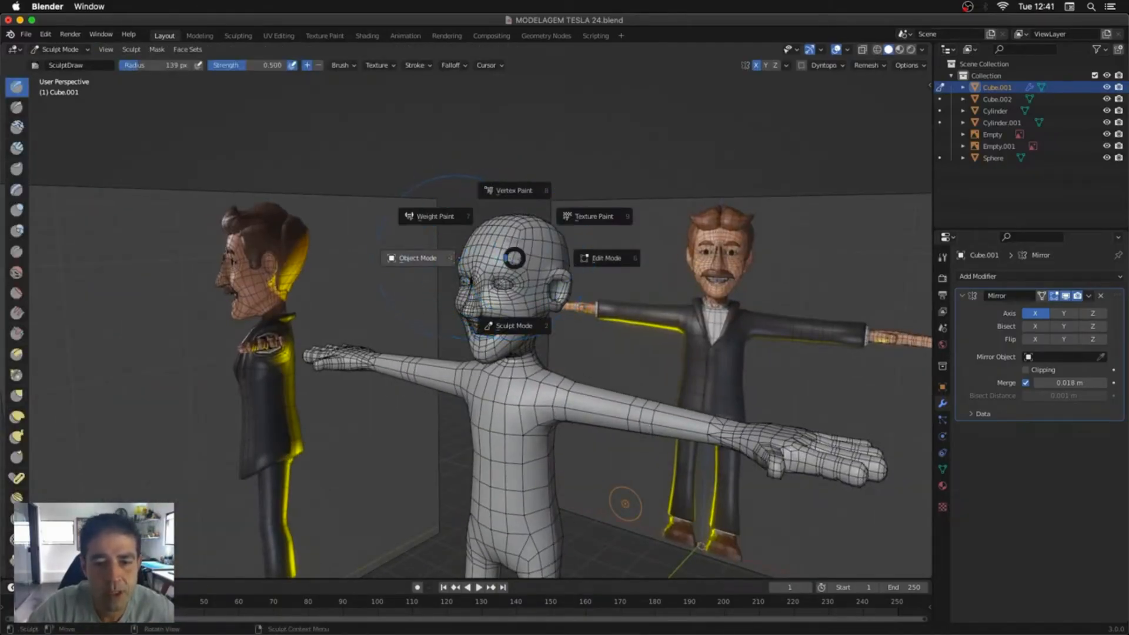
click(451, 258)
click(618, 235)
click(541, 256)
key(shift+d)
key(Escape)
Step: Delete the duplicate's torso, arm and leg faces below the head
key(Tab)
key(KP_1)
key(alt+z)
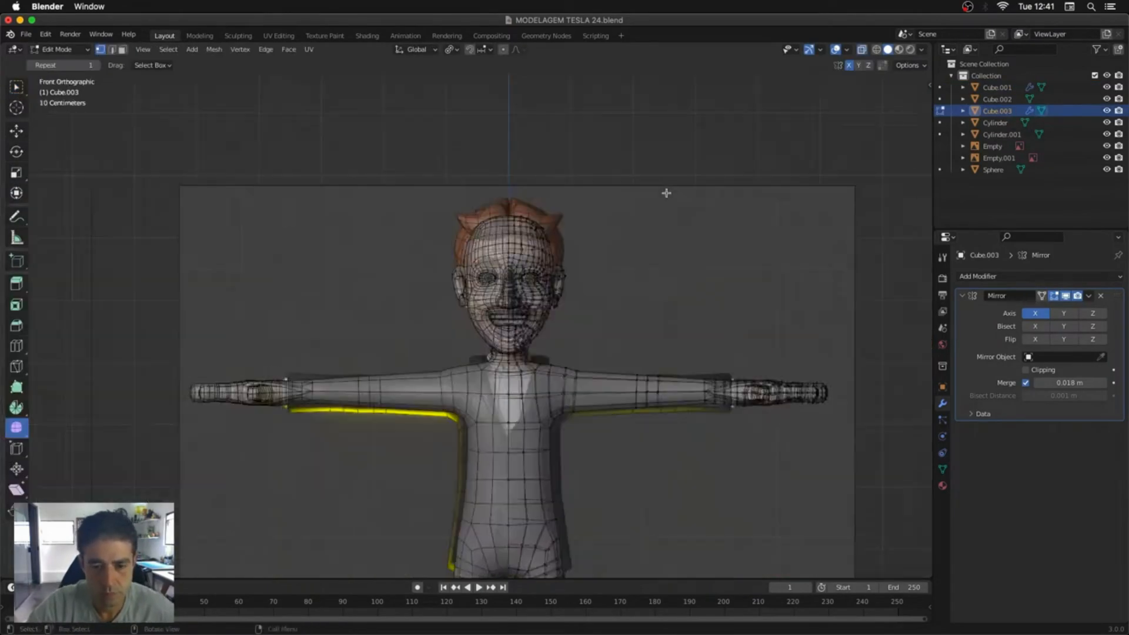
key(3)
drag(870, 564, 338, 351)
key(x)
click(338, 351)
Step: Apply the Mirror modifier of the duplicated head so its geometry becomes real mesh
key(Tab)
key(ctrl+a)
click(575, 335)
key(Tab)
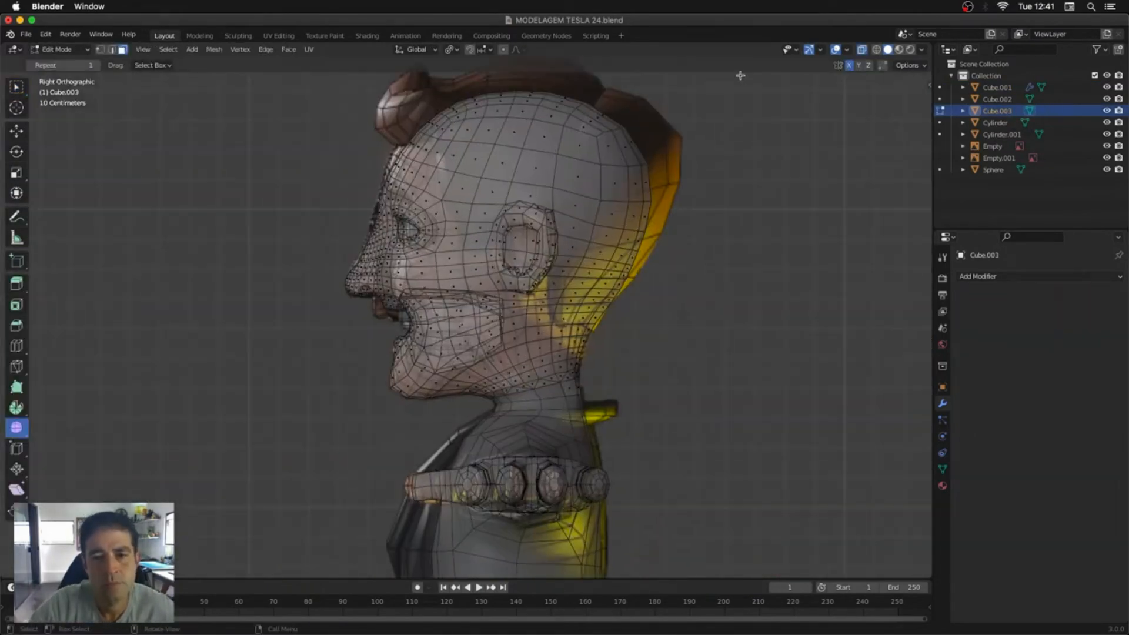
Step: Select the duplicate's scalp, temple and nape faces in side view, invert the selection and delete the remaining faces
drag(740, 75, 385, 150)
shift+drag(714, 118, 564, 290)
key(ctrl+i)
key(x)
click(564, 291)
key(alt+z)
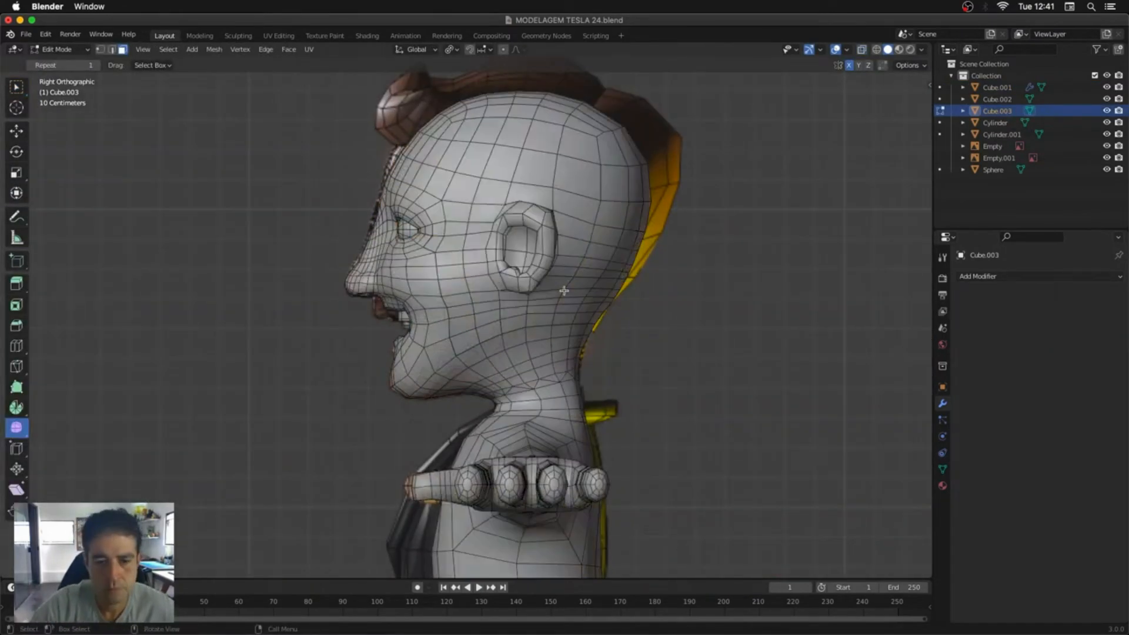
Step: Select the duplicate's ear by growing and shrinking a face selection, and delete the ear faces
key(alt+z)
click(531, 253)
key(ctrl+KP_Add)
key(ctrl+KP_Add)
key(ctrl+KP_Add)
key(ctrl+KP_Add)
key(ctrl+KP_Add)
key(ctrl+KP_Add)
key(ctrl+KP_Add)
key(ctrl+KP_Add)
key(ctrl+KP_Subtract)
key(ctrl+KP_Subtract)
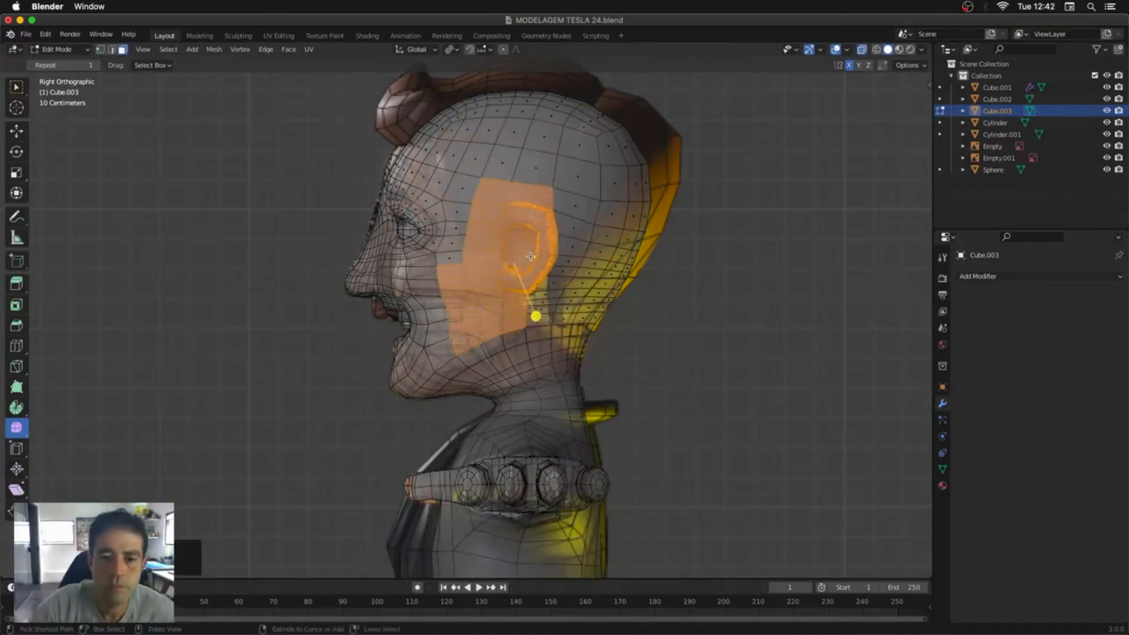
key(alt+z)
middle_drag(492, 363, 504, 350)
key(x)
click(529, 305)
middle_drag(565, 289, 497, 323)
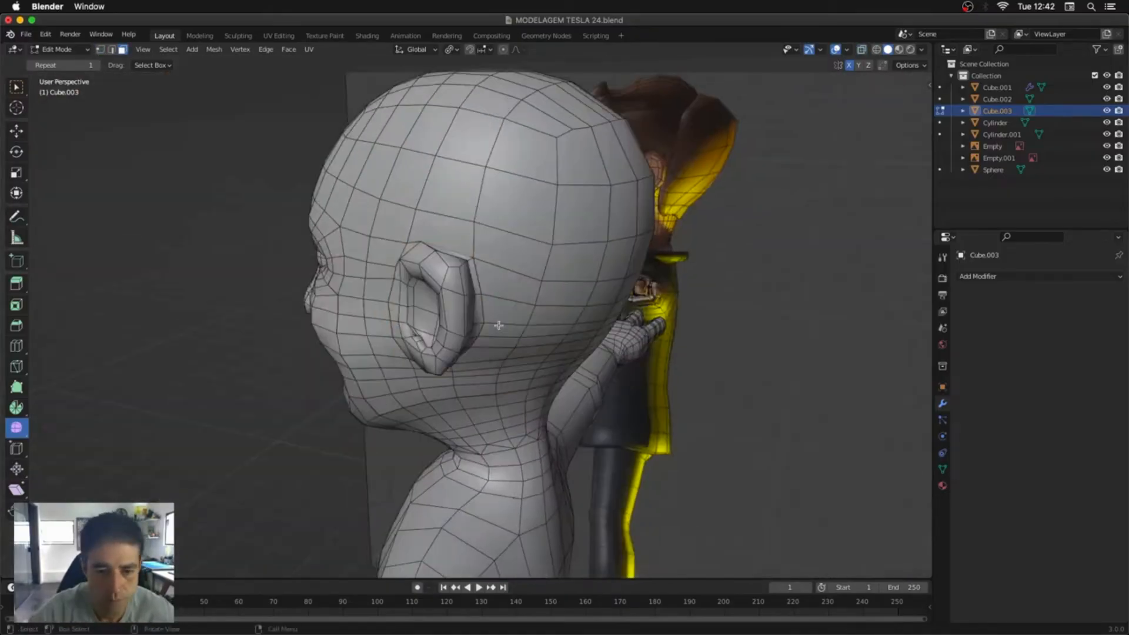
Step: Remove one symmetrical half of the scalp shell and trim the two lowest sideburn faces over the jaw
key(KP_3)
key(Tab)
key(Tab)
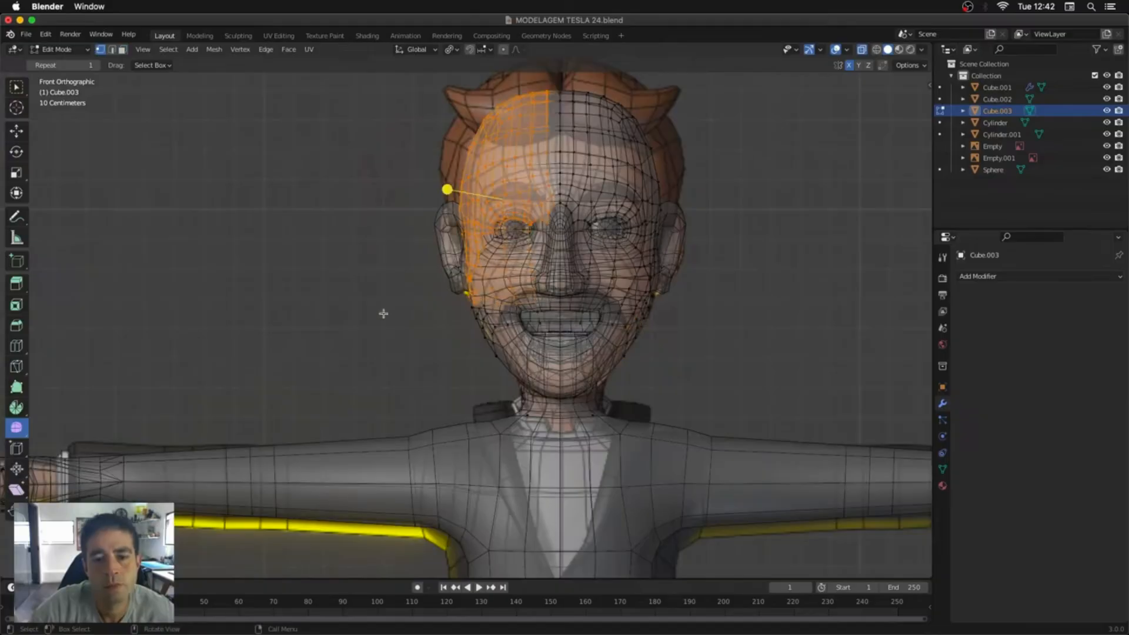
right_click(599, 255)
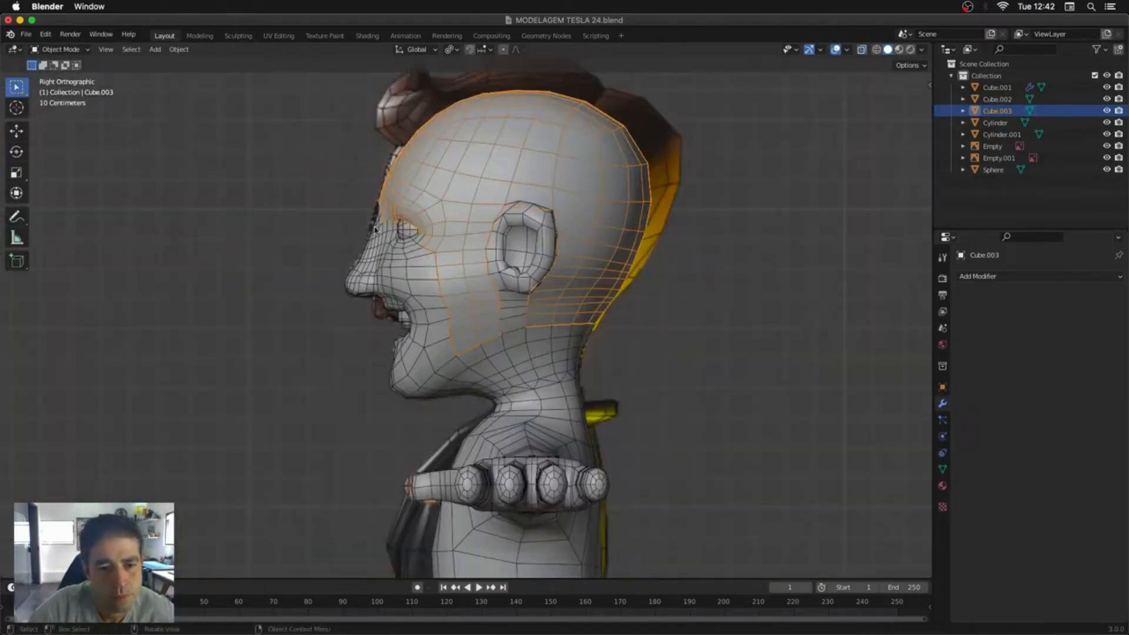
alt+click(371, 190)
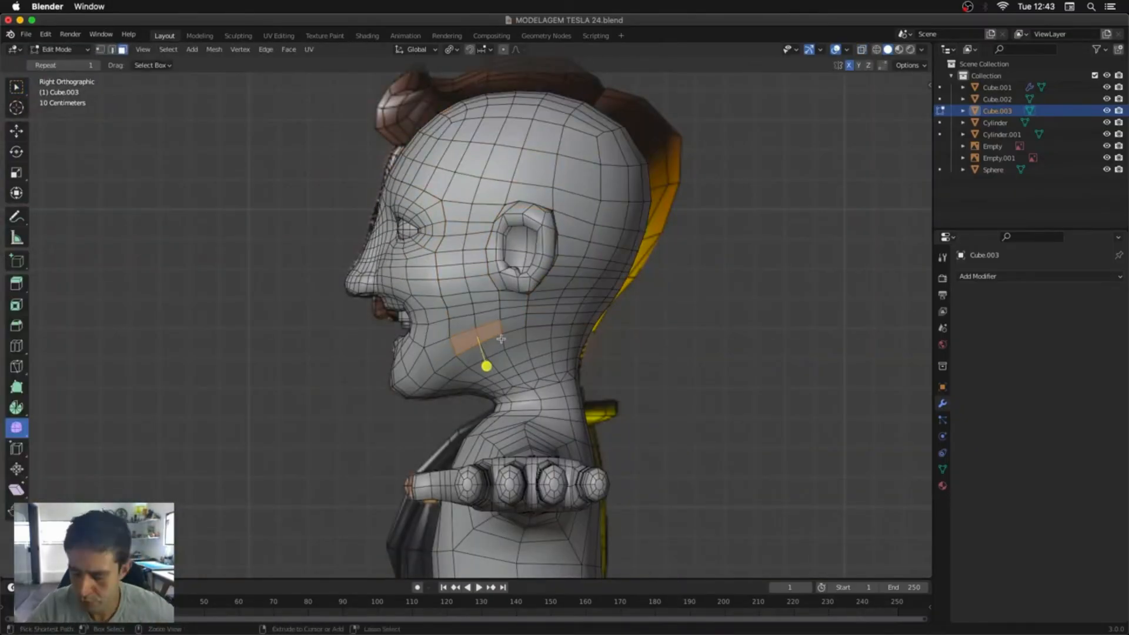
key(Tab)
key(Tab)
Step: Edge-slide the shell's vertices below the ear toward the nape to follow the side reference's hairline
key(1)
key(alt+z)
key(g)
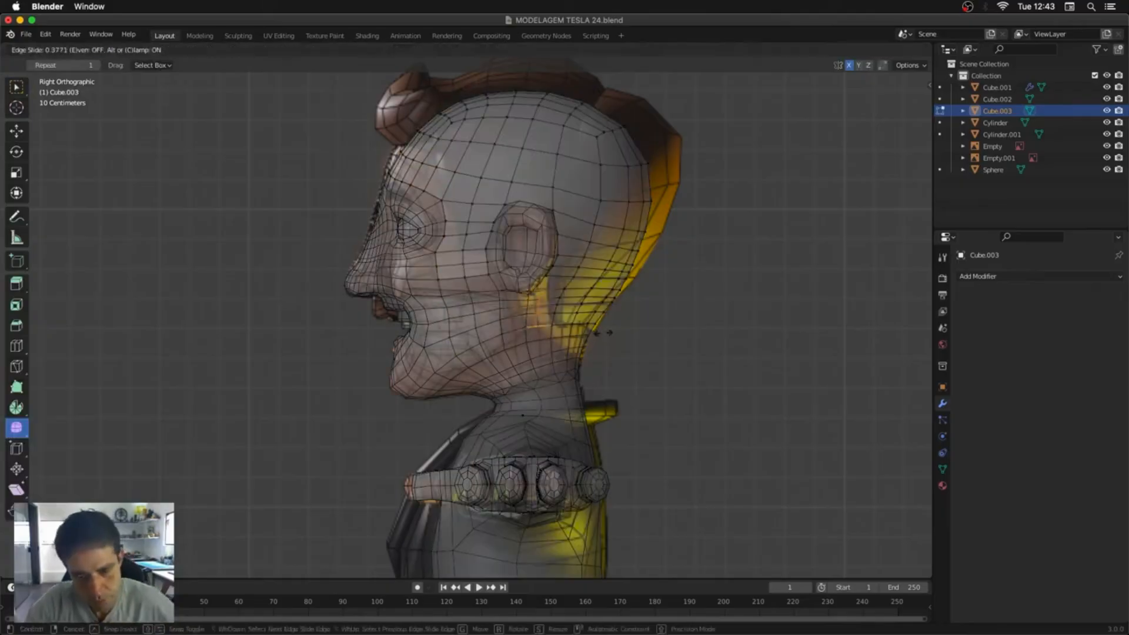
click(598, 332)
key(alt+z)
middle_drag(598, 333, 618, 414)
Step: Duplicate the faces on the crown of the scalp shell in place and separate them into a new object
key(KP_3)
key(alt+z)
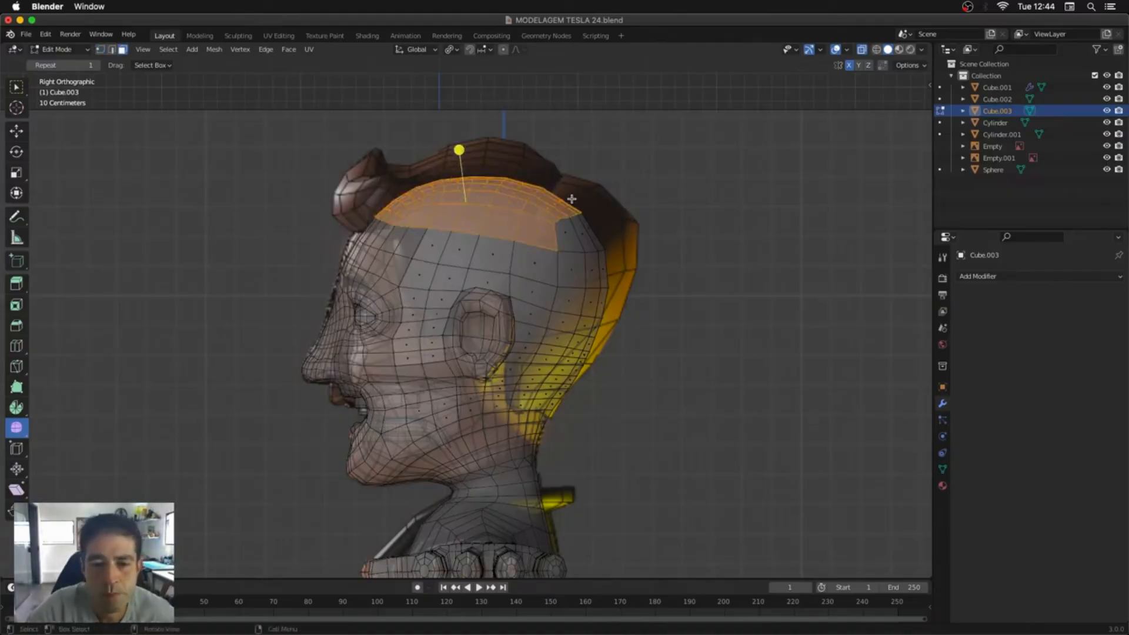
key(alt+z)
middle_drag(571, 198, 732, 312)
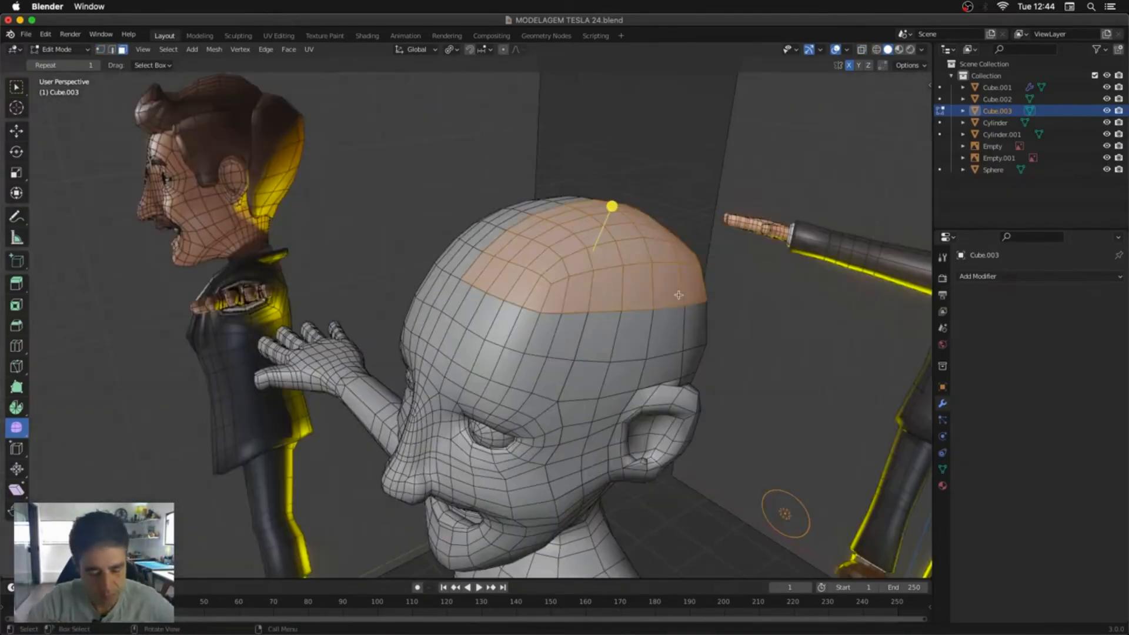
key(shift+d)
key(Escape)
key(p)
click(689, 255)
middle_drag(689, 254, 515, 193)
key(KP_3)
key(alt+z)
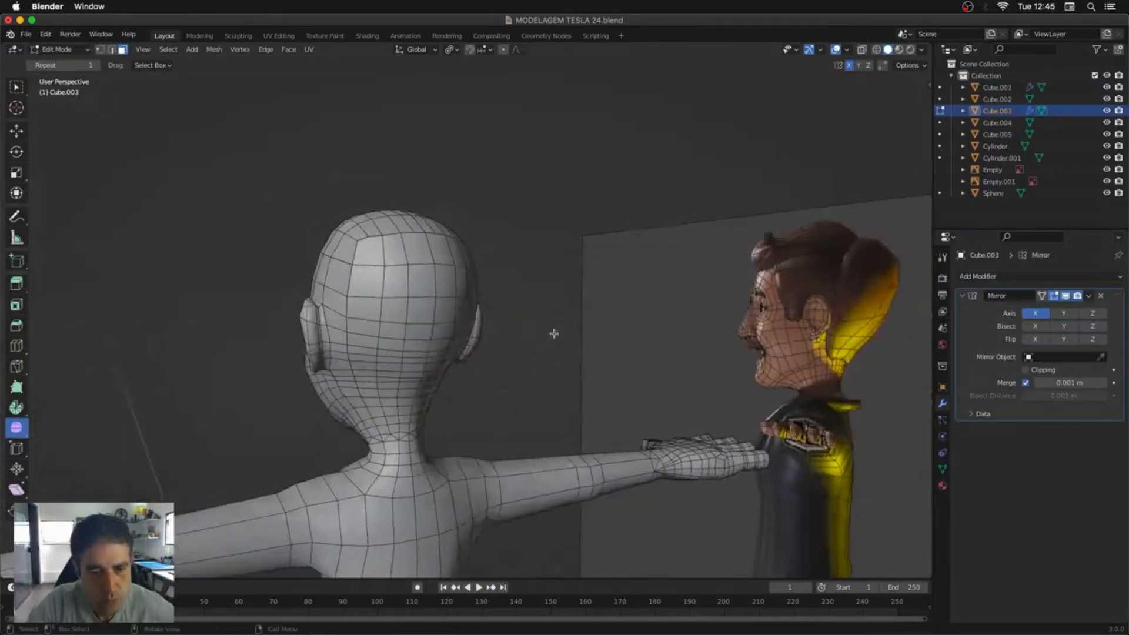
right_click(474, 330)
click(474, 330)
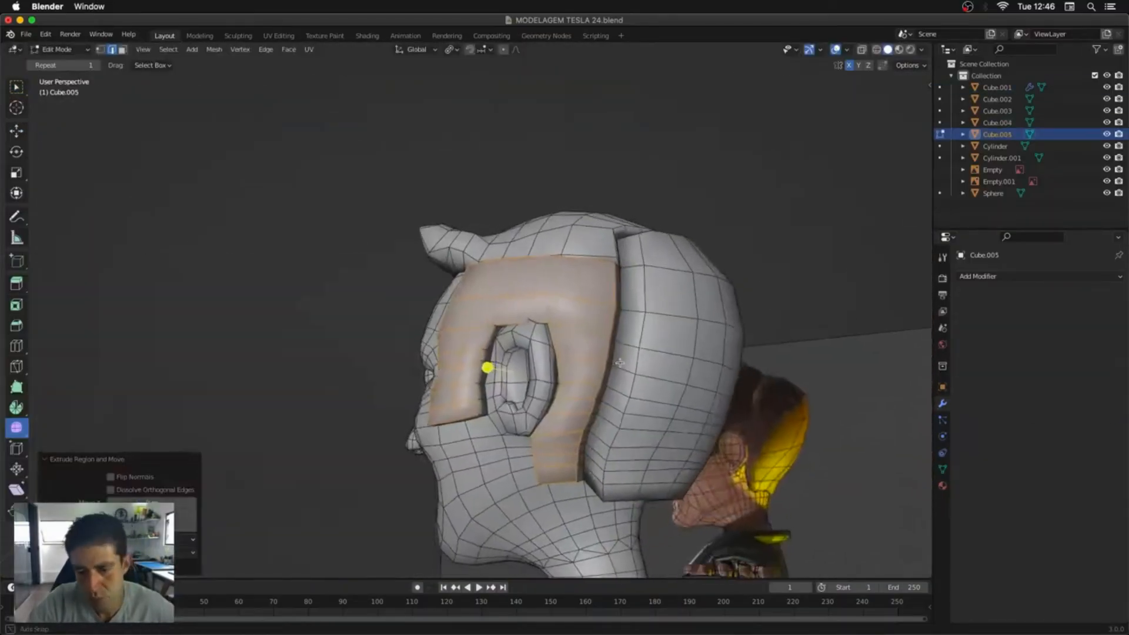
Step: Add a Mirror modifier to the extruded hair piece around the ear
middle_drag(588, 376, 622, 390)
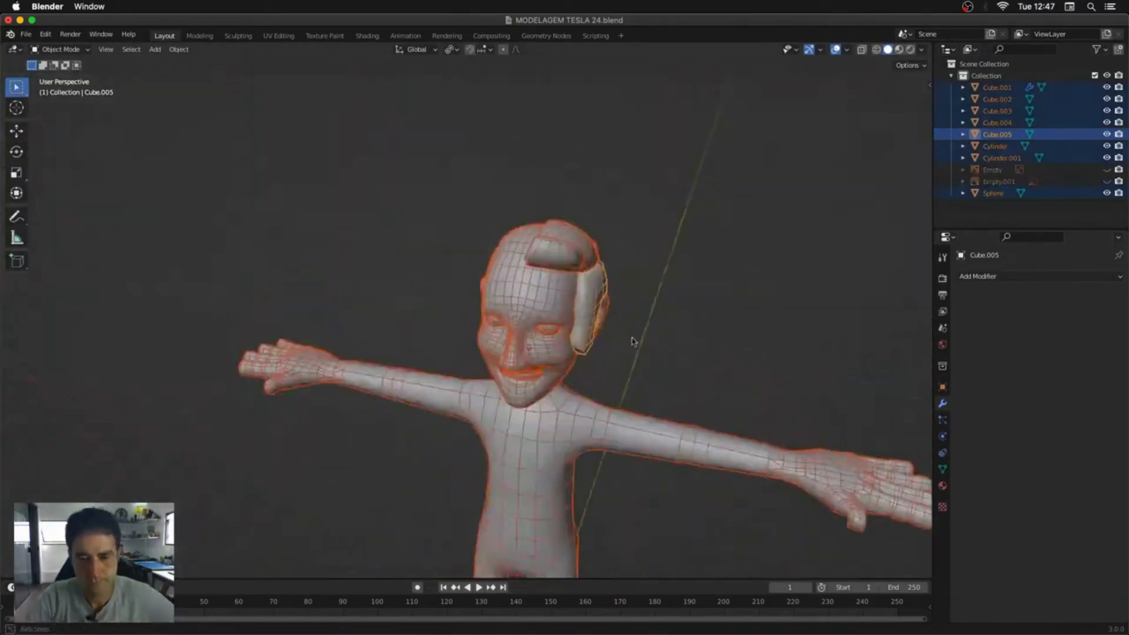
click(1038, 276)
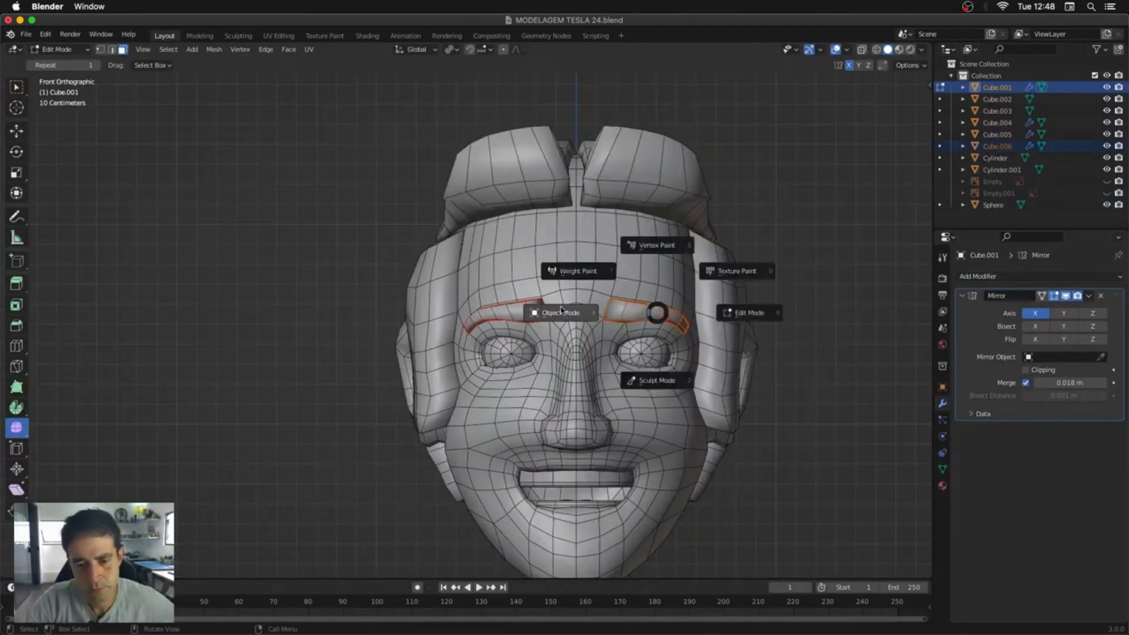
Step: Reshape the eyebrow piece in Sculpt Mode with the Grab brush, and return it to Edit Mode
click(657, 380)
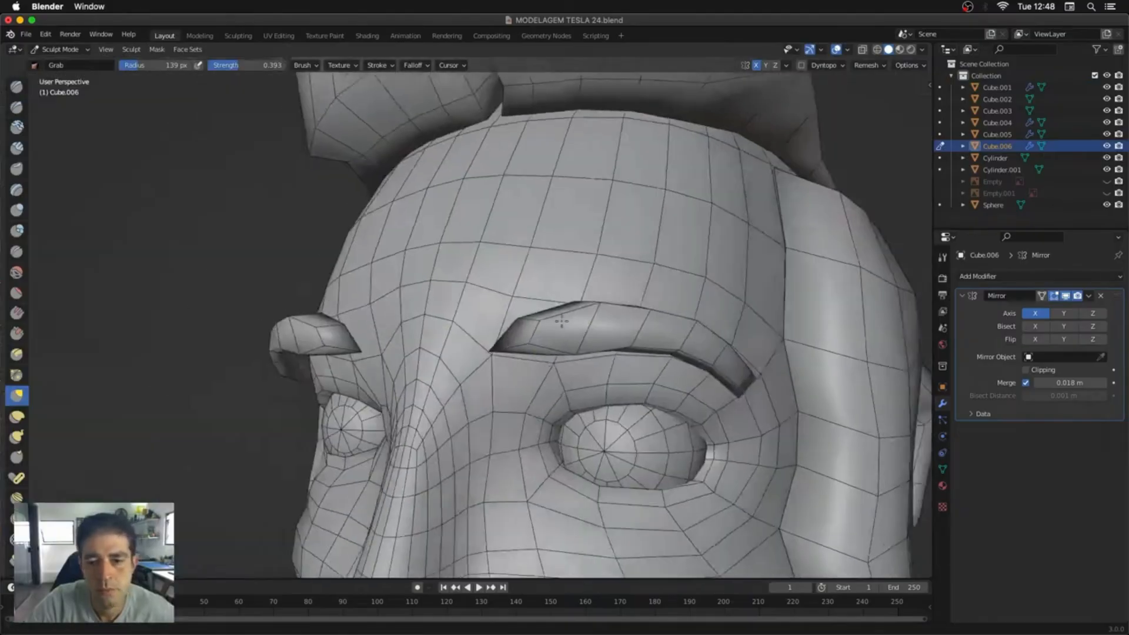
middle_drag(561, 321, 328, 240)
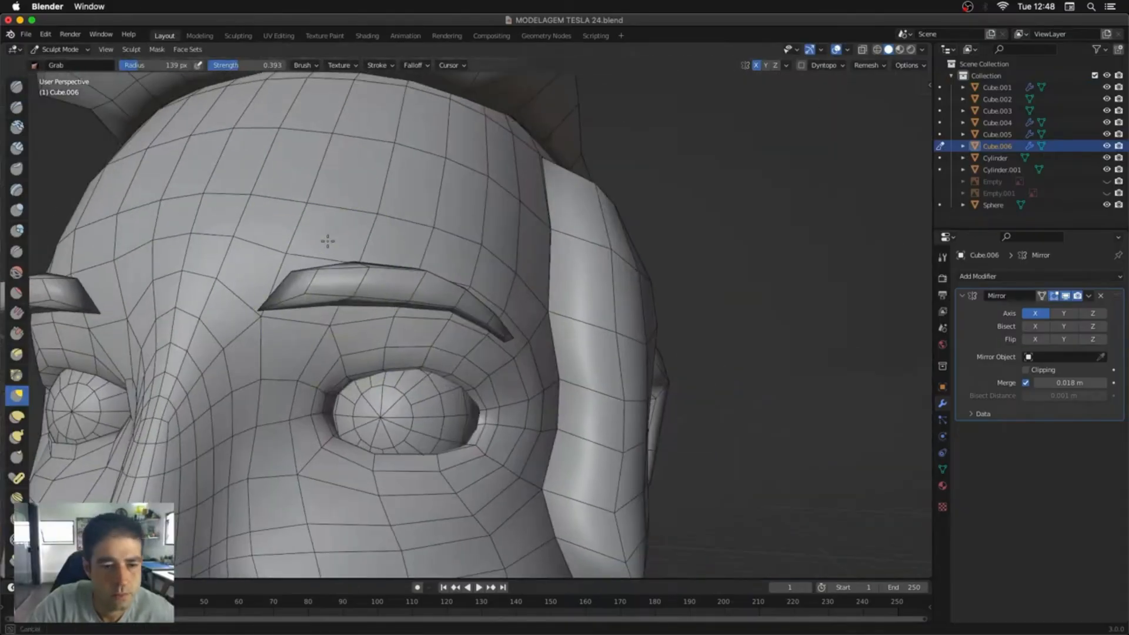
drag(407, 267, 406, 263)
scroll(406, 265, down, 5)
mouse_move(406, 265)
middle_down()
mouse_move(588, 253)
mouse_move(477, 265)
middle_up()
key(Tab)
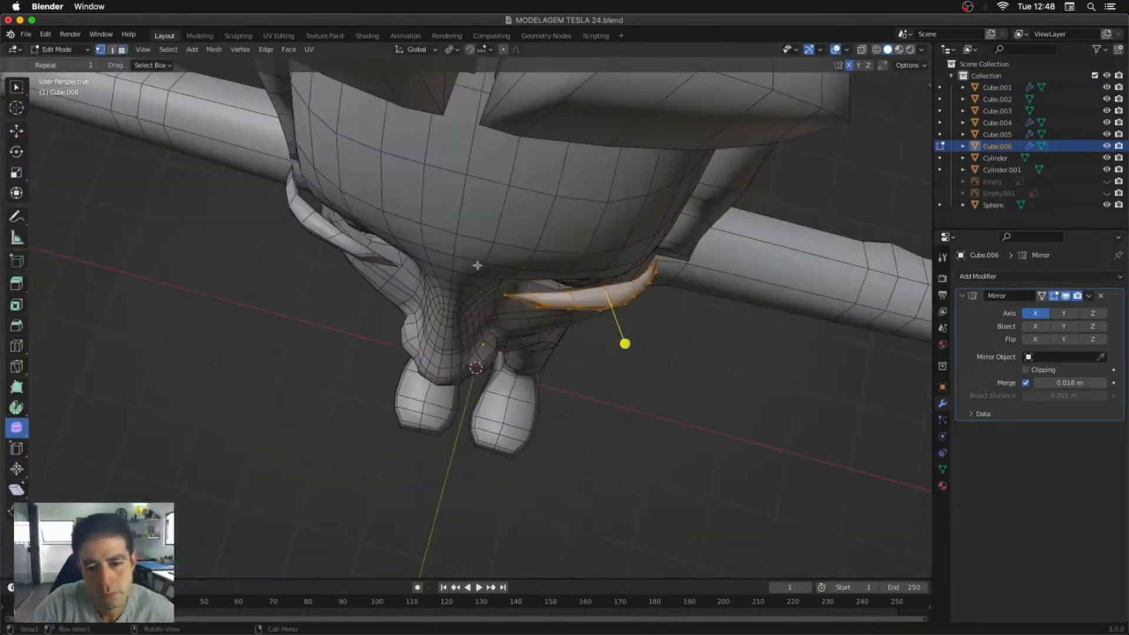
Step: Move and rotate the eyebrow piece so it follows the brow in the front view, and return to Object Mode
key(g)
middle_drag(748, 367, 766, 260)
click(638, 358)
key(r)
click(641, 352)
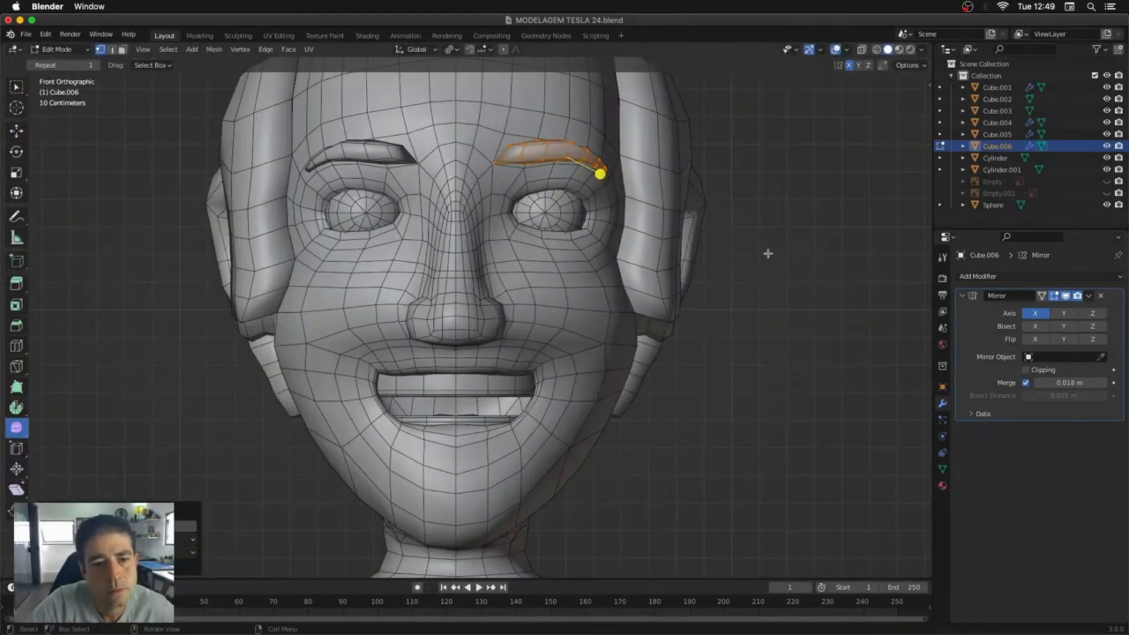
key(Tab)
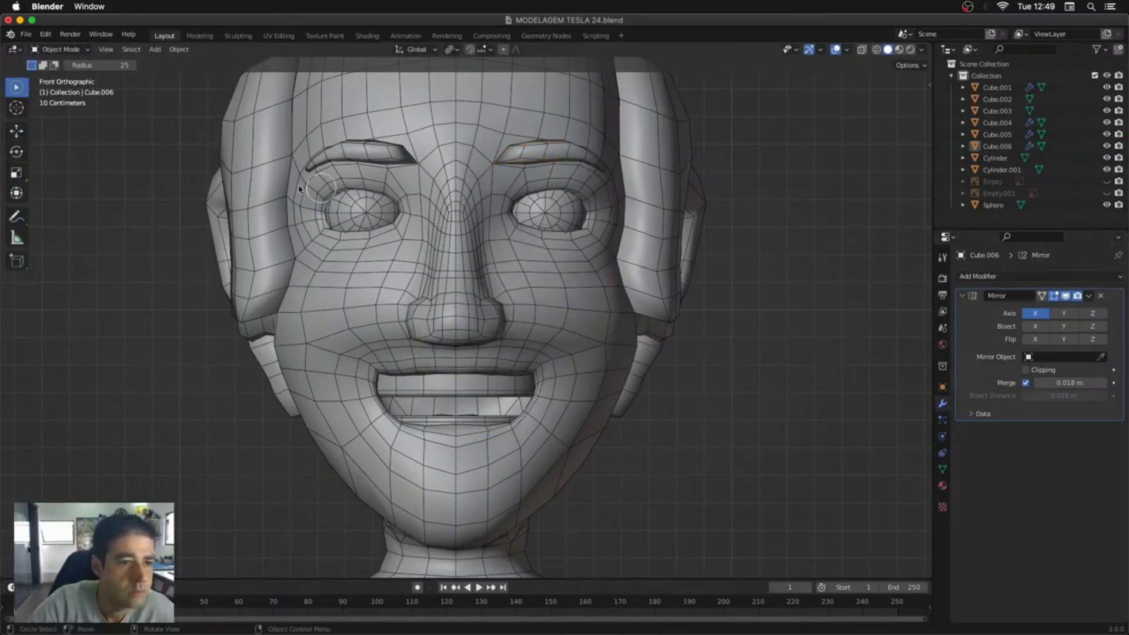
Step: Duplicate the head's faces between the nose and one half of the upper lip as the base for a mustache
click(502, 386)
key(s)
click(493, 382)
middle_drag(494, 406, 588, 388)
scroll(493, 423, up, 5)
click(460, 446)
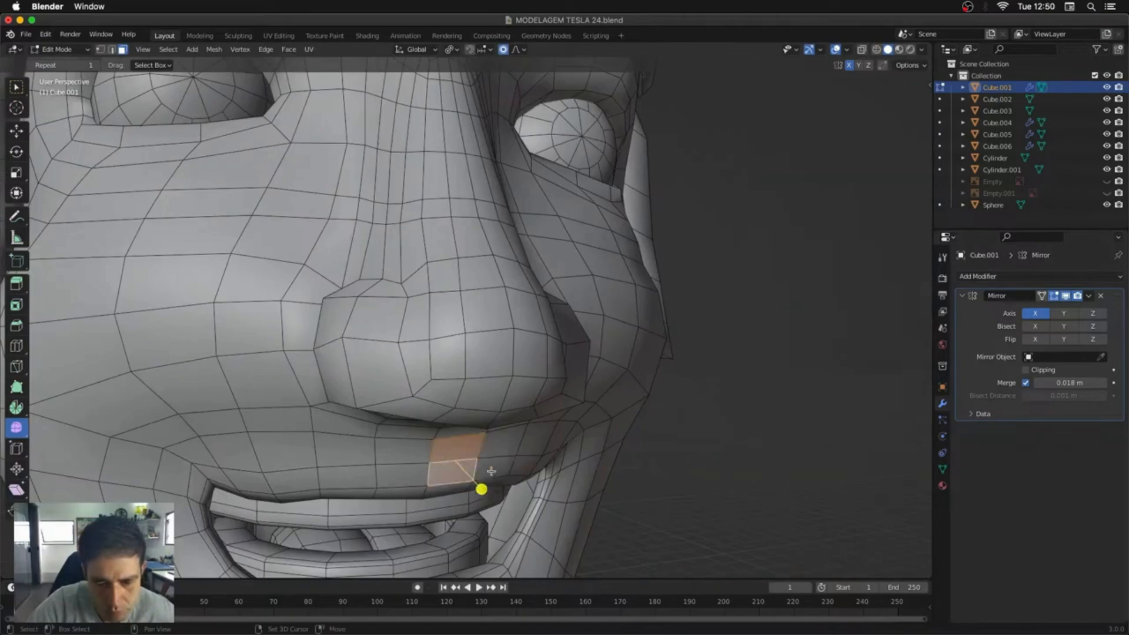
middle_drag(588, 459, 446, 459)
shift+click(673, 483)
shift+click(692, 456)
shift+click(719, 482)
scroll(718, 482, down, 3)
key(shift+d)
Step: Extrude the duplicated mustache faces and separate them into a new object
mouse_move(718, 482)
middle_down()
mouse_move(591, 482)
mouse_move(609, 496)
middle_up()
key(ctrl+Tab)
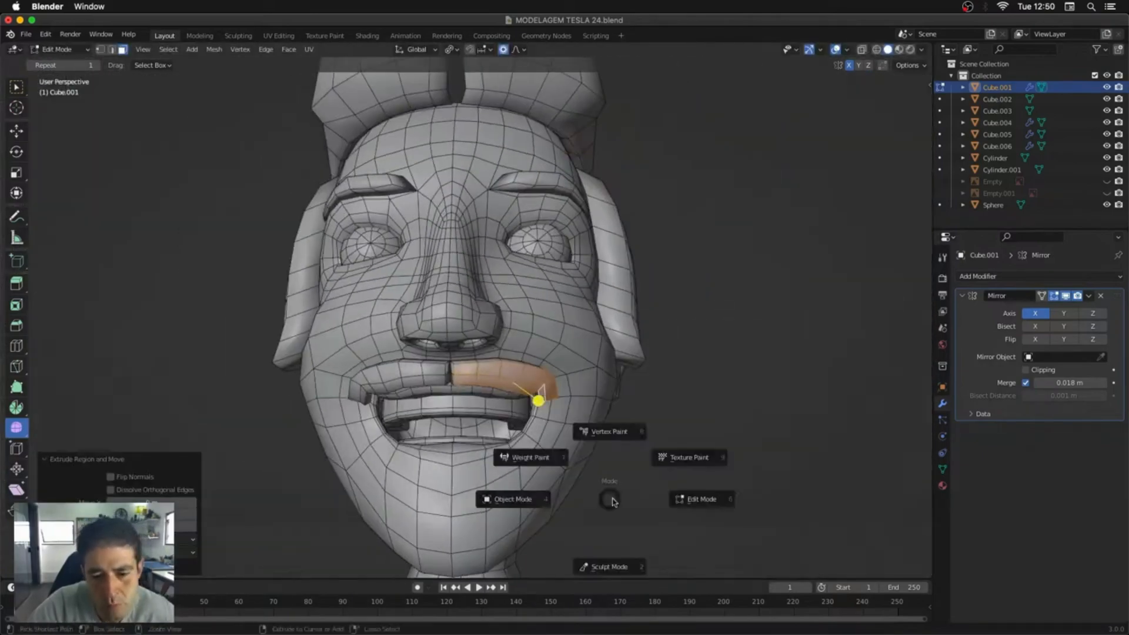
middle_drag(610, 447, 529, 437)
key(p)
key(Tab)
Step: Reshape the new mustache piece in Sculpt Mode, starting from the front view, and return to Object Mode
click(517, 385)
key(KP_1)
key(ctrl+Tab)
mouse_move(646, 372)
middle_down()
mouse_move(524, 302)
mouse_move(605, 347)
mouse_move(739, 367)
mouse_move(541, 352)
middle_up()
scroll(529, 329, down, 3)
scroll(529, 329, up, 6)
scroll(530, 329, down, 5)
key(ctrl+Tab)
Step: Reshape the hair piece around the ear in Sculpt Mode with the Grab brush
click(542, 253)
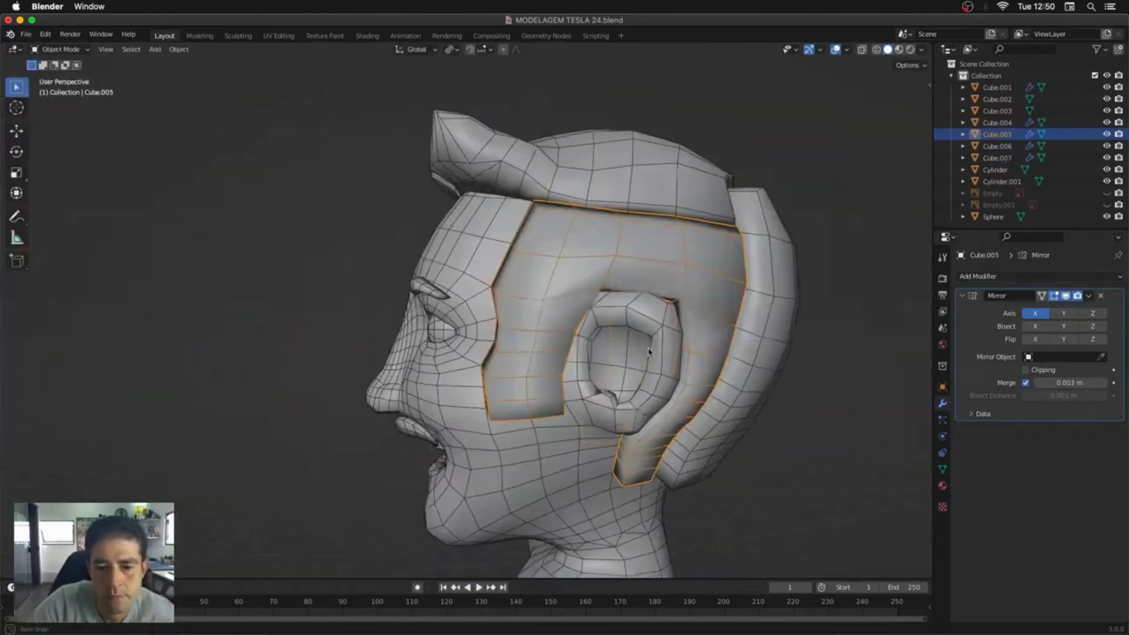
shift+click(592, 164)
middle_drag(764, 247, 703, 280)
key(ctrl+Tab)
key(ctrl+Tab)
mouse_move(458, 352)
middle_down()
mouse_move(540, 337)
mouse_move(503, 330)
middle_up()
click(547, 330)
key(ctrl+Tab)
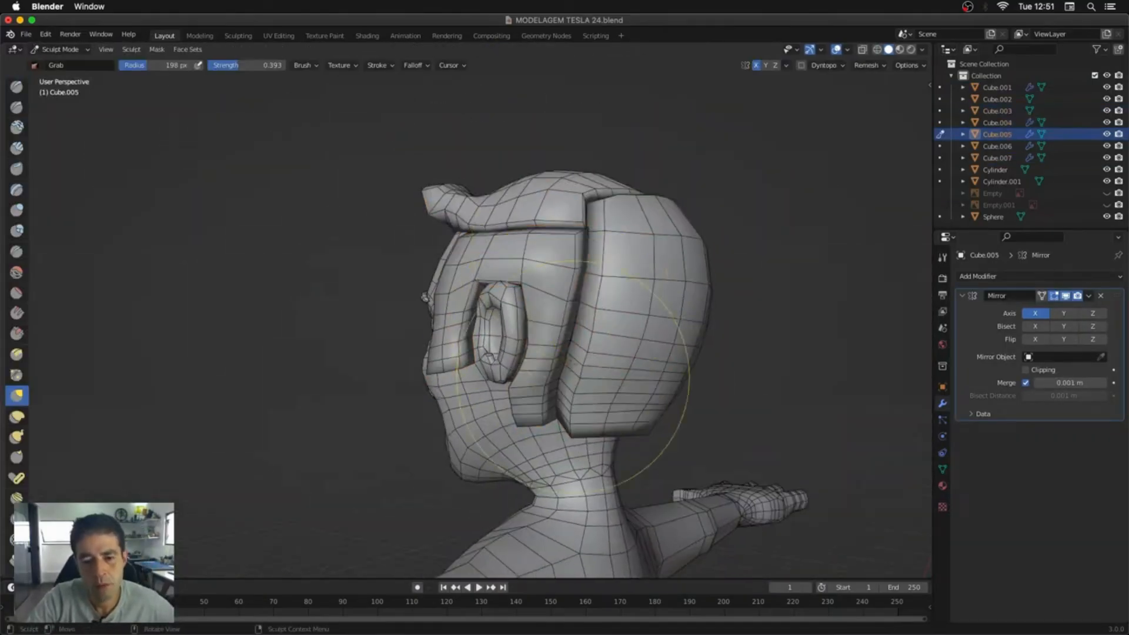
key(ctrl+Tab)
key(ctrl+Tab)
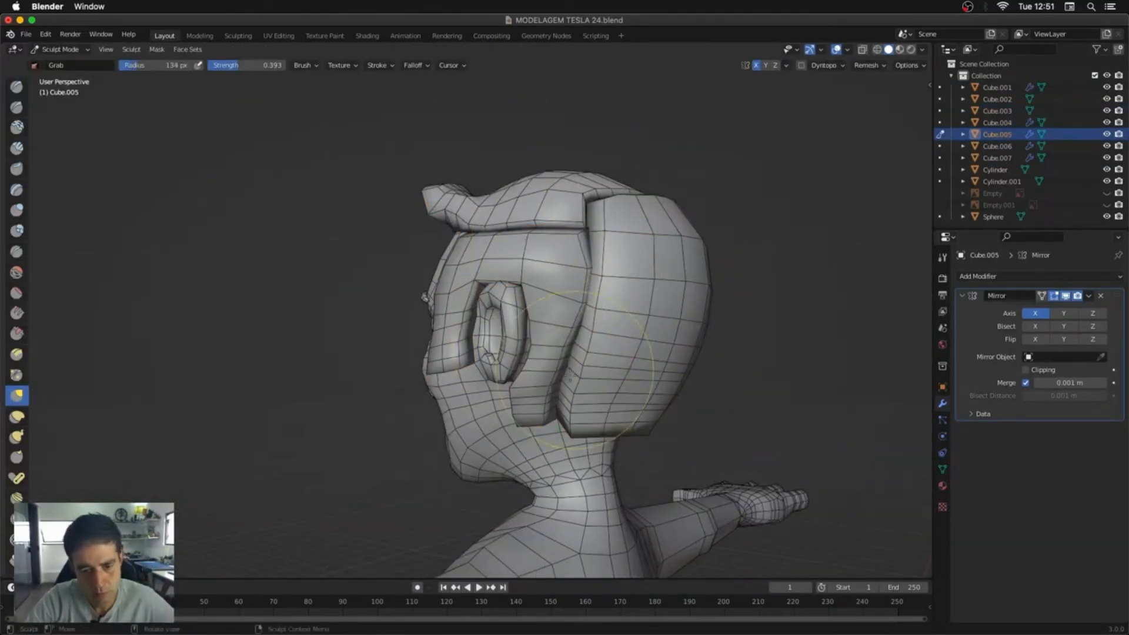
middle_drag(570, 374, 529, 400)
Step: Adjust the back hair piece in Sculpt Mode along its seam behind the ear
key(ctrl+Tab)
click(626, 347)
middle_drag(647, 341, 613, 363)
key(ctrl+Tab)
mouse_move(551, 304)
middle_down()
mouse_move(612, 282)
mouse_move(611, 241)
middle_up()
key(ctrl+Tab)
Step: Refine the ear hair piece's strip behind the ear with an 88 px Grab brush in Sculpt Mode
click(567, 321)
key(ctrl+Tab)
click(574, 382)
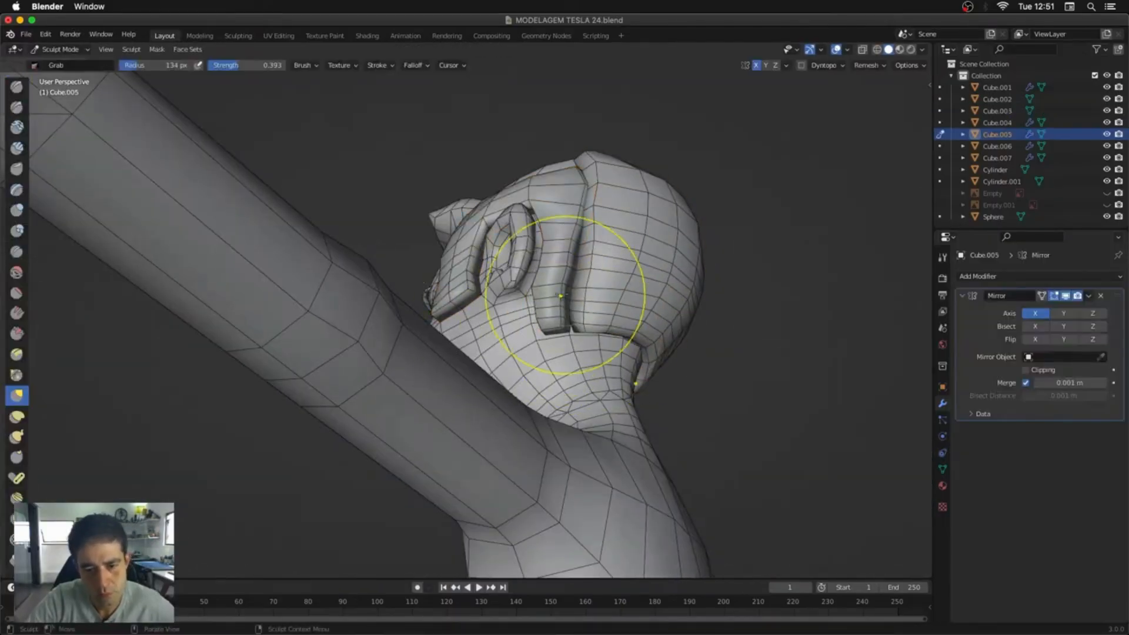
middle_drag(563, 295, 609, 356)
key(f)
click(585, 358)
scroll(580, 308, up, 5)
key(alt+z)
middle_drag(552, 267, 489, 235)
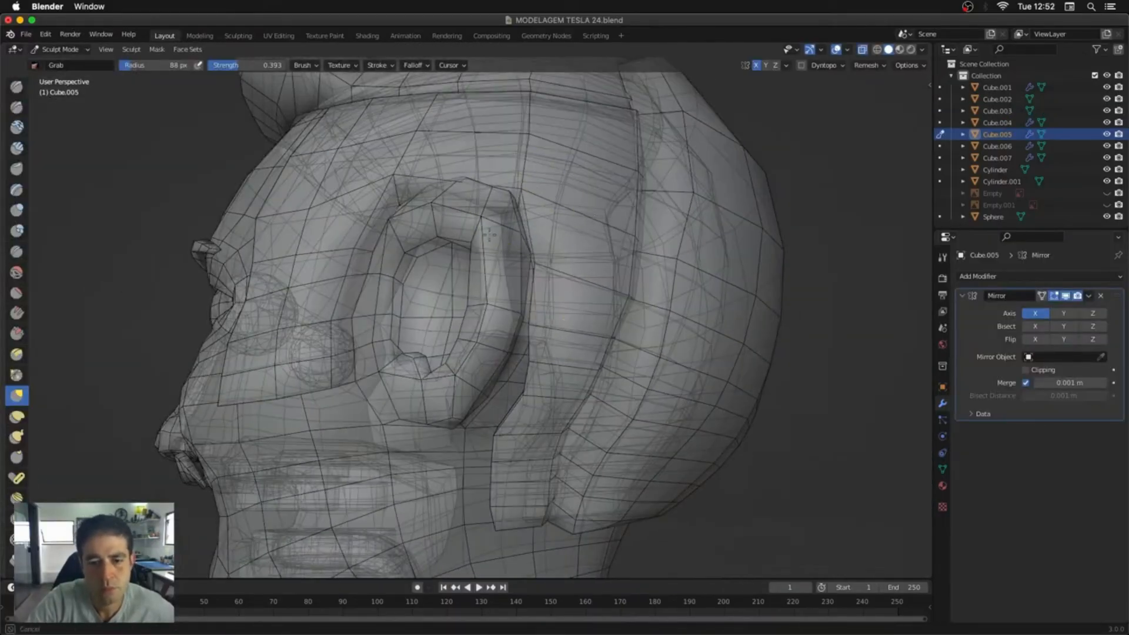
Step: Bend the strip behind the ear along the back hair's edge with a 232 px Grab brush
key(alt+z)
middle_drag(526, 387, 593, 335)
key(f)
middle_drag(582, 379, 482, 394)
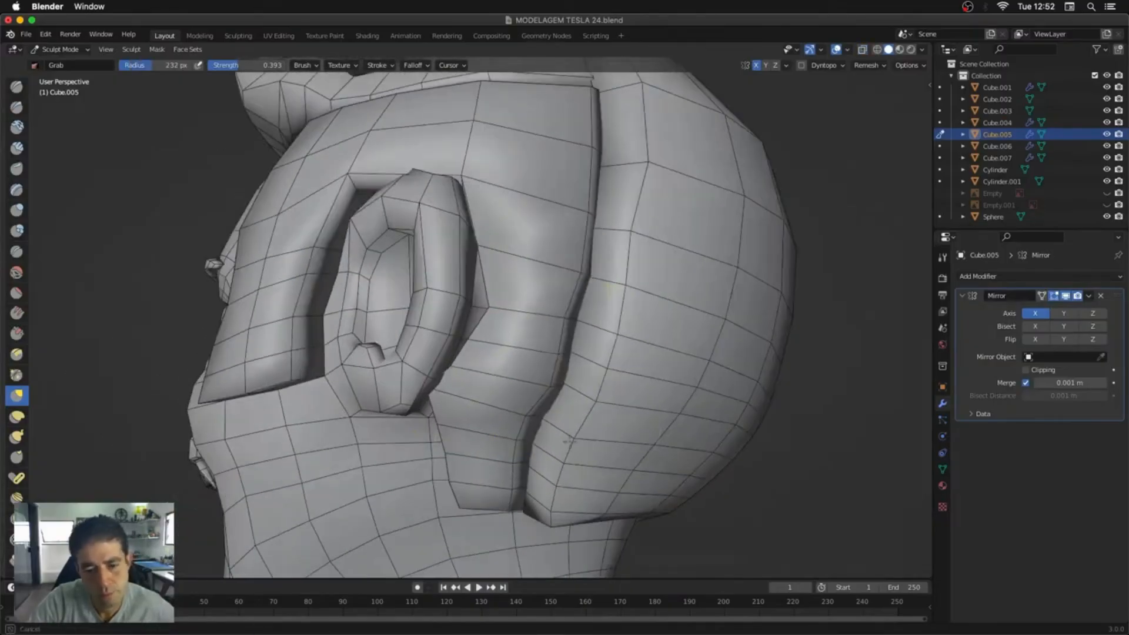
key(f)
key(alt+z)
mouse_move(479, 288)
middle_down()
mouse_move(451, 297)
mouse_move(532, 318)
mouse_move(427, 282)
middle_up()
key(alt+z)
Step: Scale the sideburn's lower edge by 0.619 and move it with proportional editing in Edit Mode
key(Tab)
key(Tab)
middle_drag(377, 250, 394, 247)
key(Tab)
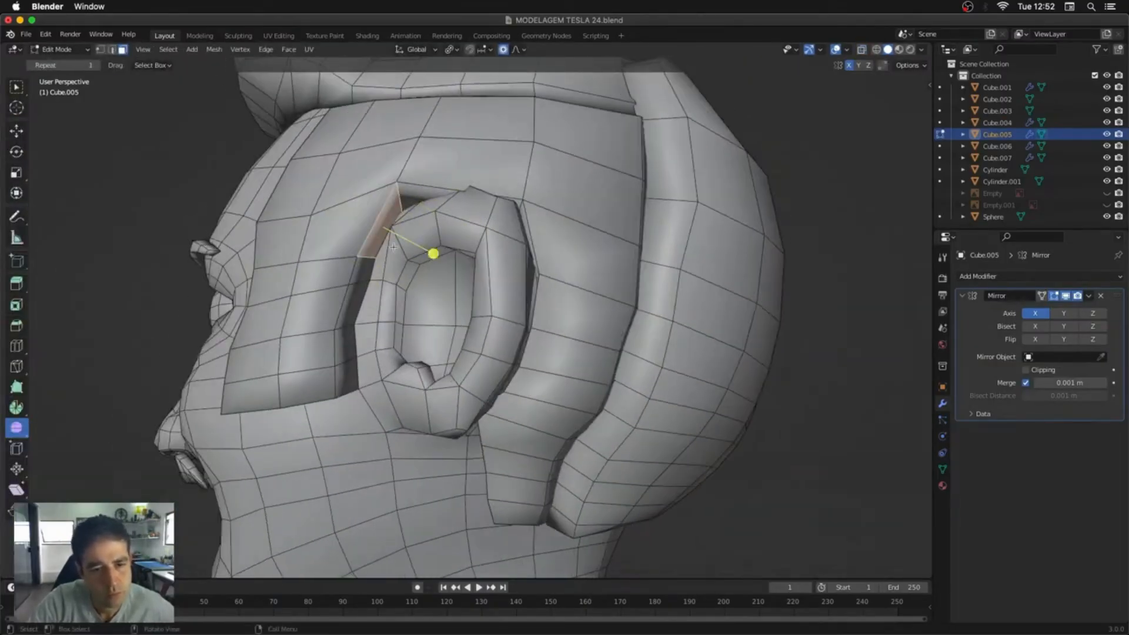
drag(448, 288, 456, 288)
middle_drag(456, 288, 517, 294)
key(alt+z)
alt+click(382, 381)
key(g)
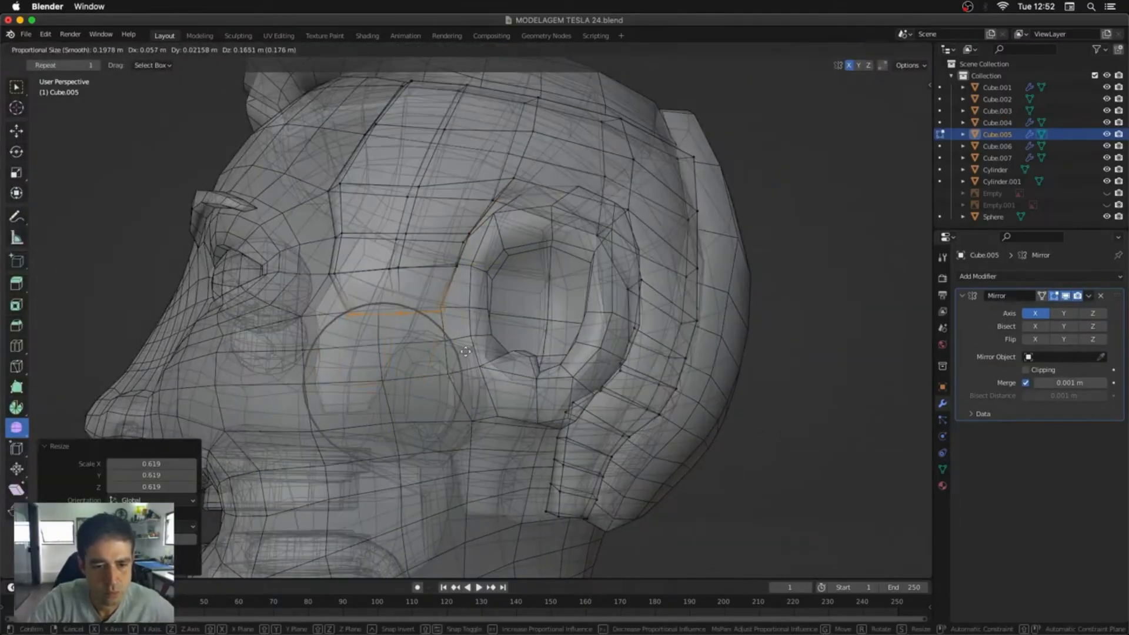
Step: Touch up the sideburn of the ear hair piece in Sculpt Mode
key(alt+z)
key(Tab)
mouse_move(382, 253)
middle_down()
mouse_move(404, 297)
mouse_move(470, 200)
middle_up()
scroll(470, 200, down, 3)
key(f)
mouse_move(605, 194)
middle_down()
mouse_move(594, 159)
mouse_move(511, 204)
middle_up()
Step: Sculpt the crown hair's inner edges along the centre parting and turn off its Mirror modifier's Merge option
key(ctrl+Tab)
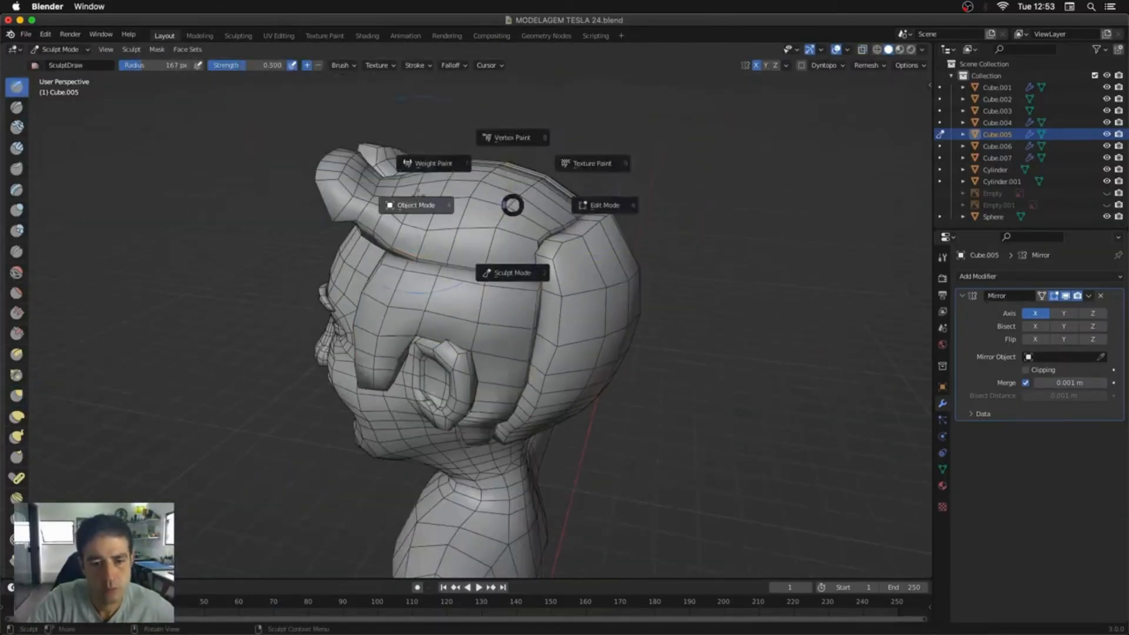
click(465, 212)
key(ctrl+Tab)
click(505, 261)
key(ctrl+KP_1)
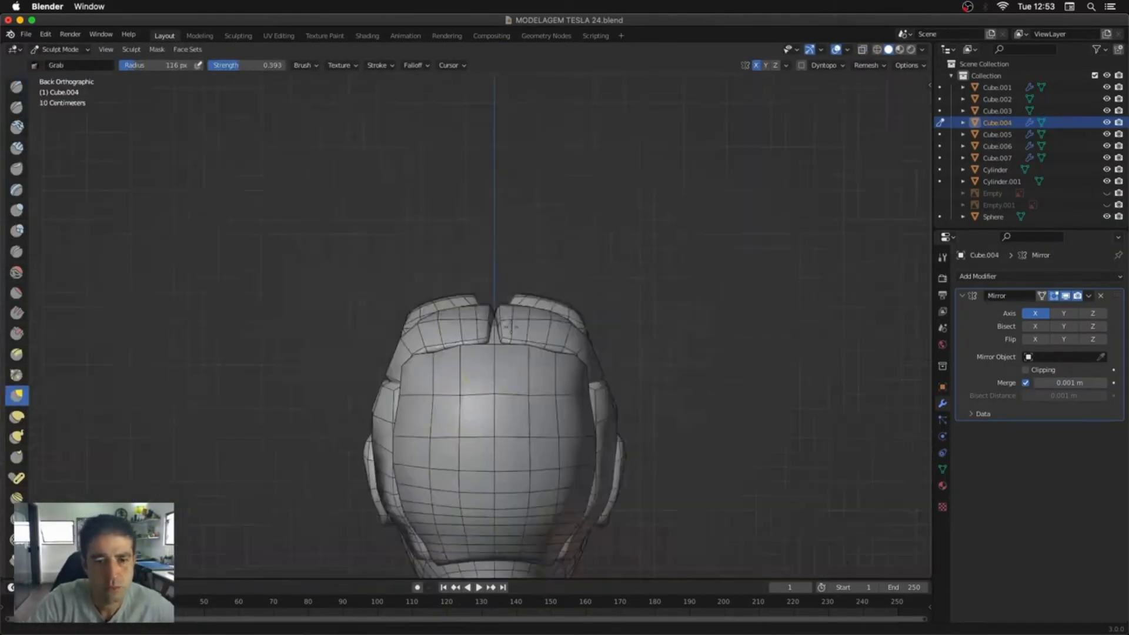
scroll(500, 282, up, 6)
key(f)
click(504, 265)
drag(504, 265, 503, 237)
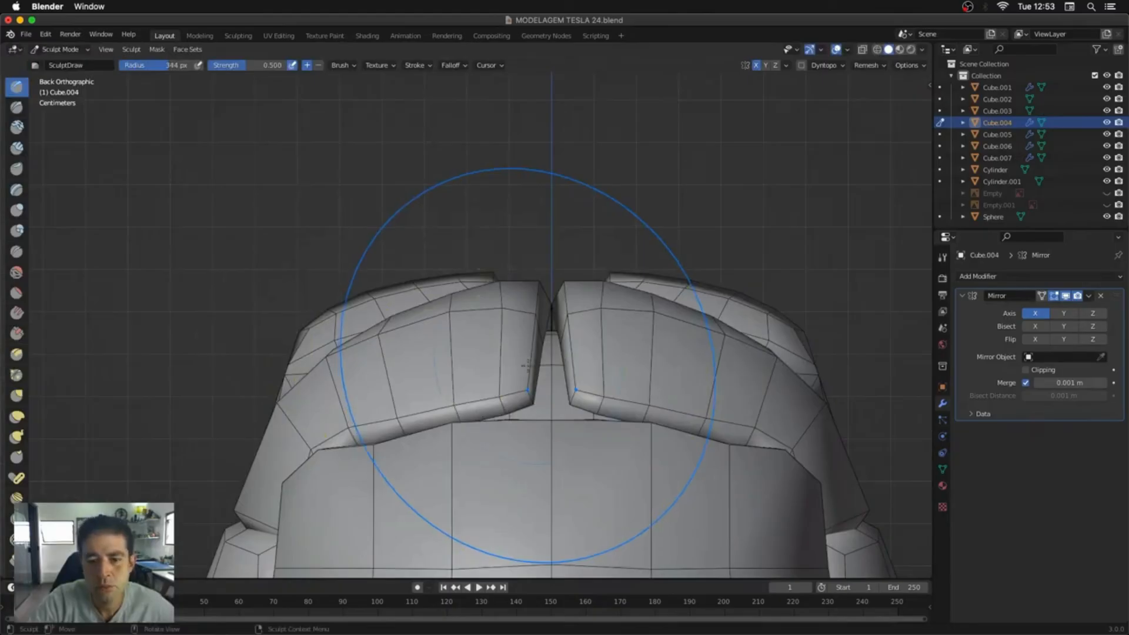
middle_drag(510, 388, 514, 379)
key(x)
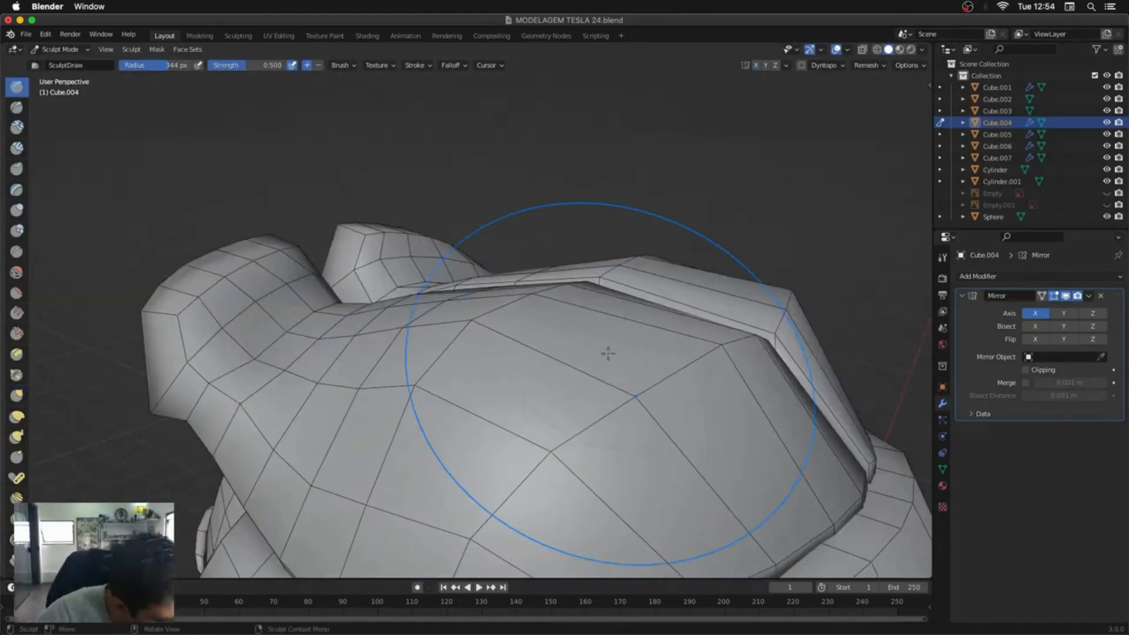
Step: Enlarge the crown hair's front quiff and raise its tip by editing its vertices
middle_drag(605, 352, 764, 361)
key(f)
click(501, 375)
key(KP_3)
key(Tab)
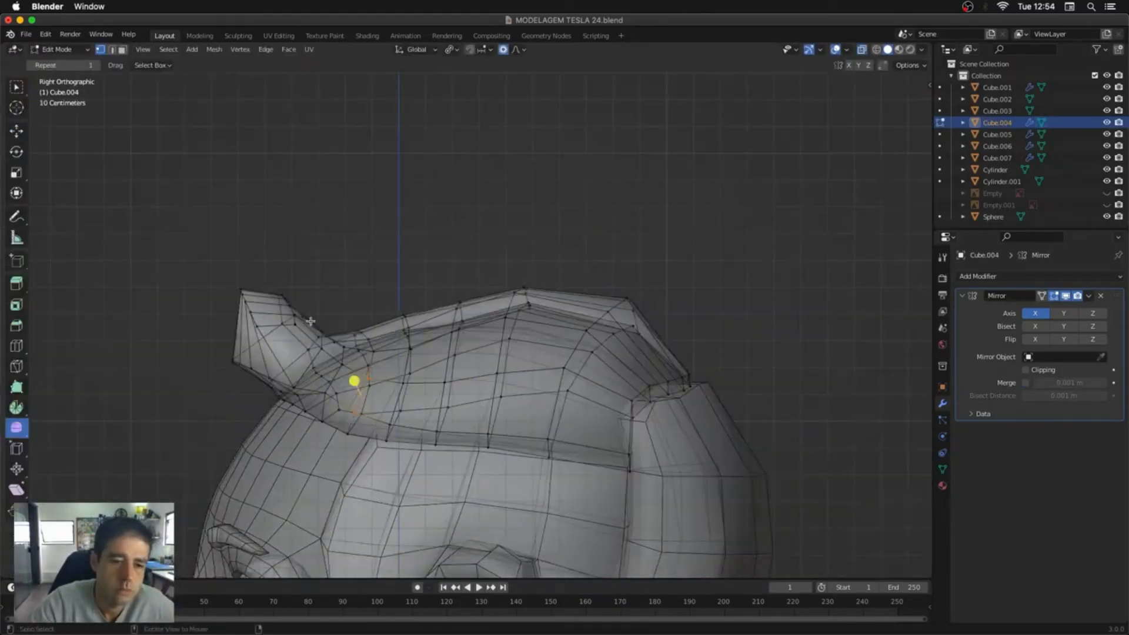
click(274, 303)
middle_drag(275, 302, 689, 325)
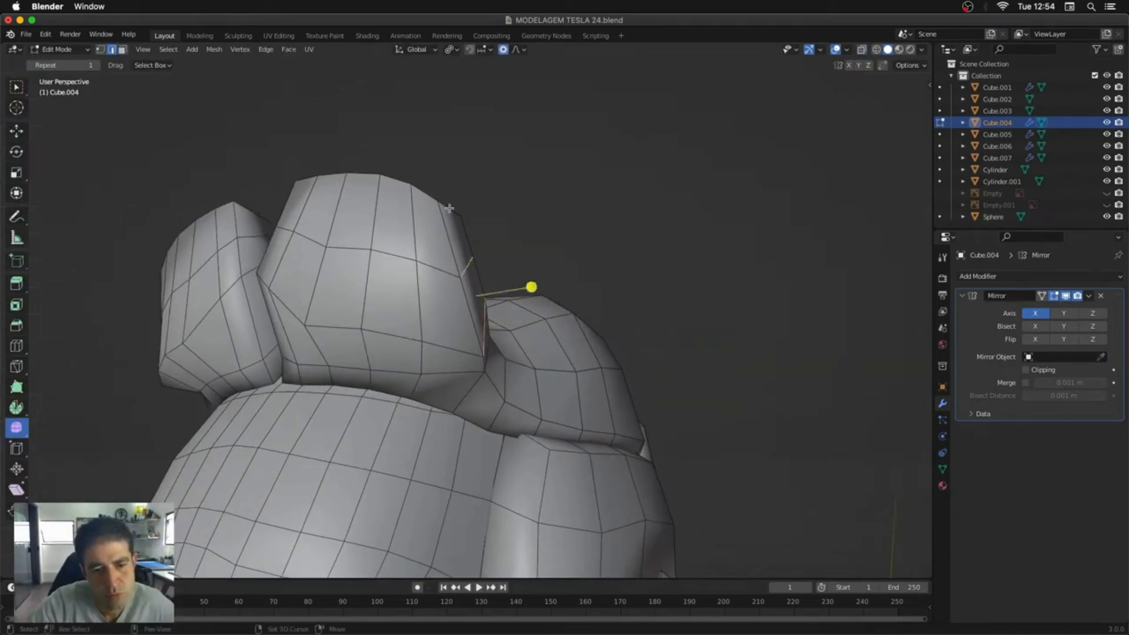
key(Tab)
mouse_move(438, 212)
middle_down()
mouse_move(359, 253)
mouse_move(330, 406)
mouse_move(397, 276)
middle_up()
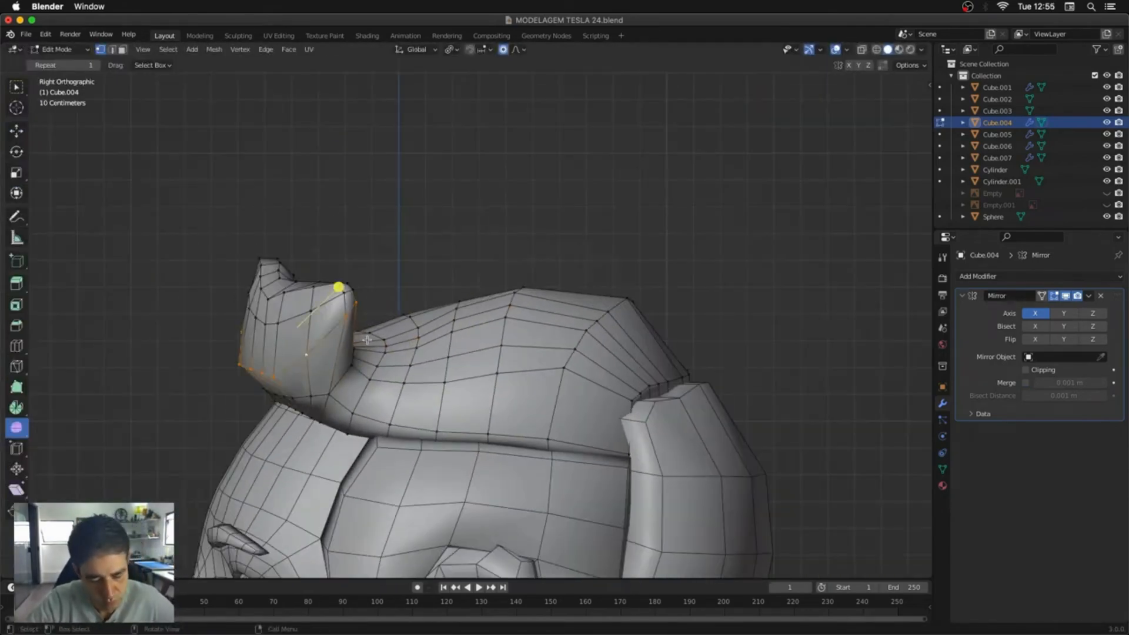
Step: Rotate the selected quiff vertices and pull the quiff's outer side outward with the Grab brush
key(r)
click(367, 339)
middle_drag(367, 339, 500, 336)
key(KP_1)
key(alt+z)
click(439, 281)
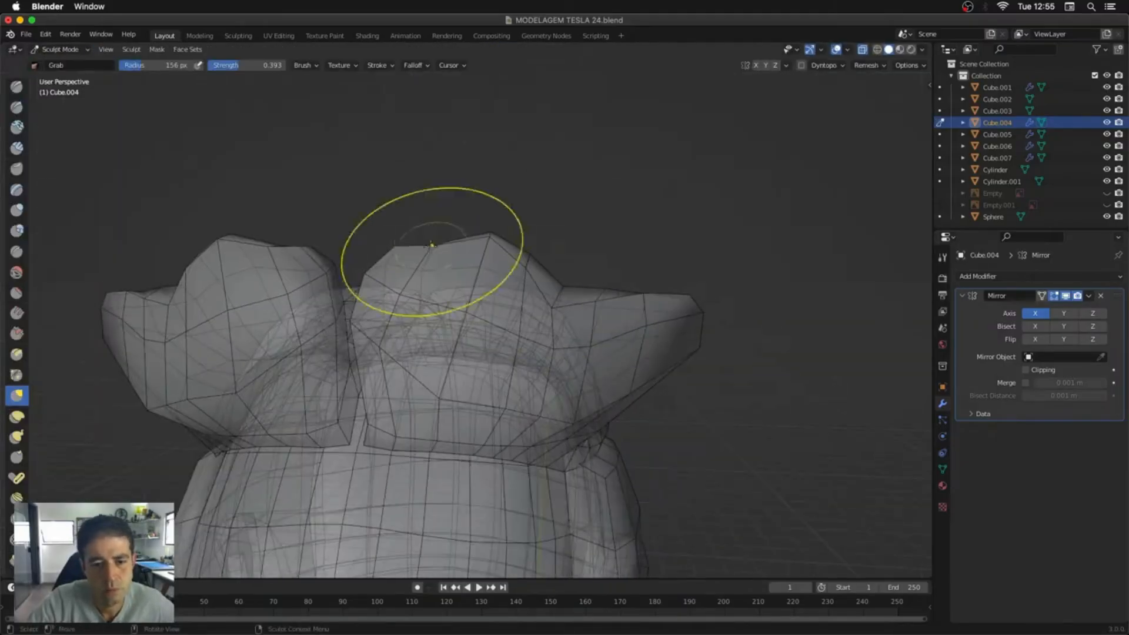
alt+middle_drag(441, 394, 375, 306)
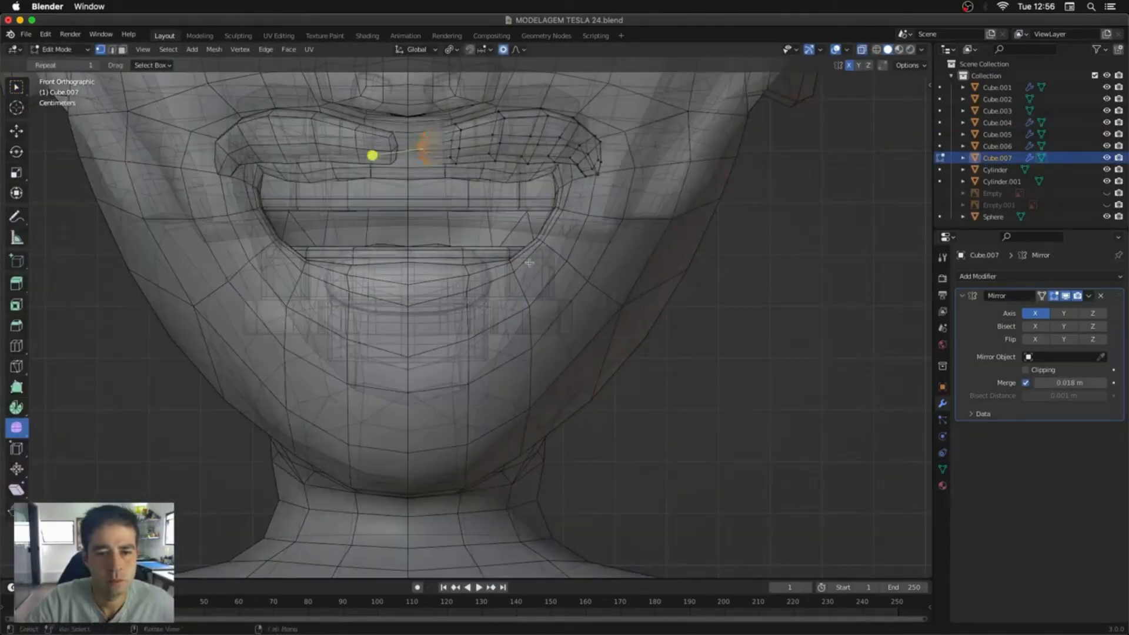
Step: Move the mustache's inner end and middle edges with proportional editing to shape its upper curve
click(705, 223)
key(g)
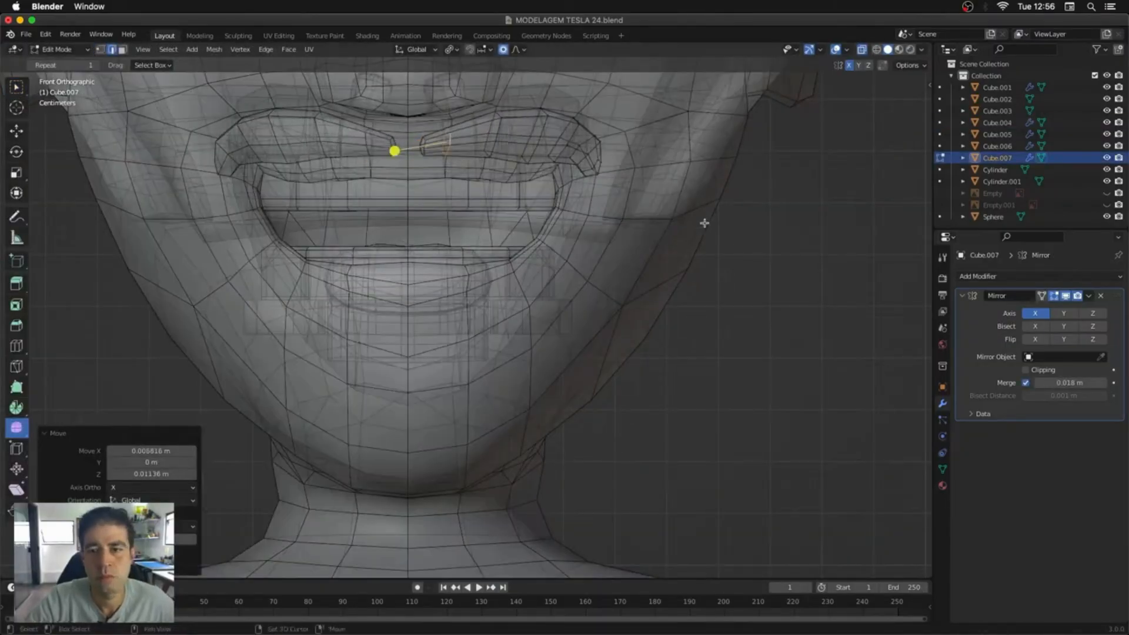
middle_drag(705, 223, 638, 297)
key(g)
click(479, 241)
key(alt+z)
middle_drag(479, 241, 623, 317)
key(g)
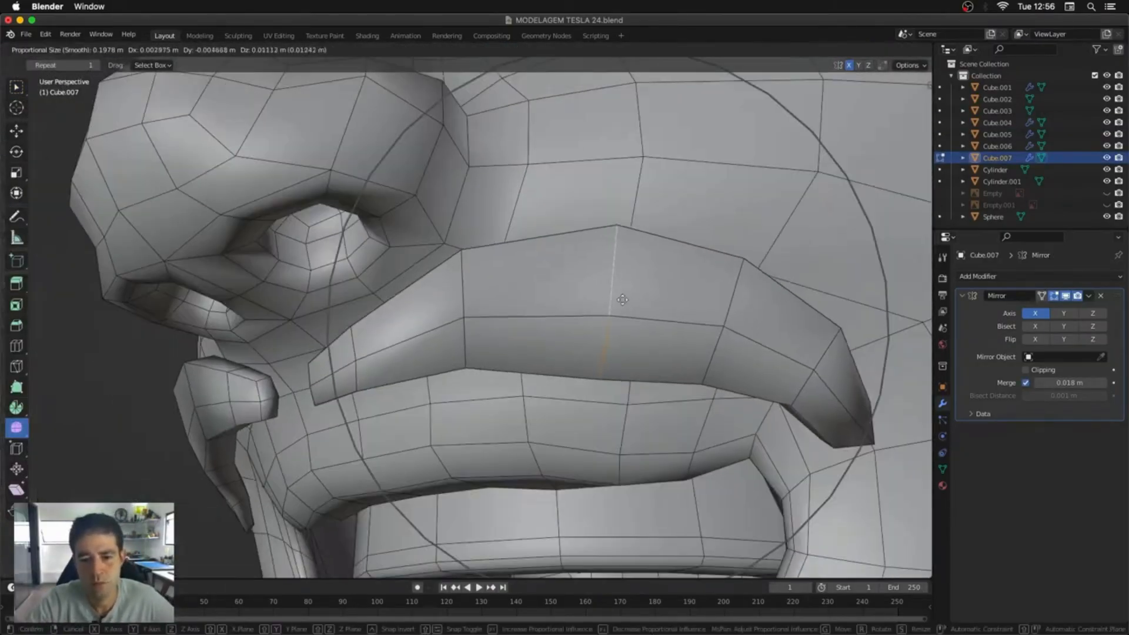
click(622, 300)
Step: Turn off proportional editing, move individual edges of the mustache to fit the lip's contour, and leave Edit Mode
click(711, 358)
key(o)
key(g)
click(711, 358)
middle_drag(711, 358, 658, 247)
ctrl+click(470, 322)
key(g)
click(658, 247)
click(488, 396)
key(g)
click(565, 393)
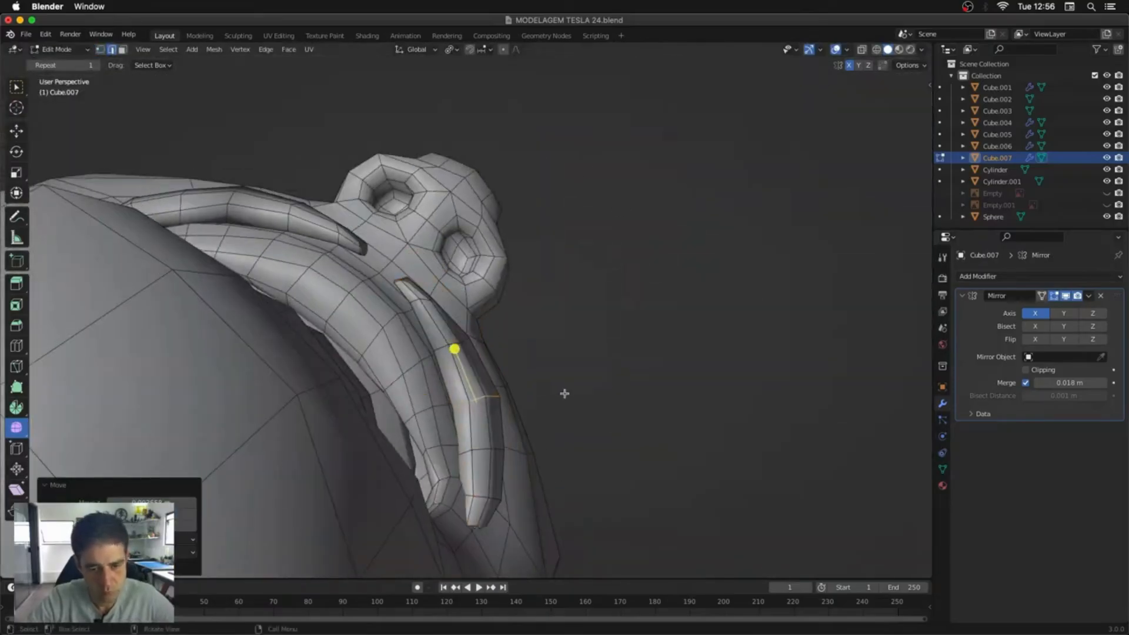
middle_drag(565, 393, 582, 321)
key(Tab)
Step: Add a loop cut to the quiff of the crown hair
key(KP_3)
click(517, 145)
key(Tab)
key(ctrl+r)
click(515, 77)
key(Tab)
Step: Reshape the crown hair's quiff in Sculpt Mode, and switch to Object Mode with Material Preview shading
key(ctrl+Tab)
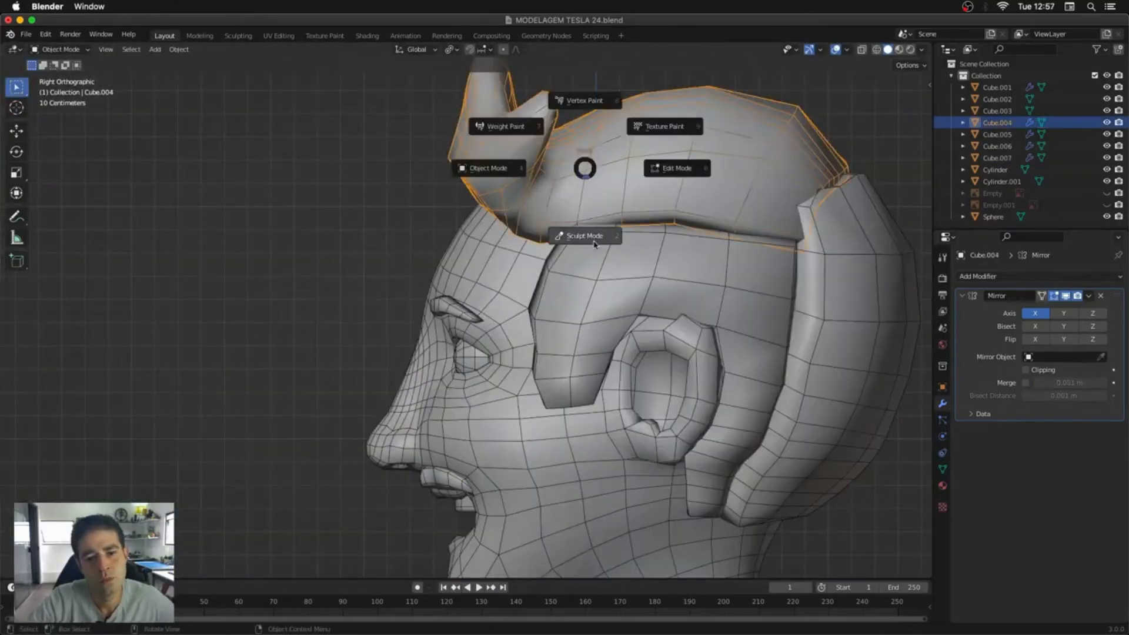
click(595, 243)
mouse_move(595, 243)
middle_down()
mouse_move(442, 237)
mouse_move(737, 231)
middle_up()
key(ctrl+Tab)
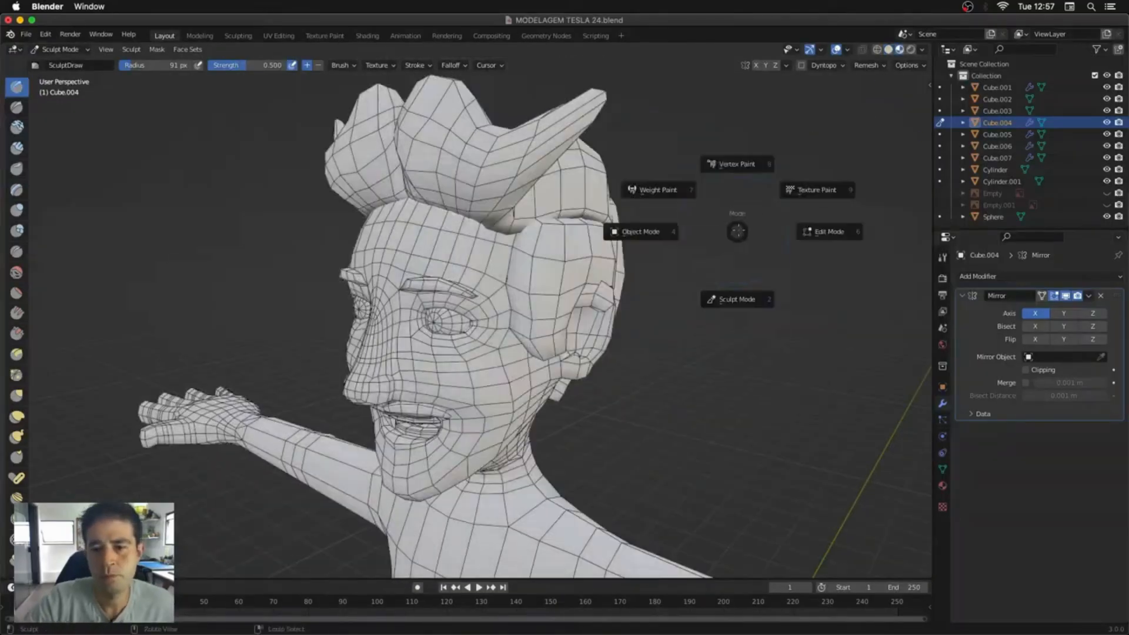
click(646, 231)
Step: Save the file and save a new version as MODELAGEM TESLA 25.blend
middle_drag(646, 231, 700, 241)
scroll(650, 209, down, 6)
click(651, 209)
shift+middle_drag(650, 209, 653, 122)
key(ctrl+s)
key(ctrl+shift+s)
click(833, 496)
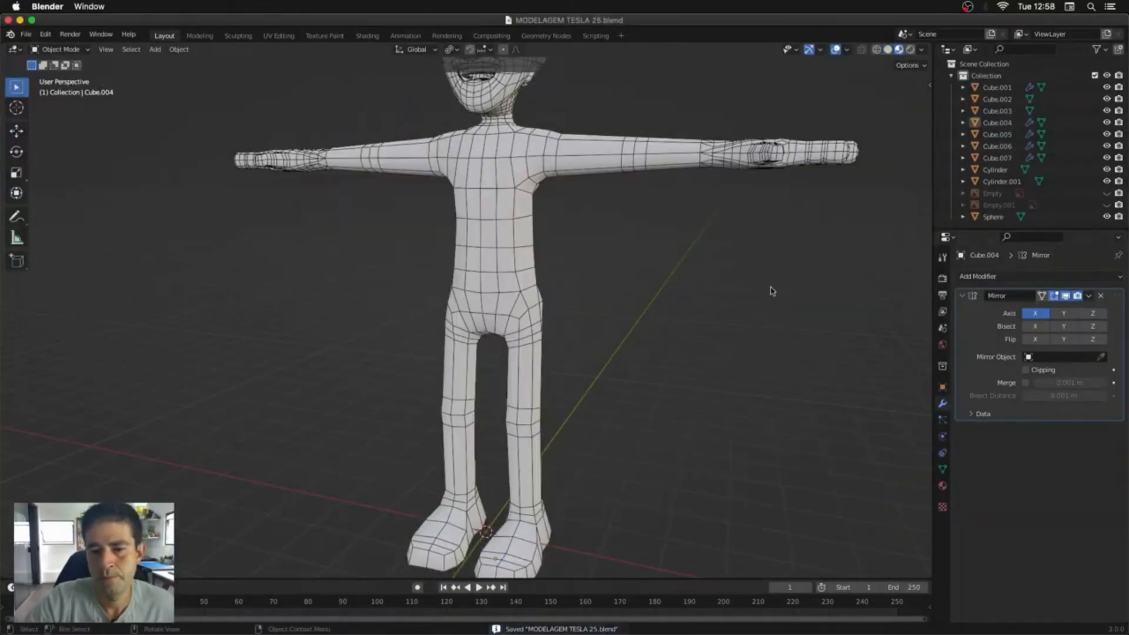
Step: Create a material with an orange base color and link it to all the character's objects
key(a)
click(942, 486)
click(1074, 328)
click(1070, 451)
drag(1026, 349, 1037, 352)
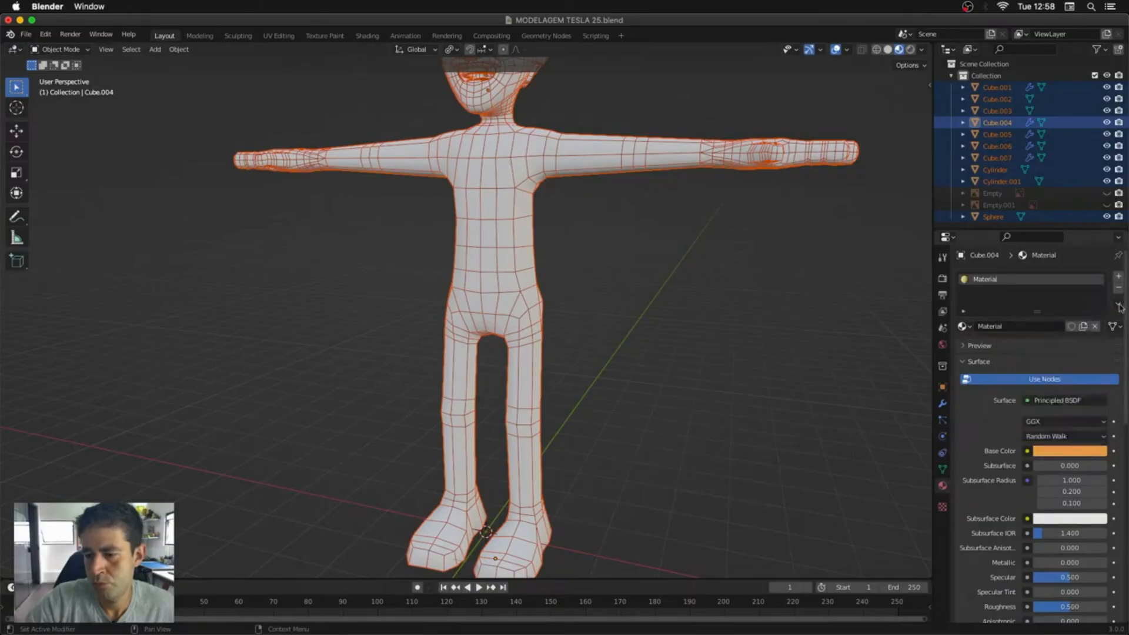
key(ctrl+l)
Step: Create a separate dark brown material for the hair, eyebrows and mustache, and link it to all of these selected objects
shift+middle_drag(724, 259, 729, 474)
scroll(646, 353, up, 4)
click(474, 378)
shift+click(448, 298)
shift+click(579, 276)
shift+click(471, 197)
middle_drag(812, 294, 668, 306)
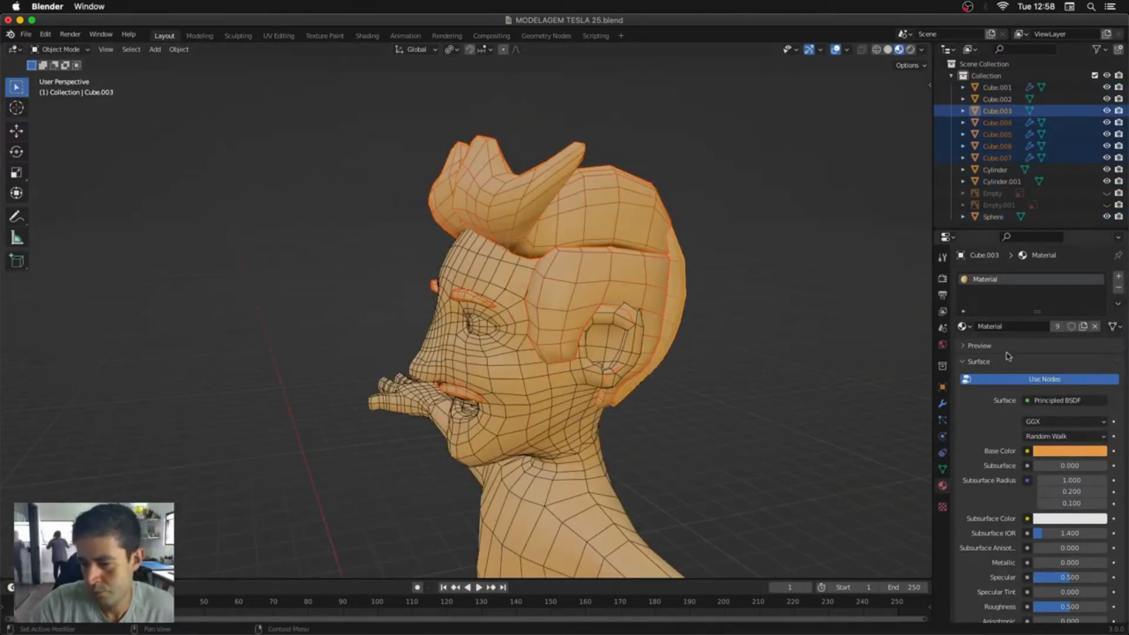
click(1095, 327)
key(ctrl+l)
click(1040, 326)
click(1070, 451)
drag(1046, 329, 1043, 352)
drag(1102, 294, 1101, 348)
key(ctrl+l)
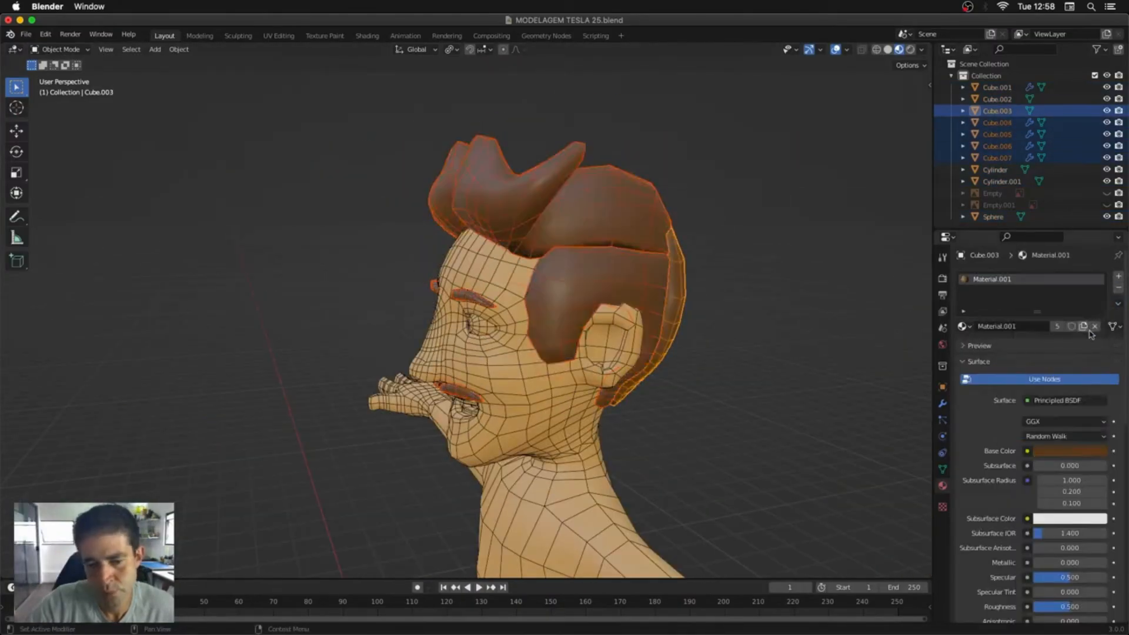
Step: Add a second material slot to the eyes and assign a new black material to the pupil faces in Edit Mode
click(793, 329)
middle_drag(646, 341, 765, 347)
scroll(597, 333, up, 4)
click(597, 333)
middle_drag(598, 333, 558, 327)
key(Tab)
click(1118, 276)
click(1040, 350)
click(982, 365)
click(1070, 489)
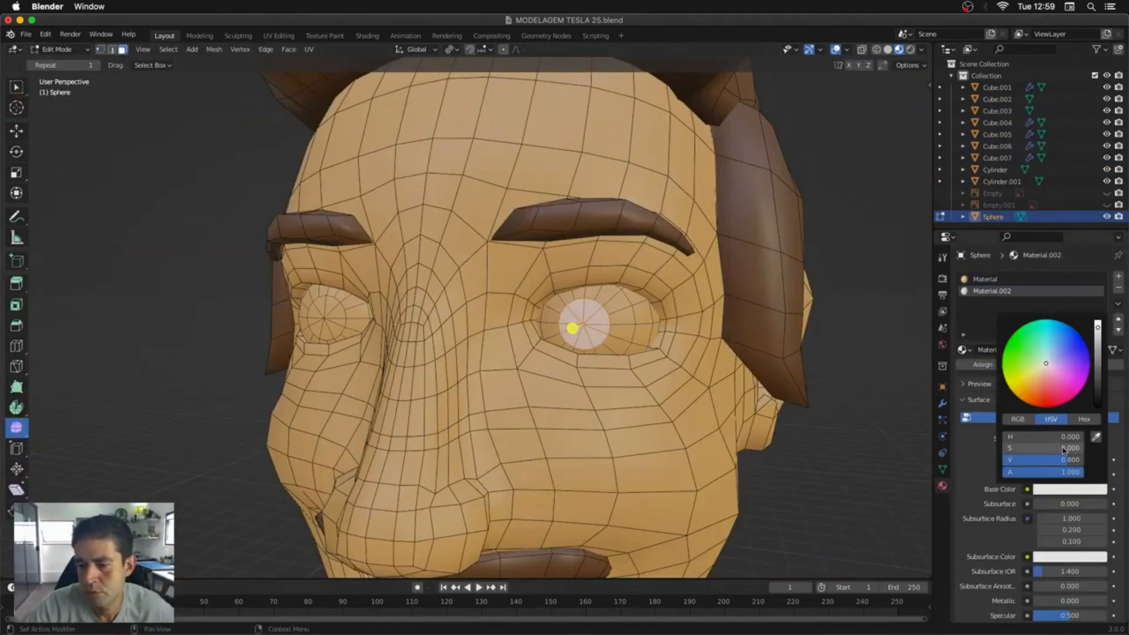
drag(1099, 395, 1099, 407)
middle_drag(741, 344, 760, 345)
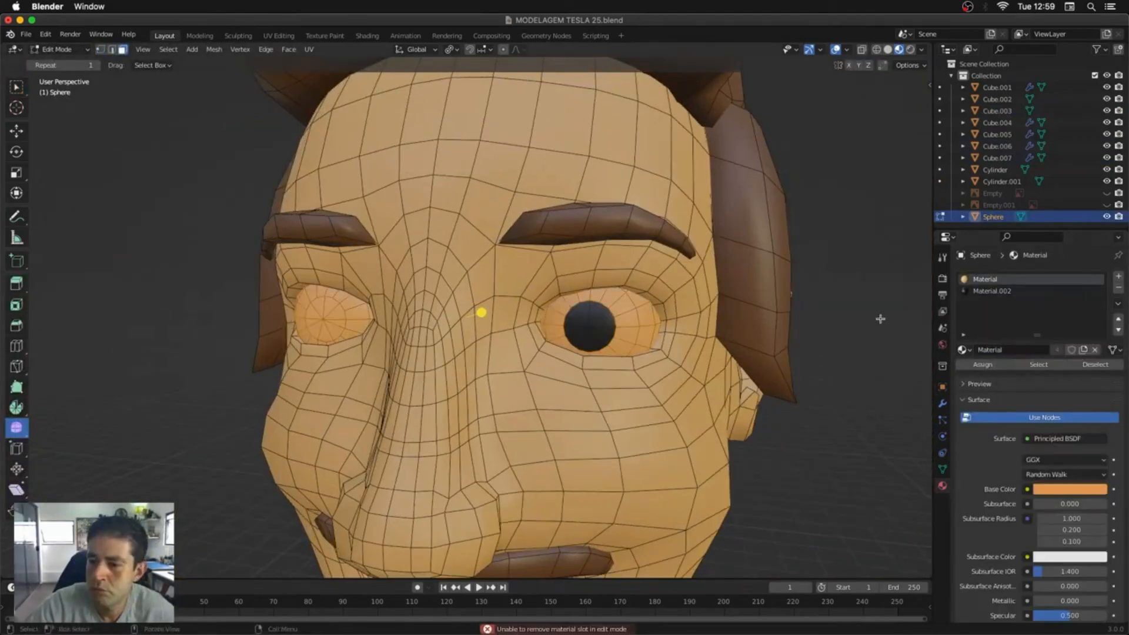
Step: Remove the eyes' skin material slot, assign a new white material to the faces around the pupils, and return to Object Mode
middle_drag(881, 319, 888, 327)
key(Tab)
click(1118, 287)
click(1118, 277)
key(Tab)
click(1013, 351)
key(ctrl+i)
middle_drag(565, 329, 693, 332)
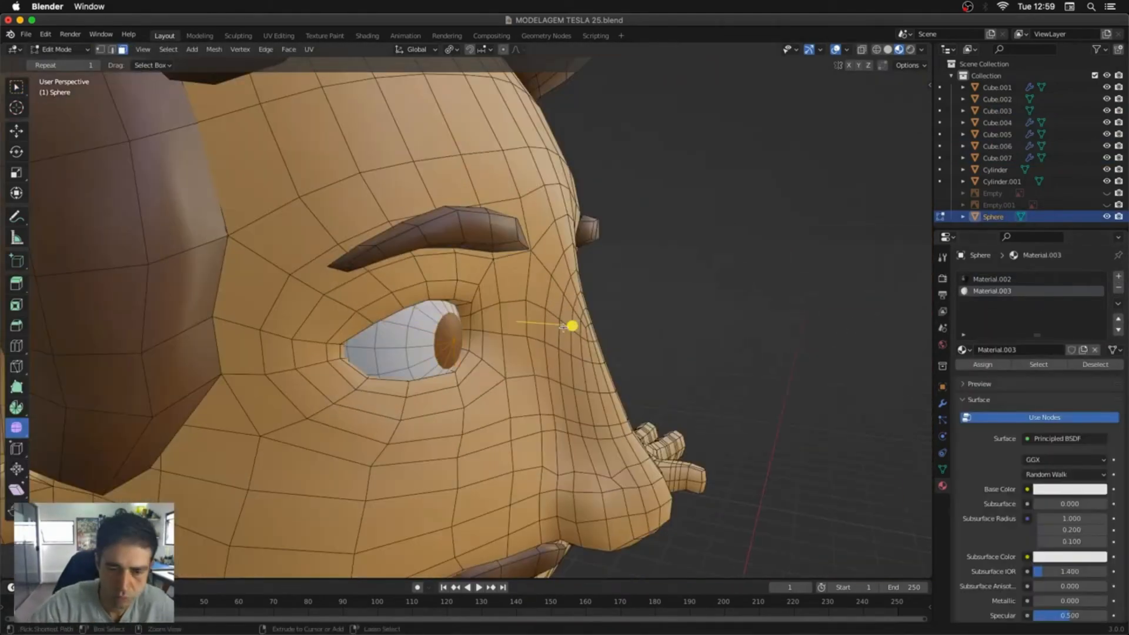
click(994, 279)
middle_drag(647, 279, 609, 279)
click(266, 50)
click(288, 117)
middle_drag(494, 340, 445, 341)
scroll(529, 391, down, 4)
middle_drag(695, 388, 529, 308)
key(Tab)
Step: Create a pink material for the gums and tongue and copy it to the selected mouth objects
click(465, 337)
shift+click(465, 354)
click(1118, 288)
click(1059, 326)
click(1069, 451)
click(1044, 344)
click(1118, 304)
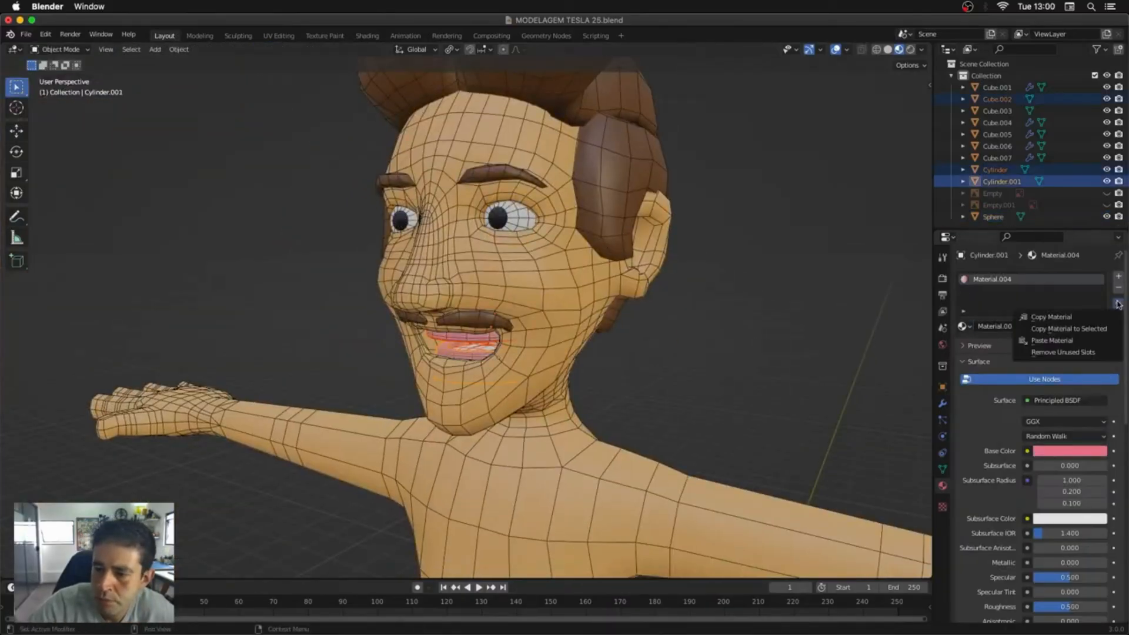
click(1071, 327)
Step: Select the teeth faces by inverting the gum selection, assign them a new white material in a second slot, and leave Edit Mode
middle_drag(423, 353, 593, 351)
scroll(594, 351, up, 5)
key(Tab)
alt+middle_drag(564, 406, 616, 411)
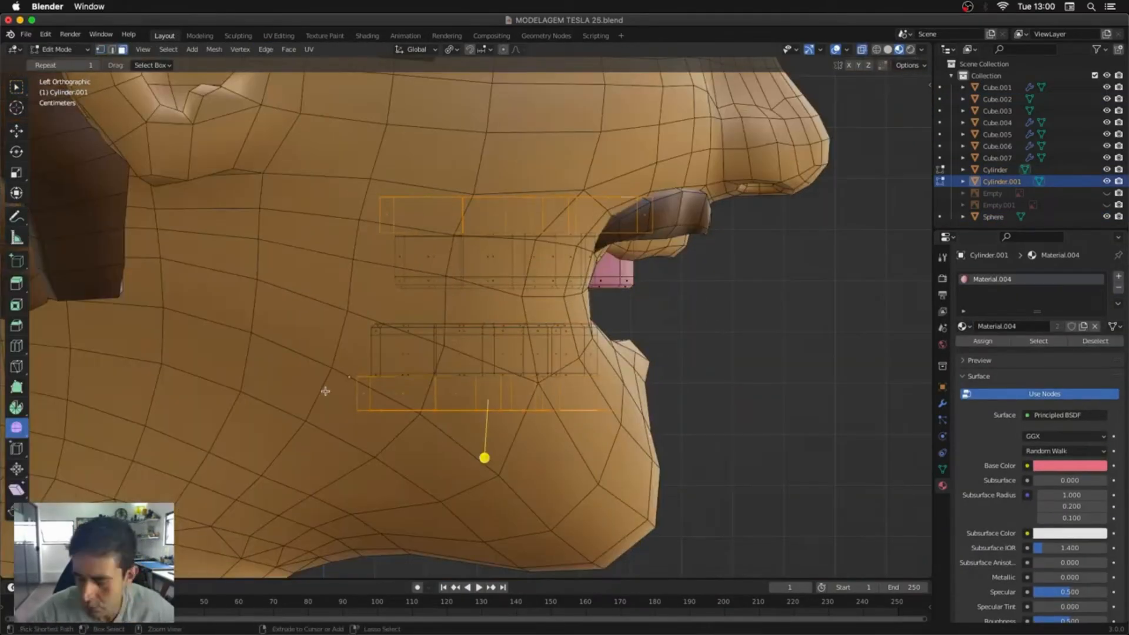
key(ctrl+KP_Add)
middle_drag(699, 399, 618, 403)
click(1119, 276)
click(1024, 350)
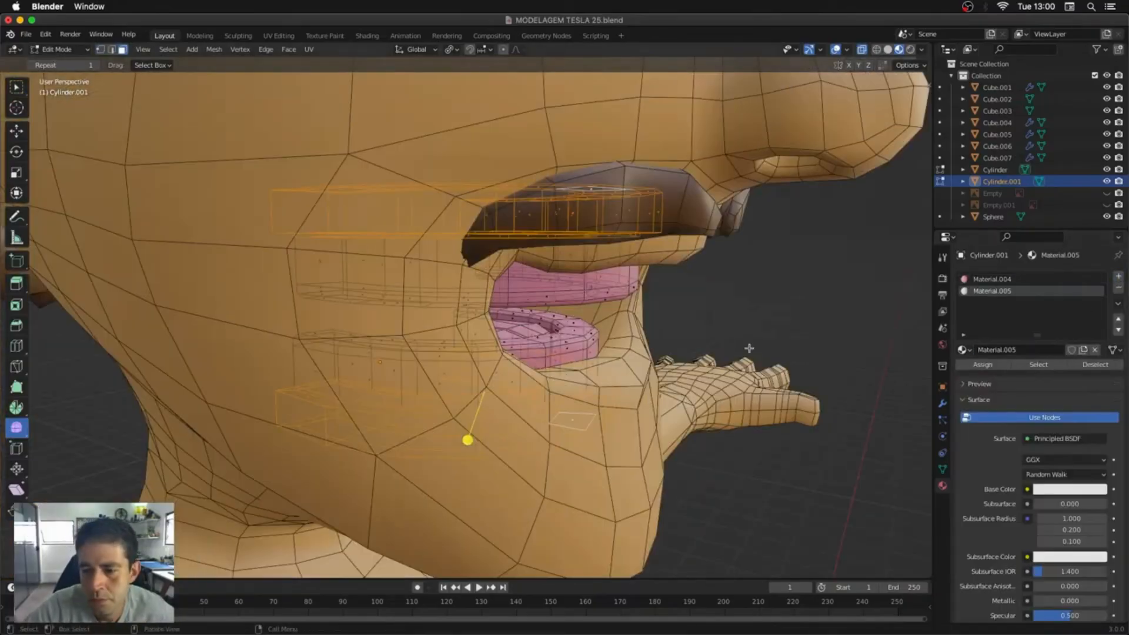
key(ctrl+i)
click(992, 291)
click(982, 365)
scroll(705, 412, down, 5)
key(Tab)
Step: Examine the coloured character from several angles, with viewport overlays hidden and shown
middle_drag(788, 415, 625, 419)
middle_drag(598, 368, 630, 367)
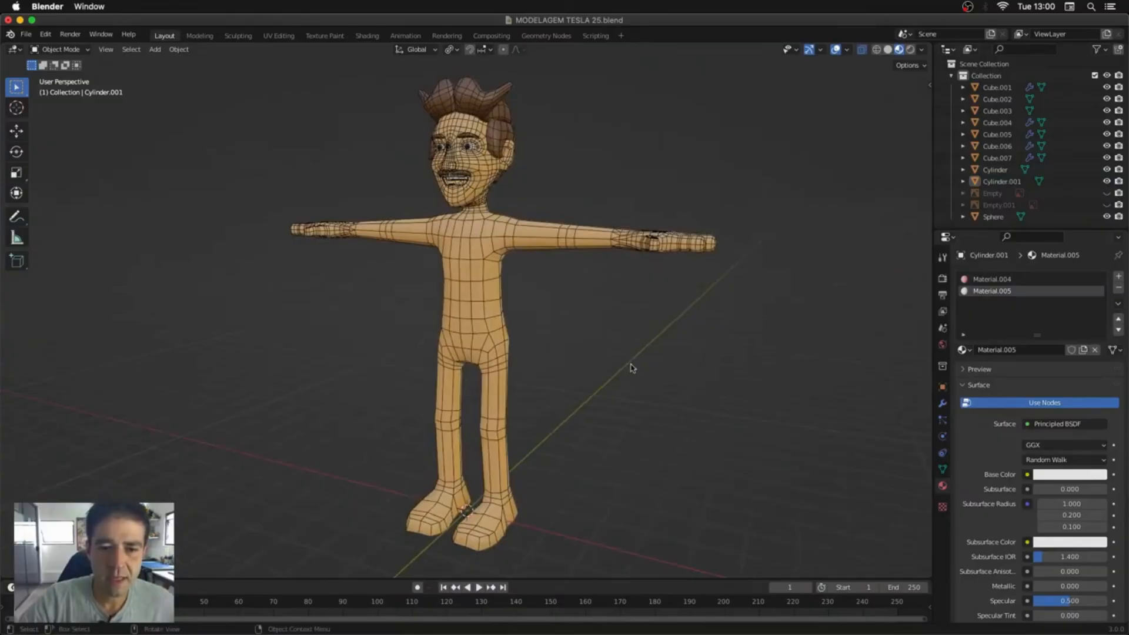
click(836, 49)
middle_drag(606, 267, 681, 272)
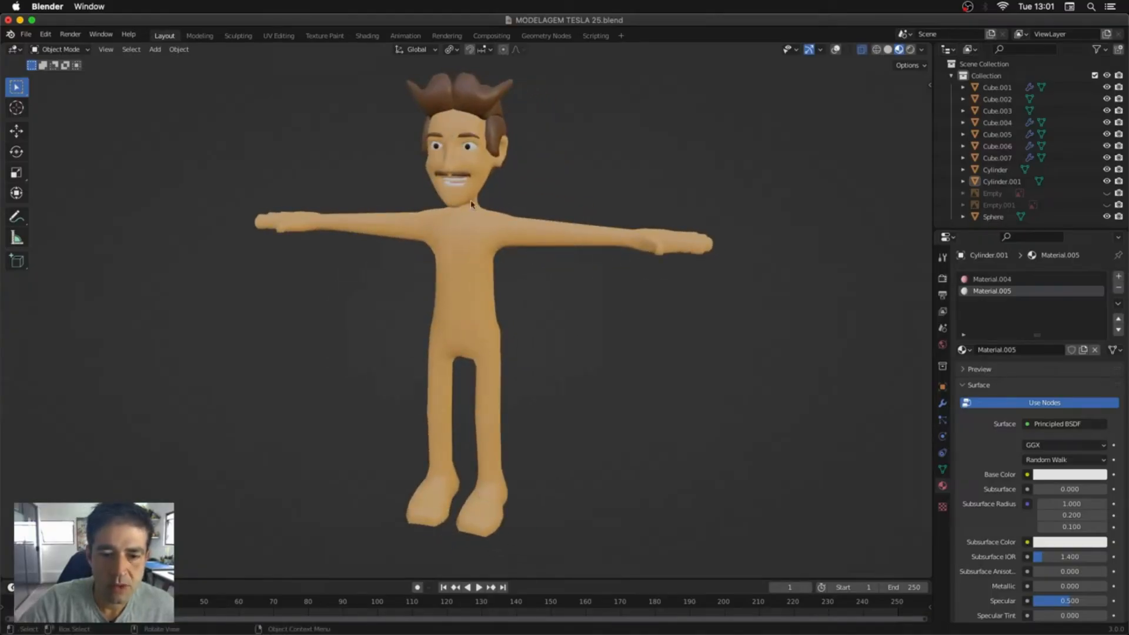
key(KP_1)
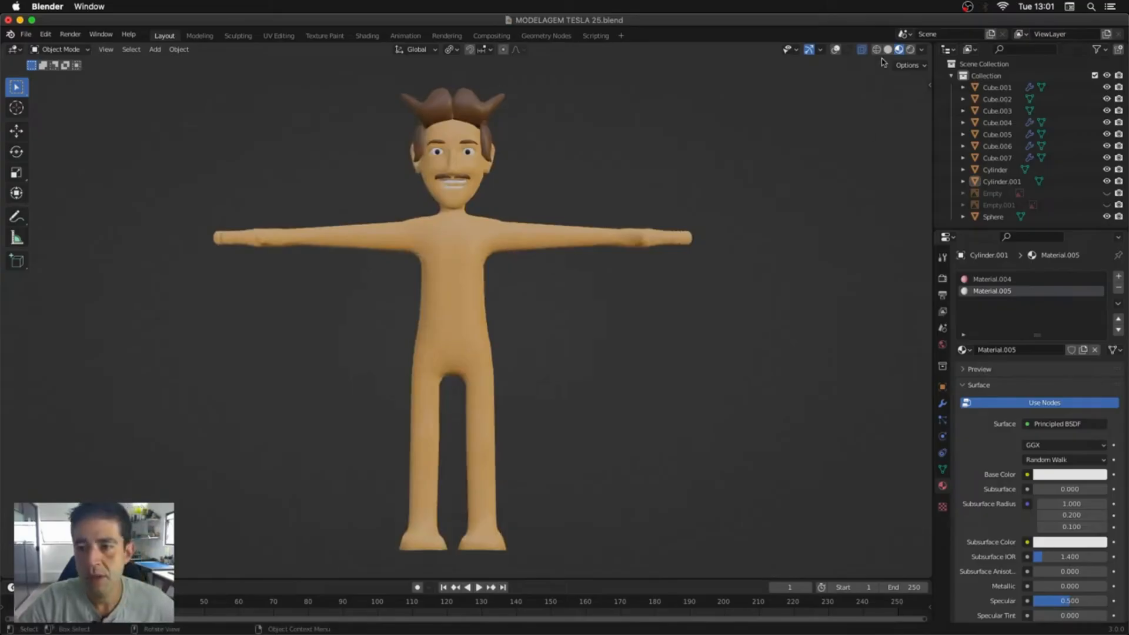
click(835, 49)
scroll(517, 232, up, 7)
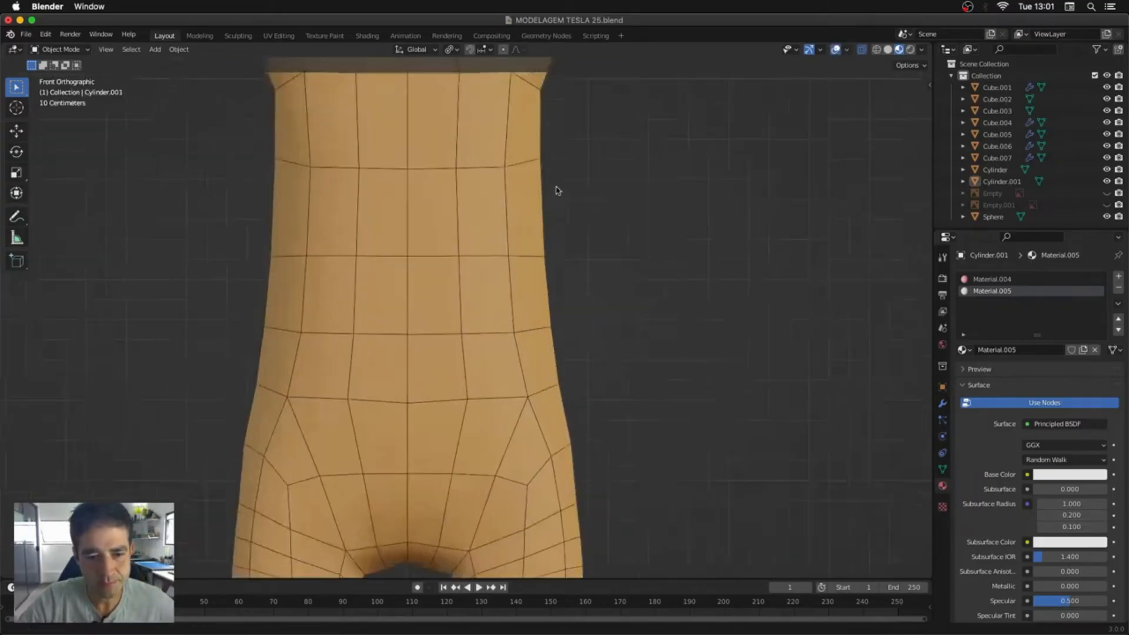
scroll(555, 189, down, 6)
scroll(542, 239, up, 1)
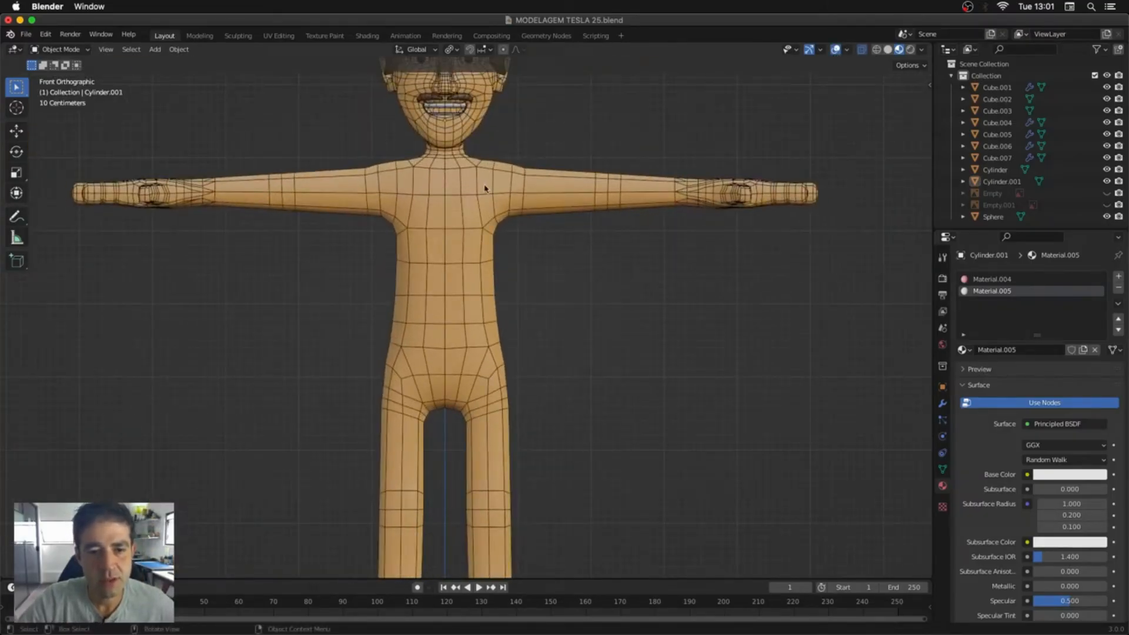
middle_drag(512, 196, 612, 345)
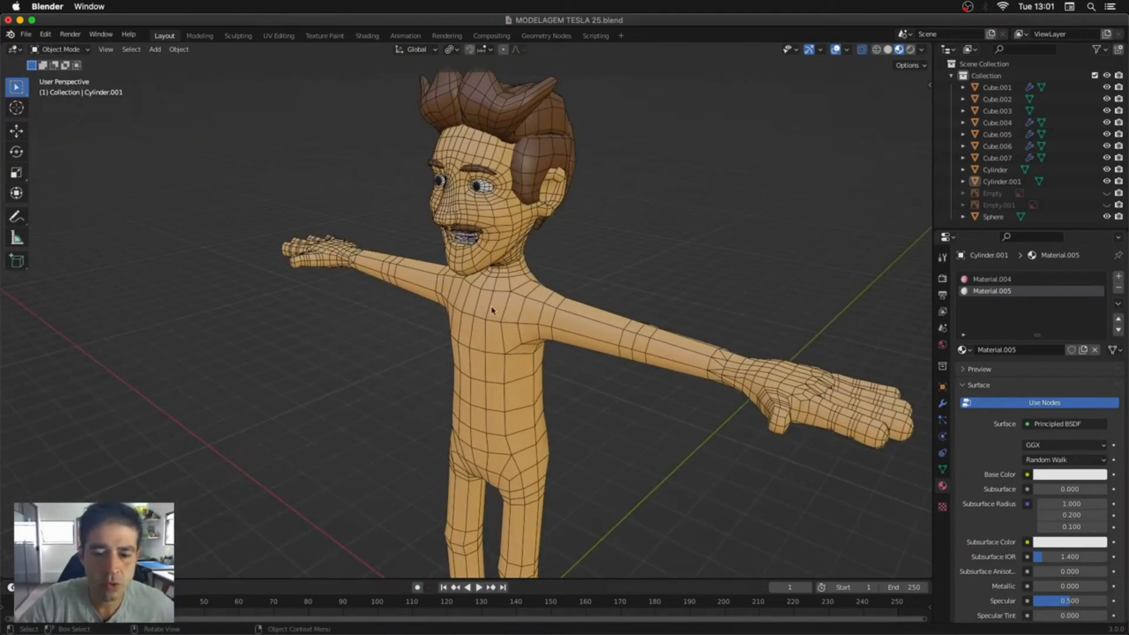
middle_drag(494, 310, 612, 348)
middle_drag(724, 377, 606, 352)
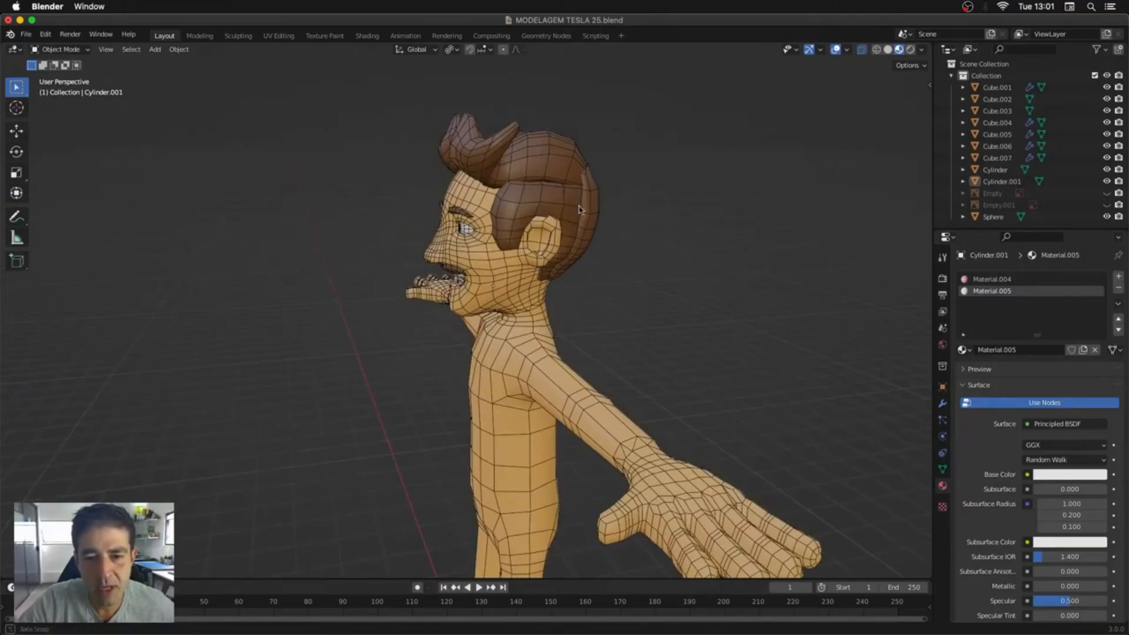
key(KP_3)
middle_drag(421, 250, 624, 334)
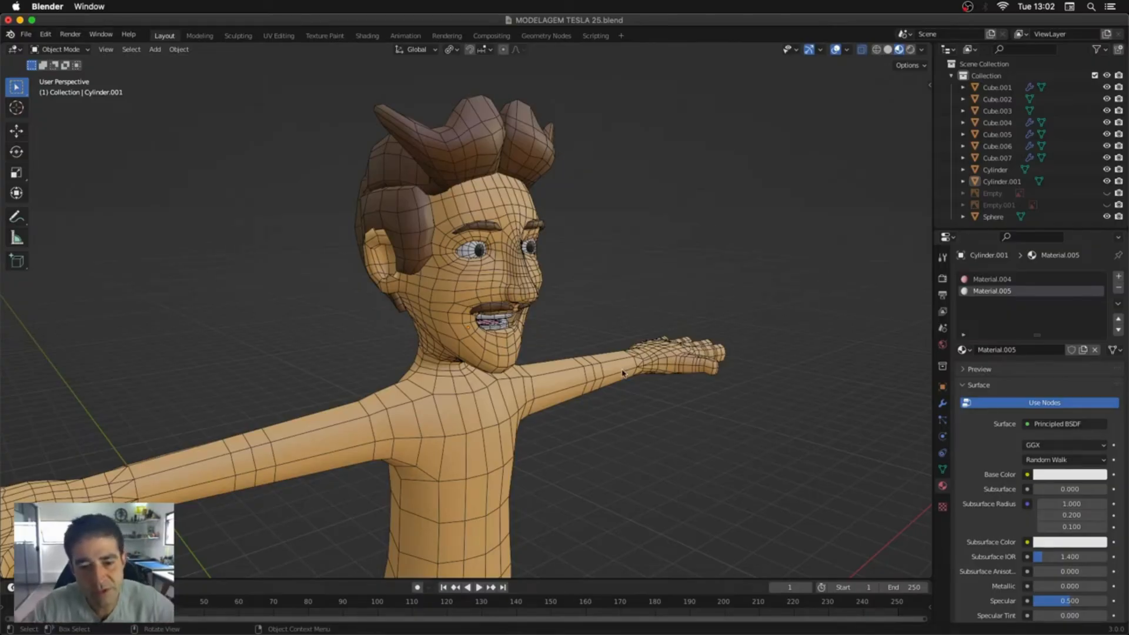
middle_drag(625, 374, 749, 390)
Step: Unhide the two reference image empties and delete both
key(alt+h)
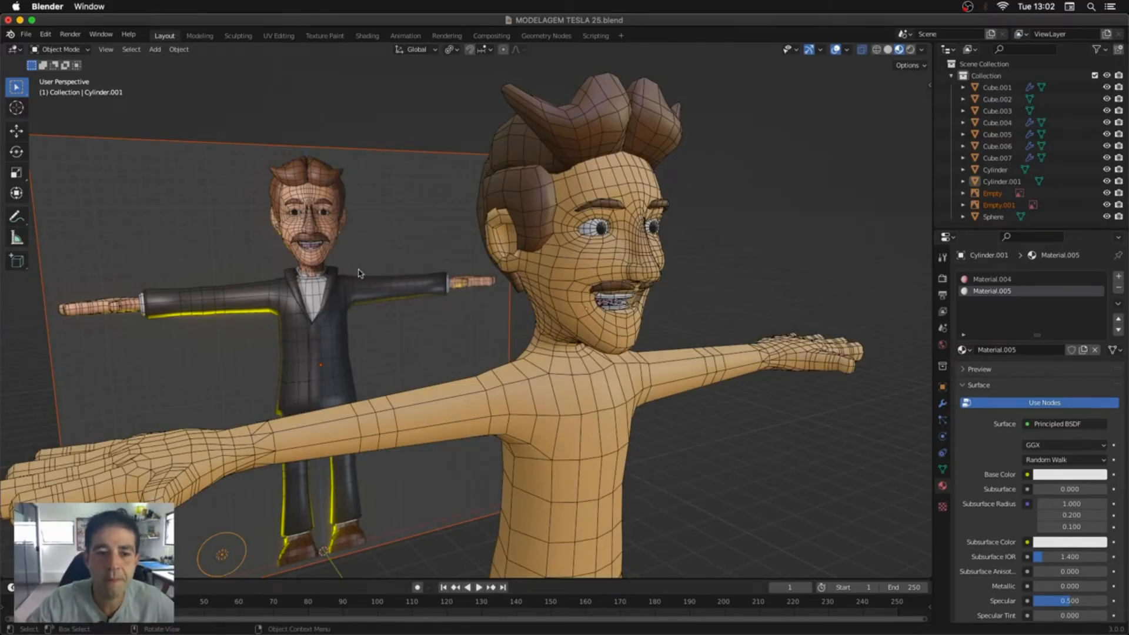
scroll(449, 358, down, 3)
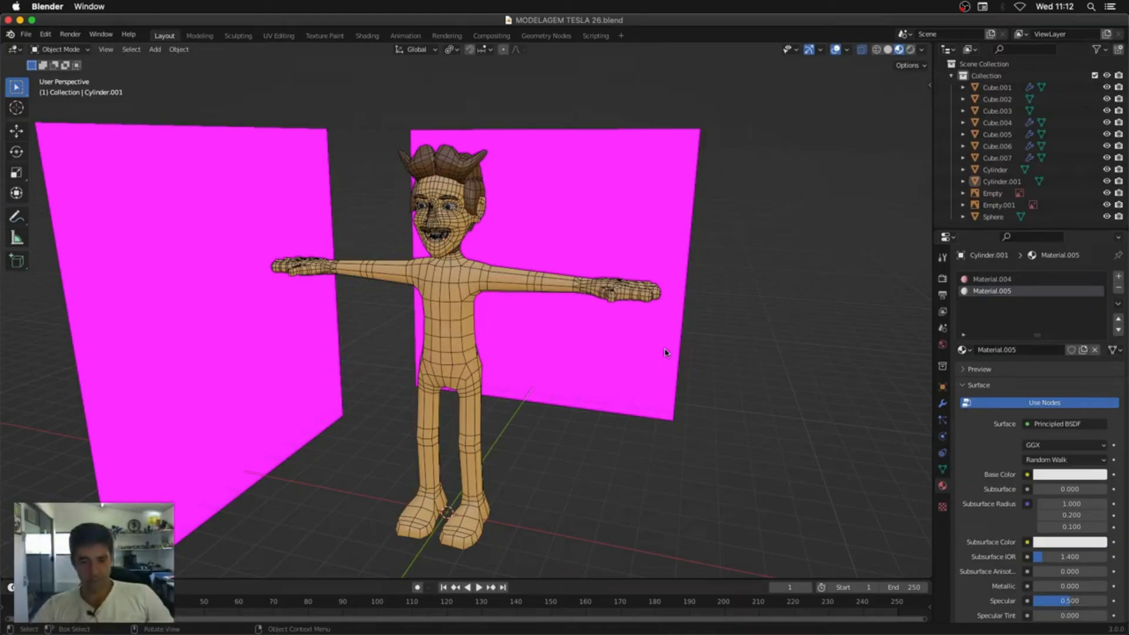
middle_drag(544, 200, 548, 217)
click(548, 217)
shift+click(308, 207)
key(x)
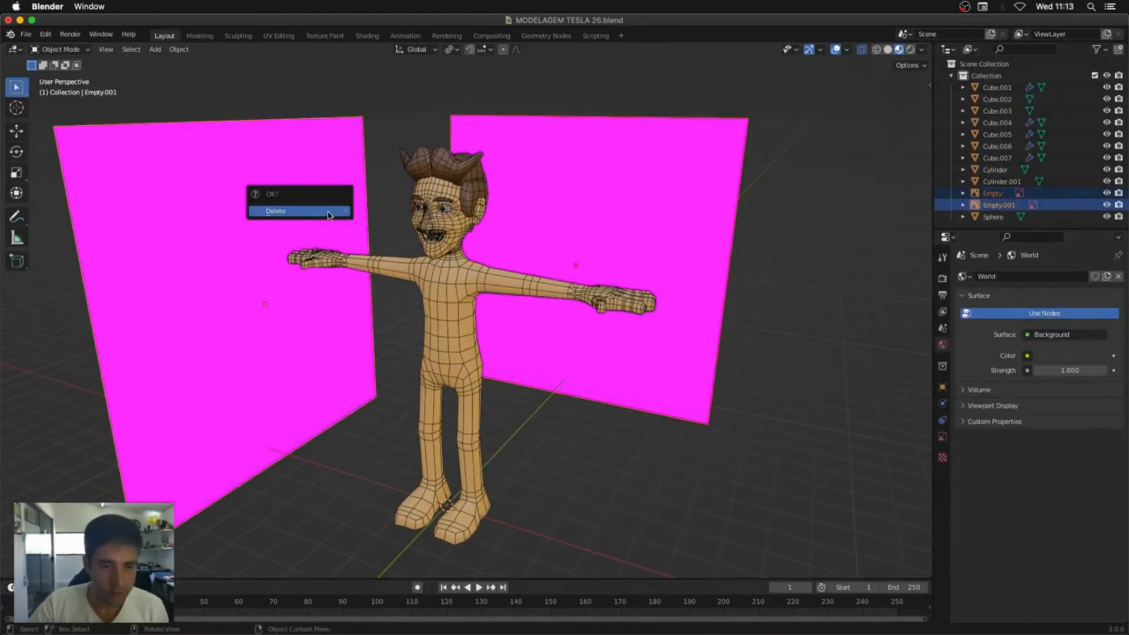
click(333, 207)
Step: Edit the body with X-ray on and move the foot's vertices along the X axis in front view
middle_drag(333, 207, 625, 310)
key(KP_1)
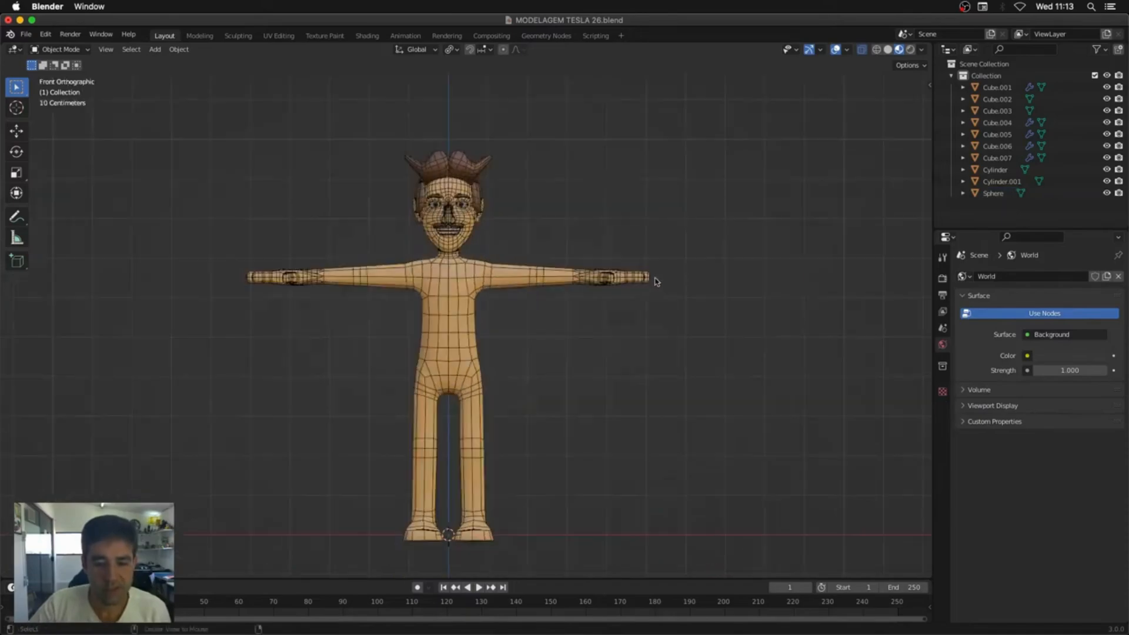
drag(532, 443, 491, 552)
shift+middle_drag(491, 552, 499, 381)
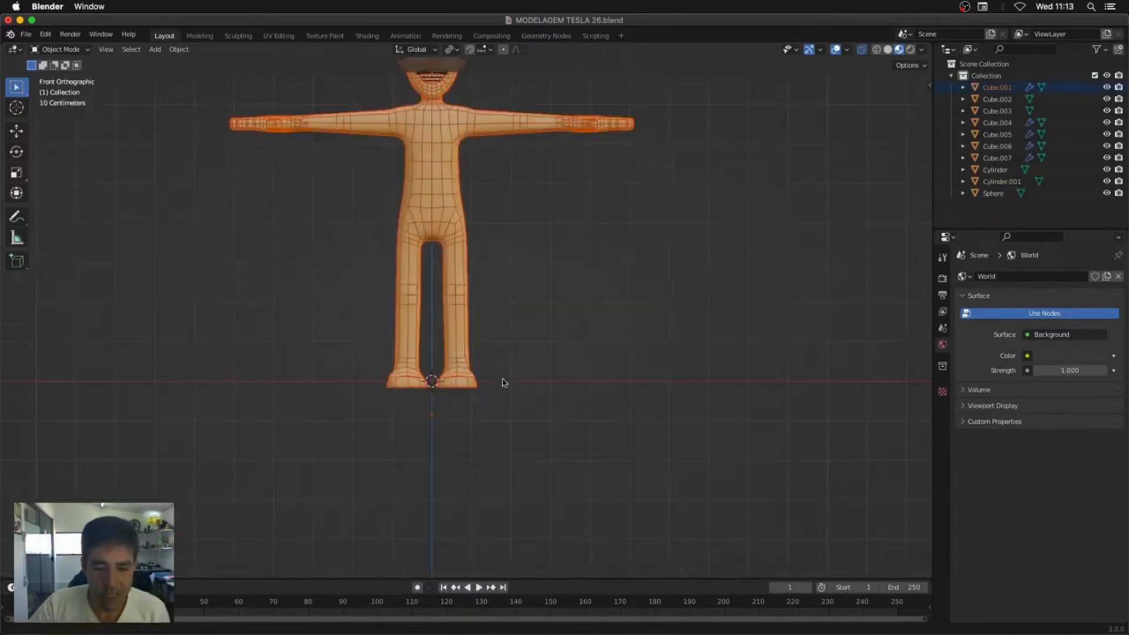
scroll(506, 335, up, 8)
middle_drag(520, 277, 492, 388)
key(KP_1)
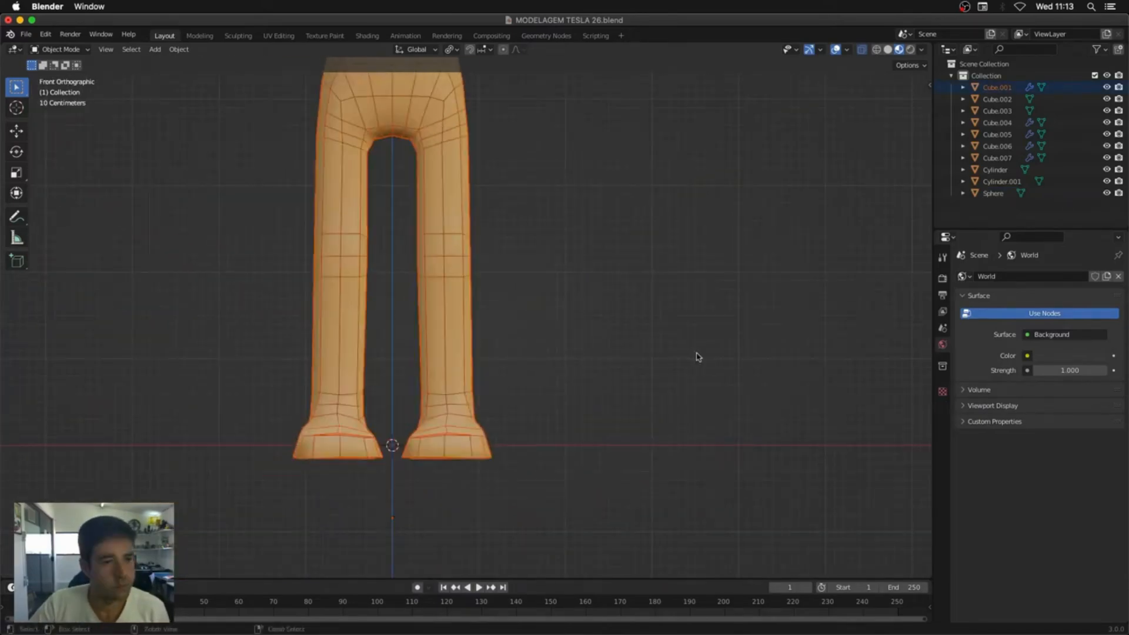
click(456, 450)
key(Tab)
key(alt+z)
drag(553, 426, 469, 483)
key(g)
key(x)
click(532, 447)
Step: Scale the selected foot geometry in side view and resize it along X in front view
middle_drag(532, 447, 466, 415)
key(2)
key(KP_1)
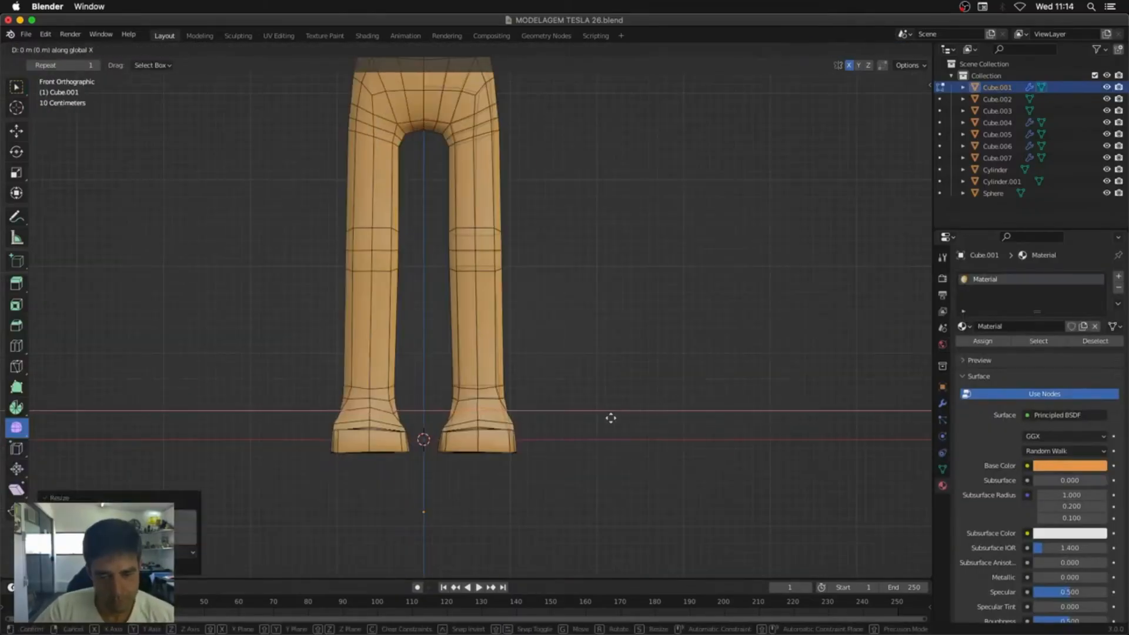
key(KP_3)
key(s)
click(456, 470)
middle_drag(455, 470, 507, 393)
key(KP_1)
key(s)
key(x)
click(567, 408)
Step: Move the foot about -0.013 m along Y, adjust its width along X in front view, and return to Object Mode
key(KP_3)
scroll(509, 427, down, 4)
key(g)
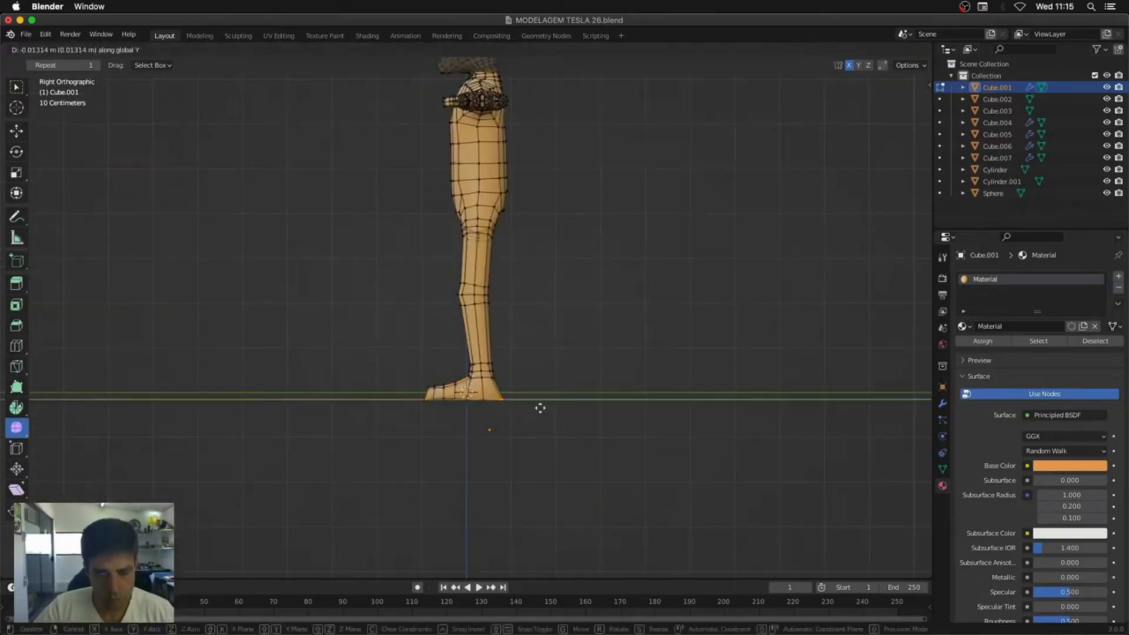
click(539, 408)
key(KP_1)
key(g)
scroll(524, 400, up, 5)
key(s)
key(x)
click(612, 484)
middle_drag(615, 432, 590, 447)
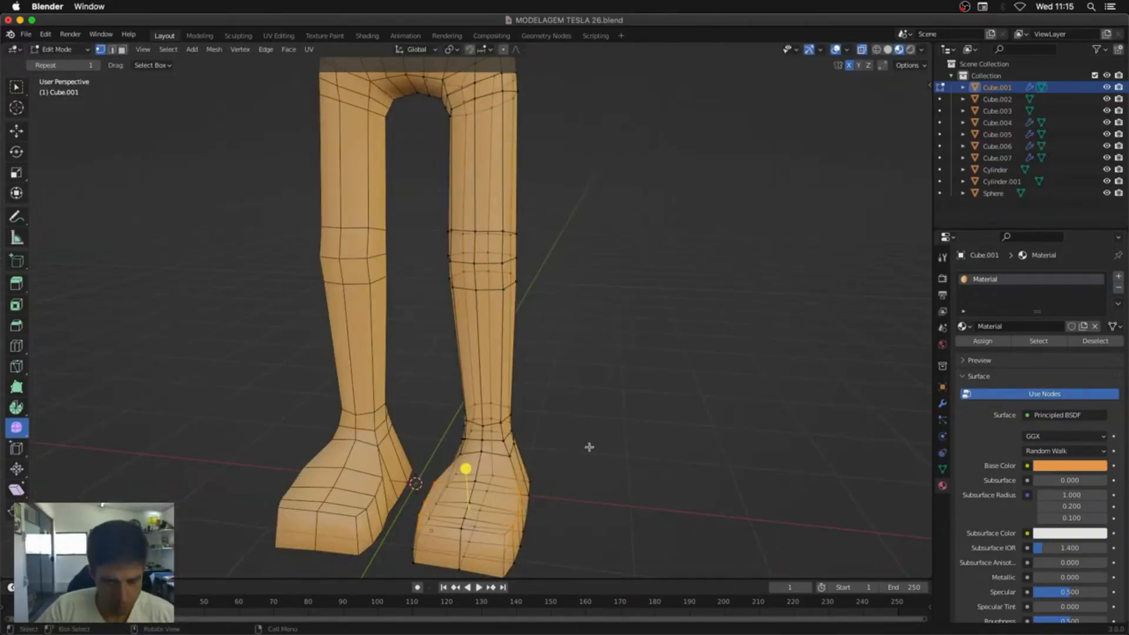
key(Tab)
Step: Change the skin material's base color to a pinker salmon orange
middle_drag(700, 400, 664, 386)
click(663, 386)
click(1070, 451)
drag(1036, 351, 1032, 348)
middle_drag(623, 353, 720, 412)
click(1069, 451)
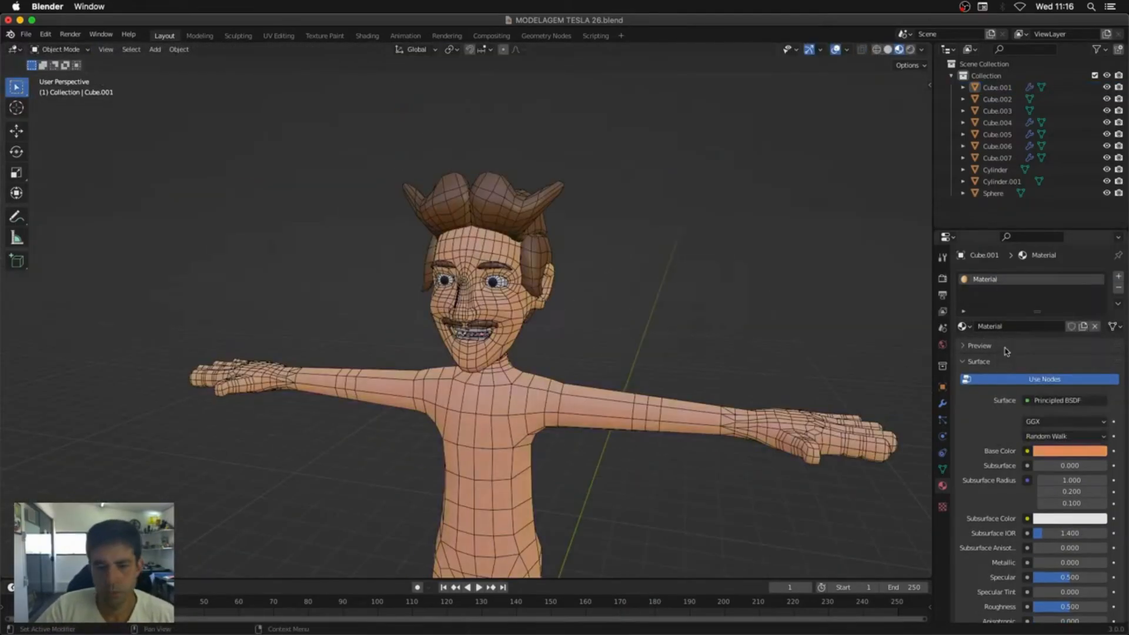
click(1070, 451)
Step: Scale the body's neck vertices in front view in Edit Mode
key(Tab)
key(KP_1)
drag(522, 338, 450, 400)
key(s)
click(549, 387)
Step: Select the vertices along the neck below the jaw in side view, scale them, and leave Edit Mode
key(KP_3)
shift+middle_drag(547, 123, 588, 412)
scroll(547, 259, up, 5)
click(303, 226)
shift+click(328, 222)
shift+click(381, 210)
key(s)
click(527, 234)
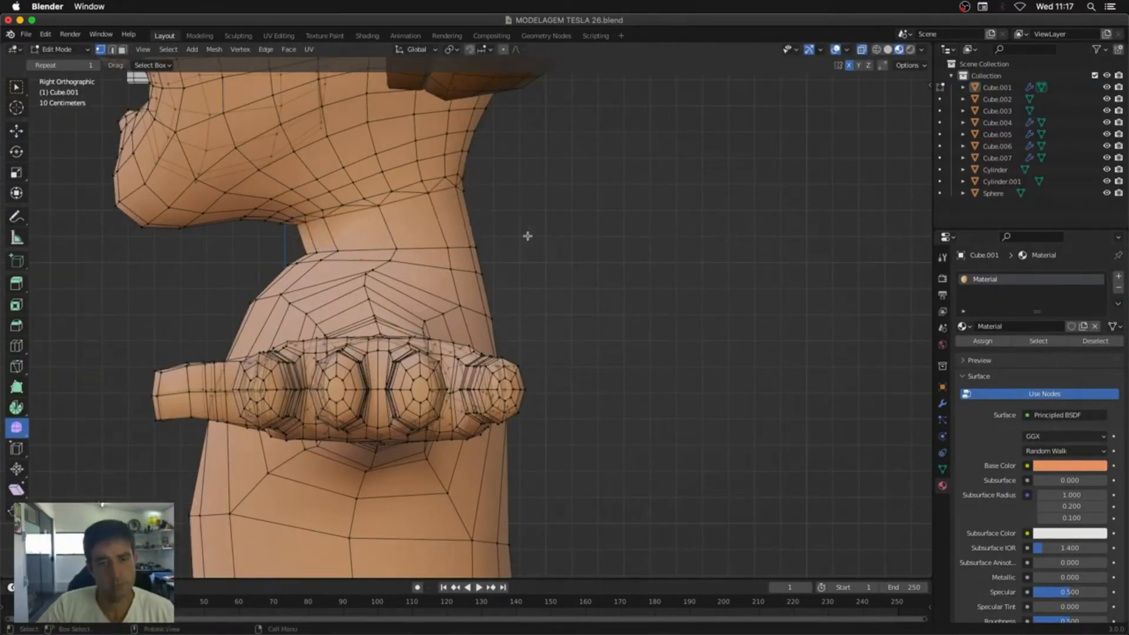
middle_drag(527, 235, 640, 418)
key(Tab)
Step: Select the foot vertices in front view in Edit Mode, scale them, and move them up about 0.008 m along Z
key(KP_1)
key(a)
key(Tab)
drag(553, 494, 465, 455)
key(s)
click(598, 477)
key(g)
key(z)
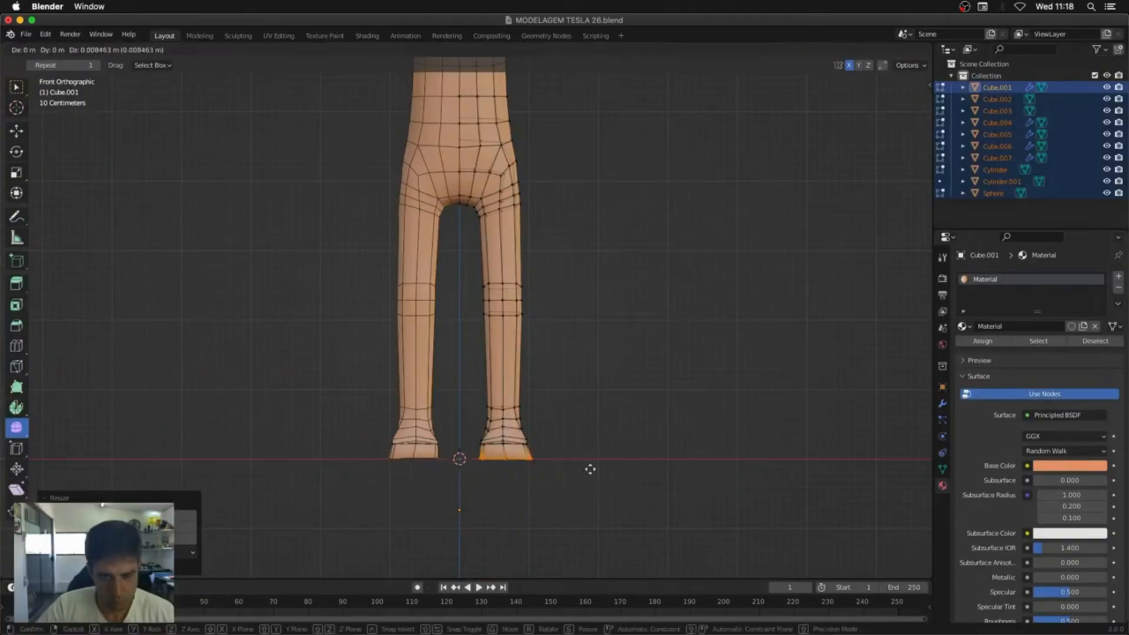
click(590, 469)
Step: Enter Sculpt Mode on the hair piece Cube.004, reshape it with the Grab brush, and set the brush radius to 221 px
mouse_move(590, 468)
shift+middle_down()
mouse_move(662, 279)
mouse_move(539, 270)
shift+middle_up()
key(ctrl+Tab)
key(ctrl+Tab)
click(482, 294)
mouse_move(482, 294)
middle_down()
mouse_move(522, 314)
mouse_move(441, 327)
mouse_move(298, 315)
mouse_move(352, 270)
middle_up()
key(ctrl+Tab)
key(ctrl+Tab)
key(ctrl+Tab)
drag(353, 271, 344, 258)
key(f)
click(424, 277)
mouse_move(423, 277)
middle_down()
mouse_move(508, 282)
mouse_move(517, 405)
middle_up()
Step: Resize the sculpt brush and refine the shape of the hair piece from the side with another stroke
key(KP_3)
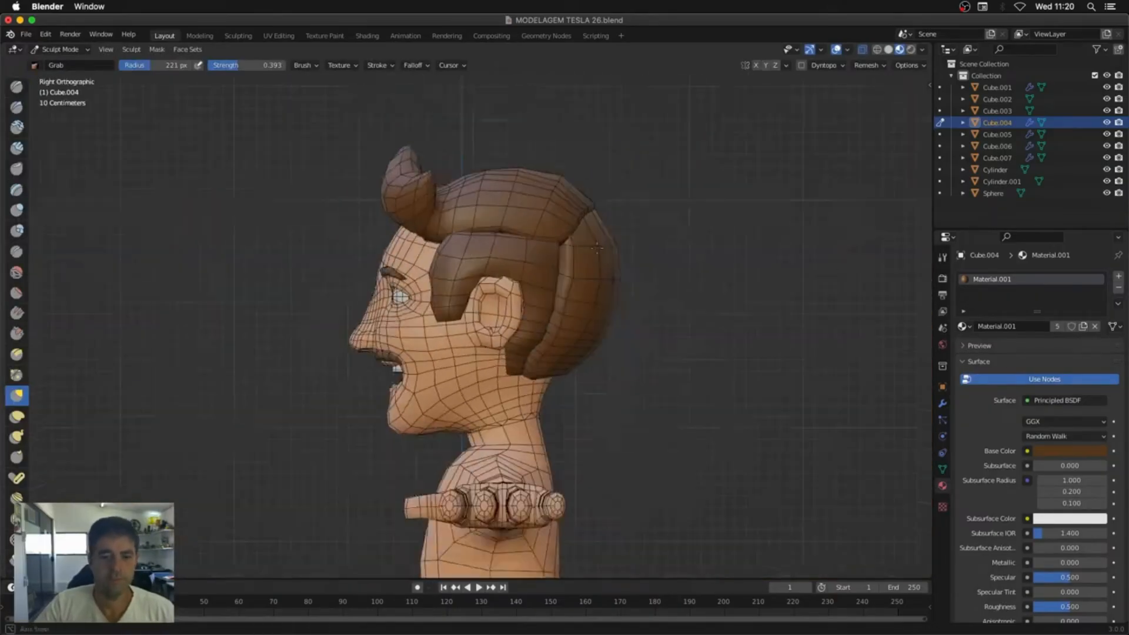
middle_drag(517, 330, 582, 353)
key(f)
key(x)
drag(582, 318, 617, 335)
key(g)
mouse_move(612, 330)
middle_down()
mouse_move(642, 390)
mouse_move(670, 363)
middle_up()
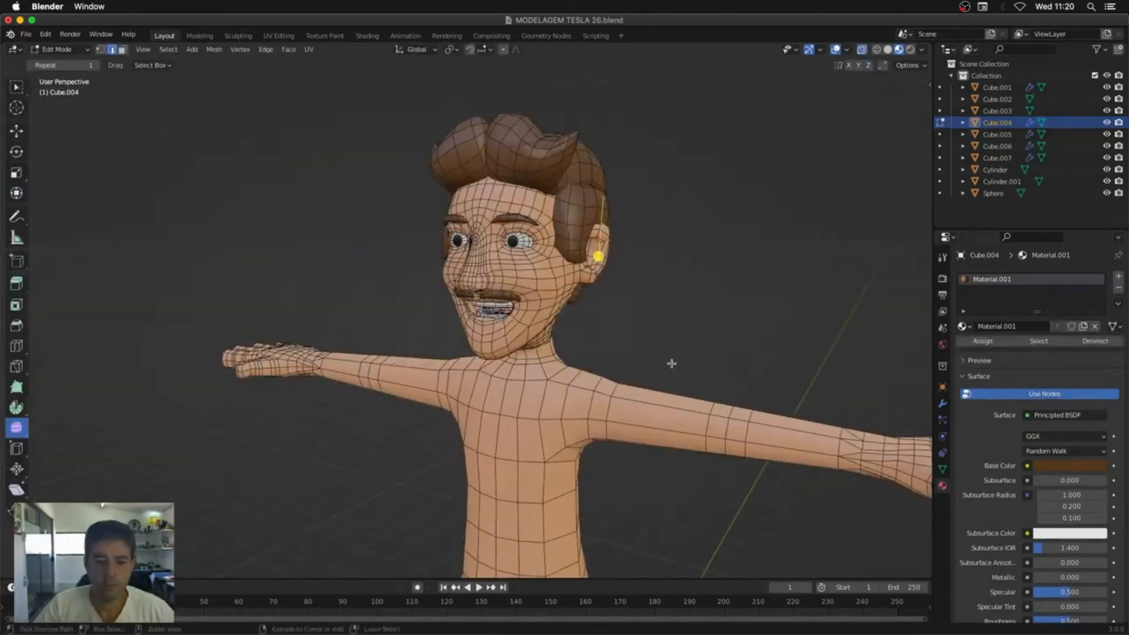
Step: Isolate the existing eye, add a UV sphere with 16 set in its creation options, and rotate it 90° about X
key(Tab)
click(517, 244)
key(shift+h)
key(shift+a)
double_click(174, 439)
text(16)
key(Return)
text(rx90)
middle_drag(527, 430, 569, 436)
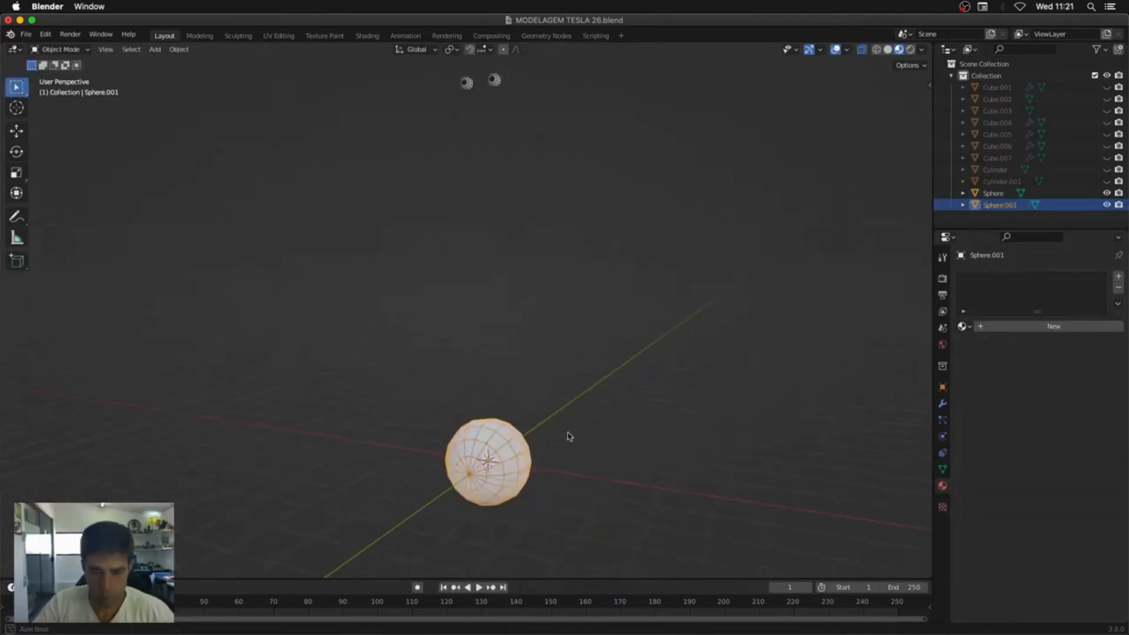
Step: Subdivide the sphere's edges around the front pole in Edit Mode
key(Tab)
click(265, 49)
click(284, 114)
key(Tab)
Step: Give the new eyeball a white base material and color its iris faces blue with a second material
click(1053, 326)
key(Tab)
click(1069, 489)
click(1055, 334)
Step: Add a third material slot, assign it to the pupil faces, and make its base color black
click(1118, 276)
click(1044, 350)
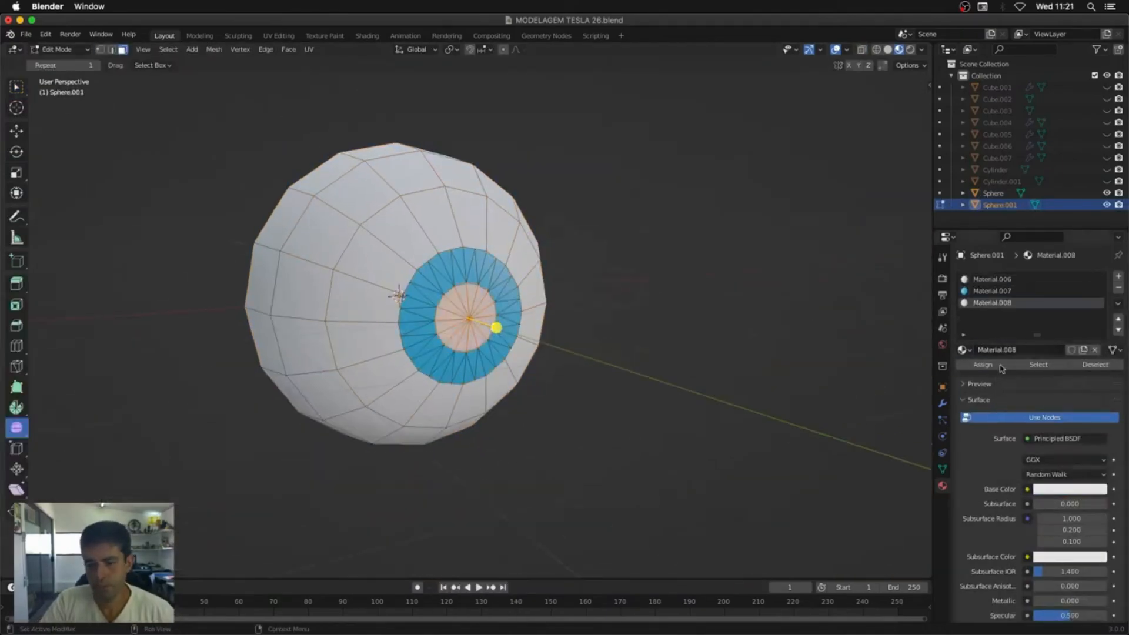
click(996, 365)
click(1069, 490)
Step: Reveal the hidden objects, move the new eyeball over the eye socket in front view, and scale it down to about 0.48
key(Tab)
key(alt+h)
key(KP_1)
key(g)
key(Tab)
key(s)
click(599, 246)
click(17, 87)
key(alt+z)
key(s)
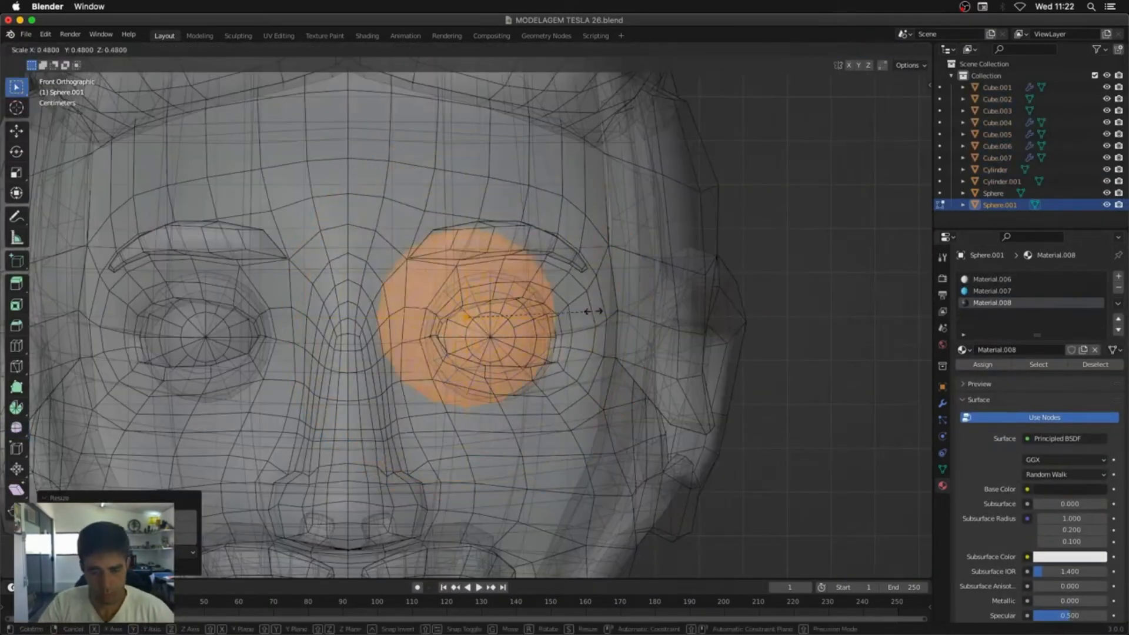
Step: Move the eyeball into the eye socket in side view, leave Edit Mode, and turn off X-ray
key(KP_3)
key(g)
key(Tab)
key(alt+z)
Step: Temporarily hide the obstructing object, delete the old eye sphere, and unhide everything
key(h)
click(535, 361)
key(Delete)
key(alt+h)
Step: Apply All Transforms to the new eyeball and add a Mirror modifier to it
key(ctrl+a)
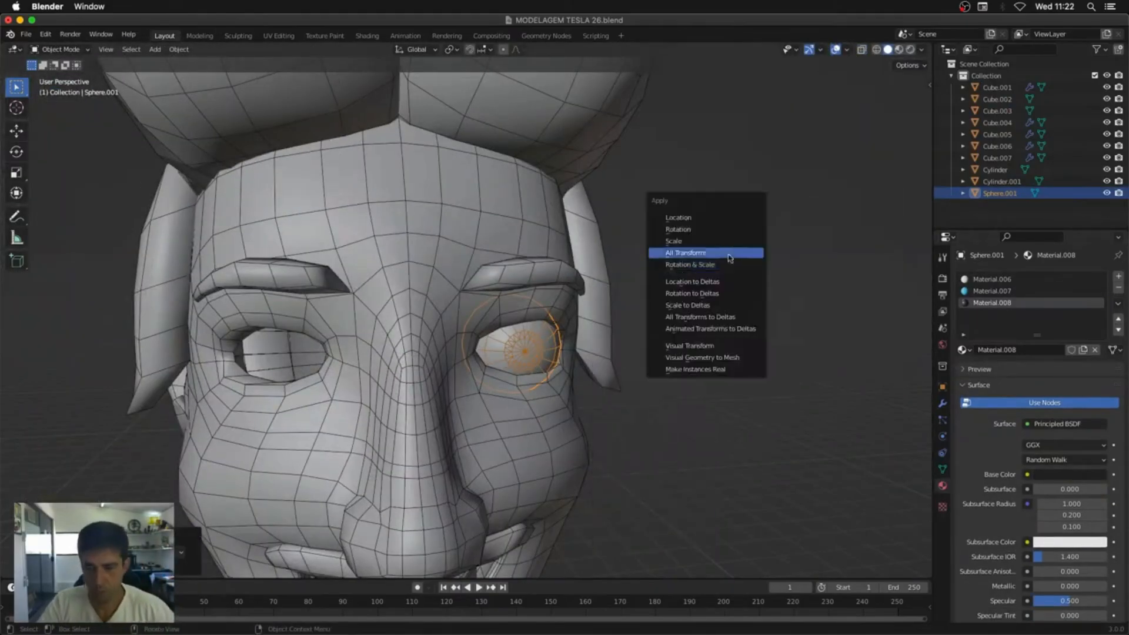
click(731, 257)
click(943, 403)
click(1039, 277)
click(870, 401)
Step: Deselect the eyeball and switch the viewport to Material Preview shading
key(KP_1)
click(655, 257)
click(899, 50)
middle_drag(607, 341, 577, 383)
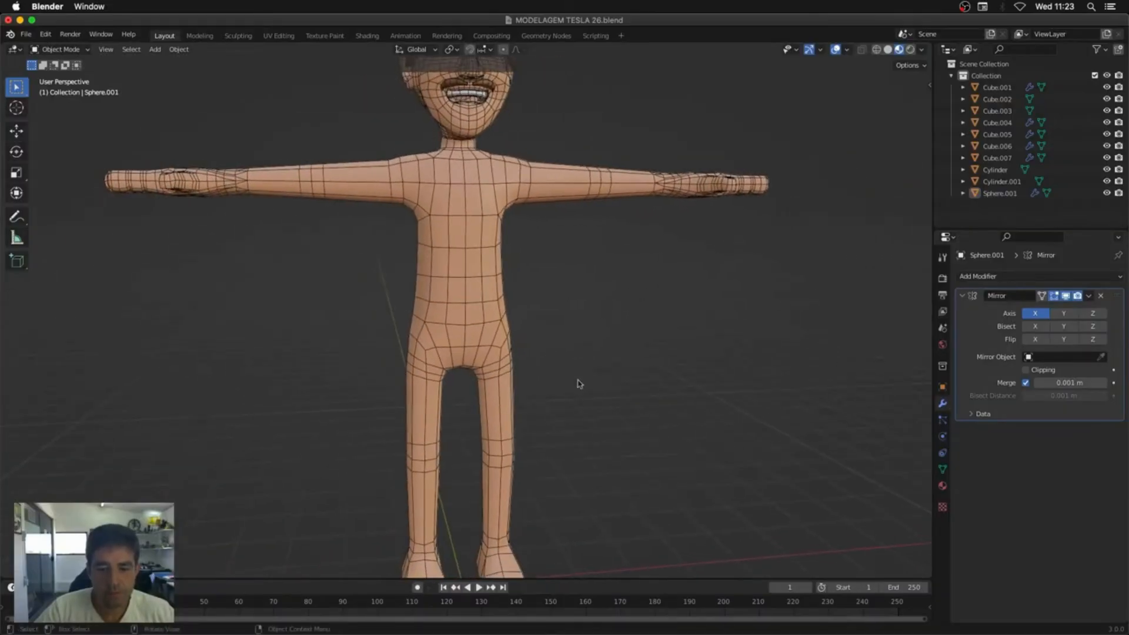
Step: Select the body's knee vertices in front view, move them up about 0.012 m along Z, and return to Object Mode
key(KP_1)
scroll(560, 342, down, 2)
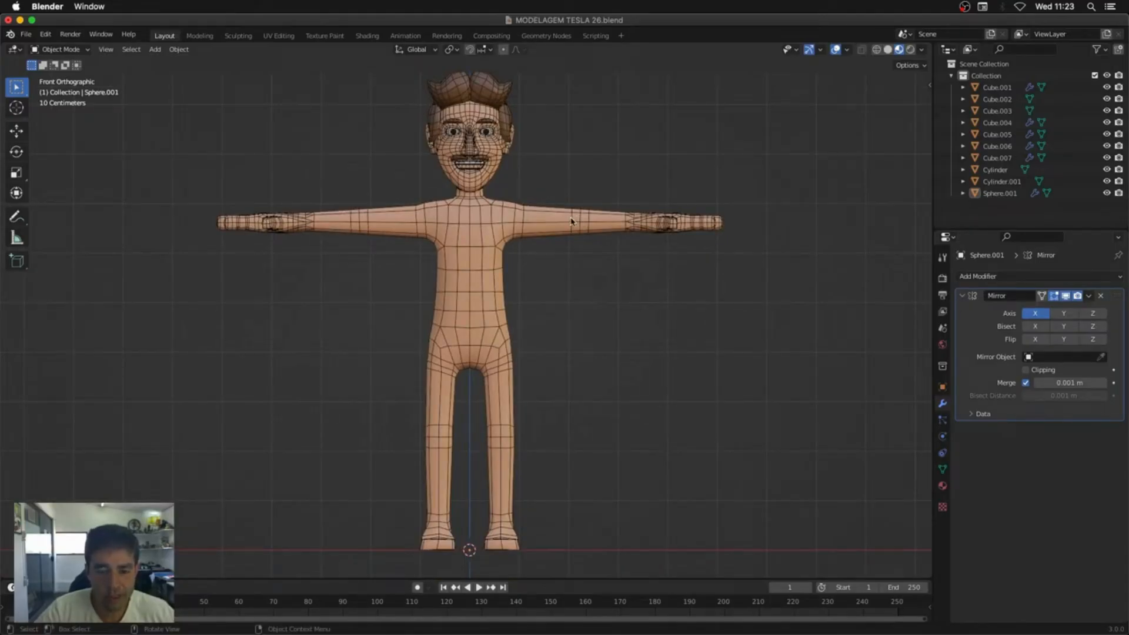
click(501, 385)
key(Tab)
drag(540, 398, 476, 463)
key(g)
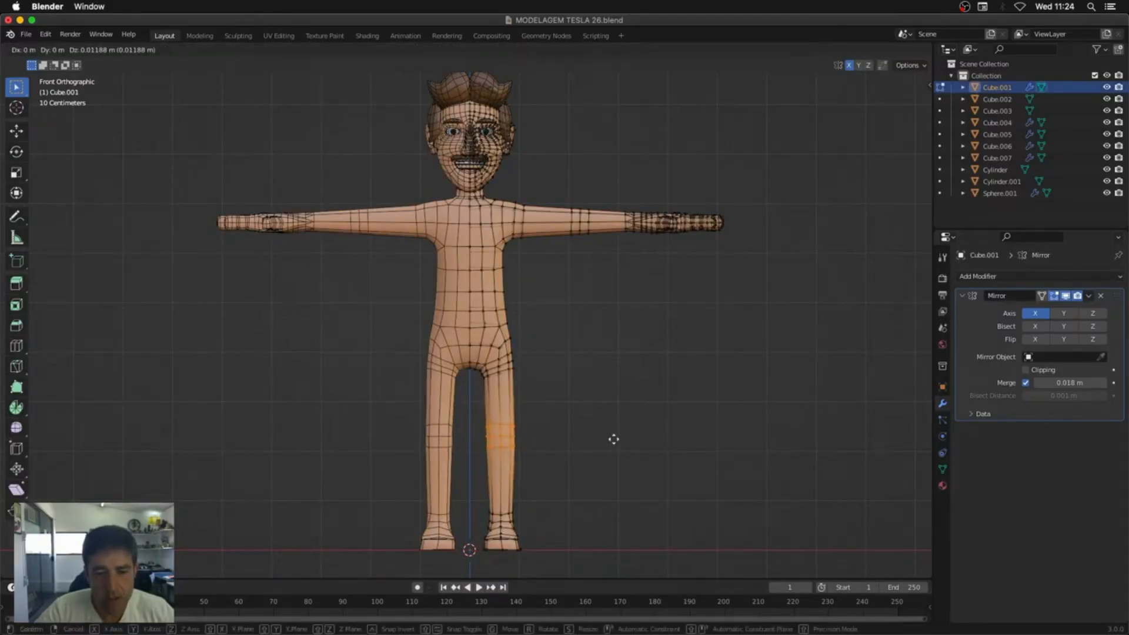
click(614, 440)
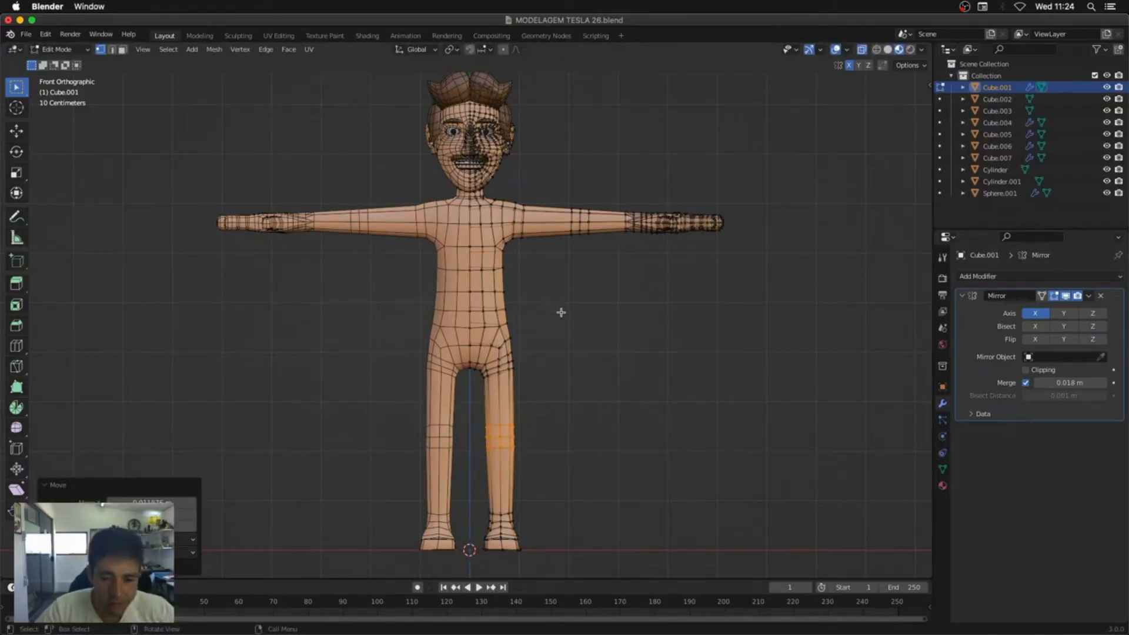
middle_drag(564, 320, 537, 419)
key(Tab)
Step: Deselect the body and switch the viewport to Solid shading
scroll(535, 447, up, 4)
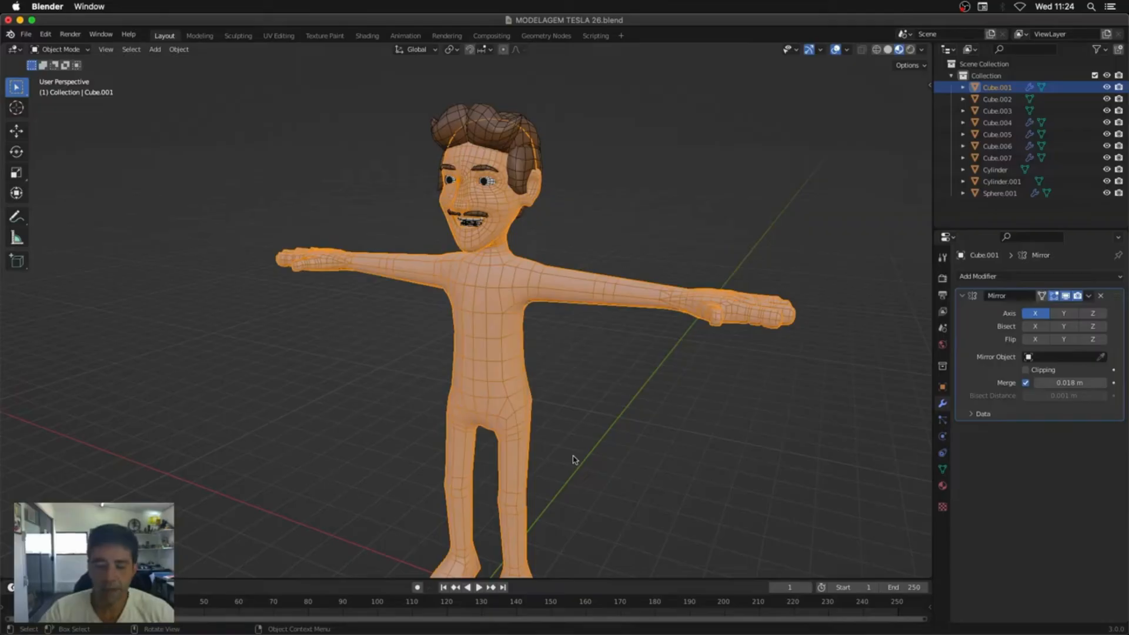
middle_drag(574, 459, 577, 460)
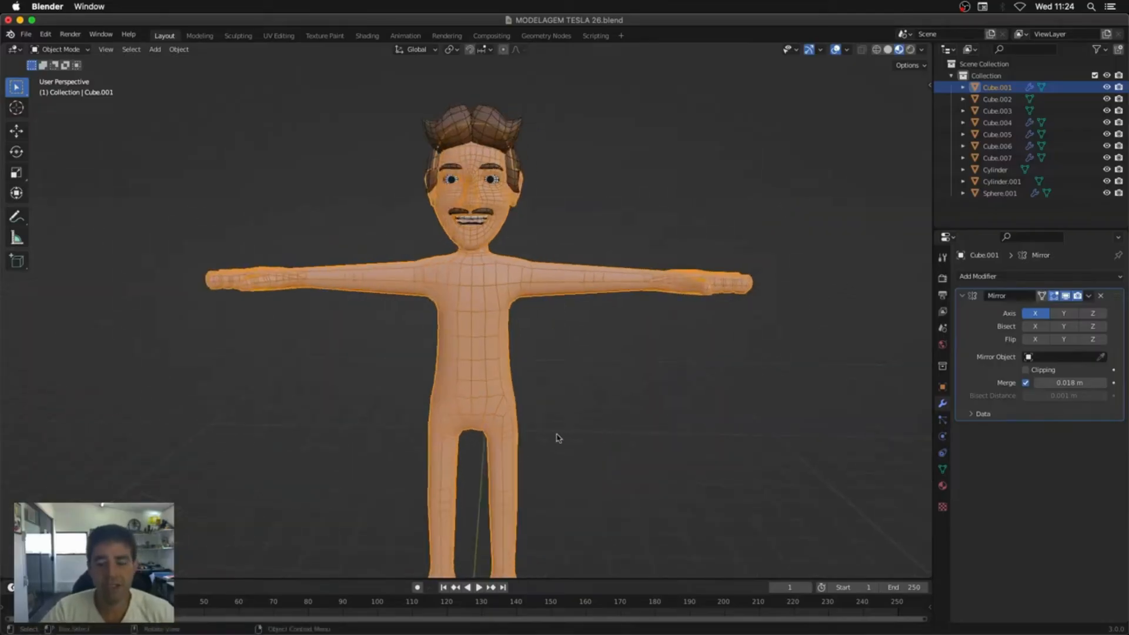
key(KP_1)
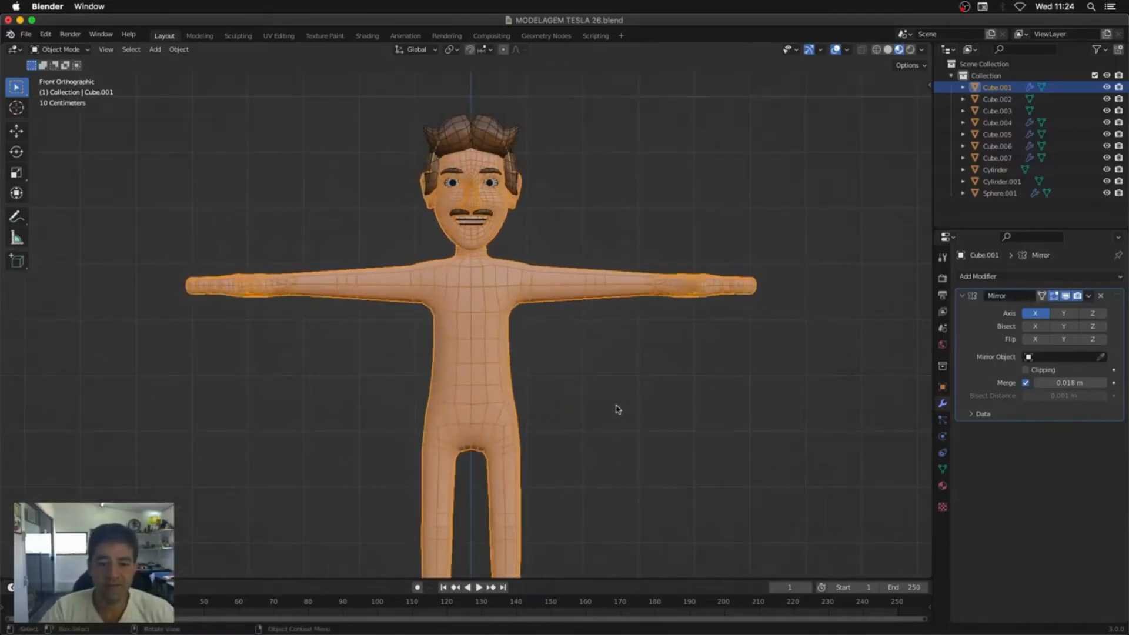
click(617, 409)
middle_drag(618, 409, 617, 371)
click(888, 50)
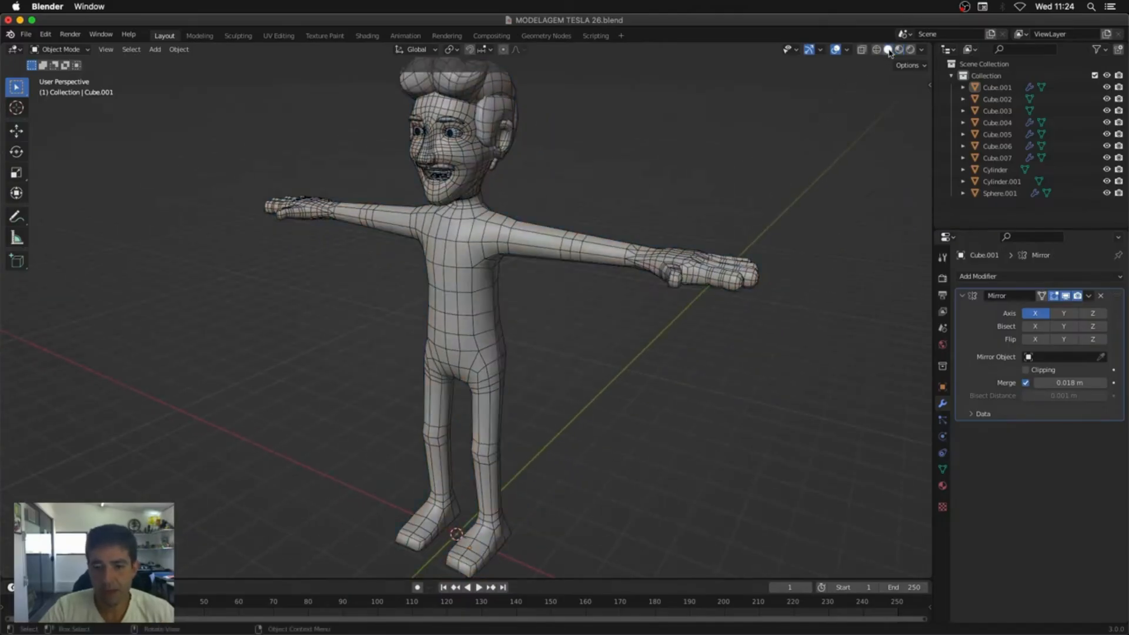
middle_drag(540, 400, 567, 406)
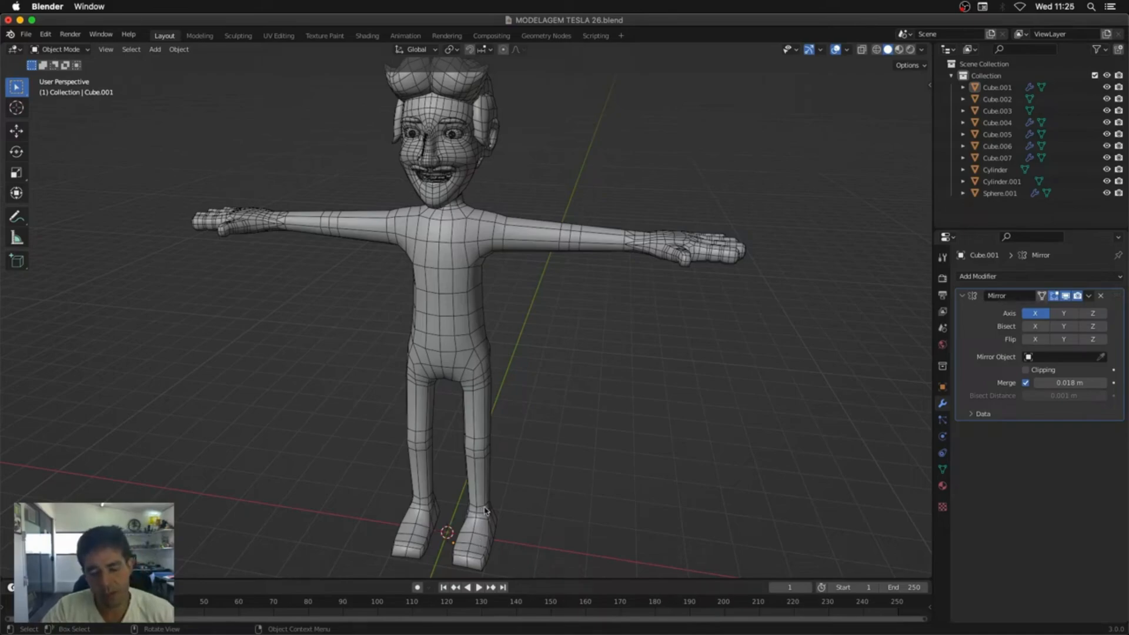
Step: Add one loop cut around the lower leg at calf height in side view in Edit Mode
middle_drag(491, 517, 387, 500)
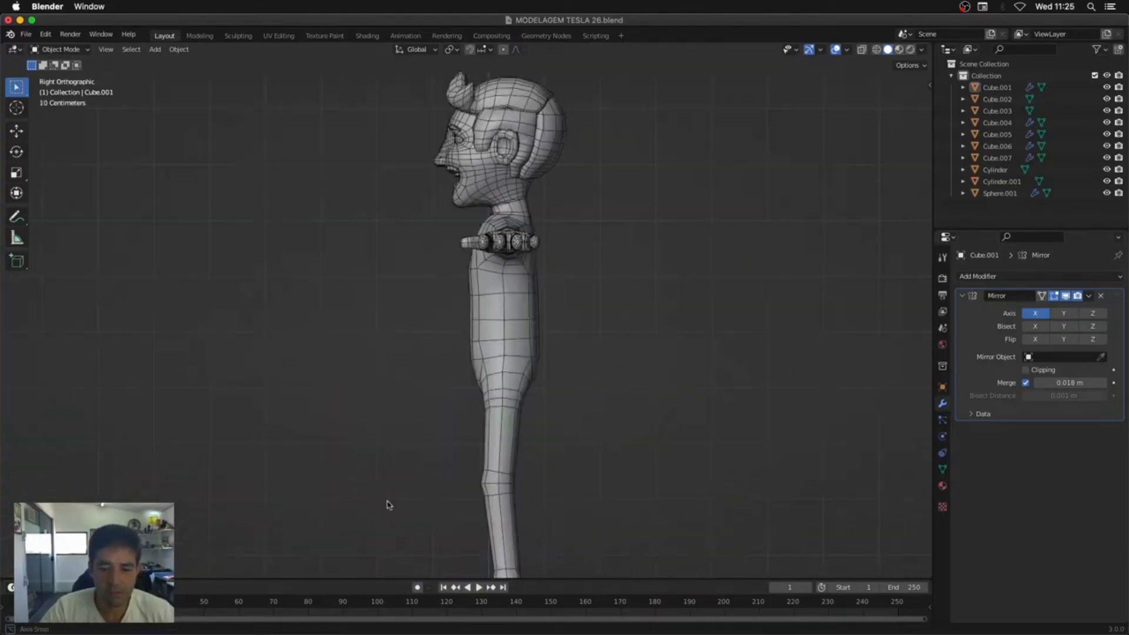
shift+middle_drag(560, 525, 541, 435)
click(471, 455)
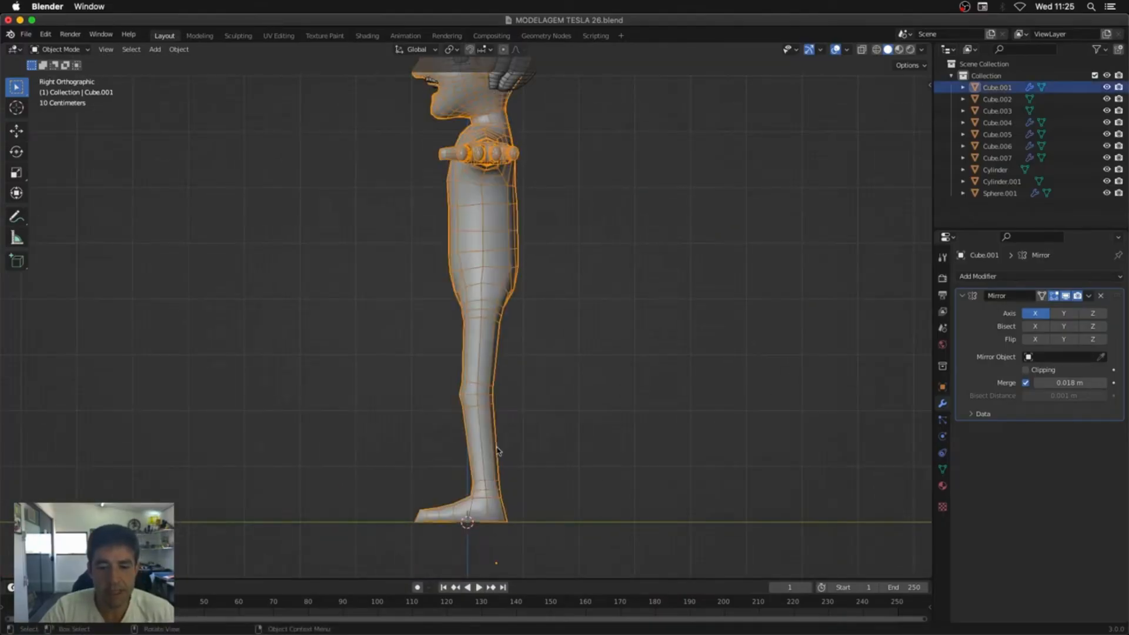
key(Tab)
key(ctrl+r)
click(499, 442)
click(507, 444)
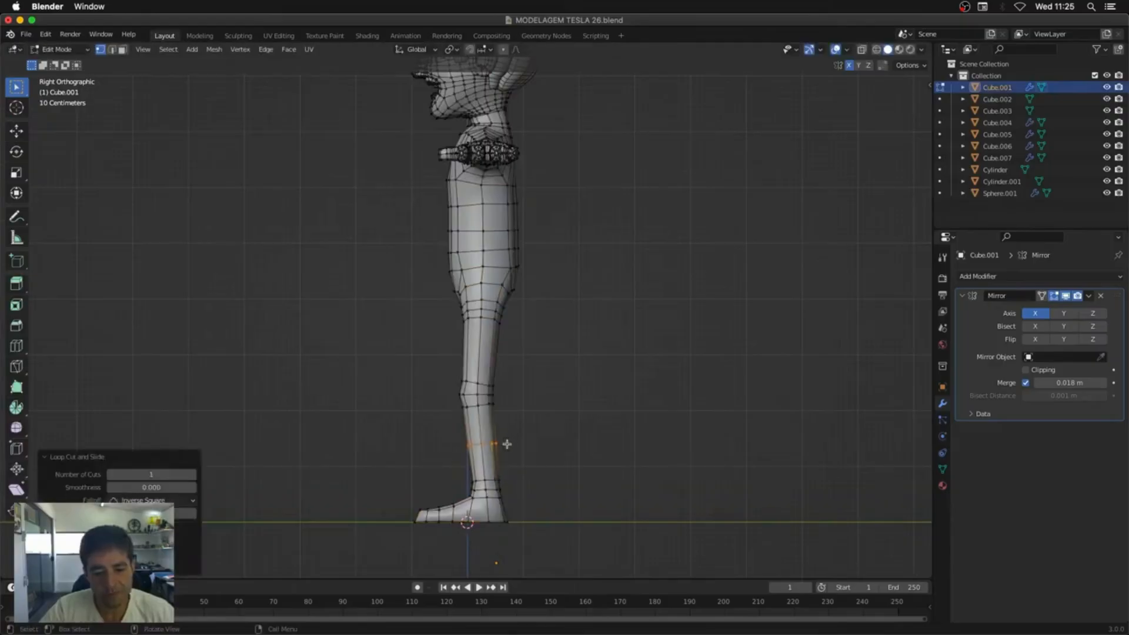
Step: Scale the calf loop to about 1.07 along Y and move it slightly backward
key(s)
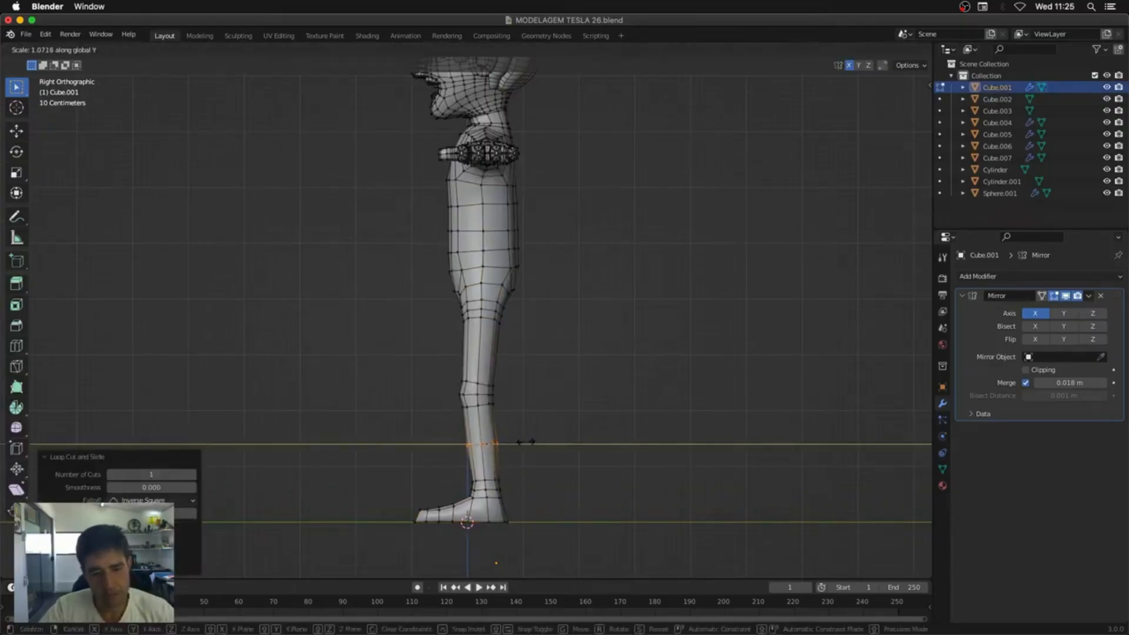
click(524, 442)
key(g)
click(532, 441)
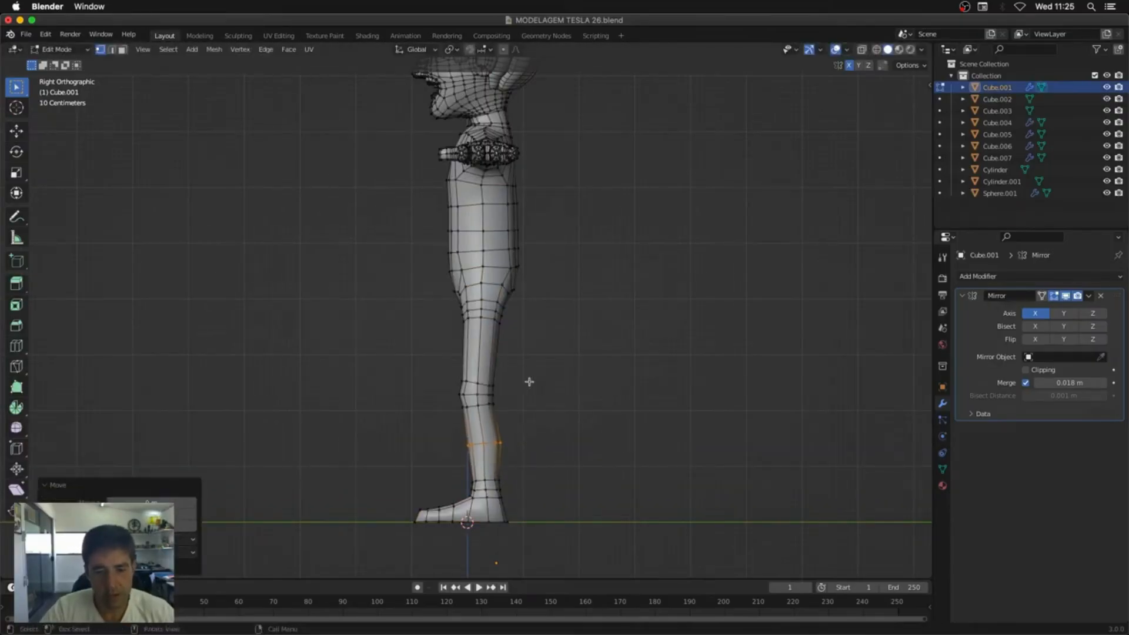
Step: Add a loop cut around the middle of the thigh
key(ctrl+r)
click(486, 347)
middle_drag(486, 347, 665, 393)
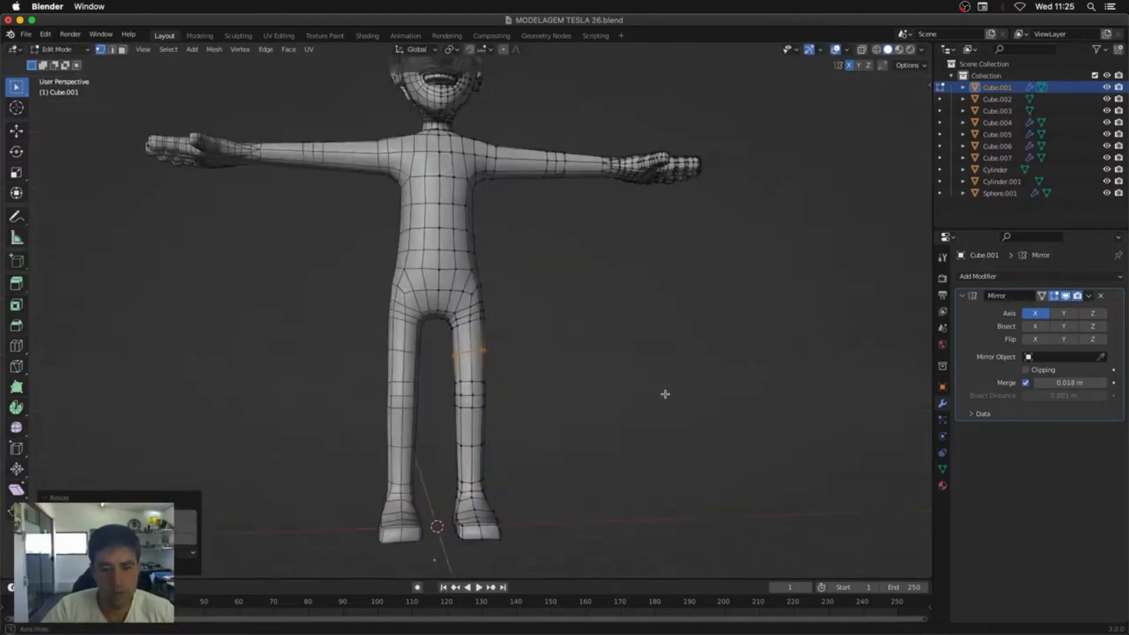
Step: Move the calf loop along Z in front view with X-ray on, select the thigh loop, and leave Edit Mode
key(KP_1)
key(alt+z)
drag(514, 432, 443, 456)
key(g)
key(z)
click(582, 453)
drag(512, 336, 442, 370)
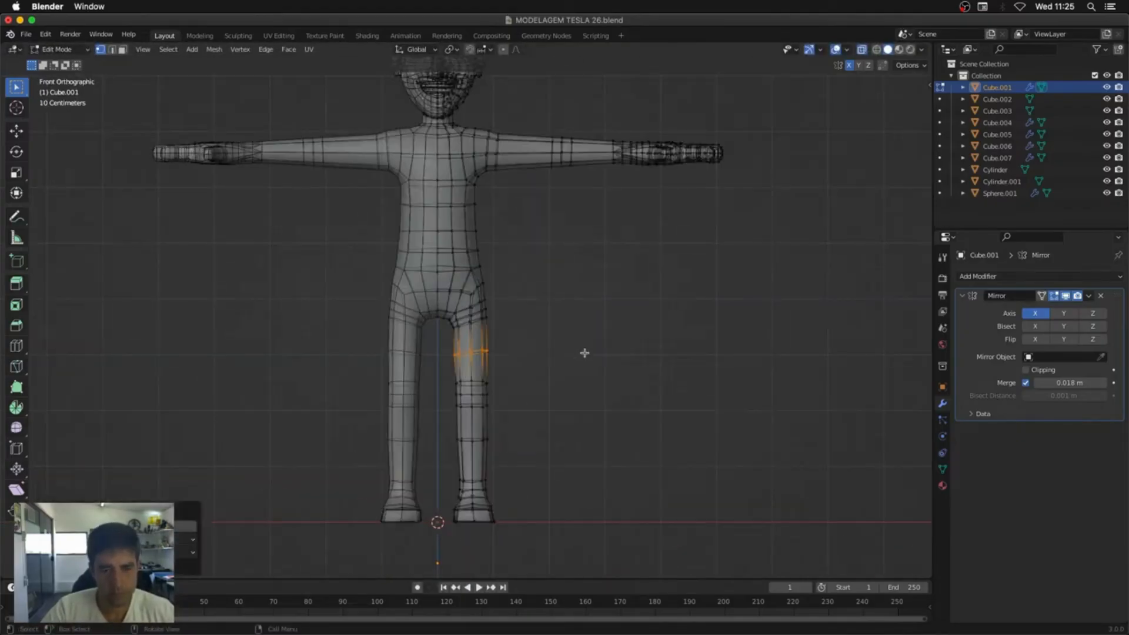
middle_drag(584, 353, 534, 345)
key(alt+z)
key(Tab)
Step: Scale the lower foot vertices along X in front view, adjust their position, and return to Object Mode
key(Tab)
key(KP_1)
key(alt+z)
drag(513, 526, 443, 550)
key(s)
key(x)
click(570, 533)
key(g)
click(570, 533)
key(alt+z)
key(Tab)
Step: Scale the toe vertices along Y in left side view with X-ray on, and return to Object Mode
middle_drag(544, 492, 572, 449)
key(ctrl+KP_3)
key(Tab)
key(alt+z)
drag(541, 511, 502, 545)
key(s)
key(y)
click(529, 527)
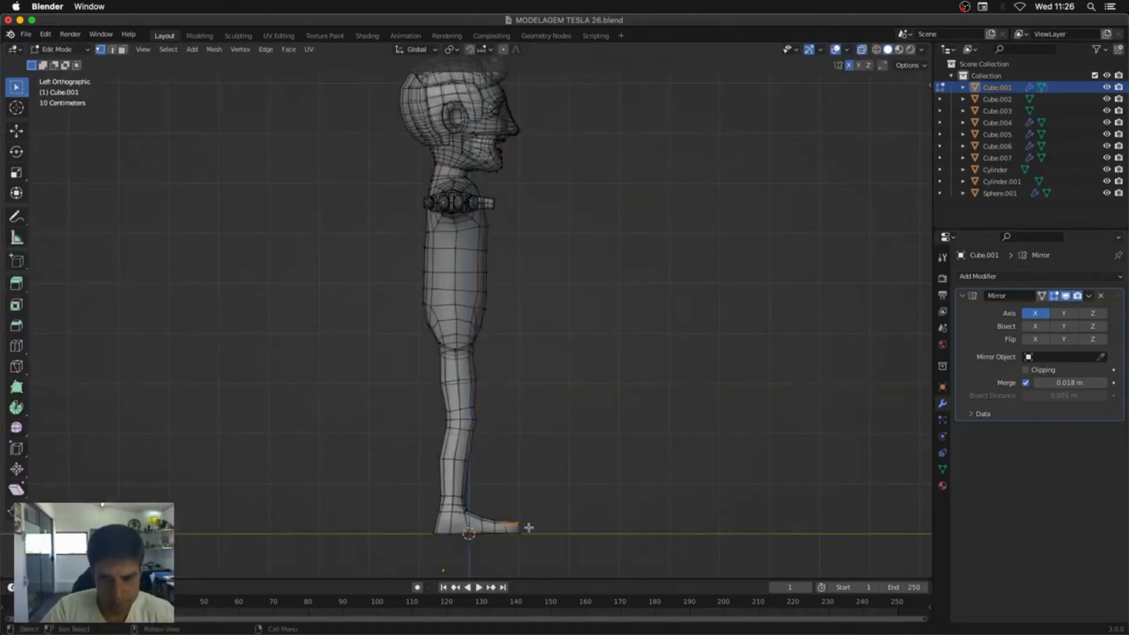
key(alt+z)
middle_drag(647, 519, 514, 443)
key(Tab)
Step: Examine the reshaped legs and feet from the front and at an angle
key(KP_1)
key(Tab)
key(alt+z)
key(alt+z)
middle_drag(542, 525, 499, 302)
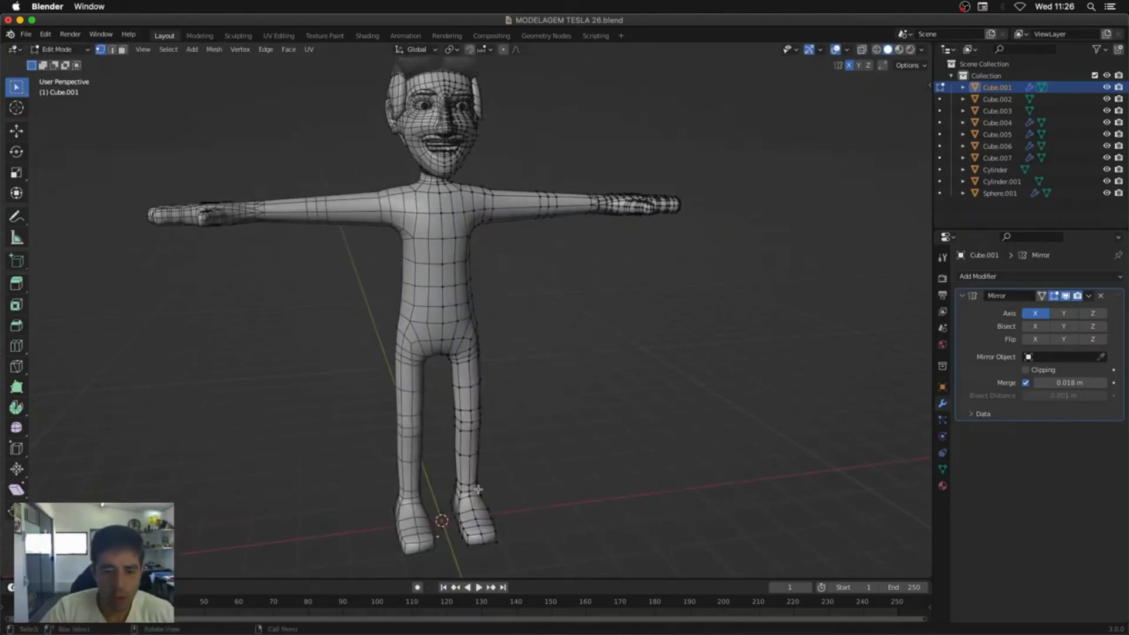
key(Tab)
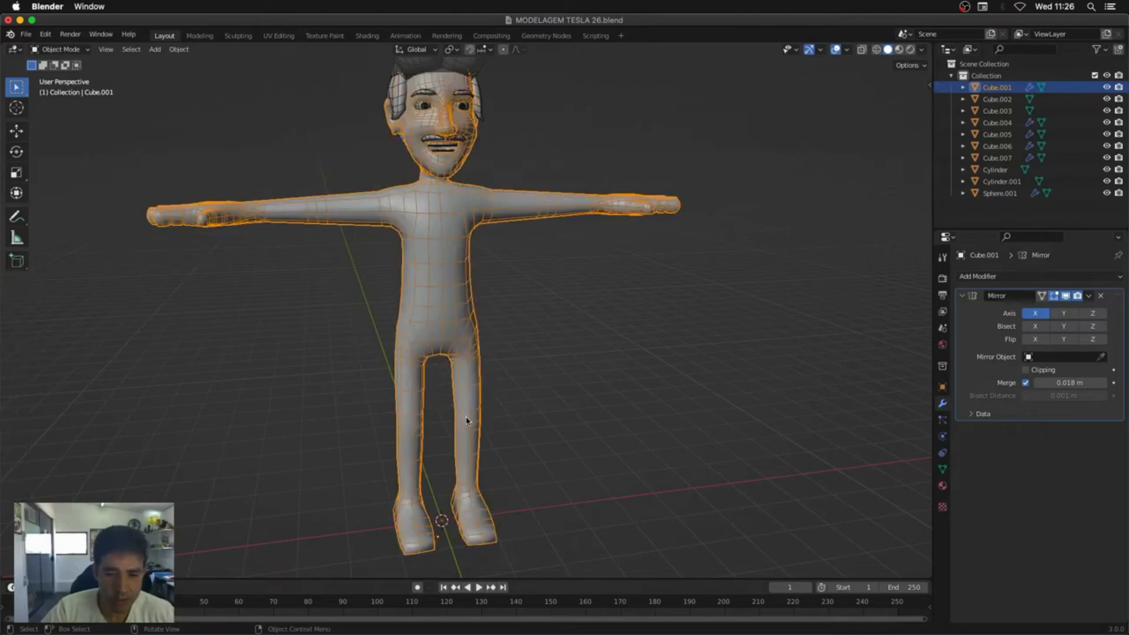
mouse_move(466, 420)
middle_down()
mouse_move(494, 448)
mouse_move(469, 421)
middle_up()
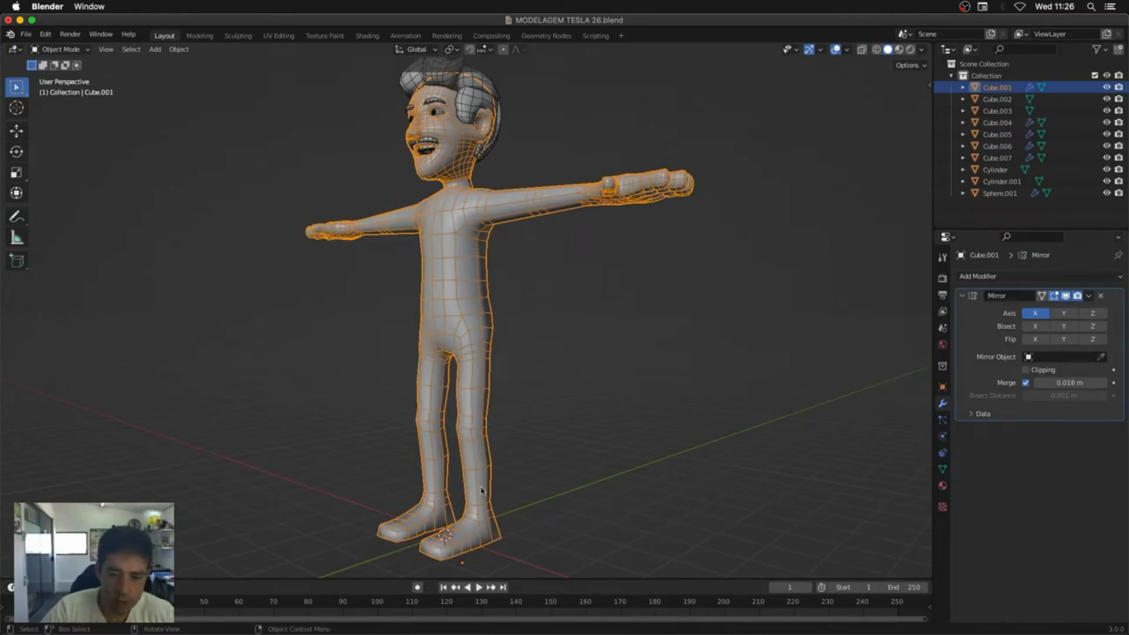
Step: Duplicate the body in place and rename the copy "meia"
alt+middle_drag(475, 429, 546, 441)
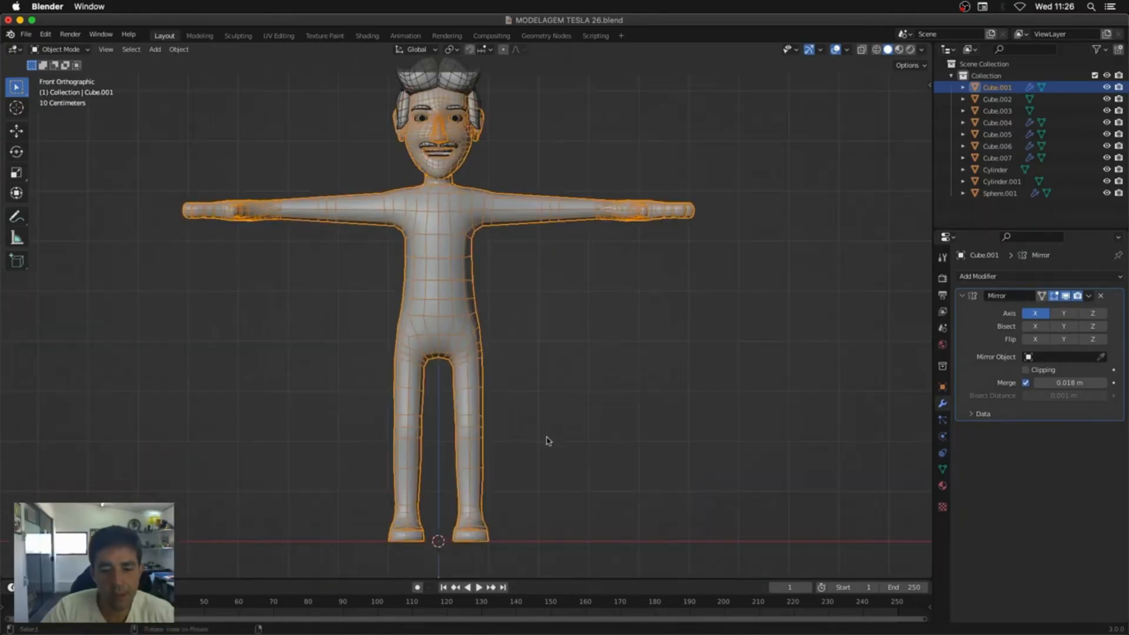
key(shift+d)
right_click(736, 369)
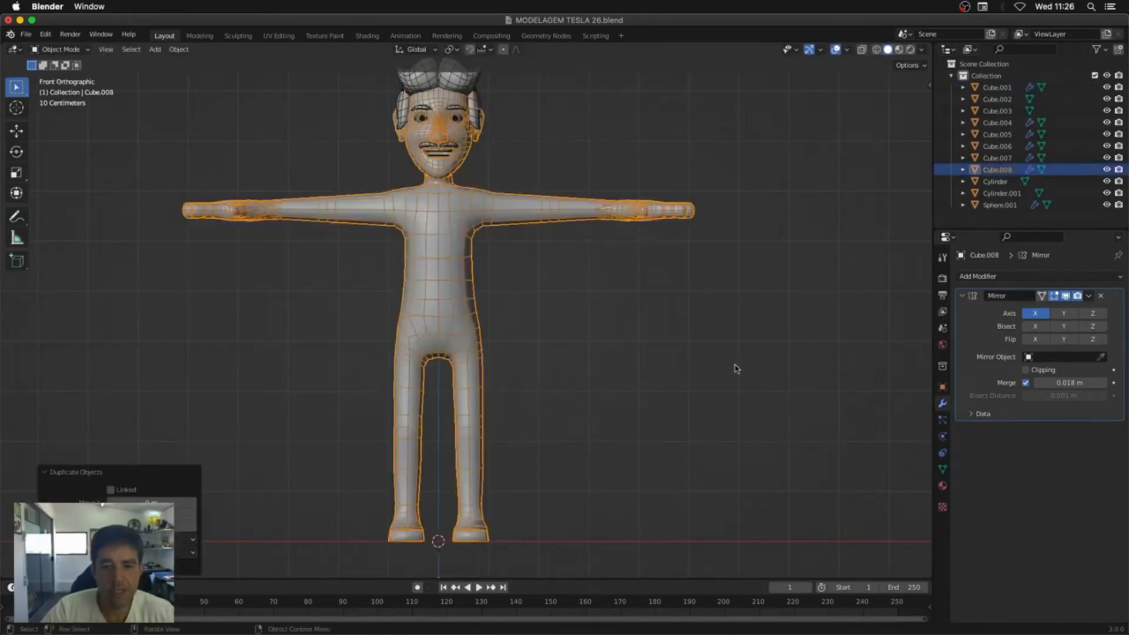
key(F2)
text(meia)
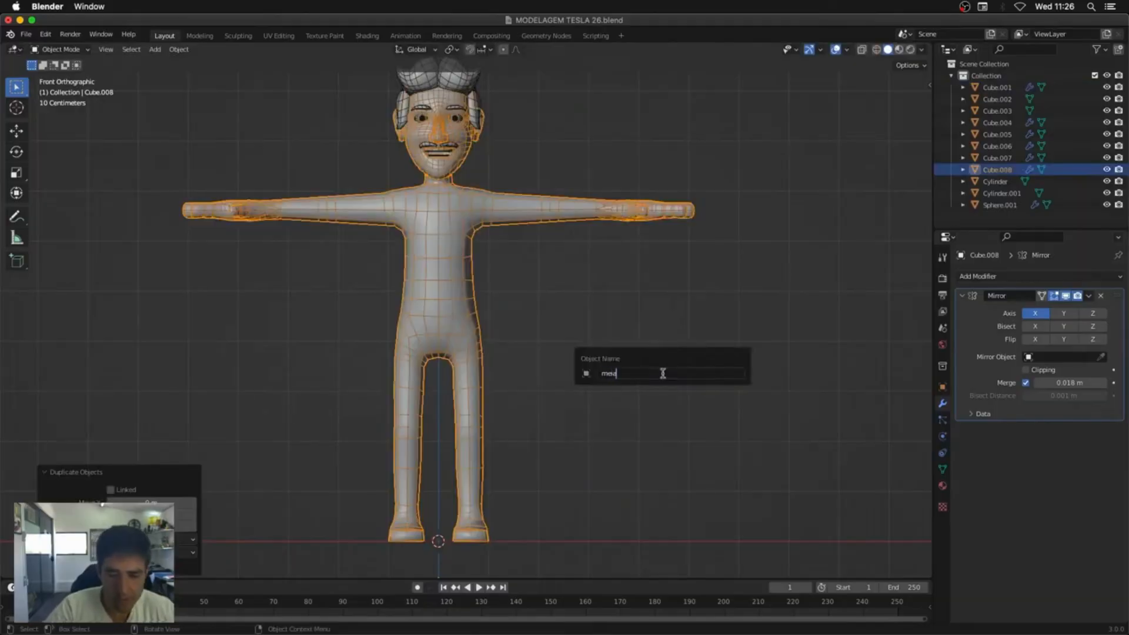
key(Return)
Step: Delete all faces of the "meia" copy above the lower calf, keeping only the lower legs and feet, and return to Object Mode
key(Tab)
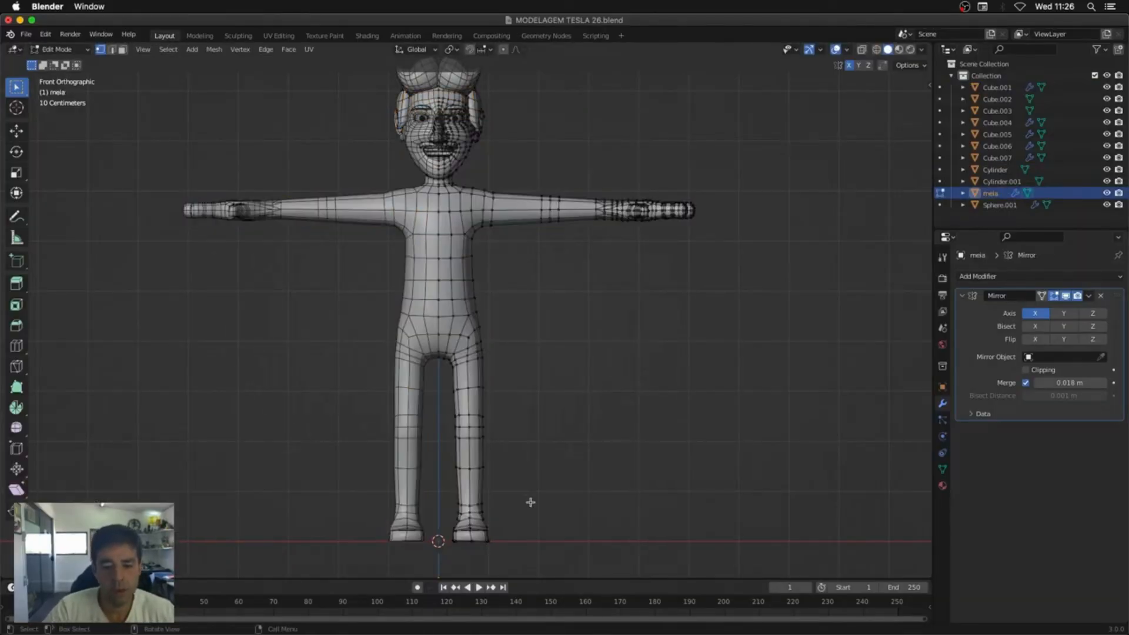
key(3)
key(a)
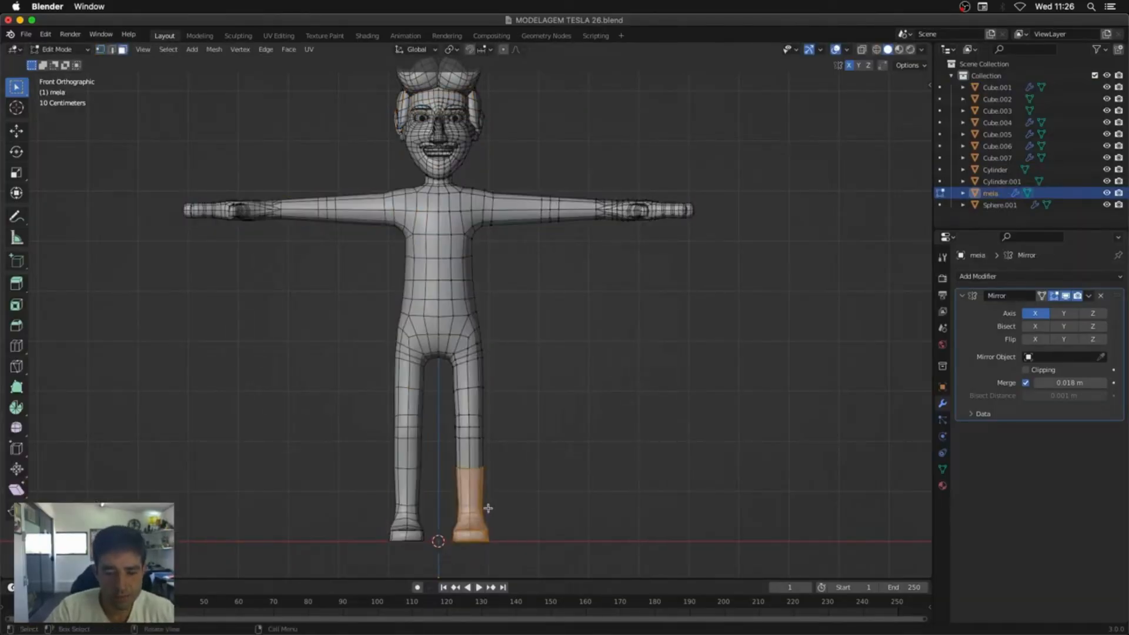
key(alt+z)
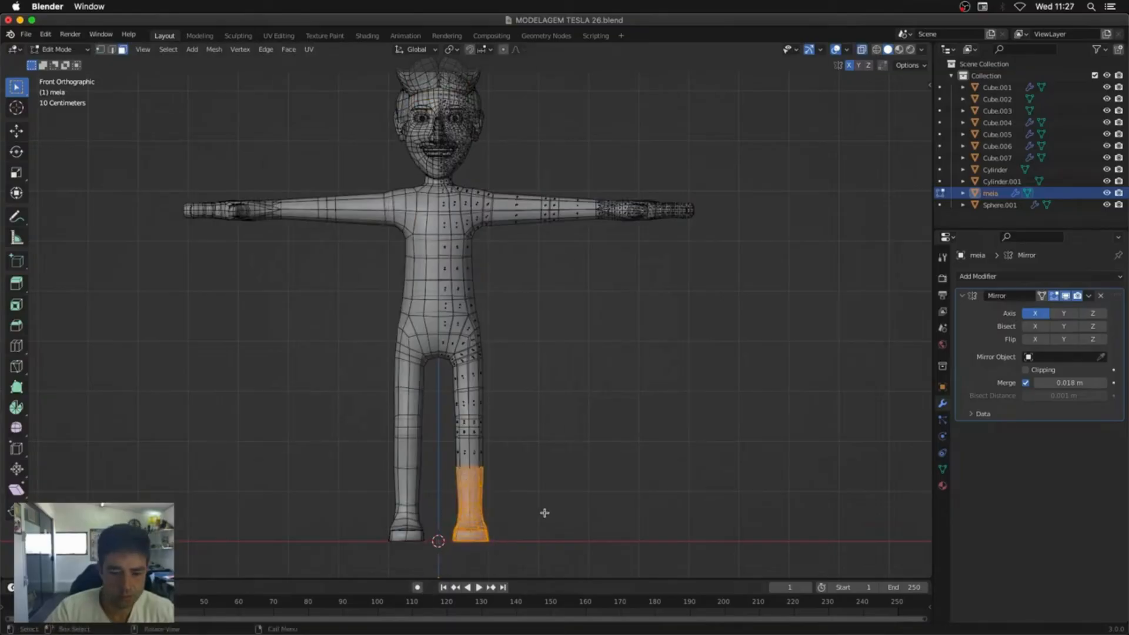
key(ctrl+l)
key(x)
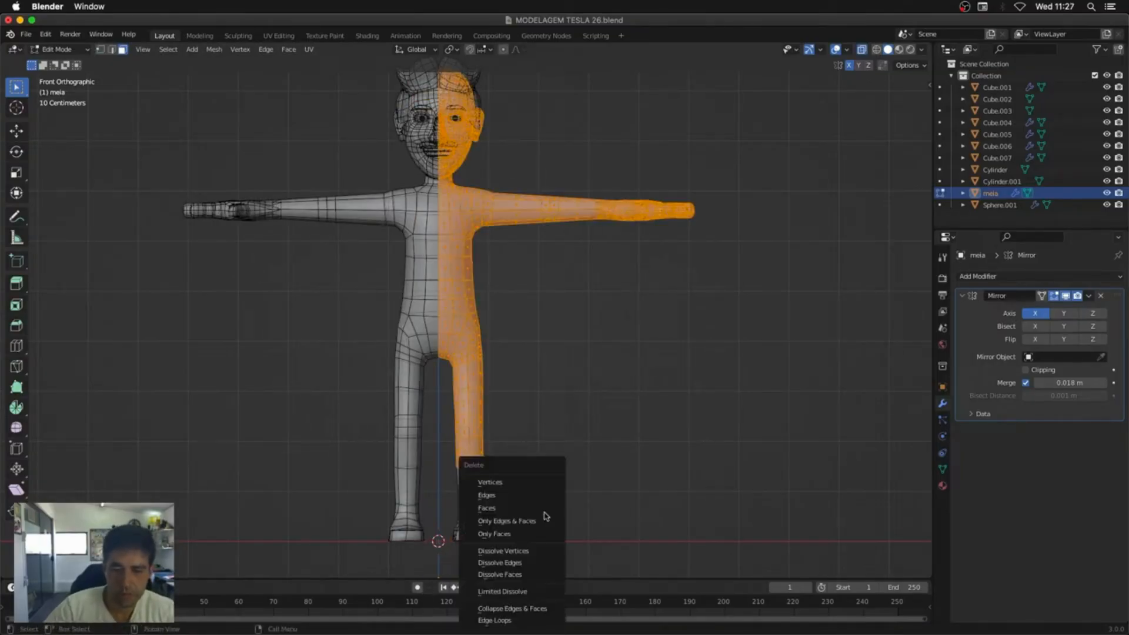
click(544, 509)
key(Tab)
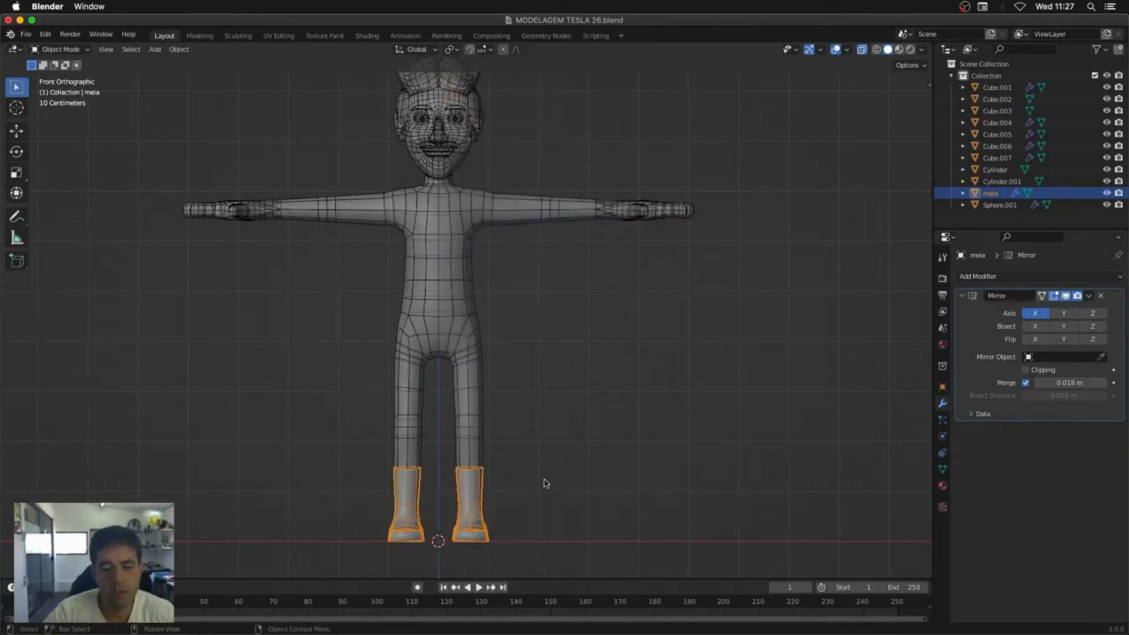
Step: Replace the shared skin material on "meia" with a new white material and display the model in Material Preview shading
middle_drag(544, 484, 717, 385)
click(943, 486)
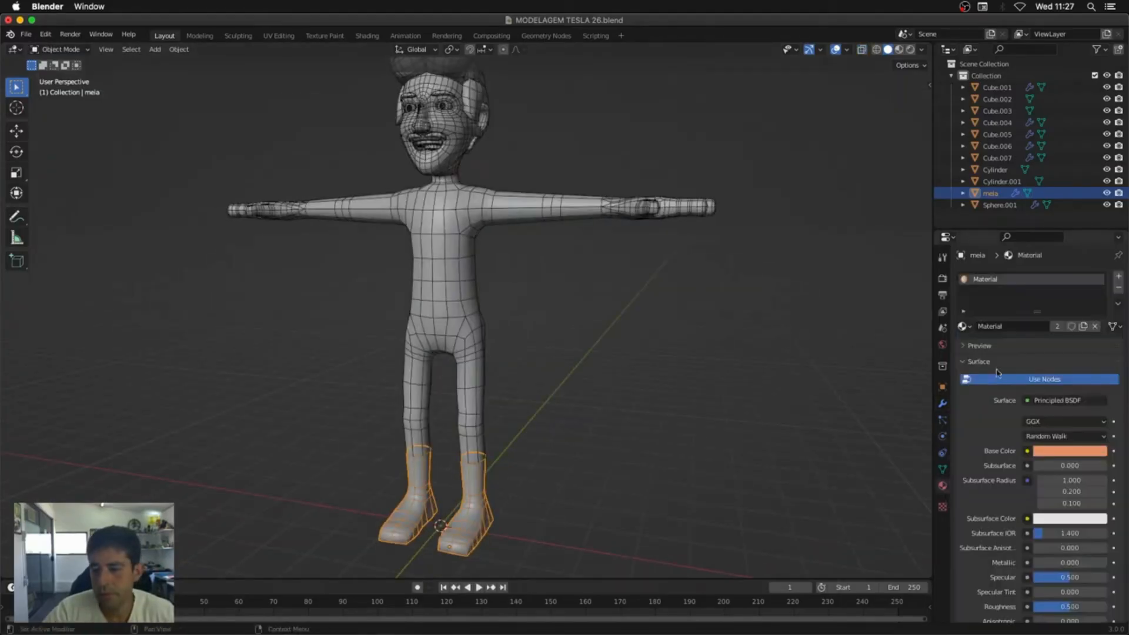
click(1118, 288)
click(1054, 326)
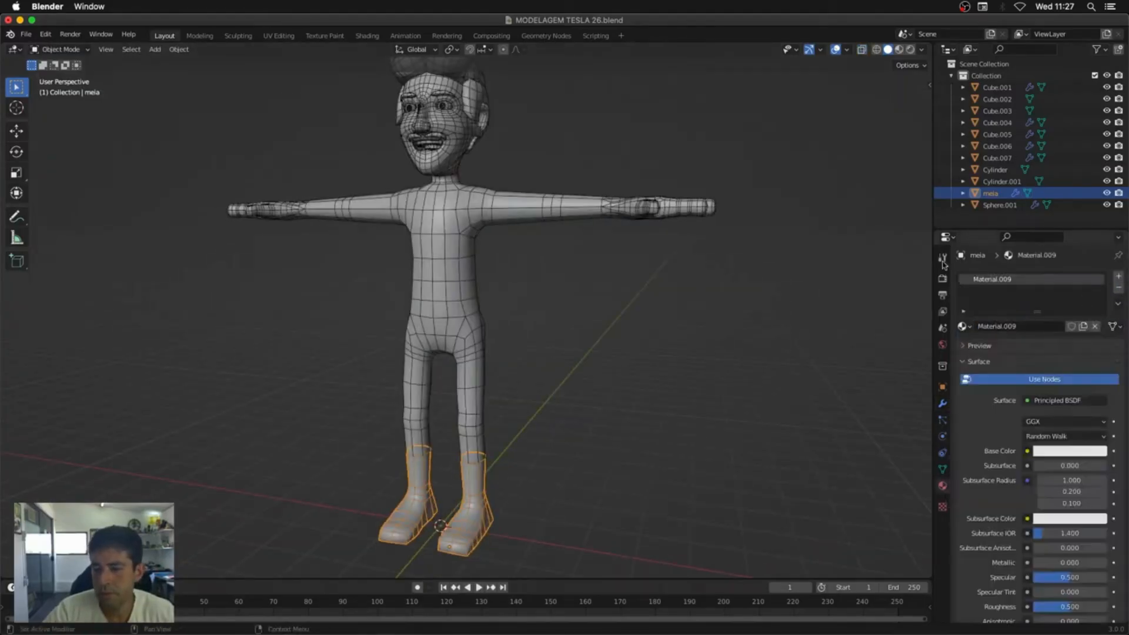
click(899, 50)
middle_drag(614, 470, 562, 371)
scroll(538, 382, up, 4)
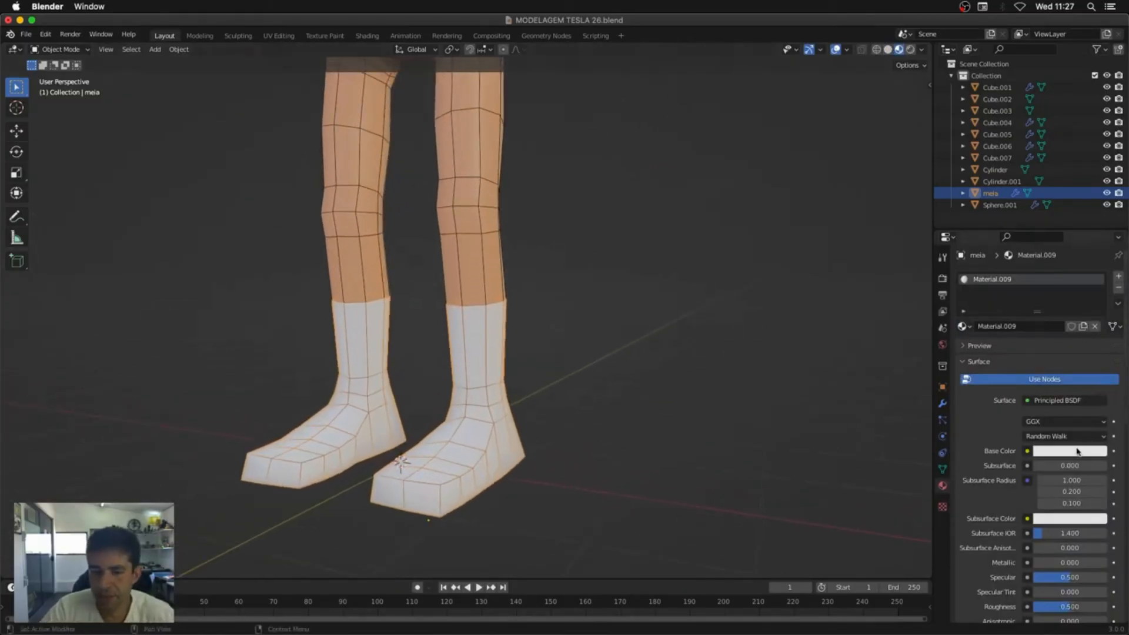
middle_drag(601, 372, 605, 360)
key(Tab)
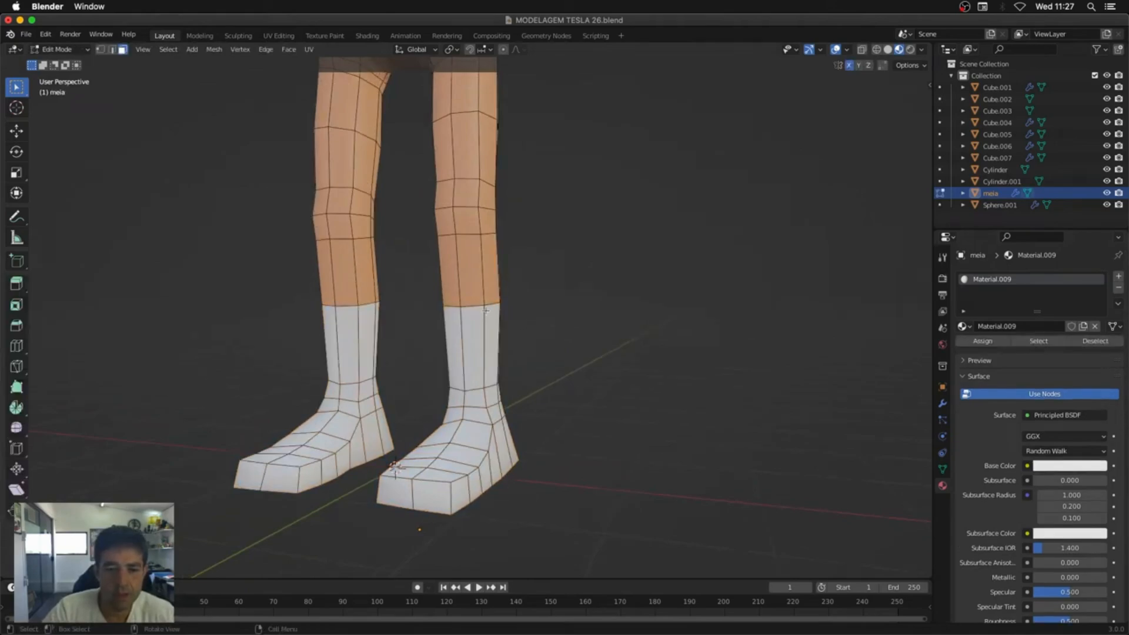
key(Tab)
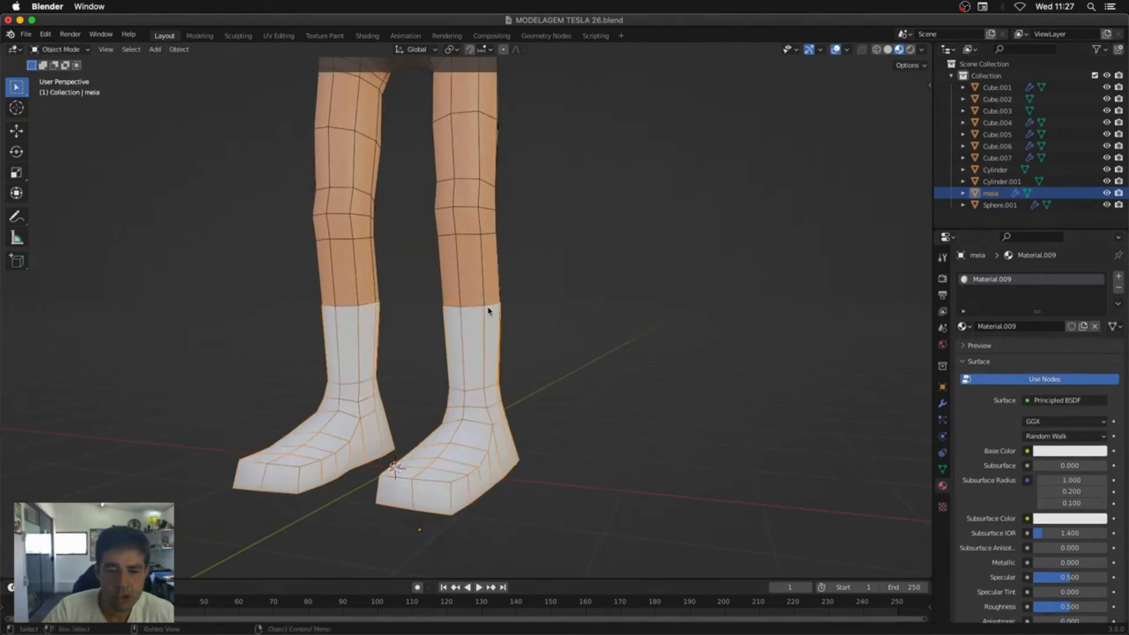
key(Tab)
key(1)
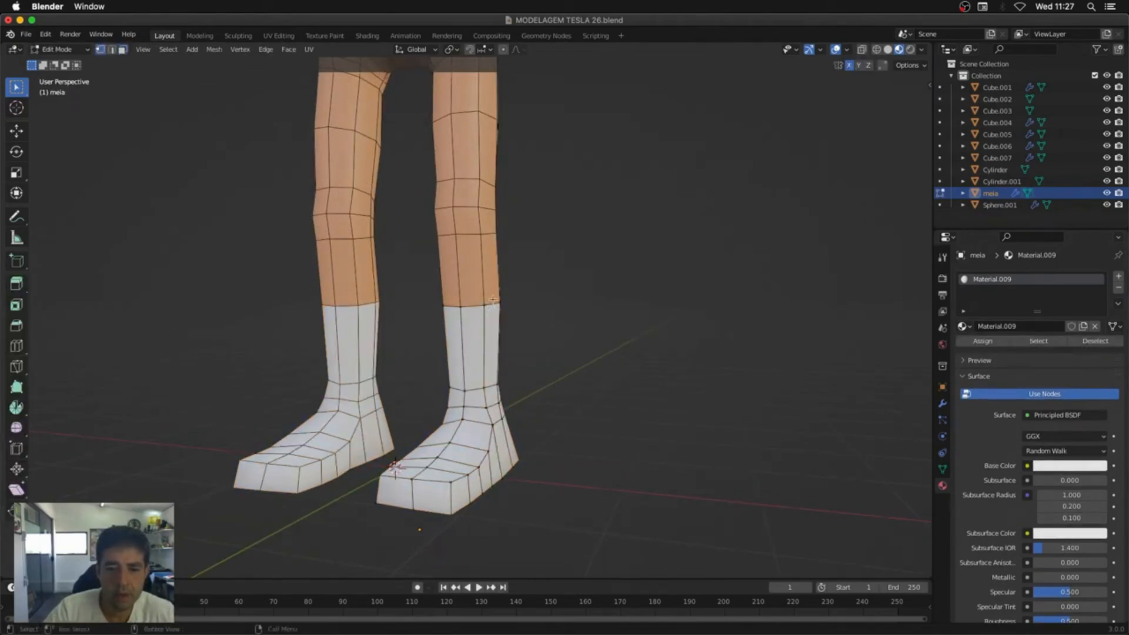
key(2)
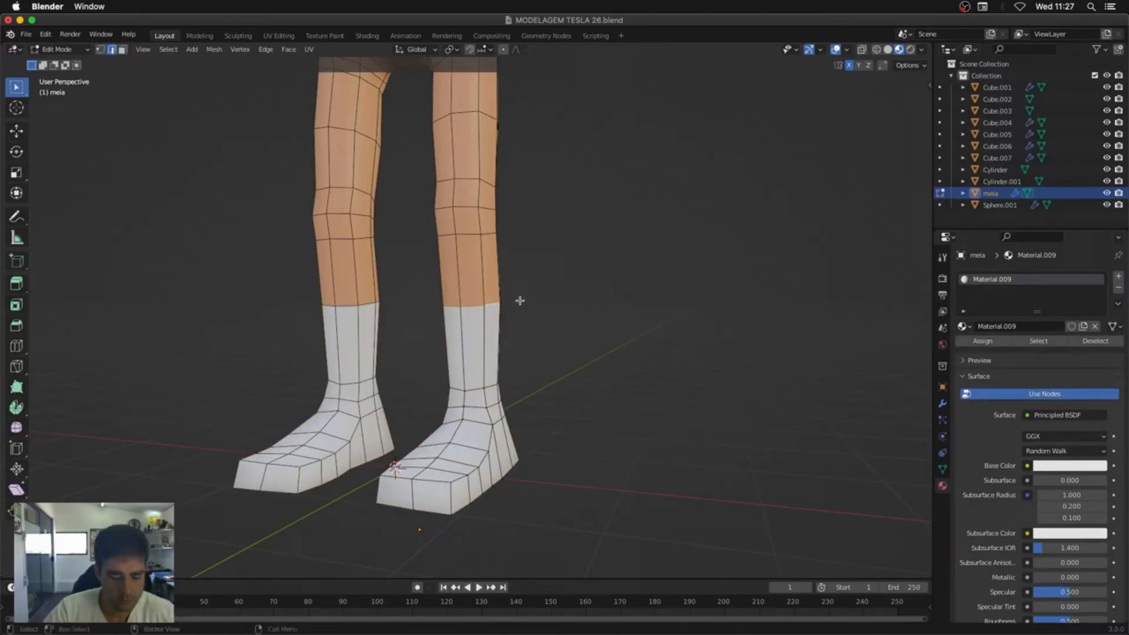
key(g)
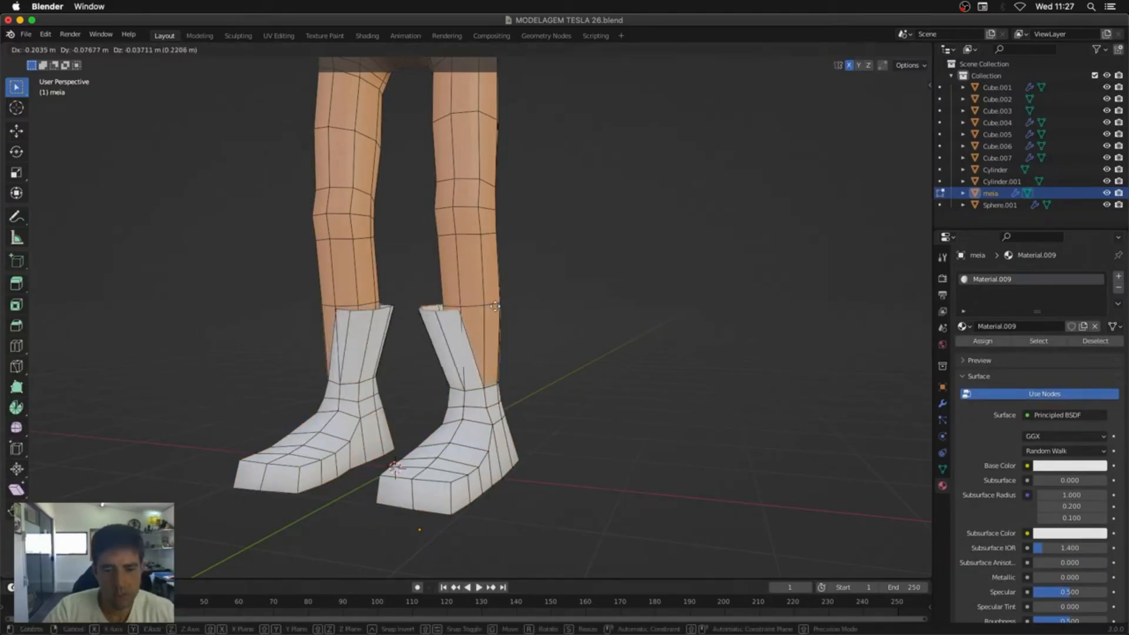
right_click(503, 315)
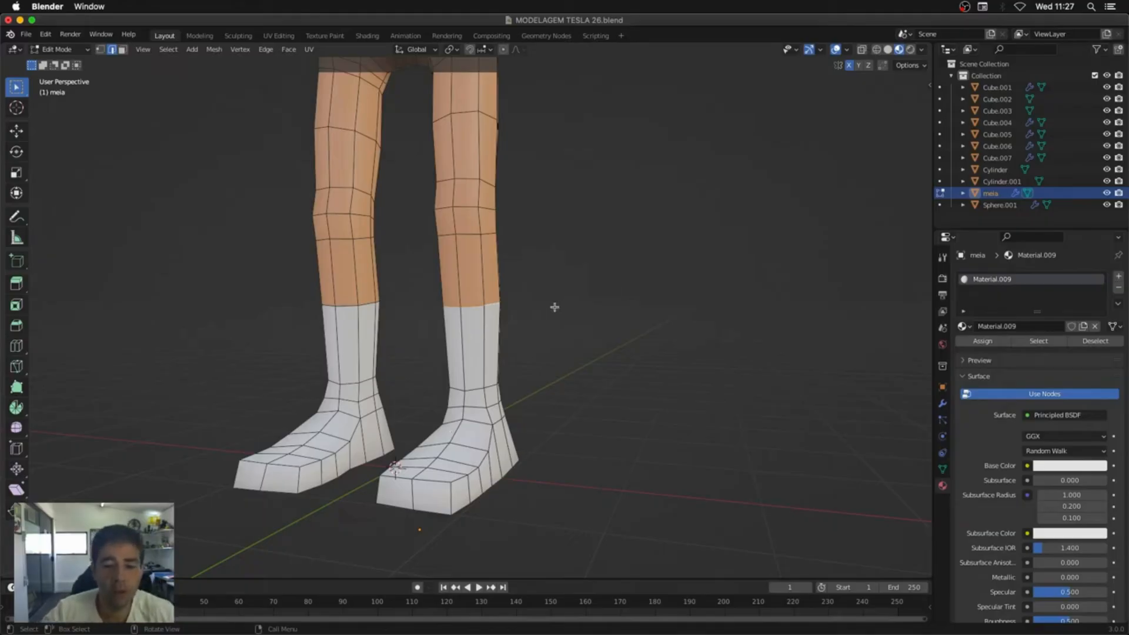
Step: Select the whole sock mesh and fatten it outward with Shrink/Fatten so it sits outside the leg
mouse_move(539, 376)
middle_down()
mouse_move(456, 398)
mouse_move(612, 382)
mouse_move(560, 386)
mouse_move(547, 373)
middle_up()
key(l)
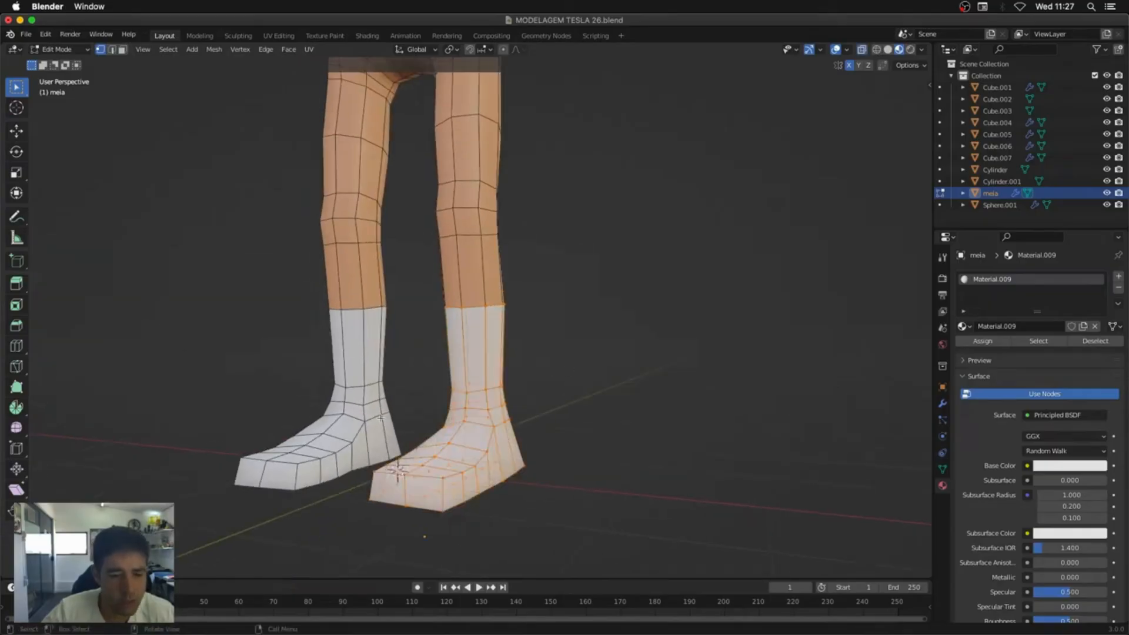
click(17, 469)
click(54, 474)
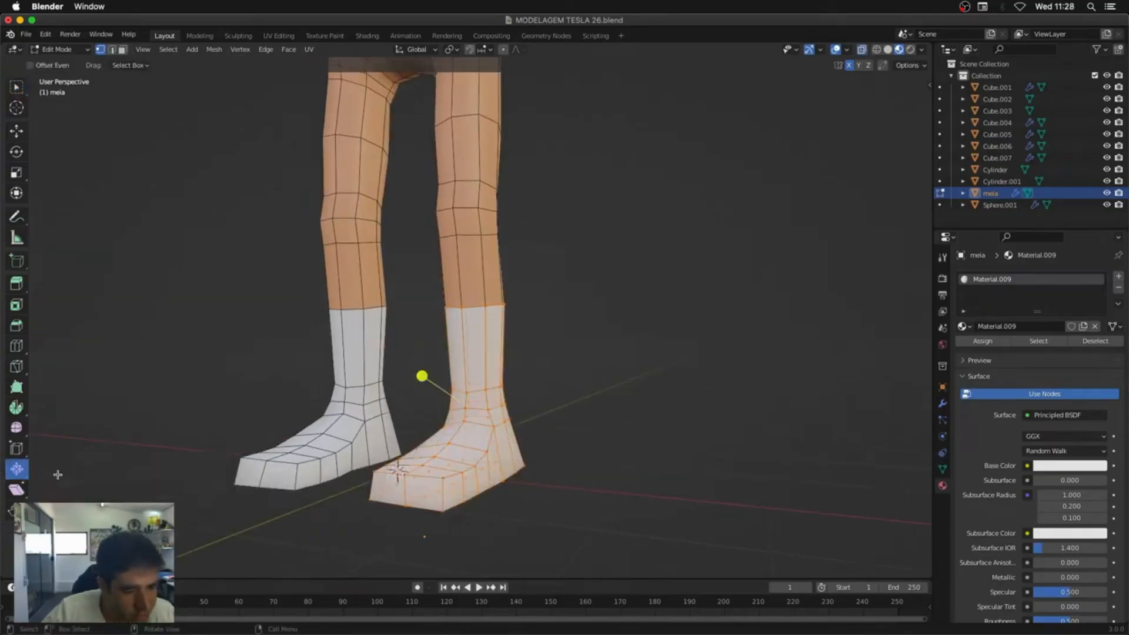
drag(422, 377, 468, 363)
scroll(467, 363, up, 7)
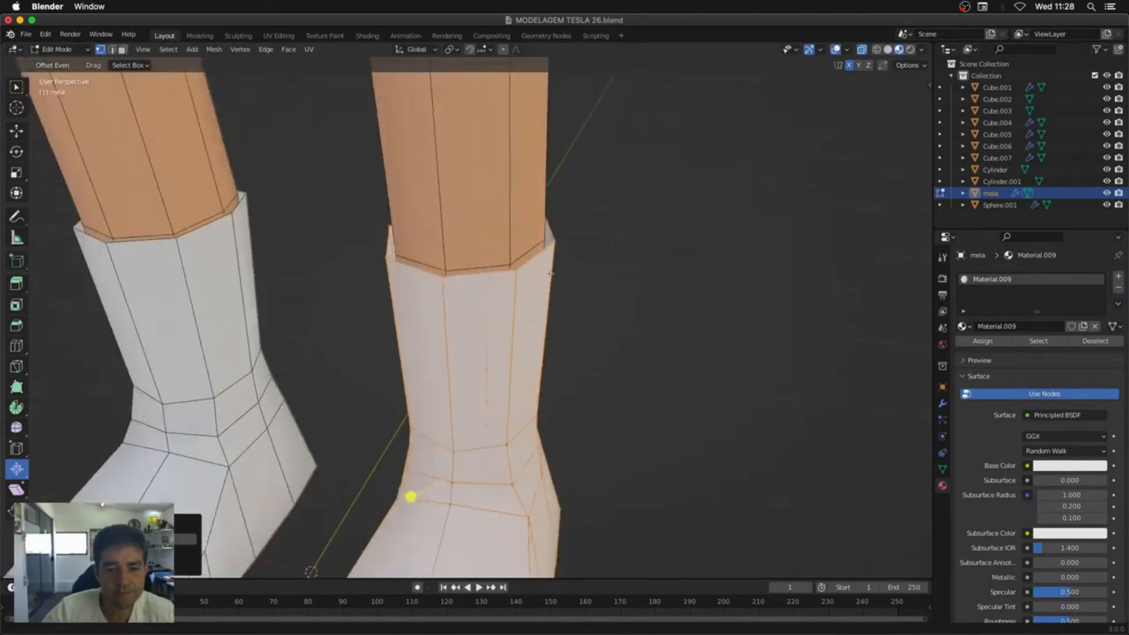
Step: Extrude the sock's top edge loop and scale it inward to the leg, forming a thick rim
click(594, 243)
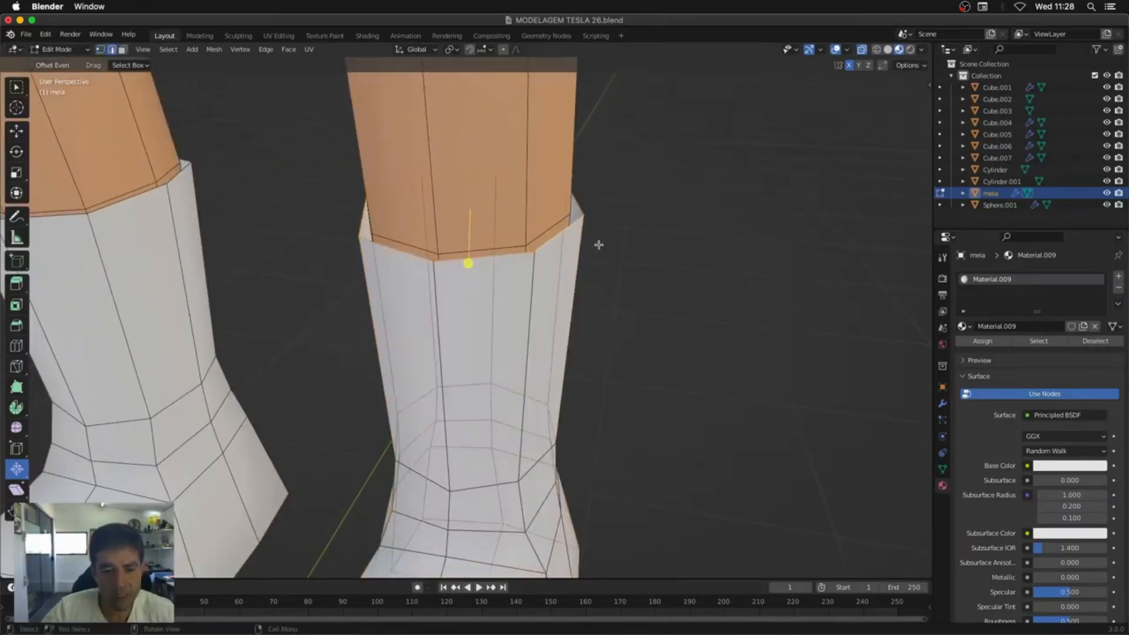
key(s)
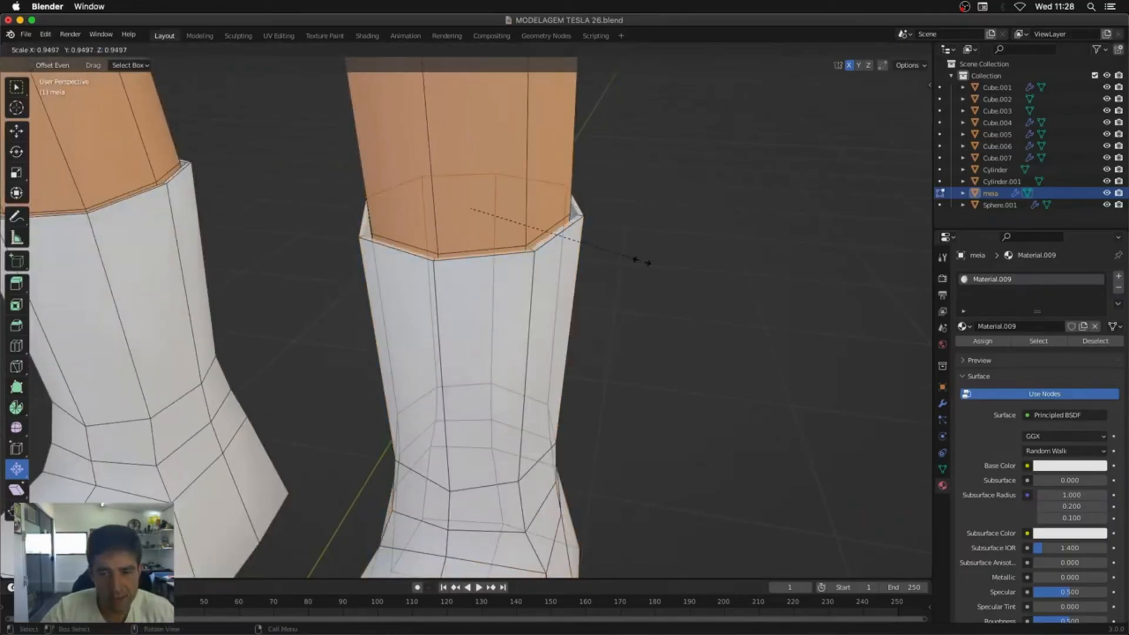
click(633, 260)
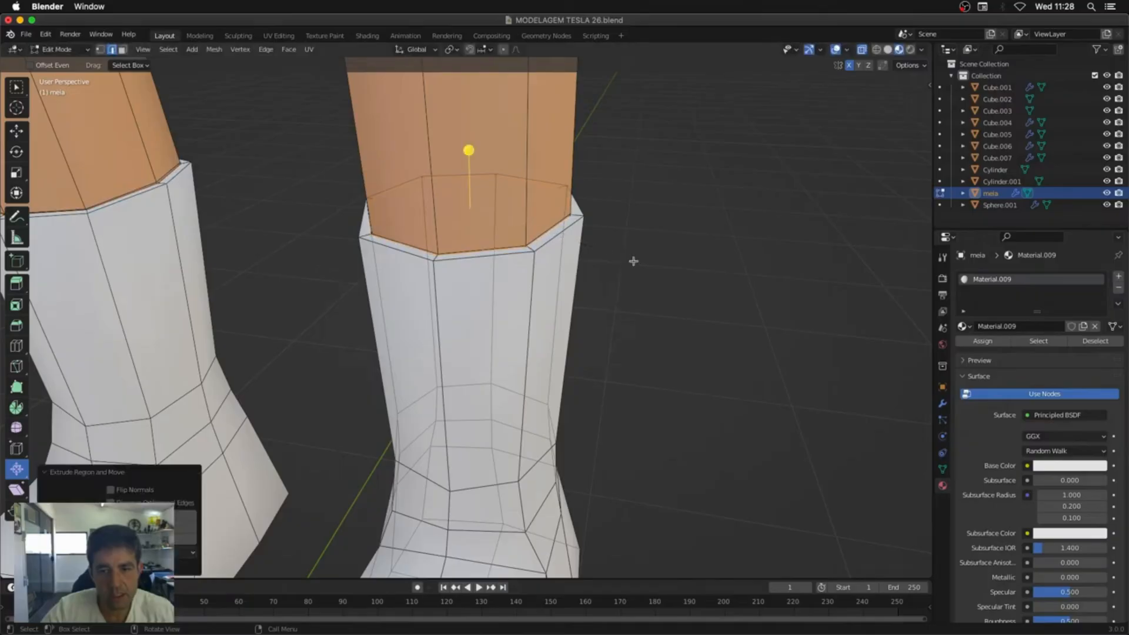
scroll(592, 214, down, 6)
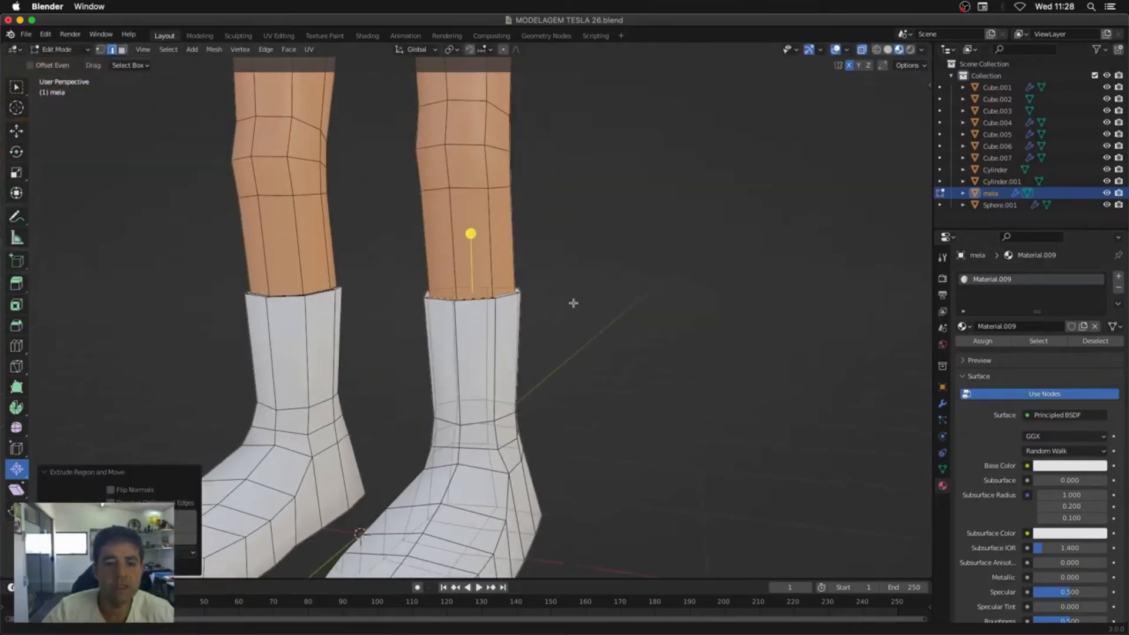
middle_drag(578, 348, 573, 357)
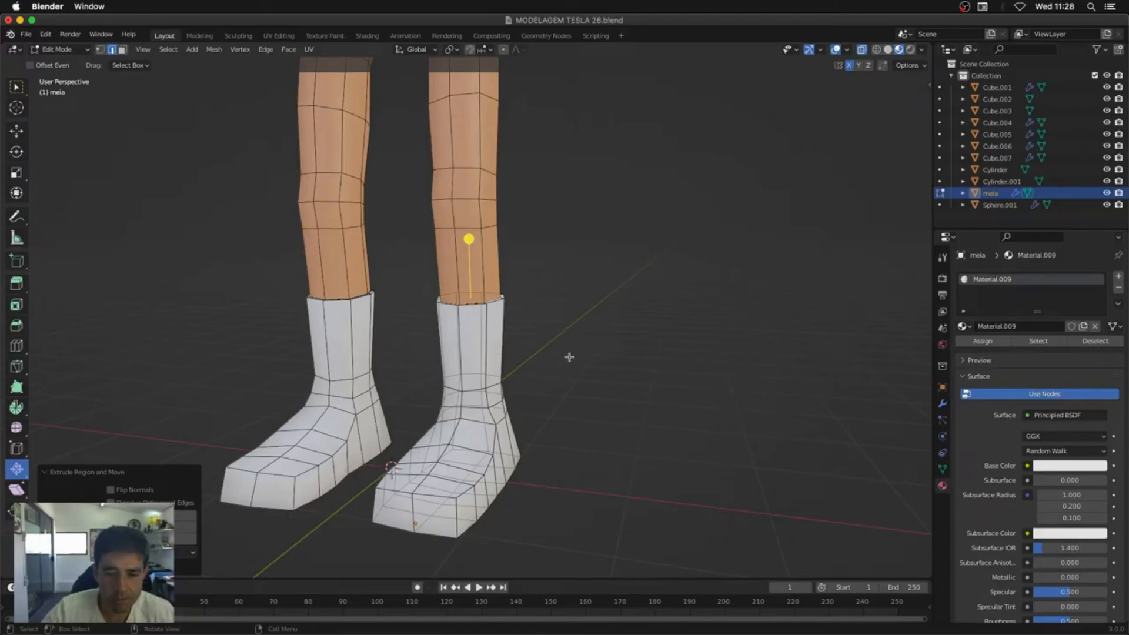
Step: Leave Edit Mode, duplicate the socks in place and rename the copy "sapato"
key(Tab)
key(shift+d)
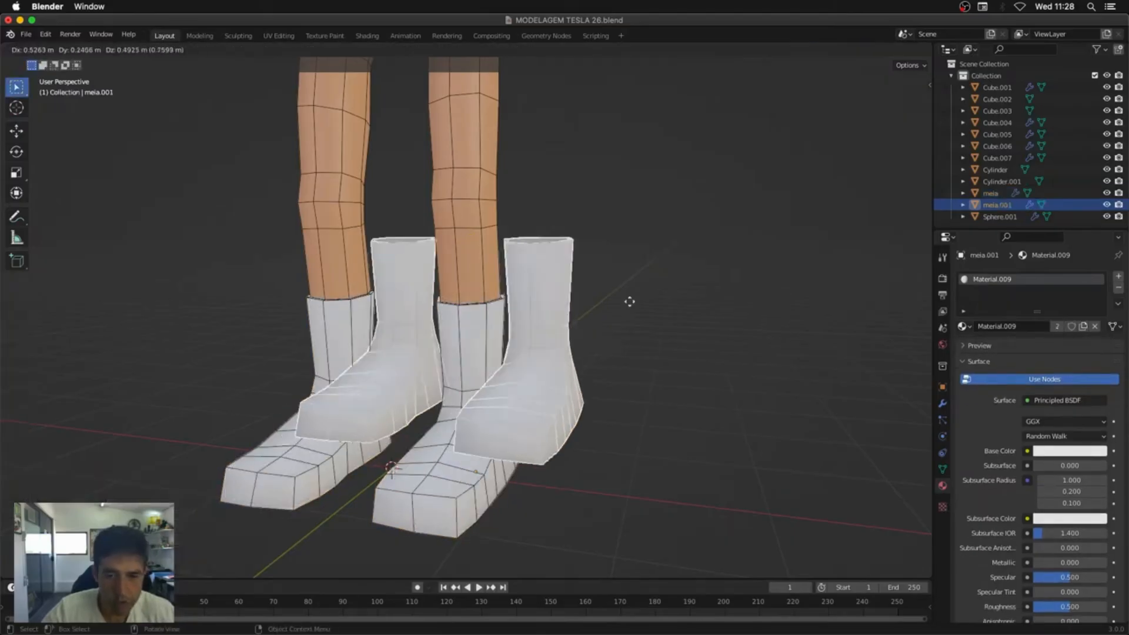
right_click(755, 239)
key(F2)
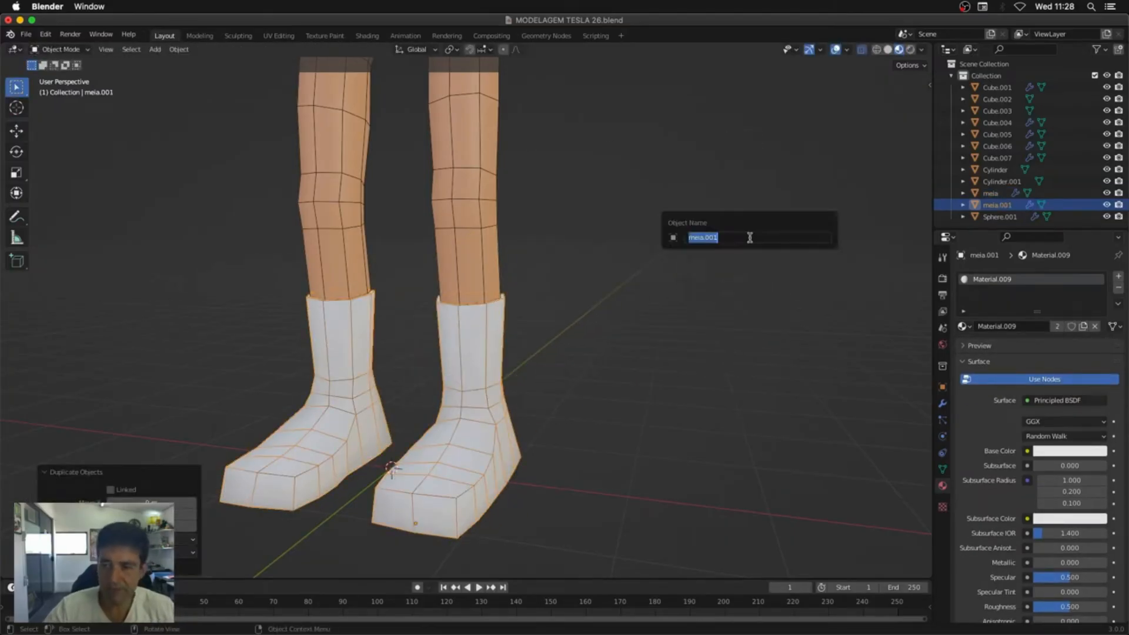
text(sapato)
key(Return)
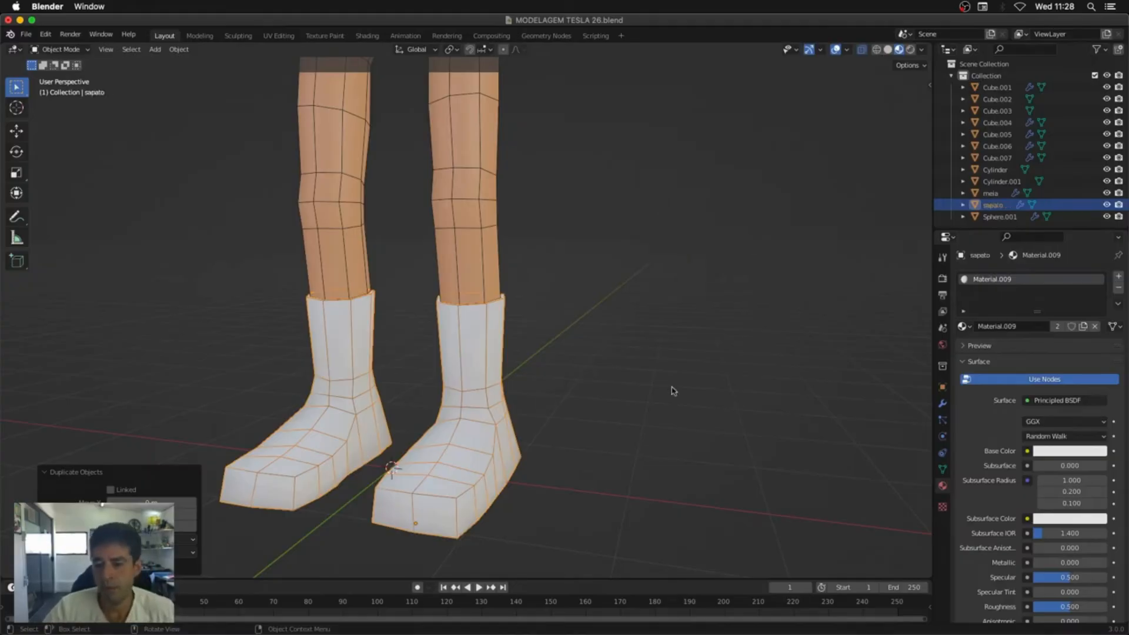
Step: Replace the shared material on "sapato" with a new one and set its base color to dark brown
click(1118, 287)
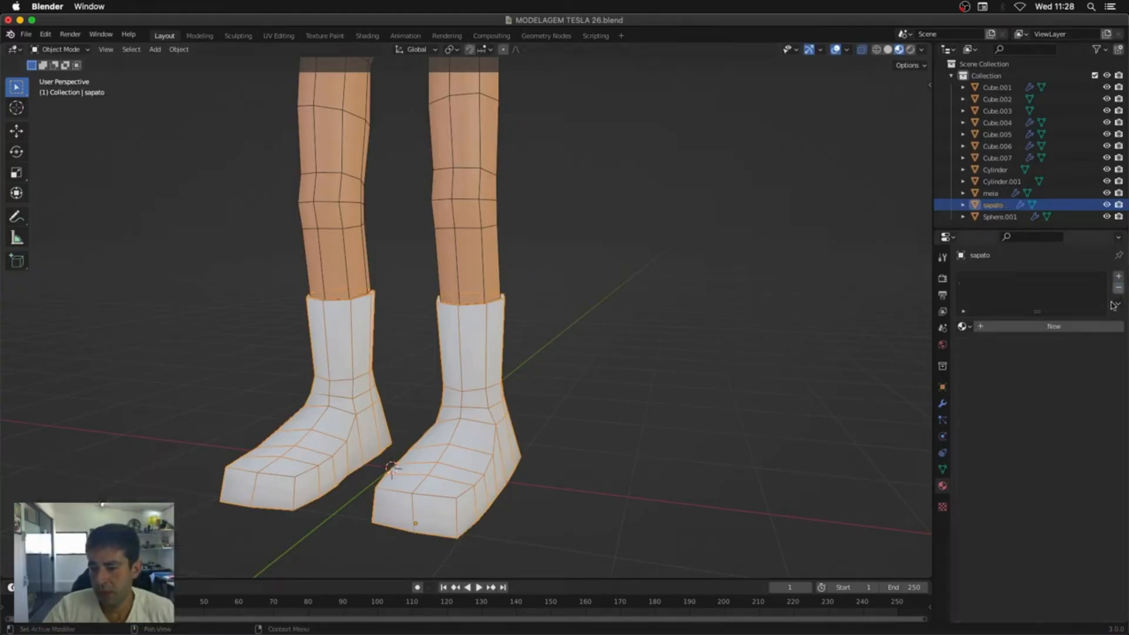
click(1054, 325)
click(1053, 451)
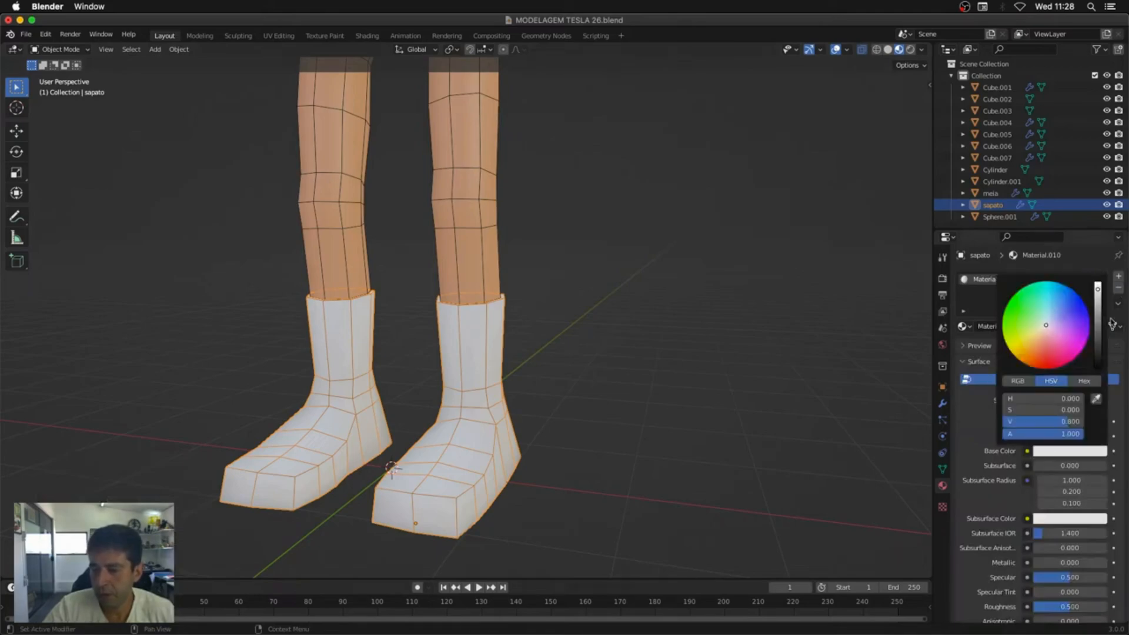
click(1039, 359)
click(1097, 348)
Step: Delete the faces of "sapato" above the ankle, keeping only the foot part as the shoe
middle_drag(638, 433, 612, 434)
key(Tab)
key(Tab)
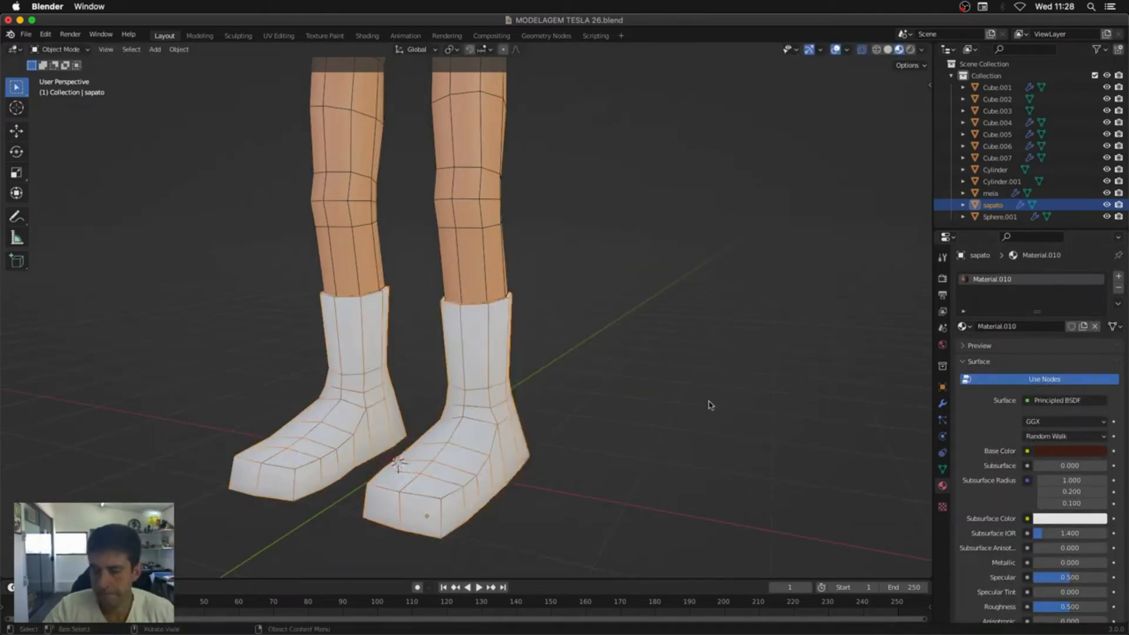
middle_drag(711, 403, 755, 394)
key(Tab)
middle_drag(520, 332, 513, 389)
key(Tab)
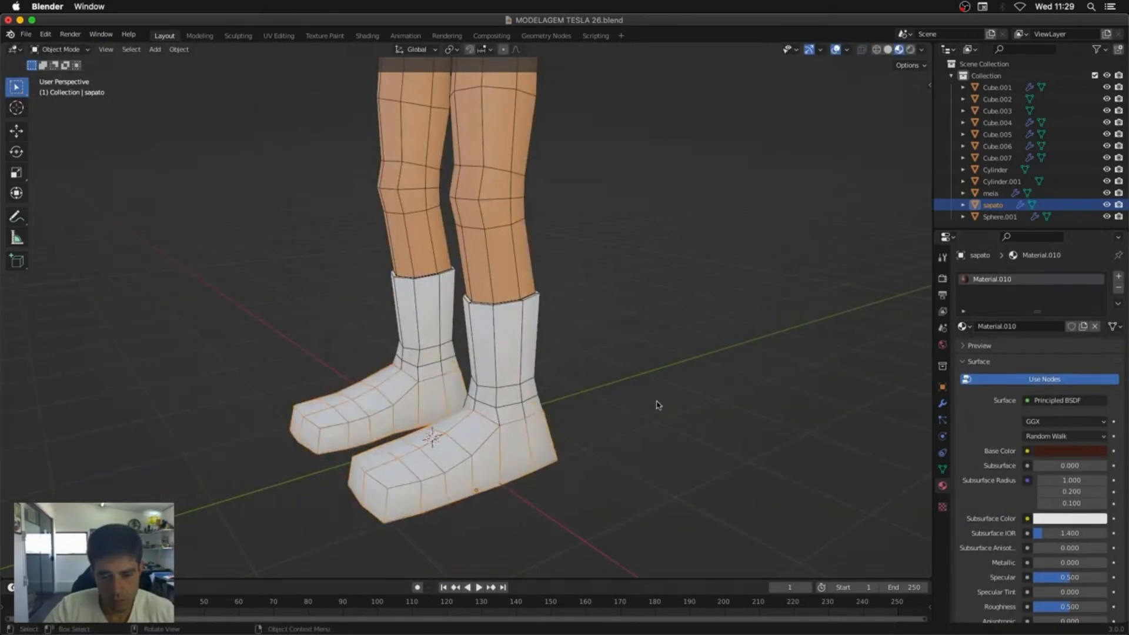
key(Tab)
key(Tab)
middle_drag(731, 365, 739, 363)
key(g)
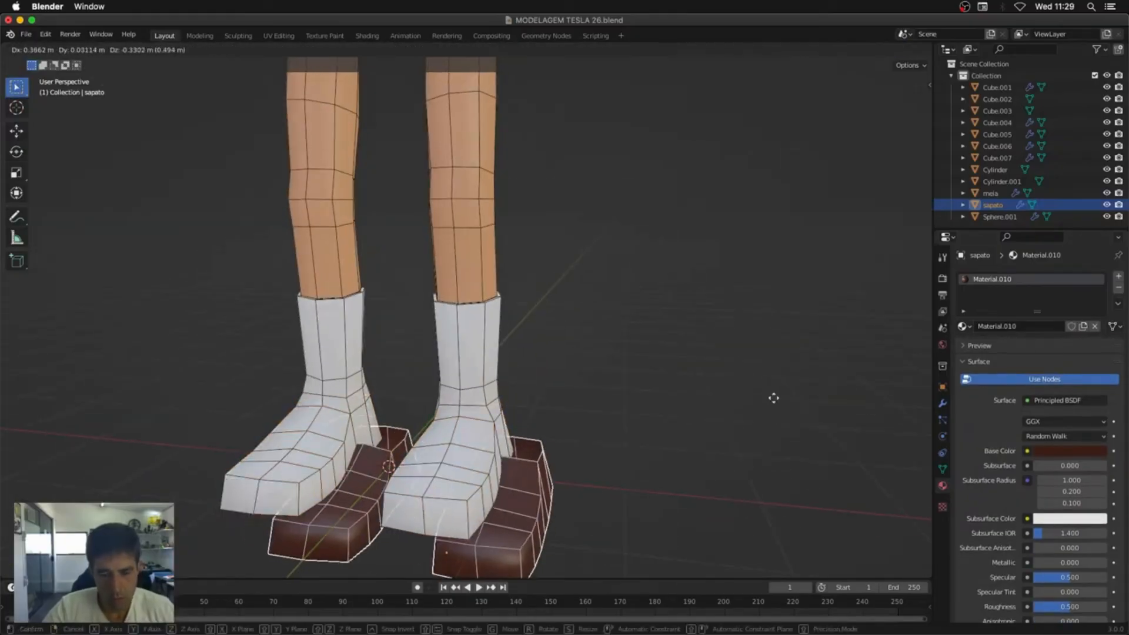
right_click(773, 398)
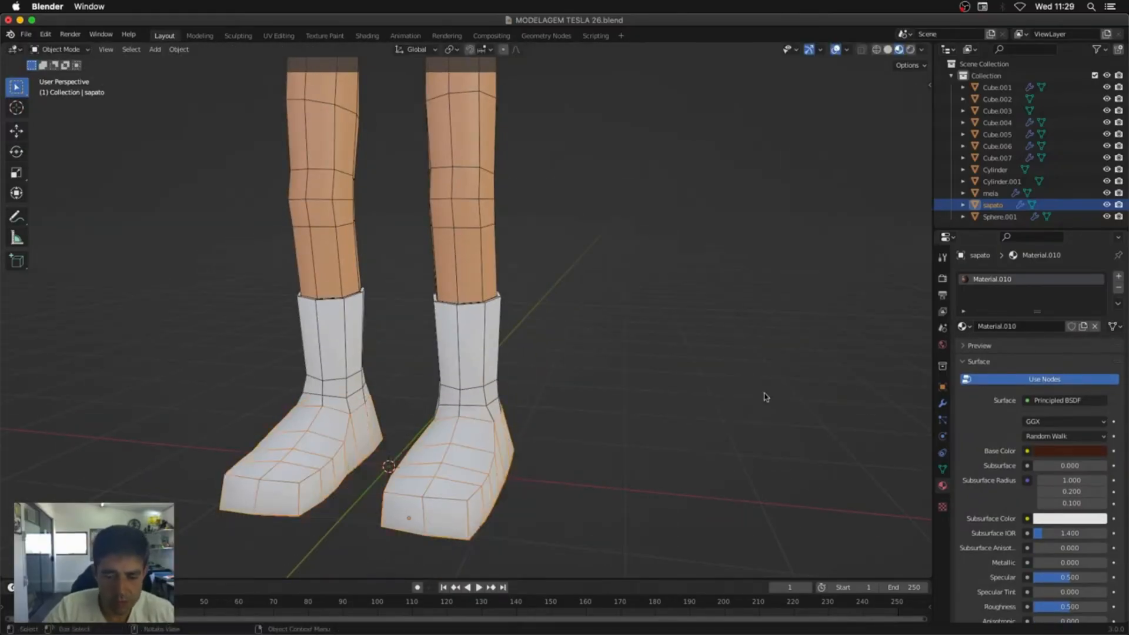
middle_drag(766, 398, 584, 386)
Step: Fatten all faces of the shoe outward by about 0.04 m with Shrink/Fatten so it covers the sock
key(Tab)
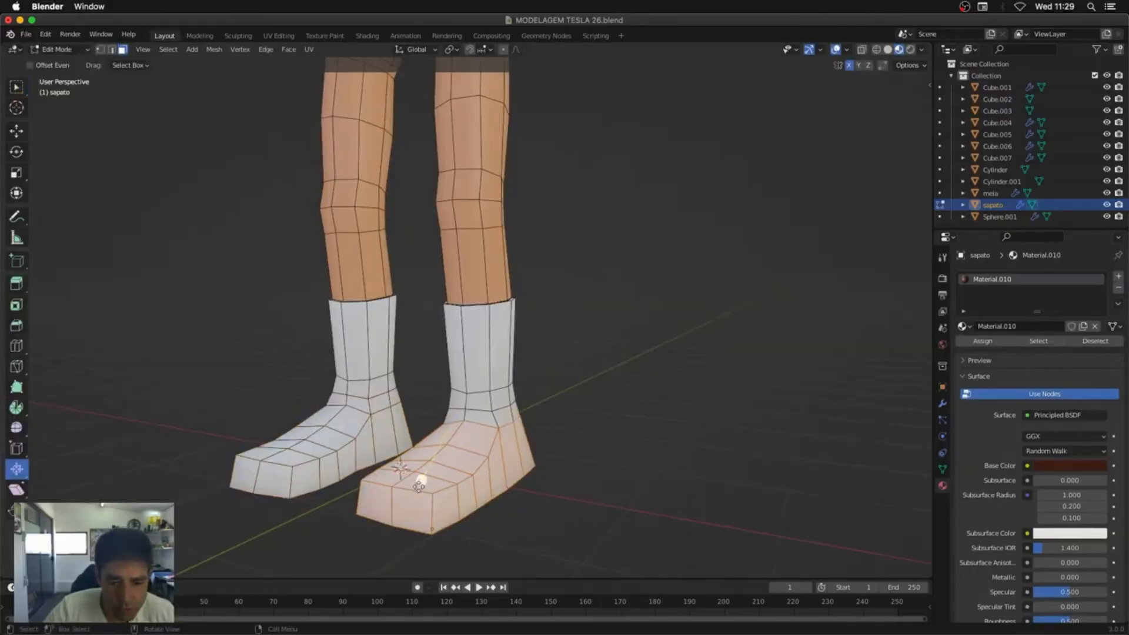
key(alt+s)
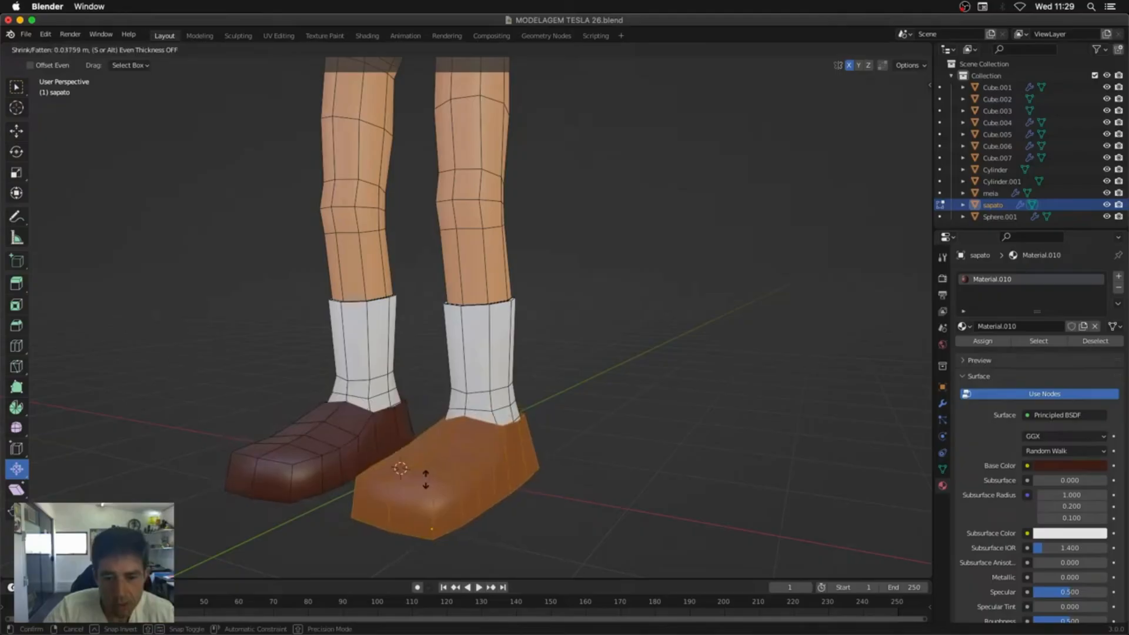
click(426, 477)
mouse_move(542, 466)
middle_down()
mouse_move(521, 480)
mouse_move(451, 399)
middle_up()
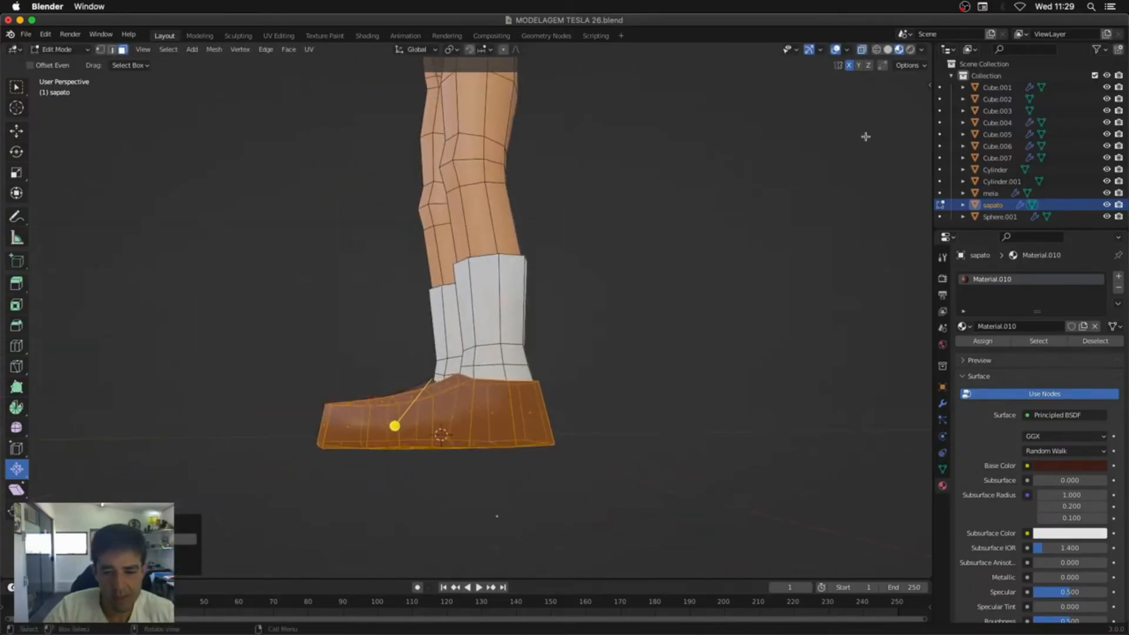
Step: Inspect how the shoe fits around the sock from several angles in wireframe and material preview shading
click(876, 49)
middle_drag(584, 317, 609, 335)
scroll(587, 273, up, 5)
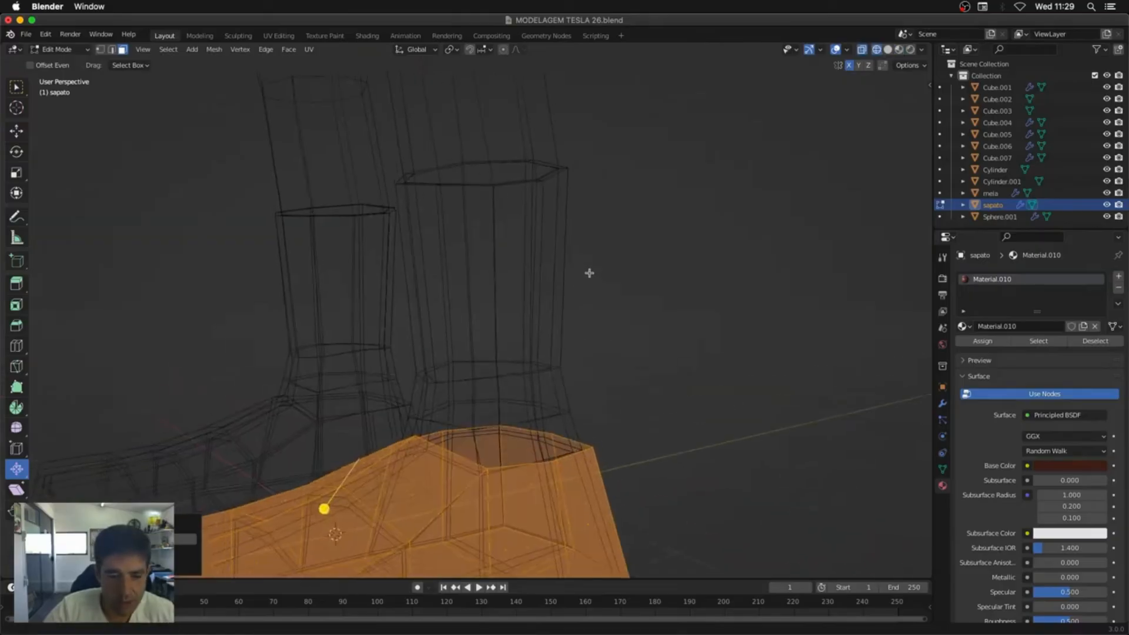
middle_drag(523, 278, 547, 267)
shift+middle_drag(497, 401, 545, 270)
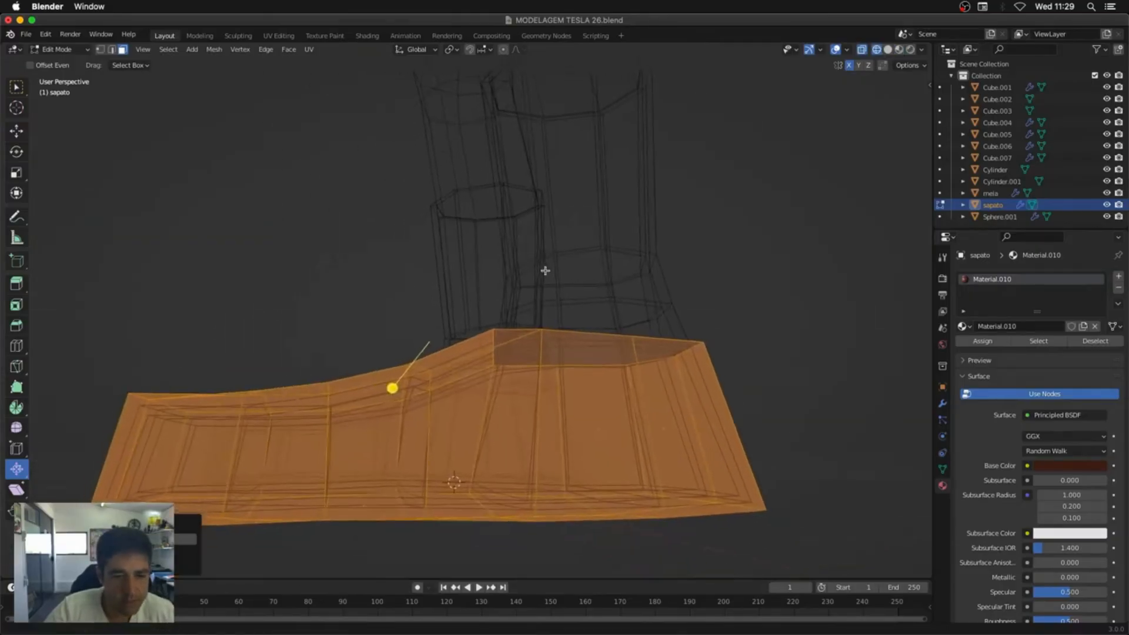
middle_drag(311, 474, 466, 436)
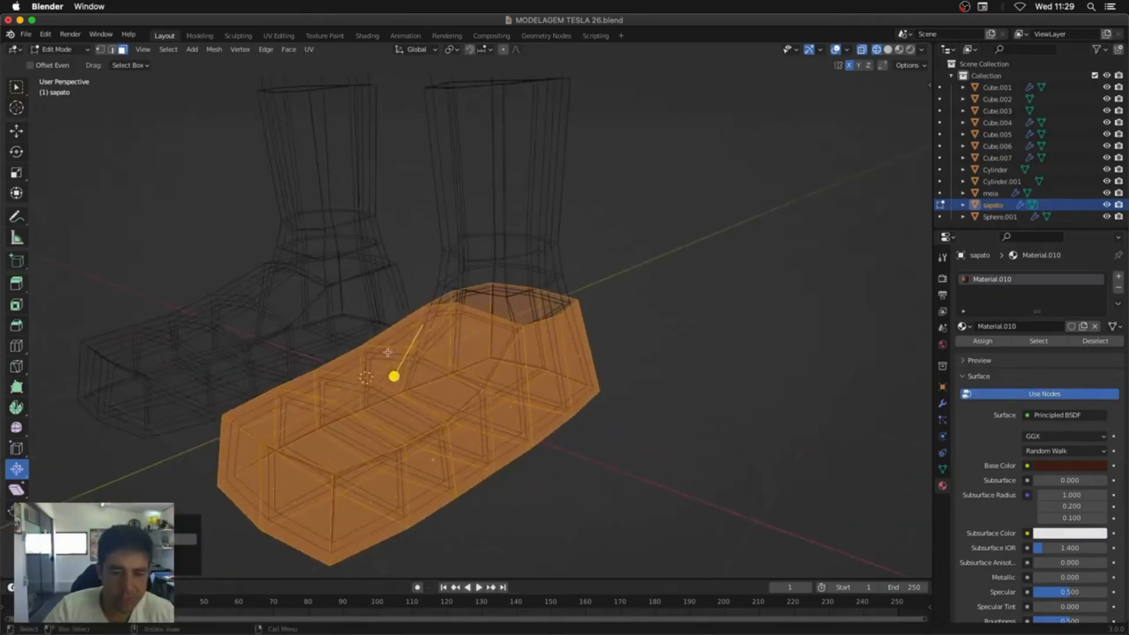
middle_drag(452, 395, 488, 378)
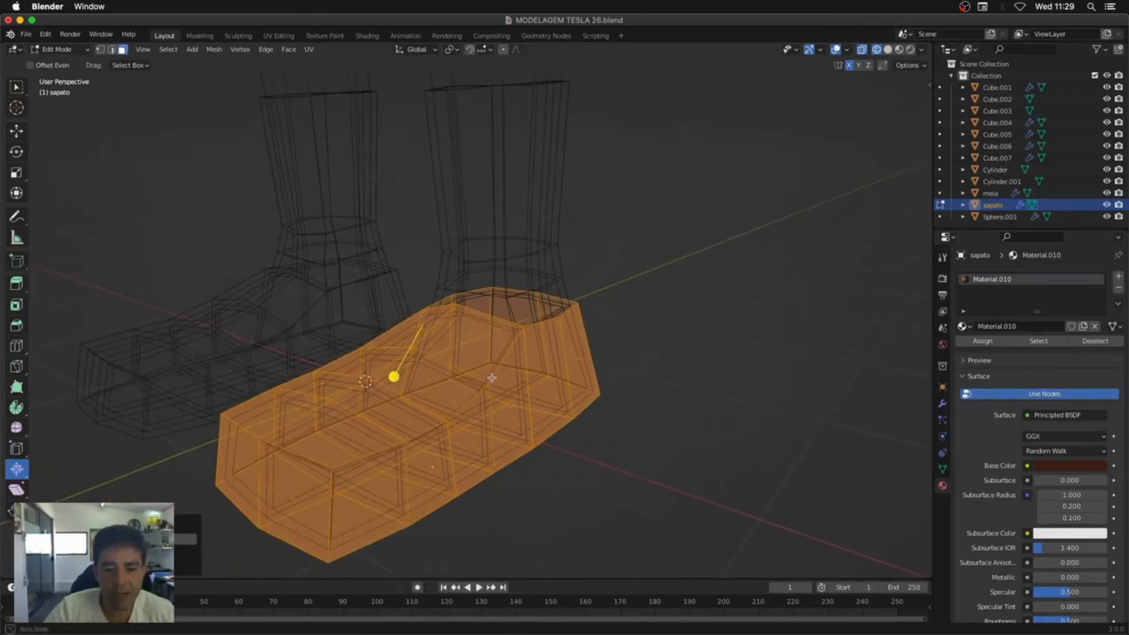
key(Tab)
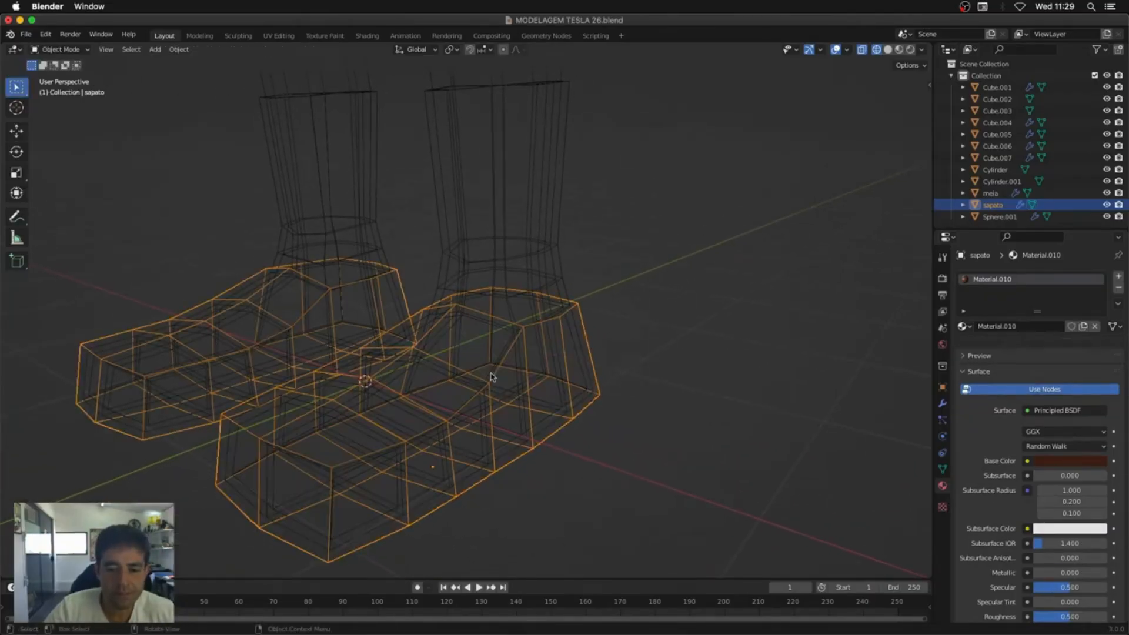
key(Tab)
key(alt+z)
middle_drag(495, 376, 507, 371)
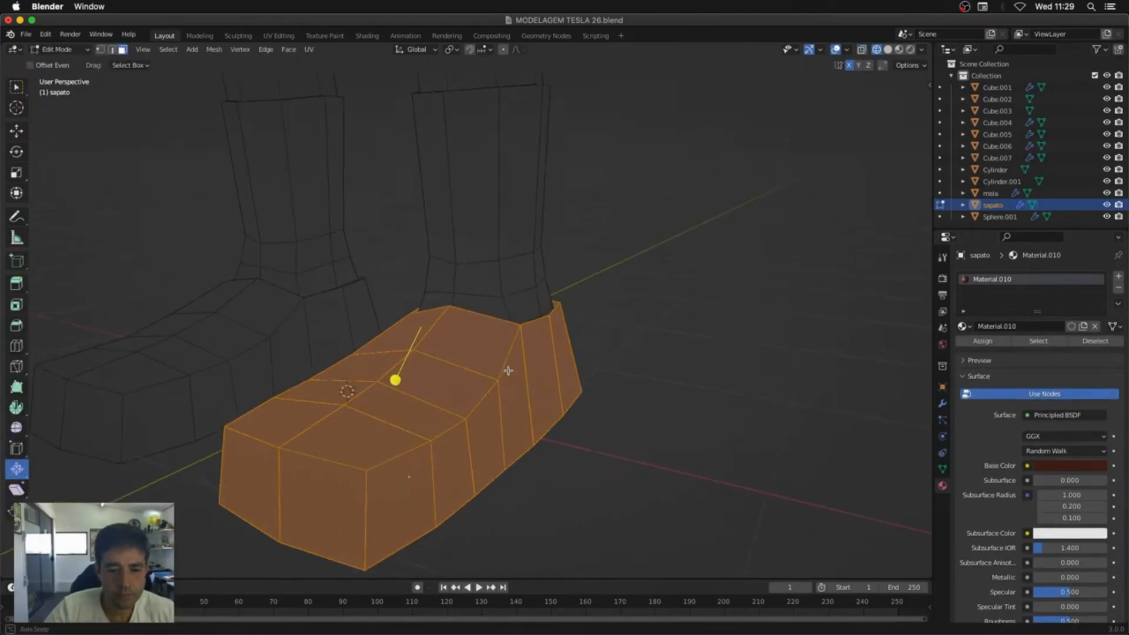
click(899, 49)
mouse_move(683, 241)
middle_down()
mouse_move(567, 348)
mouse_move(524, 356)
mouse_move(511, 331)
mouse_move(501, 351)
middle_up()
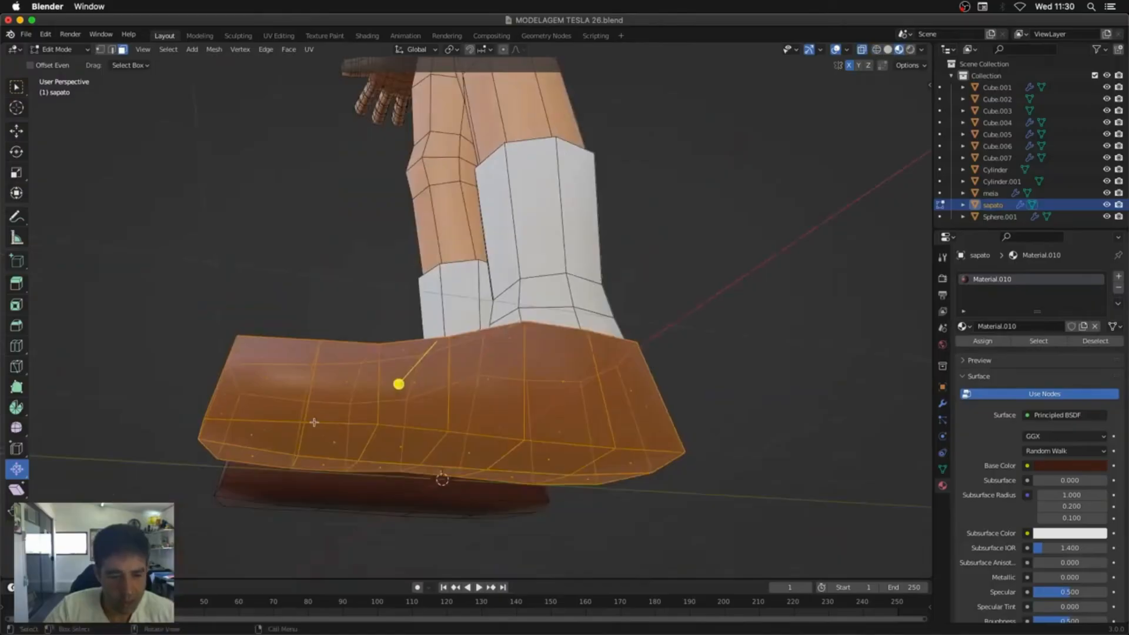
Step: Select the faces on the underside of the shoe and extrude them downward along Z to form a sole
key(2)
click(275, 453)
key(1)
click(299, 458)
middle_drag(327, 461, 478, 418)
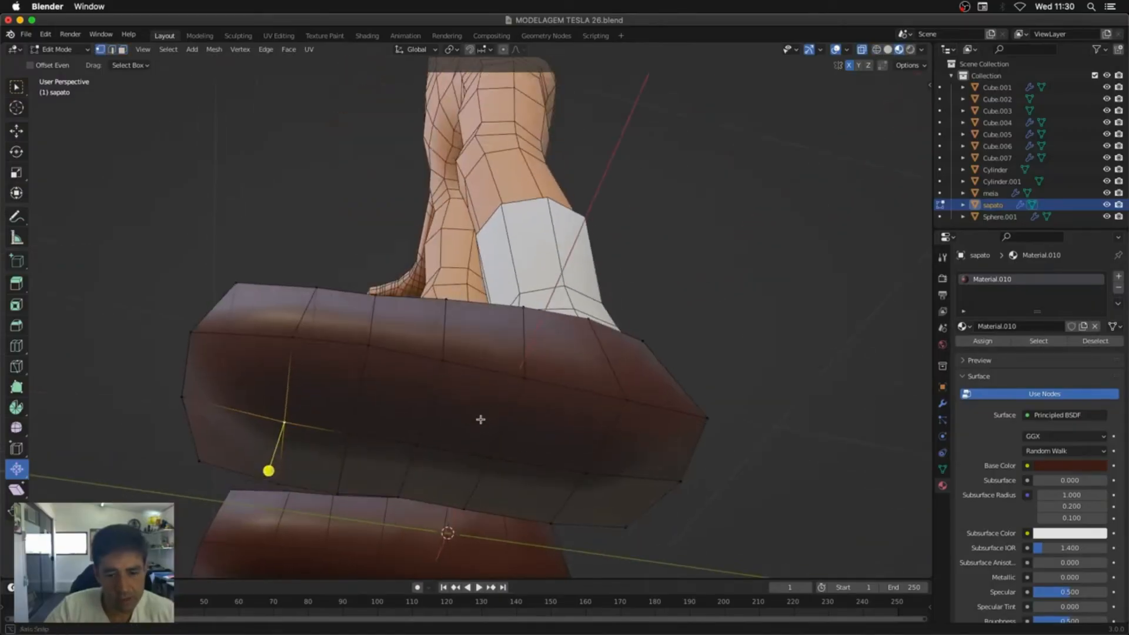
ctrl+shift+click(587, 474)
key(3)
middle_drag(588, 474, 593, 483)
key(e)
right_click(593, 489)
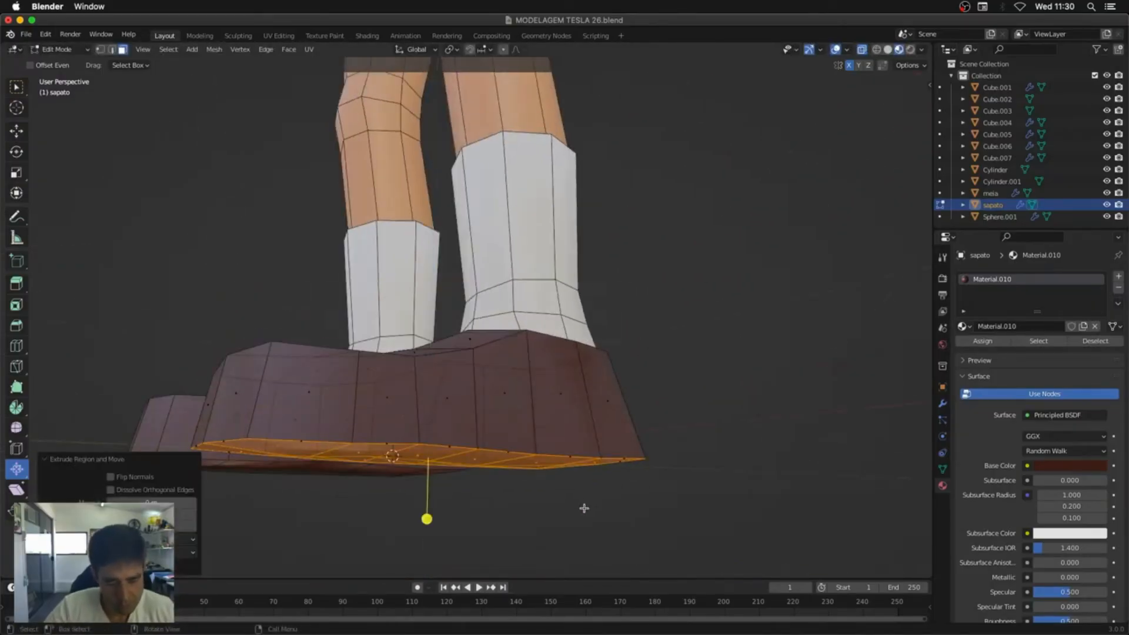
key(g)
key(z)
Step: Select the face loop around the side of the sole and fatten it outward beyond the shoe
alt+click(575, 476)
middle_drag(532, 464, 595, 474)
alt+click(592, 461)
key(alt+s)
click(386, 469)
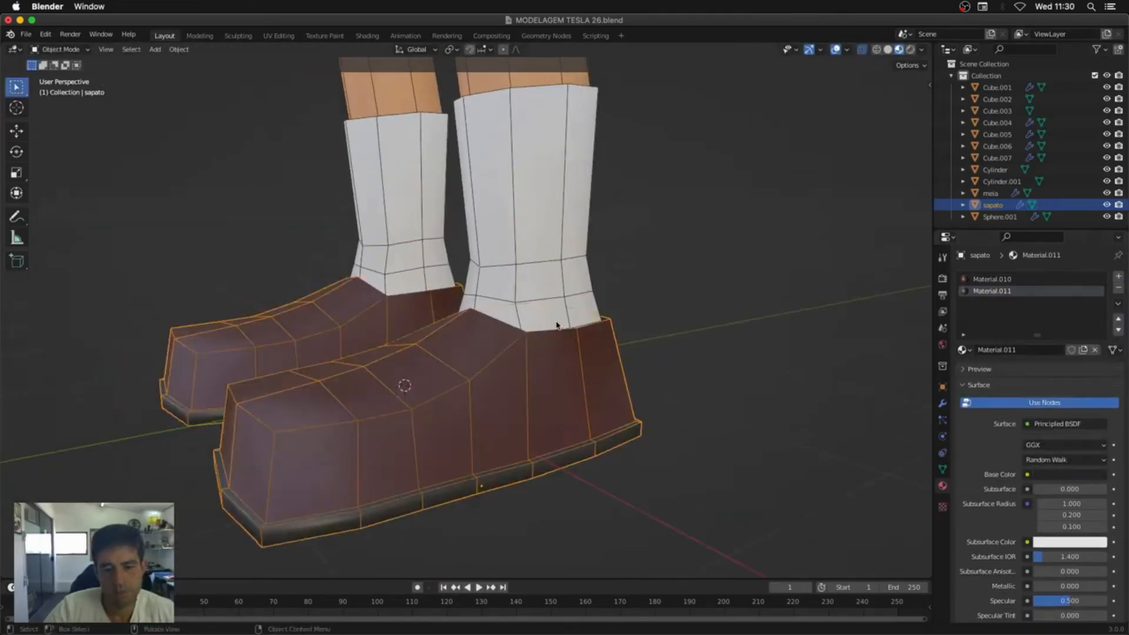
Step: Extrude the edge of the shoe's ankle opening to give the rim thickness
key(Tab)
middle_drag(557, 325, 677, 317)
key(e)
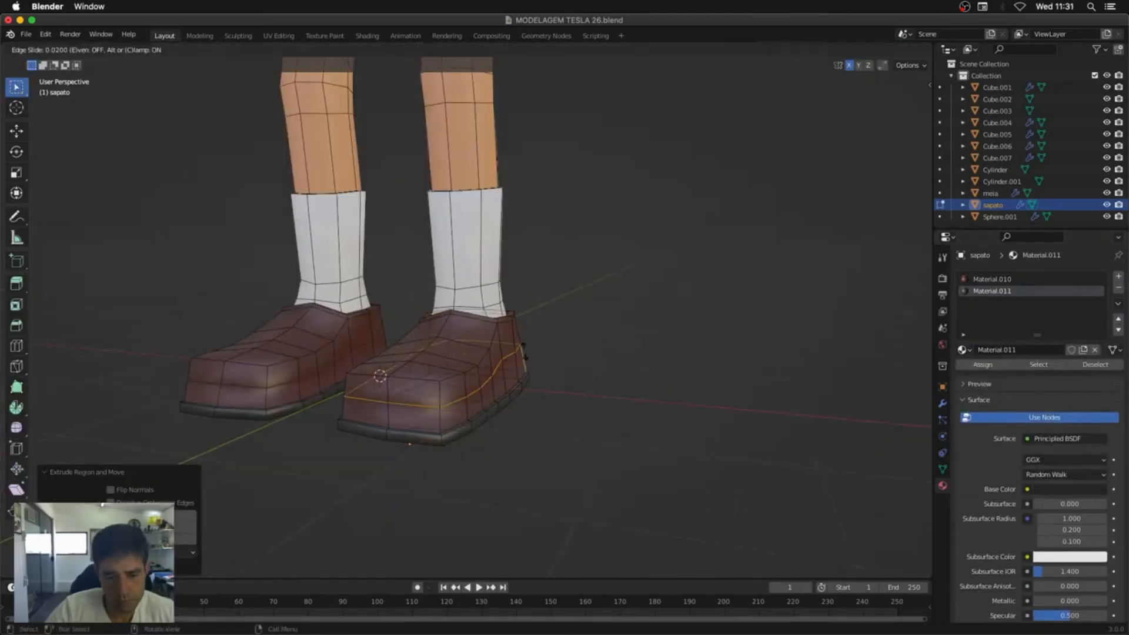
Step: Add a horizontal edge loop around the brown side of the shoe and check it in side view
key(KP_1)
key(KP_3)
key(ctrl+r)
click(588, 379)
click(591, 382)
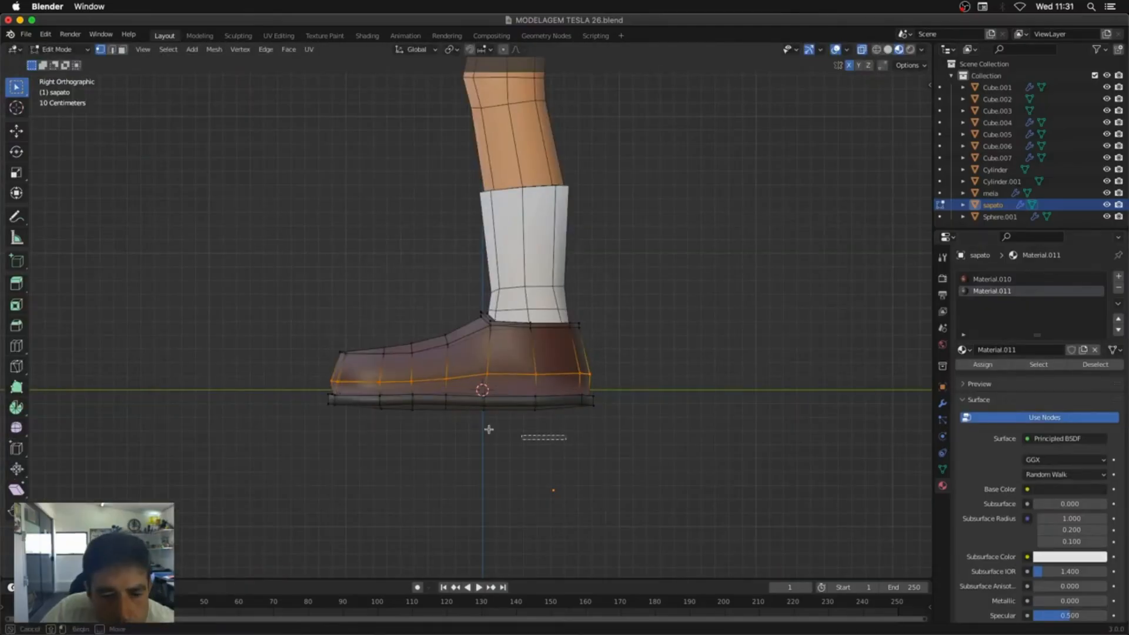
middle_drag(541, 433, 555, 347)
key(KP_3)
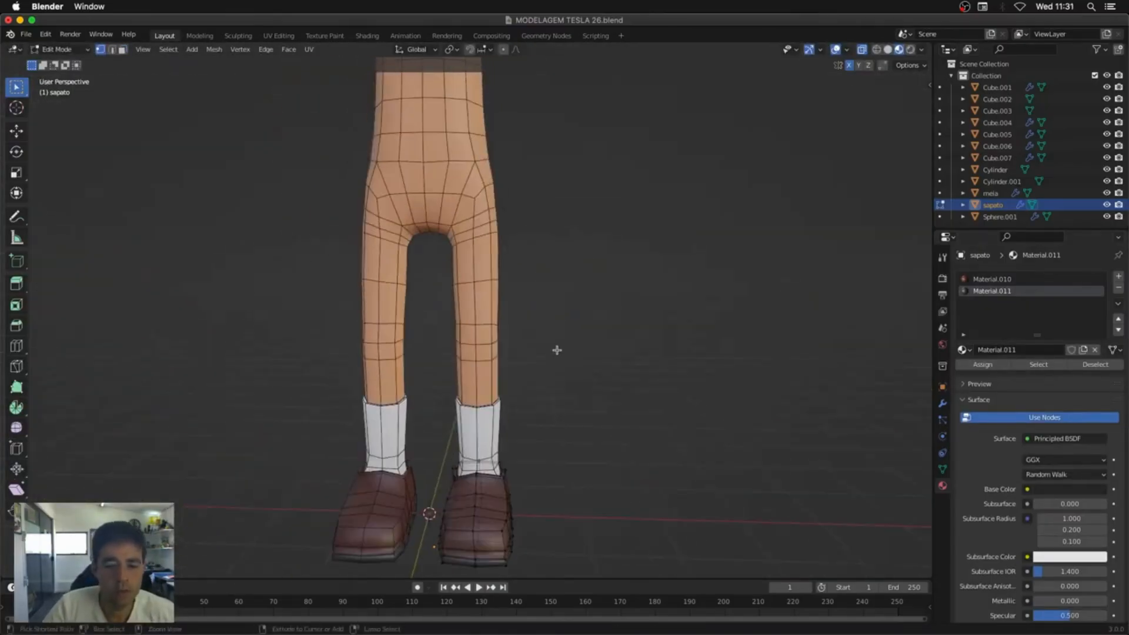
Step: Leave Edit Mode and save the file as a new version named "MODELAGEM TESLA 27.blend"
key(Tab)
key(shift+super+s)
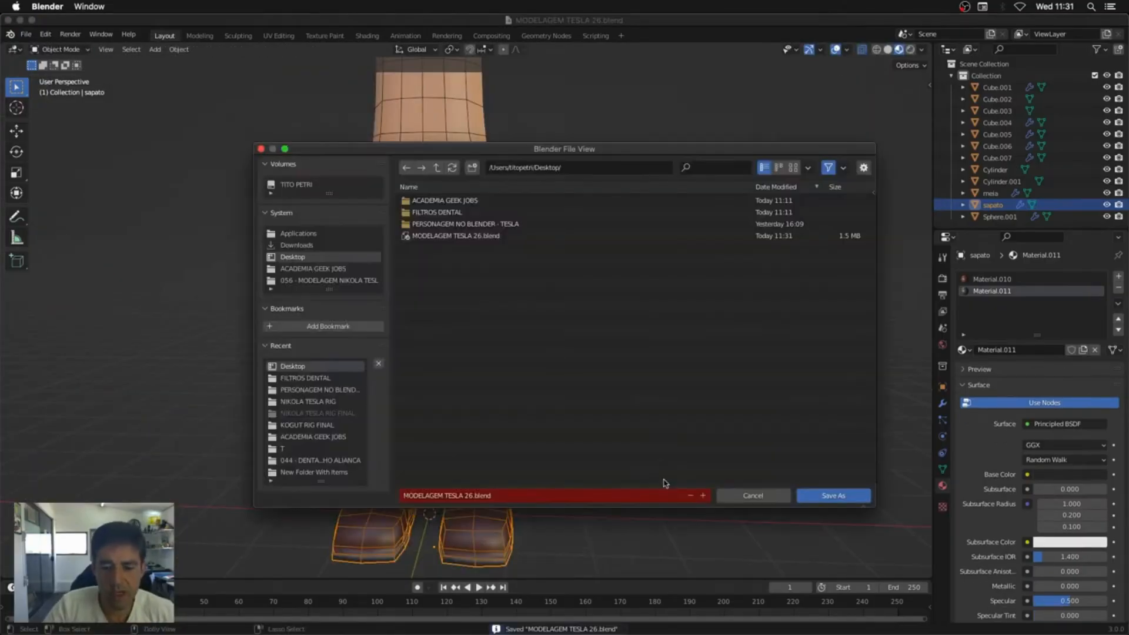
click(814, 497)
Step: Add an edge loop around the brown upper of "sapato", slid down close to the sole
middle_drag(688, 353, 507, 390)
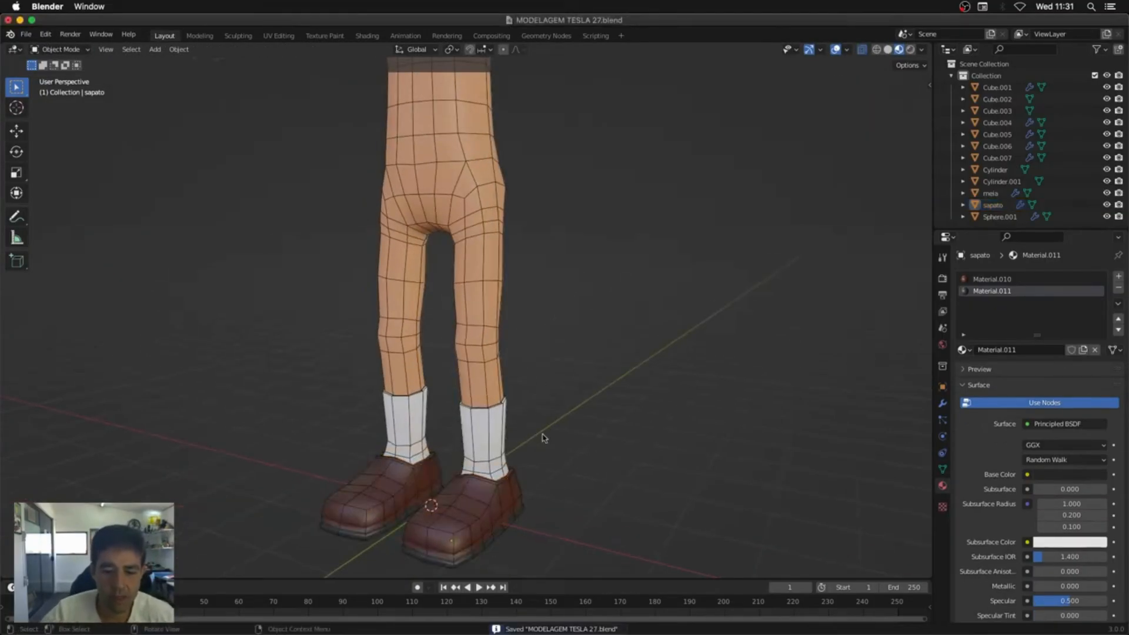
middle_drag(544, 438, 511, 433)
scroll(524, 376, up, 6)
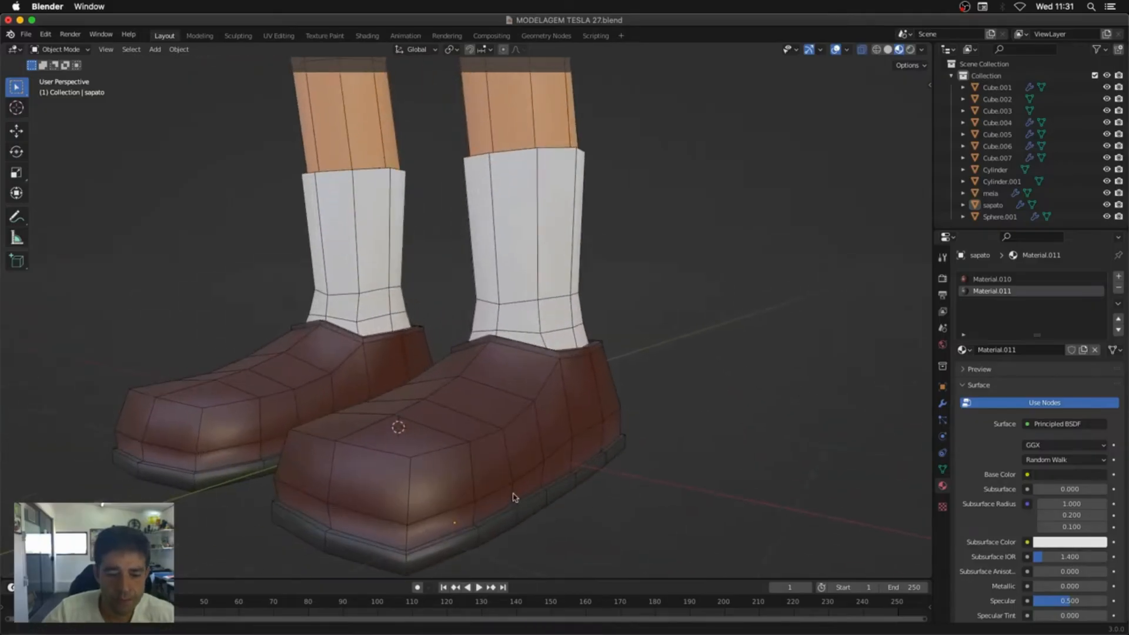
middle_drag(513, 497, 520, 336)
click(552, 304)
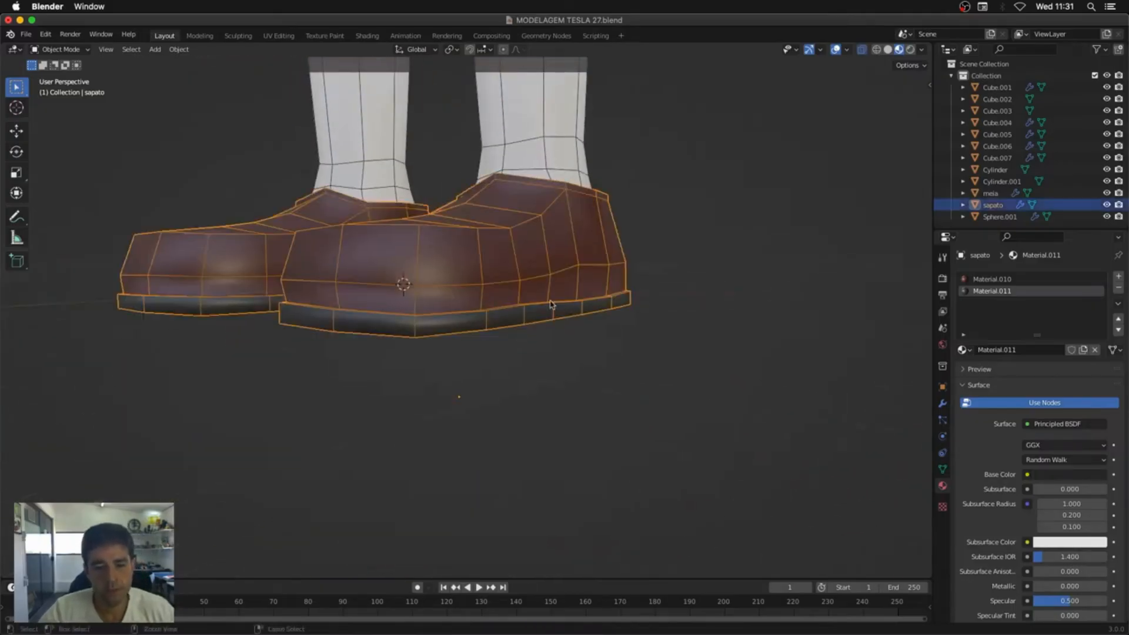
key(Tab)
key(ctrl+r)
click(481, 301)
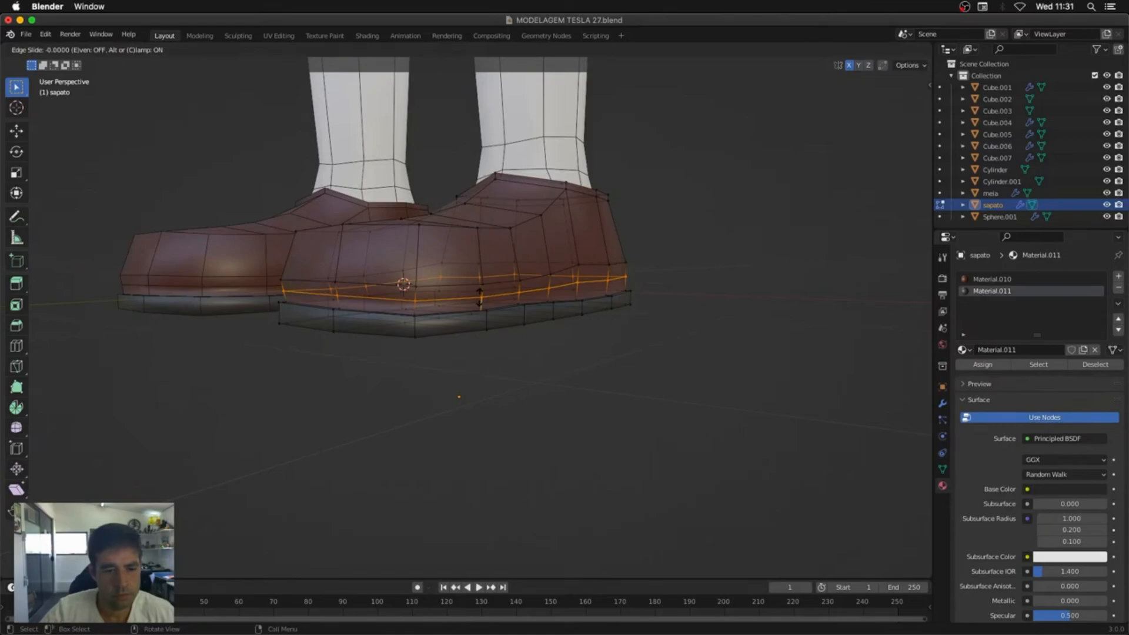
click(481, 307)
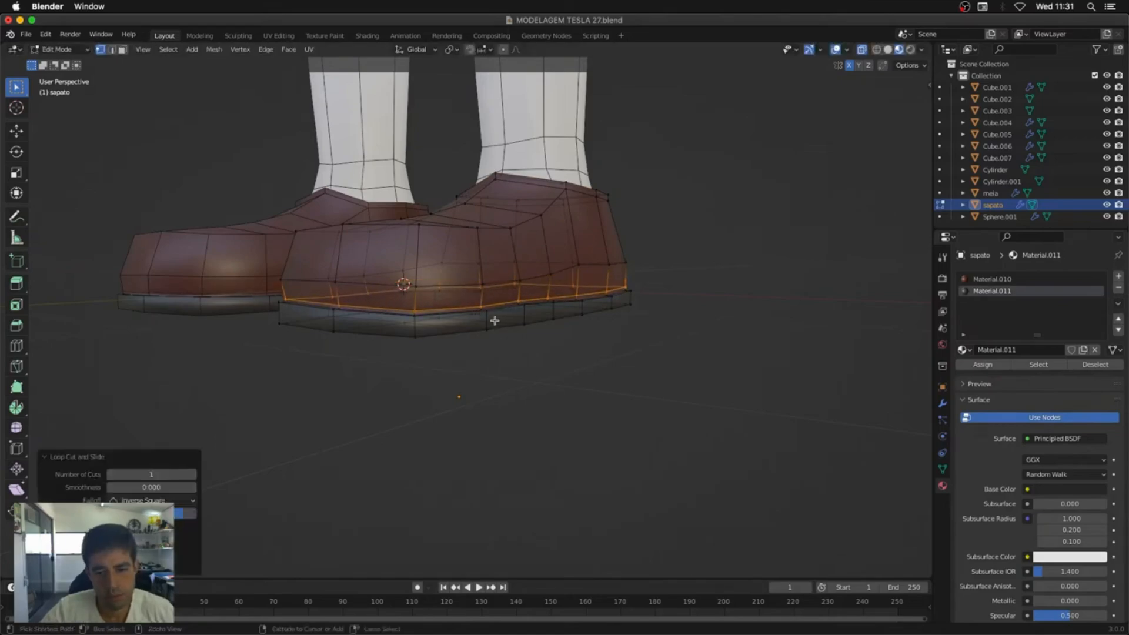
Step: Add edge loops around the sole, close to its upper and lower borders, to sharpen its edges
key(ctrl+r)
click(495, 321)
click(495, 322)
key(ctrl+z)
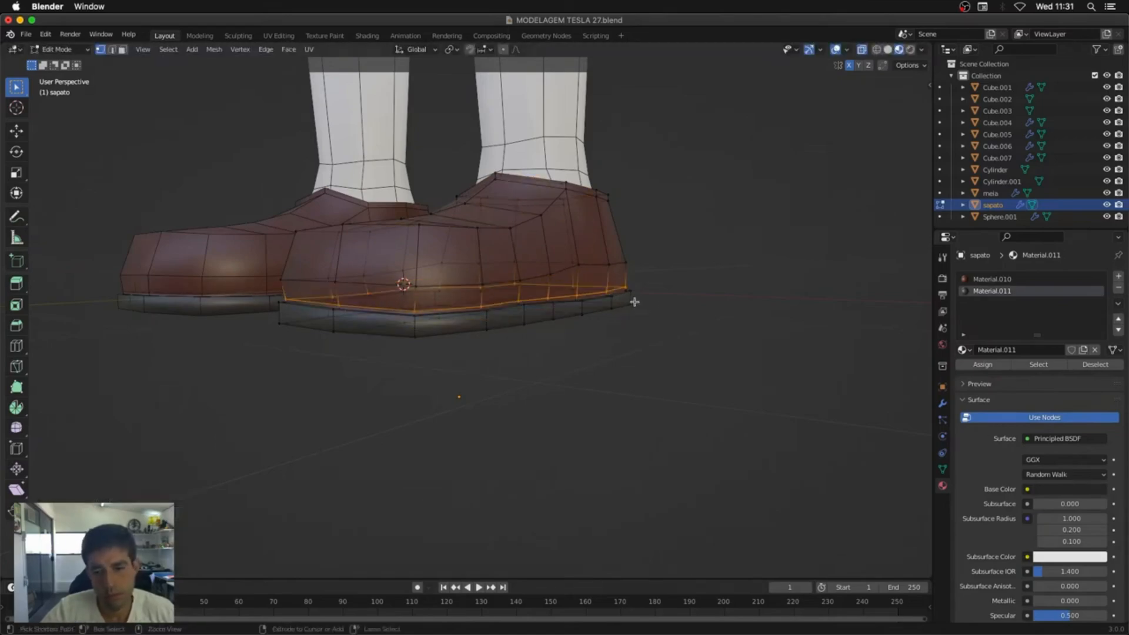
key(g)
key(g)
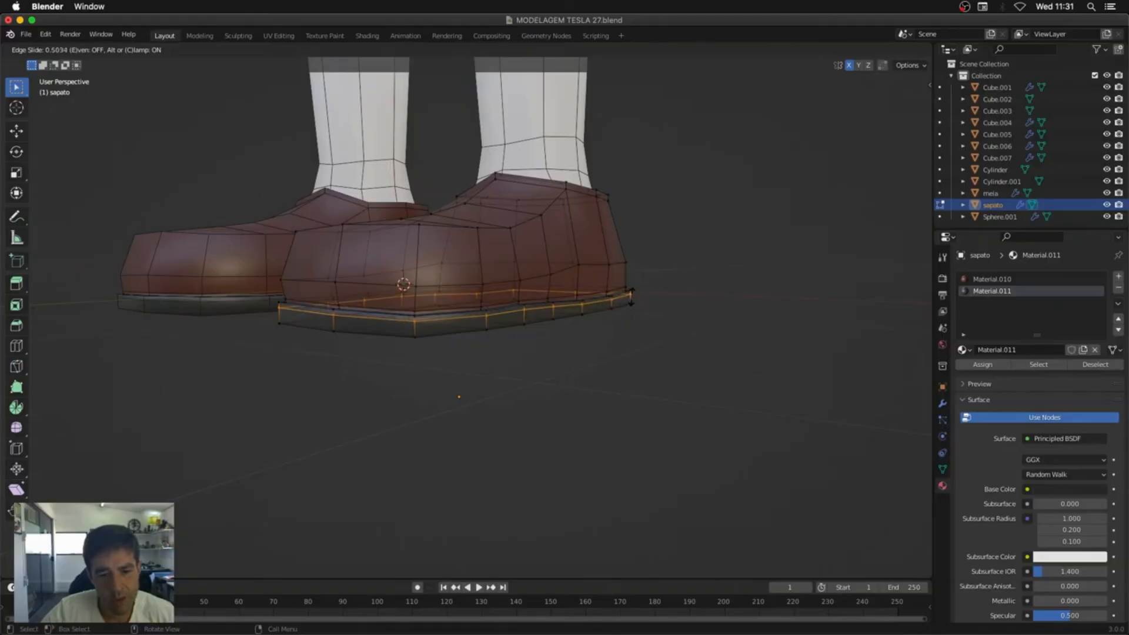
click(632, 297)
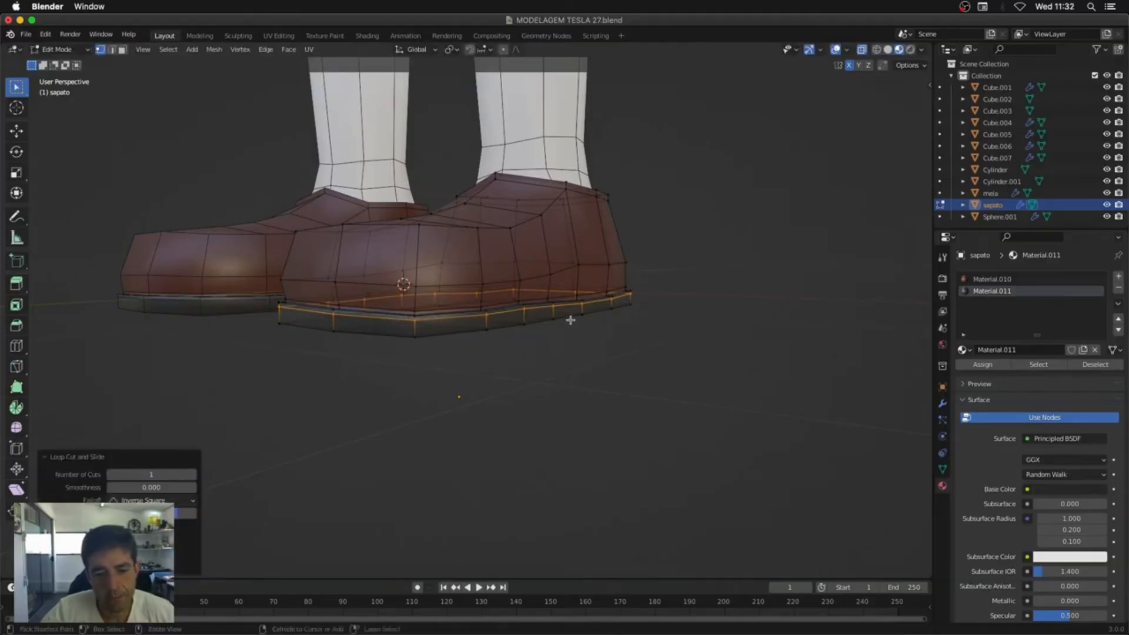
key(g)
key(g)
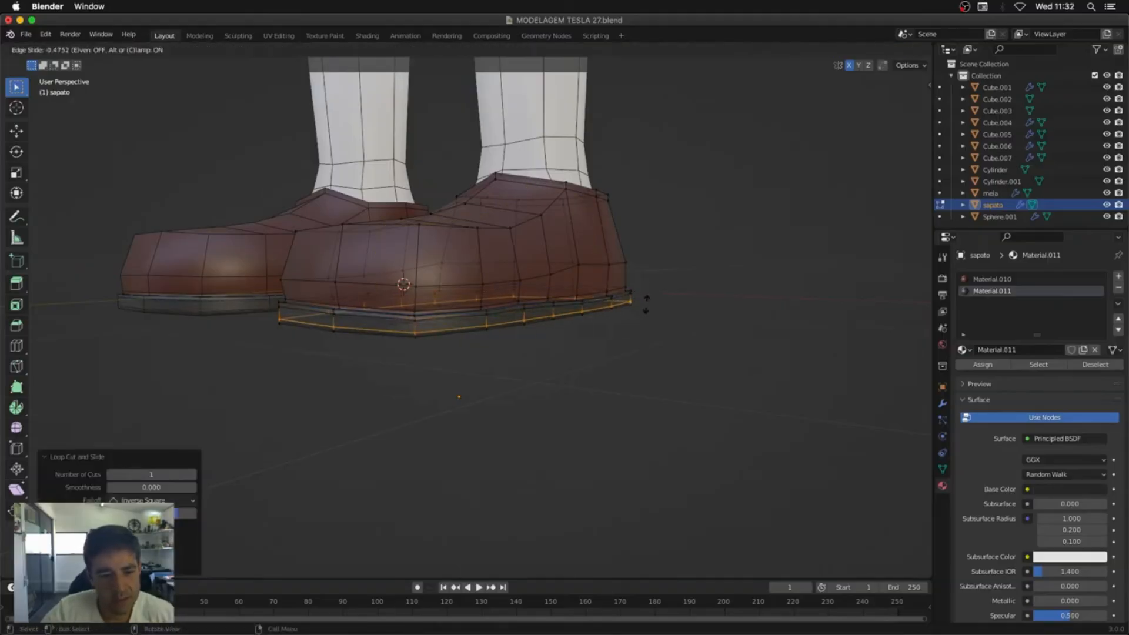
click(646, 304)
Step: Leave Edit Mode, duplicate the body mesh in place and rename the copy "calca"
middle_drag(646, 304, 496, 411)
key(Tab)
key(alt+z)
scroll(612, 356, down, 6)
click(481, 406)
middle_drag(596, 429, 508, 442)
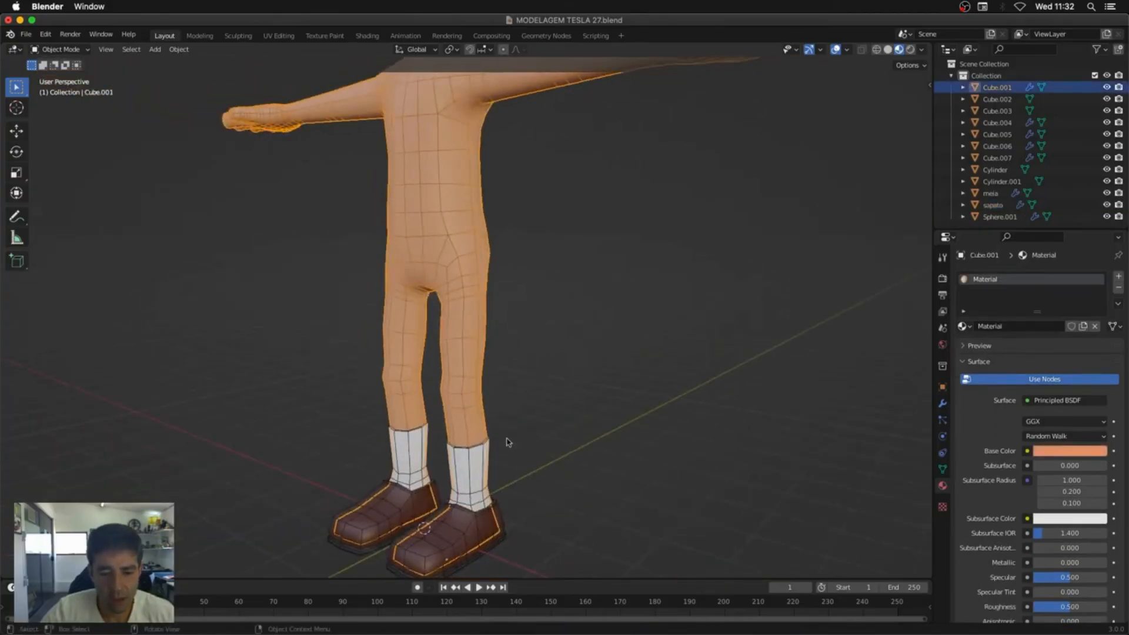
key(shift+d)
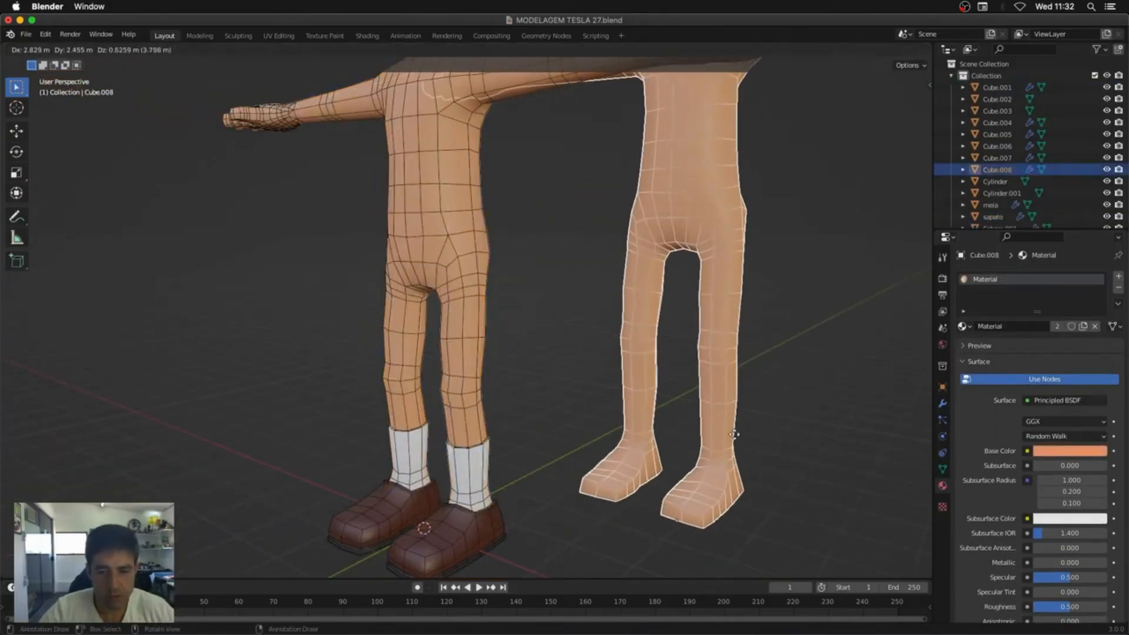
right_click(732, 439)
key(F2)
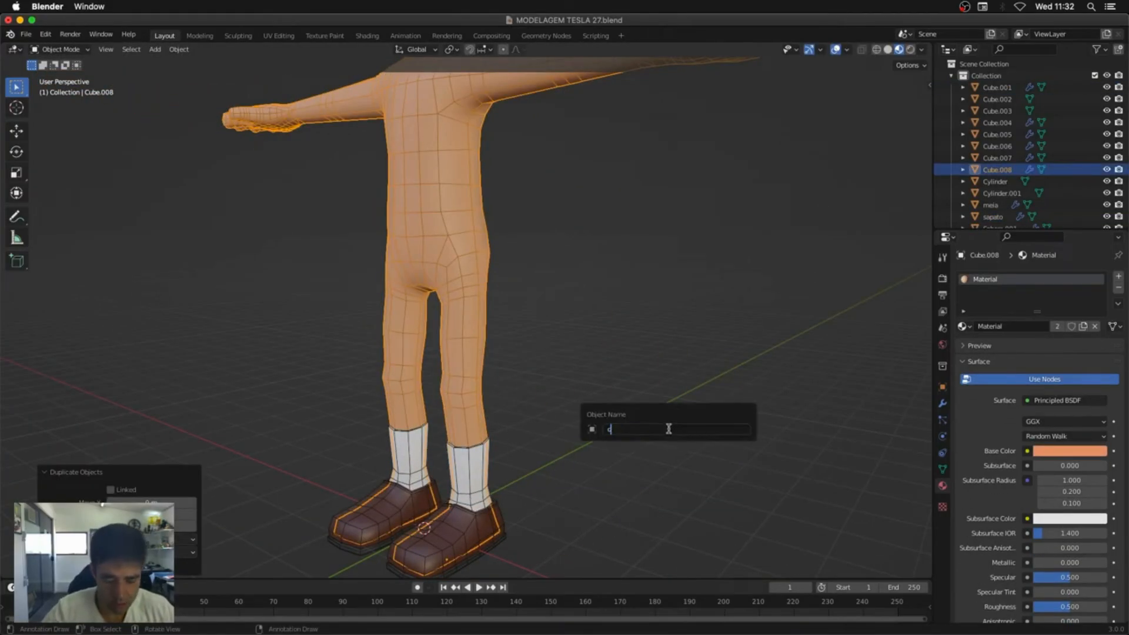
key(Return)
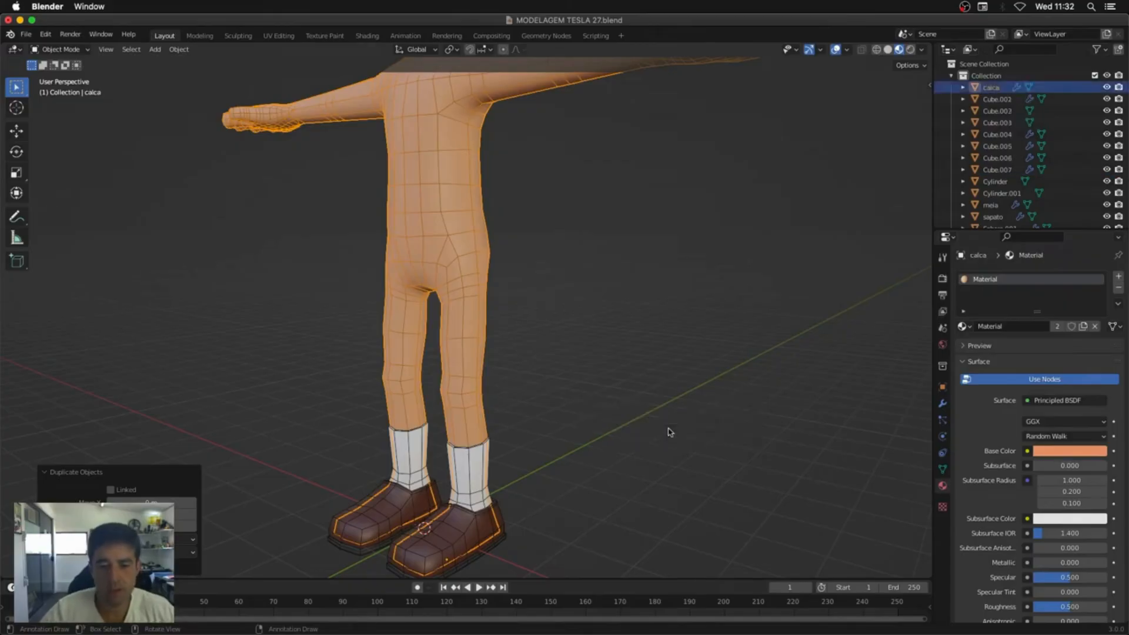
Step: Delete the faces of "calca" above the waist and at the feet, keeping only the leg part as trousers
key(Tab)
alt+middle_drag(669, 428, 620, 329)
scroll(612, 332, down, 1)
key(alt+z)
key(3)
drag(531, 245, 351, 556)
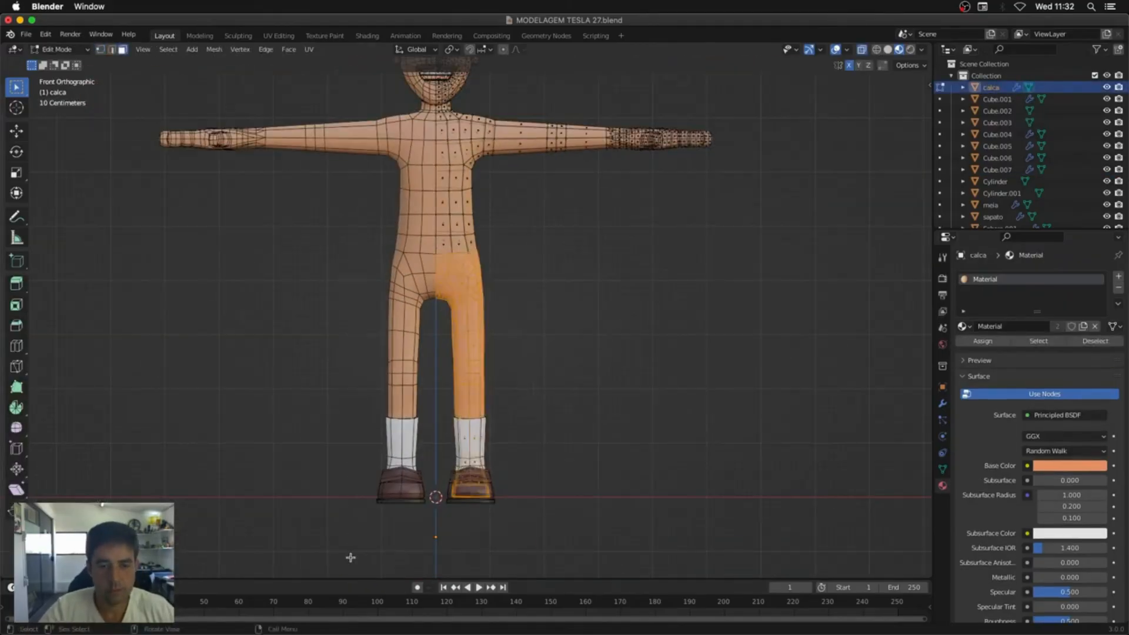
alt+middle_drag(617, 438, 512, 436)
ctrl+drag(564, 544, 247, 454)
key(ctrl+i)
key(x)
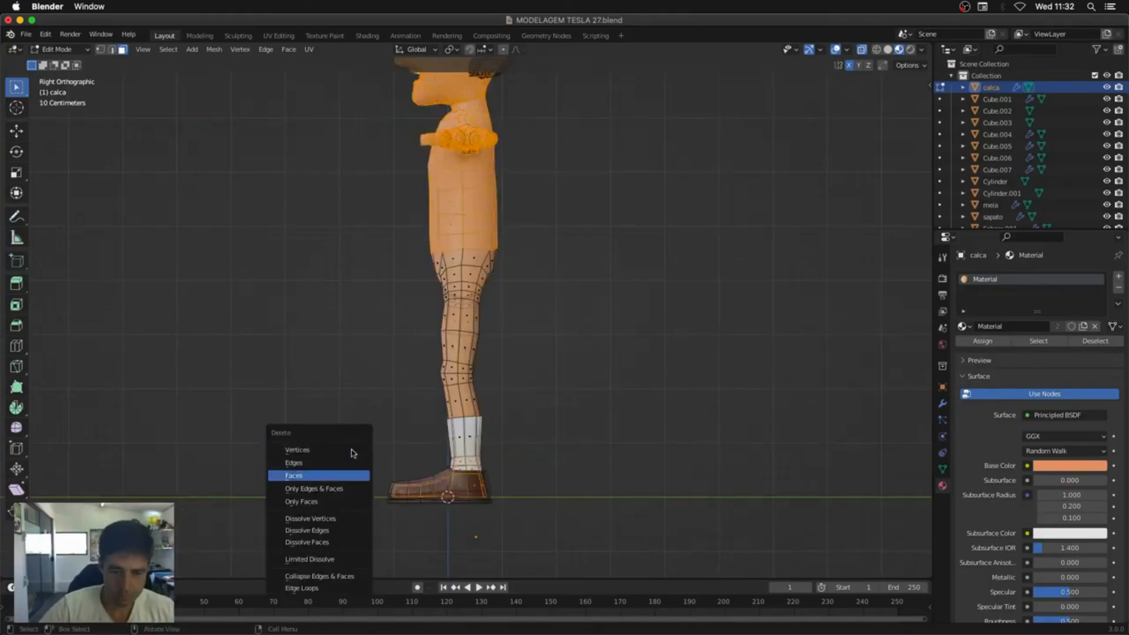
click(347, 474)
key(alt+z)
Step: Replace the shared skin material on "calca" with a new one and set its base color to very dark brown
middle_drag(705, 336, 788, 350)
click(1119, 288)
key(Tab)
click(1119, 288)
click(1039, 327)
click(1069, 451)
drag(1040, 346, 1032, 361)
drag(1097, 290, 1098, 355)
click(1059, 451)
Step: Turn the mirrored half of the trousers into real geometry with Visual Geometry to Mesh
key(Tab)
alt+middle_drag(537, 315, 606, 297)
key(1)
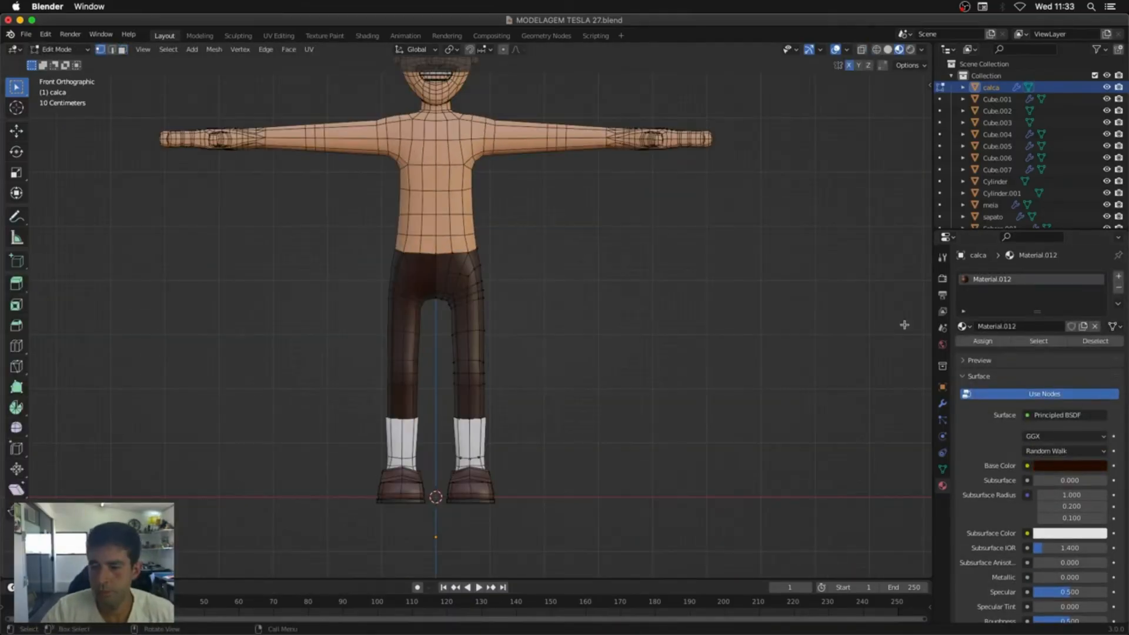
click(942, 403)
middle_drag(676, 294, 593, 320)
key(Tab)
key(ctrl+a)
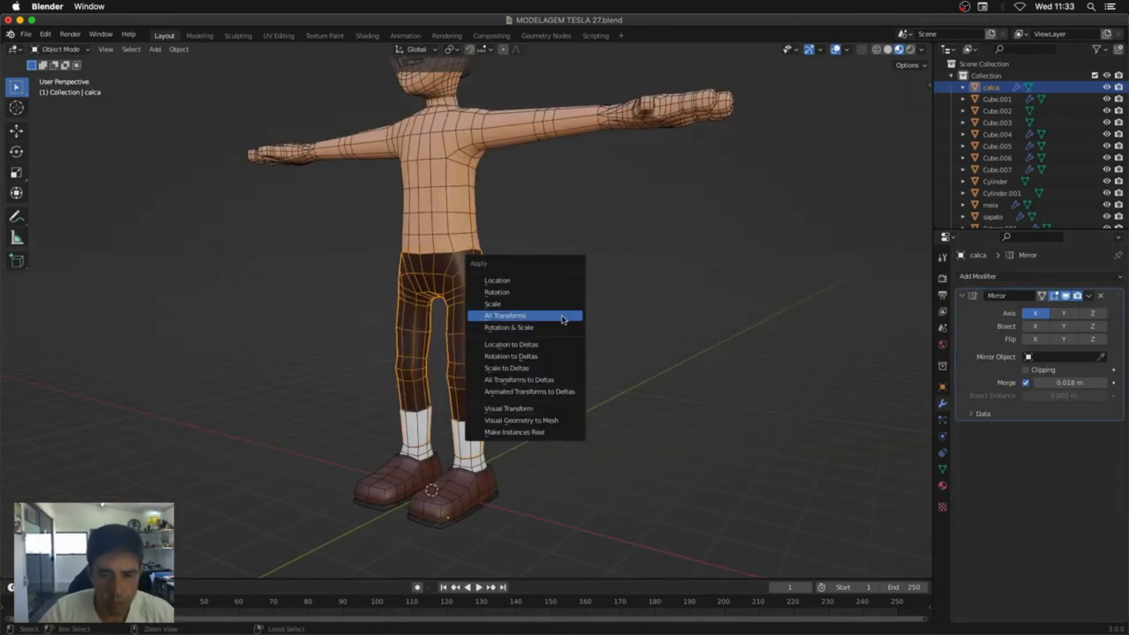
click(560, 425)
Step: Select the whole trouser mesh and fatten it slightly outward from the legs with Shrink/Fatten
key(Tab)
middle_drag(553, 342, 580, 334)
key(a)
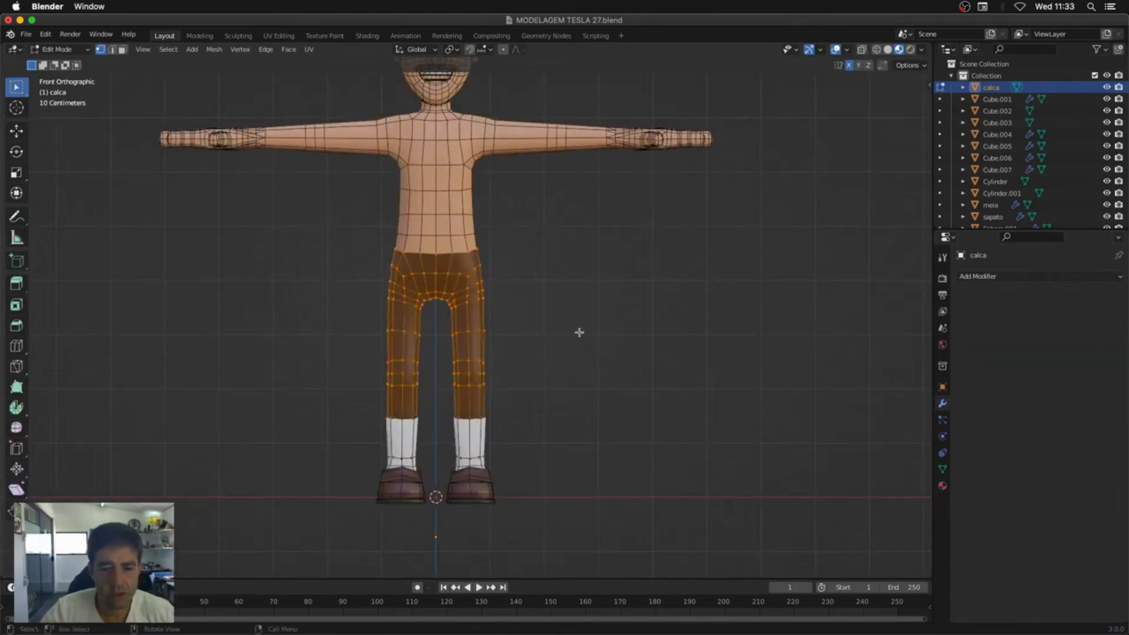
click(18, 469)
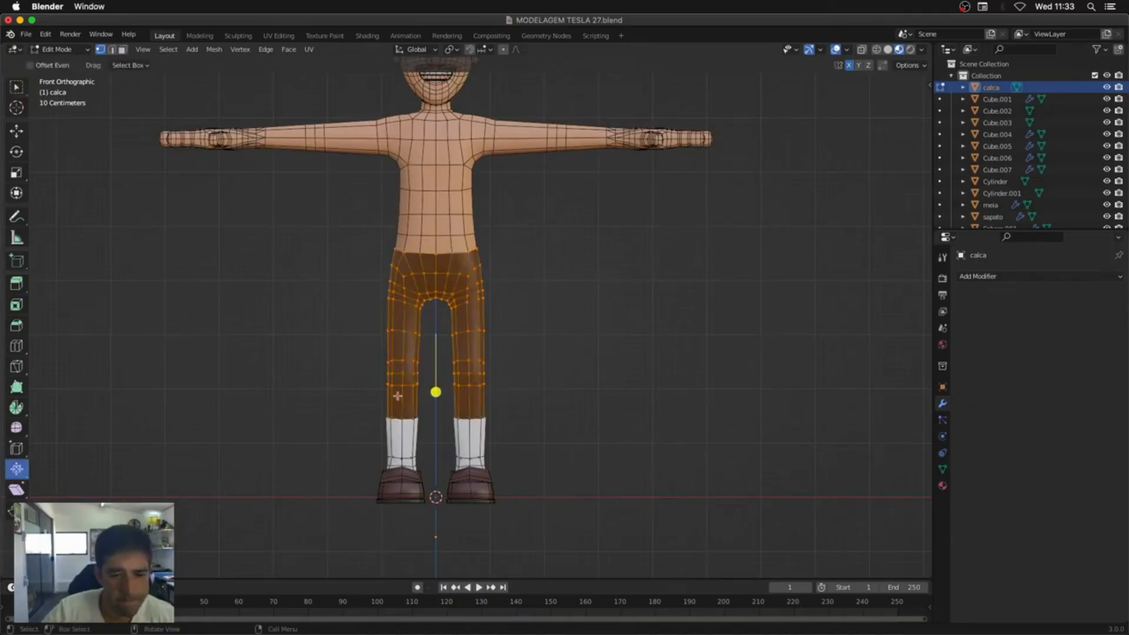
mouse_move(435, 392)
mouse_down()
mouse_move(436, 406)
mouse_move(438, 376)
mouse_move(439, 390)
mouse_up()
middle_drag(439, 391, 439, 394)
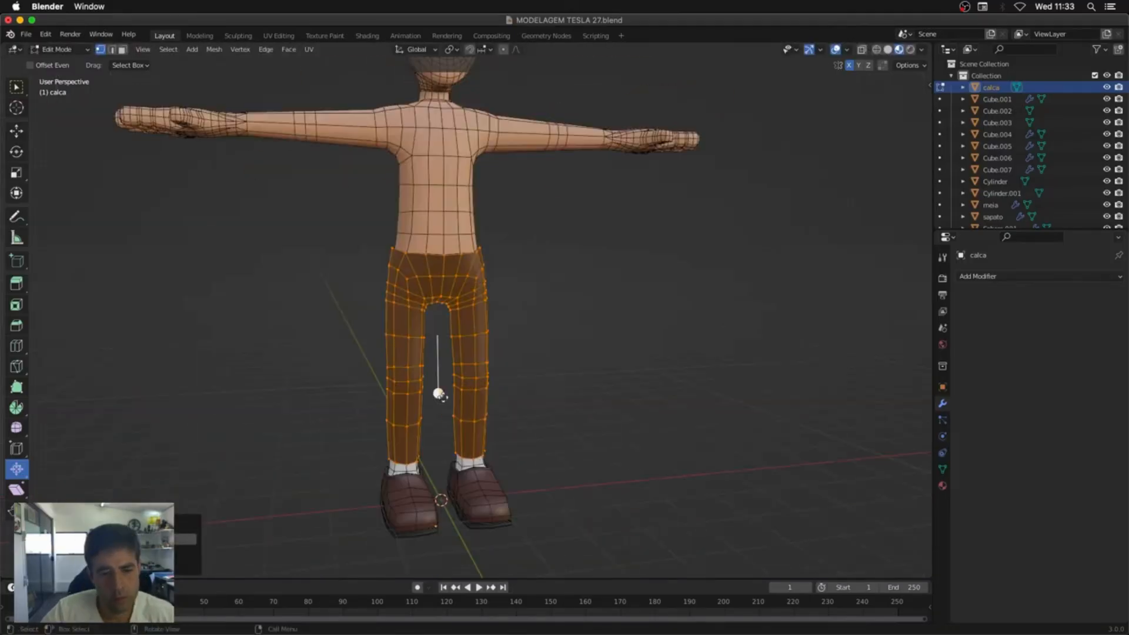
drag(439, 394, 439, 390)
Step: Select the lower part of one trouser leg in front view and fatten it outward with Shrink/Fatten
key(KP_1)
key(alt+z)
drag(544, 321, 442, 461)
middle_drag(529, 397, 486, 405)
drag(469, 438, 470, 434)
Step: Flatten the edge loop at the trouser hem by scaling it to 0 along Z, and rescale the hem in side view
scroll(478, 381, up, 5)
mouse_move(478, 470)
shift+middle_down()
mouse_move(478, 381)
mouse_move(626, 372)
mouse_move(606, 376)
shift+middle_up()
key(2)
alt+click(442, 388)
key(s)
key(z)
key(0)
key(Return)
key(KP_3)
key(s)
click(454, 390)
Step: Switch to solid shading, select the hem vertices in side view and move them vertically to just above the shoe
click(888, 50)
key(KP_3)
key(1)
drag(400, 417, 549, 376)
key(g)
key(z)
click(559, 386)
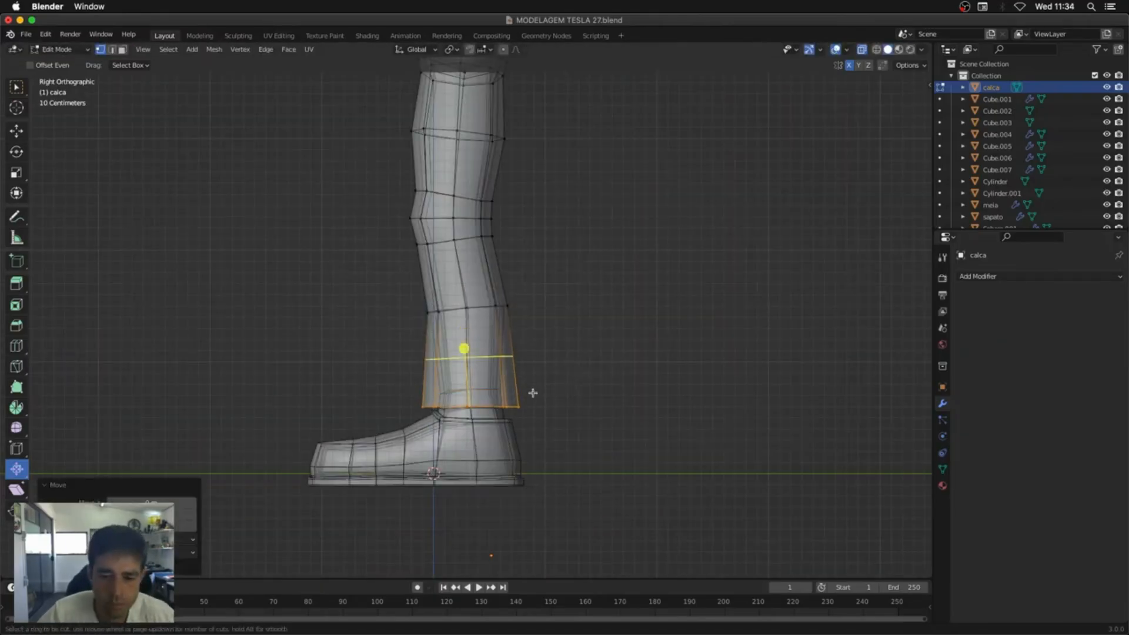
Step: Insert an edge loop around the trouser leg just above the hem
click(517, 385)
click(529, 412)
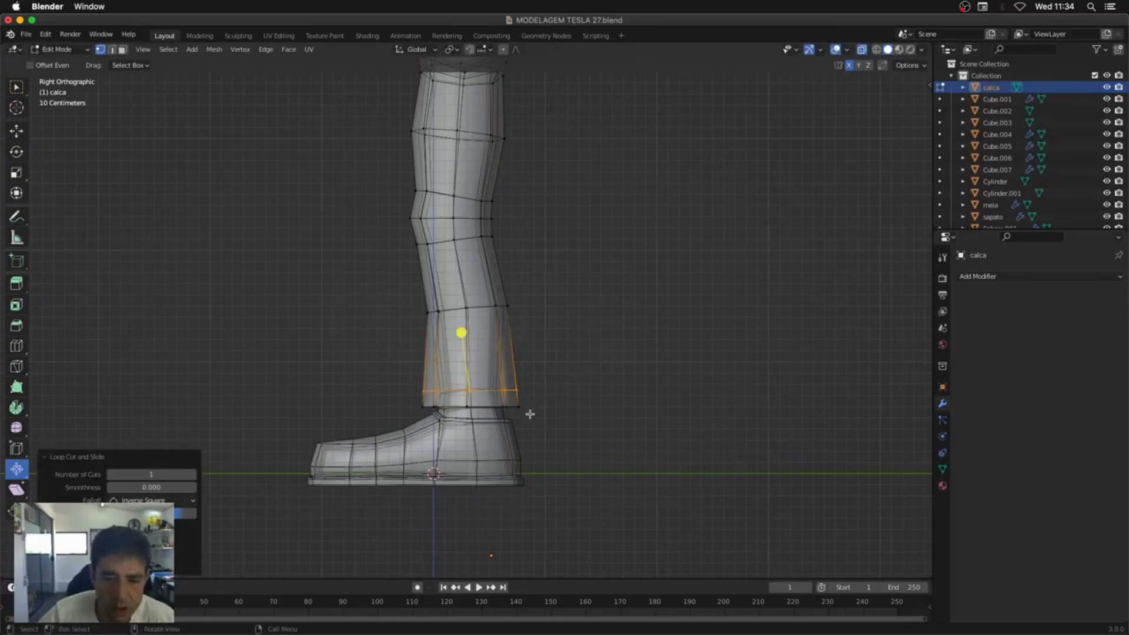
middle_drag(527, 414, 619, 331)
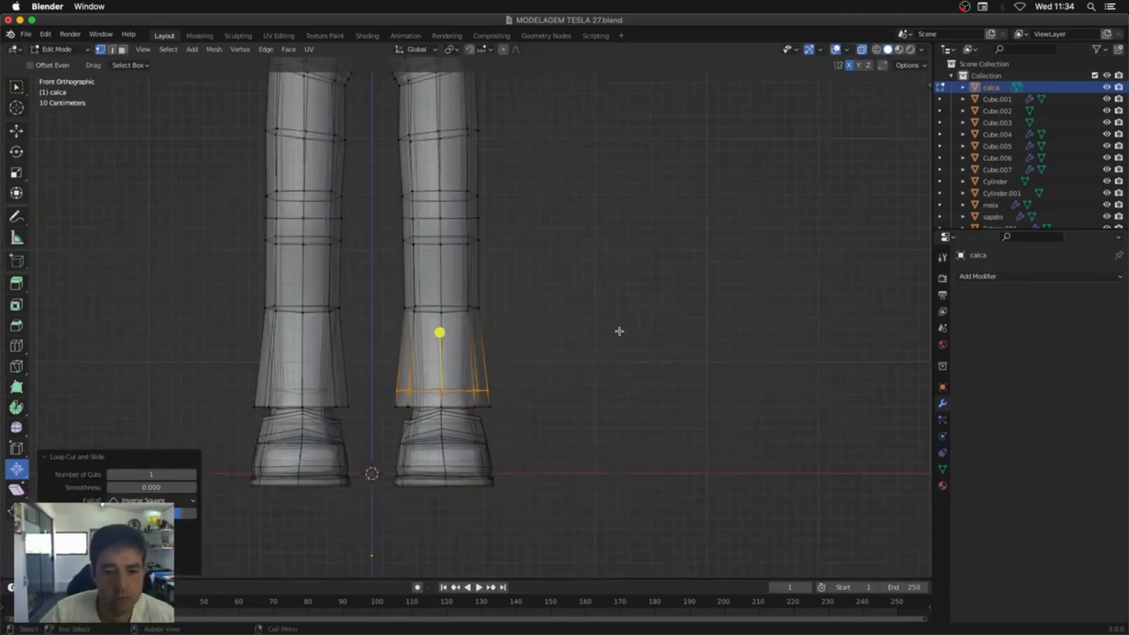
Step: Select the trouser half on the character's right side in front view and delete its vertices
scroll(611, 335, down, 5)
shift+middle_drag(541, 274, 575, 340)
drag(456, 219, 372, 511)
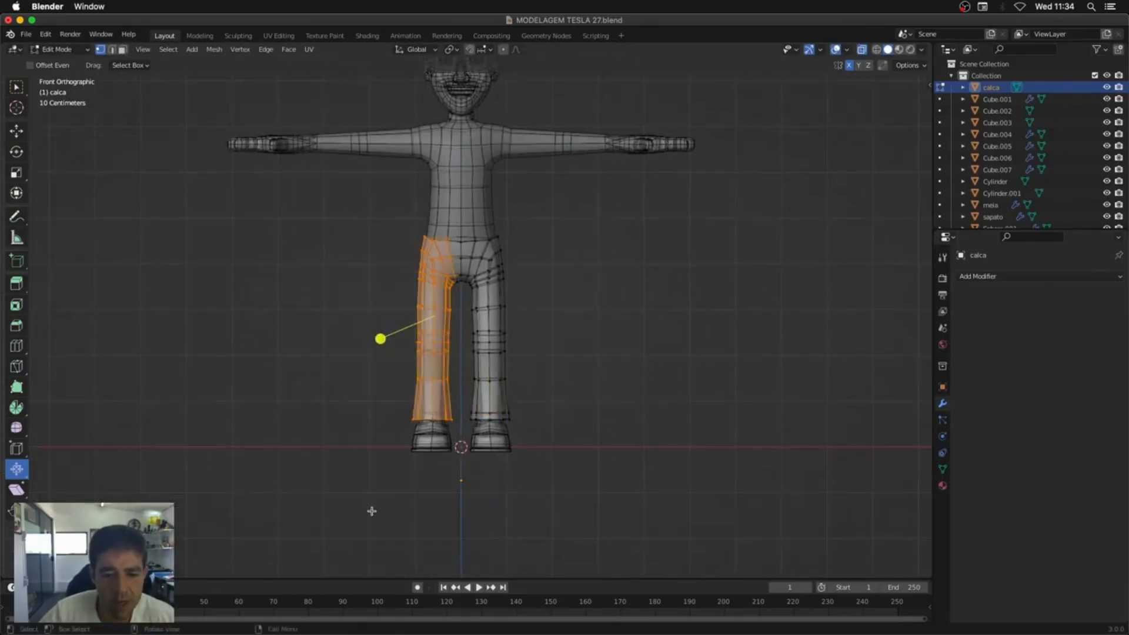
key(x)
click(477, 330)
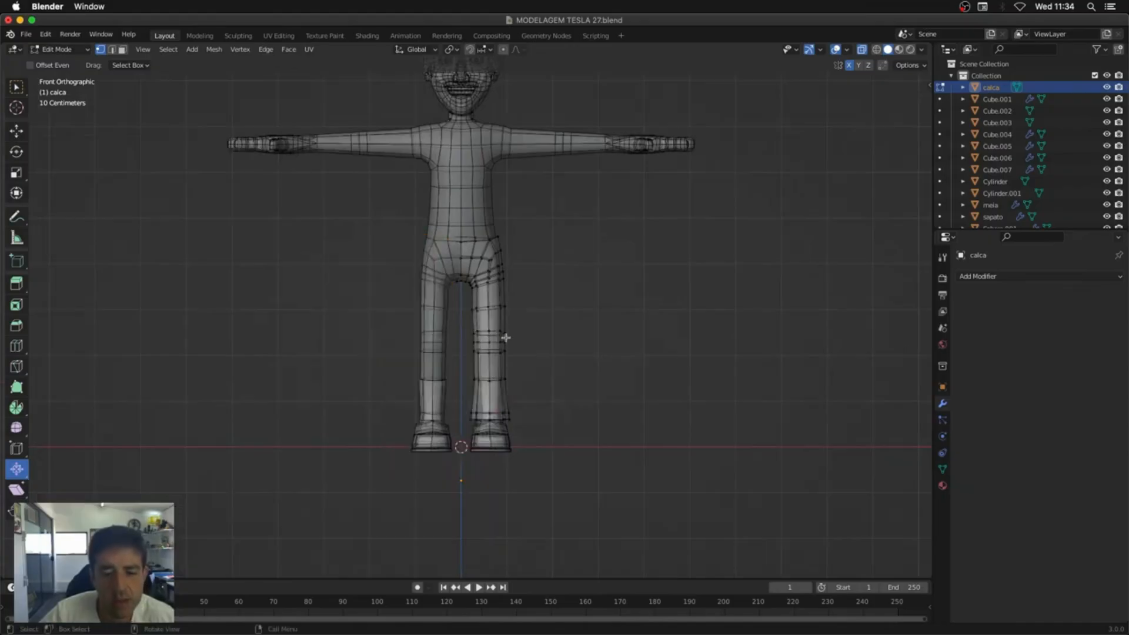
Step: Enlarge the edge loop at the knee and the loop midway down the lower trouser leg in side view
alt+middle_drag(642, 361, 522, 355)
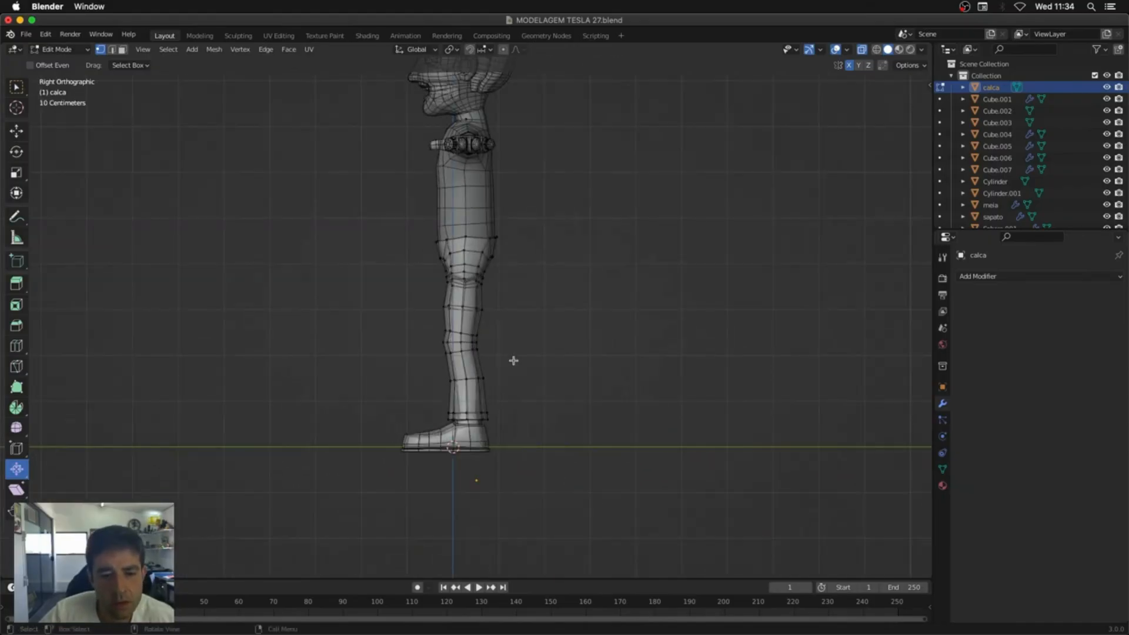
key(s)
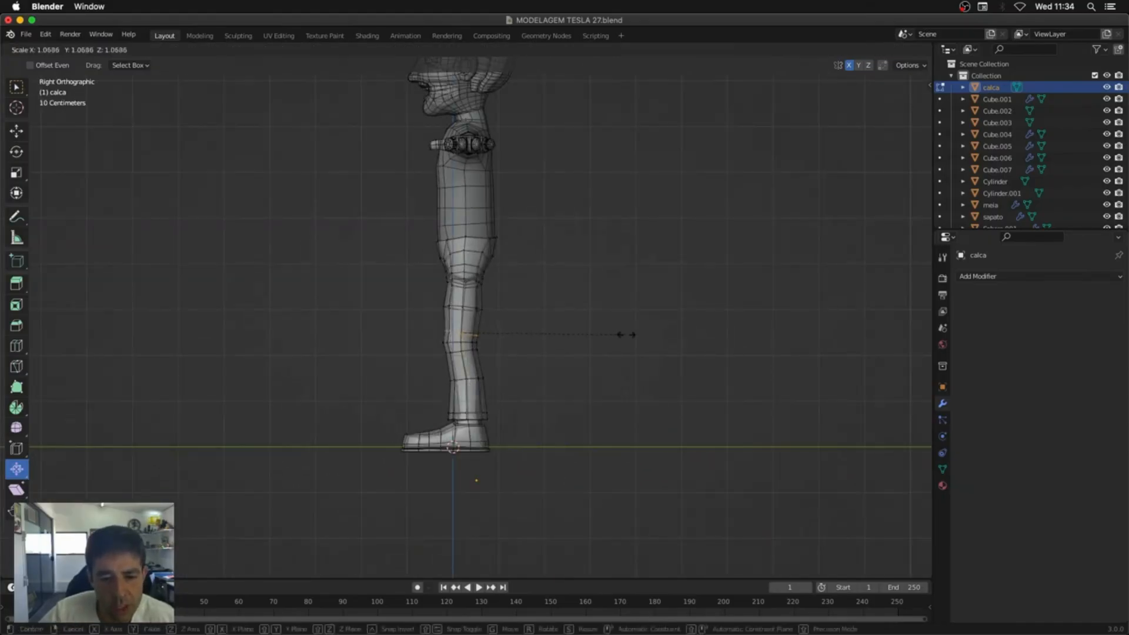
click(627, 334)
click(469, 378)
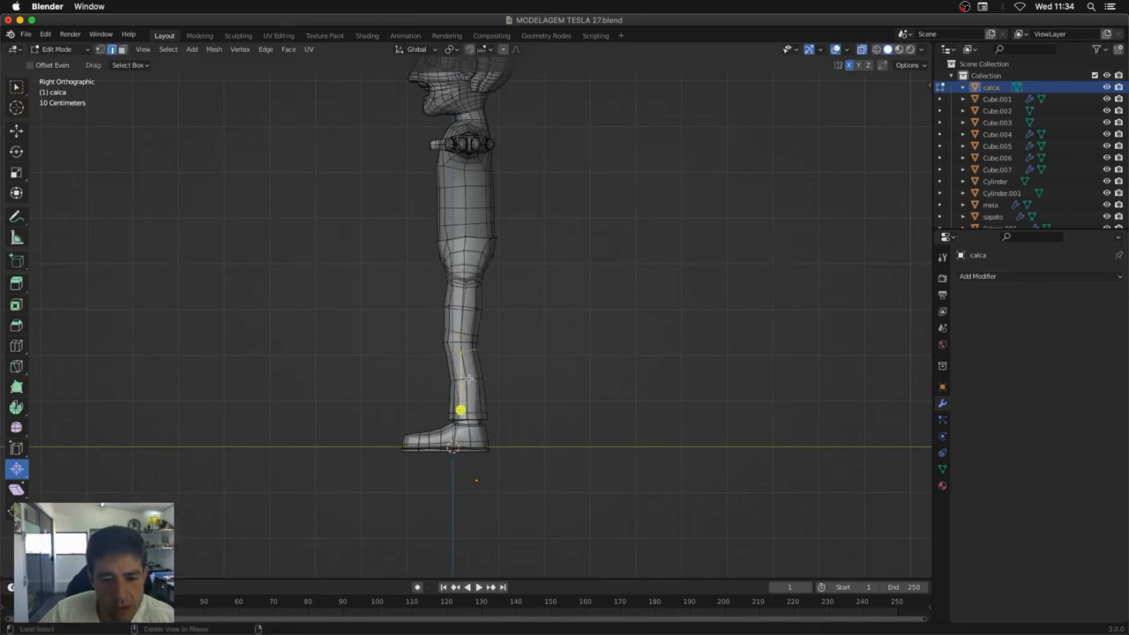
key(s)
click(643, 383)
Step: Widen the edge loop midway down the lower trouser leg along X in front view
mouse_move(534, 408)
middle_down()
mouse_move(622, 420)
mouse_move(537, 393)
middle_up()
scroll(562, 323, up, 4)
key(KP_1)
key(s)
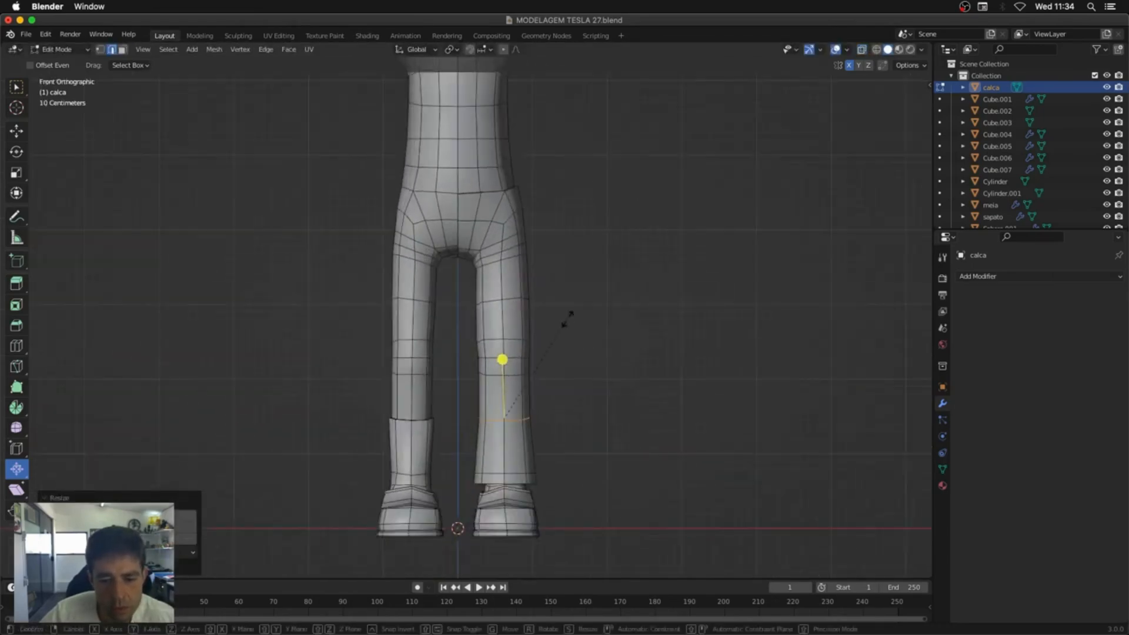
key(x)
click(576, 315)
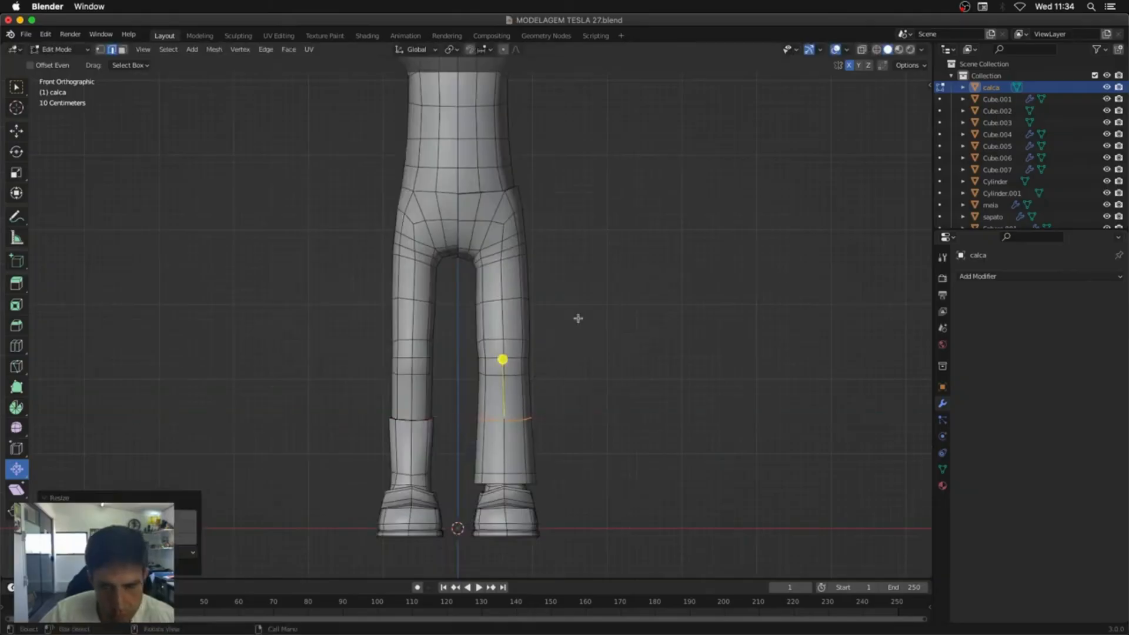
Step: Select the knee vertices of the trouser leg through the mesh and widen them along X
key(1)
key(alt+z)
drag(540, 330, 472, 387)
key(s)
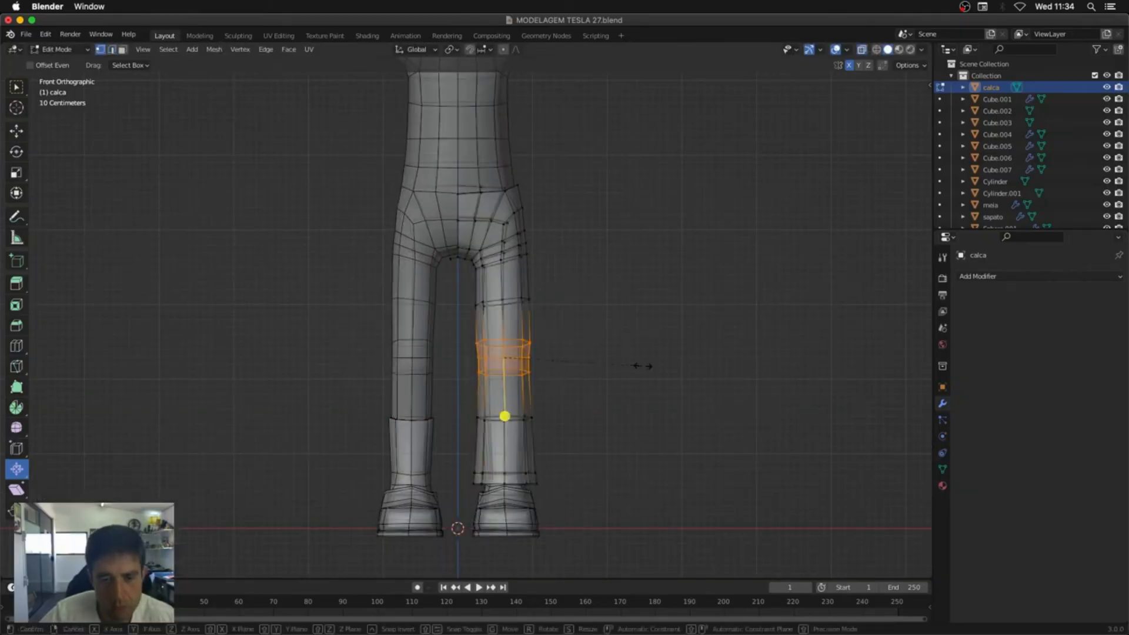
key(x)
click(650, 367)
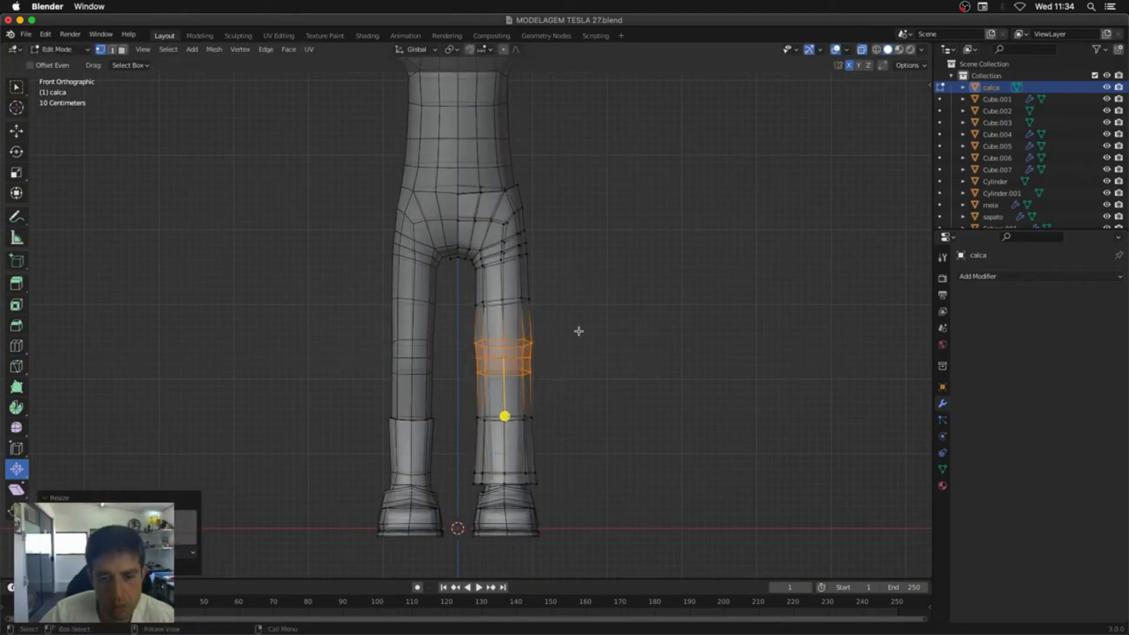
Step: Select the mid-thigh vertices of the trouser leg and adjust their width along X to follow the leg's outline
drag(465, 352, 471, 316)
key(s)
key(x)
click(722, 358)
key(s)
key(x)
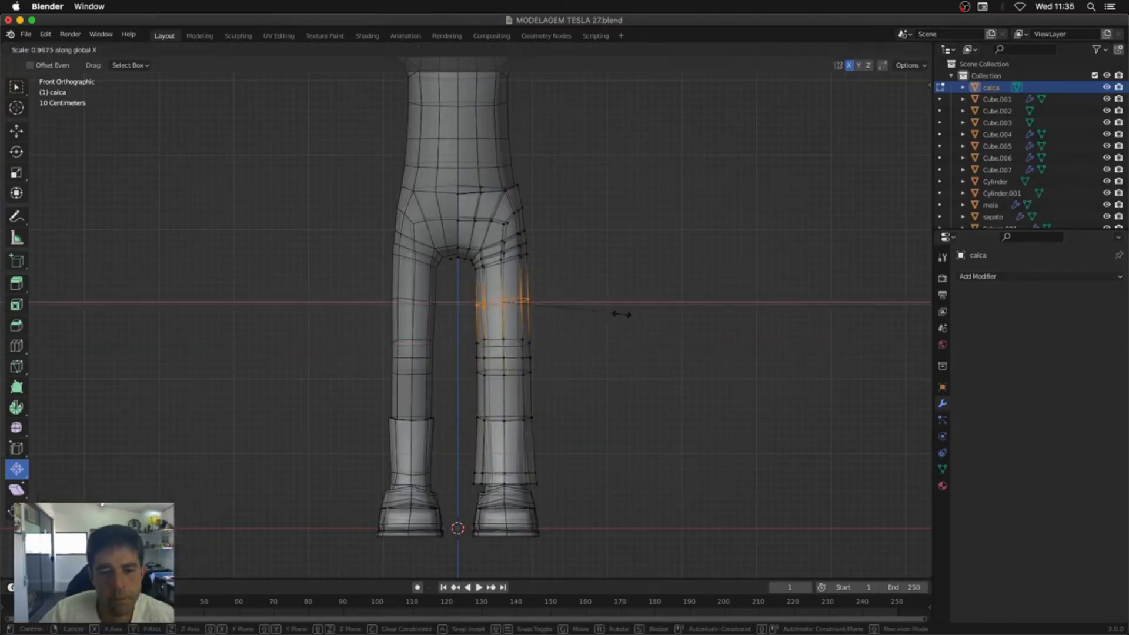
click(623, 314)
key(s)
key(x)
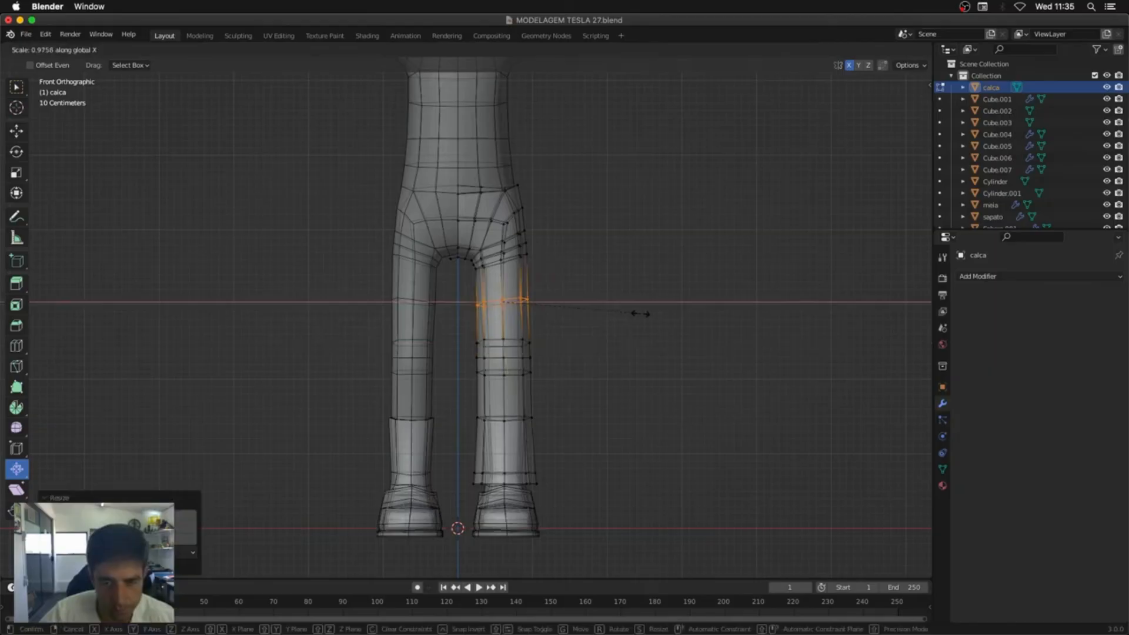
click(627, 324)
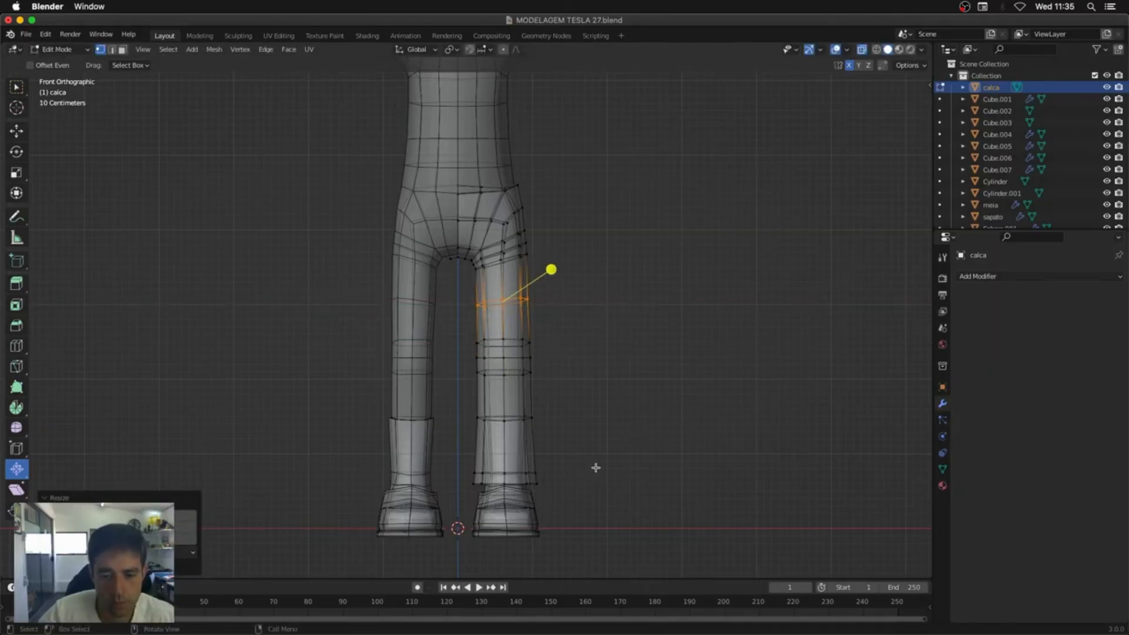
Step: Select the edge loop midway down the lower trouser leg in side view and dissolve it
alt+middle_drag(596, 467, 465, 456)
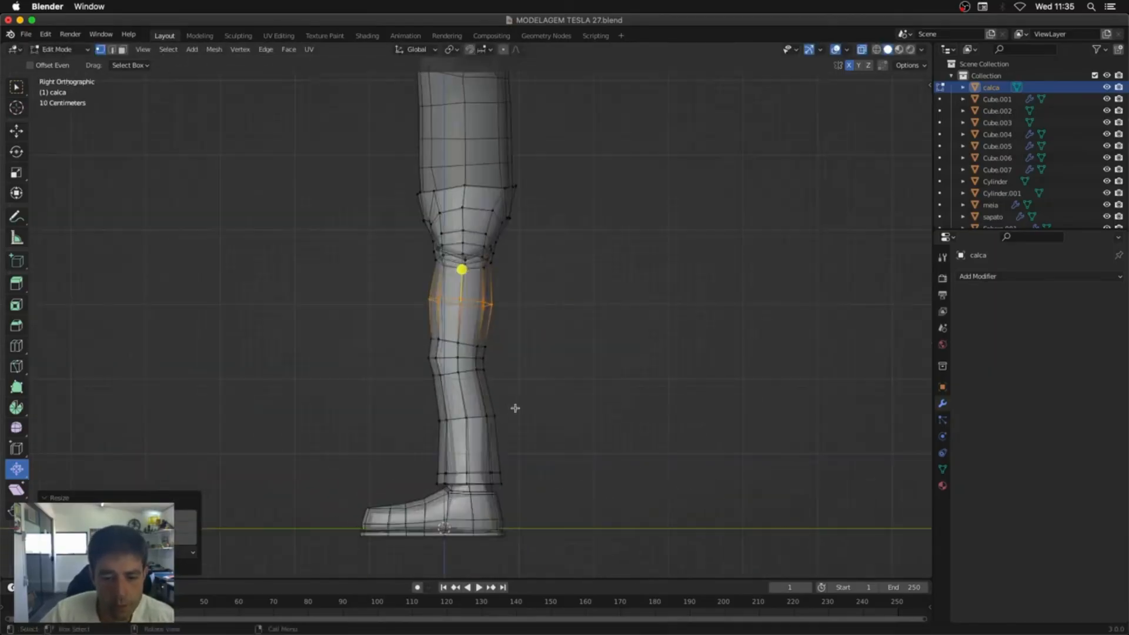
drag(515, 408, 370, 447)
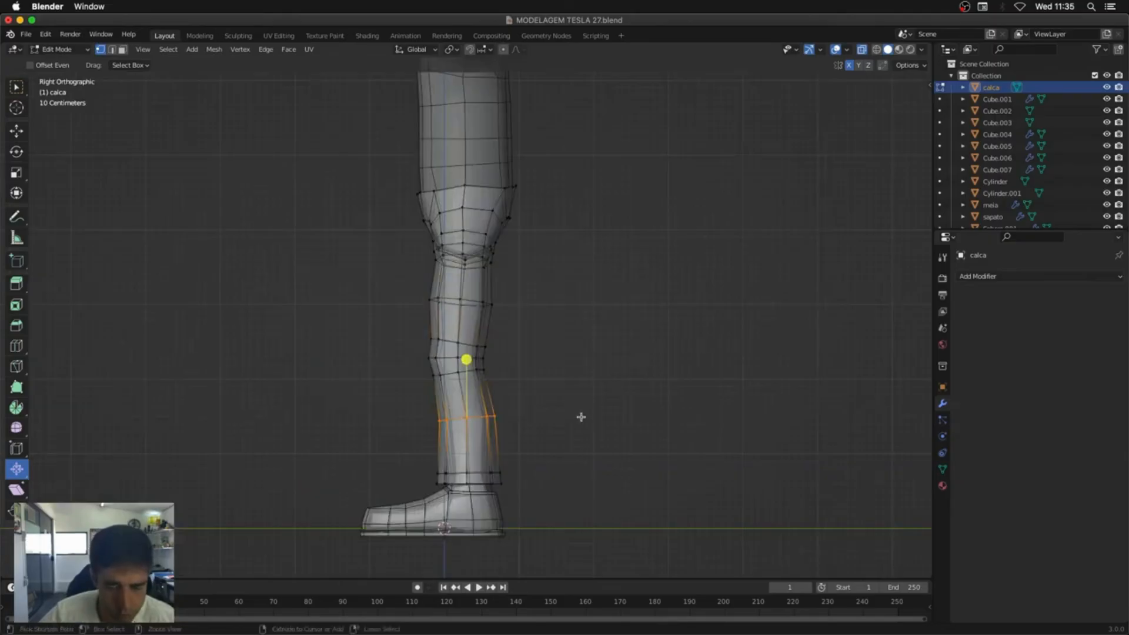
key(2)
key(ctrl+x)
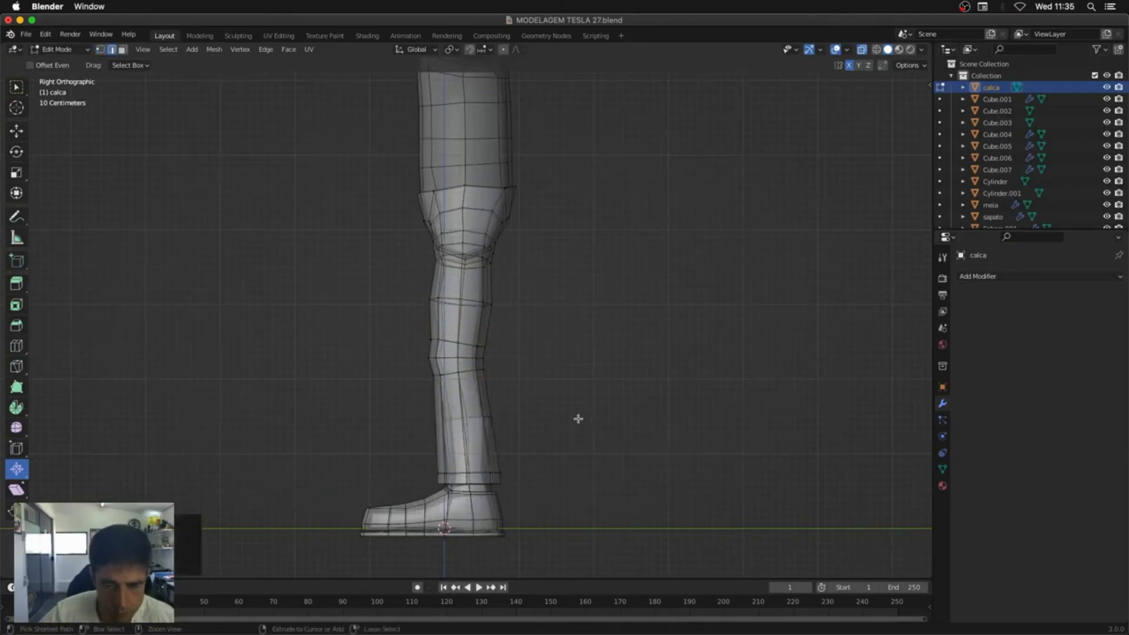
Step: Switch to material preview shading in Object Mode and add a Mirror modifier on the X axis to the trousers
middle_drag(578, 418, 627, 397)
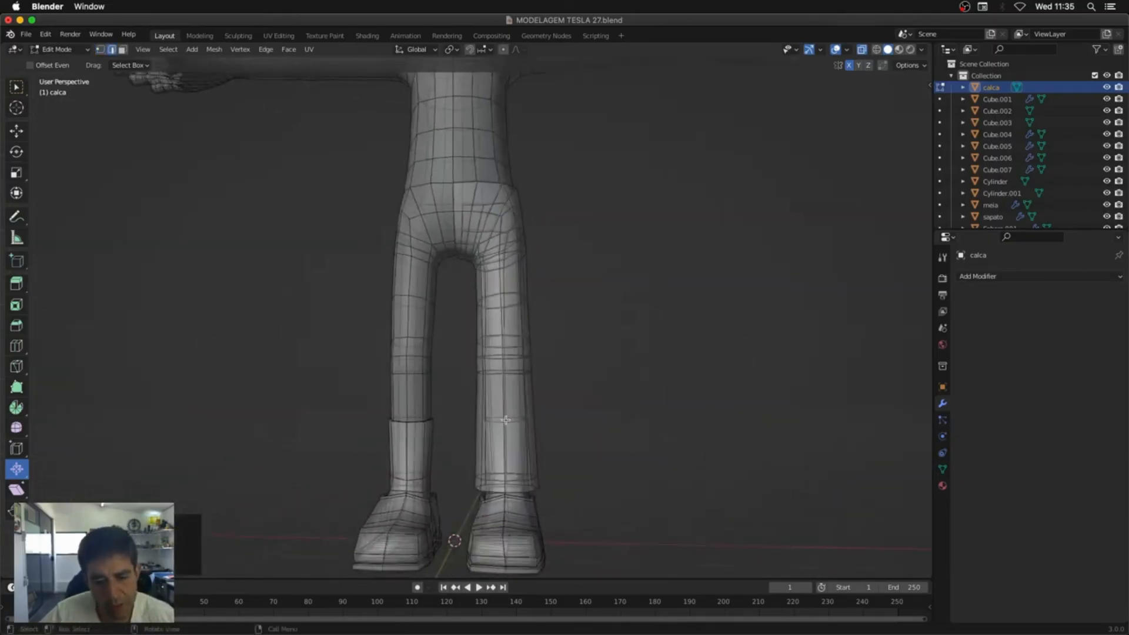
middle_drag(519, 429, 527, 390)
key(KP_1)
key(Tab)
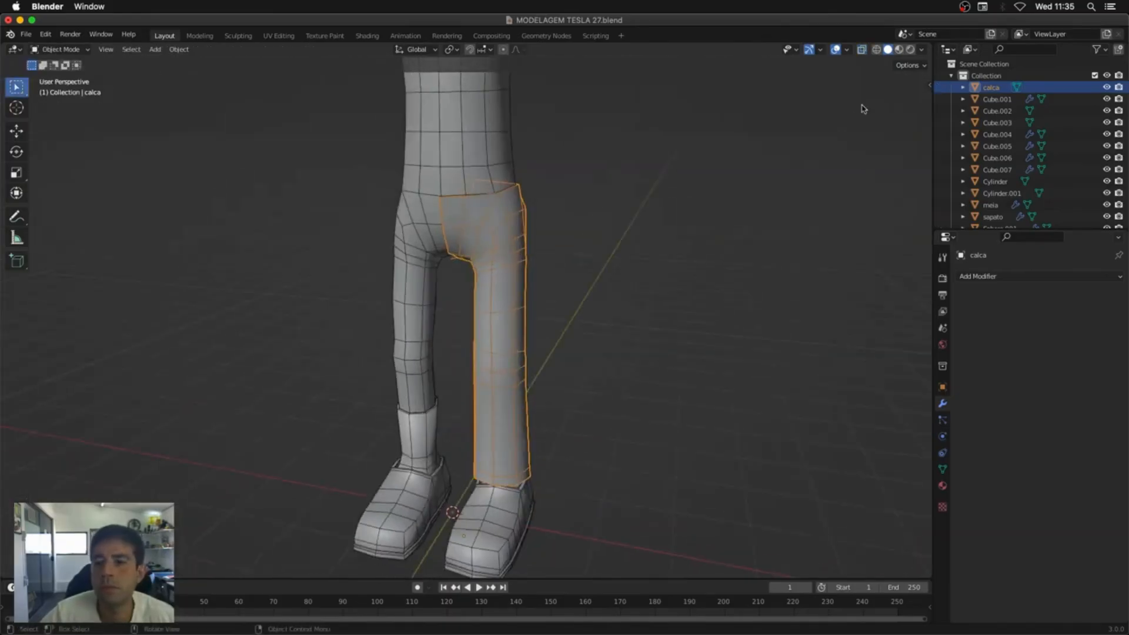
click(899, 52)
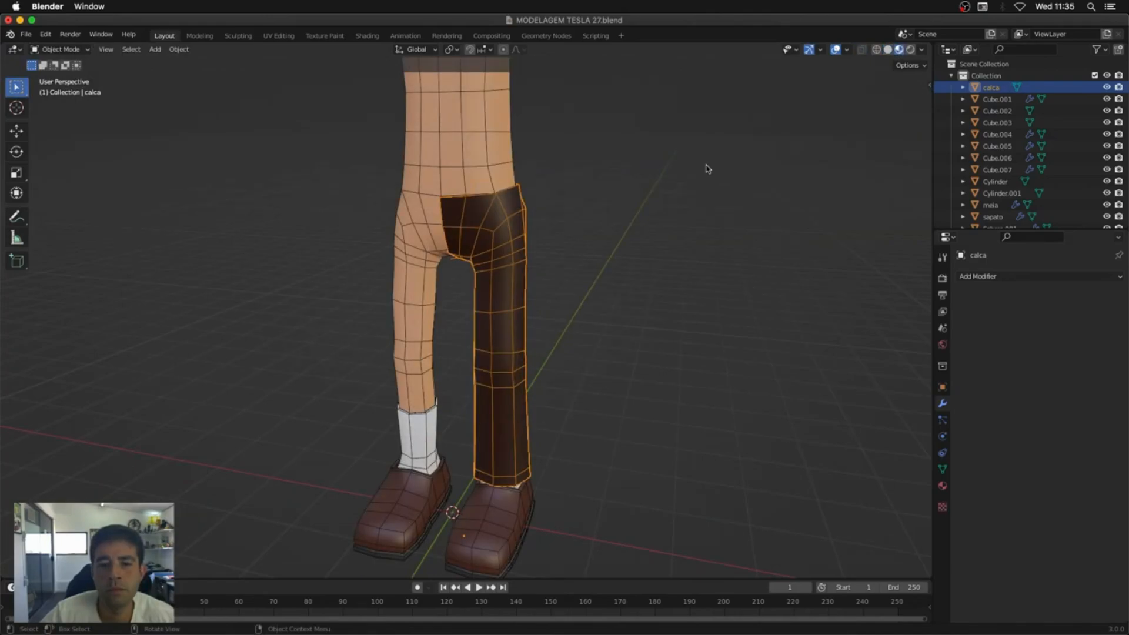
click(1024, 277)
click(911, 415)
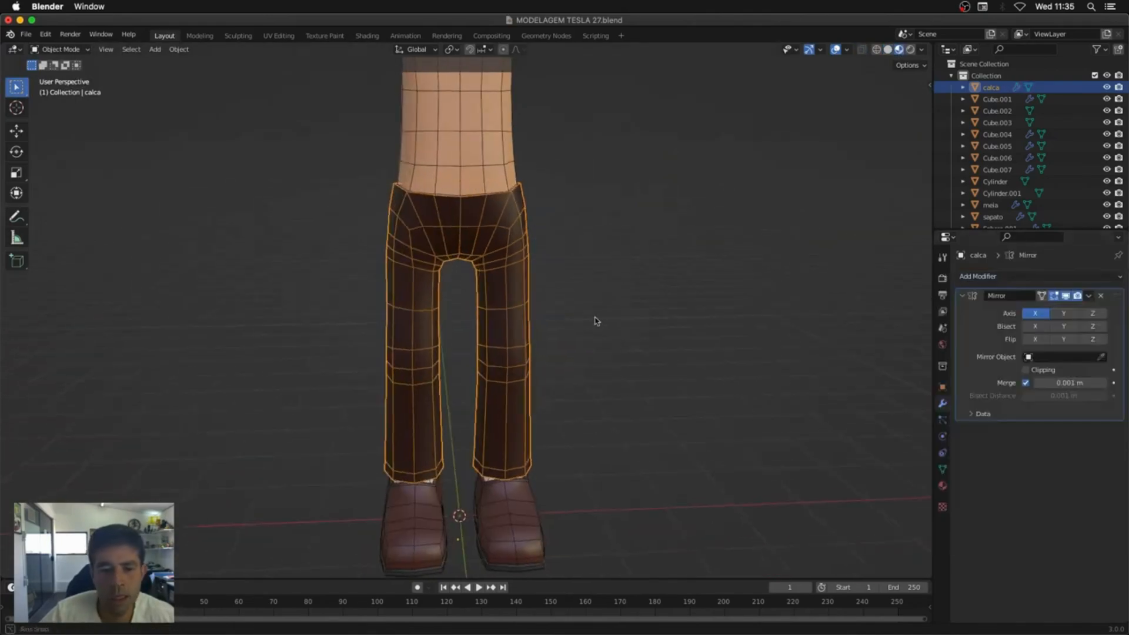
Step: Try to bake the trousers' Mirror modifier by converting the object to a mesh
right_click(659, 324)
click(653, 323)
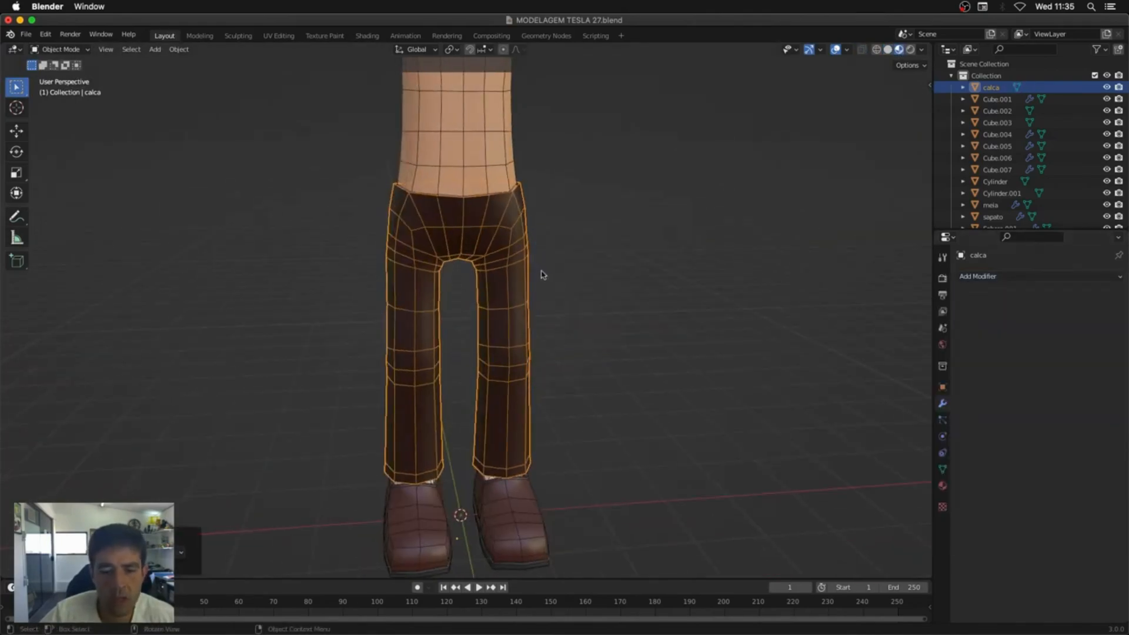
key(ctrl+z)
mouse_move(542, 277)
middle_down()
mouse_move(532, 234)
mouse_move(544, 207)
mouse_move(595, 292)
middle_up()
key(ctrl+shift+z)
key(Tab)
key(ctrl+z)
key(ctrl+z)
Step: Switch to solid shading and adjust the Mirror modifier's merge distance while checking the crotch seam
click(887, 49)
middle_drag(801, 267, 788, 235)
click(1101, 383)
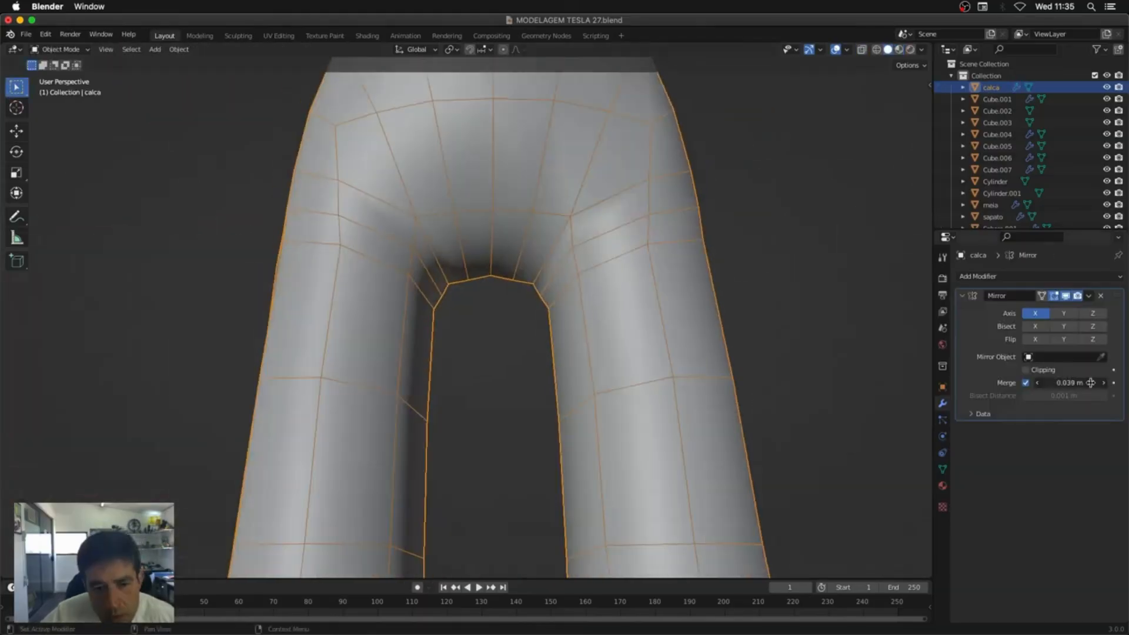
mouse_move(676, 306)
middle_down()
mouse_move(665, 347)
mouse_move(643, 322)
mouse_move(695, 269)
mouse_move(677, 329)
middle_up()
key(ctrl+2)
key(ctrl+z)
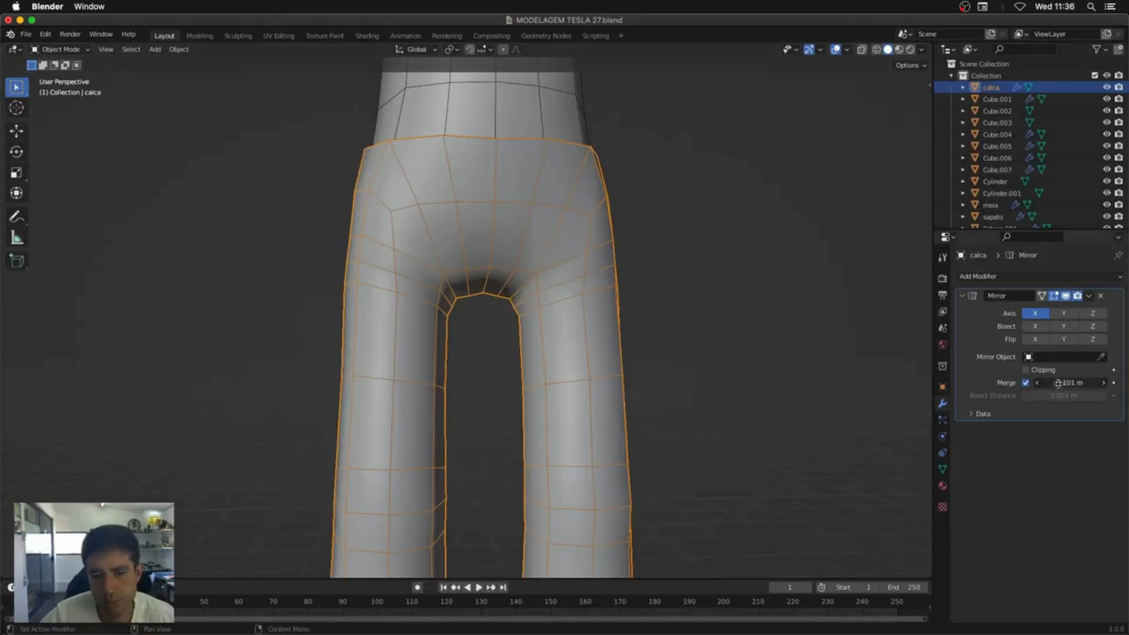
drag(1059, 383, 1044, 383)
Step: Select the trousers' centre-line vertices in front view, apply the Mirror modifier and return to Edit Mode
key(KP_1)
key(Tab)
key(alt+z)
drag(462, 150, 489, 343)
key(alt+z)
key(Tab)
middle_drag(489, 343, 497, 343)
key(ctrl+a)
key(Tab)
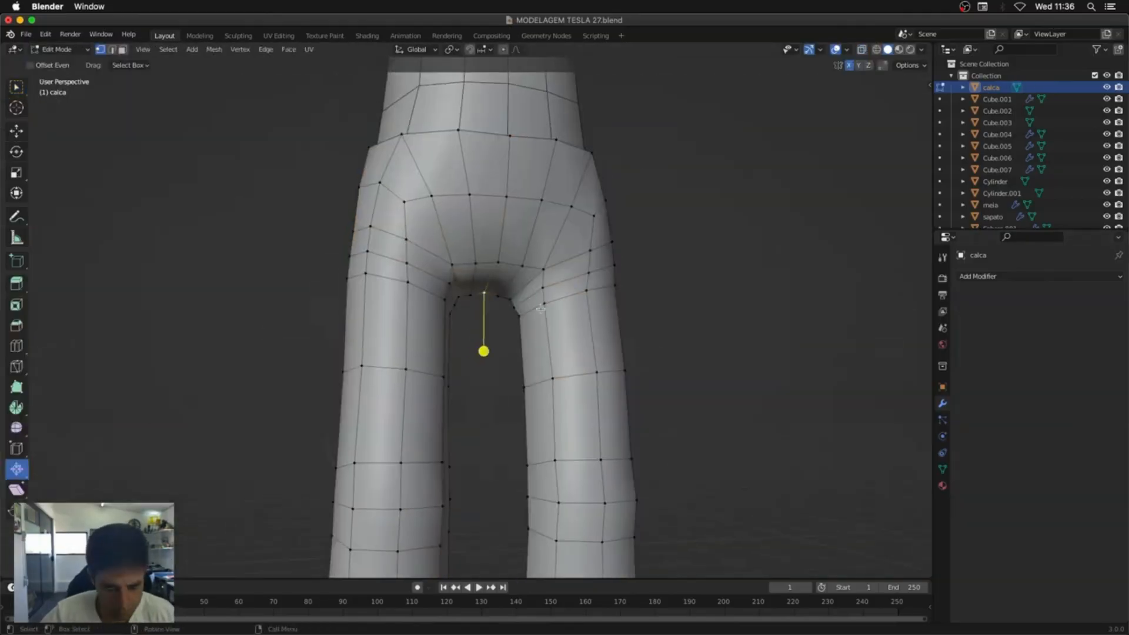
Step: Select the trousers' waist edge loop and extrude it slightly inward to give the waistline thickness
scroll(515, 209, down, 3)
alt+click(515, 211)
scroll(515, 208, up, 4)
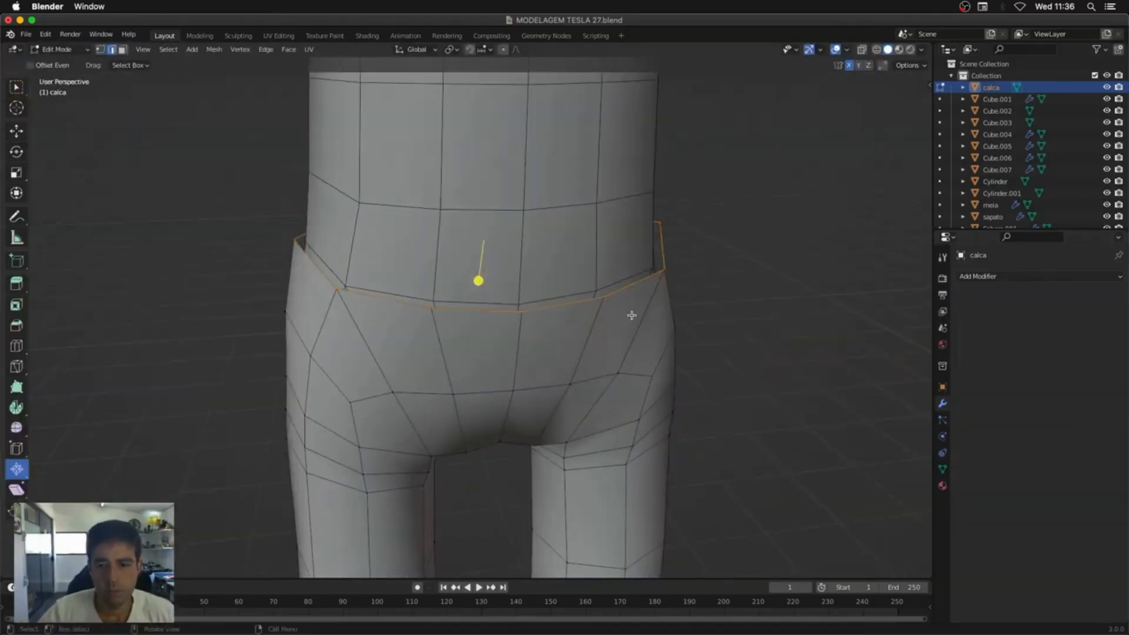
key(s)
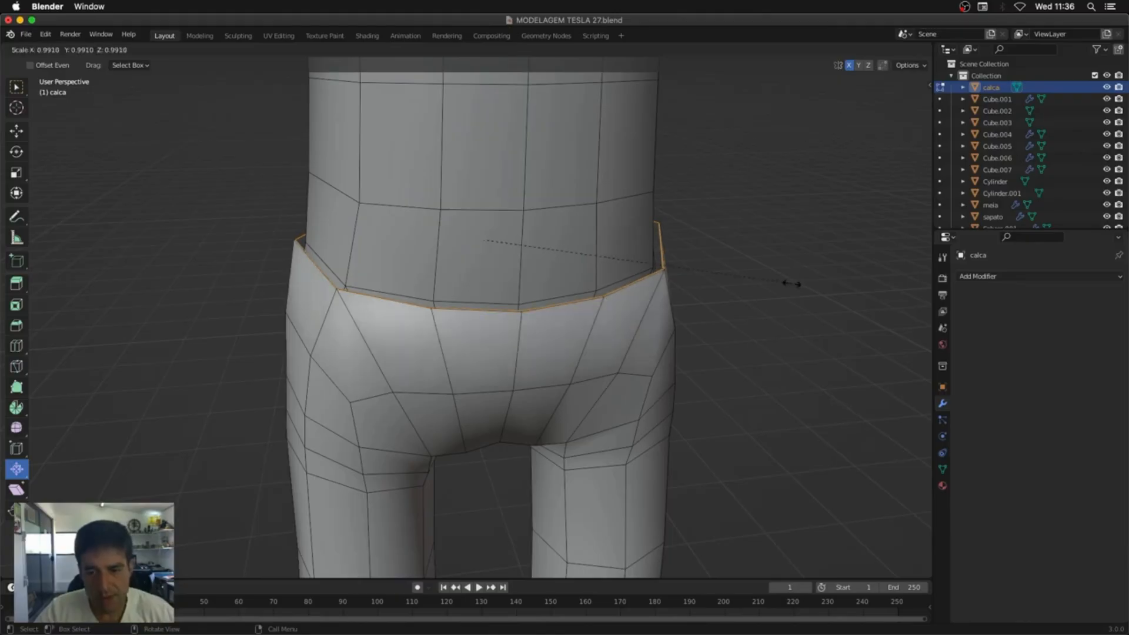
click(780, 284)
key(KP_1)
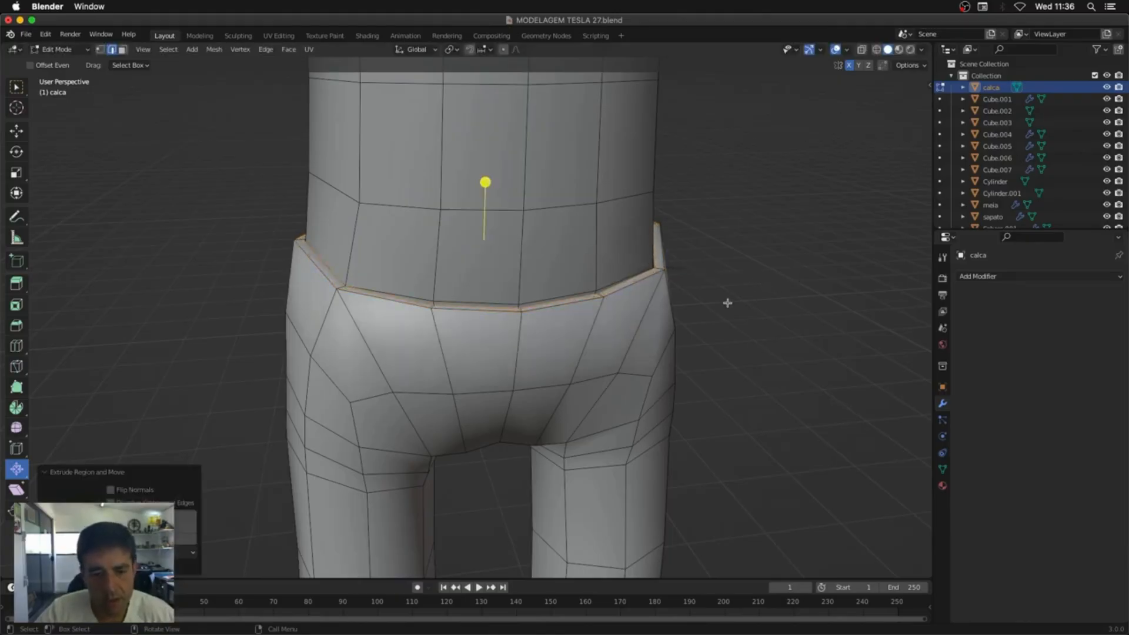
Step: Select one trouser leg's hem edge loop and extrude it inward and up along Z inside the leg
scroll(705, 294, down, 6)
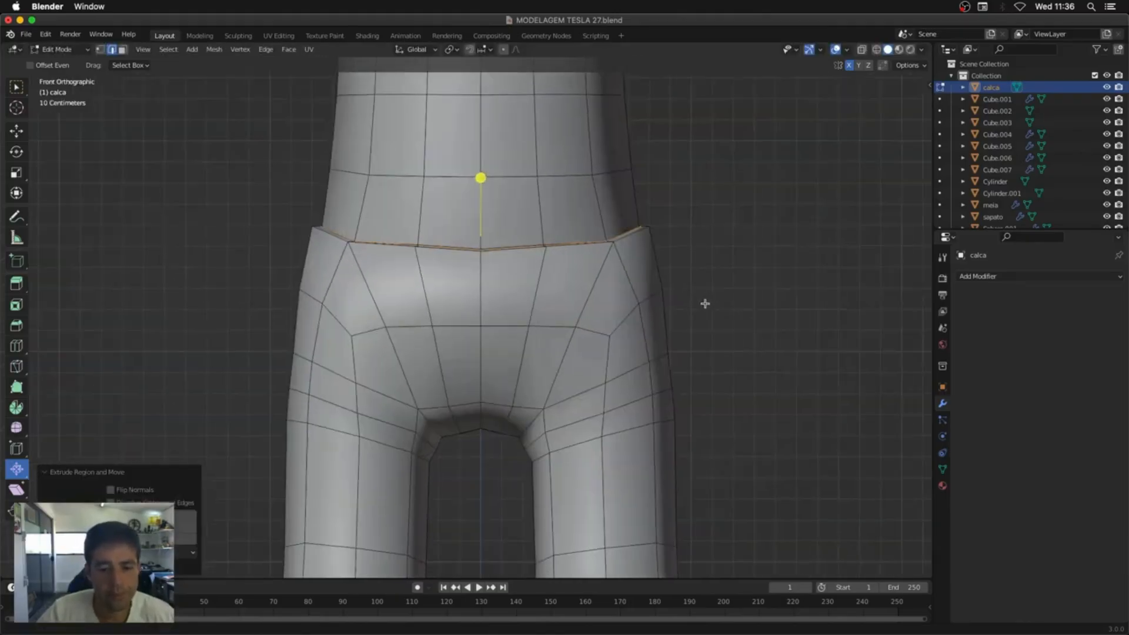
middle_drag(686, 458, 594, 314)
key(alt+z)
scroll(574, 379, up, 3)
alt+click(579, 301)
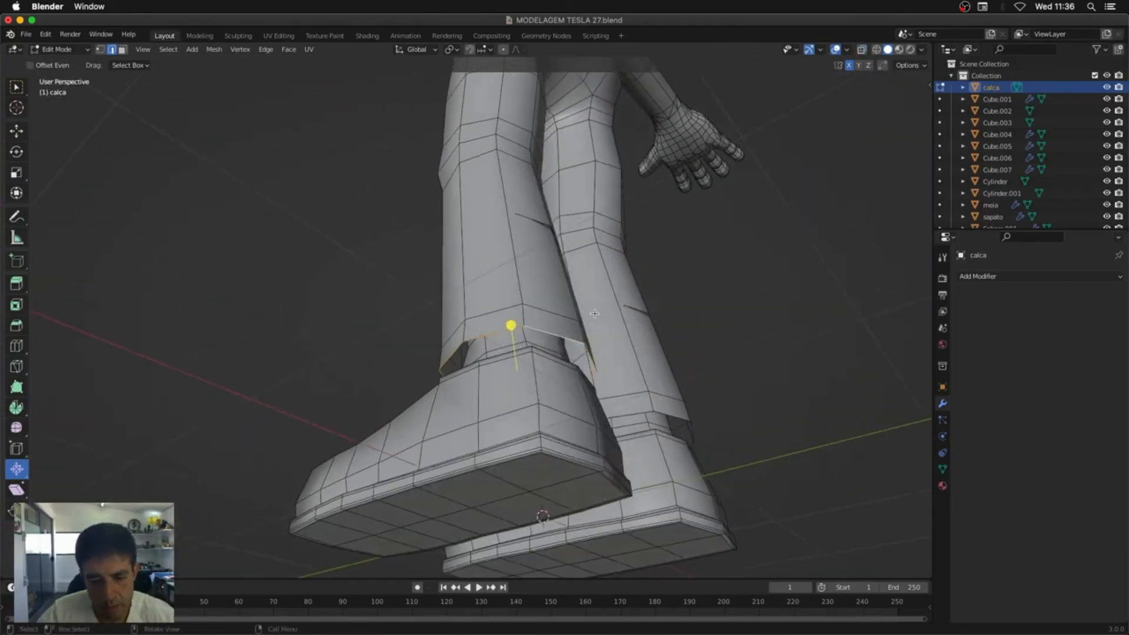
key(e)
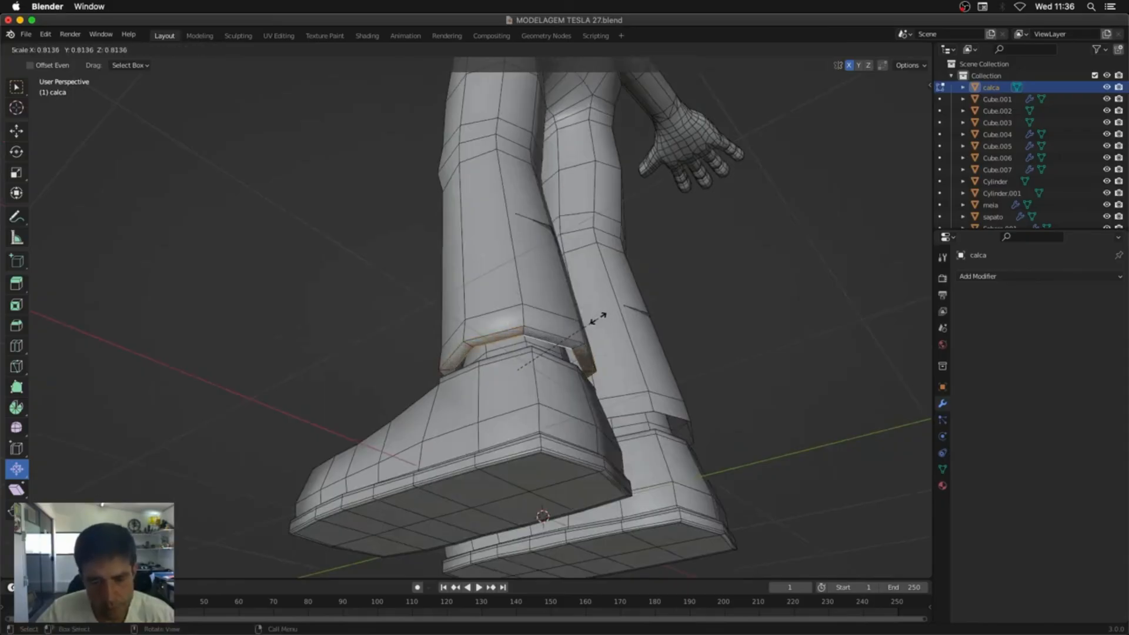
click(603, 317)
key(e)
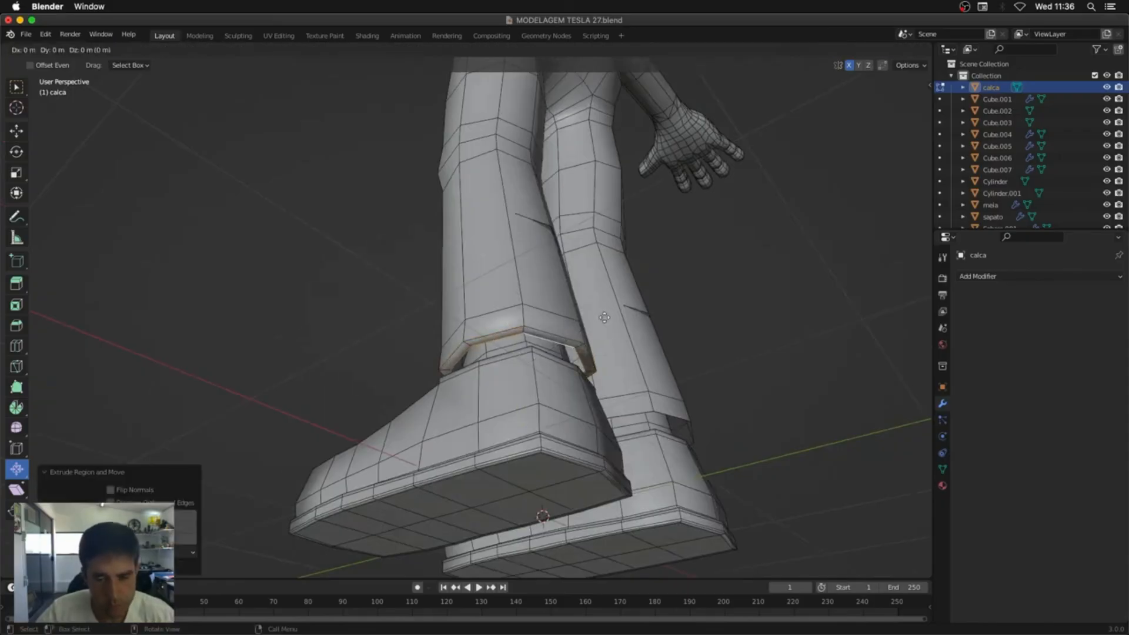
key(z)
click(608, 307)
Step: Insert an edge loop midway down the lower trouser leg in side view and enlarge it slightly
middle_drag(550, 328, 640, 447)
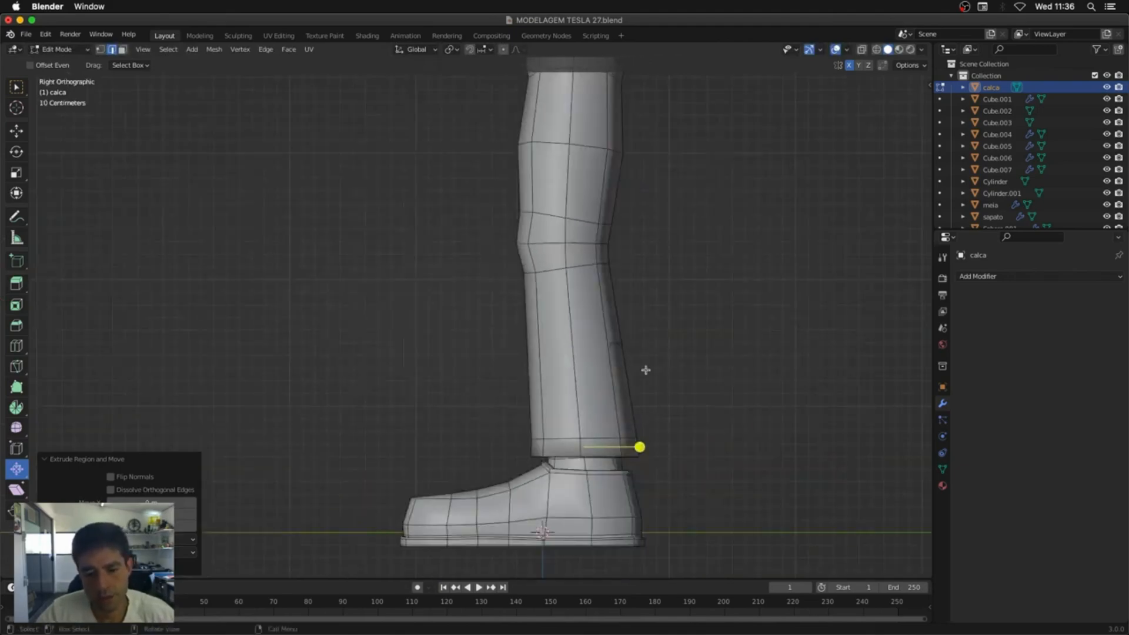
key(g)
key(g)
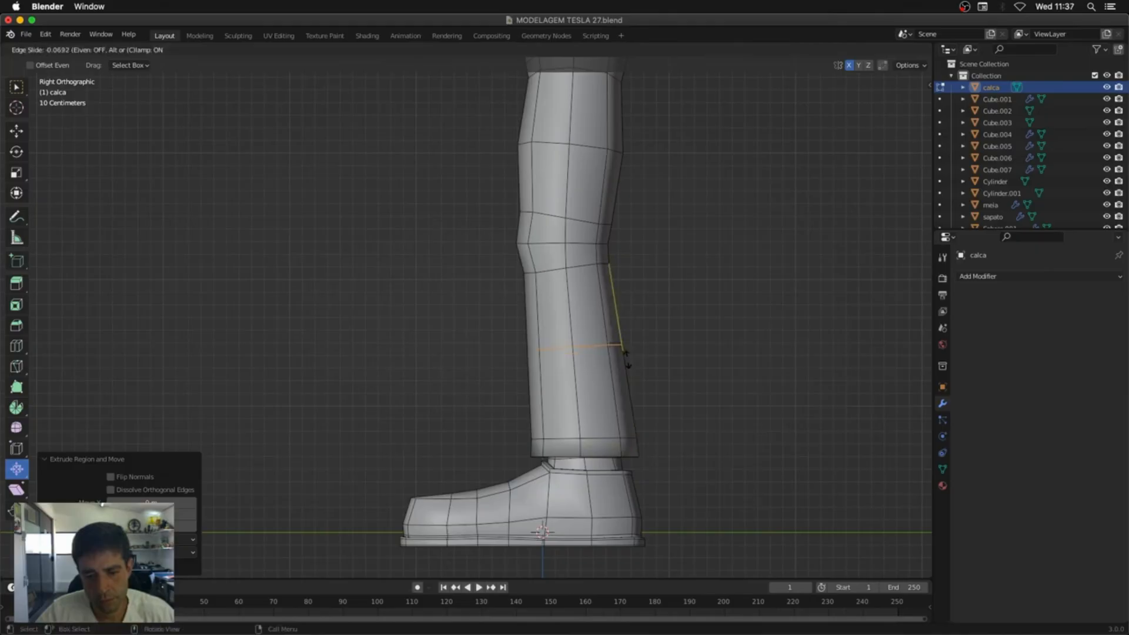
click(627, 360)
key(s)
click(634, 358)
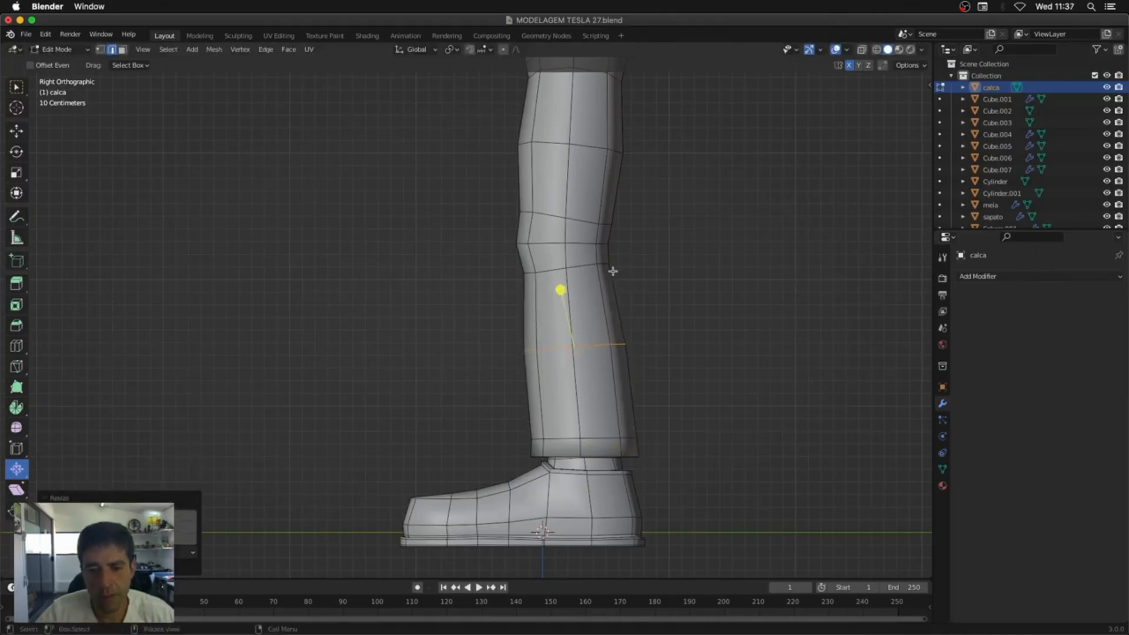
Step: Enlarge the edge loops below, at and above the trouser knee slightly in side view
alt+click(613, 271)
key(s)
click(721, 274)
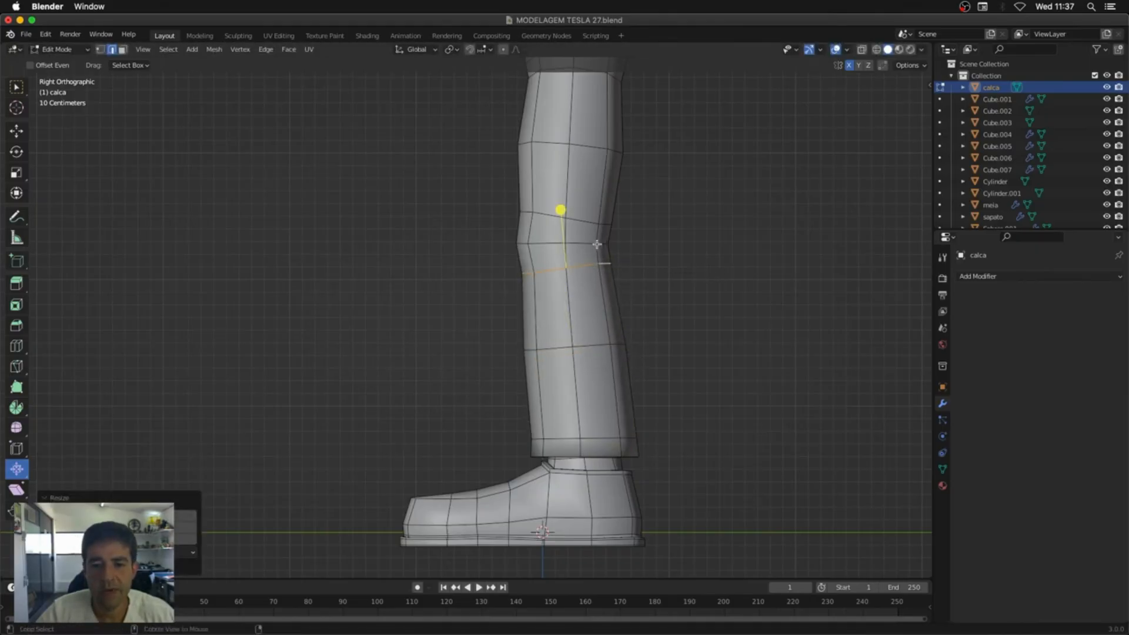
alt+click(600, 244)
key(s)
click(684, 262)
key(alt+z)
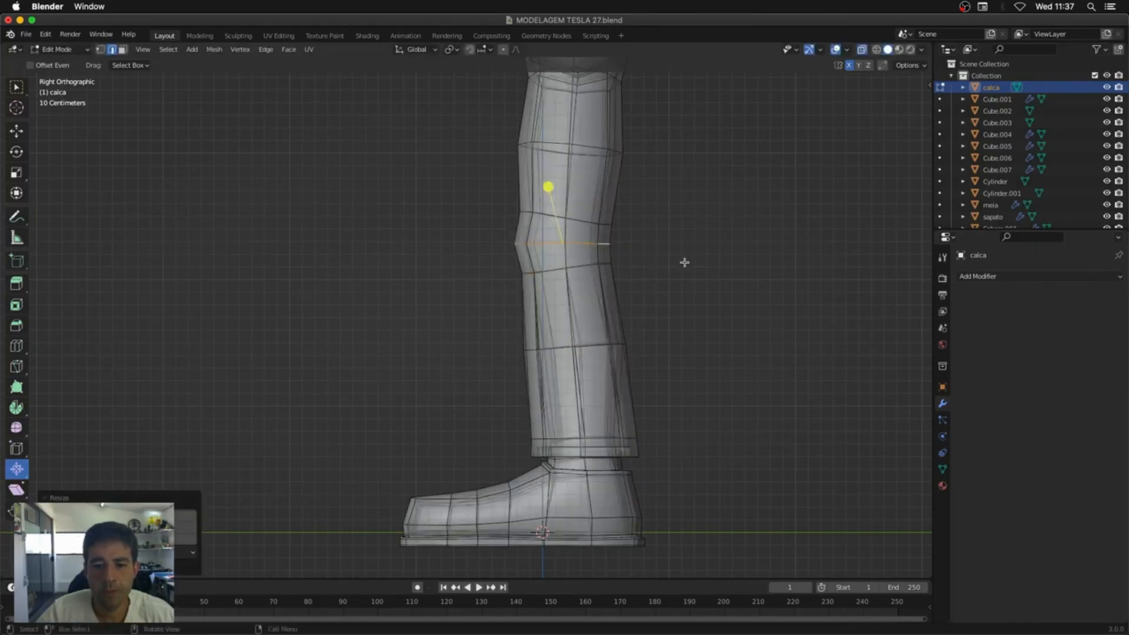
alt+click(583, 220)
key(s)
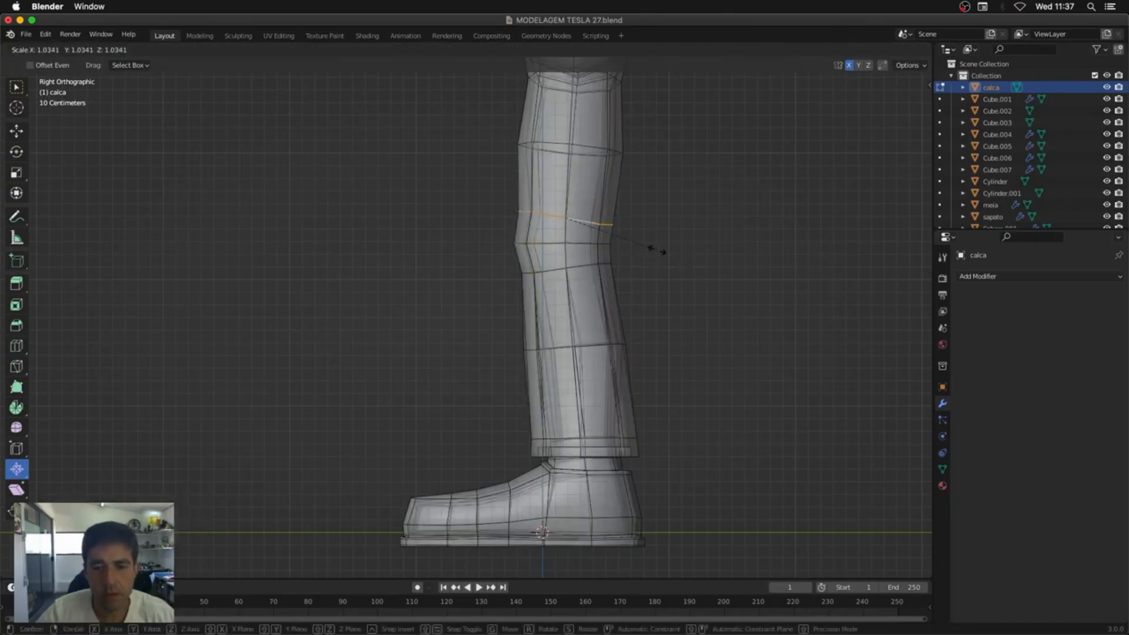
click(654, 263)
mouse_move(671, 314)
middle_down()
mouse_move(637, 320)
mouse_move(746, 323)
mouse_move(607, 321)
mouse_move(660, 323)
middle_up()
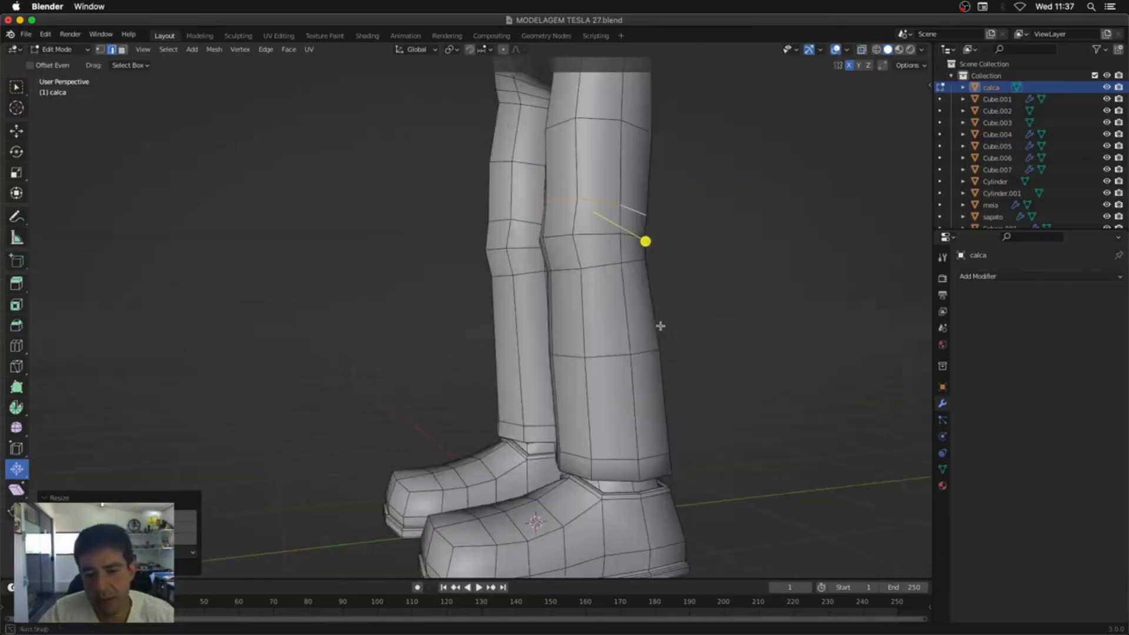
Step: Delete the unedited half of the trousers in front view and mirror the adjusted leg on X
key(KP_3)
key(KP_1)
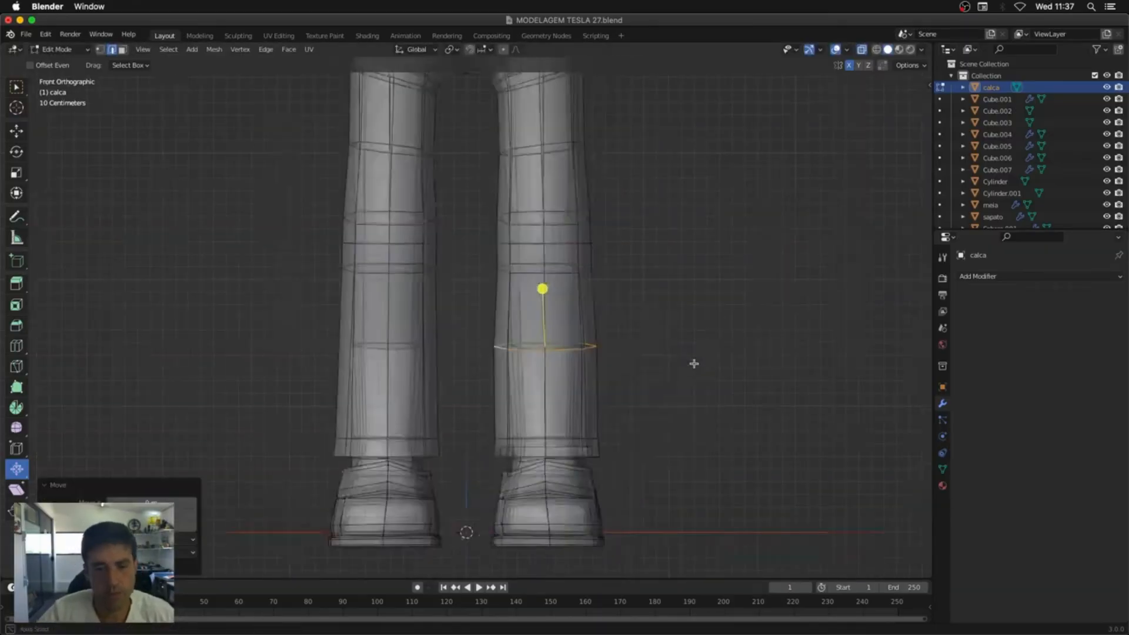
key(x)
click(517, 396)
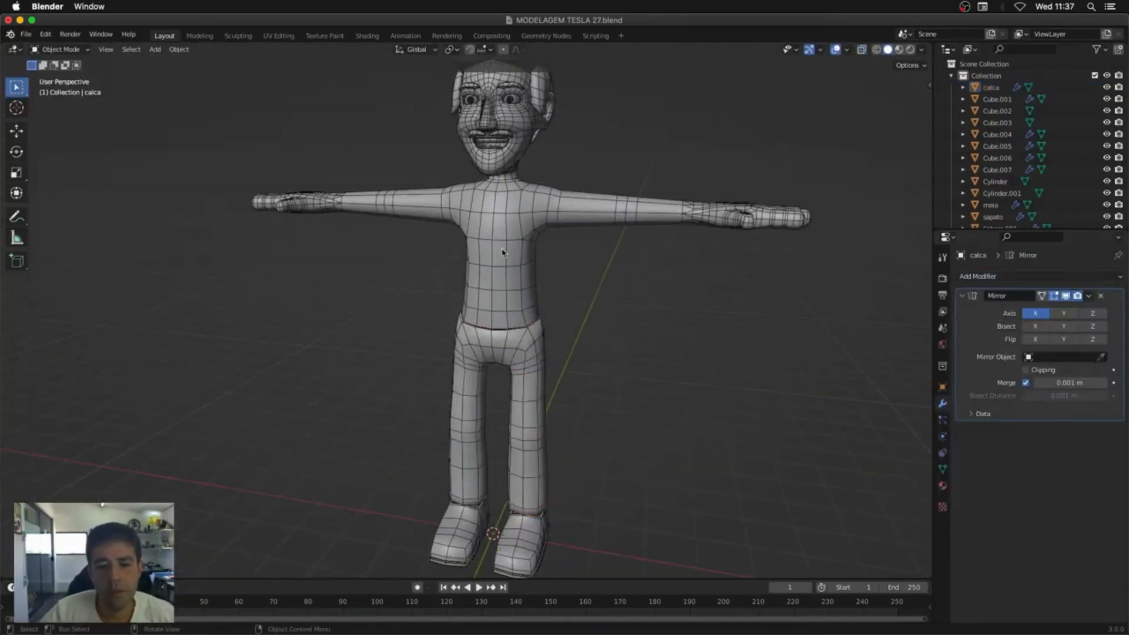
Step: Duplicate the body object as the base for a shirt and edit the copy in front view
key(a)
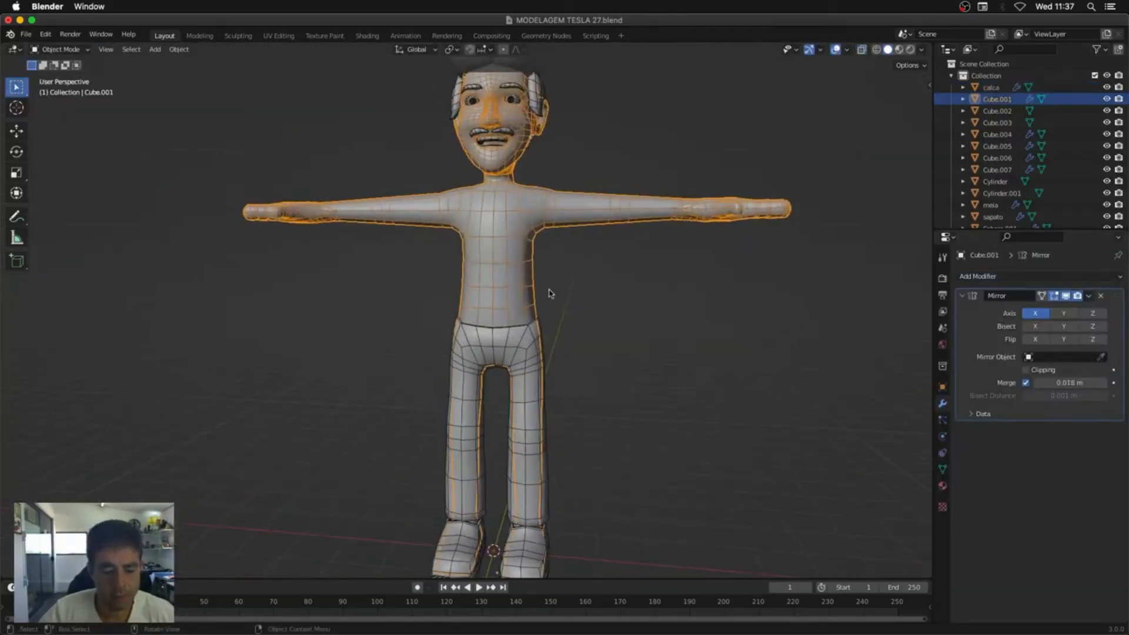
key(shift+d)
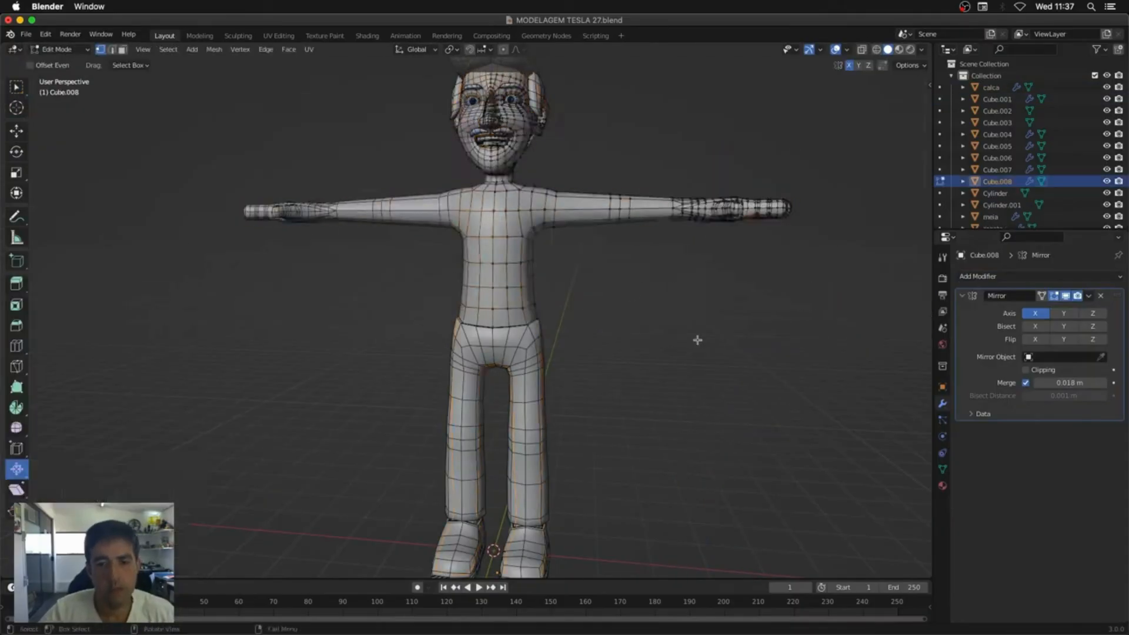
key(KP_1)
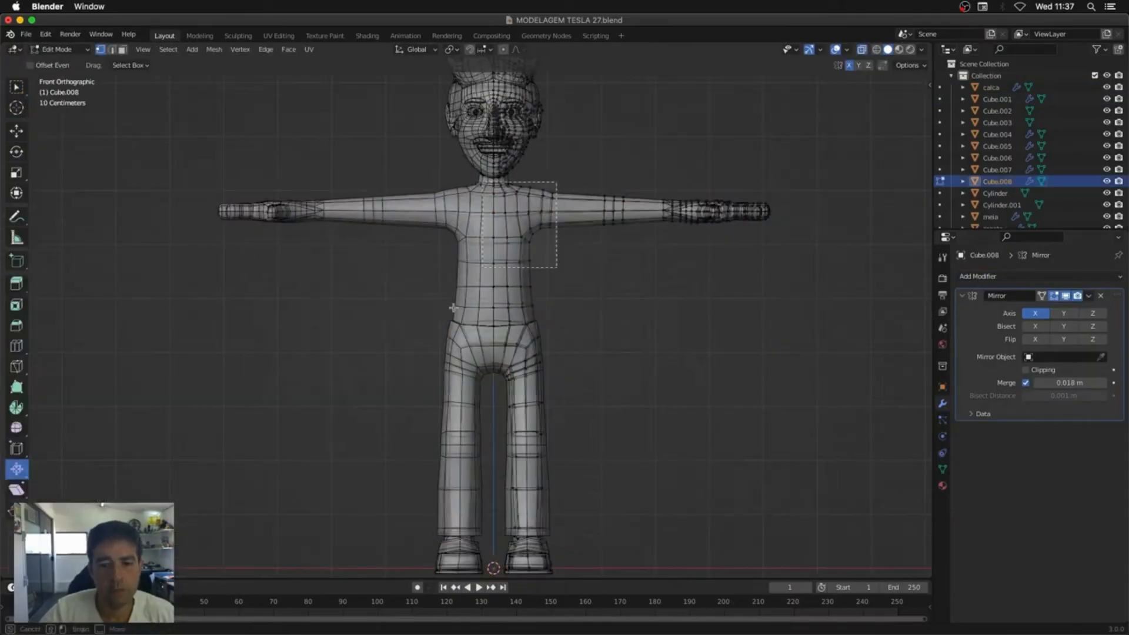
key(Tab)
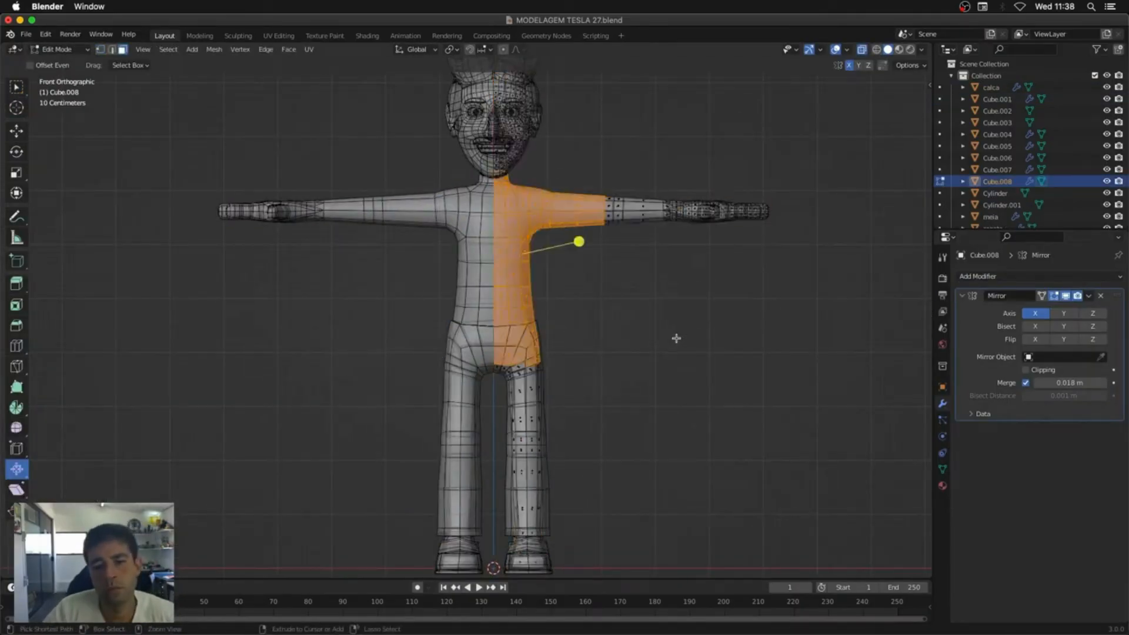
Step: Keep only the copy's torso and arm faces up to the wrist by inverting the selection and deleting the rest
drag(516, 353, 584, 415)
middle_drag(567, 179, 613, 205)
key(KP_1)
scroll(620, 309, up, 5)
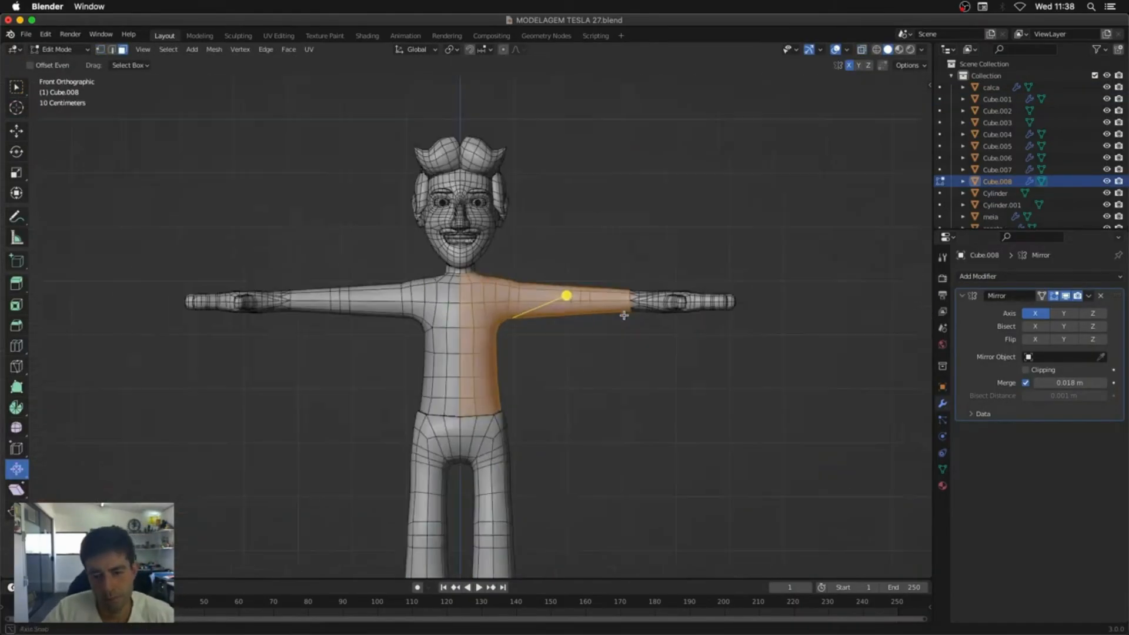
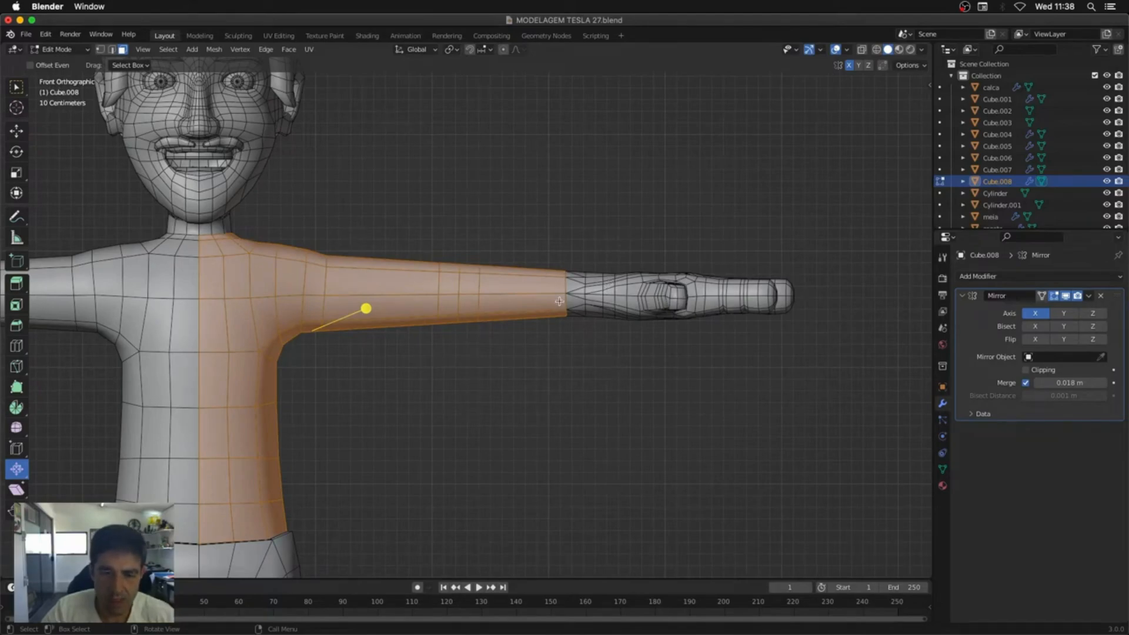
key(ctrl+i)
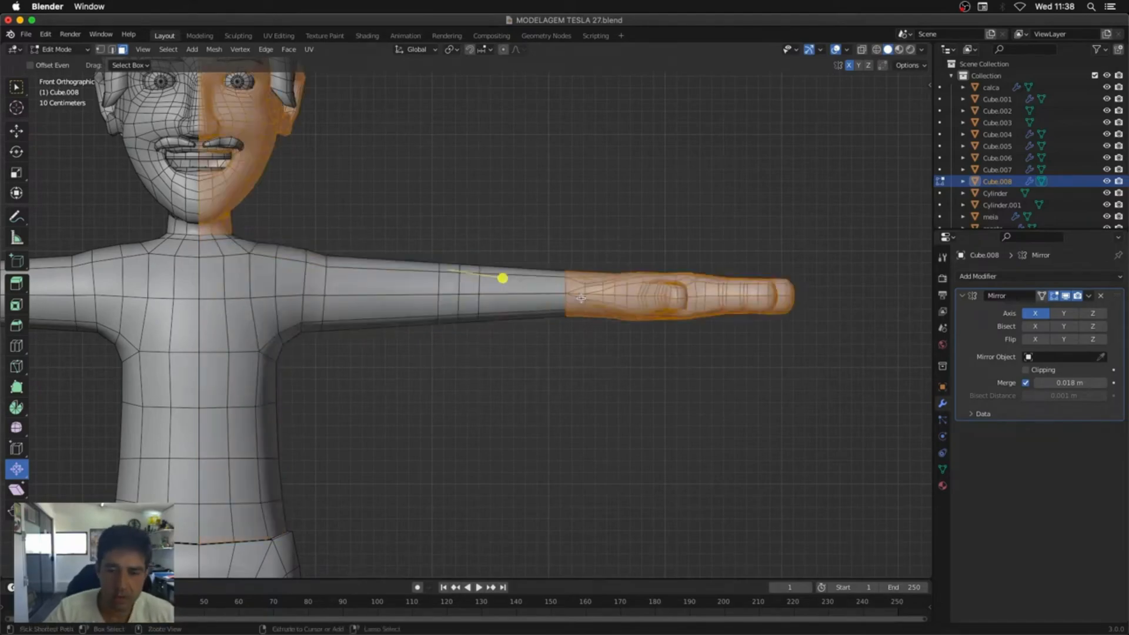
key(x)
click(581, 300)
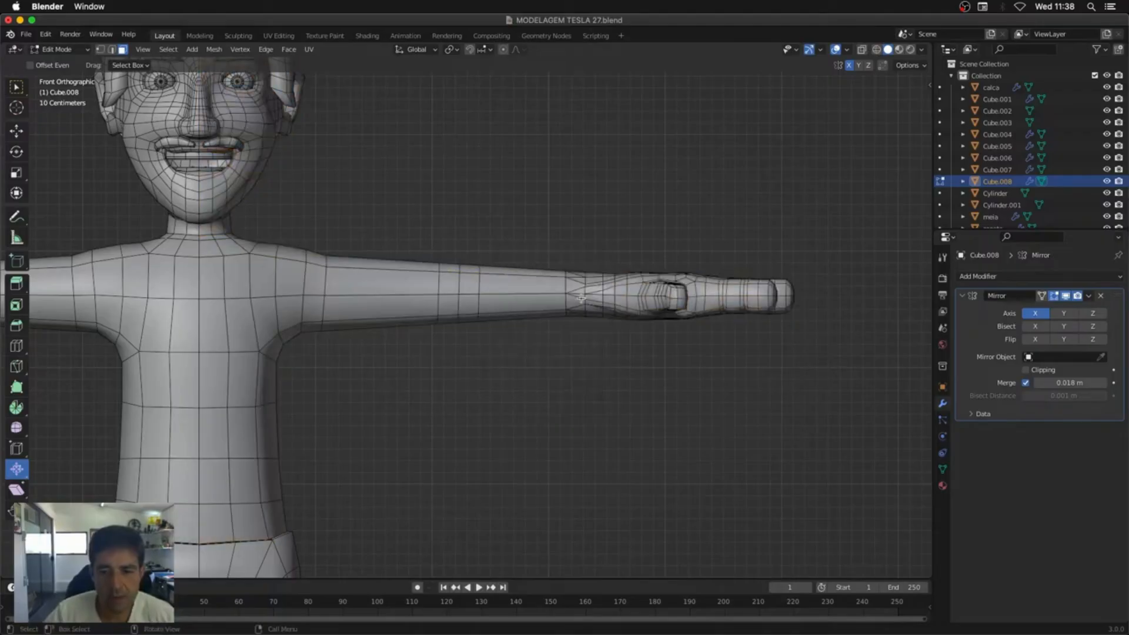
key(Tab)
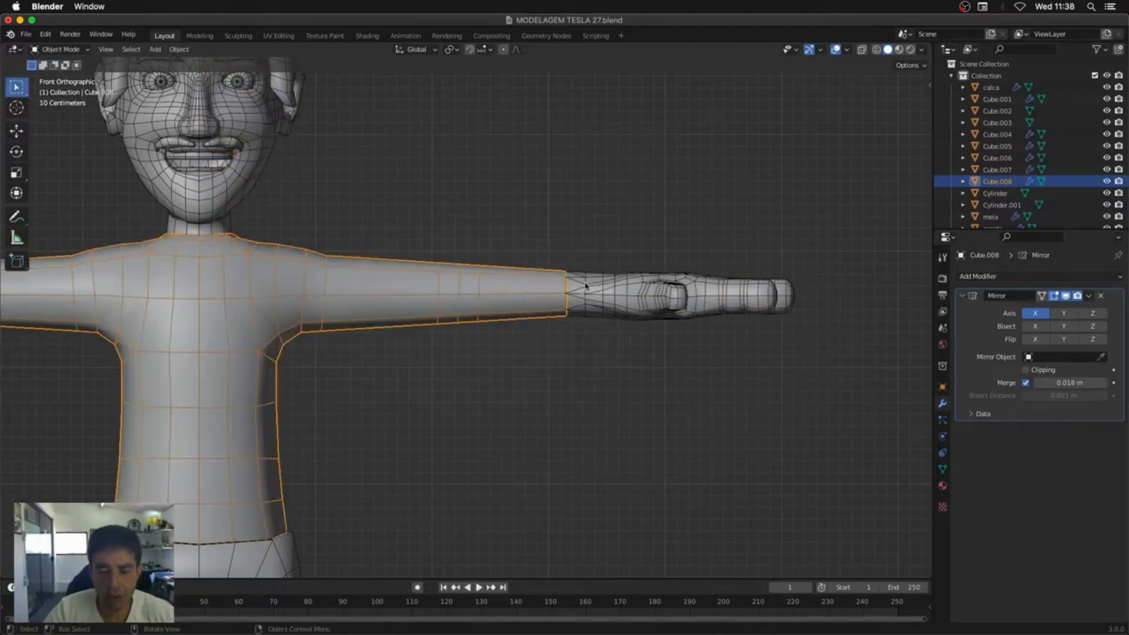
key(Tab)
key(ctrl+z)
key(ctrl+z)
key(ctrl+z)
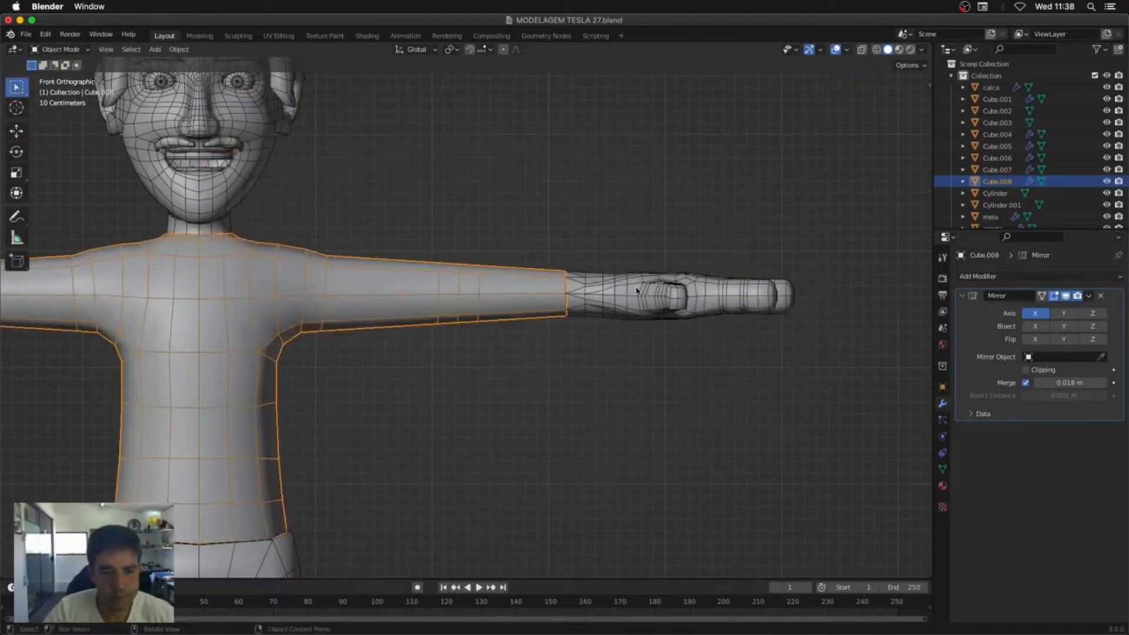
Step: Select the shirt sleeve's end loop at the wrist in X-ray front view and extrude it
key(alt+z)
key(Home)
alt+click(781, 252)
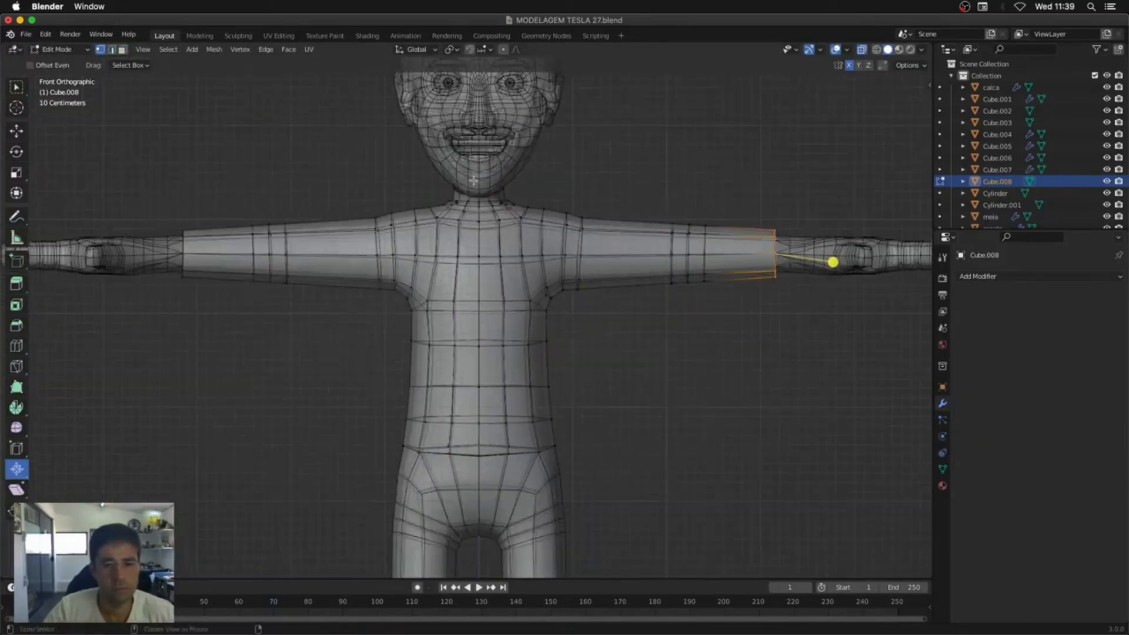
scroll(560, 282, up, 4)
key(e)
right_click(528, 266)
Step: Move the sleeve-end edges along the arm so the cuff meets the start of the hand
mouse_move(527, 266)
middle_down()
mouse_move(559, 306)
mouse_move(575, 294)
mouse_move(585, 247)
mouse_move(657, 244)
mouse_move(747, 268)
mouse_move(687, 259)
mouse_move(651, 181)
mouse_move(612, 343)
middle_up()
key(alt+z)
key(g)
click(685, 259)
key(alt+z)
key(g)
click(726, 262)
key(alt+z)
scroll(612, 355, down, 6)
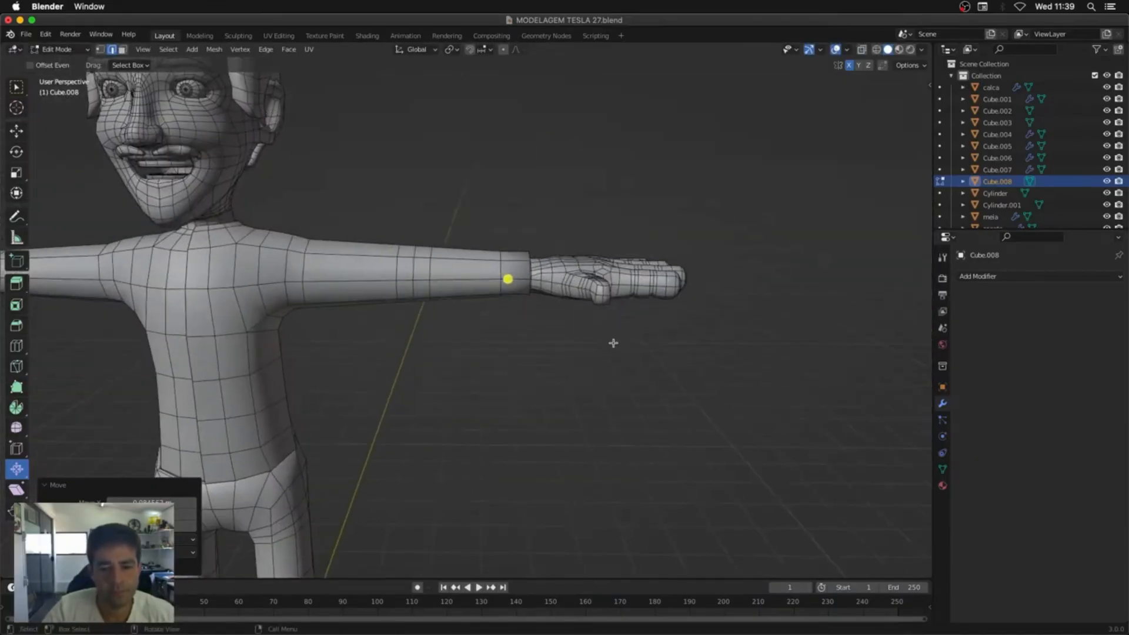
Step: Insert a single edge loop close to the sleeve's open end at the wrist
scroll(628, 269, up, 6)
middle_drag(628, 269, 635, 180)
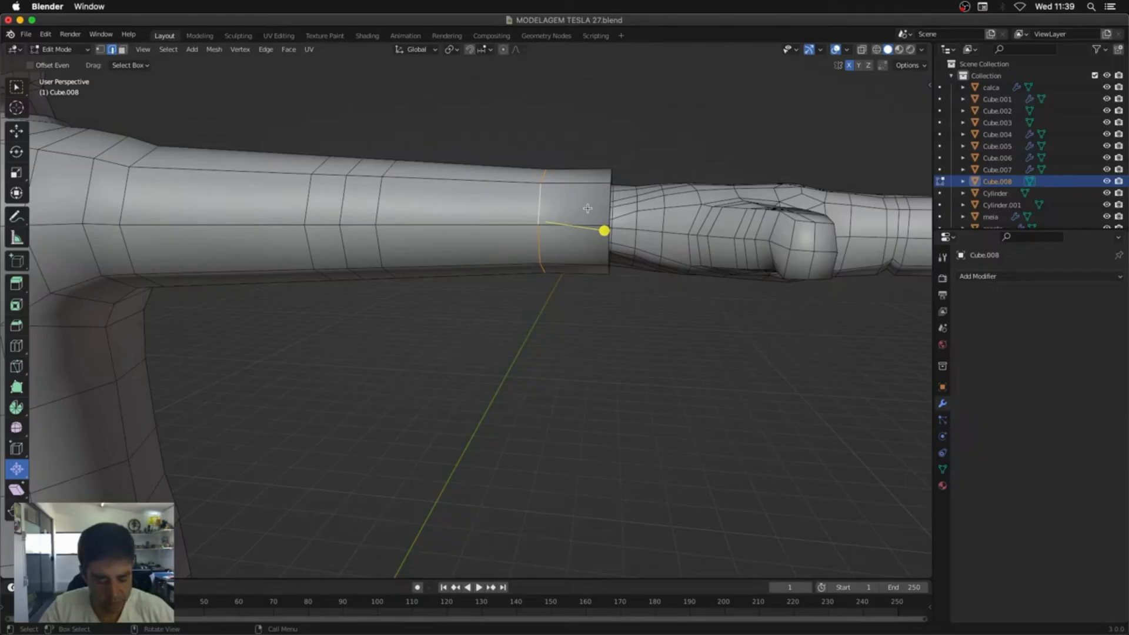
drag(587, 209, 591, 203)
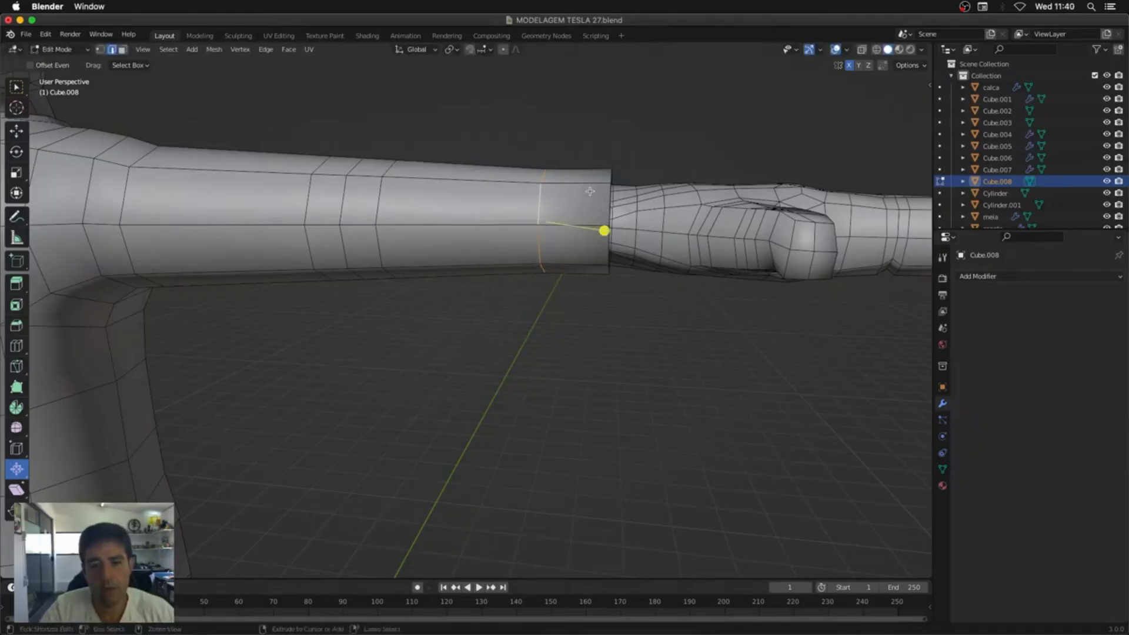
key(ctrl+r)
click(589, 180)
click(609, 178)
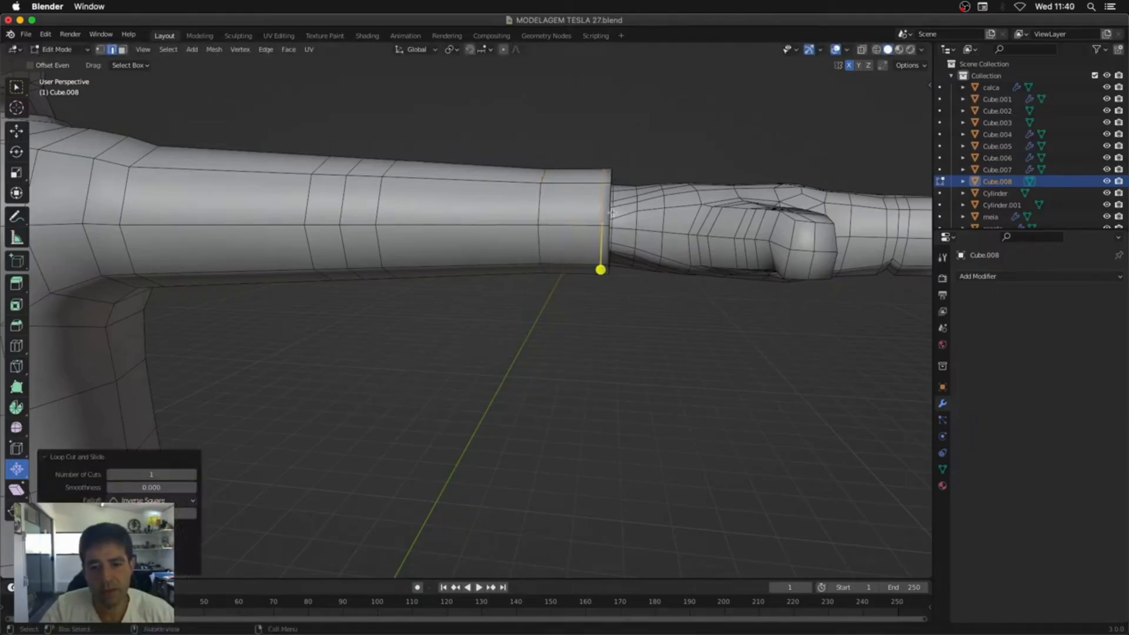
scroll(614, 215, down, 6)
middle_drag(630, 247, 634, 281)
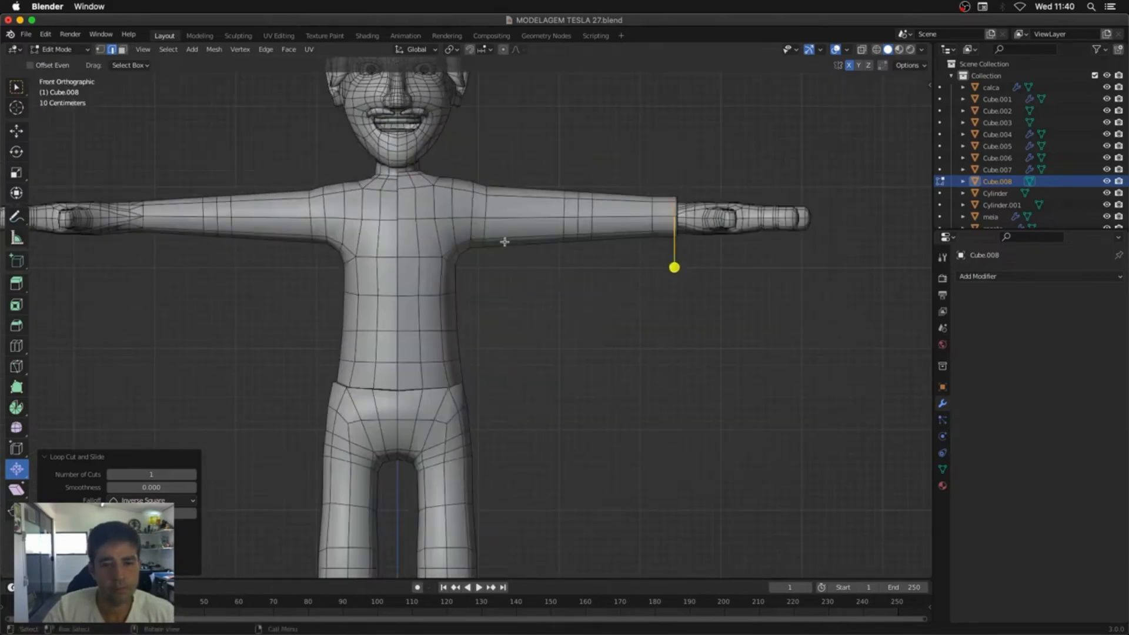
Step: Remove the topmost ring of shirt faces around the neck
scroll(504, 242, up, 6)
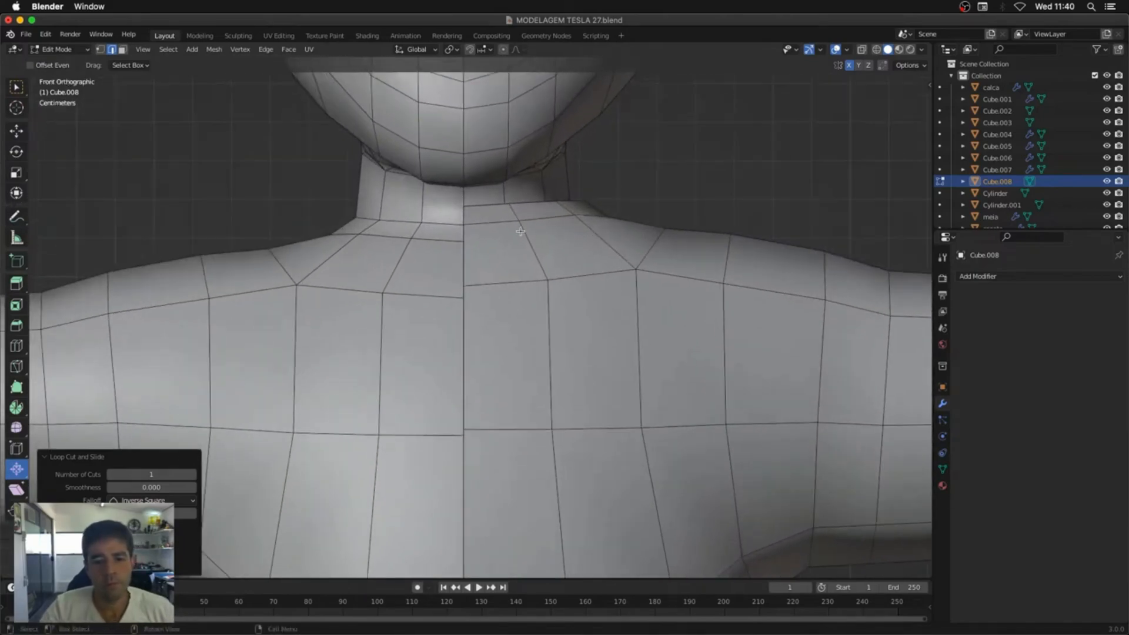
key(1)
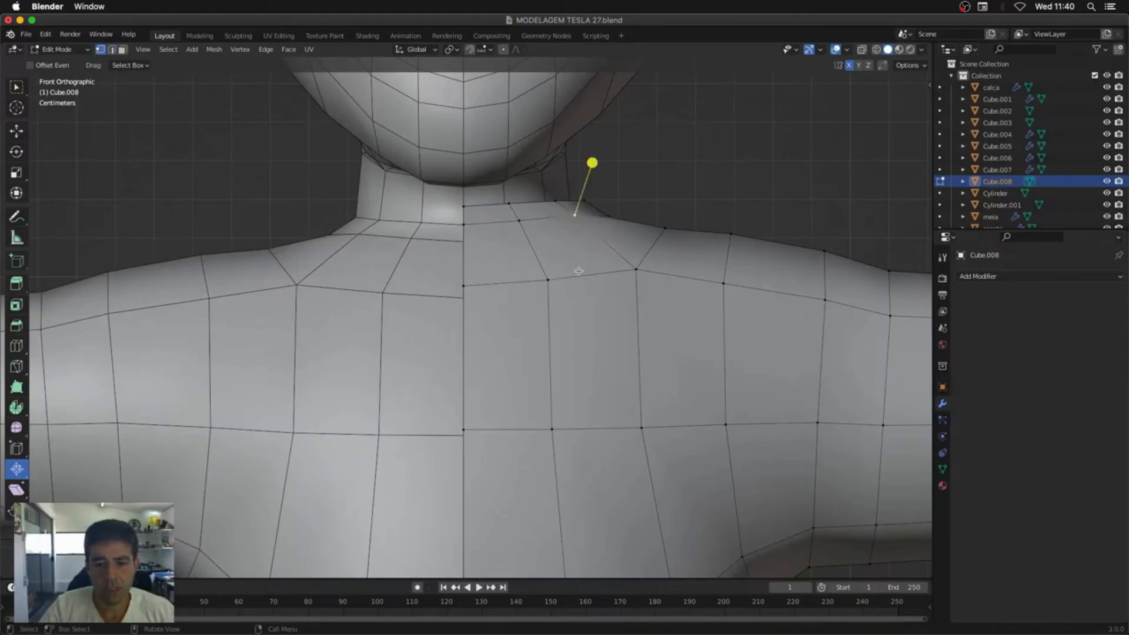
scroll(635, 259, down, 6)
middle_drag(637, 259, 533, 158)
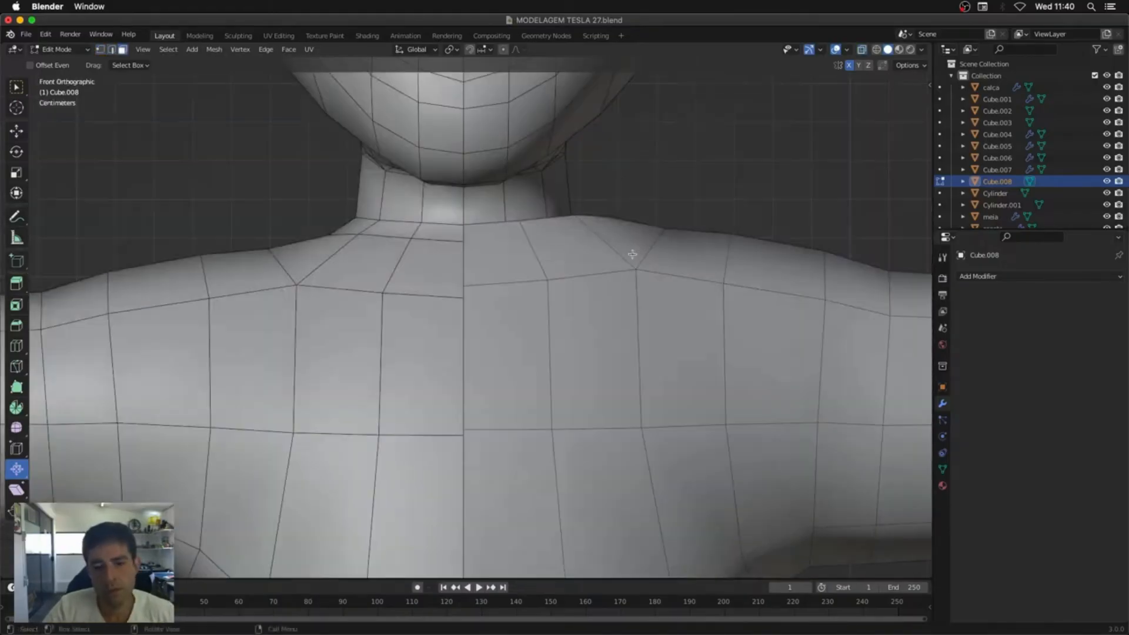
Step: Select the shirt's neckline edge loop and slide it down and outward, away from the neck
key(alt+z)
key(1)
drag(617, 199, 421, 262)
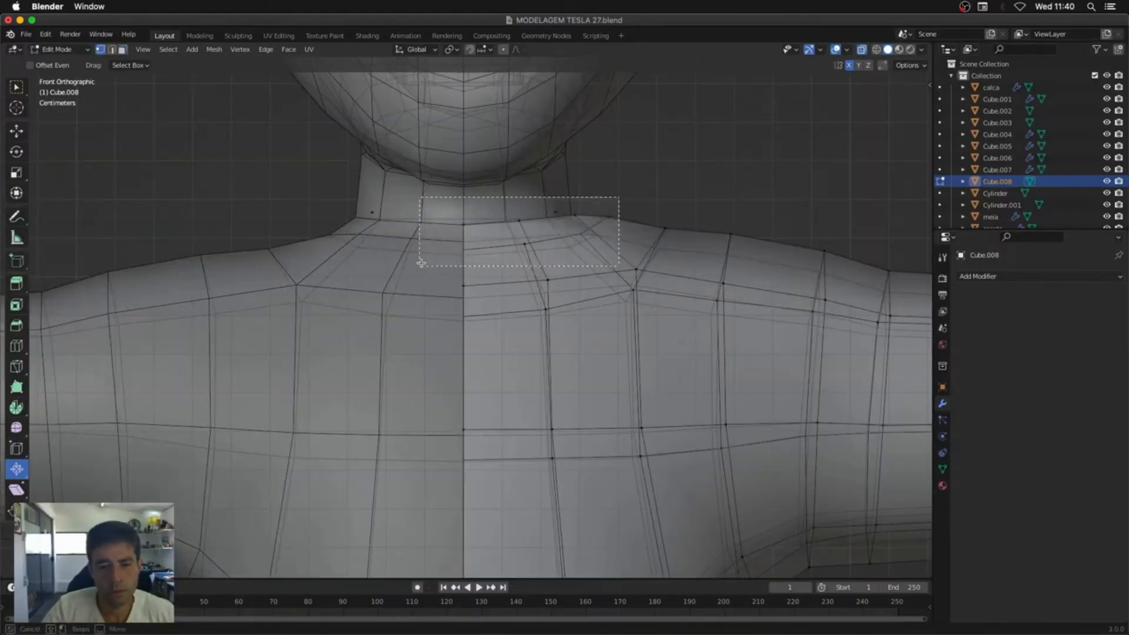
key(2)
alt+click(544, 219)
key(g)
key(g)
click(606, 241)
key(alt+z)
Step: Slide a front vertex beside the neckline along its edge to outline a V-shaped collar
key(1)
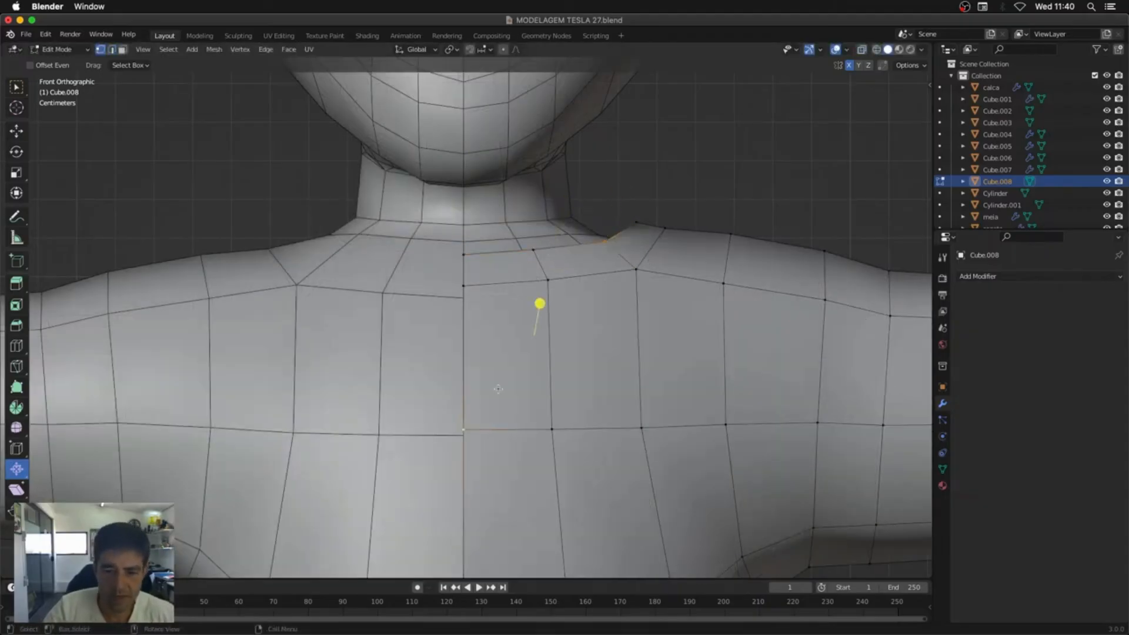
right_click(572, 240)
click(572, 242)
key(g)
key(g)
click(555, 259)
Step: Delete the two narrow front faces above the slanted line to open a V-neck
key(3)
click(507, 263)
shift+click(568, 251)
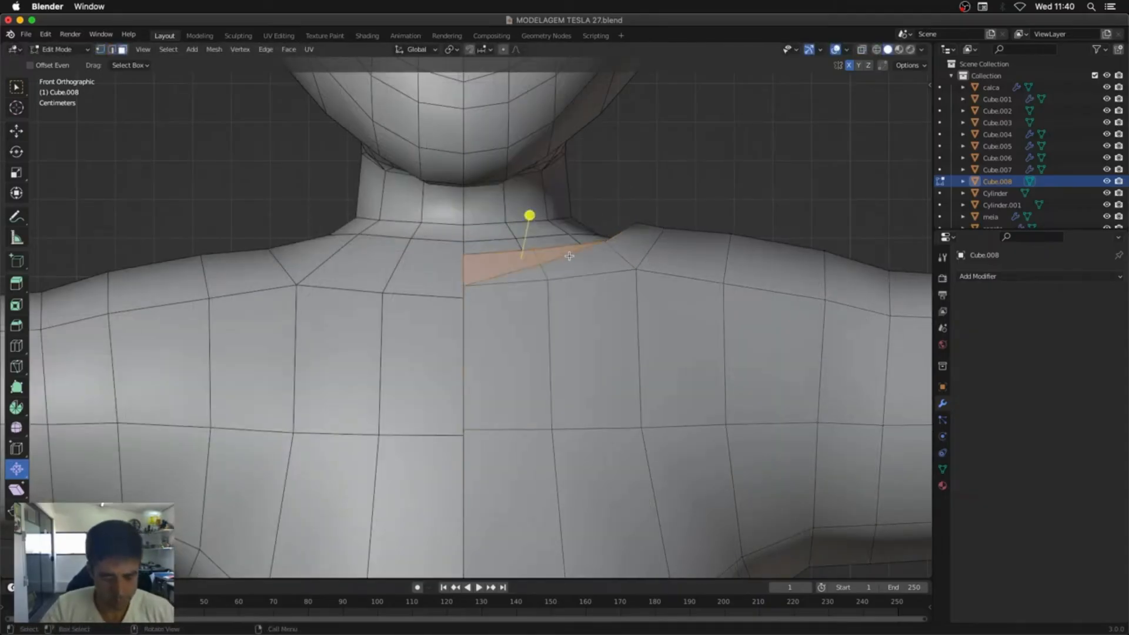
key(x)
click(568, 281)
middle_drag(568, 281, 605, 303)
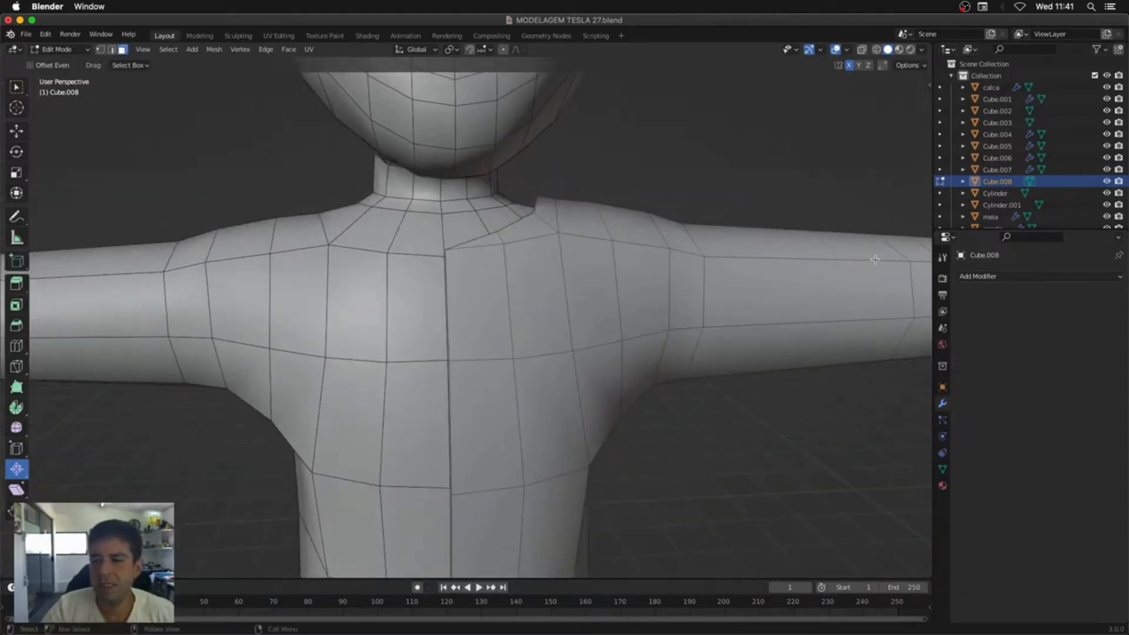
Step: Add a Mirror modifier on X to the shirt, apply it and return to Edit Mode
click(1010, 276)
click(914, 412)
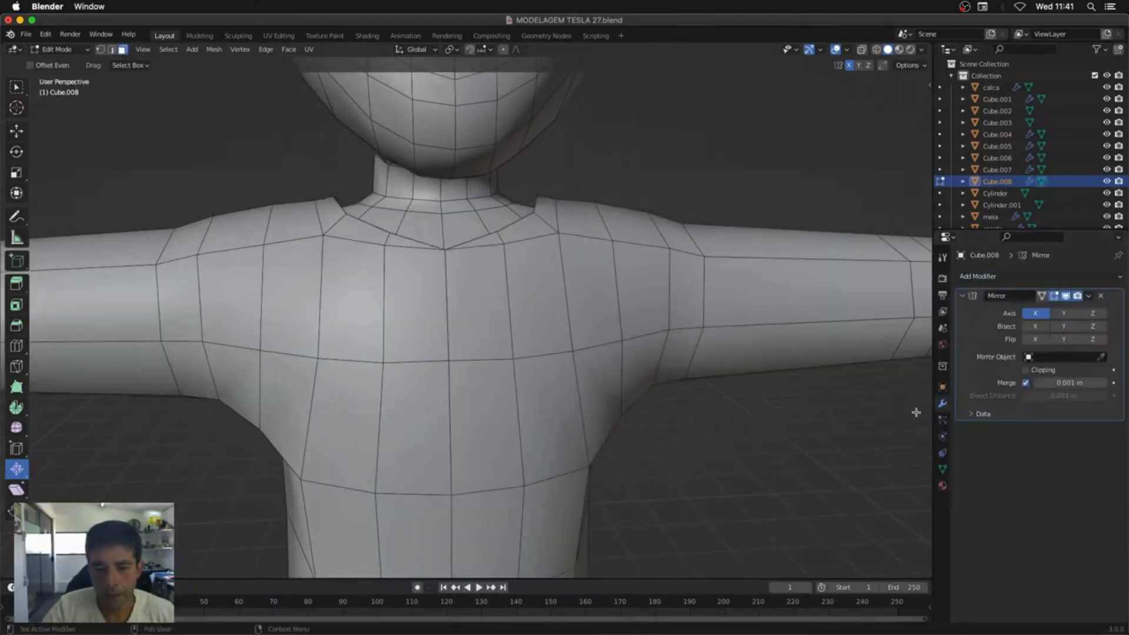
key(Tab)
key(ctrl+a)
key(Tab)
Step: Select the shirt's neckline edge loop, scale it slightly and extrude it along Z for collar thickness
key(2)
alt+click(515, 222)
key(s)
click(615, 233)
key(e)
key(z)
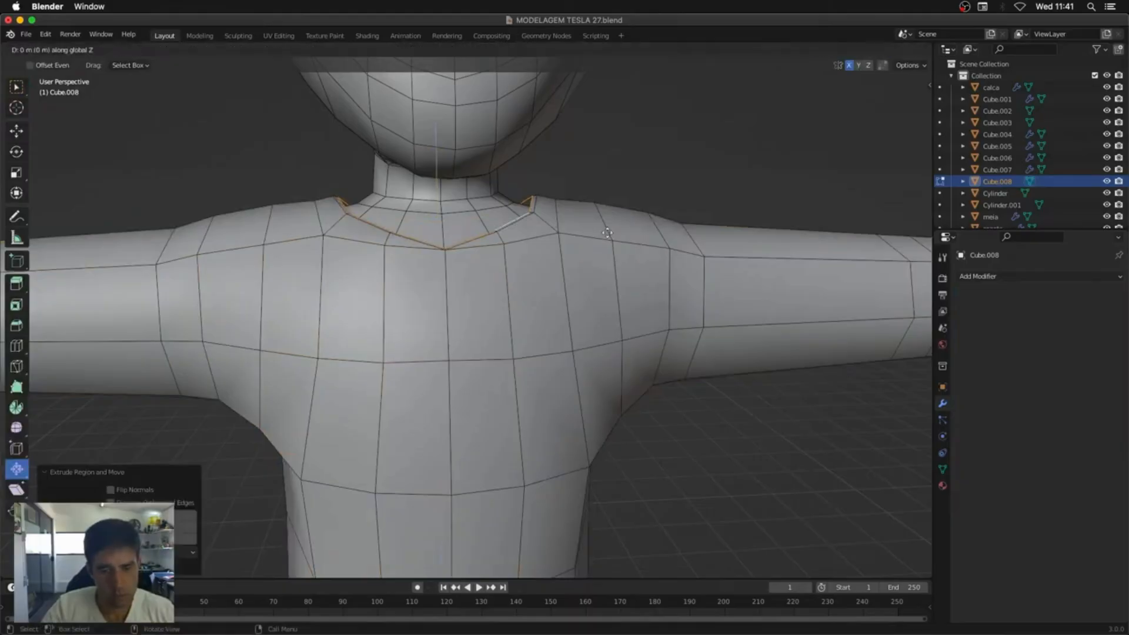
click(621, 244)
Step: Delete one half of the shirt in front view and add a Mirror modifier on X
key(KP_1)
key(1)
key(alt+z)
scroll(588, 347, down, 7)
shift+middle_drag(557, 421, 586, 266)
drag(494, 115, 235, 314)
key(x)
click(235, 315)
click(999, 276)
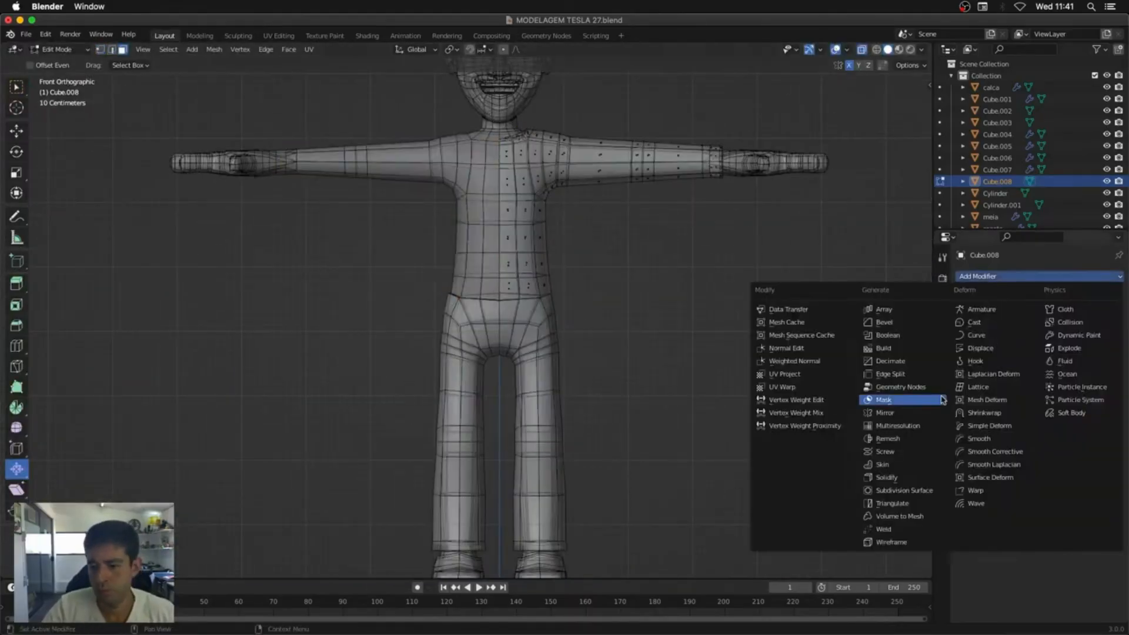
click(889, 412)
Step: Select the row of shirt vertices across the chest just below the armpit in front view
middle_drag(711, 285, 643, 313)
key(KP_1)
key(1)
key(alt+z)
drag(507, 313, 623, 338)
scroll(637, 358, down, 4)
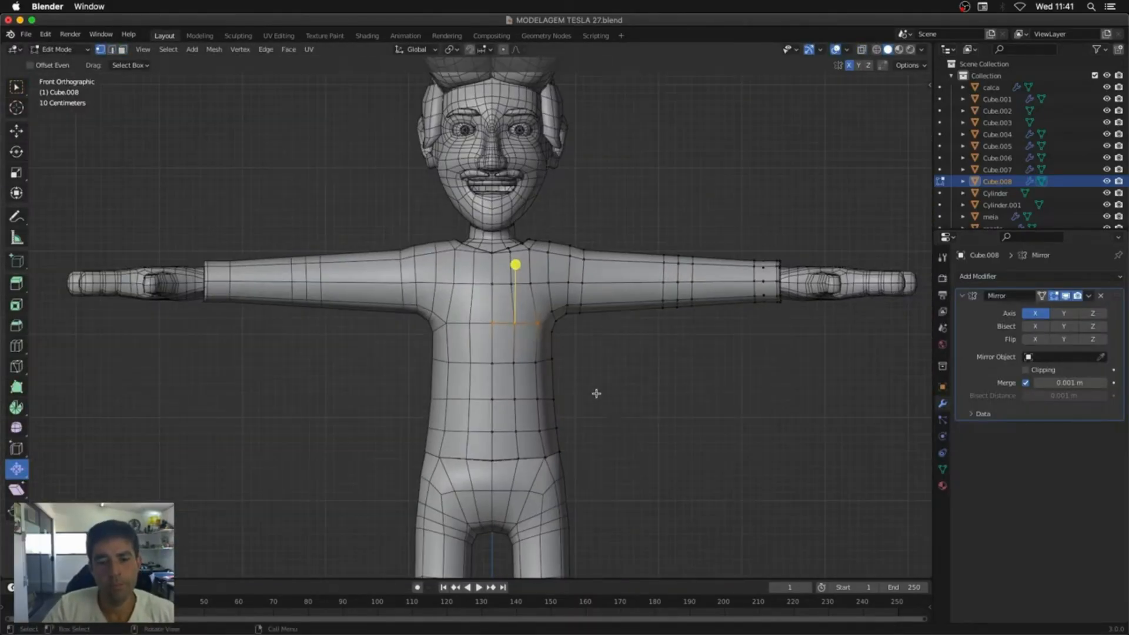
Step: Select the sleeve's edge loop next to the shoulder and rescale it slightly
key(alt+z)
middle_drag(594, 393, 806, 329)
alt+click(806, 324)
key(s)
click(875, 287)
alt+middle_drag(874, 287, 796, 257)
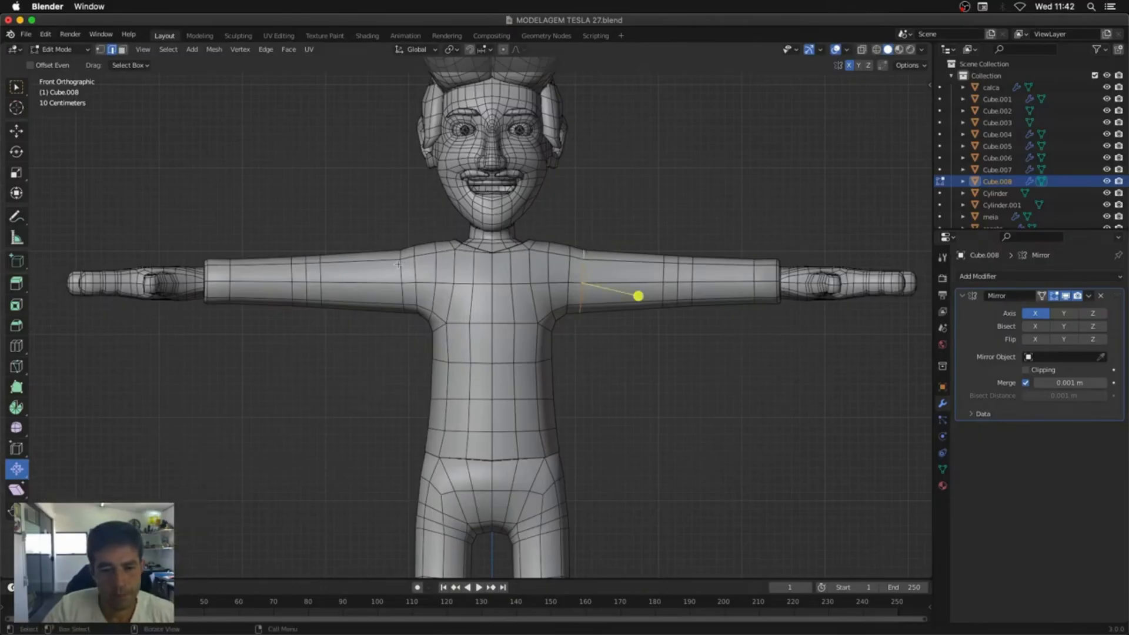
middle_drag(637, 297, 593, 281)
scroll(593, 281, up, 3)
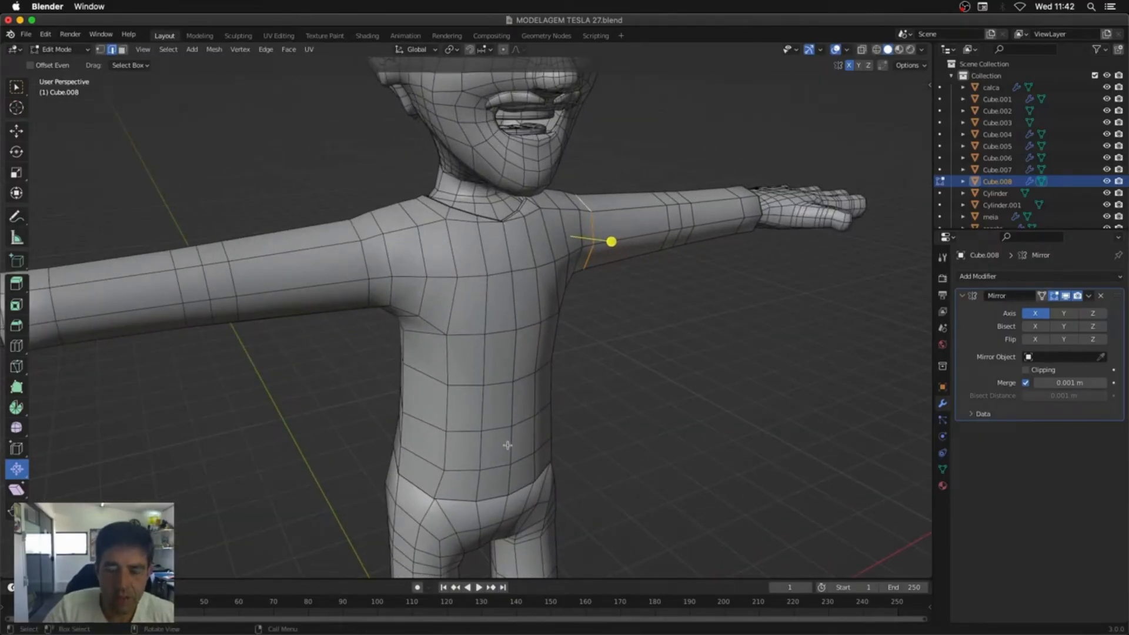
Step: Apply the shirt's Mirror modifier and select the vertical line of edges down the centre of its front in edit mode
key(Tab)
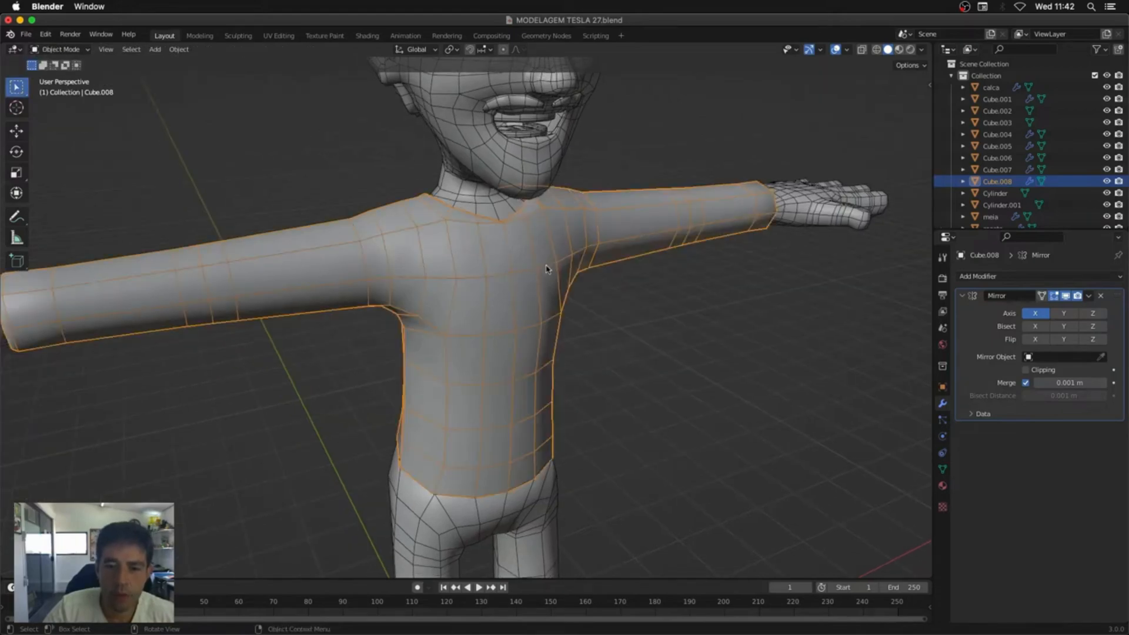
right_click(544, 264)
click(544, 266)
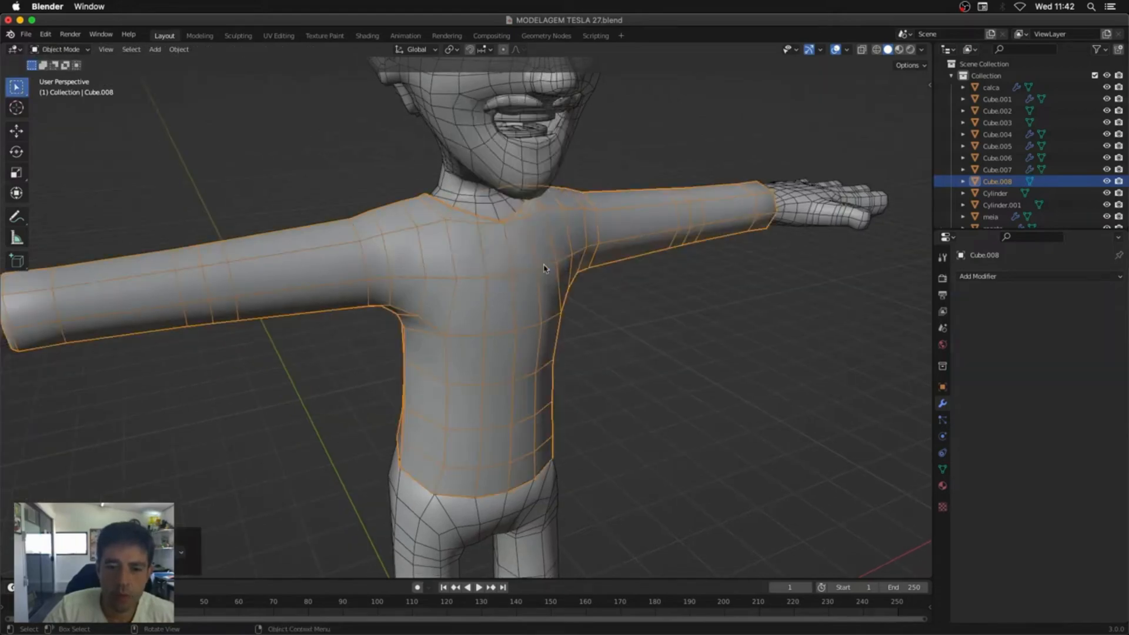
alt+click(509, 265)
click(511, 260)
key(Tab)
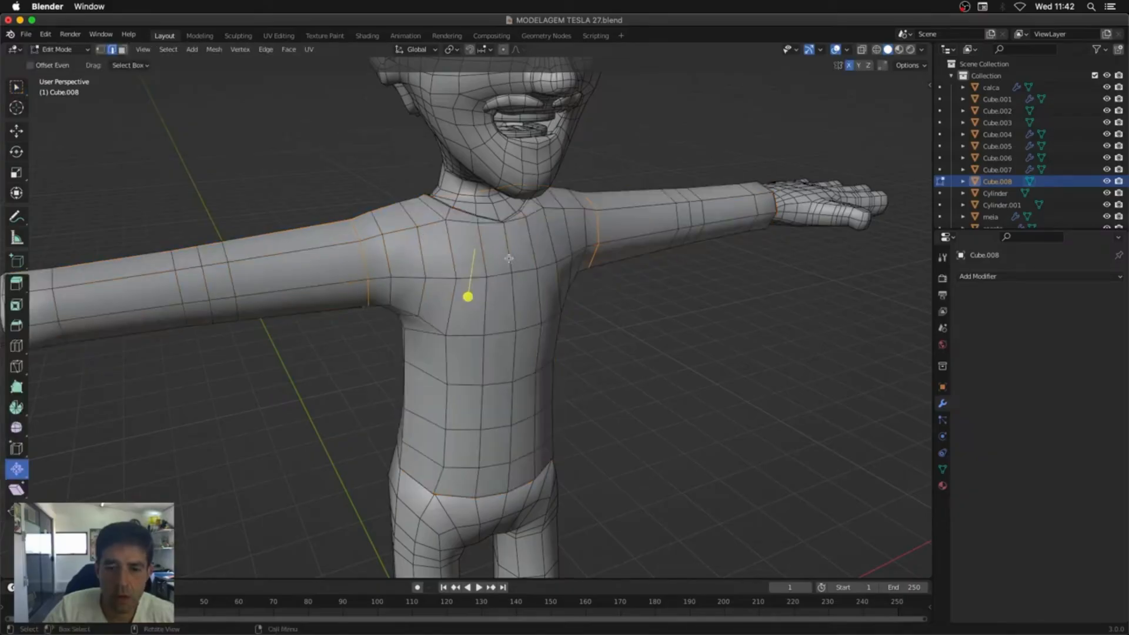
middle_drag(545, 362, 556, 395)
ctrl+middle_drag(556, 395, 506, 257)
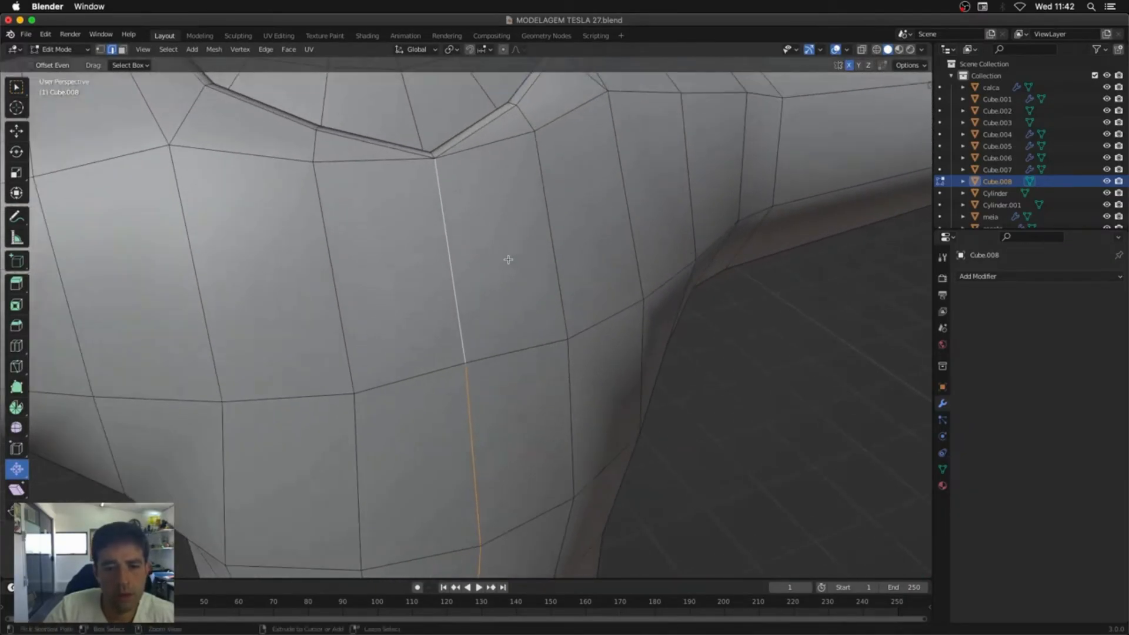
middle_drag(440, 171, 445, 182)
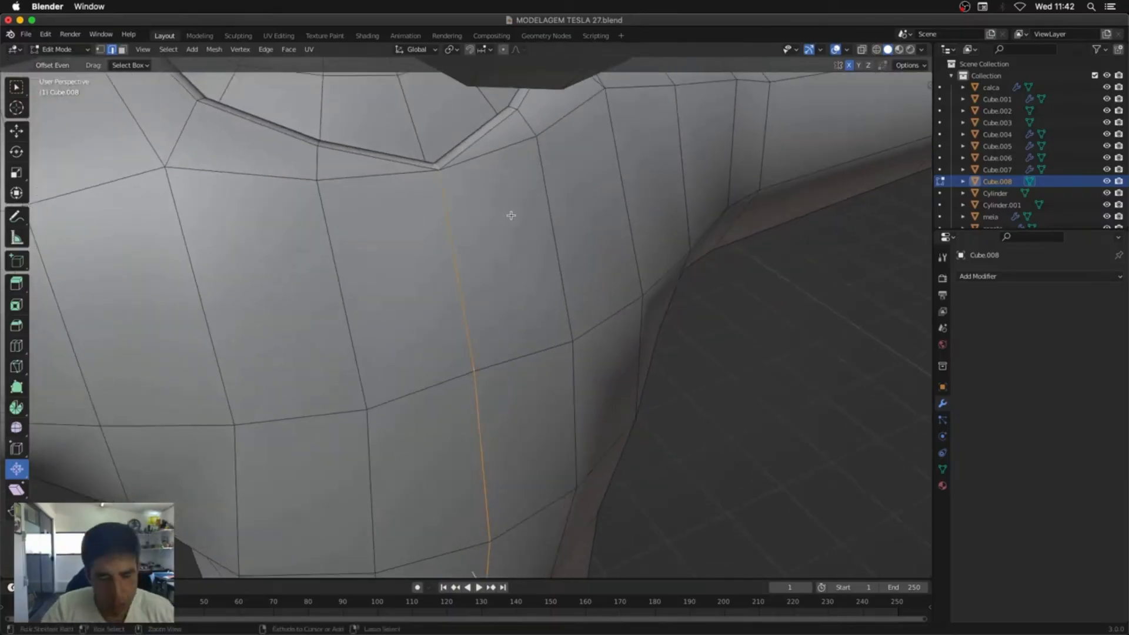
Step: Try to bevel the shirt's front centre edges with a width of 0.00586 m and delete the beveled strip of faces
key(ctrl+b)
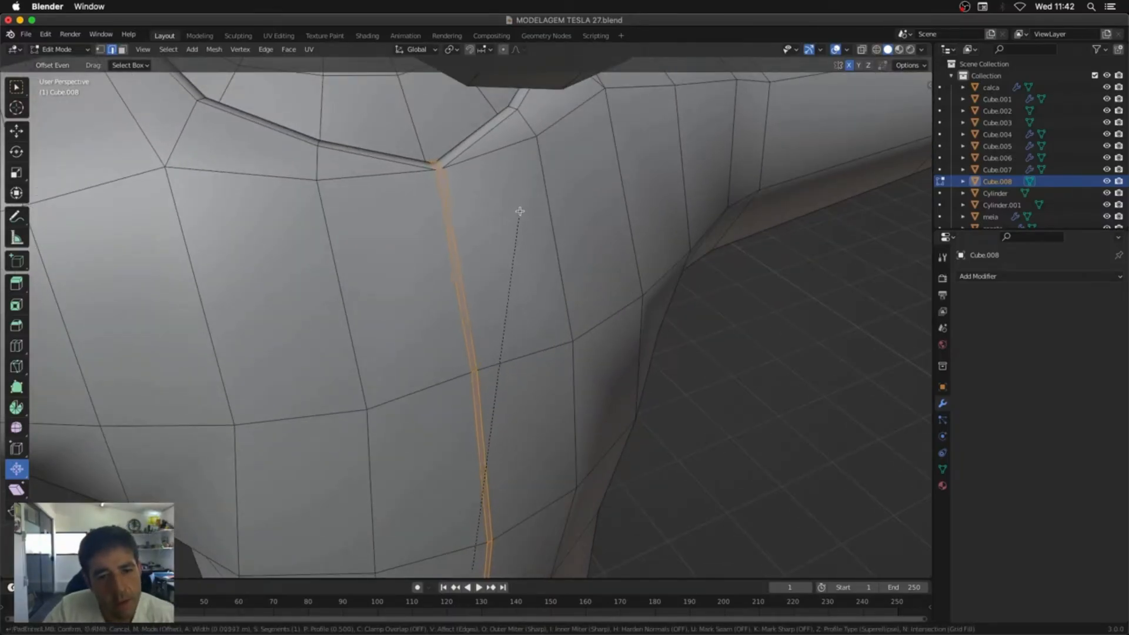
click(521, 211)
key(x)
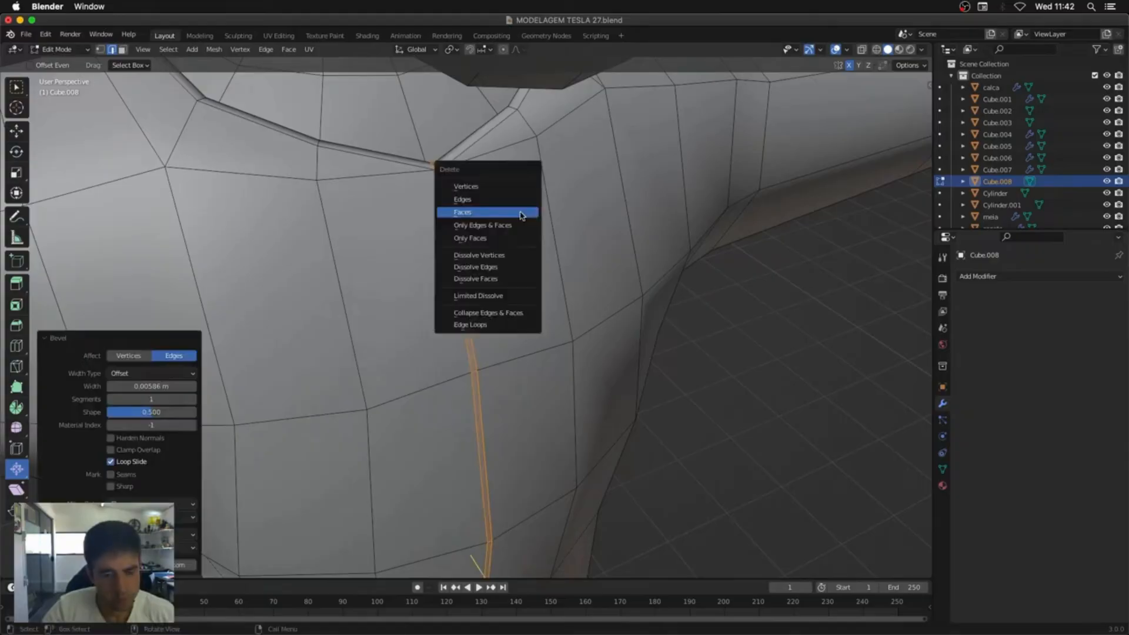
click(521, 213)
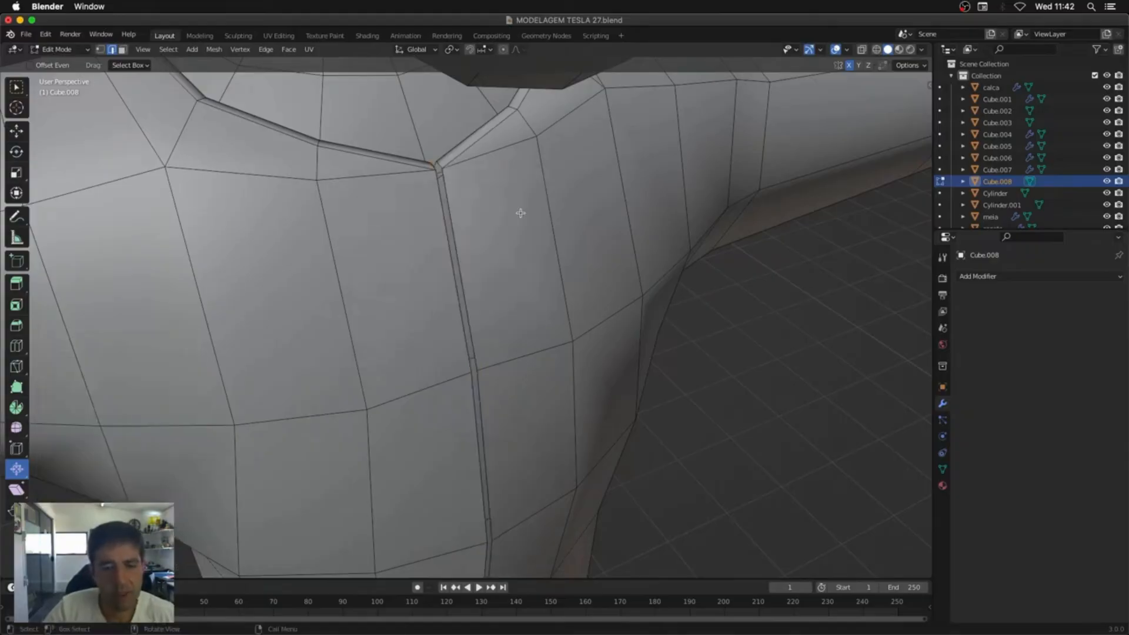
Step: Select the border edges of the front slit and examine the cut from the hem up to the inner neckline thickness
alt+click(465, 298)
middle_drag(474, 305, 481, 244)
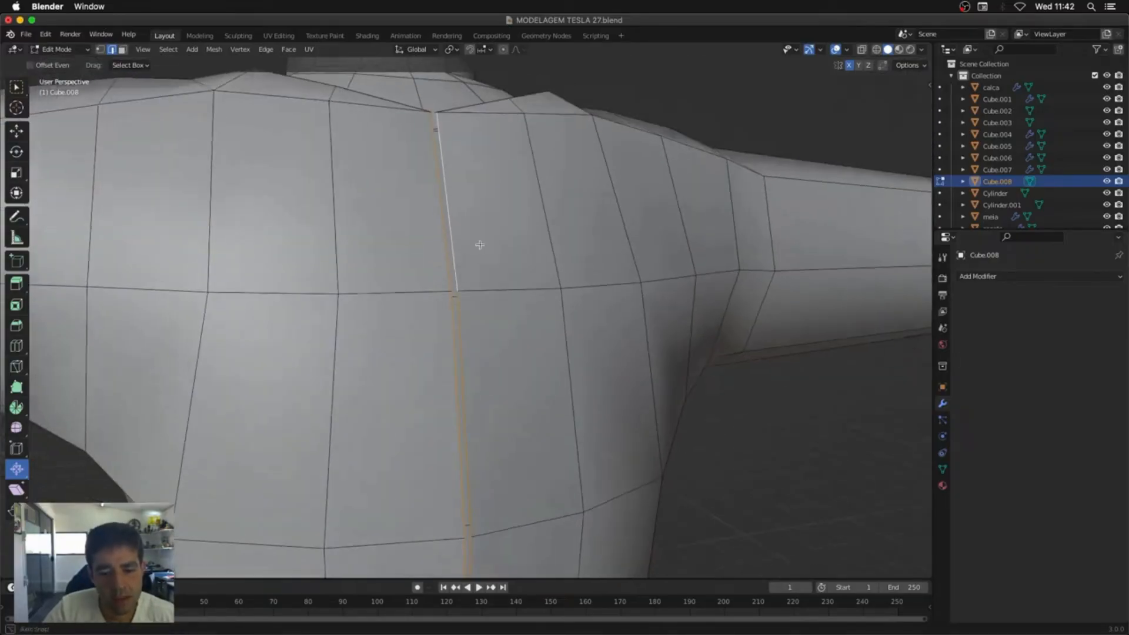
shift+middle_drag(526, 377, 535, 189)
shift+middle_drag(525, 406, 533, 30)
middle_drag(533, 100, 520, 35)
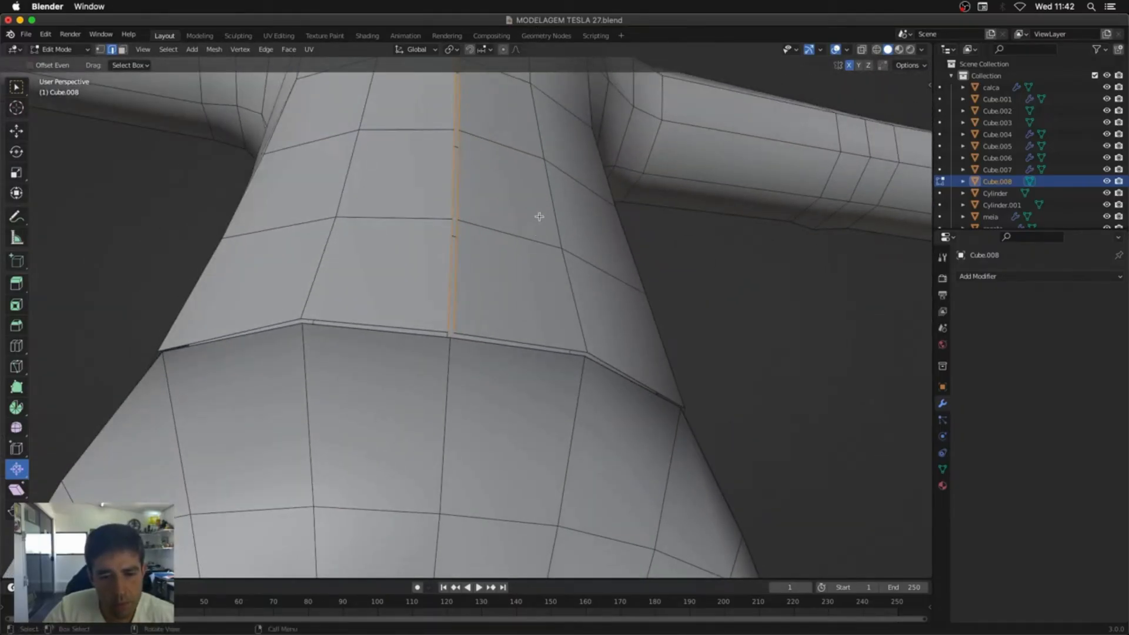
middle_drag(539, 216, 496, 379)
shift+middle_drag(507, 195, 495, 371)
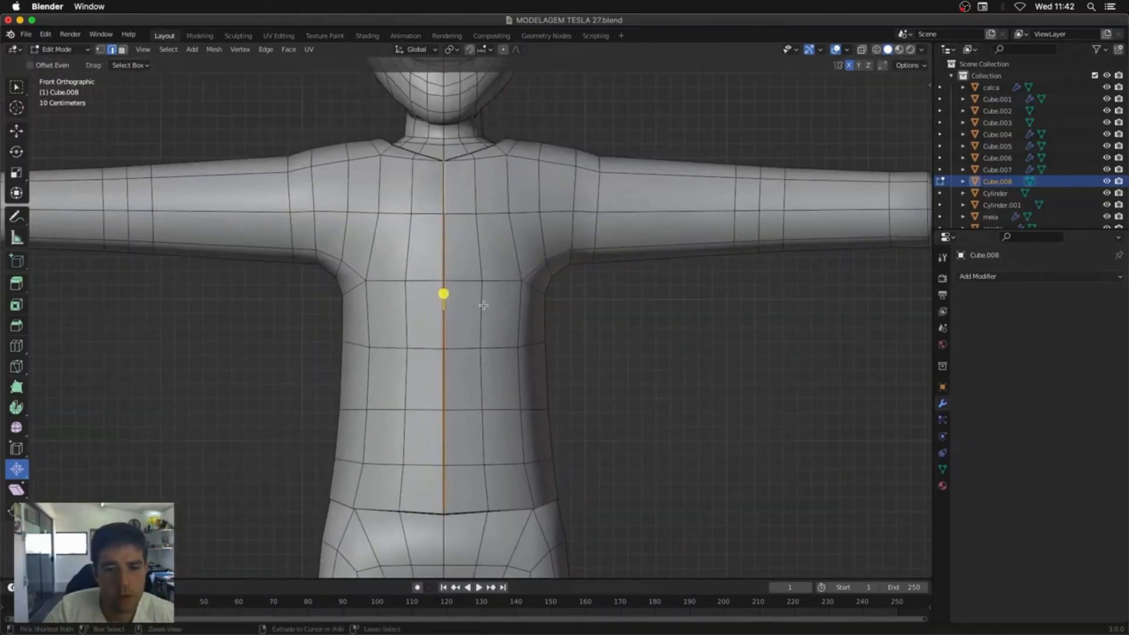
scroll(489, 249, up, 2)
shift+middle_drag(490, 230, 526, 271)
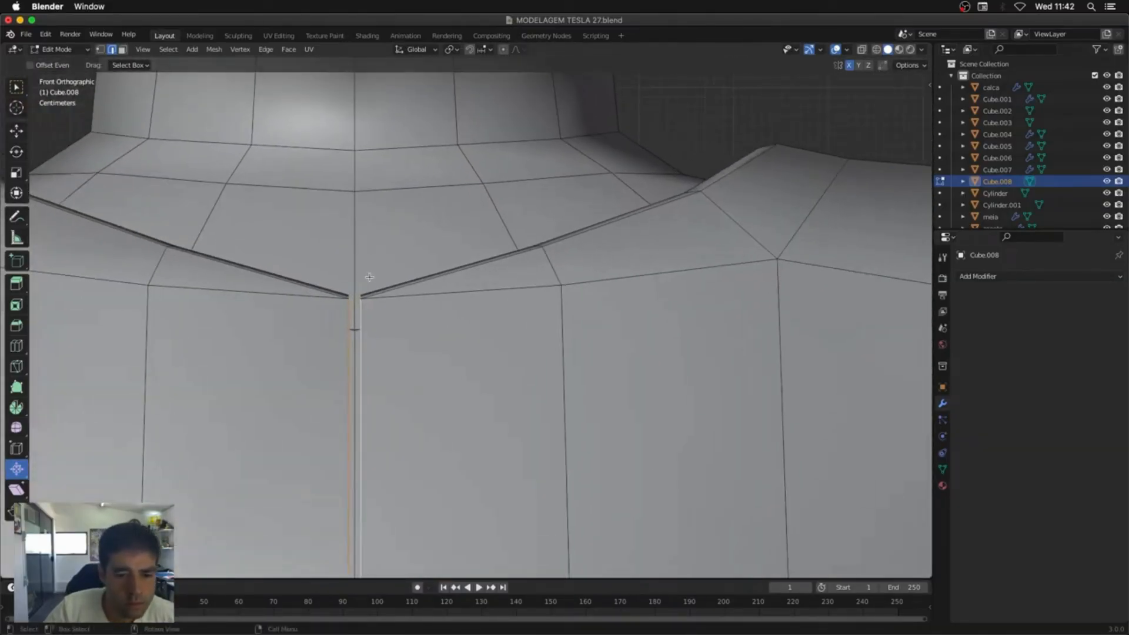
key(1)
middle_drag(384, 319, 634, 301)
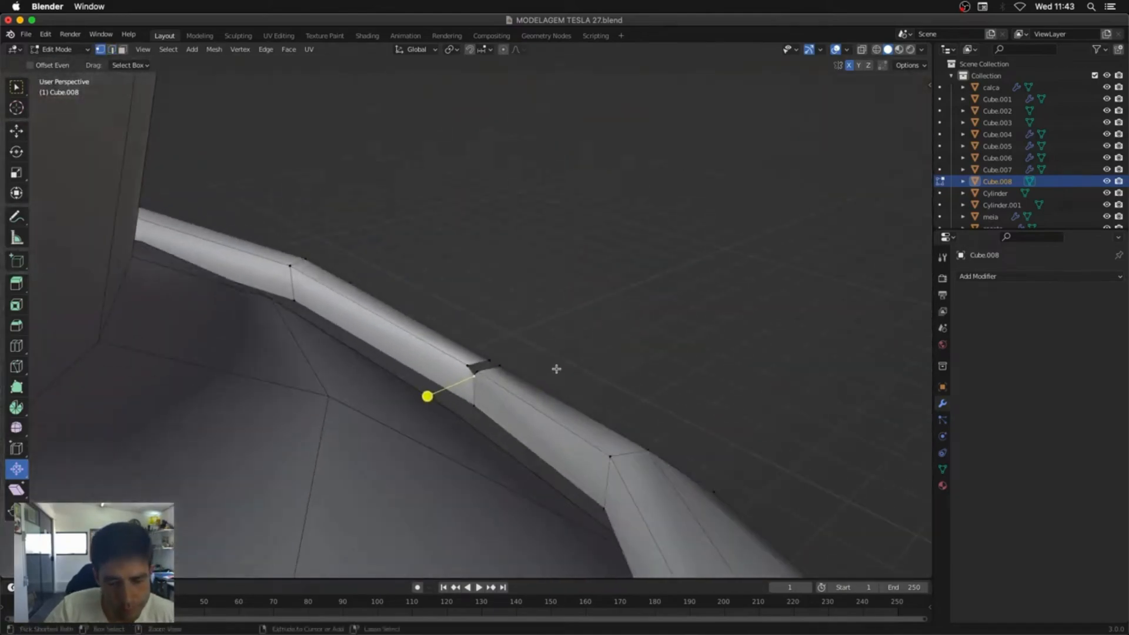
Step: Bevel the front centre edges, including those across the neckline's thickness, by 0.00593 m and delete the beveled faces
key(2)
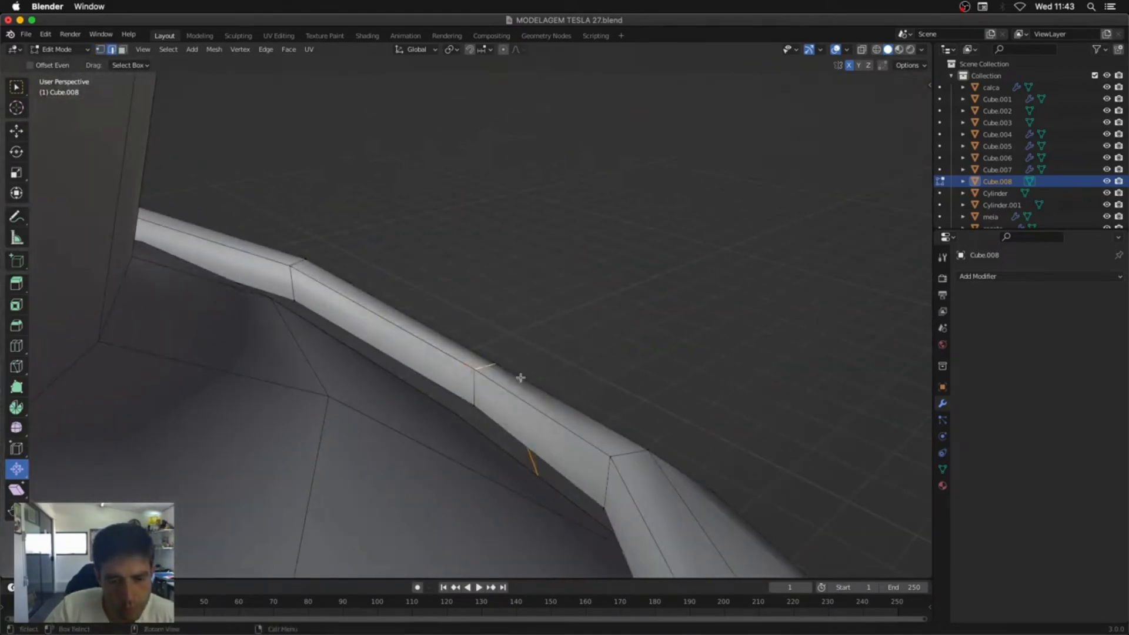
key(ctrl+b)
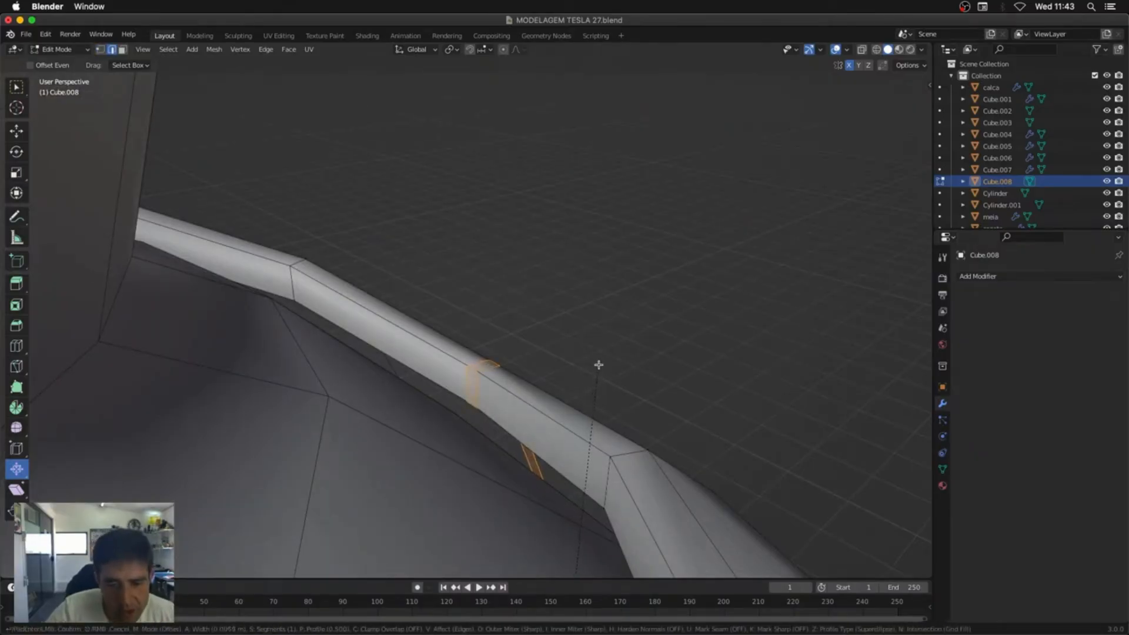
click(596, 366)
key(x)
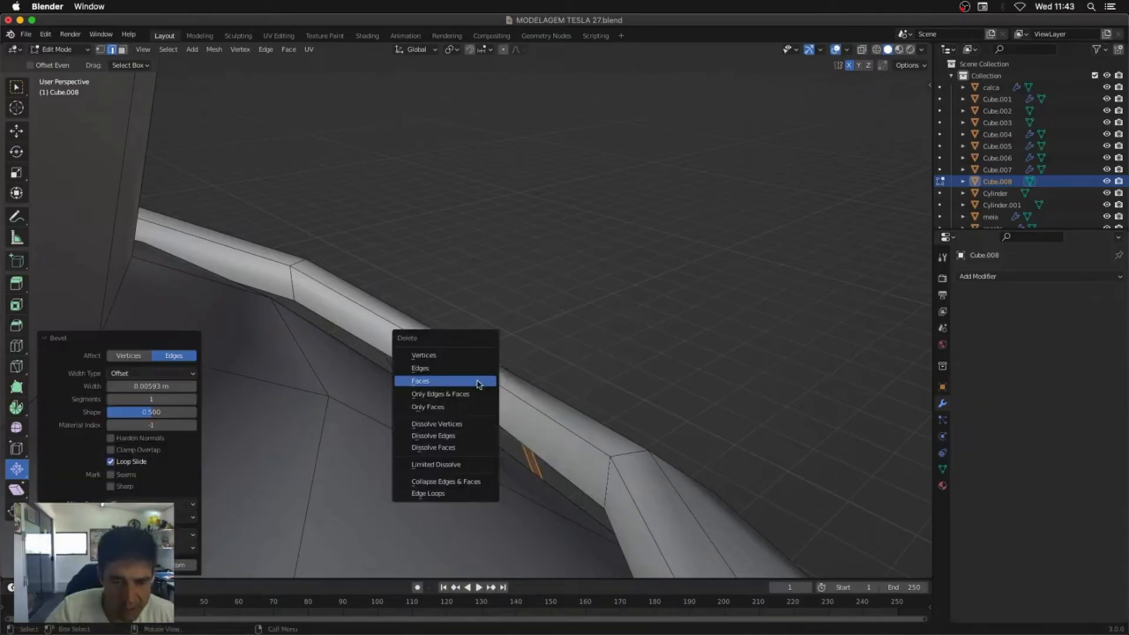
click(483, 395)
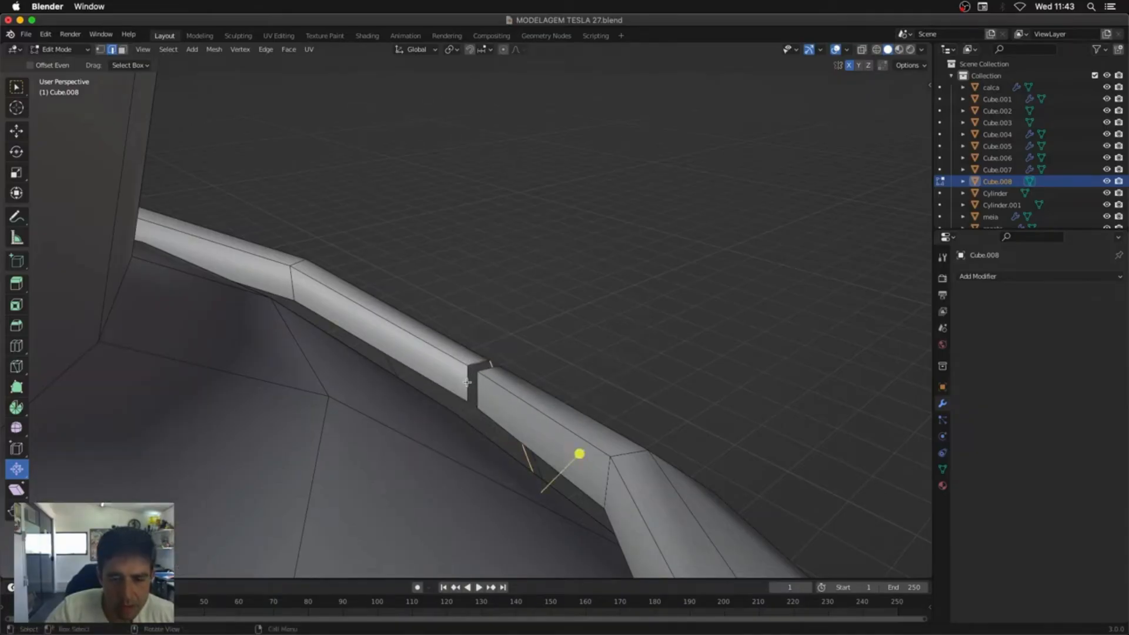
Step: Select one side's edges of the front opening and extrude them forward and across the gap in bottom view as an overlapping placket
alt+shift+click(467, 383)
shift+drag(472, 377, 472, 379)
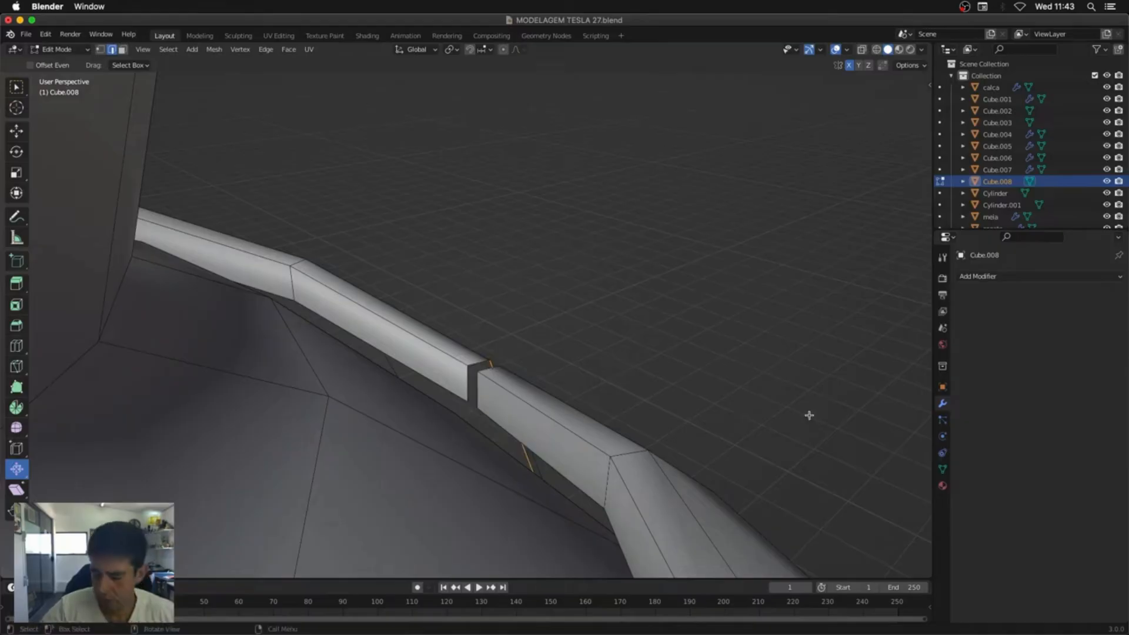
key(KP_Decimal)
middle_drag(809, 416, 654, 269)
scroll(653, 268, up, 8)
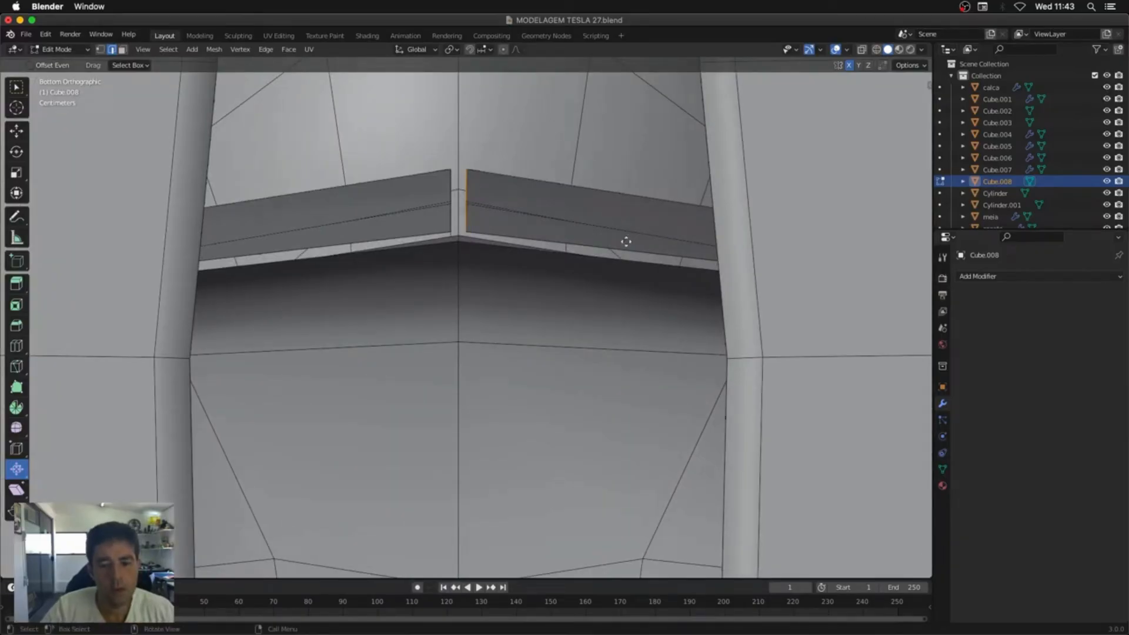
key(g)
click(620, 221)
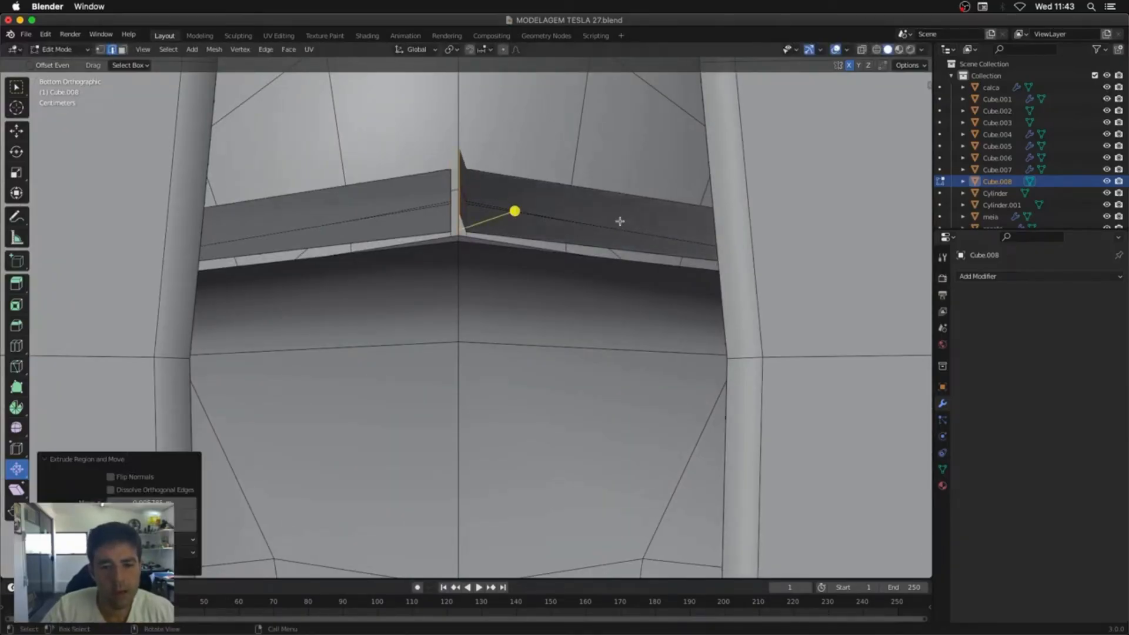
key(e)
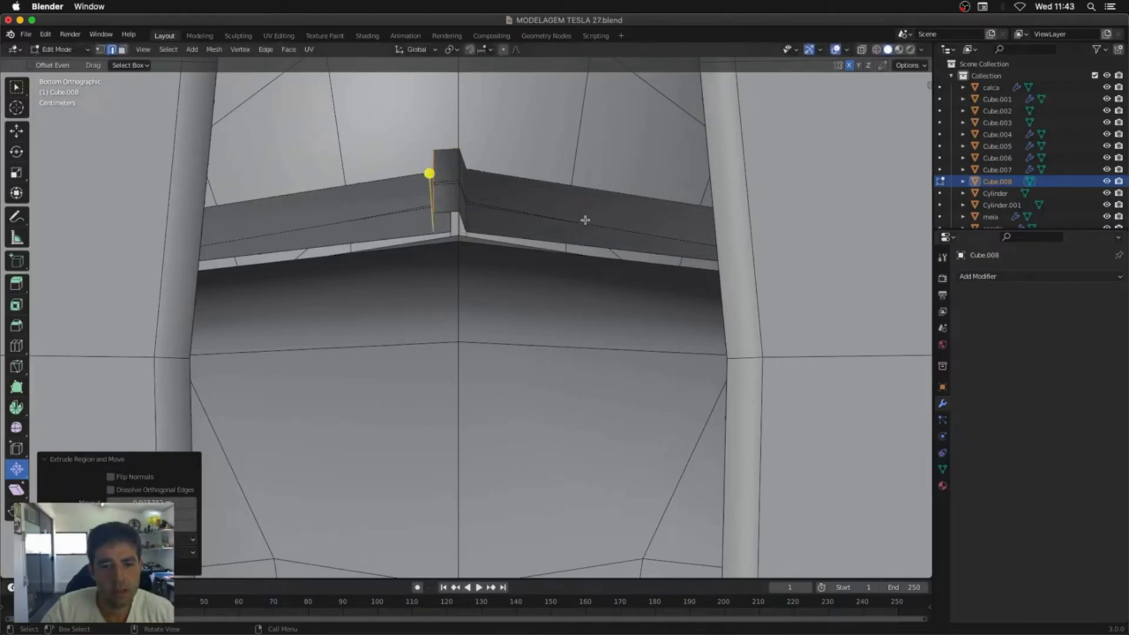
click(586, 232)
Step: Edge-slide the selected placket edges slightly to adjust how the flap lies over the shirt front
middle_drag(586, 233, 482, 223)
key(g)
key(g)
click(462, 228)
scroll(482, 224, down, 7)
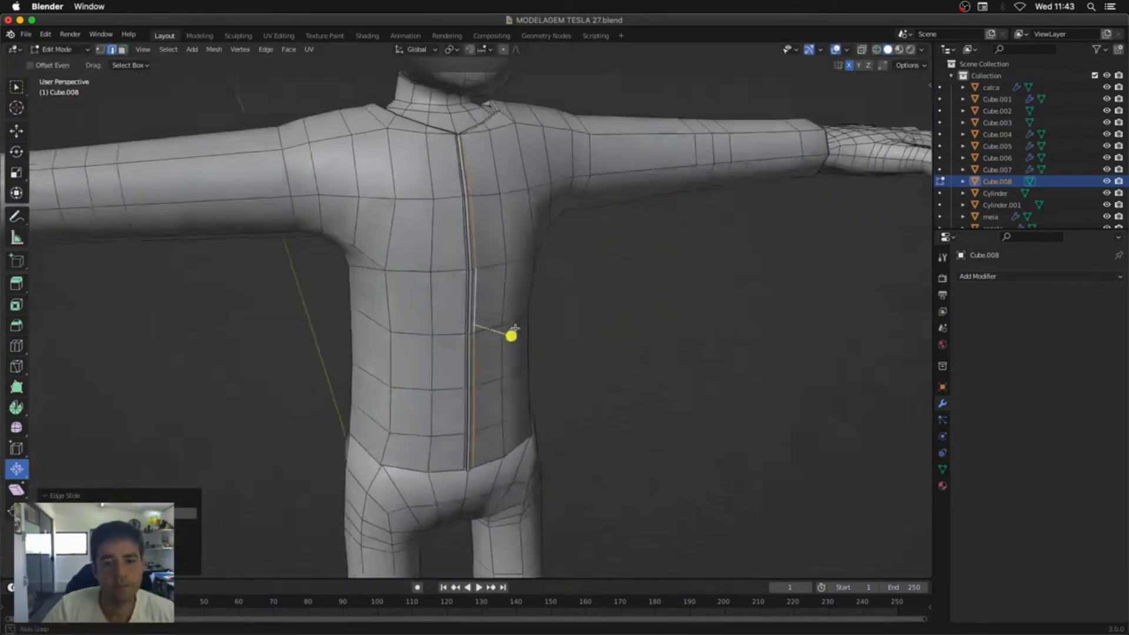
Step: Switch the viewport to Material Preview shading and assign a new material to the shirt
mouse_move(517, 329)
middle_down()
mouse_move(544, 340)
mouse_move(537, 283)
mouse_move(592, 252)
mouse_move(637, 288)
mouse_move(640, 315)
mouse_move(637, 306)
mouse_move(716, 290)
mouse_move(700, 292)
middle_up()
key(Tab)
click(616, 285)
scroll(638, 305, down, 5)
click(898, 49)
click(508, 271)
click(943, 486)
click(1118, 288)
click(1035, 327)
click(650, 317)
Step: Select the character's body and duplicate it, keeping the copy in its original position
click(663, 245)
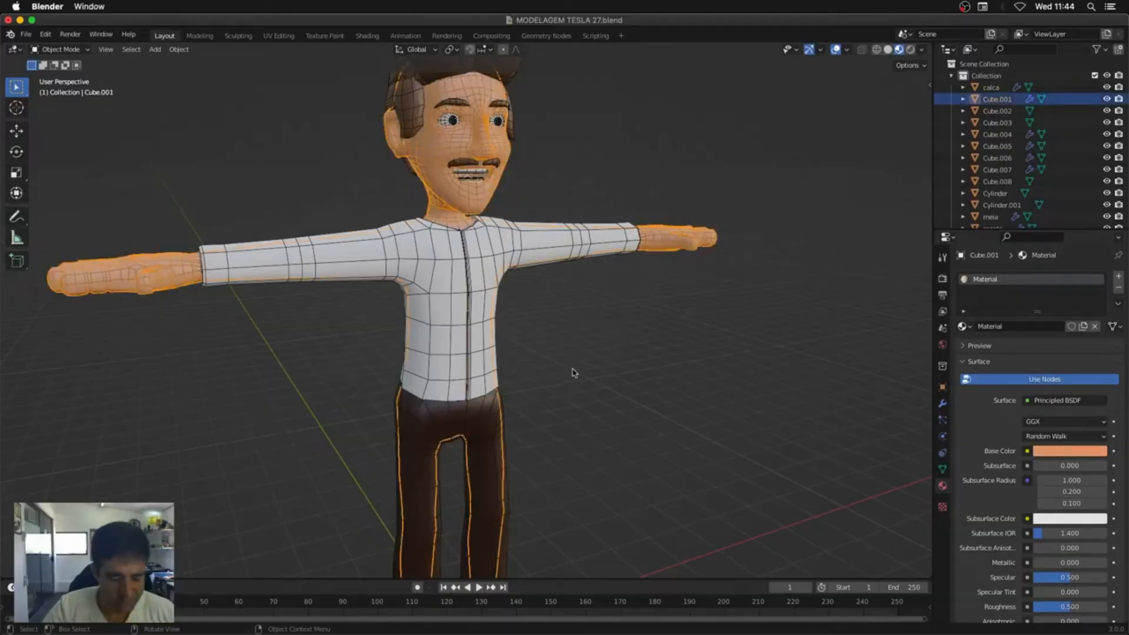
key(shift+d)
click(695, 325)
key(ctrl+z)
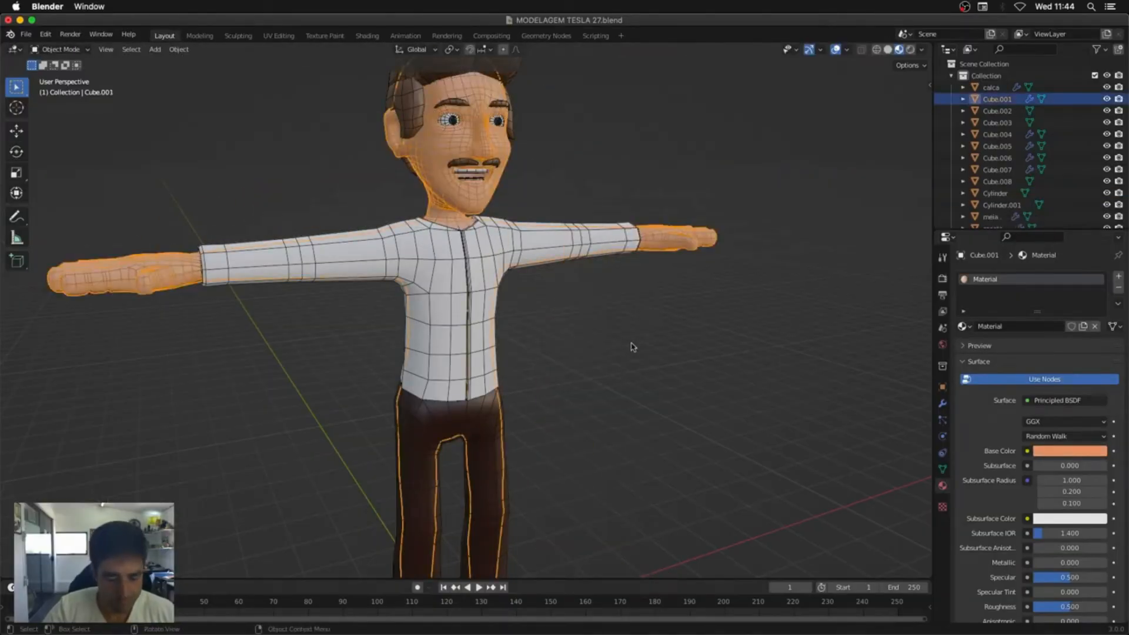
key(shift+d)
right_click(737, 256)
key(g)
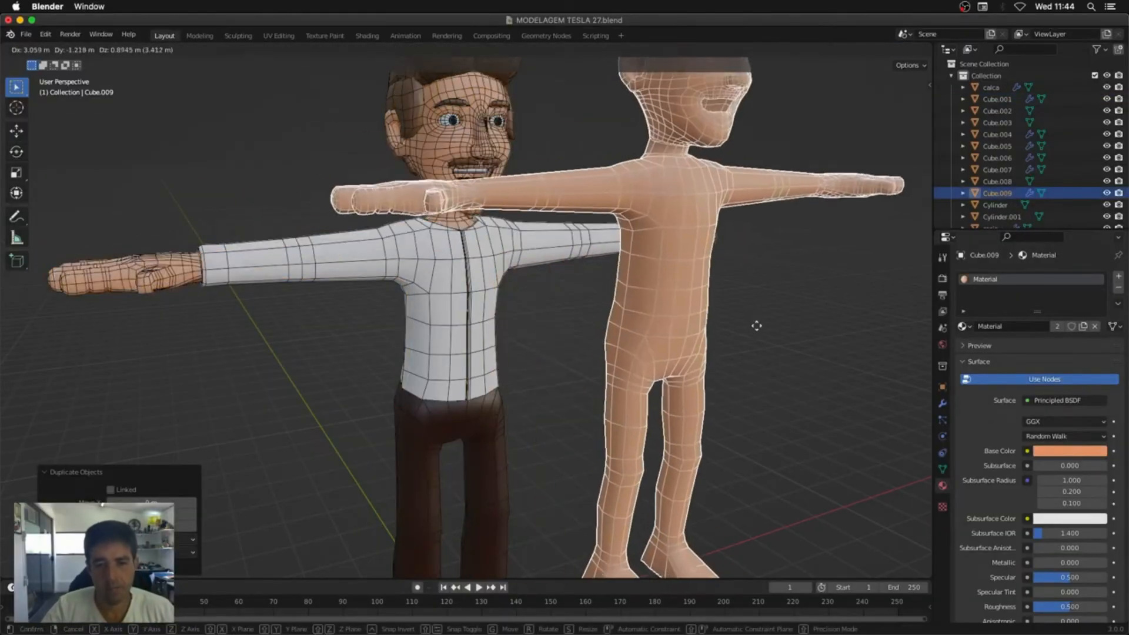
right_click(755, 326)
Step: In solid front view, select the body copy's torso and arm faces, invert the selection and delete the head, hand and legs
key(Tab)
key(KP_1)
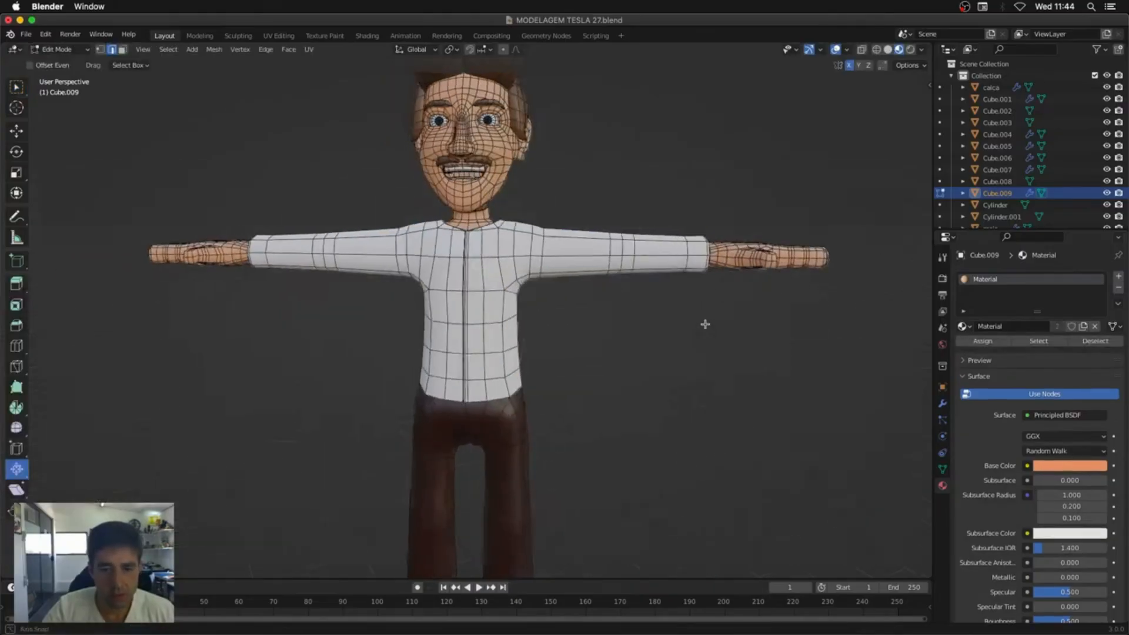
click(888, 51)
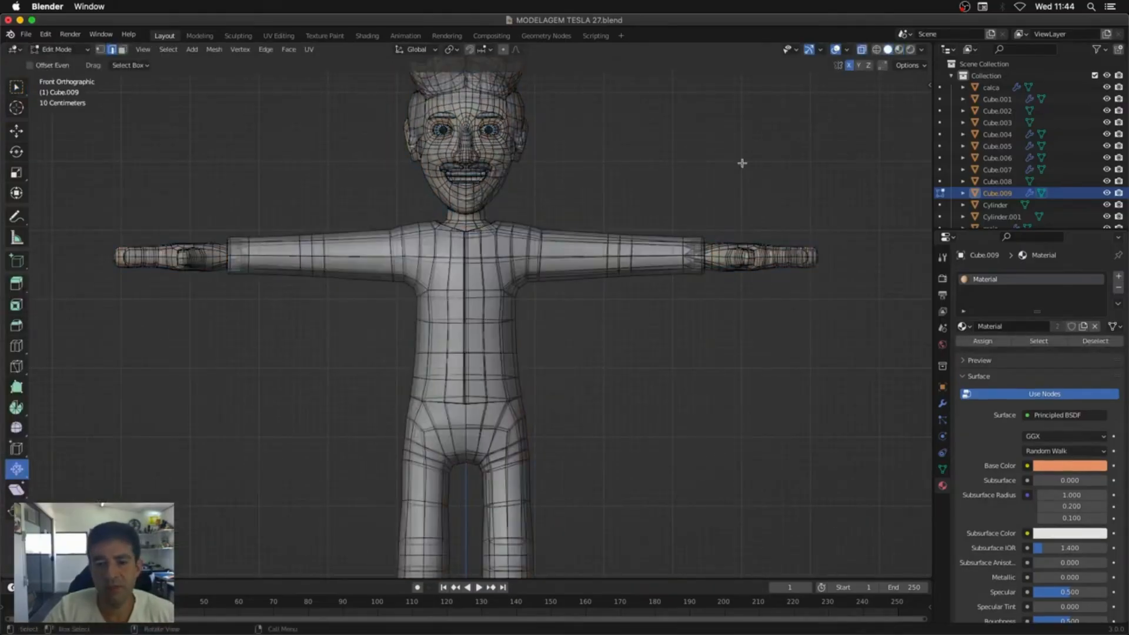
key(3)
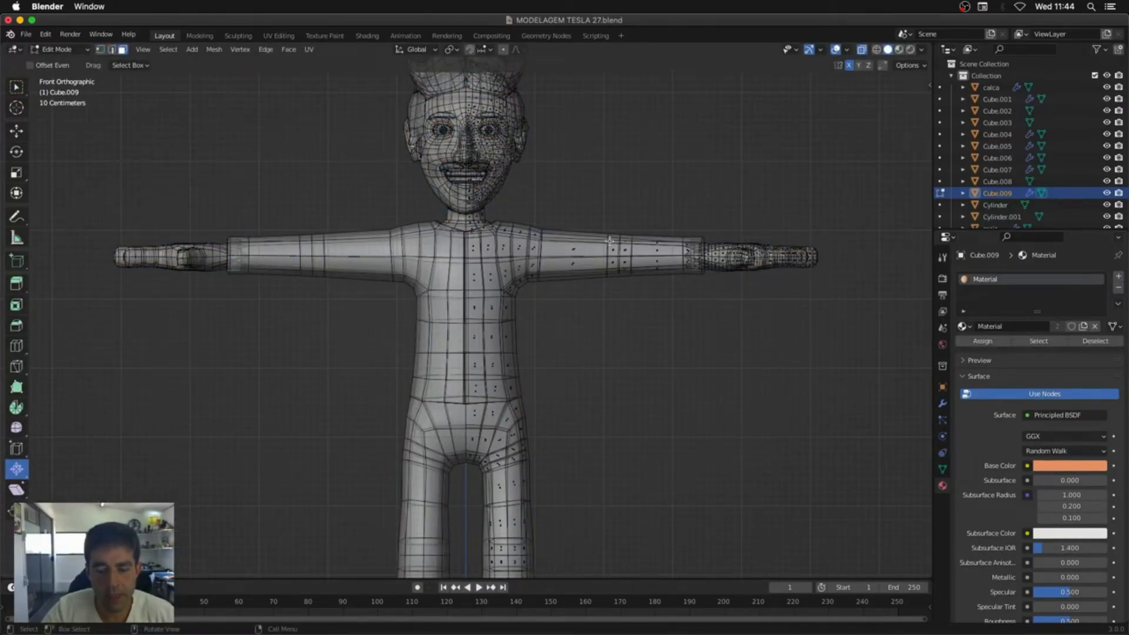
drag(675, 209, 408, 405)
key(ctrl+i)
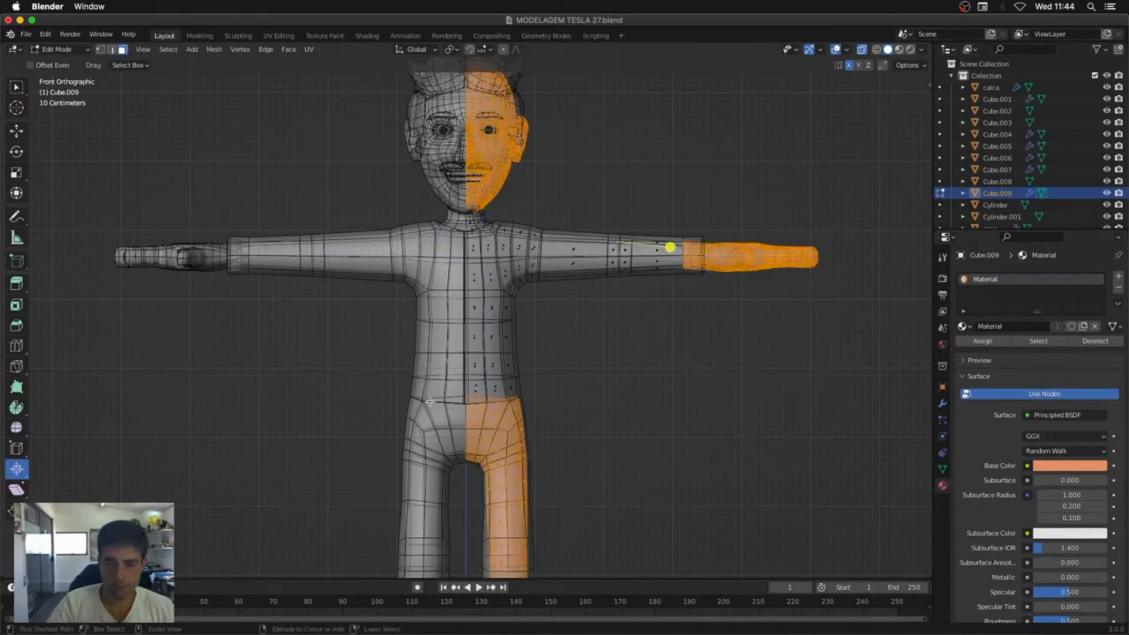
key(x)
click(430, 402)
Step: Turn the torso copy's mirrored half into real geometry and fatten the whole shell slightly outward with Shrink/Fatten
key(Tab)
key(Tab)
key(a)
drag(466, 324, 488, 319)
middle_drag(488, 318, 614, 325)
drag(369, 265, 363, 265)
middle_drag(517, 323, 648, 325)
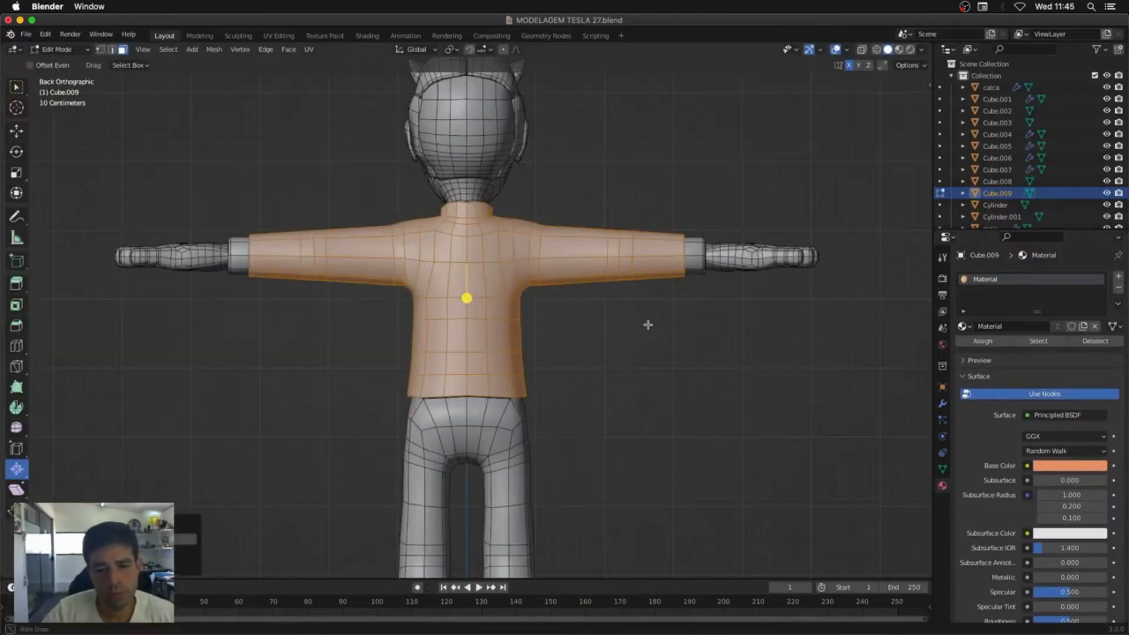
key(Tab)
Step: Hide the fattened torso copy and the trousers to expose the shirt's lower edge
key(h)
click(446, 327)
middle_drag(445, 327, 487, 328)
click(475, 422)
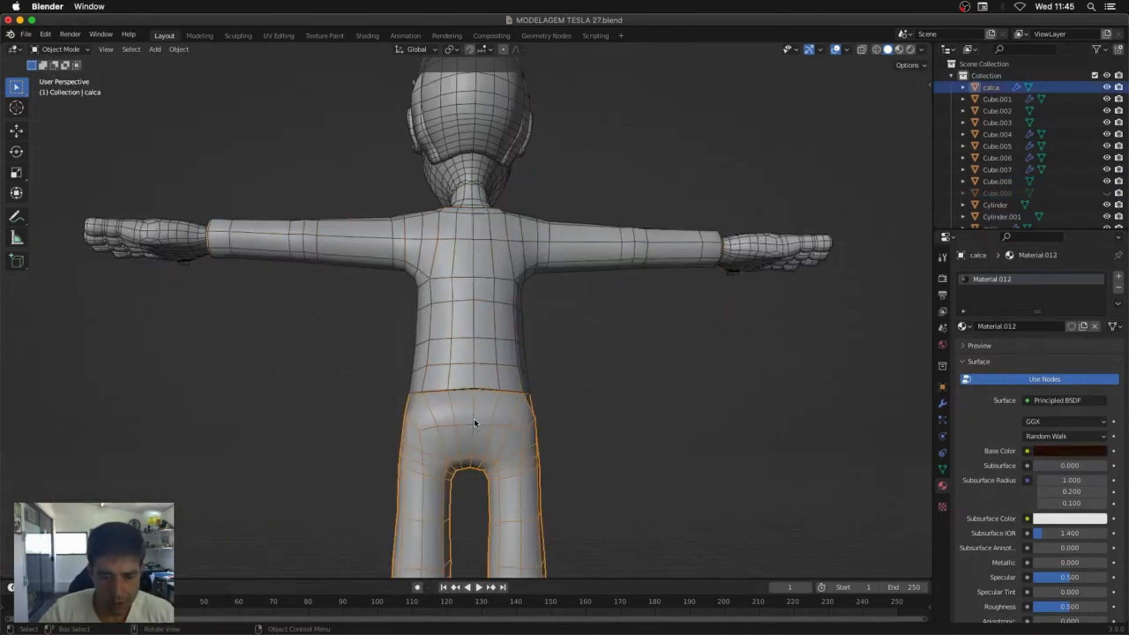
key(h)
middle_drag(468, 429, 496, 383)
scroll(517, 302, up, 5)
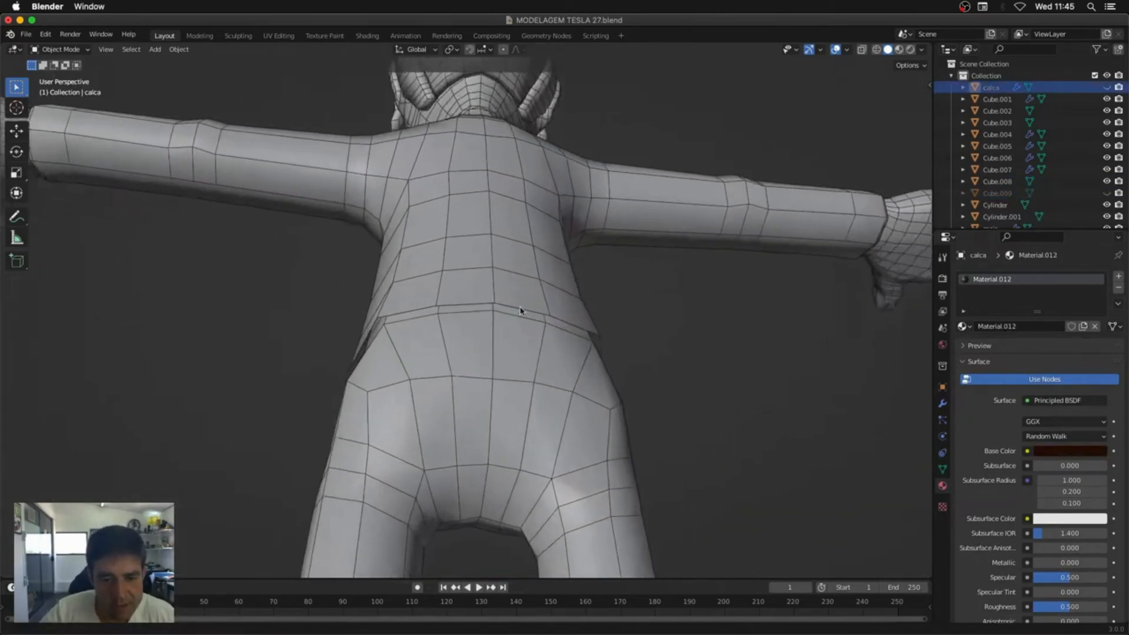
Step: Extrude the shirt's bottom edge loop and scale it inward to give the hem thickness
click(528, 292)
key(Tab)
alt+click(525, 299)
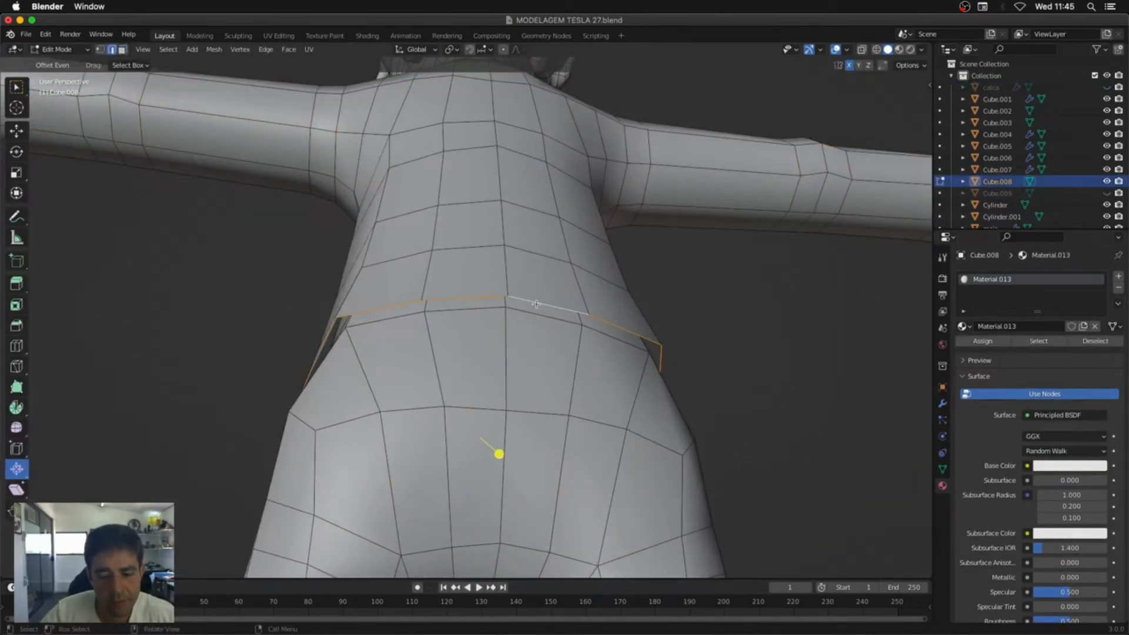
middle_drag(525, 299, 778, 323)
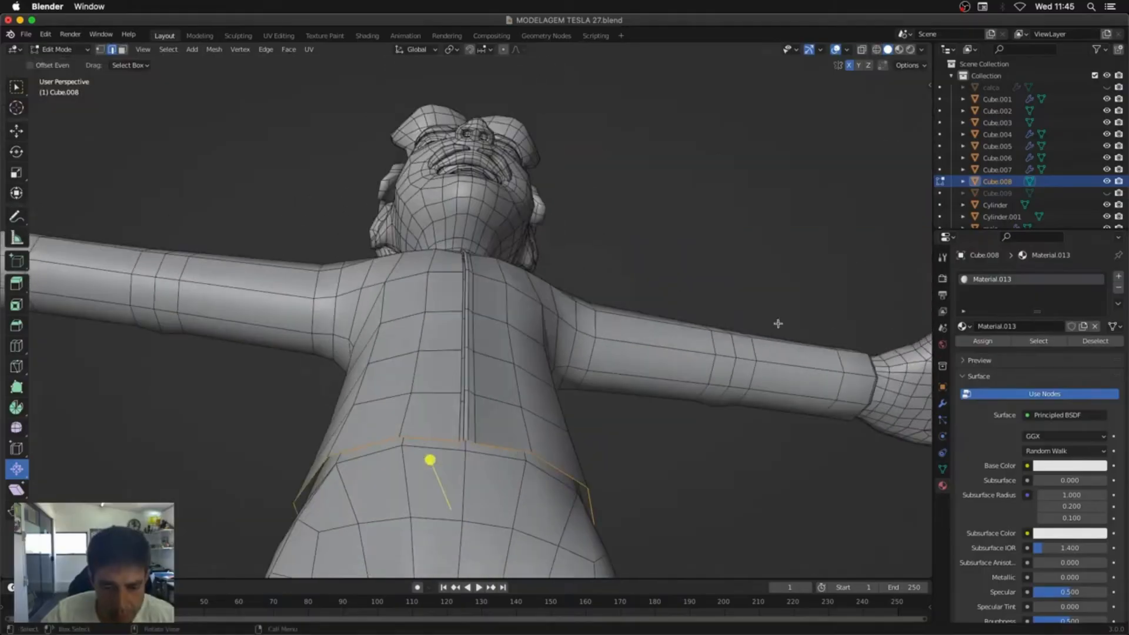
middle_drag(463, 440, 614, 403)
key(s)
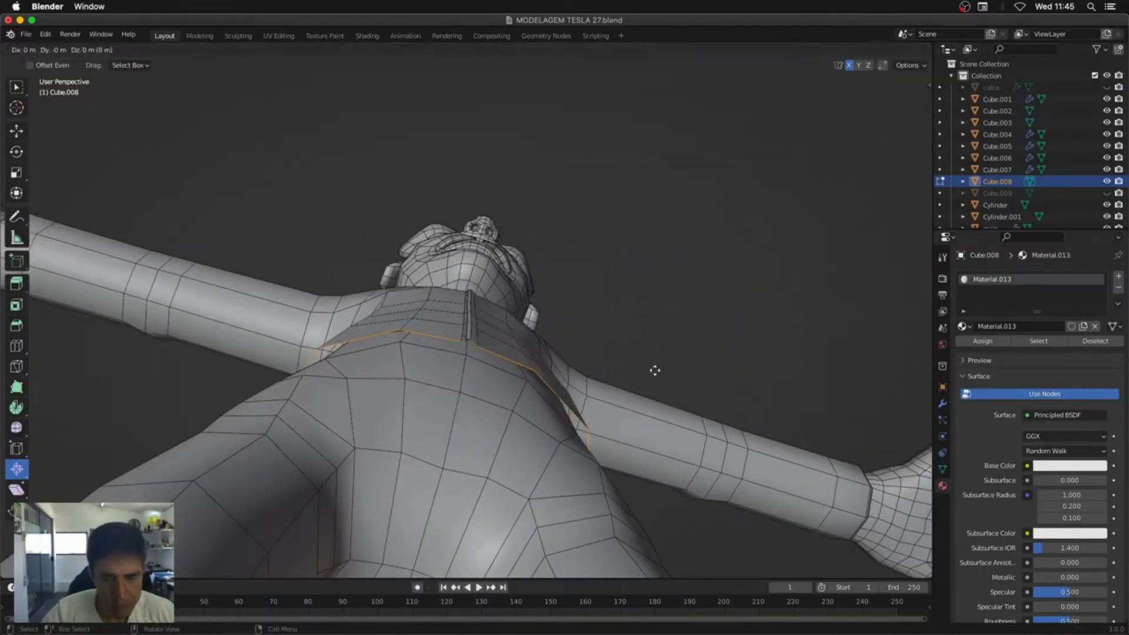
click(648, 374)
middle_drag(647, 378, 620, 488)
key(s)
click(671, 402)
Step: Select the edge loop along the shirt's hem and slide it along the surface to tighten the lower edge
alt+click(536, 478)
key(g)
key(g)
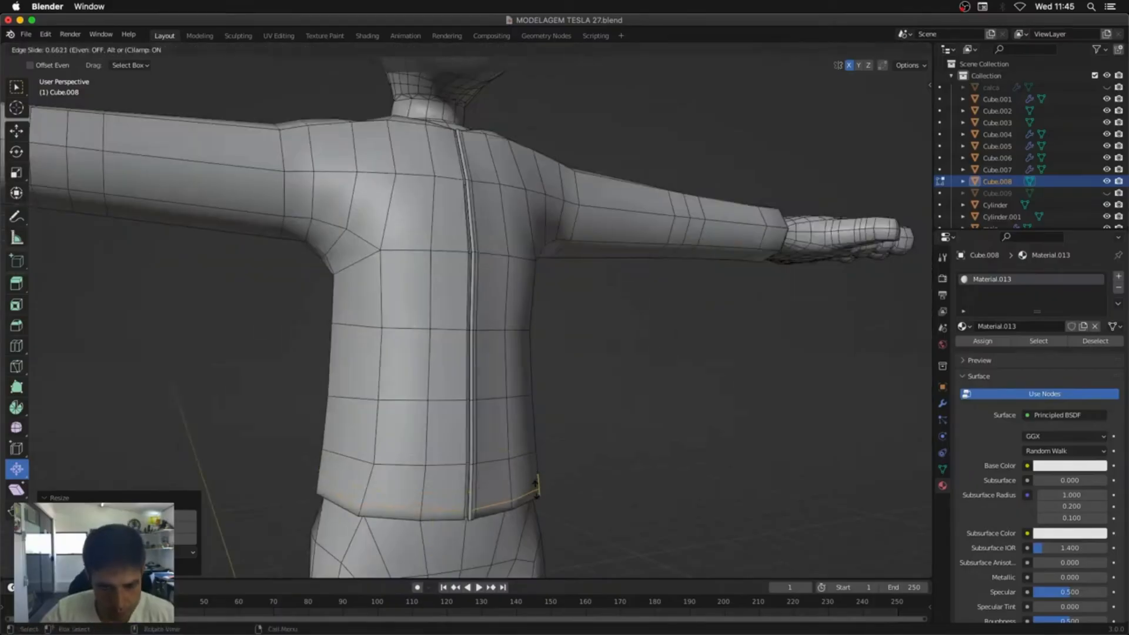
click(431, 486)
middle_drag(431, 486, 597, 383)
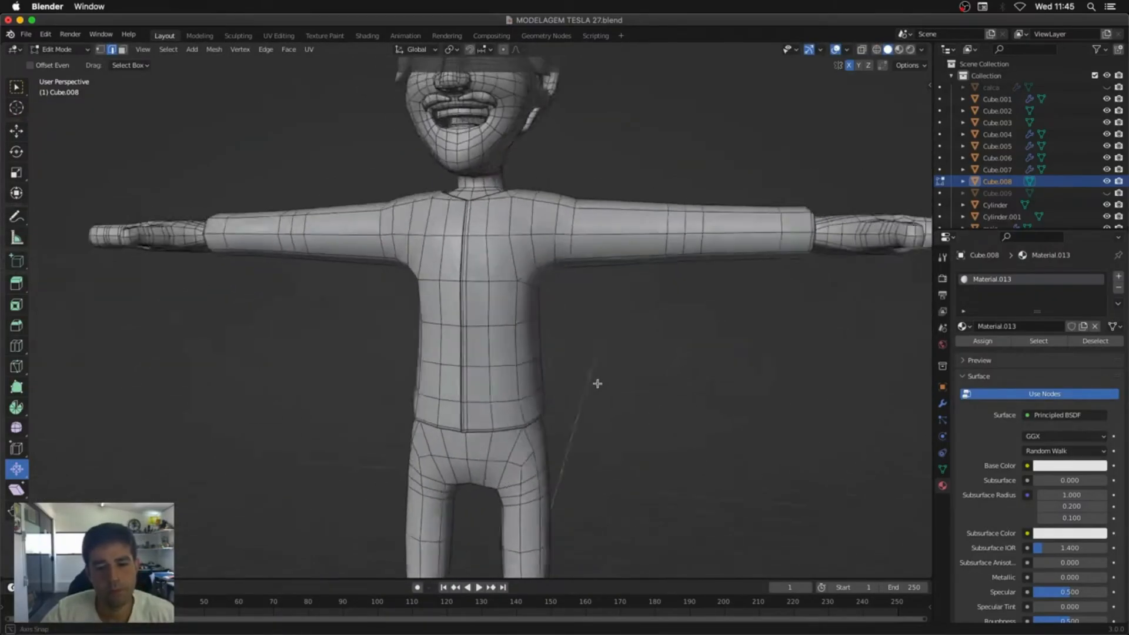
Step: Reveal the hidden garments, switch to material preview and replace the outer torso copy's skin material with Material.008
key(Tab)
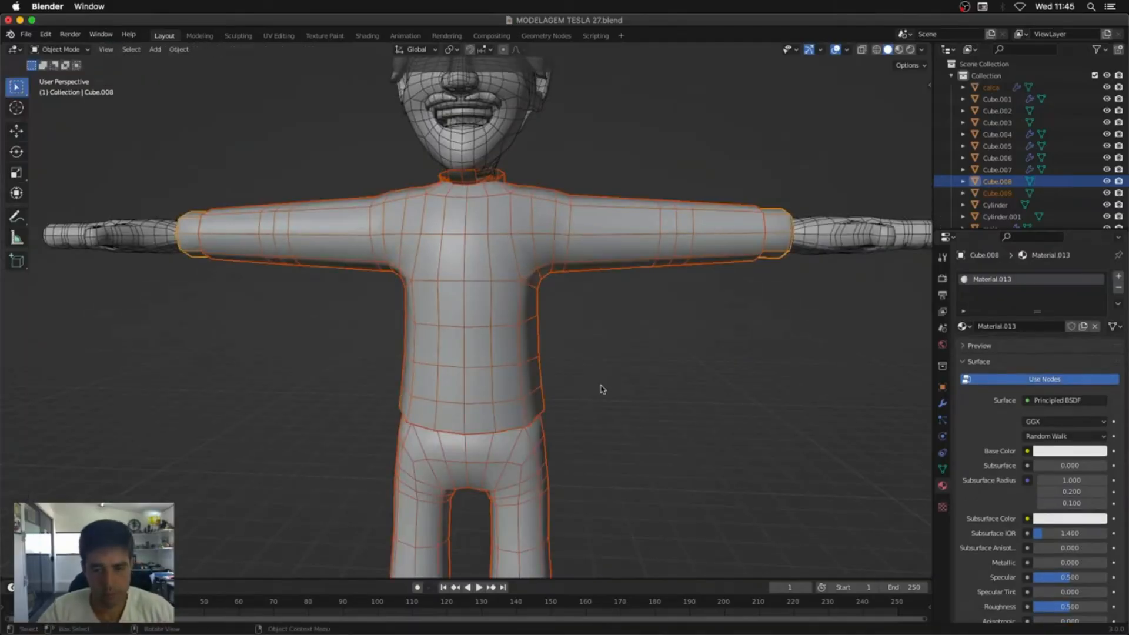
click(467, 304)
click(899, 50)
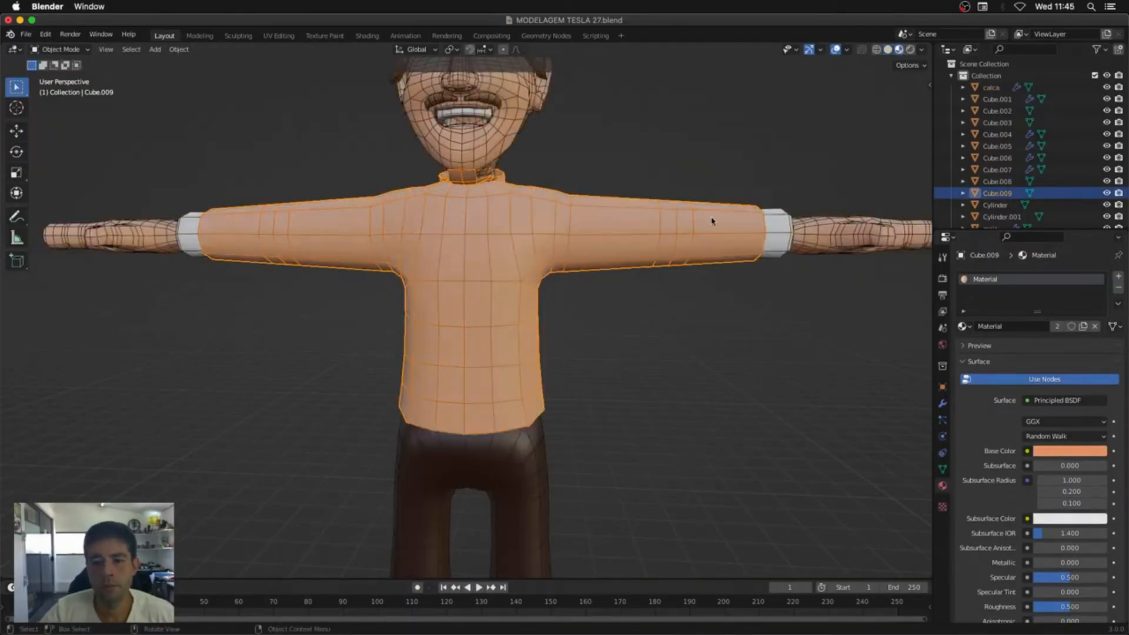
click(1118, 289)
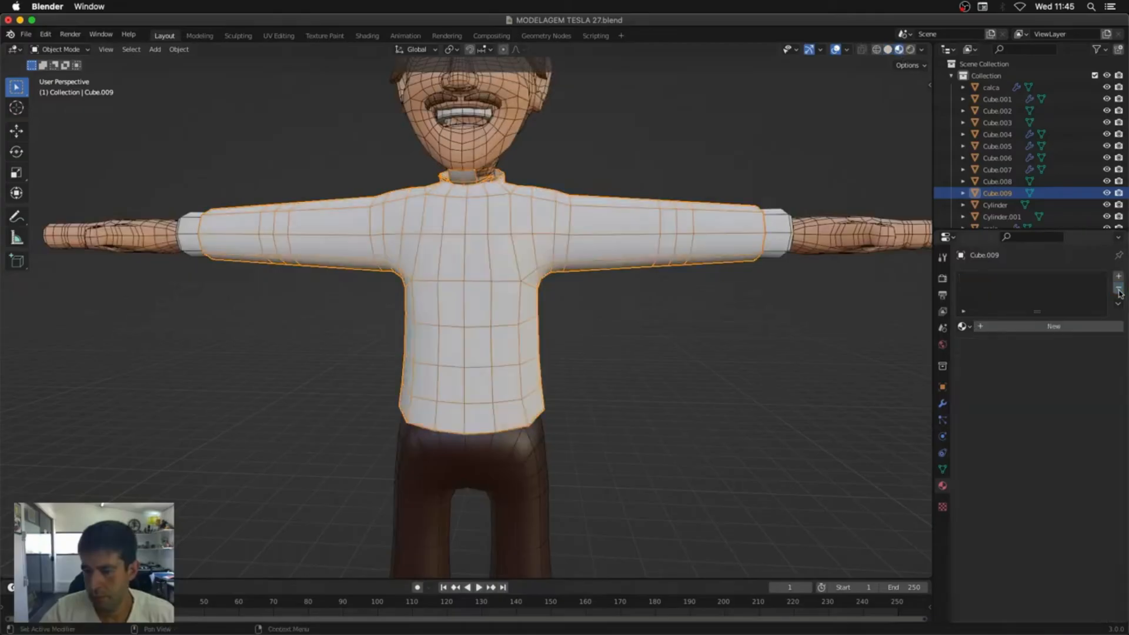
click(962, 326)
click(1018, 434)
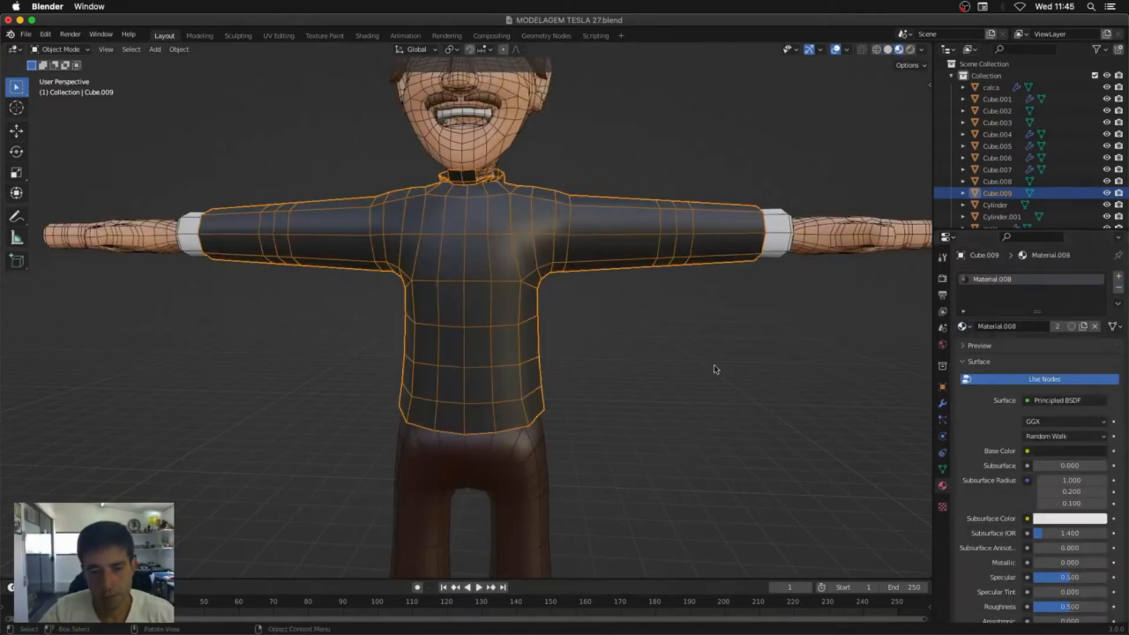
middle_drag(713, 370, 814, 367)
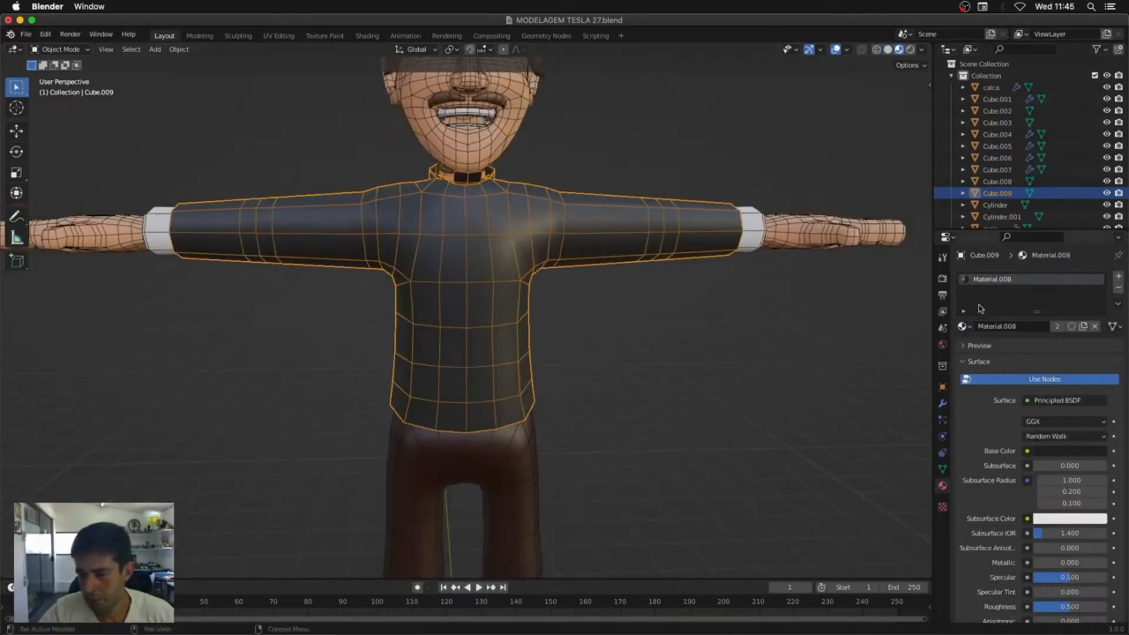
Step: Assign Material.012 to the outer torso copy and desaturate its base colour to a neutral near-black
click(968, 327)
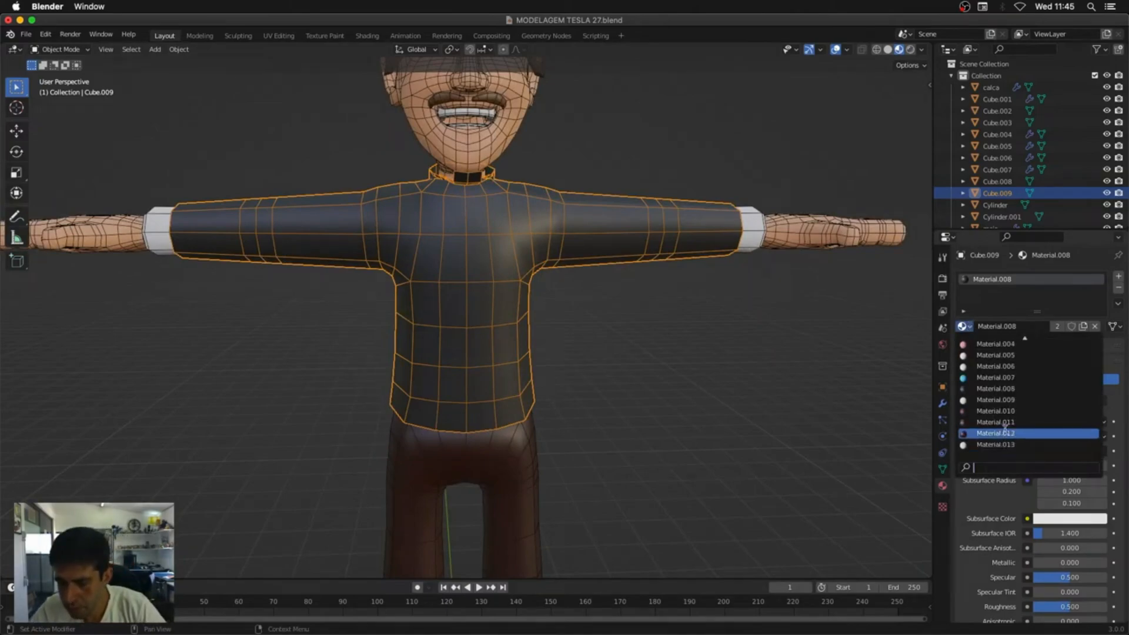
click(1007, 434)
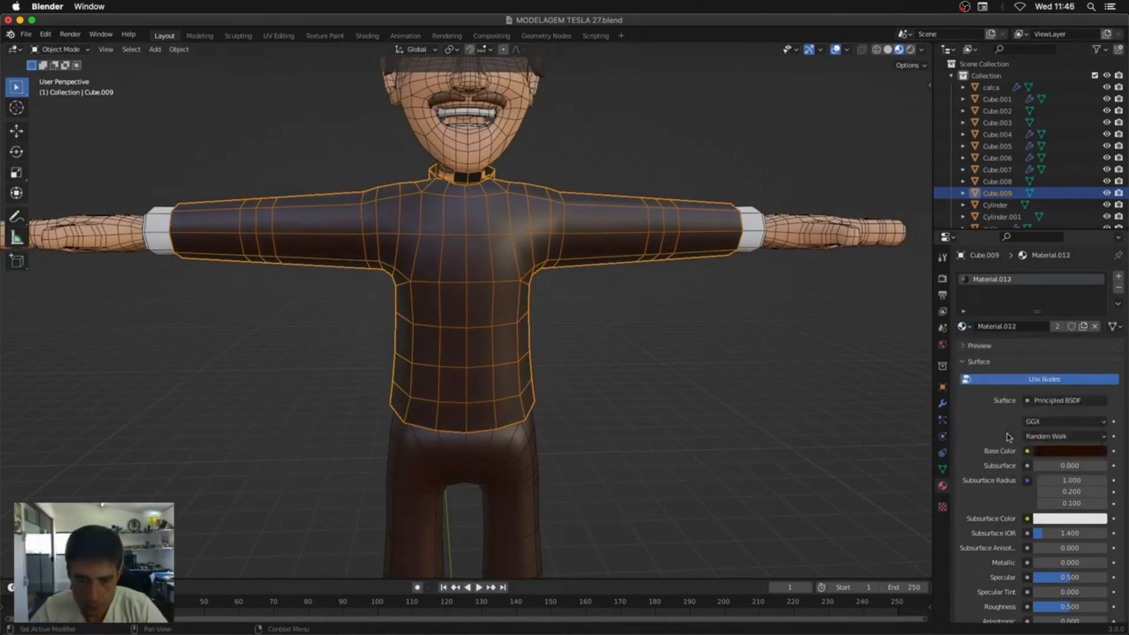
click(1051, 454)
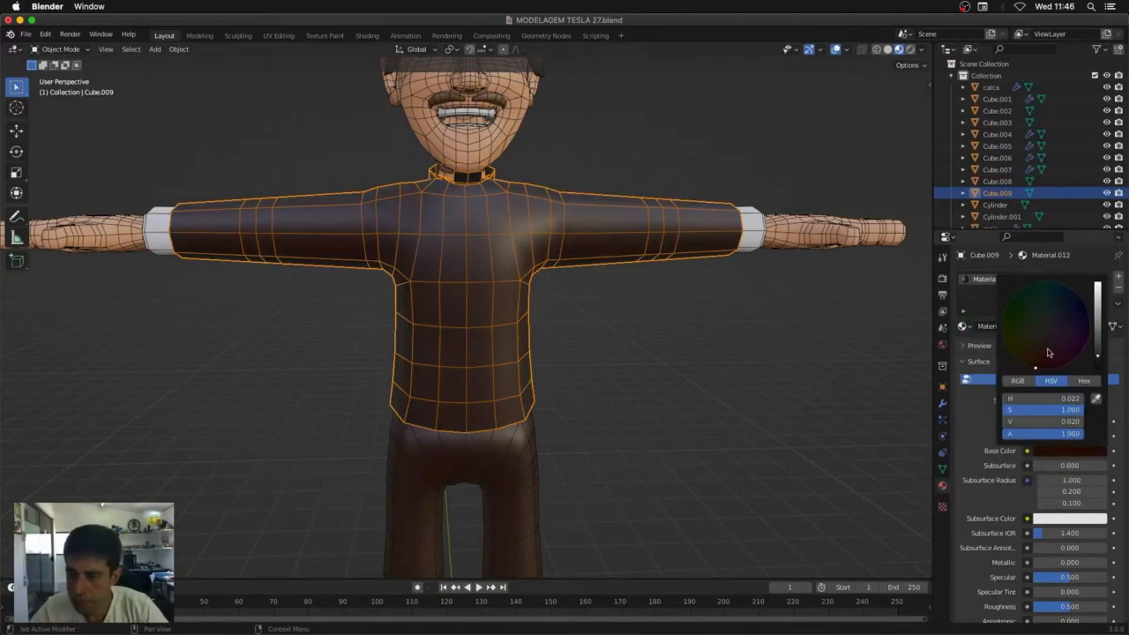
drag(1048, 348, 1049, 327)
click(655, 390)
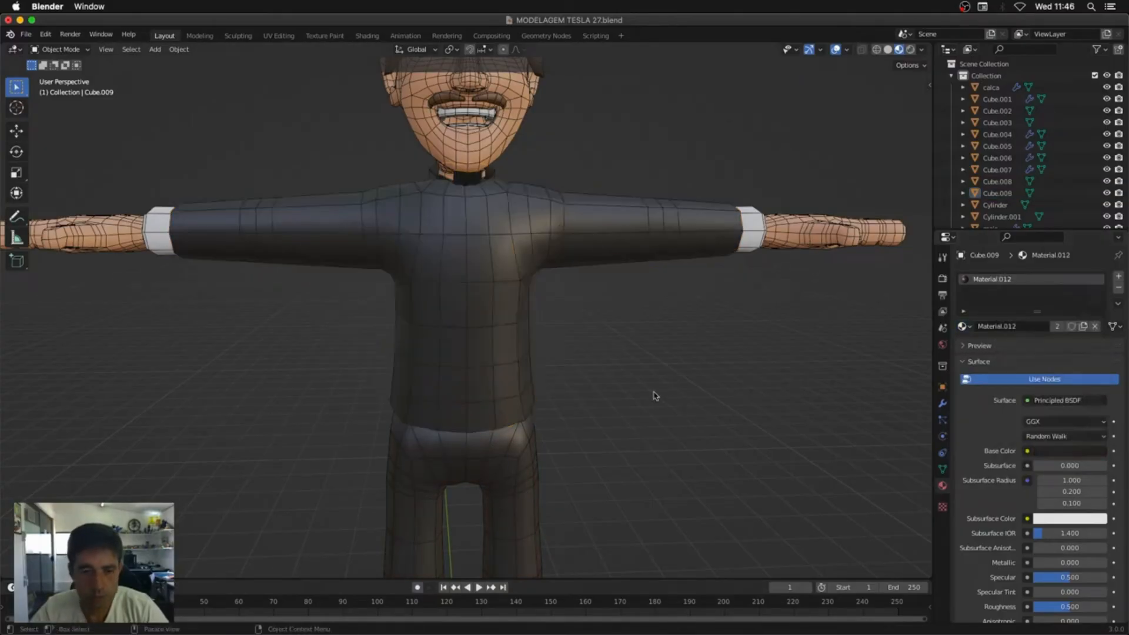
middle_drag(655, 390, 660, 339)
Step: From the left side view, select the torso copy's leftover chin and neck faces by growing and shrinking the selection, and delete them
click(473, 322)
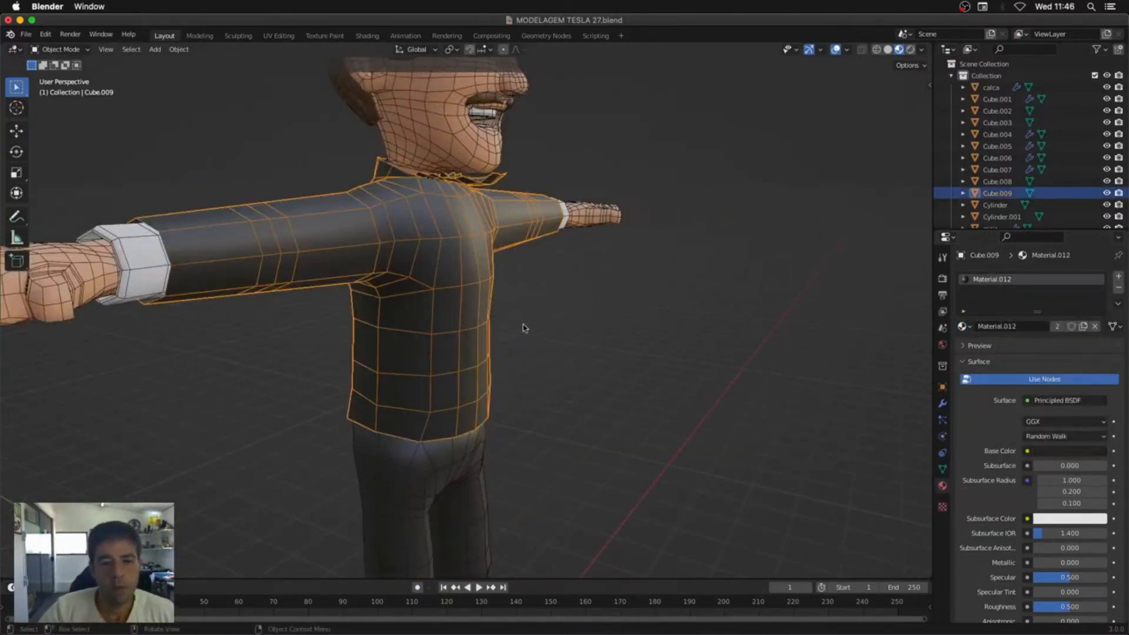
middle_drag(522, 325, 562, 325)
key(ctrl+KP_3)
key(Tab)
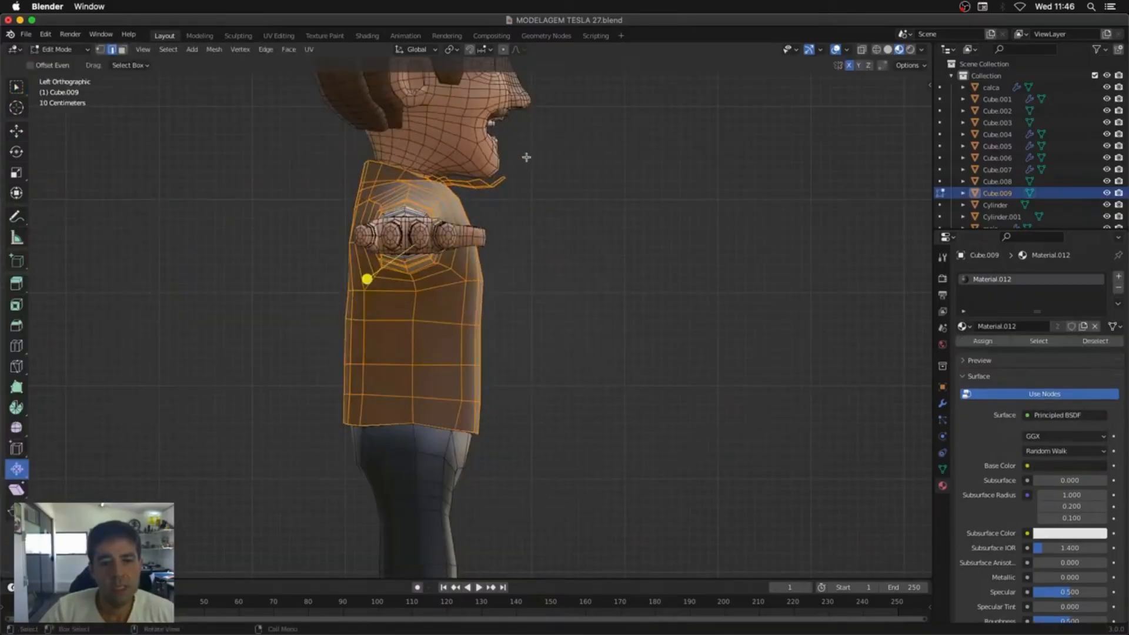
key(1)
drag(503, 179, 502, 180)
middle_drag(503, 179, 462, 181)
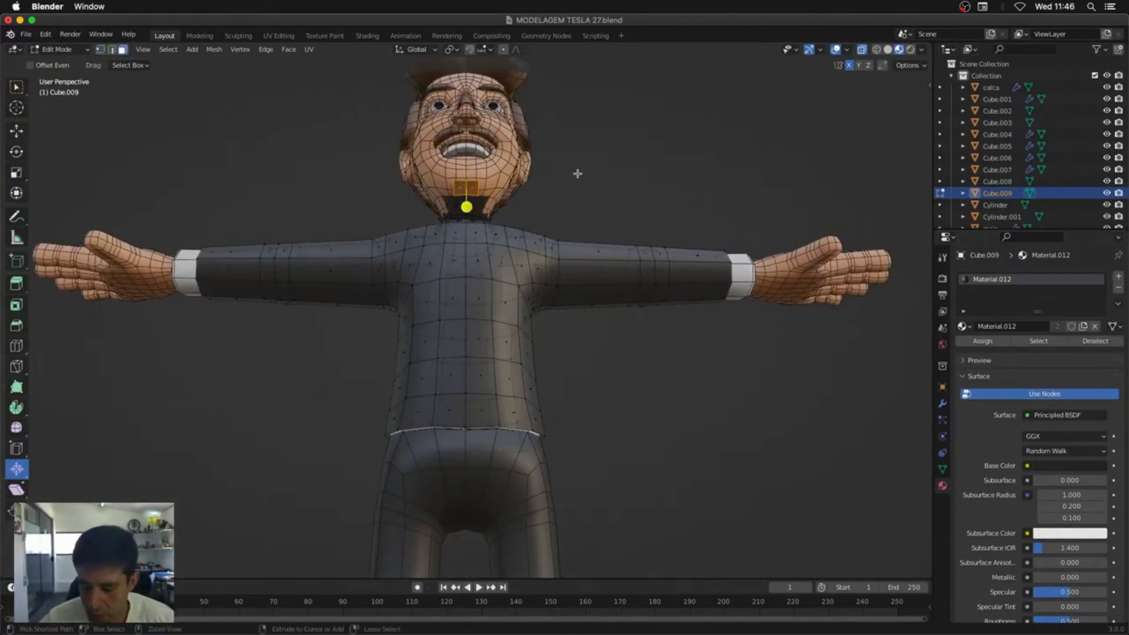
key(ctrl+Page_Up)
key(ctrl+Page_Down)
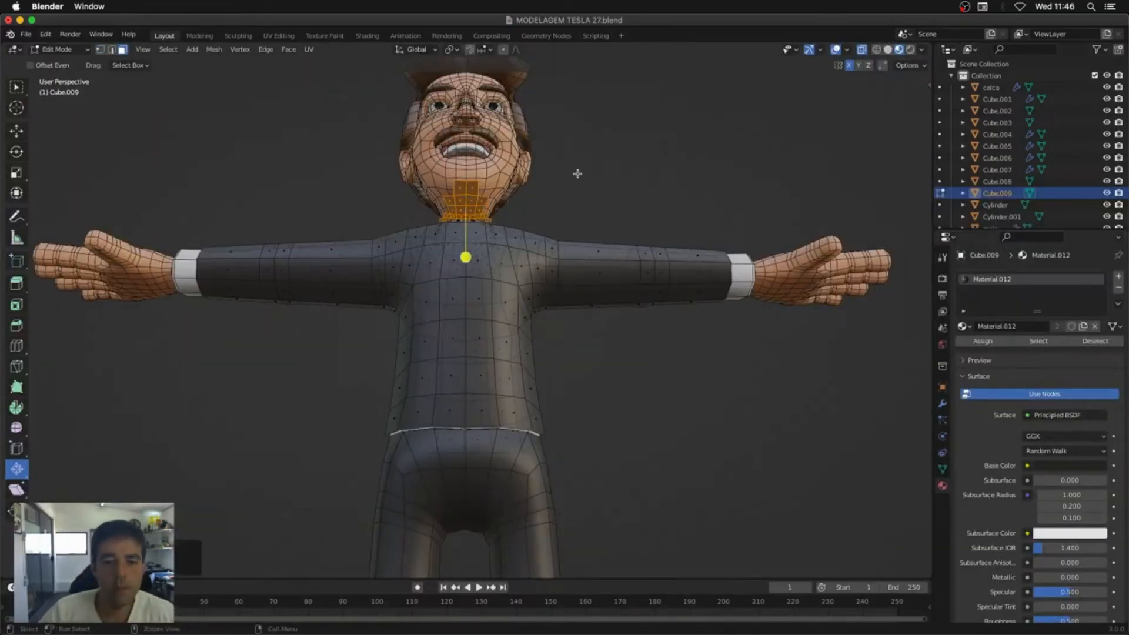
middle_drag(577, 173, 678, 320)
scroll(677, 320, up, 5)
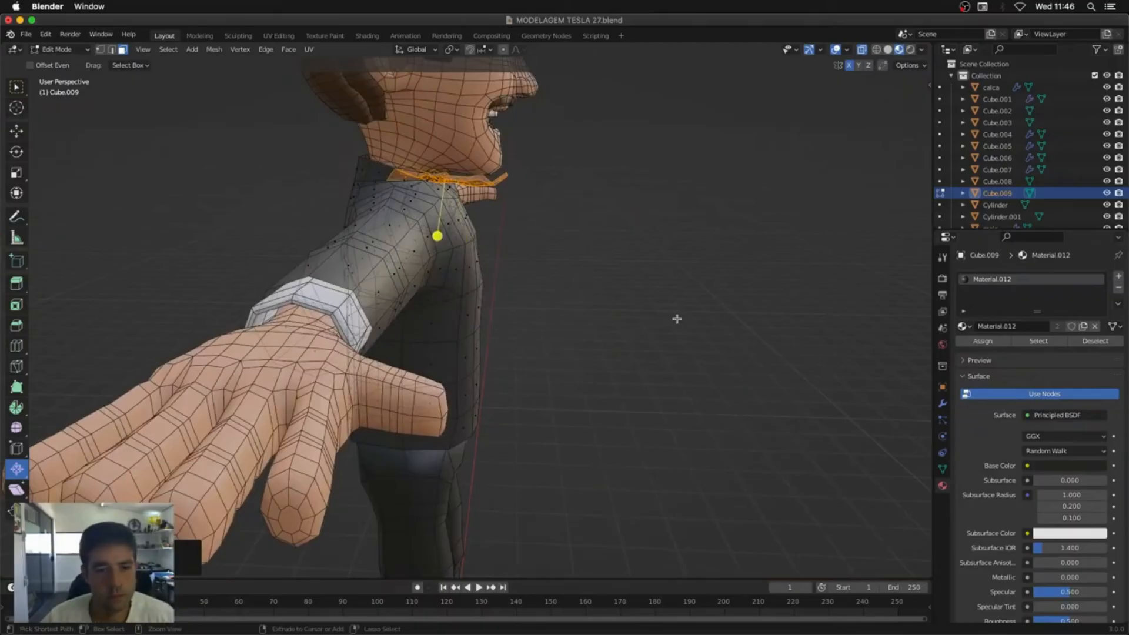
key(ctrl+KP_Add)
key(ctrl+KP_Add)
key(ctrl+KP_Add)
key(ctrl+KP_Subtract)
key(ctrl+KP_Subtract)
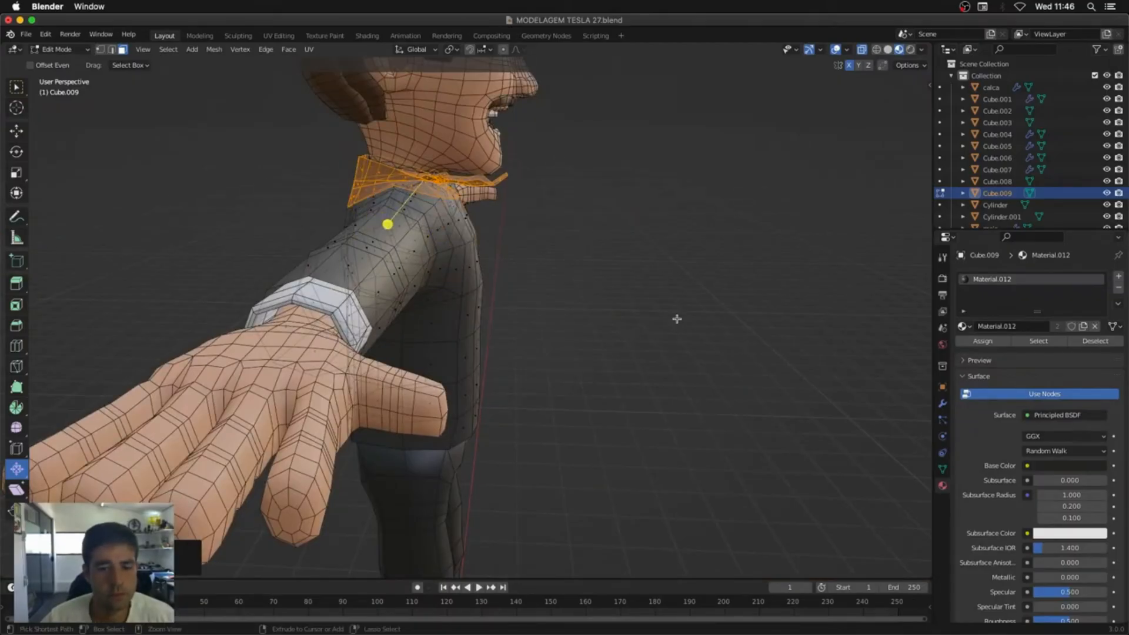
key(ctrl+KP_Subtract)
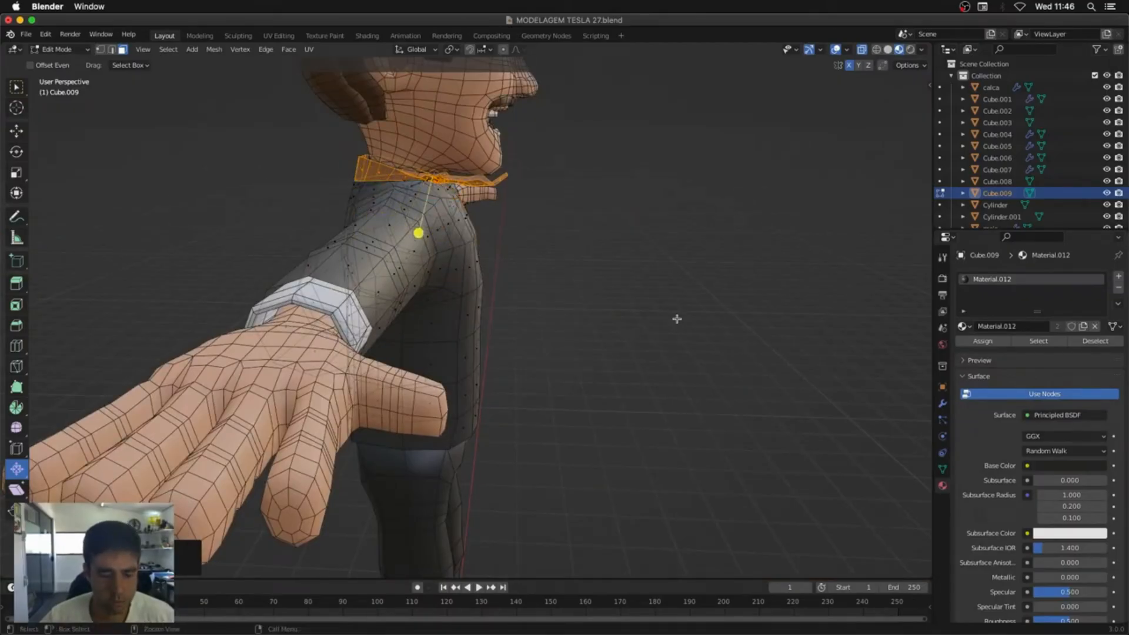
key(x)
click(678, 318)
middle_drag(693, 323, 579, 294)
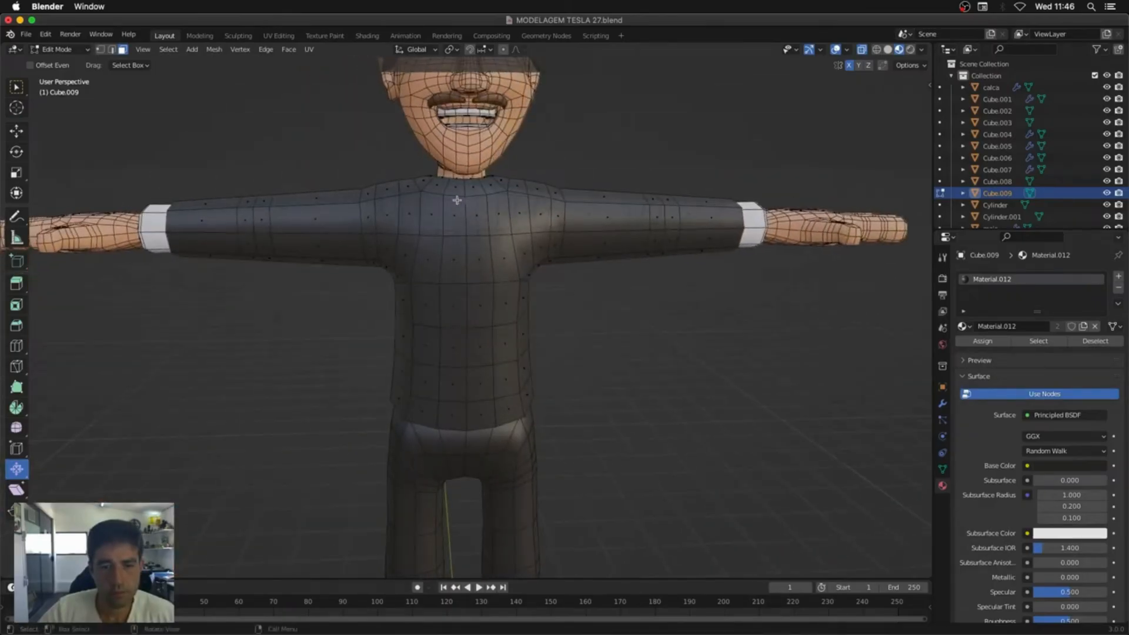
Step: Delete the remaining unwanted geometry around the torso copy's neckline
key(x)
click(501, 186)
middle_drag(502, 186, 406, 169)
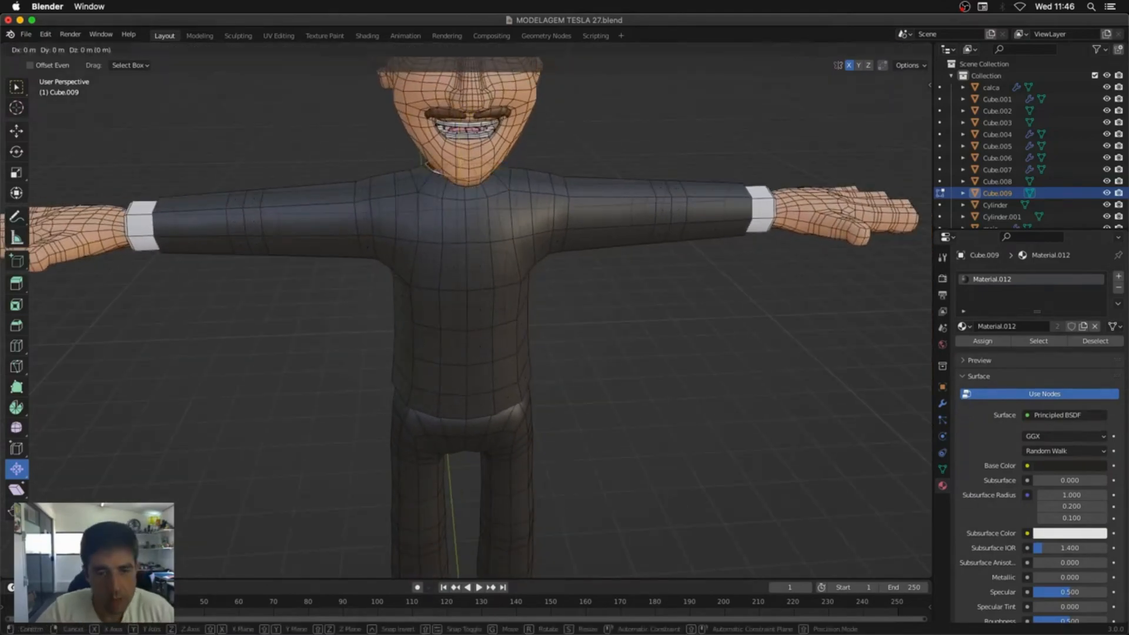
middle_drag(637, 197, 436, 188)
key(x)
click(568, 214)
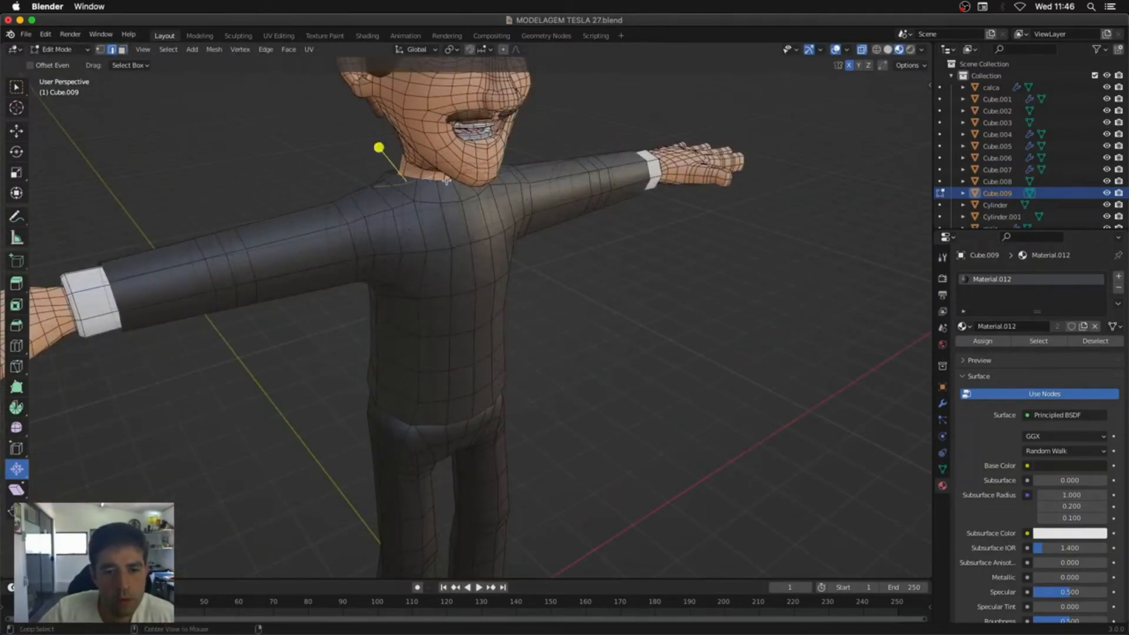
Step: Edge-slide the selected neckline edge beside the neck to refine the collar opening
key(g)
key(g)
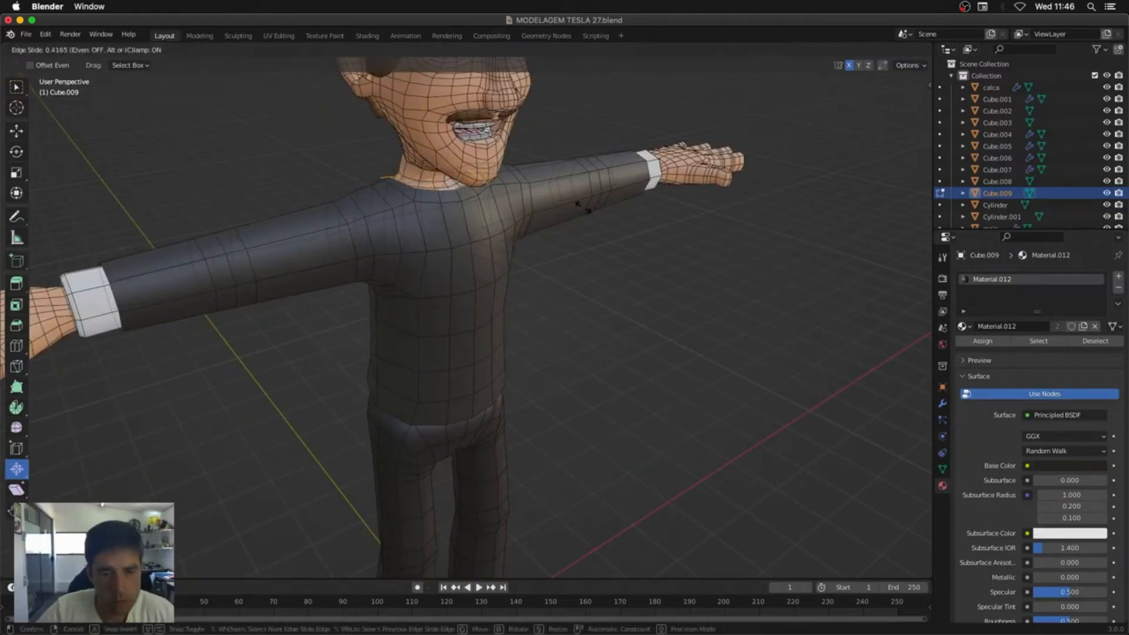
click(582, 206)
middle_drag(583, 206, 494, 248)
Step: Connect the neckline vertex beside the neck to the centre chest vertex with a diagonal edge for the lapel opening
key(1)
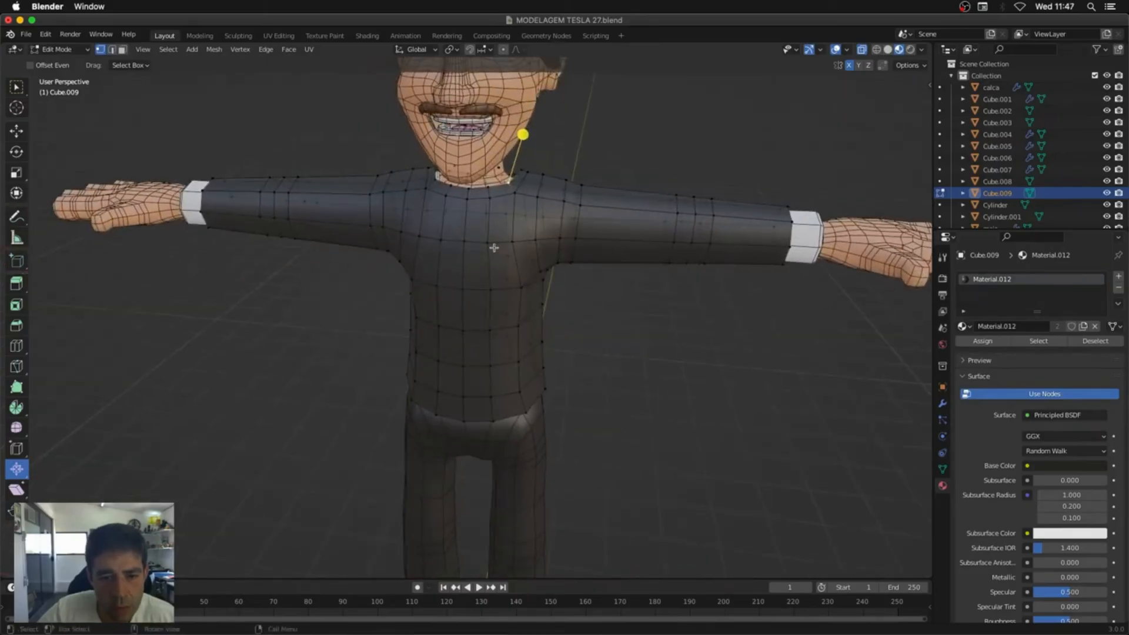
right_click(558, 252)
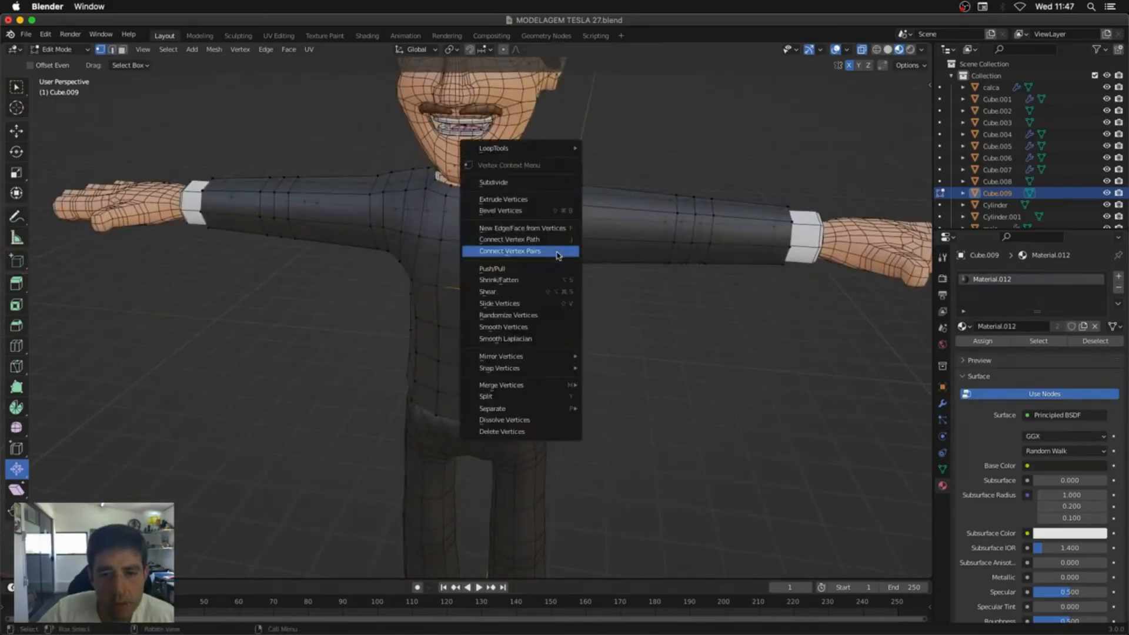
middle_drag(558, 255, 585, 216)
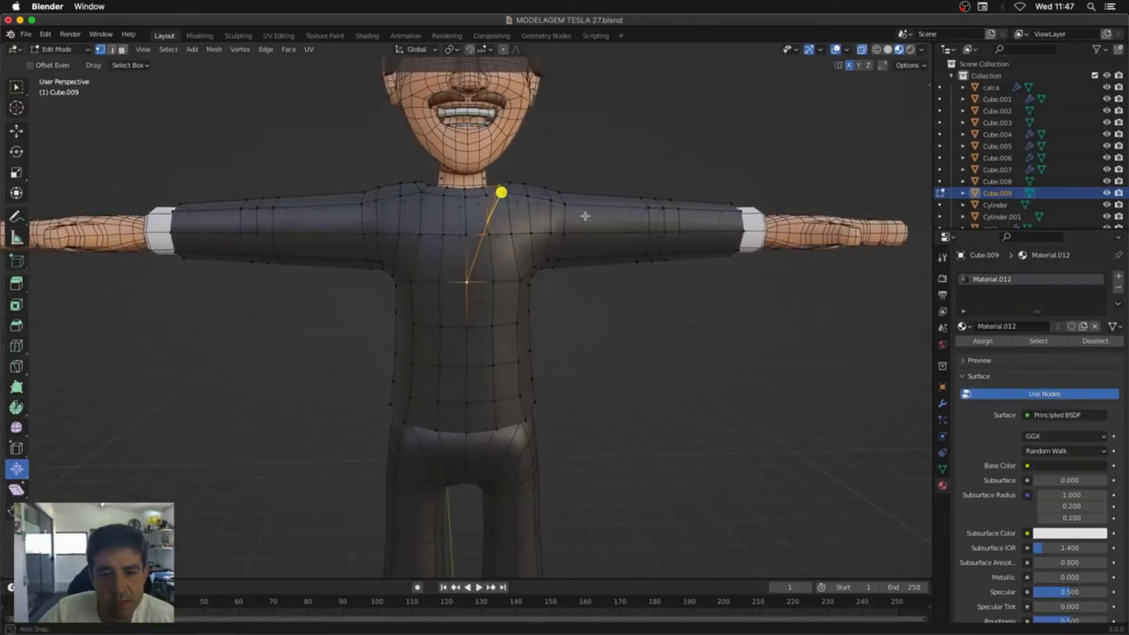
middle_drag(467, 238, 469, 235)
Step: Select the faces of the outer garment's half on the character's right and delete them
drag(453, 160, 174, 502)
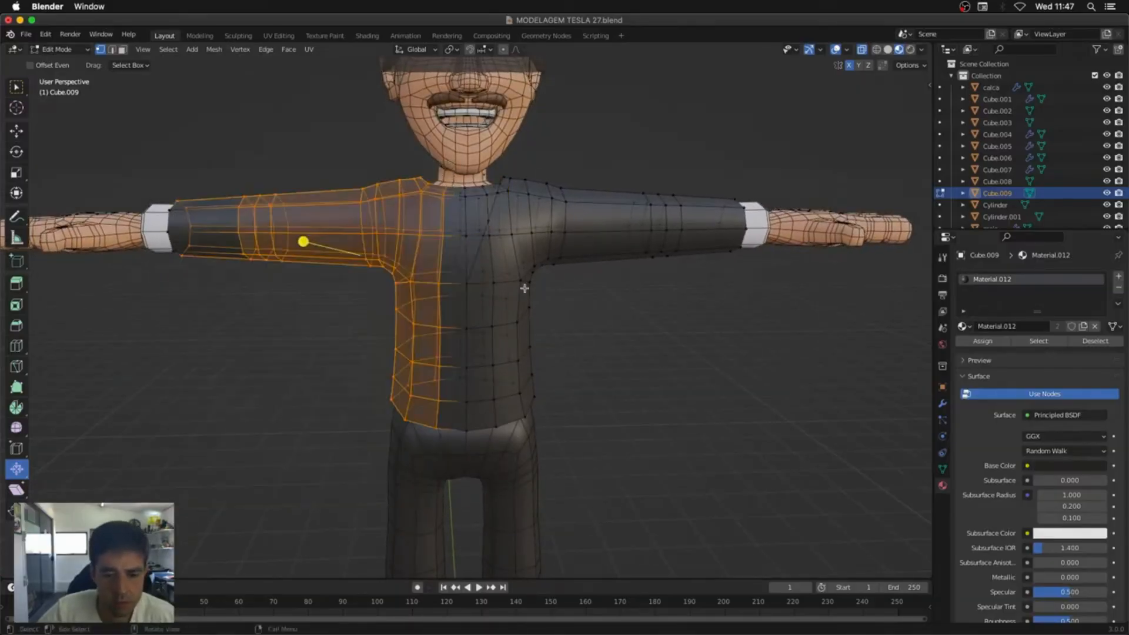
key(3)
right_click(529, 289)
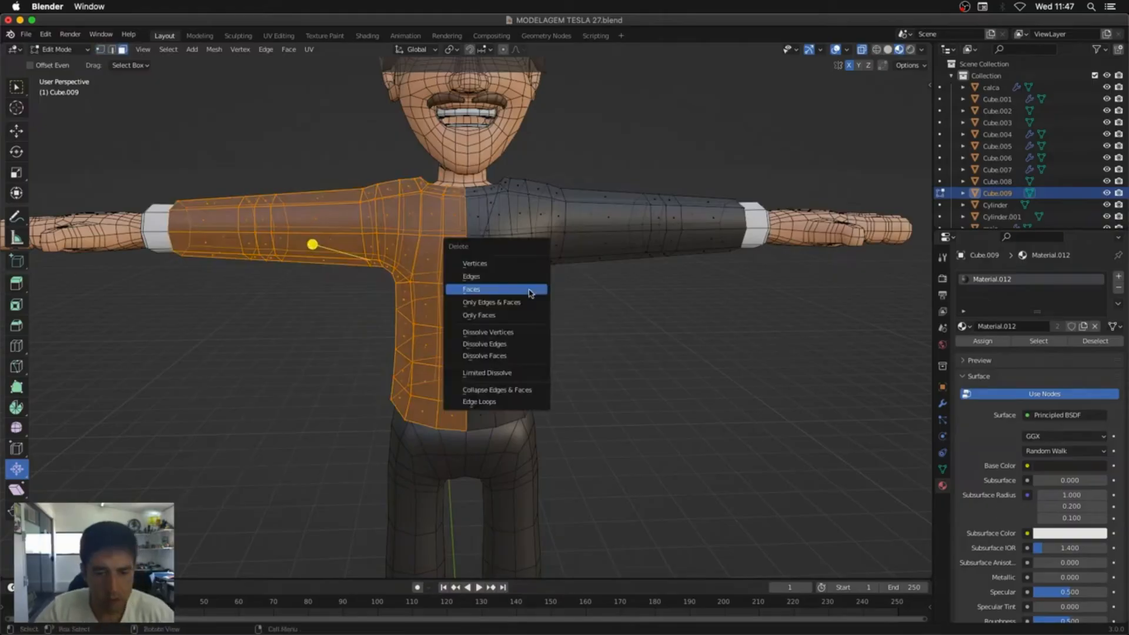
click(531, 293)
middle_drag(531, 293, 522, 257)
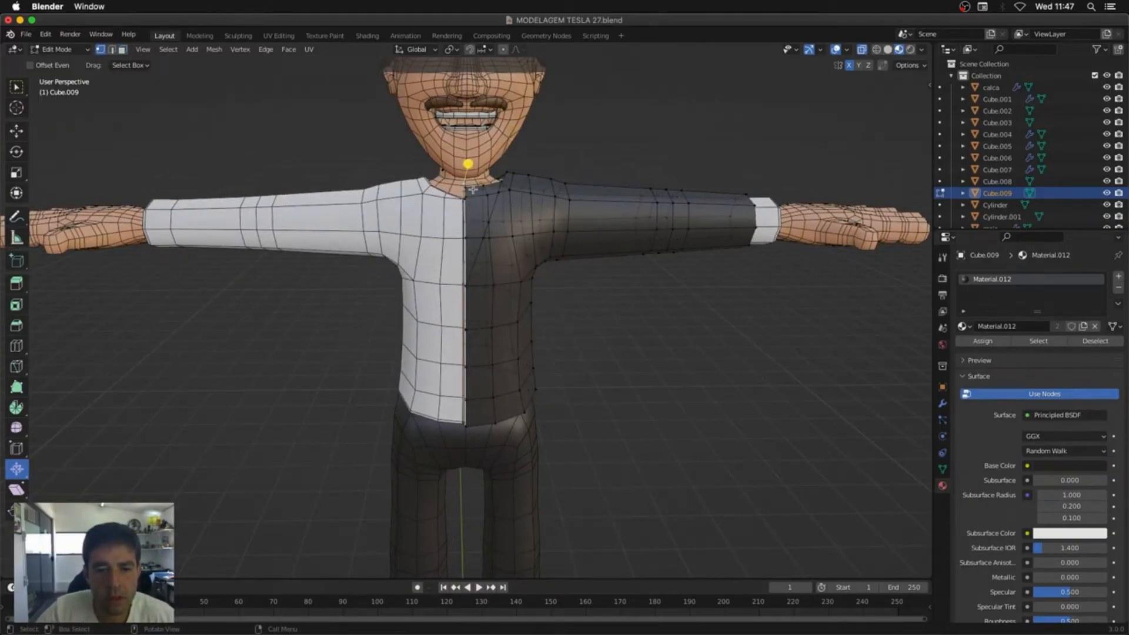
Step: Delete the front faces between the diagonal chest edge and the centre line to open the garment's V-neck
key(3)
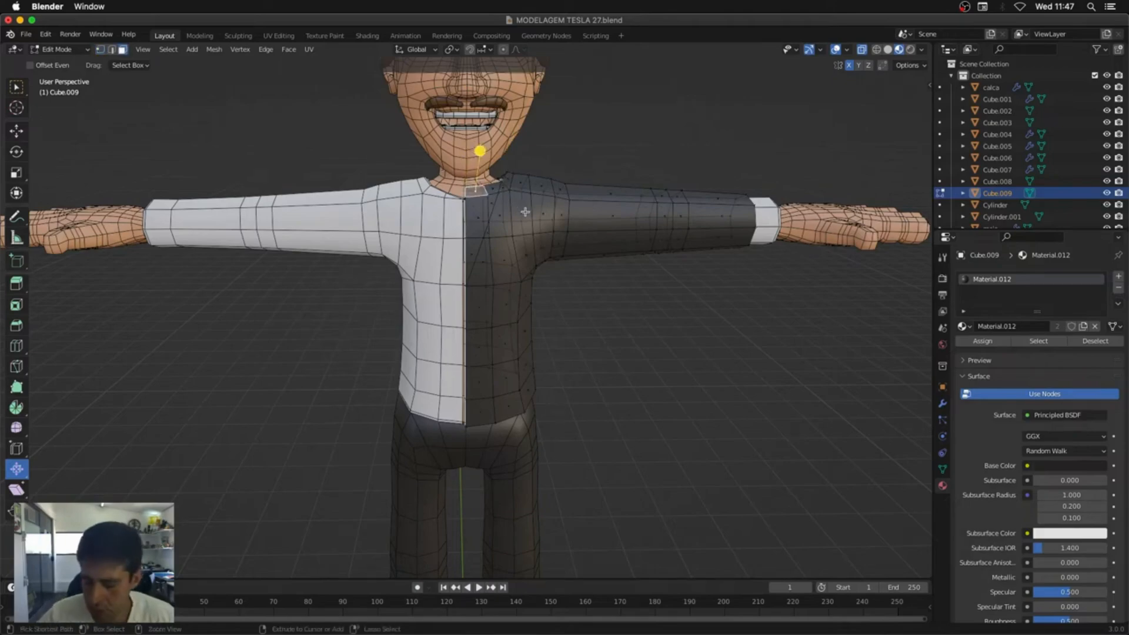
click(494, 174)
shift+click(475, 249)
middle_drag(474, 250, 550, 244)
key(x)
click(607, 250)
key(Tab)
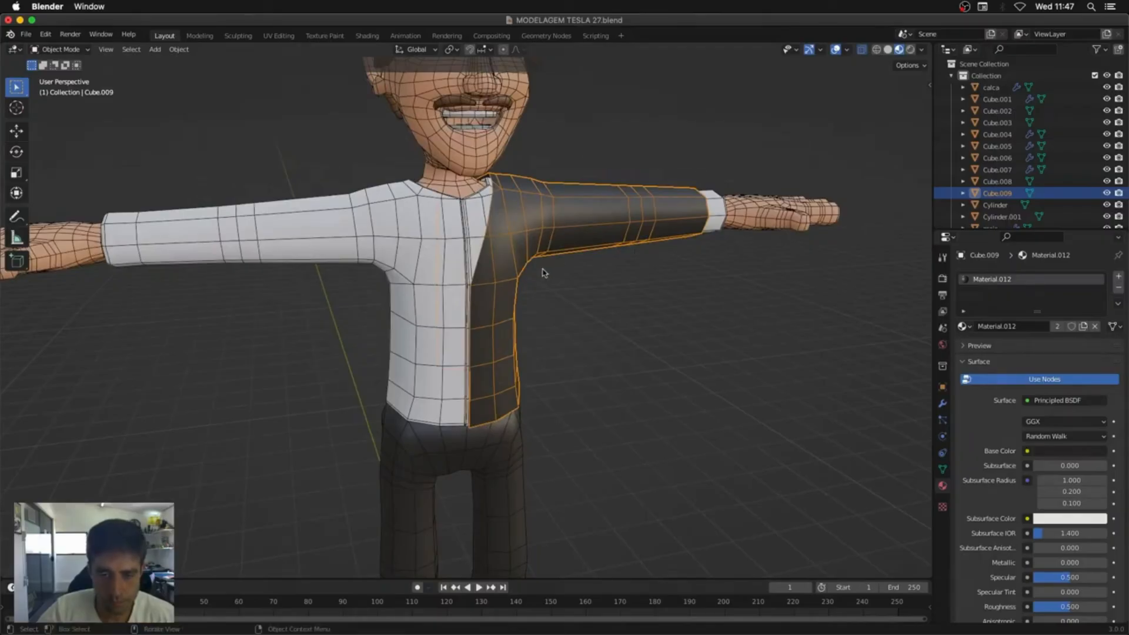
Step: Raise the selected back neckline edge of the outer jacket about 0.09 m along the Z axis
middle_drag(486, 271, 527, 233)
key(Tab)
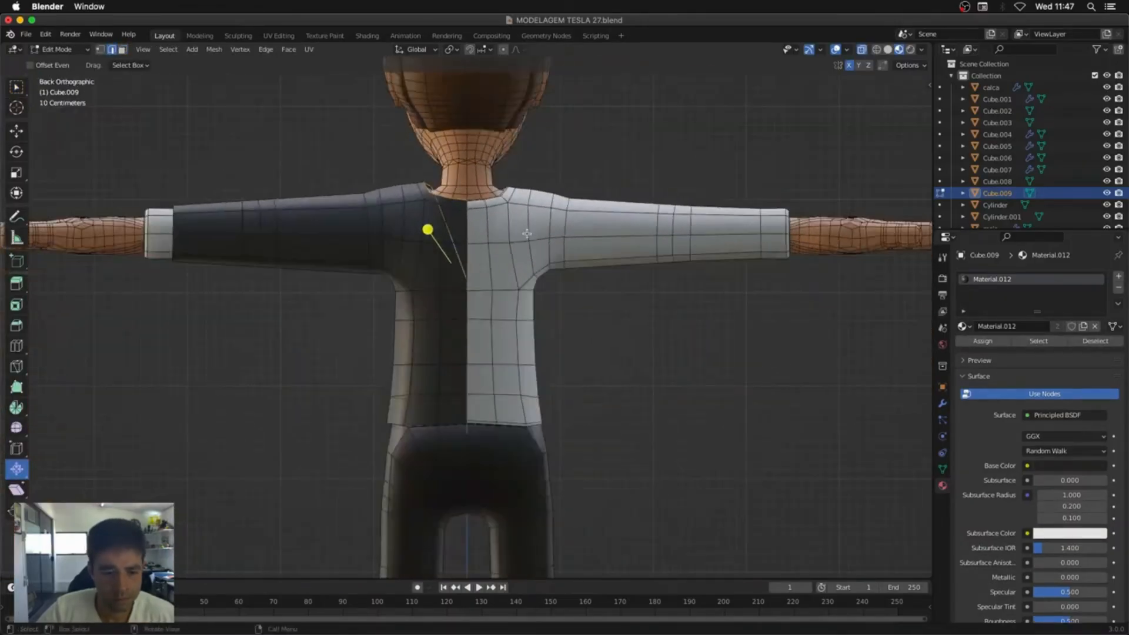
key(g)
key(z)
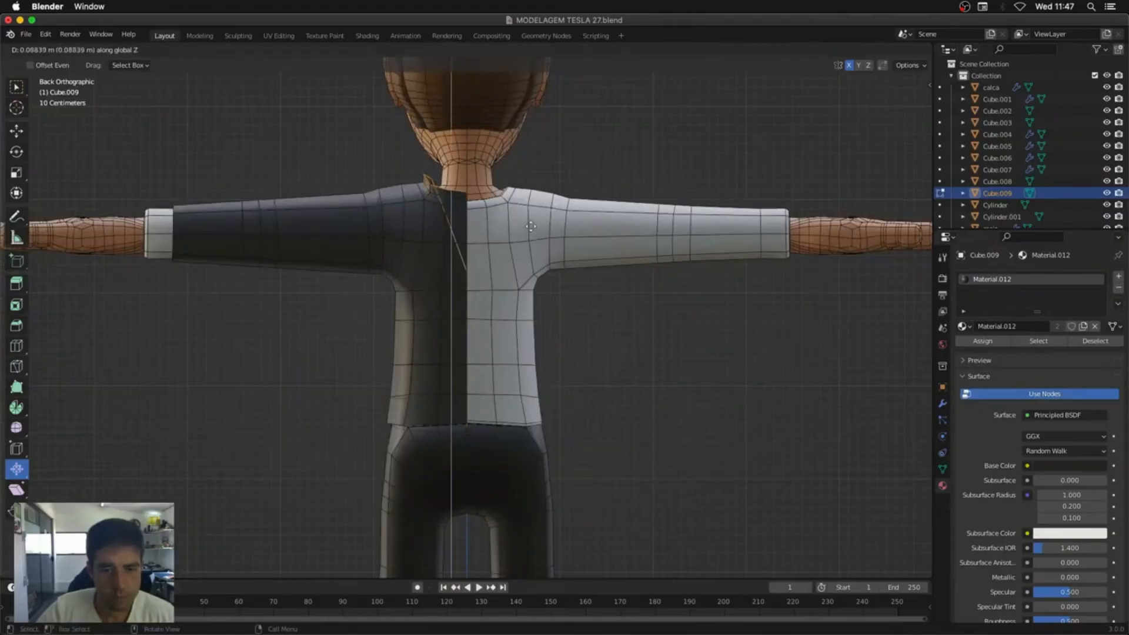
click(531, 225)
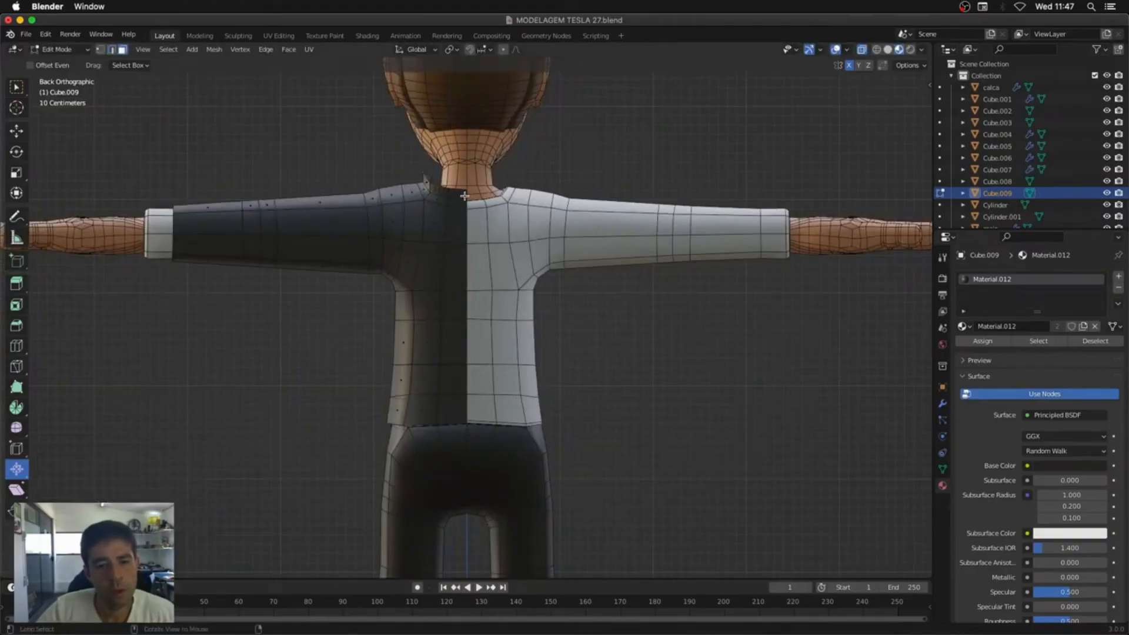
Step: Try to extrude the thin strip of faces along the jacket's V-neck and front opening along their normals
middle_drag(464, 200, 511, 280)
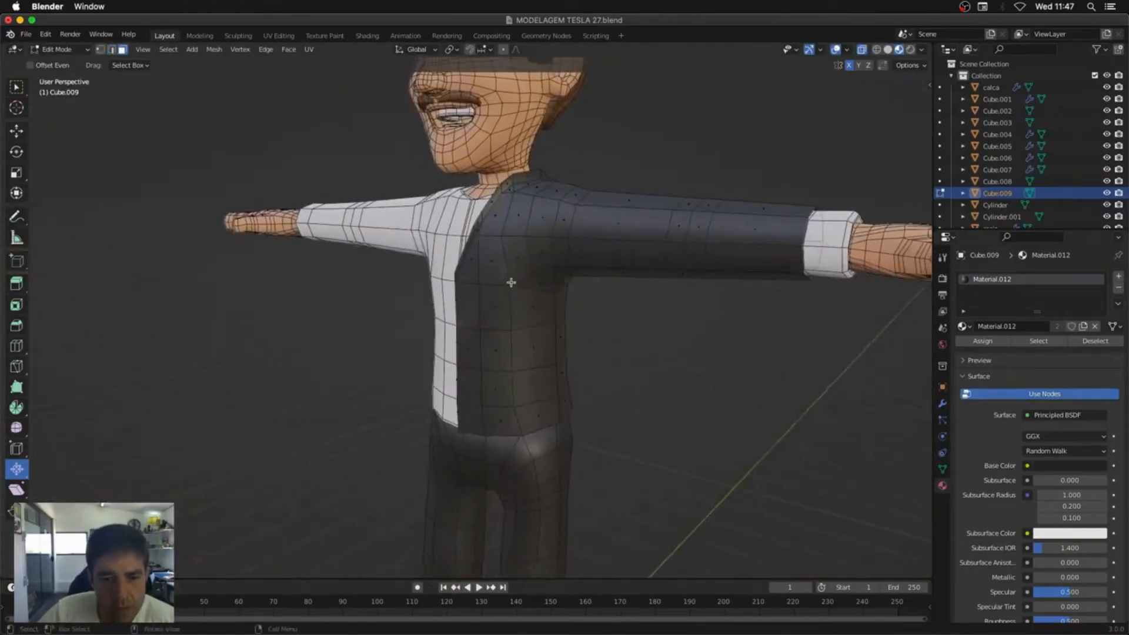
scroll(519, 222, up, 6)
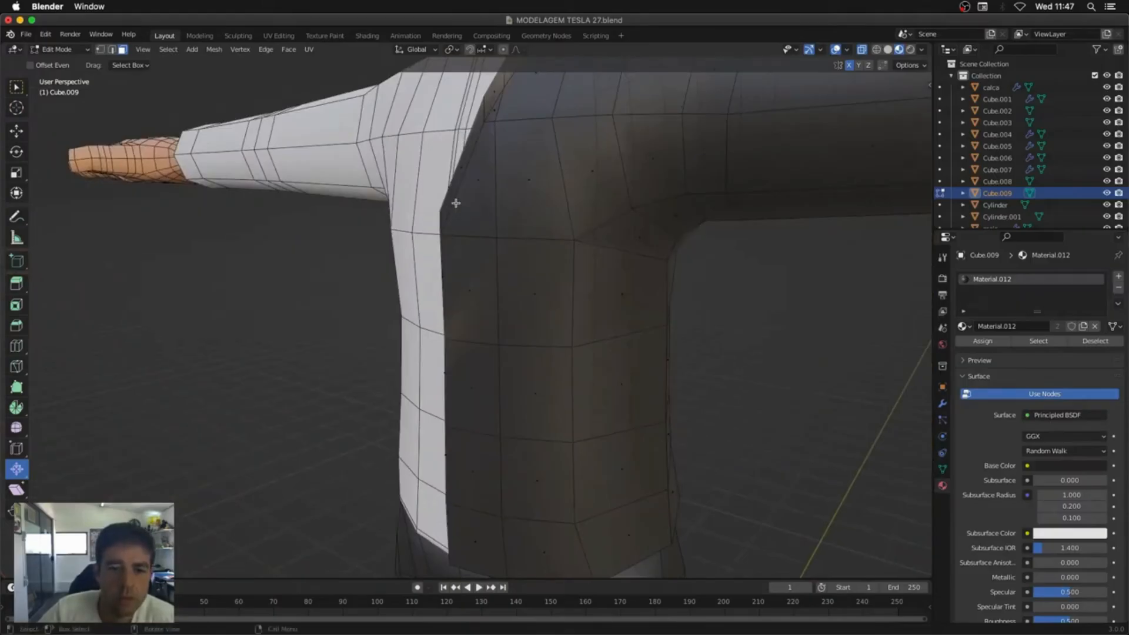
middle_drag(444, 210, 517, 196)
scroll(559, 245, down, 6)
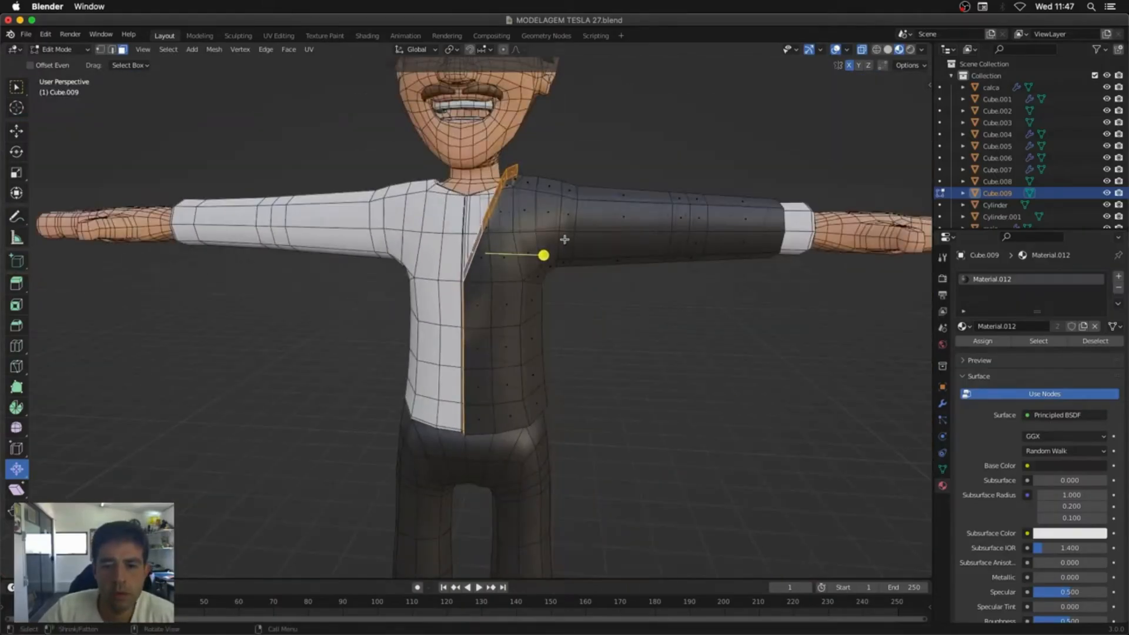
scroll(569, 274, up, 3)
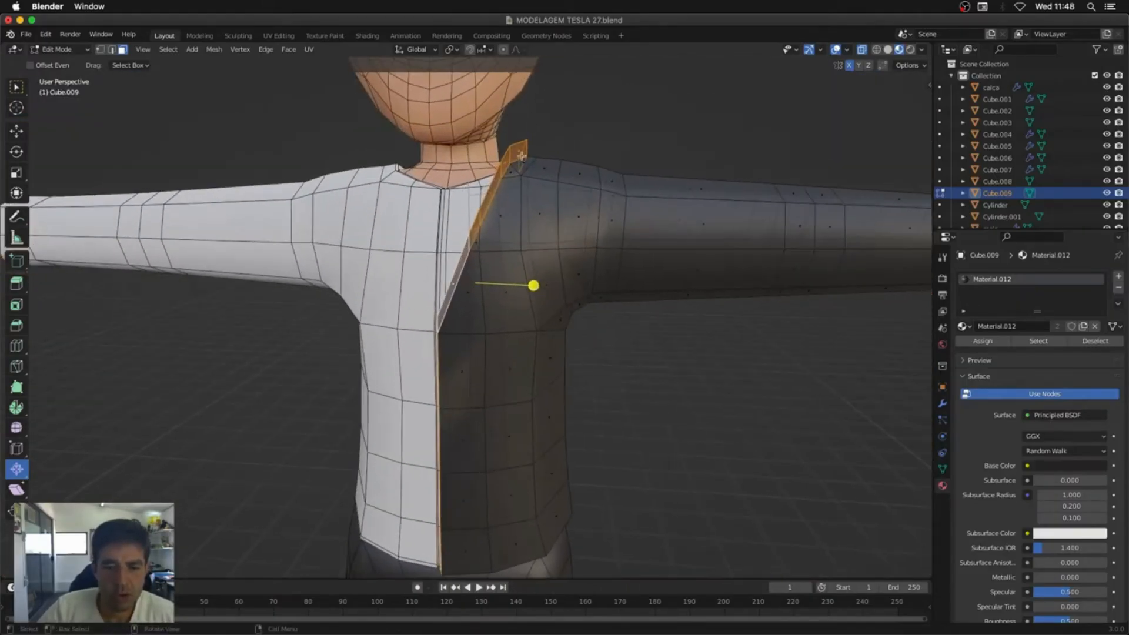
middle_drag(591, 173, 561, 189)
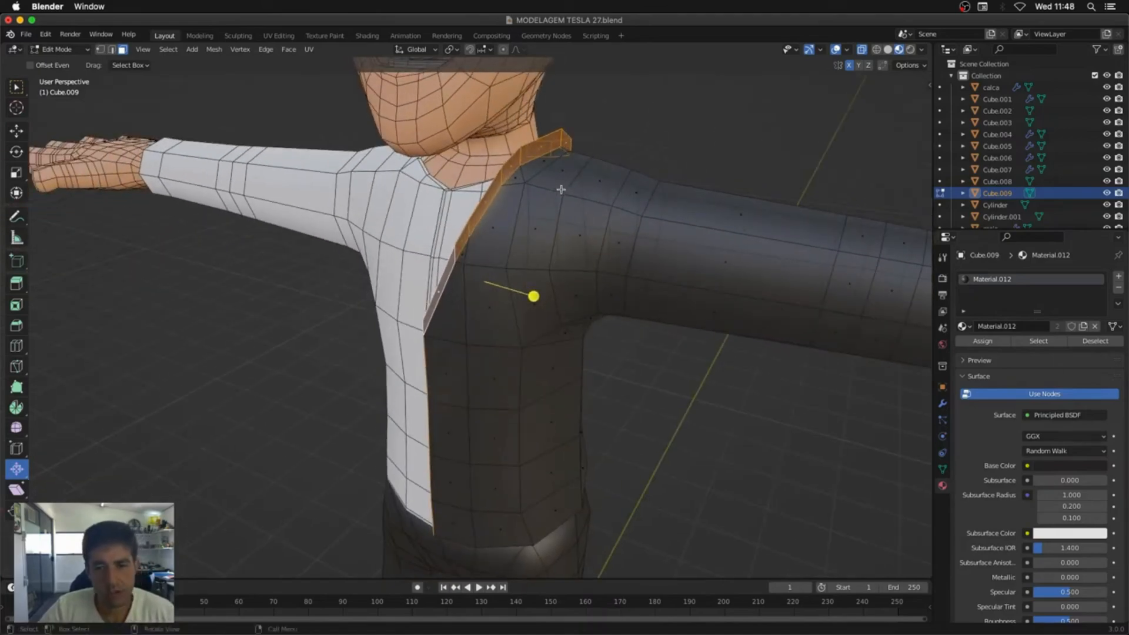
key(alt+e)
click(566, 184)
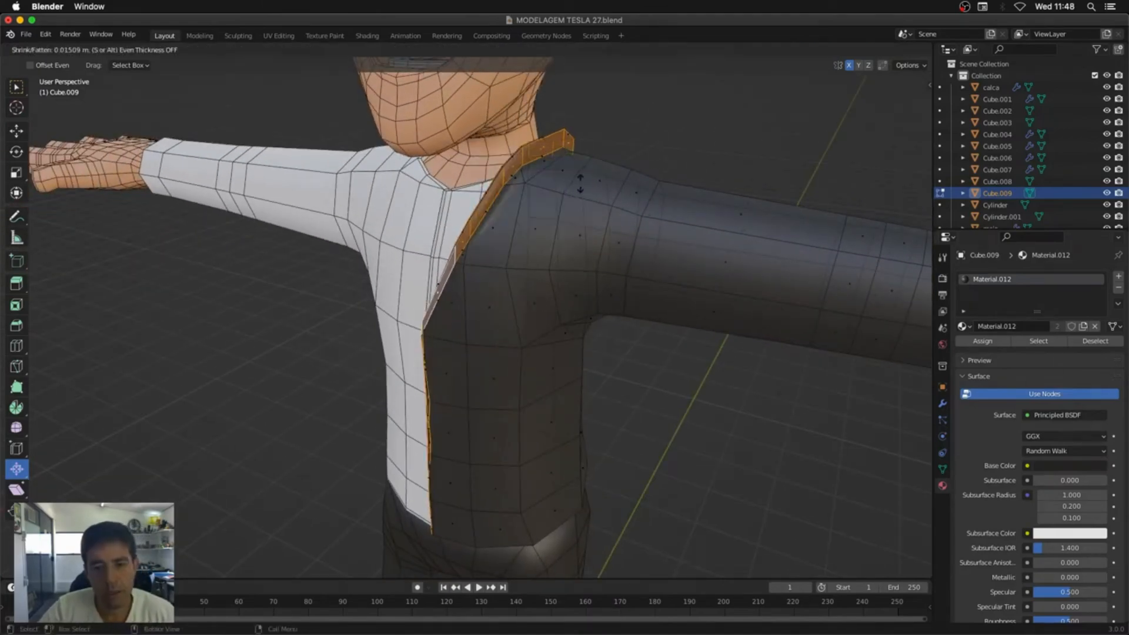
click(595, 186)
key(ctrl+z)
key(ctrl+z)
Step: Extrude the strip of faces around the jacket's neckline along their normals to form a thick collar
key(KP_1)
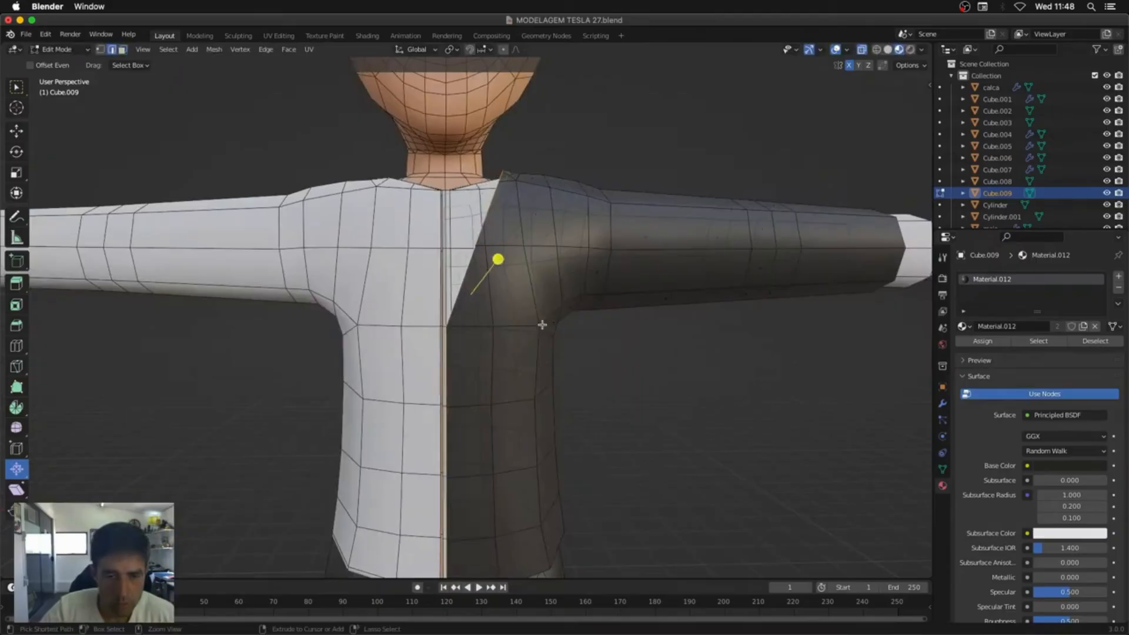
middle_drag(541, 323, 355, 453)
key(ctrl+KP_1)
key(3)
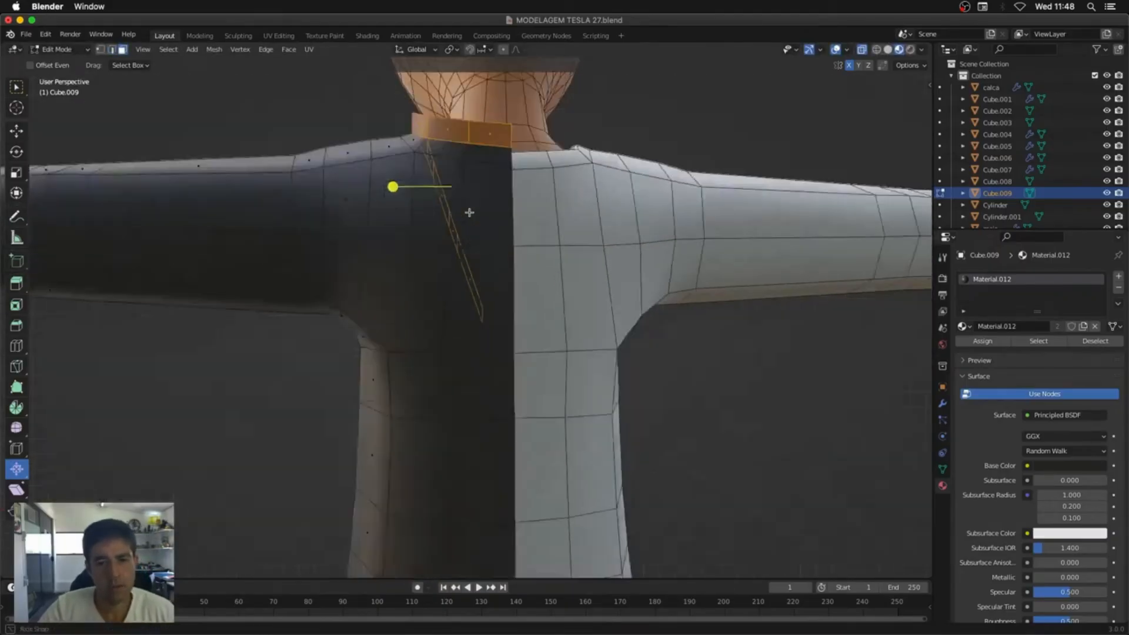
key(alt+e)
click(655, 204)
middle_drag(468, 211, 411, 282)
click(671, 206)
Step: Delete the collar's end face at the centre line behind the neck
click(427, 322)
key(x)
click(427, 322)
Step: Add a Mirror modifier on the X axis to the jacket to complete its missing half
key(Tab)
click(943, 403)
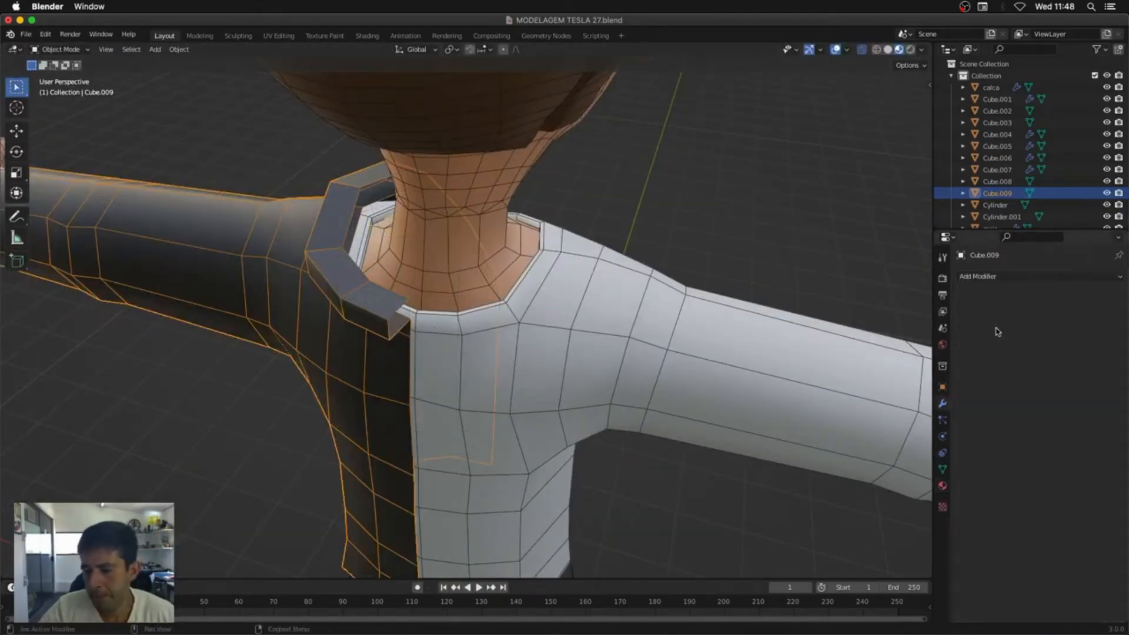
click(993, 277)
click(882, 412)
Step: Undo the last two edits on the jacket mesh
key(Tab)
key(2)
middle_drag(470, 330, 476, 294)
key(ctrl+z)
key(ctrl+z)
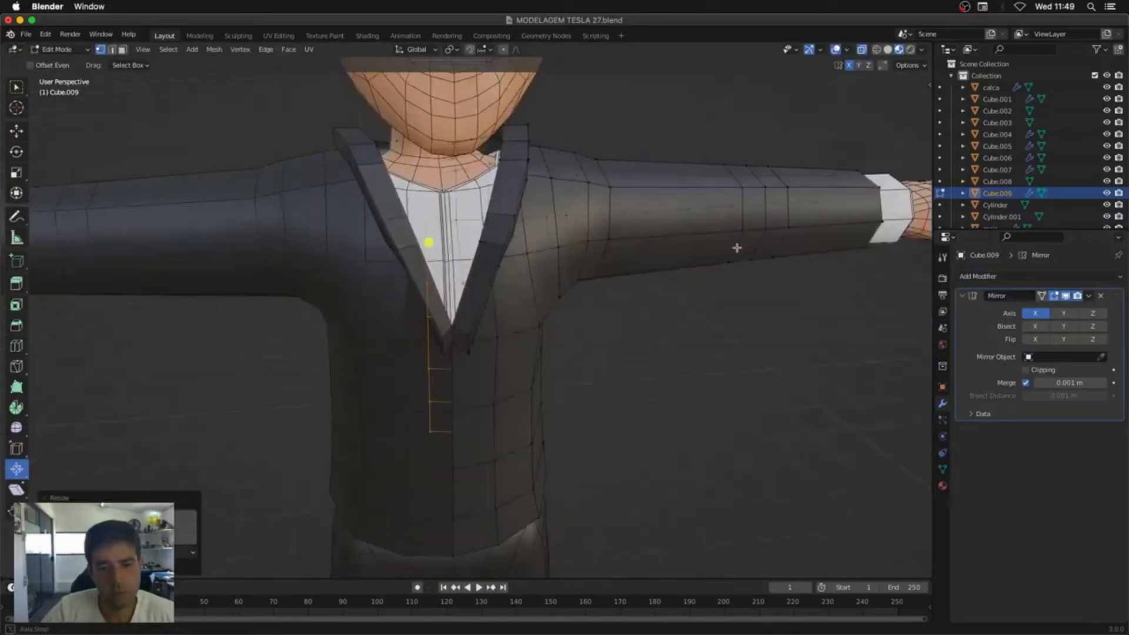
Step: Reshape the jacket's lapel and the collar around the neck with the Grab sculpt brush
scroll(463, 324, down, 3)
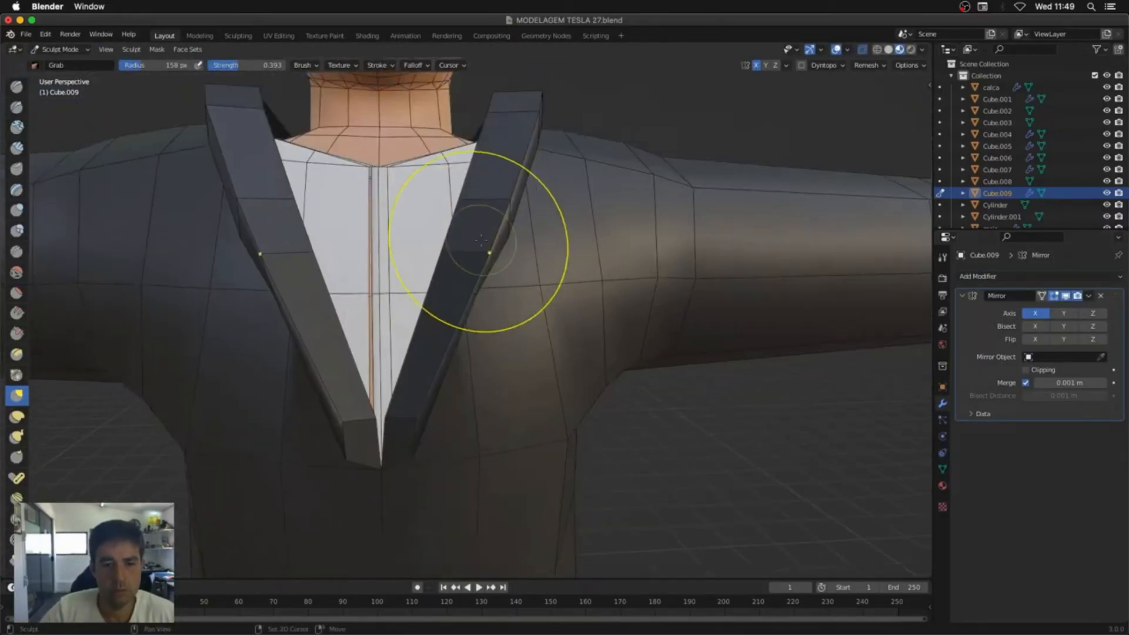
middle_drag(478, 239, 531, 230)
drag(531, 229, 509, 215)
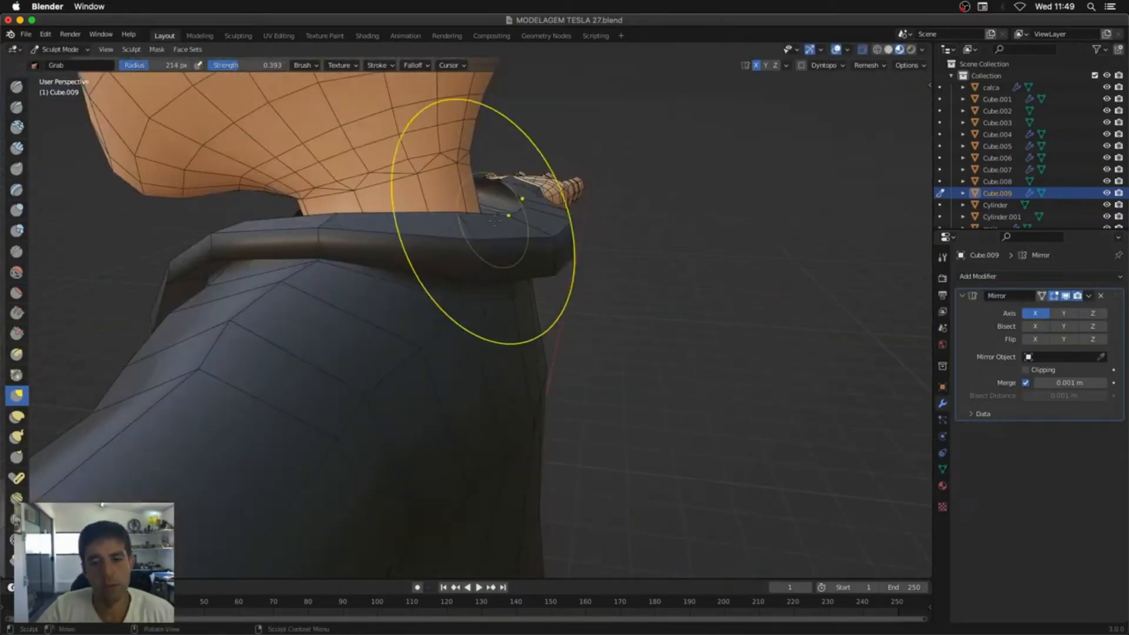
middle_drag(509, 214, 612, 239)
drag(611, 238, 620, 263)
middle_drag(620, 264, 607, 323)
Step: Add one loop cut along the length of the collar and offset the new loop with Shrink/Fatten
key(Tab)
key(ctrl+r)
click(512, 363)
click(513, 363)
key(Tab)
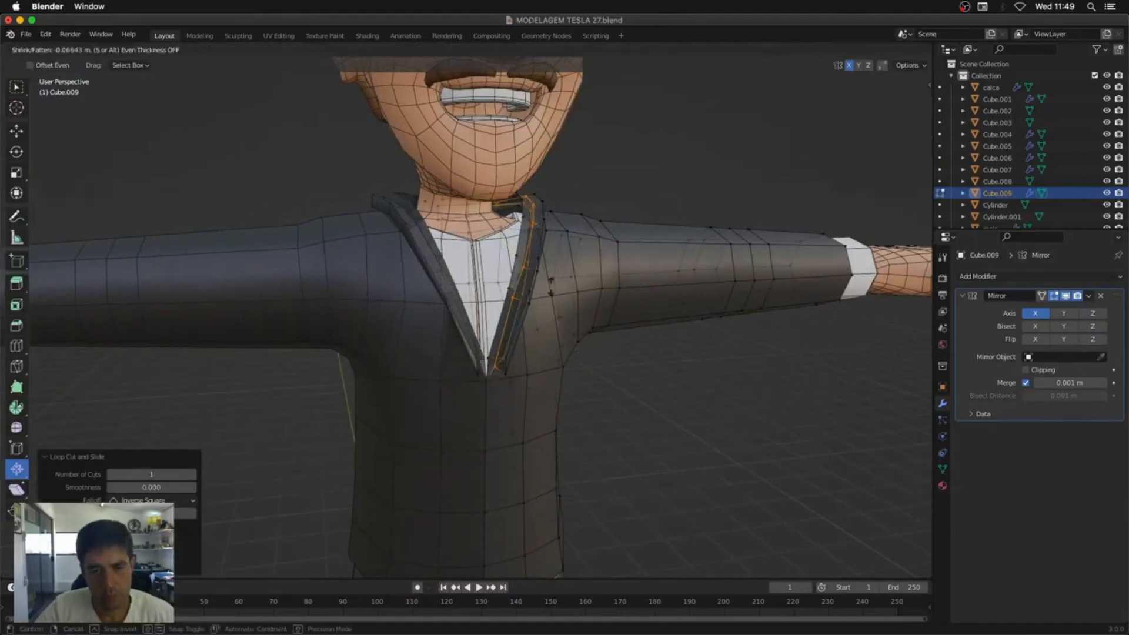
mouse_move(513, 364)
middle_down()
mouse_move(487, 285)
mouse_move(508, 237)
middle_up()
middle_drag(421, 209, 529, 235)
Step: Refine the collar edge near the shoulder with the Grab sculpt brush so it follows the jacket
scroll(529, 235, up, 4)
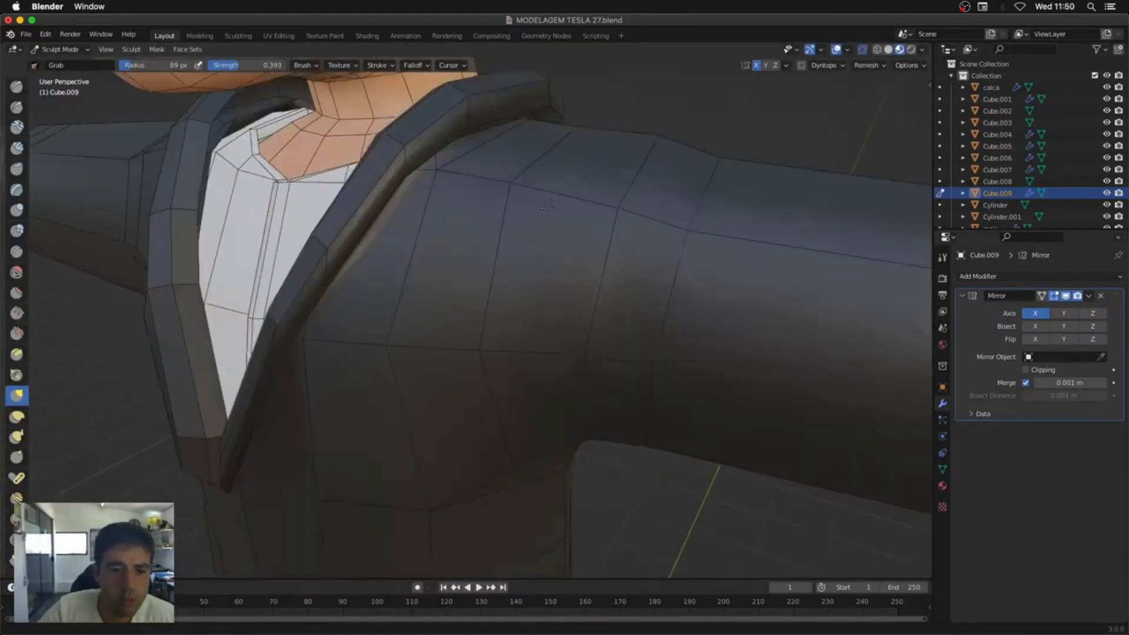
middle_drag(364, 200, 414, 197)
drag(415, 196, 405, 201)
middle_drag(406, 201, 438, 188)
key(Tab)
scroll(563, 291, down, 3)
key(Tab)
scroll(563, 292, down, 4)
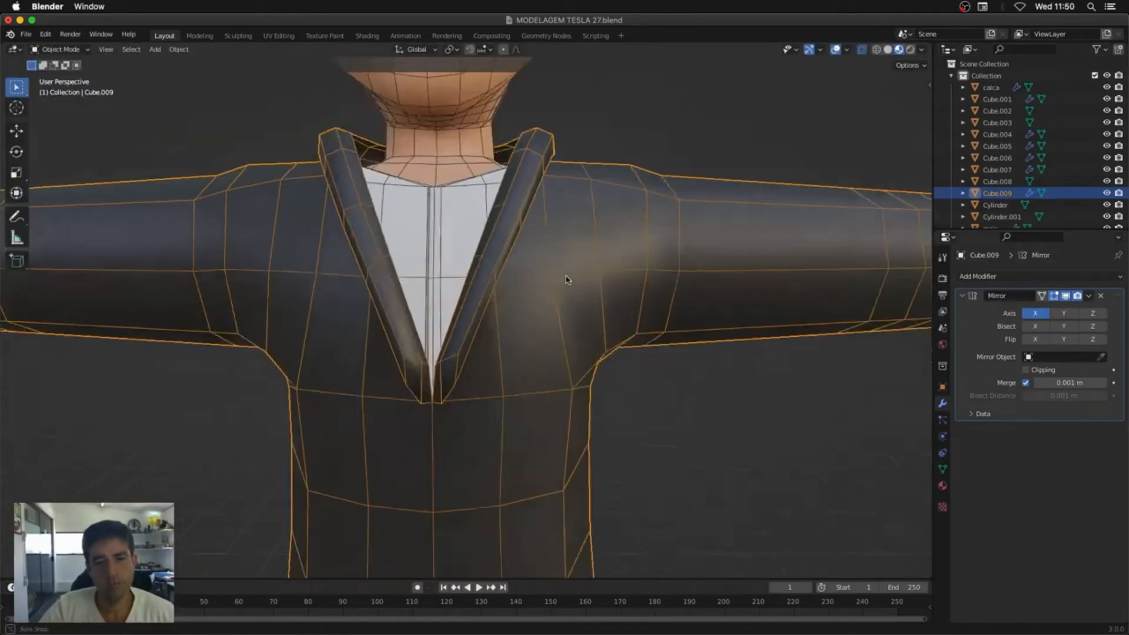
Step: Save the project as a new incremental version named MODELAGEM TESLA 28.blend
key(shift+super+s)
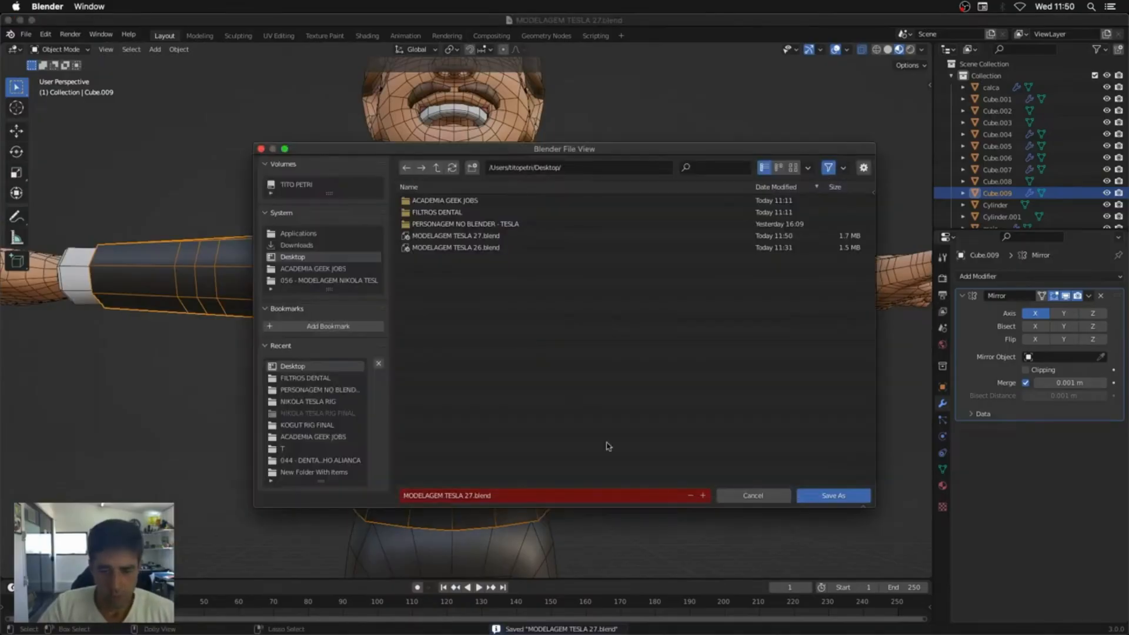
click(704, 496)
click(832, 495)
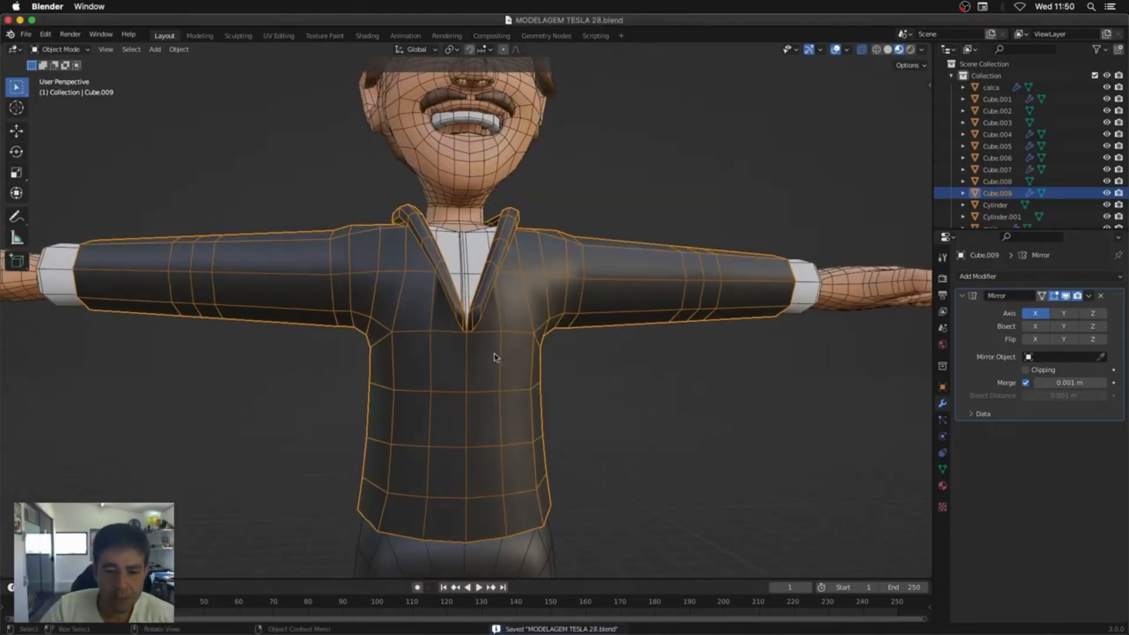
key(Tab)
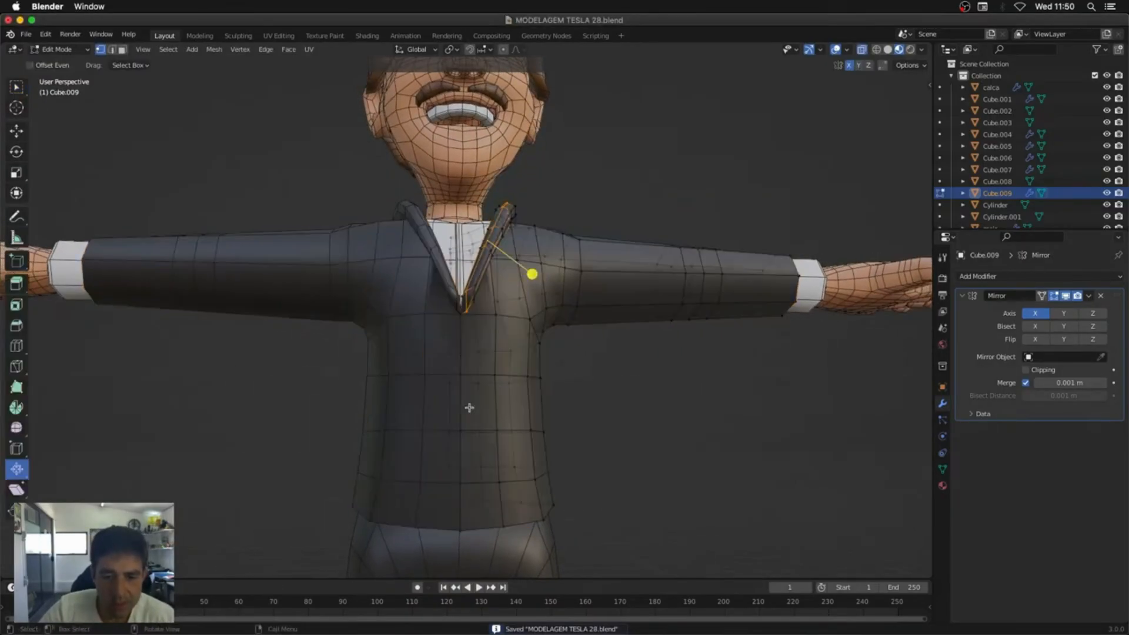
click(461, 347)
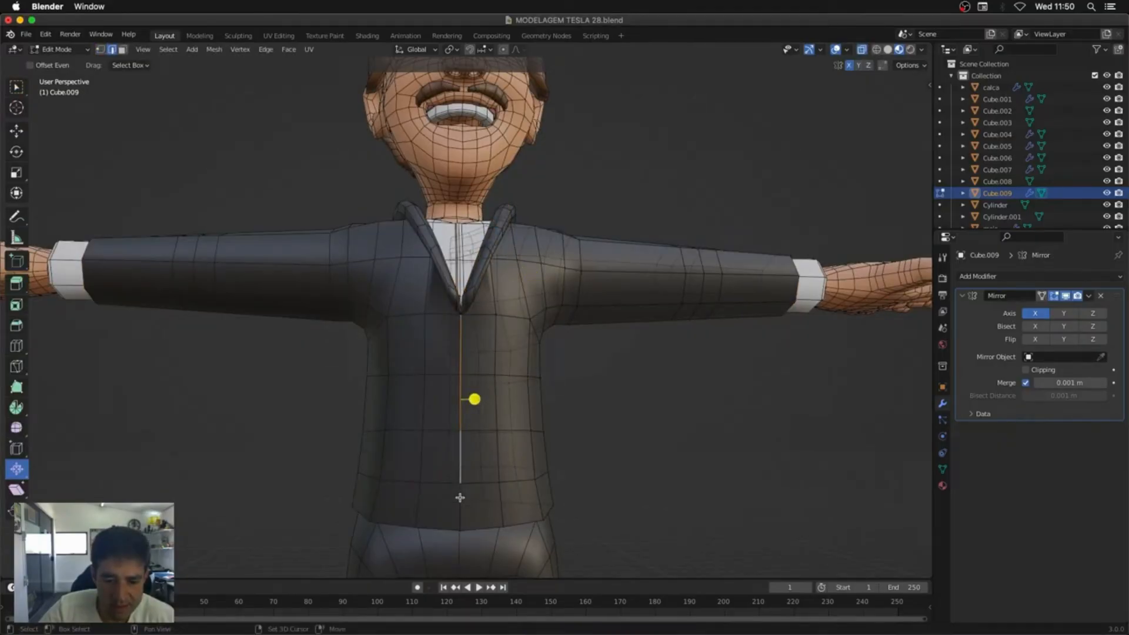
key(ctrl+b)
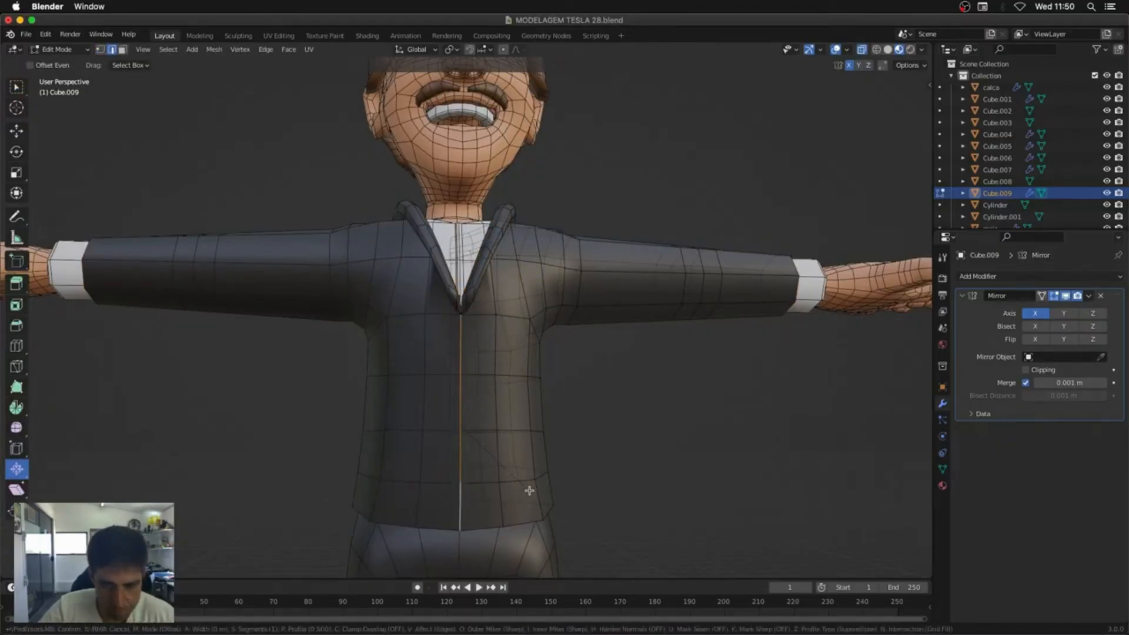
key(Escape)
middle_drag(468, 443, 601, 427)
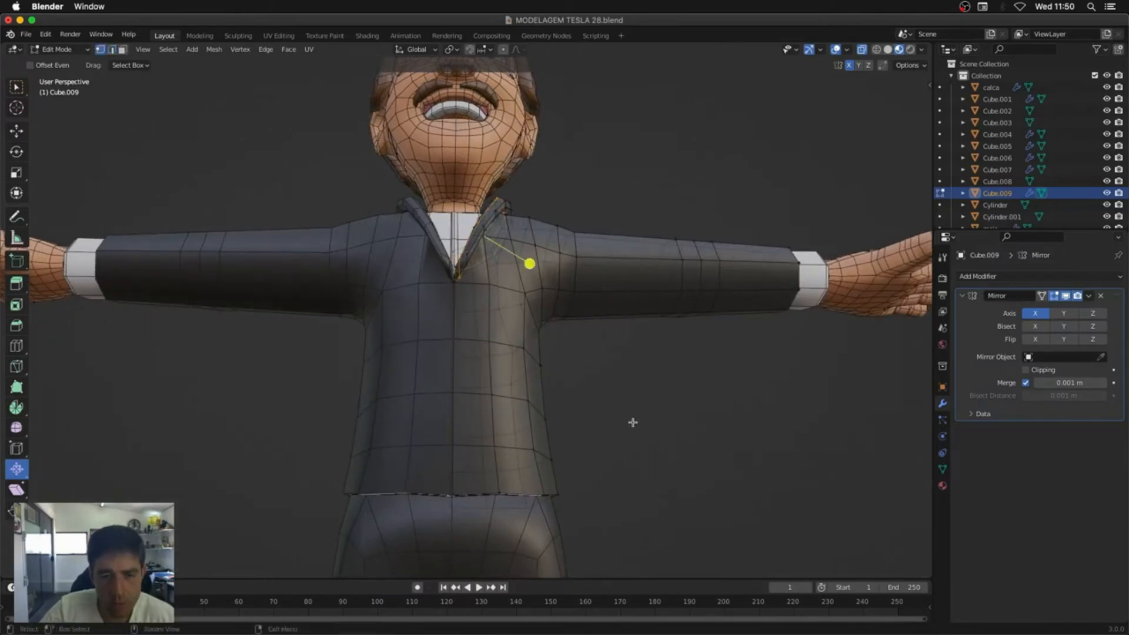
key(Tab)
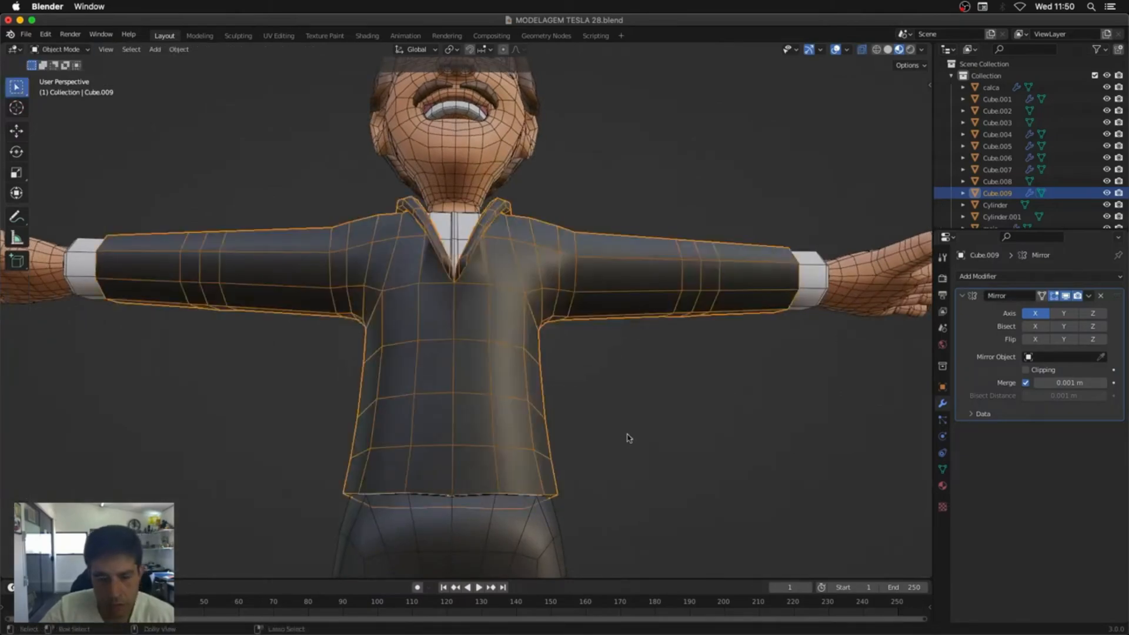
key(Tab)
key(Tab)
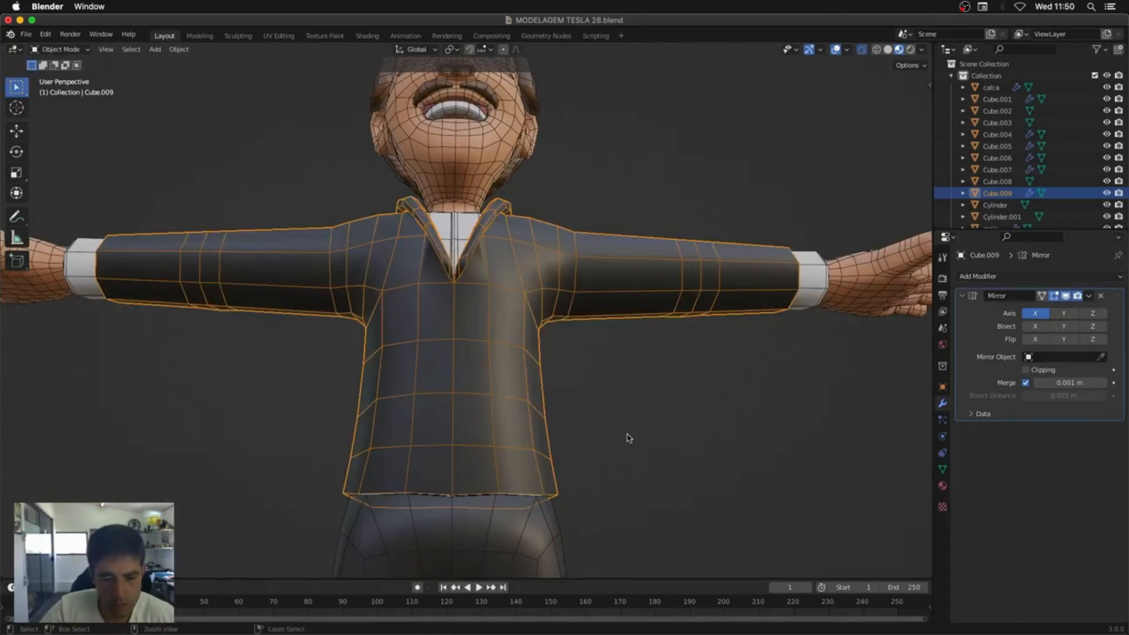
Step: Apply the jacket's Mirror modifier and bevel its vertical centre-front edges into a strip with an offset of about 0.02 m
key(ctrl+a)
click(630, 438)
key(Tab)
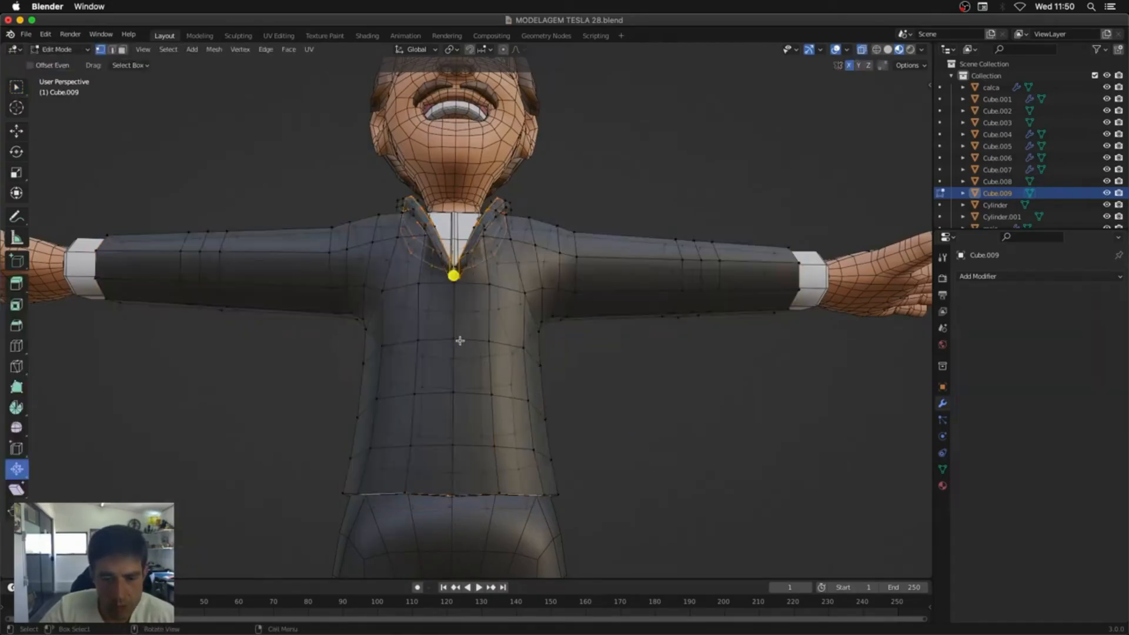
alt+click(453, 331)
key(ctrl+b)
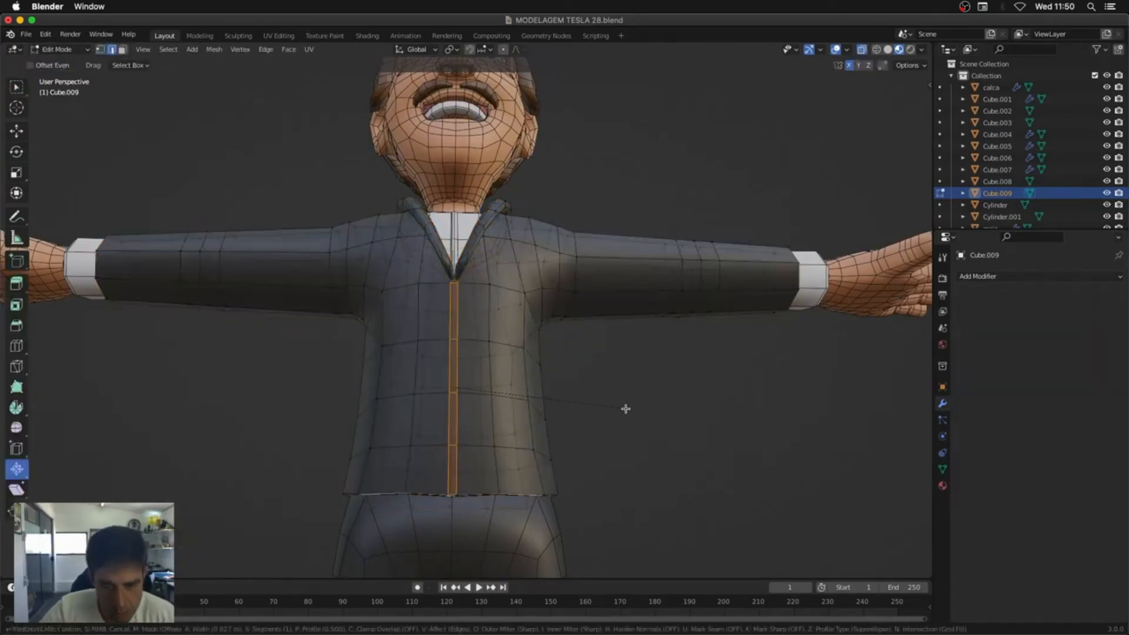
click(624, 409)
Step: Delete the narrow strip of beveled faces down the jacket's centre front to open it
scroll(574, 361, up, 8)
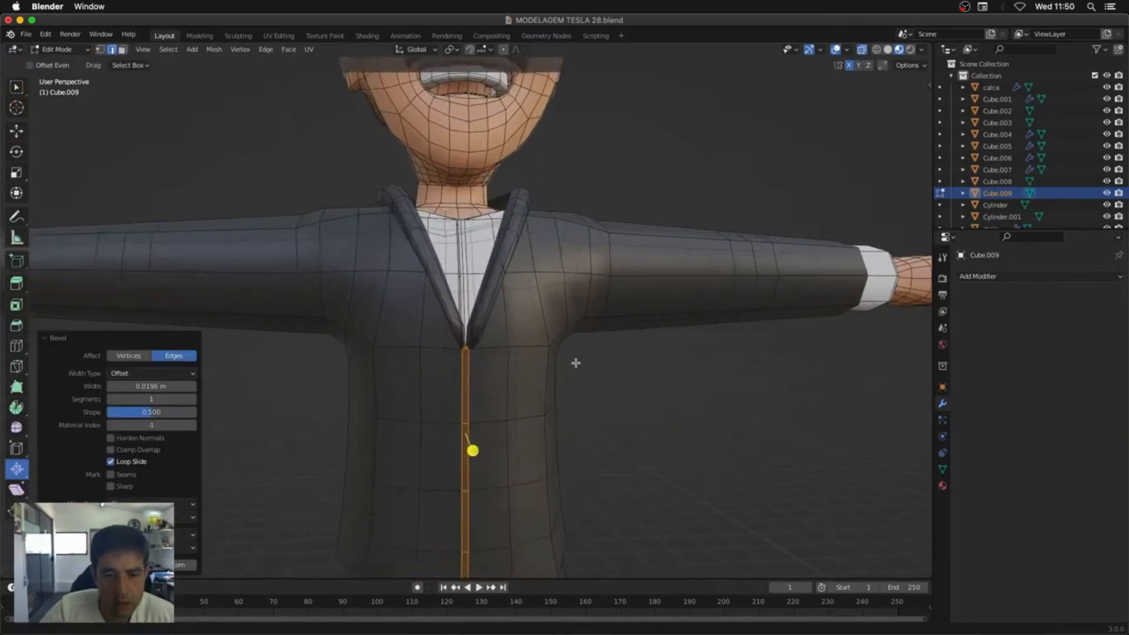
mouse_move(540, 437)
shift+middle_down()
mouse_move(529, 302)
mouse_move(538, 430)
shift+middle_up()
middle_drag(537, 380, 539, 314)
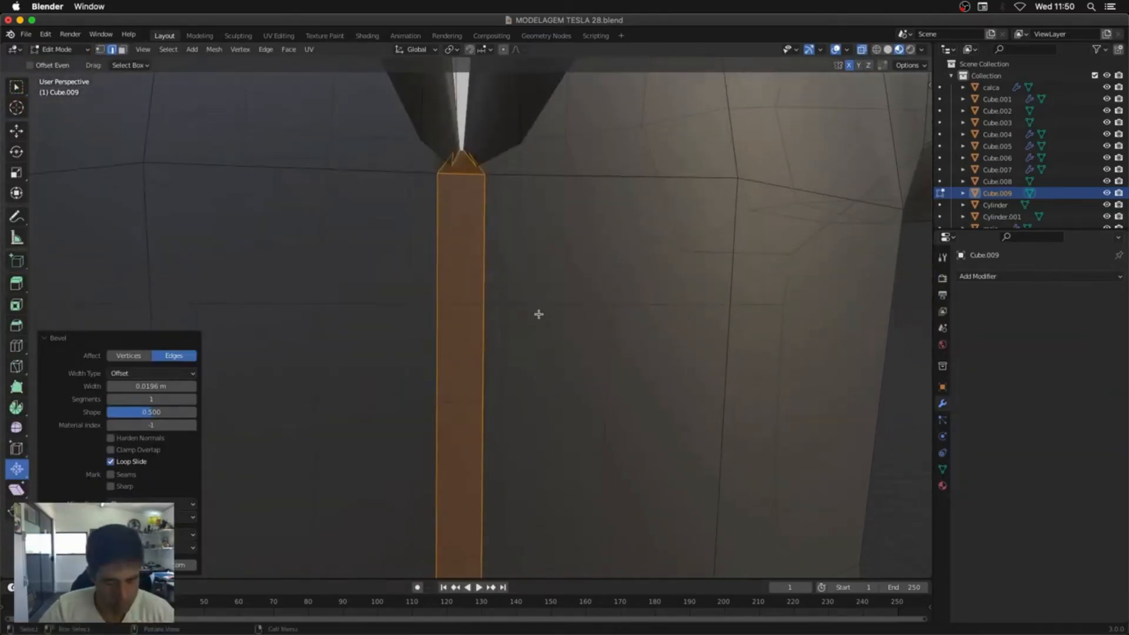
key(x)
click(539, 317)
Step: Extrude one side's edge of the jacket's front opening in successive segments across the gap to form an overlapping flap
middle_drag(547, 272, 513, 429)
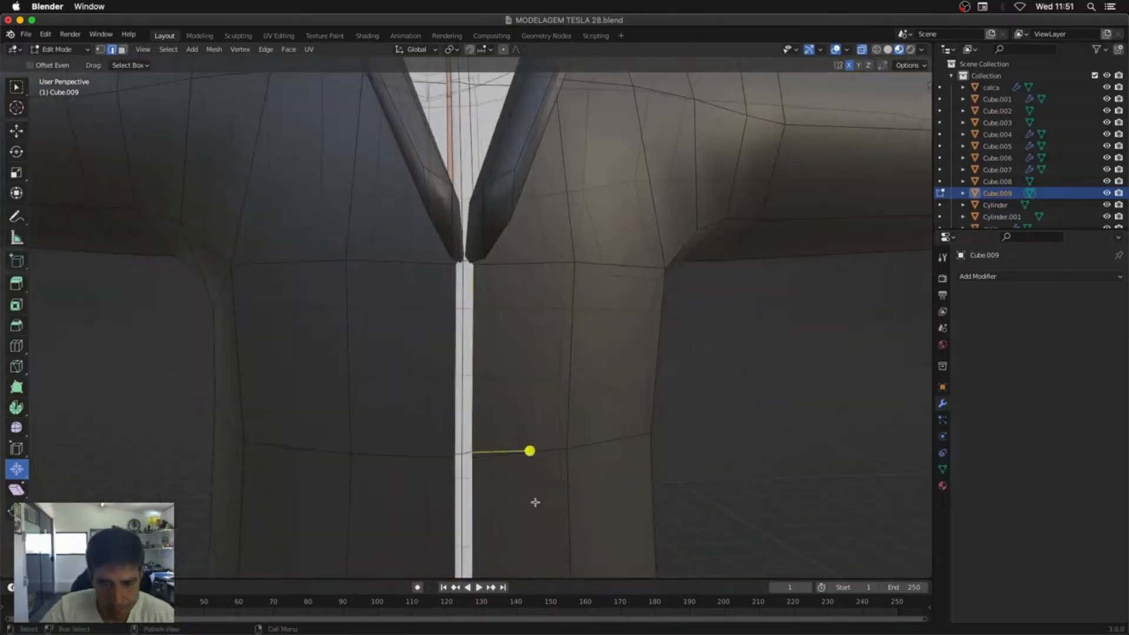
middle_drag(535, 502, 498, 423)
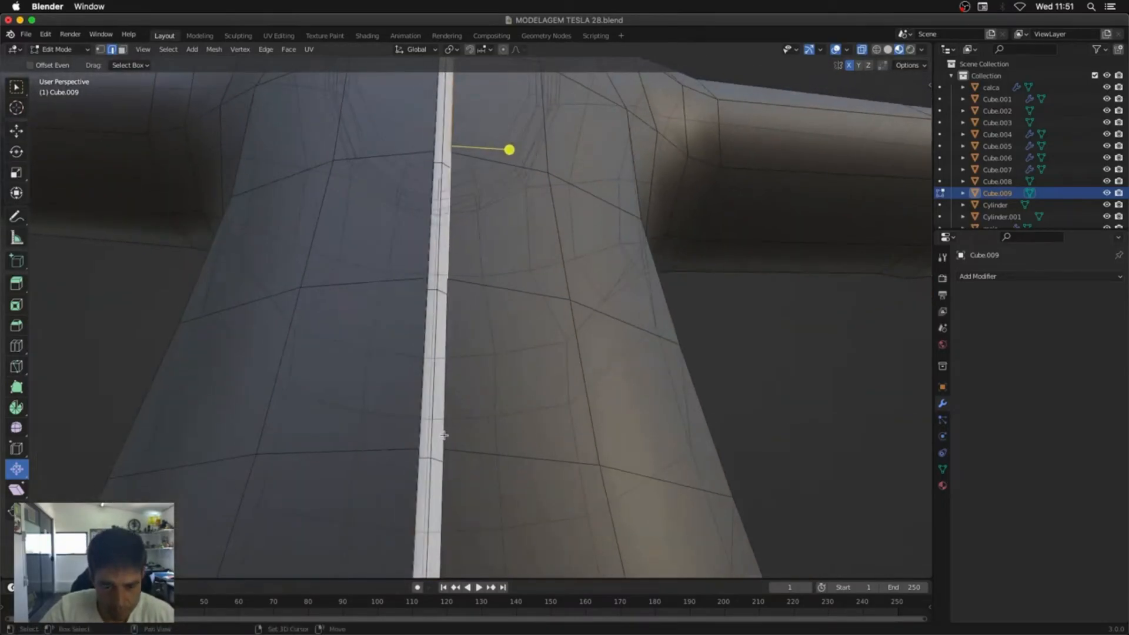
scroll(524, 380, down, 5)
scroll(529, 386, up, 1)
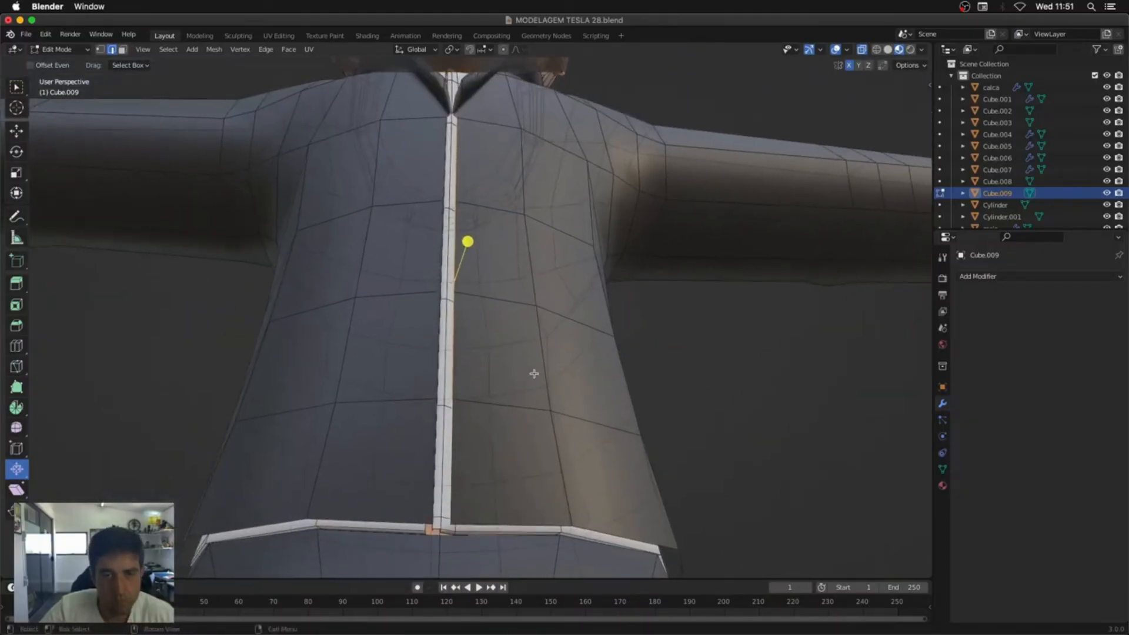
middle_drag(534, 374, 563, 388)
shift+middle_drag(555, 515, 544, 398)
key(g)
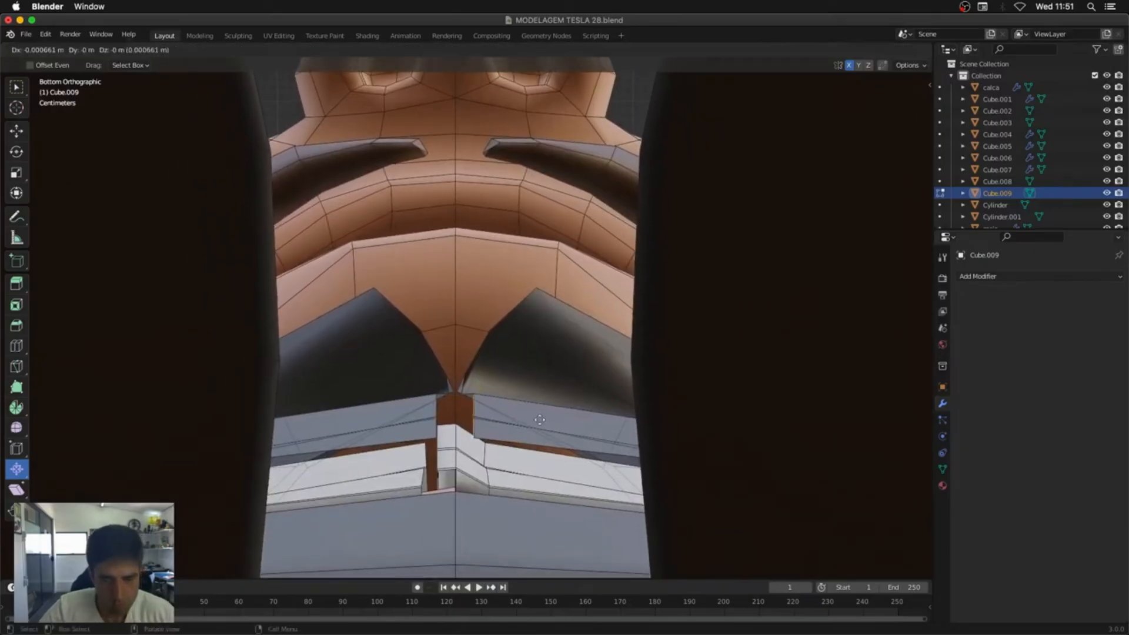
click(501, 412)
key(e)
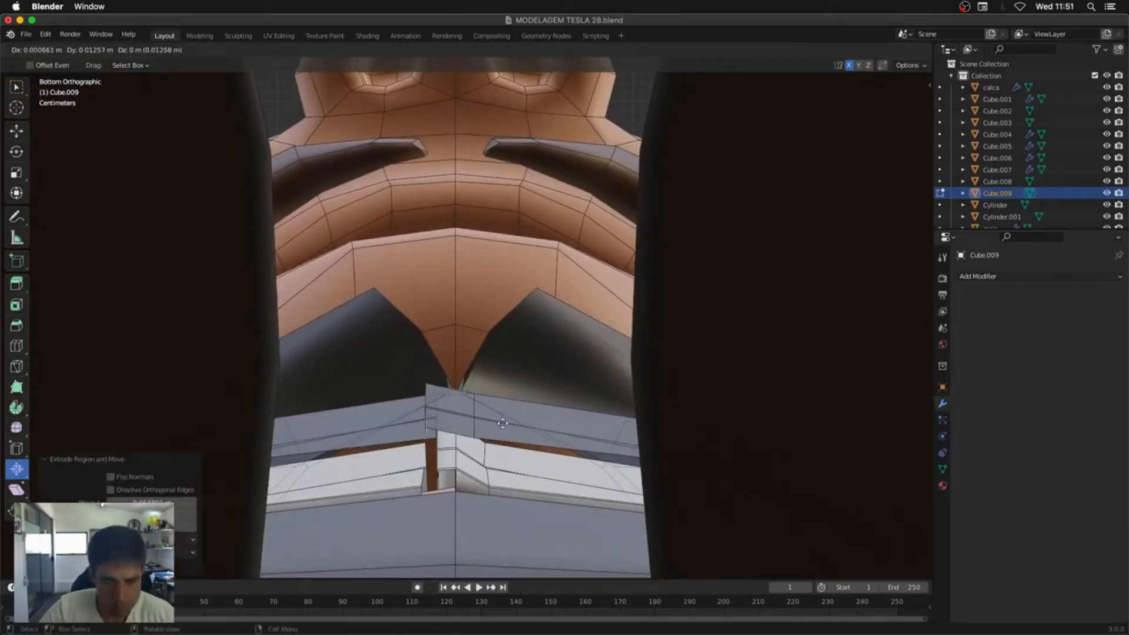
click(503, 423)
key(e)
click(521, 434)
middle_drag(521, 433, 501, 313)
Step: Extrude the jacket's bottom edge loop in place, scale it slightly and move it along Z to give the hem thickness
alt+click(476, 377)
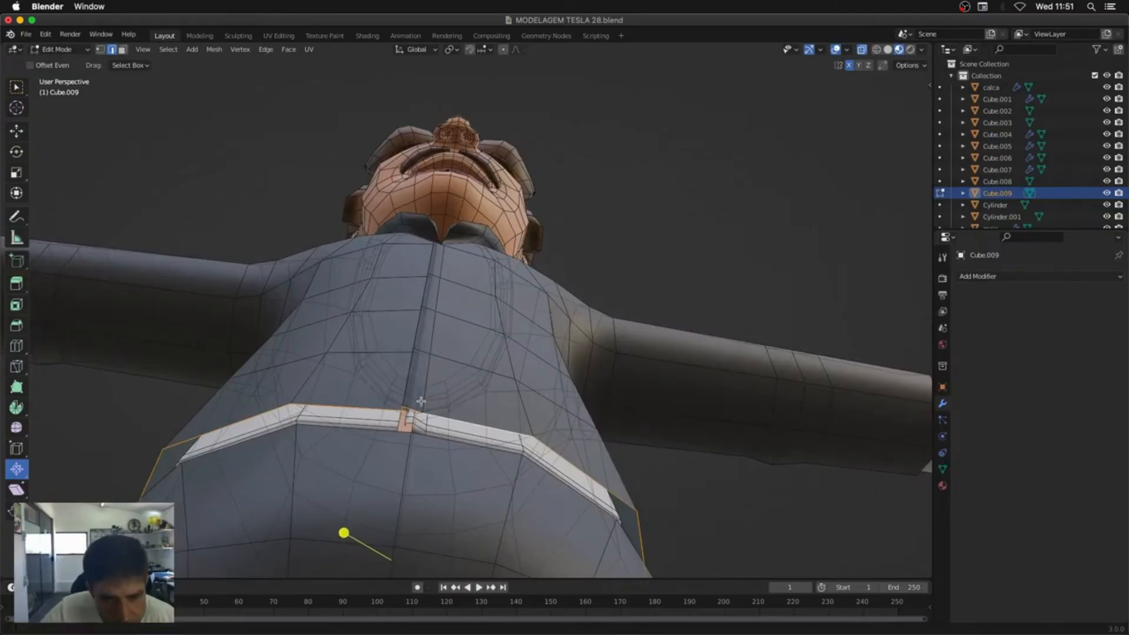
ctrl+middle_drag(421, 402, 471, 199)
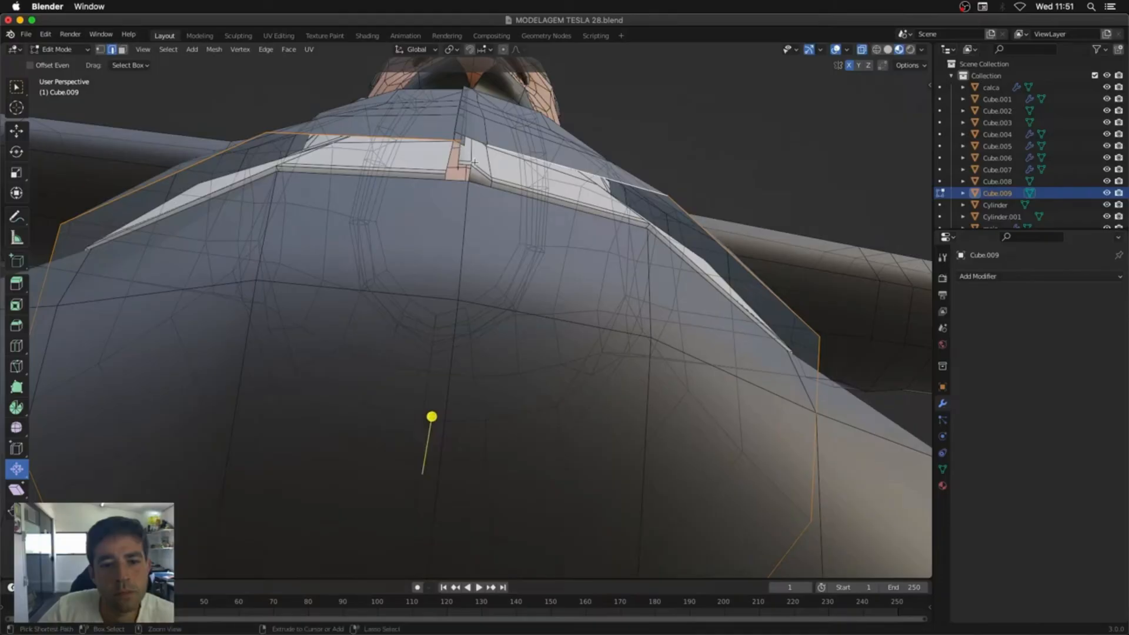
middle_drag(474, 162, 477, 181)
key(e)
right_click(629, 266)
key(s)
click(626, 270)
middle_drag(626, 269, 629, 390)
key(g)
key(z)
click(675, 302)
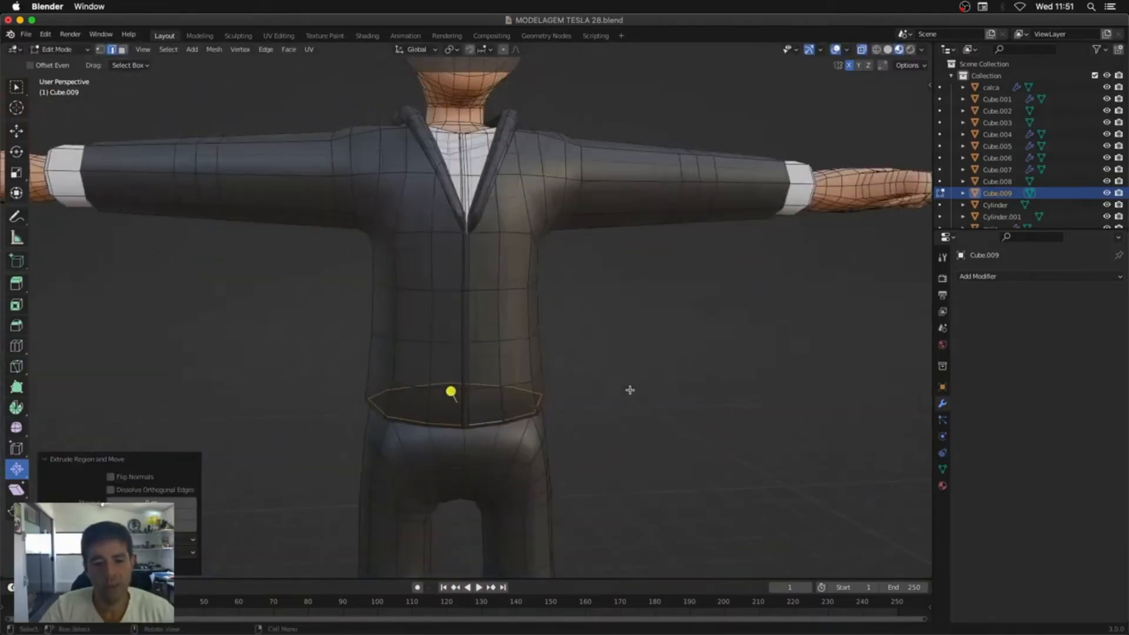
Step: Switch the jacket to Sculpt Mode and pull the front near the base of the lapels into shape with the Grab brush
key(ctrl+Tab)
click(625, 444)
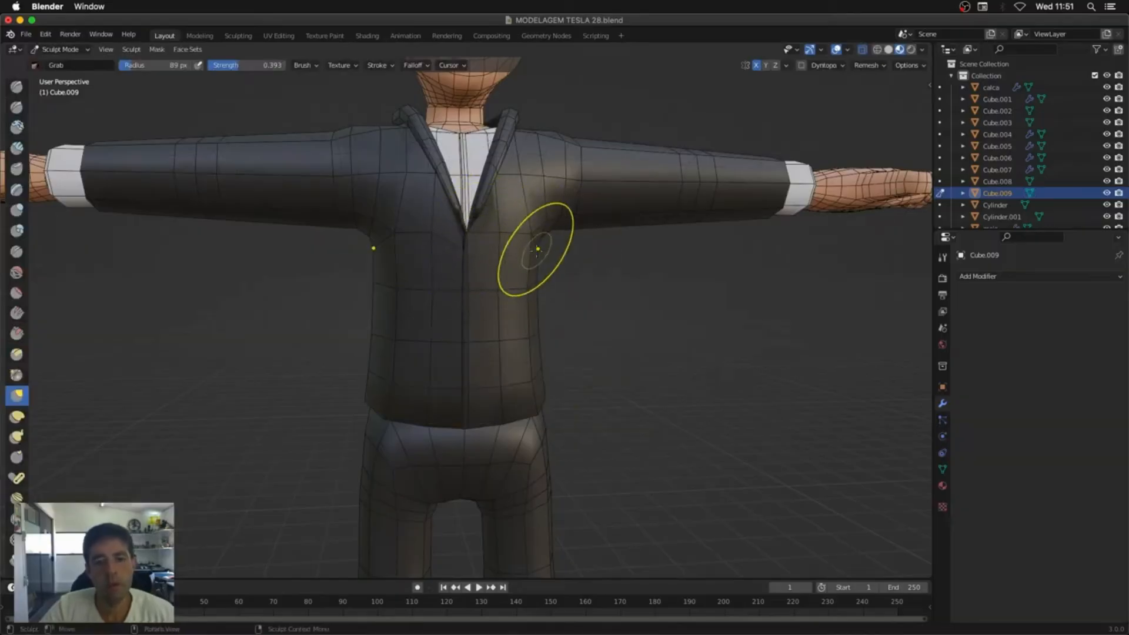
middle_drag(539, 249, 529, 277)
scroll(524, 214, up, 4)
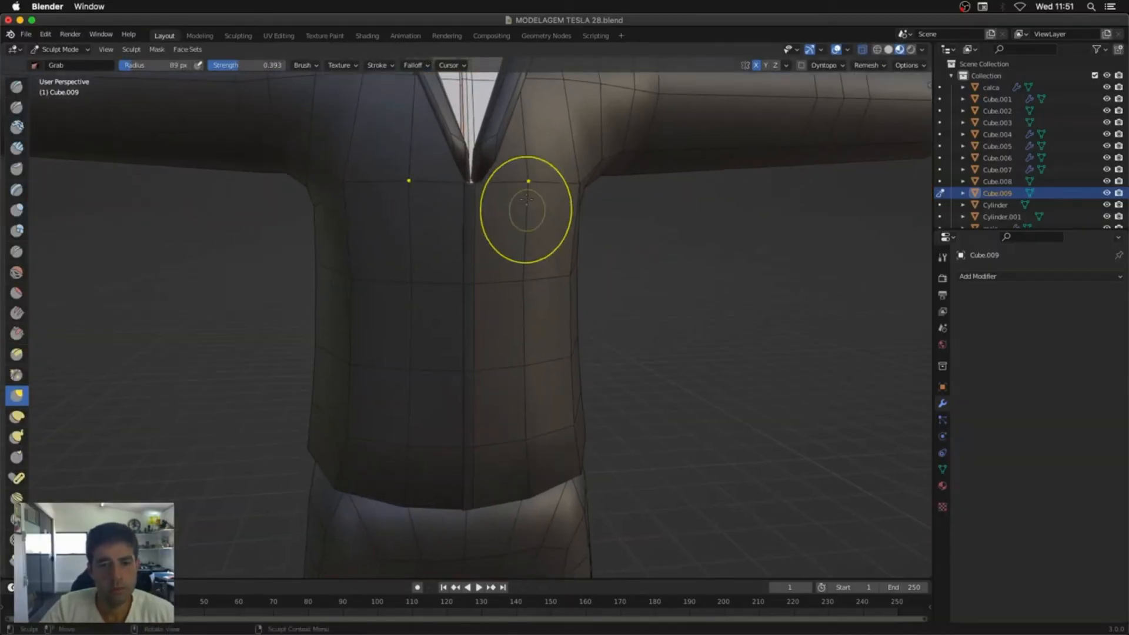
scroll(524, 348, up, 2)
mouse_move(515, 351)
mouse_down()
mouse_move(485, 409)
mouse_move(516, 341)
mouse_move(527, 265)
mouse_up()
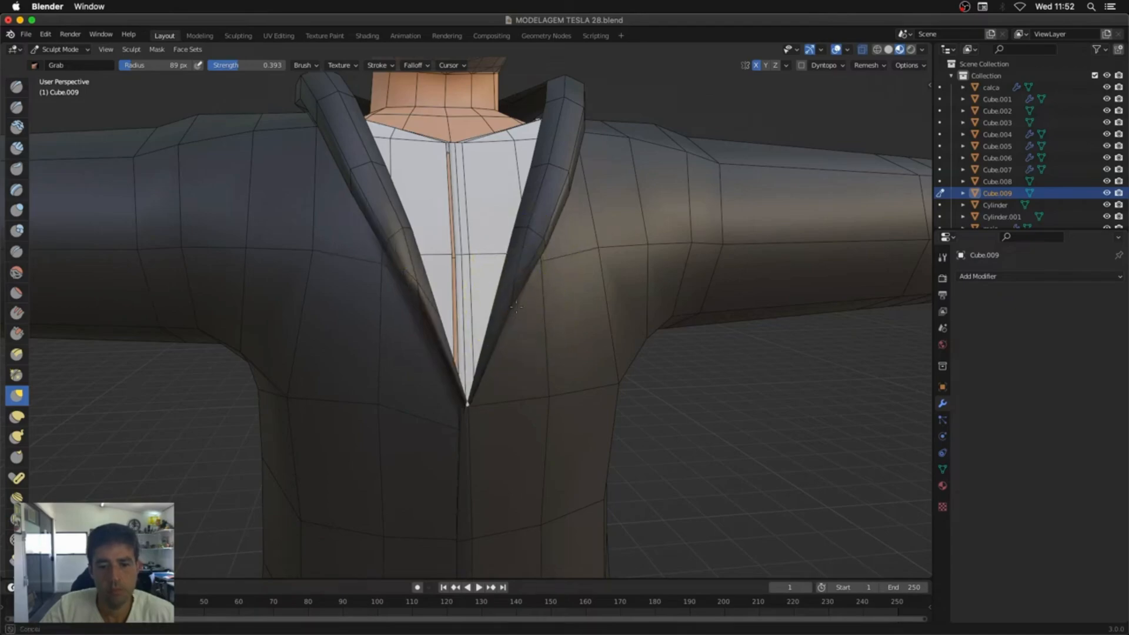
Step: Enlarge the Grab brush radius to 131 px and reshape the jacket front along the lapels on both sides of the V-neck
middle_drag(516, 306, 470, 297)
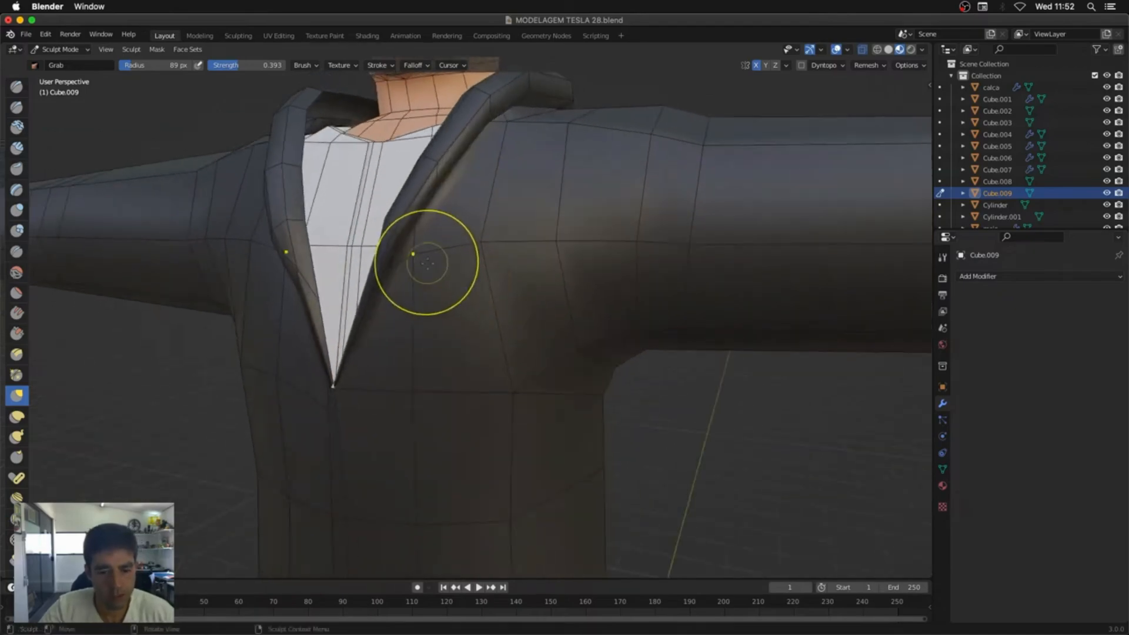
key(f)
click(503, 264)
drag(415, 260, 426, 279)
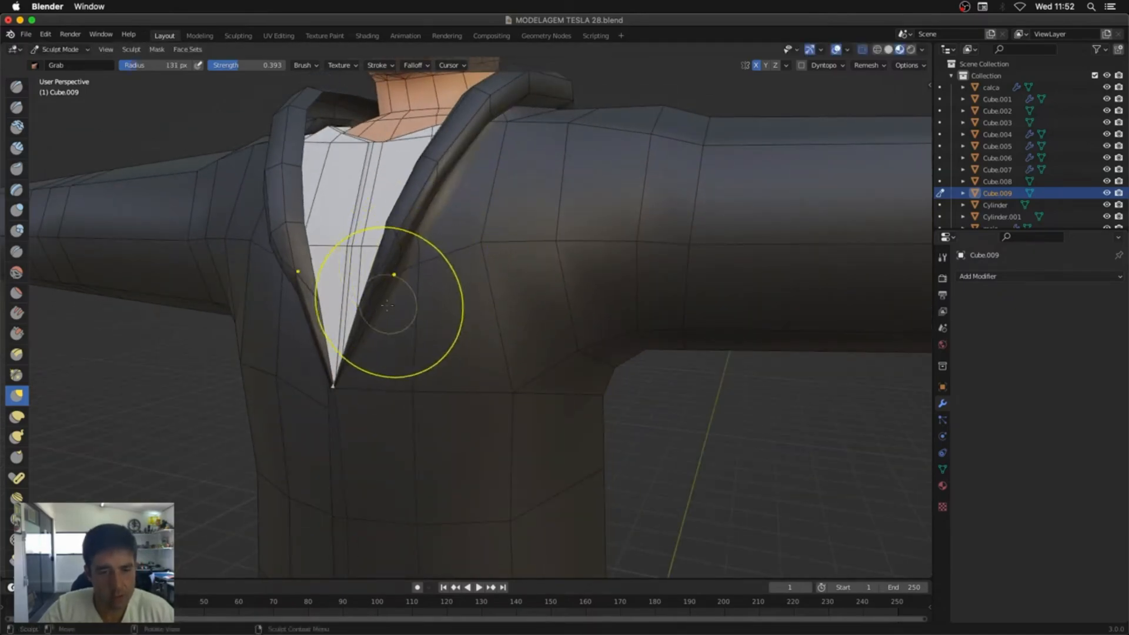
middle_drag(395, 320, 433, 319)
drag(372, 296, 297, 246)
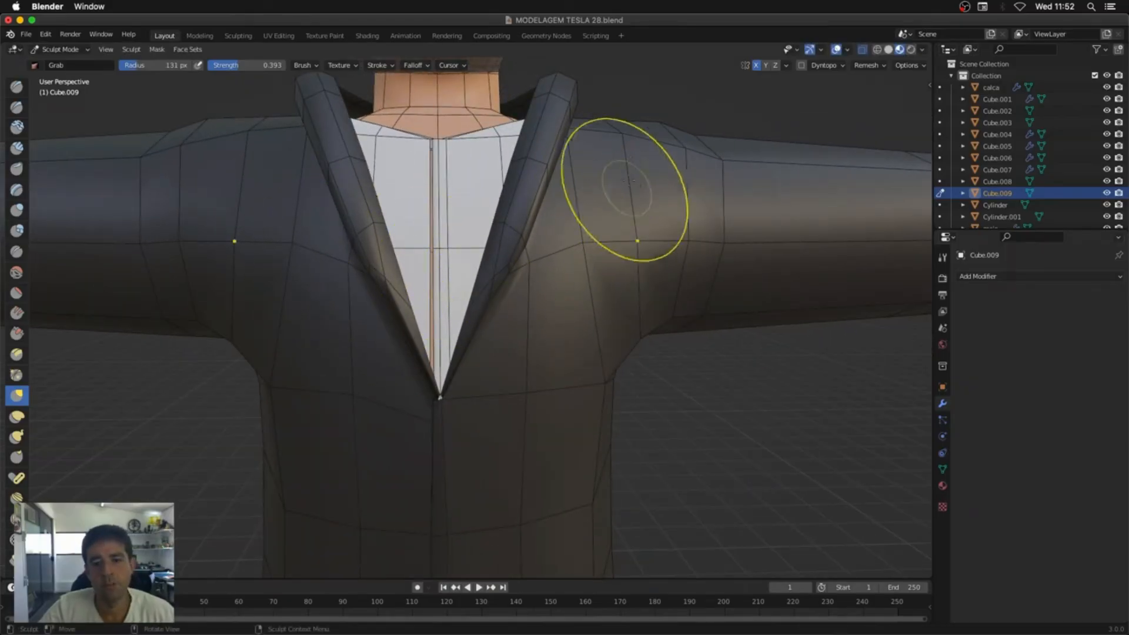
scroll(672, 287, down, 5)
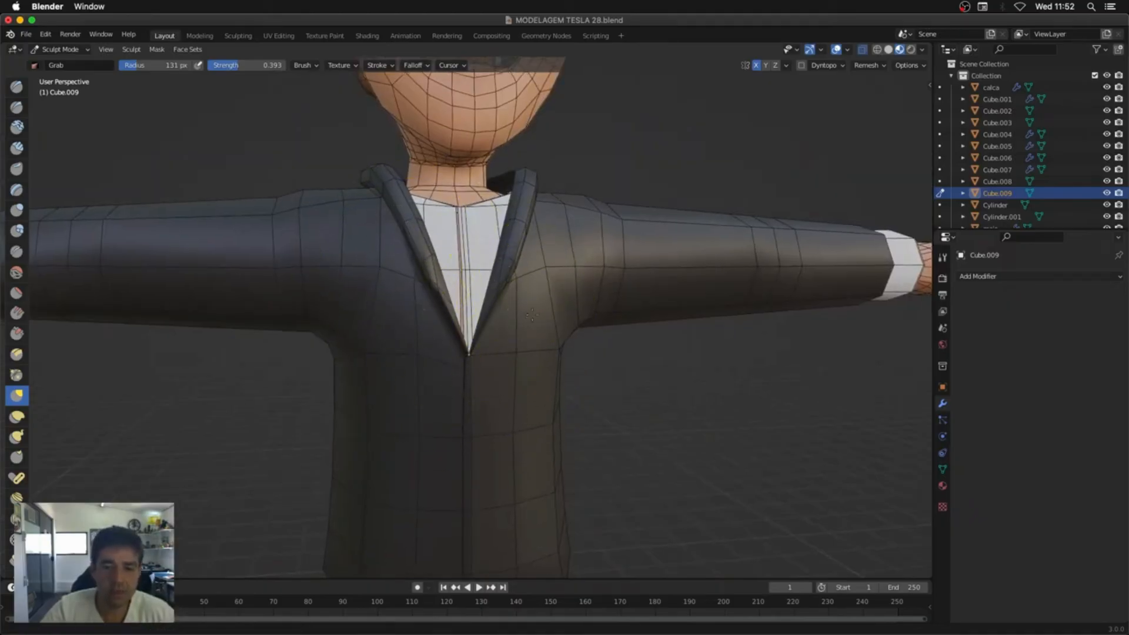
scroll(529, 253, up, 4)
Step: Leave sculpting, edit the white shirt mesh and move its centre placket geometry inside the V-neck to cover the skin gap
key(ctrl+Tab)
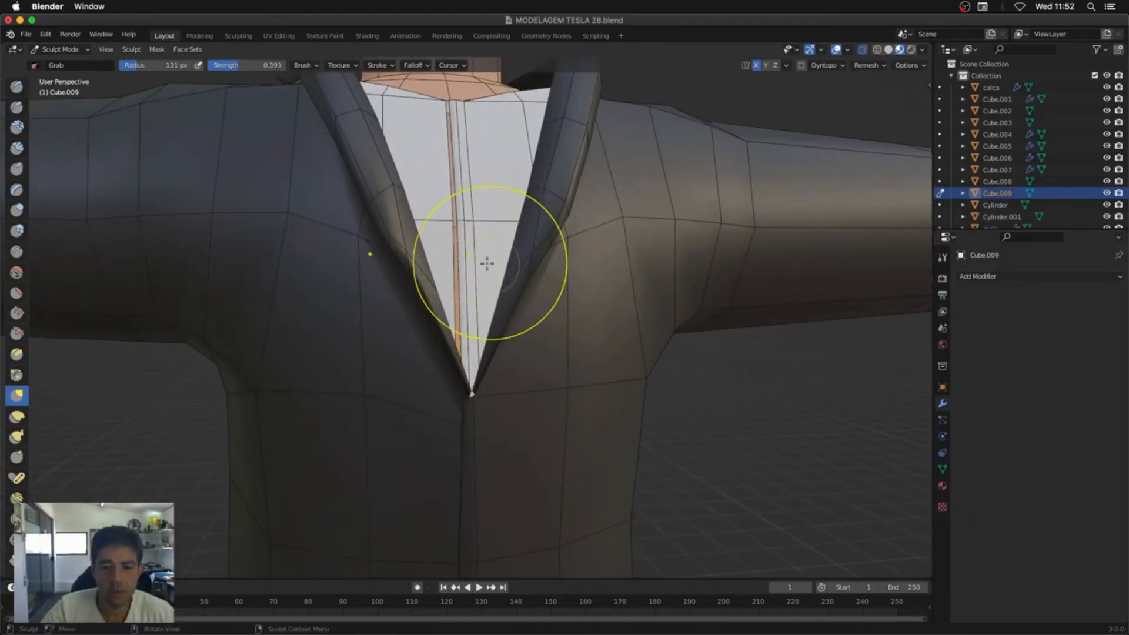
key(ctrl+Tab)
click(434, 252)
key(Tab)
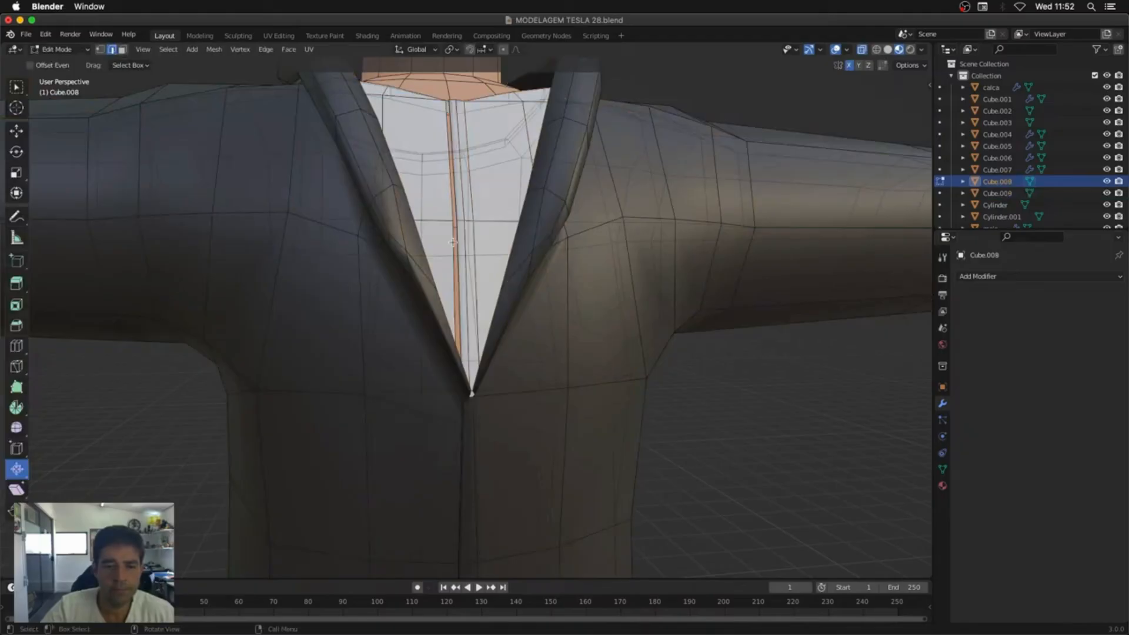
middle_drag(524, 265, 452, 206)
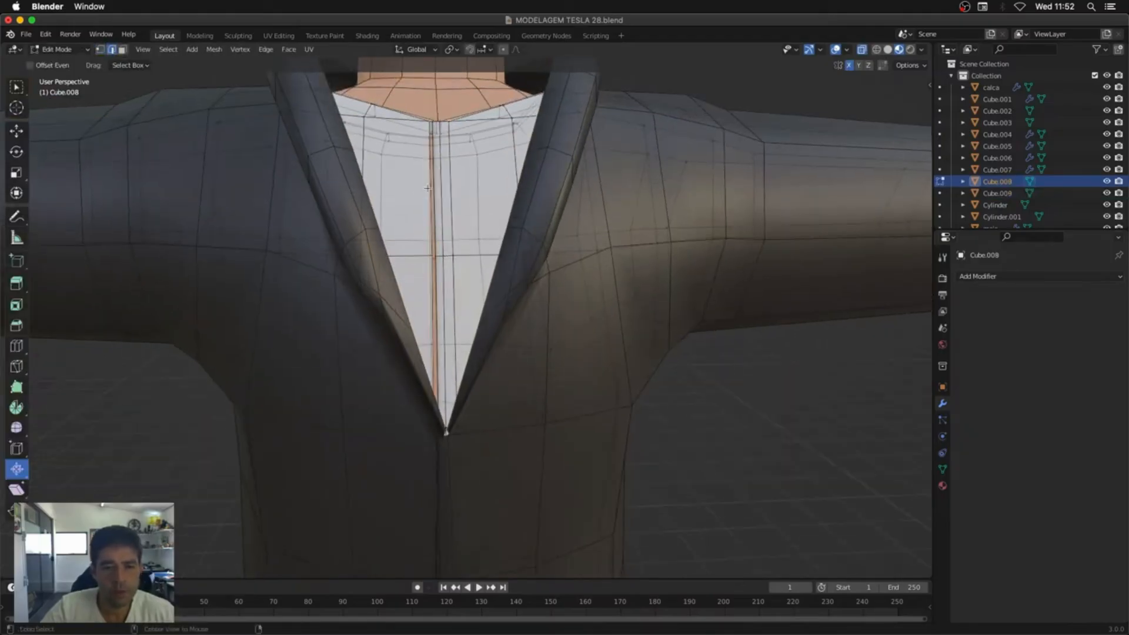
middle_drag(430, 362, 376, 340)
middle_drag(515, 229, 624, 390)
key(g)
click(503, 271)
key(Tab)
key(alt+z)
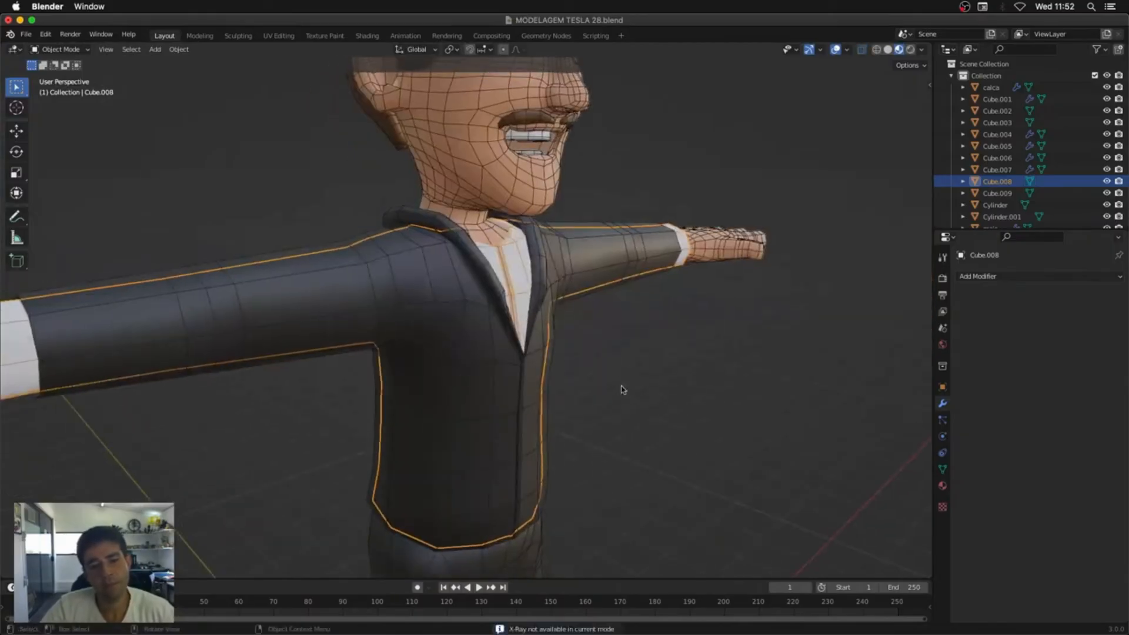
Step: Deselect everything, hide the viewport overlays and examine the whole character from the front
click(604, 353)
middle_drag(604, 353, 590, 366)
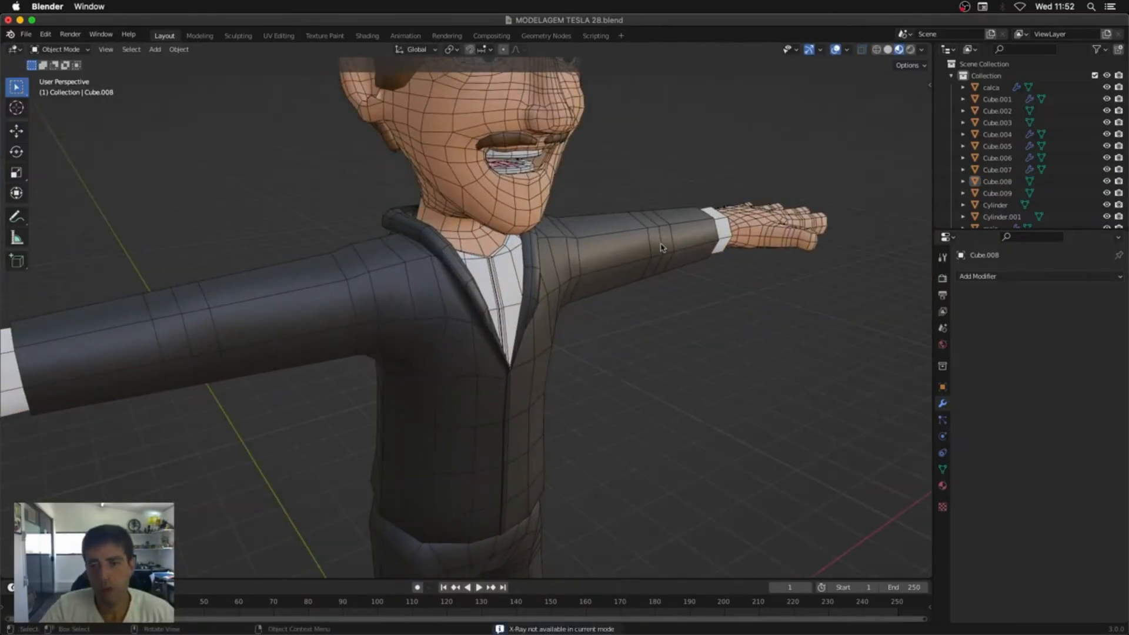
click(835, 50)
scroll(638, 290, down, 5)
middle_drag(620, 388, 520, 395)
Step: Open the jacket mesh for editing with overlays shown and add an edge loop around it just above the hem
click(497, 312)
key(Tab)
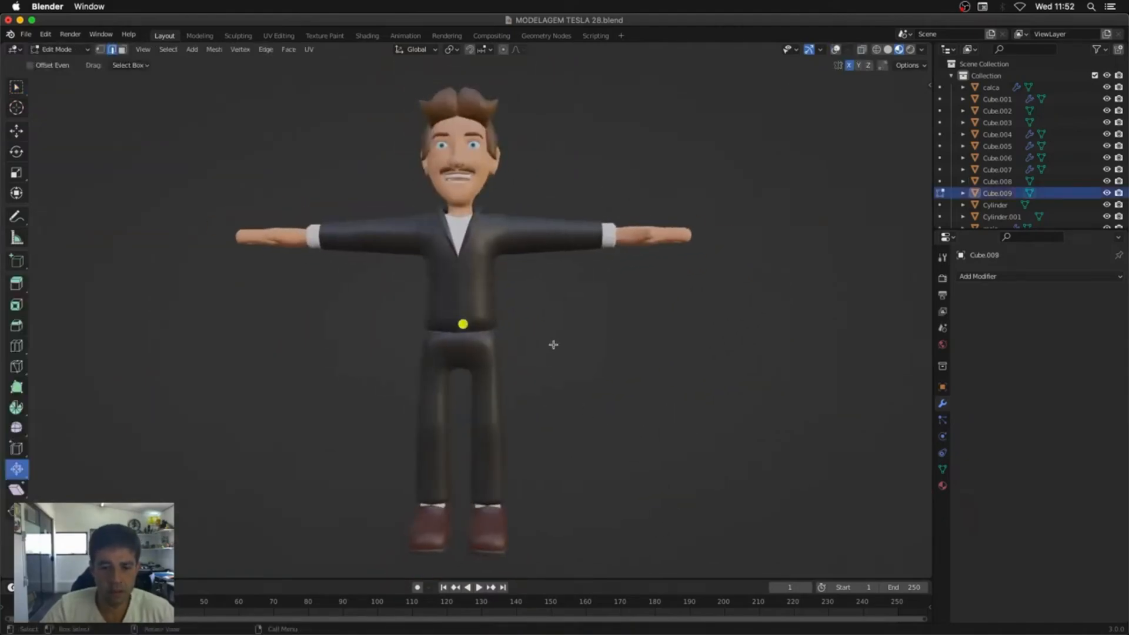
click(835, 51)
scroll(588, 321, up, 5)
middle_drag(612, 321, 550, 332)
key(ctrl+r)
click(569, 330)
click(573, 344)
Step: Scale the new hem loop outward by a factor of about 1.004 in front view with X-ray toggled
key(KP_1)
key(alt+z)
key(1)
key(s)
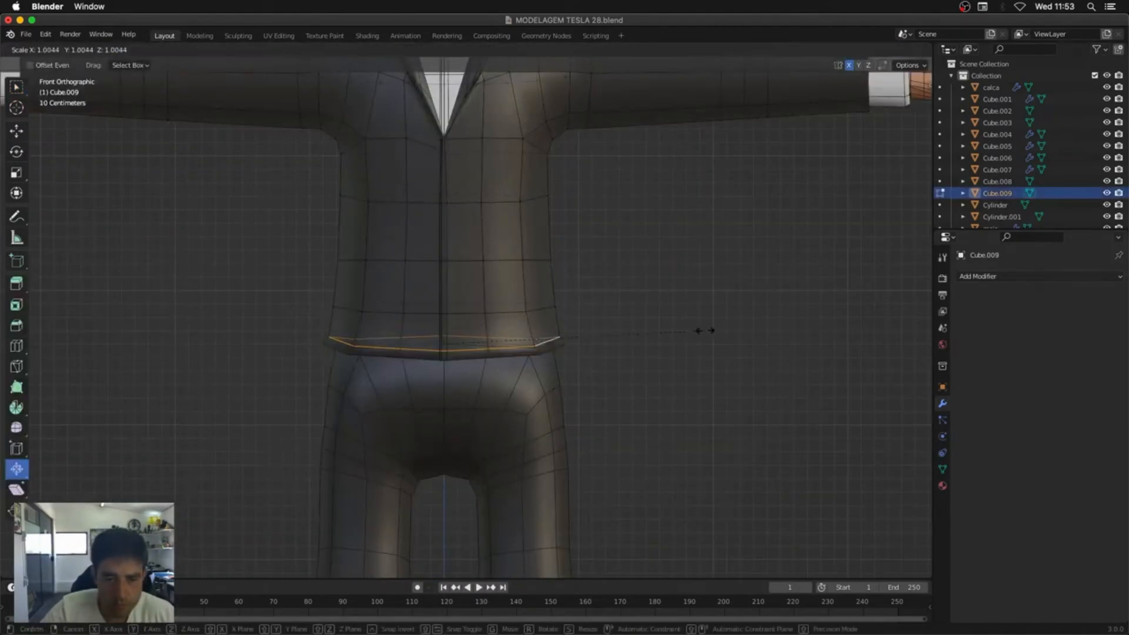
click(705, 330)
Step: Bevel the edge loop around the lower rim of the jacket's hem
alt+click(554, 350)
key(ctrl+b)
click(637, 363)
Step: Select the face loop on the underside of the jacket's hem and scale it in front view
key(3)
middle_drag(638, 363, 618, 294)
alt+click(495, 320)
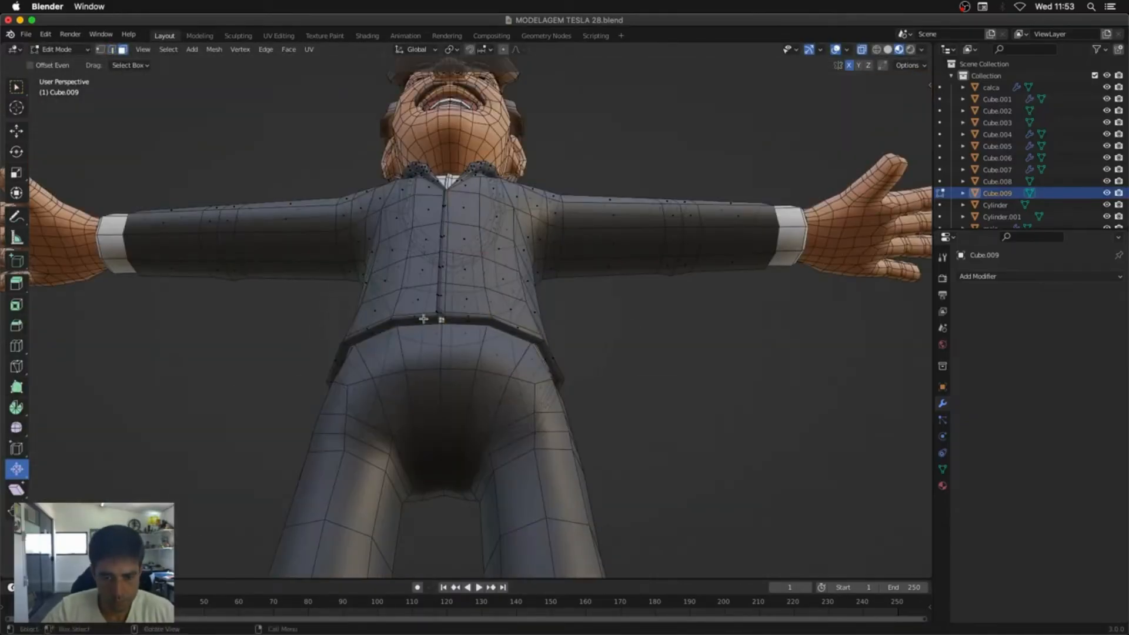
key(alt+z)
middle_drag(424, 320, 499, 305)
alt+click(363, 277)
alt+click(296, 350)
key(KP_1)
key(s)
click(551, 386)
Step: Reshape the collar fold beside the neck with the Grab brush in Sculpt Mode
mouse_move(550, 386)
middle_down()
mouse_move(610, 431)
mouse_move(580, 400)
mouse_move(547, 391)
middle_up()
scroll(541, 388, down, 2)
scroll(494, 258, up, 9)
key(Tab)
key(ctrl+Tab)
click(530, 366)
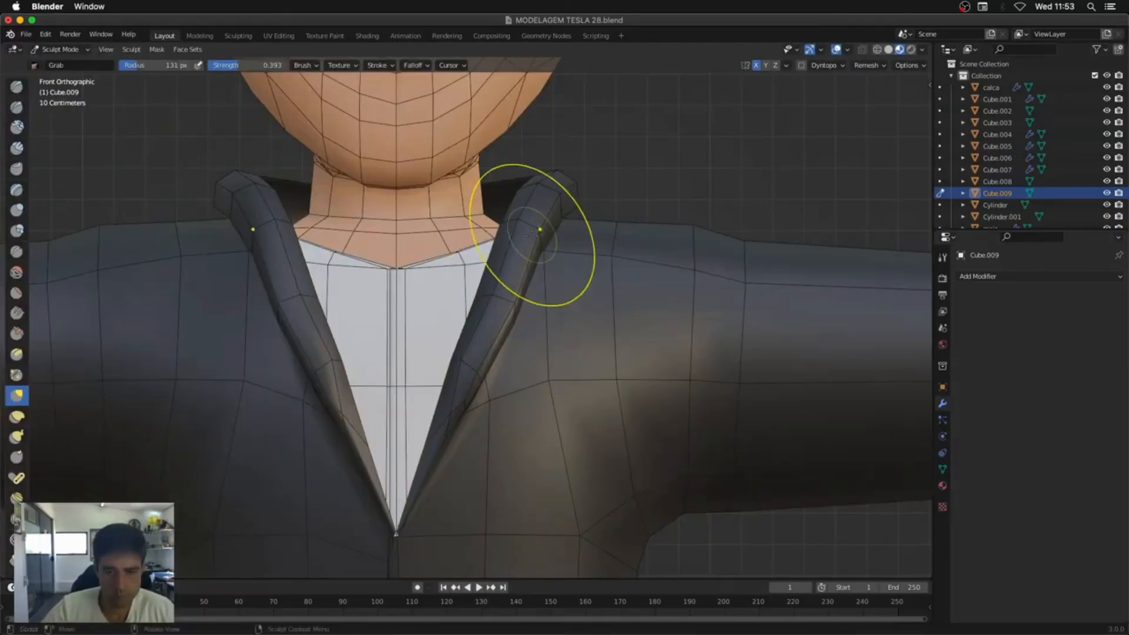
drag(588, 189, 583, 188)
Step: Resize the Grab brush and pull the side of the collar inward from behind the neck
key(f)
click(594, 190)
mouse_move(459, 182)
middle_down()
mouse_move(623, 220)
mouse_move(782, 226)
middle_up()
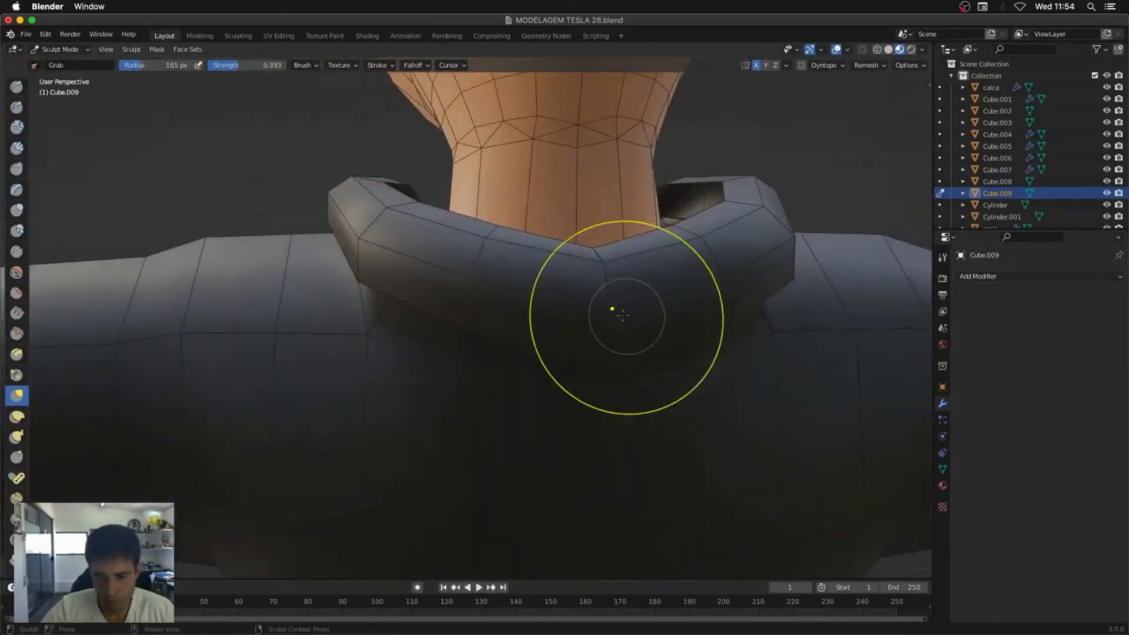
middle_drag(626, 312, 724, 405)
key(f)
click(837, 315)
drag(814, 311, 770, 294)
mouse_move(759, 353)
middle_down()
mouse_move(622, 273)
mouse_move(560, 360)
mouse_move(493, 351)
mouse_move(527, 270)
mouse_move(665, 429)
mouse_move(492, 277)
mouse_move(499, 247)
mouse_move(680, 237)
mouse_move(644, 251)
middle_up()
scroll(559, 360, down, 5)
Step: Isolate the jacket in solid shading and open its mesh for edge editing around the collar
key(ctrl+Tab)
key(shift+h)
scroll(526, 269, up, 5)
key(Tab)
key(z)
key(2)
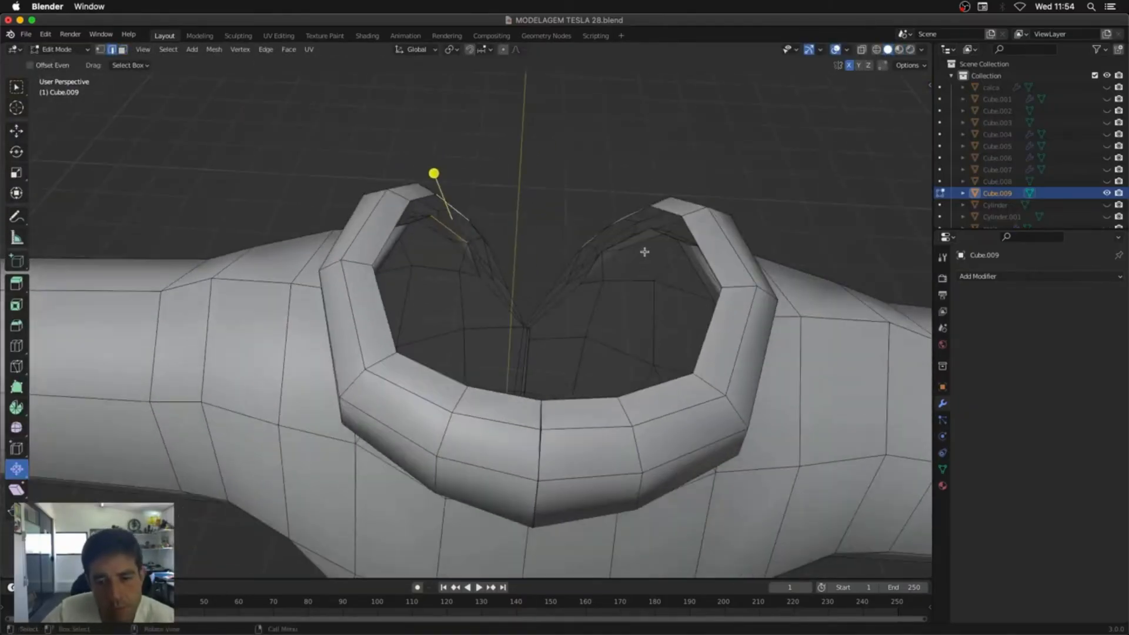
middle_drag(520, 396, 445, 427)
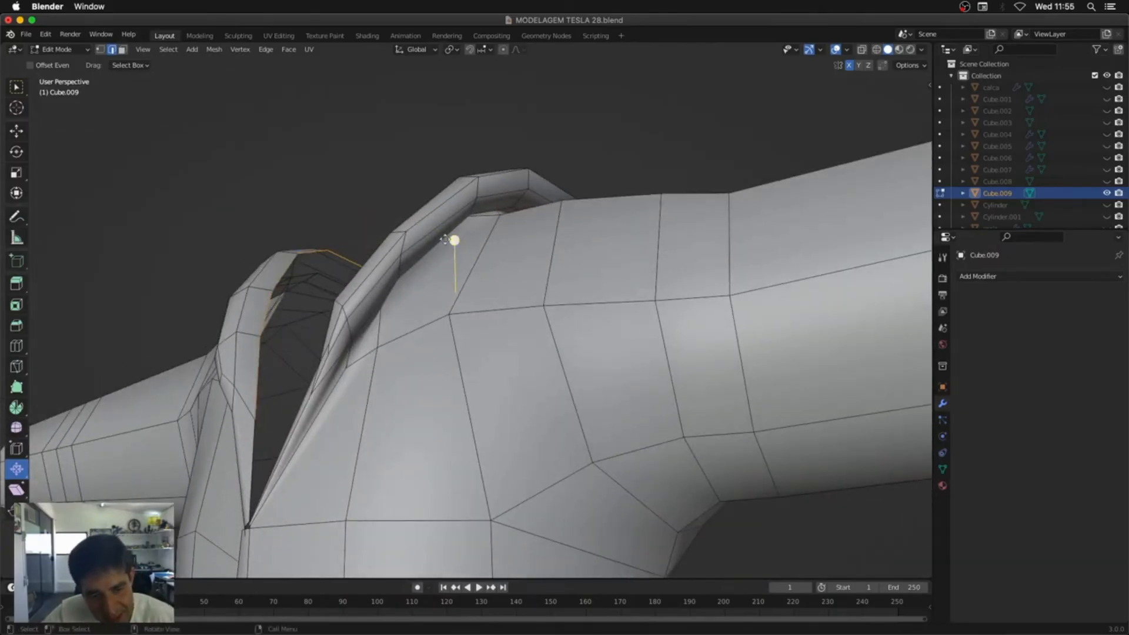
middle_drag(368, 361, 440, 387)
middle_drag(343, 463, 326, 487)
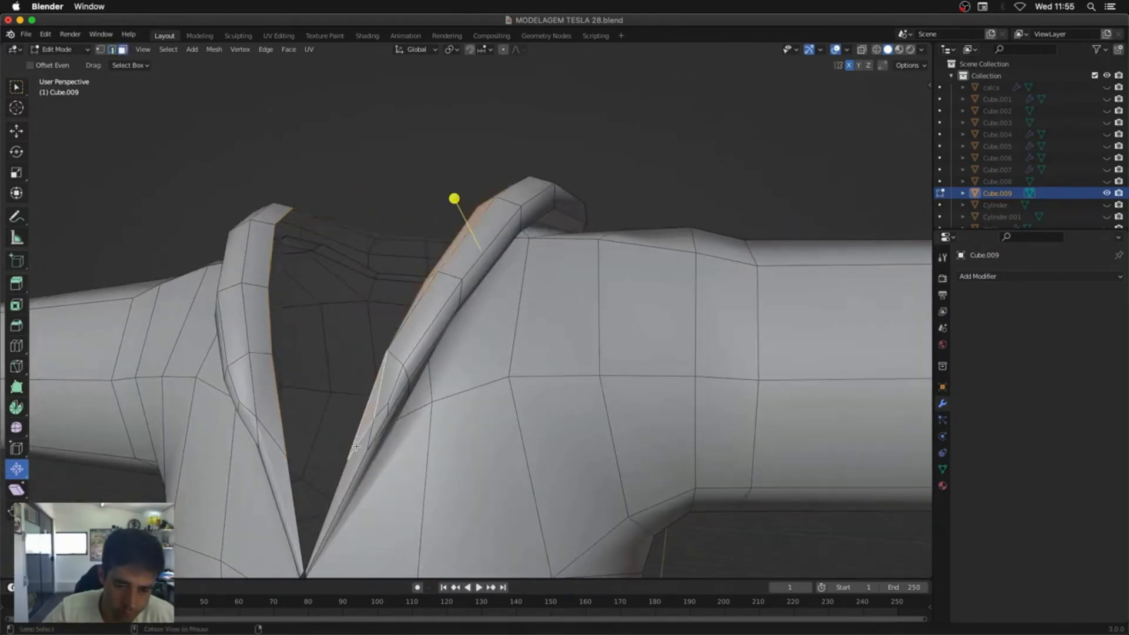
Step: Try to select the collar faces by growing the selection from the loop along the lapel
middle_drag(356, 446, 435, 410)
key(ctrl+KP_Add)
key(ctrl+KP_Add)
key(ctrl+KP_Subtract)
key(KP_1)
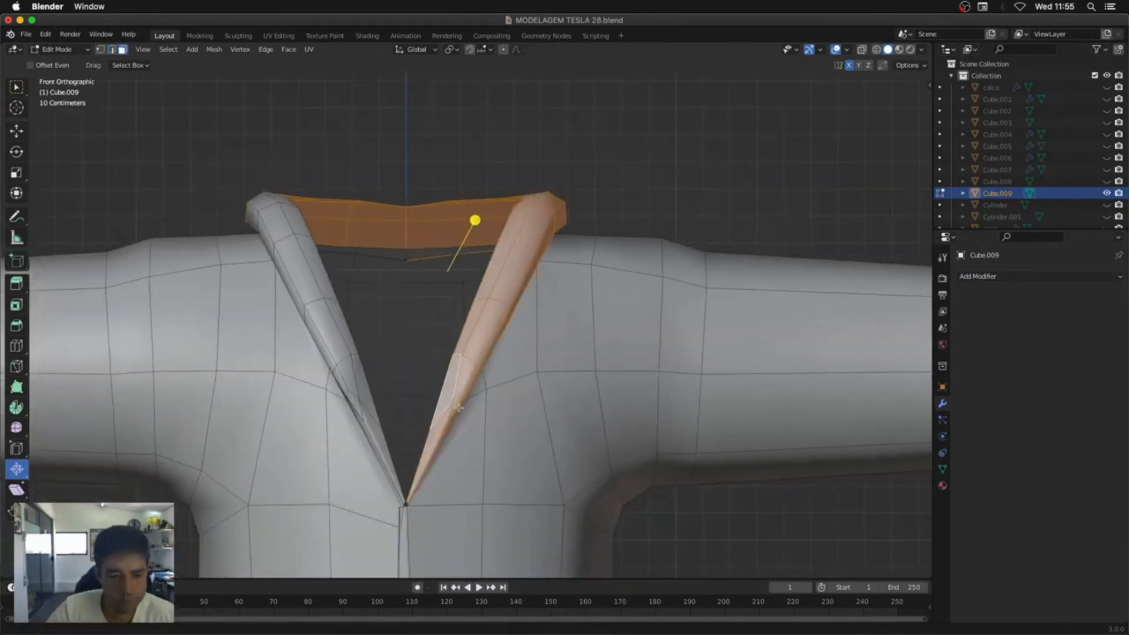
Step: Select the whole collar band by picking a face on each lapel and growing the selection
click(453, 400)
shift+click(369, 401)
key(ctrl+KP_Add)
key(ctrl+KP_Add)
key(ctrl+KP_Add)
key(ctrl+KP_Add)
key(ctrl+KP_Add)
middle_drag(369, 400, 507, 404)
Step: Separate the selected collar band into its own object and inspect it isolated from the jacket
key(p)
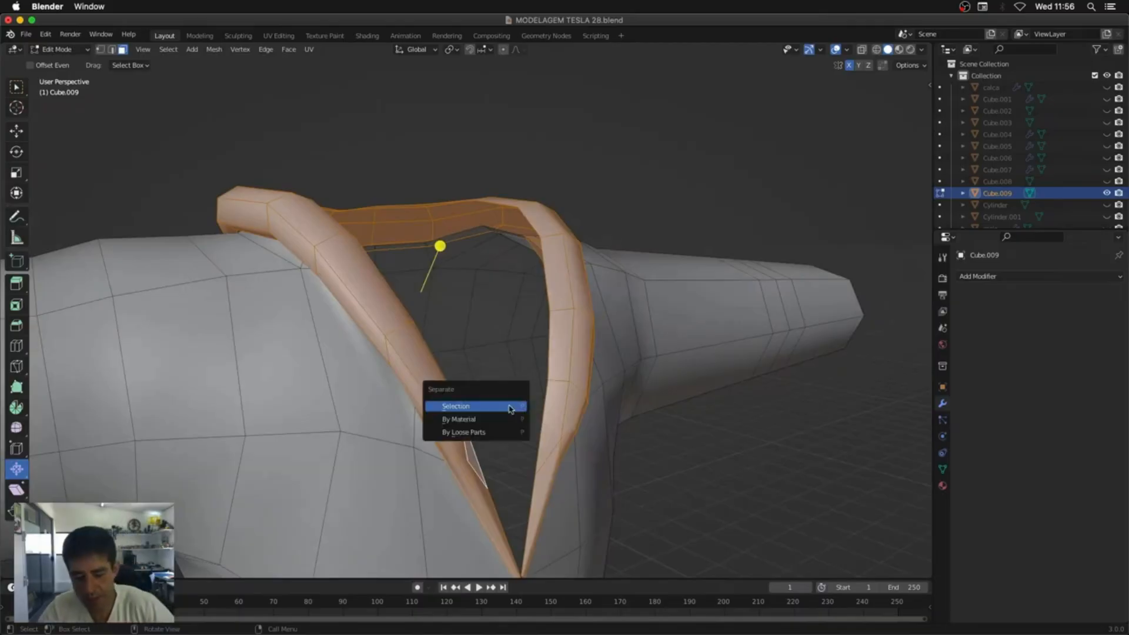
click(509, 408)
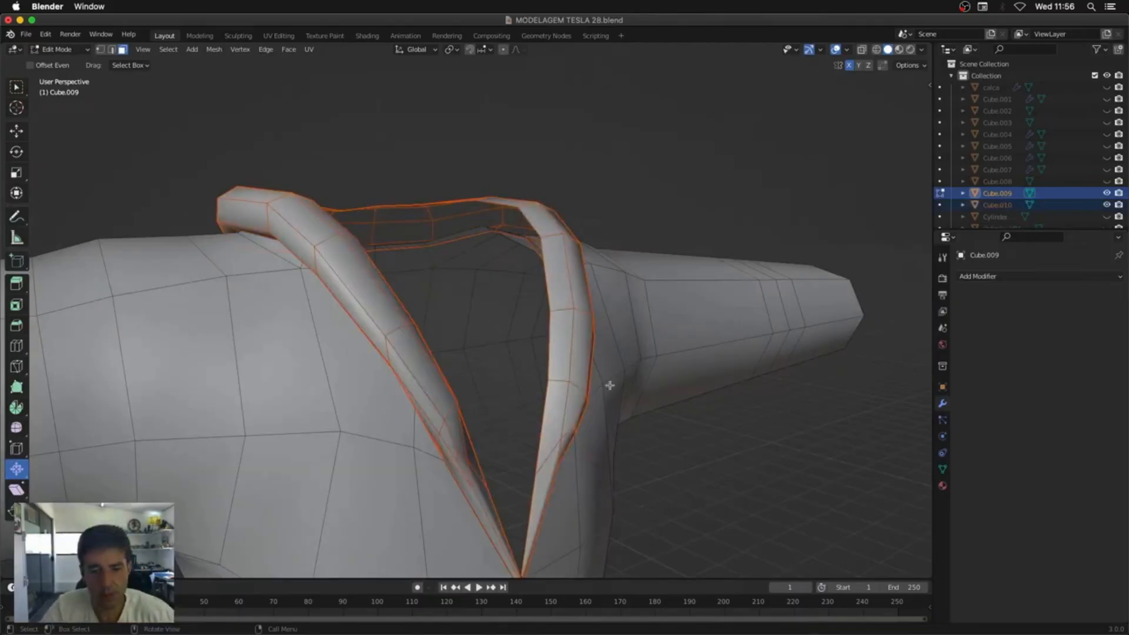
key(Tab)
click(680, 444)
click(575, 392)
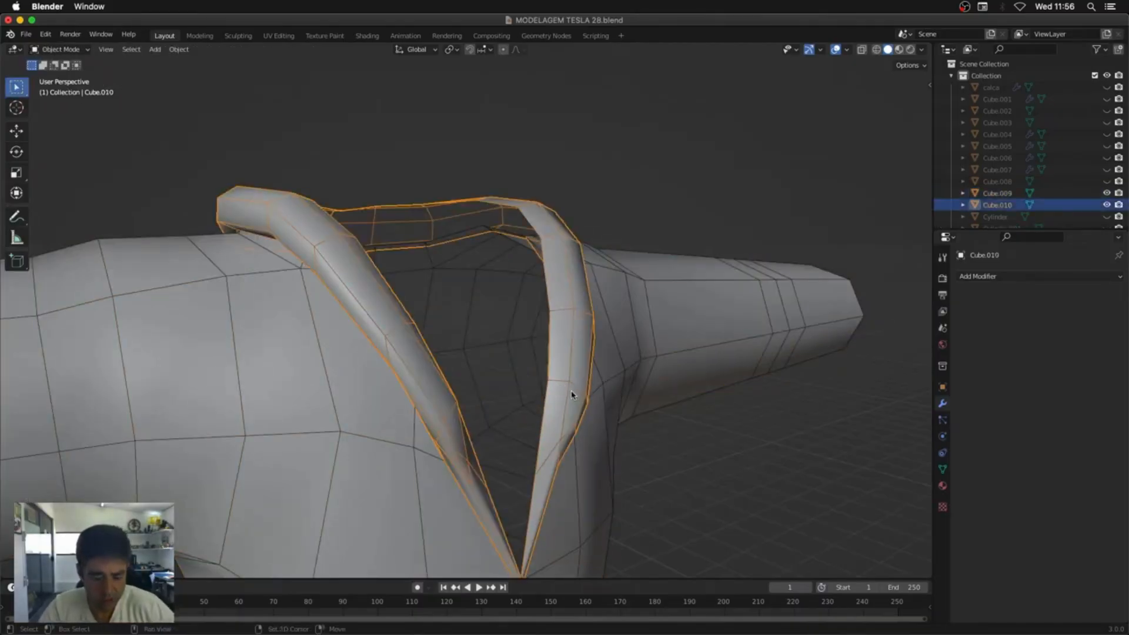
key(shift+h)
middle_drag(575, 392, 640, 265)
key(alt+h)
click(640, 265)
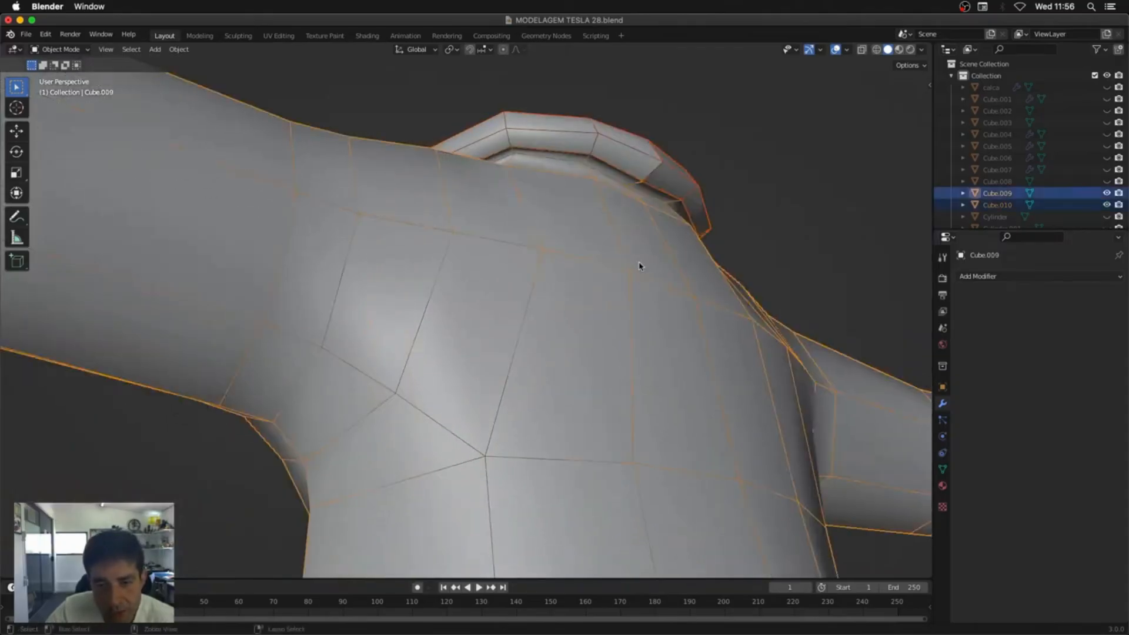
Step: Try to merge the vertices of the whole jacket mesh in Edit Mode
key(Tab)
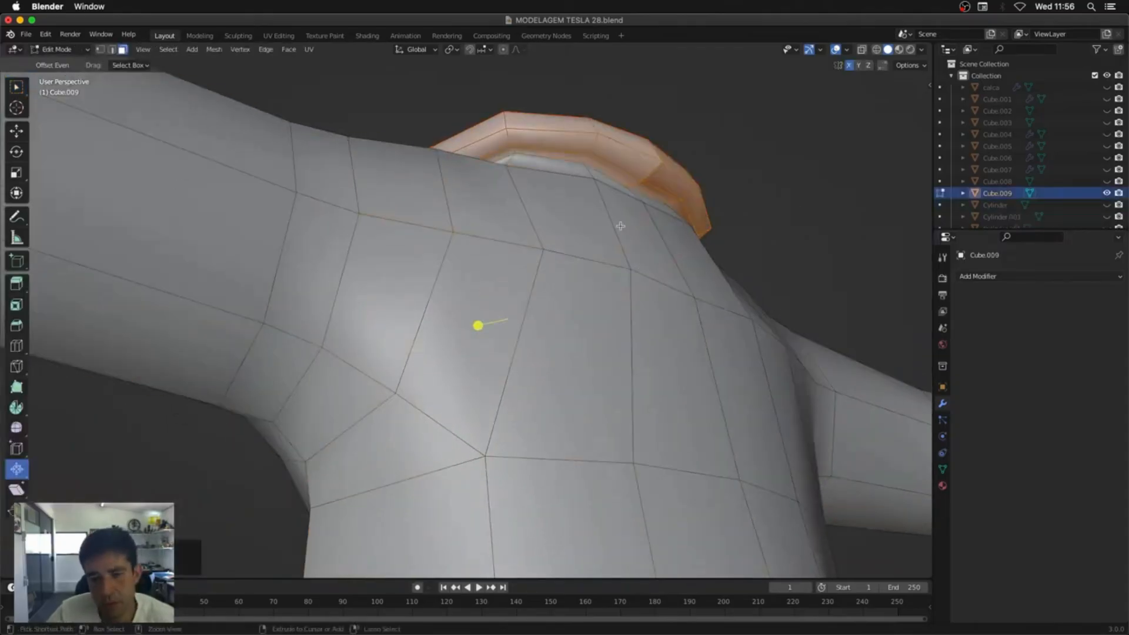
middle_drag(620, 226, 456, 337)
key(alt+z)
key(2)
key(alt+z)
key(a)
key(m)
click(456, 382)
key(Tab)
middle_drag(456, 382, 701, 371)
key(Tab)
key(m)
click(540, 418)
middle_drag(540, 418, 783, 288)
Step: Undo the vertex merges and the stray front-panel selection until only the collar band is selected
key(ctrl+z)
key(ctrl+z)
key(ctrl+z)
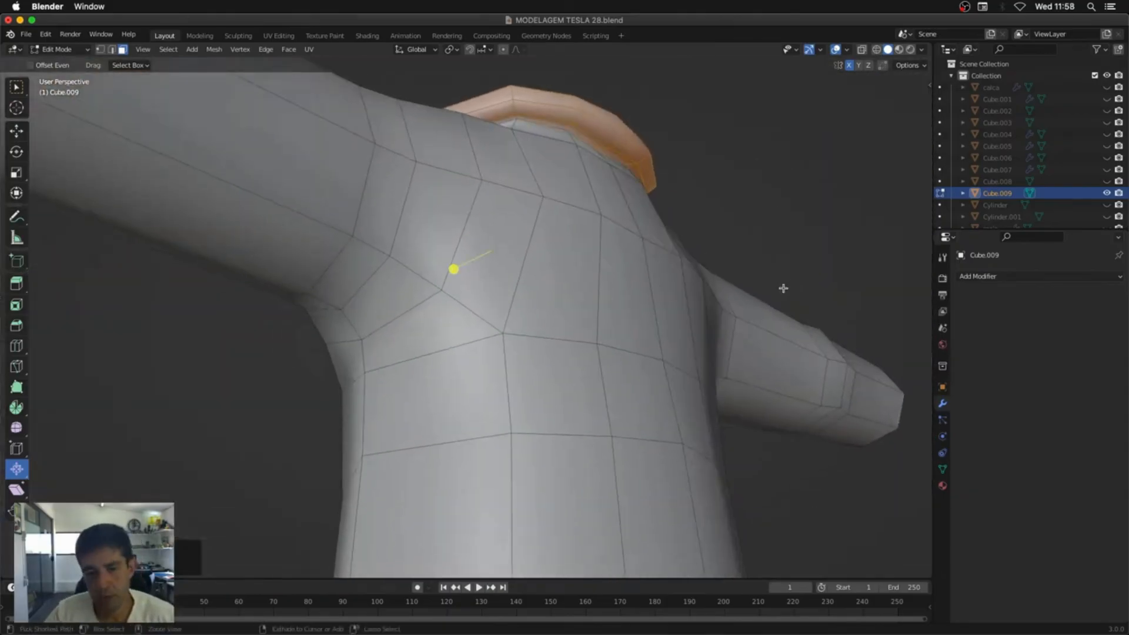
middle_drag(669, 217, 677, 337)
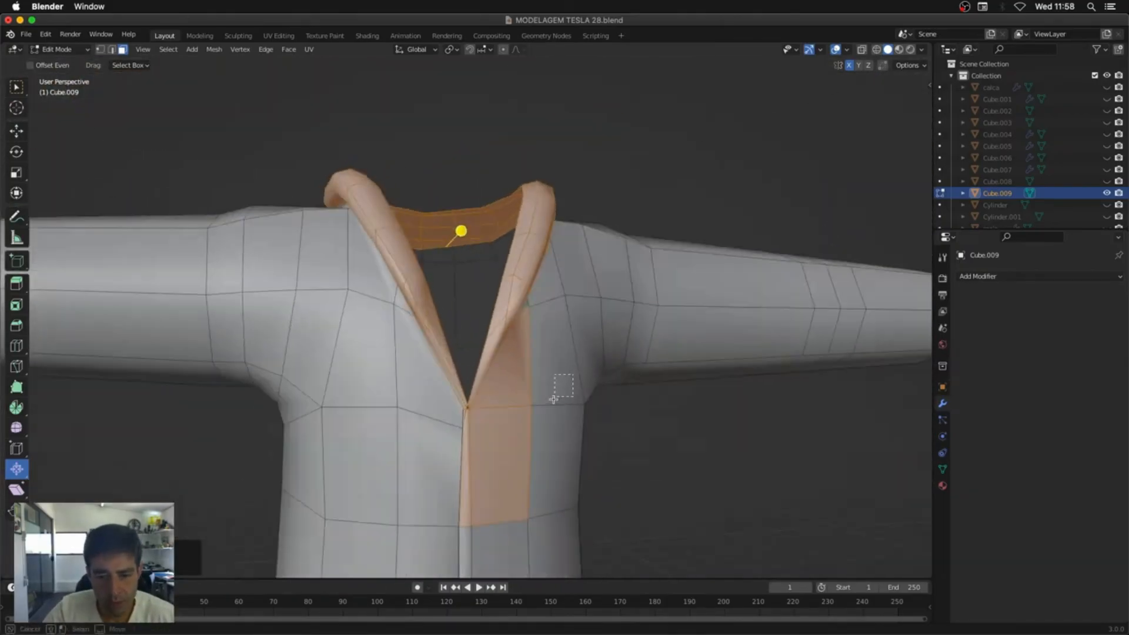
drag(521, 426, 524, 427)
key(ctrl+z)
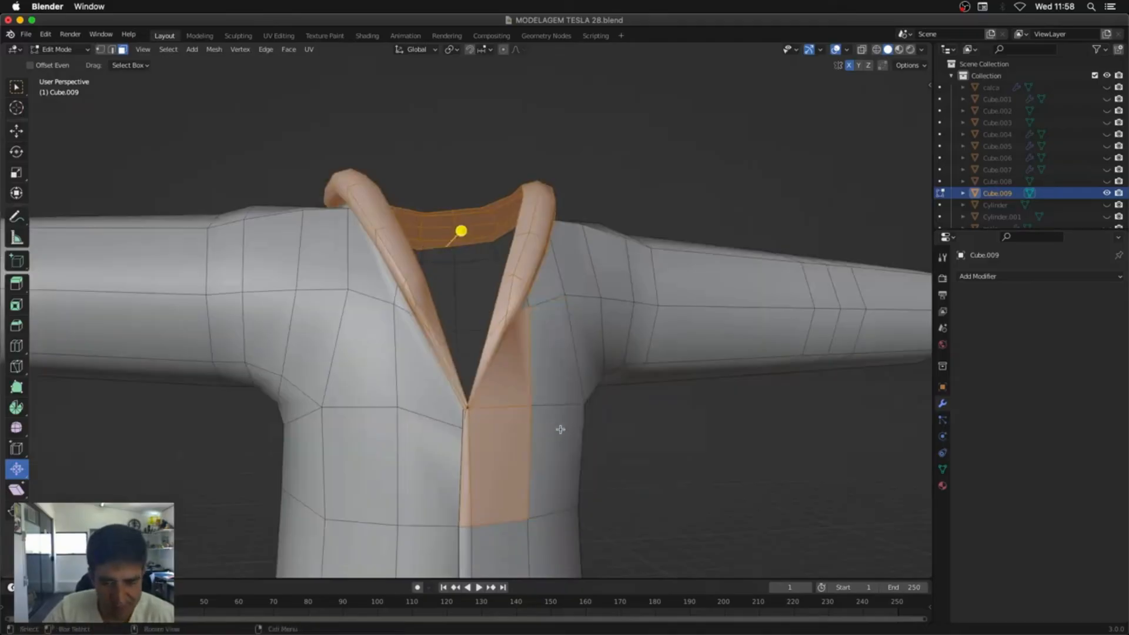
key(ctrl+z)
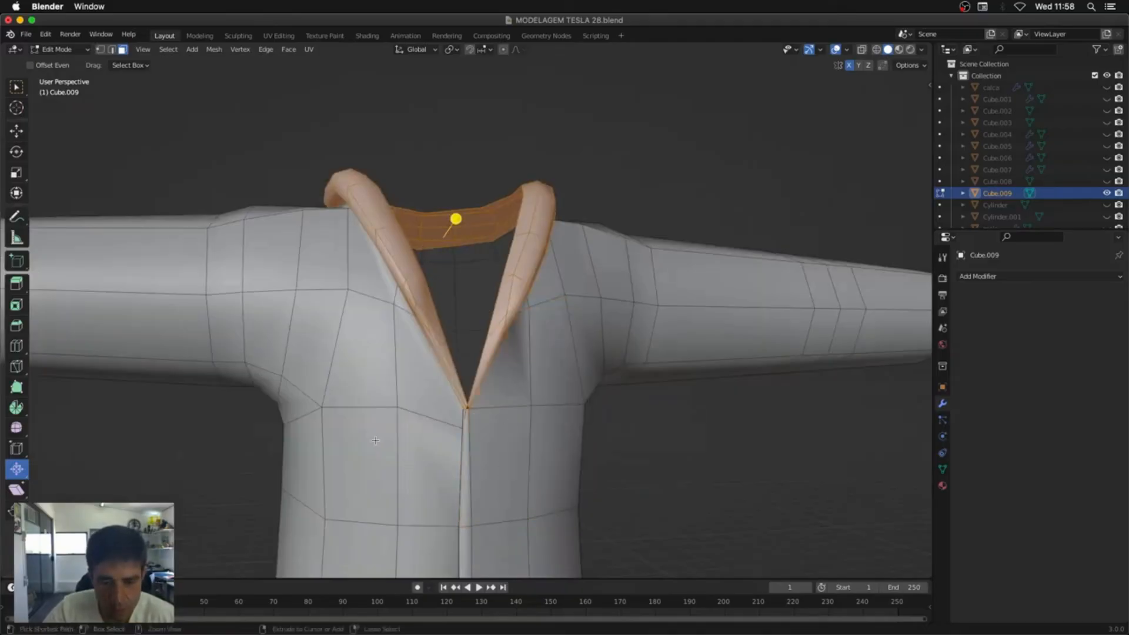
Step: Separate the selected collar band from the jacket as its own object and isolate it in the viewport
middle_drag(376, 441, 520, 413)
key(p)
click(520, 412)
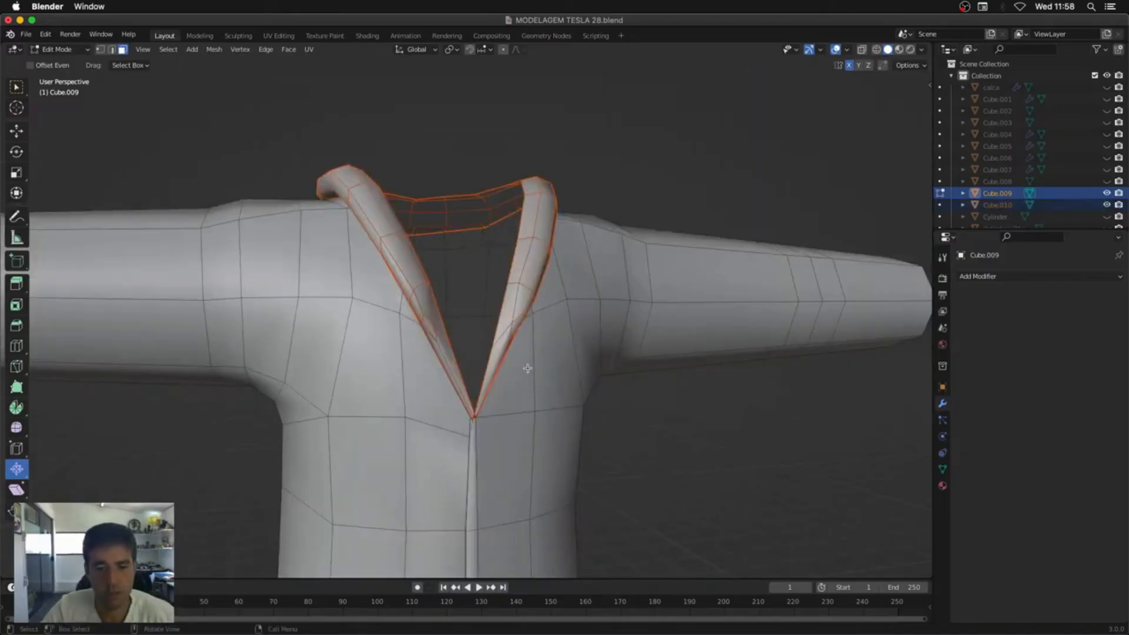
key(Tab)
click(518, 328)
key(slash)
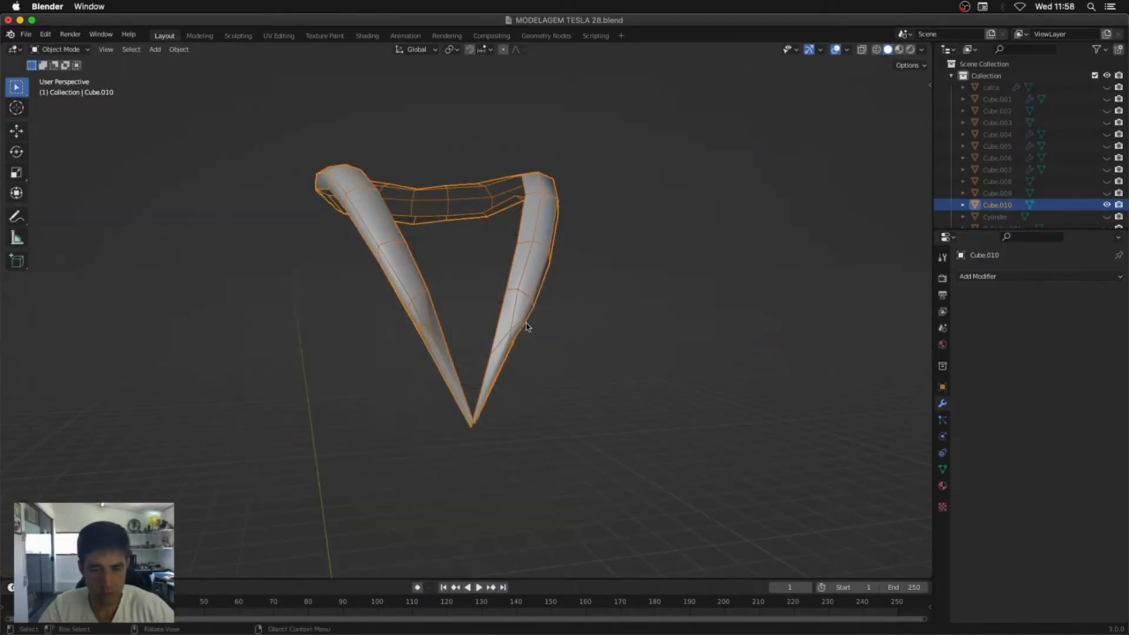
Step: Examine the collar's pointed lower end in Edit Mode, then test a level 1 subdivision on it and undo it
middle_drag(527, 325, 612, 382)
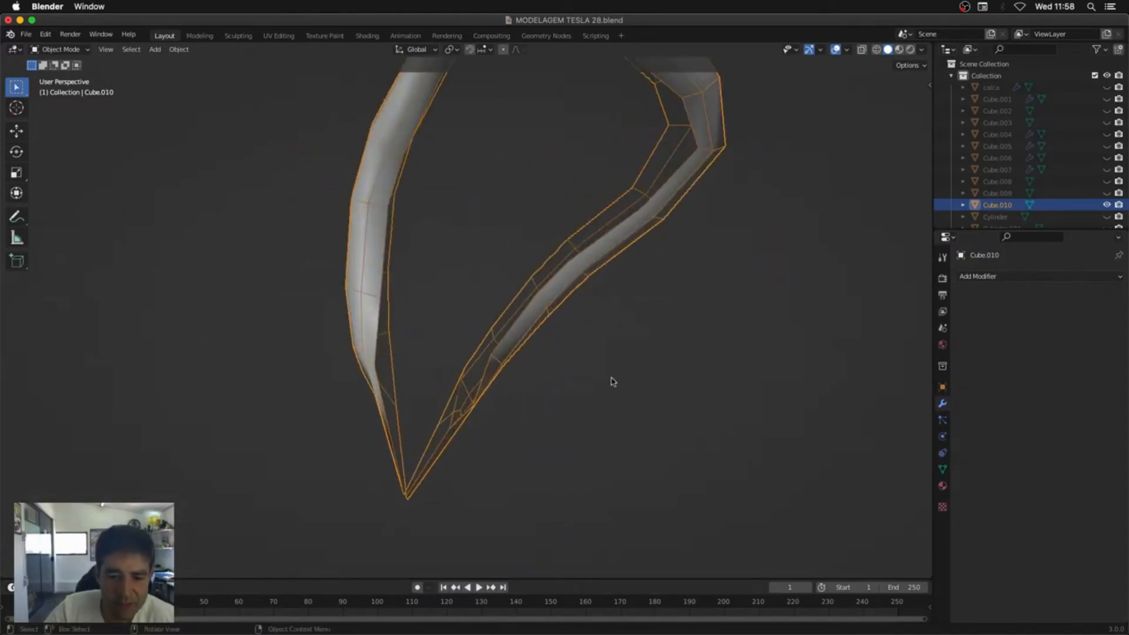
key(Tab)
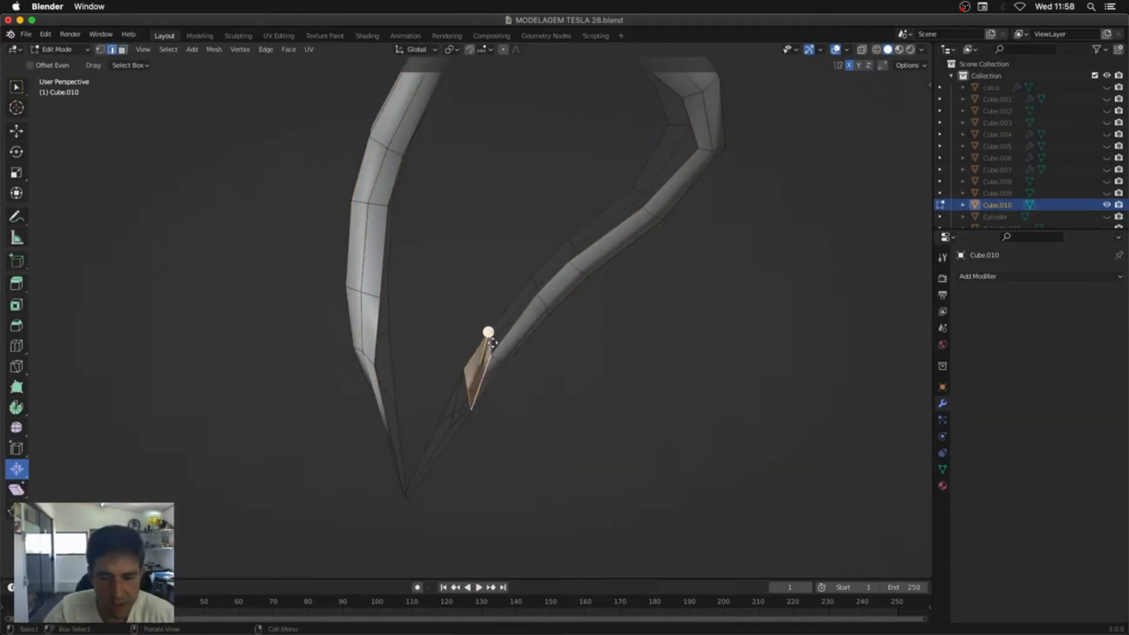
middle_drag(505, 348, 601, 297)
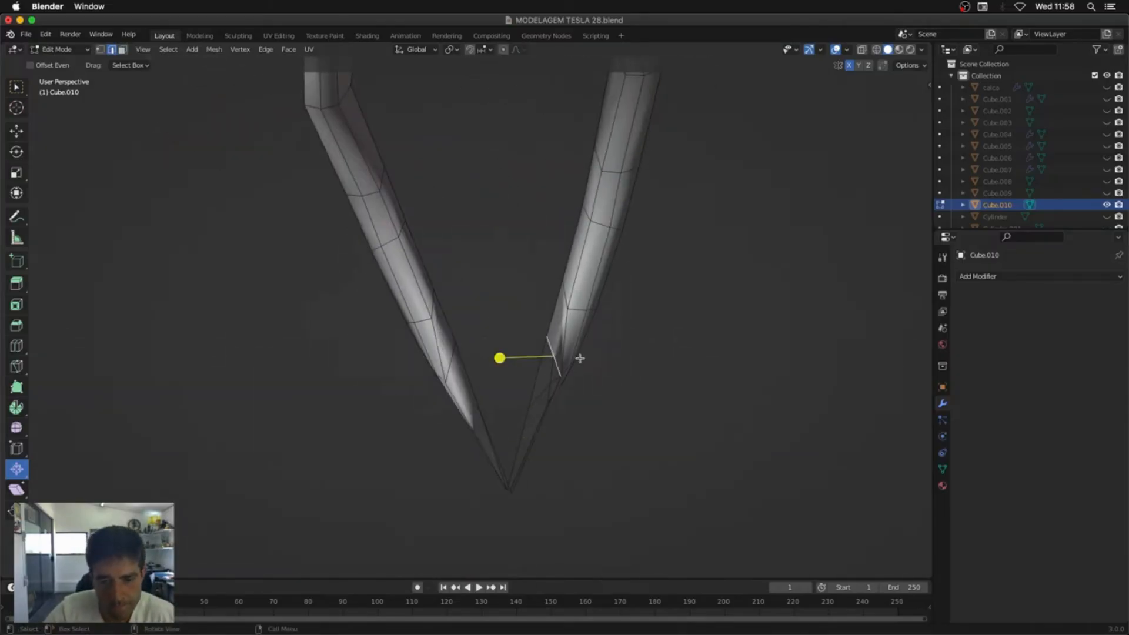
middle_drag(580, 358, 664, 471)
key(Tab)
key(ctrl+1)
key(ctrl+z)
Step: Unhide all the character's objects and select the jacket body
key(alt+h)
click(666, 392)
scroll(670, 400, down, 5)
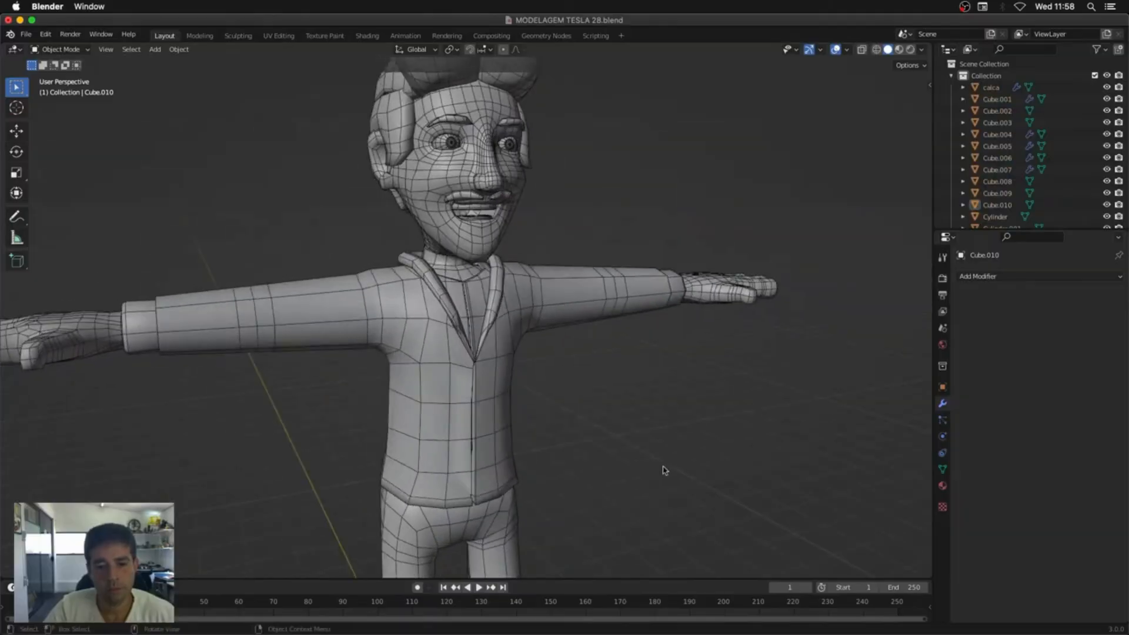
click(457, 451)
middle_drag(456, 451, 630, 395)
key(super+Tab)
key(super+Tab)
scroll(643, 478, down, 3)
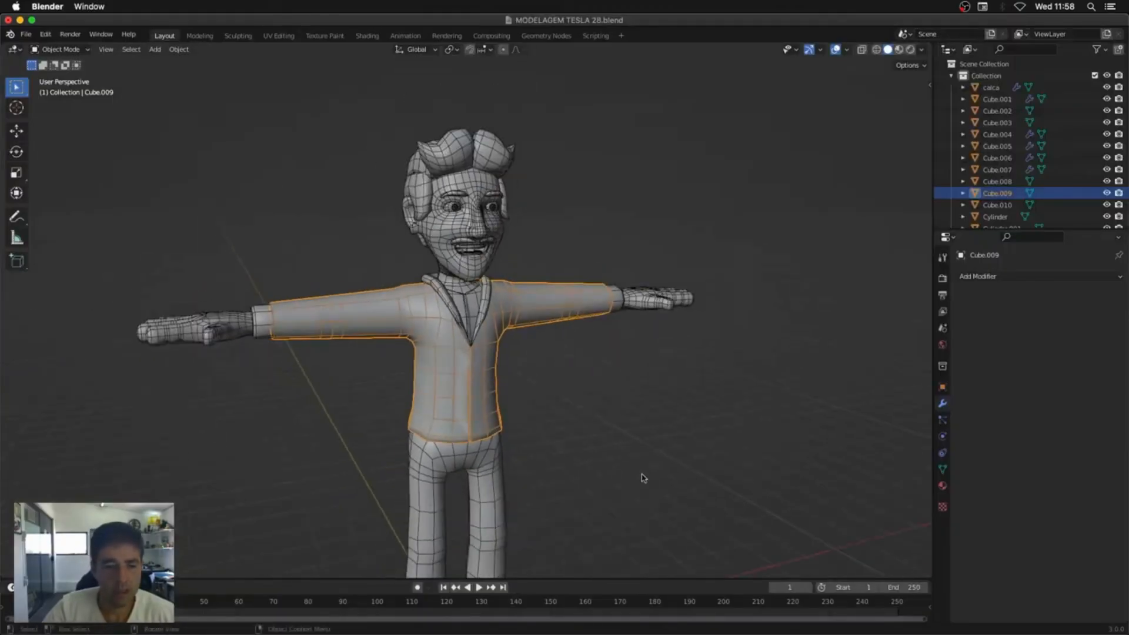
Step: Add a vertical edge loop to the jacket front, slid close to the central opening
middle_drag(643, 478, 529, 446)
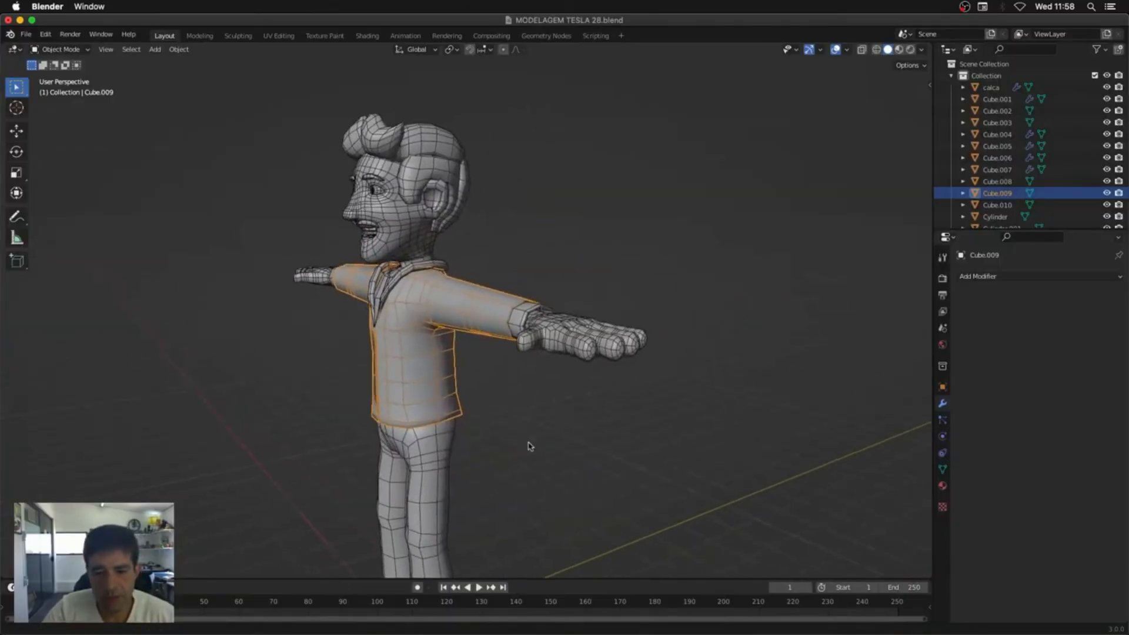
scroll(530, 446, up, 6)
key(Tab)
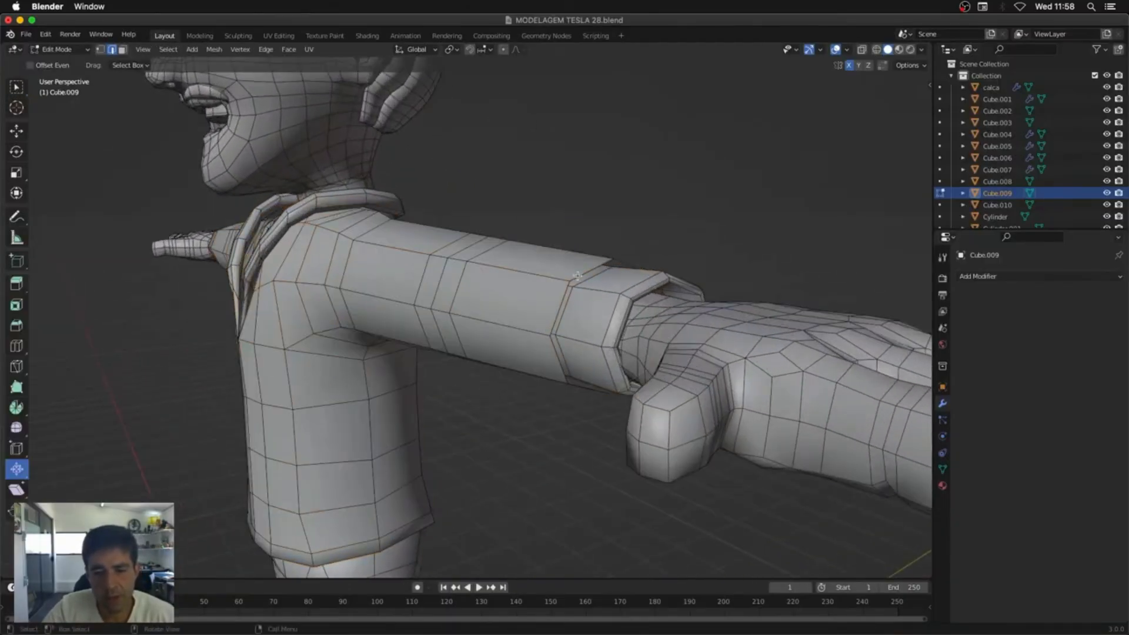
key(KP_1)
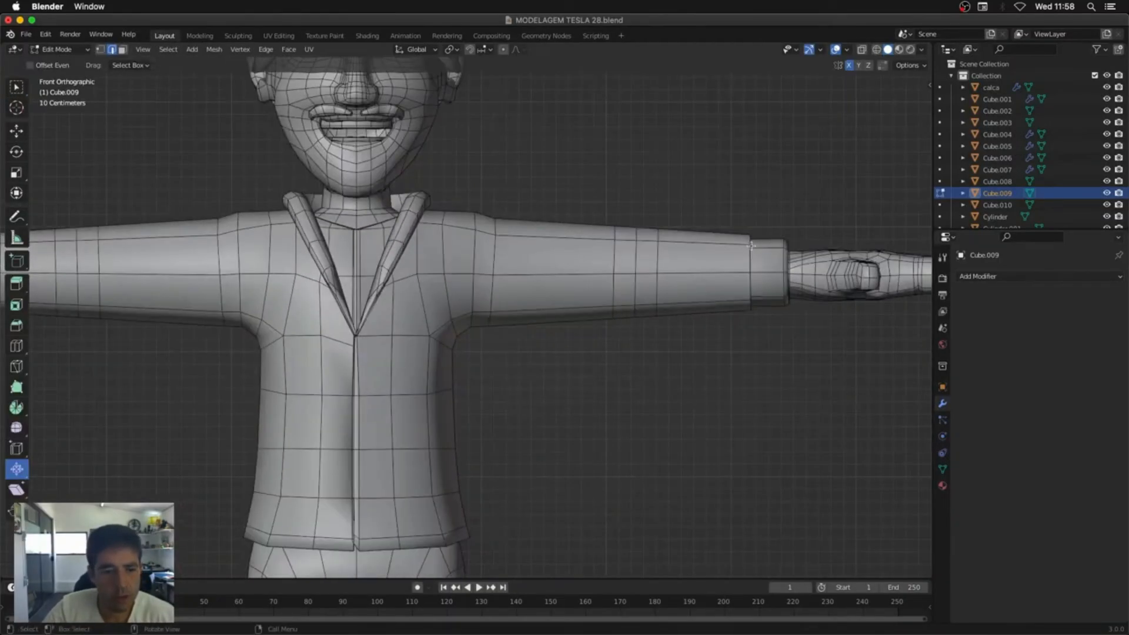
scroll(751, 246, down, 2)
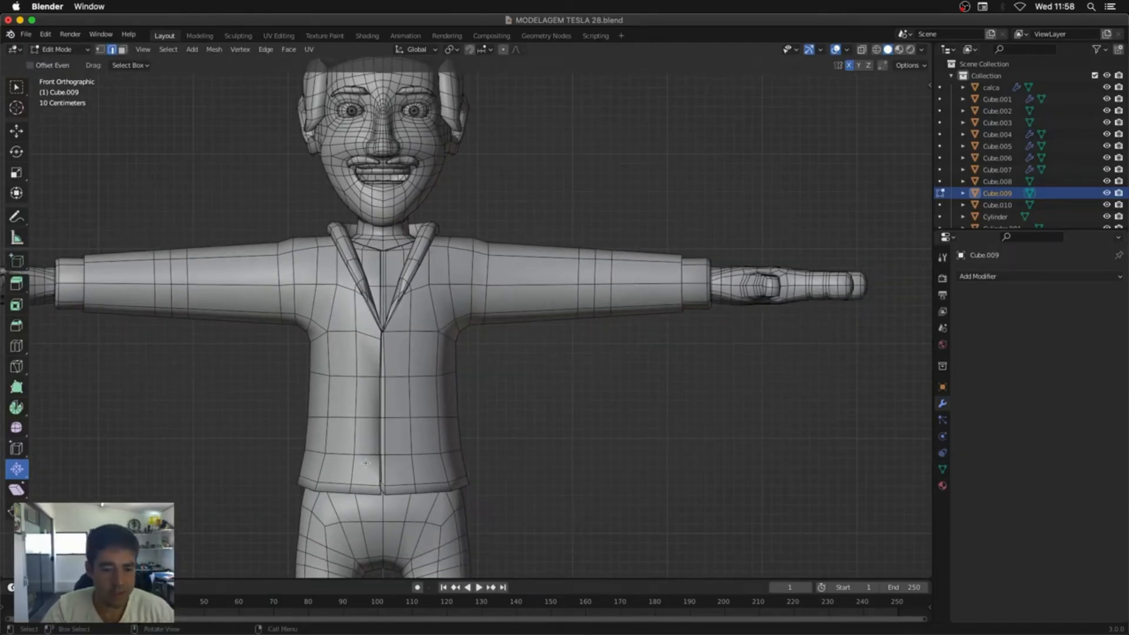
drag(367, 451, 380, 454)
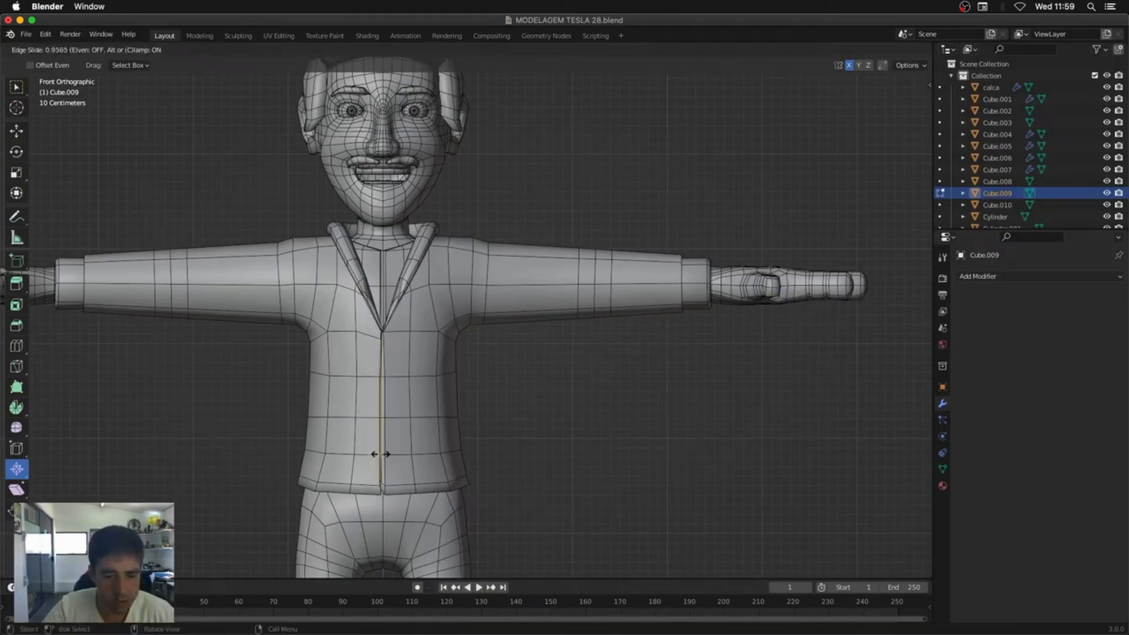
click(365, 462)
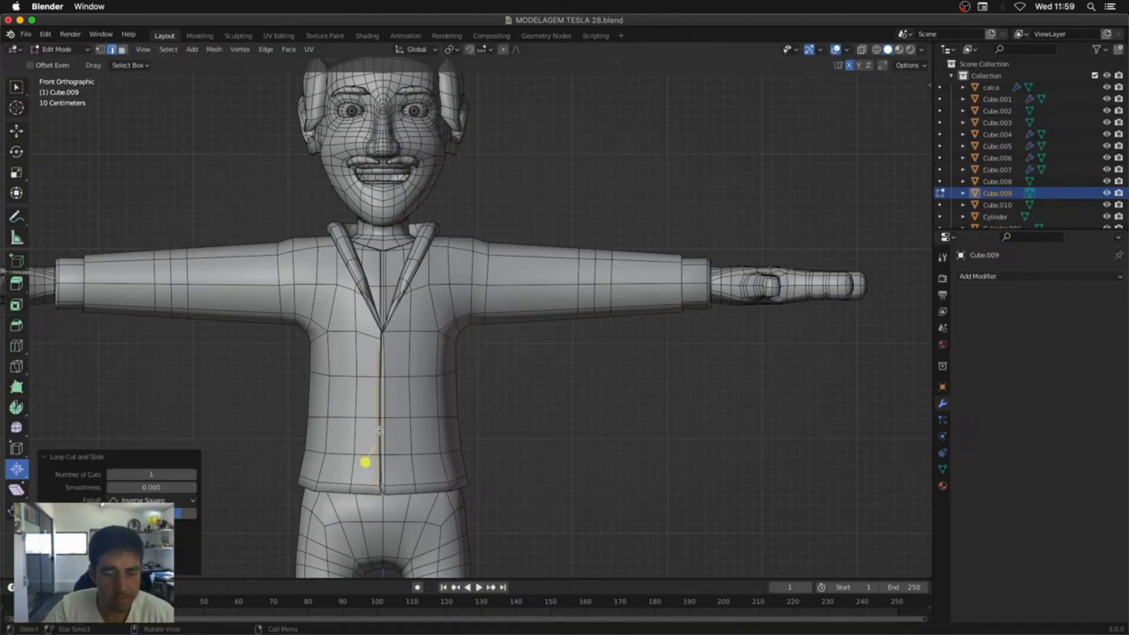
Step: Adjust the vertex at the base of the V-neck where the new front edge loop ends
scroll(399, 270, up, 6)
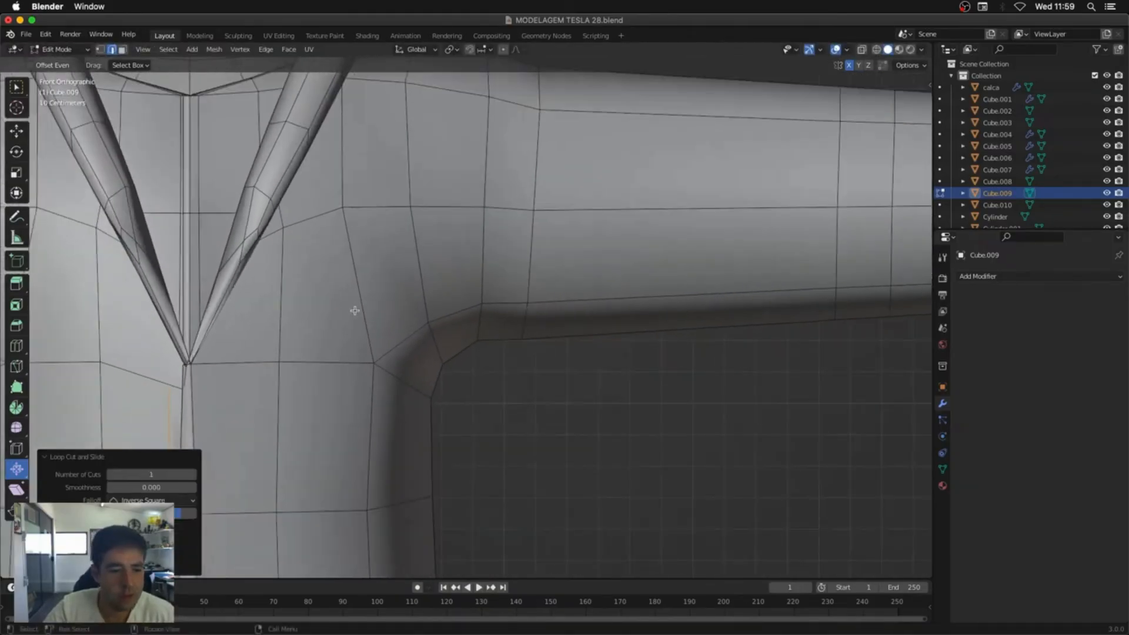
key(1)
shift+middle_drag(354, 311, 511, 275)
click(319, 350)
scroll(302, 337, up, 6)
scroll(479, 339, down, 6)
right_click(480, 338)
click(473, 338)
scroll(548, 360, down, 5)
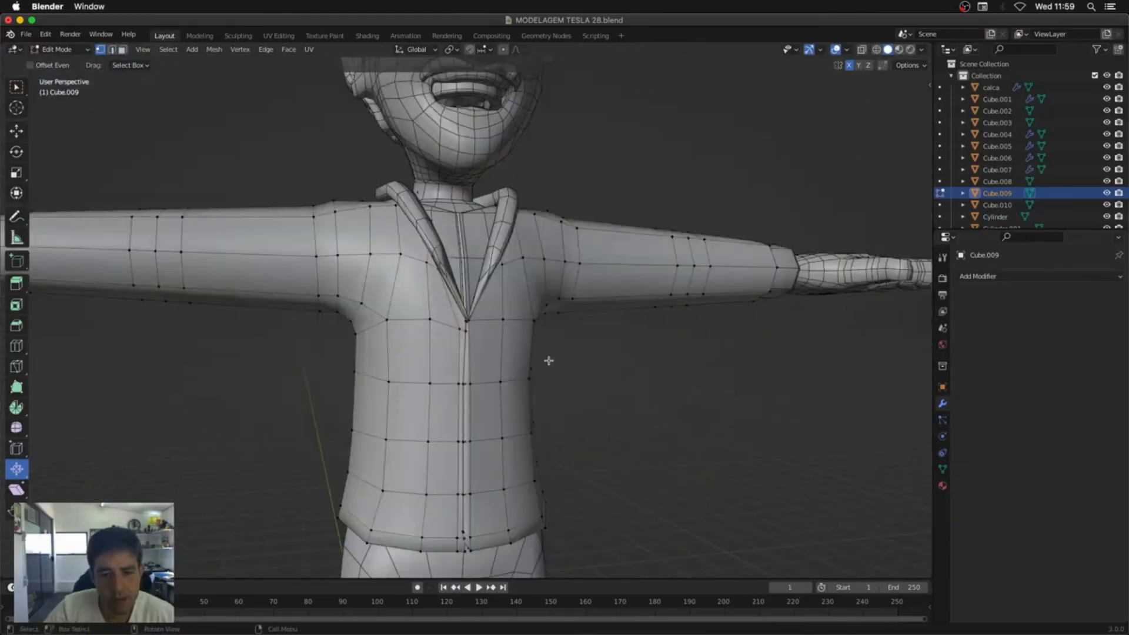
Step: Select the edge loop at the end of the character's left jacket sleeve and slide it along the arm
key(2)
scroll(549, 361, down, 3)
click(706, 277)
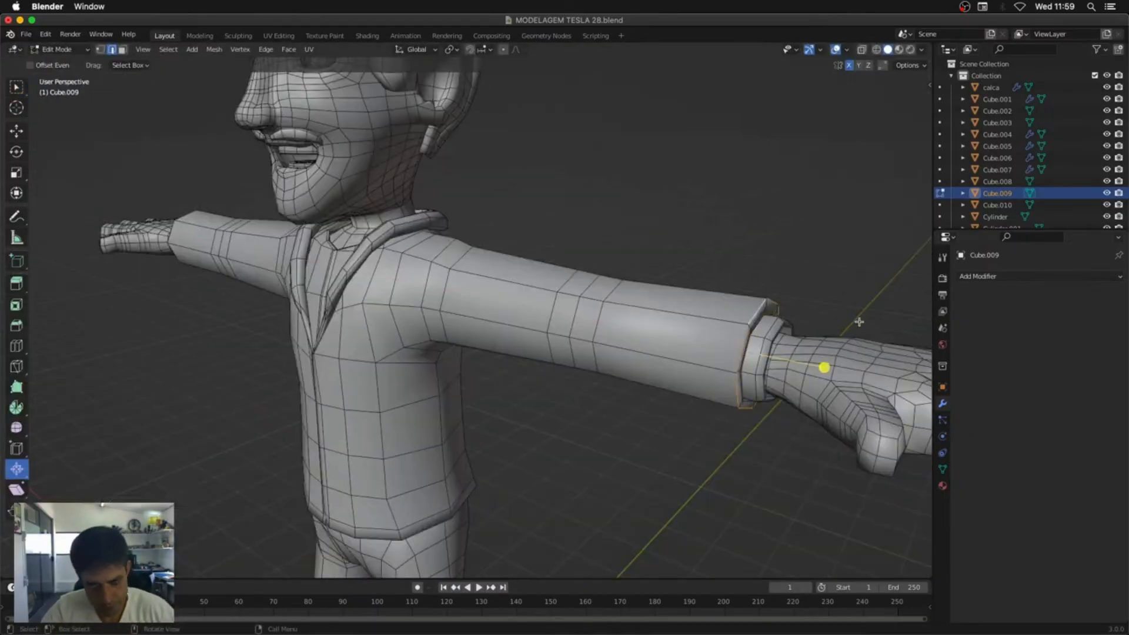
key(g)
click(835, 319)
key(g)
key(g)
click(799, 316)
Step: Delete the jacket sleeve on the character's right arm in front view with X-ray, then return to Object Mode
middle_drag(294, 291, 376, 282)
key(KP_1)
key(alt+z)
key(1)
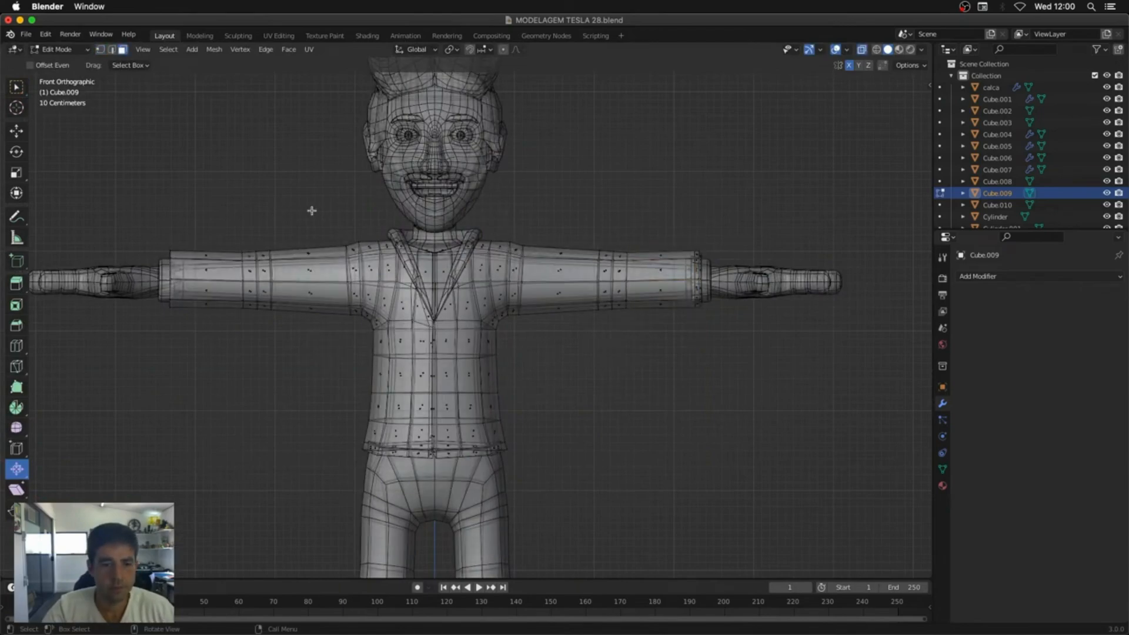
drag(312, 210, 106, 373)
key(x)
click(283, 309)
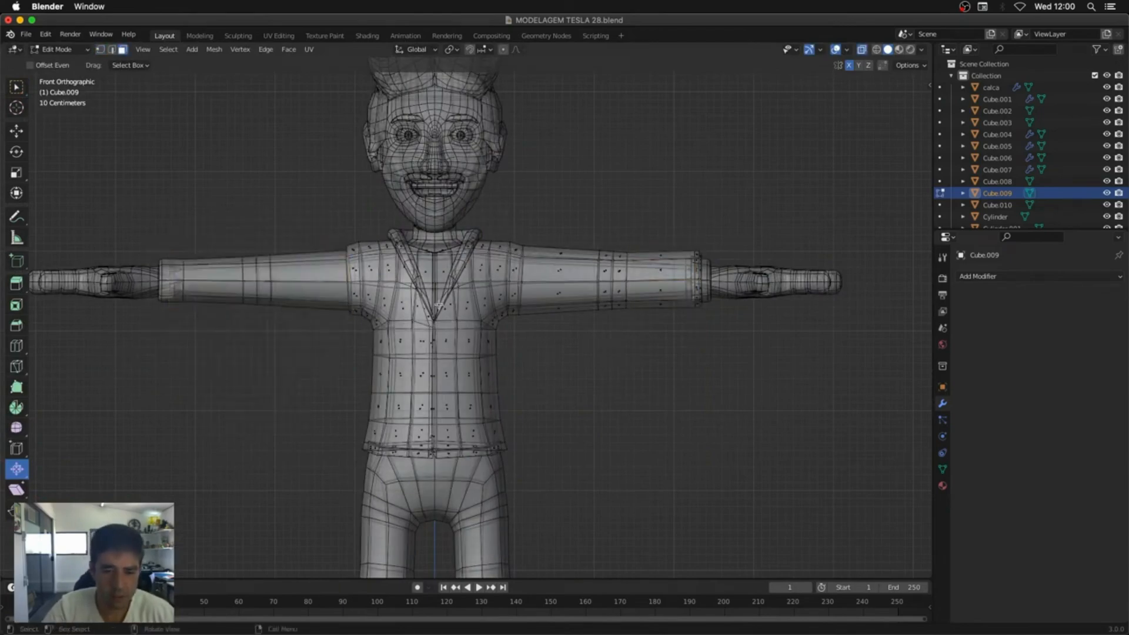
key(Tab)
key(alt+z)
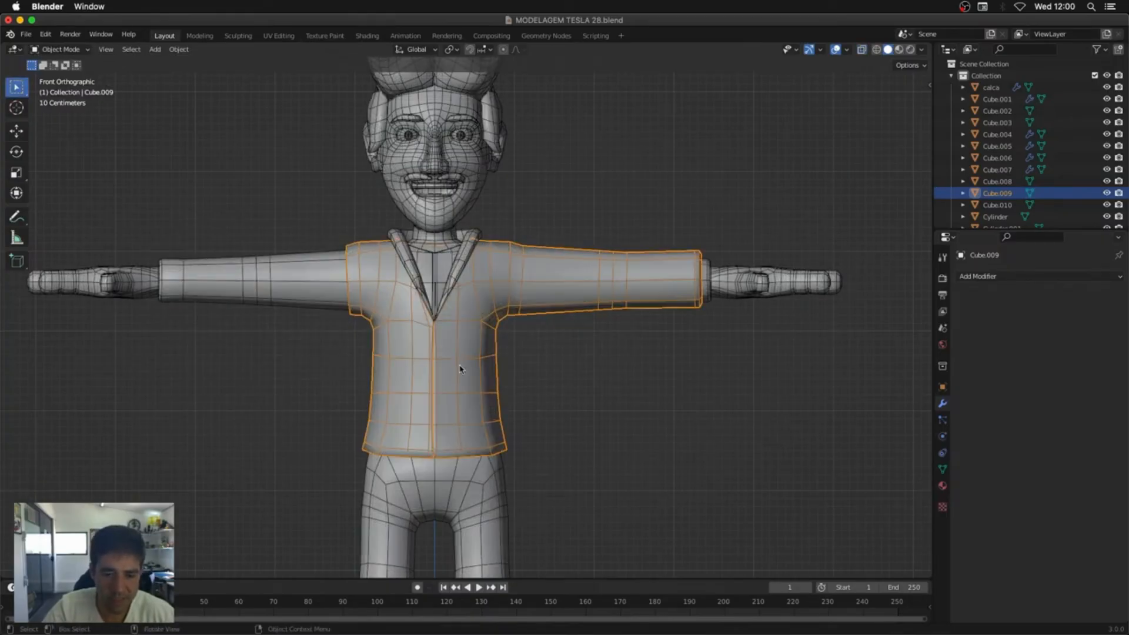
Step: Switch the jacket to Sculpt Mode for working on its torso front
scroll(460, 368, up, 5)
key(ctrl+Tab)
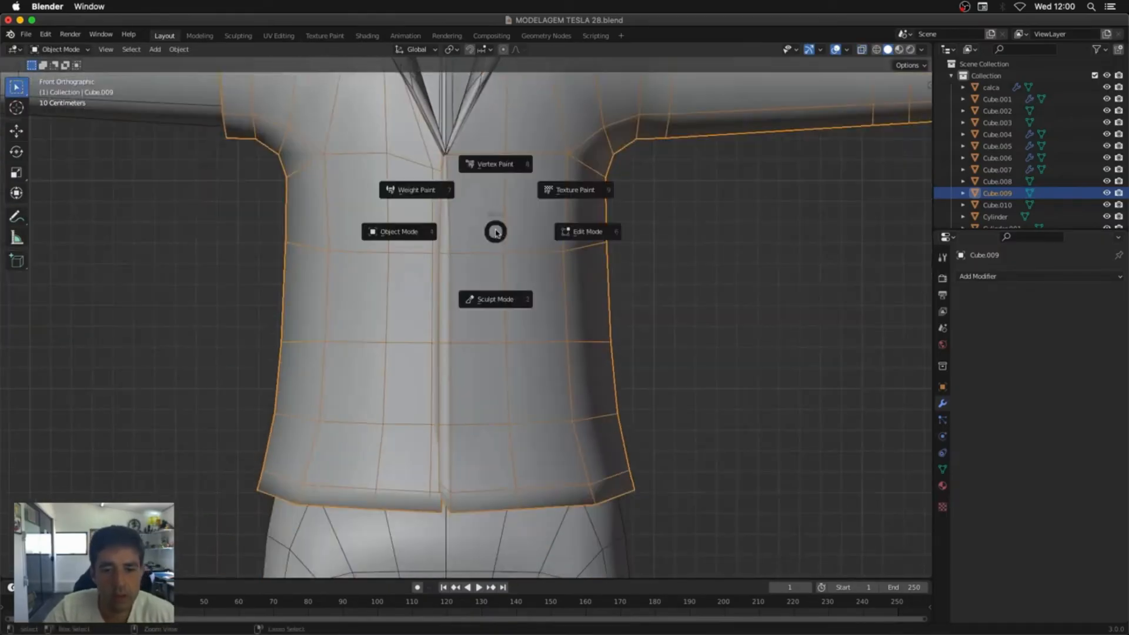
click(500, 301)
Step: Move the mid-arm edge loop of the character's left jacket sleeve slightly toward the shoulder and scale it, then return to Object Mode
key(Tab)
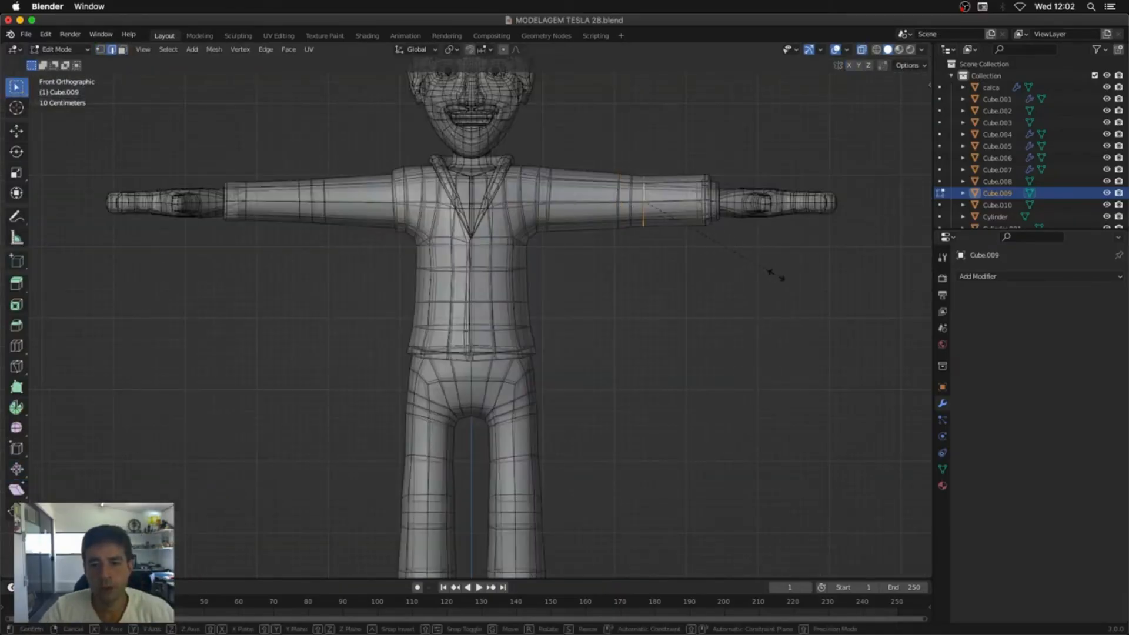
click(777, 275)
key(s)
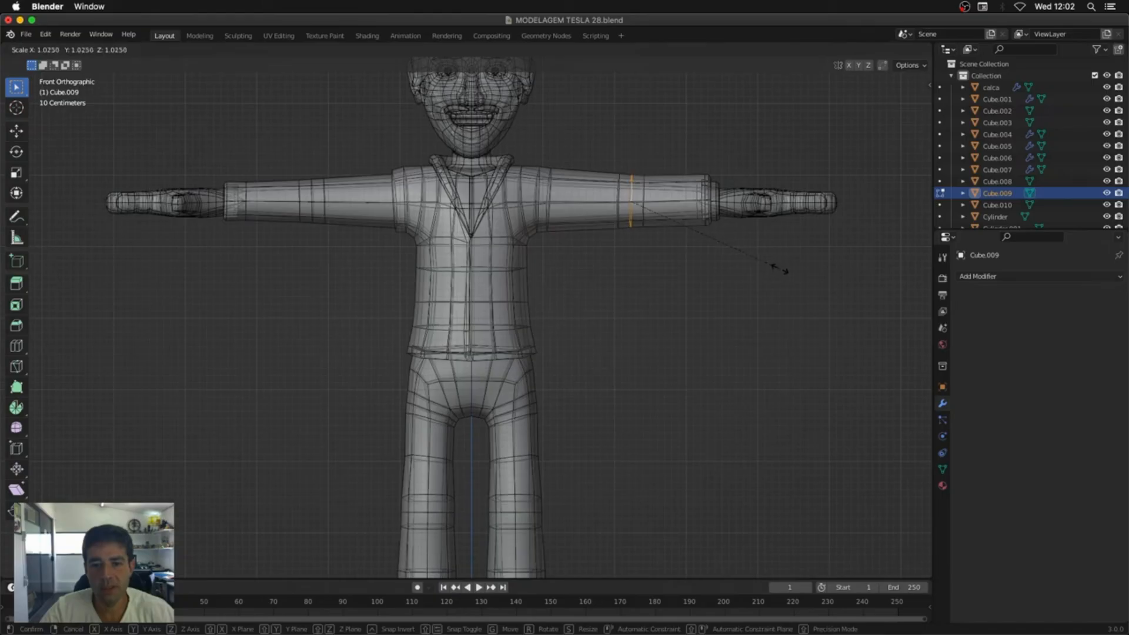
click(753, 241)
key(Tab)
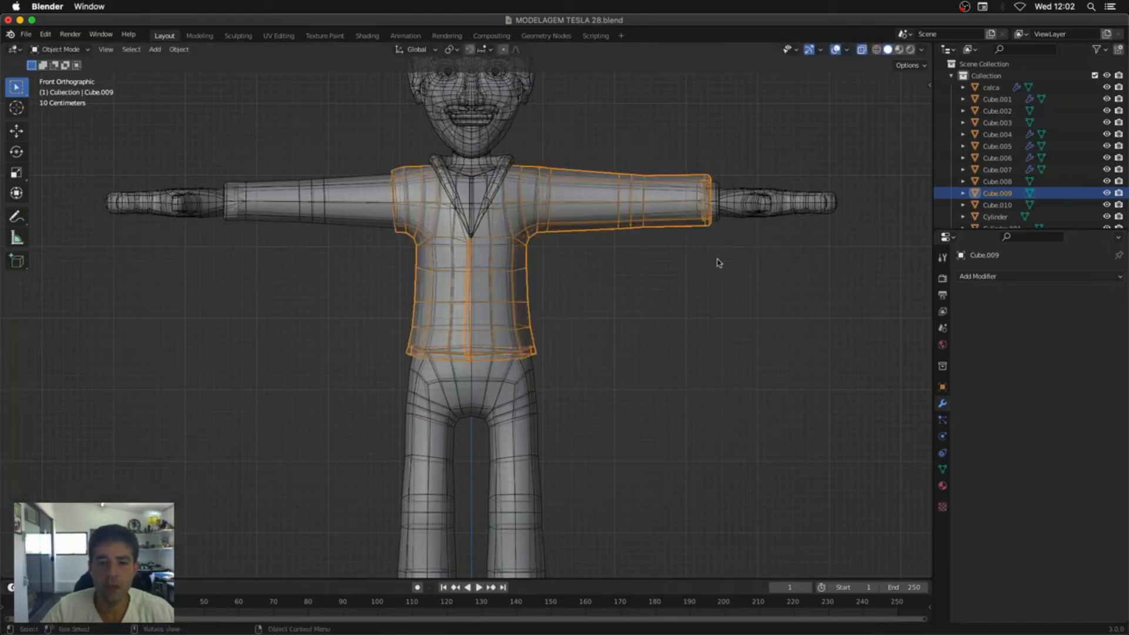
Step: Duplicate the faces of the character's left jacket sleeve in place and separate the copy into its own object
key(Tab)
drag(737, 128, 547, 297)
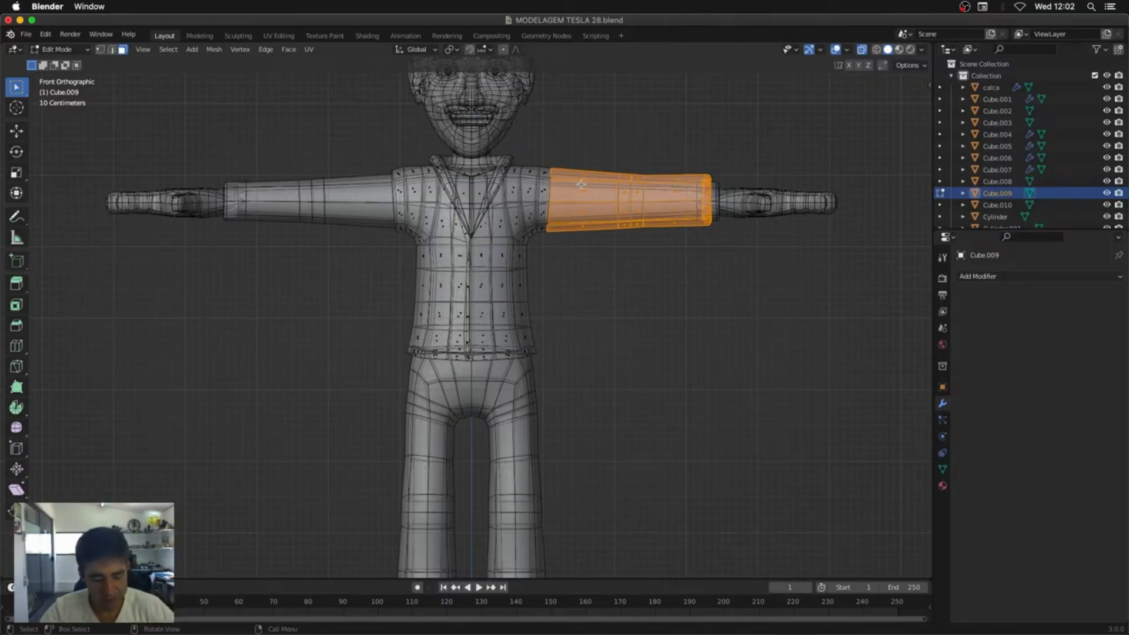
key(shift+d)
right_click(665, 325)
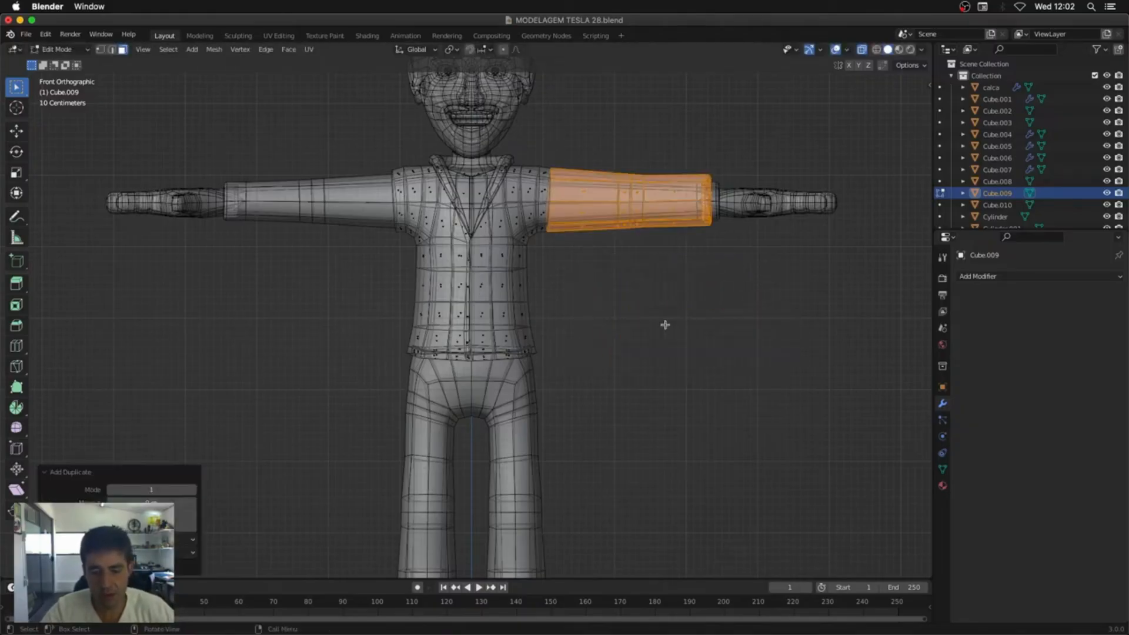
key(p)
click(663, 326)
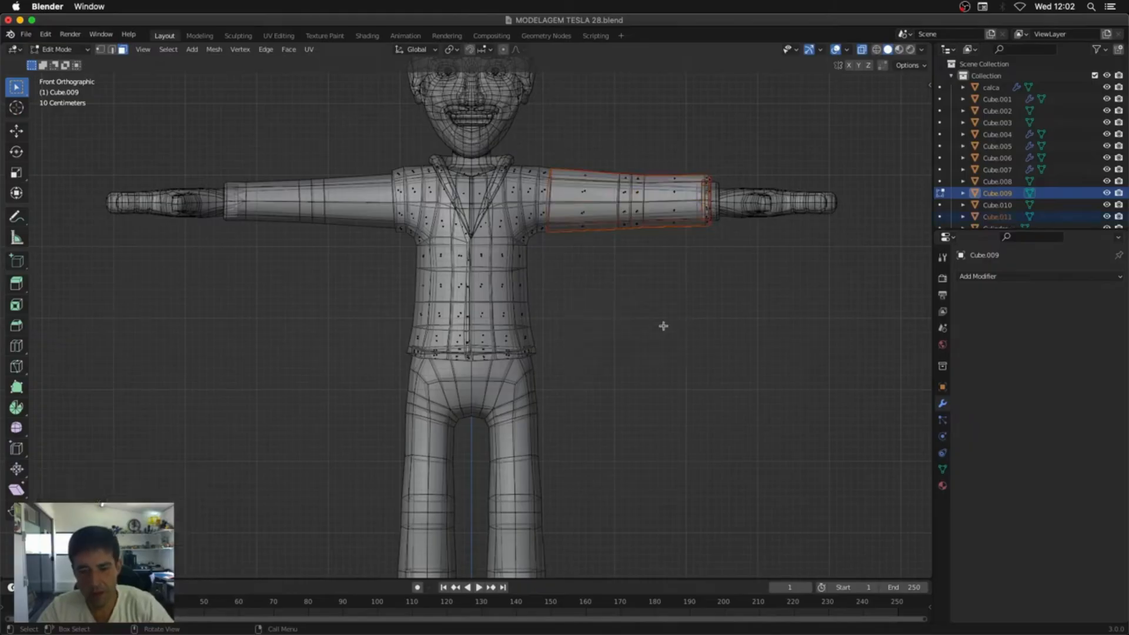
key(Tab)
Step: Add a Mirror modifier to the separated sleeve and apply it to create the sleeve on the opposite arm
click(641, 224)
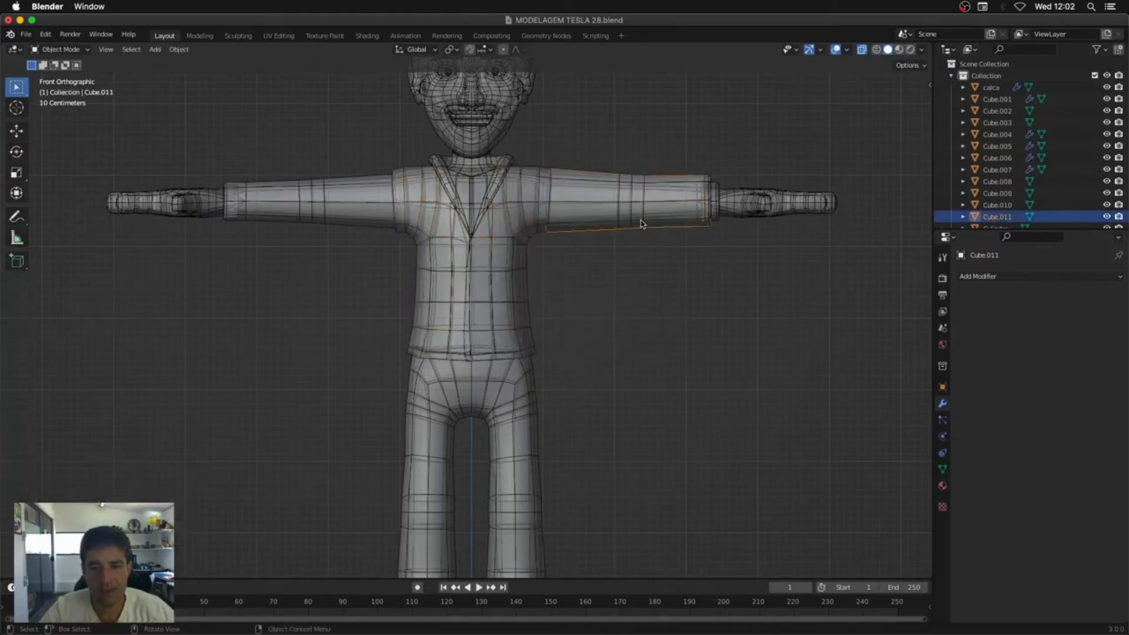
key(g)
right_click(682, 395)
click(1030, 278)
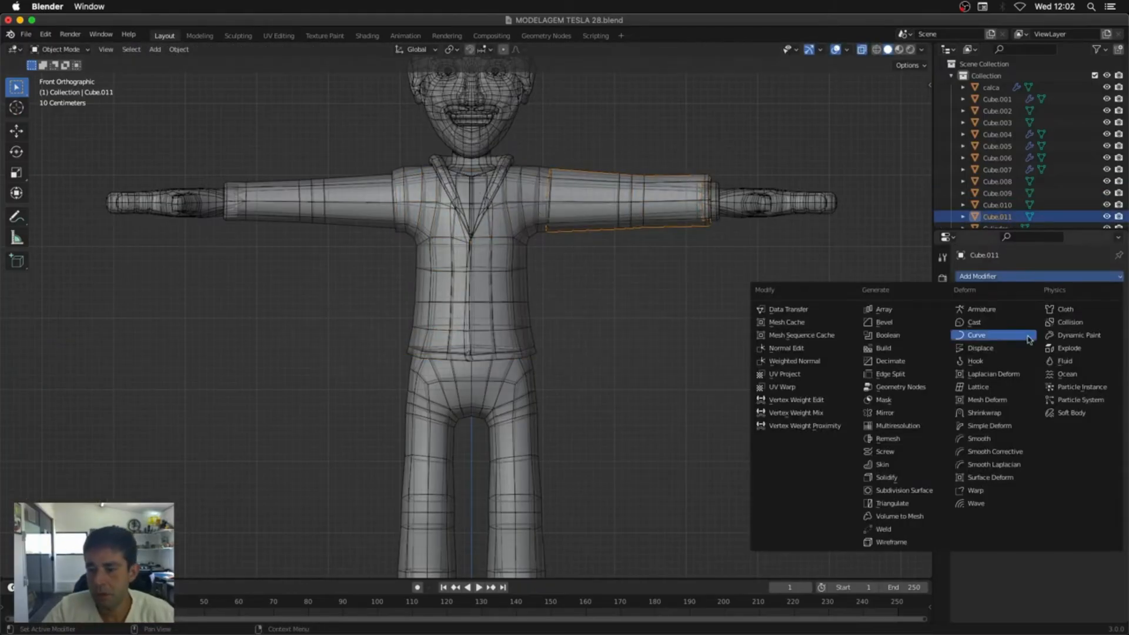
click(906, 413)
key(ctrl+a)
click(711, 328)
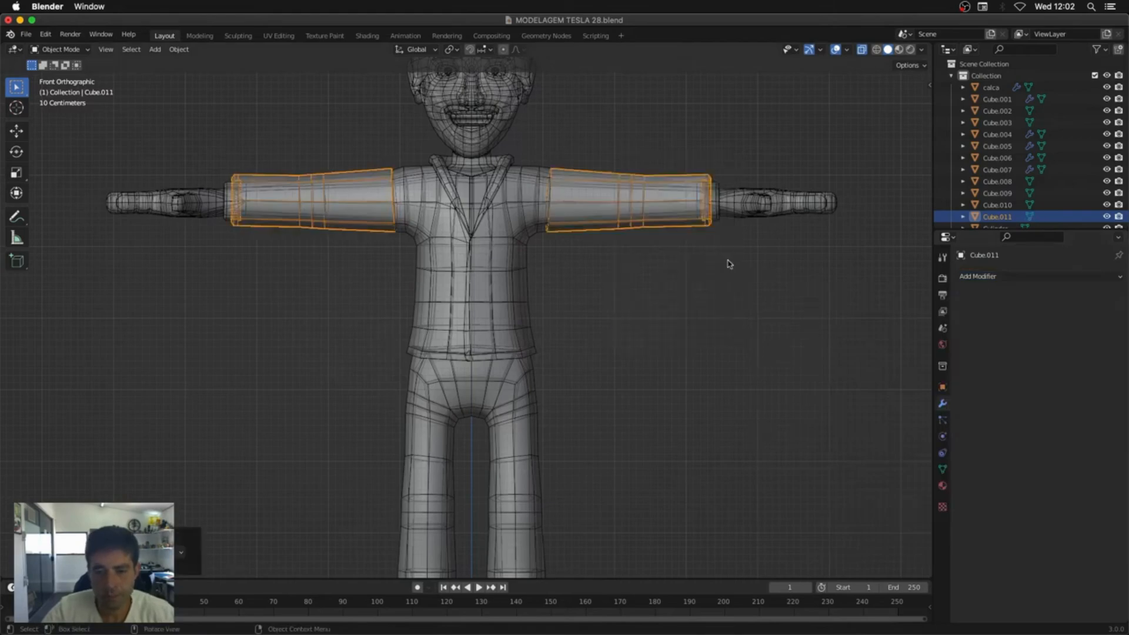
Step: Delete the duplicate sleeve's faces on the character's left arm, keeping only the mirrored sleeve
key(Tab)
drag(604, 277, 541, 244)
key(x)
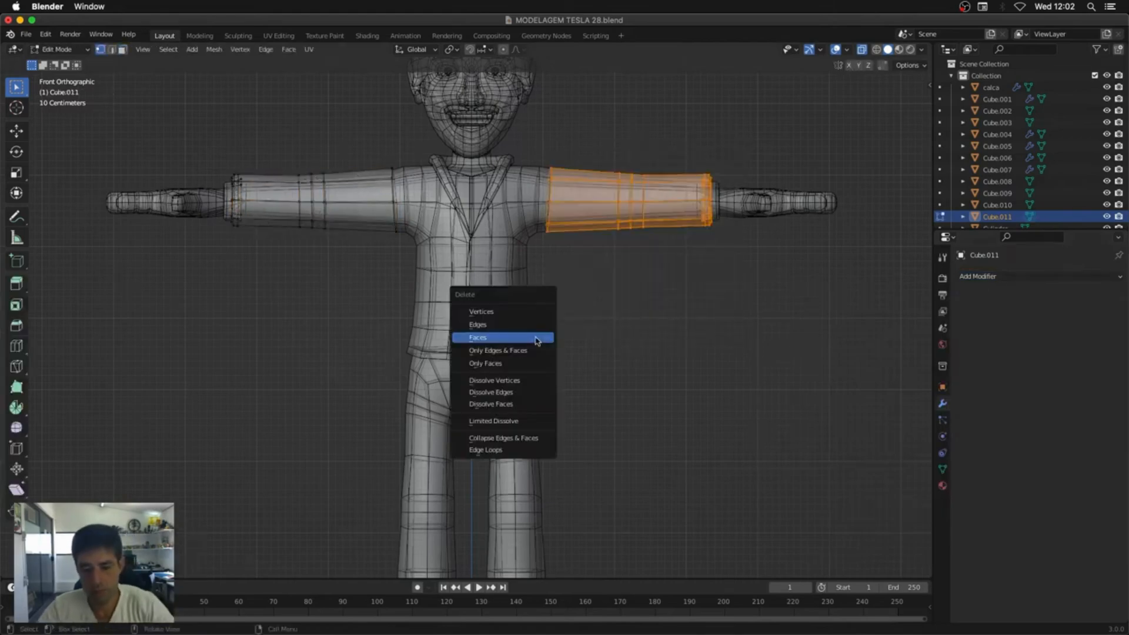
click(537, 339)
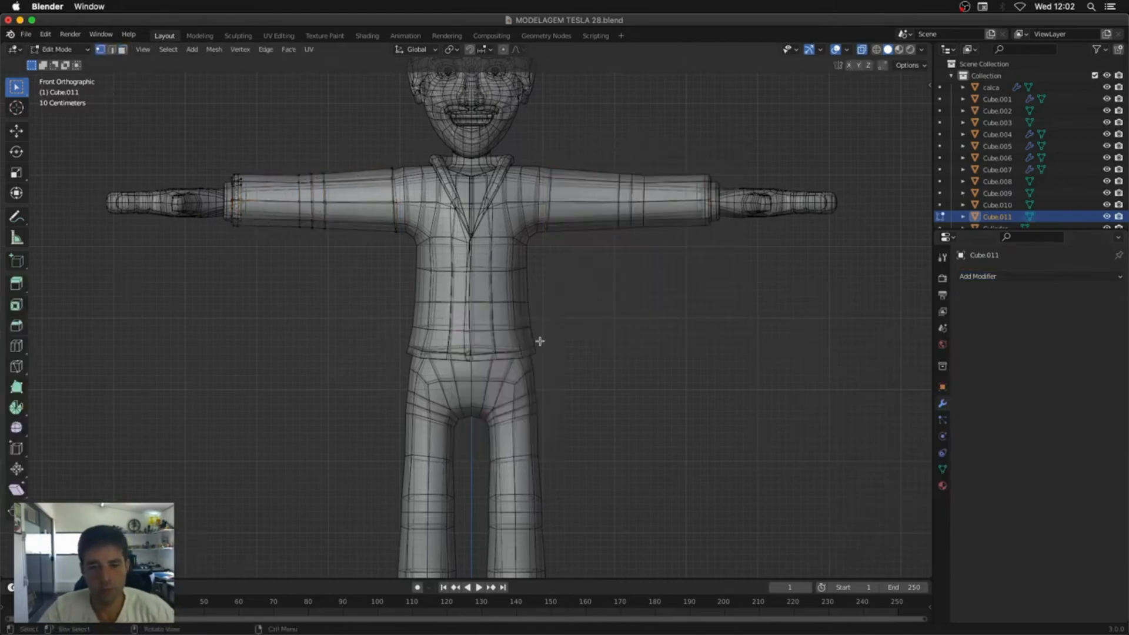
Step: Join the mirrored sleeve on the character's right arm to the jacket object
middle_drag(433, 294, 508, 283)
shift+click(441, 297)
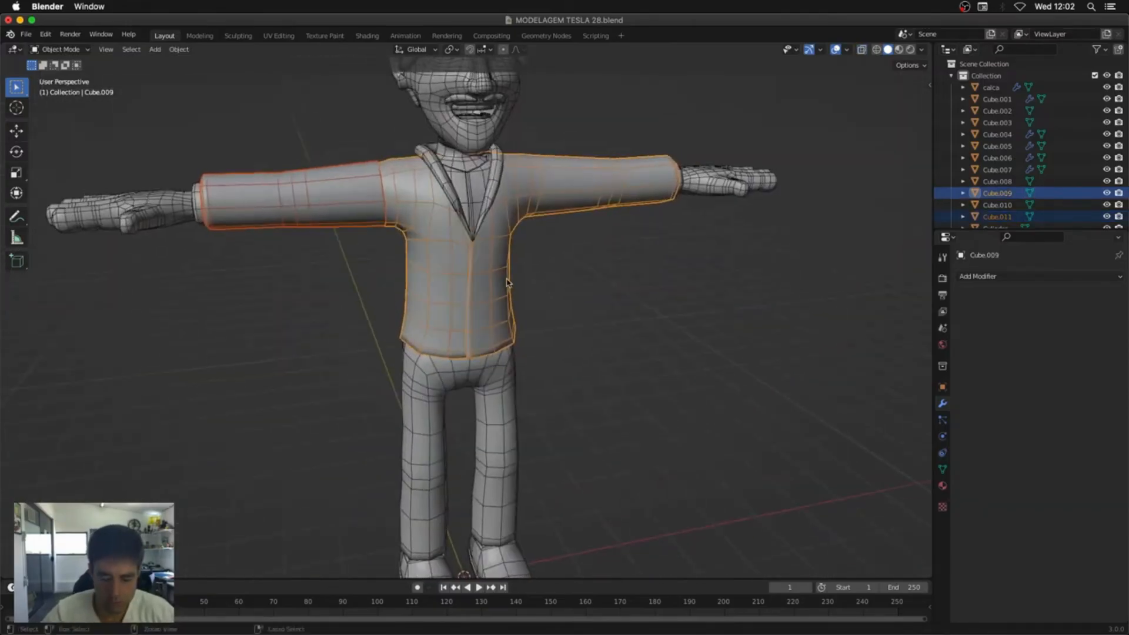
key(ctrl+j)
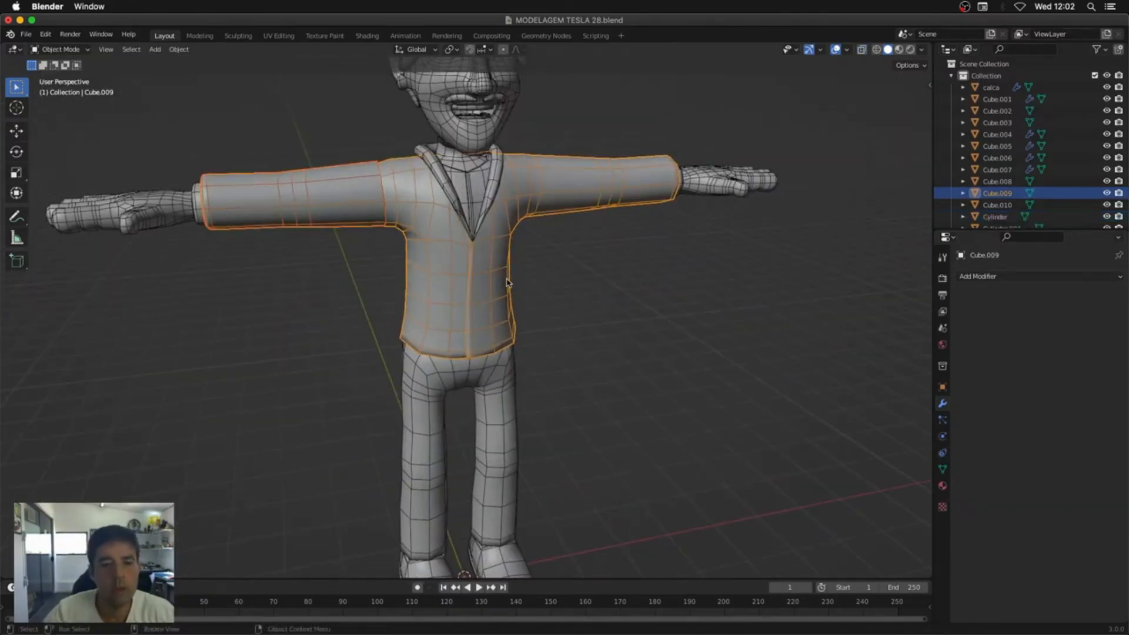
Step: Bridge the open edge loops between the mirrored sleeve and the jacket shoulder, then clear the selection
alt+click(384, 191)
click(385, 193)
middle_drag(391, 199, 563, 354)
scroll(466, 391, up, 5)
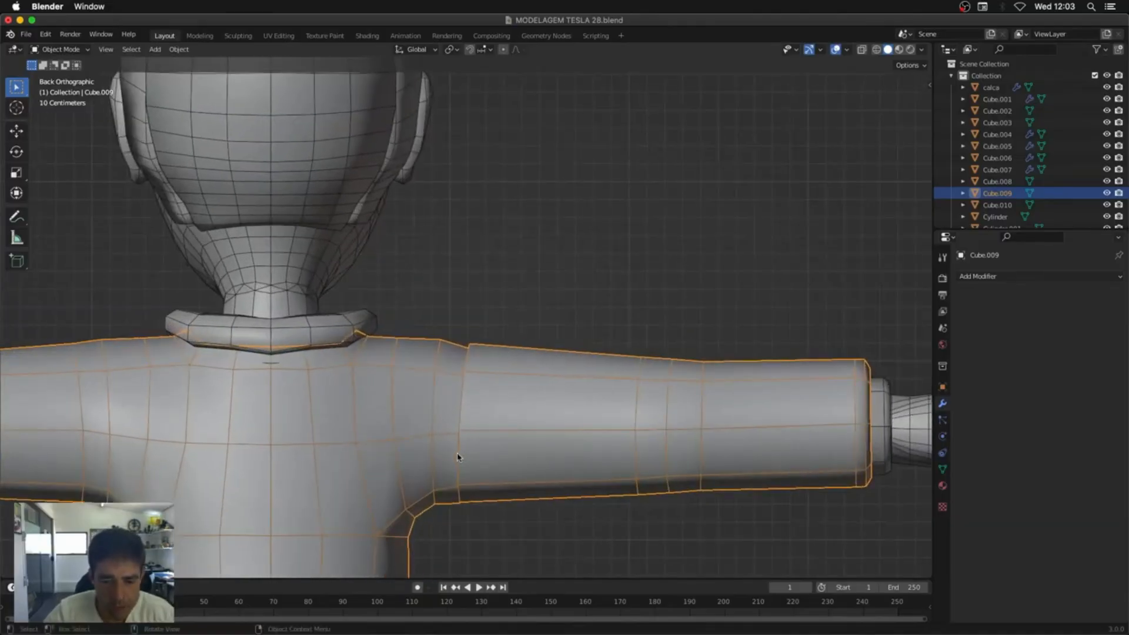
key(Tab)
middle_drag(459, 453, 611, 447)
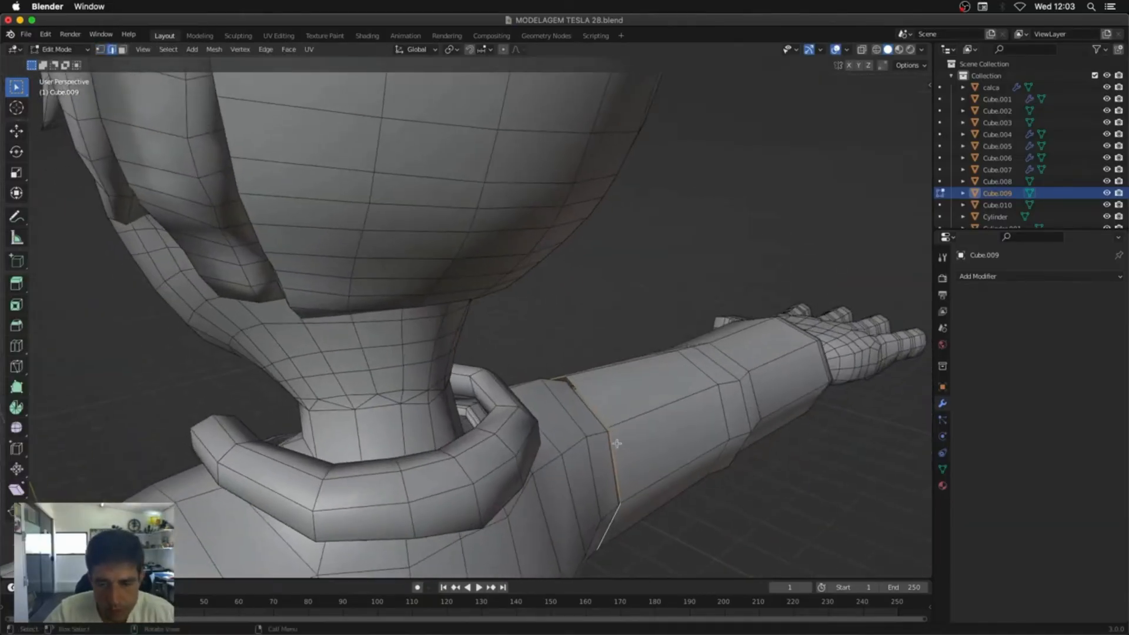
alt+click(613, 453)
right_click(691, 456)
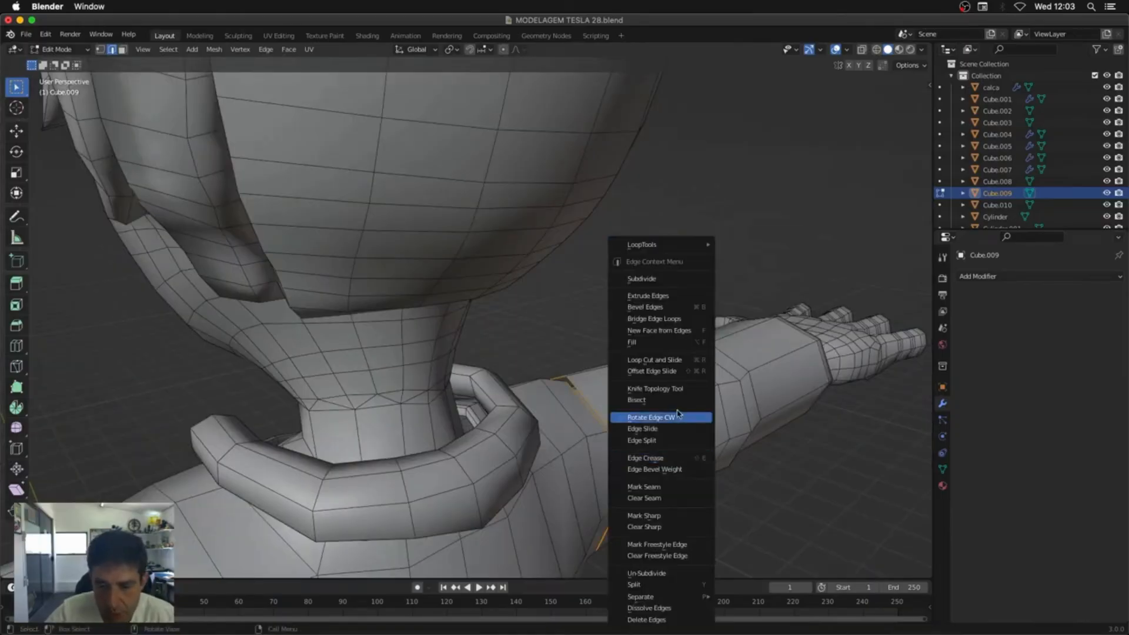
click(689, 325)
middle_drag(651, 358, 598, 407)
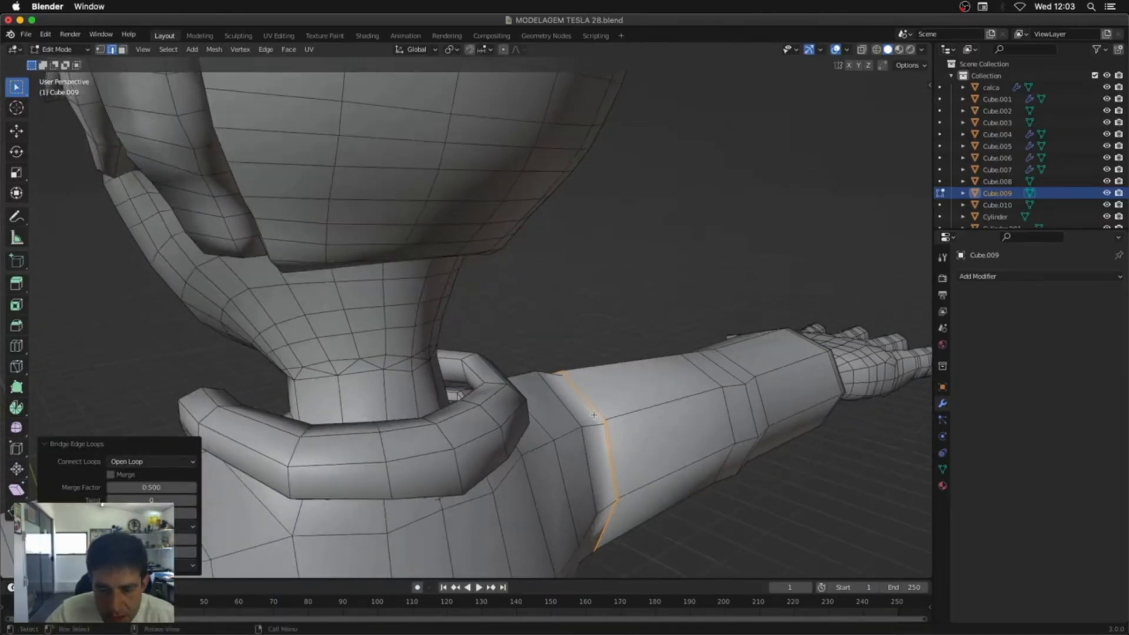
key(alt+a)
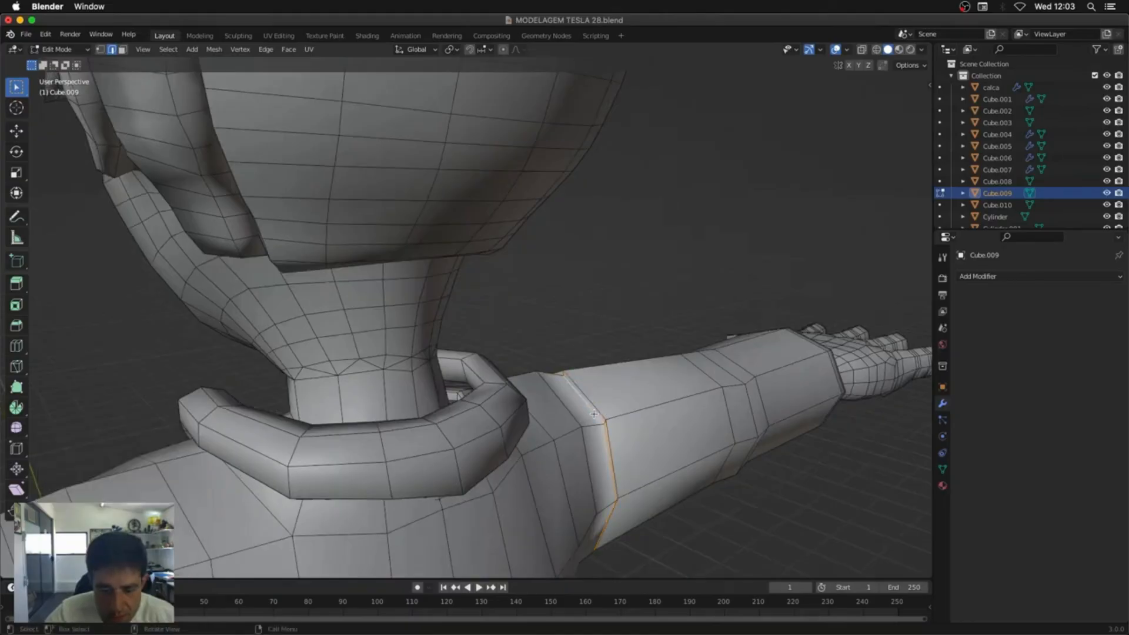
Step: Select the edge loop just above the jacket hem, move it slightly down in front view and scale it
middle_drag(595, 415, 353, 420)
scroll(353, 419, down, 3)
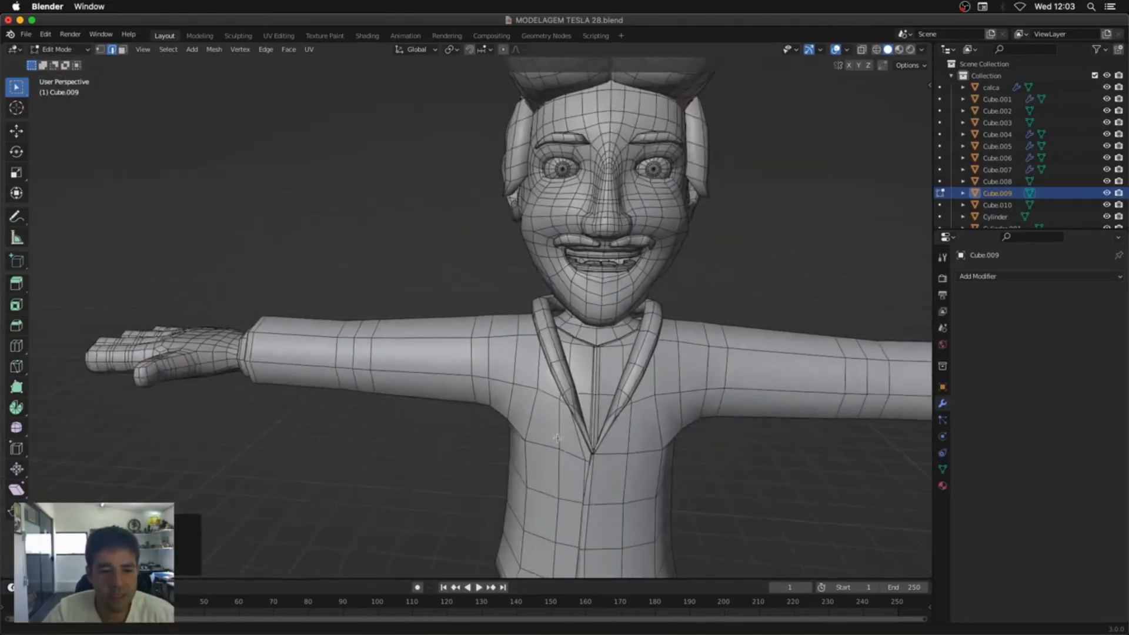
key(alt+z)
middle_drag(150, 405, 208, 394)
key(alt+z)
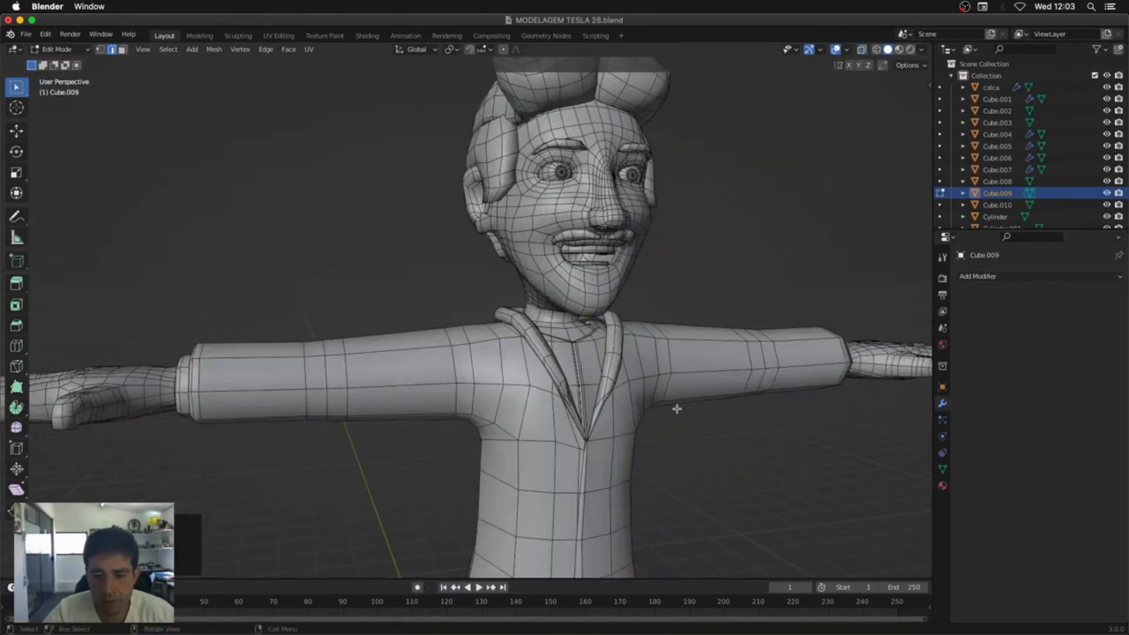
middle_drag(676, 406, 483, 424)
scroll(534, 323, down, 1)
alt+click(482, 466)
key(KP_1)
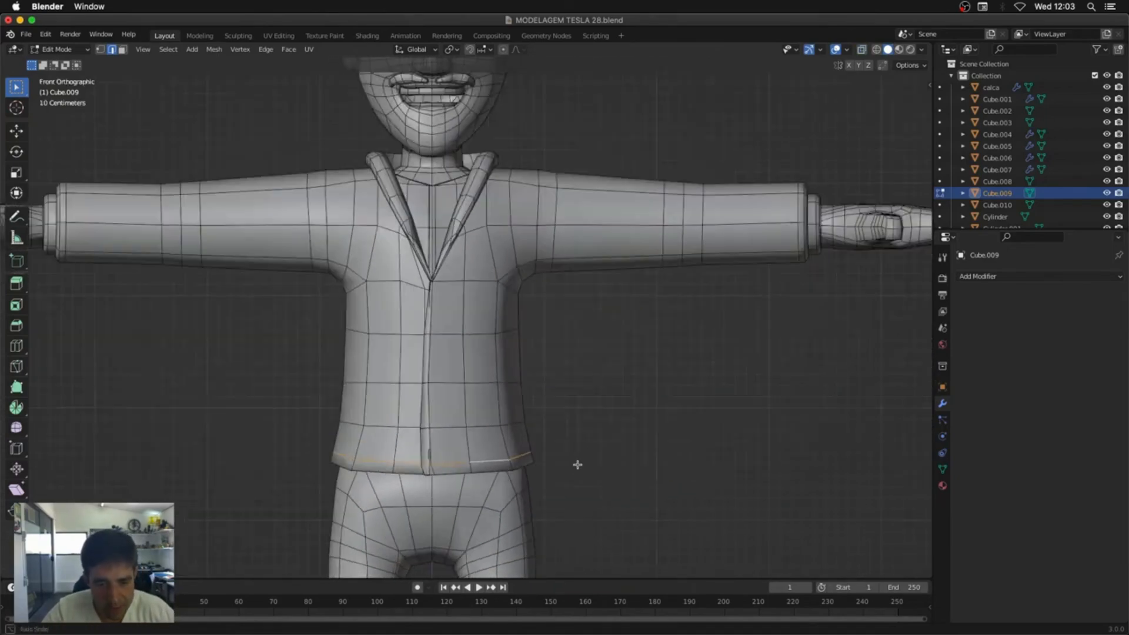
key(g)
click(577, 471)
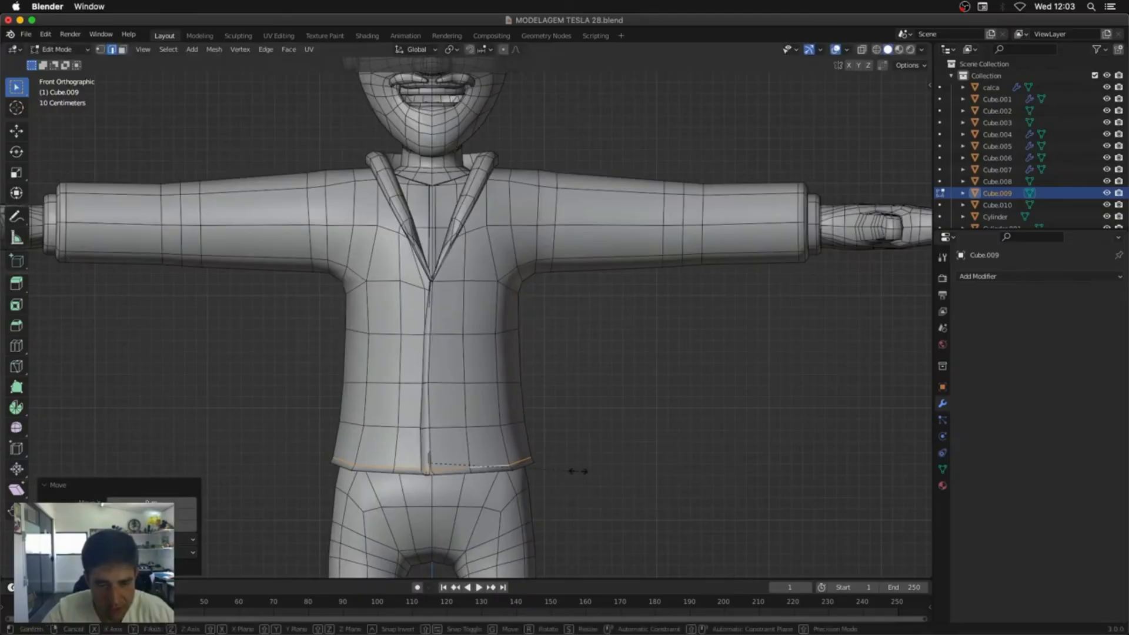
key(s)
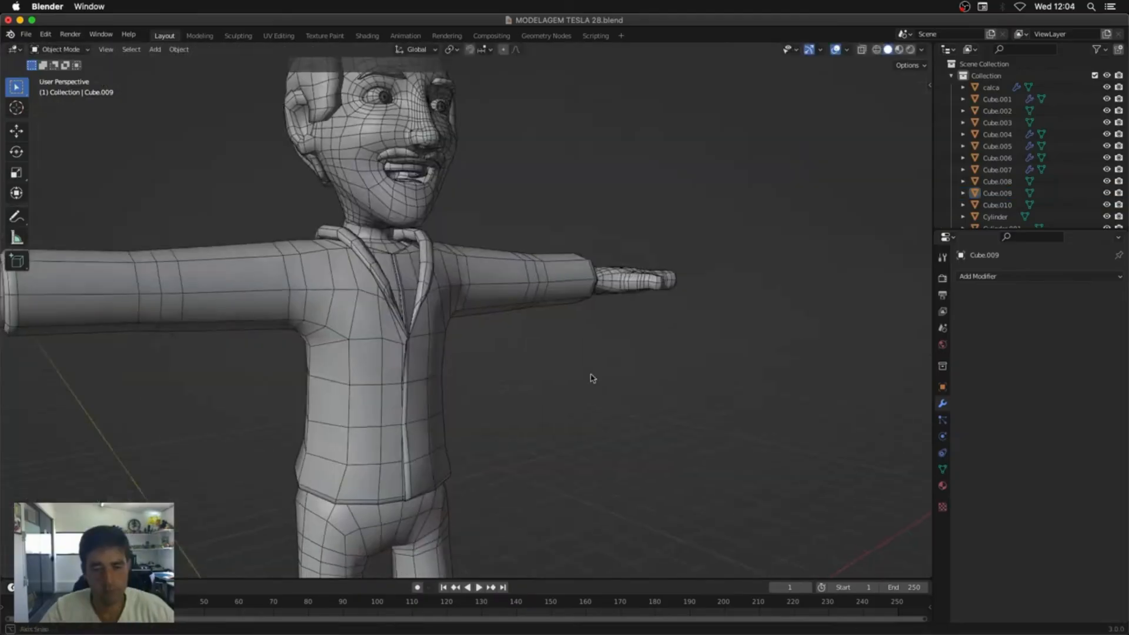
Step: Examine the dressed character from several angles in Material Preview shading
scroll(584, 403, down, 2)
mouse_move(593, 379)
middle_down()
mouse_move(587, 416)
mouse_move(598, 337)
mouse_move(588, 382)
middle_up()
shift+middle_drag(588, 382, 653, 378)
scroll(612, 344, down, 2)
click(898, 49)
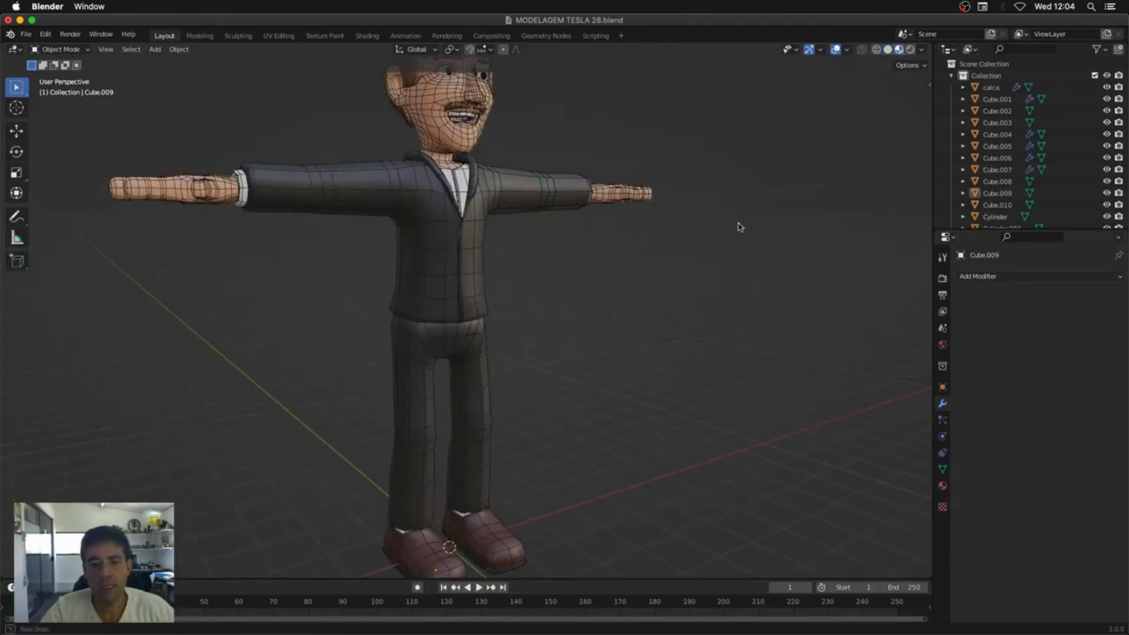
scroll(738, 227, down, 3)
middle_drag(726, 292, 698, 318)
scroll(700, 306, up, 3)
middle_drag(708, 268, 675, 355)
scroll(687, 300, up, 2)
Step: Frame the whole character in a maximized viewport, deselect everything and view it from the front
key(a)
key(KP_Decimal)
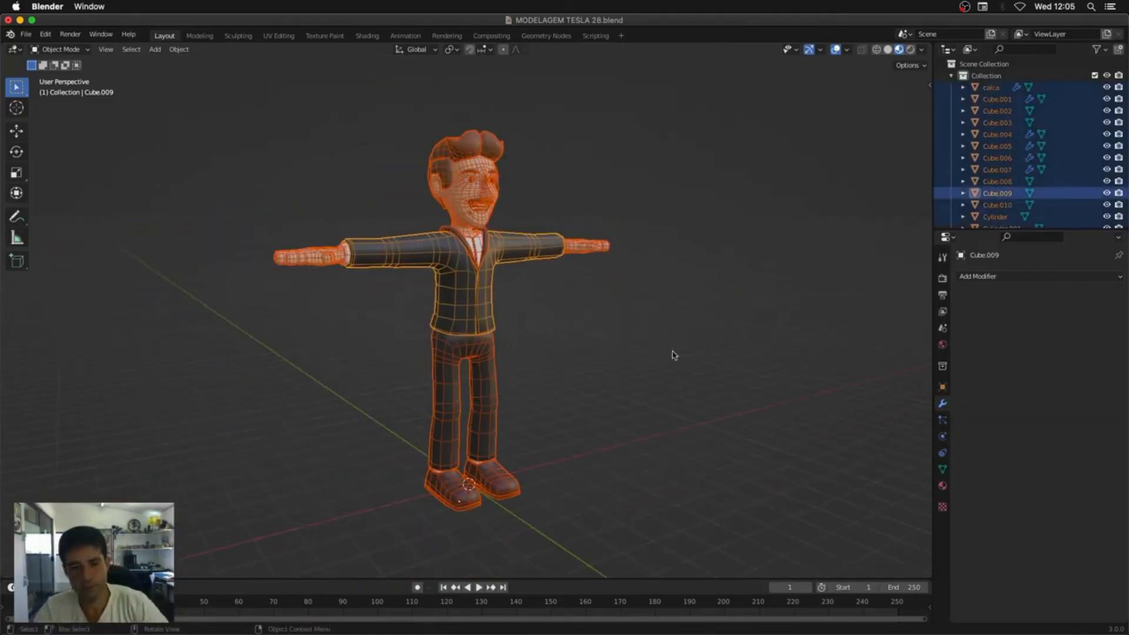
scroll(671, 353, up, 2)
key(ctrl+space)
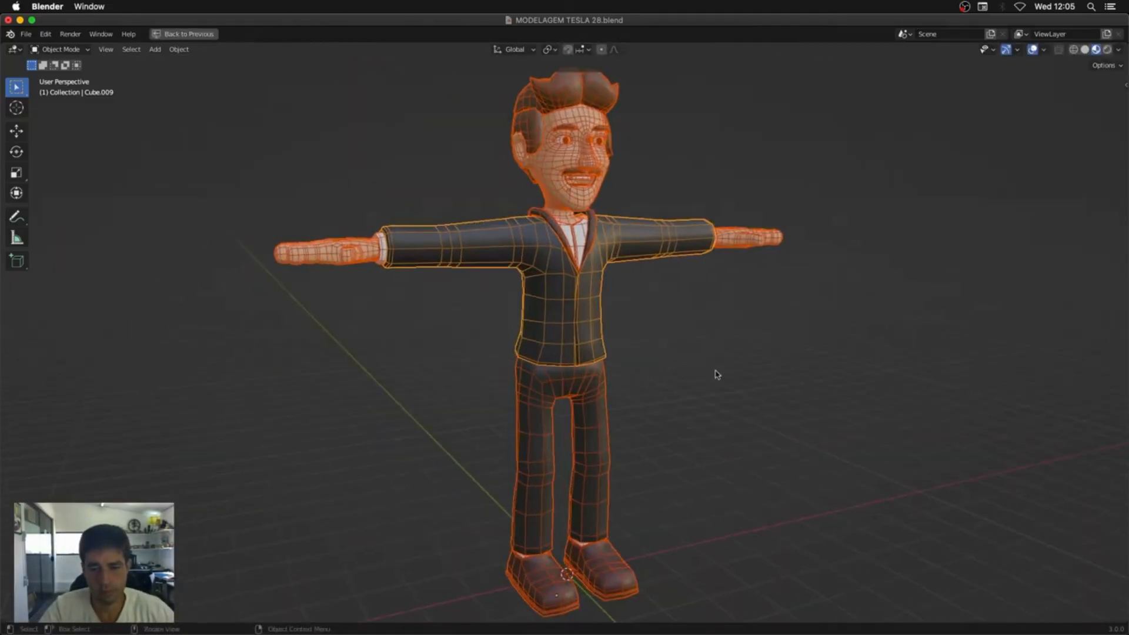
key(alt+a)
middle_drag(714, 361, 756, 323)
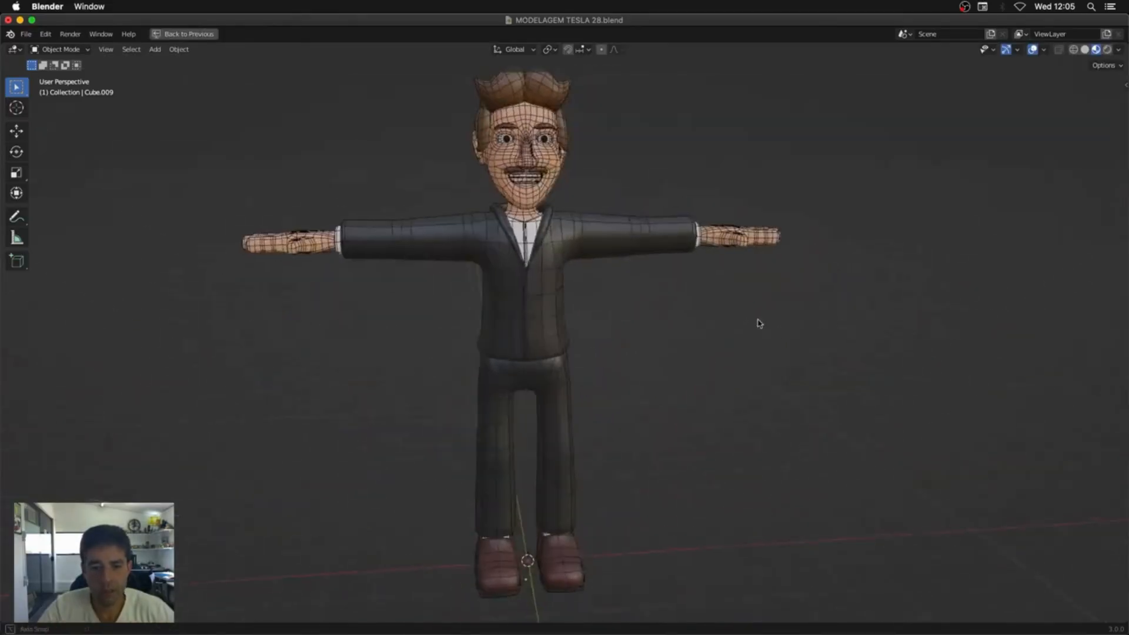
Step: Hide the jacket to inspect the shirt underneath, then reveal all hidden objects
click(561, 329)
key(h)
middle_drag(634, 335, 527, 234)
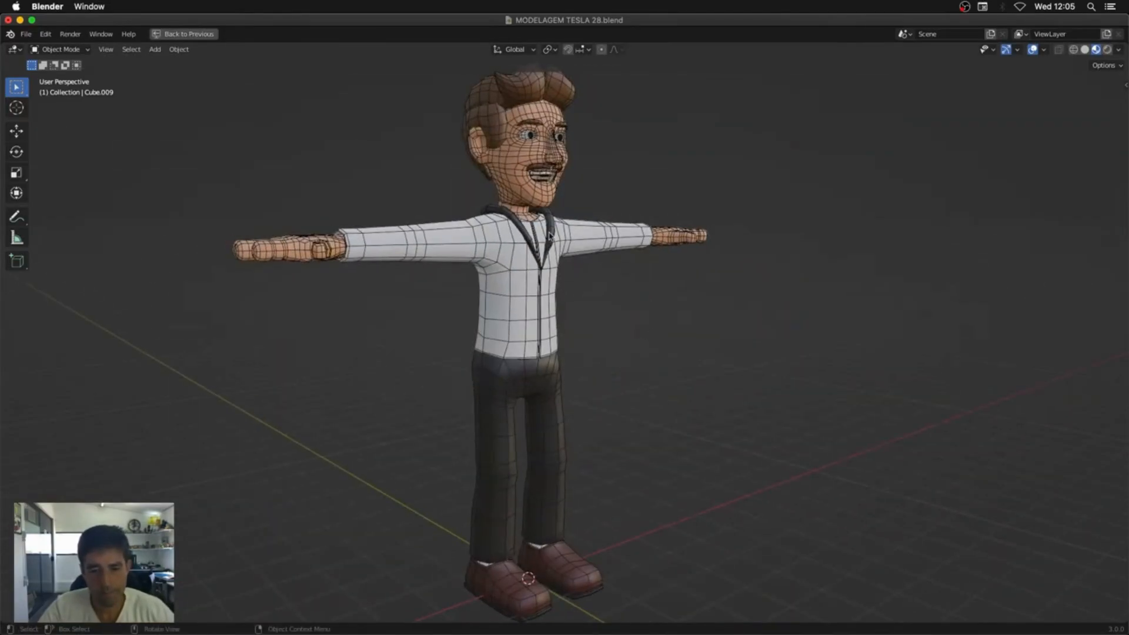
key(alt+h)
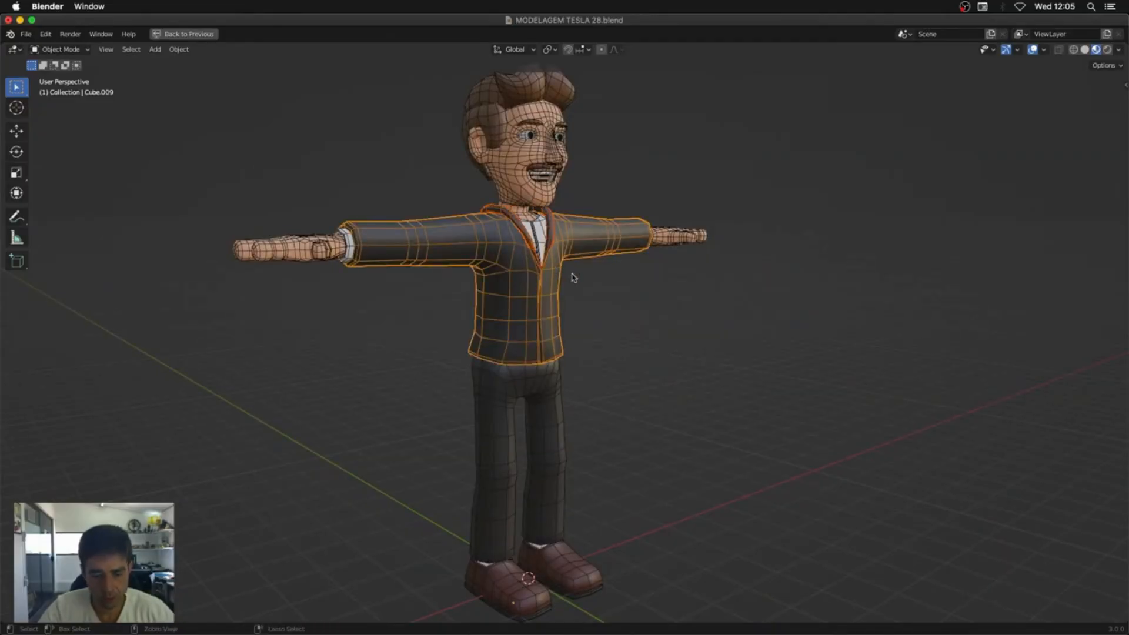
Step: Hide the jacket with its collar and the trousers to expose the shirt and legs
click(574, 322)
click(558, 329)
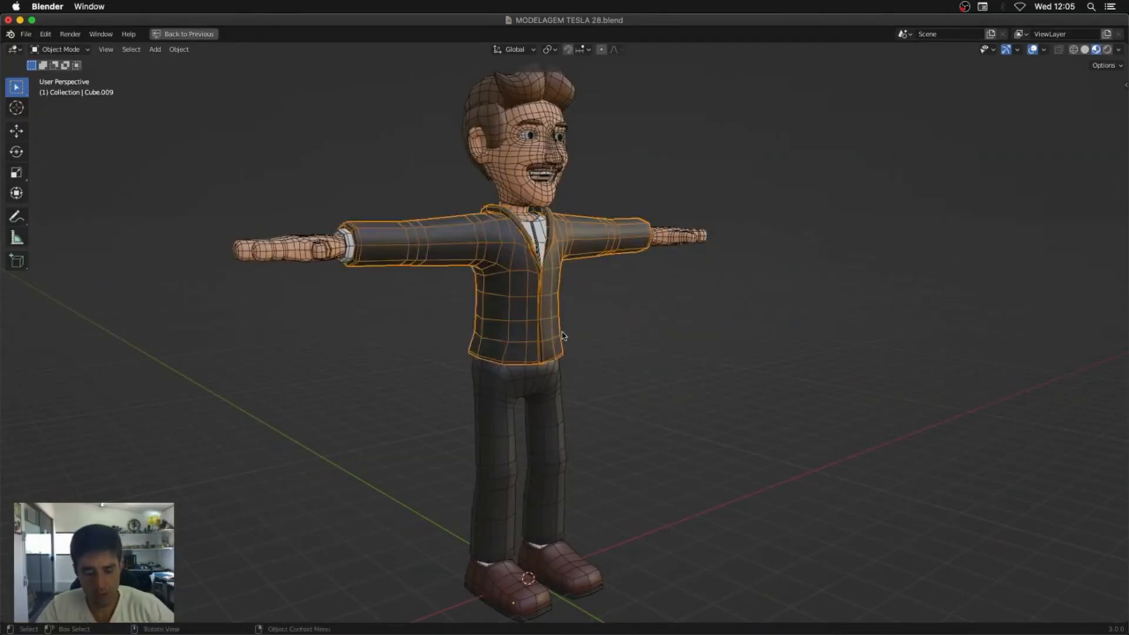
key(h)
middle_drag(696, 320, 598, 456)
click(576, 391)
key(h)
Step: Hide the shoes, the shirt and the body one after another, leaving the hair, eyes and teeth
click(574, 566)
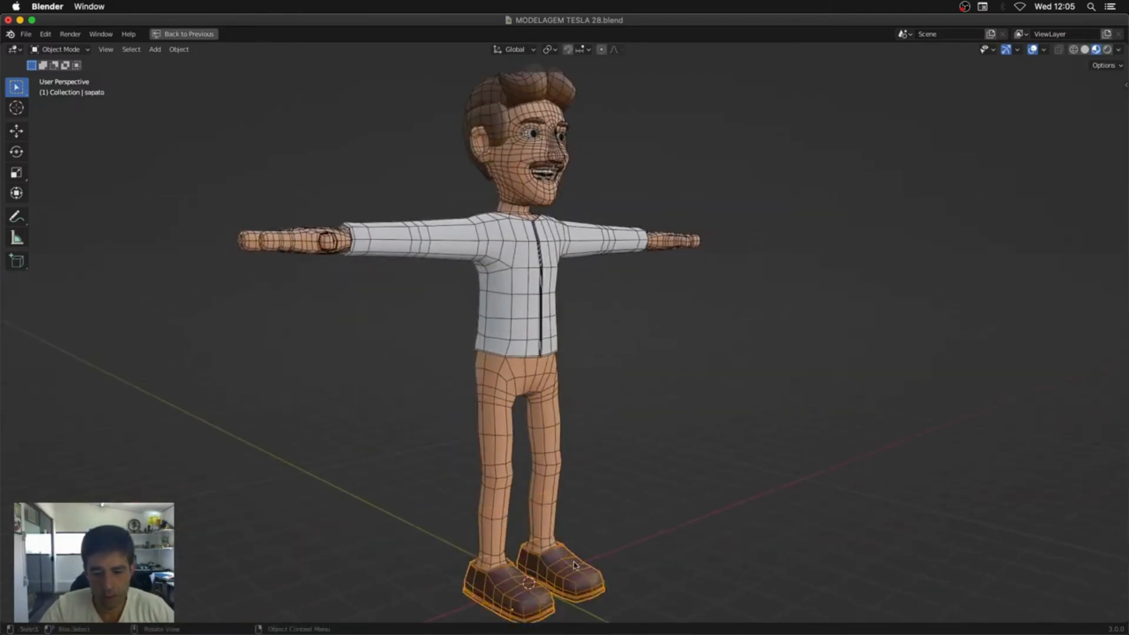
key(h)
click(544, 332)
key(h)
middle_drag(635, 348, 595, 114)
click(549, 240)
key(h)
Step: Frame the remaining hair, eyes and teeth for inspection, then reveal all hidden character parts
click(562, 150)
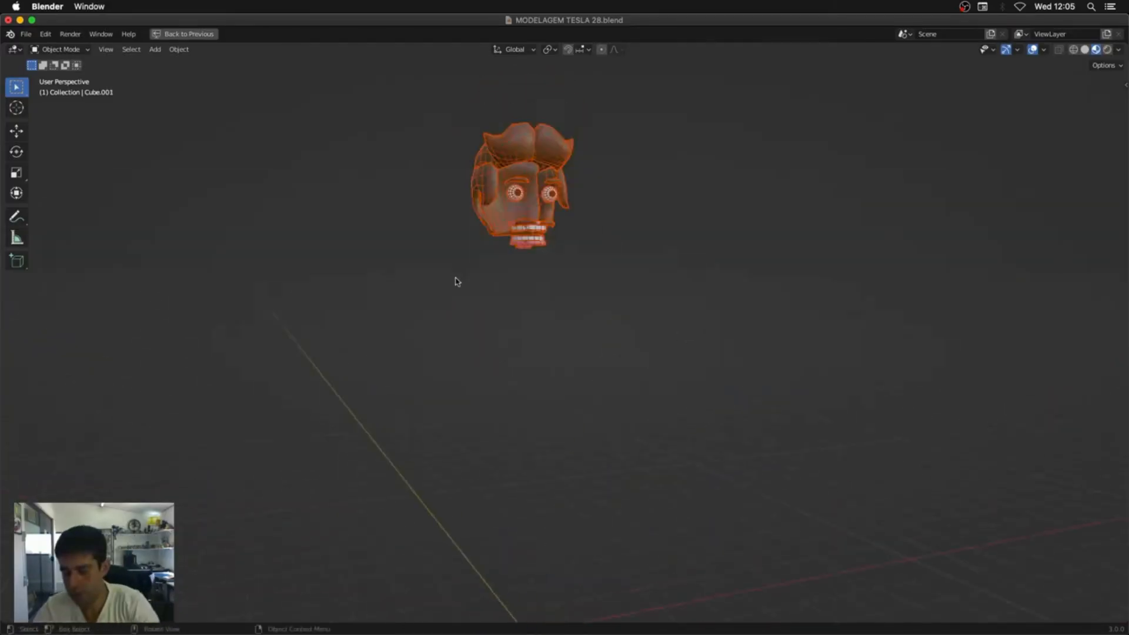
key(KP_Decimal)
middle_drag(811, 431, 733, 339)
key(alt+h)
Step: Toggle the viewport overlays and view the complete character with everything deselected
click(909, 478)
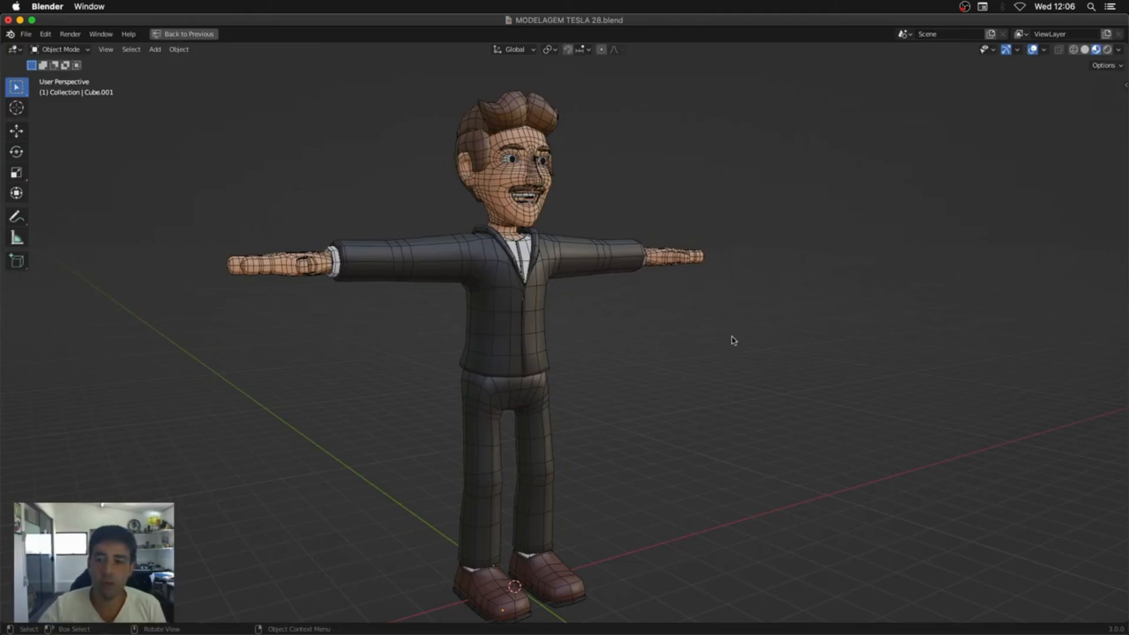
click(1032, 49)
mouse_move(859, 285)
middle_down()
mouse_move(853, 306)
mouse_move(718, 302)
mouse_move(773, 313)
mouse_move(880, 295)
mouse_move(856, 299)
middle_up()
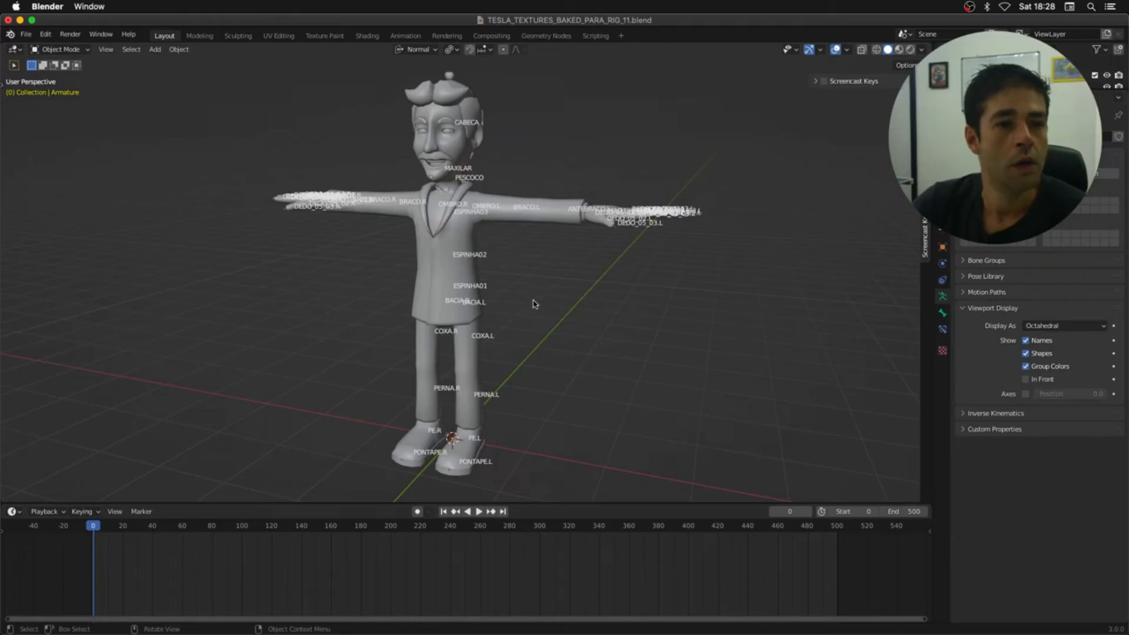
Step: Turn on X-ray display, isolate the armature and the body mesh by hiding everything else, and deselect both
middle_drag(529, 310, 579, 322)
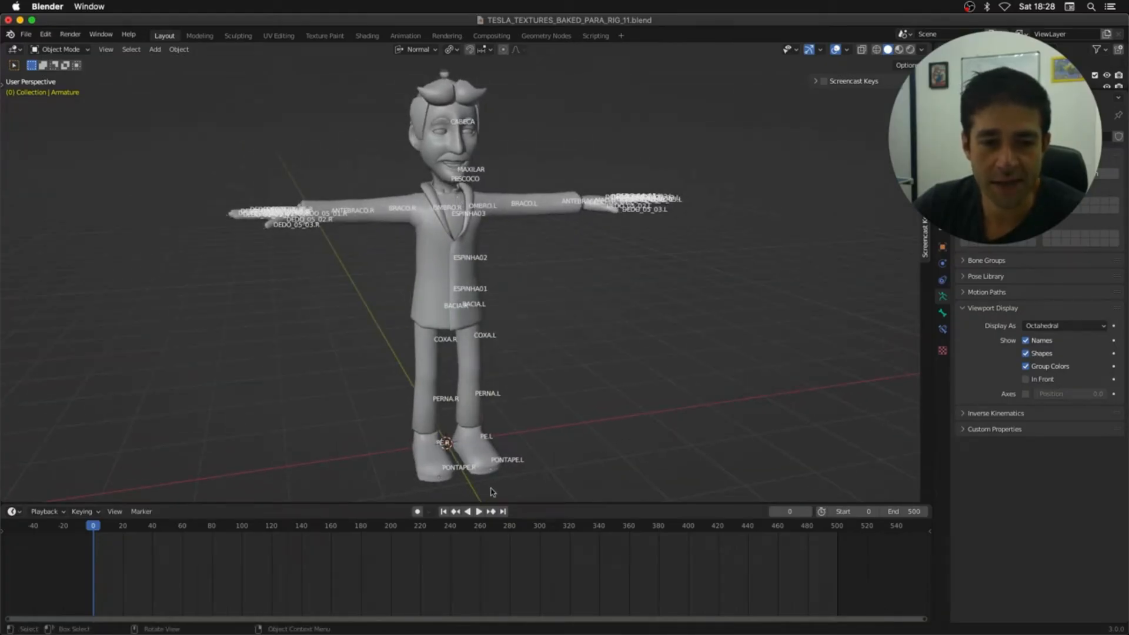
key(alt+z)
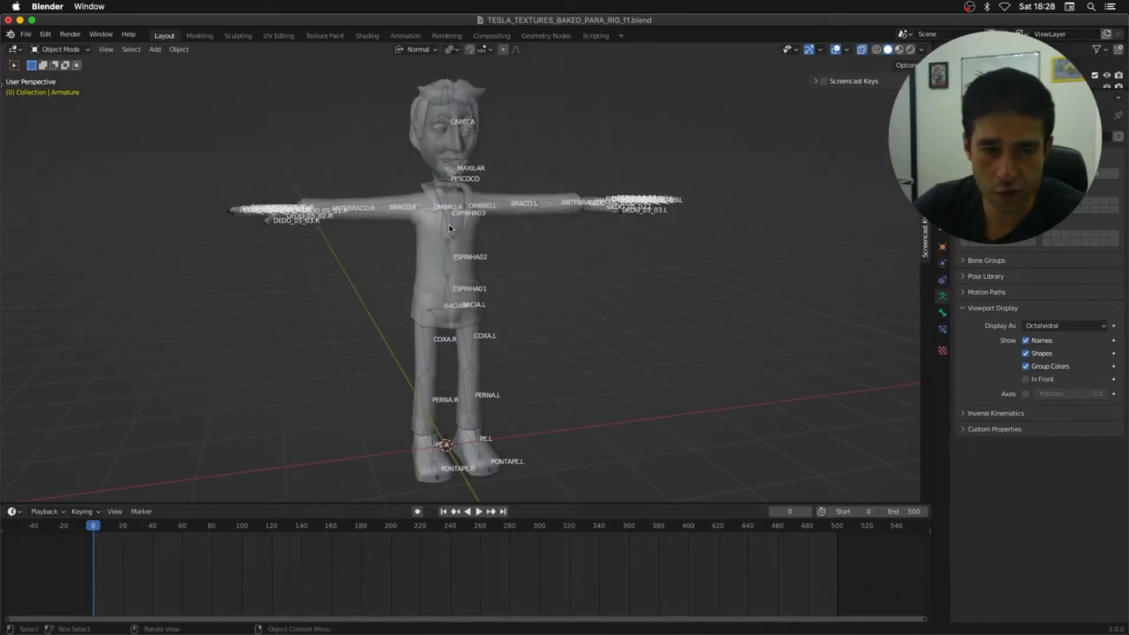
click(443, 85)
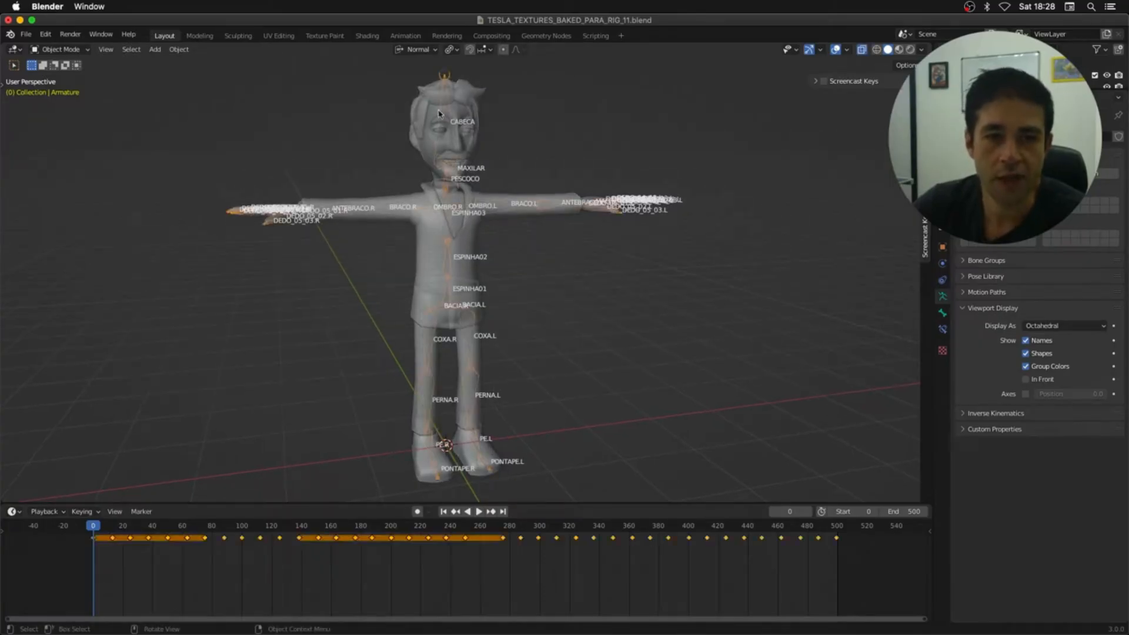
key(shift+h)
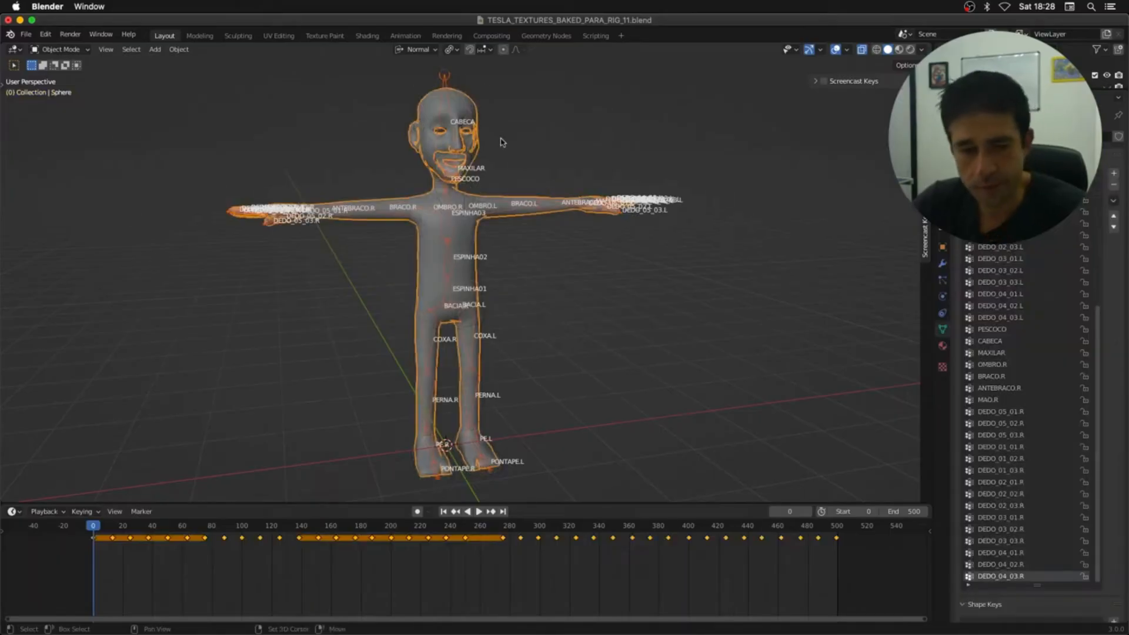
middle_drag(617, 277, 551, 281)
click(584, 278)
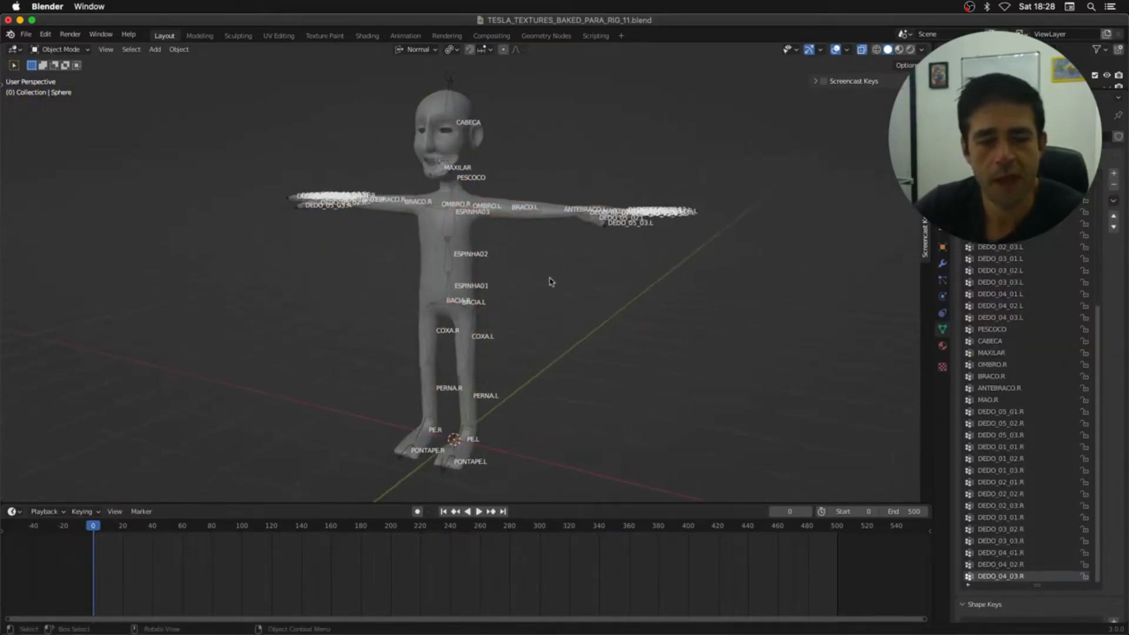
Step: Hide the body mesh and scrub the timeline to frame 396 to review the armature's motion from the side
click(475, 241)
key(h)
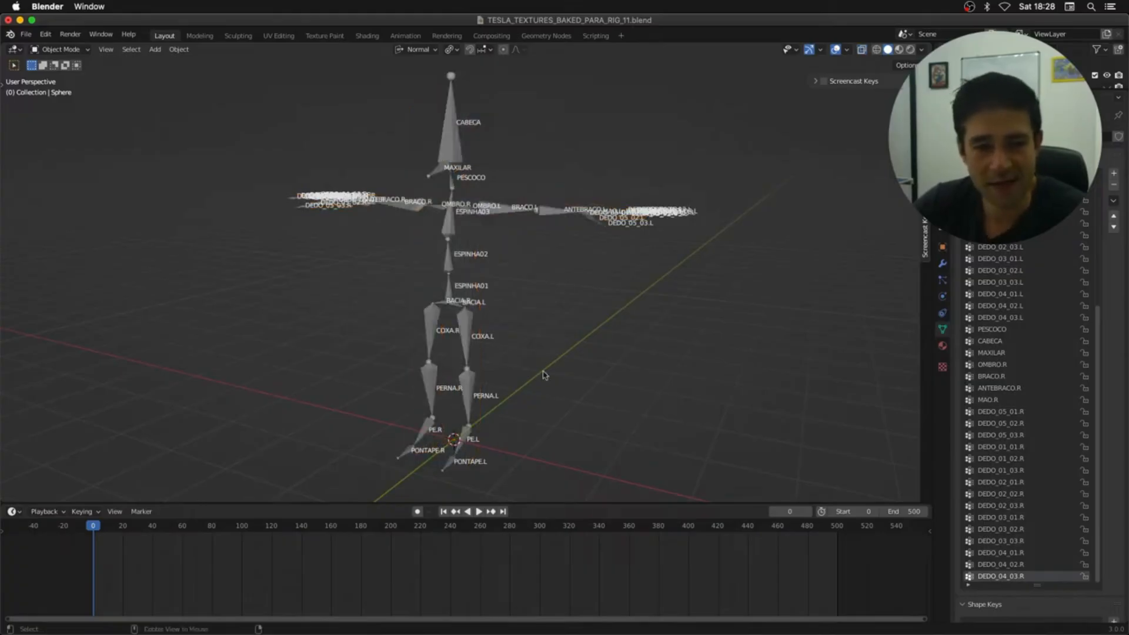
middle_drag(543, 372, 552, 371)
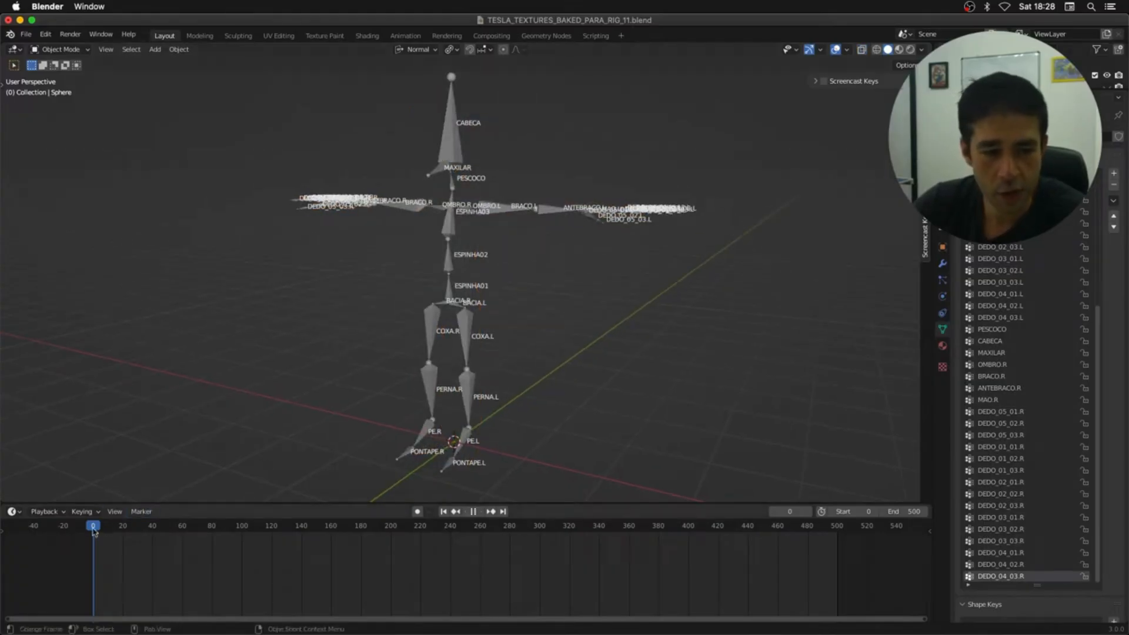
drag(95, 531, 684, 561)
middle_drag(555, 353, 718, 352)
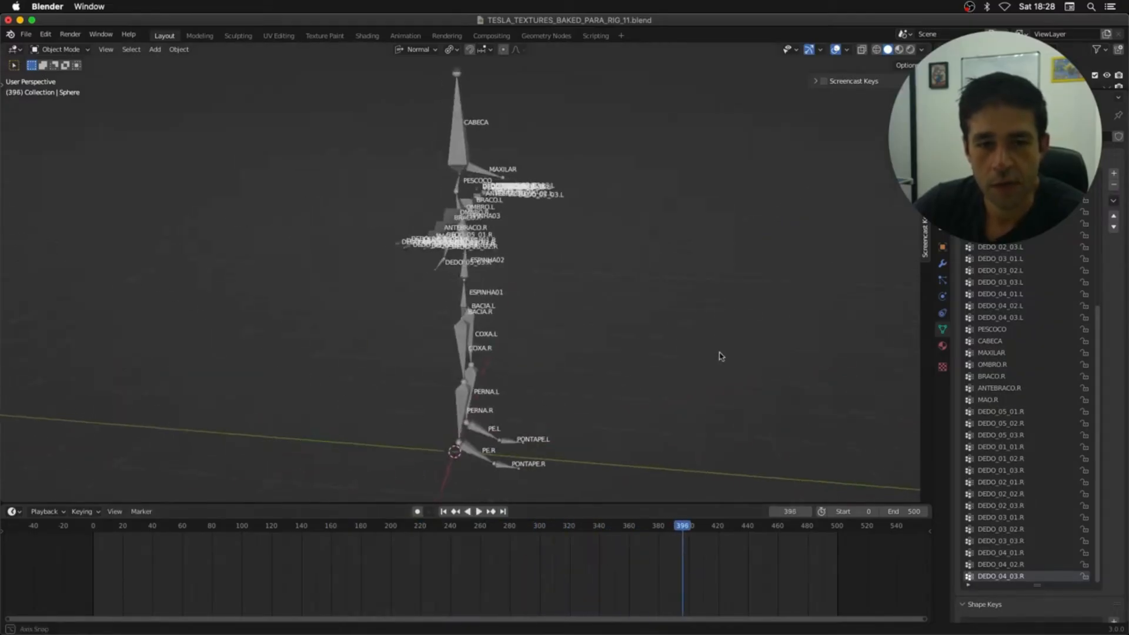
Step: Play the armature's animation, stop it and return to frame 0
key(space)
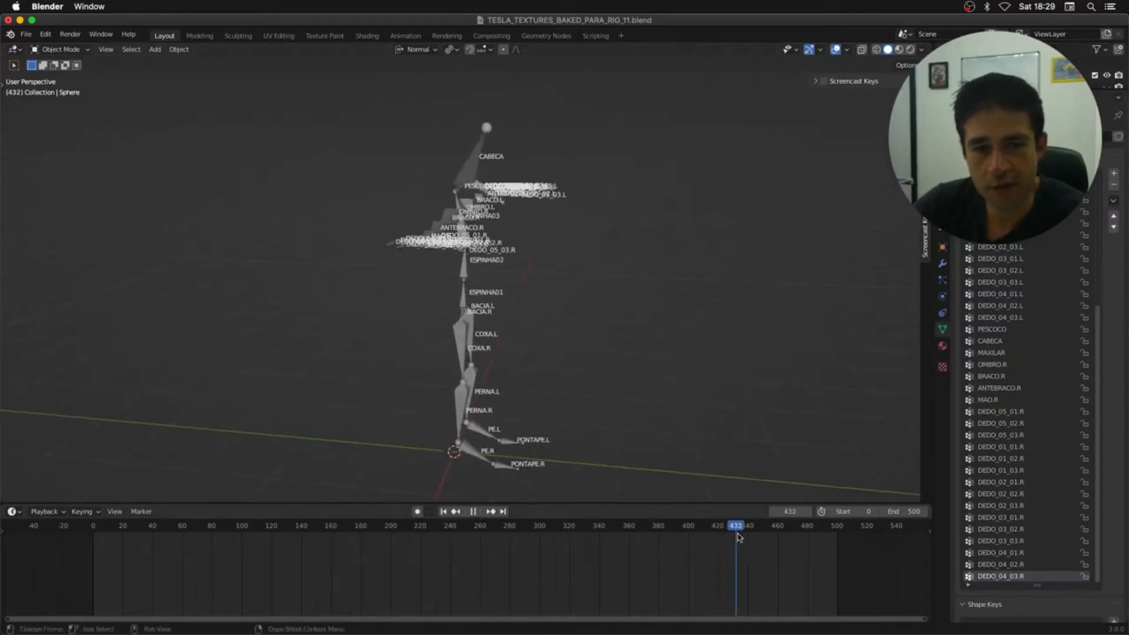
click(519, 521)
key(space)
key(shift+Left)
middle_drag(524, 402, 427, 407)
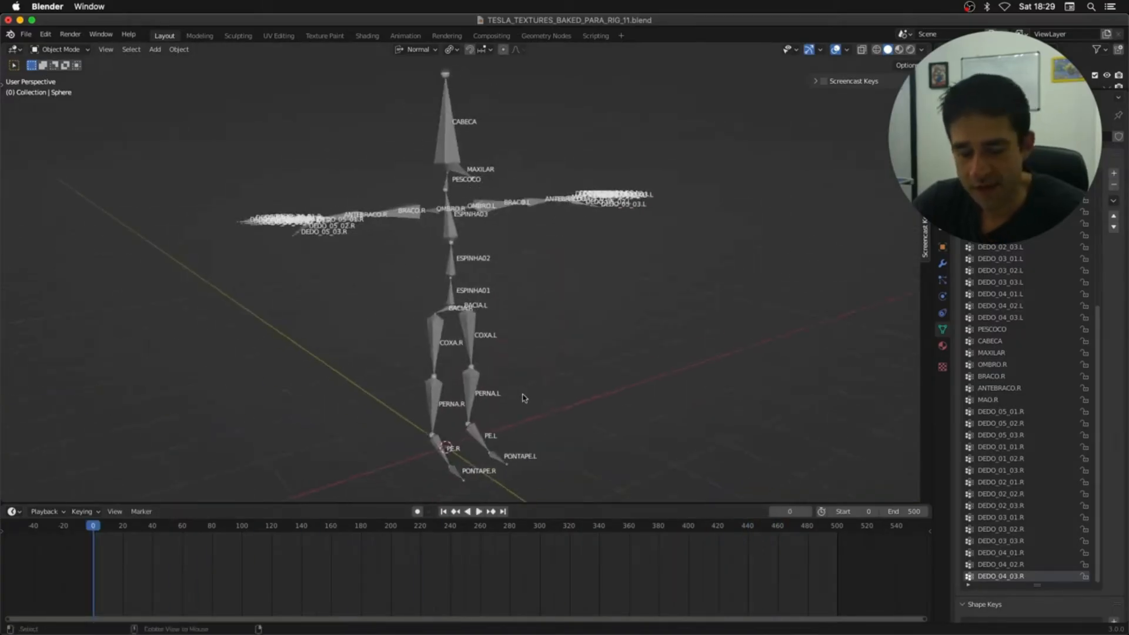
Step: Reveal all hidden parts, isolate the body mesh and open it in Edit Mode
key(alt+h)
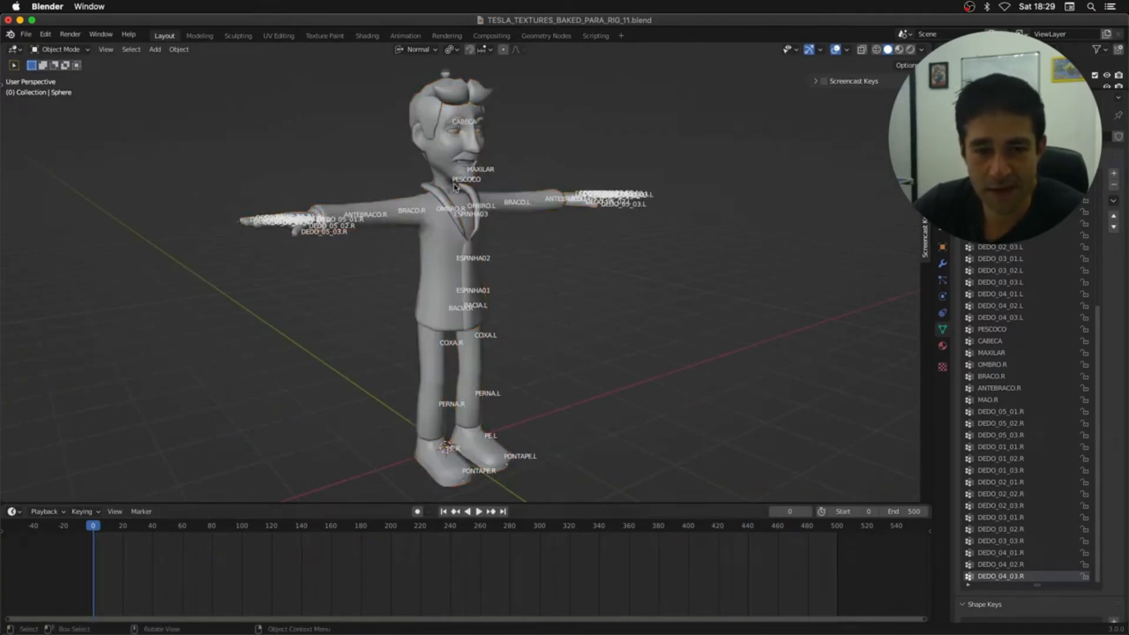
click(446, 176)
key(shift+h)
middle_drag(550, 312, 537, 309)
key(Tab)
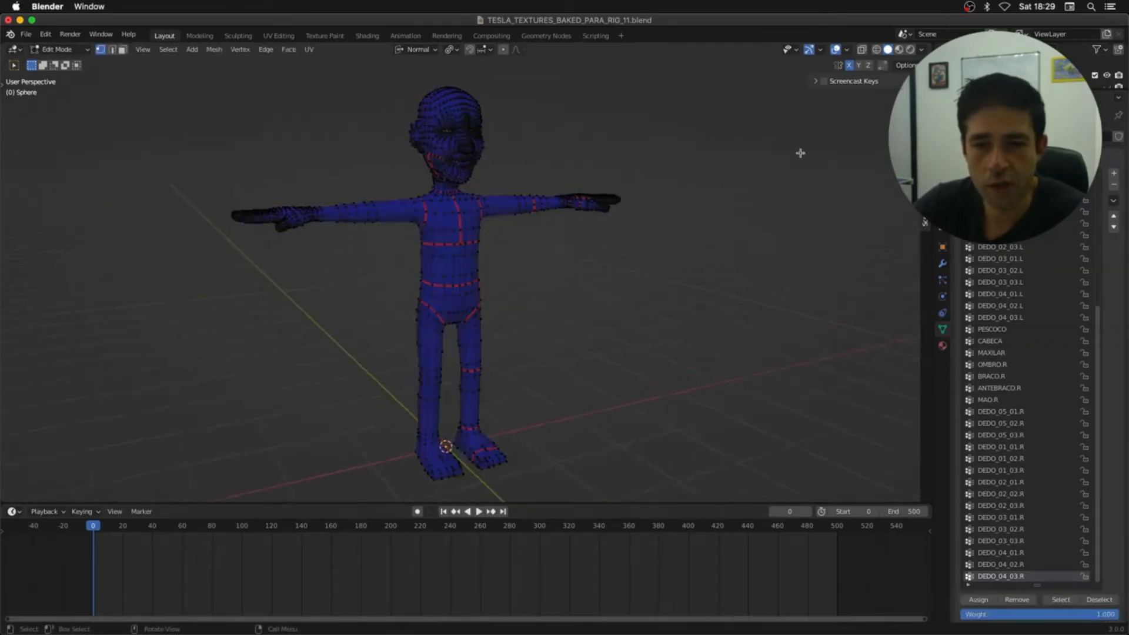
Step: Turn off the face orientation overlay and examine the body's and left hand's seams in face selection mode
click(847, 49)
click(774, 388)
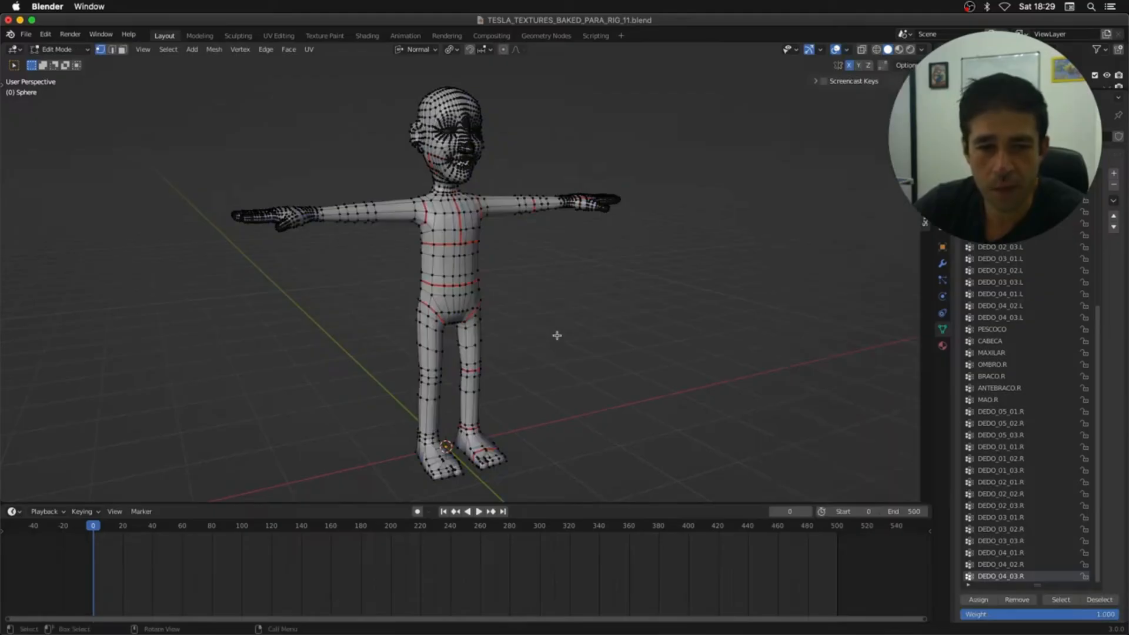
scroll(504, 323, up, 5)
key(3)
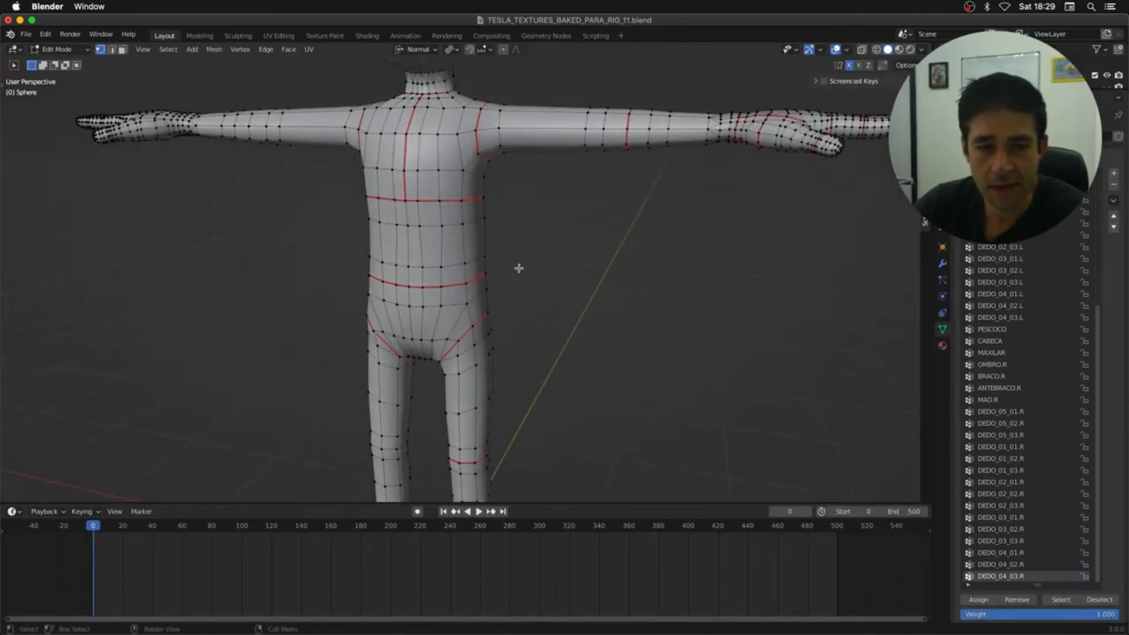
middle_drag(516, 267, 486, 282)
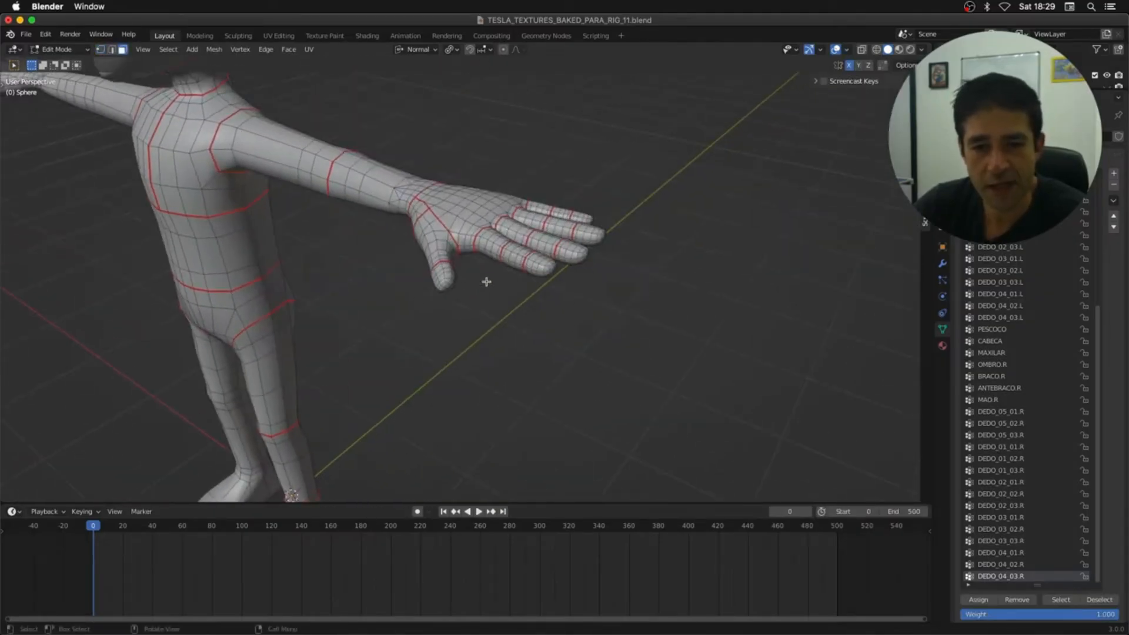
key(Tab)
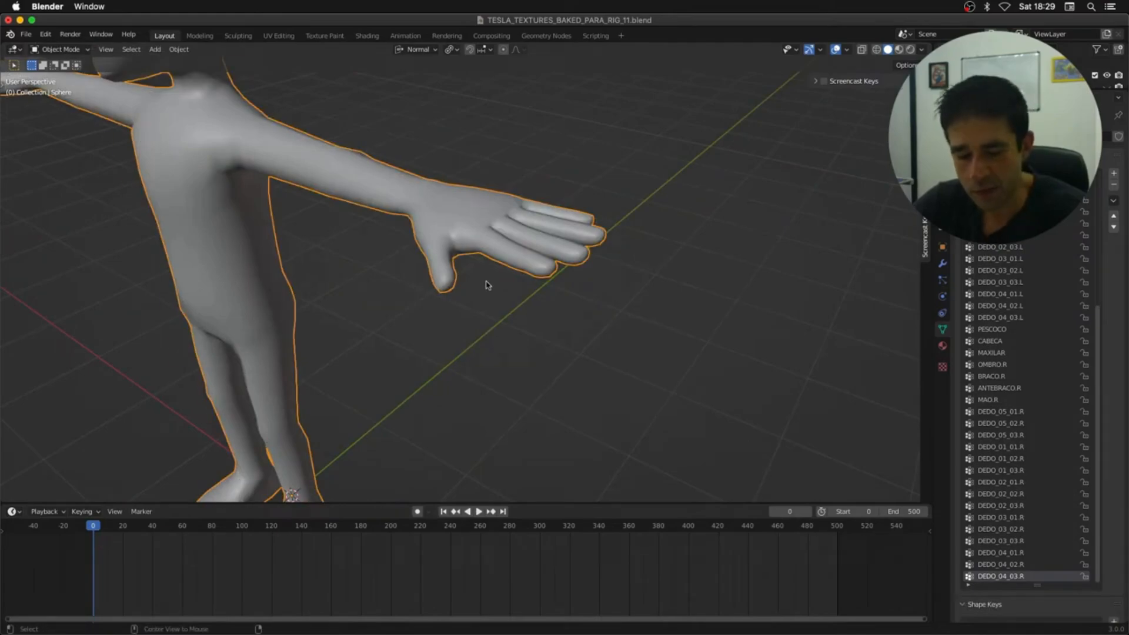
Step: Reveal all hidden parts, isolate the body mesh together with the armature and turn on X-ray display
key(alt+h)
click(447, 292)
drag(459, 302, 443, 280)
key(shift+h)
key(Tab)
key(alt+z)
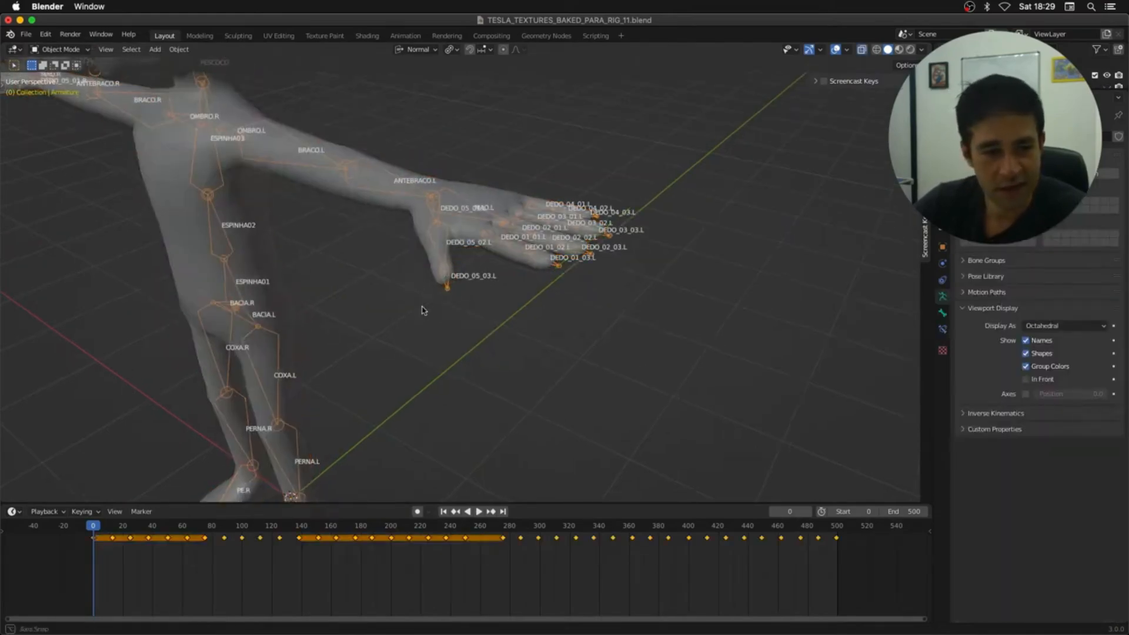
Step: Open the body in Edit Mode and compare its hip, knee and ankle seams with the bone positions
middle_drag(421, 307, 569, 257)
key(Tab)
click(362, 286)
key(Tab)
scroll(575, 186, up, 6)
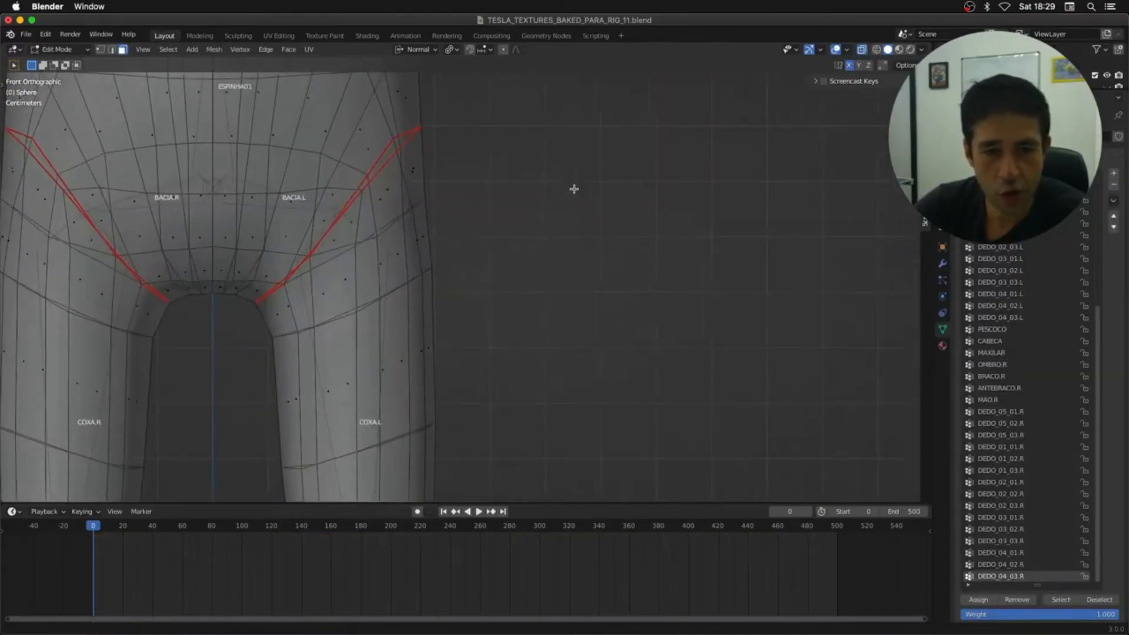
shift+middle_drag(433, 357, 532, 186)
middle_drag(619, 361, 576, 365)
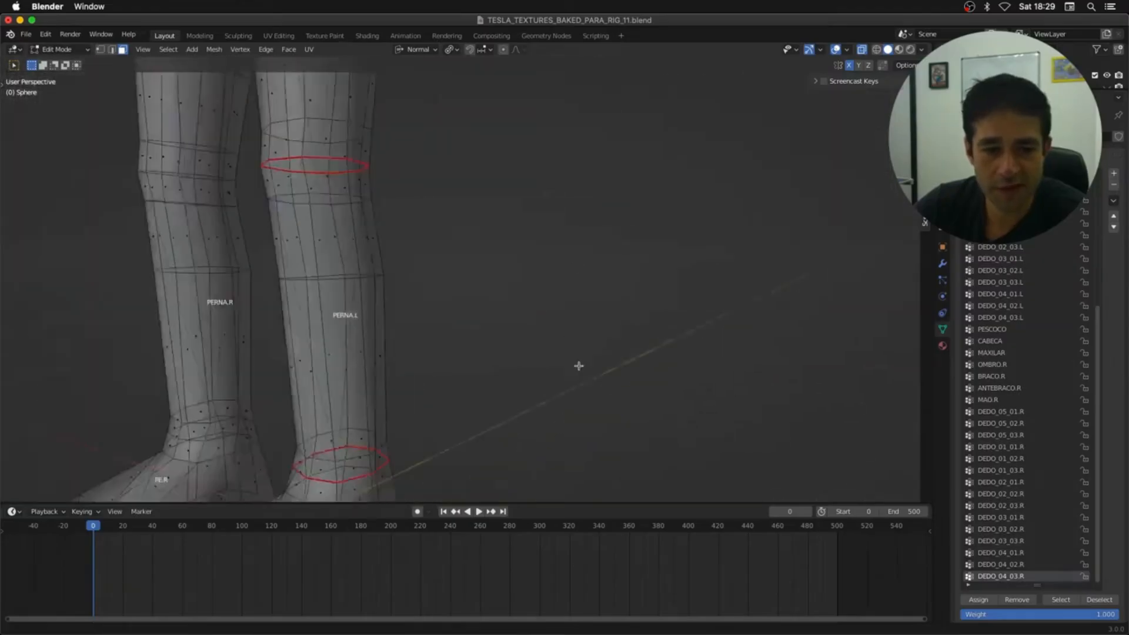
scroll(600, 382, down, 5)
shift+middle_drag(595, 239, 598, 351)
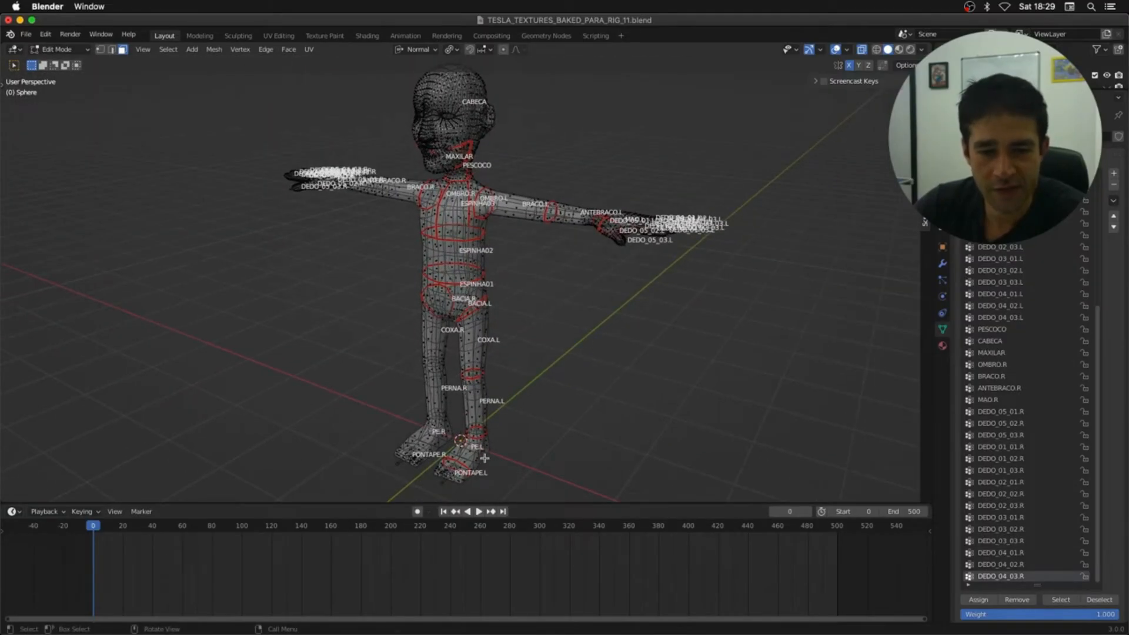
Step: Select the linked seam-delimited regions of the body from the left toes up through the leg, hips and torso
key(l)
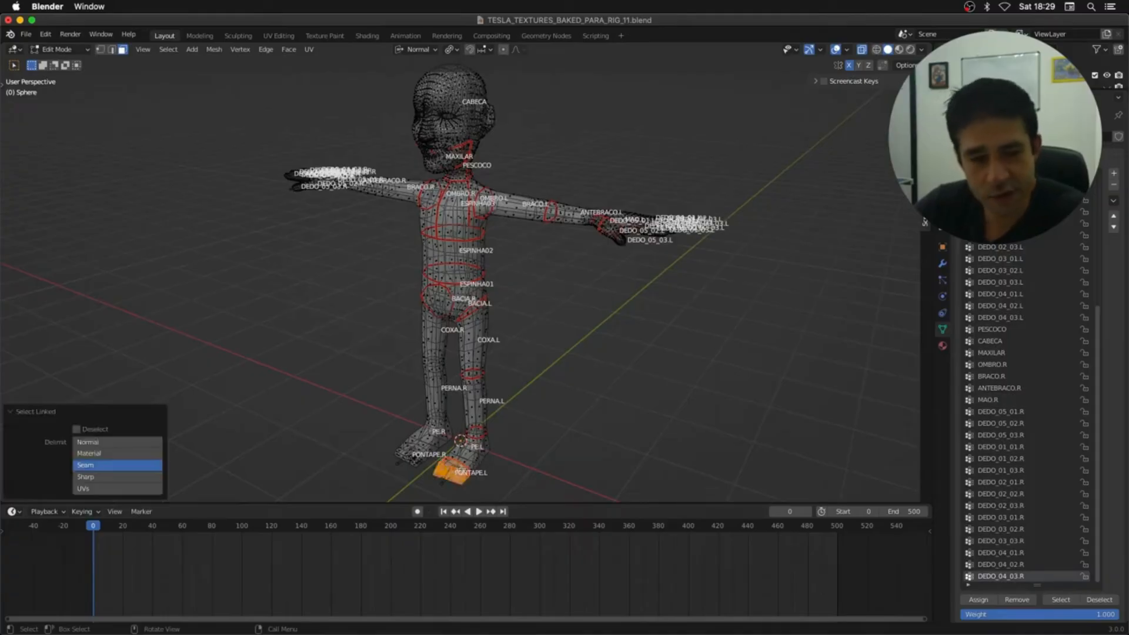
key(l)
key(l)
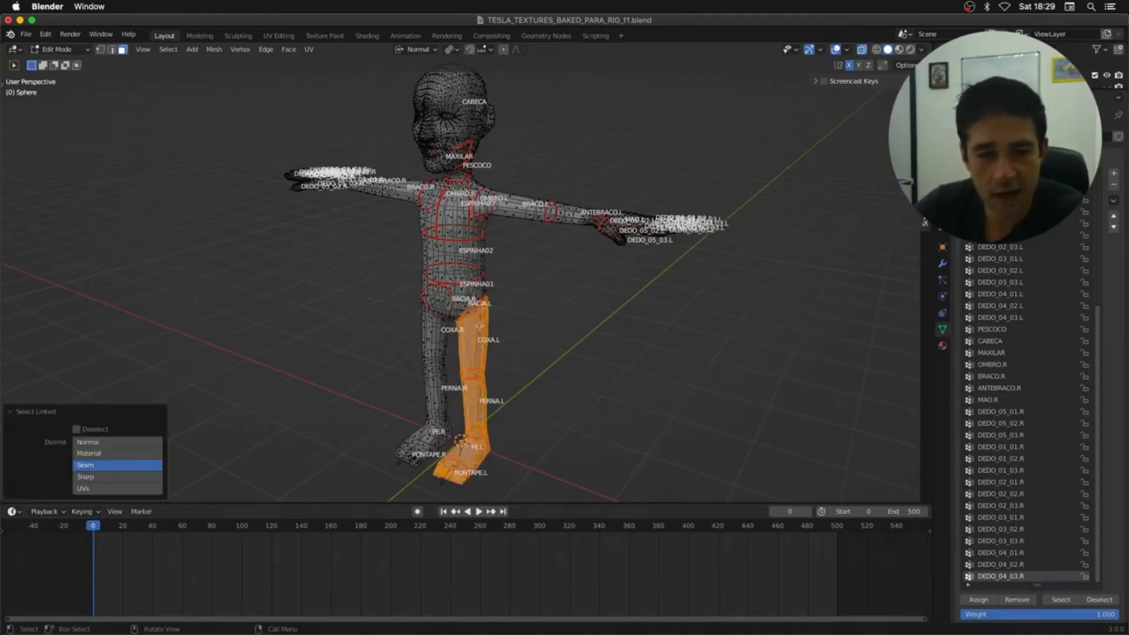
key(l)
key(l)
key(l)
key(l)
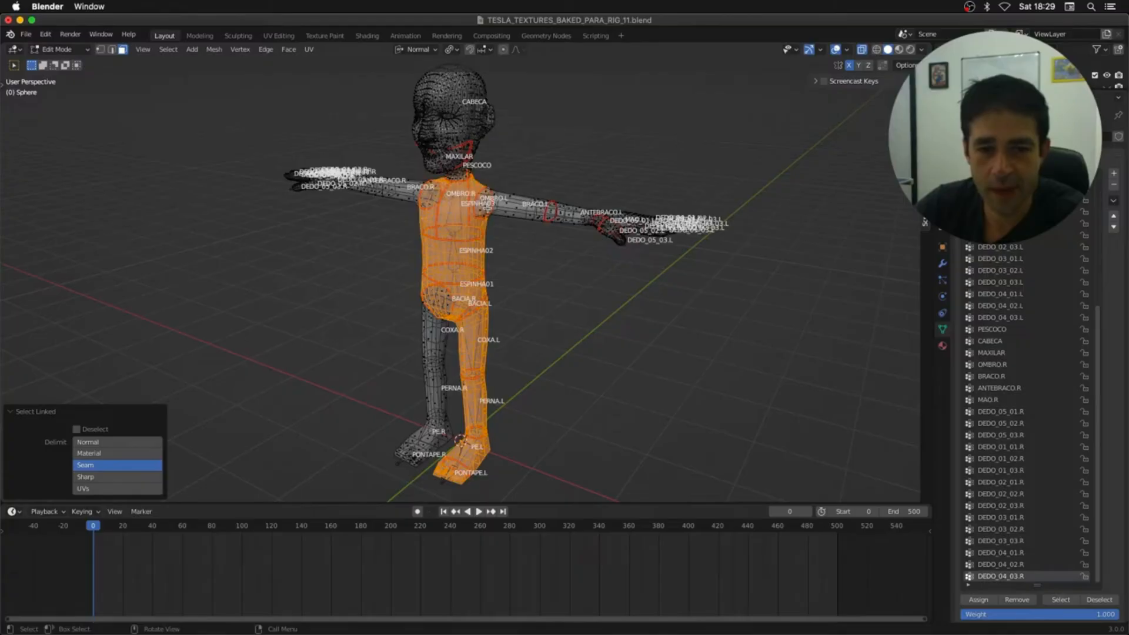
Step: Turn off X-ray, add the seam-delimited segments of the left hand's DEDO_03 finger to the selection, and select the armature in Object Mode
middle_drag(492, 210, 571, 287)
key(alt+z)
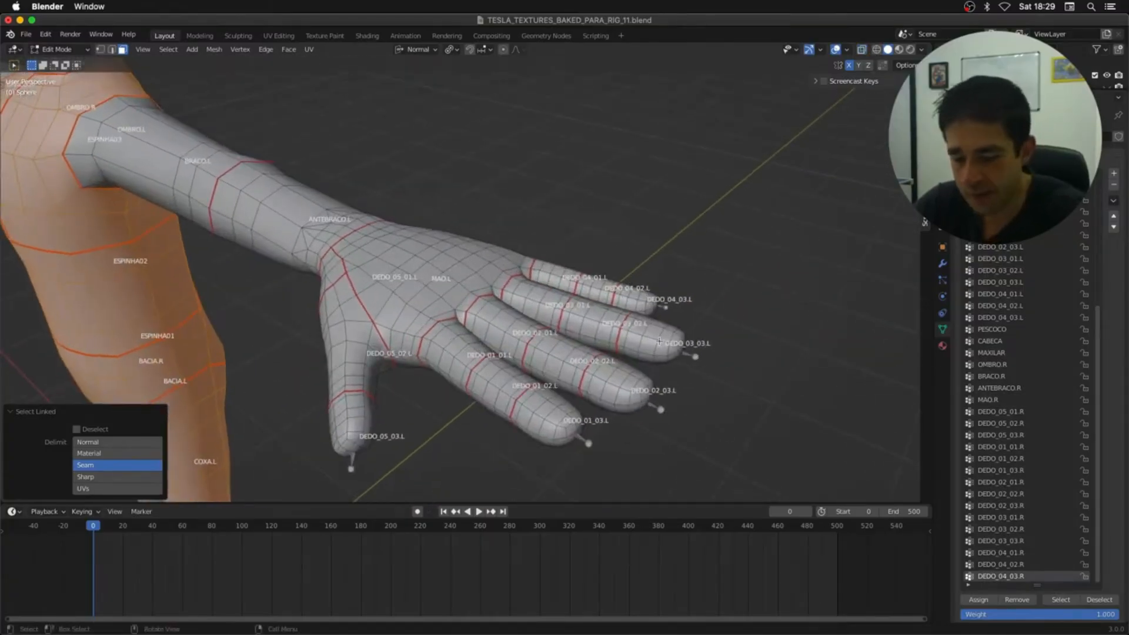
key(l)
key(l)
key(l)
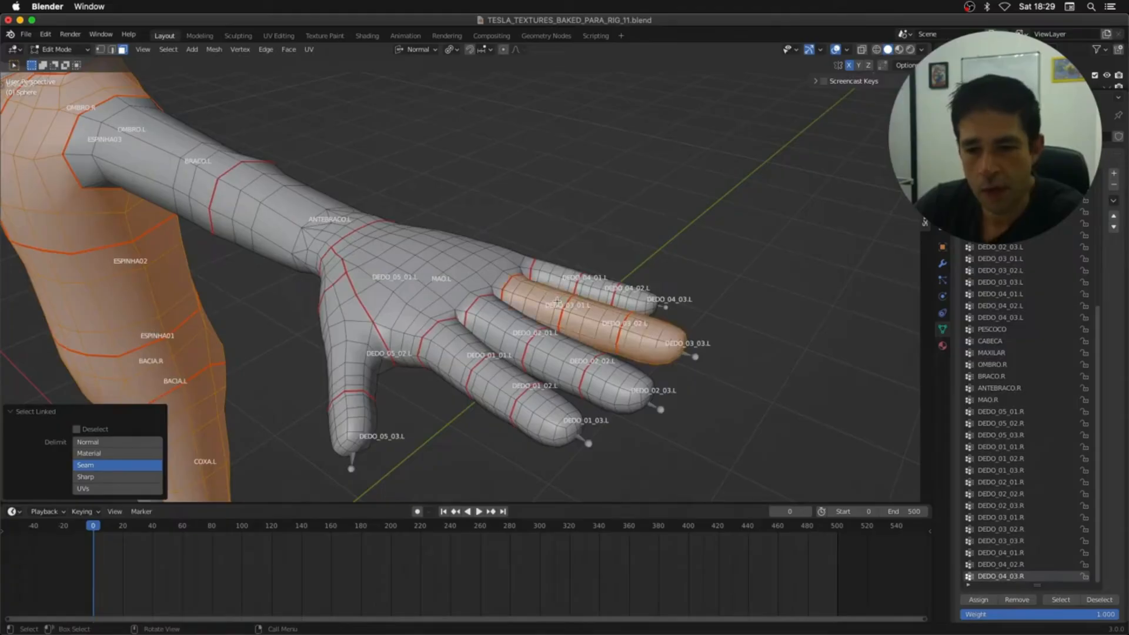
key(Tab)
click(660, 409)
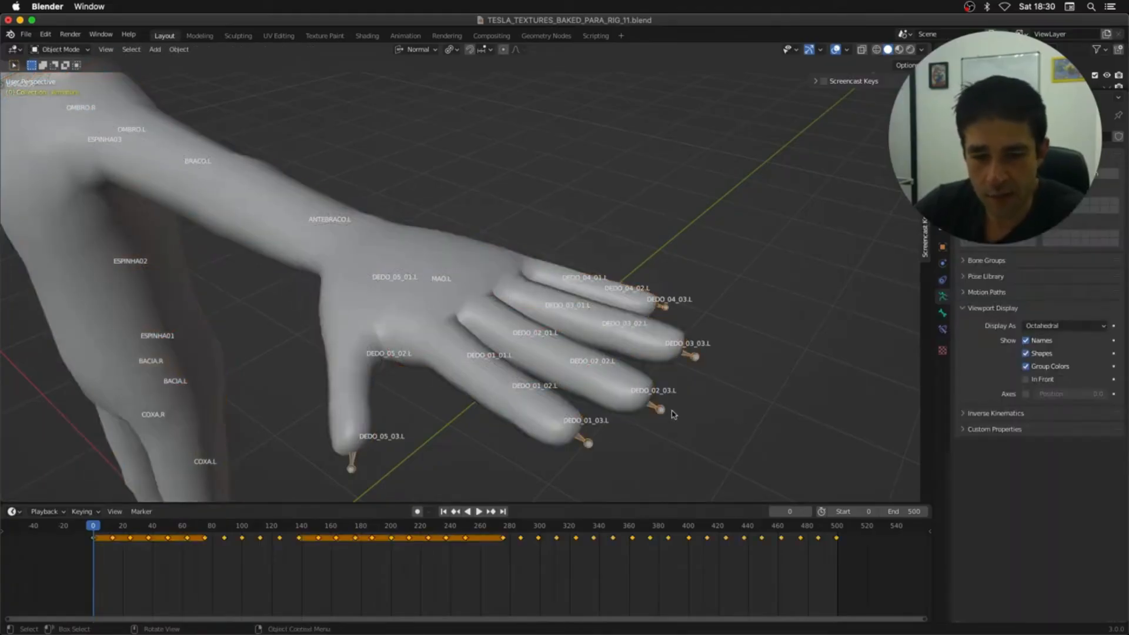
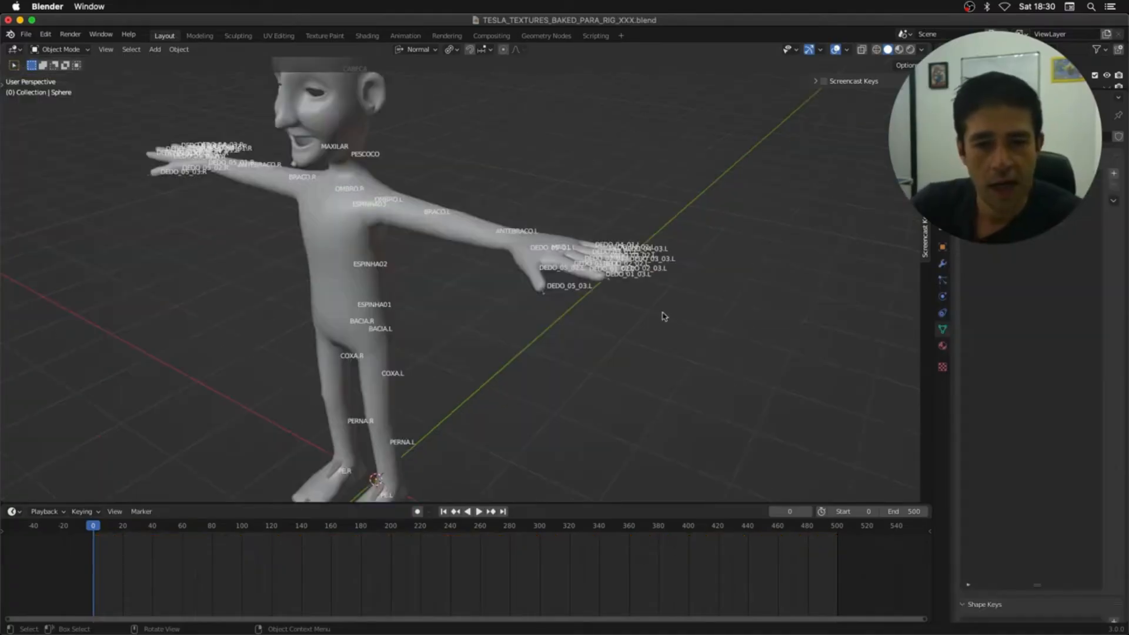
Step: Play the armature animation with the body visible, then stop it and return to frame 0
middle_drag(663, 314, 709, 320)
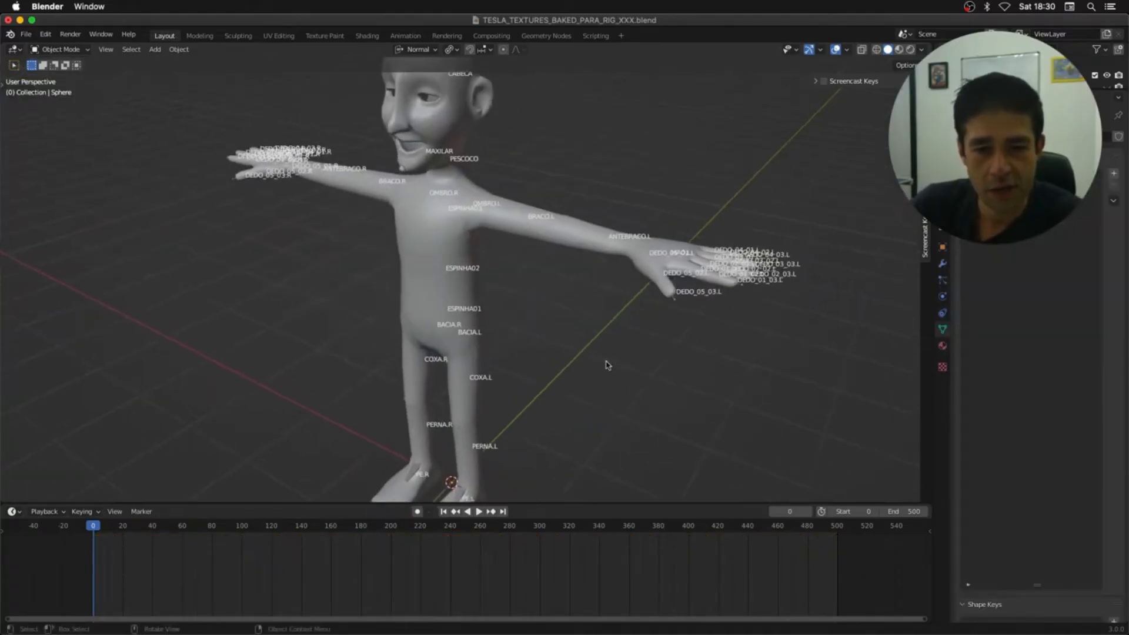
mouse_move(606, 361)
middle_down()
mouse_move(607, 348)
mouse_move(607, 361)
middle_up()
key(space)
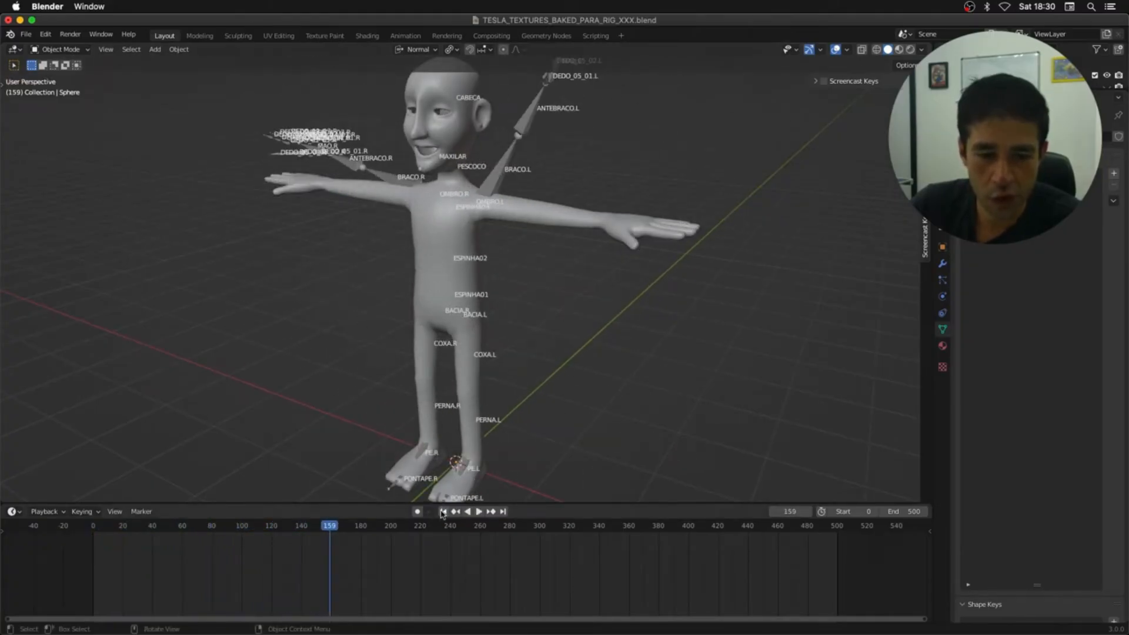
key(Escape)
Step: Parent the body mesh to the armature using Armature Deform With Empty Groups, then deselect everything
click(440, 251)
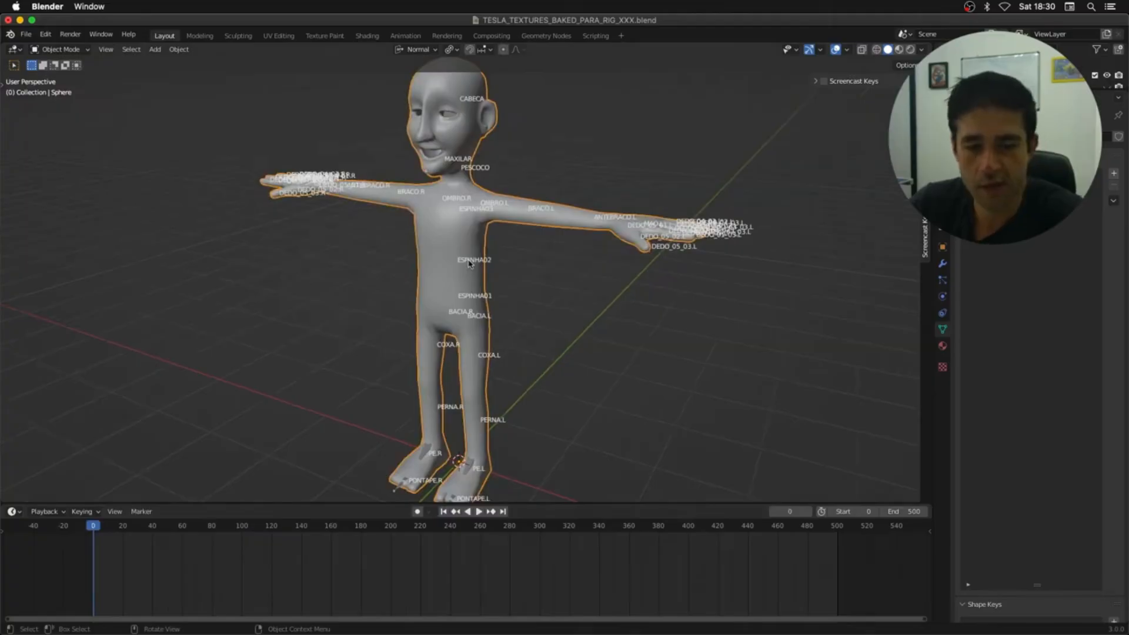
middle_drag(492, 233, 499, 176)
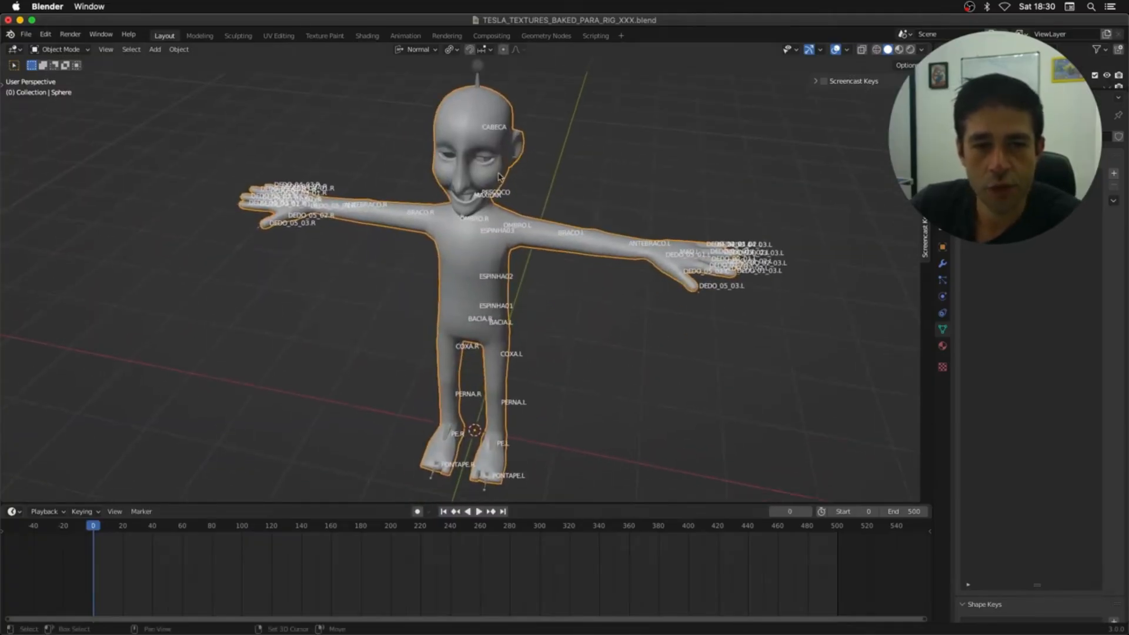
middle_drag(484, 91, 480, 103)
click(479, 103)
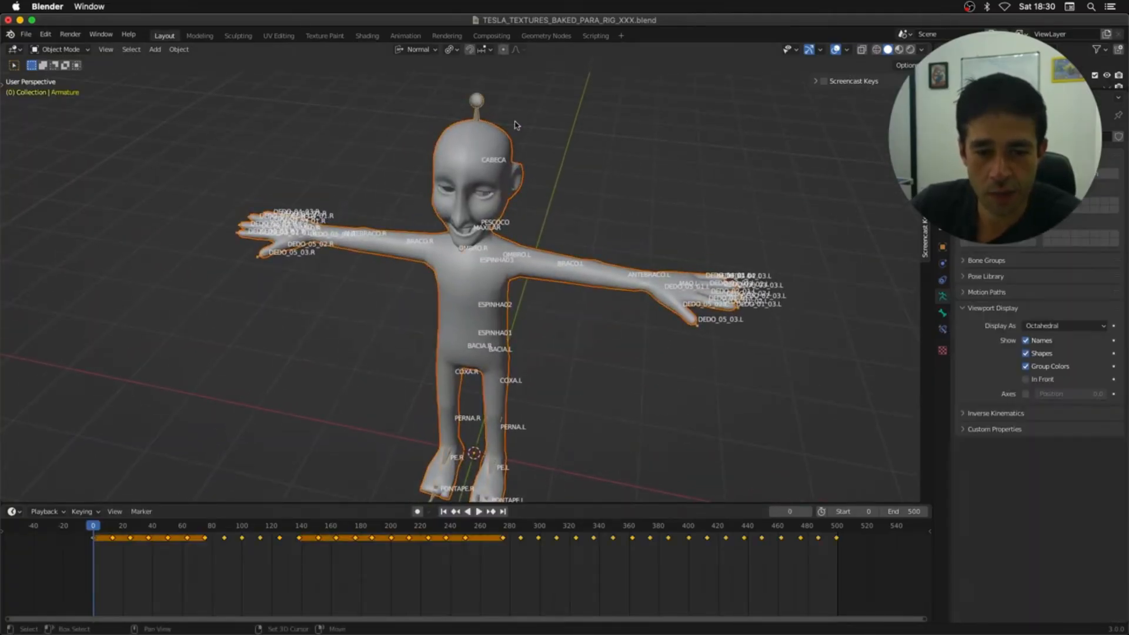
key(ctrl+p)
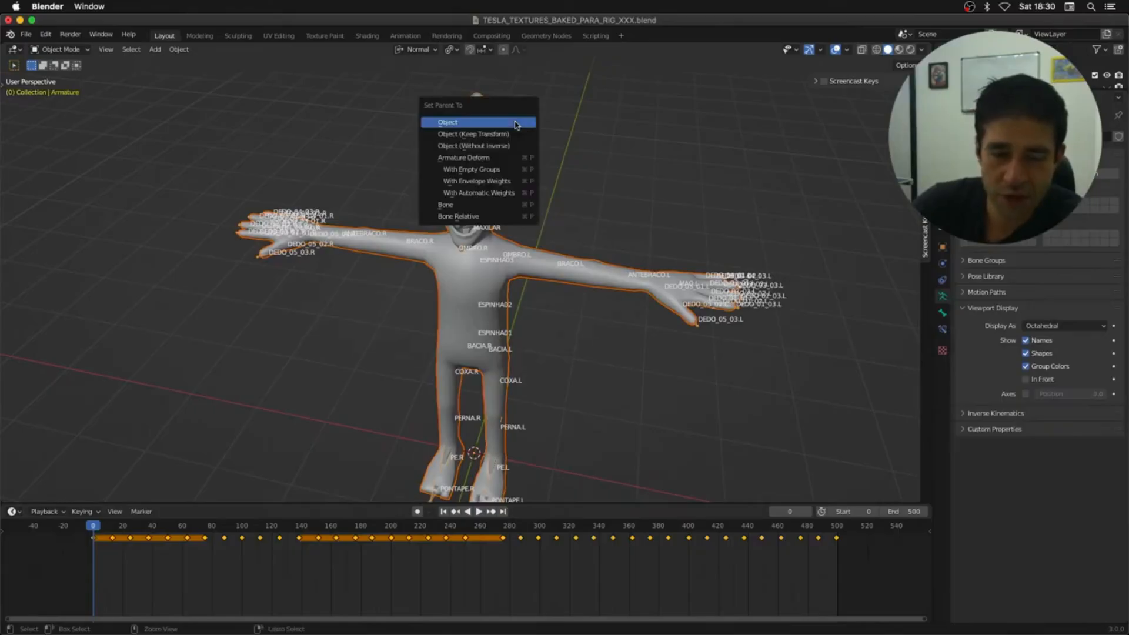
click(503, 175)
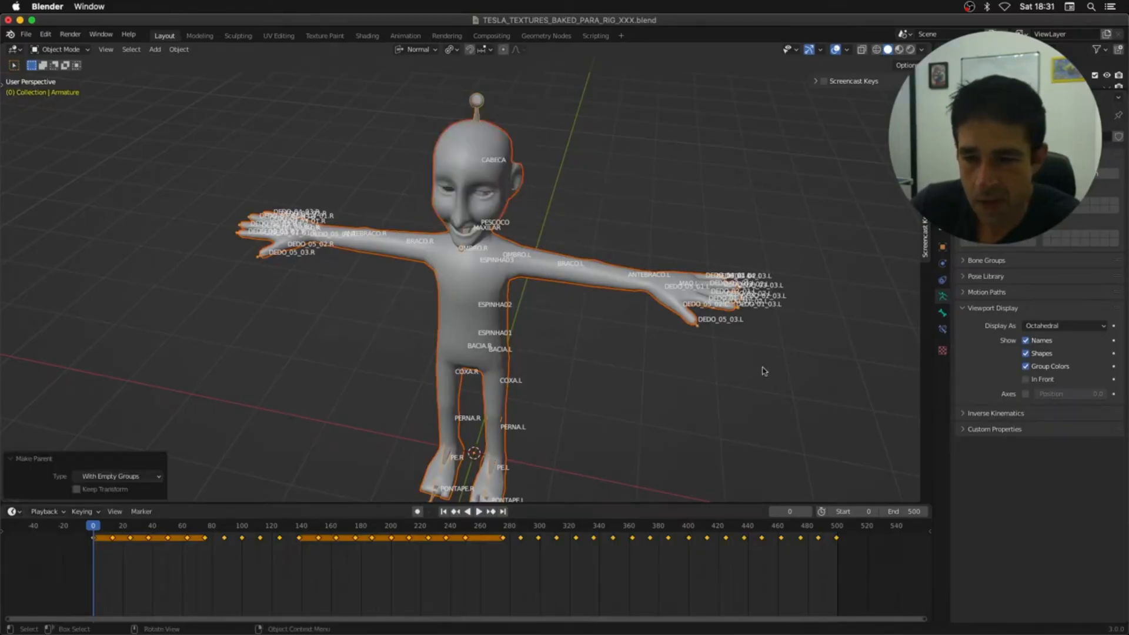
click(710, 347)
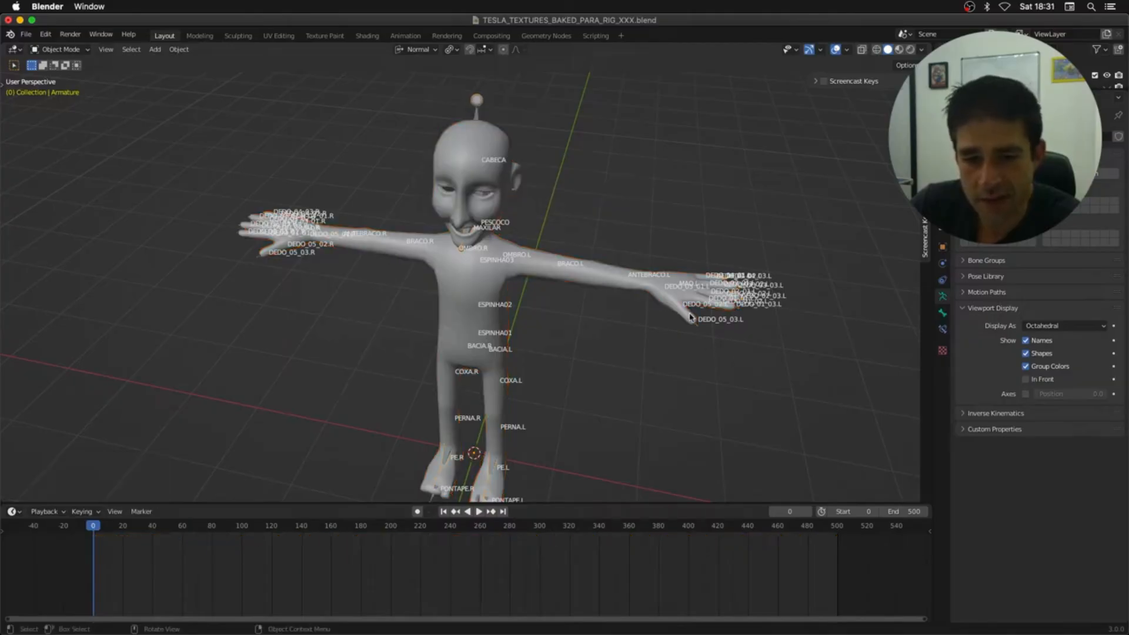
Step: Select the body mesh, look through its bone-named vertex groups, and briefly play the armature animation to check the body's deformation
click(691, 318)
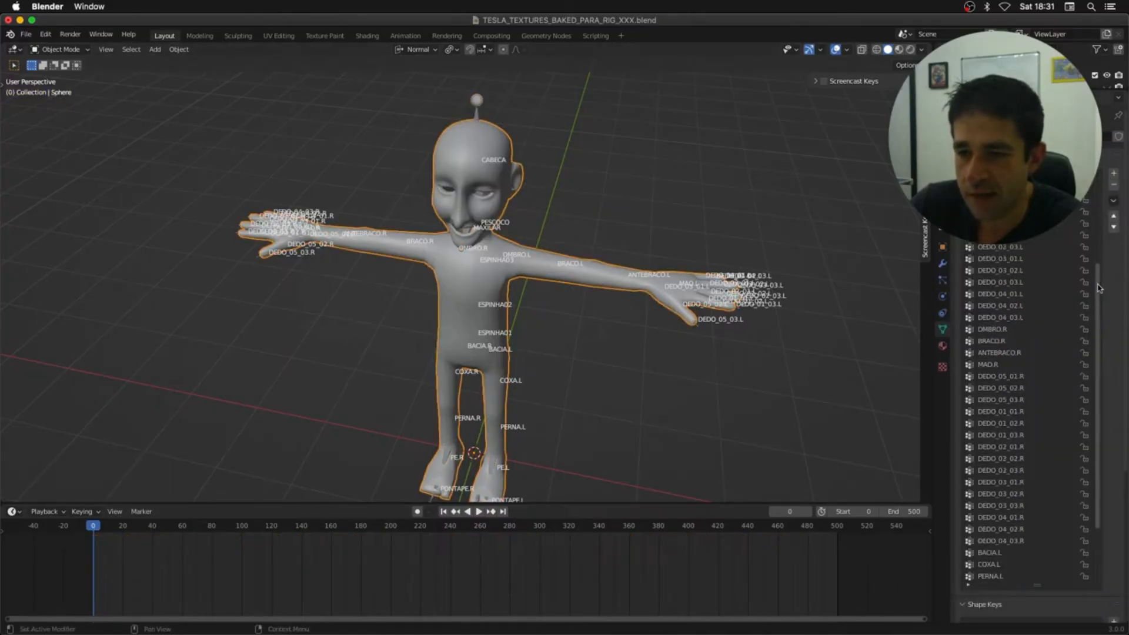
scroll(1099, 288, up, 5)
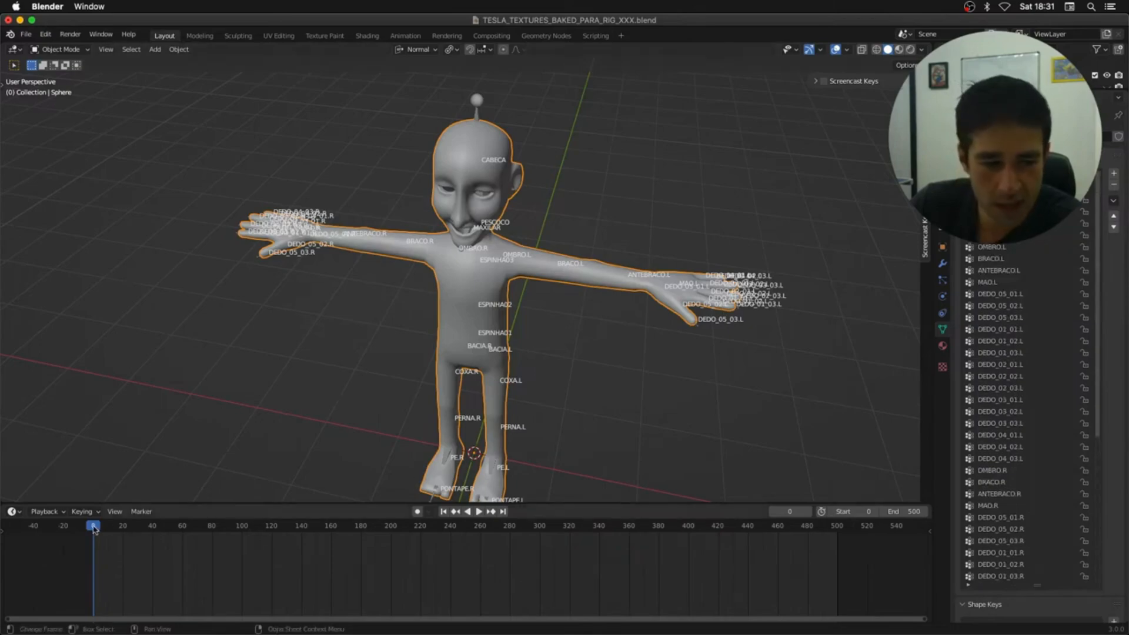
key(space)
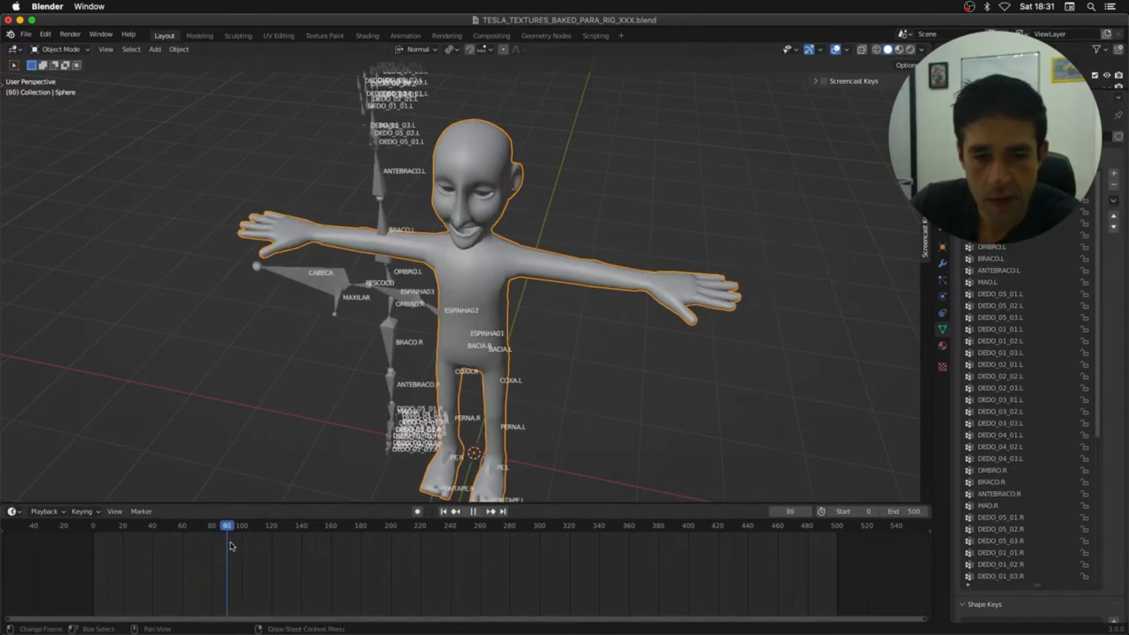
key(space)
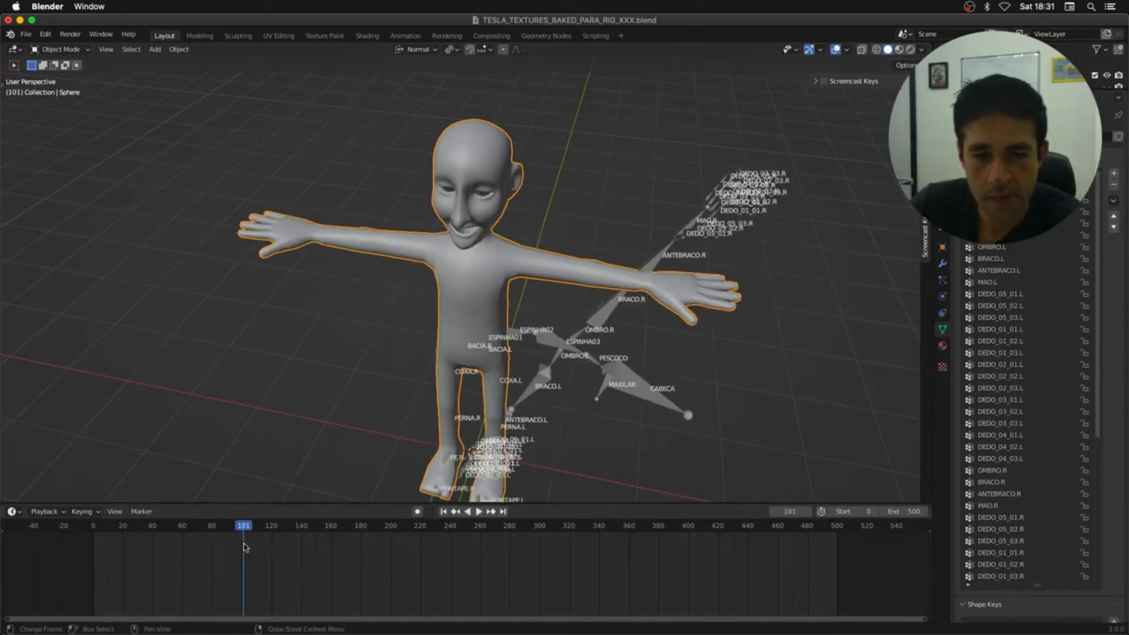
Step: Delete all vertex groups from the body mesh and show its Armature modifier settings
click(1109, 211)
click(1060, 339)
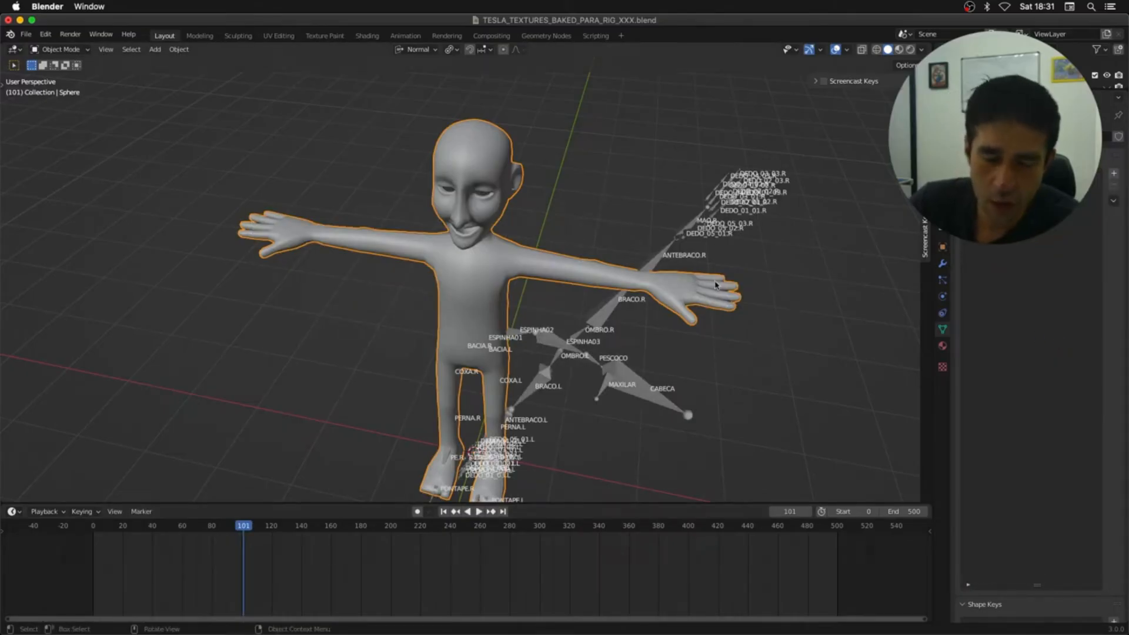
drag(775, 296, 735, 312)
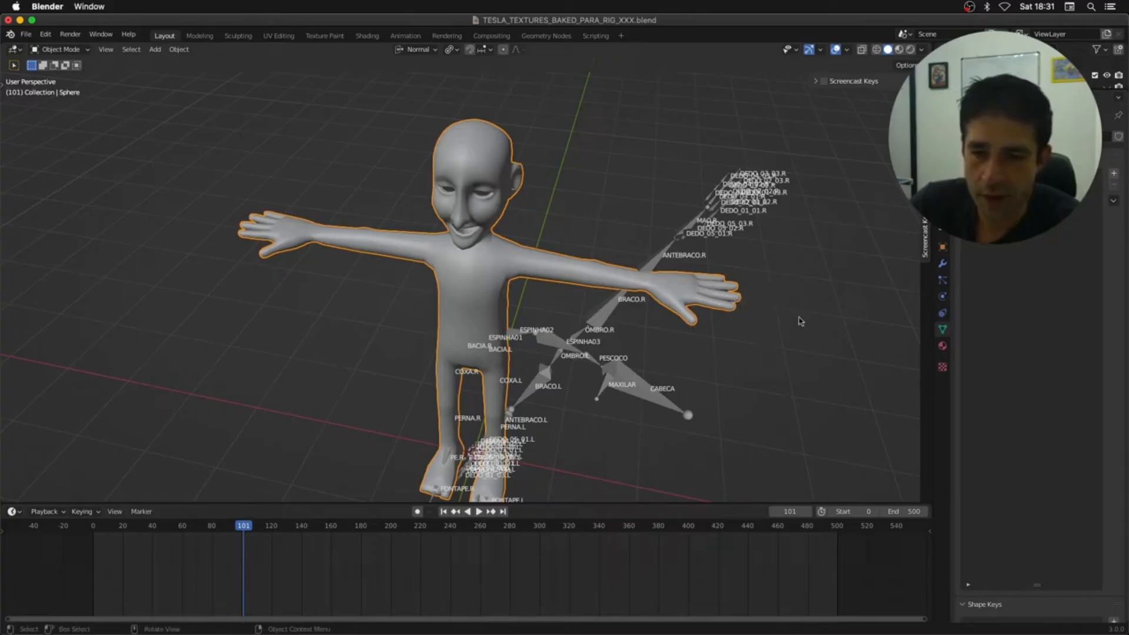
click(820, 320)
click(719, 307)
click(943, 264)
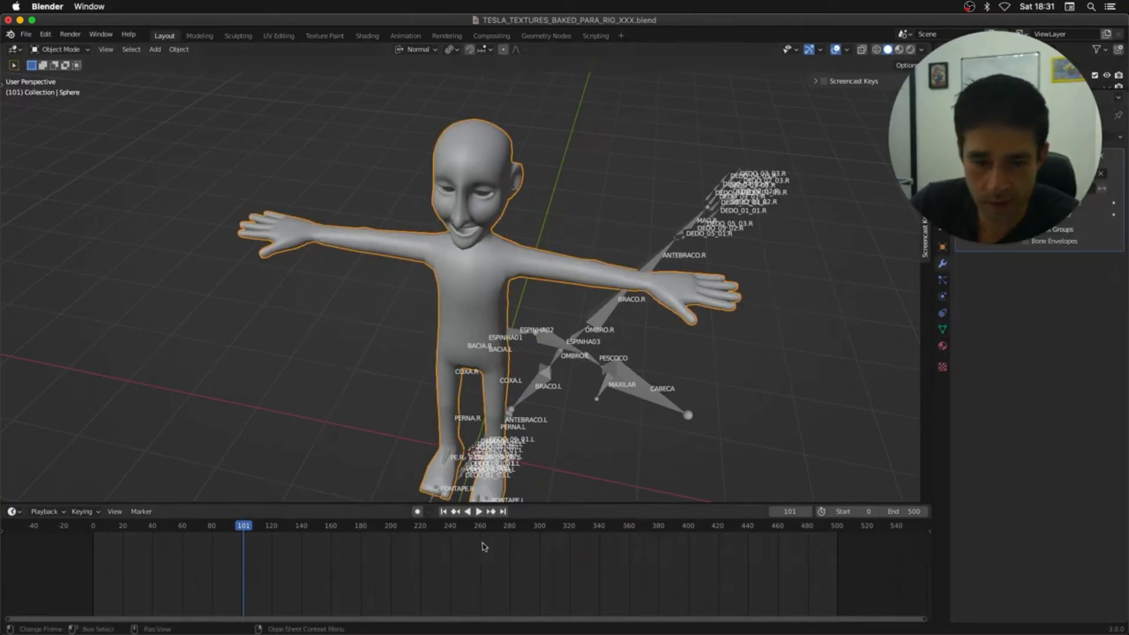
Step: Return the animation to frame 0 and enter Edit Mode on the body with nothing selected
click(443, 511)
middle_drag(555, 359, 589, 307)
click(464, 288)
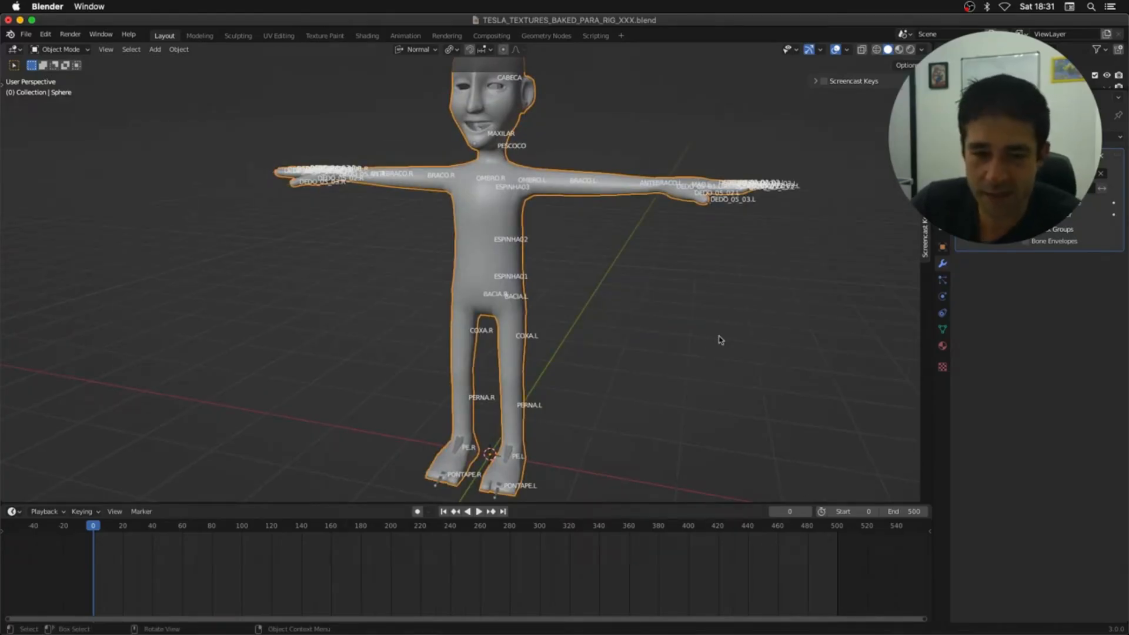
key(Tab)
key(alt+a)
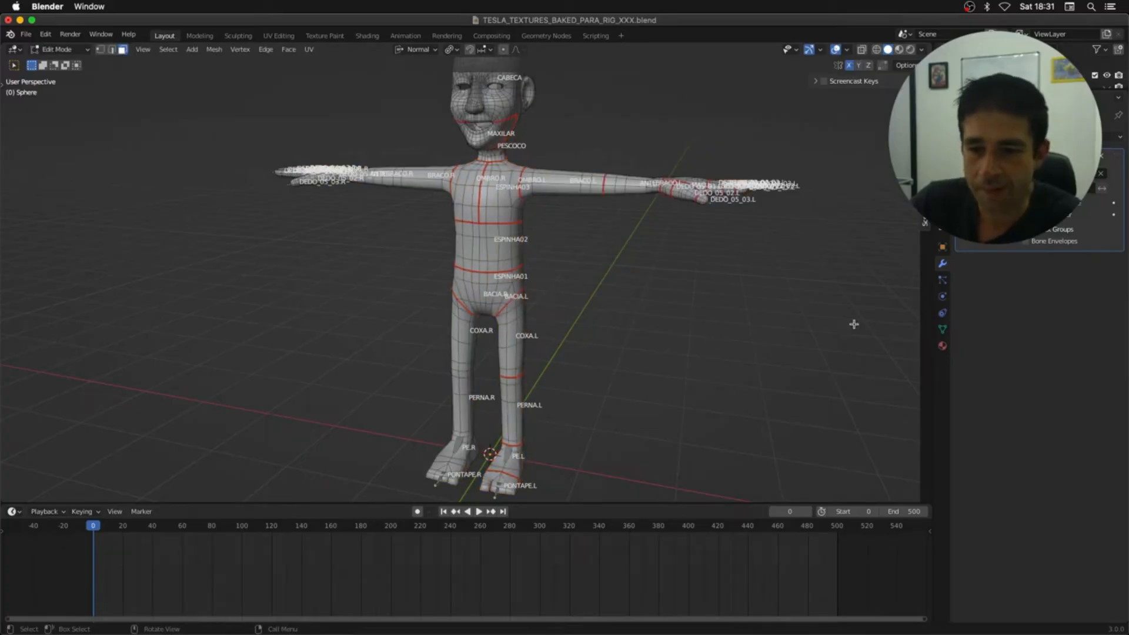
Step: Select the seam-delimited hip region of the body and add a new vertex group for it
click(942, 329)
middle_drag(577, 344, 598, 332)
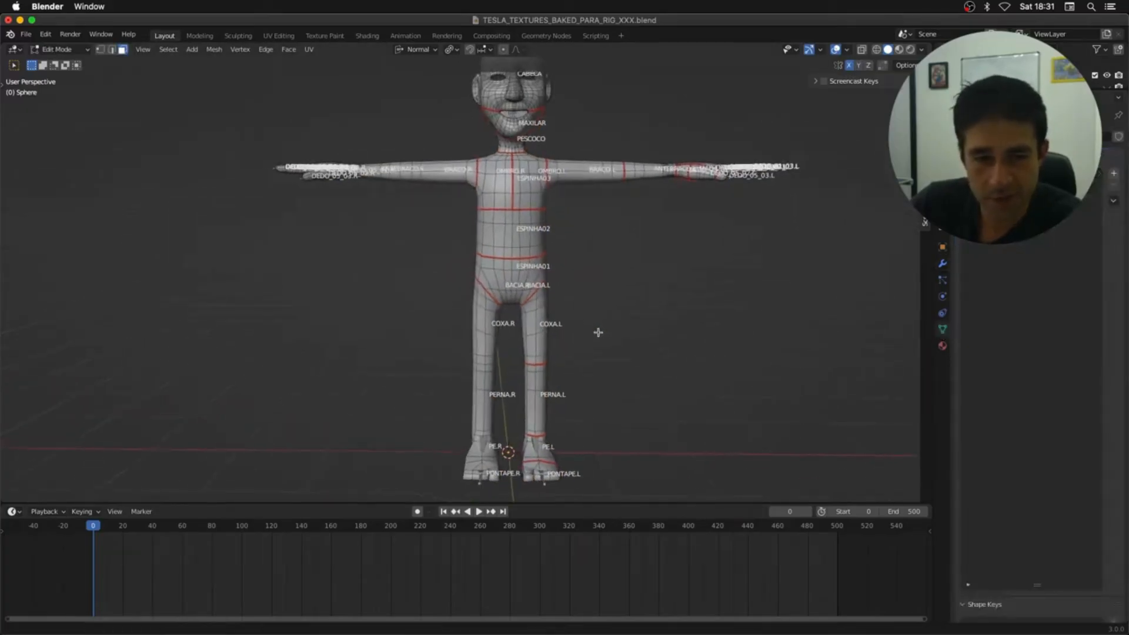
scroll(604, 289, up, 3)
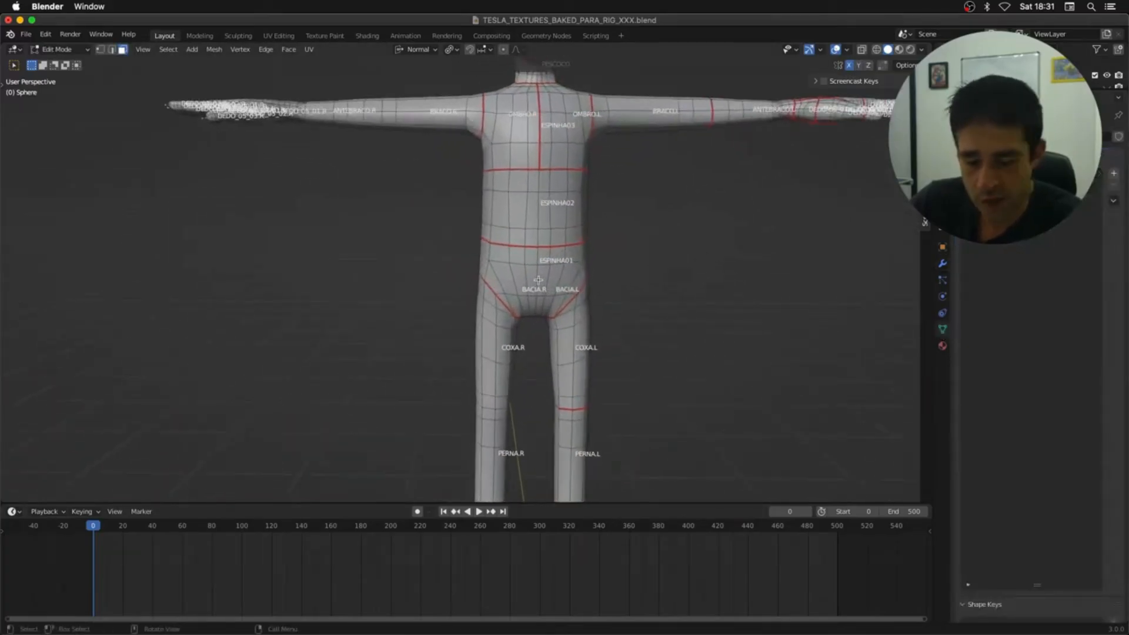
key(l)
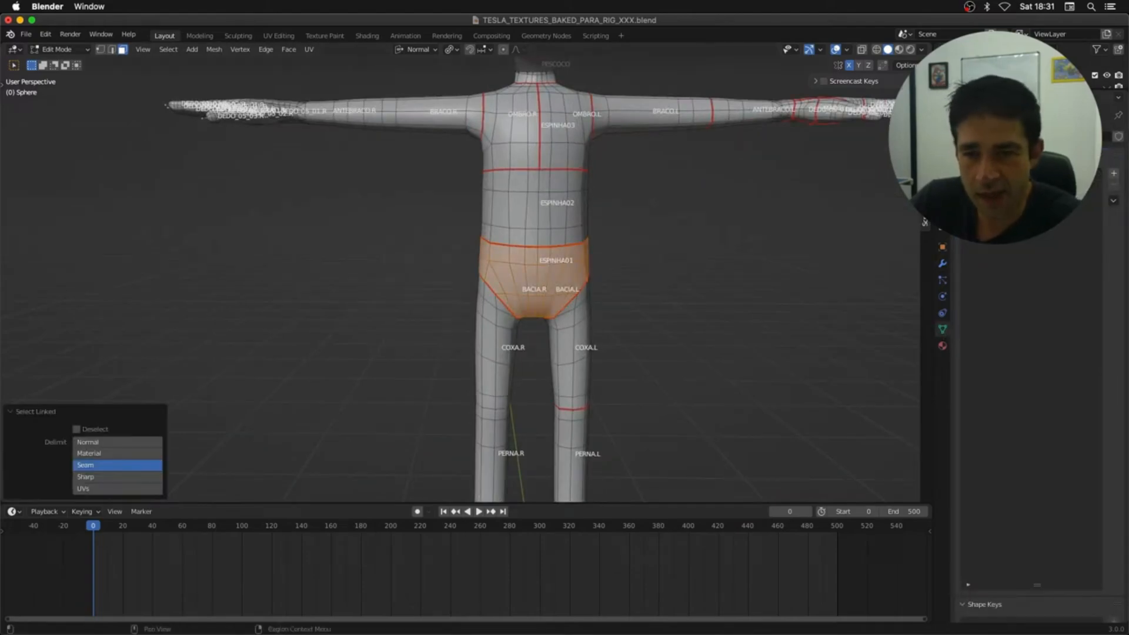
click(1114, 173)
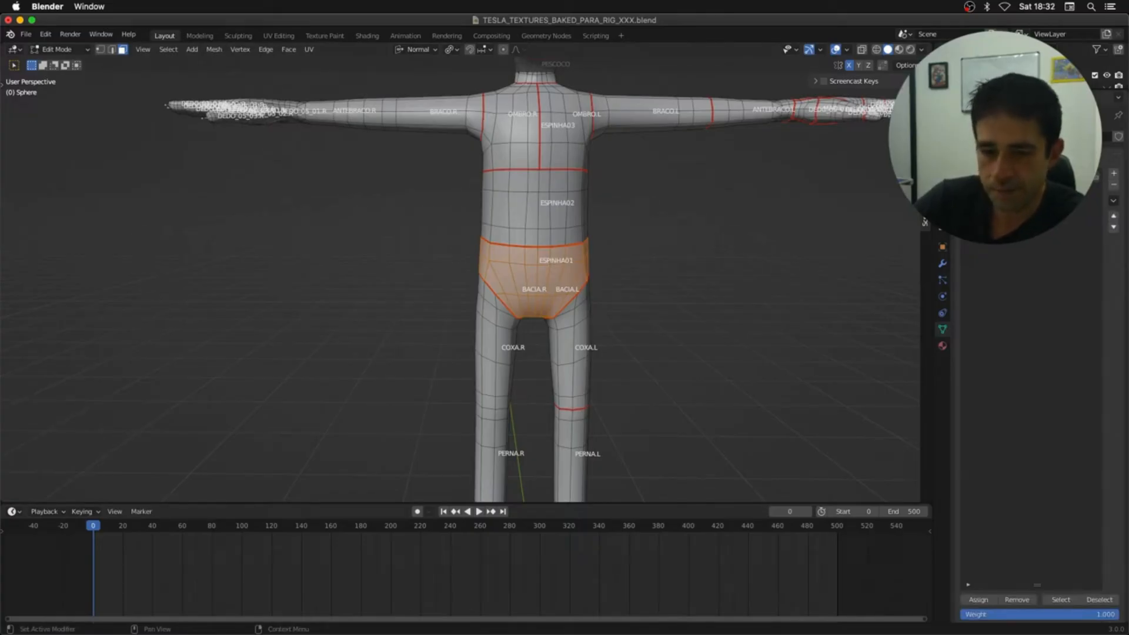
Step: Set the vertex group weight to 0.5 and assign the hip region to the new group
drag(1037, 586, 1026, 290)
click(1043, 321)
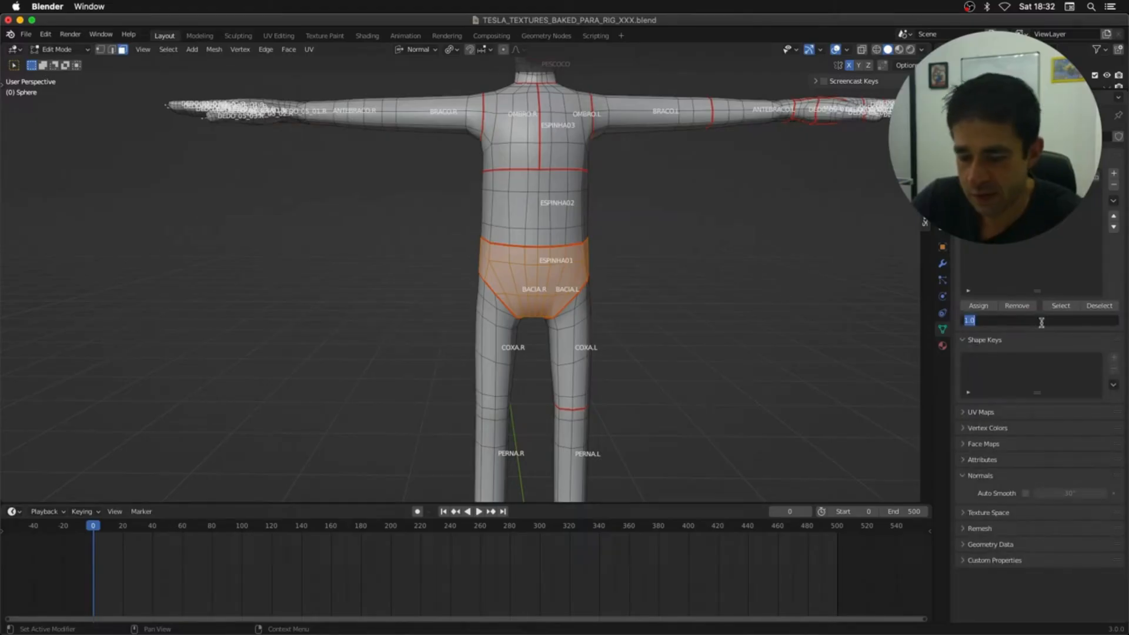
key(BackSpace)
text(.5)
key(Return)
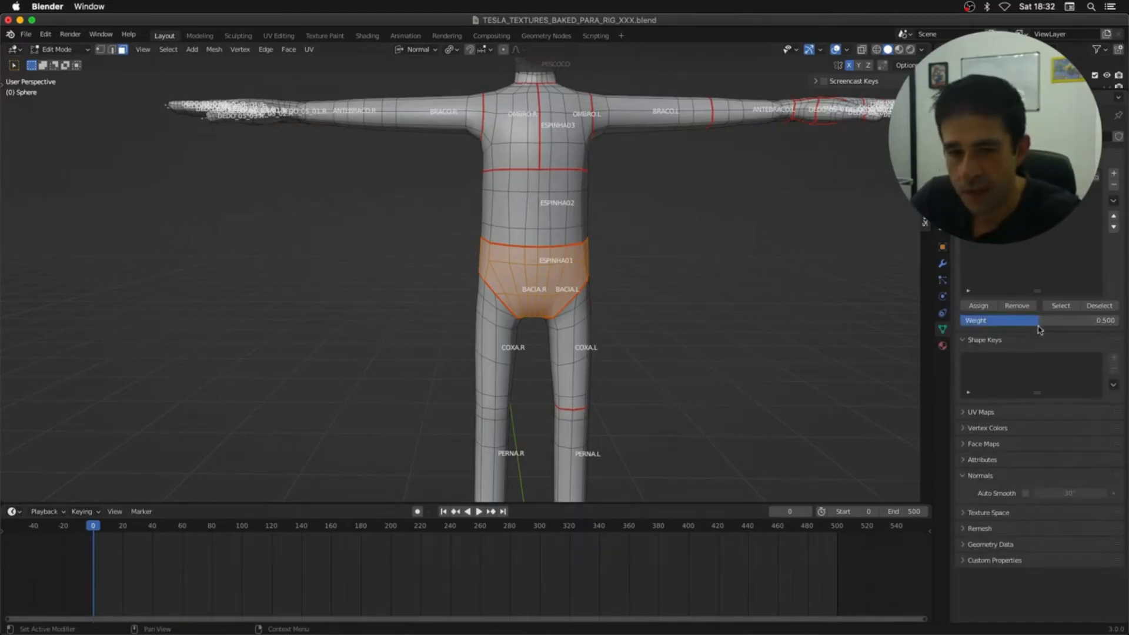
click(973, 306)
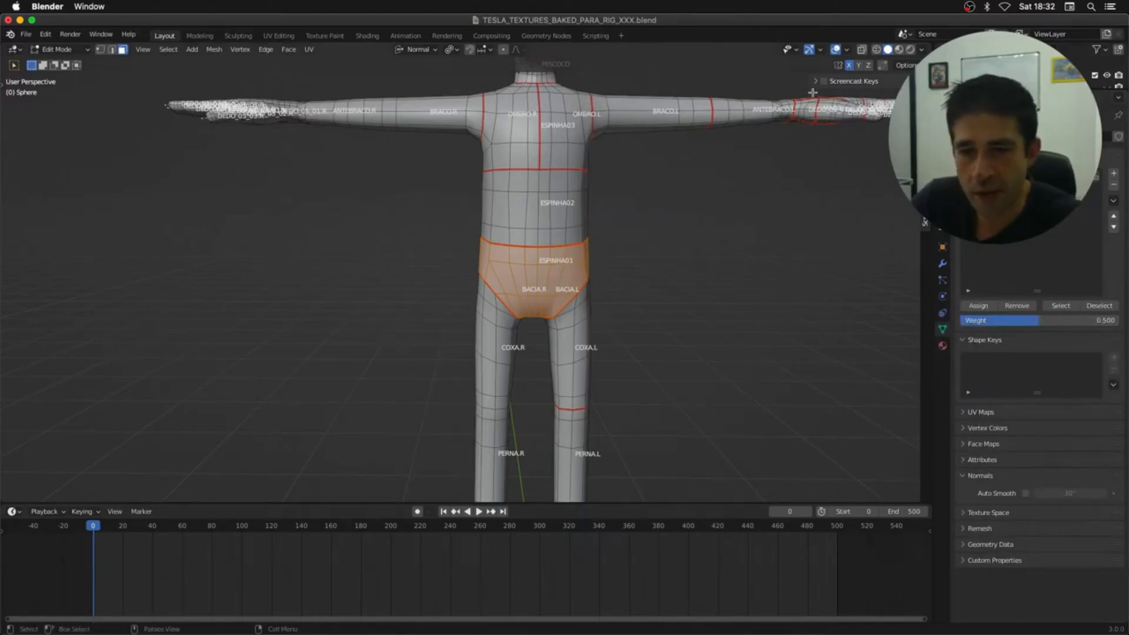
Step: Turn on the Vertex Group Weights overlay and inspect the weight colours around the hips
click(821, 50)
click(848, 51)
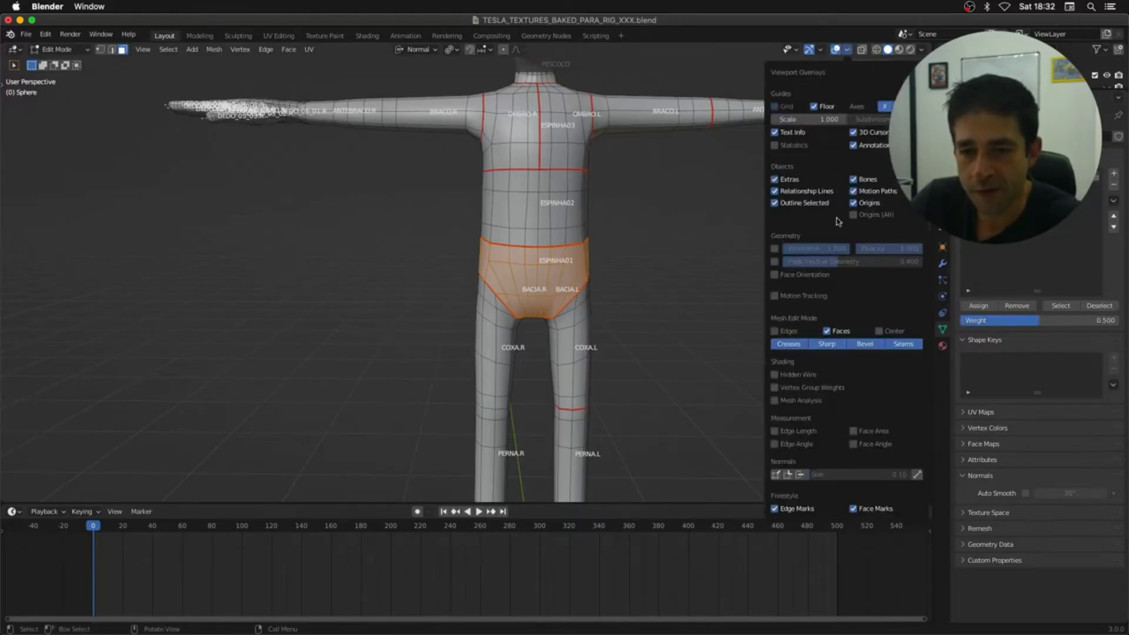
click(774, 390)
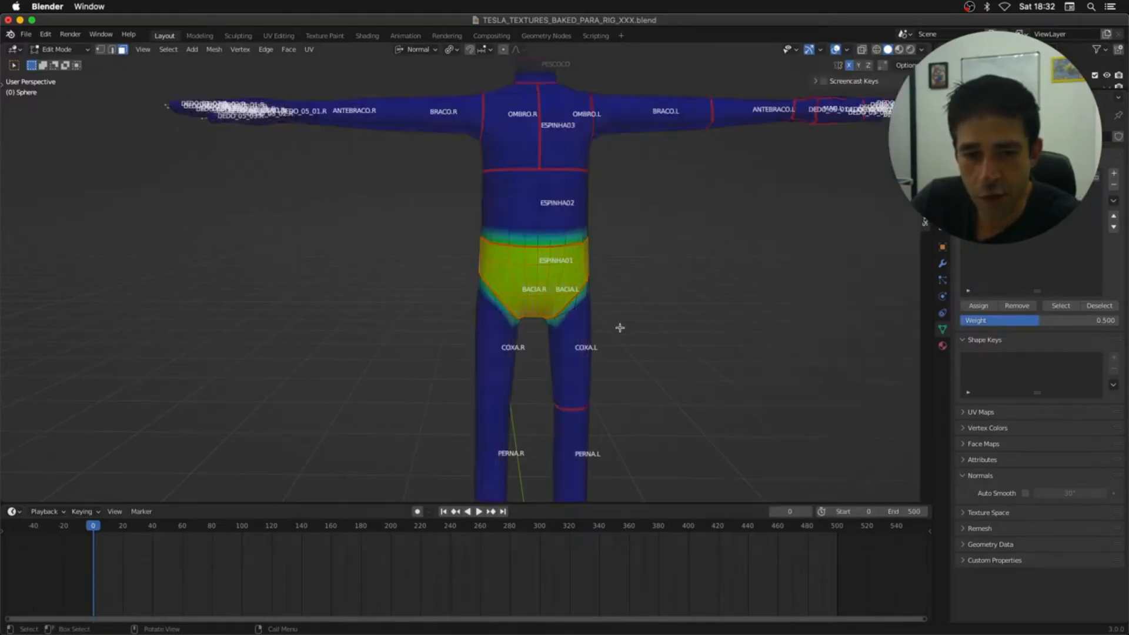
middle_drag(620, 327, 647, 327)
scroll(648, 327, up, 6)
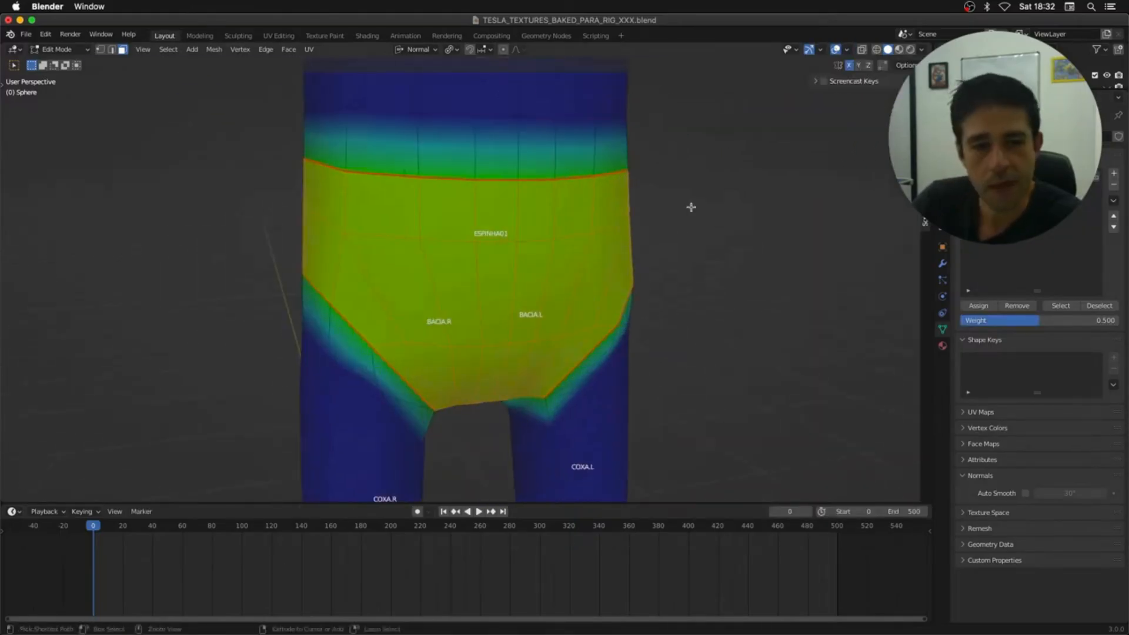
scroll(800, 360, down, 6)
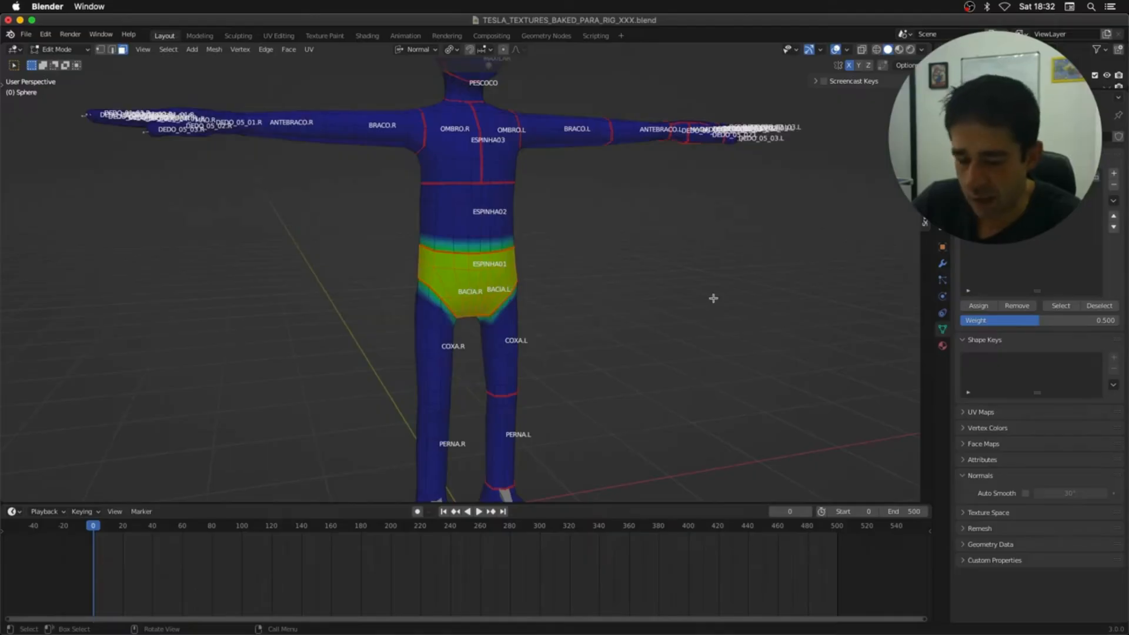
Step: Shrink the hip selection by one step and assign its inner faces to the group with weight 1
key(ctrl+KP_Subtract)
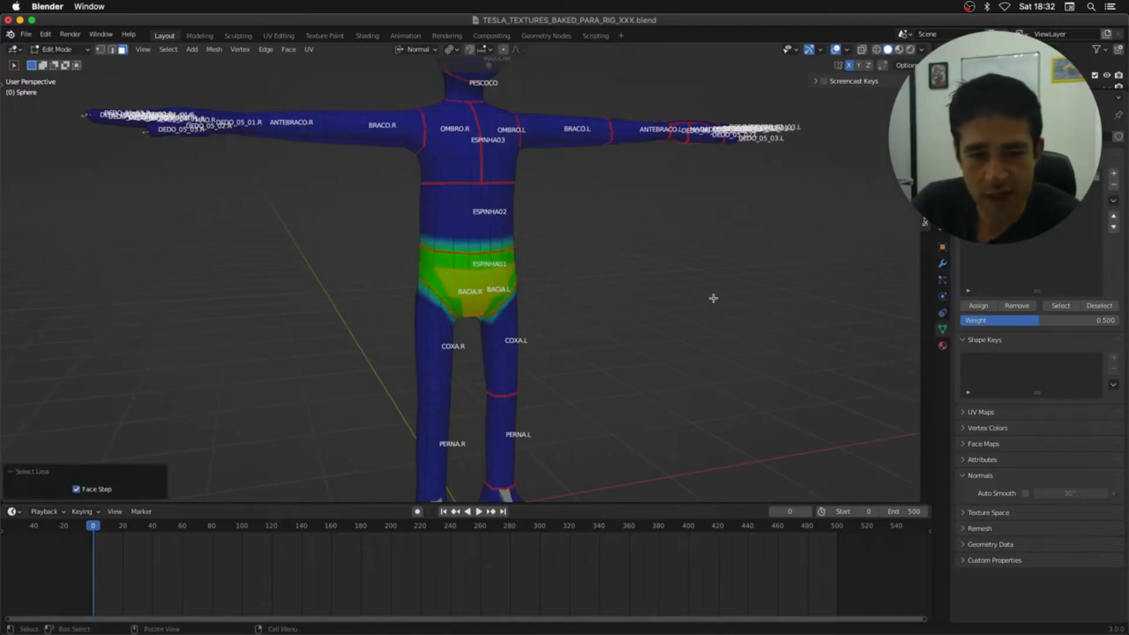
double_click(1039, 320)
text(1)
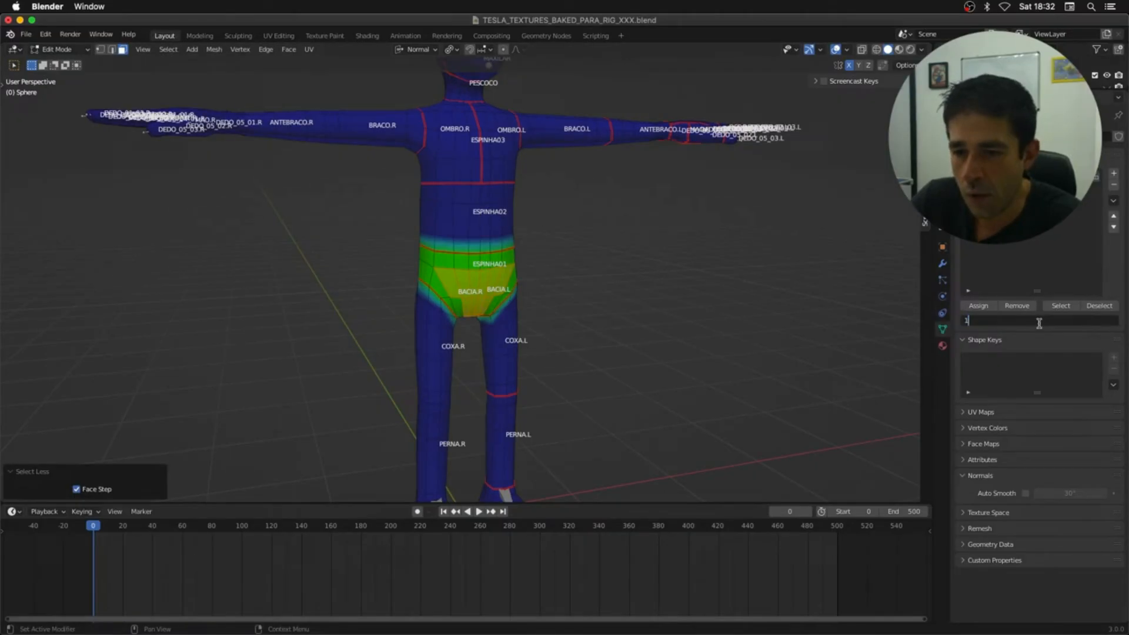
key(Return)
click(988, 306)
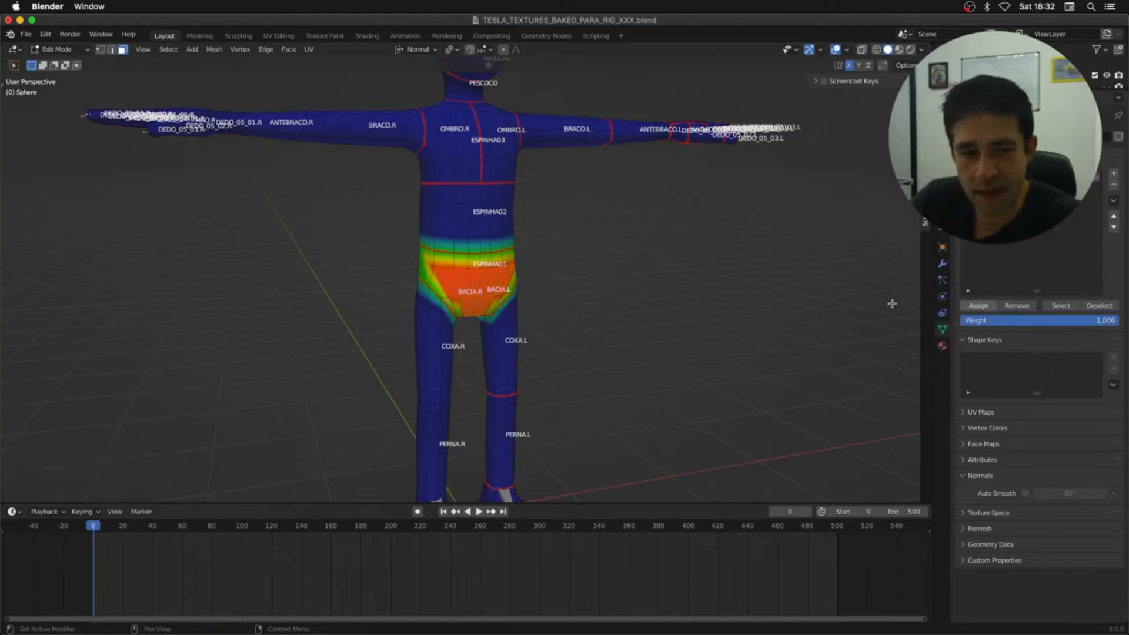
Step: Turn on Screencast Keys, then select the seam-delimited left thigh and add a new vertex group for it
middle_drag(499, 323, 453, 290)
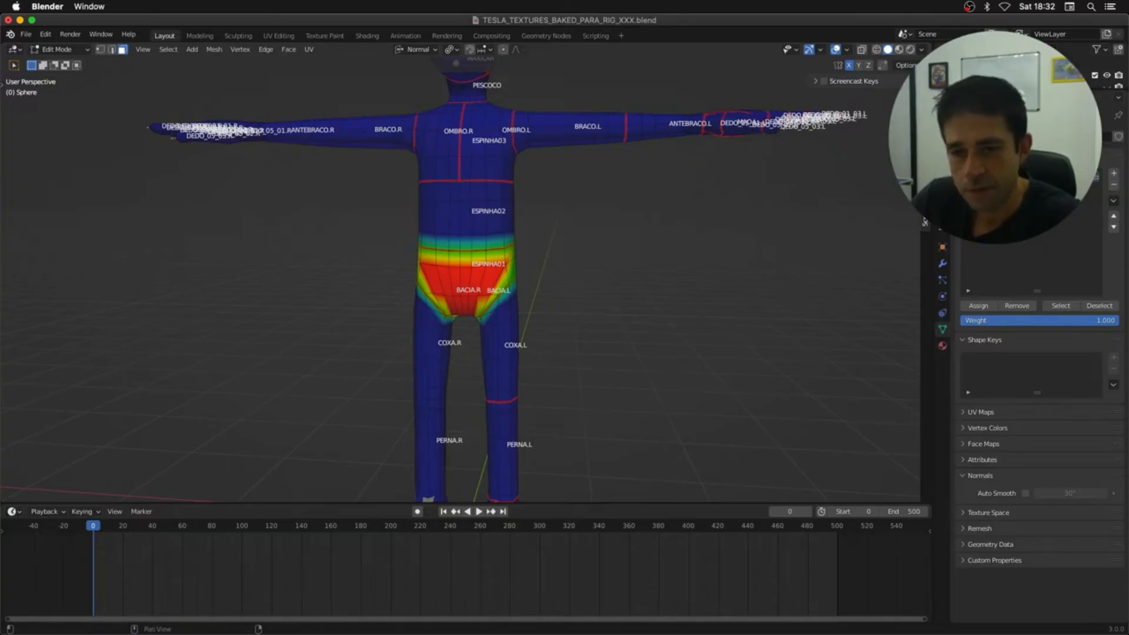
click(824, 81)
middle_drag(694, 295, 545, 340)
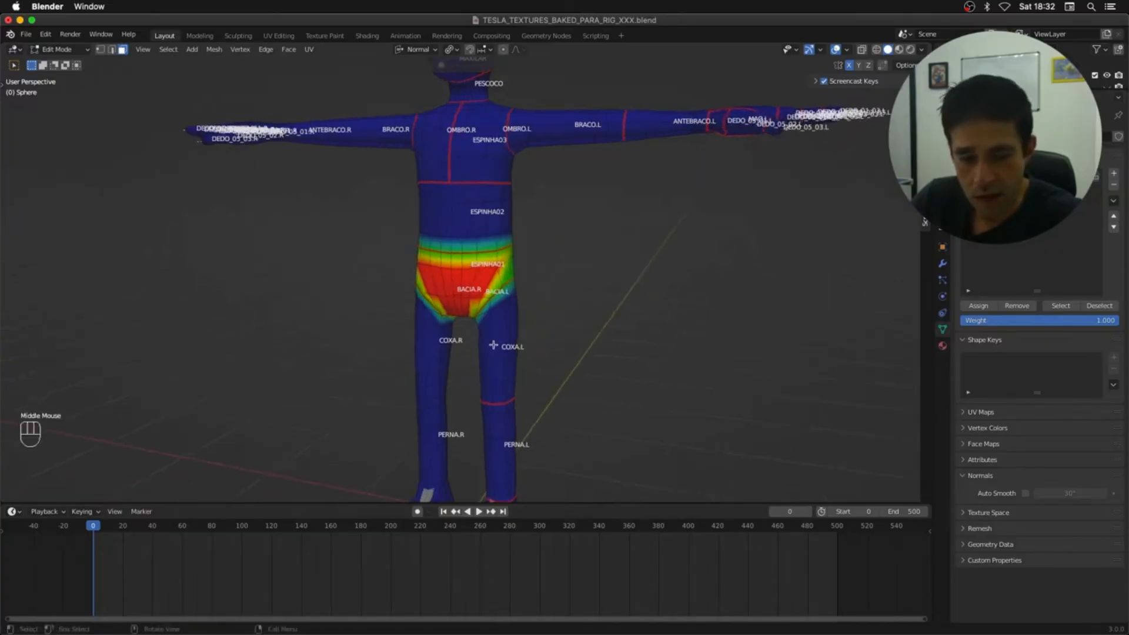
key(l)
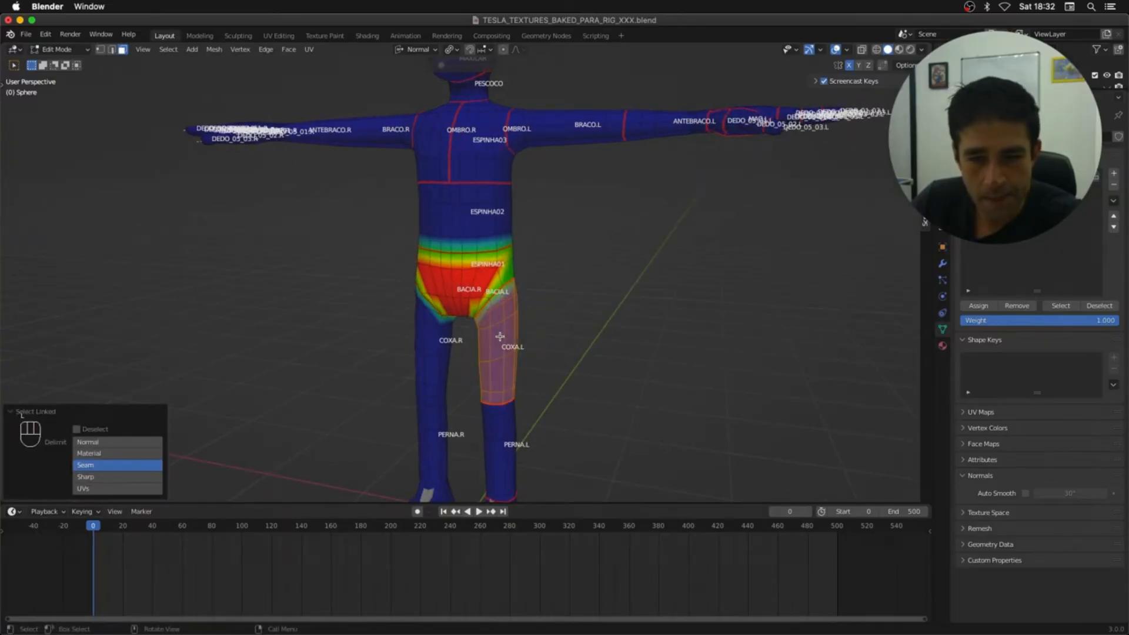
click(1104, 179)
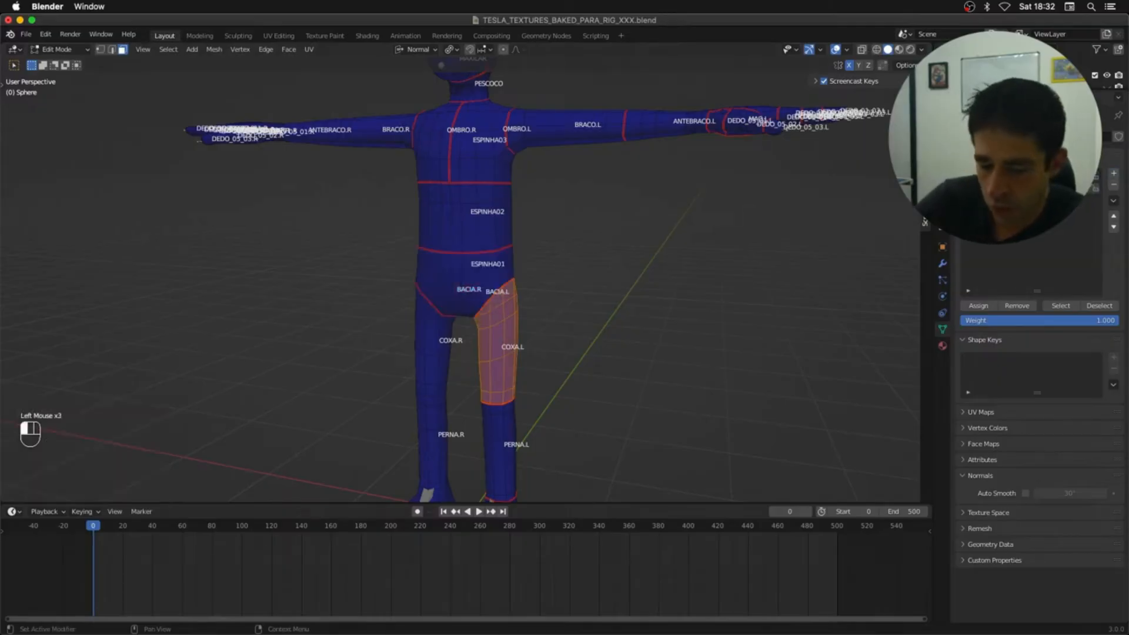
Step: Set the weight to 0.5 and assign the left thigh faces to their vertex group
click(1039, 321)
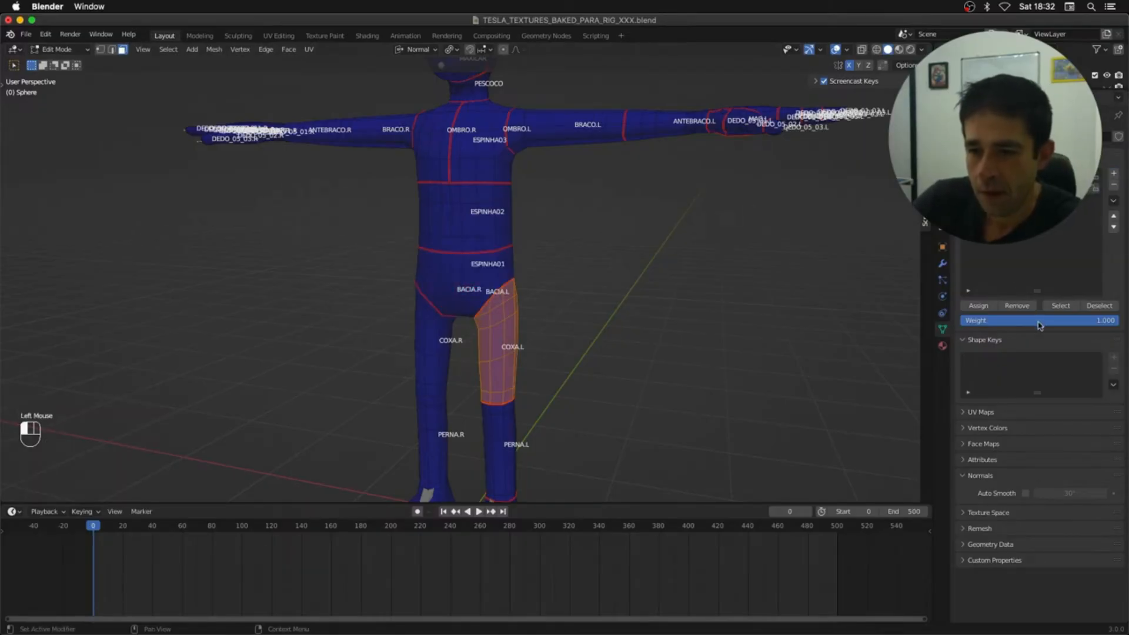
text(0.5)
key(Return)
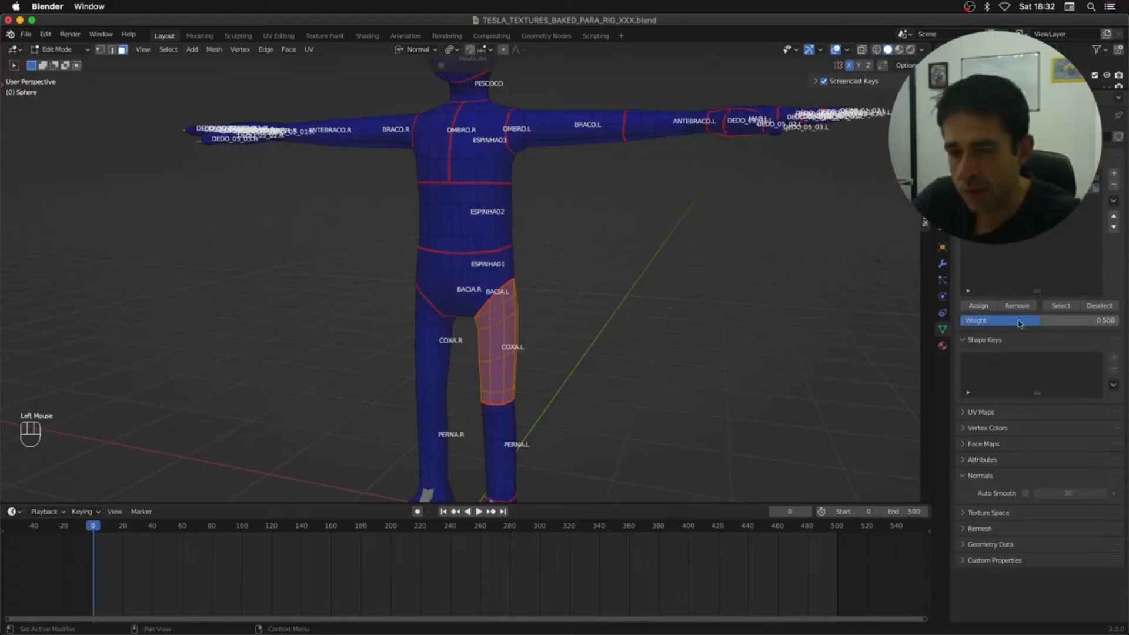
click(978, 306)
Step: Shrink the left thigh selection by one step and assign its inner faces with weight 1
middle_drag(688, 320, 701, 326)
key(super+KP_Subtract)
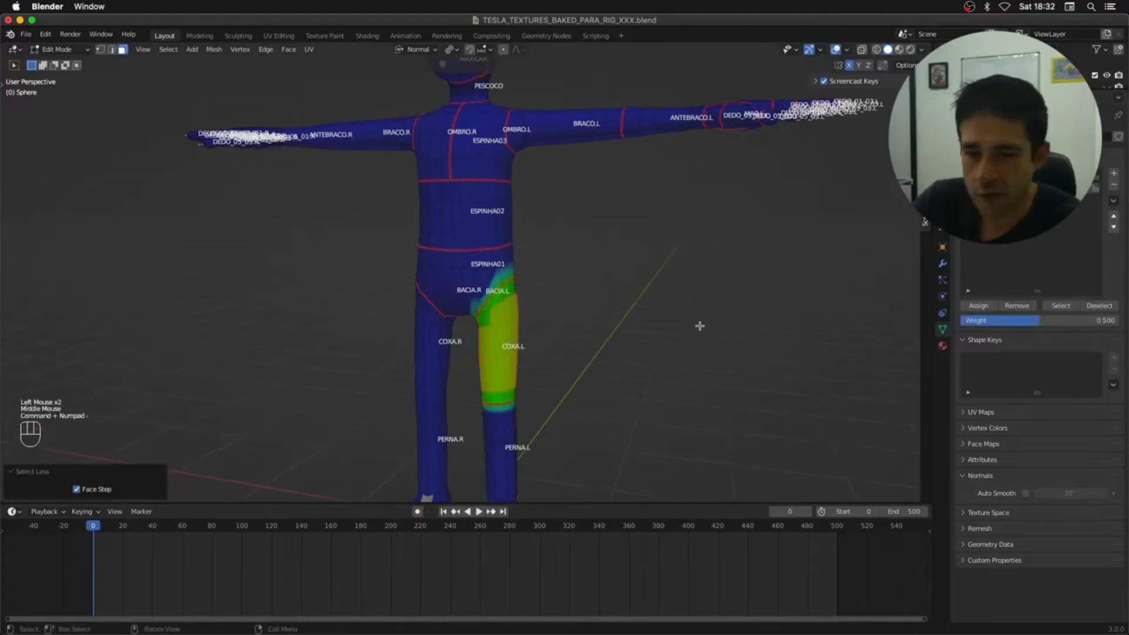
drag(965, 323, 1084, 320)
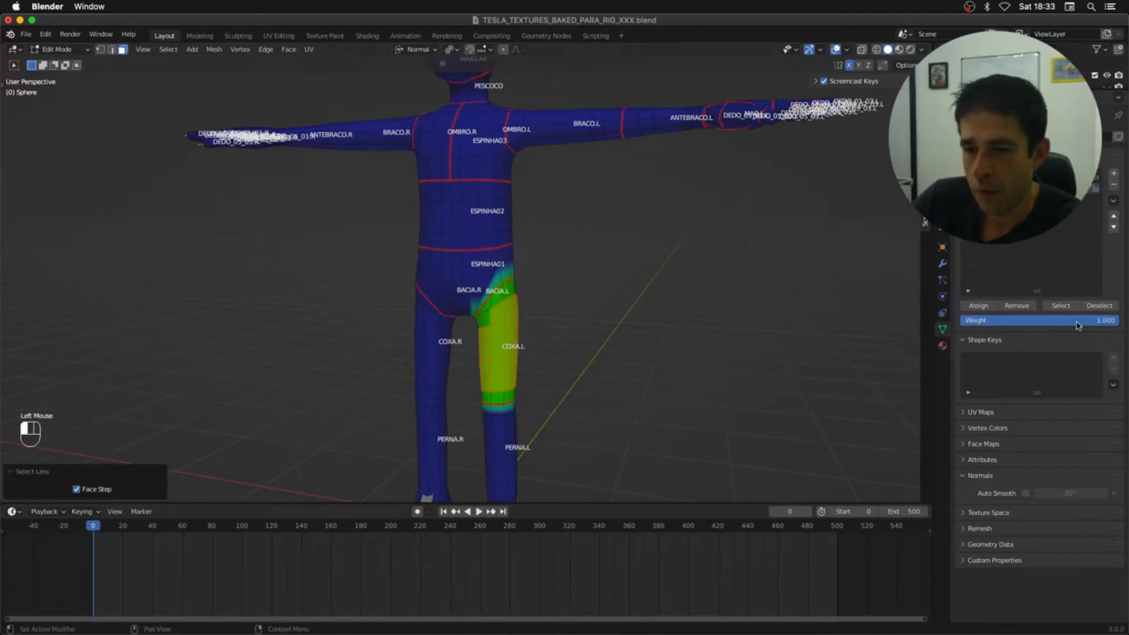
click(977, 306)
Step: Clear the selection, select the seam-delimited left lower leg, and add a new vertex group for it
middle_drag(776, 316, 513, 434)
key(a)
key(a)
key(l)
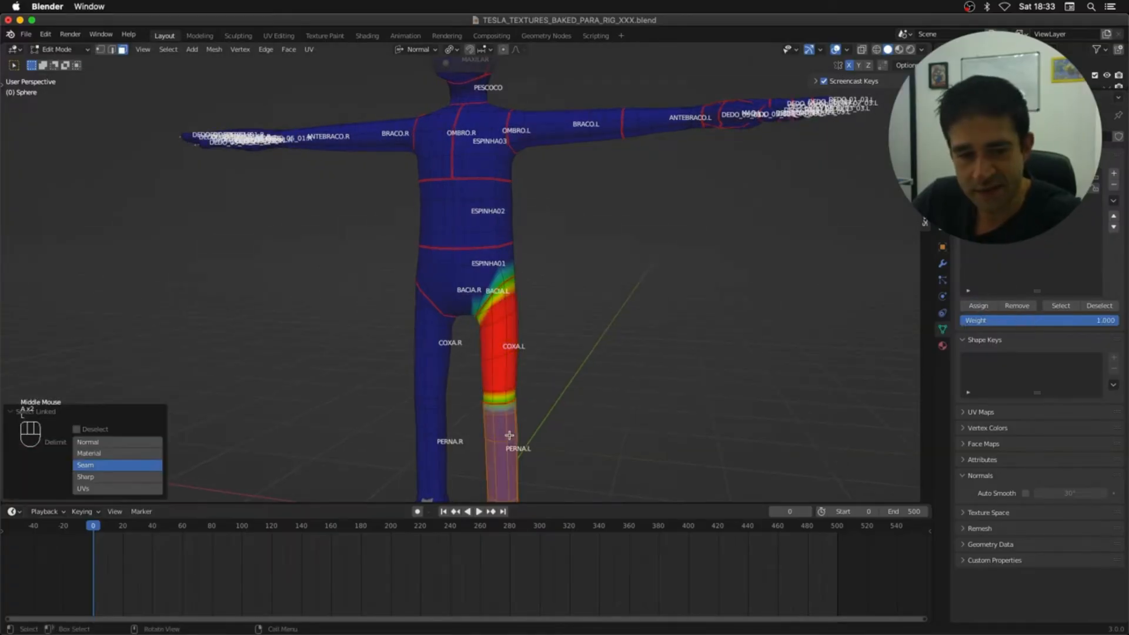
click(1114, 176)
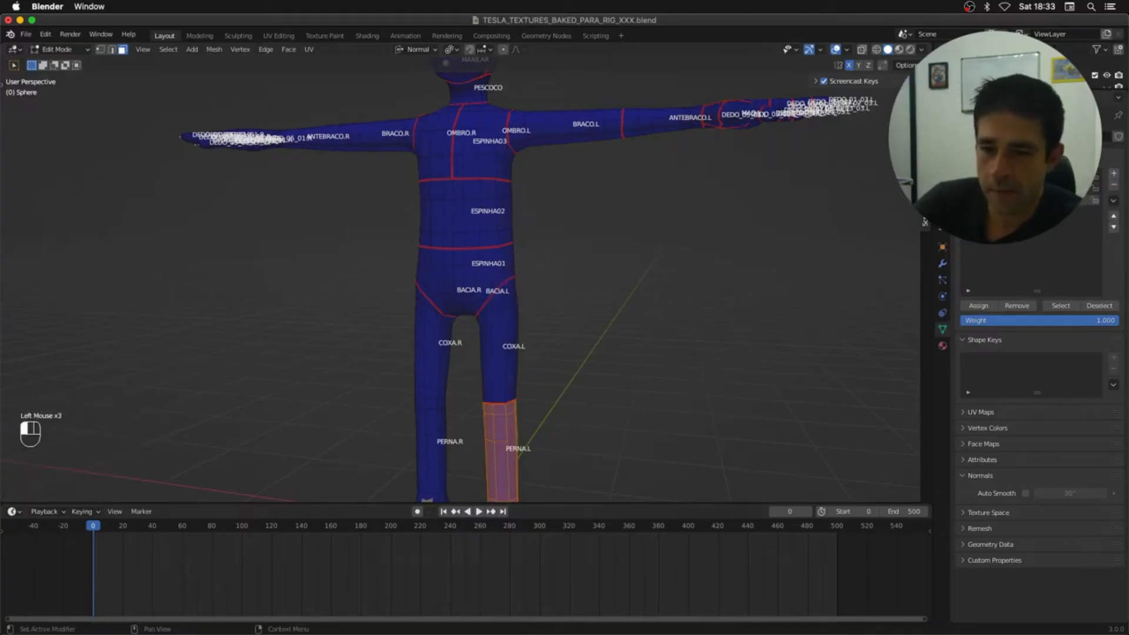
Step: Set the weight to 0.5 and assign the left lower leg faces to their vertex group
click(1018, 322)
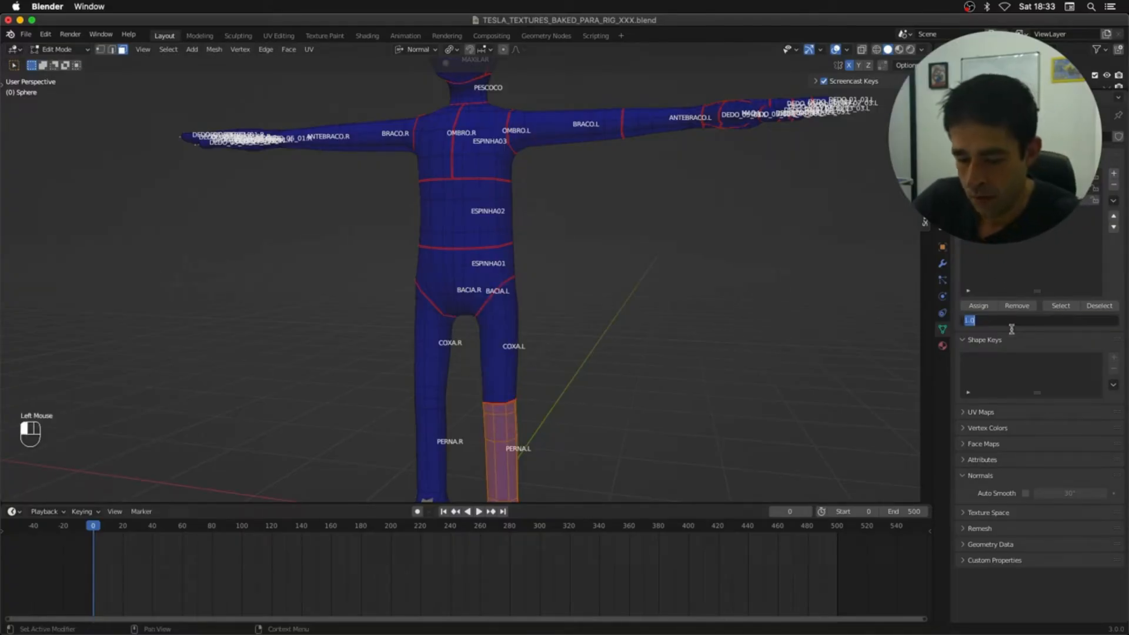
text(0.5)
key(Return)
click(979, 306)
Step: Shrink the left lower leg selection by one step and assign its inner faces with weight 1
shift+middle_drag(689, 390, 694, 255)
key(super+KP_Subtract)
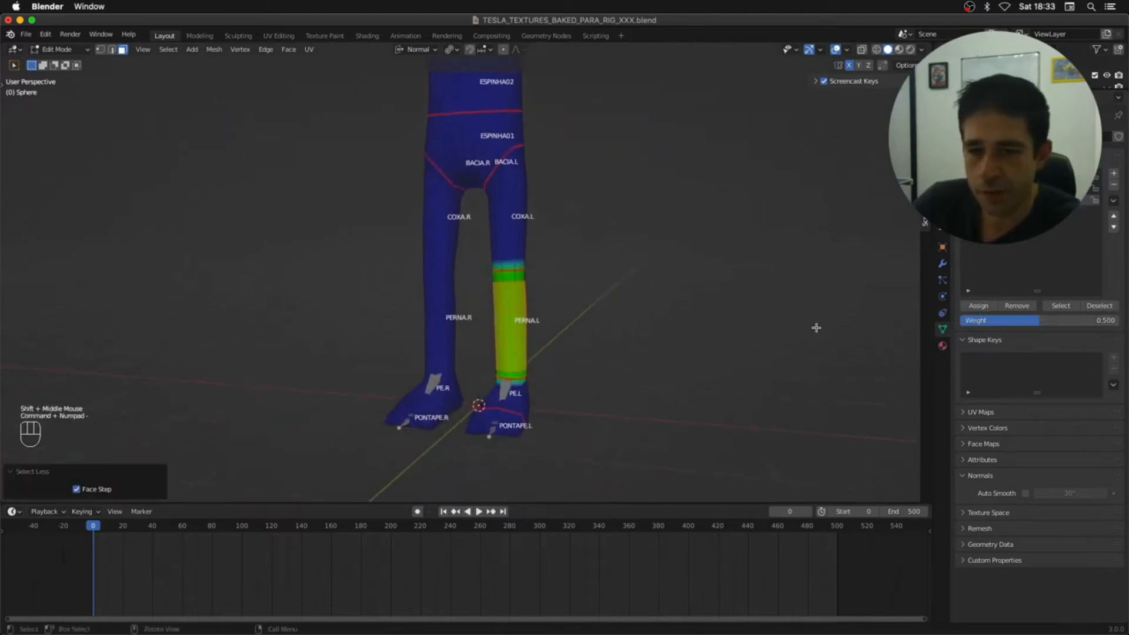
click(1011, 321)
text(1)
key(Return)
click(980, 305)
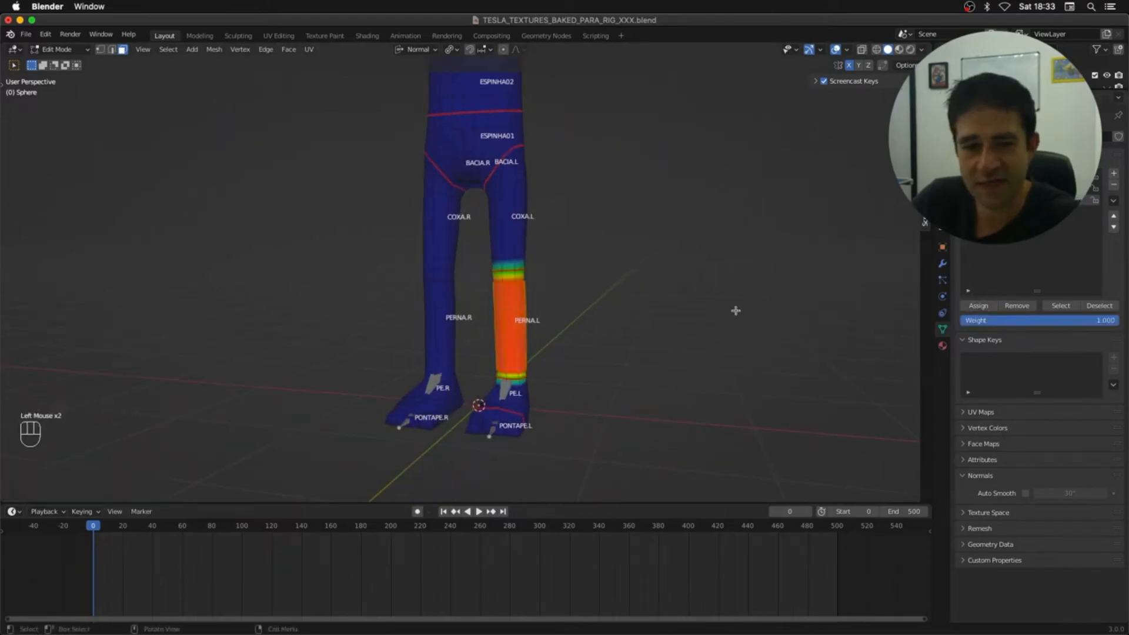
Step: Clear the selection, select the seam-delimited left foot, and add a new vertex group for it
middle_drag(736, 310, 587, 355)
key(a)
key(a)
key(l)
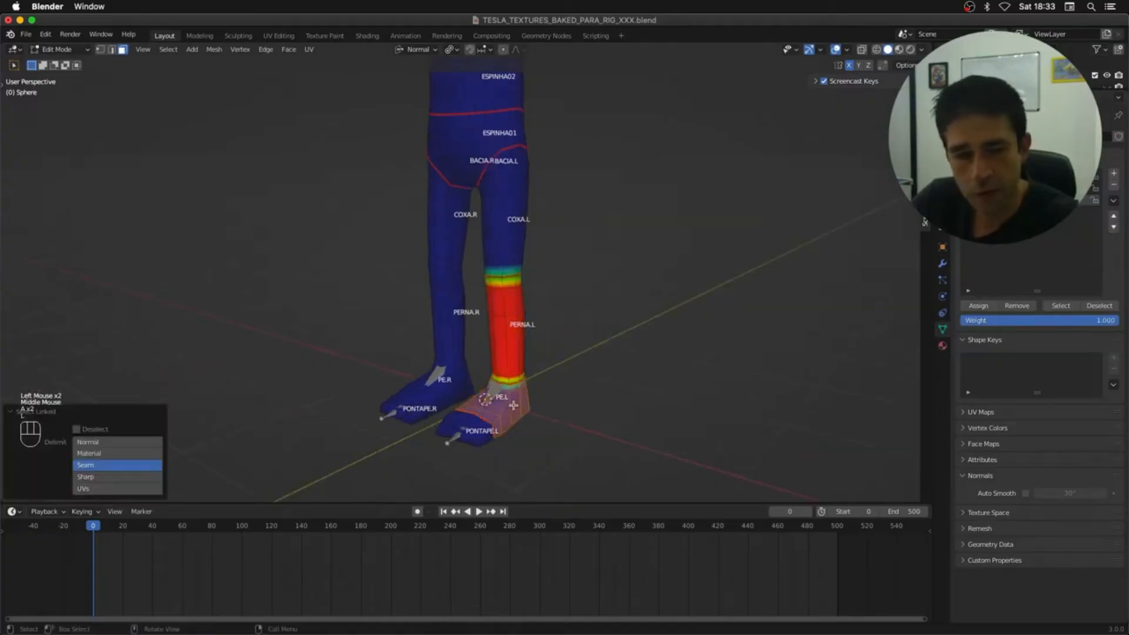
click(1113, 173)
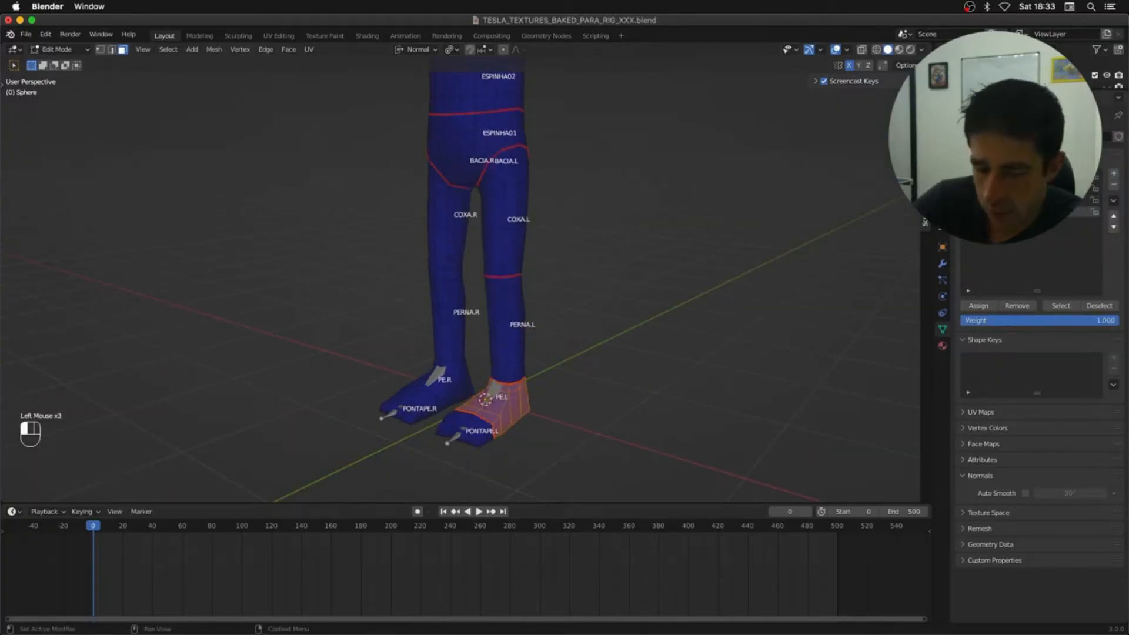
Step: Set the weight to 0.5 and assign the left foot faces to their vertex group
click(1040, 321)
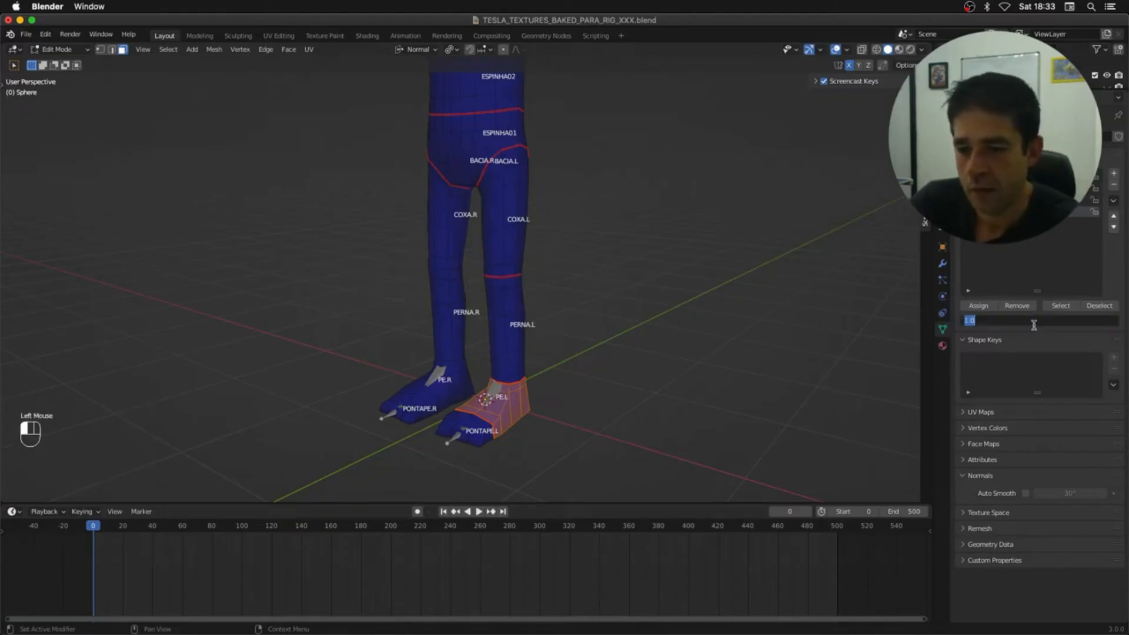
text(0.5)
key(Return)
click(978, 305)
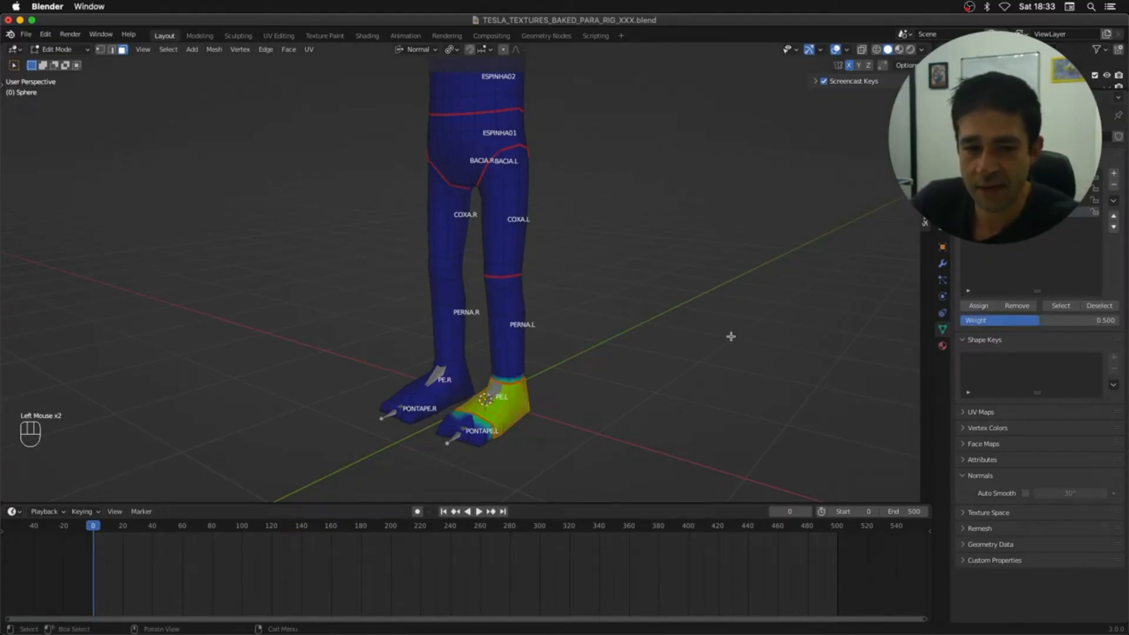
Step: Shrink the left foot selection by one step and assign its inner faces with weight 1
middle_drag(731, 335, 730, 323)
key(super+KP_Subtract)
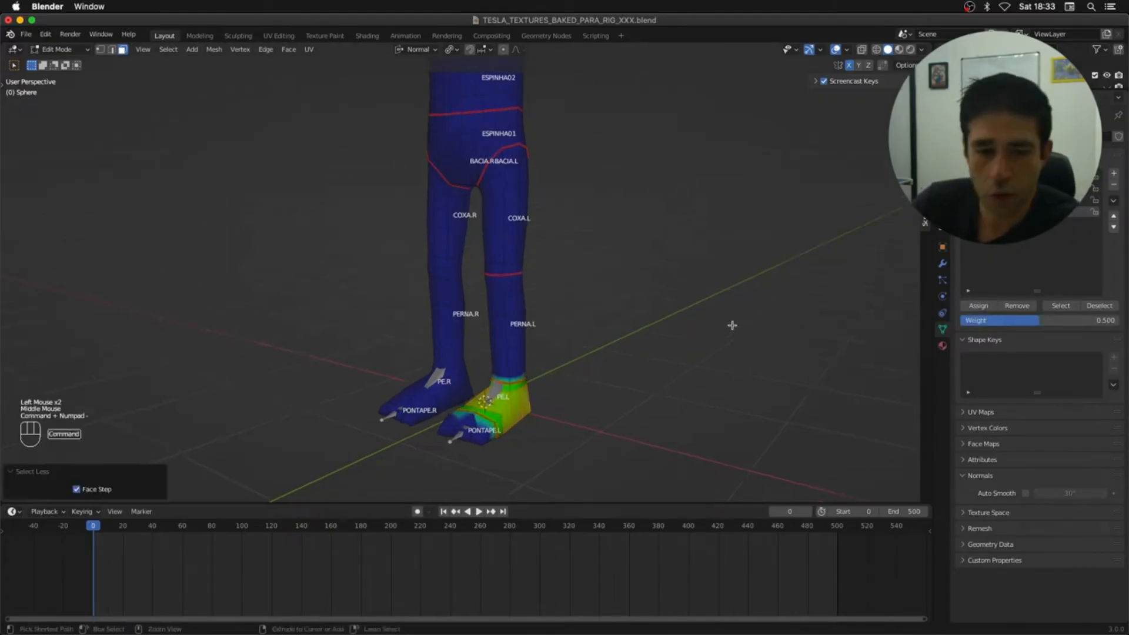
click(1038, 323)
text(1)
key(Return)
click(978, 306)
Step: Clear the selection, select the seam-delimited left toe region, and add a new vertex group for it
middle_drag(696, 345, 693, 349)
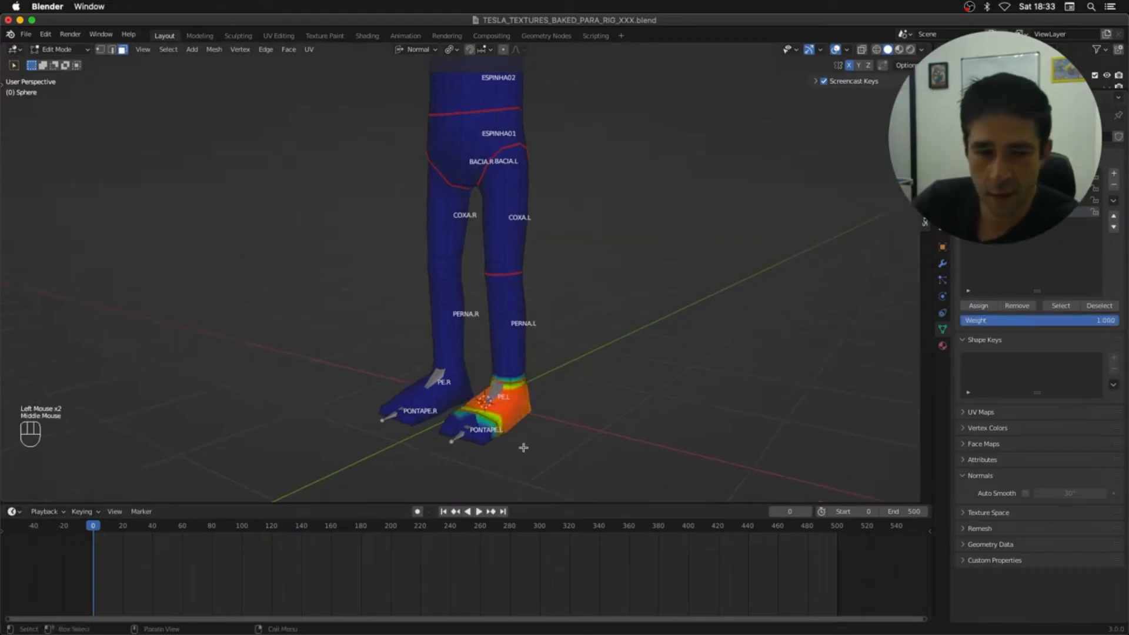
key(a)
key(a)
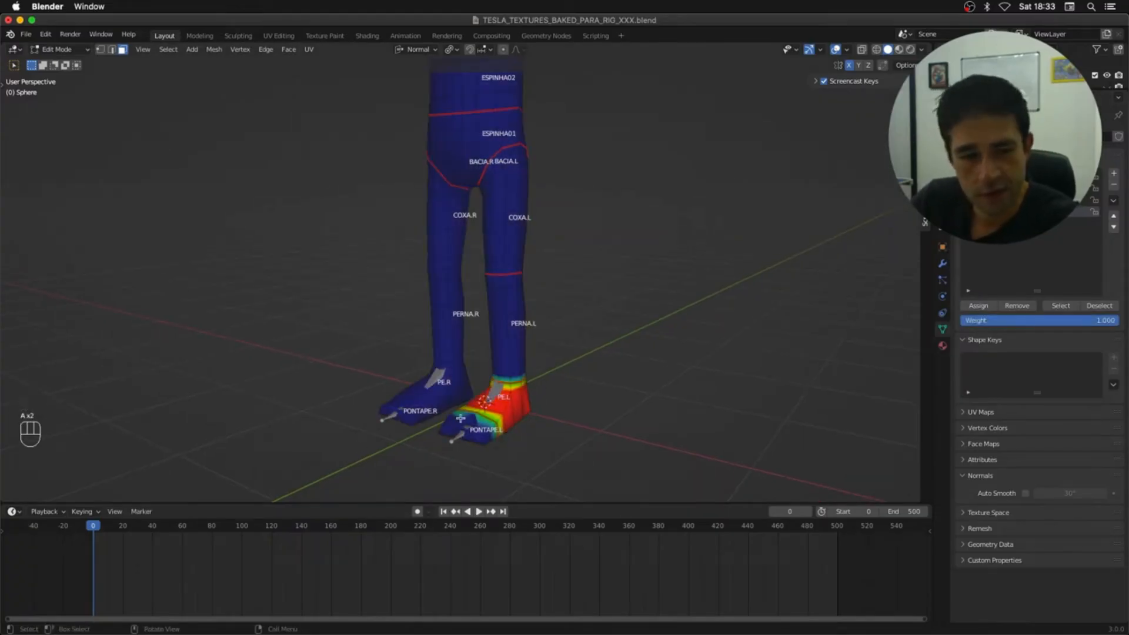
key(l)
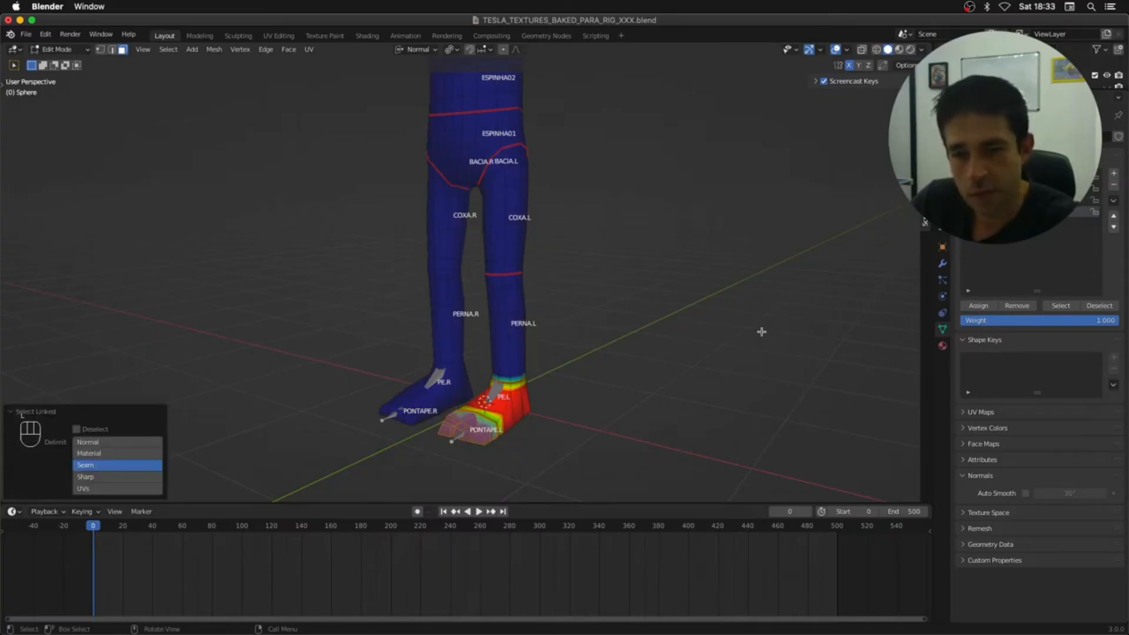
click(1095, 182)
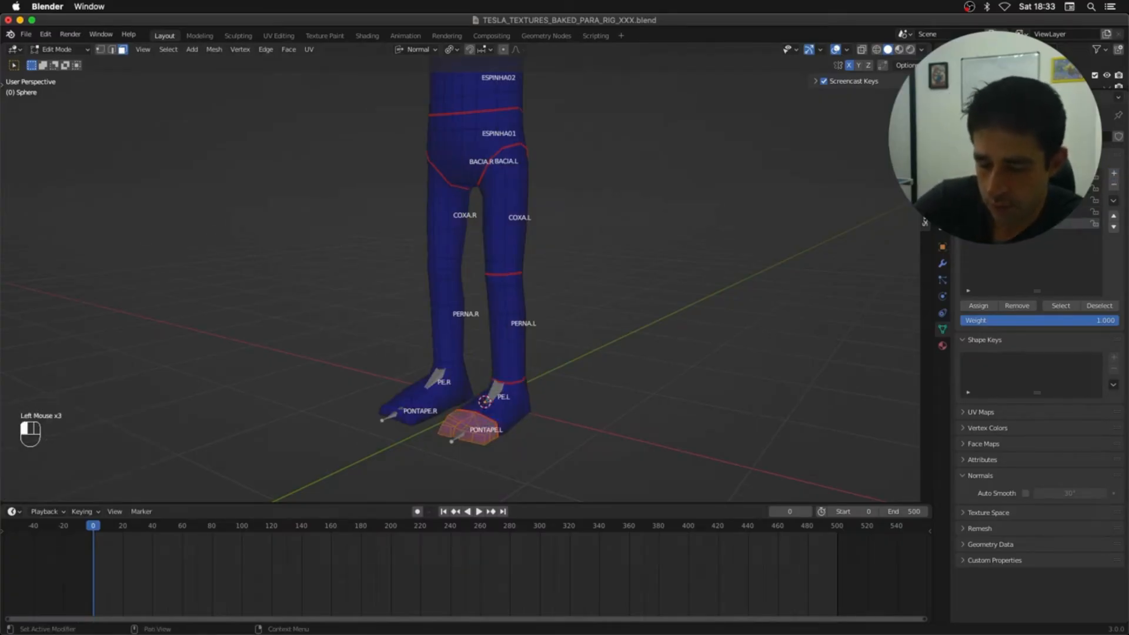
Step: Set the weight to 0.5 and assign the left toe faces to their vertex group
click(1040, 320)
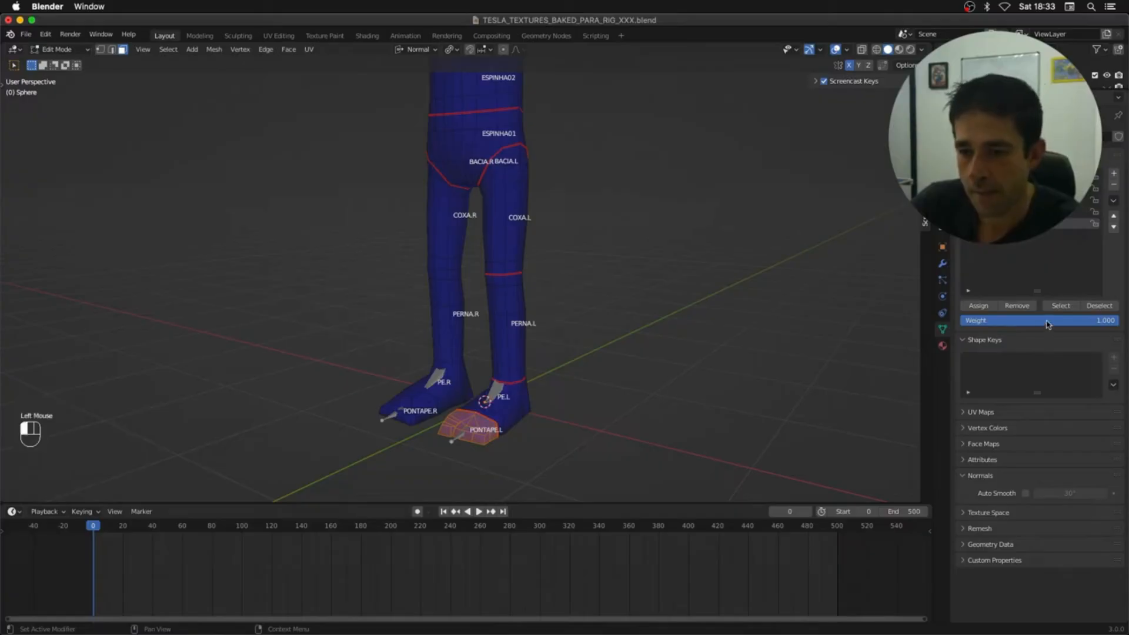
text(.5)
key(Return)
click(979, 306)
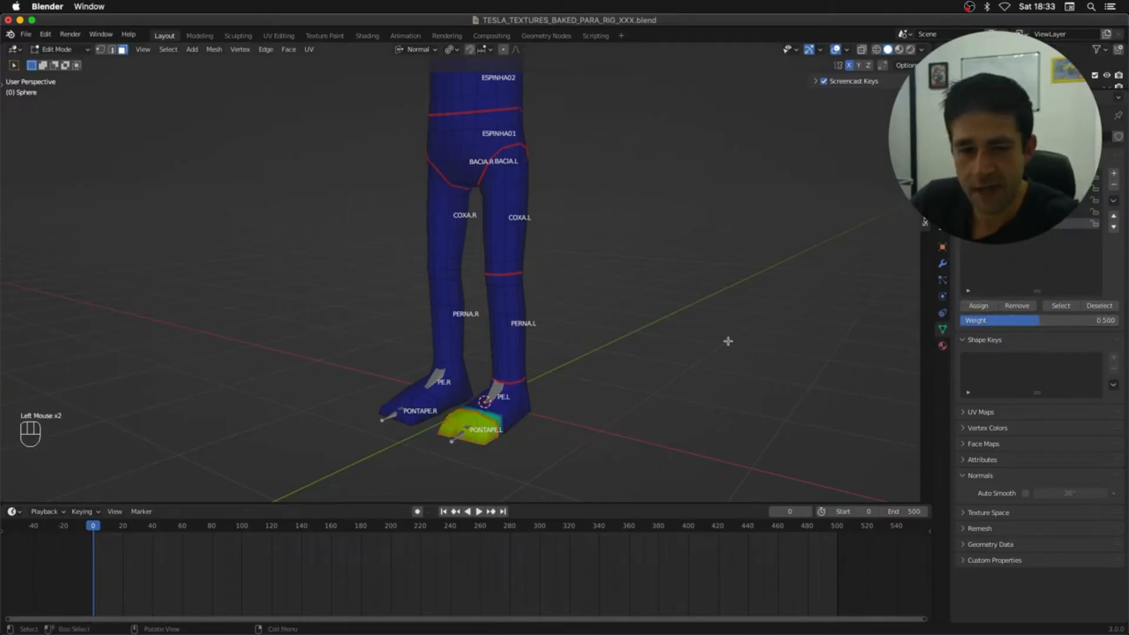
Step: Shrink the left toe selection by one step and assign its inner faces with weight 1
middle_click(727, 342)
key(super+KP_Subtract)
click(1010, 323)
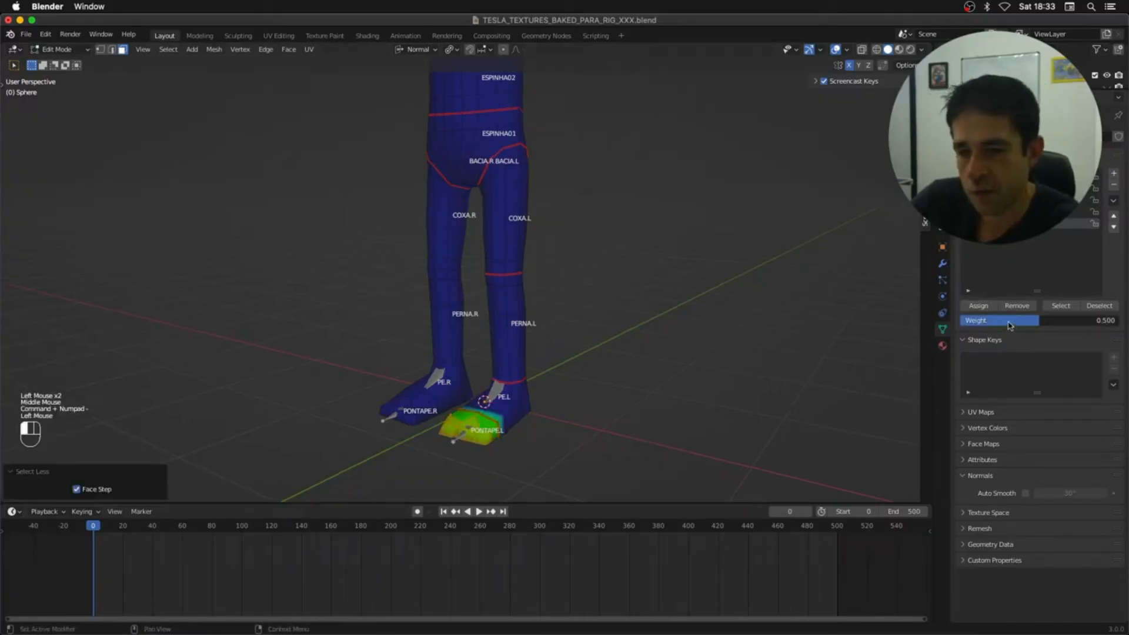
text(1)
key(Return)
click(978, 305)
middle_drag(724, 317, 712, 321)
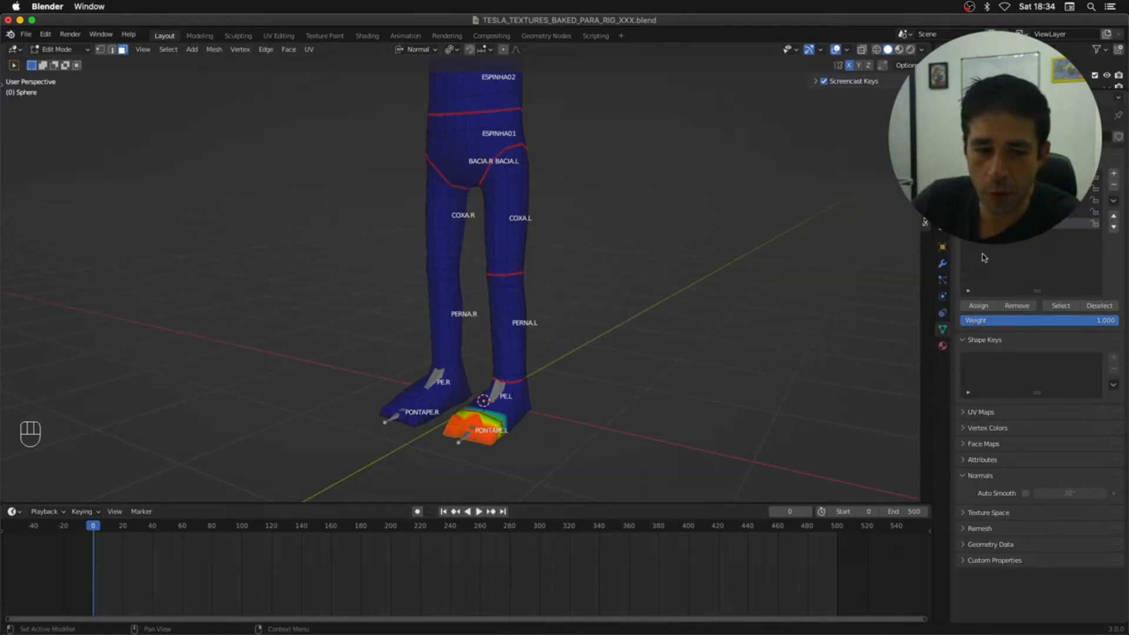
Step: Play the animation to examine the leg deformation, check the Armature modifier's display options, and return to the first frame
middle_drag(680, 365, 650, 355)
key(space)
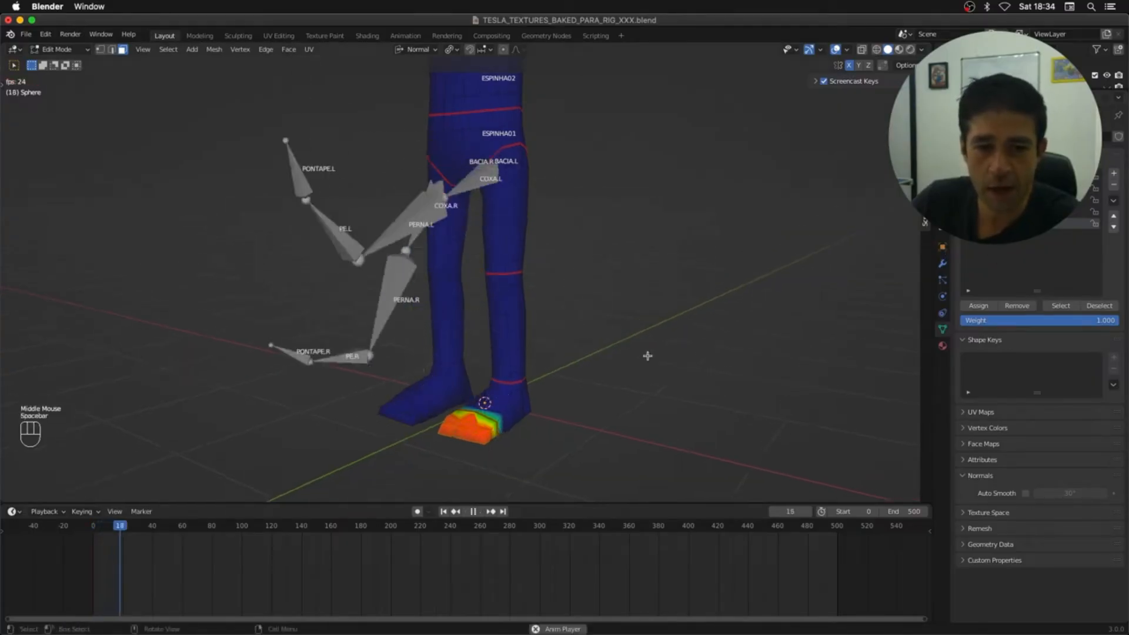
key(space)
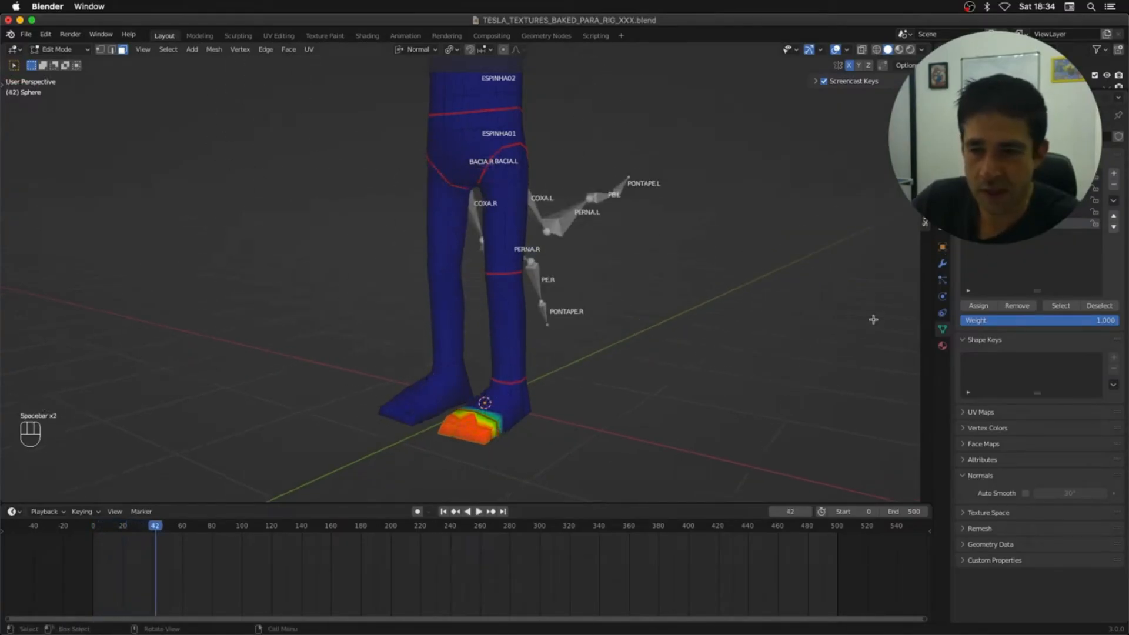
click(943, 265)
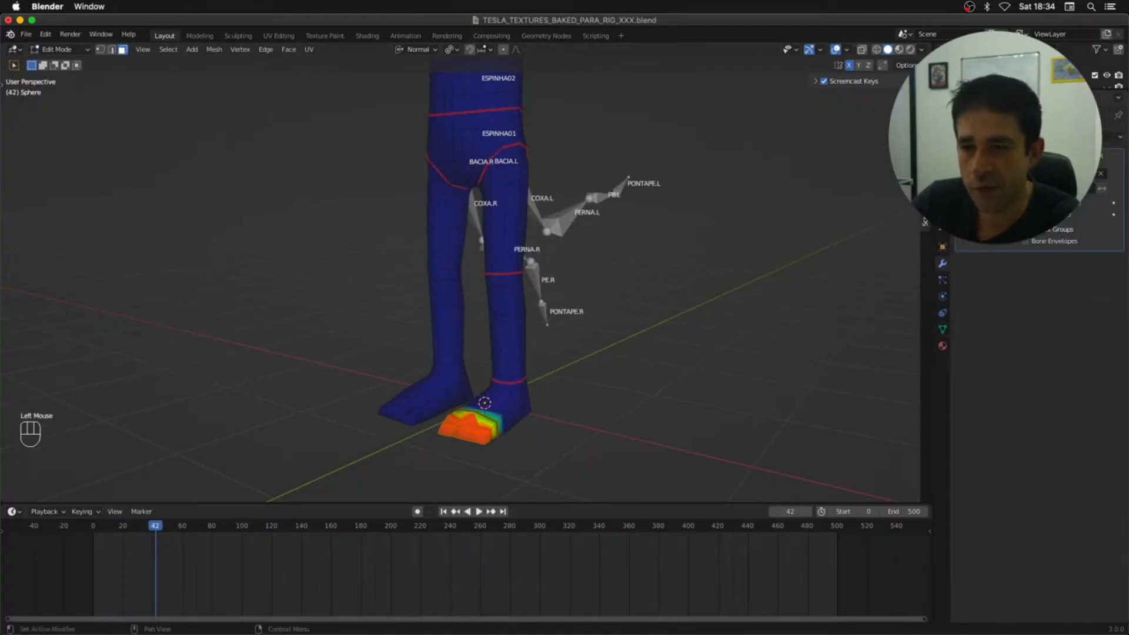
click(1053, 156)
click(1042, 156)
middle_drag(653, 244, 597, 248)
key(space)
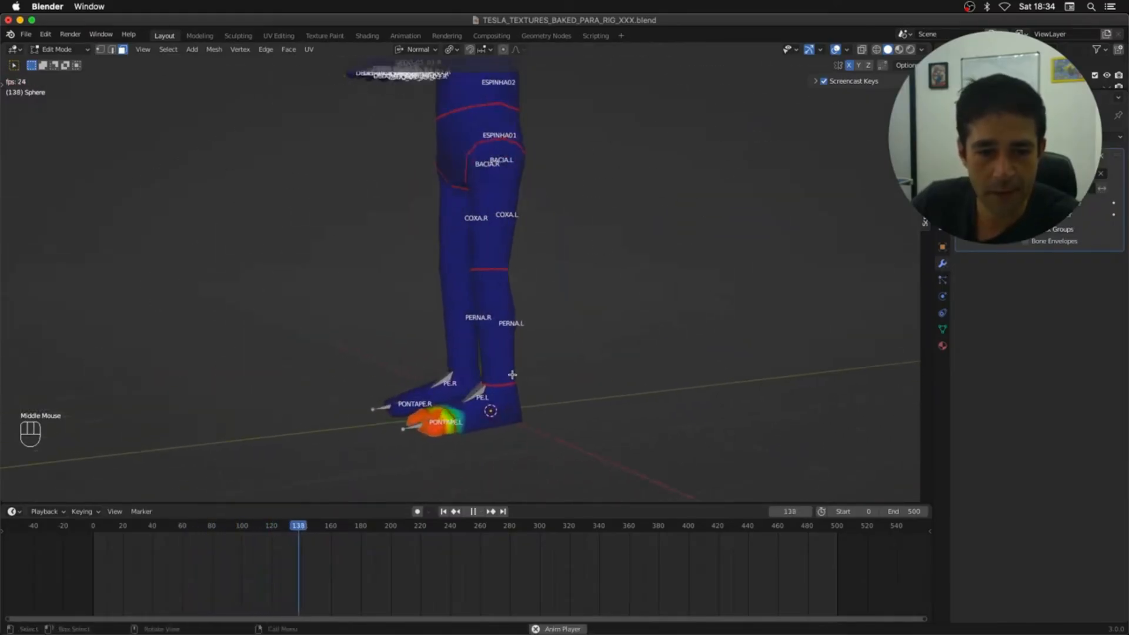
key(space)
click(443, 512)
middle_drag(572, 386, 610, 365)
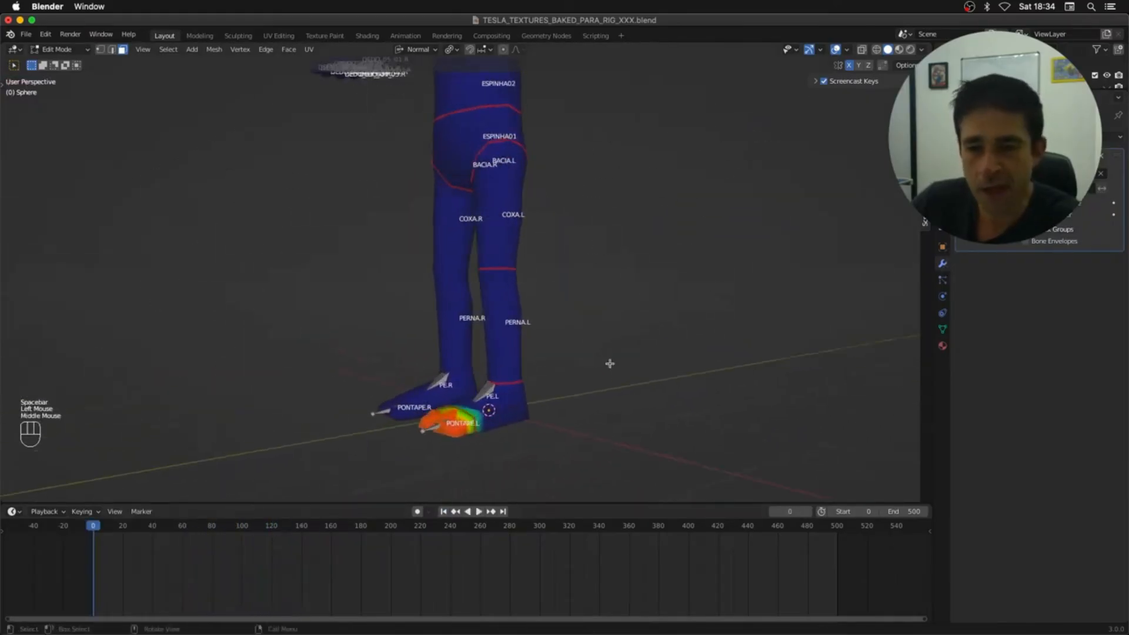
Step: Select all vertices of the body, copy the left thigh vertex group, and mirror the copy to the right thigh
click(944, 330)
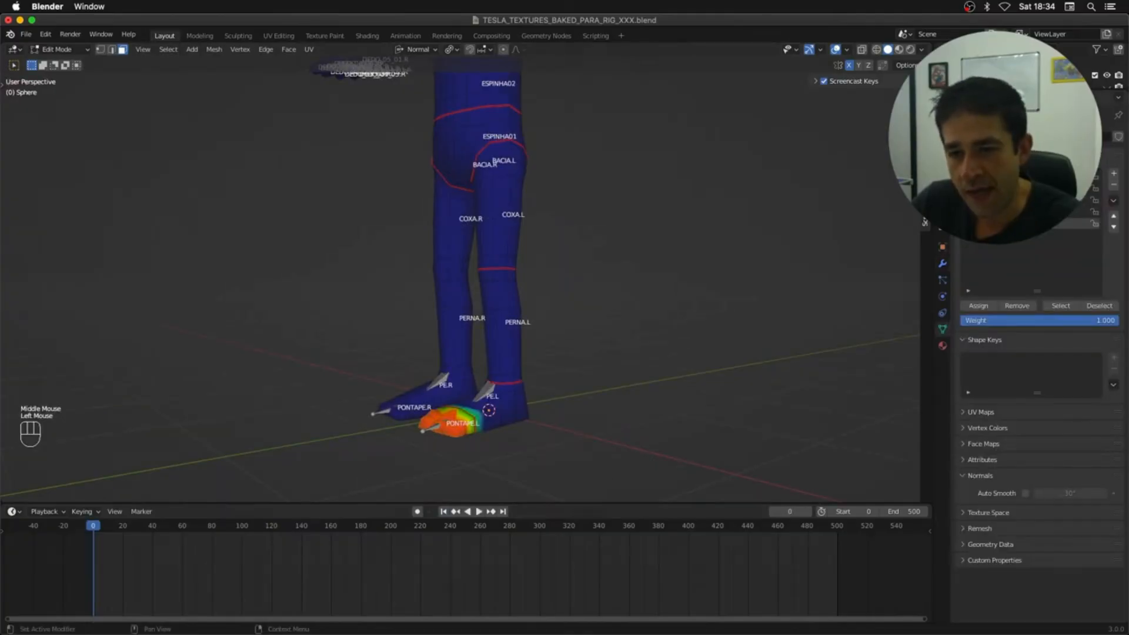
middle_drag(694, 274, 748, 360)
key(1)
key(a)
click(1047, 188)
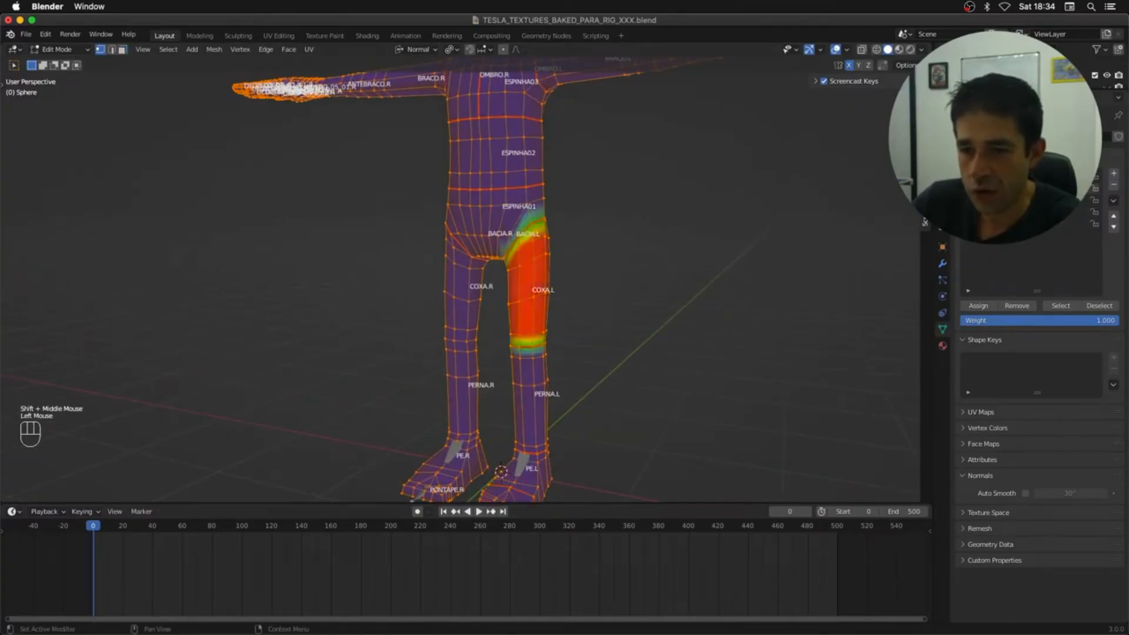
click(1115, 203)
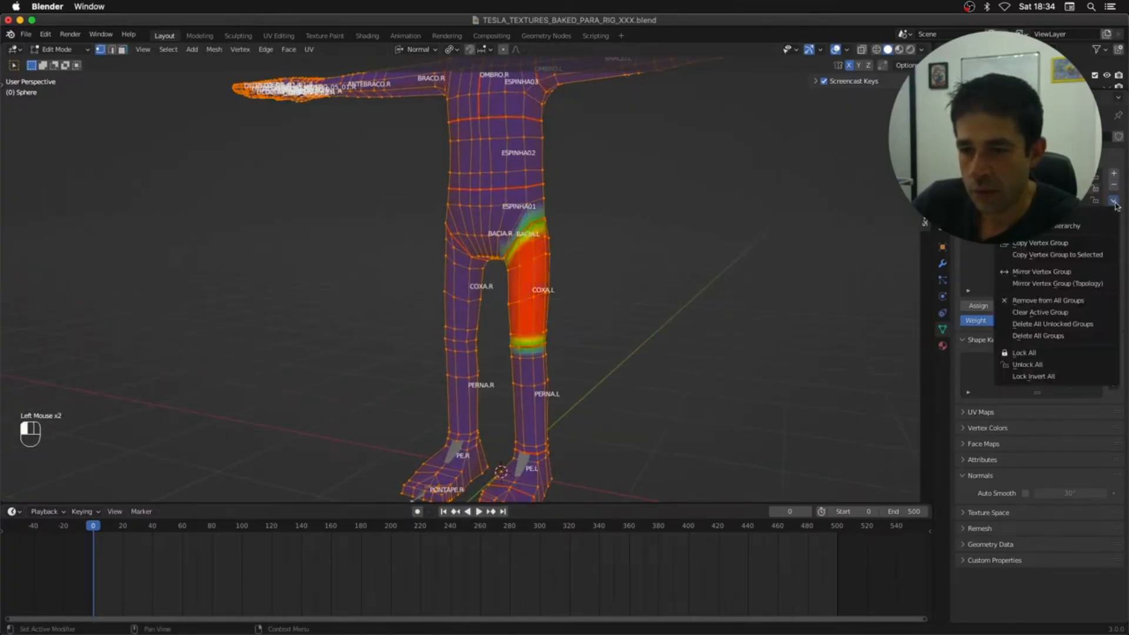
click(1065, 244)
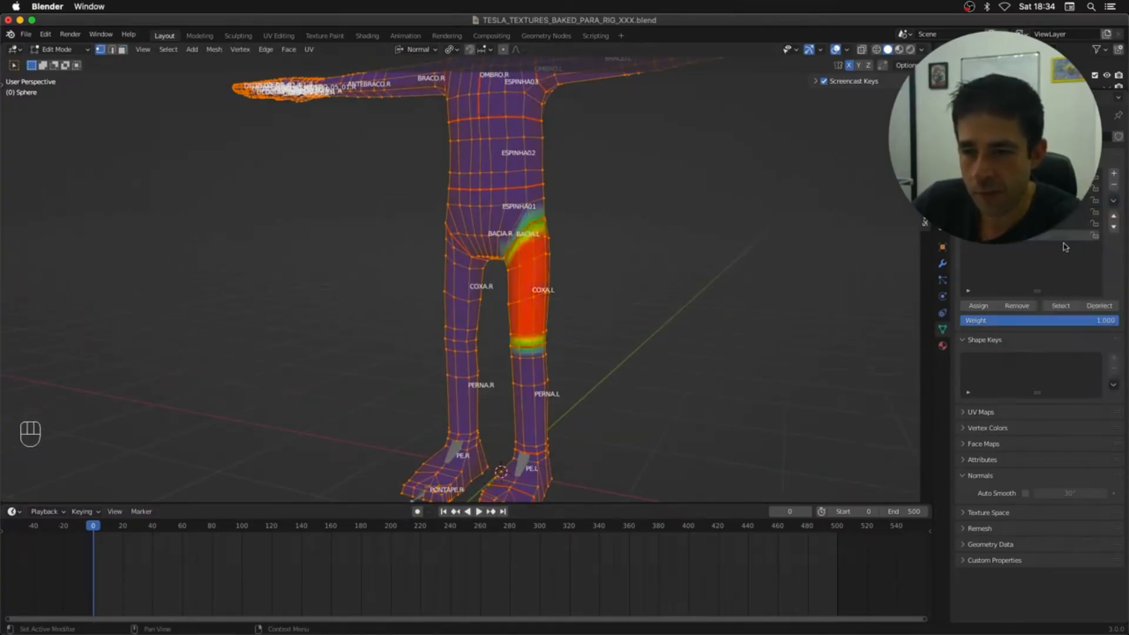
click(1114, 204)
click(1057, 271)
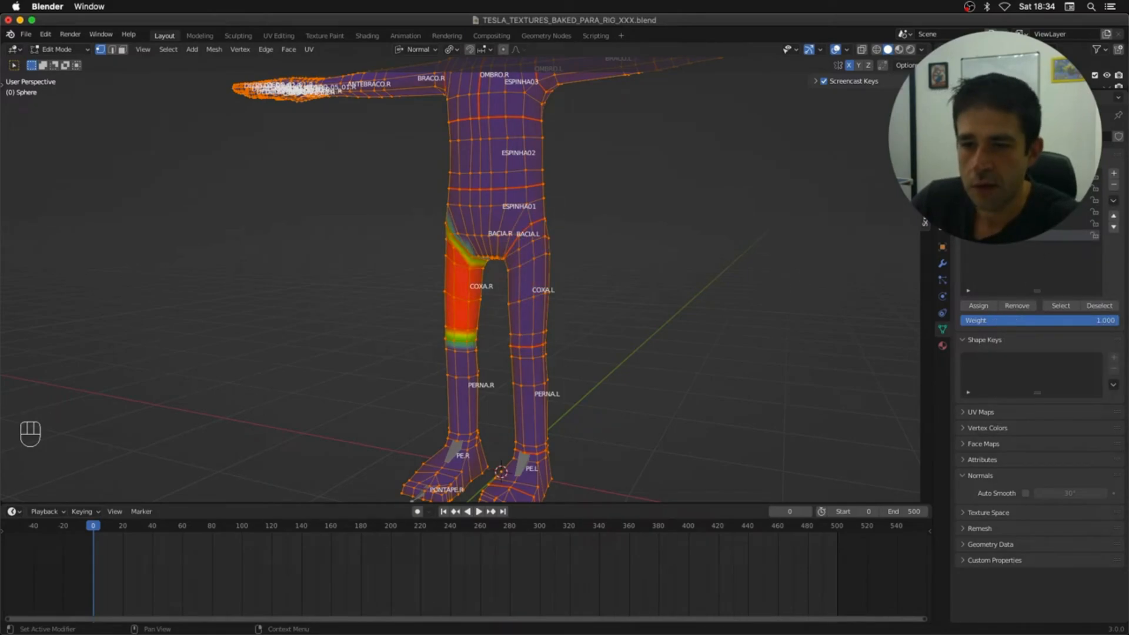
Step: Copy the PERNA.L vertex group, mirror the copy to the right lower leg, and rename it PERNA.R
click(1024, 200)
click(1113, 204)
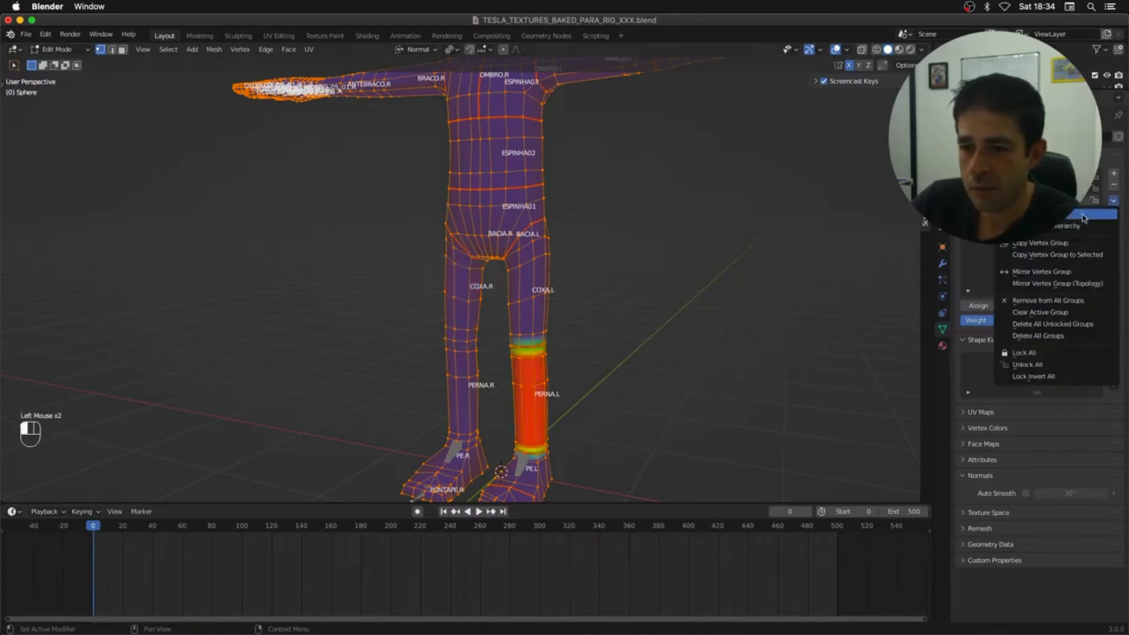
click(1040, 243)
click(1114, 202)
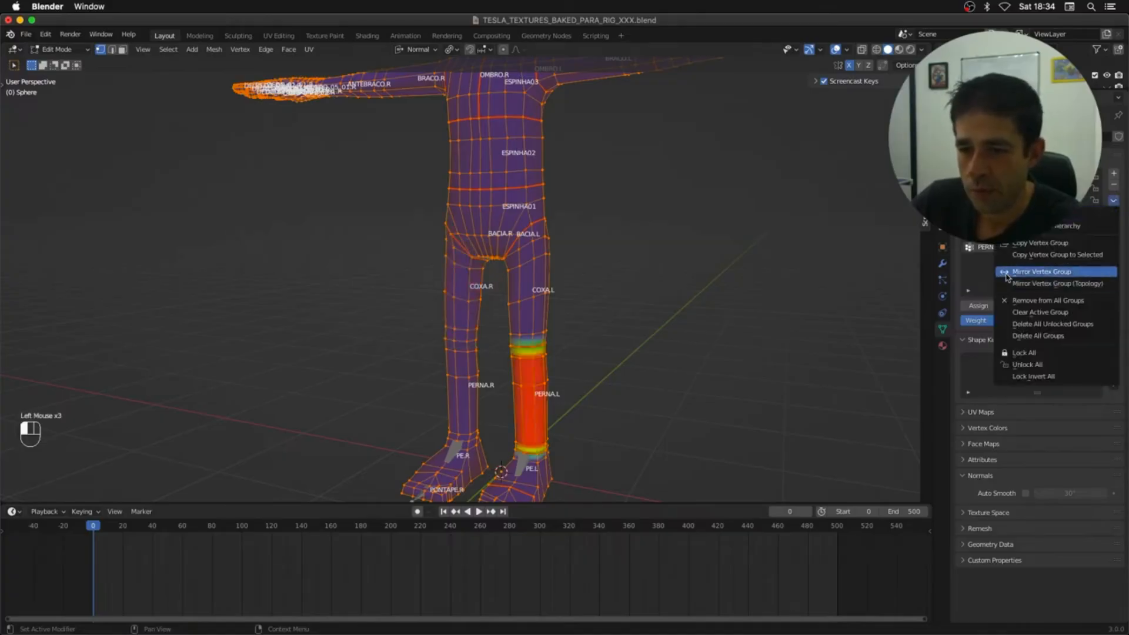
click(1004, 272)
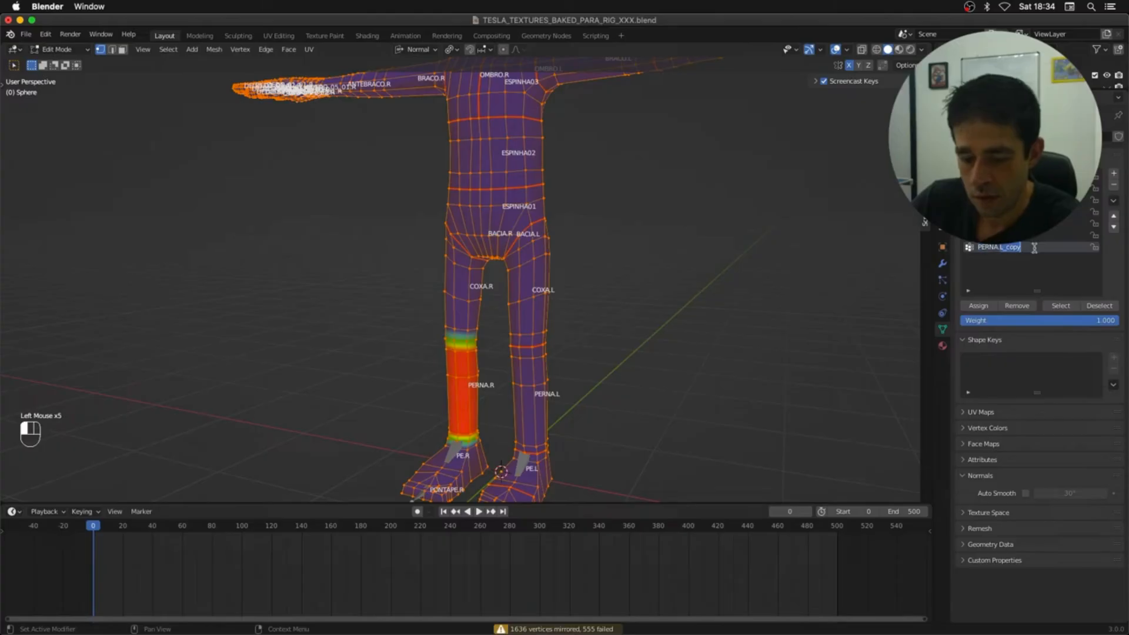
Step: Copy the PE.L vertex group, mirror the copy to the right foot, and rename it PE.R
click(1077, 199)
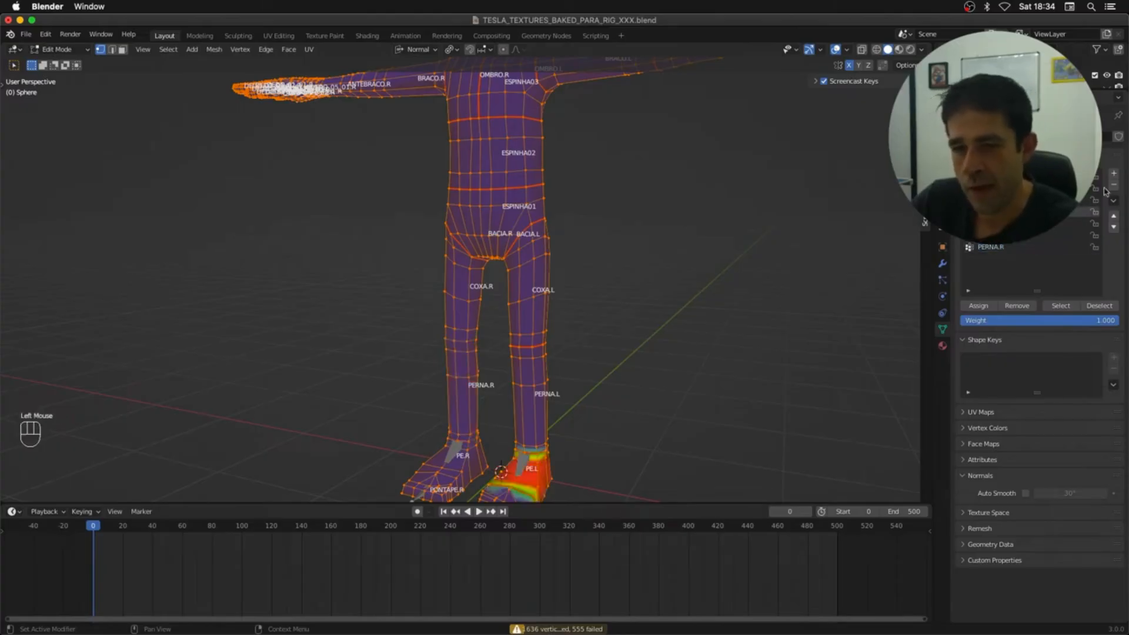
click(1114, 201)
click(1067, 241)
click(1114, 200)
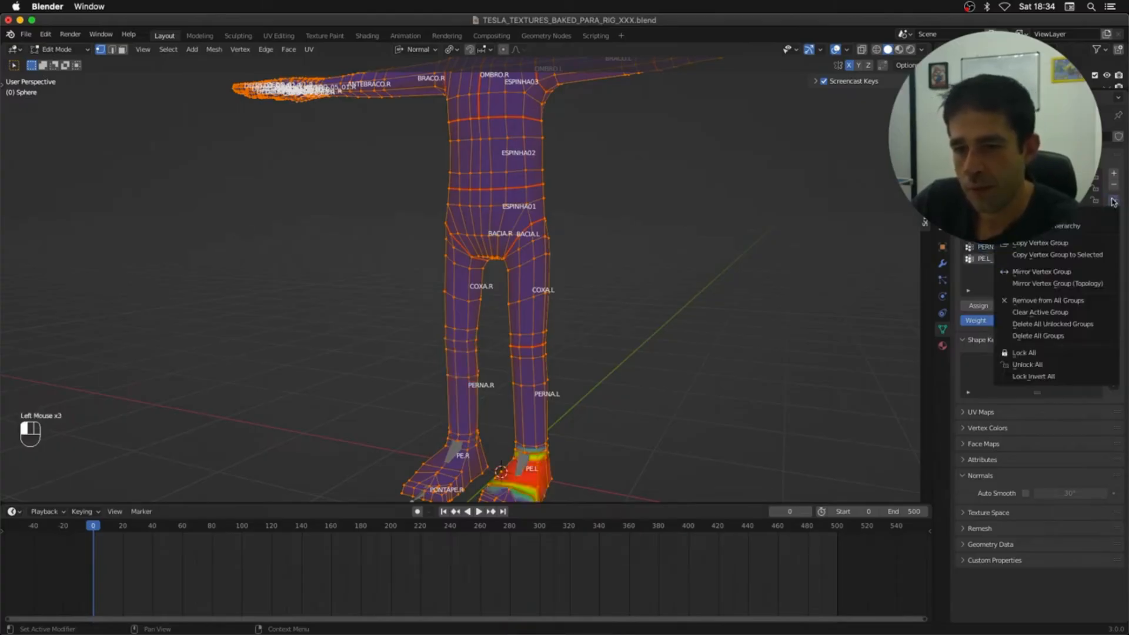
click(1041, 271)
double_click(1000, 260)
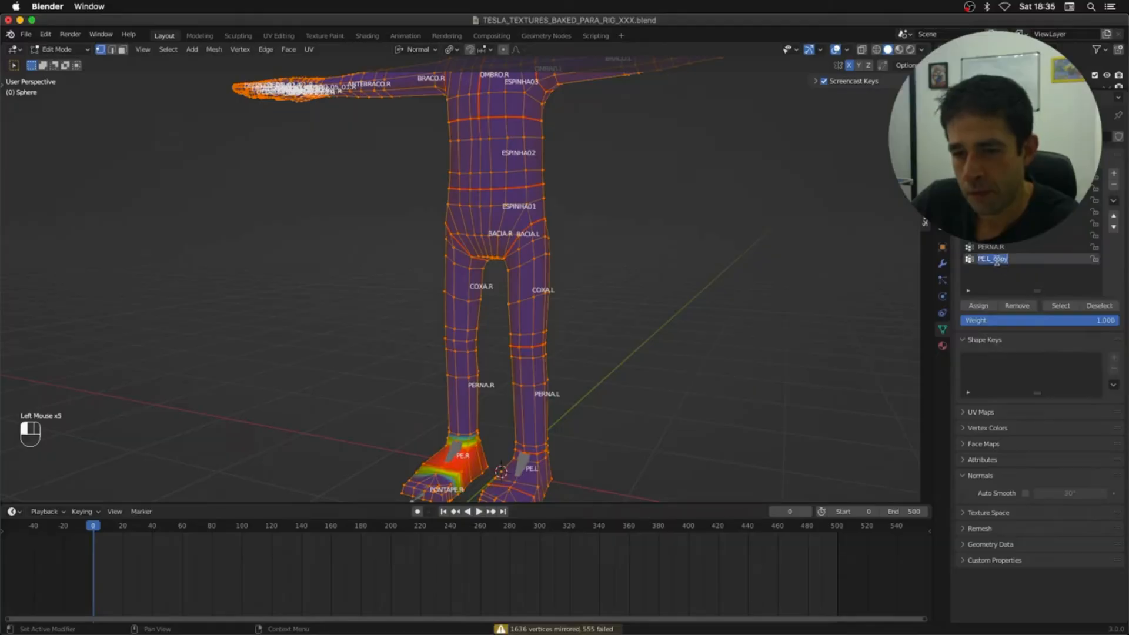
text(PE.R)
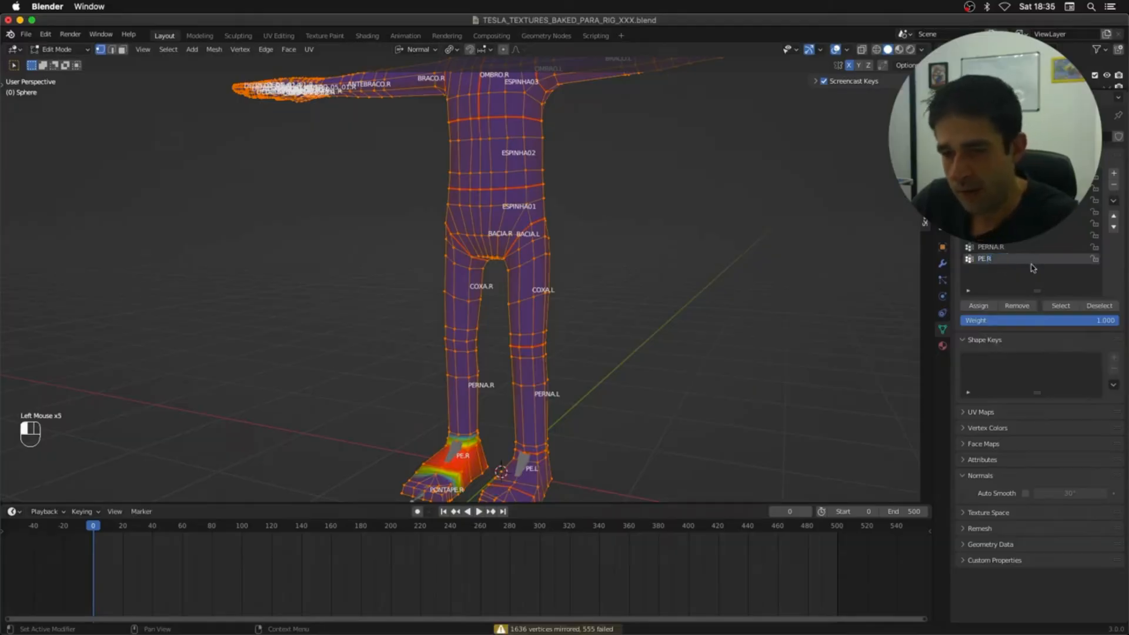
Step: Copy the PONTAPE.L vertex group, mirror the copy to the right toes, and rename it PONTAPE.R
click(1069, 220)
click(1113, 201)
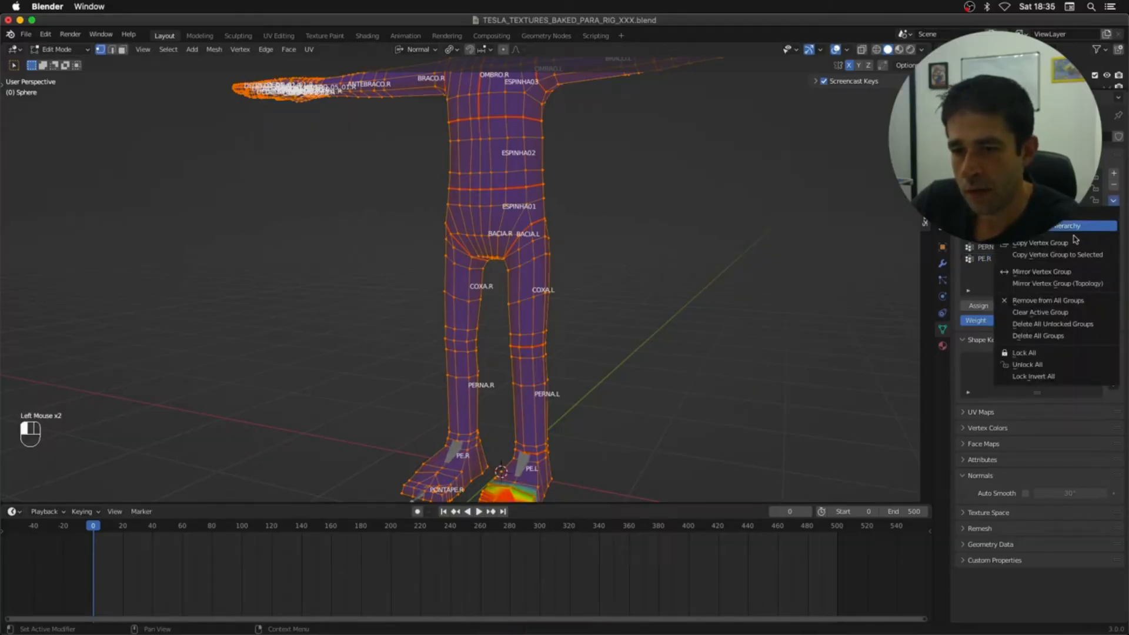
click(1113, 201)
click(1113, 200)
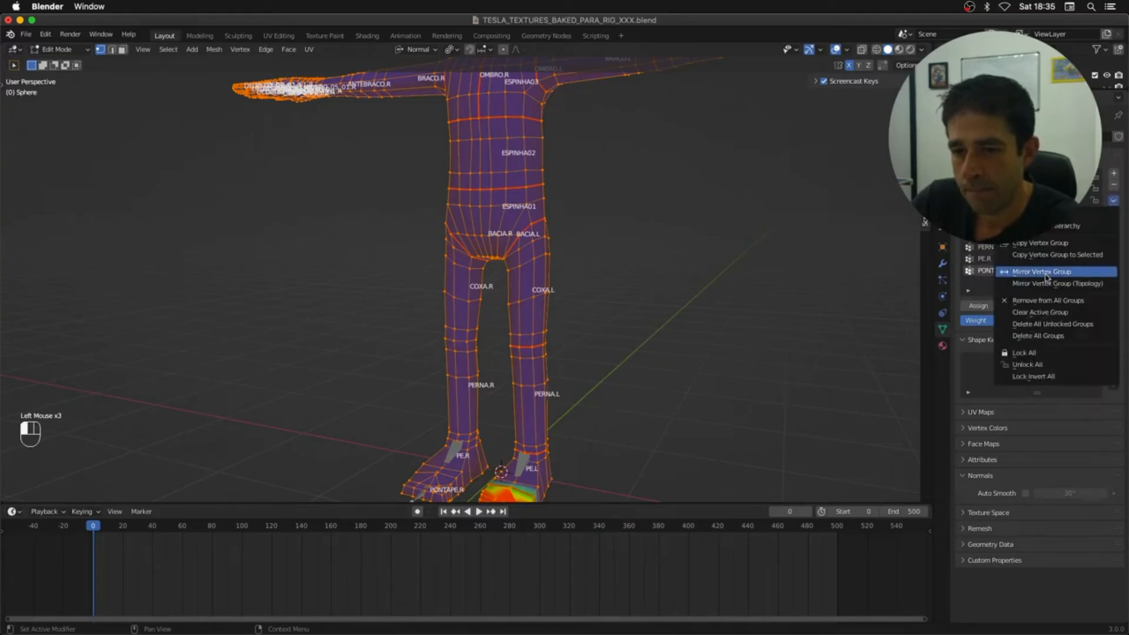
click(1046, 272)
double_click(1006, 271)
drag(1008, 270, 1048, 270)
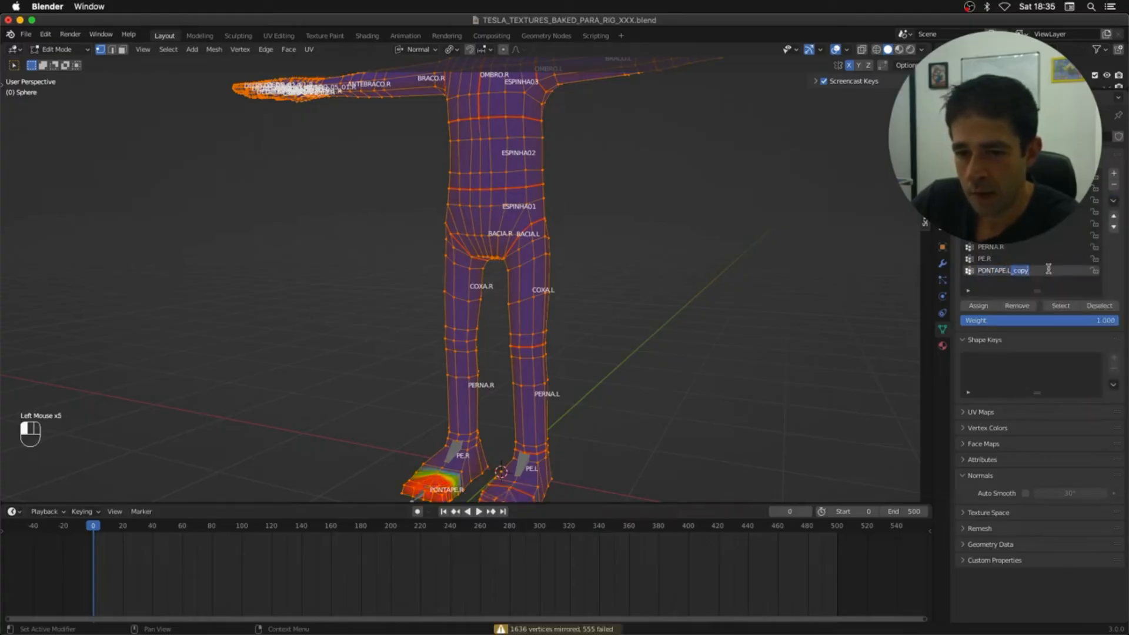
key(BackSpace)
key(Return)
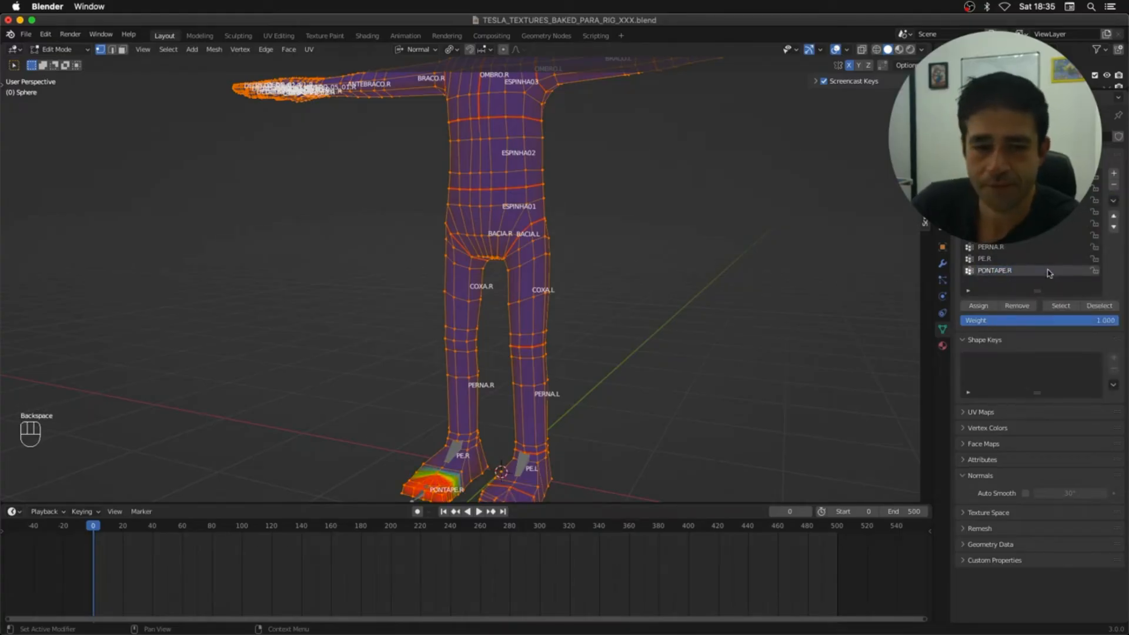
Step: Play the animation in Object Mode to examine how the body deforms, then stop playback
middle_drag(729, 251, 708, 254)
ctrl+middle_drag(708, 255, 706, 288)
shift+middle_drag(702, 278, 697, 292)
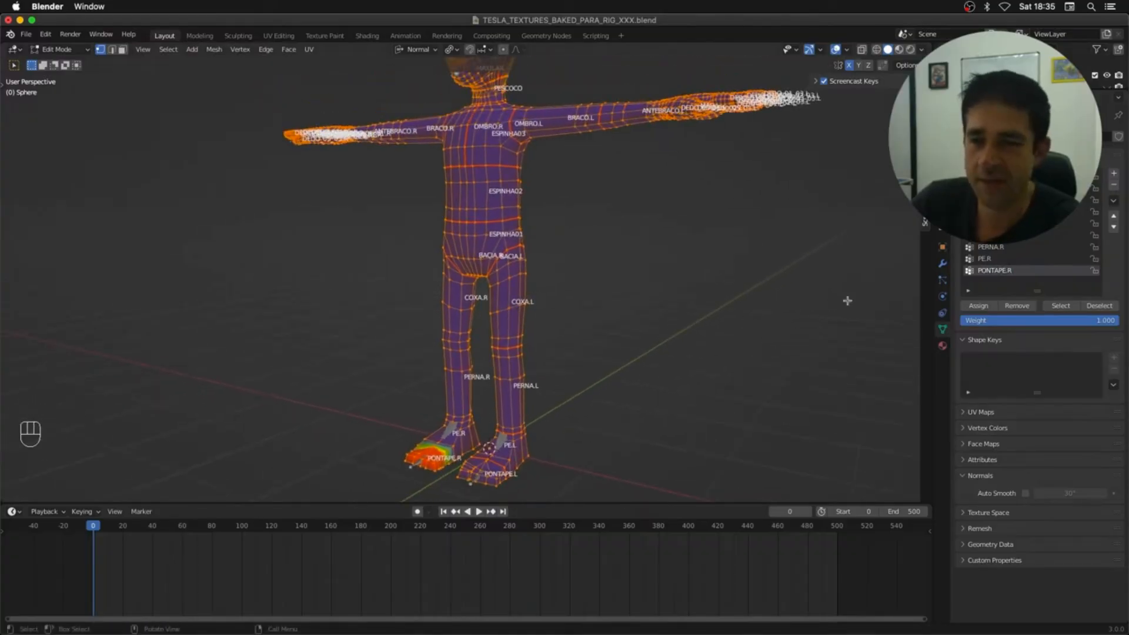
key(Tab)
click(624, 354)
key(space)
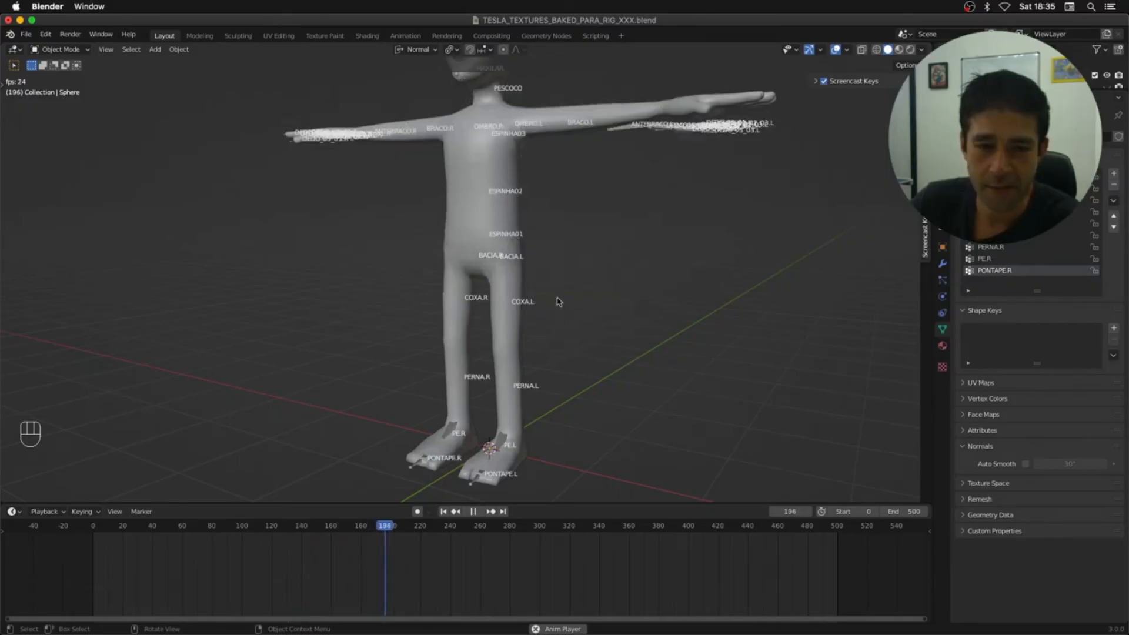
key(space)
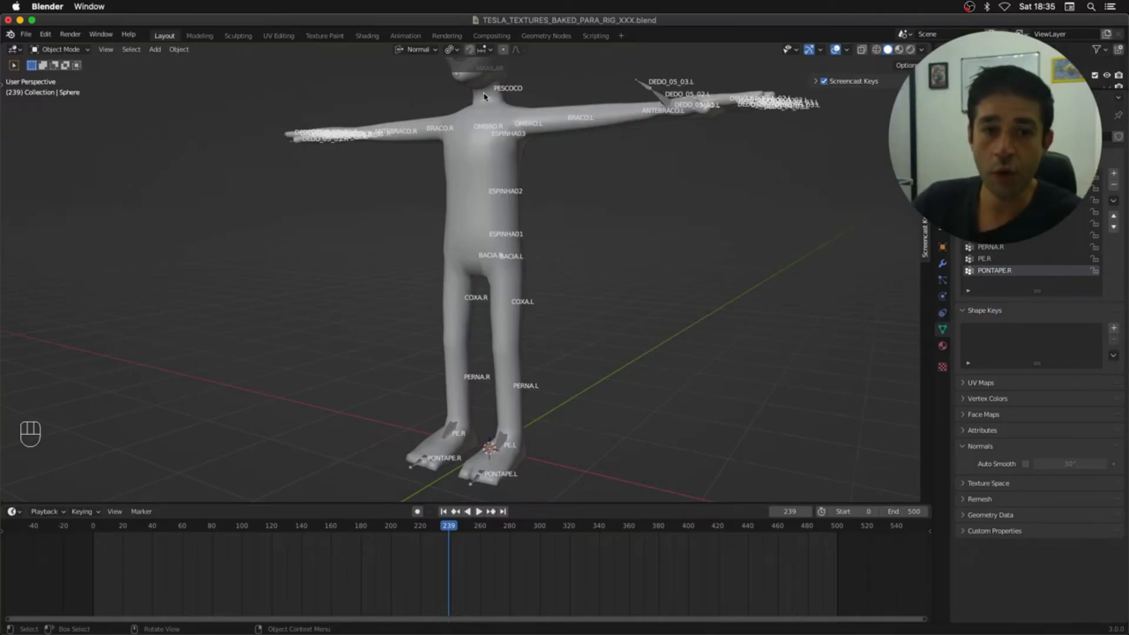
middle_drag(572, 241, 563, 279)
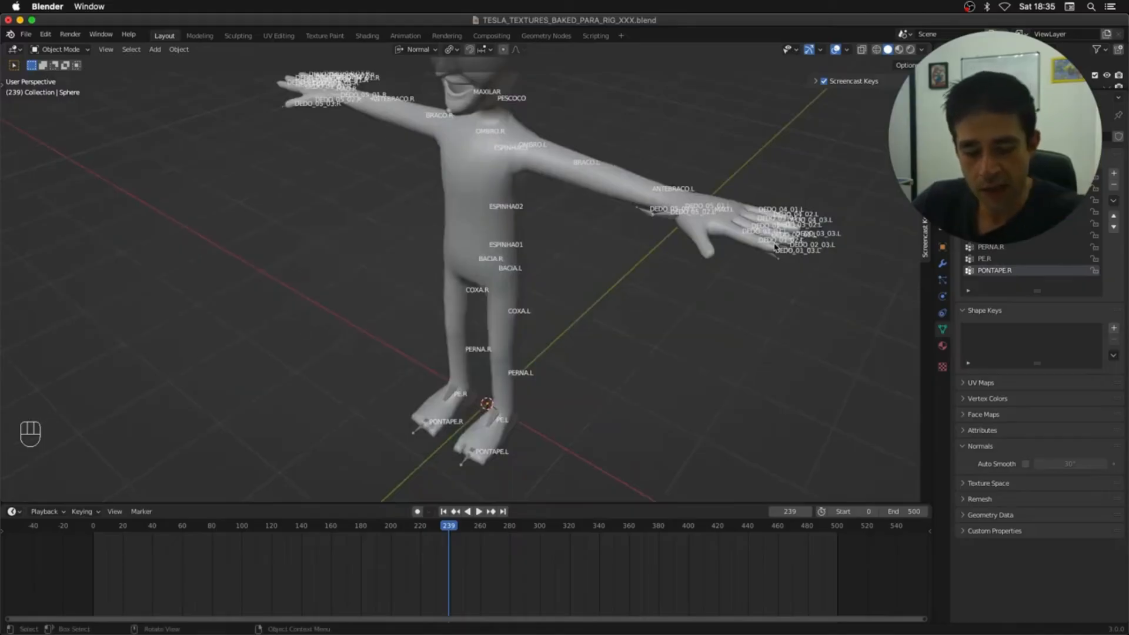
Step: Edit the body by faces and assign the middle torso section to the ESPINHA02 vertex group with a weight of 0.5
click(597, 181)
click(597, 182)
key(Tab)
middle_drag(596, 181, 642, 234)
key(3)
key(a)
key(a)
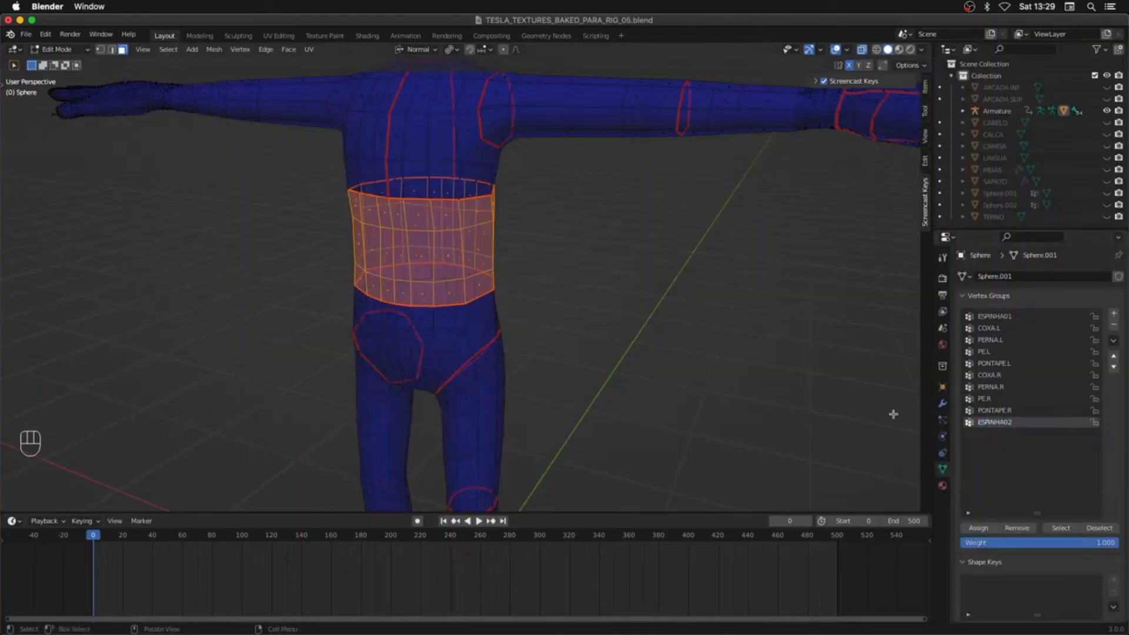
click(1020, 547)
text(0.5)
key(Return)
click(979, 528)
Step: Shrink the torso selection by one ring and assign it to ESPINHA02 with a weight of 1
middle_drag(788, 369, 778, 368)
key(super+KP_Subtract)
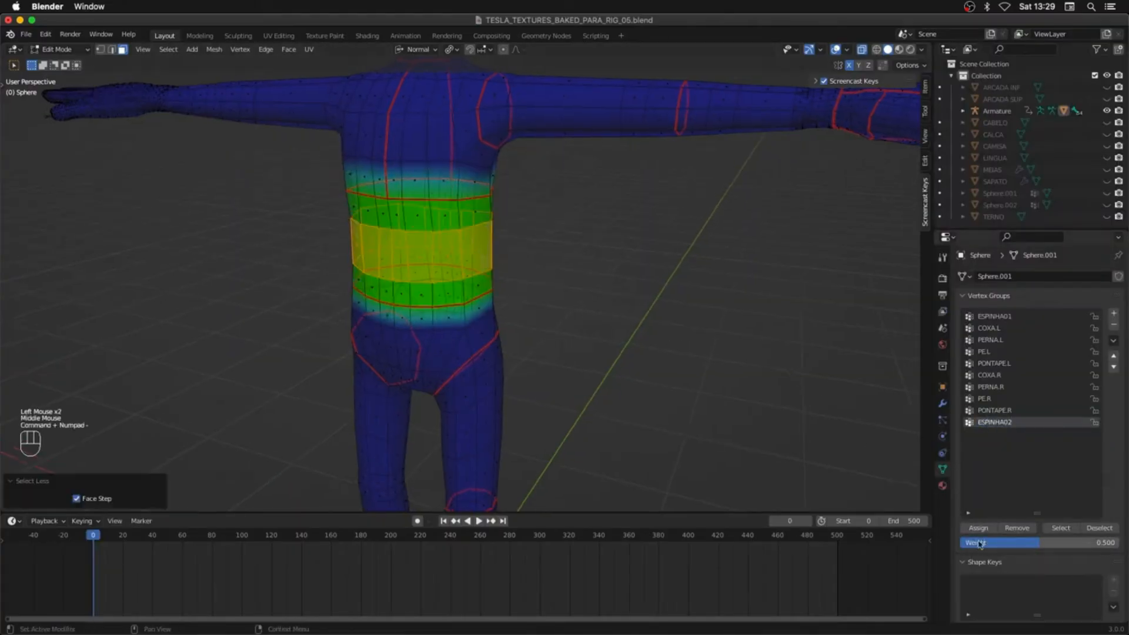
click(979, 544)
text(1)
key(Return)
click(981, 530)
middle_drag(513, 256, 529, 254)
Step: Add a vertex group named ESPINHA03 and set the assignment weight to 0.5
click(1113, 314)
double_click(987, 434)
text(ES)
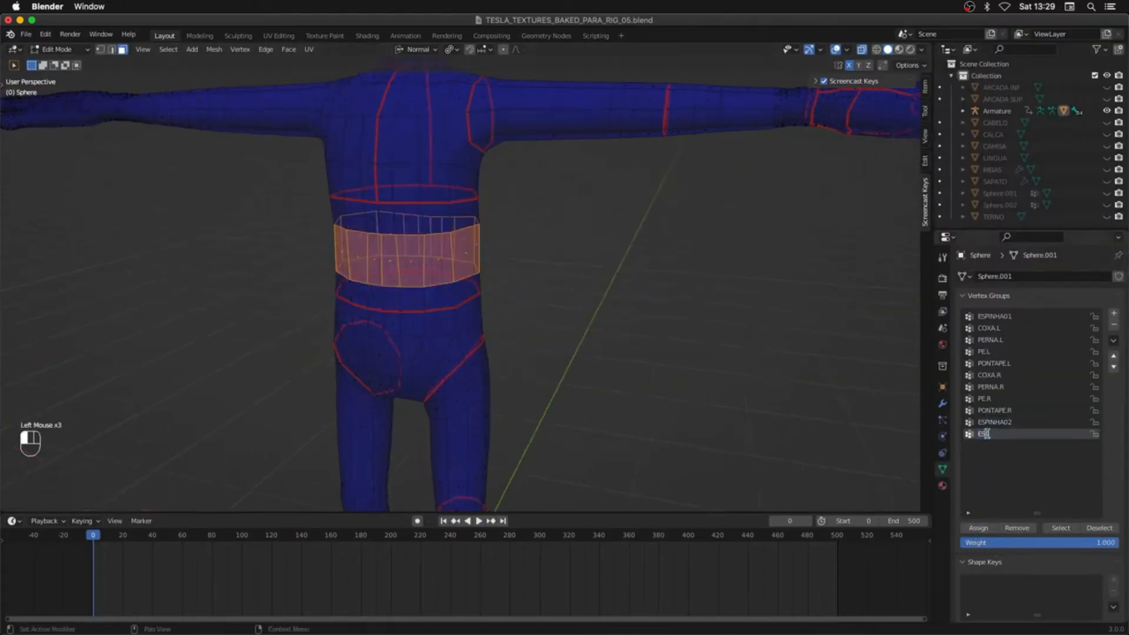
text(PINHA03)
key(Return)
double_click(1106, 544)
text(0.5)
key(Return)
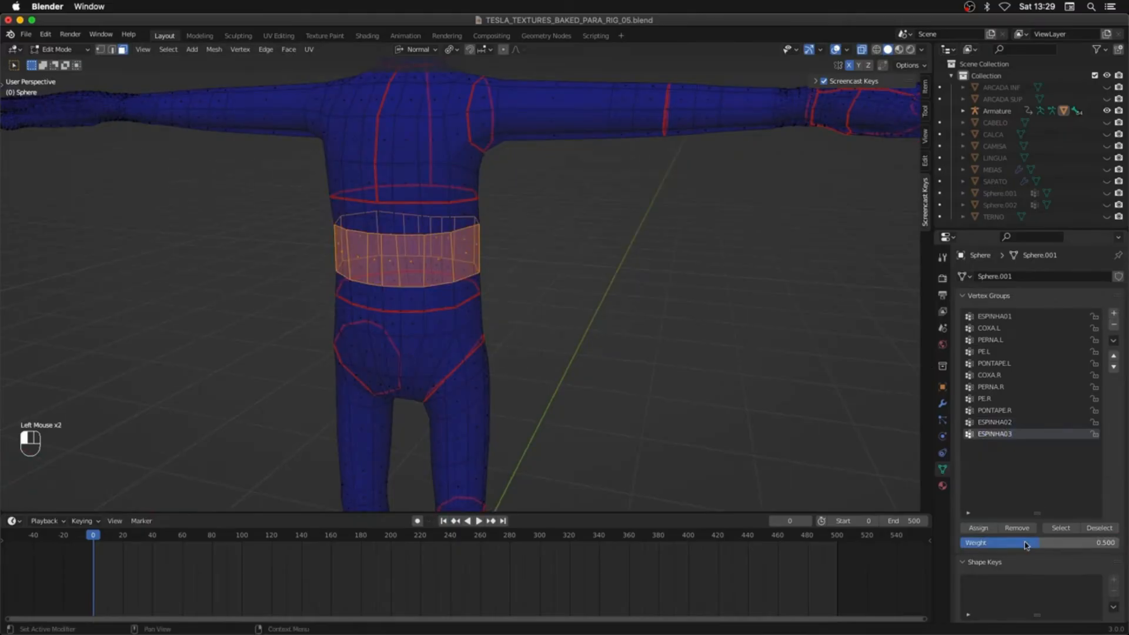
Step: In front view, mark the edge loop around the character's right shoulder as a seam
alt+middle_drag(579, 268, 582, 335)
key(a)
key(a)
key(l)
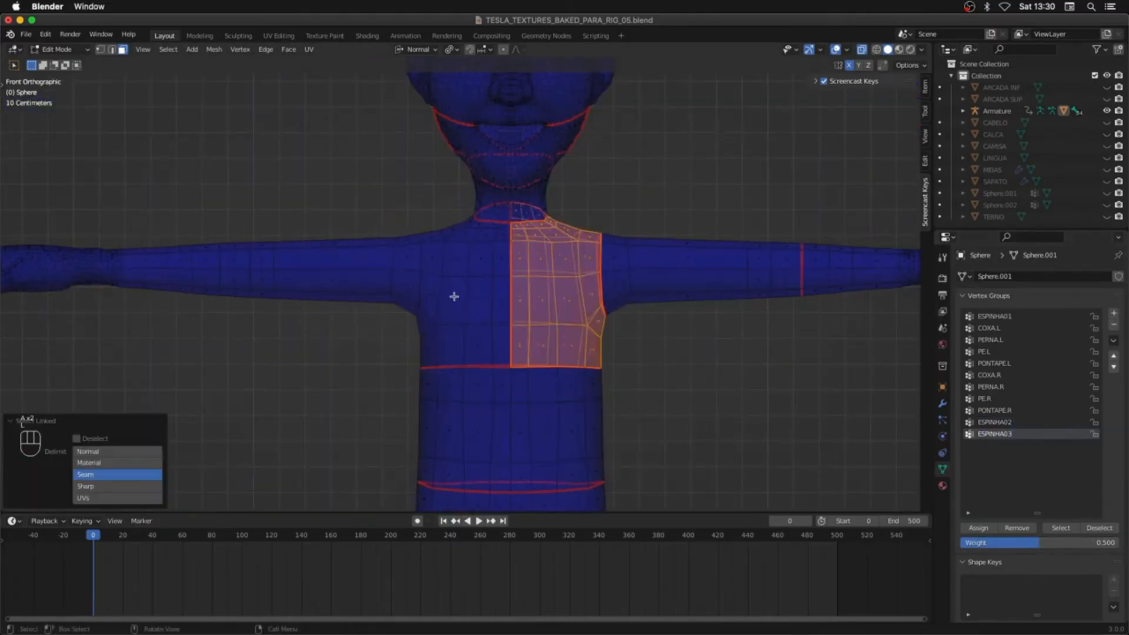
key(2)
alt+click(421, 257)
right_click(421, 257)
click(388, 283)
Step: Select both seam-delimited halves of the chest and assign them to ESPINHA03 with a weight of 0.5
key(3)
key(l)
middle_drag(469, 268, 597, 283)
key(l)
key(1)
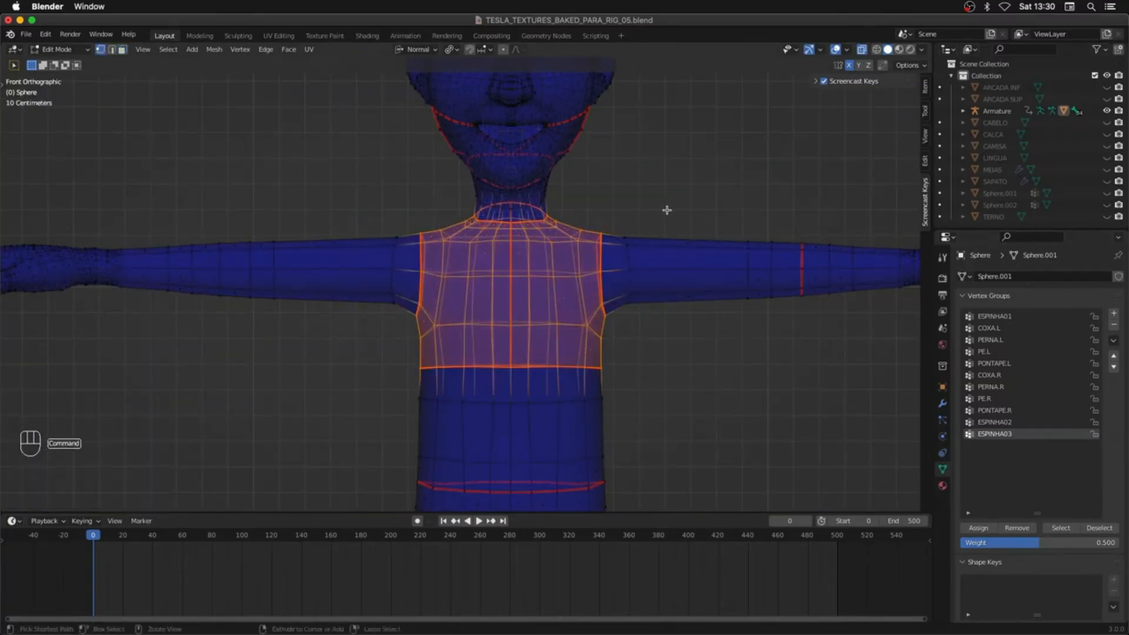
click(978, 527)
Step: Shrink the chest selection by one ring and assign it to ESPINHA03 with a weight of 1
key(ctrl+KP_Subtract)
drag(1039, 542, 1124, 538)
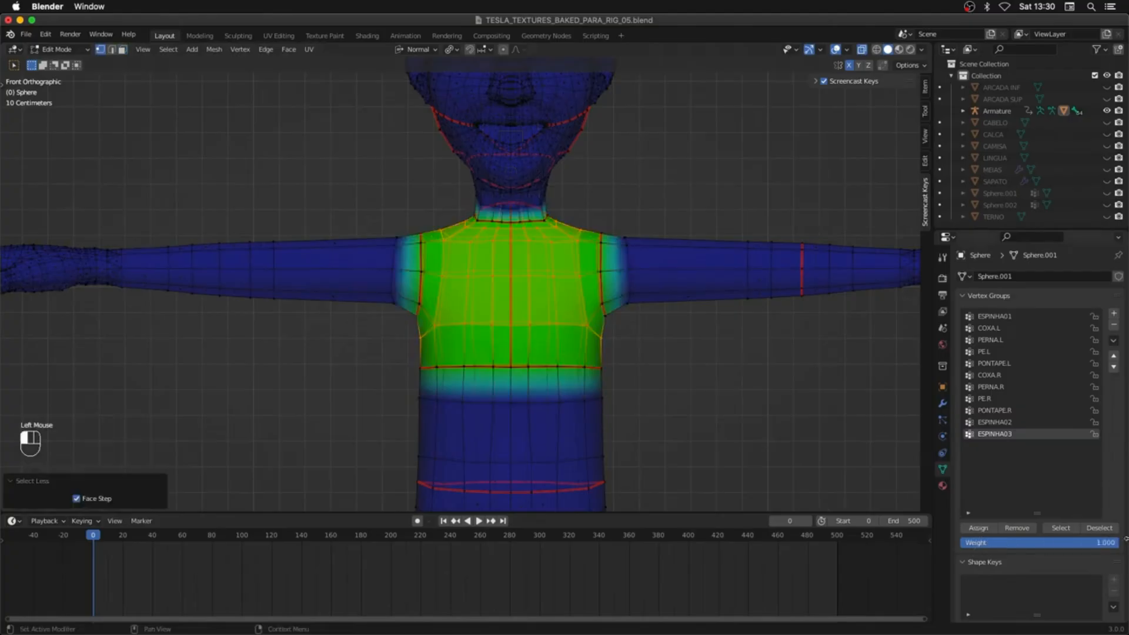
click(979, 528)
Step: Turn on bone name display for the armature and return to editing the body mesh in front view
mouse_move(667, 353)
middle_down()
mouse_move(650, 348)
mouse_move(666, 371)
middle_up()
key(ctrl+Tab)
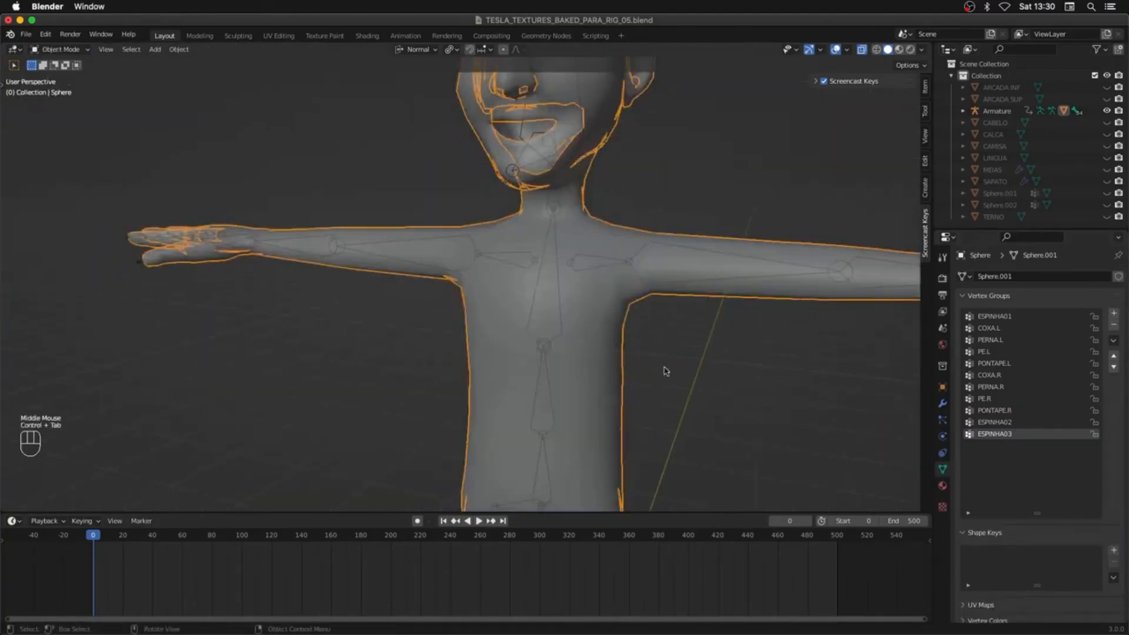
click(666, 371)
click(140, 264)
click(1025, 478)
click(781, 281)
key(ctrl+Tab)
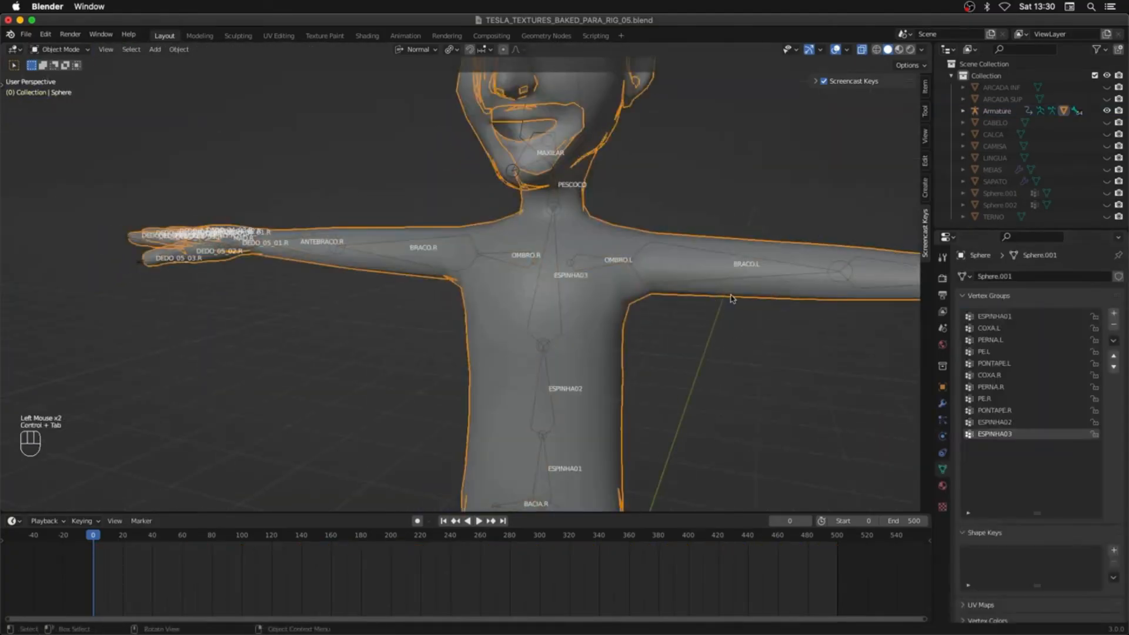
key(Tab)
shift+middle_drag(667, 279, 572, 283)
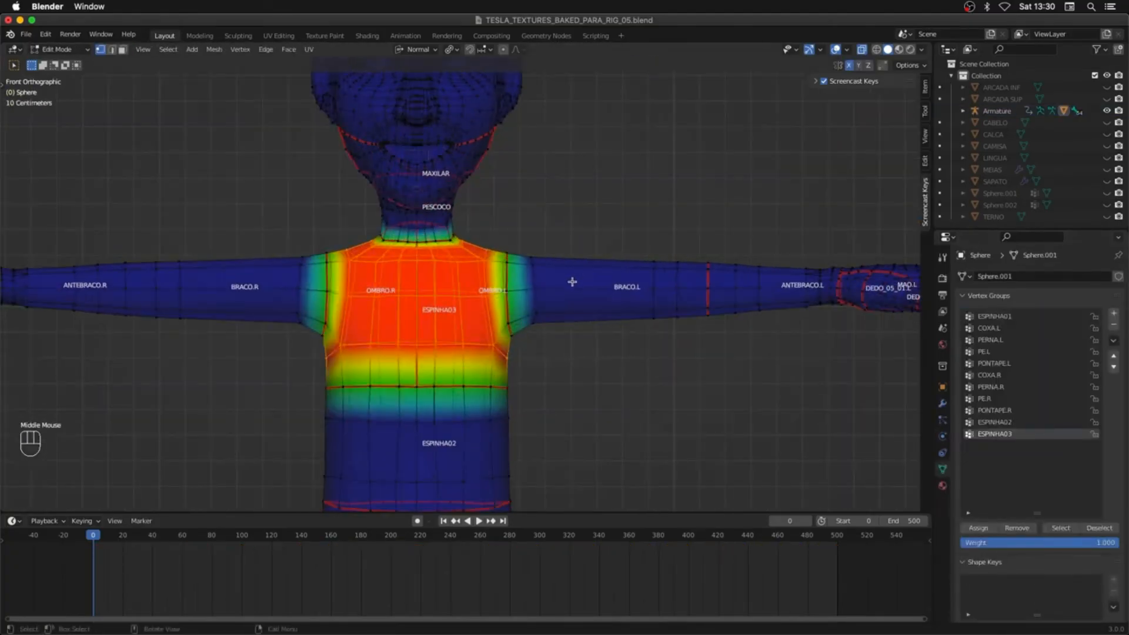
Step: Add a vertex group named OMBRO.R and assign the character's left chest half at 0.5, with its shrunken inner area at 1
click(1113, 313)
double_click(985, 447)
key(a)
key(a)
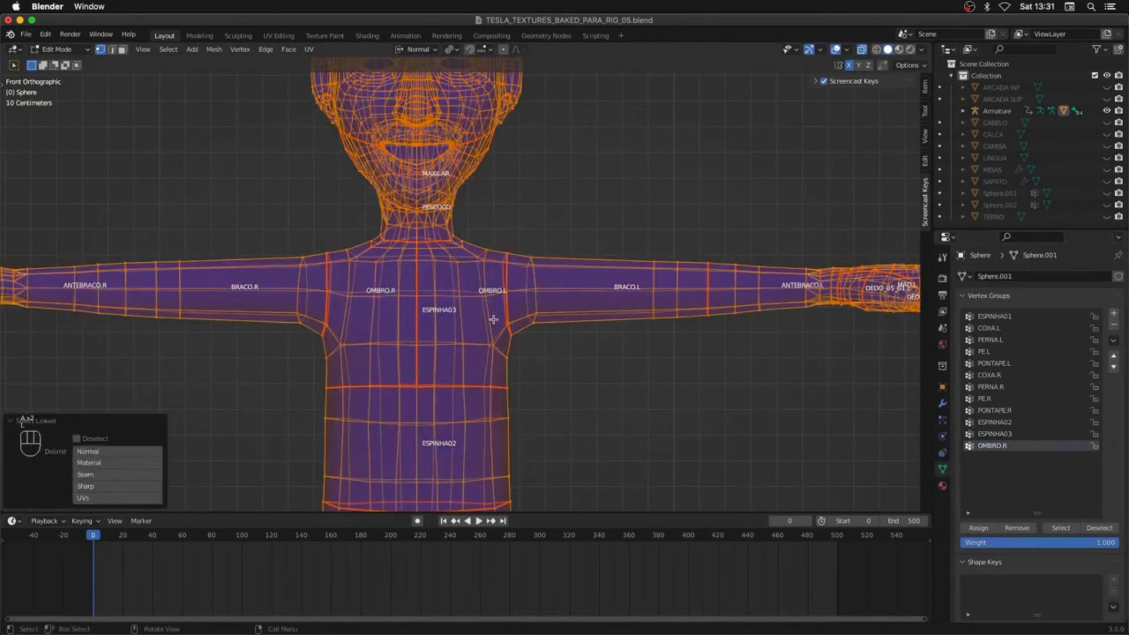
key(l)
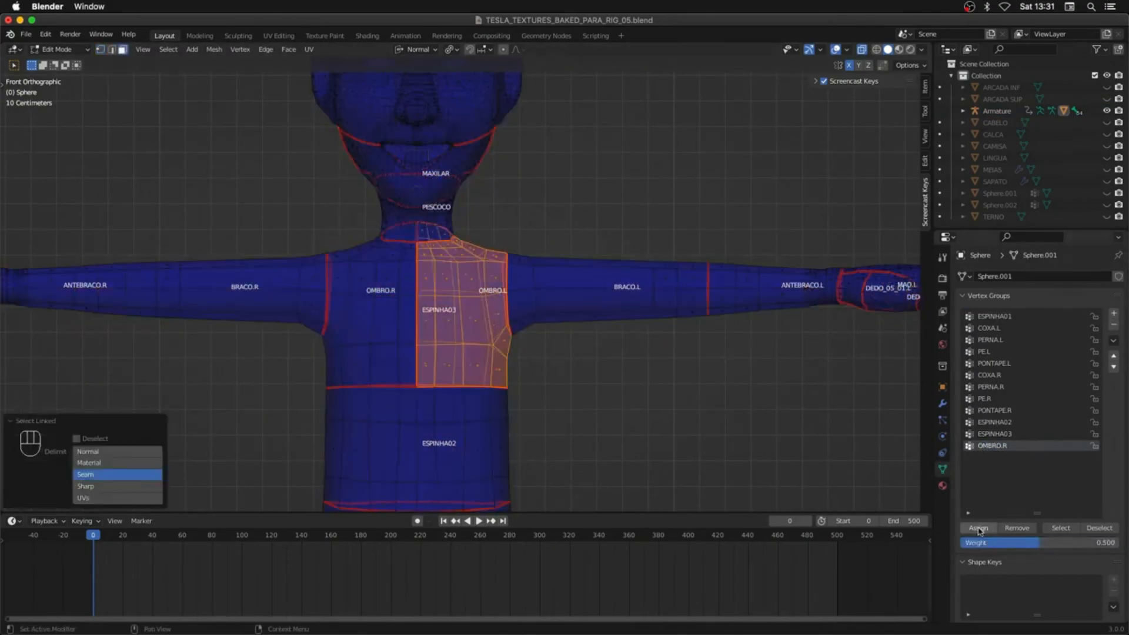
click(979, 529)
key(super+KP_Subtract)
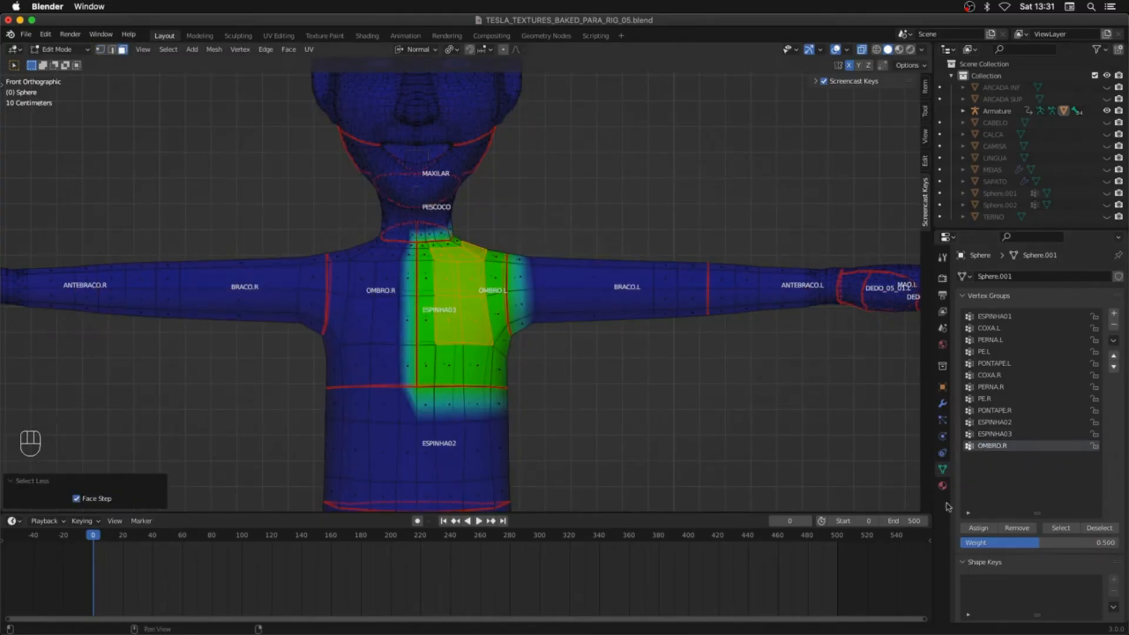
click(977, 529)
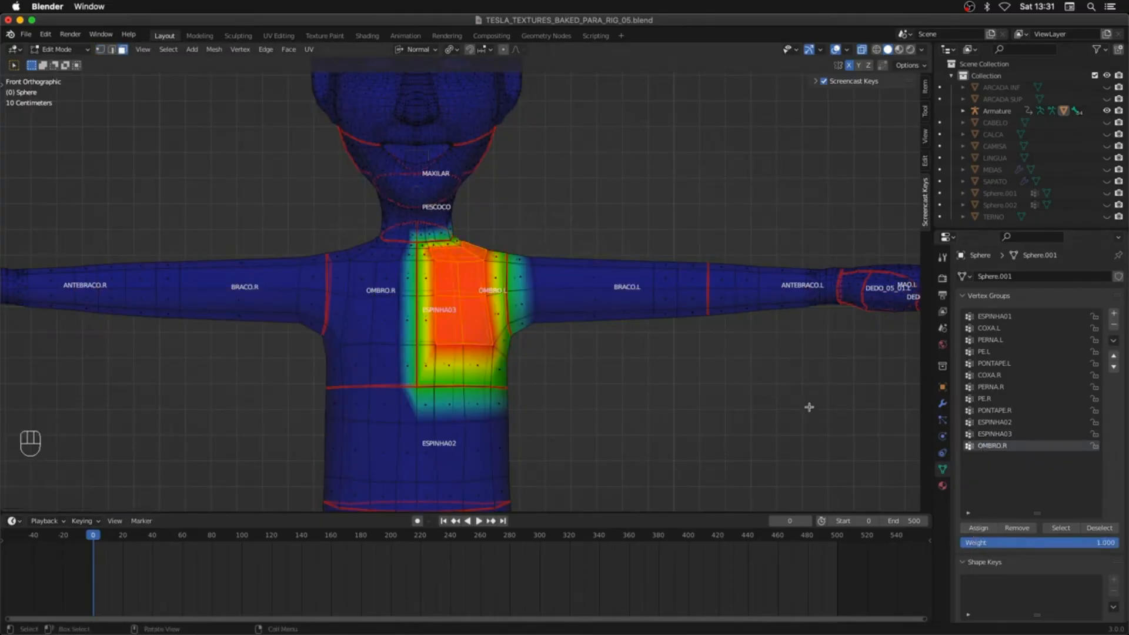
Step: Add a vertex group named BRACO.R and assign the left upper arm at 0.5, with its shrunken inner area at 1
click(1114, 313)
key(a)
key(a)
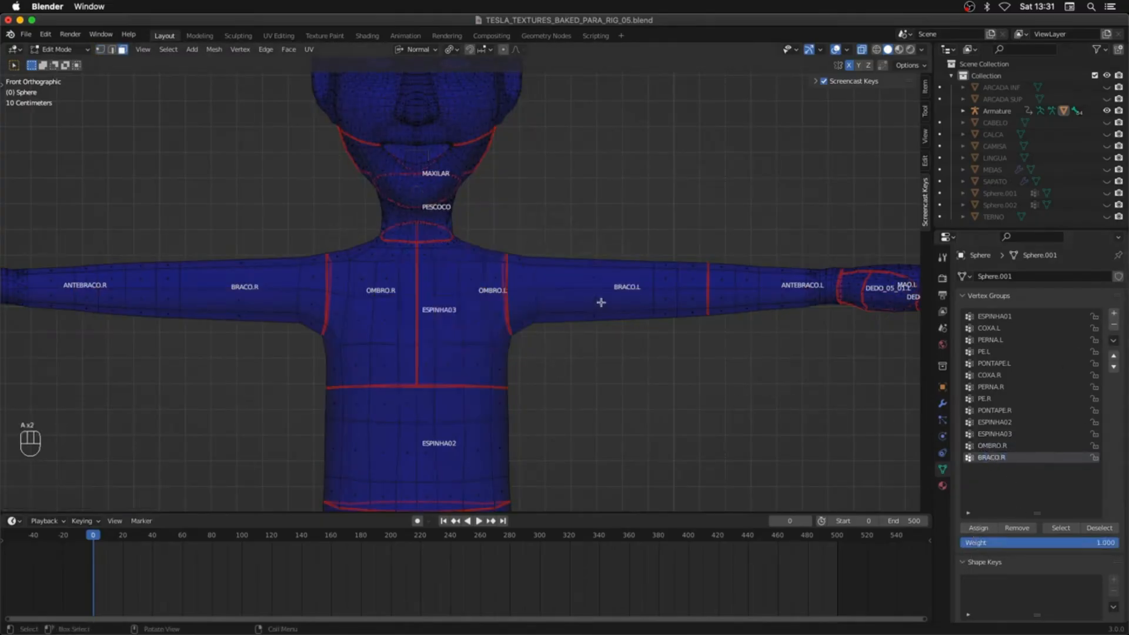
double_click(599, 299)
key(super+KP_Subtract)
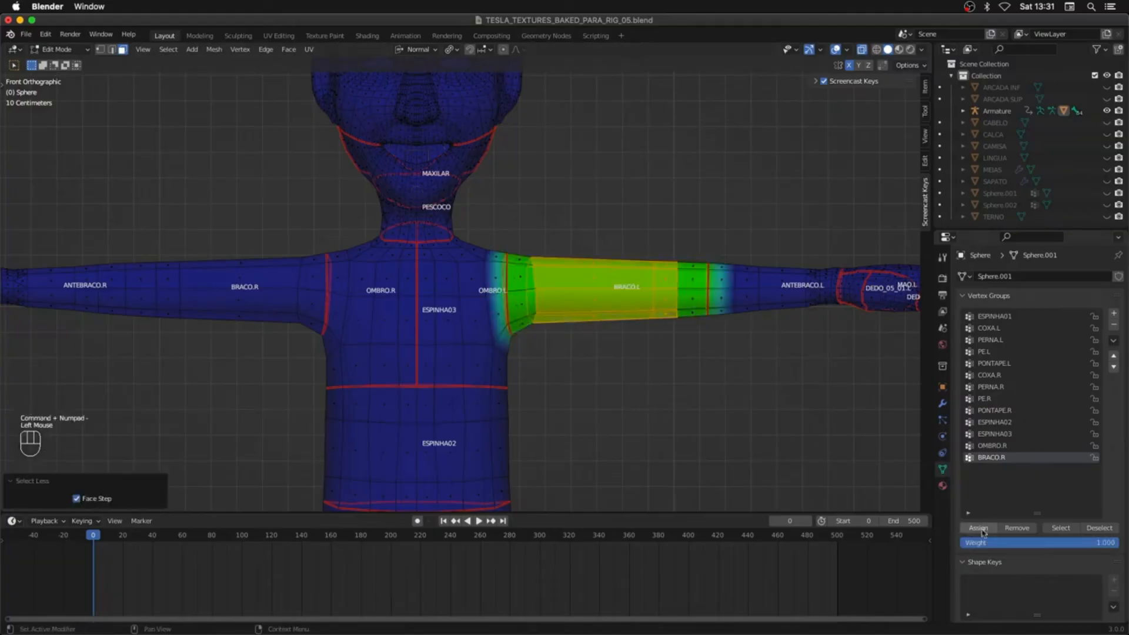
click(979, 527)
Step: Play the animation to check the arm deformation and return to the first frame
click(327, 536)
key(space)
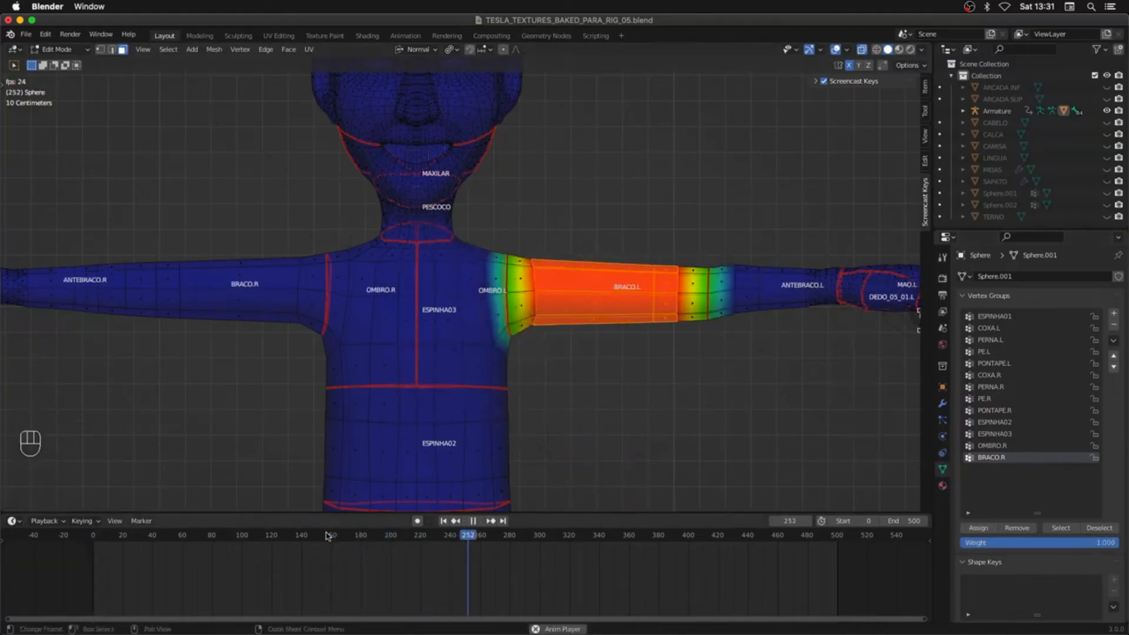
key(space)
click(443, 521)
Step: Rename the OMBRO.R and BRACO.R vertex groups to OMBRO.L and BRACO.L
double_click(1021, 445)
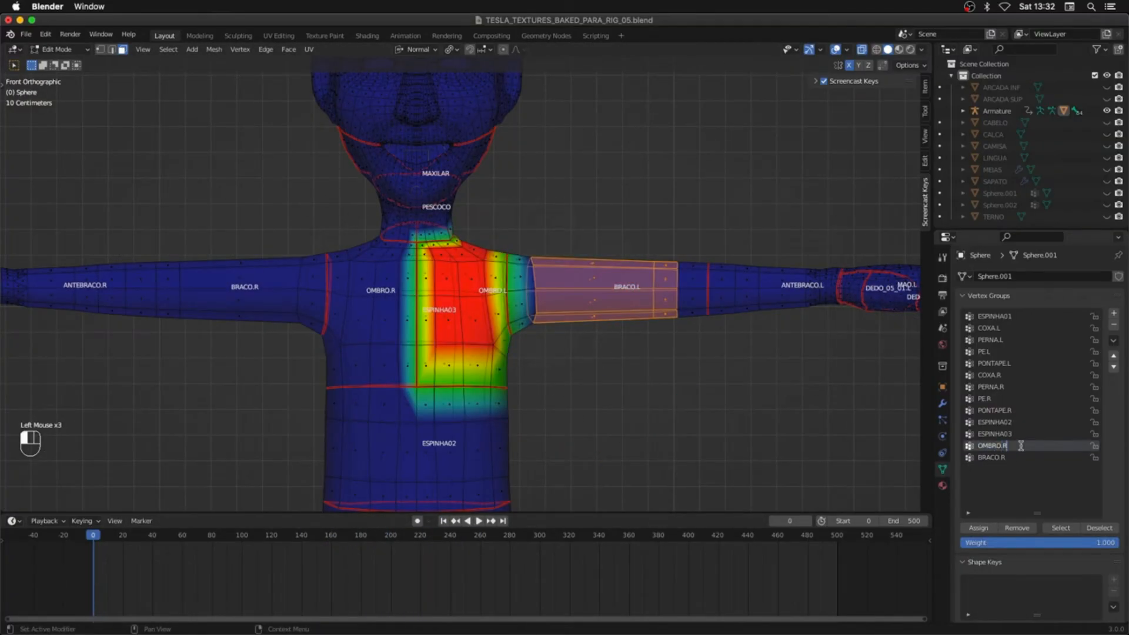
text(L)
click(1005, 459)
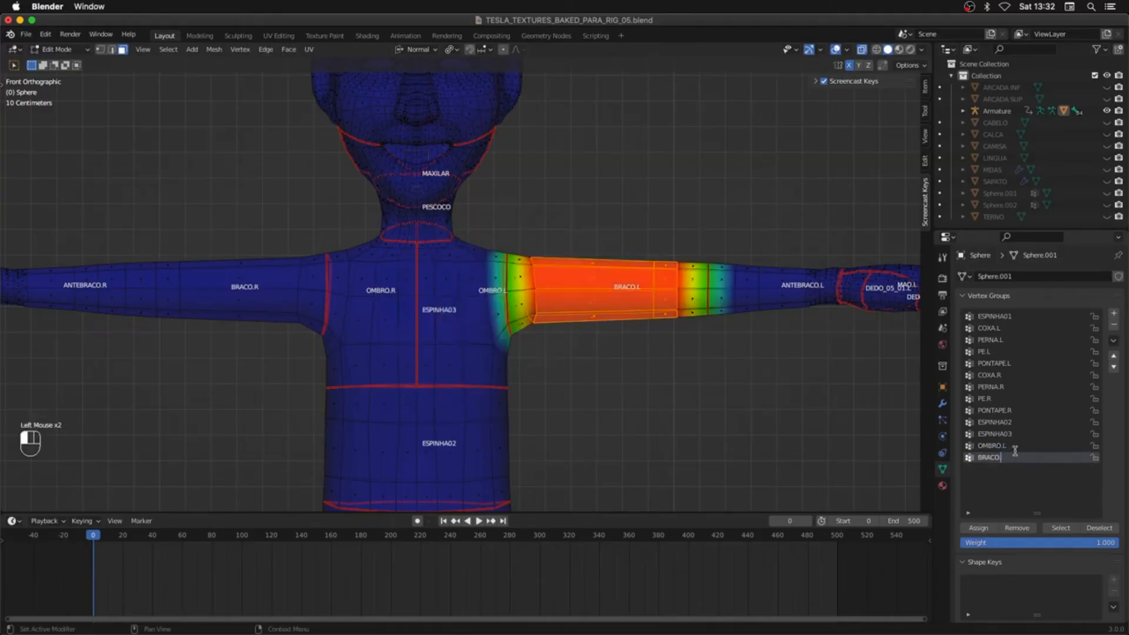
text(L)
key(Return)
Step: Play the animation and examine the left arm deformation in Object Mode with X-ray turned off
middle_drag(693, 368, 746, 418)
key(space)
key(space)
click(444, 521)
key(ctrl+Tab)
key(alt+z)
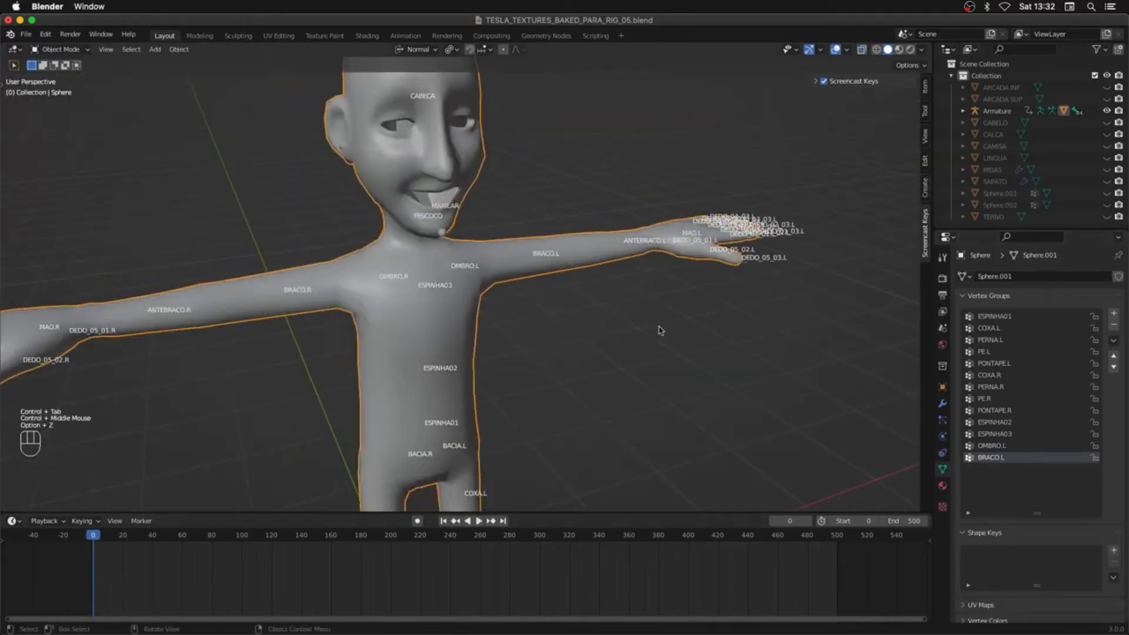
middle_drag(661, 330, 635, 353)
drag(190, 555, 2, 537)
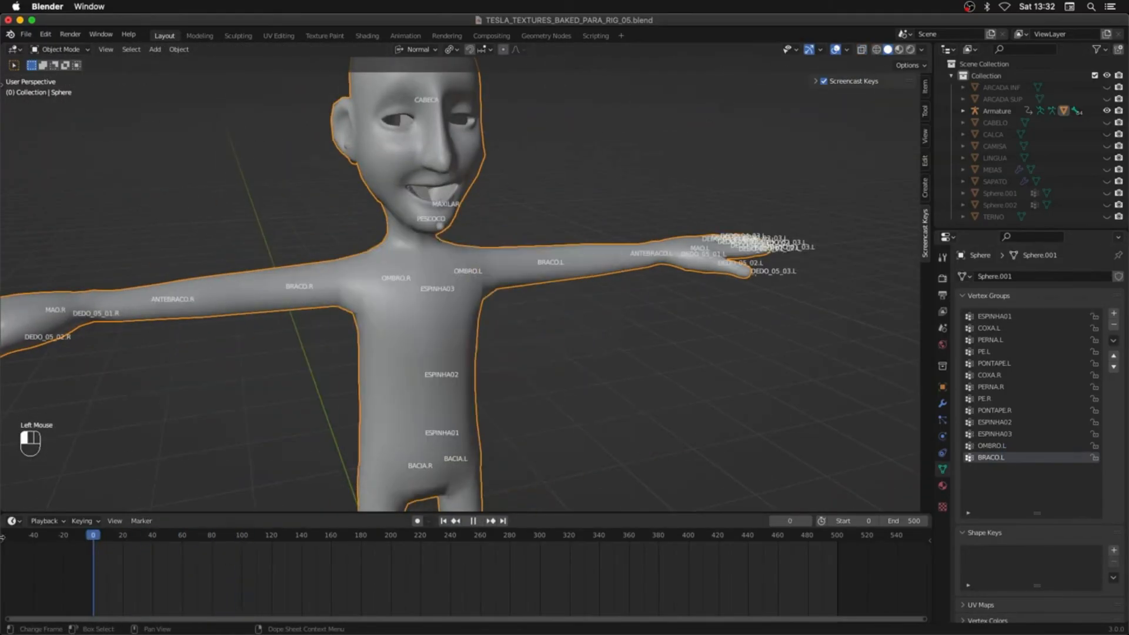
Step: Add a vertex group named ANTIBRACO.L and assign the left forearm to it with a weight of 0.5
click(1114, 314)
double_click(987, 468)
key(Tab)
key(KP_1)
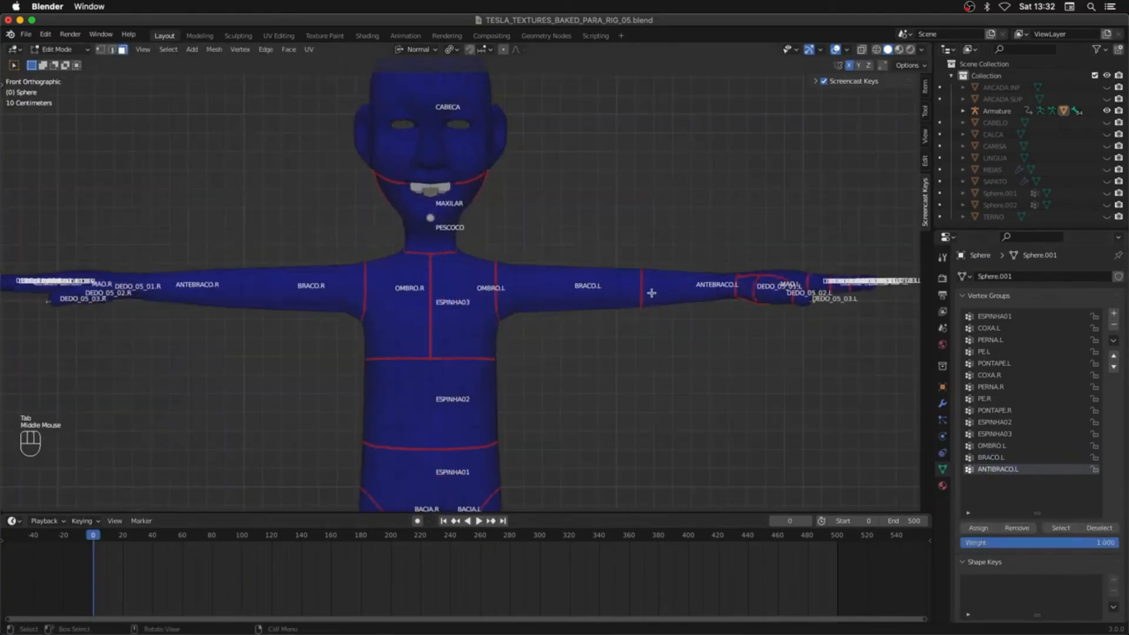
key(l)
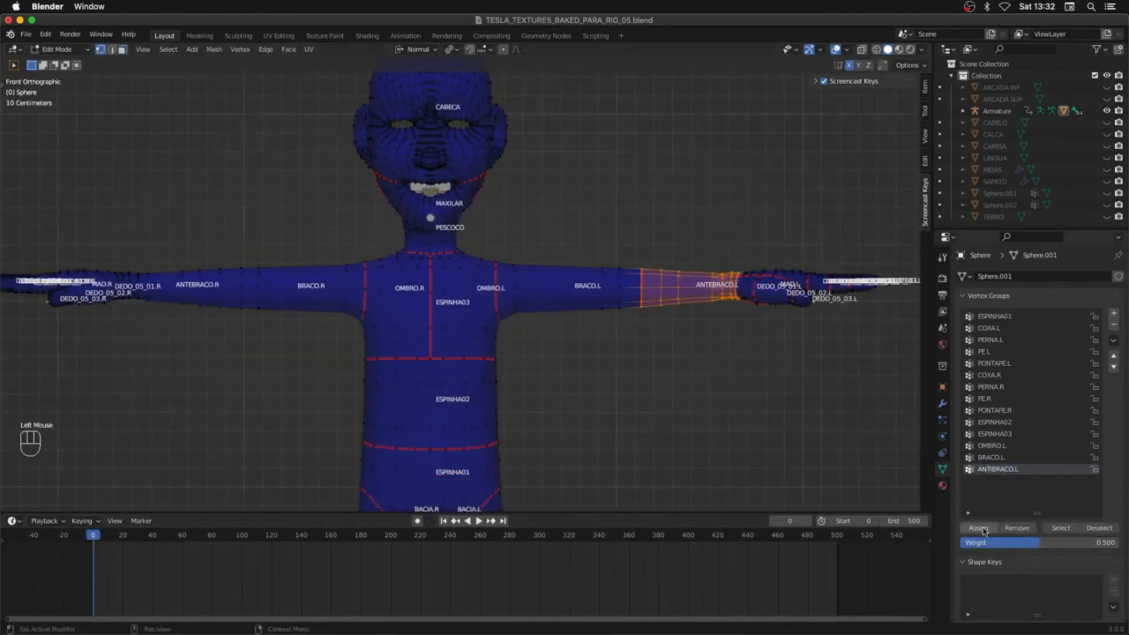
click(979, 528)
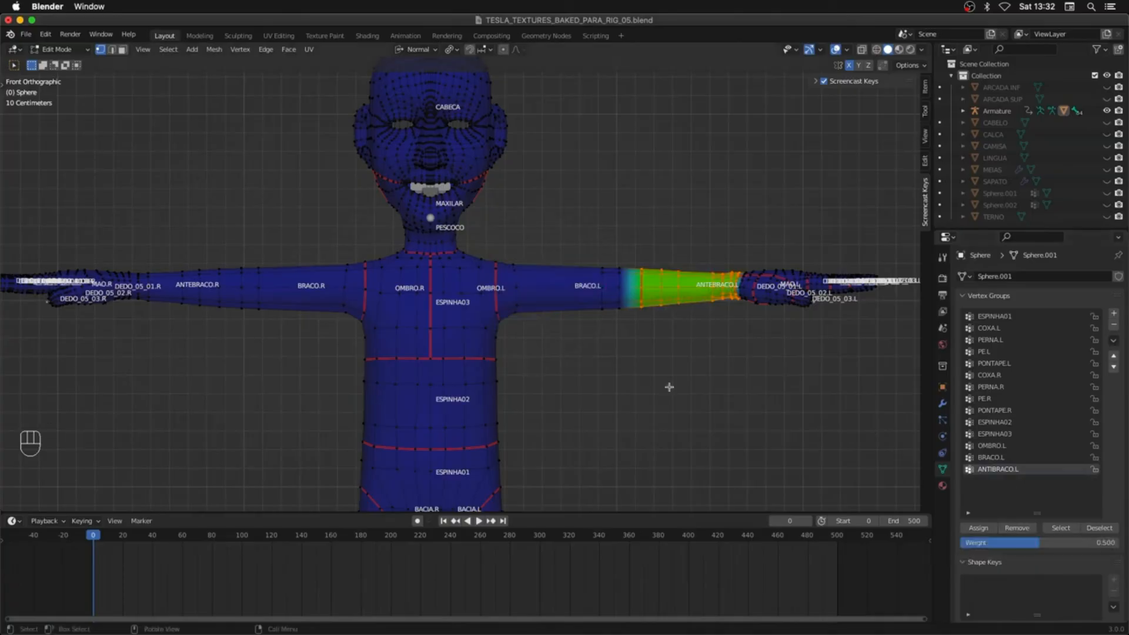
Step: Shrink the forearm selection, assign it with a weight of 1, and correct the group's name to ANTEBRACO.L
key(super+KP_Subtract)
click(979, 528)
alt+middle_drag(733, 300, 731, 444)
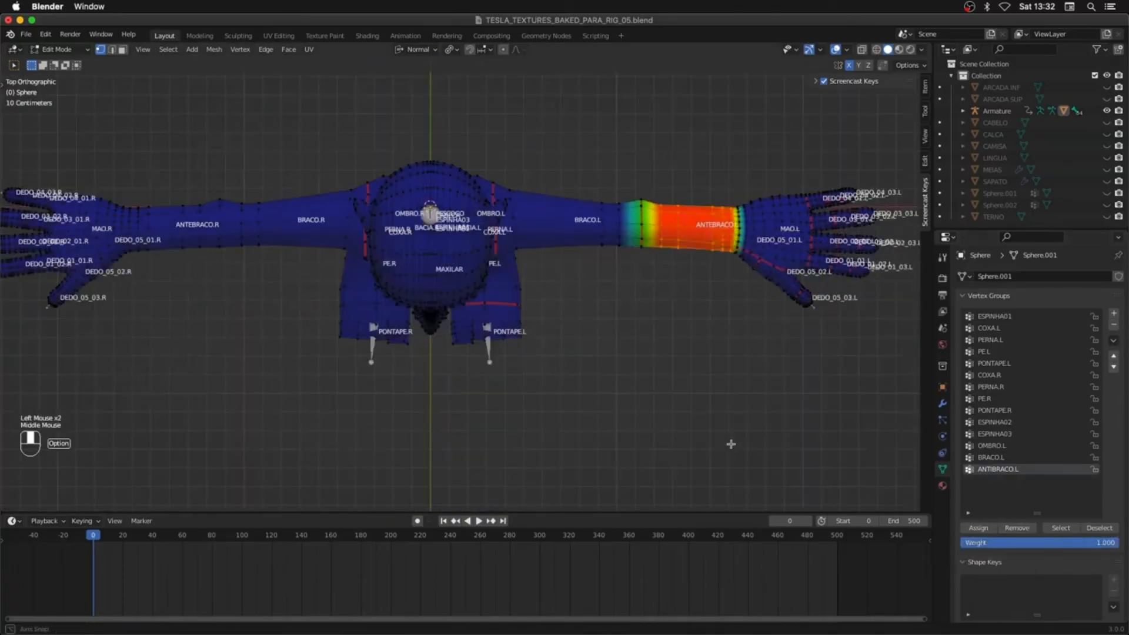
key(KP_Decimal)
ctrl+middle_drag(678, 209, 679, 353)
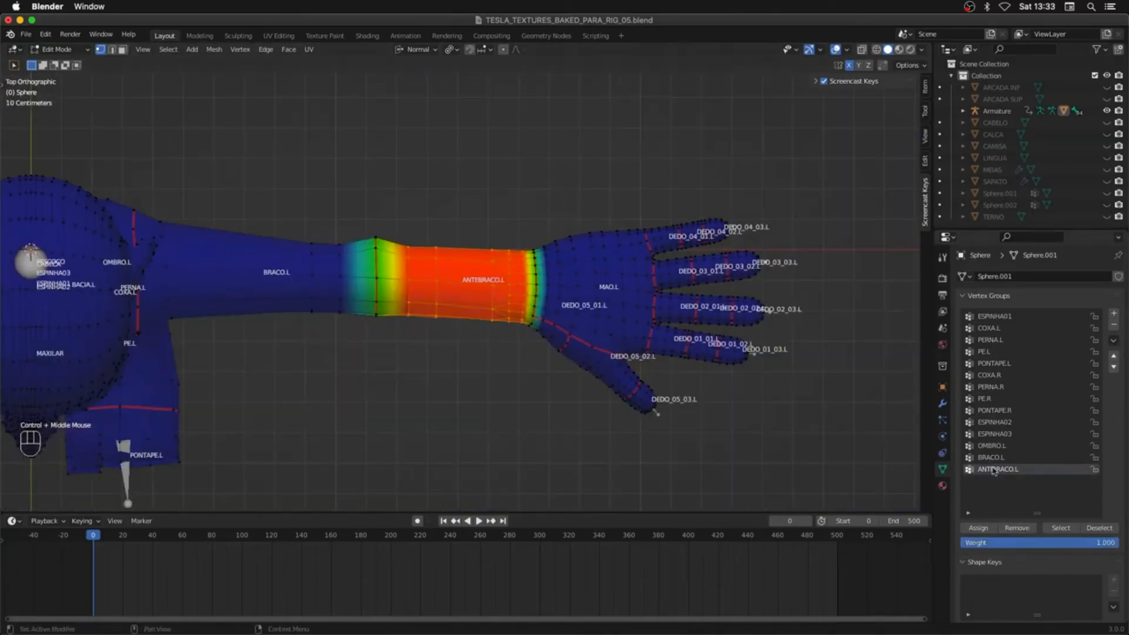
Step: Add a vertex group named MAO.L and assign the left hand at weight 0.5, with its shrunken selection at weight 1
click(1114, 313)
double_click(986, 481)
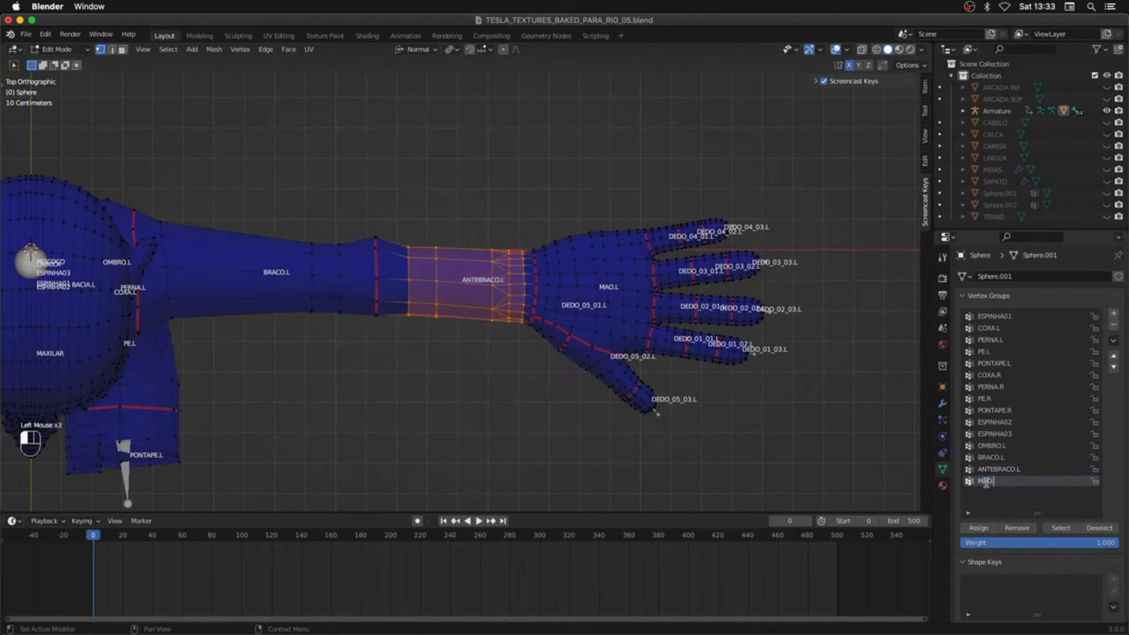
key(a)
key(a)
key(3)
key(l)
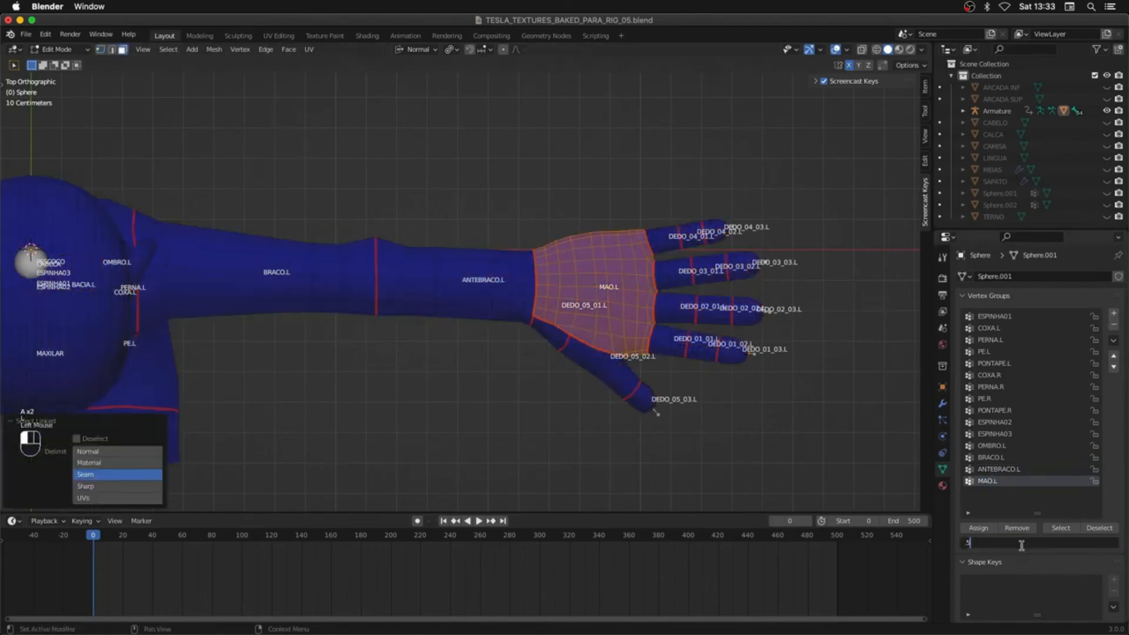
click(979, 528)
key(super+KP_Subtract)
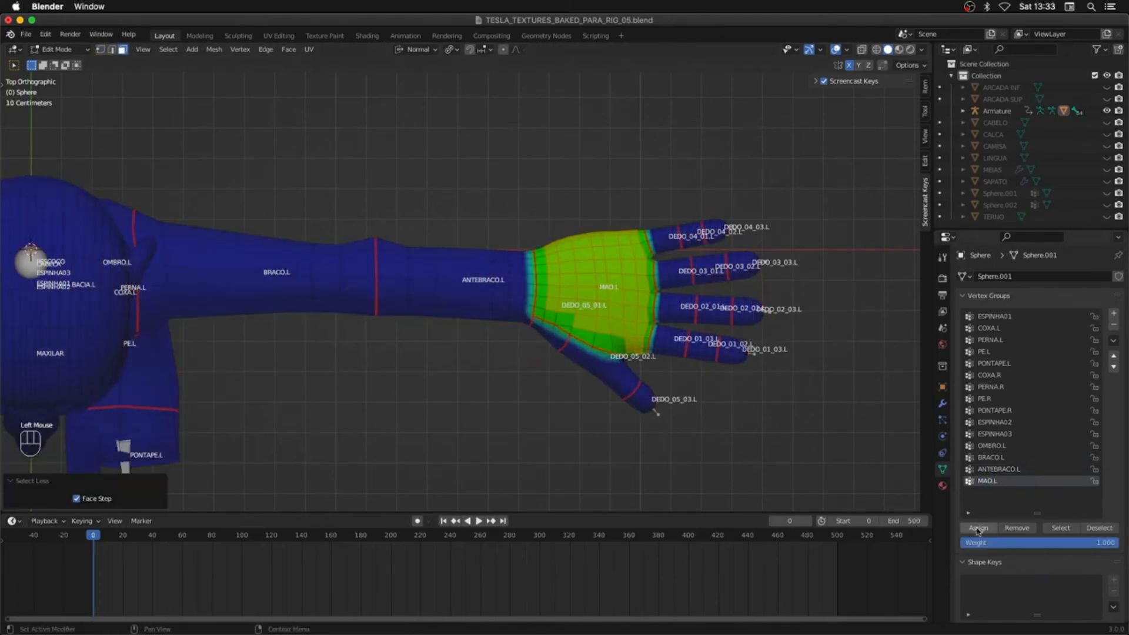
click(977, 529)
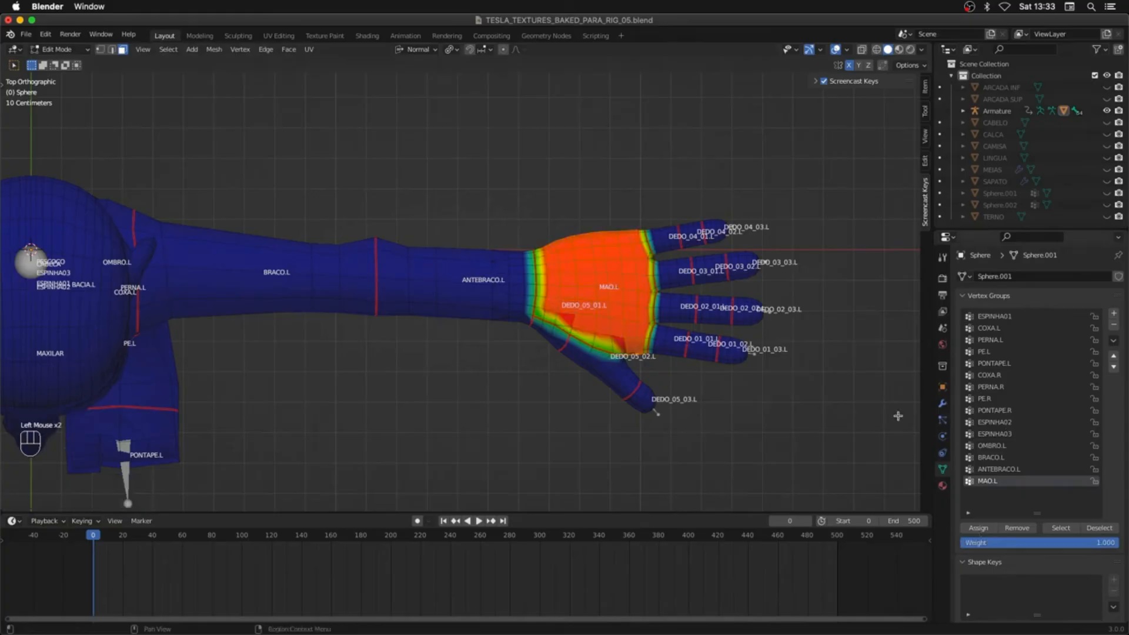
Step: Return to Object Mode and save the scene as the new version TESLA_TEXTURES_BAKED_PARA_RIG_06.blend
key(Tab)
middle_drag(898, 416, 764, 388)
ctrl+middle_drag(765, 388, 667, 370)
key(super+shift+s)
click(704, 497)
key(Return)
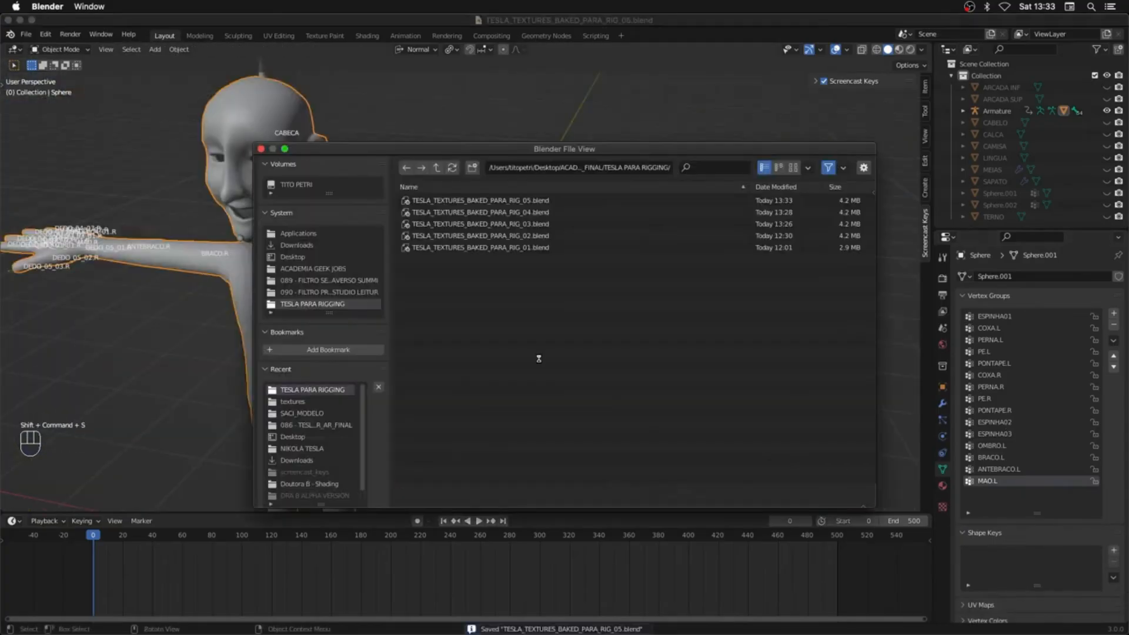
Step: Play the animation in the maximized 3D view and examine how the left arm and hand deform
key(space)
key(space)
drag(288, 535, 93, 535)
shift+middle_drag(423, 388, 448, 396)
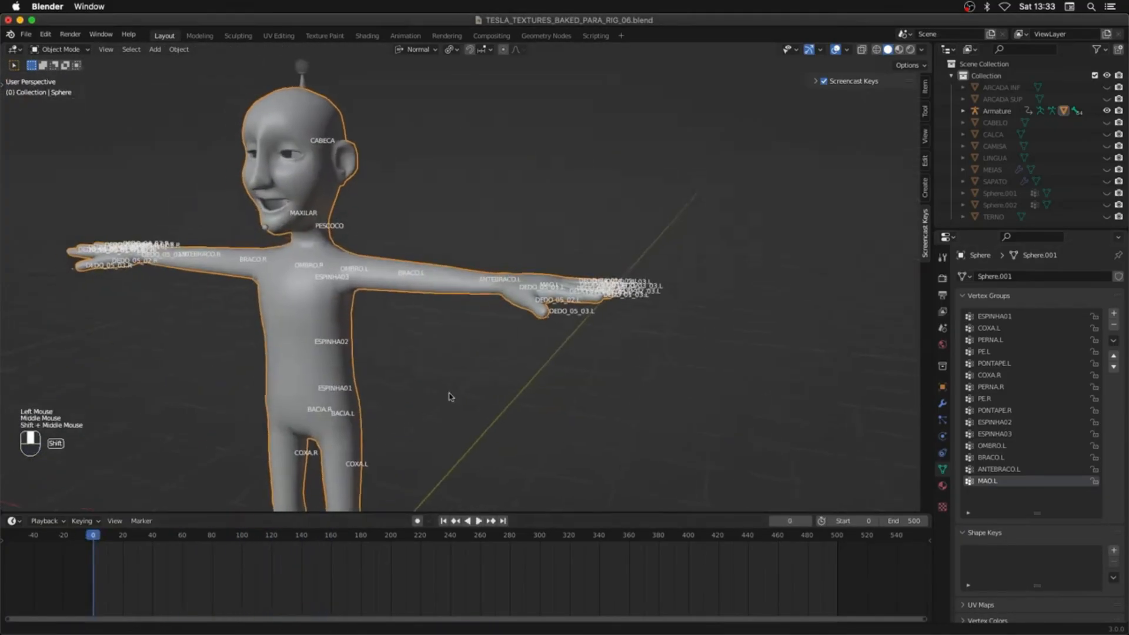
key(ctrl+space)
ctrl+middle_drag(565, 365, 588, 405)
click(641, 405)
key(space)
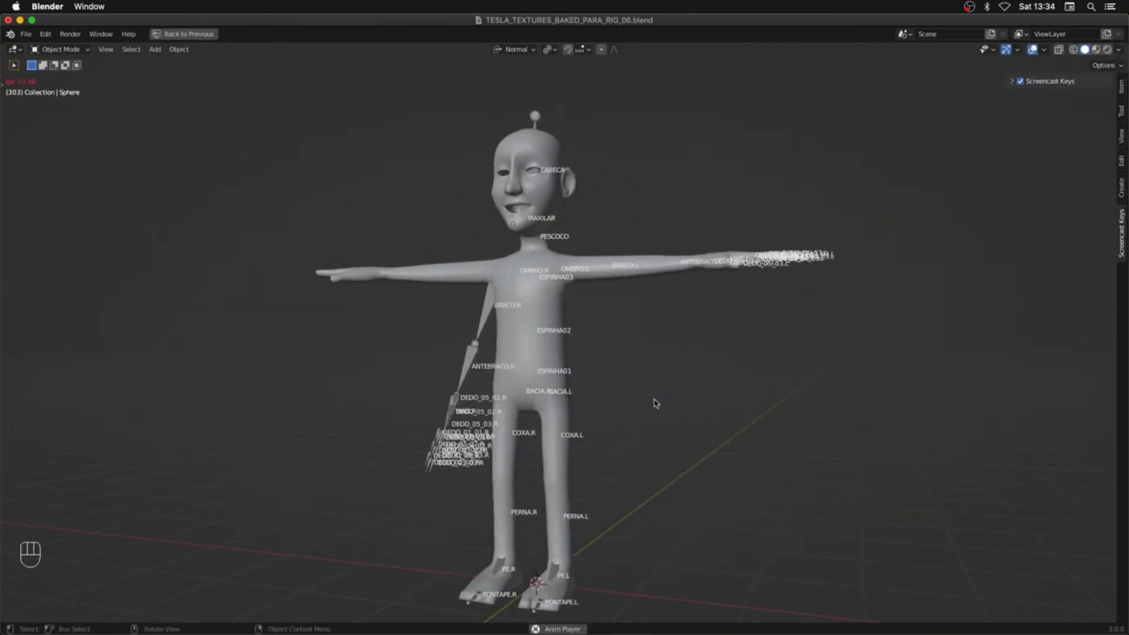
key(space)
middle_drag(655, 404, 668, 425)
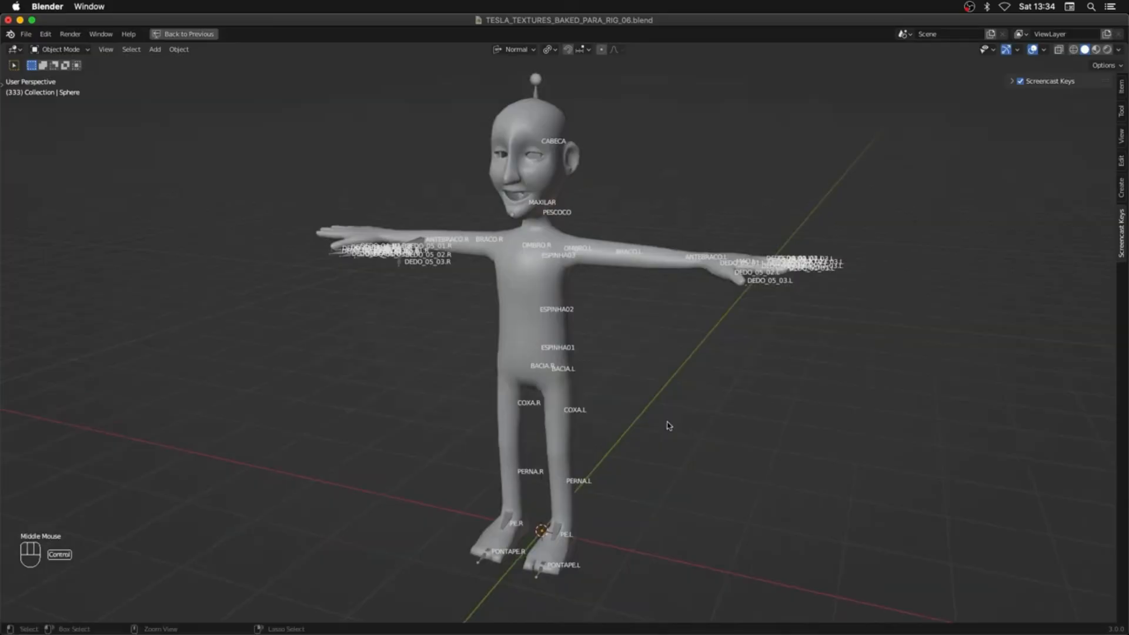
Step: Restore the layout, enter Edit Mode and add a vertex group named DEDO_05_01.L for the left thumb's base segment
key(ctrl+space)
click(623, 406)
middle_drag(611, 394, 600, 374)
key(ctrl+Tab)
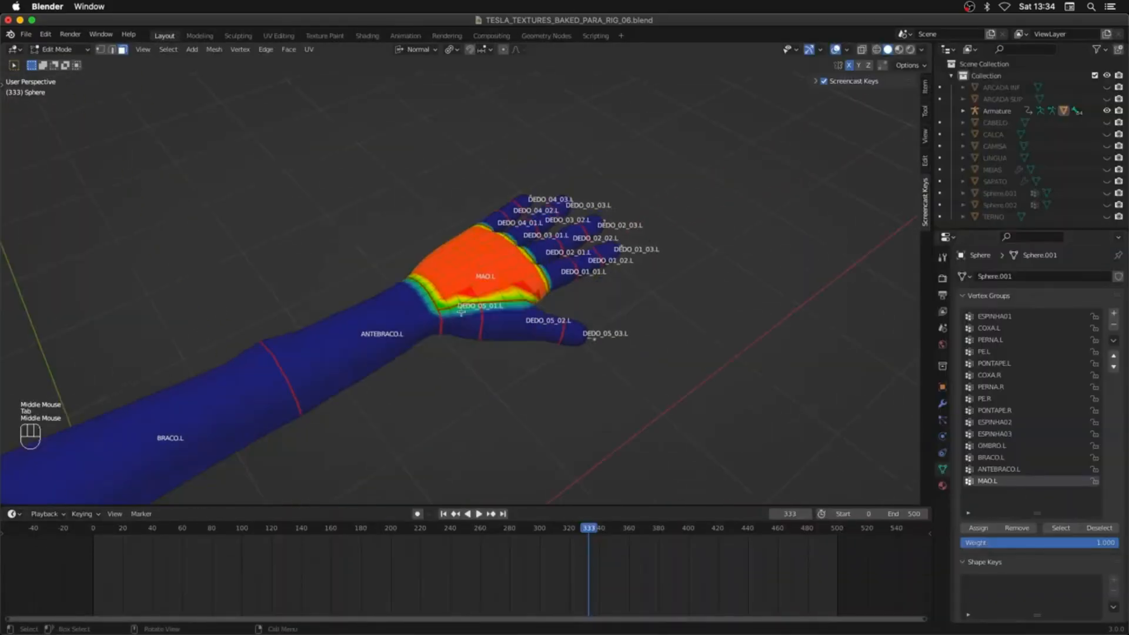
click(979, 494)
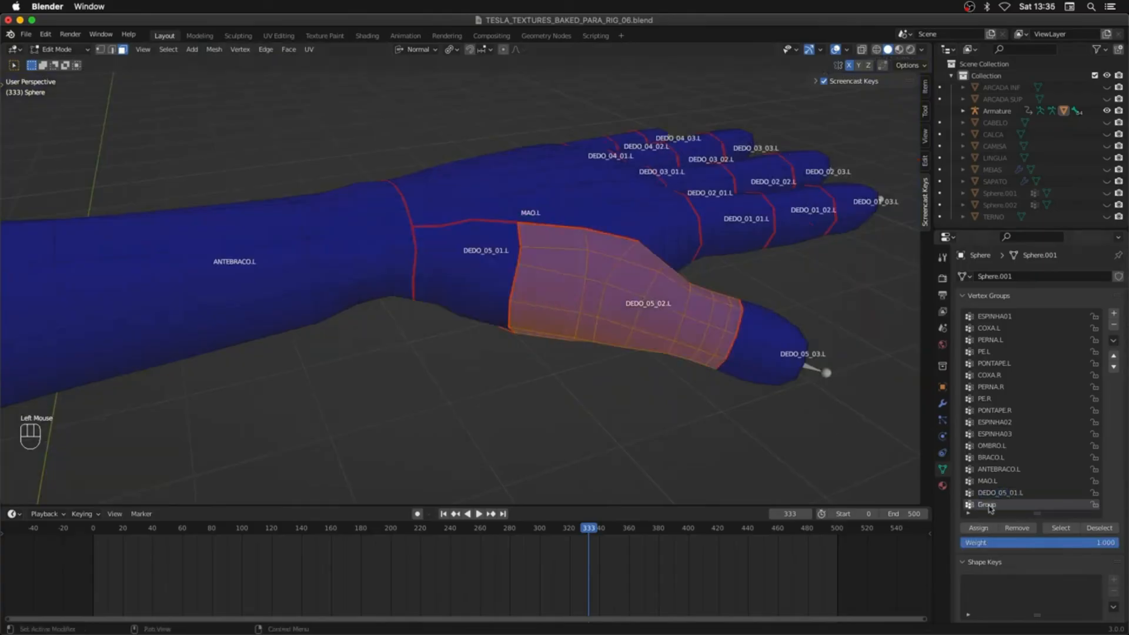
Step: Name the new vertex group DEDO_05_02.L and assign the thumb's middle segment at weight 0.5, with its shrunken selection at weight 1
middle_drag(844, 479, 851, 494)
double_click(1039, 543)
text(.5)
click(979, 528)
key(ctrl+KP_Subtract)
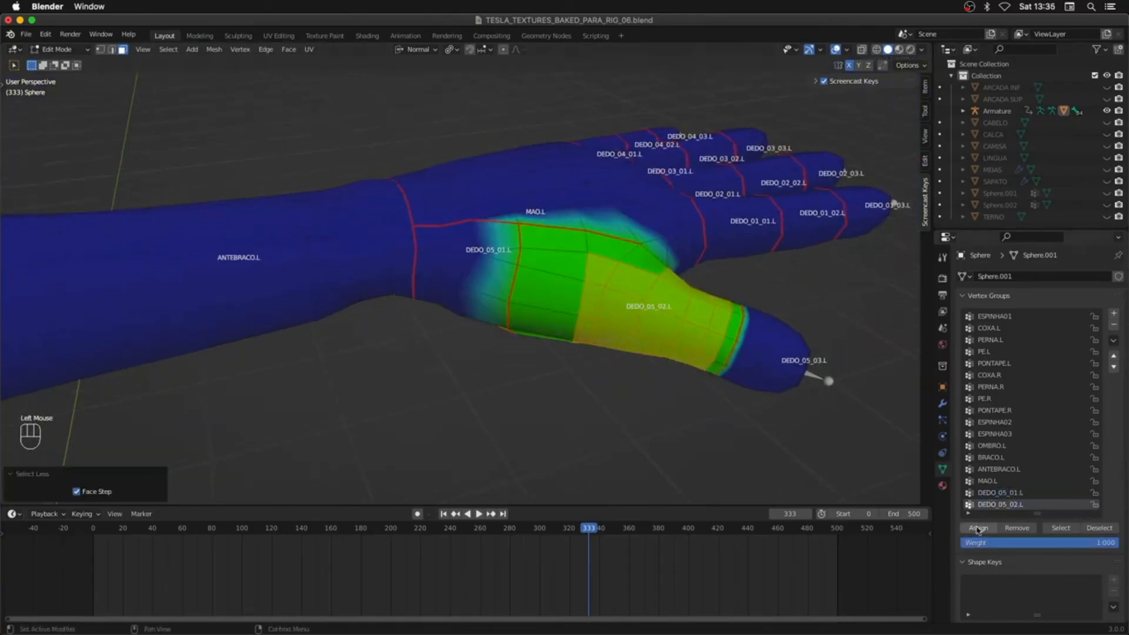
click(979, 528)
Step: Add a vertex group named DEDO_05_03.L, assign the thumb tip at weight 0.5 and reassign its shrunken selection
click(1113, 313)
double_click(987, 506)
key(l)
double_click(988, 542)
text(.5)
click(978, 528)
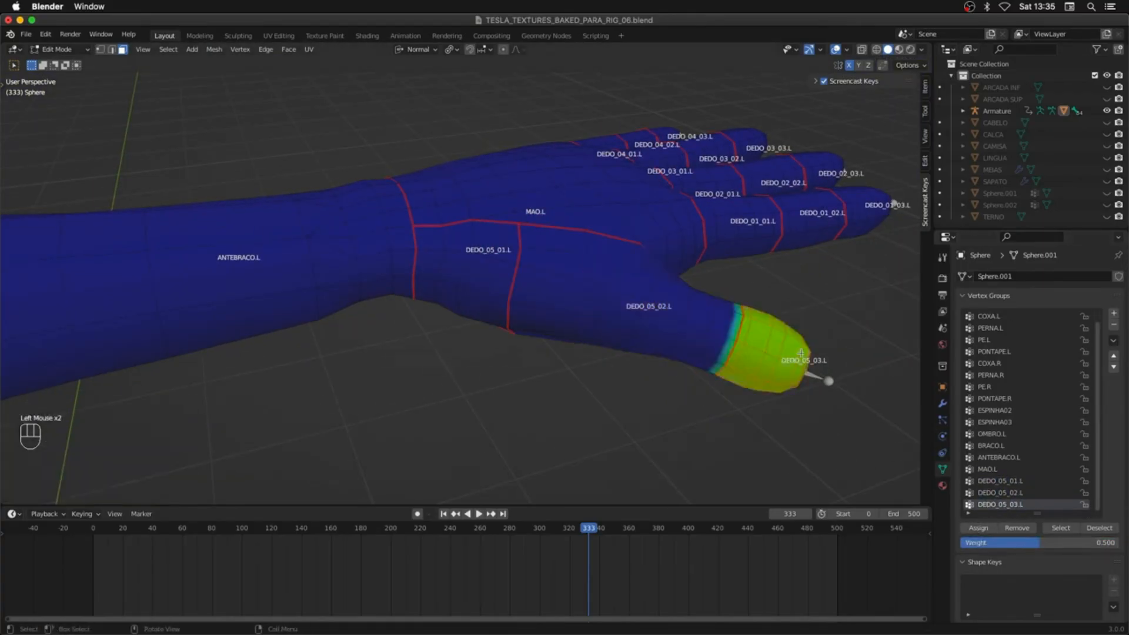
key(ctrl+KP_Subtract)
click(978, 528)
Step: Scrub the timeline to frame 243 in Object Mode and examine the deformation of the left thumb and fingers
key(Tab)
ctrl+middle_drag(556, 377, 560, 528)
drag(559, 545, 474, 542)
middle_drag(500, 324, 526, 383)
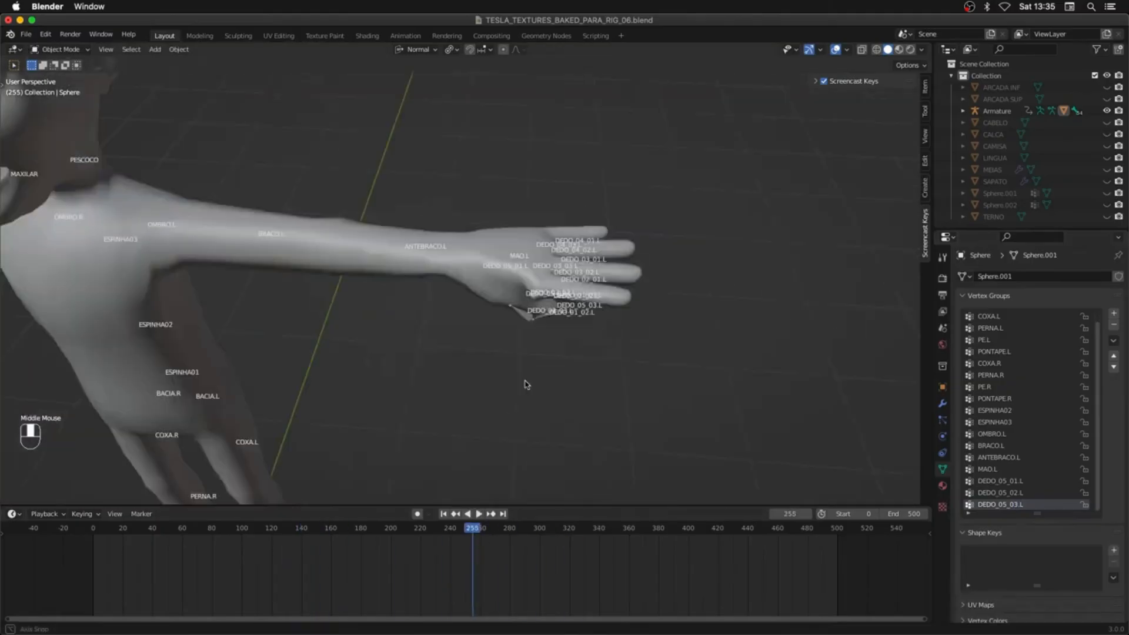
drag(474, 537, 455, 538)
middle_drag(488, 353, 511, 400)
ctrl+middle_drag(512, 400, 513, 329)
shift+middle_drag(617, 353, 382, 288)
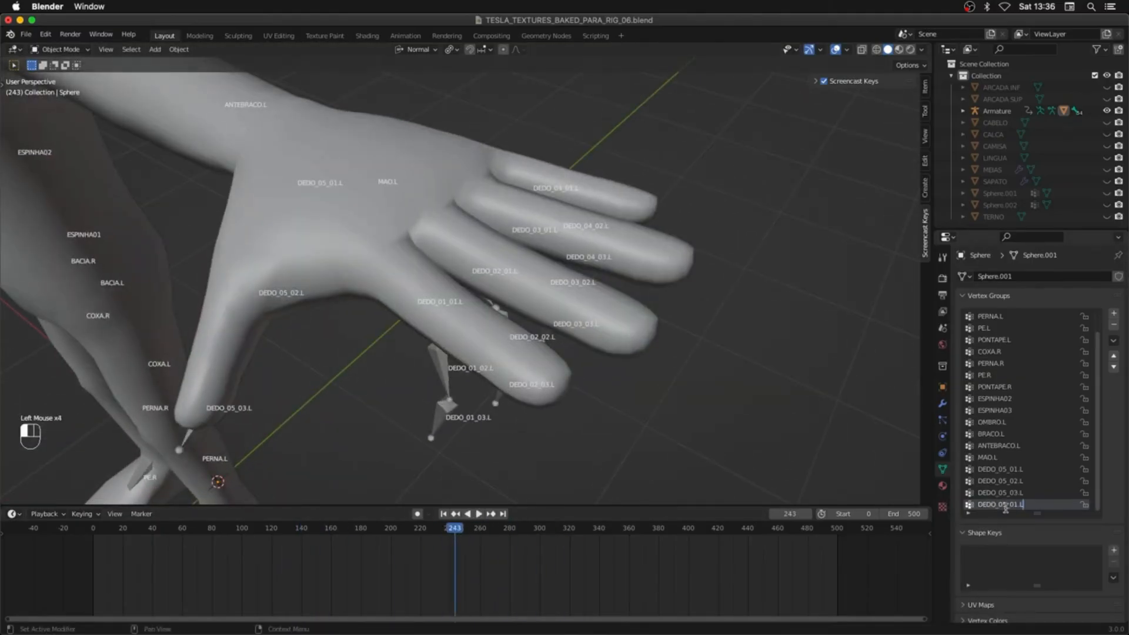
Step: Name the new vertex group DEDO_01_01.L and assign the index finger's base segment to it with a weight of 0.5
key(Return)
middle_drag(653, 375, 625, 363)
key(Tab)
key(a)
key(a)
key(l)
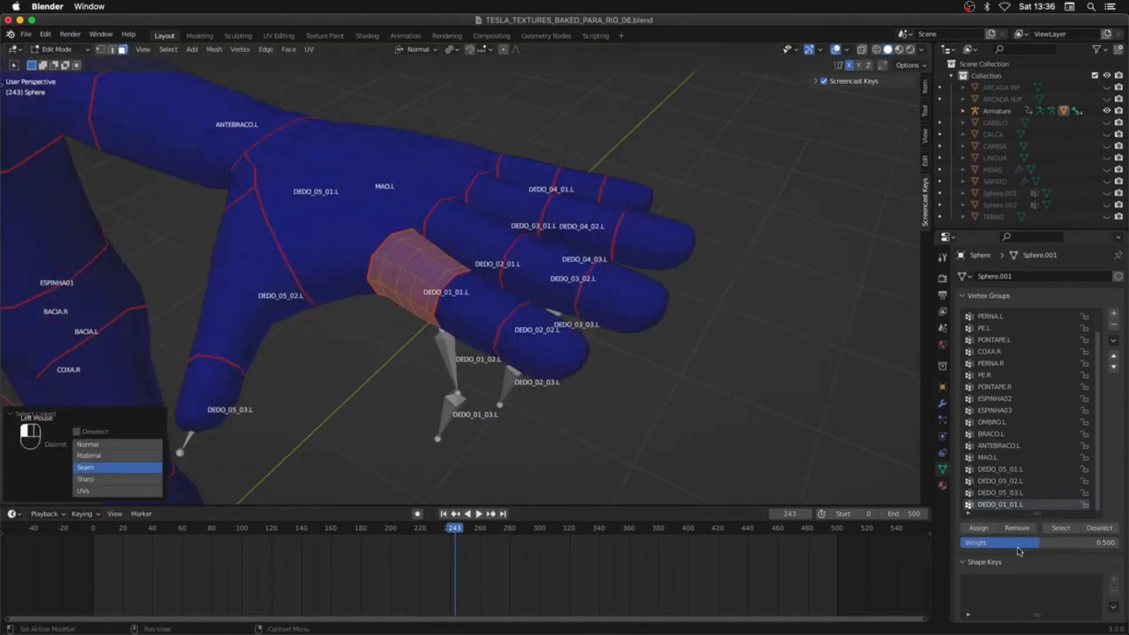
click(978, 528)
Step: Shrink the index finger's base selection and assign it to DEDO_01_01.L with a weight of 1
middle_drag(668, 394, 693, 396)
key(ctrl+KP_Subtract)
double_click(999, 542)
text(1)
click(978, 528)
Step: Add a vertex group named DEDO_01_02.L and assign the index finger's middle segment, with its shrunken selection at weight 1
click(1114, 313)
double_click(992, 505)
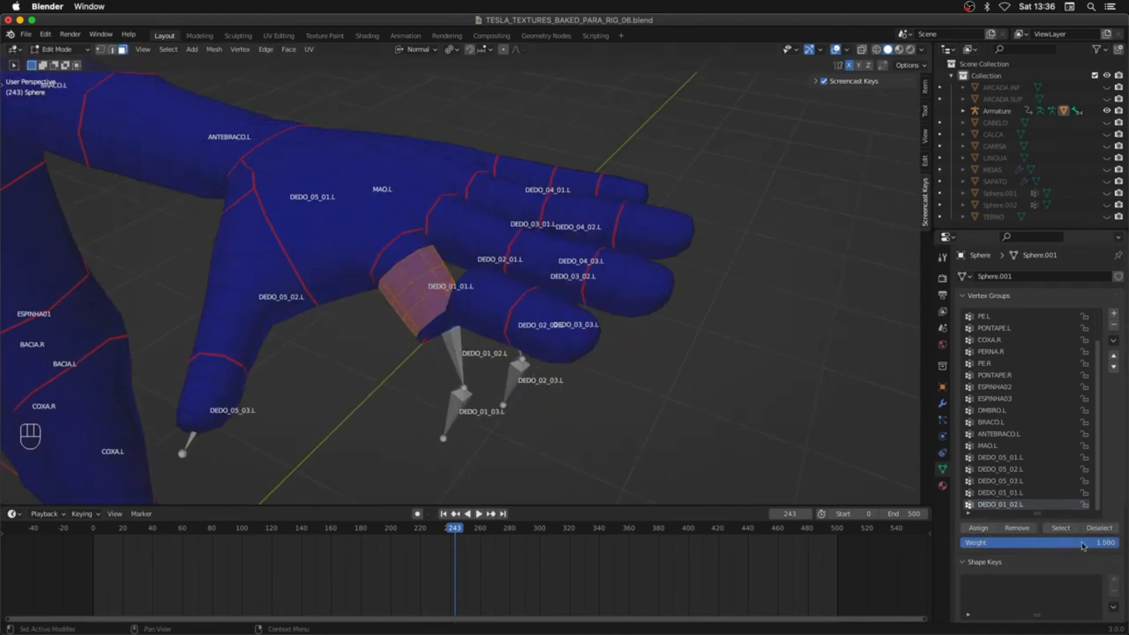
key(a)
key(a)
key(l)
click(978, 528)
drag(1000, 544, 1099, 546)
key(ctrl+KP_Subtract)
click(979, 528)
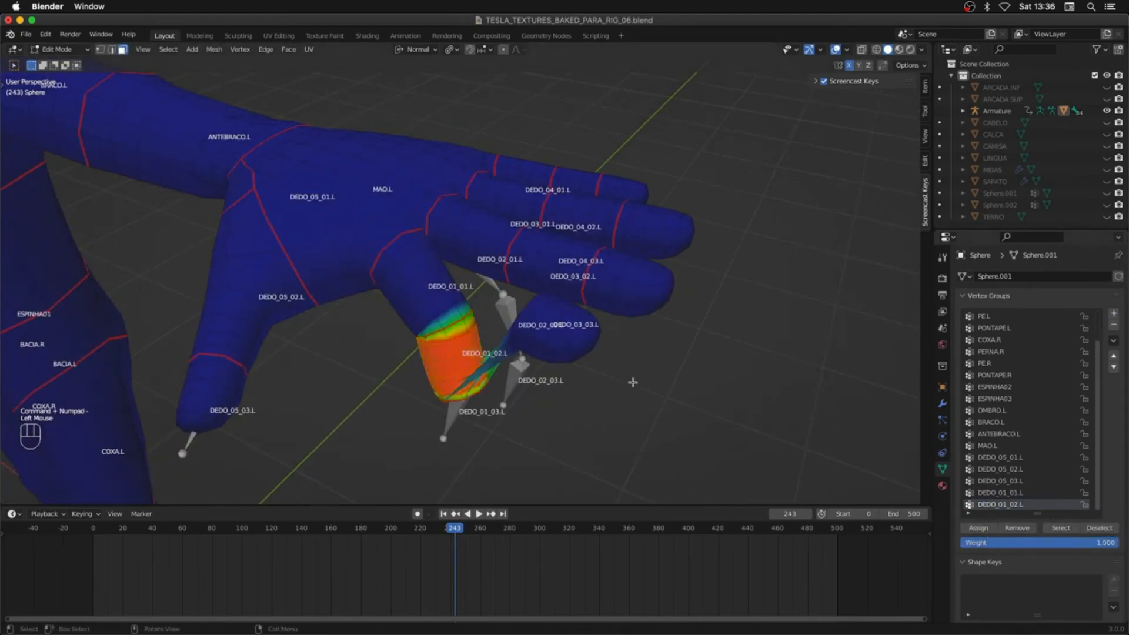
Step: Add a vertex group named DEDO_01_03.L and assign the index finger's tip segment to it
key(a)
key(a)
key(l)
click(1113, 313)
double_click(1013, 504)
text(DEDO_01_03.L)
click(979, 528)
Step: Shrink the index fingertip selection and assign it to DEDO_01_03.L with a weight of 1
key(super+KP_Subtract)
double_click(978, 542)
text(1)
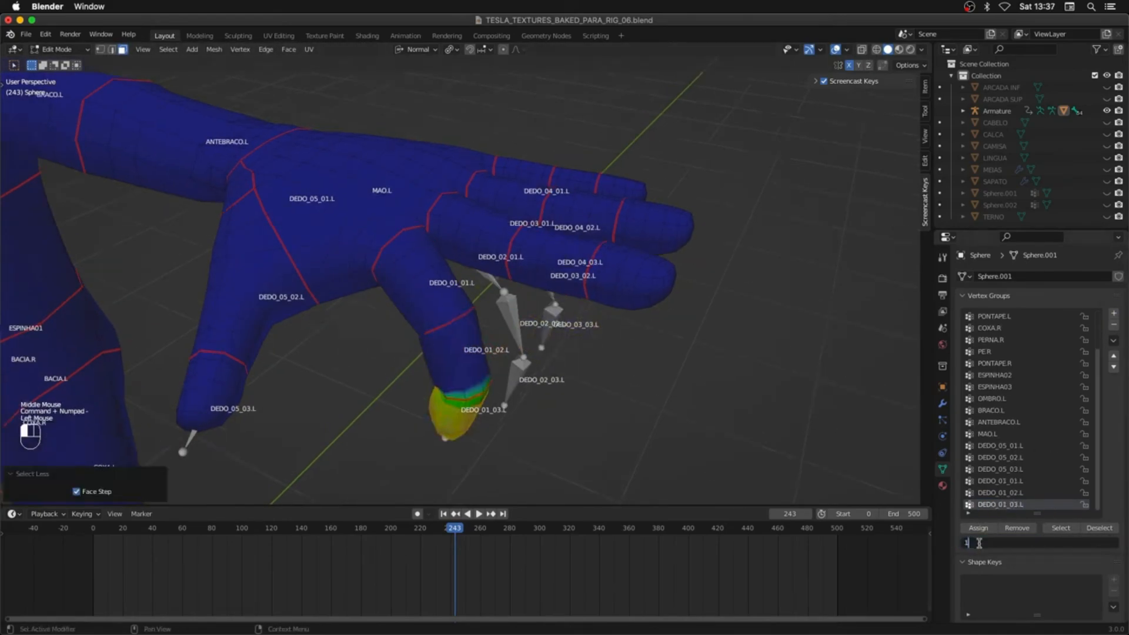
click(978, 528)
Step: Set the timeline to frame 236 and save the scene as the new version TESLA_TEXTURES_BAKED_PARA_RIG_07.blend
drag(455, 528, 444, 528)
key(super+s)
key(shift+super+s)
click(833, 496)
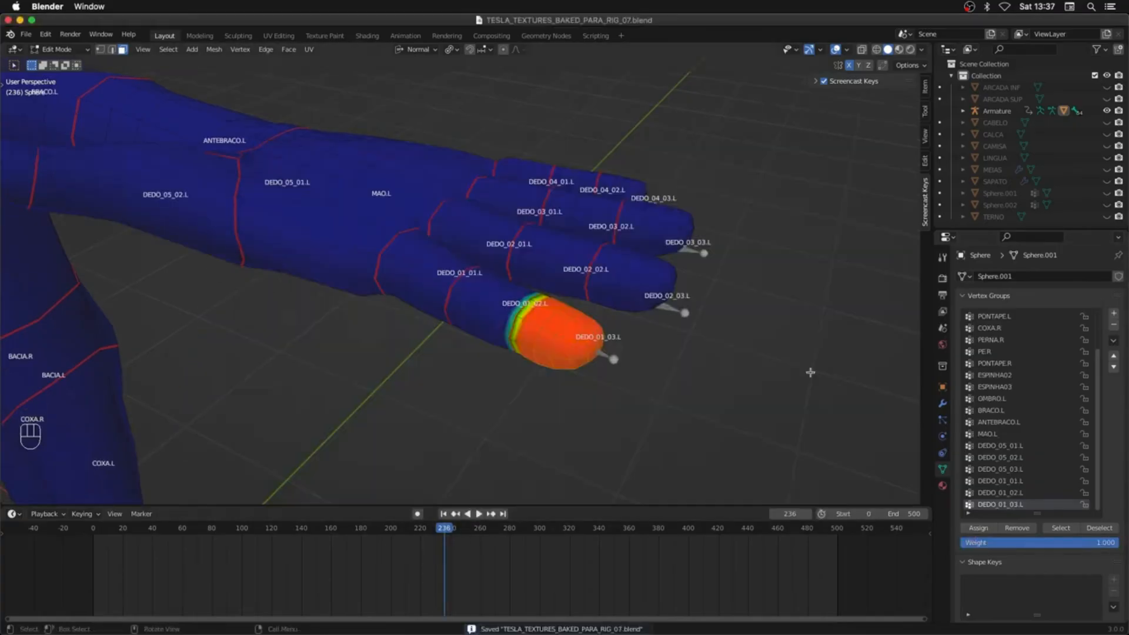
Step: Add a vertex group named DEDO_02_01.L and assign the middle finger's base segment, then reassign its shrunken selection at weight 1
click(1113, 313)
key(a)
key(a)
key(l)
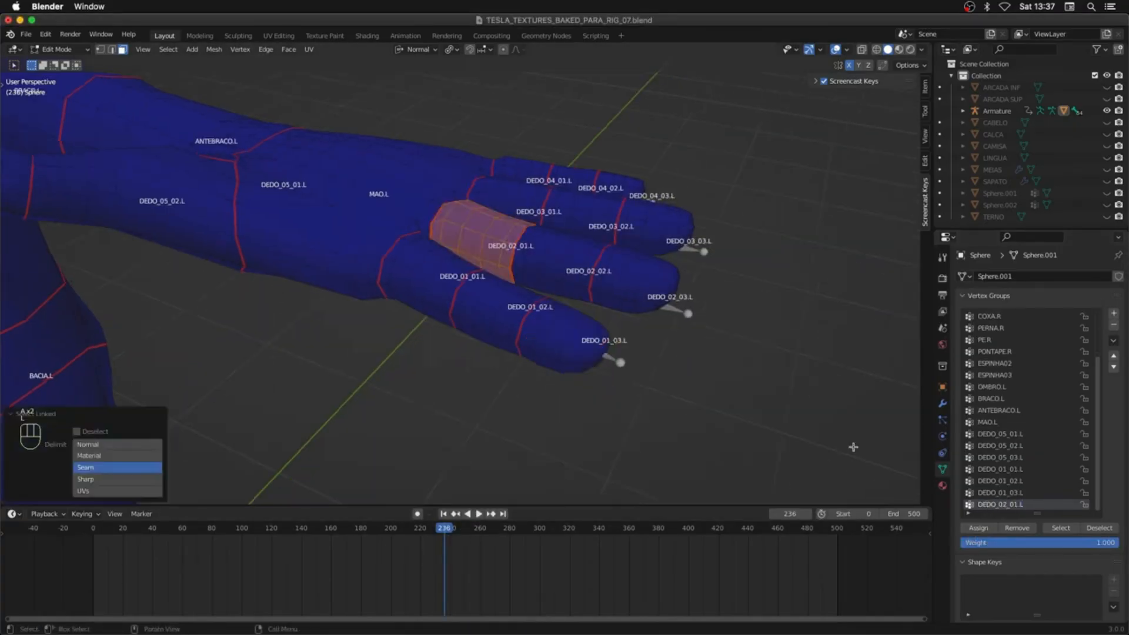
click(986, 532)
key(super+KP_Subtract)
drag(988, 542, 1038, 547)
click(982, 529)
Step: Add a vertex group named DEDO_02_02.L and assign the middle finger's central segment, with its shrunken selection at weight 1
click(1113, 314)
key(a)
key(a)
key(l)
click(981, 529)
key(super+KP_Subtract)
click(982, 529)
Step: Add a vertex group named DEDO_02_03.L and assign the middle finger's tip, with its shrunken selection at weight 1
key(a)
key(a)
key(l)
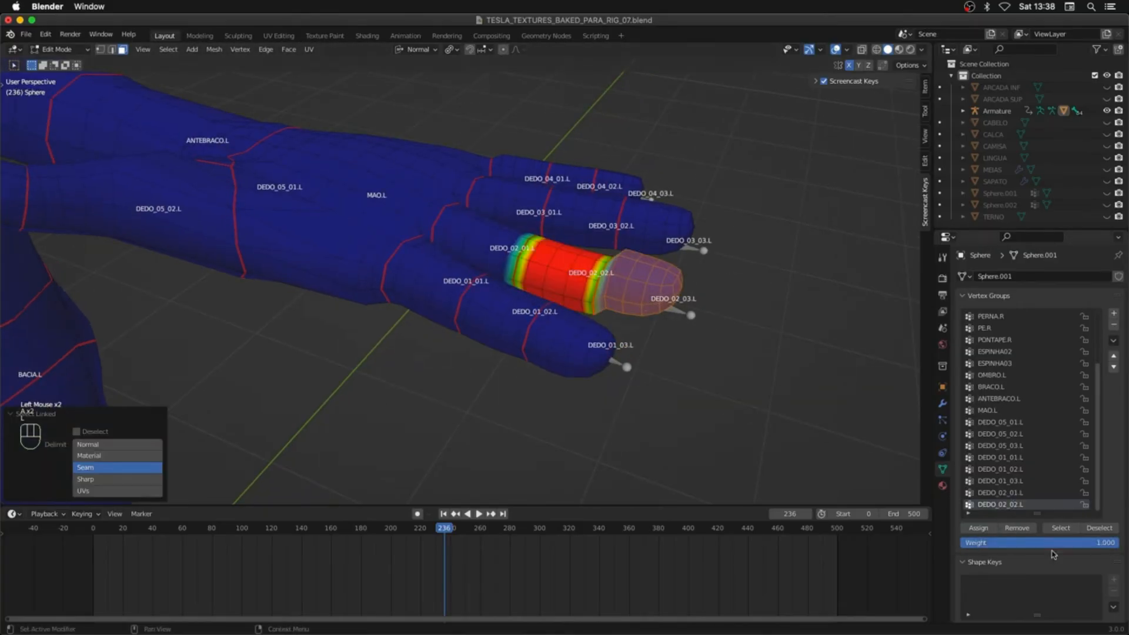
click(1113, 314)
double_click(1003, 505)
text(DEDO_02_03.L)
key(Return)
click(981, 528)
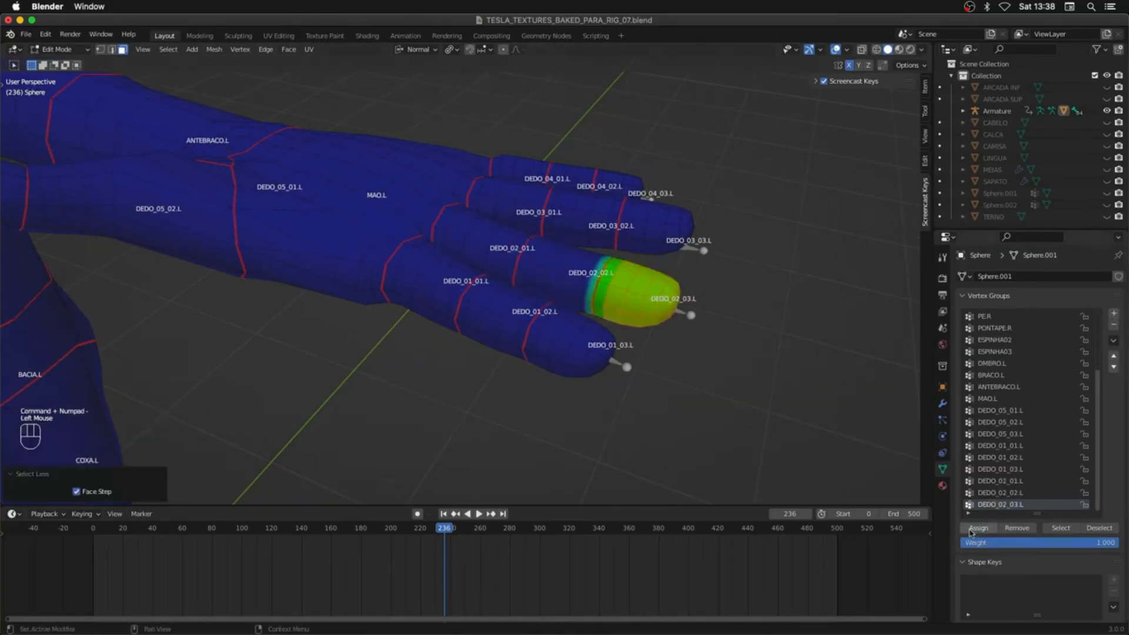
click(971, 529)
Step: Add a vertex group named DEDO_03_01.L and assign the ring finger's base segment, with its shrunken selection at weight 1
click(1114, 313)
double_click(995, 505)
text(DEDO_02_01.L)
key(Return)
key(alt+a)
key(l)
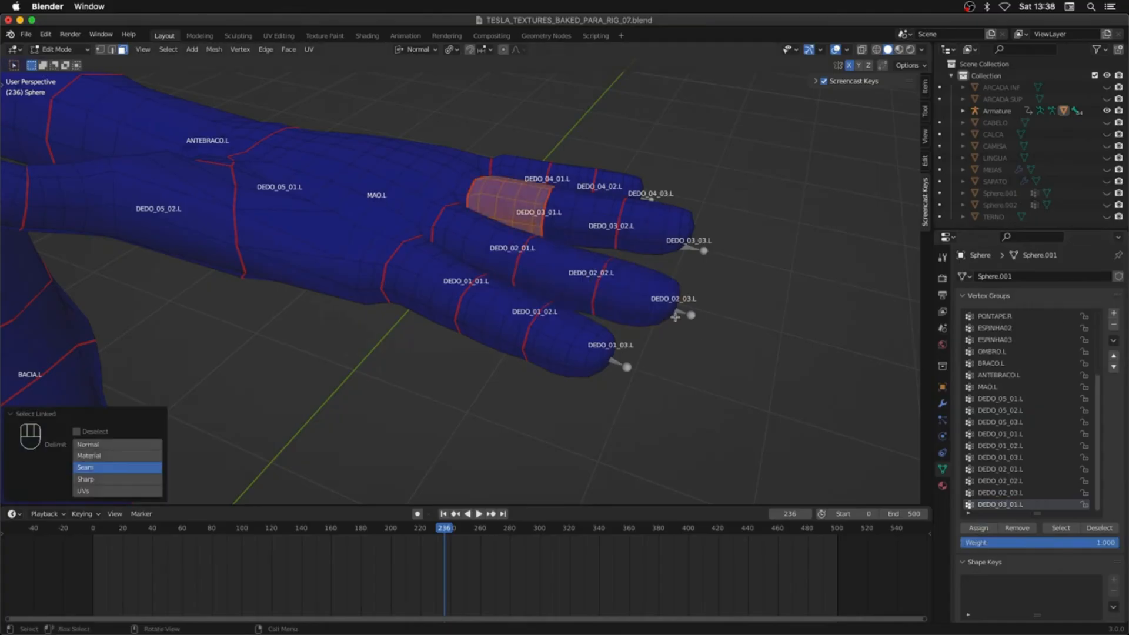
drag(1047, 545, 1116, 543)
click(979, 528)
Step: Add a vertex group named DEDO_03_02.L and assign the ring finger's middle segment, with its shrunken selection at weight 1
click(1113, 313)
double_click(1003, 504)
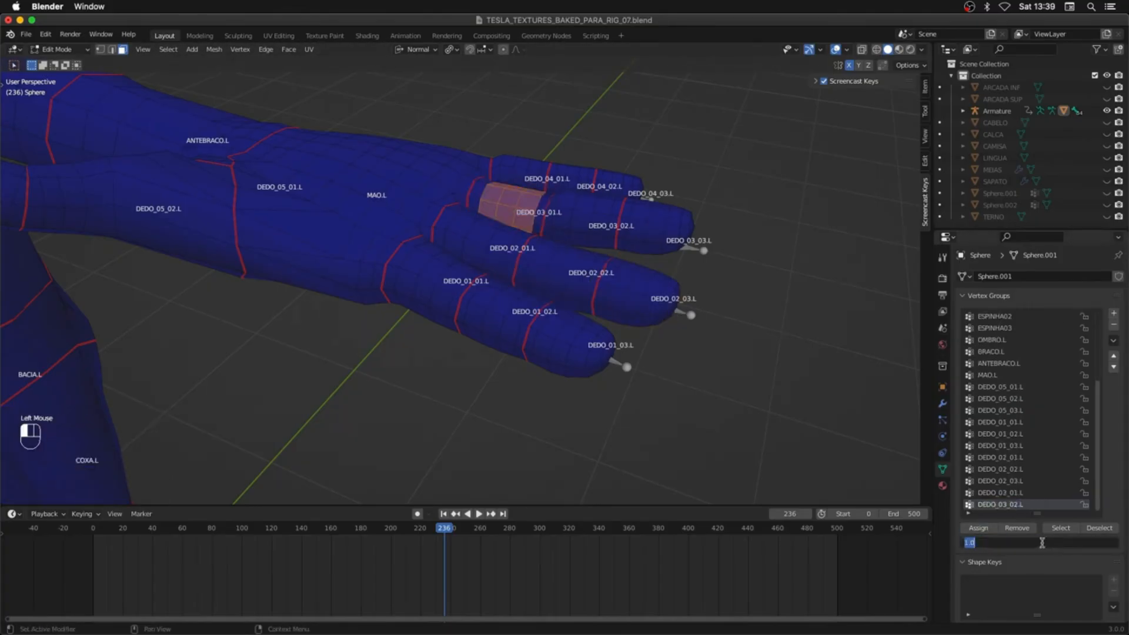
key(a)
key(a)
key(l)
click(979, 528)
key(super+KP_Subtract)
drag(1047, 543, 1116, 543)
click(978, 528)
Step: Add a vertex group named DEDO_03_03.L and assign the ring finger's tip segment to it with a weight of 0.5
key(Tab)
key(Tab)
key(a)
key(a)
key(l)
click(1077, 544)
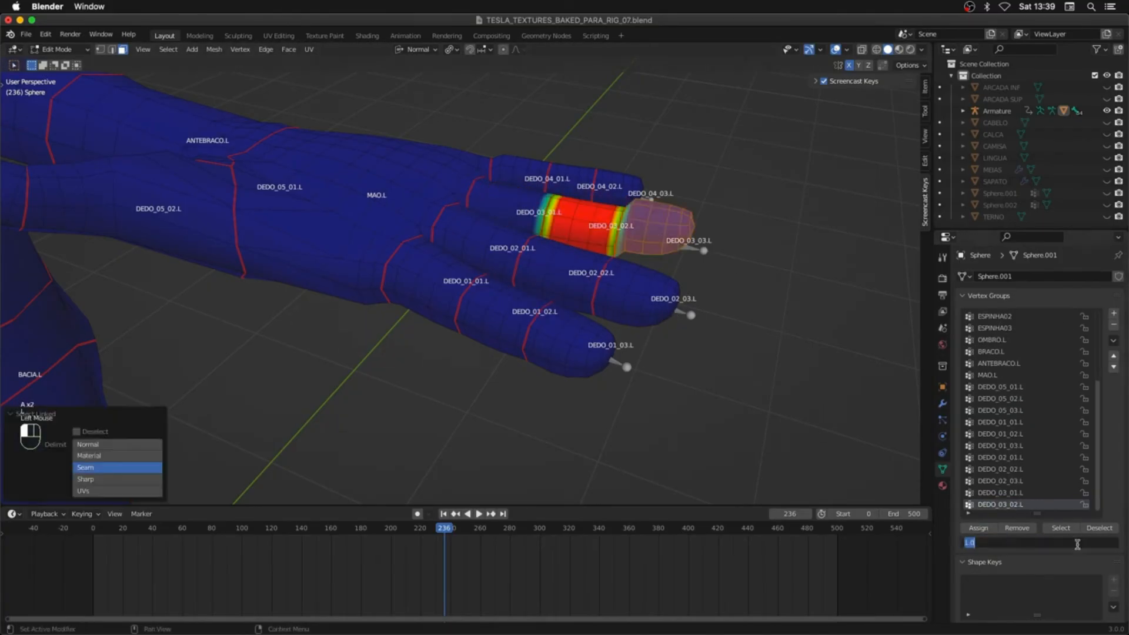
click(1114, 314)
double_click(1048, 506)
text(DEDO_03_01.L)
key(Left)
key(Left)
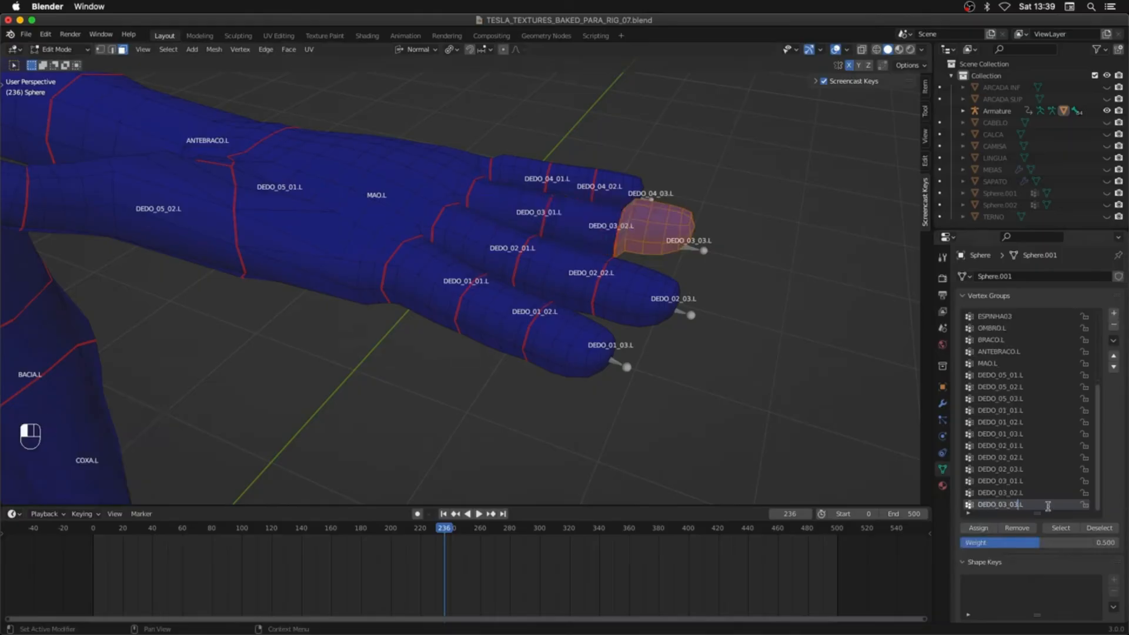
click(979, 528)
Step: Shrink the ring fingertip selection and assign the inner faces to DEDO_03_03.L
super+middle_drag(791, 277, 778, 305)
key(super+KP_Subtract)
click(979, 528)
Step: Add a vertex group named DEDO_04_01.L and assign the little finger's base segment, with its shrunken selection at weight 1
click(101, 50)
key(a)
drag(1047, 544, 1116, 542)
click(123, 49)
key(a)
key(a)
key(l)
click(1113, 313)
click(978, 528)
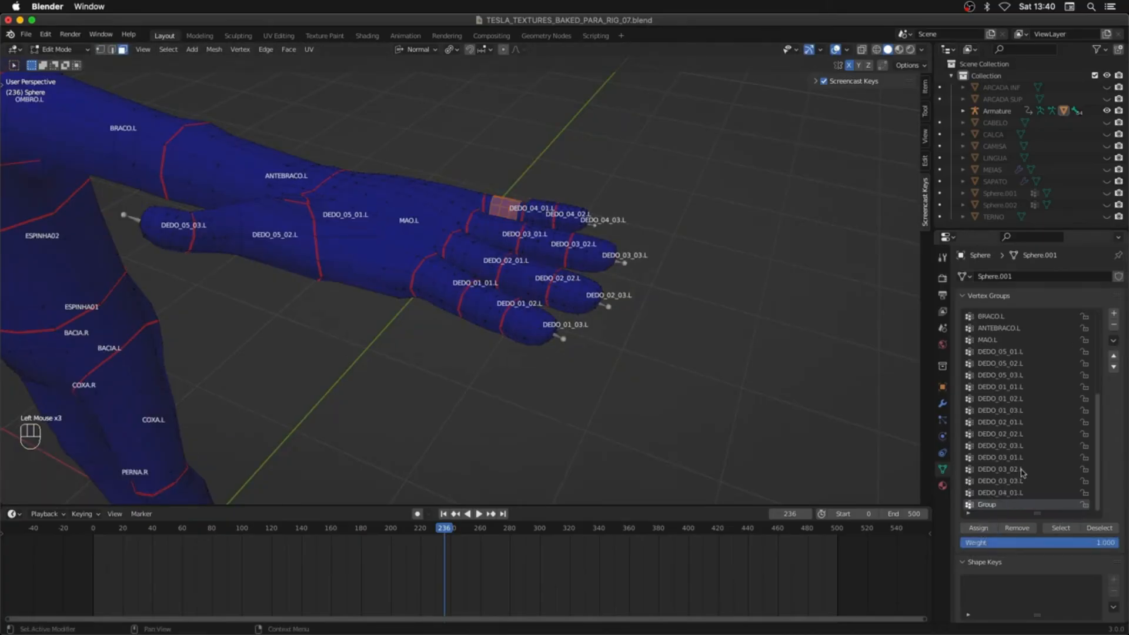
Step: Assign the little finger's middle segment to a vertex group named DEDO_04_02.L at weight 0.5, with its shrunken selection at weight 1
key(a)
key(a)
key(l)
key(super+KP_Add)
click(978, 528)
key(super+KP_Subtract)
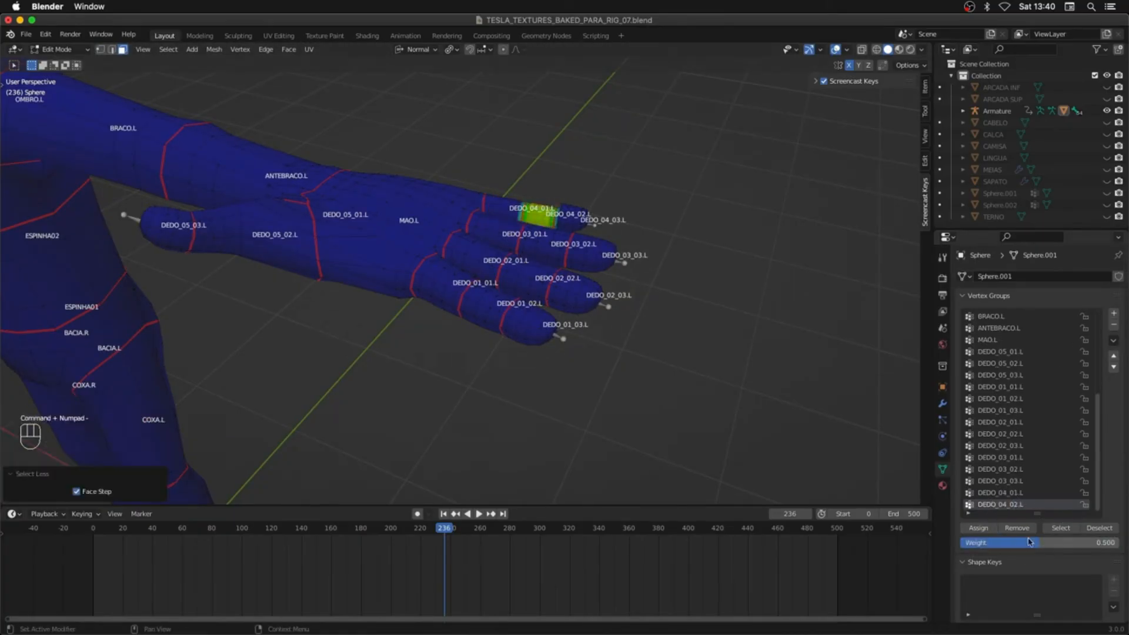
drag(1028, 540, 1116, 543)
click(979, 528)
Step: Add a vertex group named DEDO_04_03.L and assign the little fingertip at weight 0.5, with its shrunken selection at weight 1
key(a)
key(a)
key(l)
click(1114, 314)
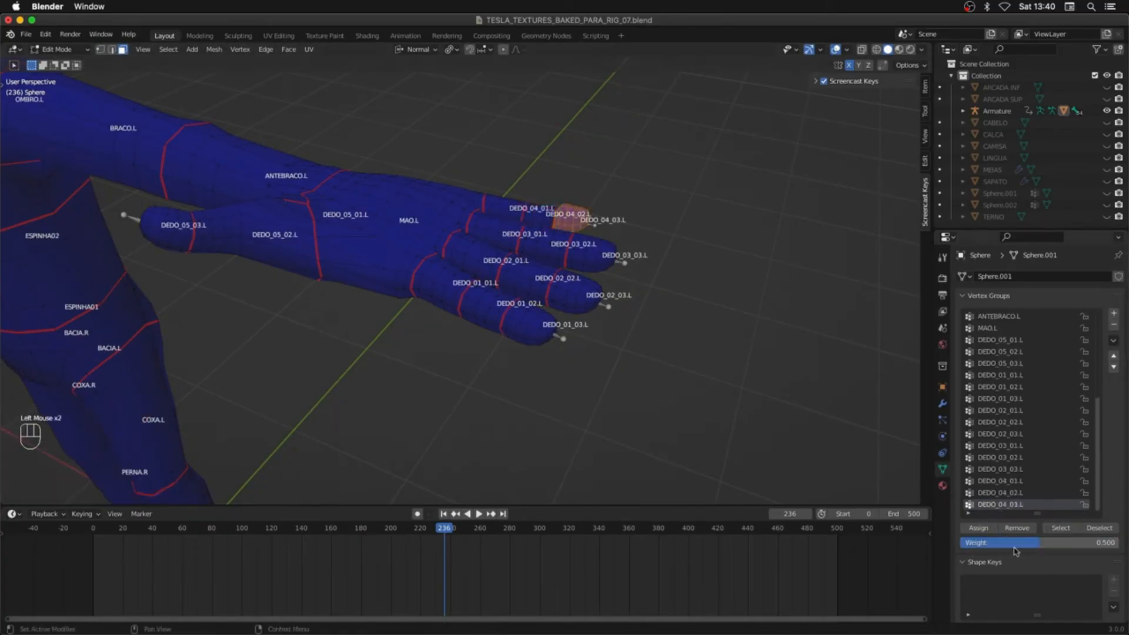
click(979, 528)
key(super+KP_Subtract)
middle_drag(726, 300, 731, 343)
key(super+KP_Subtract)
drag(993, 542, 1116, 543)
click(979, 528)
Step: Return the timeline to frame 0 and add a vertex group named PESCOCO
middle_drag(729, 334, 635, 282)
drag(444, 529, 93, 544)
middle_drag(529, 352, 600, 347)
shift+middle_drag(599, 347, 658, 377)
click(987, 506)
text(PES)
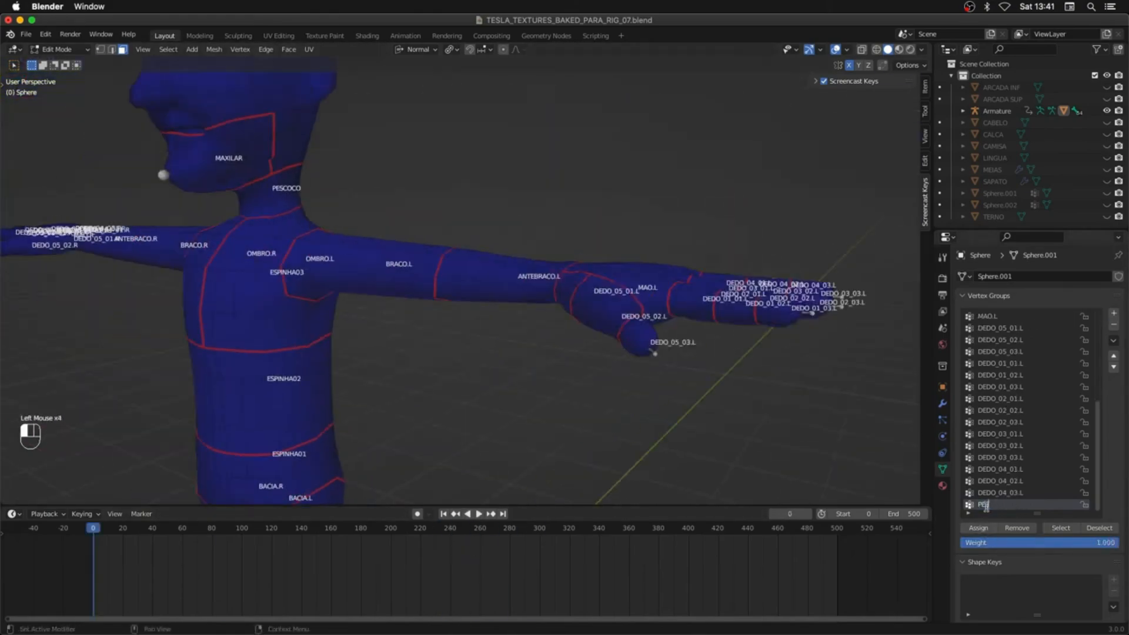
text(COCO)
key(Return)
Step: Assign the seam-delimited neck region to PESCOCO at a reduced weight, with its shrunken selection at weight 1
shift+middle_drag(428, 315, 570, 390)
key(a)
key(a)
key(l)
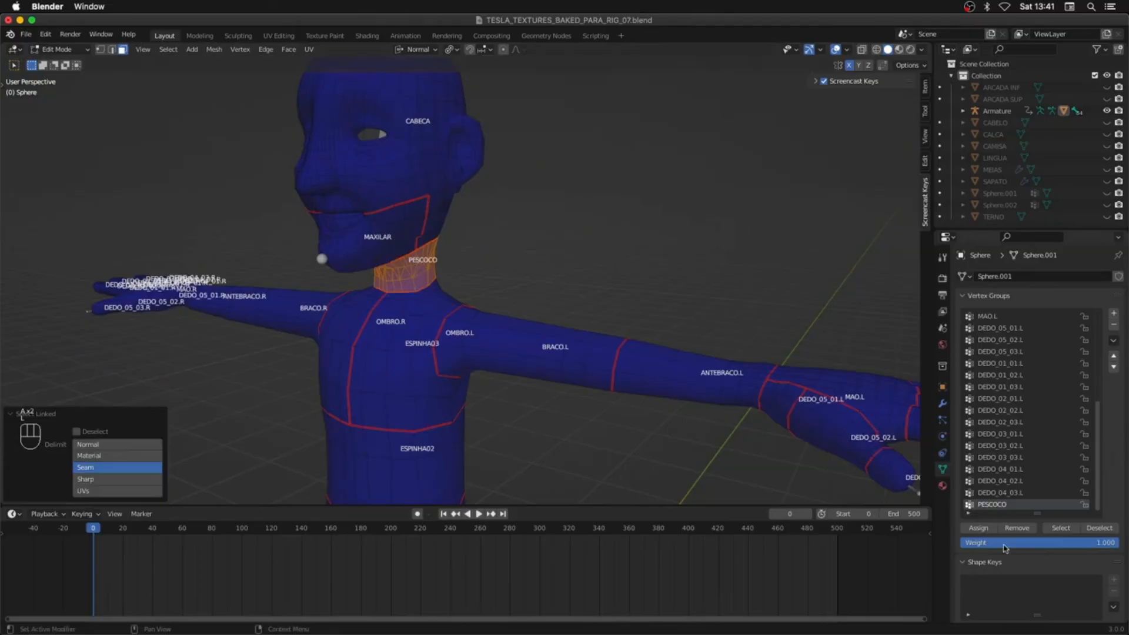
drag(1004, 545, 925, 545)
click(978, 528)
middle_drag(529, 329, 538, 321)
key(super+KP_Subtract)
drag(1018, 544, 1116, 544)
click(979, 528)
Step: Add a vertex group named CABECA and assign the head region at weight 0.5, with its shrunken selection at weight 1
shift+middle_drag(433, 212, 497, 245)
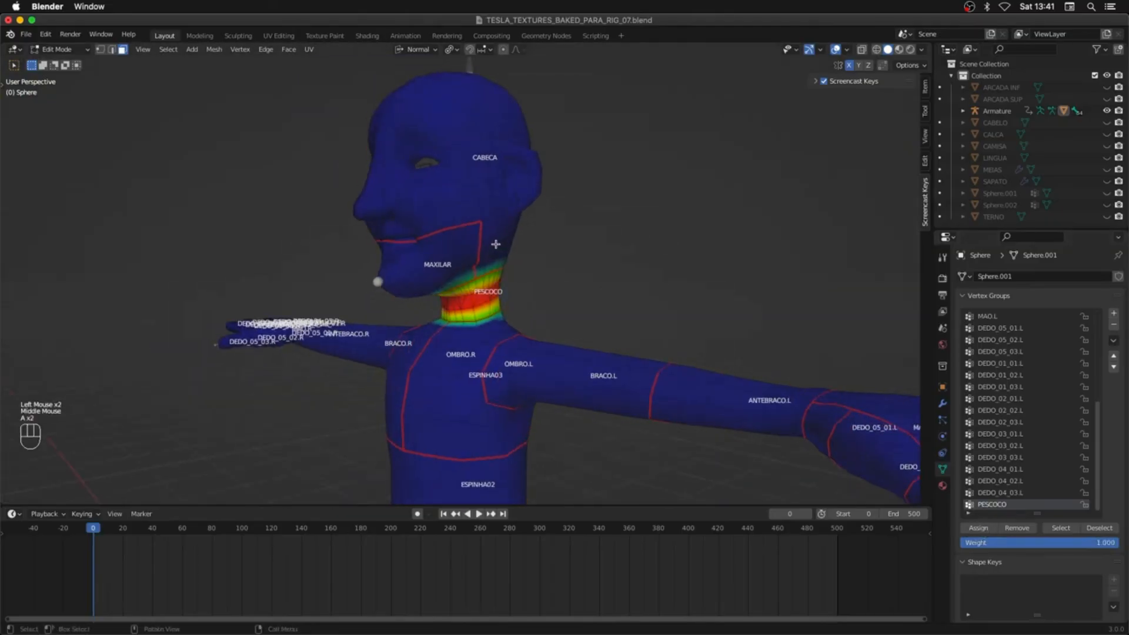
key(l)
click(1114, 313)
double_click(991, 505)
middle_drag(588, 294, 659, 297)
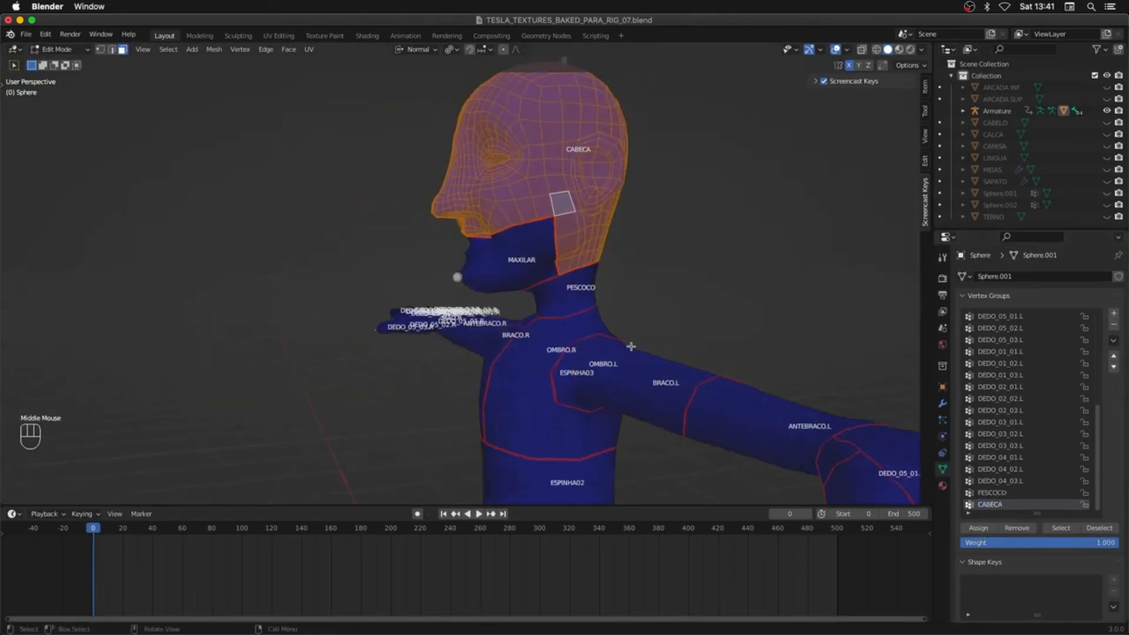
key(super+KP_Subtract)
key(super+z)
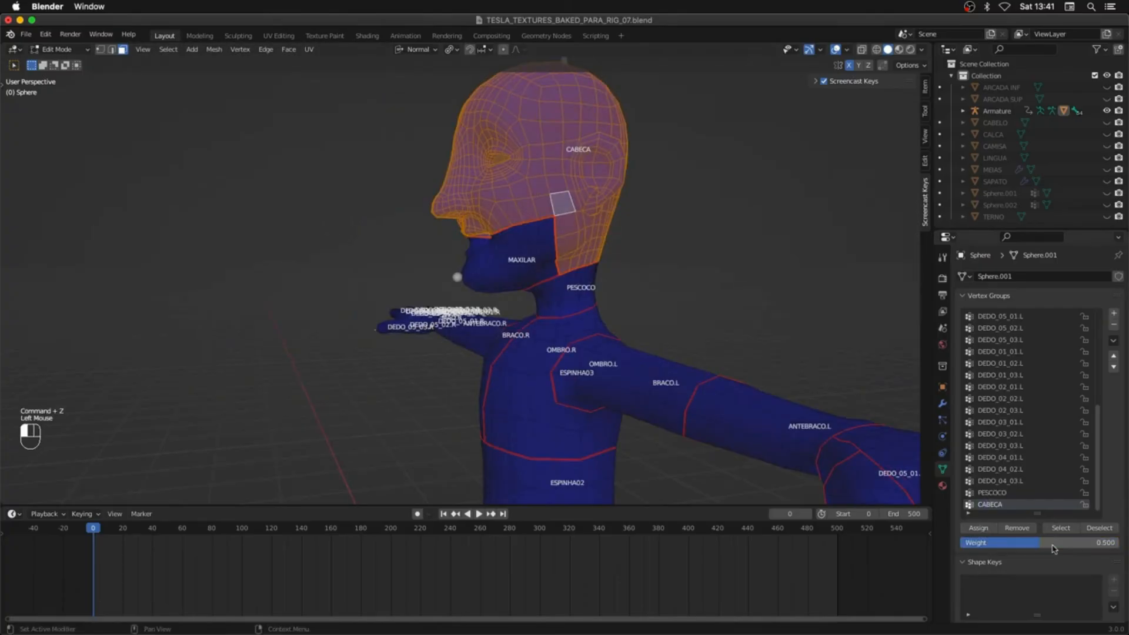
click(978, 528)
key(super+KP_Subtract)
click(978, 528)
Step: Add a vertex group named MAXILAR and assign the seam-delimited jaw region to it with a weight of 0.5
middle_drag(623, 317, 670, 320)
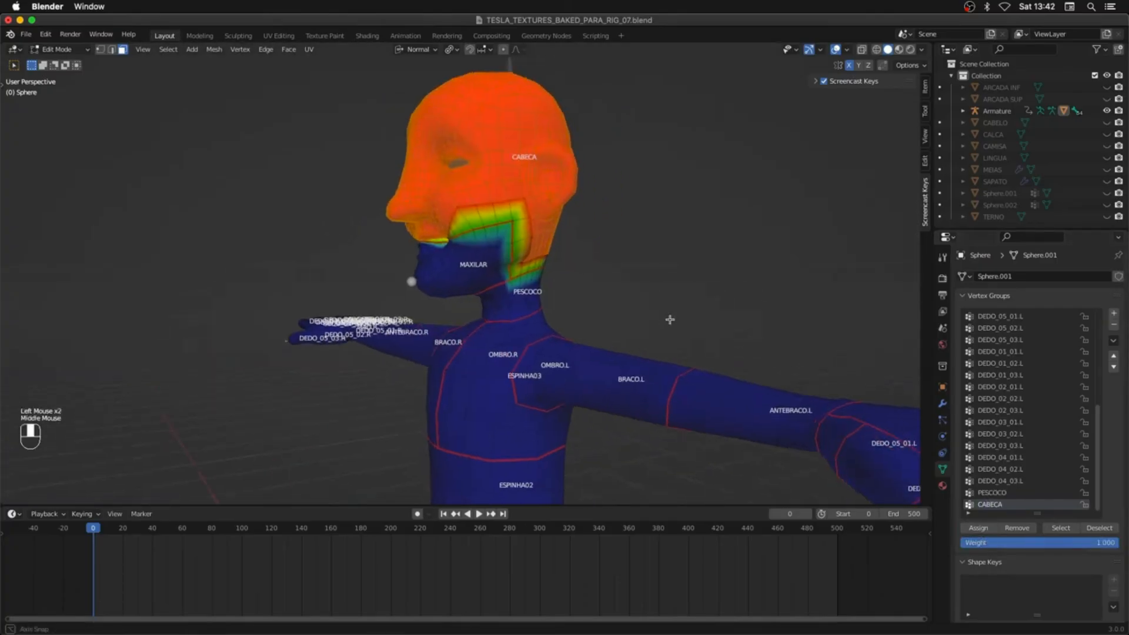
click(1115, 316)
double_click(982, 505)
text(MAXILAR)
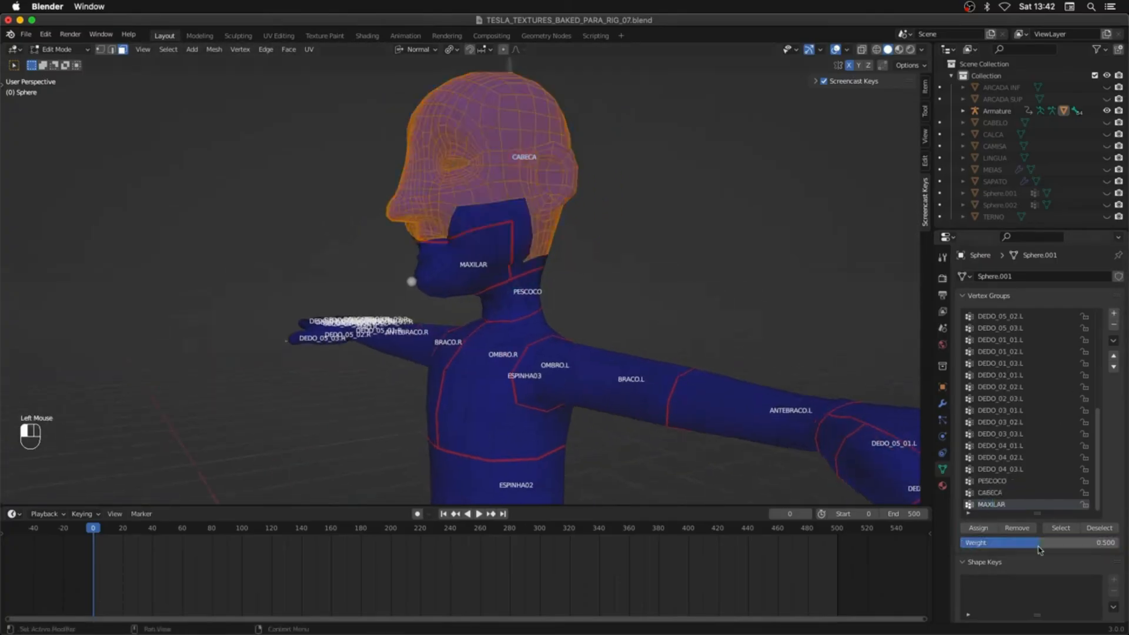
key(a)
key(a)
key(l)
click(978, 529)
Step: Shrink the jaw selection in vertex mode, assign the inner vertices to MAXILAR at weight 1, and leave Edit Mode
key(1)
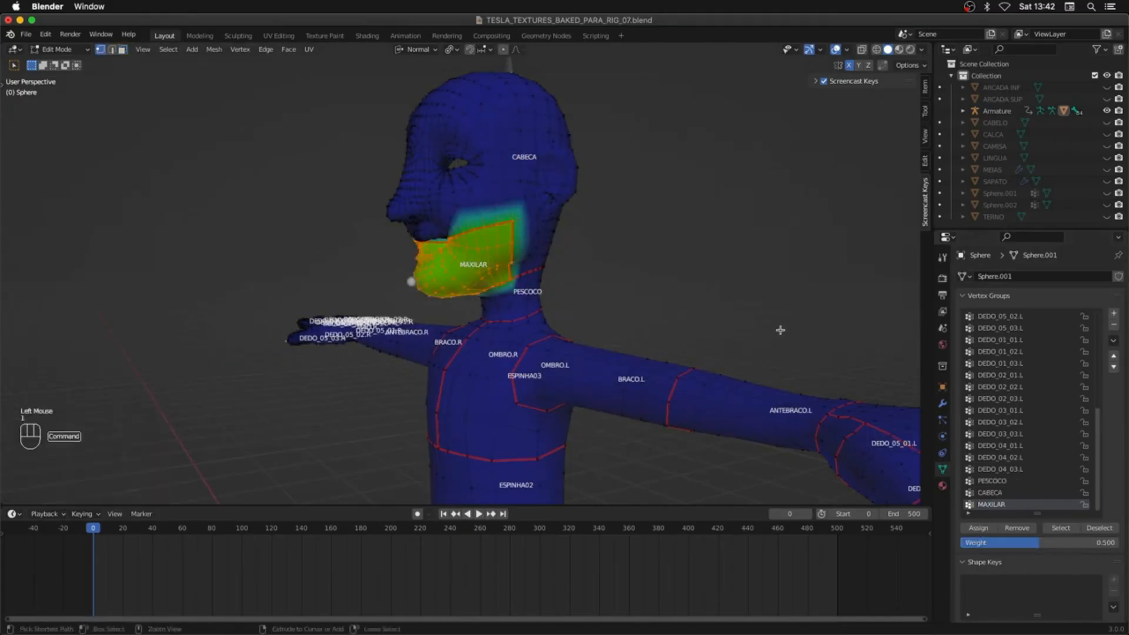
key(super+KP_Subtract)
drag(1033, 547, 1115, 546)
click(979, 528)
middle_drag(726, 357, 785, 352)
key(Tab)
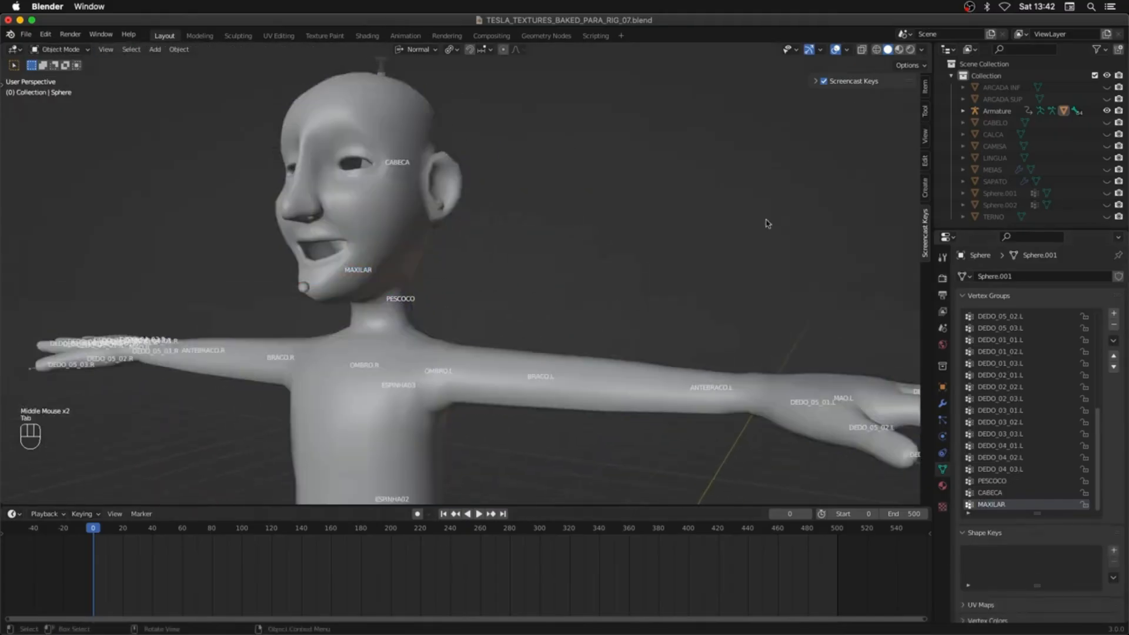
Step: Hide the viewport overlays and save the file as a new version named TESLA_TEXTURES_BAKED_PARA_RIG_08.blend
click(835, 50)
middle_drag(729, 288, 711, 294)
shift+middle_drag(712, 294, 759, 389)
key(super+s)
key(shift+super+s)
click(704, 496)
click(857, 500)
Step: Play the animation in a maximized viewport to check how the body mesh deforms with the armature
key(space)
middle_drag(606, 379, 695, 493)
key(ctrl+space)
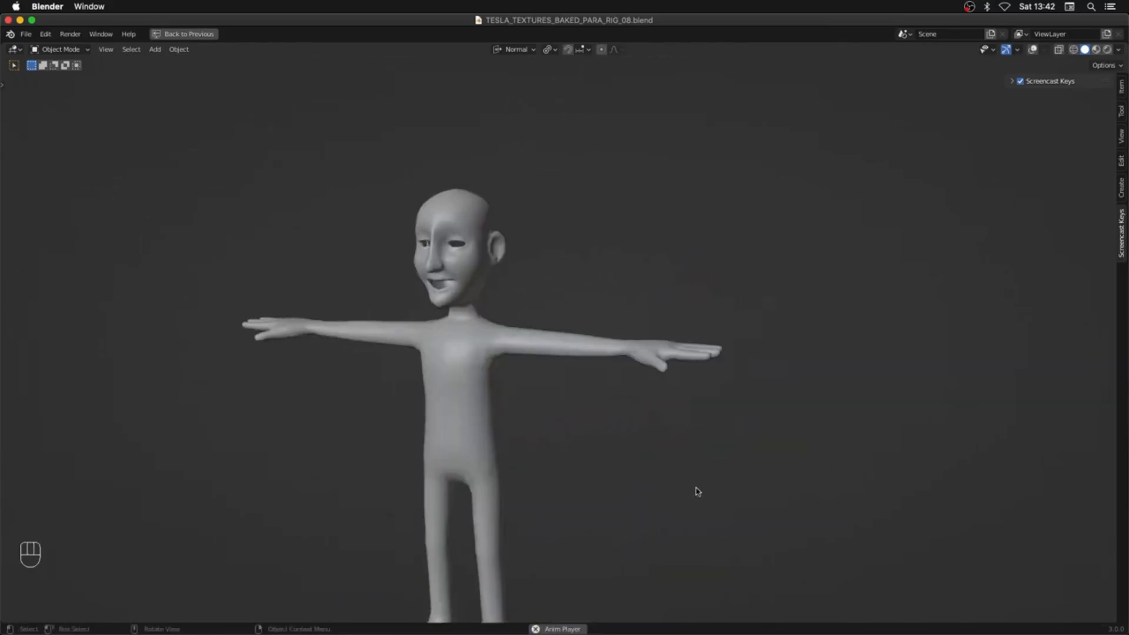
key(ctrl+space)
key(ctrl+space)
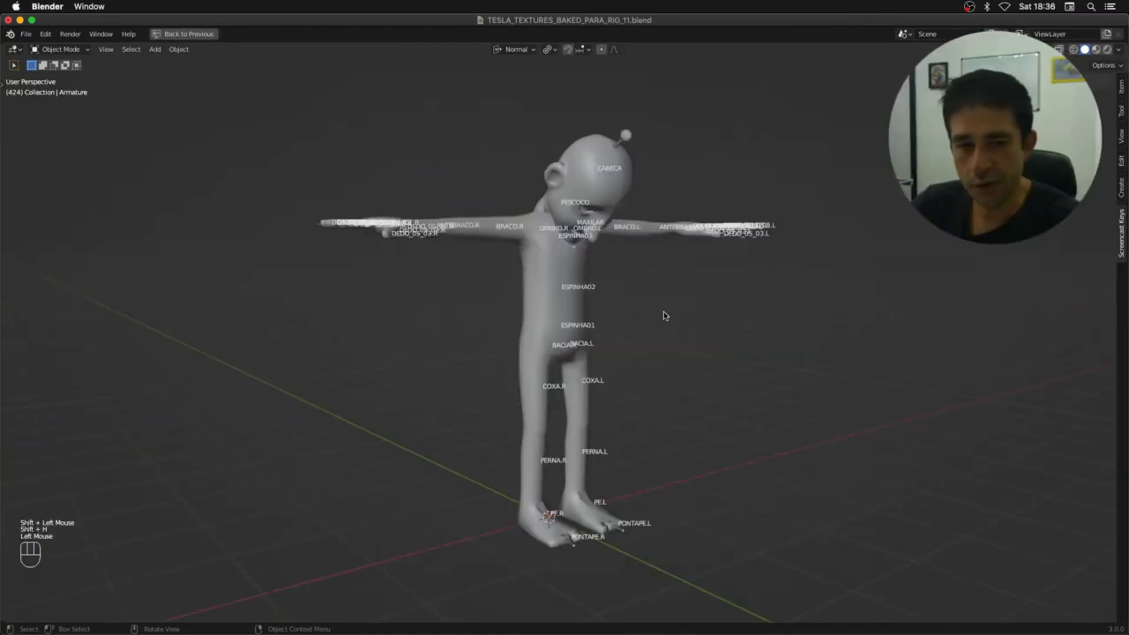
Step: Play the armature animation from the first frame, then restore the normal layout and stop playback
key(space)
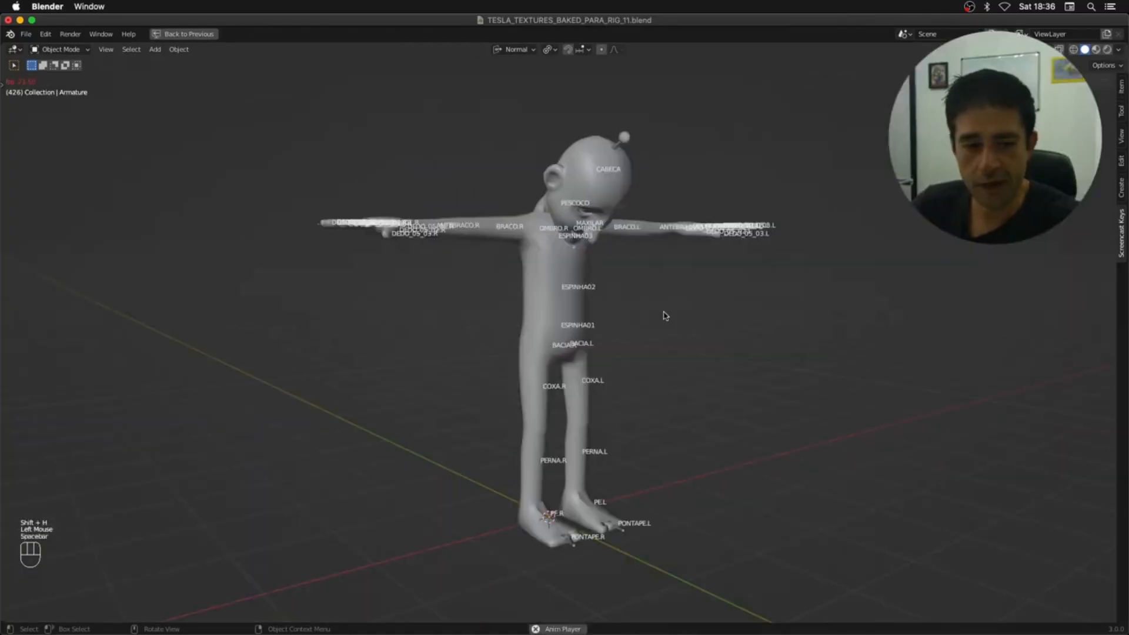
key(shift+Left)
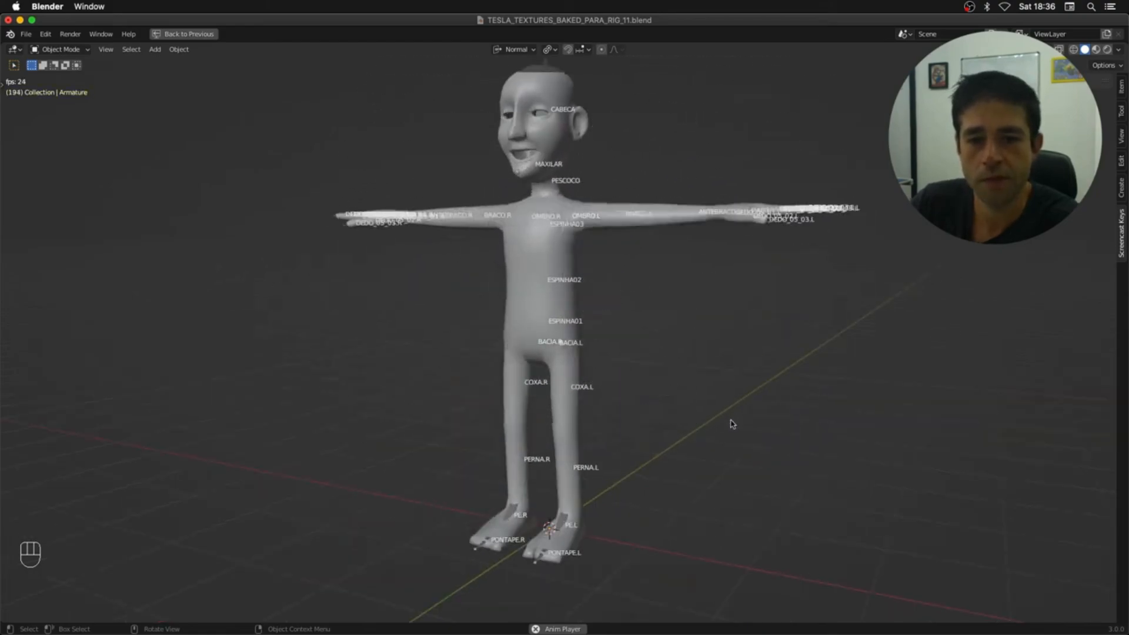
key(ctrl+space)
key(space)
Step: Scrub the timeline to frame 332 to examine the body deformation, then return to frame 0
drag(447, 574, 480, 573)
middle_drag(650, 406, 621, 387)
middle_drag(621, 387, 641, 411)
drag(481, 576, 587, 579)
shift+middle_drag(600, 388, 598, 477)
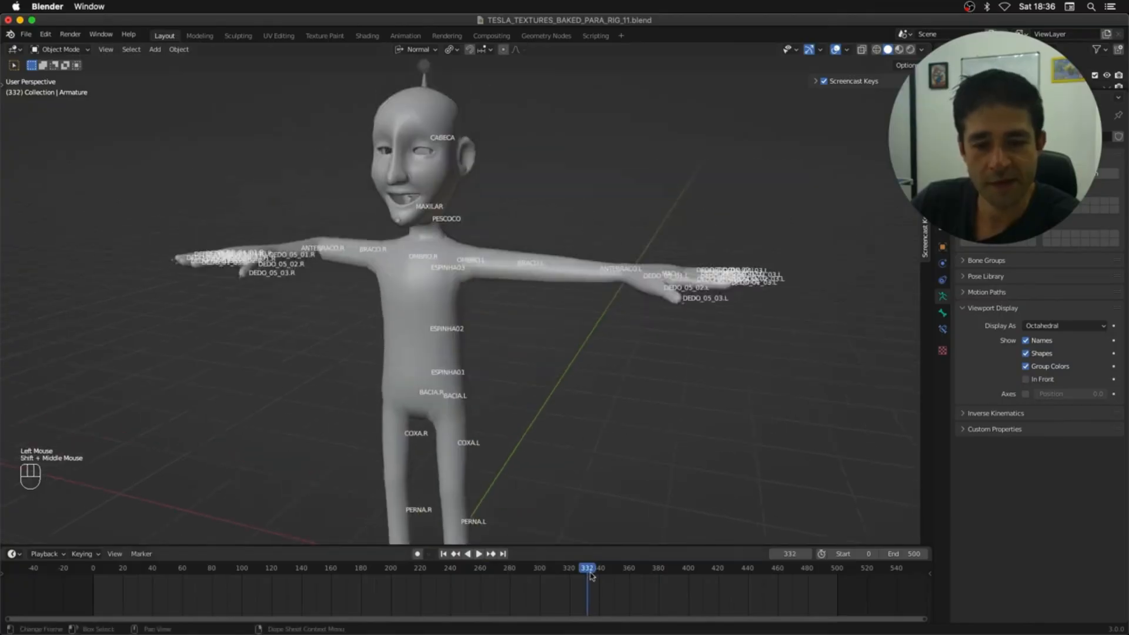
drag(592, 577, 4, 518)
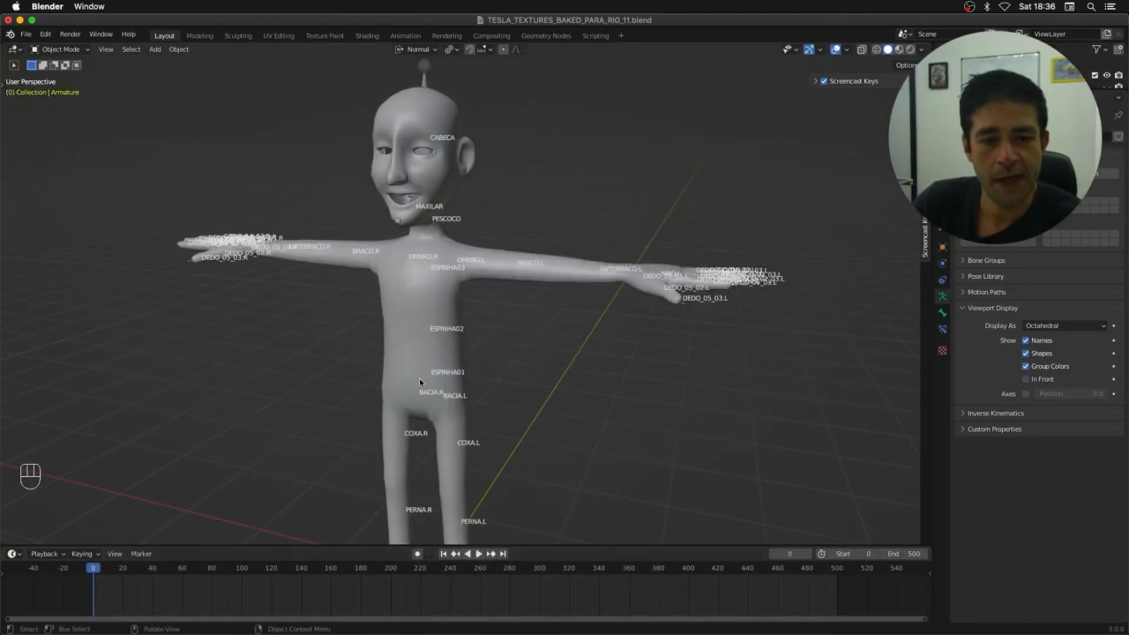
Step: Select the body mesh and, in Edit Mode, examine the weights of ESPINHA02, ESPINHA03, PESCOCO, CABECA and MAXILAR
middle_drag(420, 382, 536, 369)
click(441, 293)
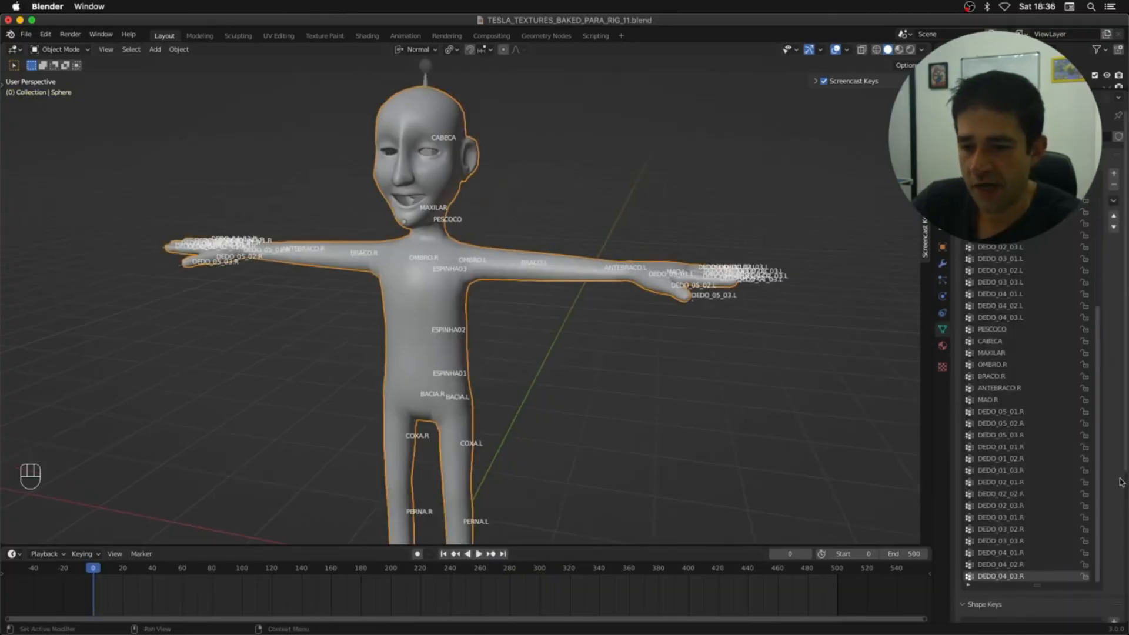
drag(1098, 457, 1093, 229)
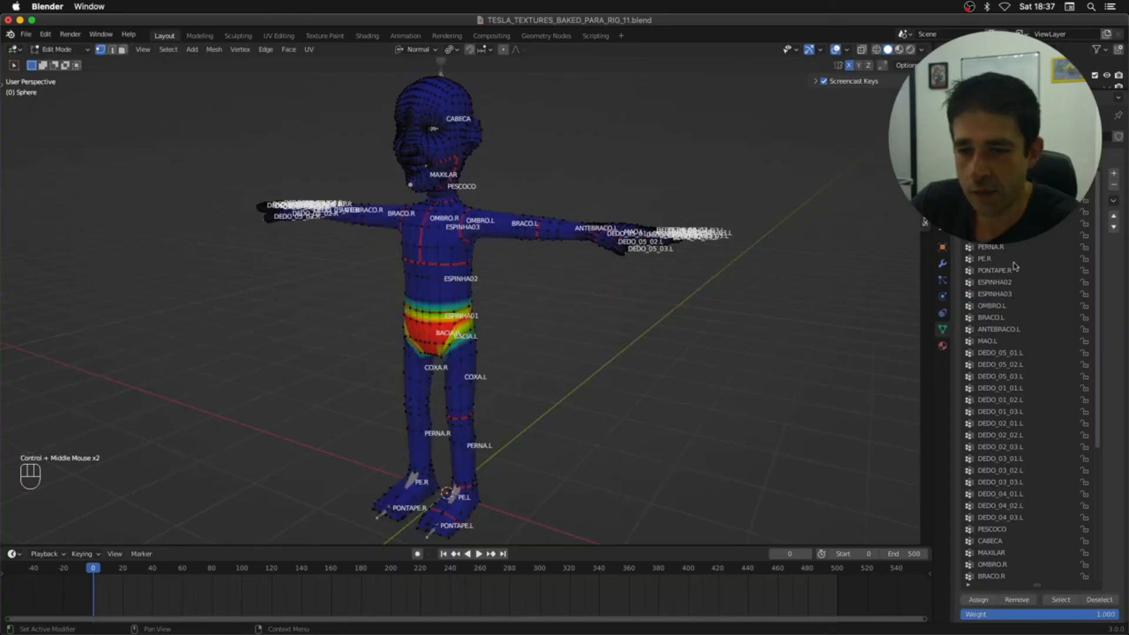
click(1011, 283)
click(1006, 295)
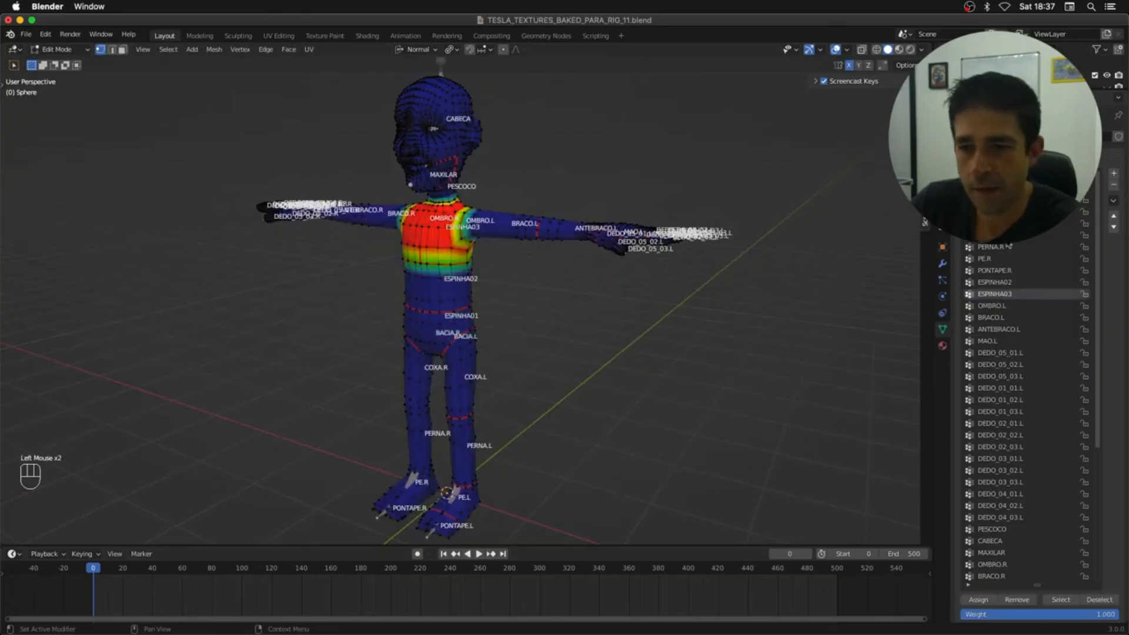
click(997, 532)
middle_drag(693, 358, 823, 482)
ctrl+middle_drag(823, 483, 700, 405)
click(1022, 542)
click(1013, 556)
Step: Examine the left arm's weights in the OMBRO.L, BRACO.L, ANTEBRACO.L and MAO.L vertex groups
ctrl+middle_drag(700, 404, 699, 485)
shift+middle_drag(698, 485, 641, 365)
mouse_move(1098, 426)
mouse_down()
mouse_move(1097, 567)
mouse_move(1097, 423)
mouse_up()
click(1009, 307)
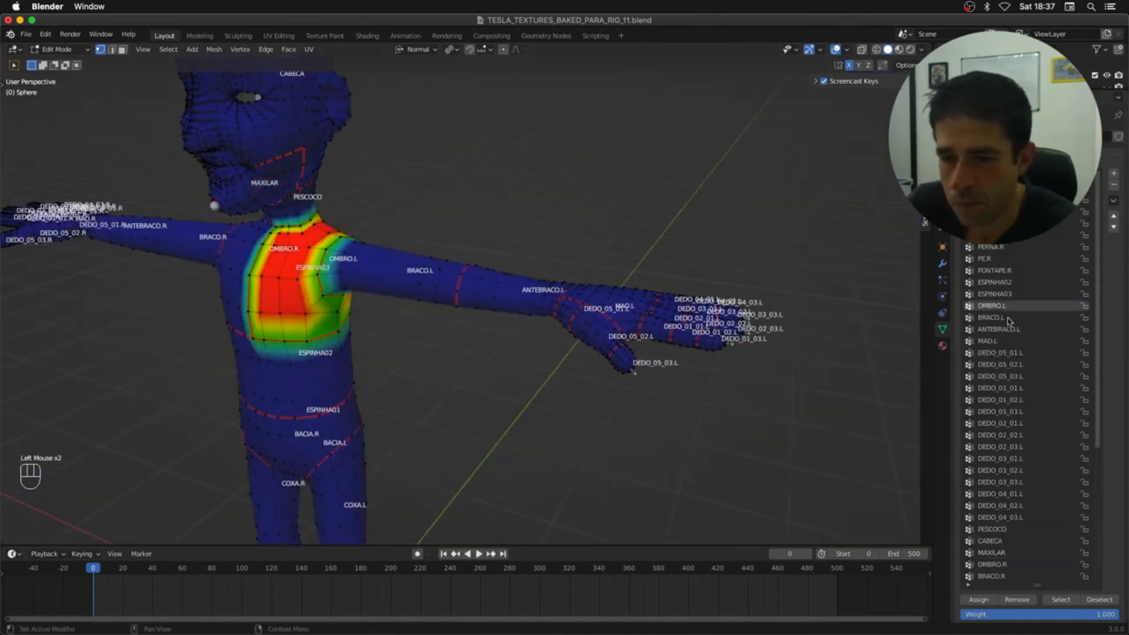
click(1009, 319)
click(1007, 307)
middle_drag(483, 382, 507, 371)
click(1011, 320)
click(1013, 331)
click(1013, 342)
Step: Go through the left hand's finger vertex groups from DEDO_05_01.L to DEDO_04_03.L to examine their weights
click(1014, 354)
middle_drag(785, 318, 738, 356)
click(1027, 366)
key(Down)
key(Down)
key(Down)
key(Down)
key(Down)
key(Down)
key(Down)
key(Down)
key(Down)
key(Down)
key(Down)
key(Down)
key(Down)
key(Down)
Step: Go through the right arm and hand vertex groups from OMBRO.R to DEDO_04_03.R to examine their weights
middle_drag(553, 285, 621, 226)
drag(1099, 421, 1097, 562)
click(1000, 367)
mouse_move(735, 352)
middle_down()
mouse_move(756, 340)
mouse_move(725, 352)
middle_up()
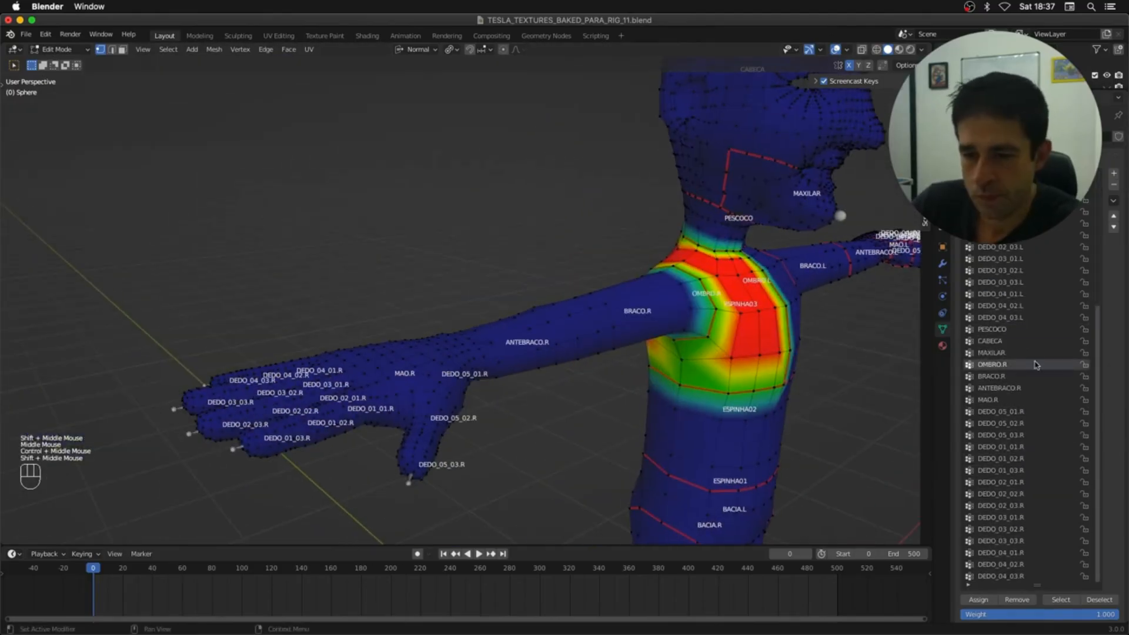
key(Down)
key(Down)
key(Down)
key(Down)
key(Down)
key(Down)
key(Down)
key(Down)
key(Down)
key(Down)
key(Down)
key(Down)
key(Down)
key(Down)
key(Down)
key(Down)
key(Down)
key(Down)
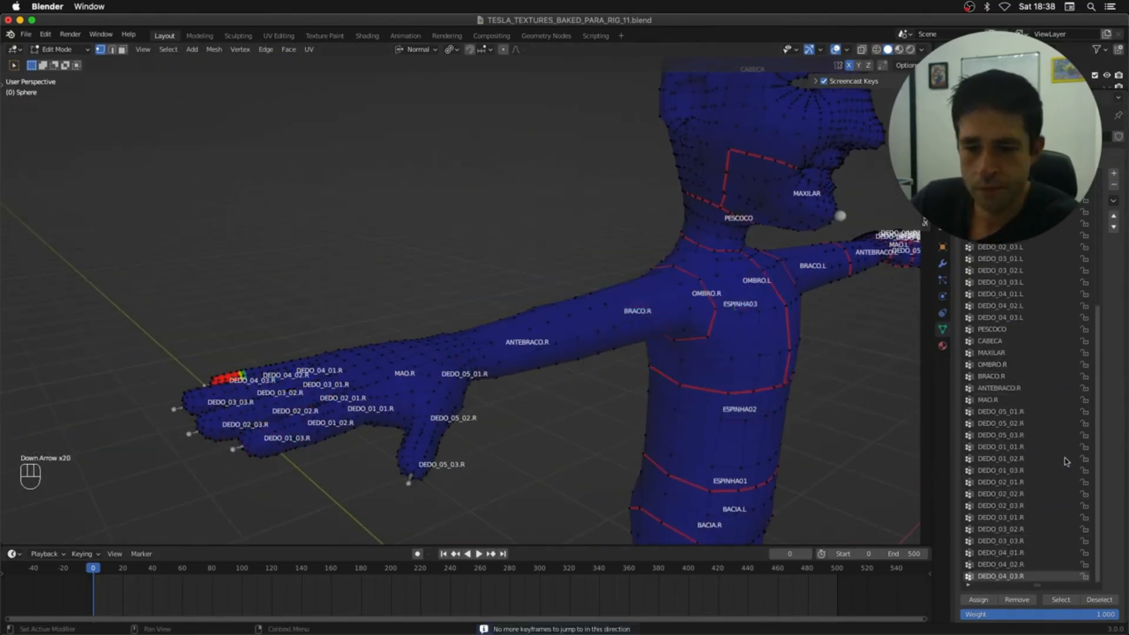
Step: Go through the leg and foot vertex groups down to PONTAPE.R to examine their weights
drag(1098, 435, 1098, 259)
click(1003, 177)
middle_drag(711, 376, 664, 374)
shift+middle_drag(665, 400, 608, 194)
shift+middle_drag(629, 353, 606, 226)
middle_drag(605, 227, 592, 234)
shift+middle_drag(593, 234, 592, 248)
key(Down)
key(Down)
key(Down)
key(Down)
key(Down)
key(Down)
key(Down)
key(Down)
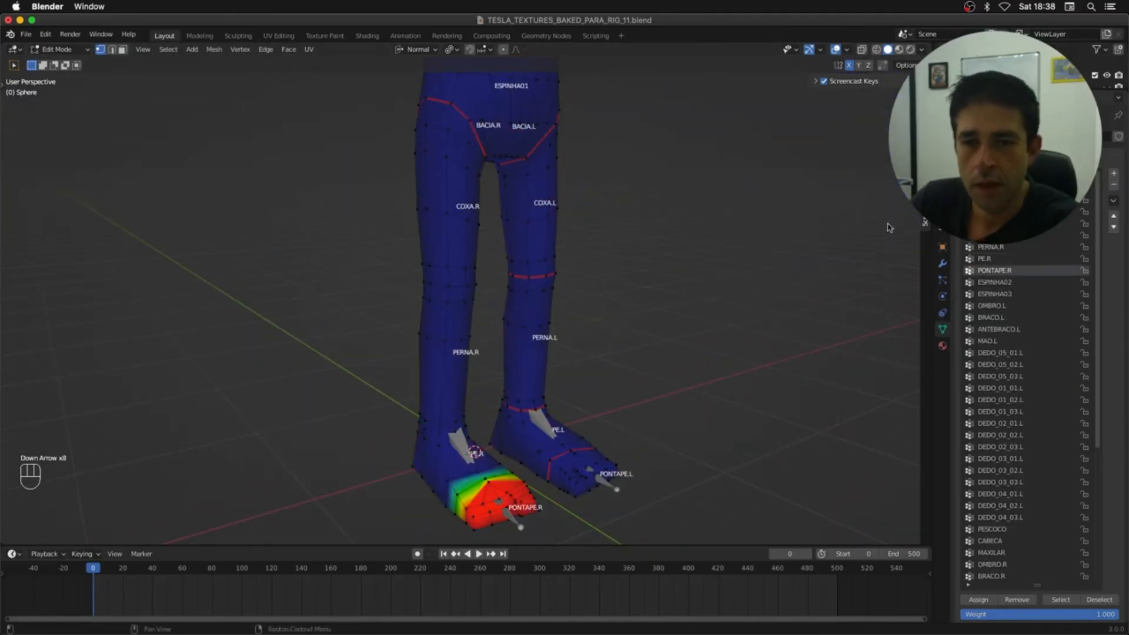
shift+middle_drag(730, 237, 679, 497)
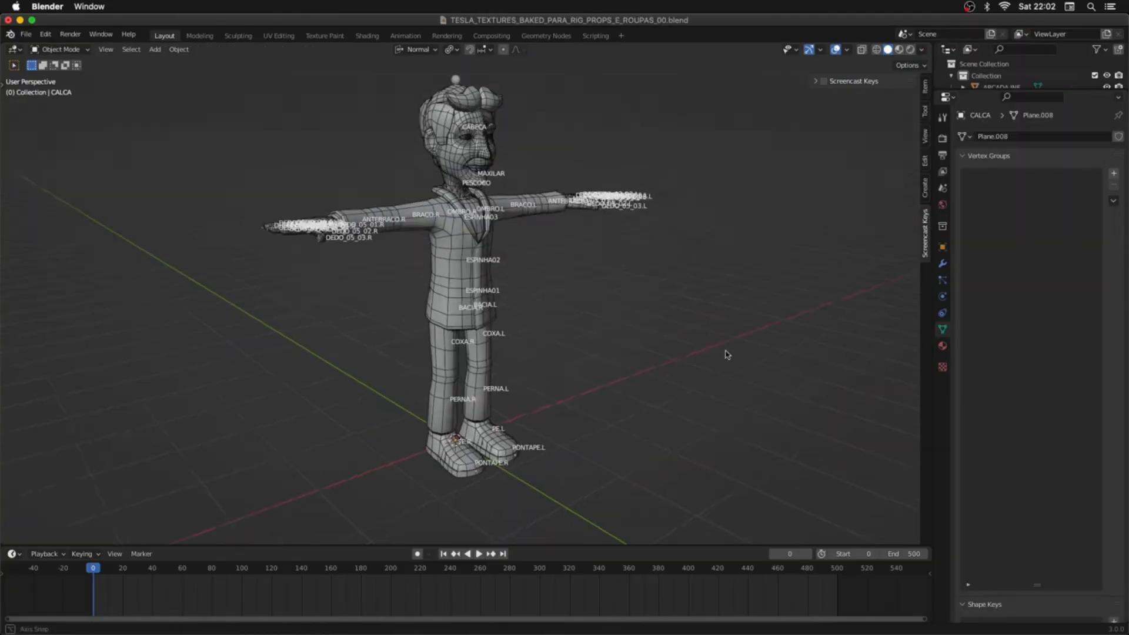
Step: Play the armature animation on the clothed character, stop it, and return to frame 0
key(space)
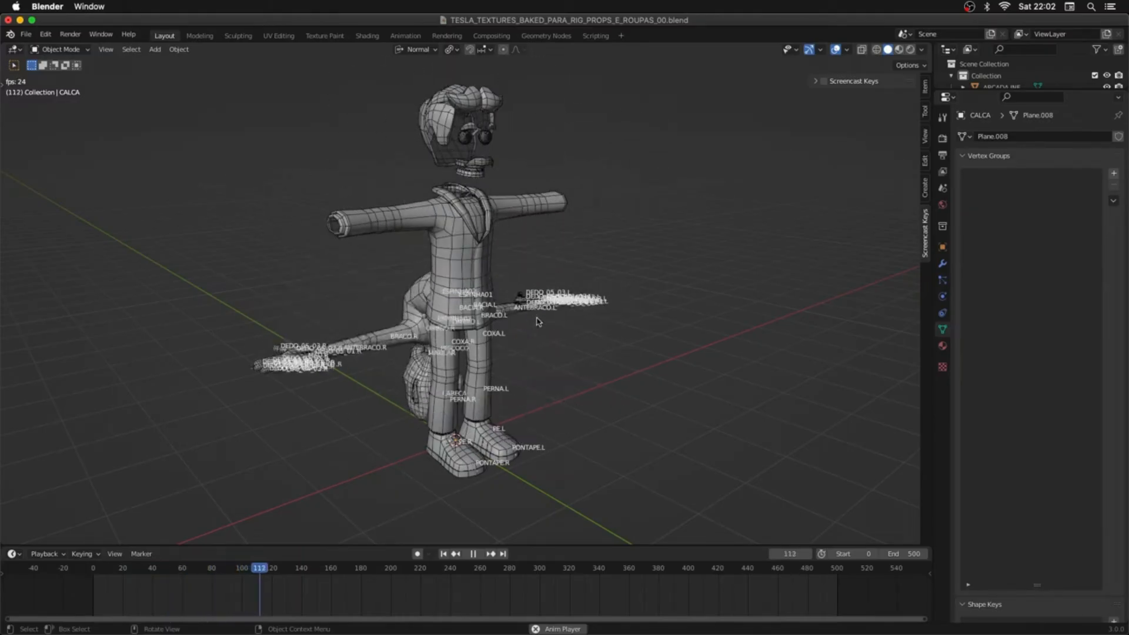
key(space)
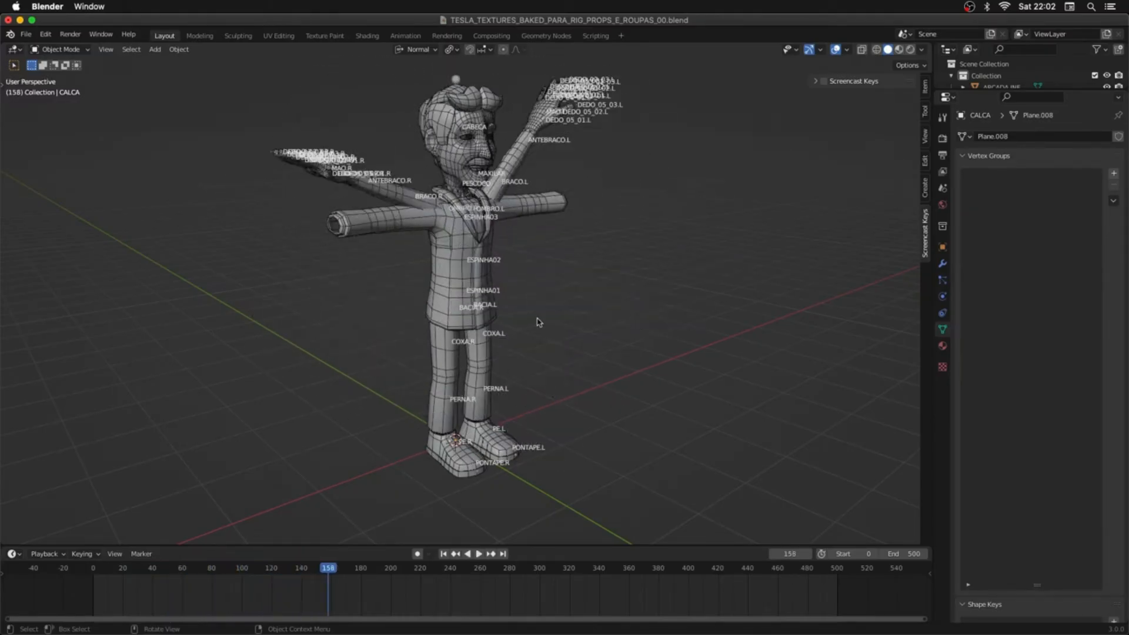
key(shift+Left)
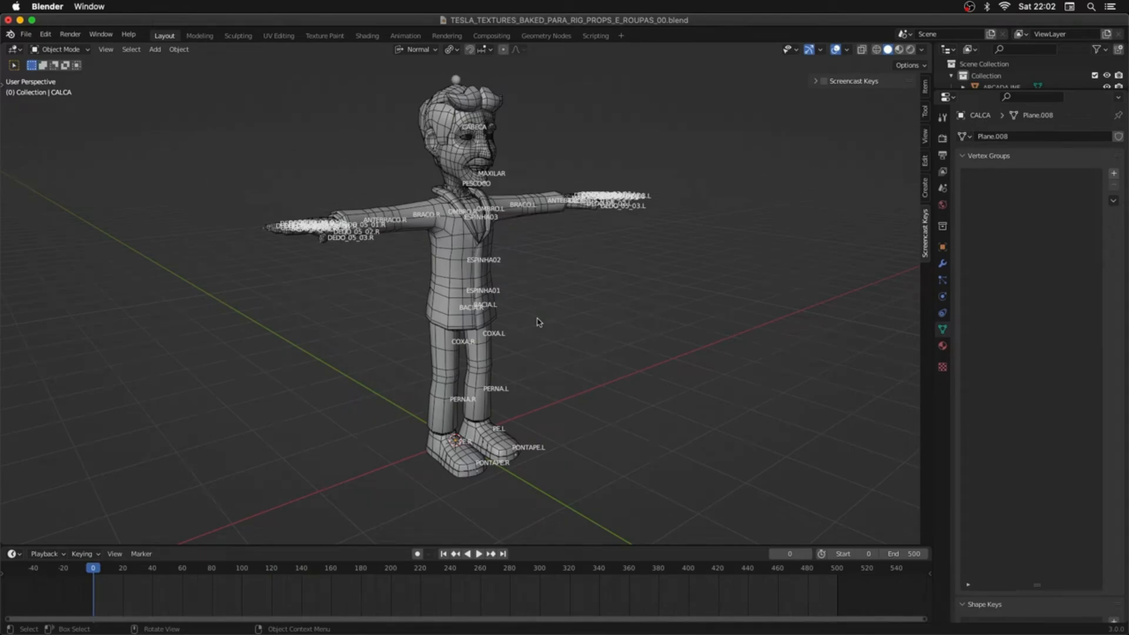
scroll(538, 322, up, 3)
scroll(531, 281, up, 3)
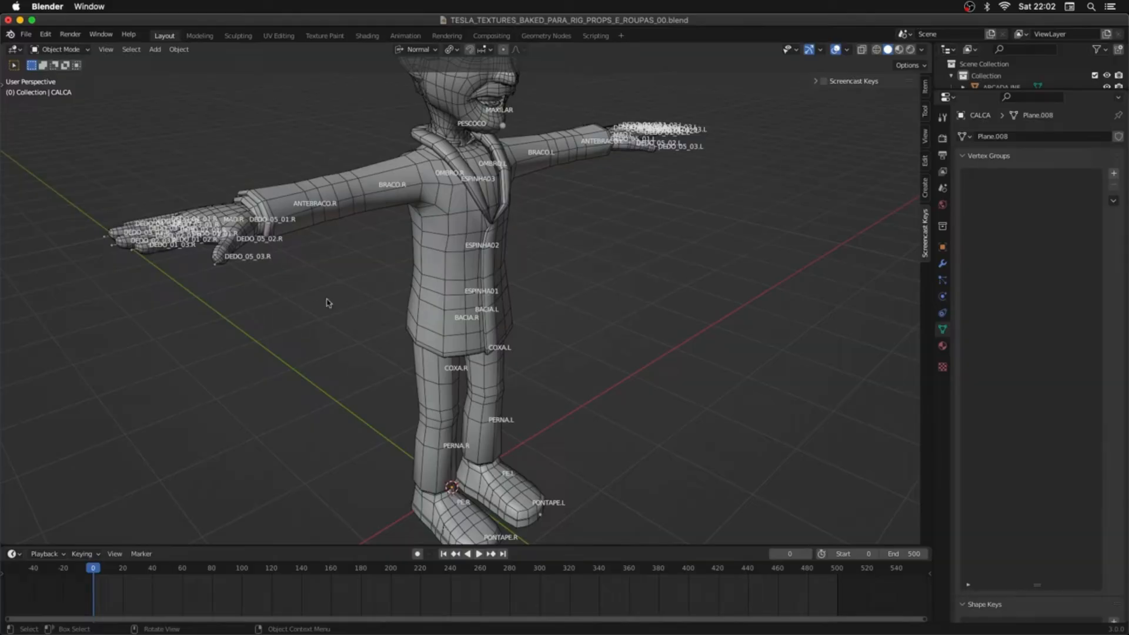
middle_drag(466, 384, 509, 477)
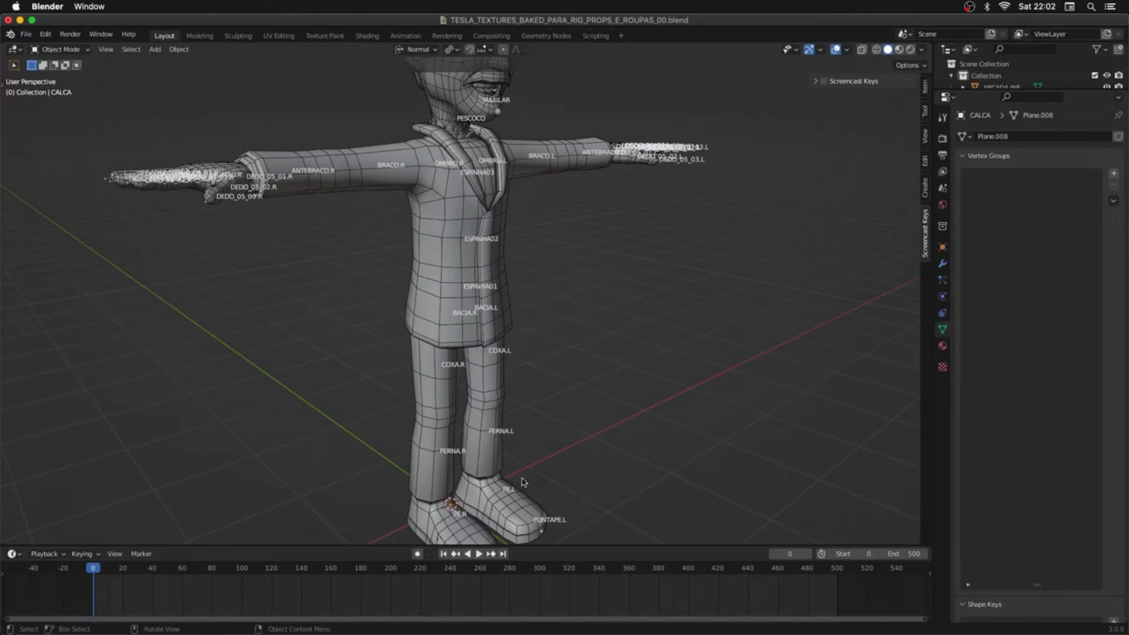
middle_drag(549, 317, 557, 469)
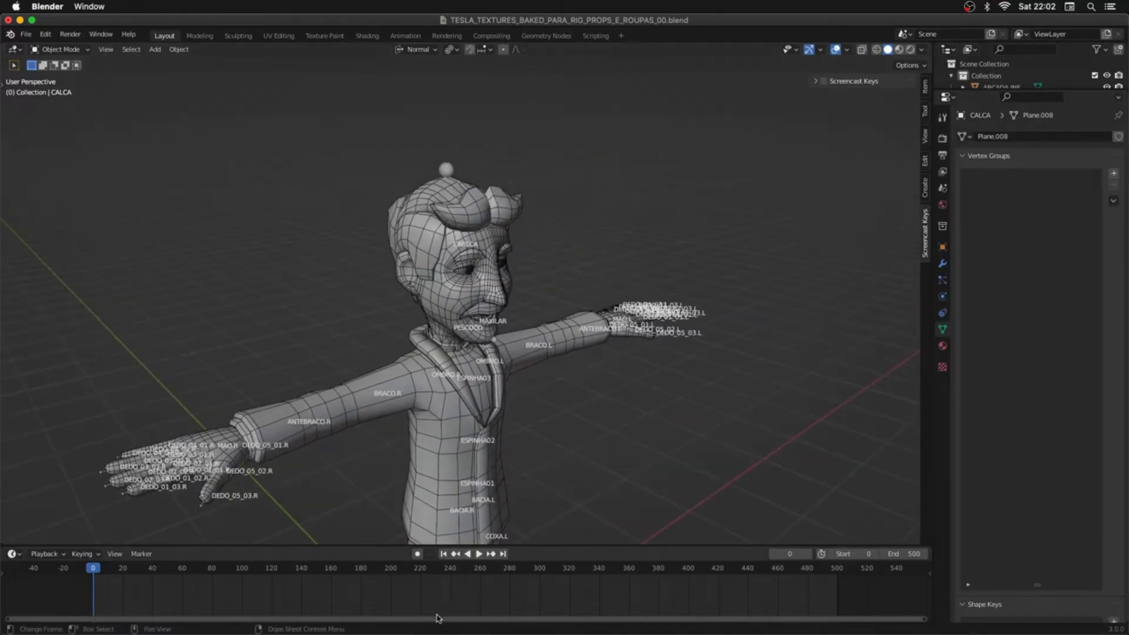
drag(470, 574, 708, 550)
key(Escape)
Step: Parent the hair object CABELO to the armature's CABECA bone in Pose Mode using the Bone option
ctrl+scroll(488, 261, up, 5)
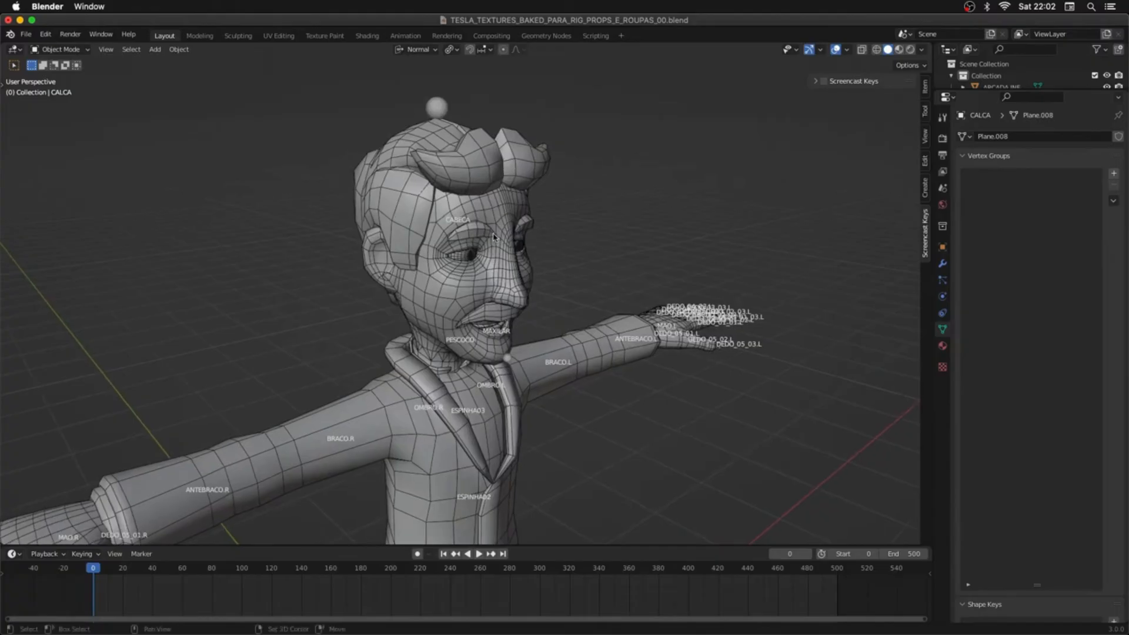
ctrl+middle_drag(492, 309, 496, 278)
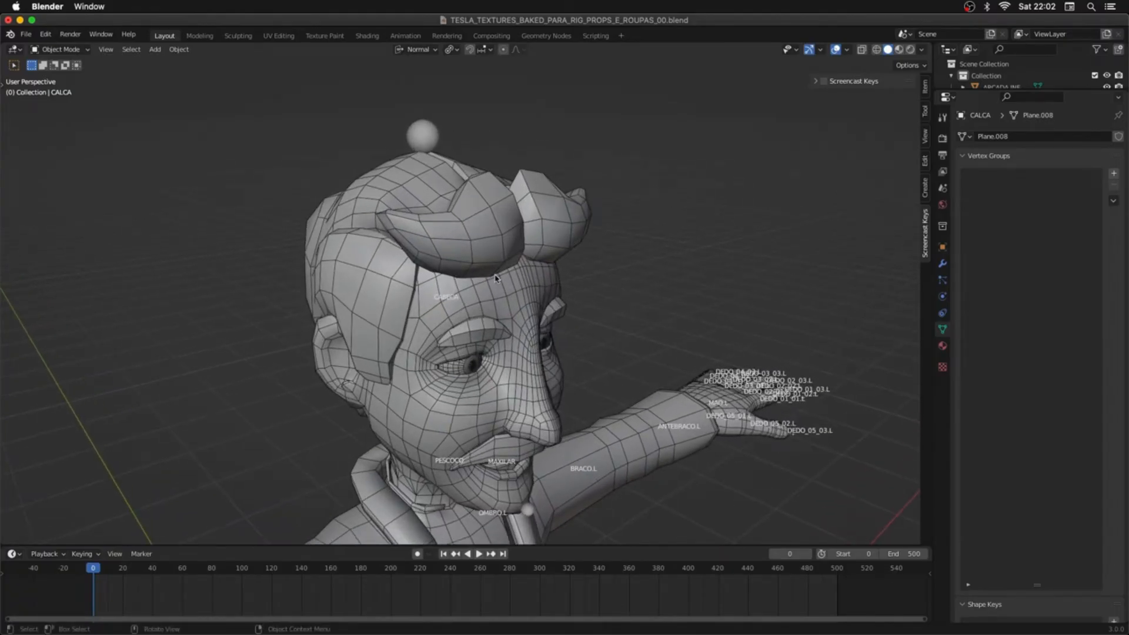
click(494, 238)
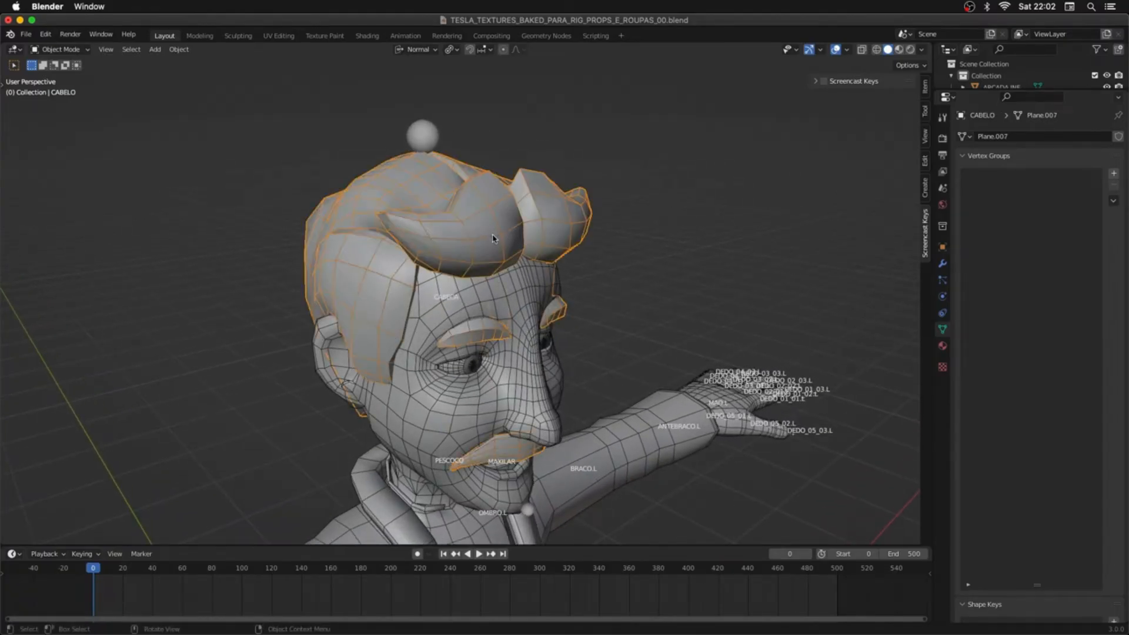
shift+click(428, 135)
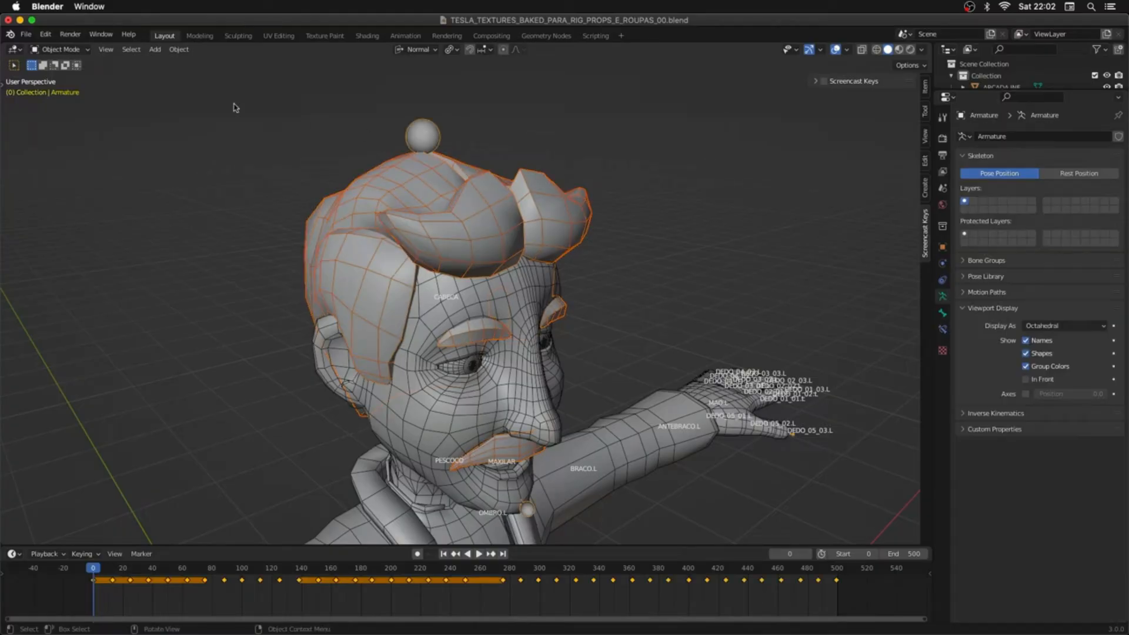
click(68, 52)
click(66, 88)
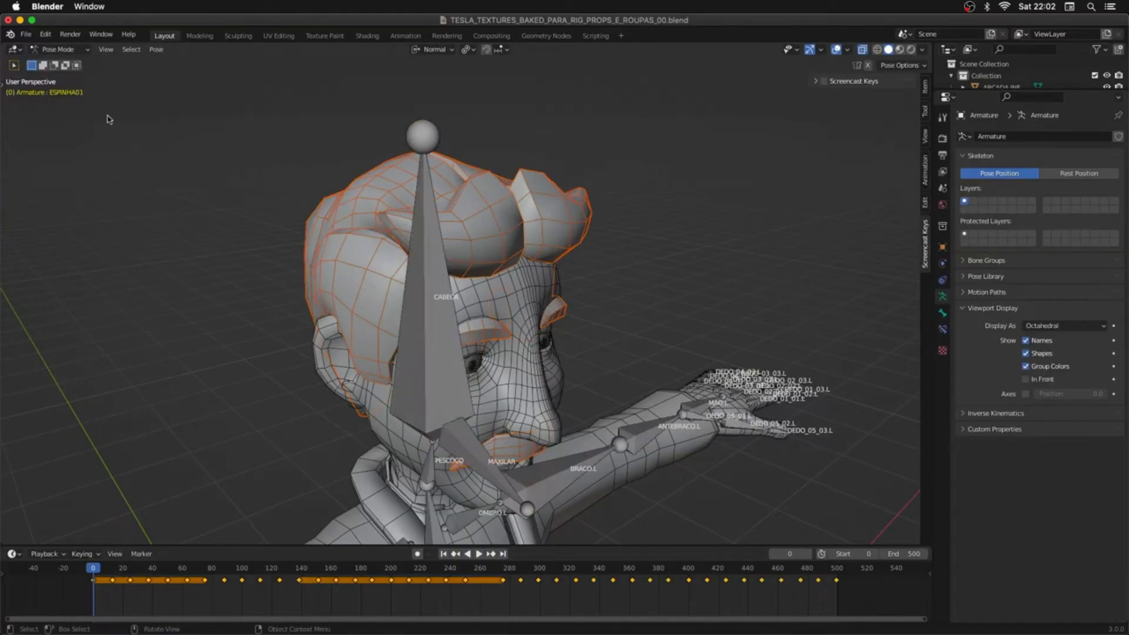
click(451, 327)
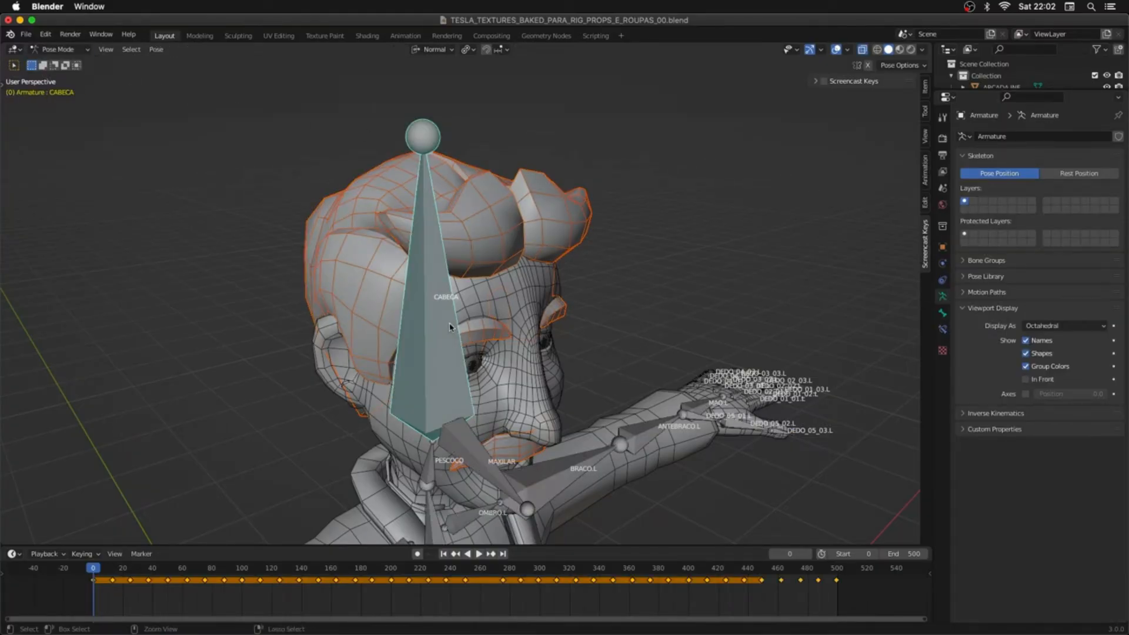
key(ctrl+p)
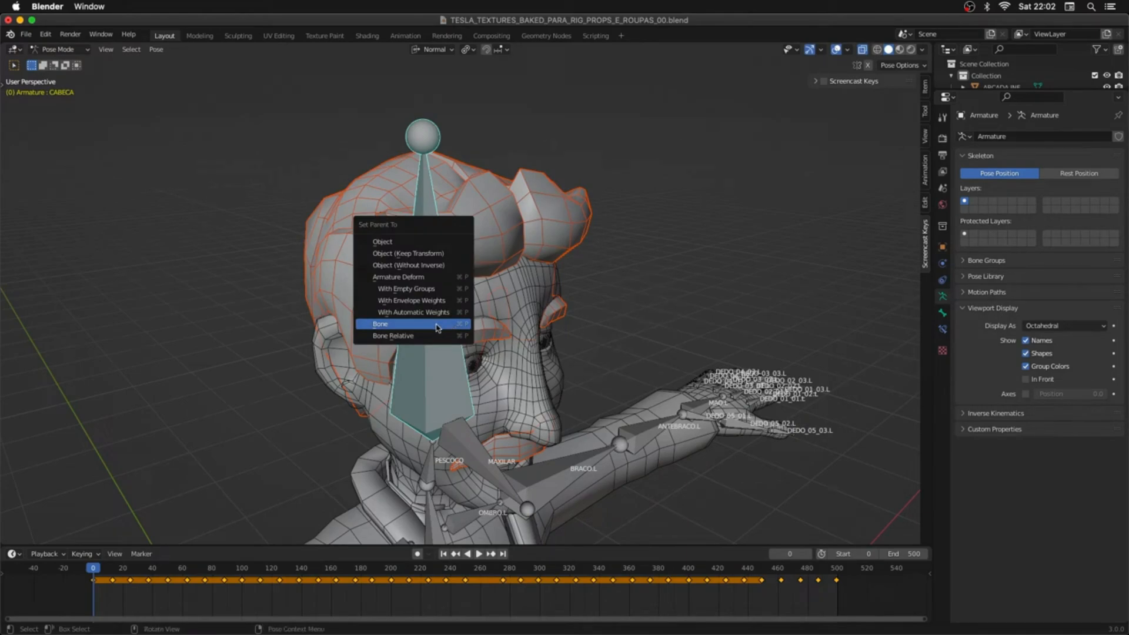
click(437, 326)
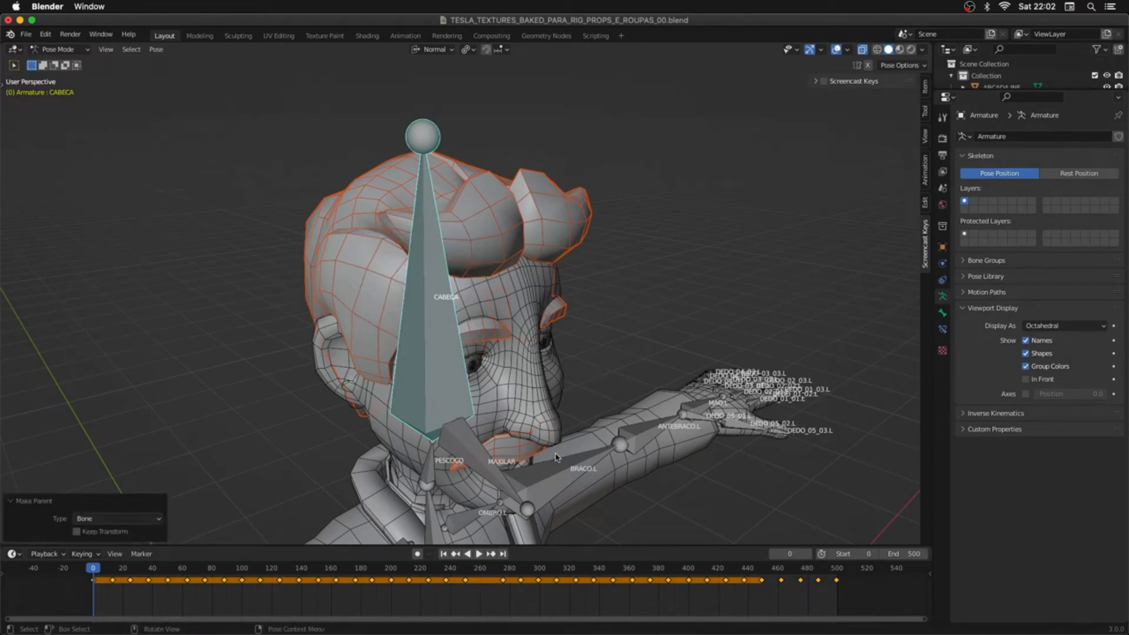
Step: Parent the character's right eyeball to the CABECA bone with the Bone option, and return to Object Mode
middle_drag(556, 457, 534, 422)
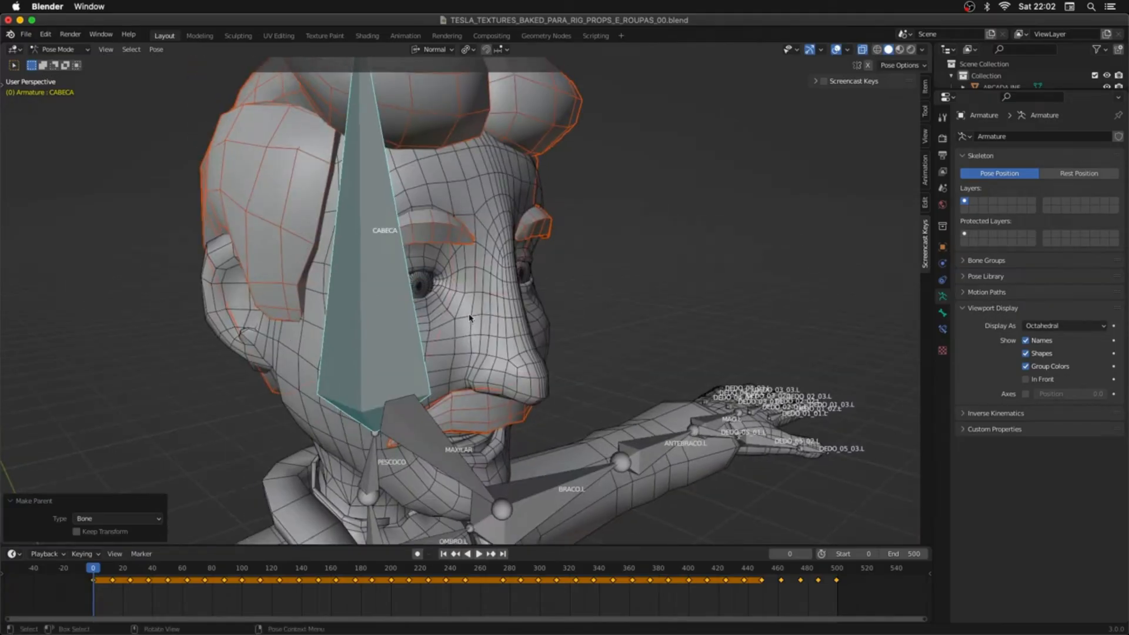
key(Tab)
key(ctrl+Tab)
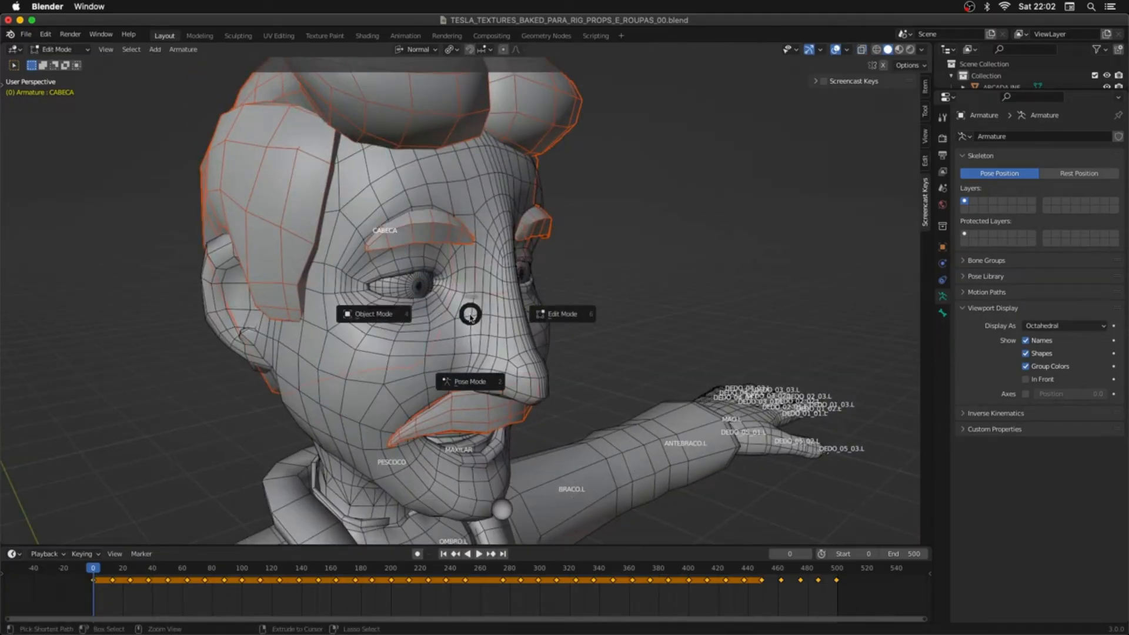
click(399, 317)
click(418, 287)
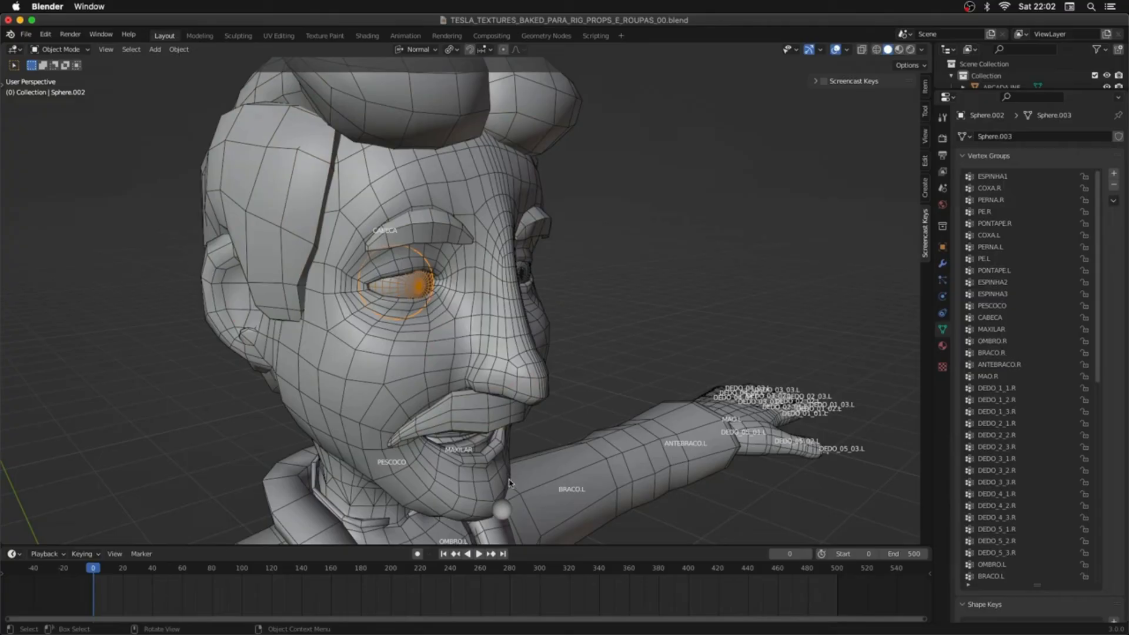
shift+click(507, 510)
key(ctrl+Tab)
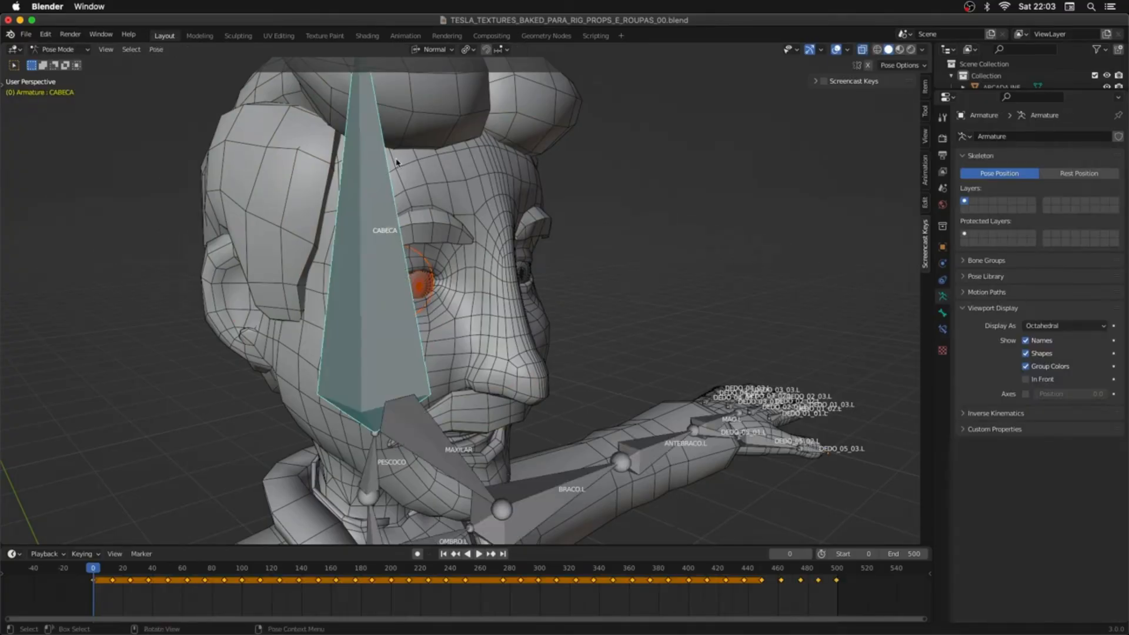
key(ctrl+p)
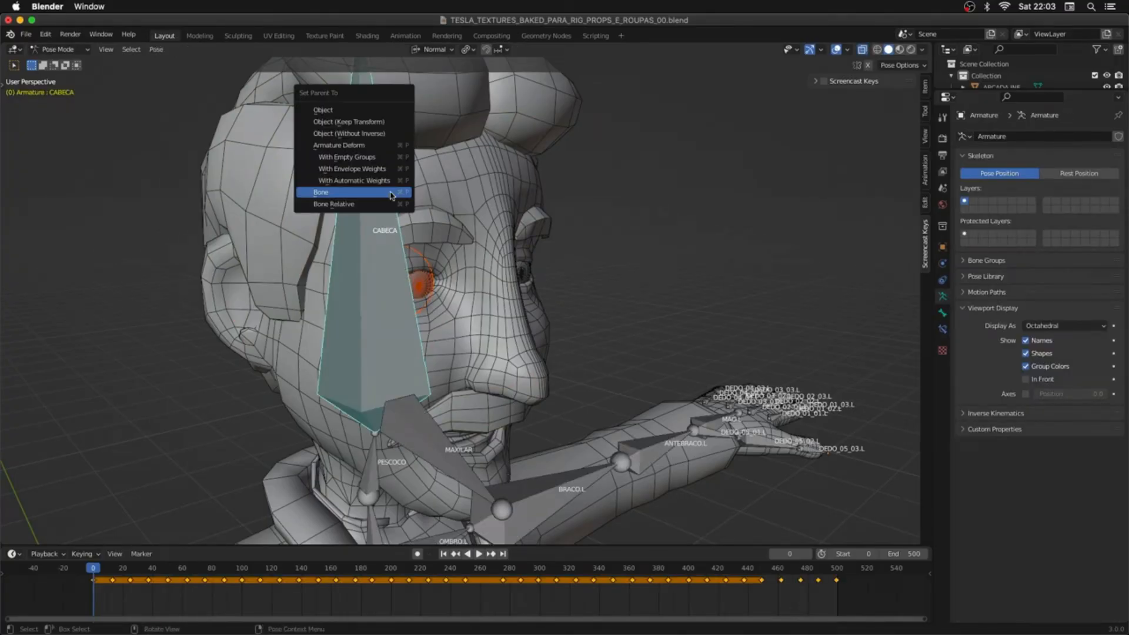
click(391, 195)
key(ctrl+Tab)
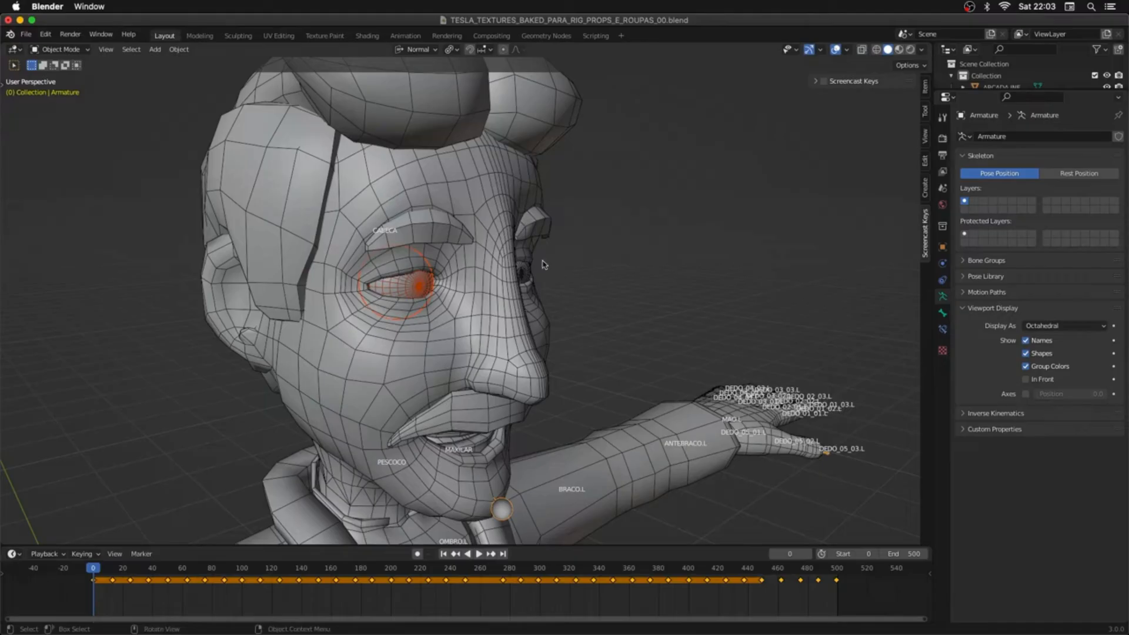
Step: Parent the character's left eyeball to the CABECA bone in Pose Mode with the Bone option
click(525, 274)
alt+middle_drag(625, 307, 508, 204)
shift+click(473, 109)
key(Tab)
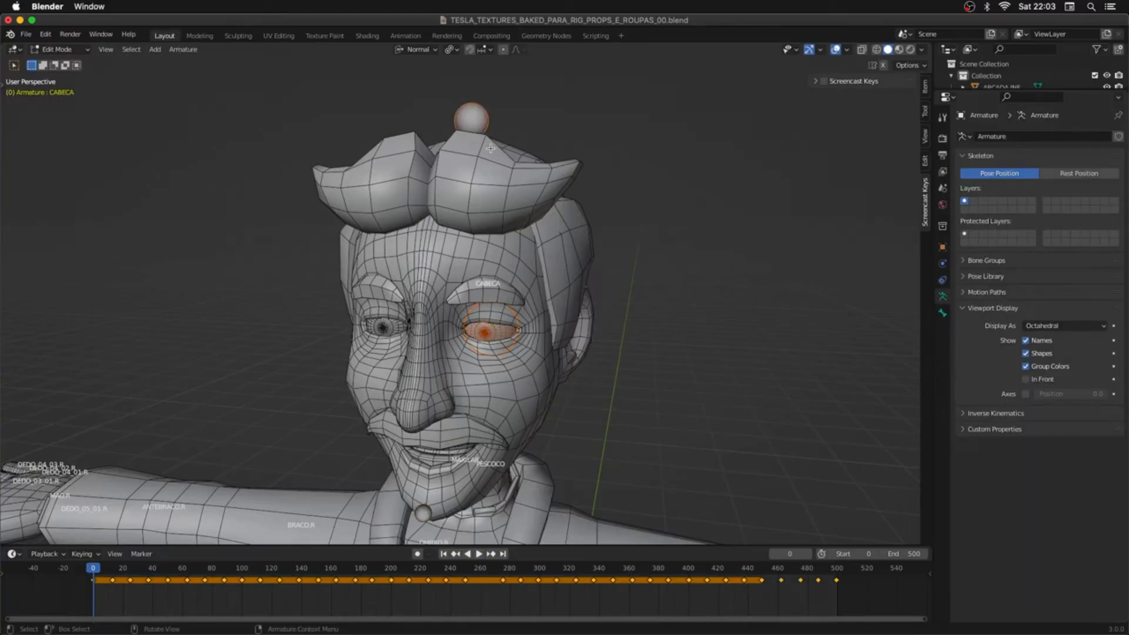
key(ctrl+Tab)
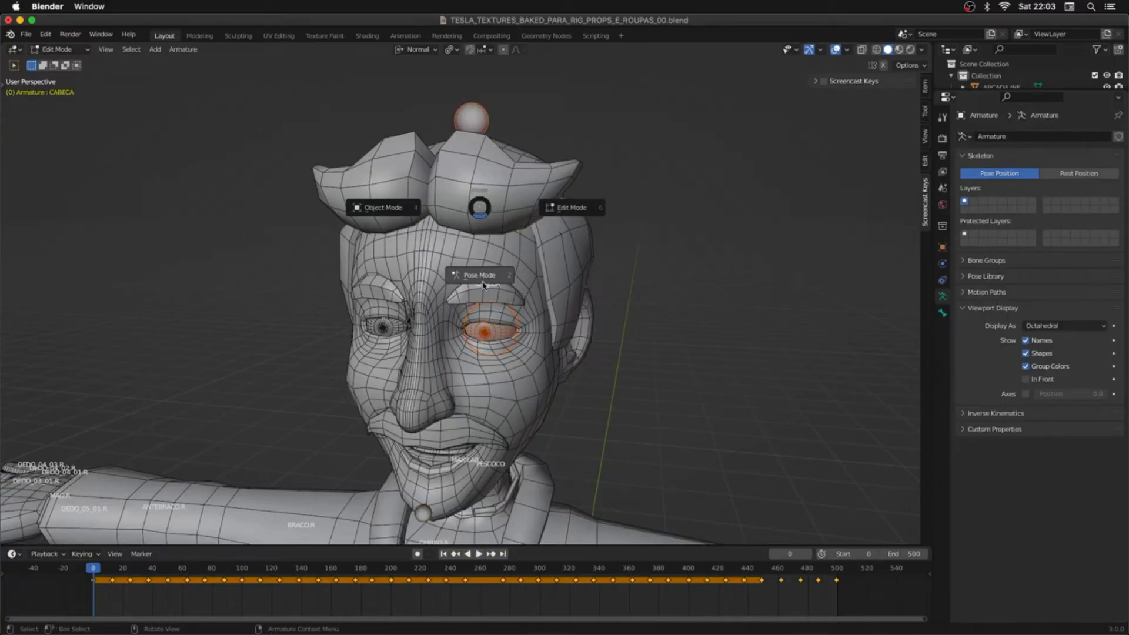
click(471, 247)
key(ctrl+p)
click(482, 248)
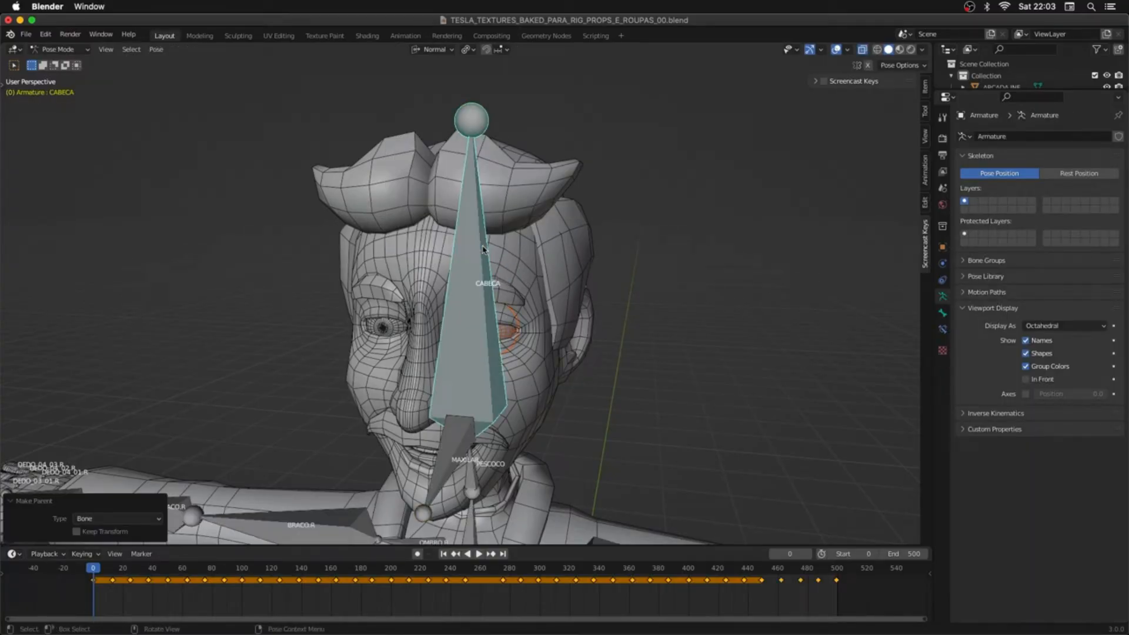
Step: Parent the upper teeth object ARCADA SUP to the CABECA bone with the Bone option, and return to Object Mode
middle_drag(509, 504, 581, 445)
key(ctrl+Tab)
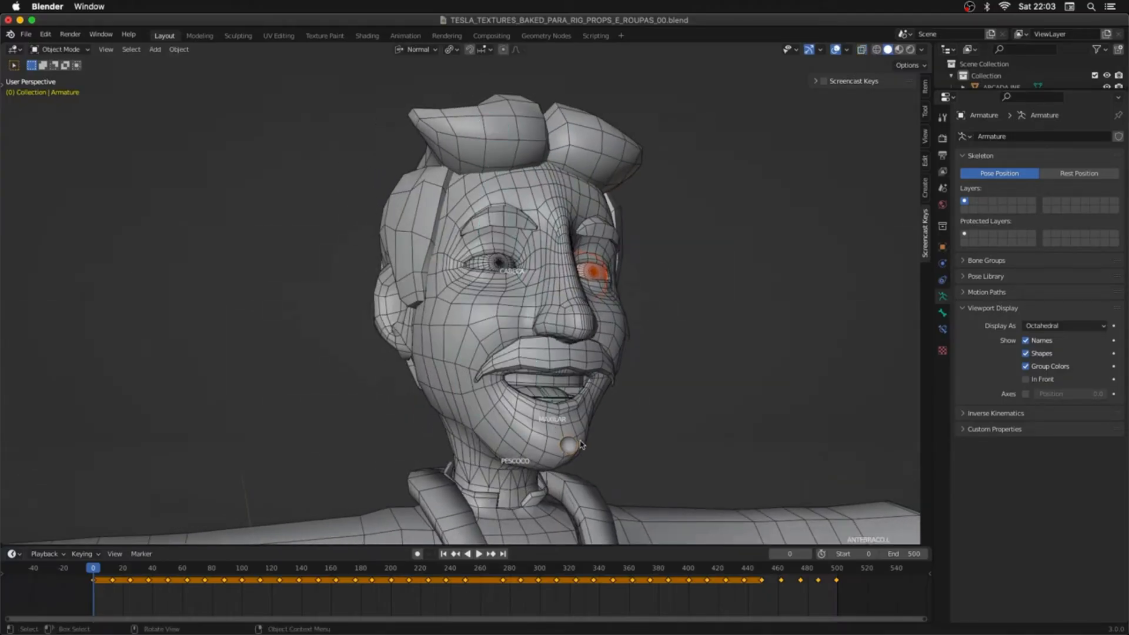
click(578, 386)
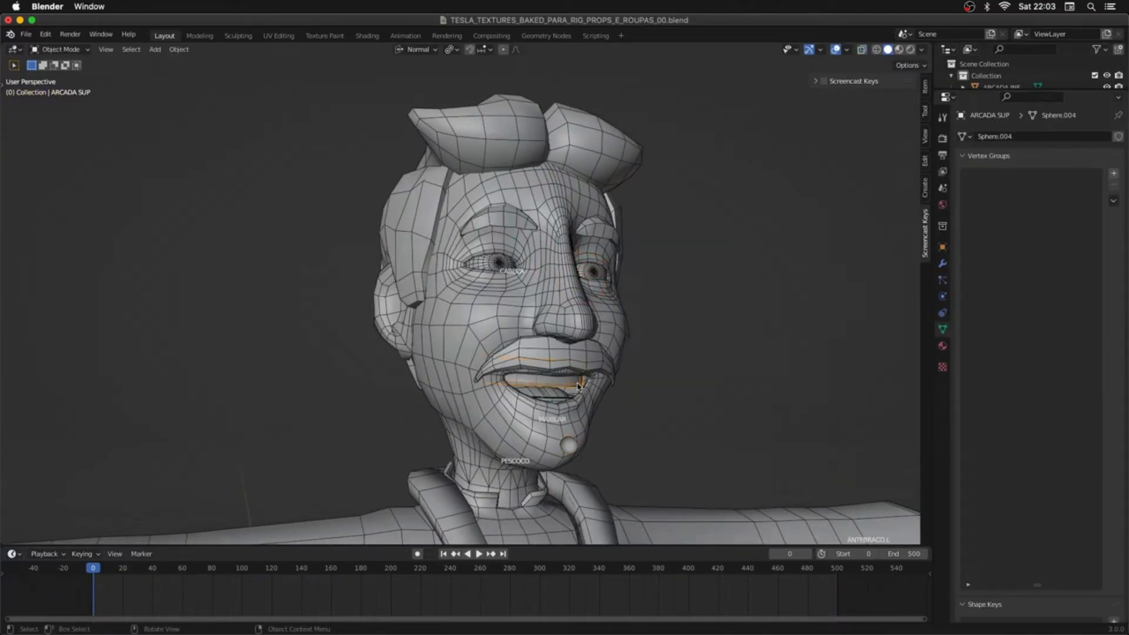
click(569, 445)
key(ctrl+Tab)
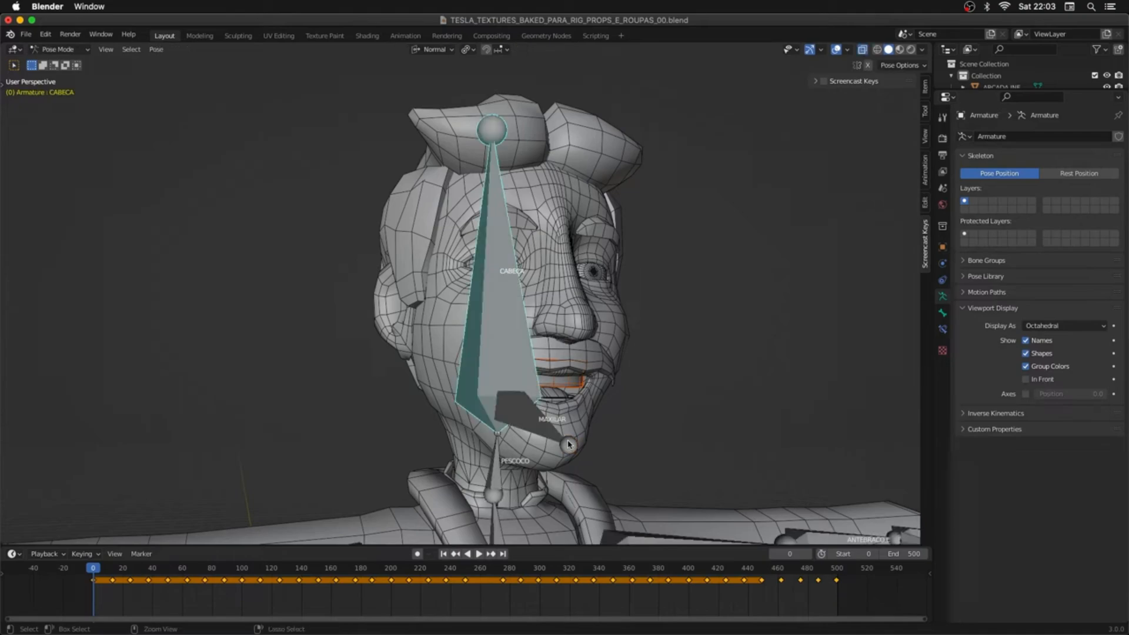
key(ctrl+p)
click(561, 404)
key(ctrl+Tab)
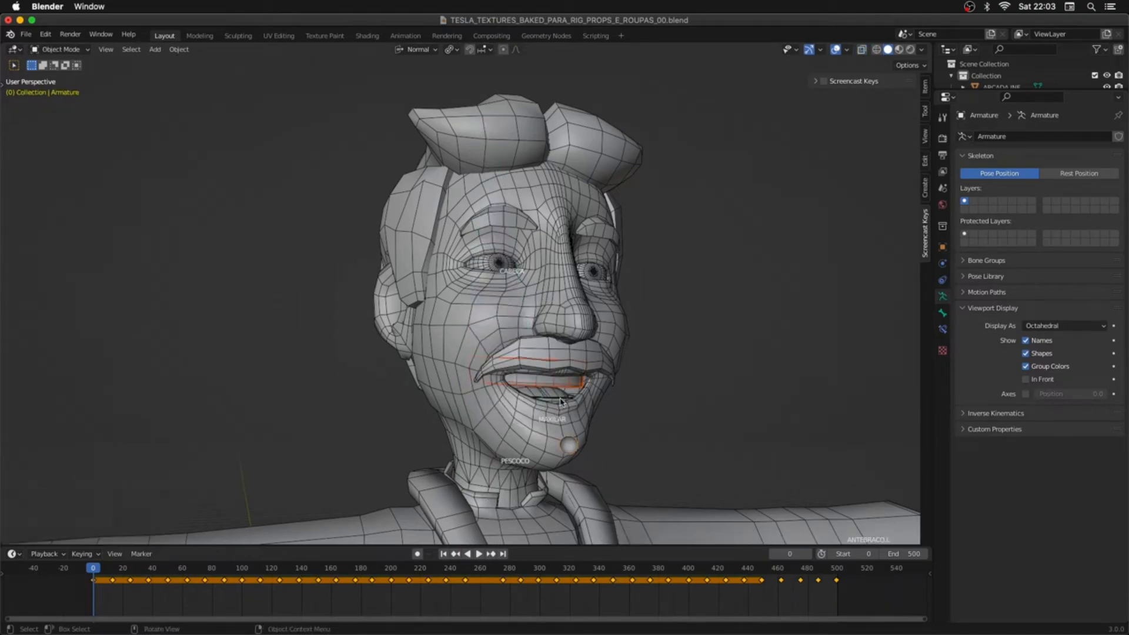
Step: Parent the tongue object LINGUA to the MAXILAR jaw bone in Pose Mode using the Bone option
click(566, 403)
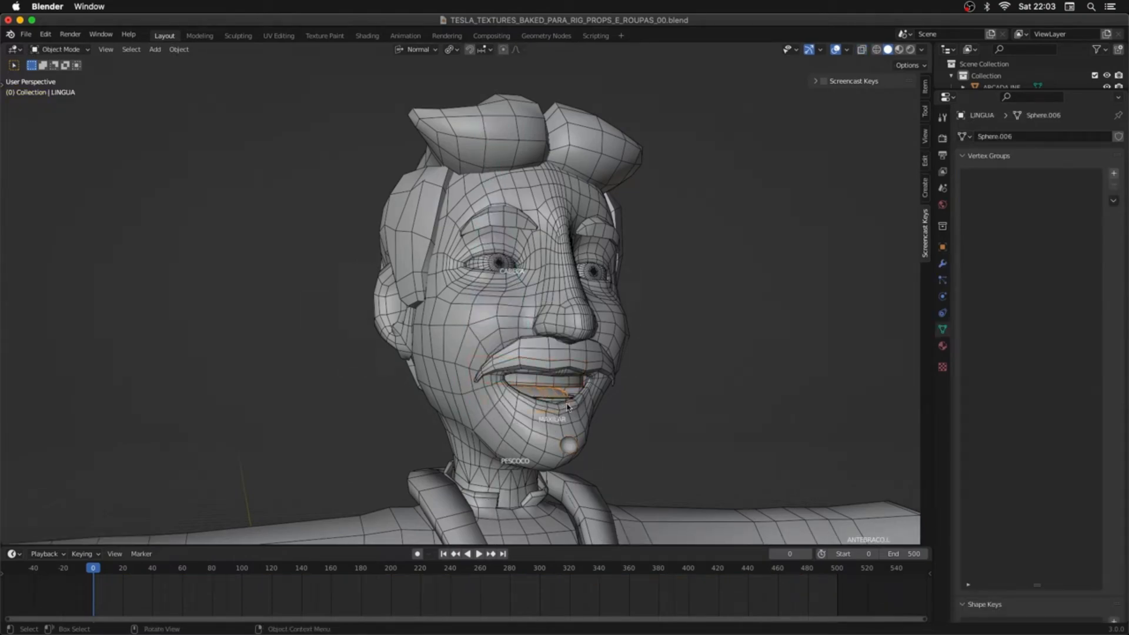
shift+click(567, 450)
key(ctrl+p)
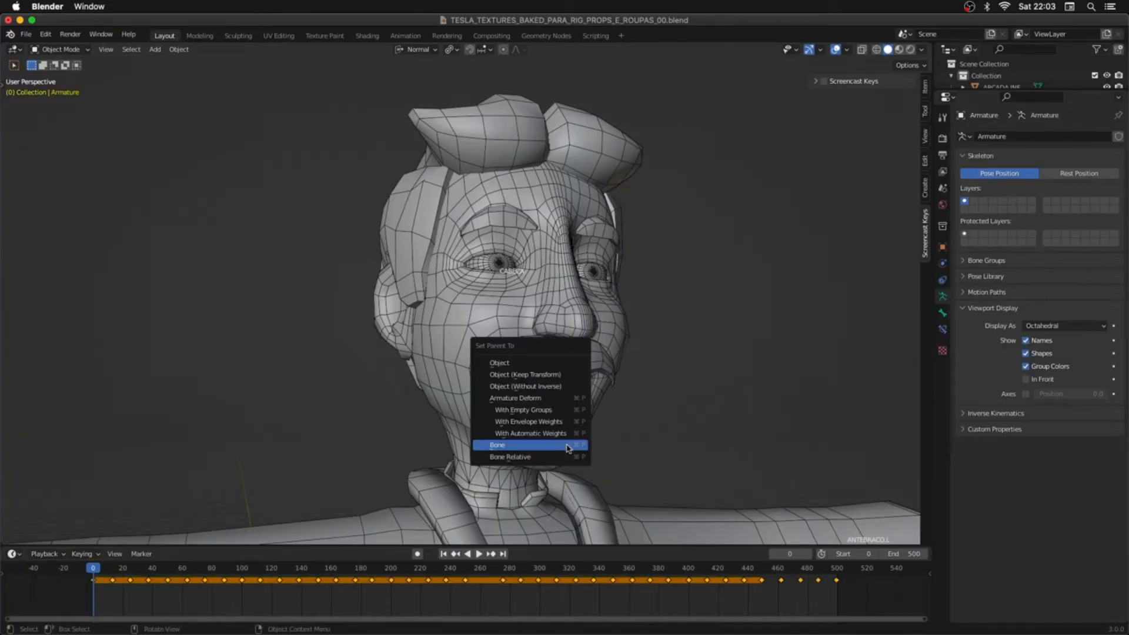
click(568, 448)
key(ctrl+Tab)
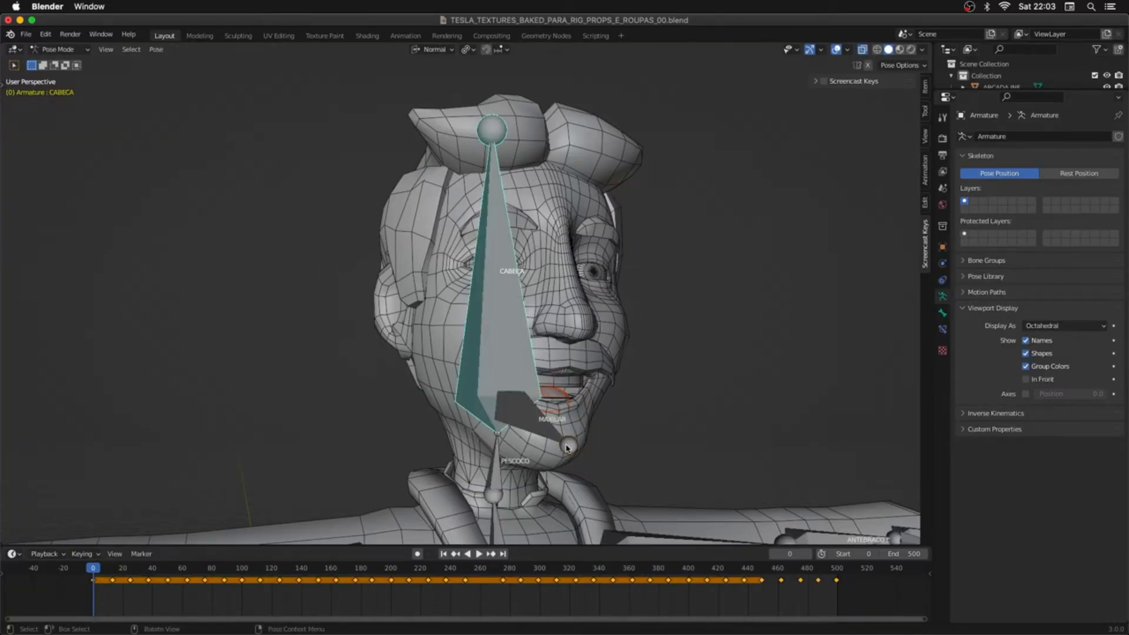
click(546, 431)
key(ctrl+p)
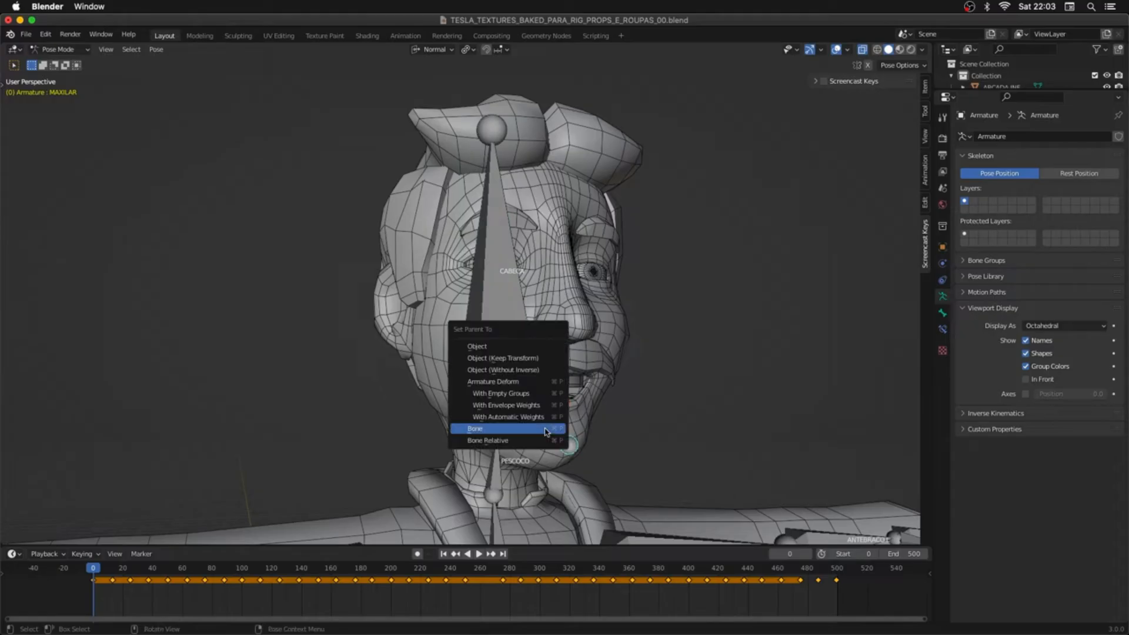
click(545, 428)
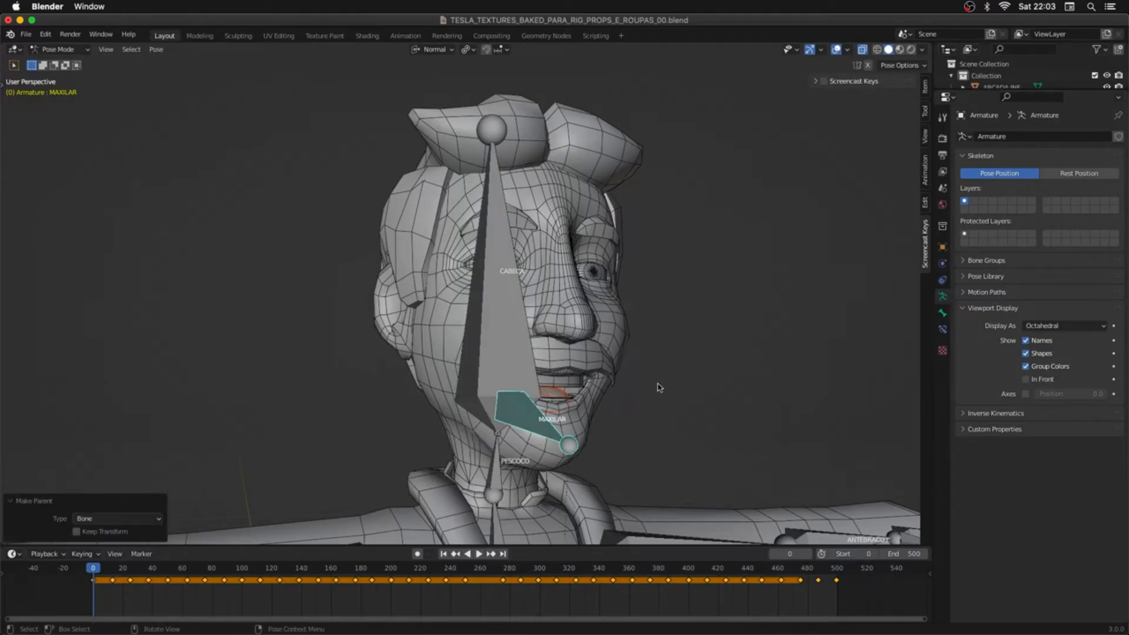
Step: Parent the lower teeth object ARCADA INF to the MAXILAR jaw bone in Pose Mode using the Bone option
key(Tab)
middle_drag(579, 411, 528, 337)
key(ctrl+Tab)
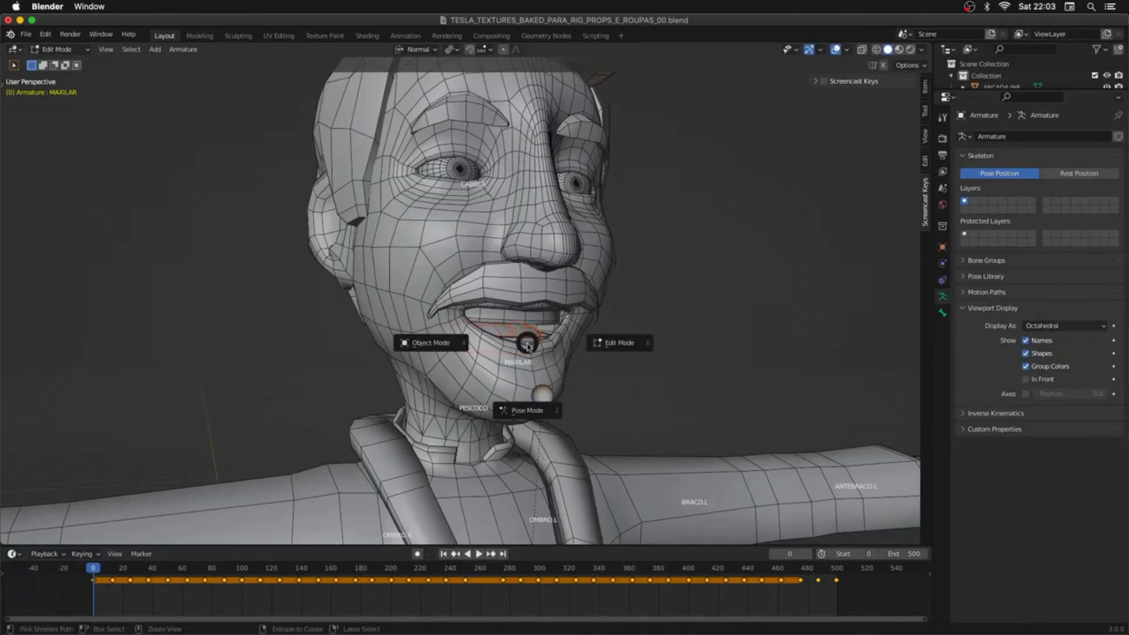
click(520, 342)
click(542, 349)
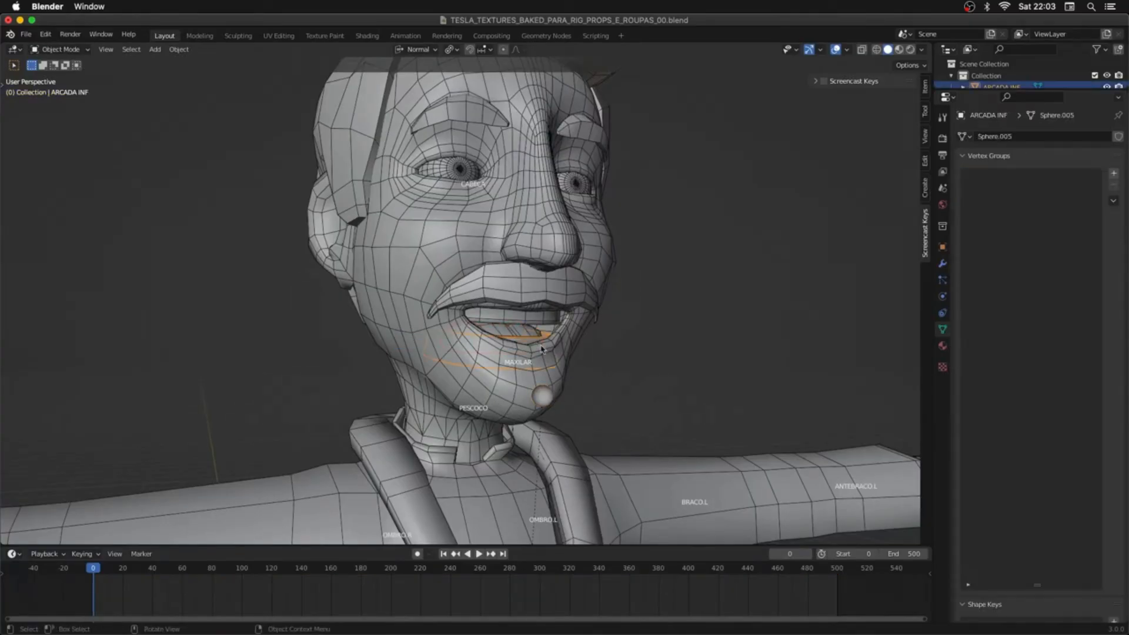
shift+click(545, 400)
key(ctrl+p)
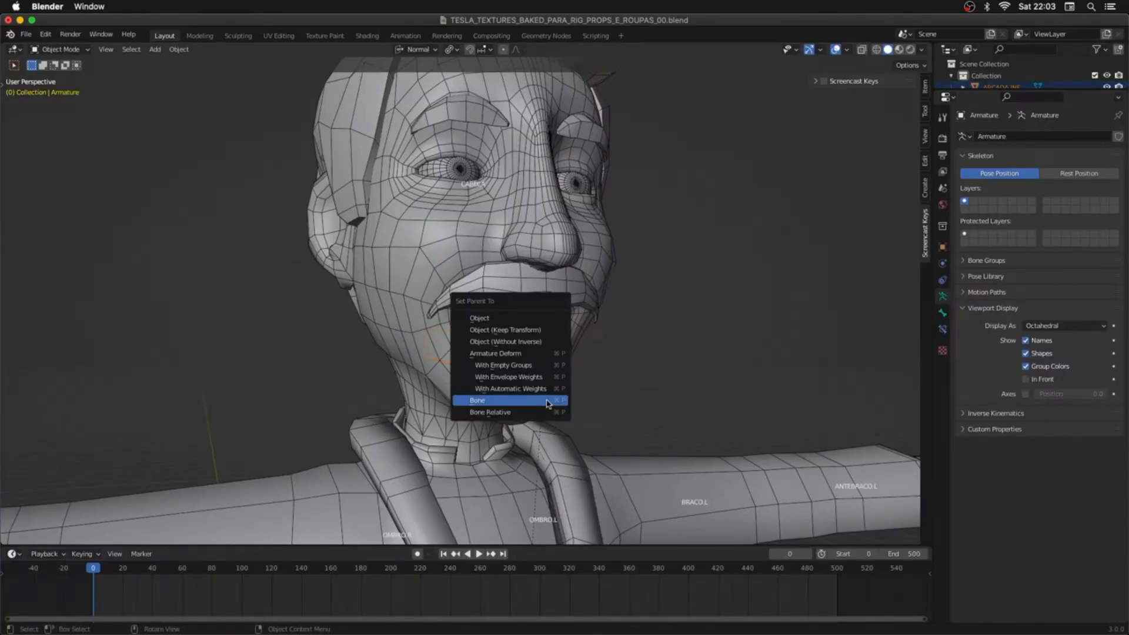
click(547, 401)
key(Tab)
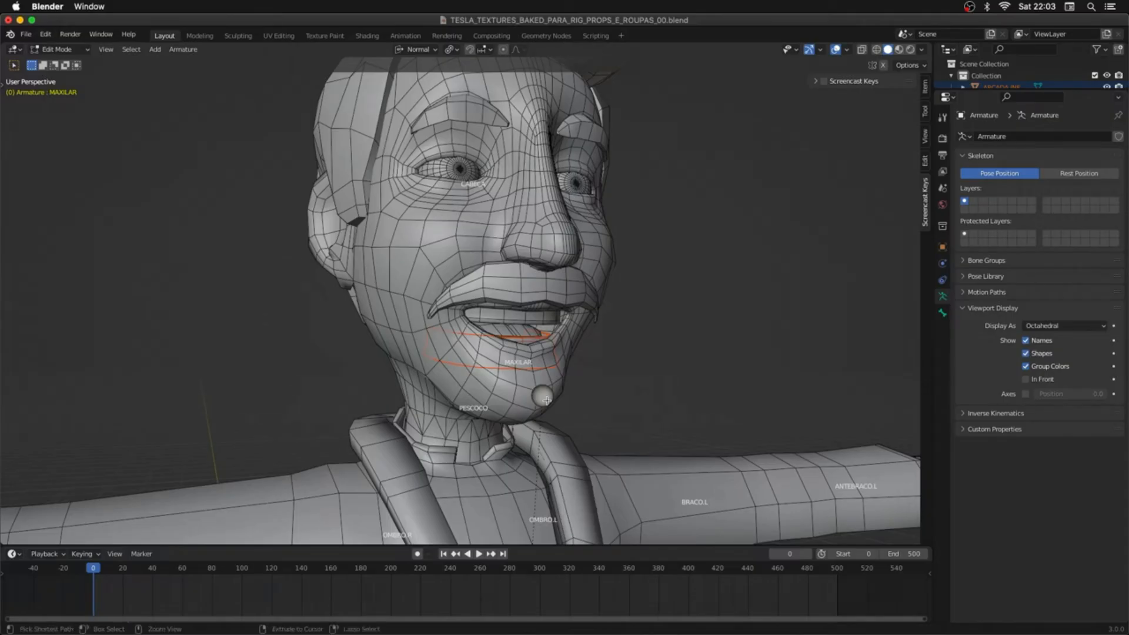
key(ctrl+Tab)
click(538, 469)
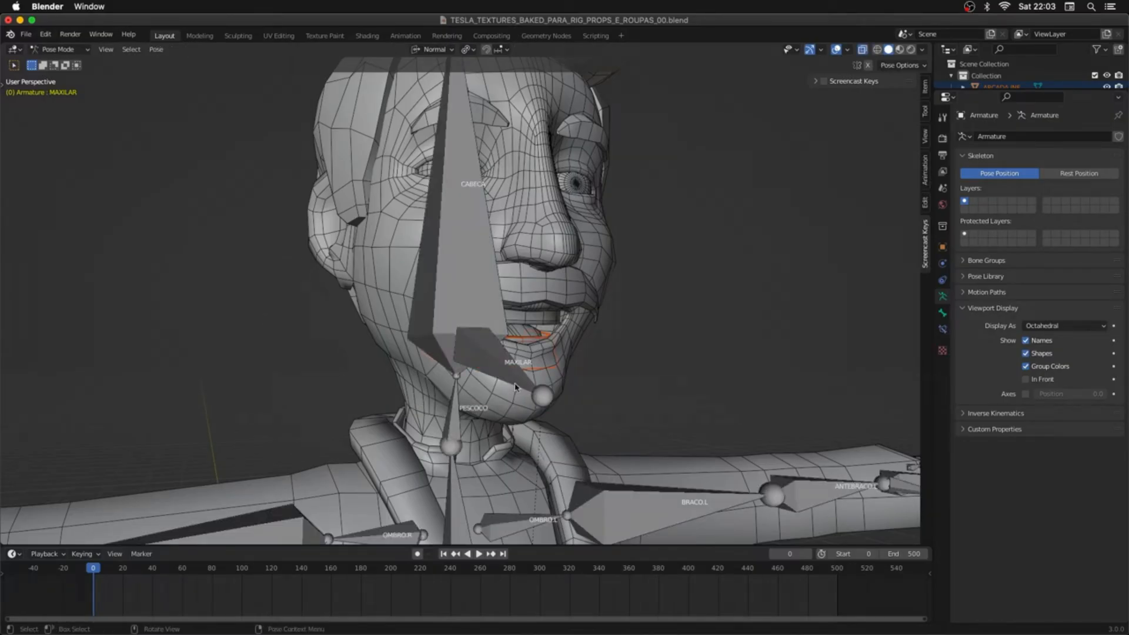
click(515, 386)
key(ctrl+p)
click(516, 386)
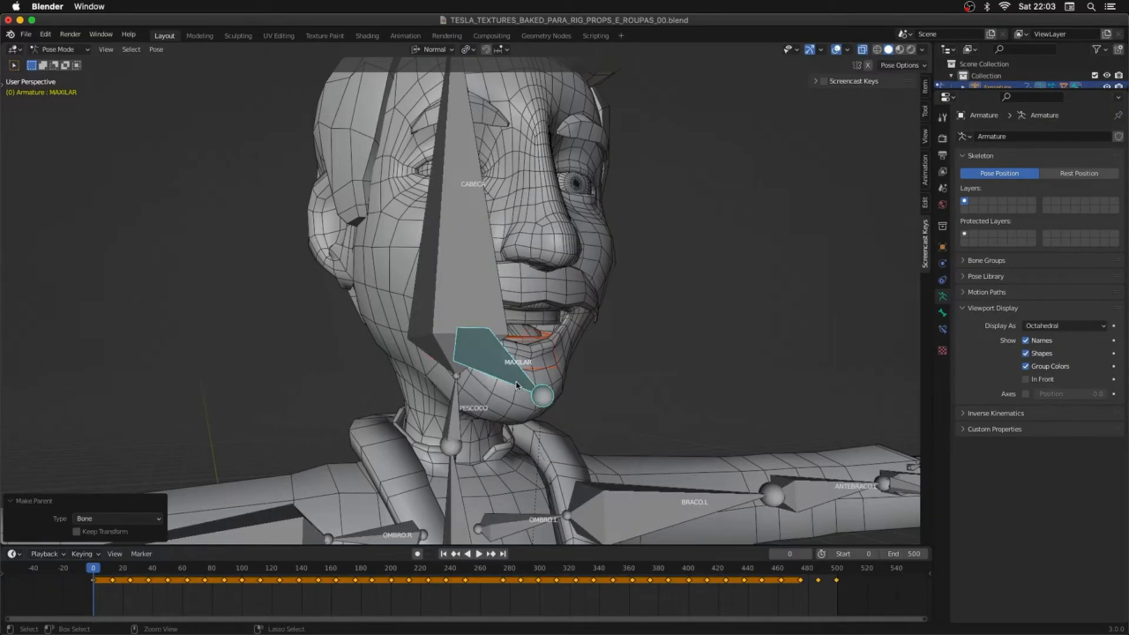
Step: Scrub the timeline to frame 390, clear the bone selection in Pose Mode, and return the armature to Object Mode
key(ctrl+Tab)
ctrl+middle_drag(633, 270, 615, 430)
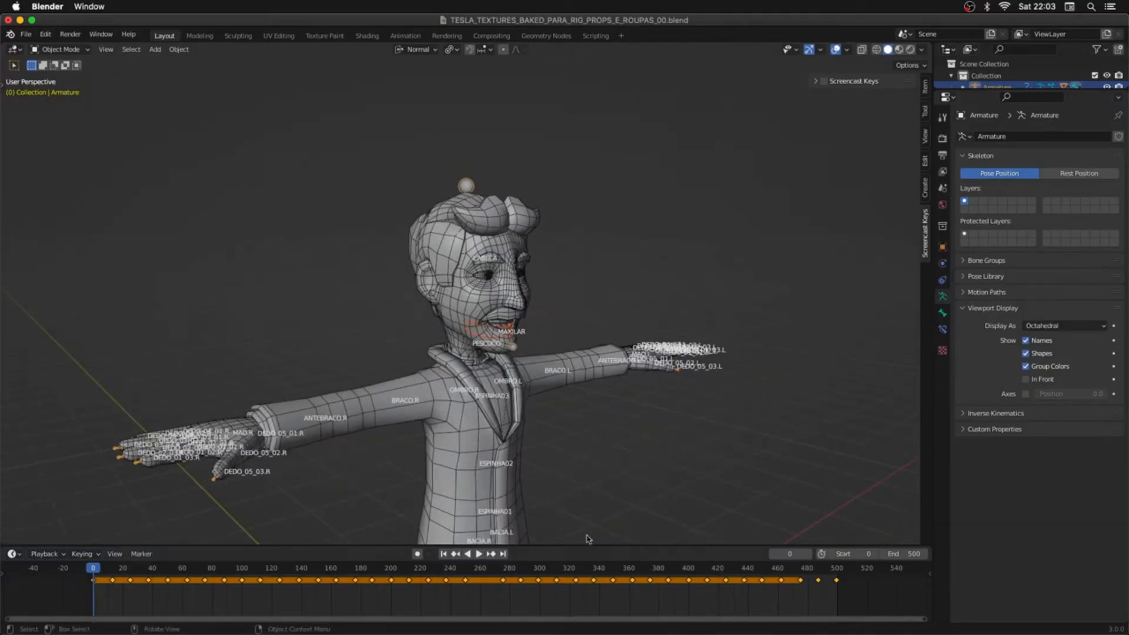
drag(564, 570, 674, 571)
key(ctrl+Tab)
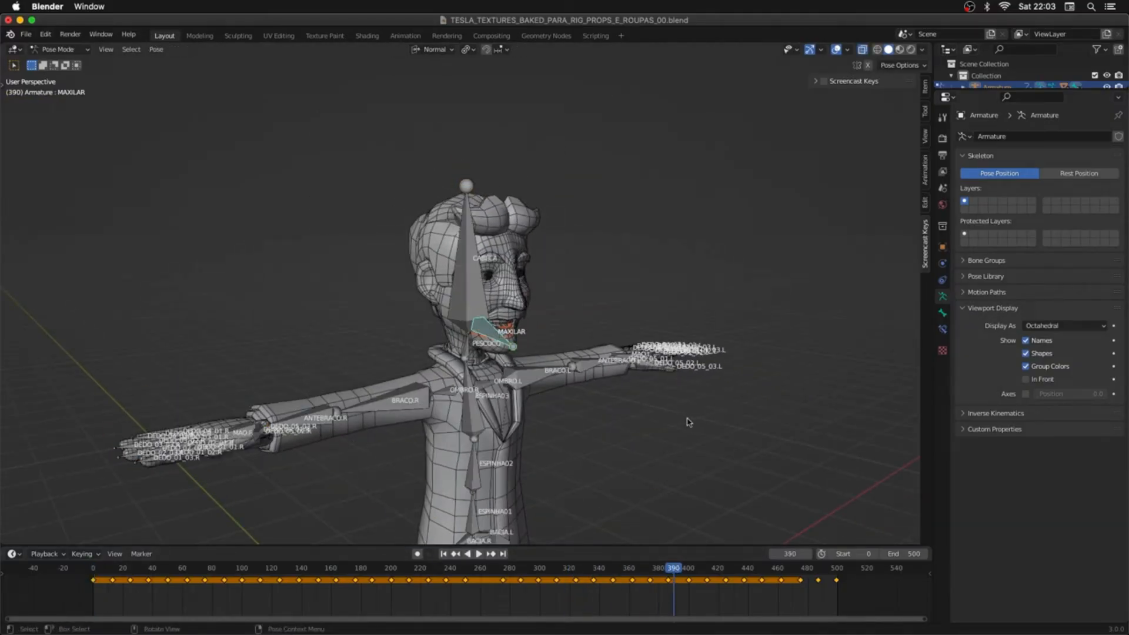
click(668, 424)
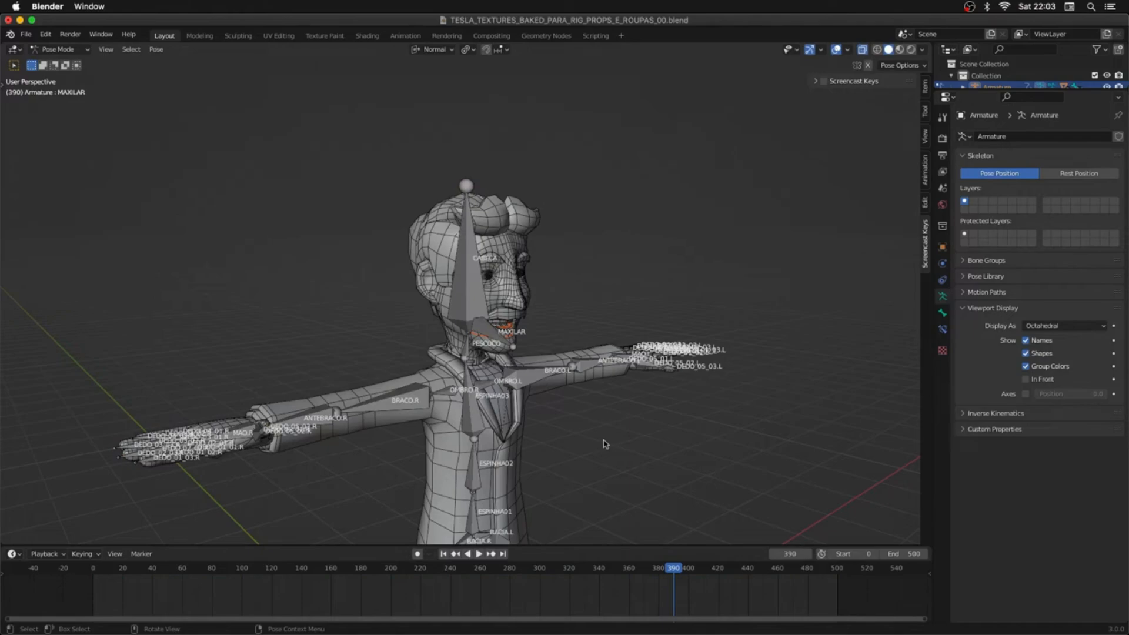
click(59, 50)
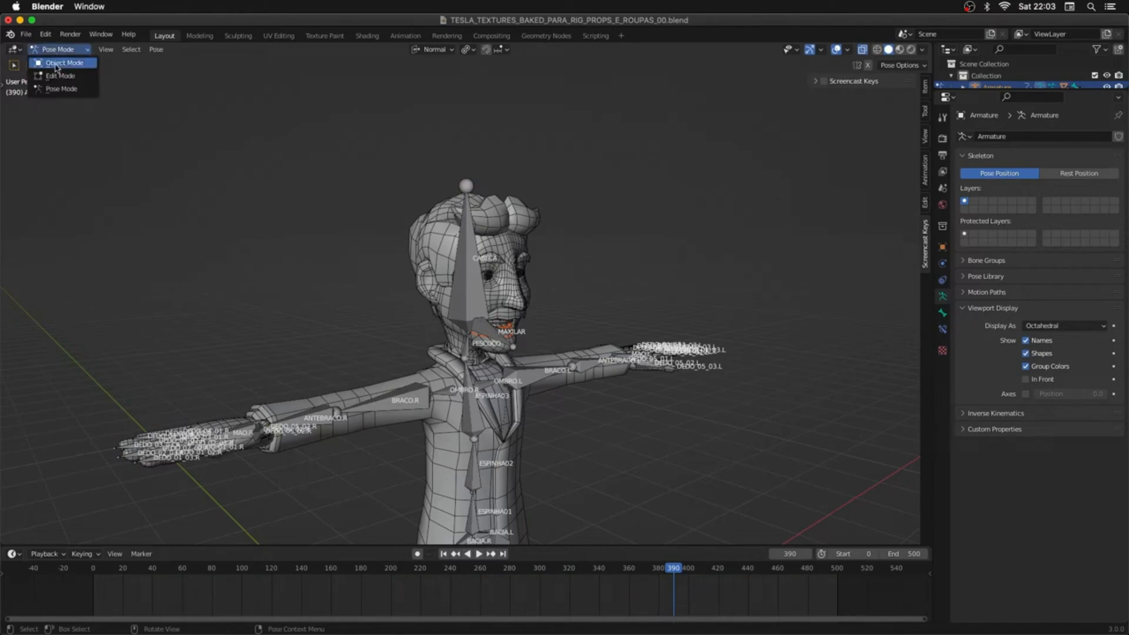
click(56, 63)
Step: Play the animation from frame 390 to check that the head parts follow the bones, and return the timeline to frame 0
key(space)
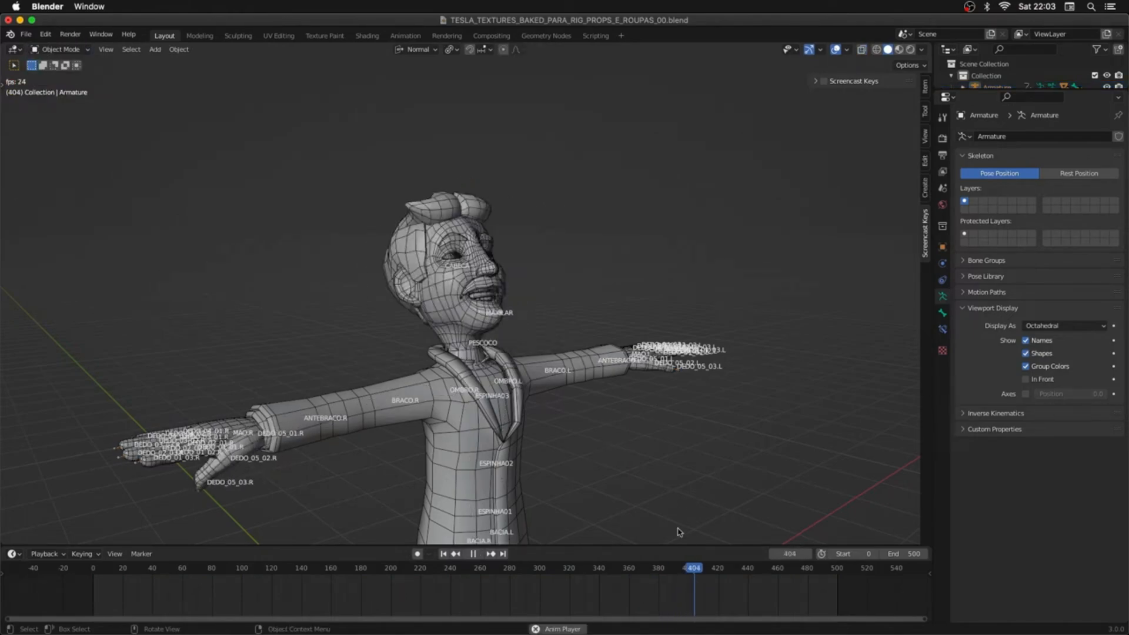
key(space)
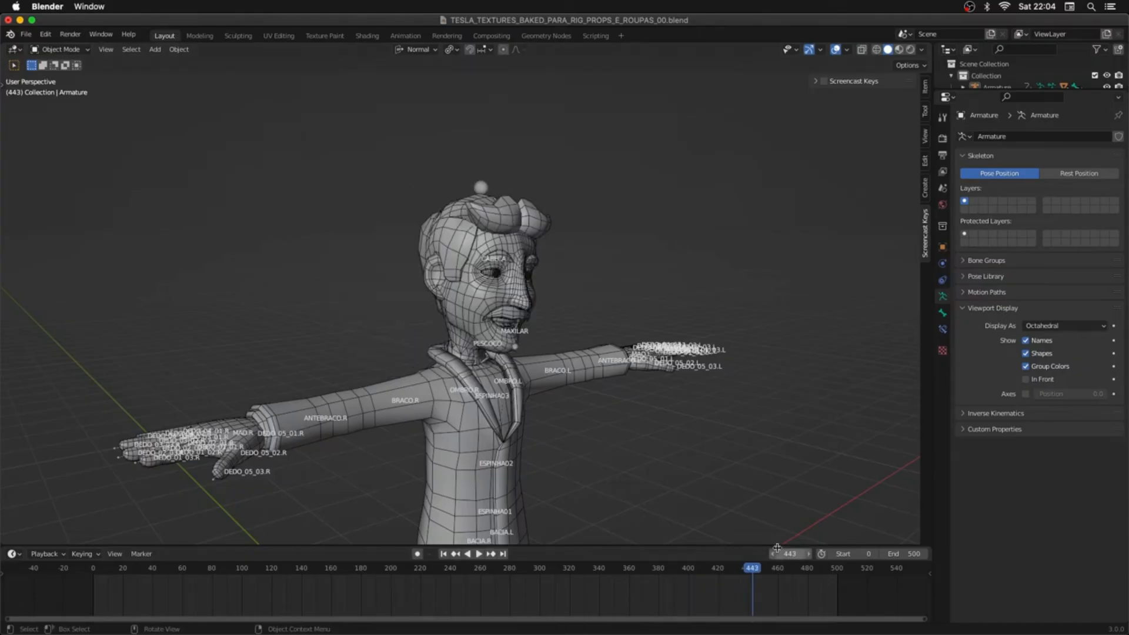
click(758, 571)
drag(761, 573, 438, 598)
key(Escape)
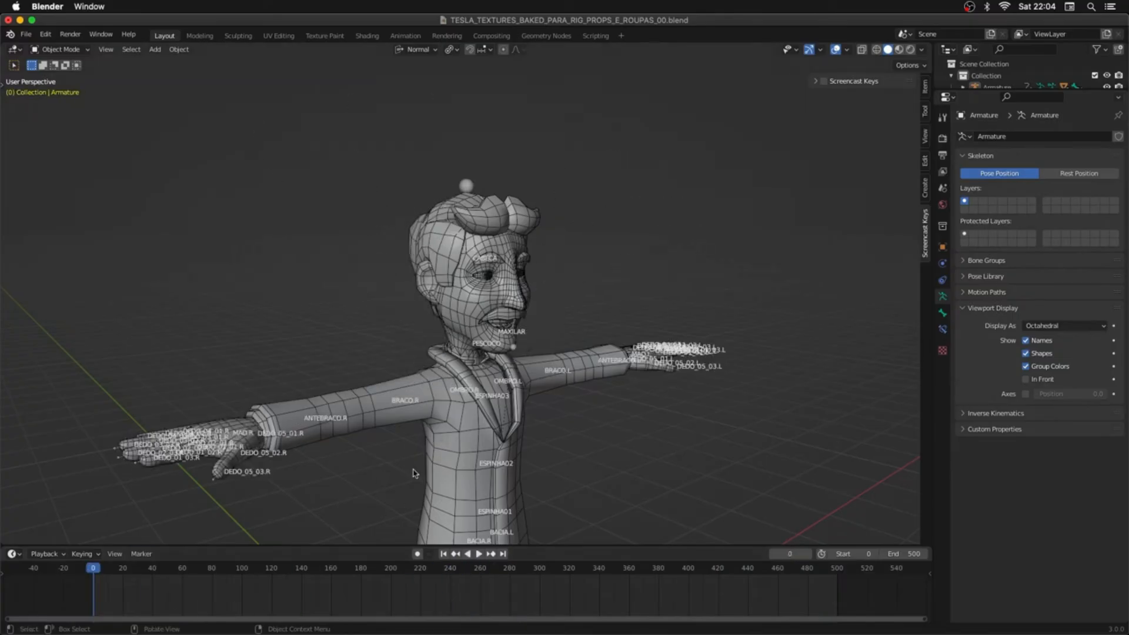
Step: Save the scene as a new incremental version named TESLA_TEXTURES_BAKED_PARA_RIG_PROPS_E_ROUPAS_02.blend
key(super+shift+s)
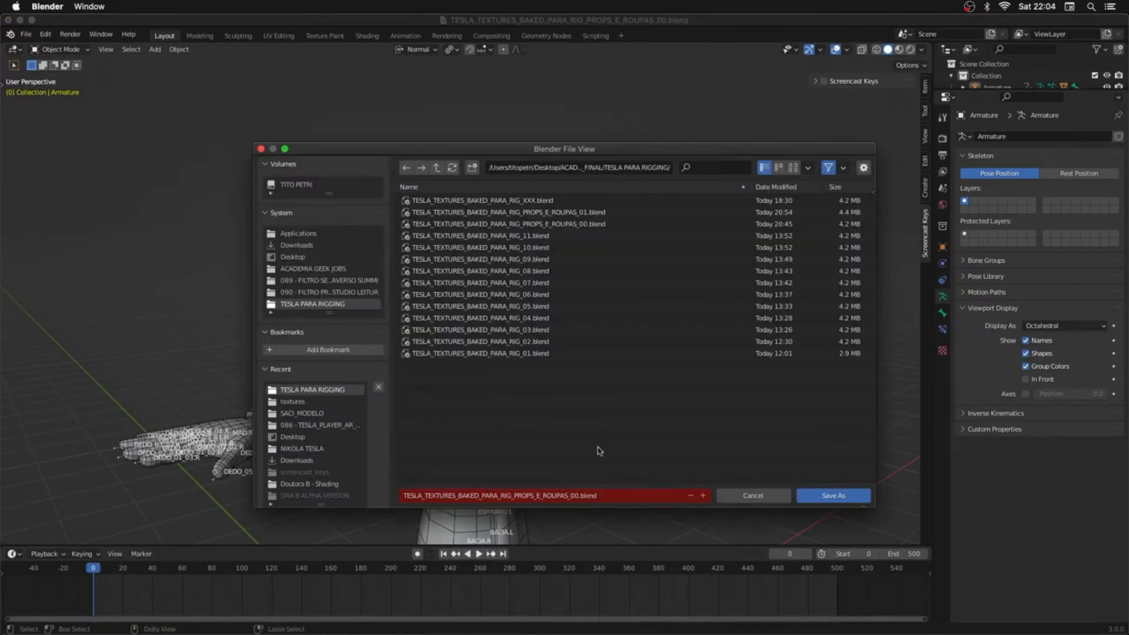
click(705, 497)
click(833, 496)
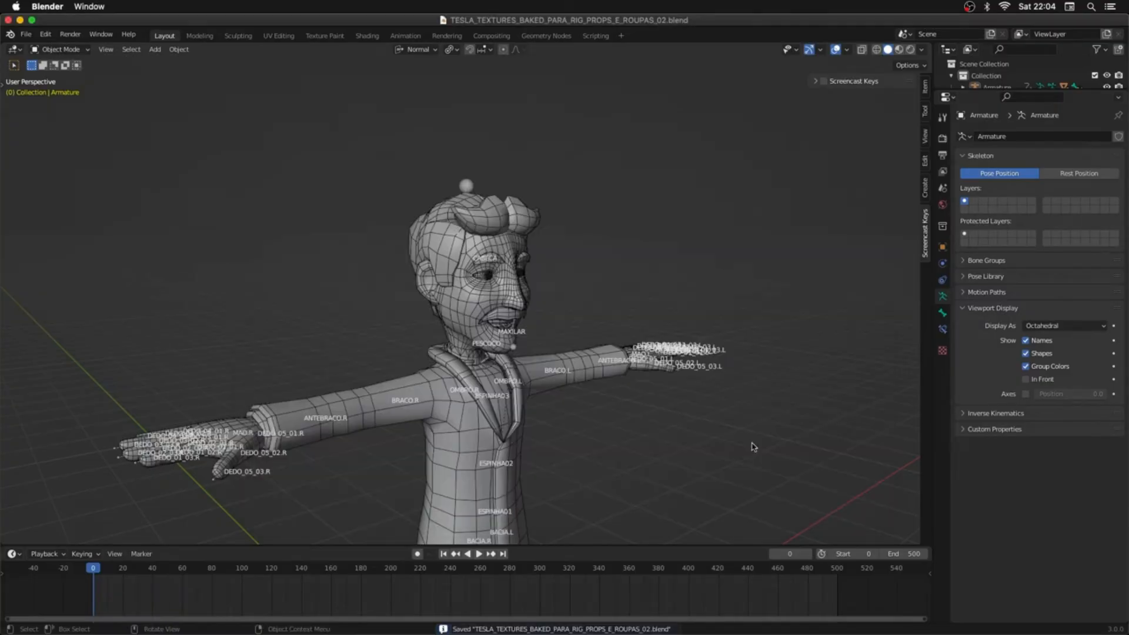
Step: Select the trousers object CALCA together with the armature as the active object, and bring up the Set Parent To options
middle_drag(598, 407, 592, 179)
ctrl+middle_drag(572, 353, 572, 308)
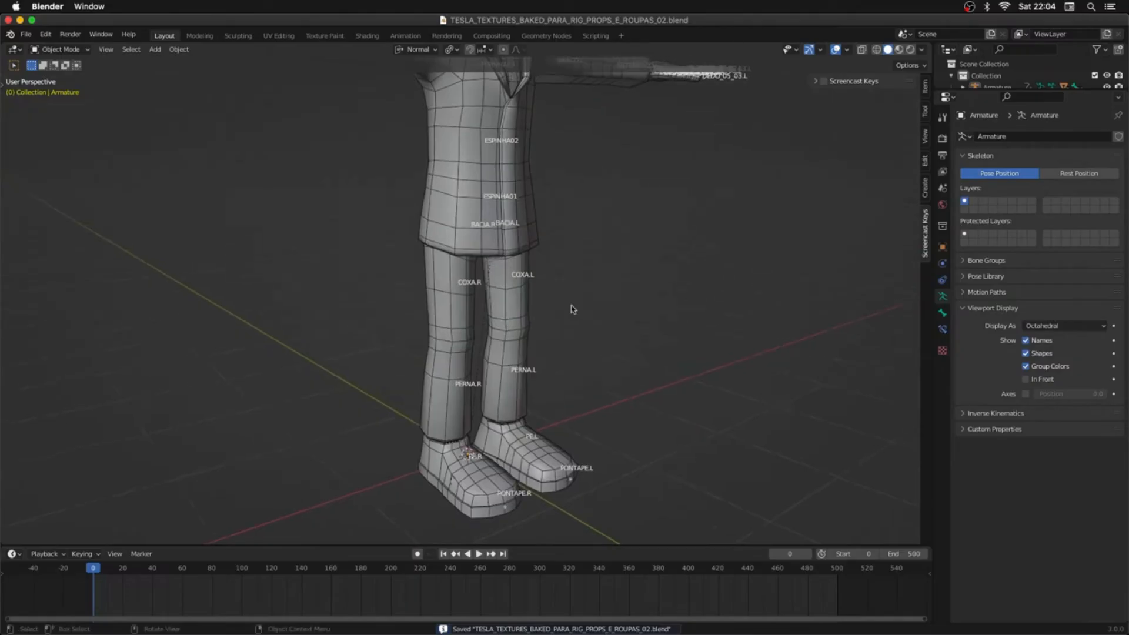
shift+middle_drag(572, 253, 573, 369)
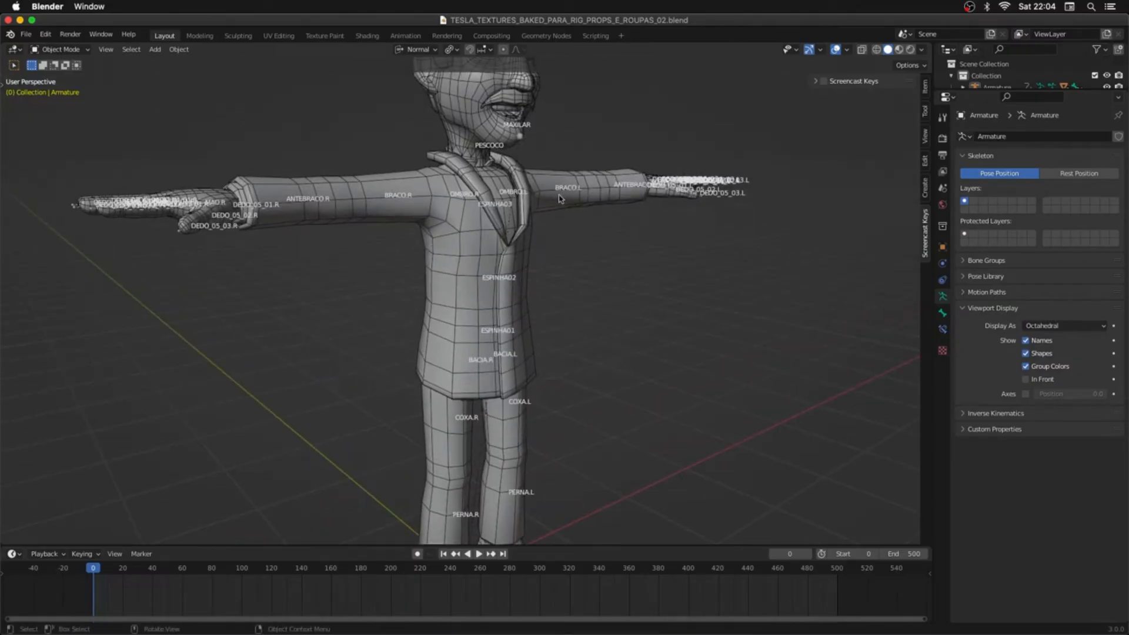
shift+middle_drag(479, 461, 461, 259)
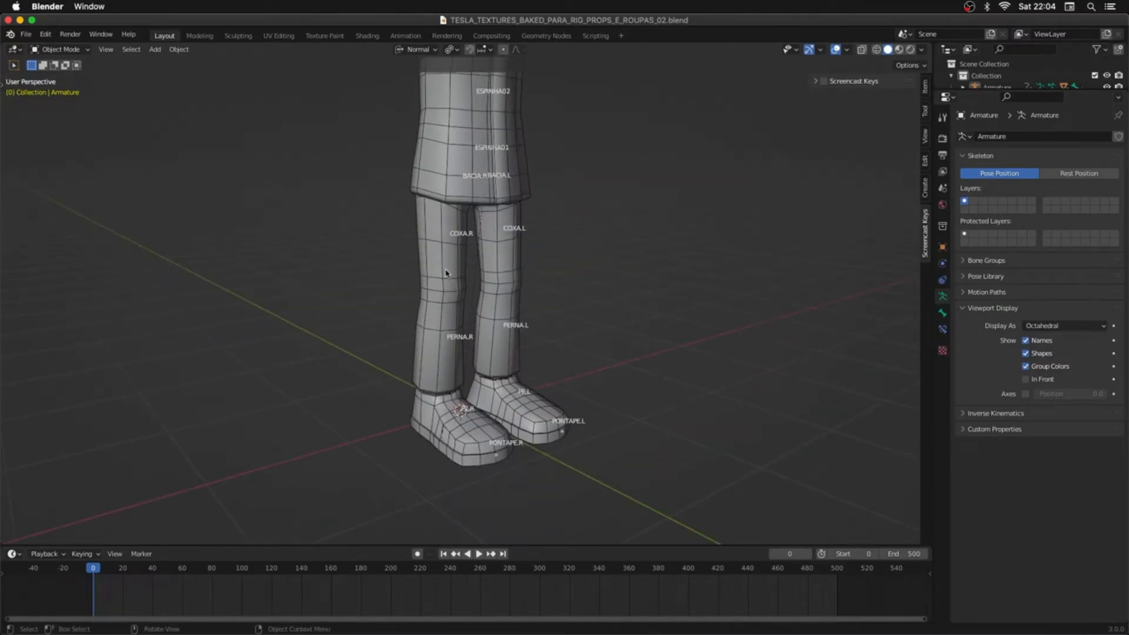
key(ctrl+Tab)
key(ctrl+Tab)
click(447, 362)
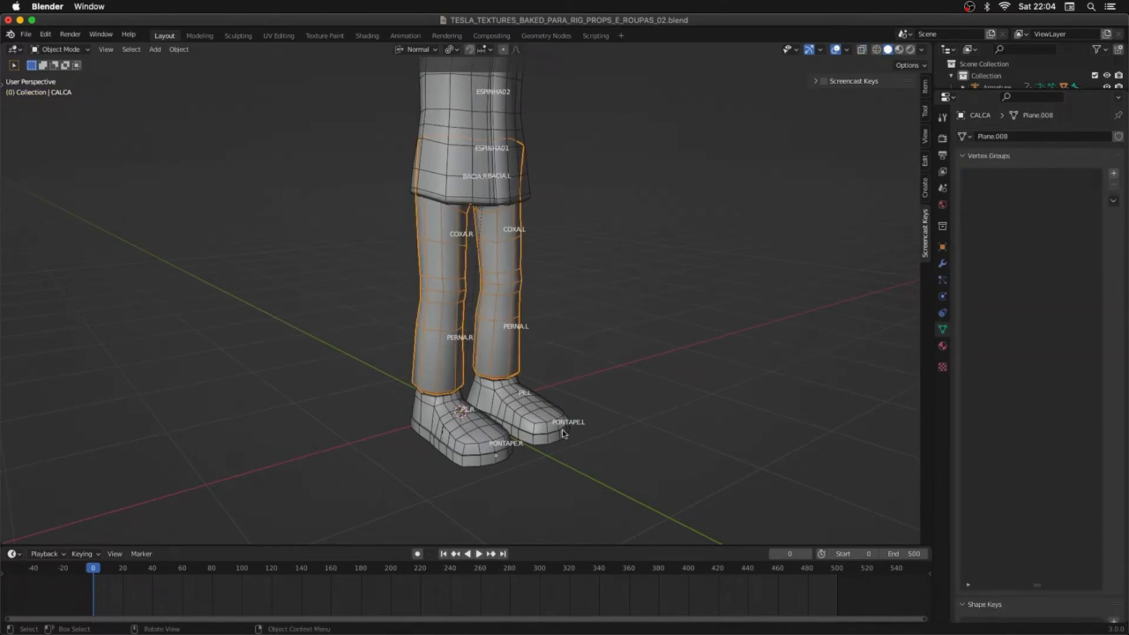
shift+click(589, 448)
key(ctrl+p)
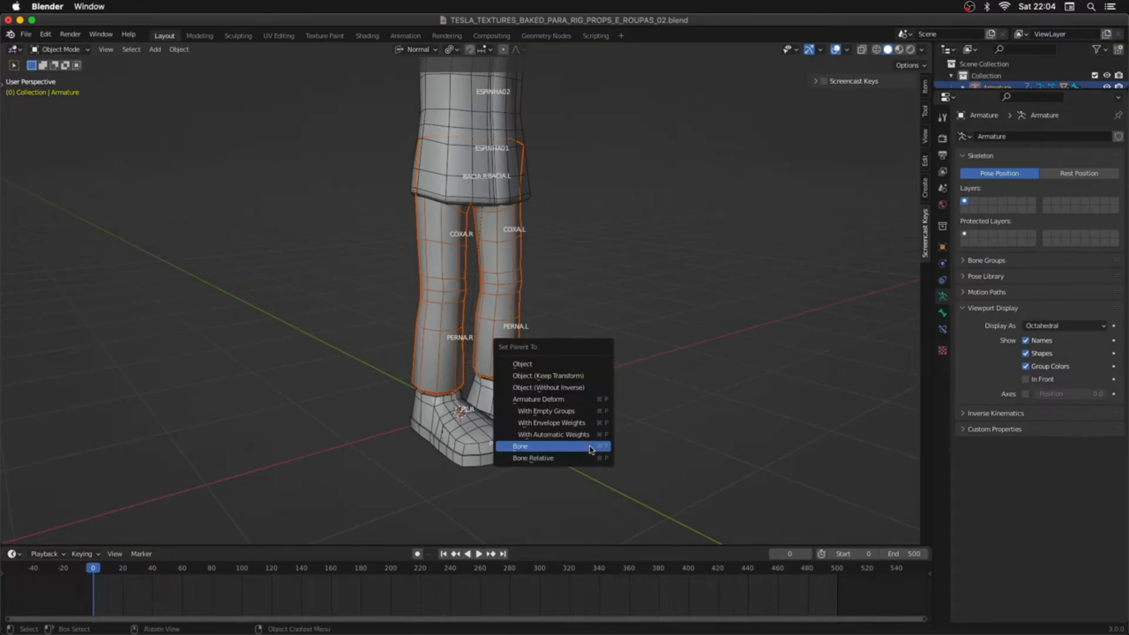
Step: Parent the trousers mesh to the armature using Armature Deform With Empty Groups
key(Up)
key(Up)
key(Up)
key(Return)
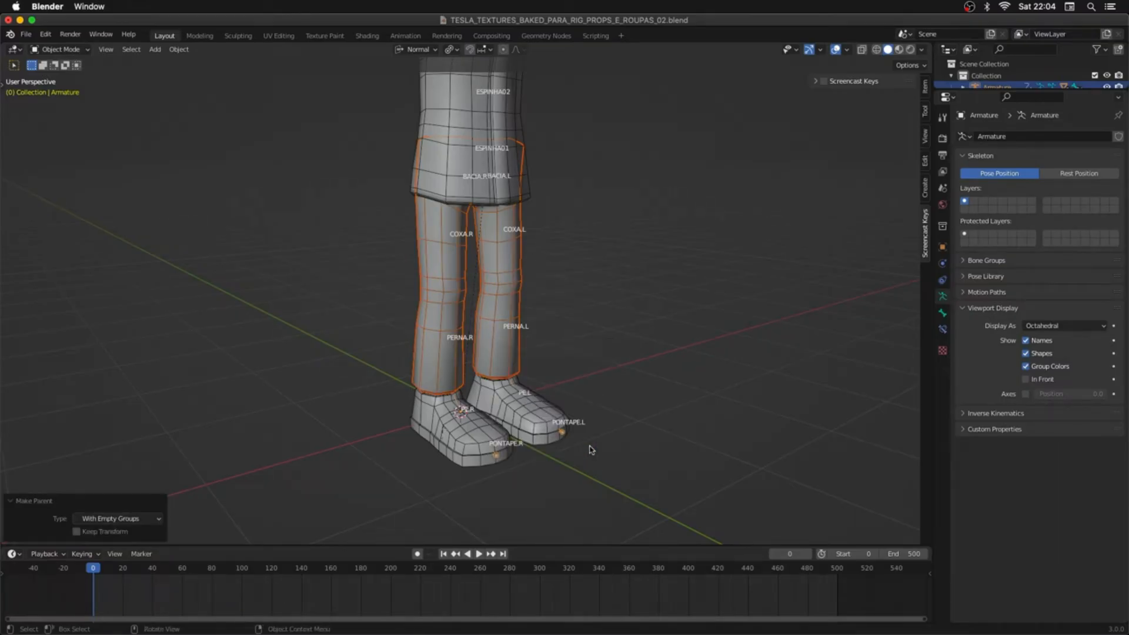
Step: Select only the trousers (CALCA) and add a Data Transfer modifier to them
click(516, 366)
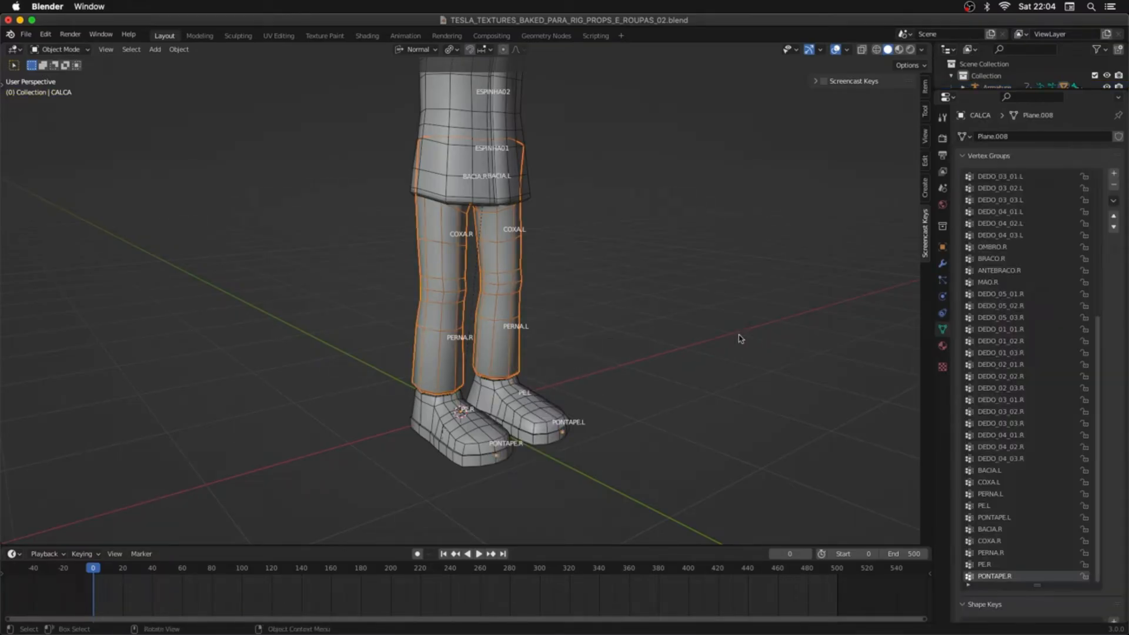
click(942, 263)
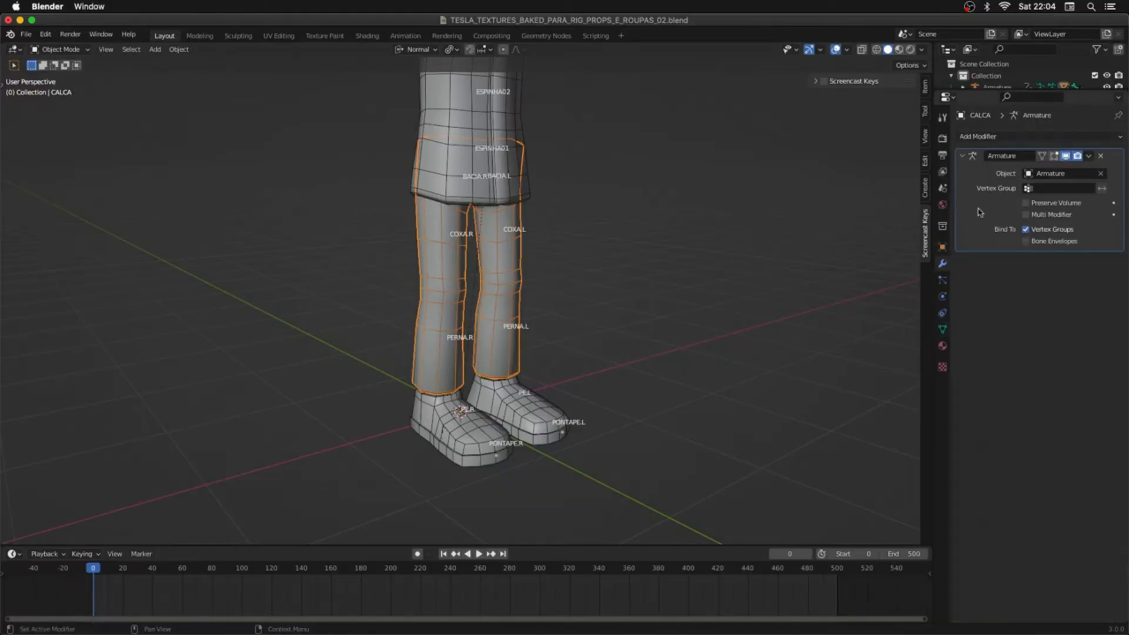
click(975, 137)
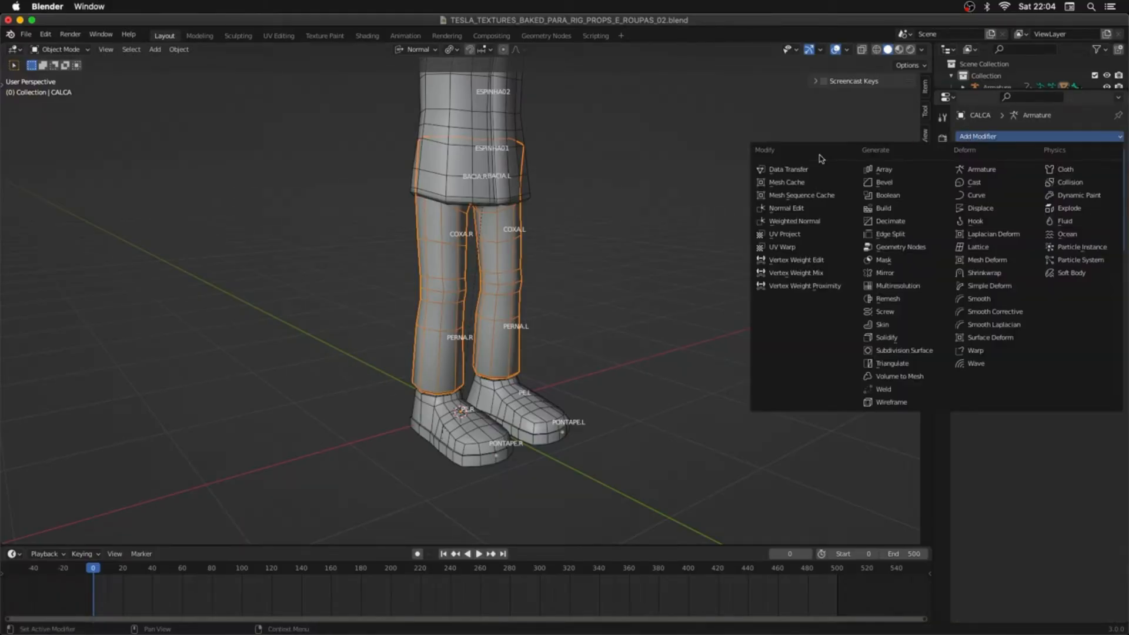
click(794, 172)
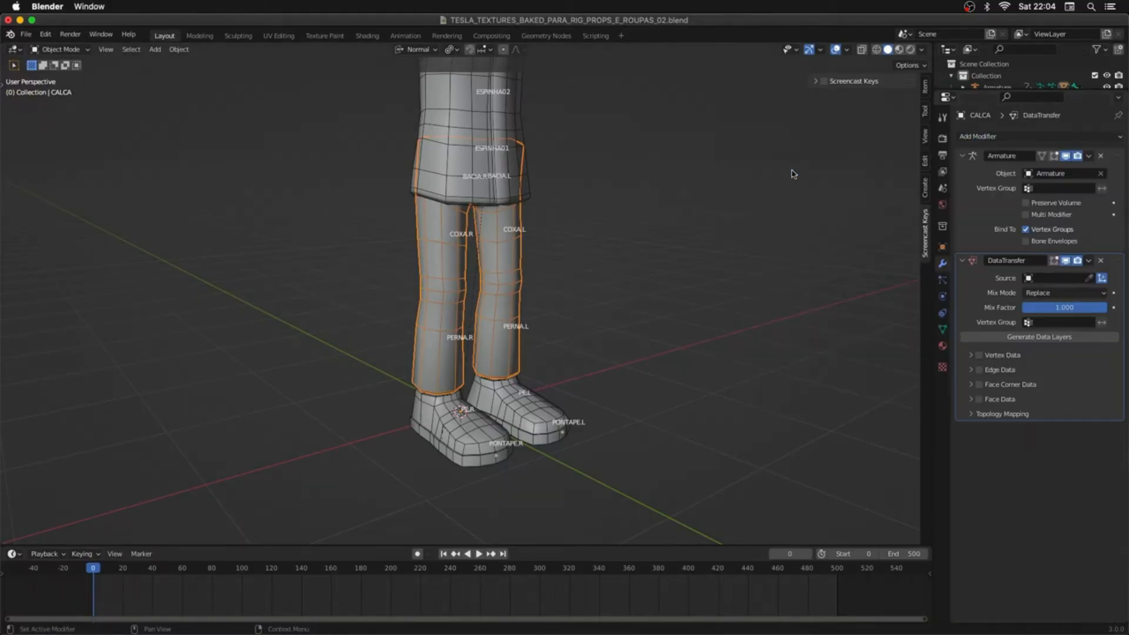
Step: Set the Data Transfer modifier's source to the body mesh named Sphere by picking it at the character's hand
click(1089, 277)
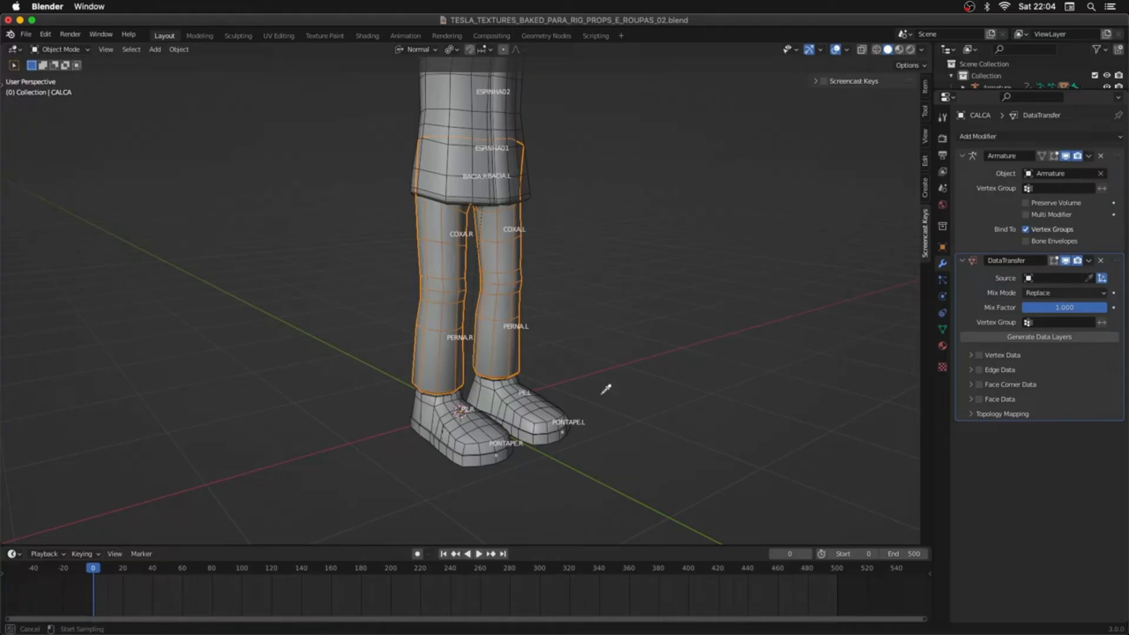
key(Escape)
shift+middle_drag(628, 230, 631, 431)
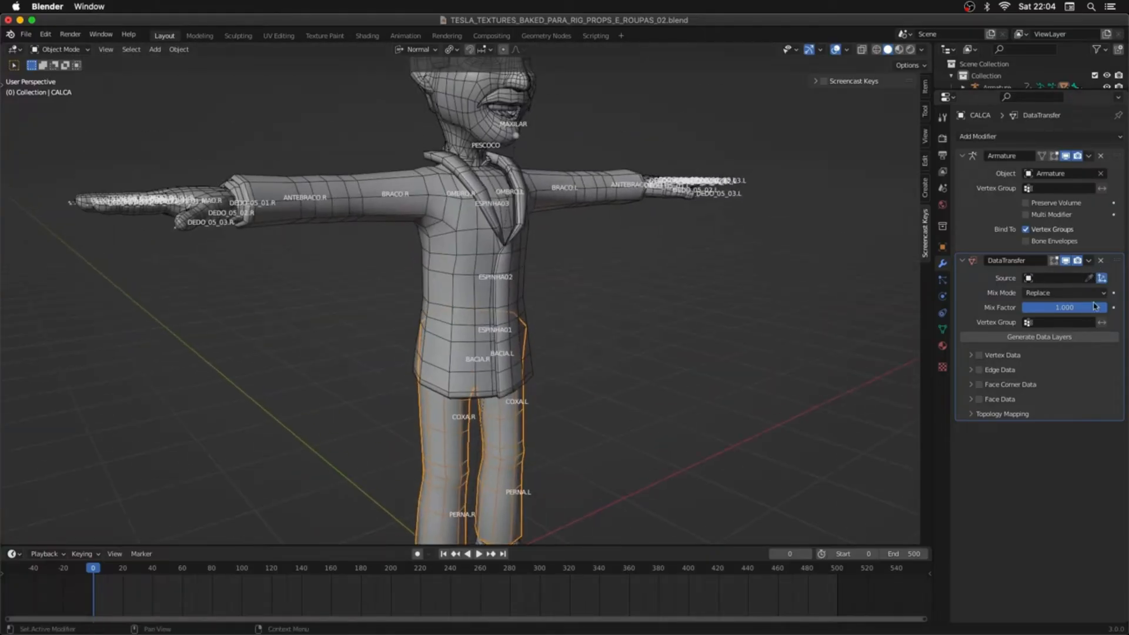
click(1101, 277)
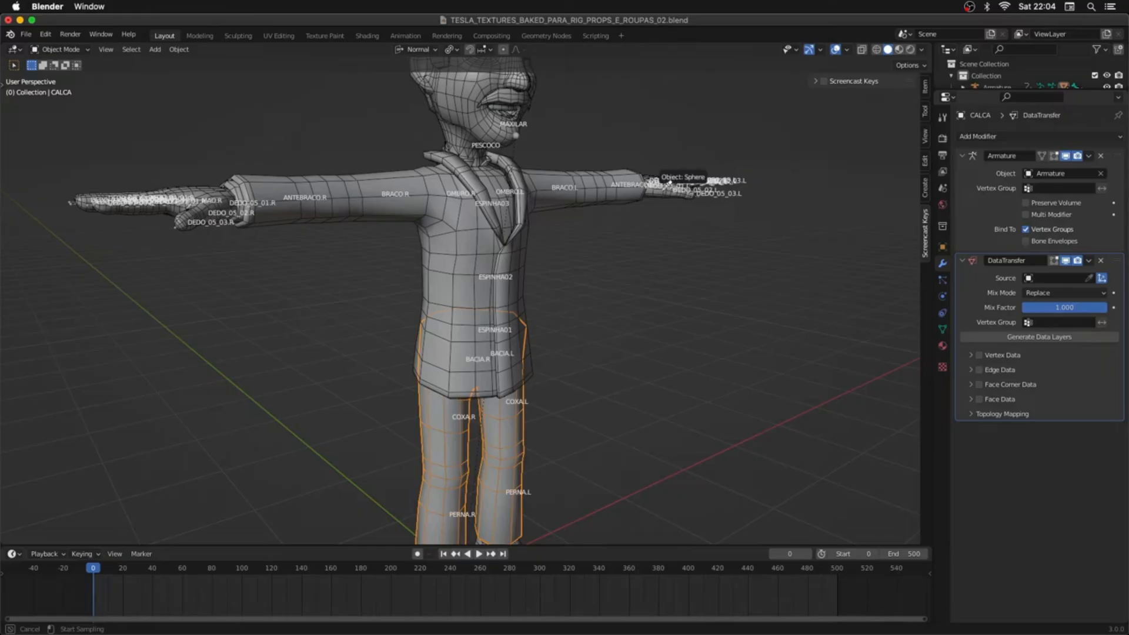
click(650, 179)
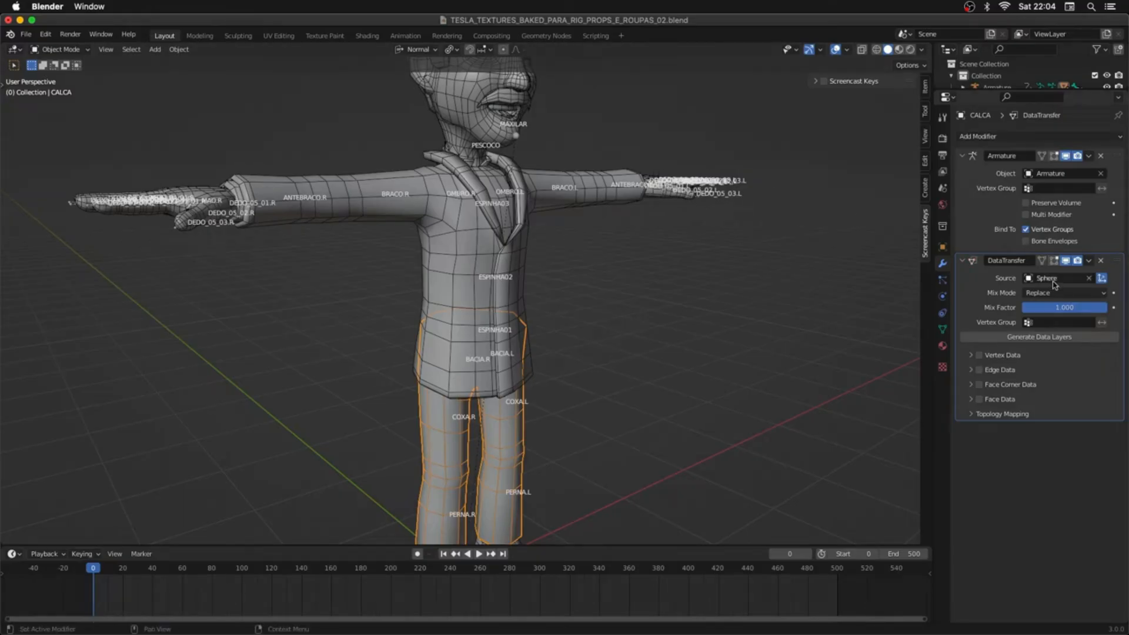
Step: Rename the body mesh as CORPO in capital letters
middle_drag(770, 265, 539, 260)
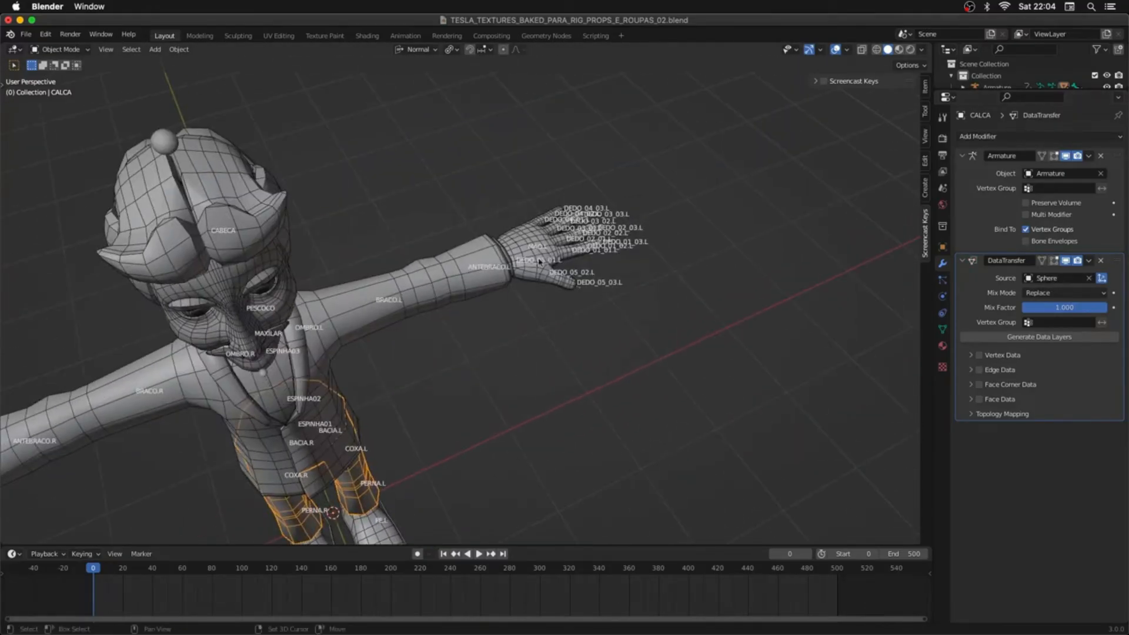
click(534, 250)
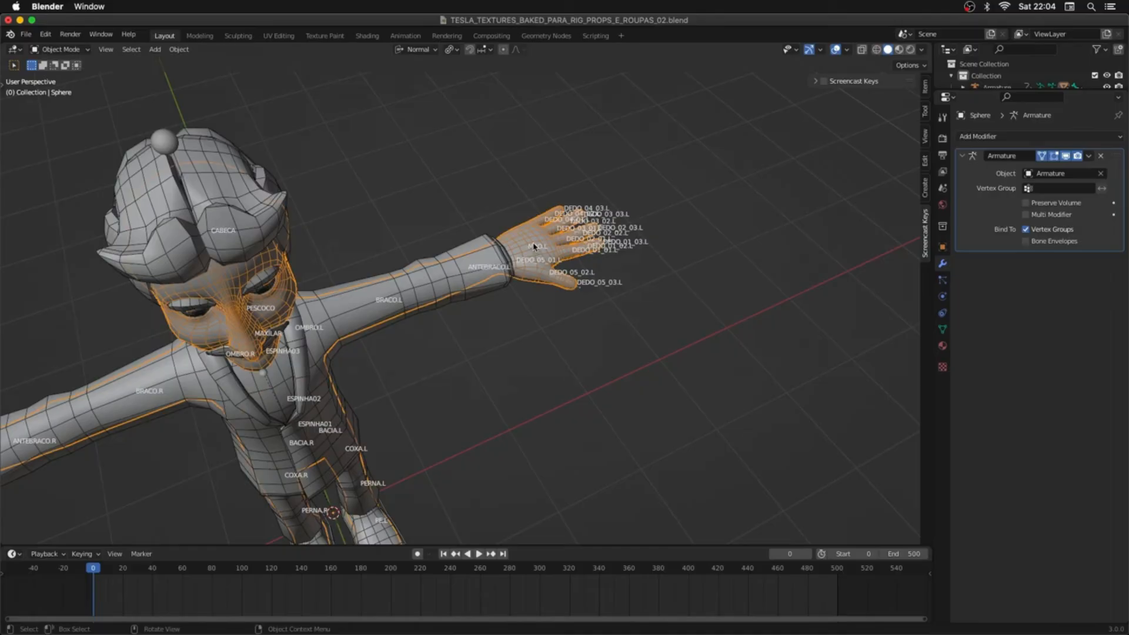
key(F2)
text(corpo)
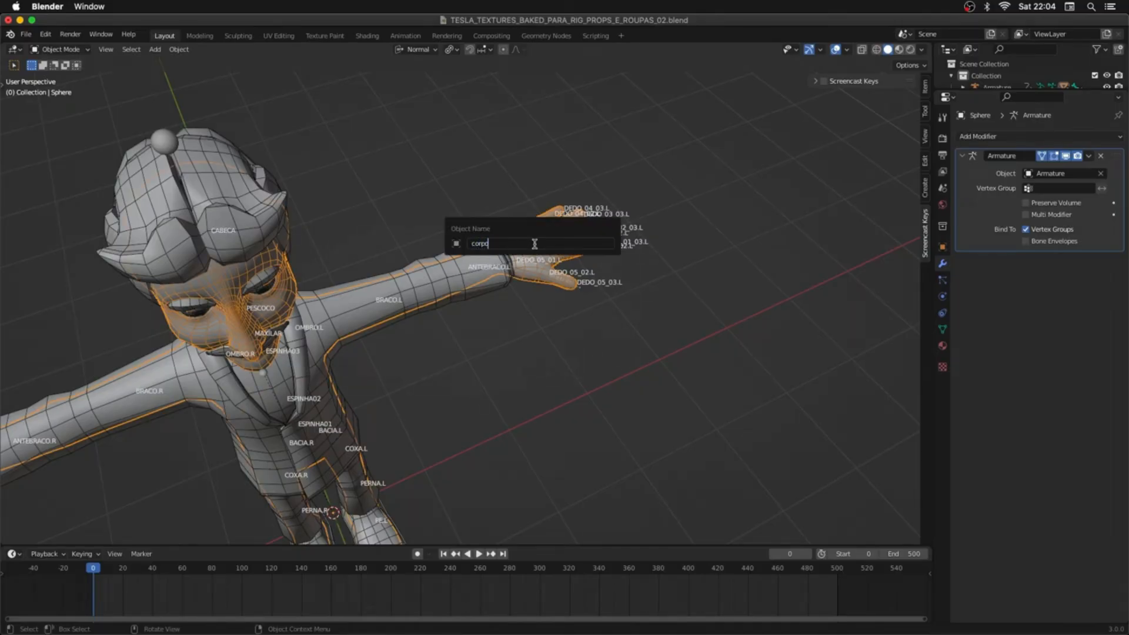
key(Return)
key(F2)
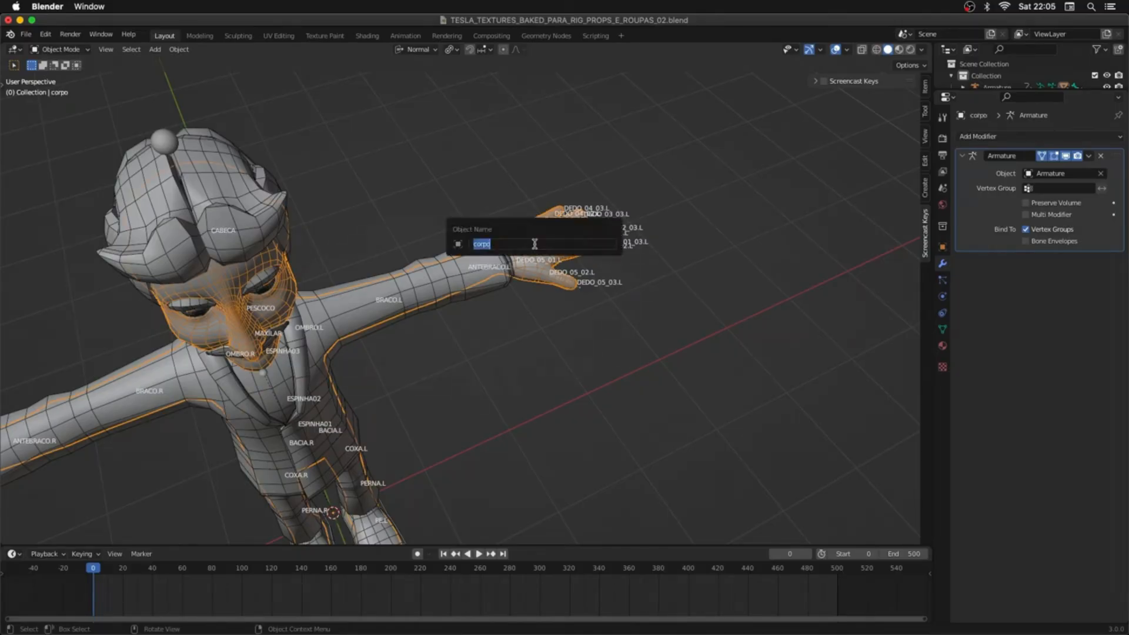
text(CORPO)
key(Return)
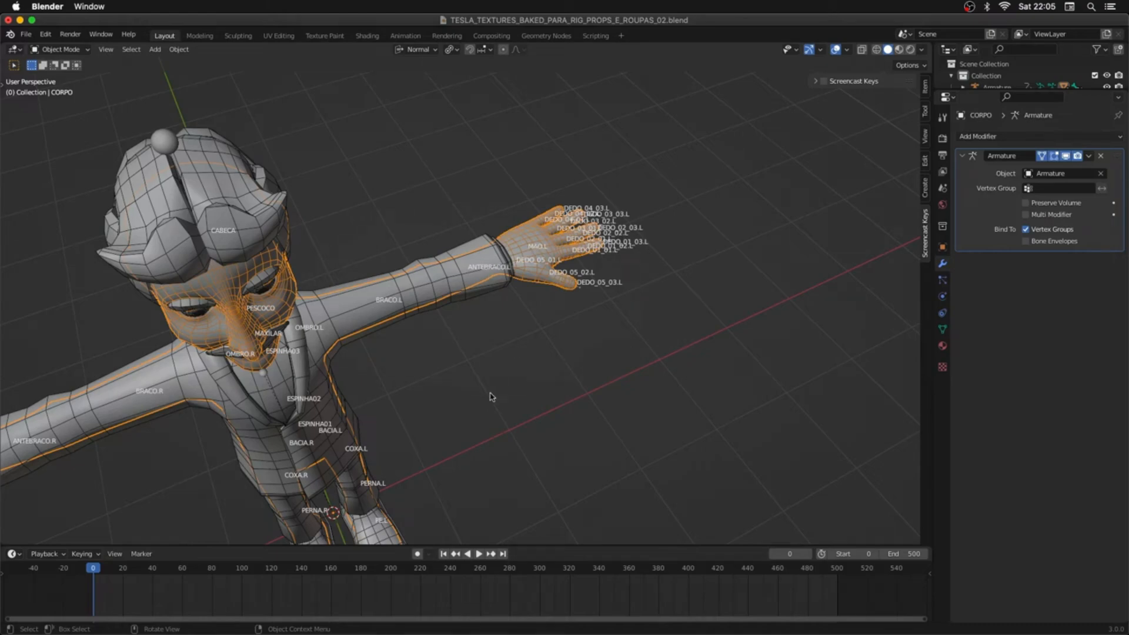
Step: Enable Vertex Data with Vertex Groups transfer in the trousers' Data Transfer modifier
middle_drag(478, 423, 491, 382)
shift+middle_drag(505, 417, 556, 303)
middle_drag(510, 421, 517, 390)
shift+middle_drag(523, 438, 566, 343)
click(441, 327)
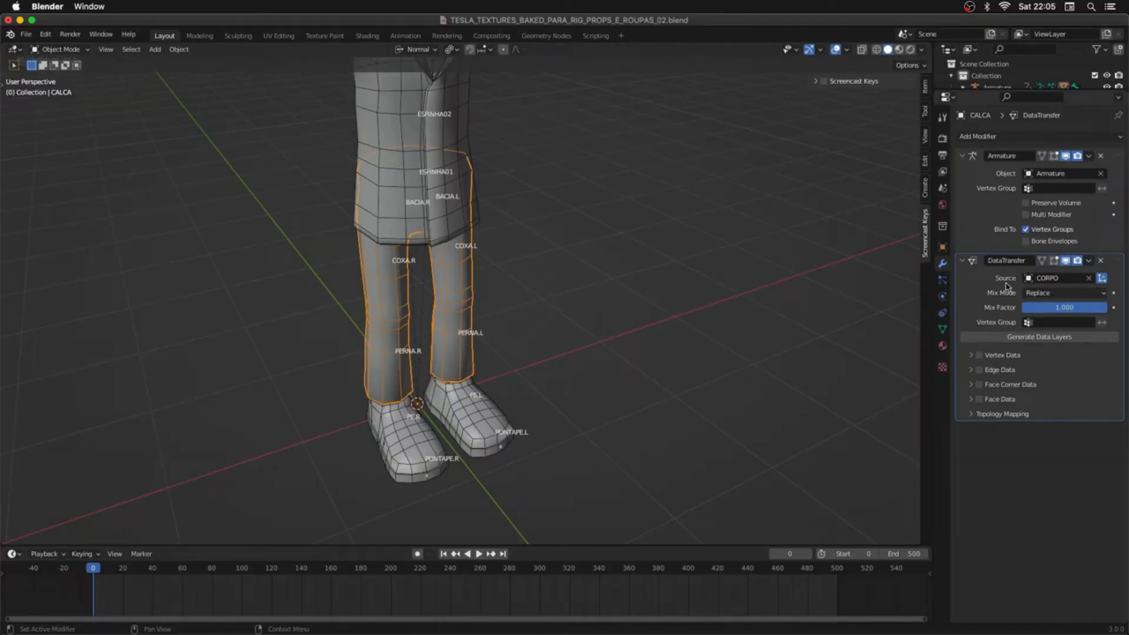
click(983, 357)
click(980, 356)
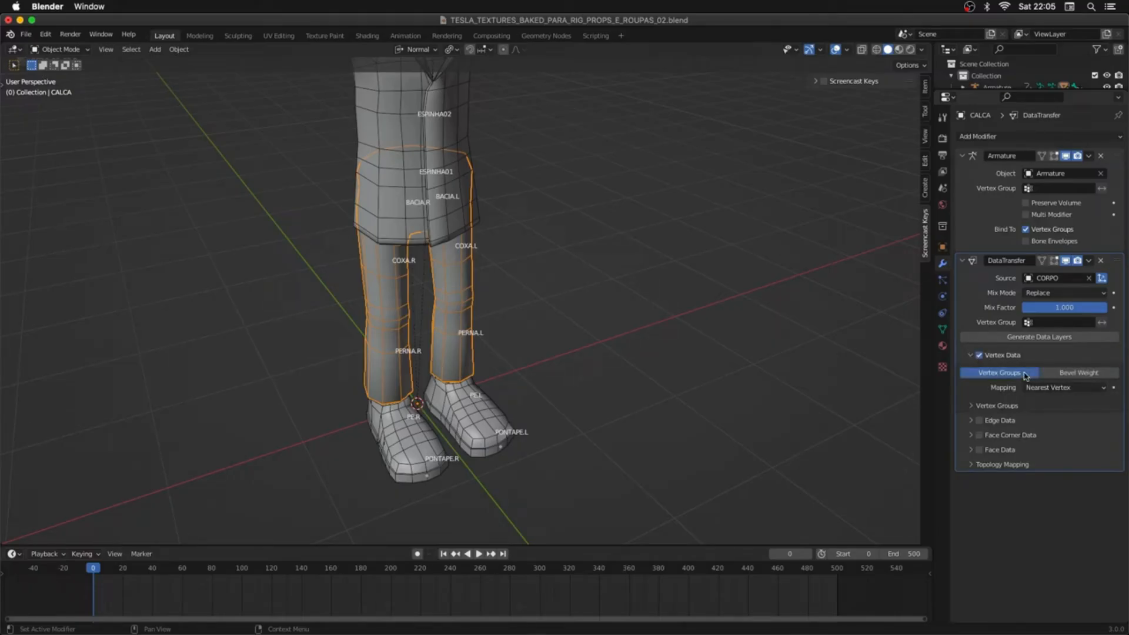
Step: Move the trousers' Data Transfer modifier to first in the stack and apply it
click(1089, 261)
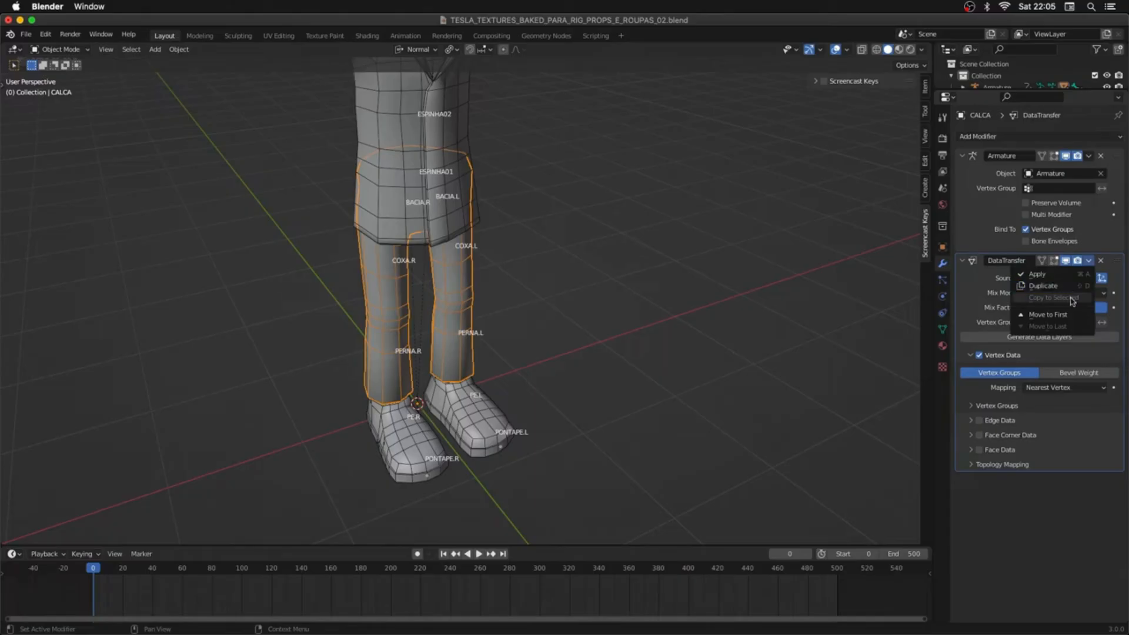
click(1065, 315)
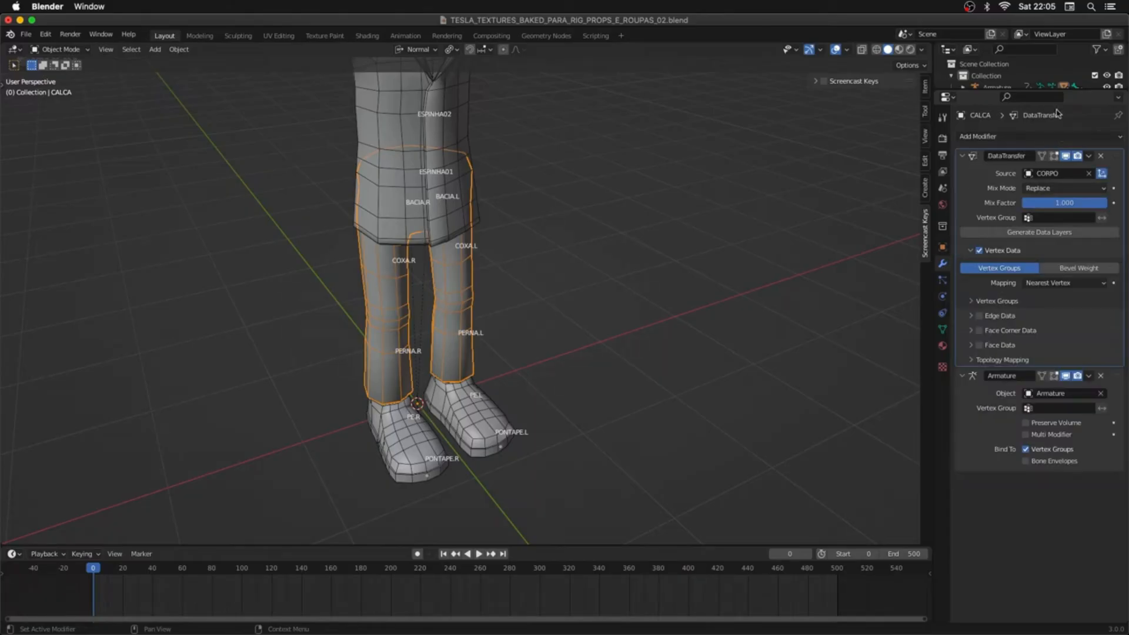
click(1089, 158)
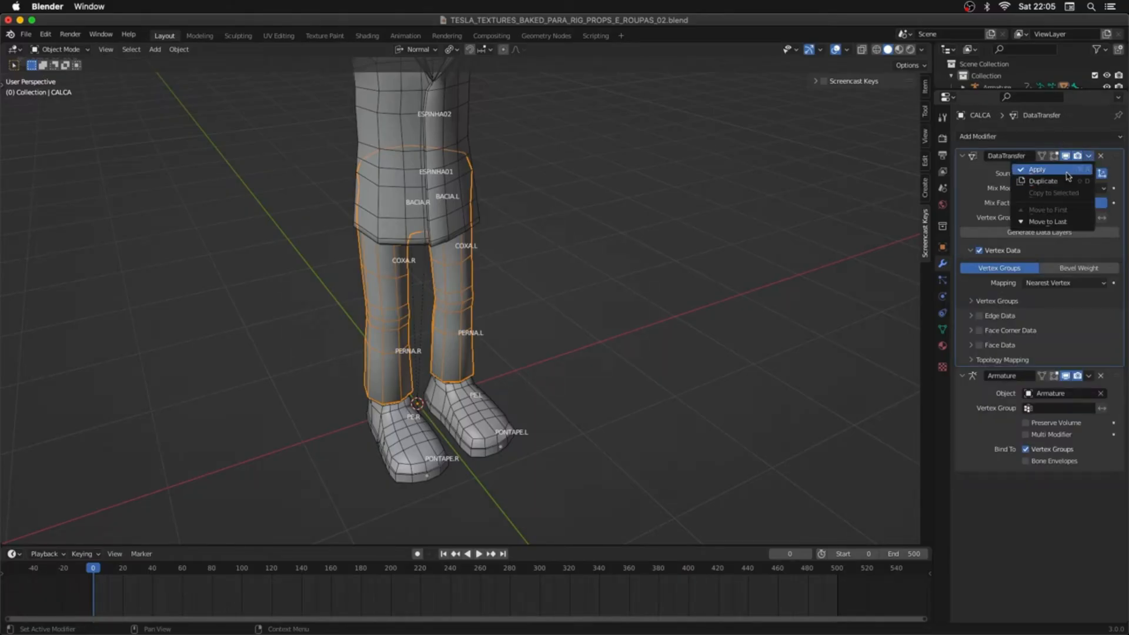
click(1066, 172)
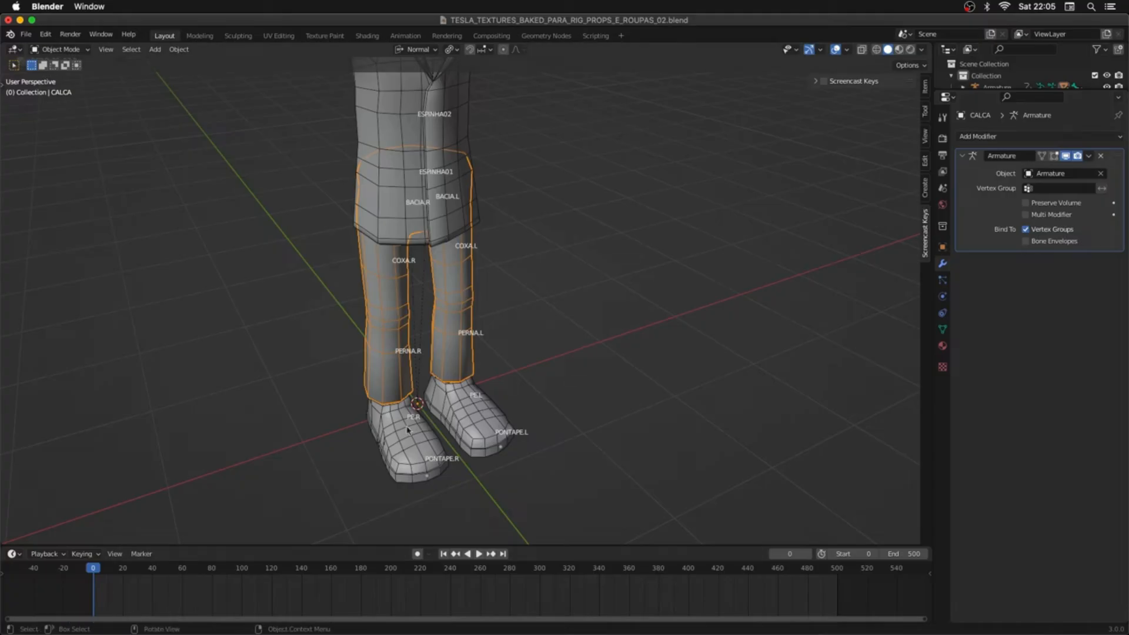
Step: Play the animation to check how the trousers deform with the legs, and return to the start frame
middle_drag(540, 490, 460, 431)
key(space)
key(space)
key(space)
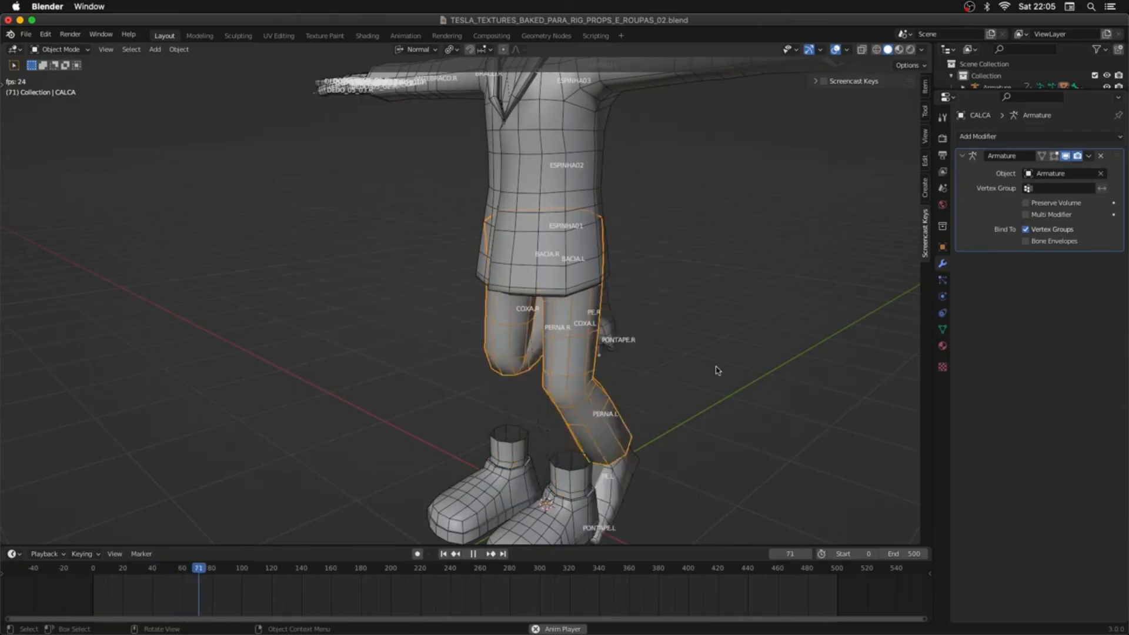
key(space)
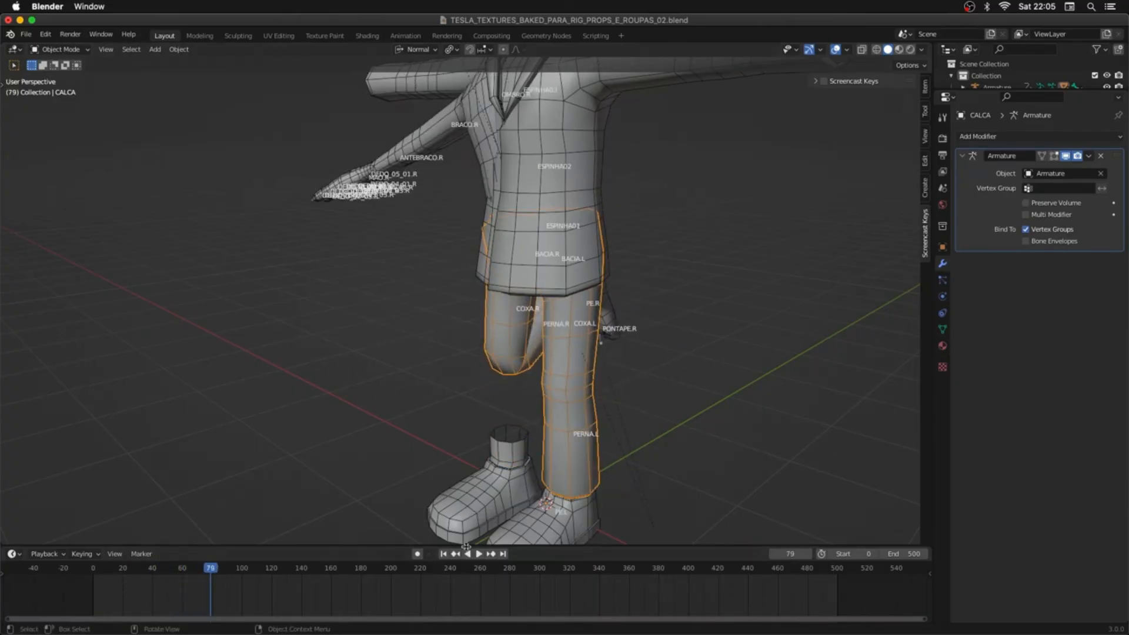
click(443, 553)
click(611, 352)
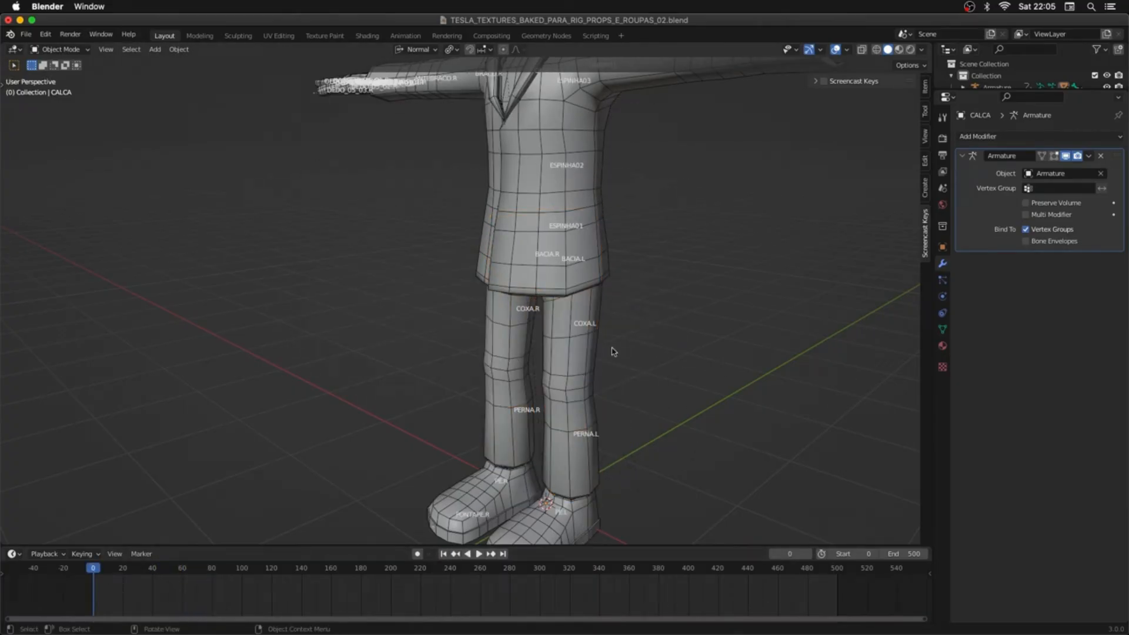
Step: Examine the trousers' weights in Edit Mode by going through the hip, thigh, leg and foot vertex groups
click(580, 355)
click(941, 331)
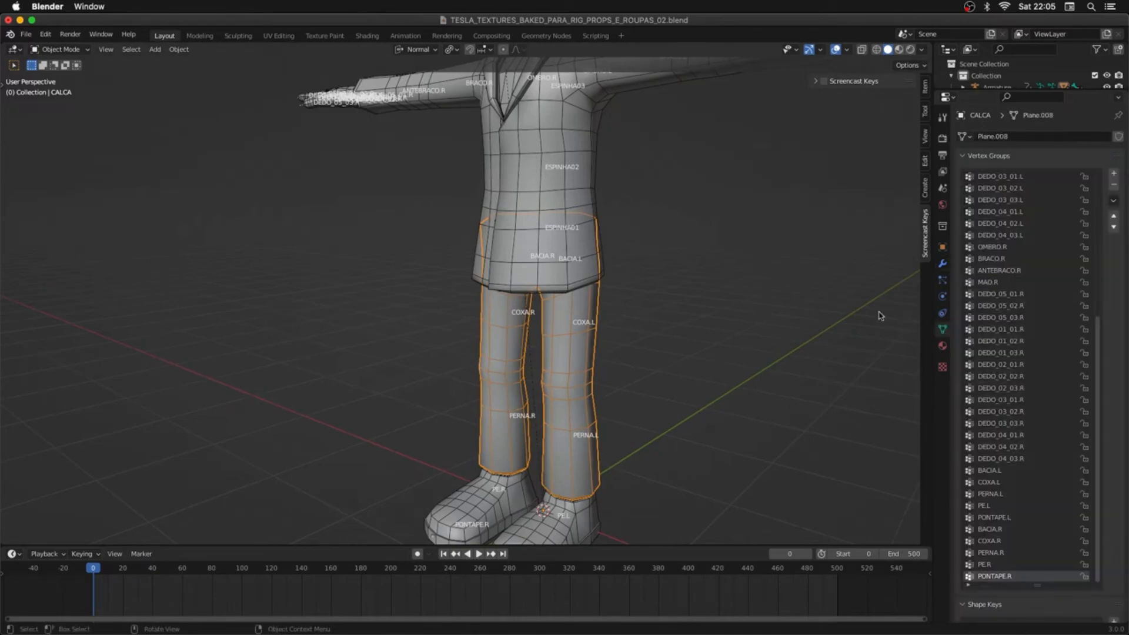
middle_drag(882, 315, 807, 327)
key(Tab)
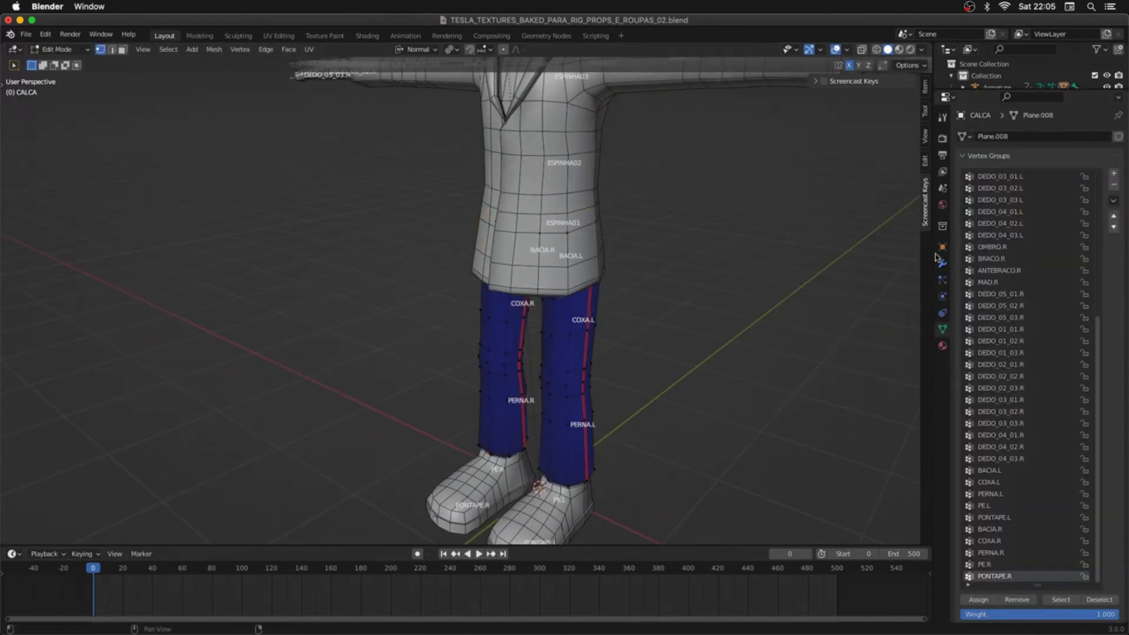
click(1033, 471)
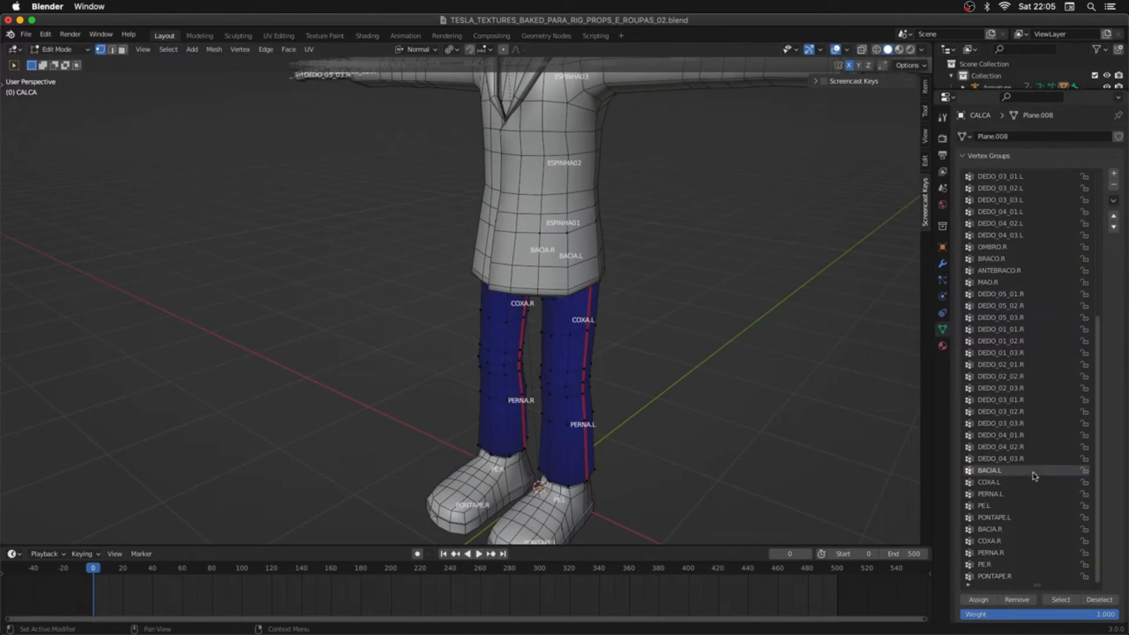
key(Down)
key(Down)
key(Down)
key(Down)
key(Down)
key(Down)
key(Down)
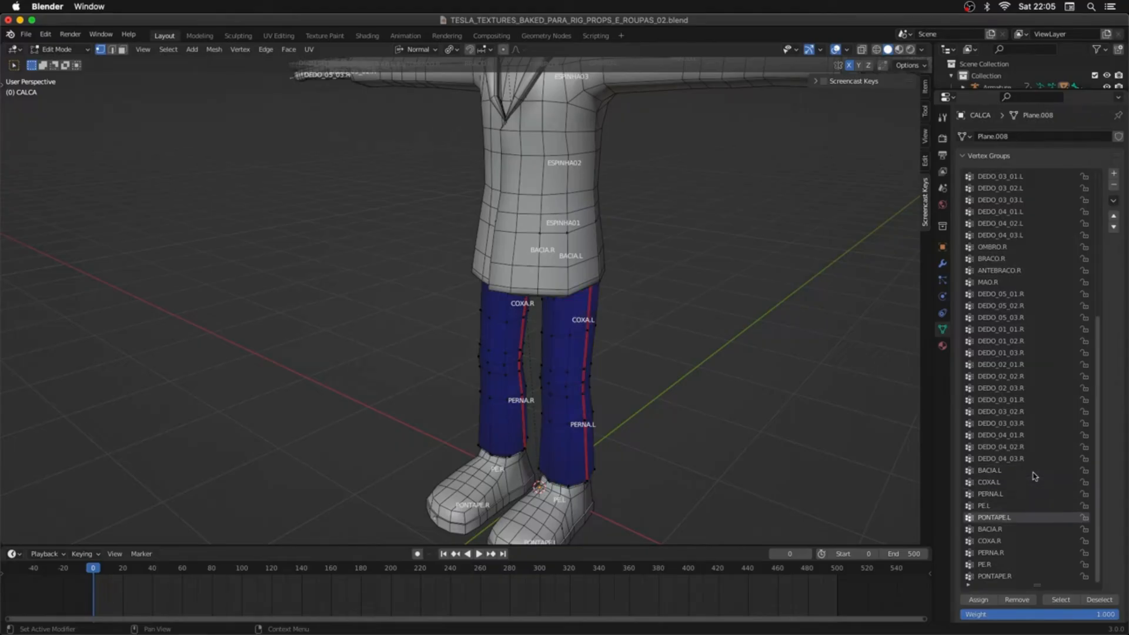
key(Down)
key(Down)
key(Up)
key(Up)
key(Up)
key(Up)
key(Up)
key(Down)
key(Down)
Step: Inspect the trousers' BACIA.L and ESPINHA01 weights with X-ray on, and return to solid Object Mode
key(alt+z)
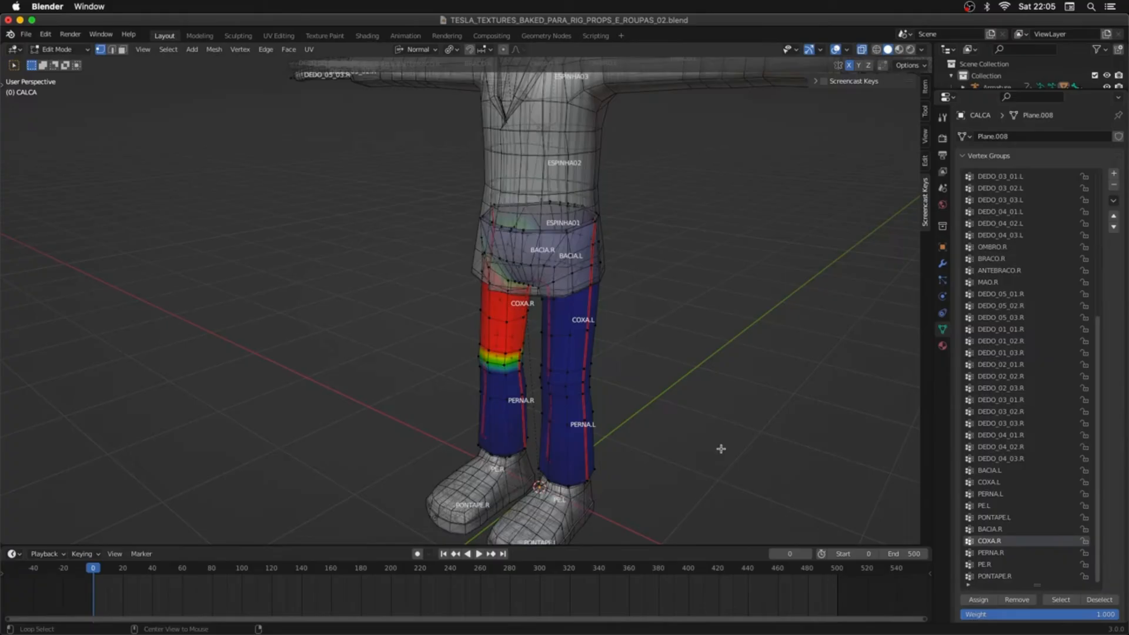
middle_drag(720, 448, 724, 428)
shift+middle_drag(745, 420, 770, 401)
click(994, 470)
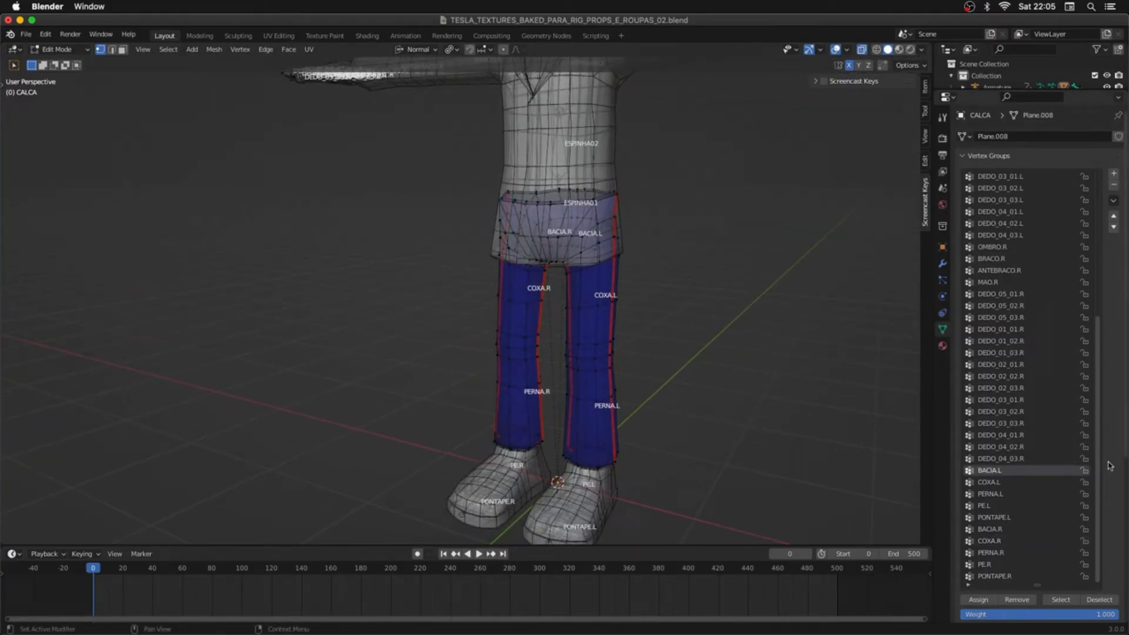
drag(1099, 468, 1098, 265)
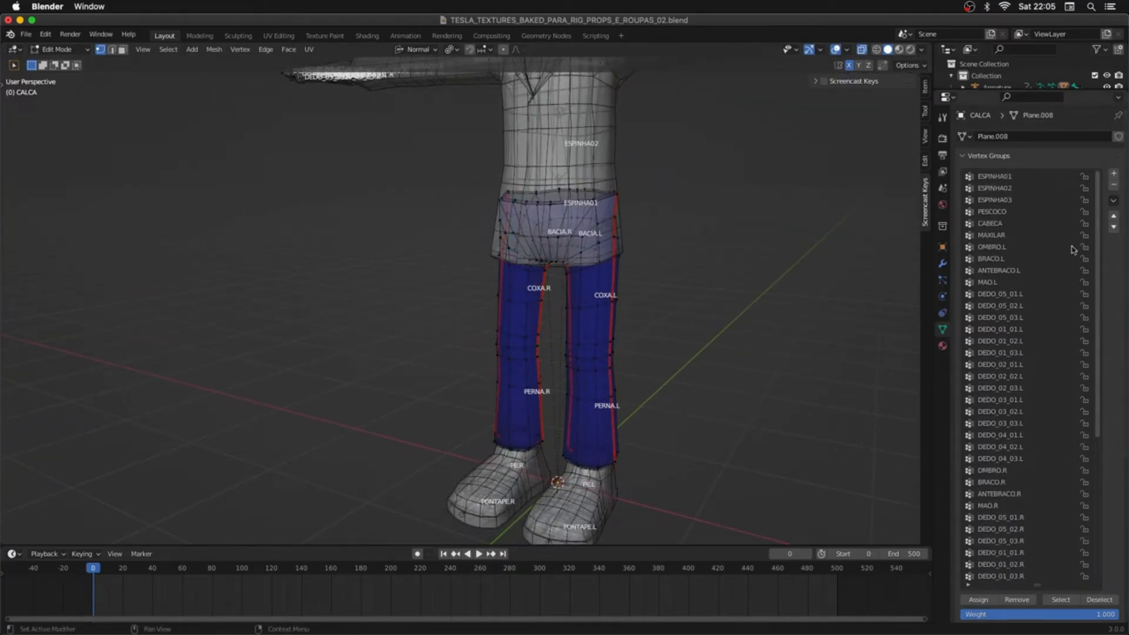
click(1023, 178)
key(Tab)
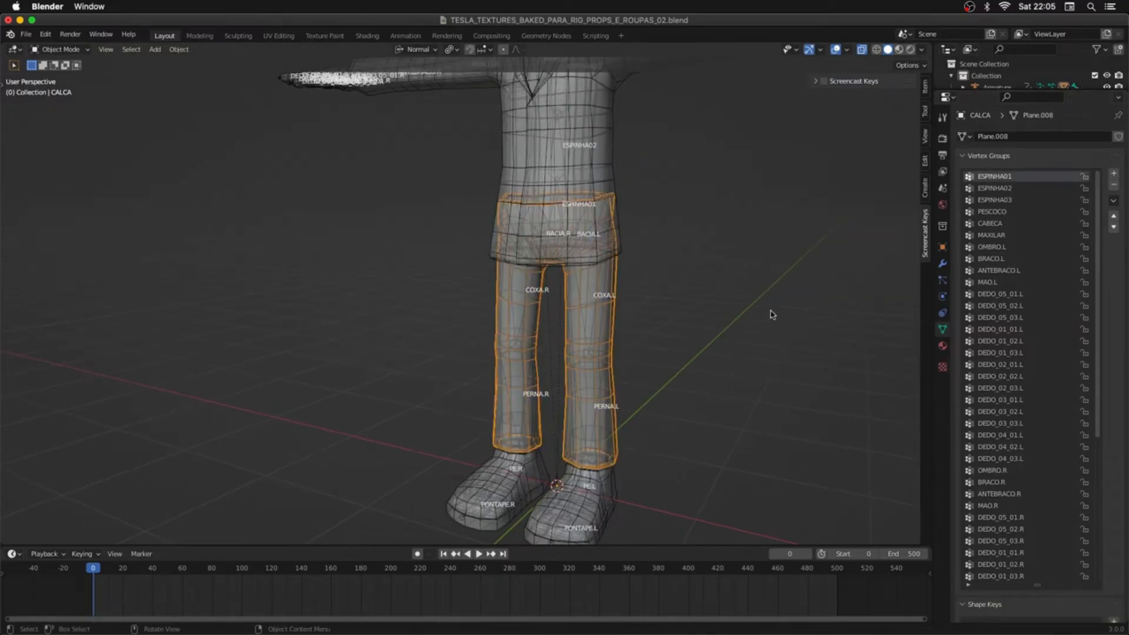
key(alt+z)
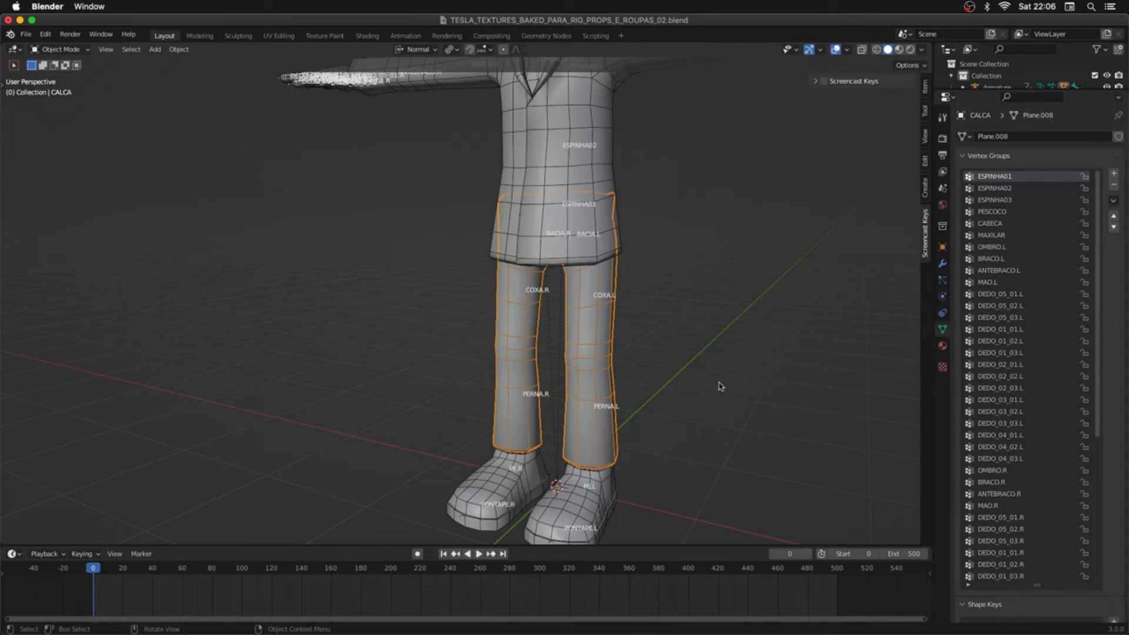
Step: Hide the trousers and select the socks mesh (MEIAS) around the character's feet
key(h)
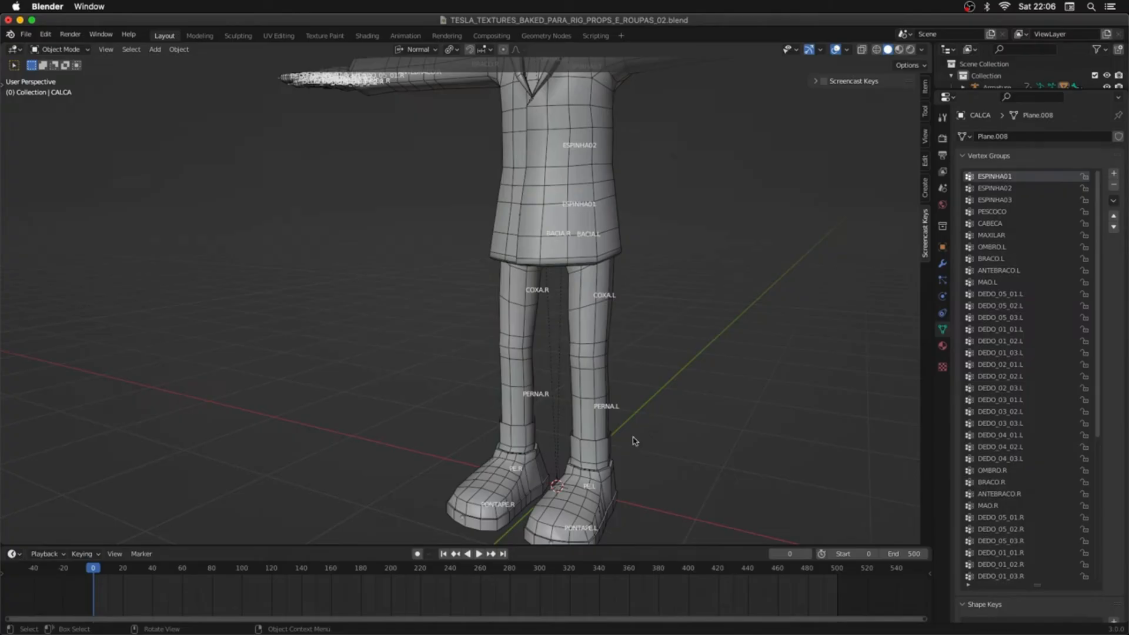
click(600, 461)
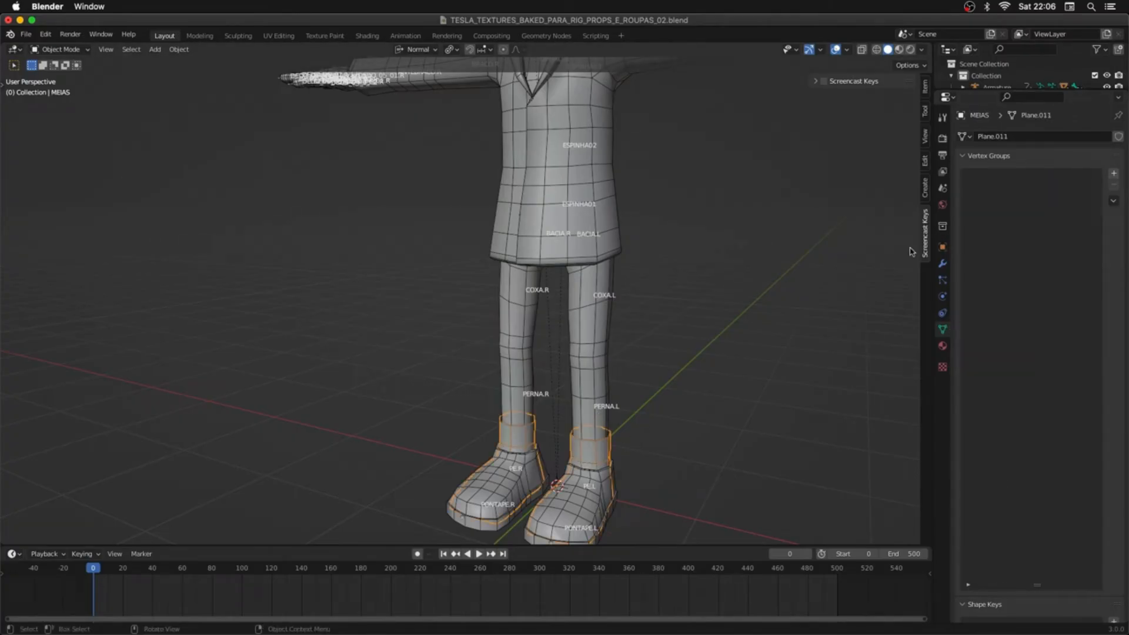
middle_drag(682, 303, 688, 279)
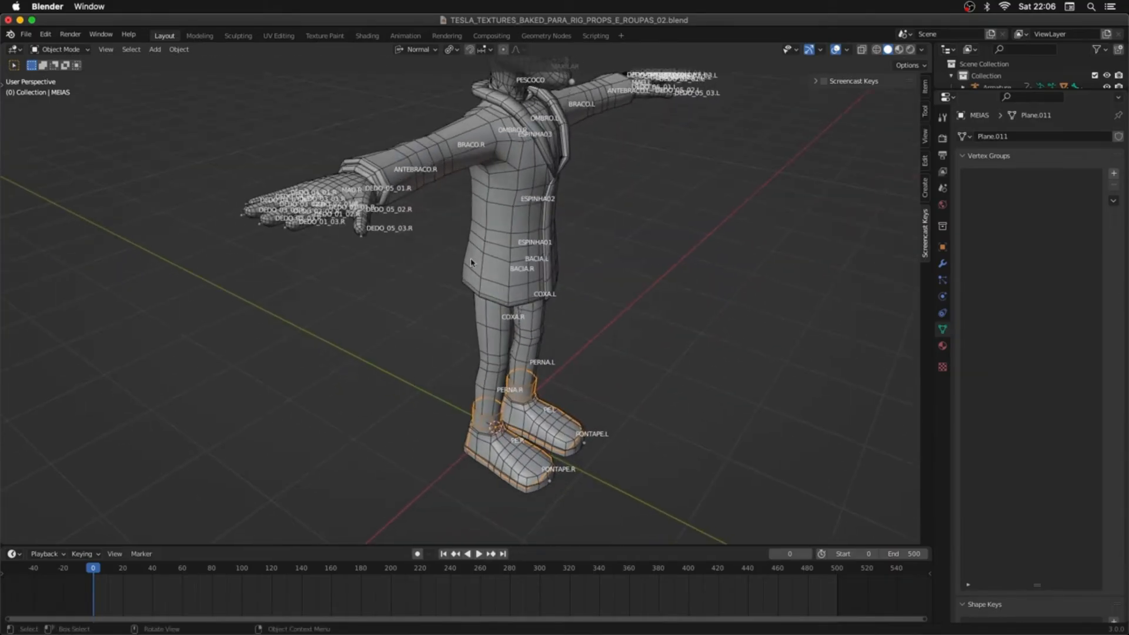
Step: Parent the socks to the armature using Armature Deform With Empty Groups
click(361, 239)
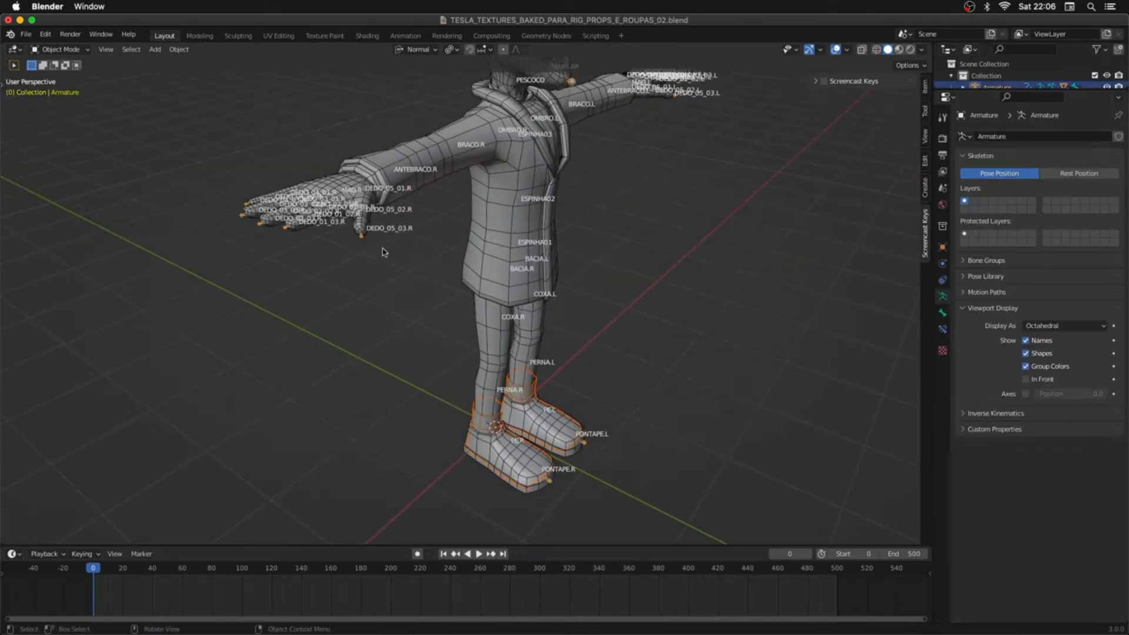
key(super+p)
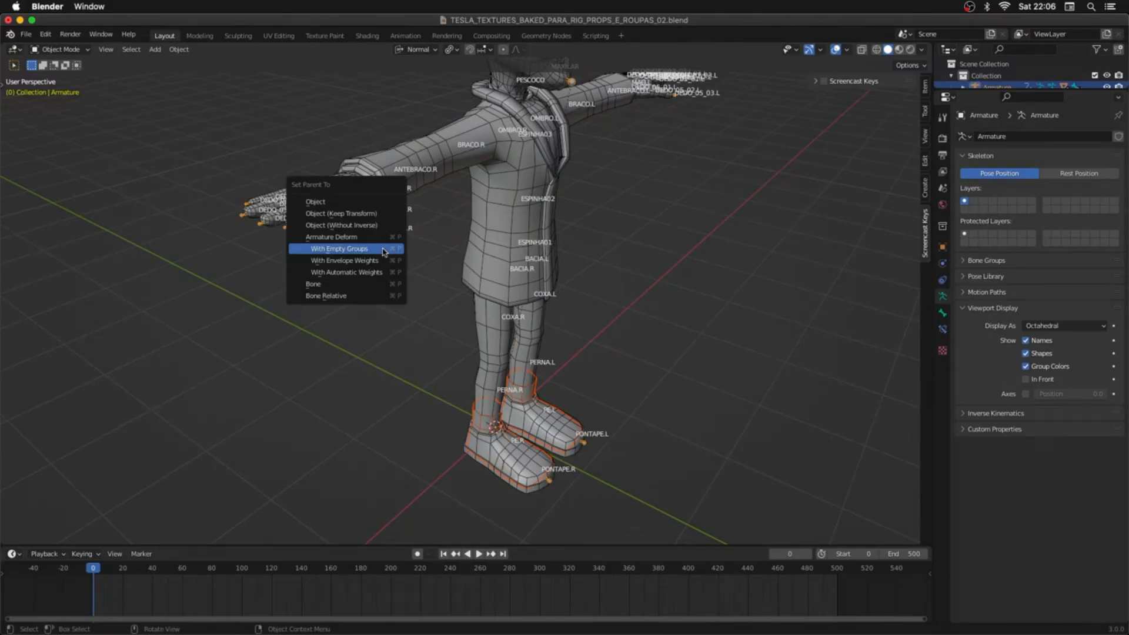
click(340, 249)
middle_drag(679, 400, 678, 367)
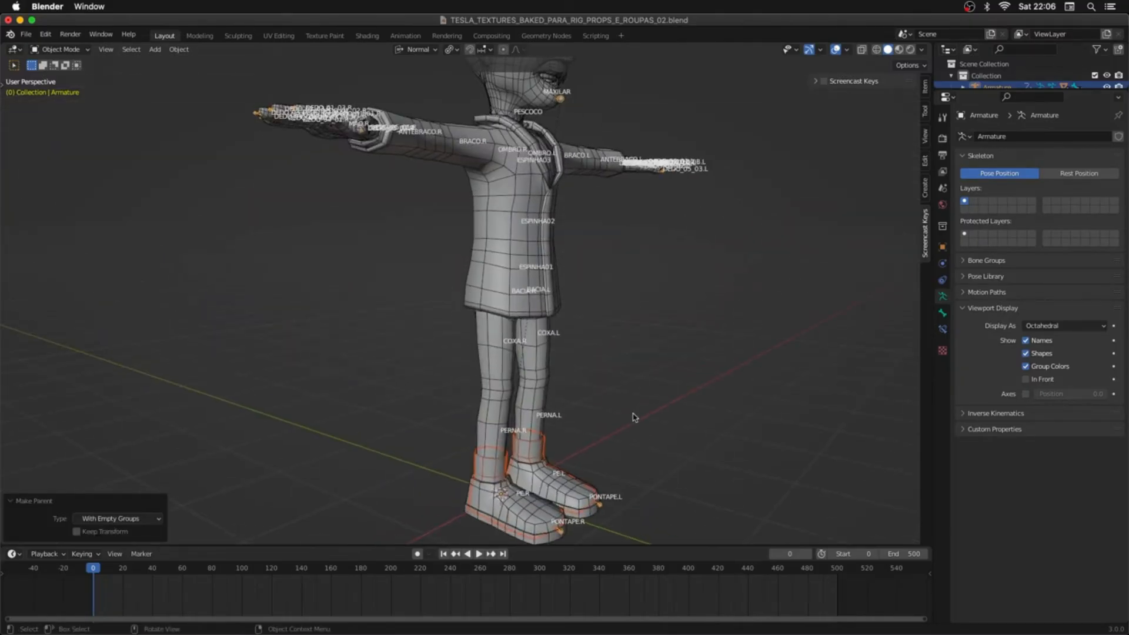
click(636, 418)
Step: Apply the Mirror modifier on the socks mesh so that only its Armature modifier is left
click(545, 453)
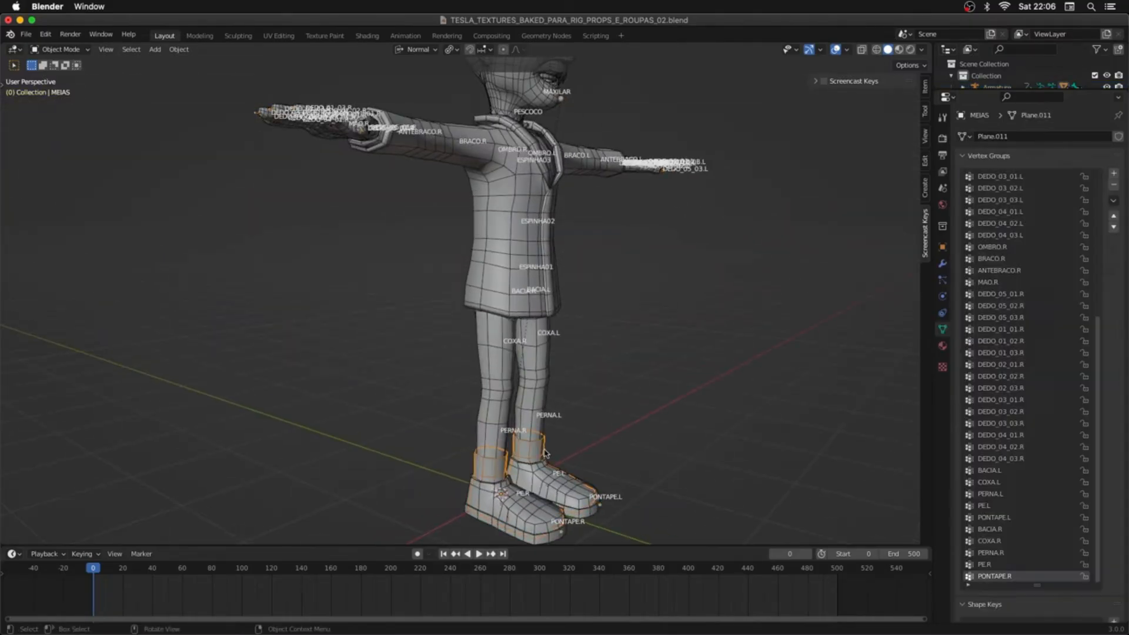
click(942, 265)
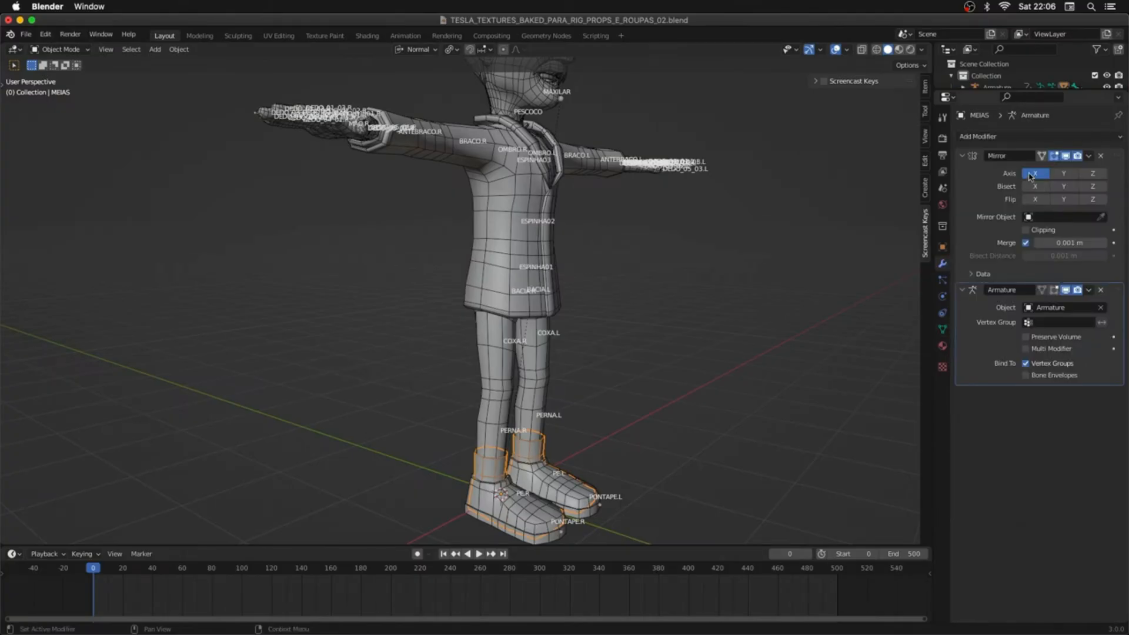
click(1086, 157)
click(1061, 167)
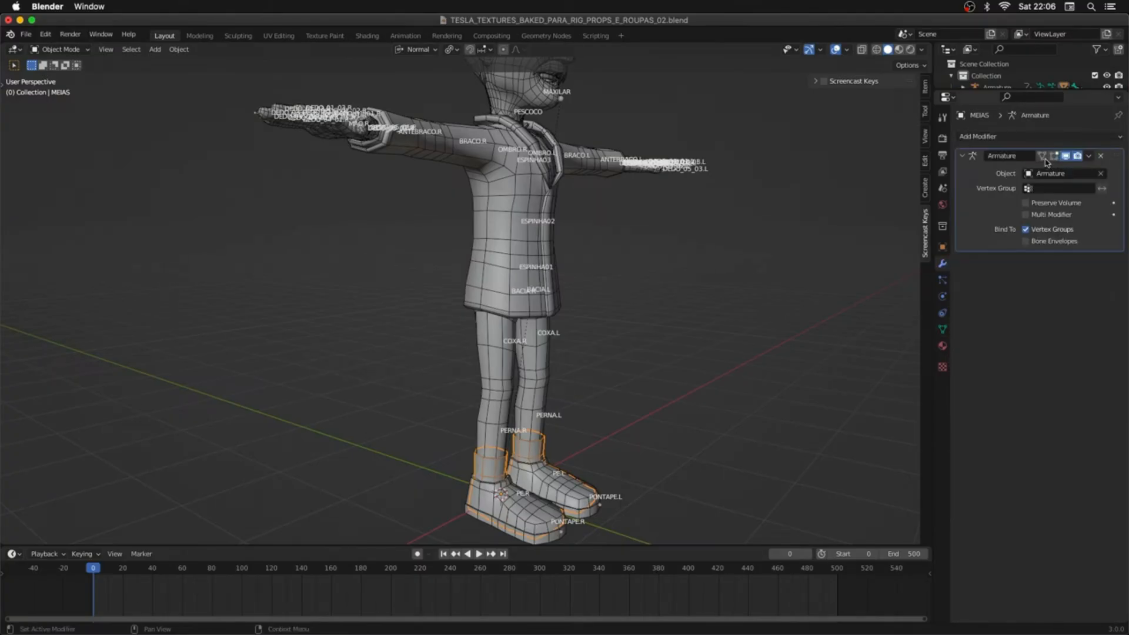
Step: Add a Data Transfer modifier to the socks with CORPO as source, generate data layers and enable Vertex Data for Vertex Groups
click(1033, 140)
click(823, 168)
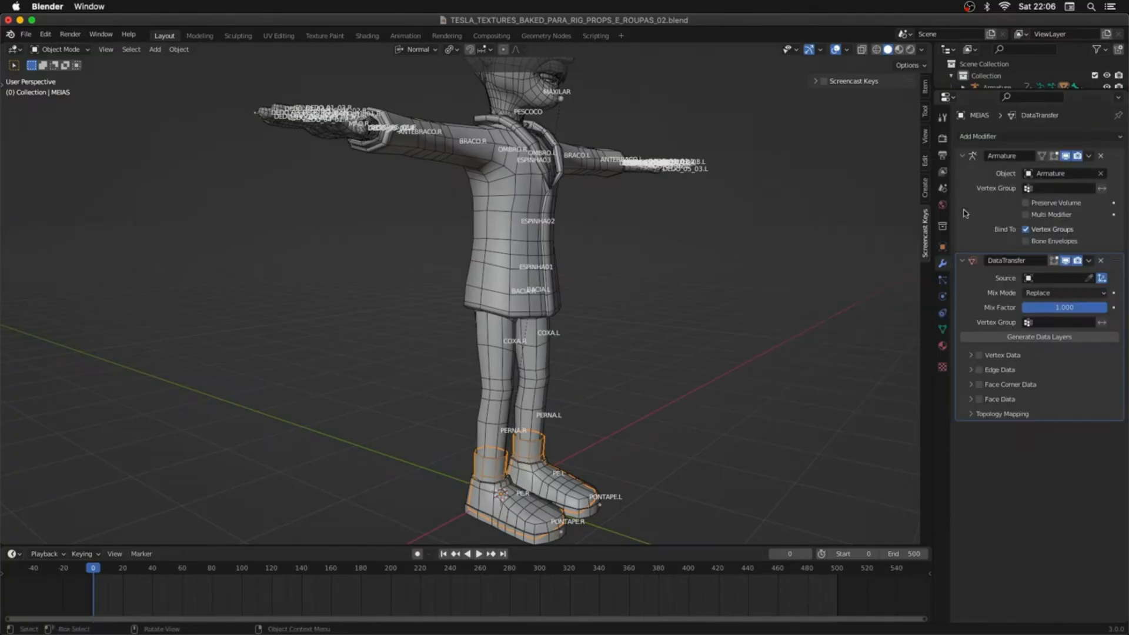
click(1089, 278)
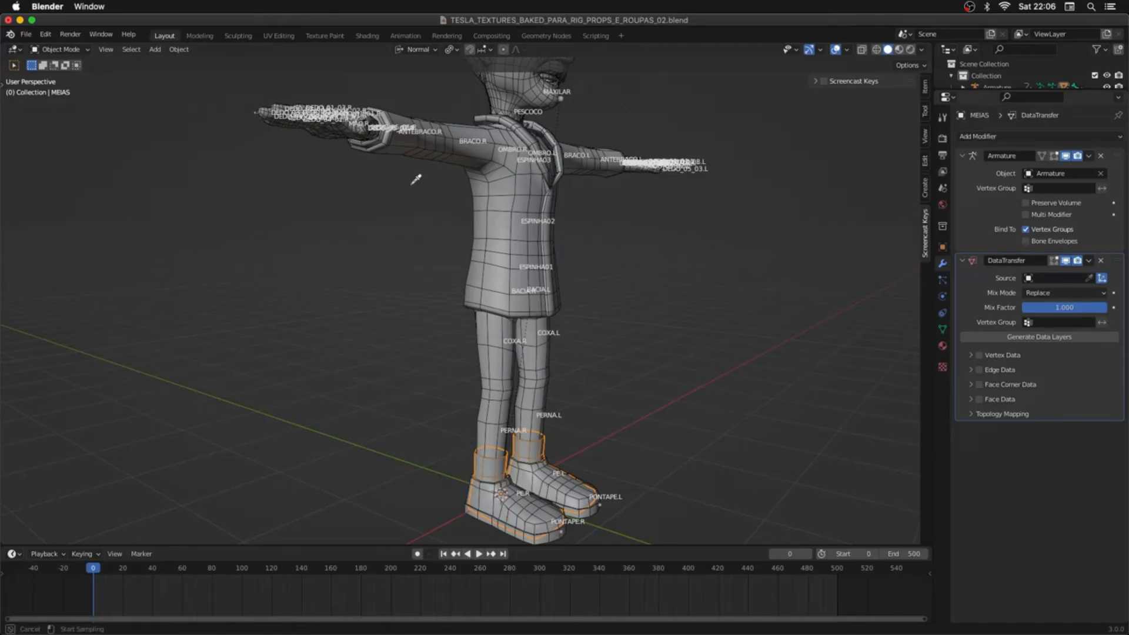
click(325, 124)
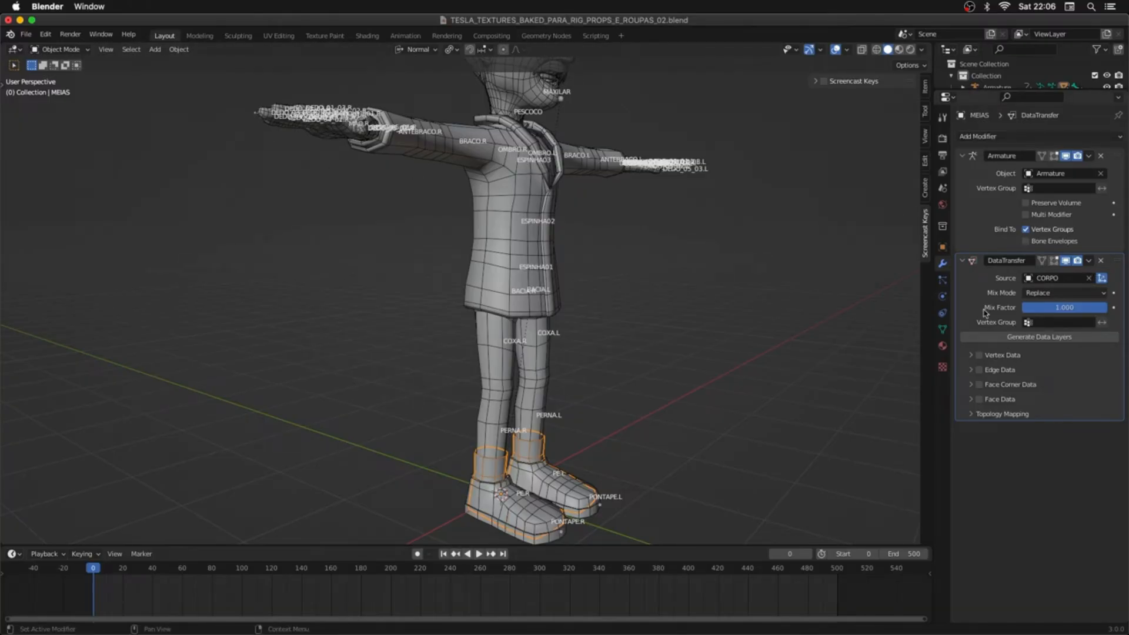
click(1004, 338)
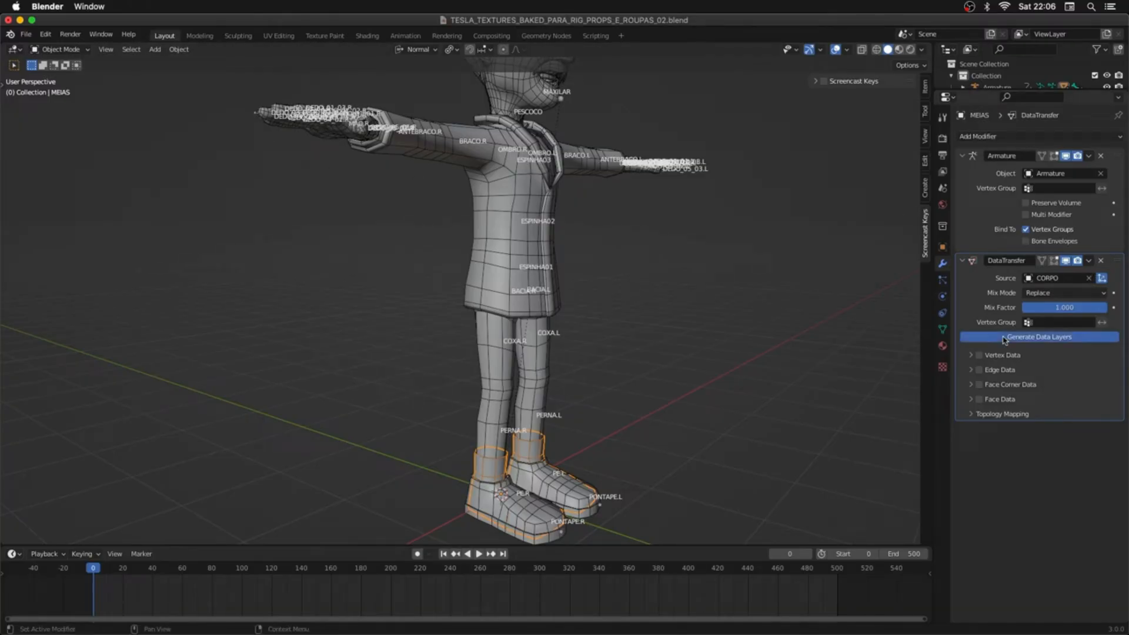
click(1030, 358)
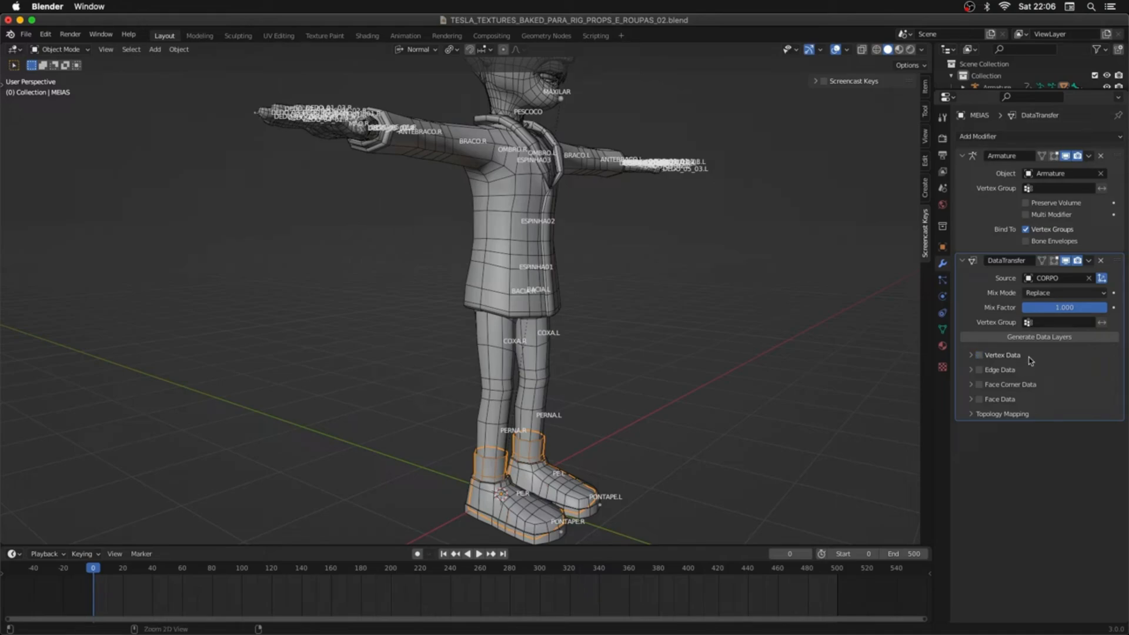
click(971, 355)
click(979, 355)
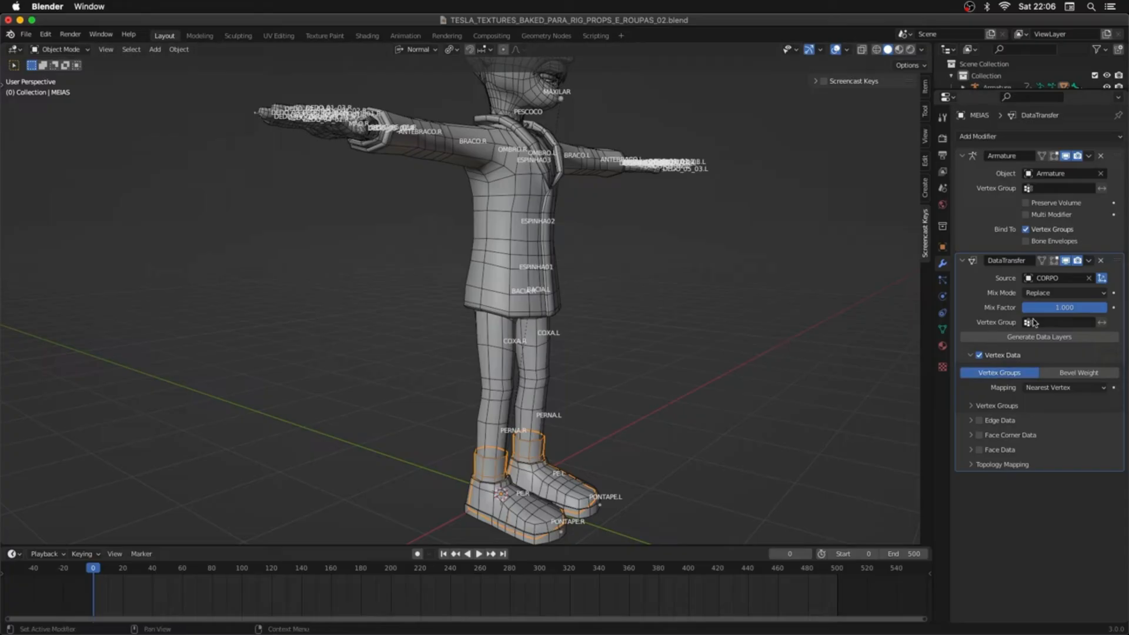
Step: Move the socks' Data Transfer modifier to first in the stack and apply it
click(1091, 261)
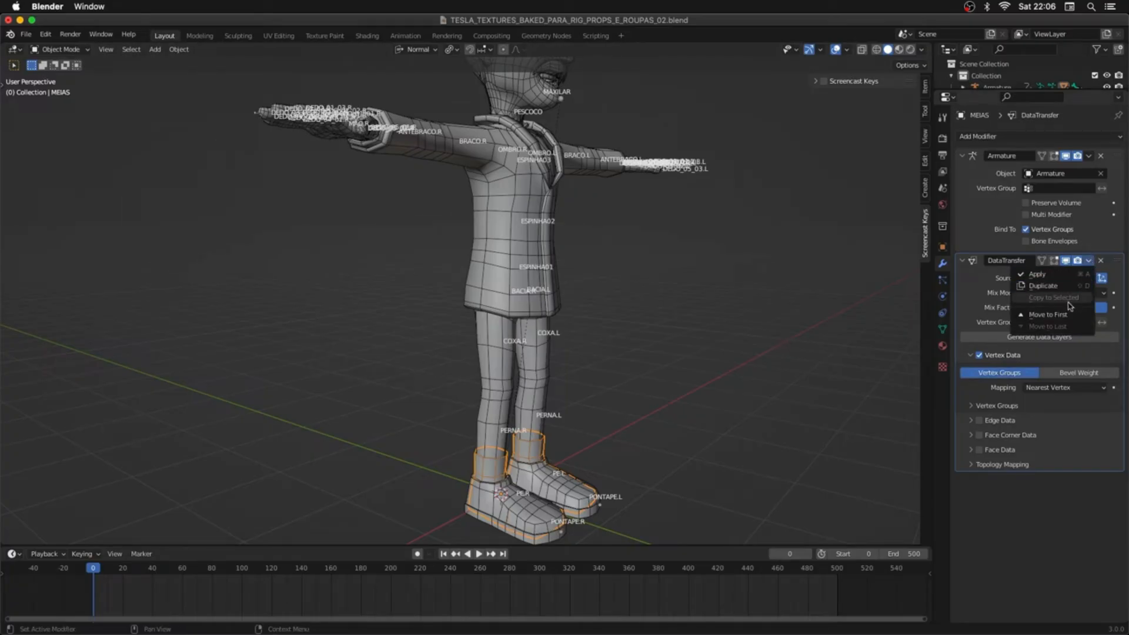
click(1061, 319)
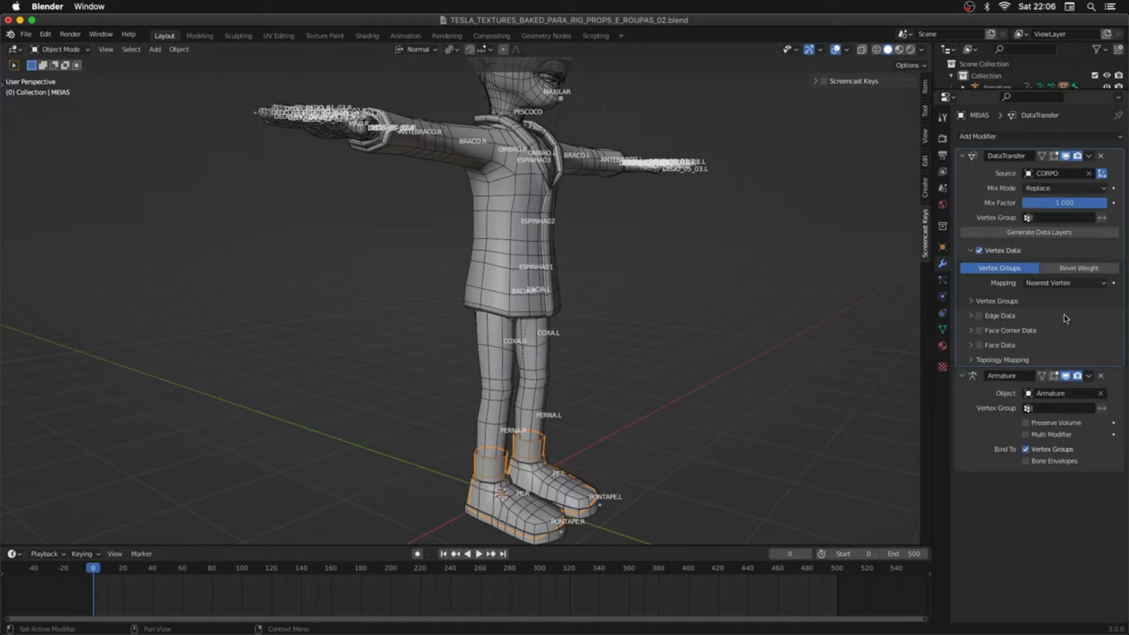
click(1089, 156)
click(1071, 171)
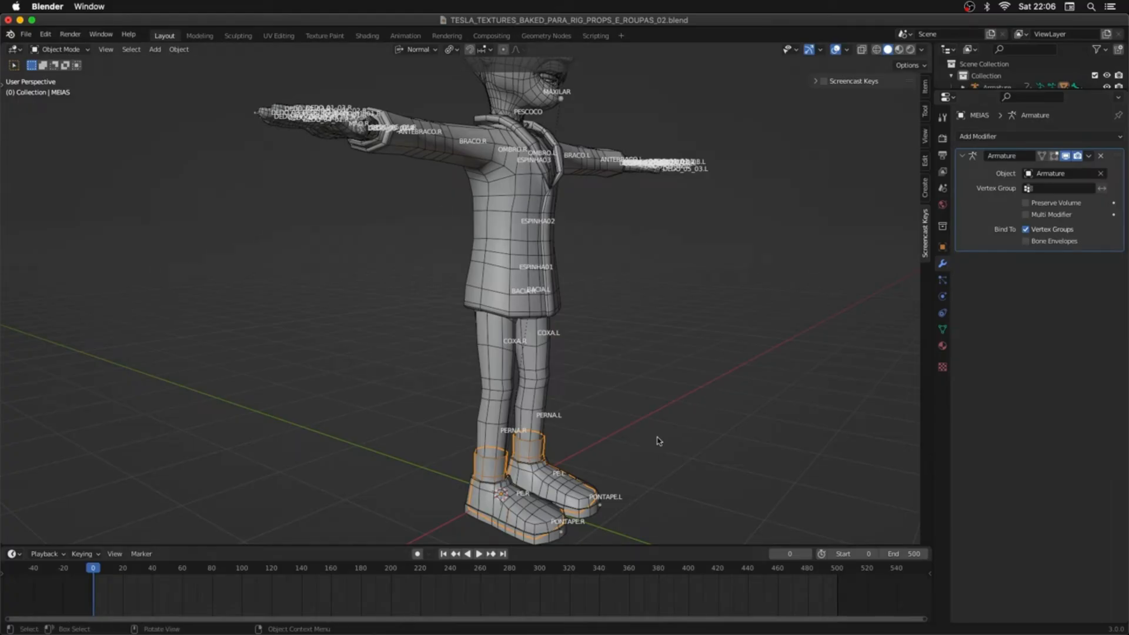
Step: Play the animation to check how the socks follow the feet, and return to the start frame
key(space)
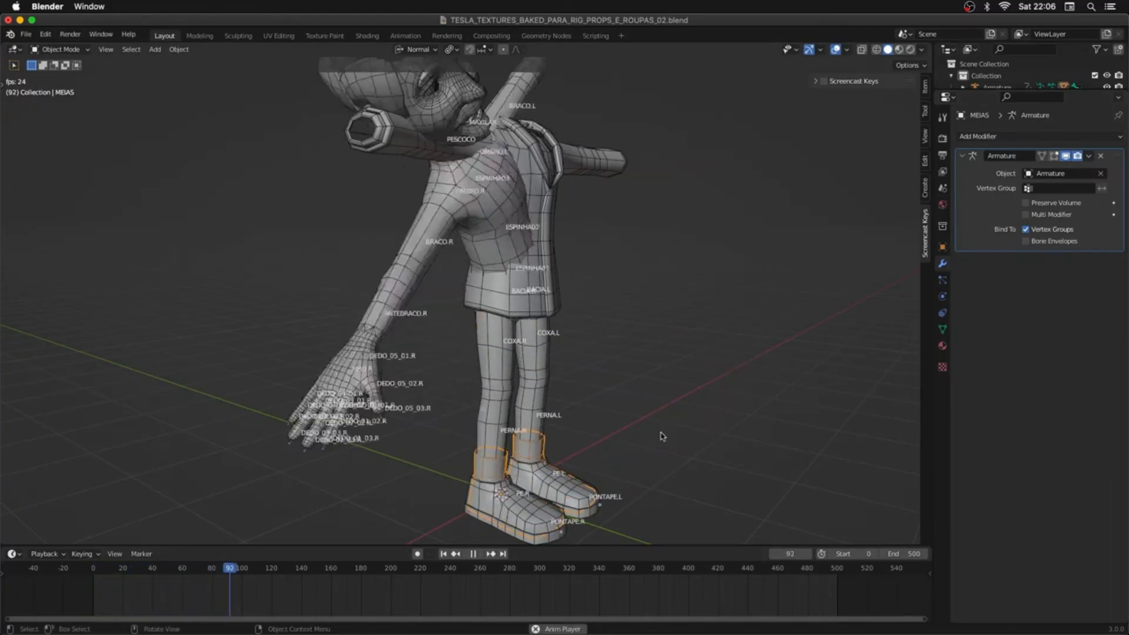
key(space)
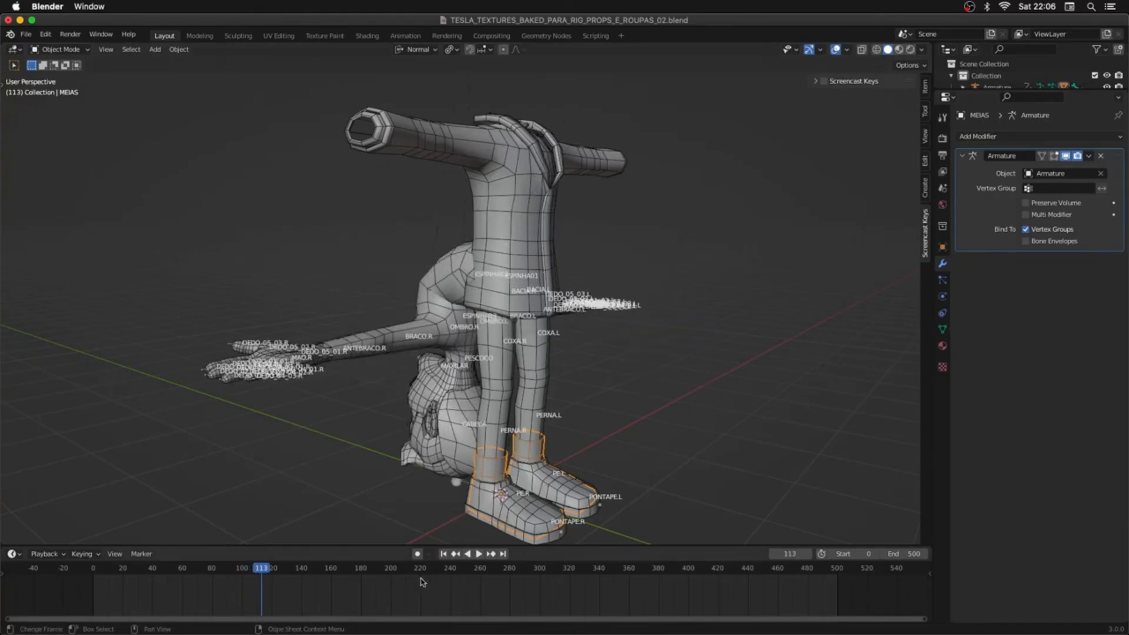
click(444, 553)
Step: Hide the socks and parent the shoes (SAPATO) to the armature with empty groups
click(627, 472)
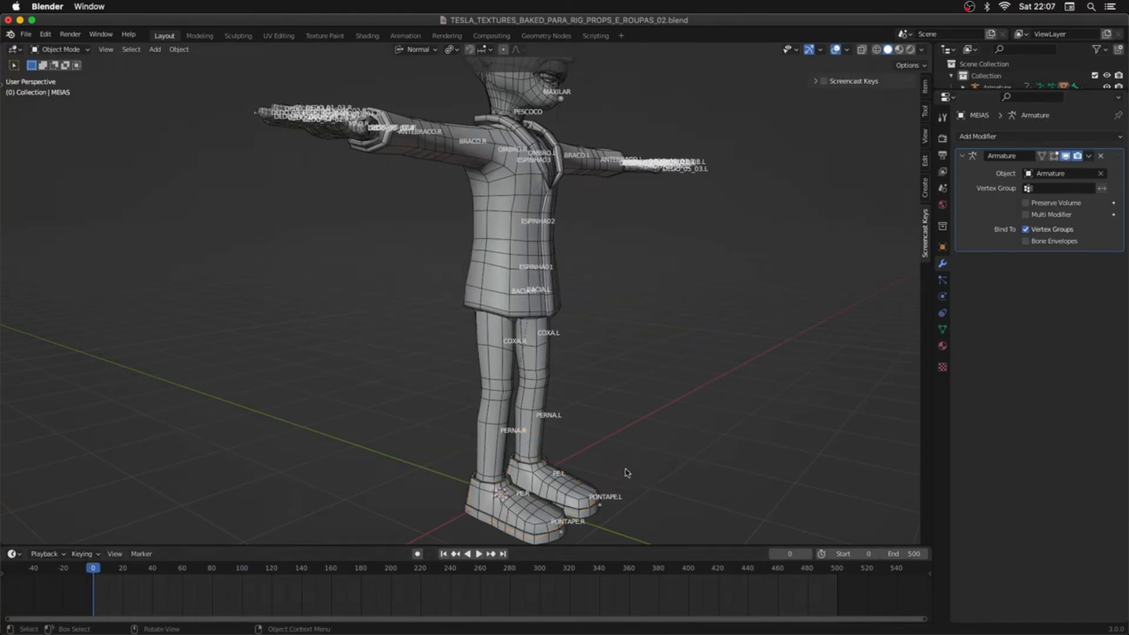
click(576, 500)
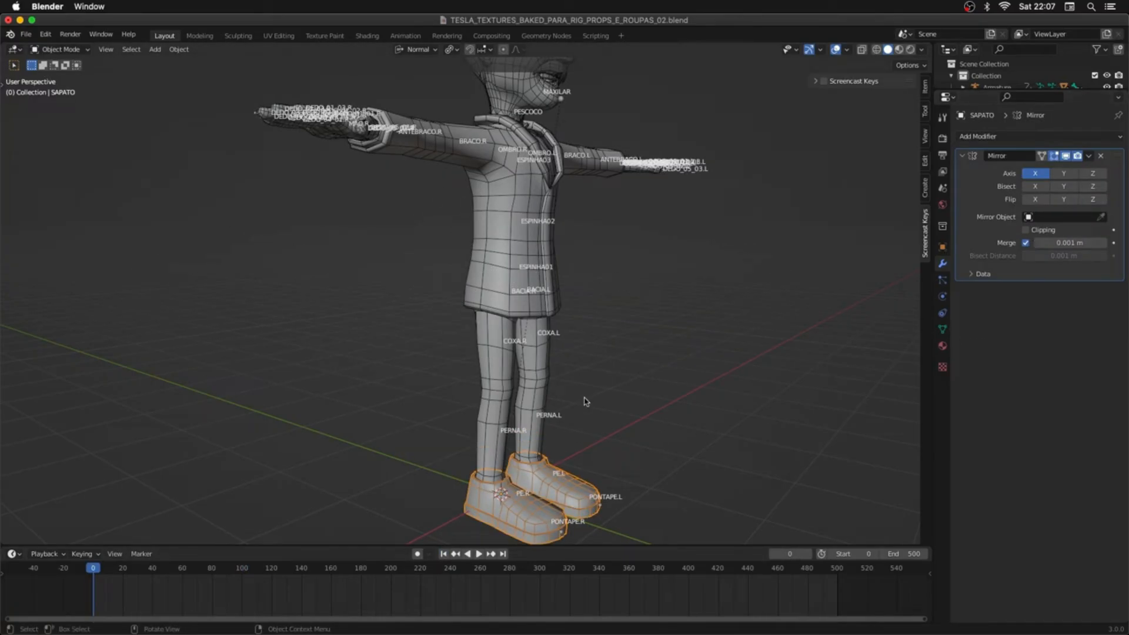
middle_drag(410, 242, 265, 269)
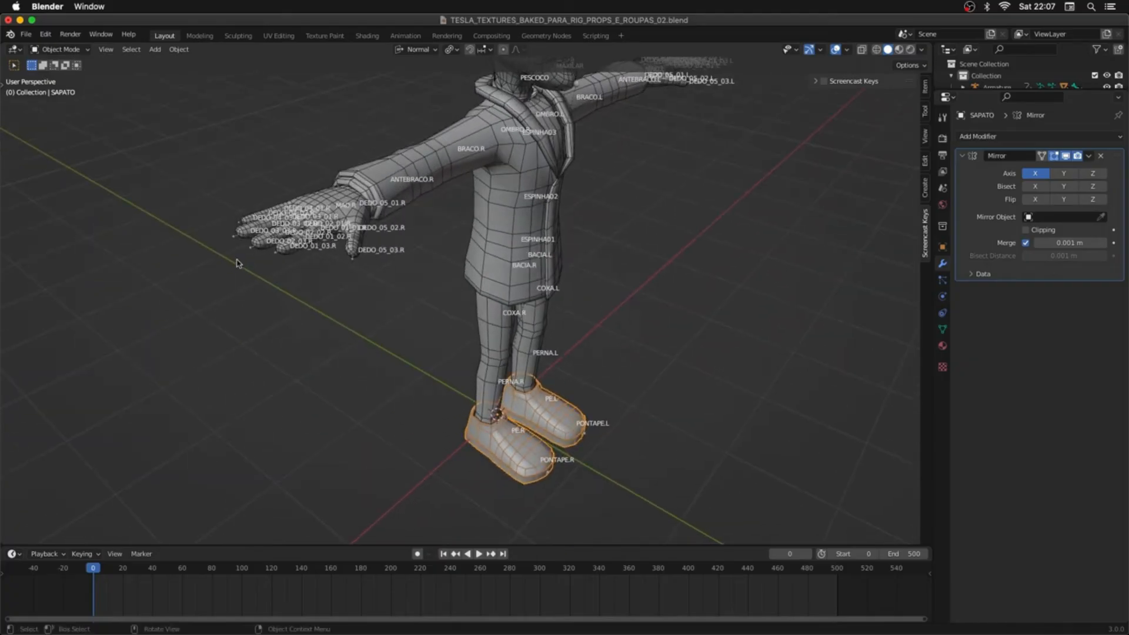
shift+click(251, 254)
key(ctrl+p)
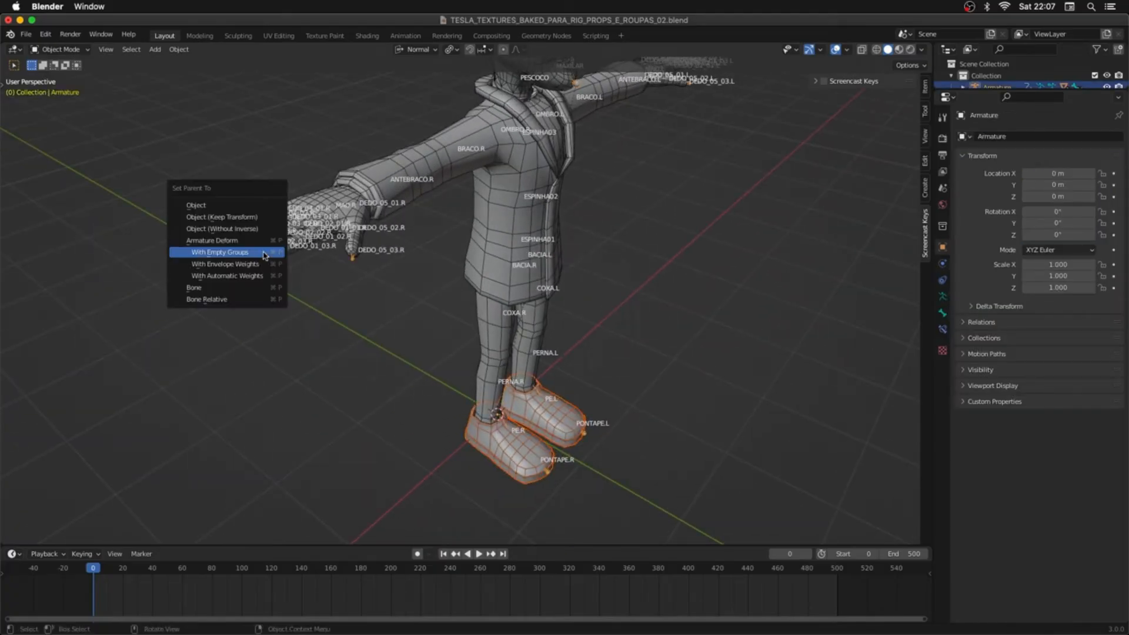
click(263, 255)
click(650, 464)
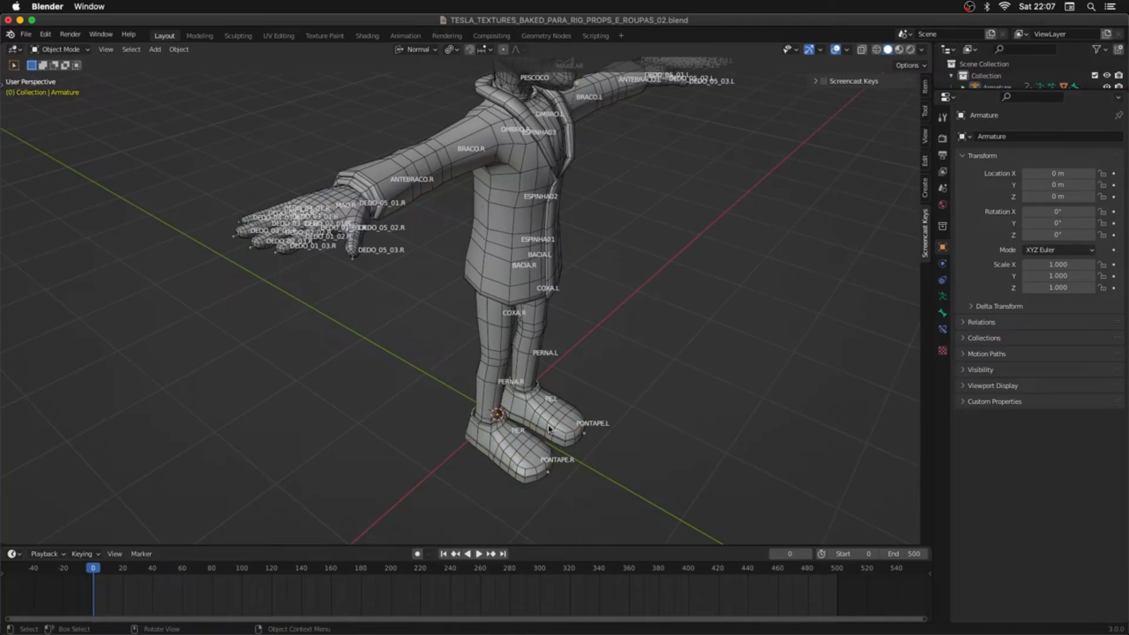
Step: Apply the Mirror modifier on the shoes mesh, keeping its Armature modifier
click(546, 424)
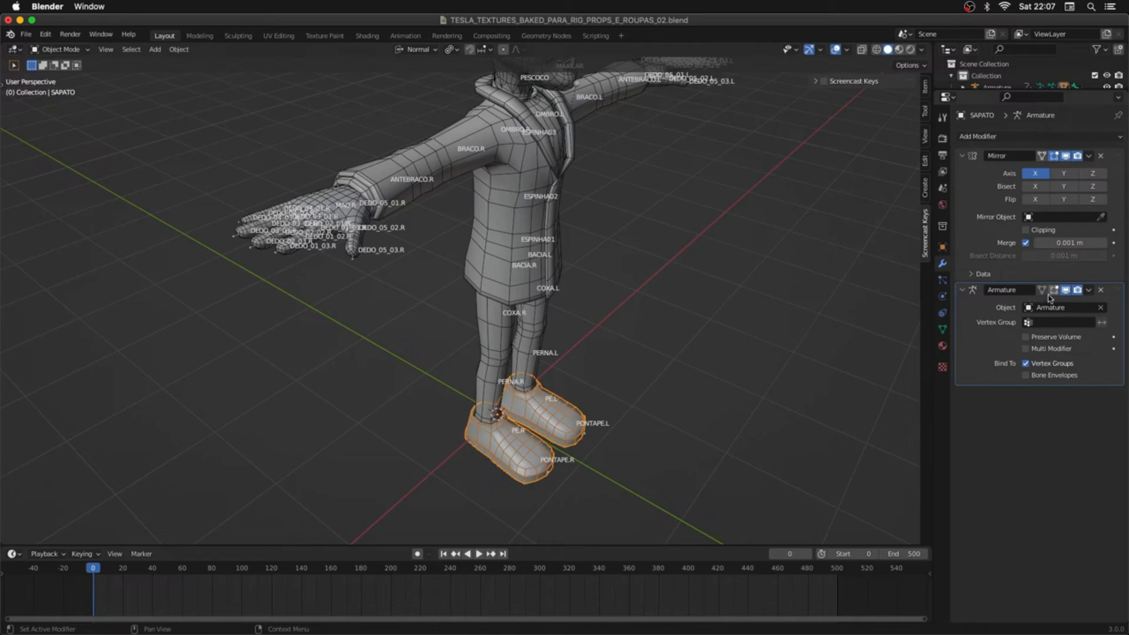
click(1090, 157)
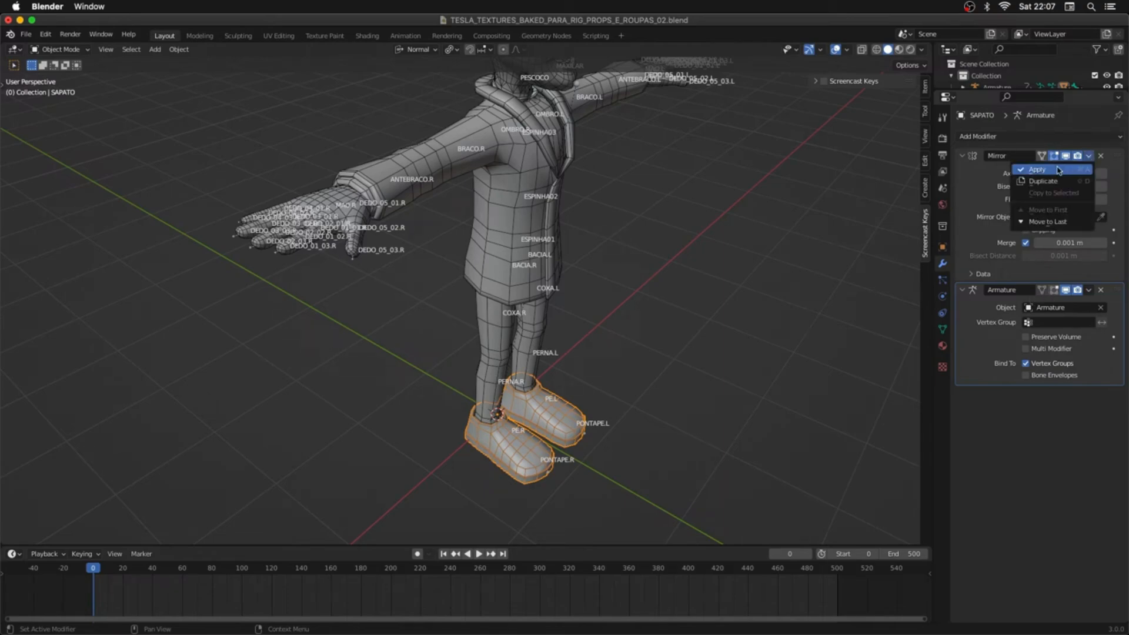
click(1062, 170)
Step: Add a Data Transfer modifier to the shoes with CORPO as source and Vertex Data set to Vertex Groups
click(968, 136)
click(819, 170)
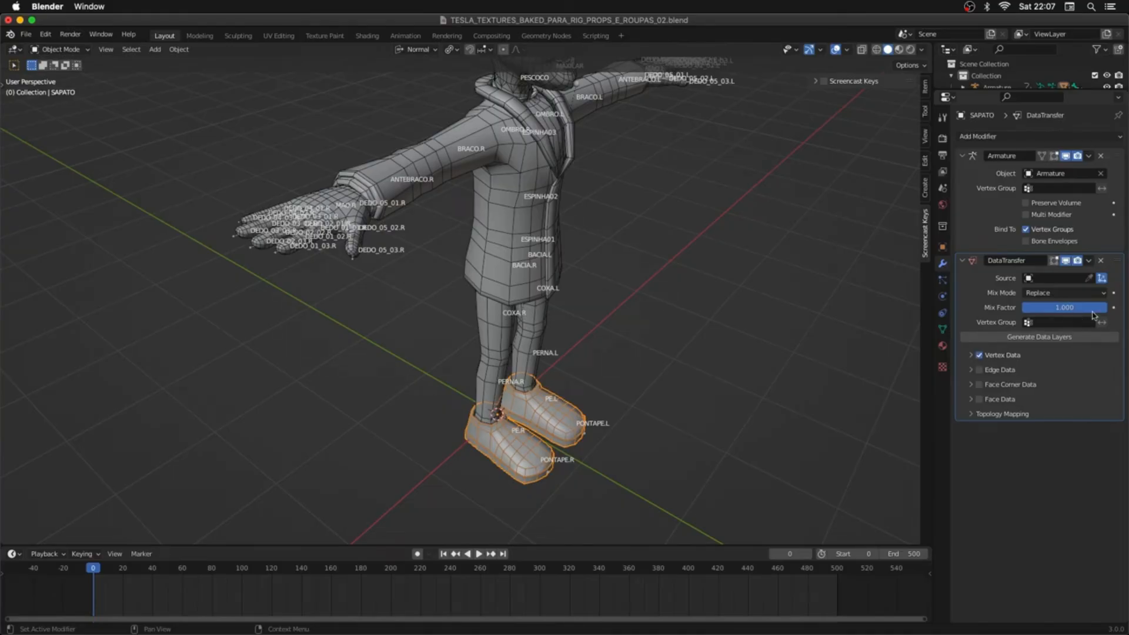
click(1089, 278)
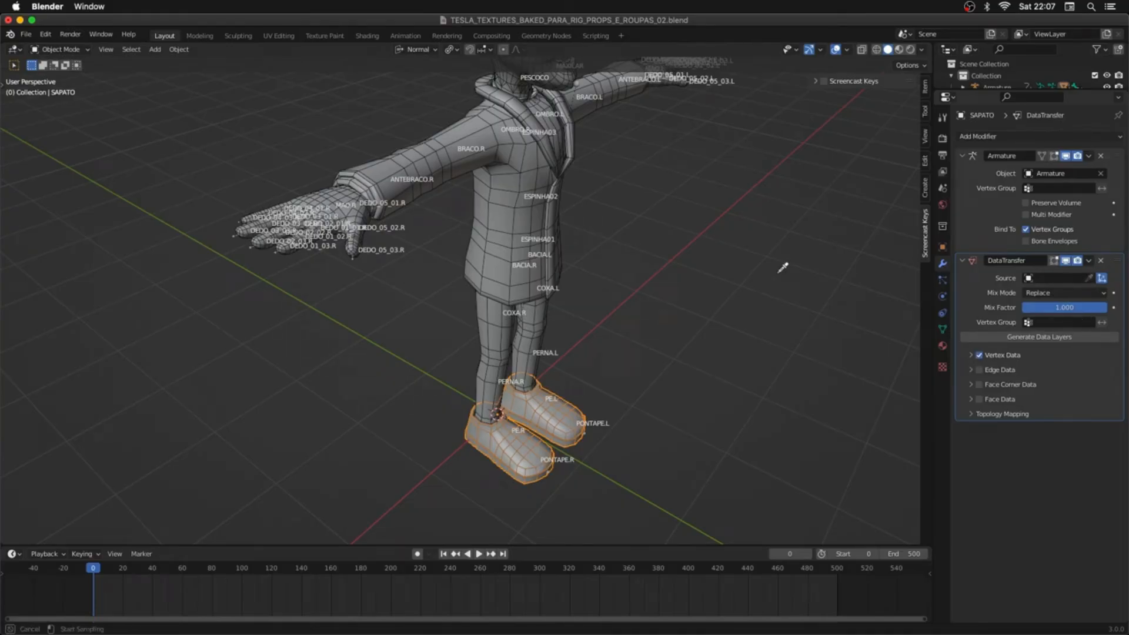
click(494, 332)
click(971, 354)
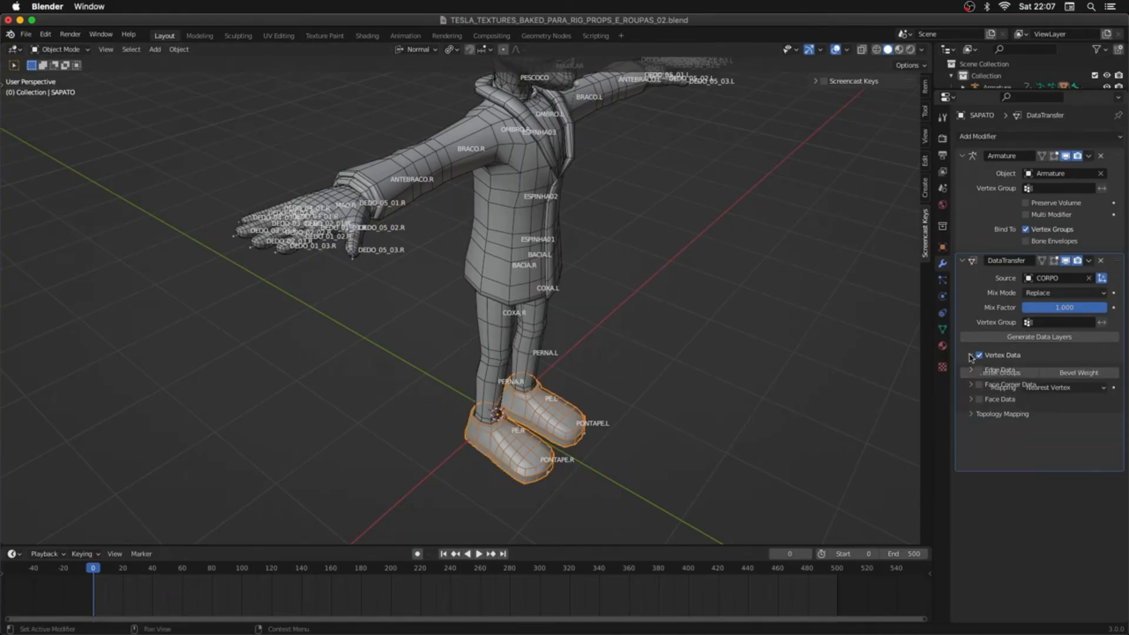
click(990, 372)
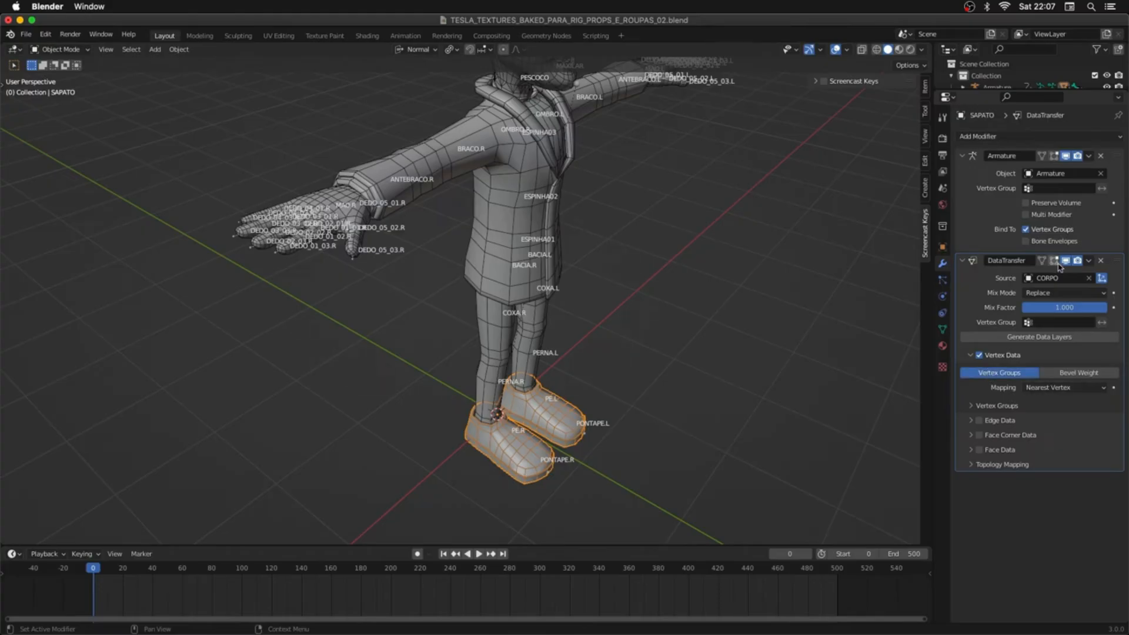
Step: Move the shoes' Data Transfer modifier to first in the stack and apply it
click(1089, 261)
click(1065, 315)
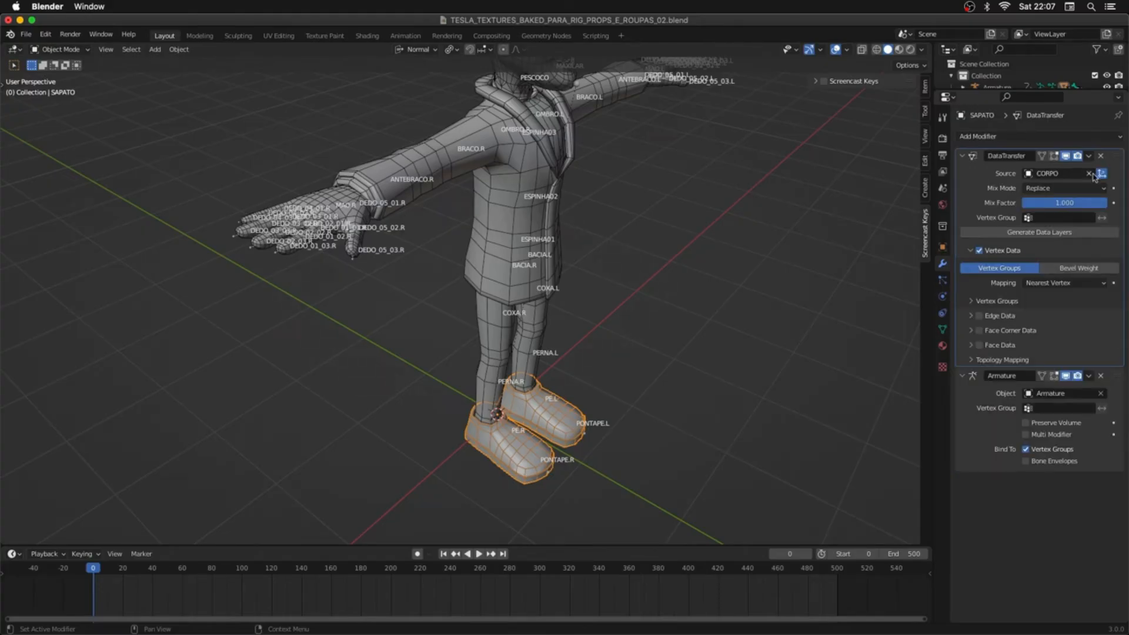
click(1089, 156)
click(1037, 169)
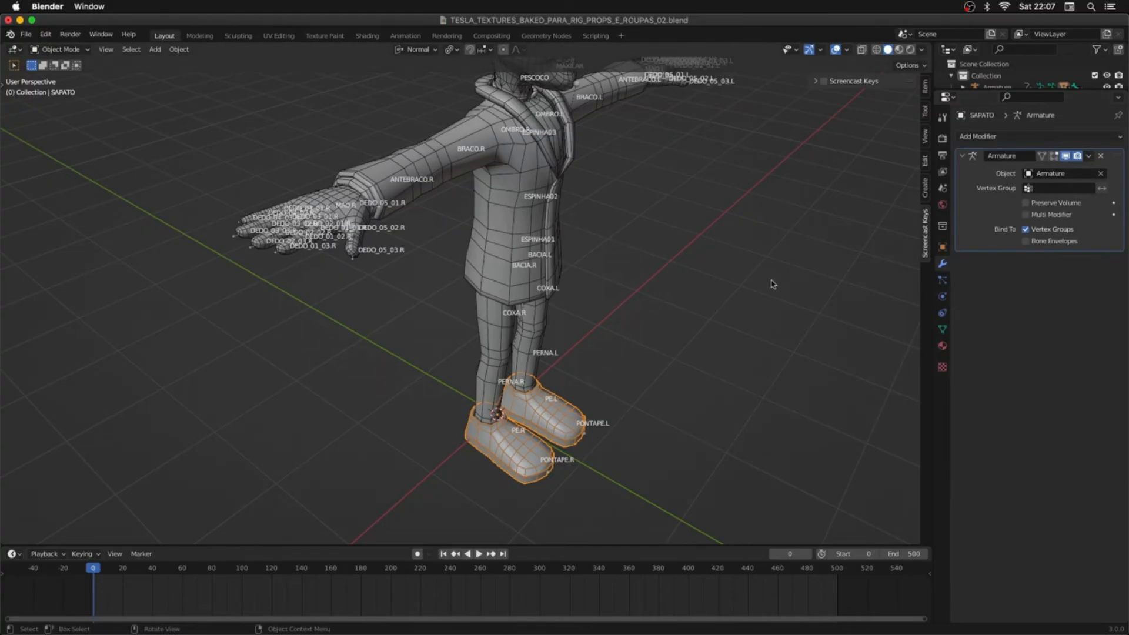
Step: Hide the shoes and select the jacket mesh (TERNO) on the character's torso
middle_drag(715, 338, 563, 314)
click(565, 314)
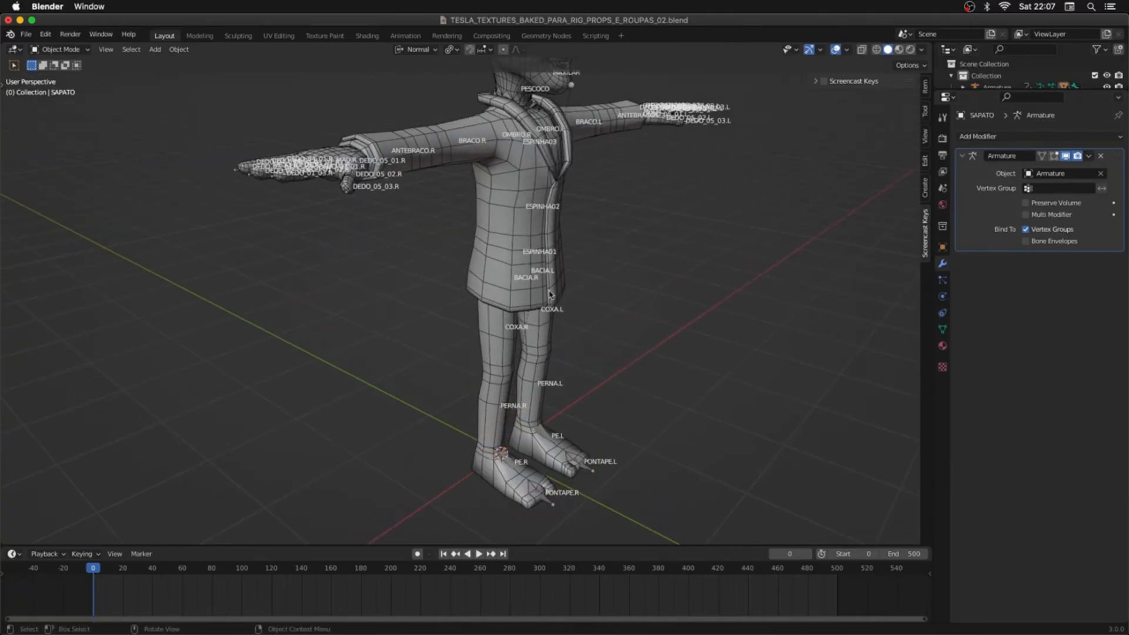
click(523, 296)
middle_drag(529, 228, 549, 202)
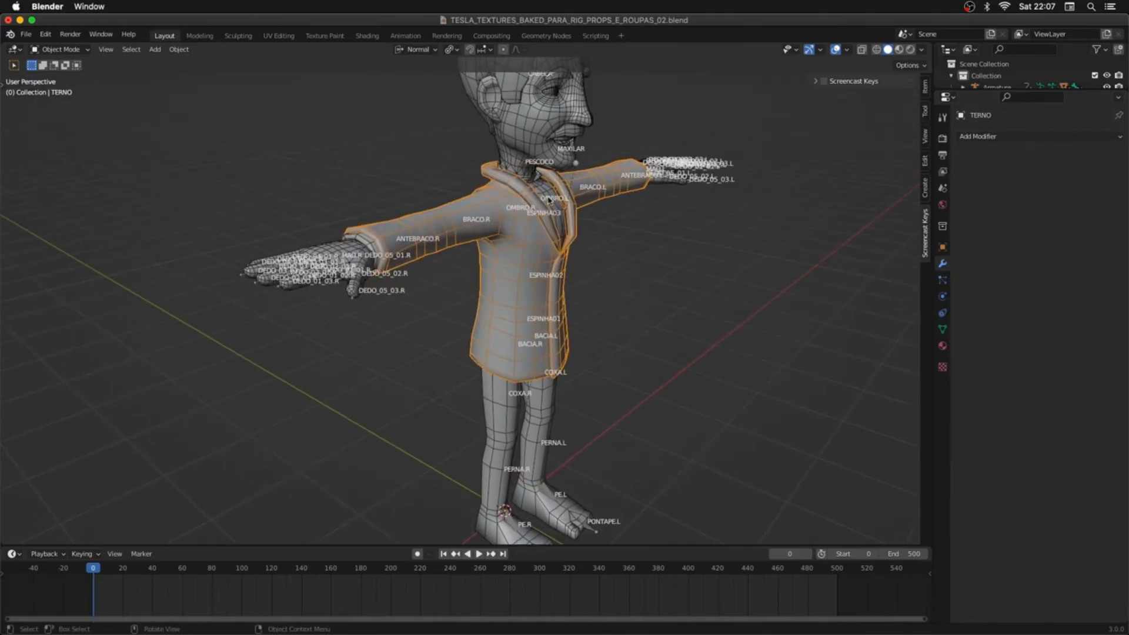
click(524, 169)
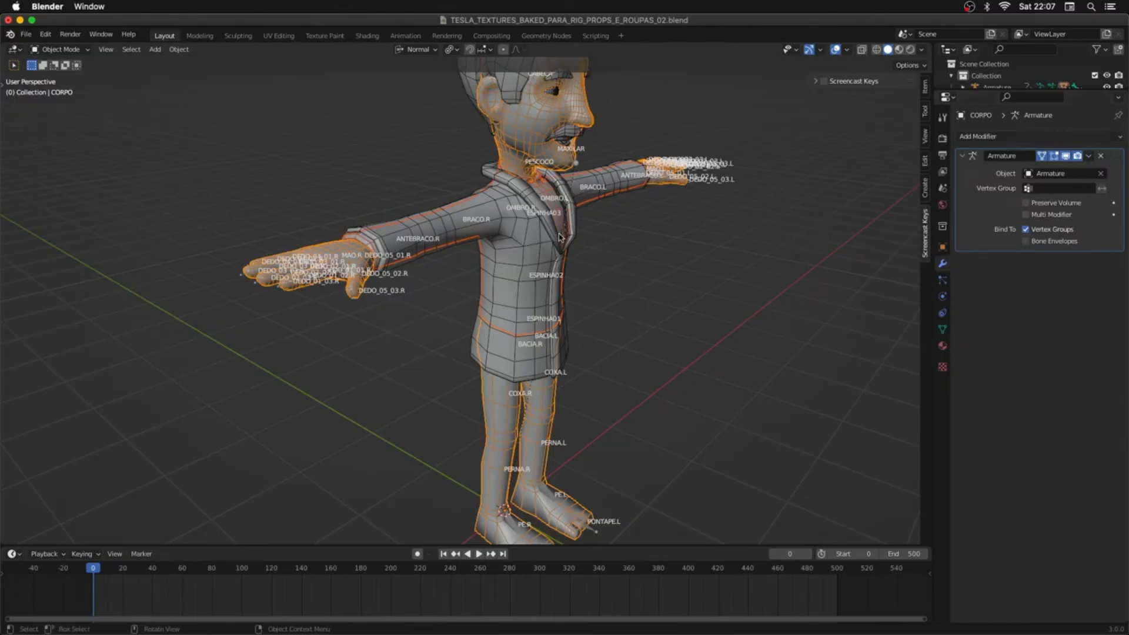
click(406, 339)
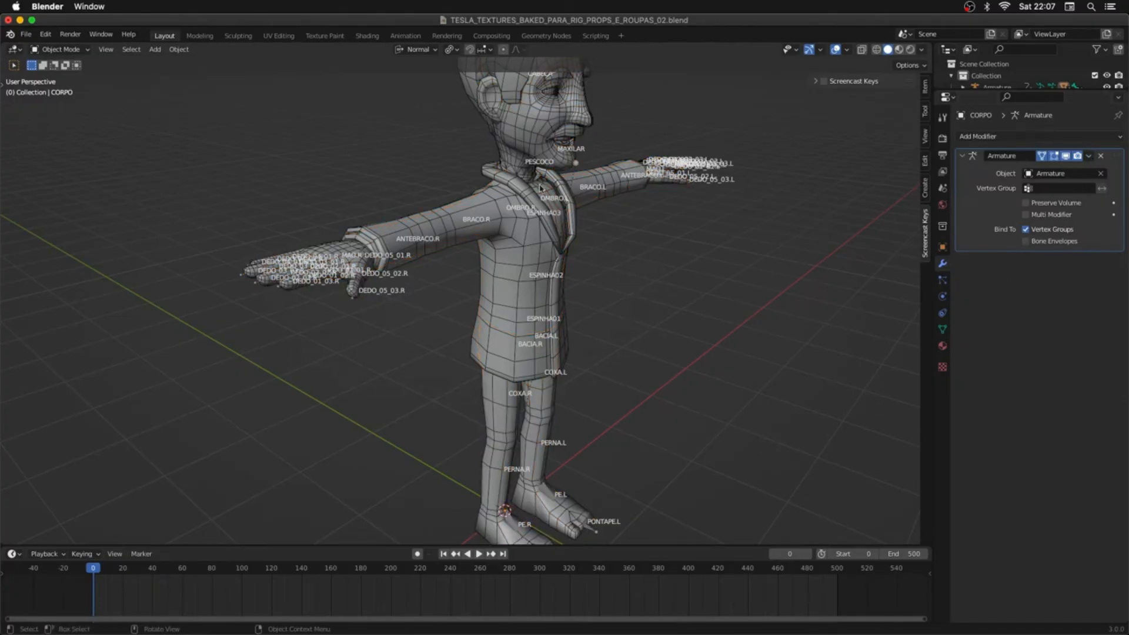
click(522, 216)
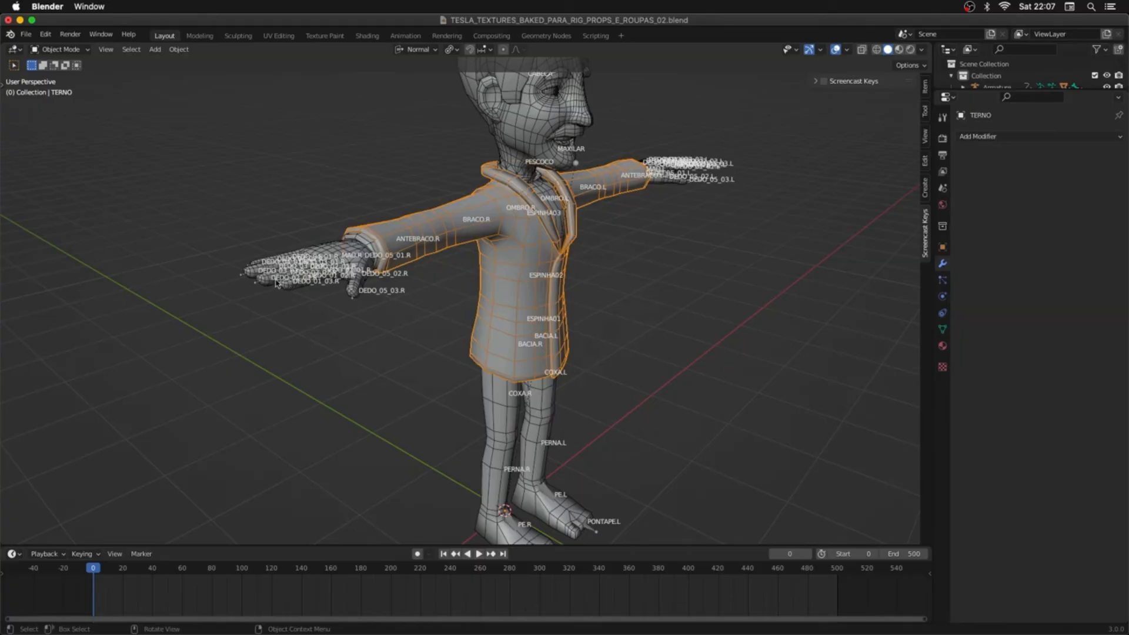
Step: Parent the jacket to the armature using Armature Deform With Empty Groups
shift+click(256, 287)
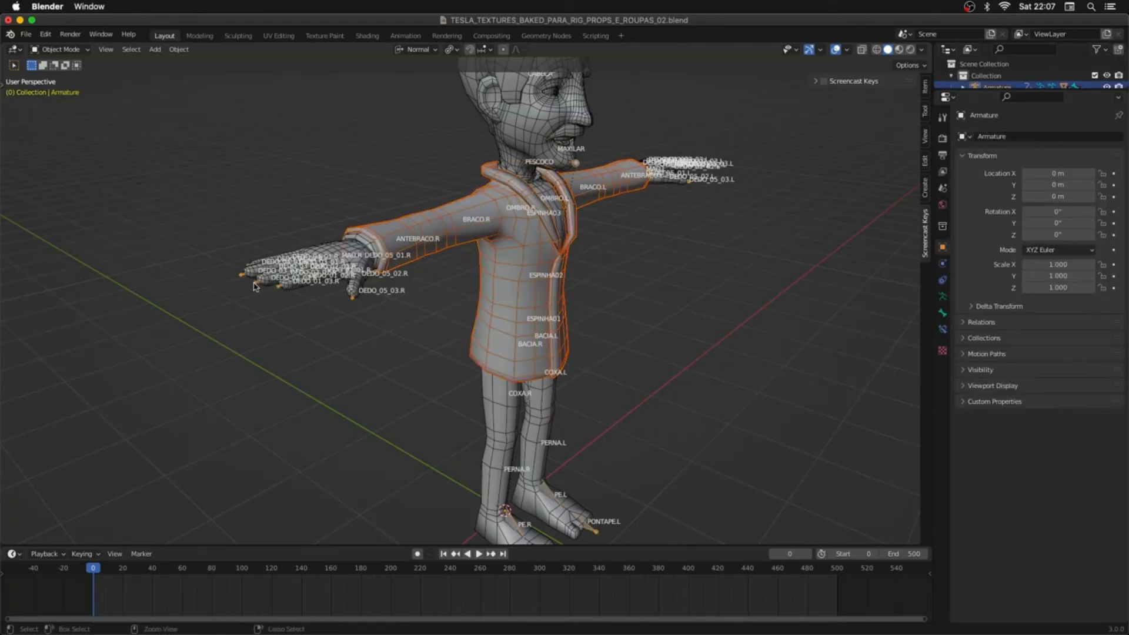
key(ctrl+p)
click(255, 287)
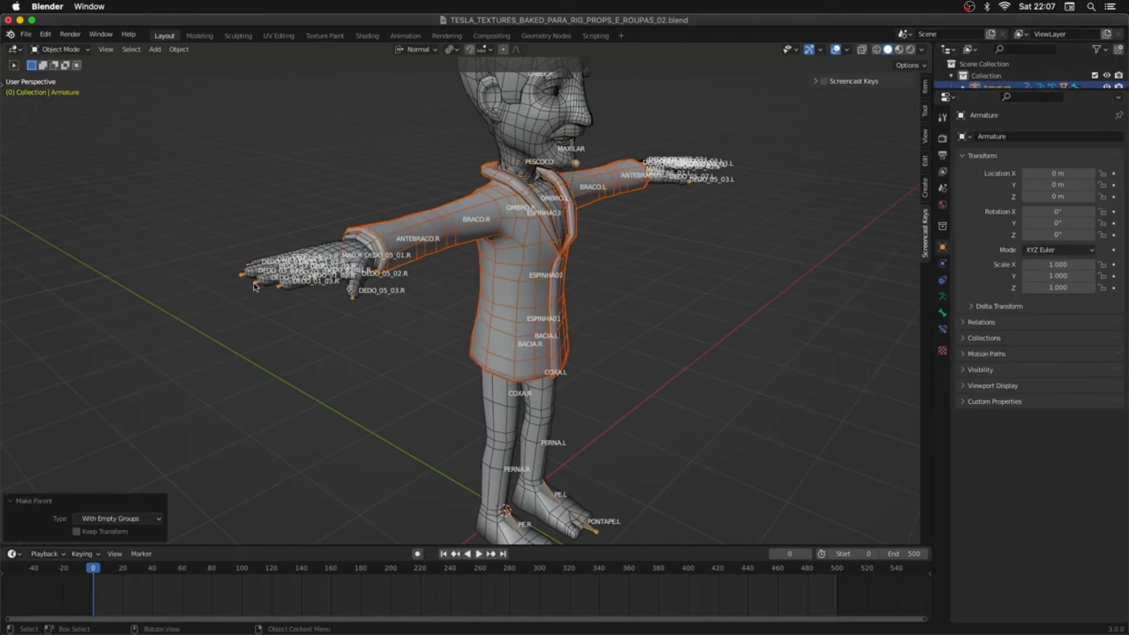
Step: Add a Data Transfer modifier to the jacket and move it to first in the stack, above the Armature modifier
click(493, 237)
click(978, 139)
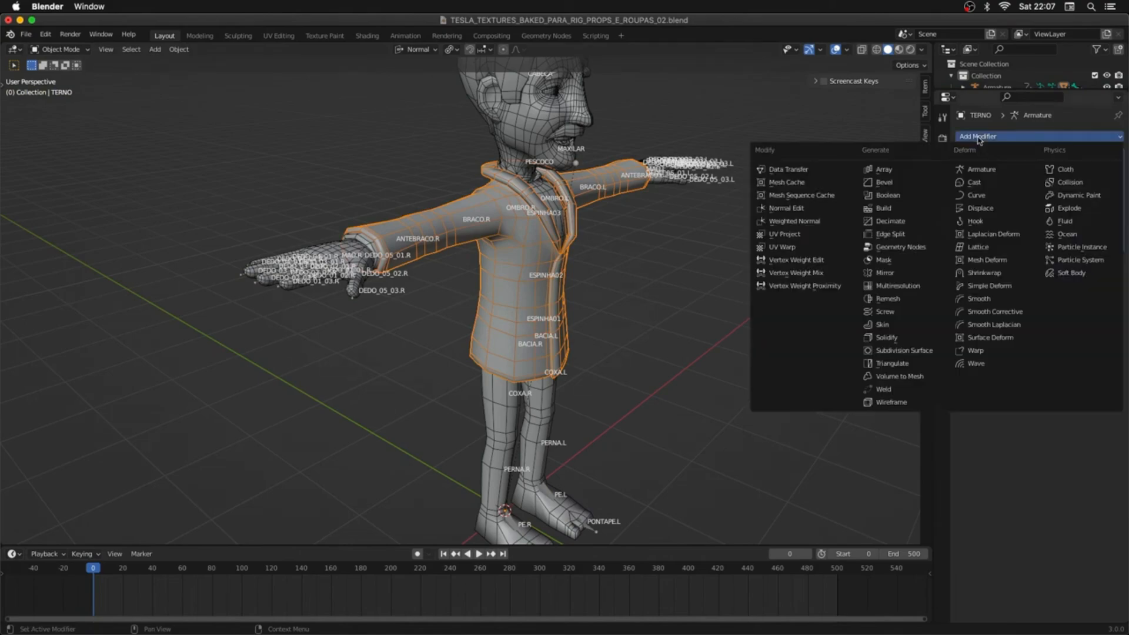
click(816, 174)
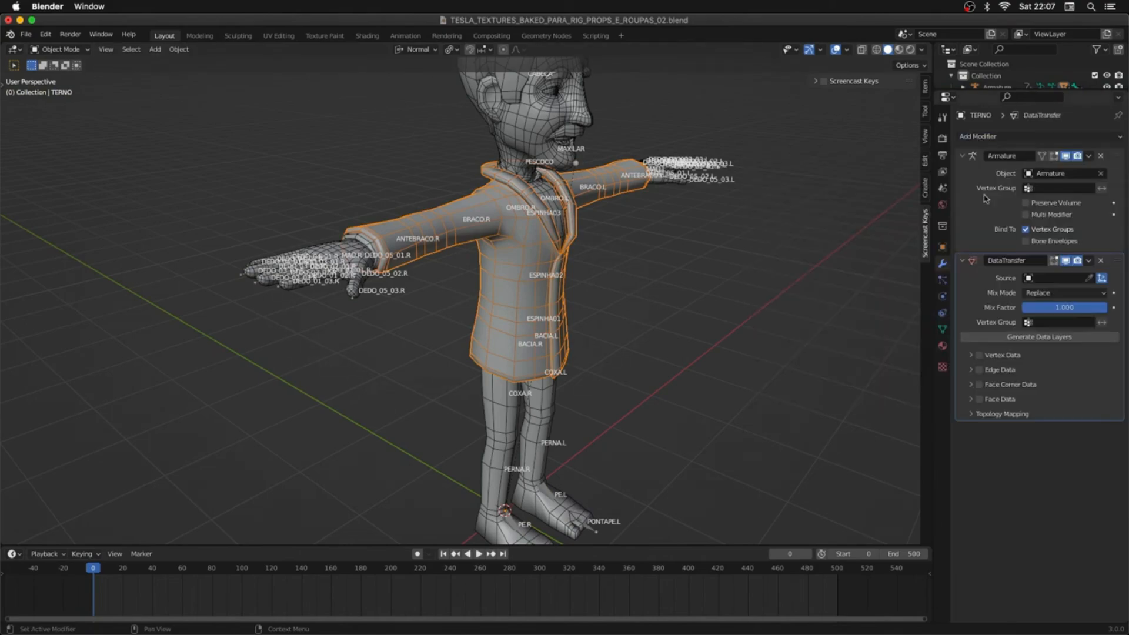
click(1089, 261)
click(1069, 315)
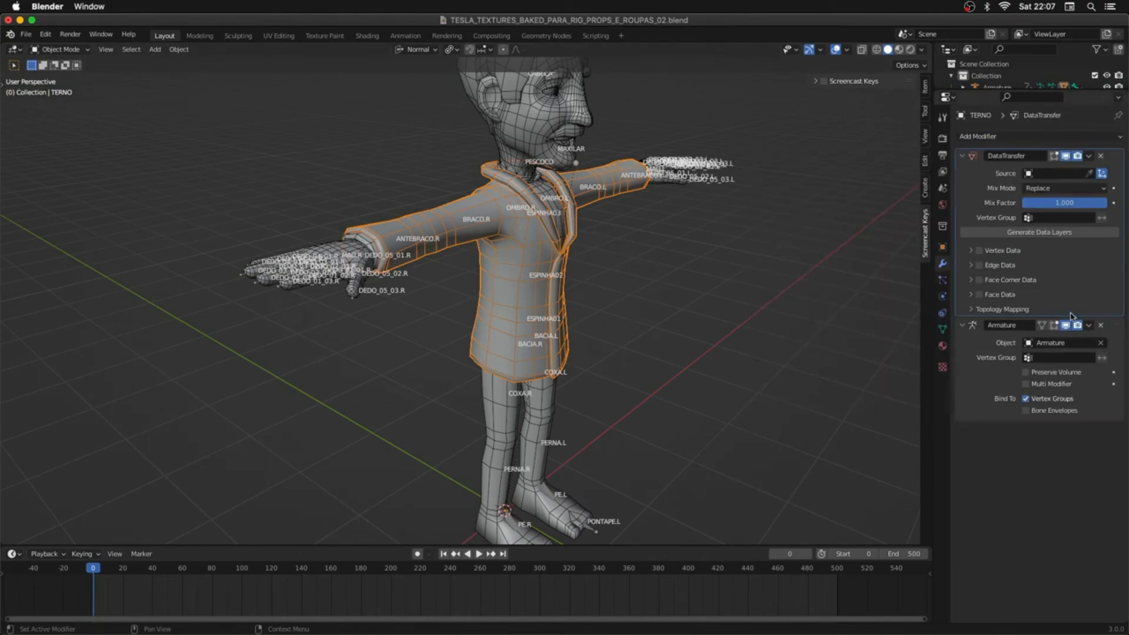
Step: Set the jacket's Data Transfer source to CORPO with Vertex Data on Vertex Groups, and apply the modifier
click(1089, 173)
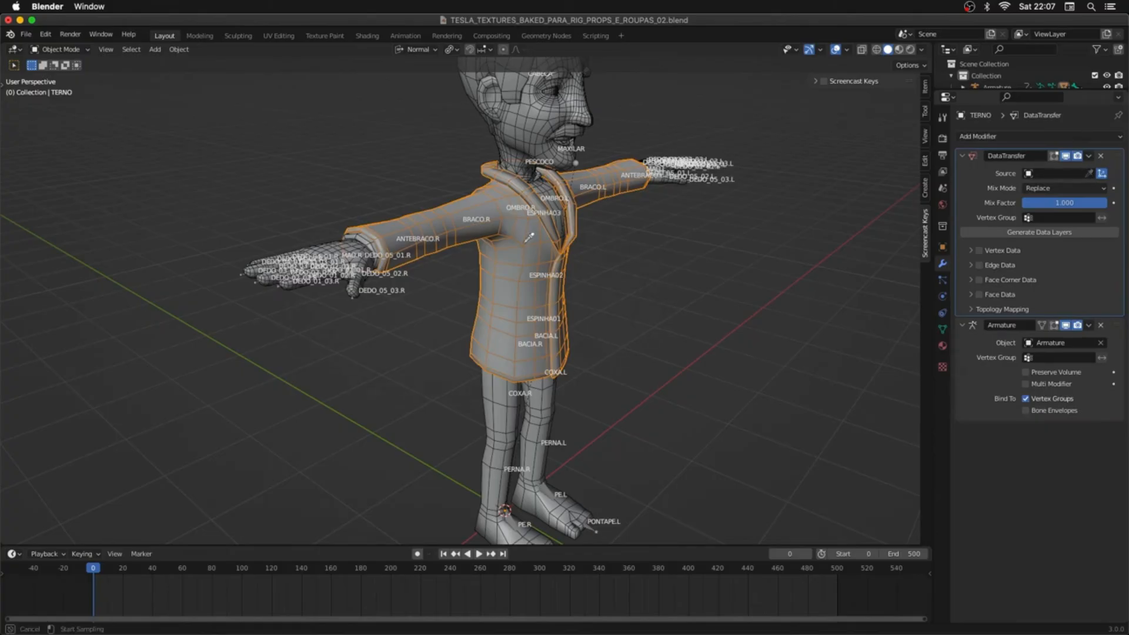
click(319, 254)
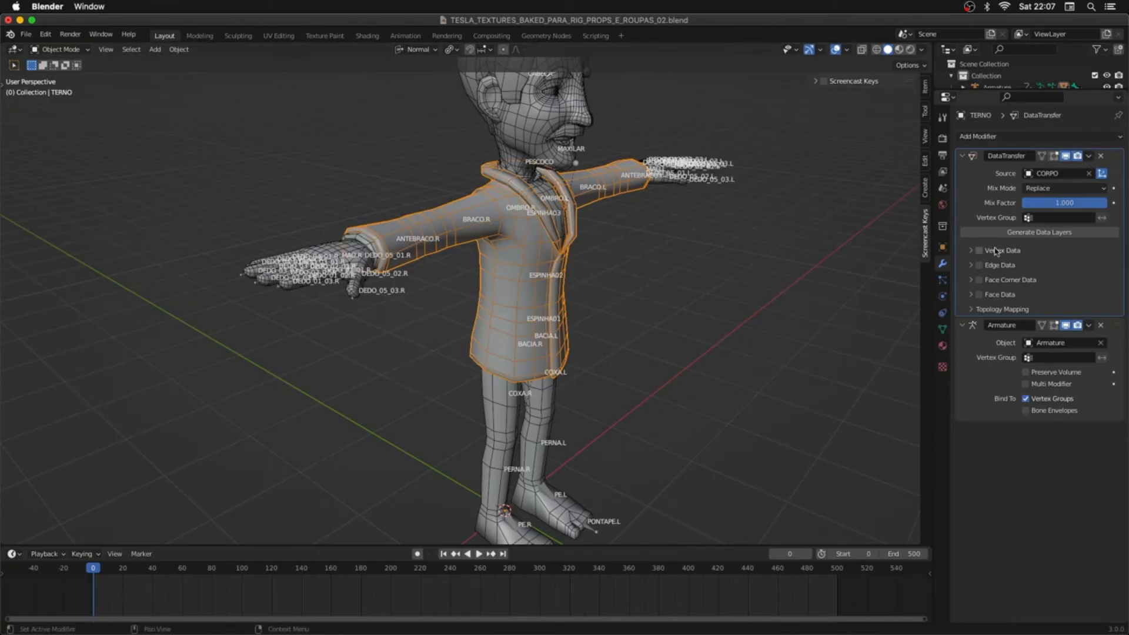
click(972, 250)
click(979, 251)
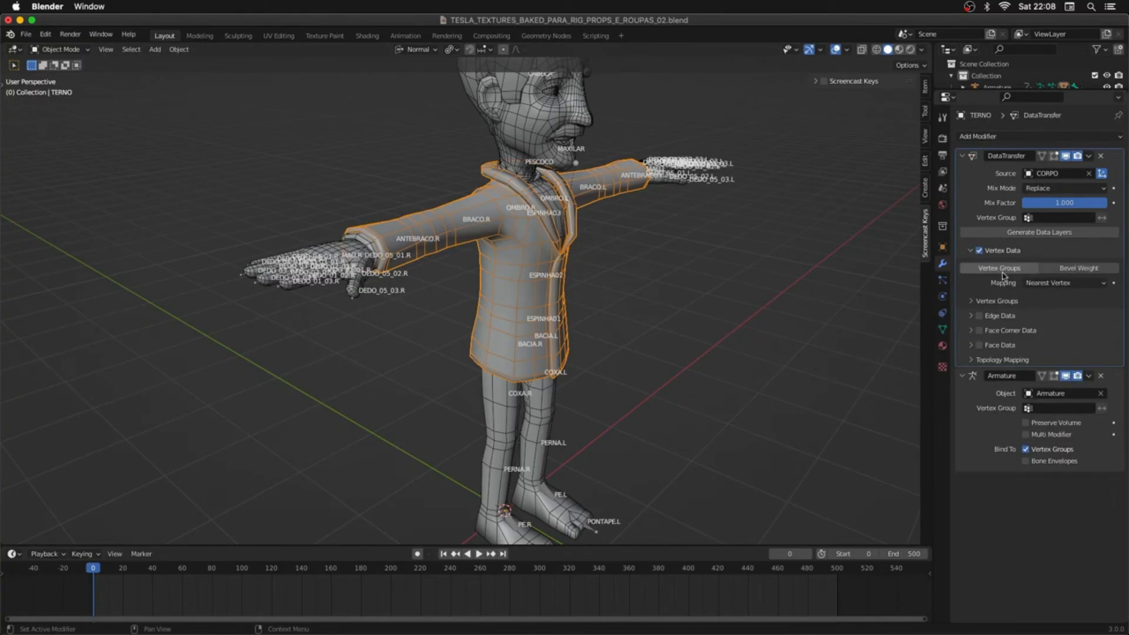
click(1089, 155)
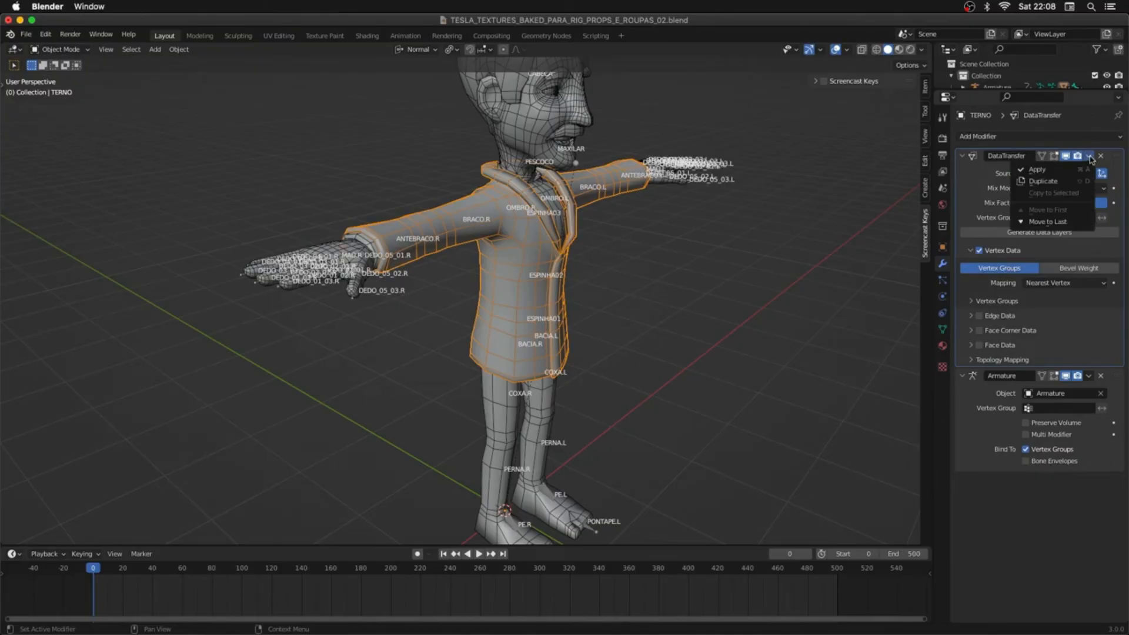
click(1058, 172)
Step: Hide the jacket and parent the shirt mesh (CAMISA) to the armature With Empty Groups
key(h)
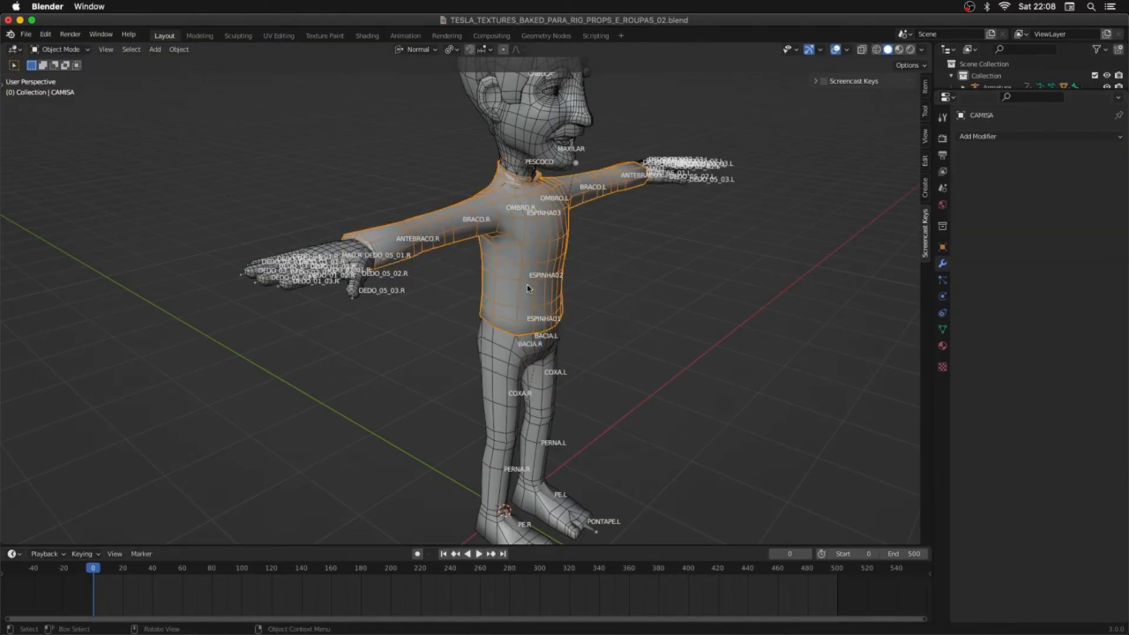
click(529, 289)
shift+click(256, 287)
key(ctrl+p)
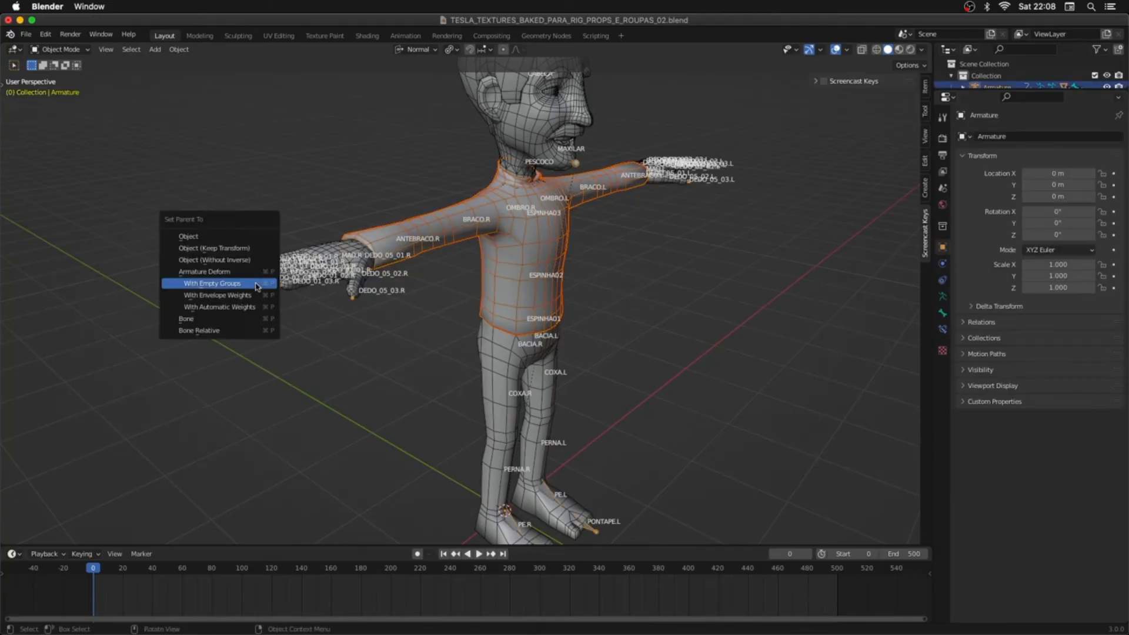
click(257, 286)
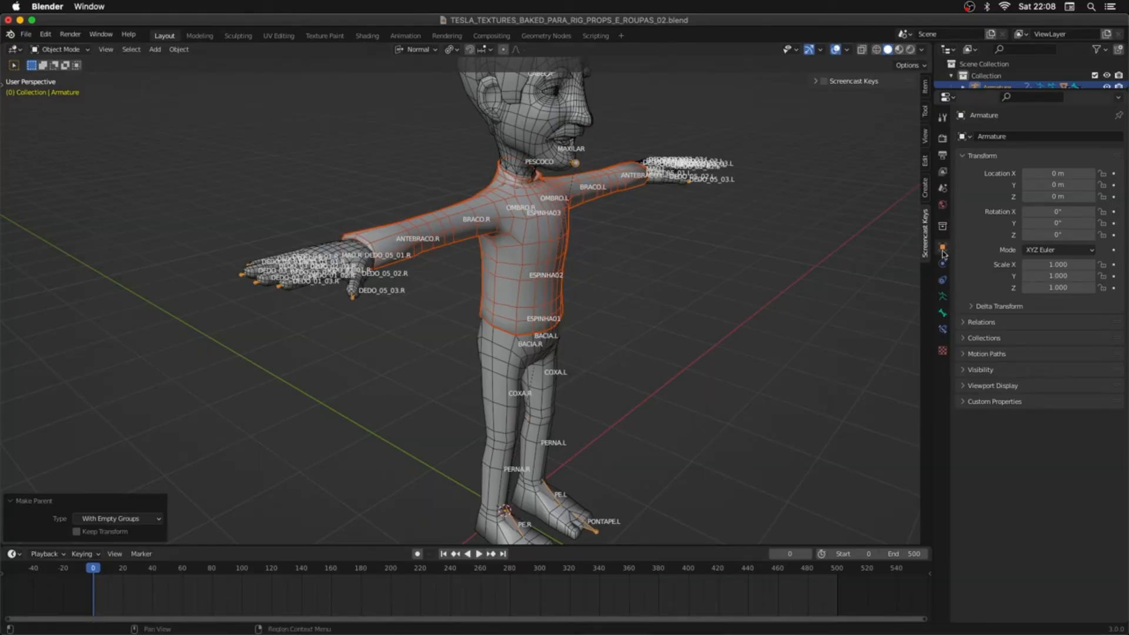
Step: Add a Data Transfer modifier to the shirt with CORPO as source and Vertex Data set to Vertex Groups
click(592, 240)
click(533, 233)
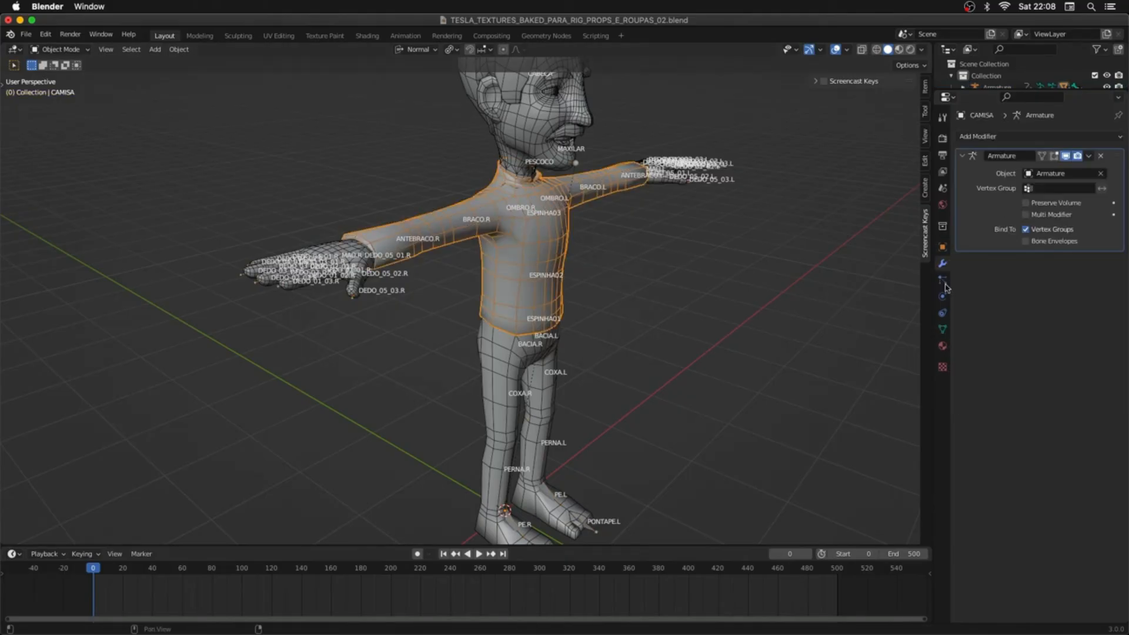
click(1010, 140)
click(829, 171)
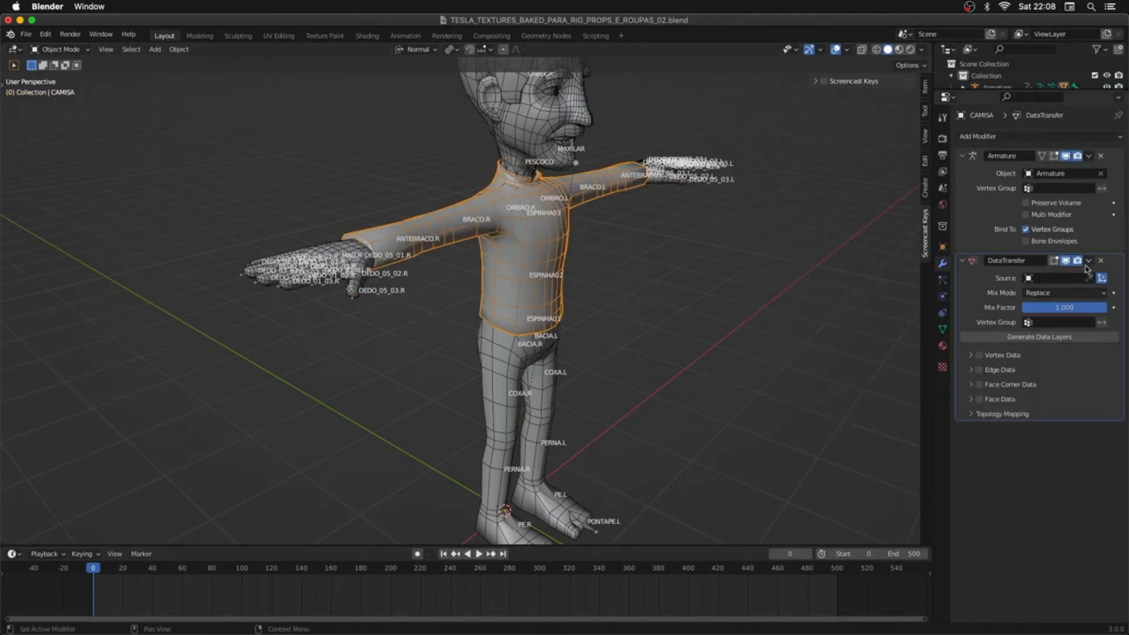
click(1101, 277)
click(658, 171)
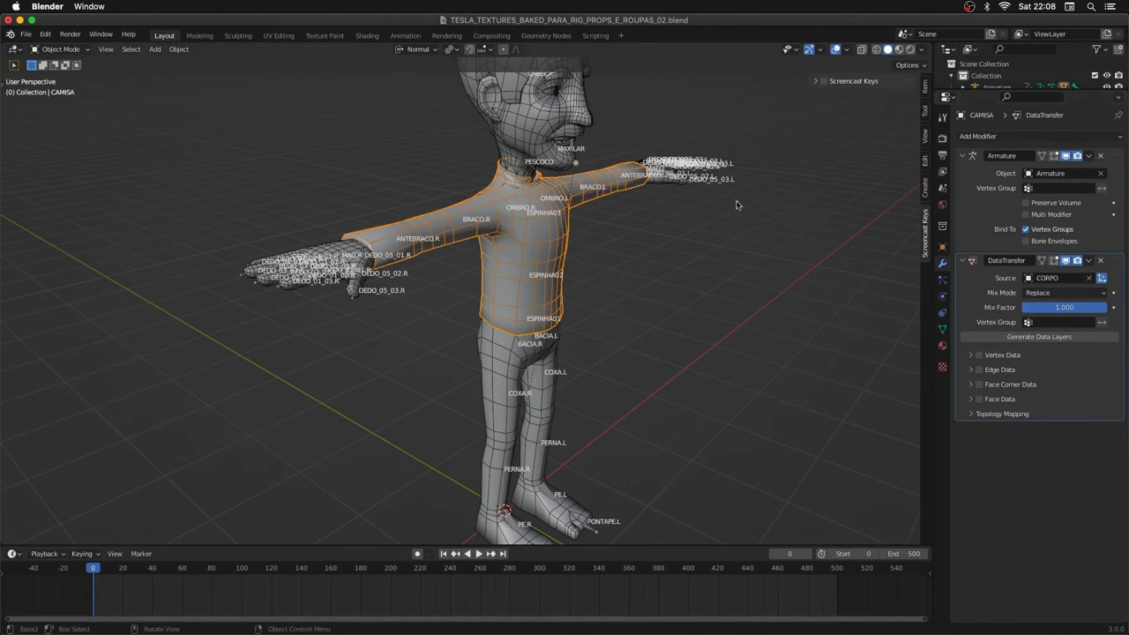
click(969, 356)
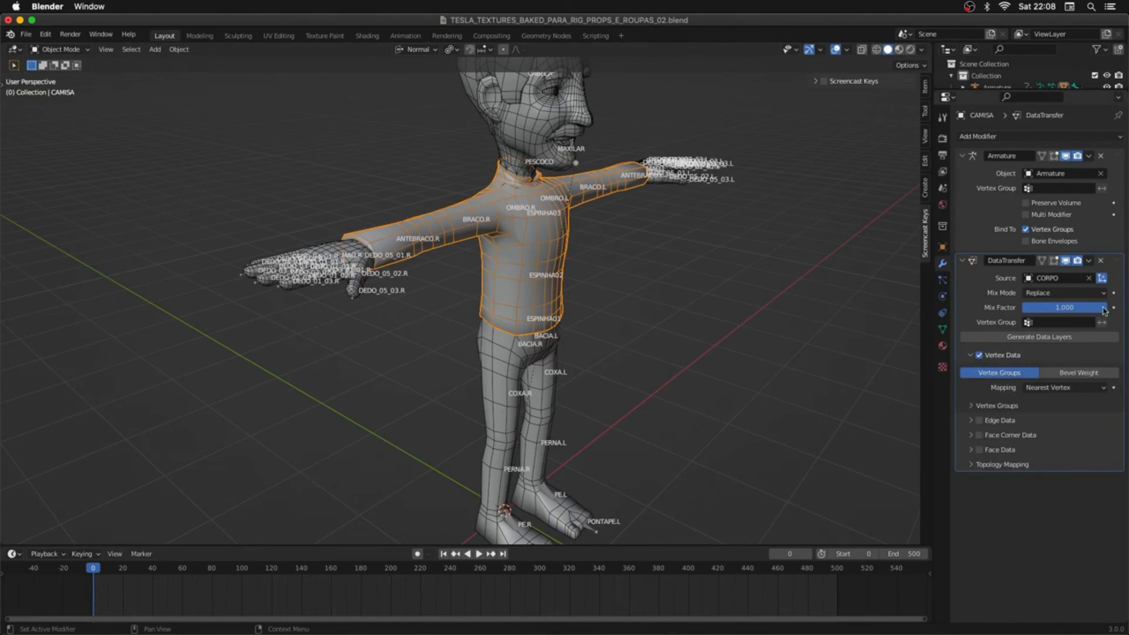
Step: Move the shirt's Data Transfer modifier to first in the stack and apply it
click(1089, 260)
click(1062, 316)
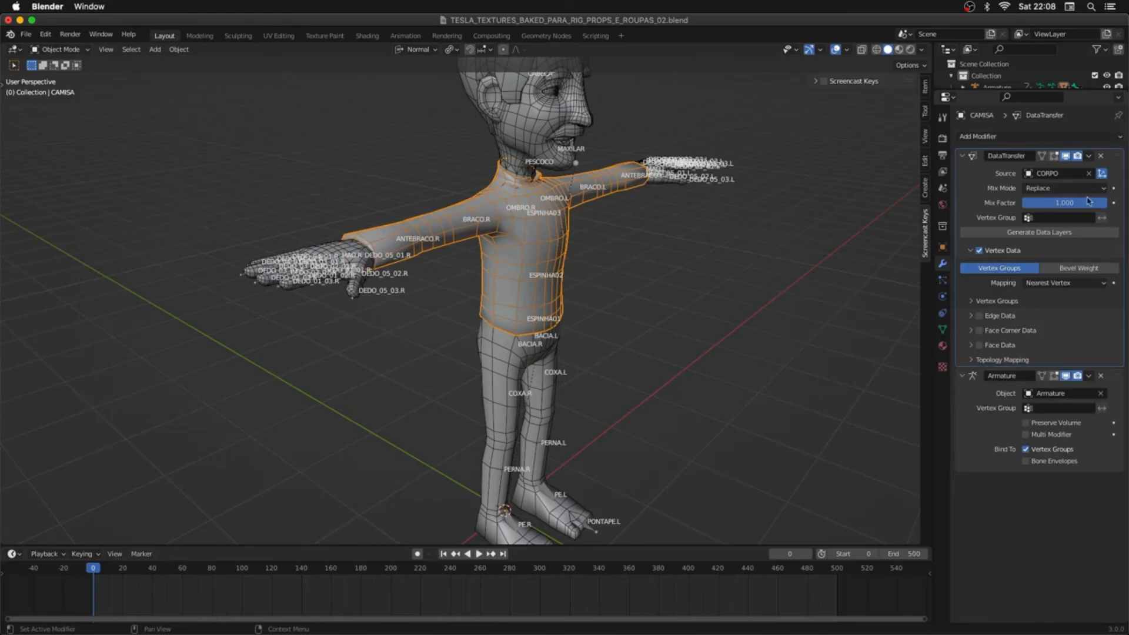
click(1089, 155)
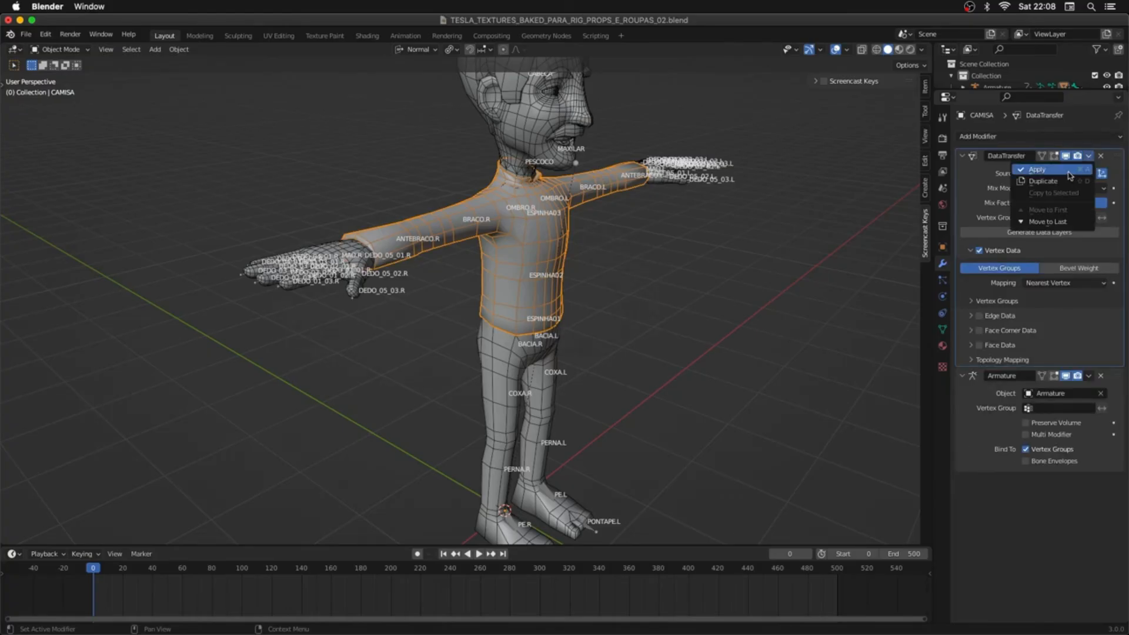
click(1069, 172)
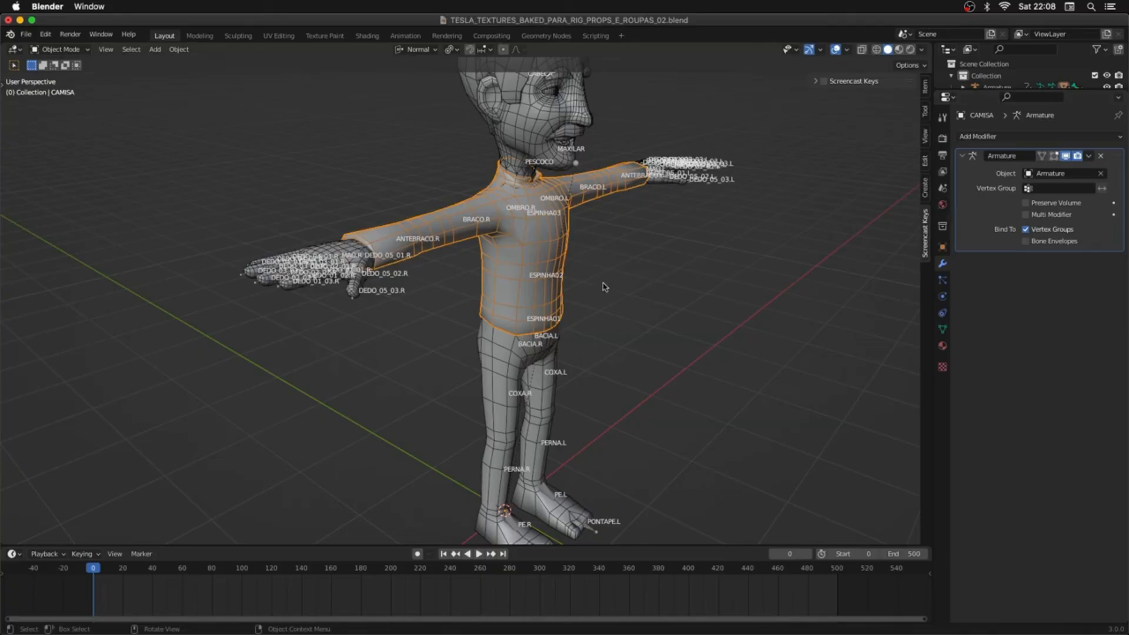
Step: Unhide all the hidden garments on the character and clear the selection
click(574, 306)
middle_drag(575, 307, 469, 360)
key(alt+h)
click(664, 359)
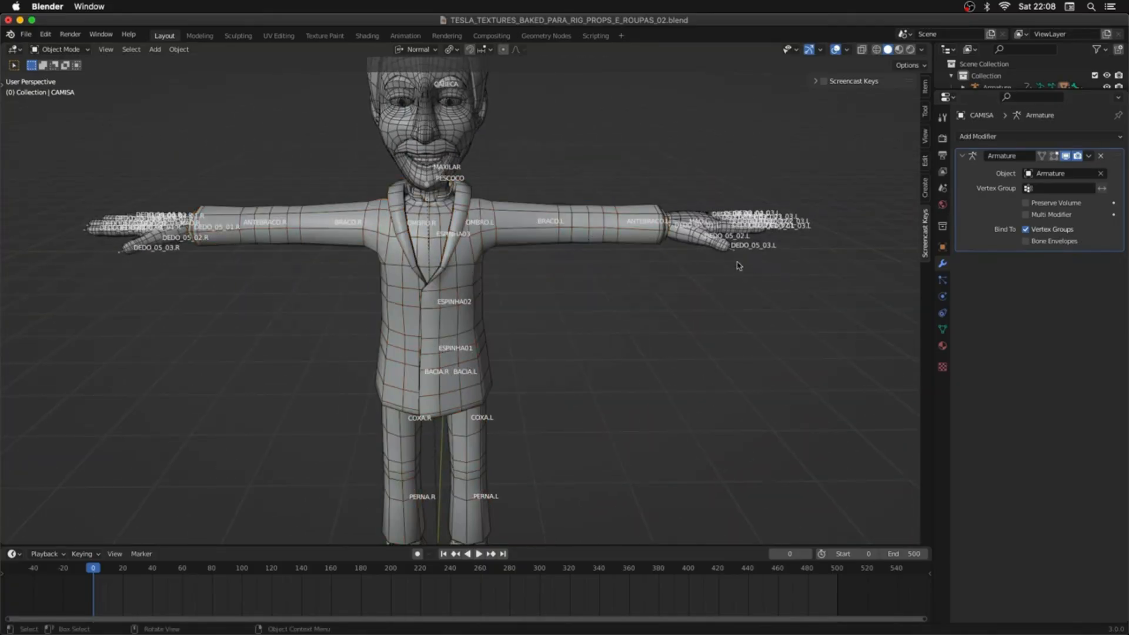
middle_drag(738, 262, 809, 293)
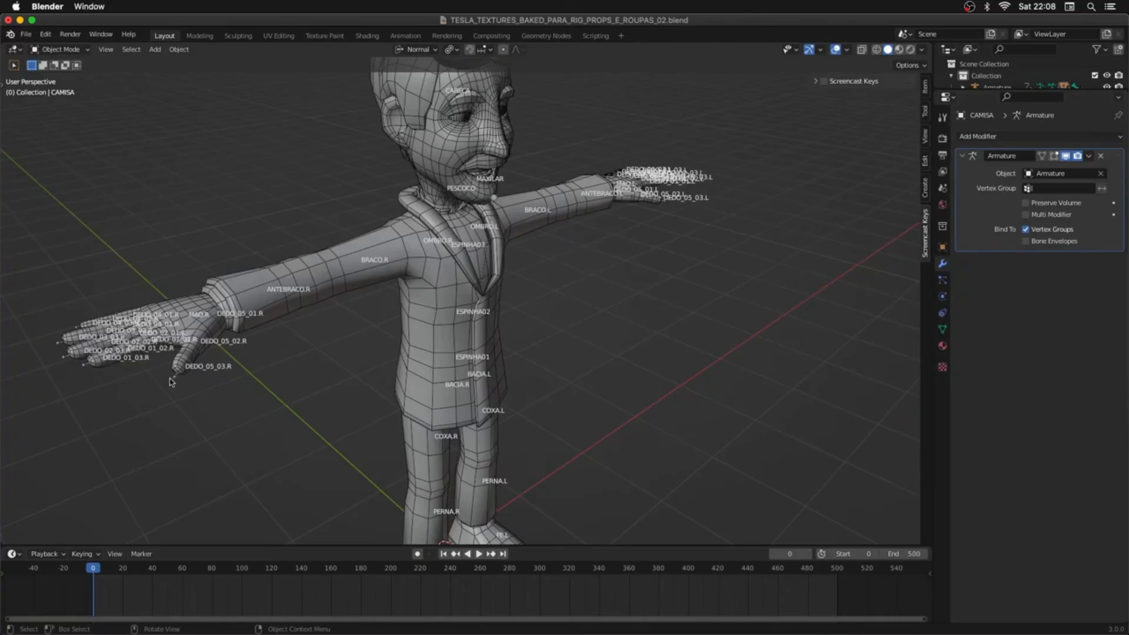
Step: Select the armature and turn off the bone Names in its Viewport Display settings
click(170, 381)
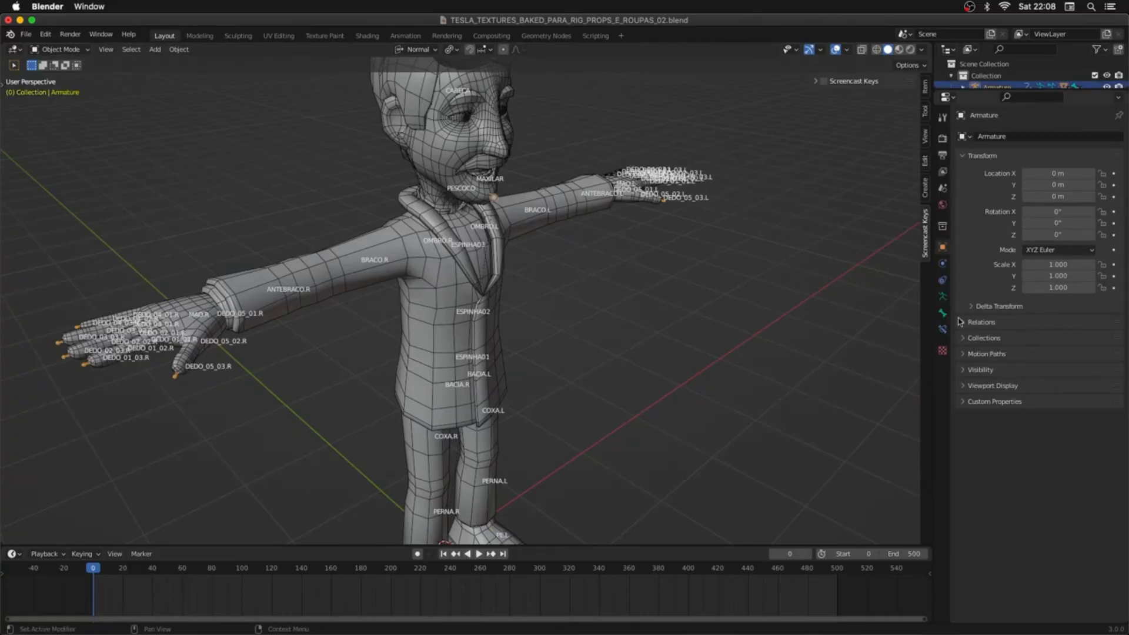
click(942, 296)
click(1026, 340)
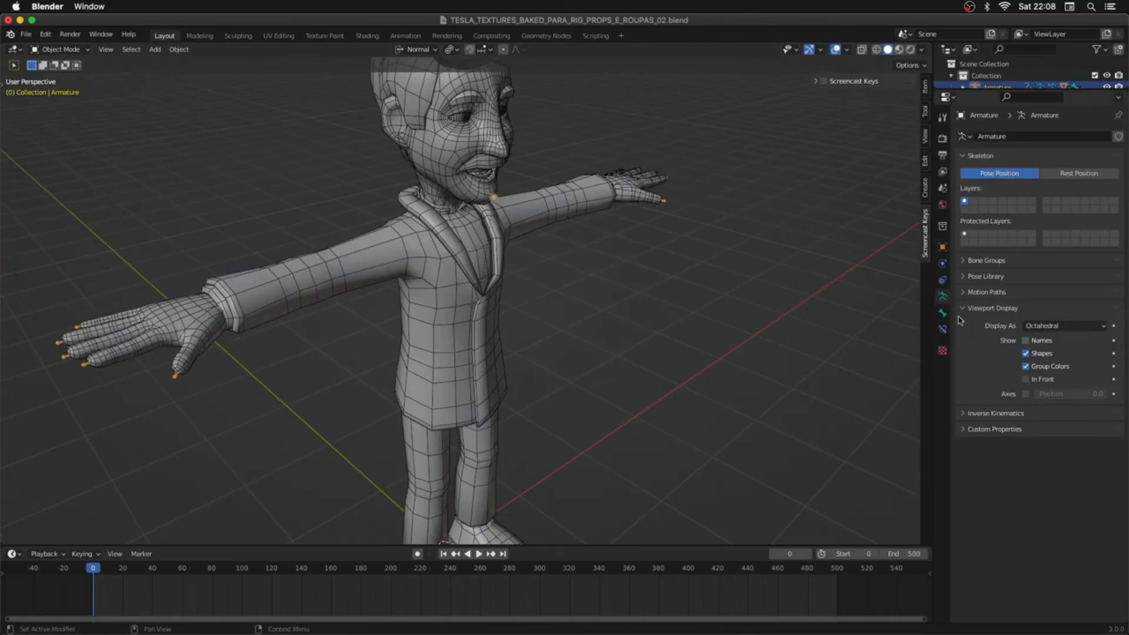
middle_drag(698, 282, 741, 298)
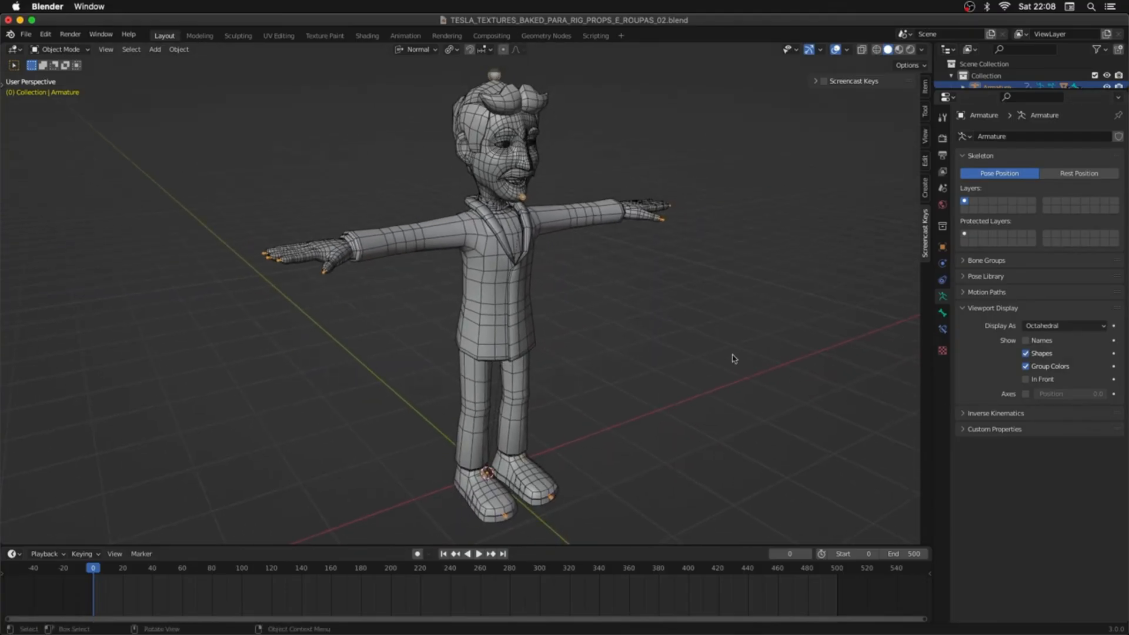
Step: Show the character in a maximized Material Preview viewport without overlays and save the file
click(835, 51)
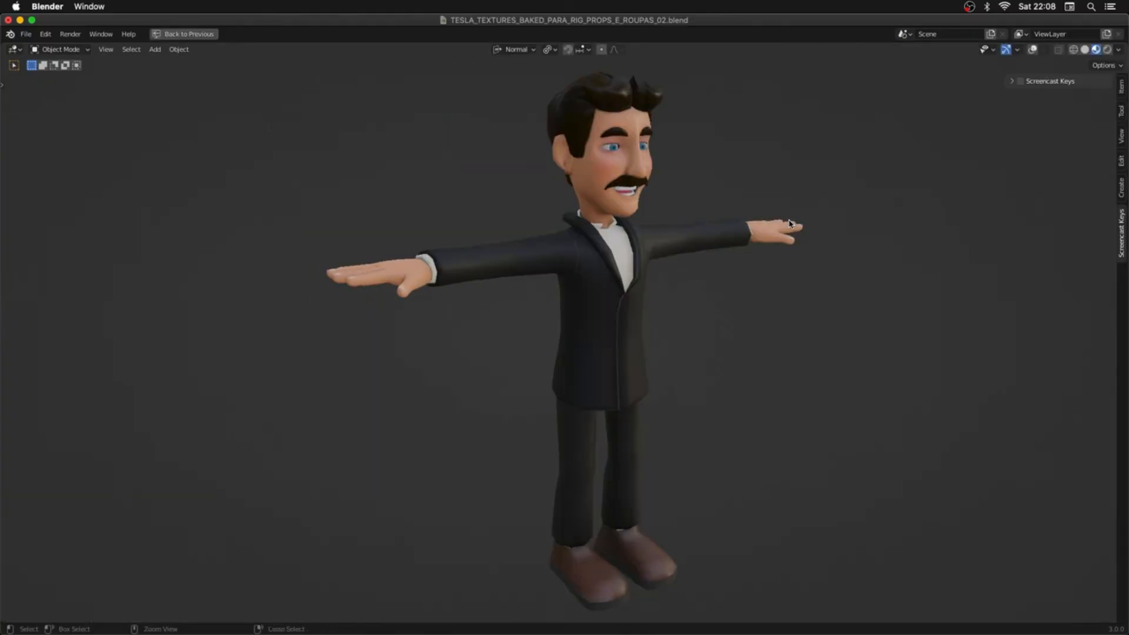
key(super+s)
Step: Play back the test animation and examine how the jacket and shirt deform with the head, shoulders and arms
key(space)
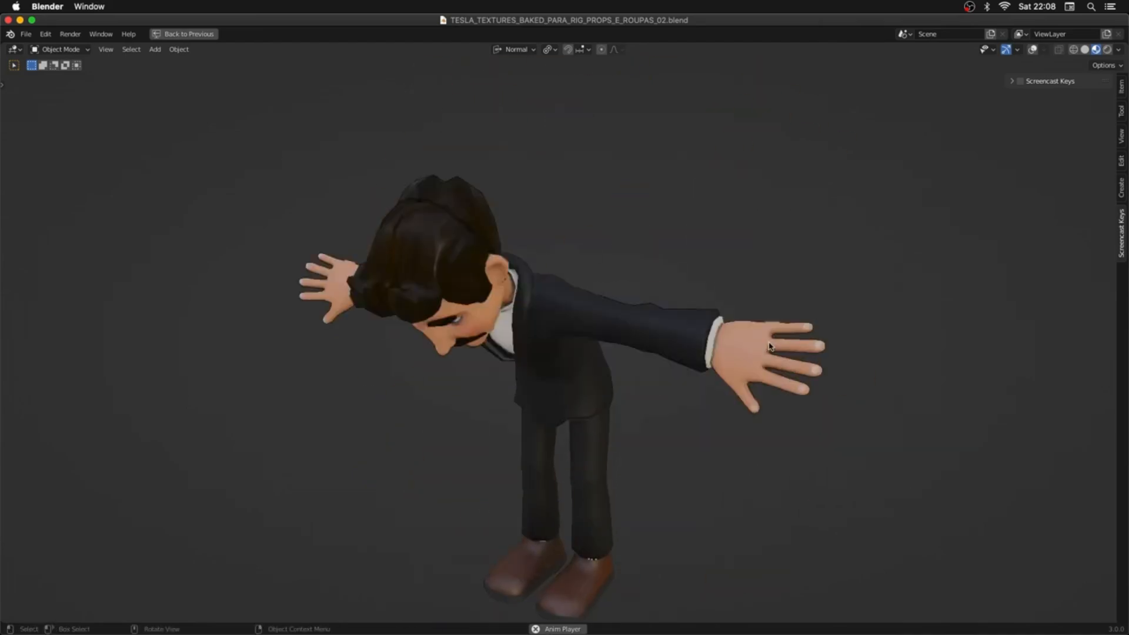
middle_drag(771, 347, 728, 383)
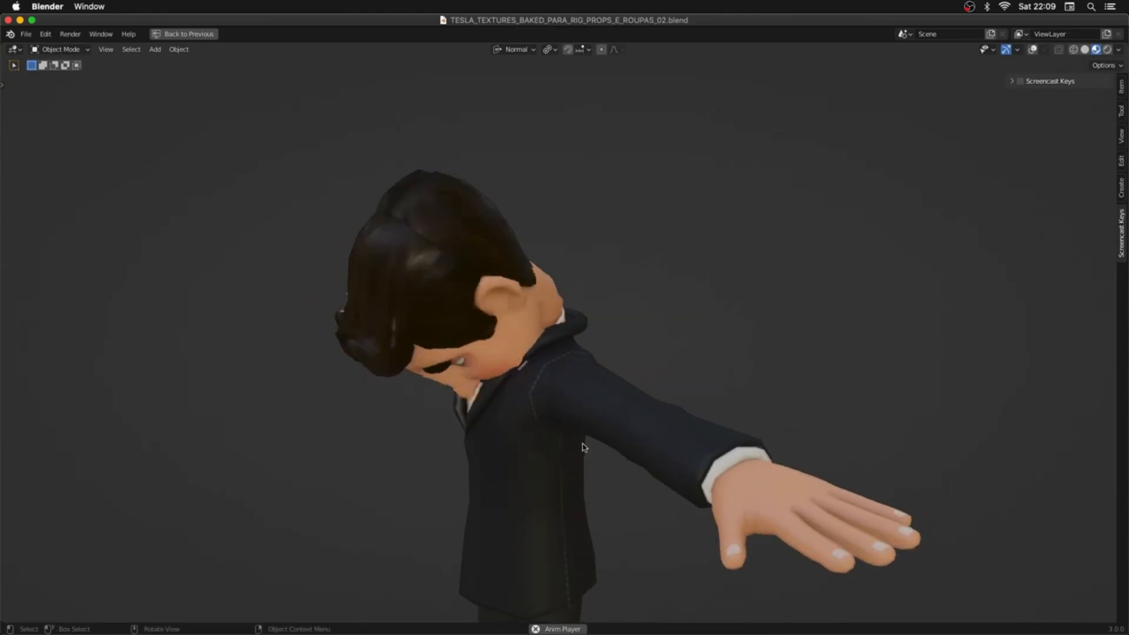
middle_drag(579, 446, 648, 428)
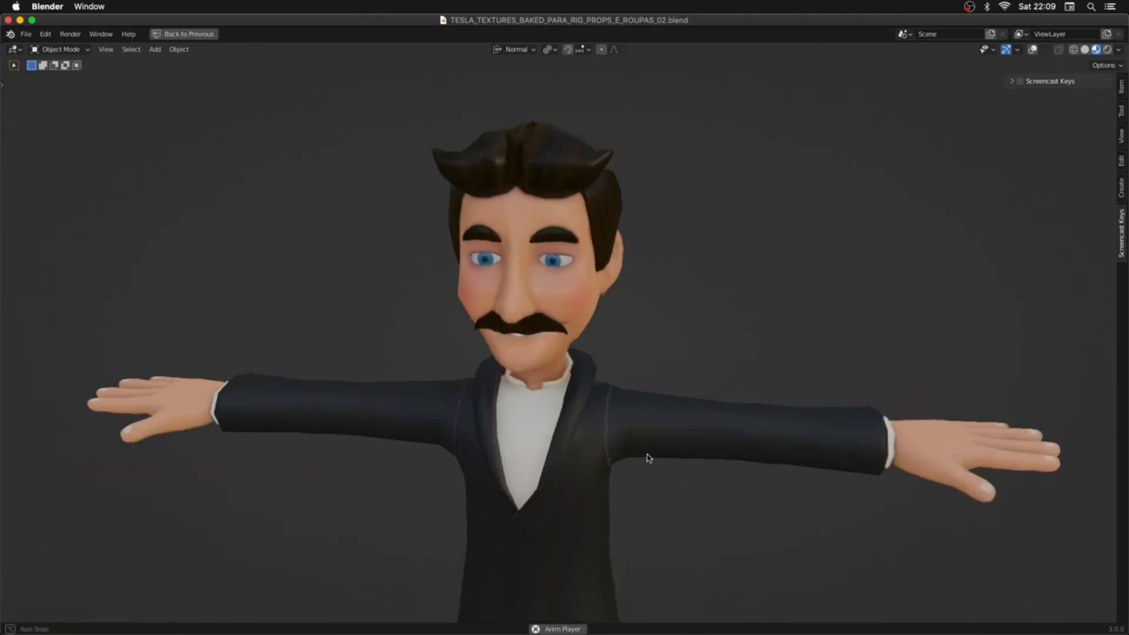
key(space)
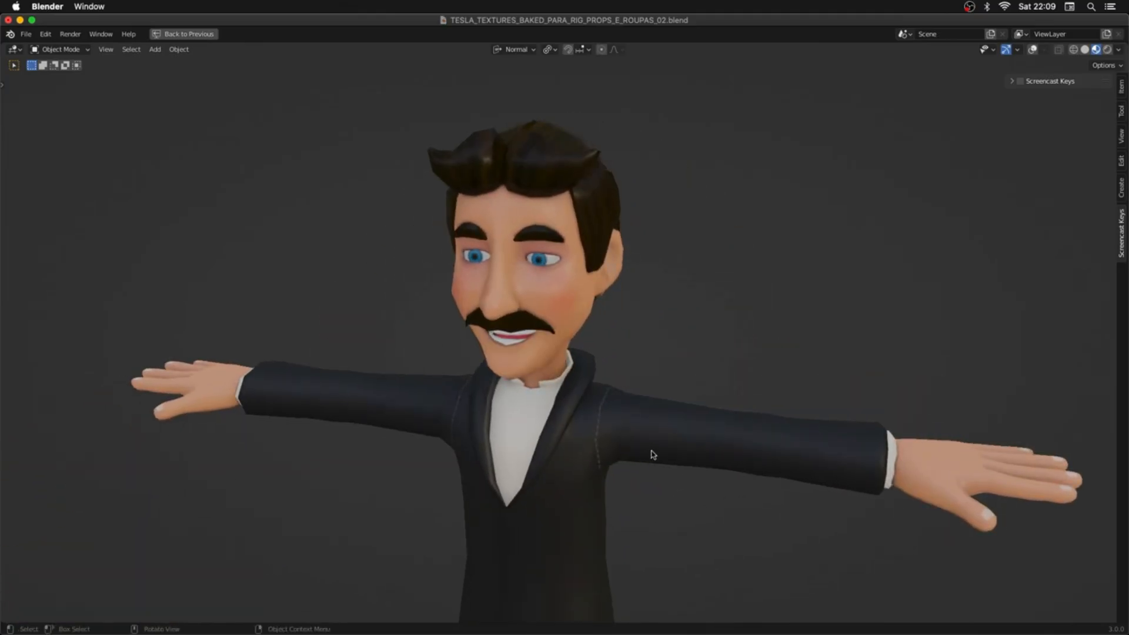
key(Home)
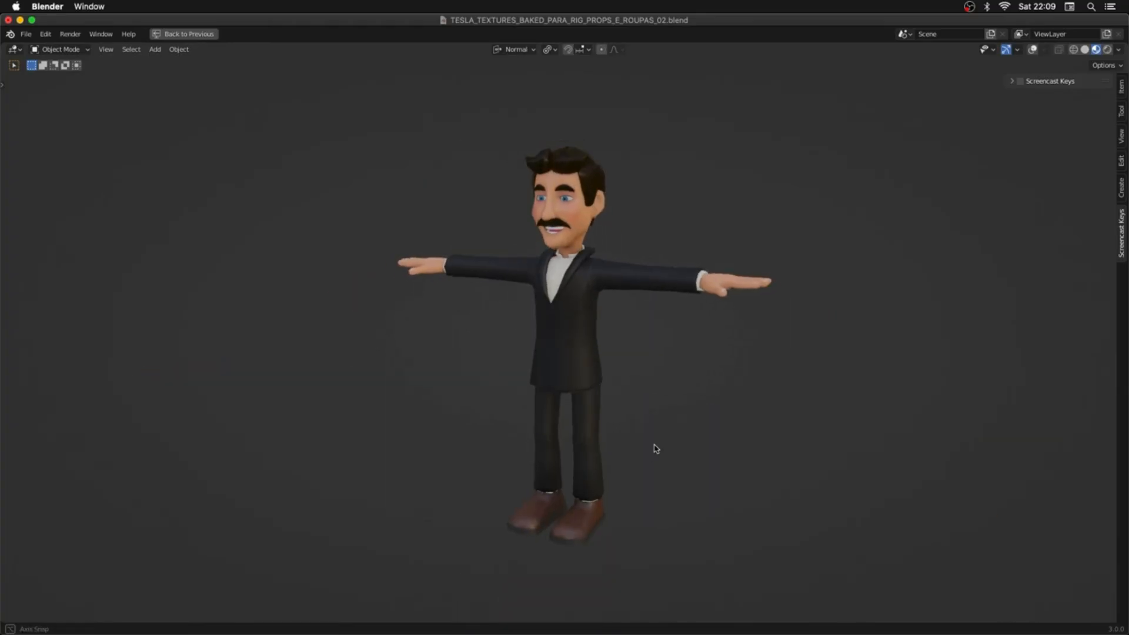
Step: Turn the viewport overlays back on for the dressed character
click(1032, 49)
middle_drag(635, 359, 658, 384)
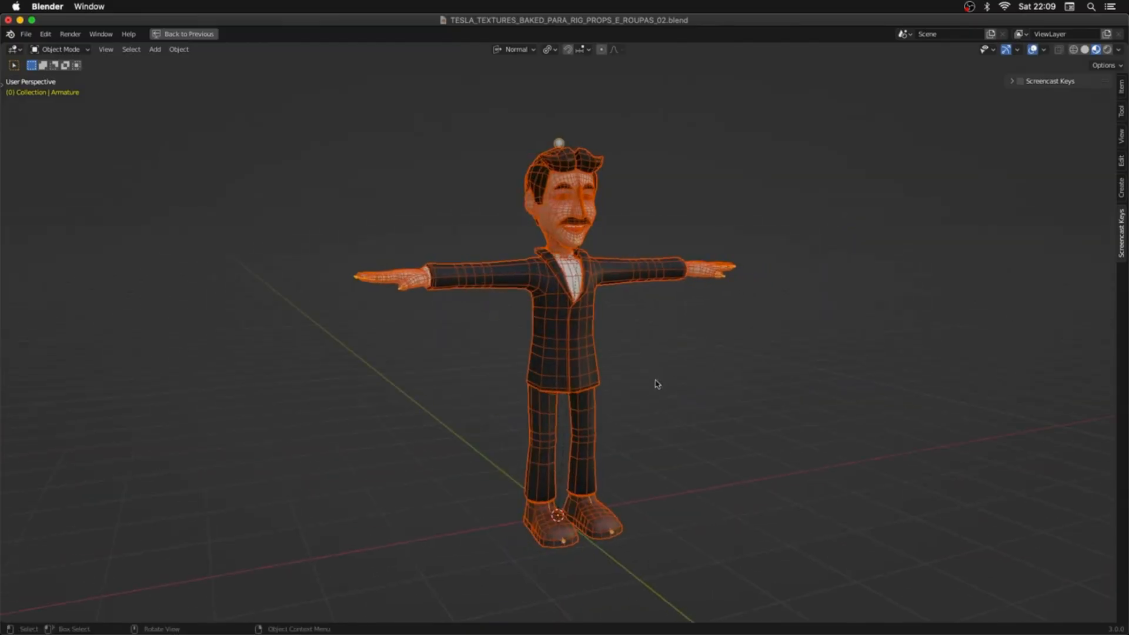
click(1032, 50)
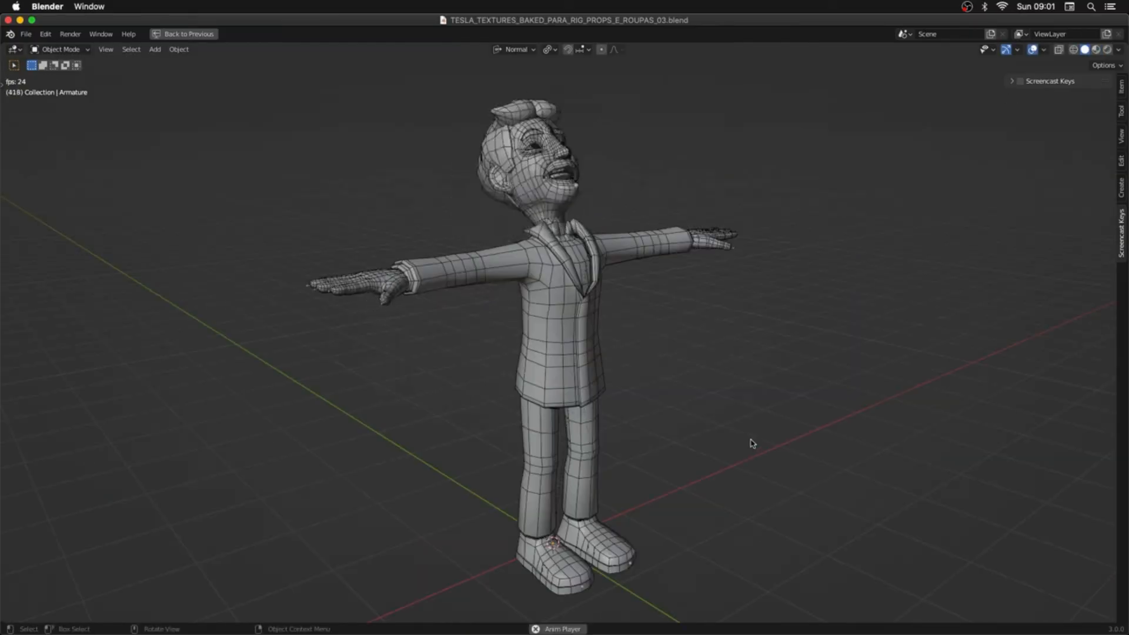
Step: Restore the regular editor layout and stop the playback, returning the timeline to frame 0
key(ctrl+alt+space)
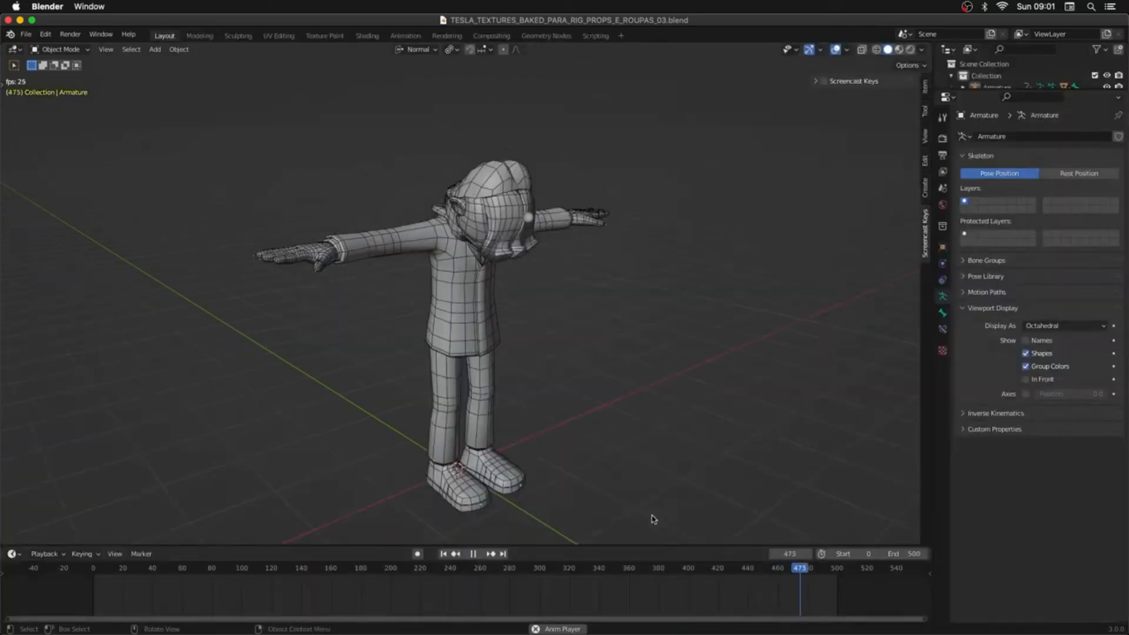
key(space)
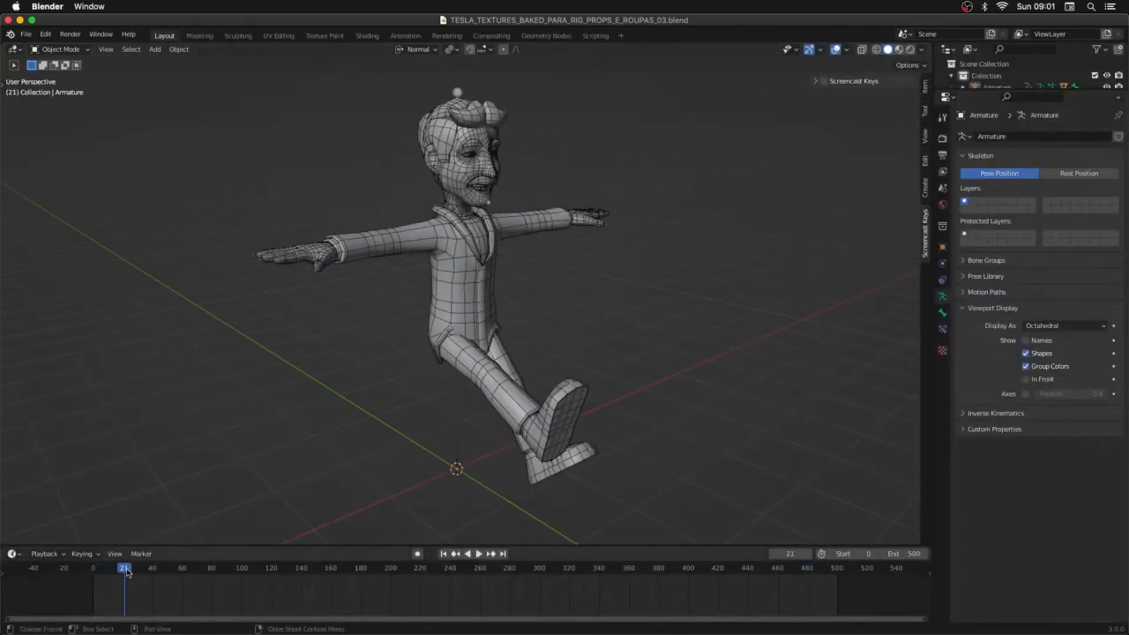
drag(126, 568, 93, 581)
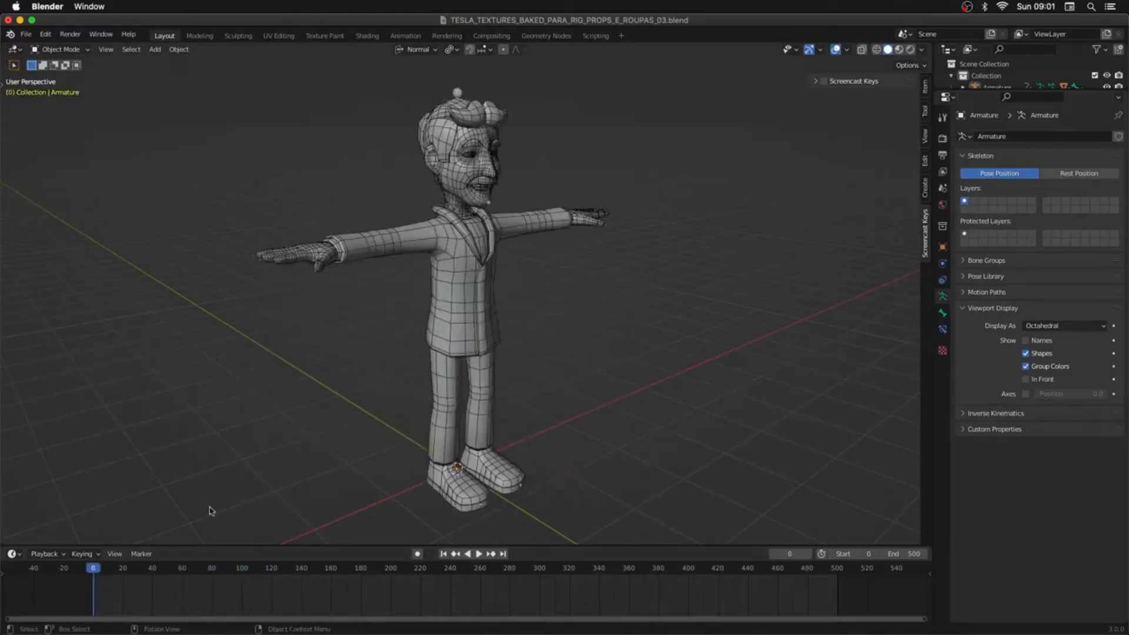
Step: Remove the test animation by clearing the keyframes of all the armature's bones in Pose Mode
middle_drag(573, 386, 542, 390)
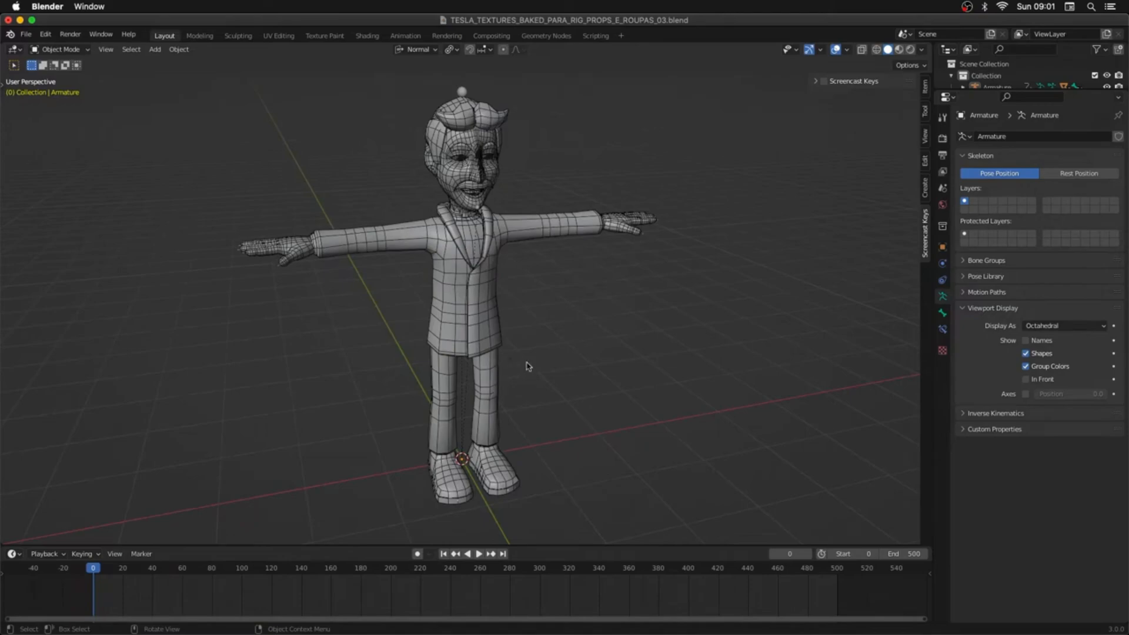
middle_drag(528, 365, 553, 402)
click(492, 349)
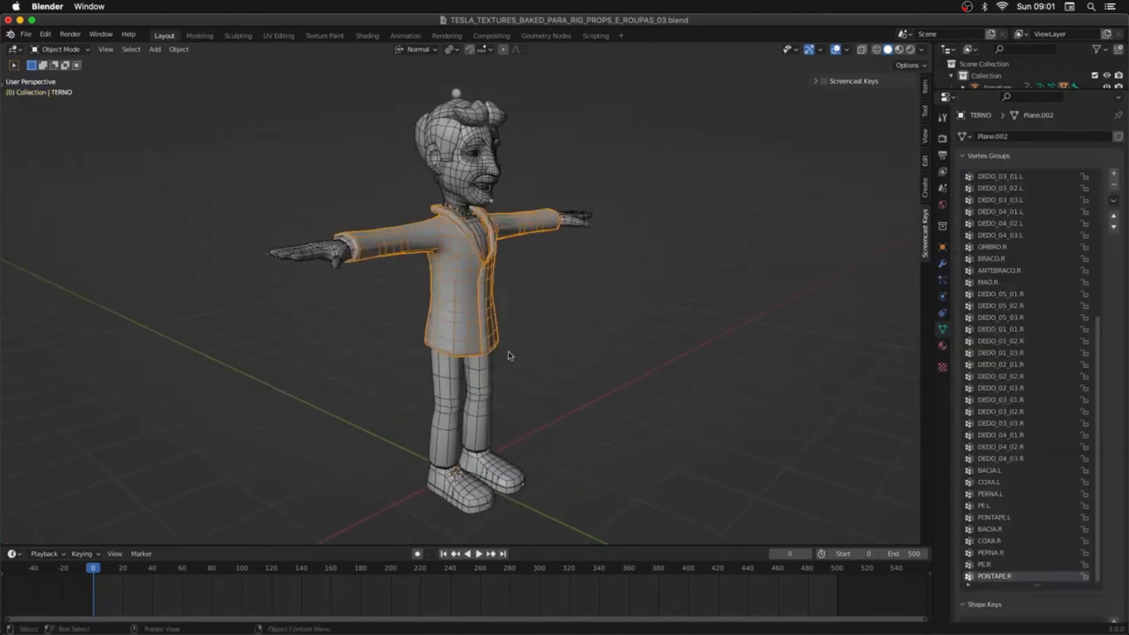
click(459, 94)
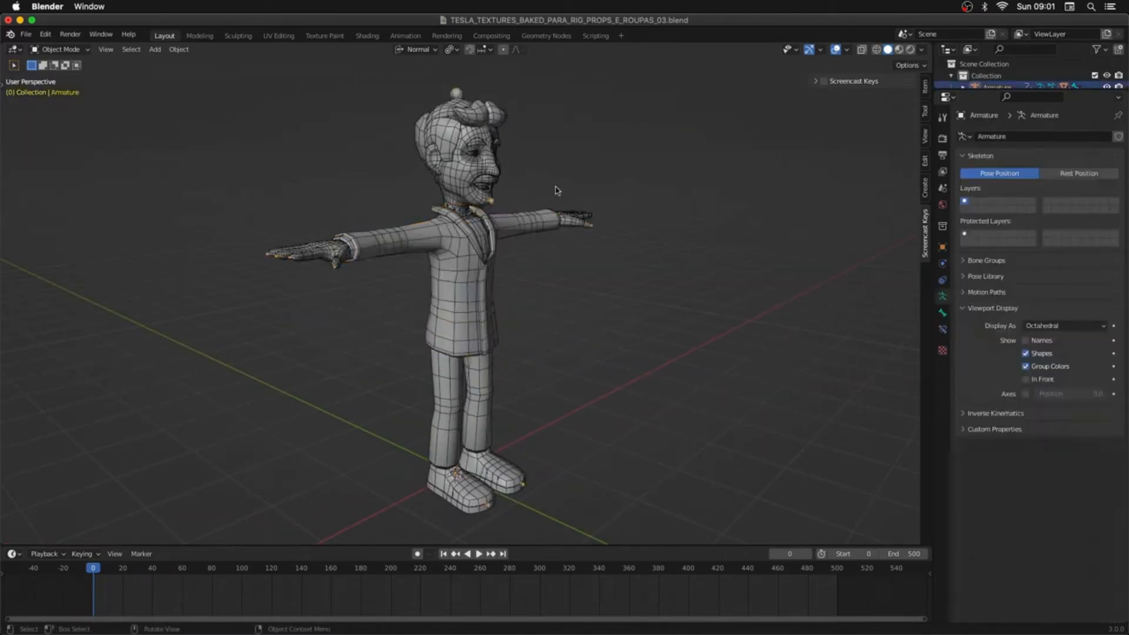
key(Tab)
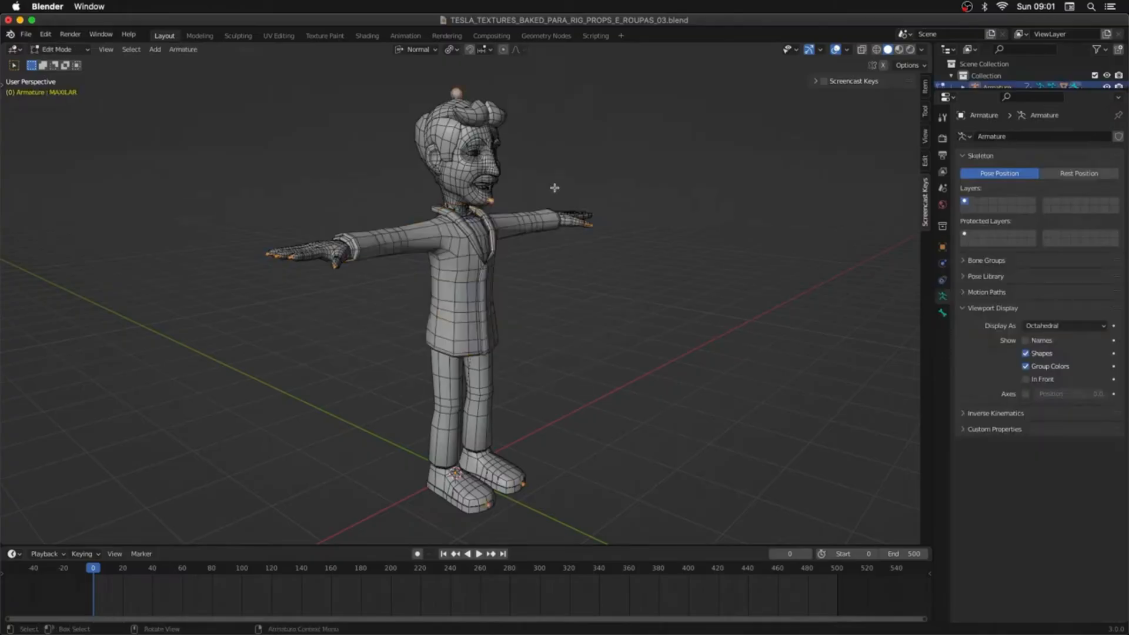
key(ctrl+Tab)
click(553, 254)
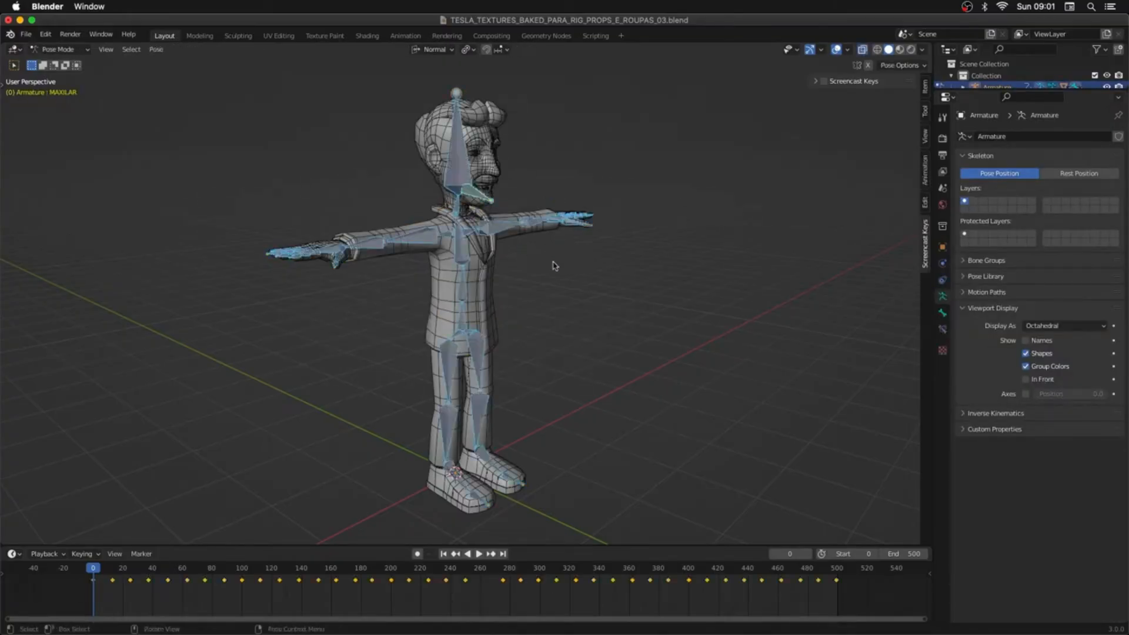
click(158, 49)
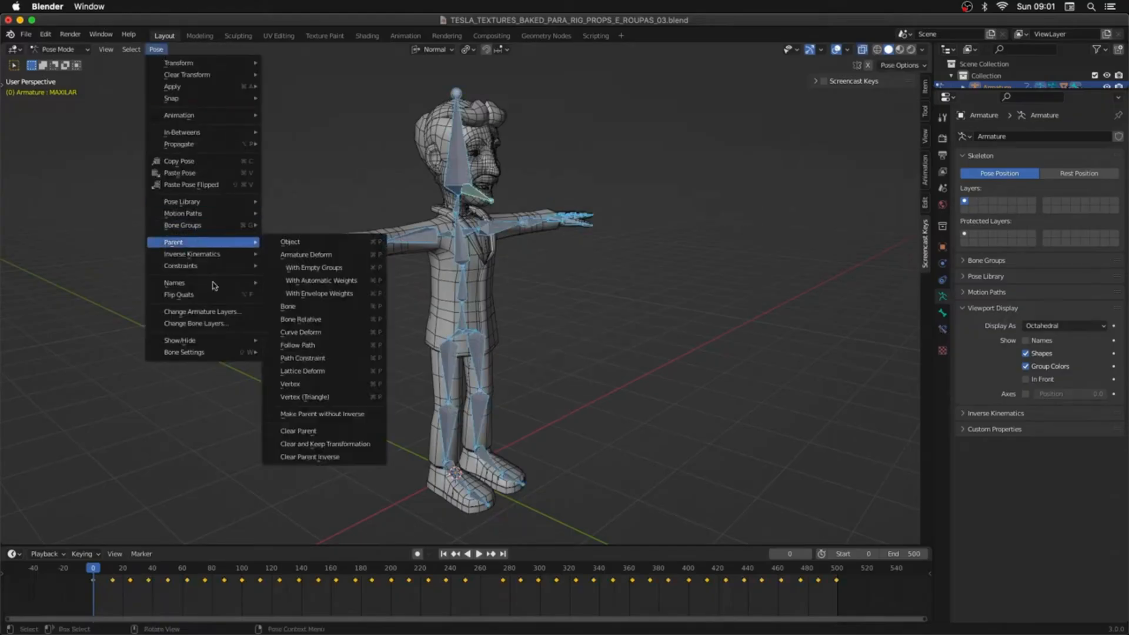
mouse_move(225, 199)
mouse_move(248, 117)
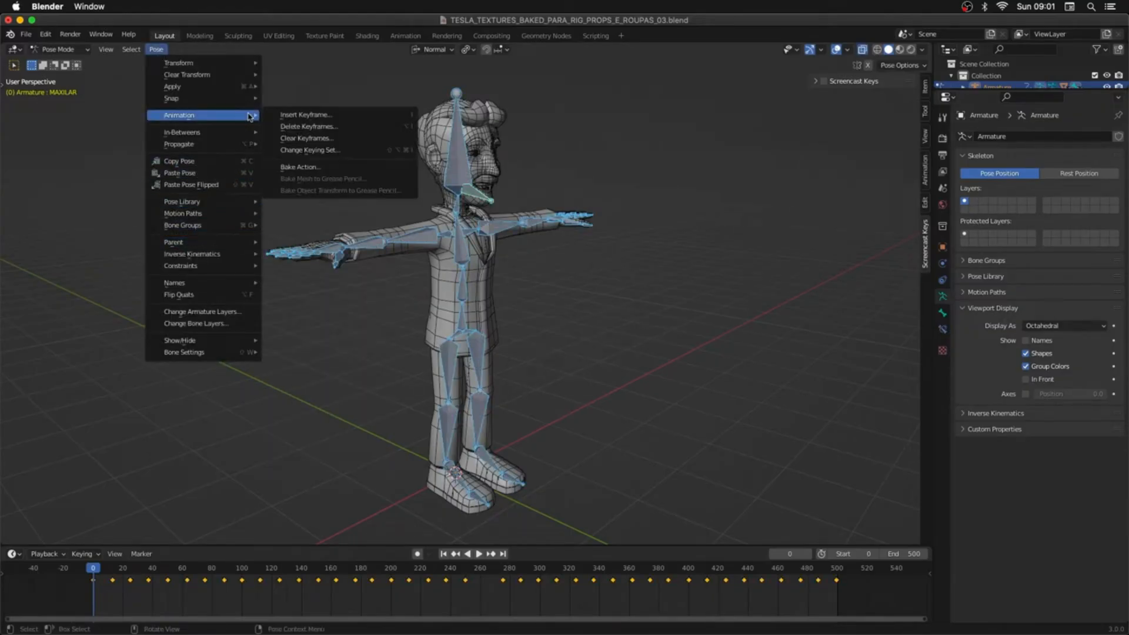
click(293, 139)
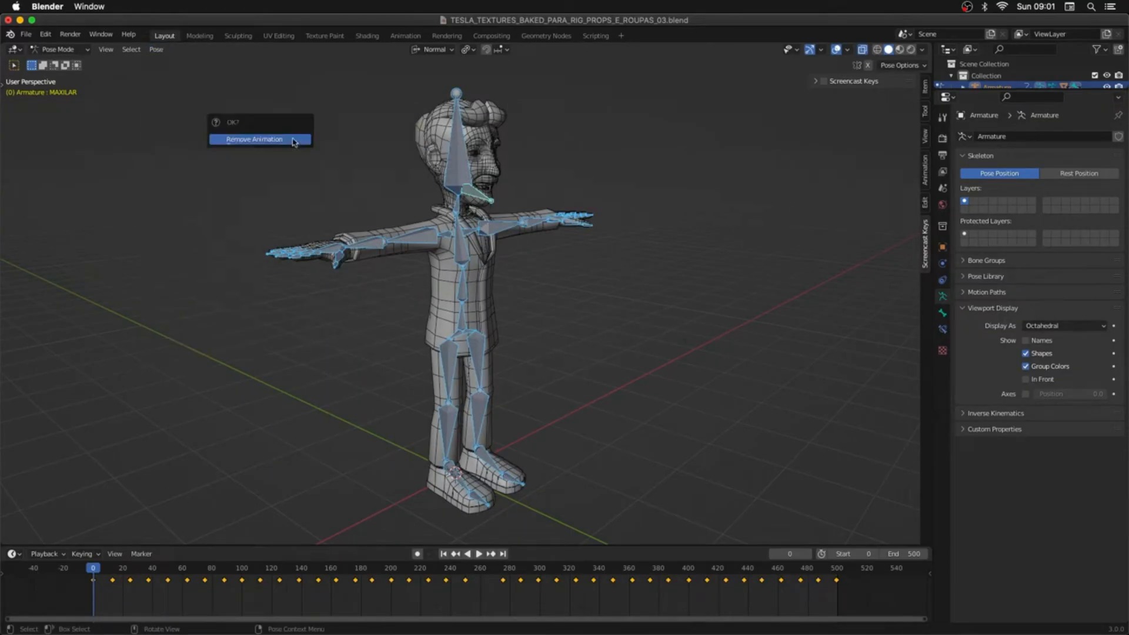
click(272, 145)
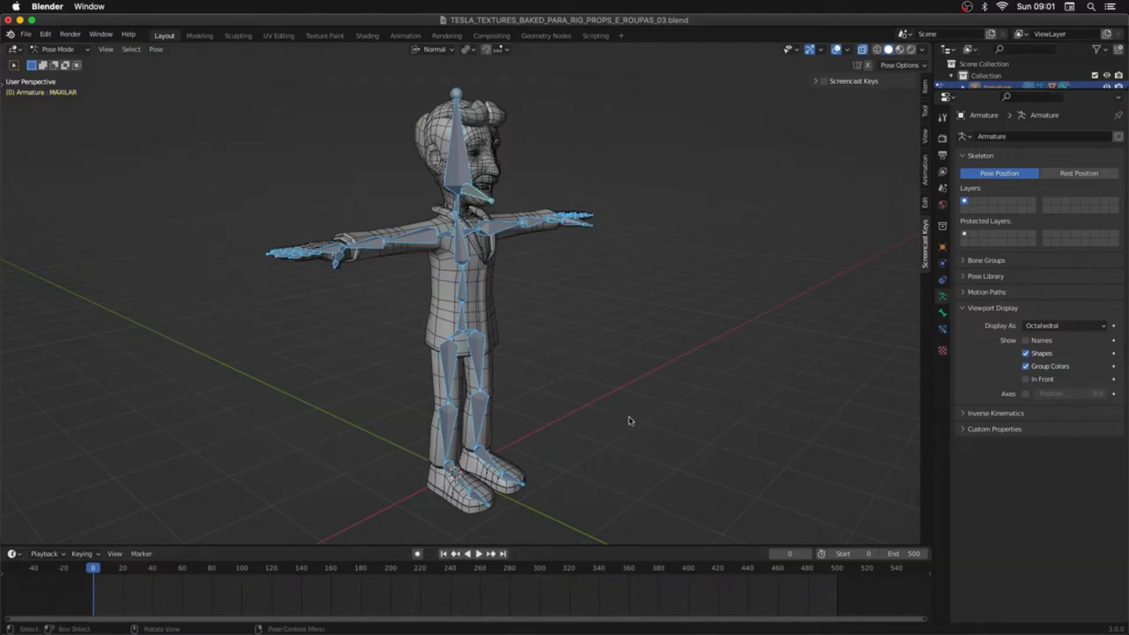
Step: Put the armature into Edit Mode and isolate it by hiding the character's body and clothes
middle_drag(630, 421, 585, 418)
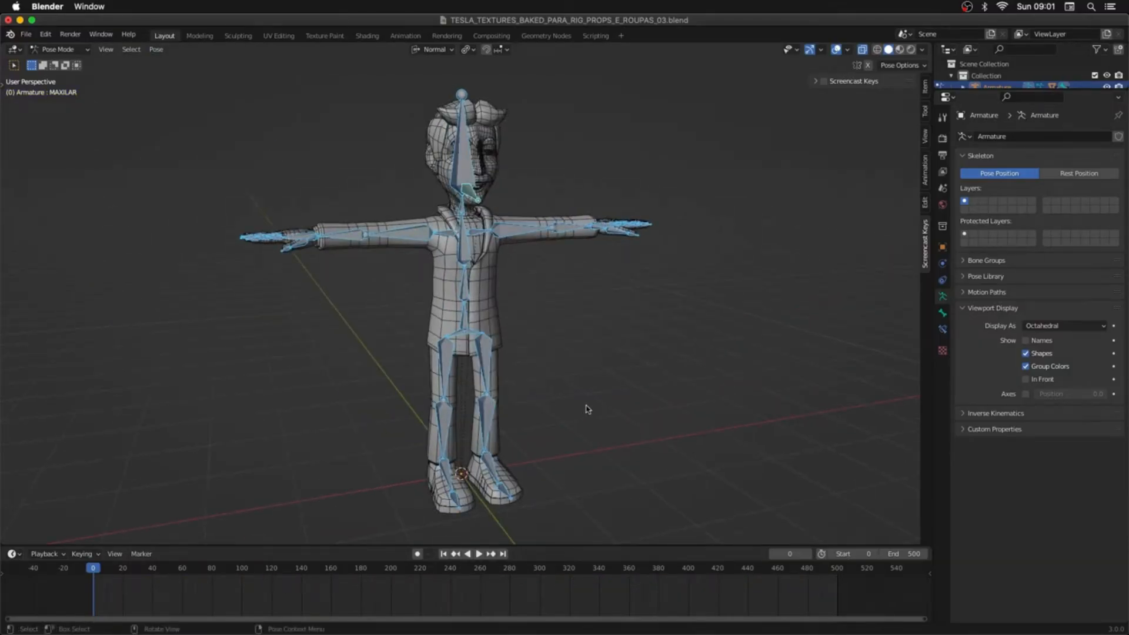
key(Tab)
key(shift+h)
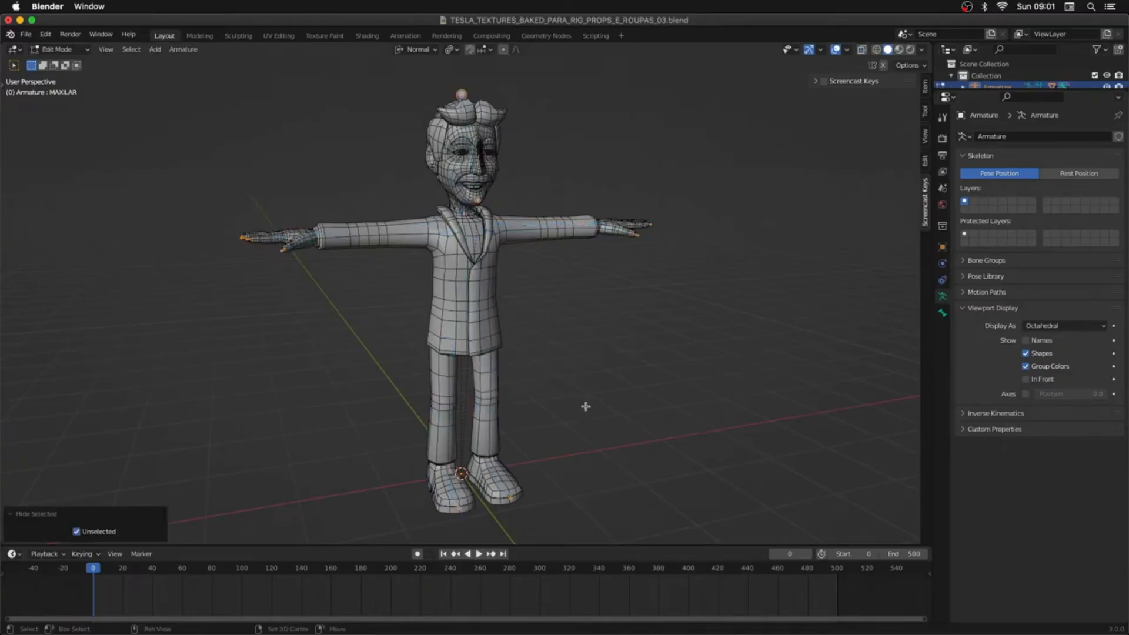
click(466, 201)
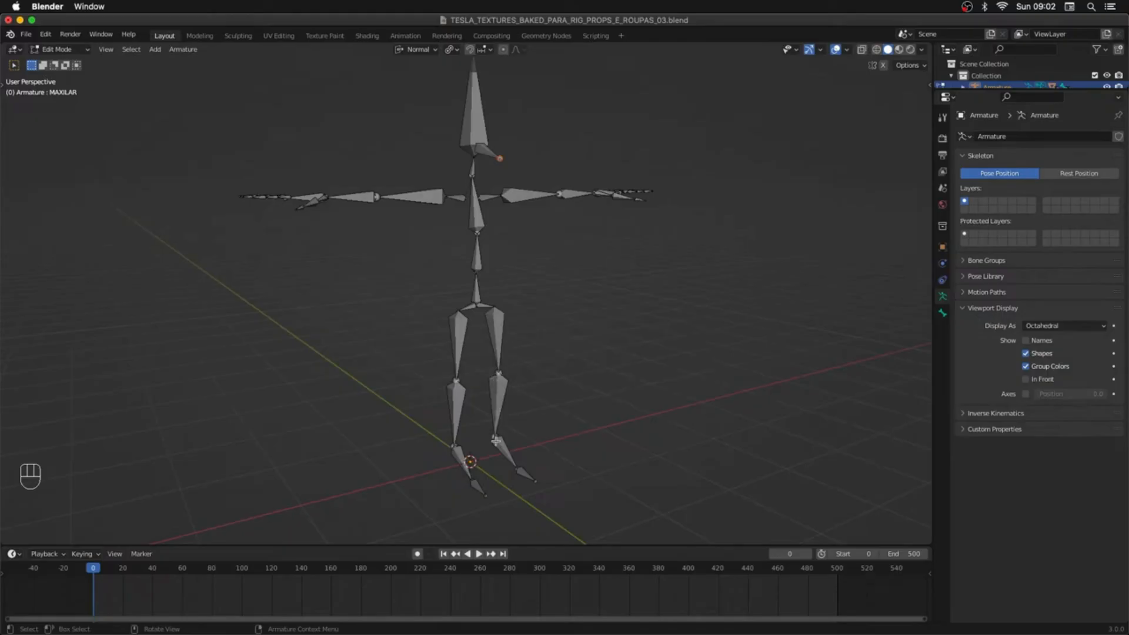
Step: Clear the parent of both foot bones, PE.L and PE.R
ctrl+middle_drag(497, 427, 499, 384)
click(500, 270)
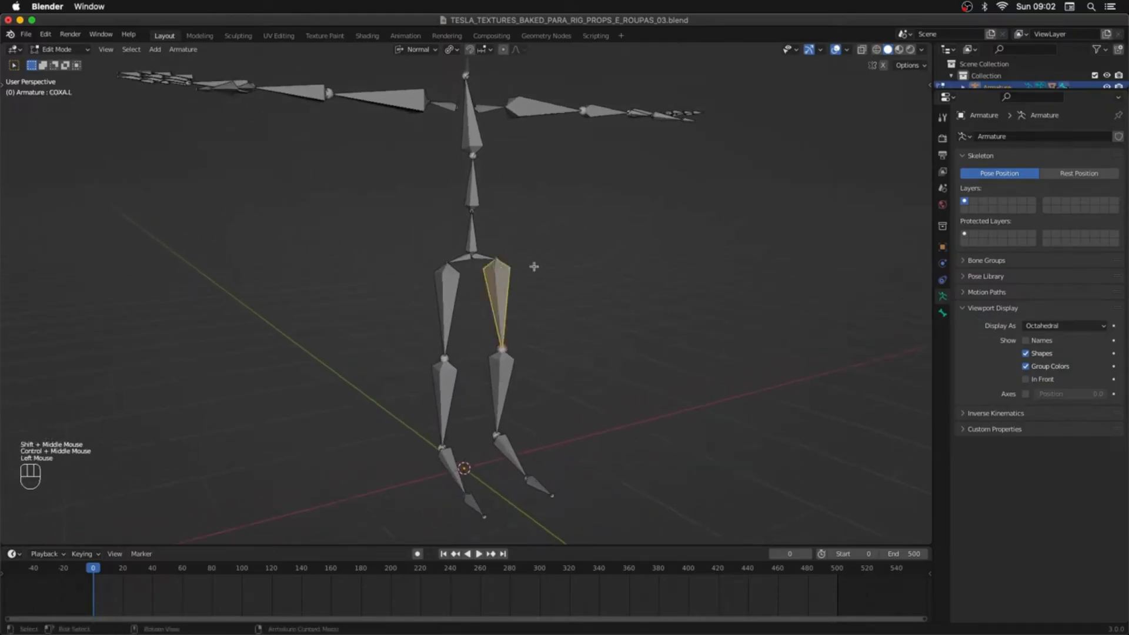
double_click(495, 435)
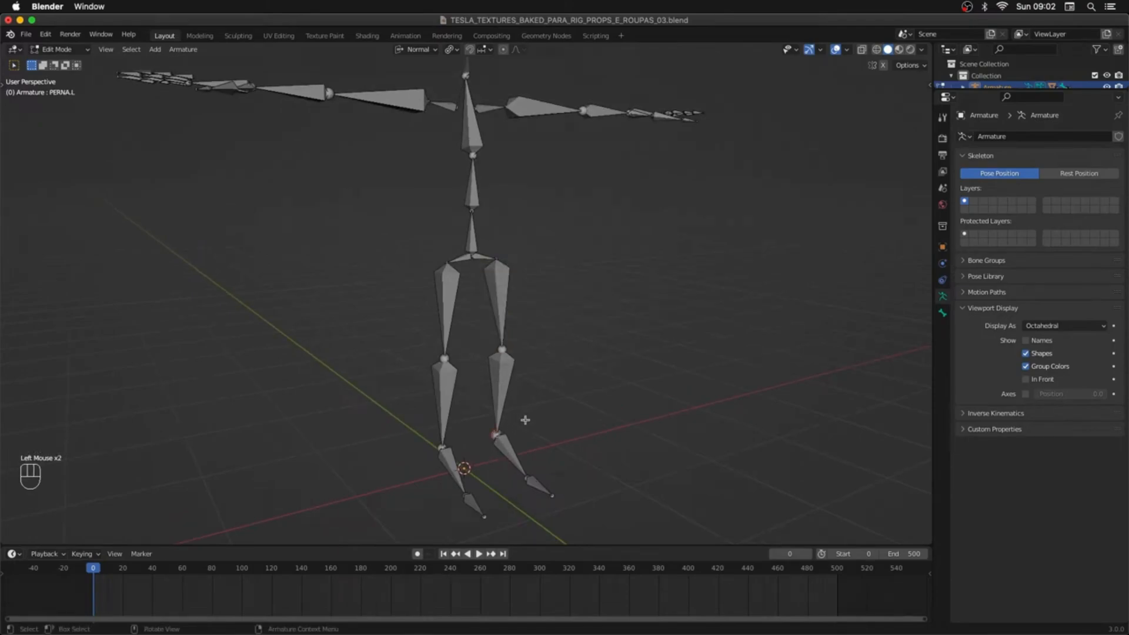
middle_drag(521, 421, 509, 447)
click(508, 447)
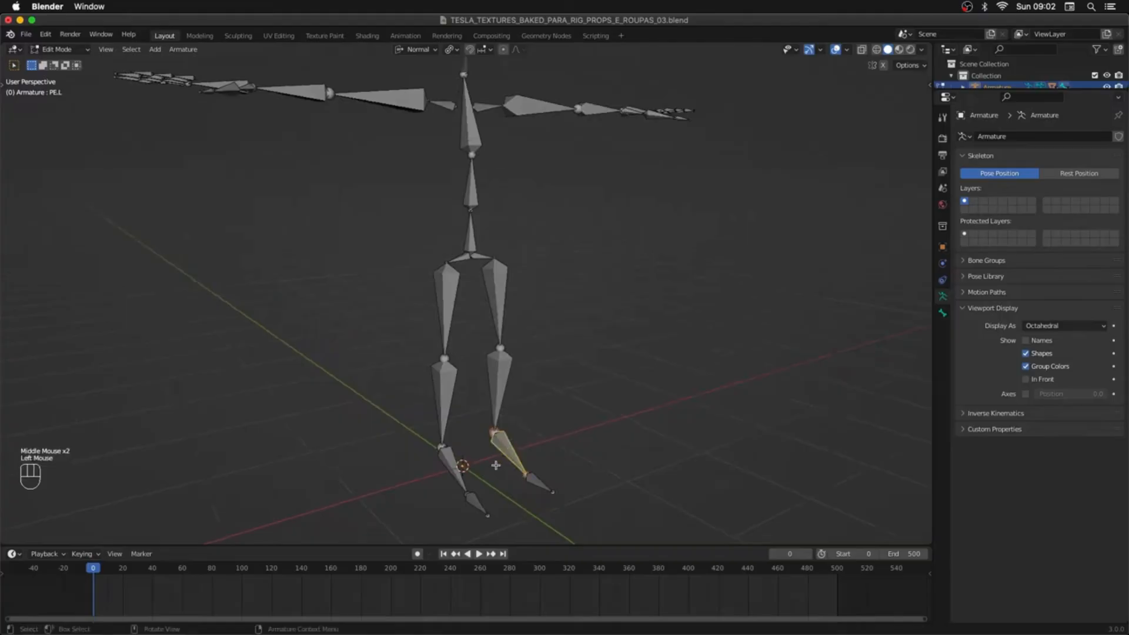
shift+click(452, 465)
key(alt+p)
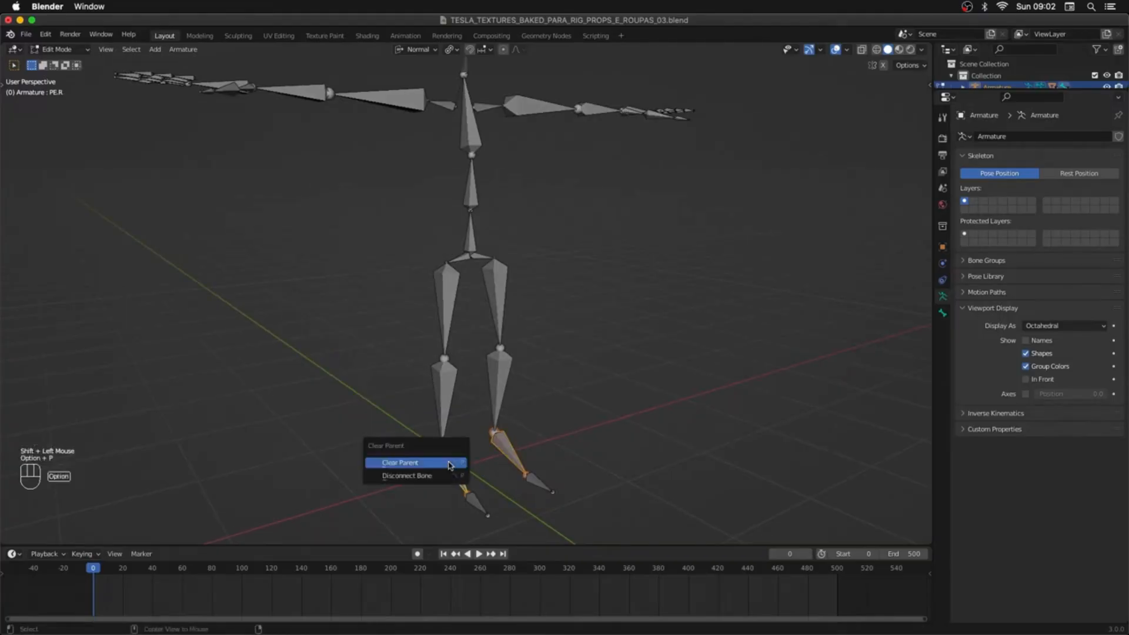
click(450, 463)
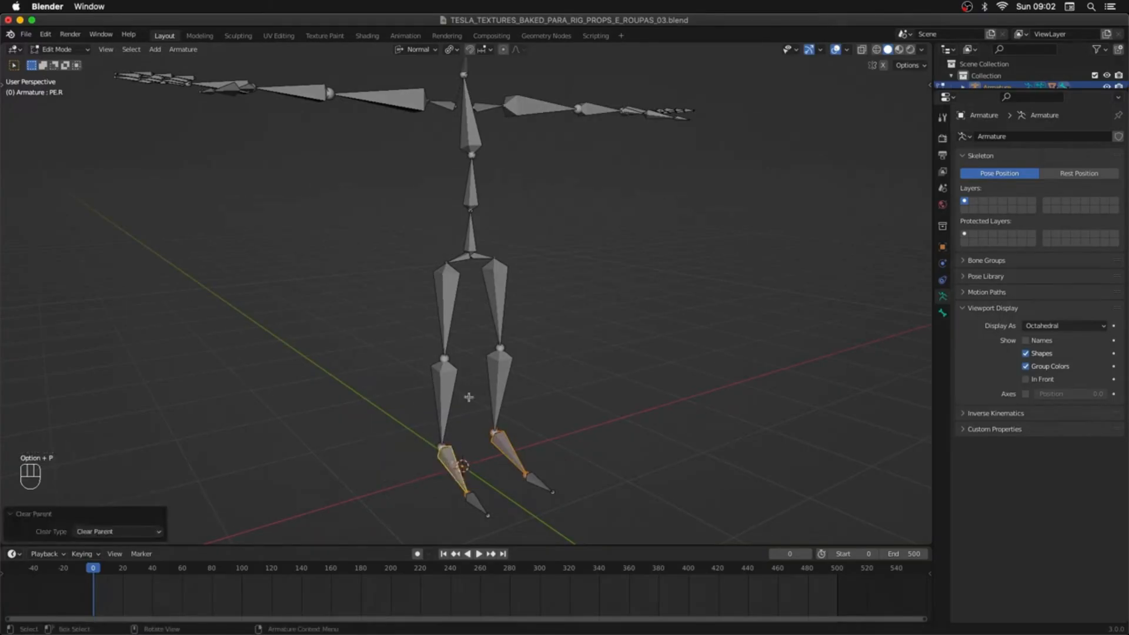
Step: Duplicate the left lower-leg bone PERNA.L in place
click(503, 291)
click(502, 352)
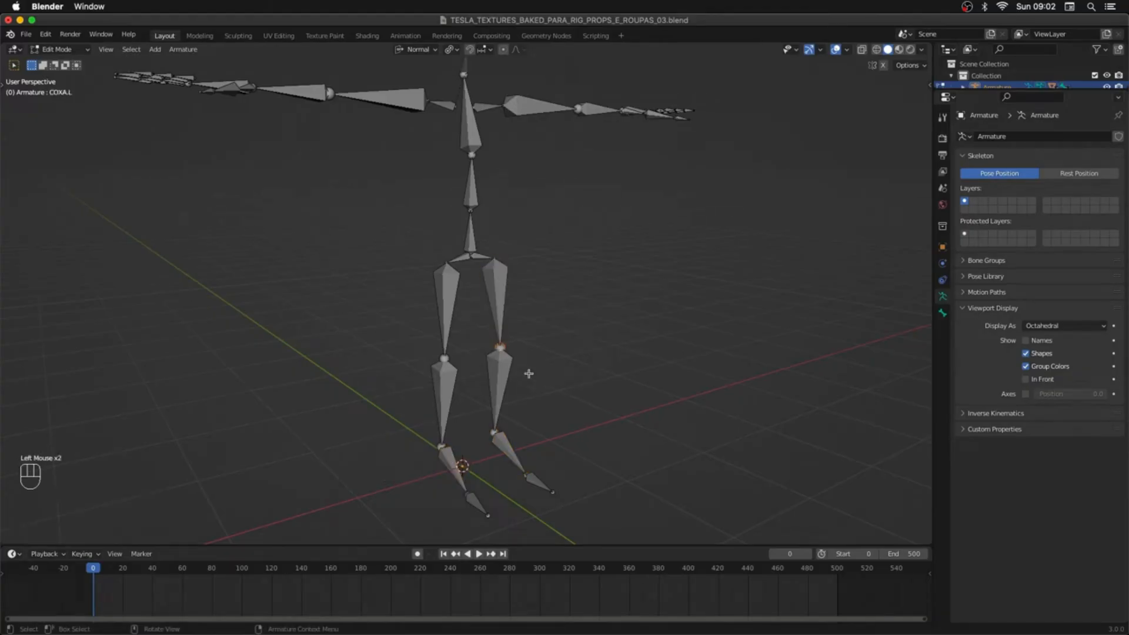
click(504, 369)
key(shift+d)
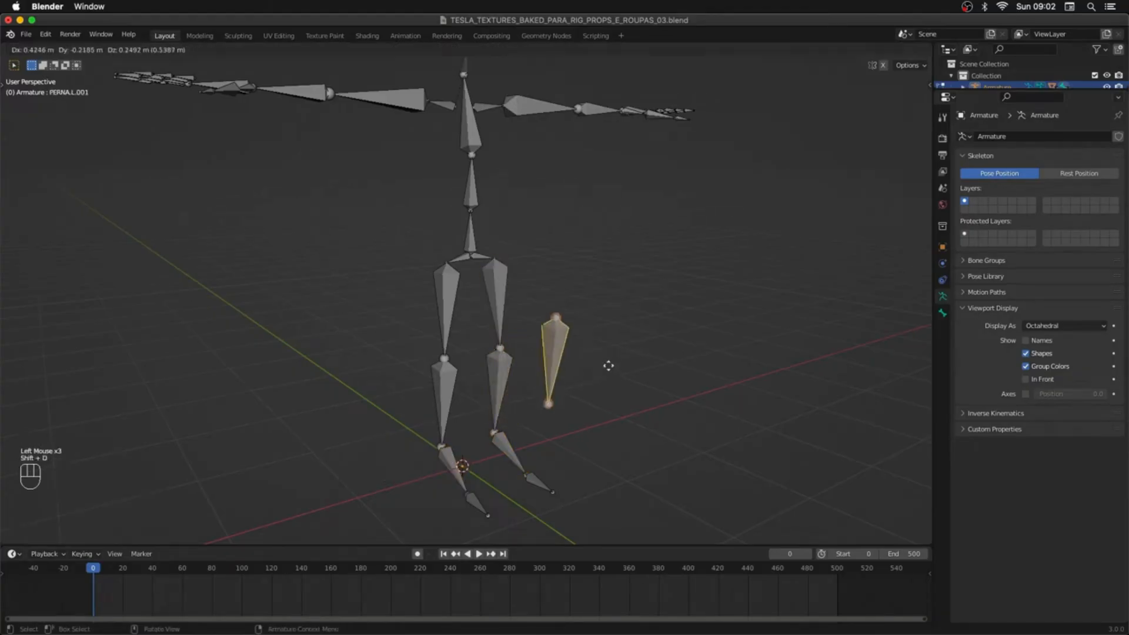
key(Escape)
Step: Rotate the duplicated lower-leg bone by -90° about the Z axis in Normal orientation so it points forward from the knee
key(r)
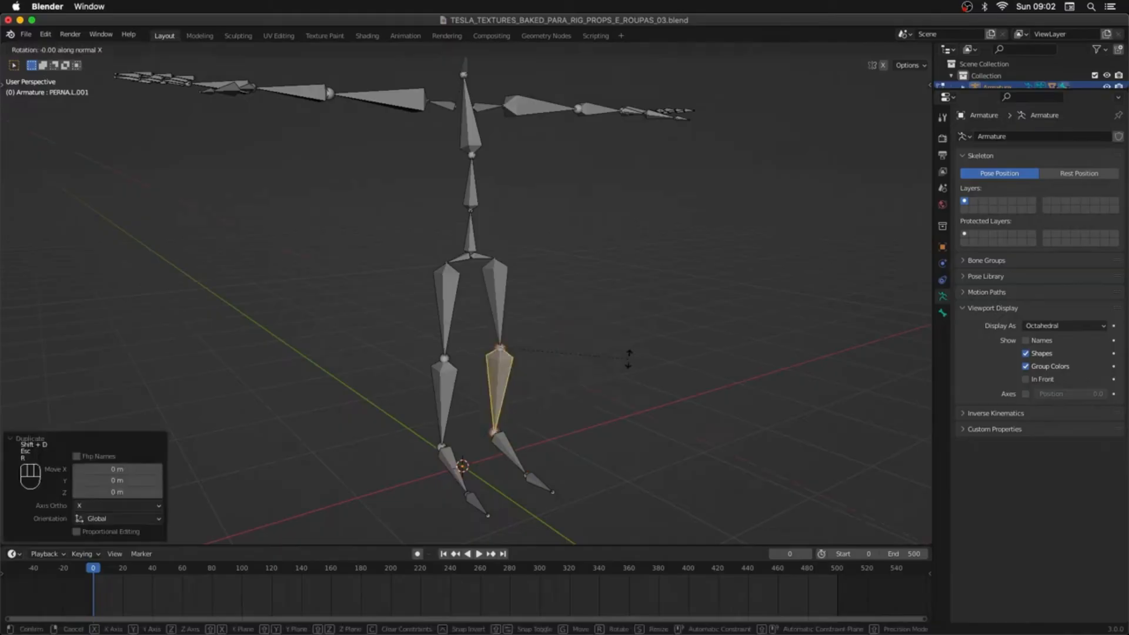
click(419, 49)
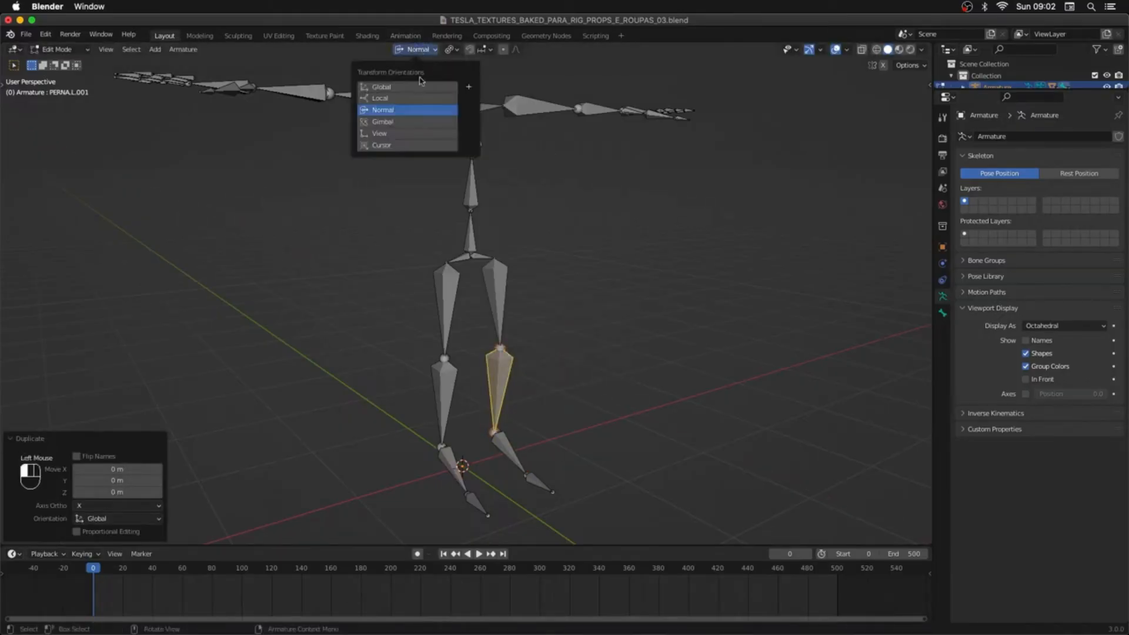
click(413, 109)
key(r)
key(x)
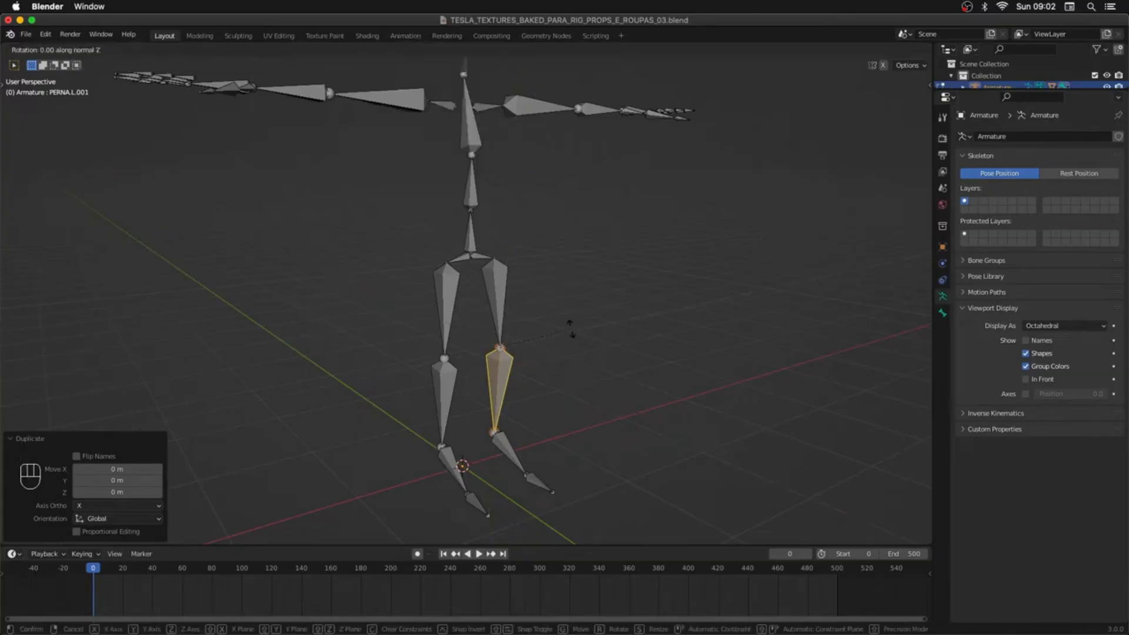
text(-90)
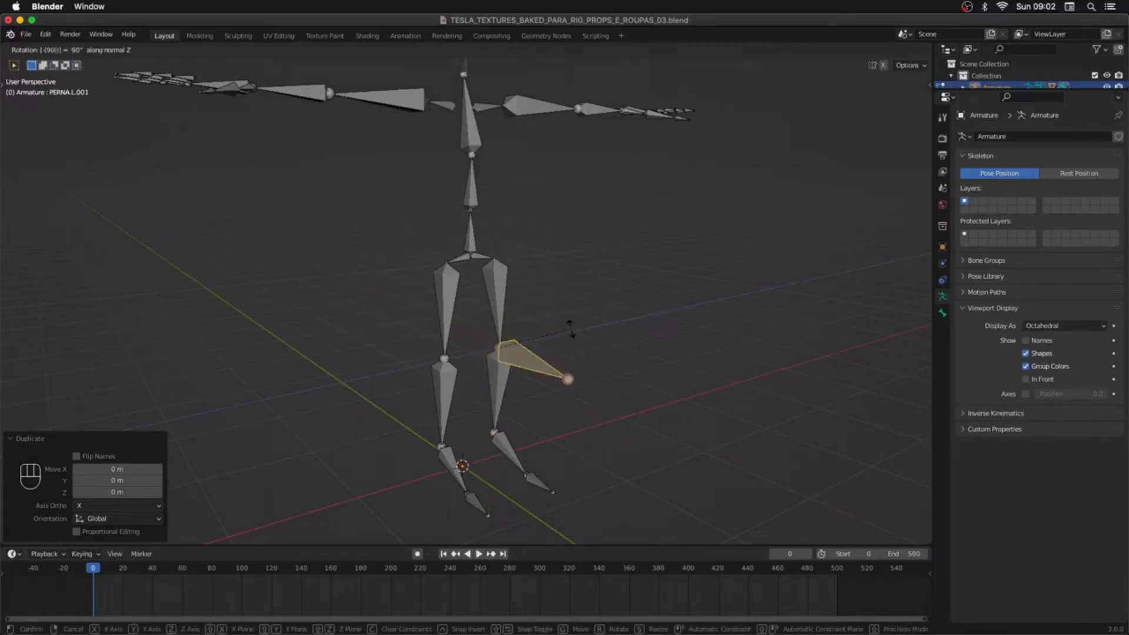
key(Return)
Step: Shorten the forward-pointing knee bone by moving its tip about -0.42 m along its normal Y axis
middle_drag(573, 339, 612, 390)
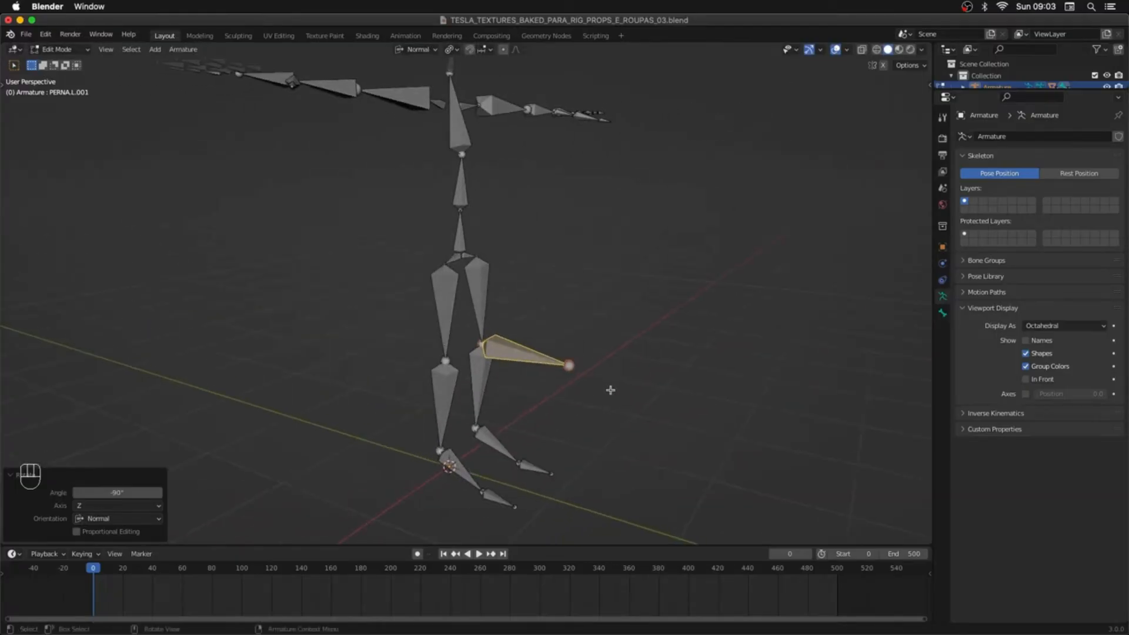
click(601, 380)
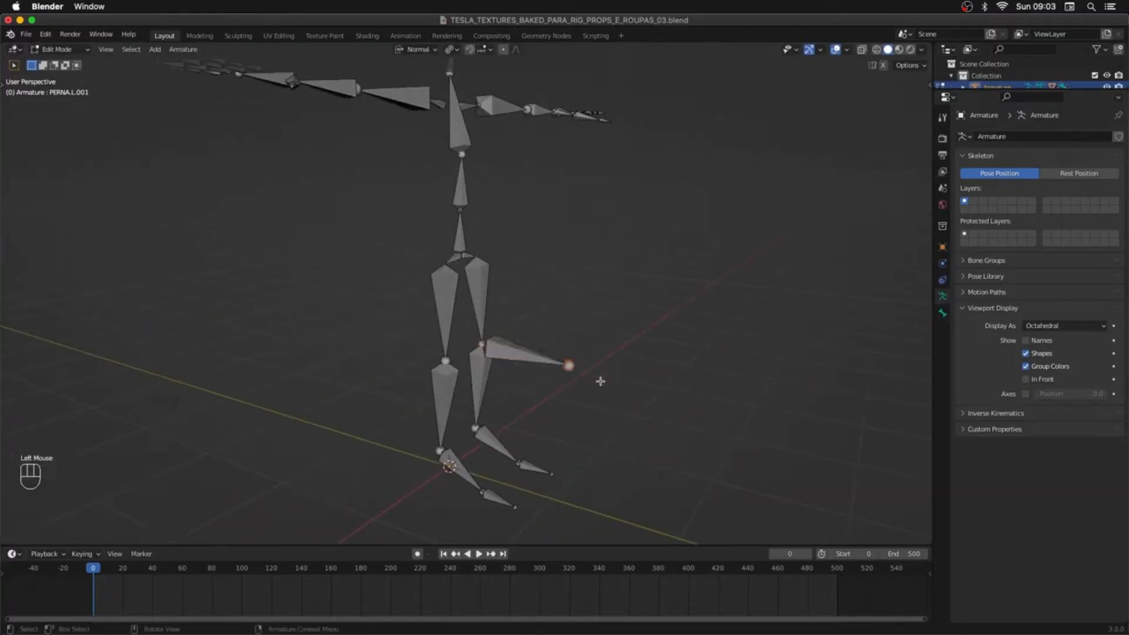
key(g)
key(y)
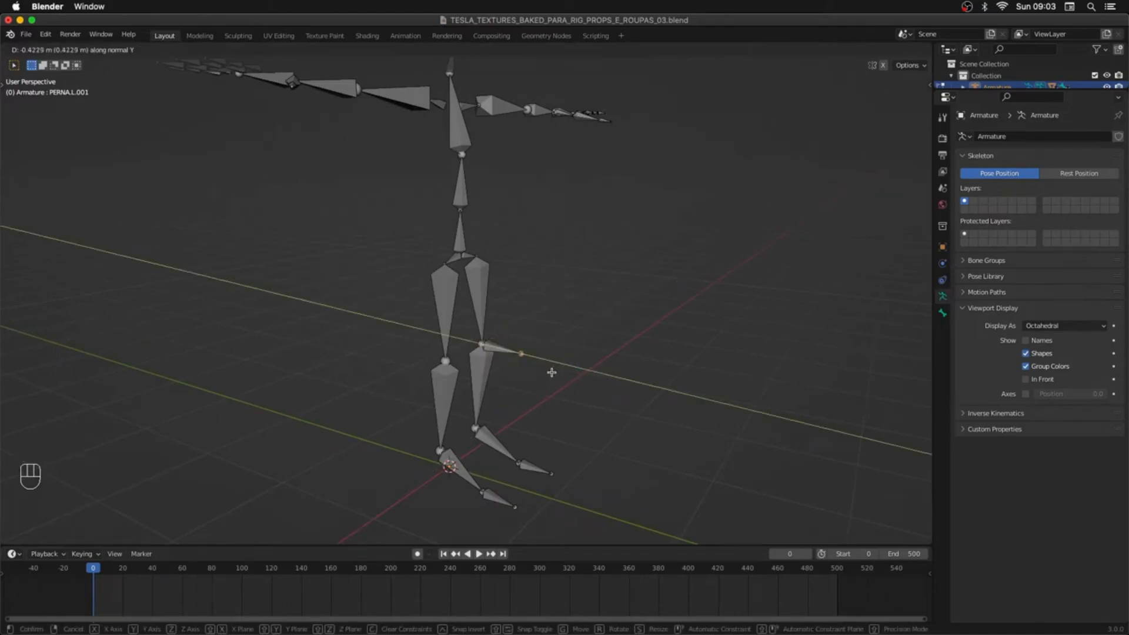
click(551, 373)
Step: Duplicate the short knee bone and place the copy about 0.47 m in front of it along the normal Y axis
click(489, 344)
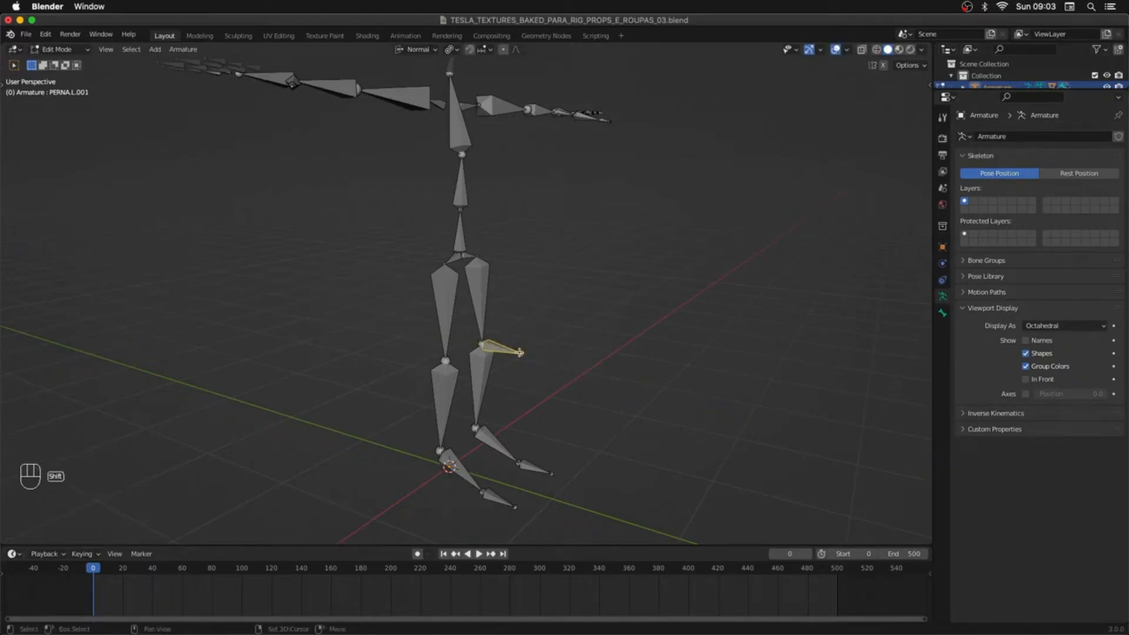
key(shift+d)
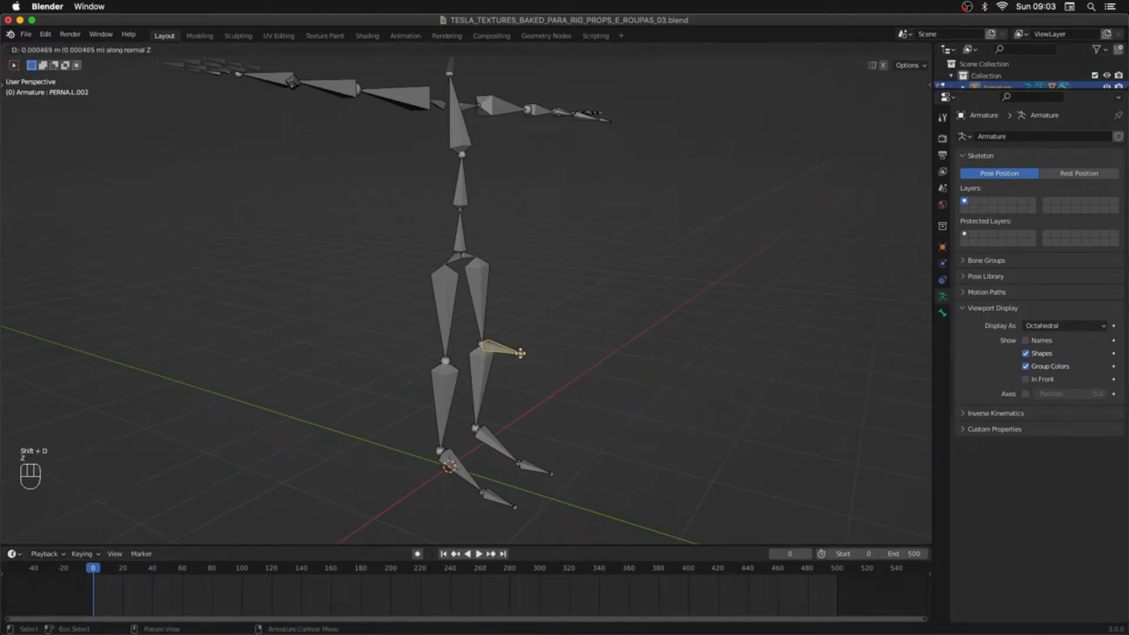
key(y)
key(y)
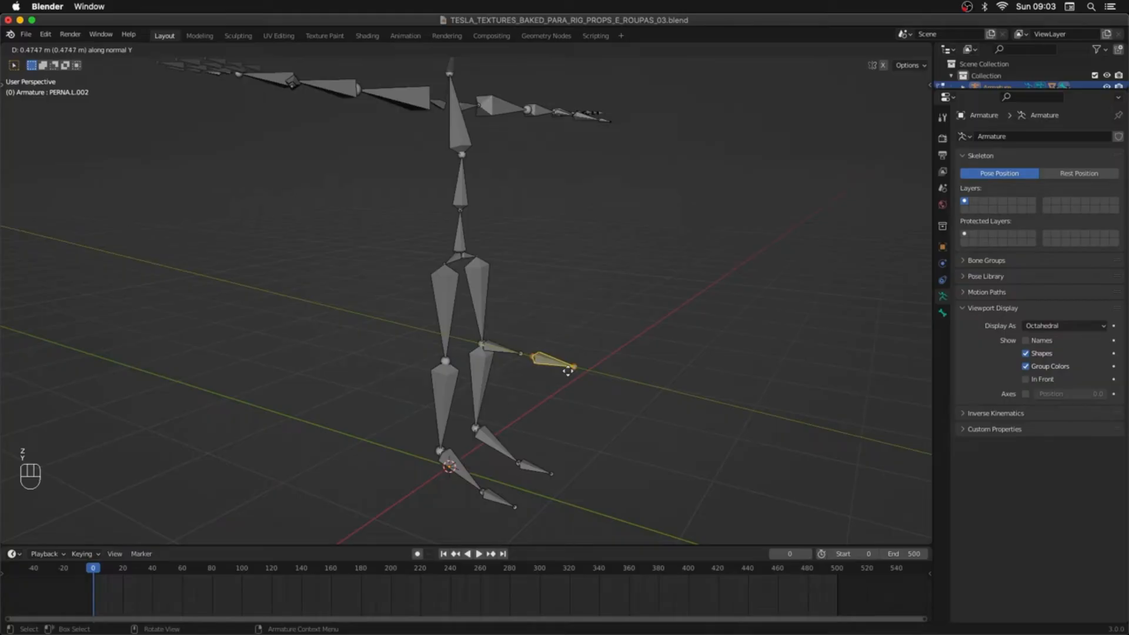
click(568, 370)
Step: Duplicate the left thigh bone COXA.L in place and rotate the copy by -90° about its normal Z axis
middle_drag(600, 373, 578, 338)
click(522, 303)
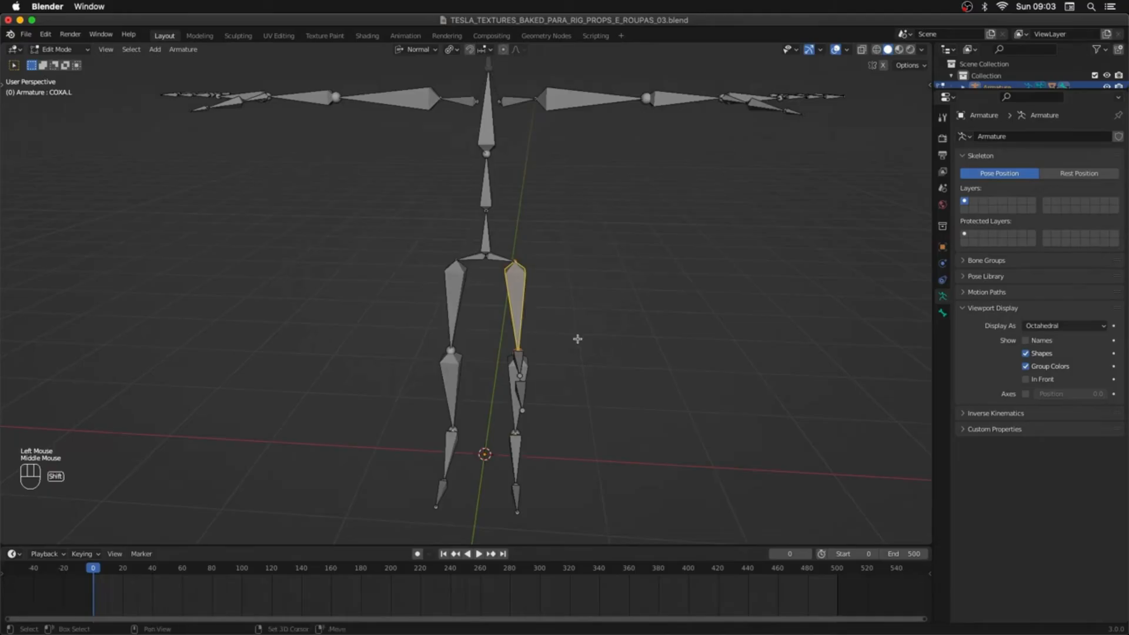
key(shift+d)
key(Escape)
key(r)
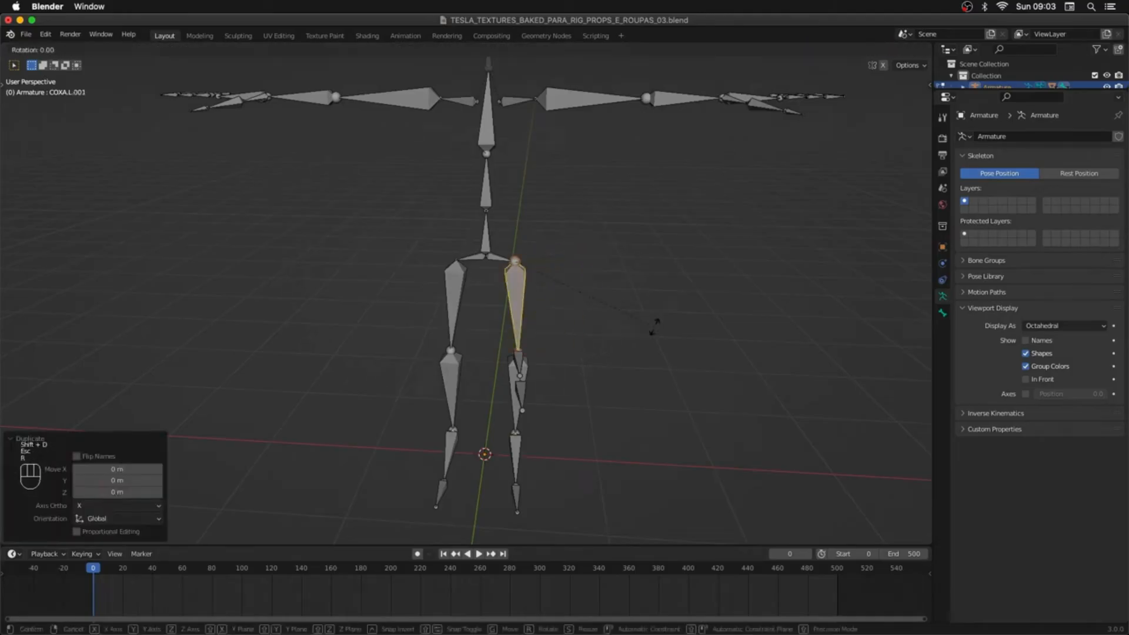
text(x-90)
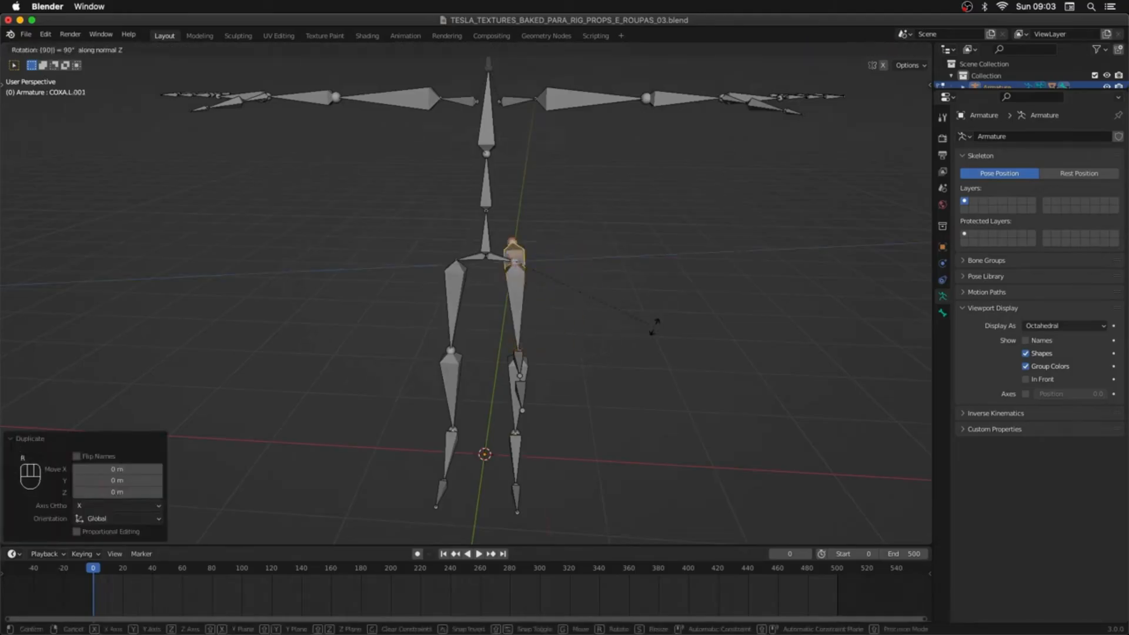
key(Return)
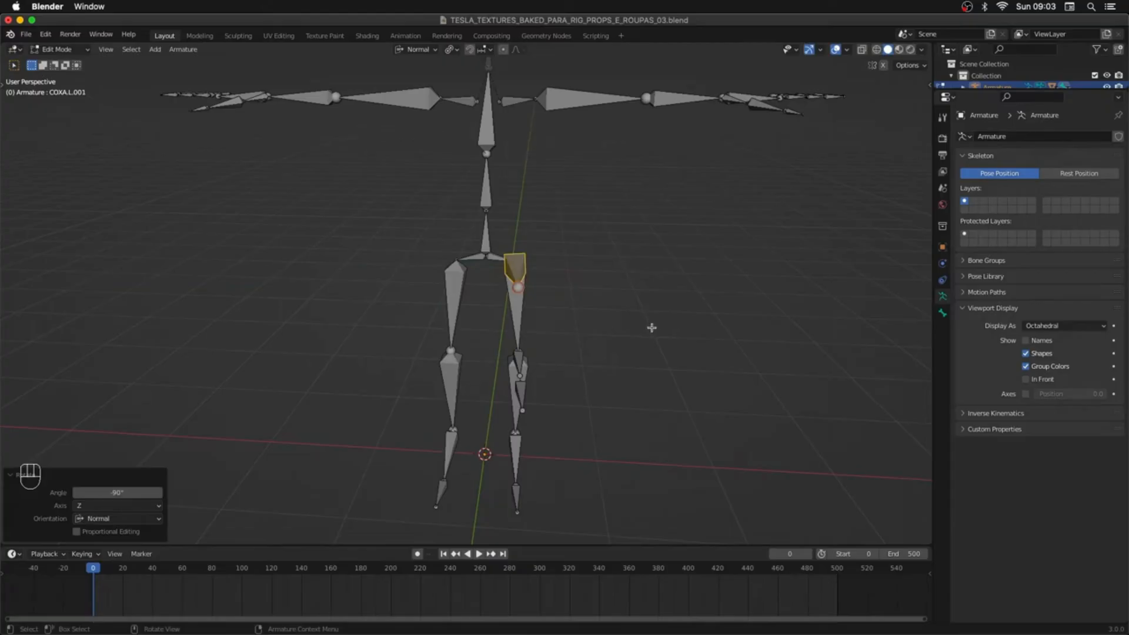
Step: Shorten the forward-pointing hip bone by moving its tip about -0.37 m along its normal Y axis
middle_drag(652, 328, 581, 279)
key(g)
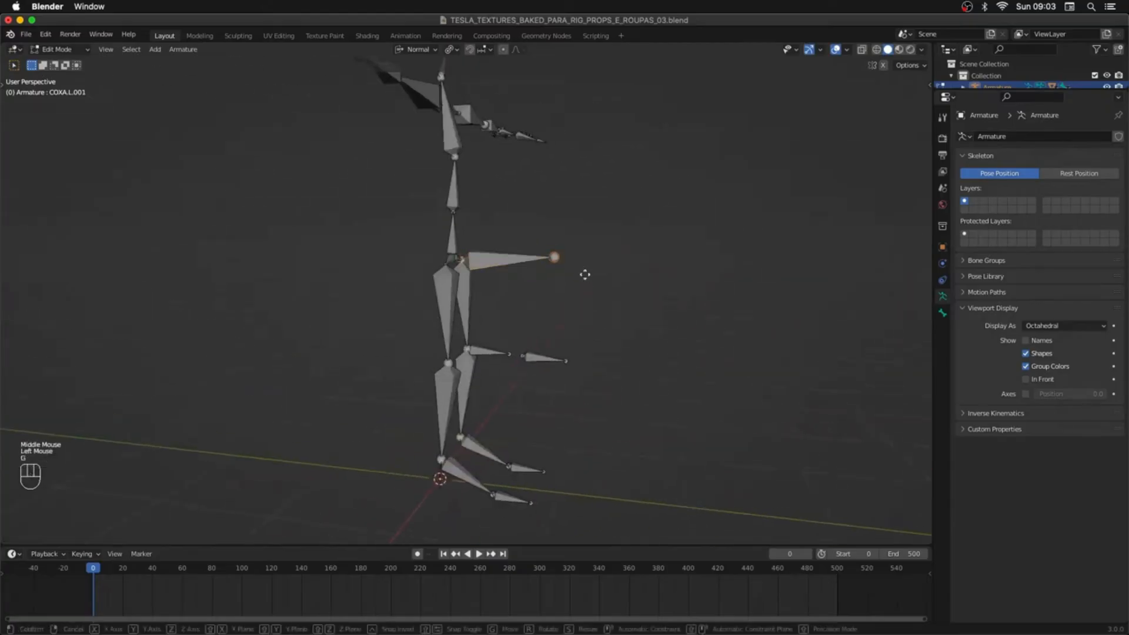
key(y)
click(542, 276)
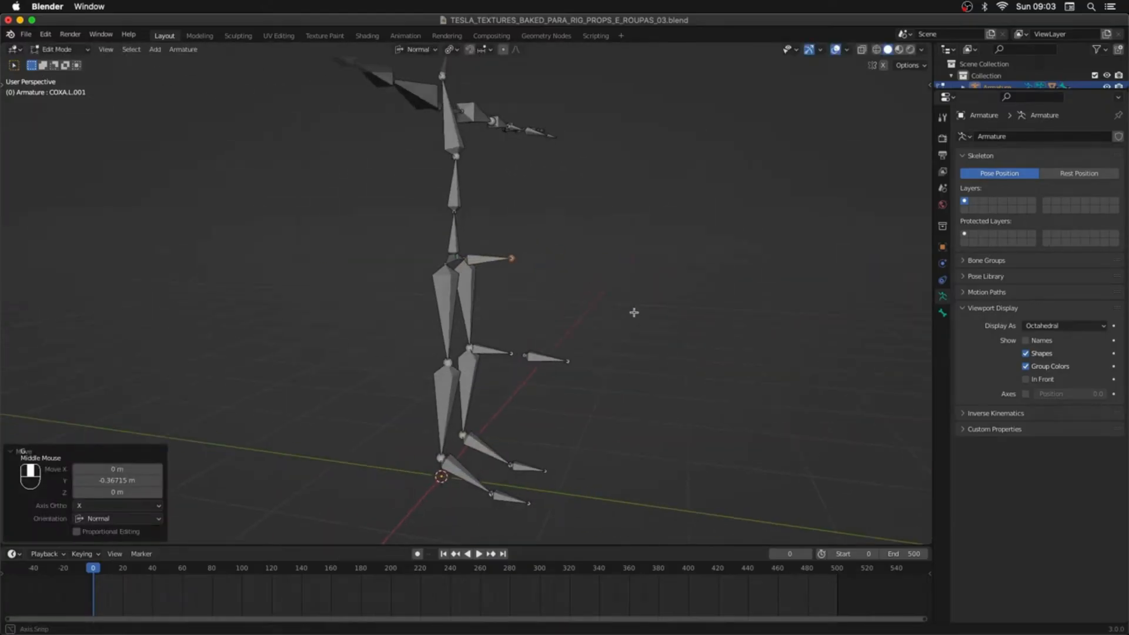
Step: Shorten the detached bone in front of the left knee by moving its tip about -0.065 m along its normal Y axis
middle_drag(632, 313, 577, 352)
click(569, 388)
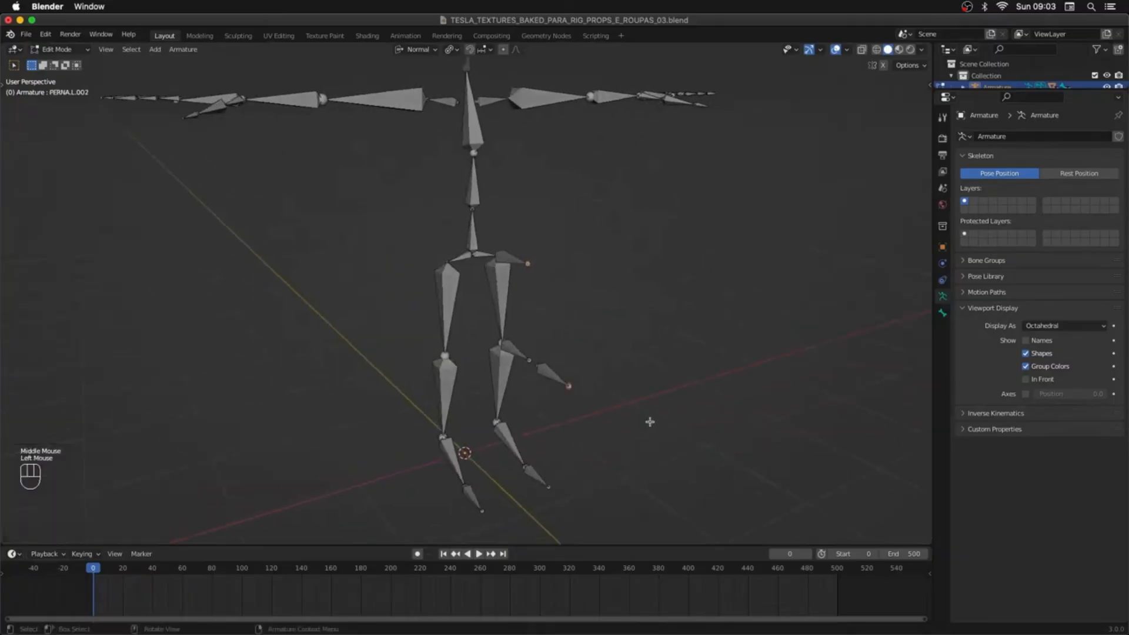
key(g)
key(y)
click(644, 416)
middle_drag(644, 415, 622, 339)
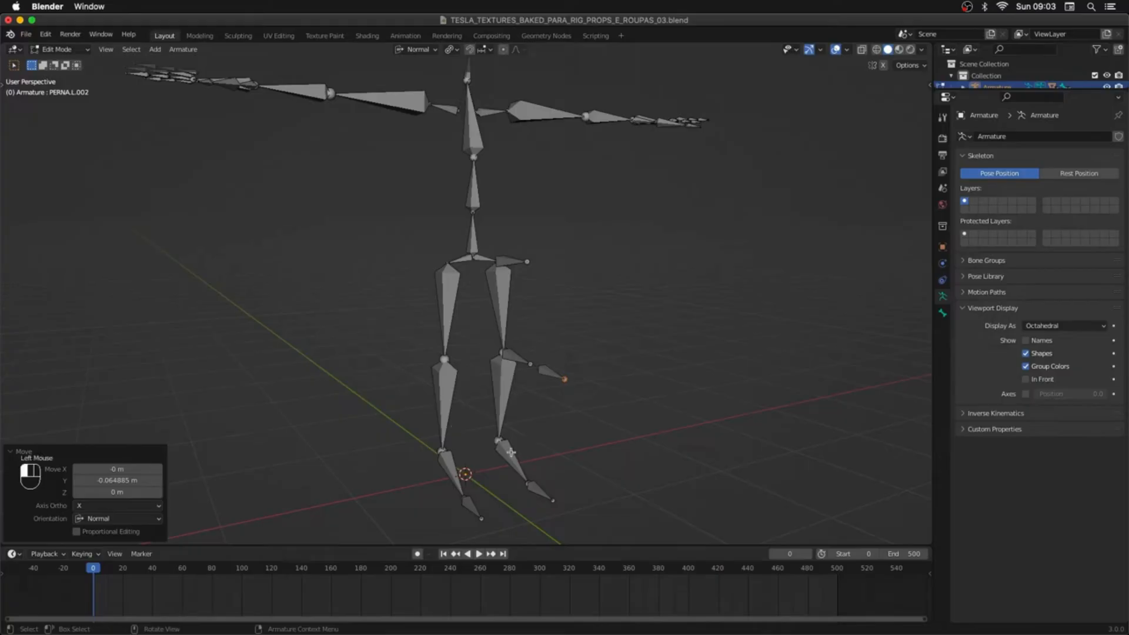
Step: Duplicate the left foot bone PE.L and keep the copy in place
click(511, 452)
middle_drag(515, 455, 535, 366)
ctrl+middle_drag(535, 366, 509, 363)
key(shift+d)
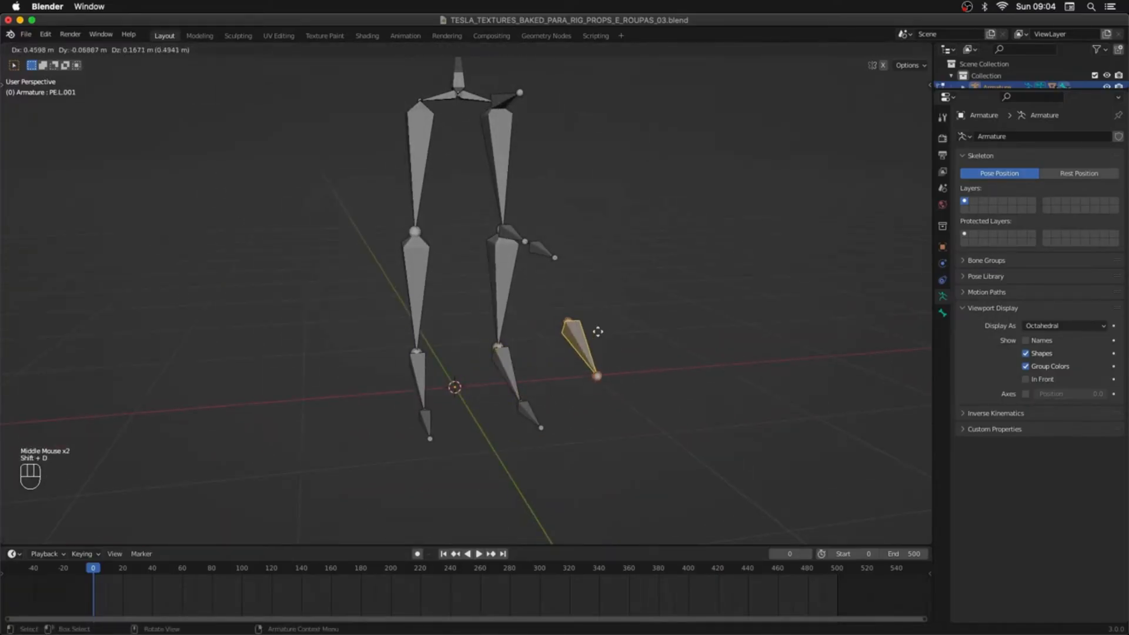
key(Escape)
Step: Try rotating the duplicated foot bone by 180° around the view axis, and undo the rotation
key(r)
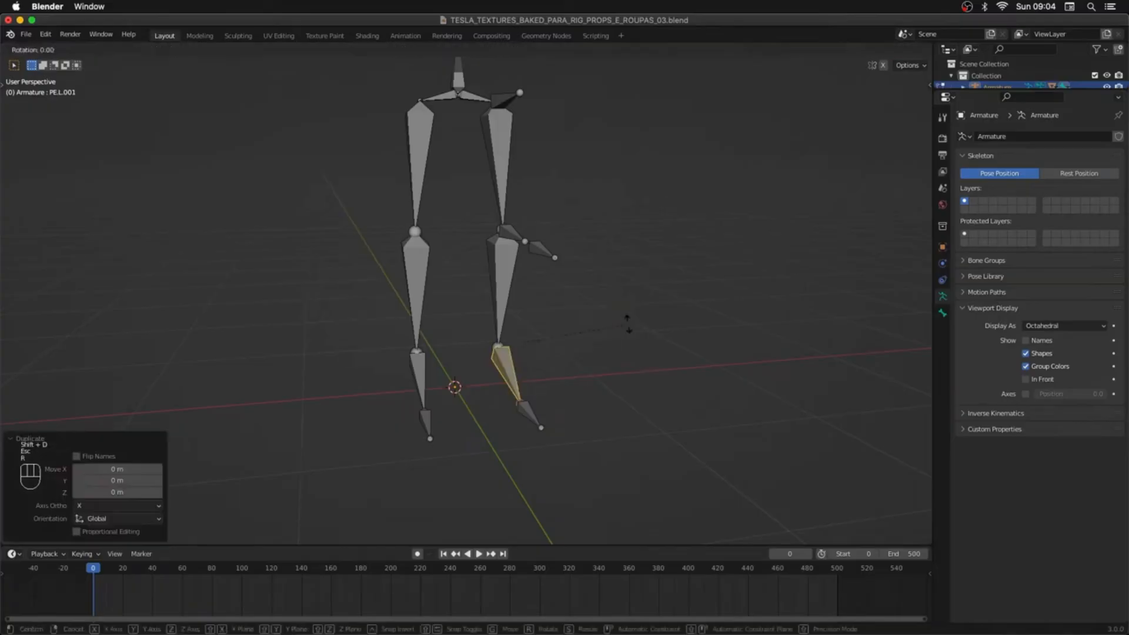
key(y)
key(y)
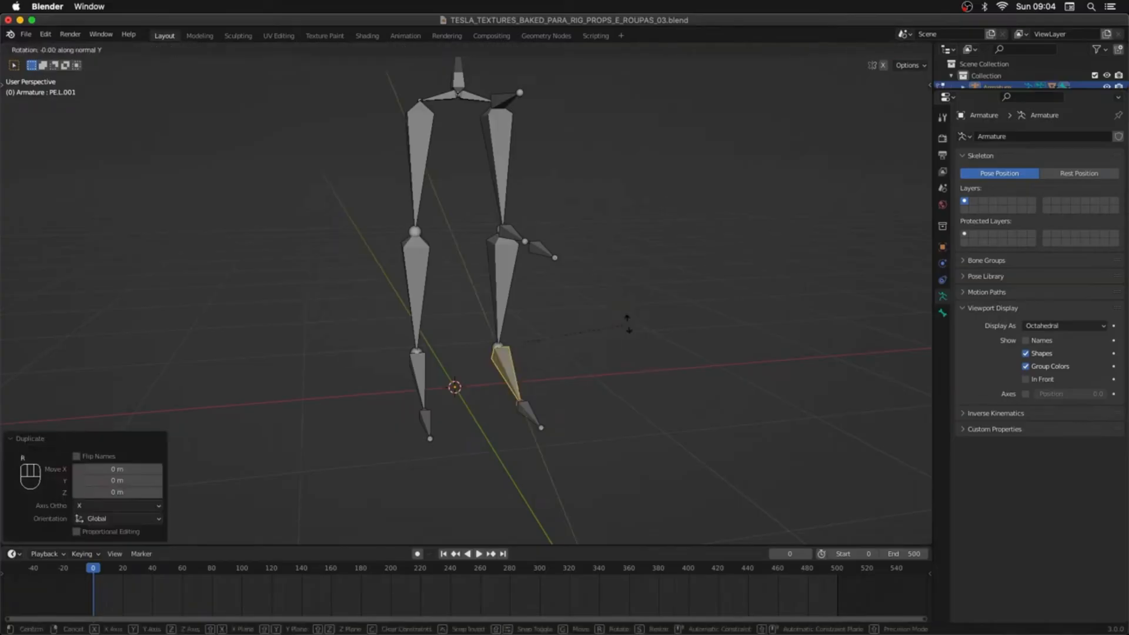
text(90)
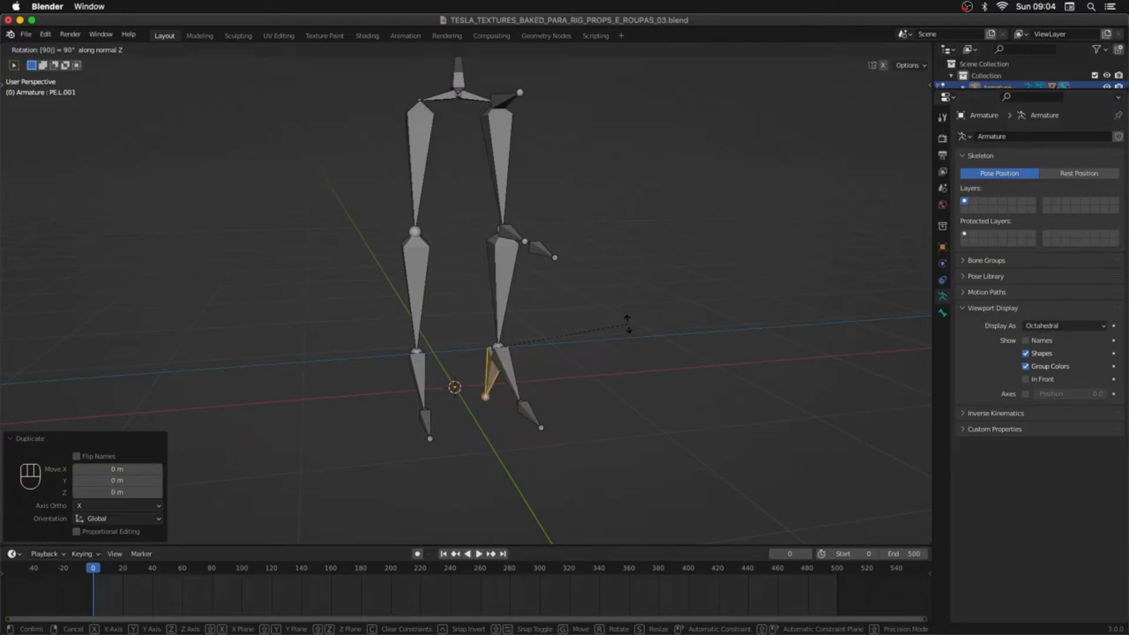
text(r)
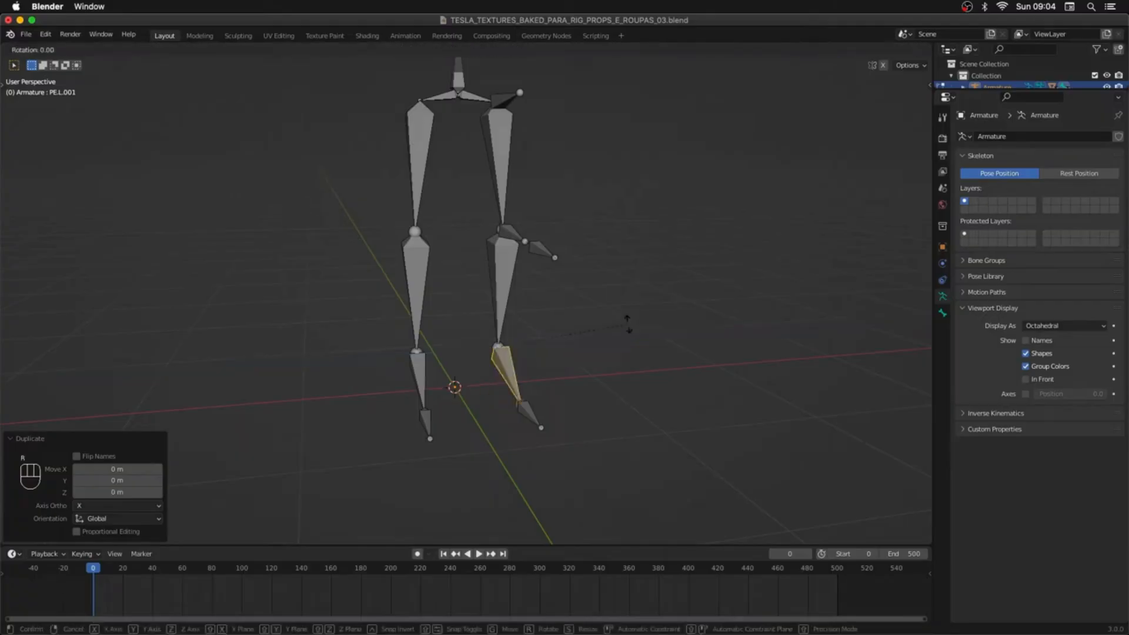
text(180)
click(628, 324)
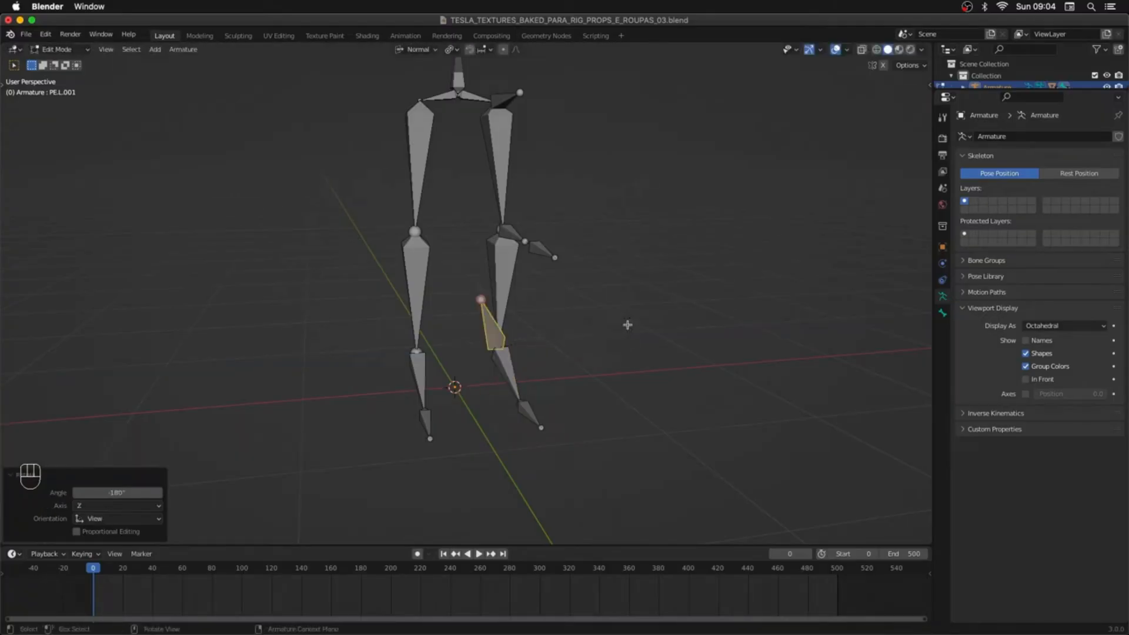
middle_drag(602, 394, 526, 387)
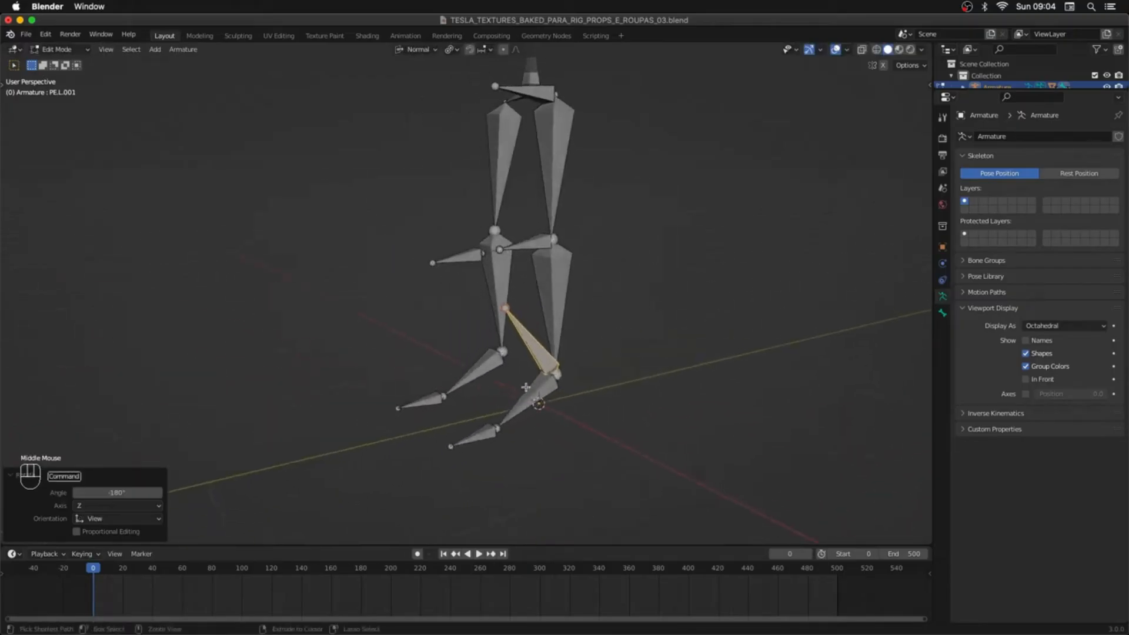
key(super+z)
Step: Rotate the duplicated left foot bone by 180° about its normal Z axis
text(rz90)
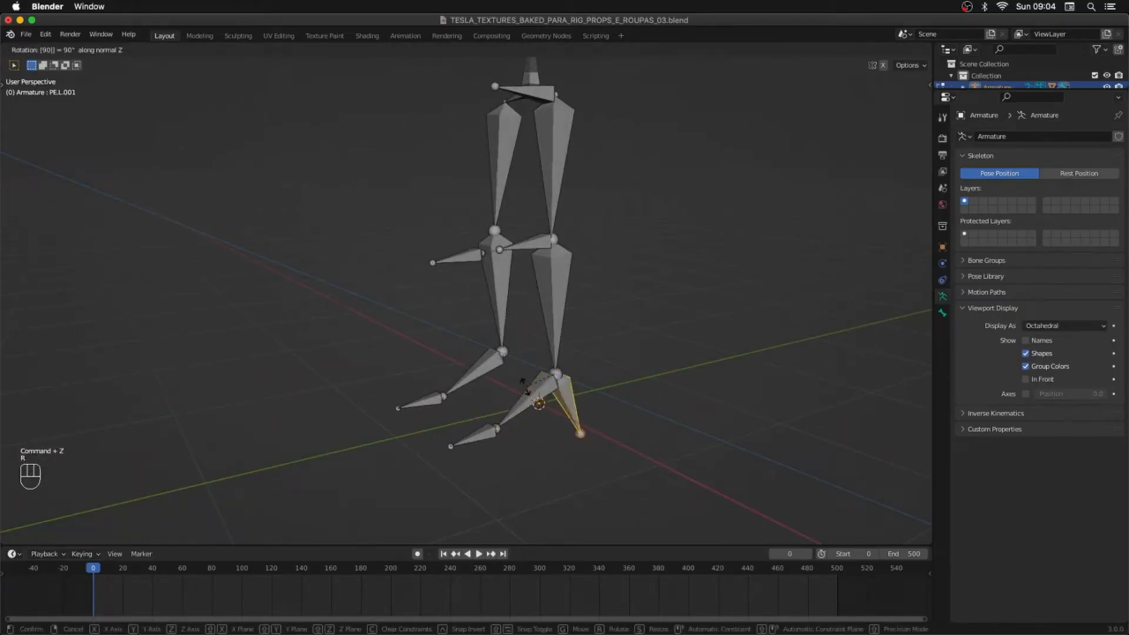
text(1)
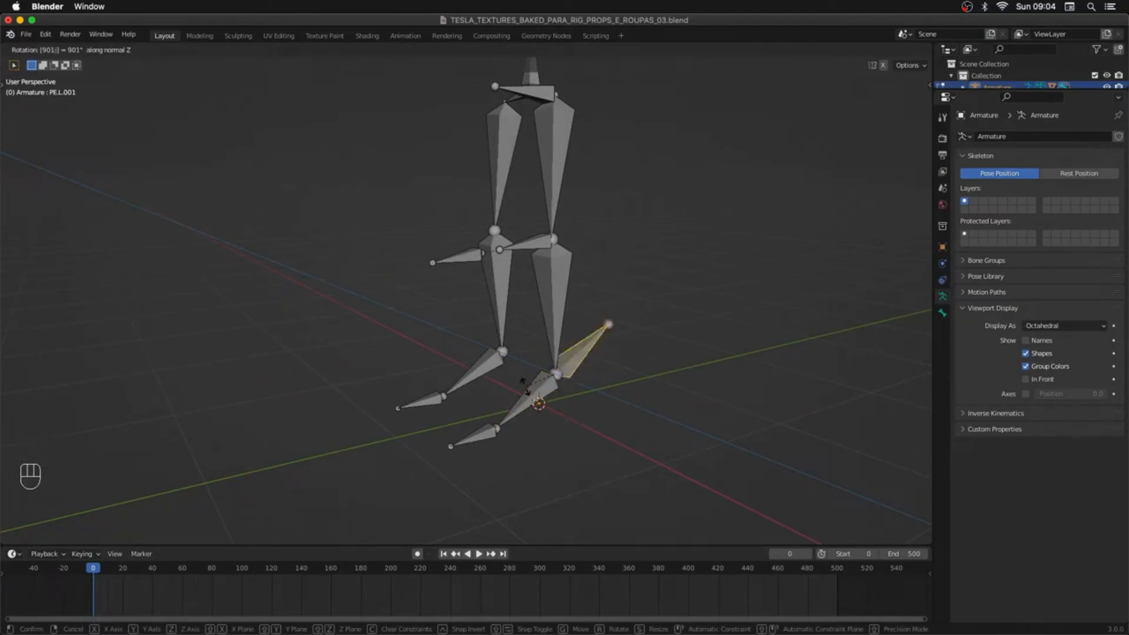
key(BackSpace)
key(BackSpace)
key(BackSpace)
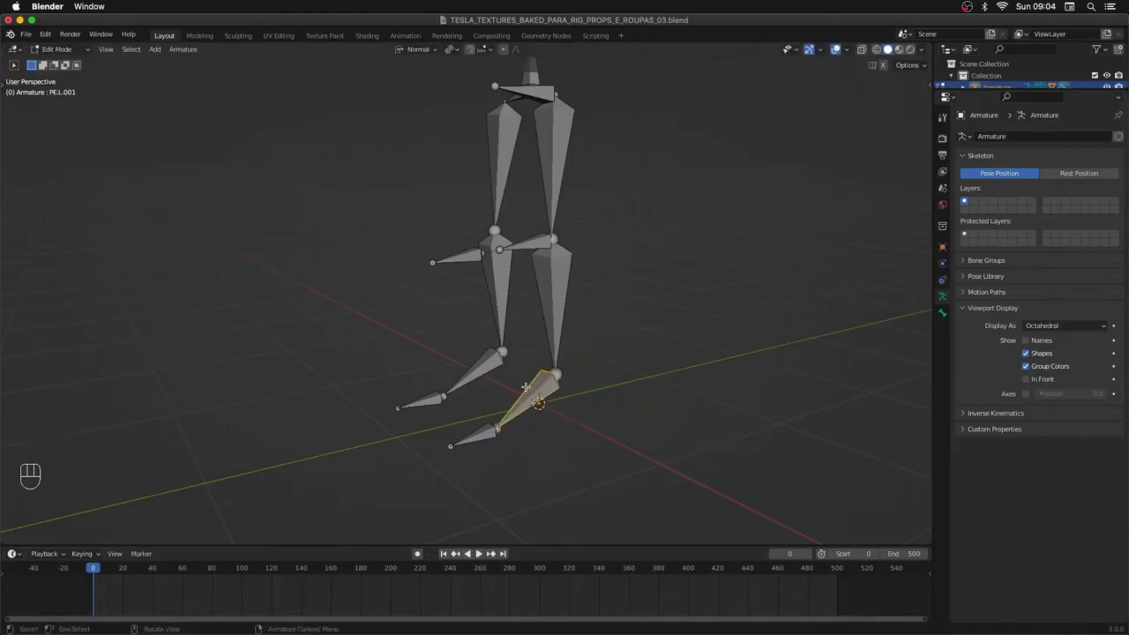
text(180)
key(Return)
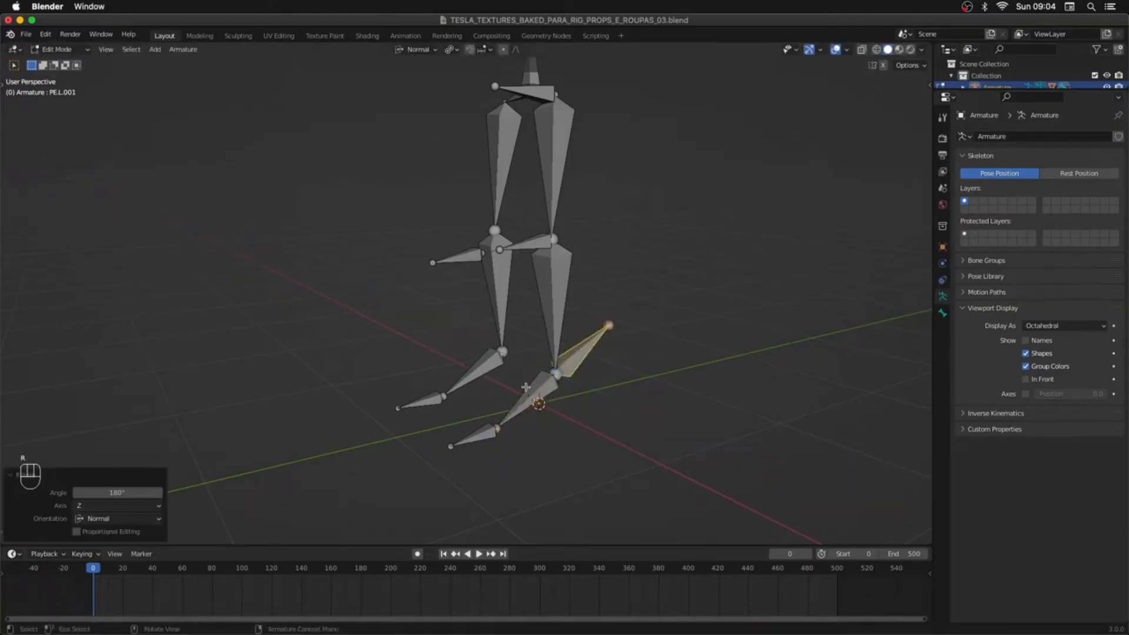
Step: Rename the rotated left foot bone copy as CTRL_PE.L
middle_drag(526, 386, 565, 383)
shift+middle_drag(521, 298, 523, 351)
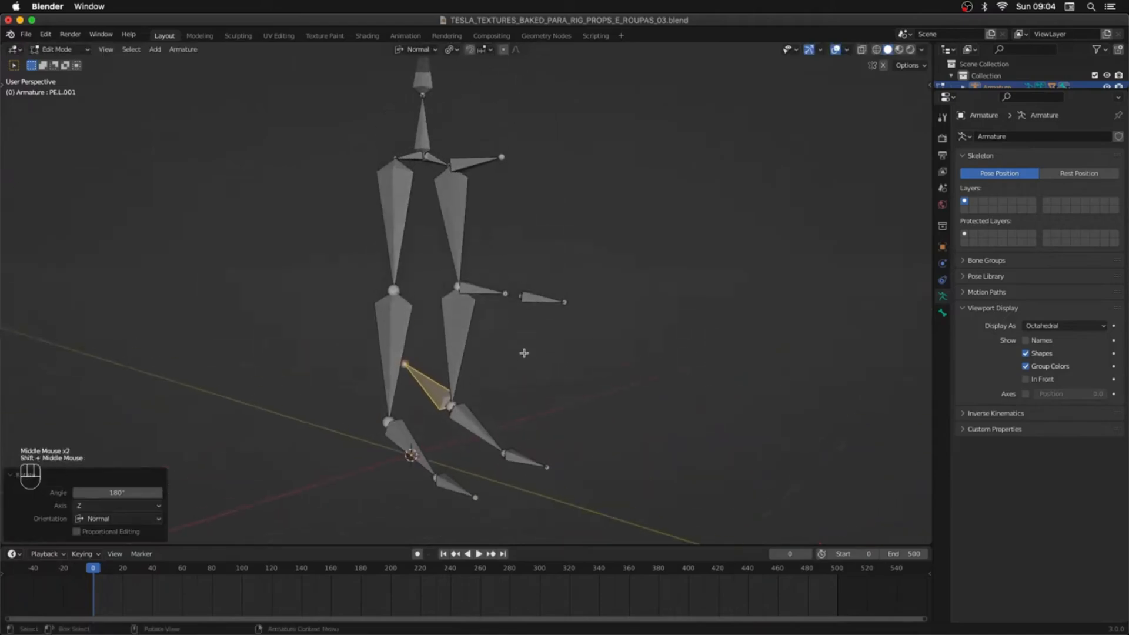
key(F2)
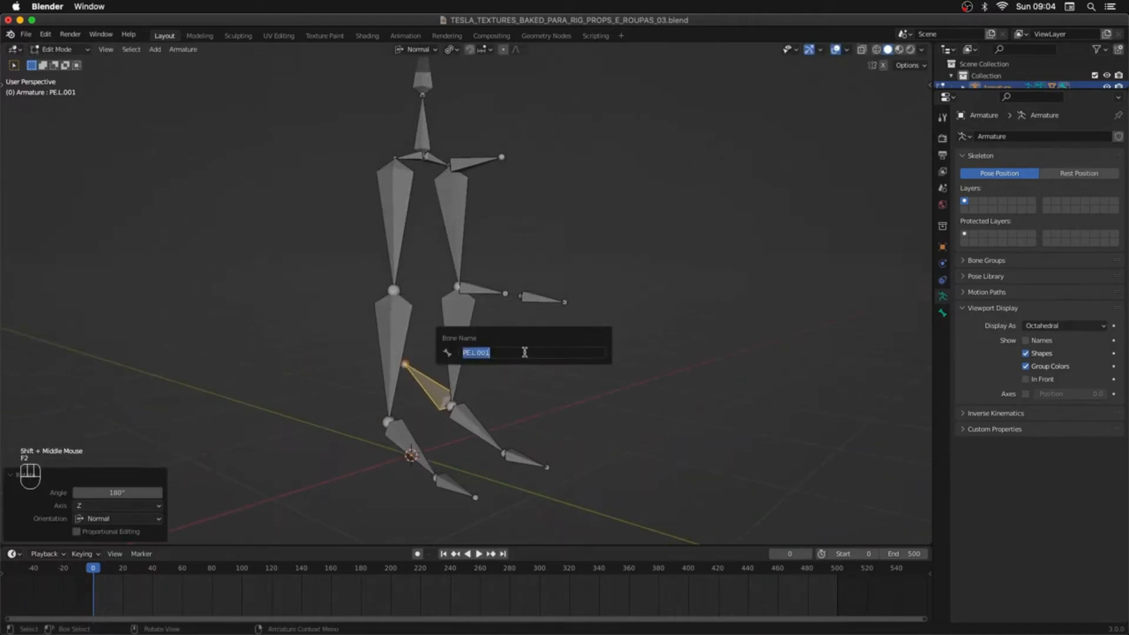
text(CTRL_PE.L)
key(Return)
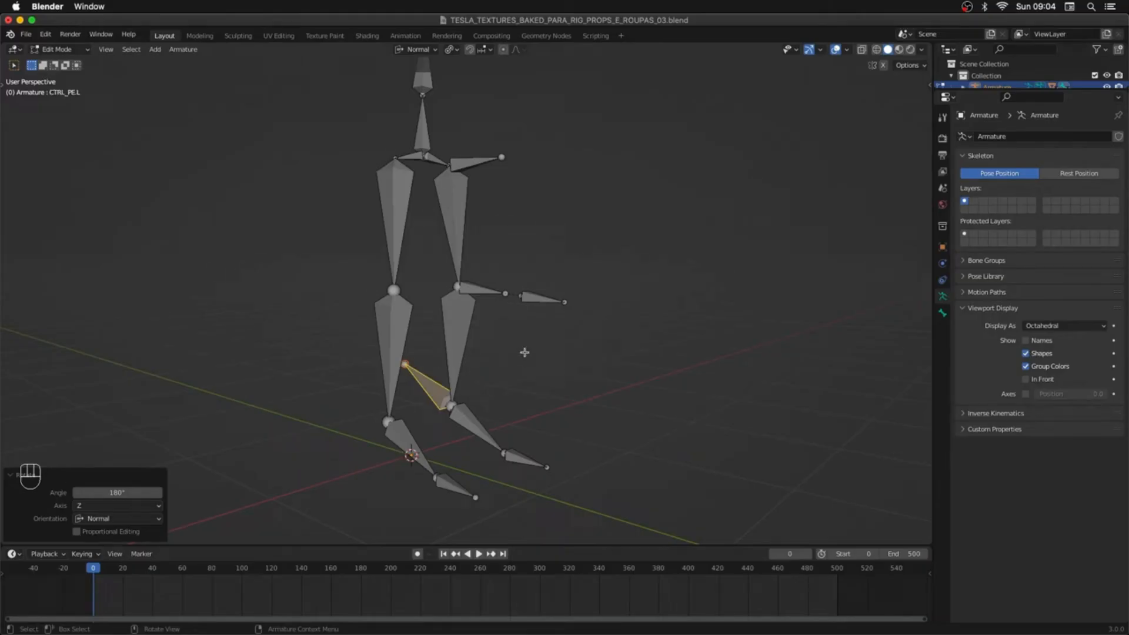
Step: Rename the forward-pointing bone attached at the left knee as CTRL JOELHO.L
click(481, 289)
key(F2)
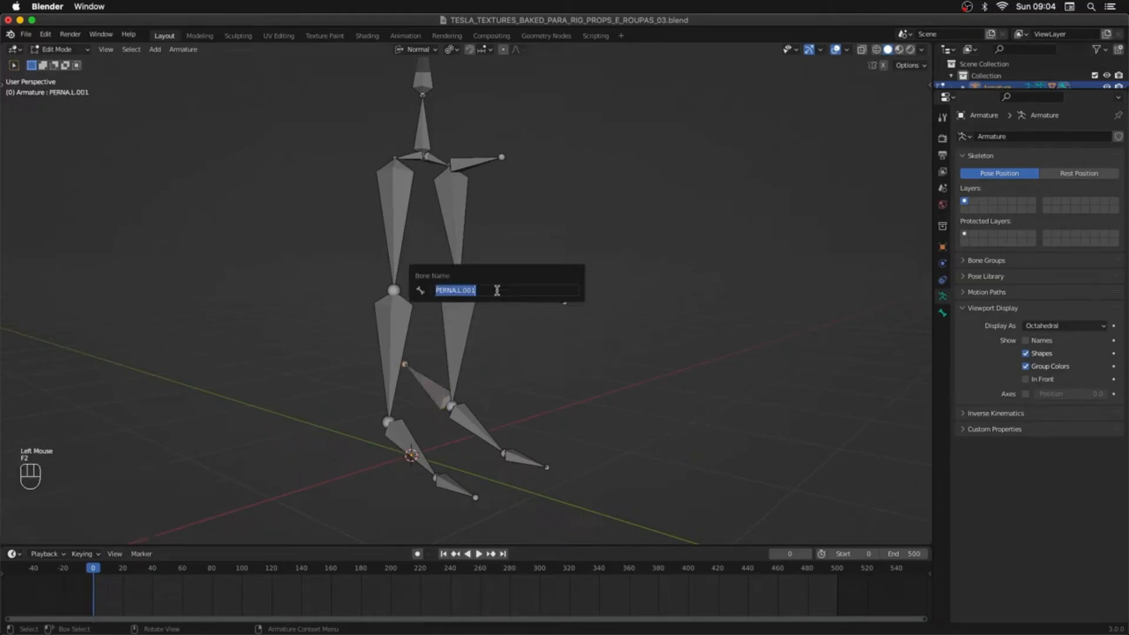
text(CTRL JOELH)
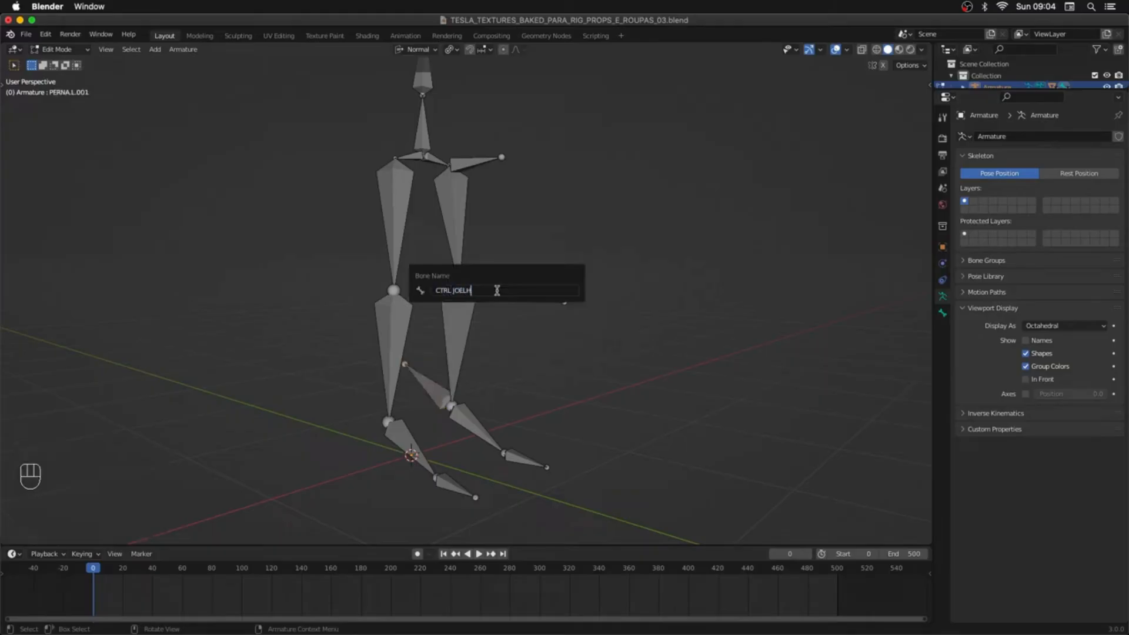
text(_JOELHO.L)
key(Return)
Step: Rename the detached bone in front of the left knee as JOELHO.L
click(532, 298)
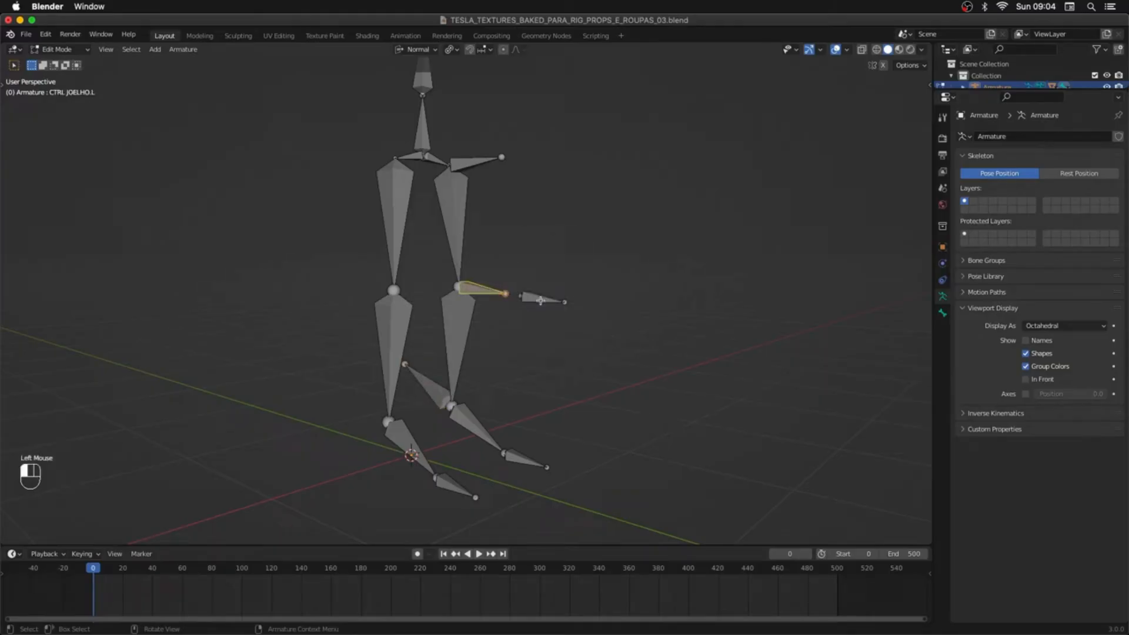
key(F2)
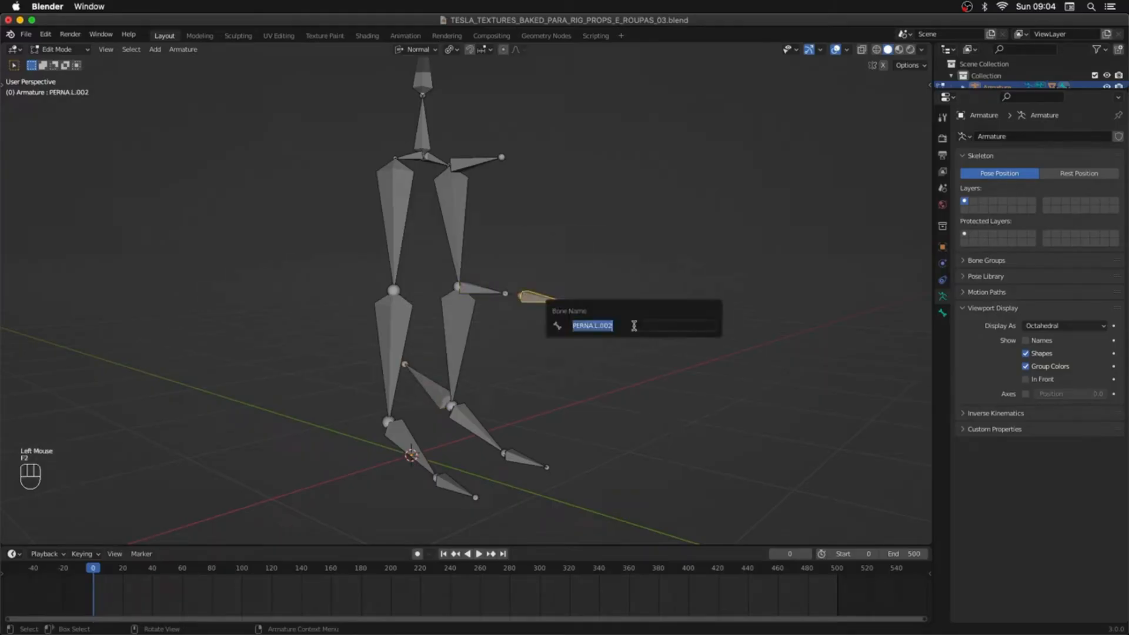
text(JOELHO.L)
key(Return)
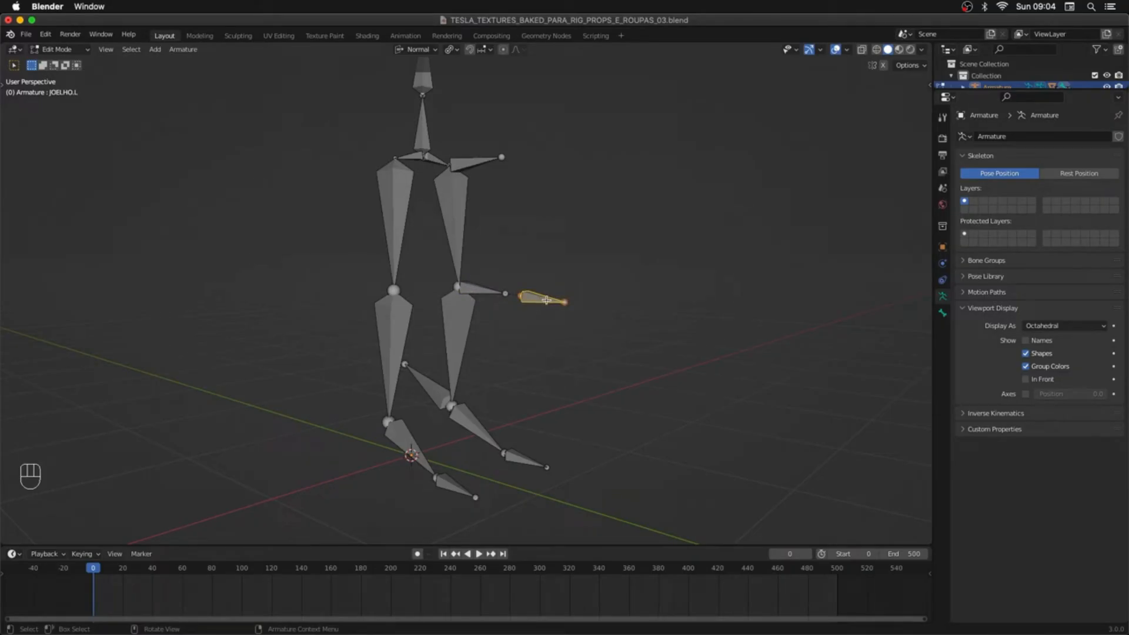
Step: Rename the forward-pointing bone at the left hip as CTRL PERNA.L
middle_drag(546, 300, 517, 259)
click(488, 148)
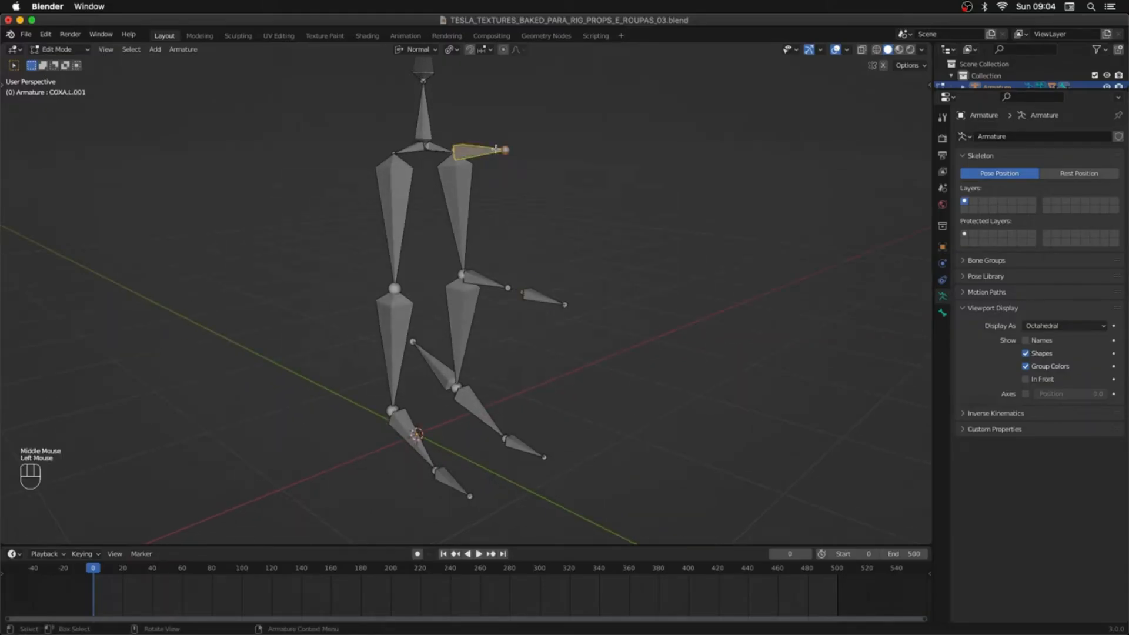
key(F2)
text(CTRL P)
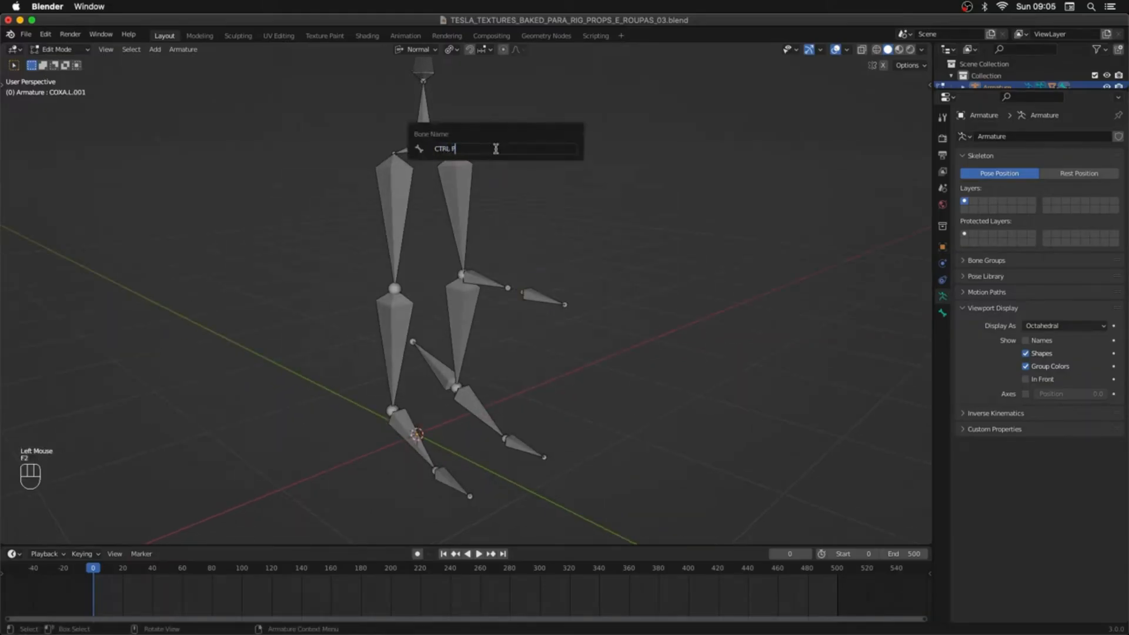
text(ERNA.L)
key(Return)
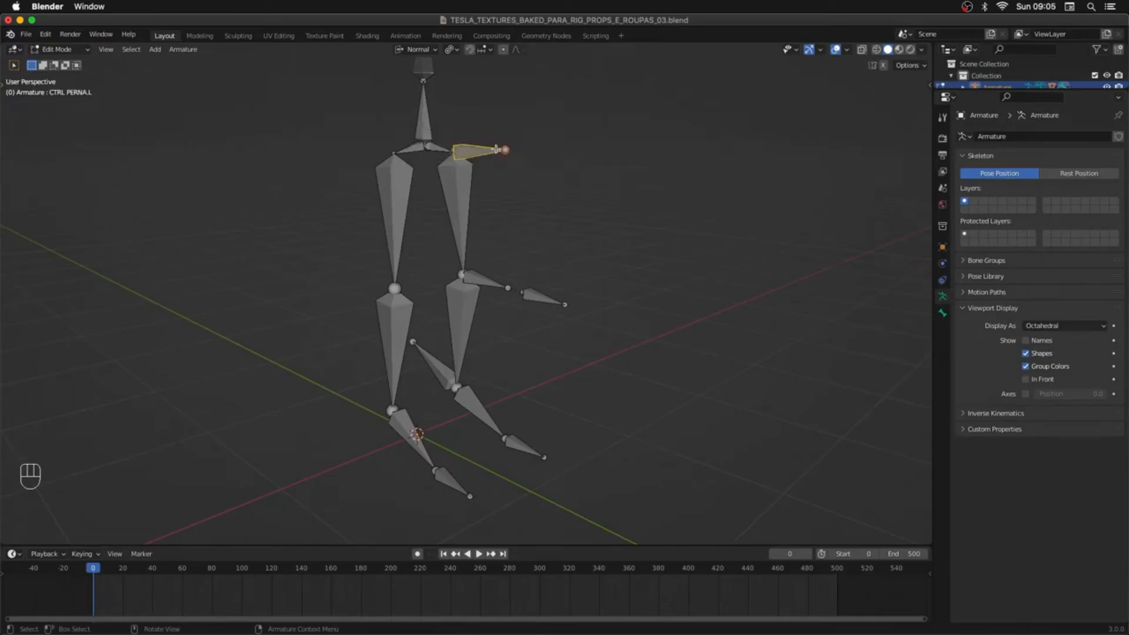
Step: Symmetrize the four new left leg bones CTRL PERNA.L, CTRL JOELHO.L, JOELHO.L and CTRL_PE.L to the right leg
shift+click(496, 285)
shift+click(541, 299)
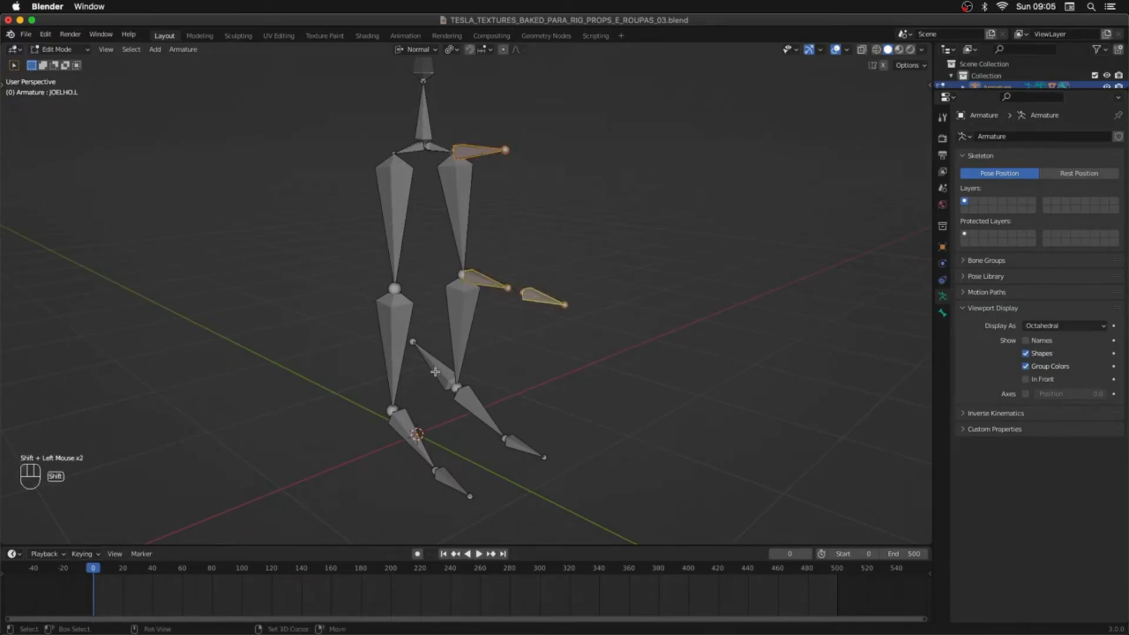
shift+click(436, 370)
right_click(548, 372)
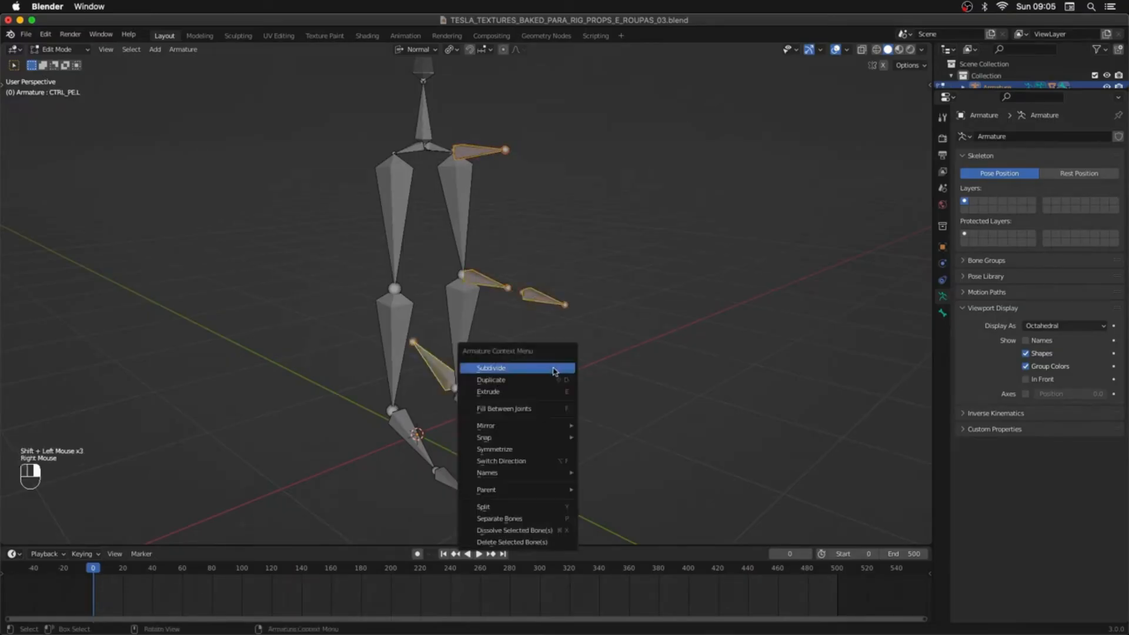
click(517, 452)
middle_drag(532, 412, 499, 405)
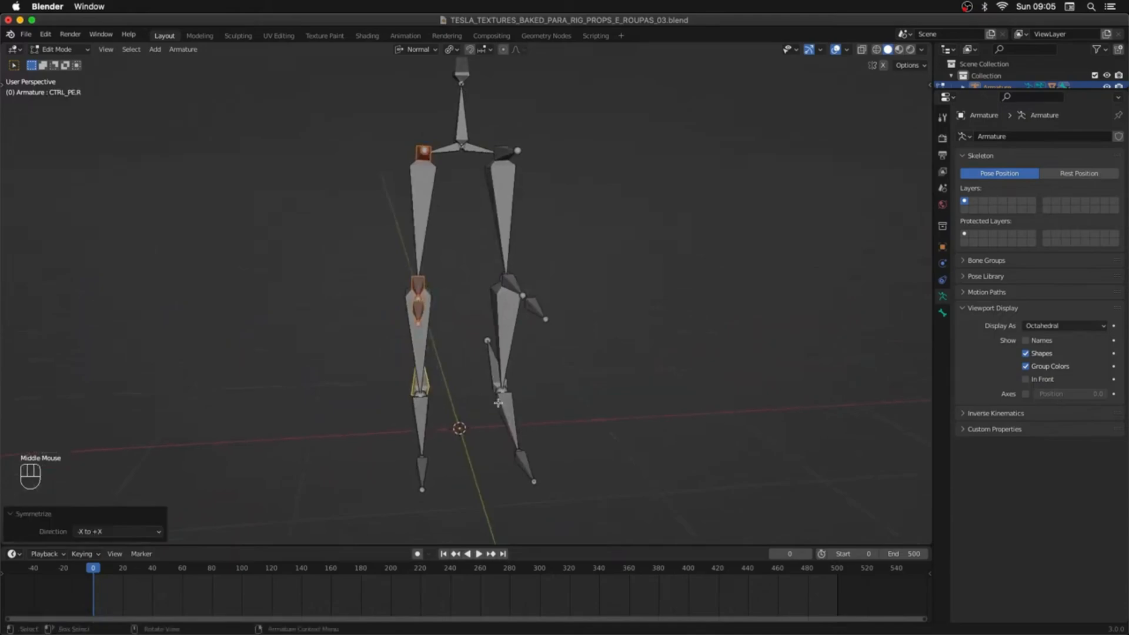
Step: Test-rotate the left and right thigh bones in Pose Mode, cancelling each rotation
key(Tab)
key(ctrl+Tab)
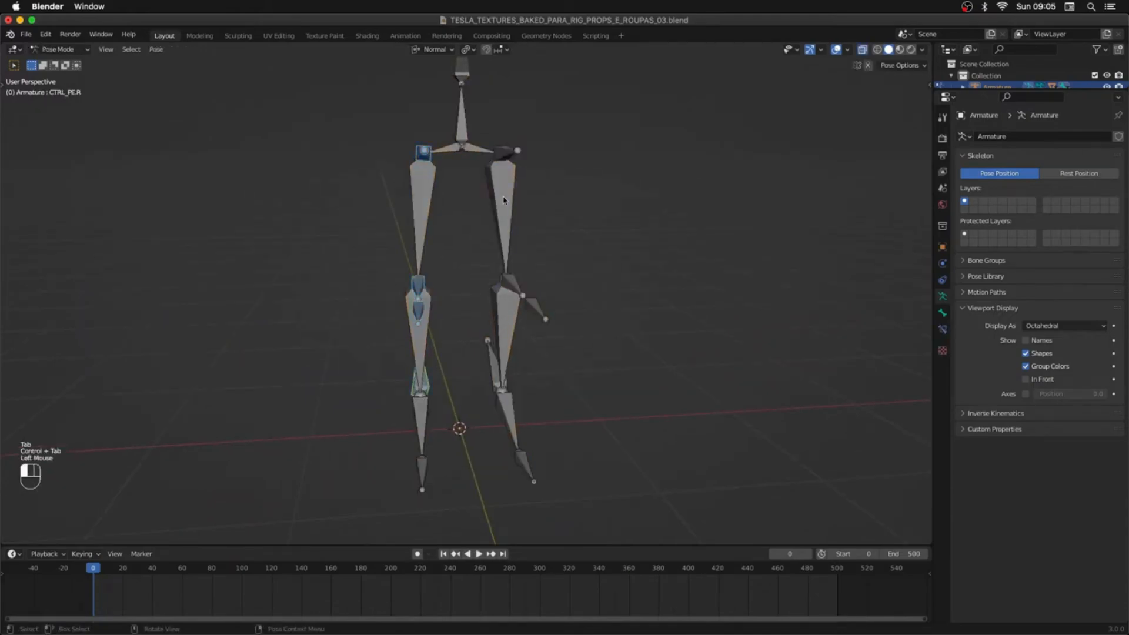
click(509, 225)
key(r)
key(Escape)
middle_drag(549, 275, 390, 237)
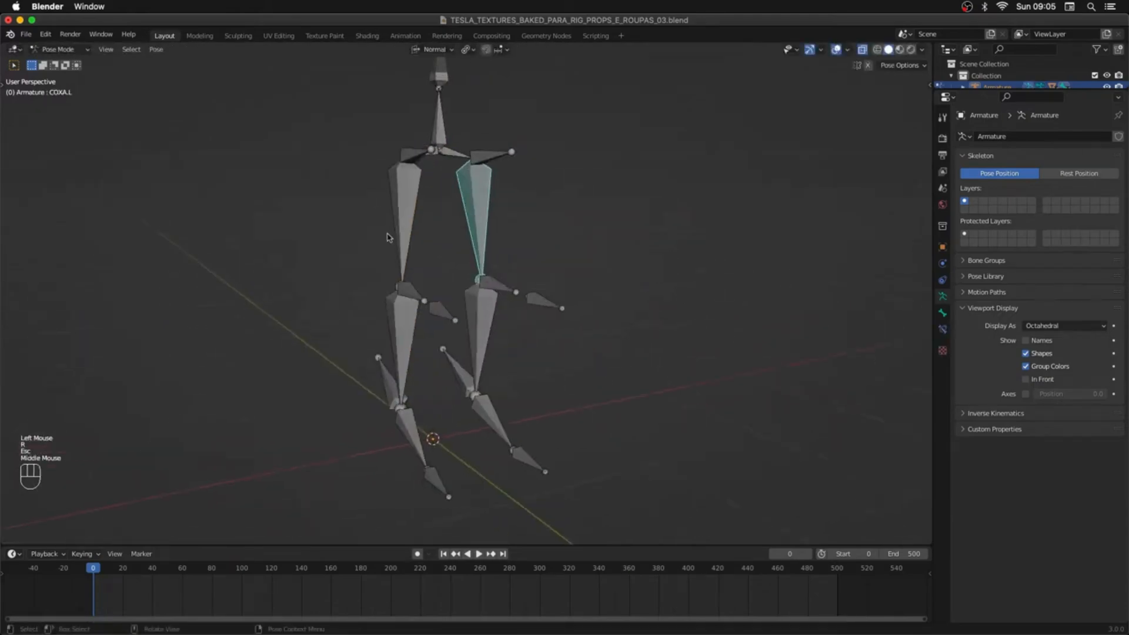
click(391, 235)
key(r)
key(Escape)
middle_drag(376, 406, 471, 446)
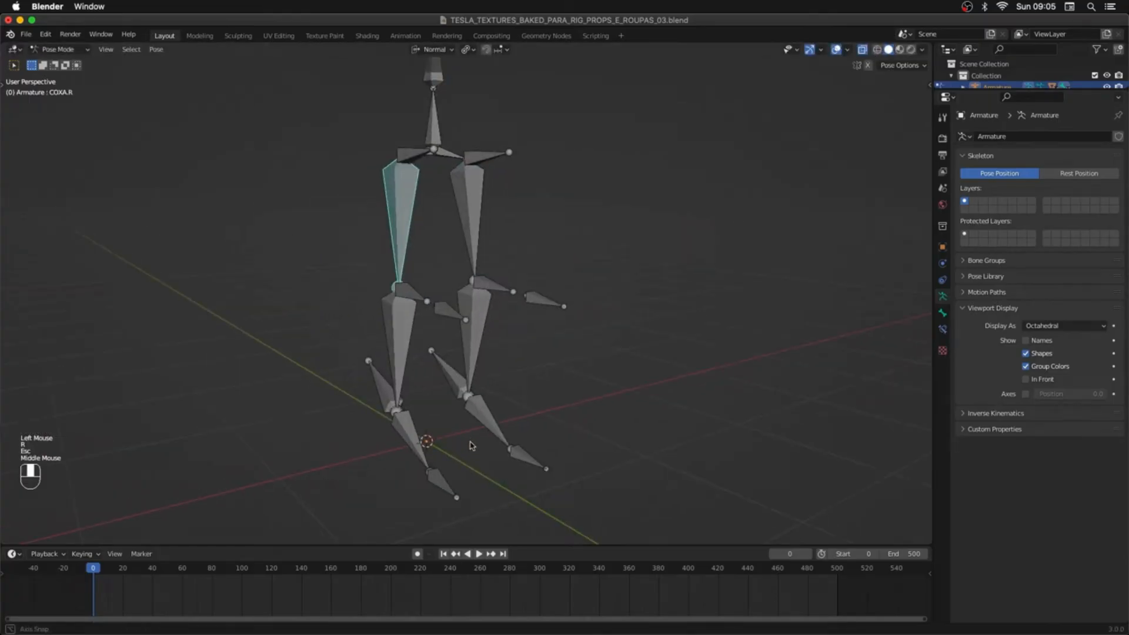
Step: Test-rotate the foot bones, the foot control bones and the left thigh in Pose Mode without keeping any rotation
click(477, 404)
key(r)
key(Escape)
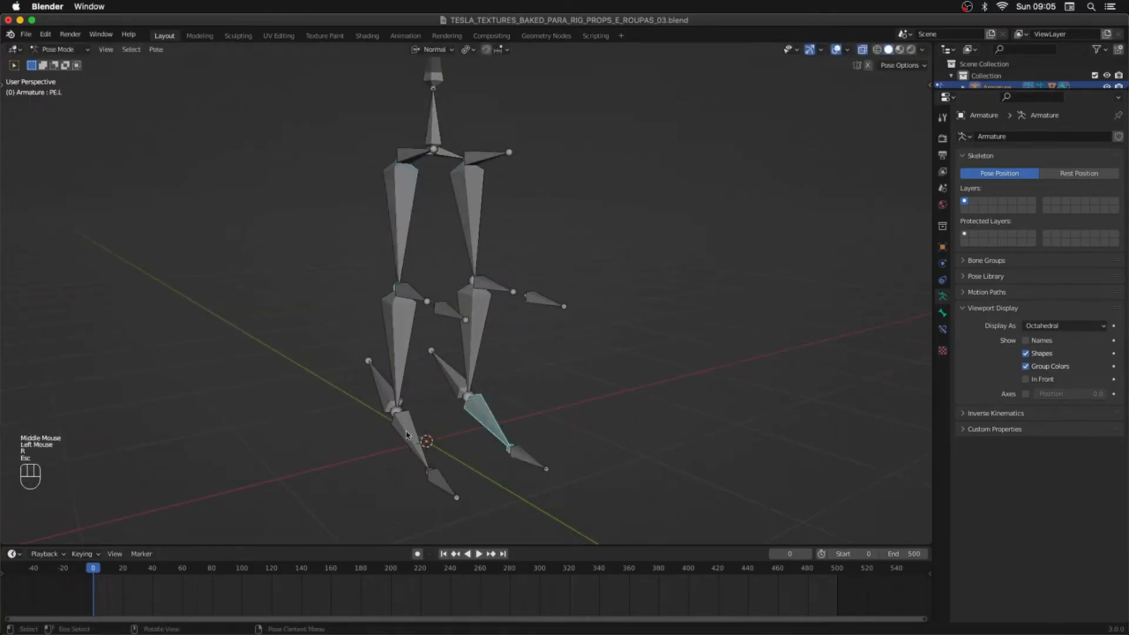
click(406, 435)
key(r)
key(Escape)
click(449, 378)
key(r)
key(Escape)
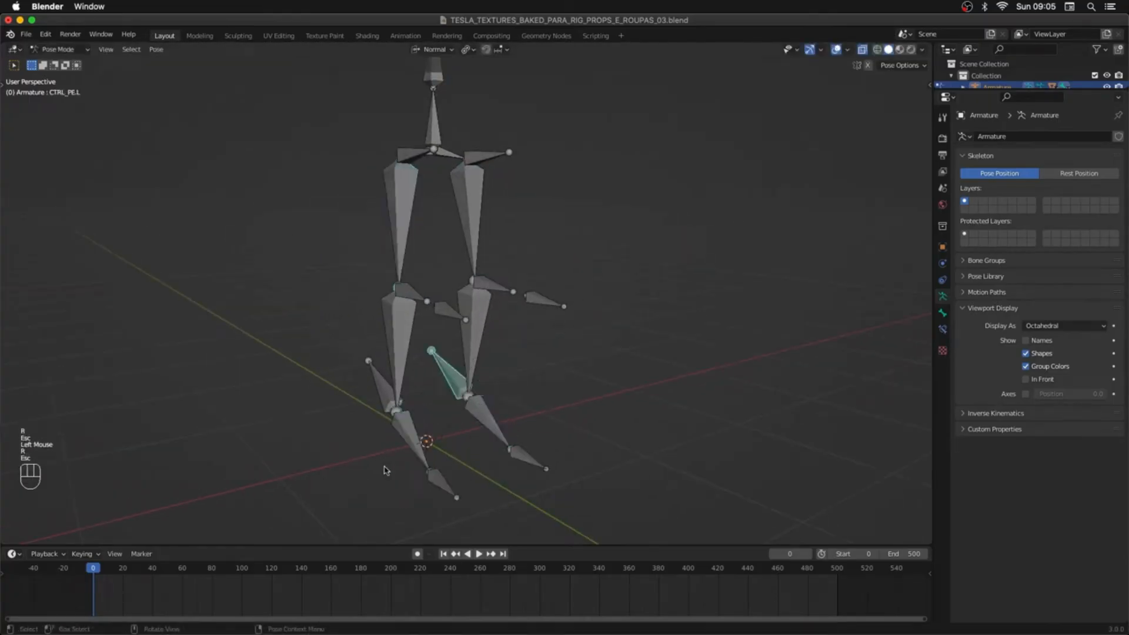
click(383, 399)
middle_drag(505, 391, 509, 327)
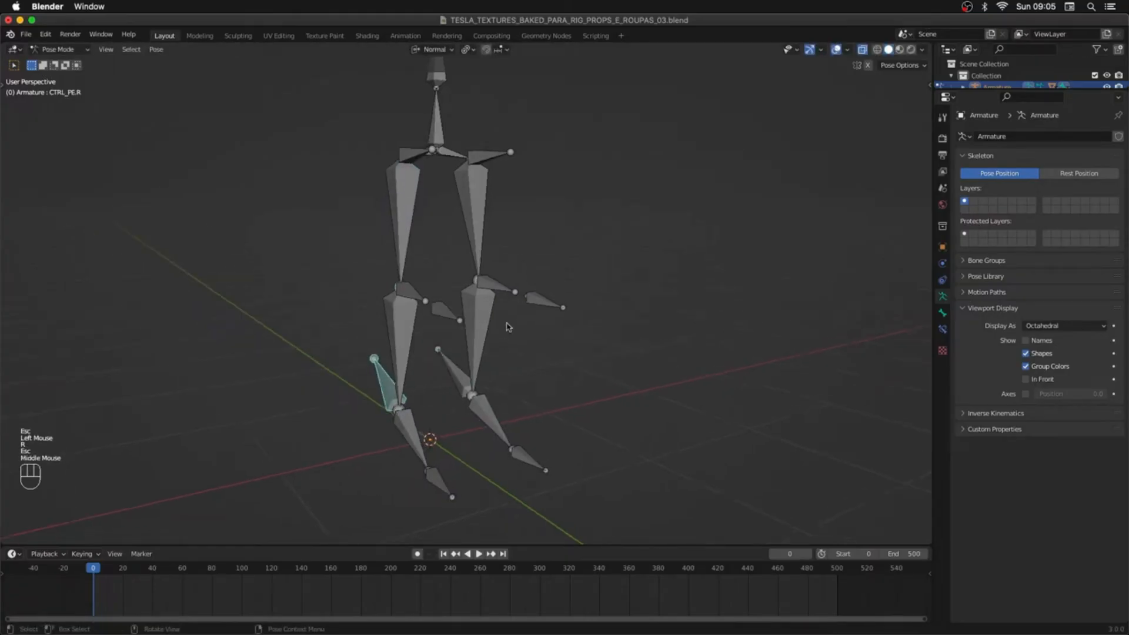
click(482, 250)
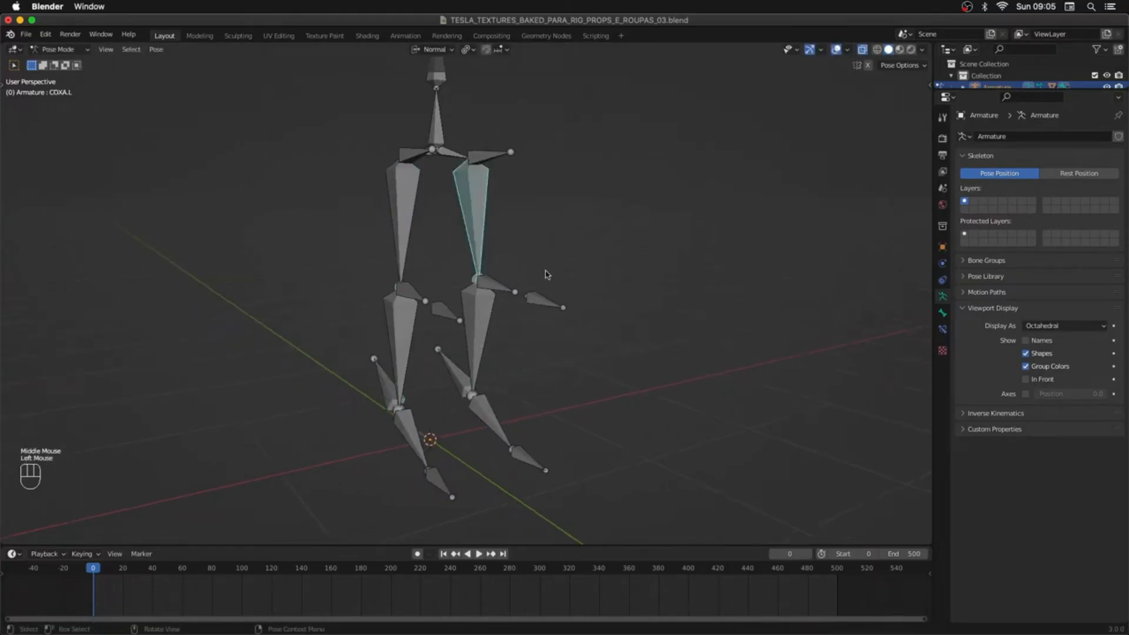
key(r)
key(Escape)
Step: In Edit Mode, clear the parent of the CTRL PERNA and CTRL JOELHO bones on both legs, leaving the JOELHO bones out
key(Tab)
click(495, 282)
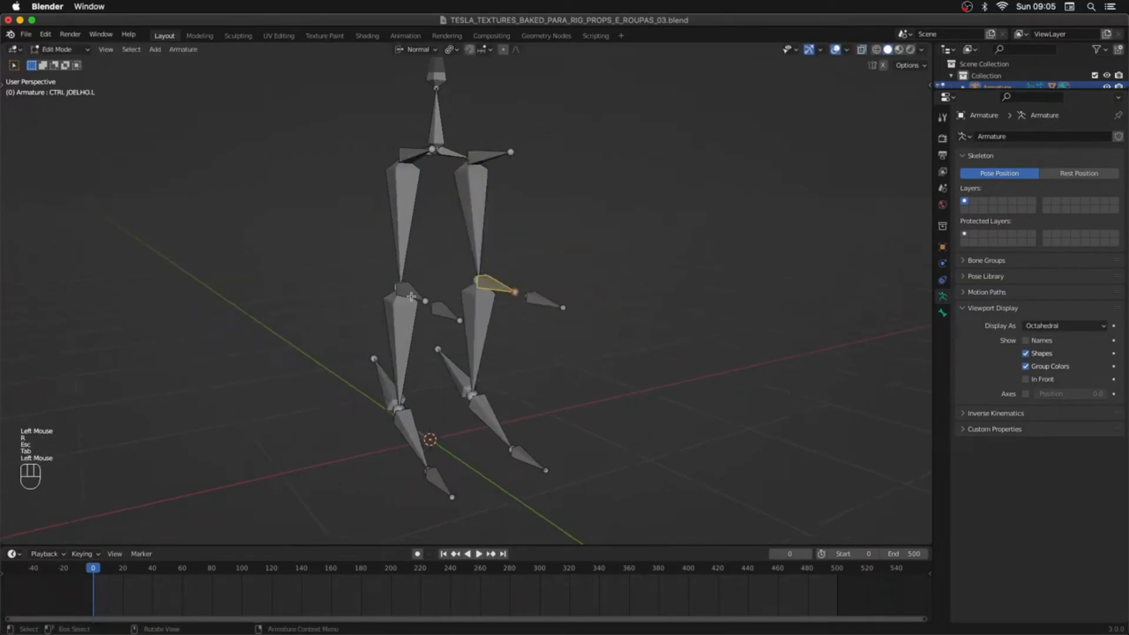
shift+click(408, 290)
shift+click(408, 155)
shift+click(488, 156)
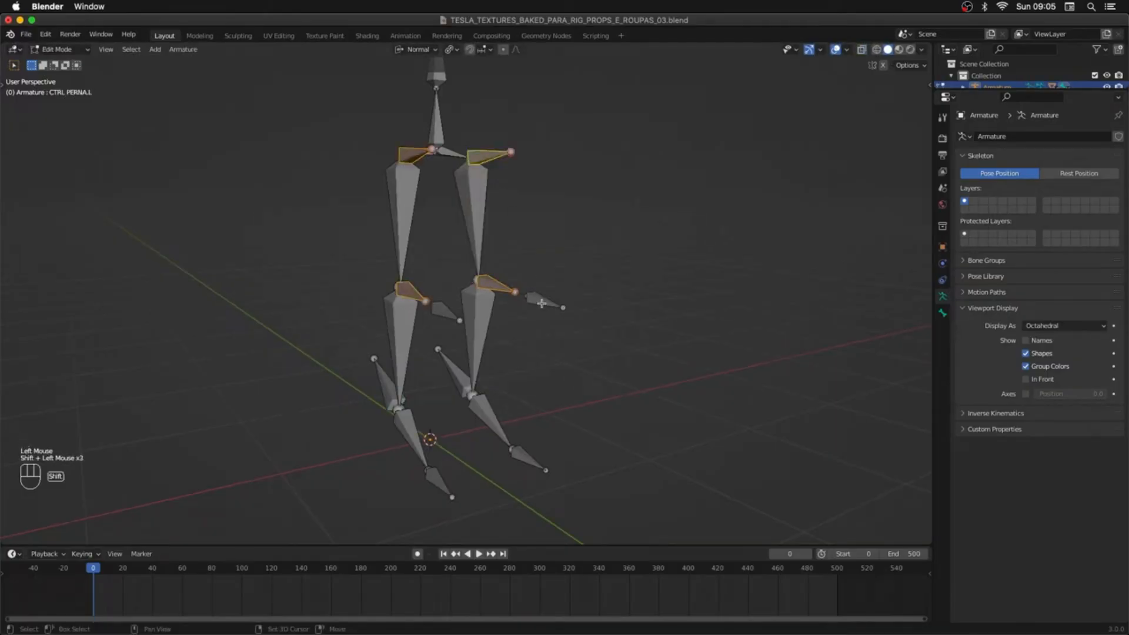
shift+click(542, 301)
shift+click(445, 311)
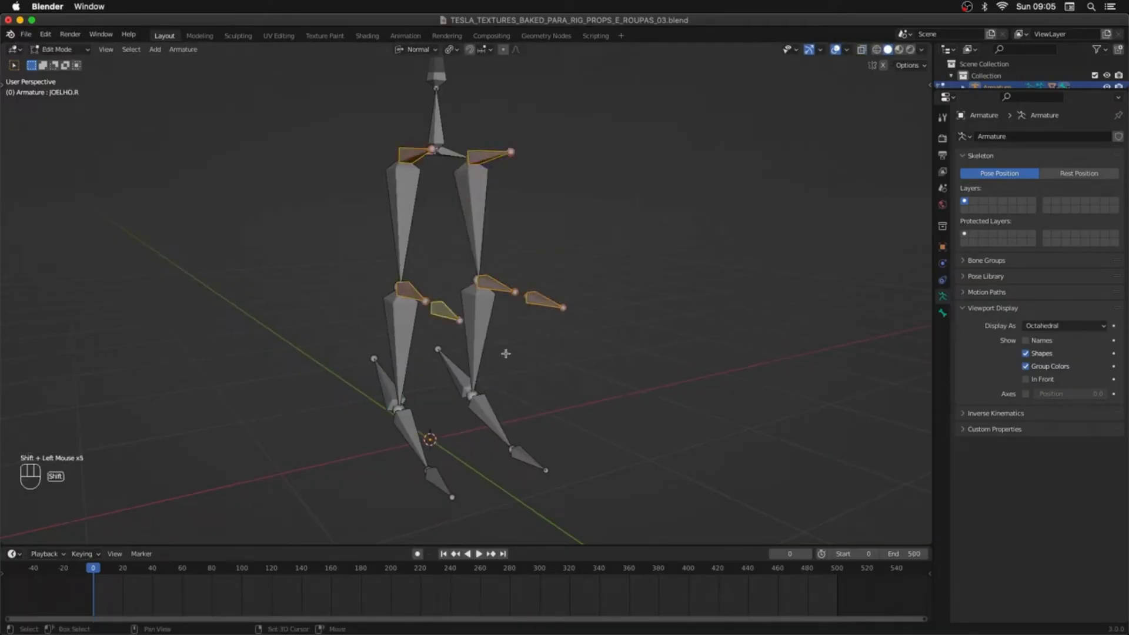
middle_drag(506, 353, 564, 282)
ctrl+drag(573, 257, 489, 343)
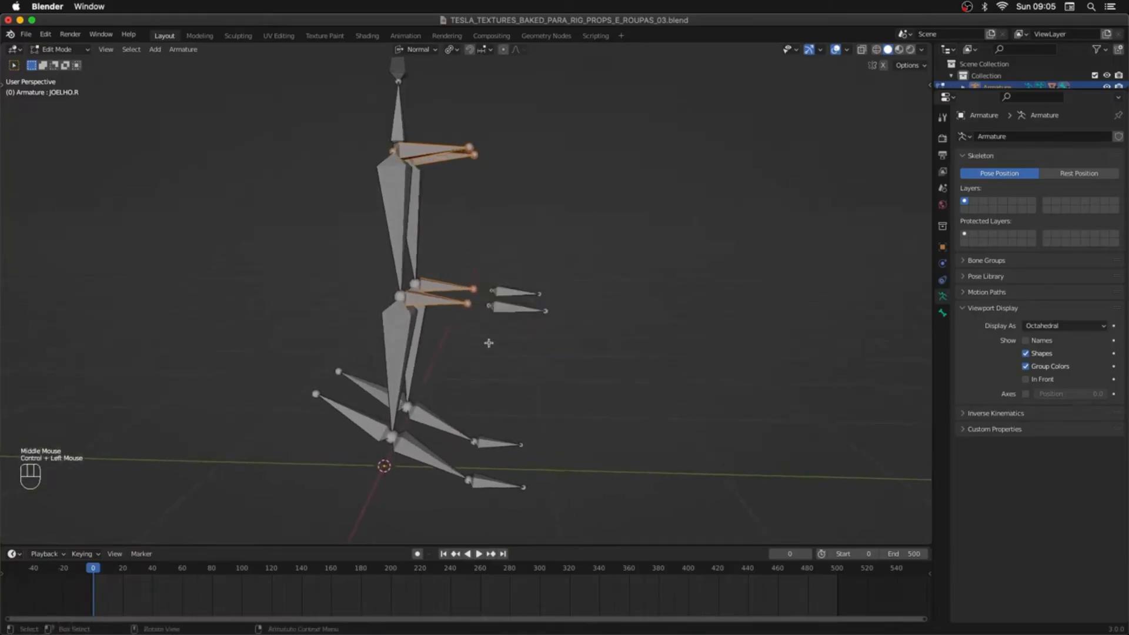
key(alt+p)
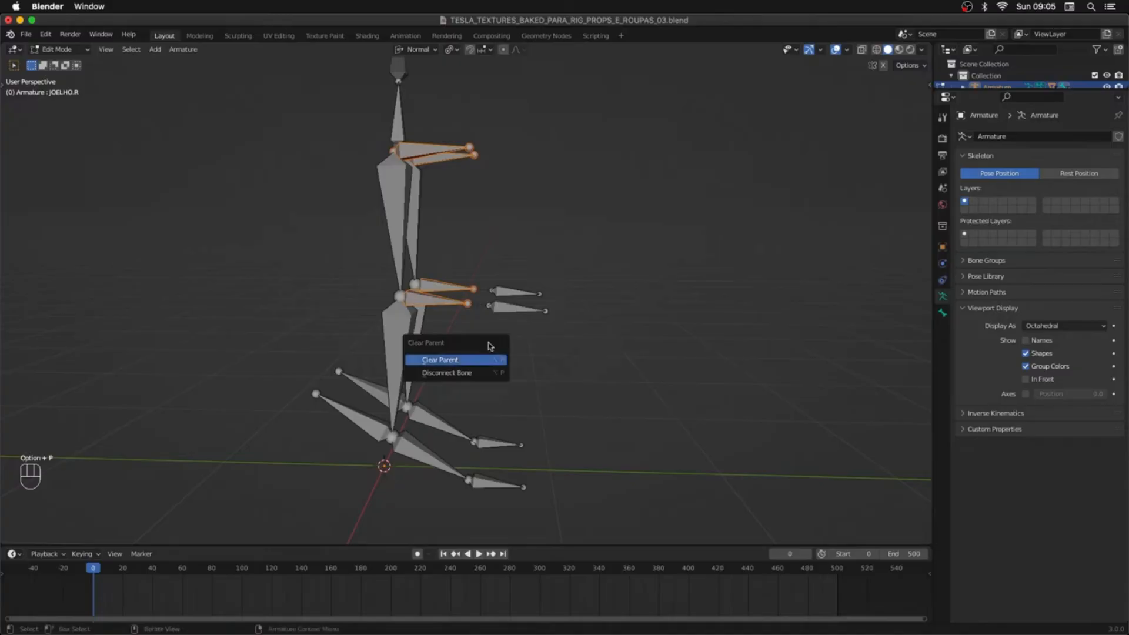
click(465, 359)
Step: Test-rotate the left thigh bone in Pose Mode and cancel the rotation
middle_drag(505, 344, 470, 336)
key(Tab)
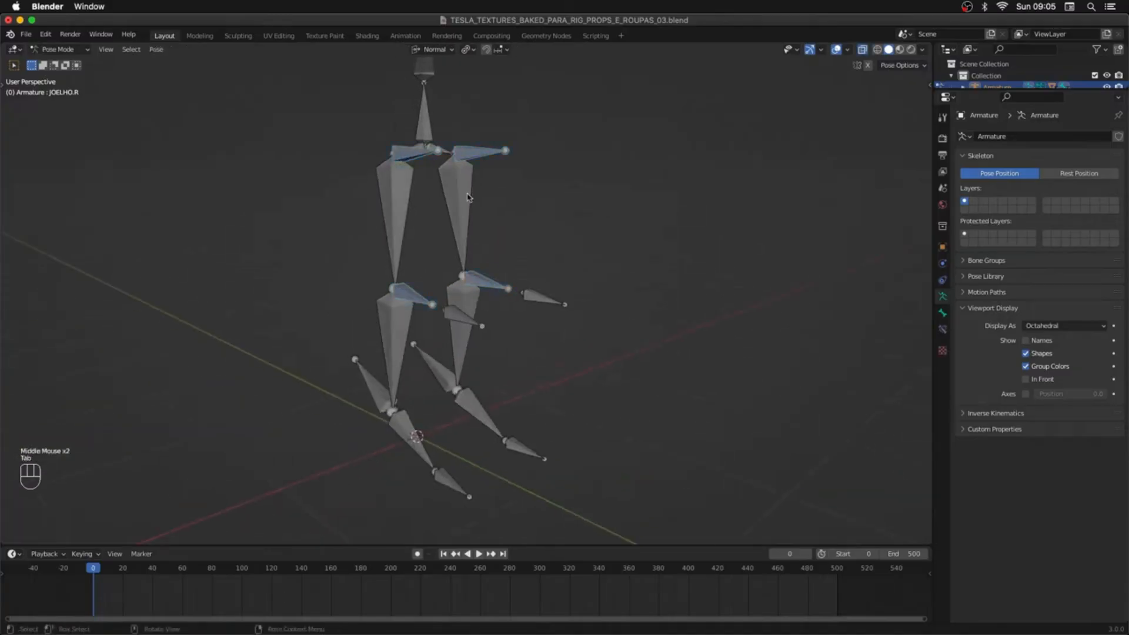
click(469, 194)
key(r)
key(Escape)
Step: In Edit Mode, clear the parent of the two detached JOELHO bones in front of the knees
middle_drag(486, 244, 630, 265)
key(Tab)
click(554, 282)
middle_drag(554, 282, 575, 270)
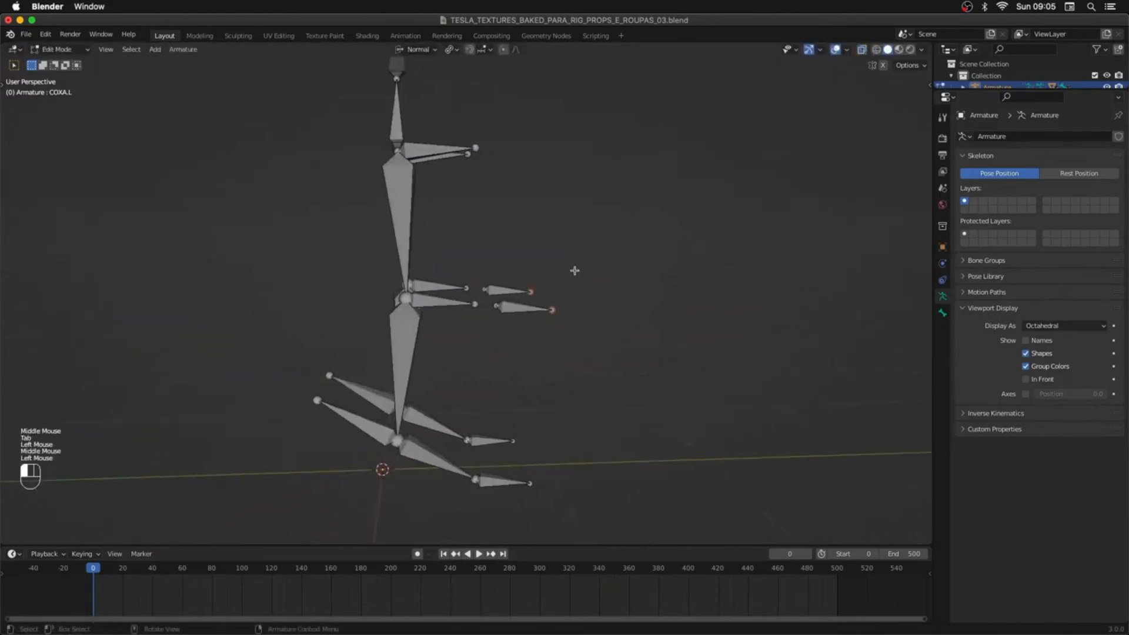
drag(574, 269, 479, 332)
mouse_move(479, 333)
middle_down()
mouse_move(523, 340)
mouse_move(550, 360)
mouse_move(475, 345)
middle_up()
key(alt+p)
key(c)
Step: Check both thigh bones in Pose Mode by rotating each one and cancelling
key(Tab)
click(475, 345)
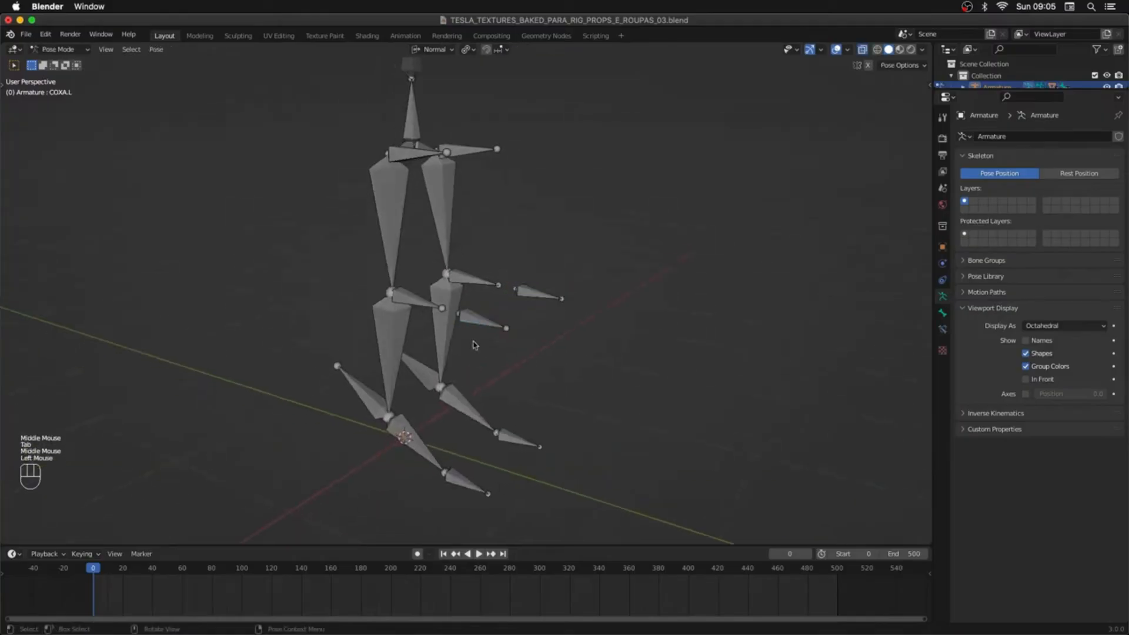
click(438, 330)
click(445, 258)
key(r)
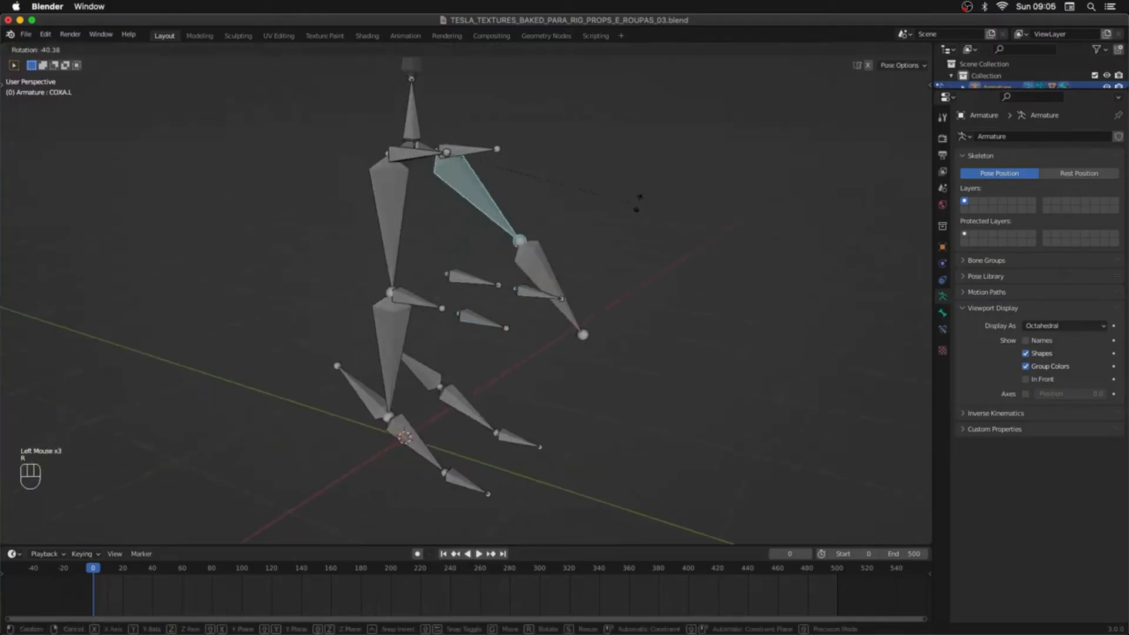
key(Escape)
click(404, 245)
key(r)
key(Escape)
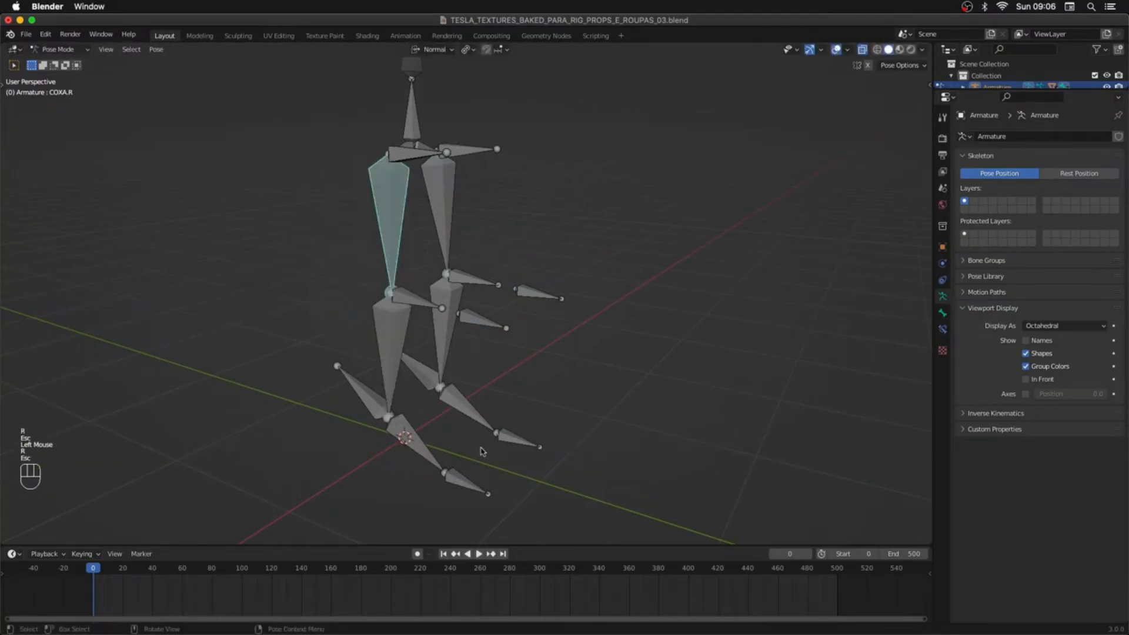
Step: Test-rotate the foot bones PE.L and PE.R, cancelling each rotation
click(467, 418)
key(r)
key(Escape)
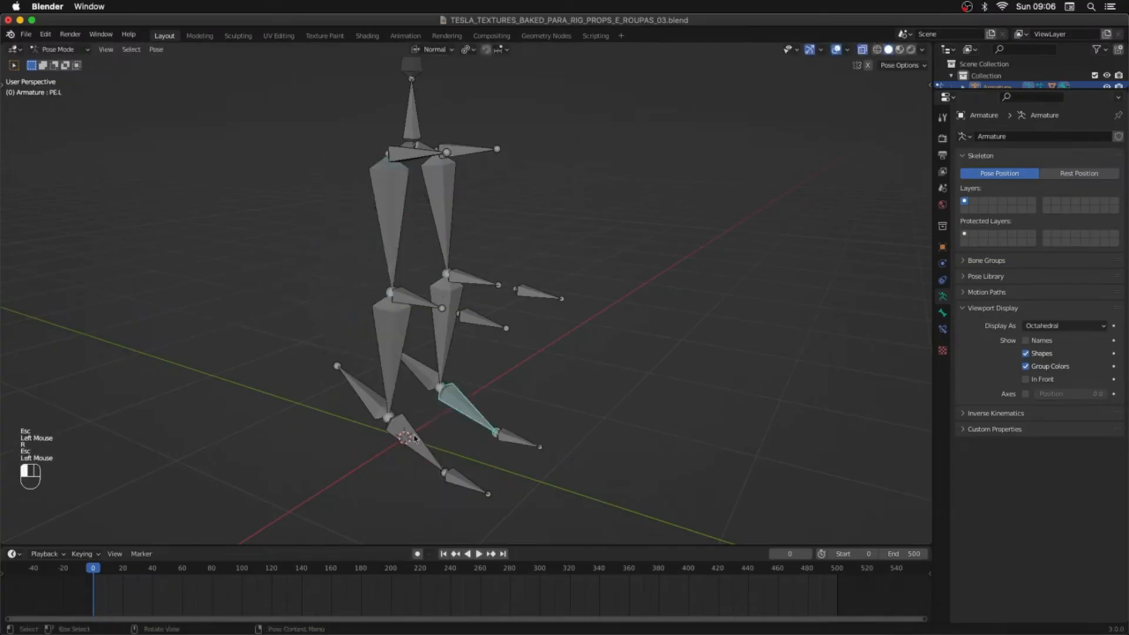
click(426, 467)
key(r)
key(Escape)
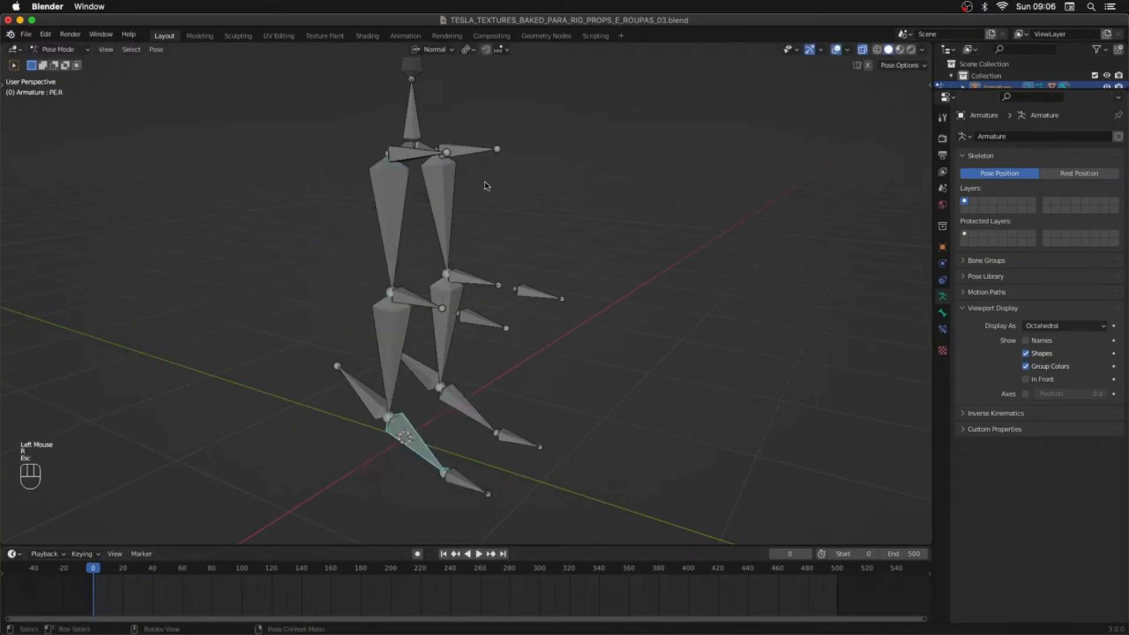
Step: Add an Inverse Kinematics bone constraint to the left shin bone PERNA.L
click(454, 292)
middle_drag(605, 335, 582, 337)
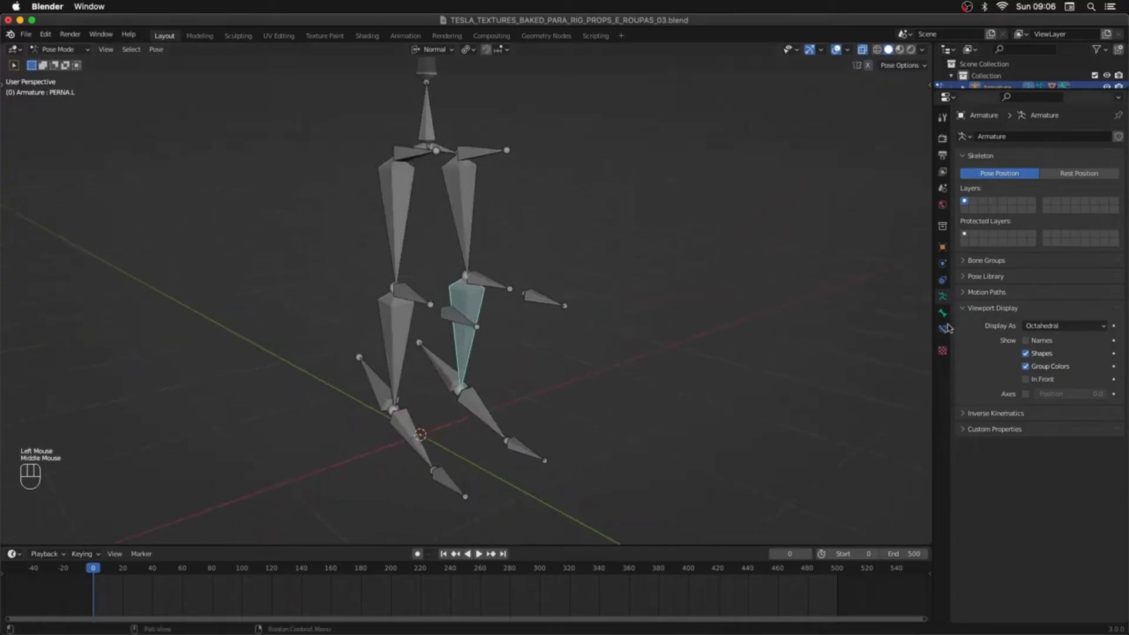
click(943, 329)
click(1039, 136)
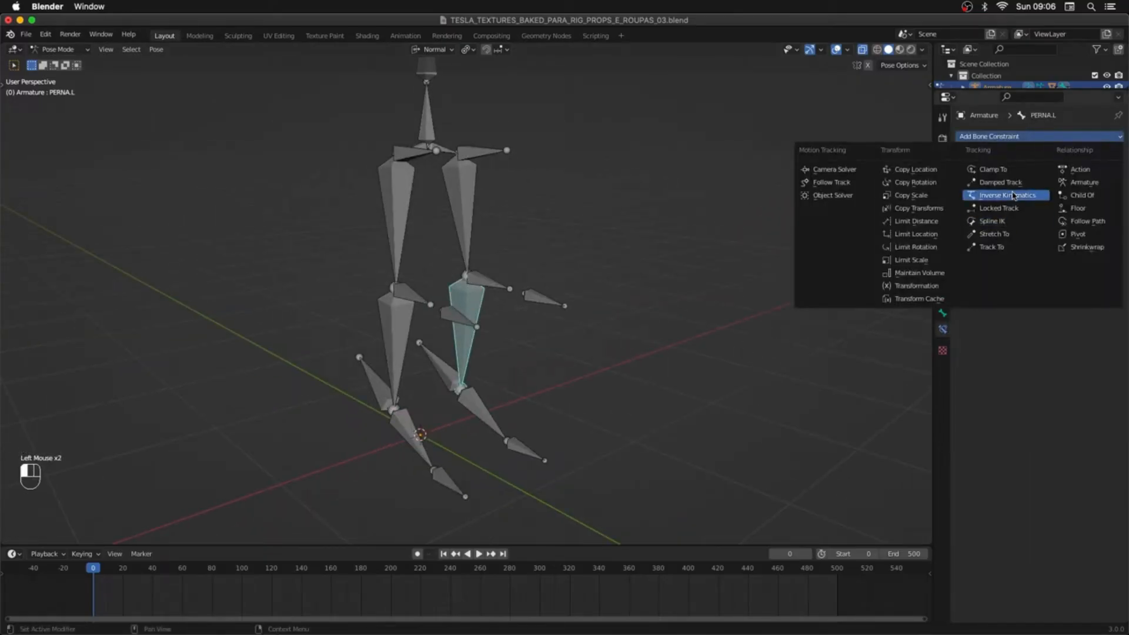
key(Escape)
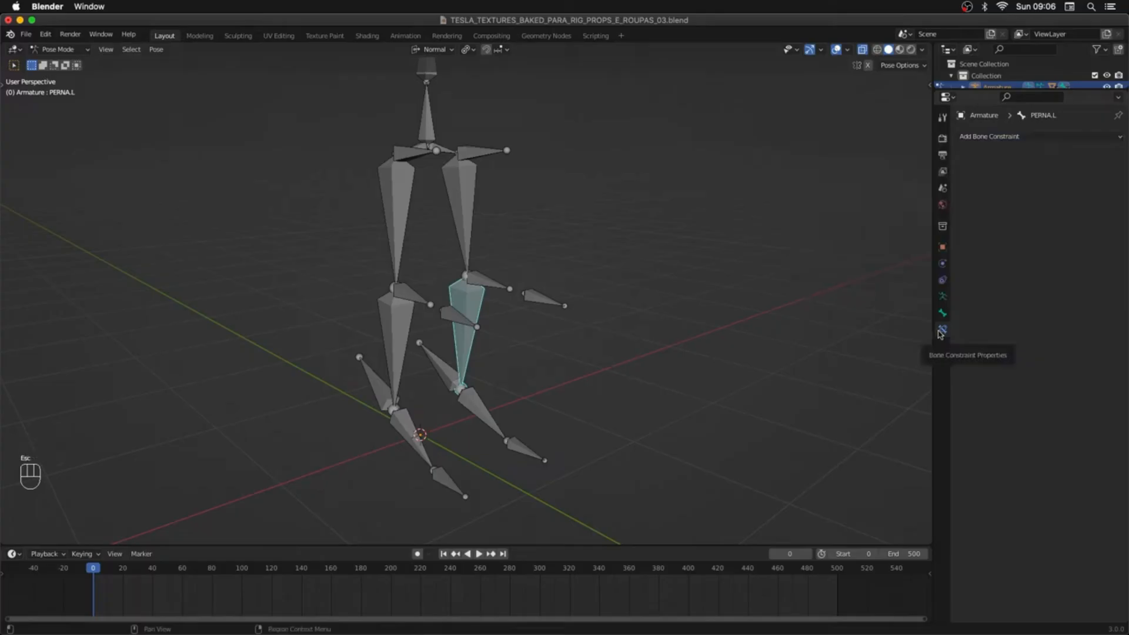
click(1038, 137)
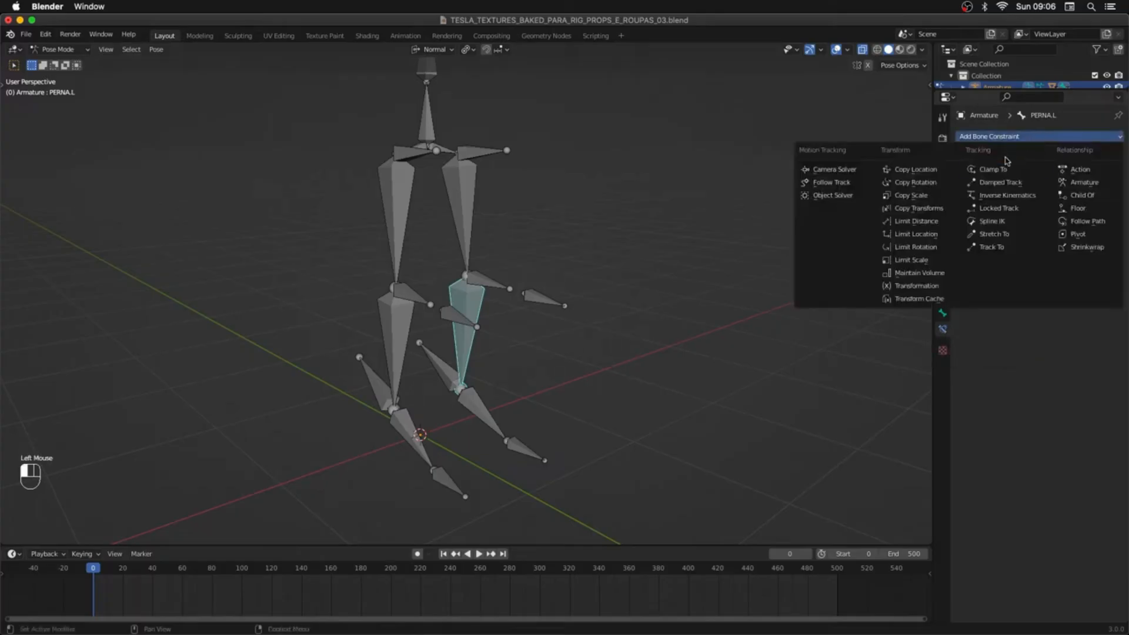
click(1007, 196)
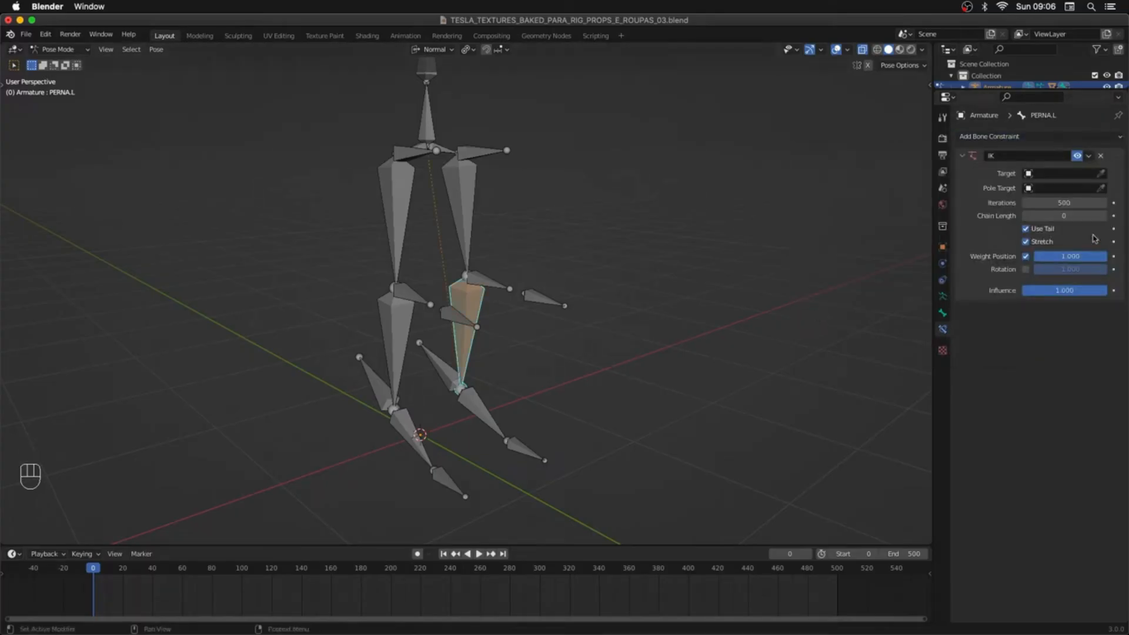
Step: Set the IK constraint's target to the Armature and its target bone to PE.L
click(1102, 174)
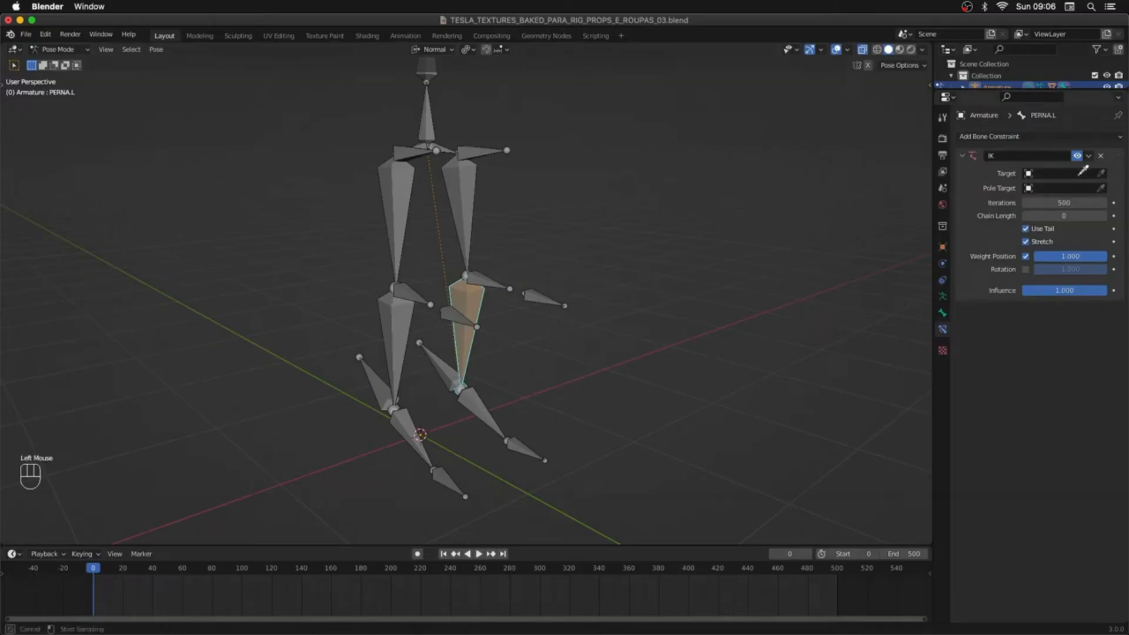
click(535, 294)
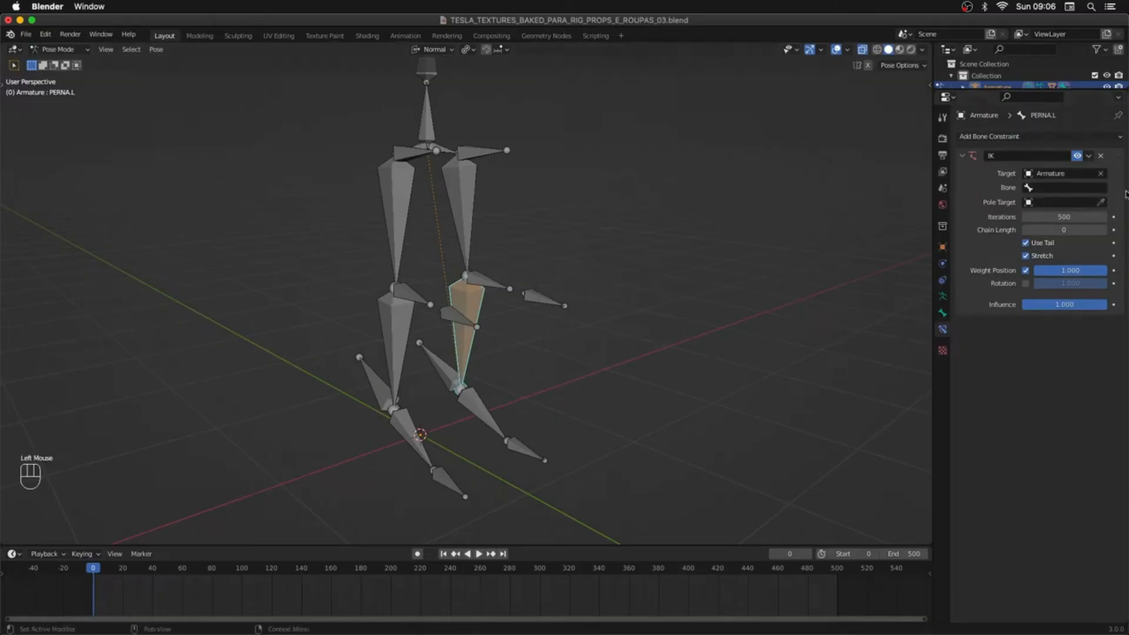
click(1083, 188)
text(PE)
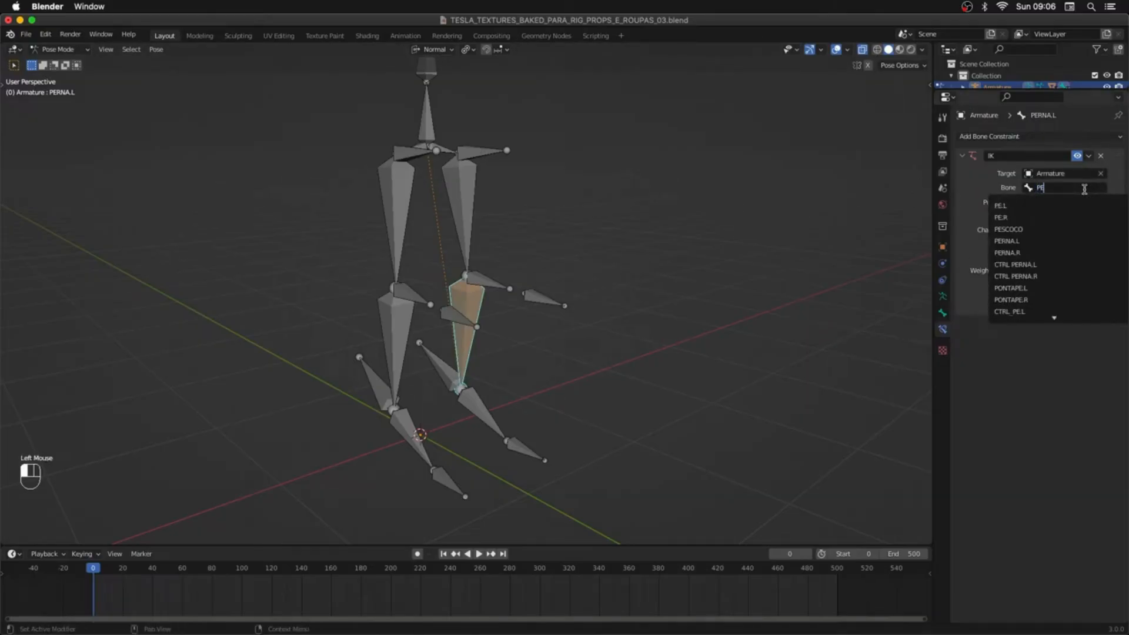
key(Down)
key(Return)
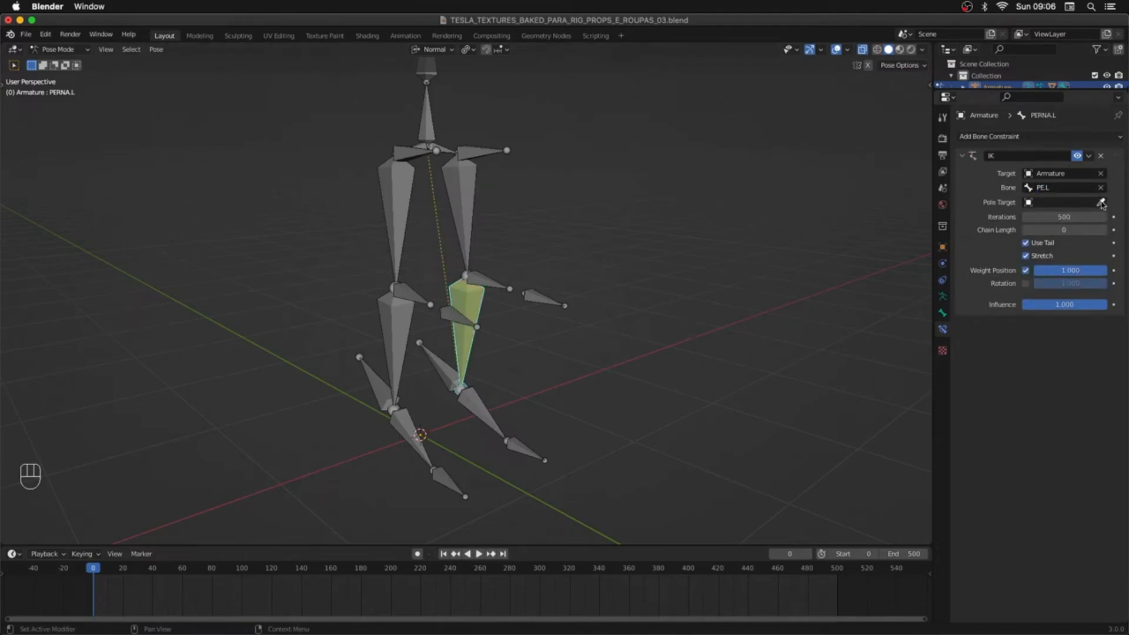
Step: Set the IK constraint's pole target to the Armature with JOELHO.L as the pole bone
click(1102, 203)
click(536, 292)
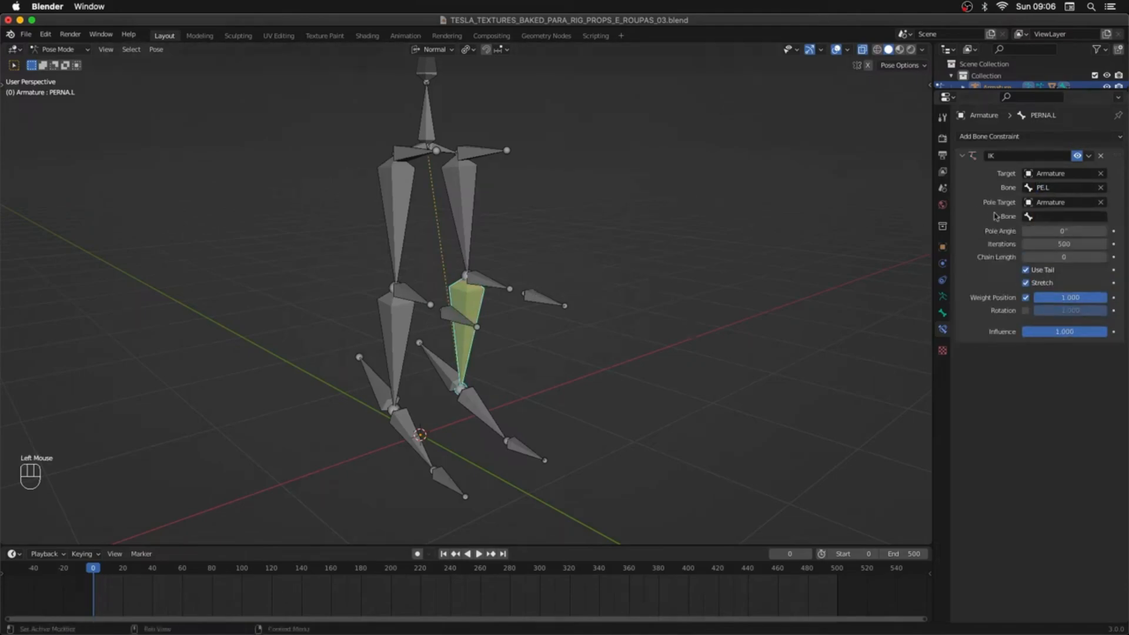
click(1078, 218)
text(JO)
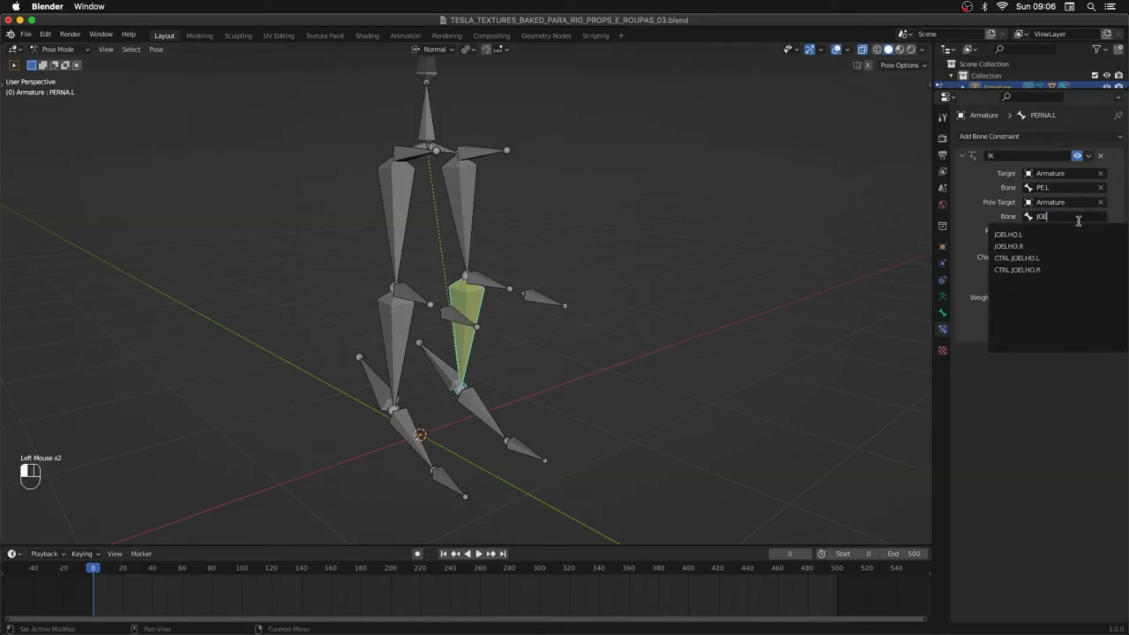
text(E)
click(1017, 234)
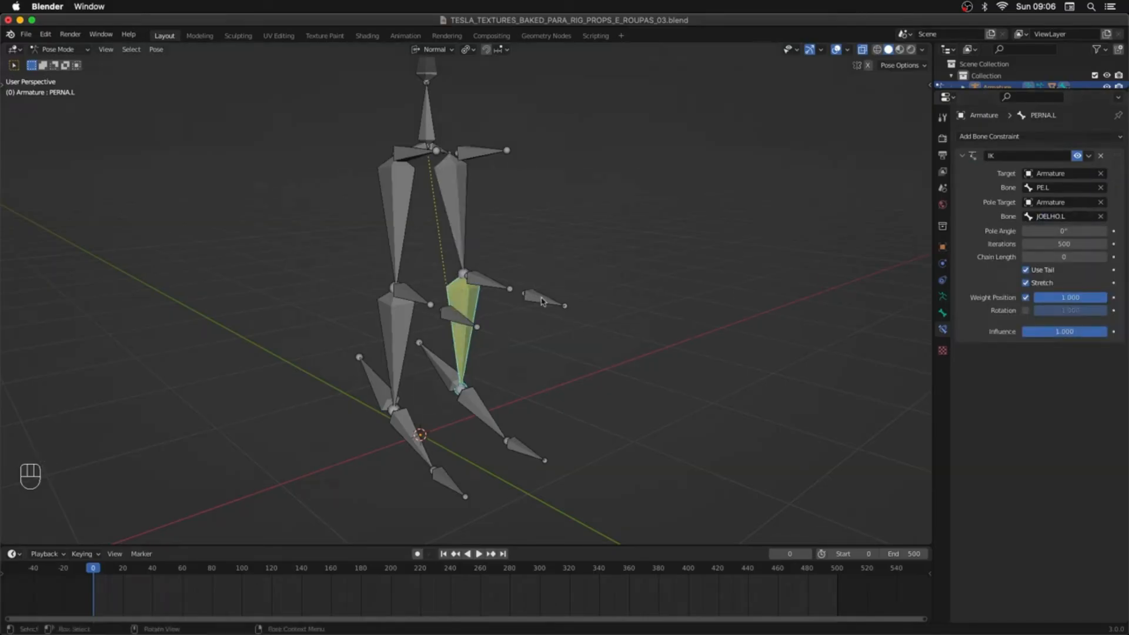
Step: Try a pole angle of 180° on the left shin's IK constraint
middle_drag(540, 303, 764, 308)
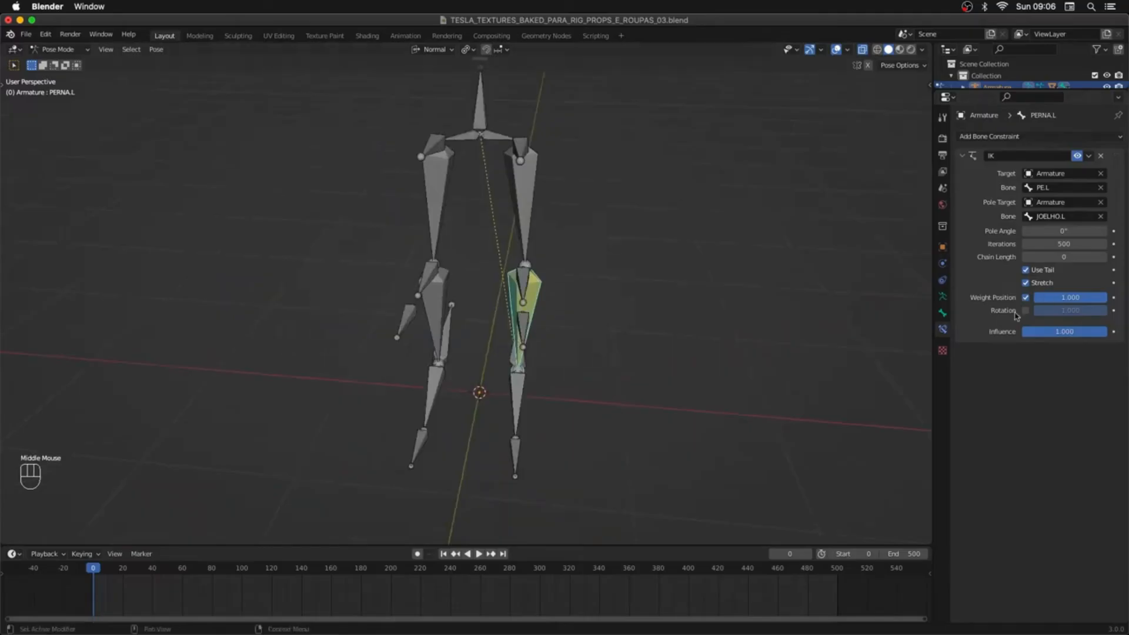
click(1085, 229)
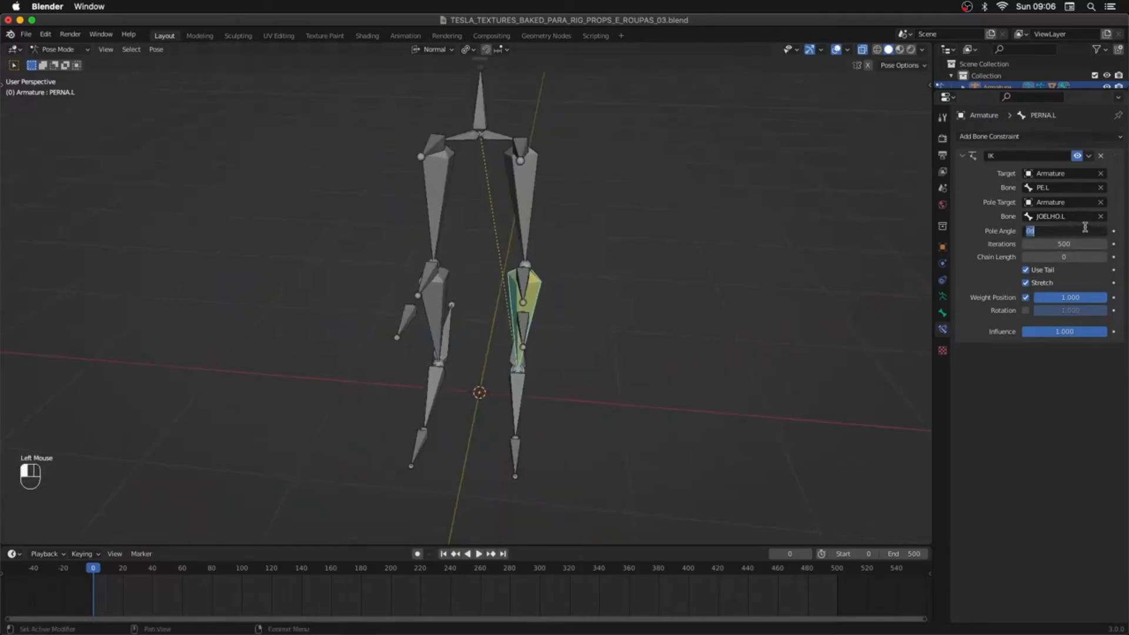
key(Return)
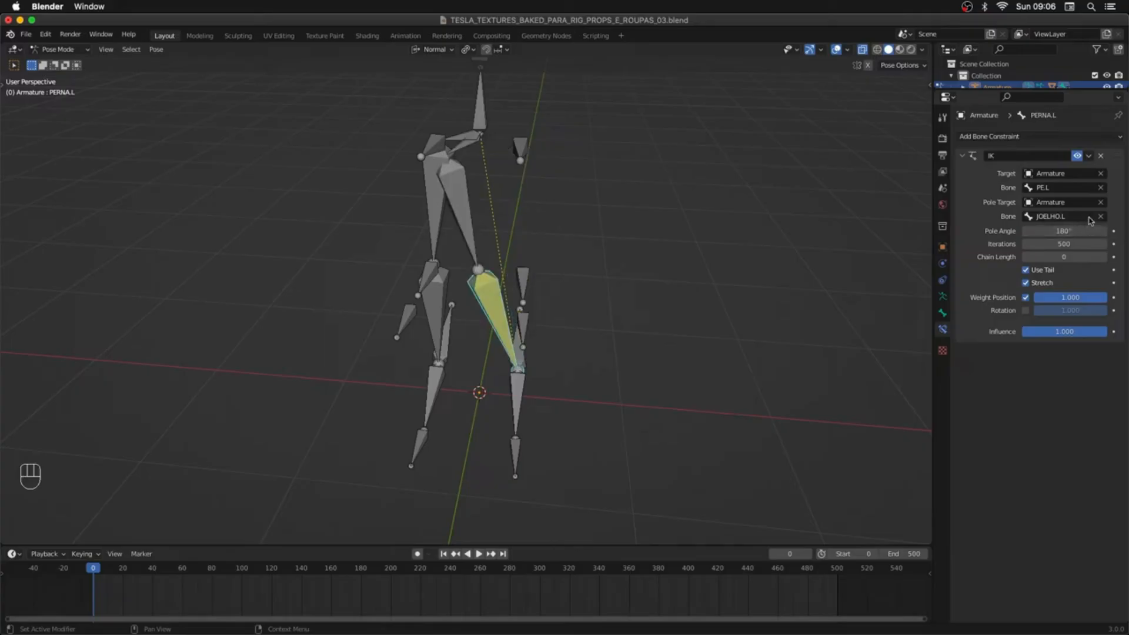
Step: Set the IK pole angle back to 0° with JOELHO.L as pole bone, and set the chain length to 2
click(1101, 218)
click(1077, 230)
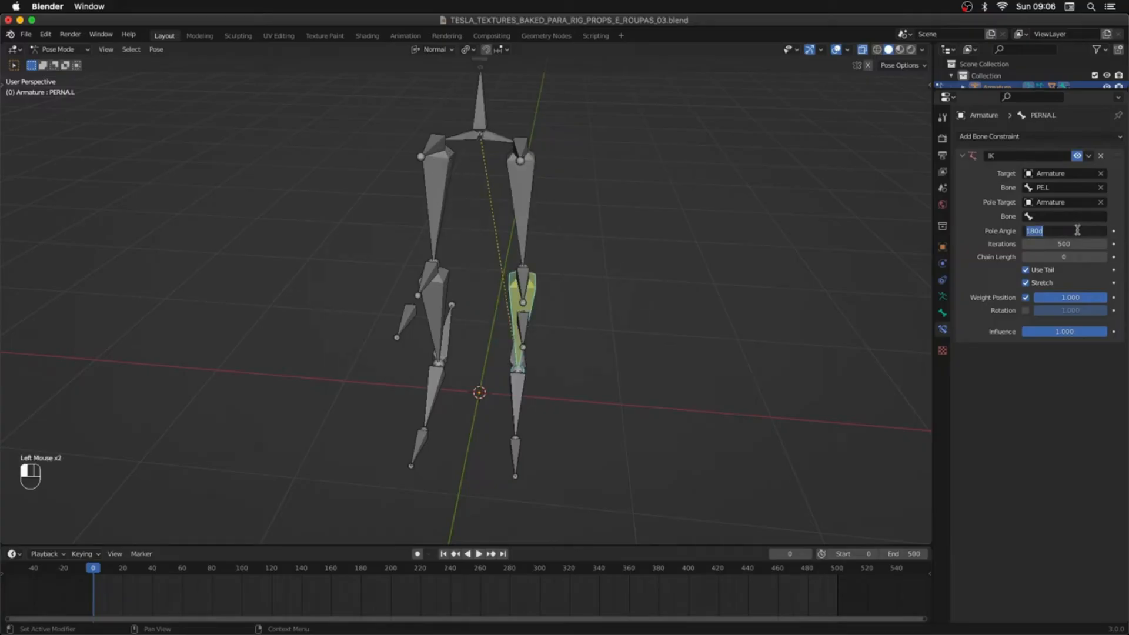
text(0)
key(Return)
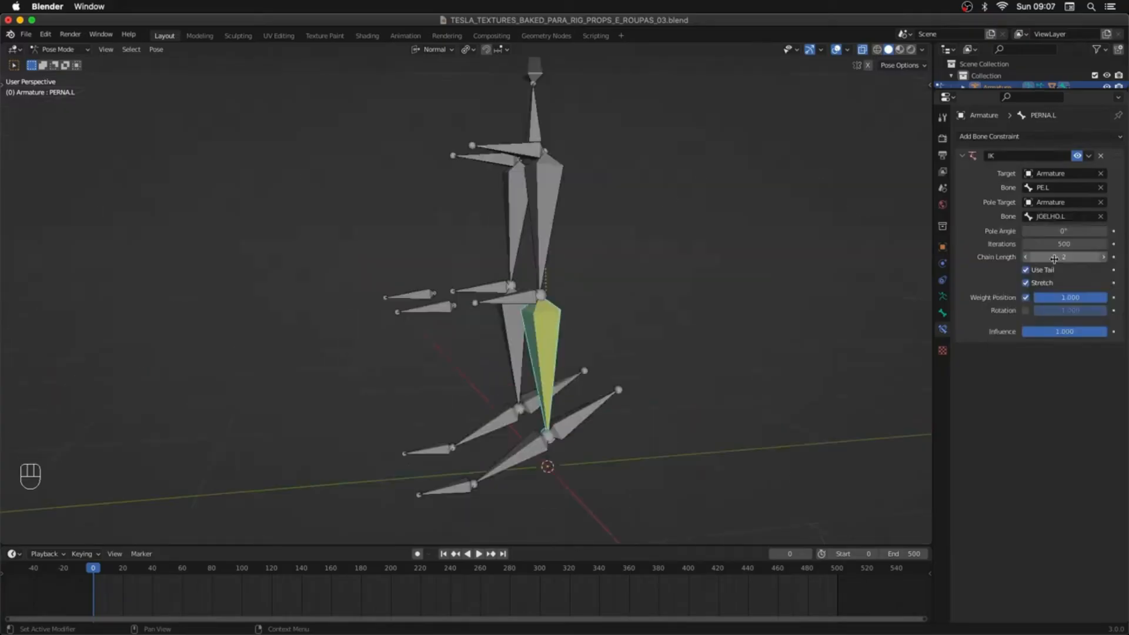
middle_drag(853, 382, 756, 388)
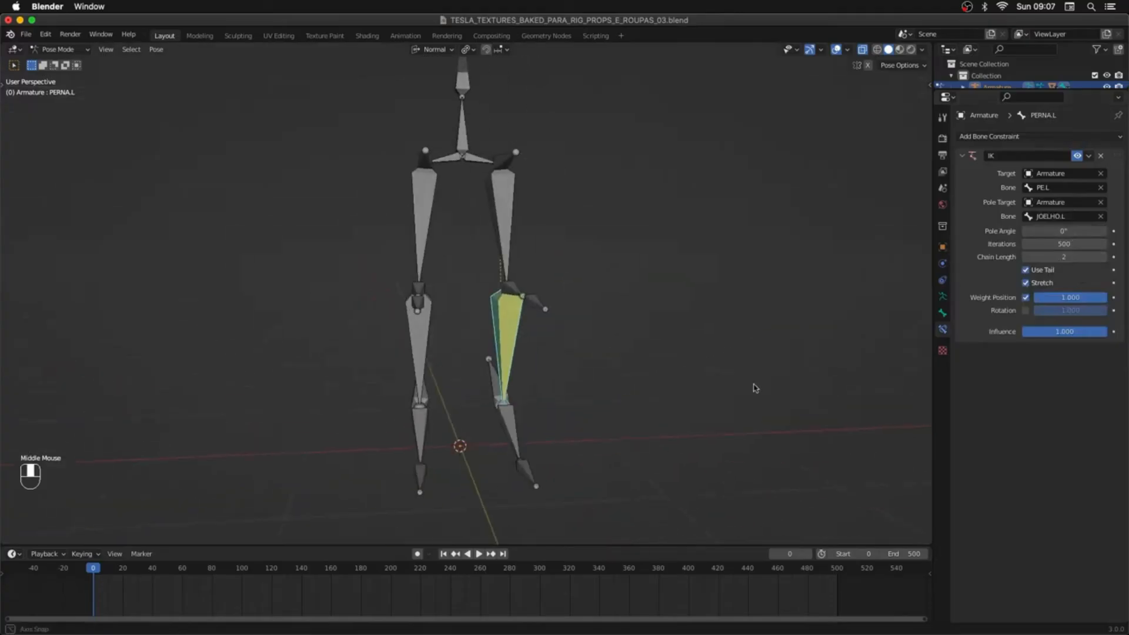
middle_drag(625, 355, 616, 383)
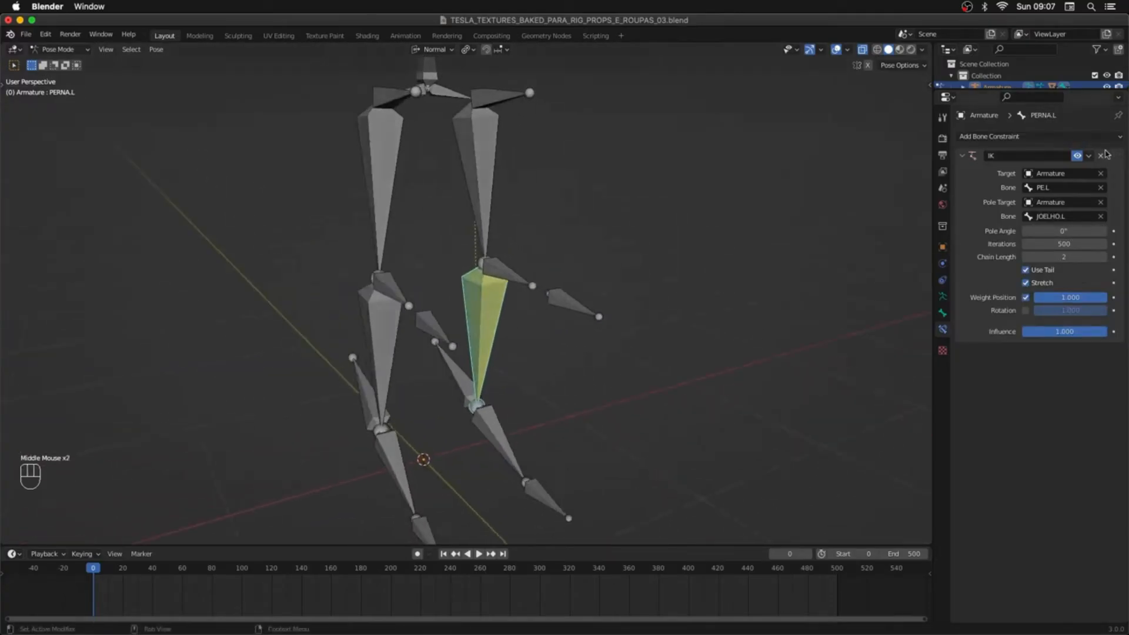
Step: Remove the IK constraint from PERNA.L and undo the removal, twice, to compare the leg with and without it
click(1102, 157)
key(super+z)
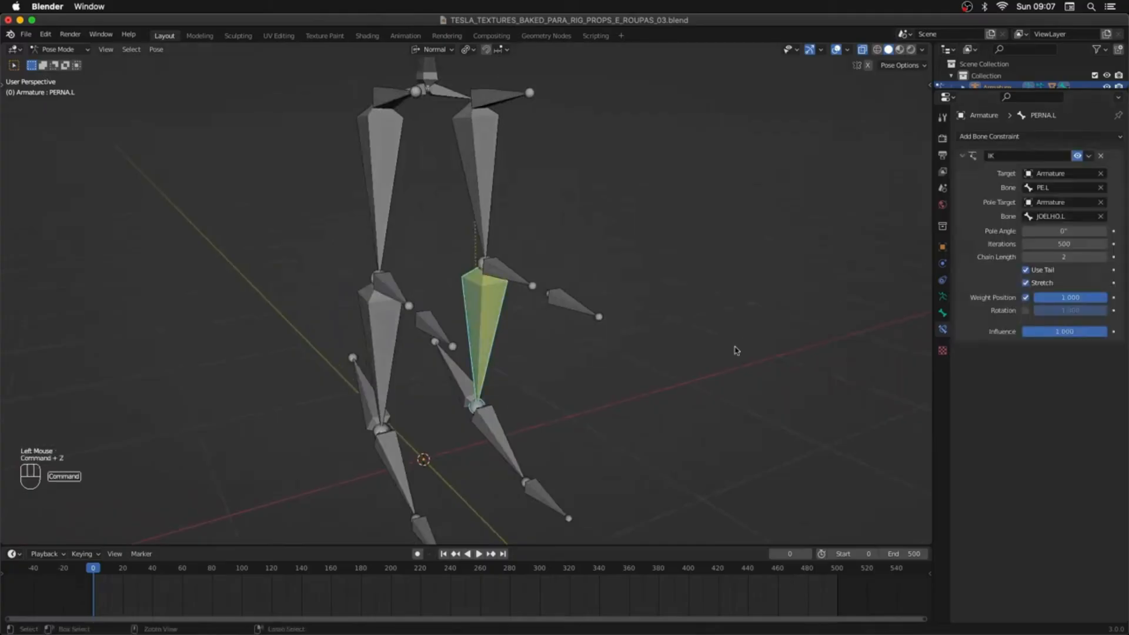
click(1102, 156)
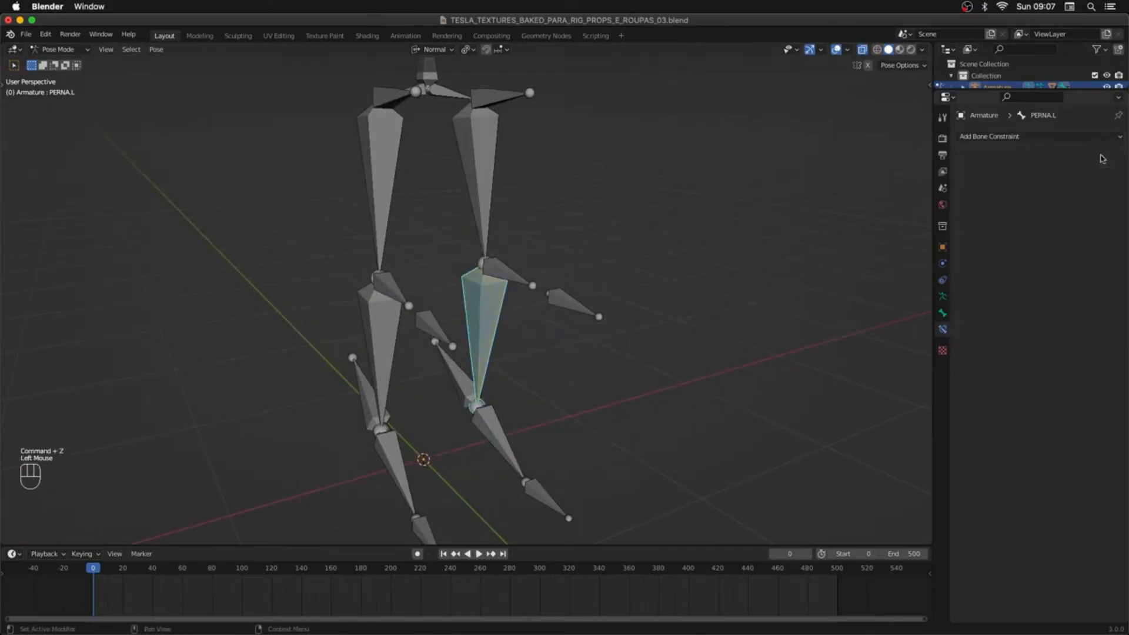
key(super+z)
Step: Test-move the JOELHO.L knee pole bone without keeping the change, and inspect the PERNA.L shin bone from several angles
middle_drag(622, 379, 599, 327)
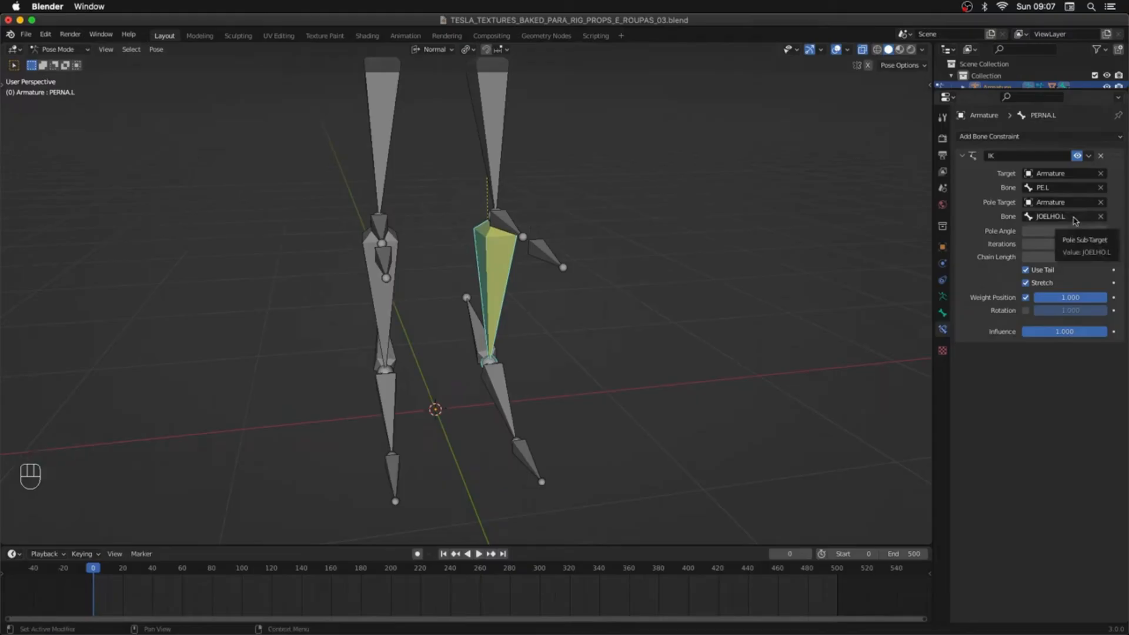
click(538, 256)
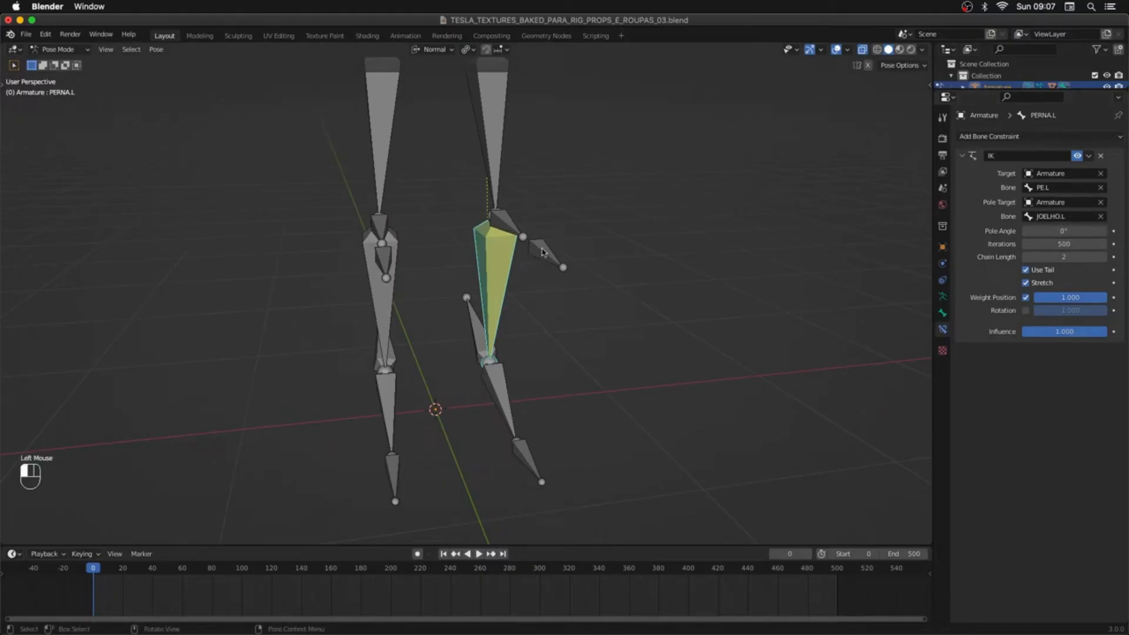
key(g)
key(Escape)
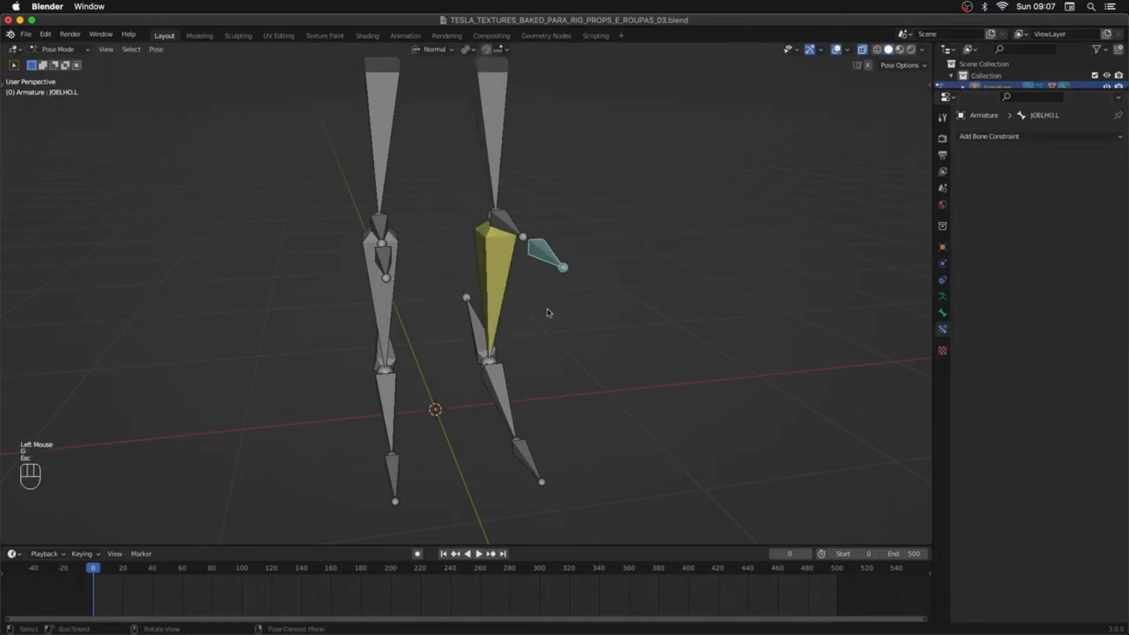
click(478, 266)
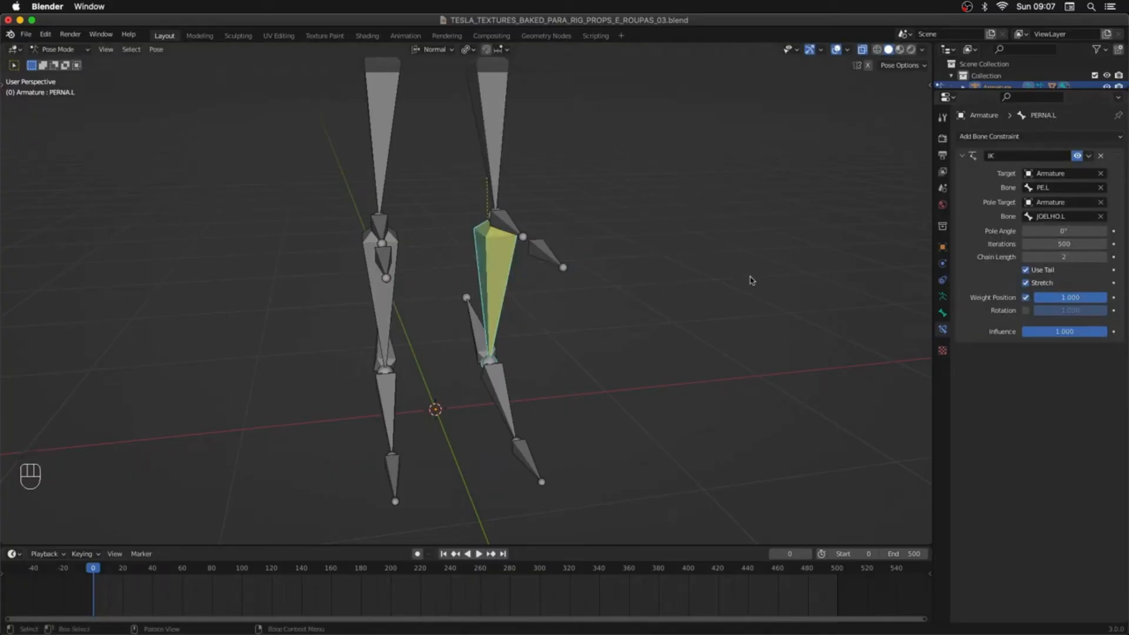
shift+middle_drag(751, 277, 632, 249)
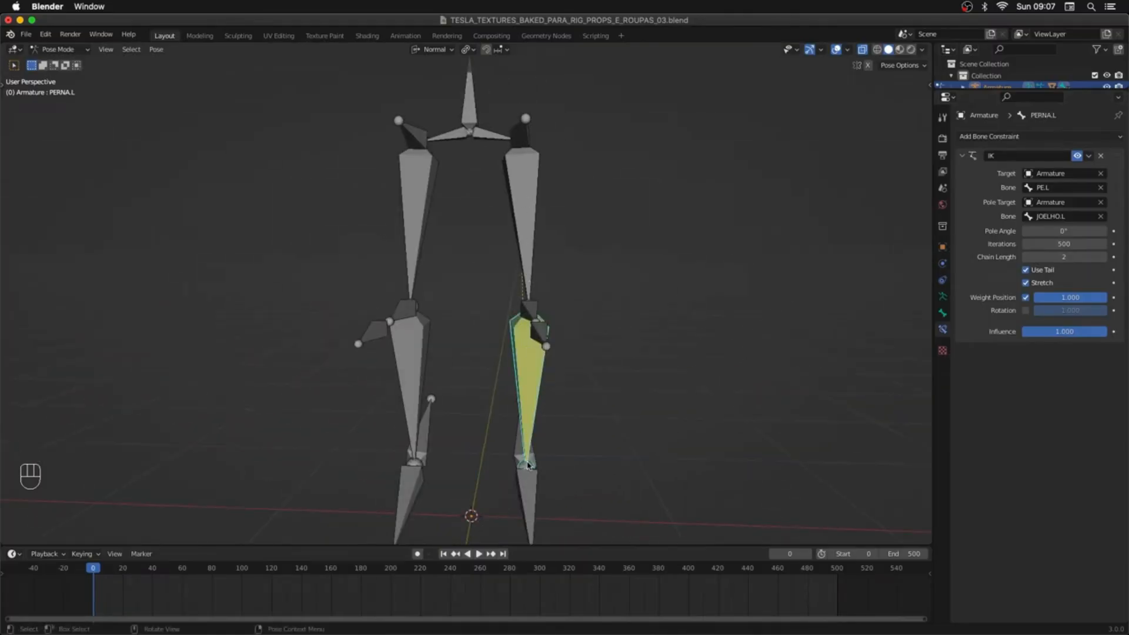
middle_drag(528, 464, 611, 462)
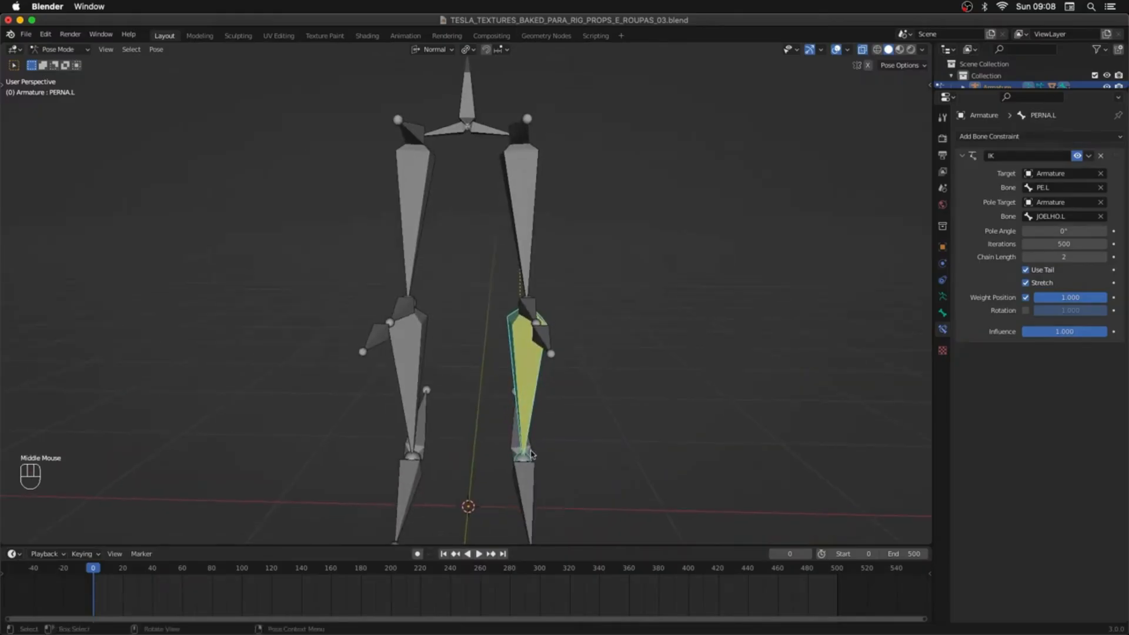
Step: Test how the left leg follows the PE.L foot bone by trying a move and cancelling it
click(531, 454)
middle_drag(531, 454, 510, 413)
click(510, 413)
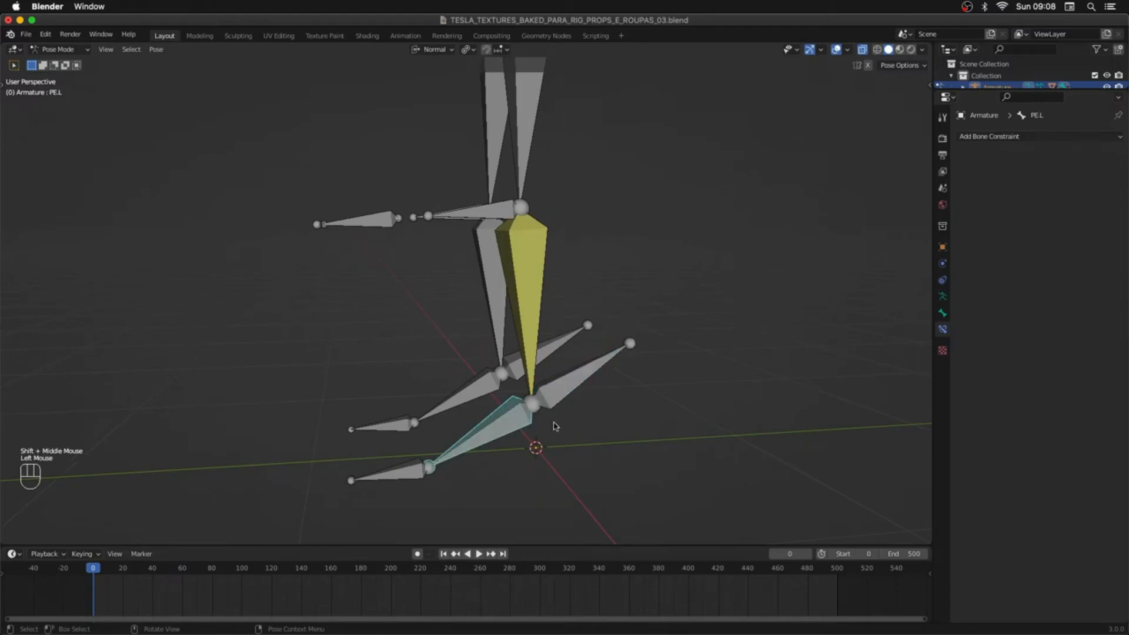
key(g)
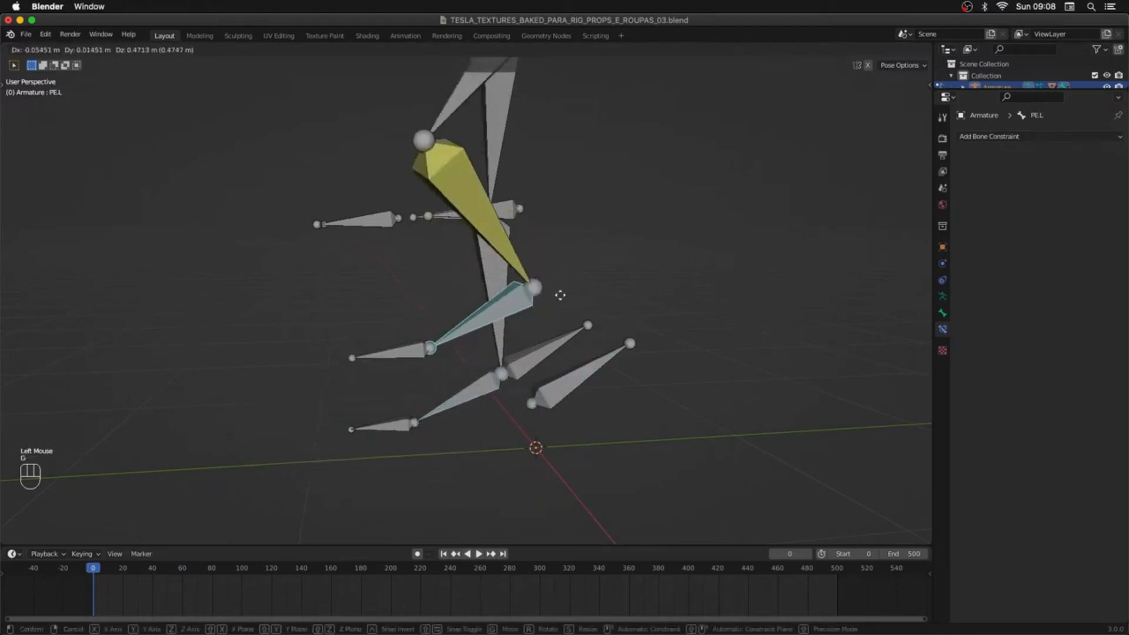
key(Escape)
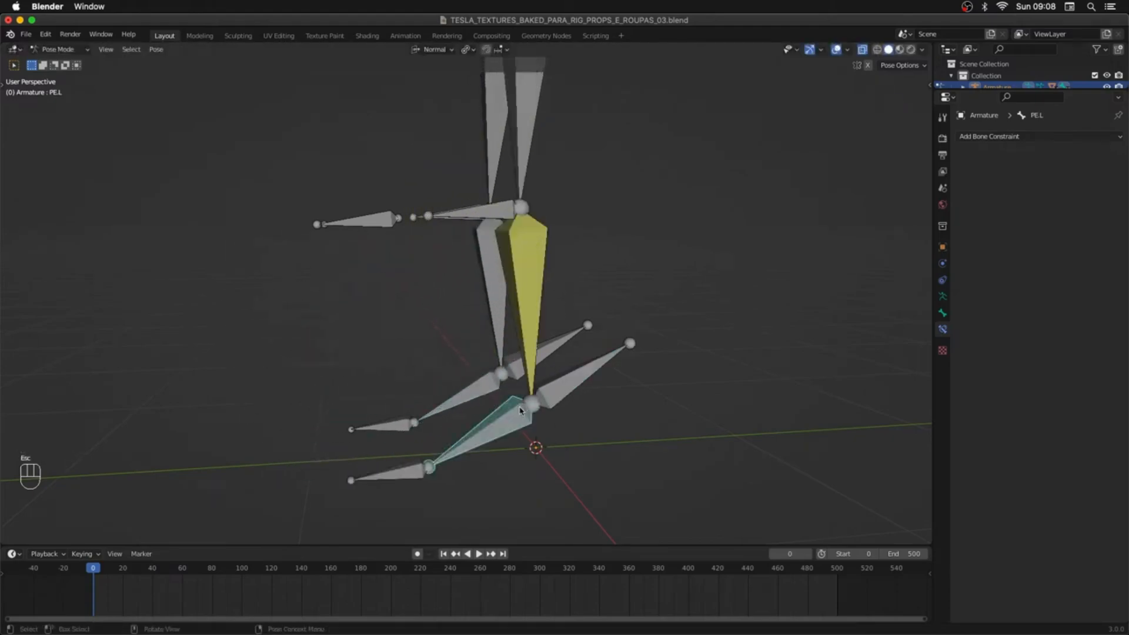
Step: In Edit Mode, parent PE.L to the CTRL_PE.L bone with Keep Offset, and return to Pose Mode with CTRL_PE.L selected
key(Tab)
shift+click(553, 398)
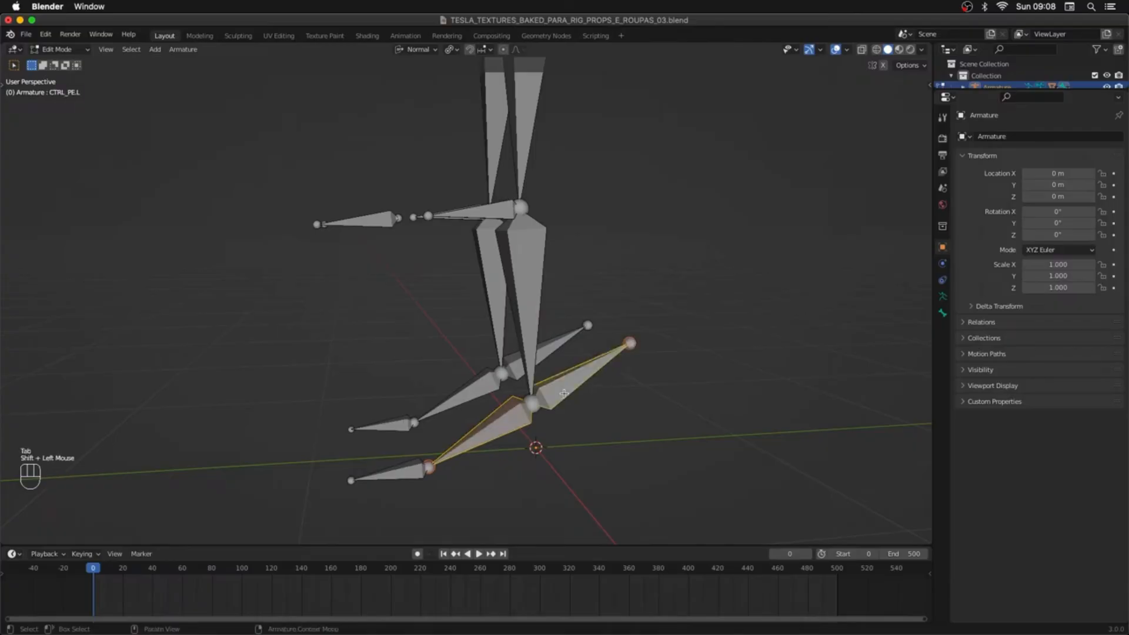
key(super+p)
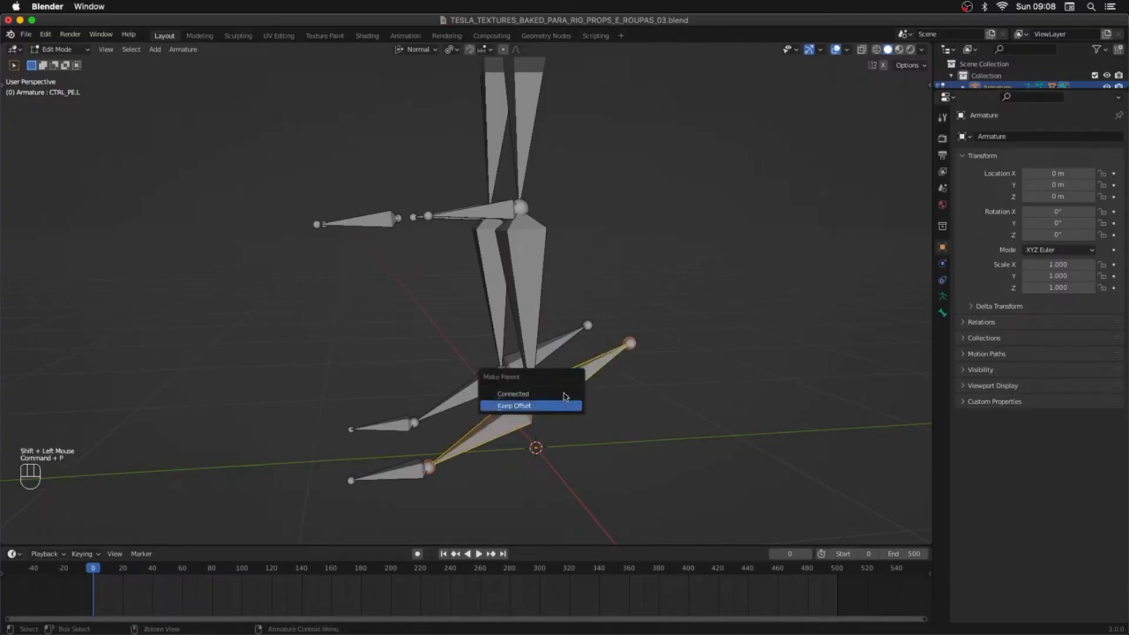
click(563, 406)
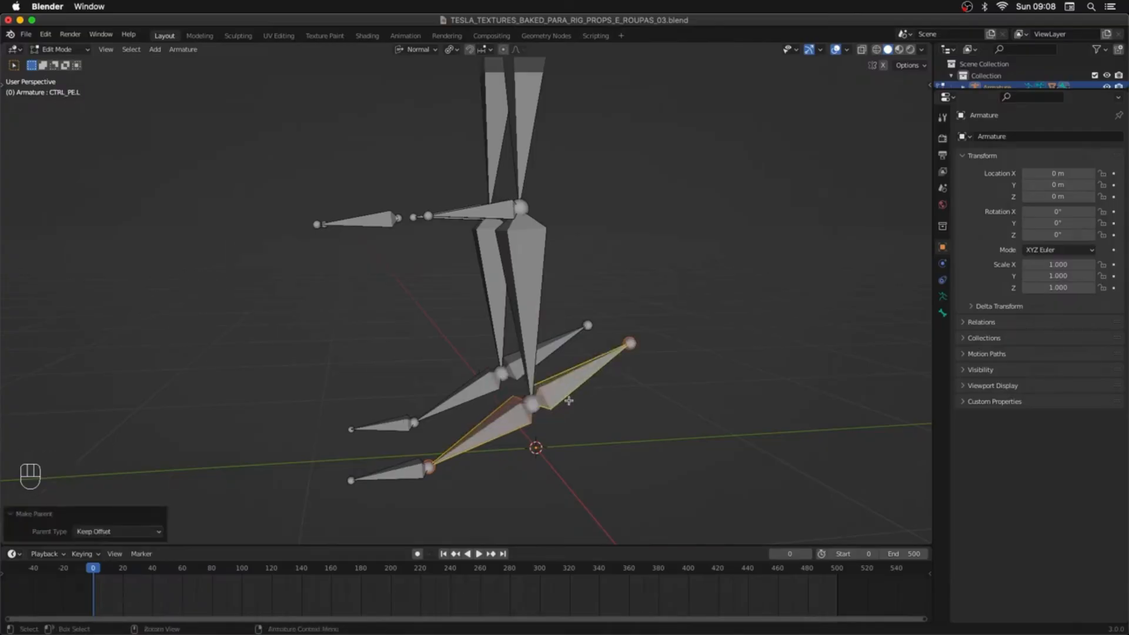
middle_drag(568, 401, 559, 404)
click(560, 397)
key(r)
right_click(658, 451)
key(Tab)
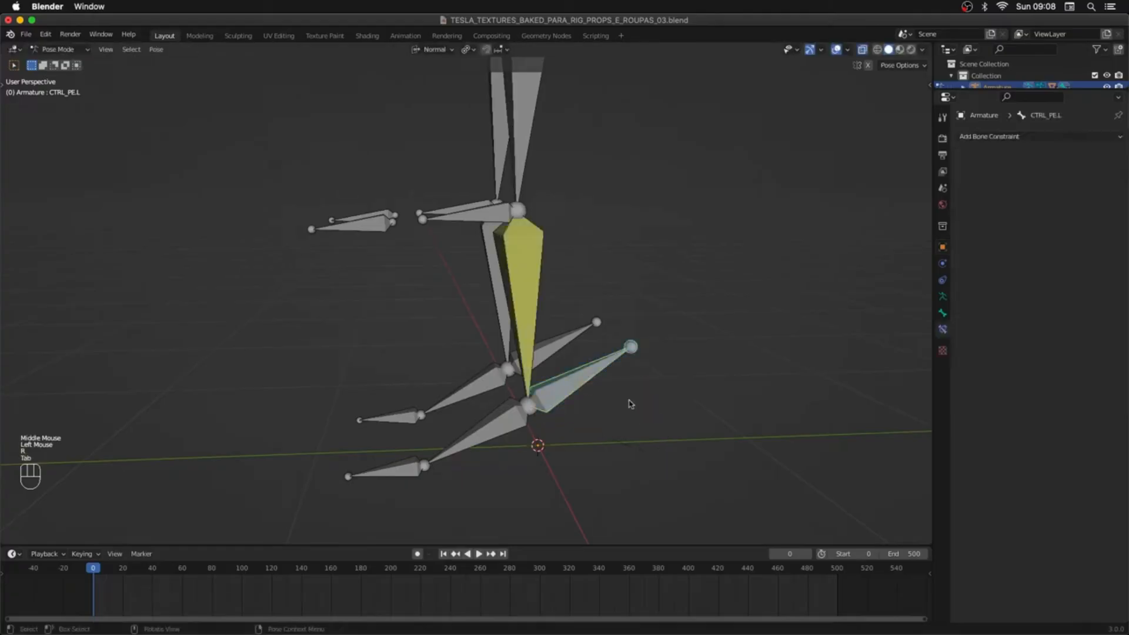
Step: Test the CTRL_PE.L heel control in side view by trying a rotation and a move, cancelling both
middle_drag(649, 381, 607, 391)
key(r)
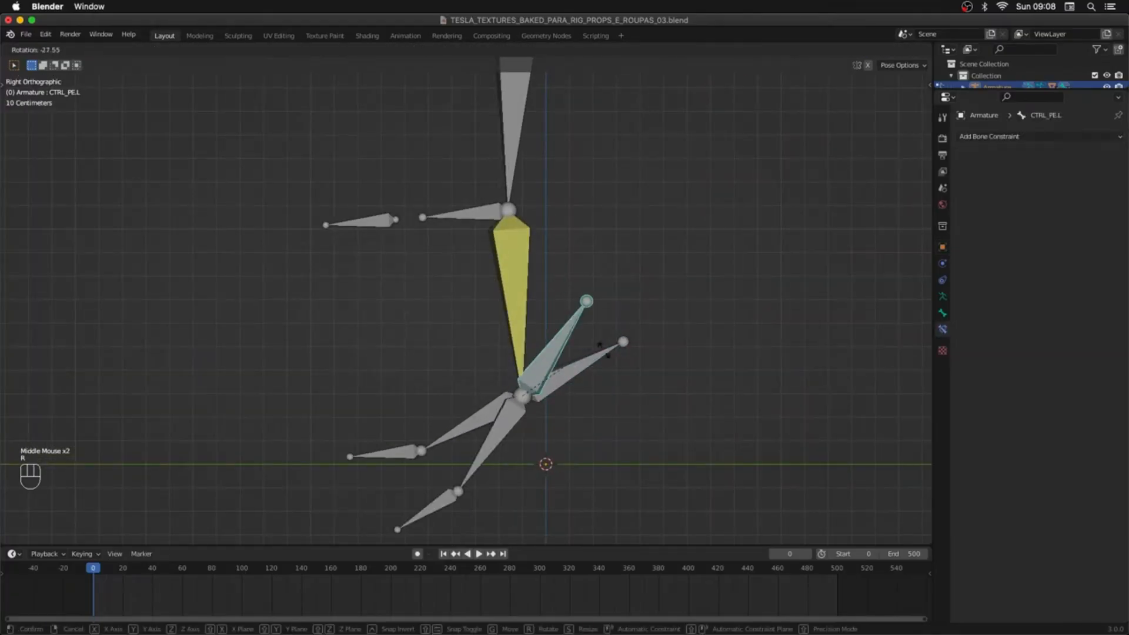
key(Escape)
key(g)
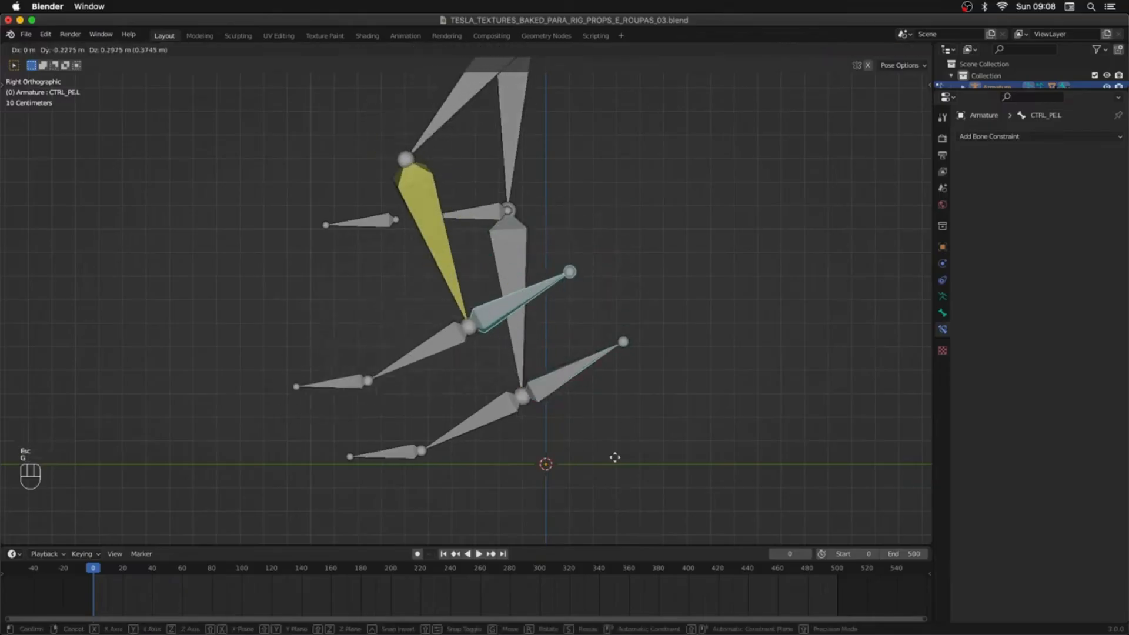
key(Escape)
Step: Test moving and rotating the PE.L foot bone on its own, cancelling both transforms
click(503, 418)
key(g)
key(Escape)
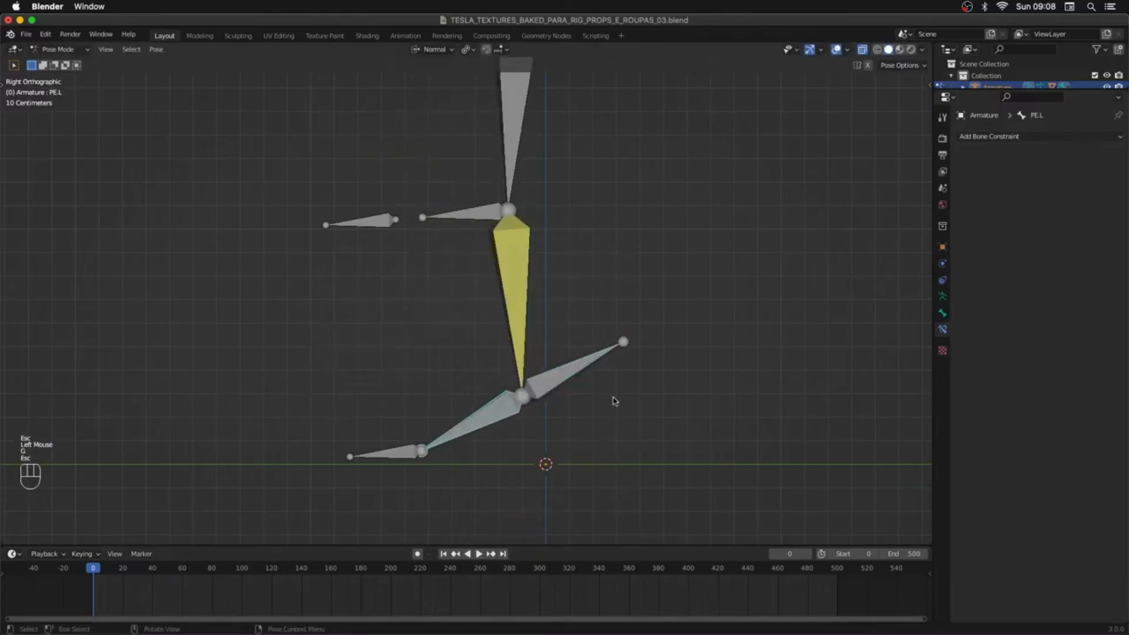
key(f)
key(r)
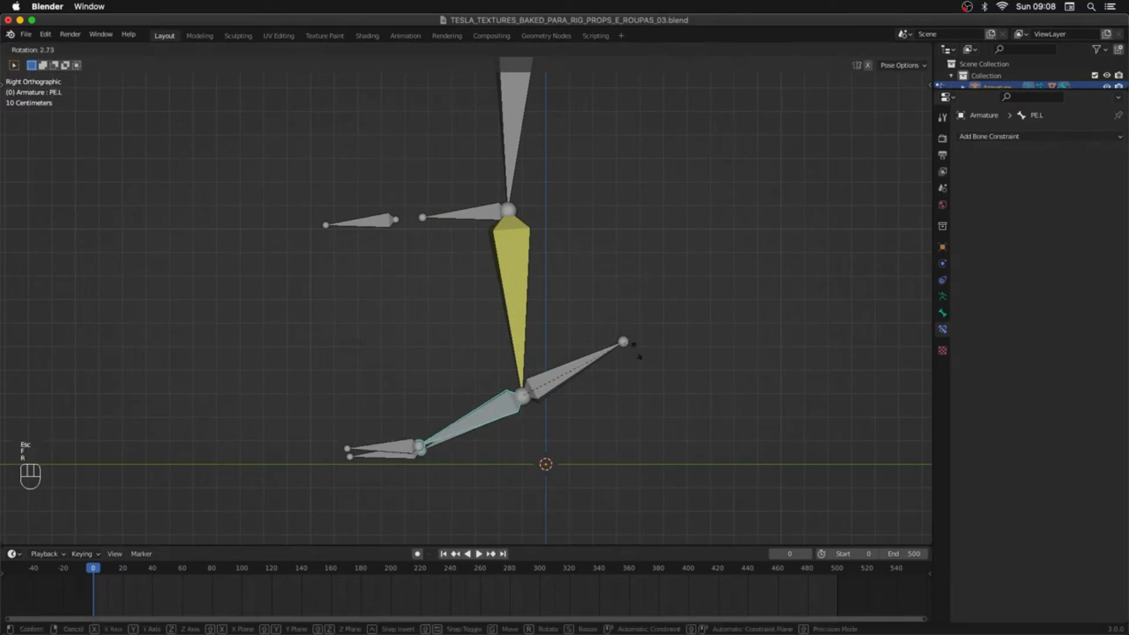
key(Escape)
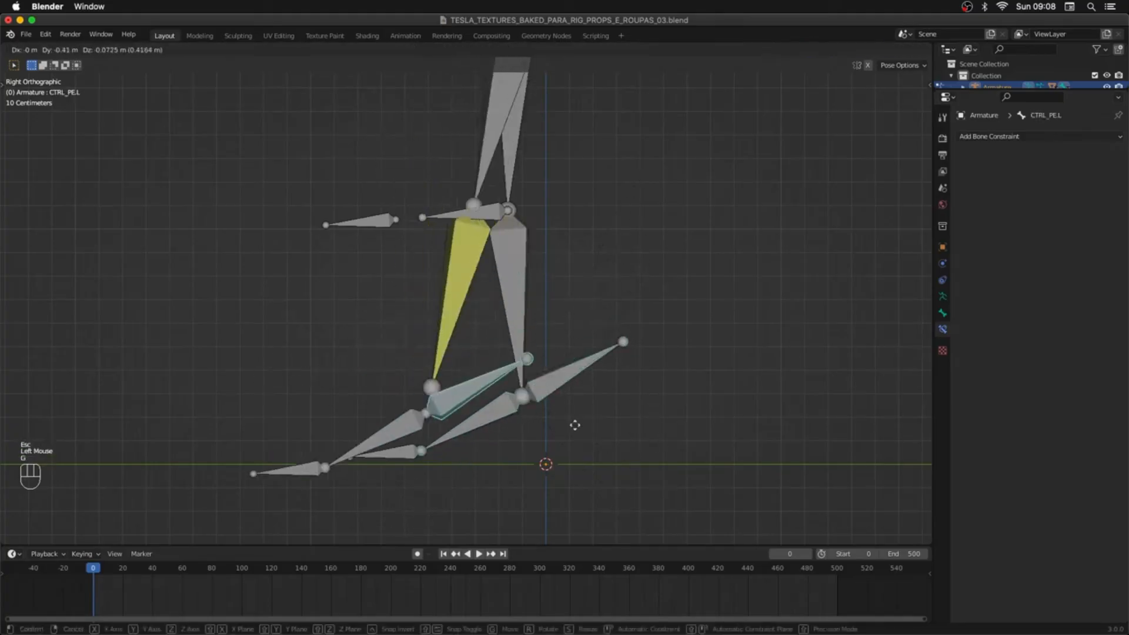
Step: Try moving CTRL_PE.L up about 0.17 m, and clear its rotation and location
click(645, 320)
key(g)
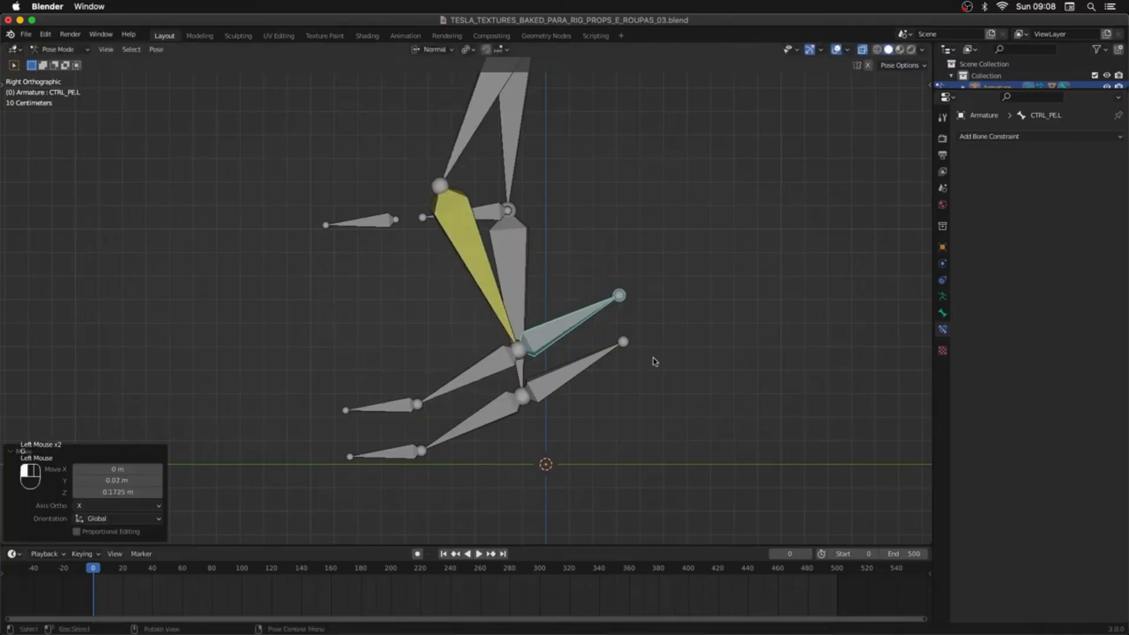
key(Escape)
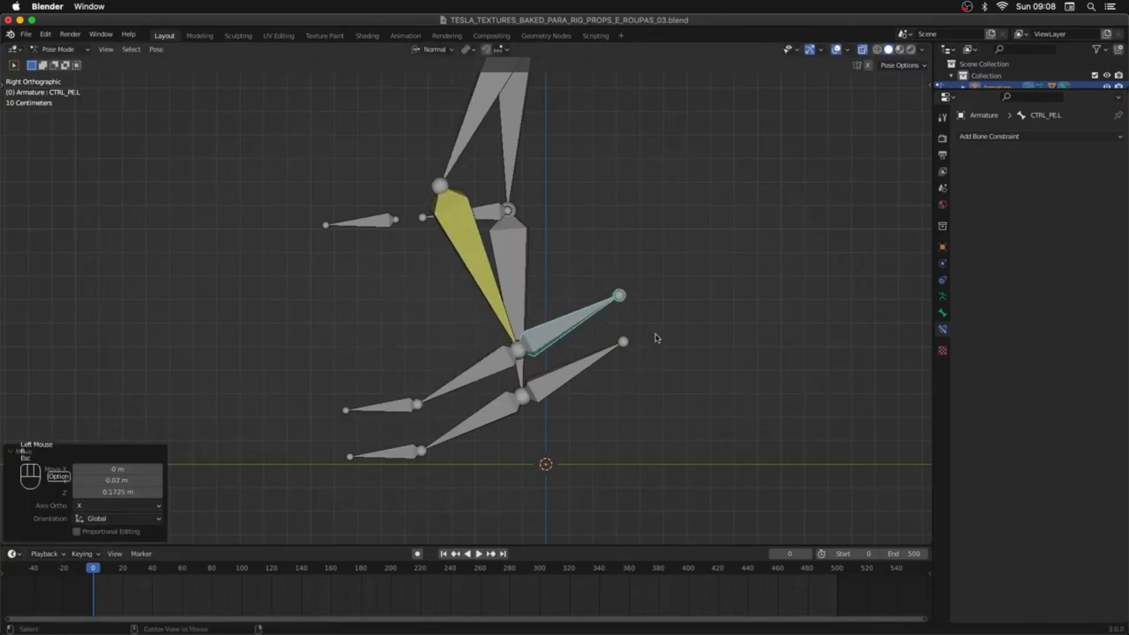
key(alt+r)
key(alt+g)
Step: Add an Inverse Kinematics constraint to PERNA.R with the Armature as both target and pole target
middle_drag(655, 335, 459, 337)
click(404, 304)
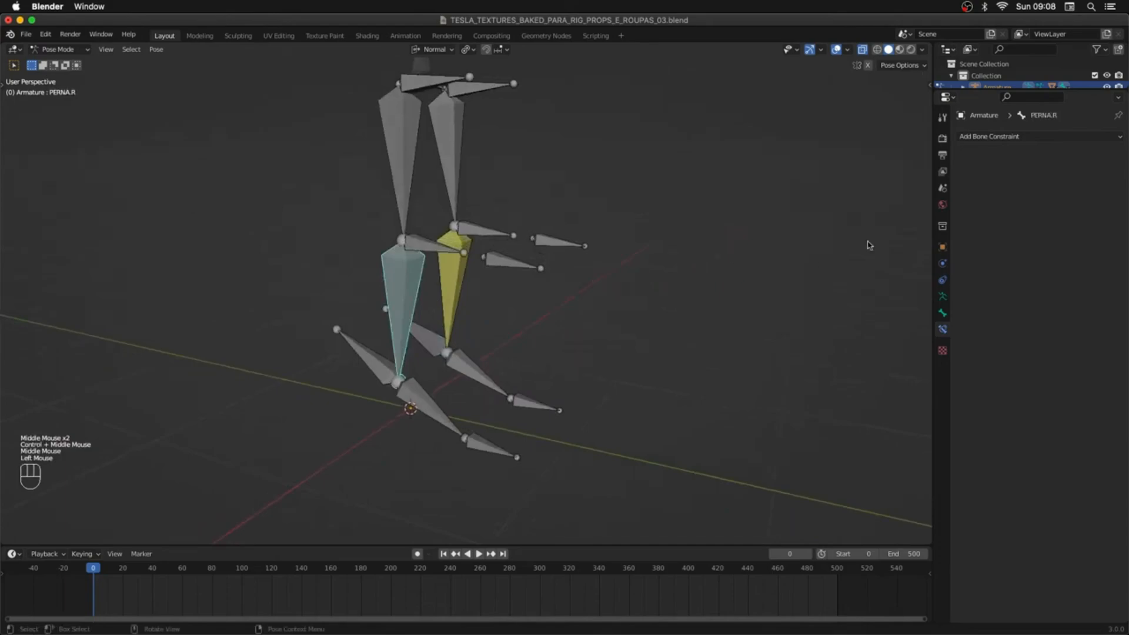
click(1004, 144)
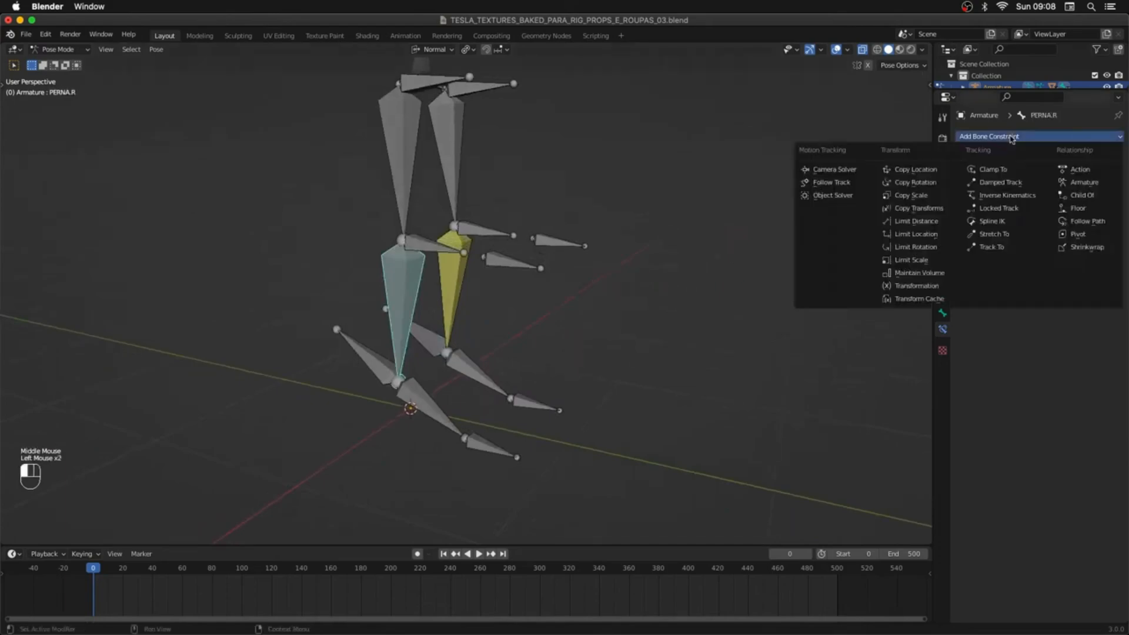
click(1008, 194)
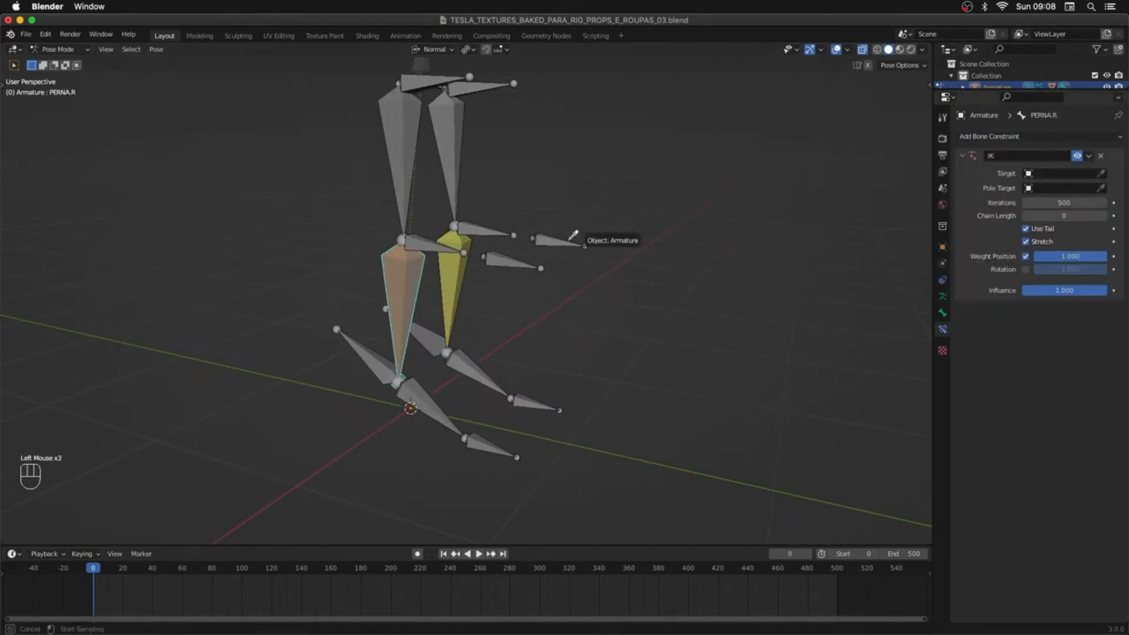
click(569, 238)
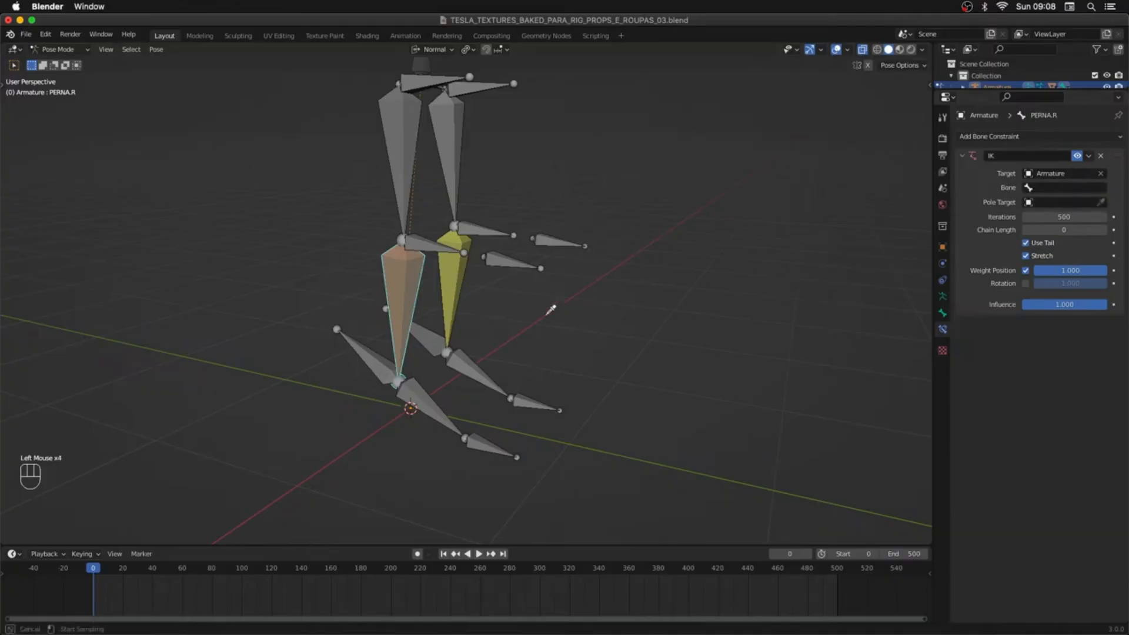
click(438, 408)
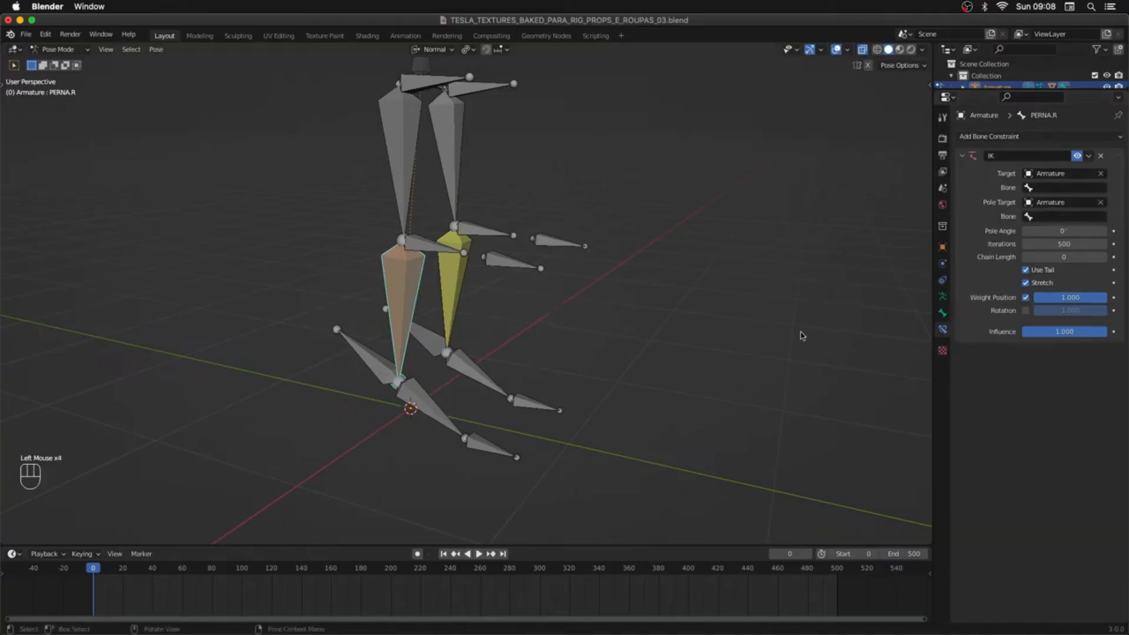
Step: Set PE.R as the target bone of PERNA.R's IK constraint, with a chain length of 2
click(1059, 188)
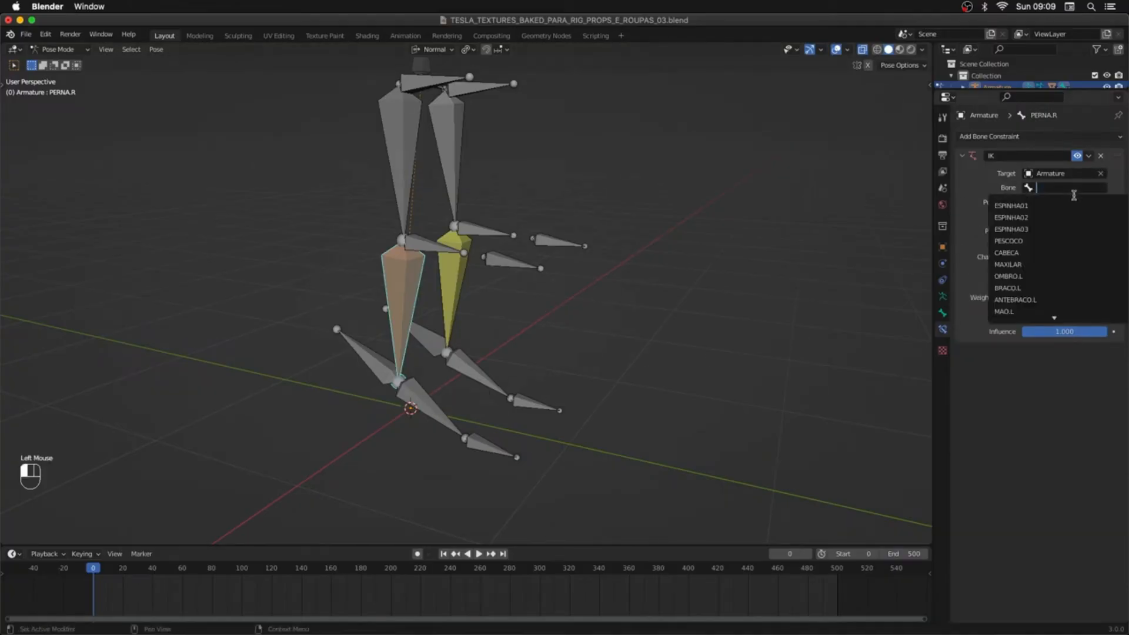
click(1074, 196)
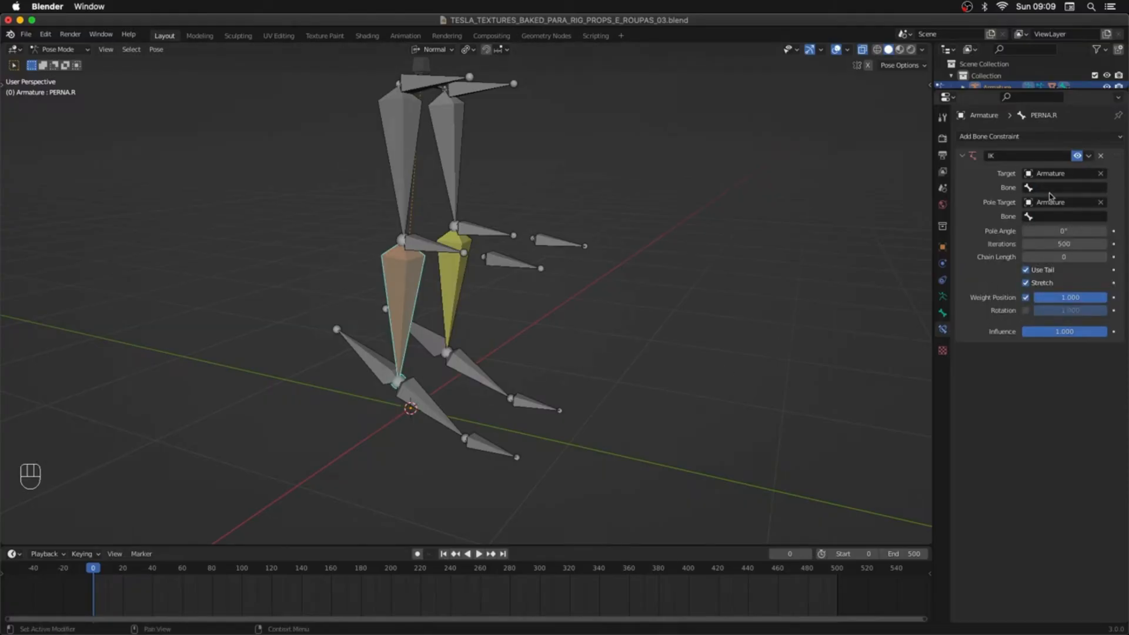
click(1067, 188)
text(PE)
key(Down)
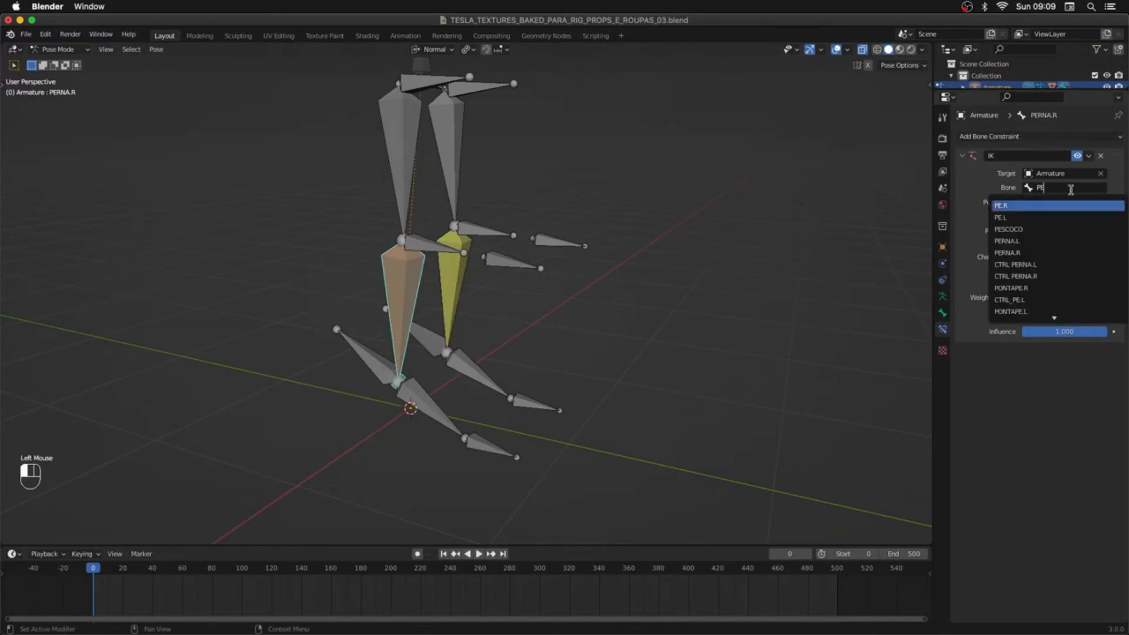
key(Return)
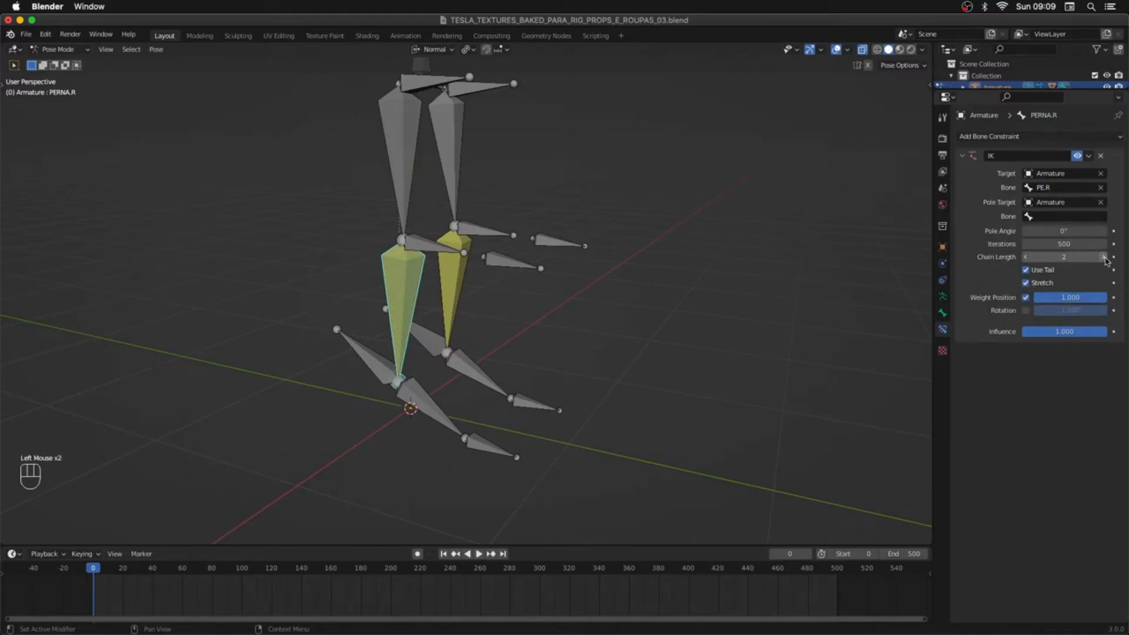
Step: Set JOELHO.R as the pole bone of PERNA.R's IK constraint
click(1061, 217)
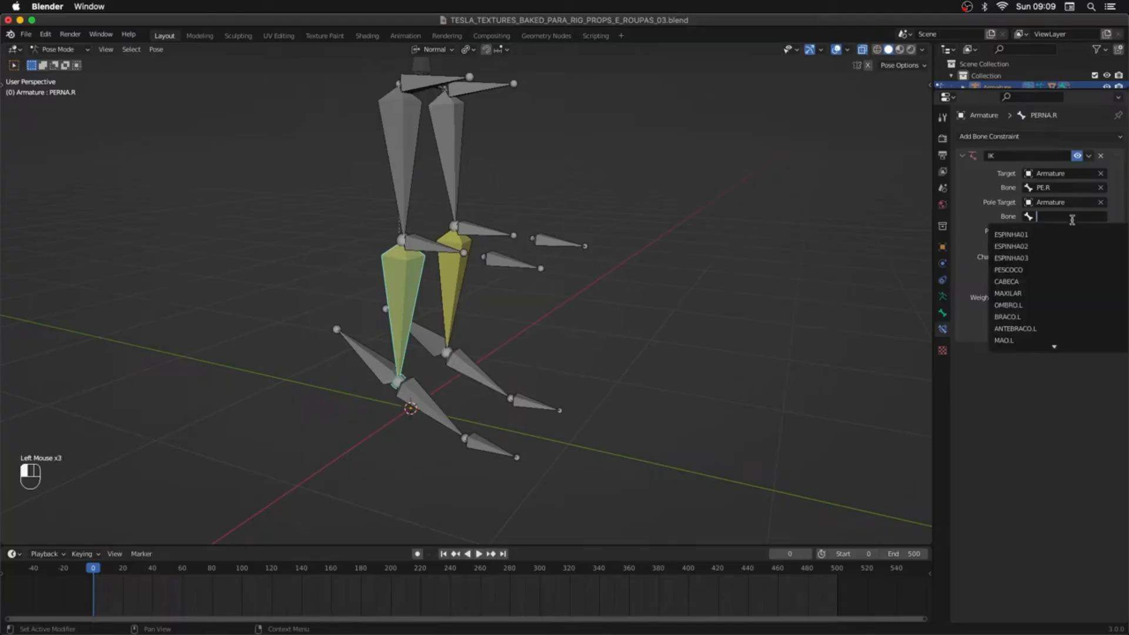
text(JO)
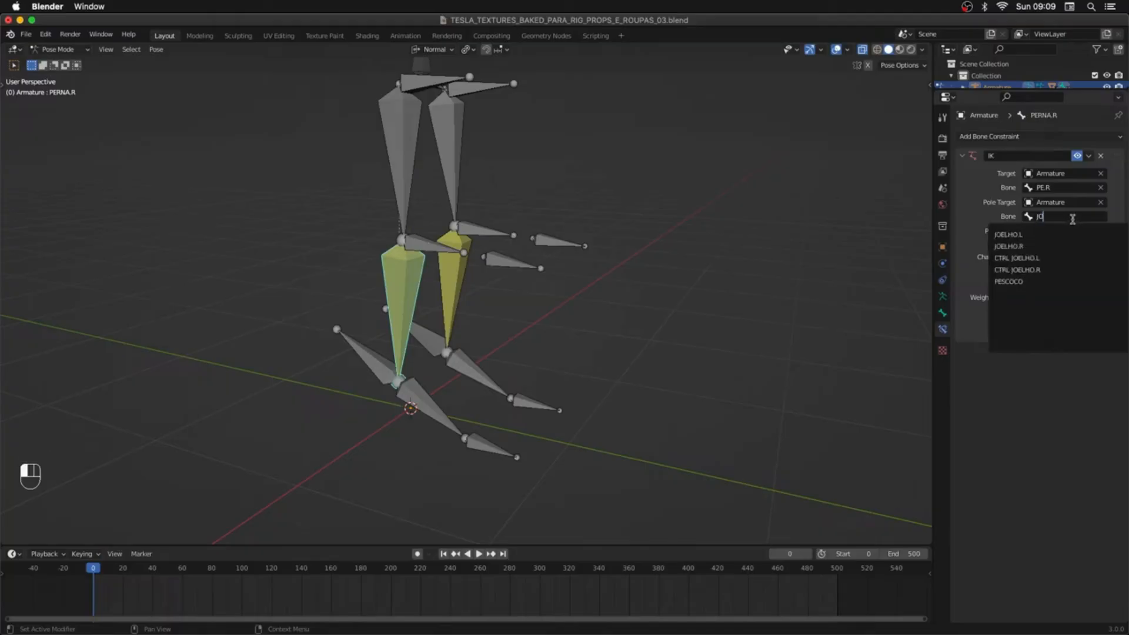
key(Down)
key(Down)
key(Return)
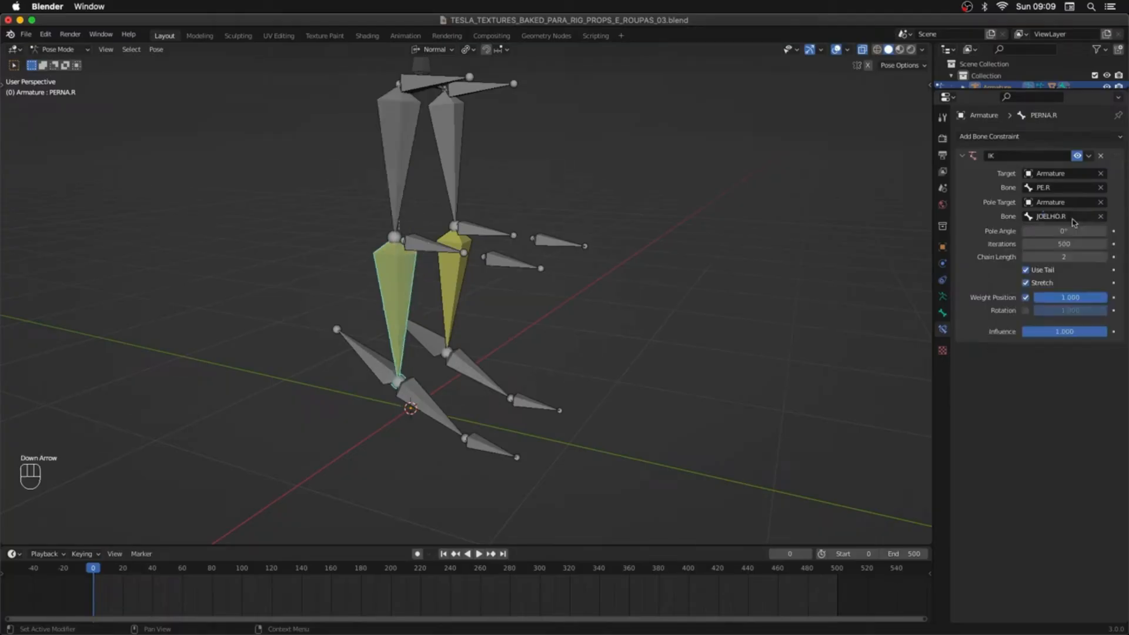
Step: Set the pole angle of PERNA.R's IK constraint to 180° and select the PE.R foot bone
middle_drag(475, 326, 544, 325)
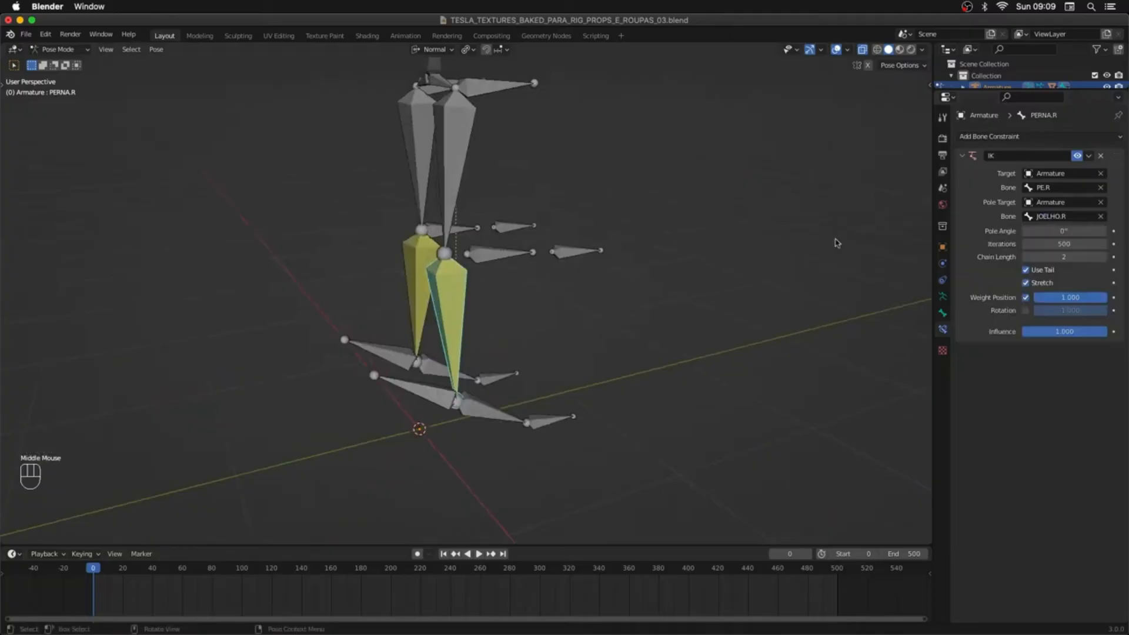
click(1059, 231)
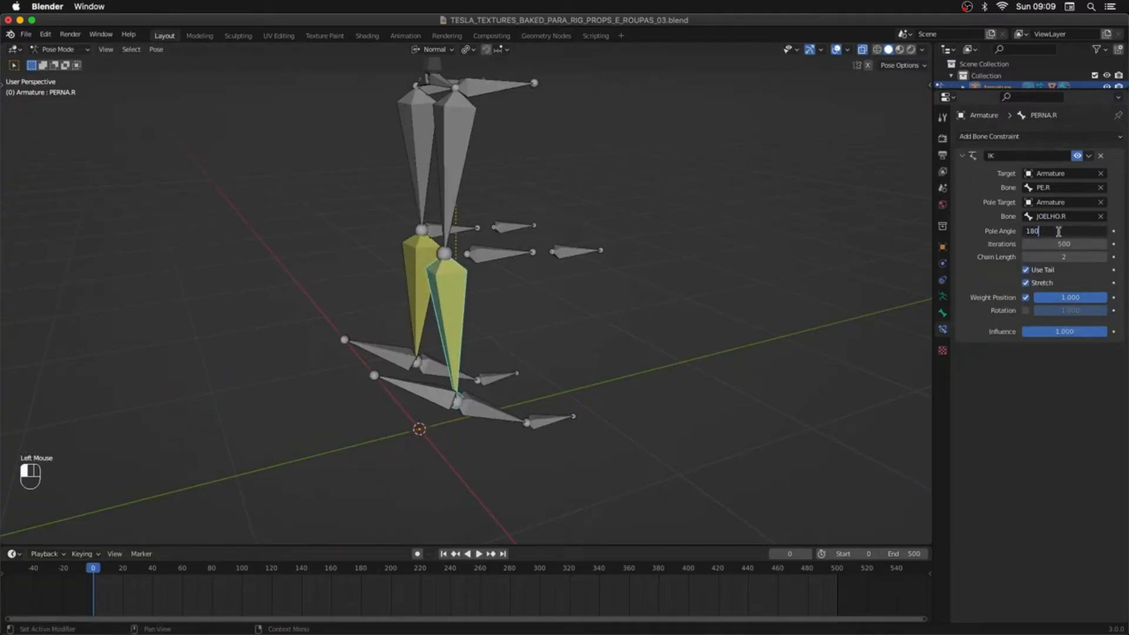
key(Return)
middle_drag(484, 353, 512, 333)
click(438, 405)
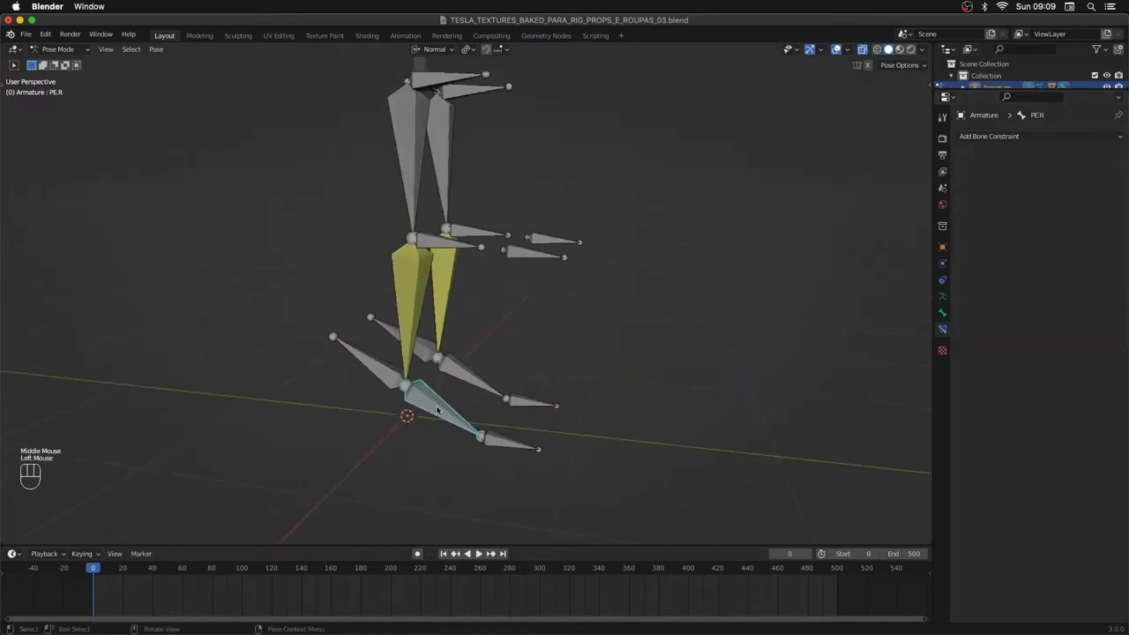
Step: Test the right leg's IK by trying to move the PE.R foot bone and the JOELHO.R knee pole, cancelling both moves
key(g)
key(Escape)
middle_drag(469, 343, 433, 364)
click(443, 268)
key(g)
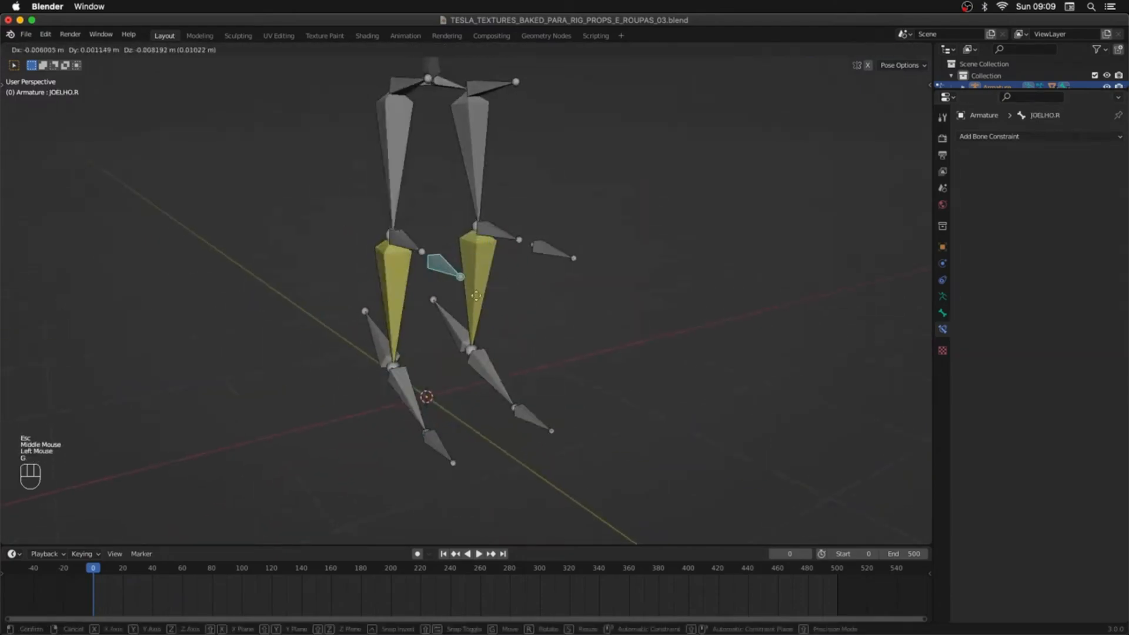
key(Escape)
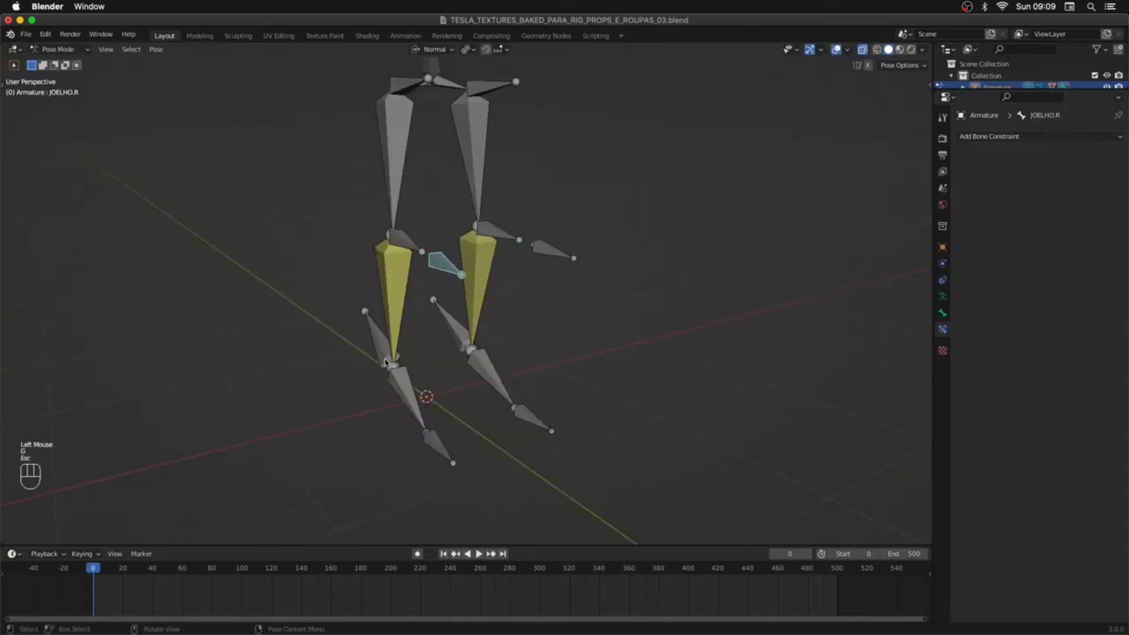
Step: Parent the PE.R foot bone to CTRL_PE.R in Edit Mode with Keep Offset
click(400, 386)
key(Tab)
shift+click(390, 346)
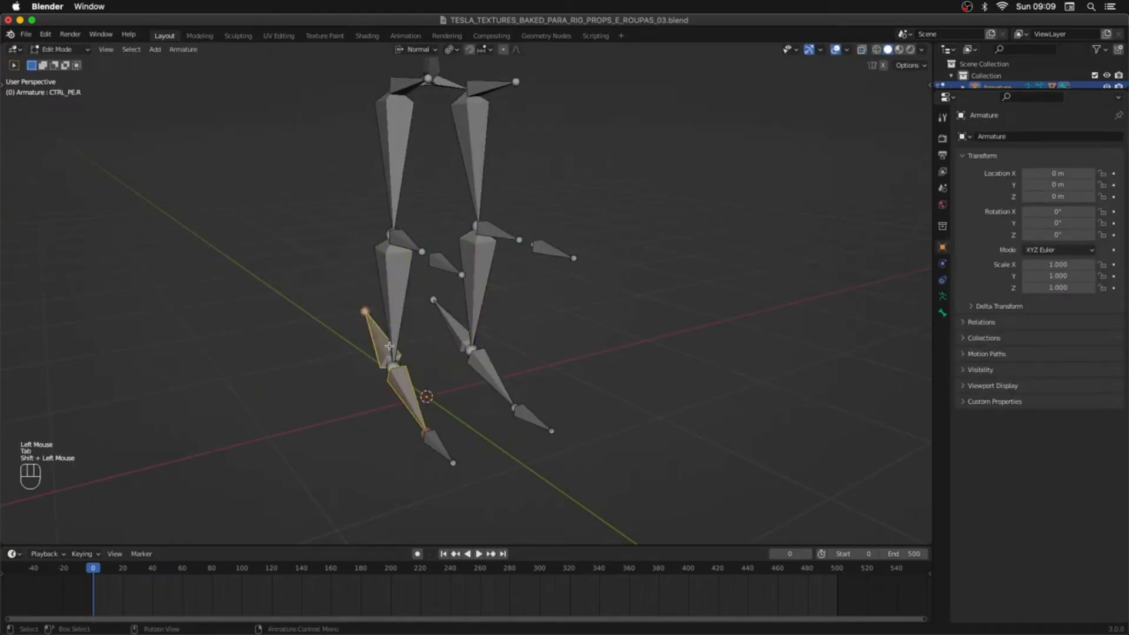
key(super+p)
click(389, 346)
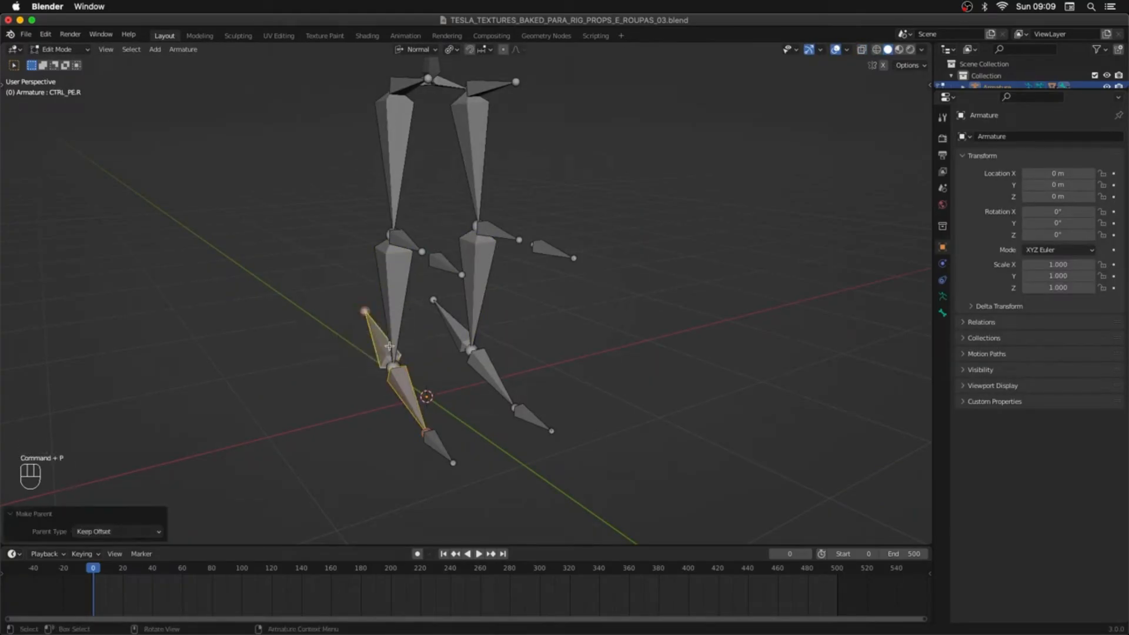
Step: Test the right foot control CTRL_PE.R in Pose Mode with a trial move and a trial rotation, cancelling both
key(Tab)
click(409, 400)
middle_drag(409, 400, 475, 368)
key(g)
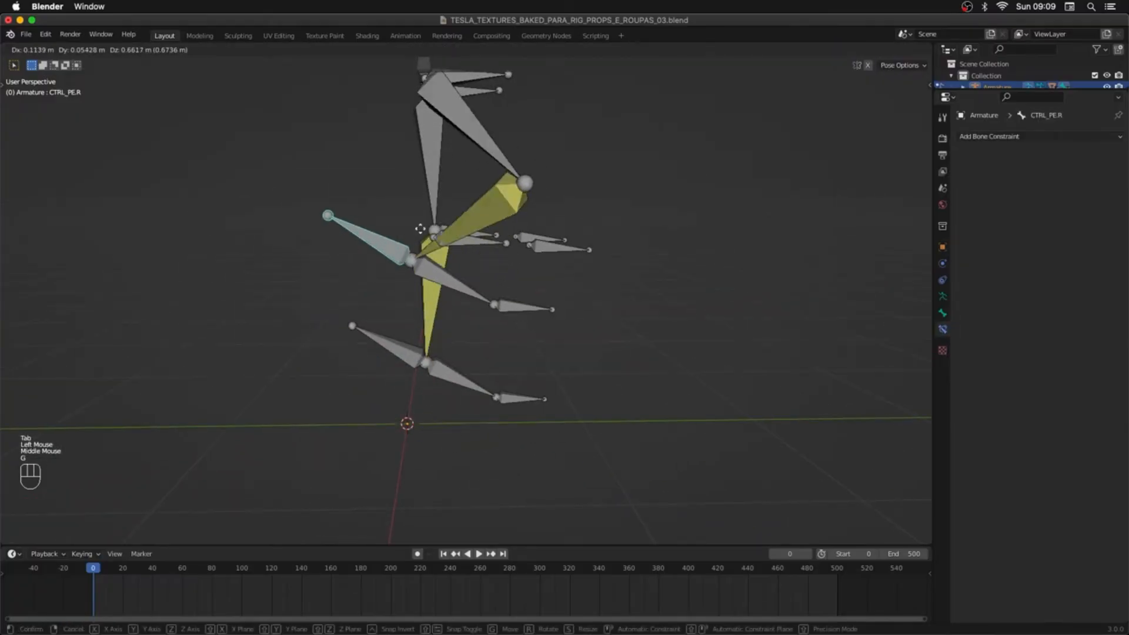
key(Escape)
key(r)
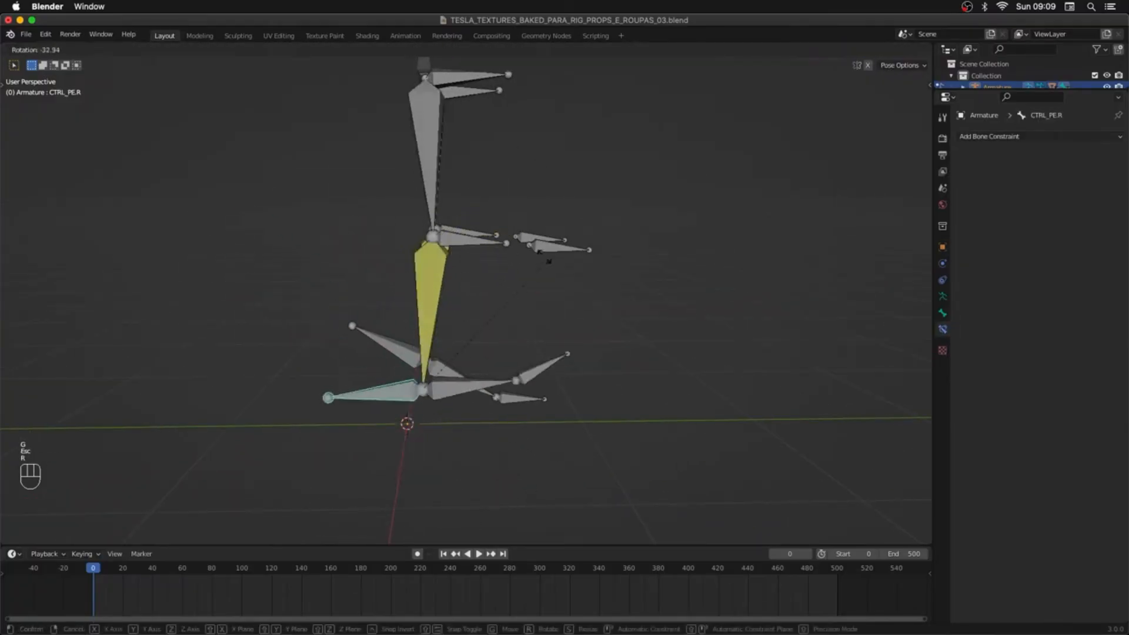
key(Escape)
middle_drag(599, 406, 507, 391)
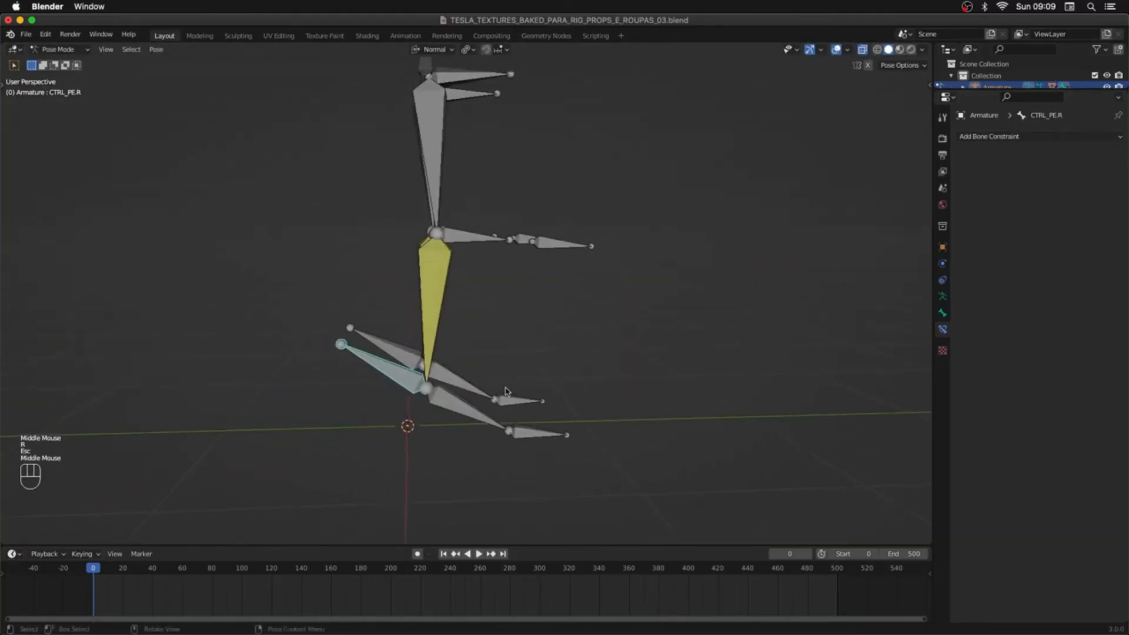
Step: Test the right knee control CTRL JOELHO.R with a trial rotation and cancel it
click(475, 245)
middle_drag(476, 246, 532, 257)
click(487, 231)
key(r)
key(Escape)
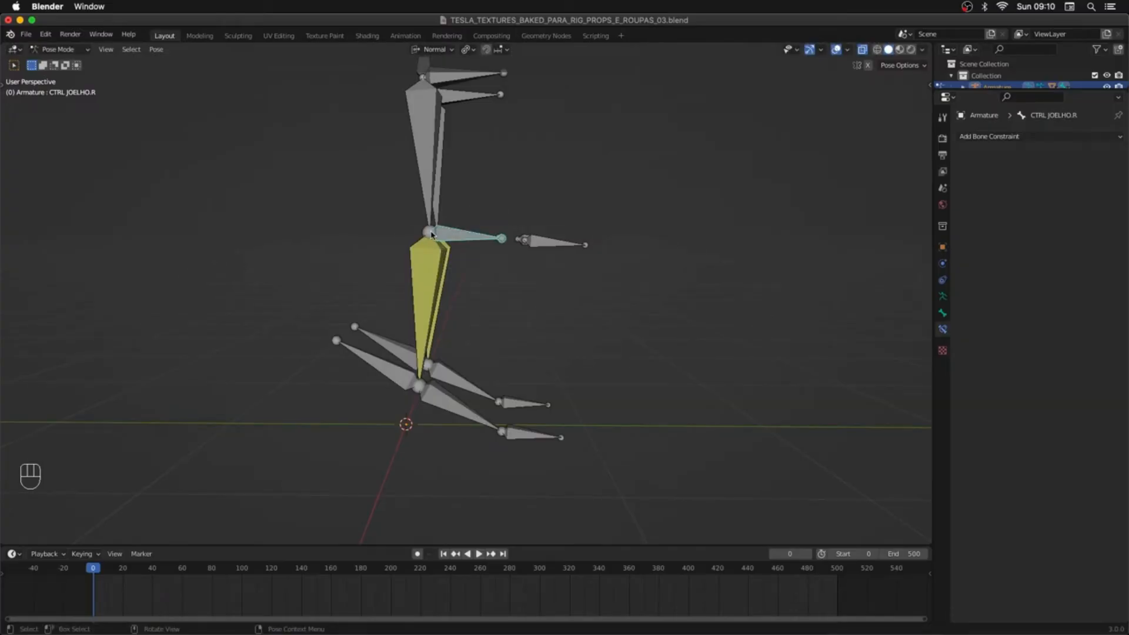
Step: Parent CTRL_PE.R to CTRL JOELHO.R in Edit Mode with Keep Offset
key(Tab)
click(390, 375)
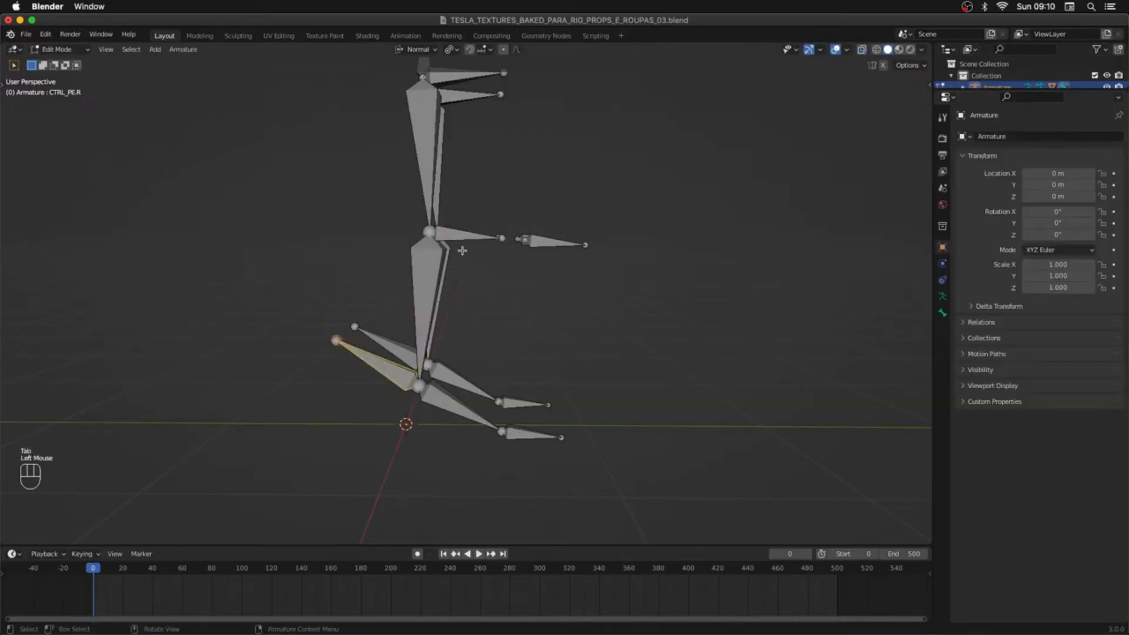
shift+click(459, 235)
key(super+p)
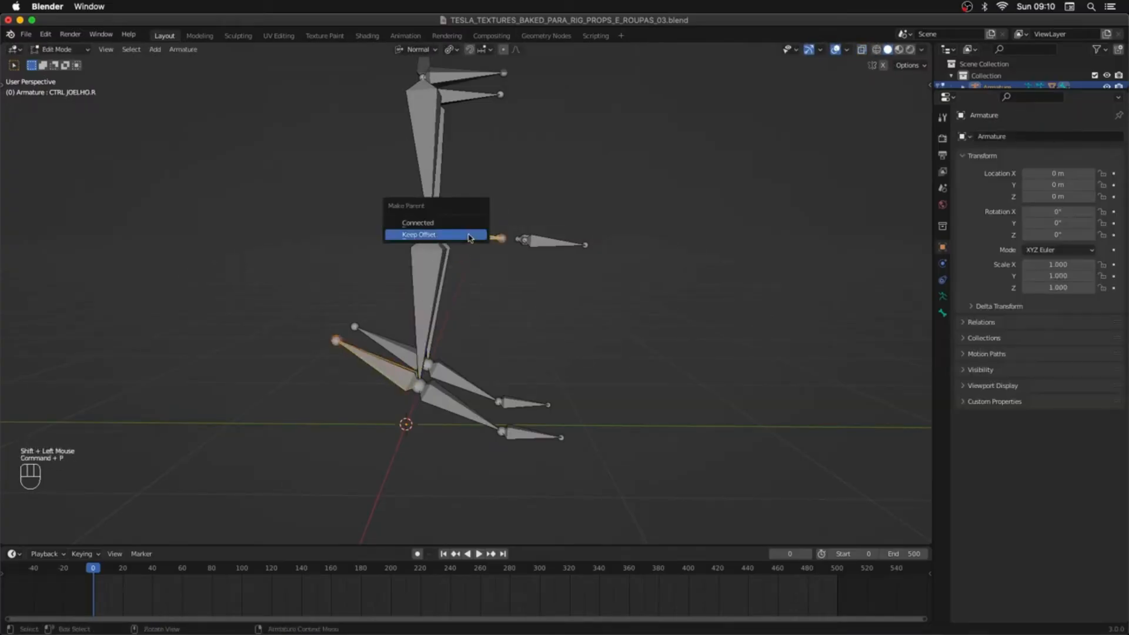
click(468, 235)
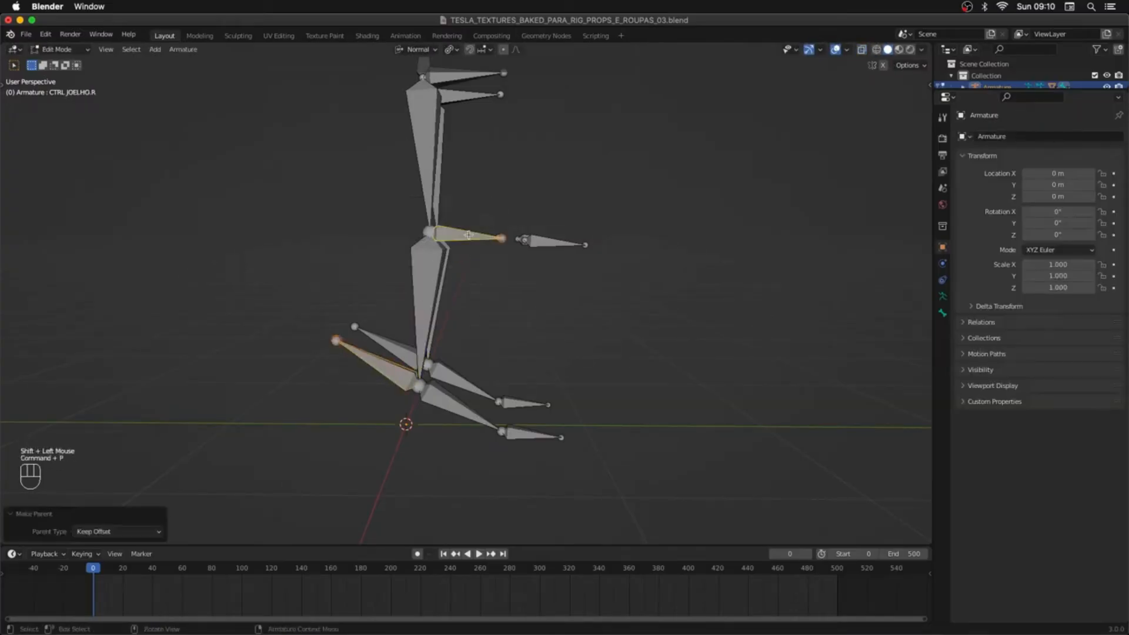
Step: Parent the left foot control bone to CTRL JOELHO.L with Keep Offset
click(404, 351)
middle_drag(404, 352, 481, 235)
shift+click(474, 224)
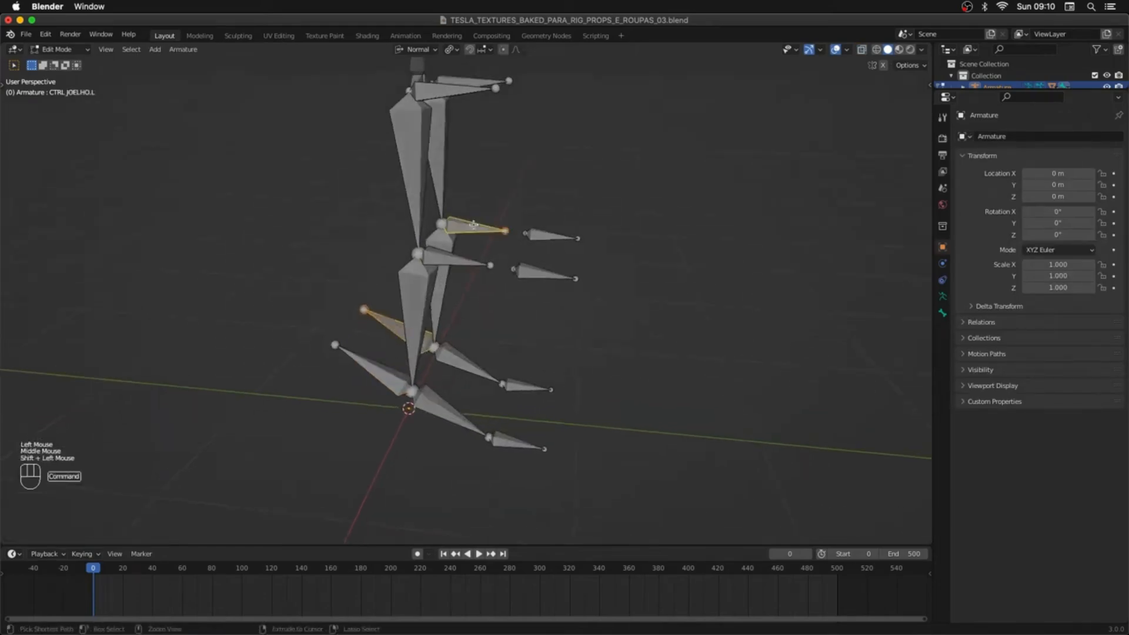
key(super+p)
click(474, 224)
Step: Test the left knee control CTRL JOELHO.L in Pose Mode with a trial rotation and cancel it
key(Tab)
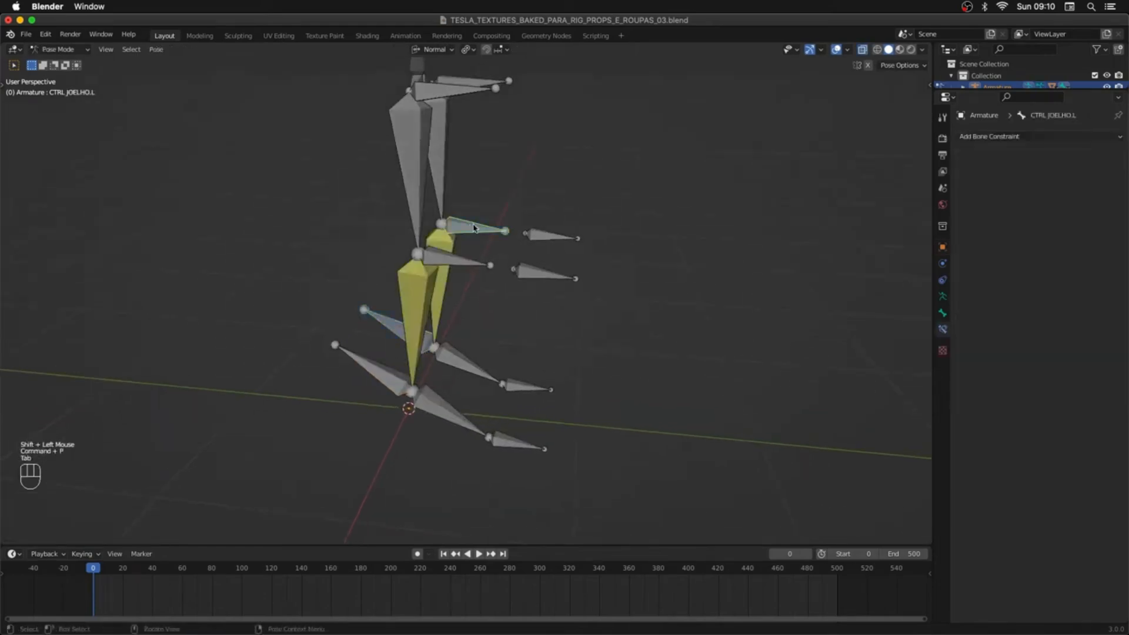
click(503, 256)
middle_drag(503, 255, 550, 247)
key(r)
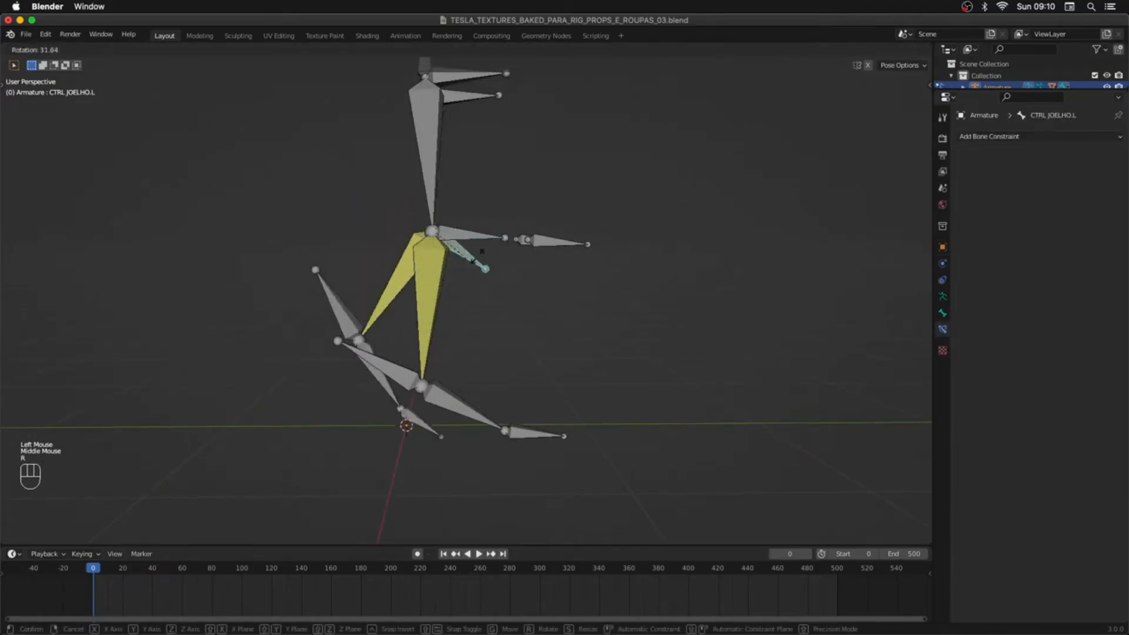
key(Escape)
middle_drag(620, 263, 596, 294)
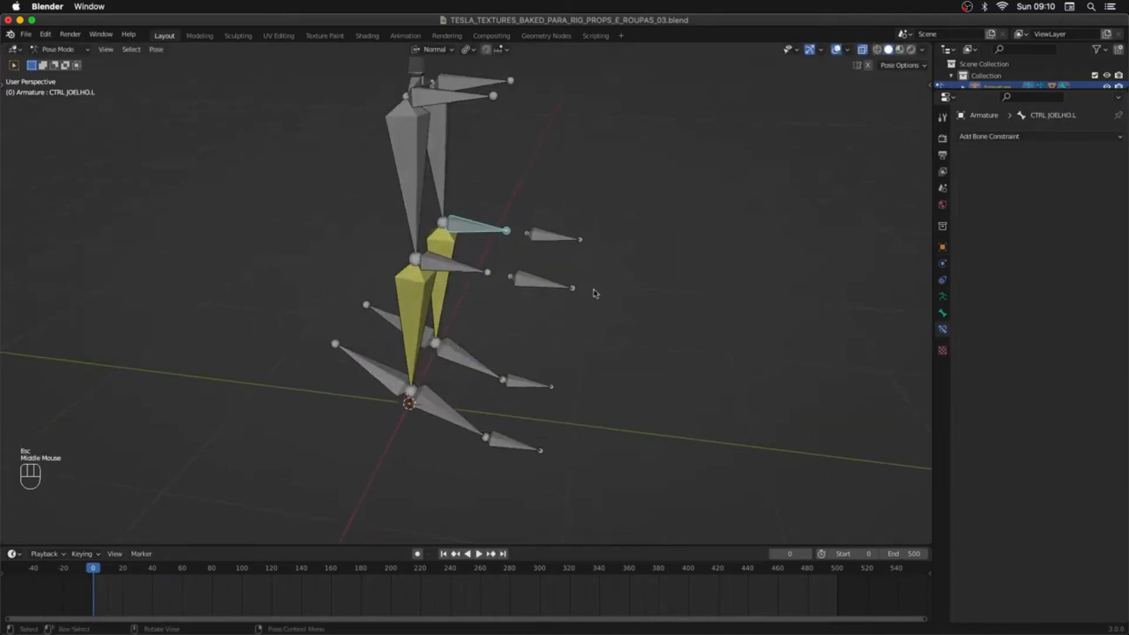
Step: Parent the left knee pole bone in front of the knee to CTRL JOELHO.L in Edit Mode with Keep Offset
click(548, 242)
key(Tab)
shift+click(477, 226)
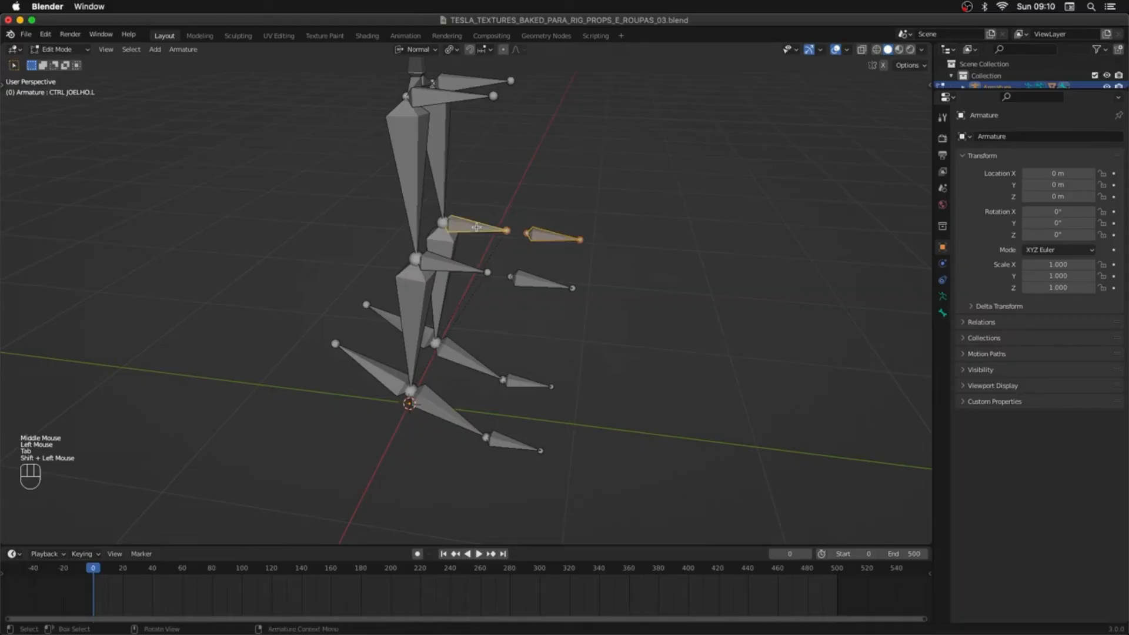
key(ctrl+p)
click(477, 229)
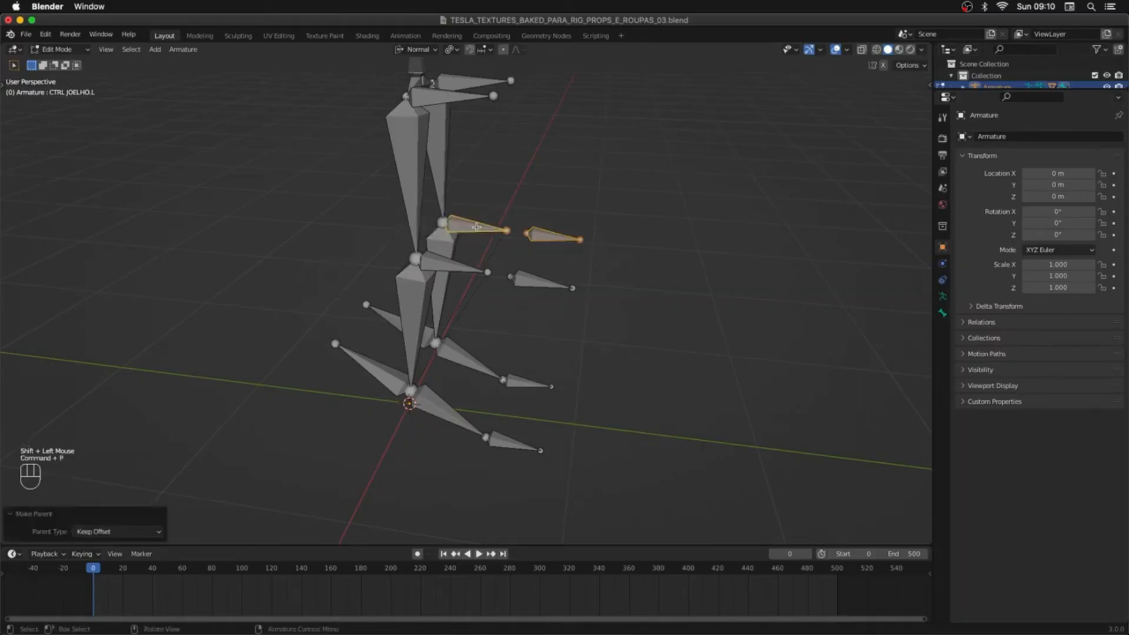
Step: Parent the right knee pole bone JOELHO.R to CTRL JOELHO.R with Keep Offset, and return to Pose Mode
click(542, 284)
shift+click(448, 267)
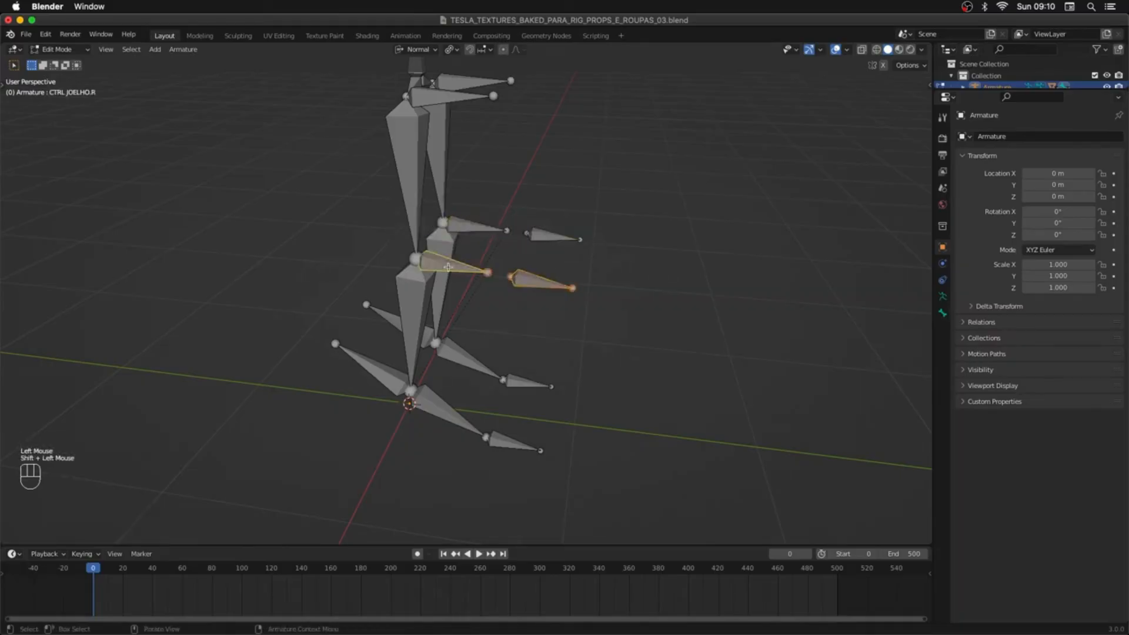
key(ctrl+p)
click(448, 266)
key(Tab)
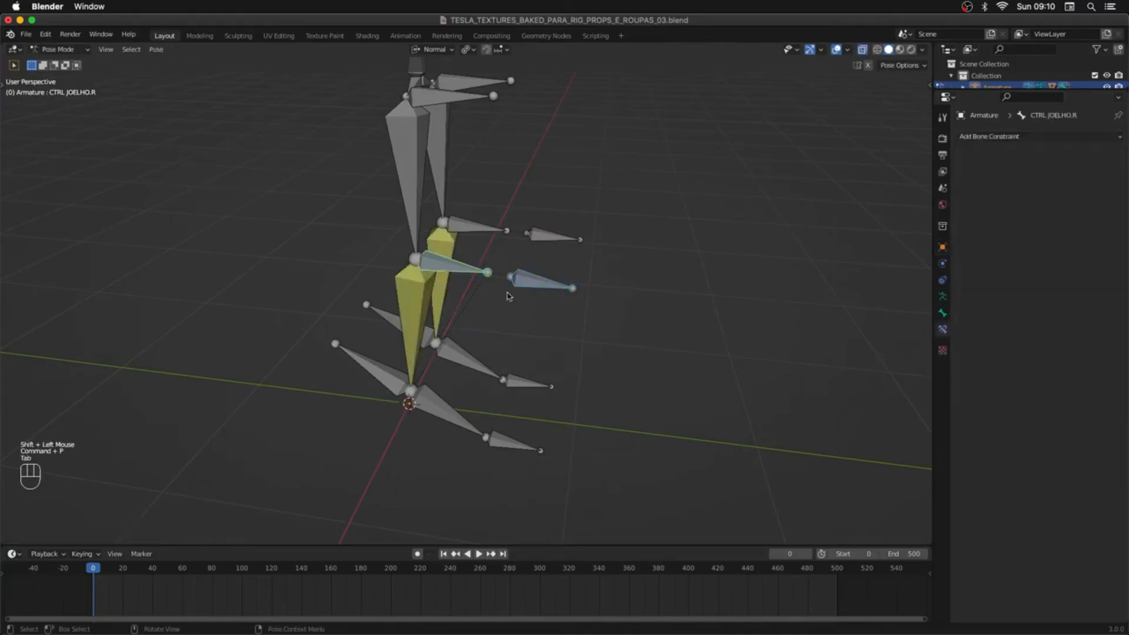
Step: Save the file, and save a new version as TESLA_TEXTURES_BAKED_PARA_RIG_PROPS_E_ROUPAS_07.blend
key(ctrl+s)
key(ctrl+shift+s)
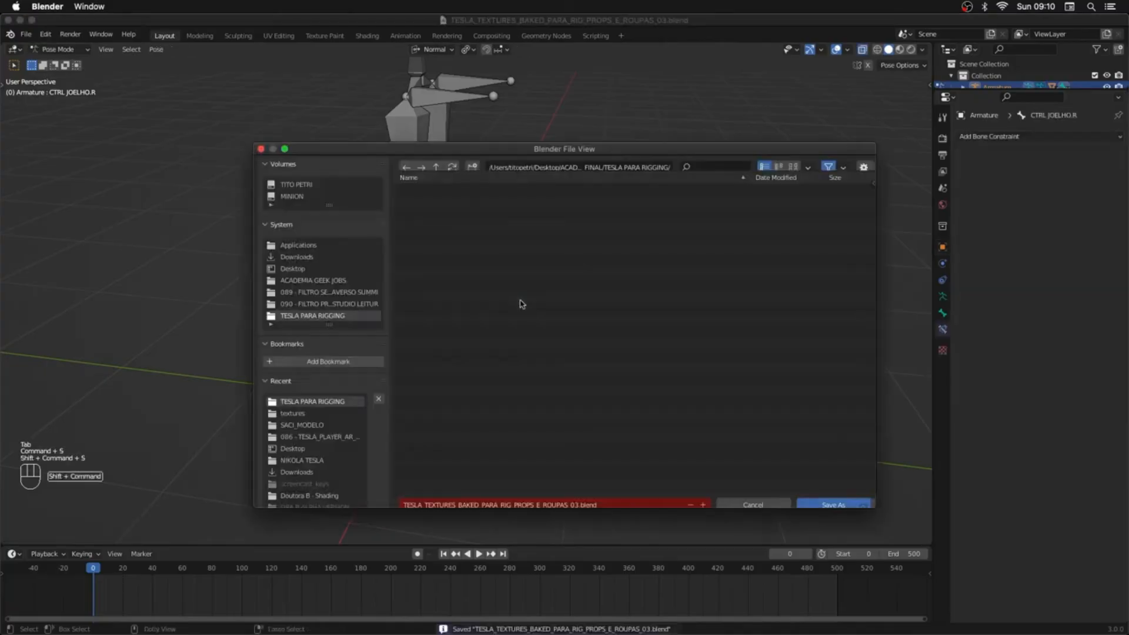
click(588, 212)
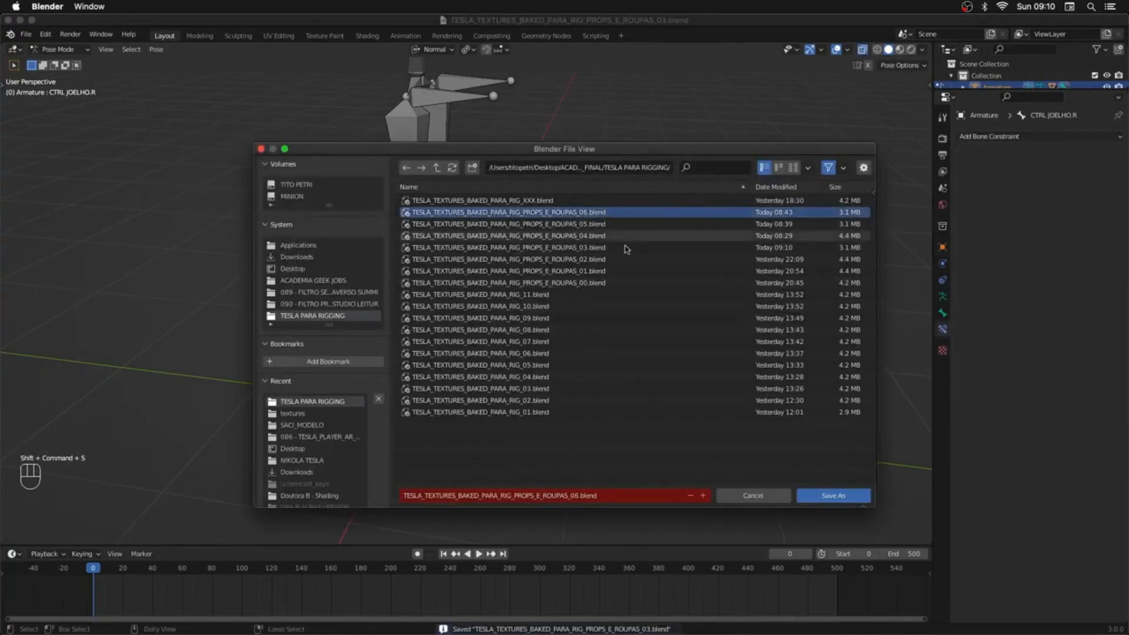
click(703, 496)
click(833, 495)
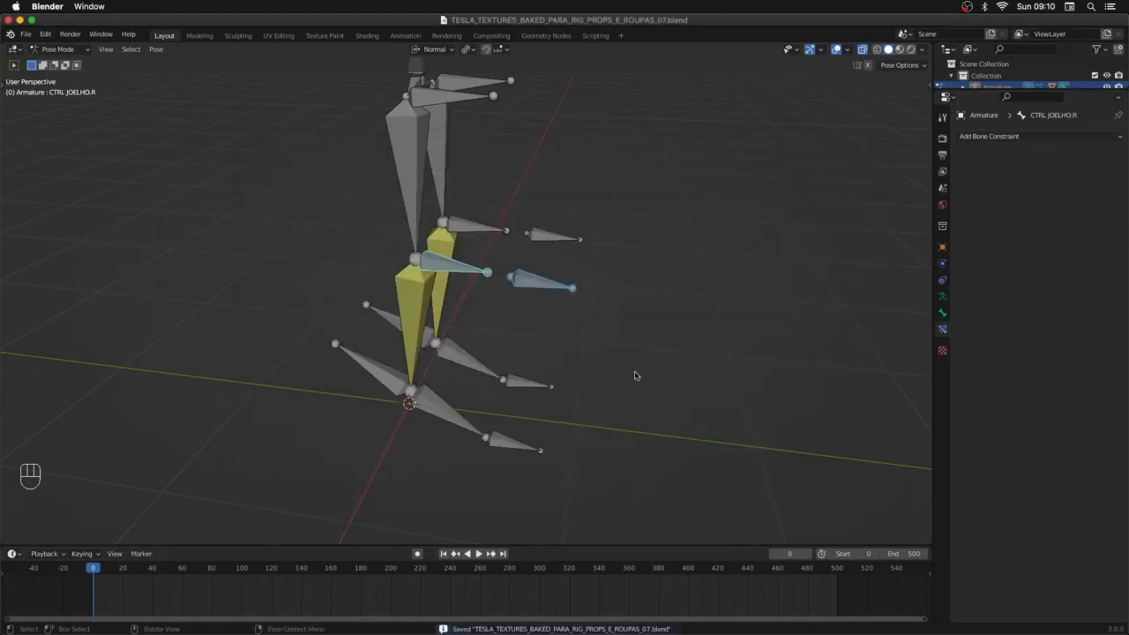
Step: Check the right foot control CTRL_PE.R with a trial move and a trial rotation, cancelling both
middle_drag(636, 375, 641, 351)
click(442, 262)
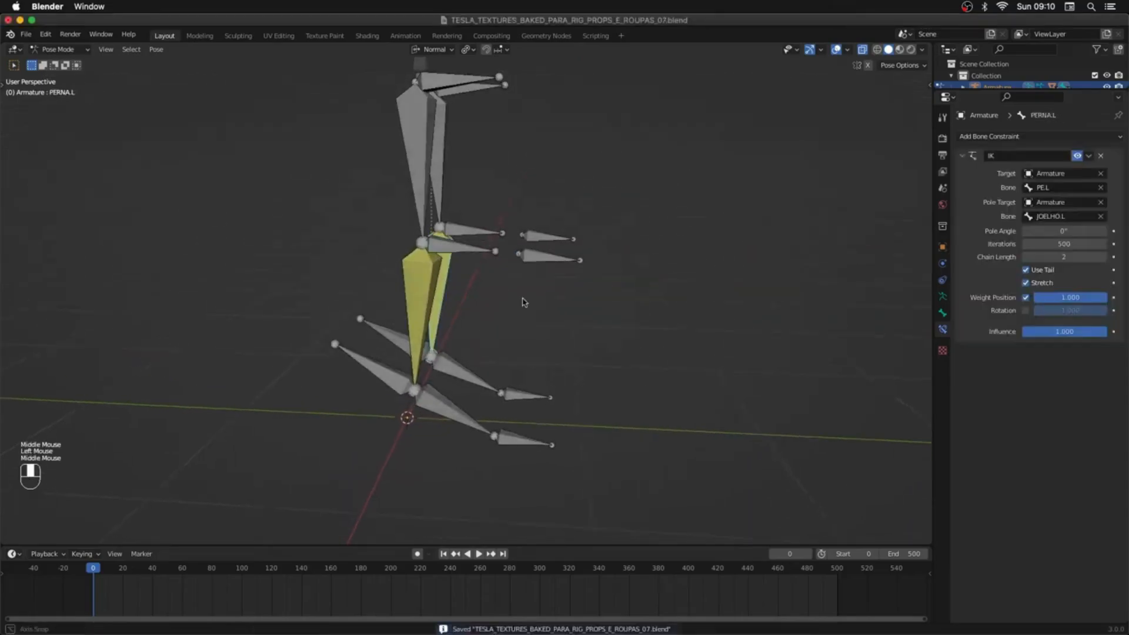
middle_drag(524, 304, 525, 297)
click(397, 380)
middle_drag(397, 380, 406, 377)
key(g)
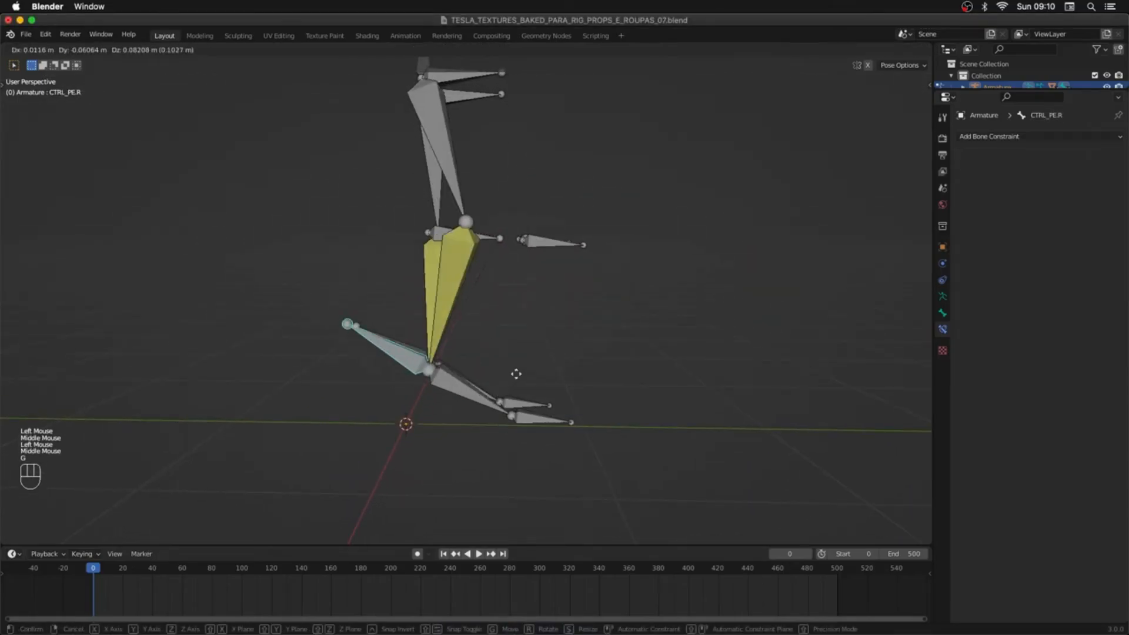
key(Escape)
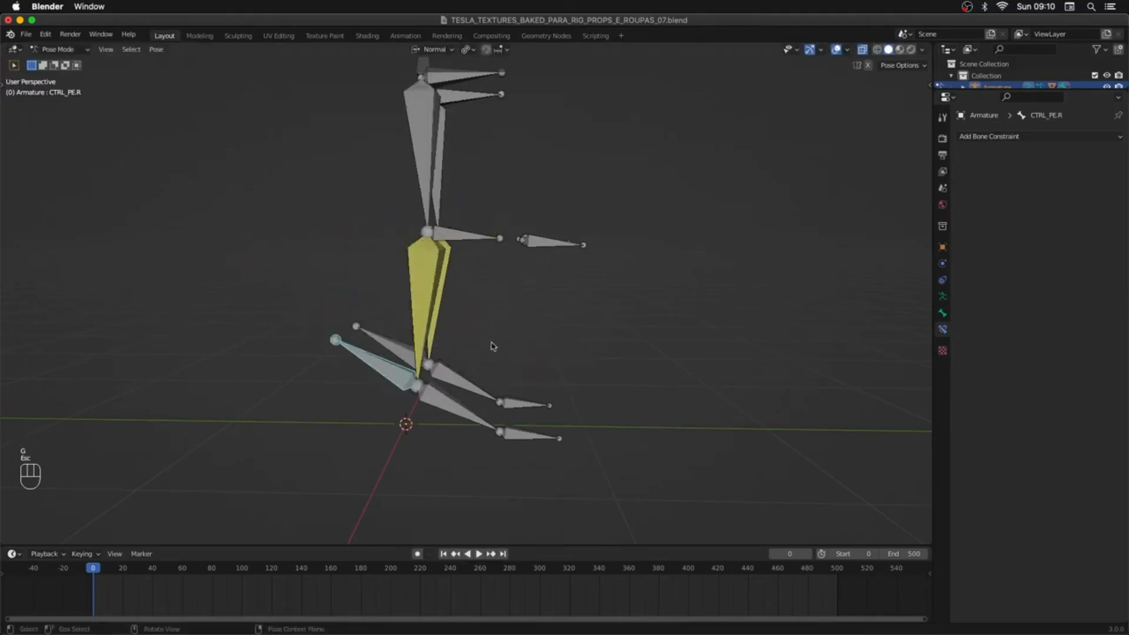
key(r)
key(Escape)
Step: Check that CTRL JOELHO.R carries the knee pole and foot by rotating it up and down, and cancel the rotation
click(474, 241)
key(r)
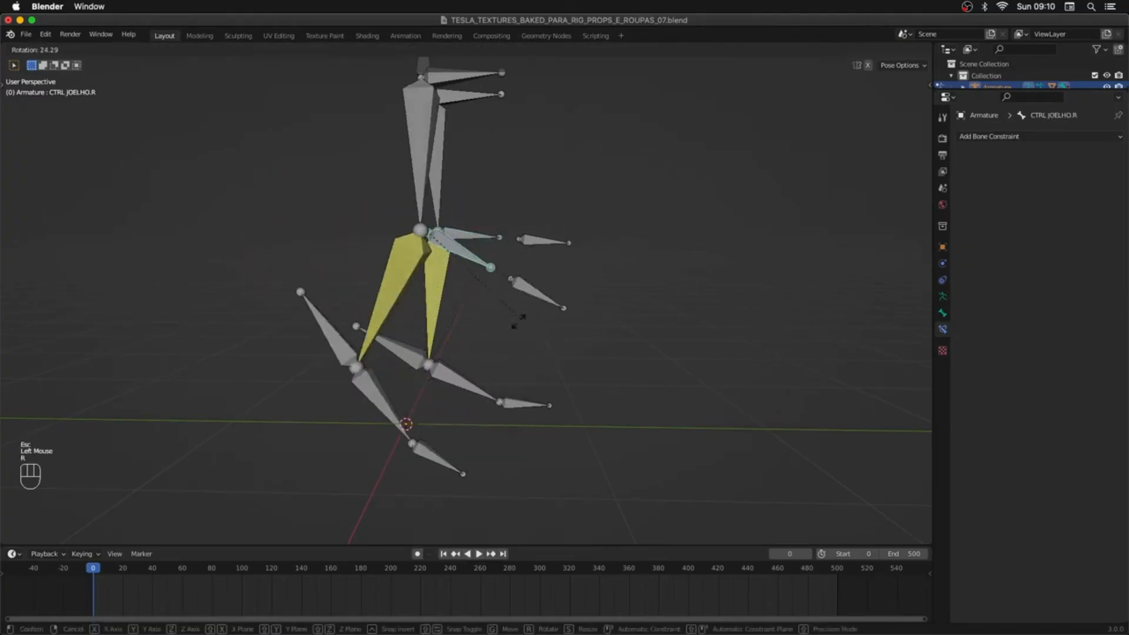
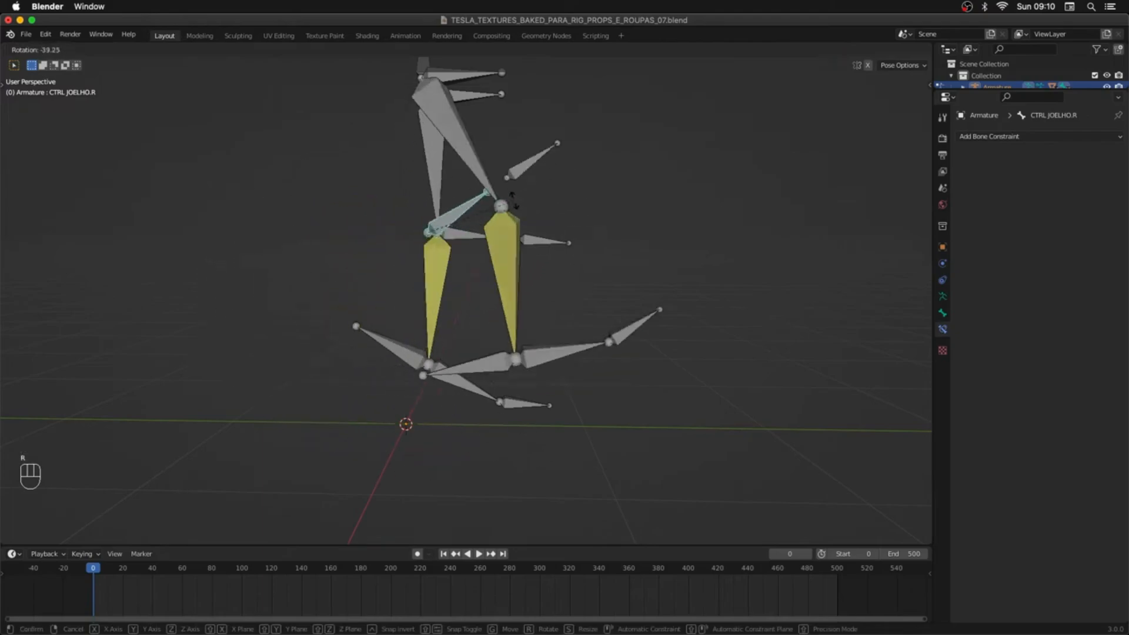
key(Escape)
middle_drag(542, 335, 501, 259)
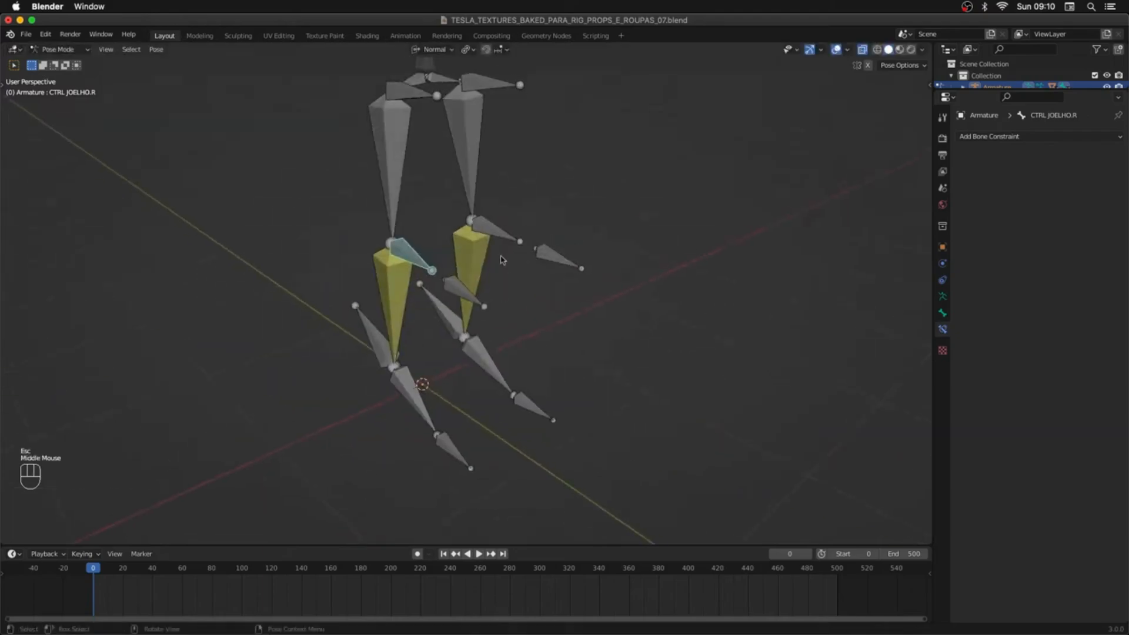
Step: Check the left leg by rotating CTRL JOELHO.L from two viewing angles, cancelling each rotation
click(492, 234)
middle_drag(622, 294, 420, 274)
key(r)
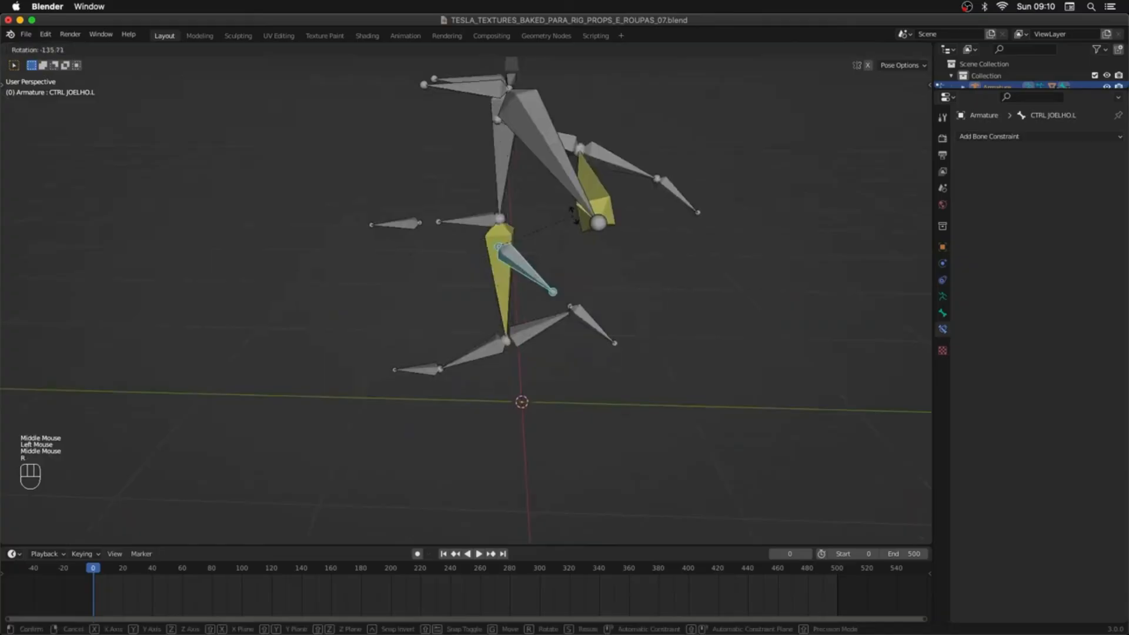
key(Escape)
middle_drag(373, 391, 397, 363)
key(r)
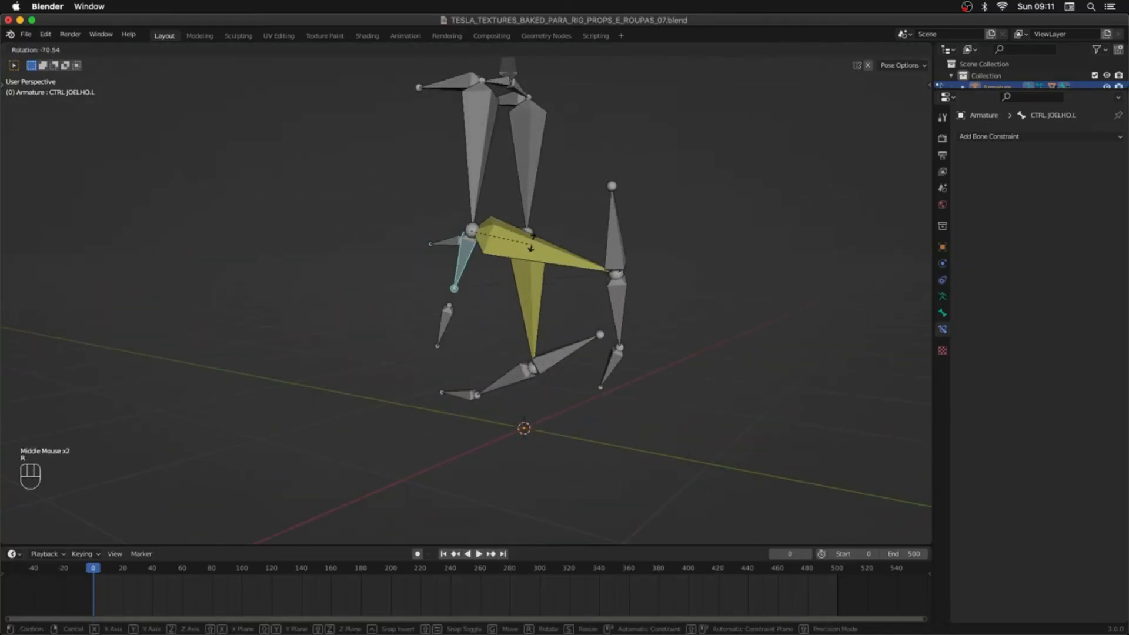
key(Escape)
middle_drag(565, 223, 612, 298)
middle_drag(519, 298, 606, 300)
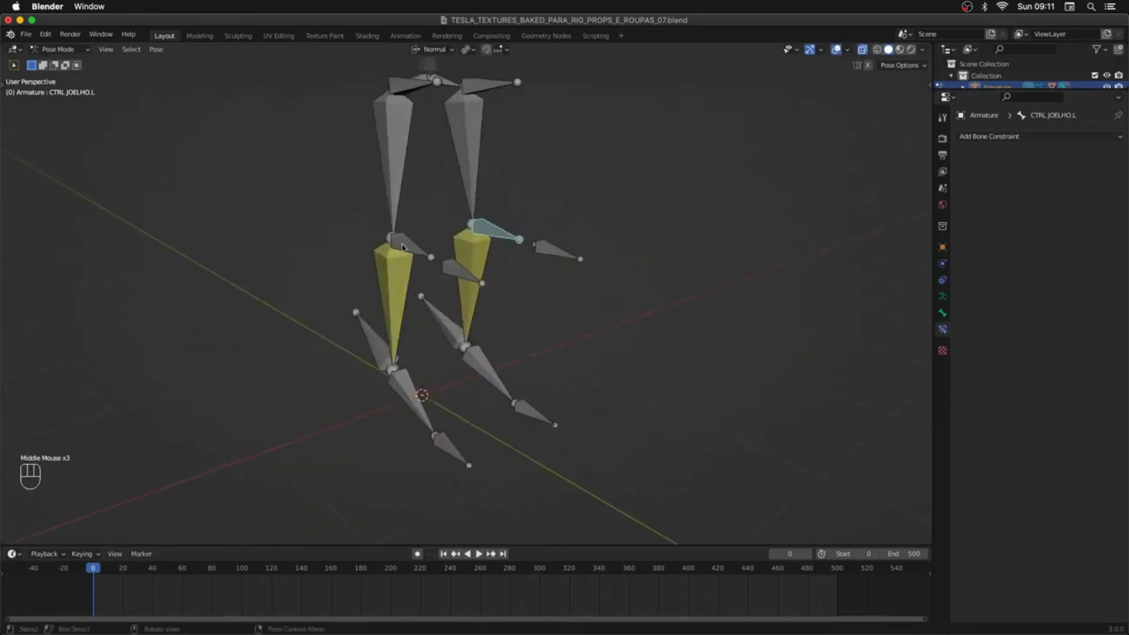
Step: Check the right leg again with normal and trackball rotations of CTRL JOELHO.R, cancelling each one
click(410, 243)
middle_drag(480, 274, 508, 253)
key(r)
key(Escape)
key(r)
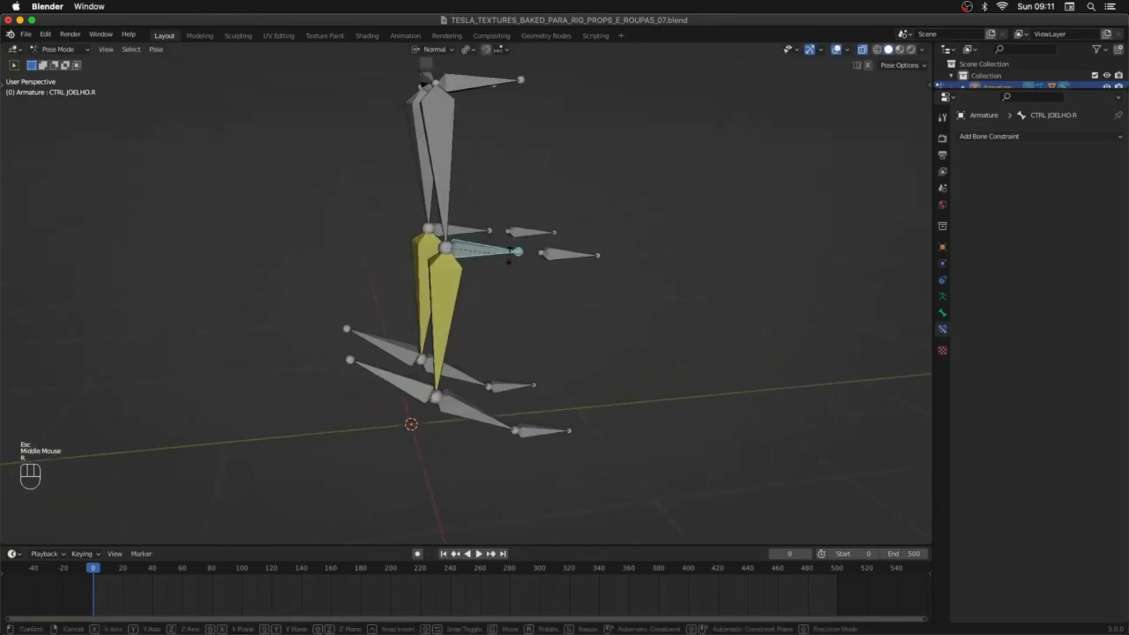
key(r)
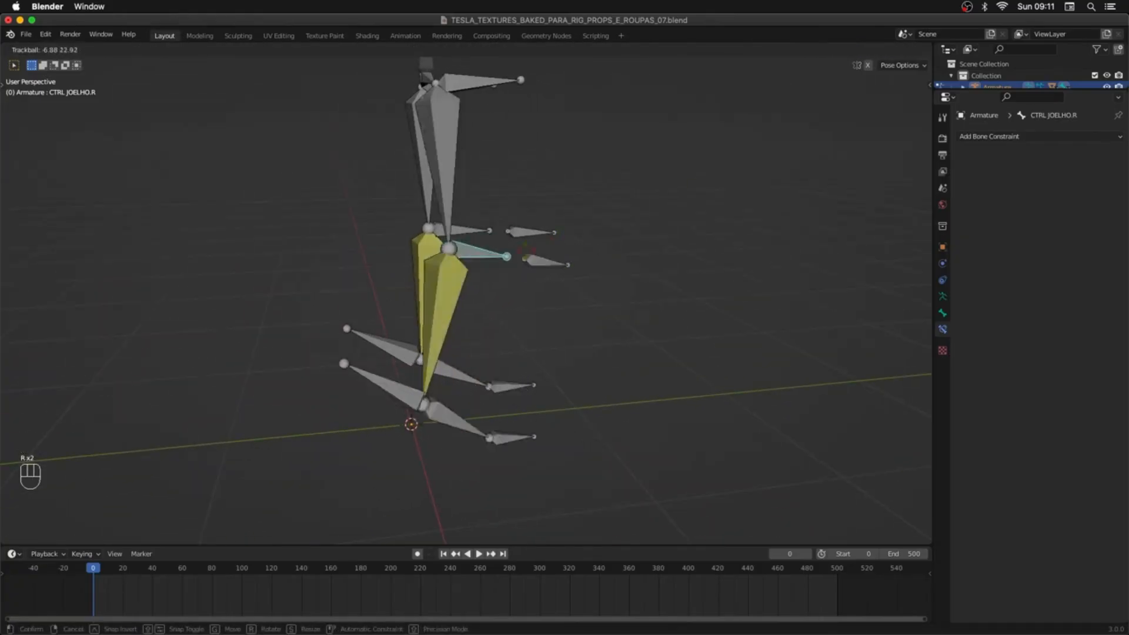
key(Escape)
Step: In Edit Mode, parent the left knee control CTRL JOELHO.L to CTRL PERNA.L with Keep Offset
key(Tab)
middle_drag(517, 270, 459, 274)
shift+middle_drag(484, 233, 477, 277)
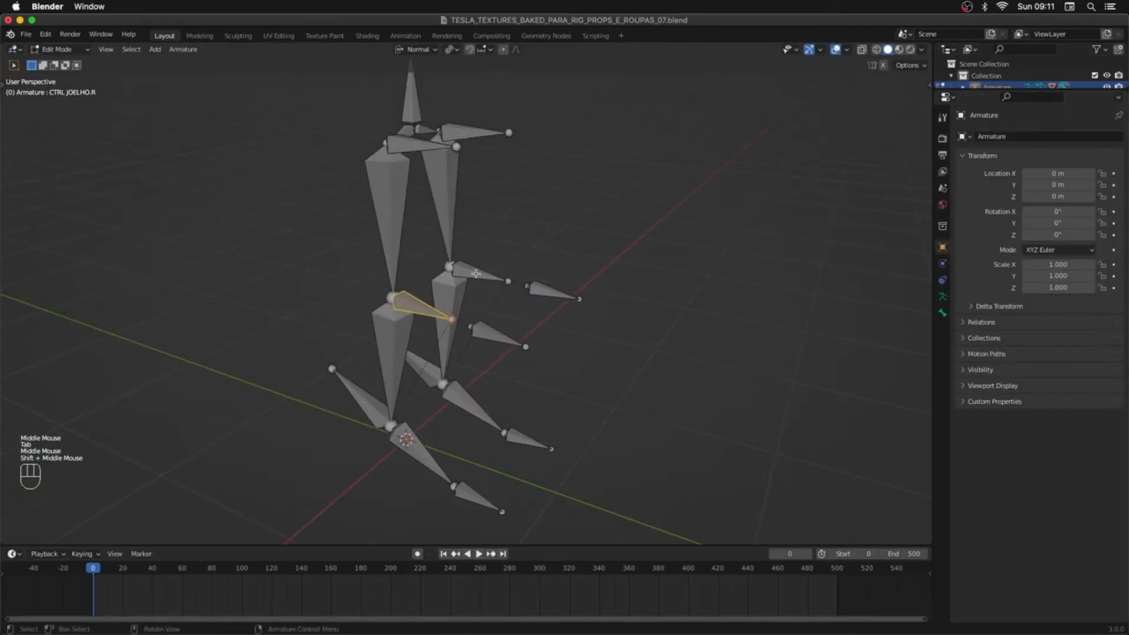
click(476, 273)
shift+click(473, 129)
key(super+p)
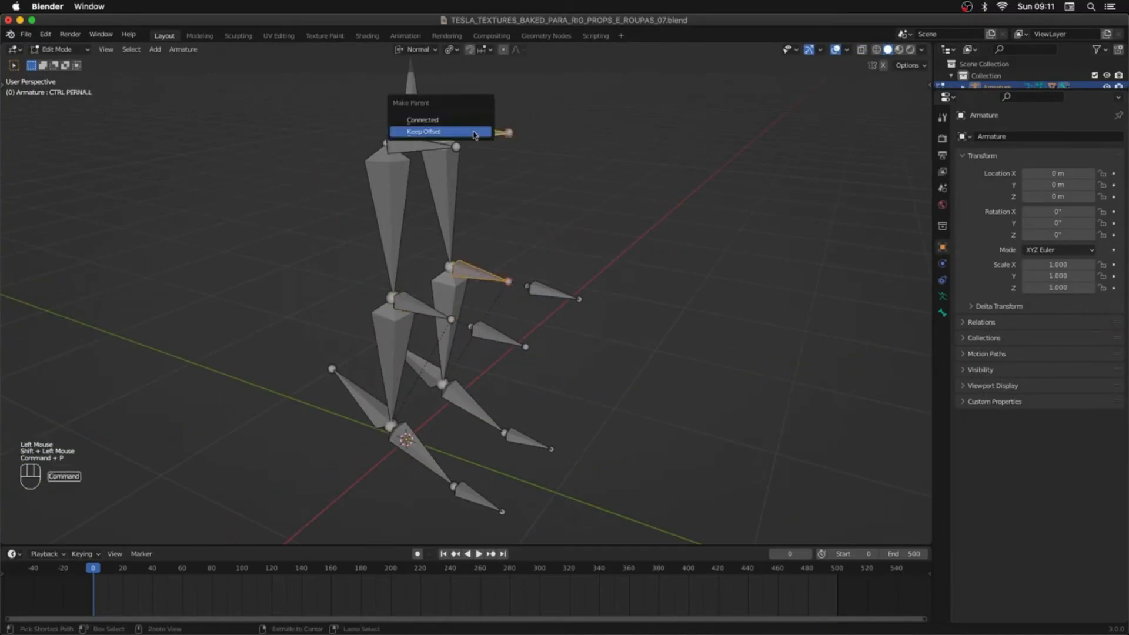
click(473, 130)
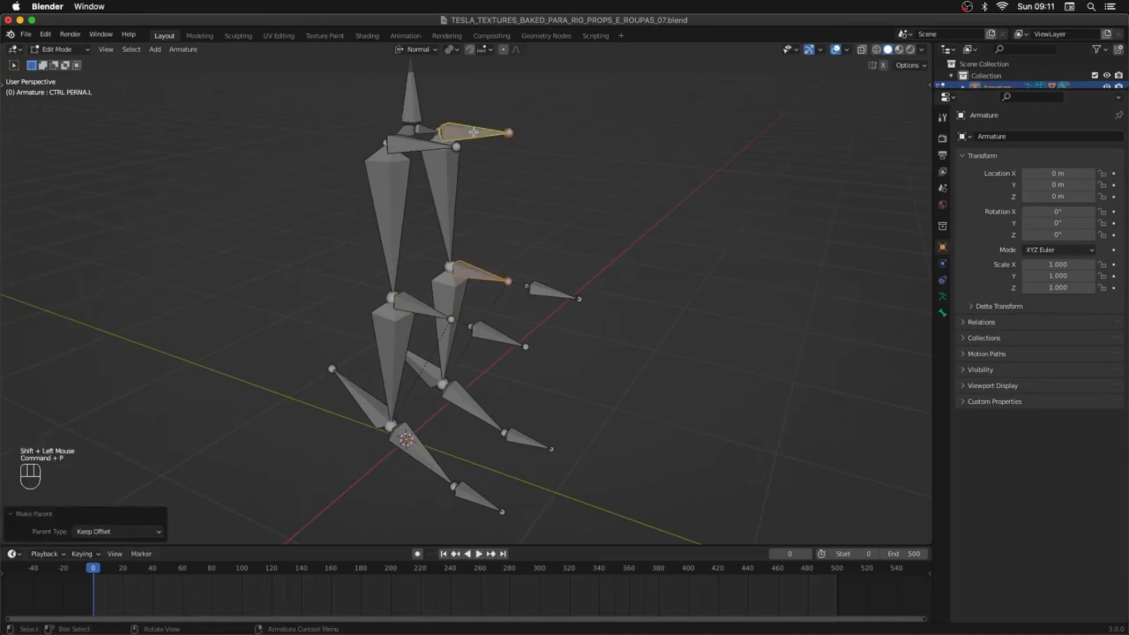
Step: Parent the right knee control CTRL JOELHO.R to CTRL PERNA.R with Keep Offset
click(402, 302)
shift+click(408, 139)
key(super+p)
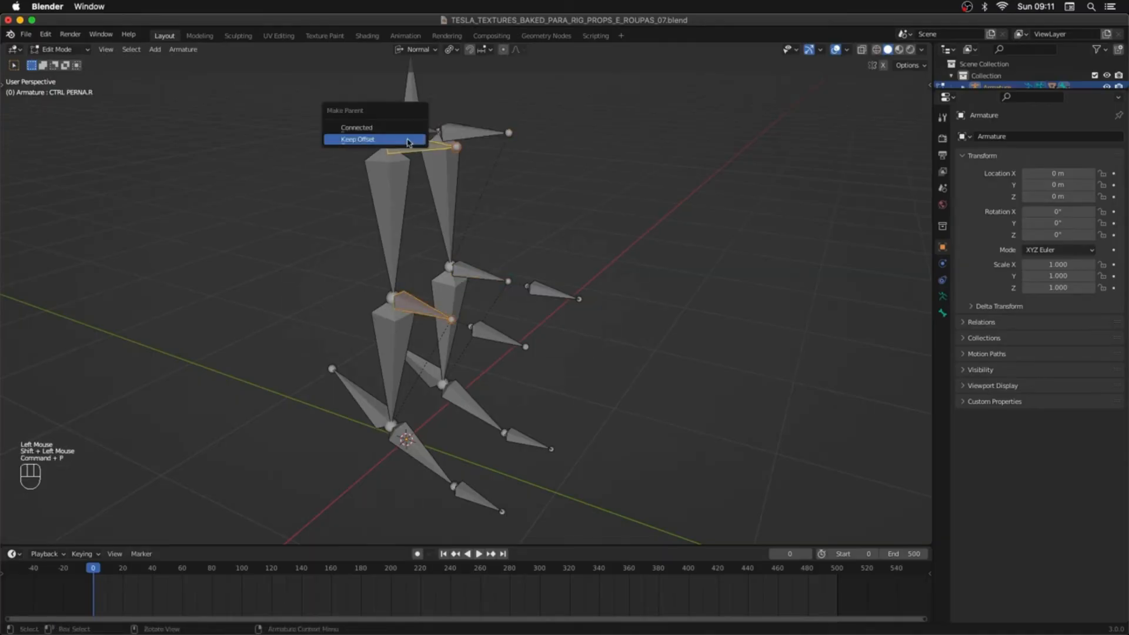
click(407, 141)
Step: Return to Pose Mode and check the right foot control CTRL_PE.R from the side with a trial move, cancelling it
key(Tab)
click(421, 156)
middle_drag(422, 156, 517, 162)
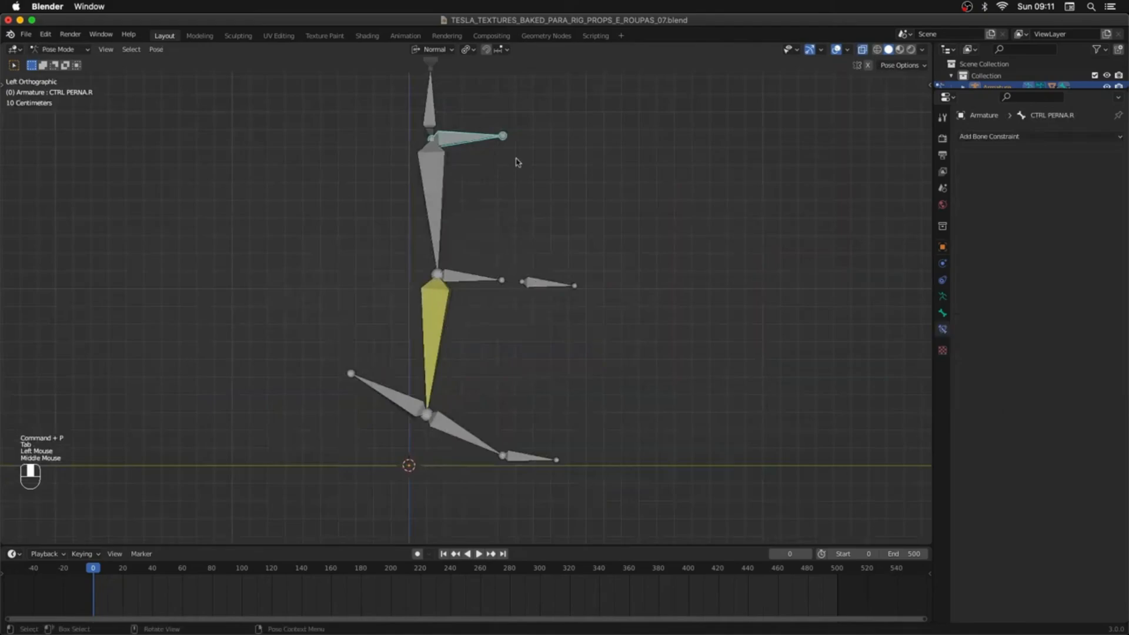
click(413, 403)
key(g)
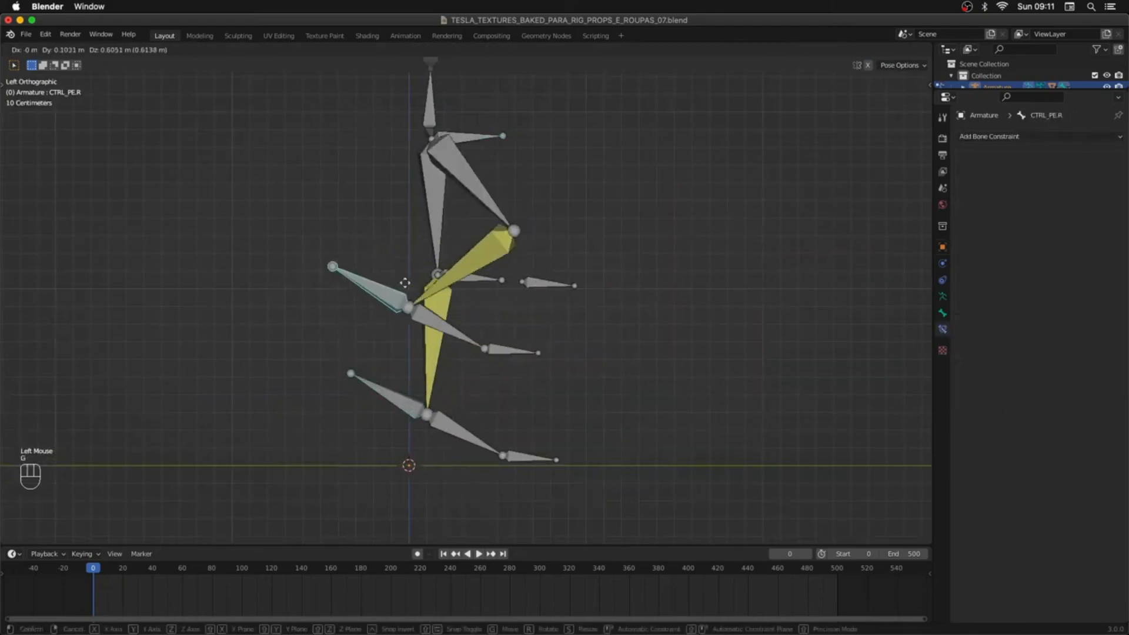
key(Escape)
Step: Check the right leg control CTRL PERNA.R with a trial rotation, cancel it, and save the file
click(466, 143)
key(t)
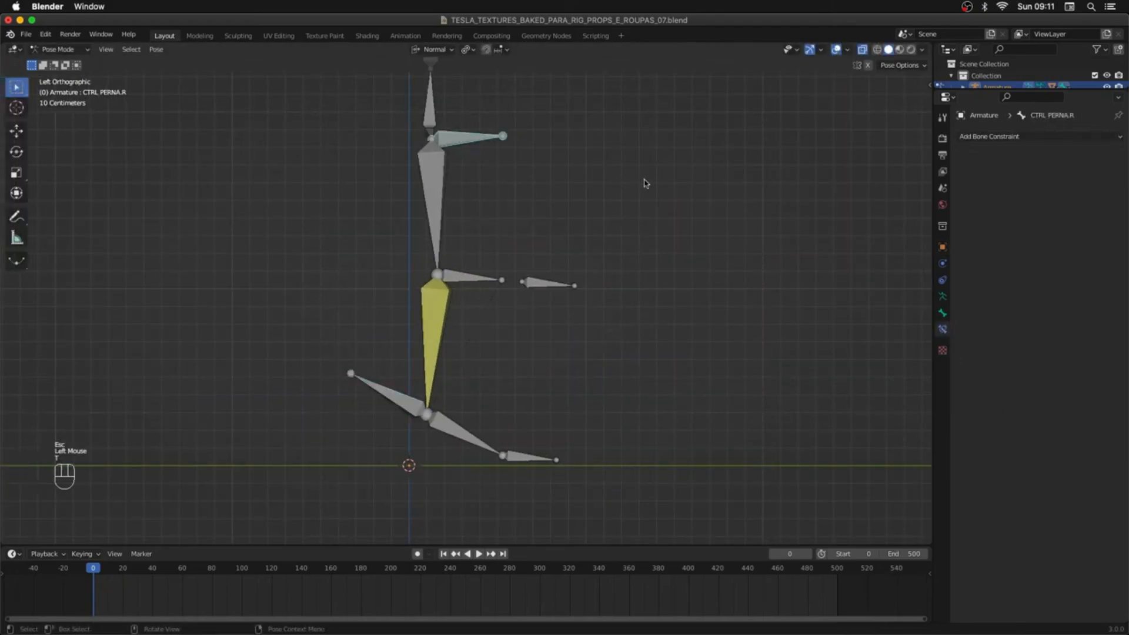
key(r)
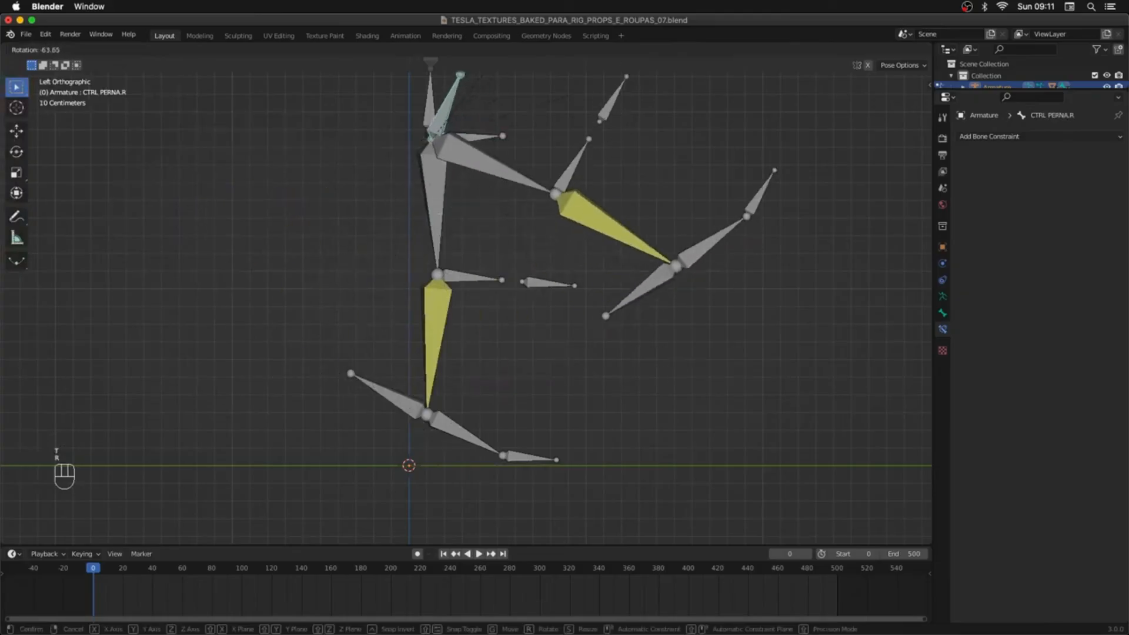
key(Escape)
middle_drag(363, 310, 479, 279)
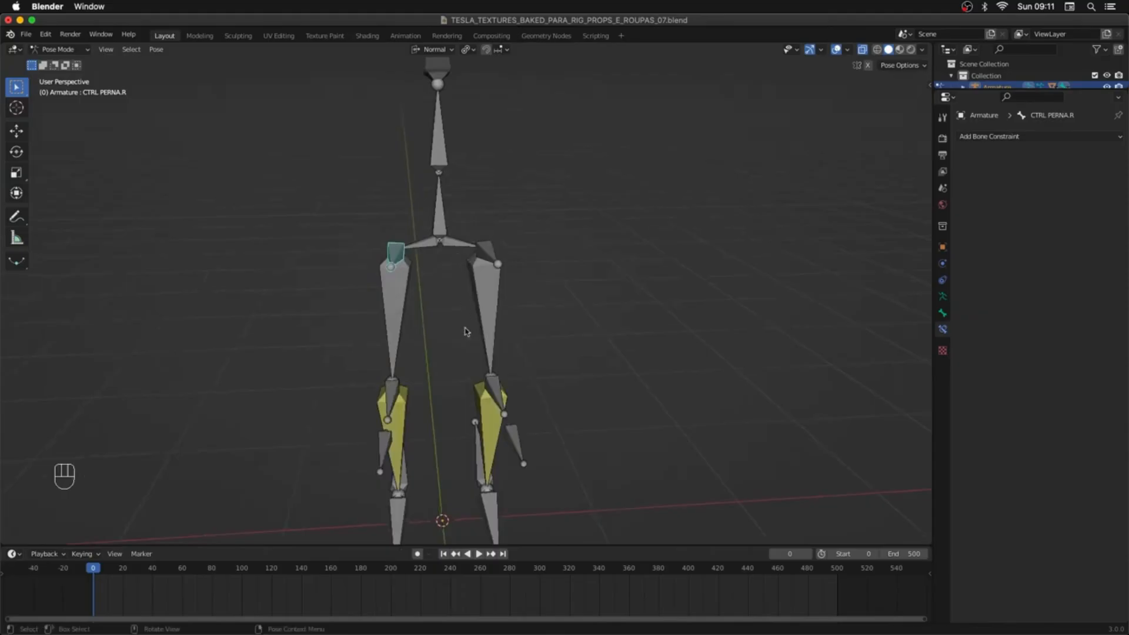
key(super+s)
Step: Duplicate the lowest spine bone ESPINHA01 in place in Edit Mode and rotate the copy 90° about its local X axis
click(439, 217)
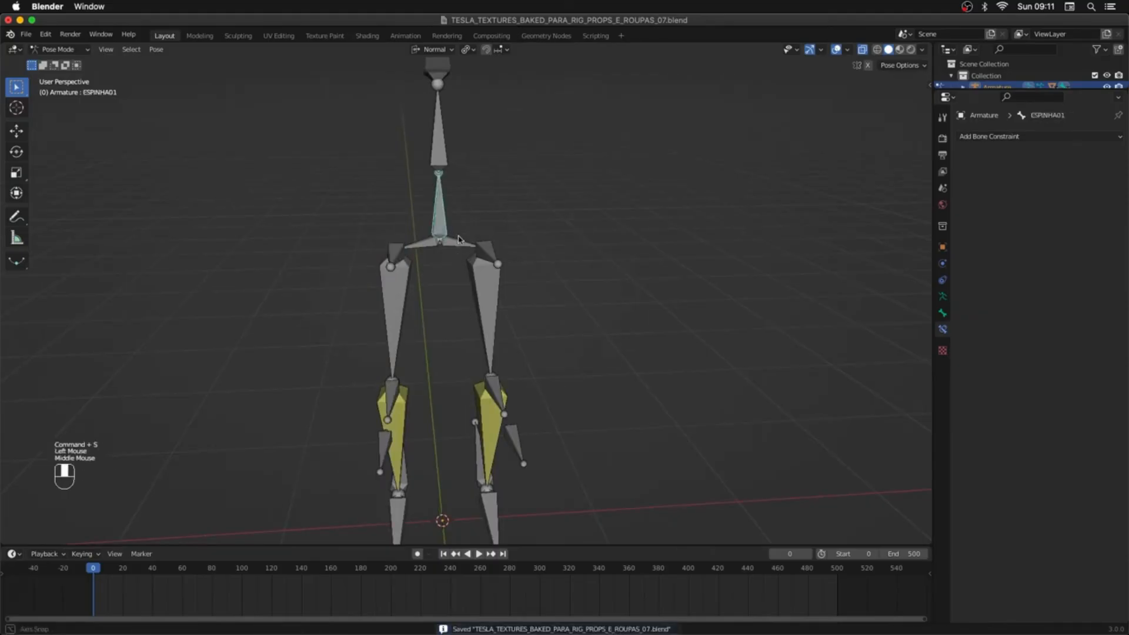
middle_drag(440, 231, 481, 228)
key(Tab)
key(shift+d)
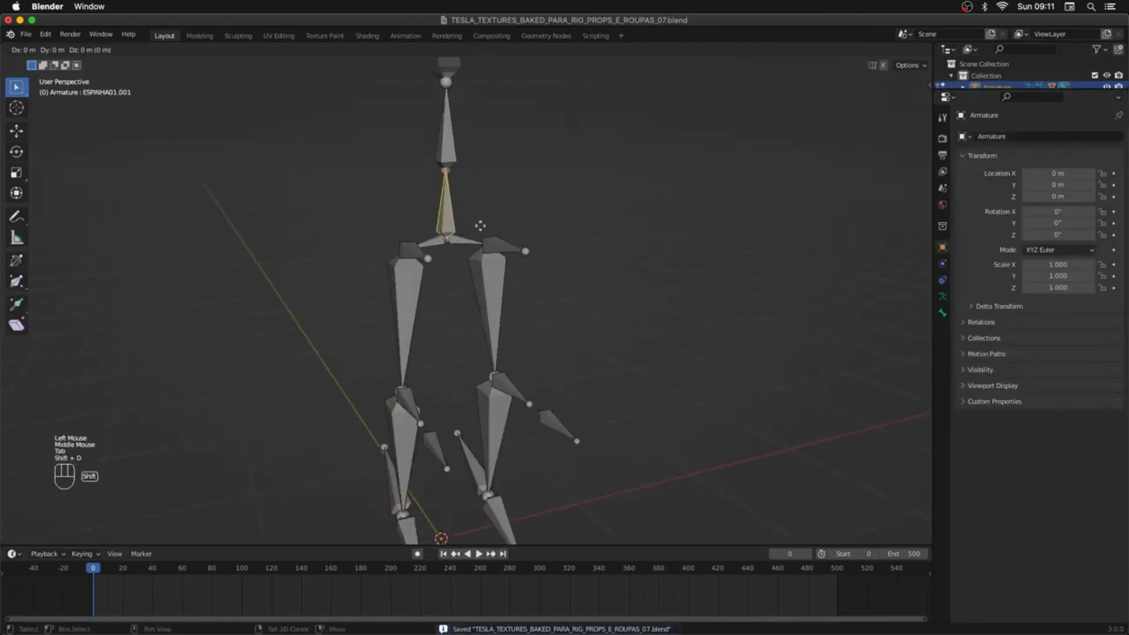
key(Escape)
key(r)
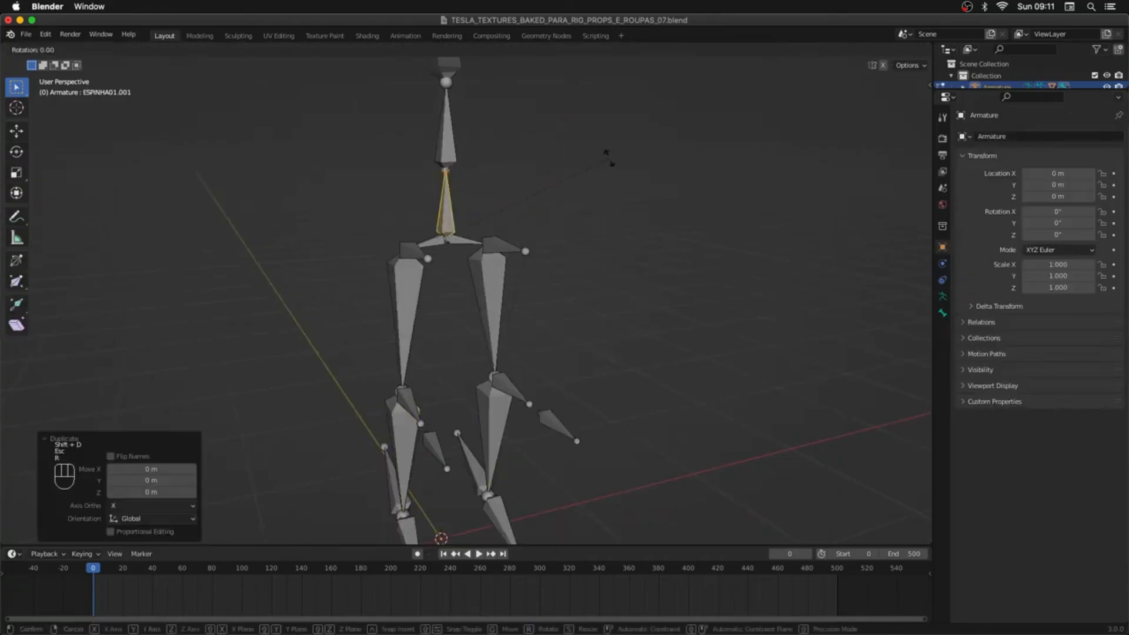
key(x)
key(x)
text(90)
key(Return)
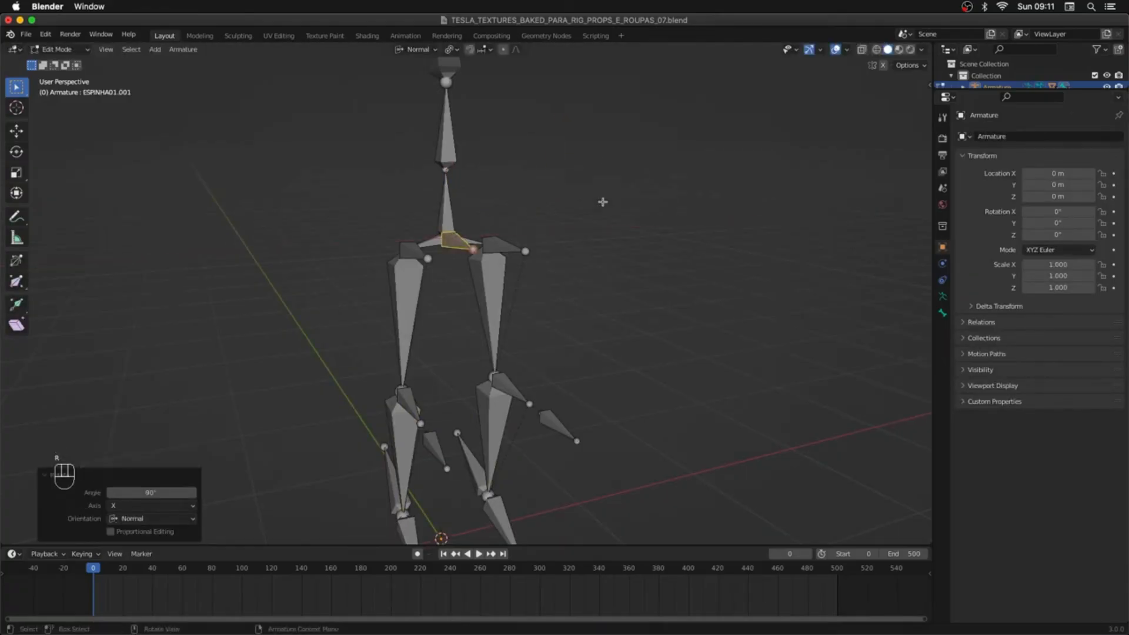
Step: Lengthen the duplicated bone ESPINHA01.001 by moving its tip forward about 0.31 m
middle_drag(603, 201, 506, 291)
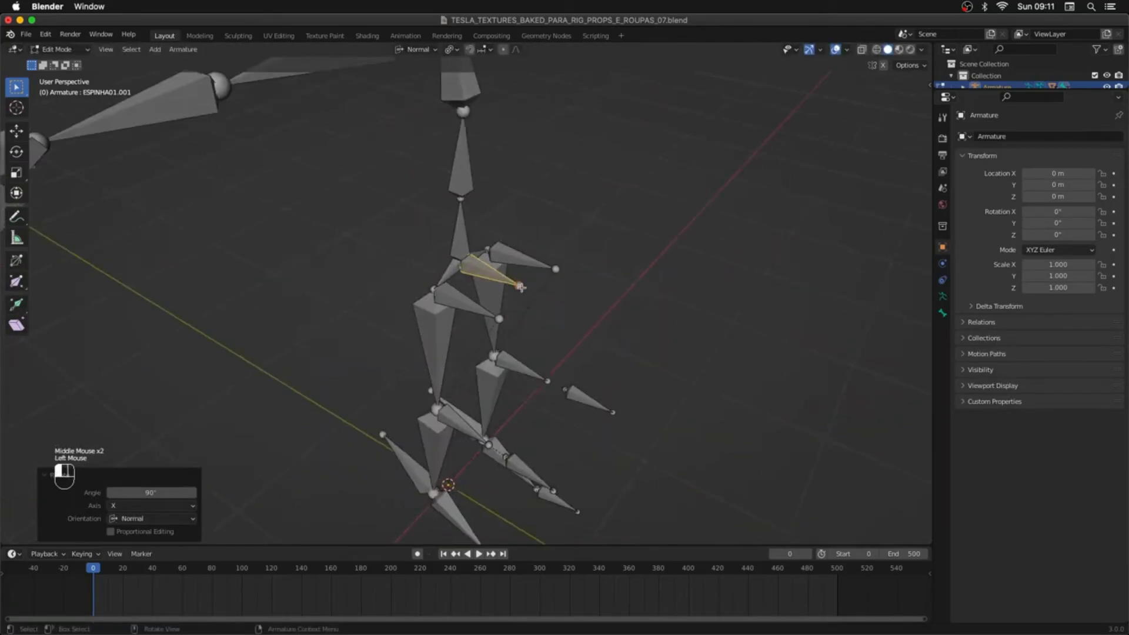
key(g)
click(594, 306)
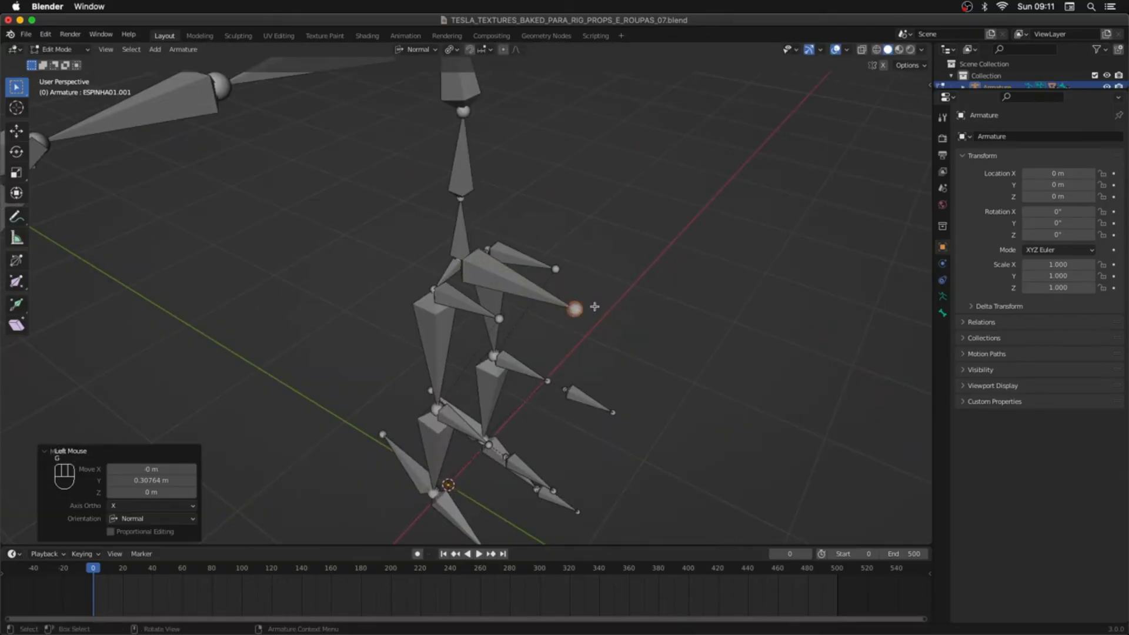
middle_drag(594, 306, 547, 294)
Step: In Pose Mode, examine the bones around the hips and check ESPINHA01 with a trial move, cancelling it
key(Tab)
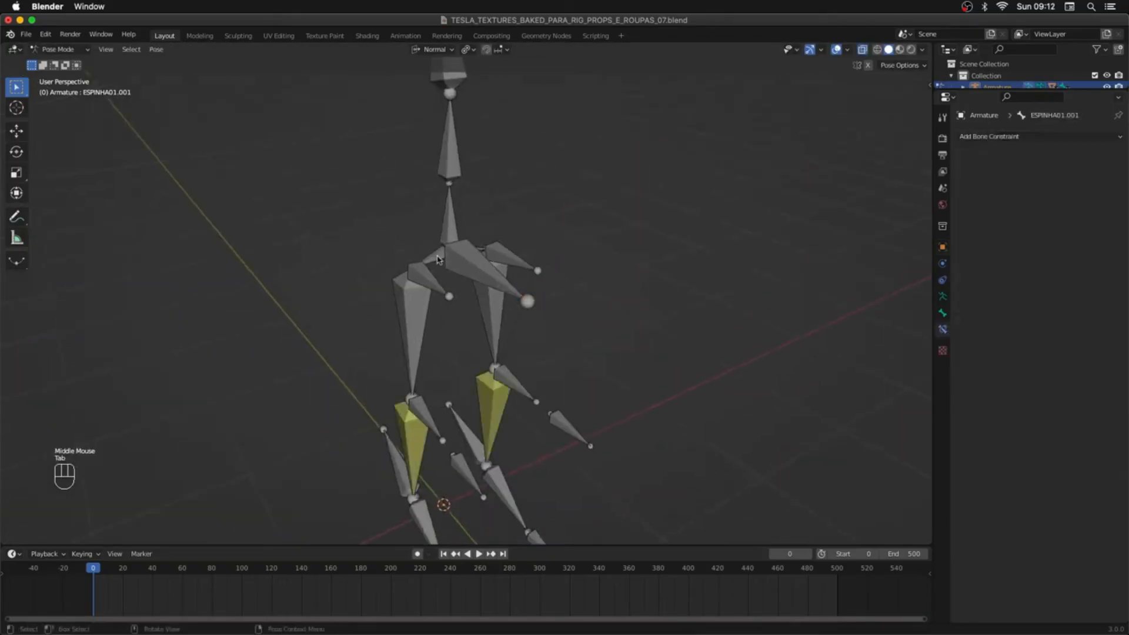
middle_drag(437, 259, 495, 237)
click(447, 232)
shift+click(465, 259)
shift+click(464, 259)
click(468, 258)
shift+click(439, 233)
shift+click(421, 257)
click(451, 246)
key(g)
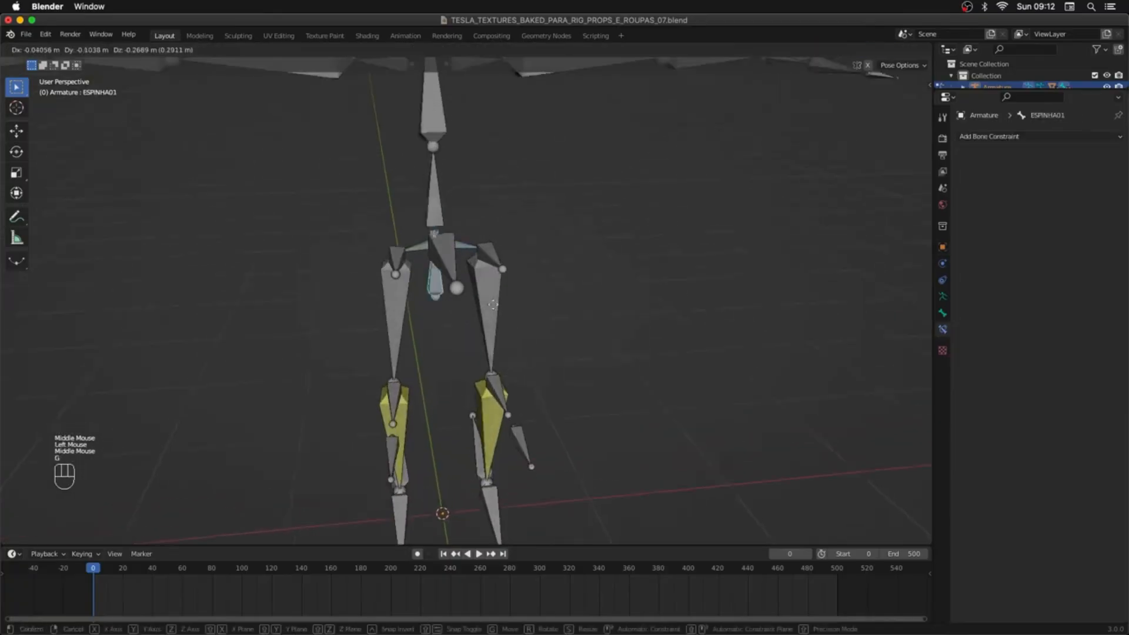
key(Escape)
Step: Parent the hip bones BACIA.L and BACIA.R and the spine bone ESPINHA01 to the hip control ESPINHA01.001
click(429, 251)
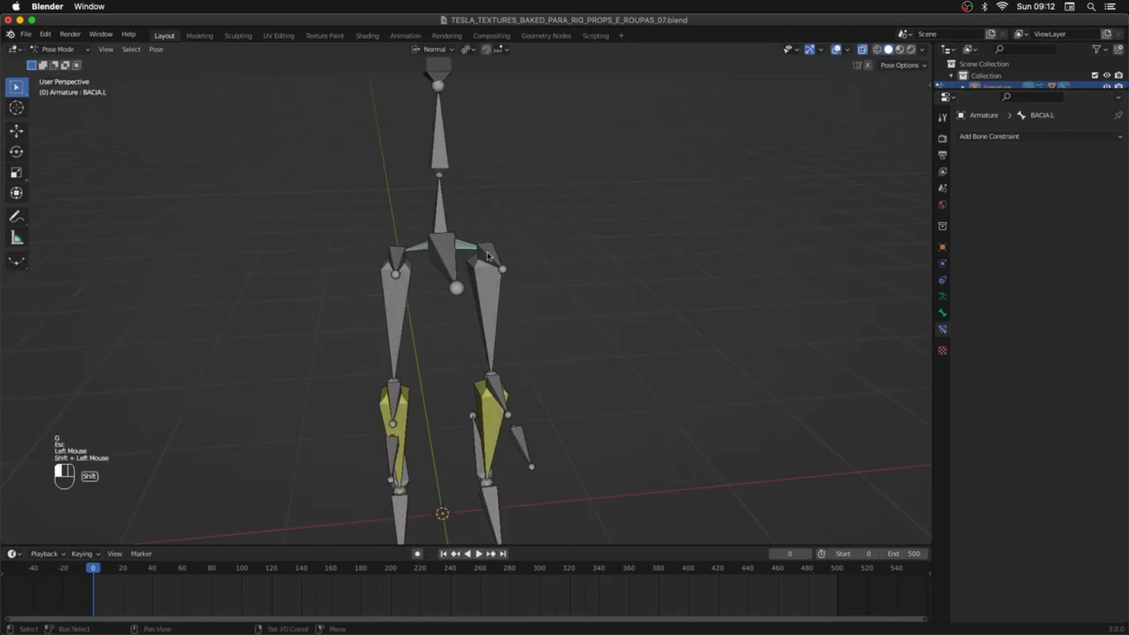
shift+click(487, 257)
key(g)
key(Escape)
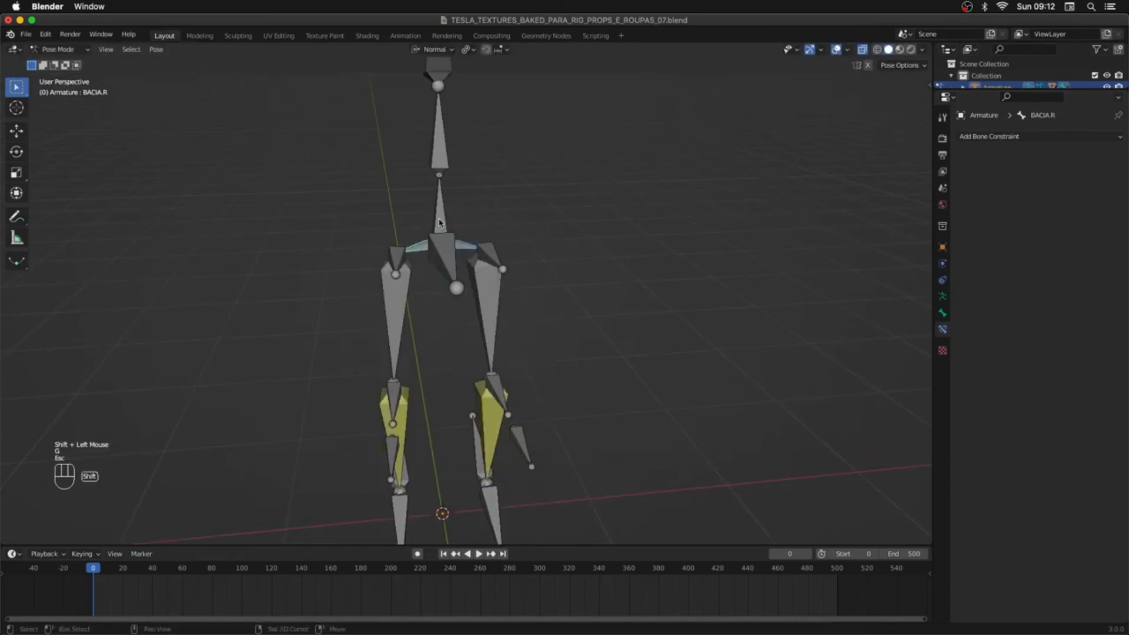
key(Tab)
shift+click(452, 236)
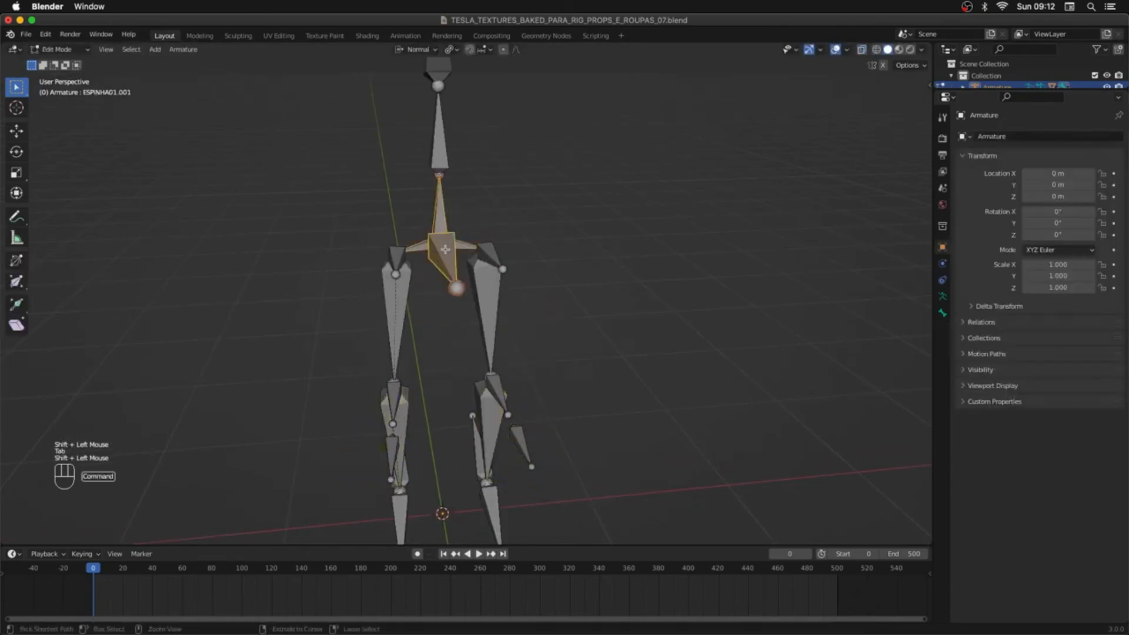
key(super+p)
click(445, 248)
Step: Check the hip control ESPINHA01.001 with a trial move in Pose Mode, cancel it, and save the file
key(Tab)
click(448, 254)
middle_drag(523, 273, 529, 263)
key(g)
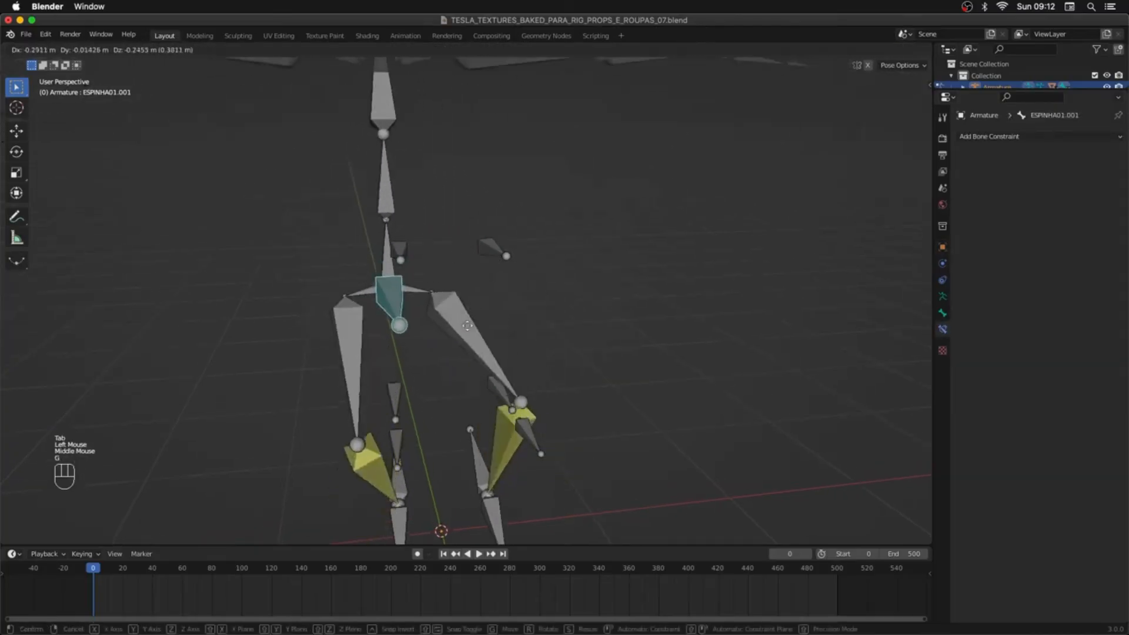
key(Escape)
middle_drag(479, 372, 599, 405)
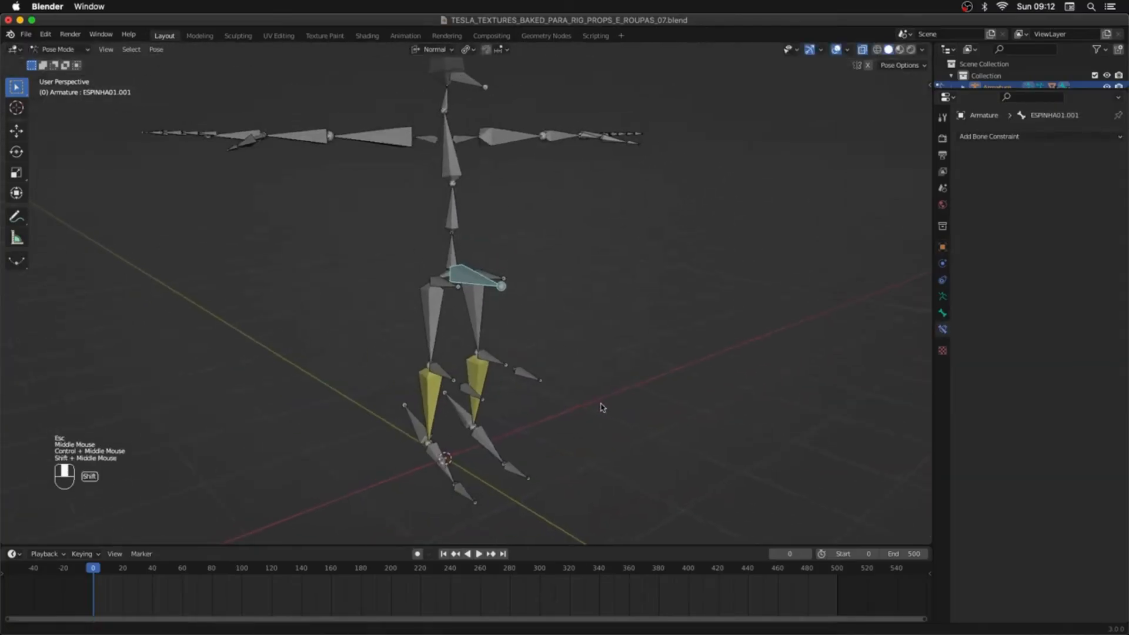
key(super+s)
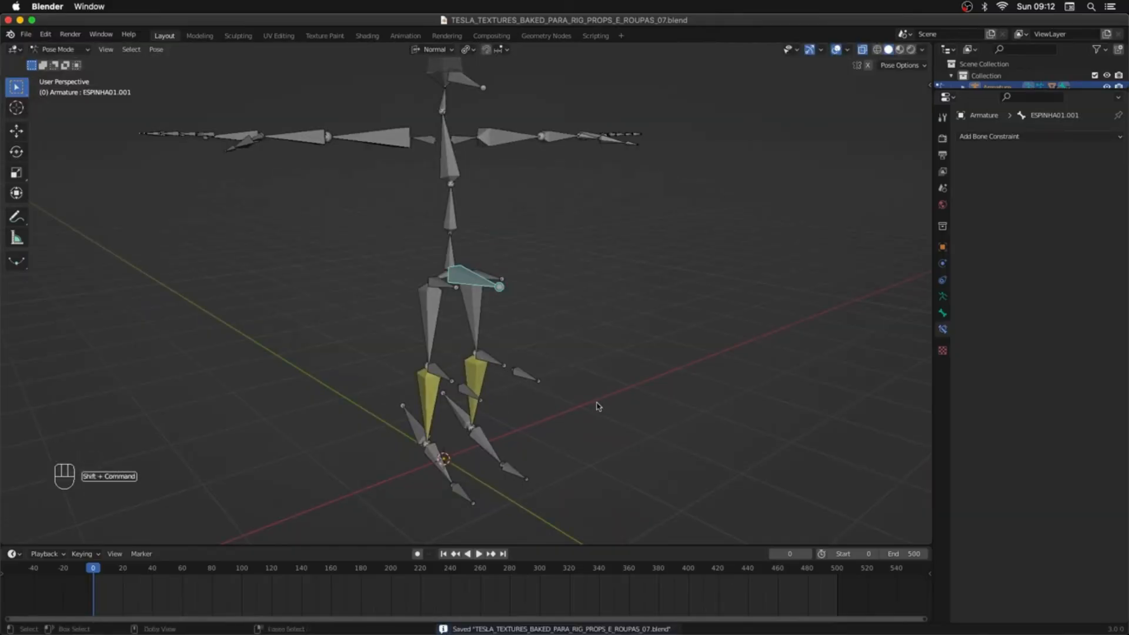
Step: Switch the armature to Object Mode and unhide the hidden character meshes
middle_drag(597, 406, 607, 397)
key(Tab)
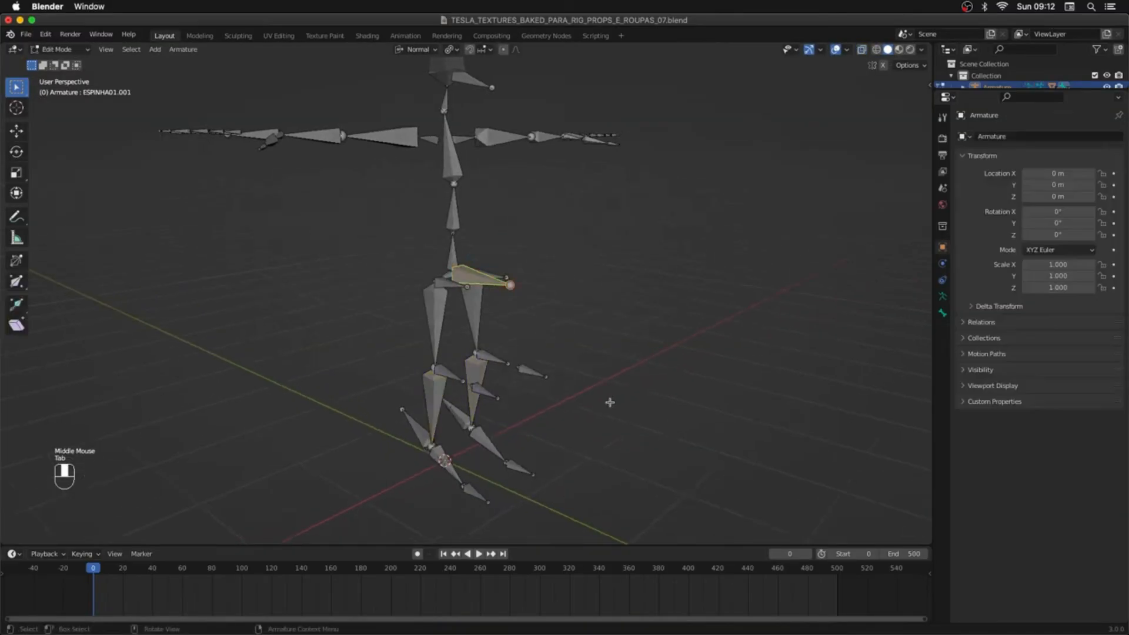
key(ctrl+Tab)
click(520, 420)
click(629, 382)
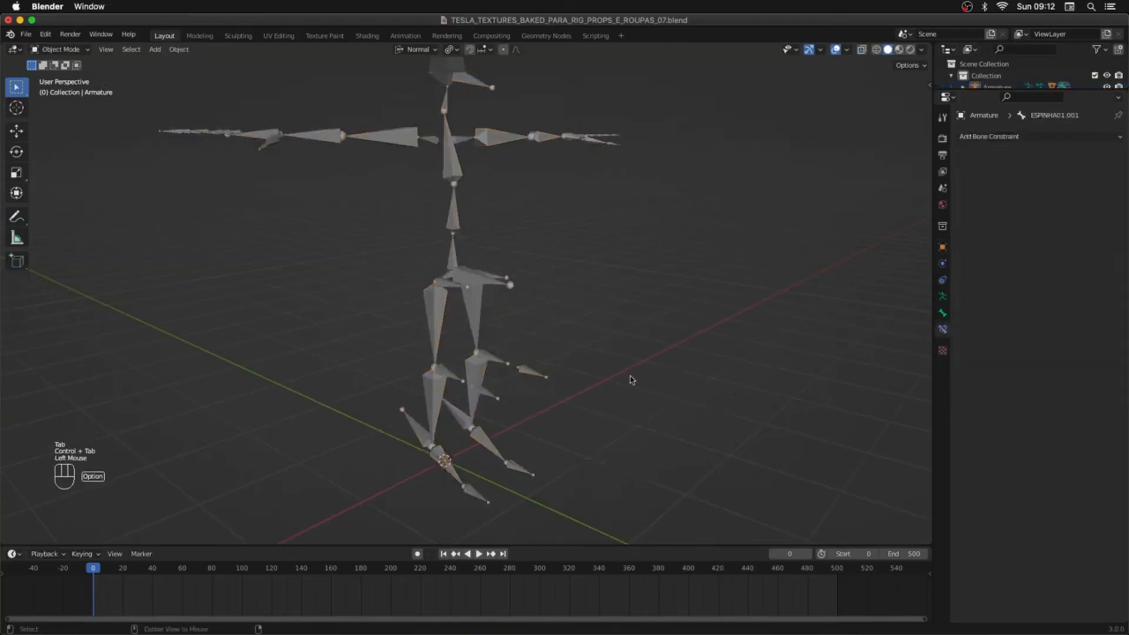
key(alt+h)
click(498, 281)
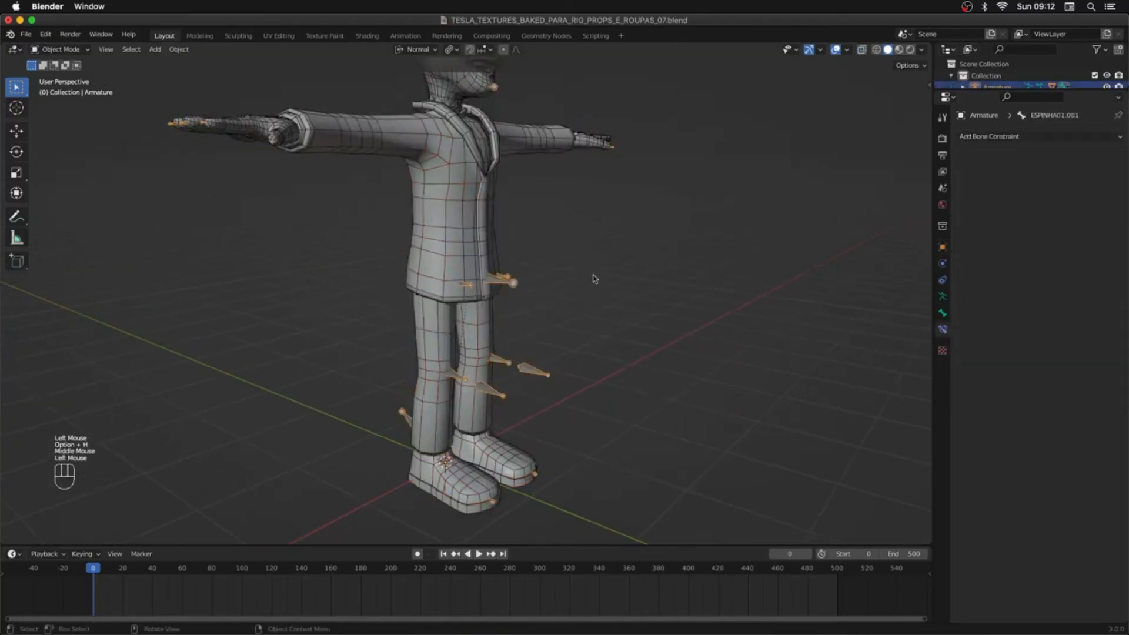
middle_drag(594, 277, 556, 284)
ctrl+middle_drag(557, 283, 556, 311)
Step: Enter Pose Mode and rotate the left knee control CTRL JOELHO.L about -102° in side view
key(Tab)
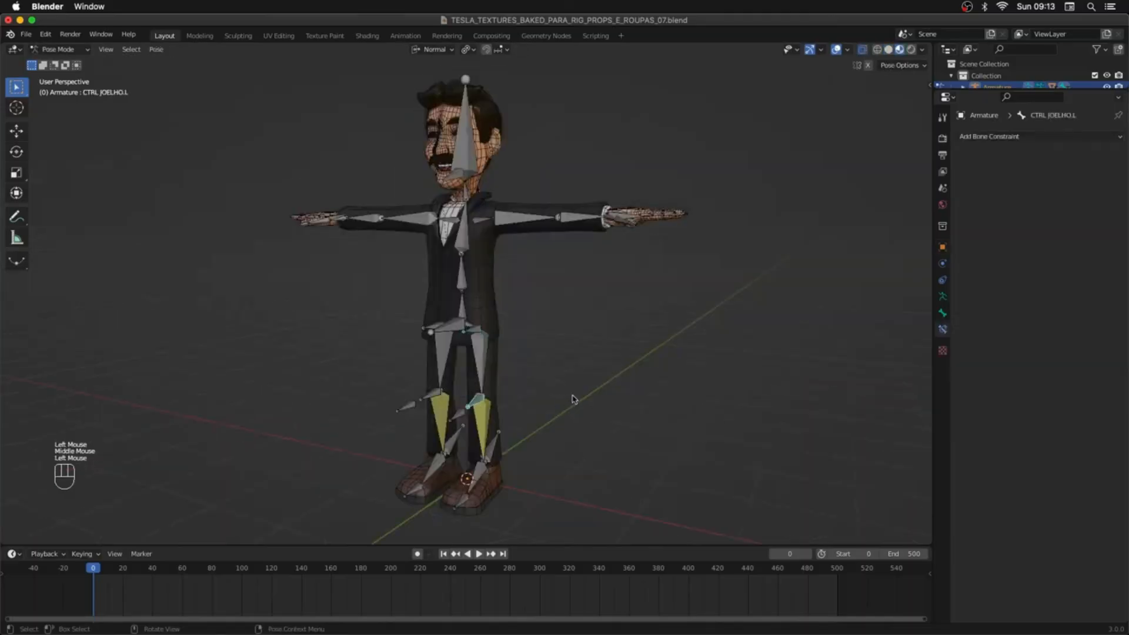
middle_drag(574, 400, 514, 403)
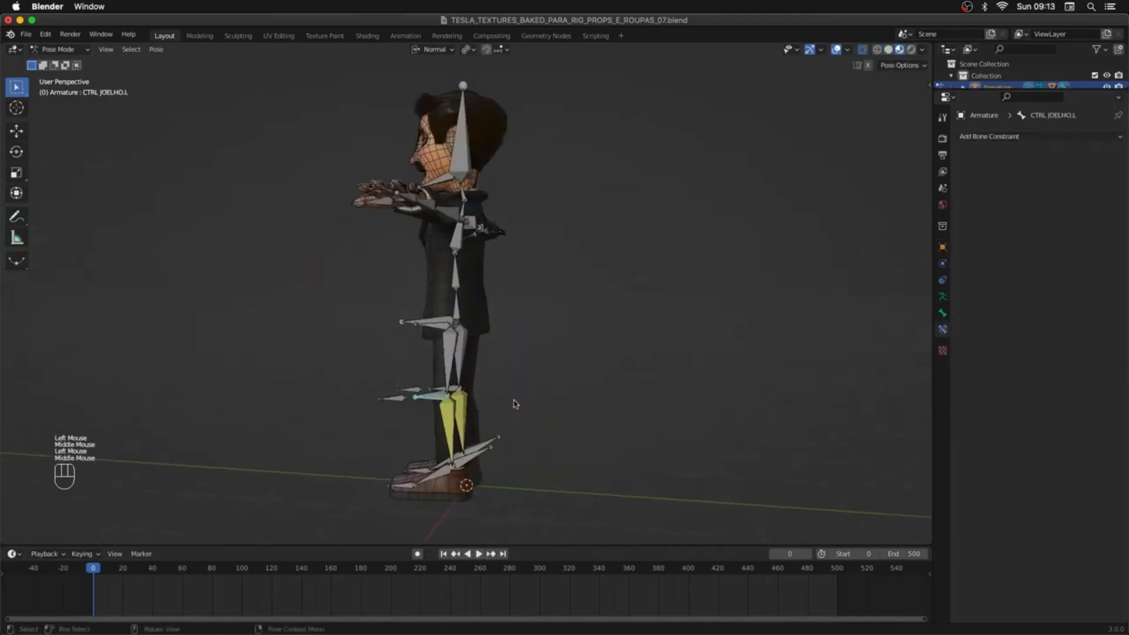
key(r)
click(482, 323)
middle_drag(482, 322, 608, 321)
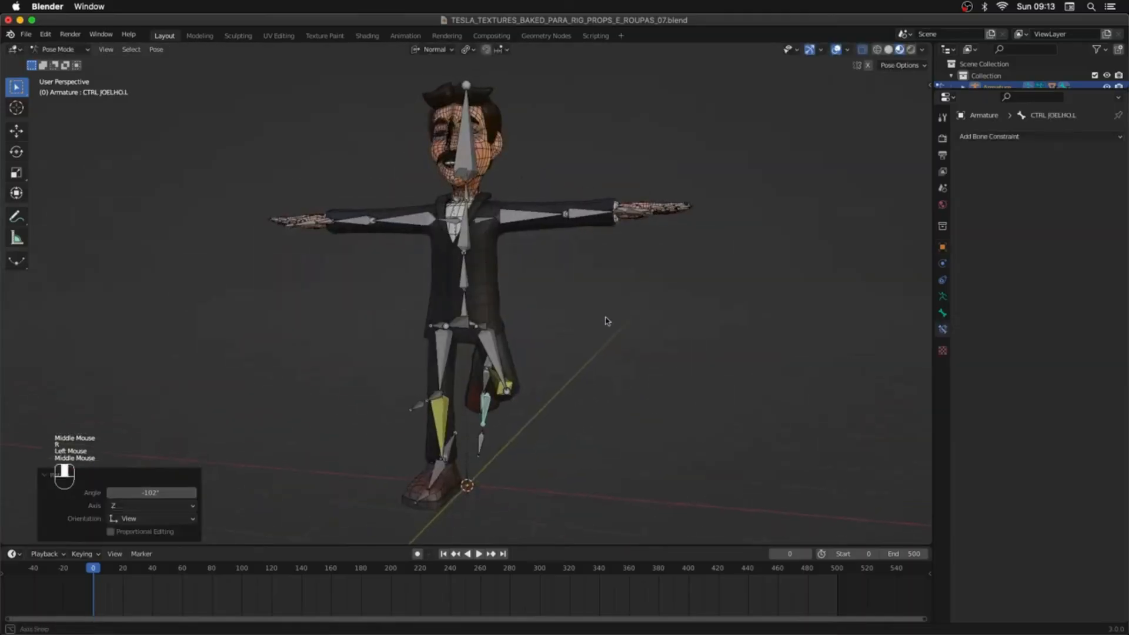
Step: Rotate the left leg control CTRL PERNA.L about -54° to raise the thigh
click(481, 325)
key(r)
middle_drag(564, 359, 599, 355)
click(710, 151)
middle_drag(436, 417, 466, 336)
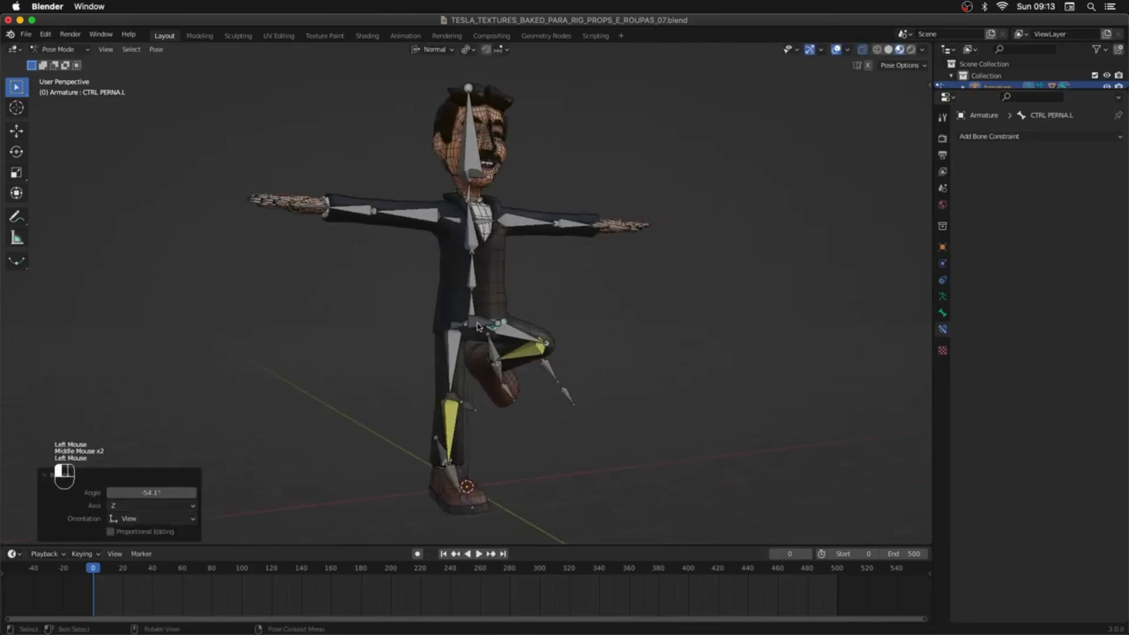
Step: Move the hip control downward so the character's standing leg bends
click(478, 327)
key(g)
click(561, 381)
Step: Trackball-rotate the left knee control CTRL JOELHO.L to swing the lower leg outward
middle_drag(560, 381, 558, 371)
click(564, 383)
key(r)
key(r)
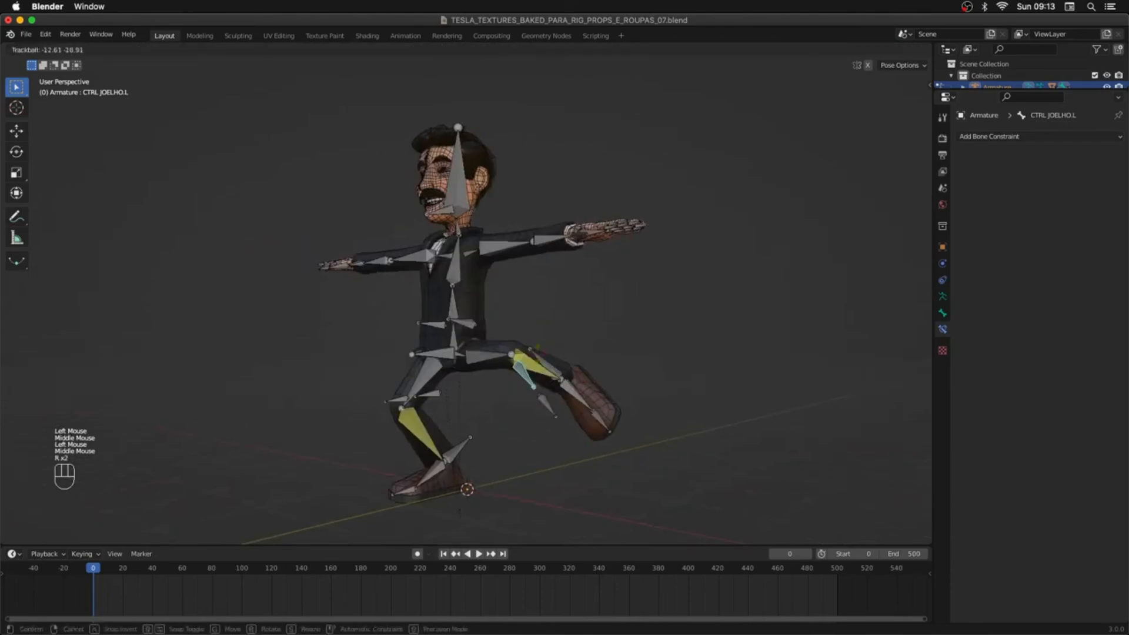
click(560, 379)
Step: Move the left knee pole bone JOELHO.L upward about 0.285 m
click(561, 381)
key(g)
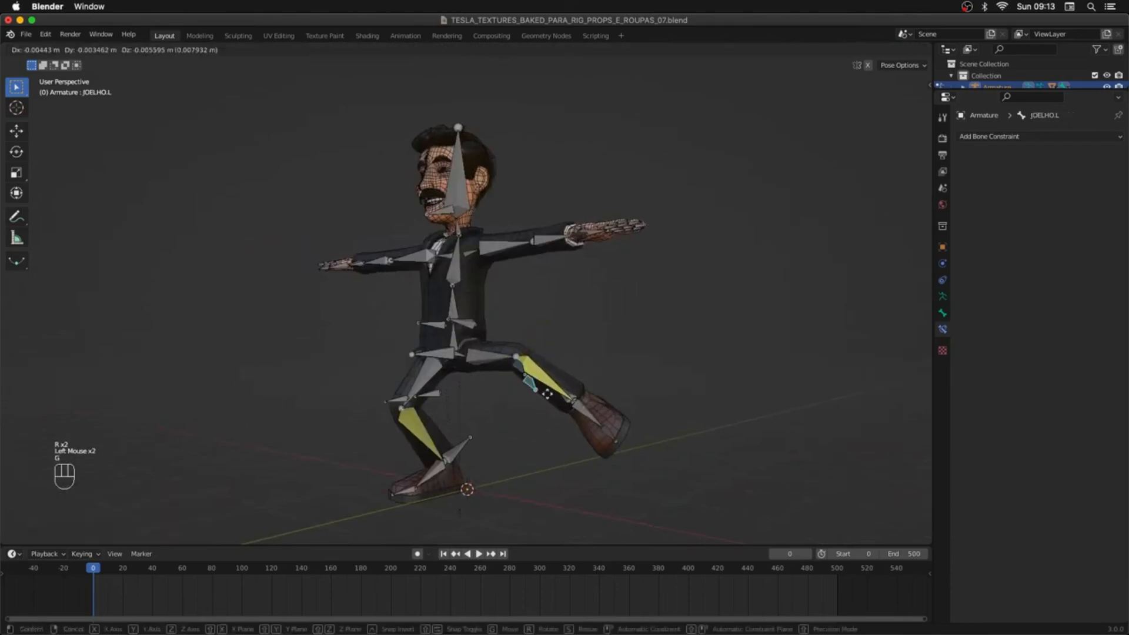
click(566, 349)
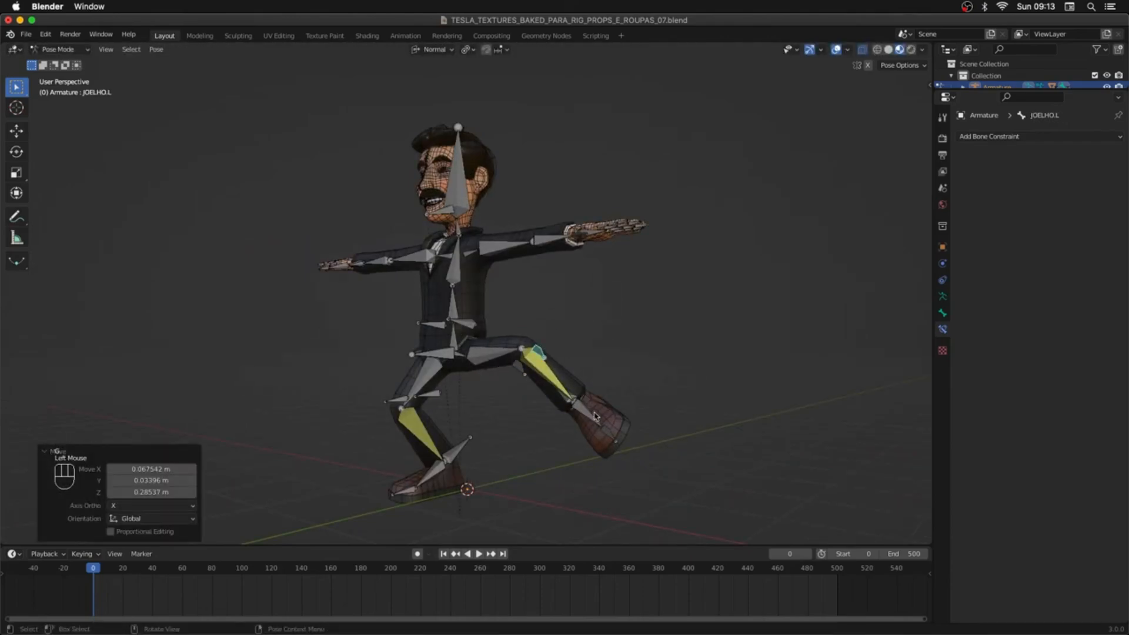
Step: Trackball-rotate the left foot control CTRL_PE.L so that the toes point upward
click(588, 416)
middle_drag(598, 400, 571, 406)
click(570, 406)
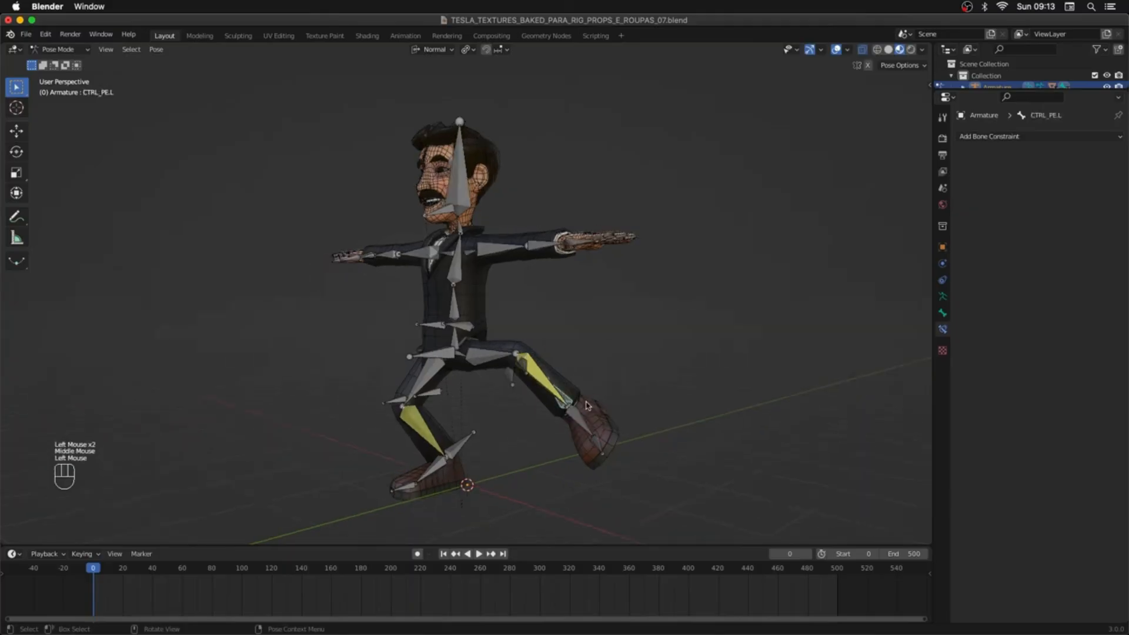
key(r)
key(r)
click(611, 341)
Step: Rotate the left toe bone PONTAPE.L by about -61.7° so the toes bend upward
click(616, 394)
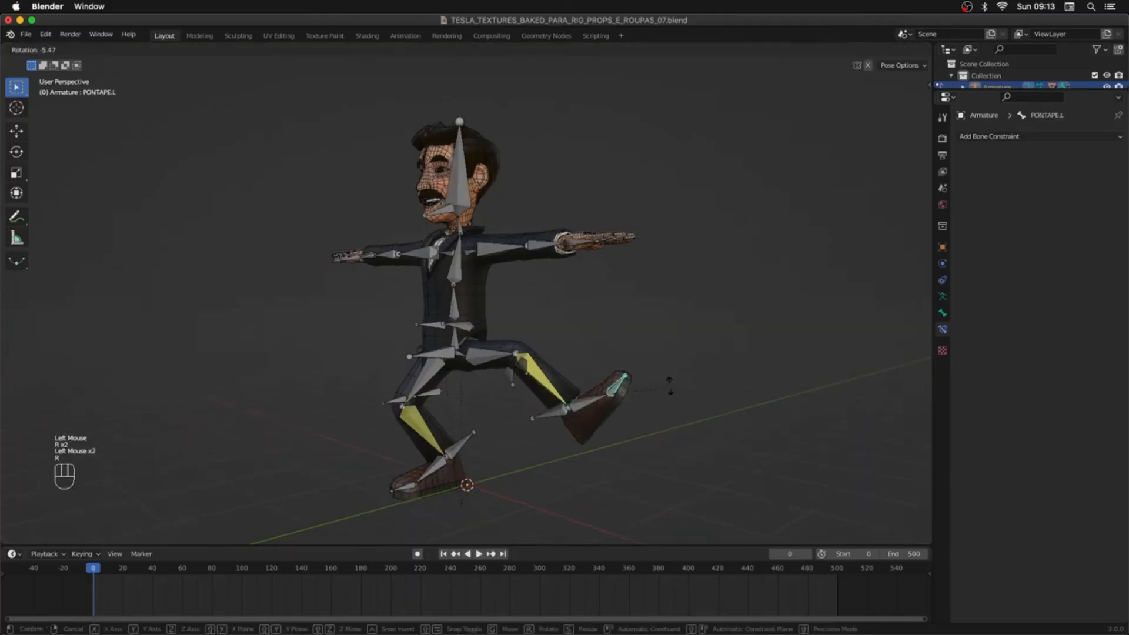
key(r)
key(r)
key(Escape)
key(r)
click(644, 316)
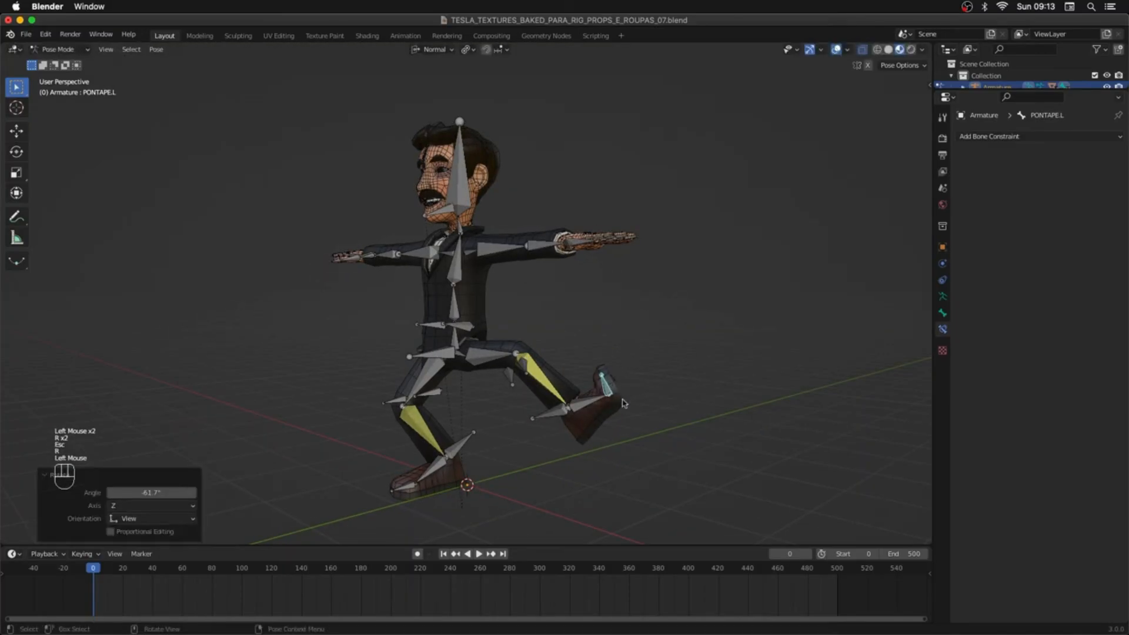
Step: Rotate the spine bones ESPINHA02 and ESPINHA03 together by about -17.2° to lean the torso sideways
middle_drag(644, 316, 690, 401)
click(452, 280)
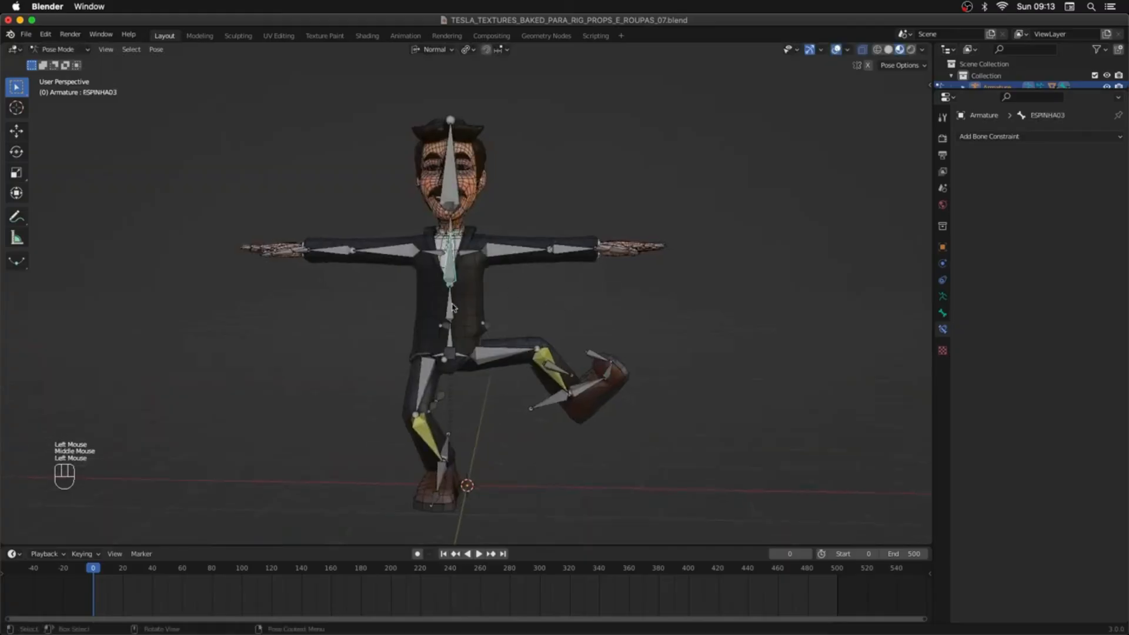
shift+click(450, 294)
key(r)
click(528, 305)
Step: Trackball-rotate the right forearm ANTEBRACO.R by about -39° and -40.1°, and trackball-rotate the right hand MAO.R
middle_drag(528, 305, 398, 276)
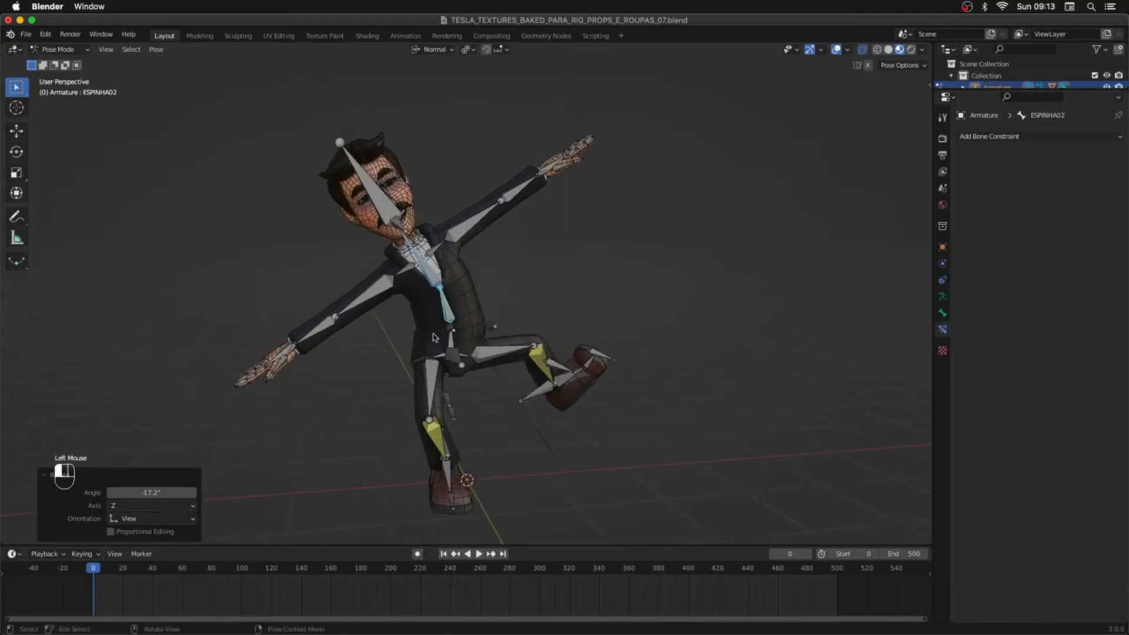
click(315, 329)
key(r)
key(r)
click(392, 299)
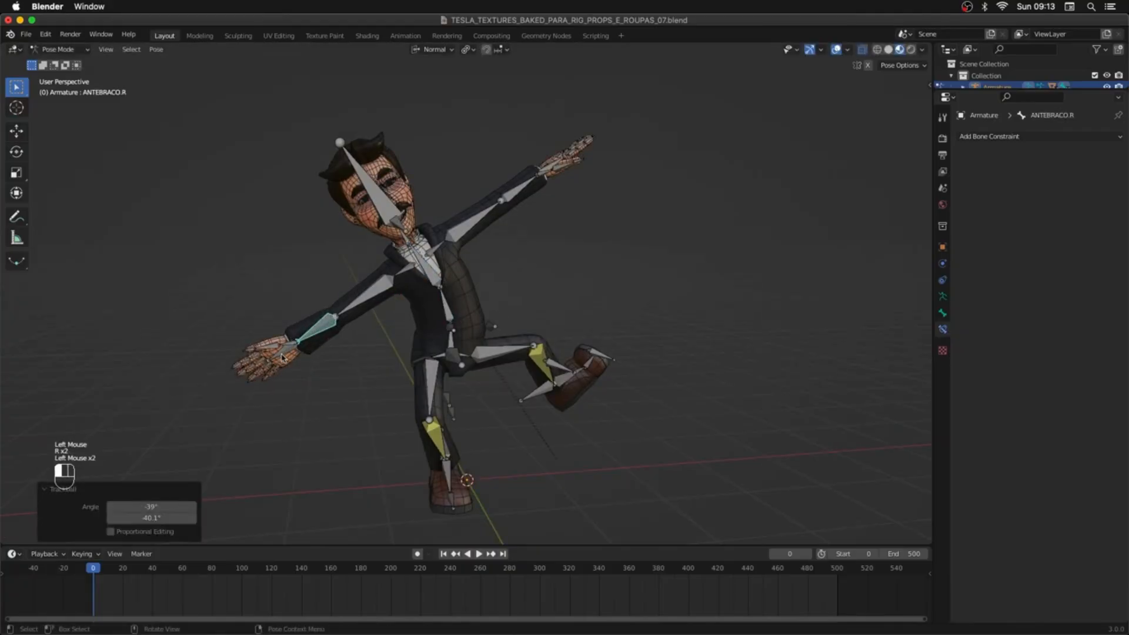
click(281, 357)
key(r)
key(r)
click(330, 314)
Step: Rotate the right upper arm and forearm together by about 52.3° to raise the arm
drag(370, 283, 325, 332)
key(r)
click(510, 271)
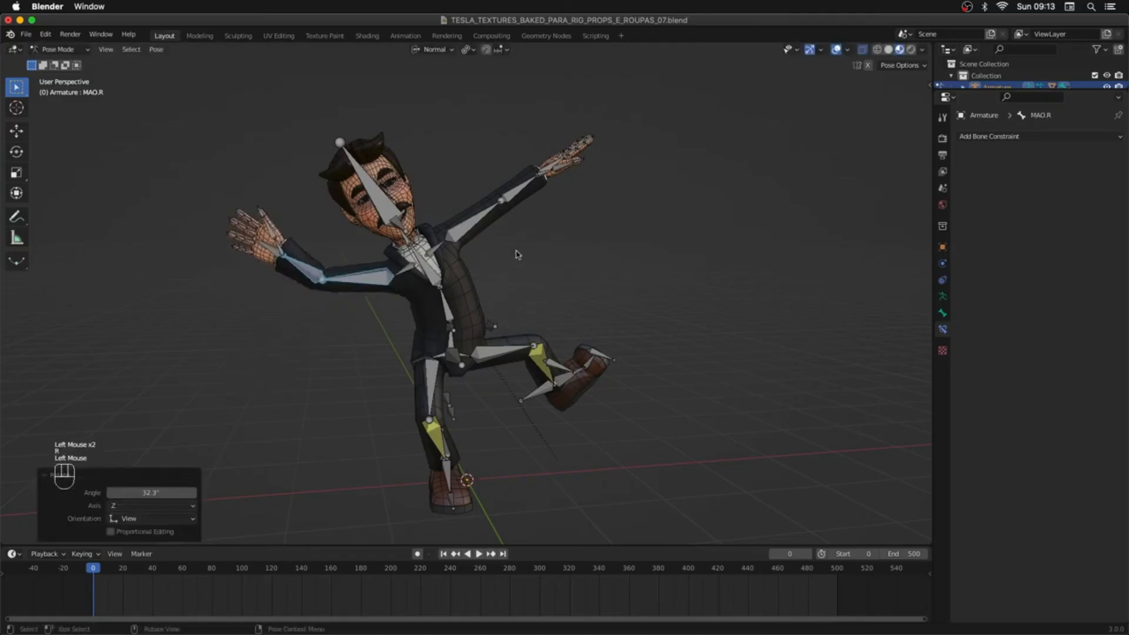
Step: Trackball-rotate the left upper arm BRACO.L and forearm, and raise the arm by a further rotation of about -15.5°
shift+click(483, 216)
shift+middle_drag(570, 218, 621, 297)
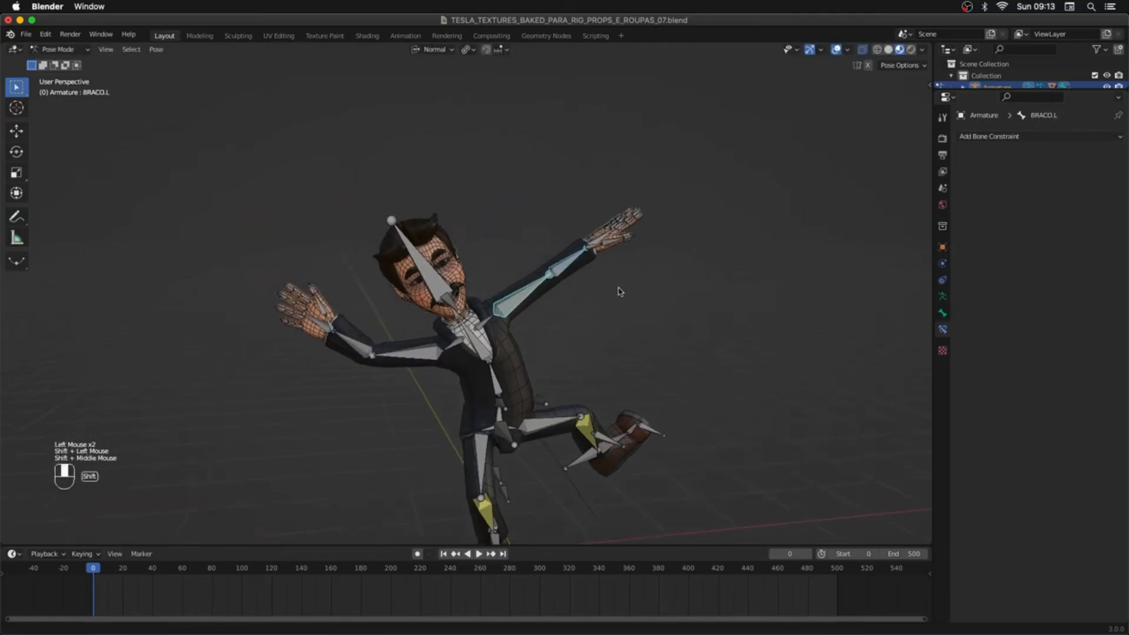
key(r)
key(r)
click(583, 206)
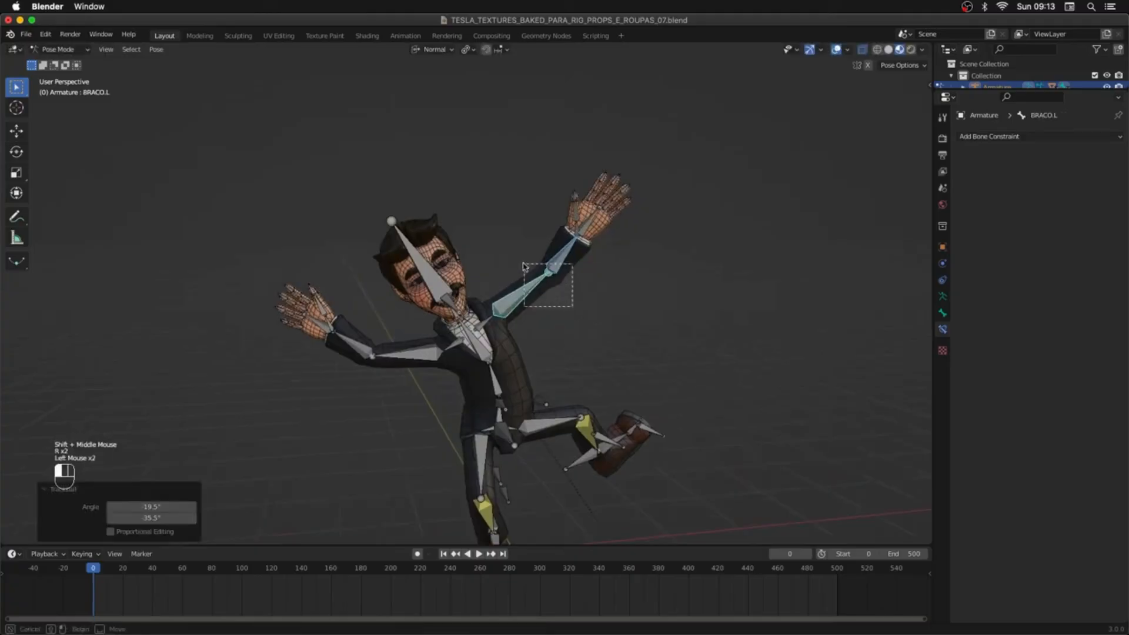
key(r)
click(603, 279)
Step: Rotate the lower spine bones by about -12.3° to lean the torso further over
middle_drag(603, 279, 628, 341)
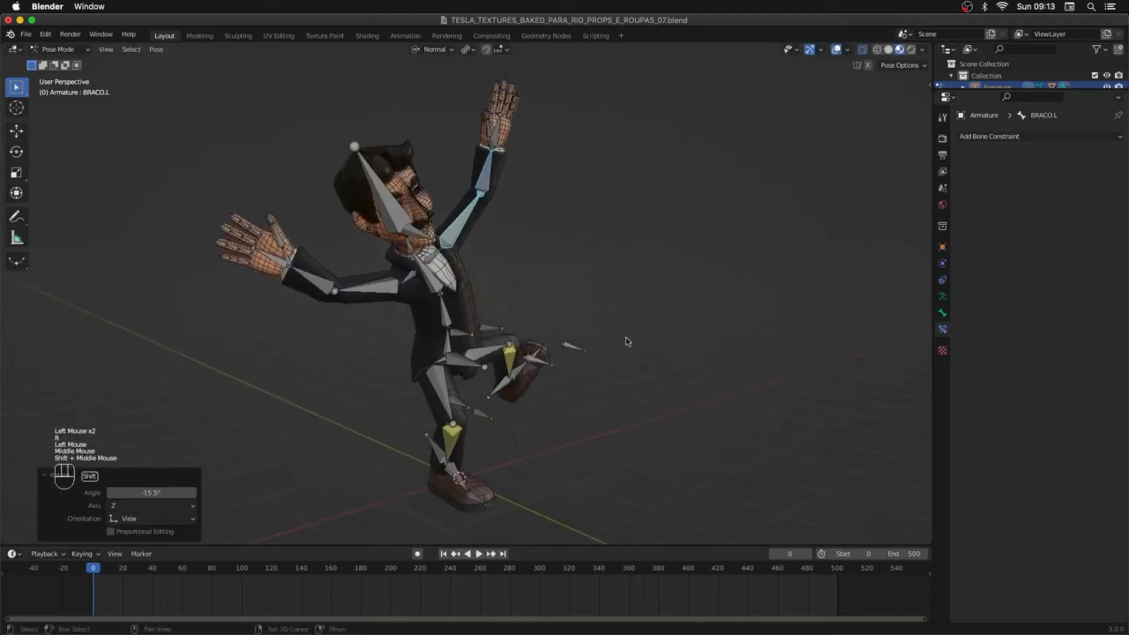
click(442, 333)
key(r)
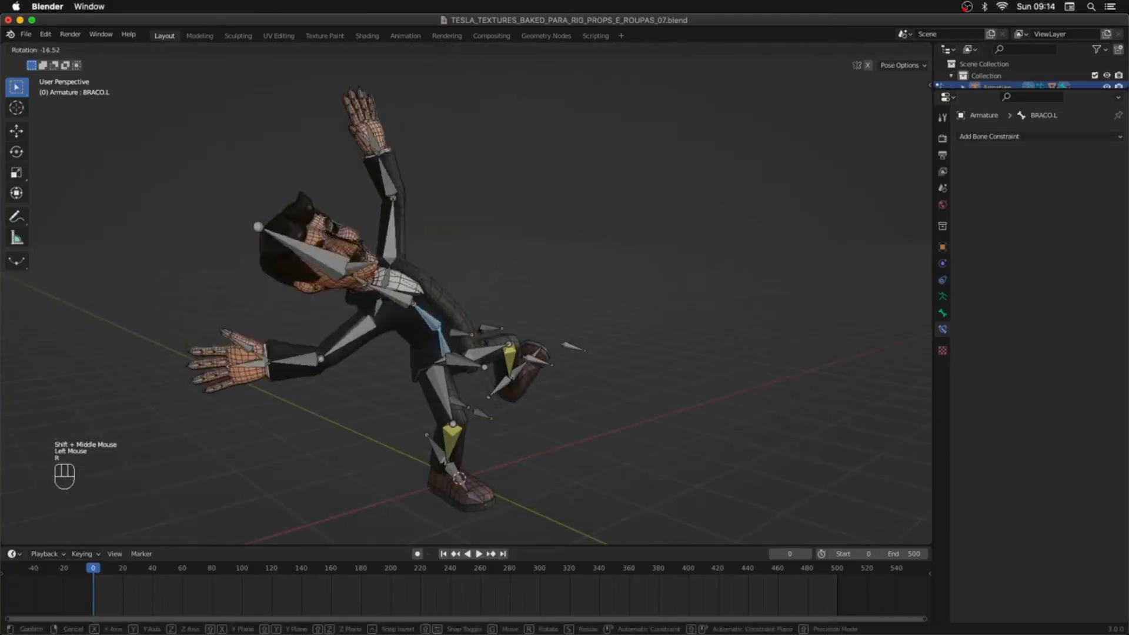
click(484, 344)
Step: Trackball-rotate the head bone CABECA by about -15.5° and 22.3°
middle_drag(483, 344, 425, 355)
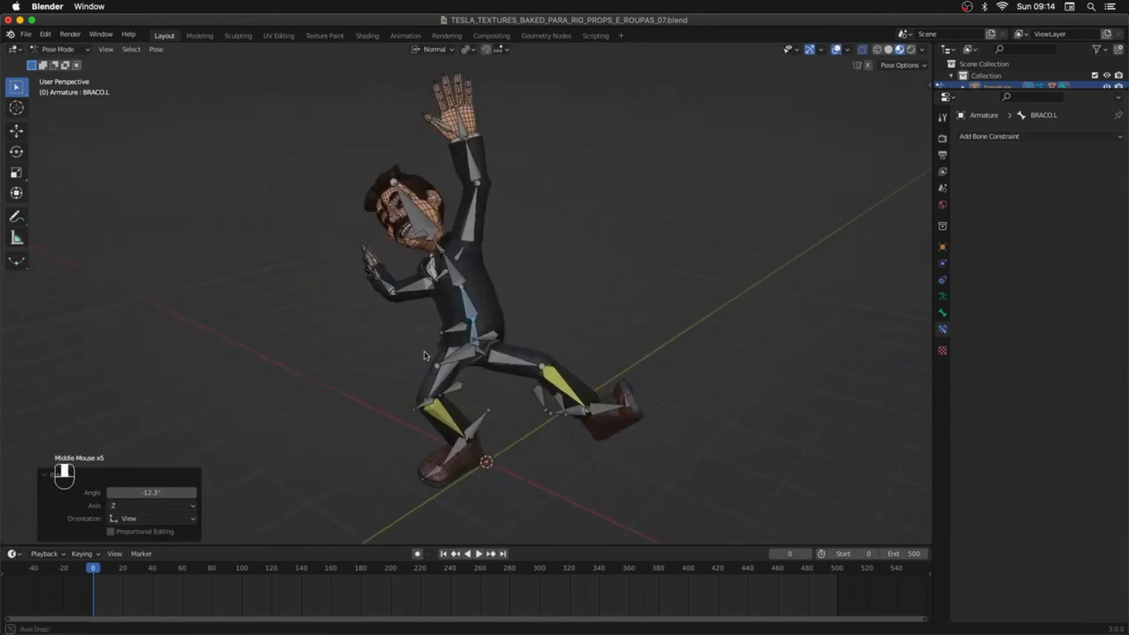
click(417, 214)
key(r)
key(r)
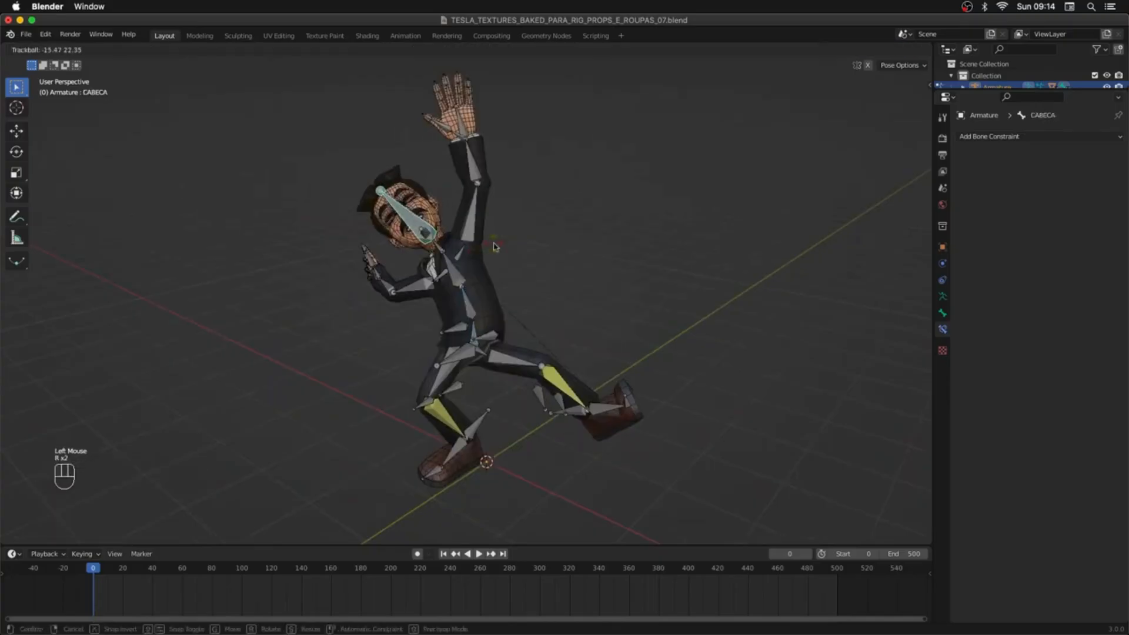
click(495, 248)
Step: Trackball-rotate the head bone CABECA again by about -4.58° and -59° while checking the pose from several sides
middle_drag(495, 248, 598, 260)
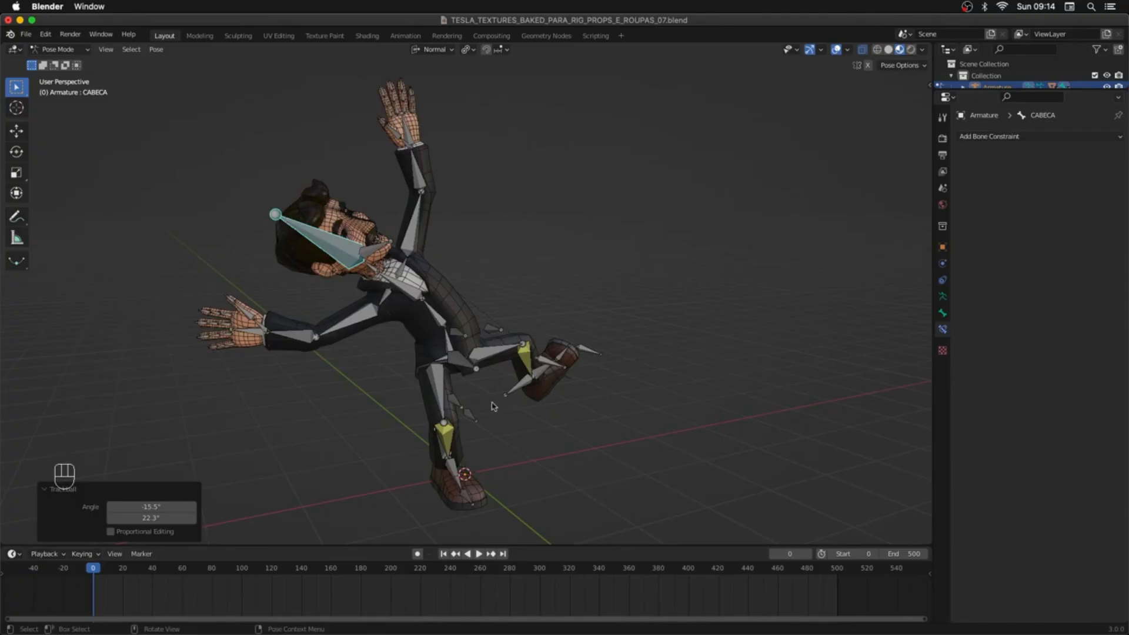
middle_drag(493, 406, 524, 241)
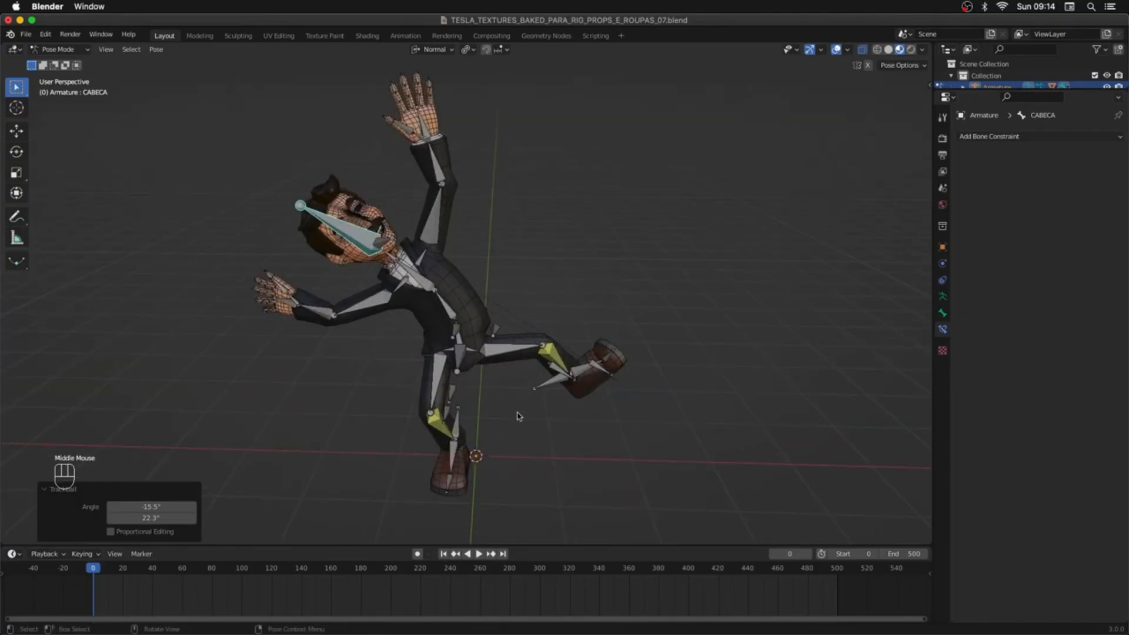
middle_drag(520, 416, 616, 350)
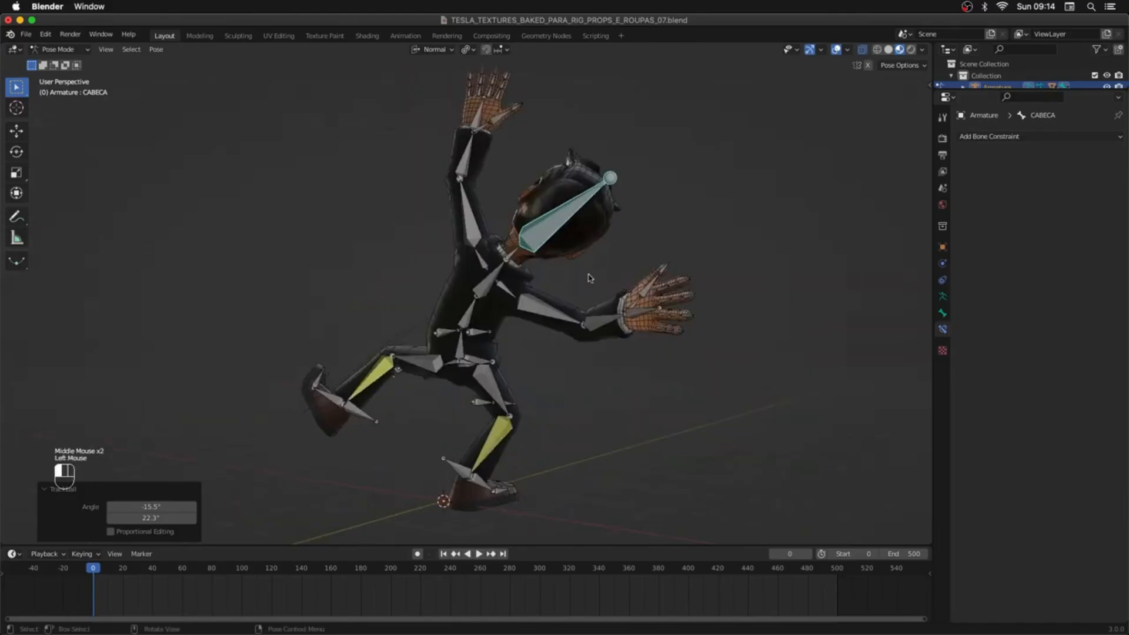
key(r)
key(r)
click(624, 266)
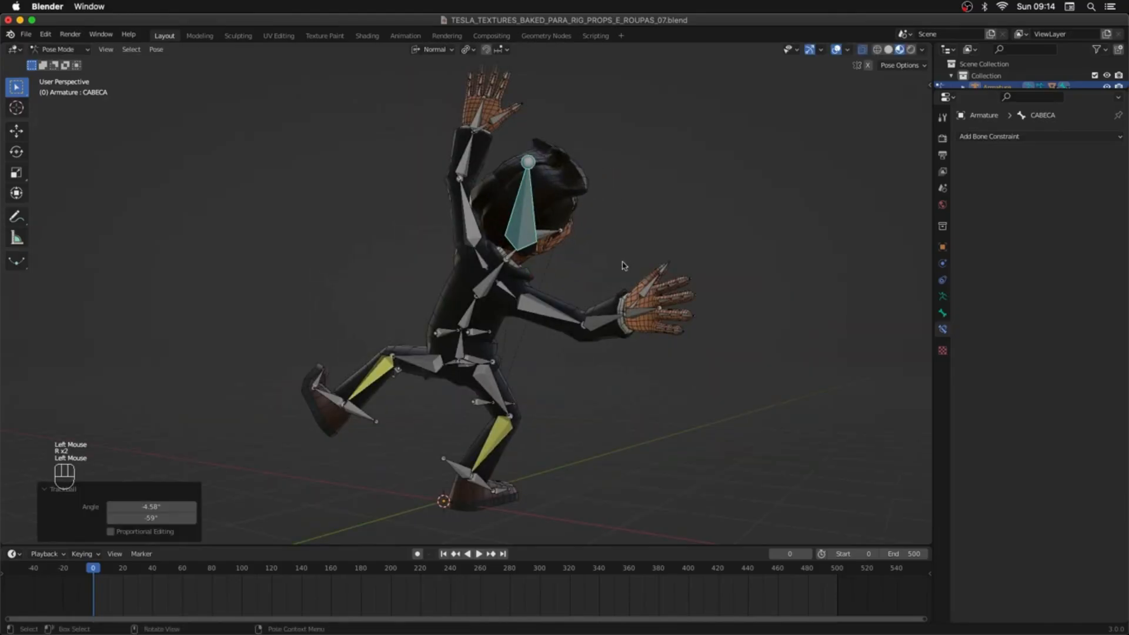
Step: Rotate the selected spine bones back from two viewing angles to bring the torso more upright
middle_drag(624, 265, 453, 306)
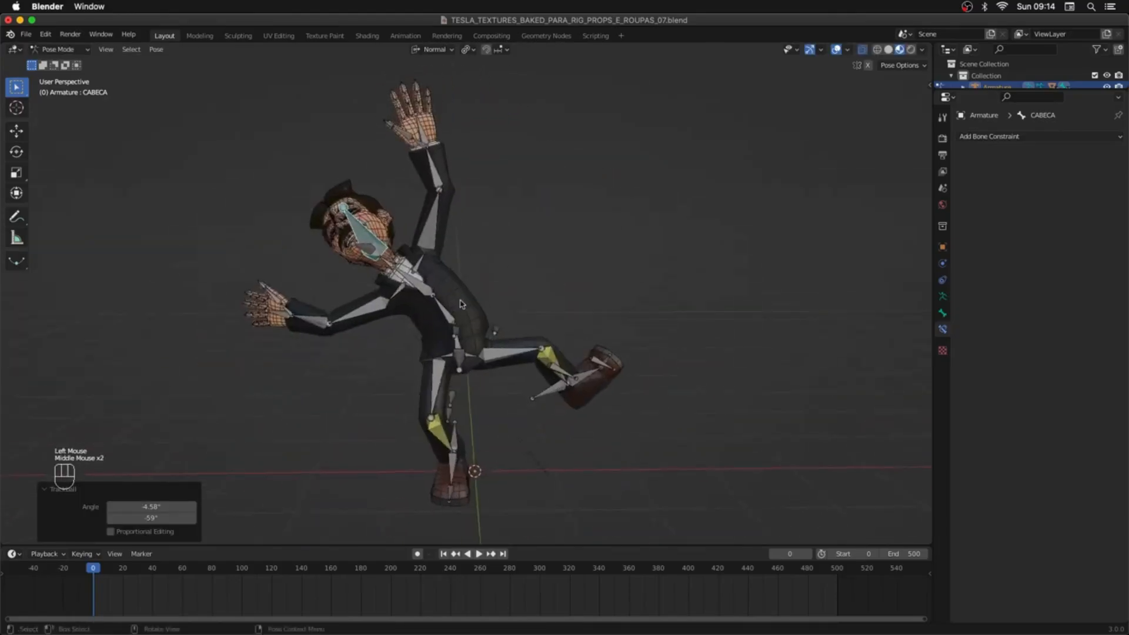
drag(469, 281, 421, 318)
key(r)
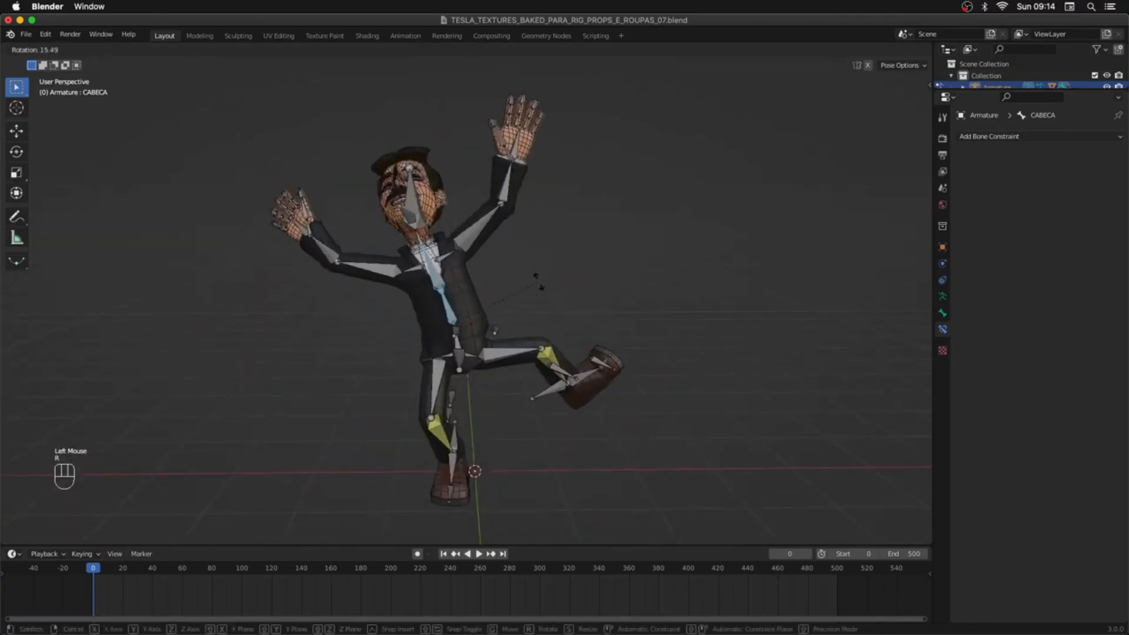
click(538, 282)
middle_drag(538, 281, 607, 275)
key(r)
click(642, 320)
Step: Trackball-rotate the hip control ESPINHA01.001 and move it upward by about 0.175 m in Z
middle_drag(641, 322, 468, 359)
click(465, 358)
key(r)
key(r)
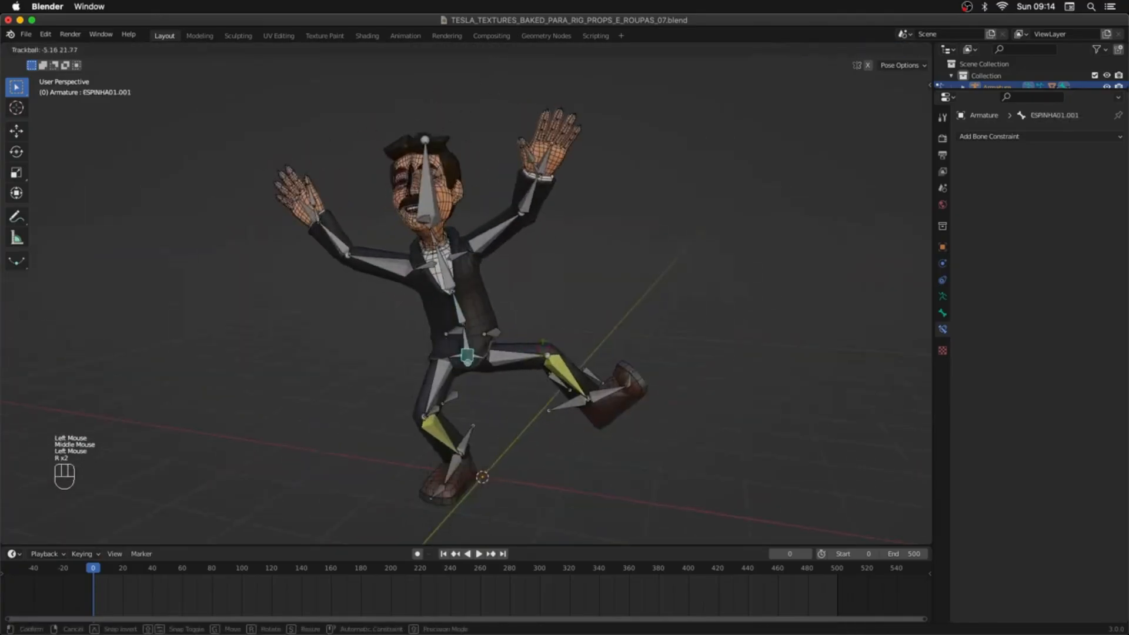
click(558, 351)
key(g)
click(559, 333)
middle_drag(559, 334, 595, 347)
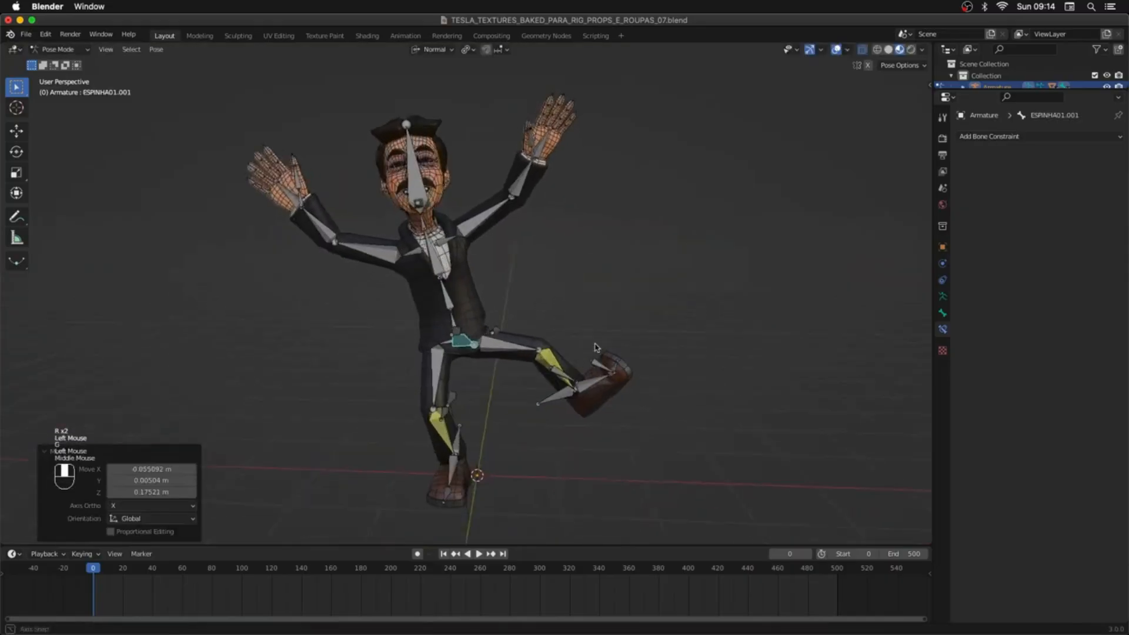
Step: Shift the hip control sideways toward the raised leg and adjust its tilt, finishing with a rotation of about -11.1°
key(r)
click(585, 311)
key(g)
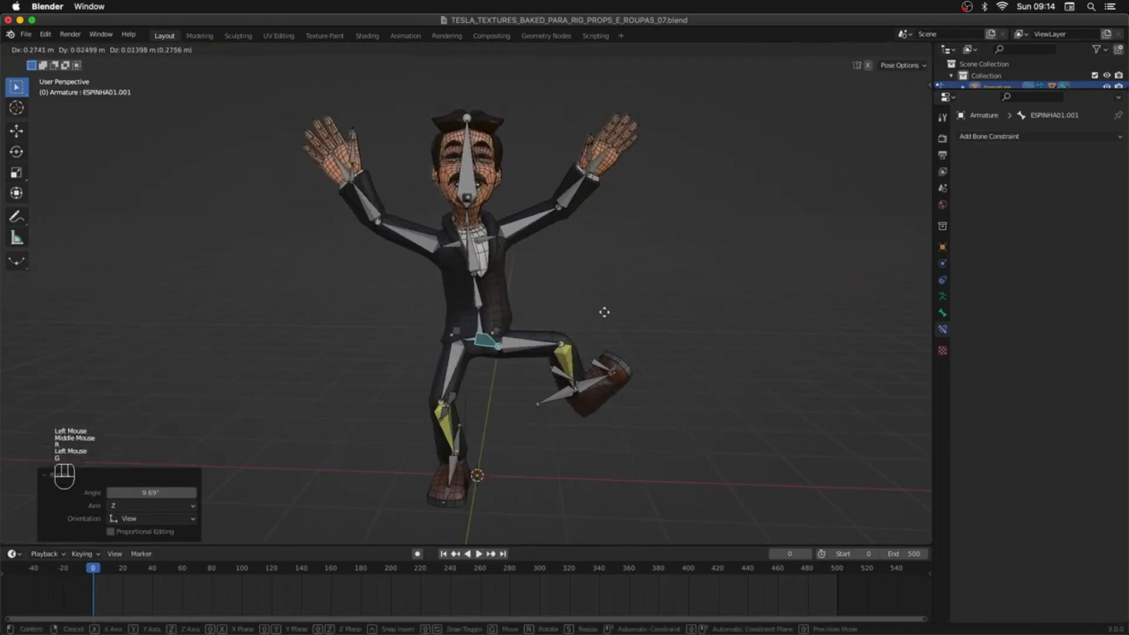
click(615, 329)
key(r)
click(602, 300)
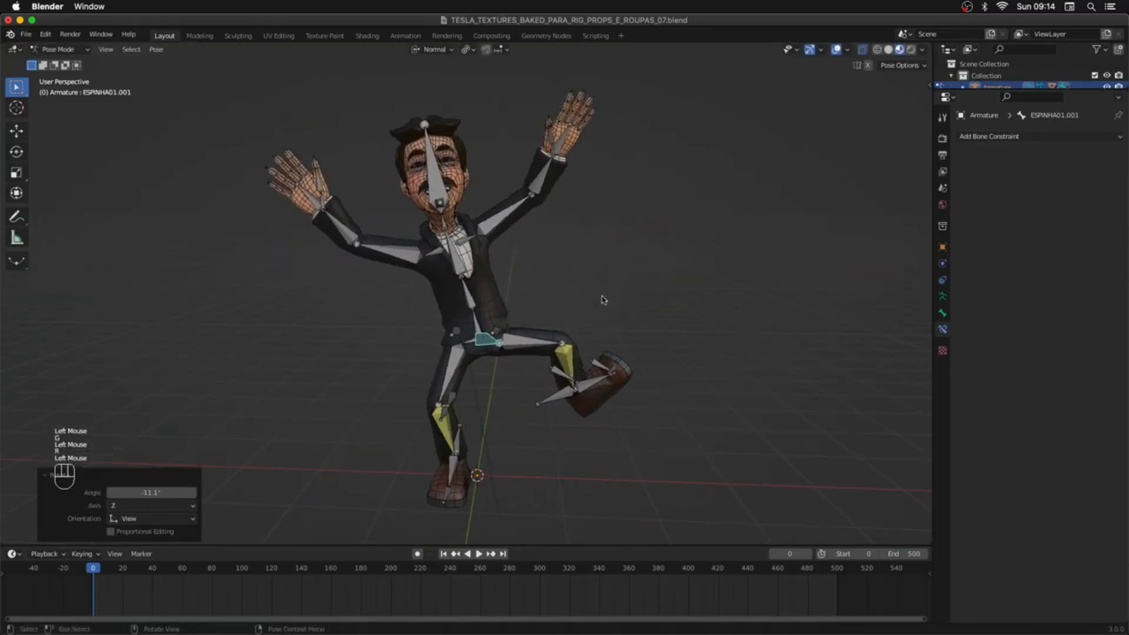
Step: Rotate the spine bones above the hips together by about 10.9°
click(486, 259)
key(r)
click(471, 277)
Step: Clear the rotation and location of all bones to return the whole armature to its rest pose
middle_drag(470, 277, 624, 341)
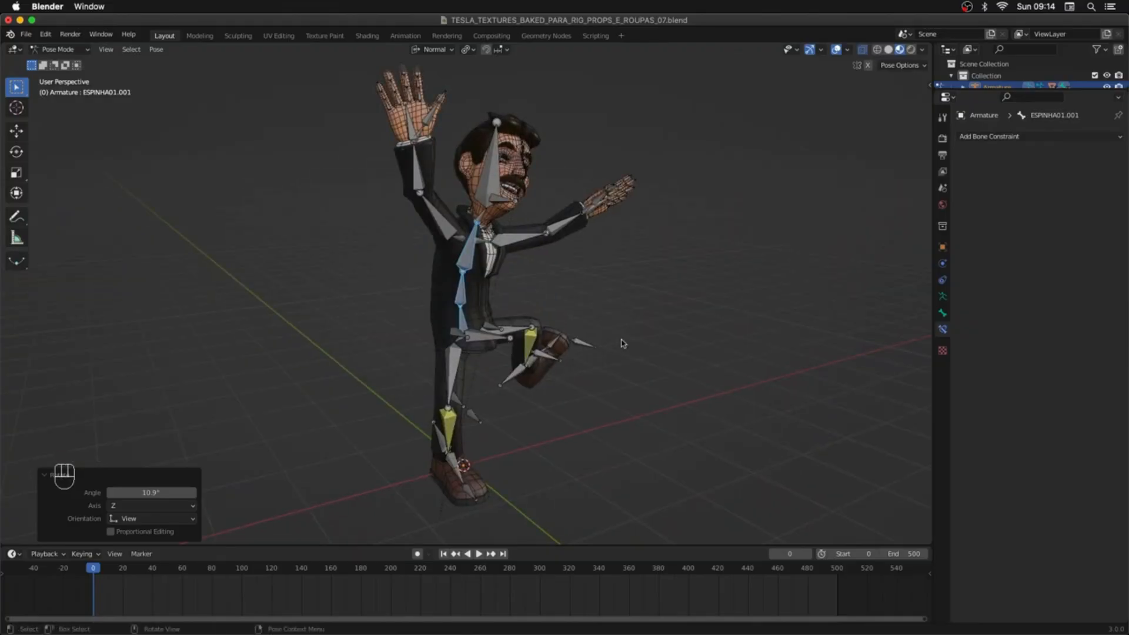
key(a)
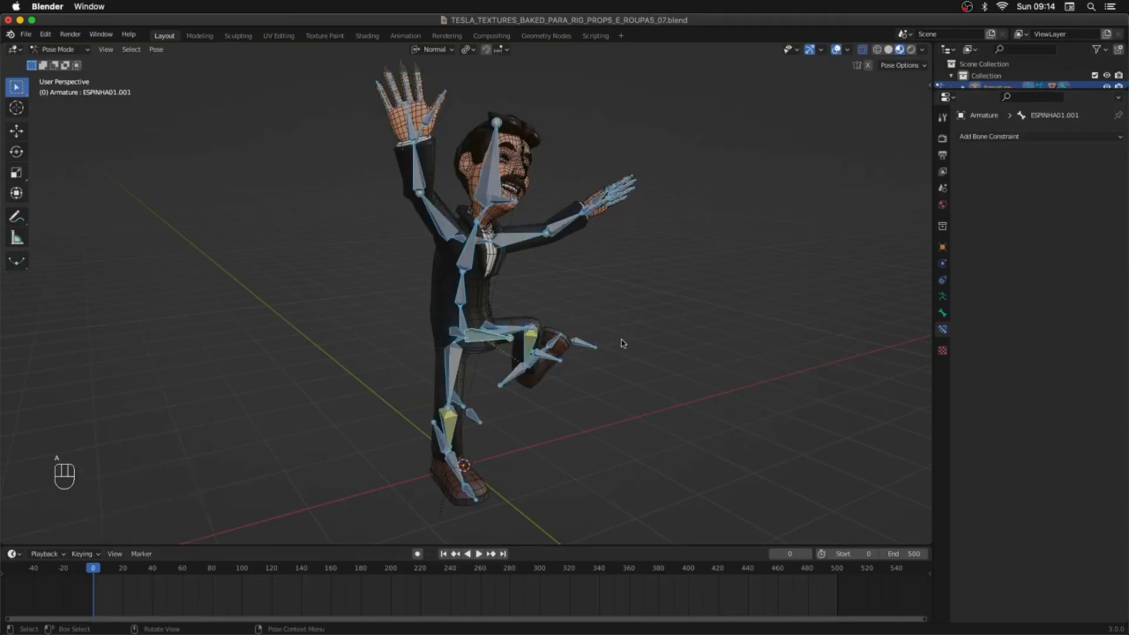
key(alt+r)
key(alt+g)
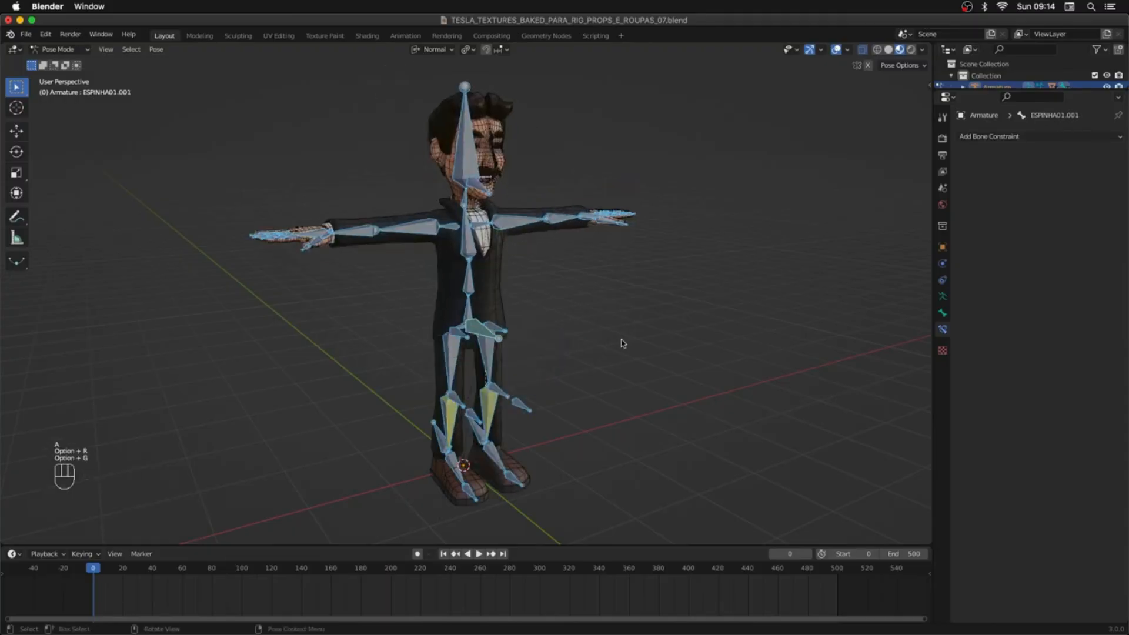
Step: Save the file under the new name TESLA_ANIMATION_SETS_01.blend in the TESLA PARA RIGGING folder
middle_drag(623, 344, 638, 370)
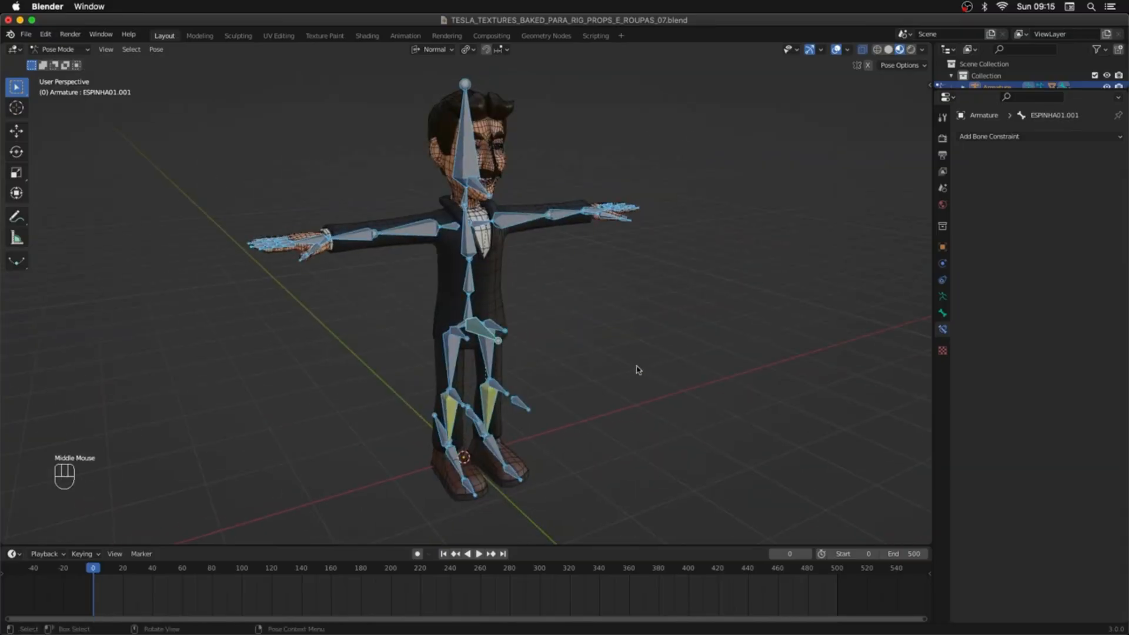
key(shift+super+s)
click(625, 498)
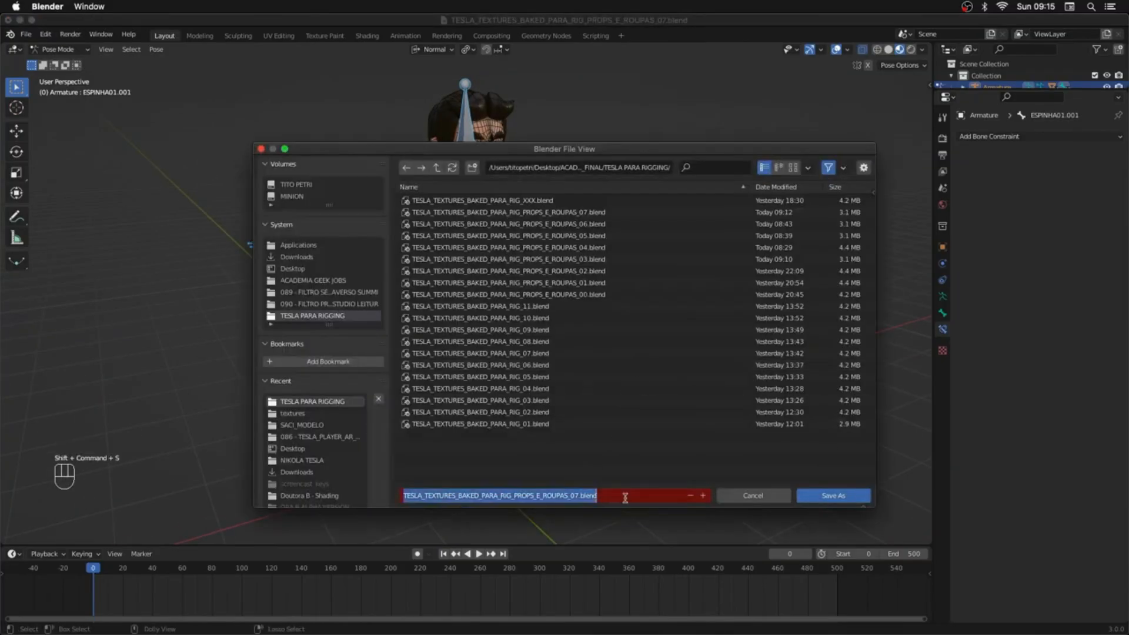
click(582, 497)
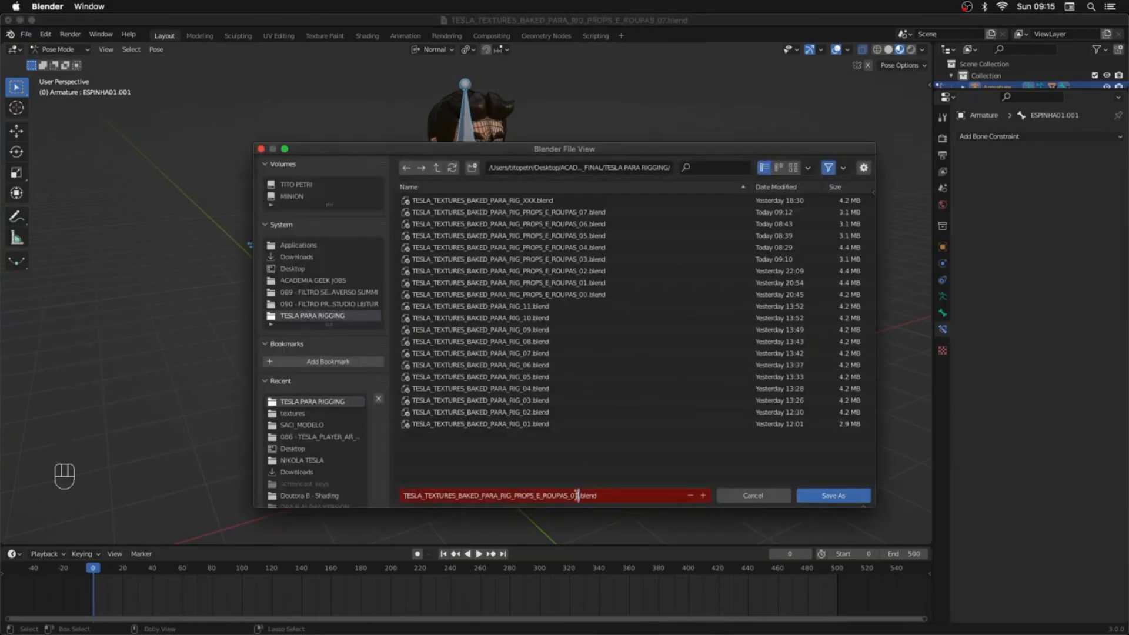
drag(577, 496, 326, 496)
text(TESLA_ANIMATION_SETS_01)
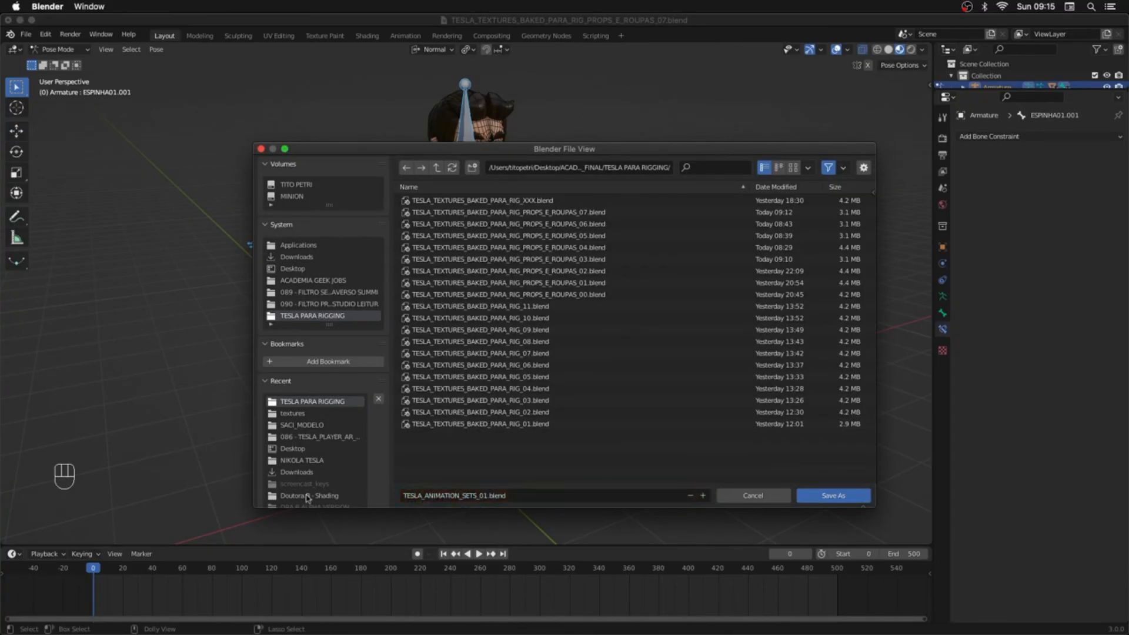
click(306, 497)
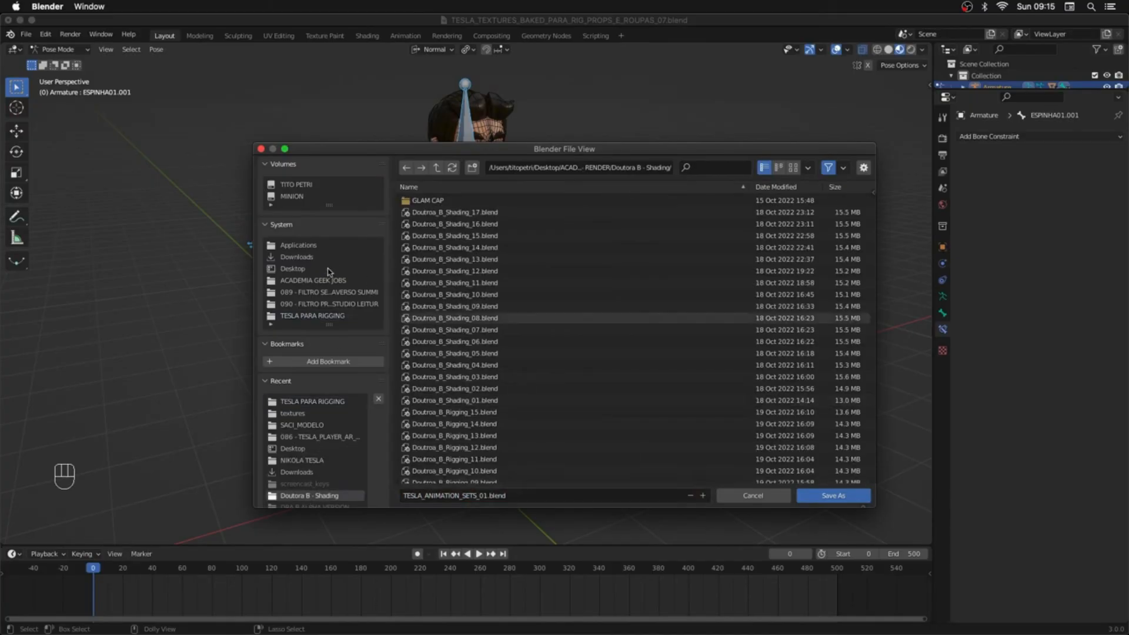
click(312, 316)
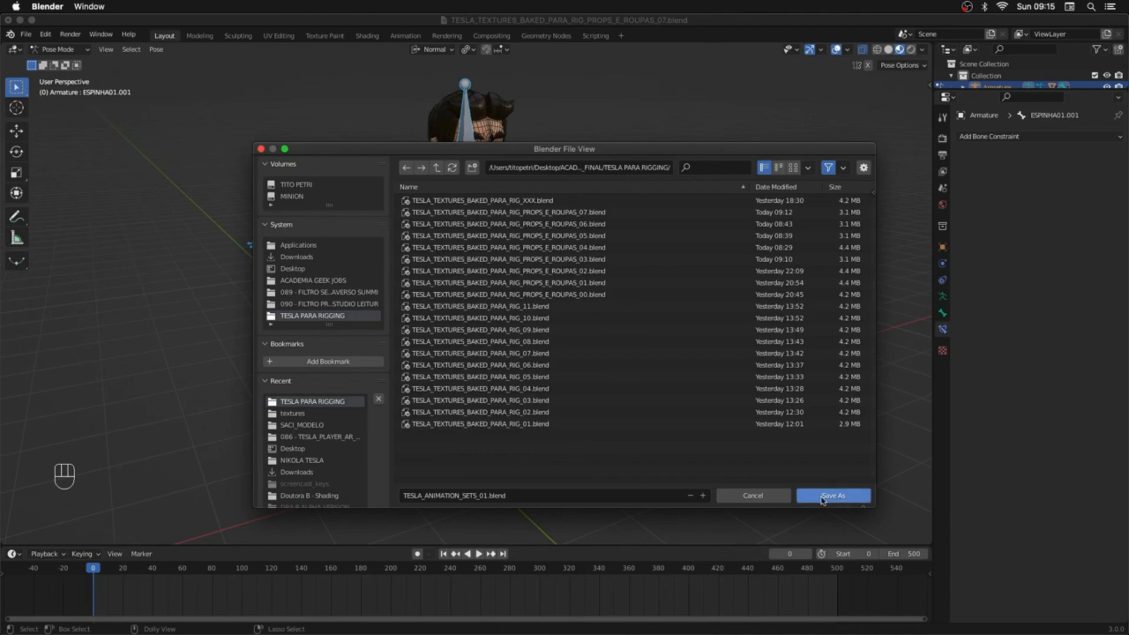
click(823, 498)
middle_drag(608, 441, 621, 431)
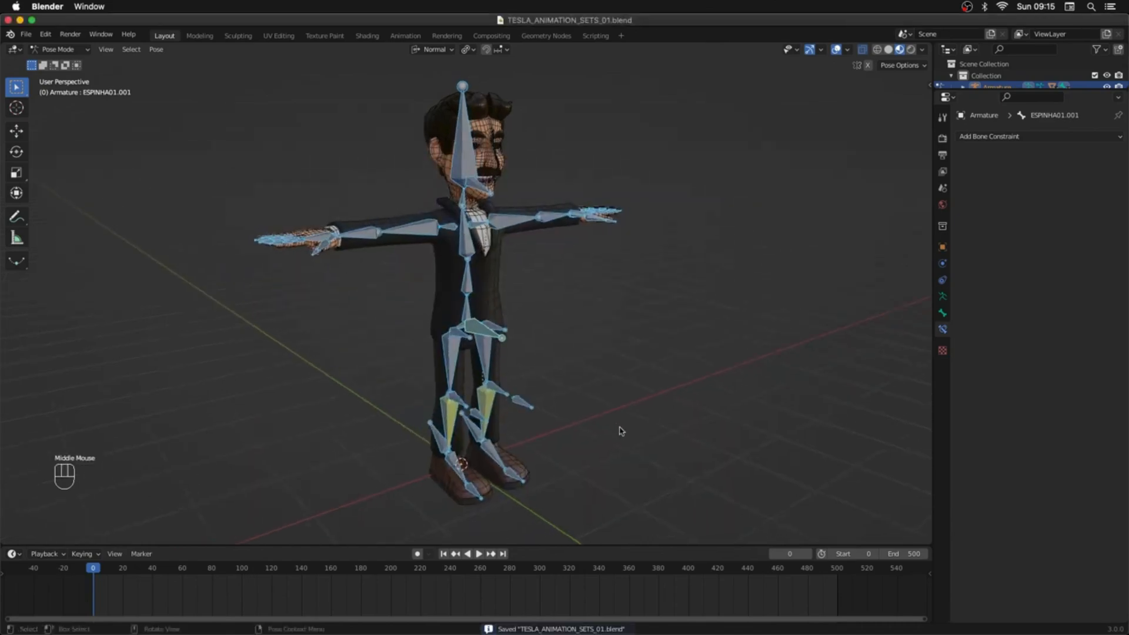
middle_drag(621, 431, 504, 423)
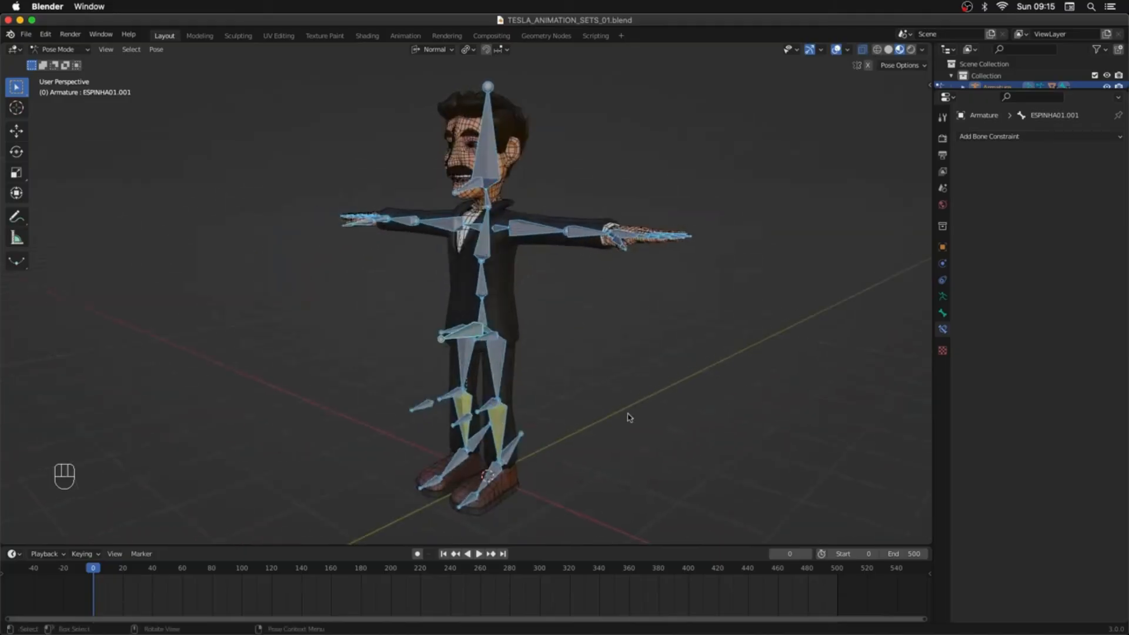